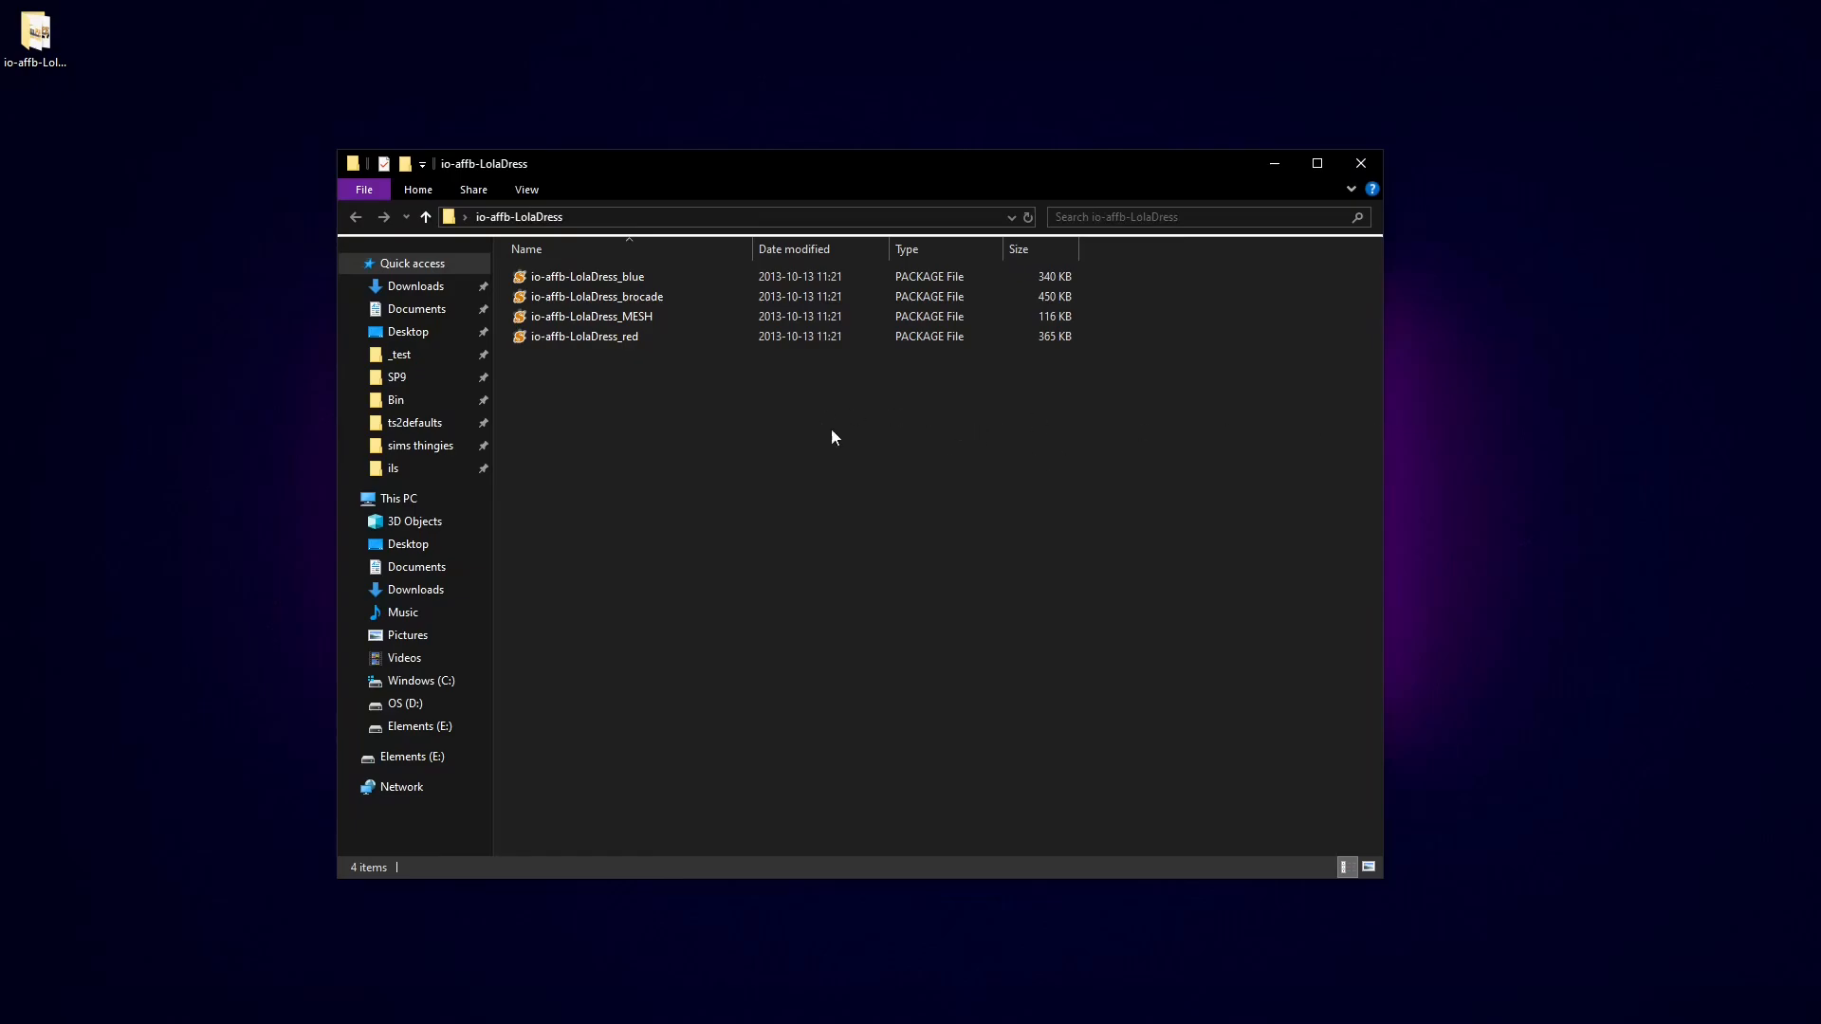
Step: Launch The Sims 2 Body Shop from the CSBin folder inside SP9
click(393, 378)
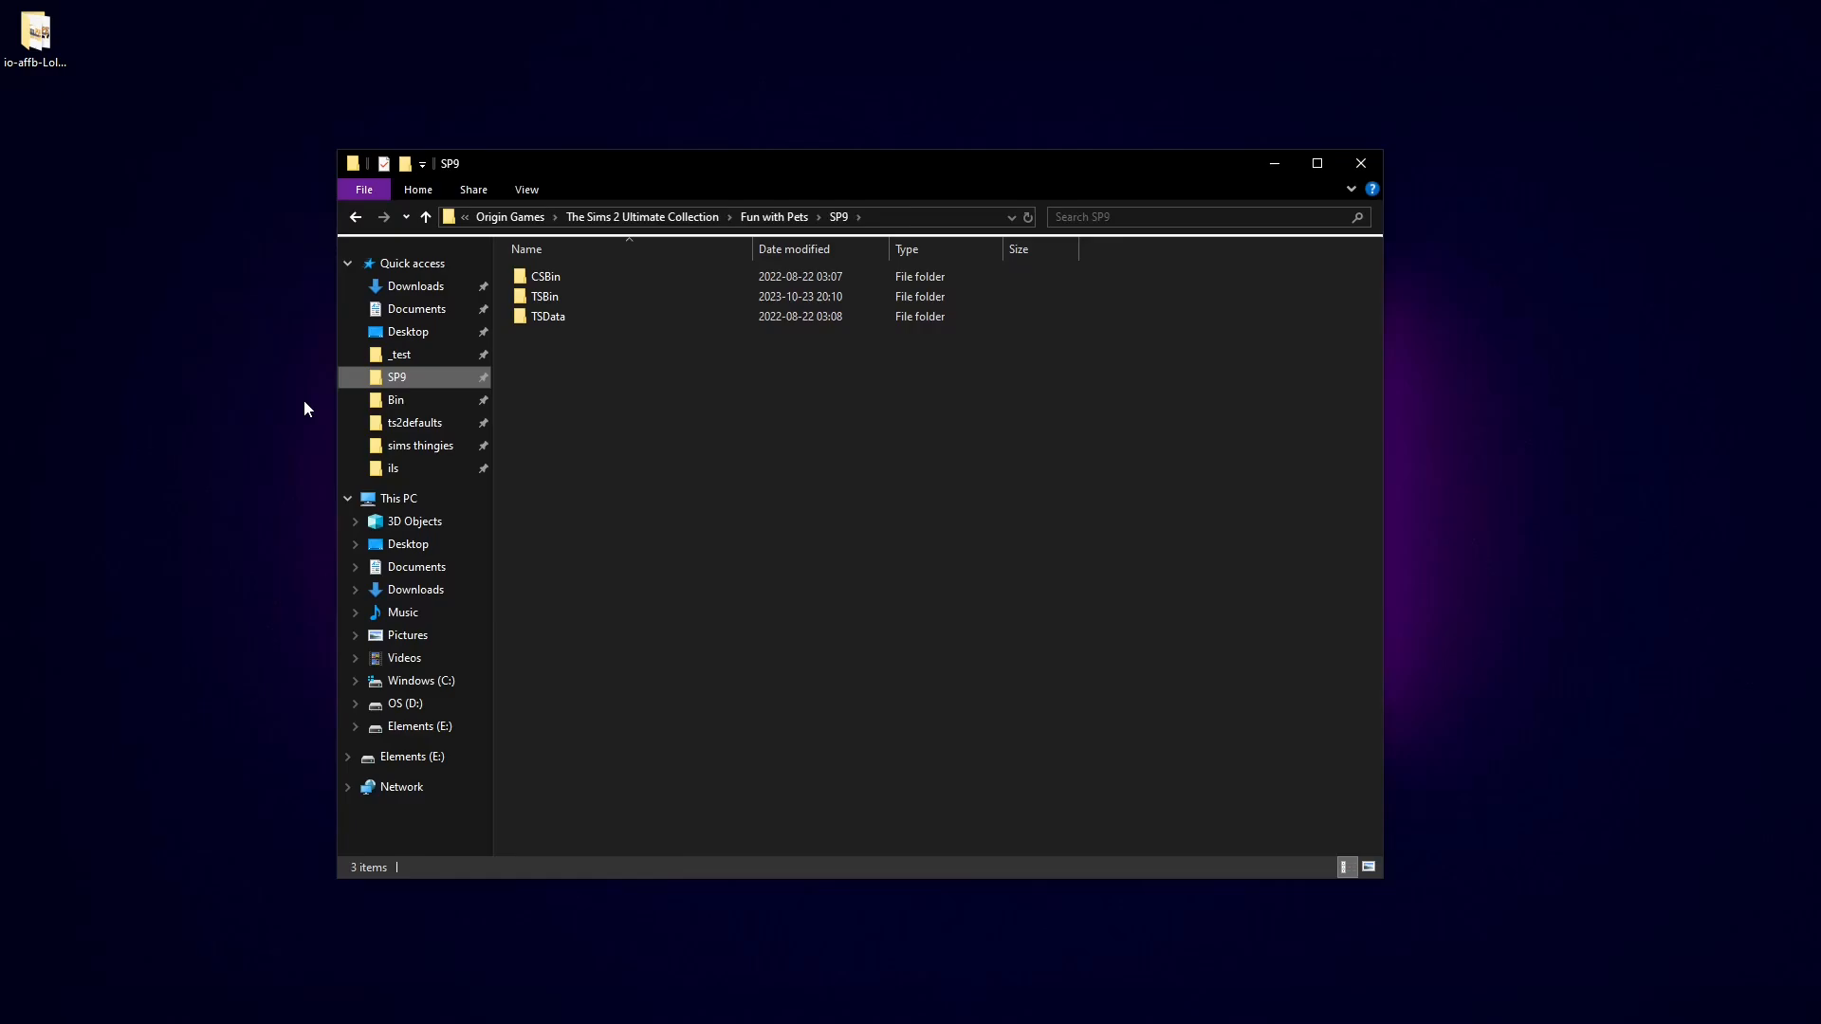
double_click(548, 278)
double_click(572, 337)
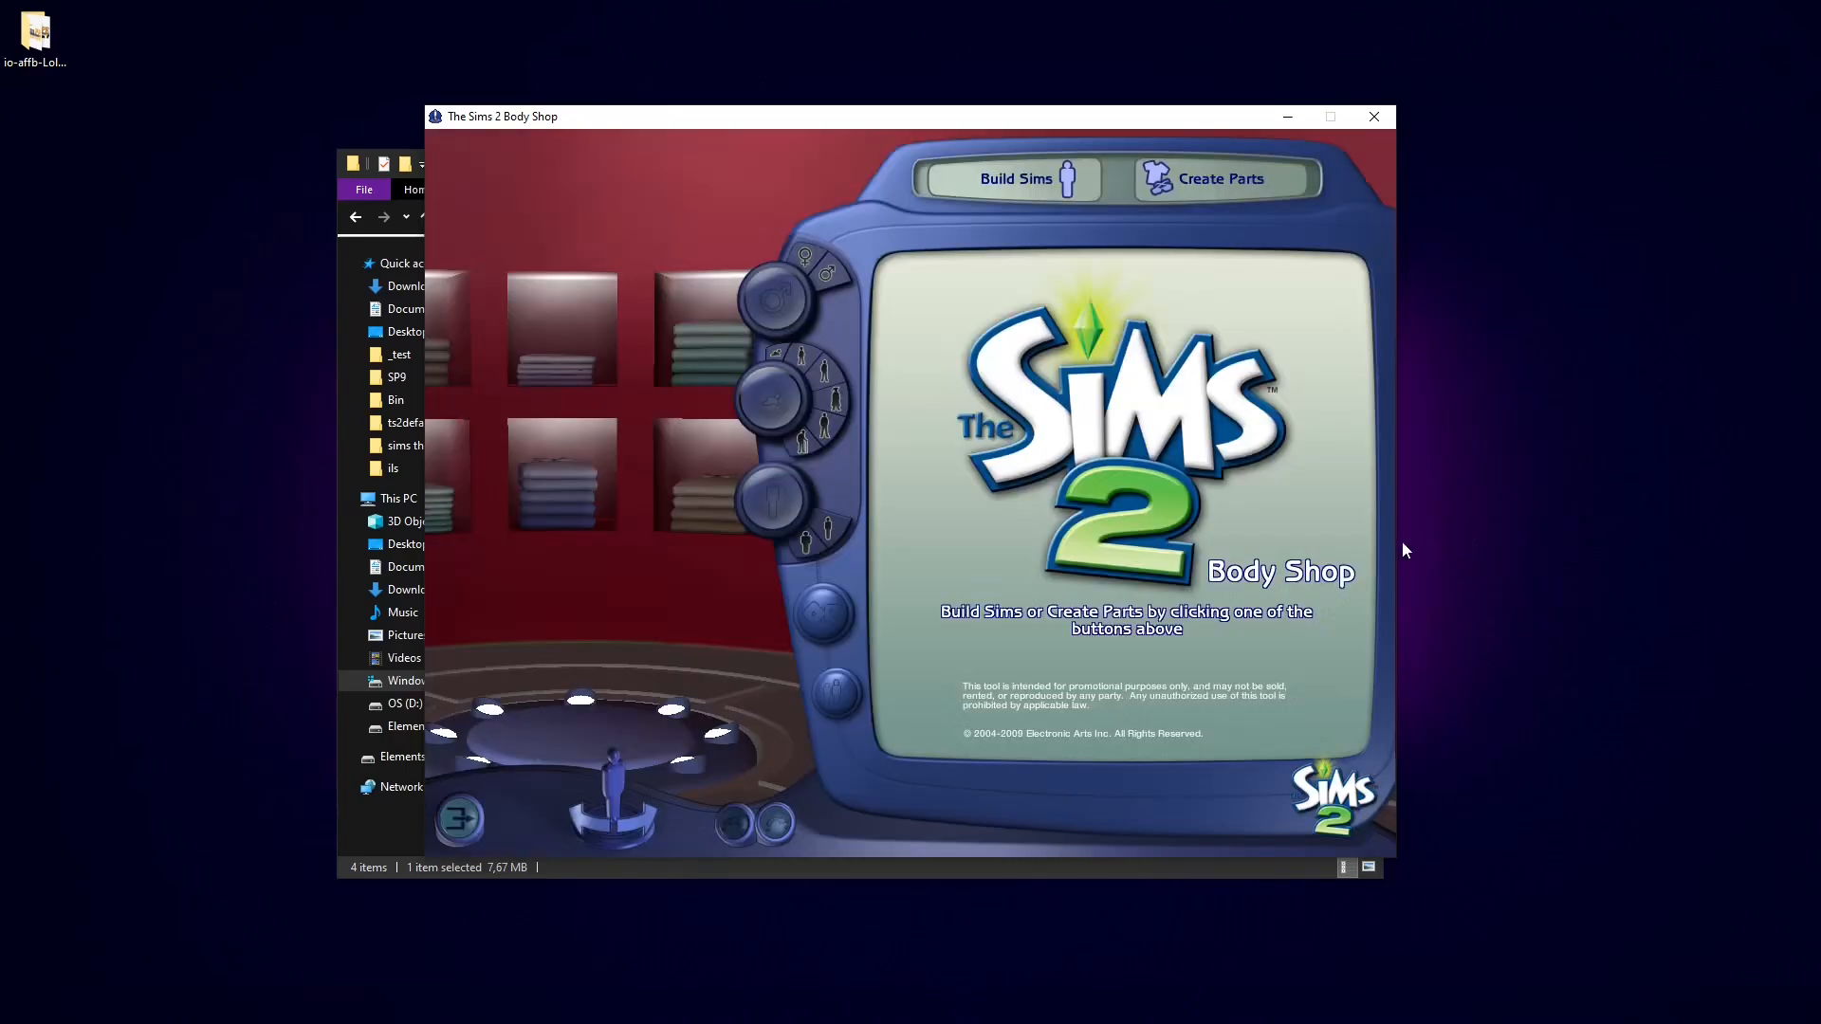
Step: Start a new Create Parts project in Body Shop for clothing
click(1165, 189)
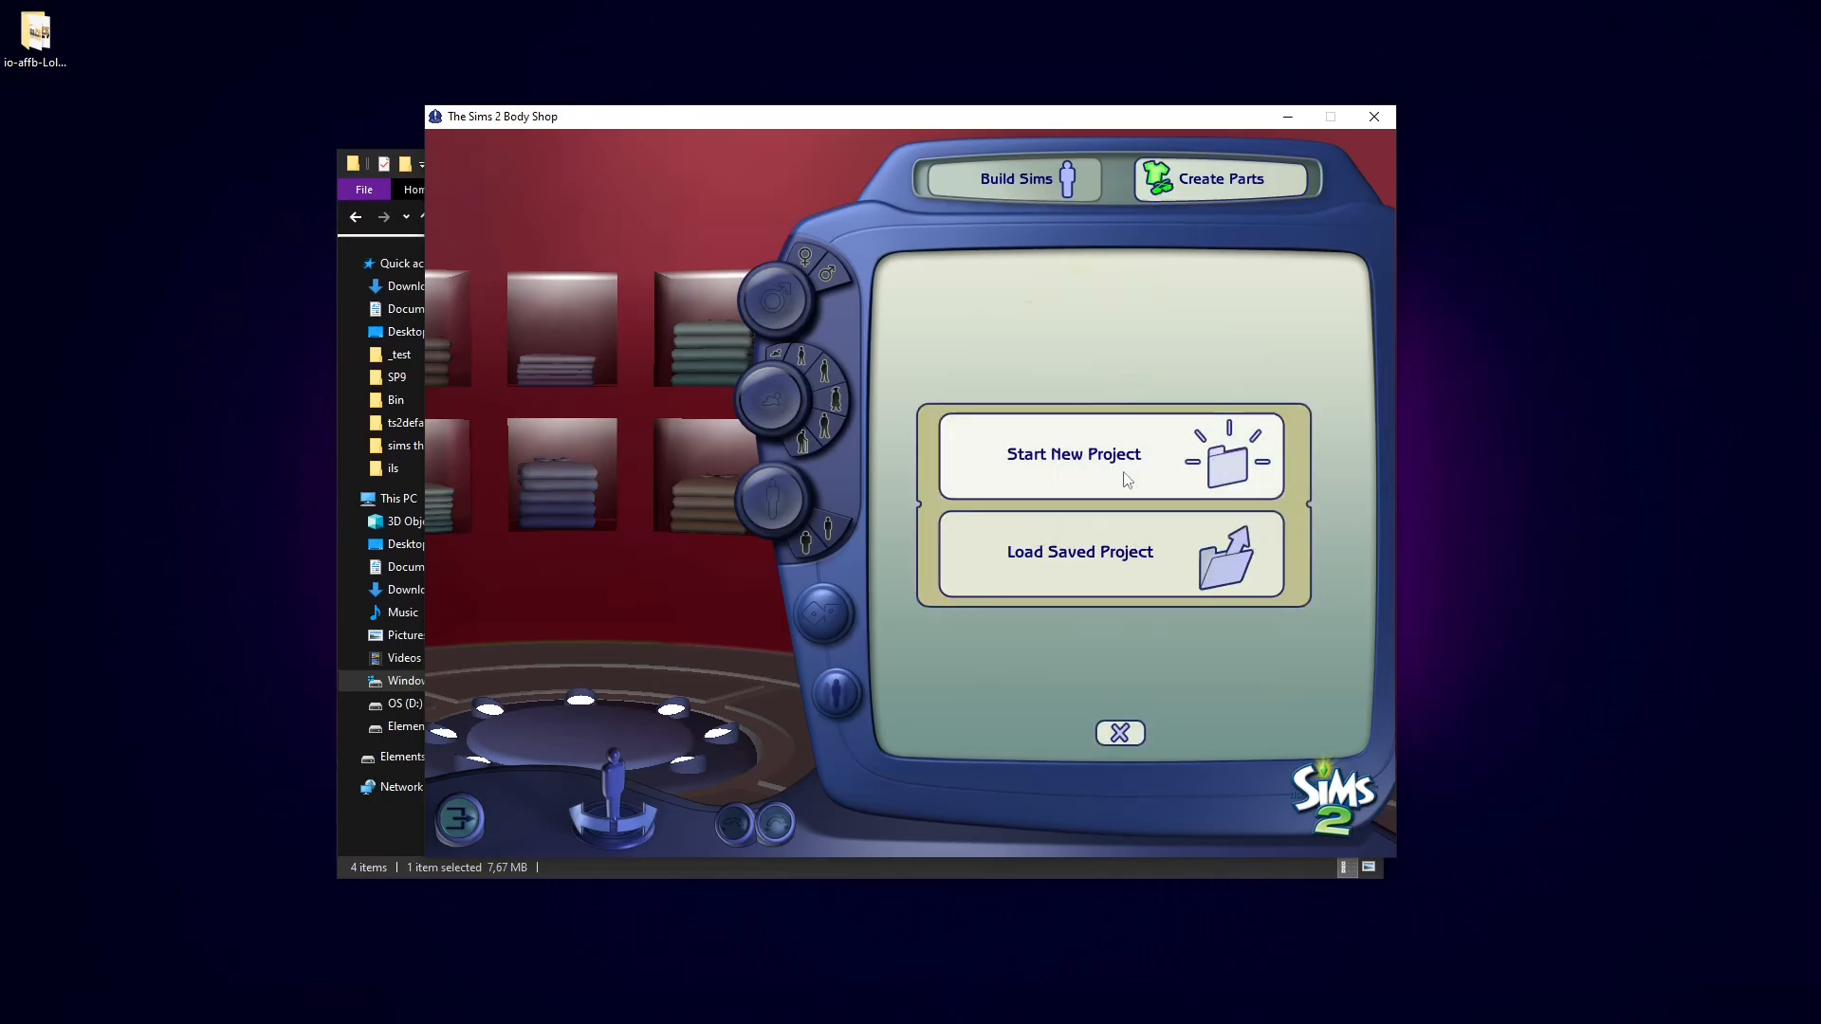
click(1124, 477)
click(1128, 613)
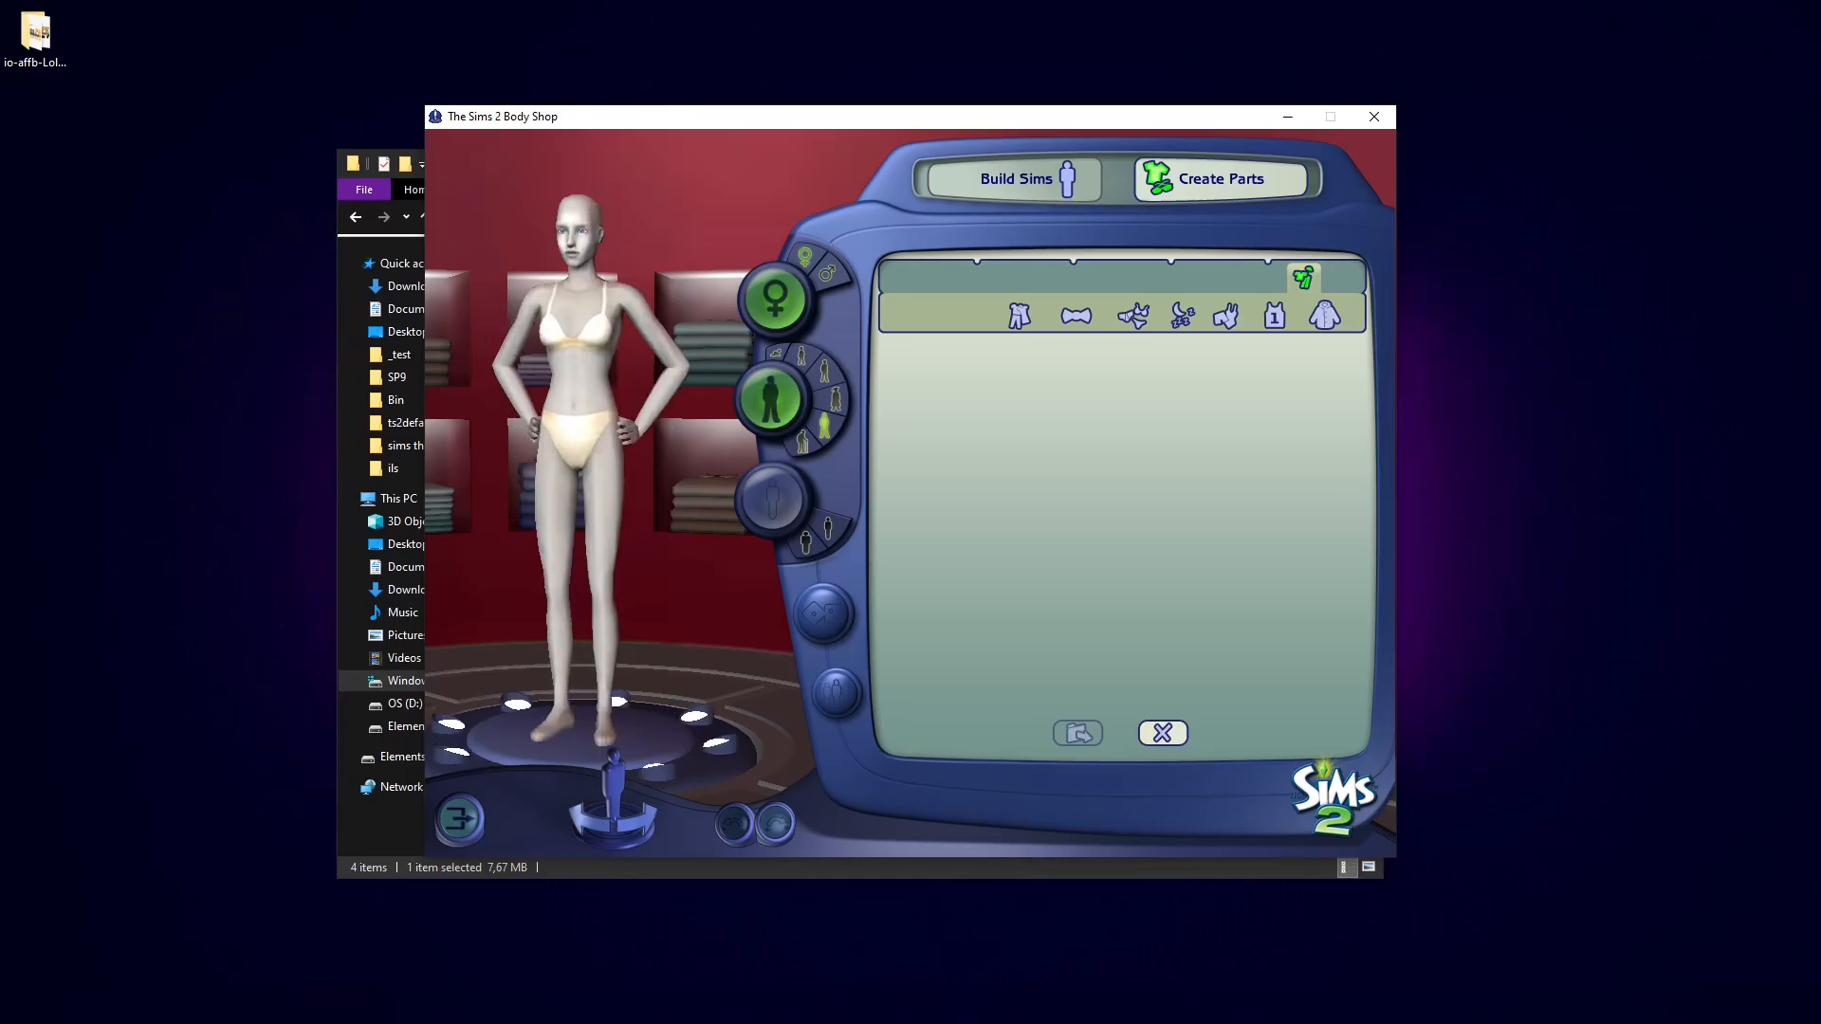
Step: Browse the adult female everyday full-body outfits and select the leopard-print short dress with boots
click(1020, 317)
drag(1001, 641, 1272, 641)
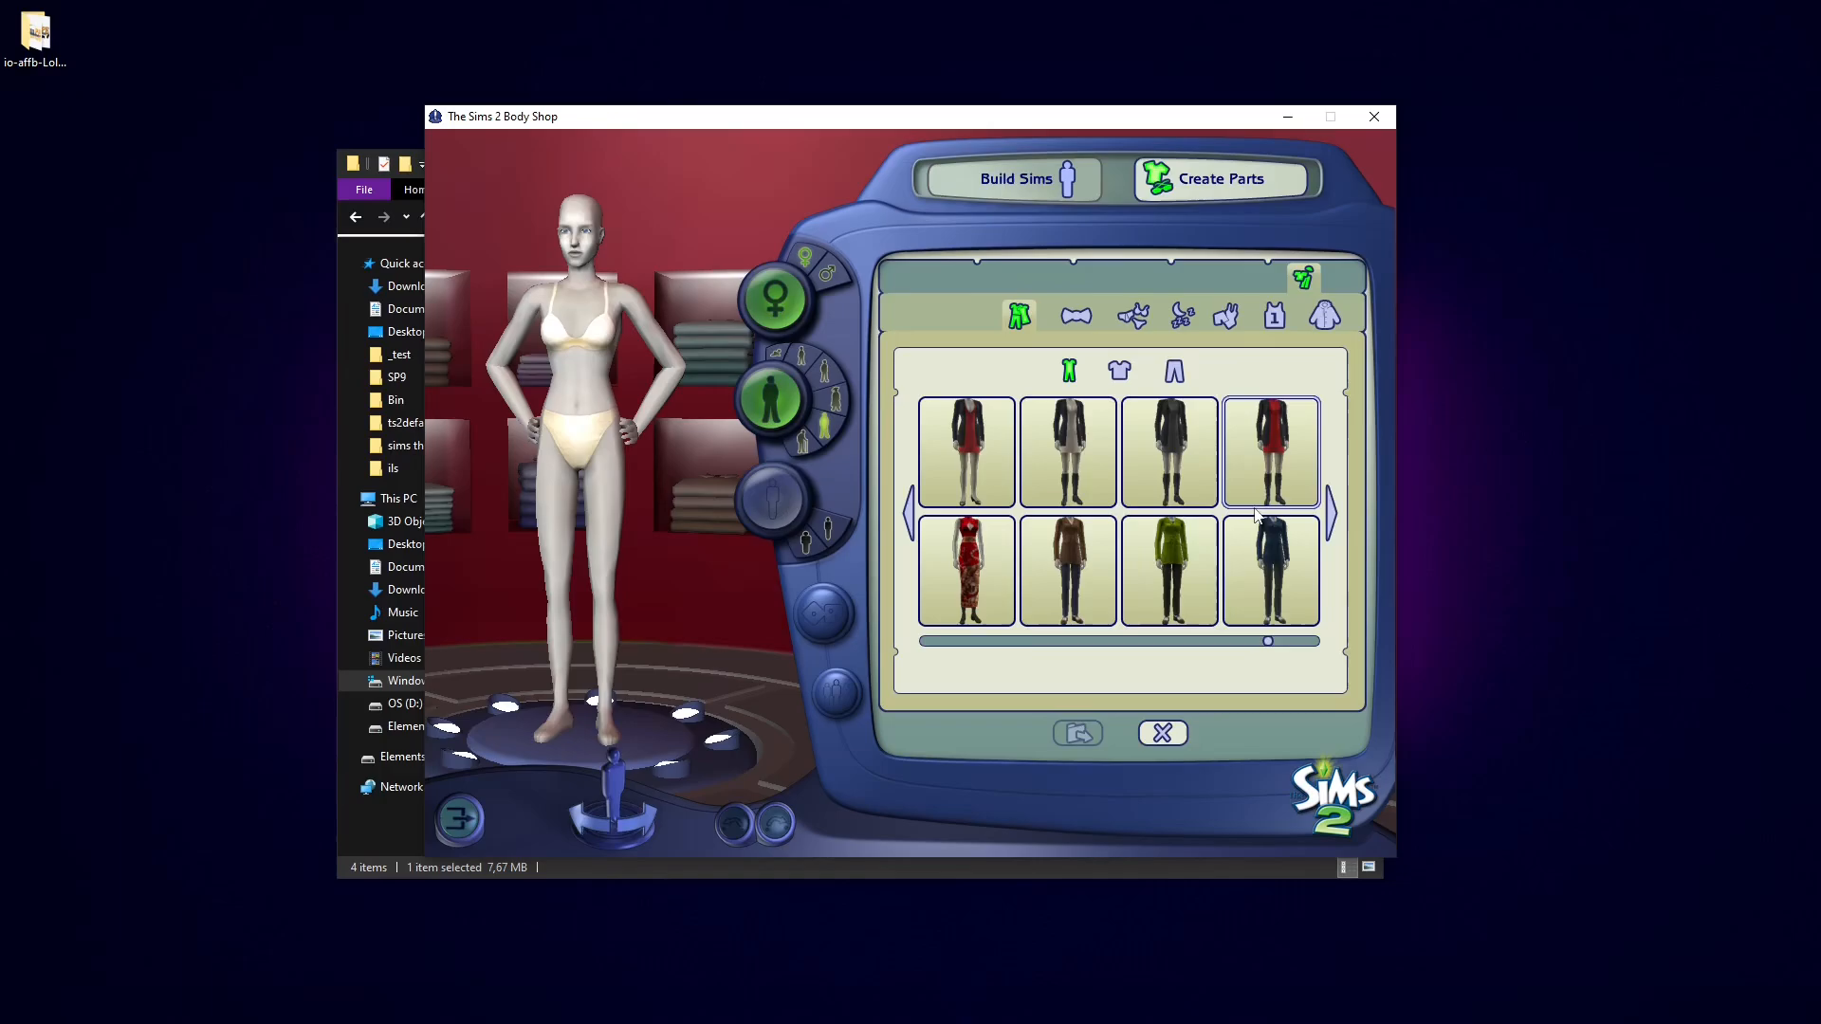
click(1331, 517)
click(1331, 523)
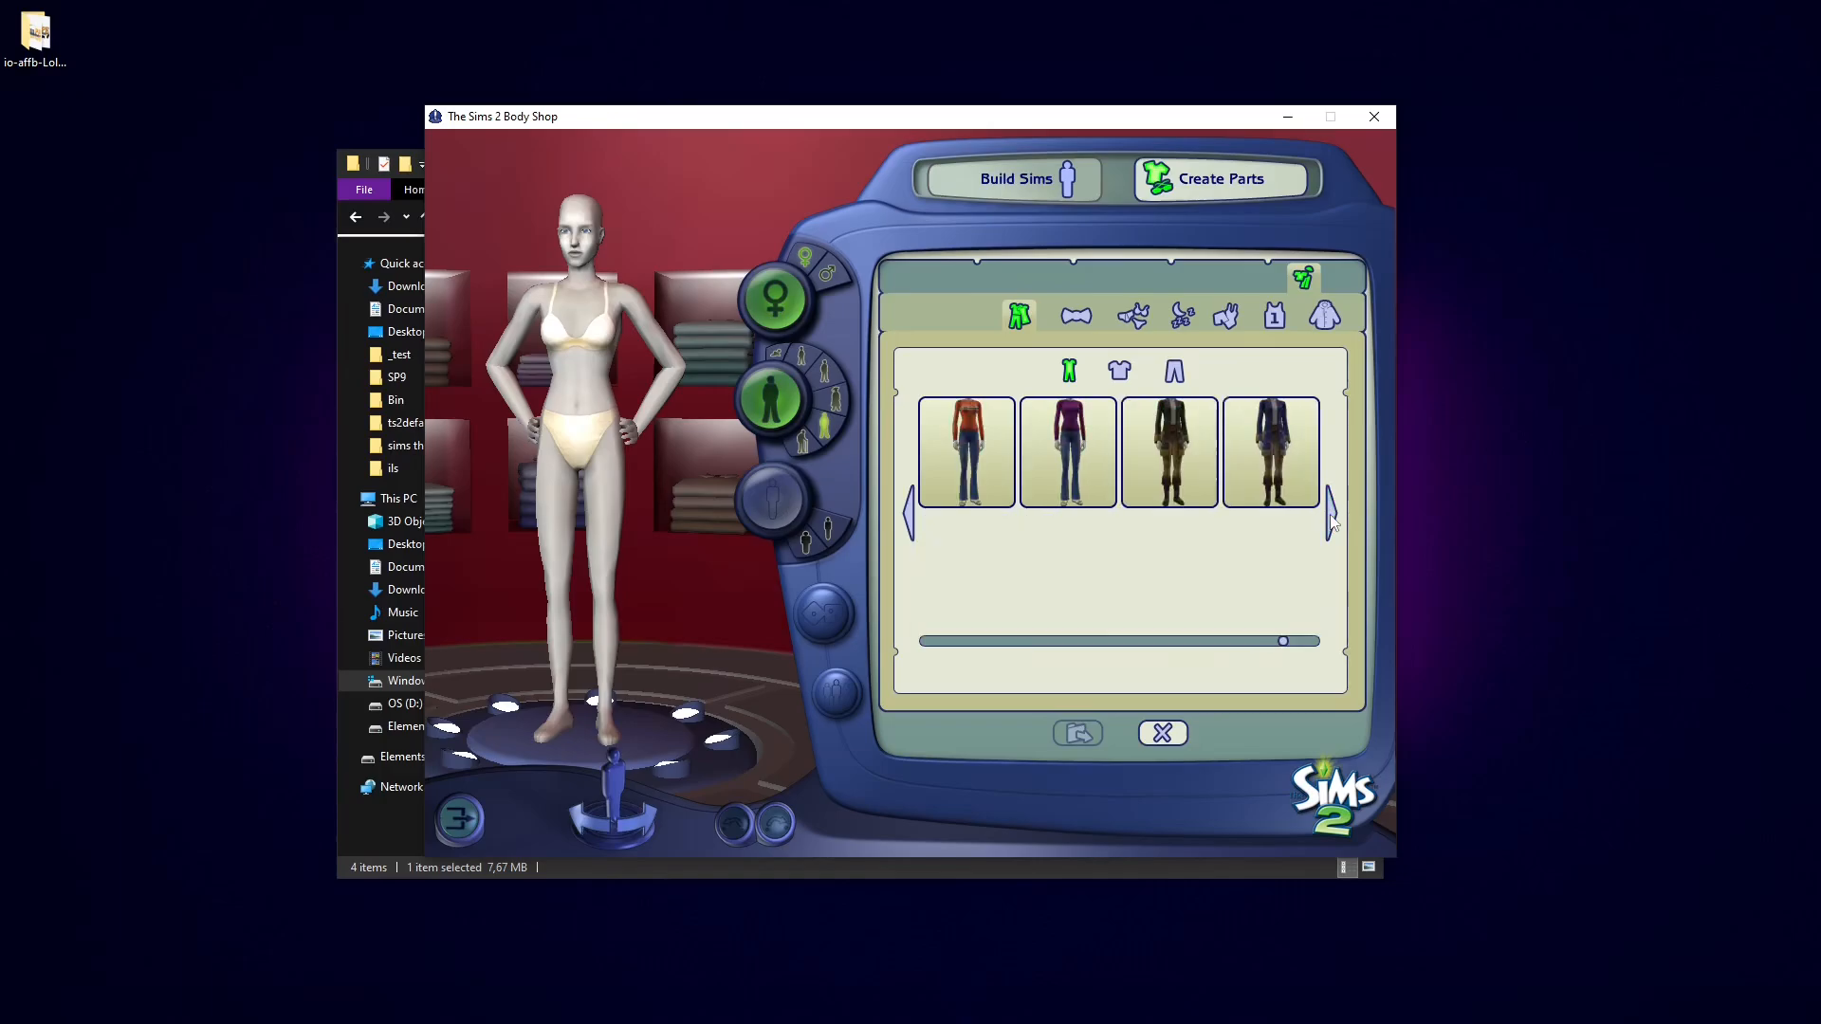
click(1333, 523)
click(1201, 484)
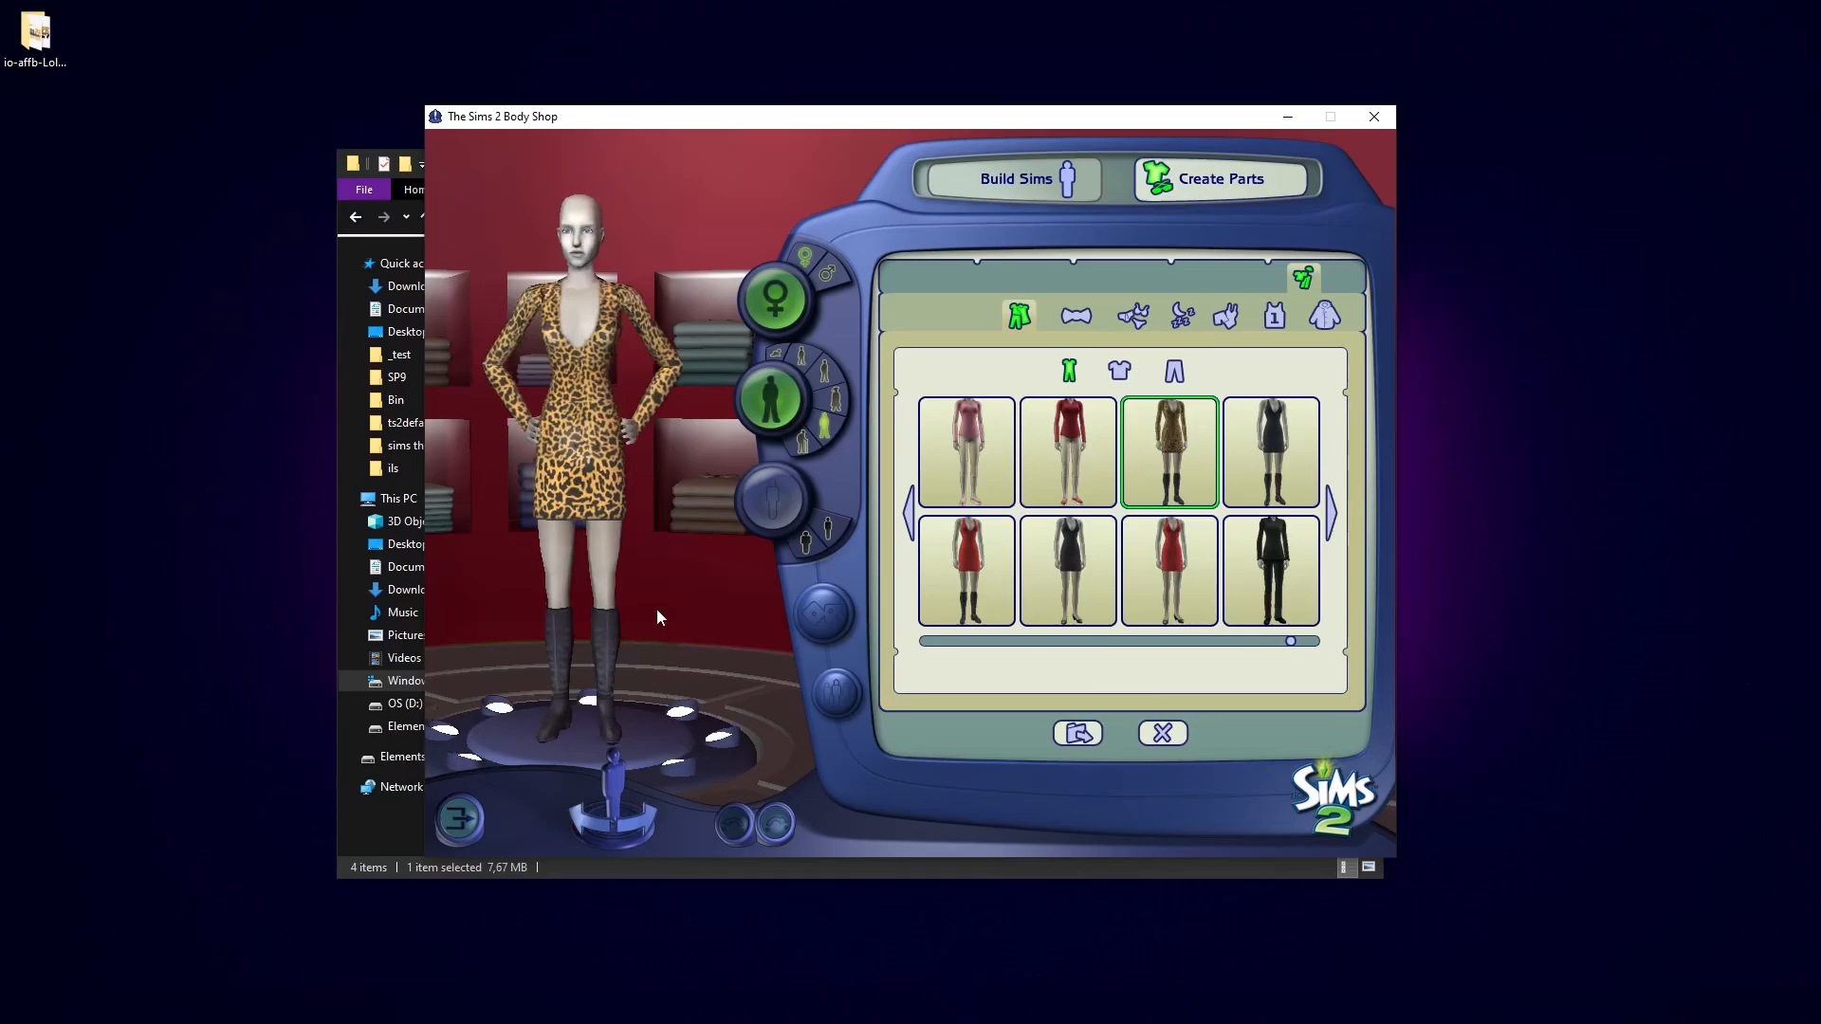
click(1288, 467)
click(977, 572)
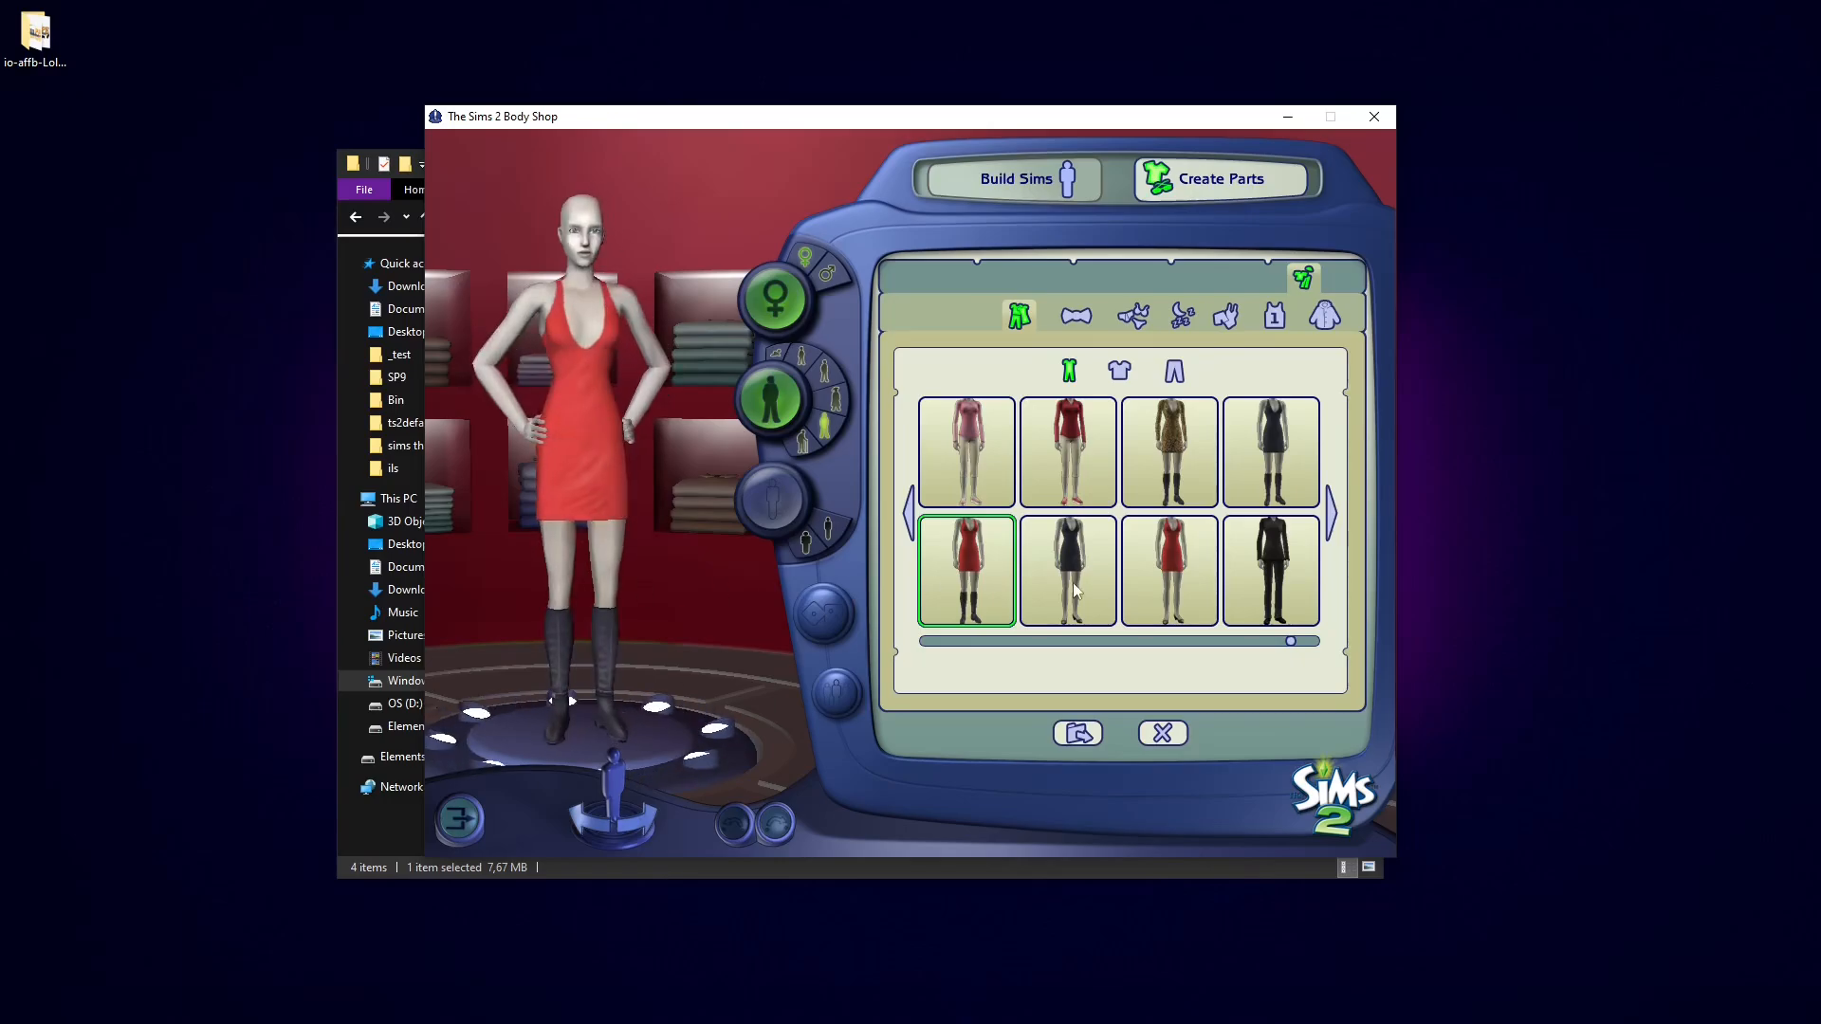
click(1193, 491)
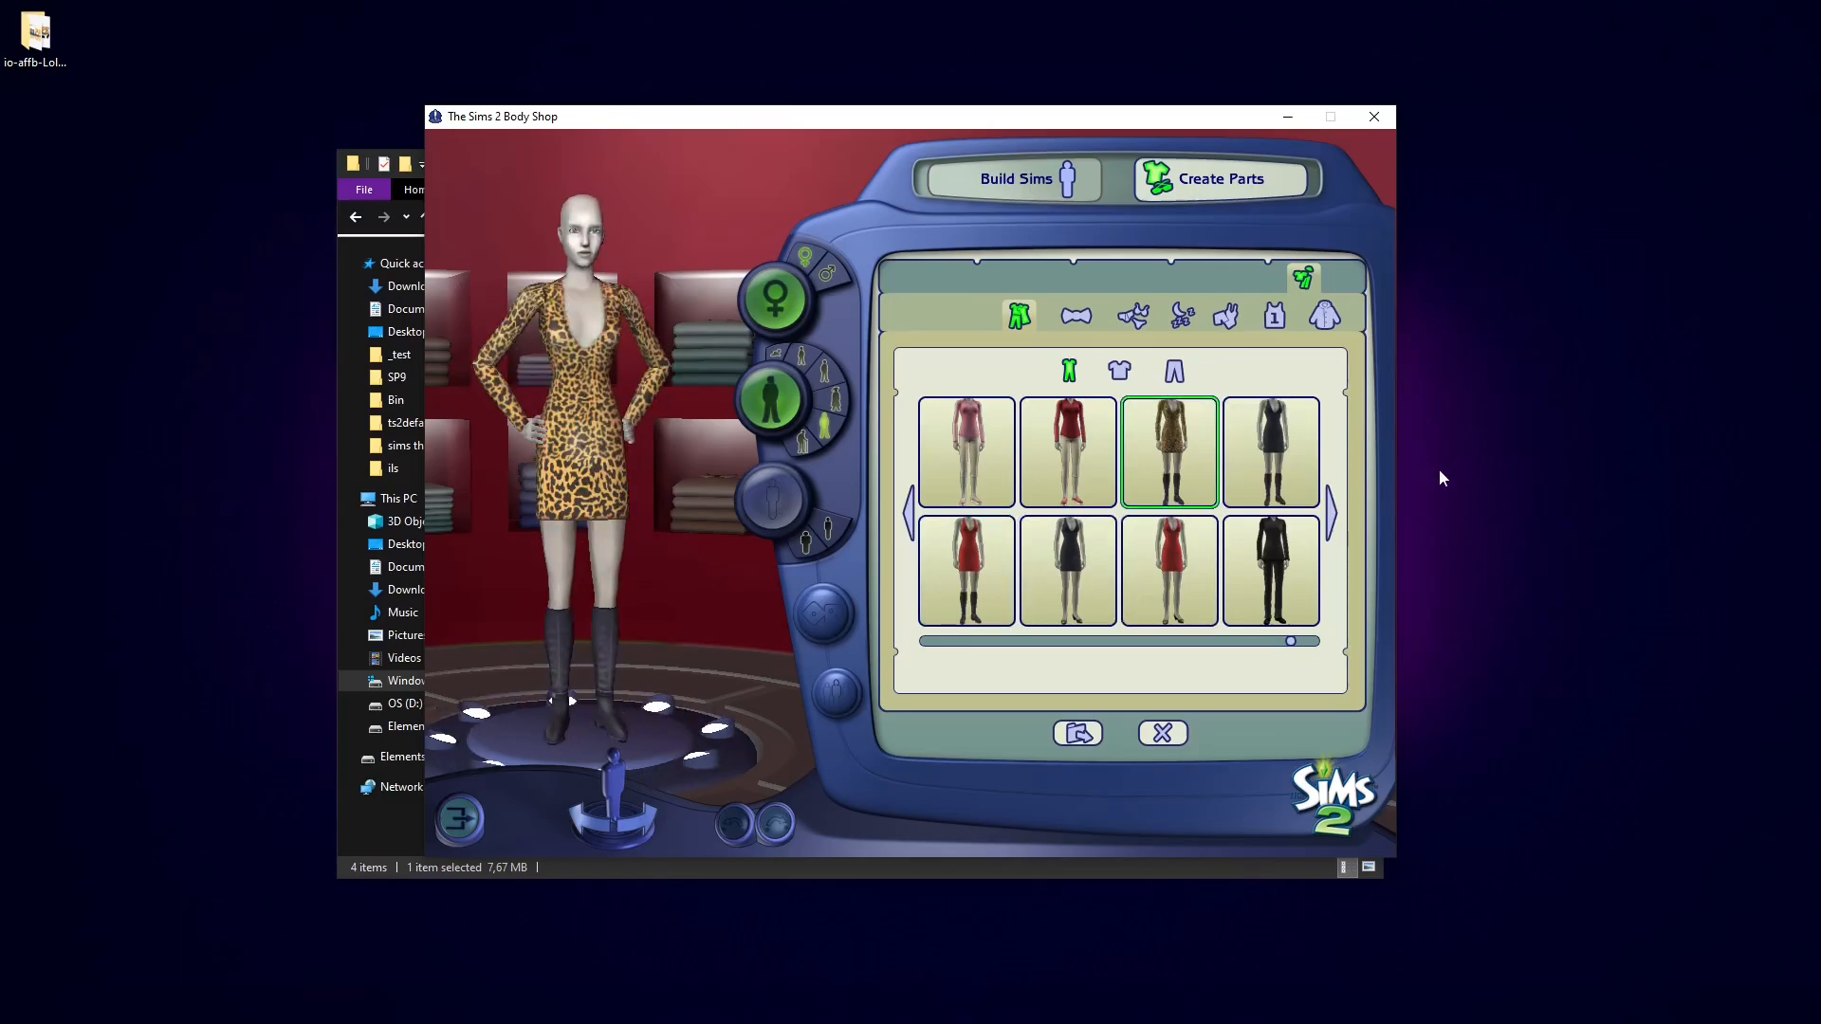
Step: Export the selected dress's textures as a project named "project"
click(1079, 735)
click(1039, 474)
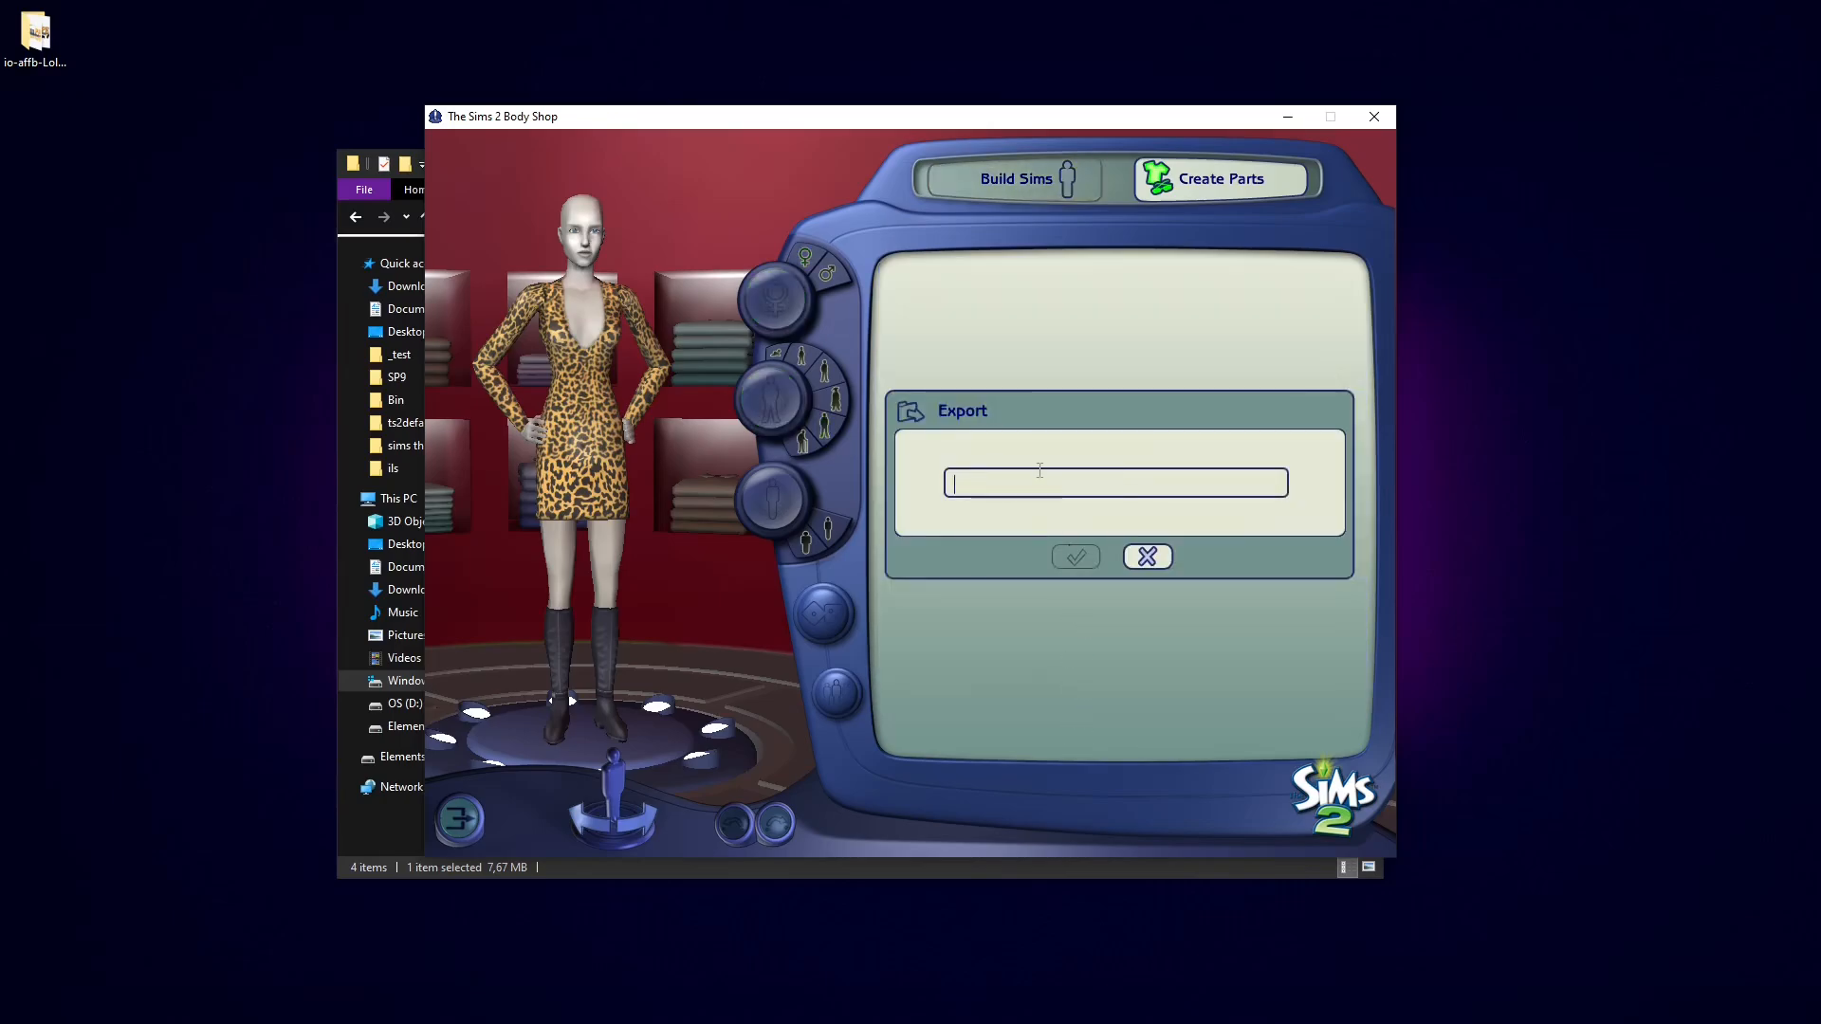
text(proejct)
key(BackSpace)
key(BackSpace)
key(BackSpace)
key(BackSpace)
text(jc)
key(BackSpace)
text(ect)
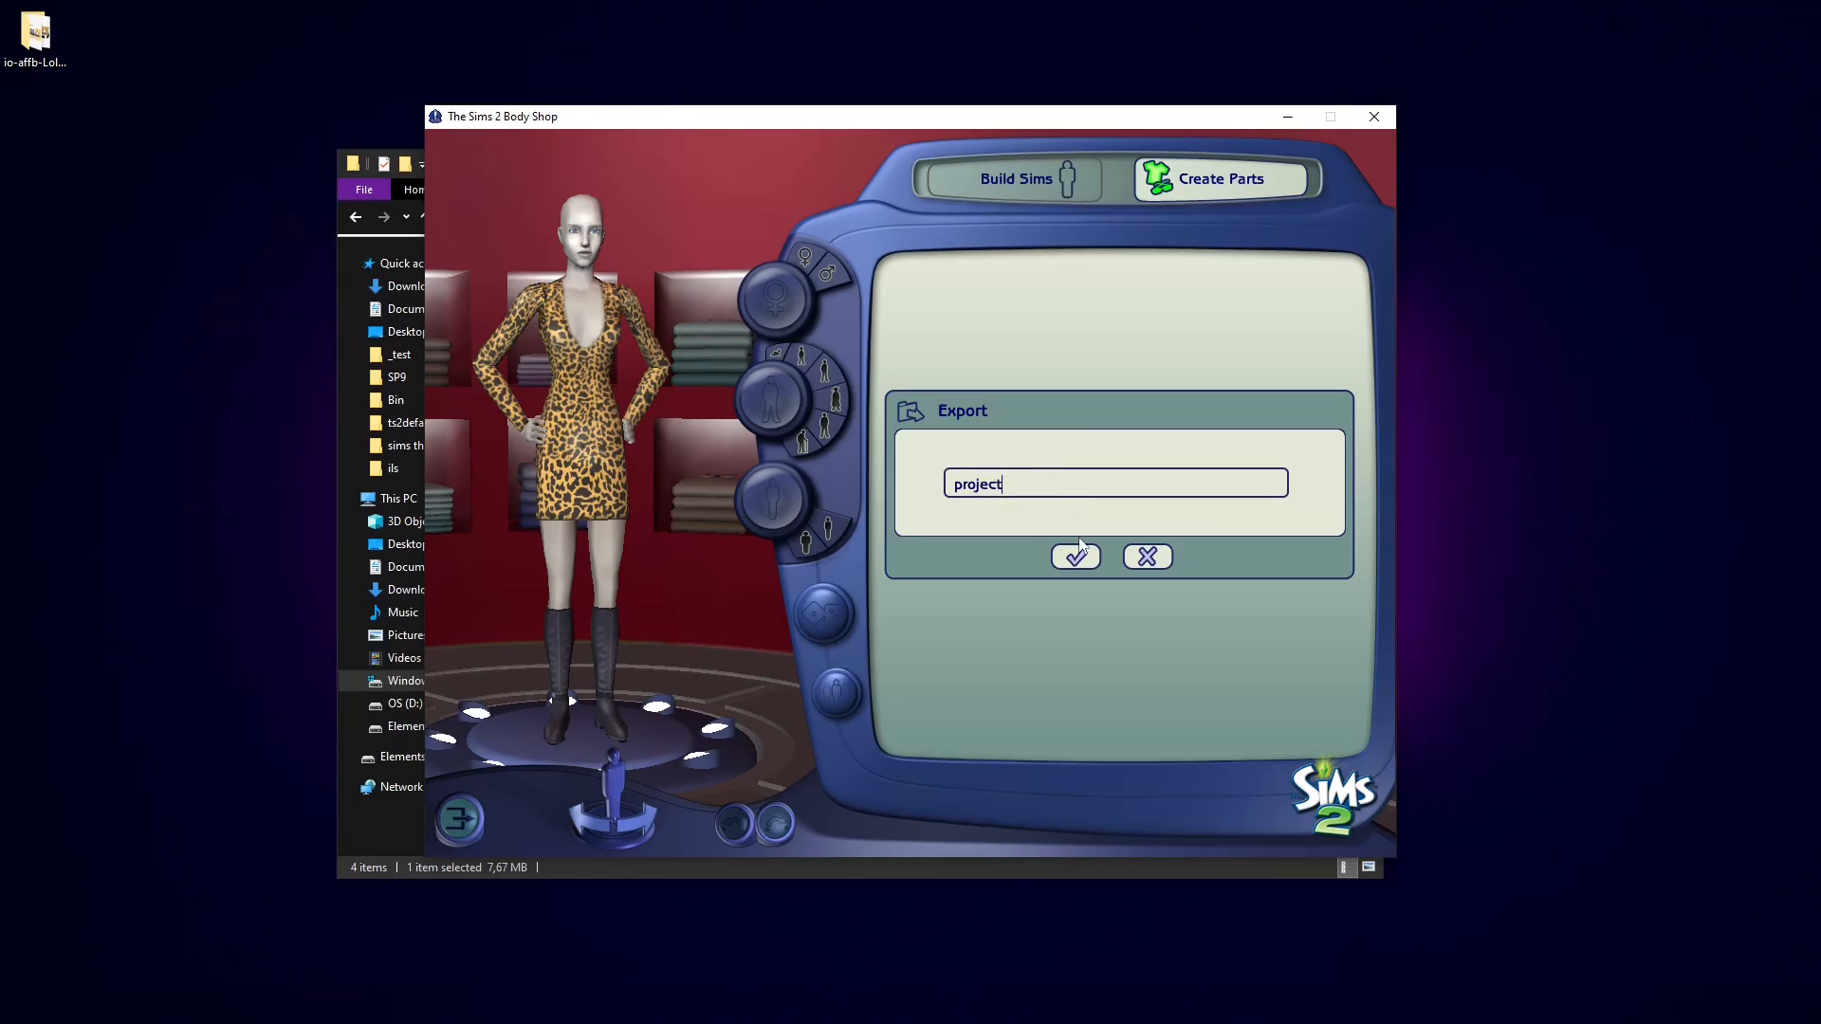
click(1076, 556)
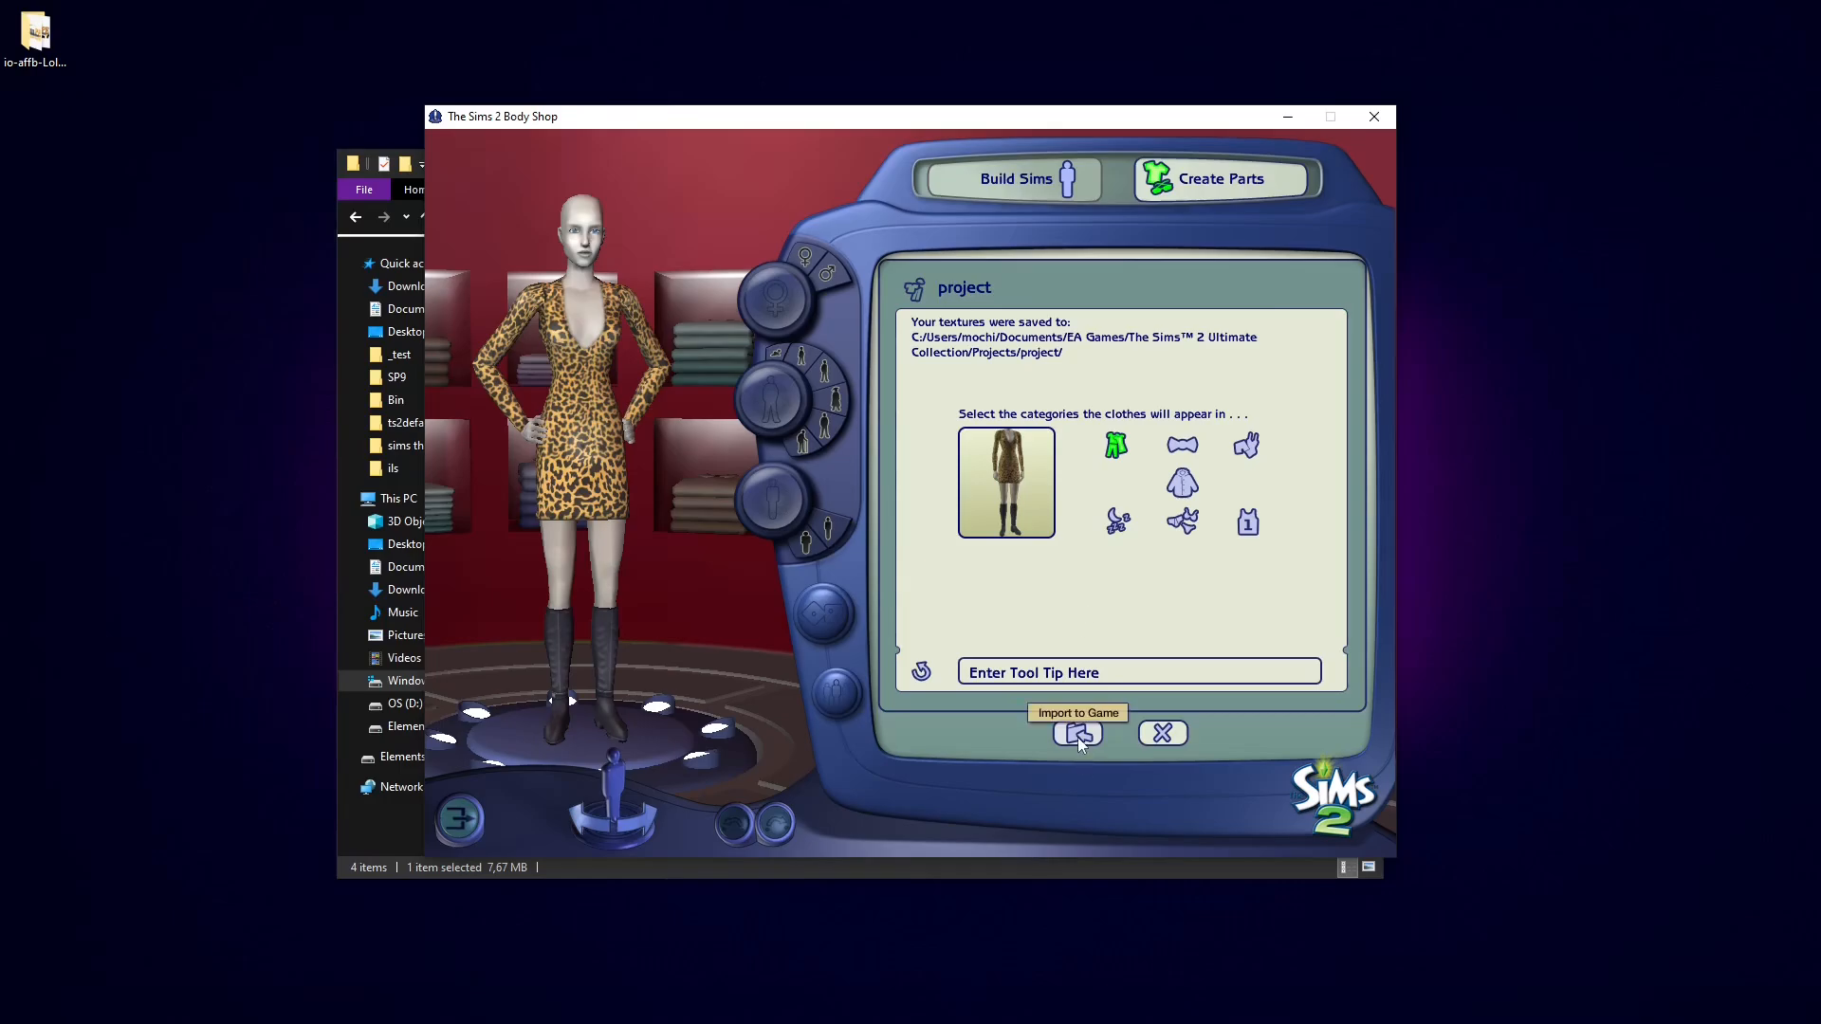
Step: Import the exported project into the game and close Body Shop
click(1077, 734)
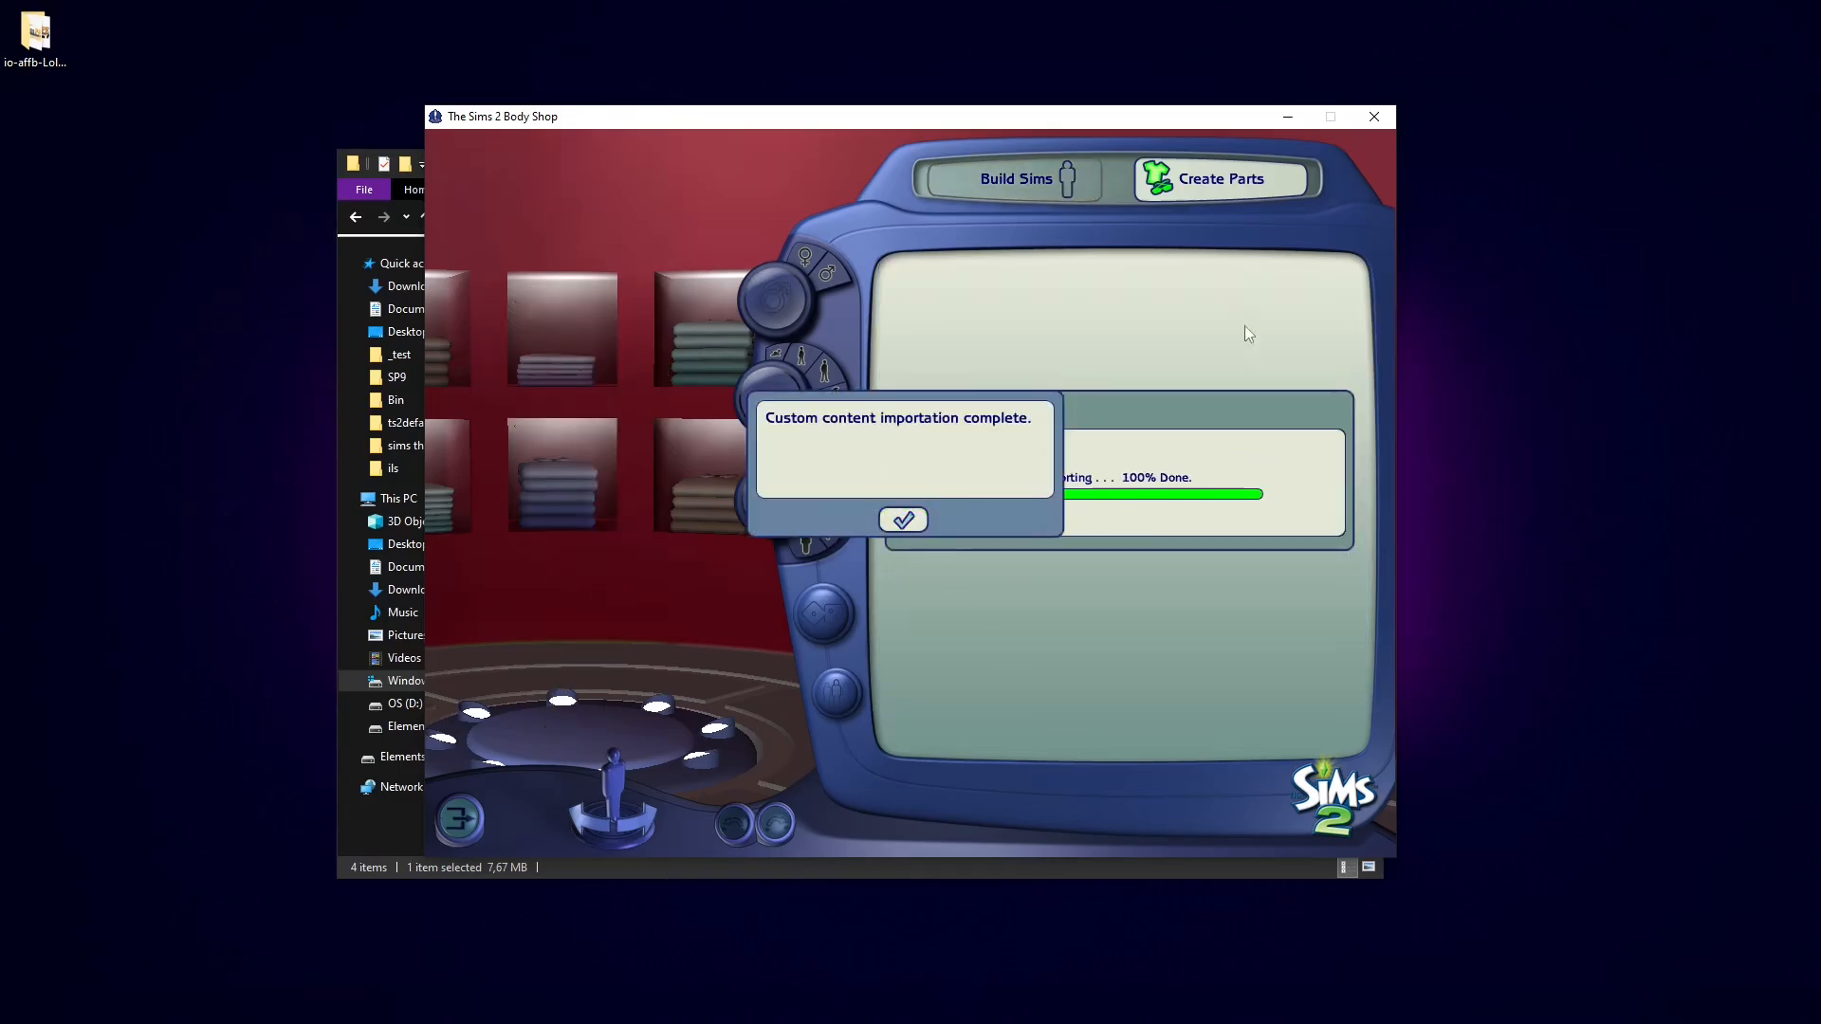
key(Return)
click(1375, 116)
click(868, 479)
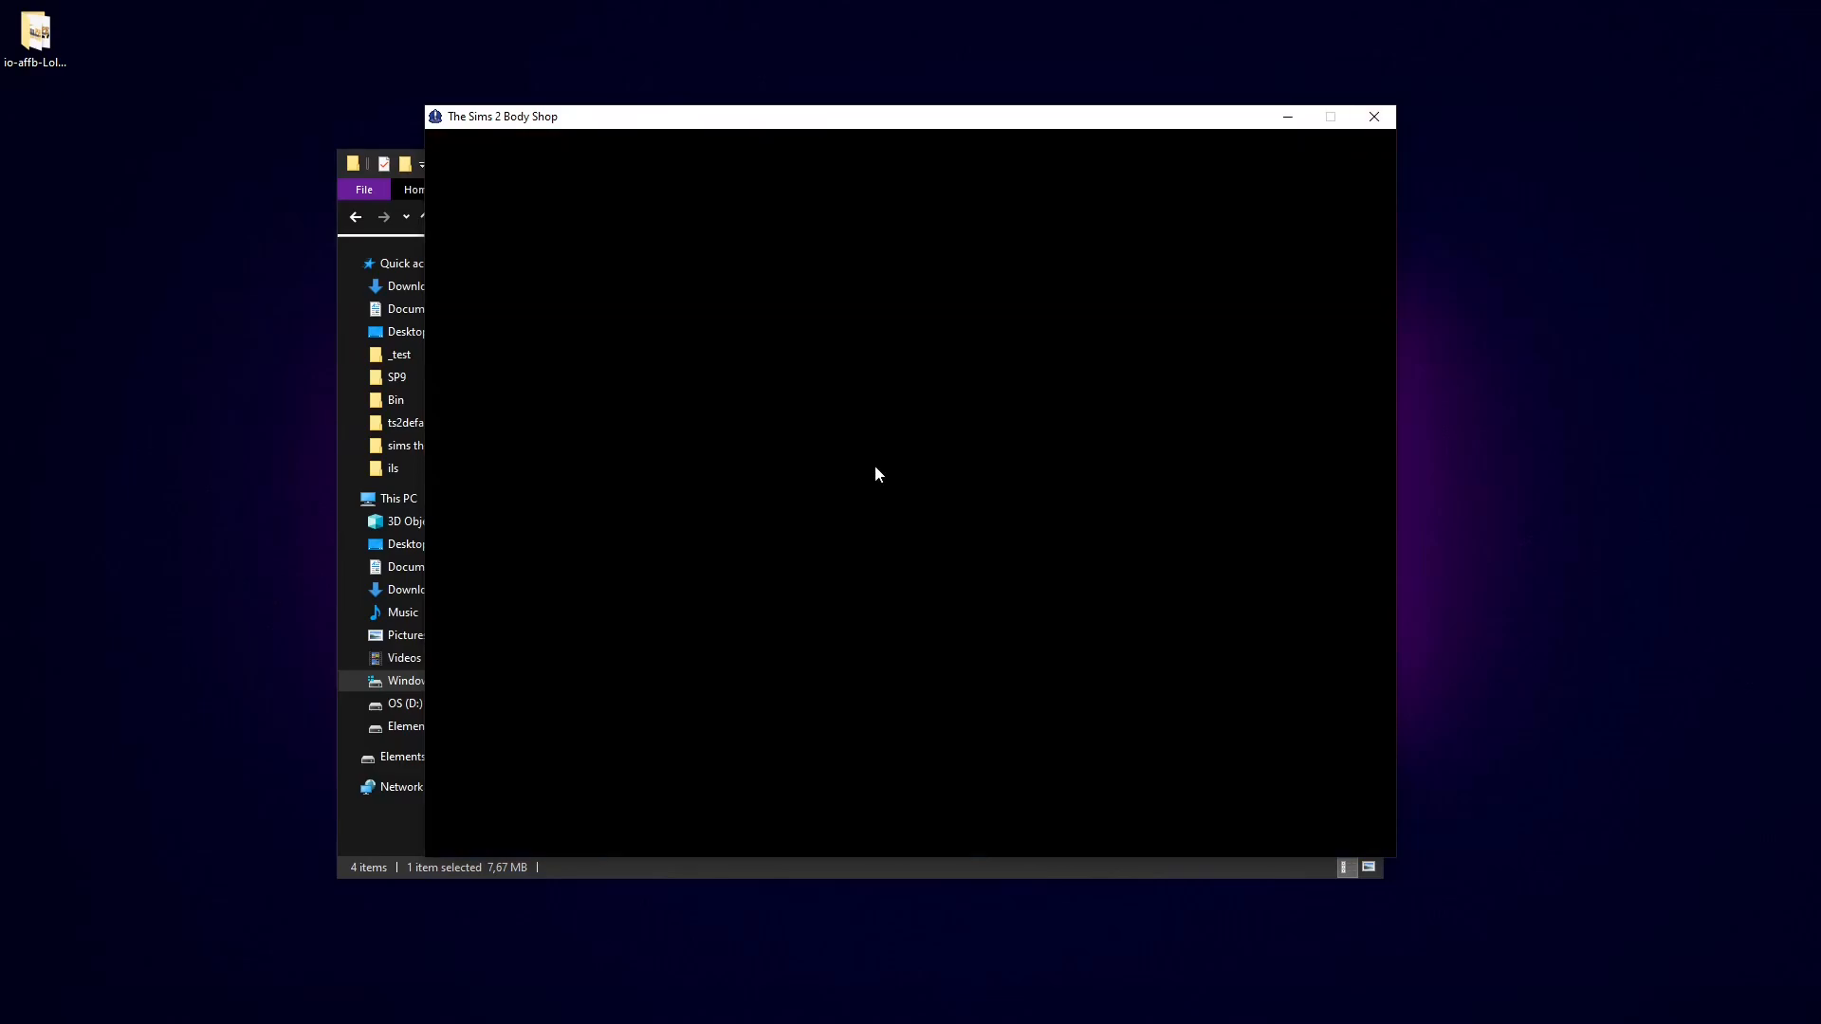
Step: Open 5fc8aefa_project from Documents > EA Games > The Sims 2 Ultimate Collection > SavedSims in SimPe
click(417, 309)
click(554, 379)
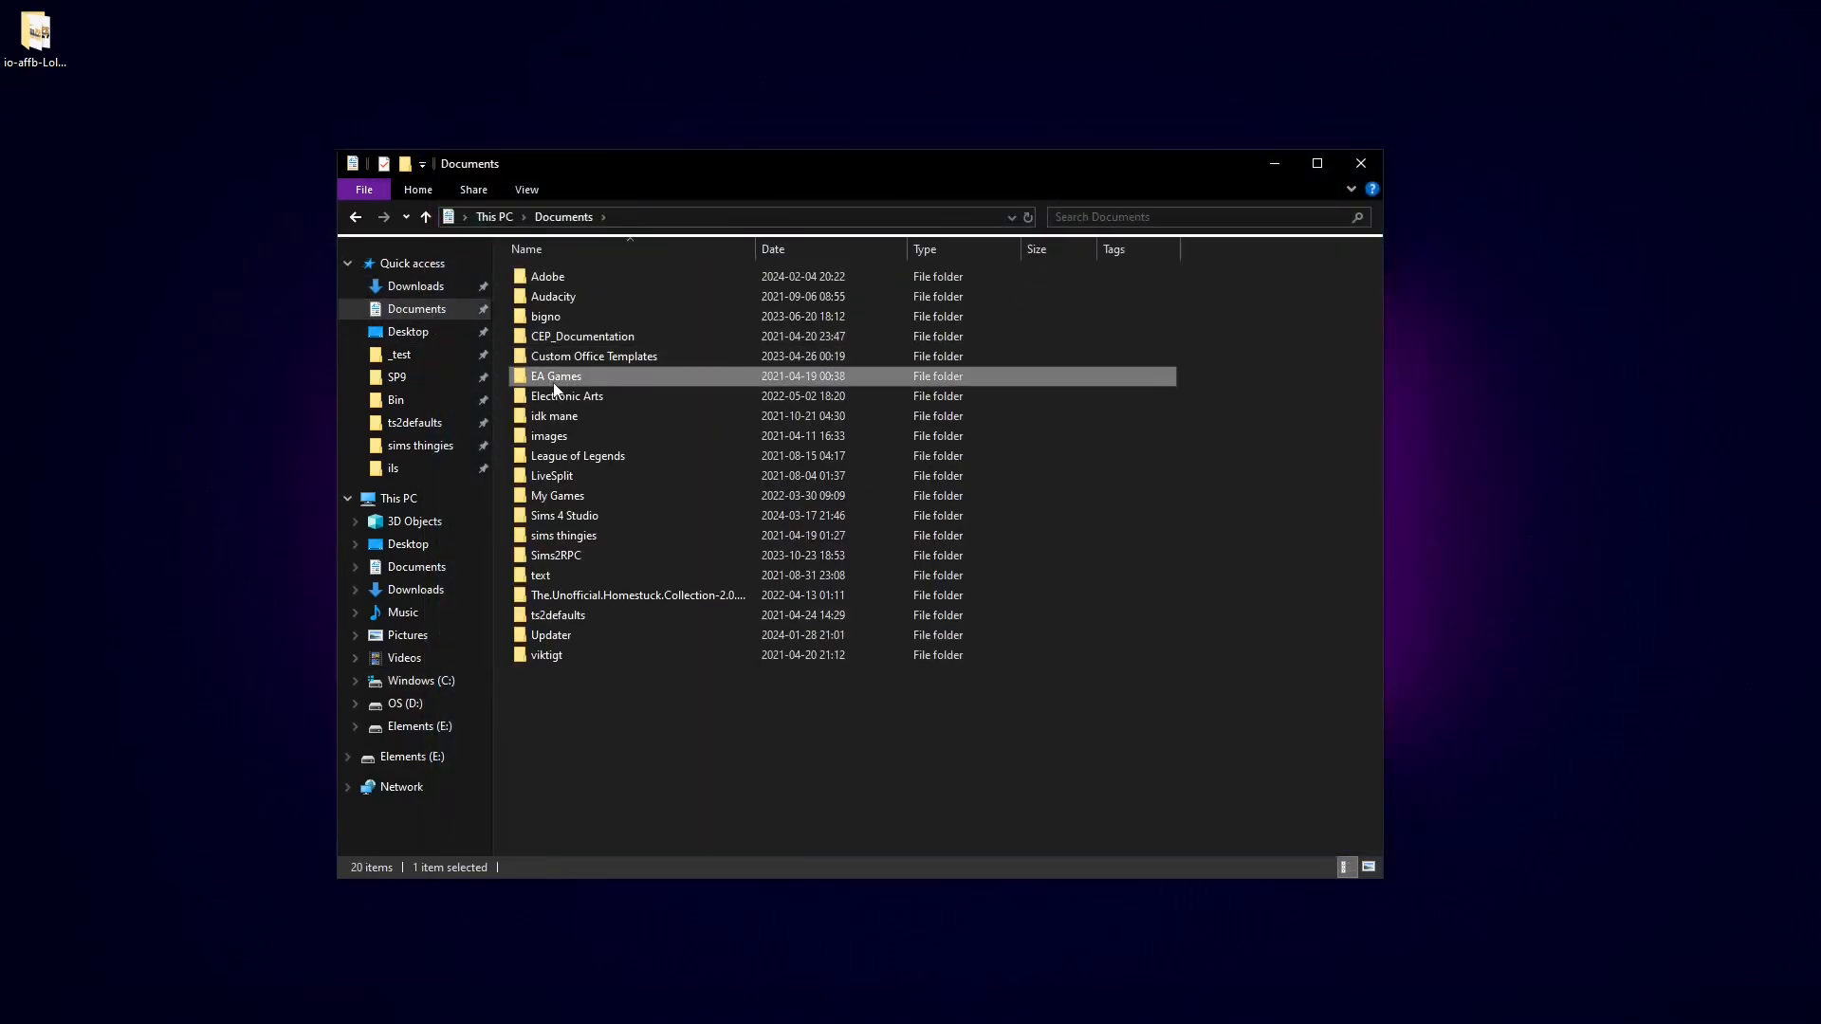
double_click(554, 384)
double_click(571, 279)
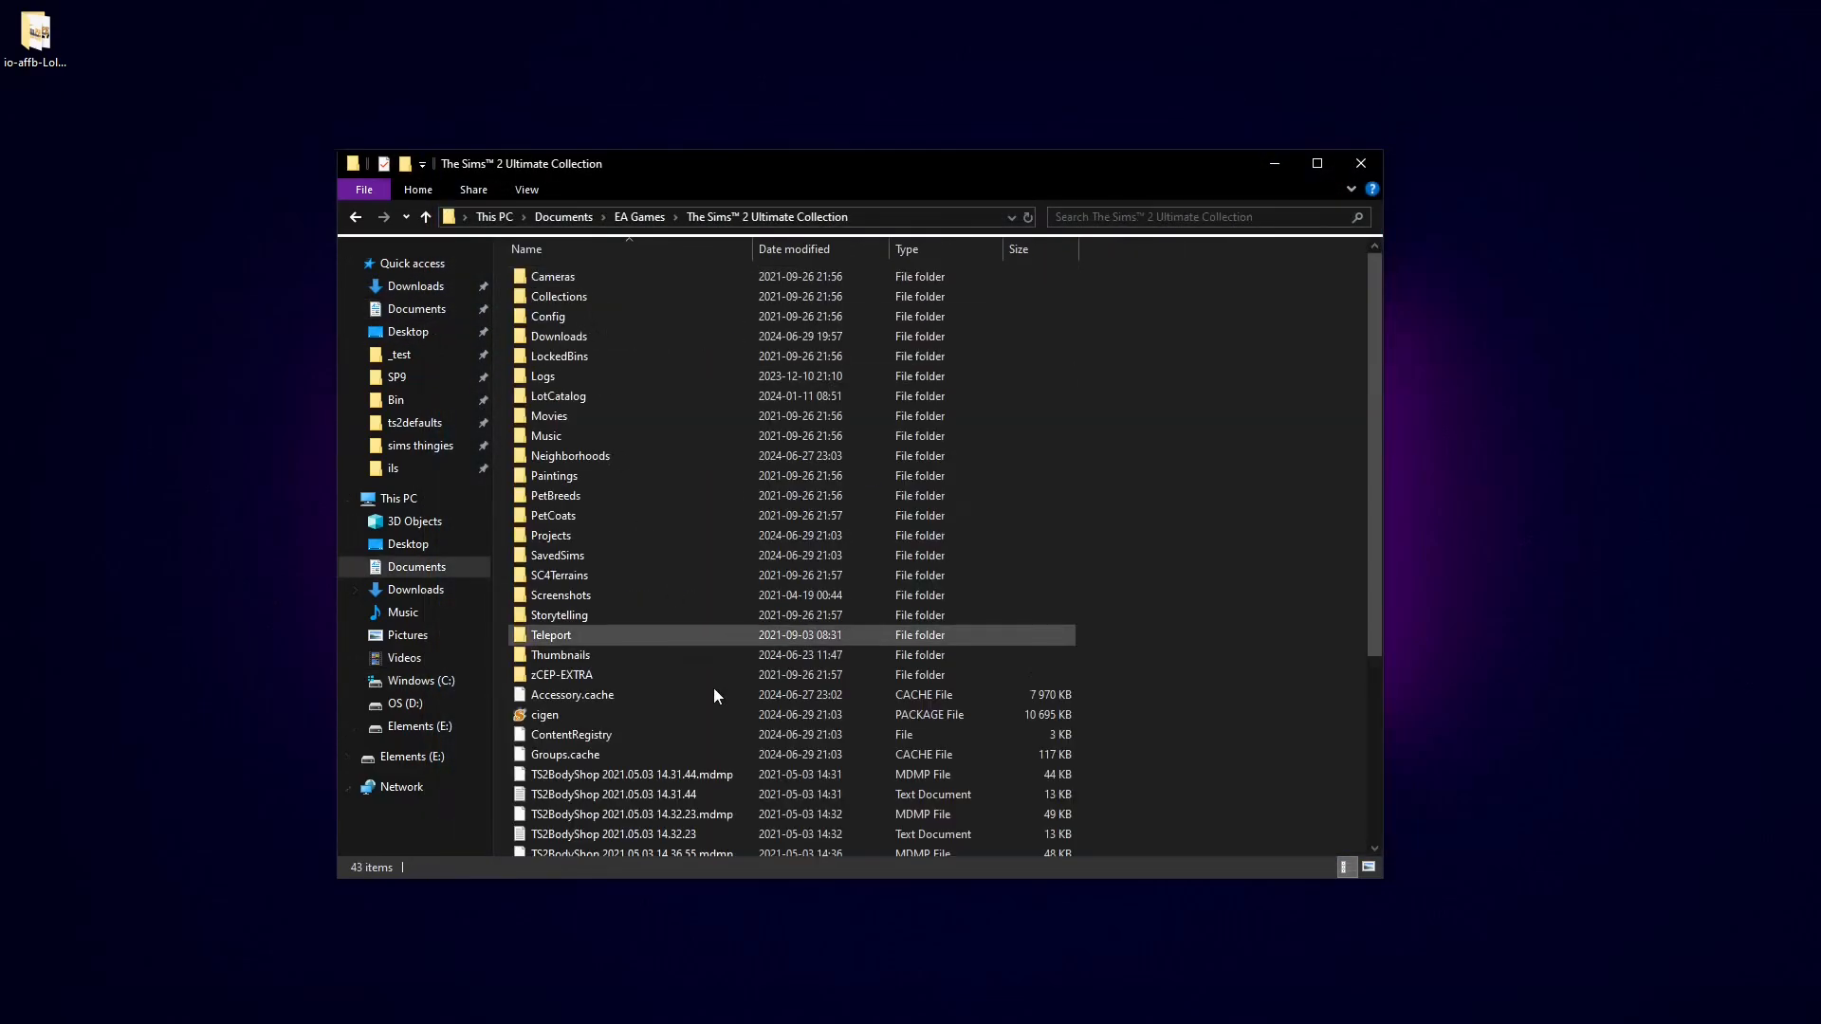
double_click(558, 555)
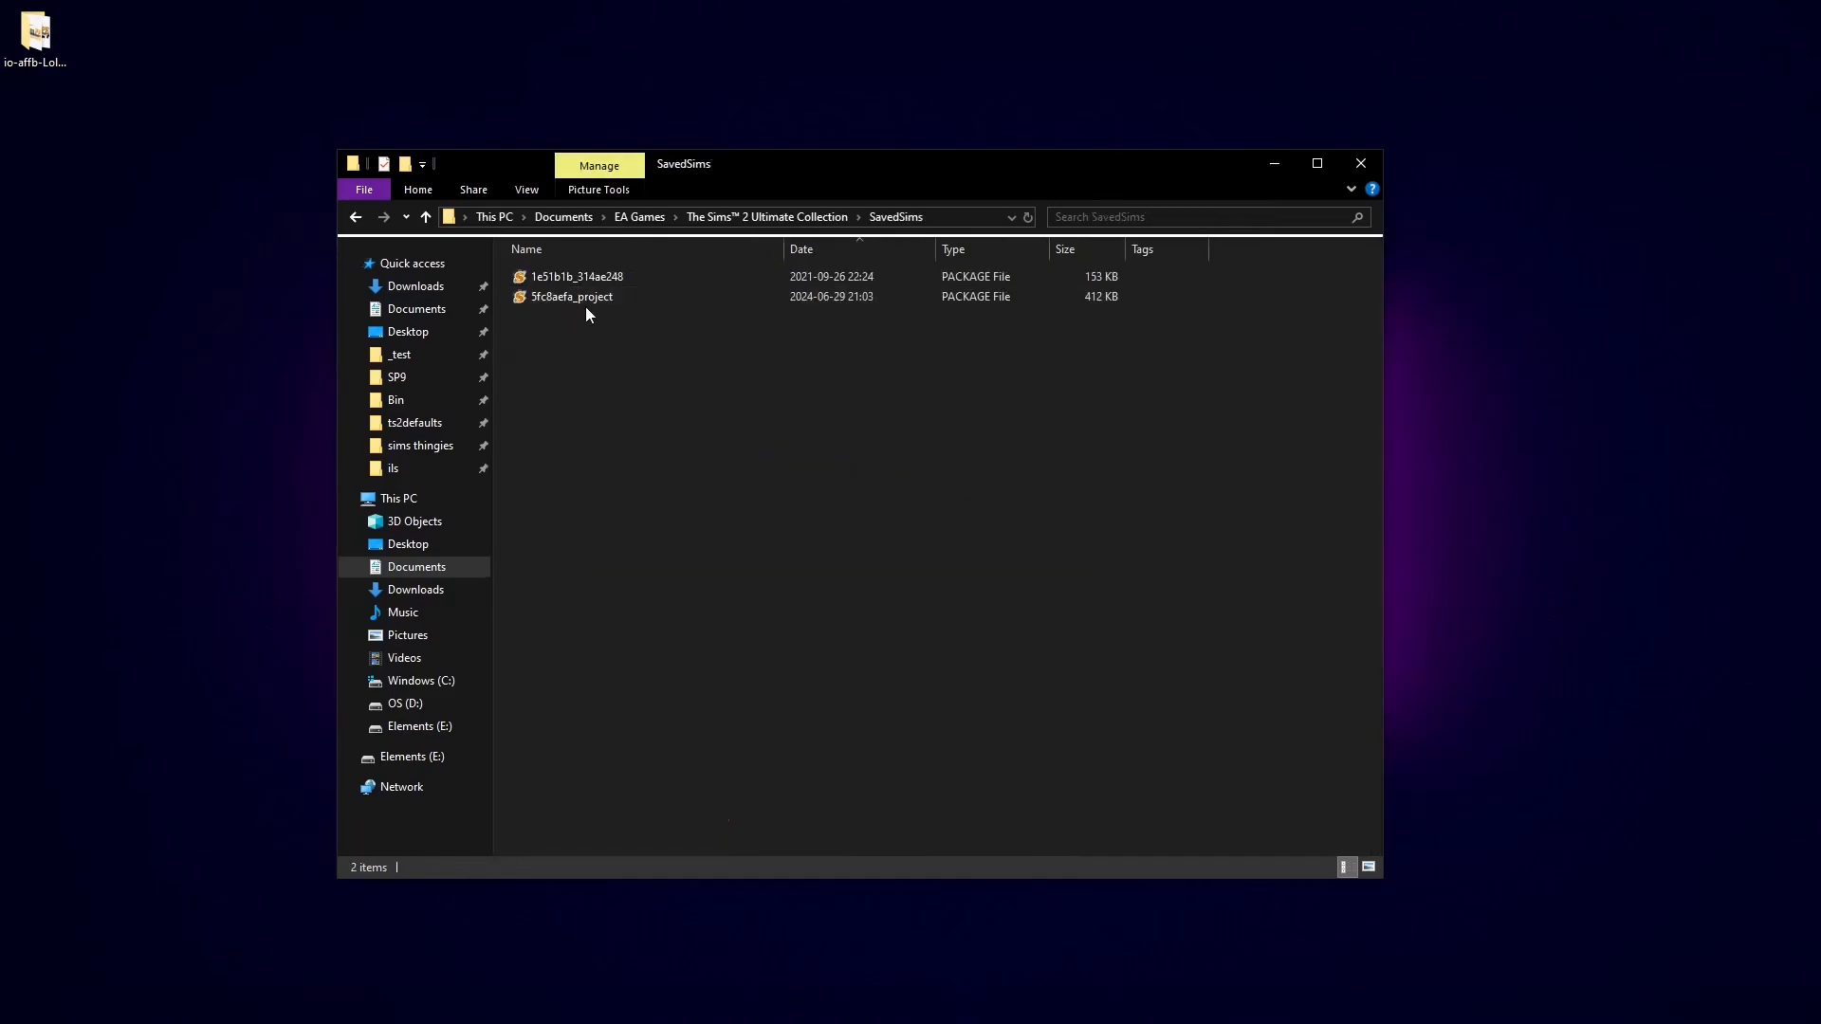
click(579, 304)
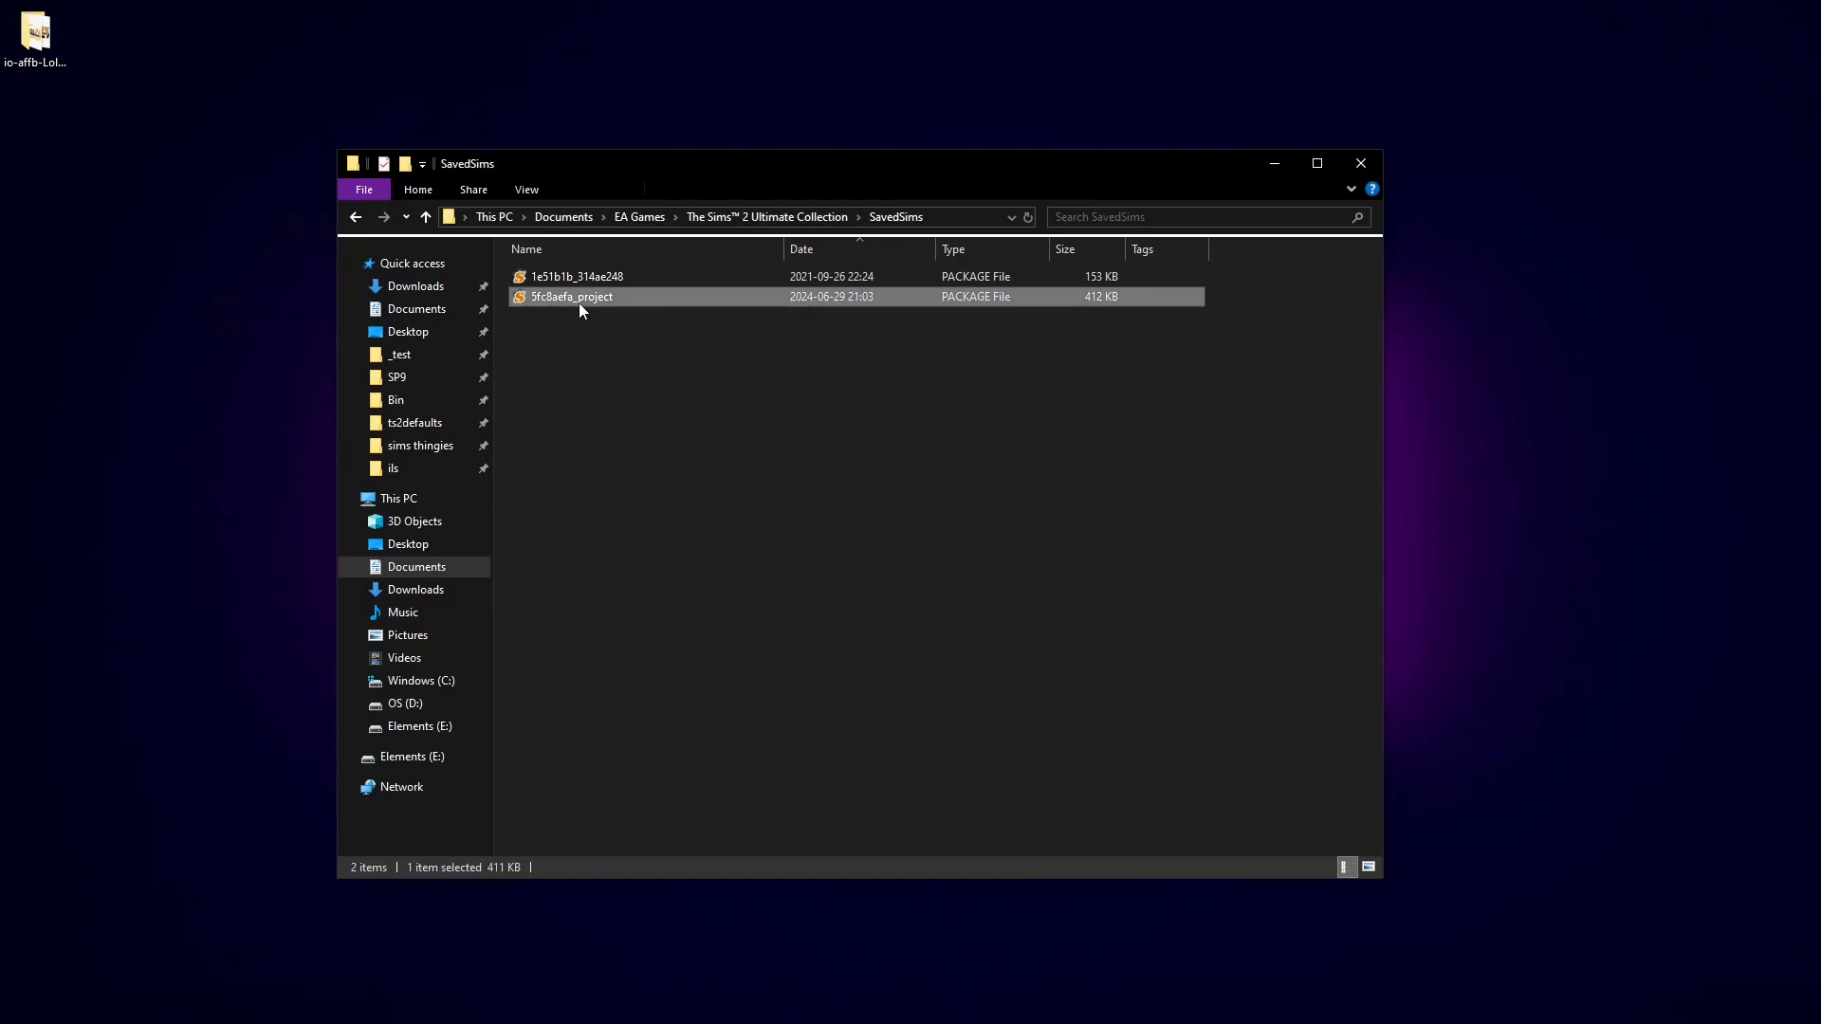
double_click(580, 304)
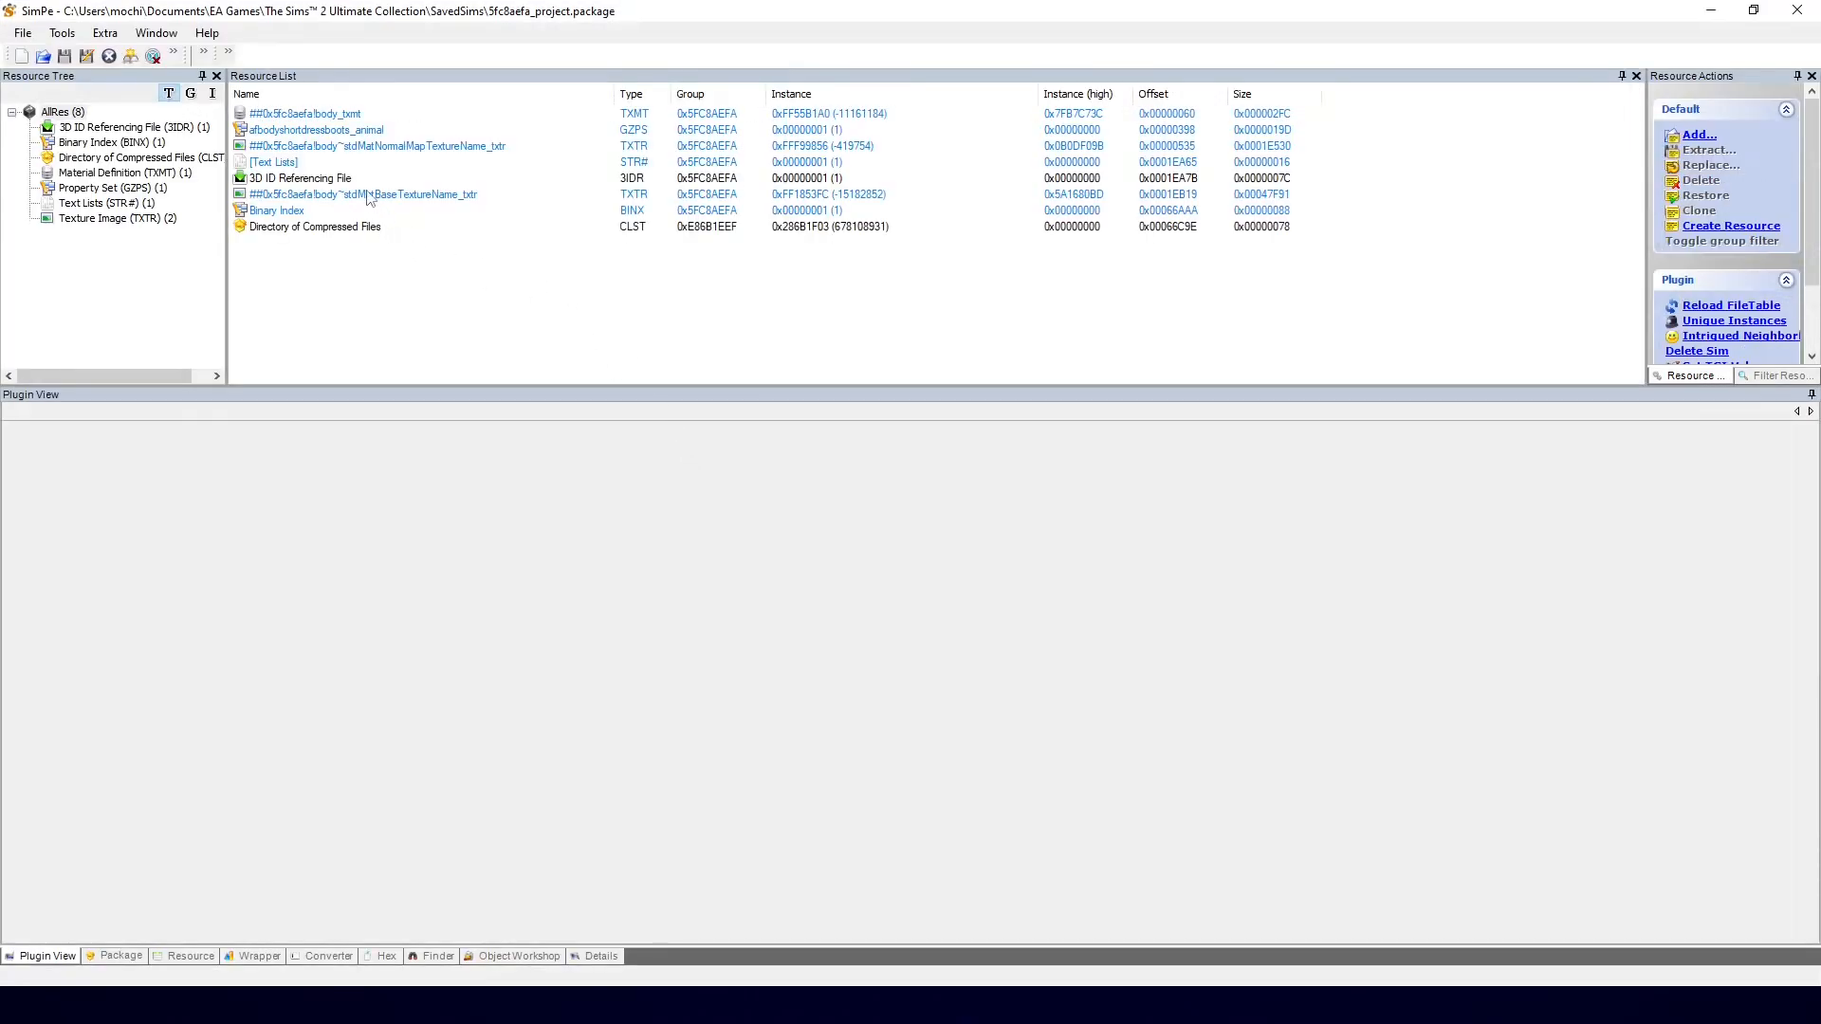
Step: Open the project's Property Set and copy "afbodyshortdressboots" from its name value, without the colour suffix
click(329, 135)
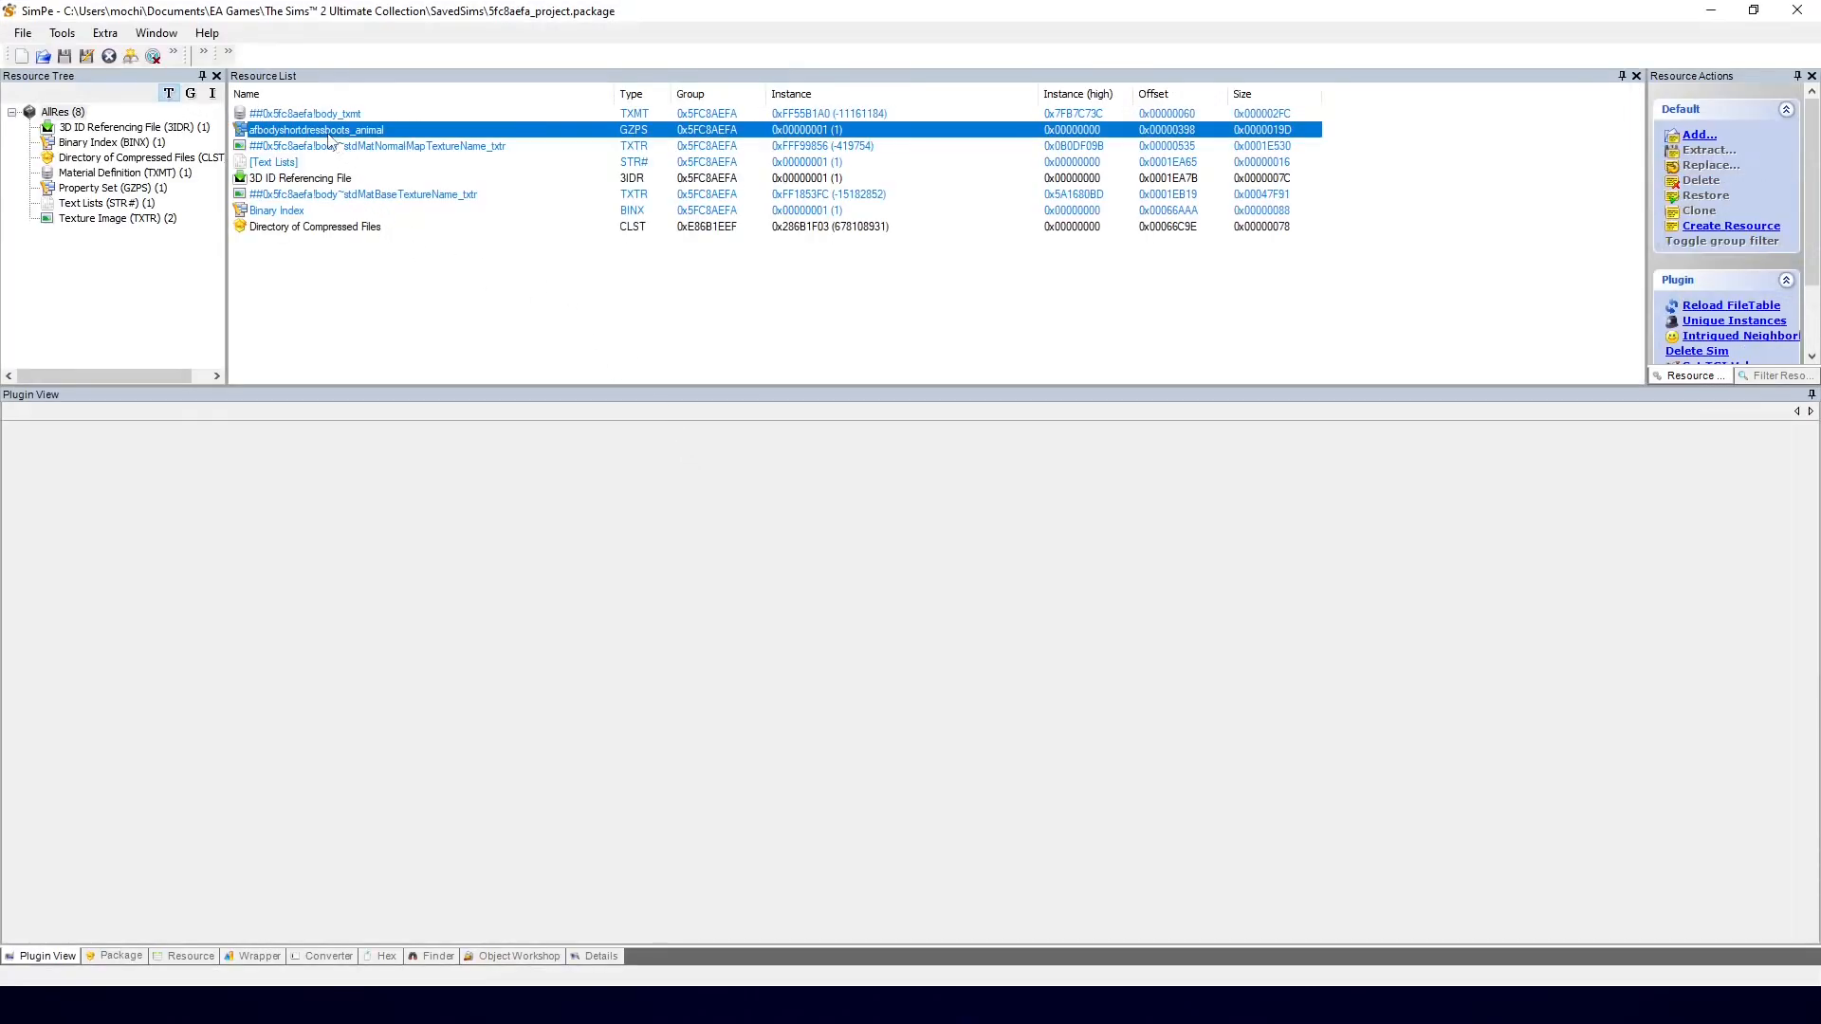
click(218, 569)
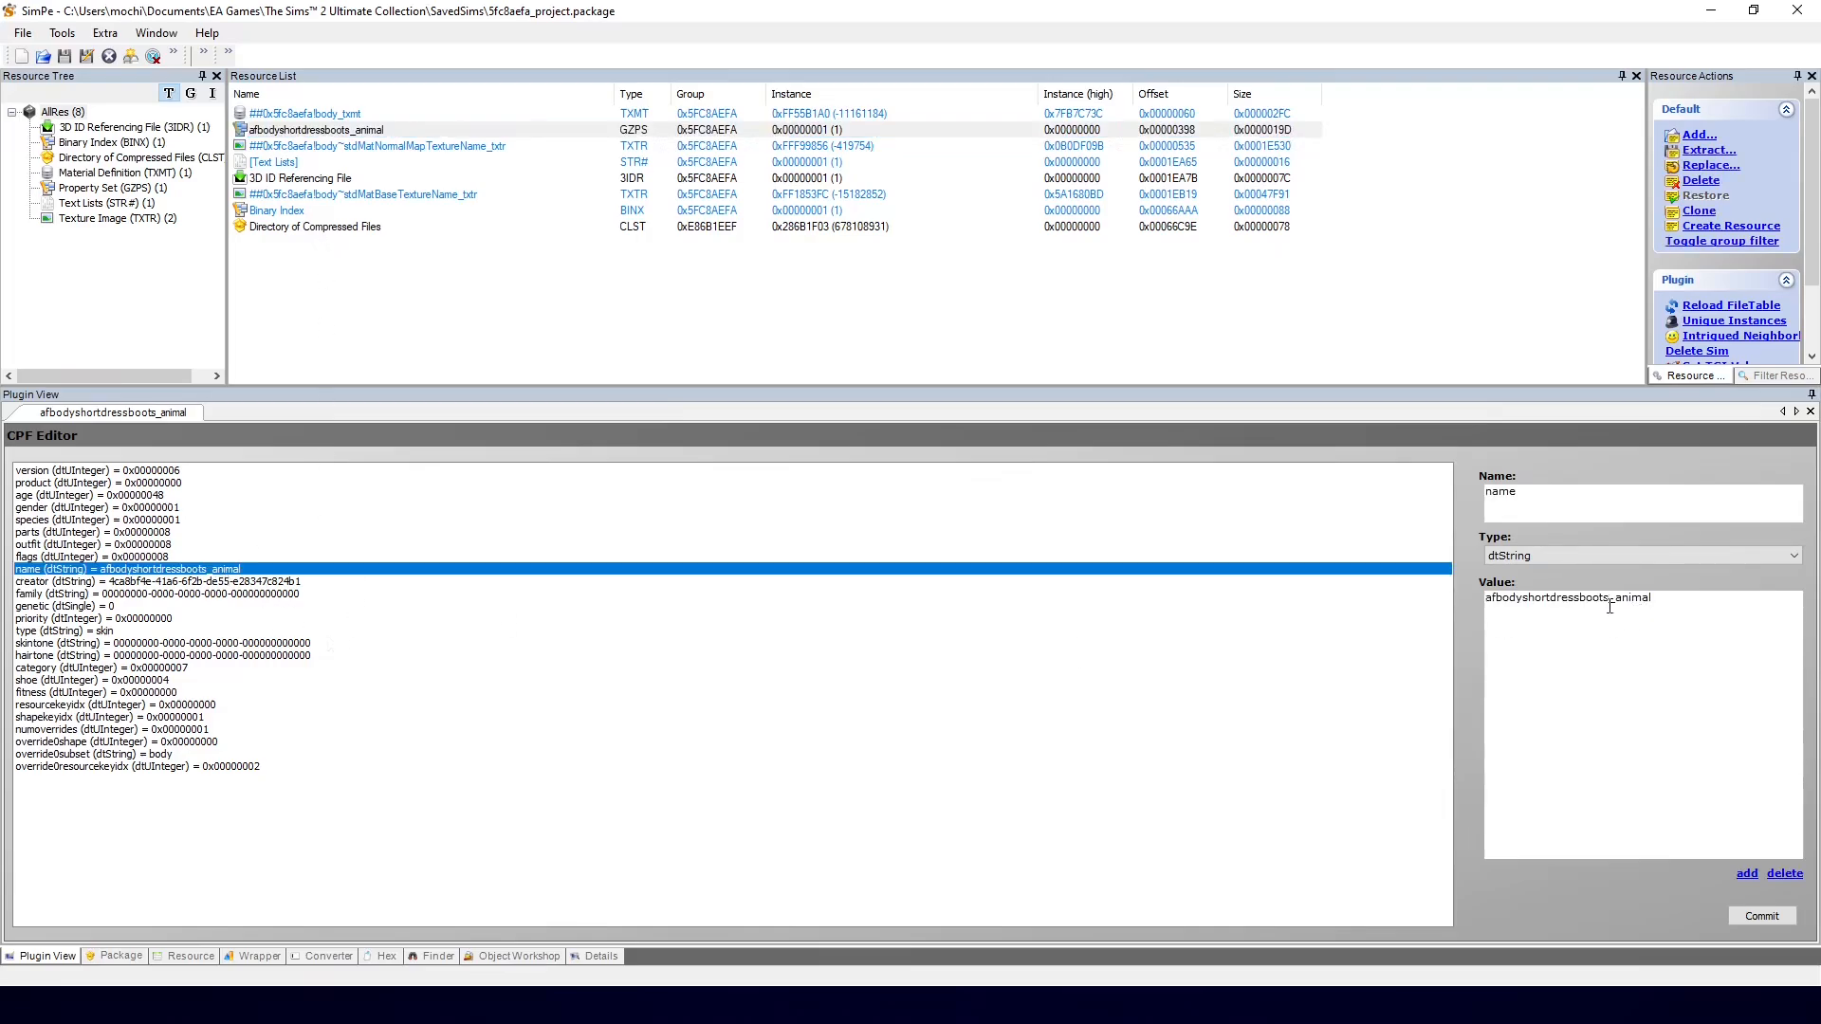
drag(1609, 608, 1403, 612)
key(ctrl+c)
drag(1616, 604, 1658, 605)
click(1629, 638)
double_click(1578, 608)
Step: Run a PropertySet Search in the Finder for names containing "afbodyshortdressboots"
click(426, 959)
click(90, 446)
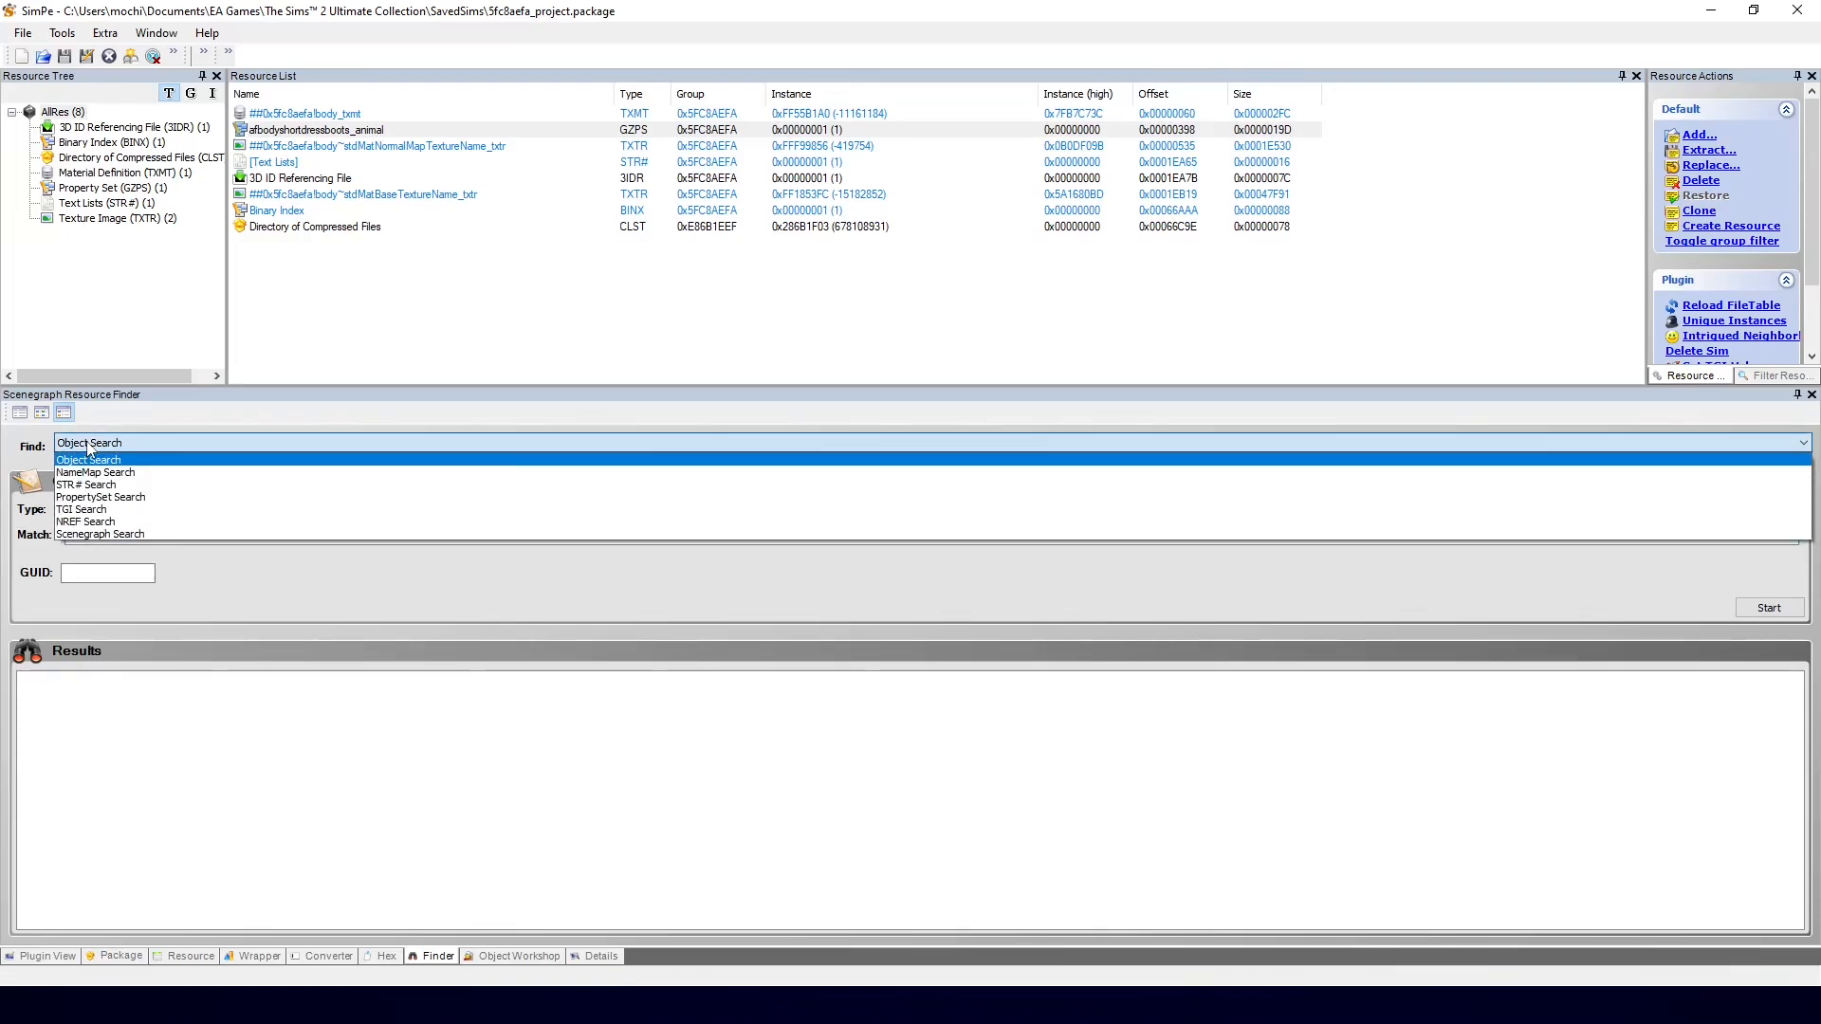
click(111, 498)
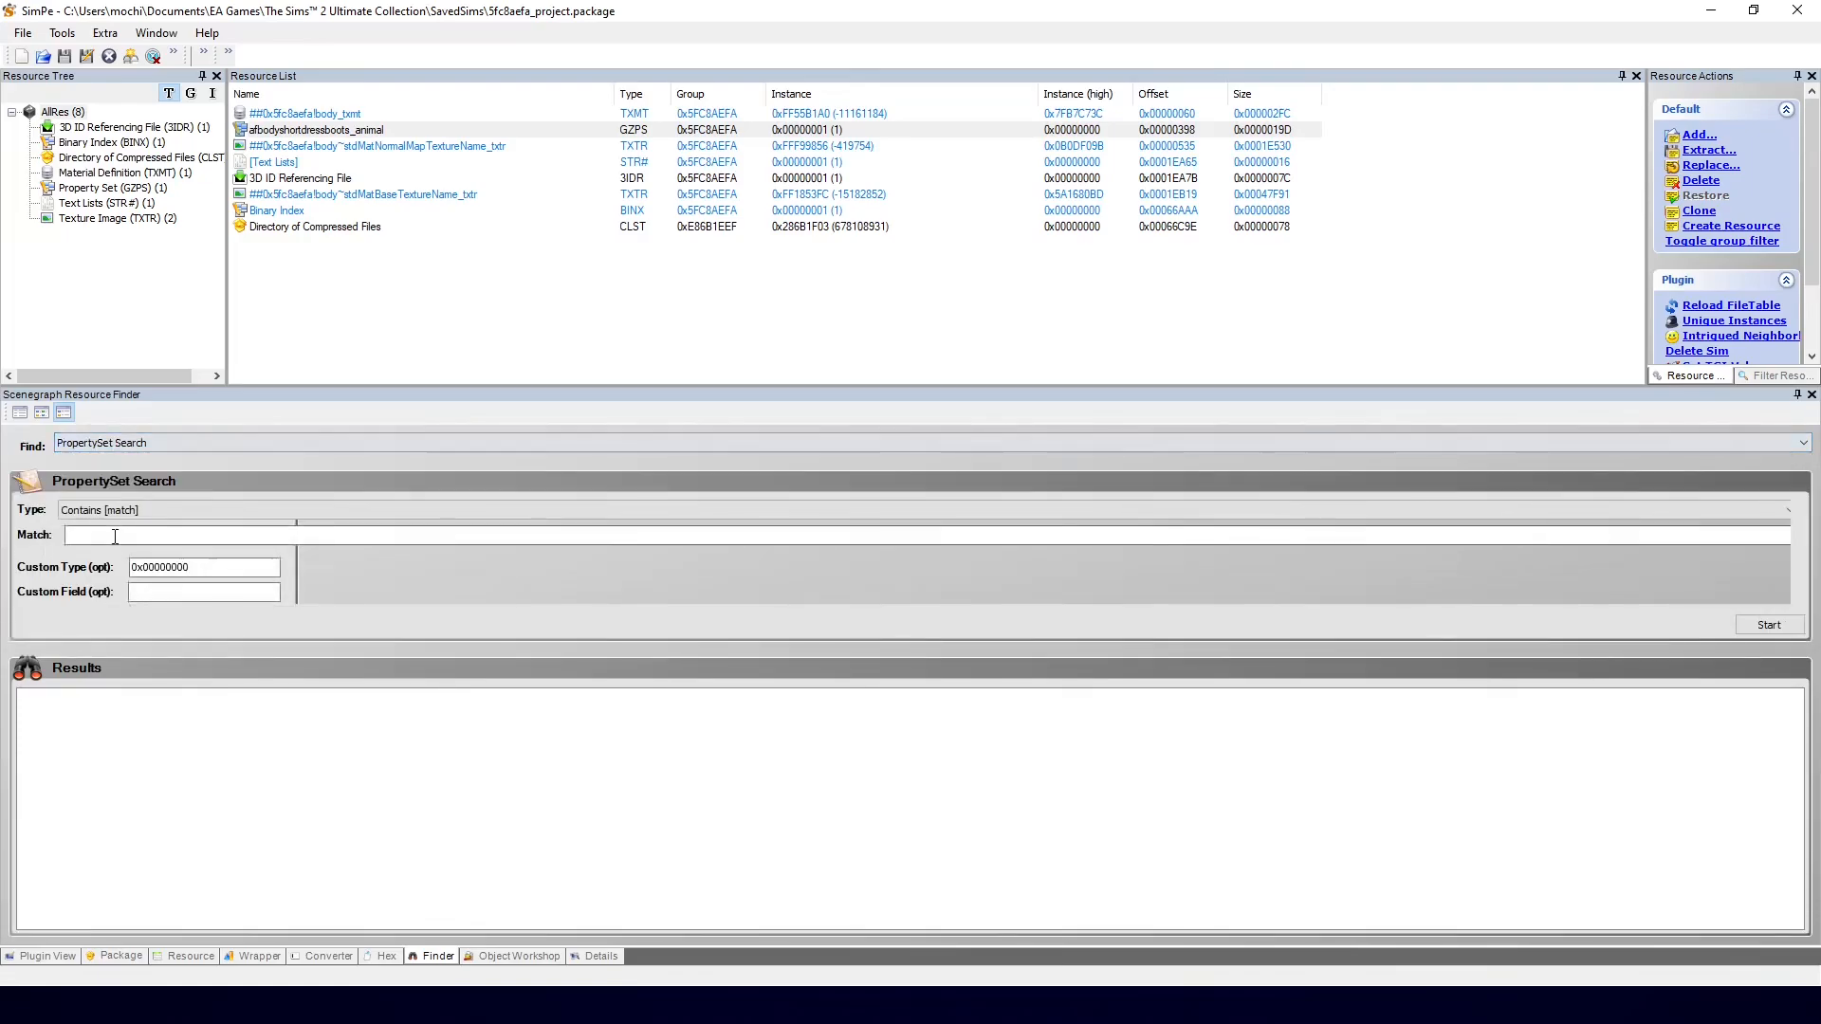
click(114, 537)
key(ctrl+v)
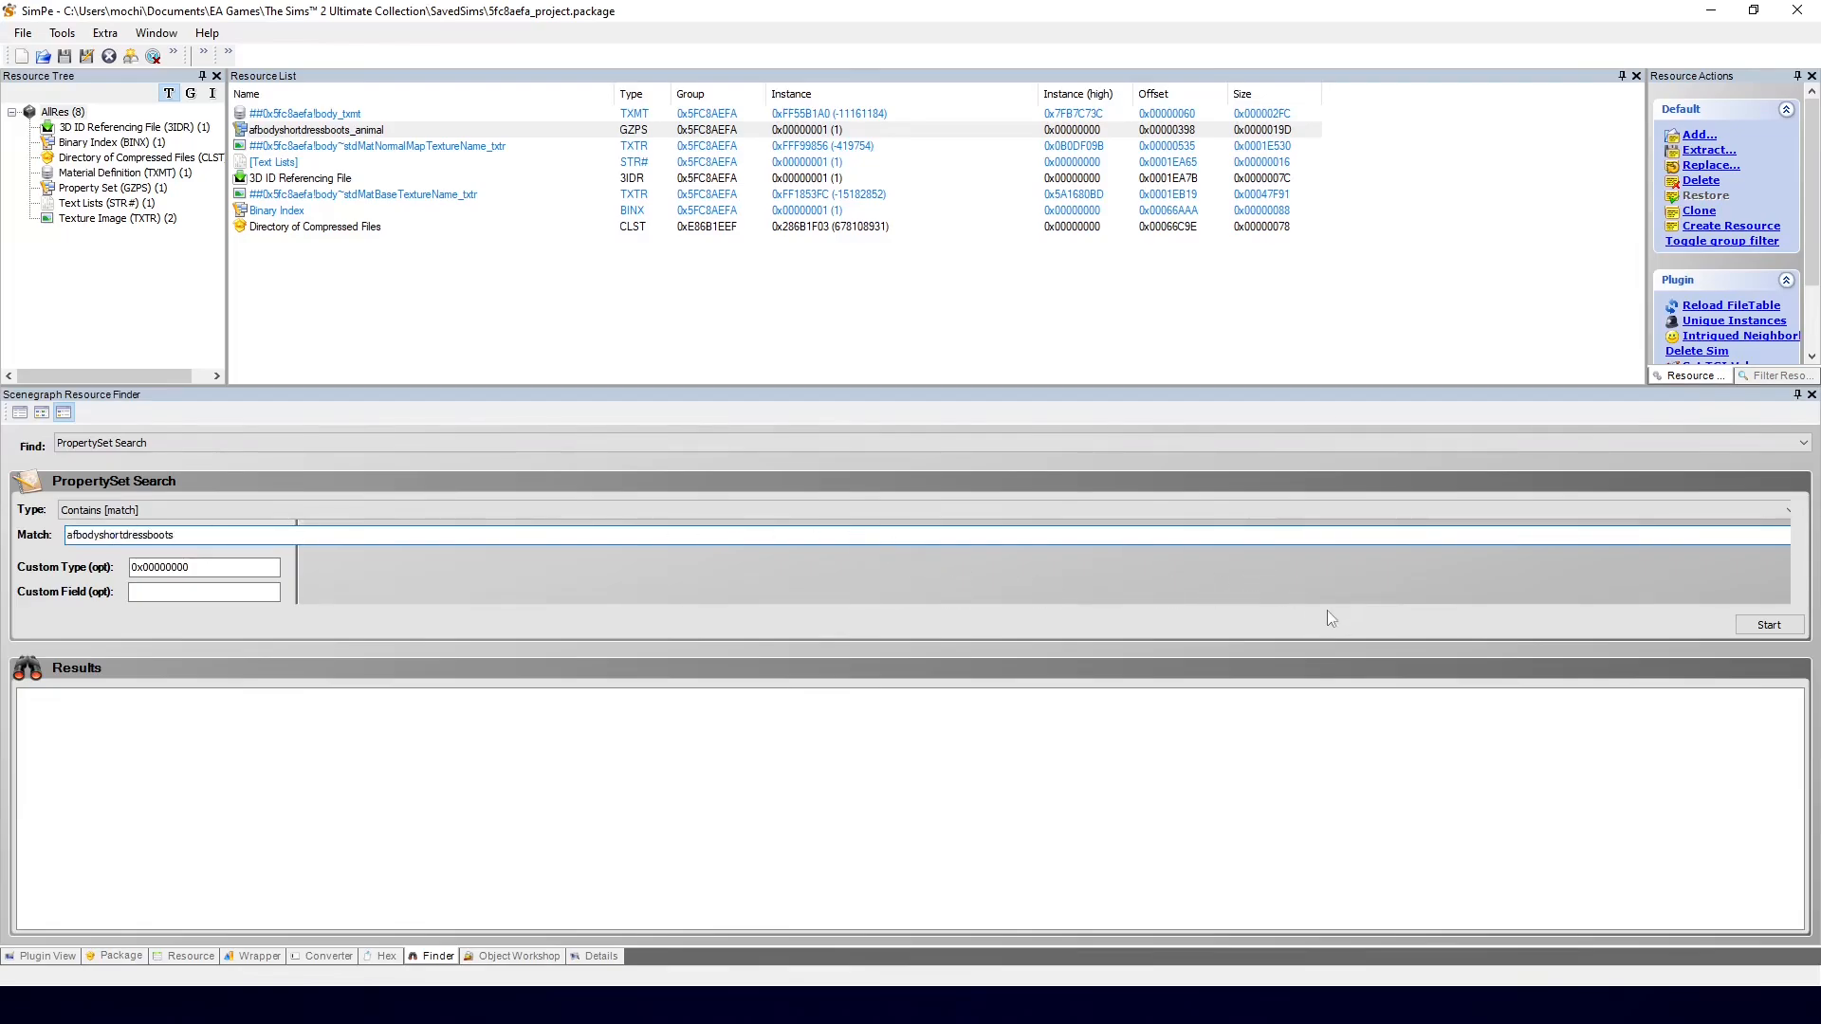
click(1782, 624)
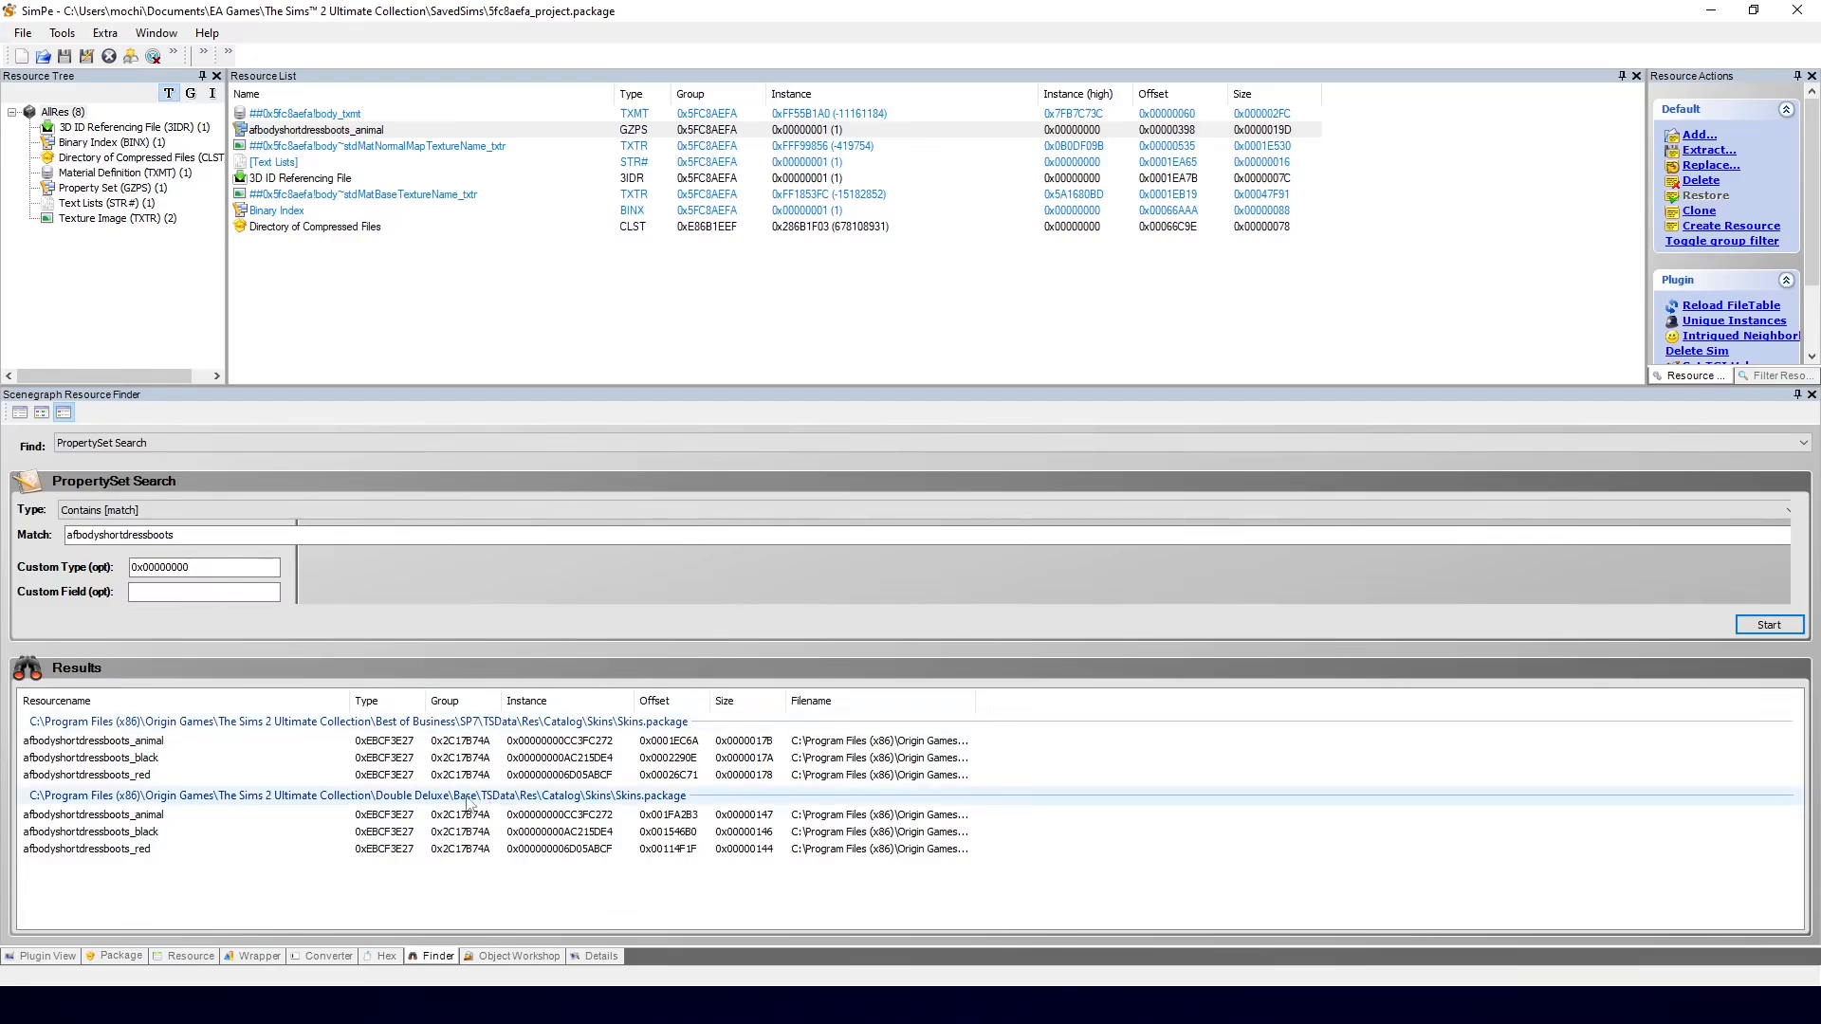
Step: Open the SP7 search result afbodyshortdressboots_animal and examine its Property Set values
double_click(147, 743)
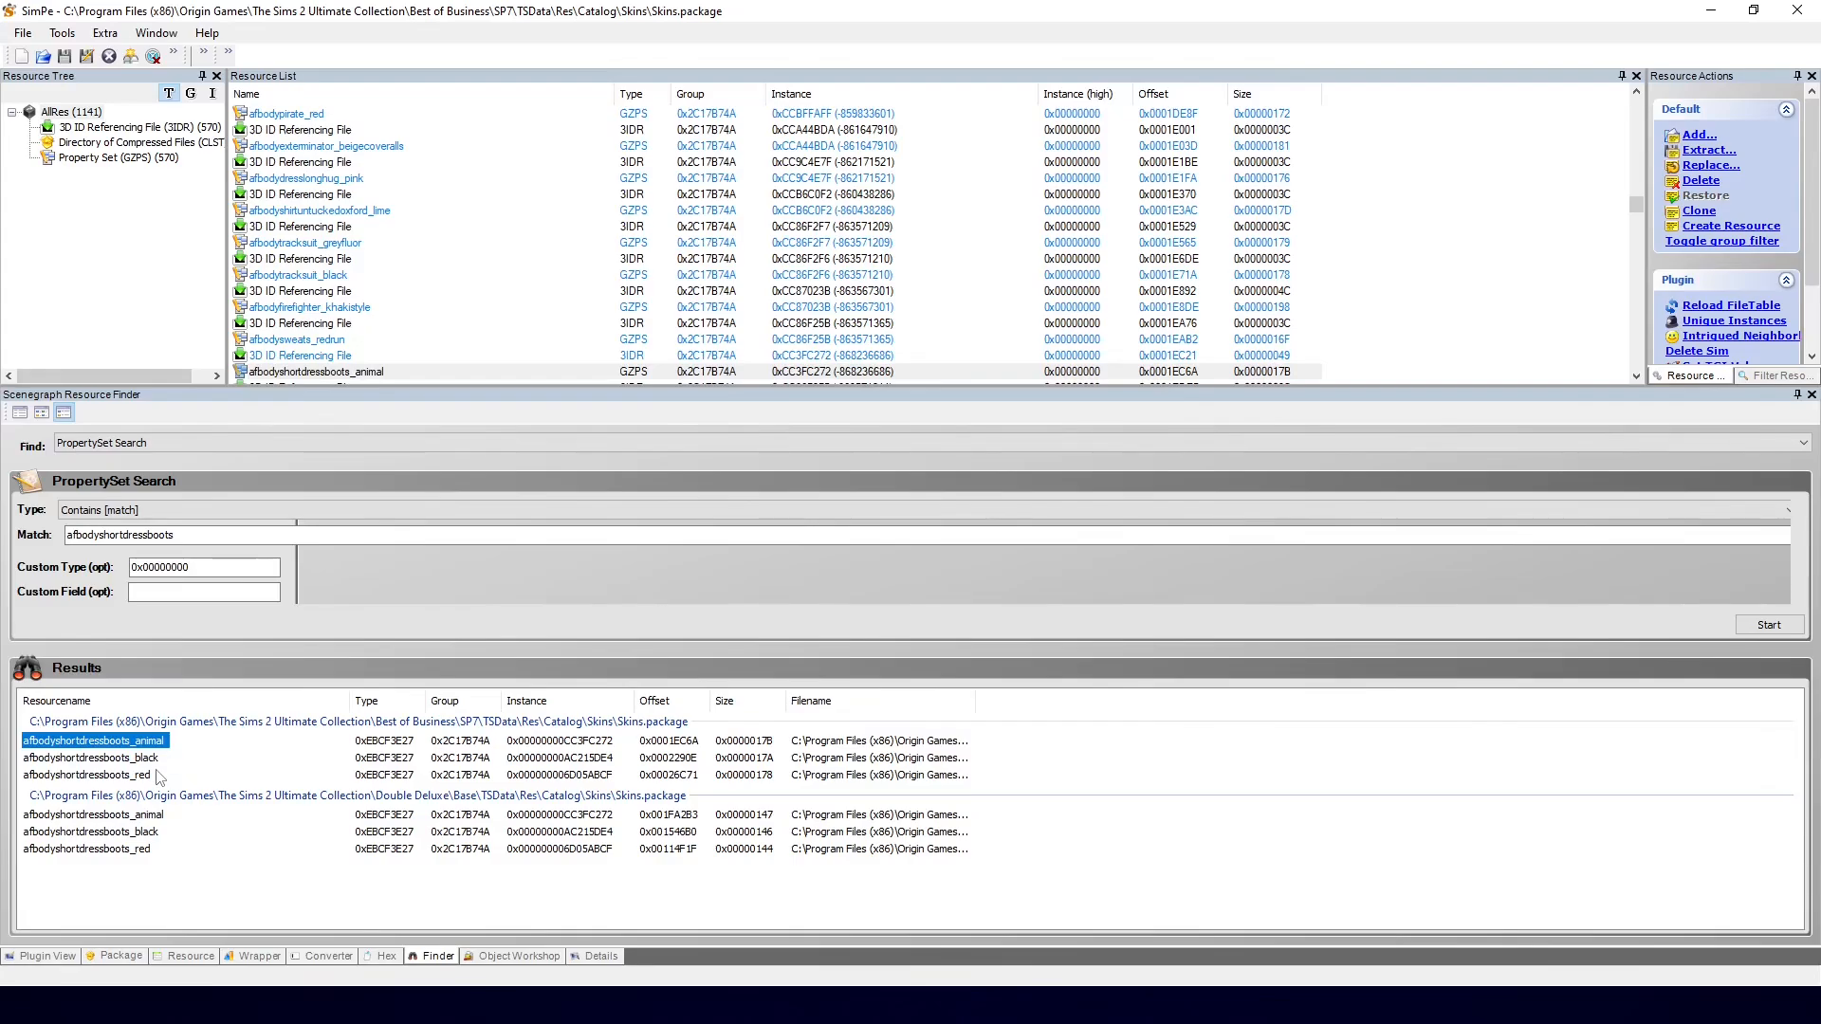
click(64, 958)
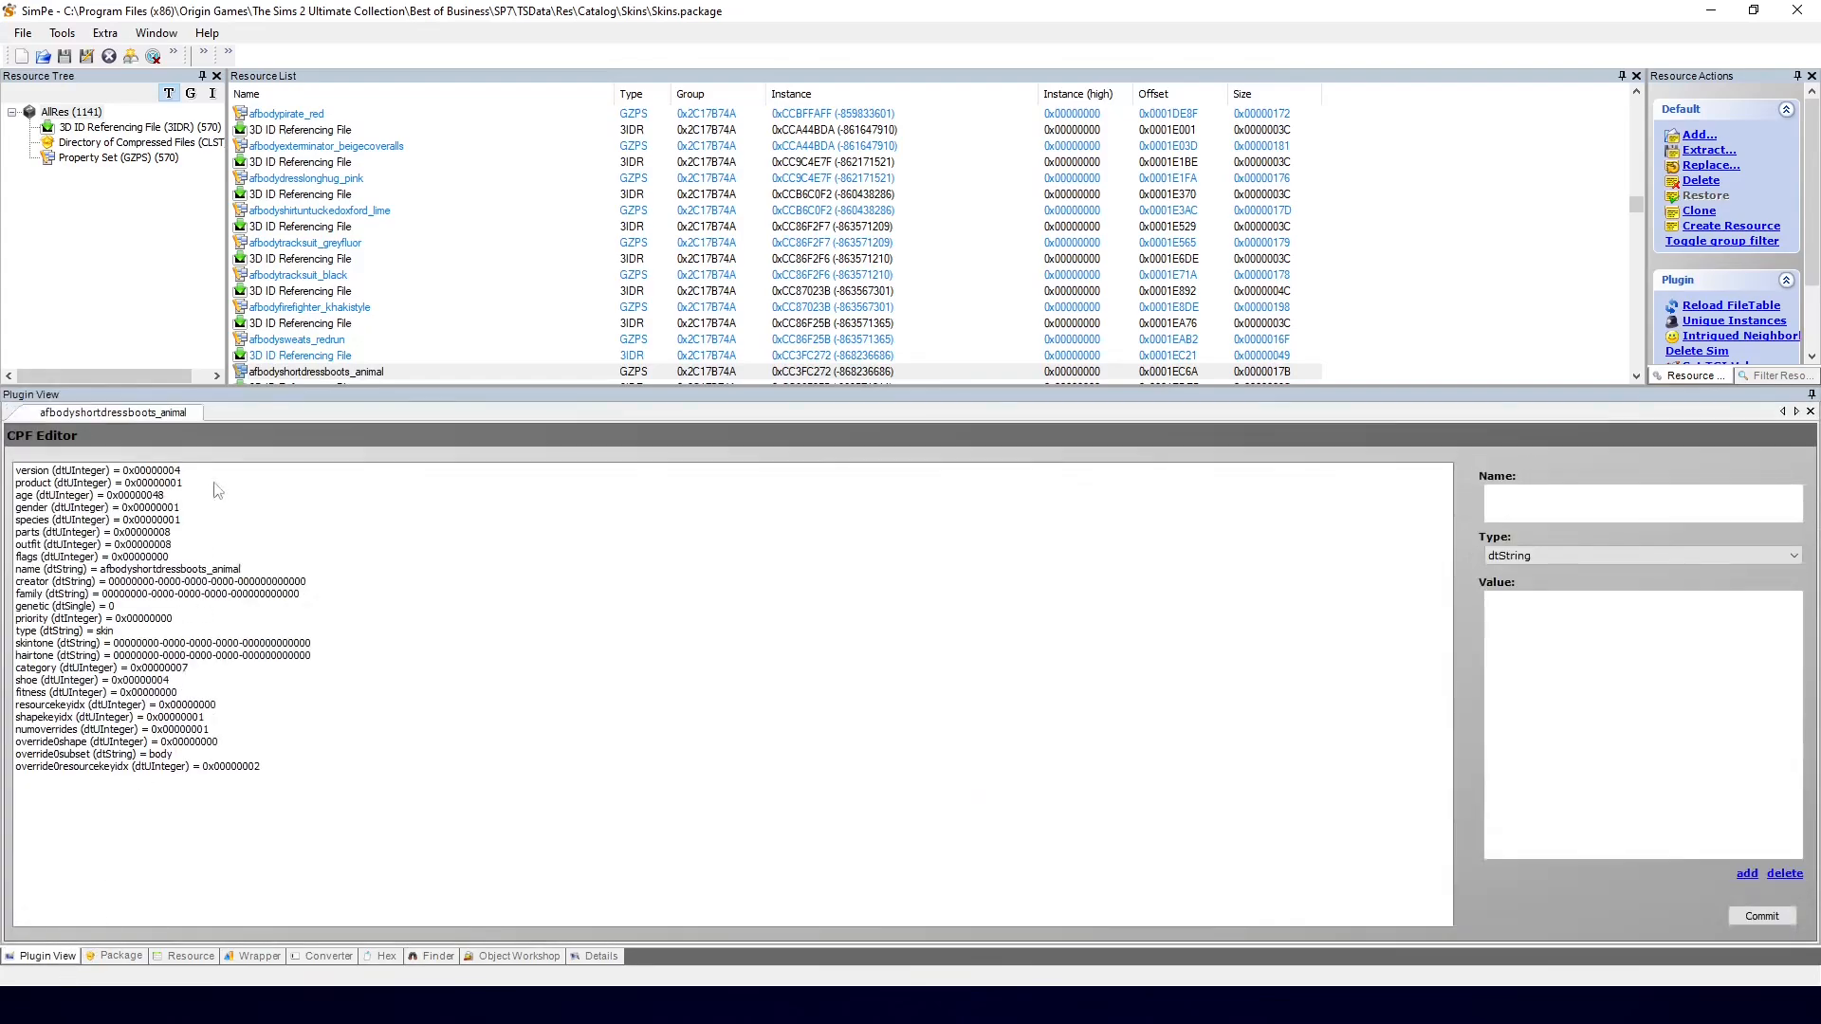
click(319, 373)
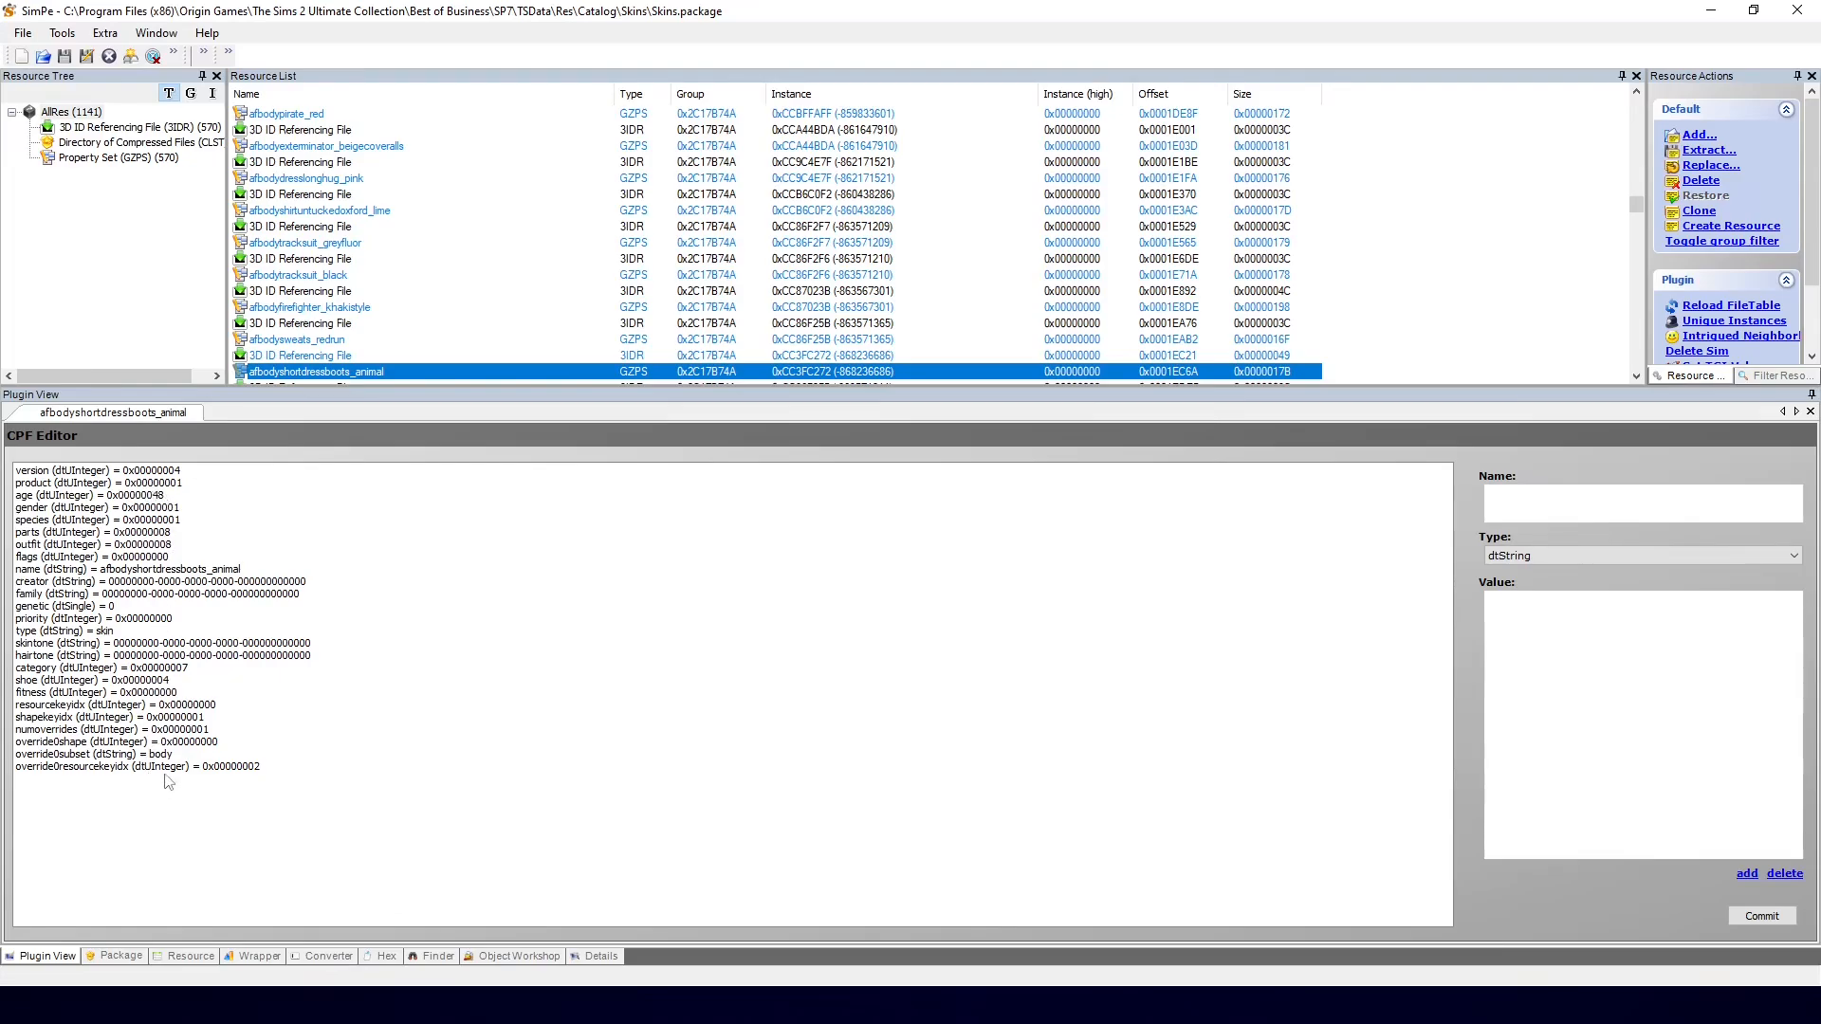
Step: Compare the Double Deluxe Base version of afbodyshortdressboots_animal with the SP7 version in the CPF Editor
click(436, 958)
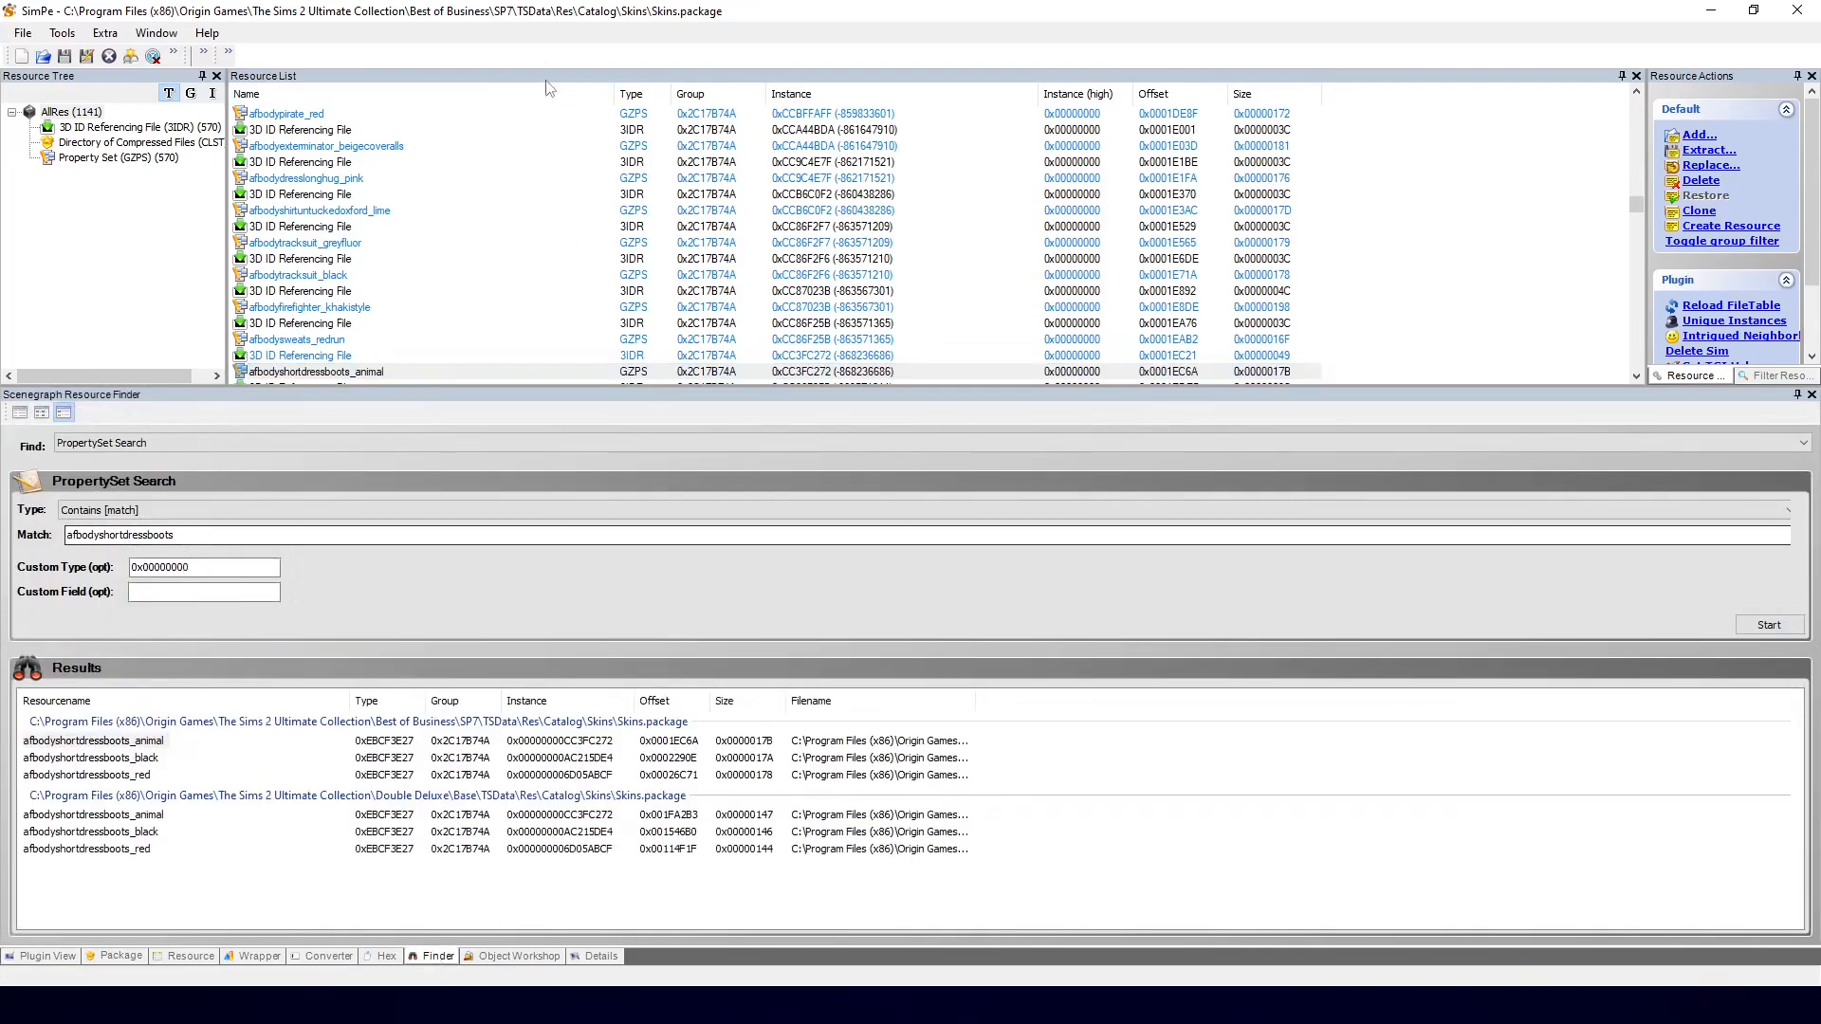
double_click(150, 818)
click(47, 957)
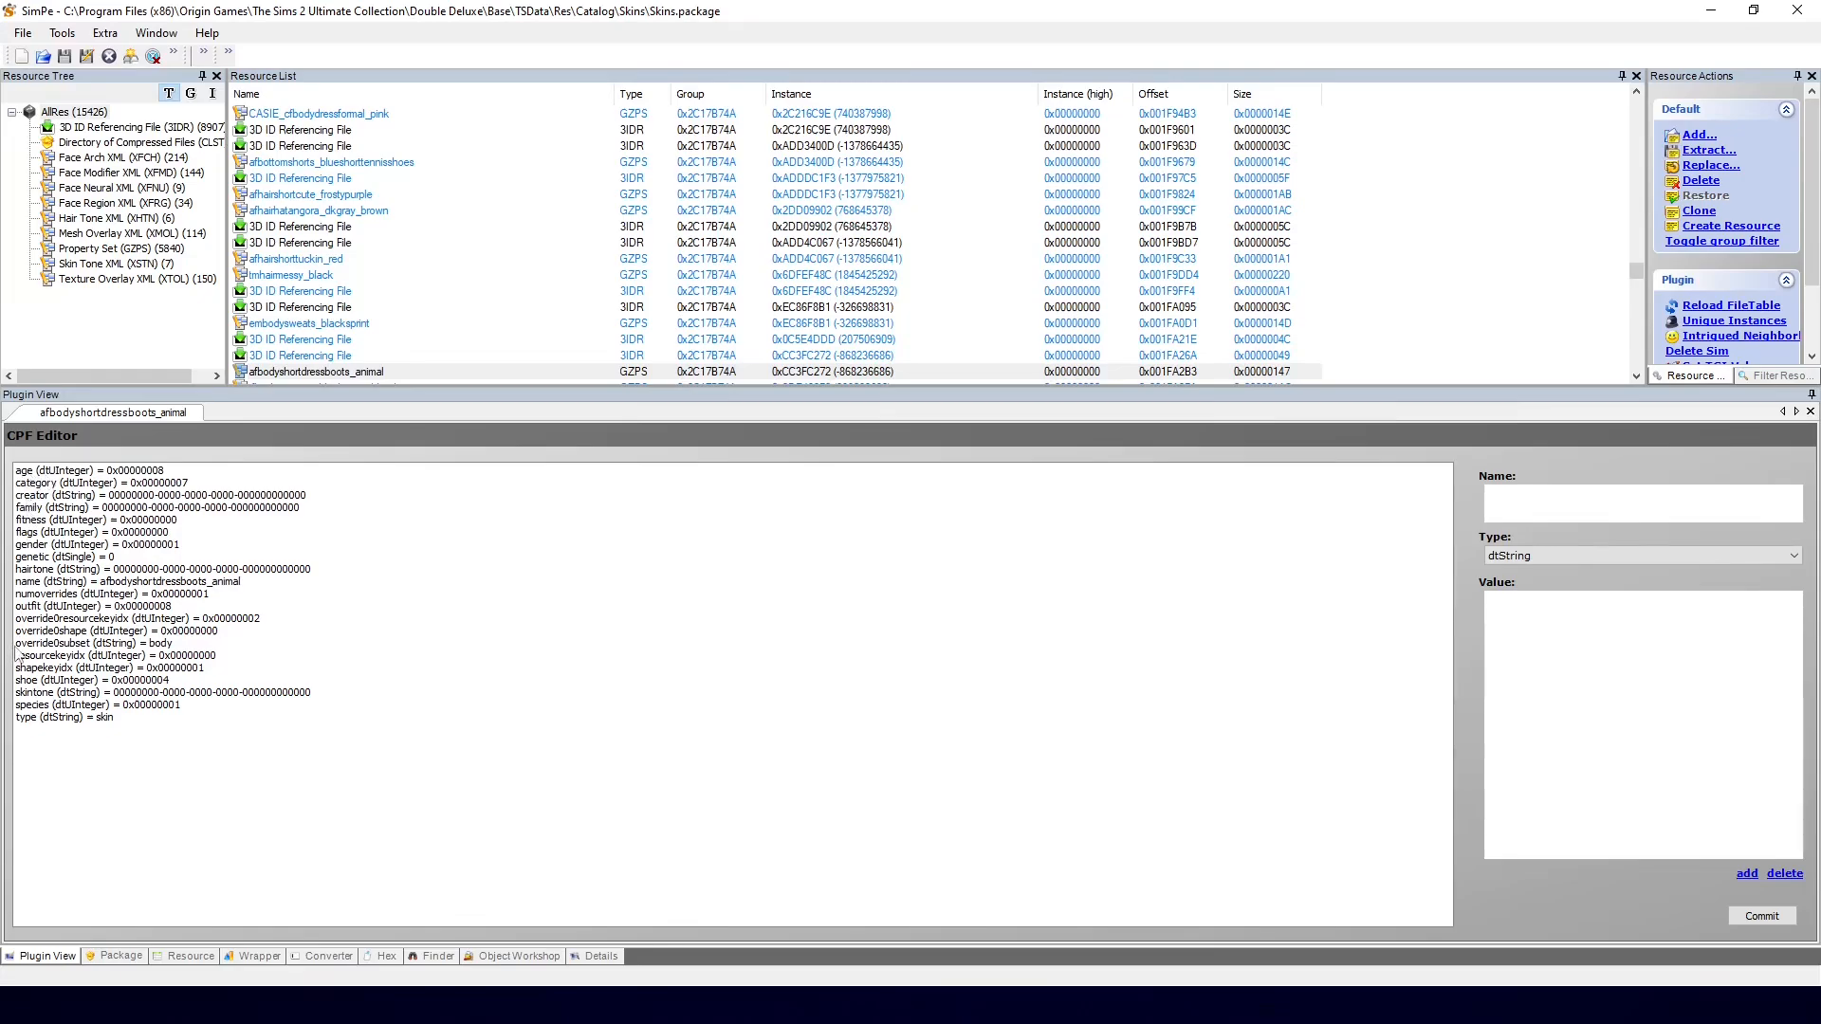
click(422, 958)
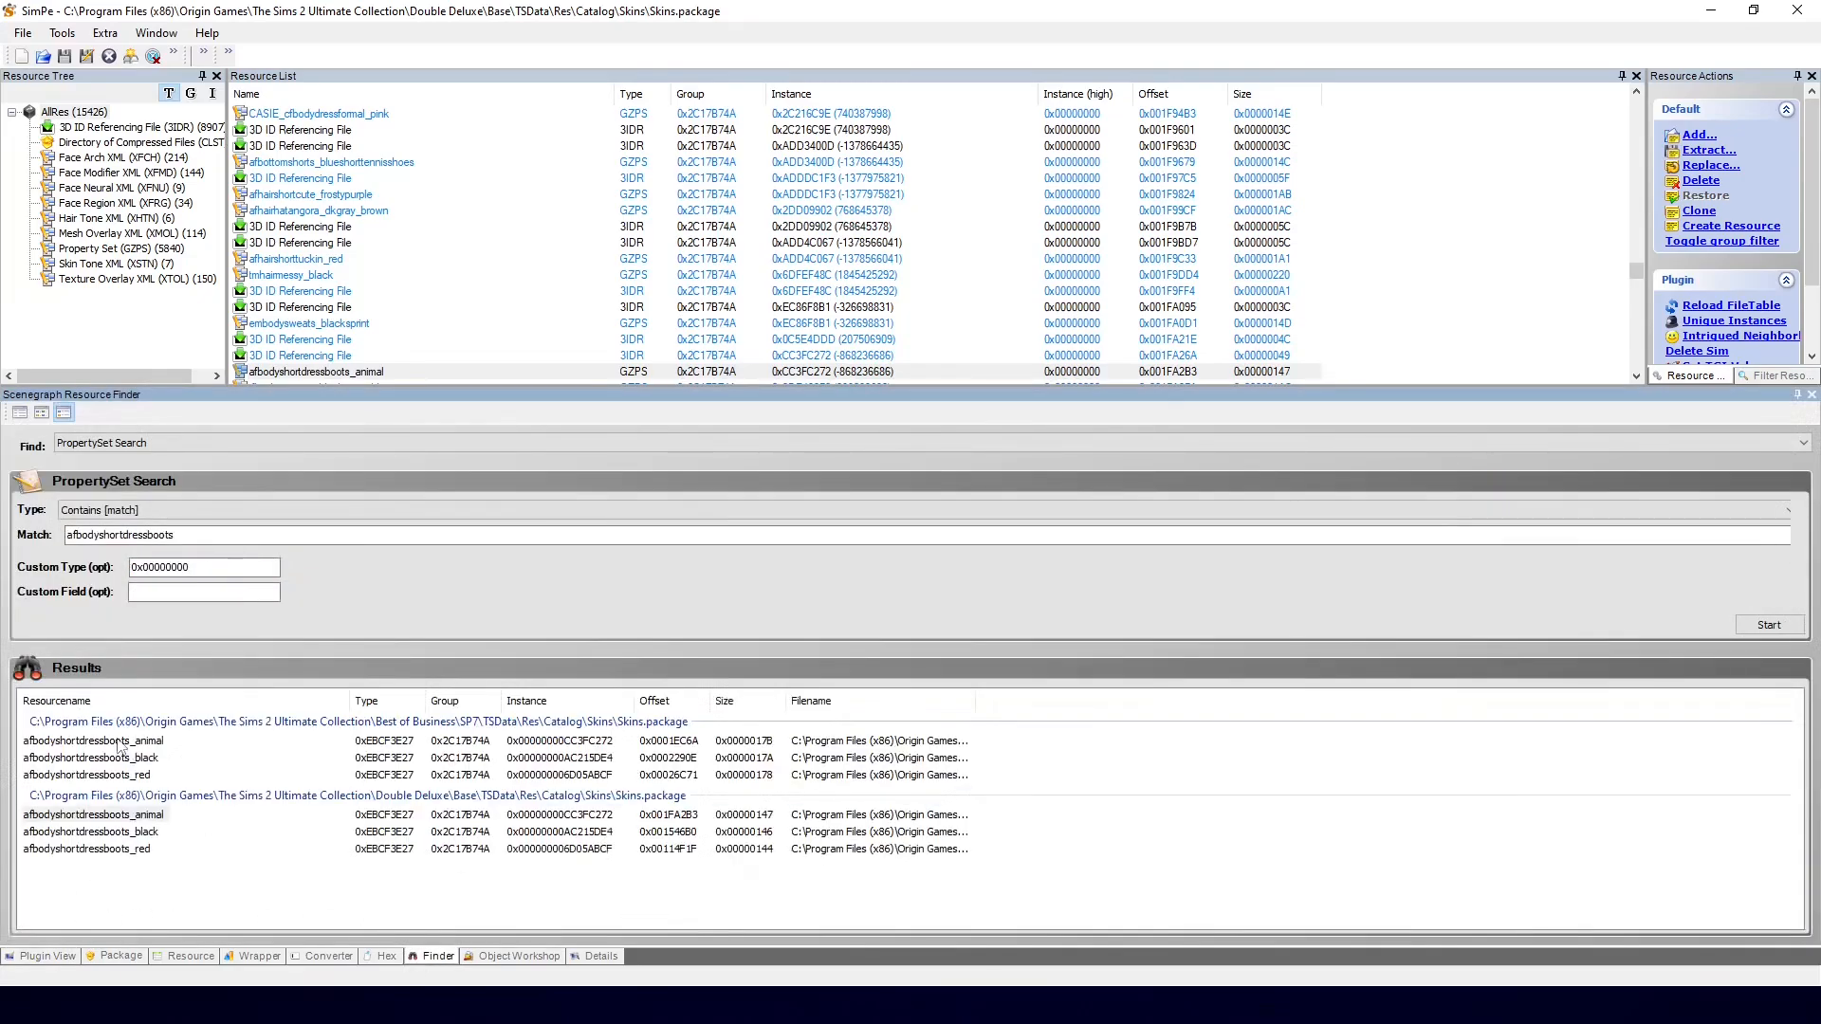
double_click(133, 794)
click(68, 960)
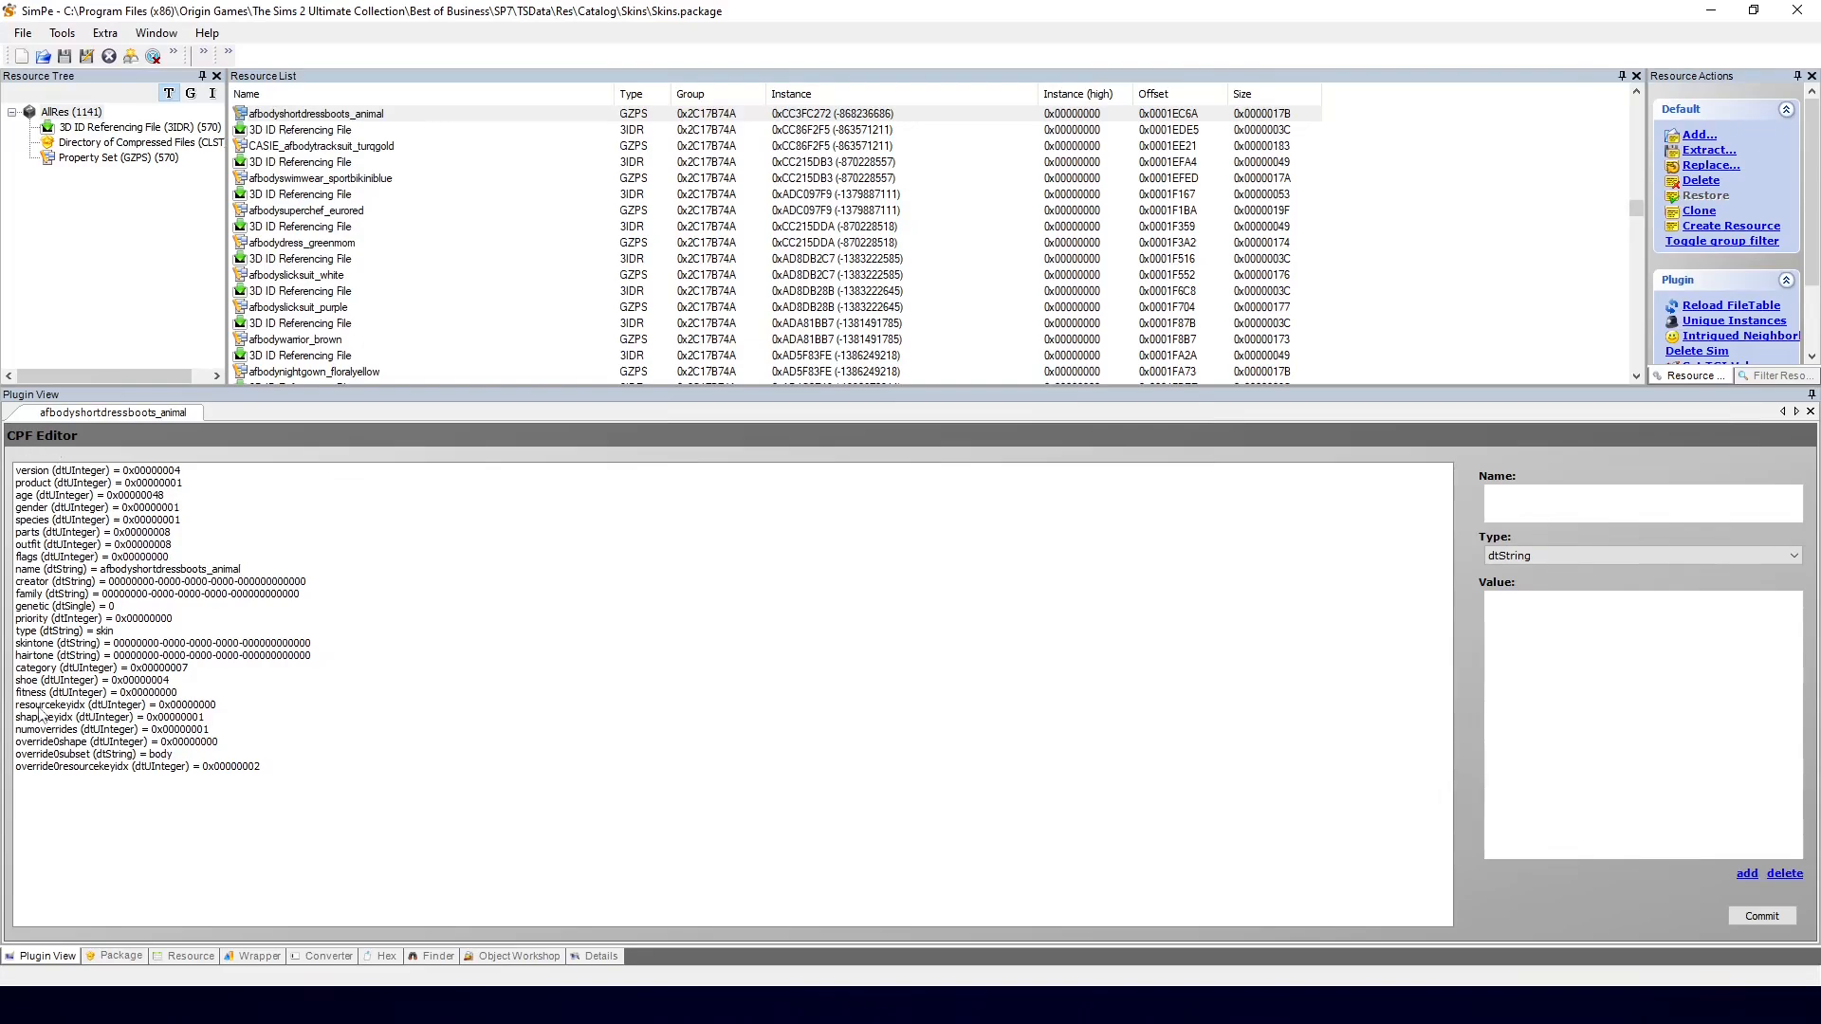
Step: Open the Double Deluxe Base search result afbodyshortdressboots_animal and locate the 3D ID Referencing File with the same instance in the resource list
click(434, 957)
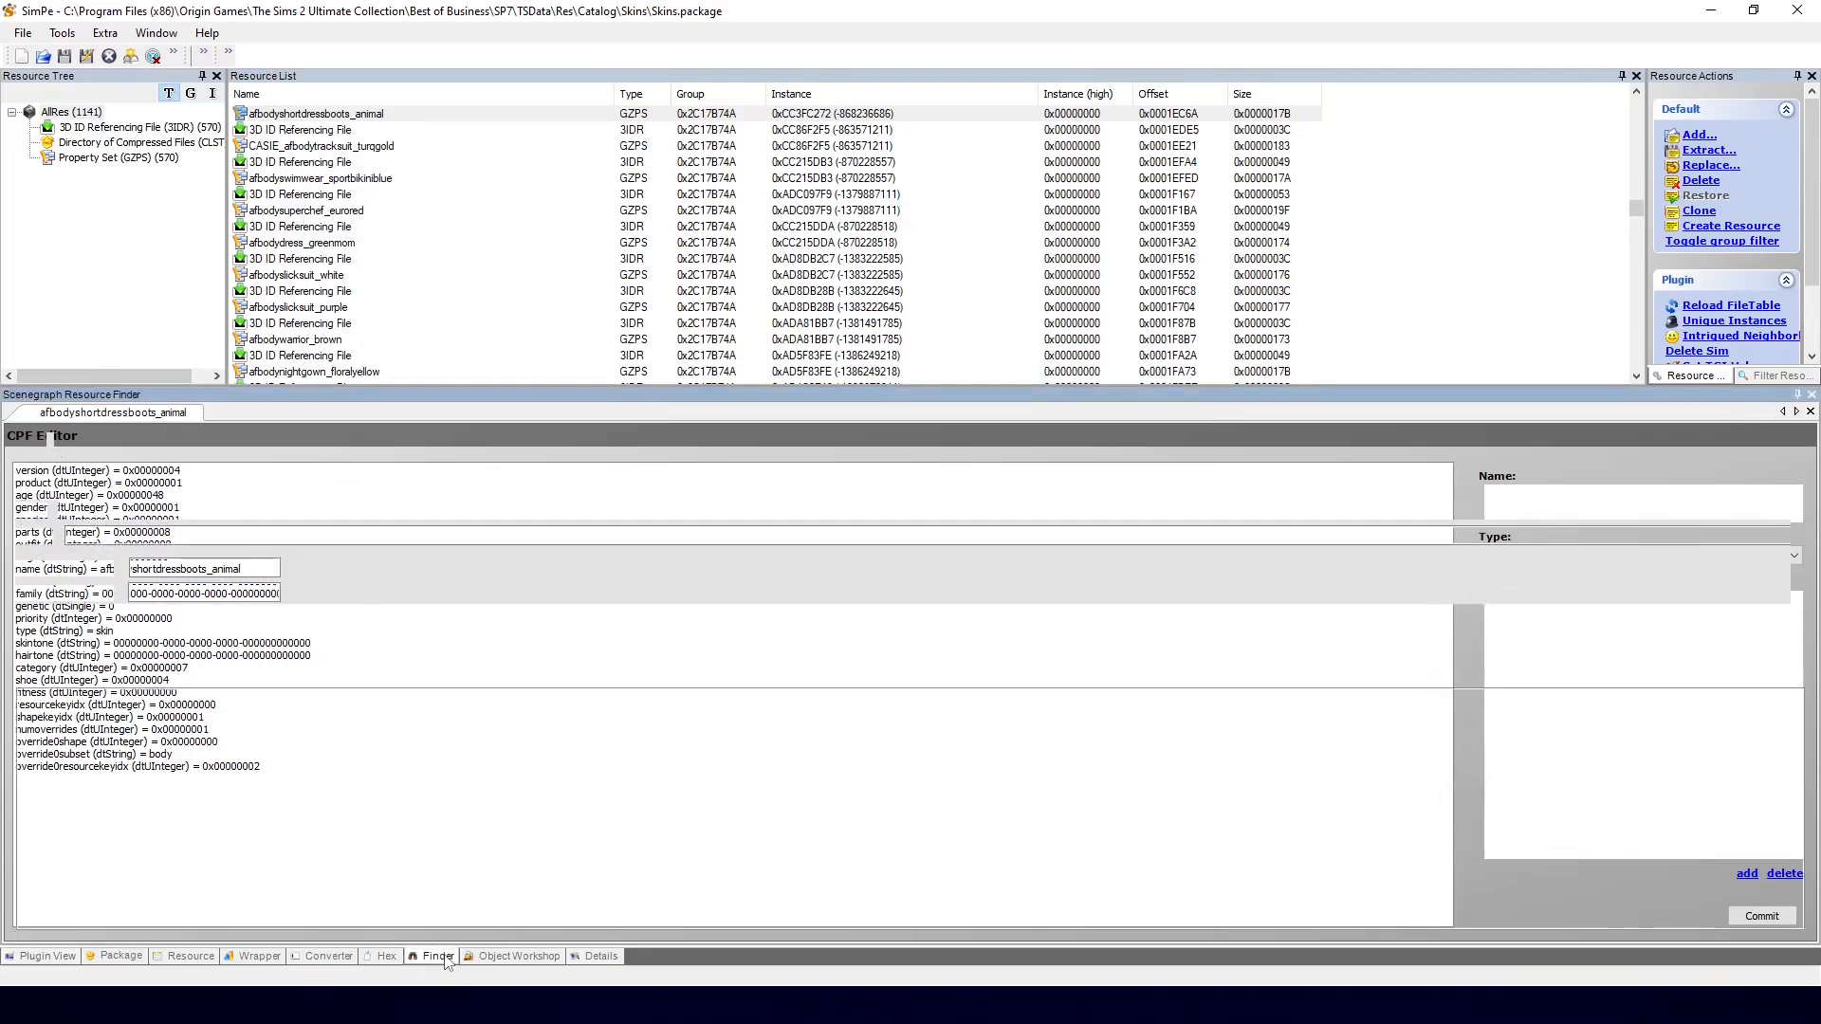
double_click(80, 817)
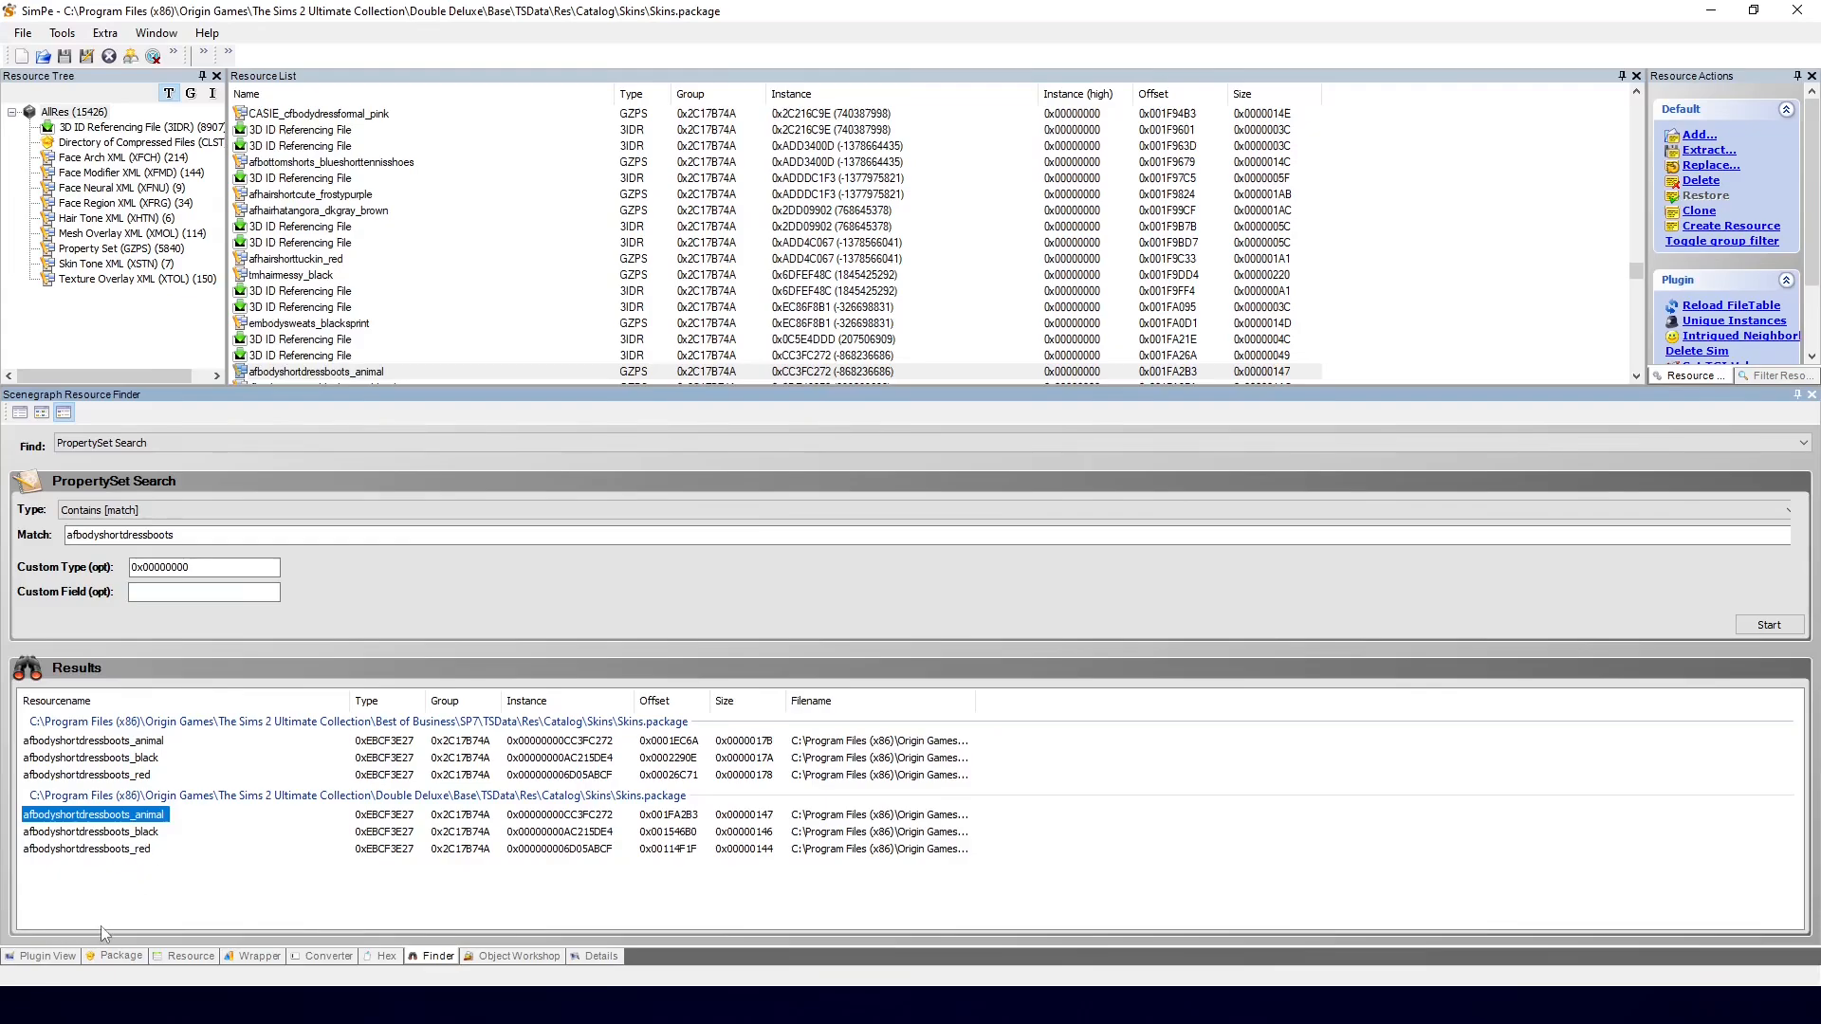
scroll(628, 285, down, 2)
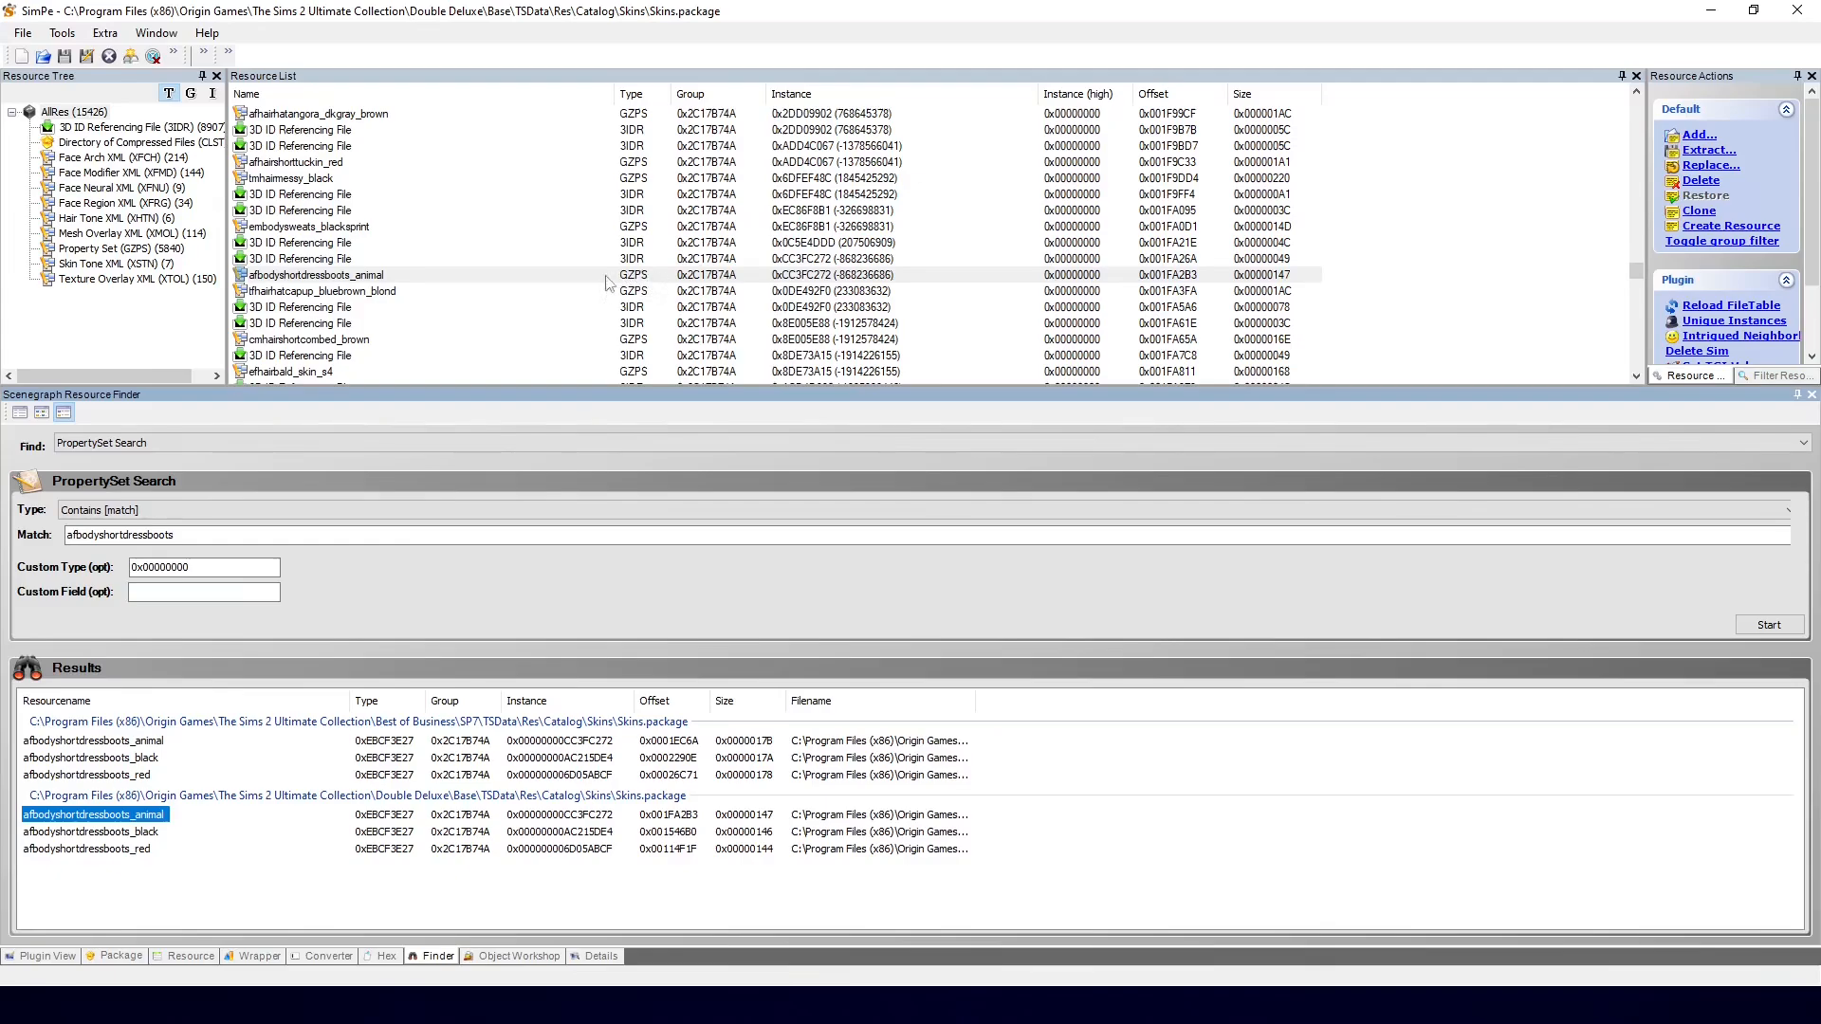
click(358, 277)
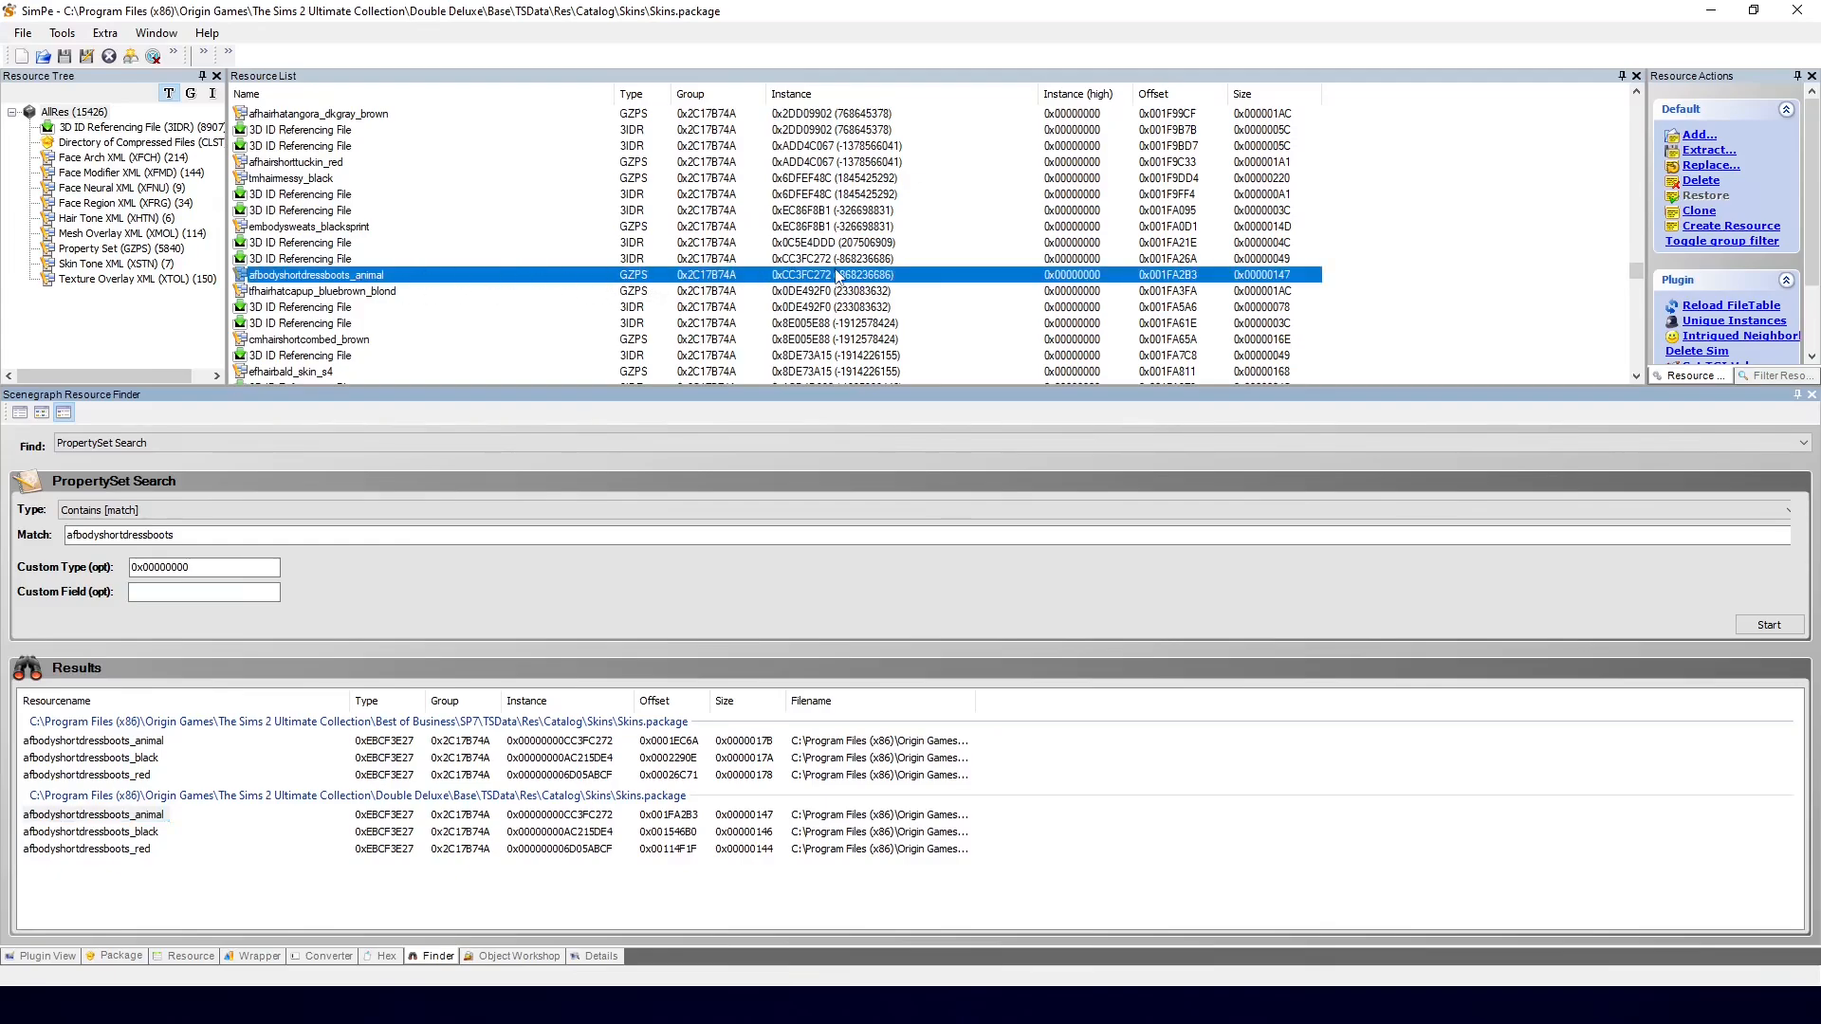
ctrl+click(333, 260)
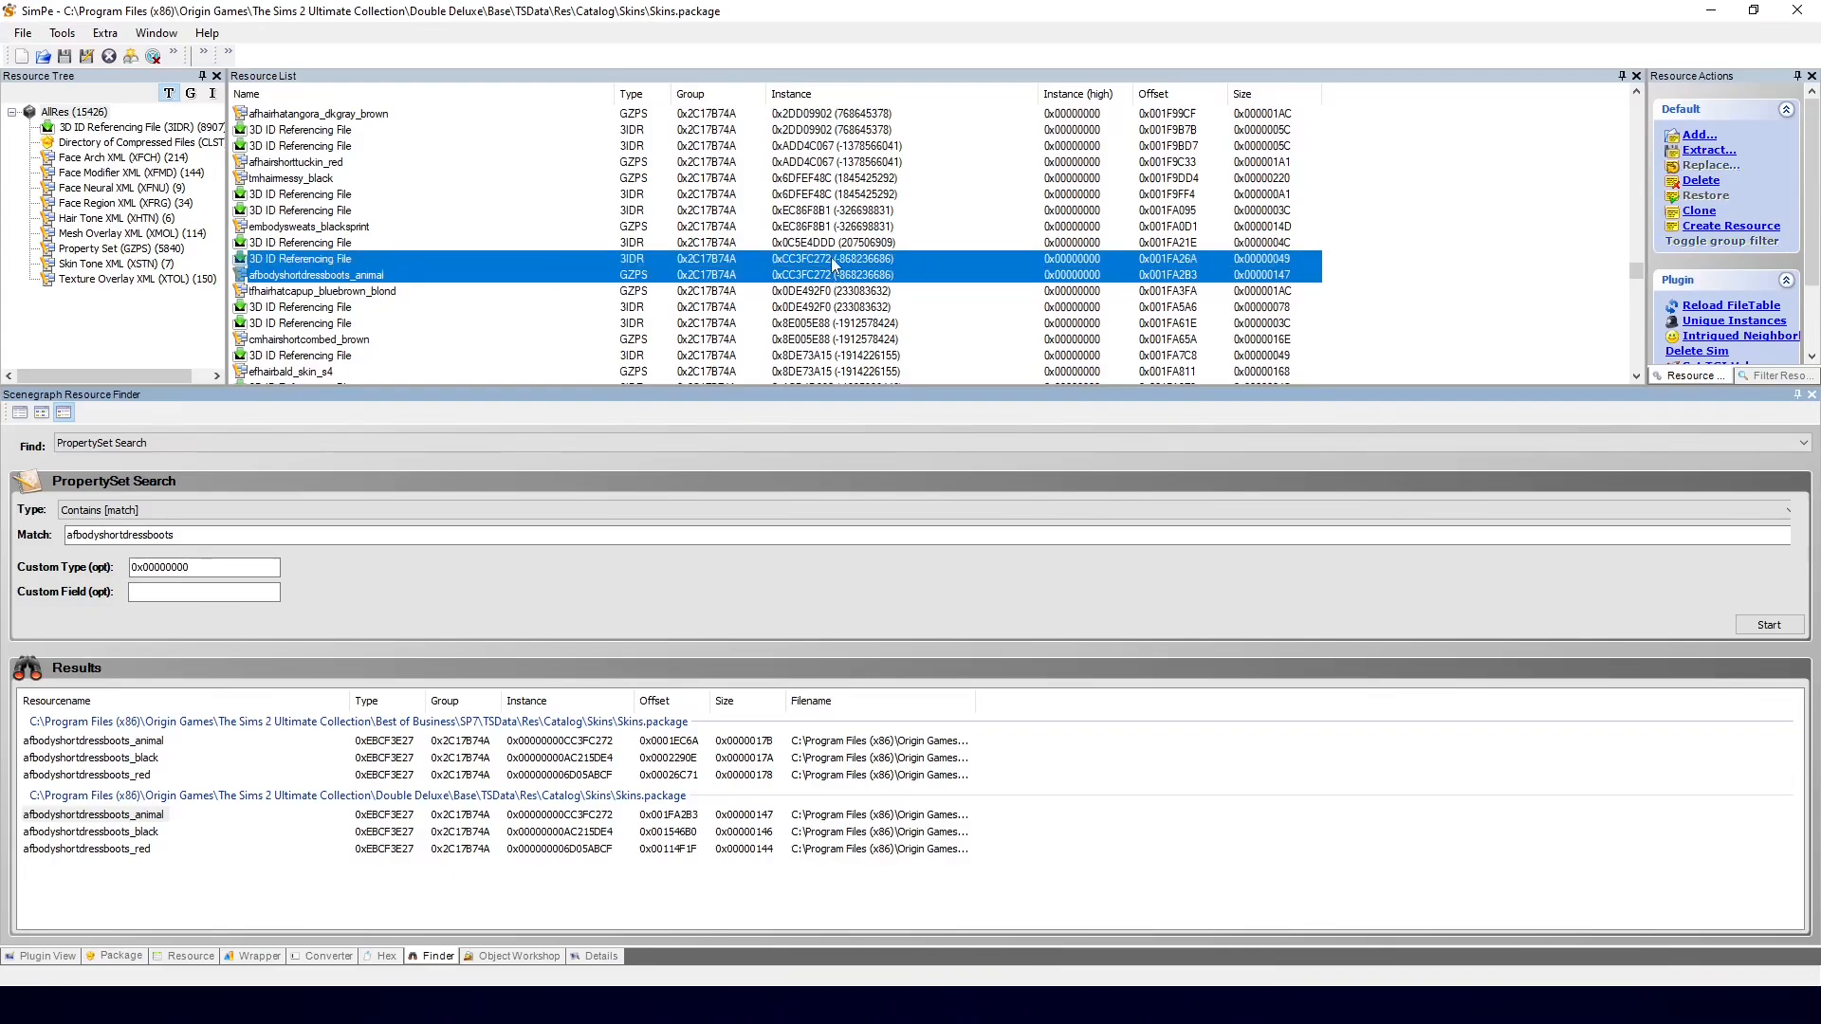
click(740, 276)
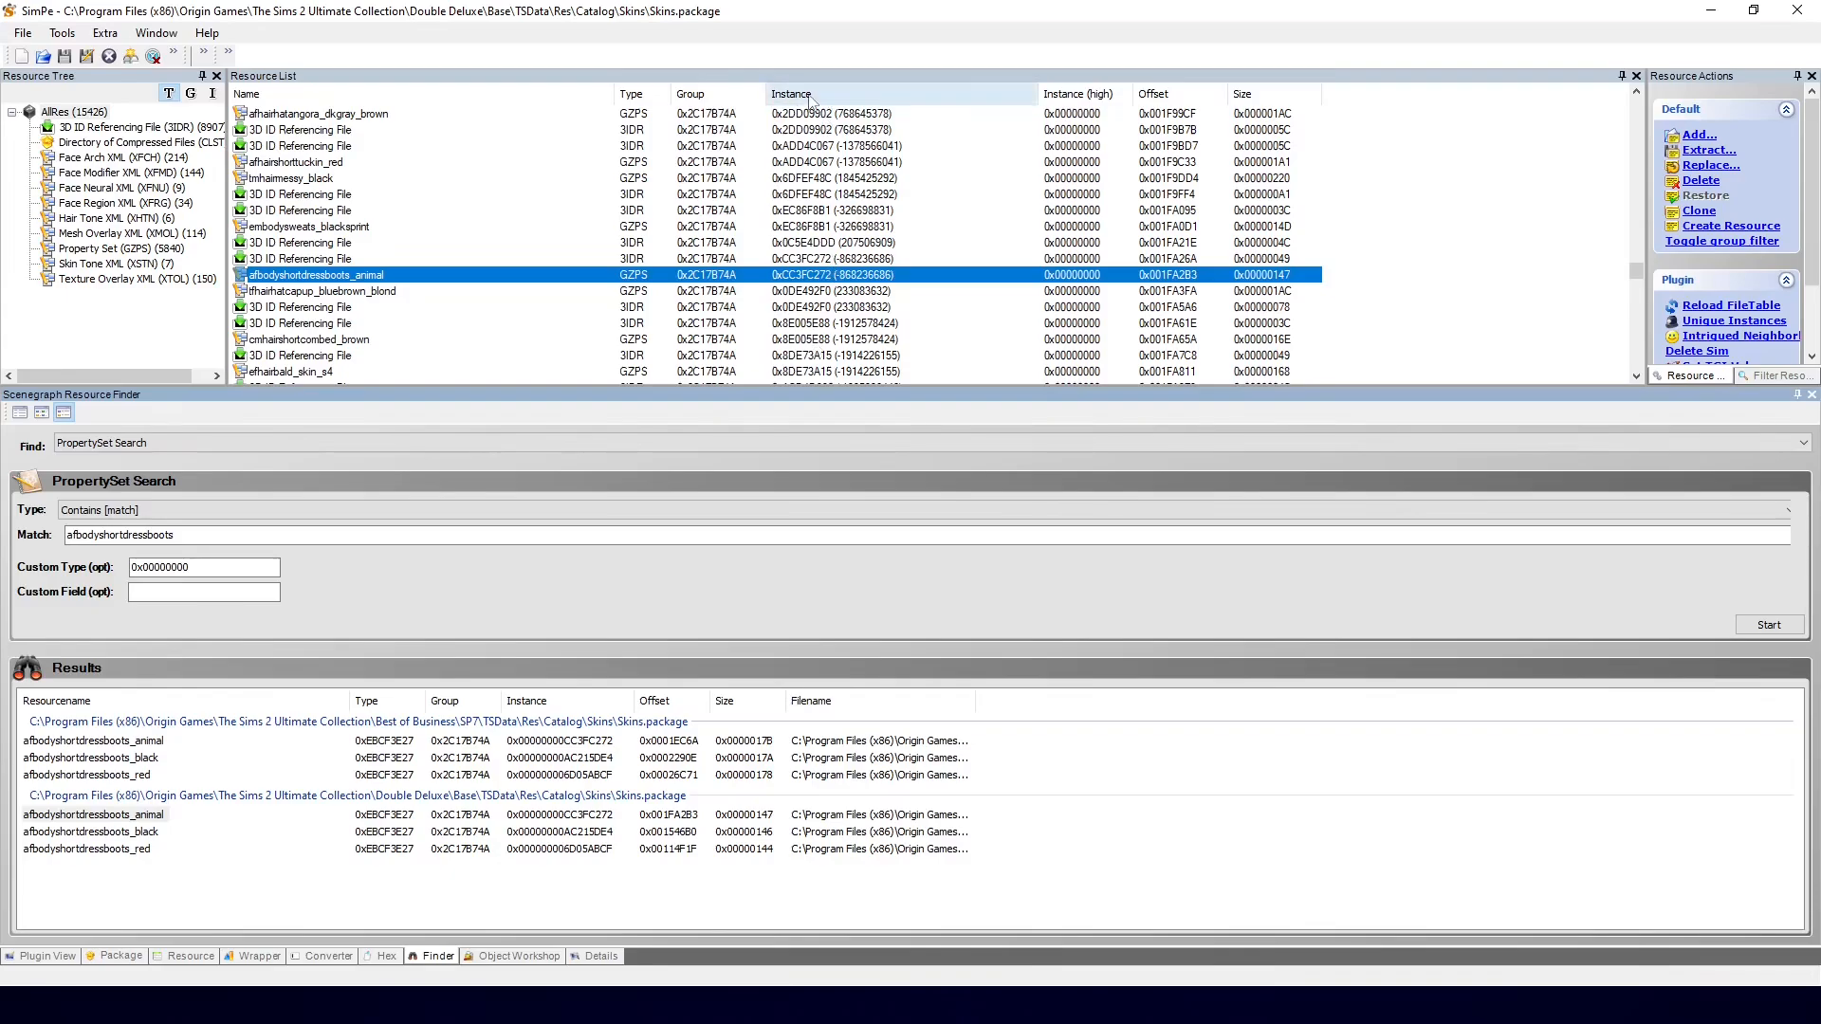
Step: Sort the resource list by instance and compare the instances of afbodyshortdressboots_animal and its 3D ID Referencing File
click(811, 95)
click(827, 307)
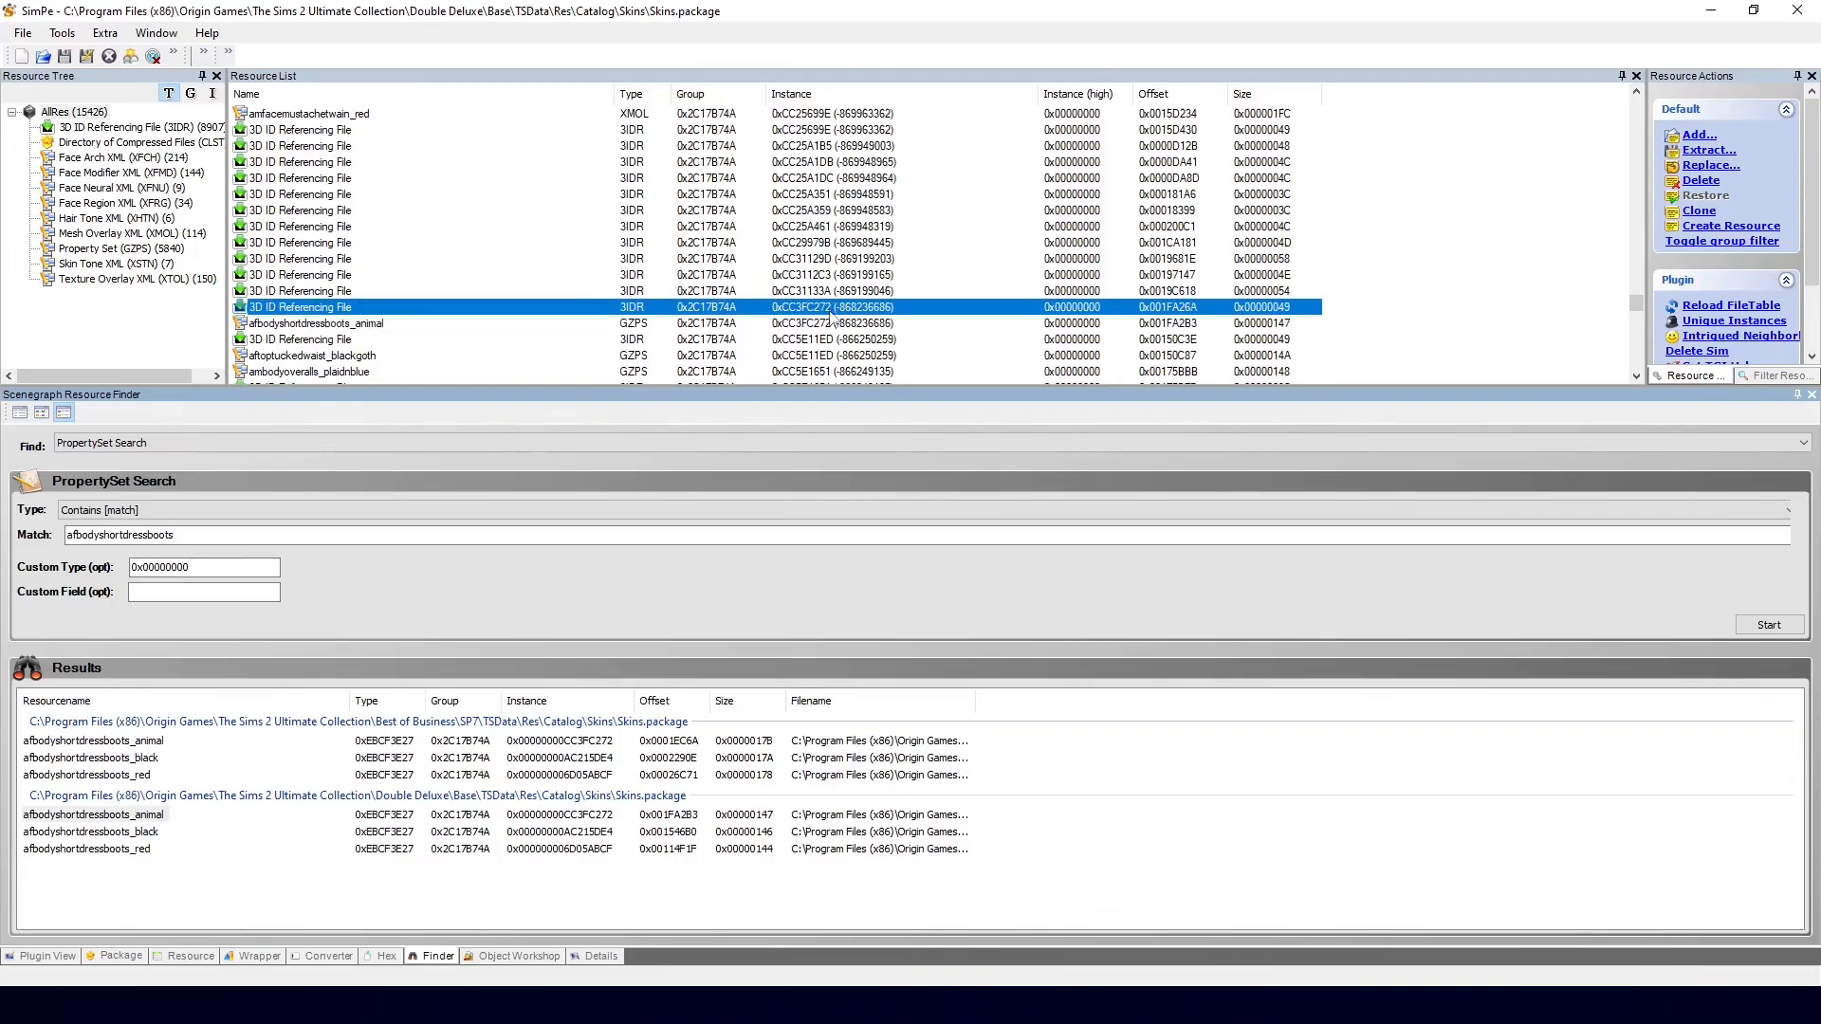
click(827, 327)
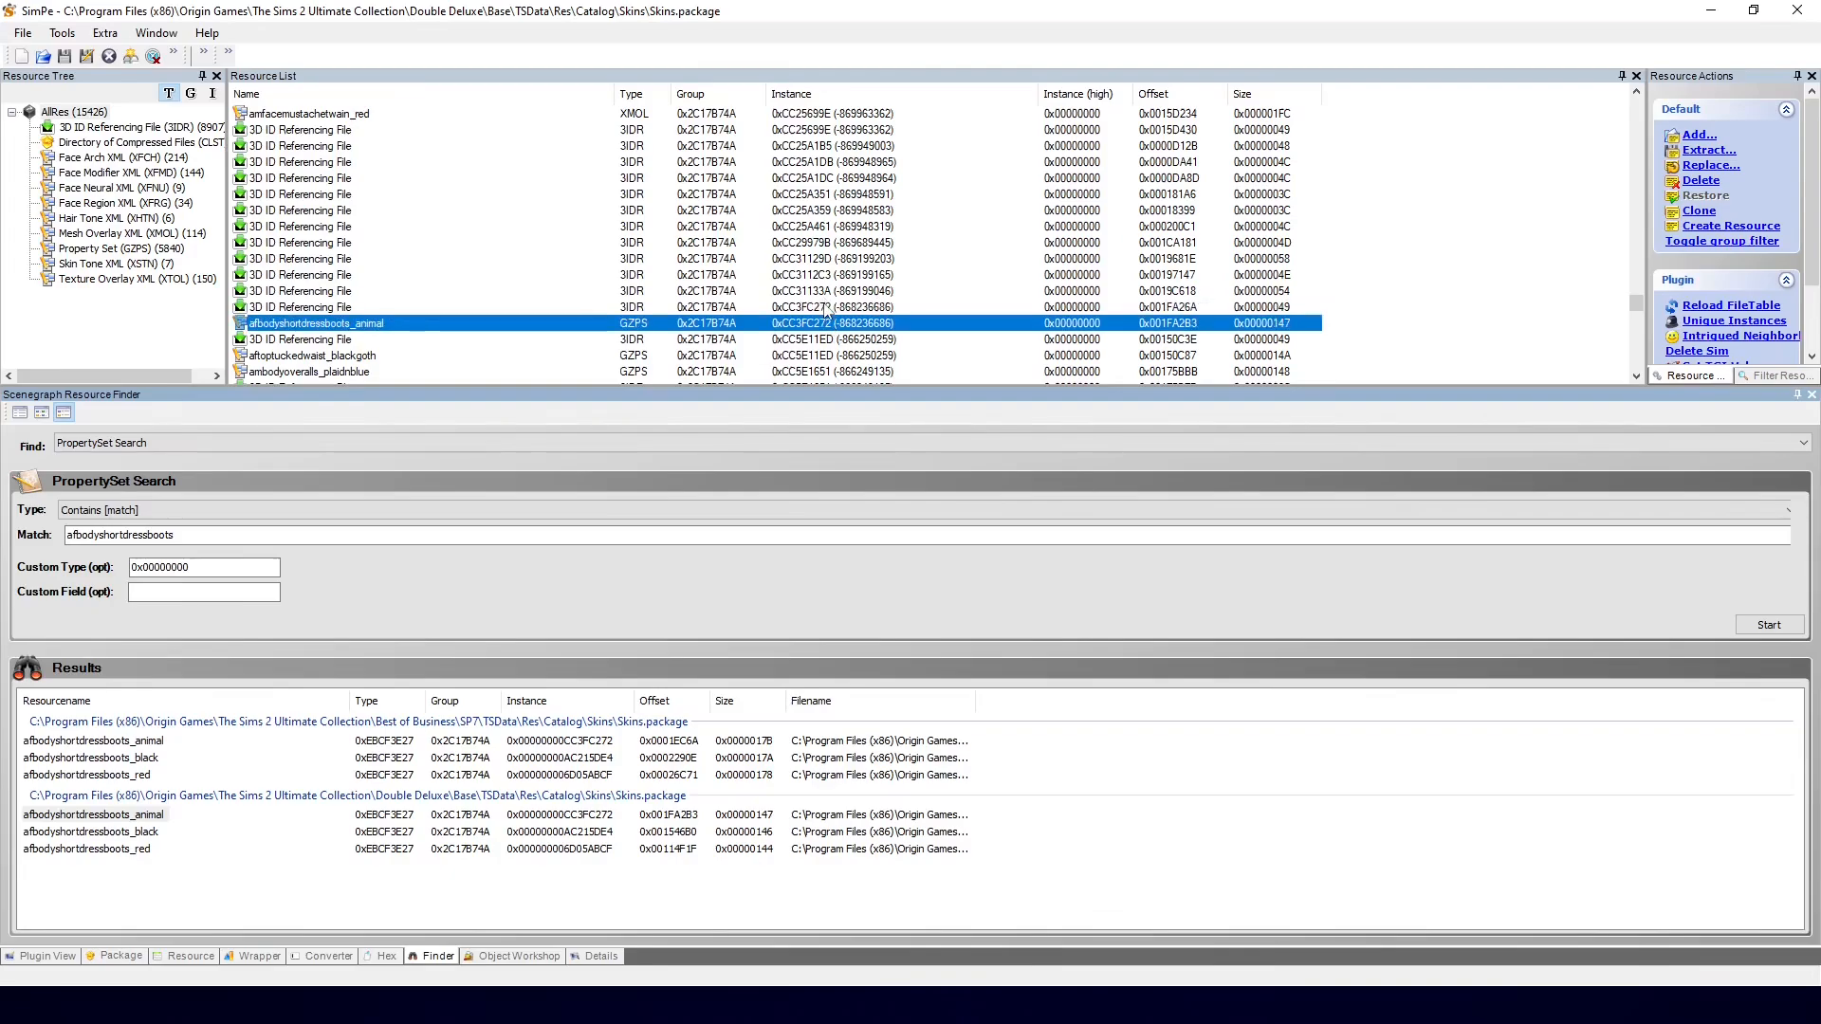
Step: Extract the Double Deluxe Base afbodyshortdressboots_animal Property Set together with its matching 3D ID Referencing File to the Desktop
click(827, 309)
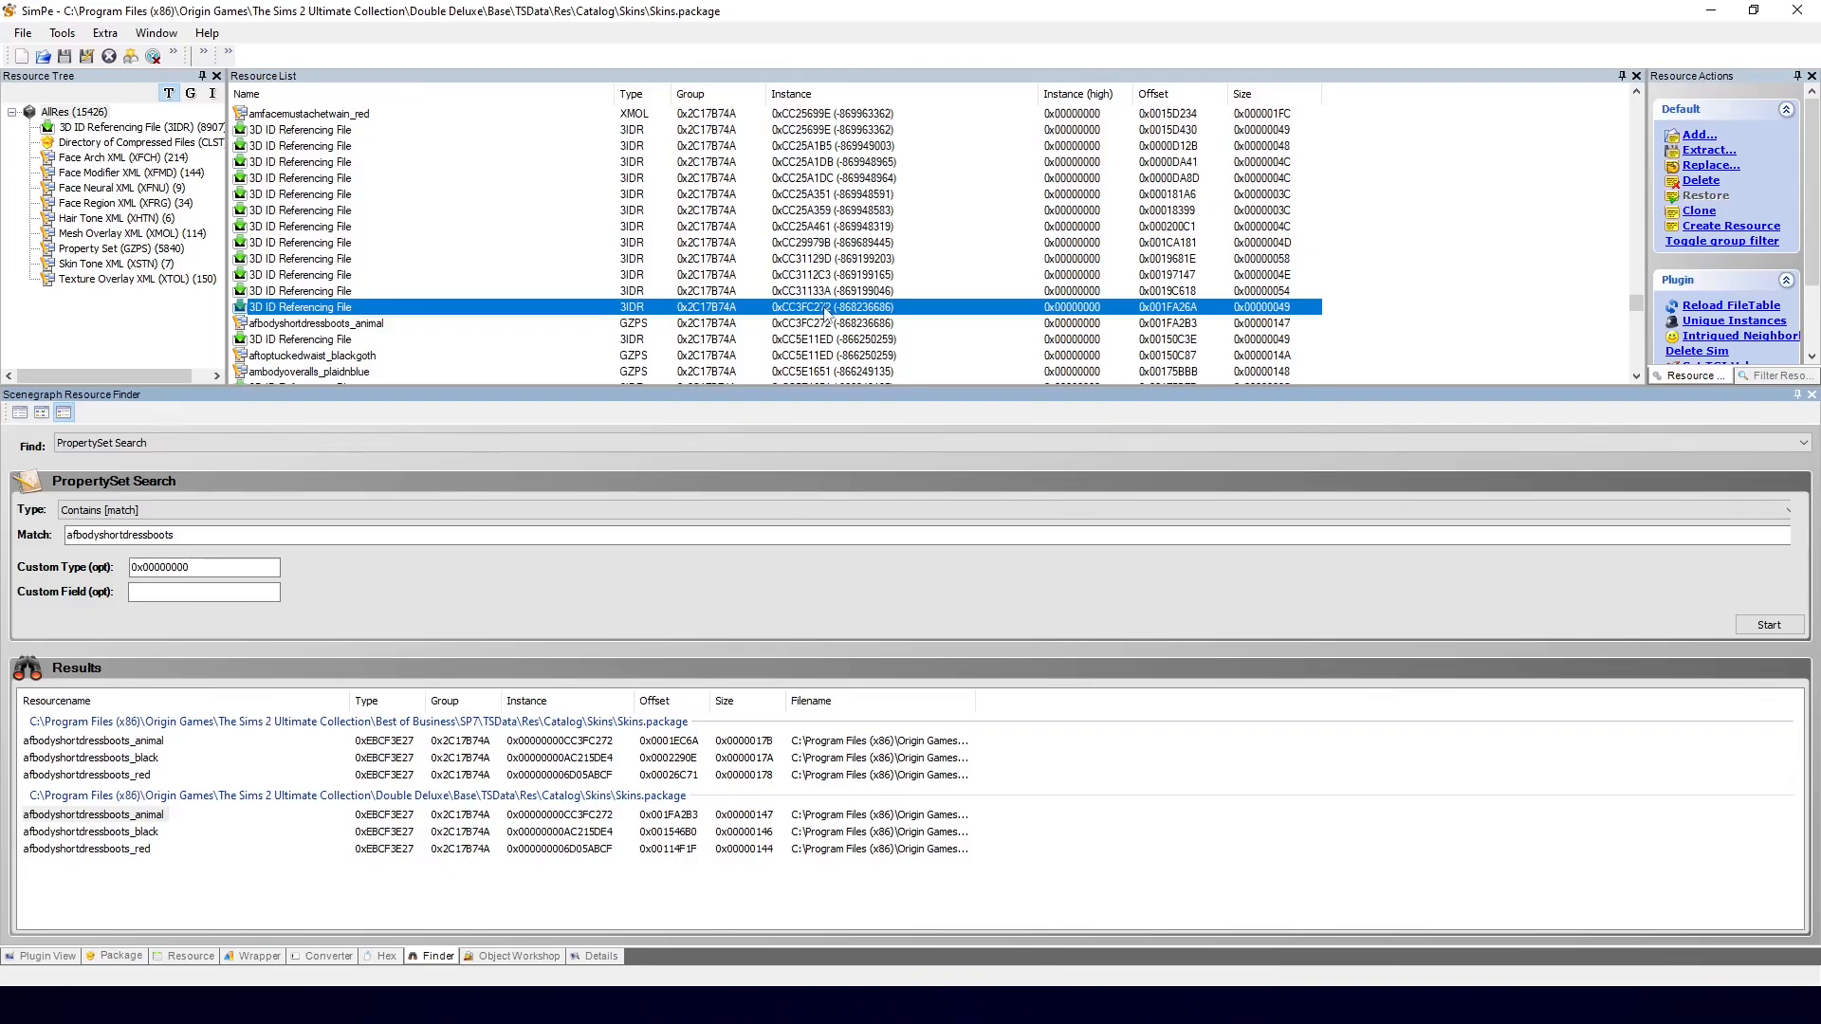
ctrl+click(721, 323)
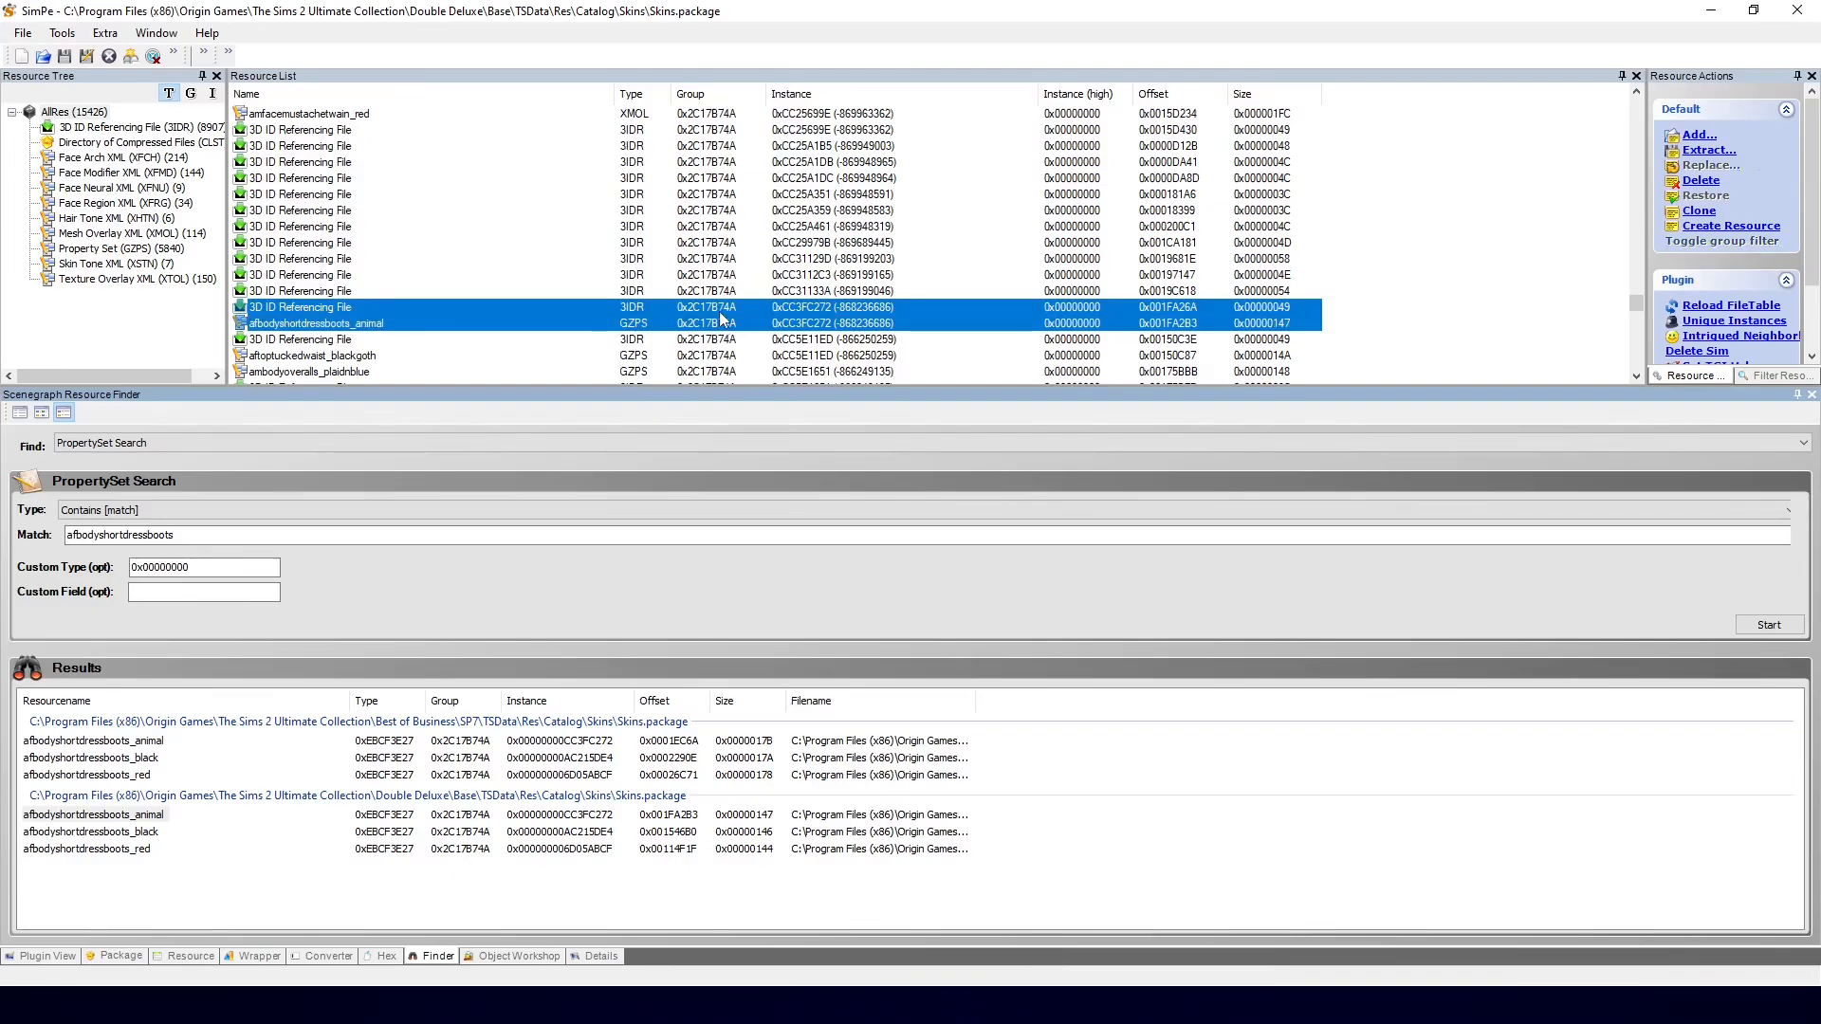
right_click(721, 320)
click(750, 348)
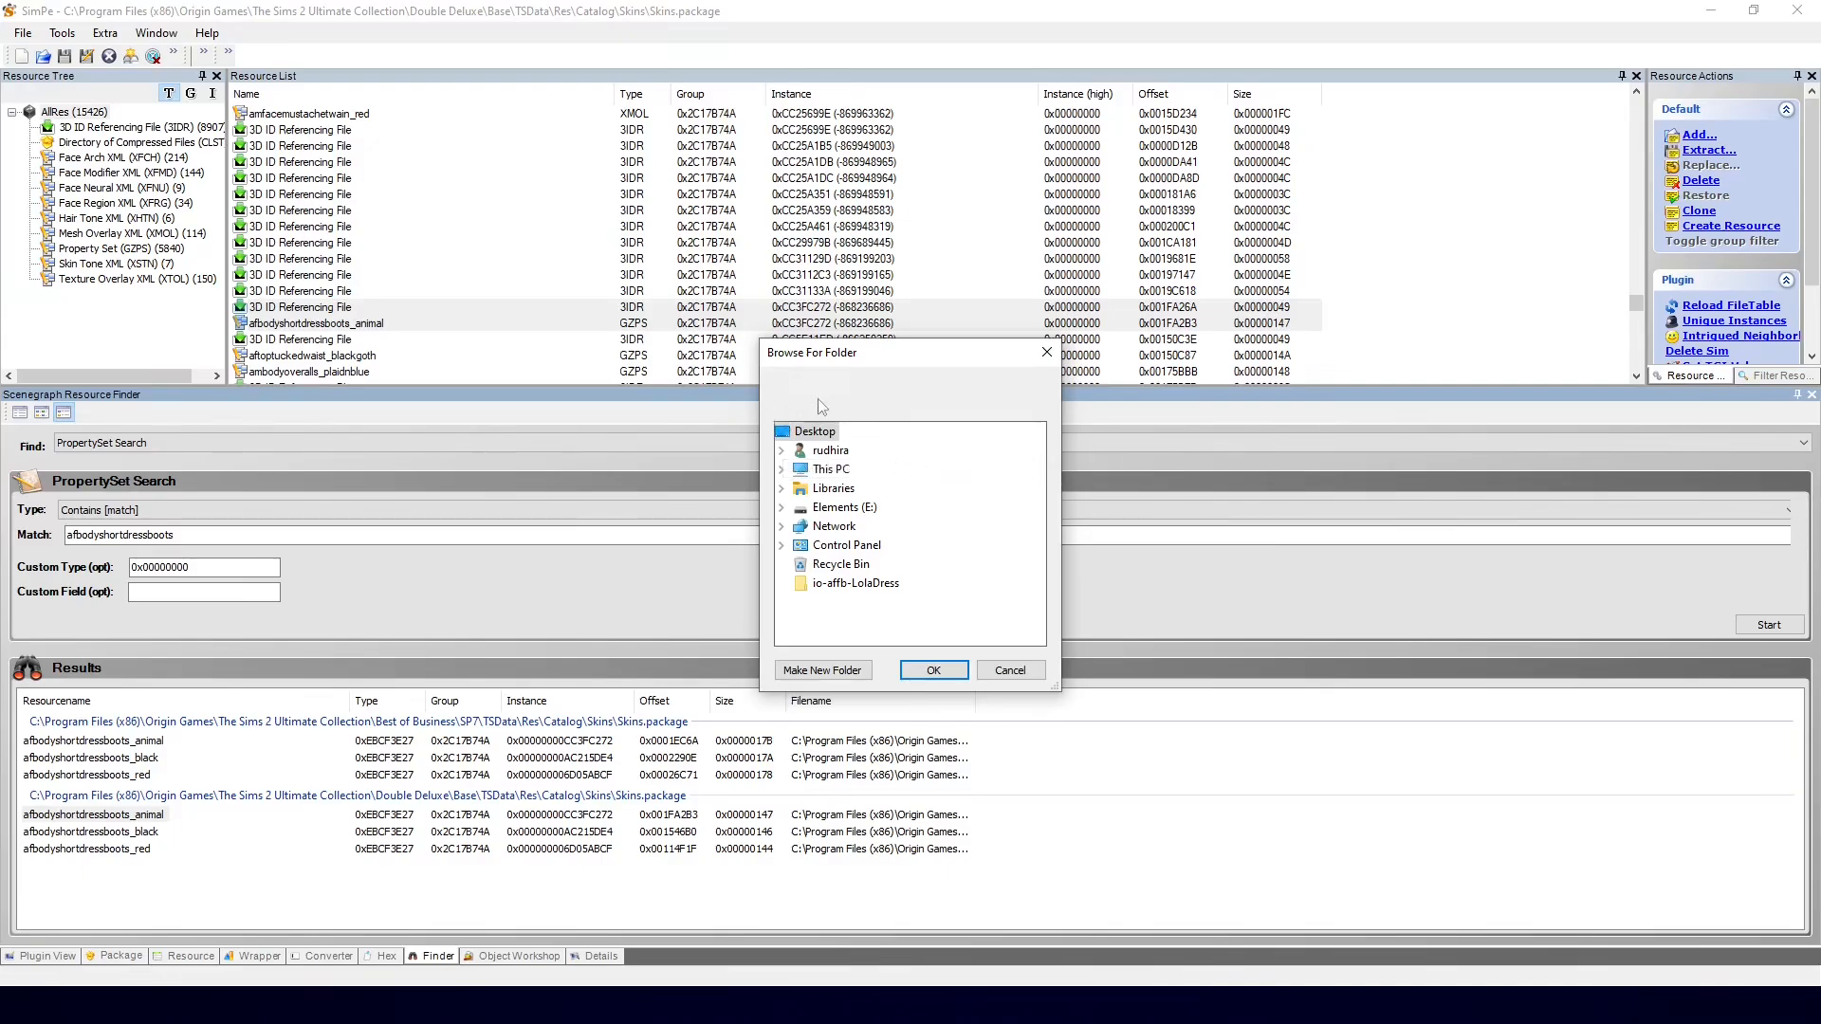
click(934, 671)
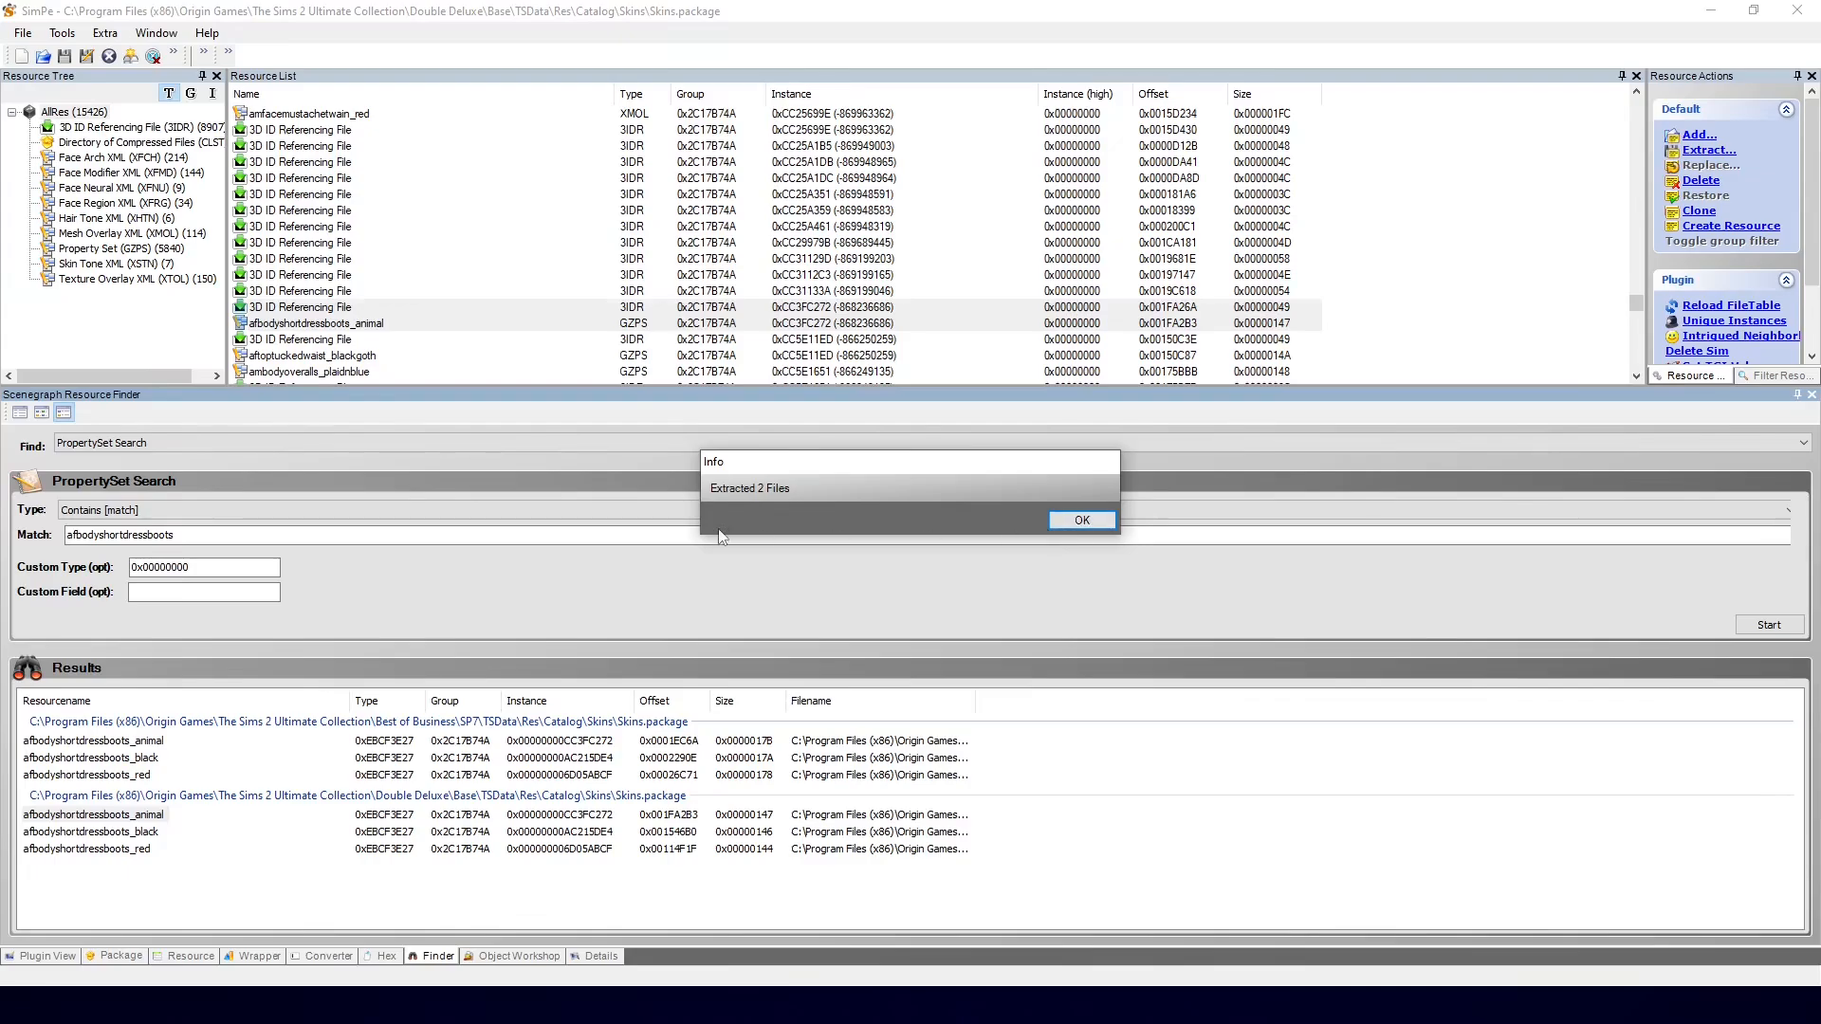
click(1086, 523)
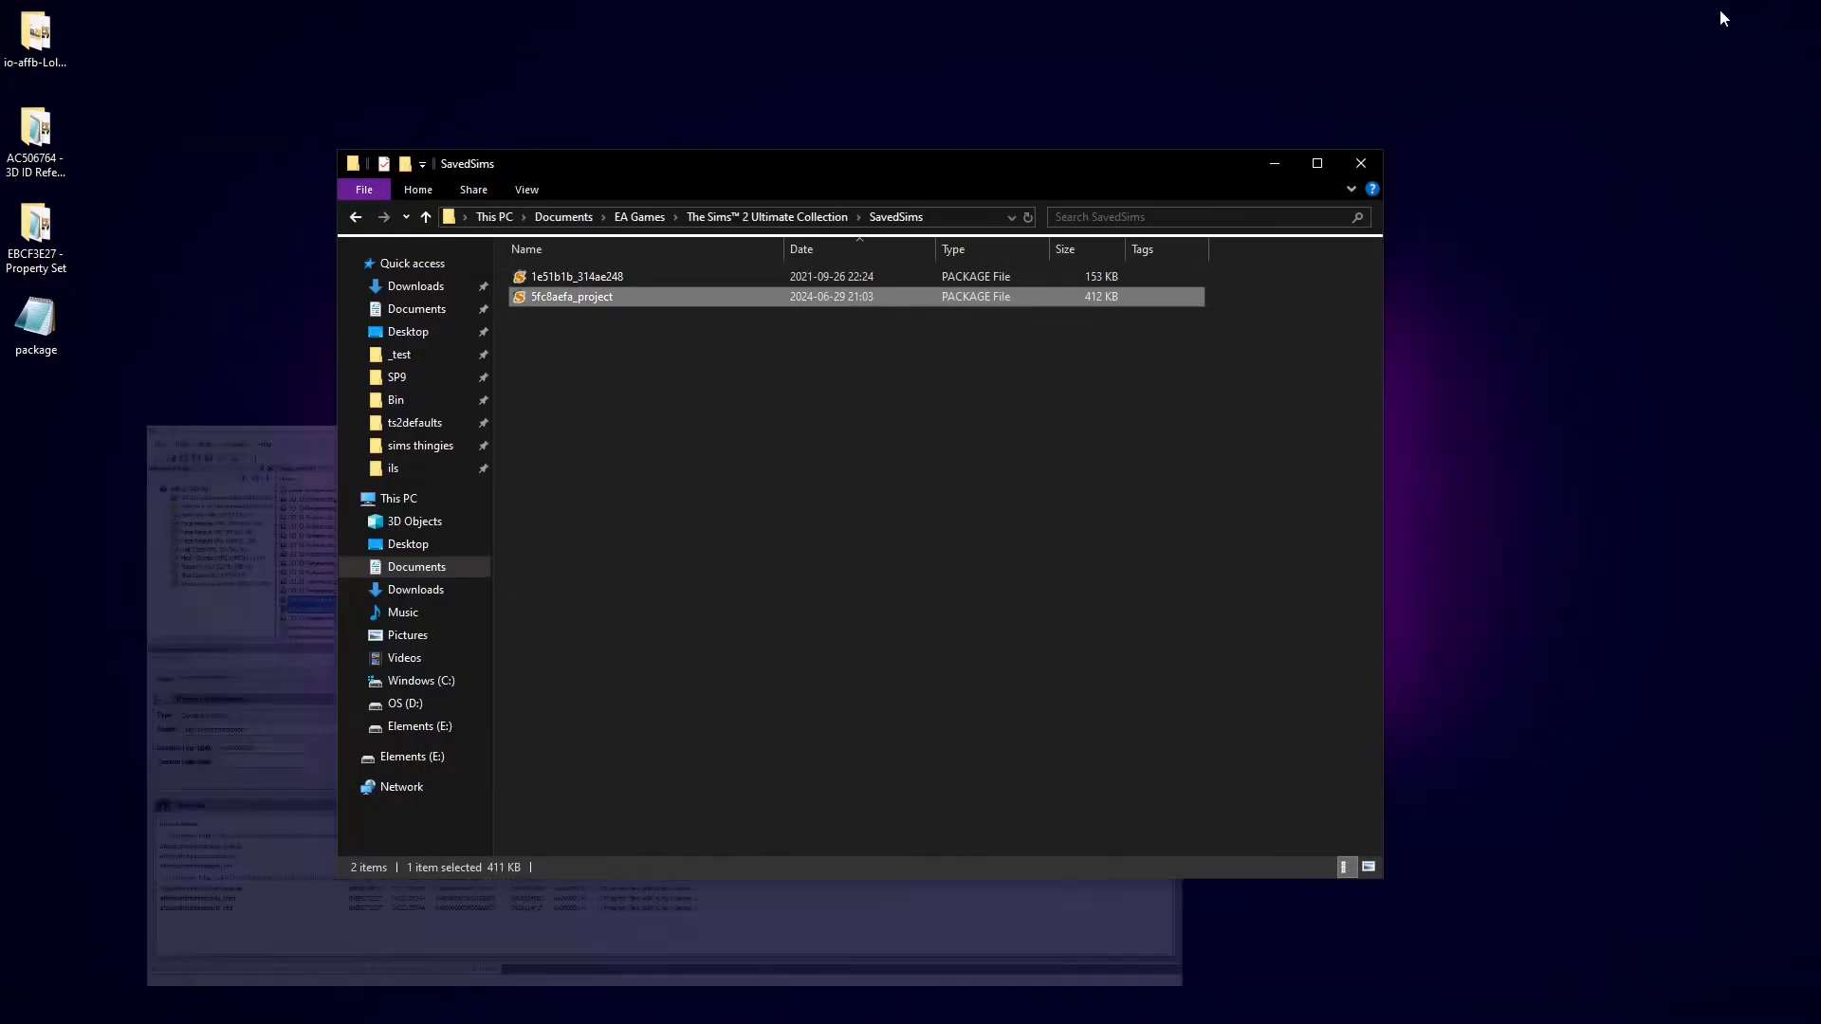
Step: Check the contents of the extracted 3D ID Referencing File and Property Set folders on the Desktop
click(1711, 10)
click(998, 188)
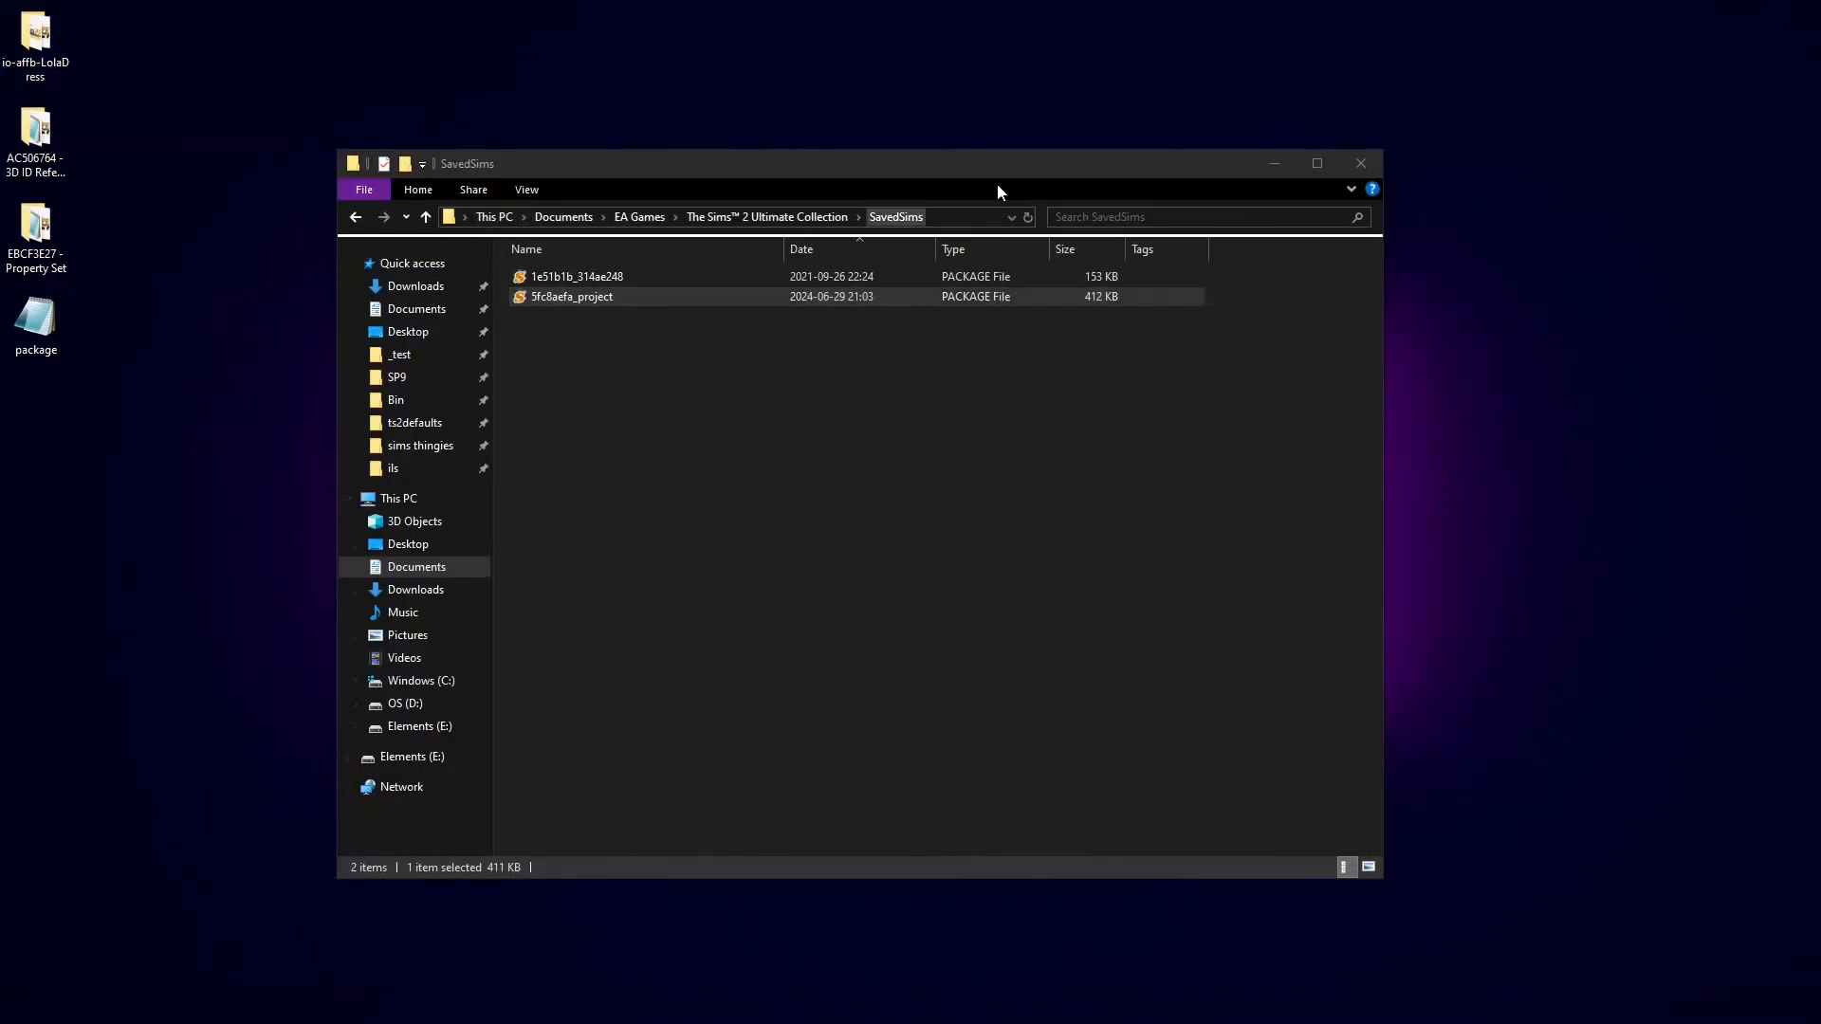
click(1277, 162)
click(56, 154)
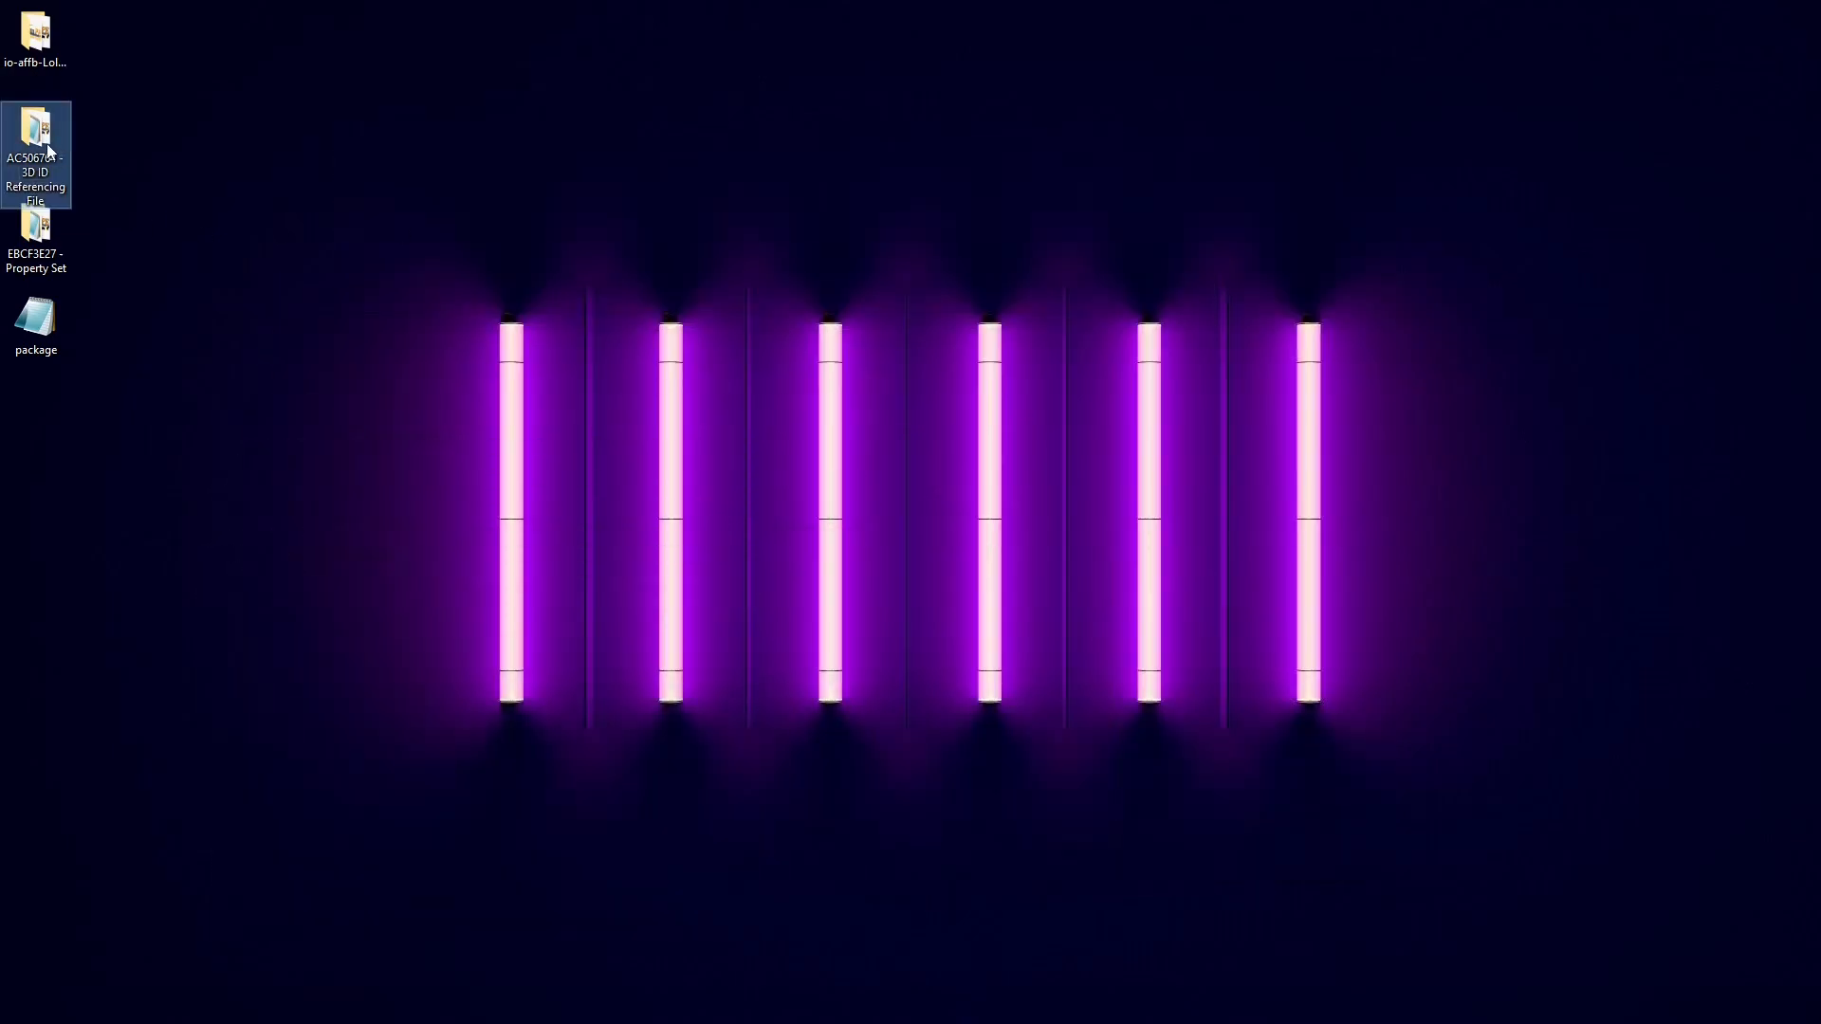
double_click(49, 152)
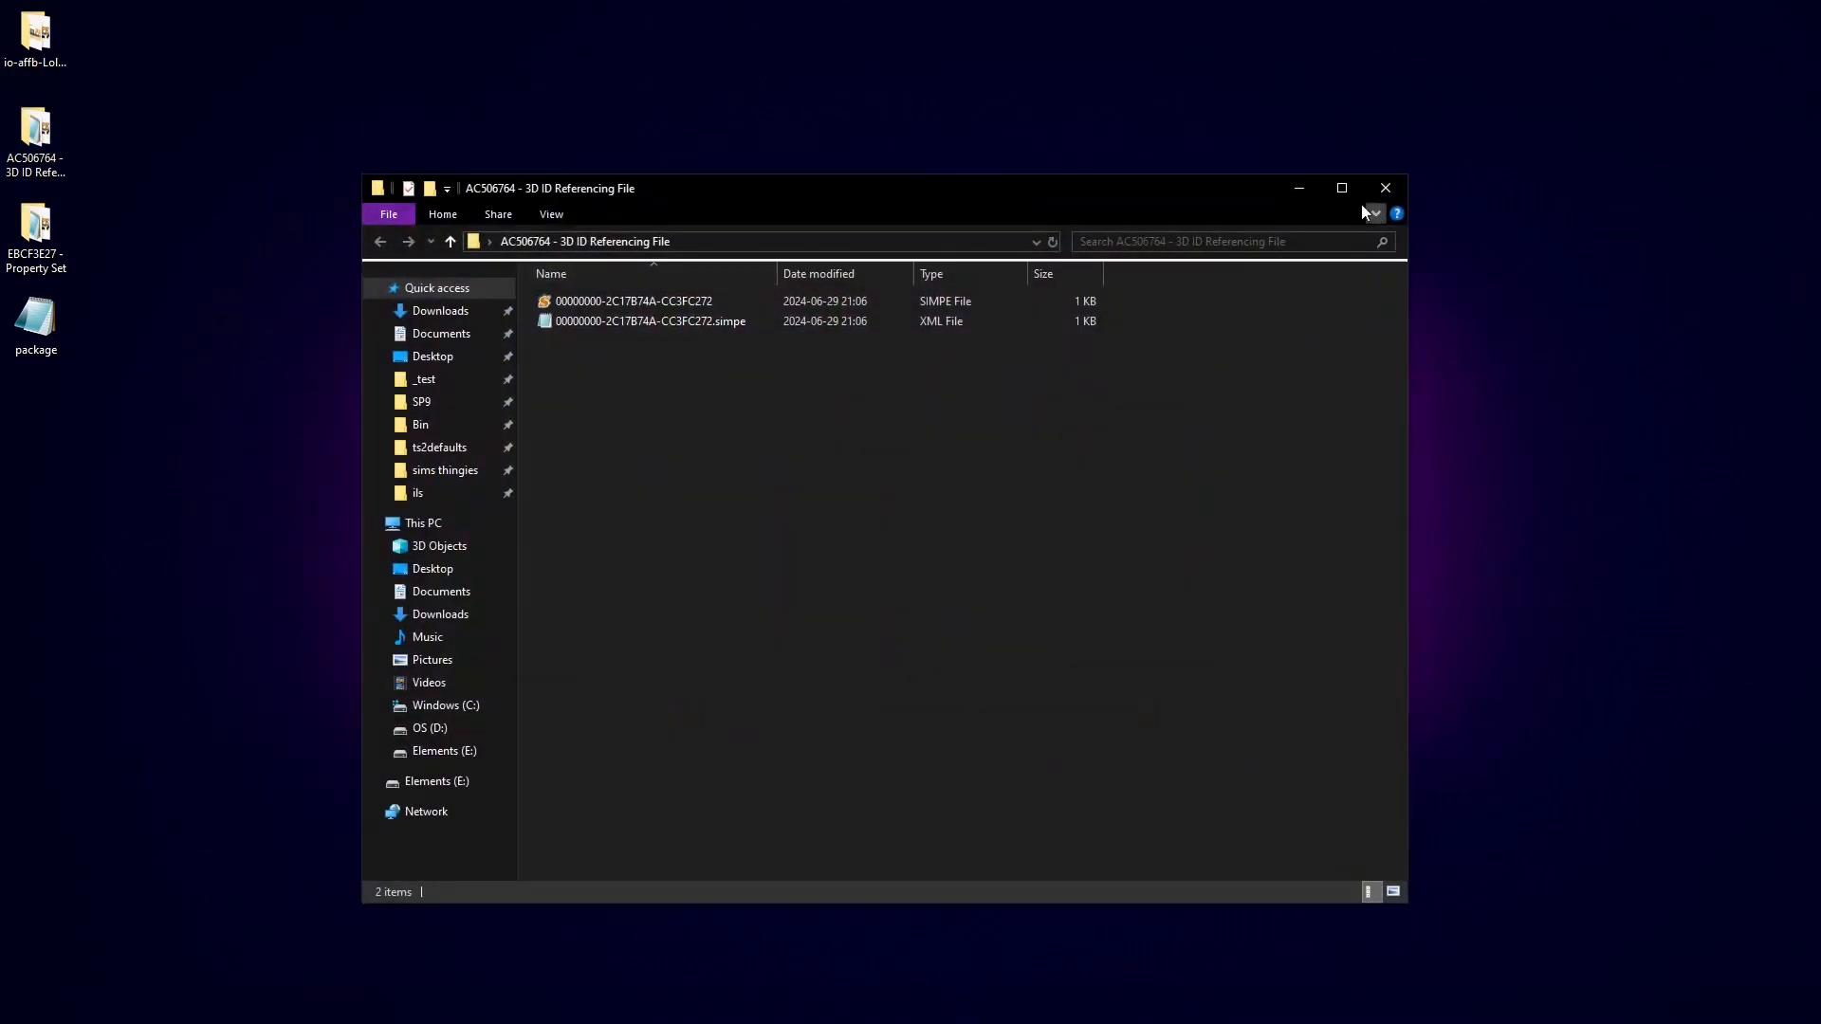
double_click(36, 226)
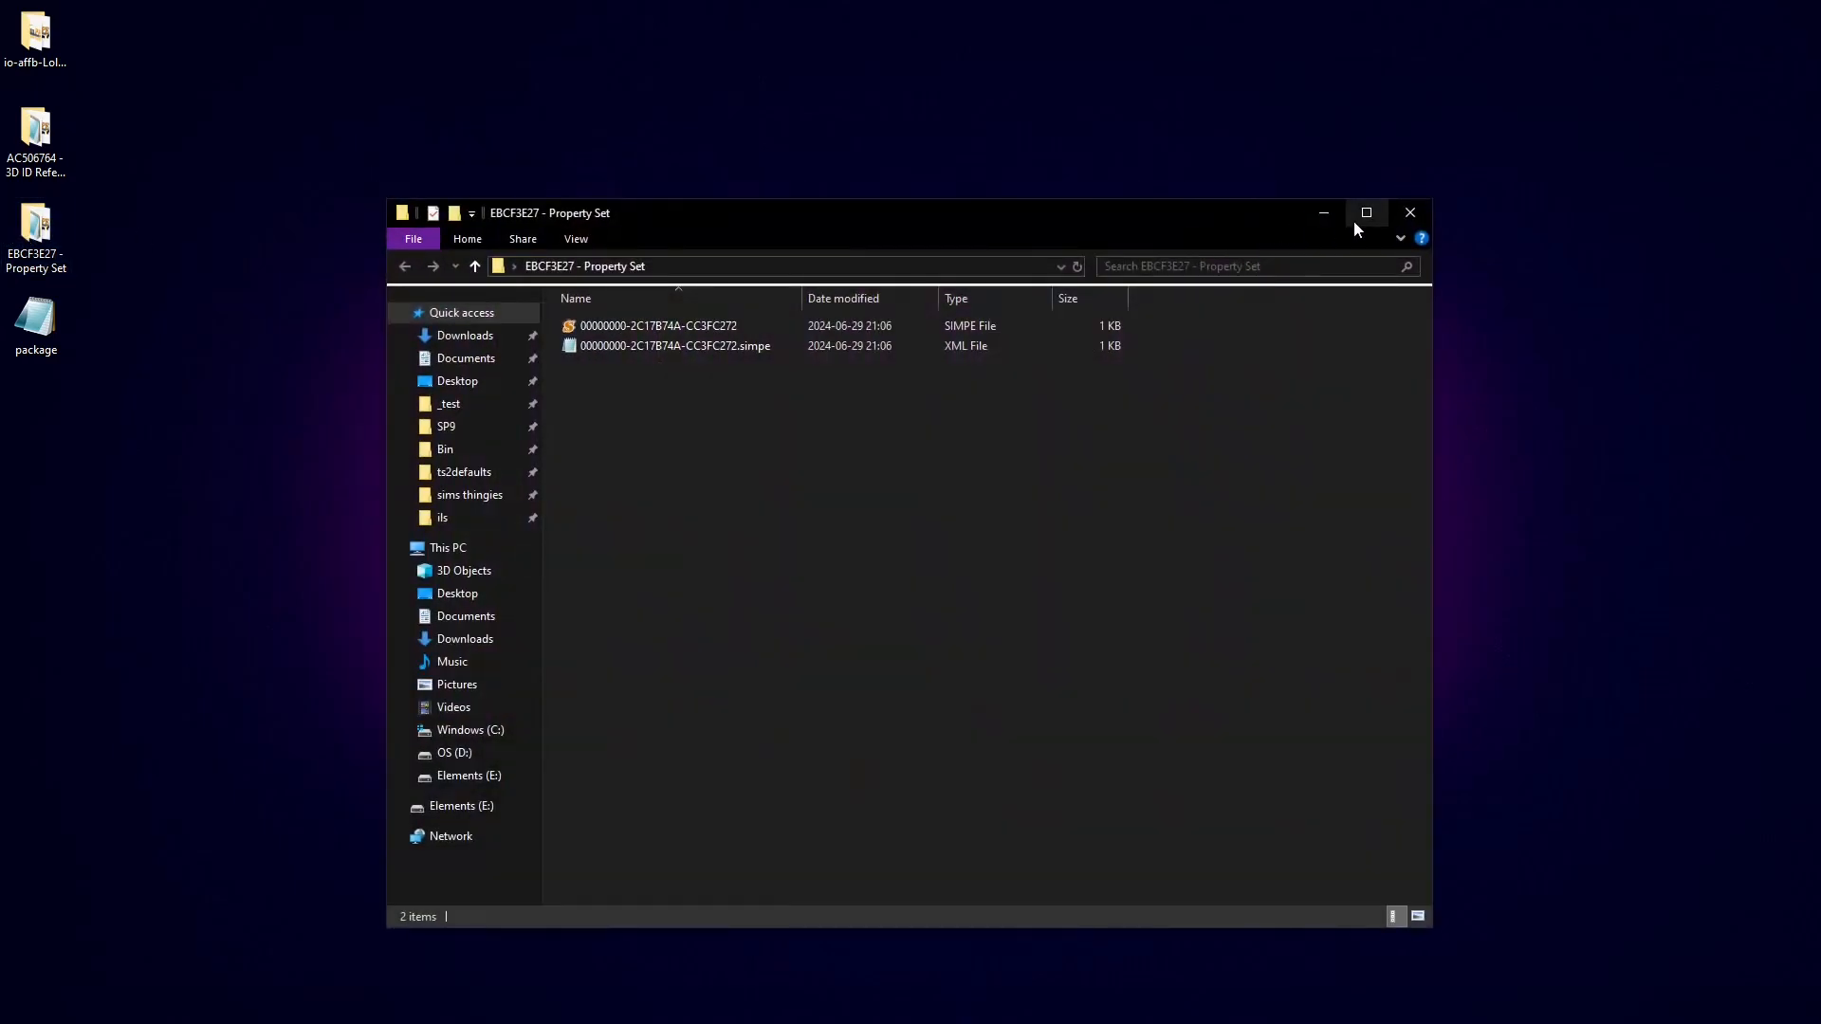
click(1411, 213)
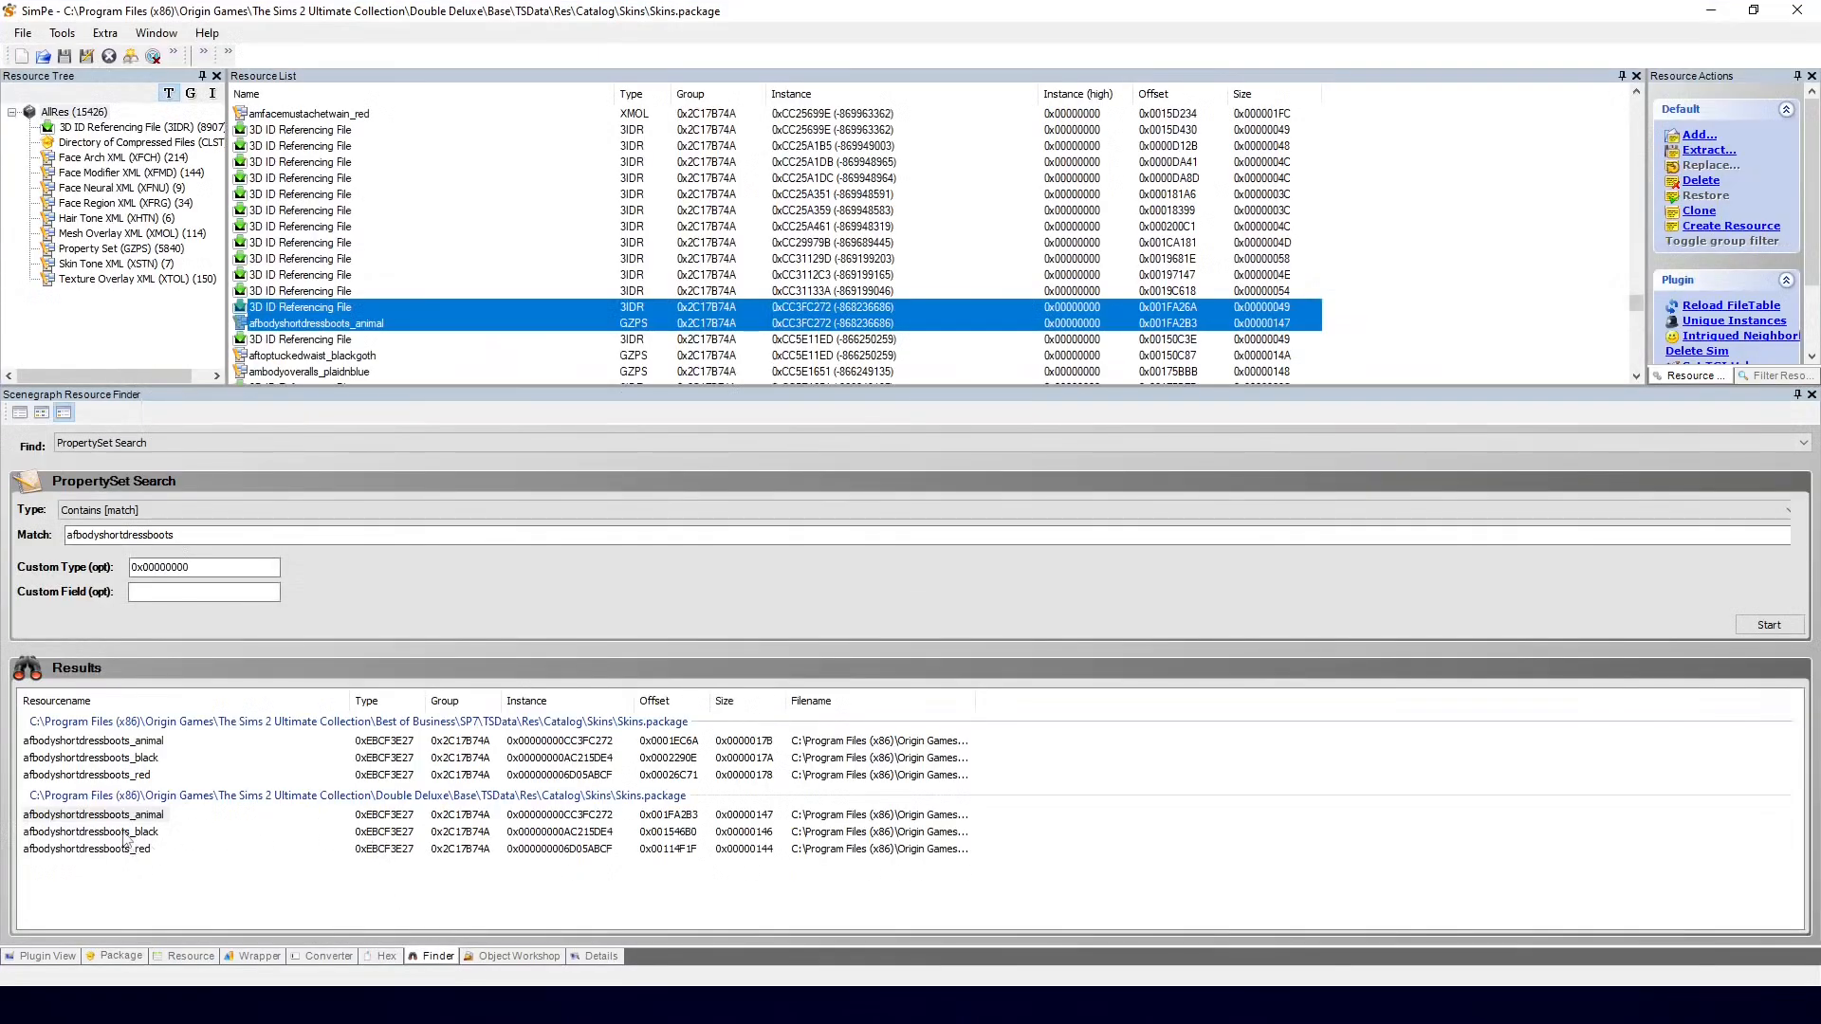
Step: Extract the Double Deluxe Base afbodyshortdressboots_black Property Set and its 3D ID Referencing File with the same instance to the Desktop
click(124, 834)
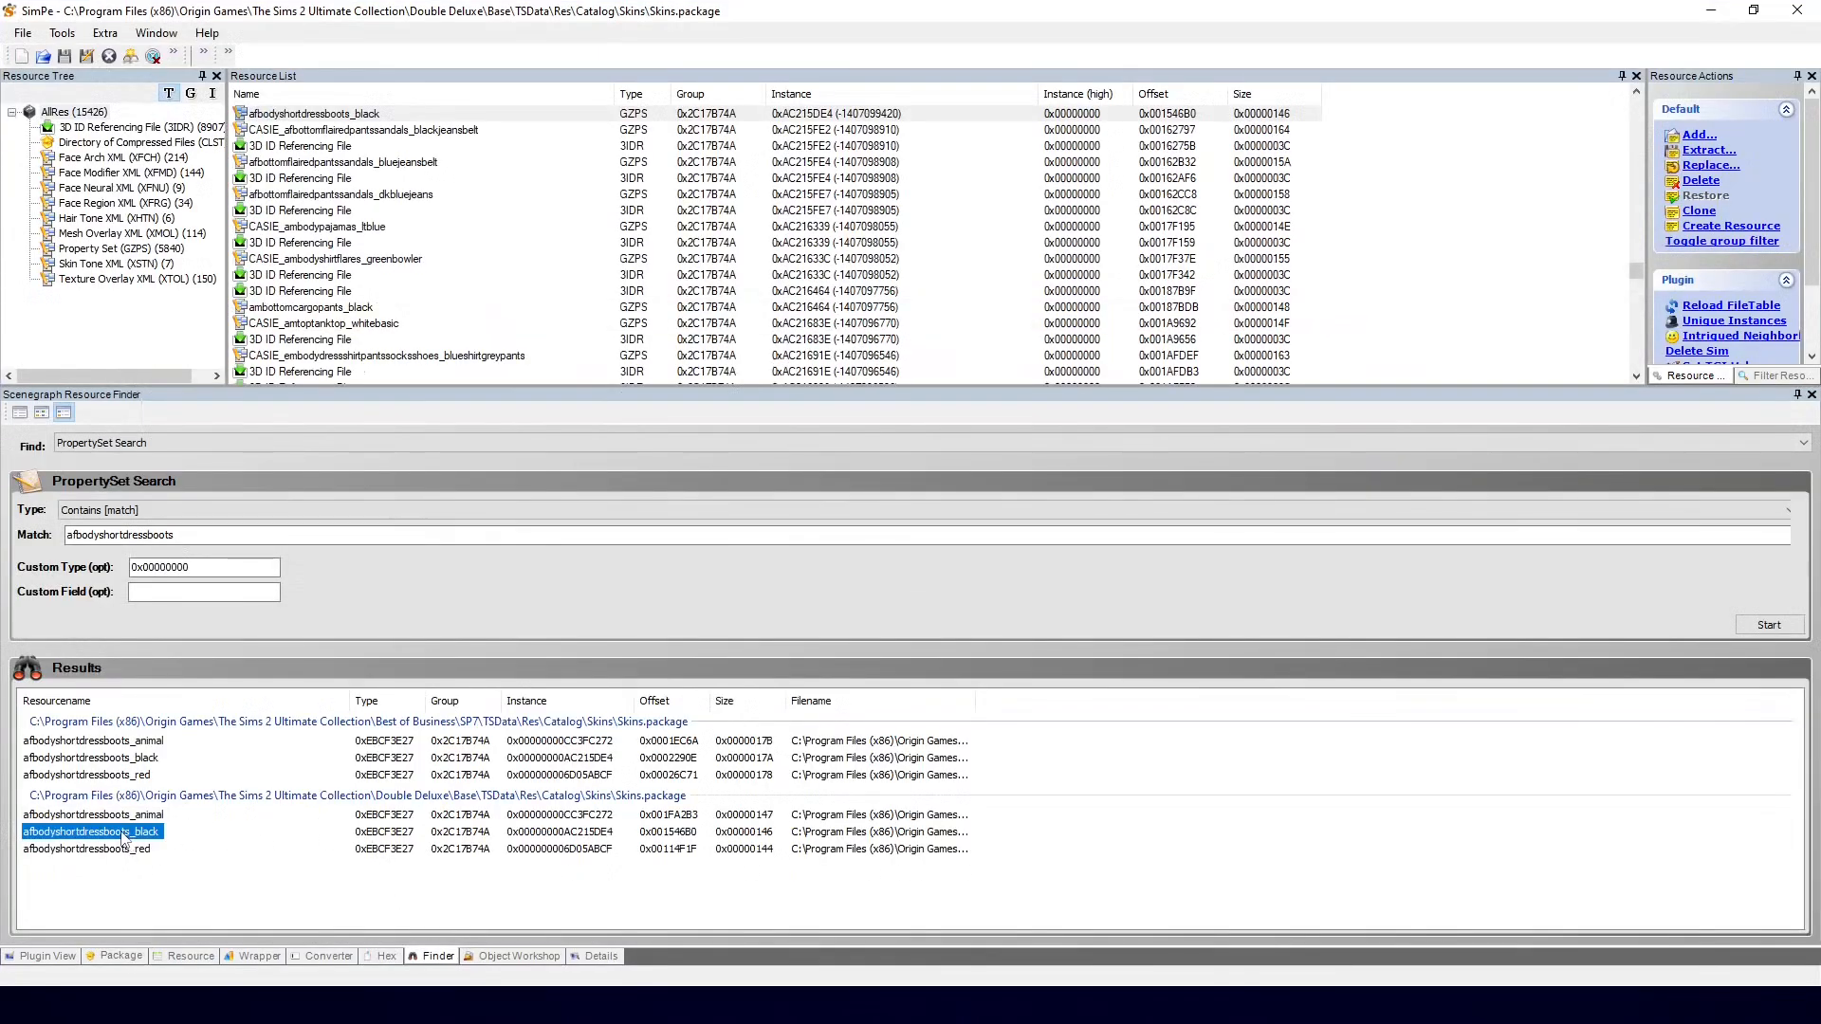
scroll(573, 307, up, 1)
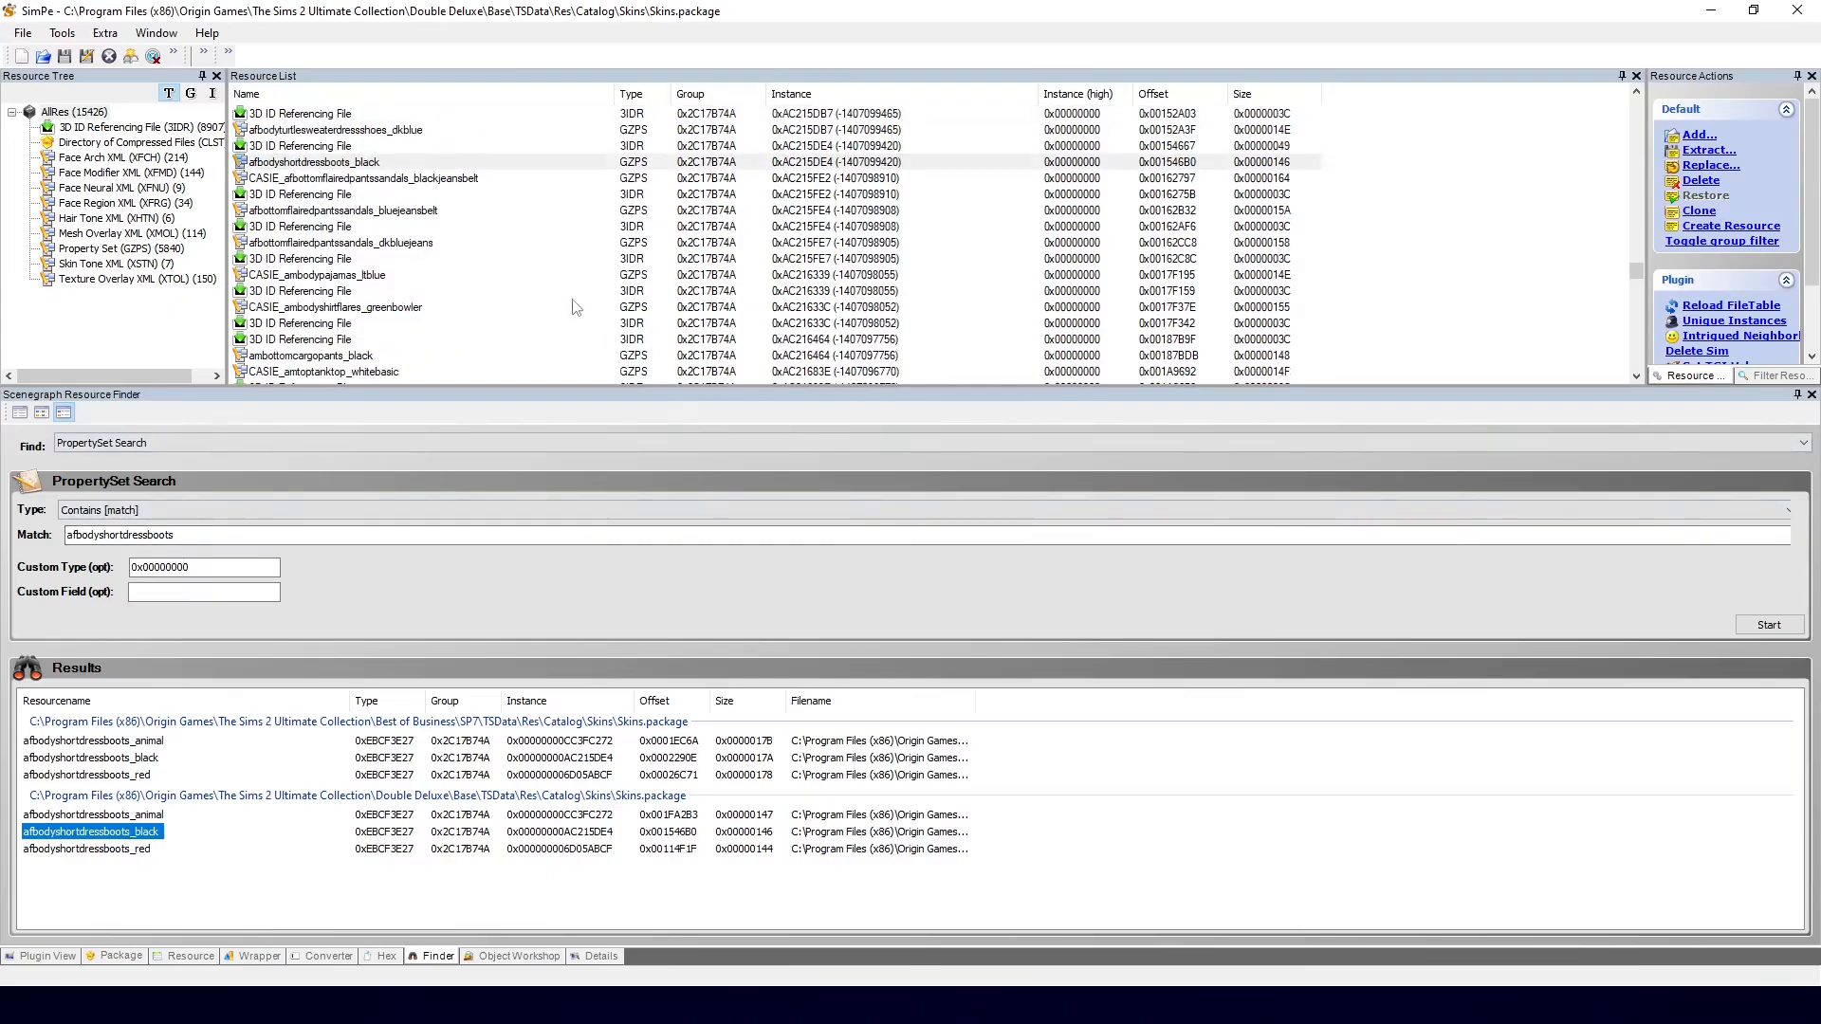
click(389, 163)
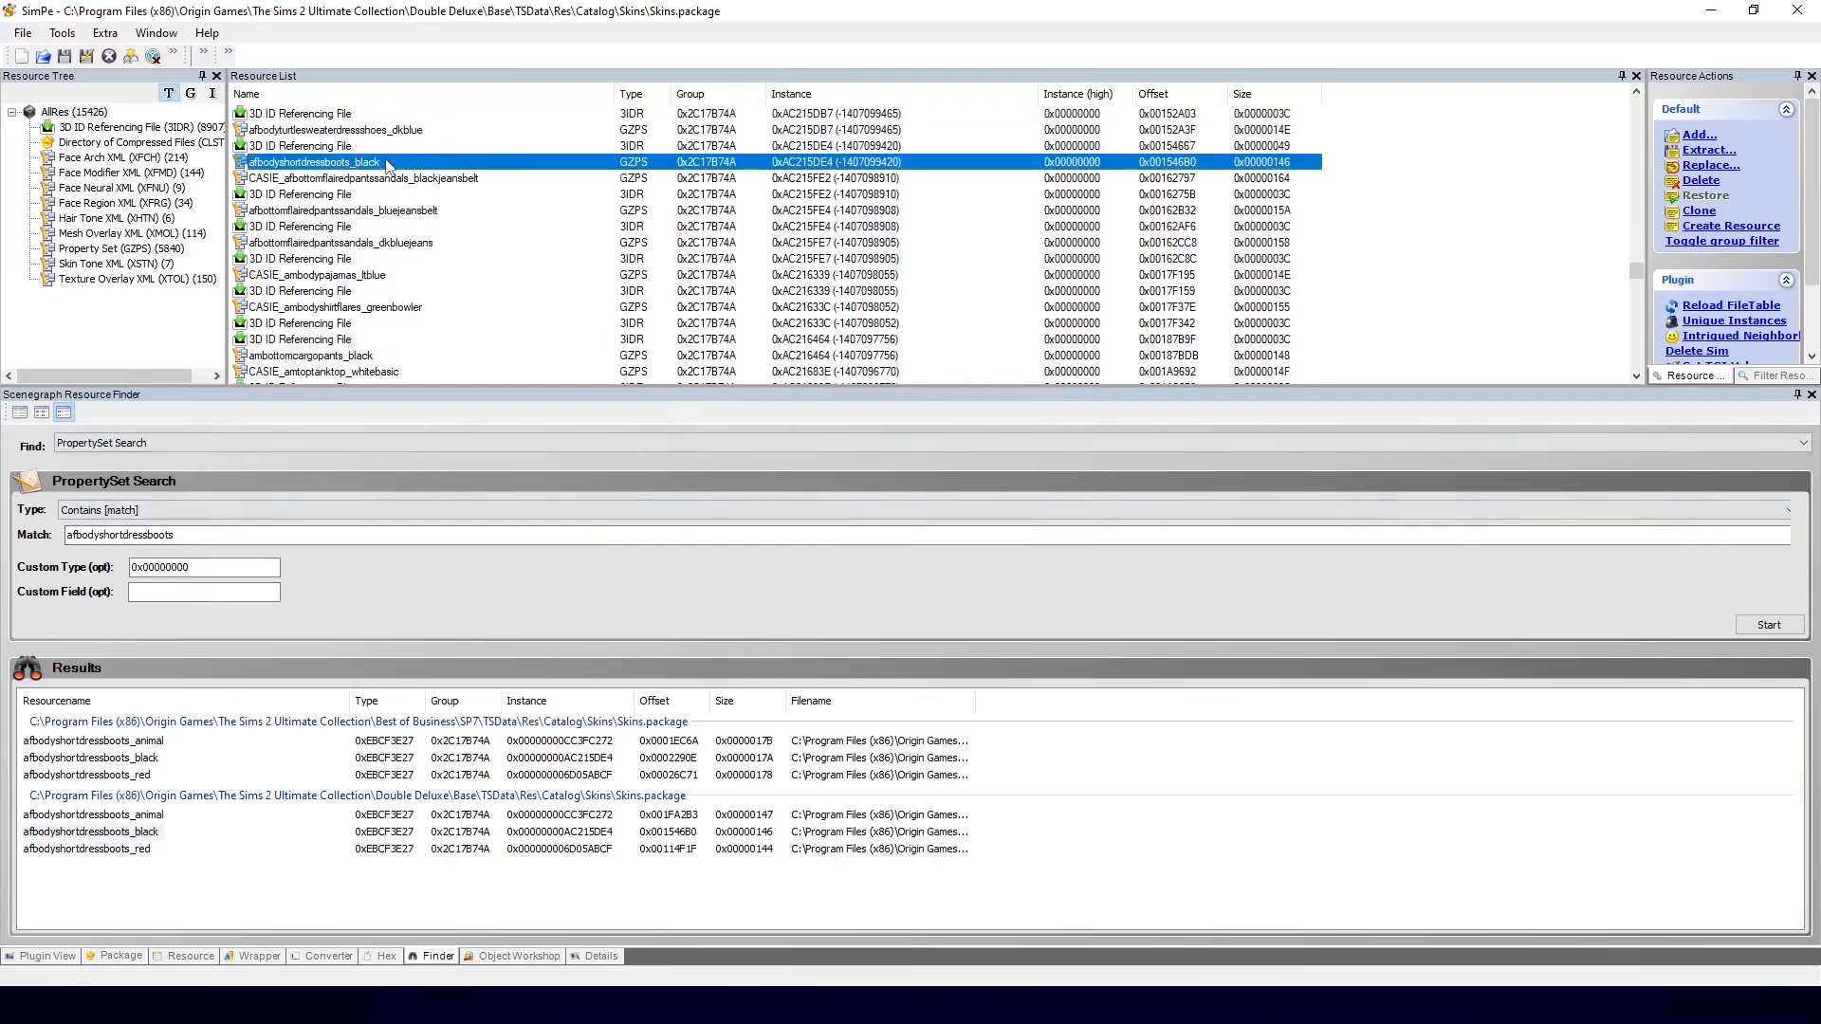
click(833, 147)
click(834, 162)
click(834, 147)
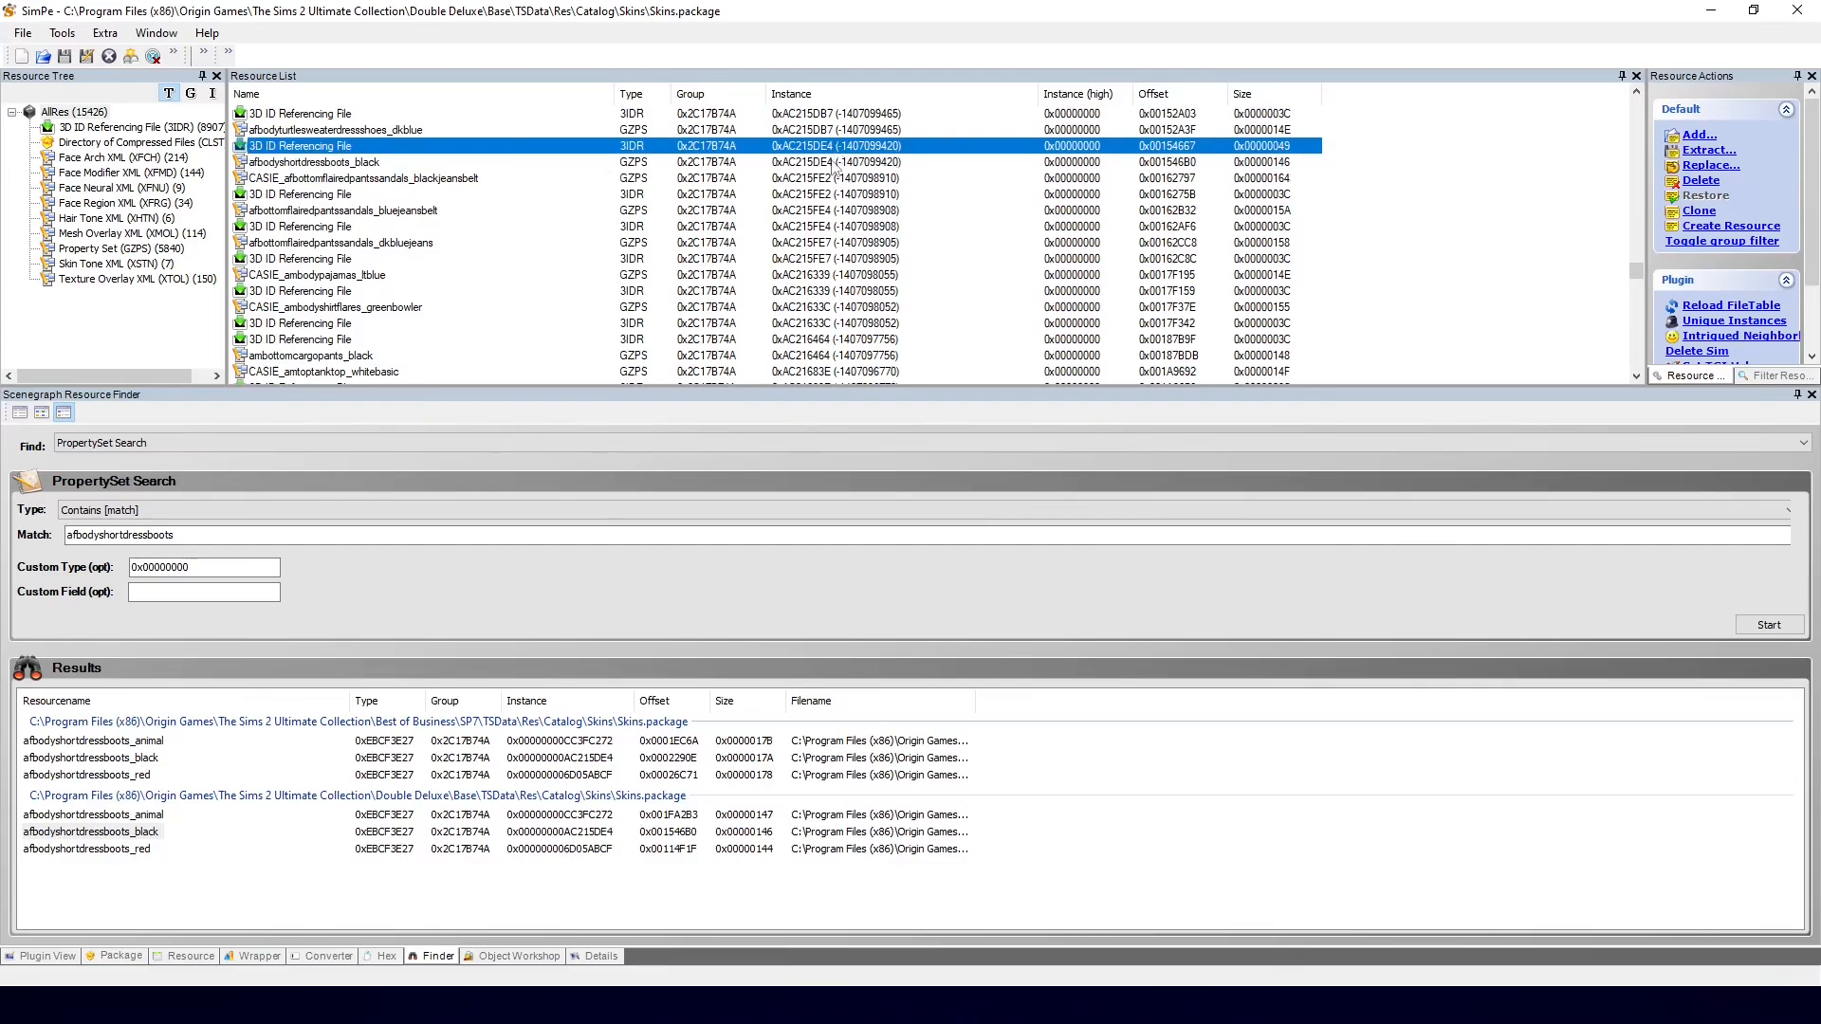
shift+click(825, 163)
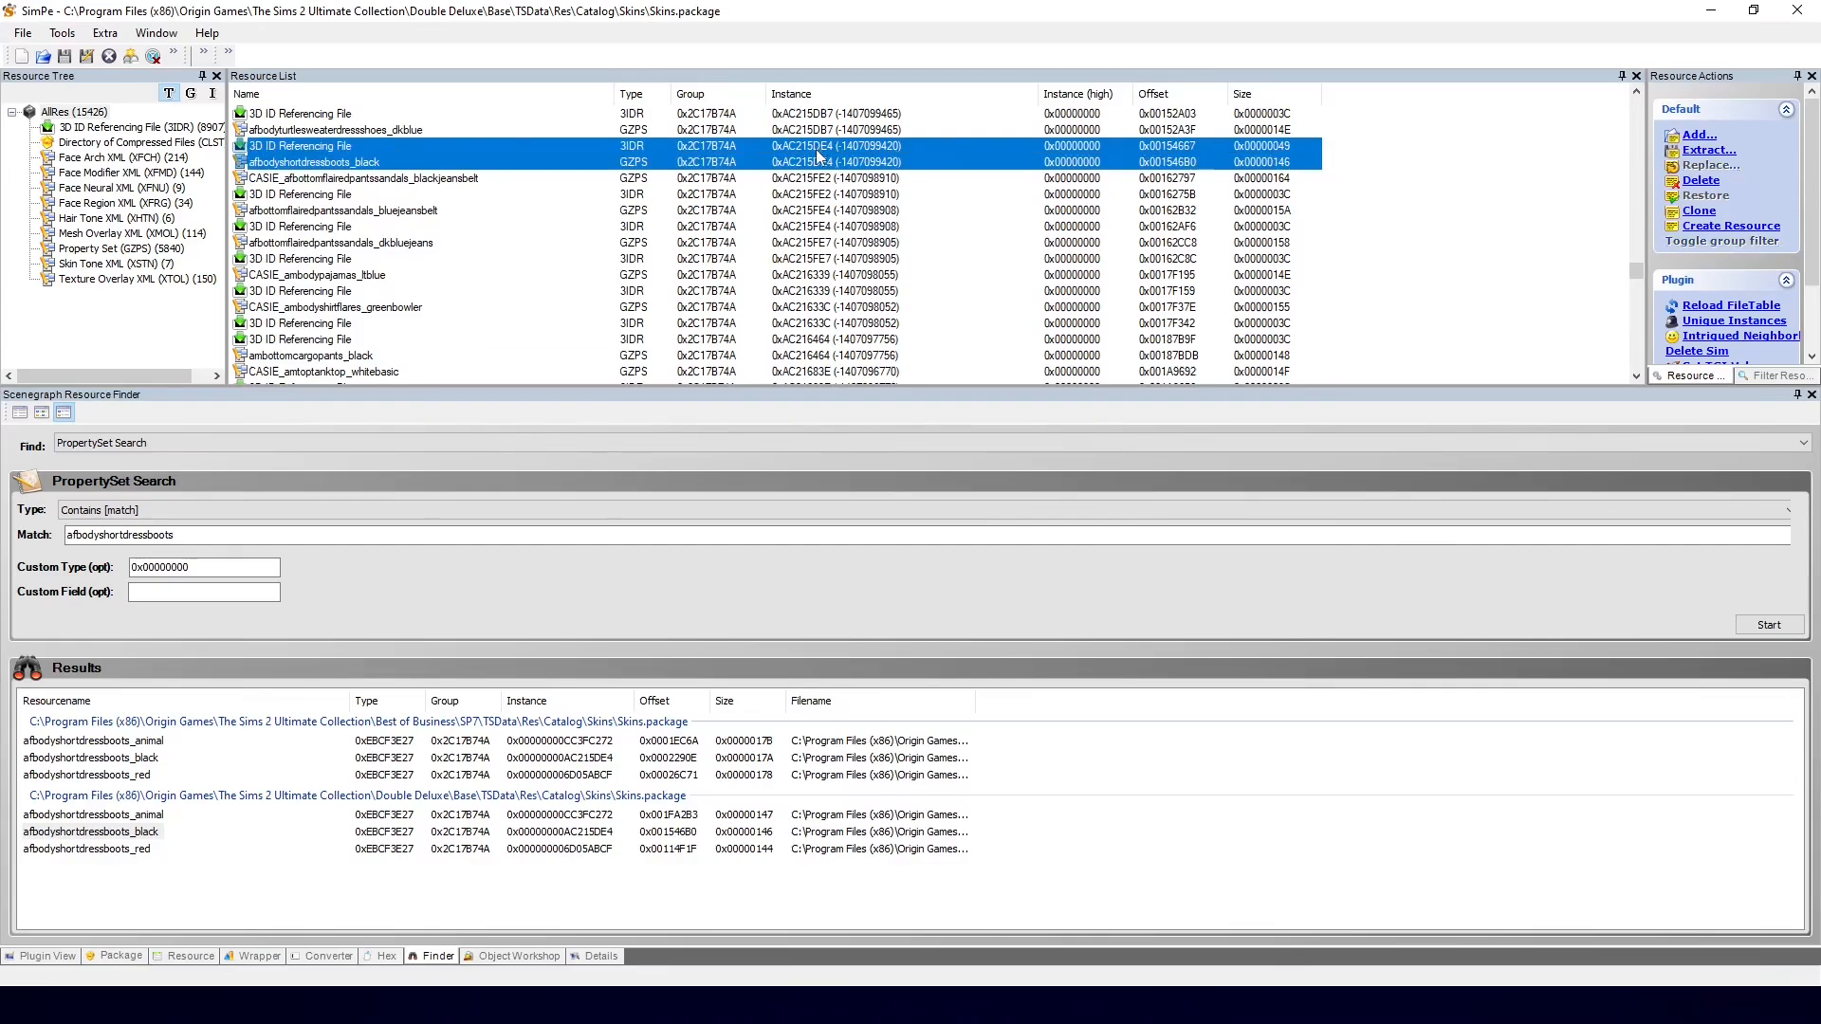
right_click(820, 154)
click(867, 179)
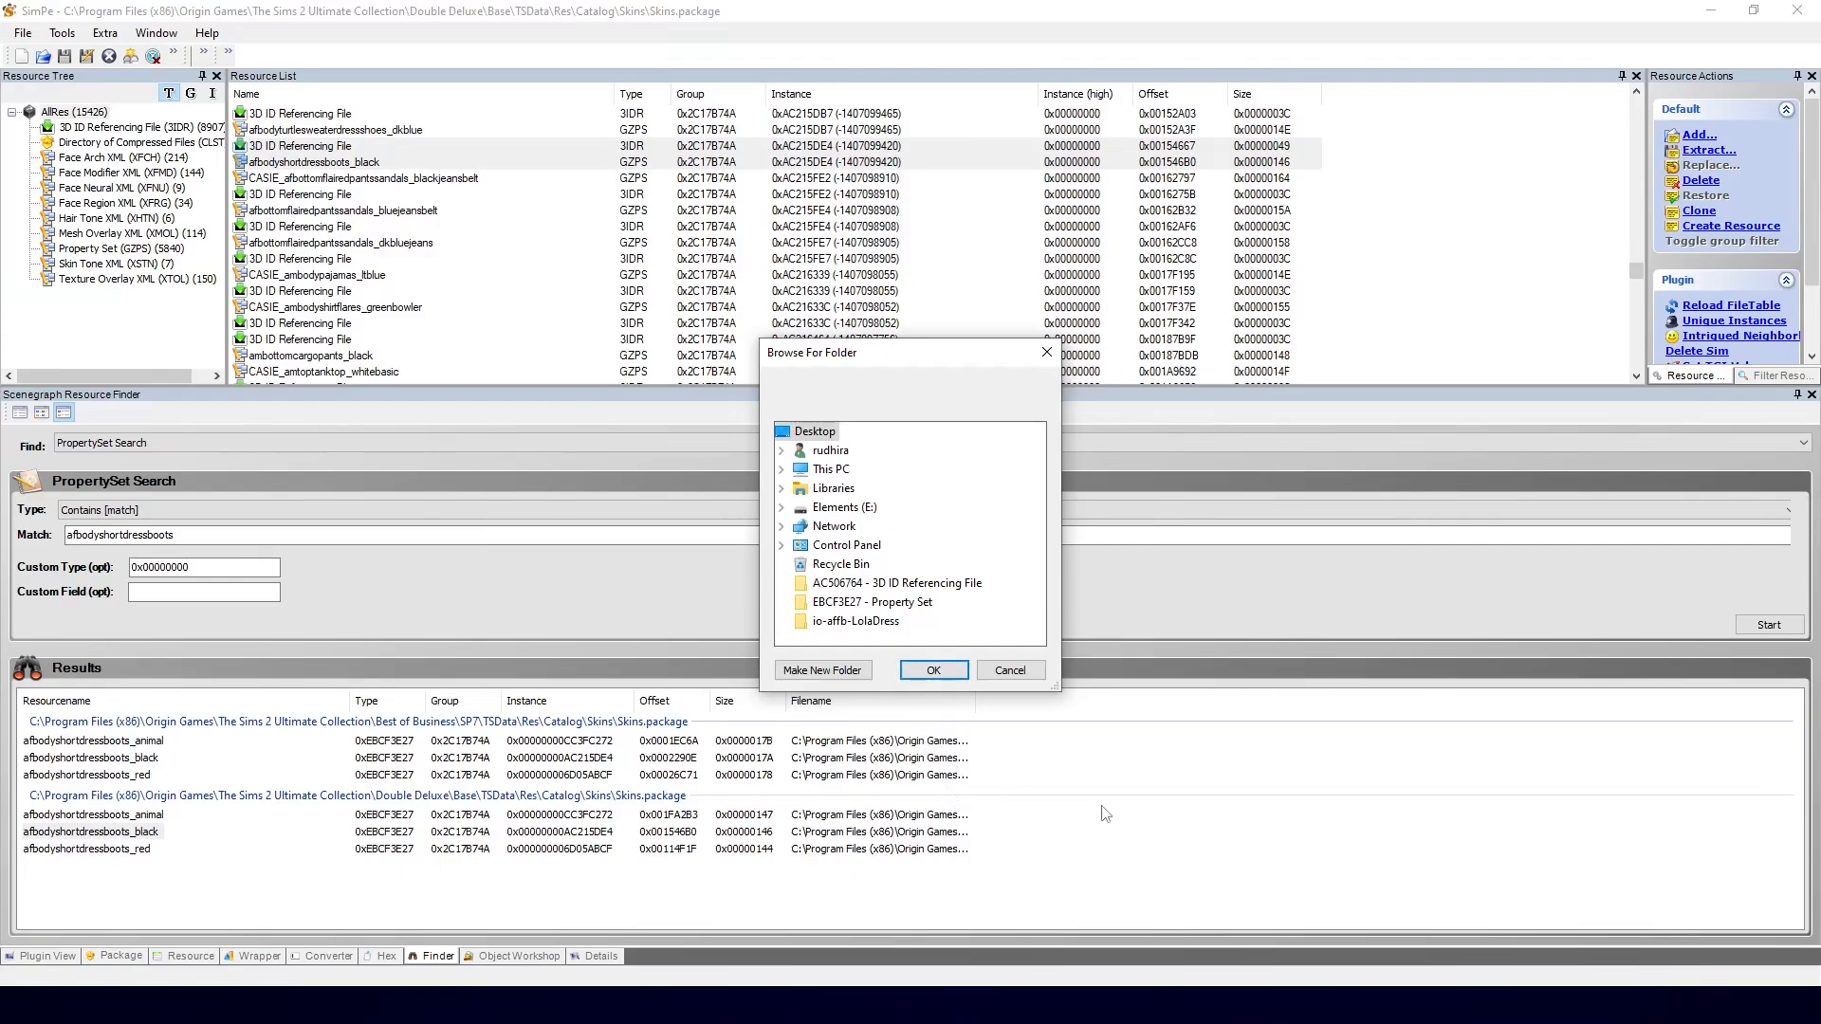
key(Return)
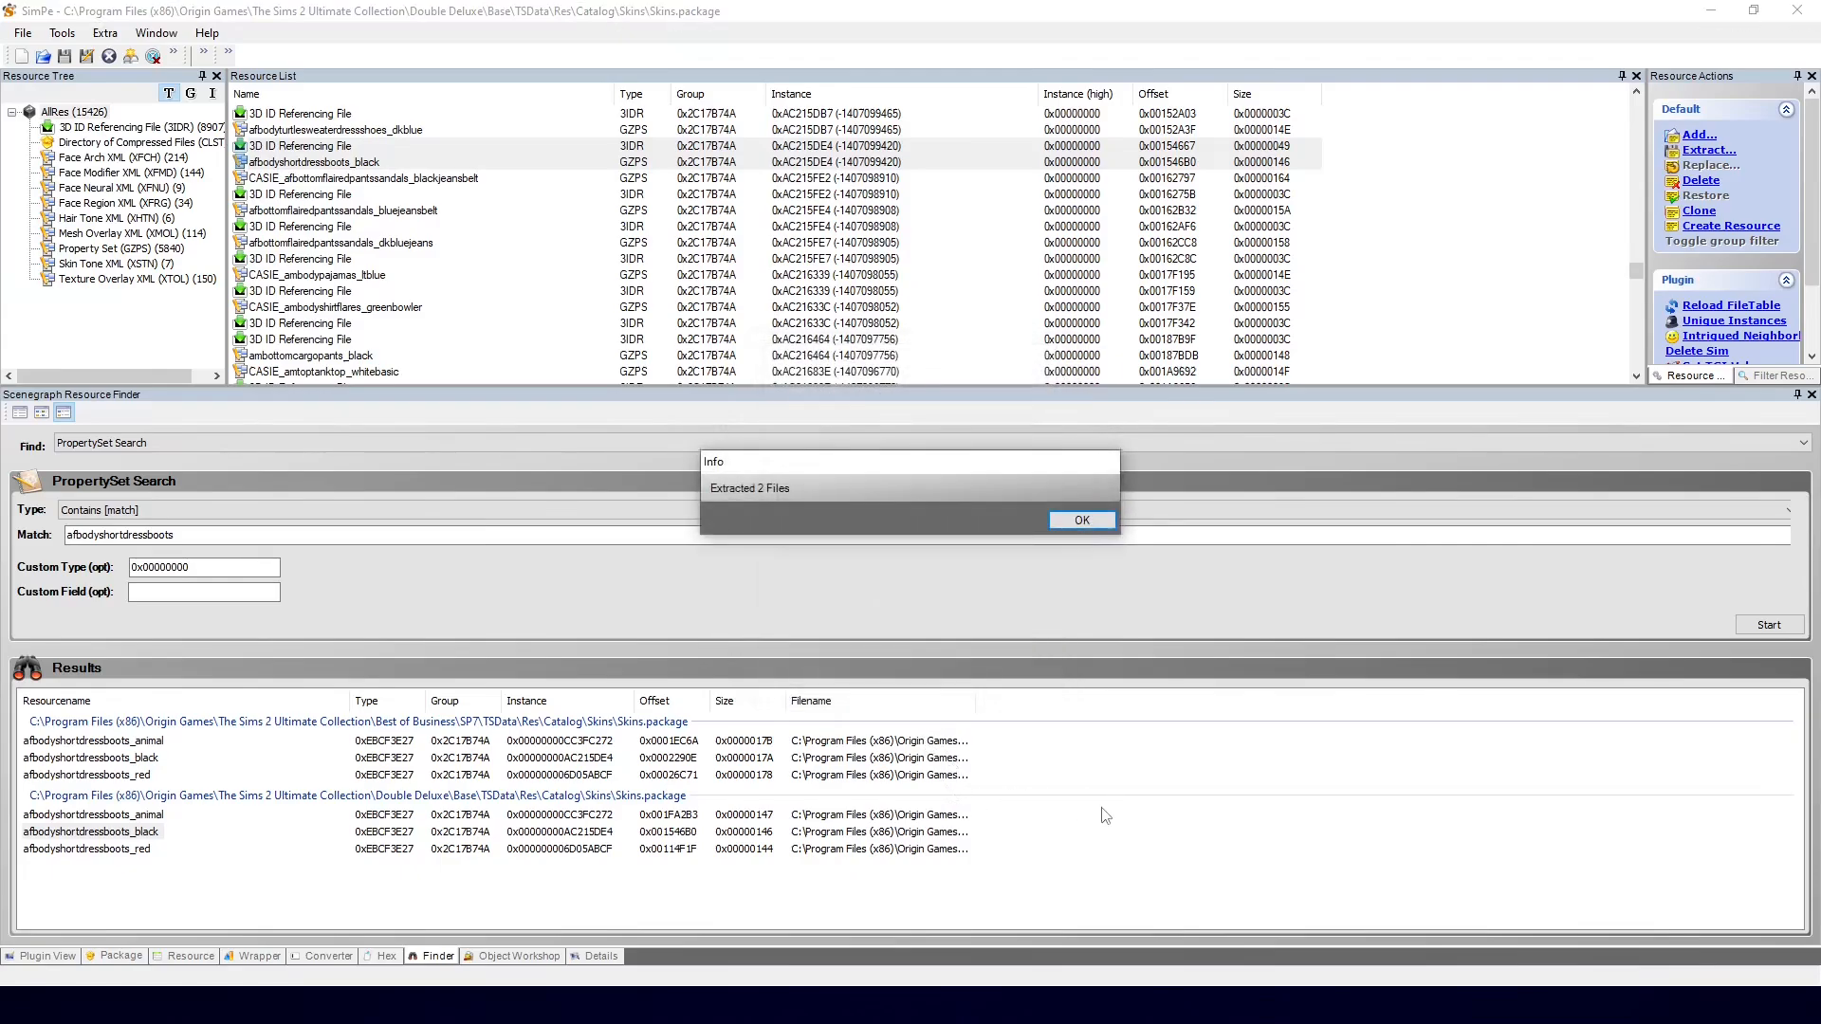
key(Return)
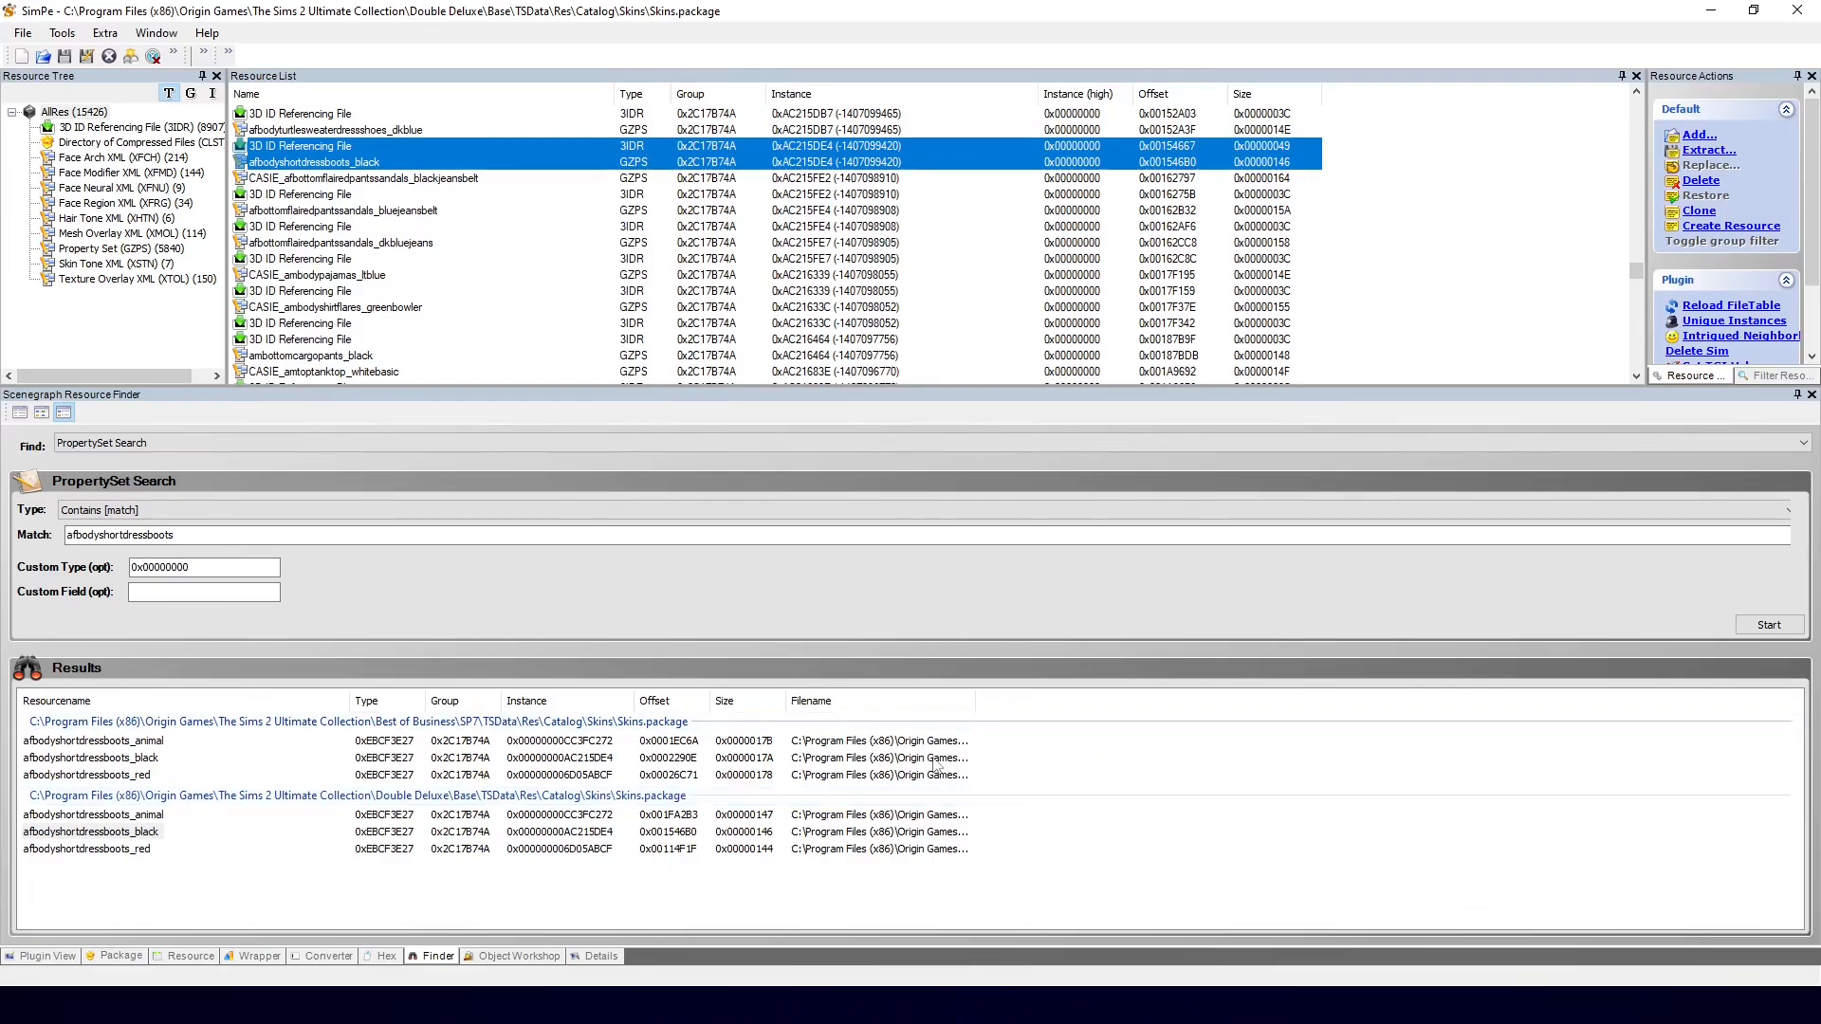
Step: Extract the Double Deluxe Base afbodyshortdressboots_red Property Set and its matching 3D ID Referencing File to the Desktop
click(127, 851)
scroll(730, 332, up, 1)
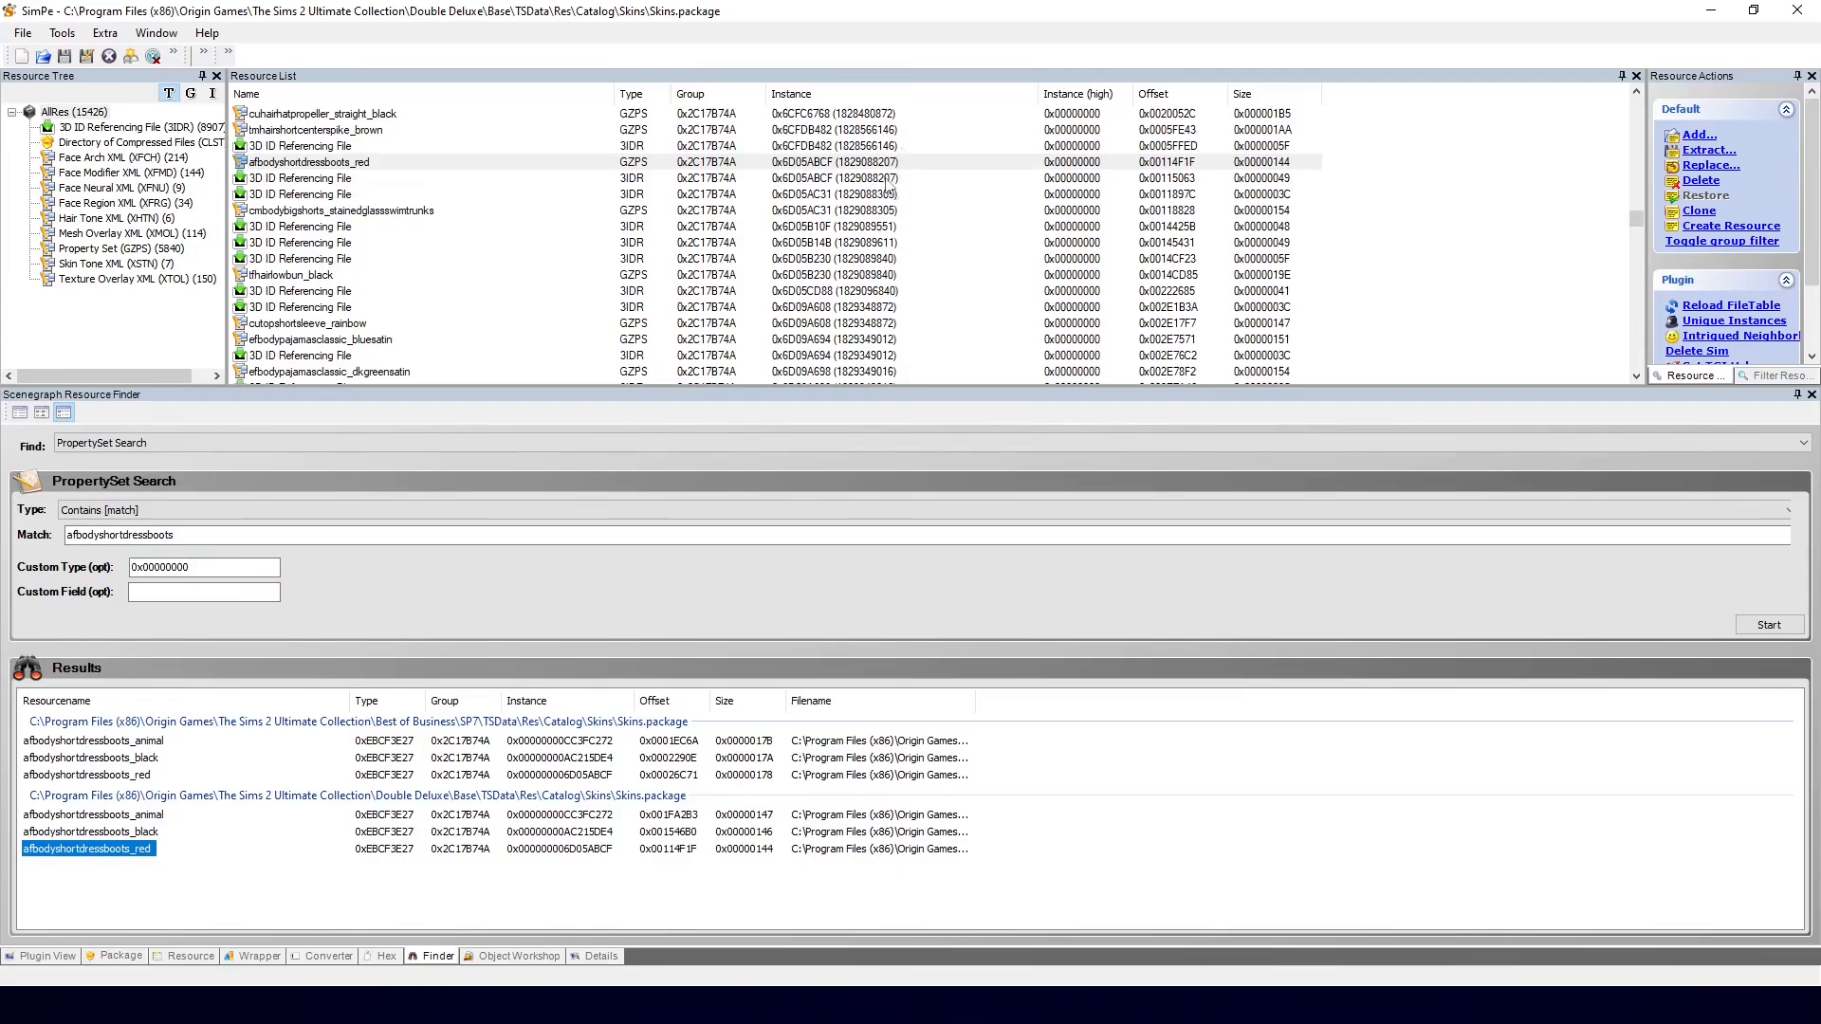
shift+click(889, 178)
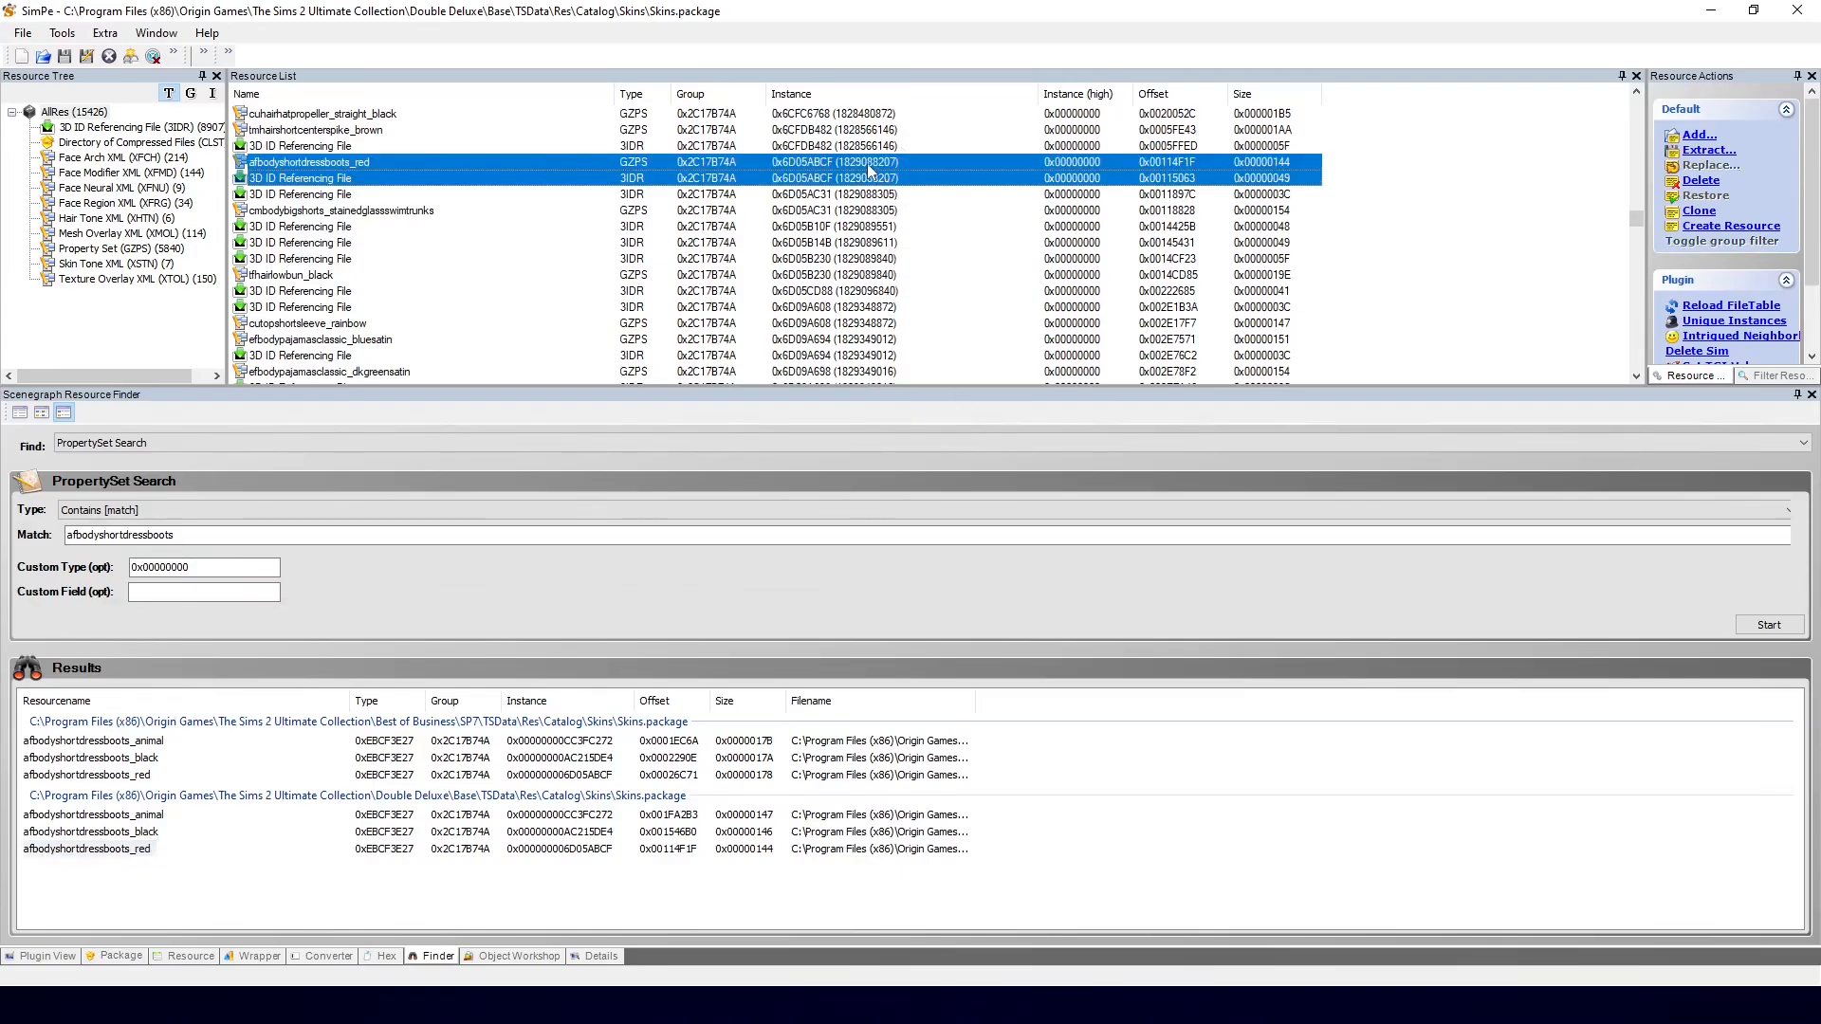
right_click(868, 168)
click(934, 199)
key(Return)
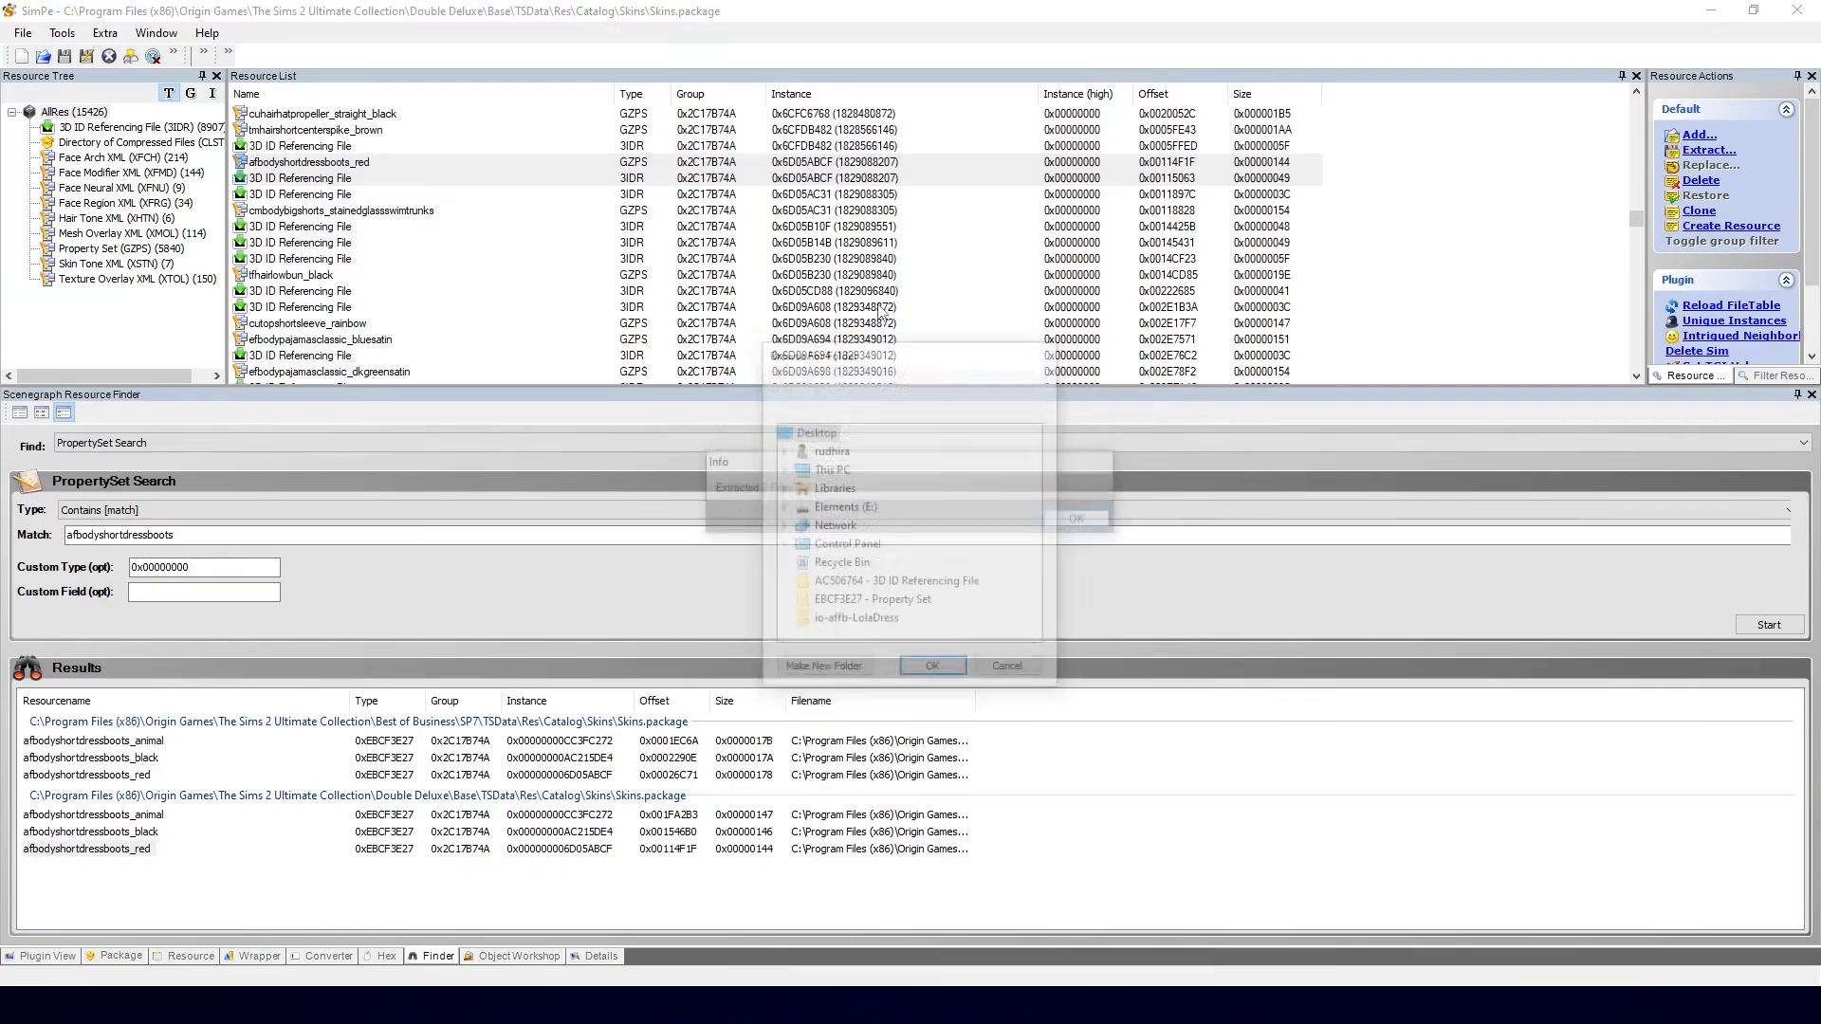
key(Return)
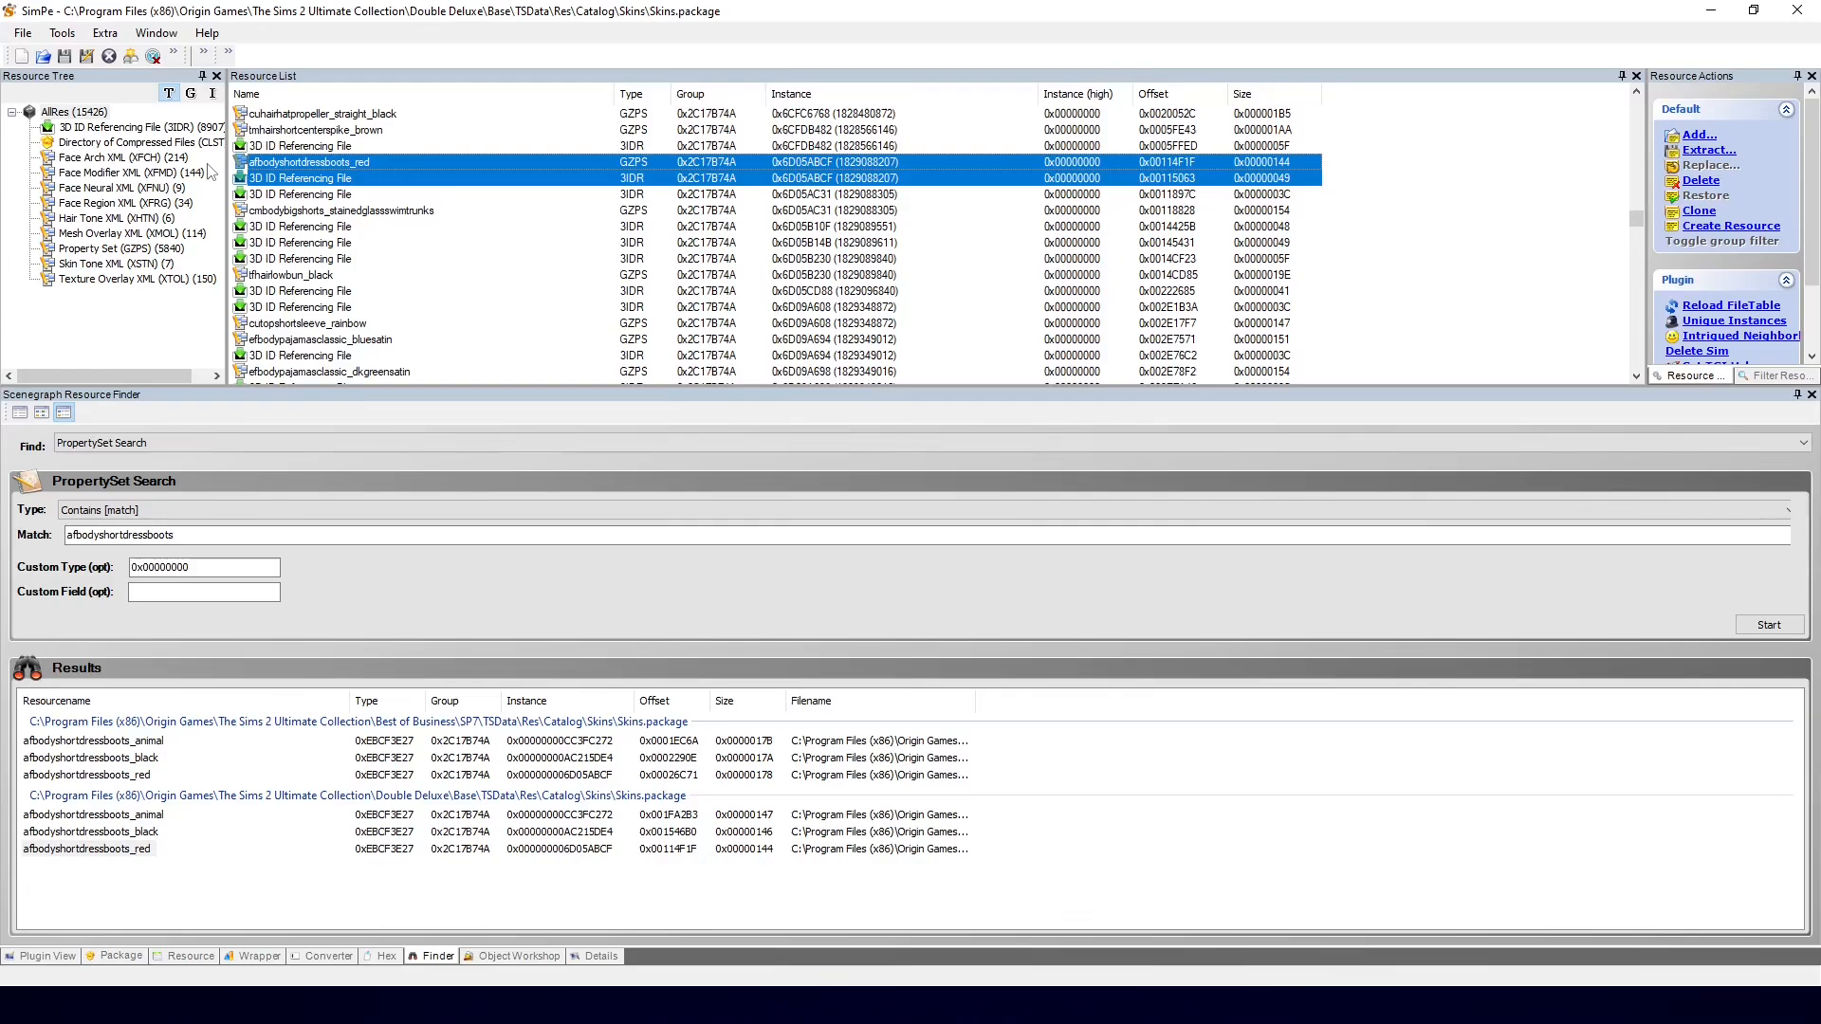
Step: Start a new empty package and show the Plugin View
click(22, 59)
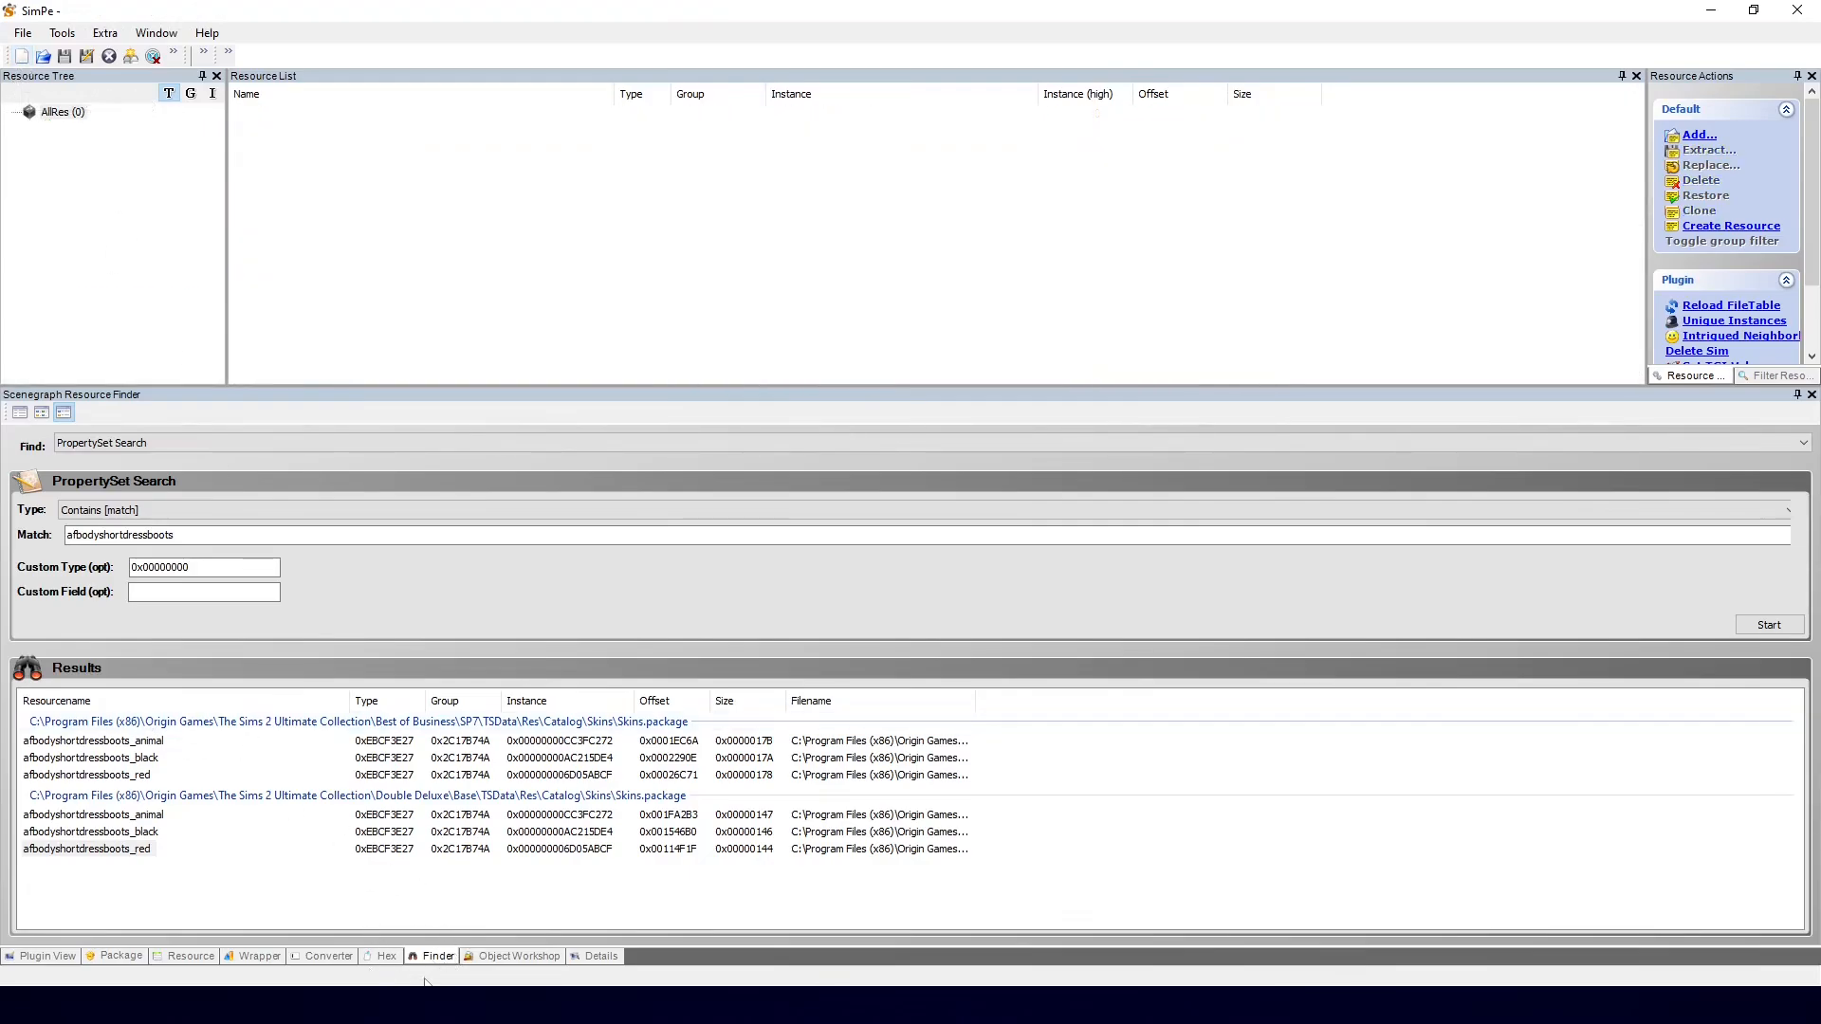
click(56, 959)
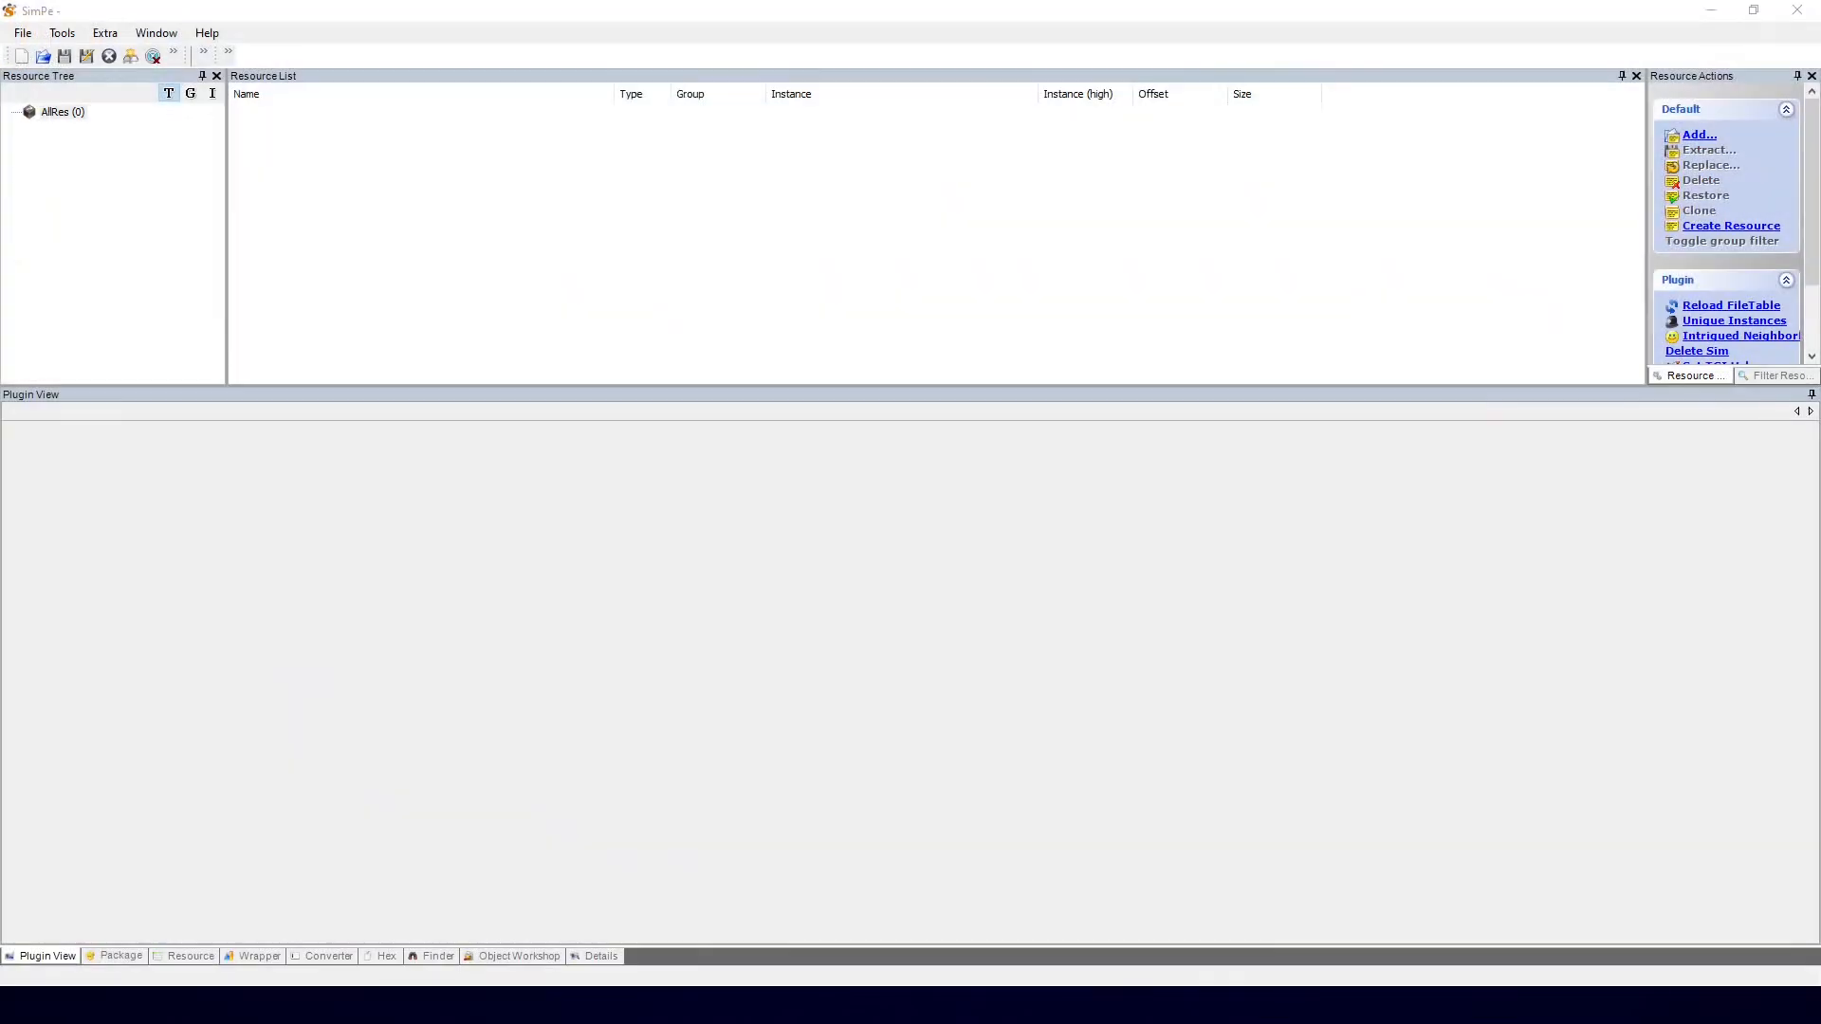
Step: Switch to File Explorer and browse to the Double Deluxe folder of The Sims 2 Ultimate Collection under Origin Games
click(247, 1006)
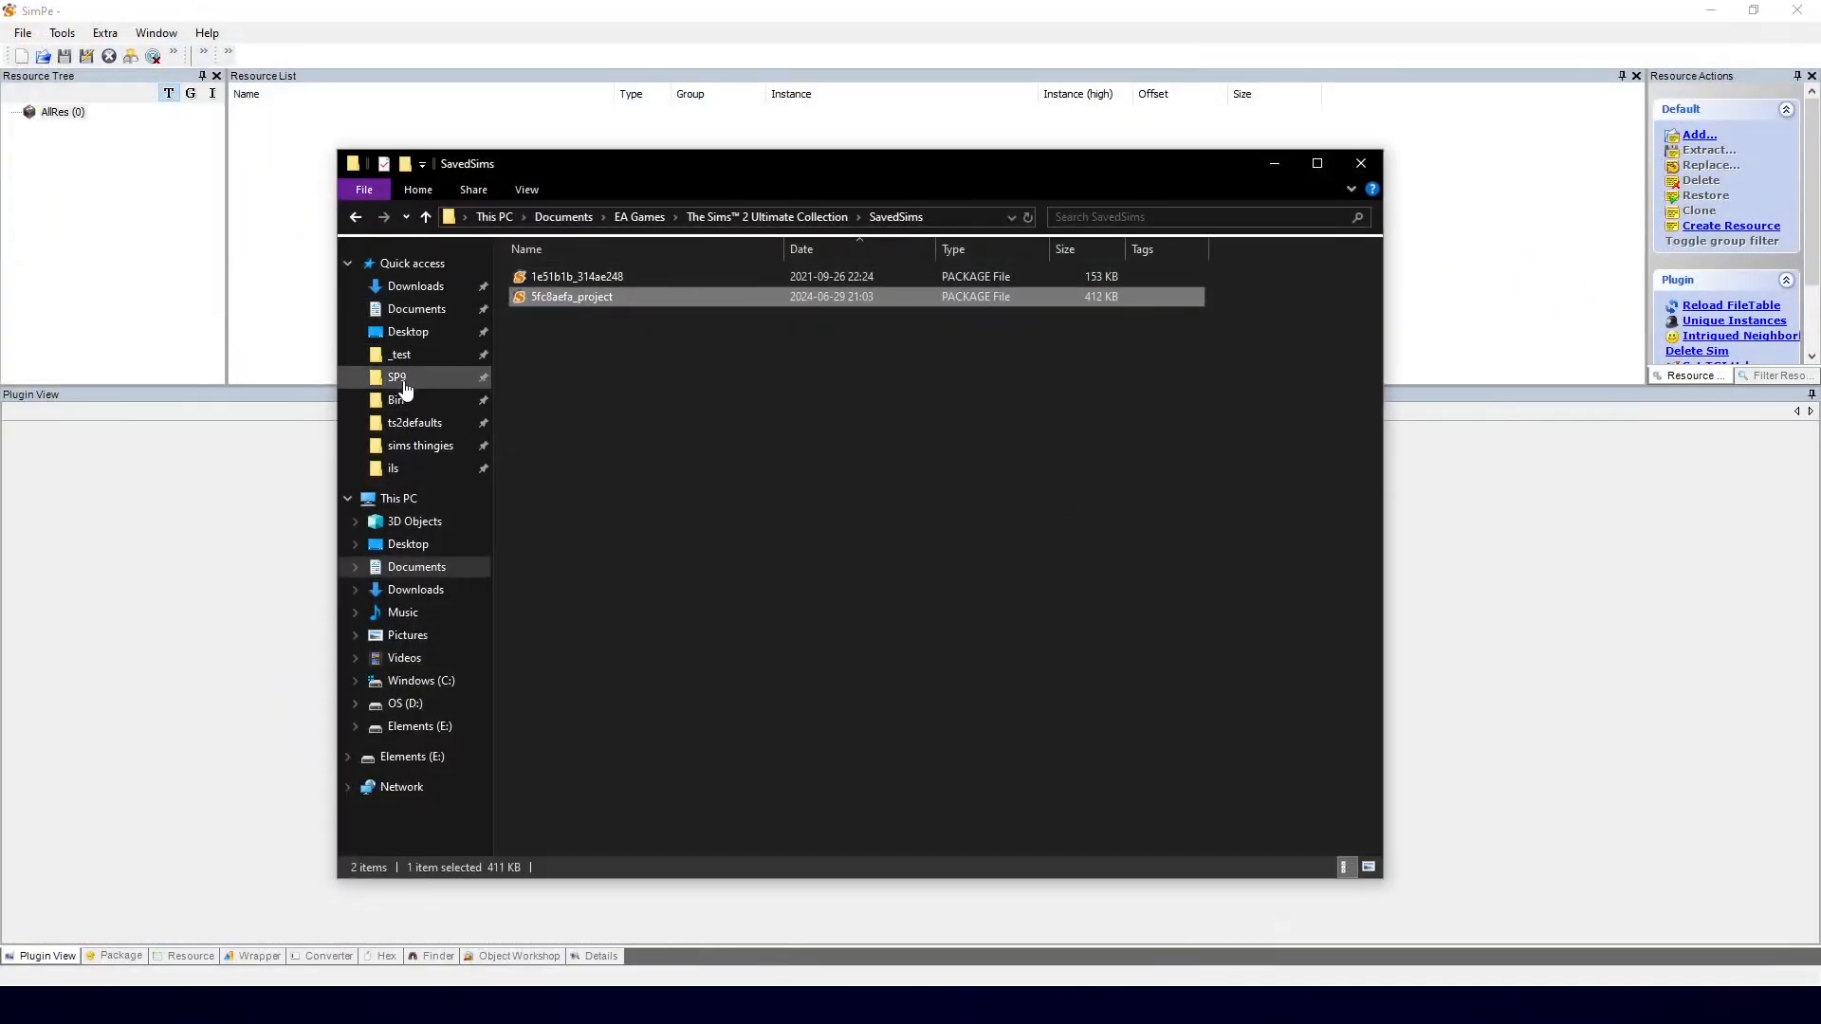
click(402, 399)
click(398, 378)
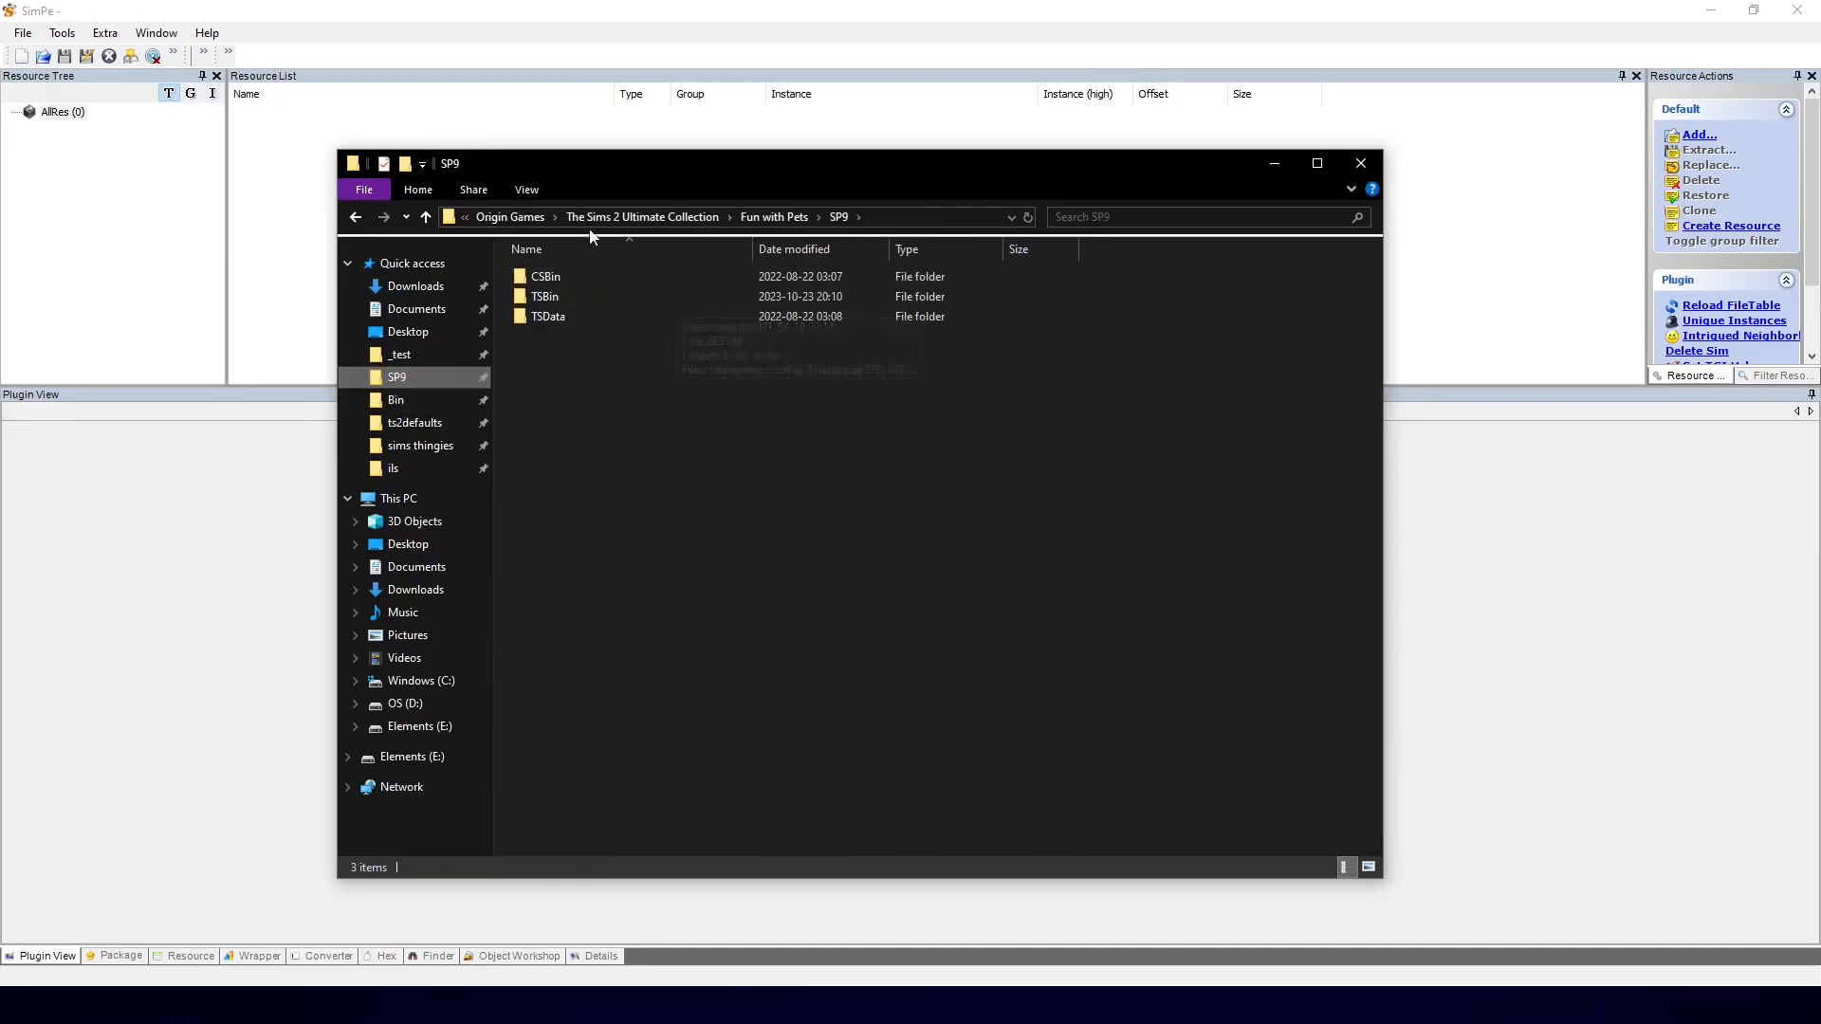
click(516, 216)
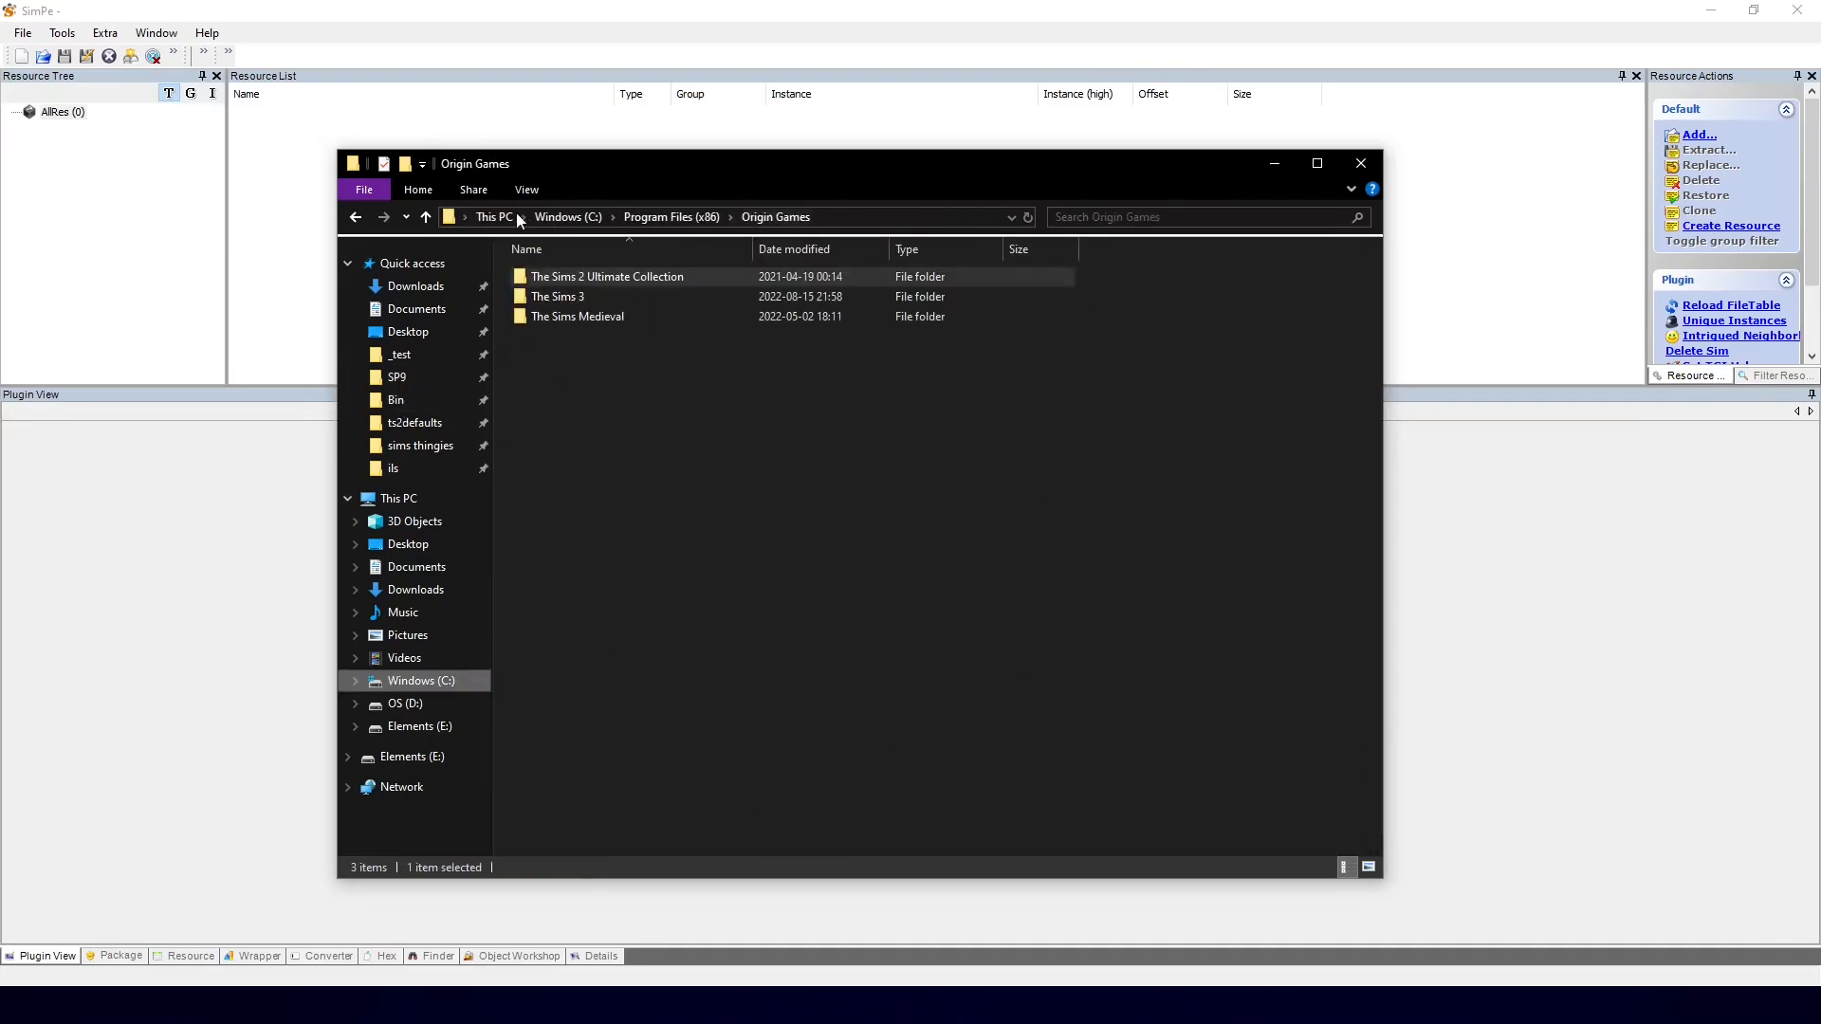
double_click(603, 280)
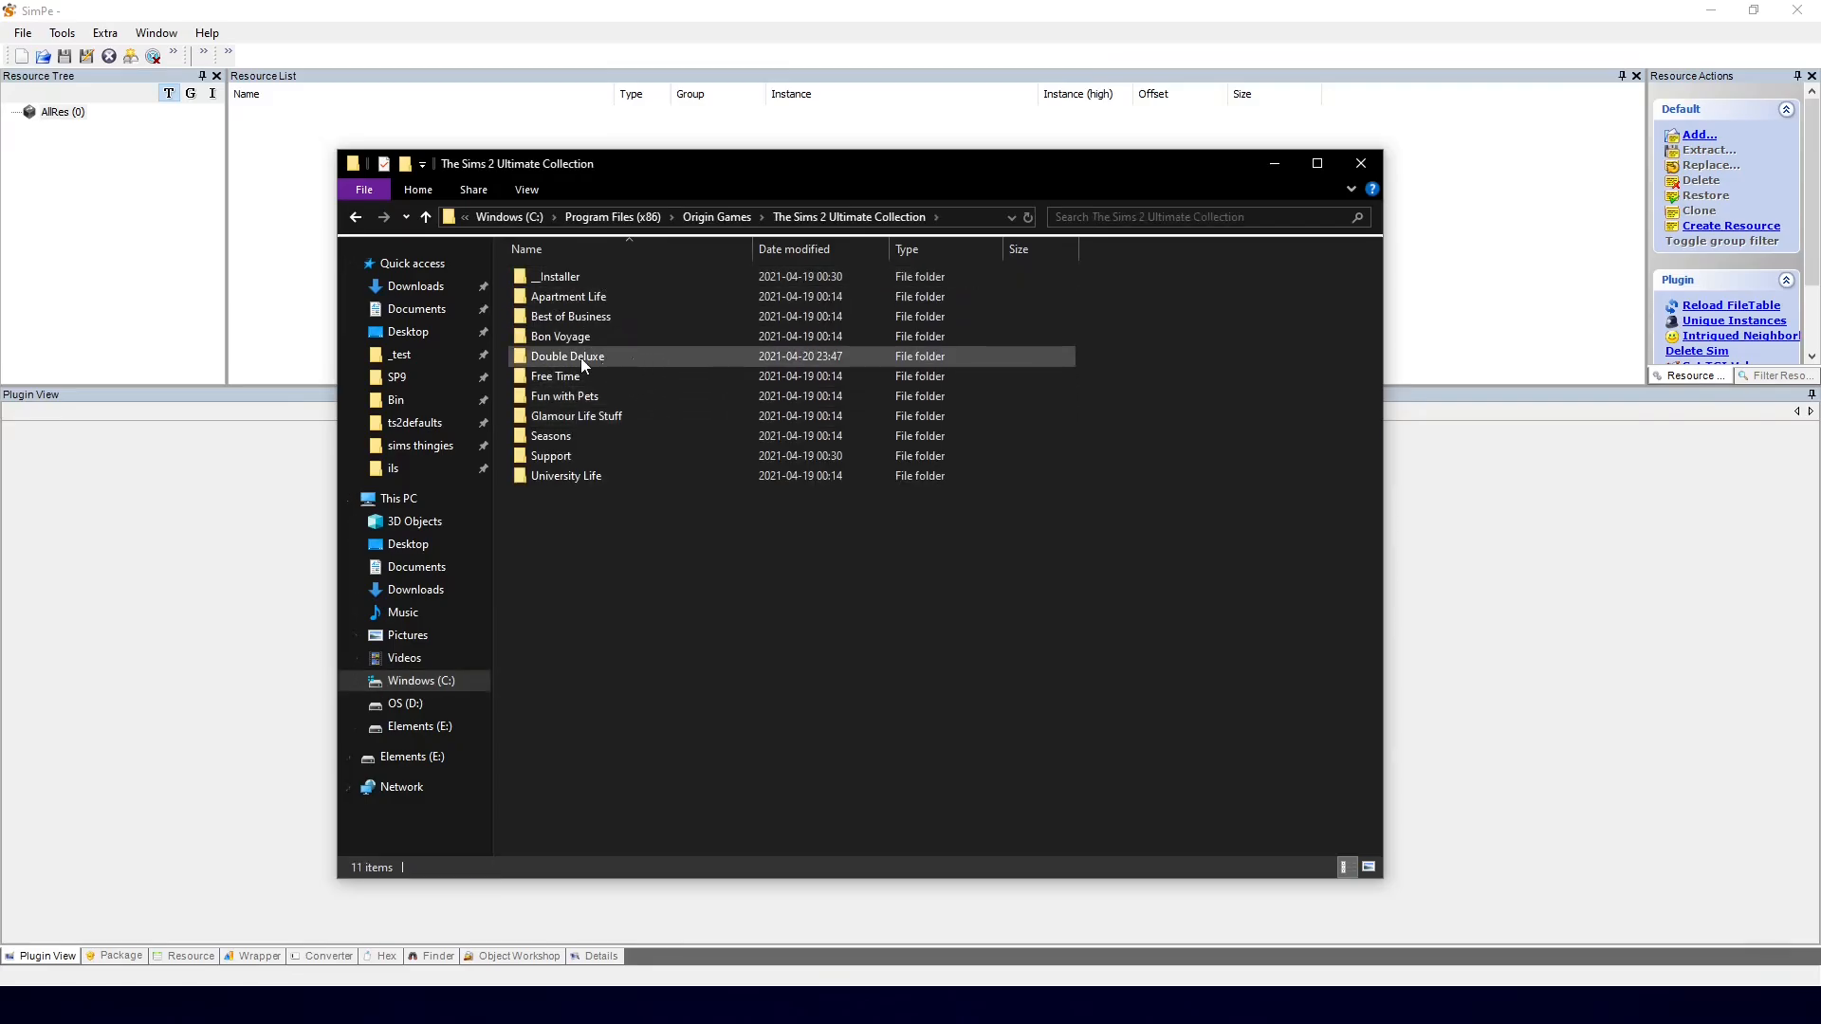
double_click(581, 357)
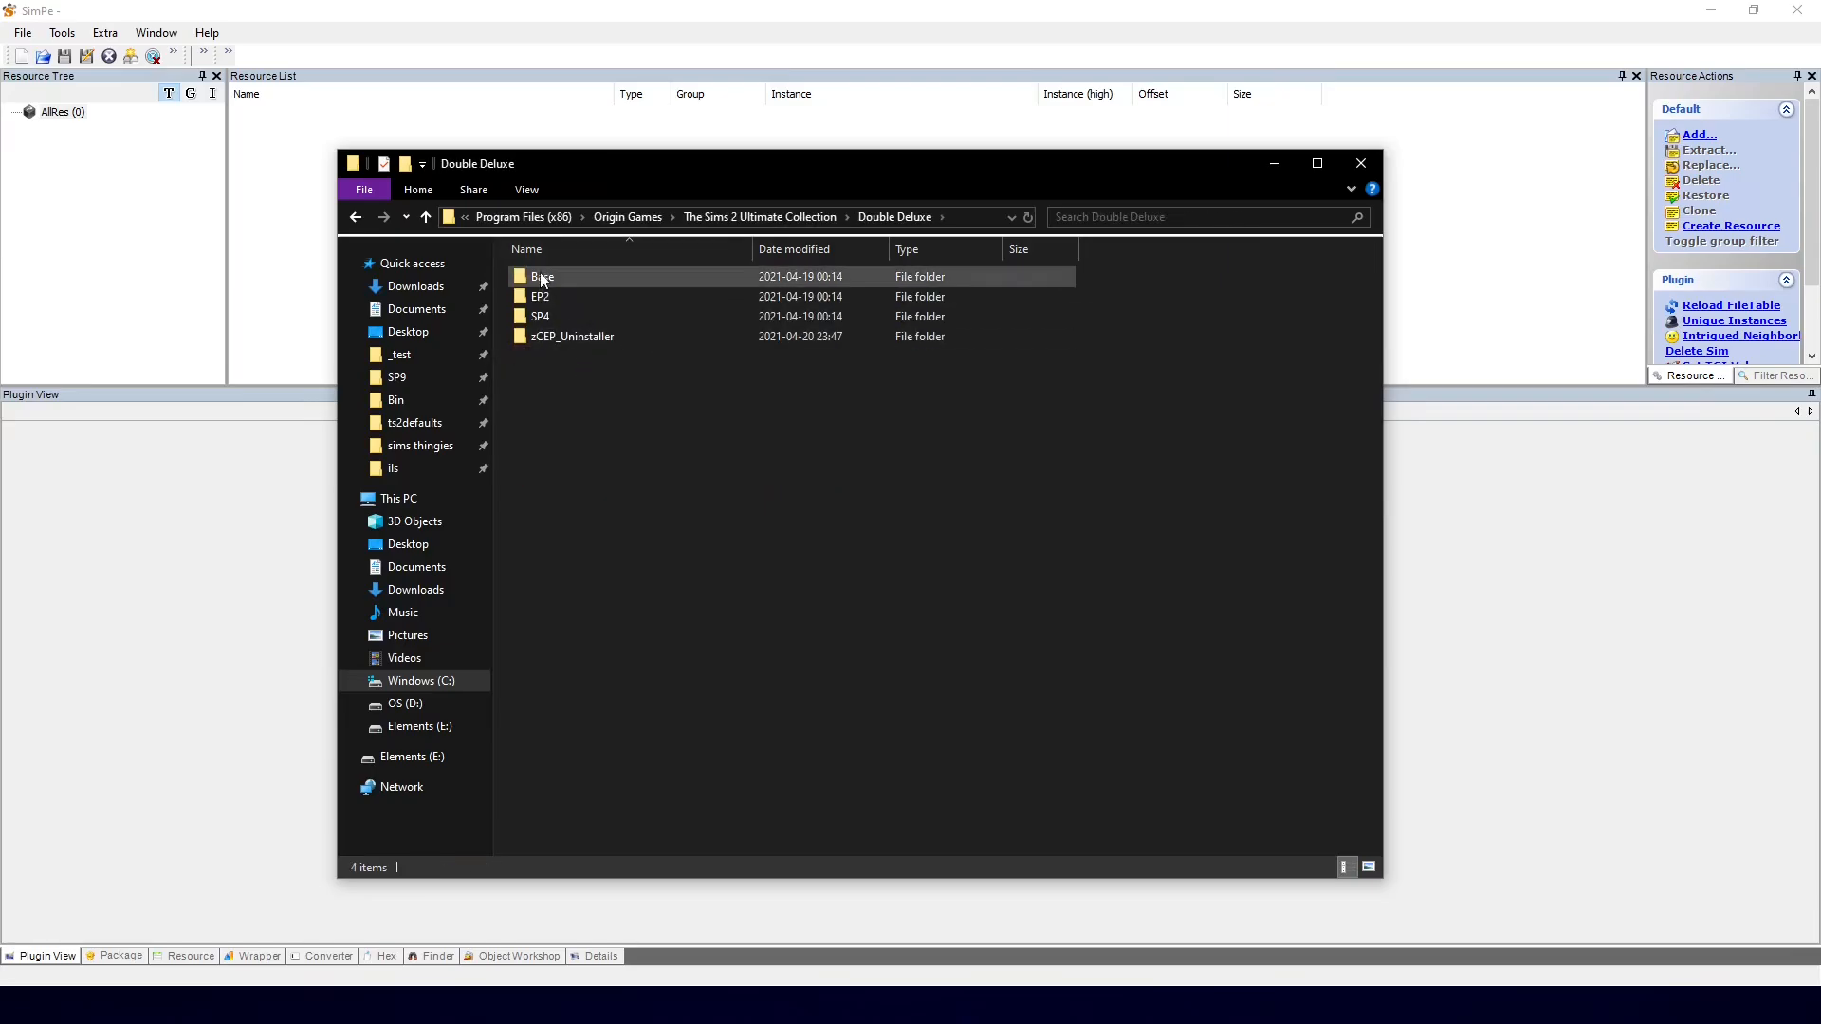
Step: Load the Skins package from Double Deluxe's Base\TSData\Res\Catalog\Skins folder into SimPe
double_click(543, 280)
double_click(567, 280)
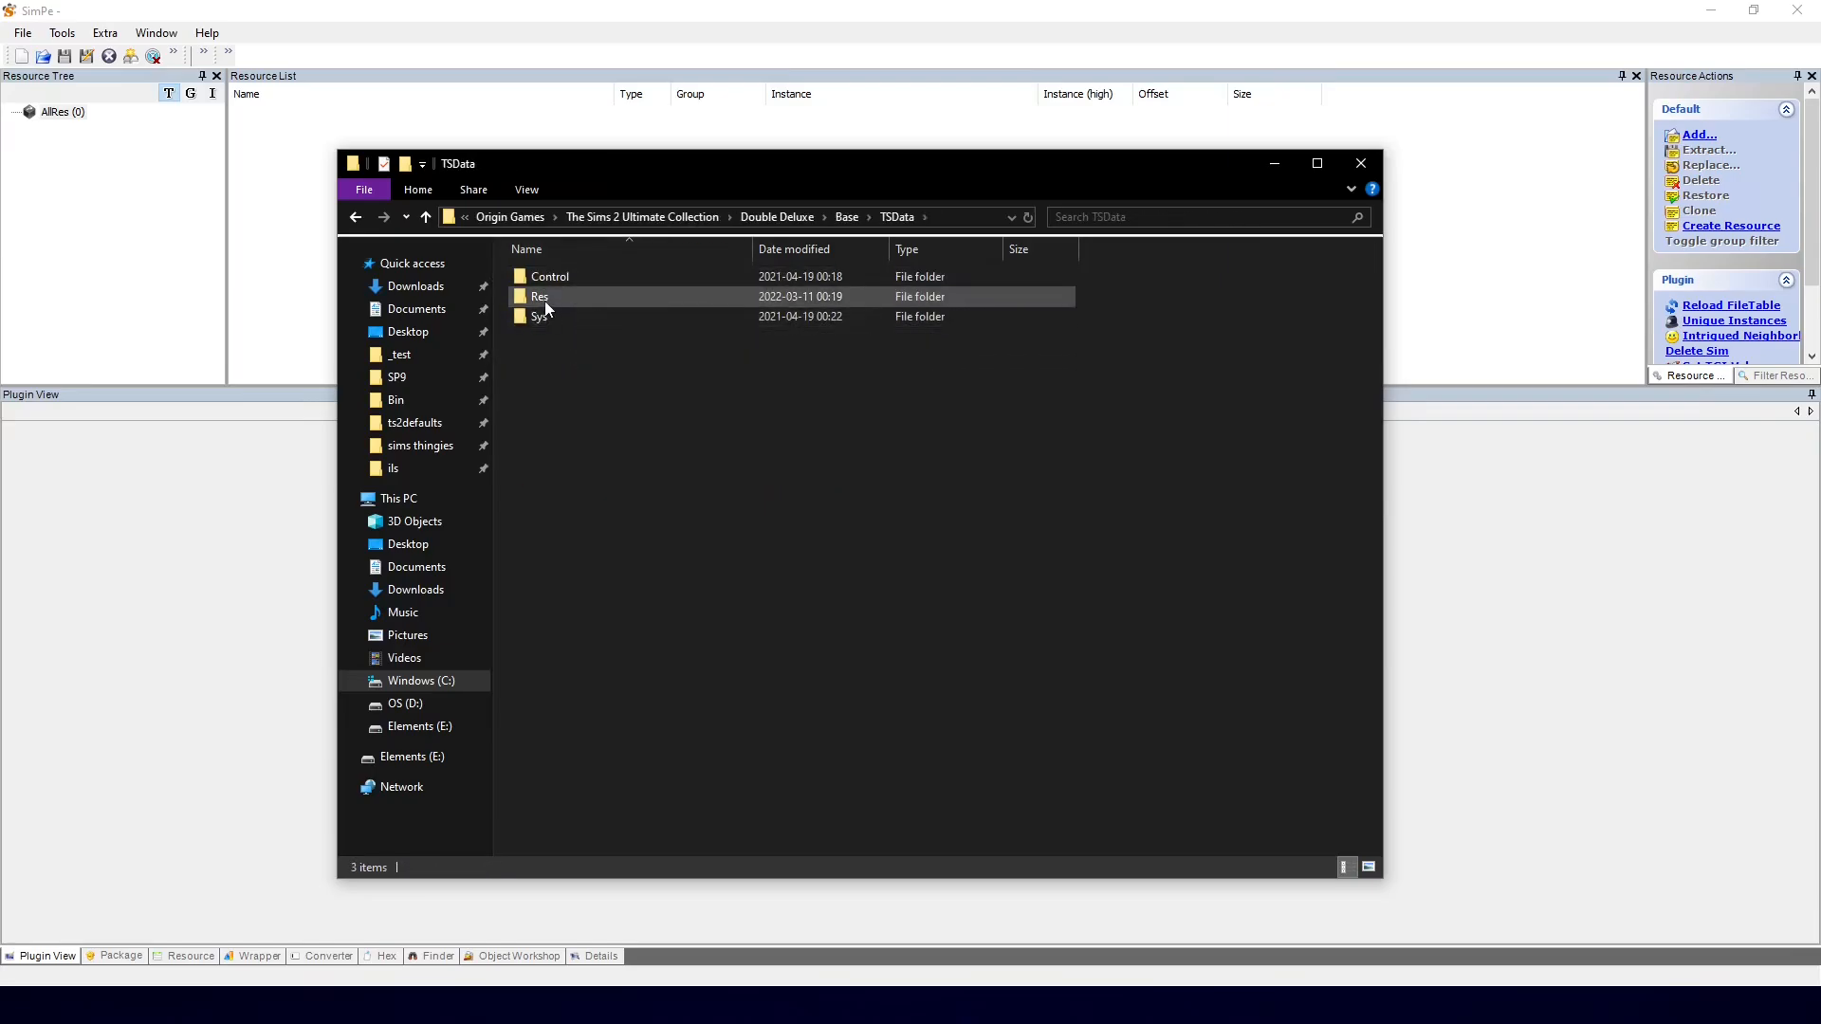
double_click(543, 298)
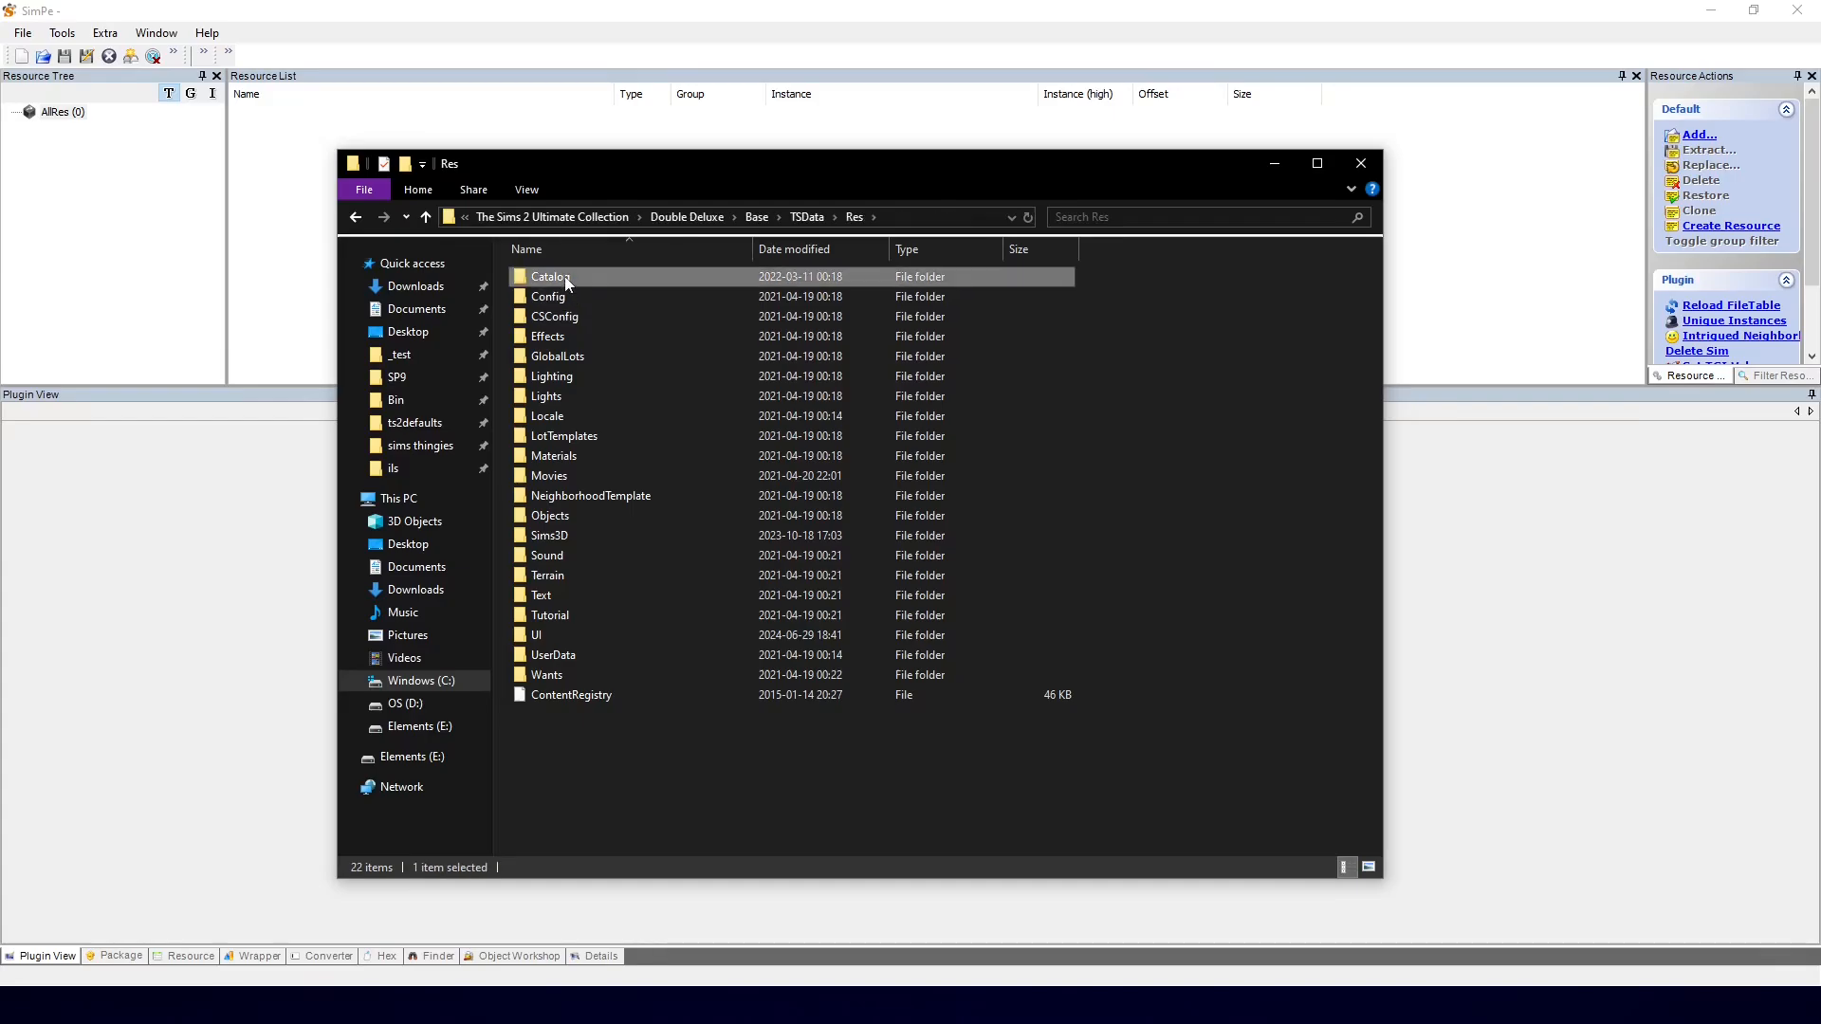
double_click(556, 277)
double_click(567, 374)
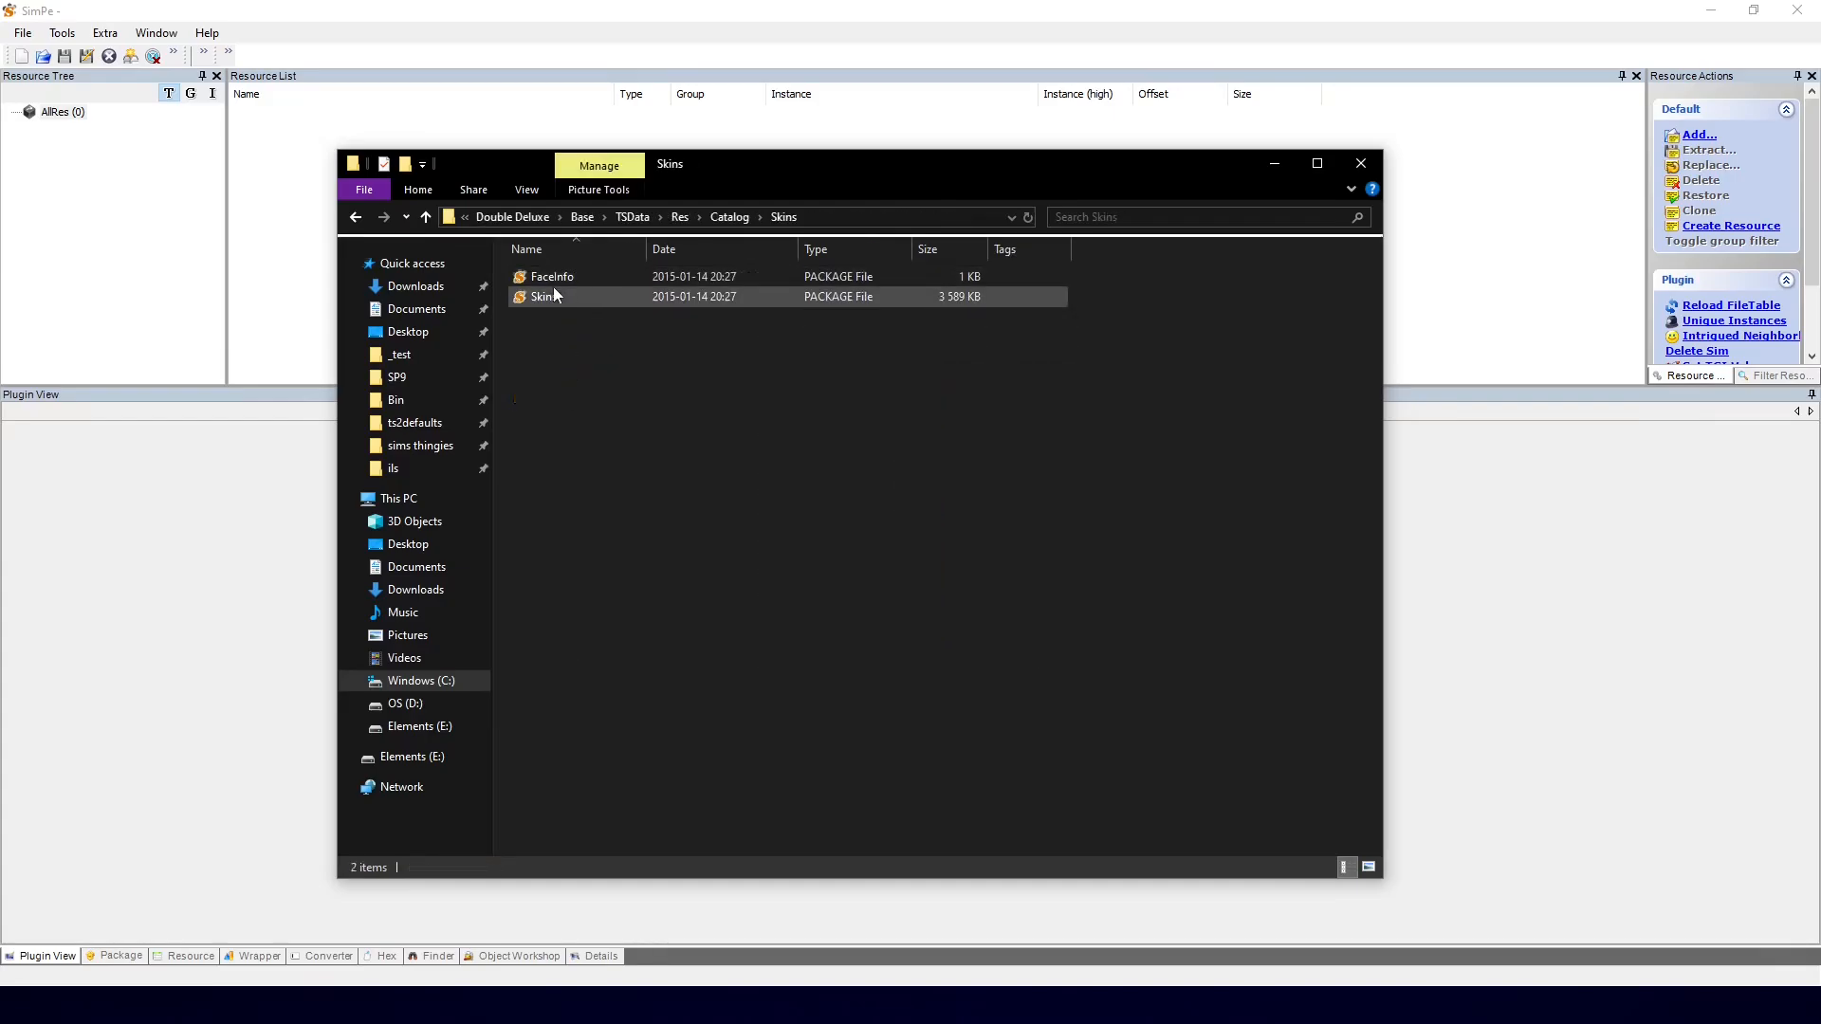
drag(551, 297, 272, 275)
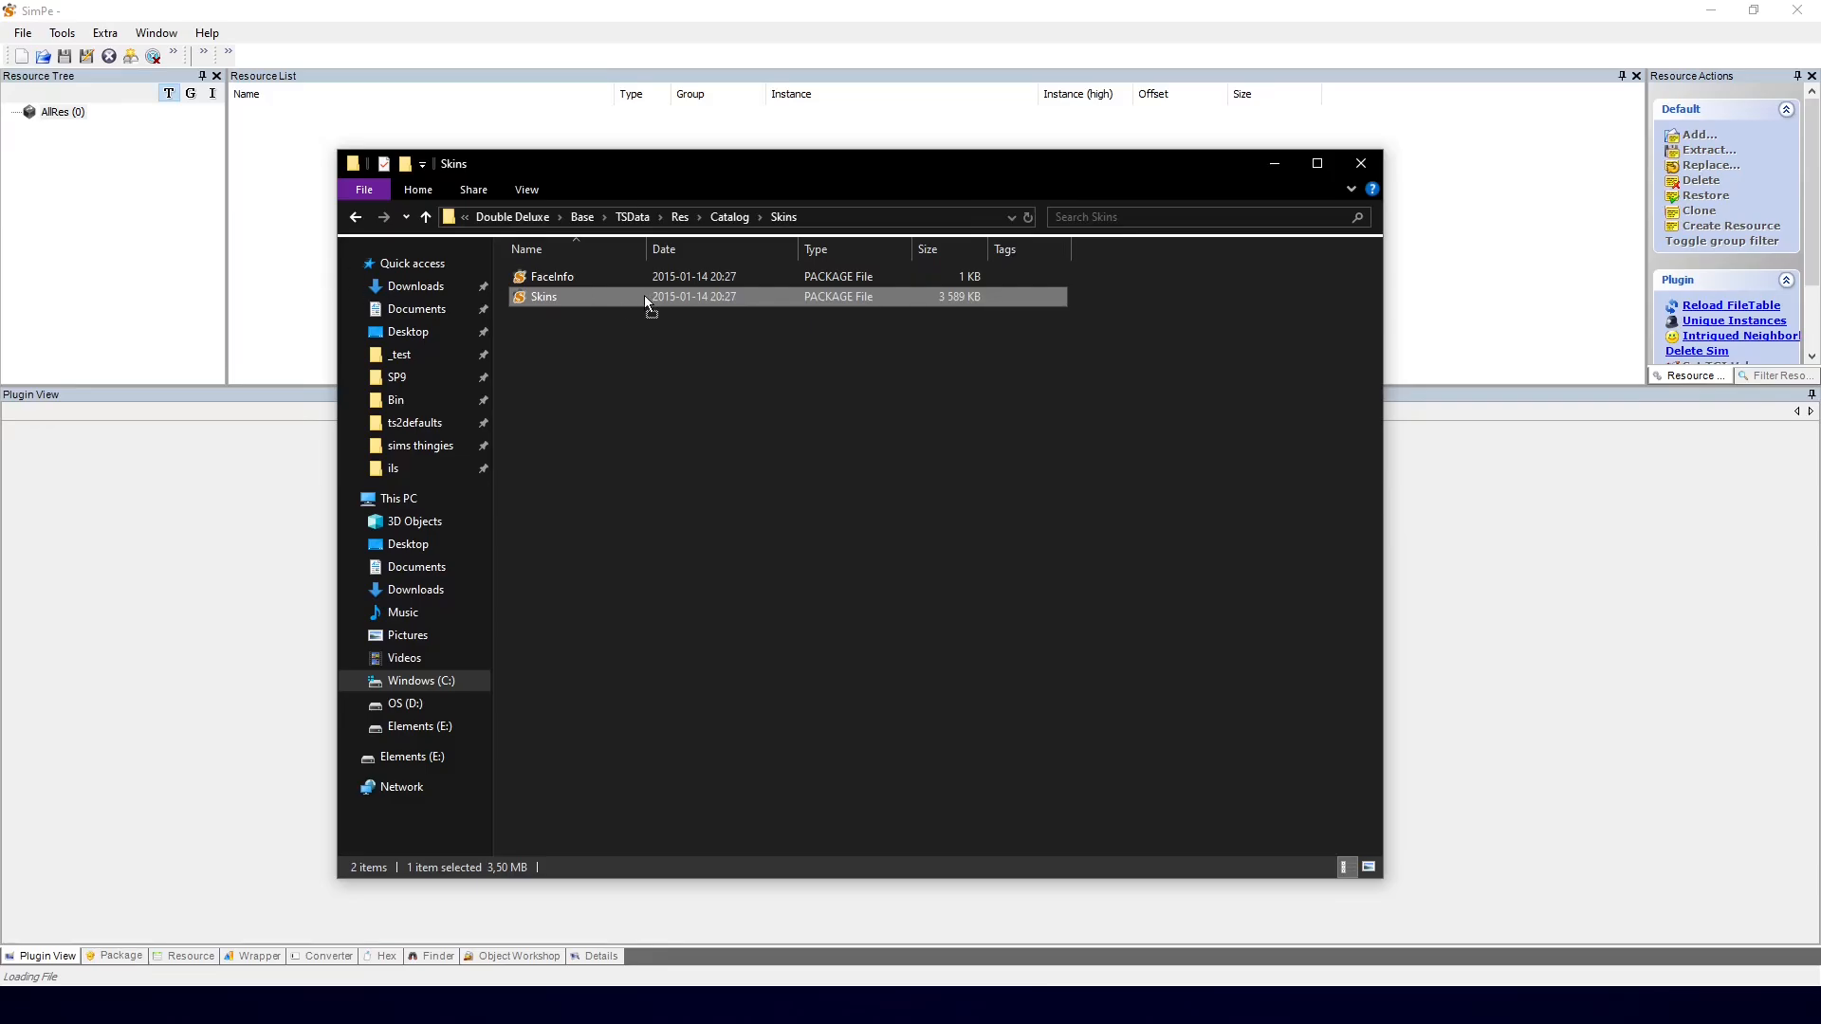
click(470, 144)
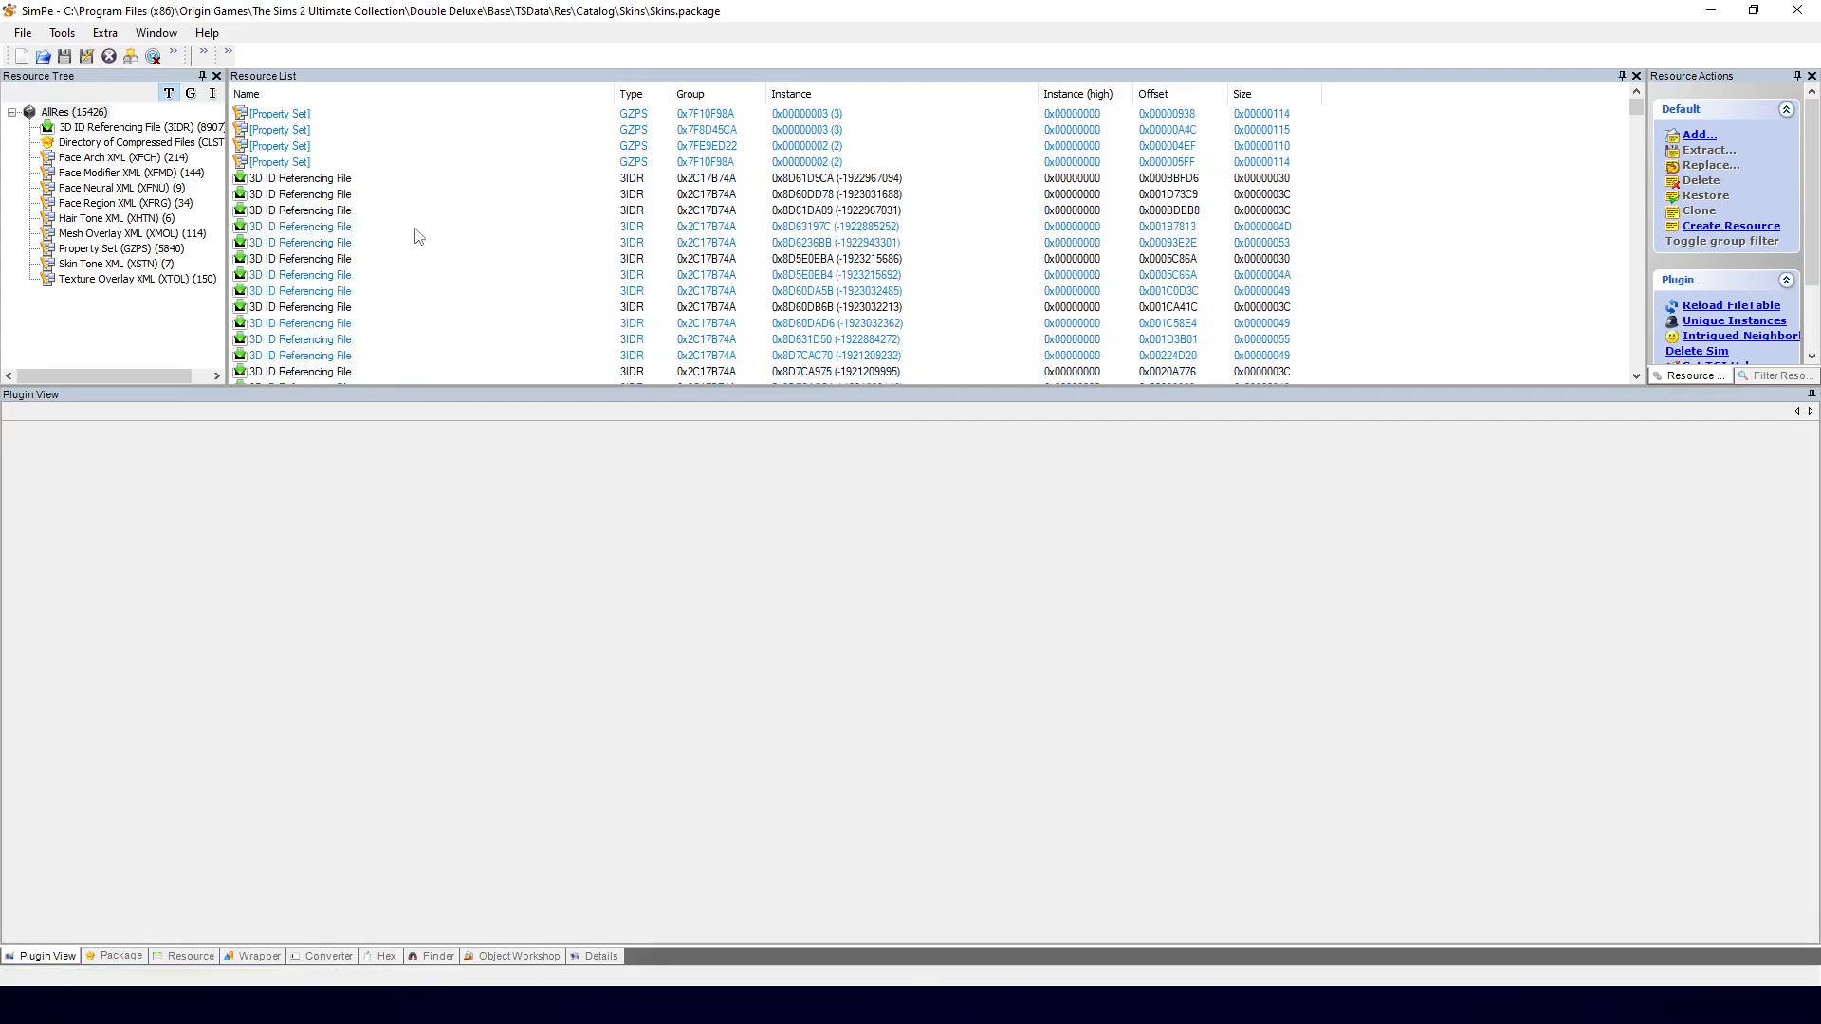
Step: Look through the Skins package's name-sorted resources for the afbodyshortdressboots Property Sets
scroll(420, 235, down, 5)
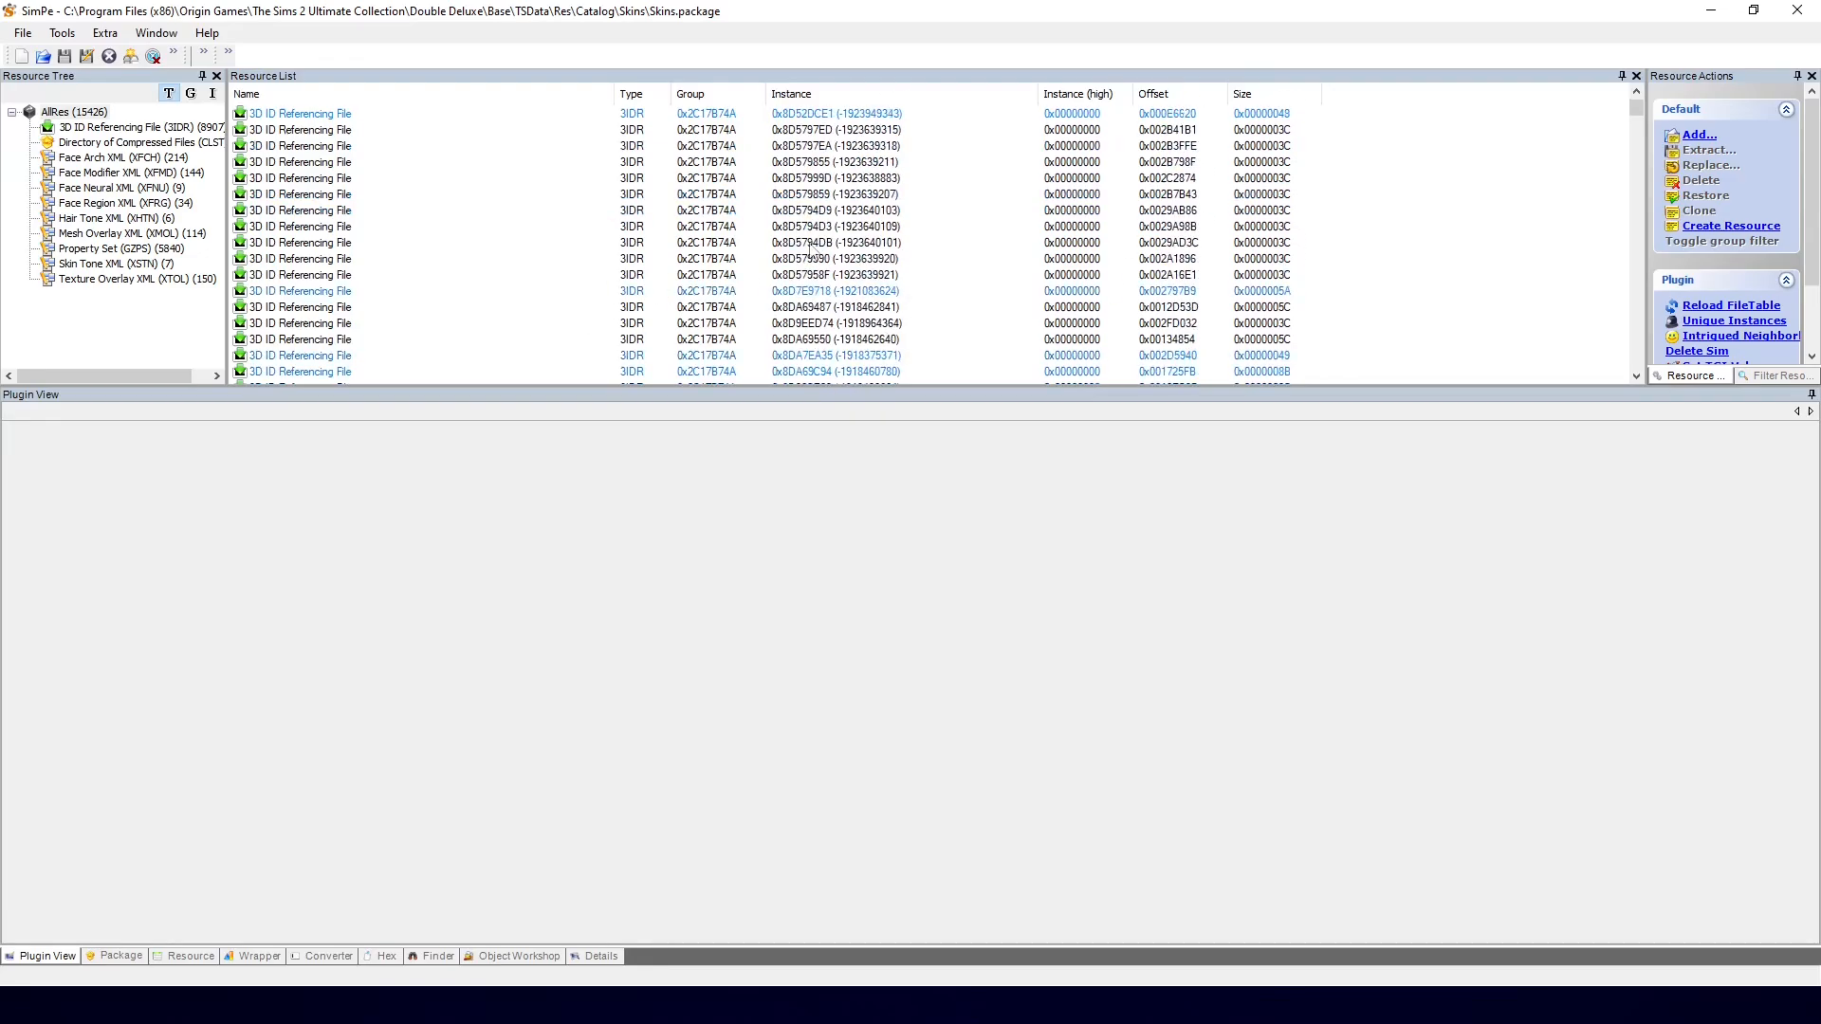
drag(1633, 113, 1633, 300)
scroll(572, 283, up, 20)
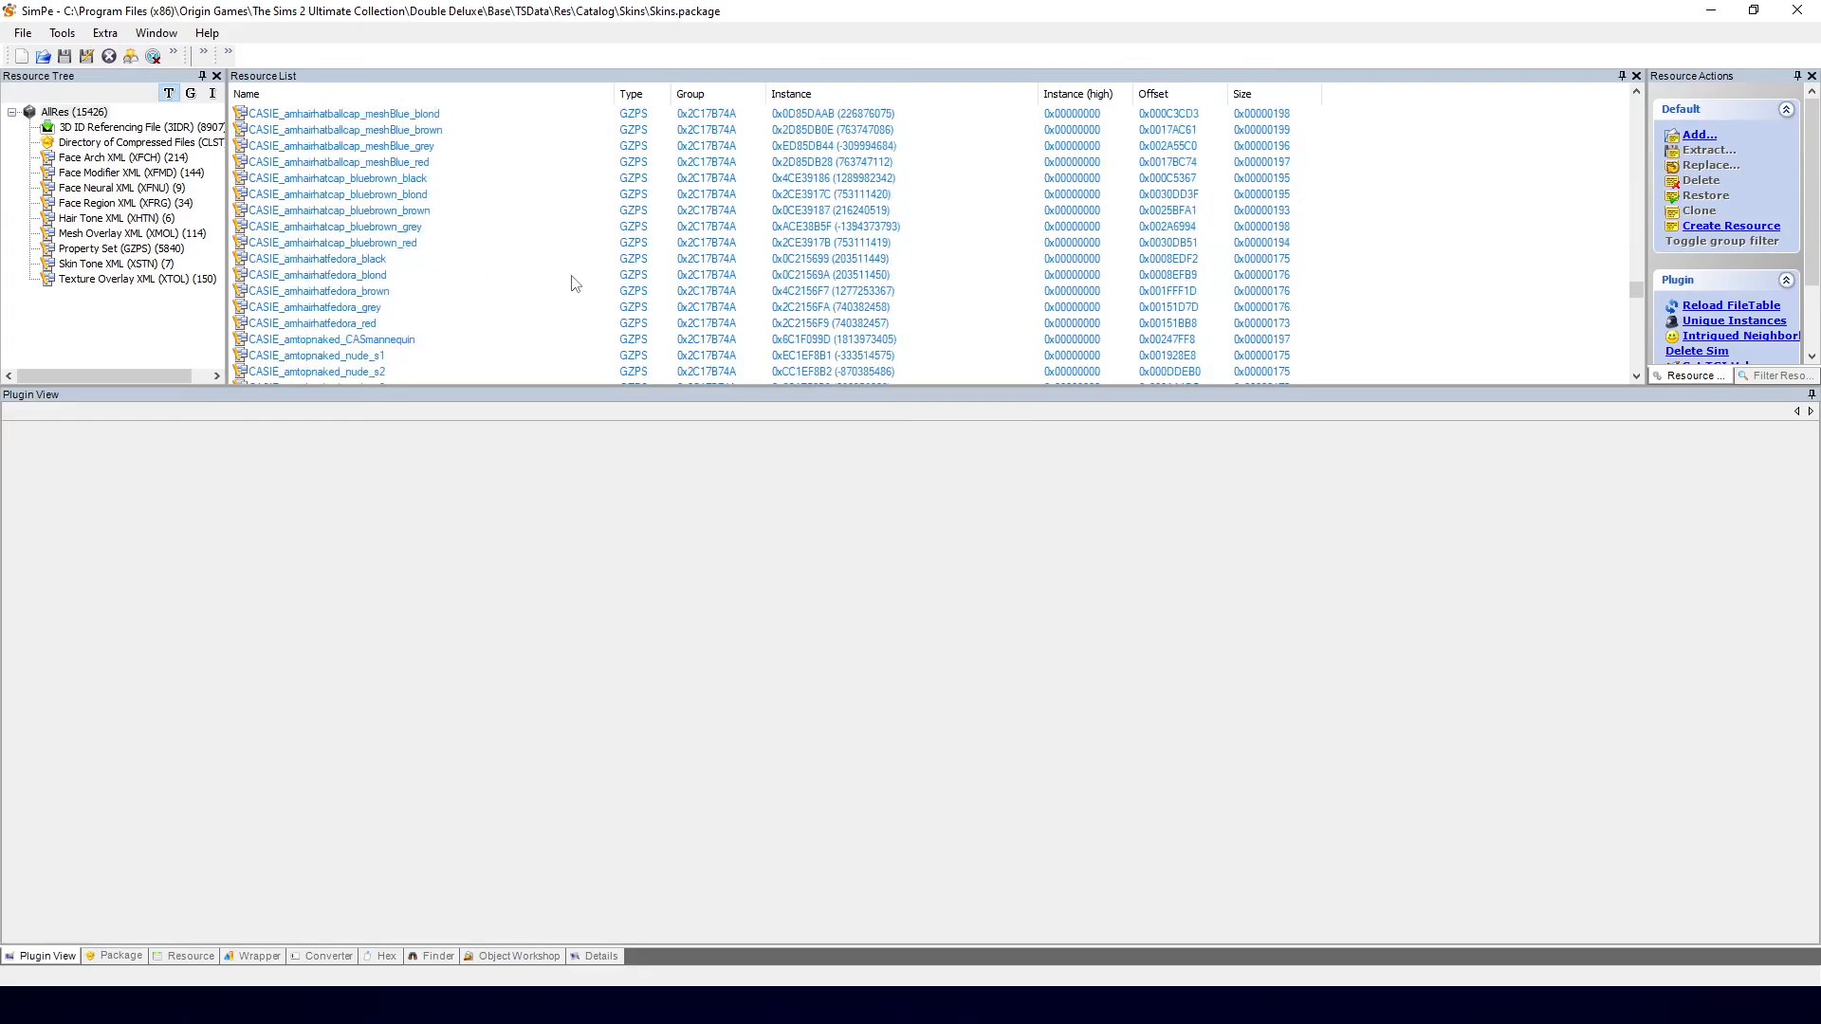
scroll(573, 282, up, 20)
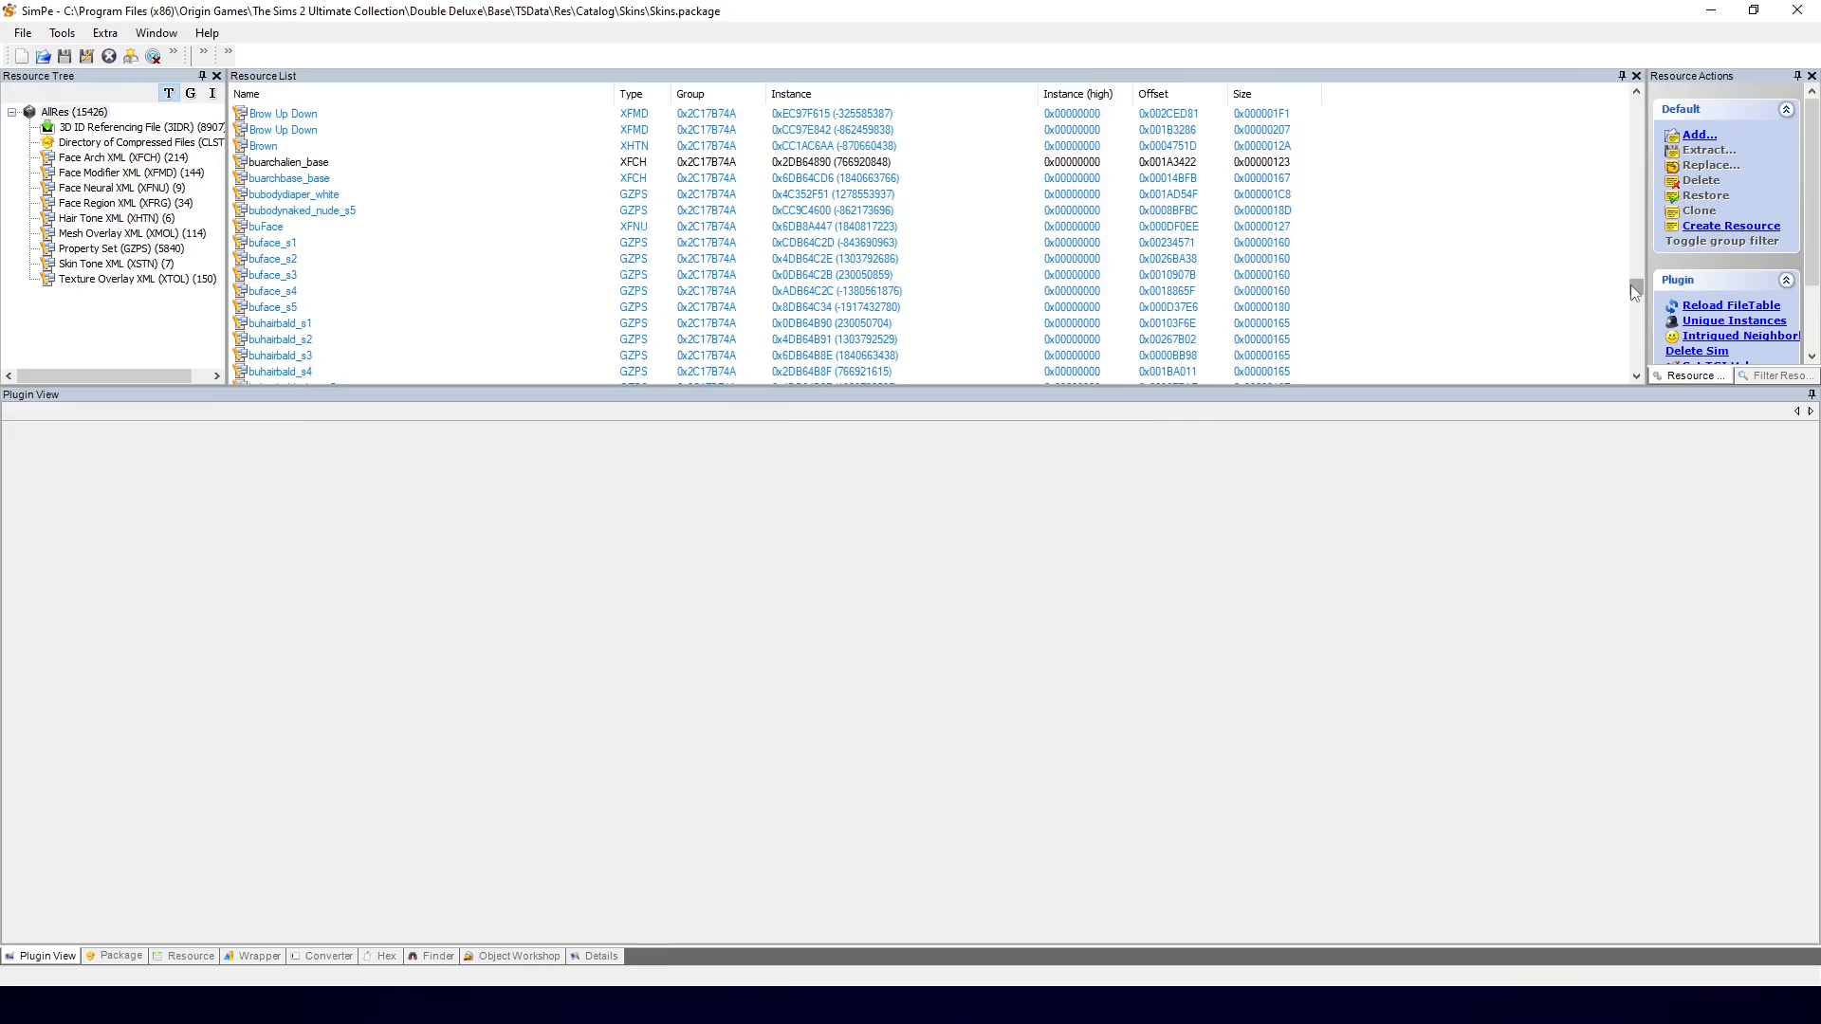
drag(1635, 283, 1637, 253)
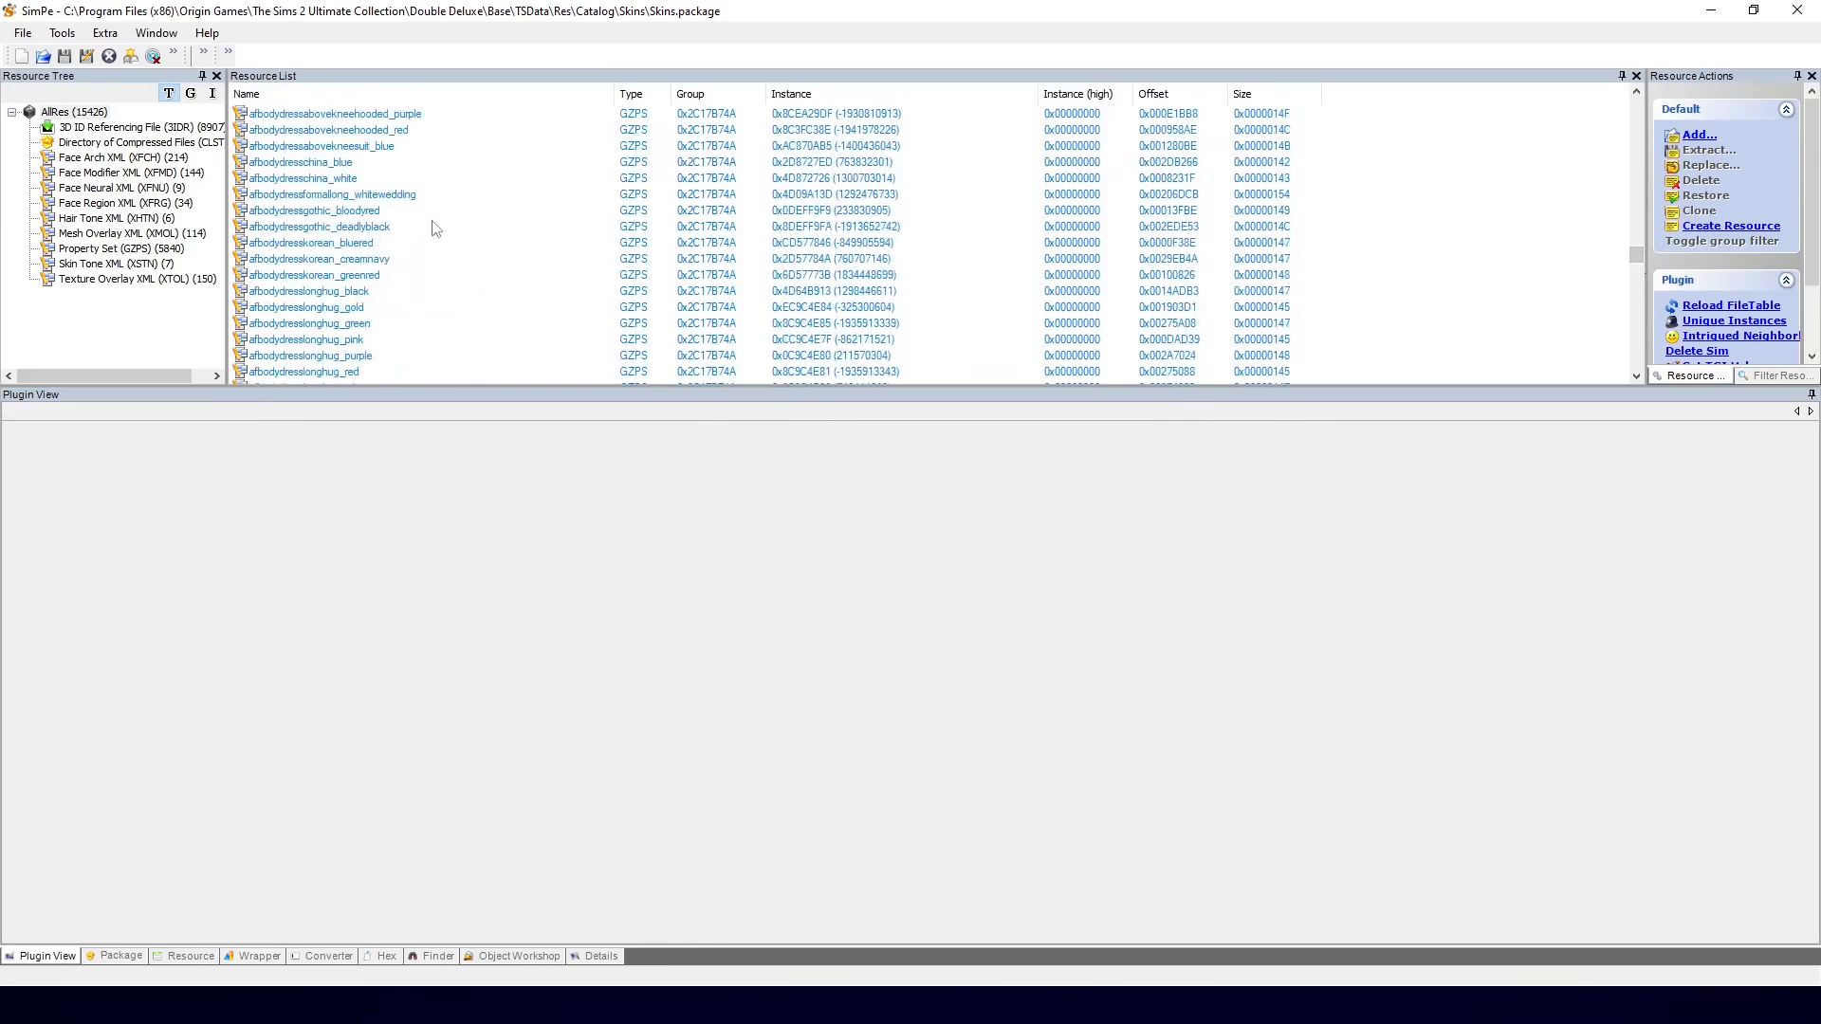
scroll(432, 223, down, 6)
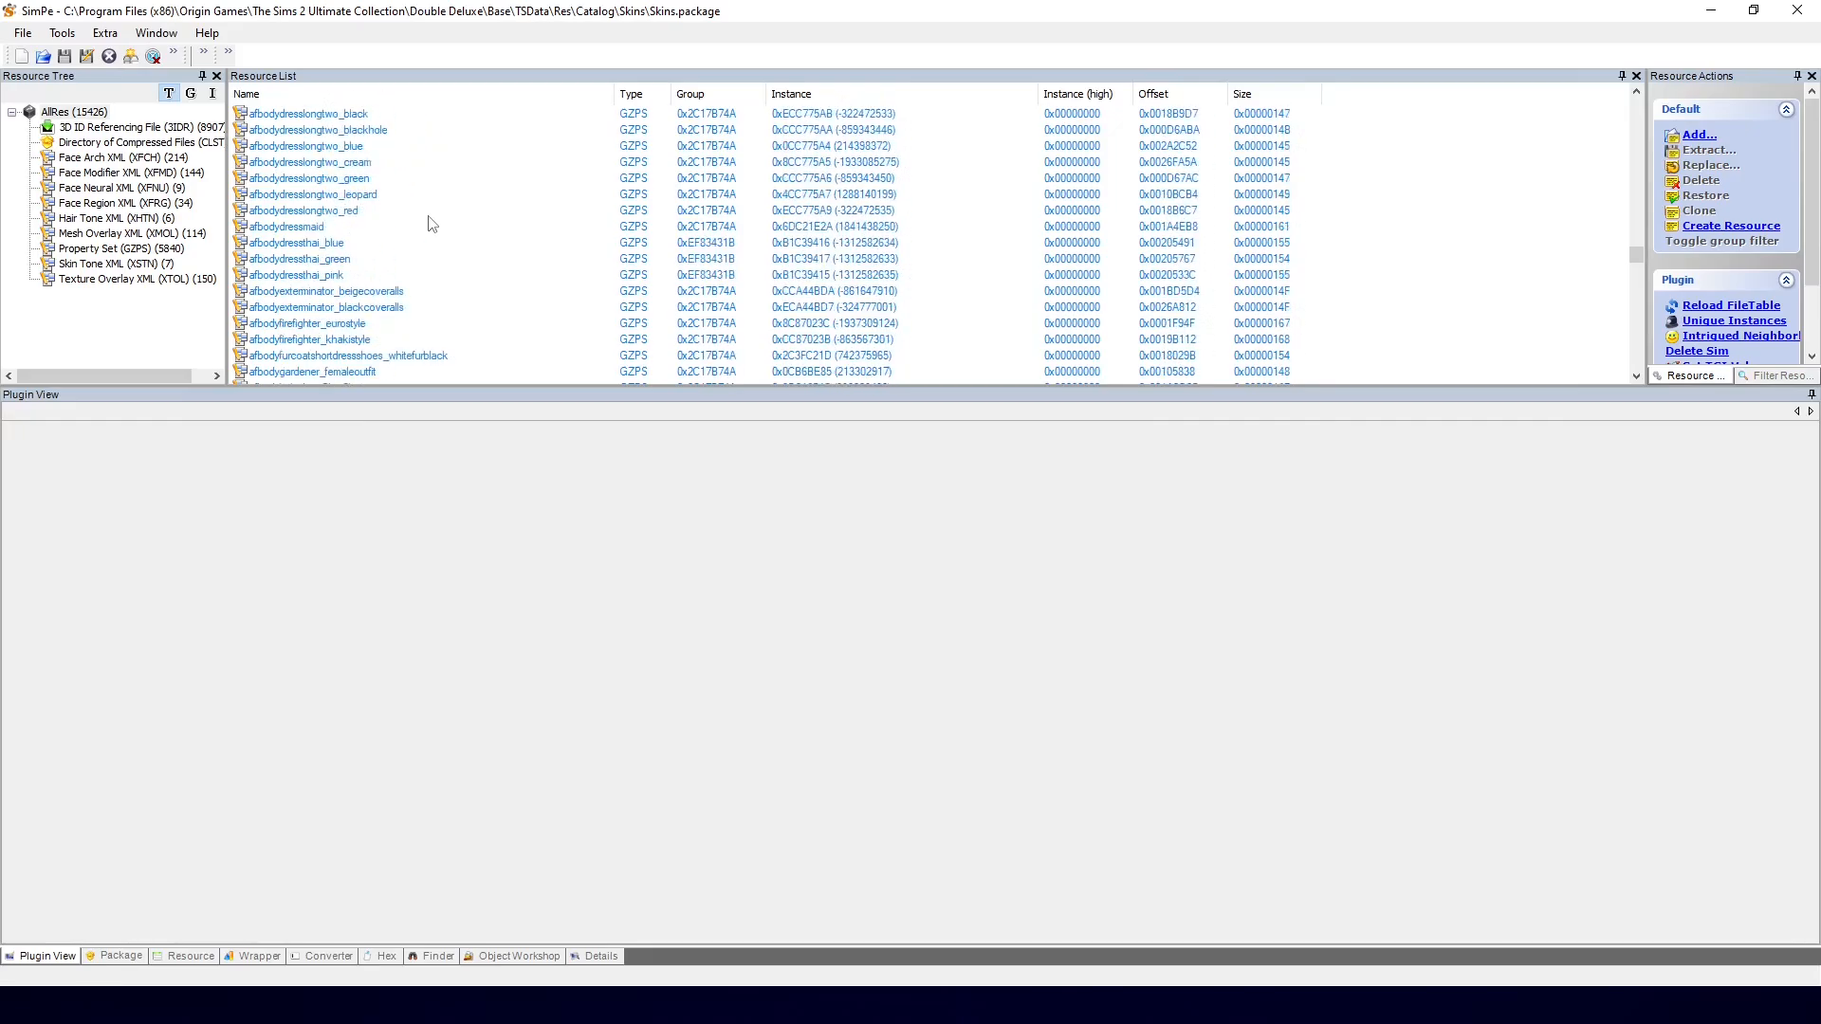
scroll(432, 224, up, 2)
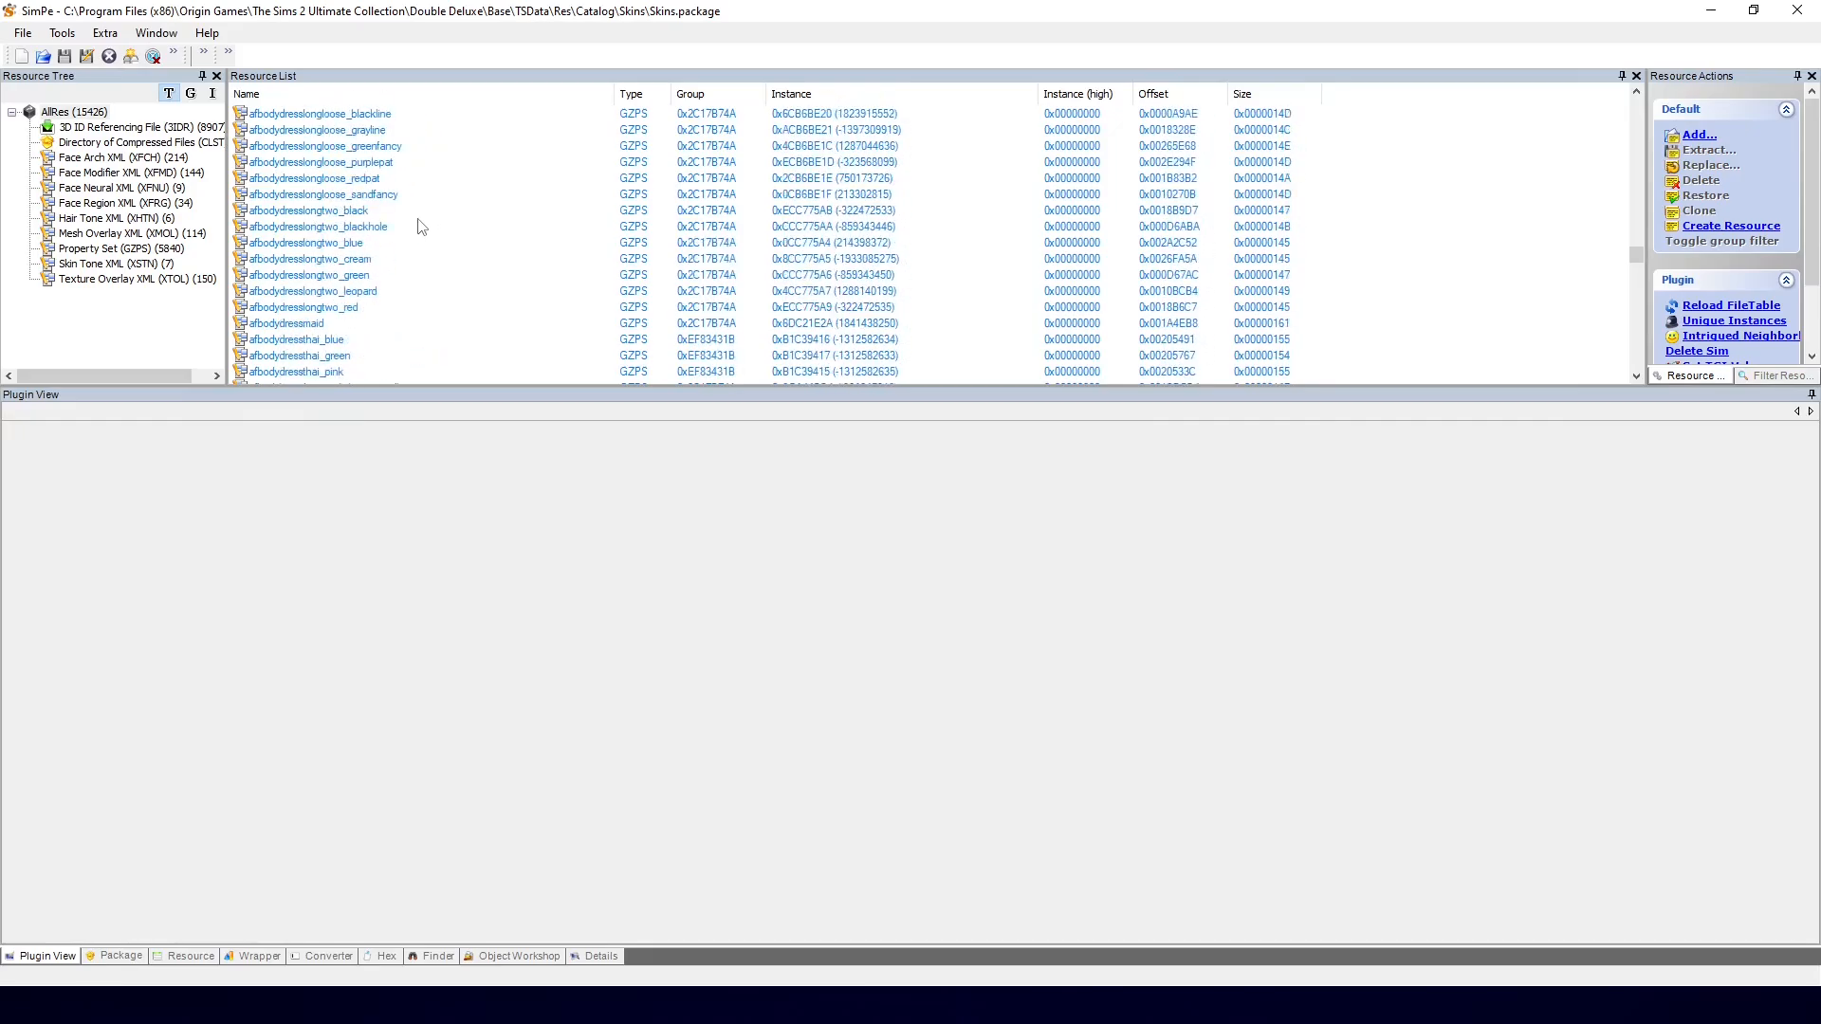
scroll(427, 230, down, 10)
scroll(356, 294, down, 12)
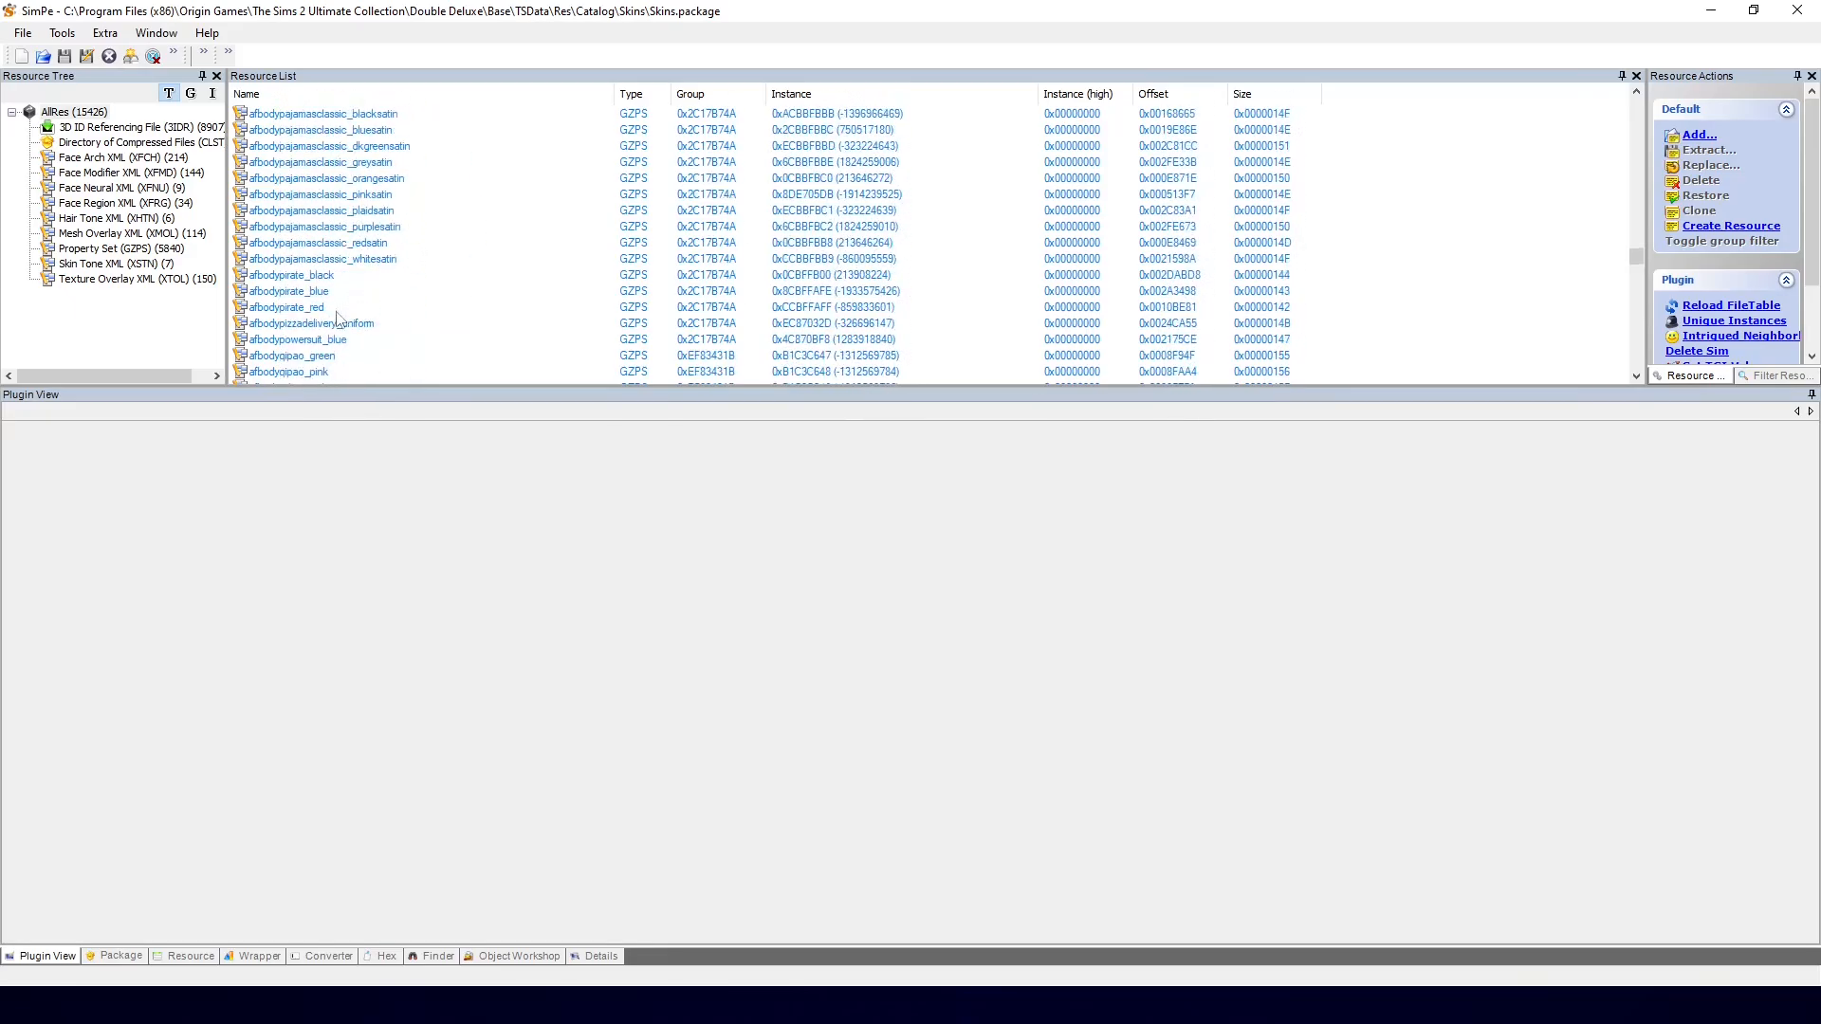
scroll(328, 315, down, 12)
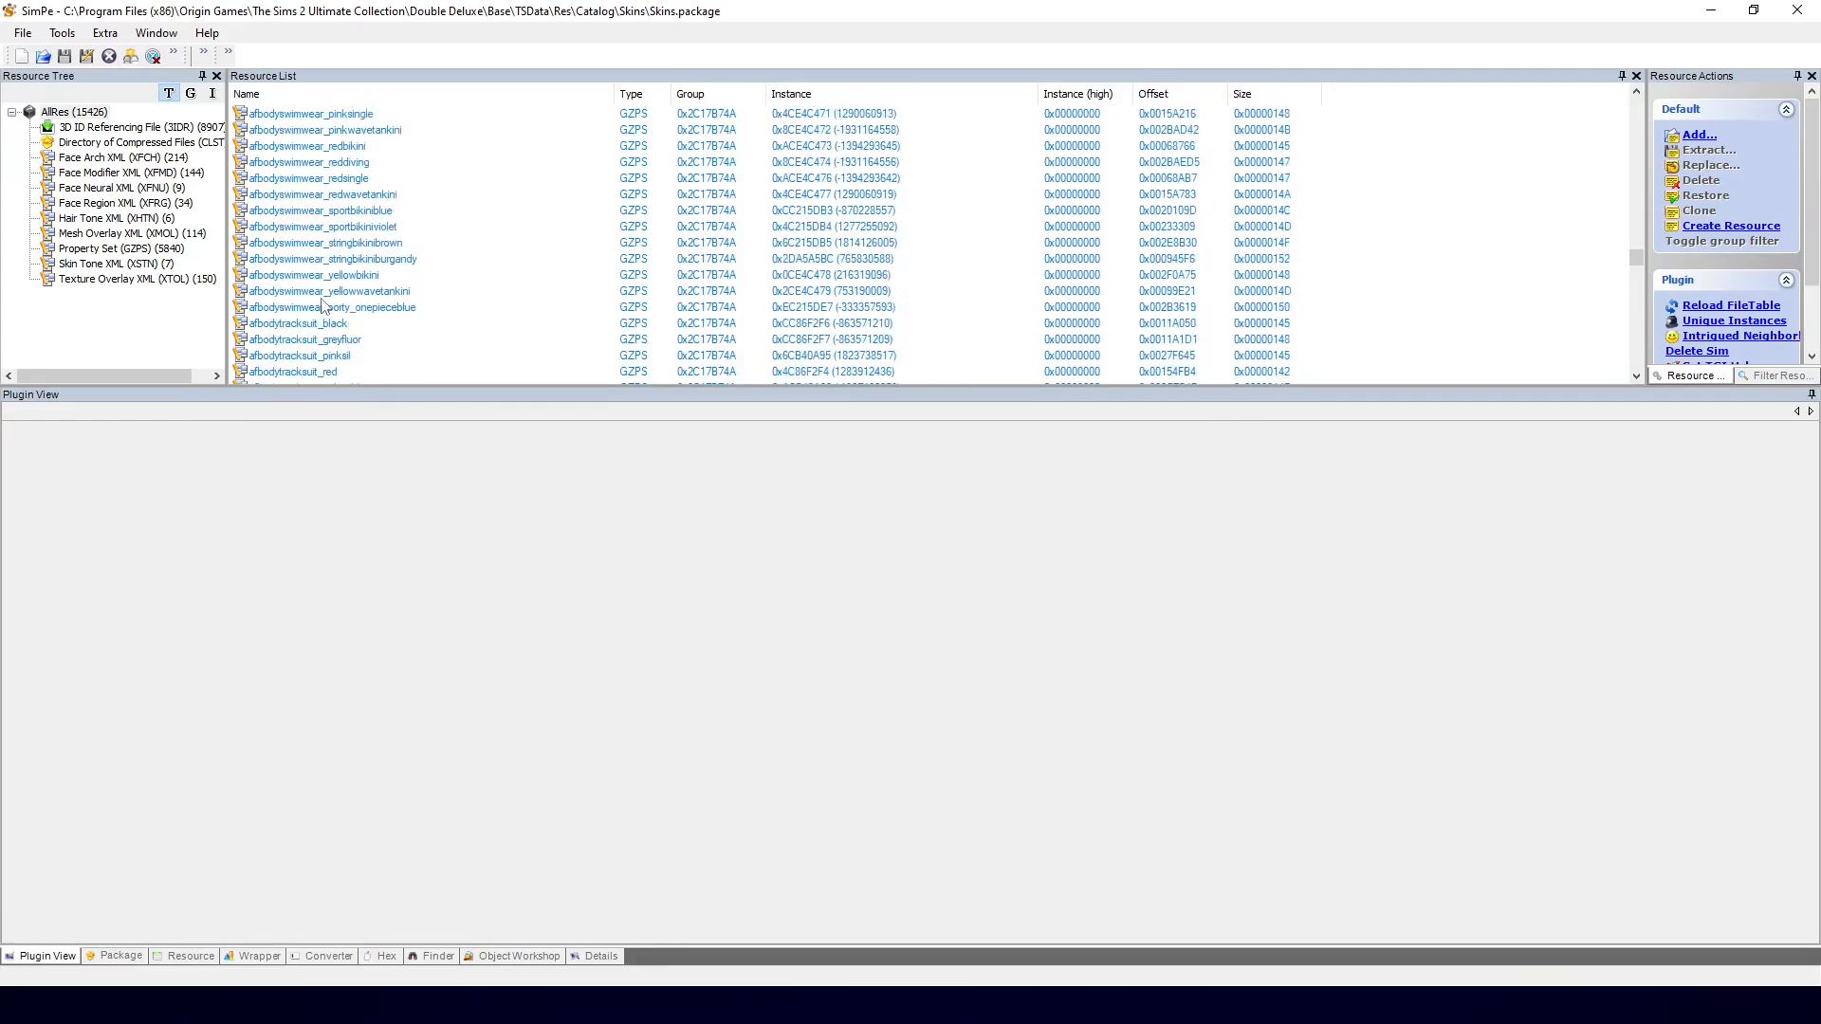
scroll(309, 285, up, 4)
scroll(304, 277, up, 6)
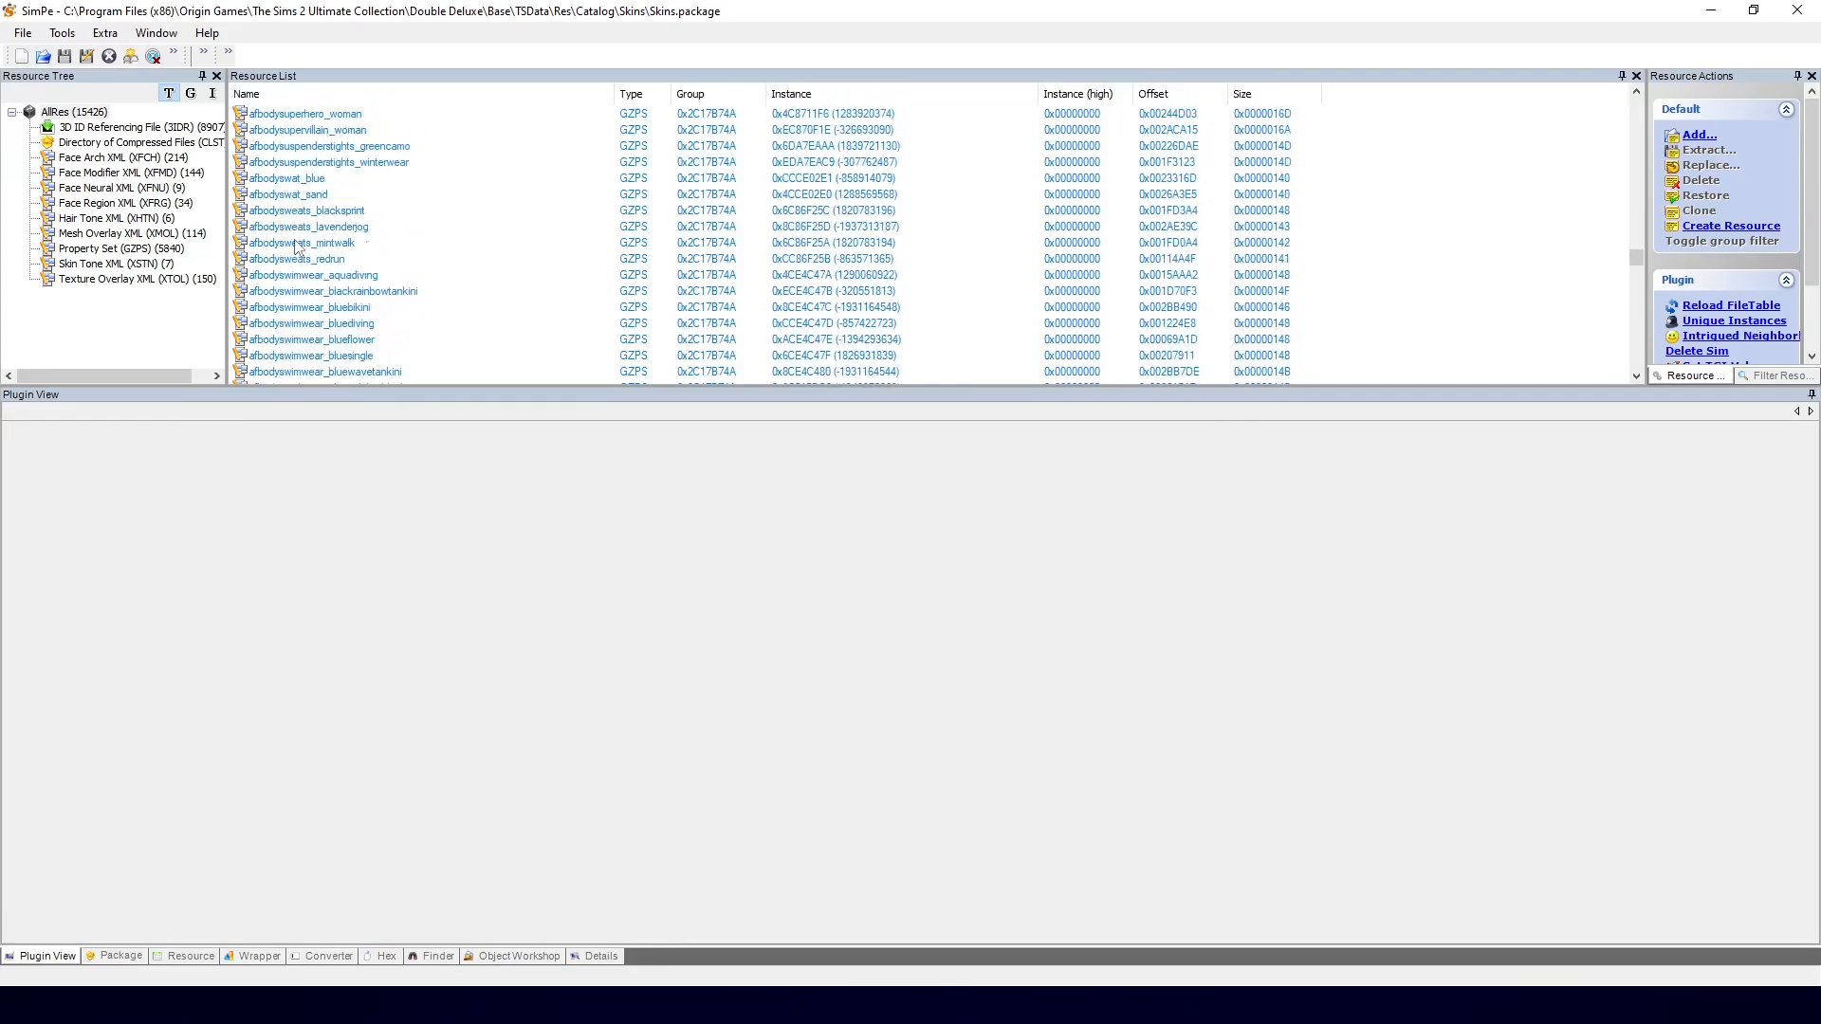
scroll(310, 228, up, 3)
scroll(313, 247, up, 10)
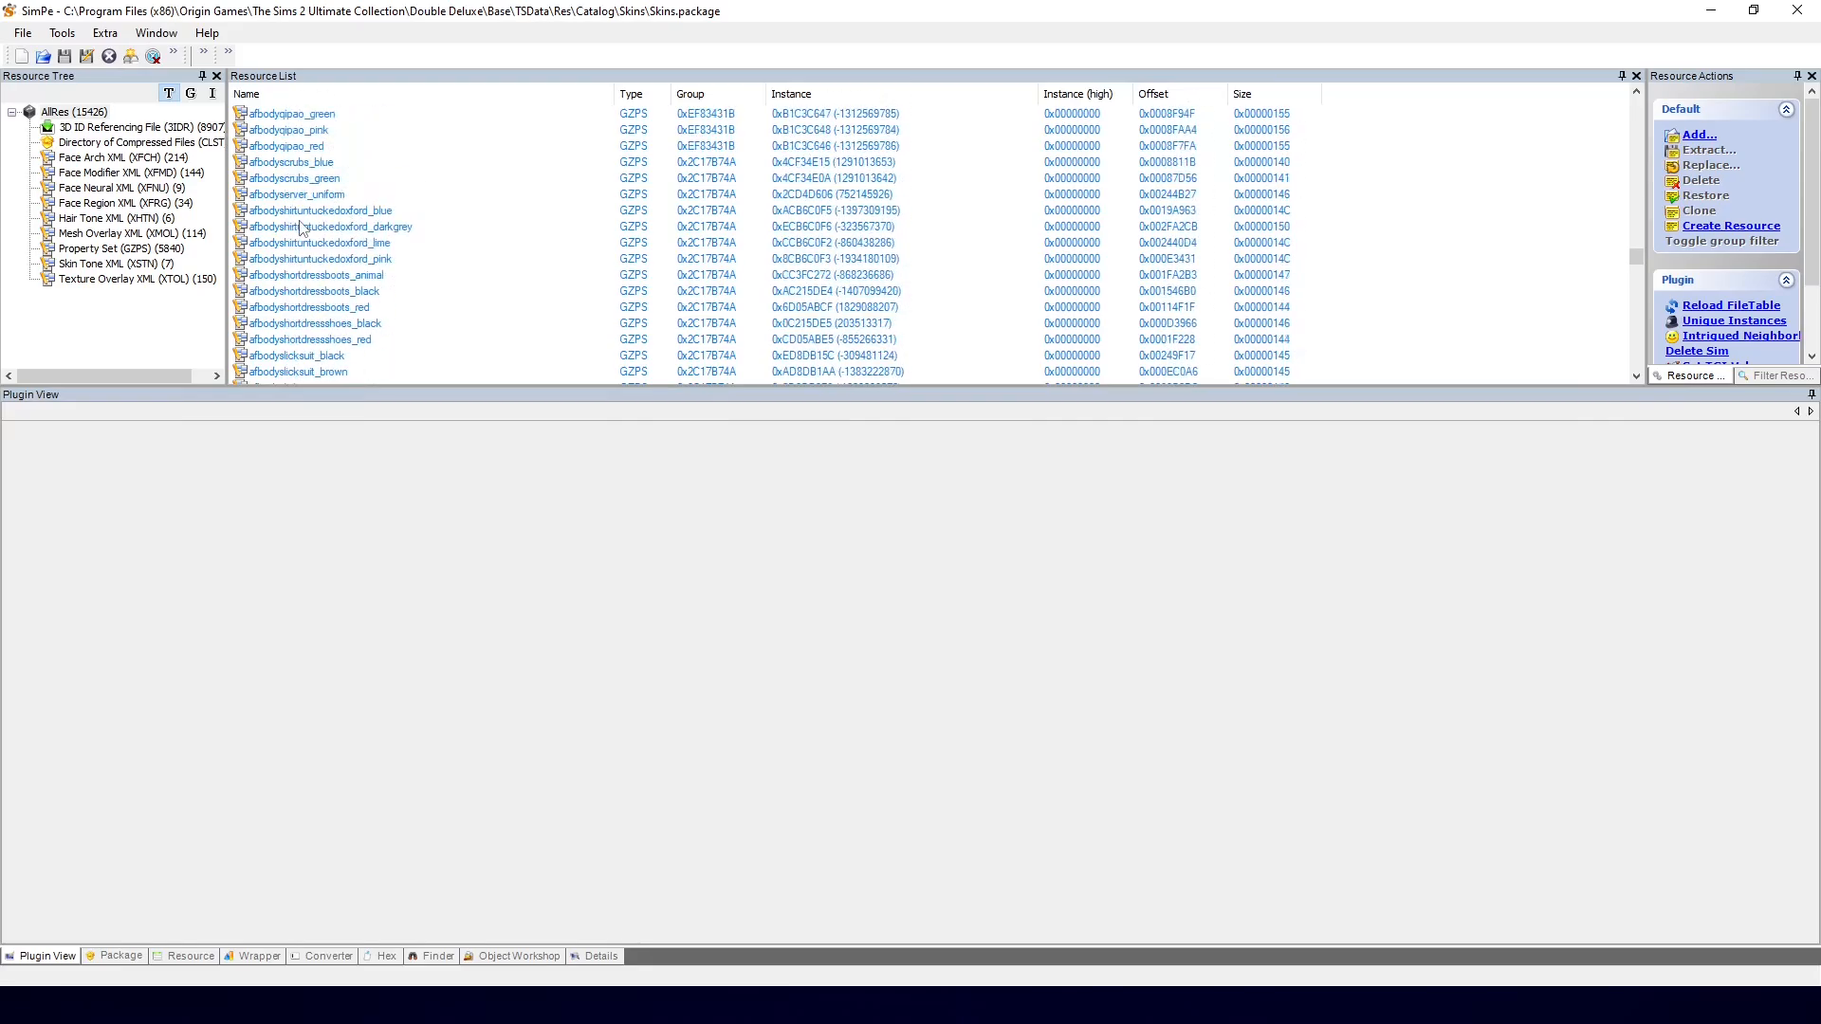
scroll(336, 296, down, 2)
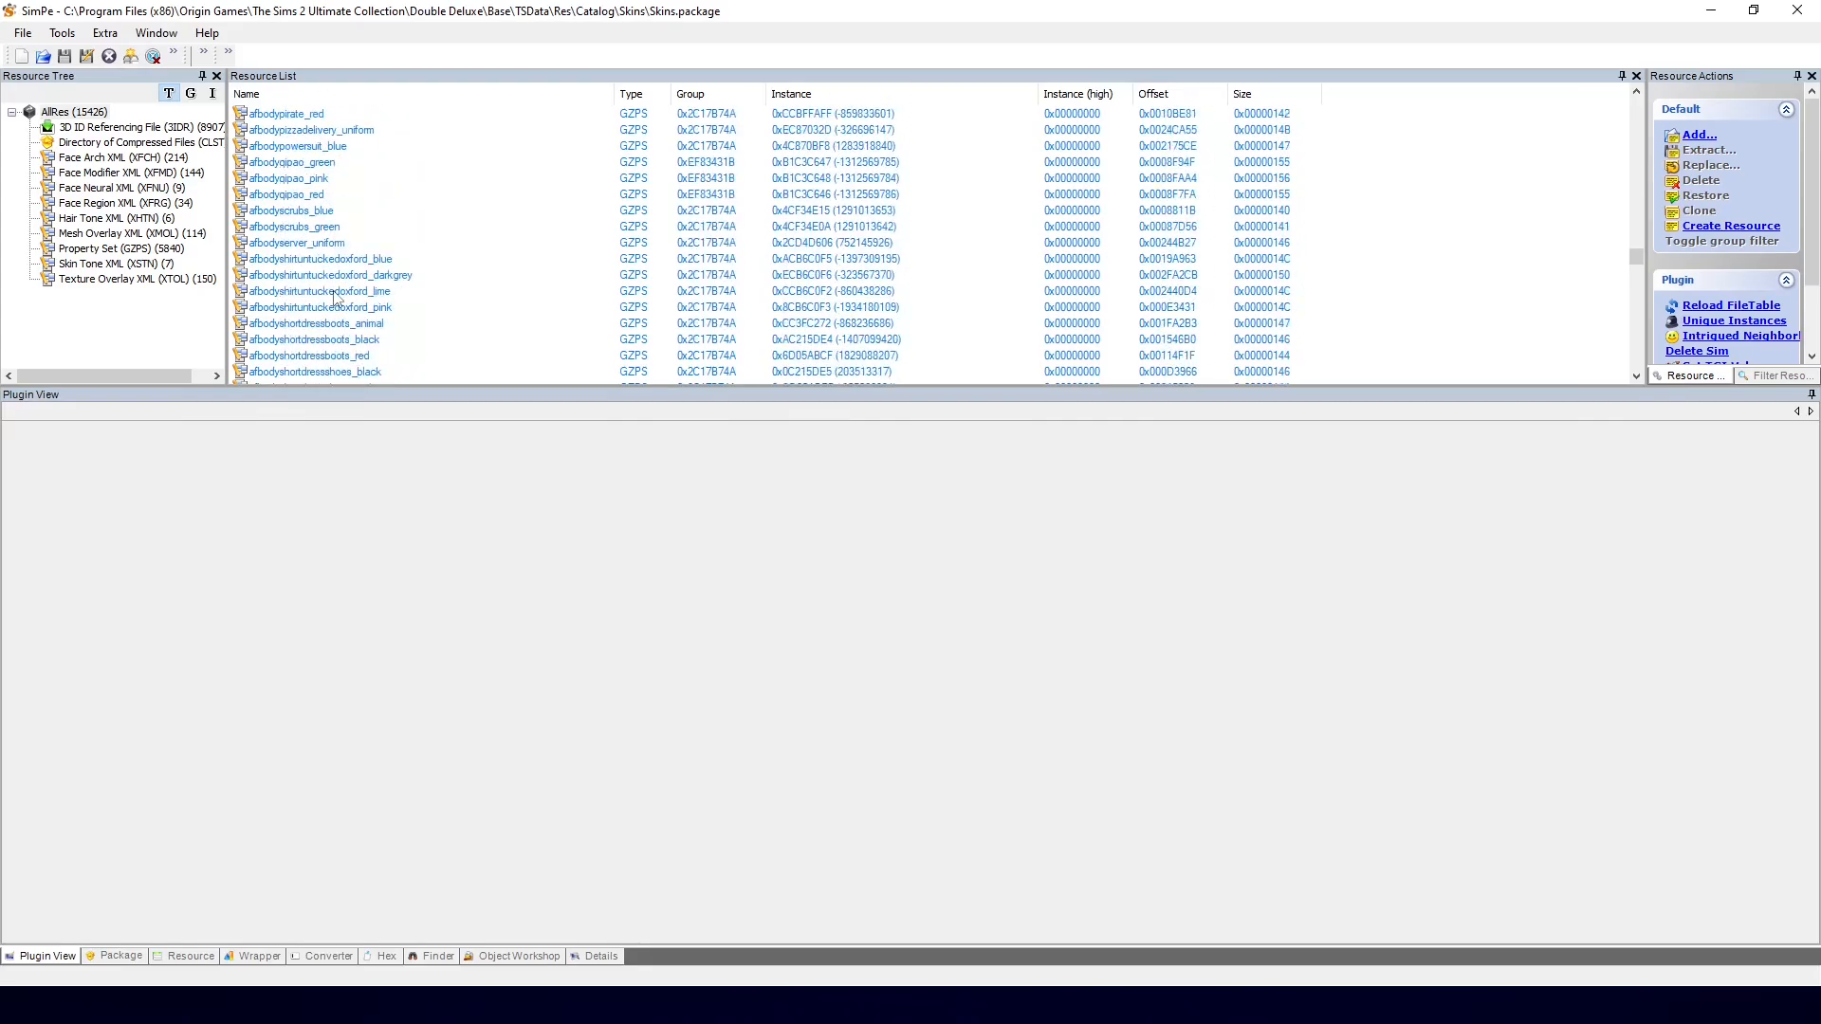
Step: Inspect the afbodyshortdressboots_animal Property Set and, with resources sorted by instance, locate its matching 3D ID Referencing File
click(330, 277)
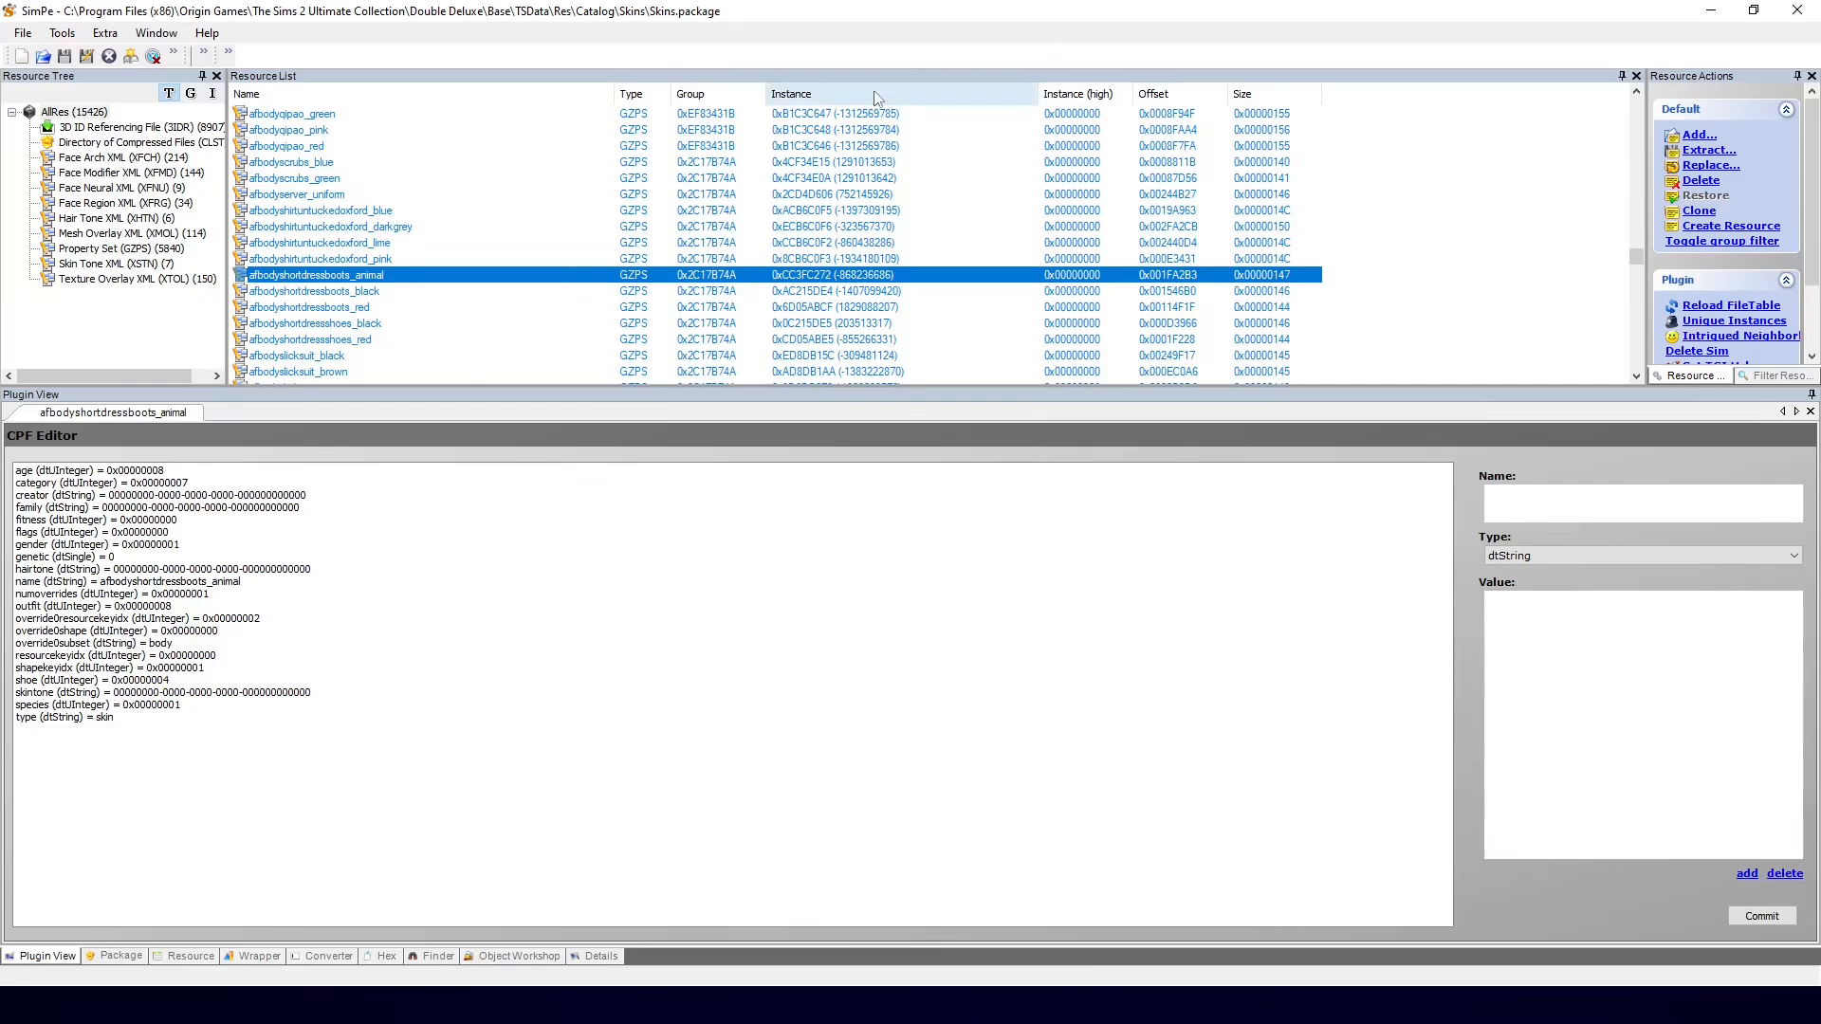
click(911, 94)
scroll(740, 244, down, 2)
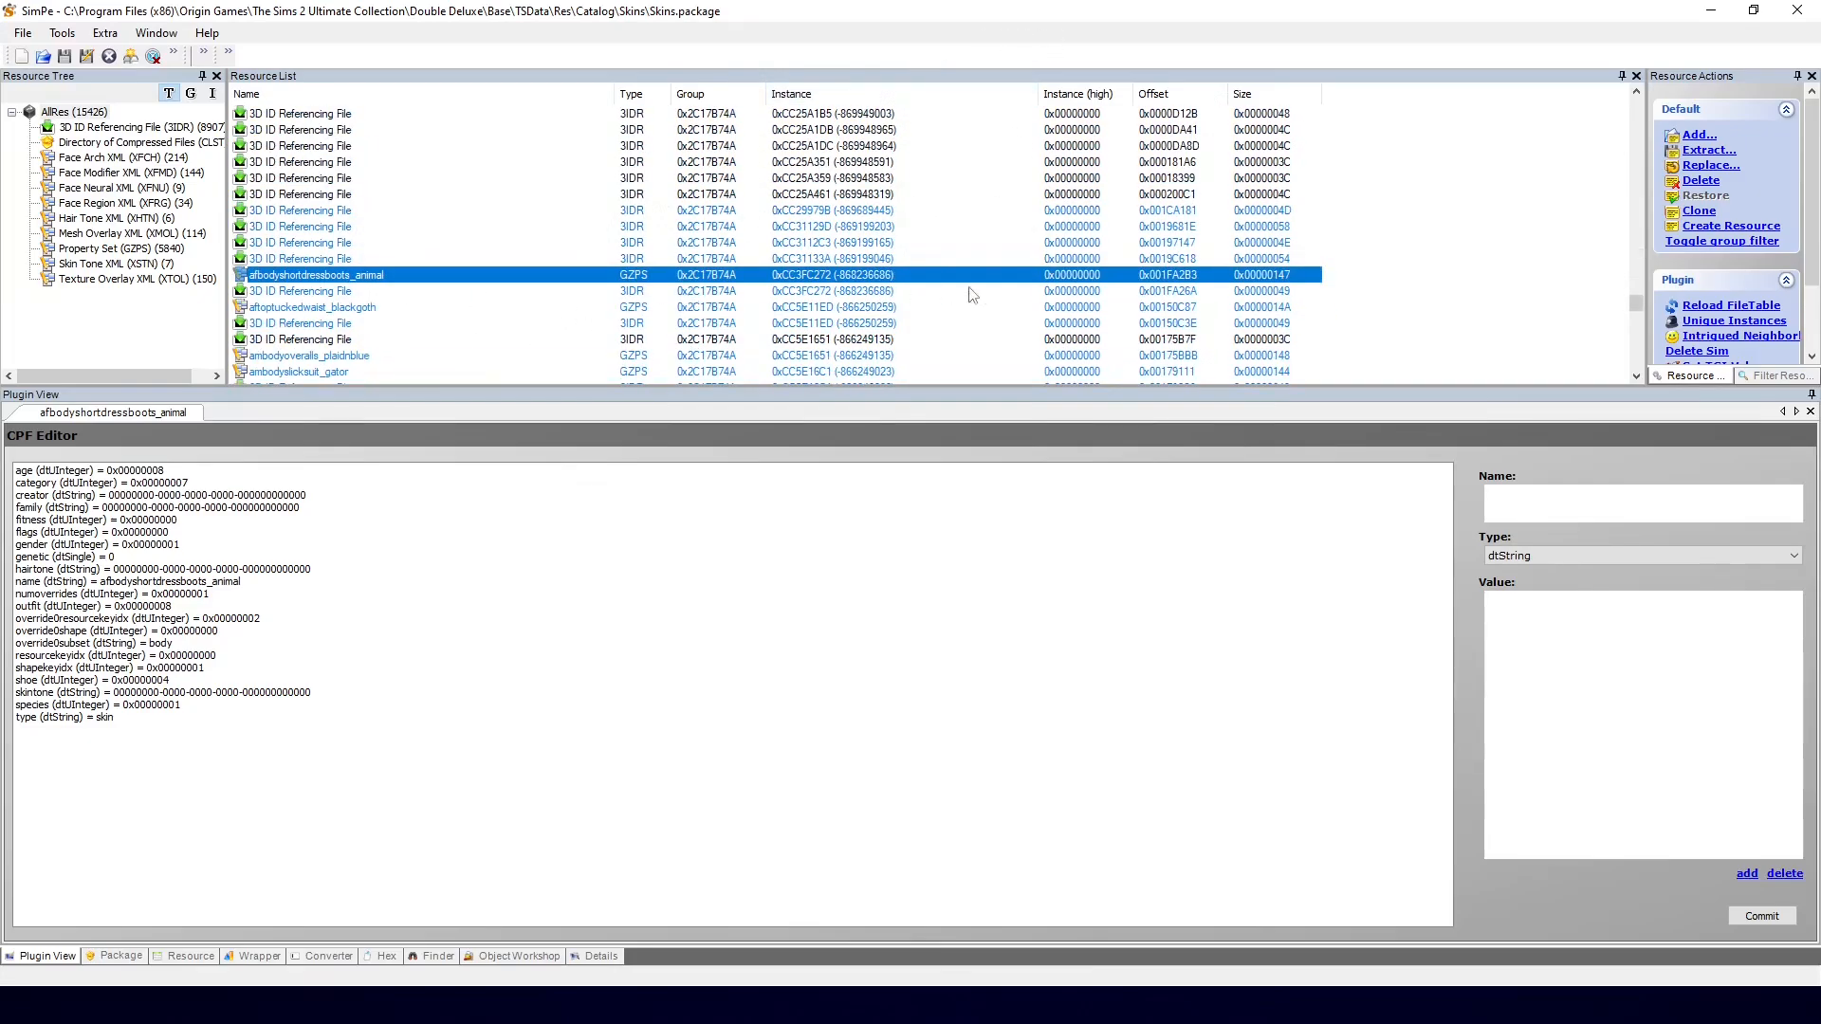
shift+click(892, 290)
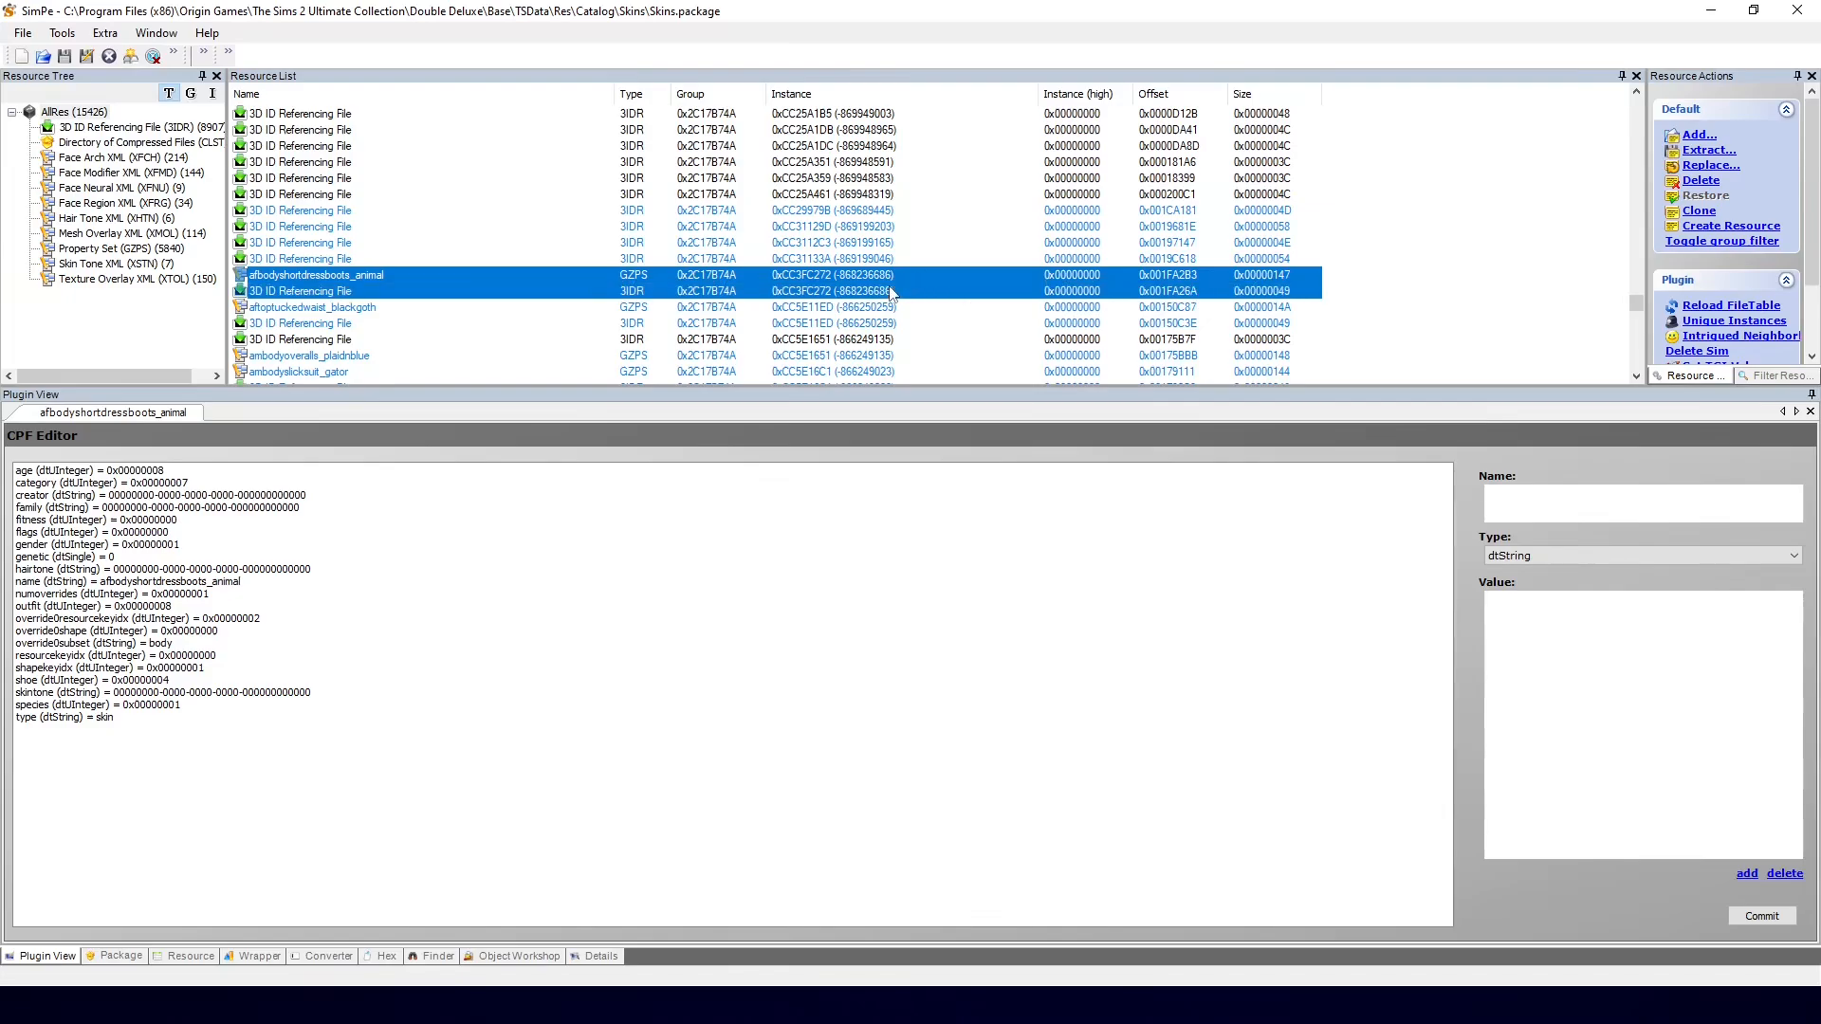
click(584, 277)
Step: Check afbodyshortdressboots_black against its 3D ID Referencing File with resources sorted by instance, and return to name order
click(372, 97)
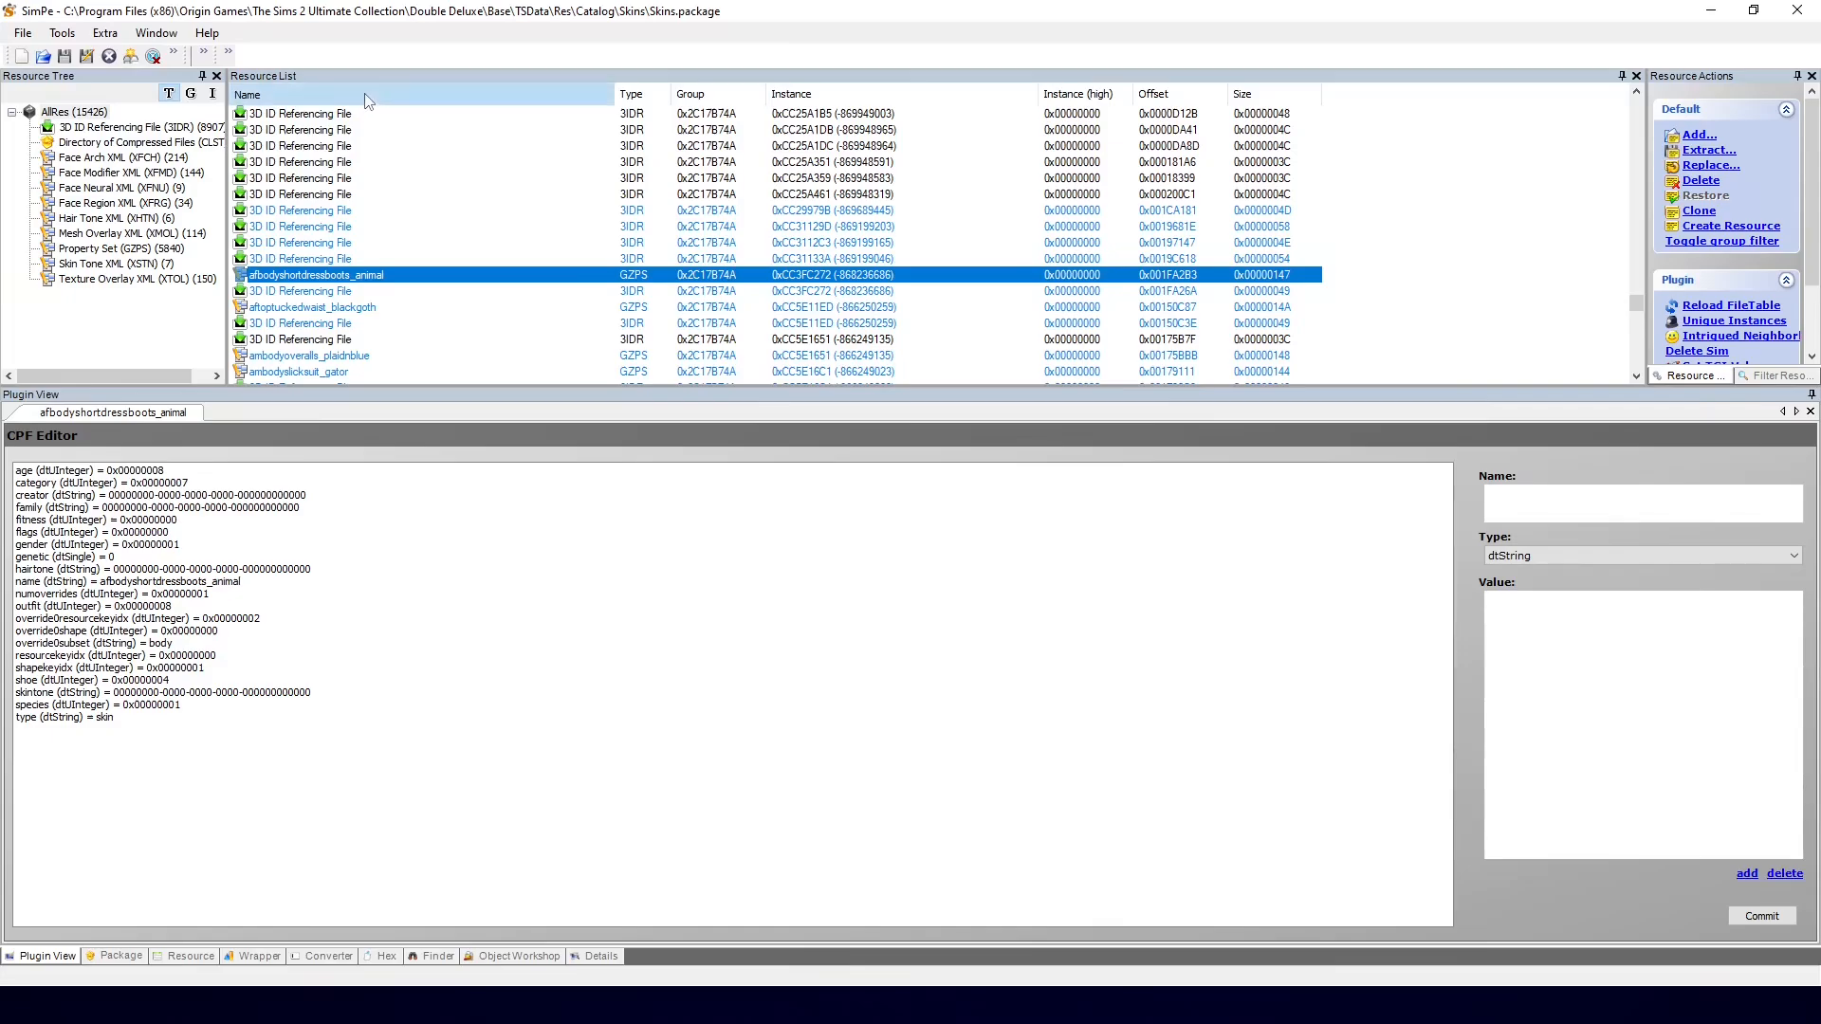
scroll(464, 266, up, 2)
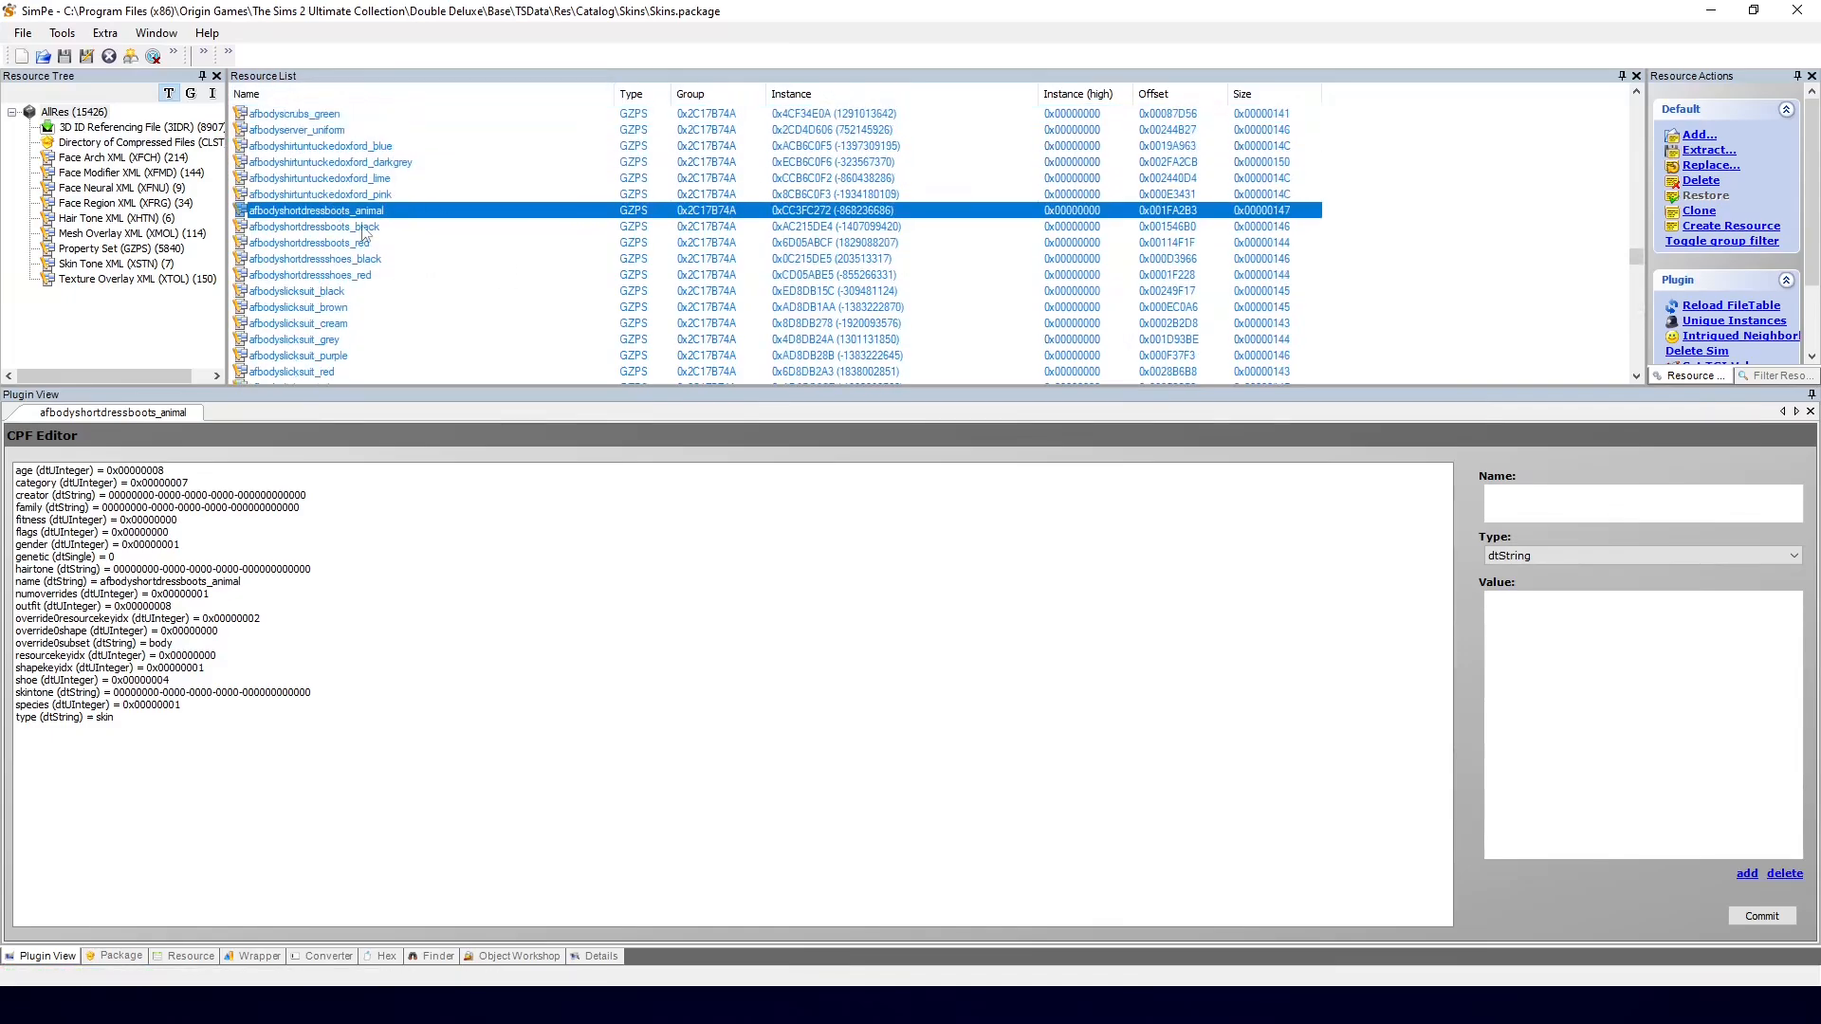
click(361, 228)
click(867, 93)
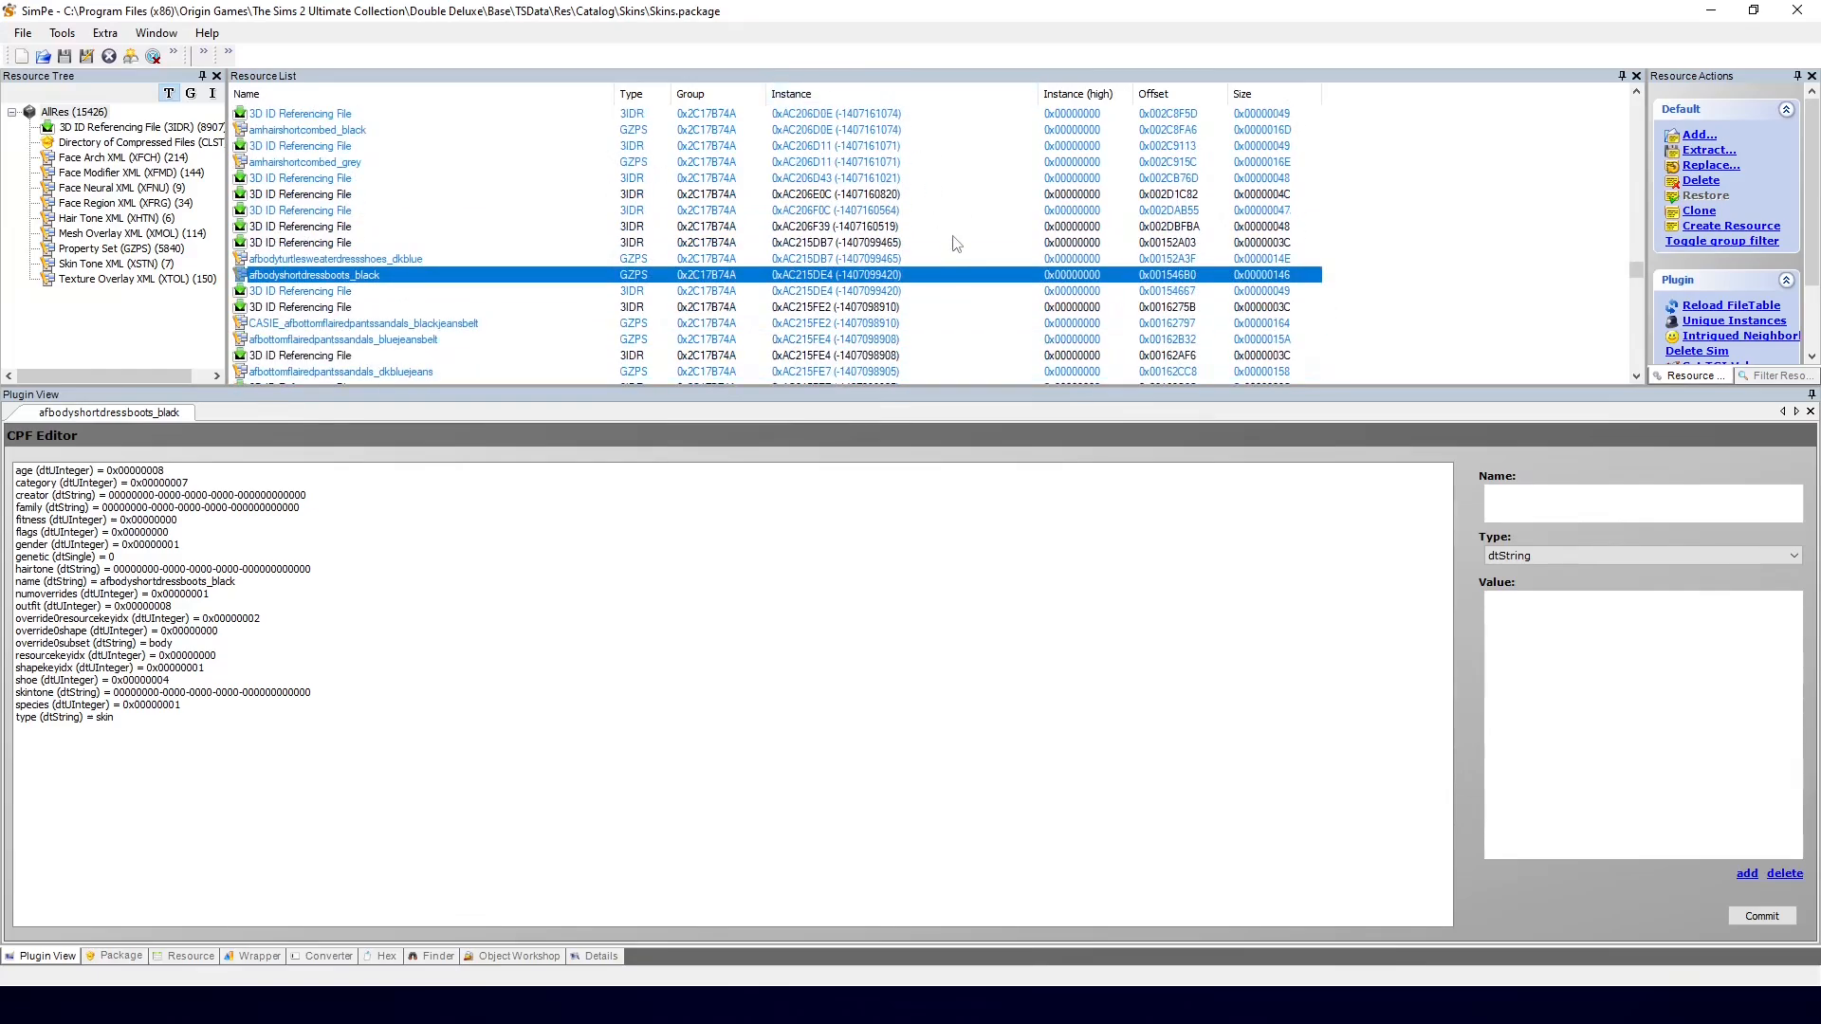
click(538, 94)
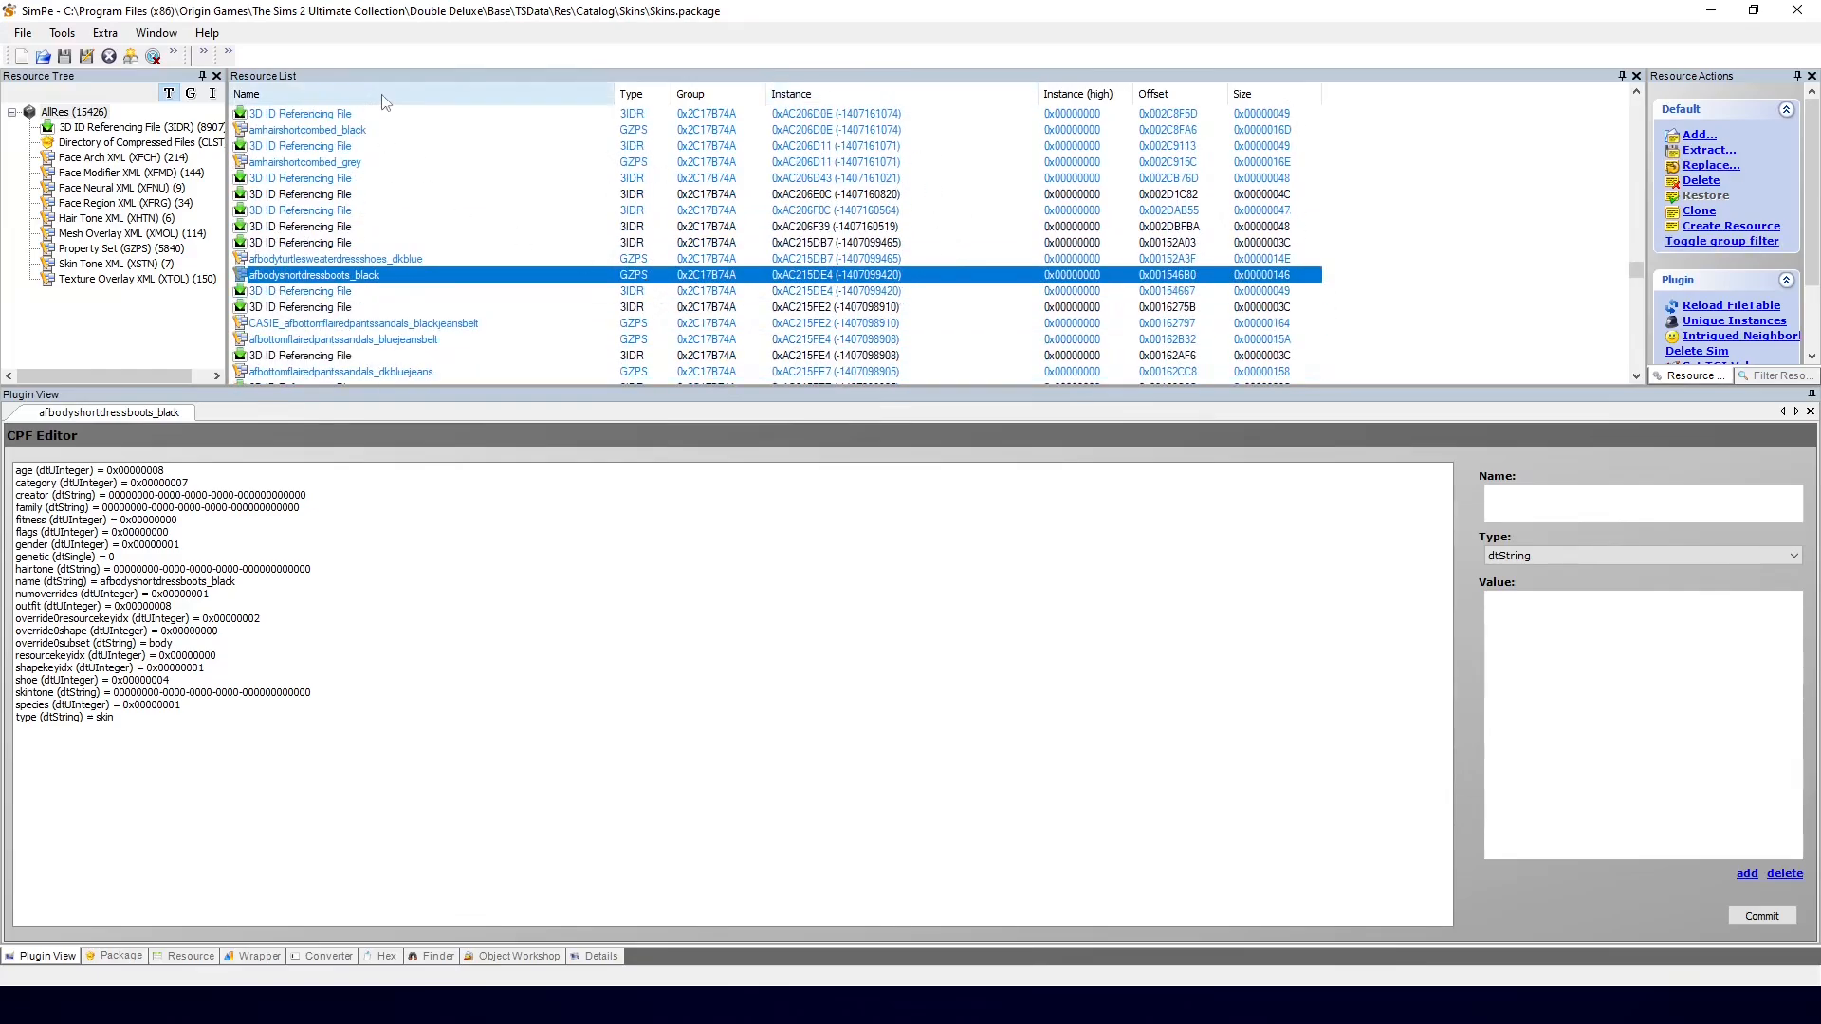
scroll(546, 210, up, 2)
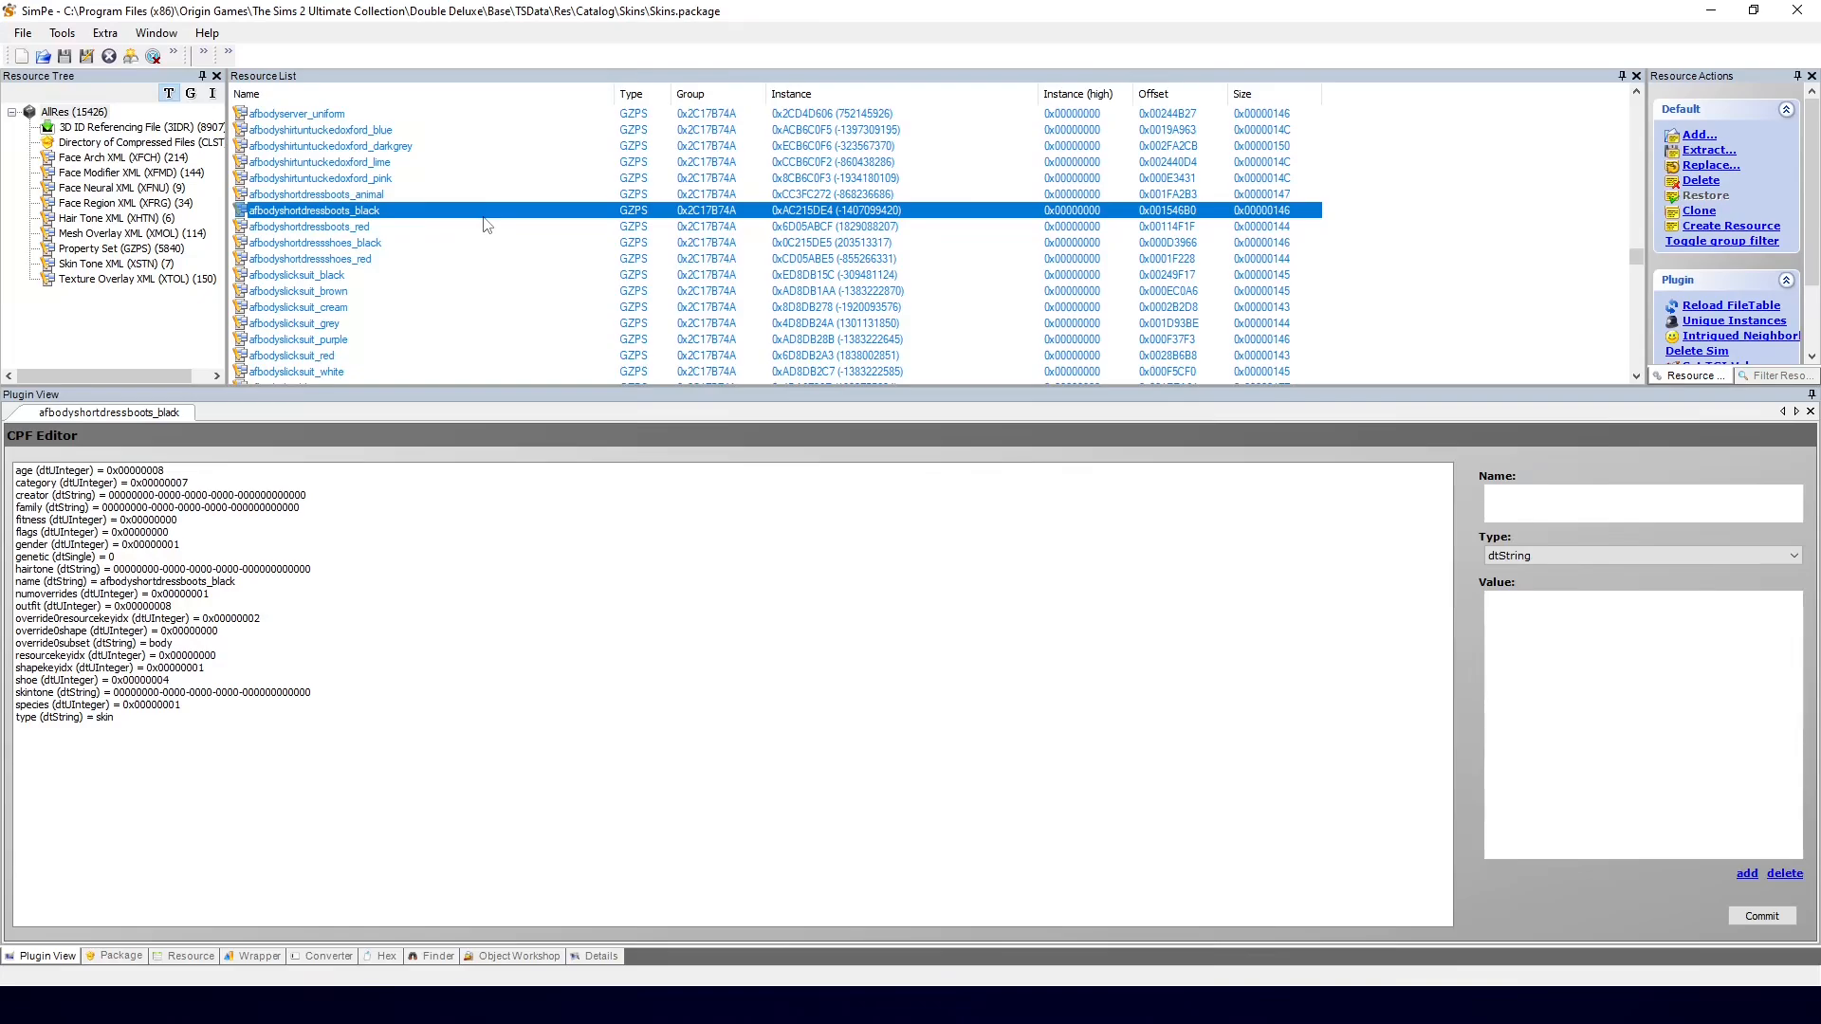
Step: Create a new empty package and add all three extracted files from the Desktop's AC506764 - 3D ID Referencing File folder
click(21, 56)
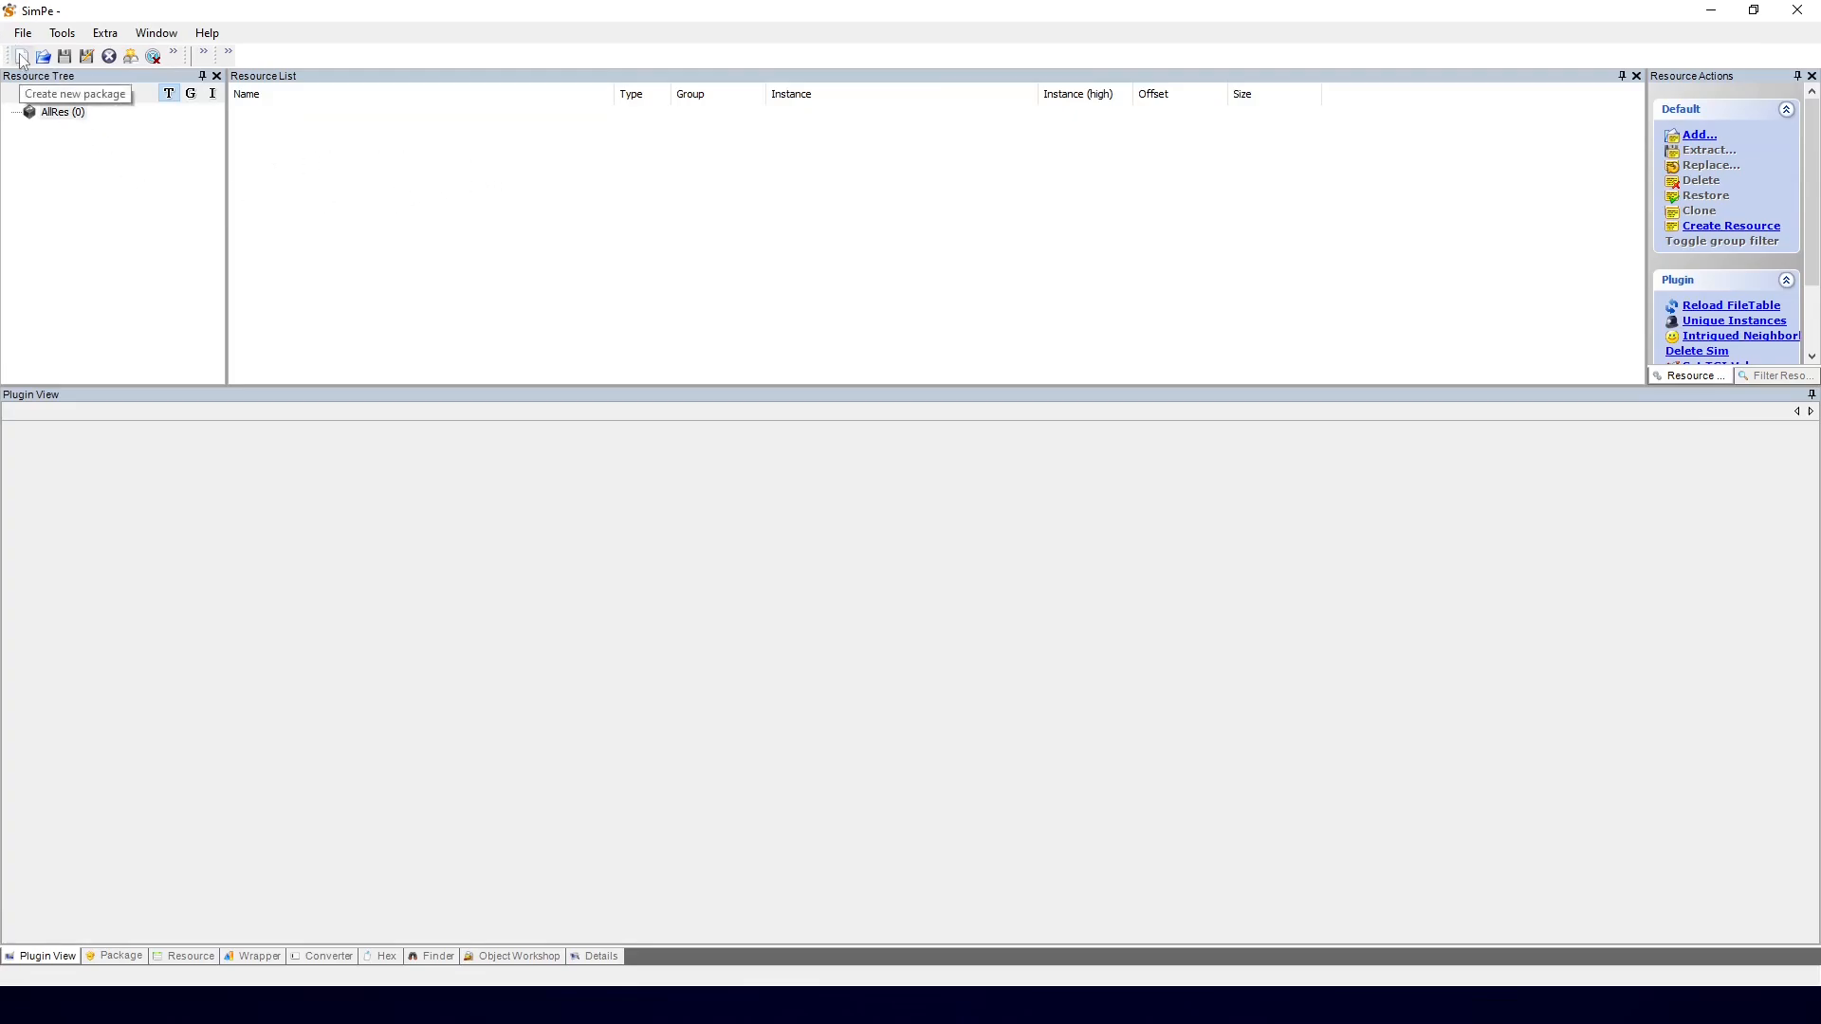
right_click(526, 212)
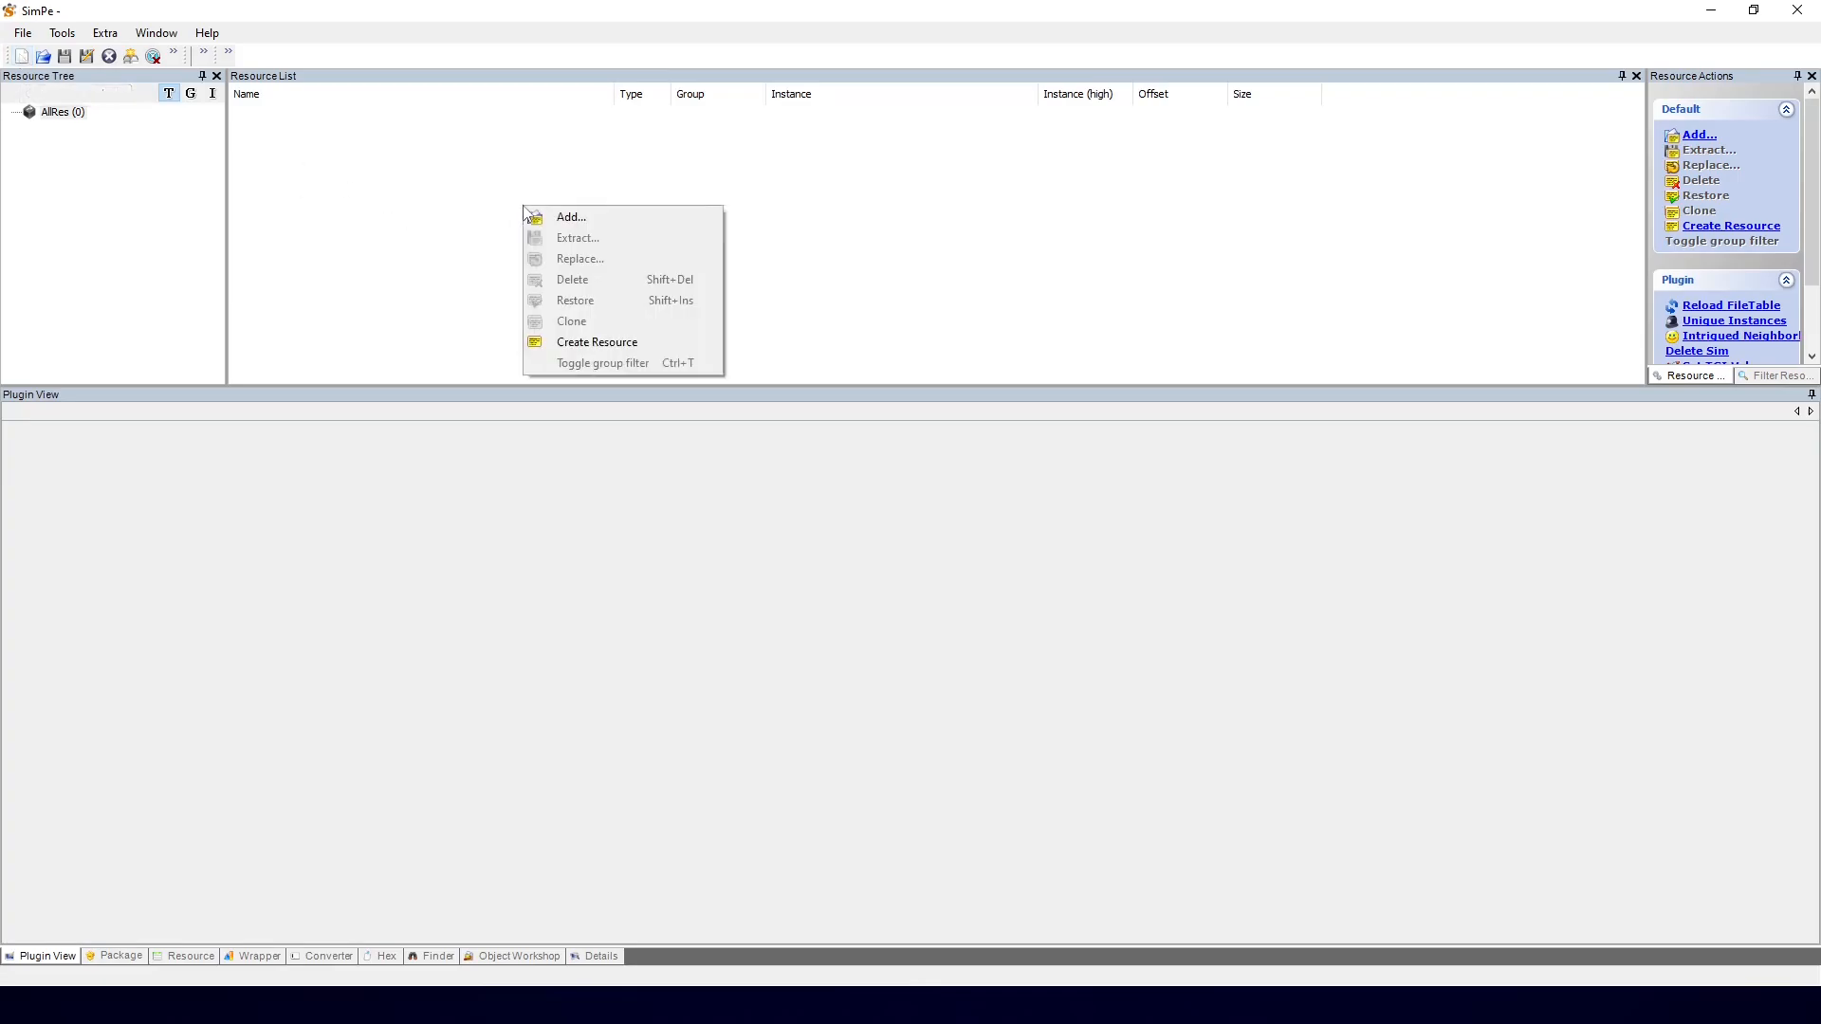
click(580, 219)
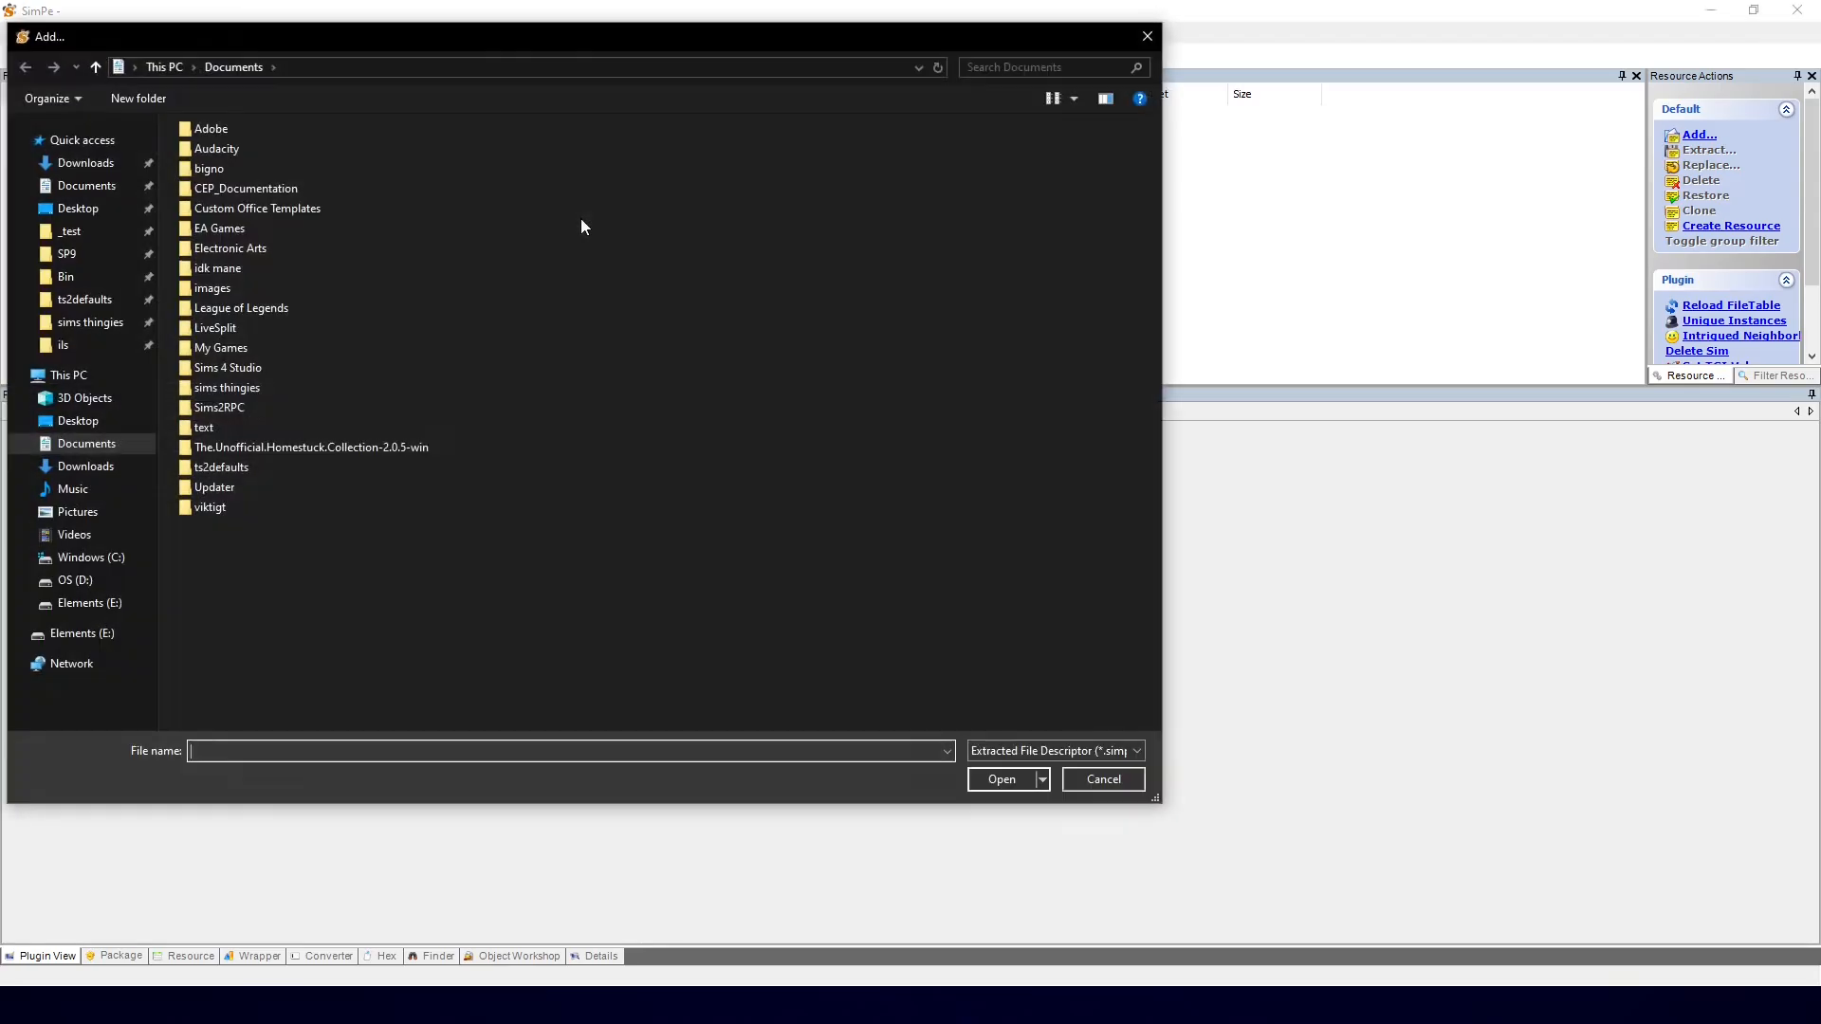
click(78, 208)
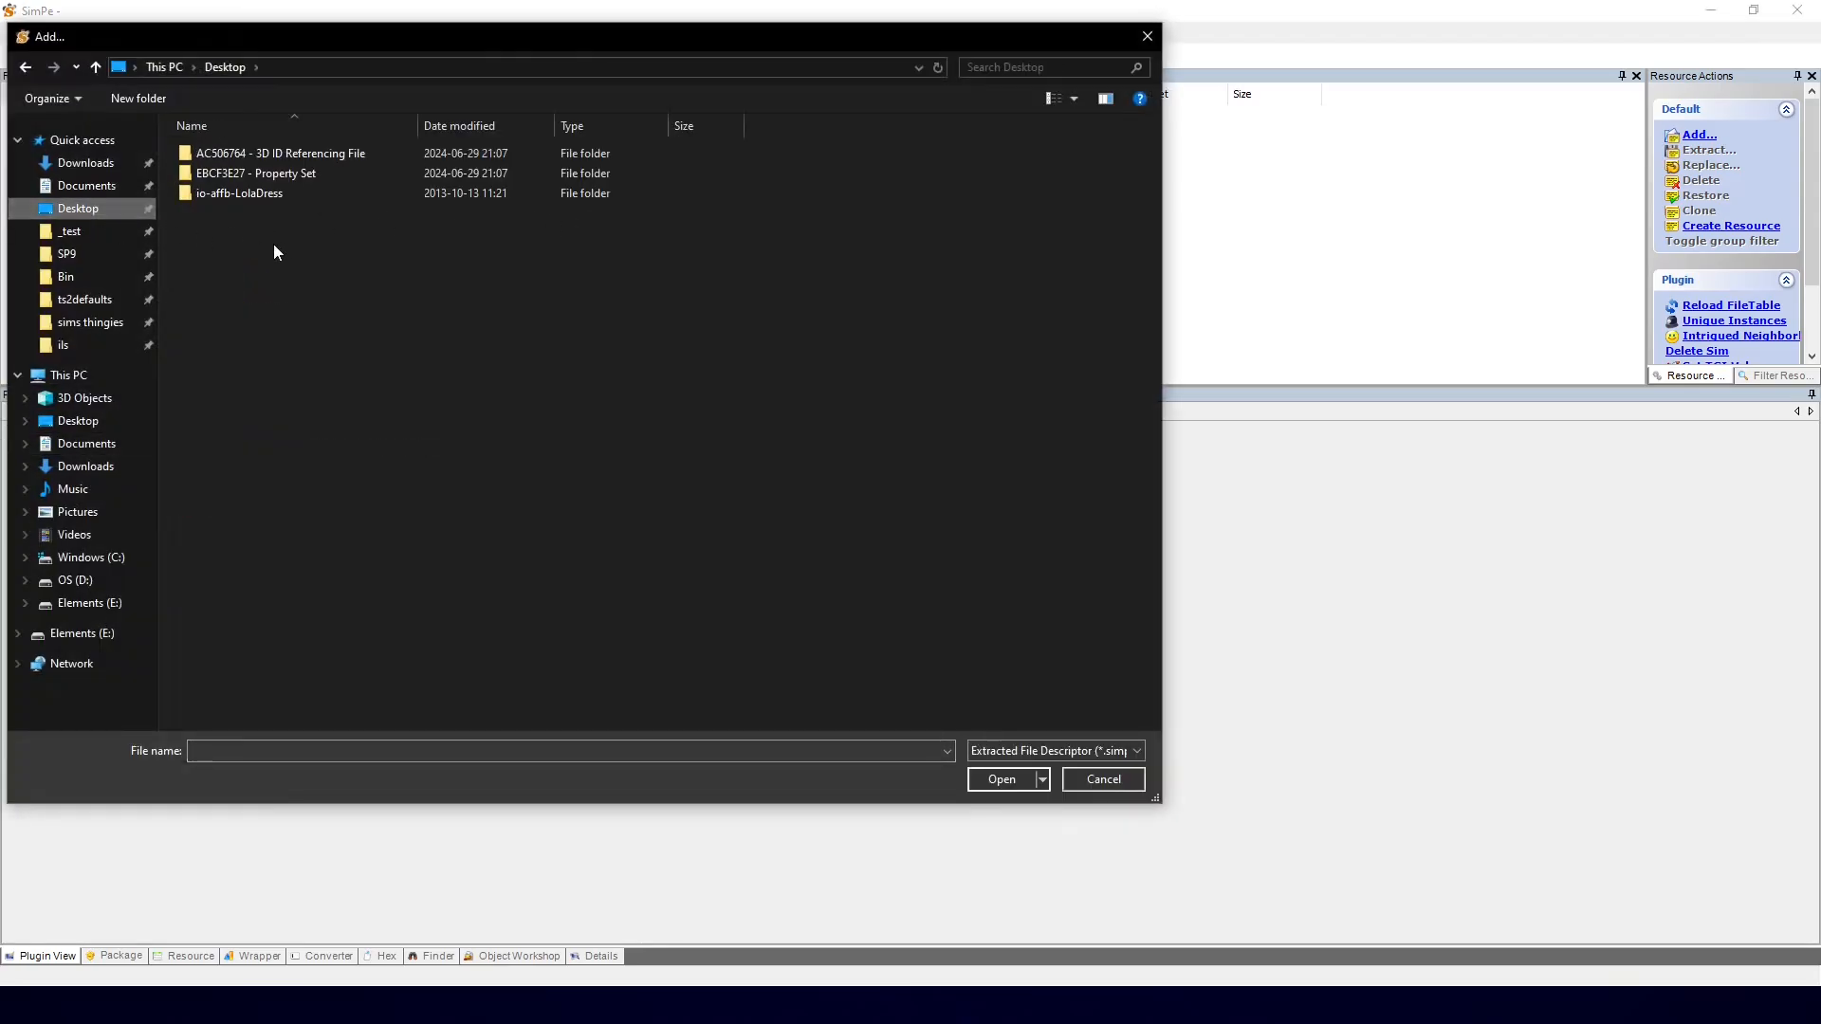
double_click(296, 159)
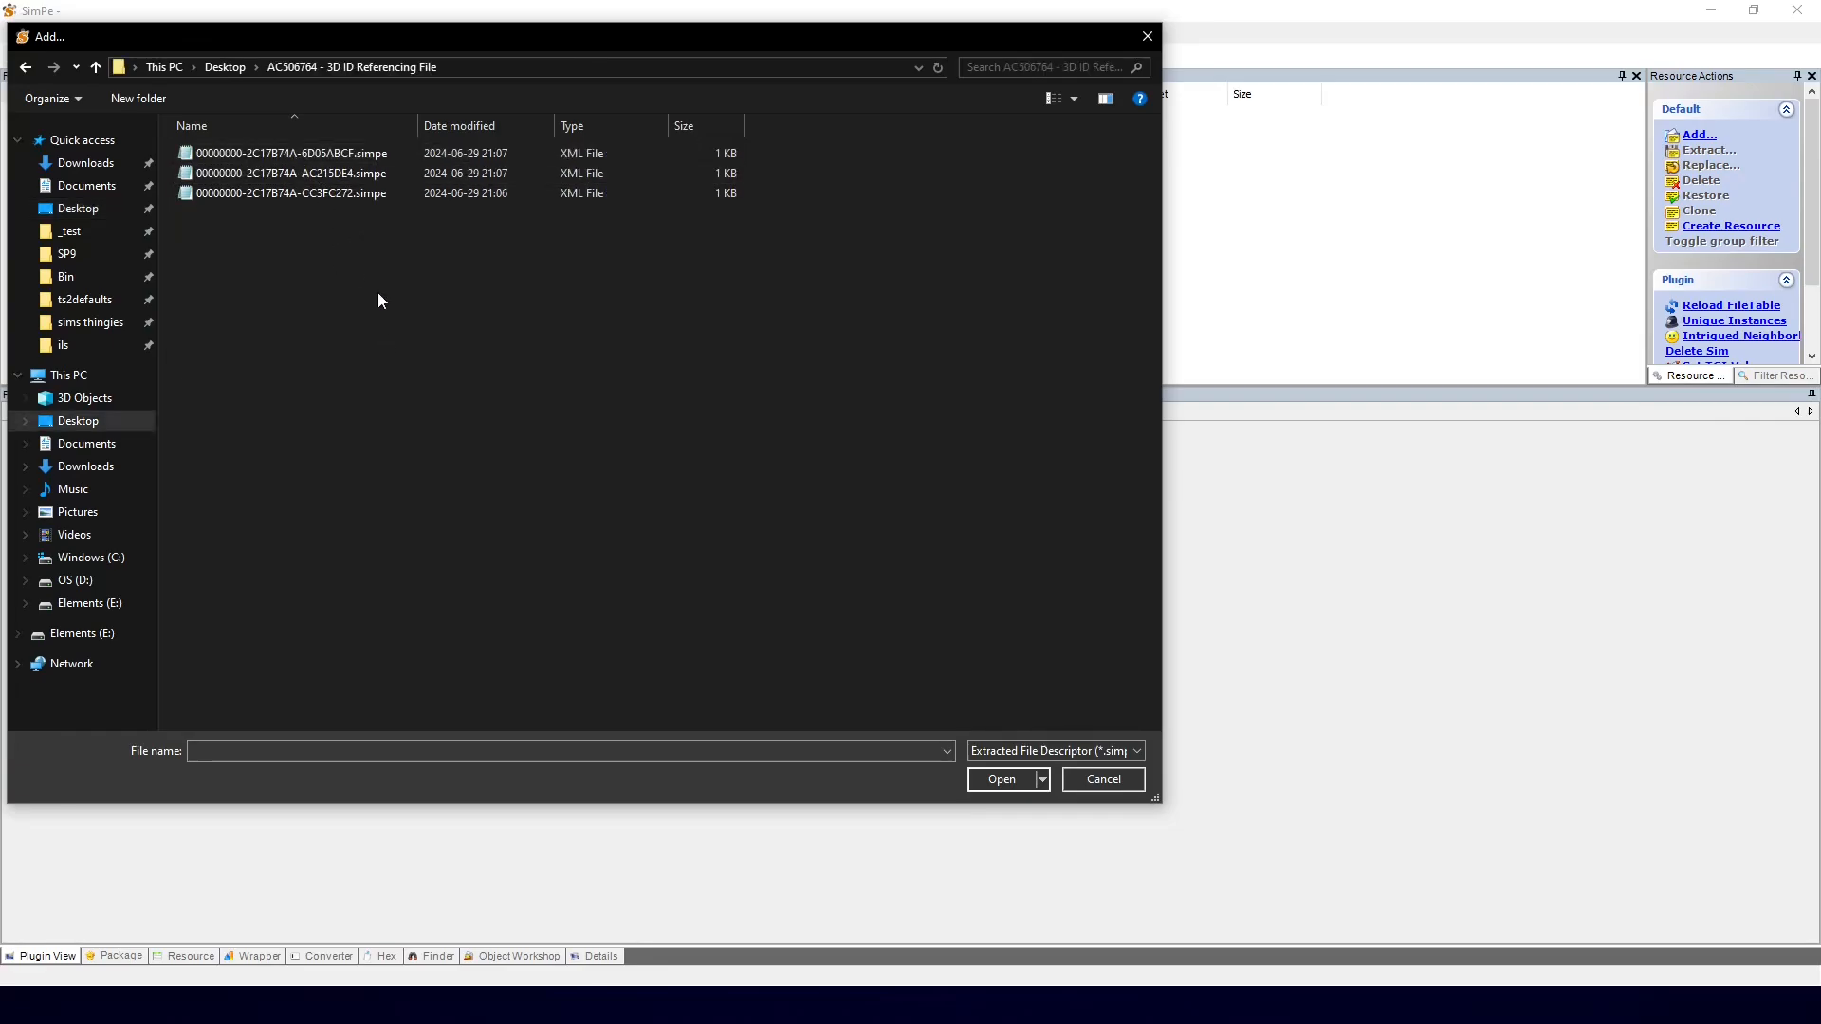
drag(378, 294, 348, 142)
click(986, 778)
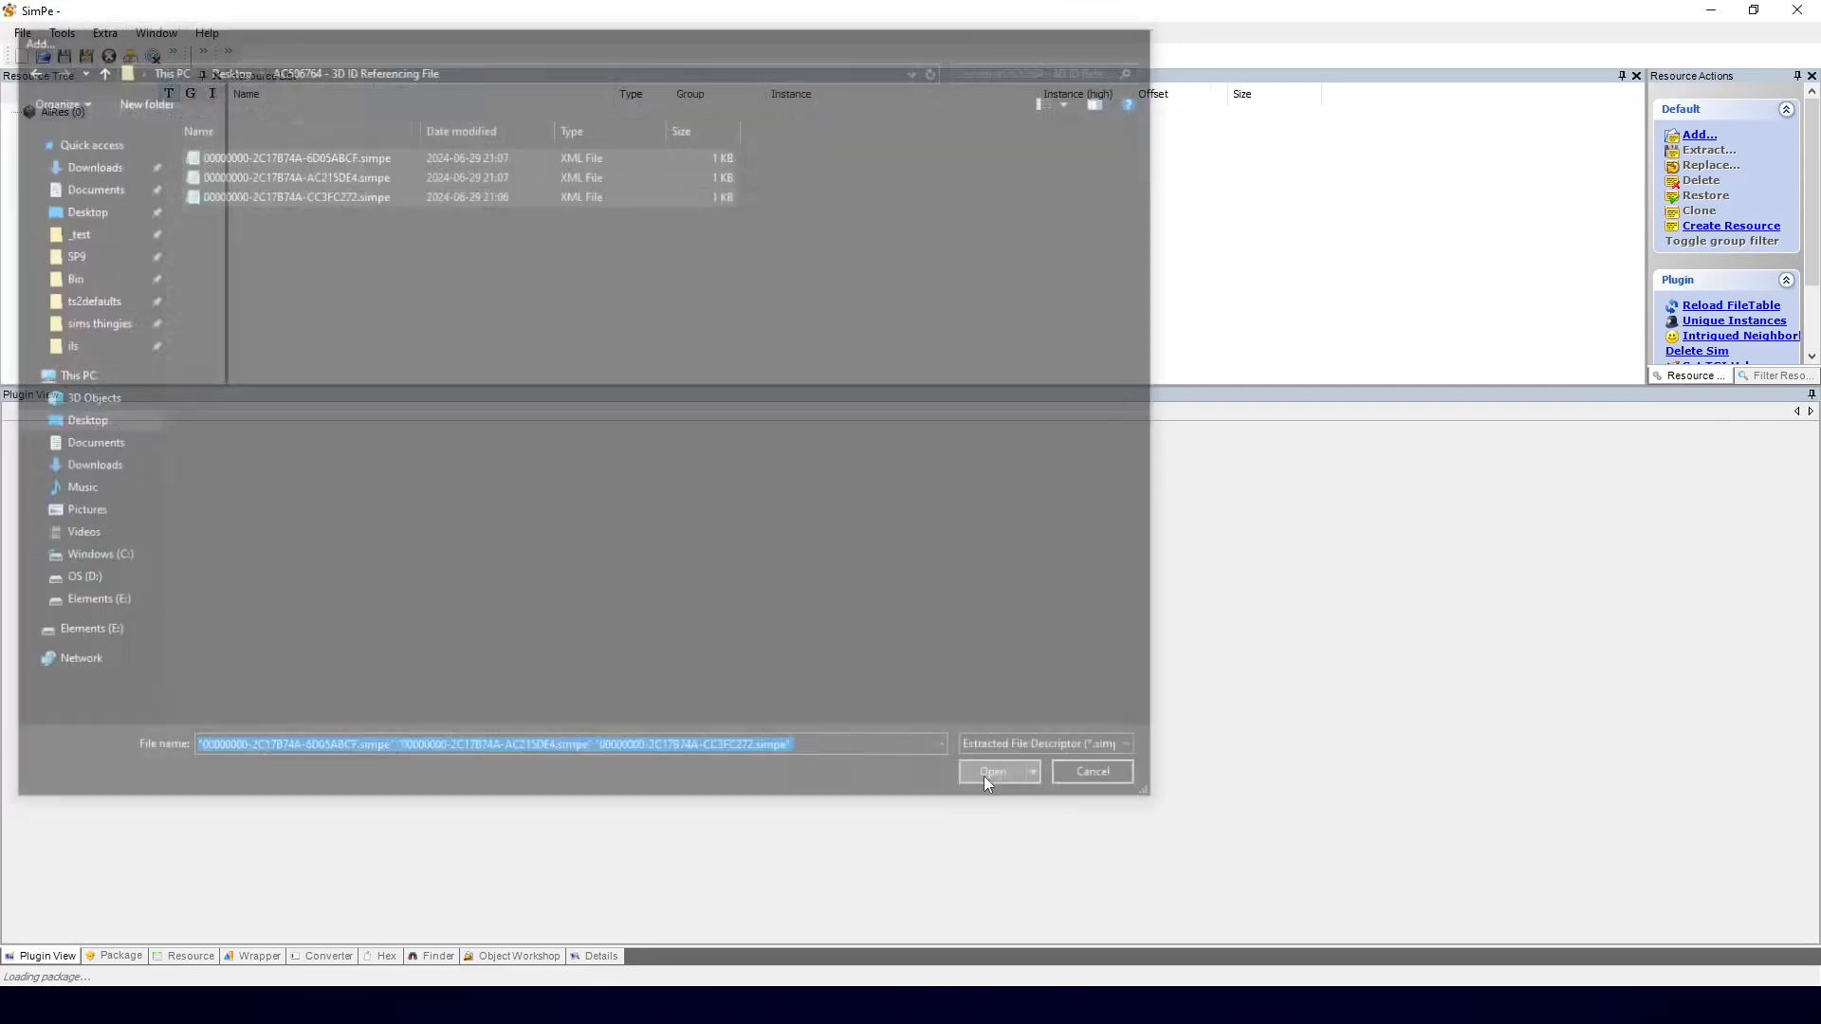
Step: Add all three extracted Property Set files from the Desktop's EBCF3E27 - Property Set folder to the package
right_click(437, 227)
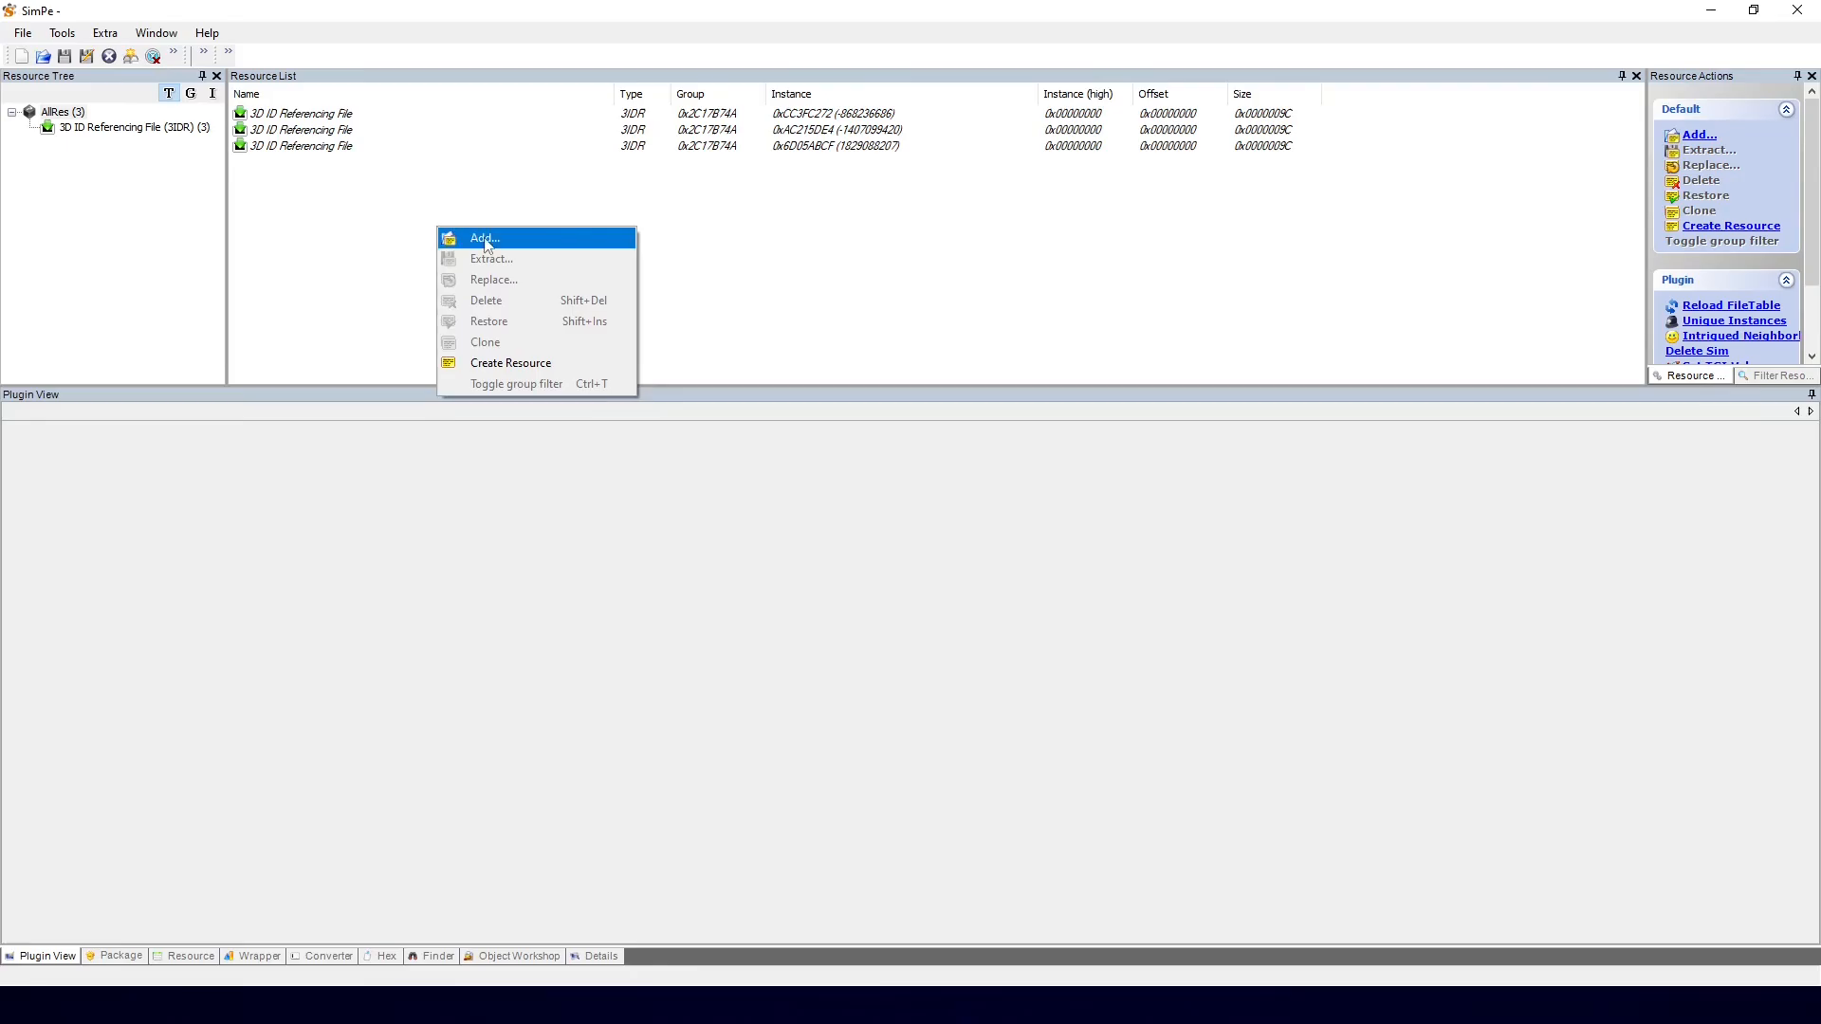
click(484, 237)
click(225, 67)
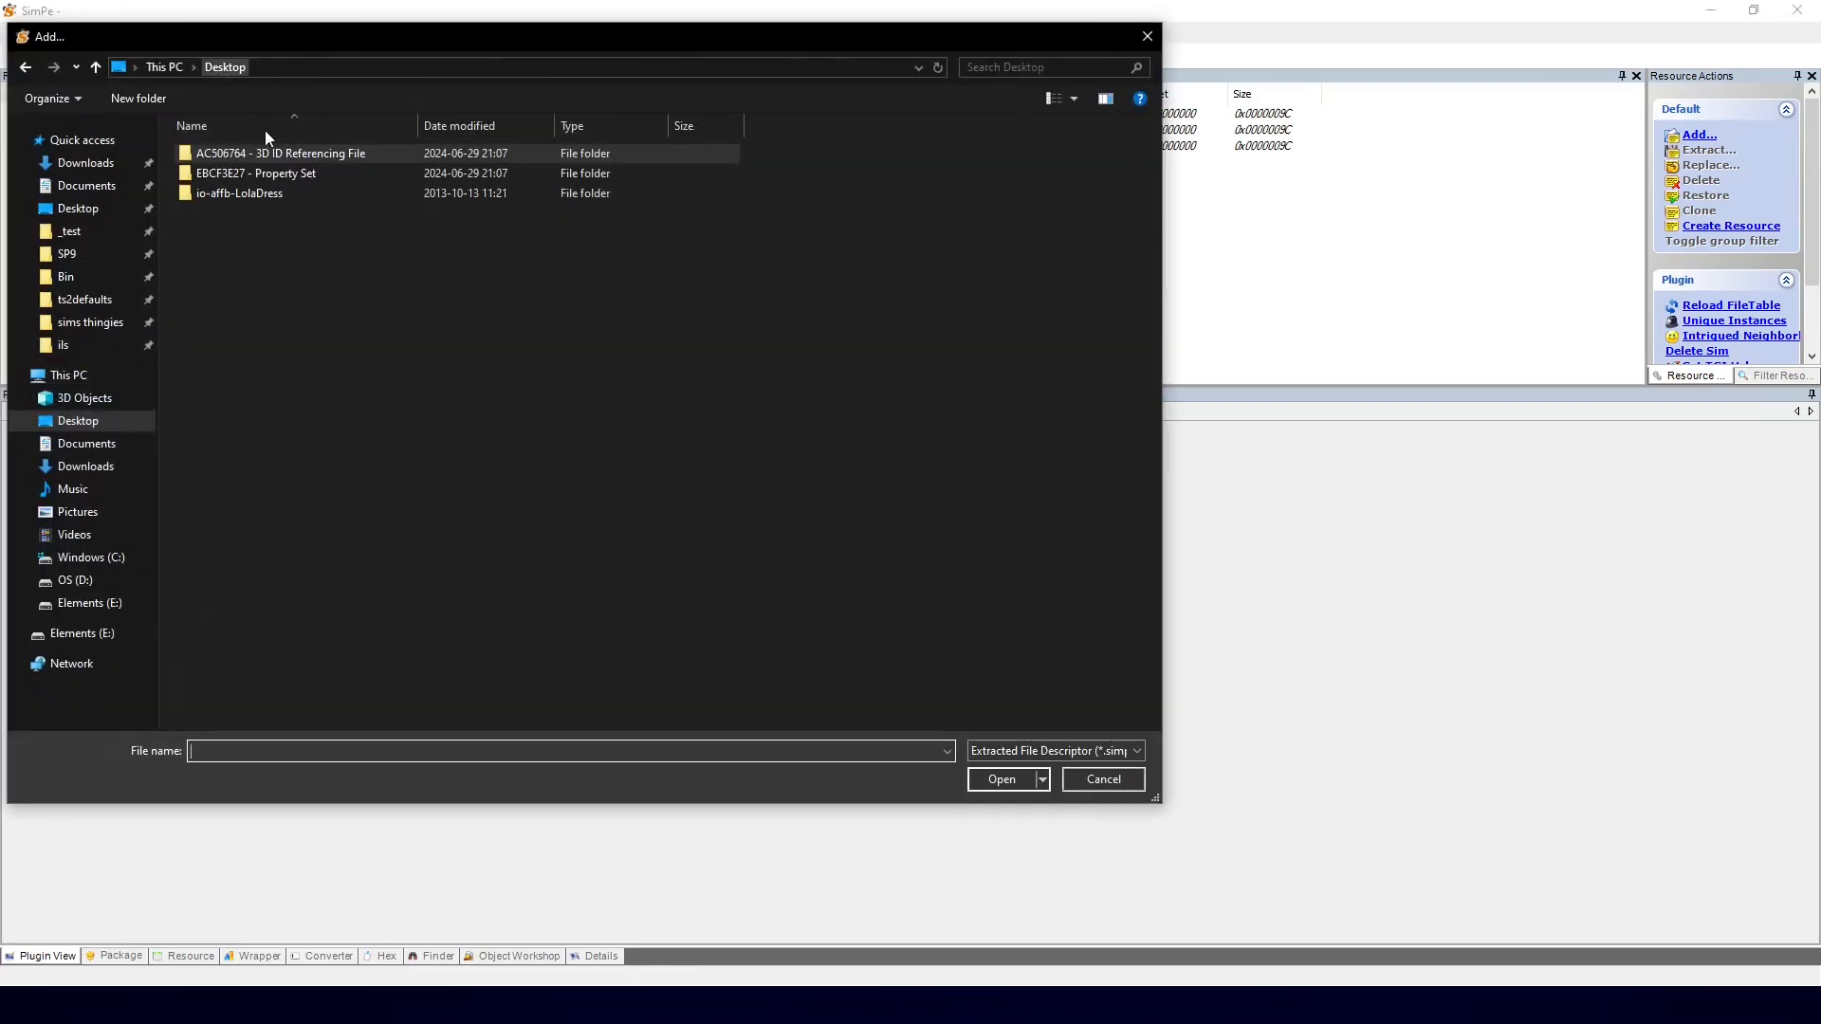
double_click(287, 175)
drag(372, 281, 313, 139)
click(1003, 781)
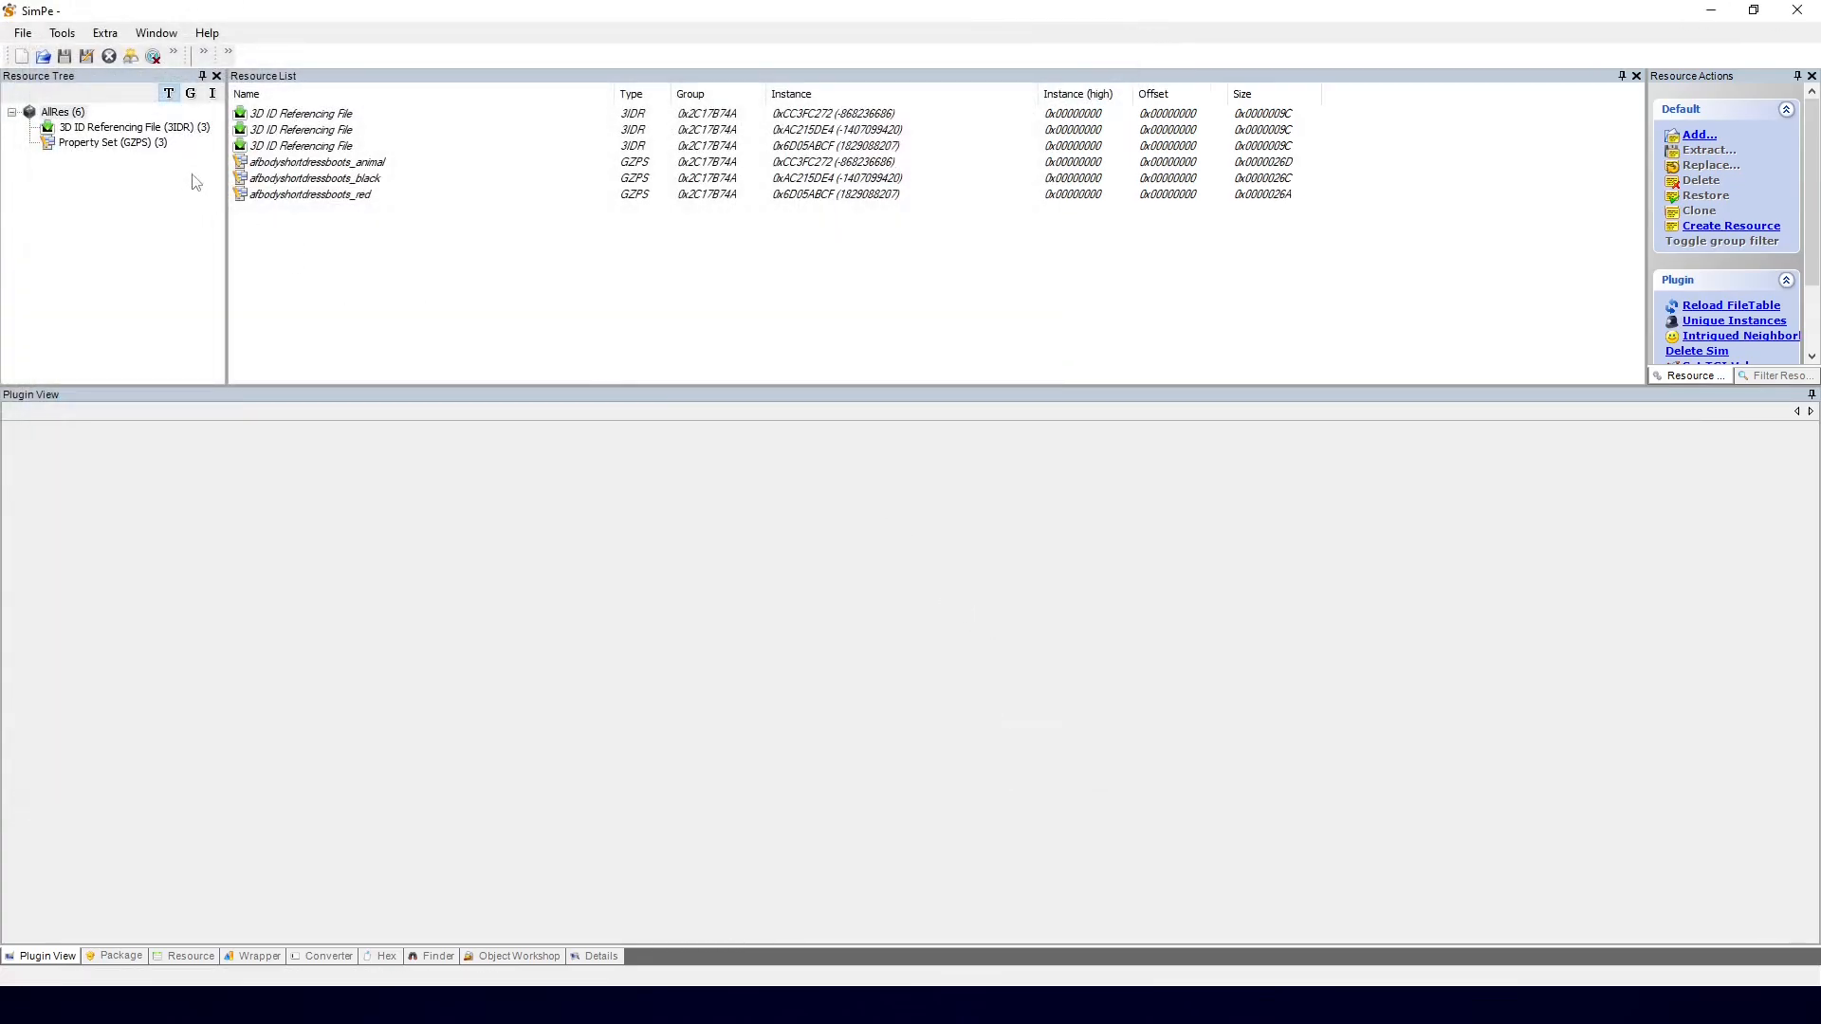
Step: Save the package to the Desktop as DEFAULT_afbodyshortdressboots_workshop_rudhira
click(87, 54)
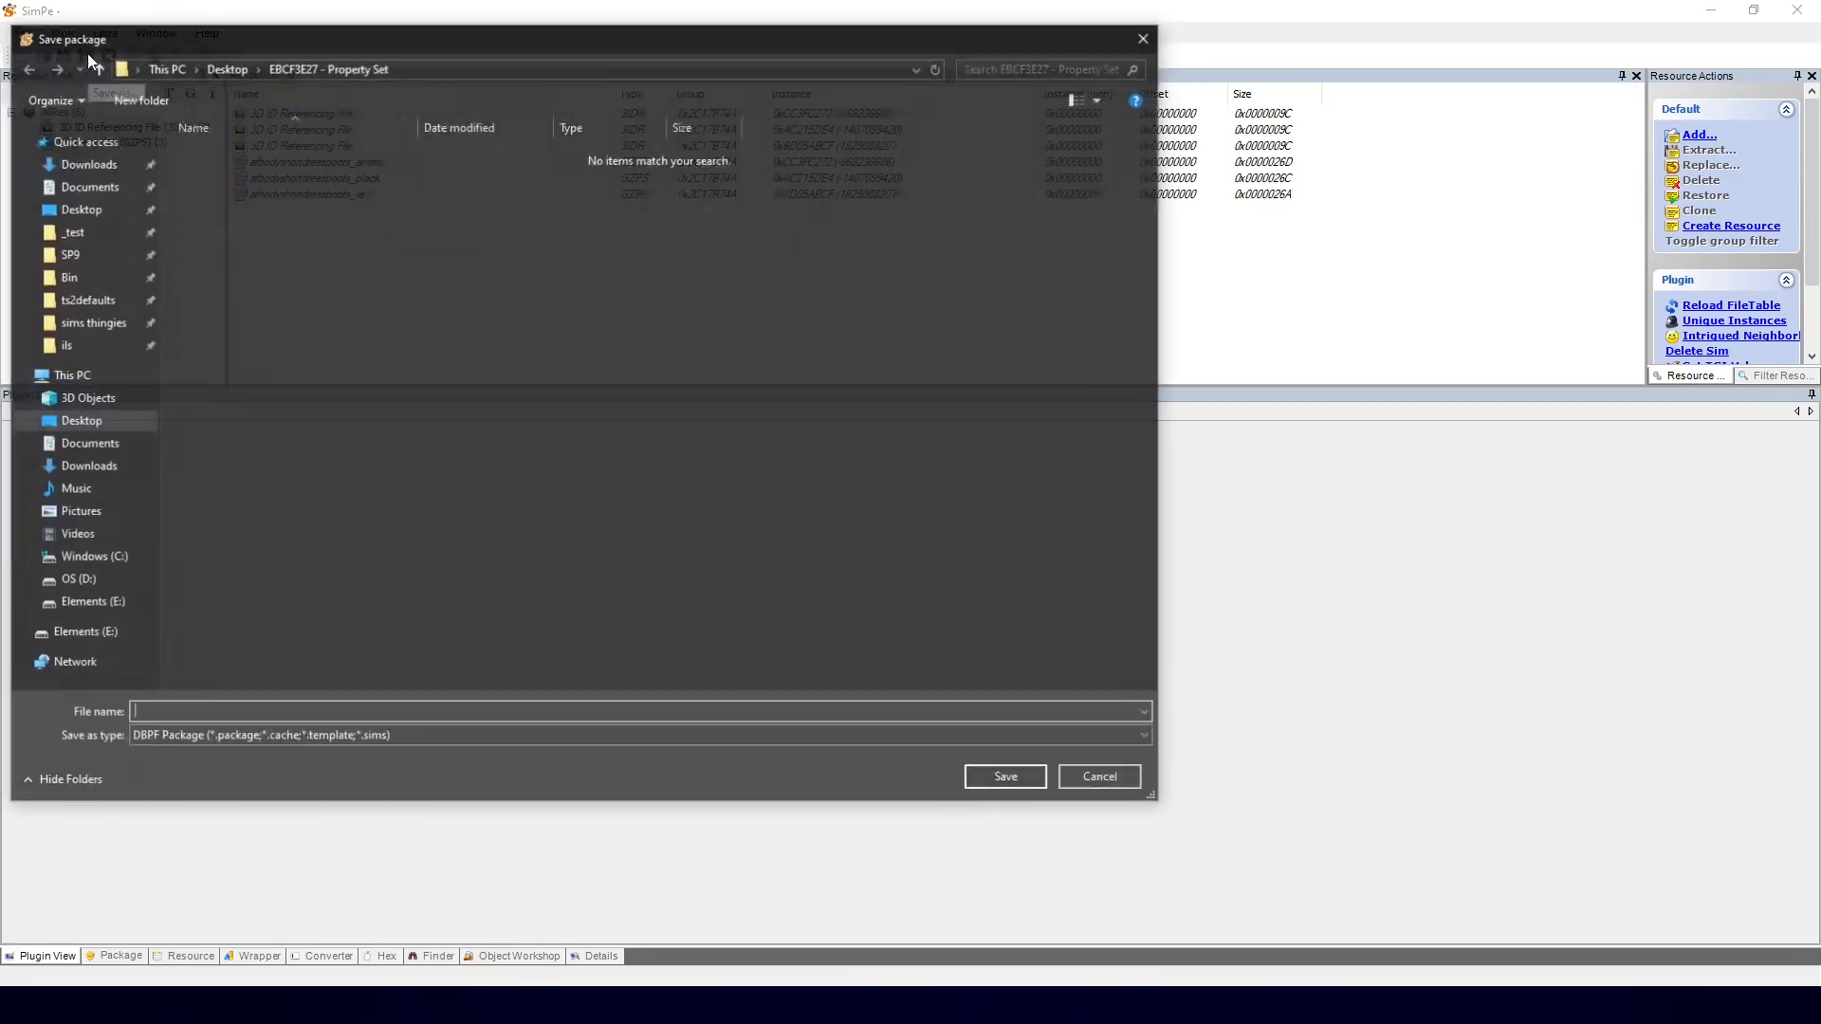
click(89, 209)
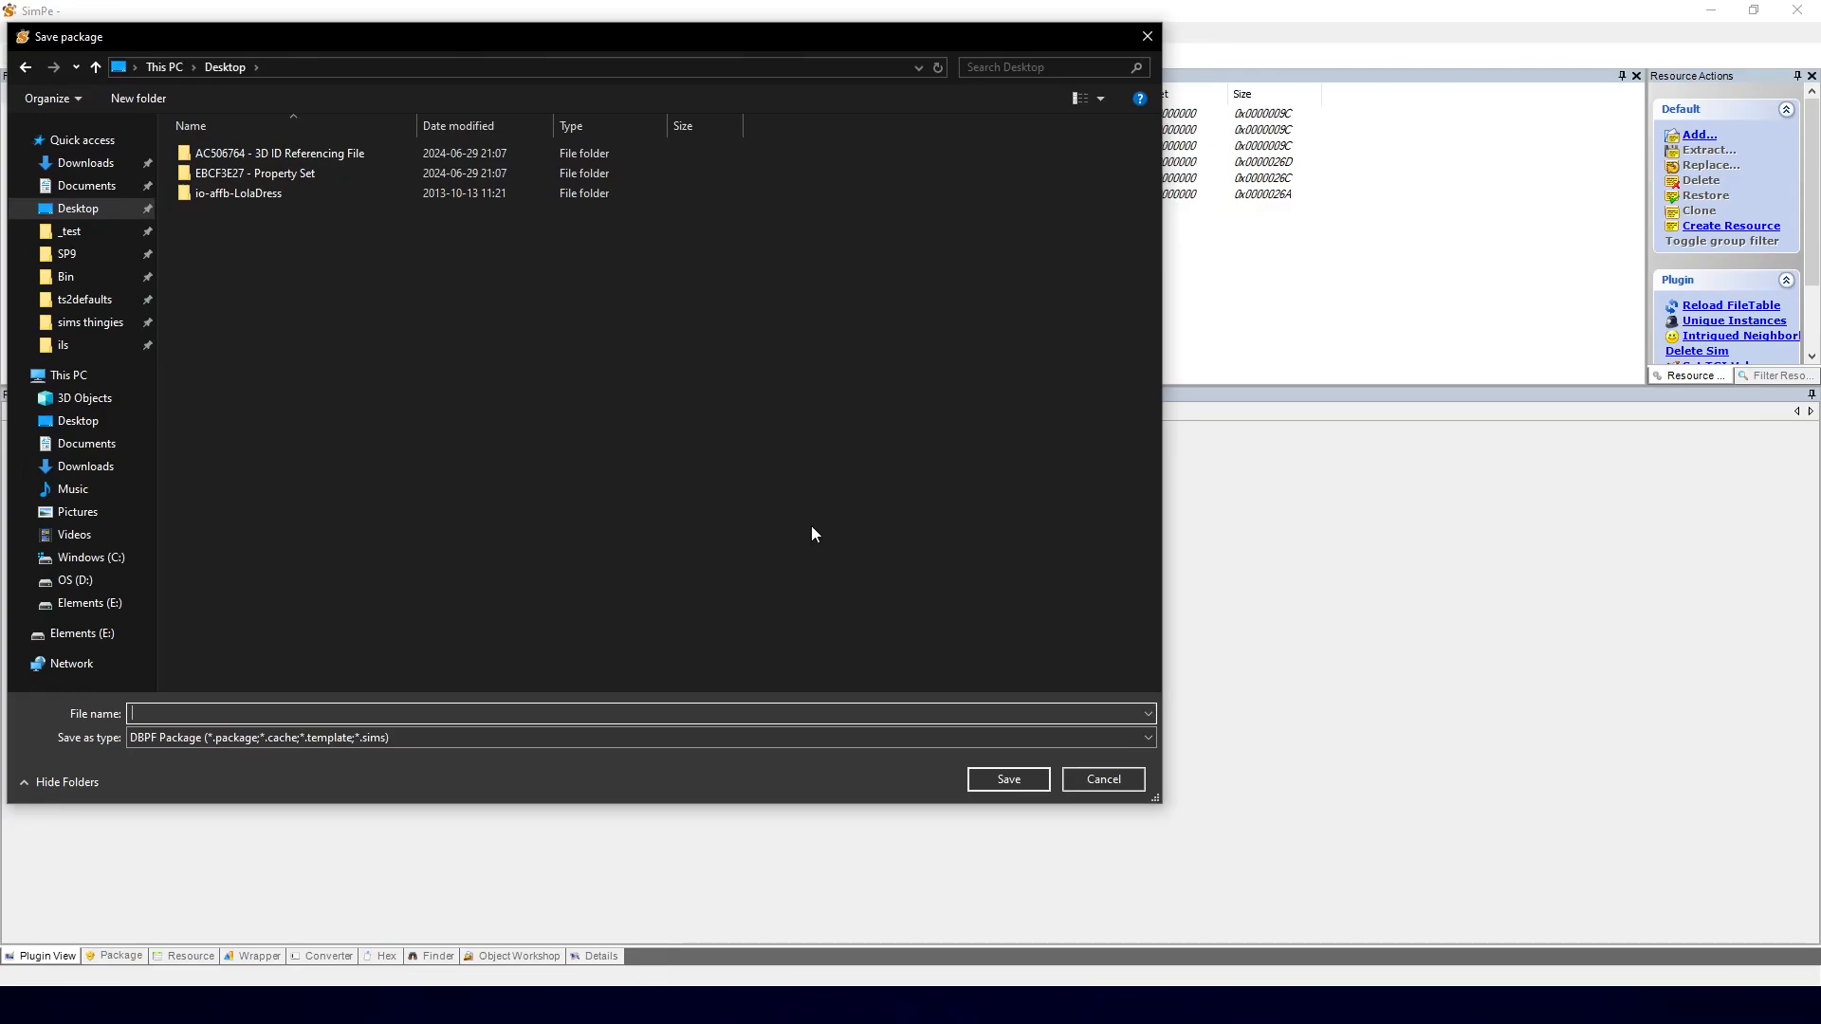
text(DEFAULT_afbodyshortdressboots_workshop_rudhira)
key(Return)
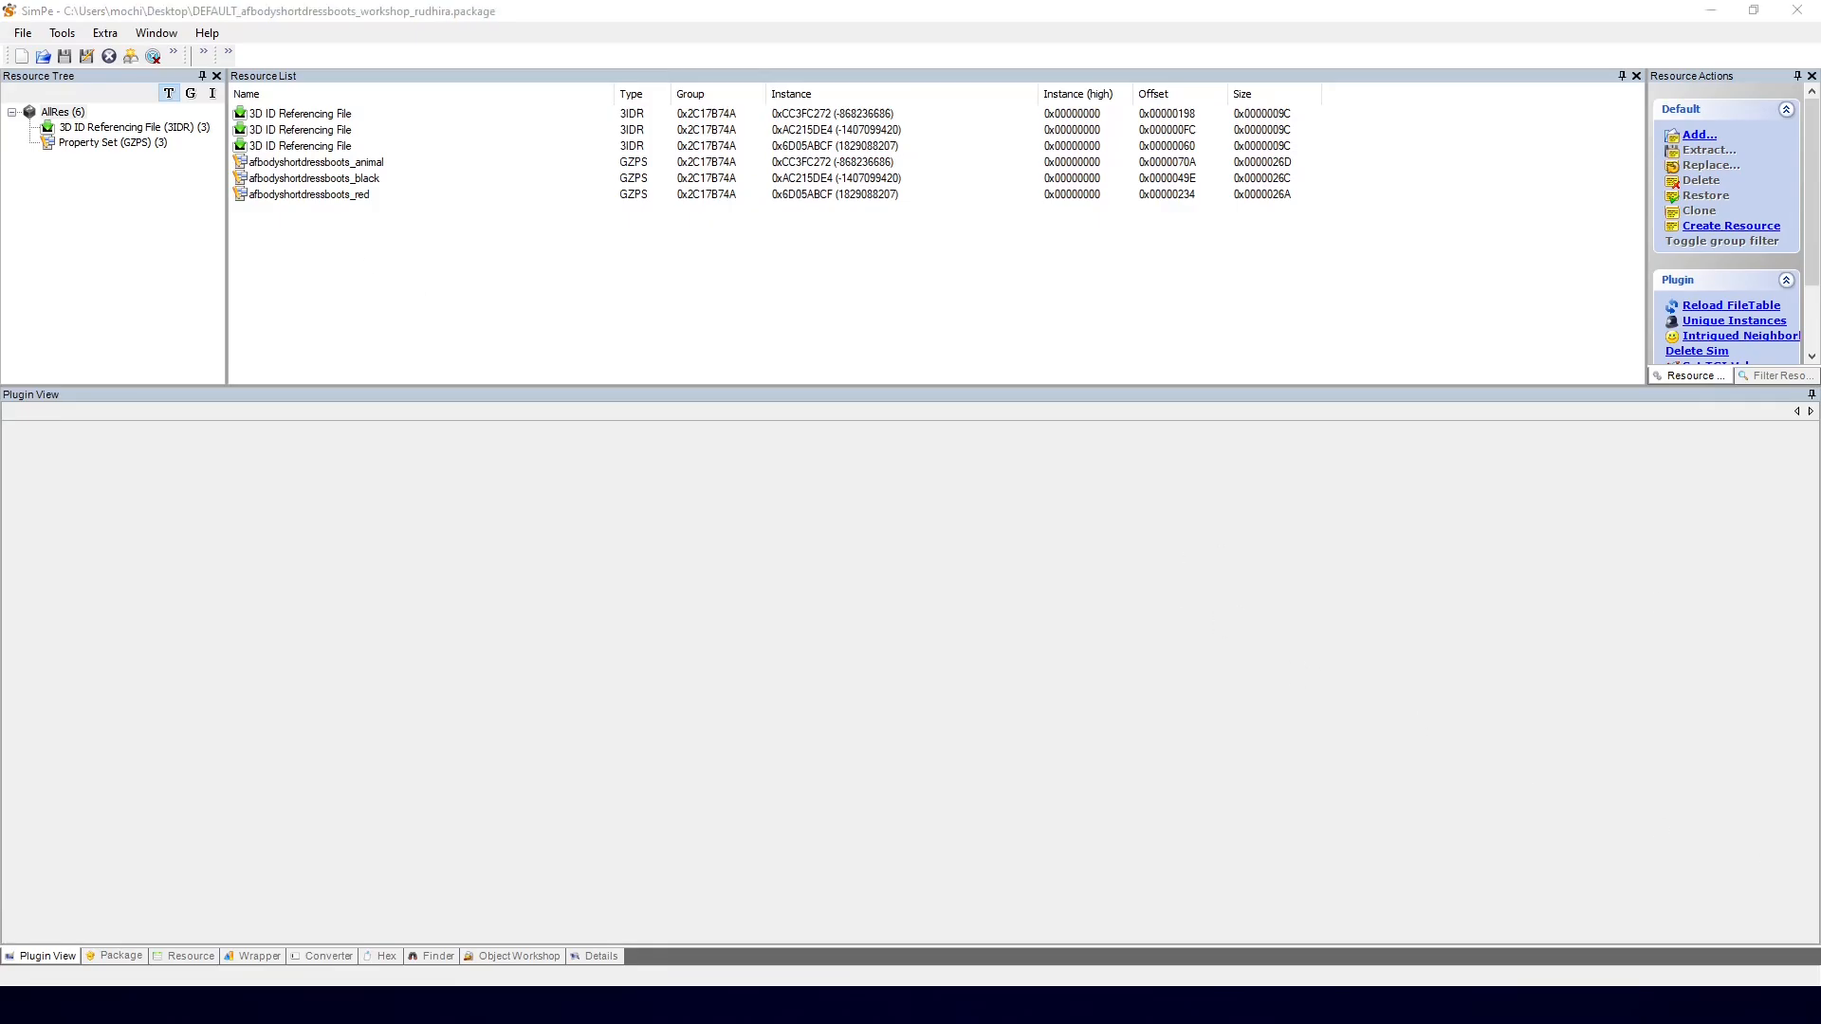
Step: In File Explorer, delete the 3D ID Referencing File and Property Set folders and the package XML file from the Desktop
drag(1820, 152, 676, 151)
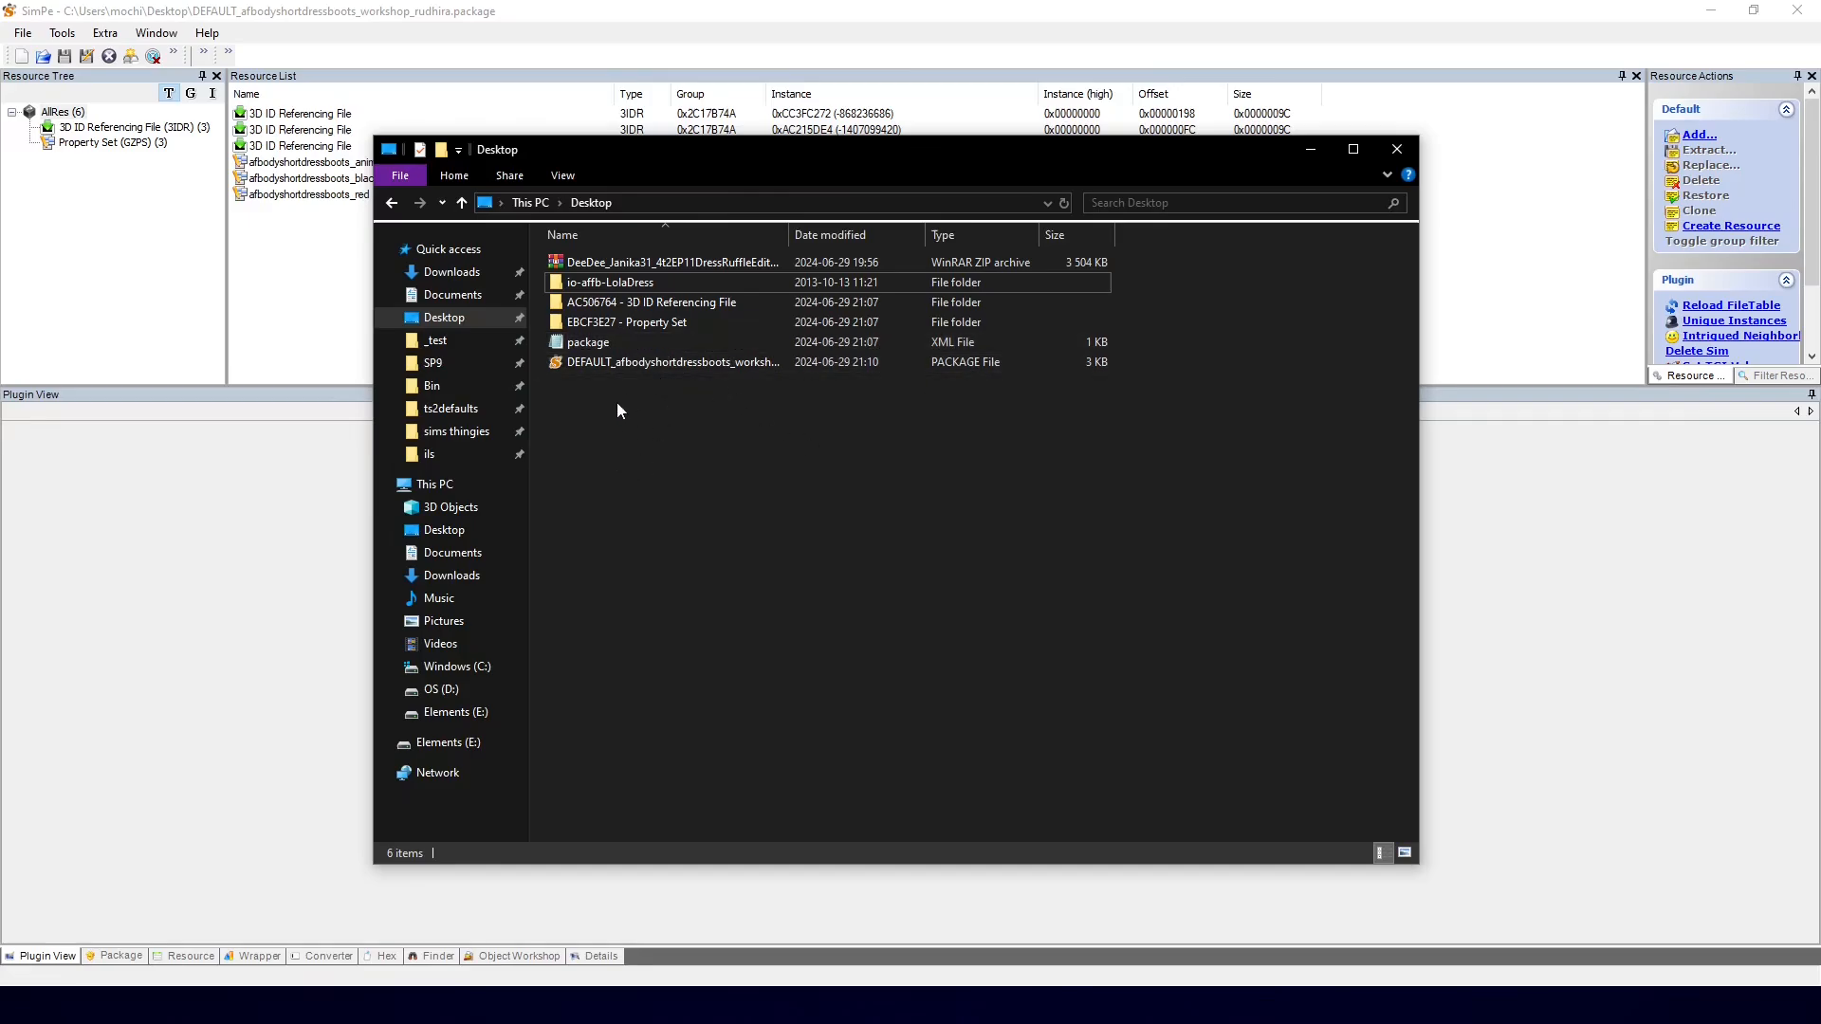
click(595, 302)
shift+click(584, 348)
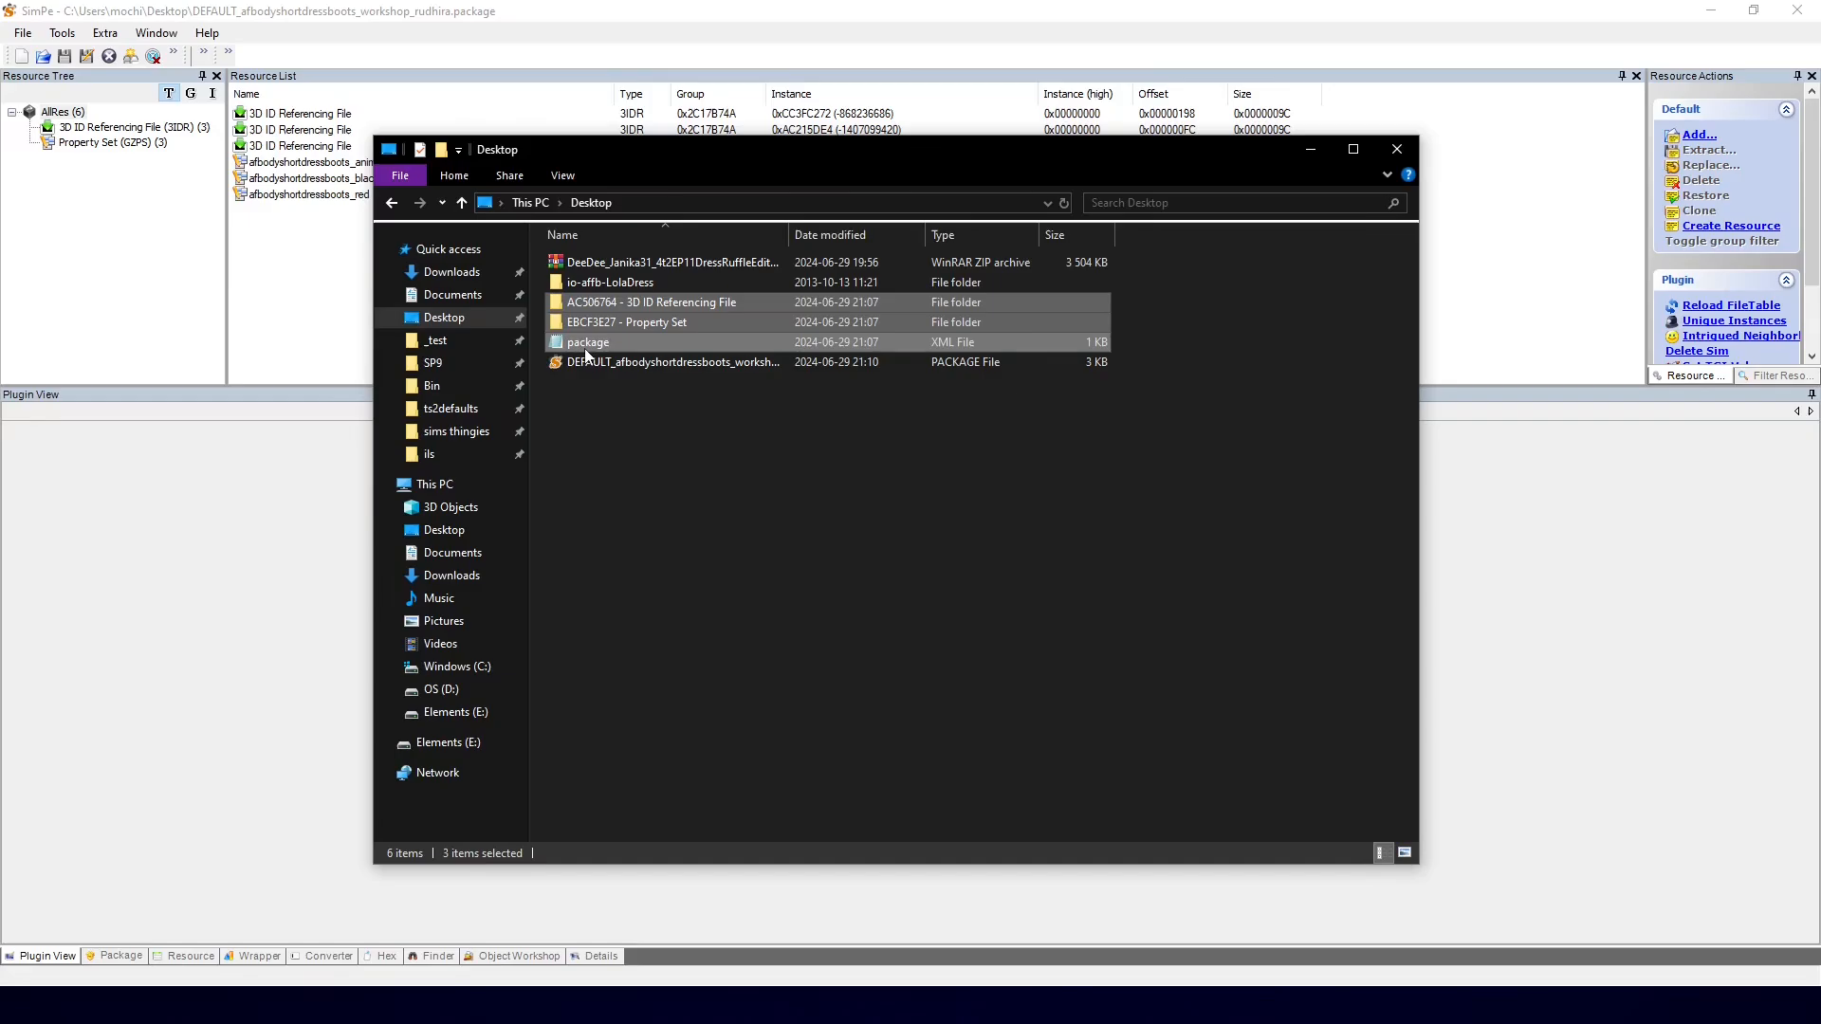
key(Delete)
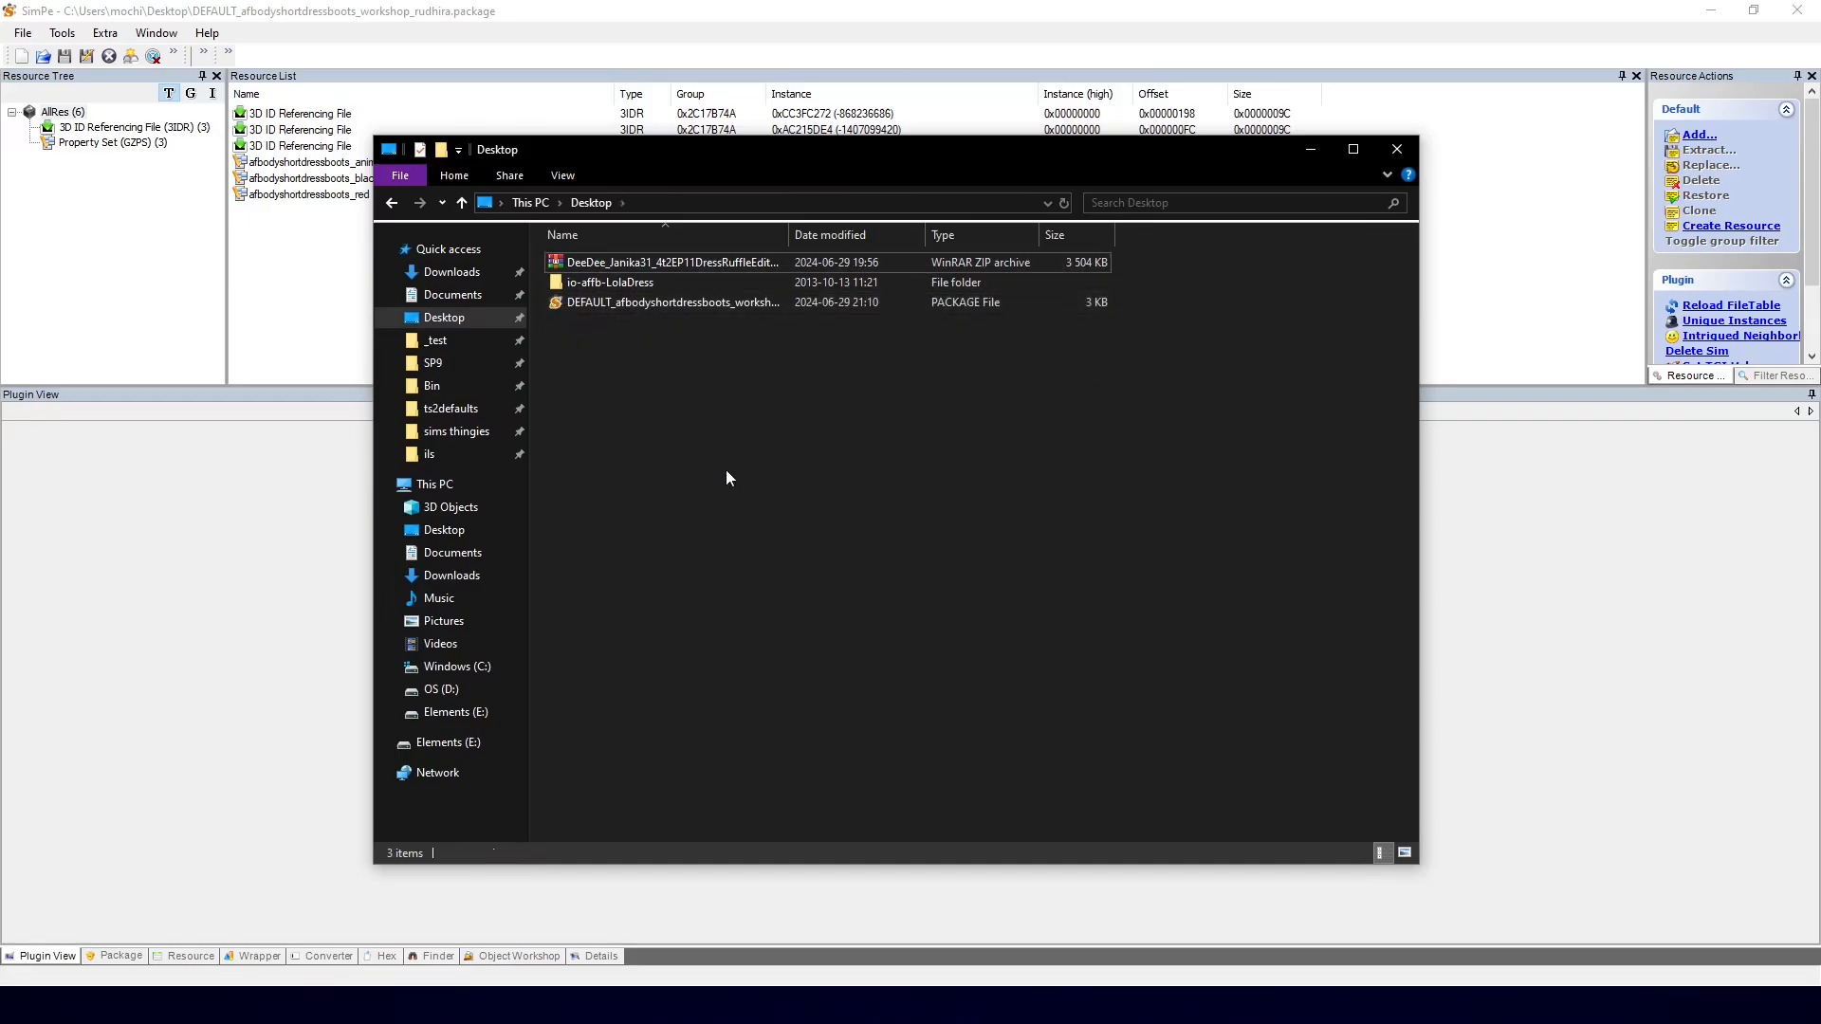
Step: Open the io-affb-LolaDress_MESH package from the Desktop's io-affb-LolaDress folder in SimPe
double_click(616, 284)
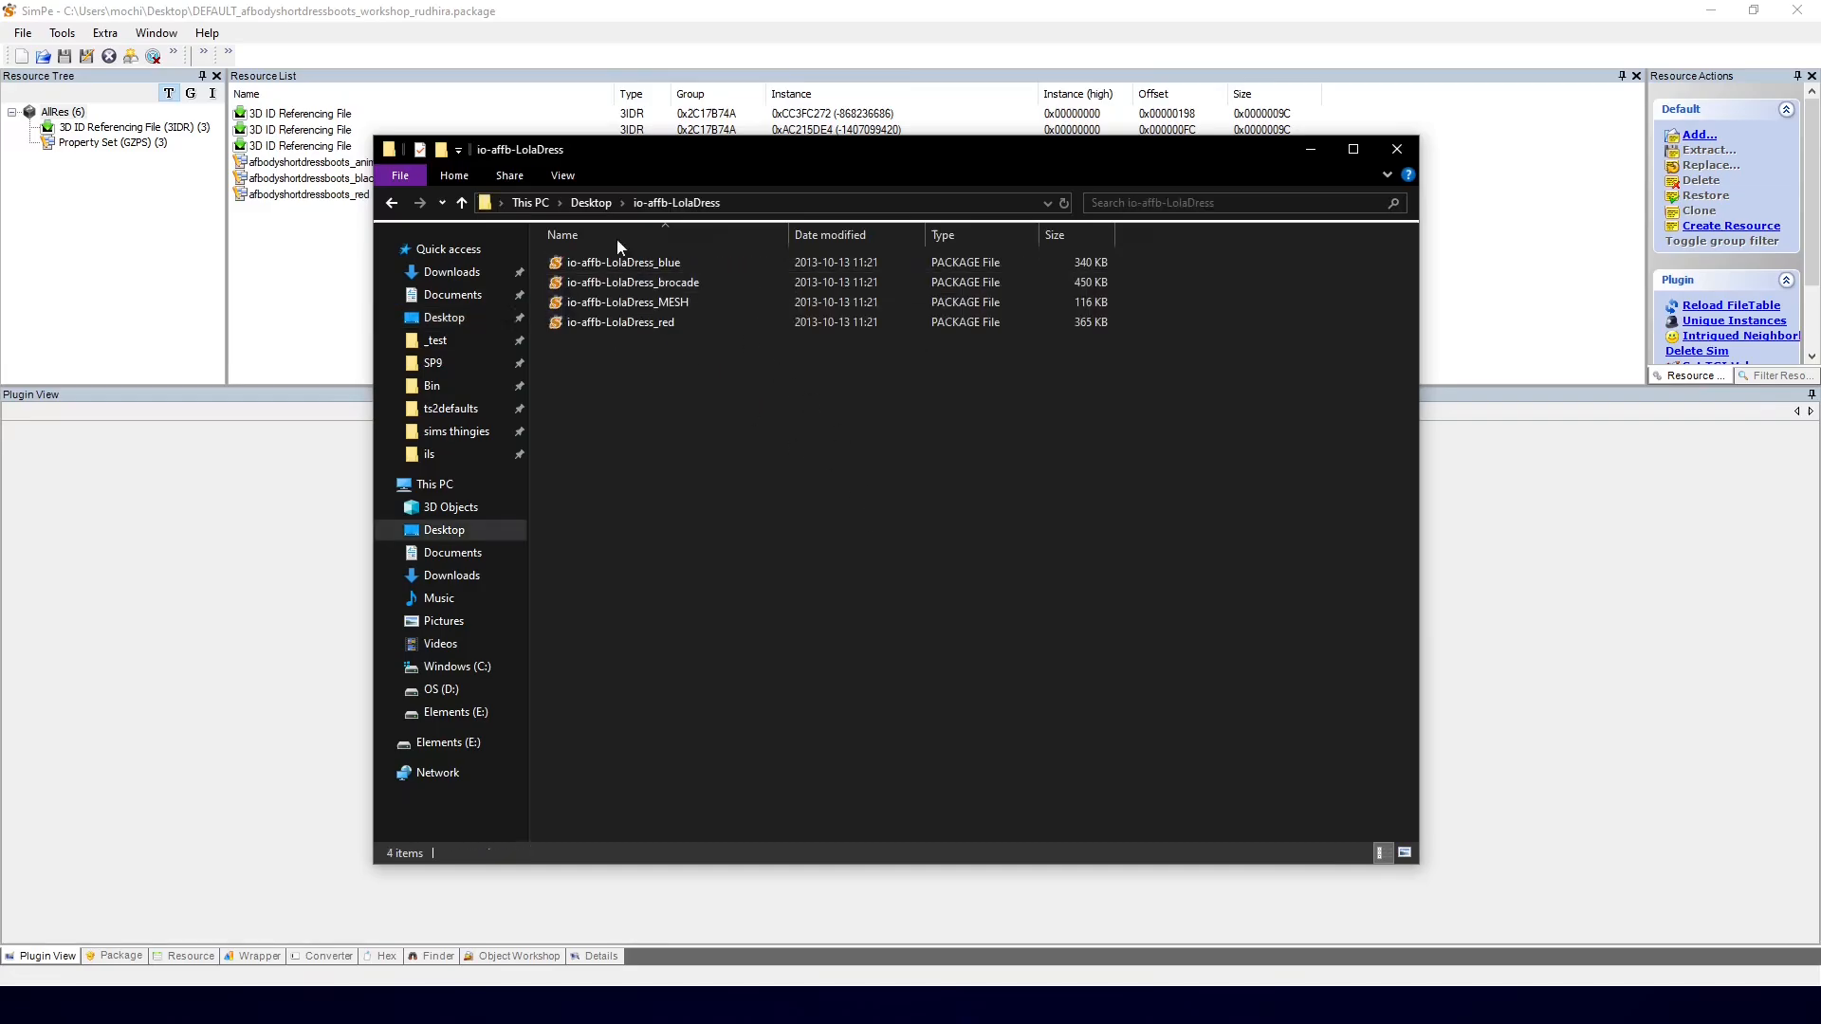
drag(581, 153, 660, 156)
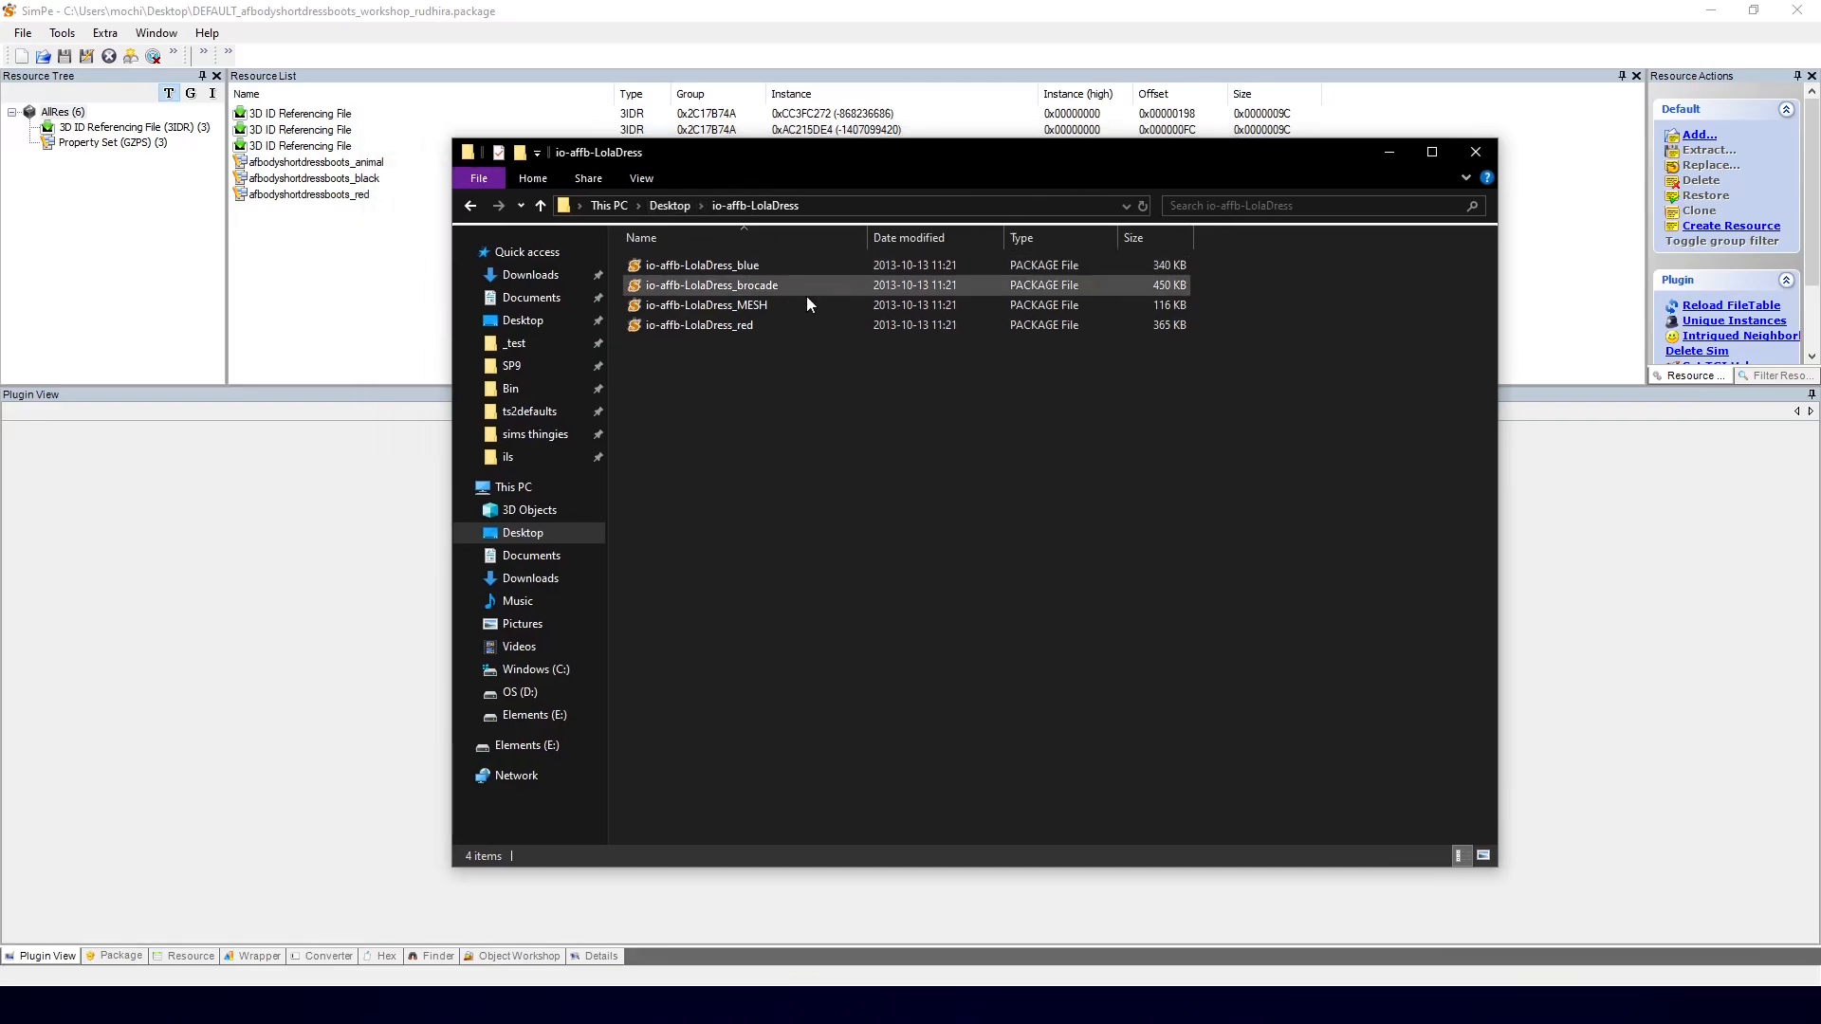
click(736, 305)
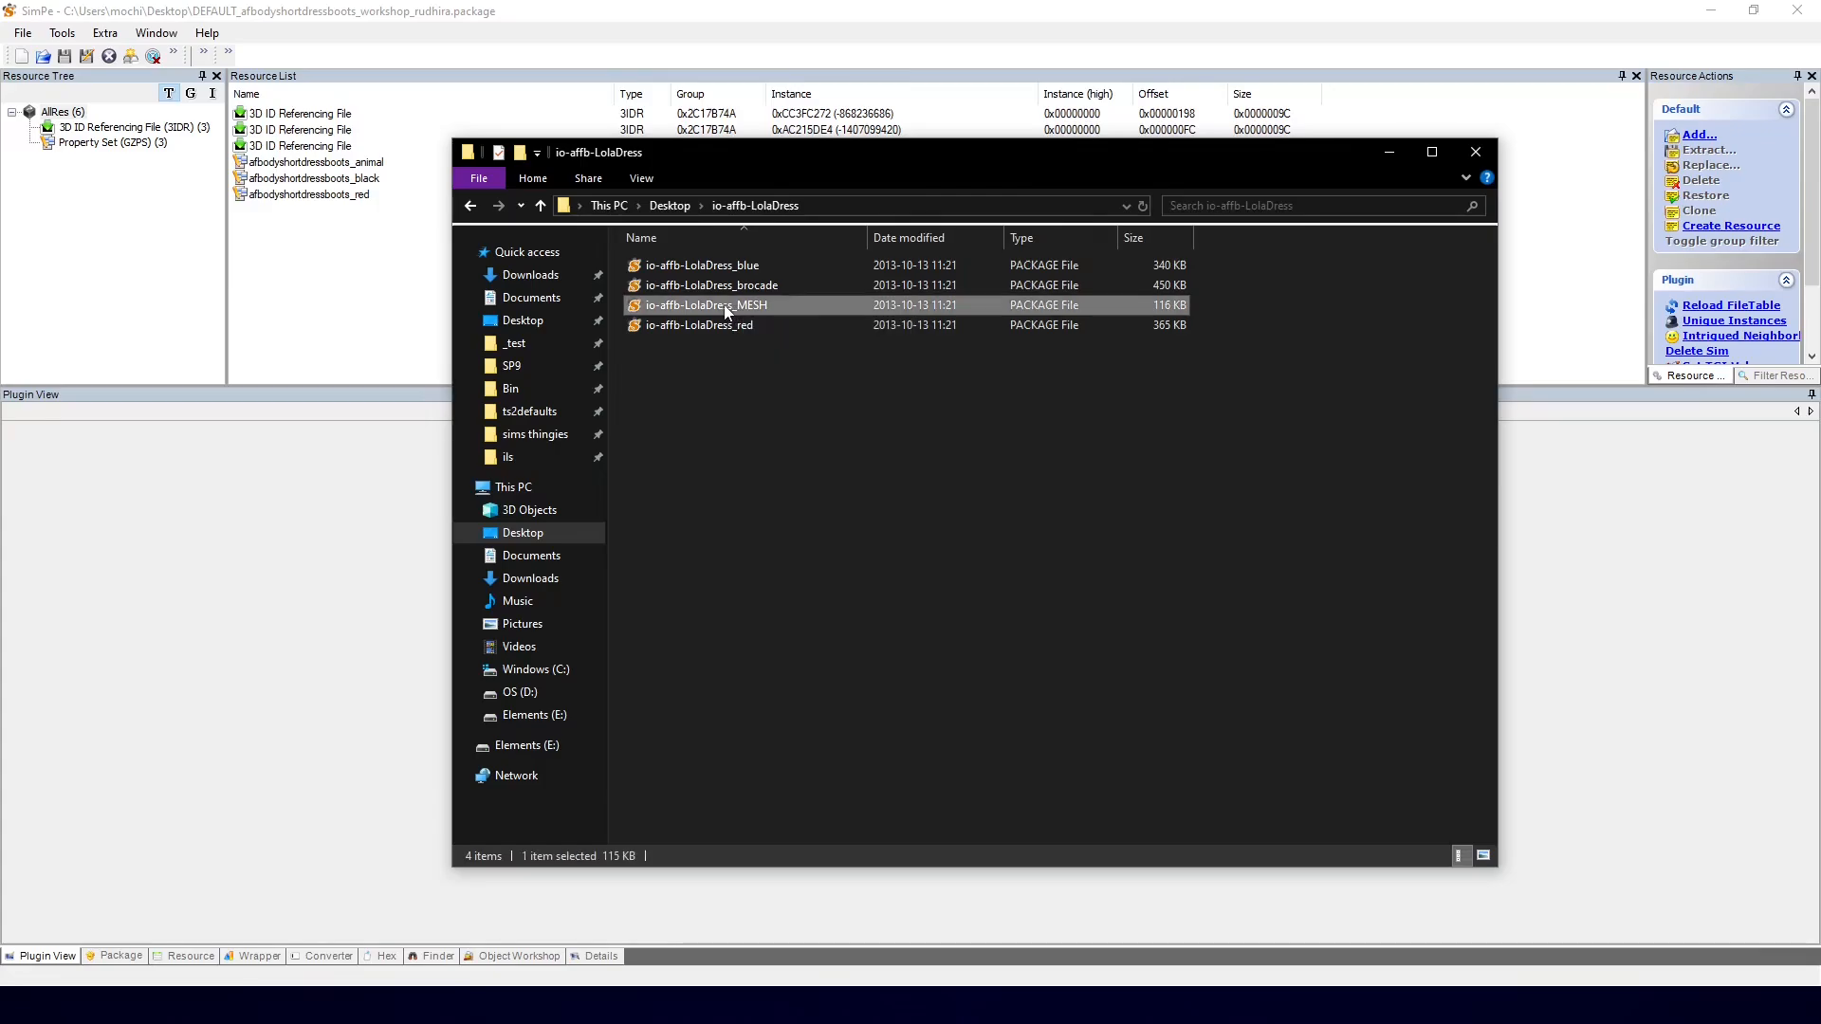
click(273, 7)
click(43, 56)
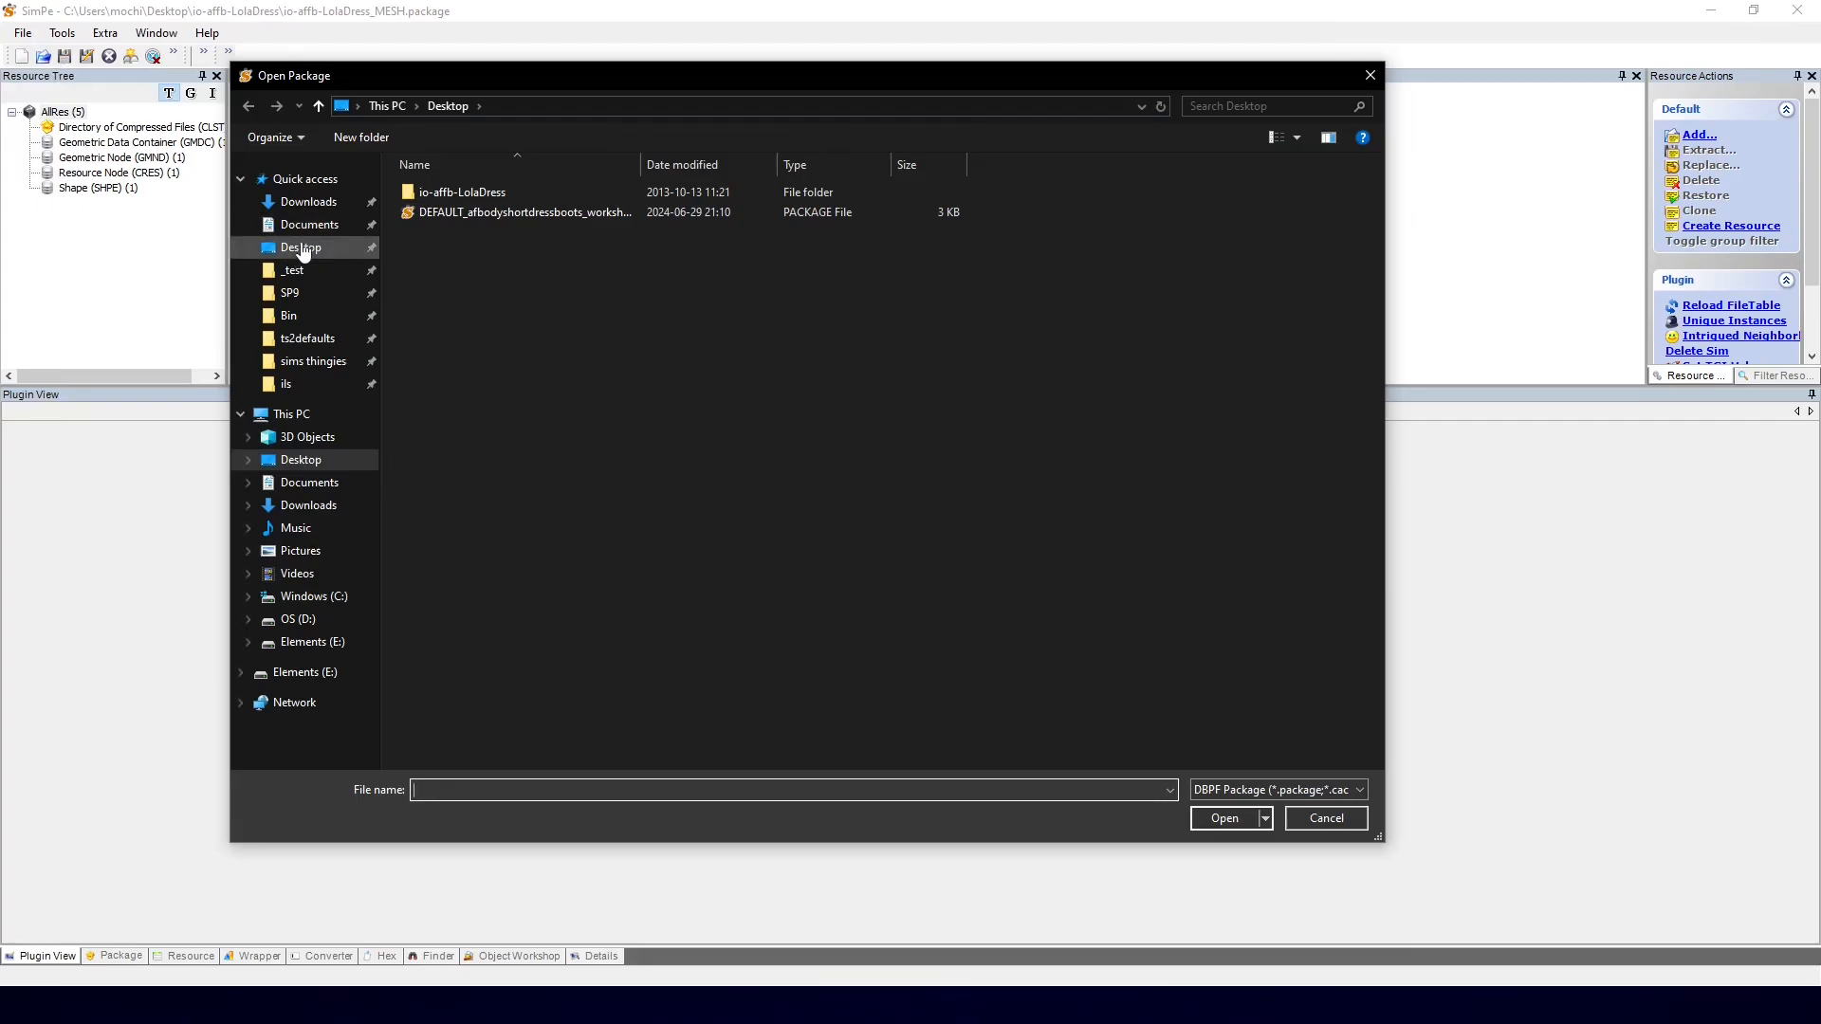
double_click(492, 190)
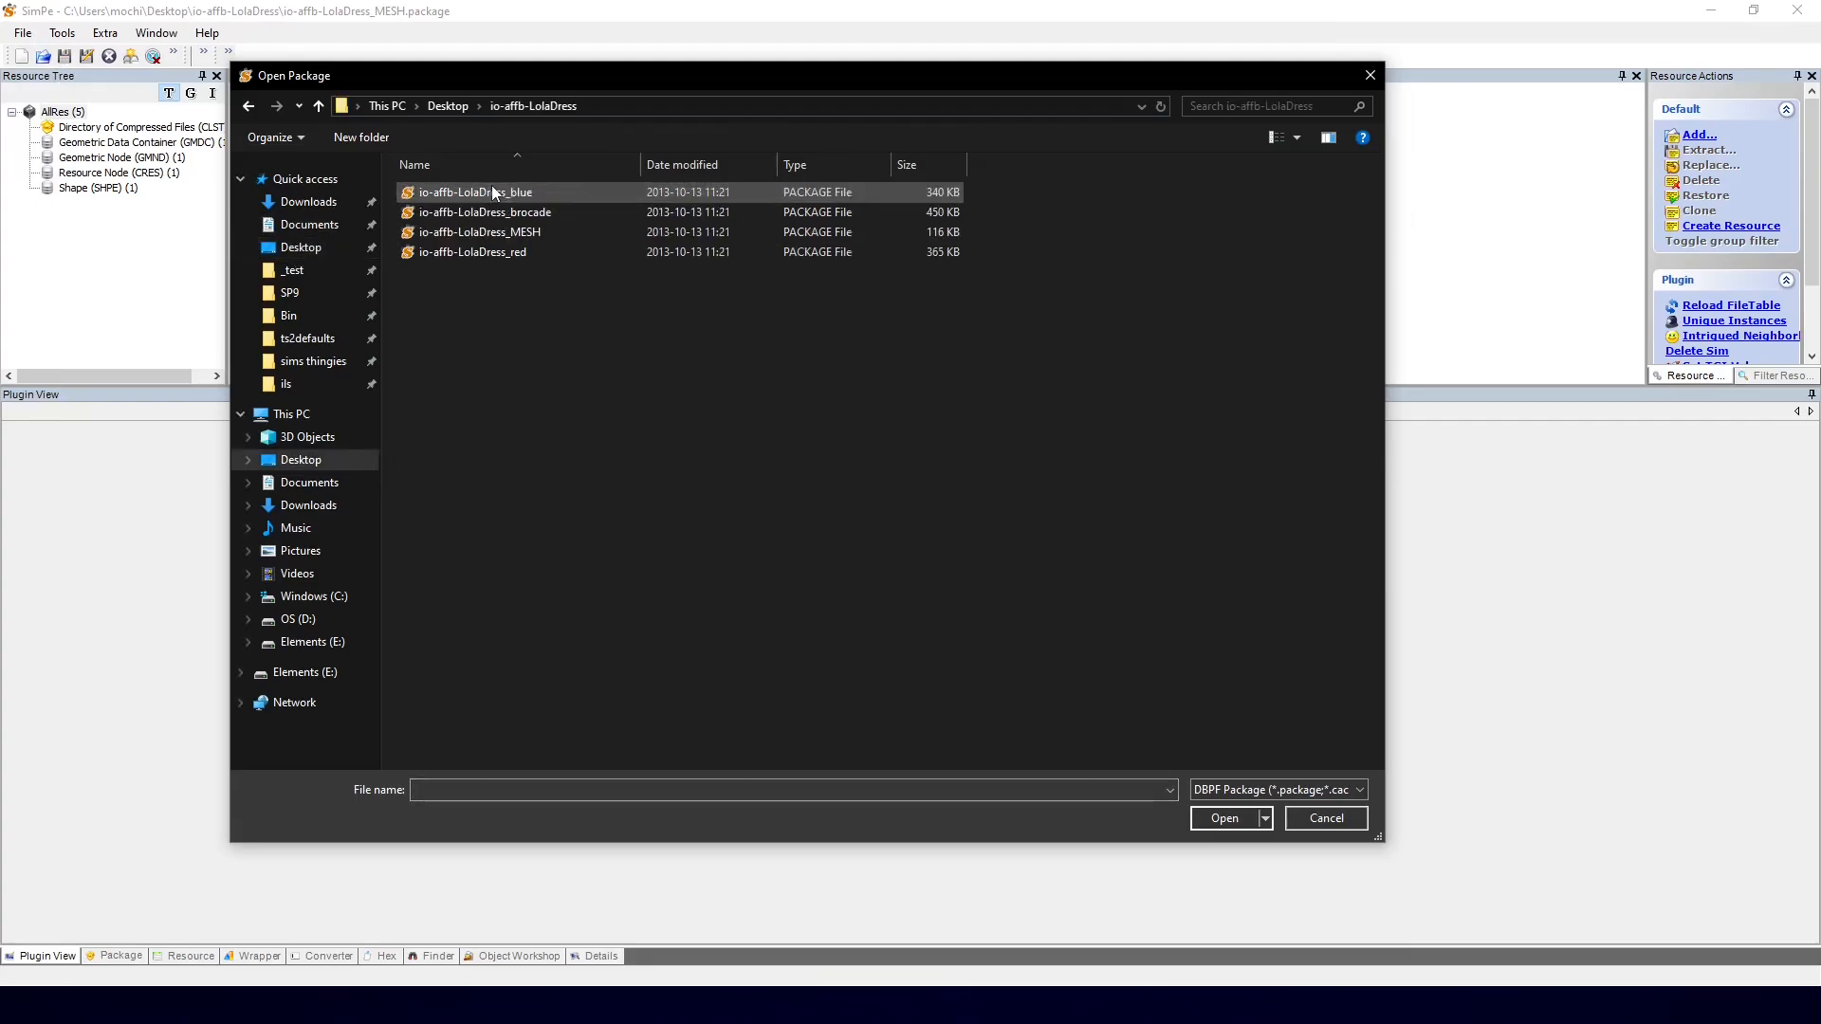
click(1368, 76)
mouse_move(57, 1004)
click(130, 903)
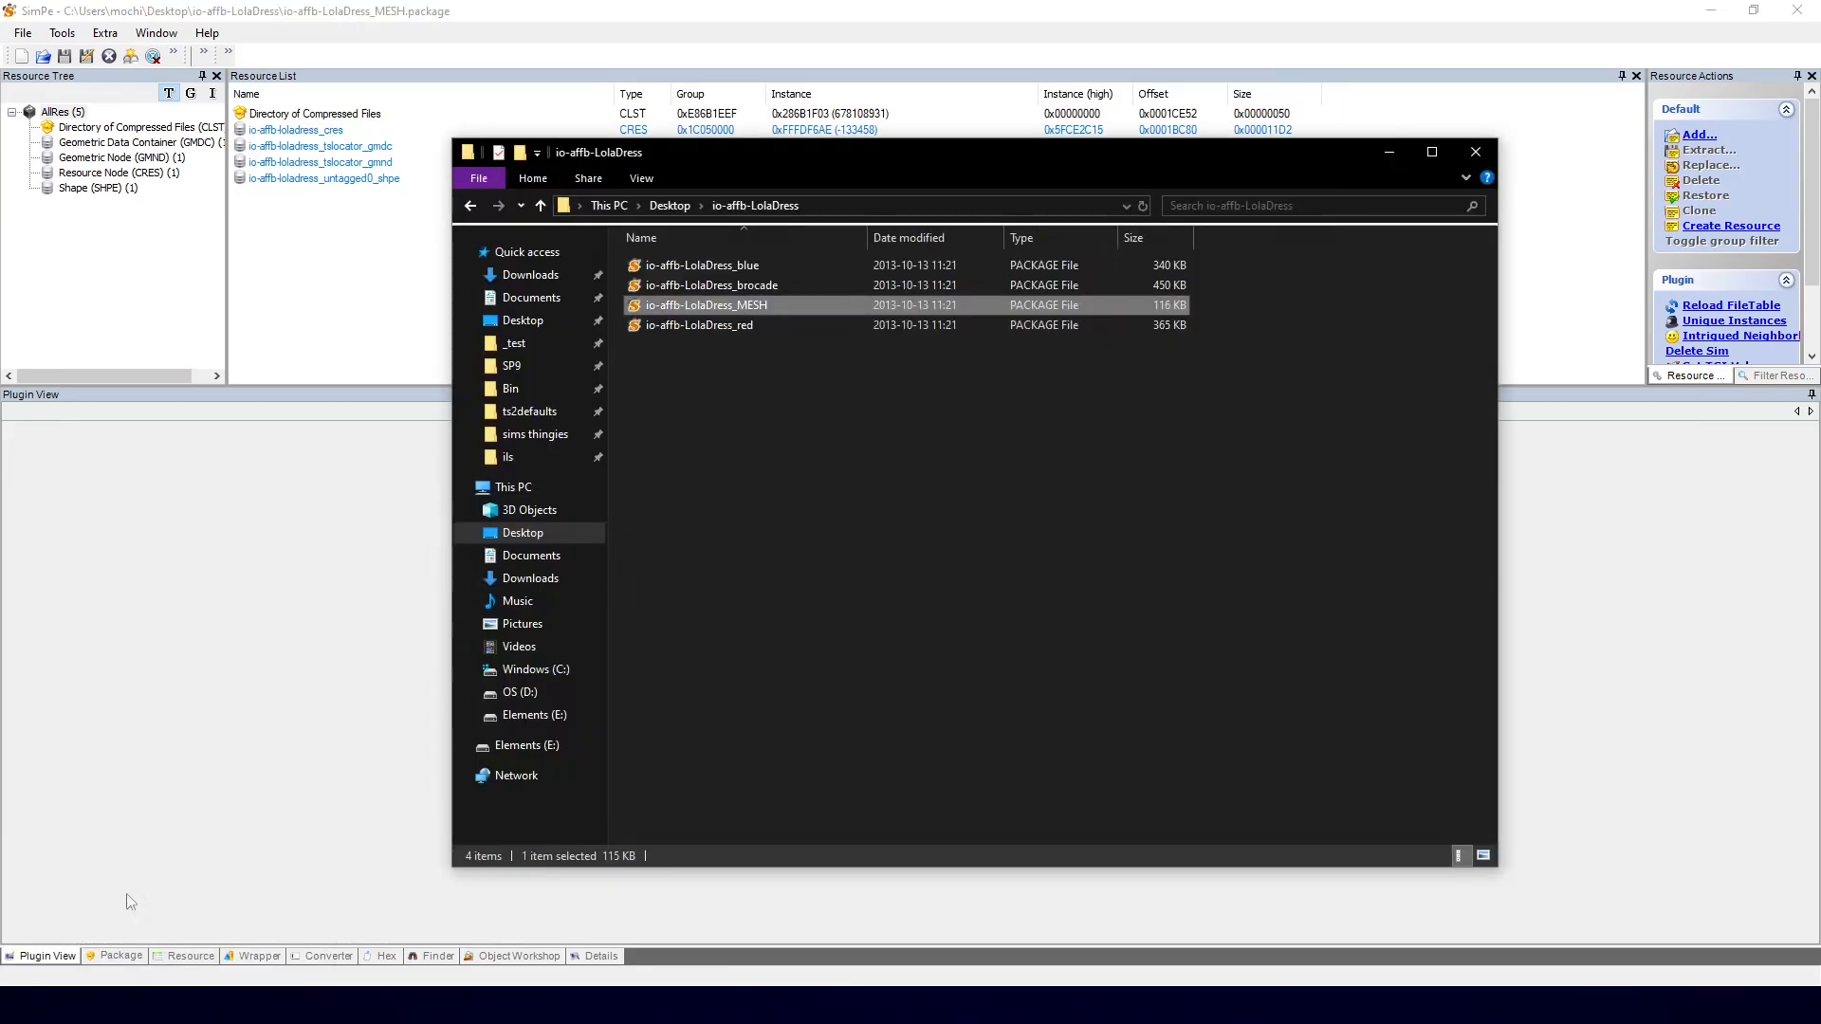
drag(715, 158, 789, 127)
drag(787, 263, 384, 264)
drag(748, 296, 341, 301)
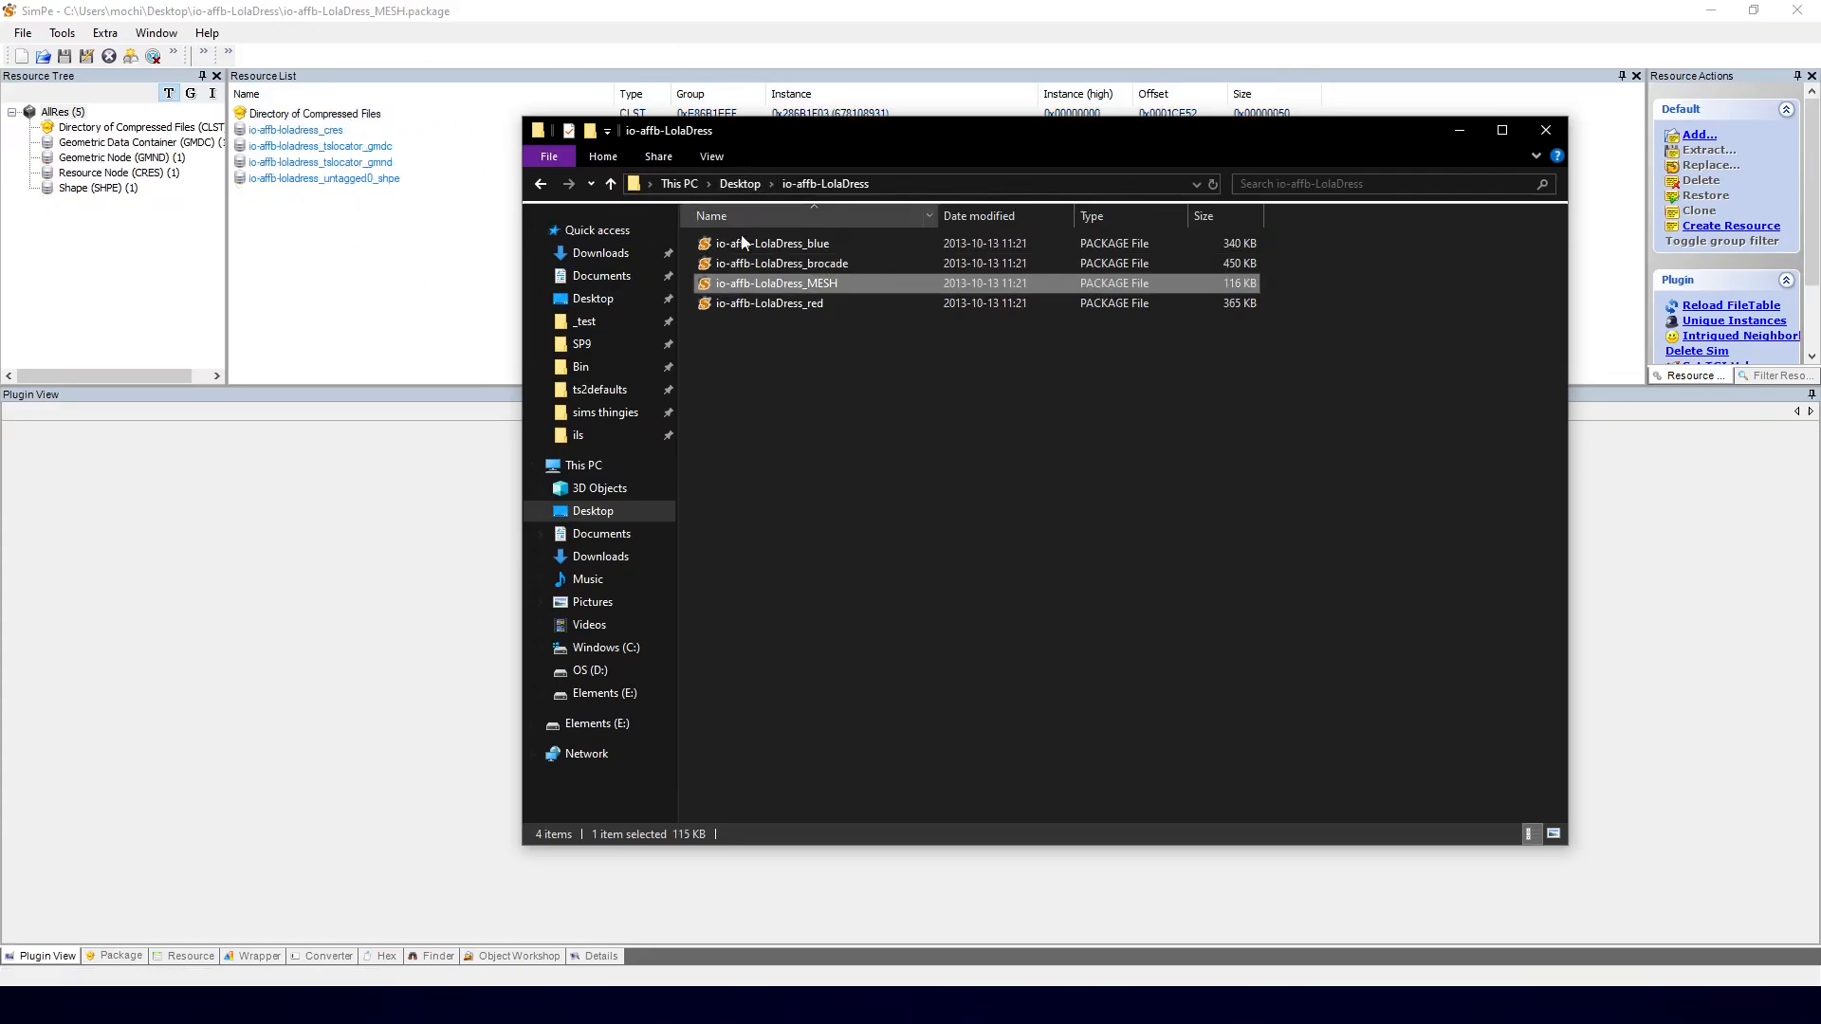
click(808, 9)
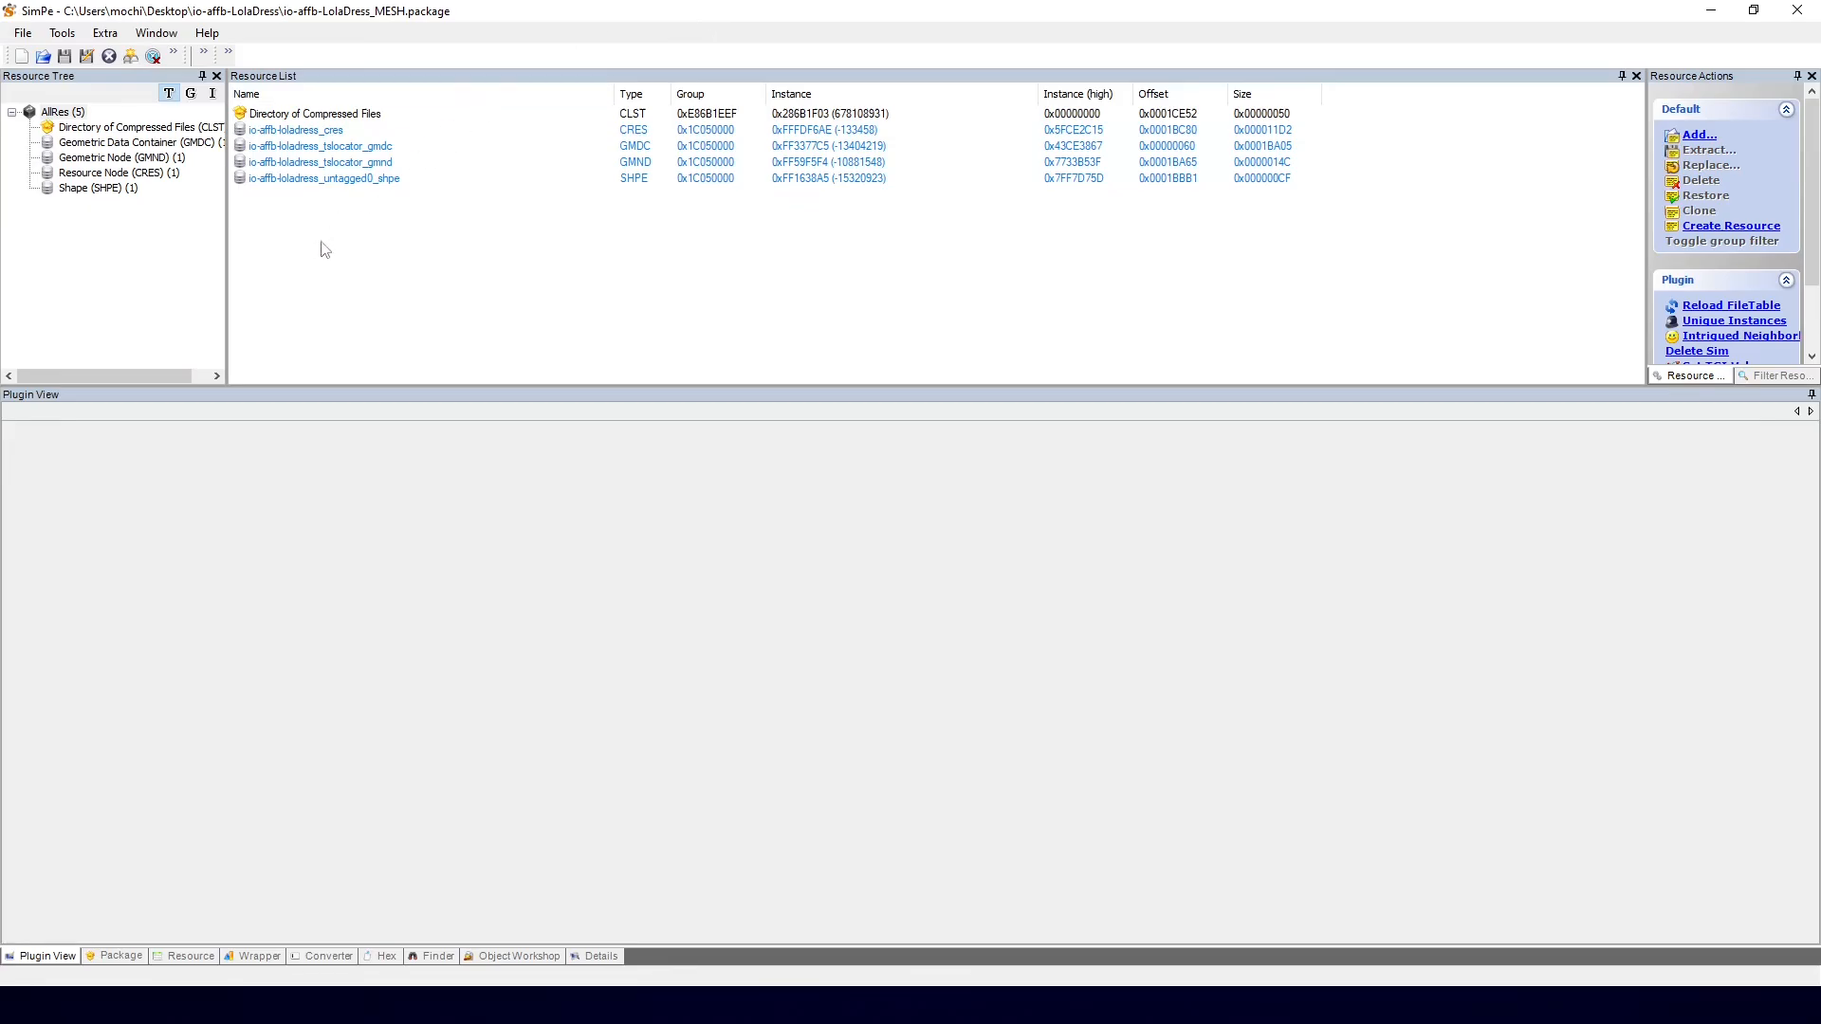
Step: Extract the io-affb-loladress_untagged0_shpe Shape resource from the mesh package to the Desktop as "lola shape"
click(328, 148)
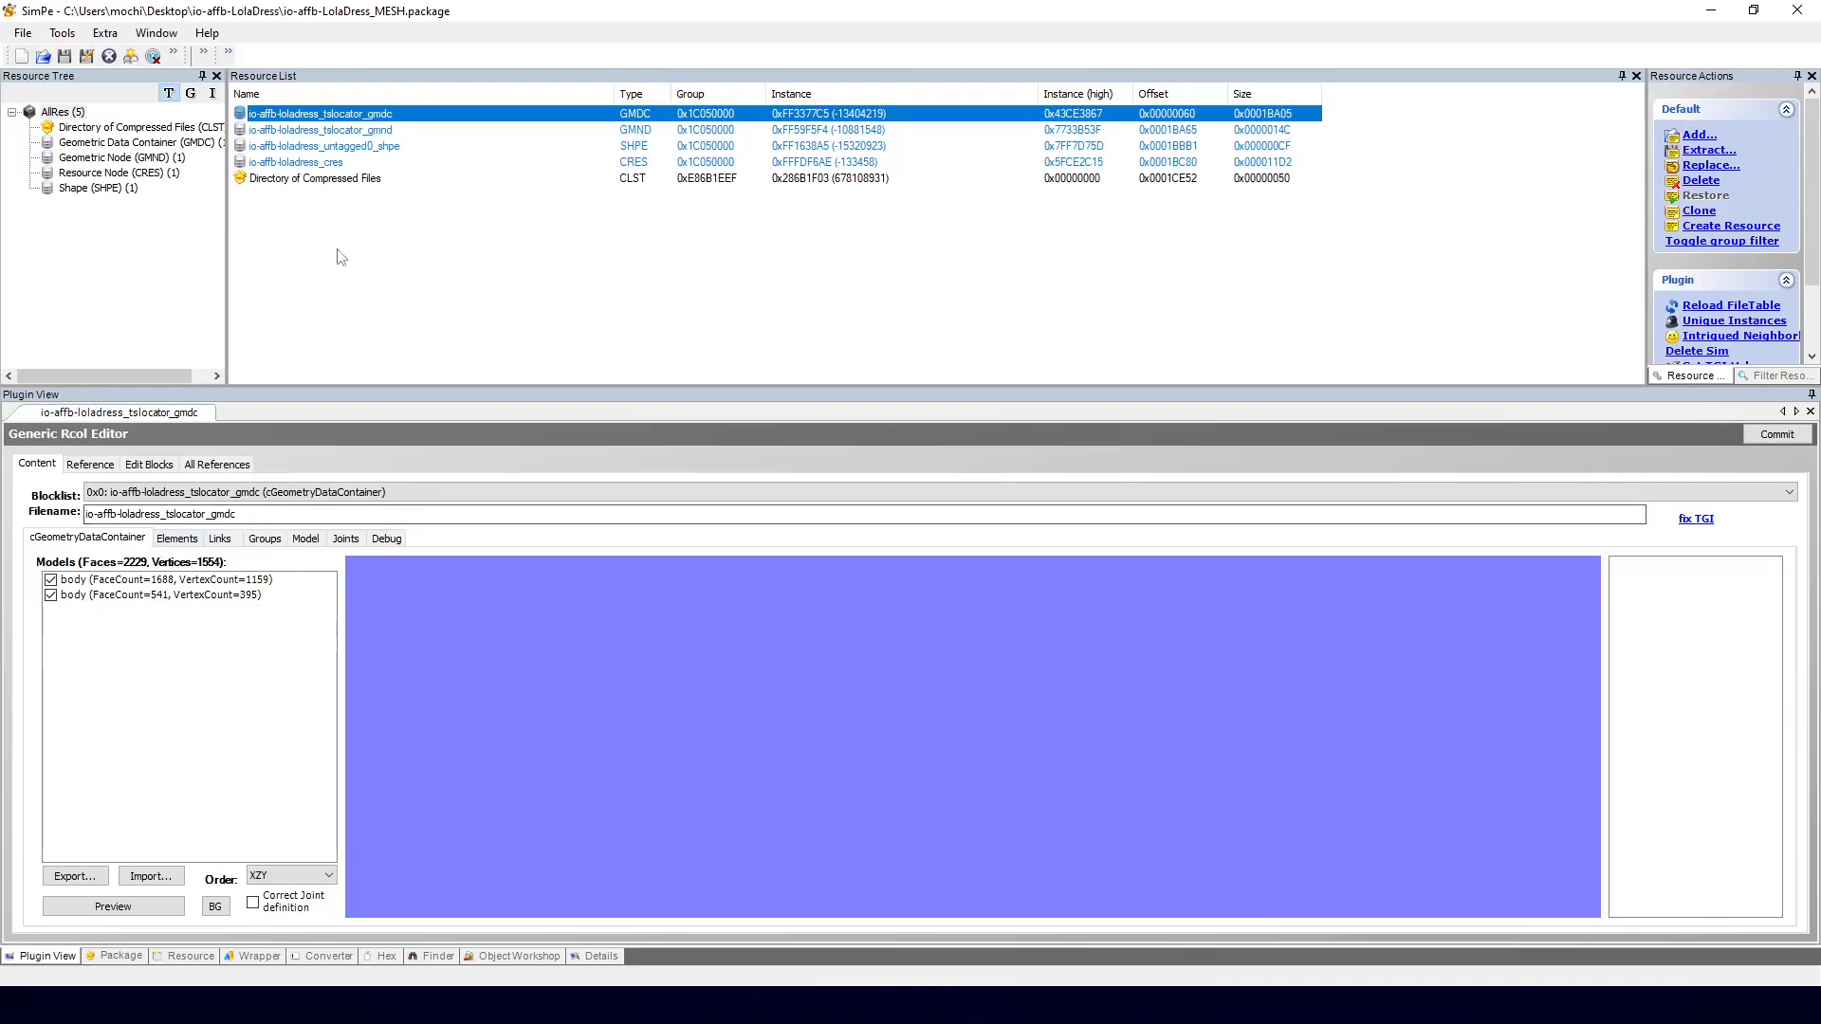
click(318, 145)
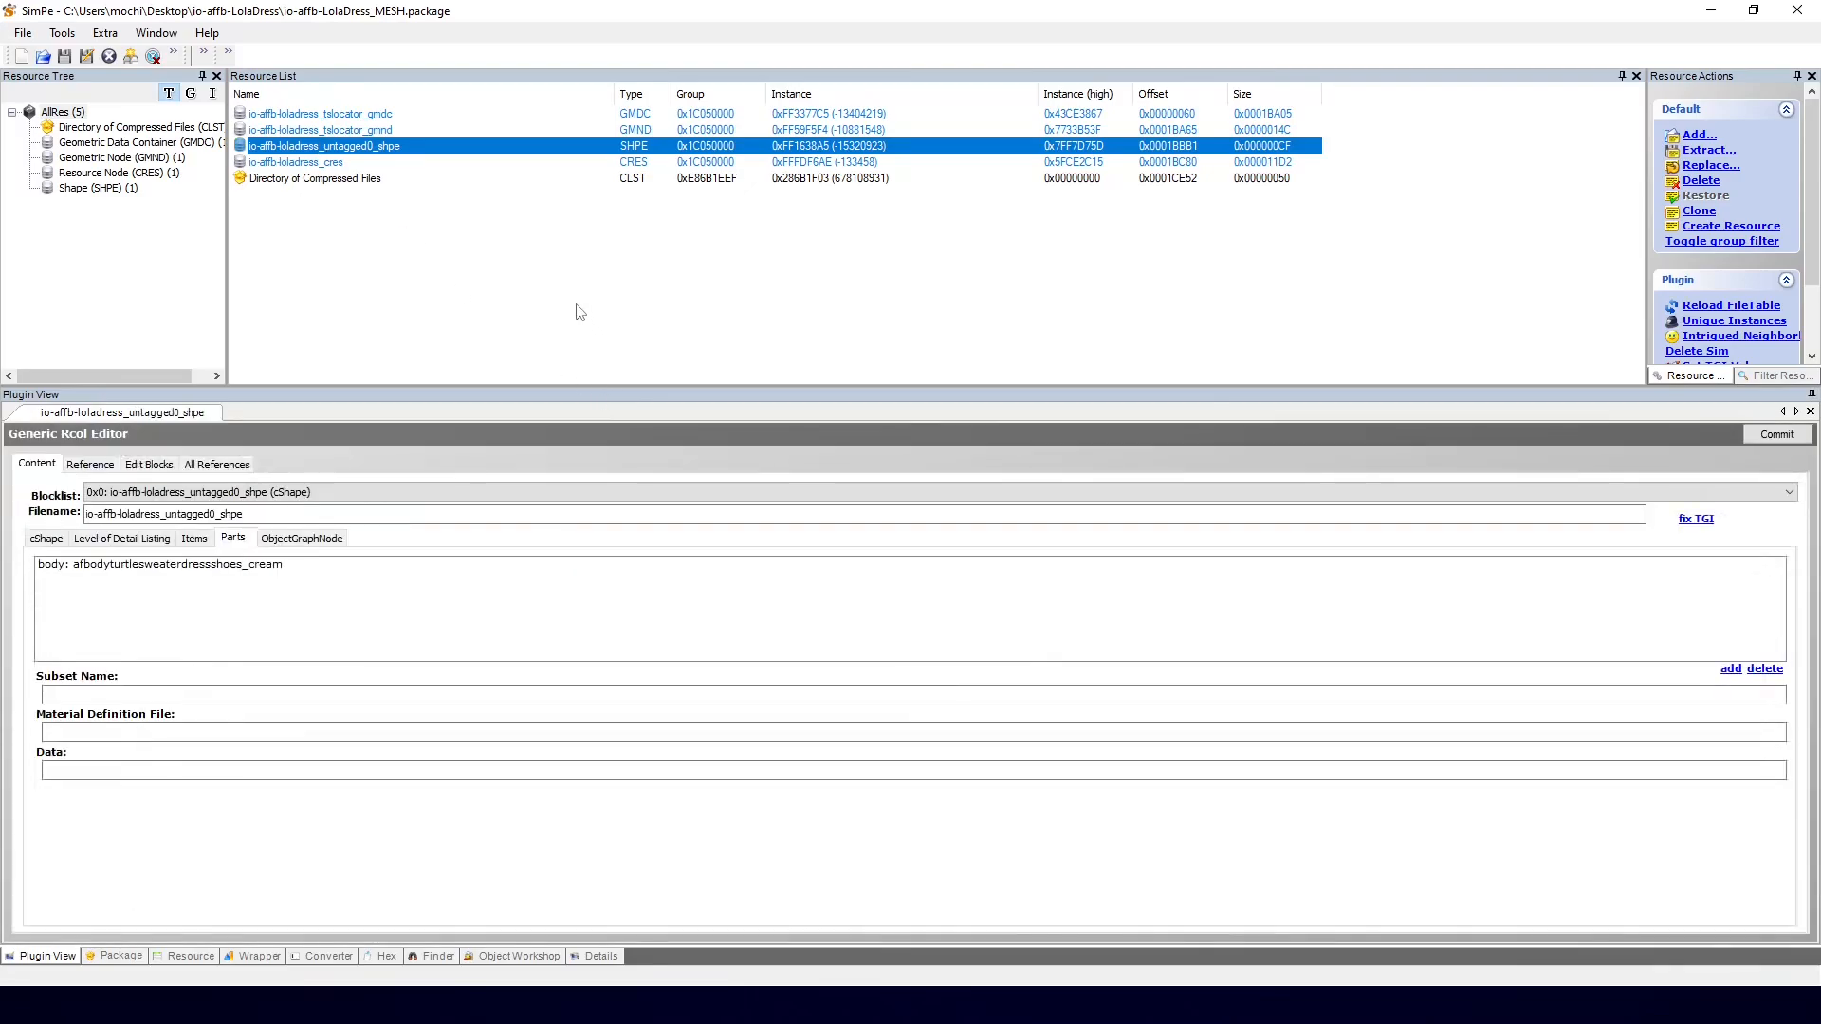
right_click(383, 154)
click(419, 181)
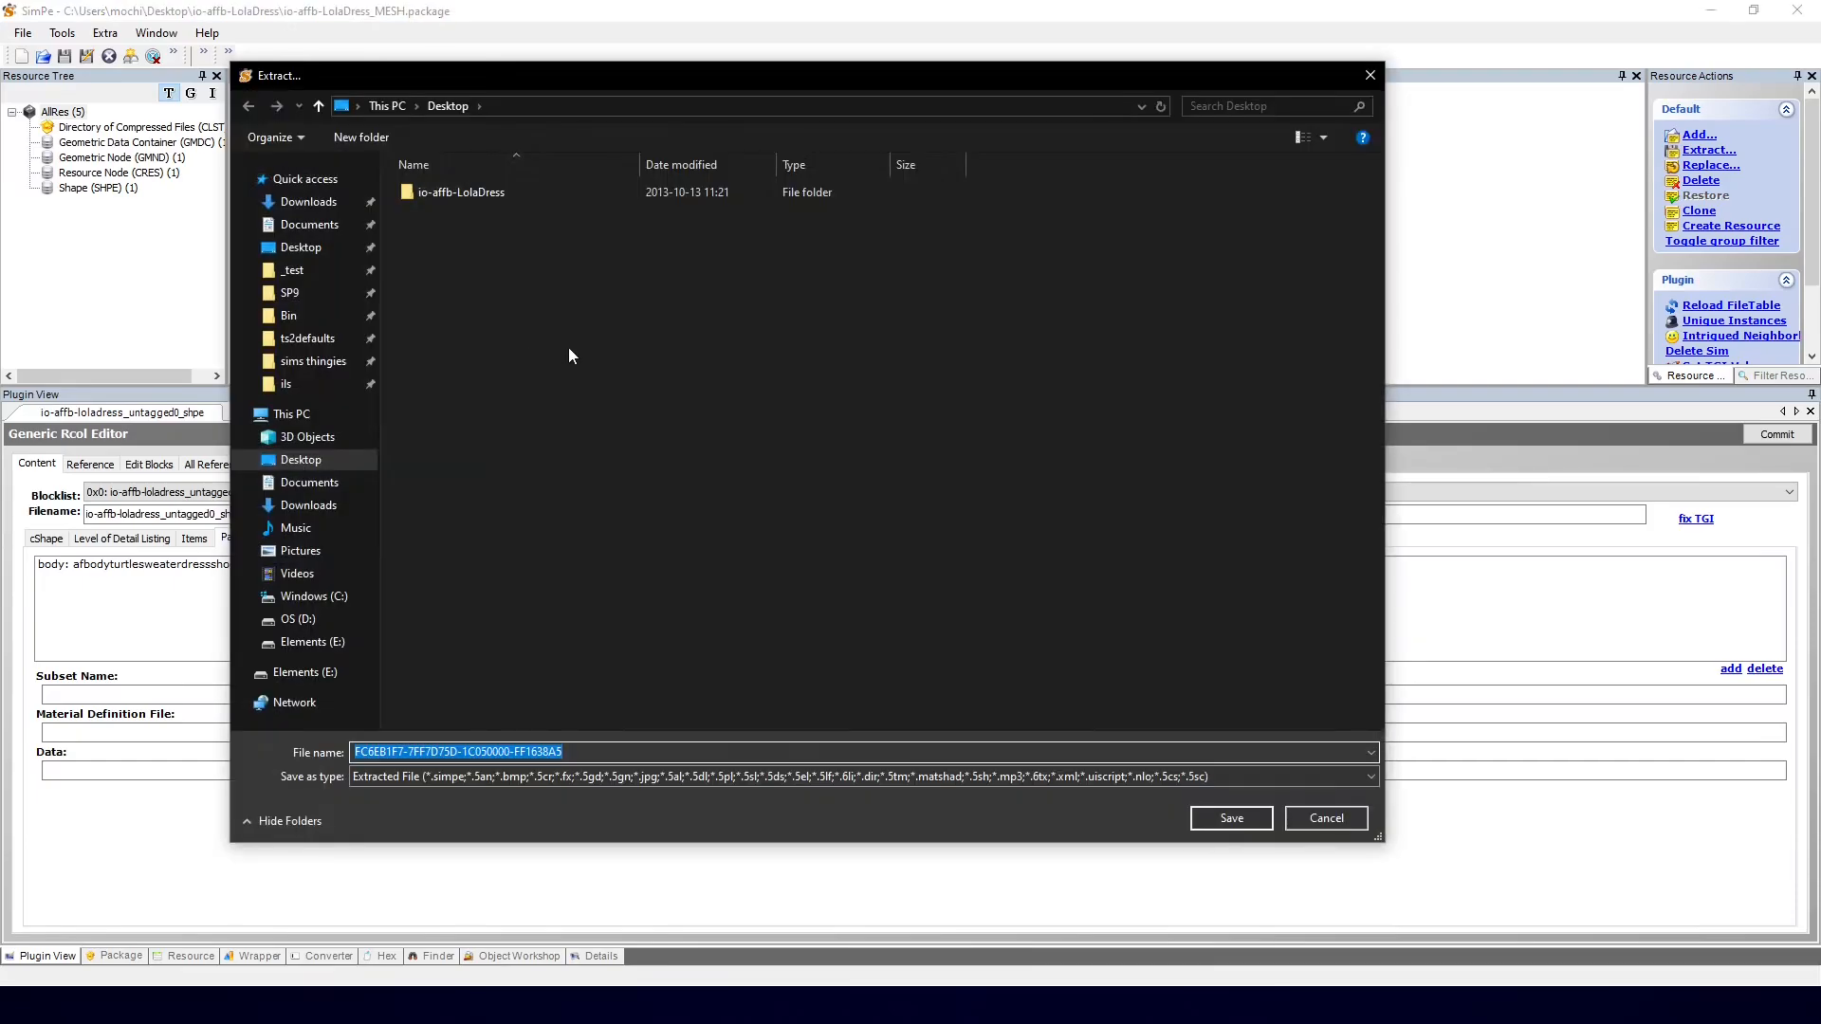
text(lol)
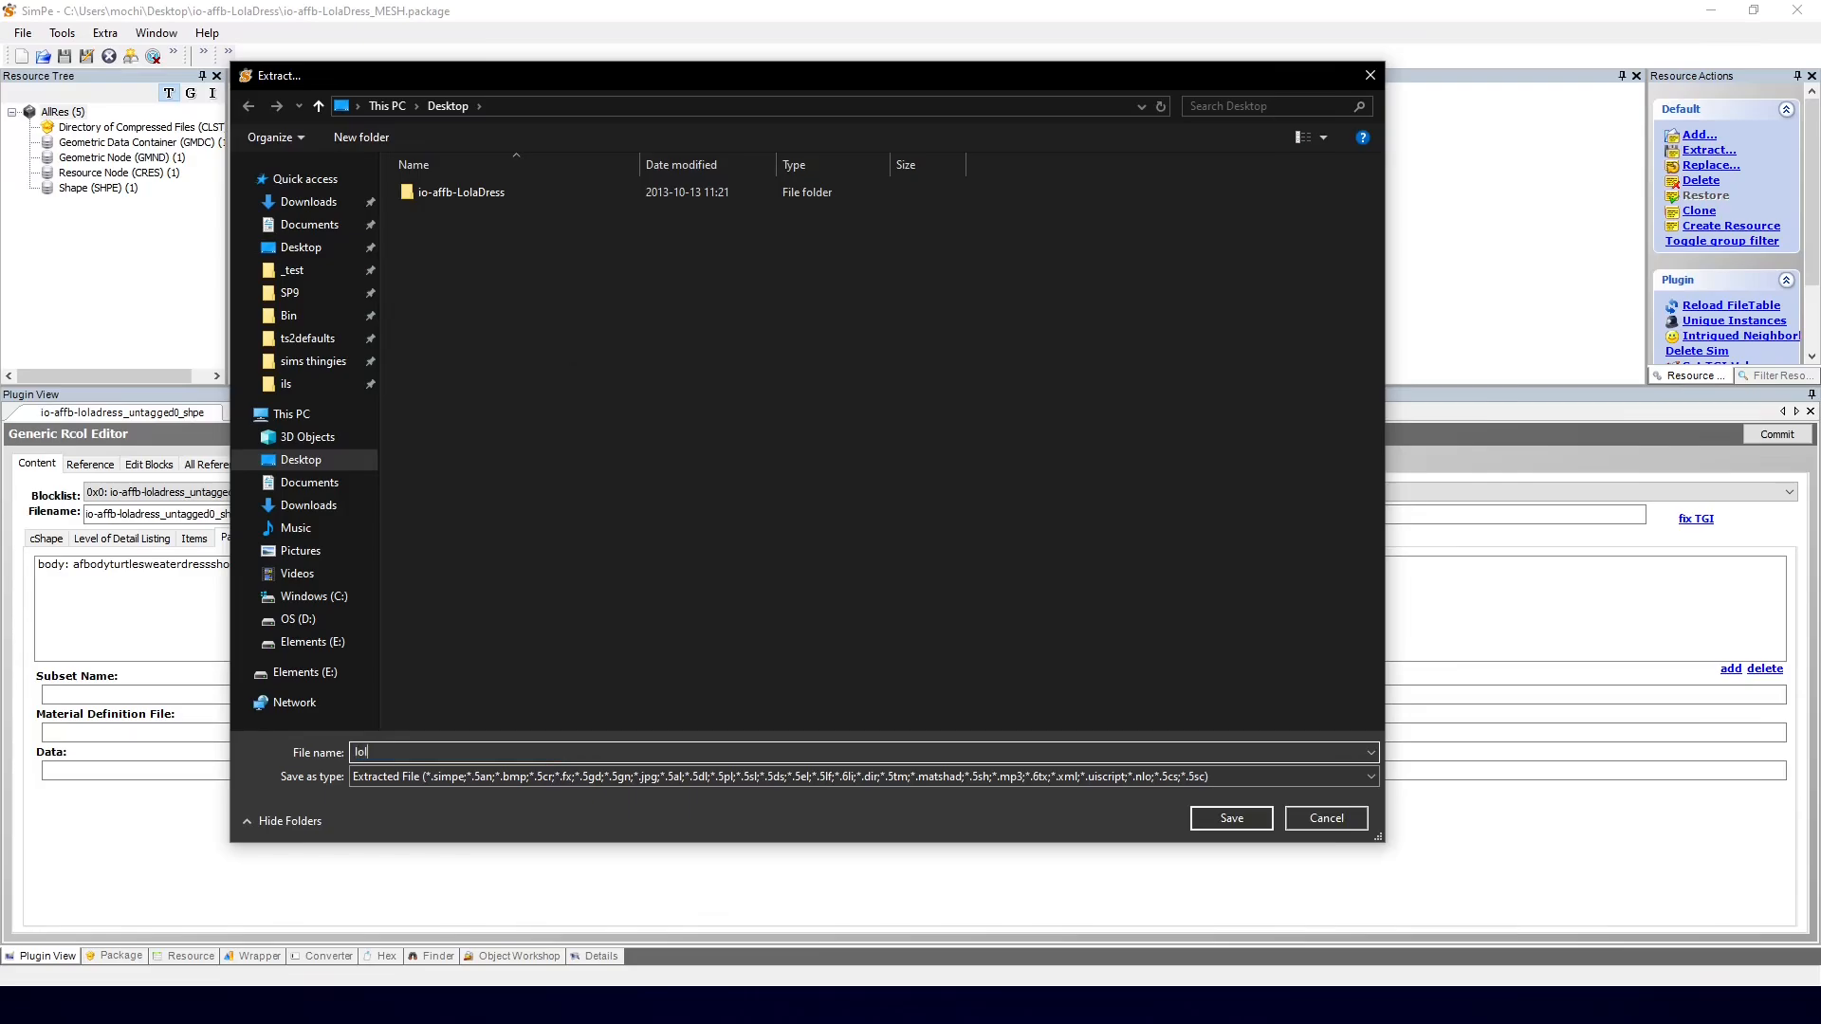
text(a shape)
key(Return)
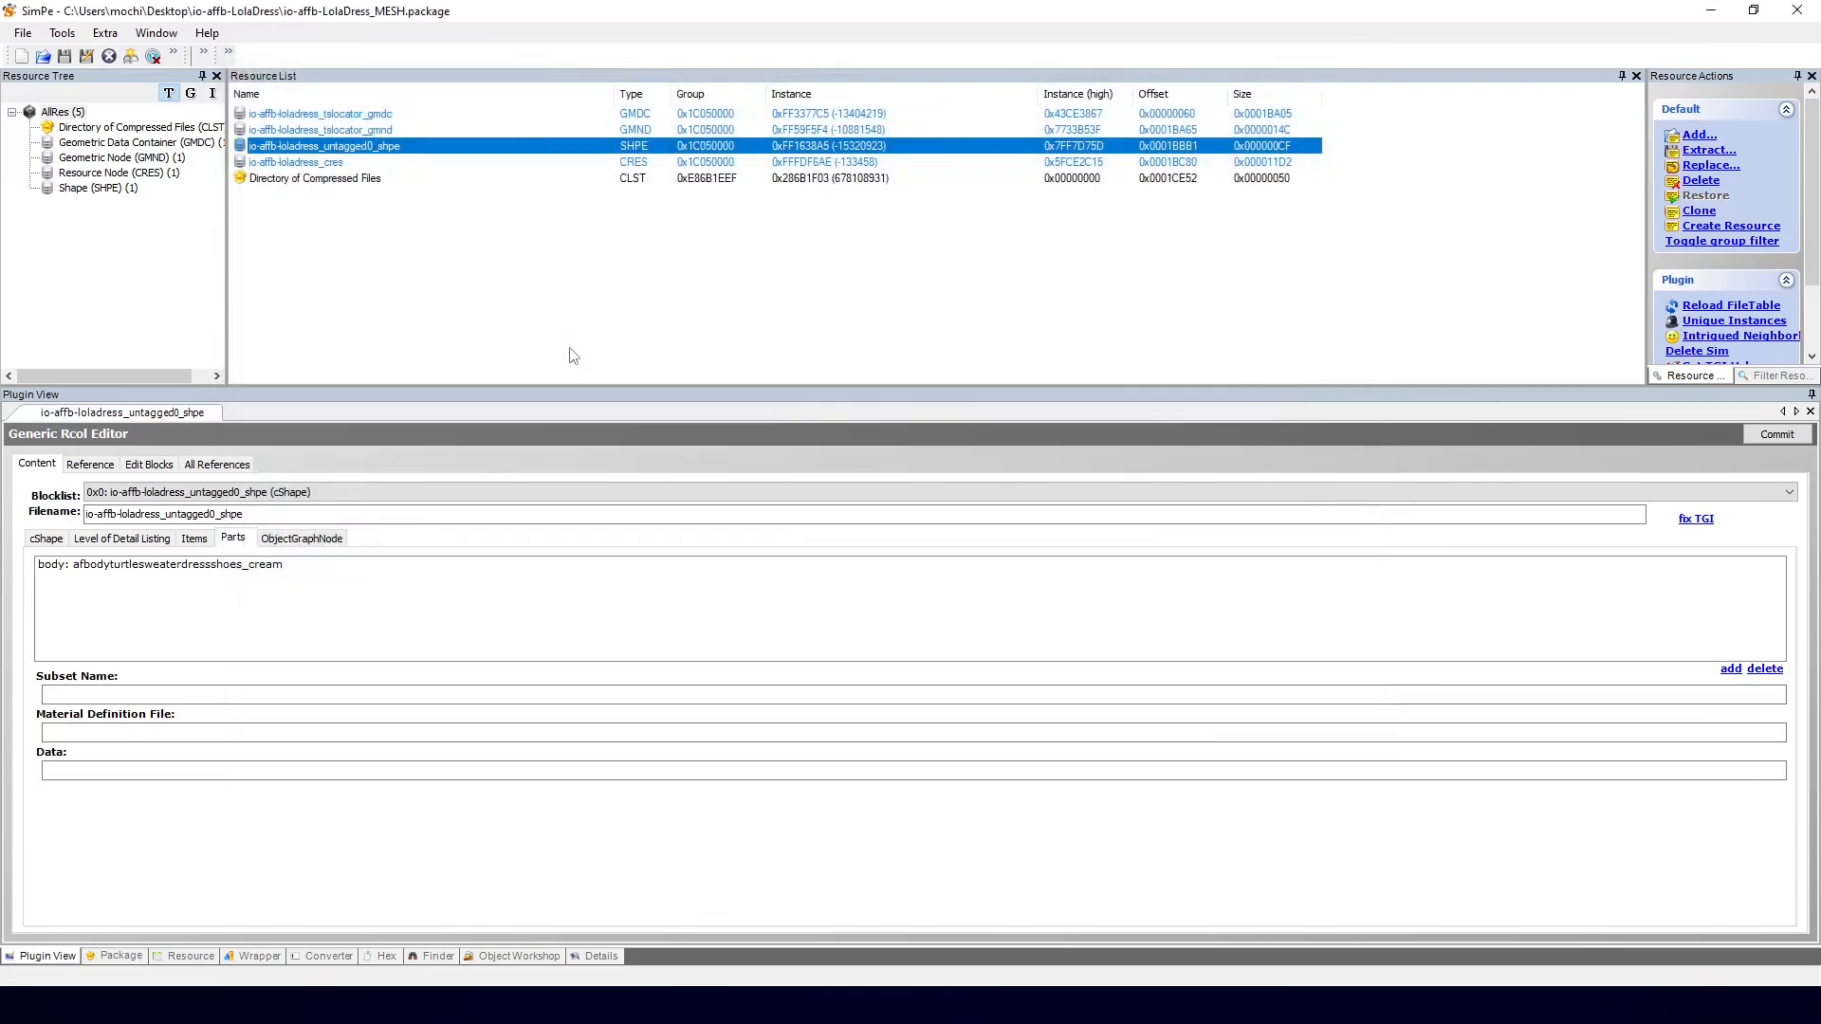
Step: Extract the io-affb-loladress_cres Resource Node from the mesh package to the Desktop as "lola cres"
click(334, 167)
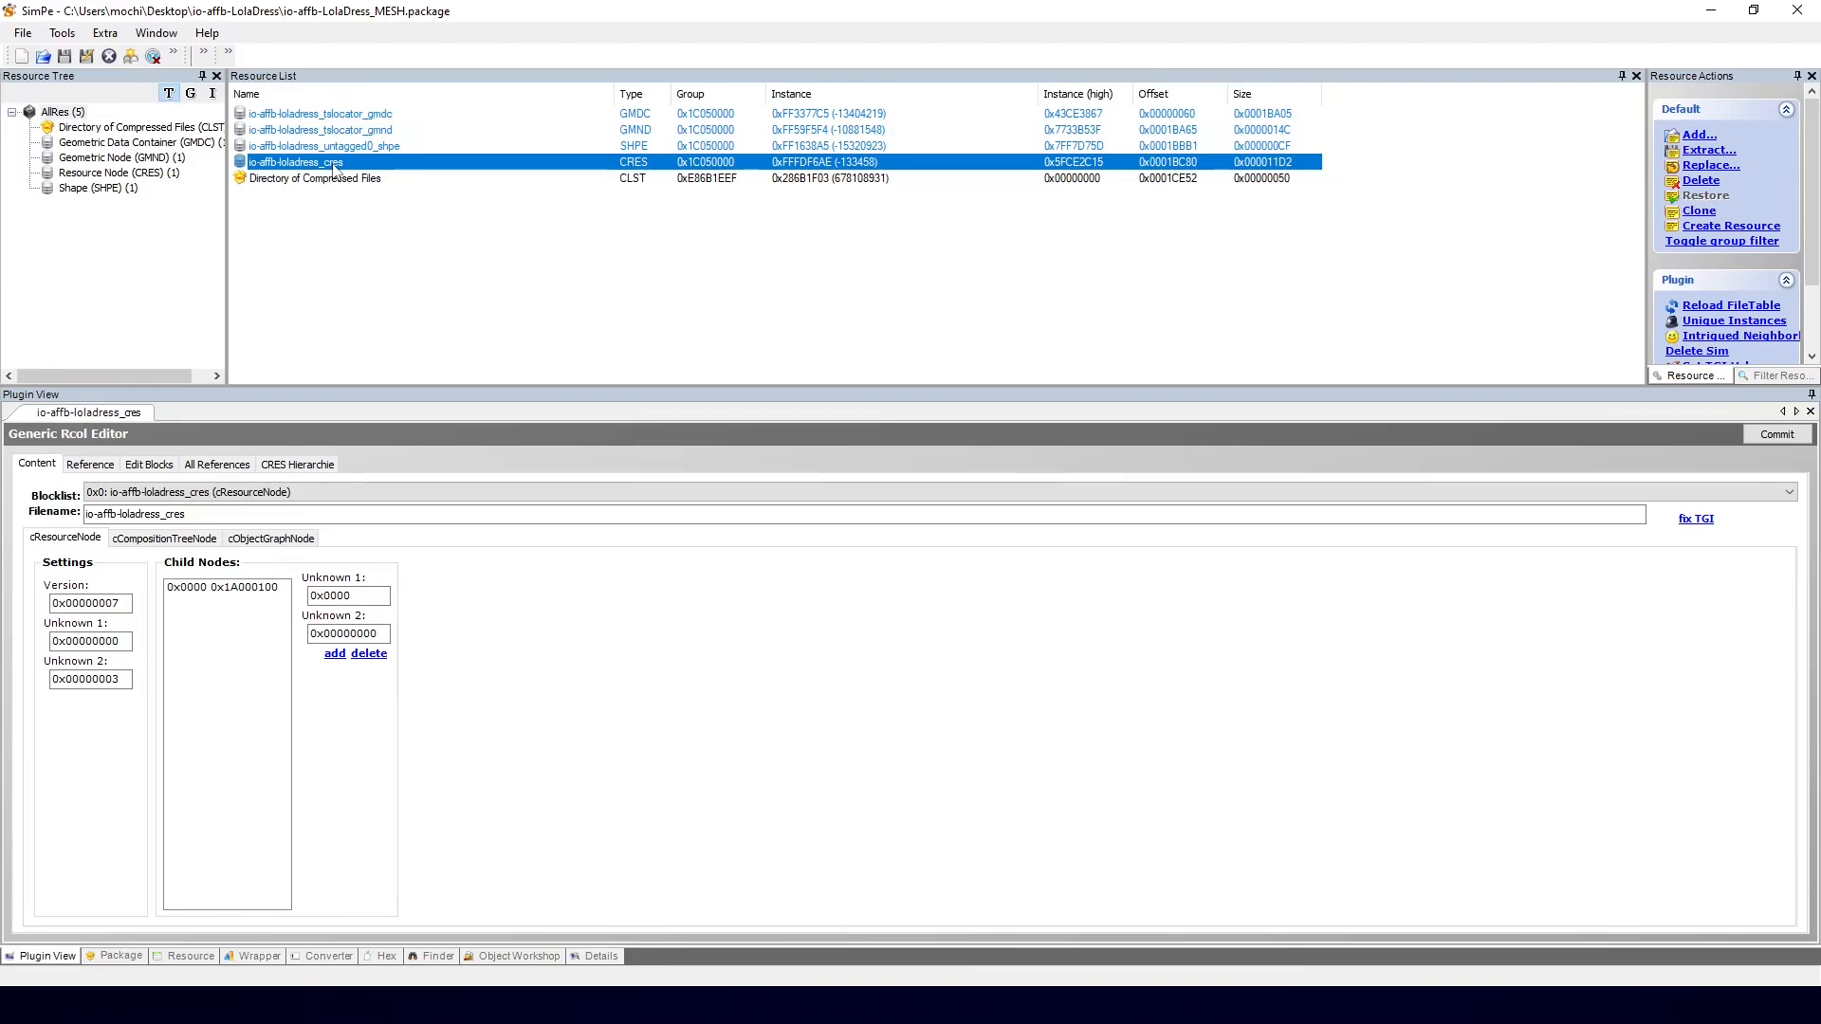
right_click(334, 169)
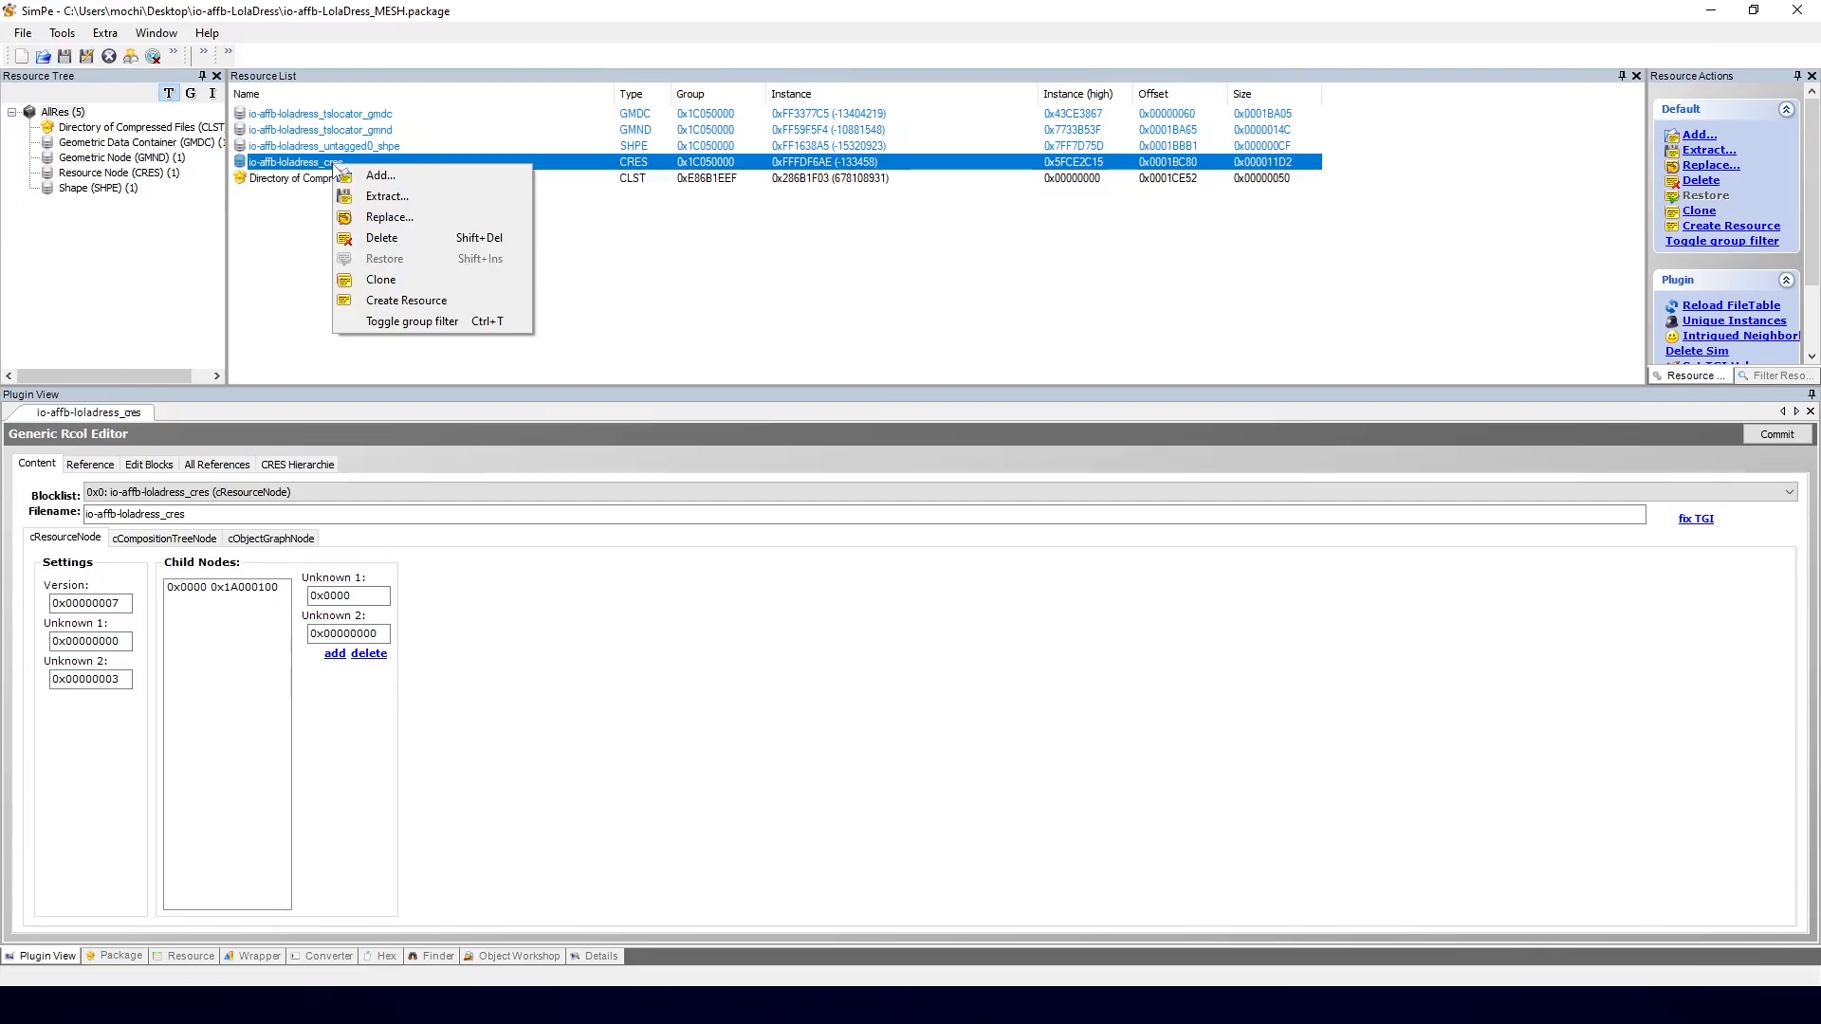
click(382, 199)
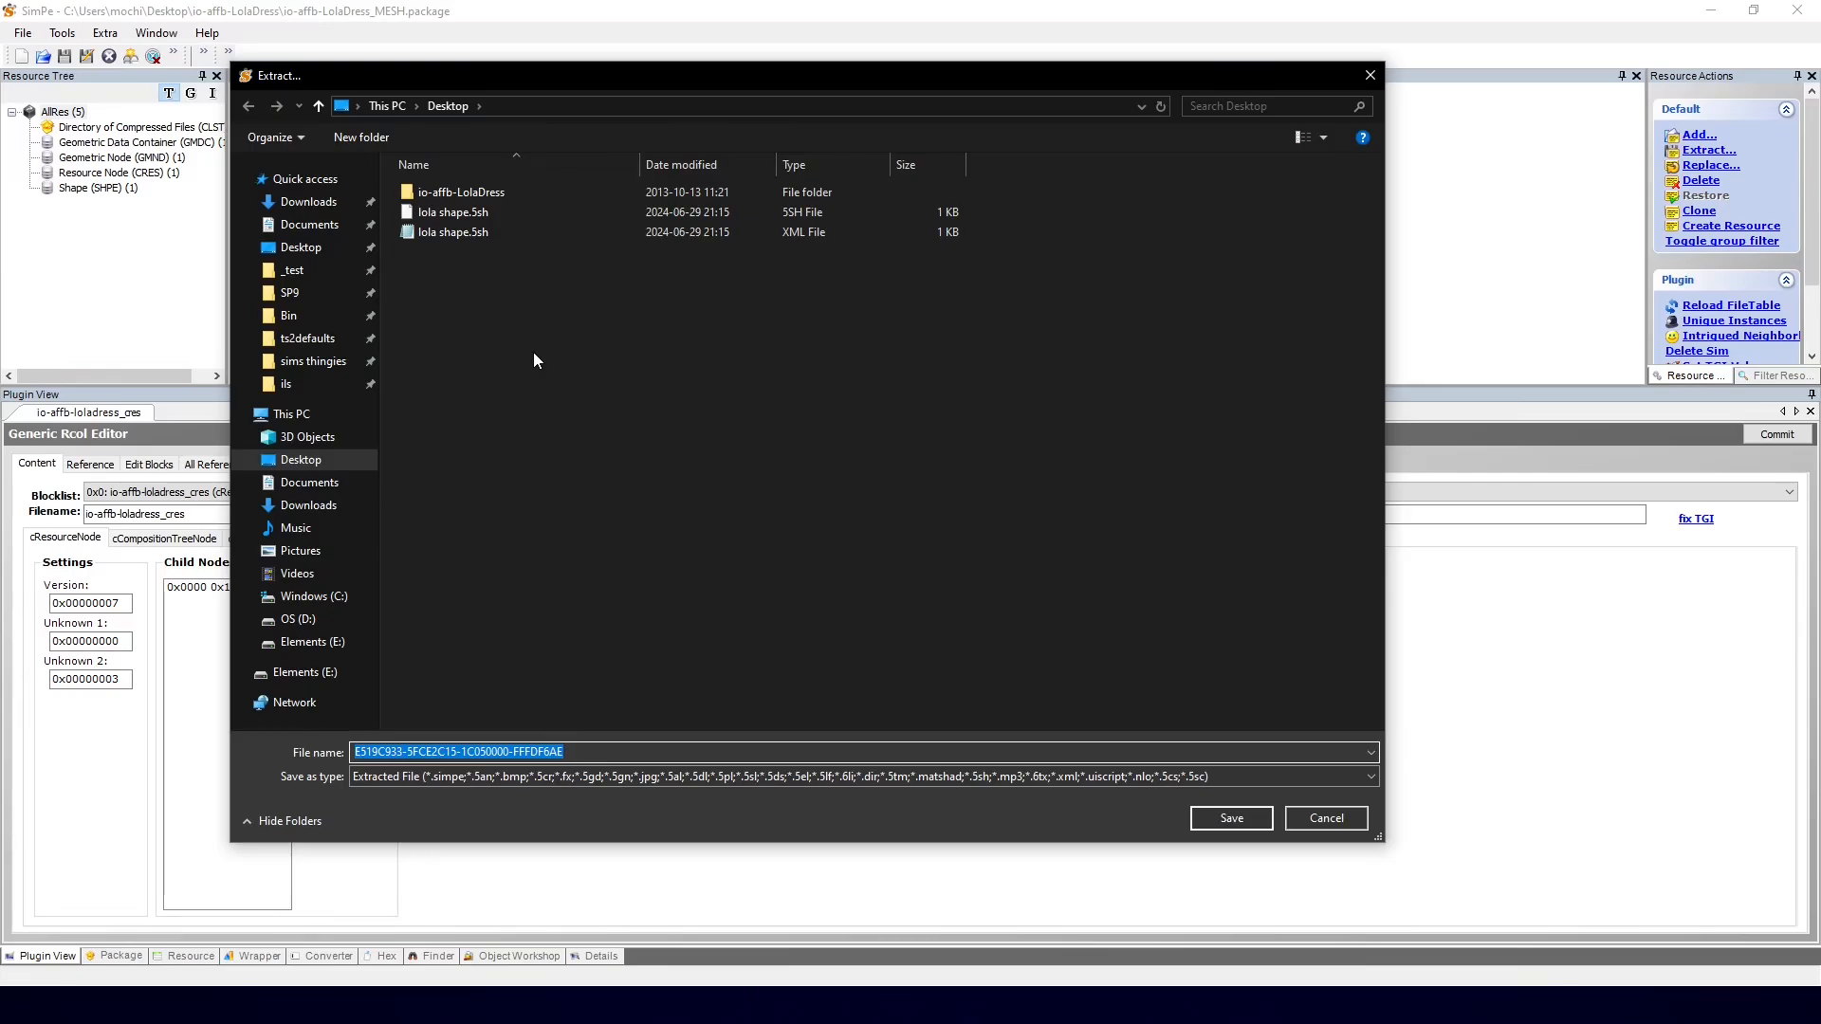
text(lola cres)
key(Return)
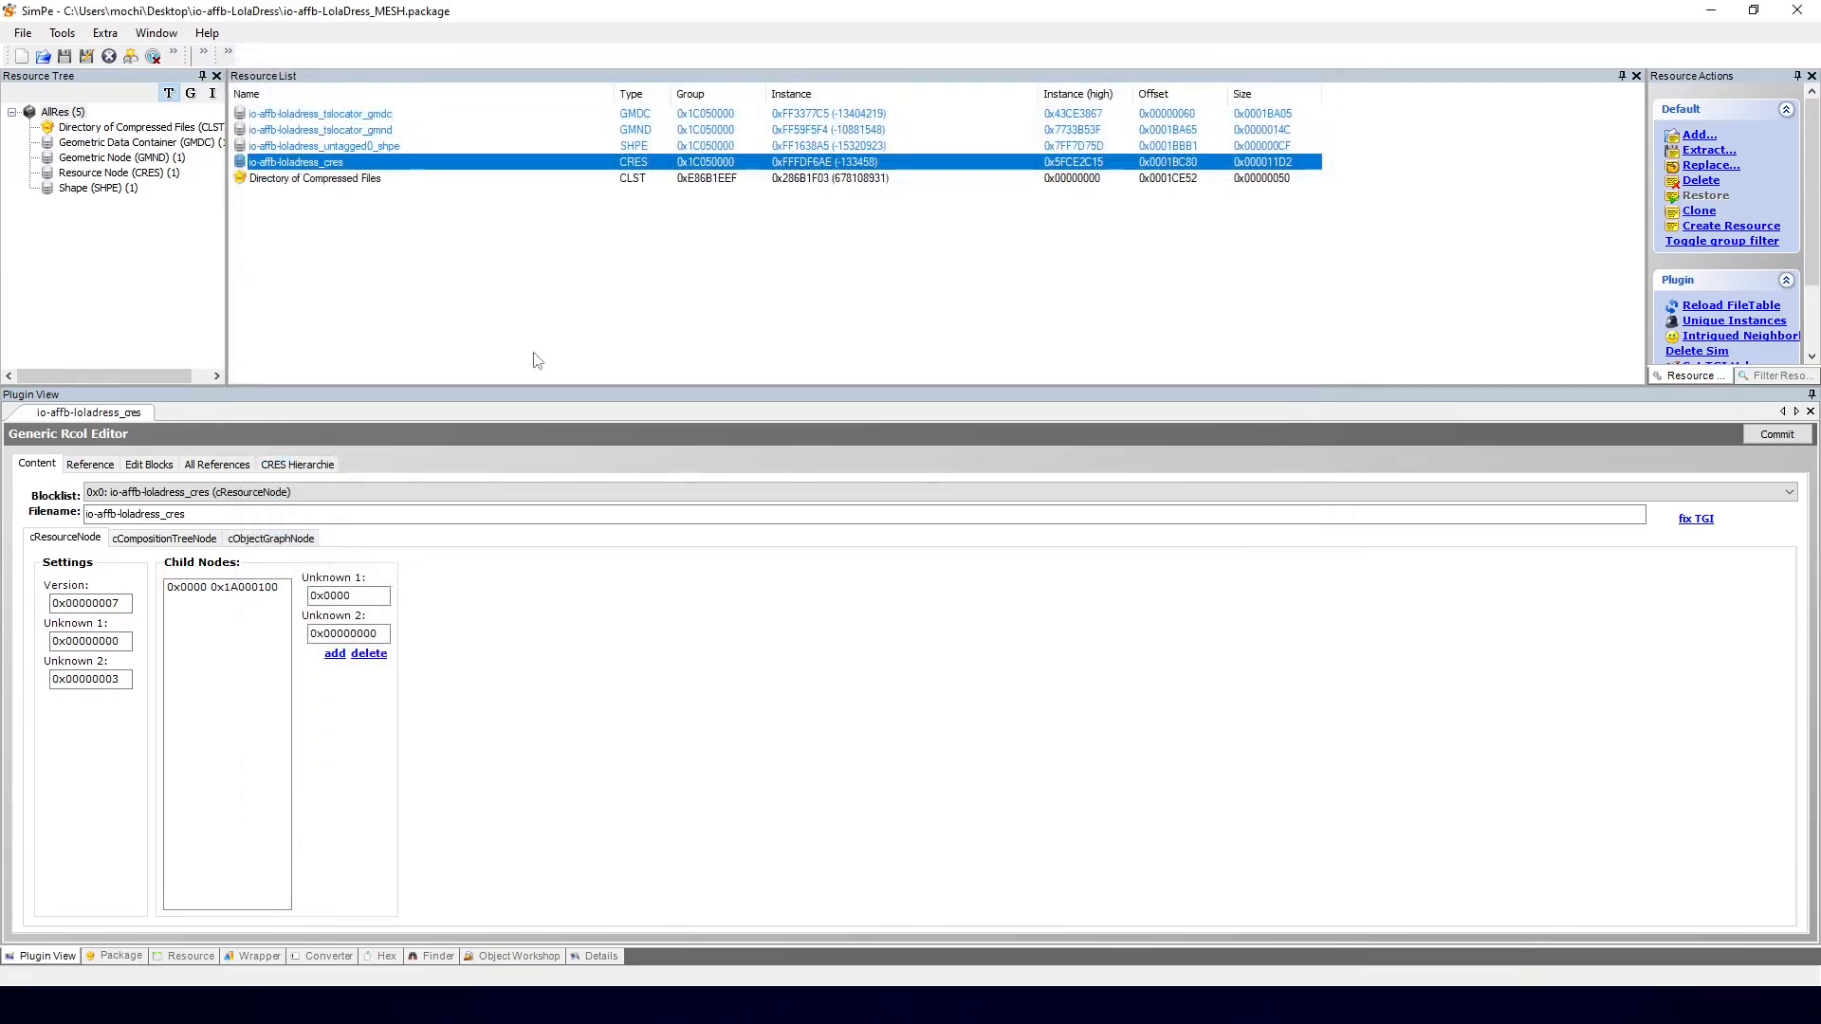
Step: Reopen the DEFAULT_afbodyshortdressboots_workshop_rudhira package from the Desktop in SimPe
key(alt+Tab)
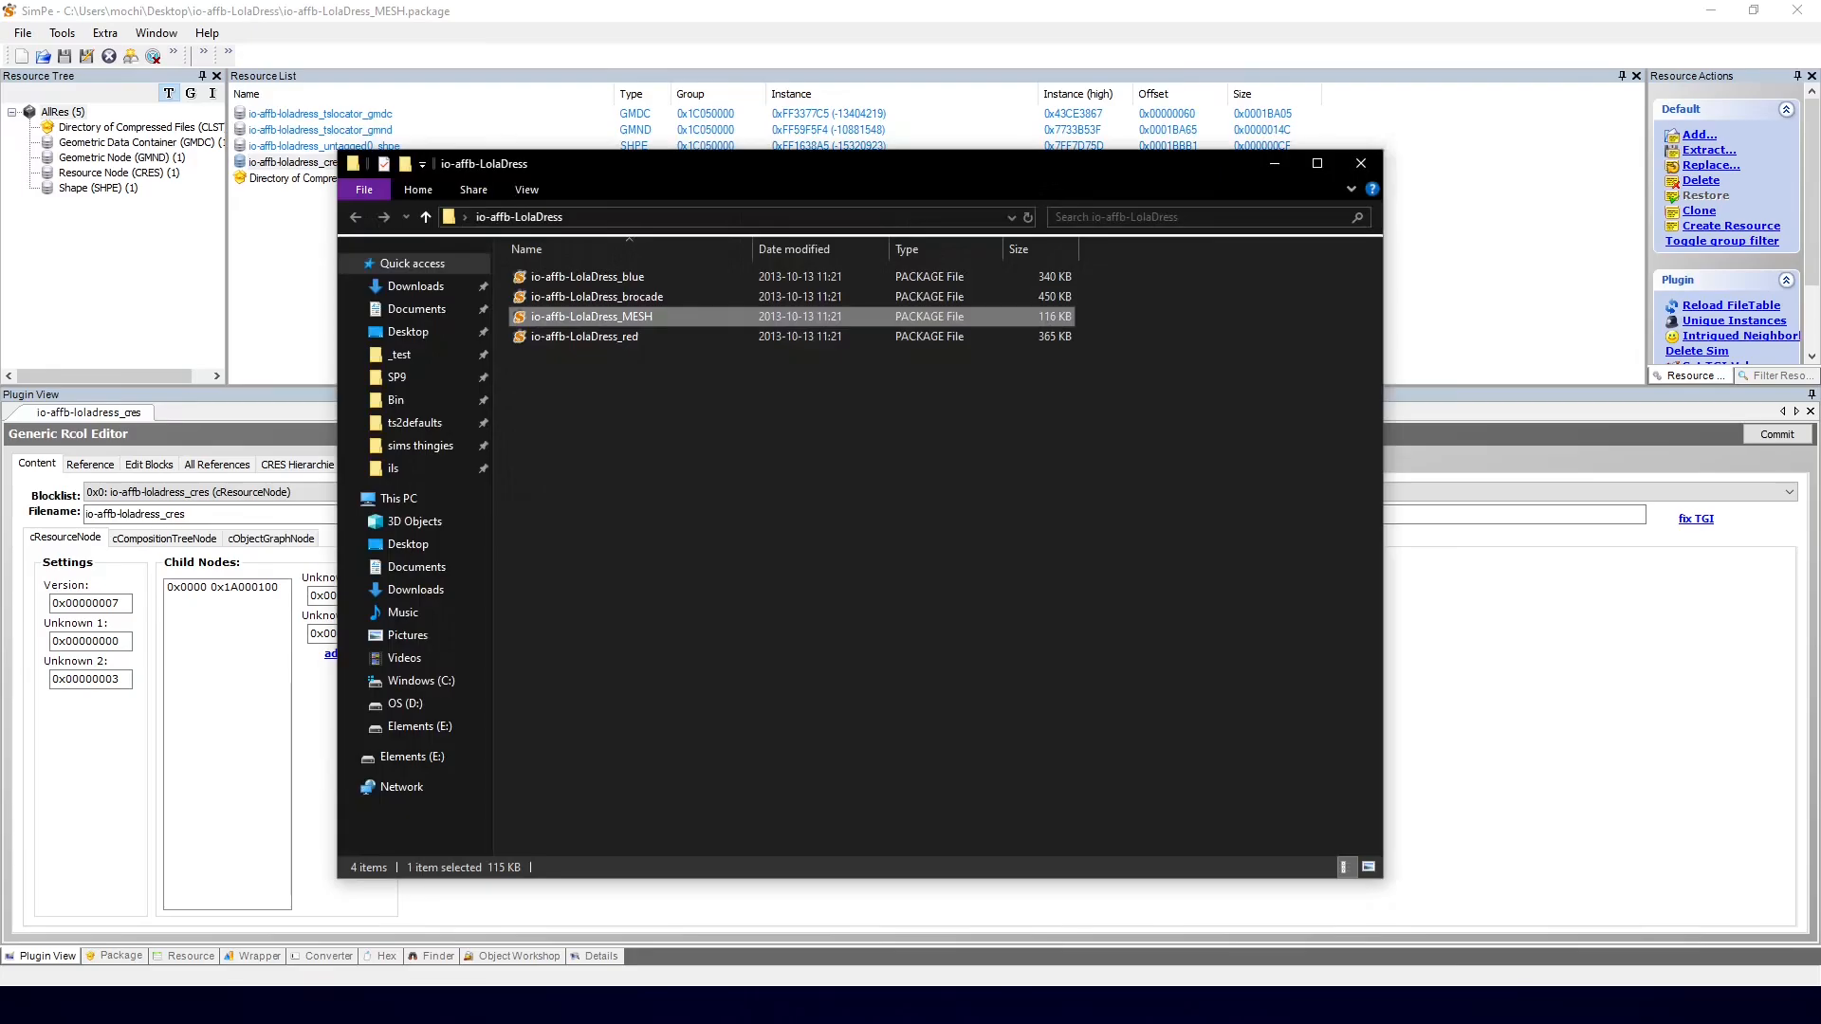
click(415, 332)
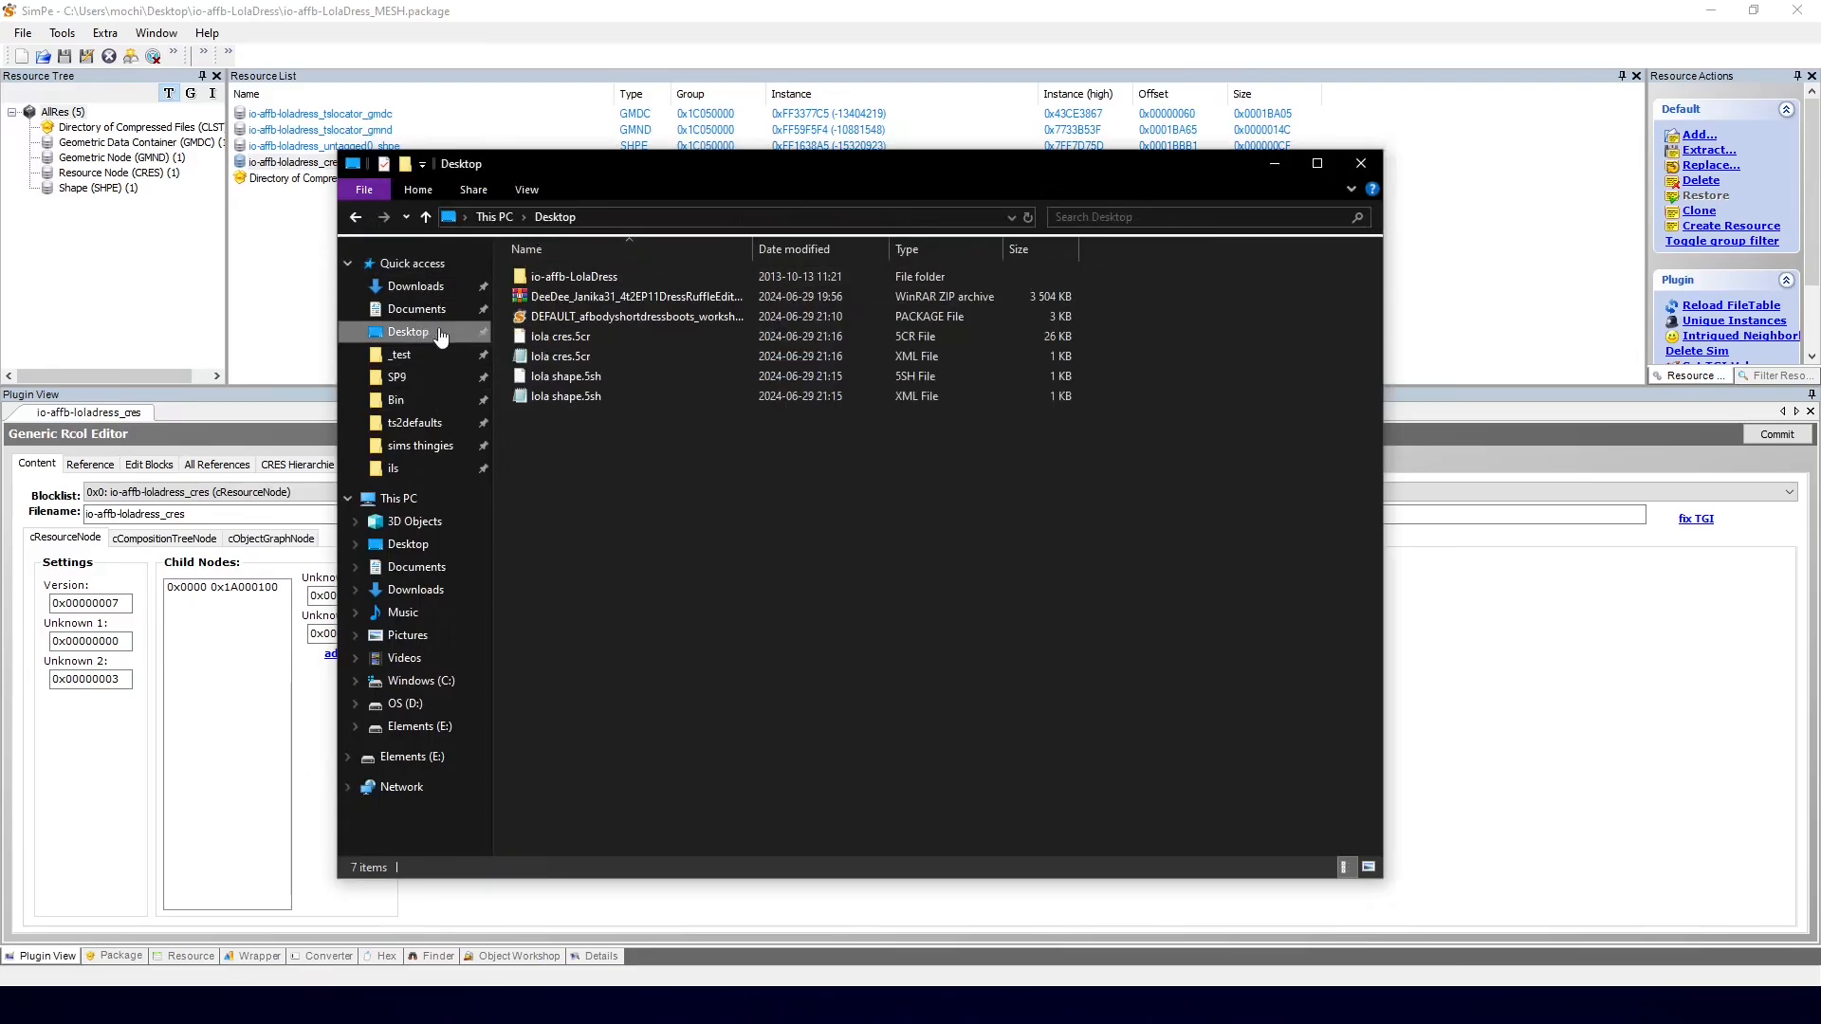
drag(742, 163, 1022, 163)
click(916, 317)
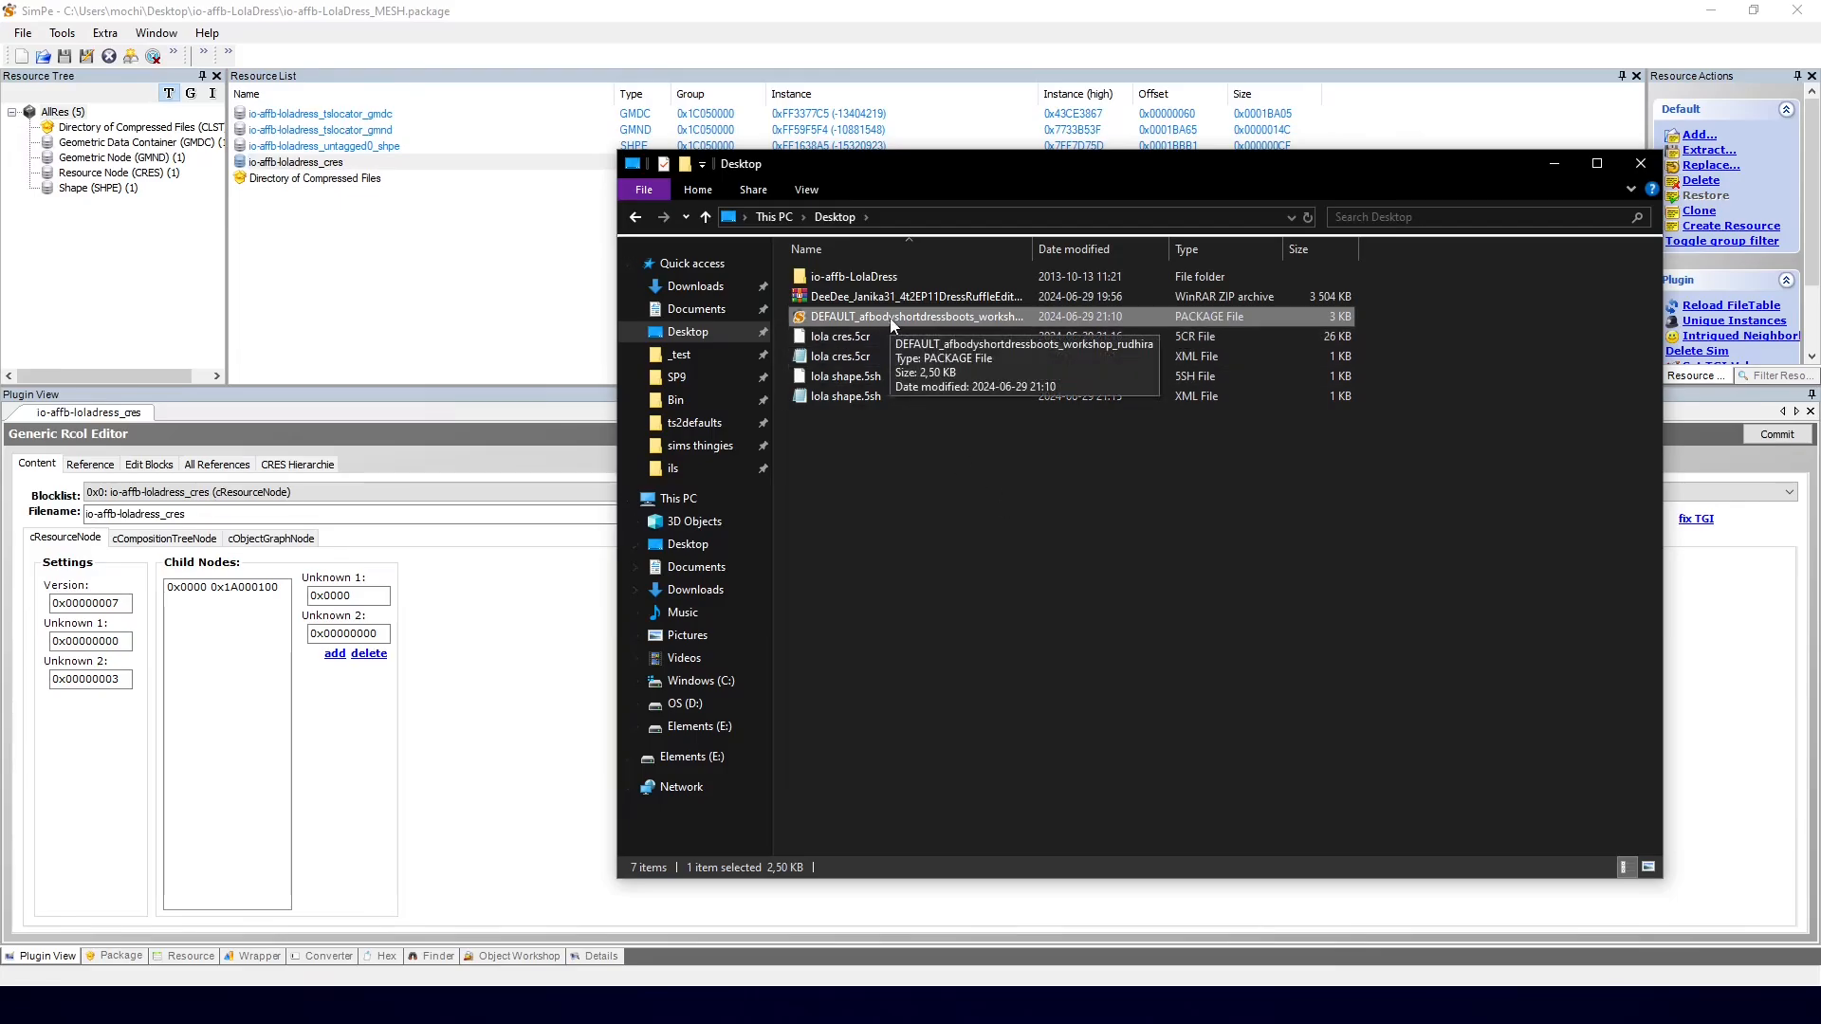
drag(889, 316, 394, 272)
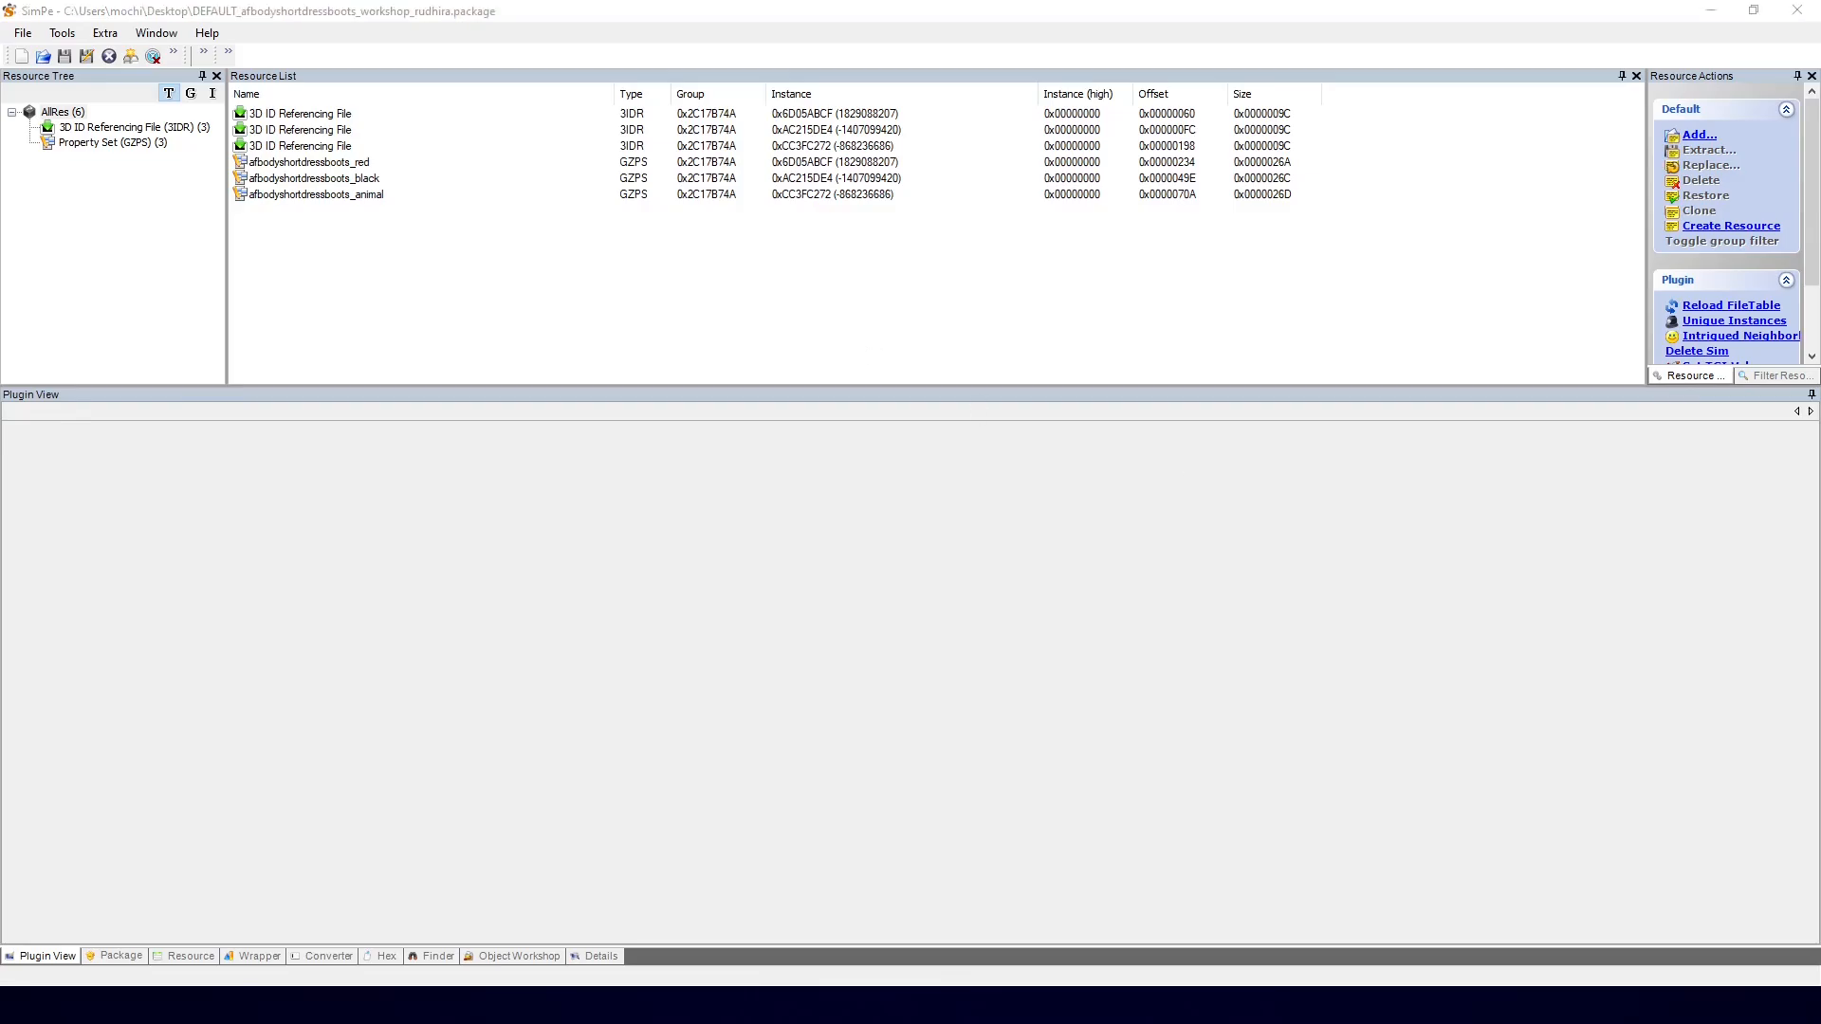
click(331, 257)
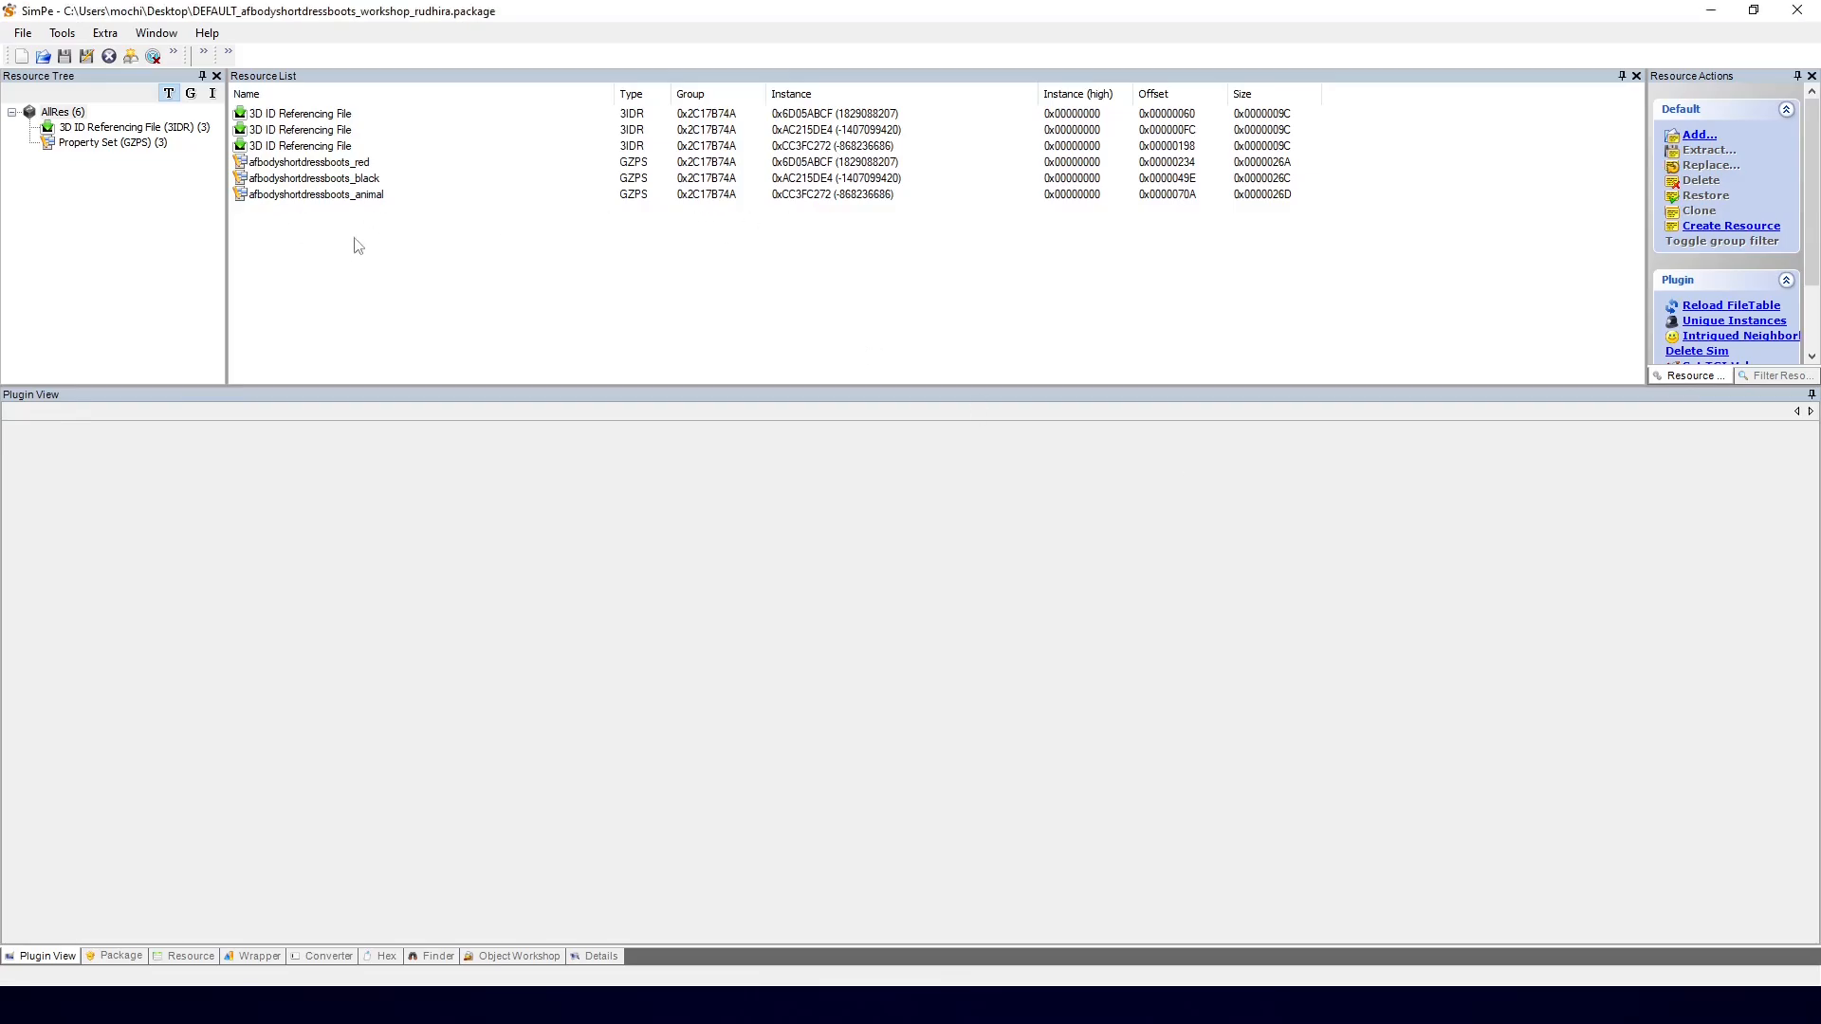
Step: Delete every Resource Node, Shape and Material Definition reference from the first 3D ID Referencing File (instance 0x6D05ABCF)
click(286, 145)
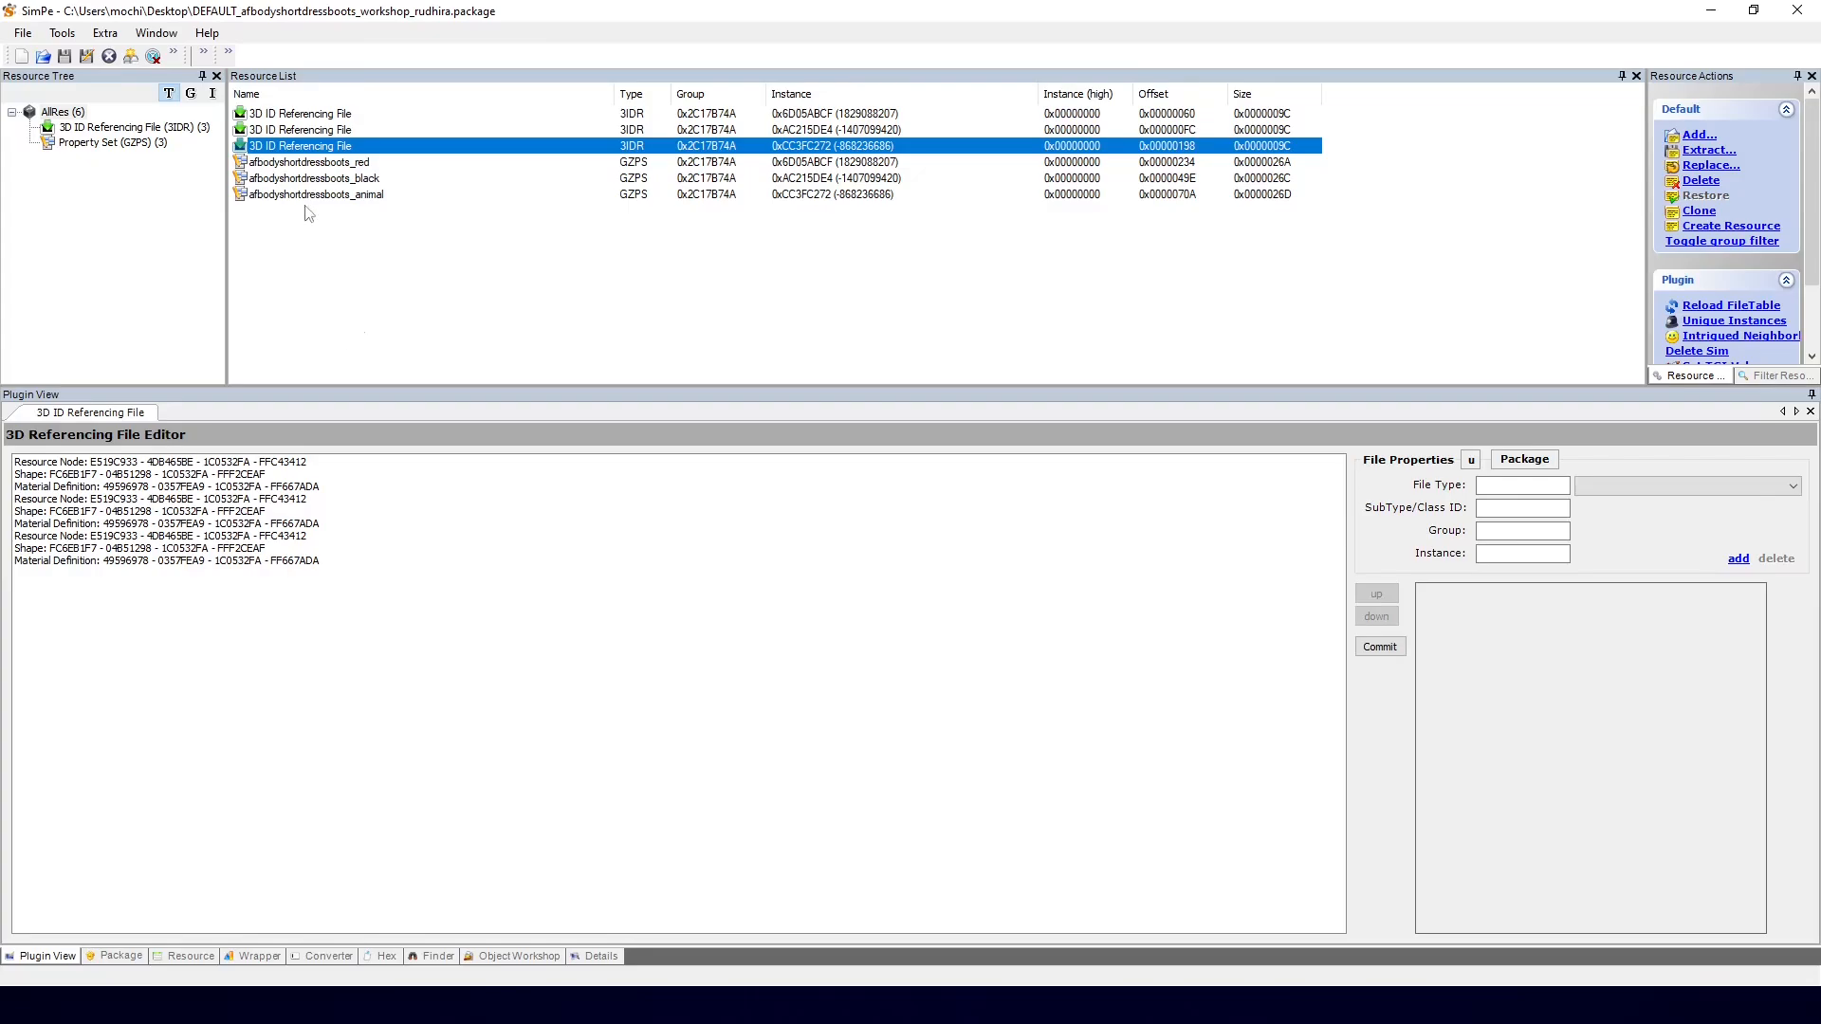
key(Up)
key(Up)
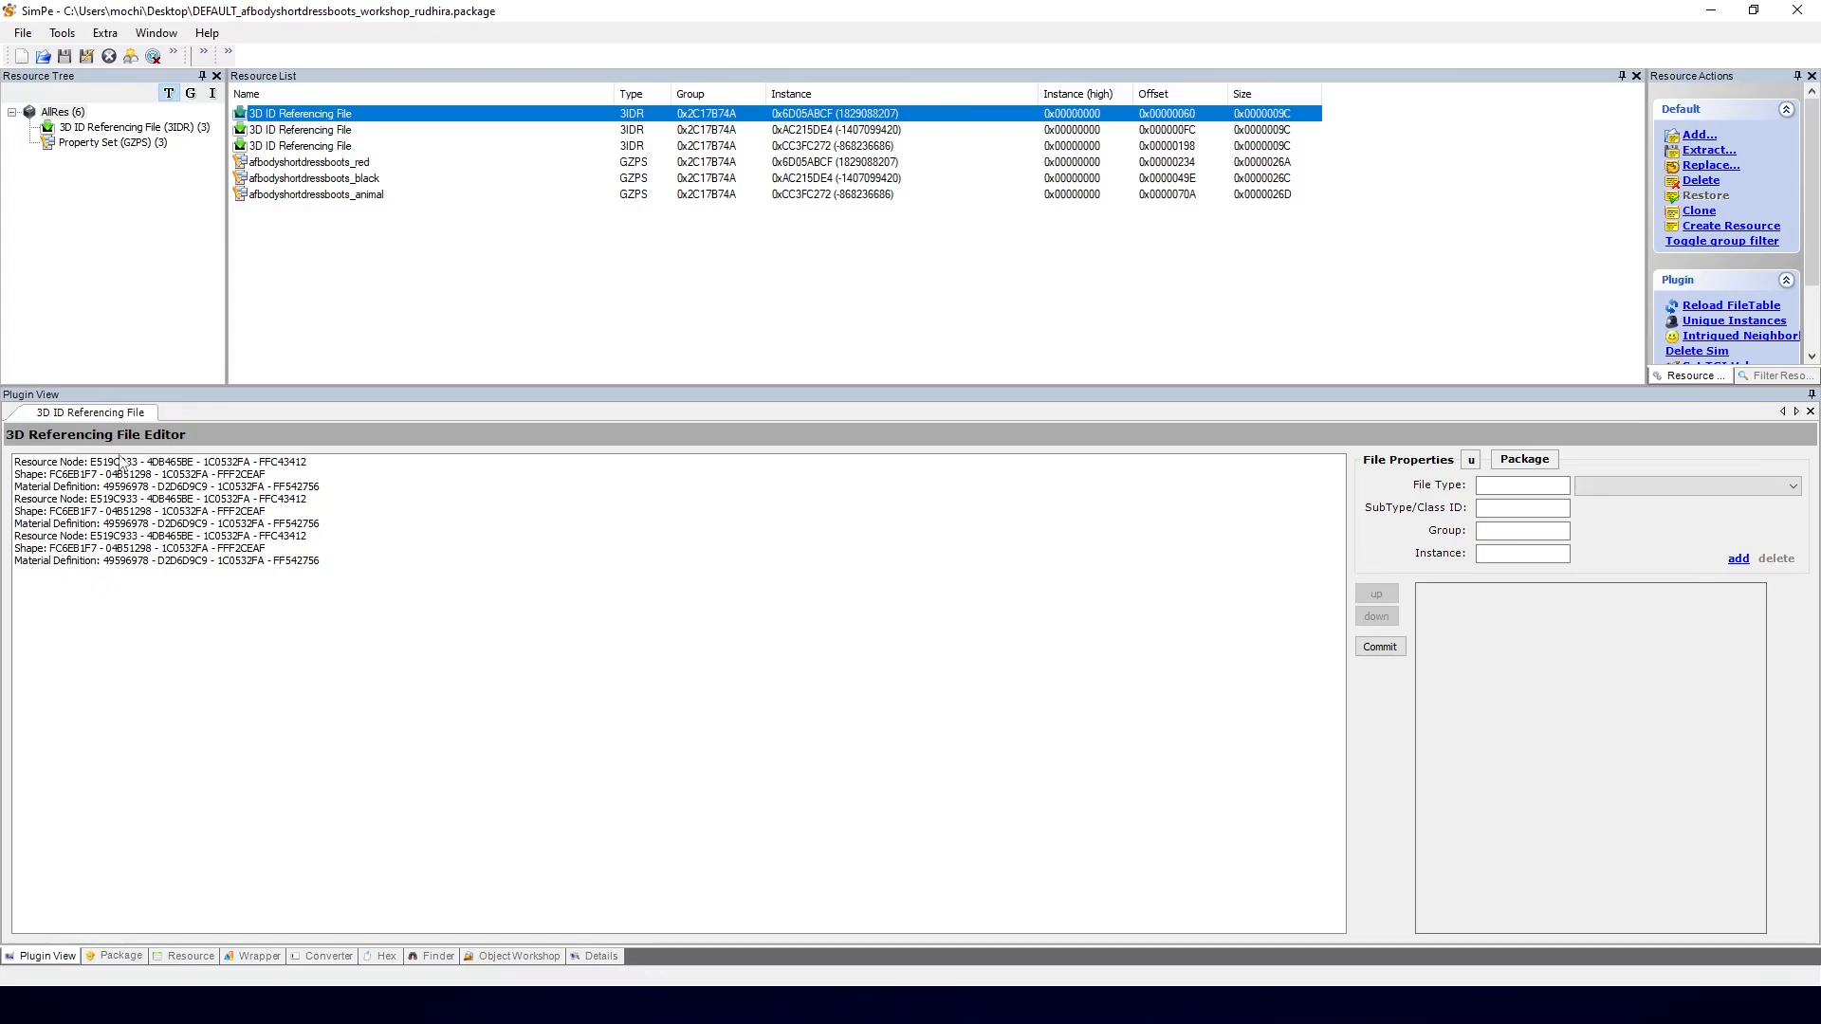
click(247, 562)
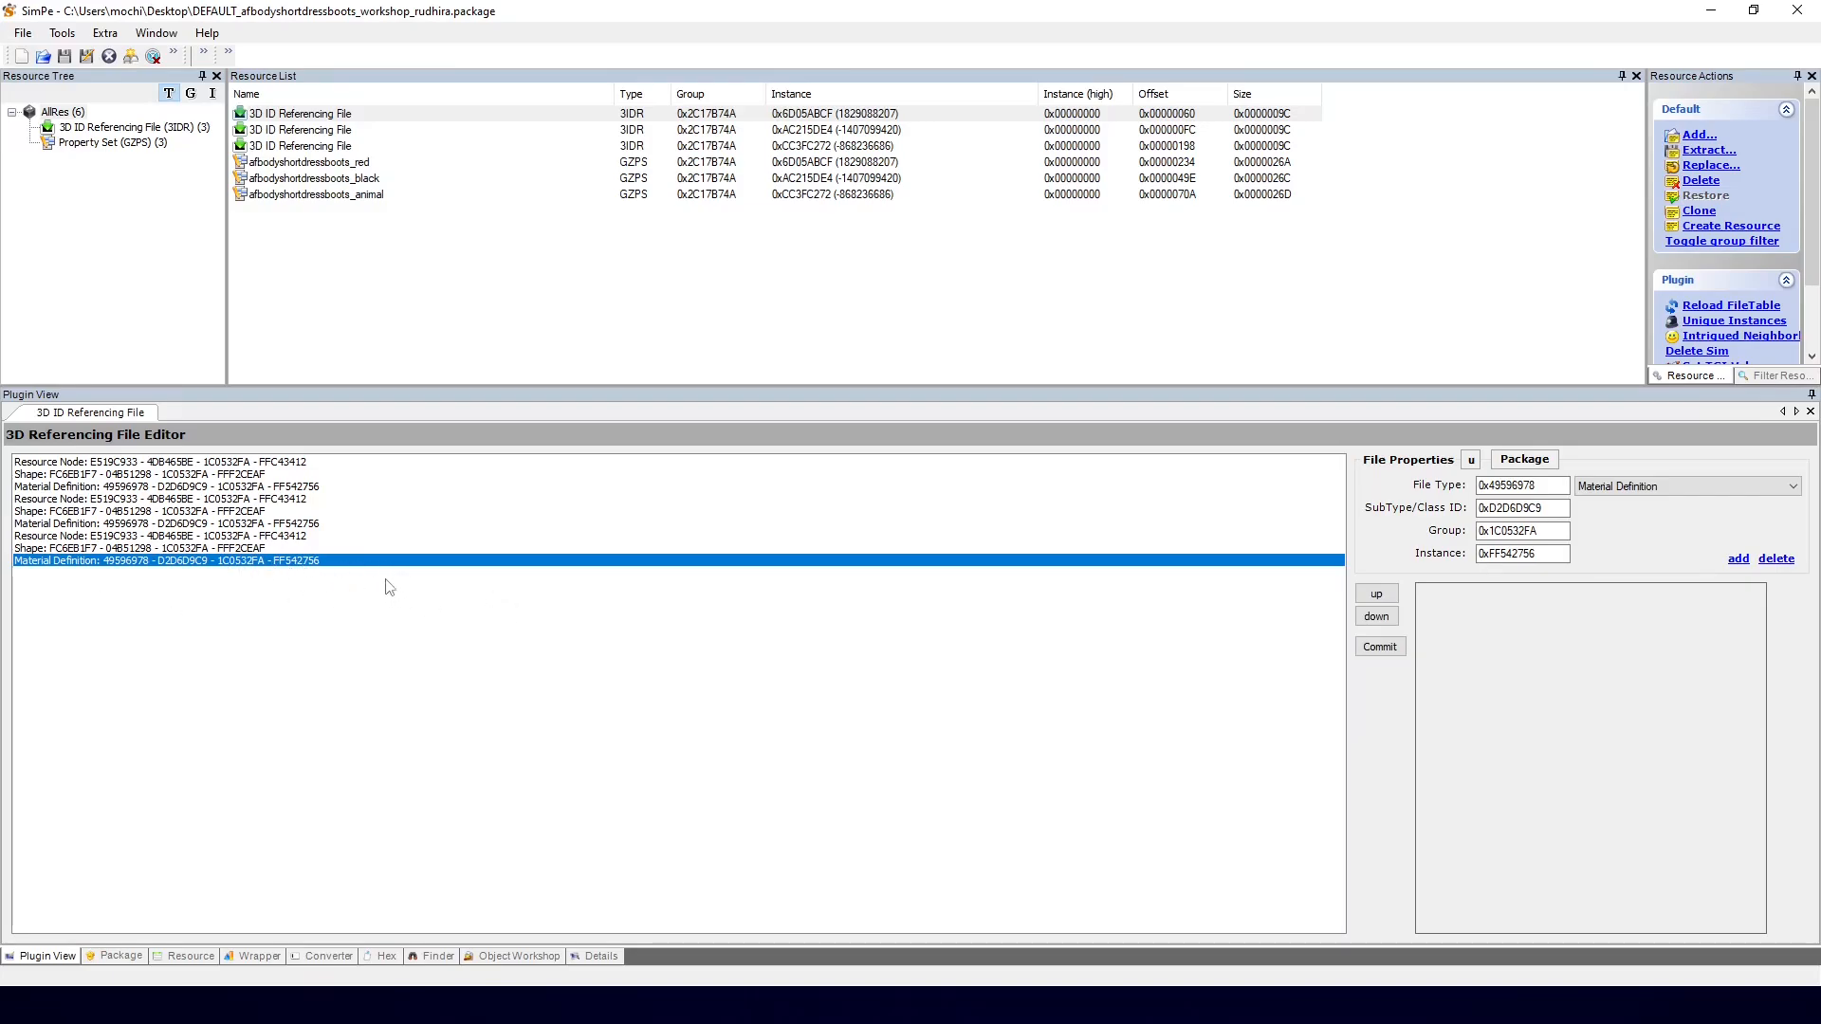
right_click(354, 569)
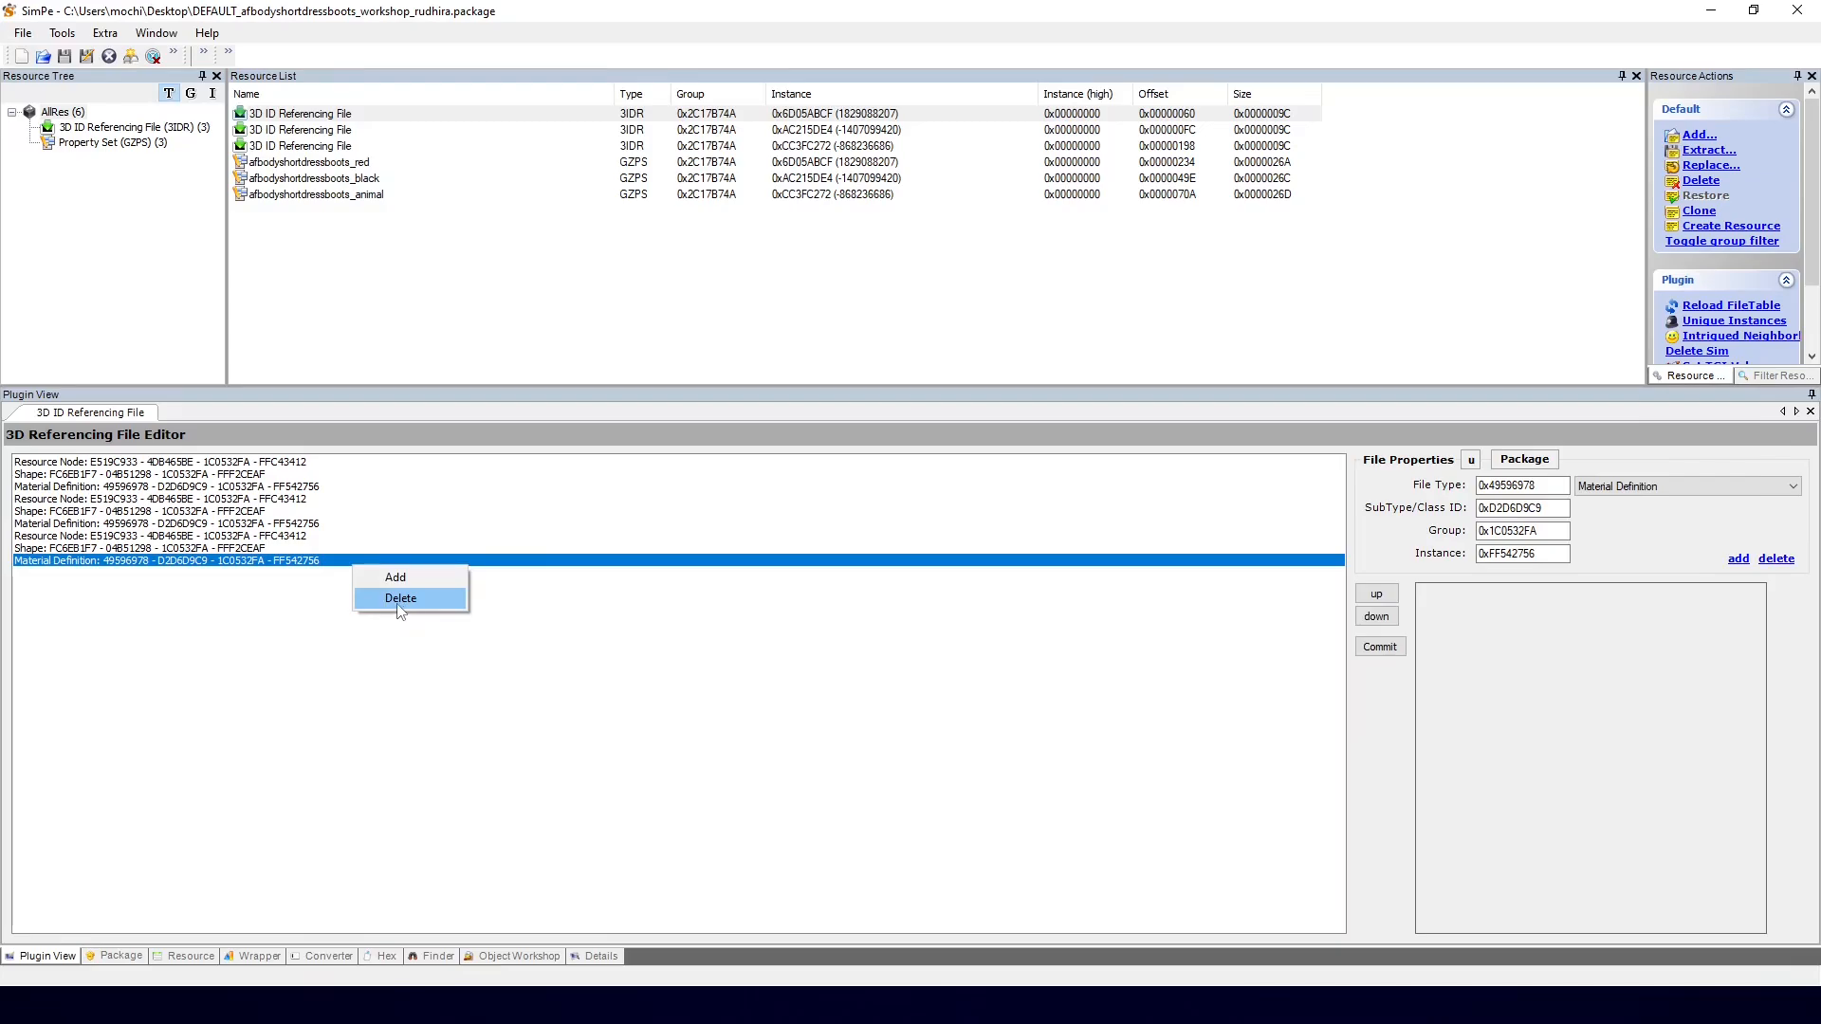
click(398, 603)
right_click(317, 555)
click(367, 588)
right_click(346, 523)
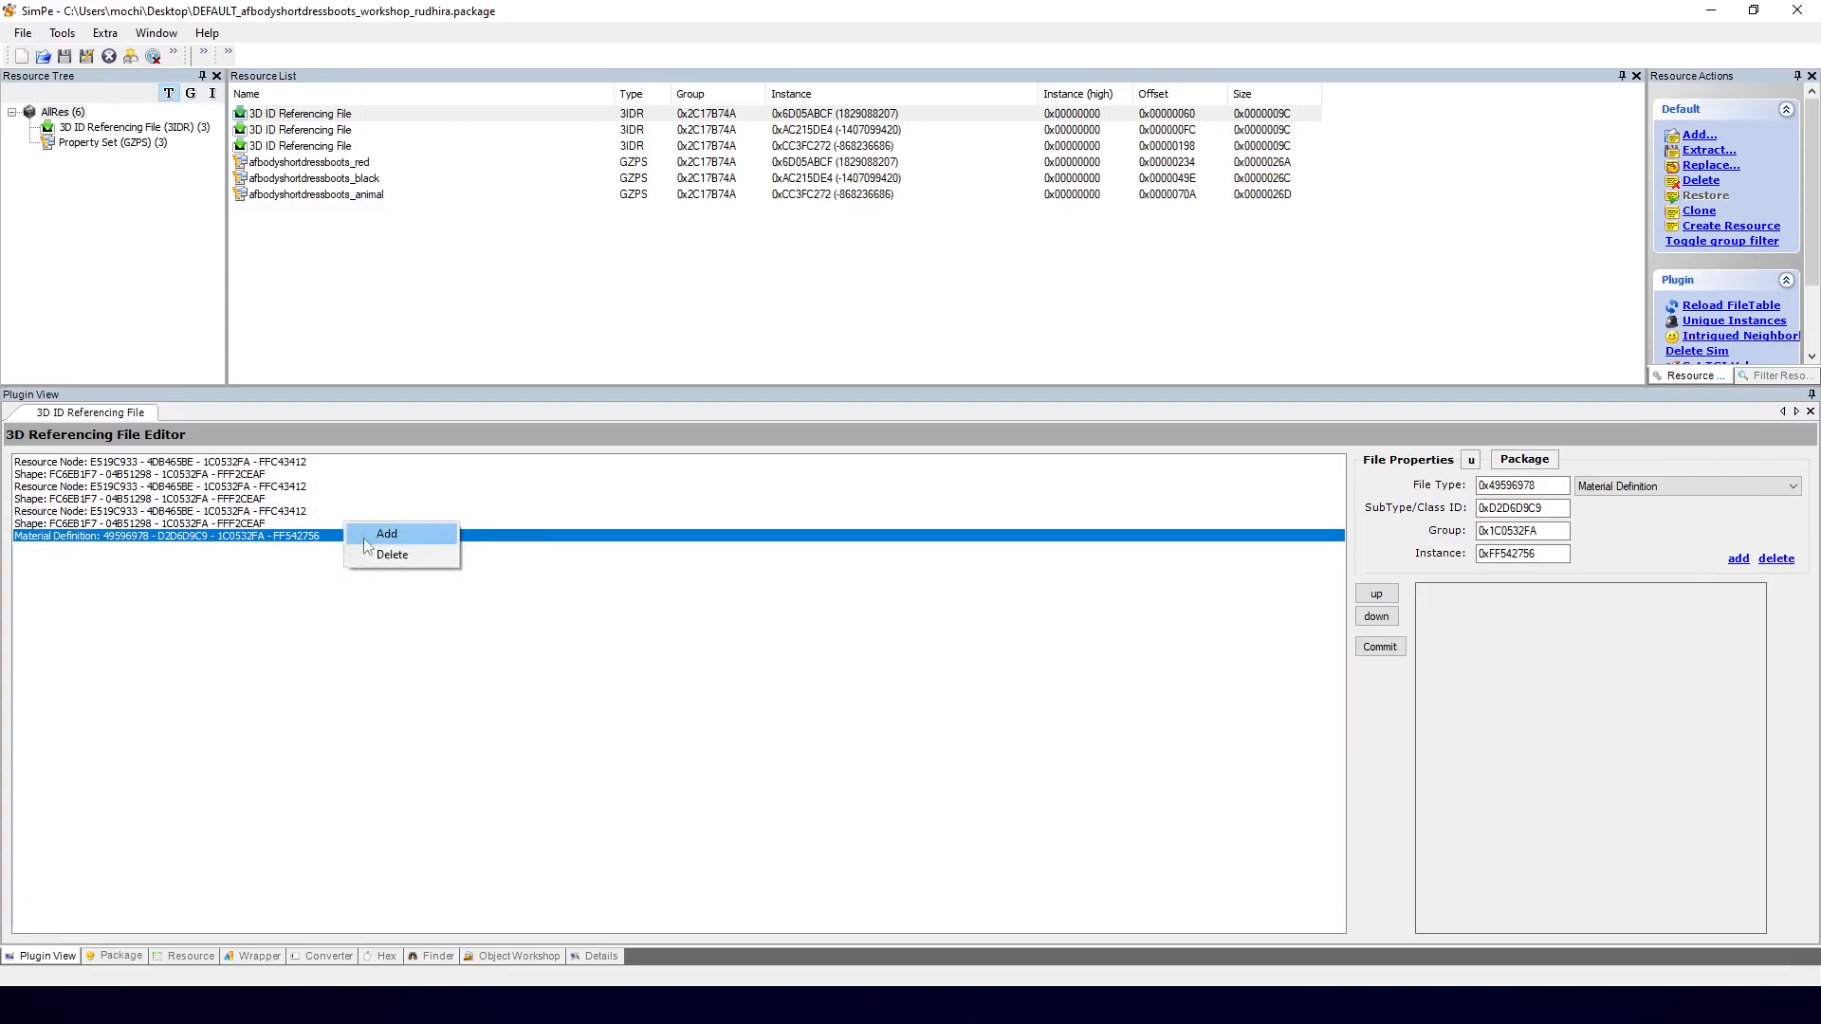
click(372, 554)
click(264, 522)
right_click(265, 520)
click(343, 554)
right_click(324, 512)
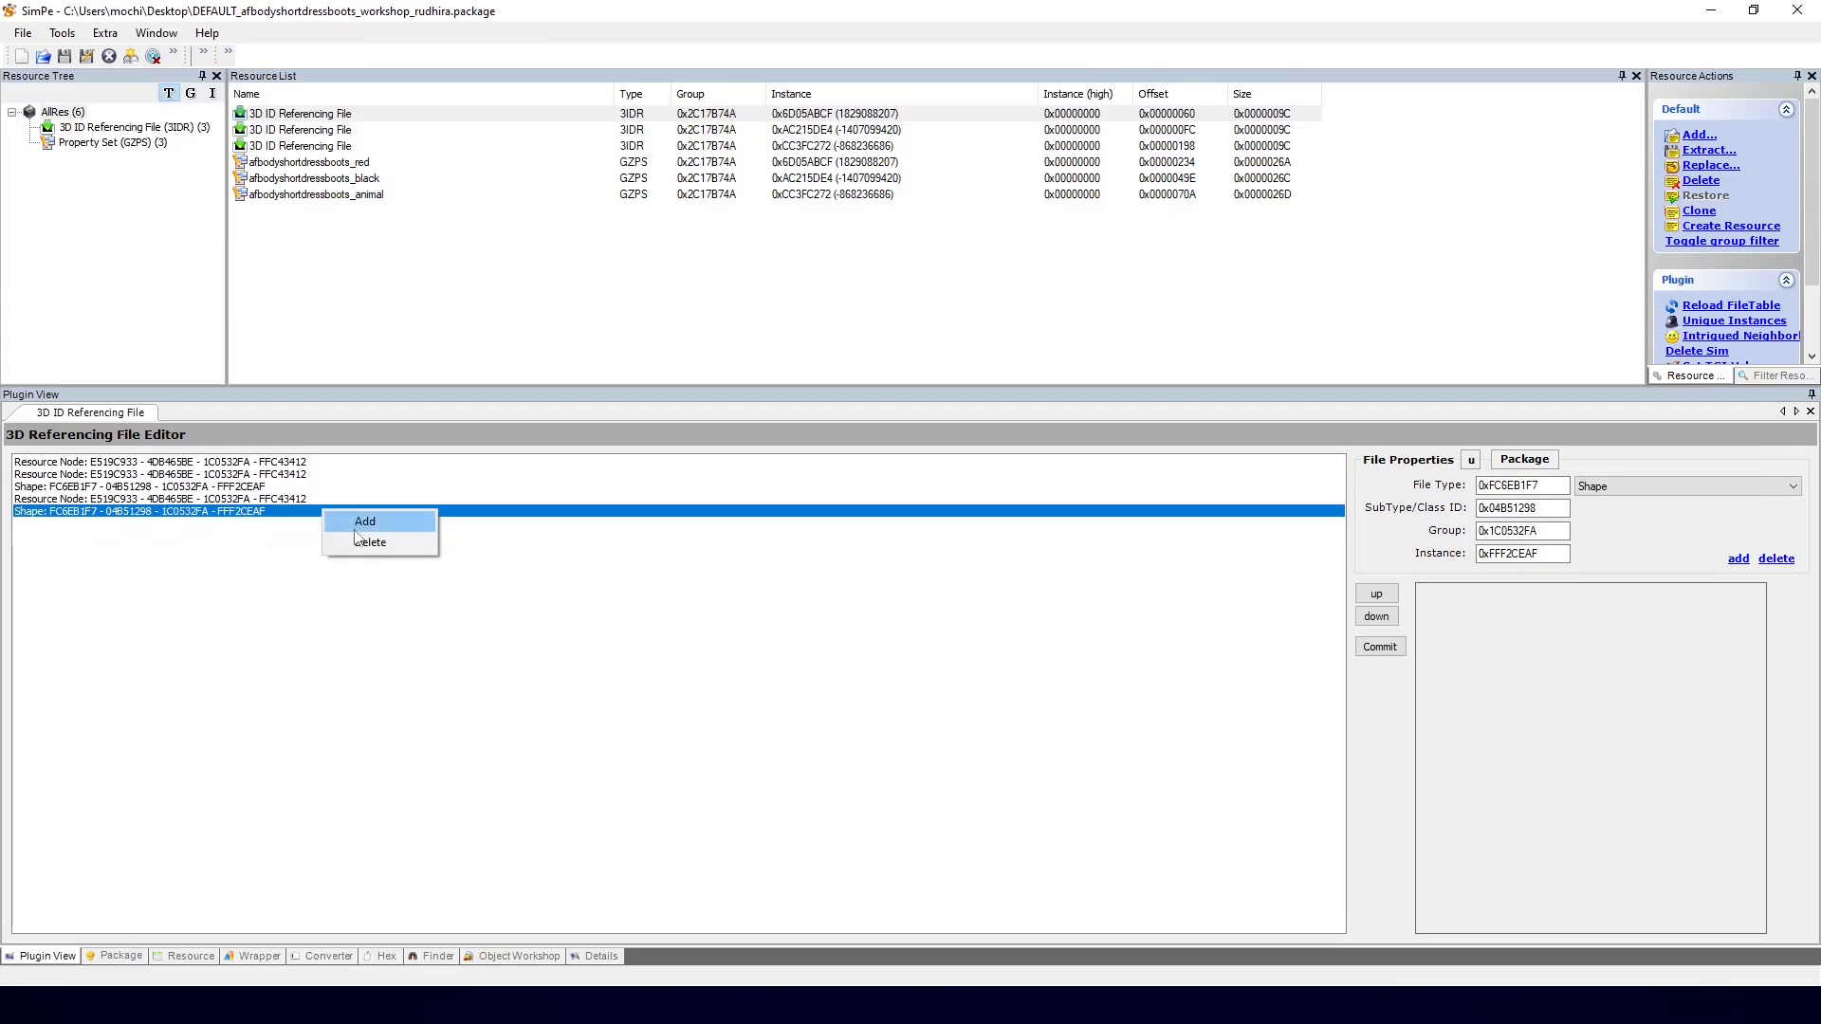
click(355, 542)
right_click(348, 511)
click(377, 540)
click(305, 489)
right_click(305, 489)
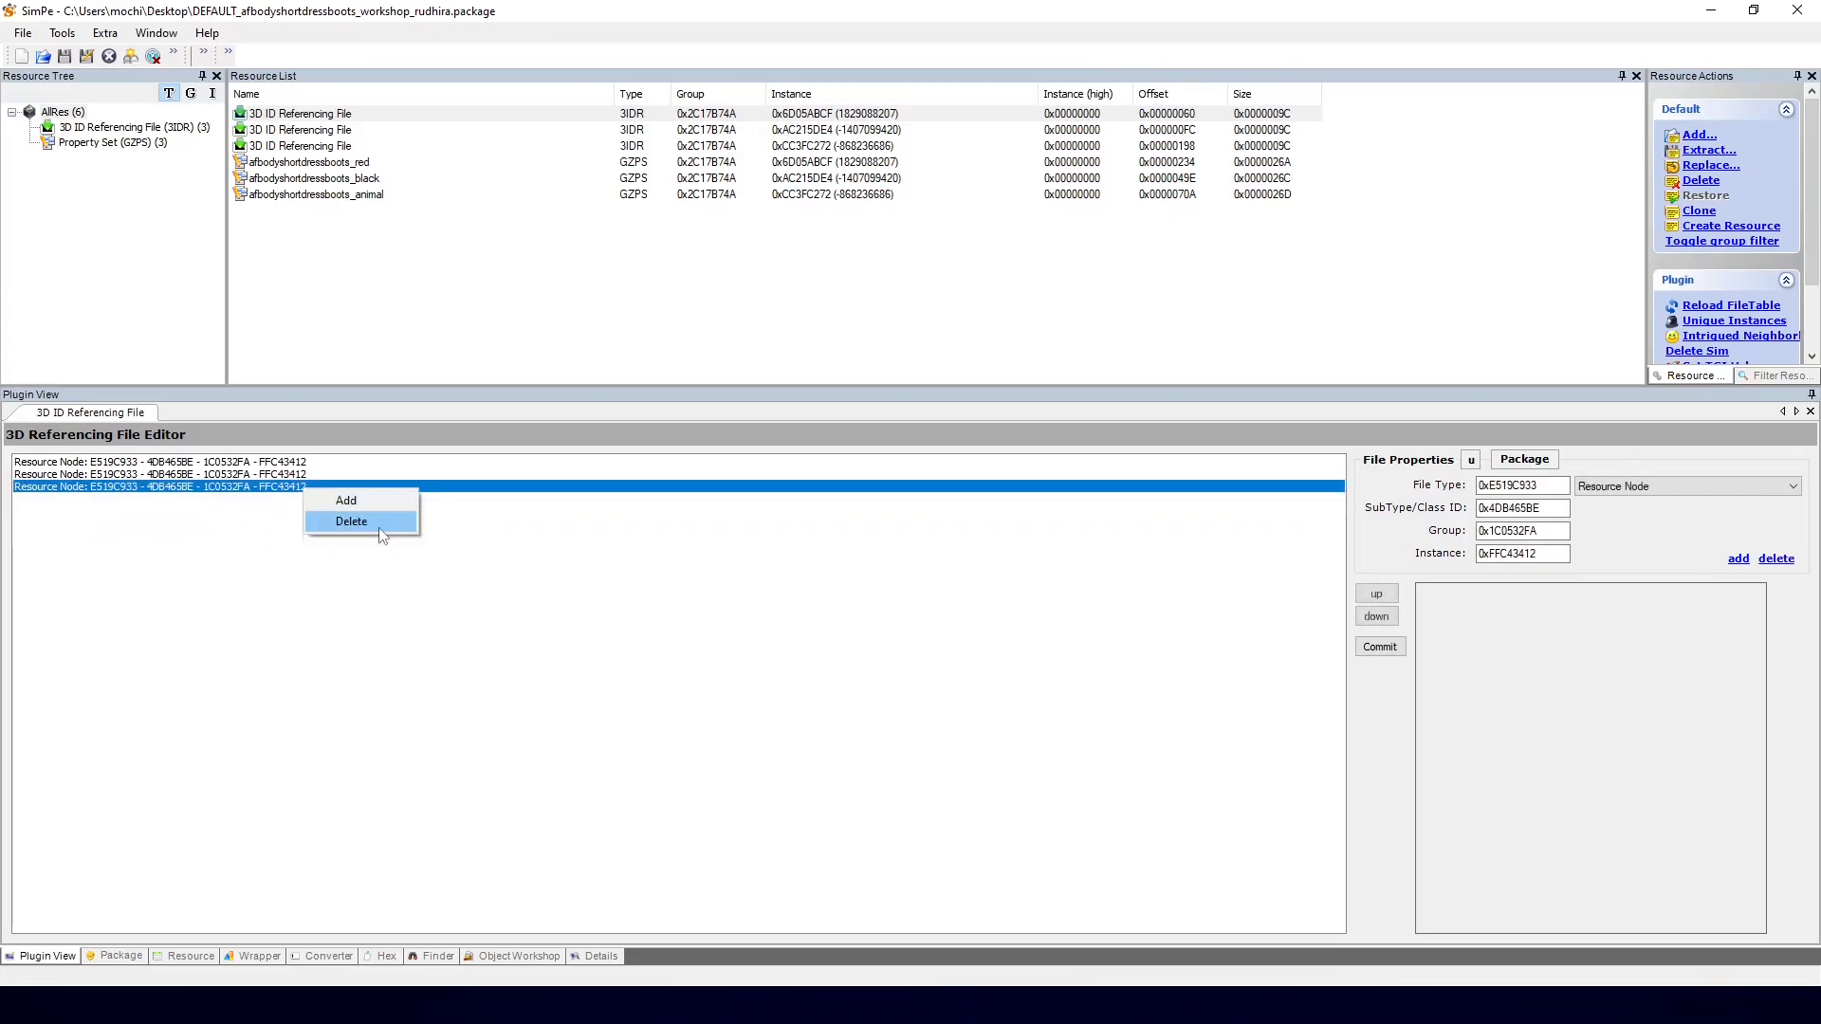
click(380, 529)
right_click(330, 490)
click(361, 523)
right_click(323, 484)
click(404, 518)
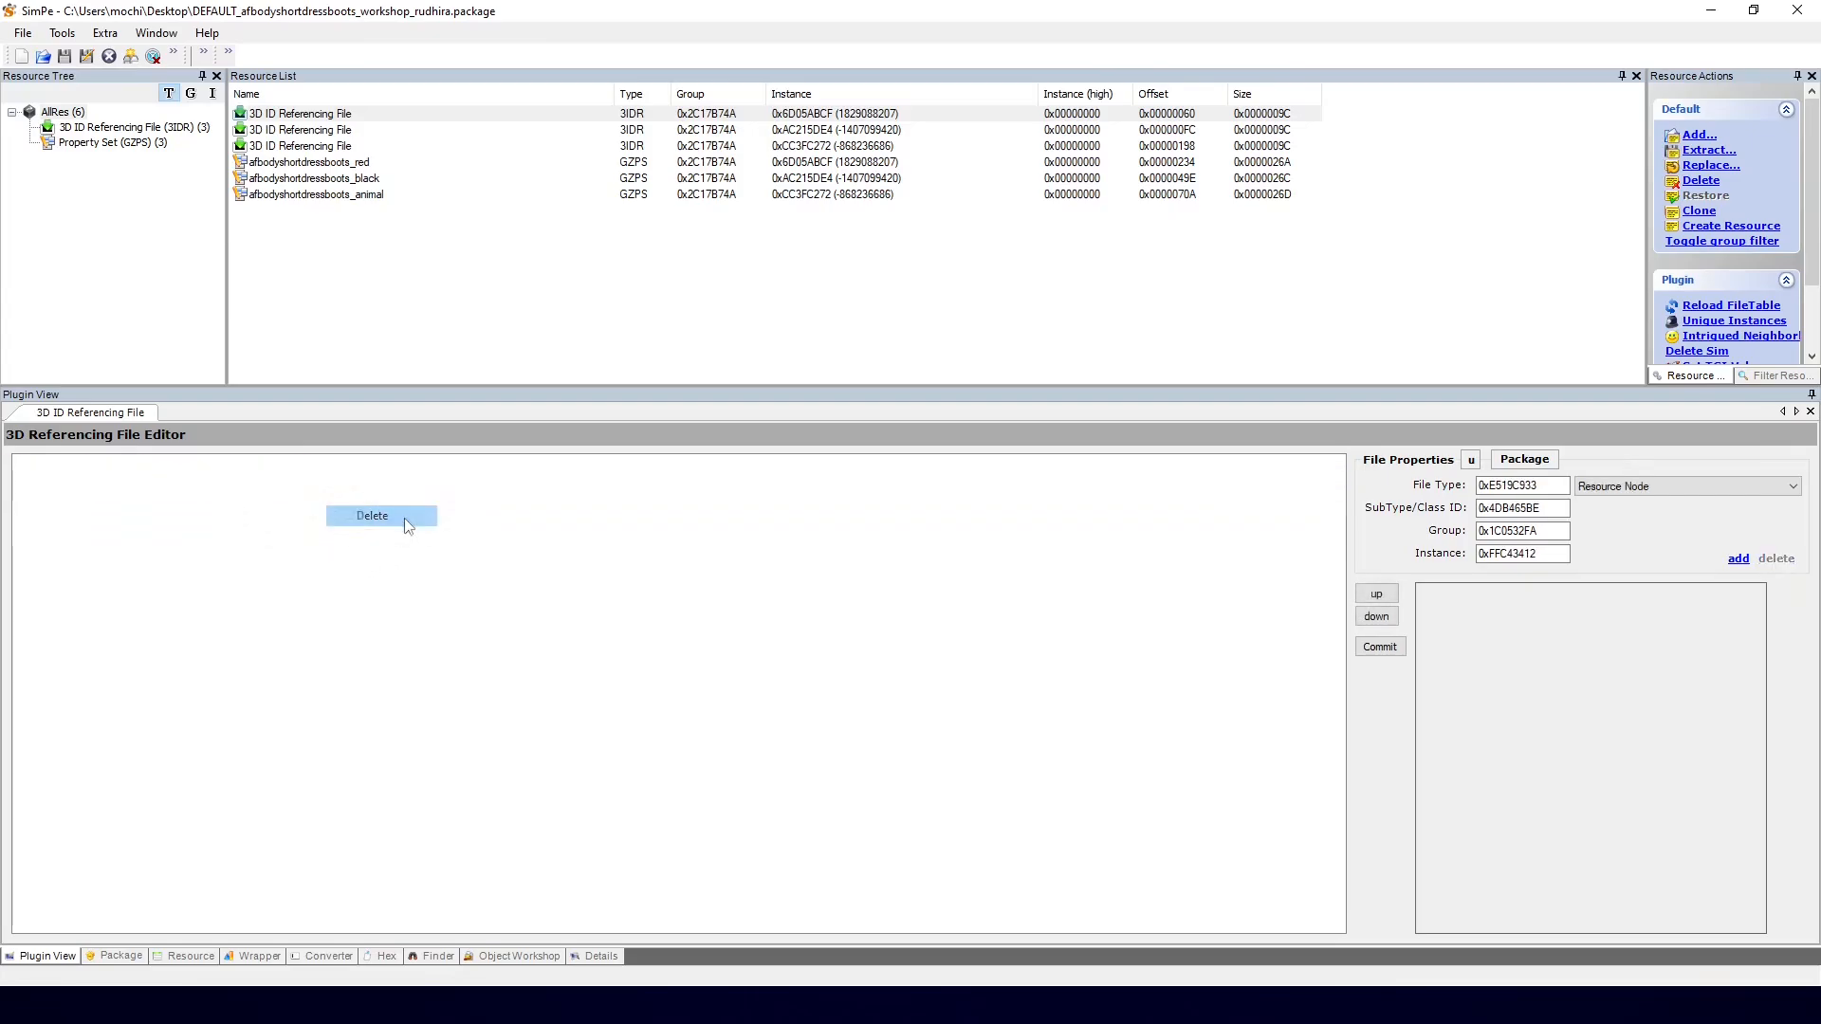
Step: Commit the emptied 3D ID Referencing File and save the package
click(1380, 647)
click(948, 555)
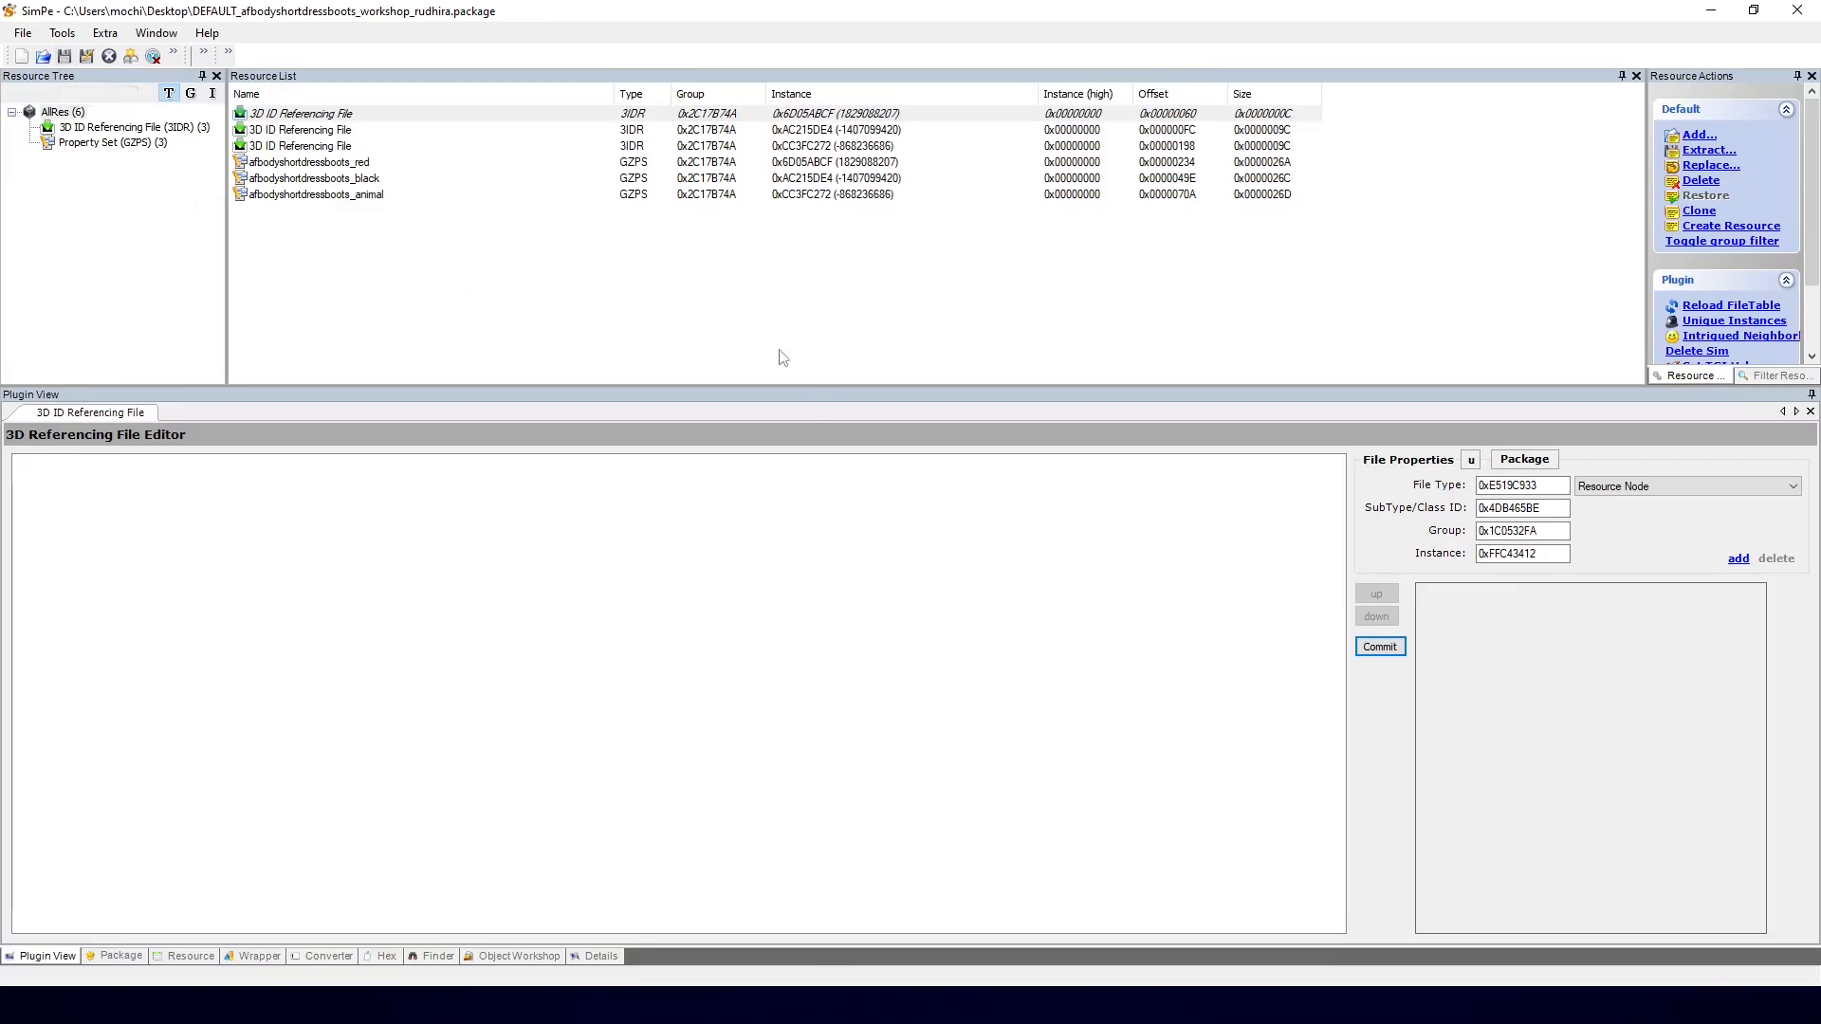
key(ctrl+s)
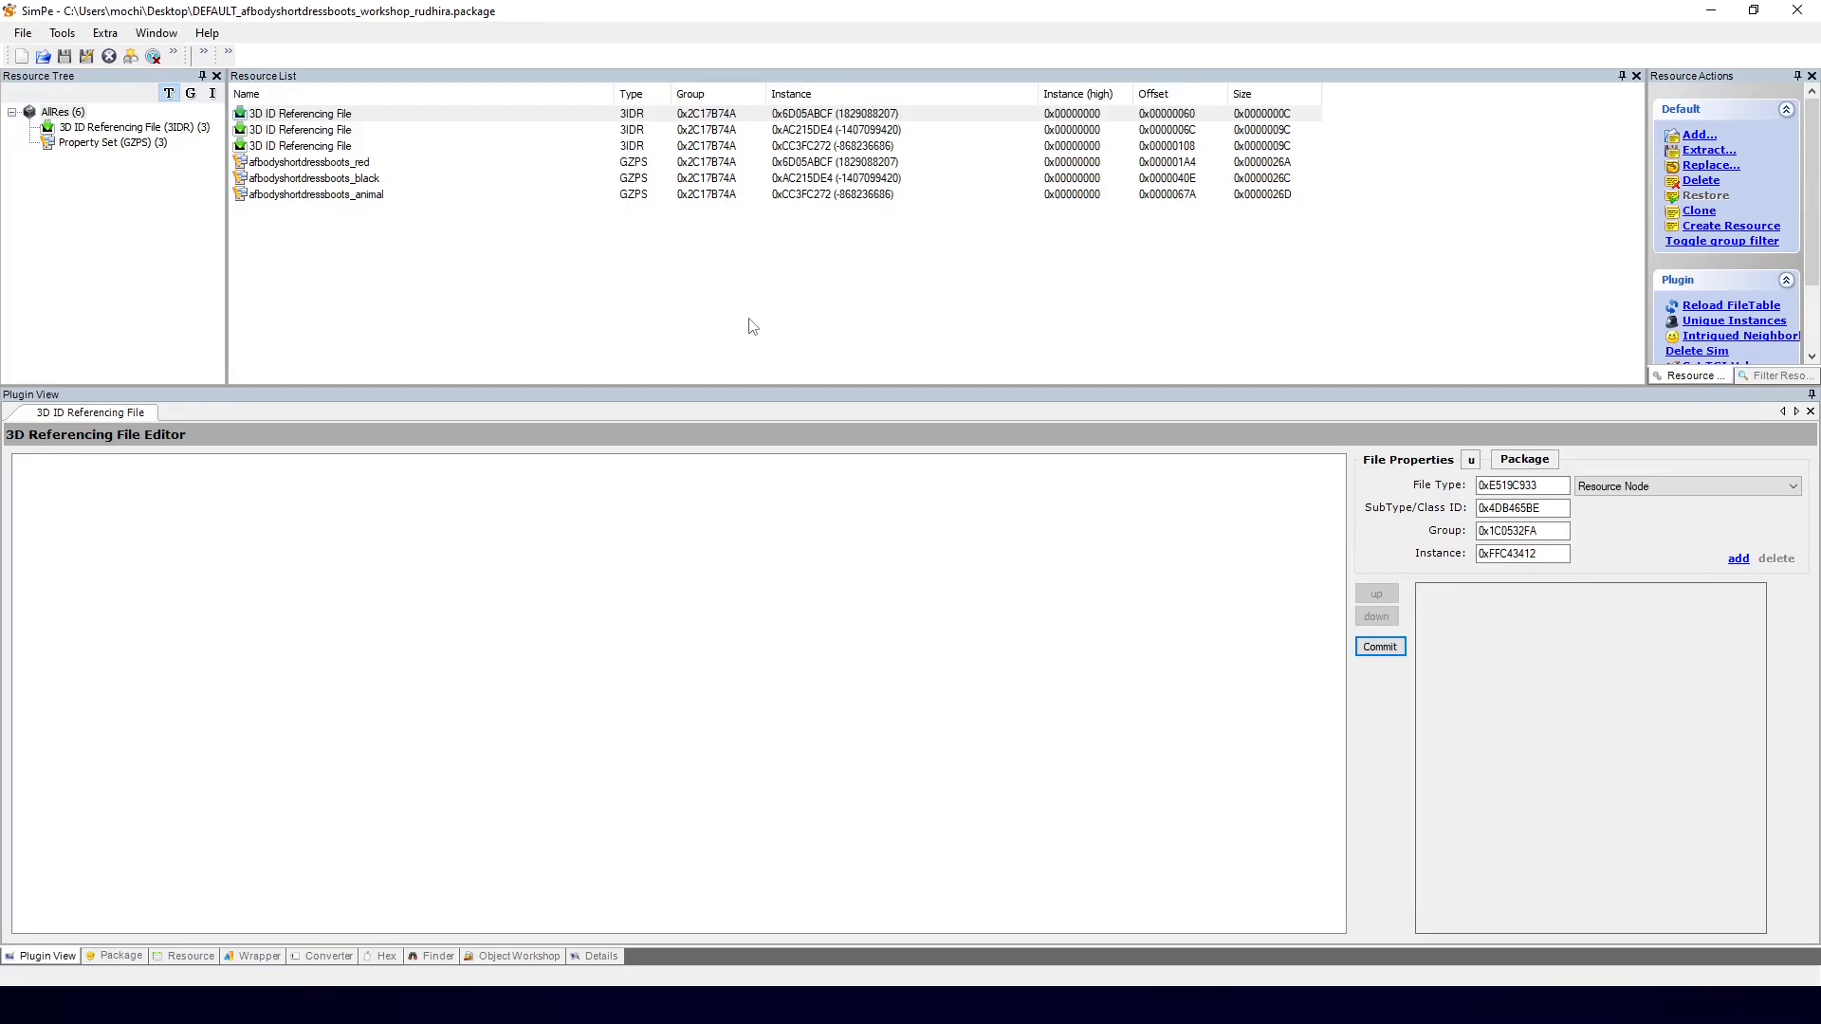
Step: Add the extracted "lola cres" and "lola shape" resources from the Desktop to the package
click(292, 119)
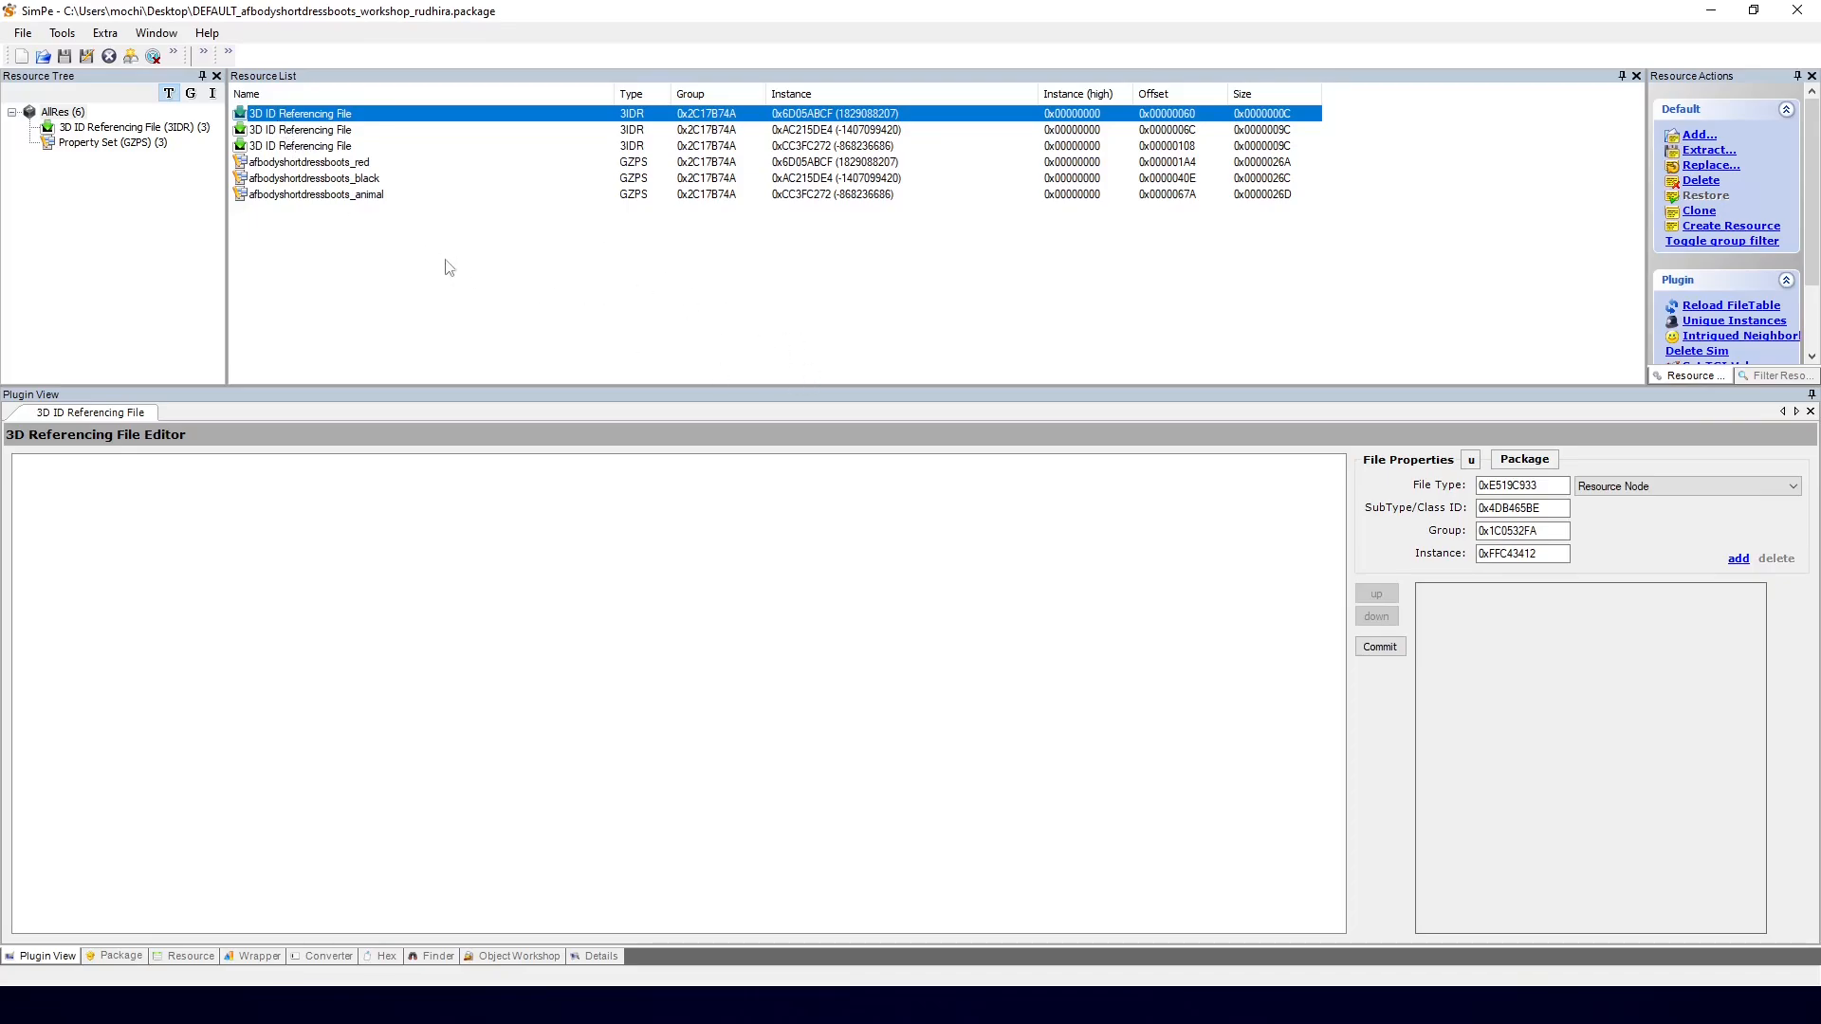
right_click(378, 259)
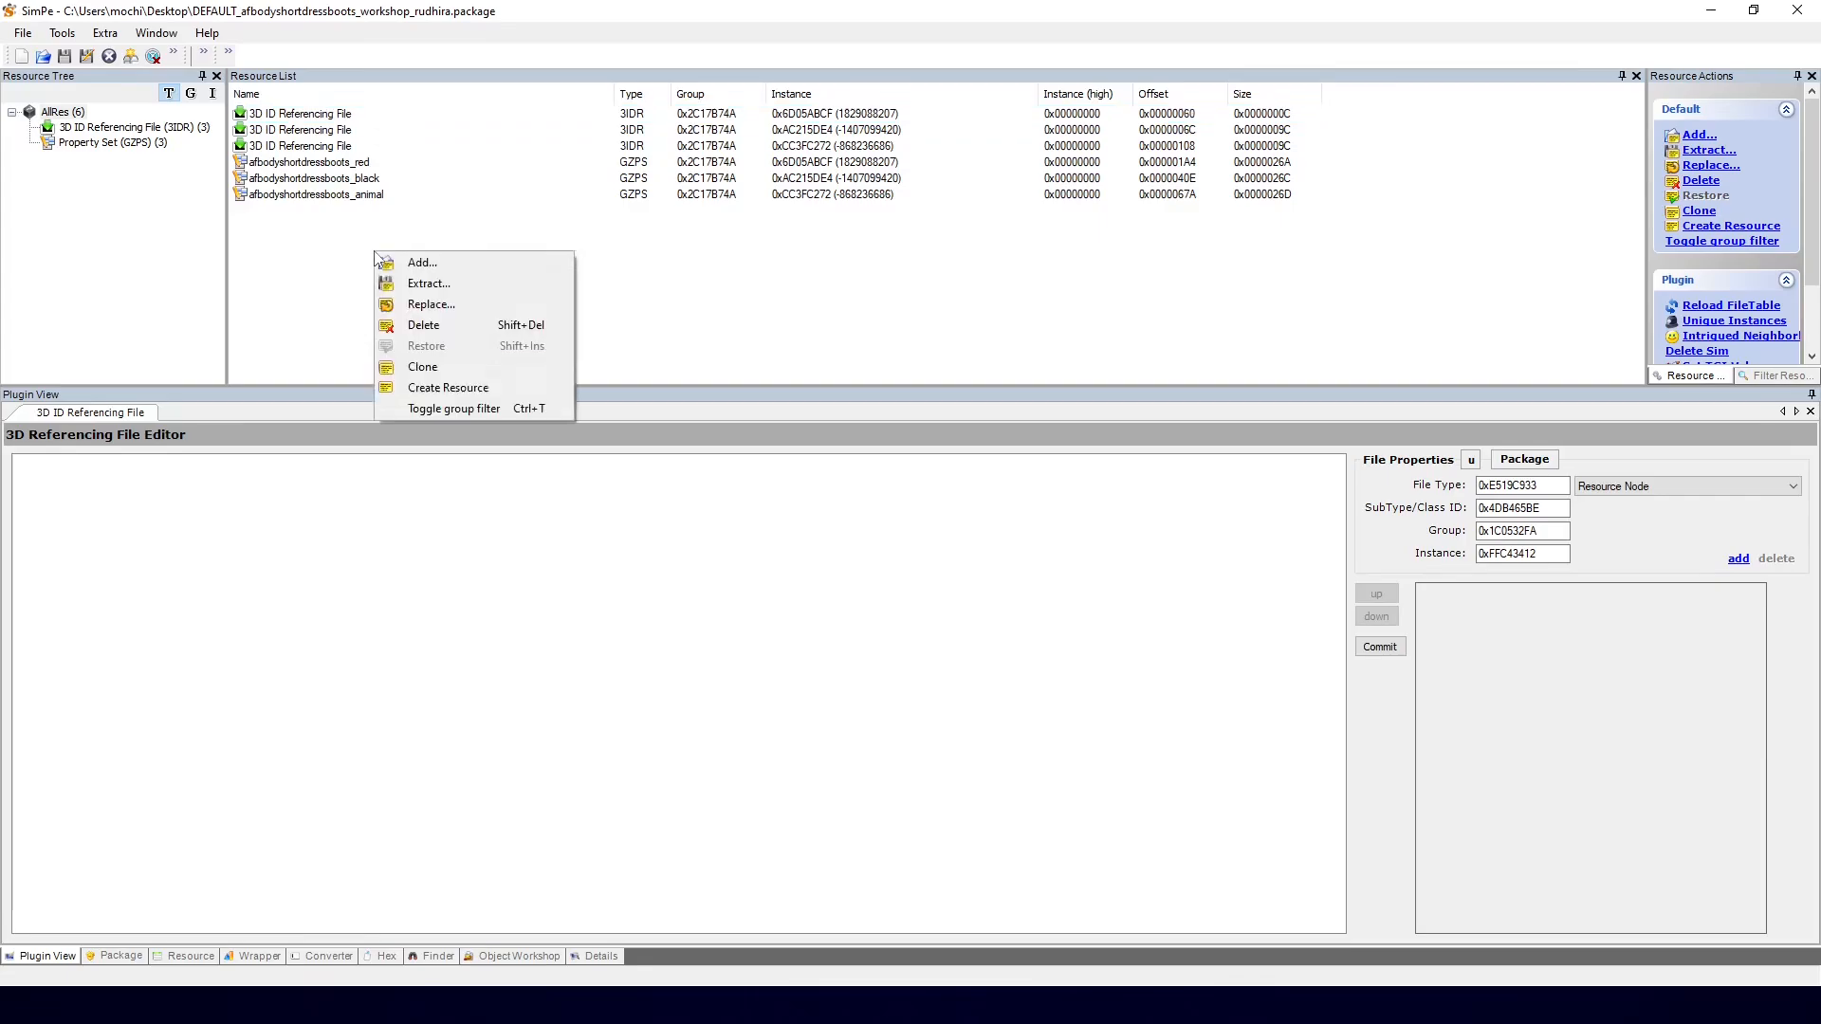
click(423, 264)
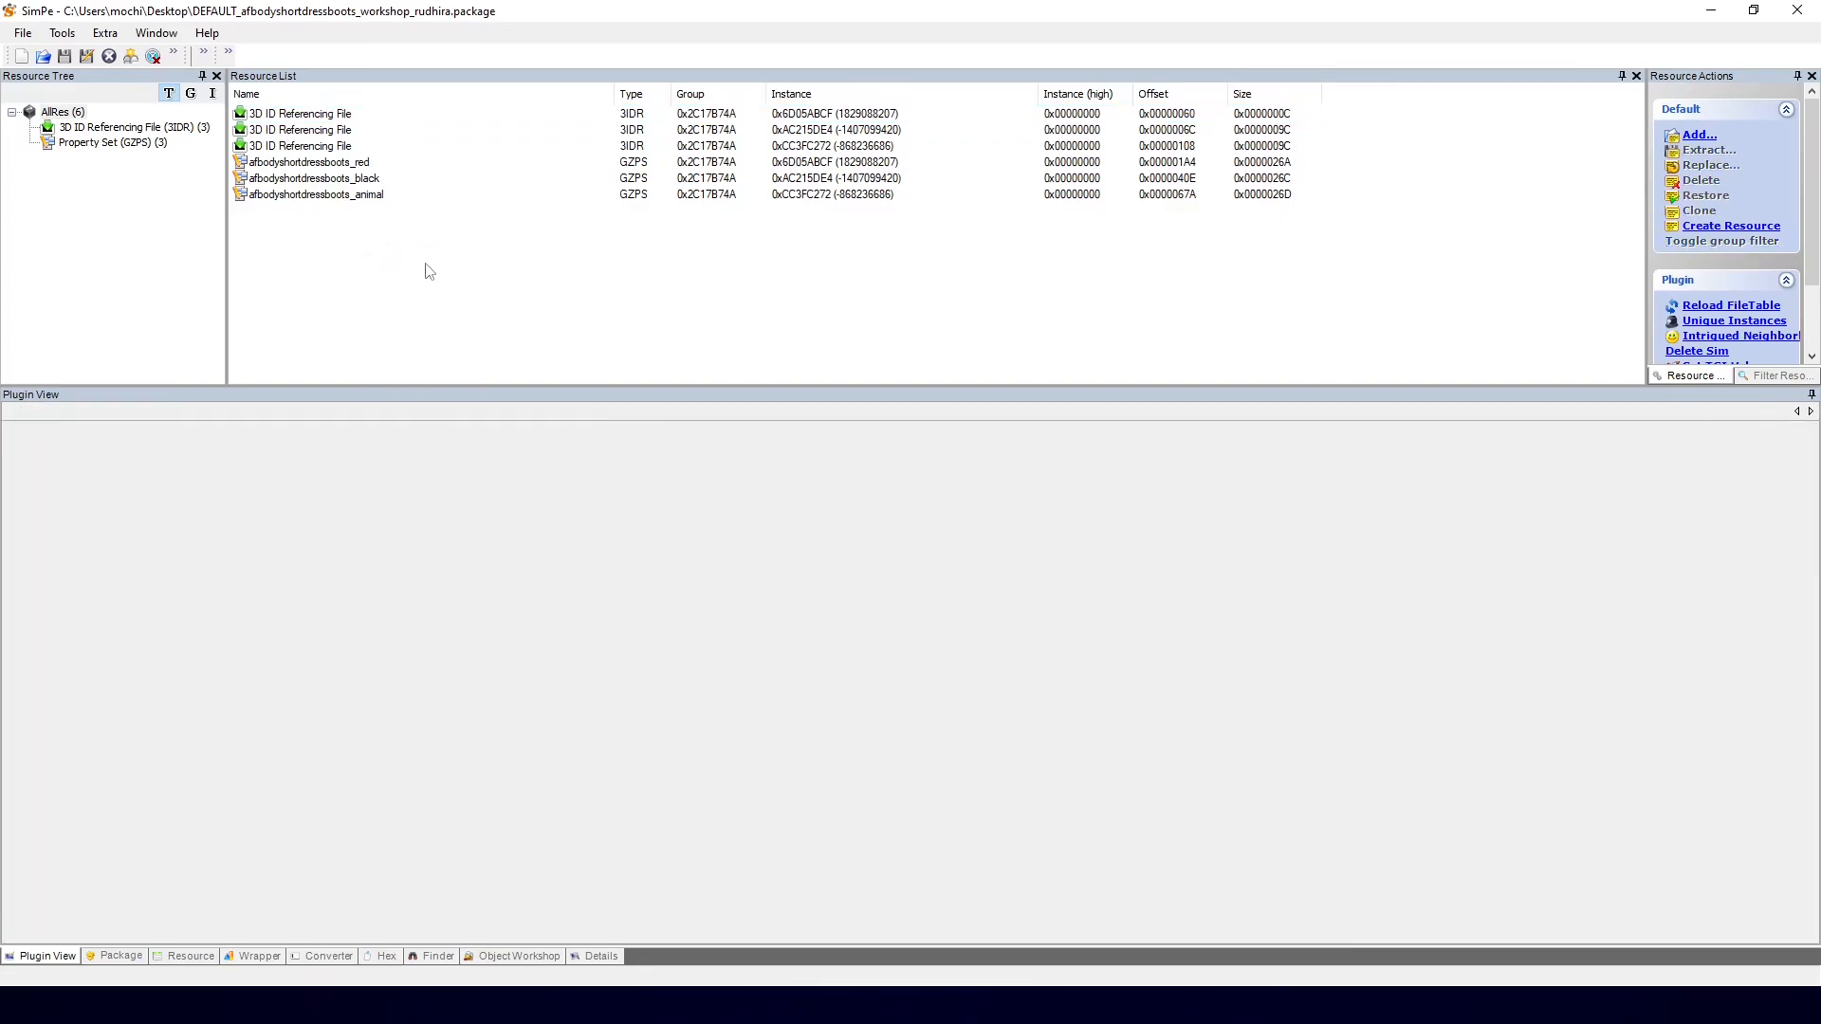
drag(500, 295, 432, 203)
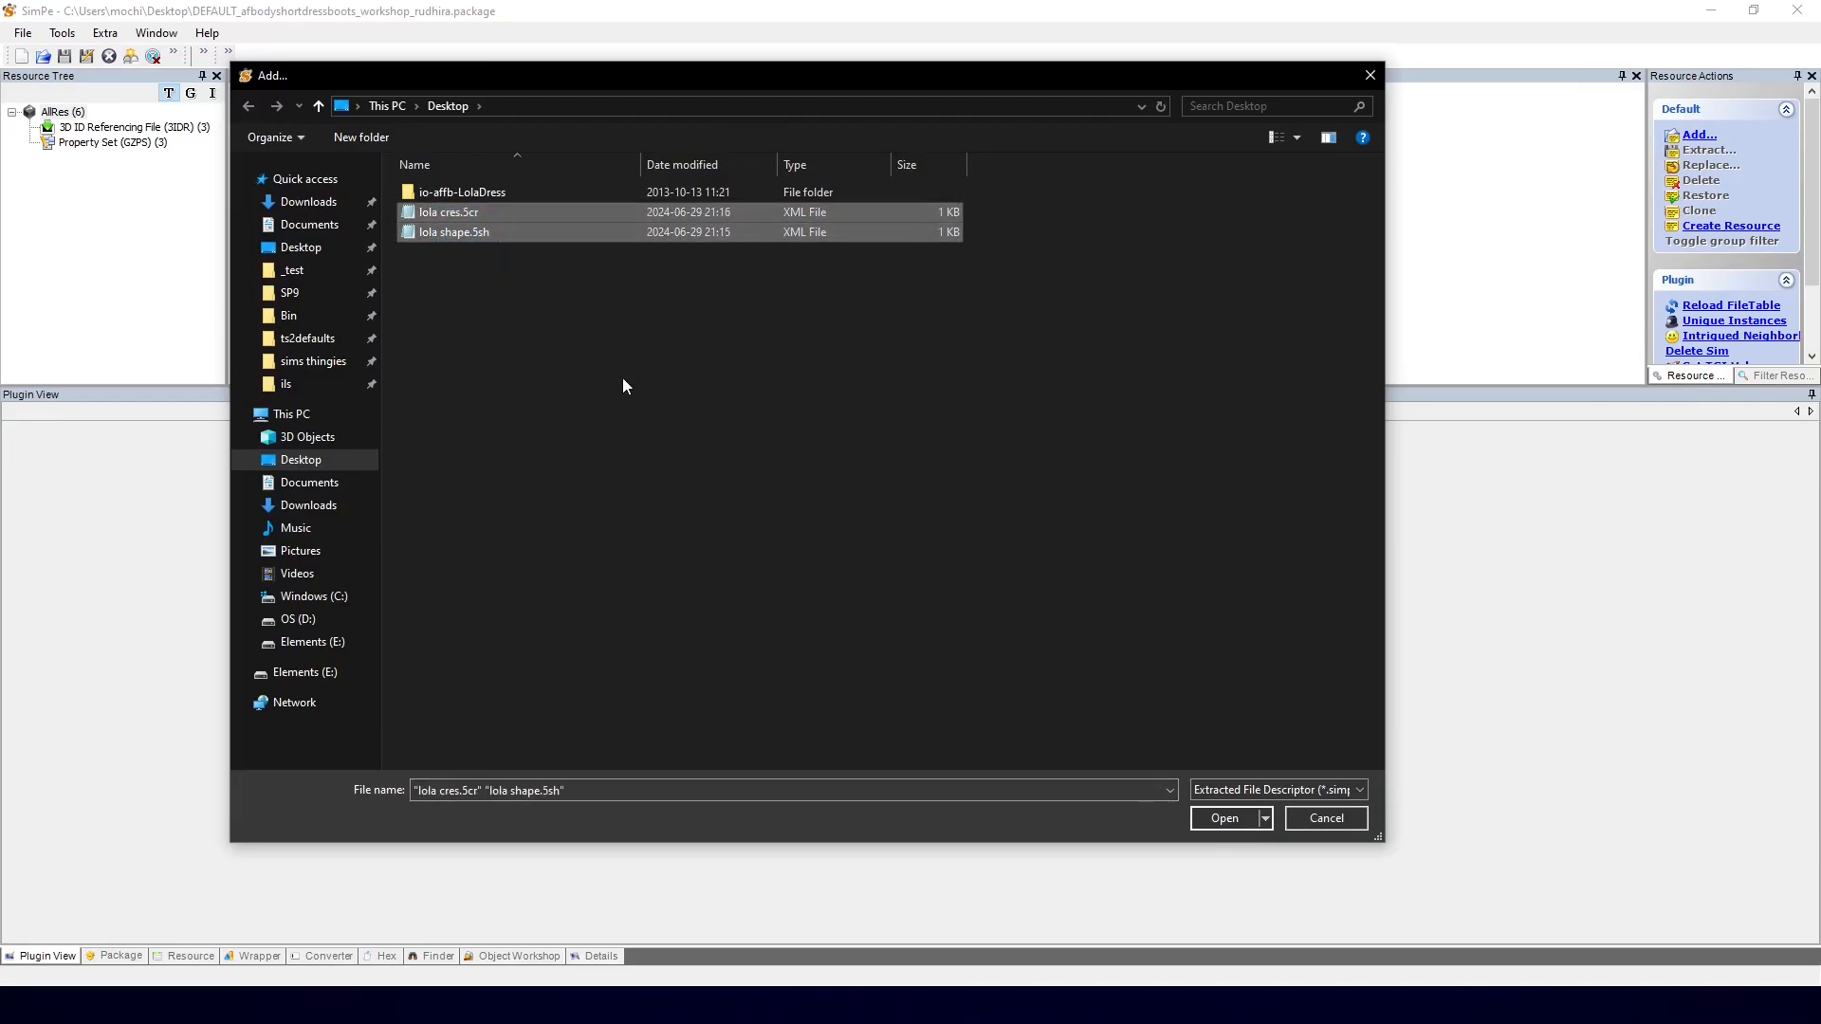
click(1210, 821)
Step: Compare the reference lists of the three 3D ID Referencing Files, examining the original Resource Node and Material Definition entries
click(299, 147)
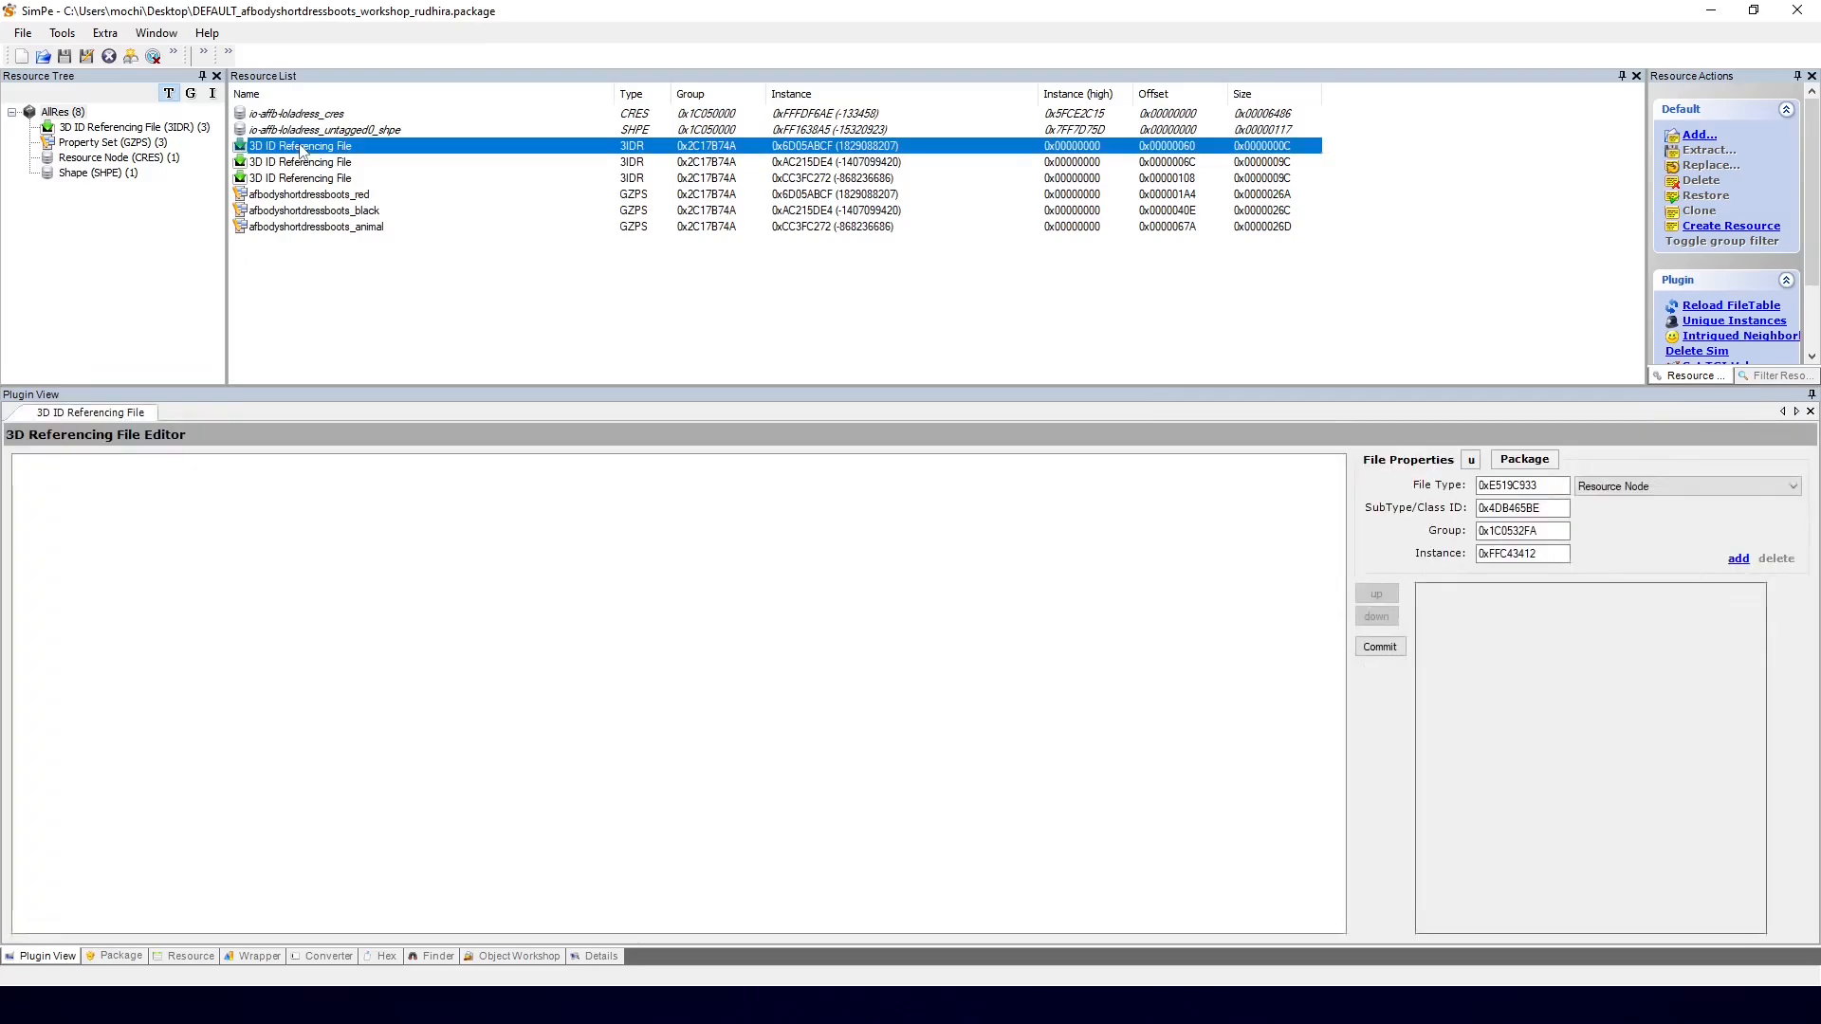
click(308, 165)
click(311, 180)
click(316, 148)
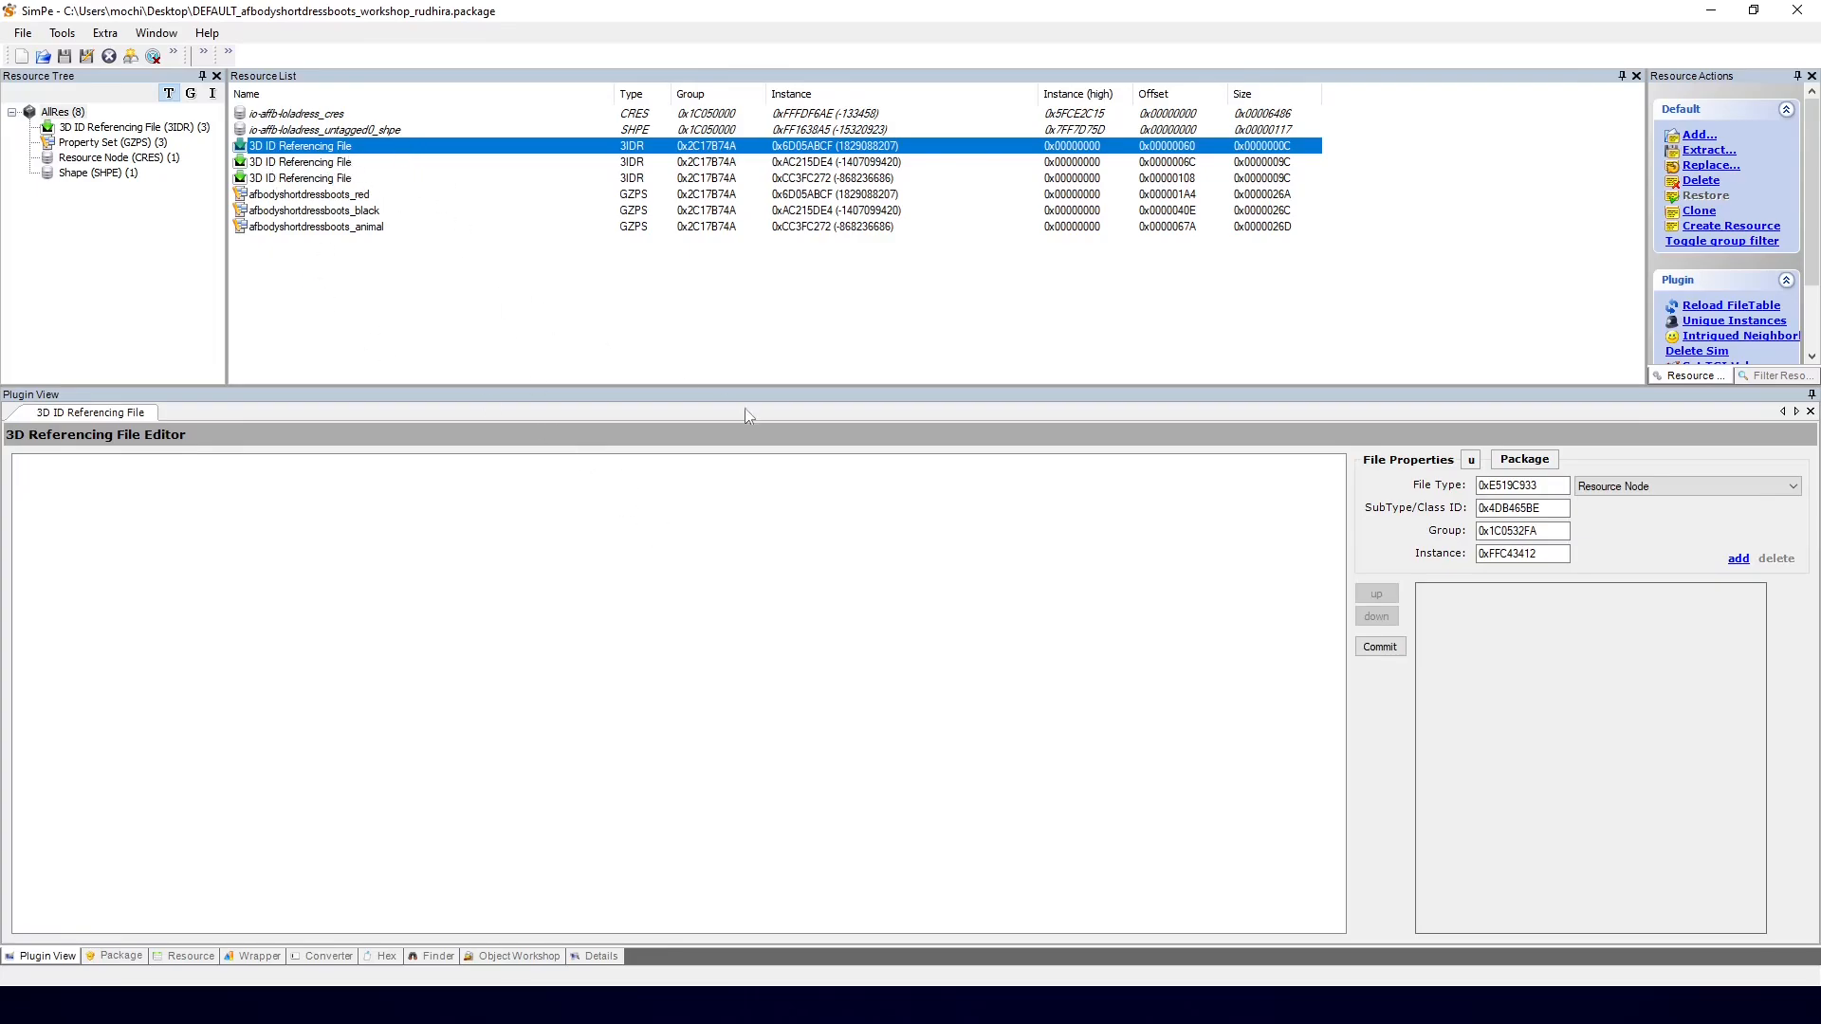
click(355, 164)
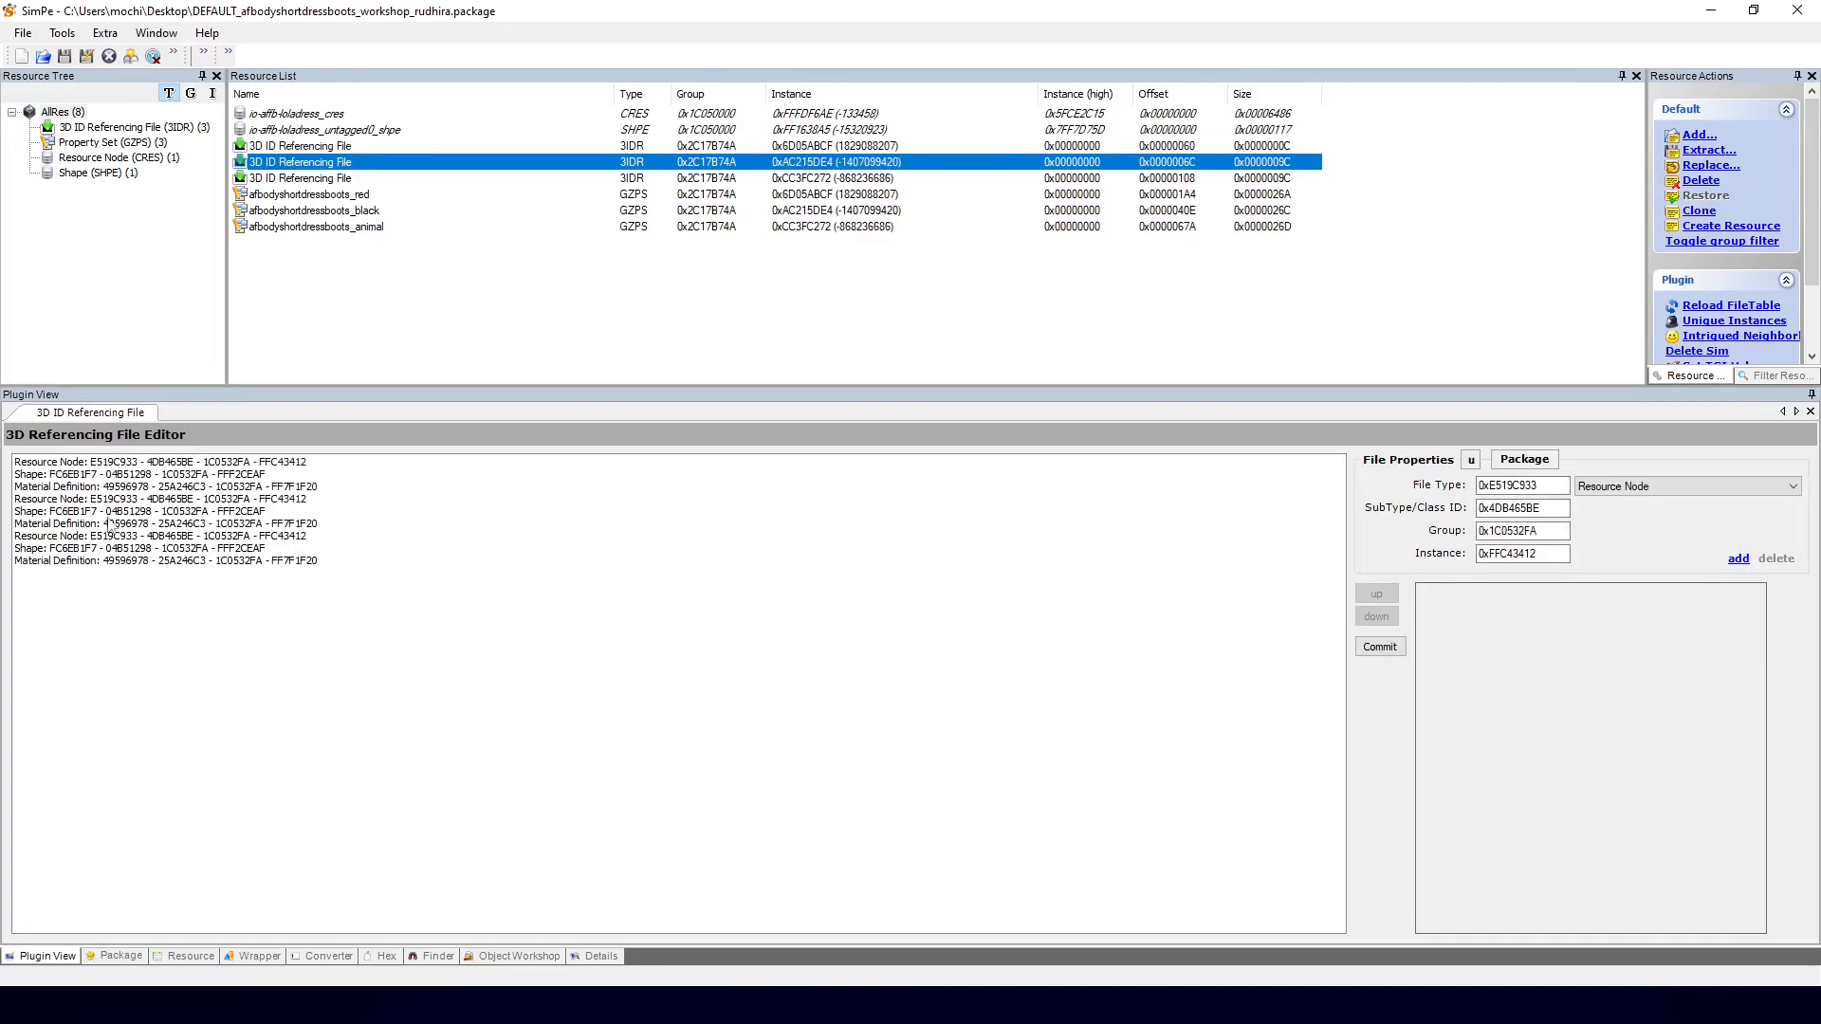
click(78, 464)
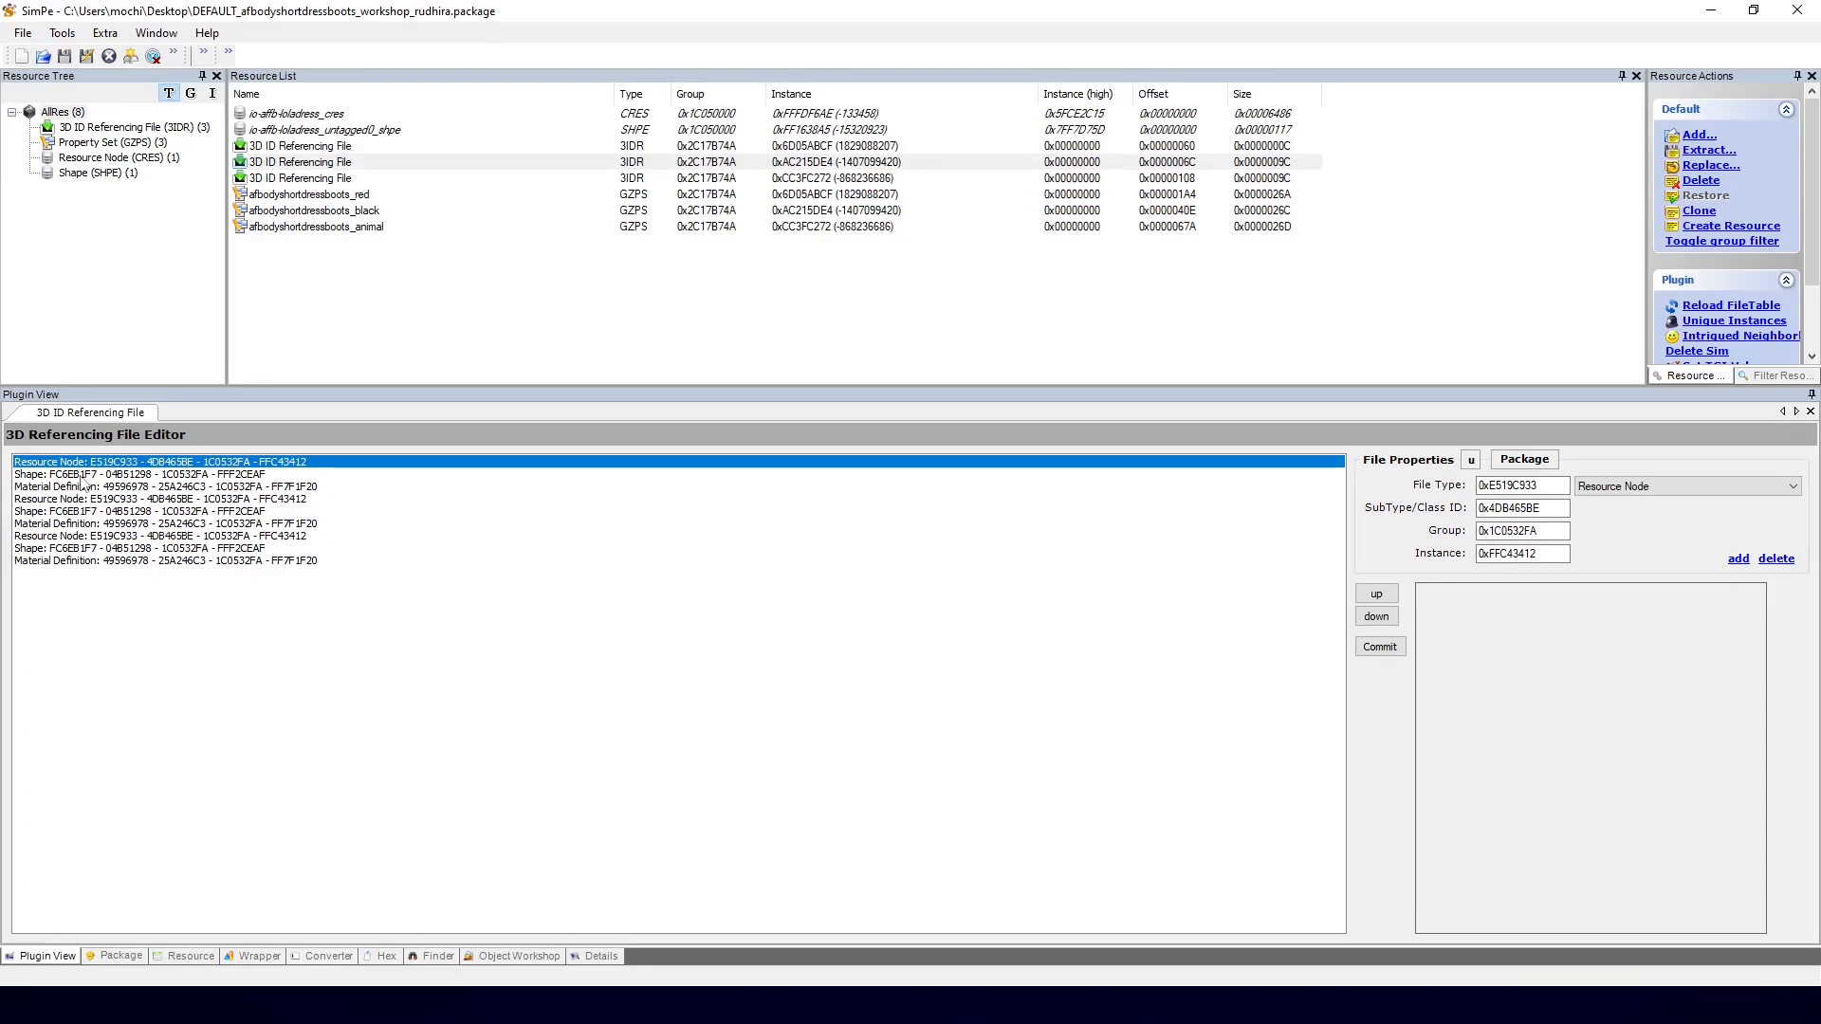
click(84, 488)
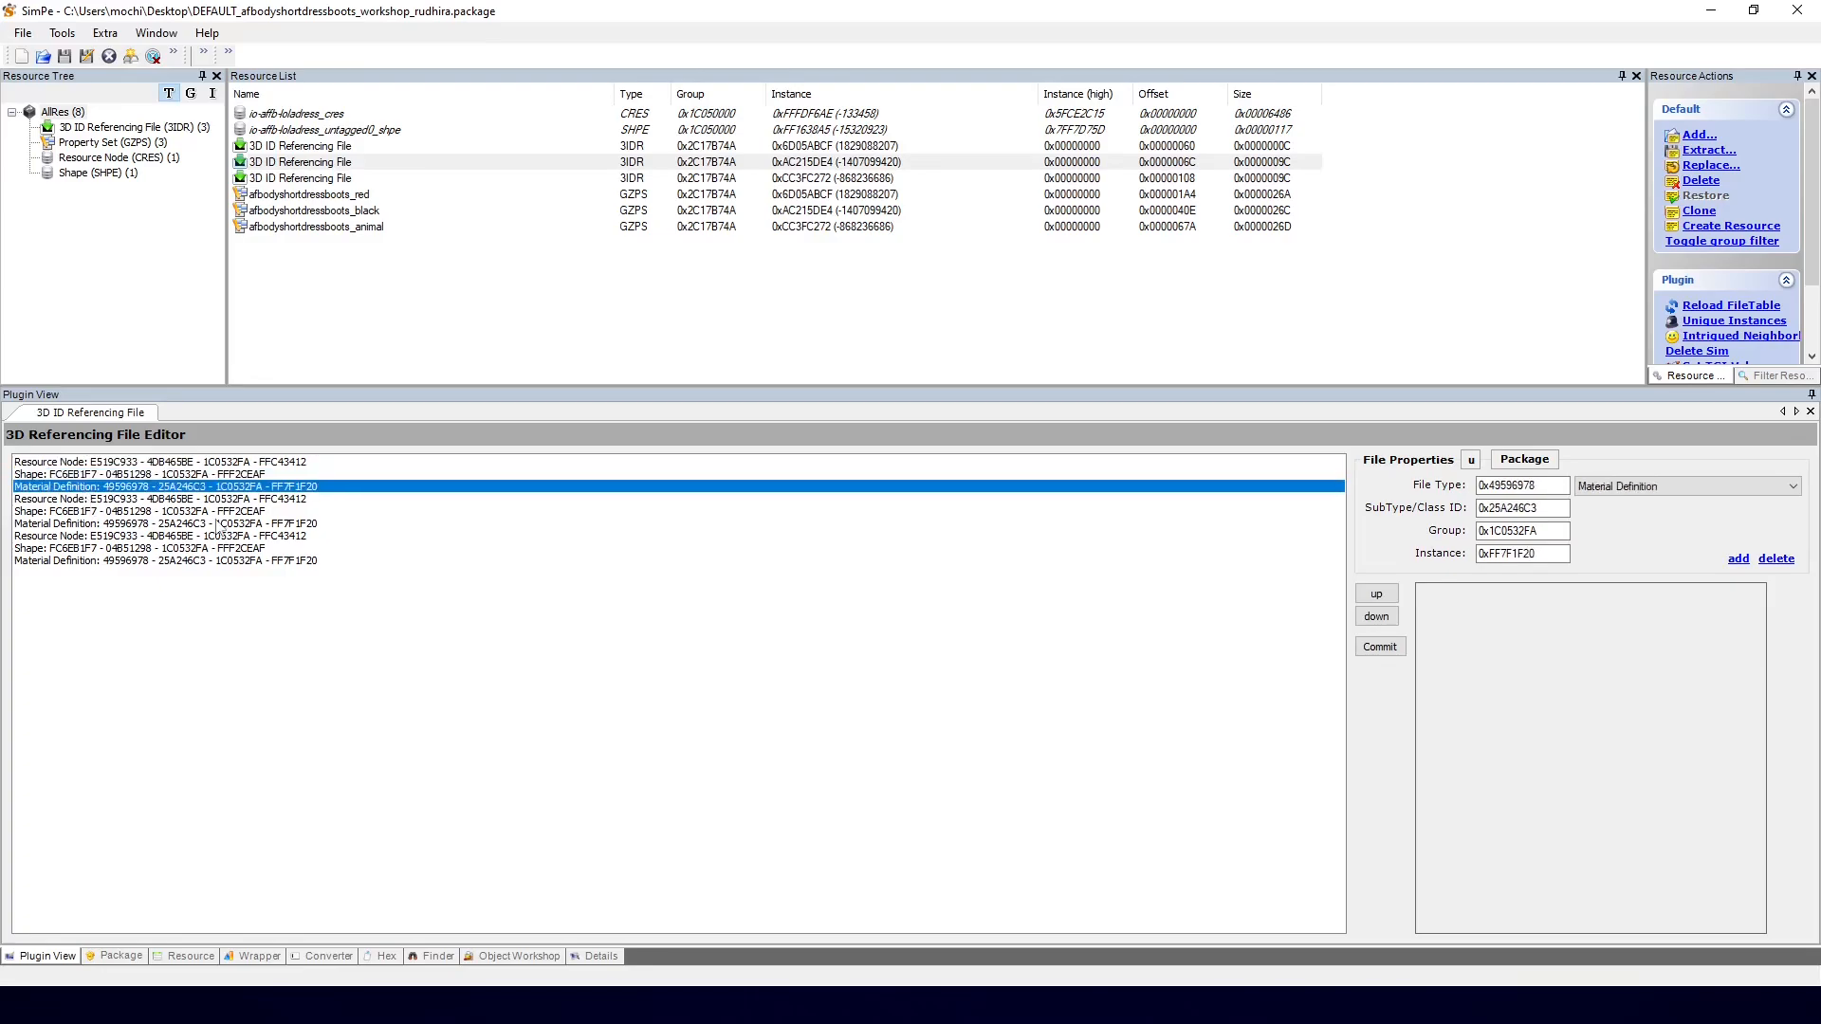
Step: Add the package's LolaDress Resource Node and Shape, in that order, as references in the emptied 3D ID Referencing File (instance 0x6D05ABCF)
click(331, 148)
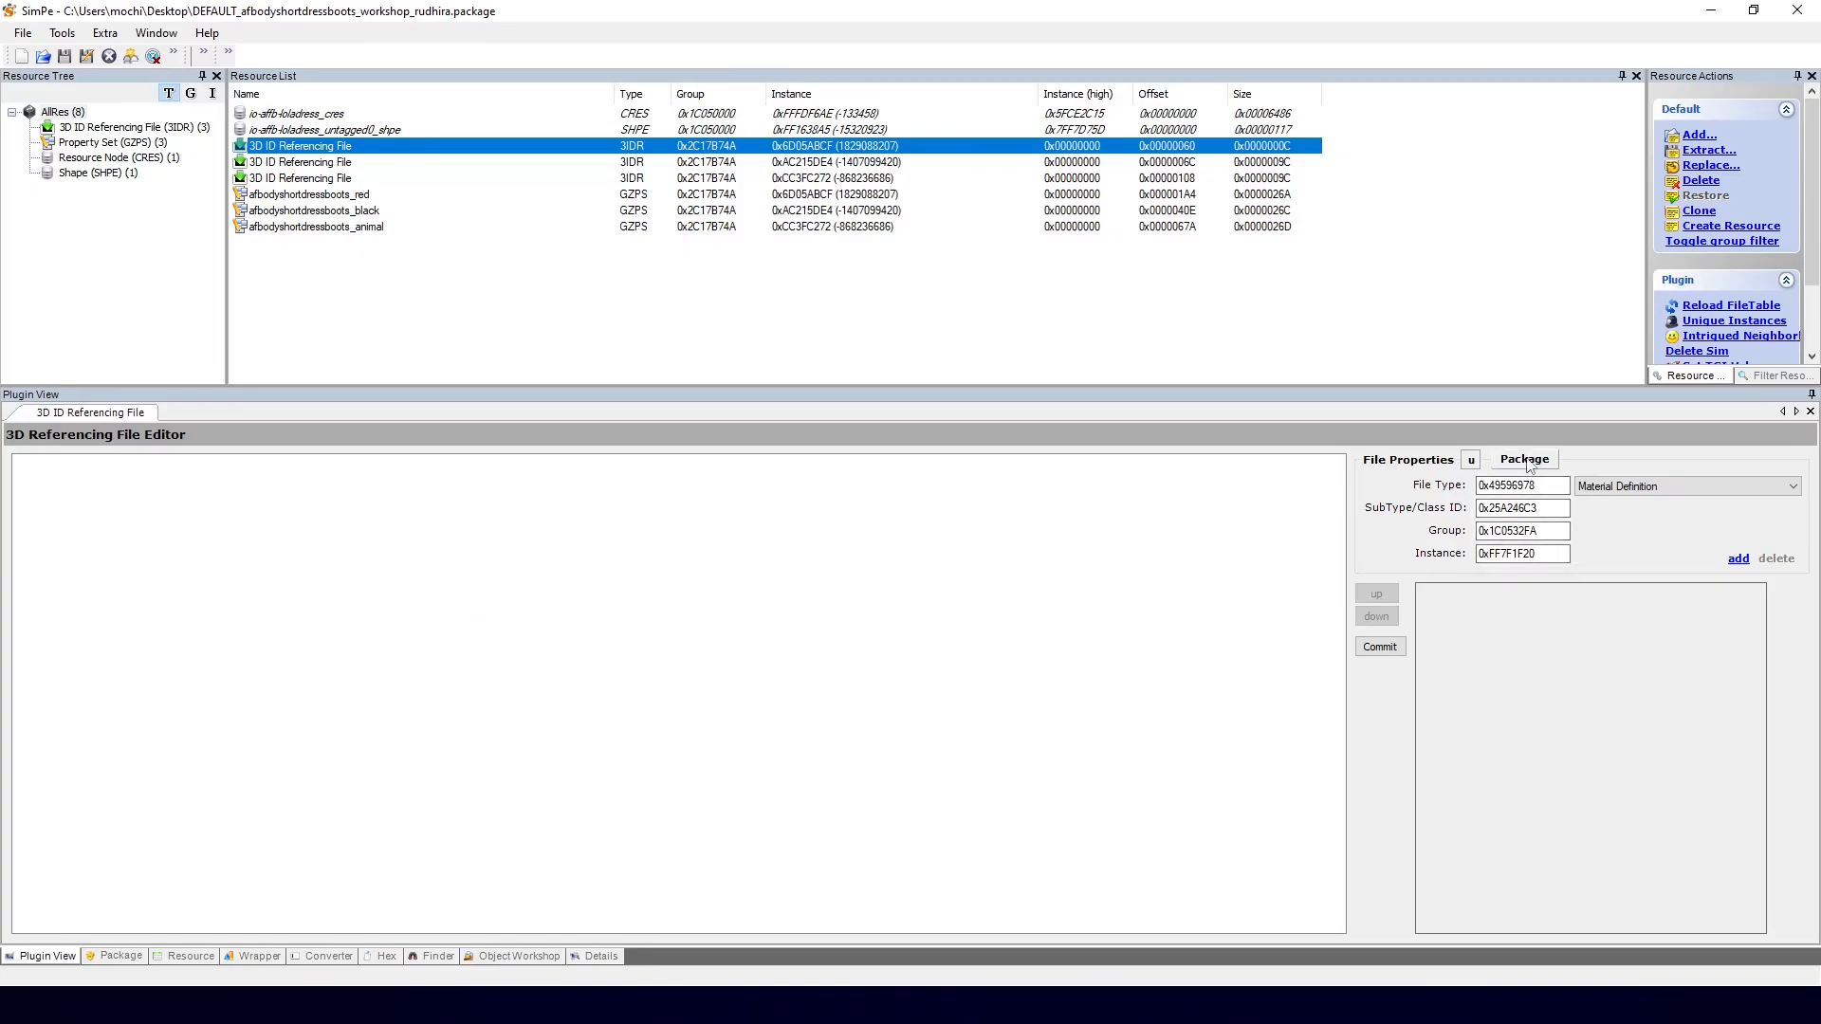
click(1529, 464)
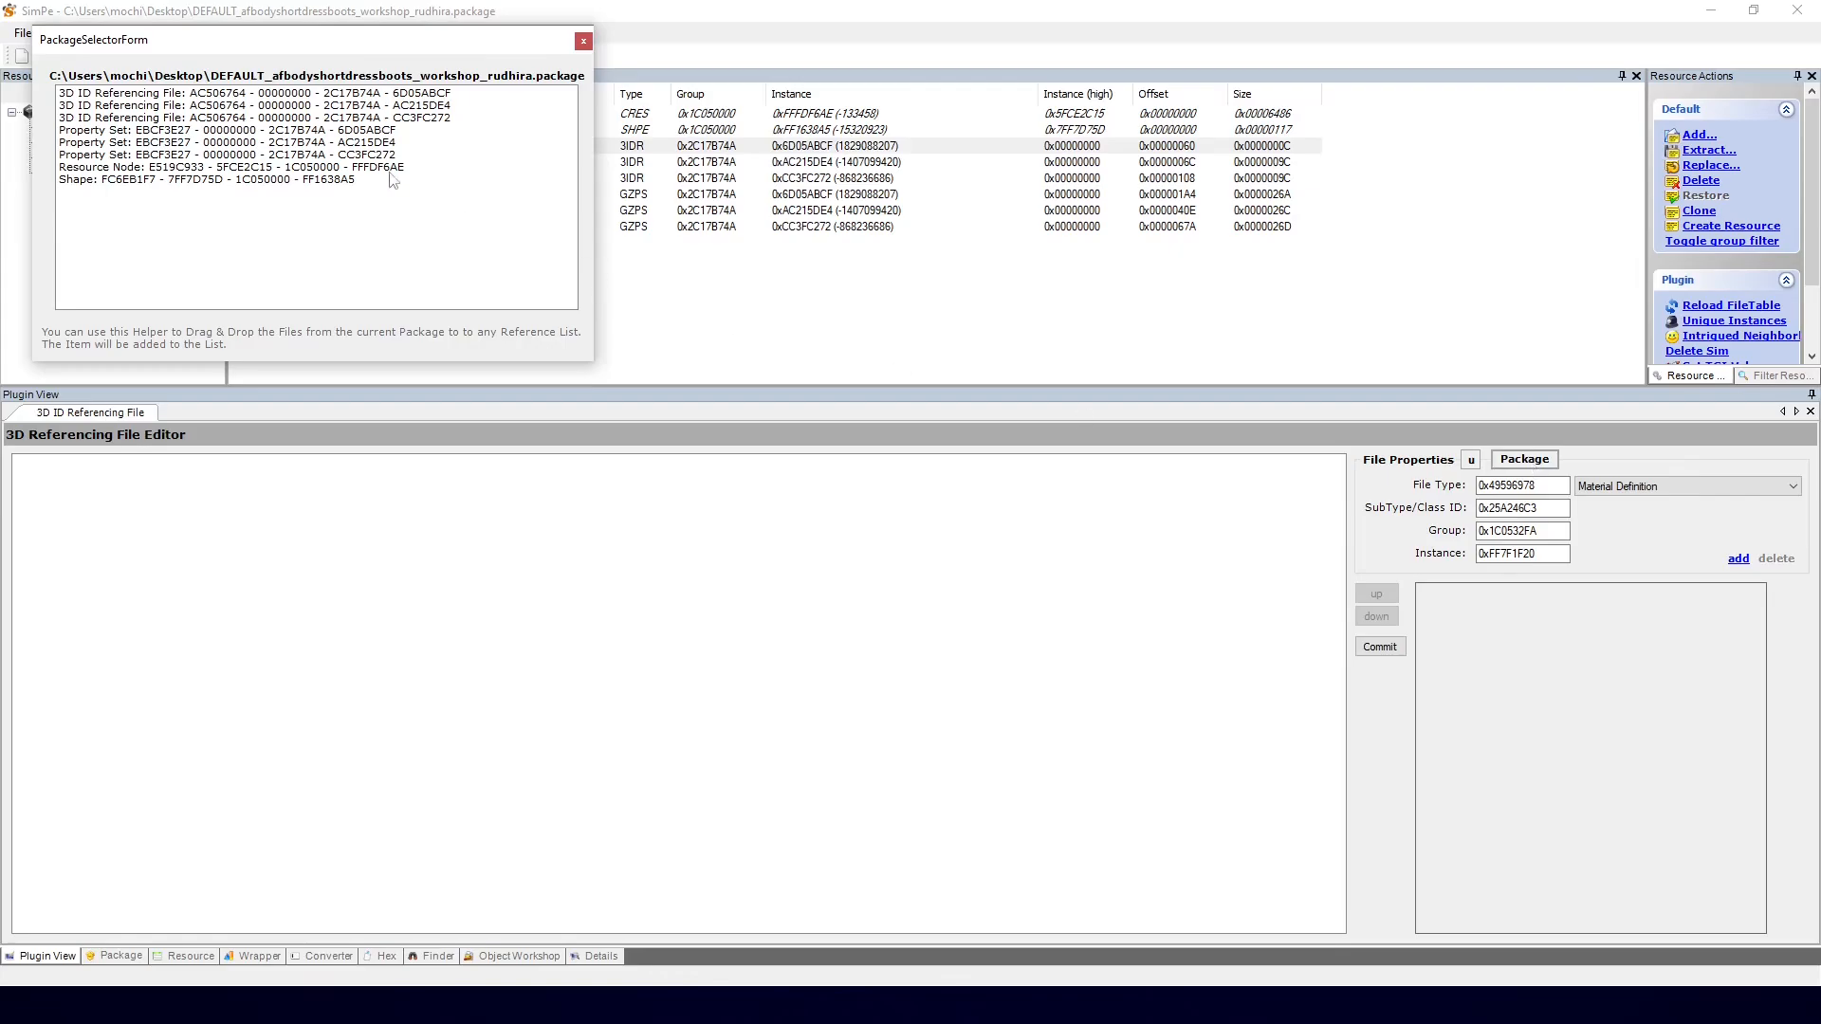
drag(199, 56, 689, 398)
click(590, 515)
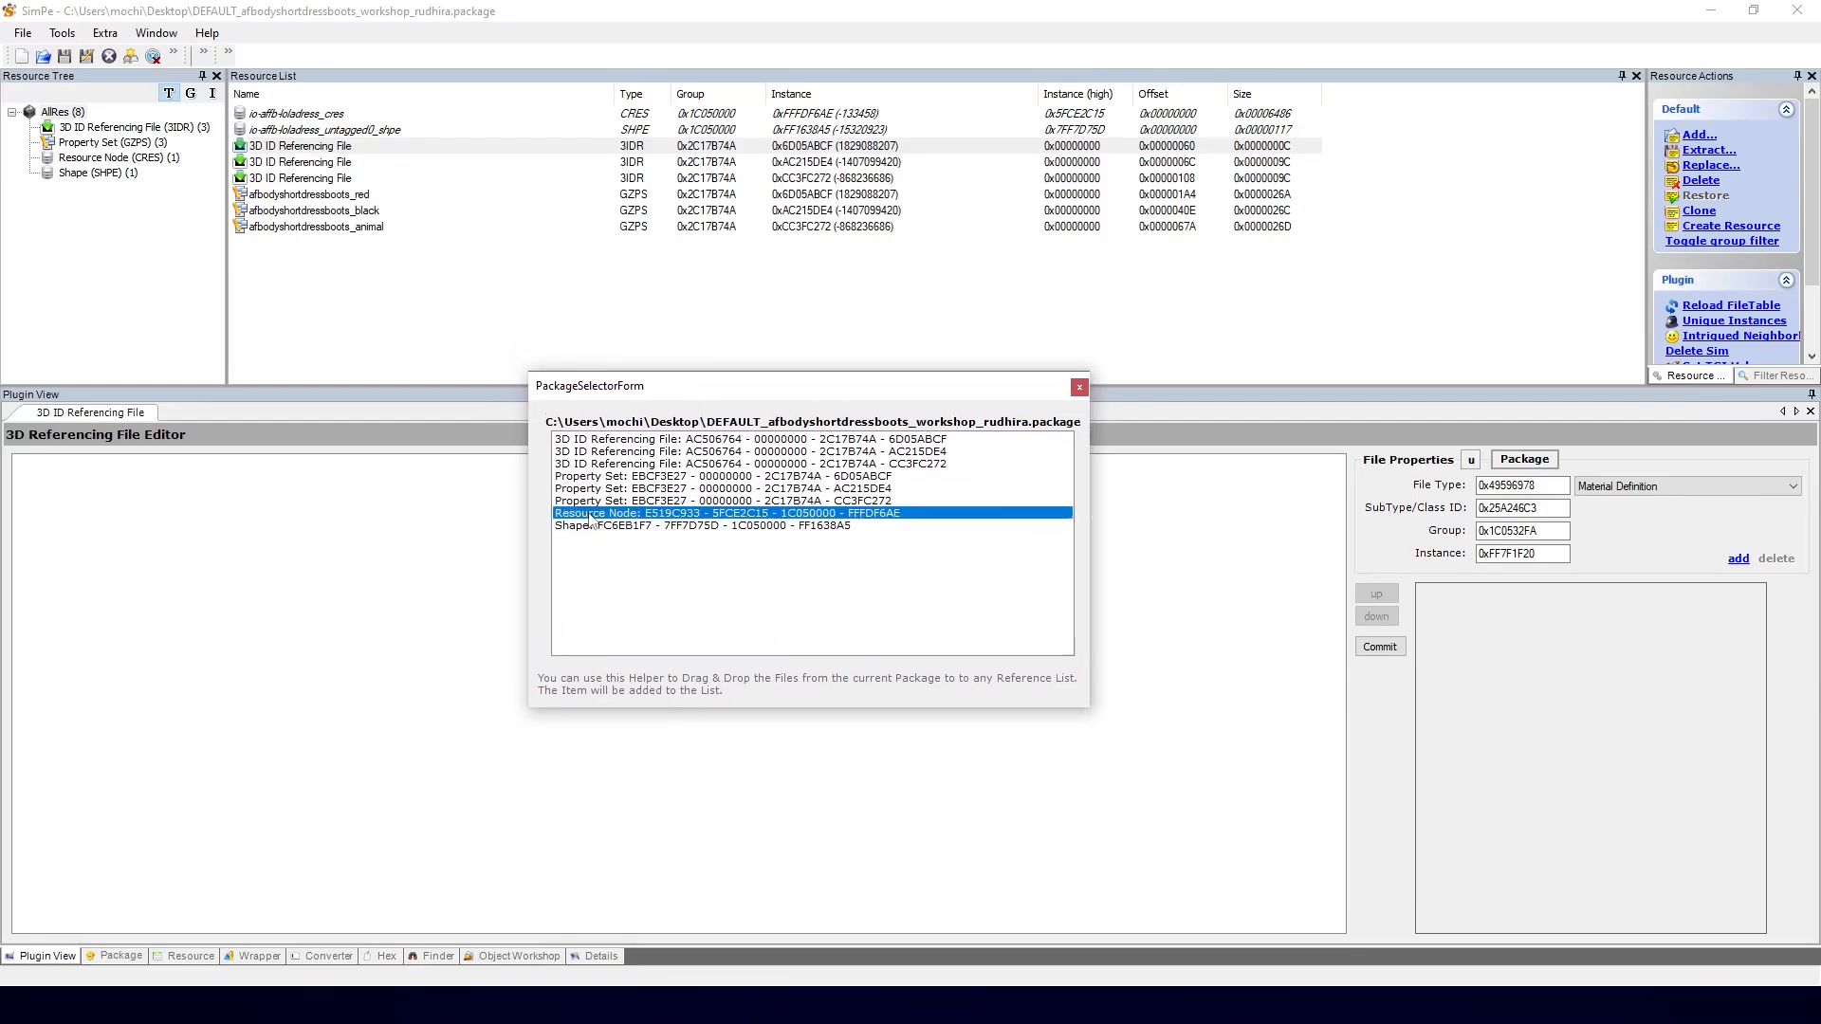
drag(590, 520, 294, 500)
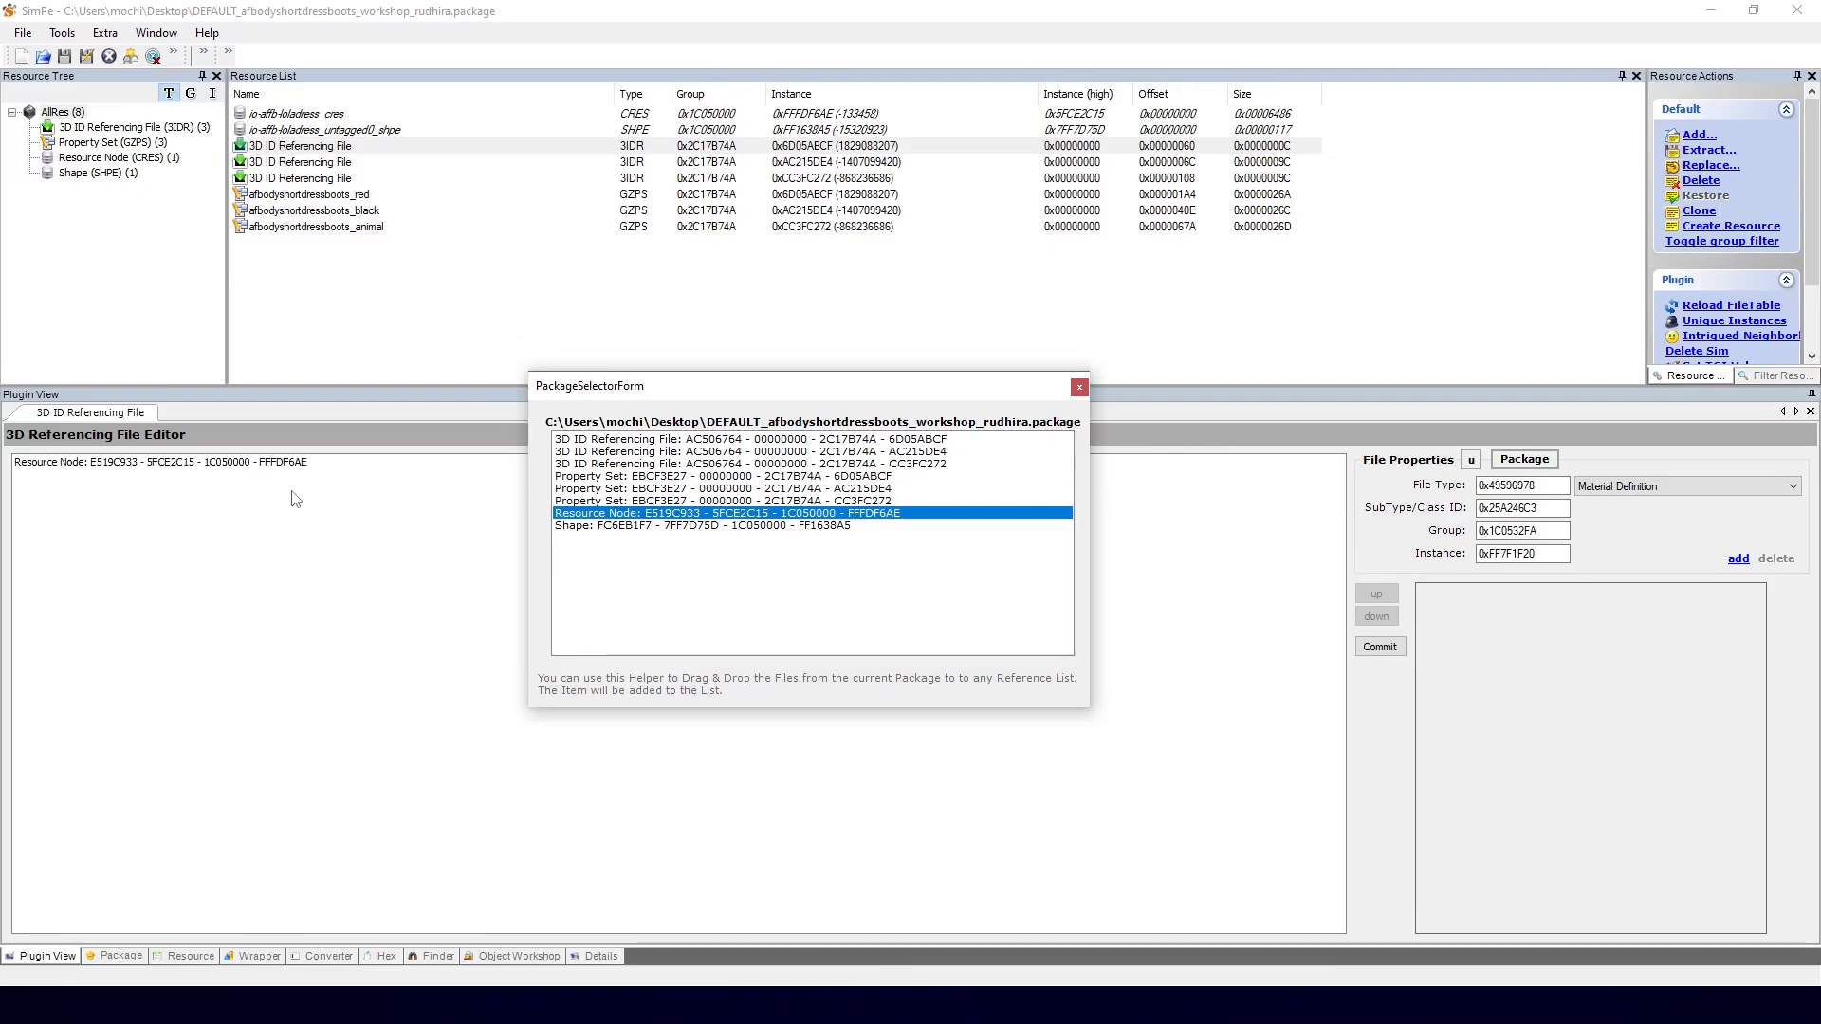
click(590, 527)
drag(590, 527, 316, 526)
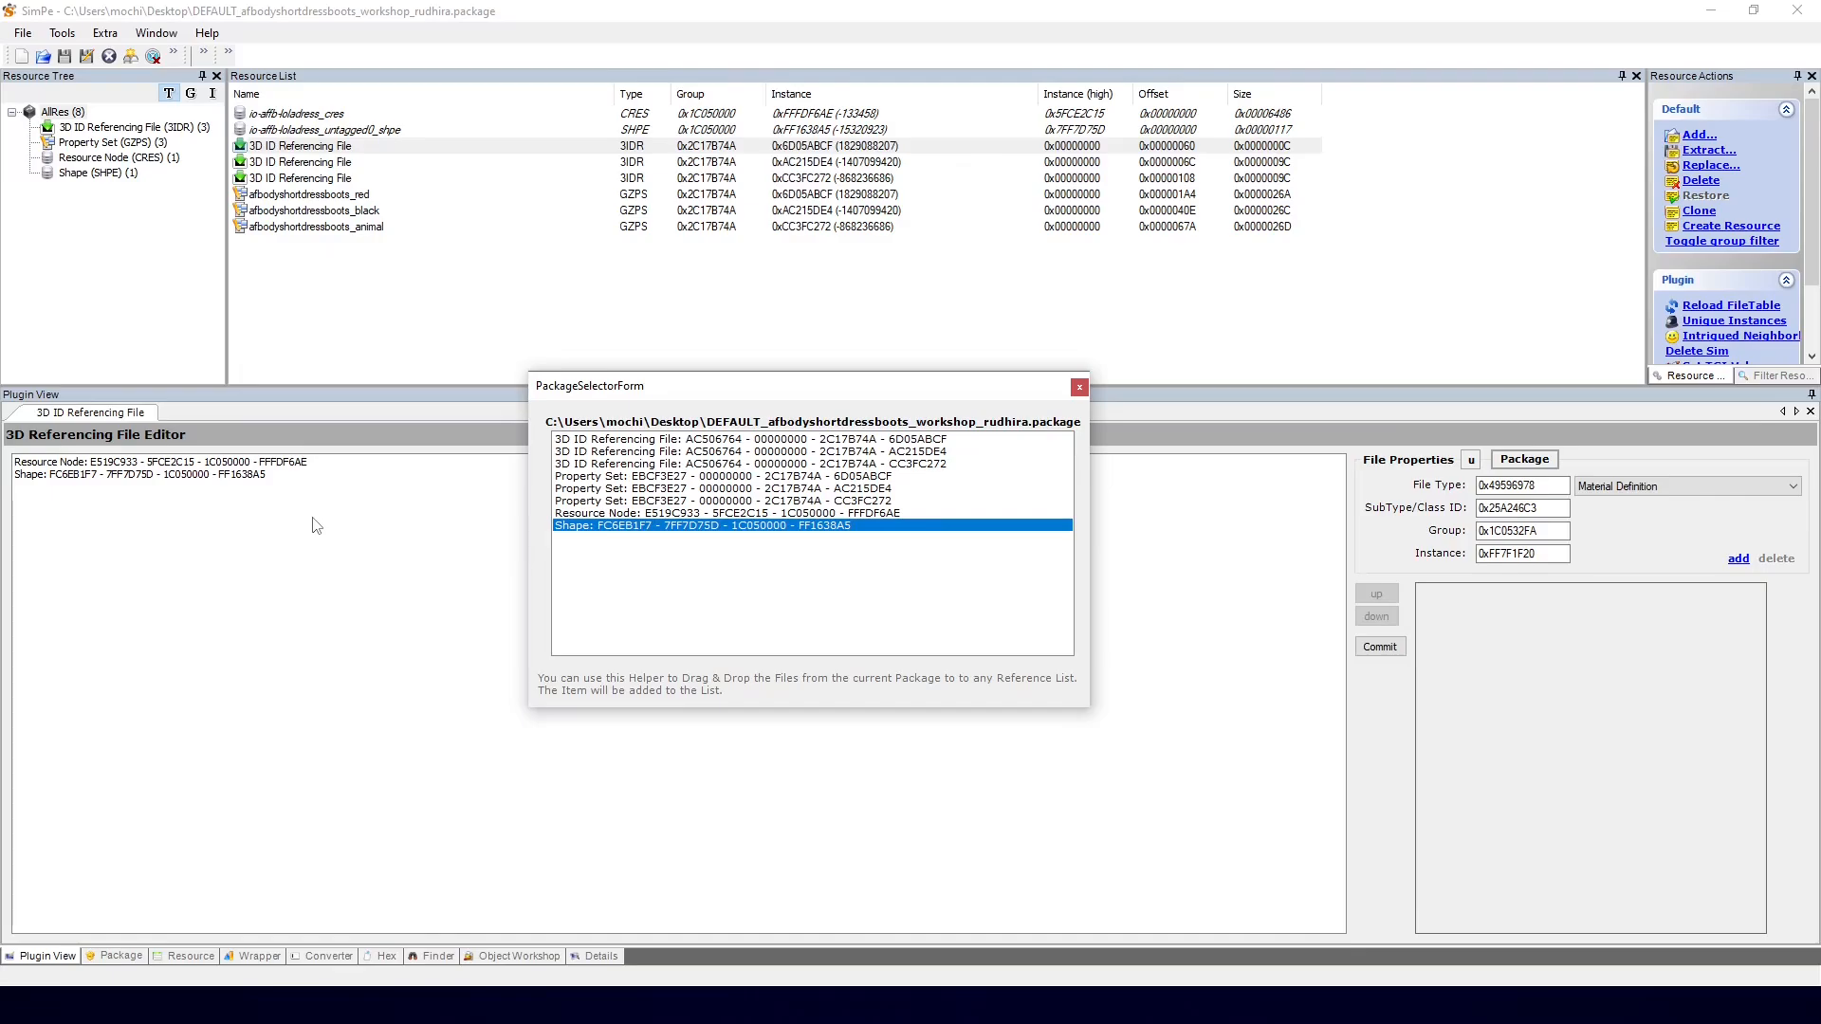
click(1081, 388)
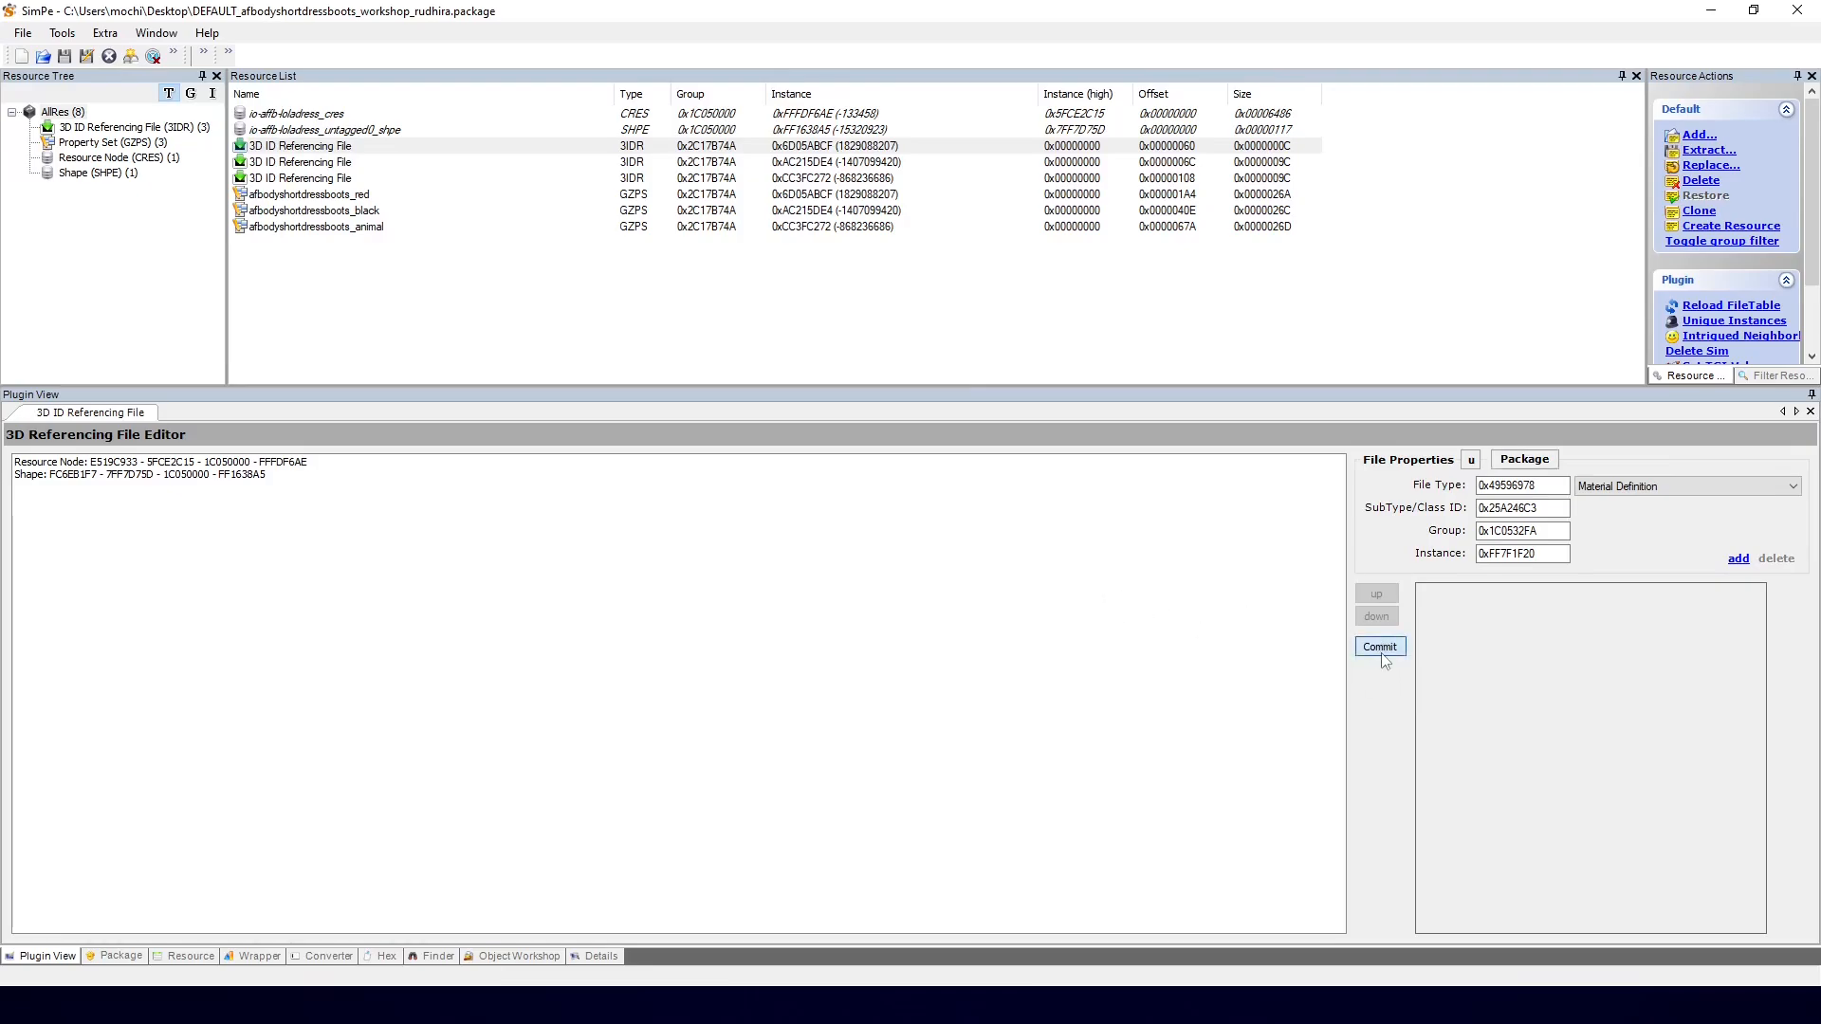
Step: Commit the new Resource Node and Shape references and save the package
click(1383, 654)
click(943, 553)
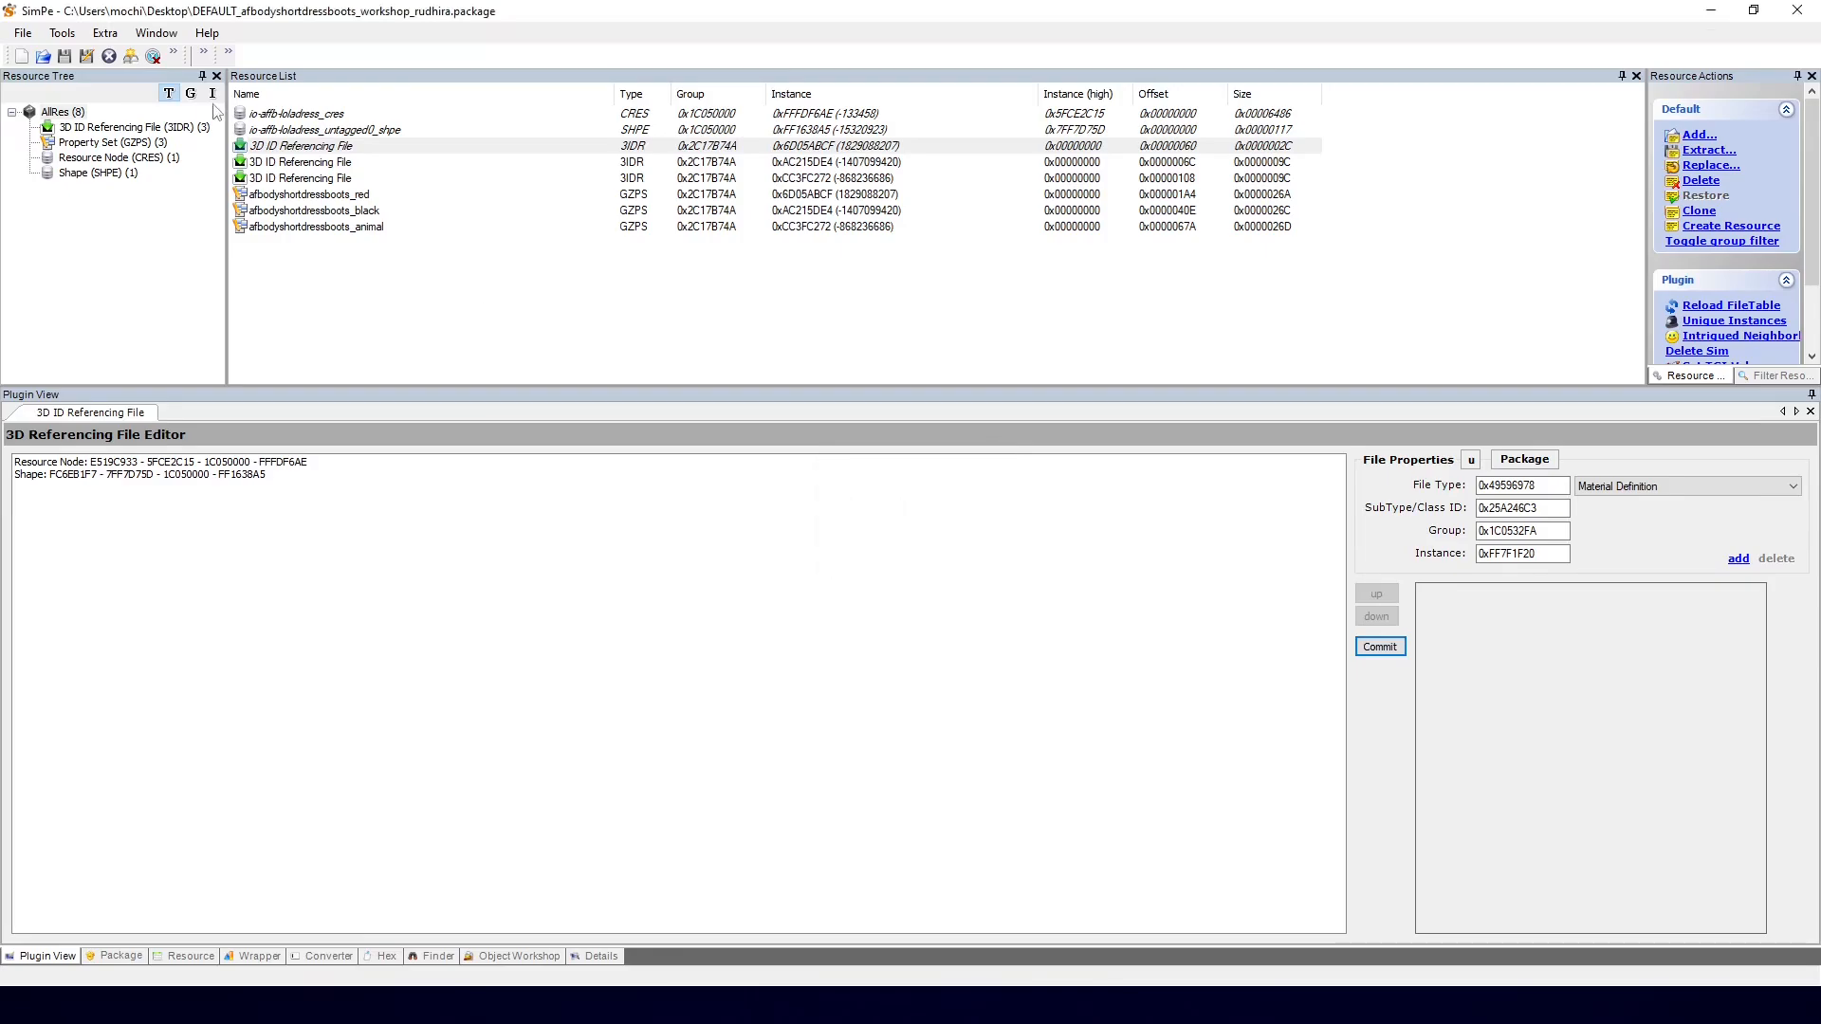
click(63, 56)
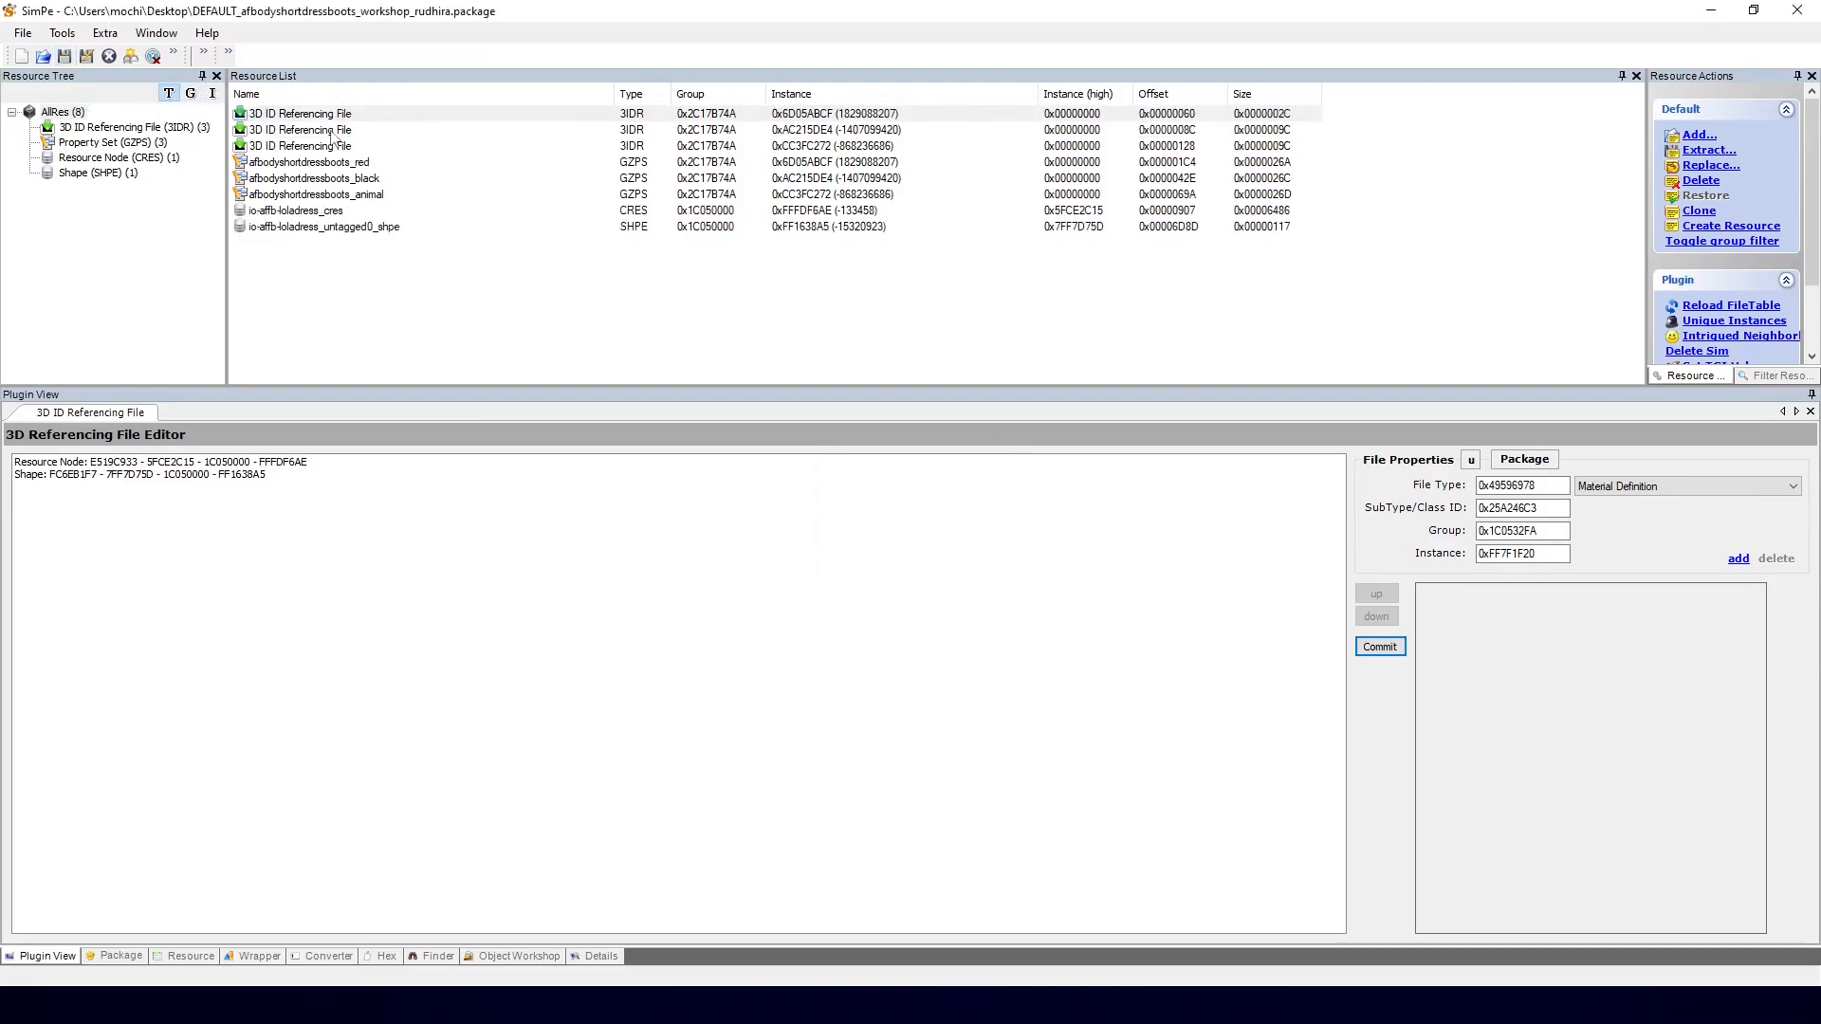
Step: Extract the relinked first 3D ID Referencing File to the Desktop as "3idr"
click(330, 131)
click(296, 114)
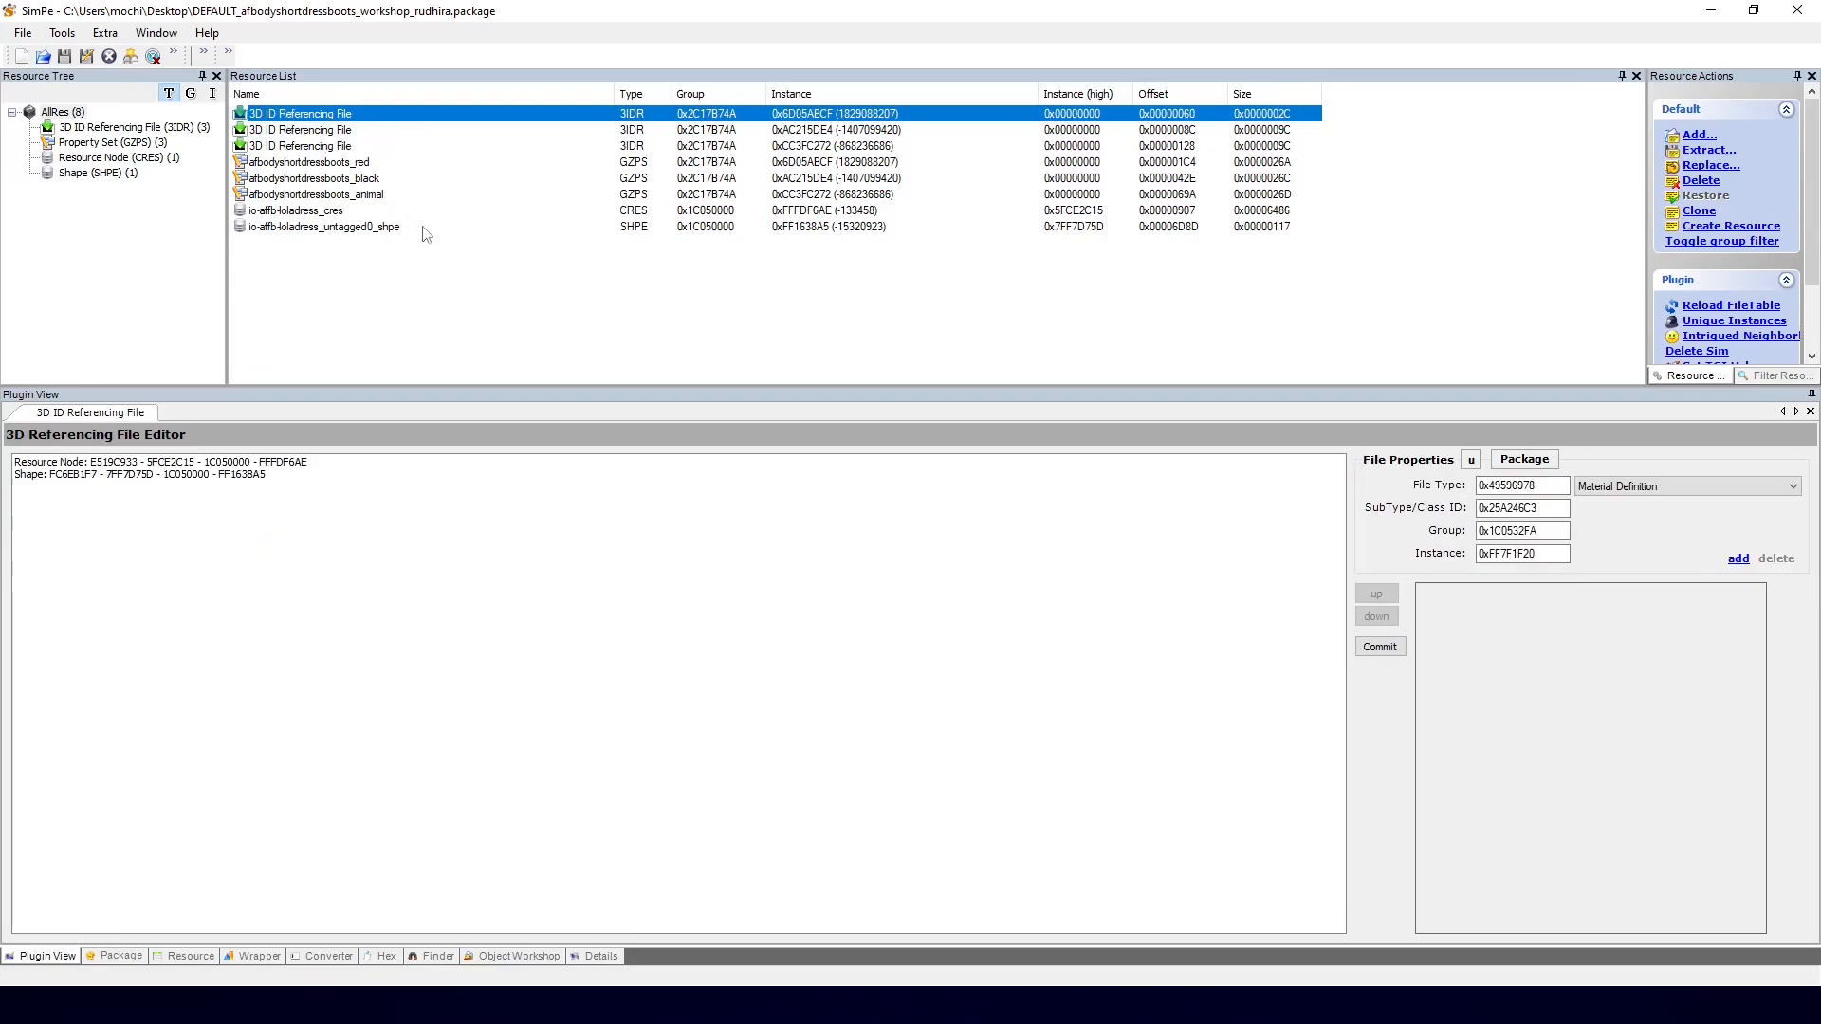
right_click(338, 116)
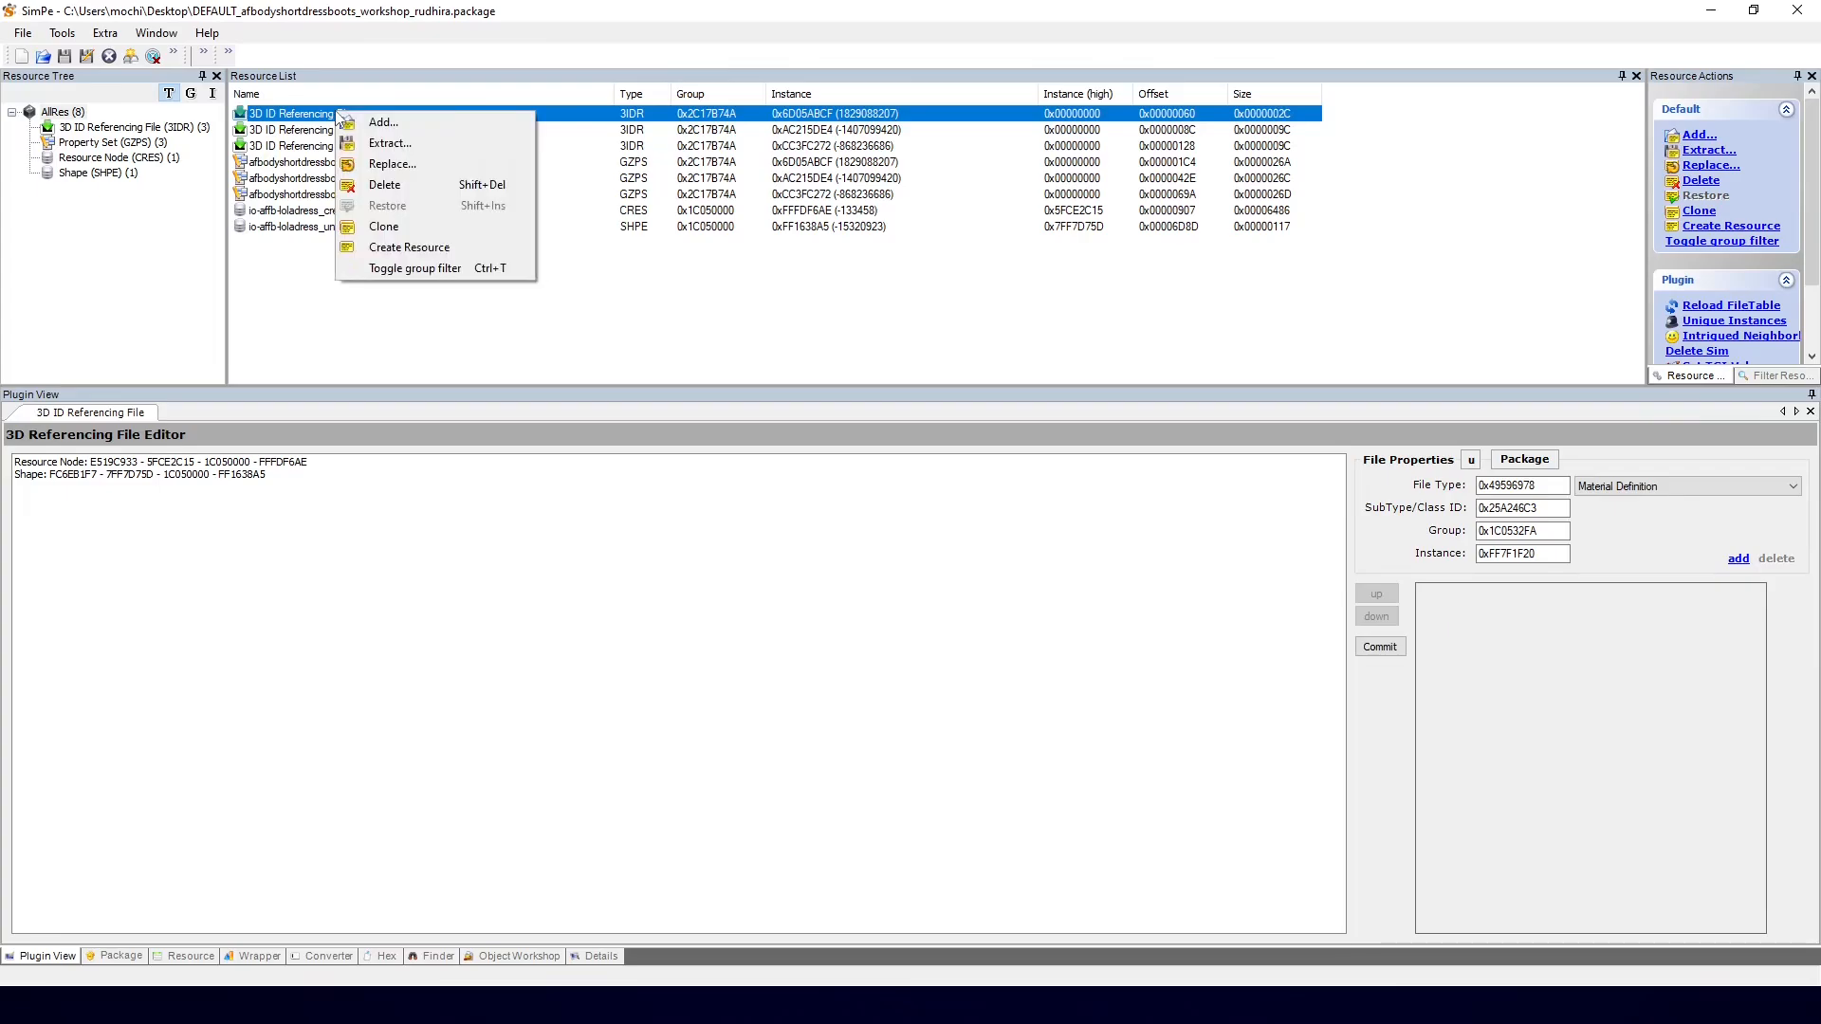
click(376, 145)
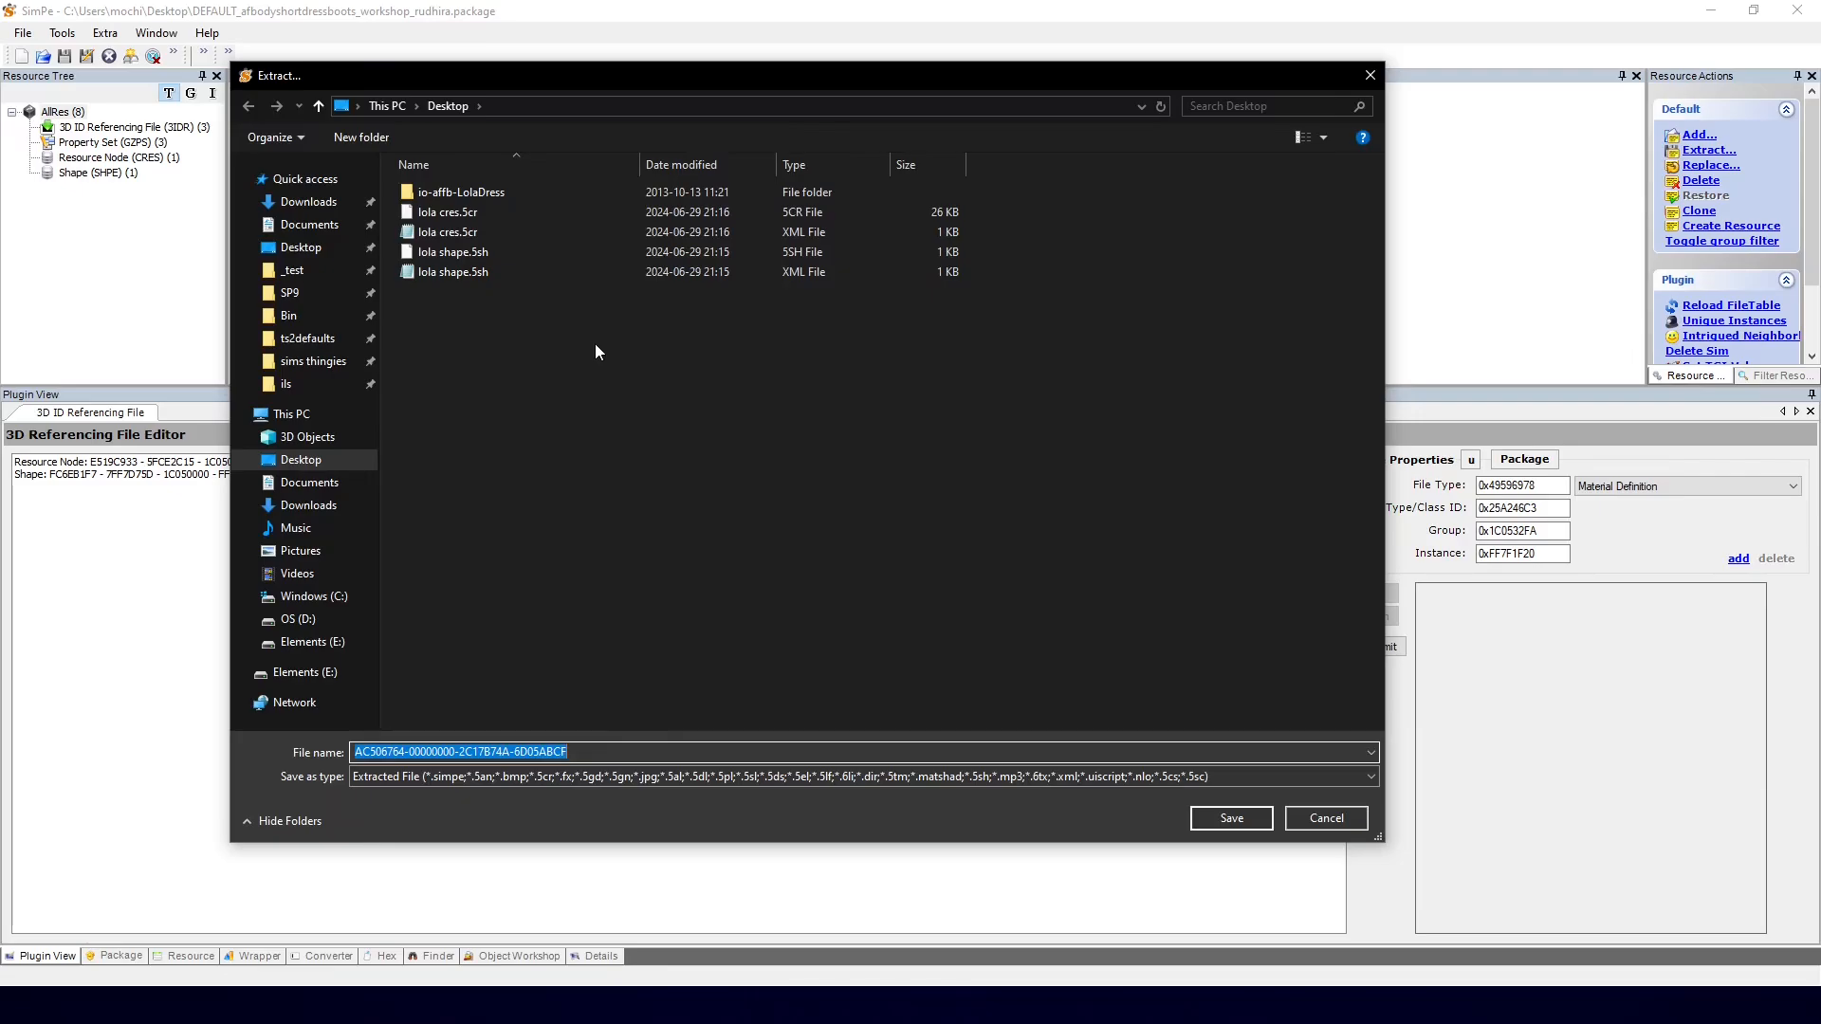
text(3idr)
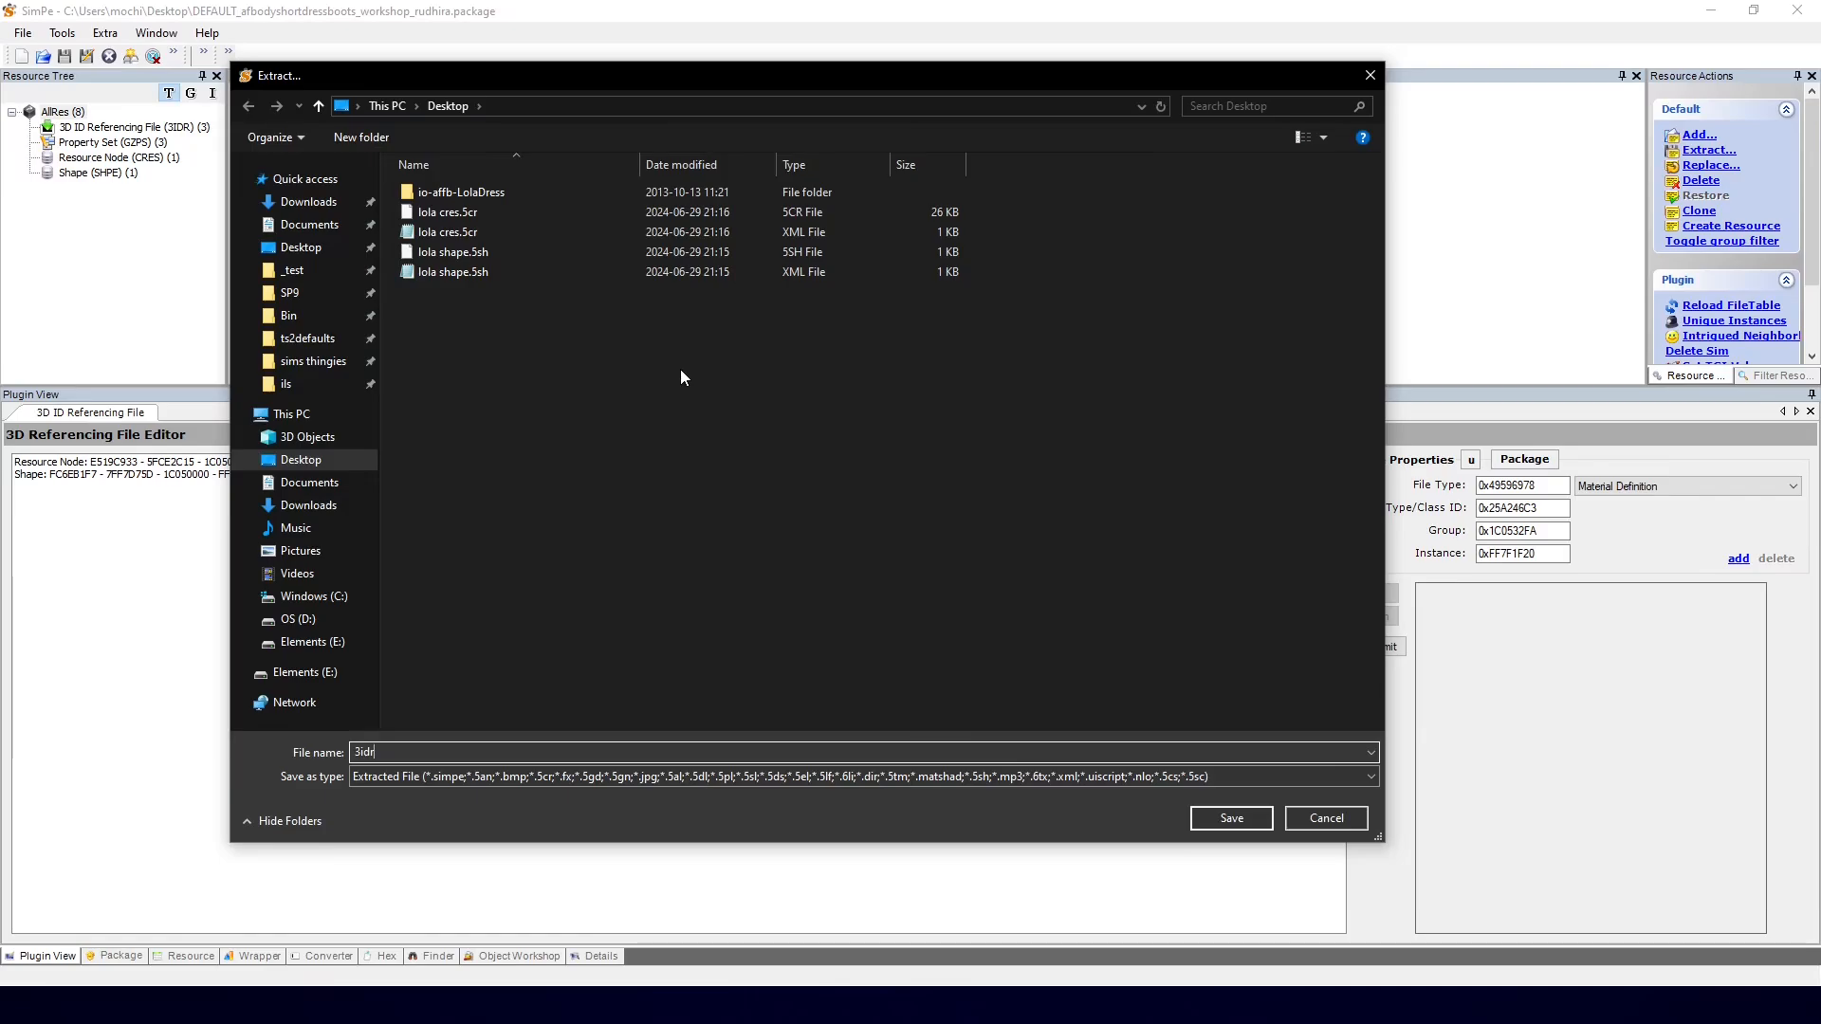
key(Return)
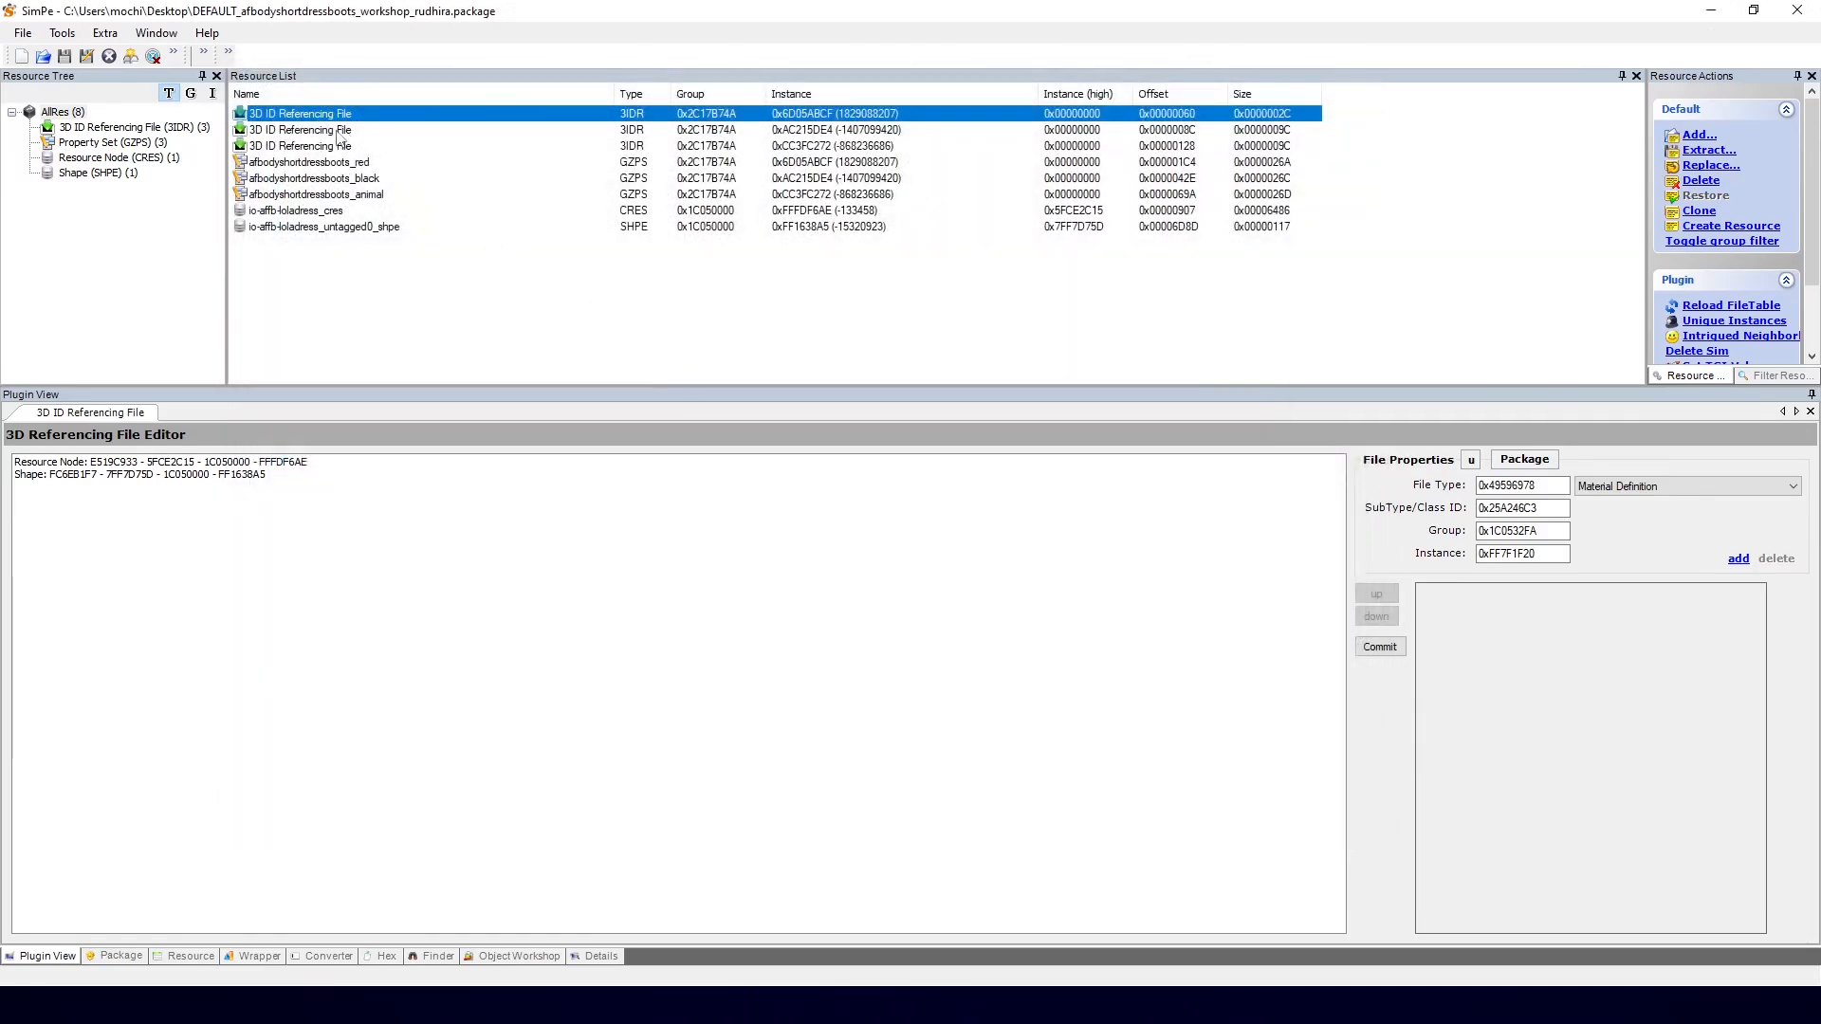
Step: Replace the second 3D ID Referencing File (instance 0xAC215DE4) with the extracted "3idr" file
click(340, 131)
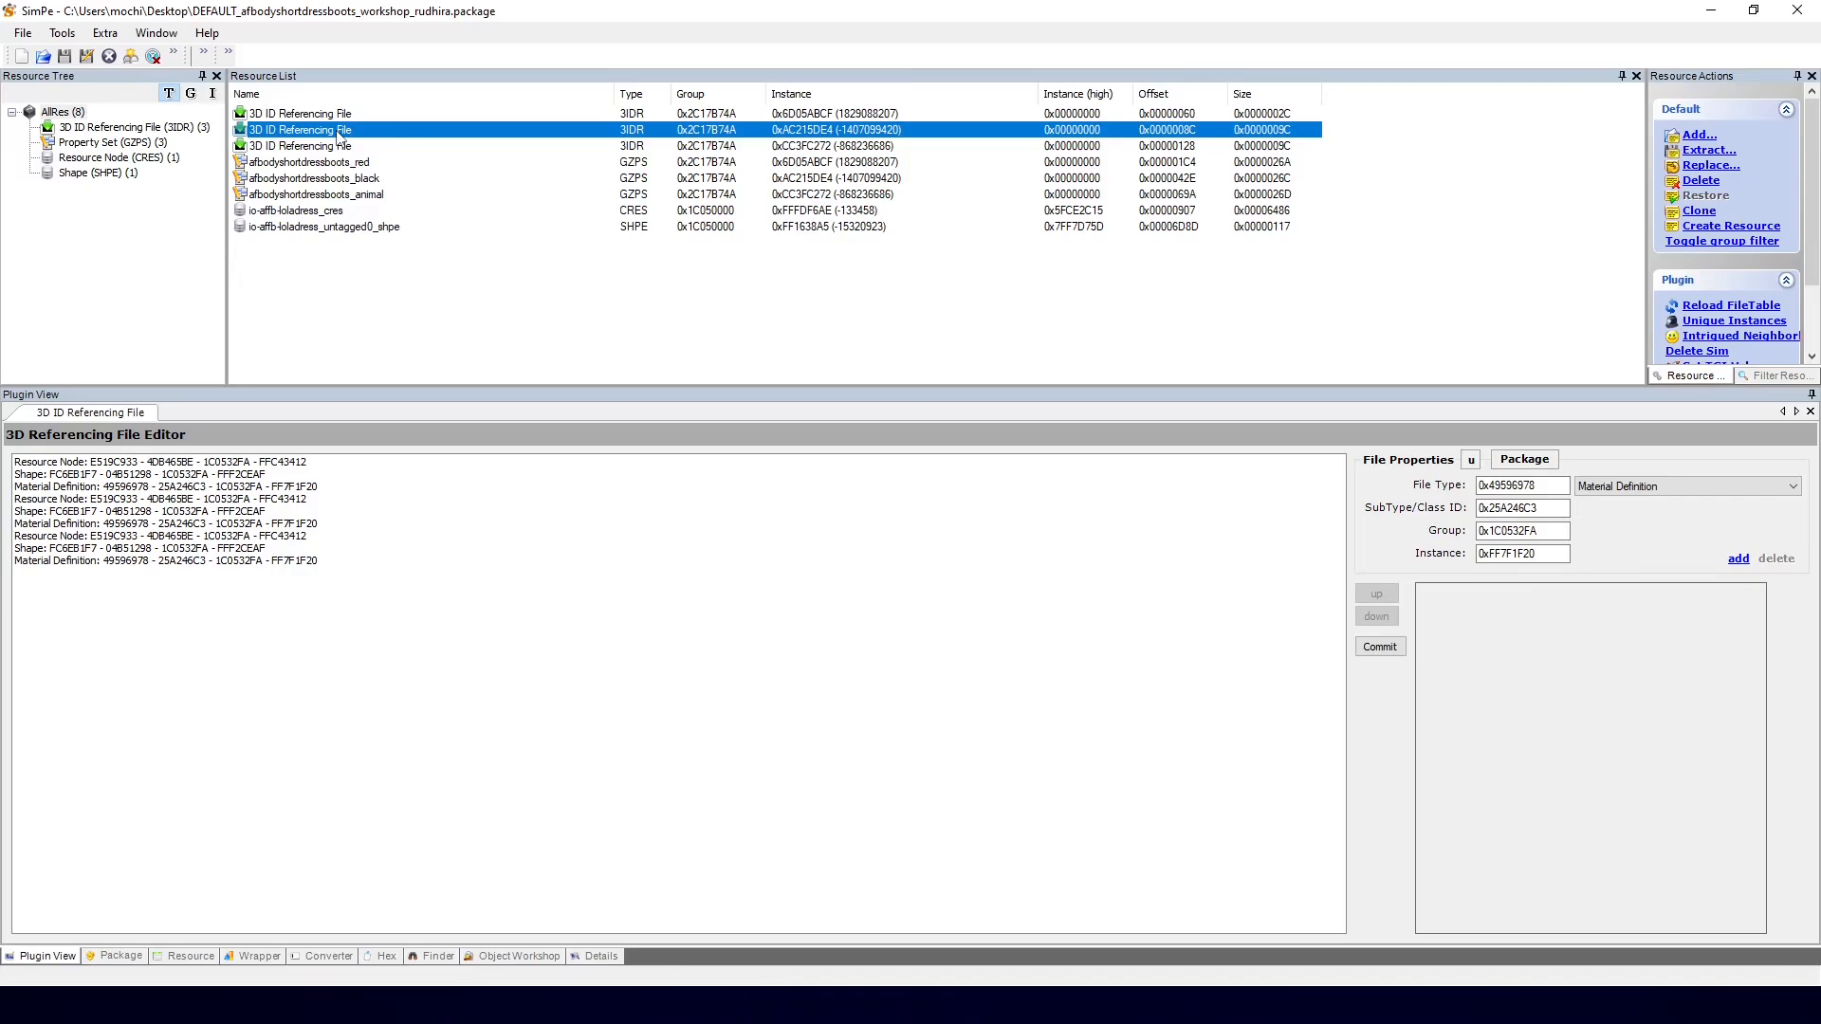
right_click(332, 132)
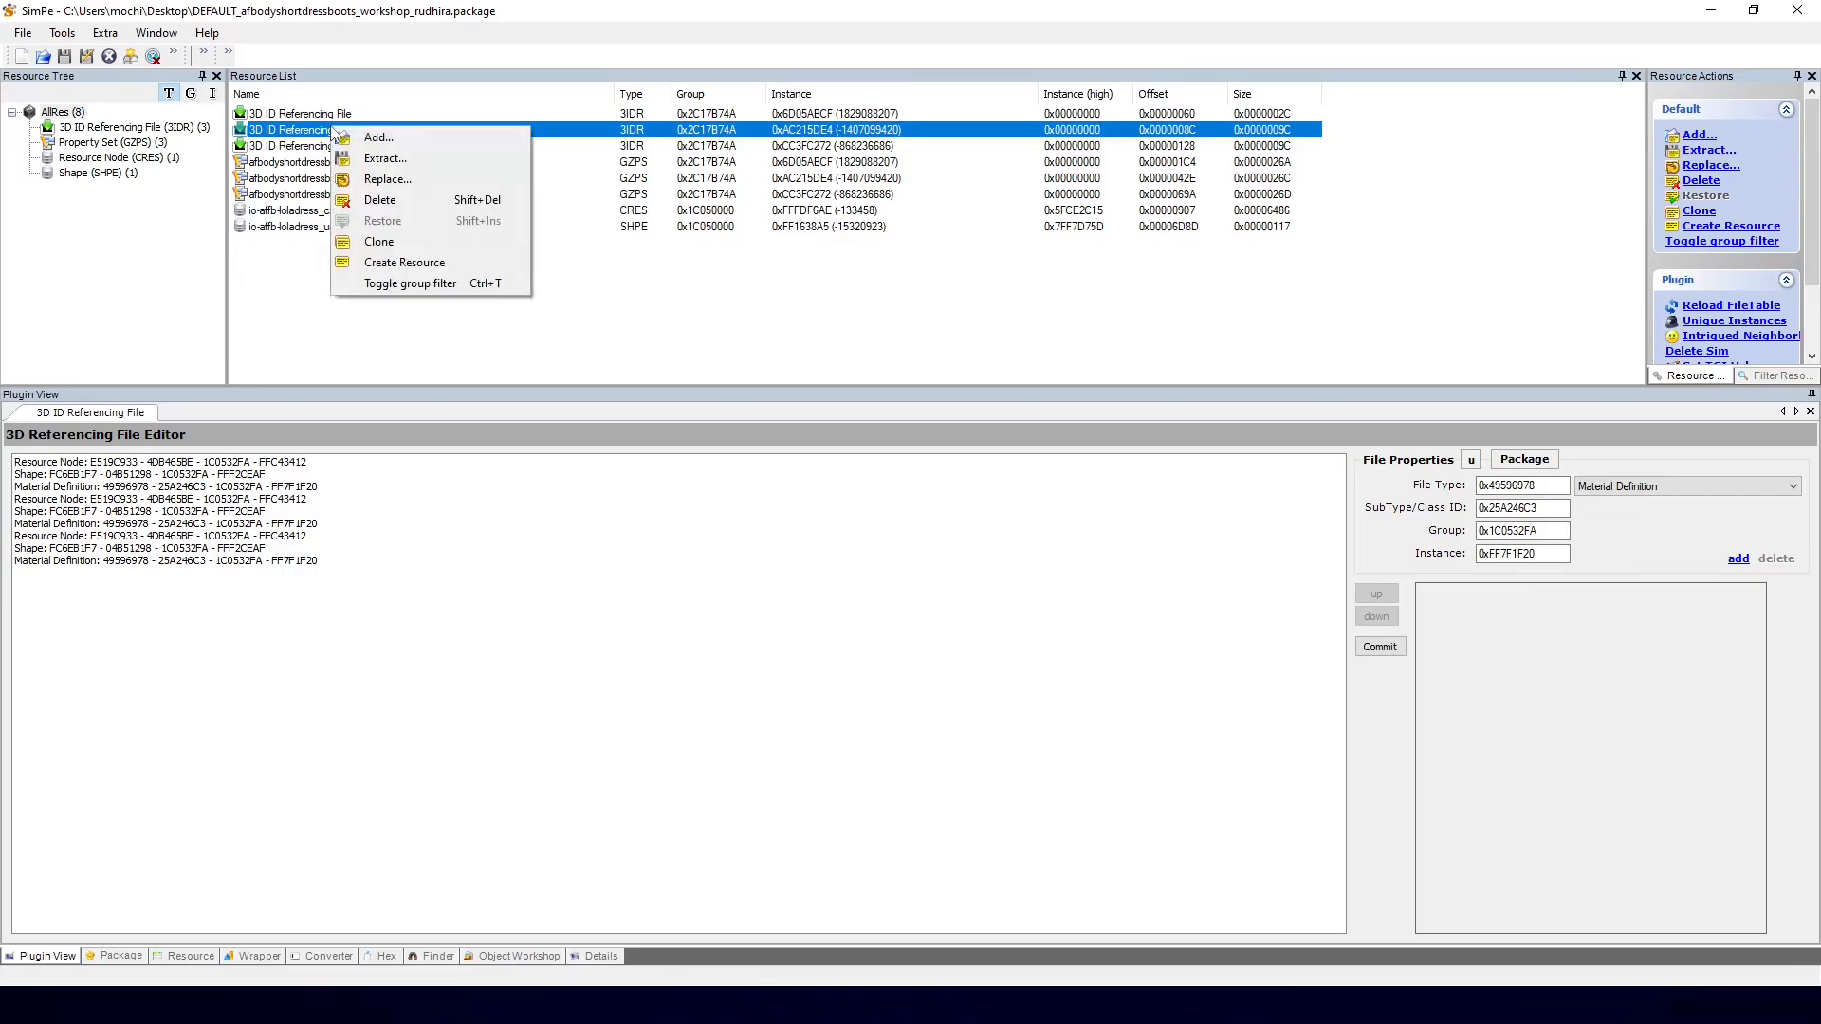
click(380, 179)
double_click(433, 214)
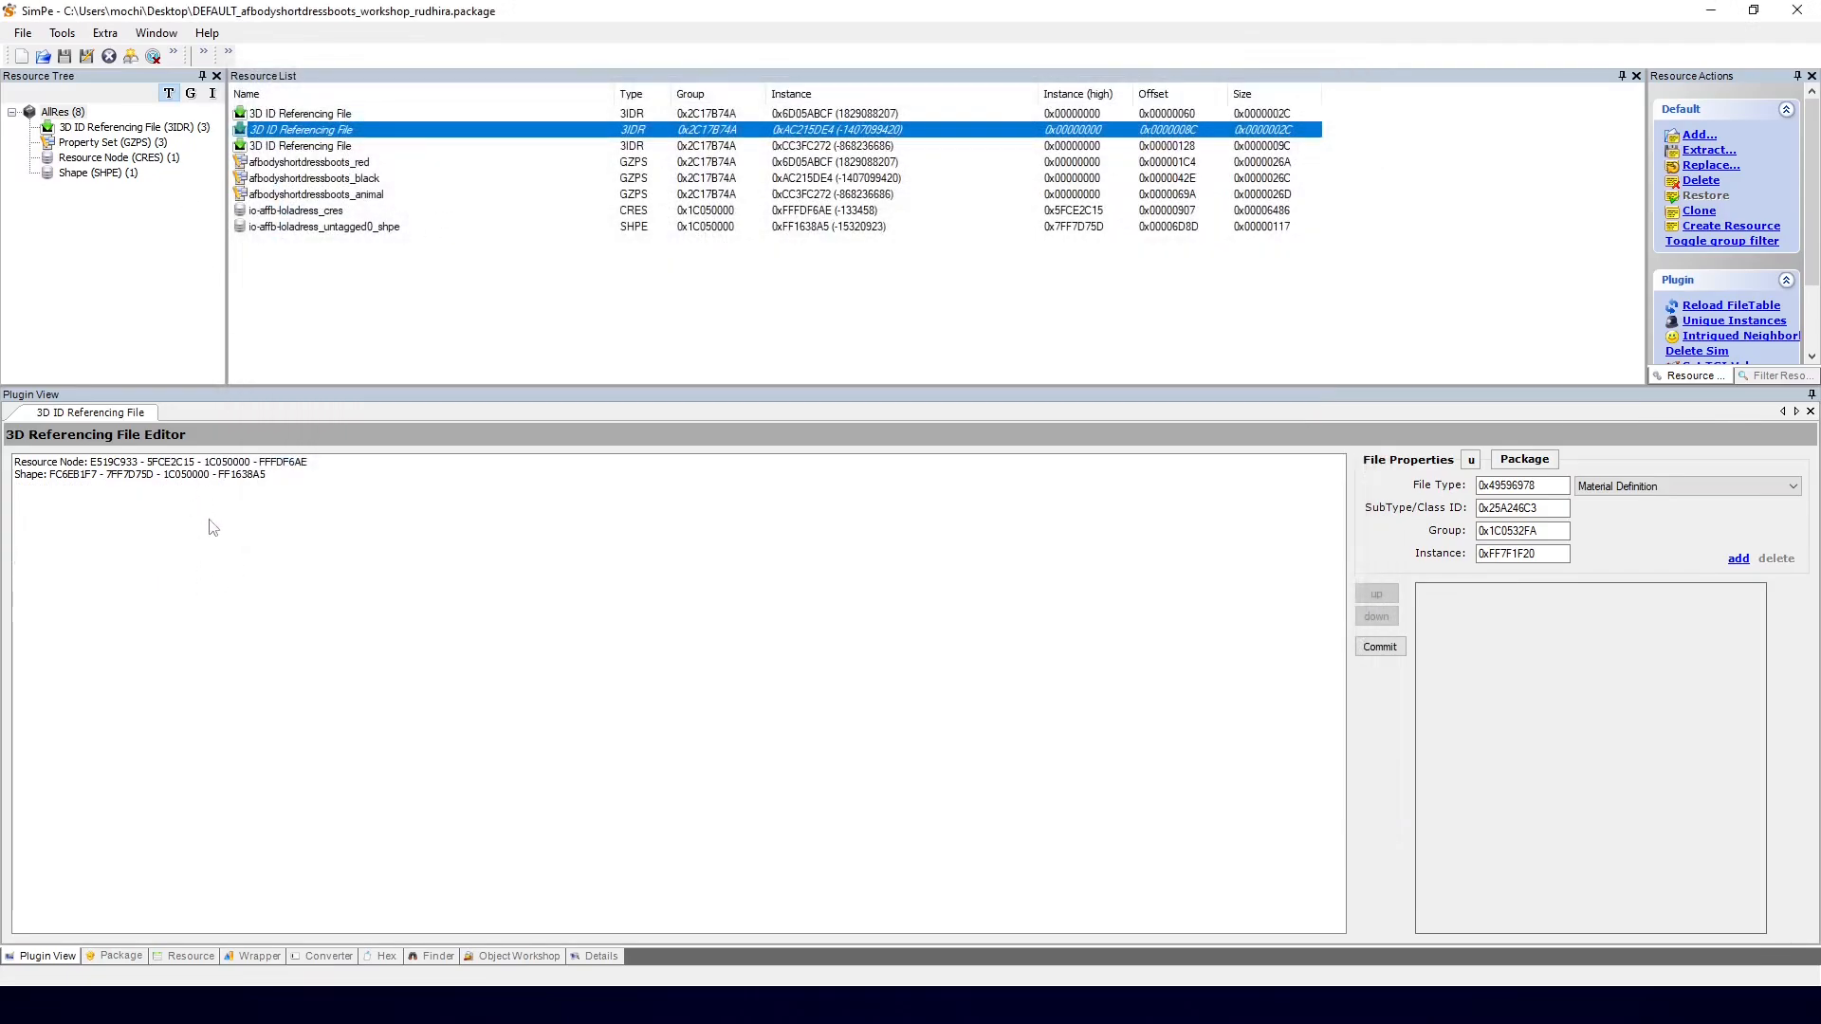
Step: Compare the references in the three 3D ID Referencing Files and inspect the afbodyshortdressboots_black Property Set
click(313, 114)
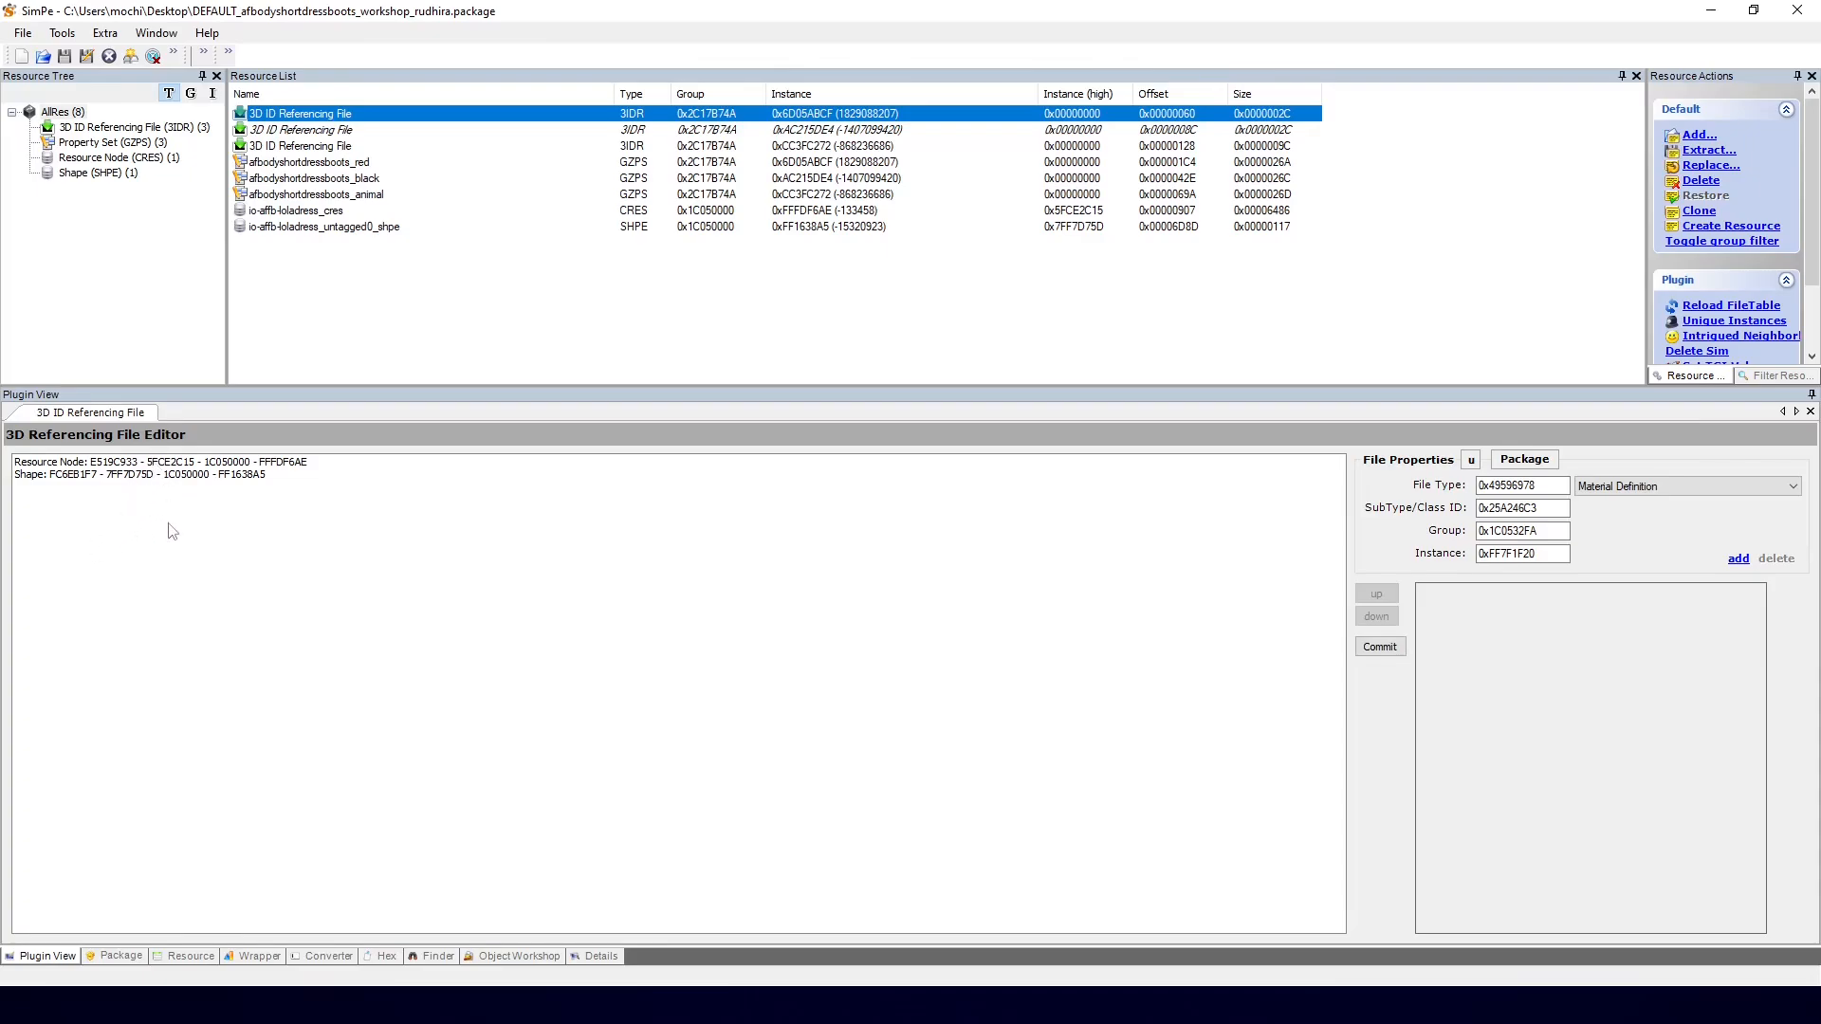
click(270, 131)
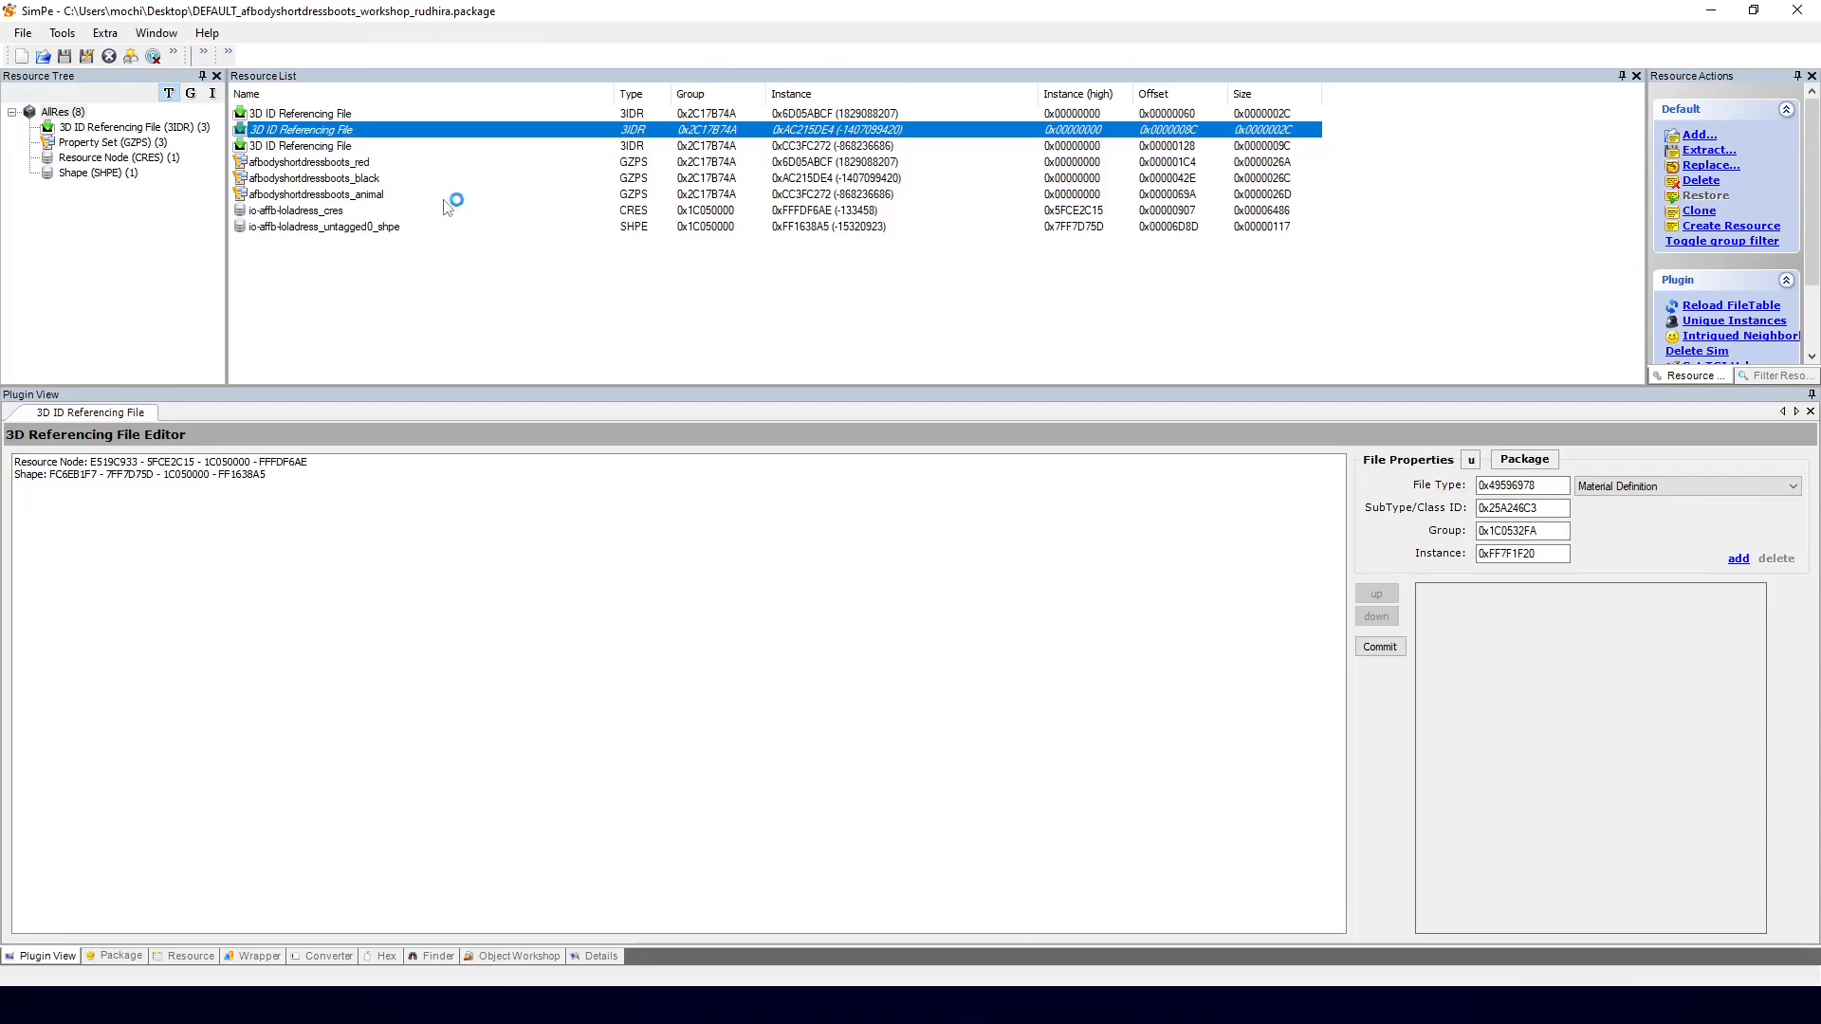
key(Down)
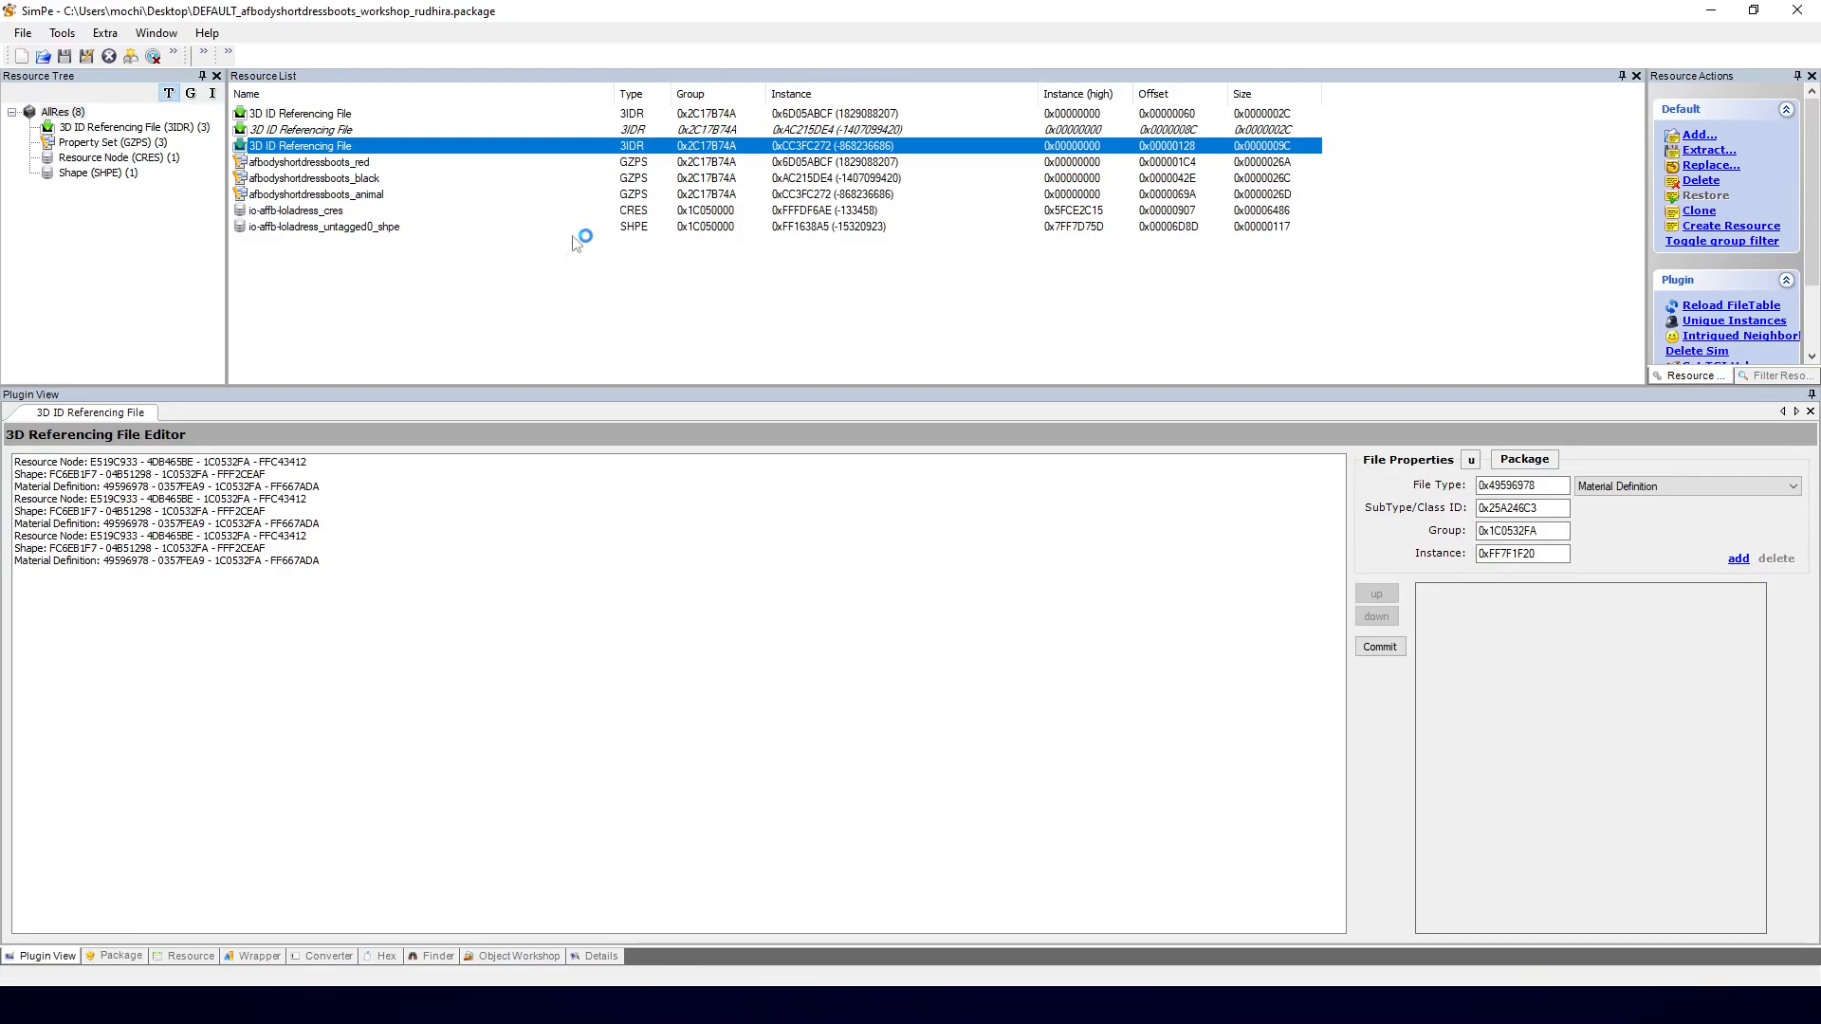
click(841, 131)
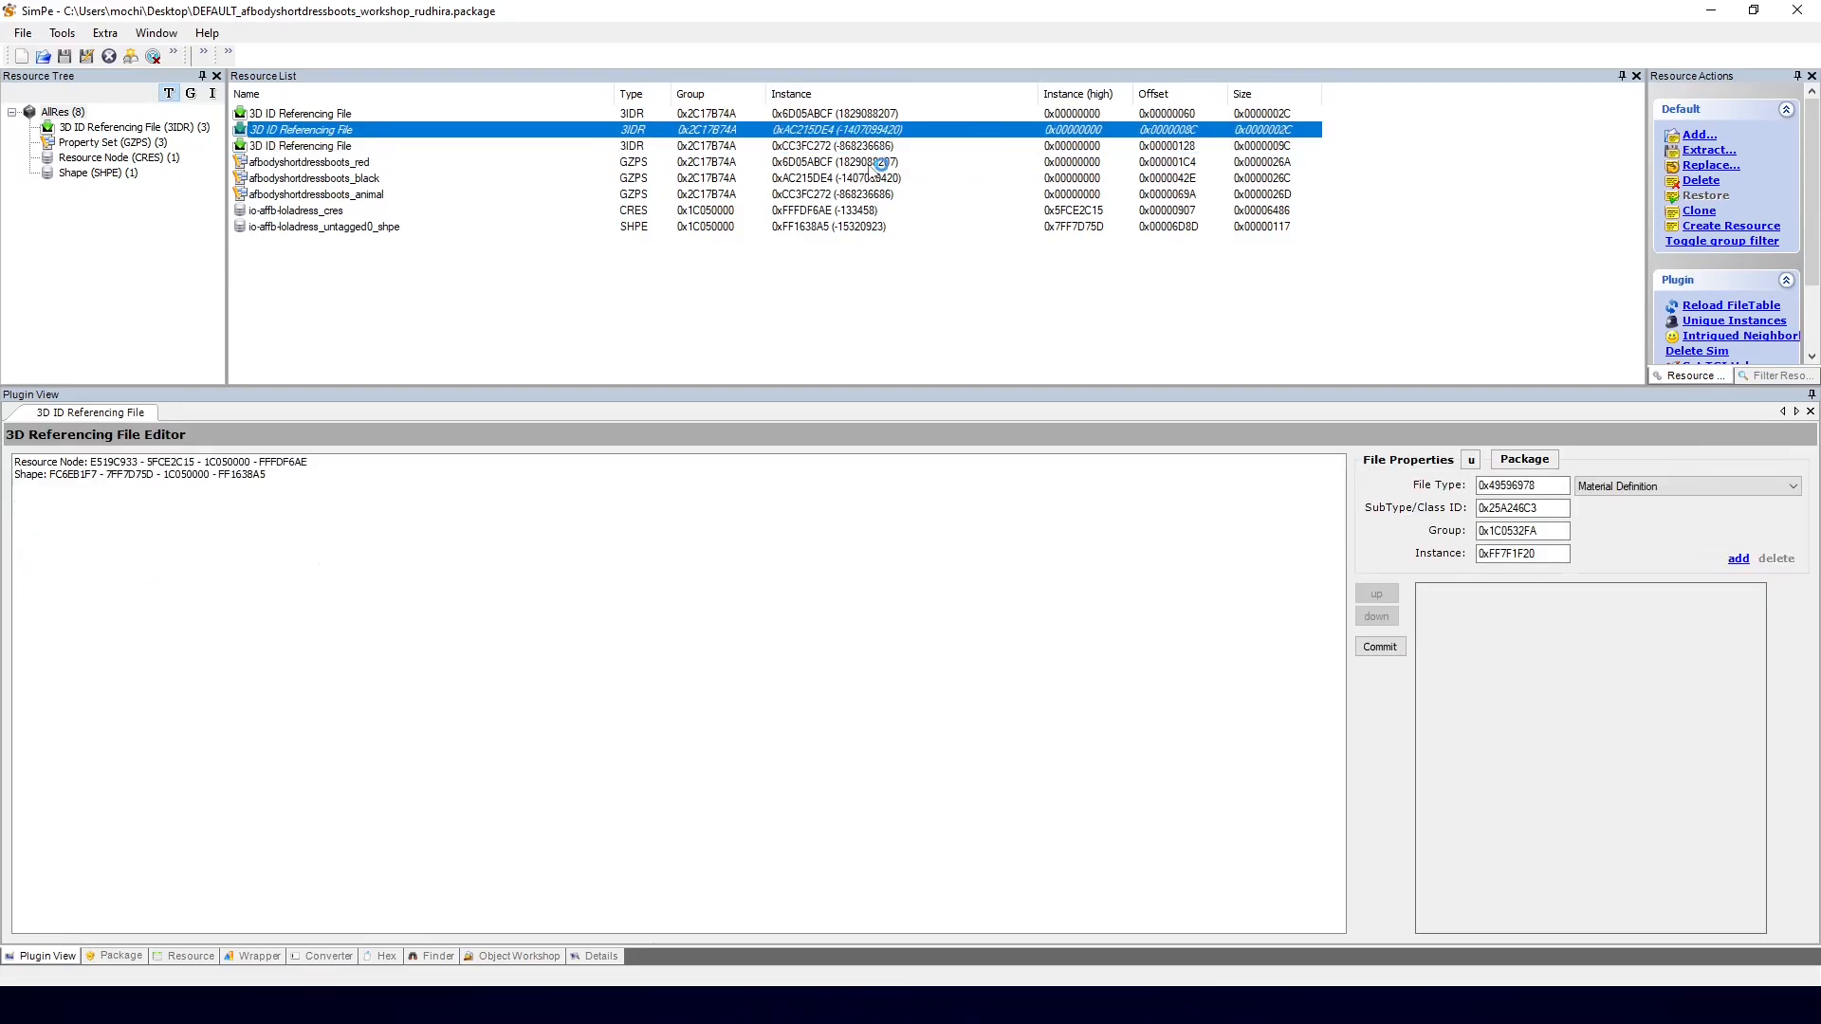
click(832, 178)
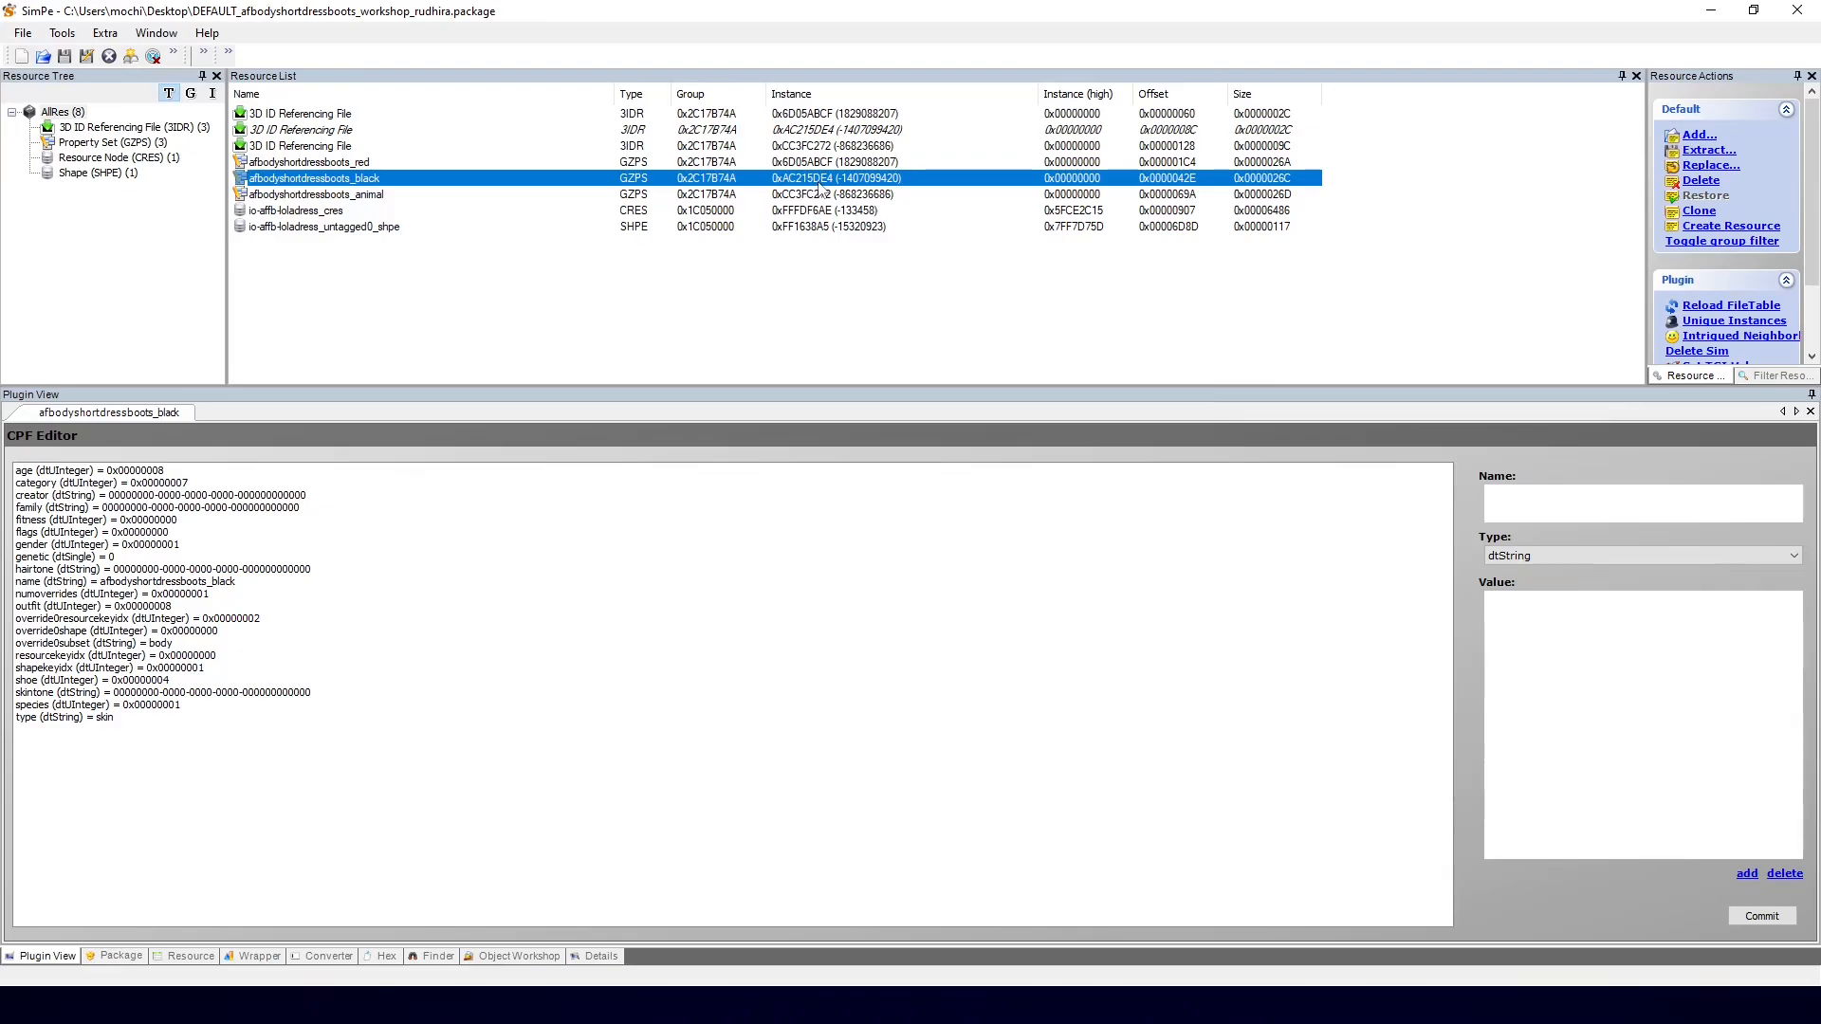
click(816, 132)
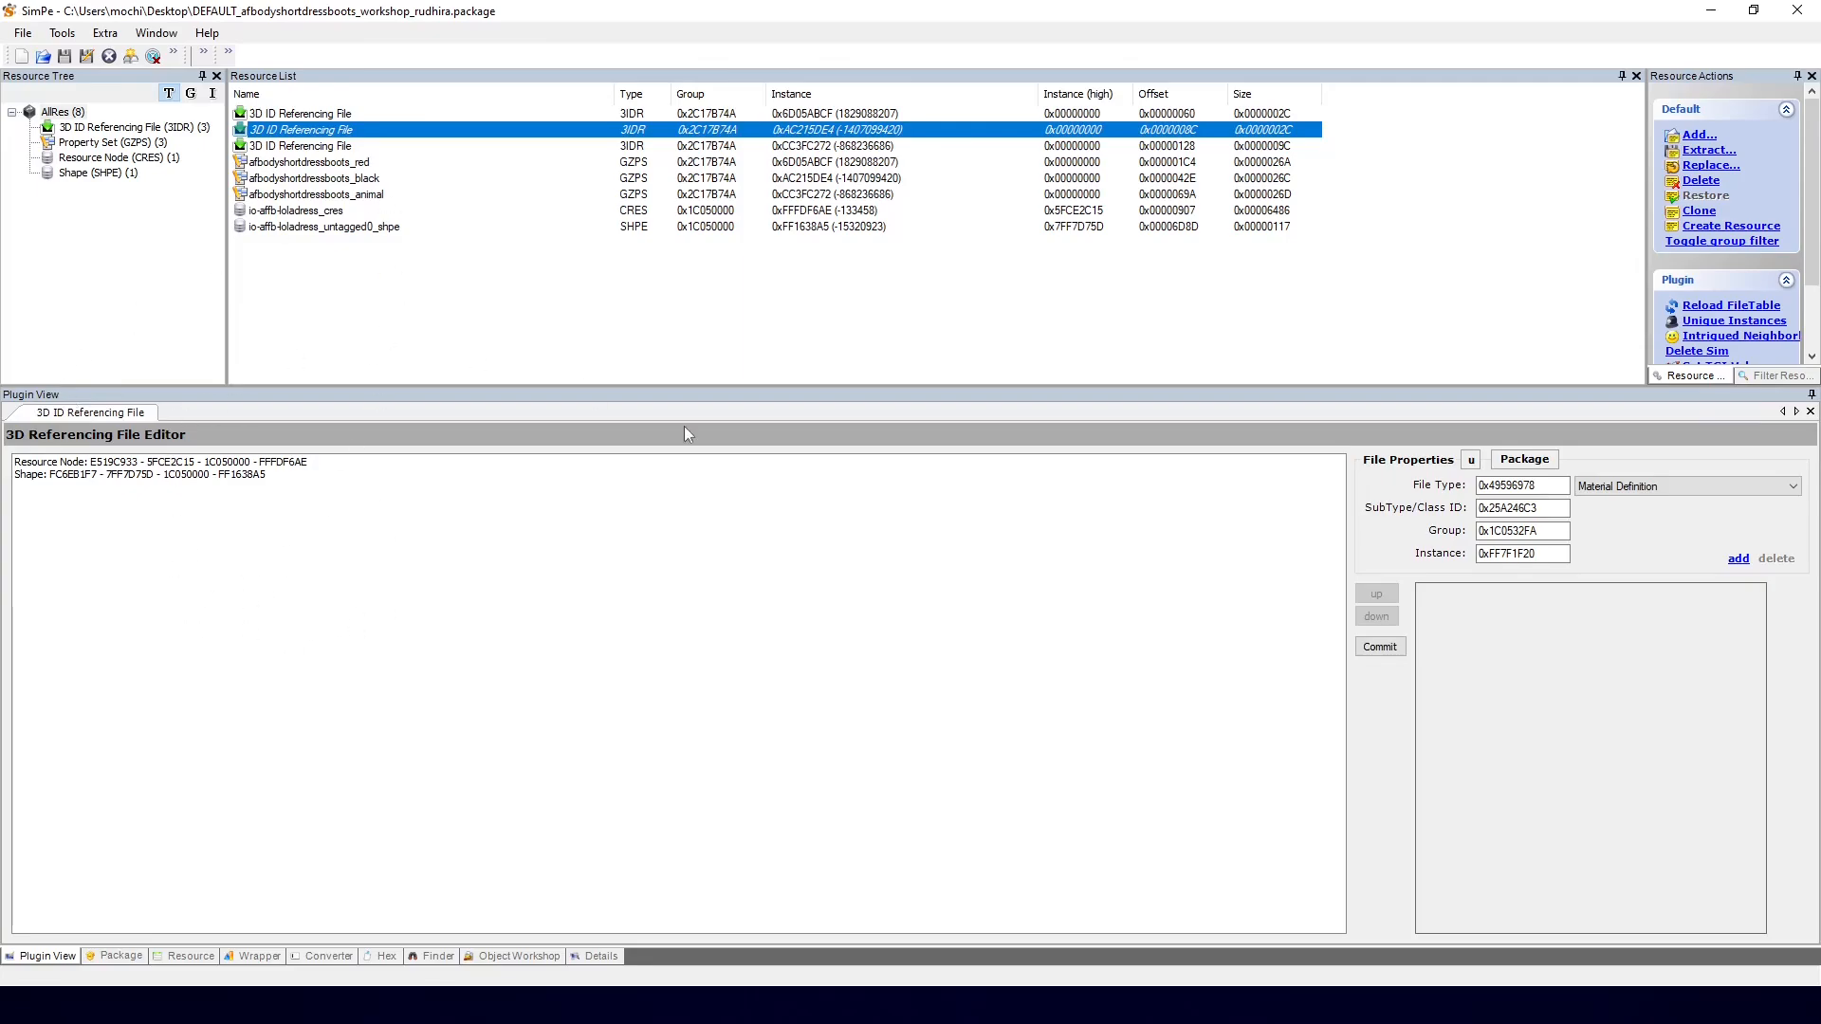
click(349, 148)
click(282, 560)
right_click(282, 560)
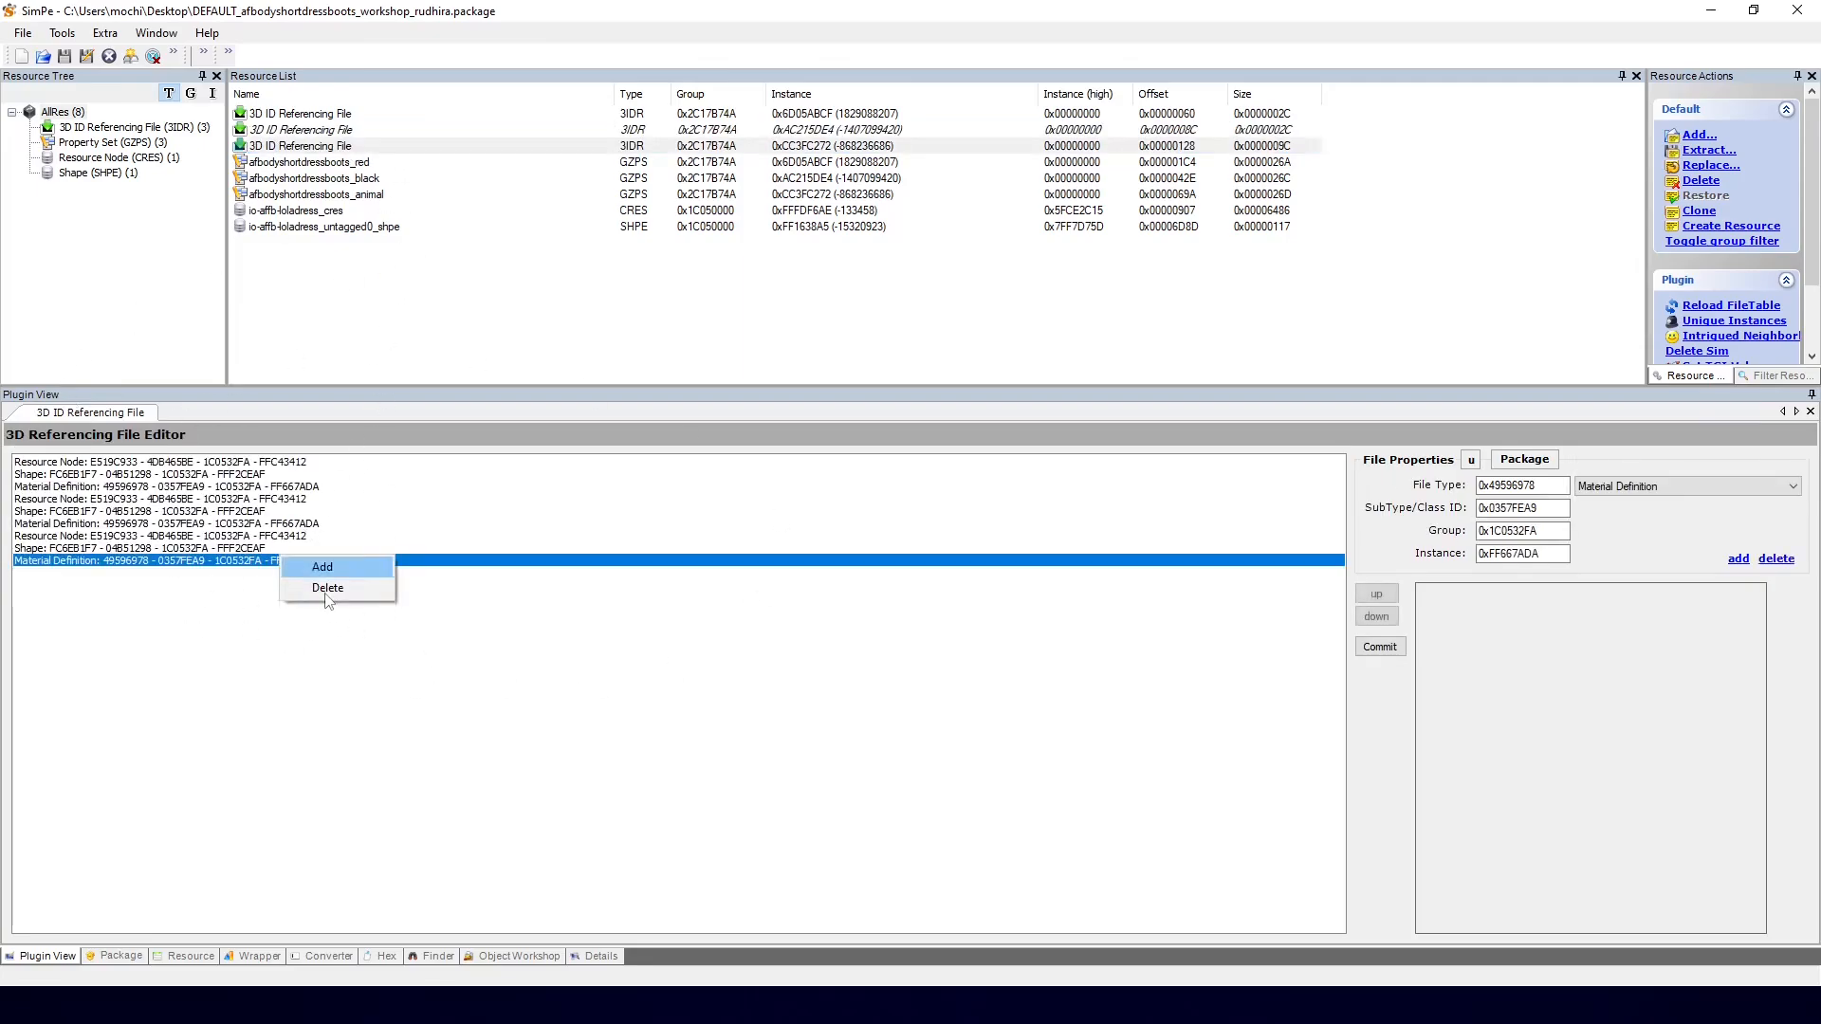
click(329, 607)
right_click(297, 562)
click(323, 594)
right_click(320, 549)
click(357, 584)
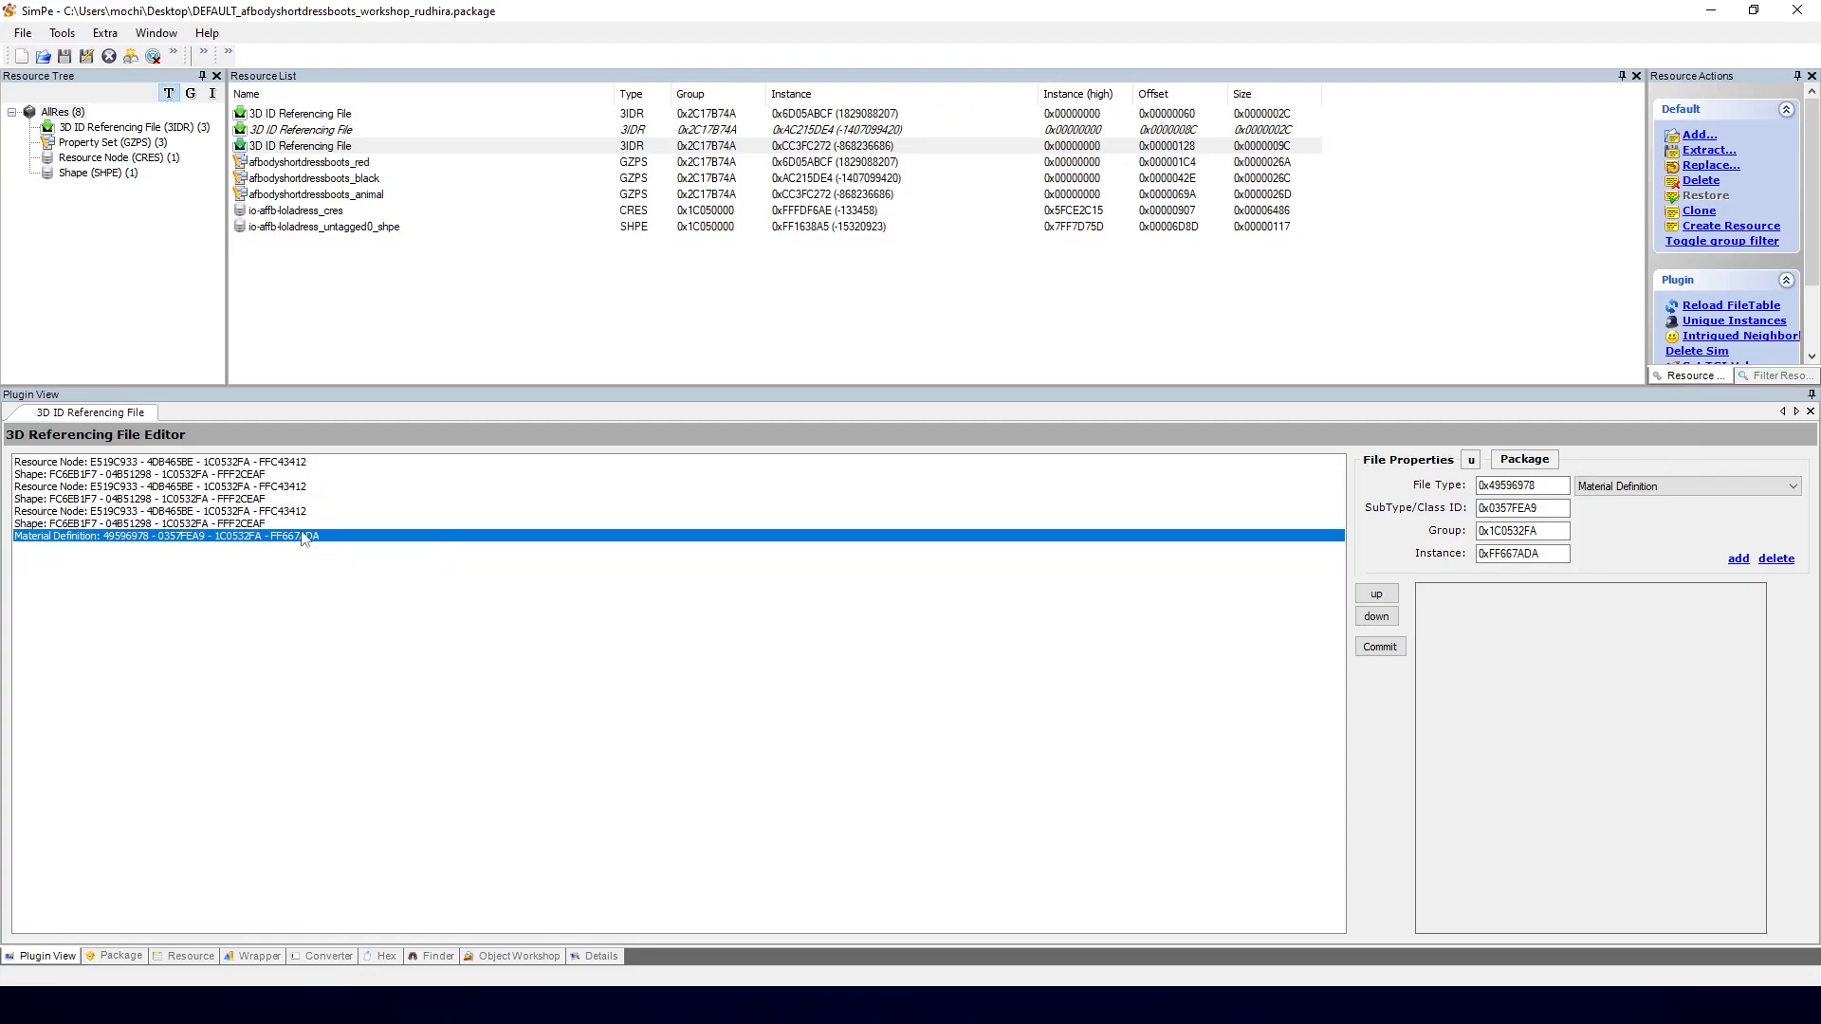
click(375, 130)
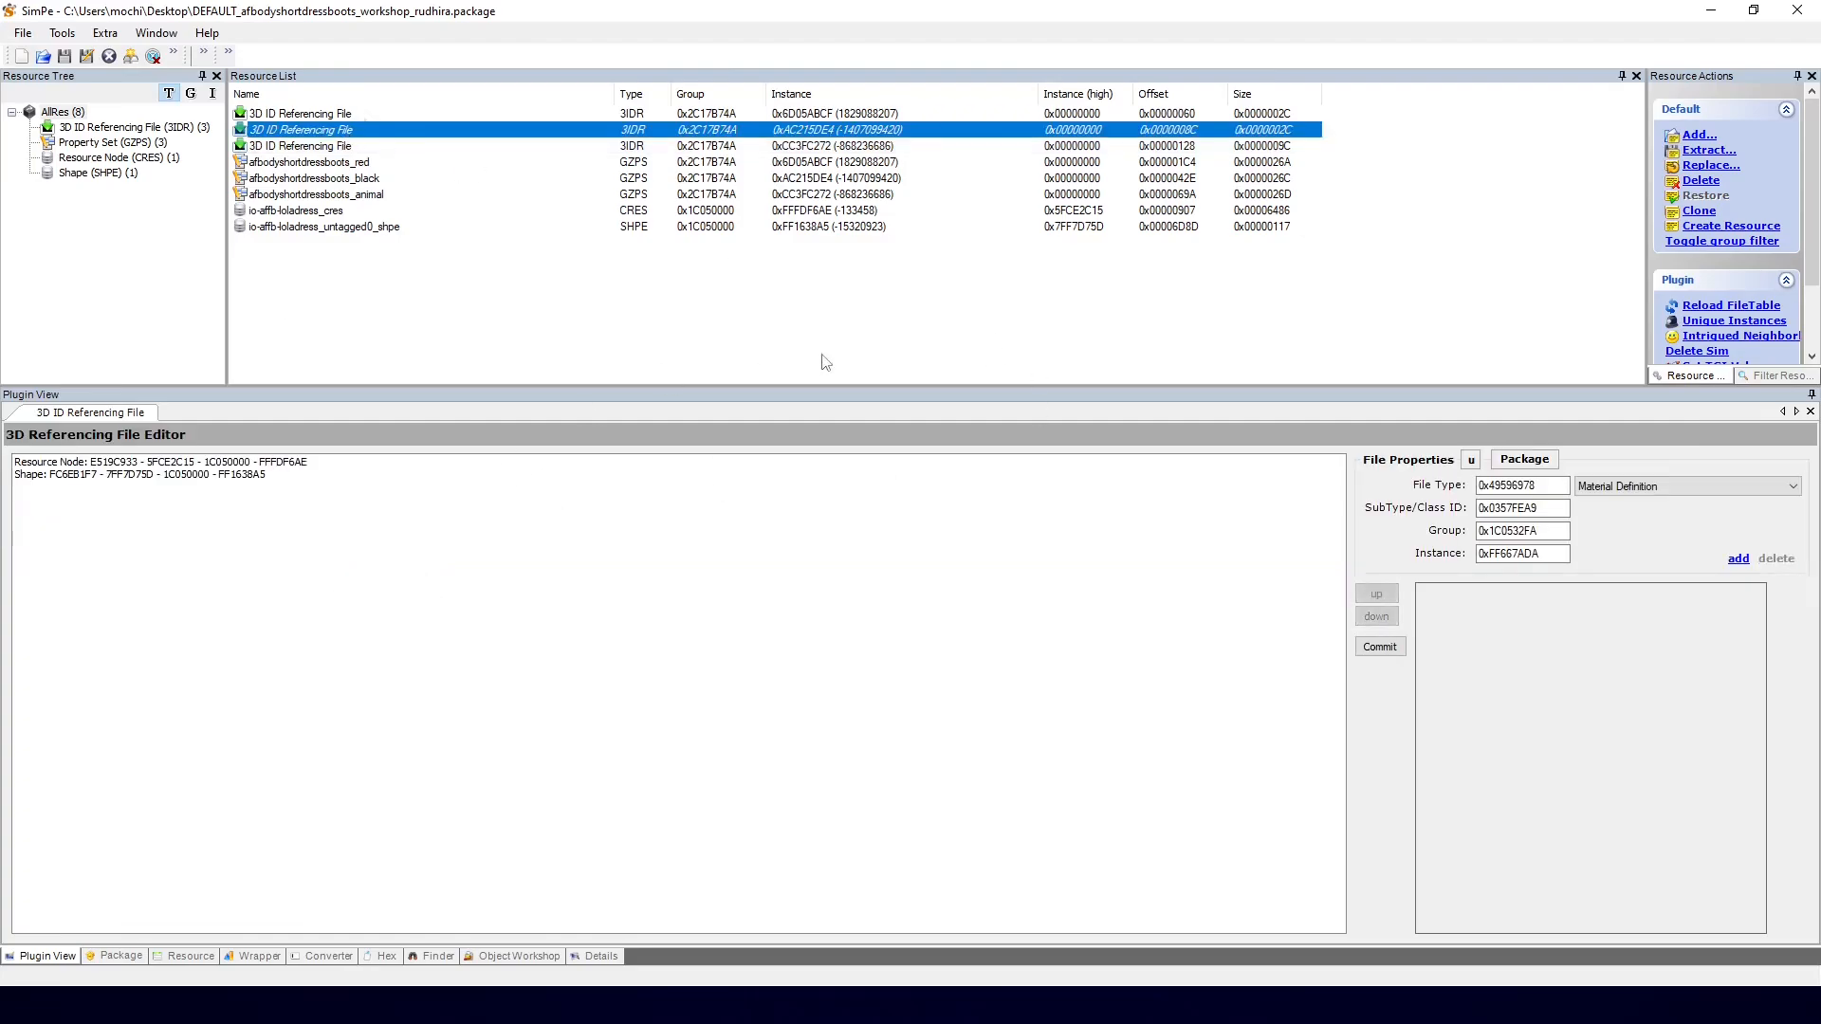
Step: Link the third 3D ID Referencing File (instance 0xCC3FC272) to io-affb-LolaDress_MESH using the Body Mesh Tool's linking stage
click(309, 147)
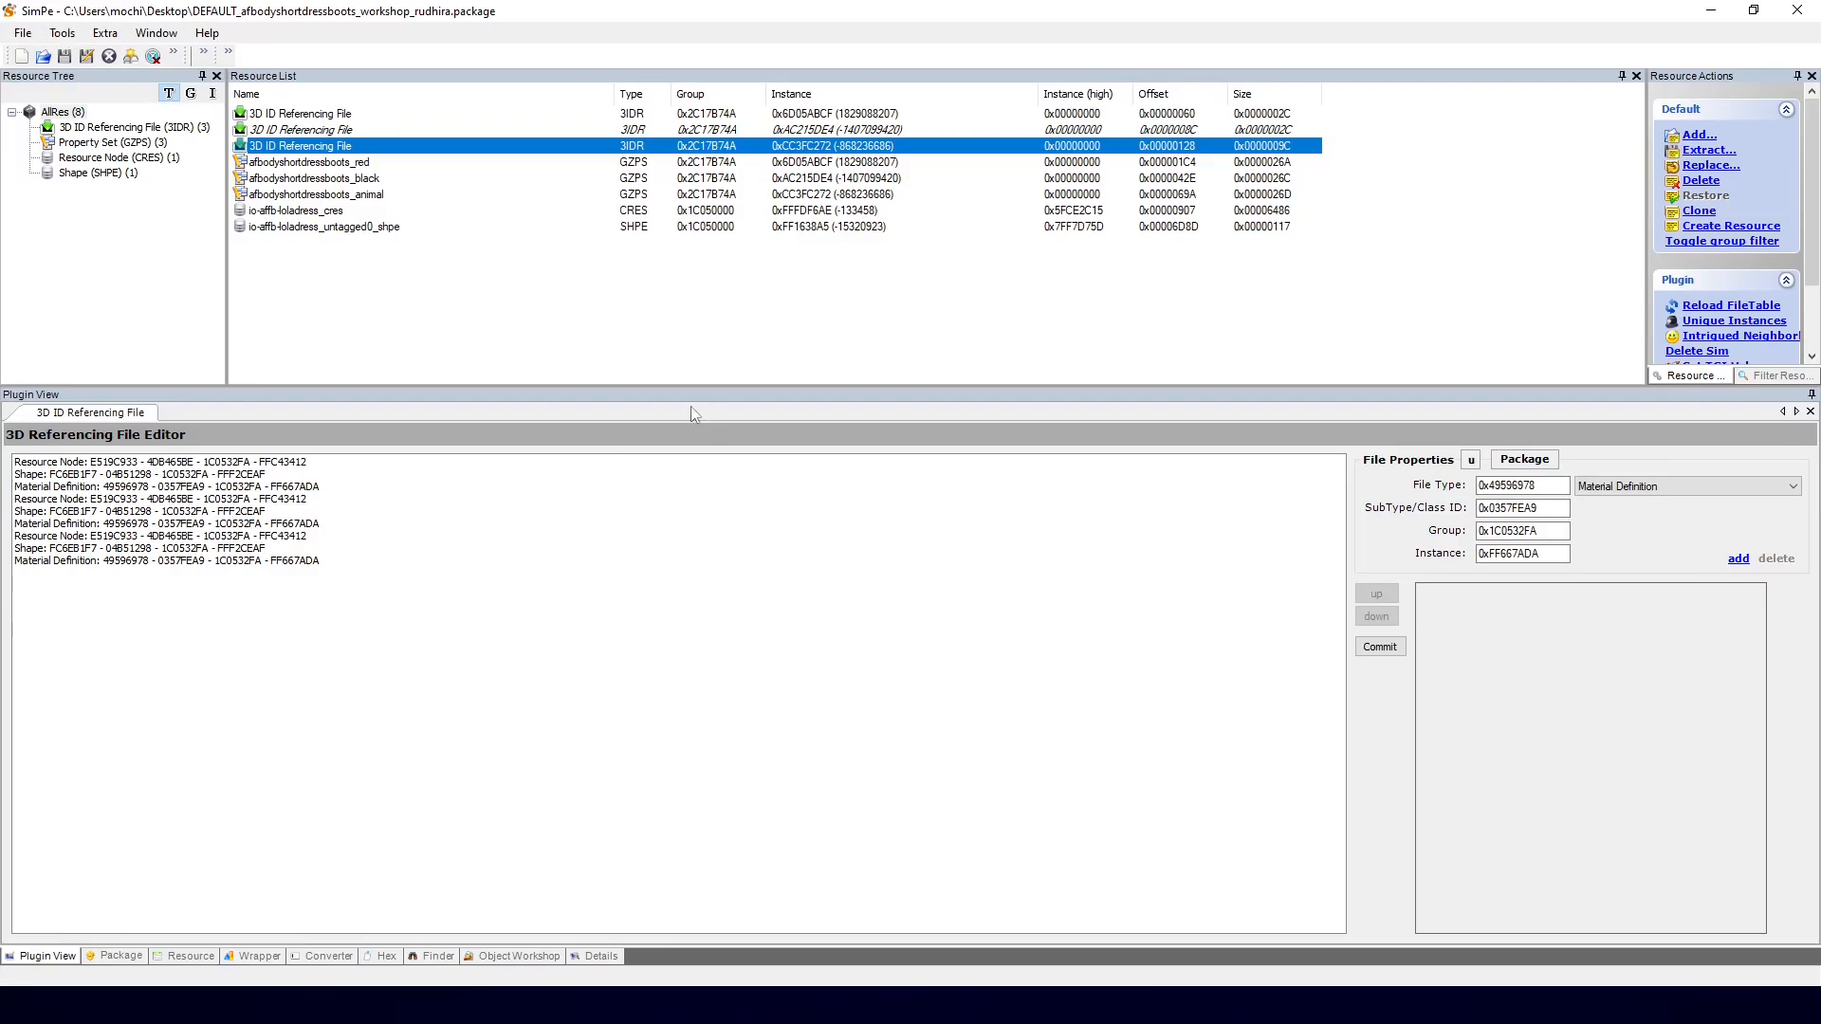
click(62, 38)
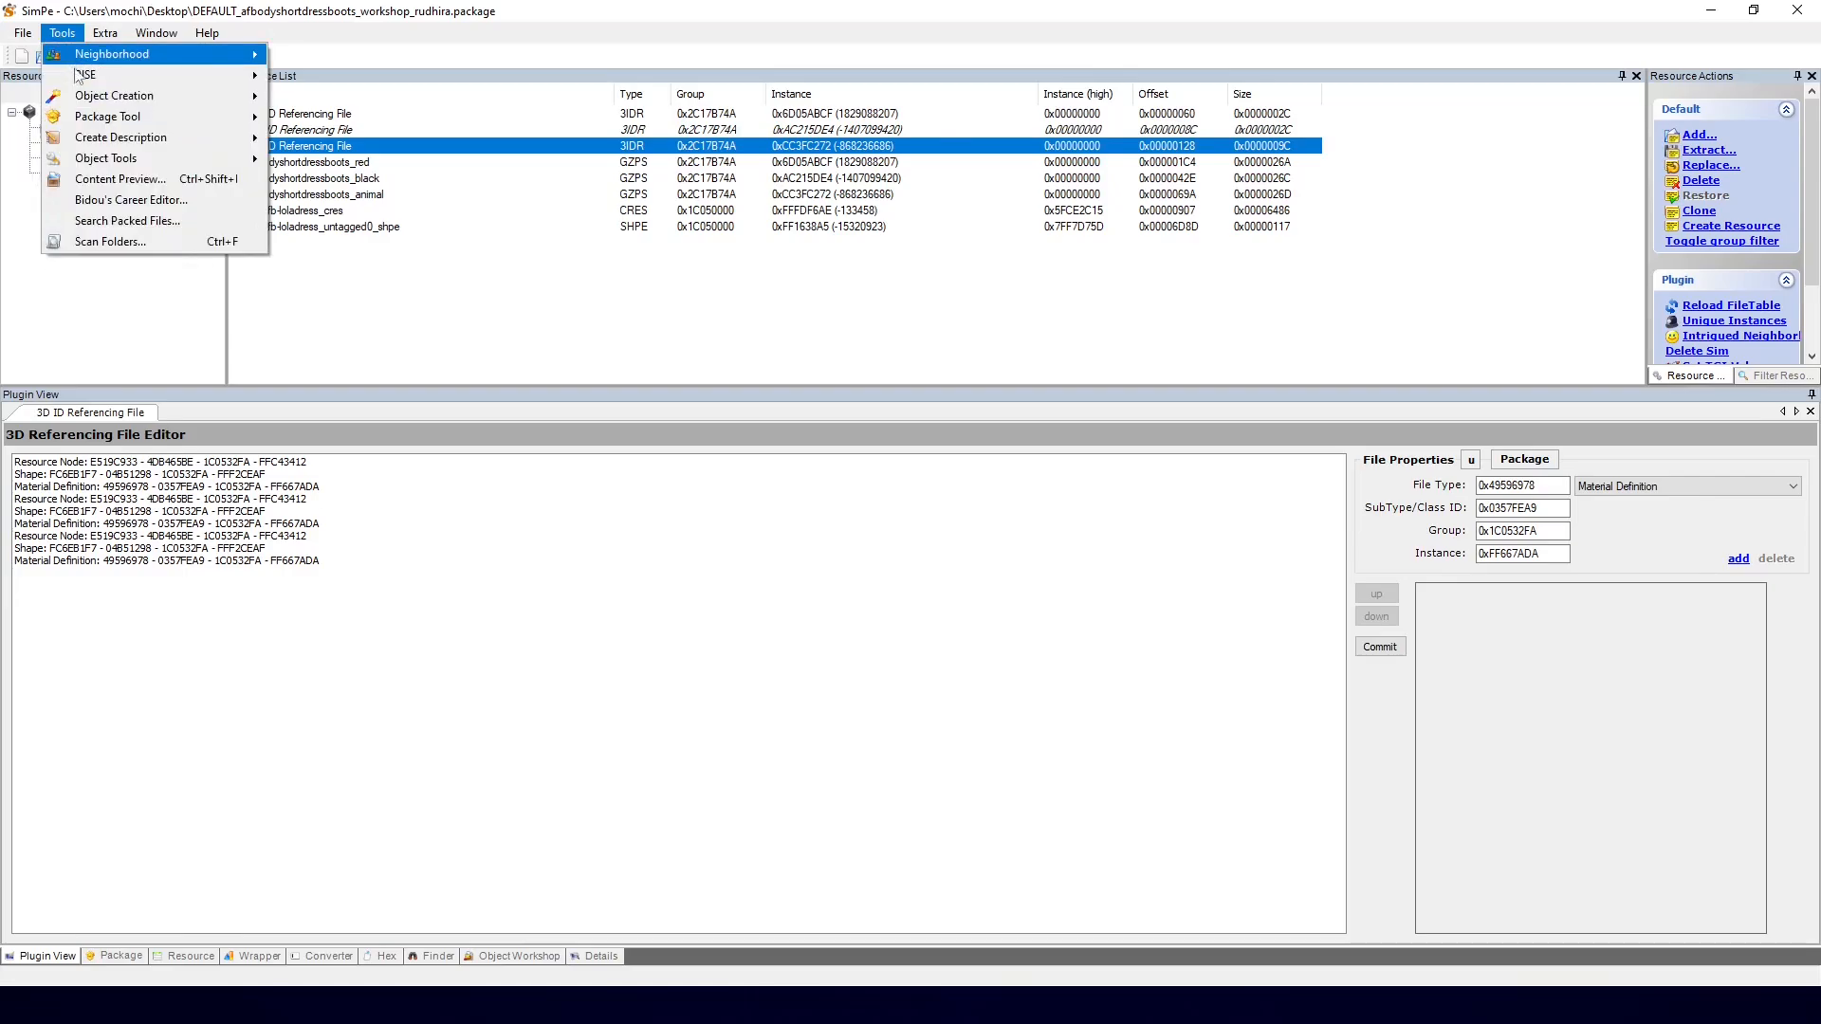
mouse_move(84, 75)
mouse_move(322, 76)
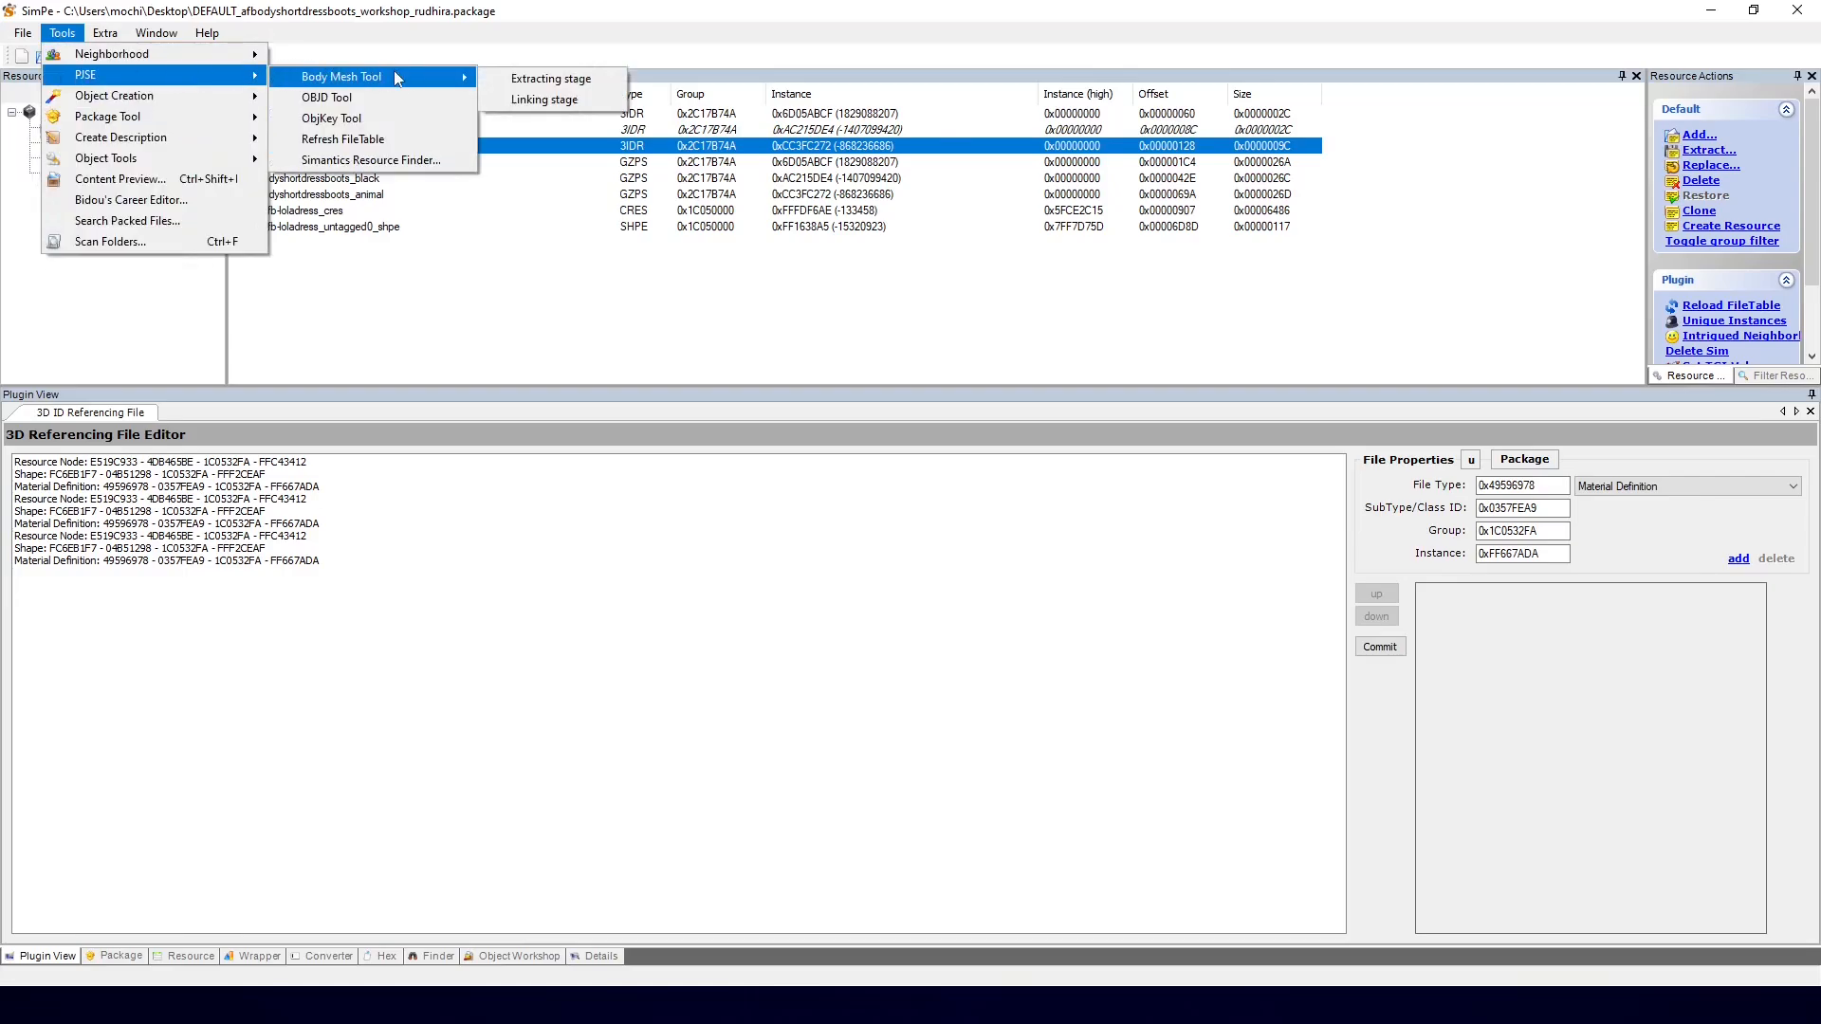
click(527, 103)
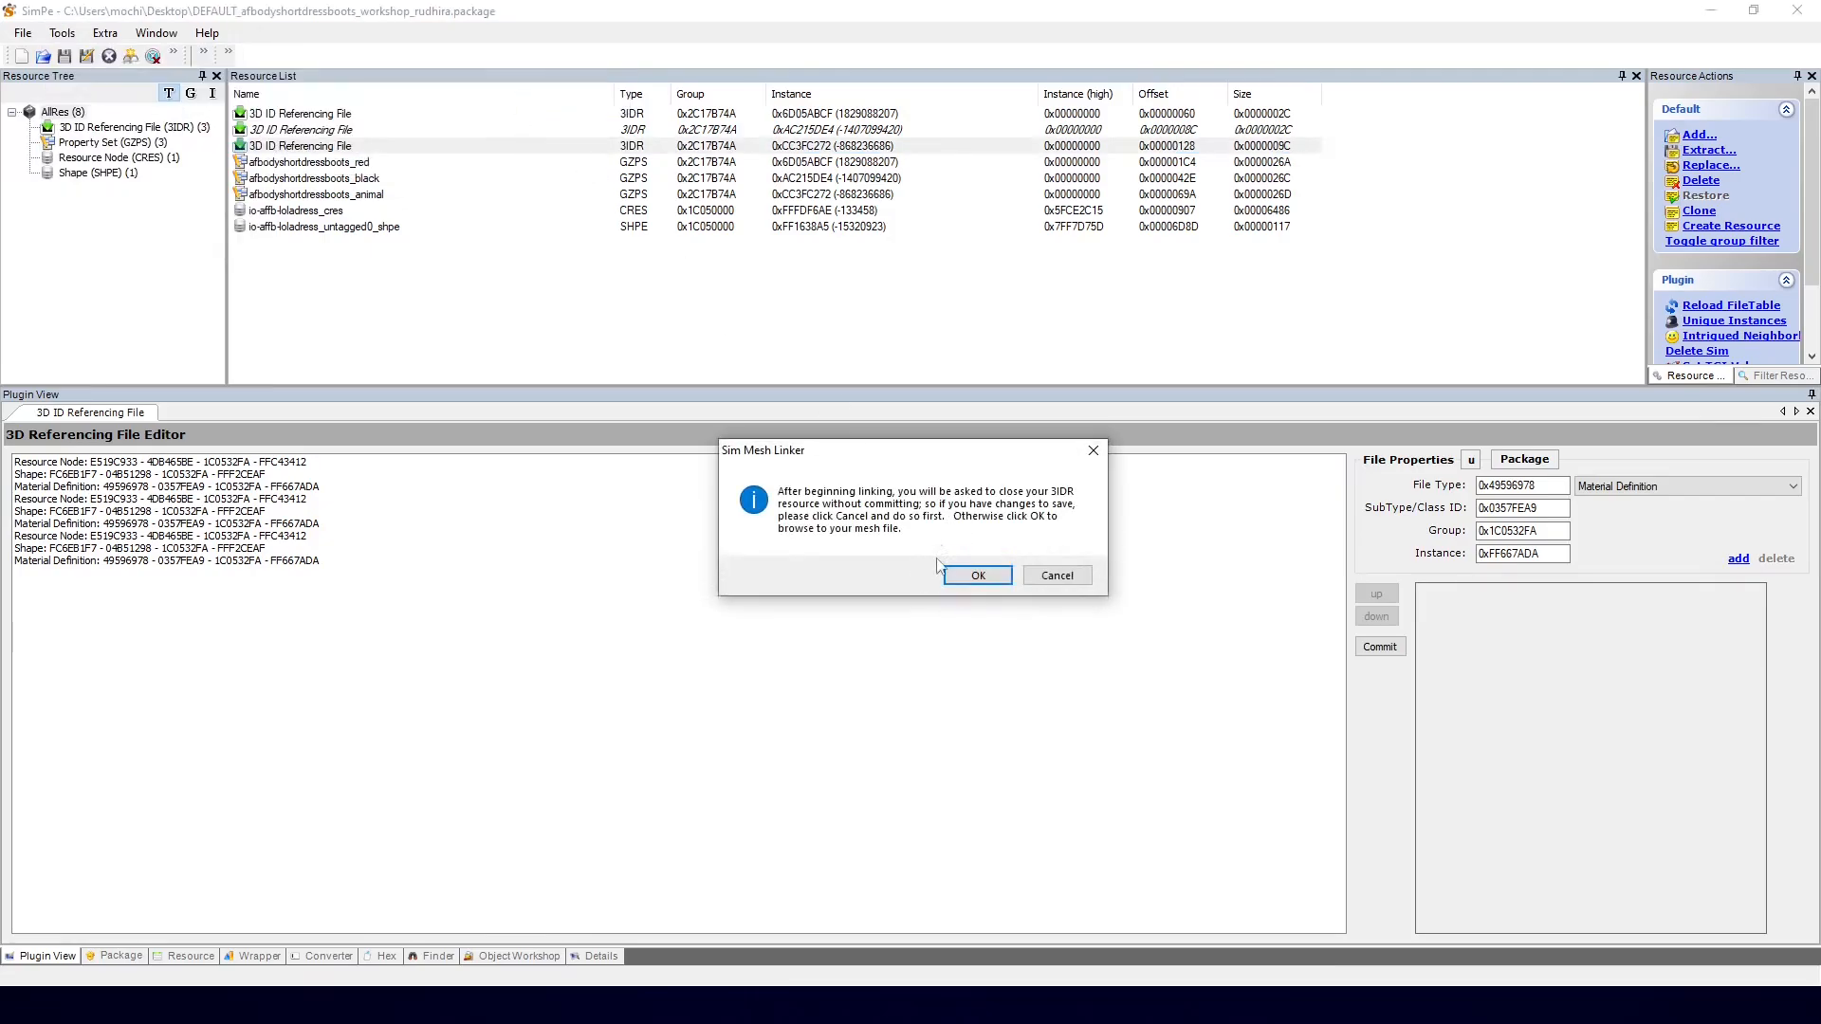
click(972, 576)
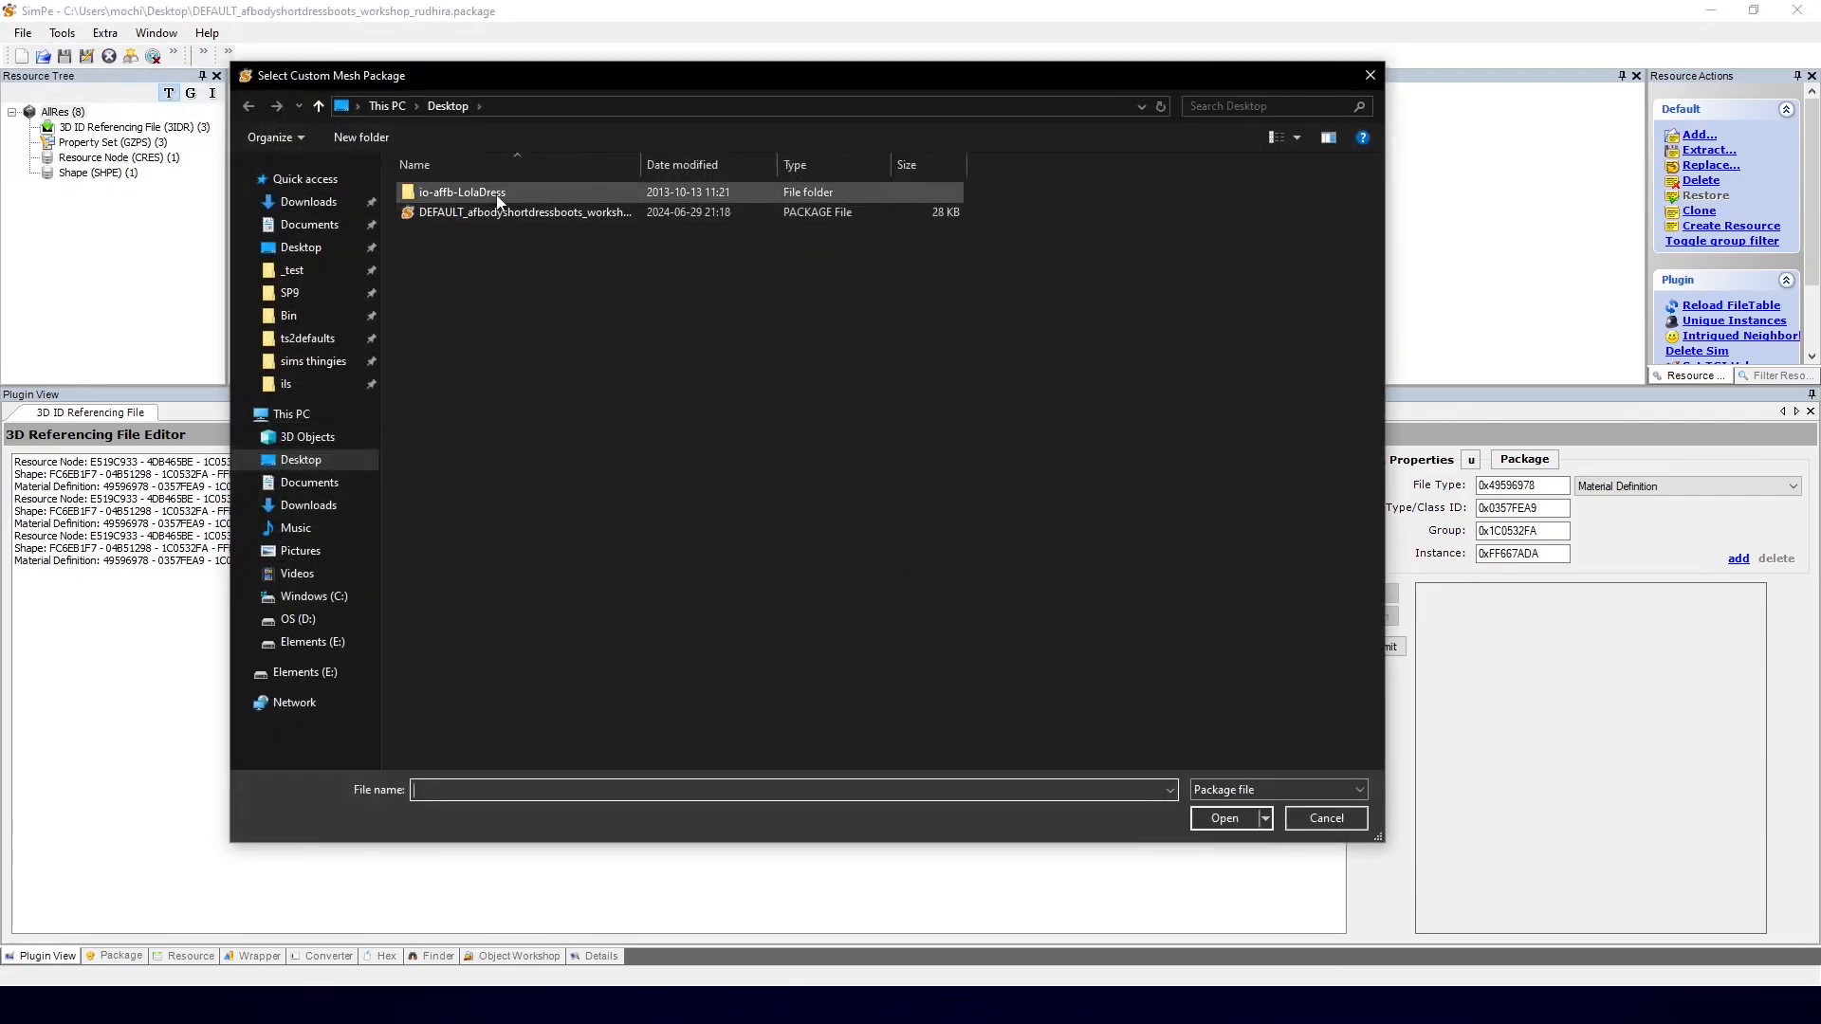
double_click(462, 191)
click(480, 231)
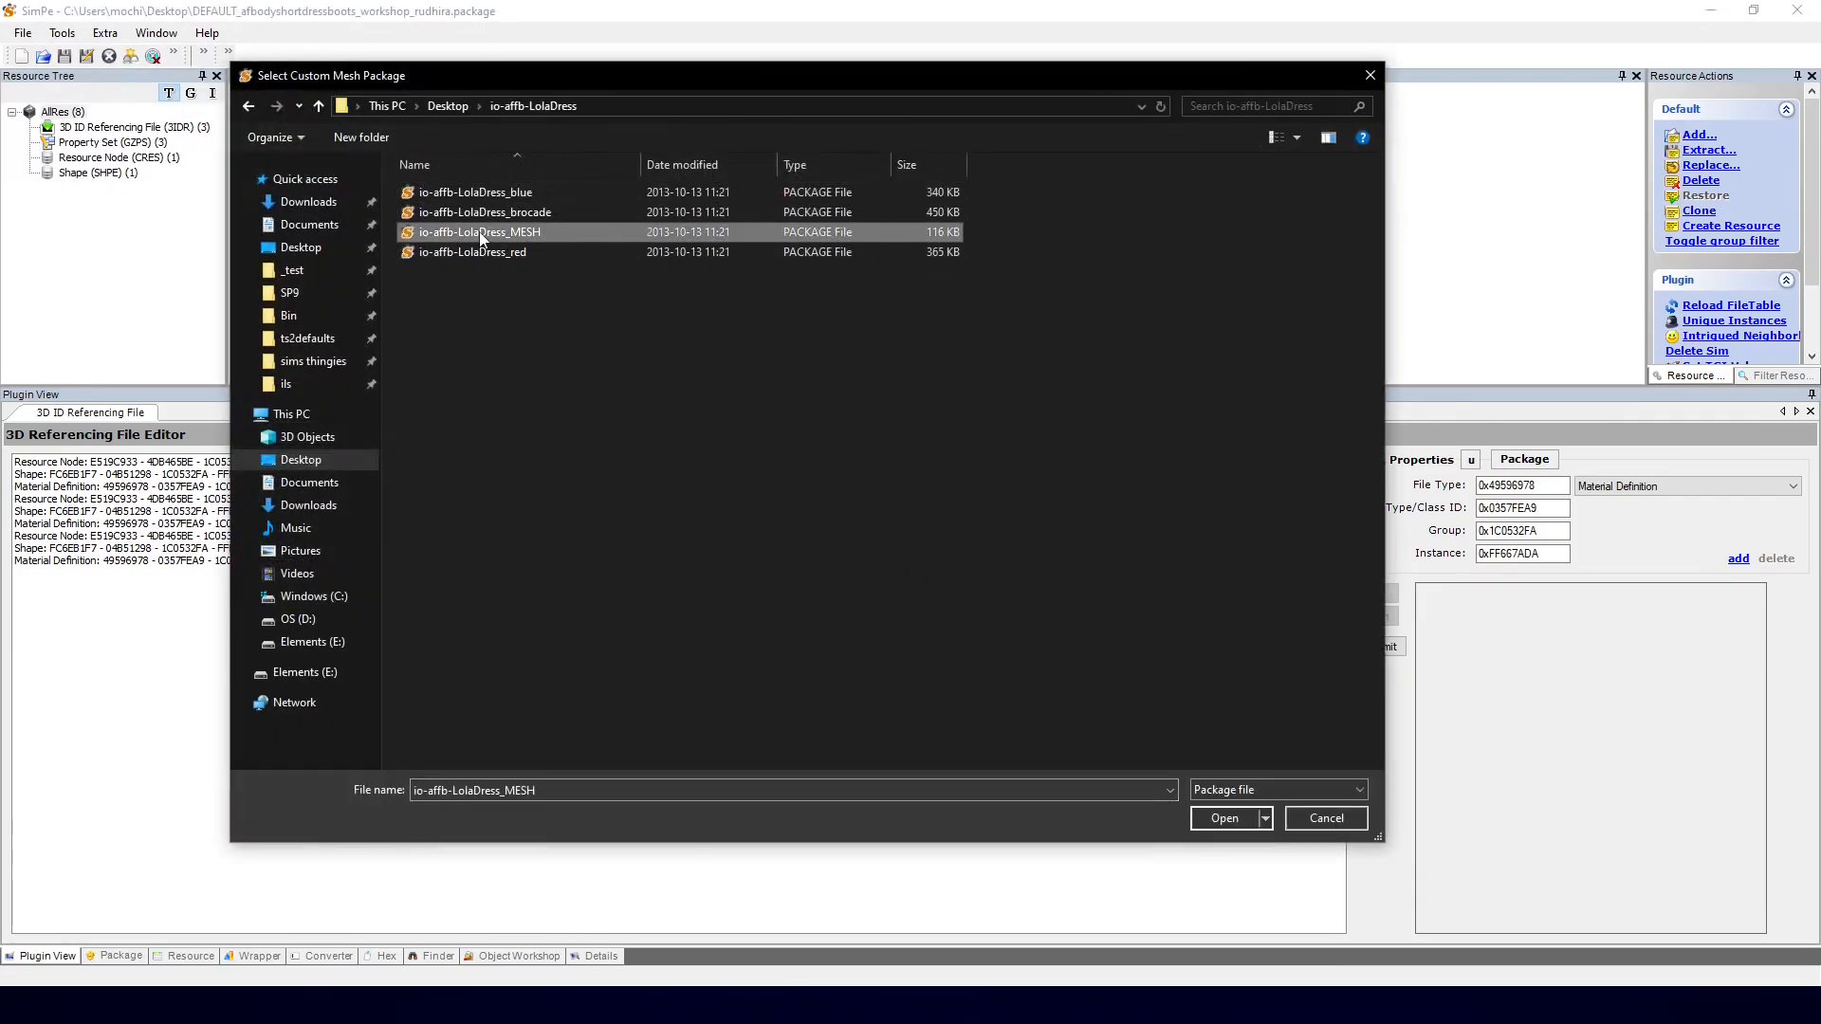
click(1208, 817)
click(1043, 566)
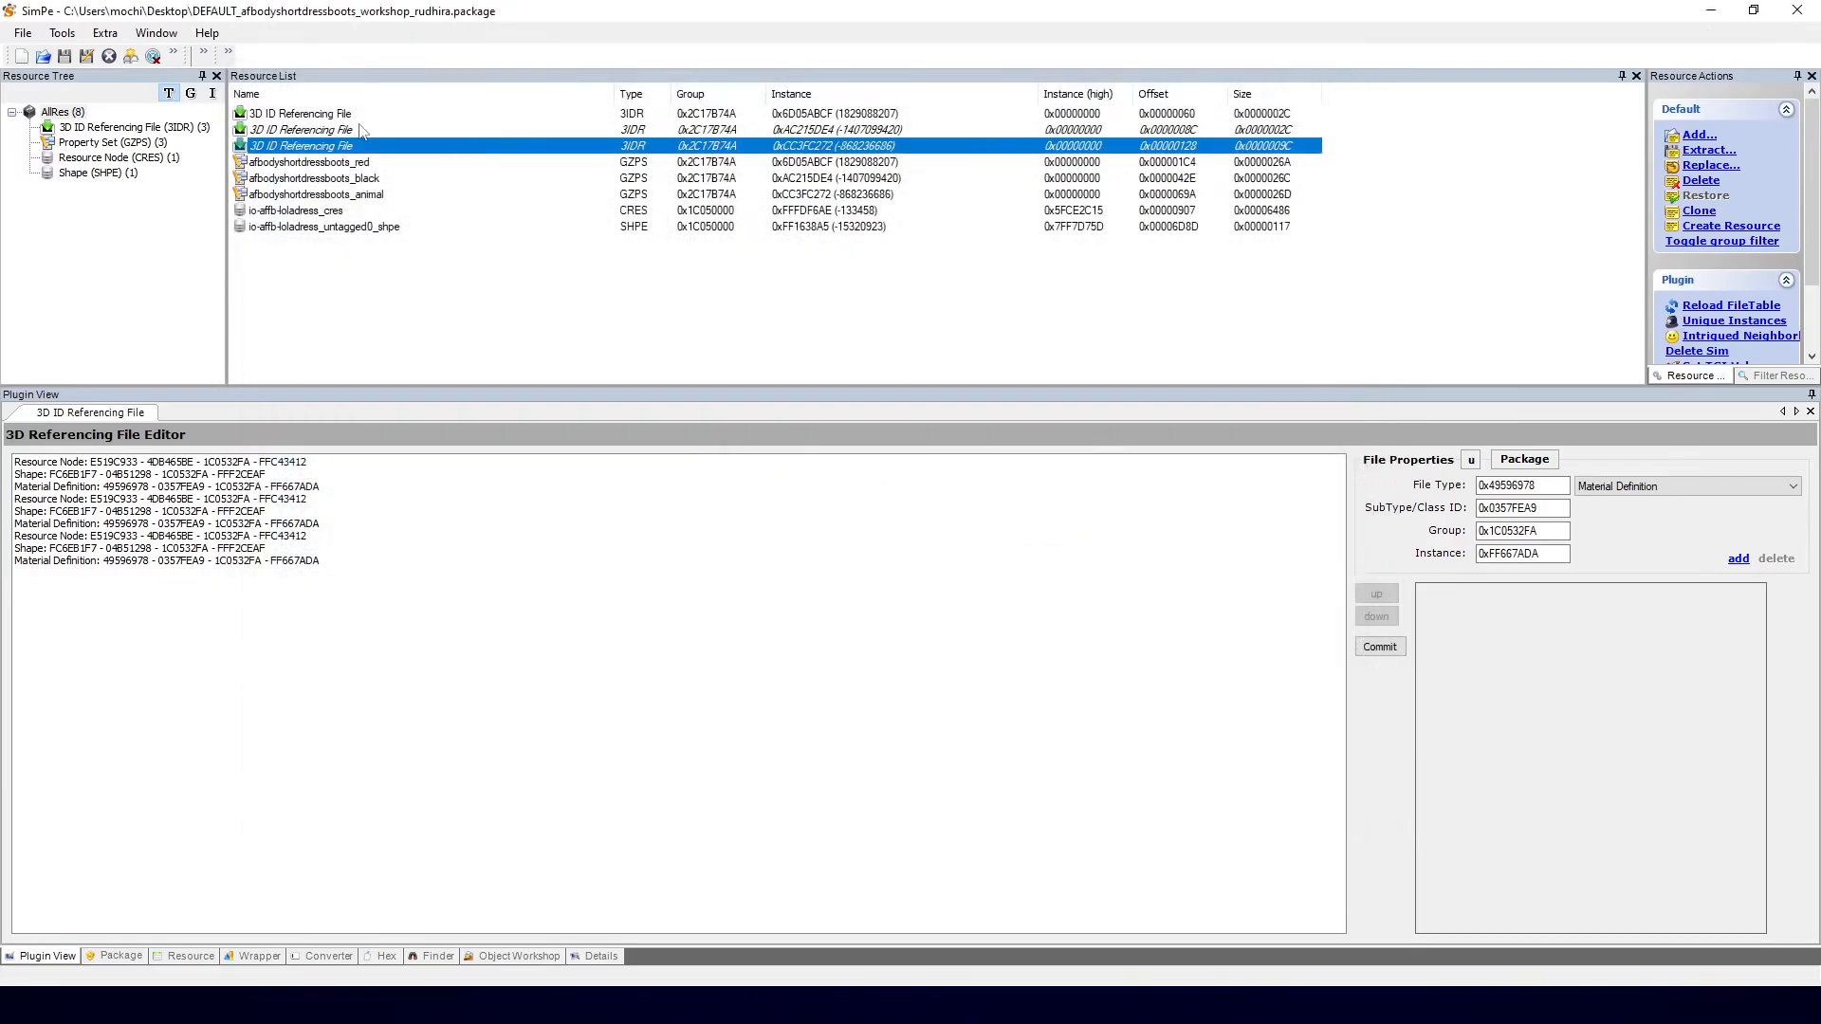
click(340, 163)
click(324, 146)
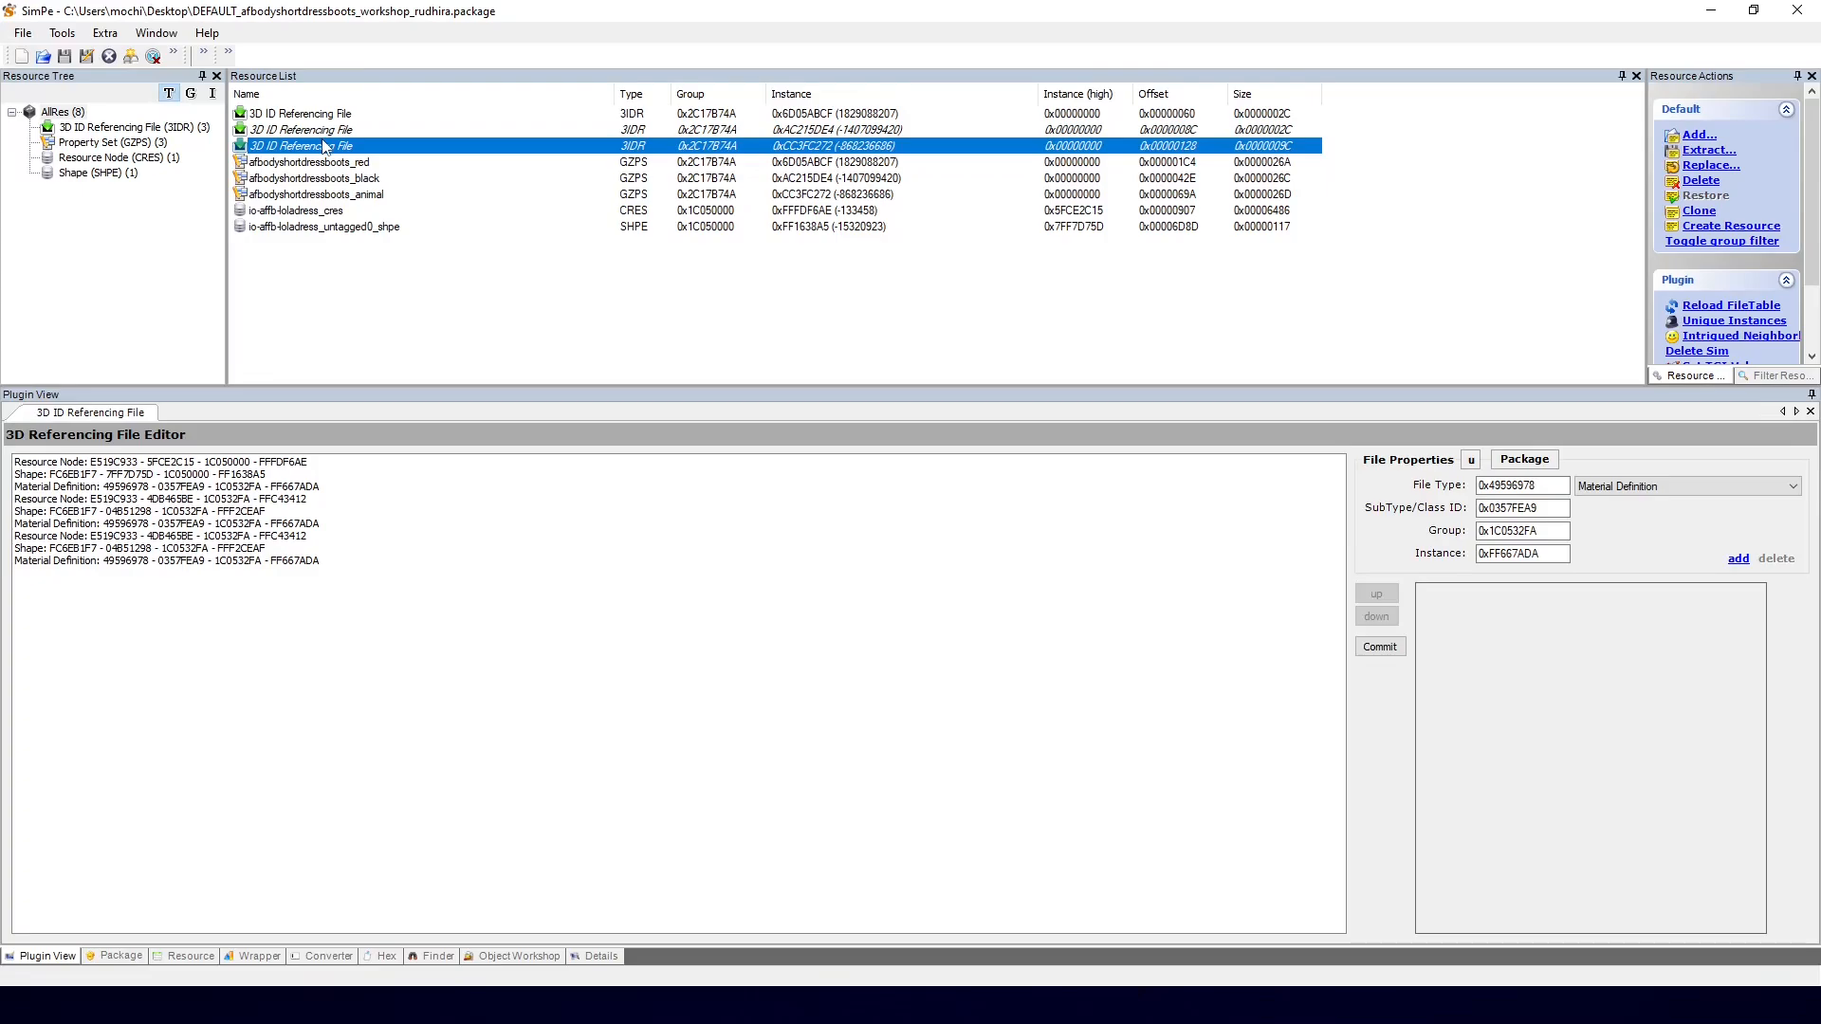
click(325, 132)
click(325, 146)
Step: Delete the Material Definition references from the third 3D ID Referencing File (instance 0xCC3FC272)
click(283, 465)
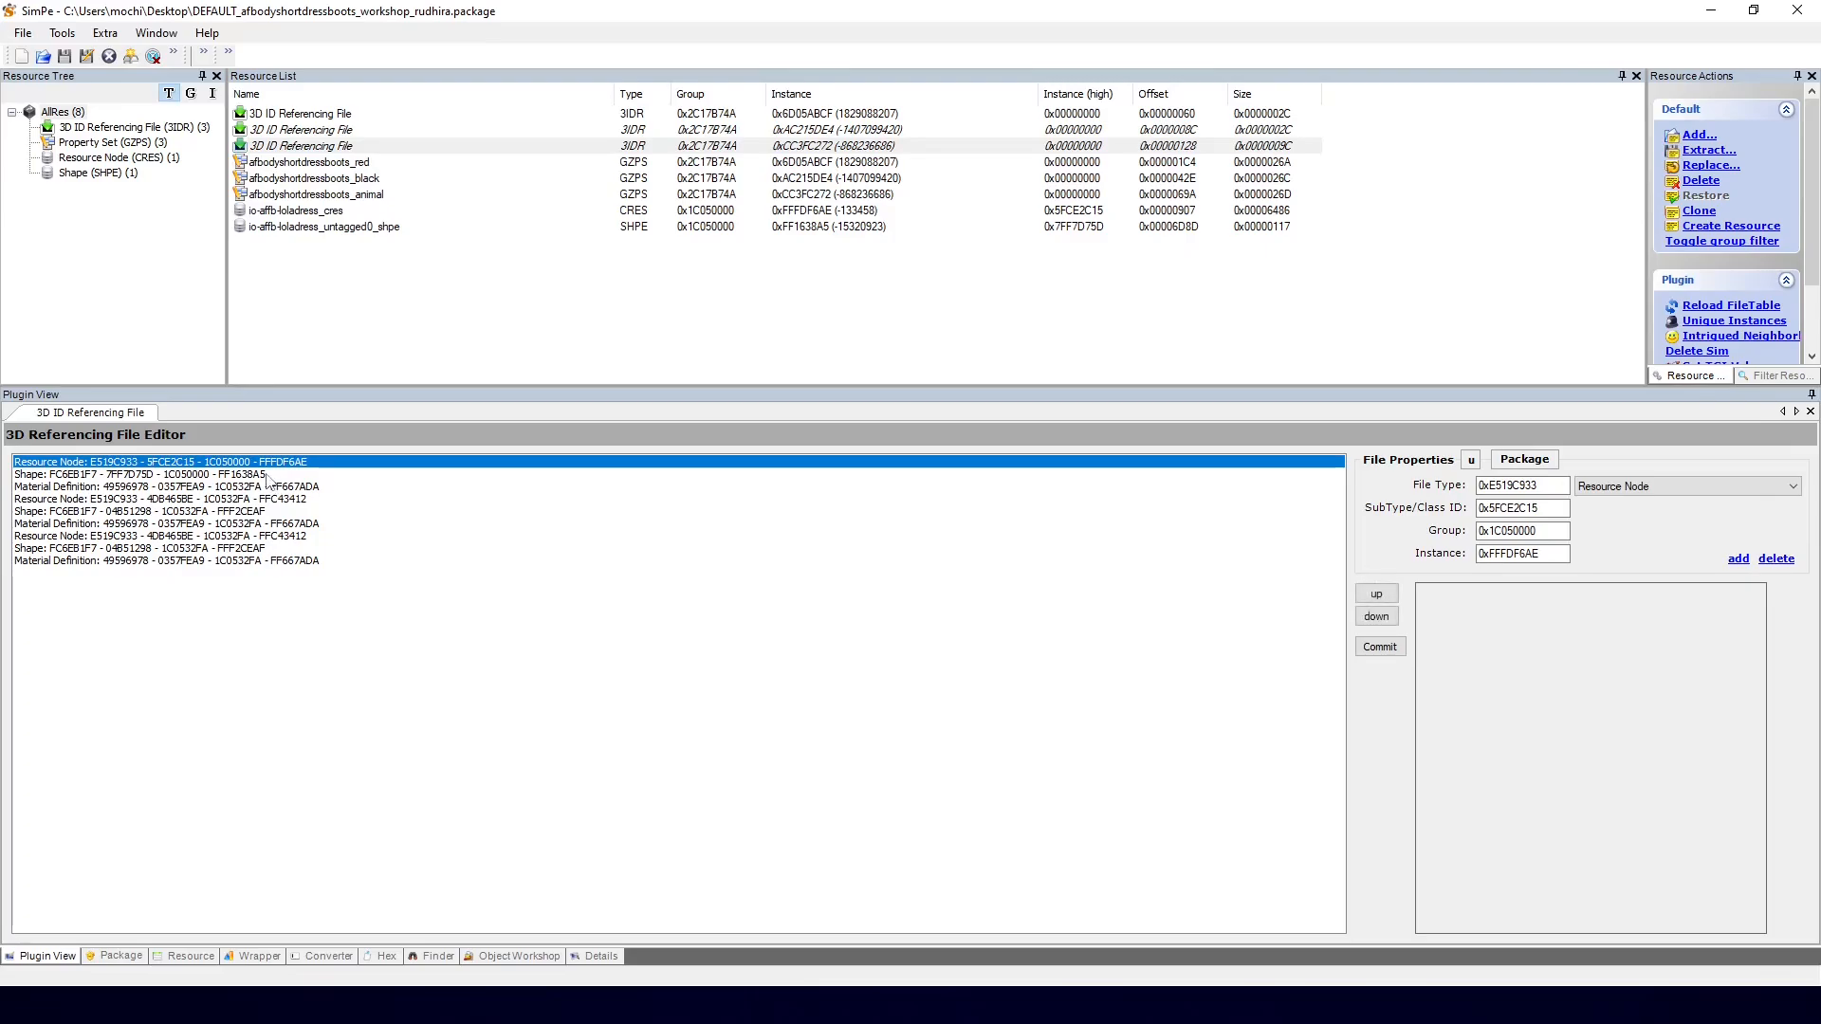
click(305, 562)
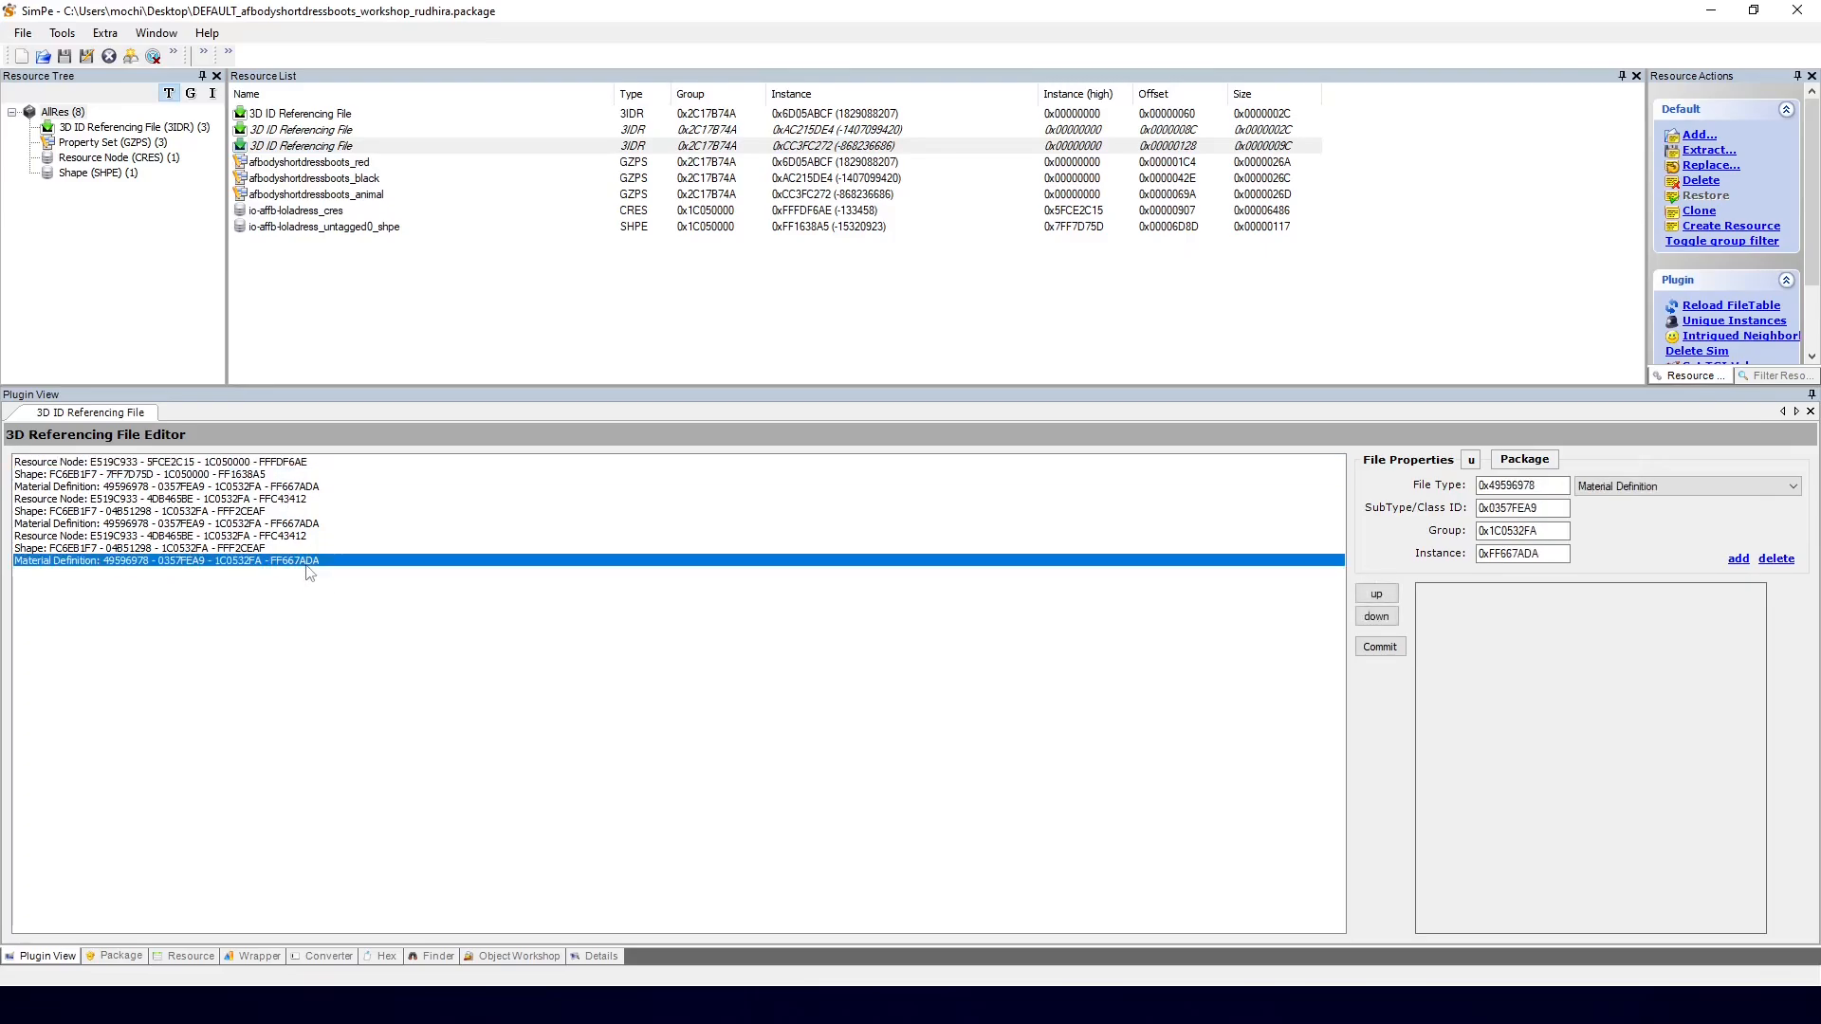
right_click(308, 569)
click(354, 598)
right_click(328, 541)
click(351, 578)
right_click(333, 528)
click(378, 558)
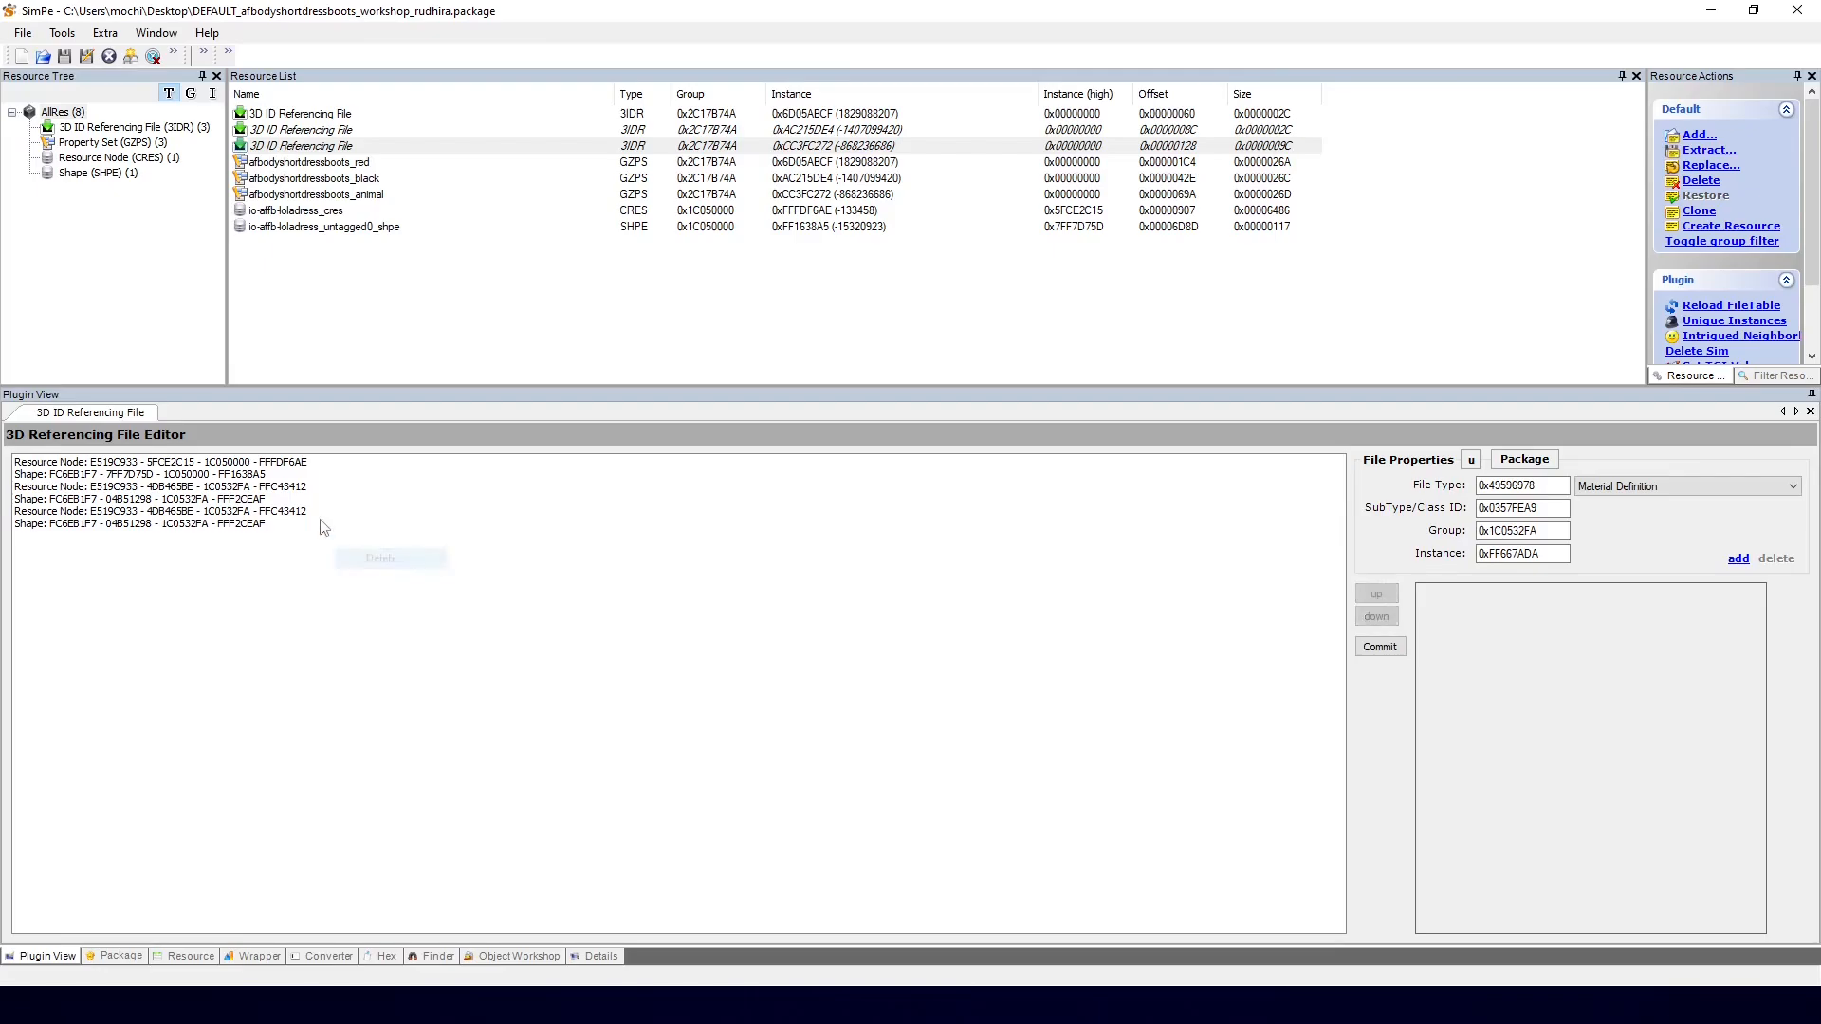
click(280, 514)
right_click(288, 524)
Step: Replace the third 3D ID Referencing File (instance 0xCC3FC272) with the extracted "3idr" file on the Desktop
click(380, 135)
right_click(379, 147)
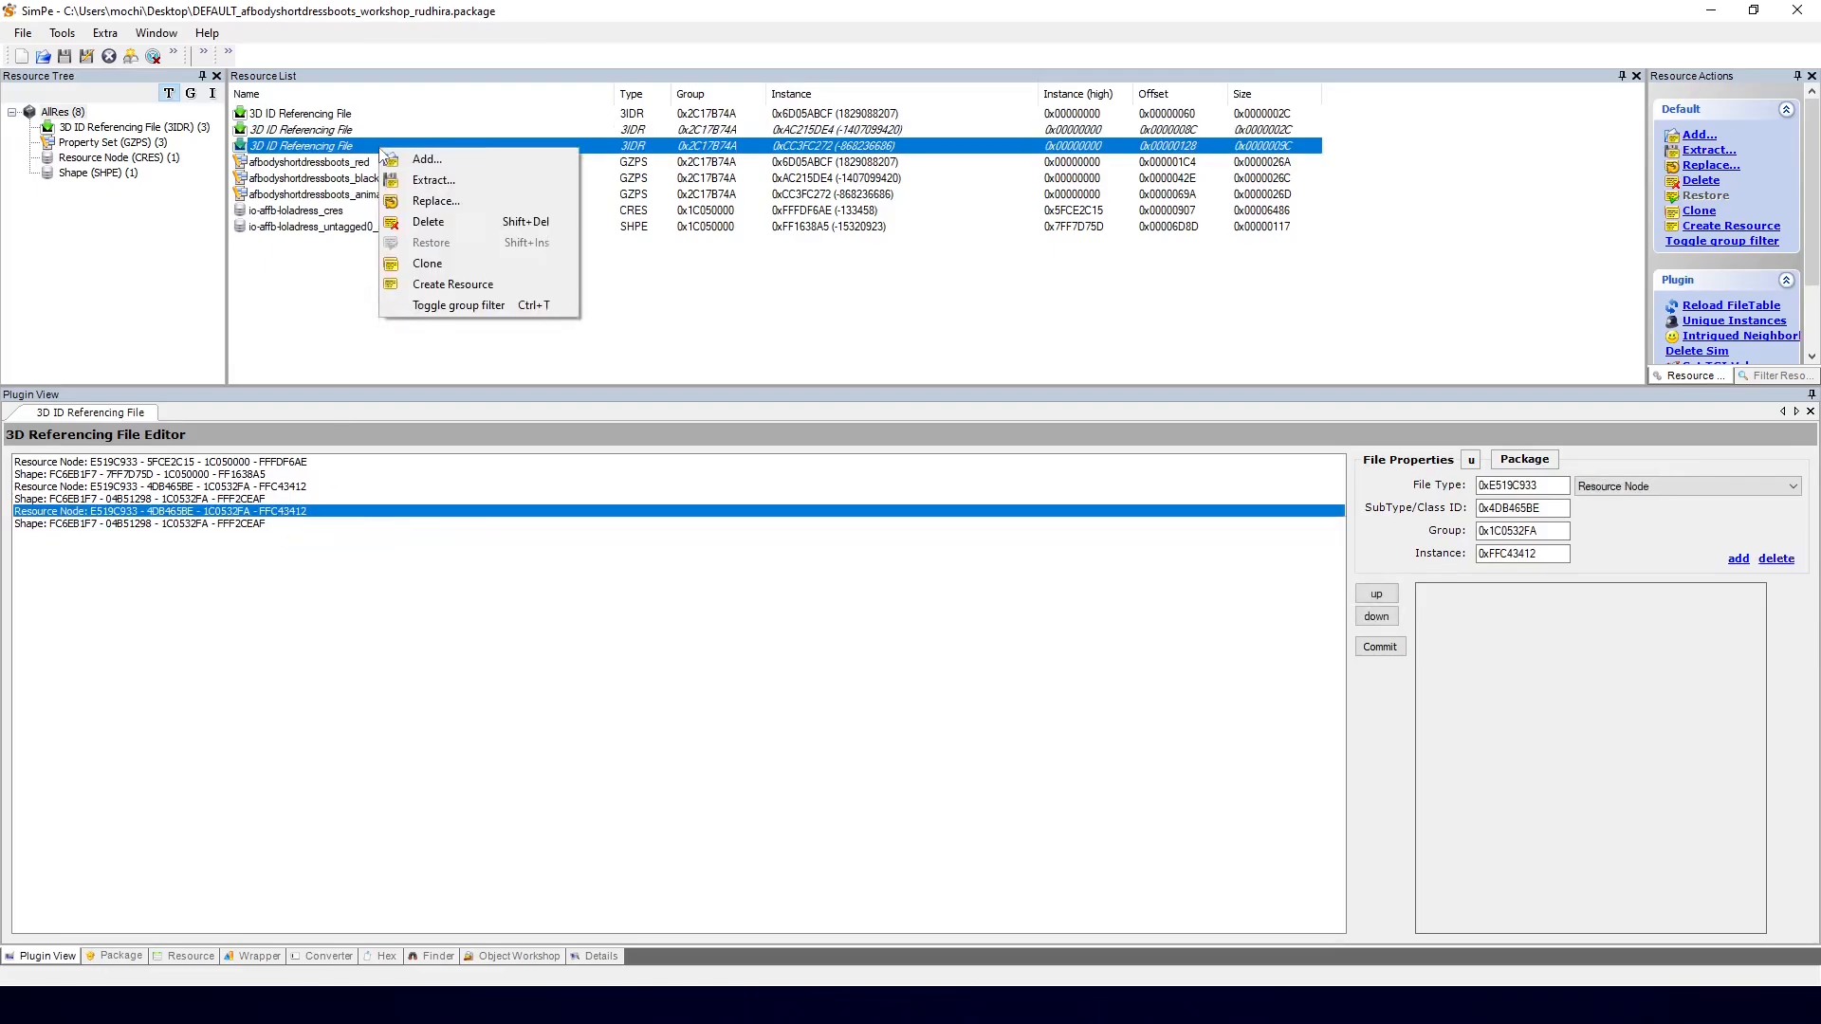
click(431, 201)
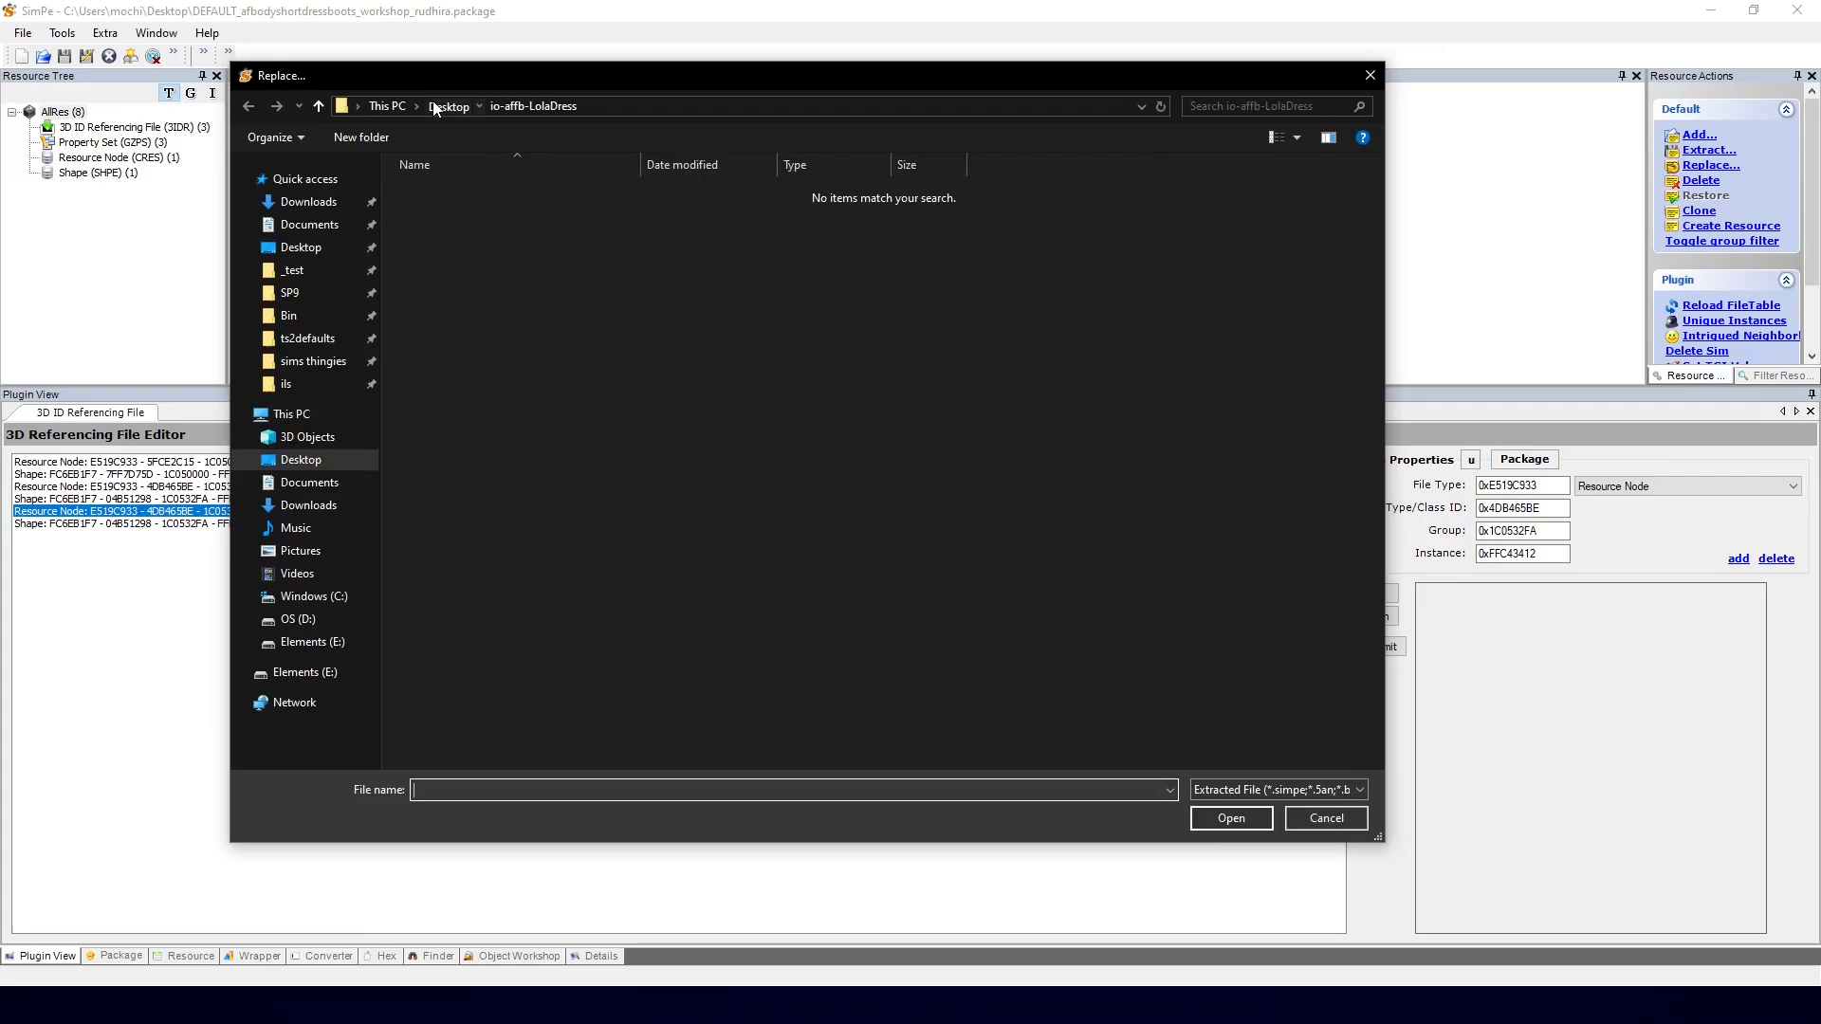
click(434, 107)
double_click(459, 248)
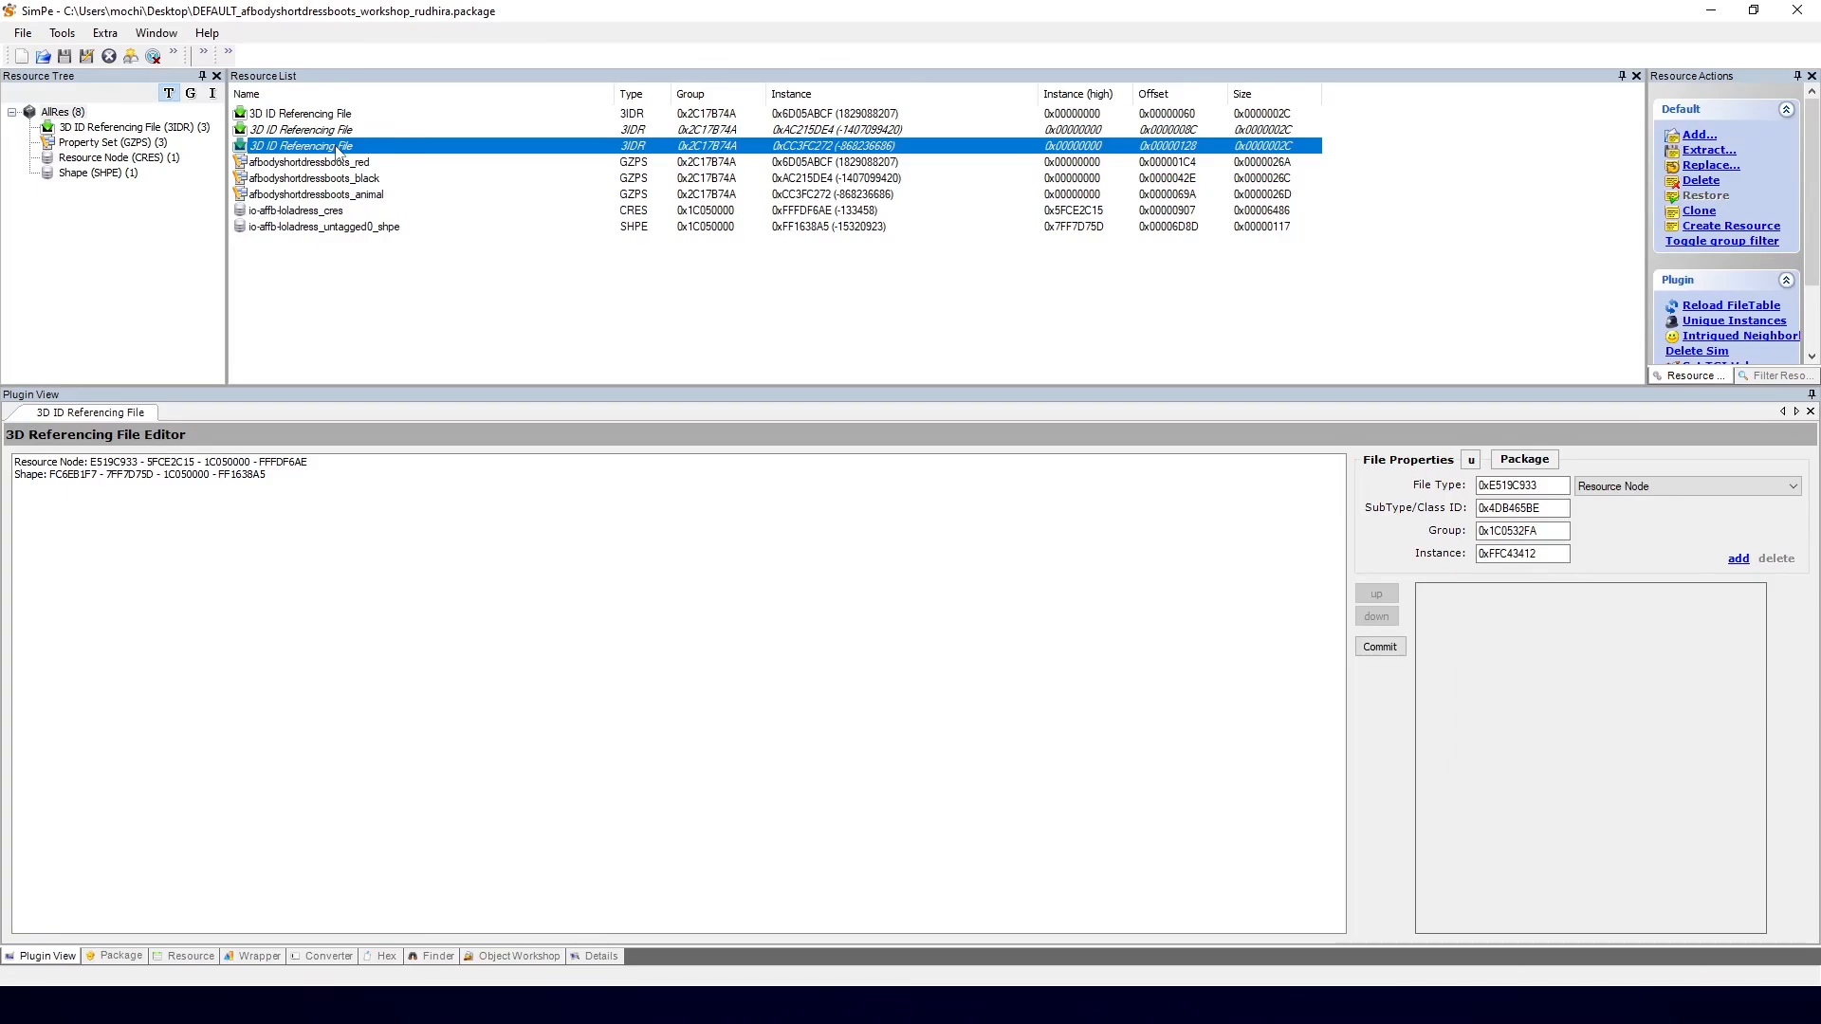
Step: Check the Resource Node and Shape references in each of the three 3D ID Referencing Files
click(325, 118)
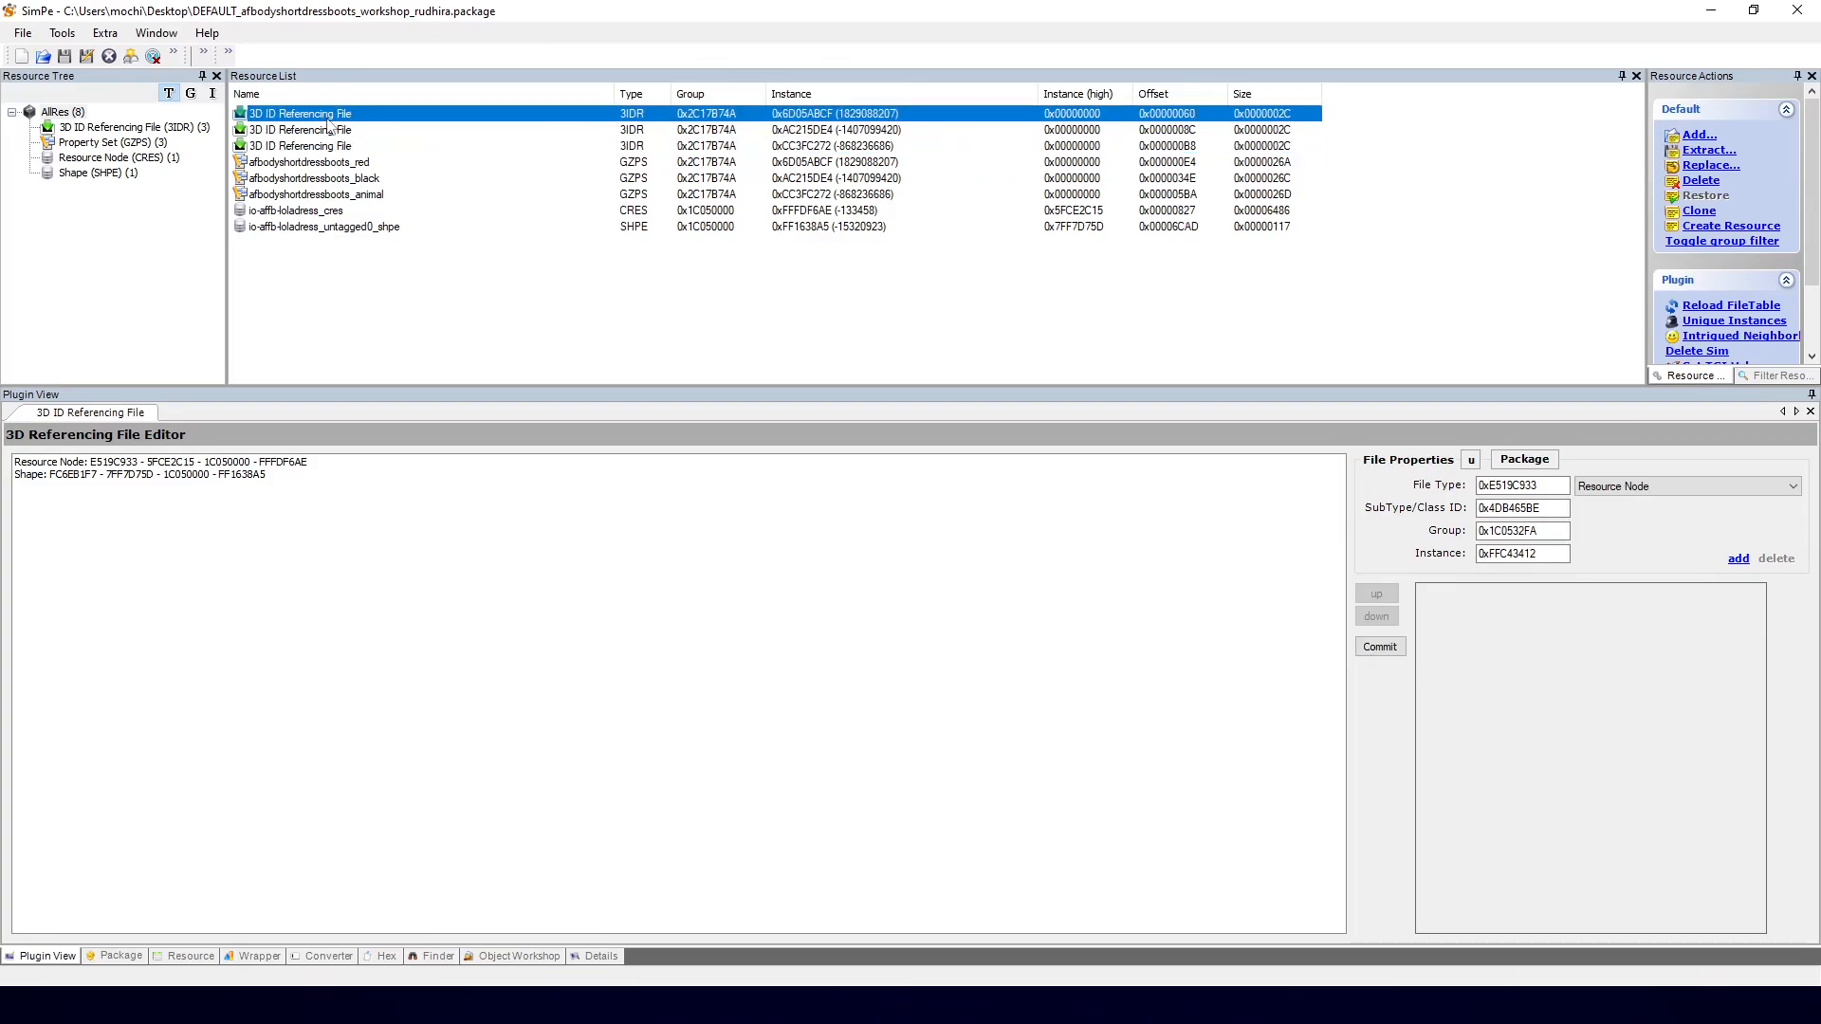
click(349, 134)
click(359, 146)
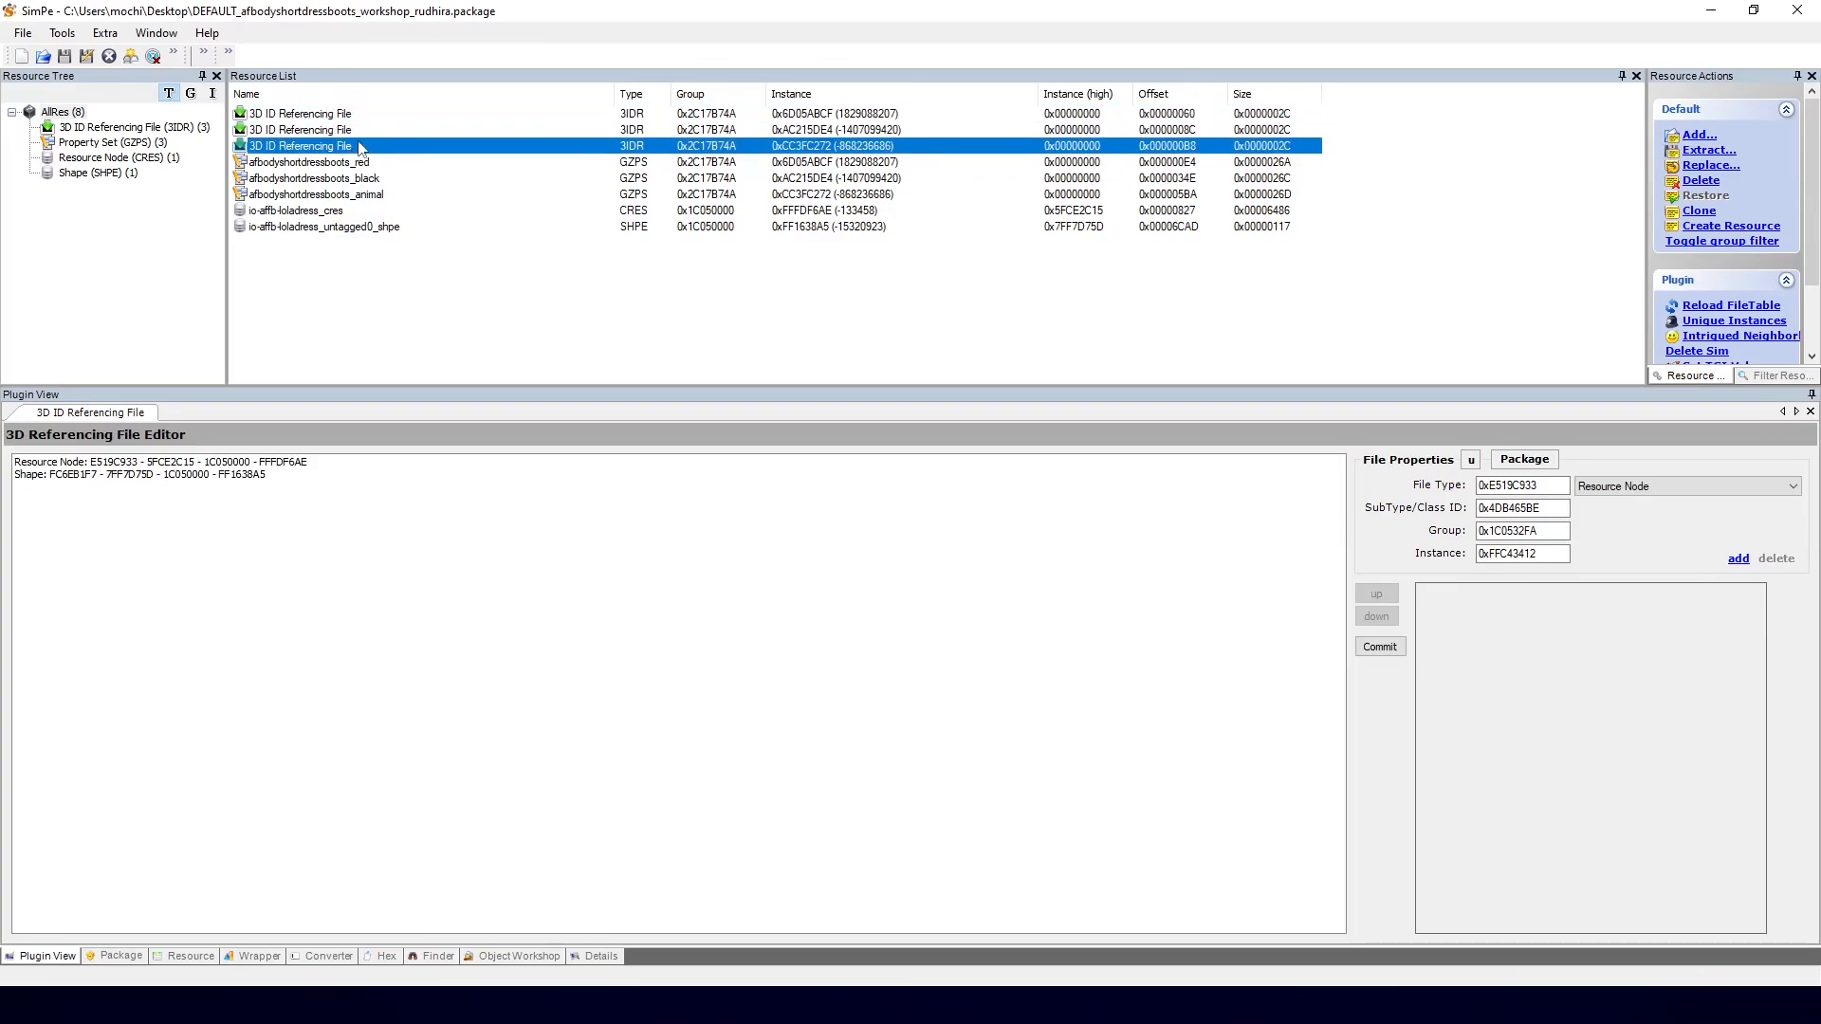
key(Up)
key(Up)
key(Down)
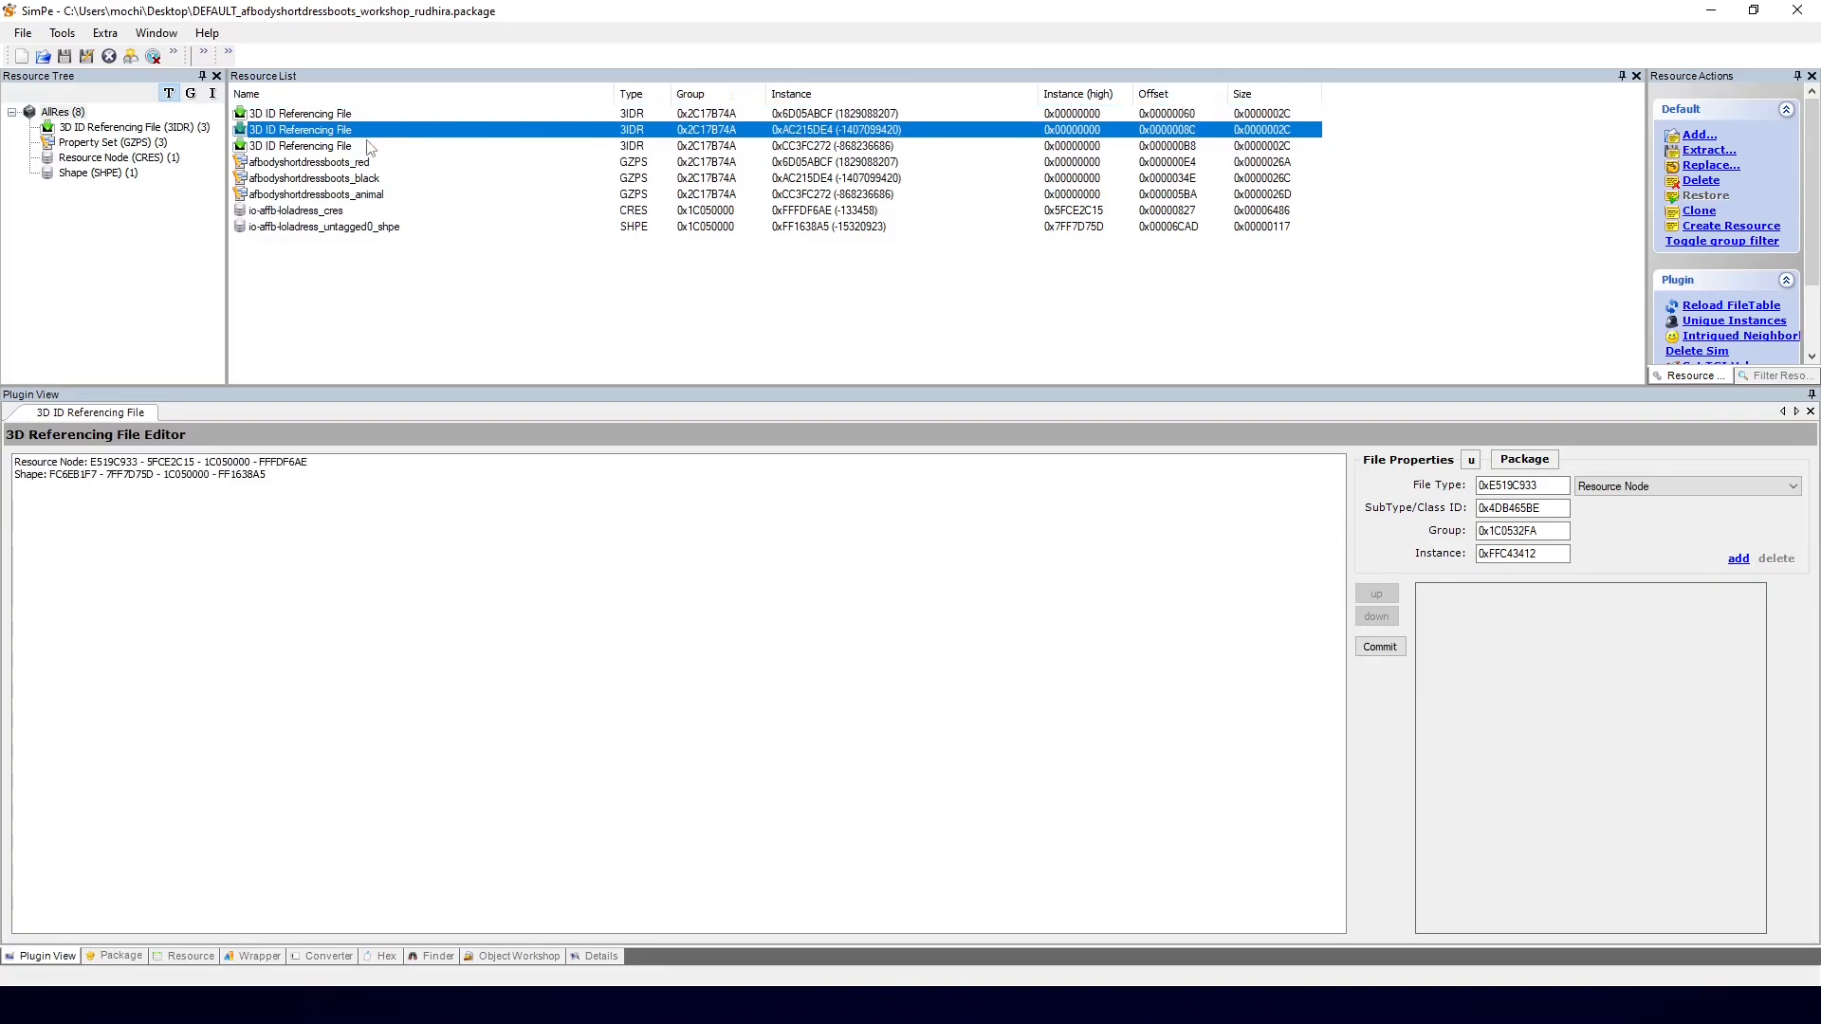
click(367, 145)
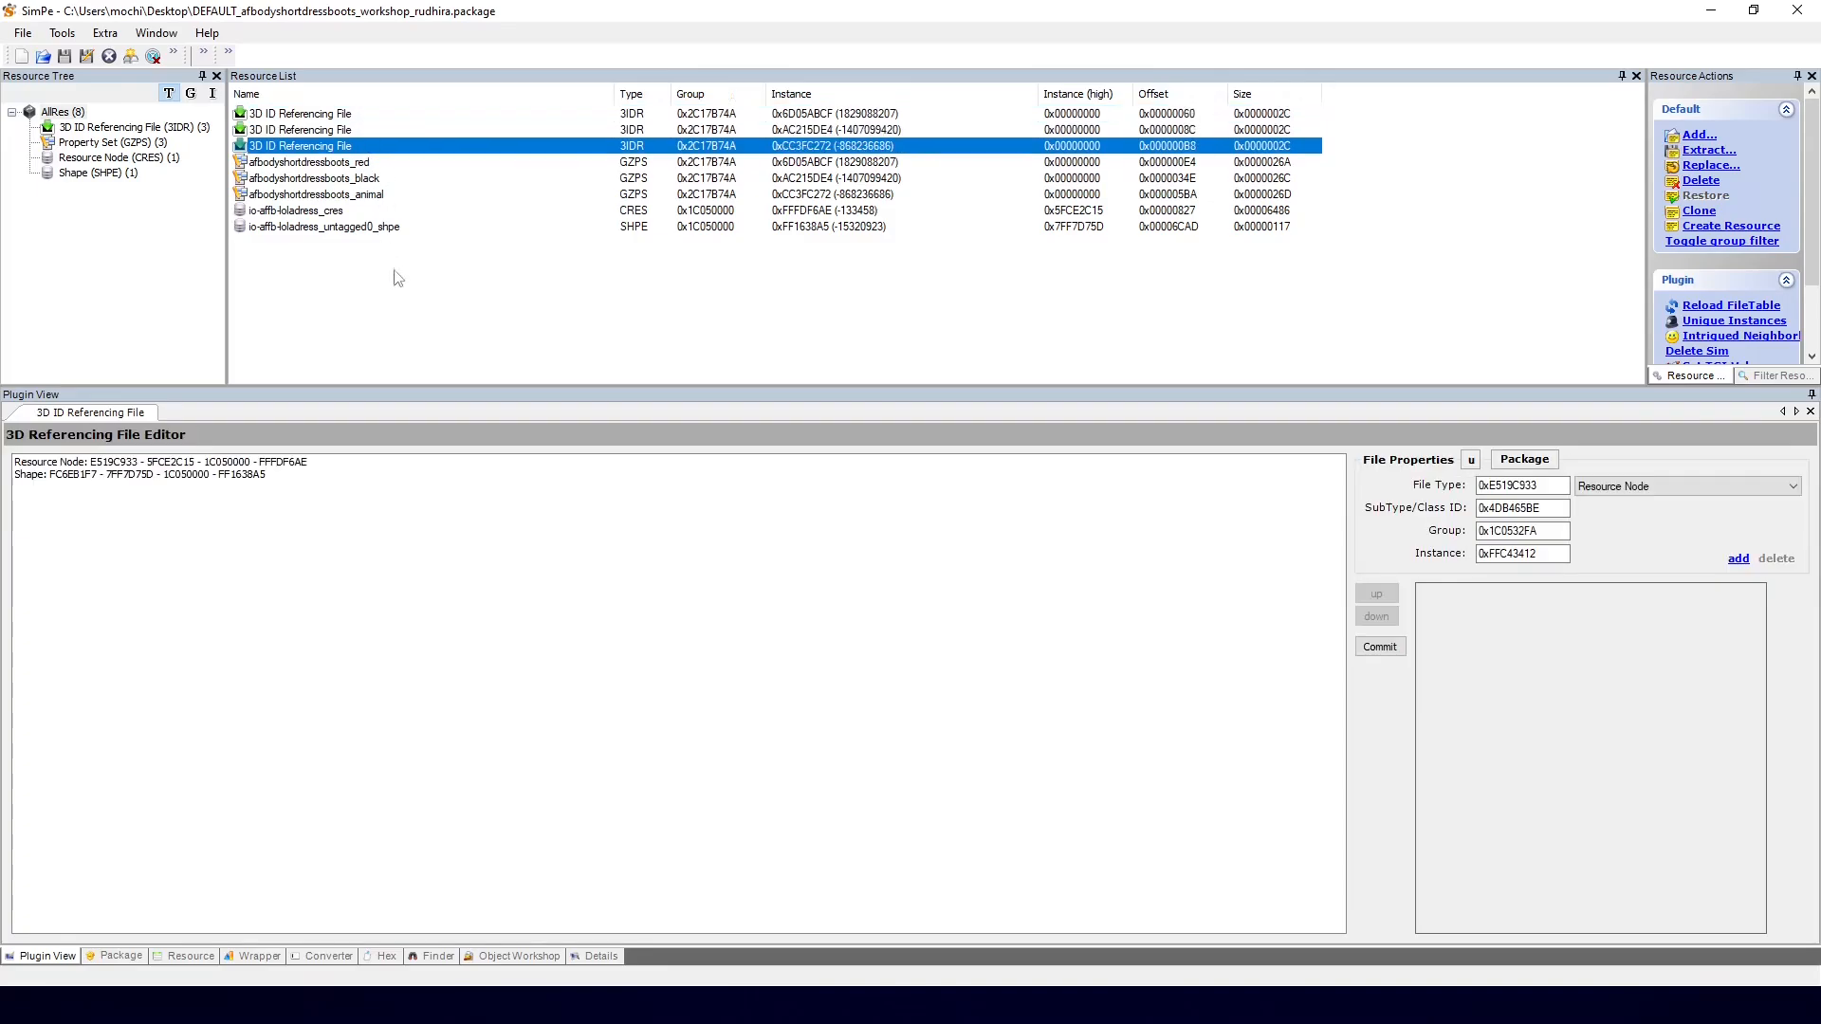
Step: Delete the LolaDress Resource Node (io-affb-loladress_cres) and Shape (io-affb-loladress_untagged0_shpe) from the package
click(313, 211)
shift+click(306, 226)
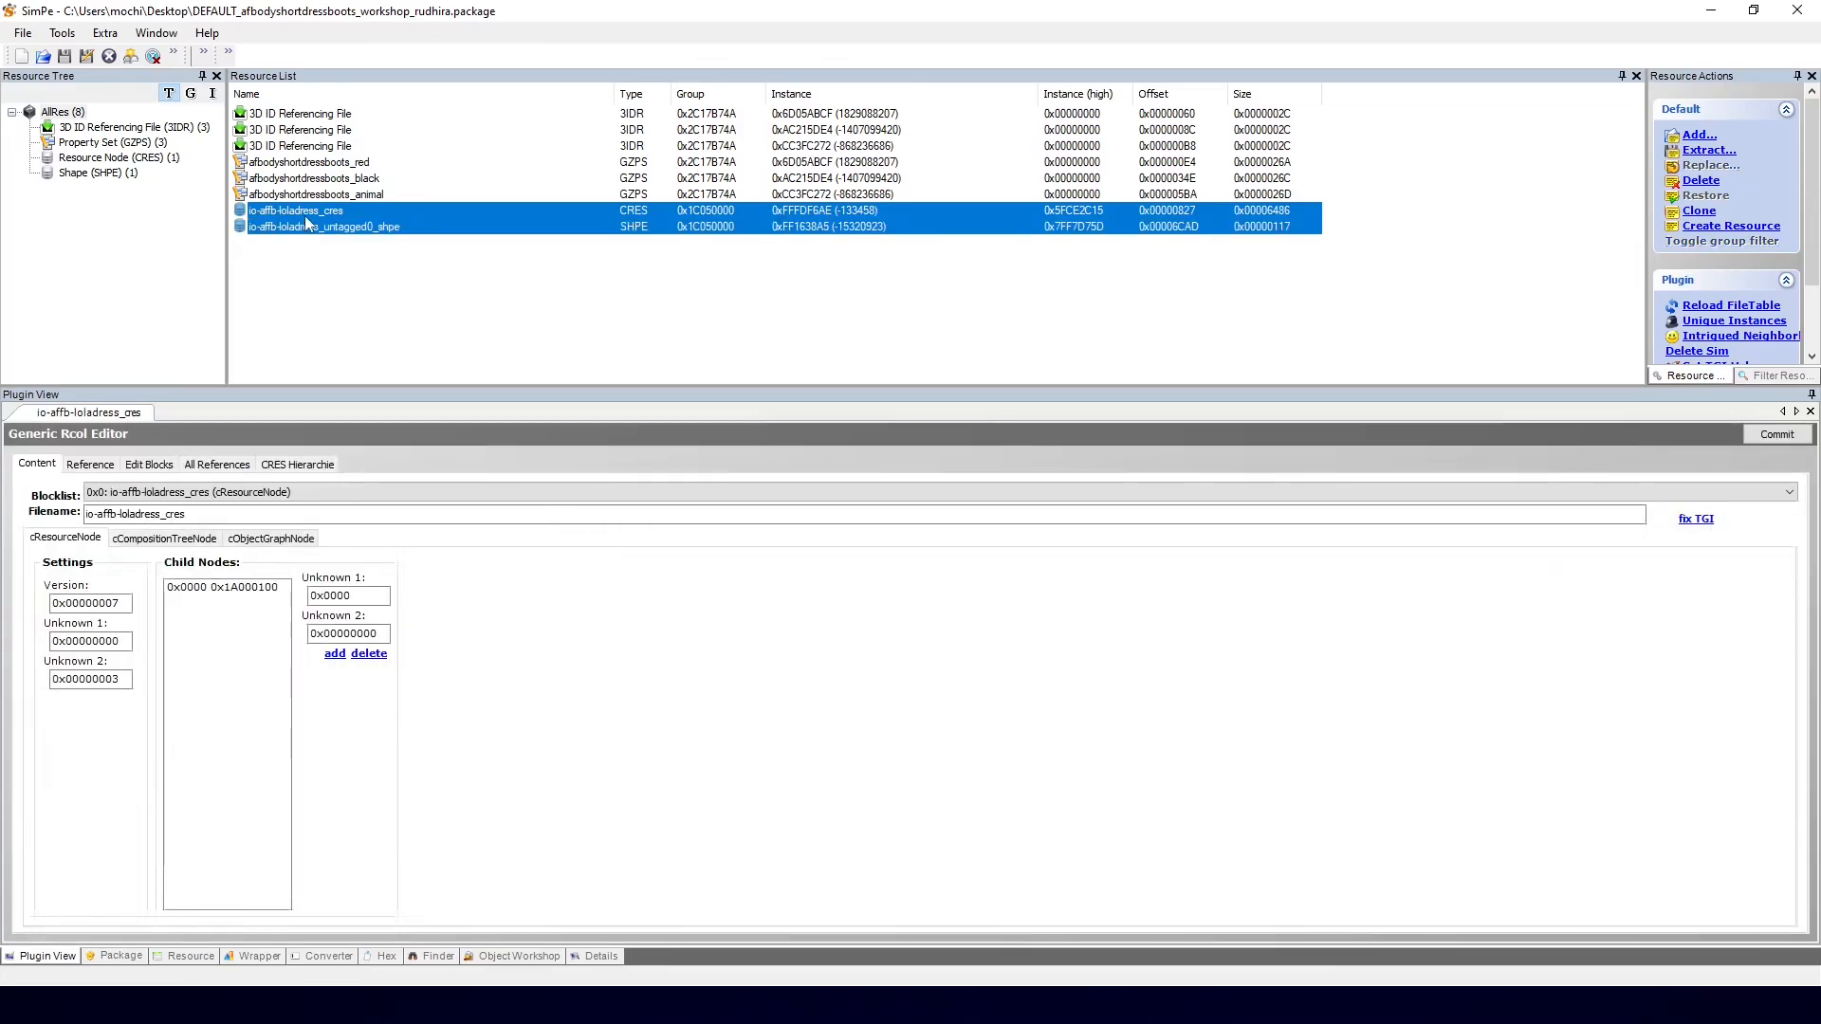
right_click(307, 224)
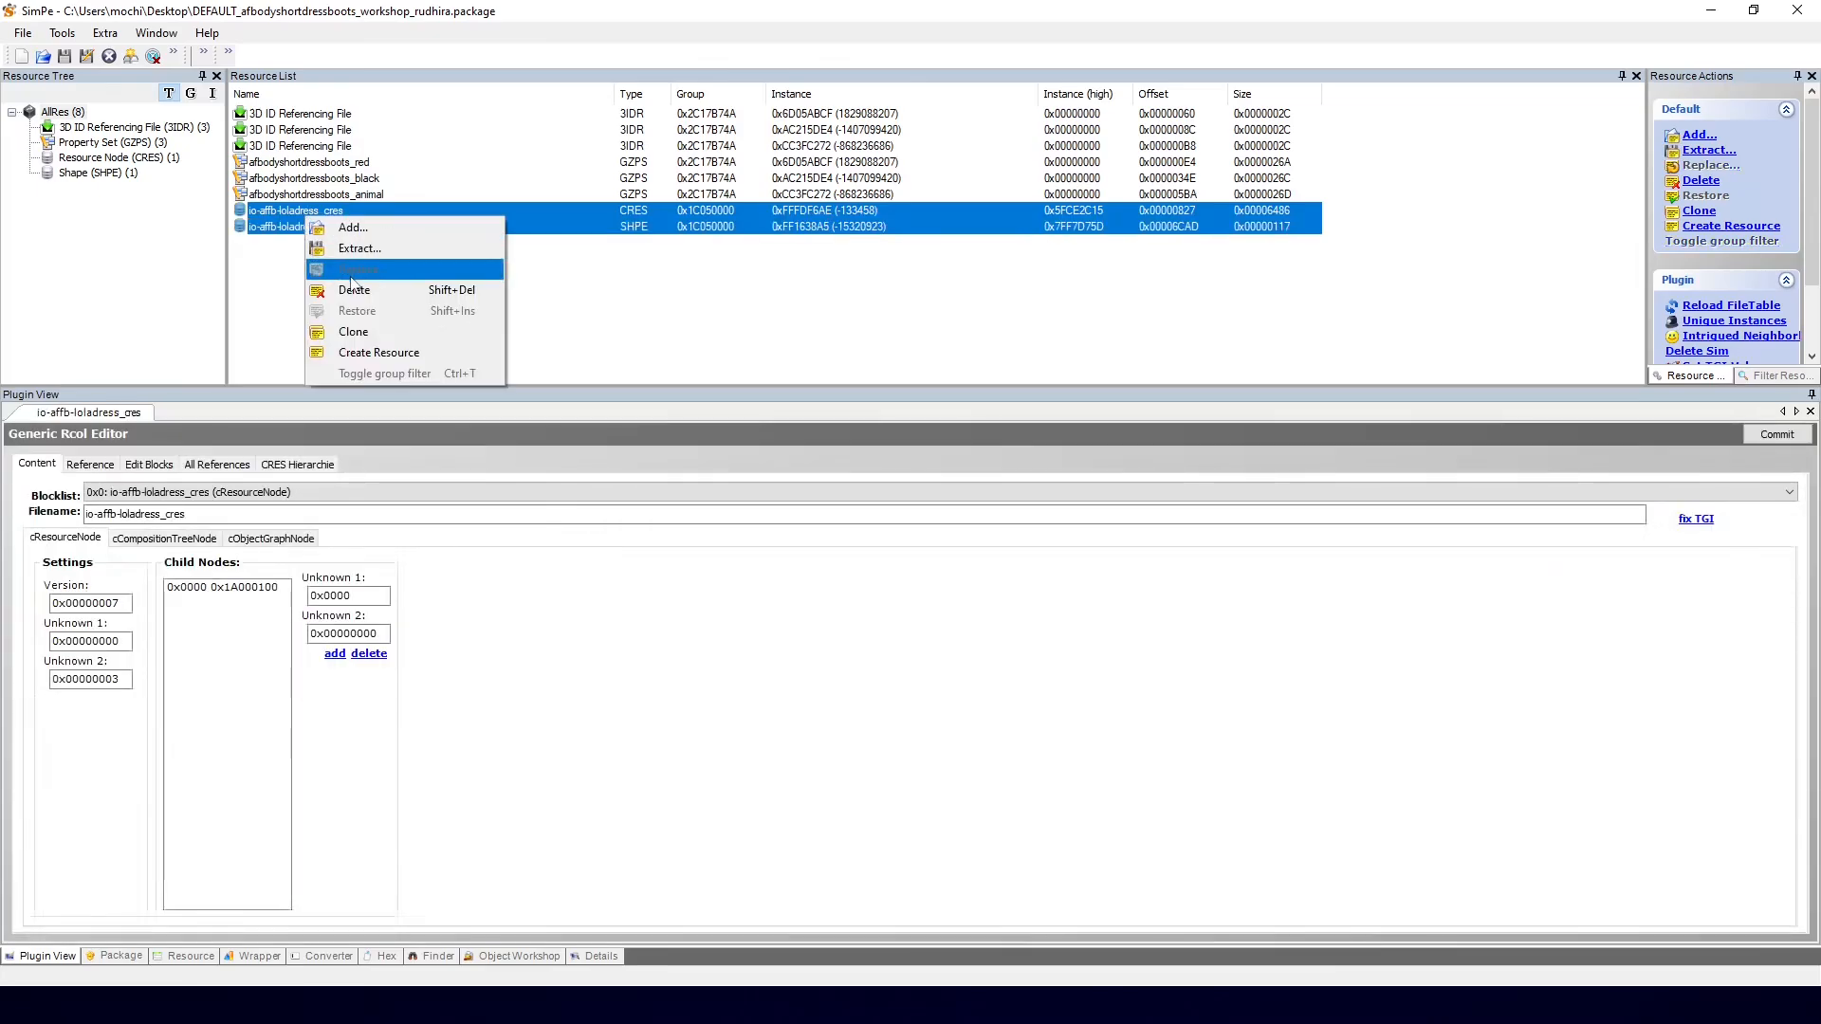
click(449, 302)
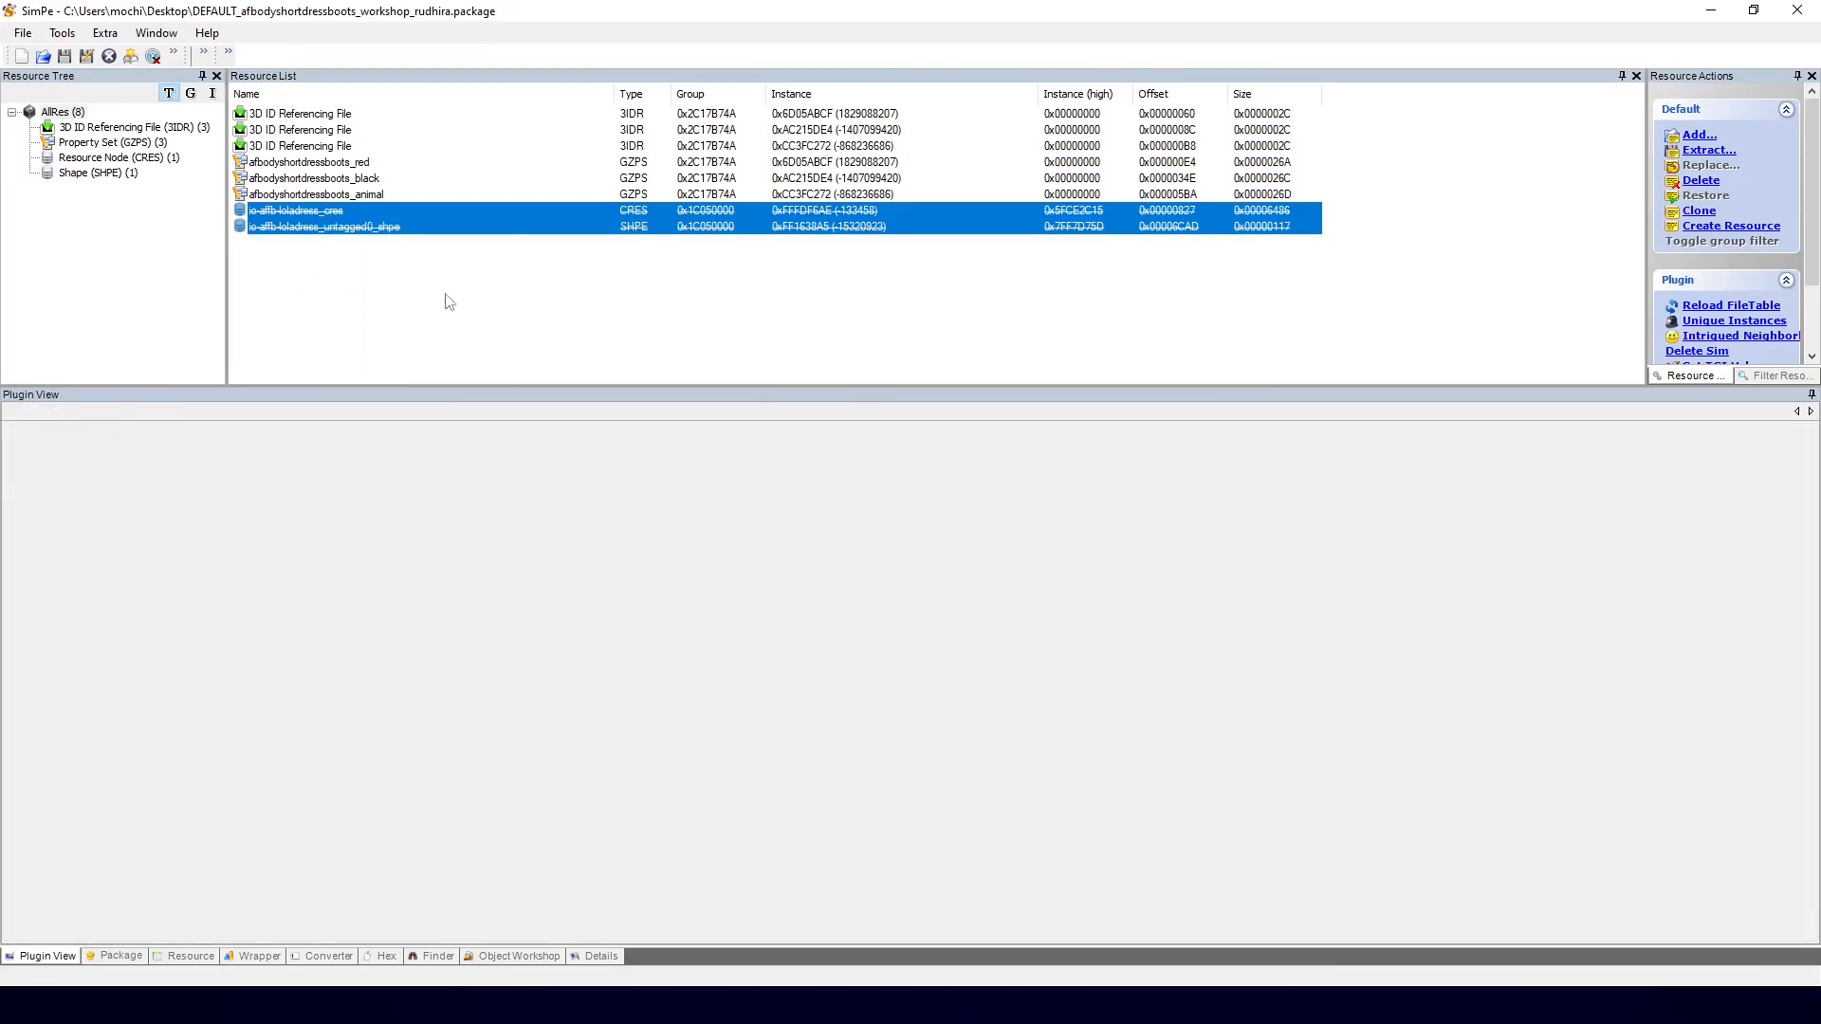
Step: Restore the deleted io-affb-loladress_cres Resource Node, and mark it for deletion again
click(318, 196)
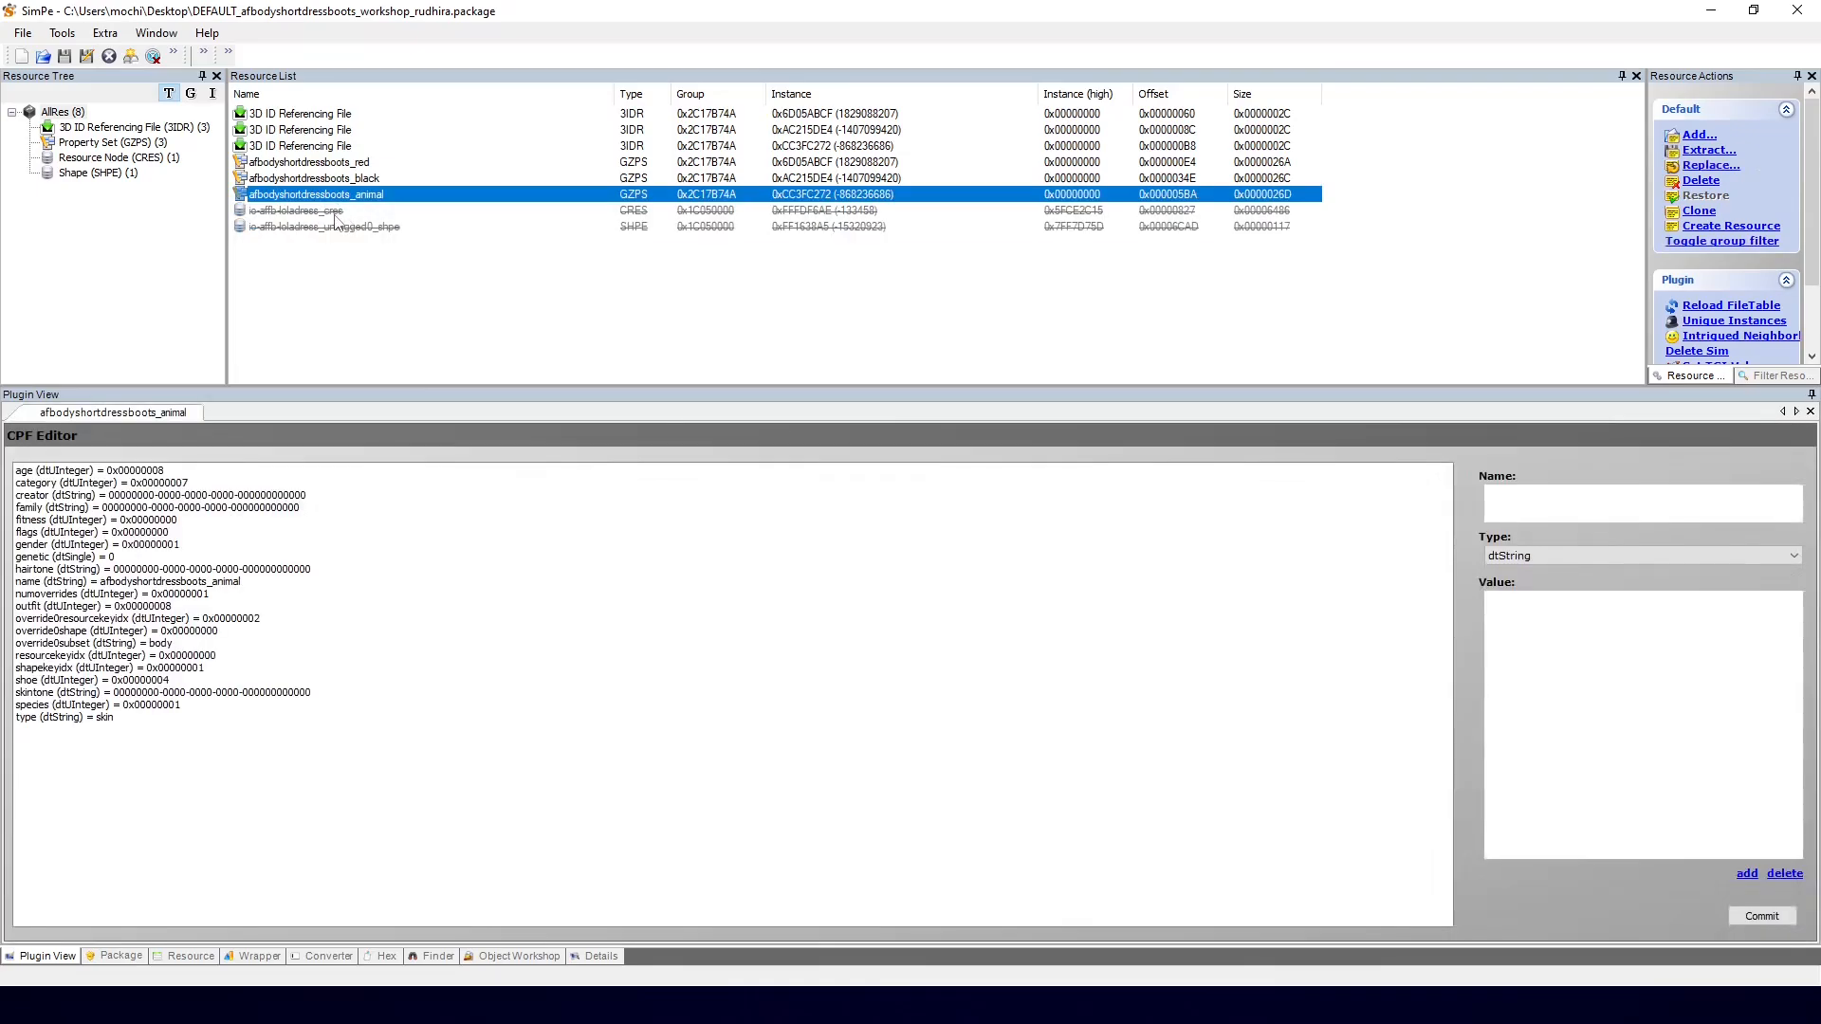
click(334, 213)
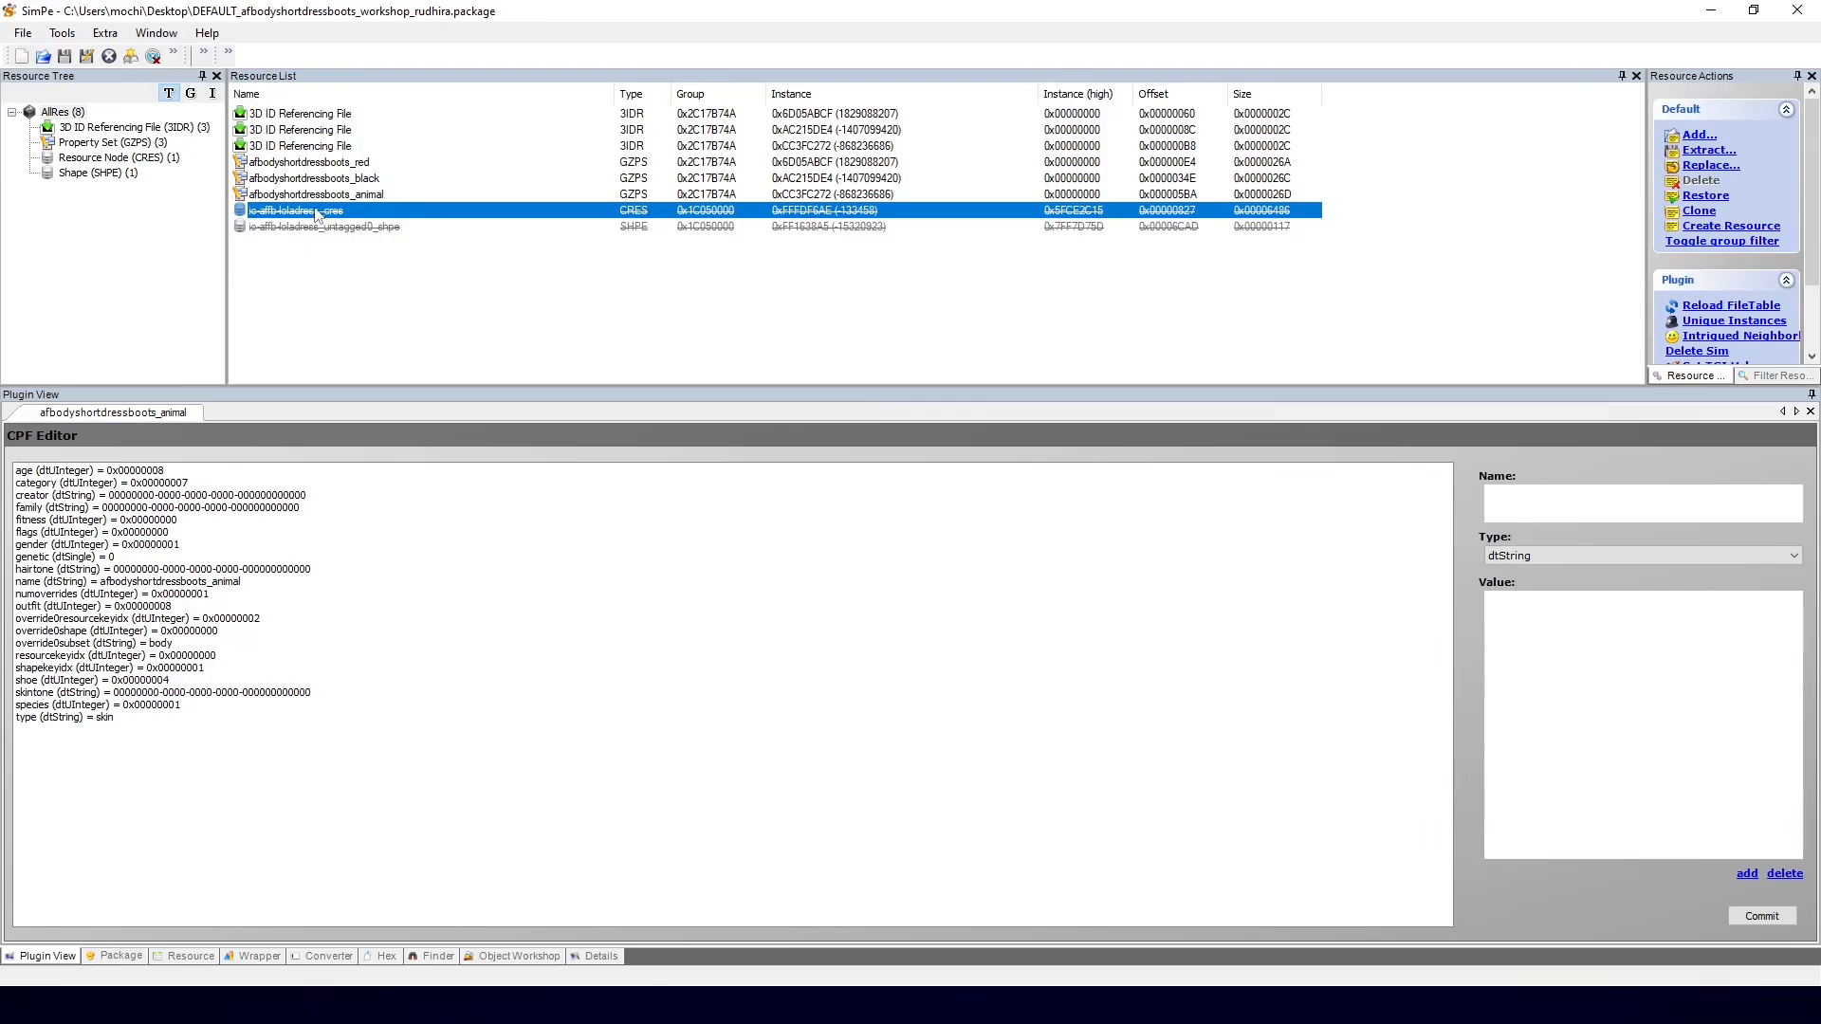
right_click(316, 213)
click(368, 304)
click(337, 216)
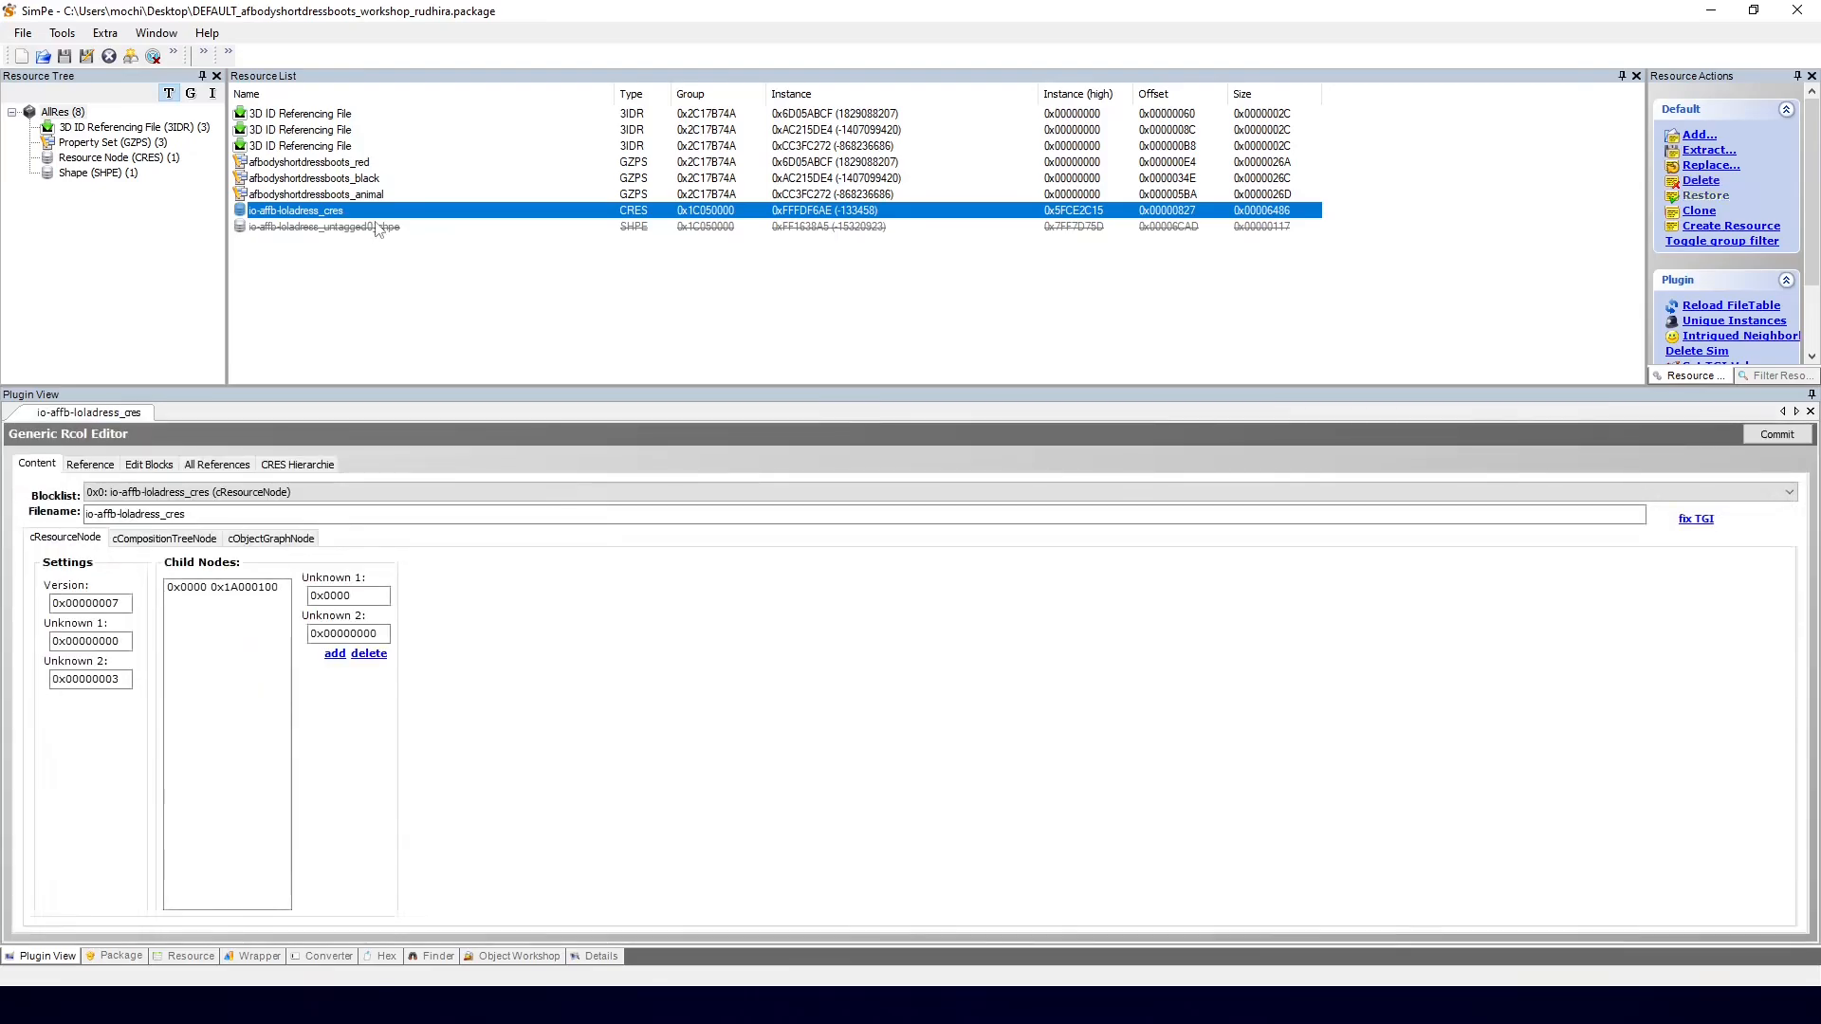
click(366, 227)
click(346, 215)
right_click(281, 225)
click(332, 298)
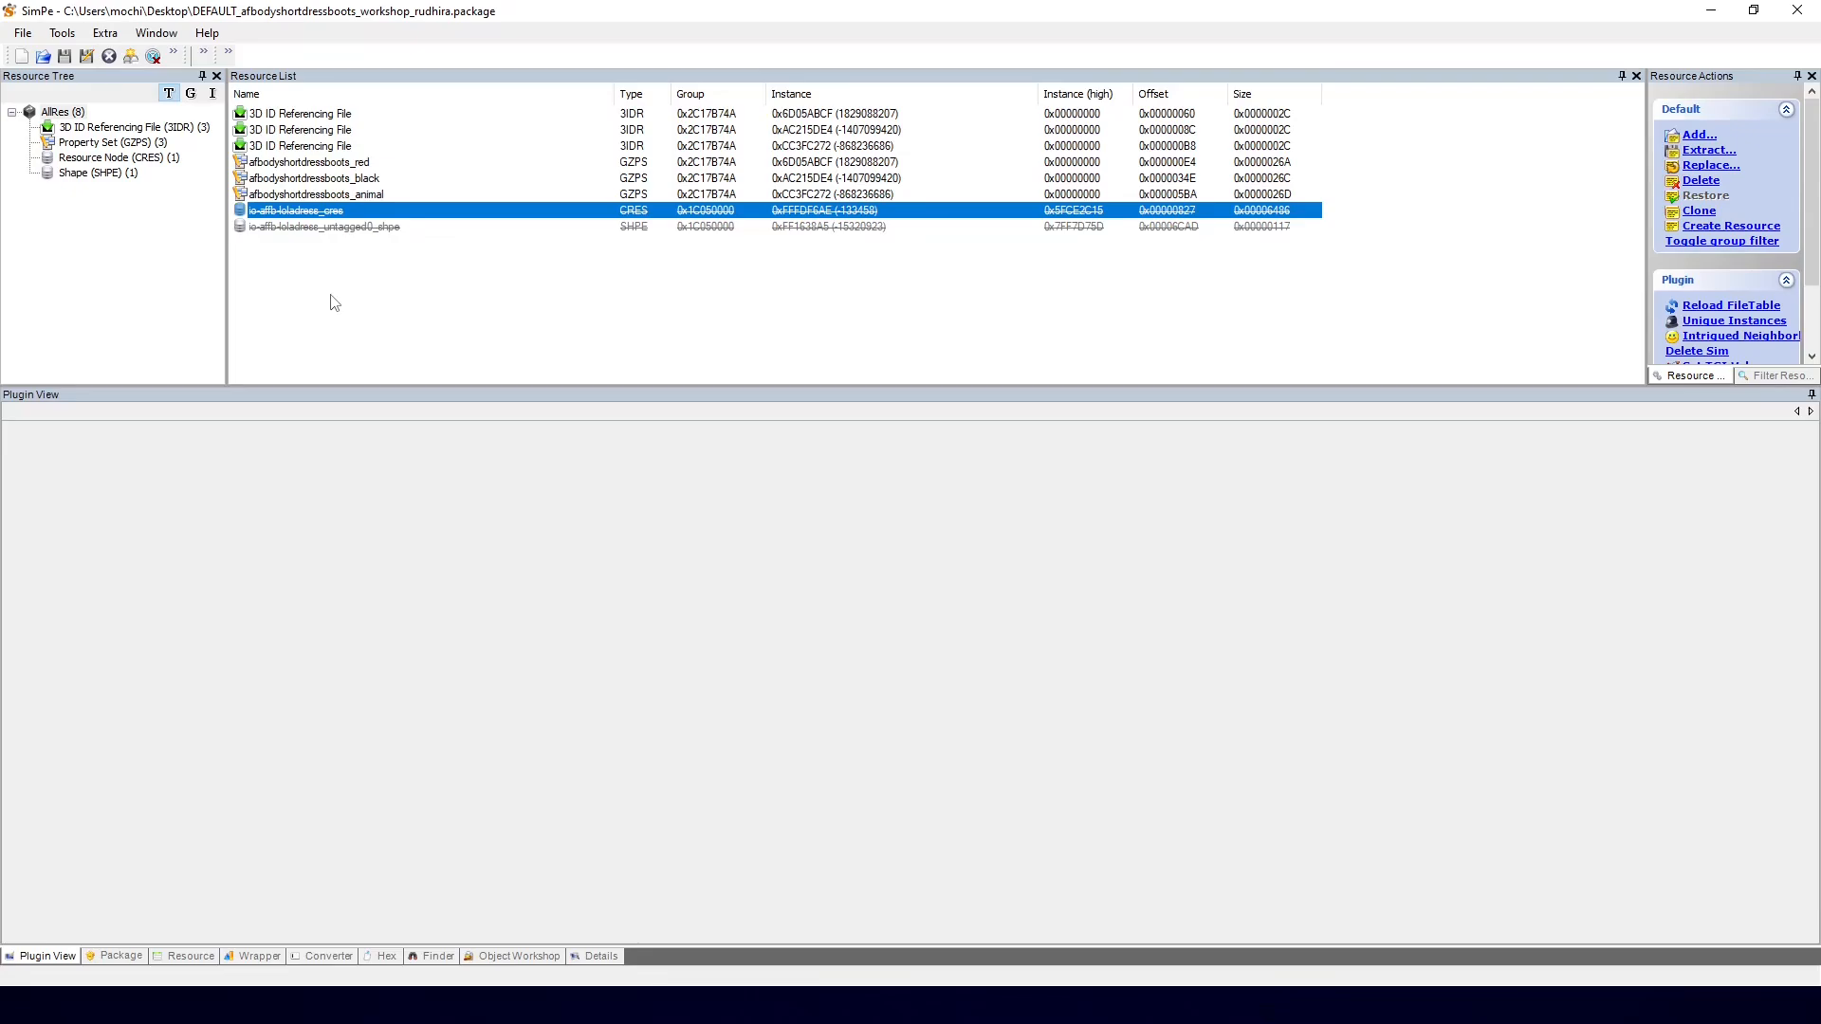
Step: Save the package with the LolaDress Resource Node and Shape removed, and select the second 3D ID Referencing File
click(66, 61)
click(322, 131)
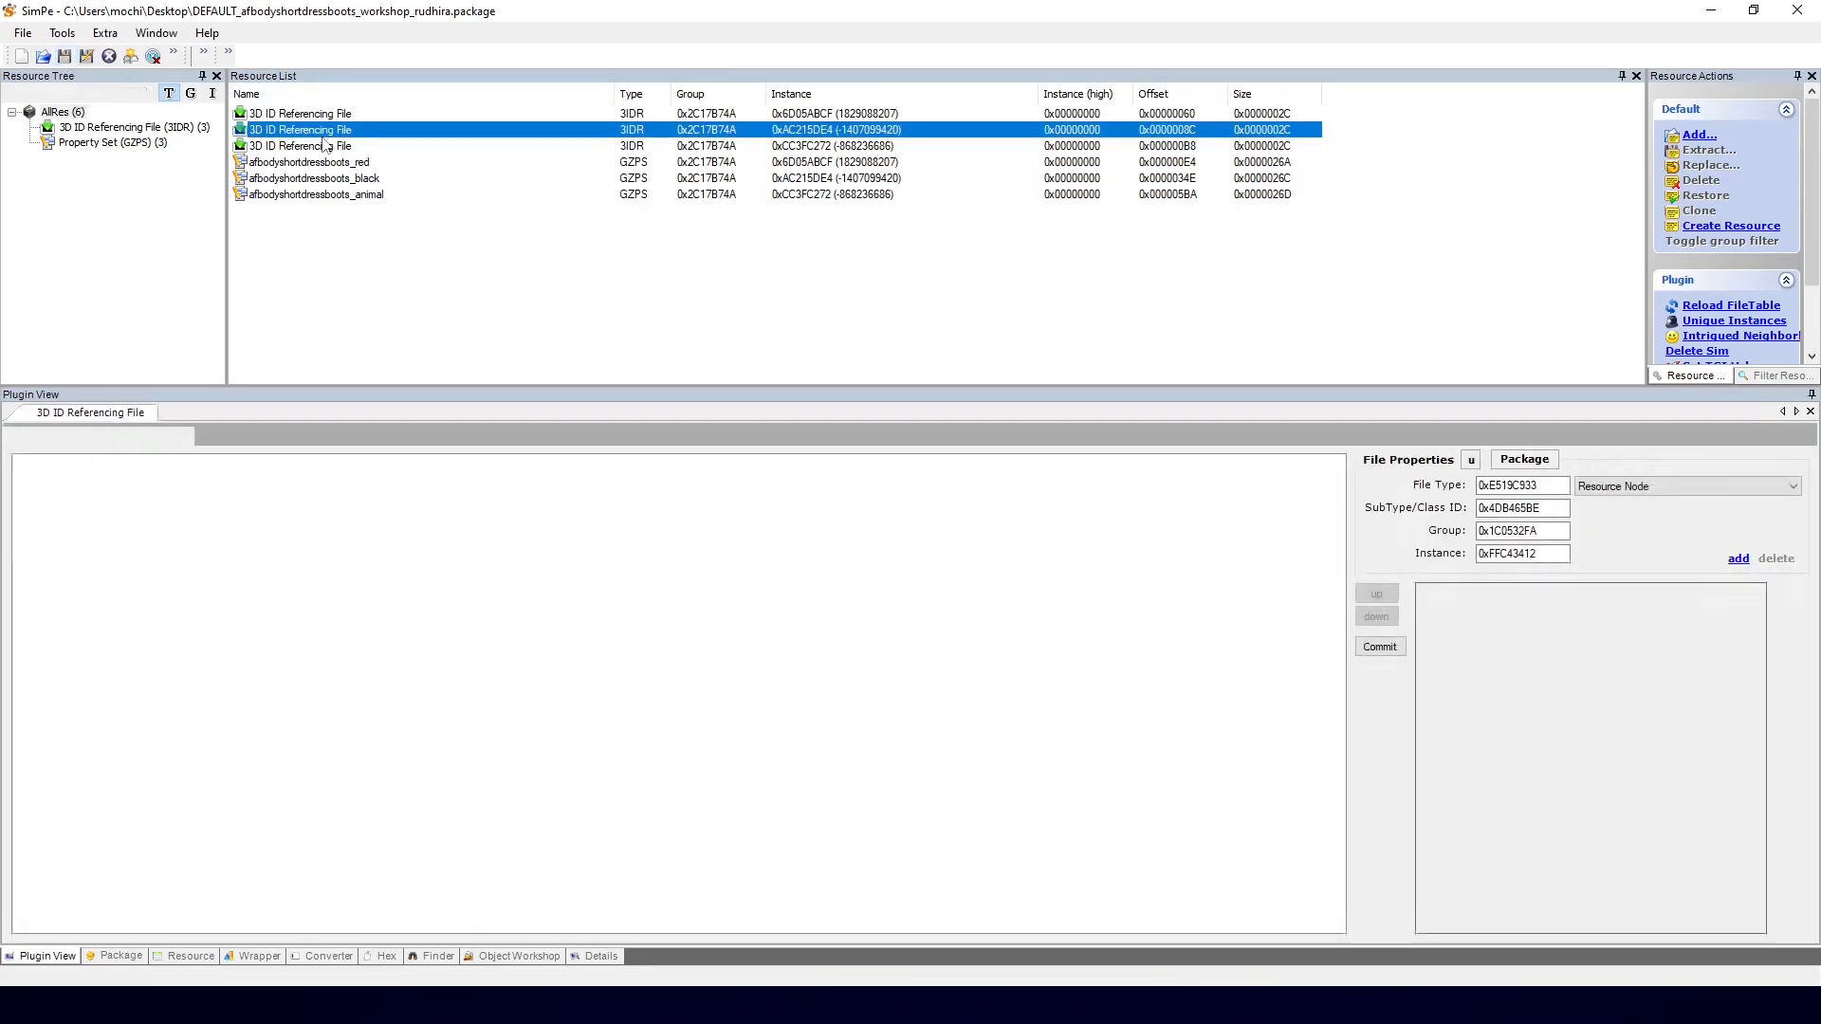
Step: Open the io-affb-LolaDress_blue package from the io-affb-LolaDress folder on the Desktop
click(323, 163)
click(327, 131)
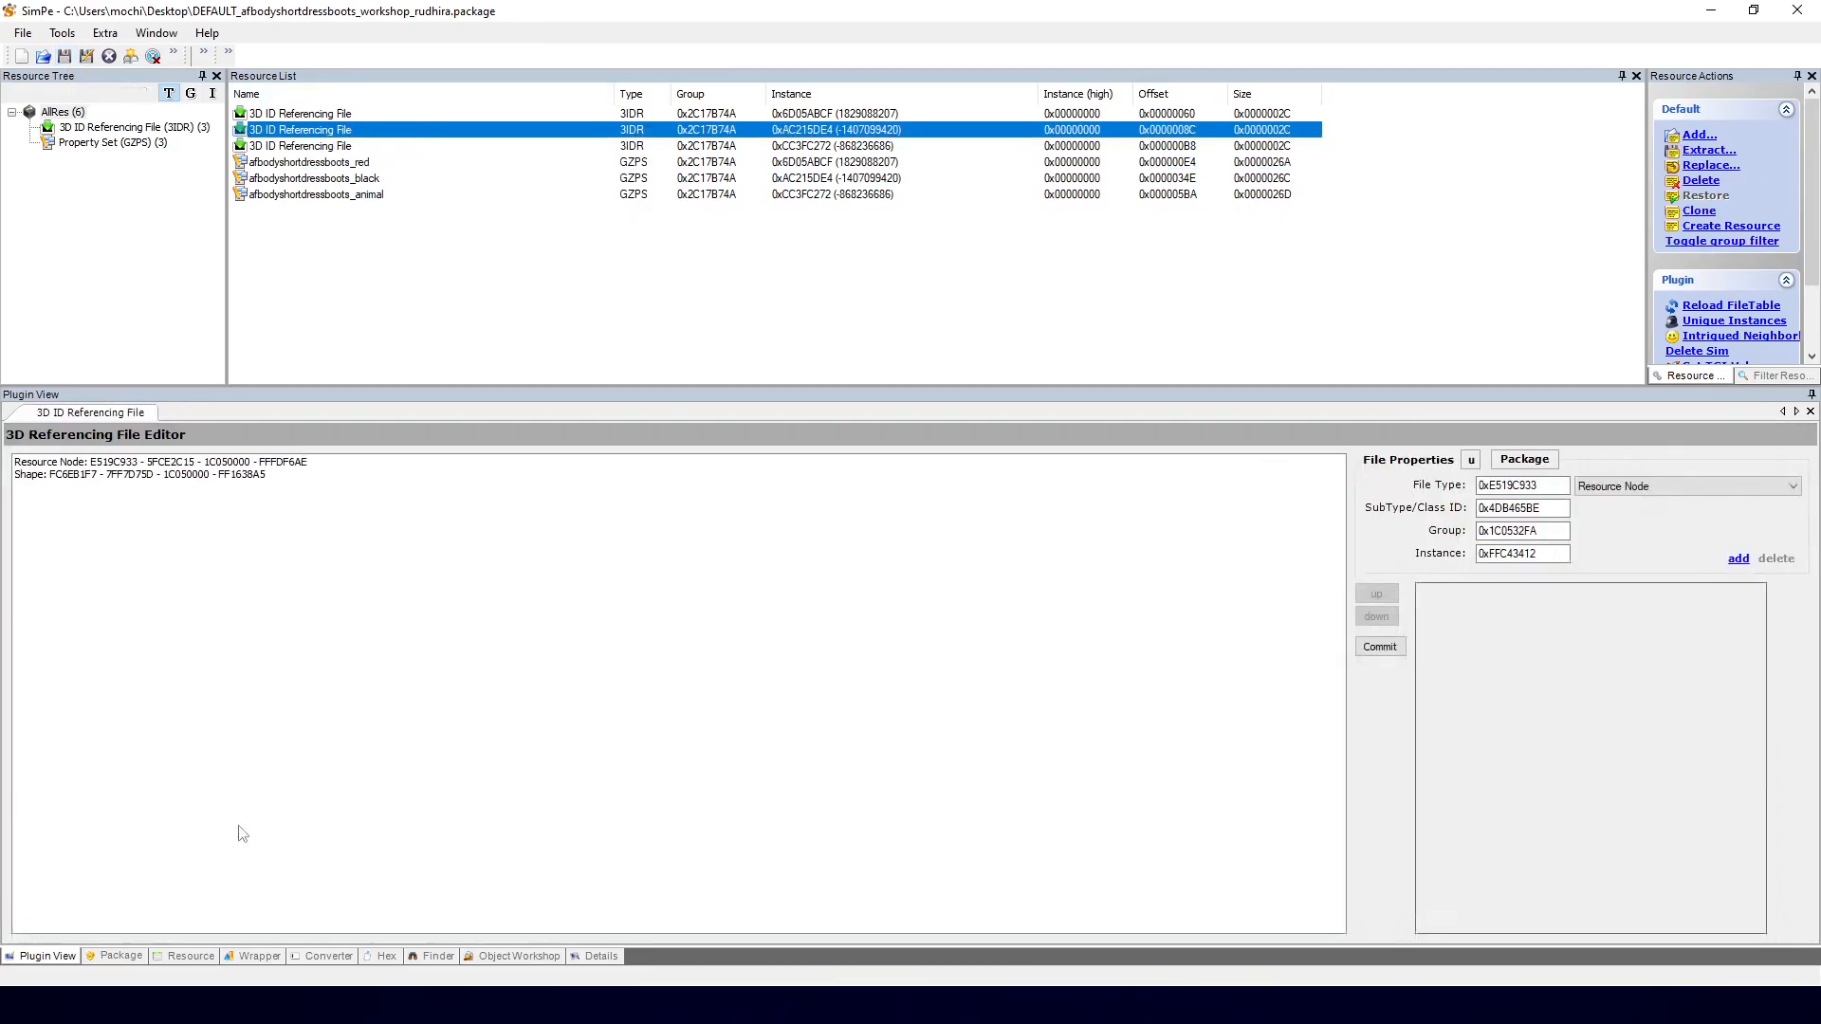
click(91, 1004)
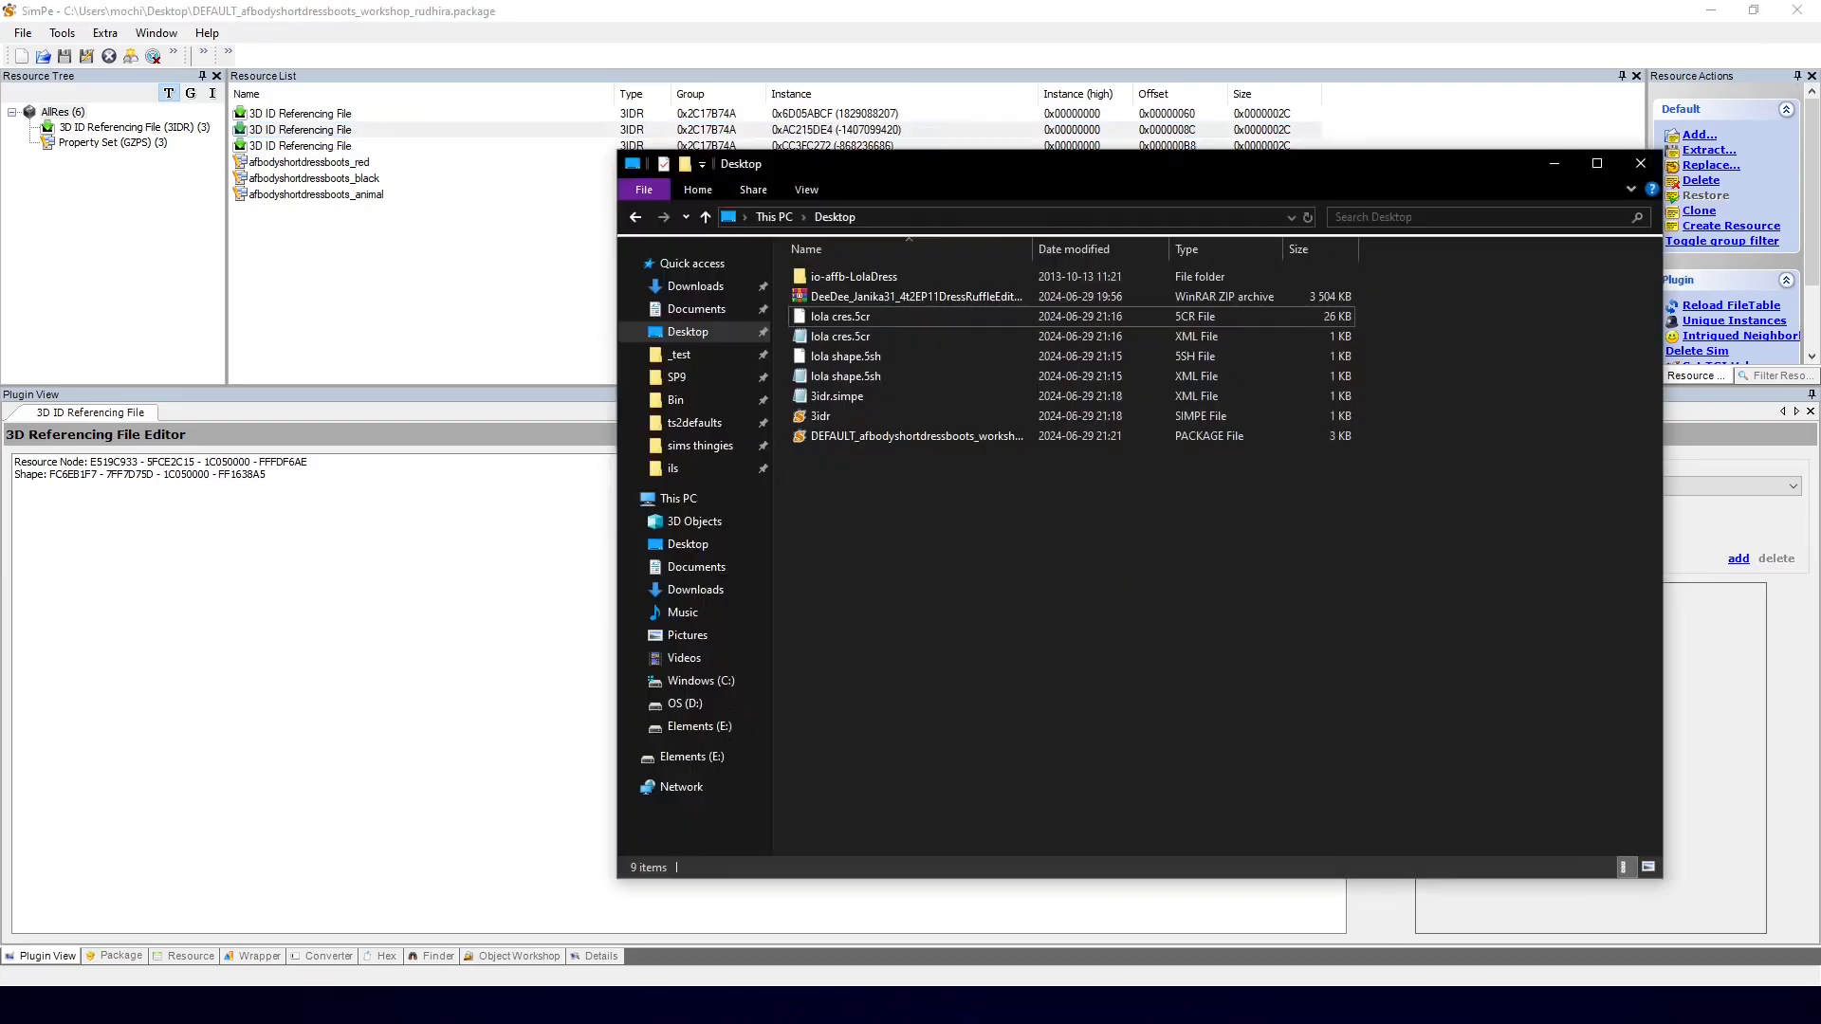
click(841, 283)
double_click(841, 280)
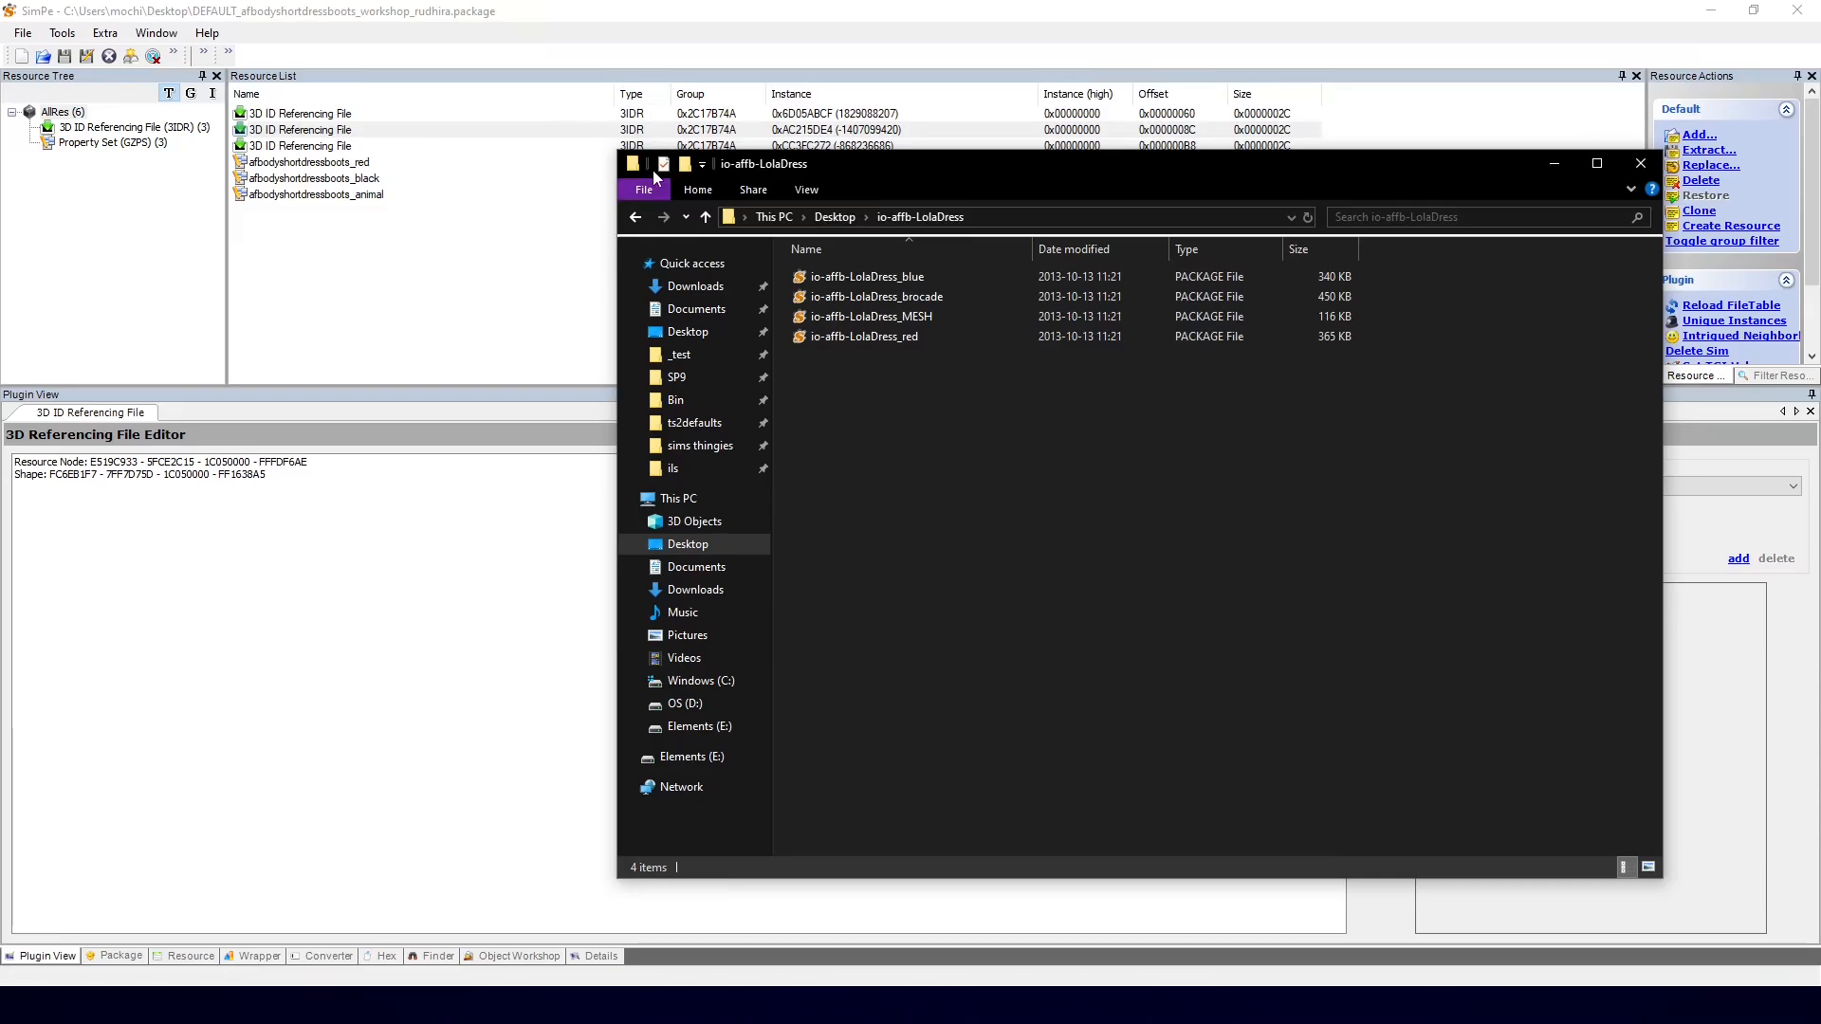
drag(894, 284, 459, 276)
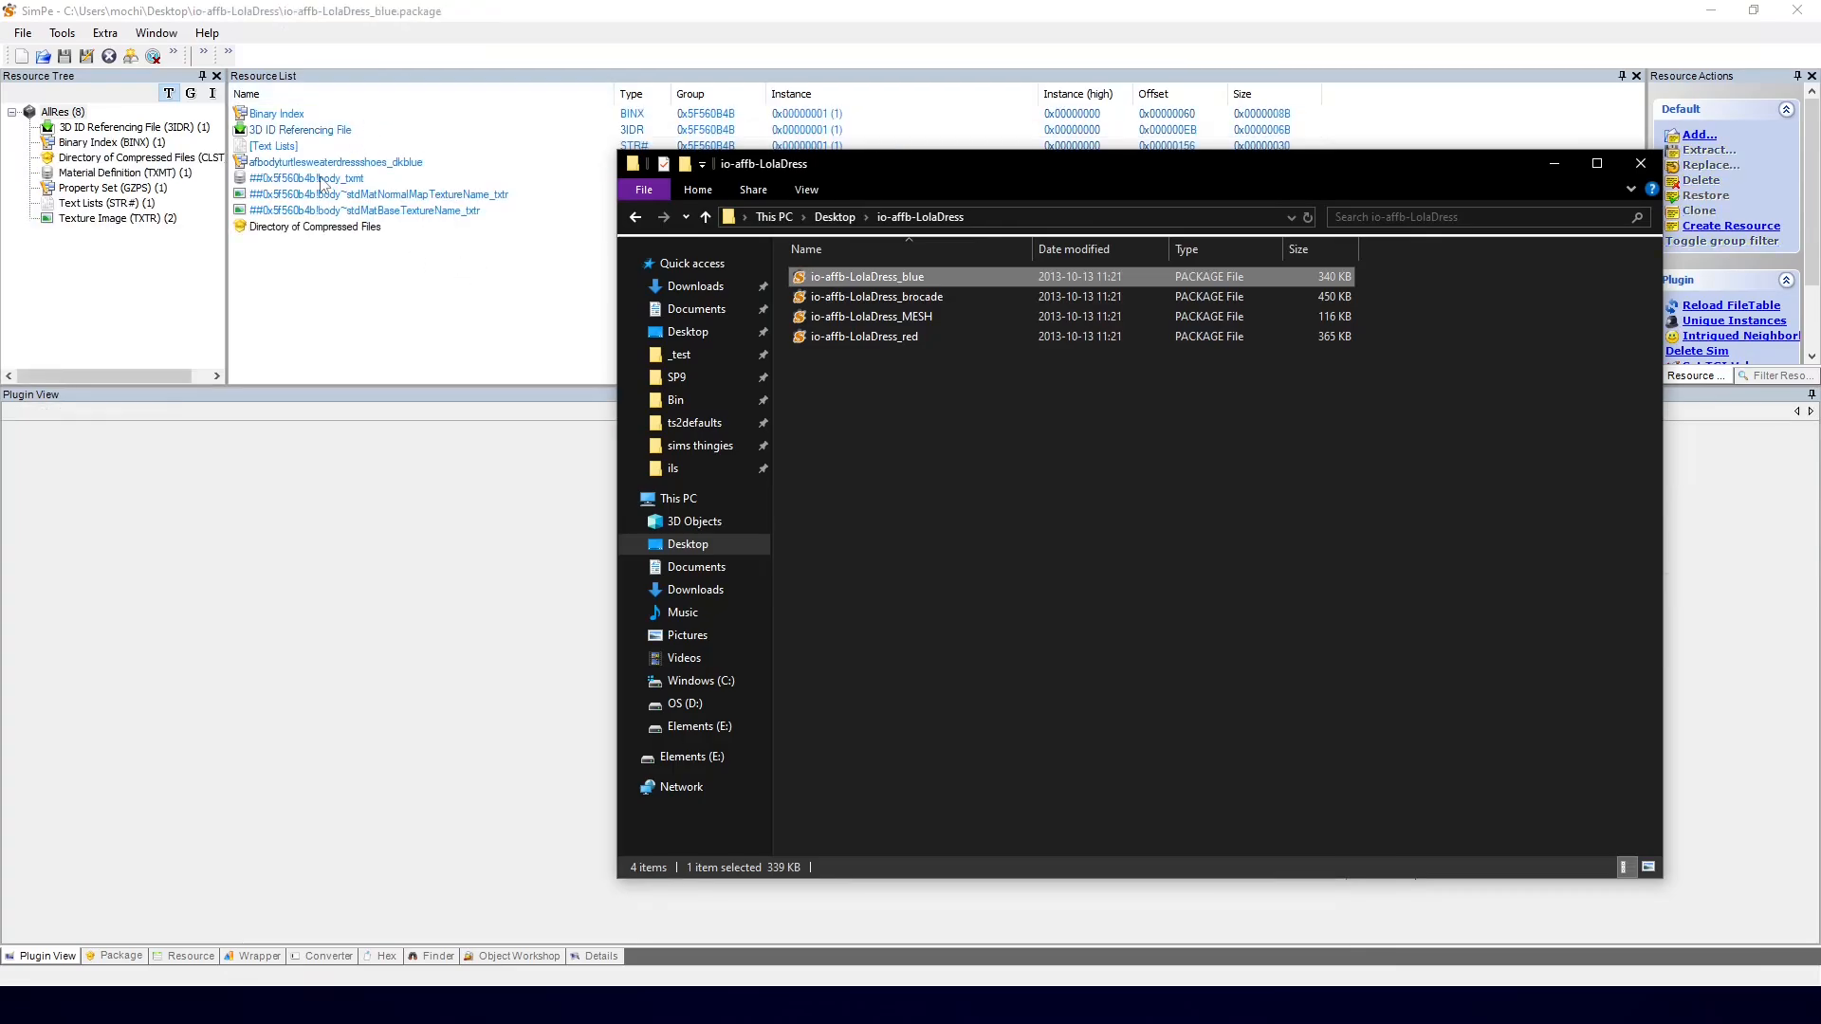
Step: Check the blue dress's Material Definition and two Texture Images, and extract all three resources to the Desktop
click(322, 179)
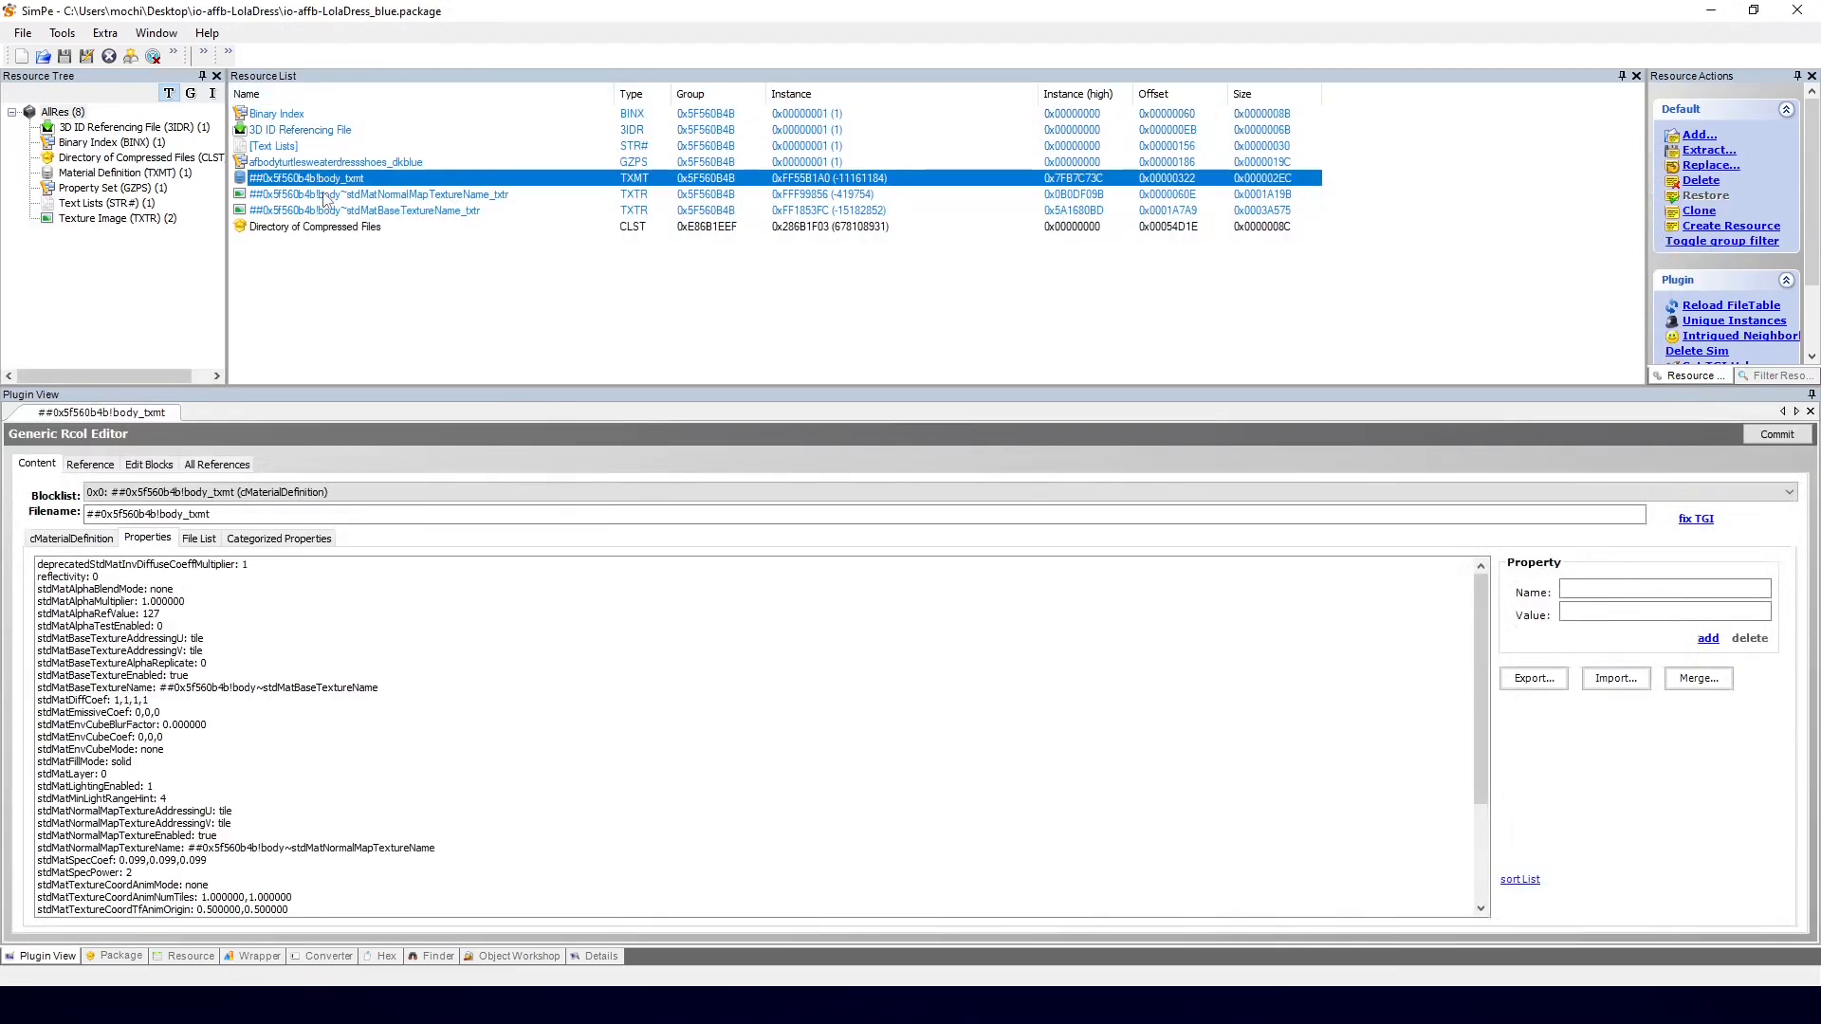
click(278, 210)
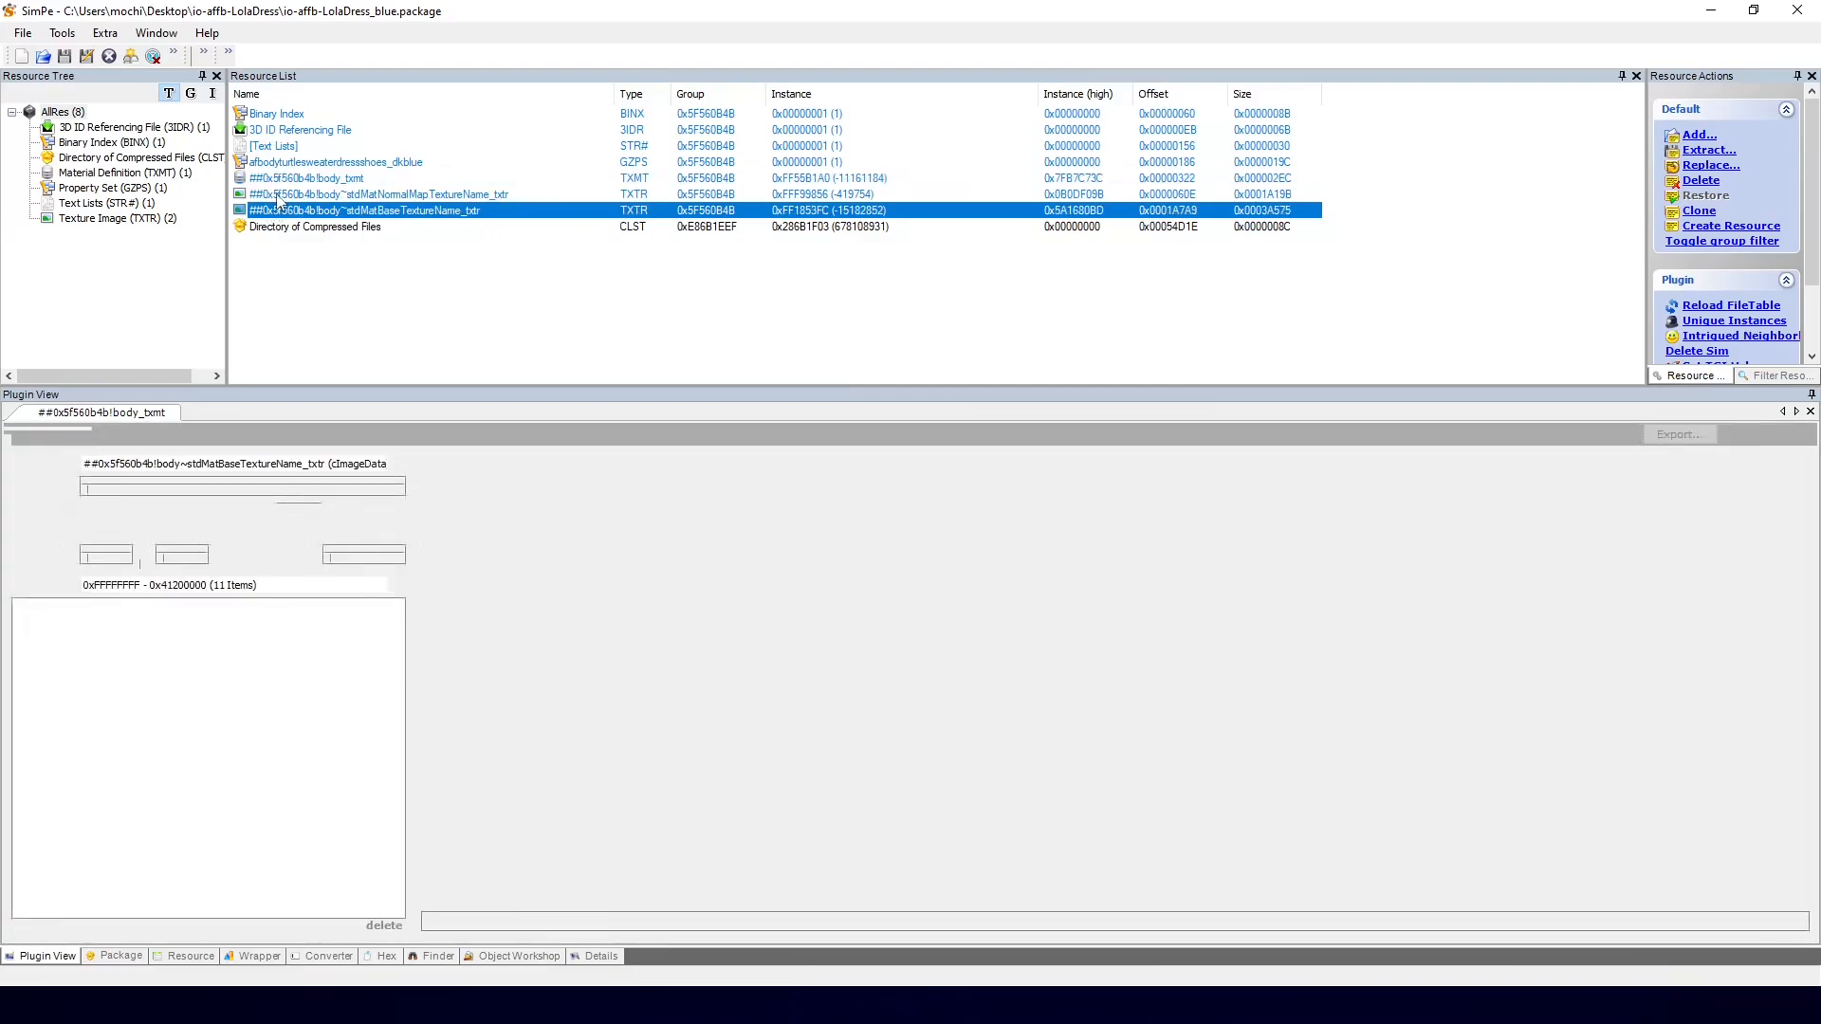
click(280, 193)
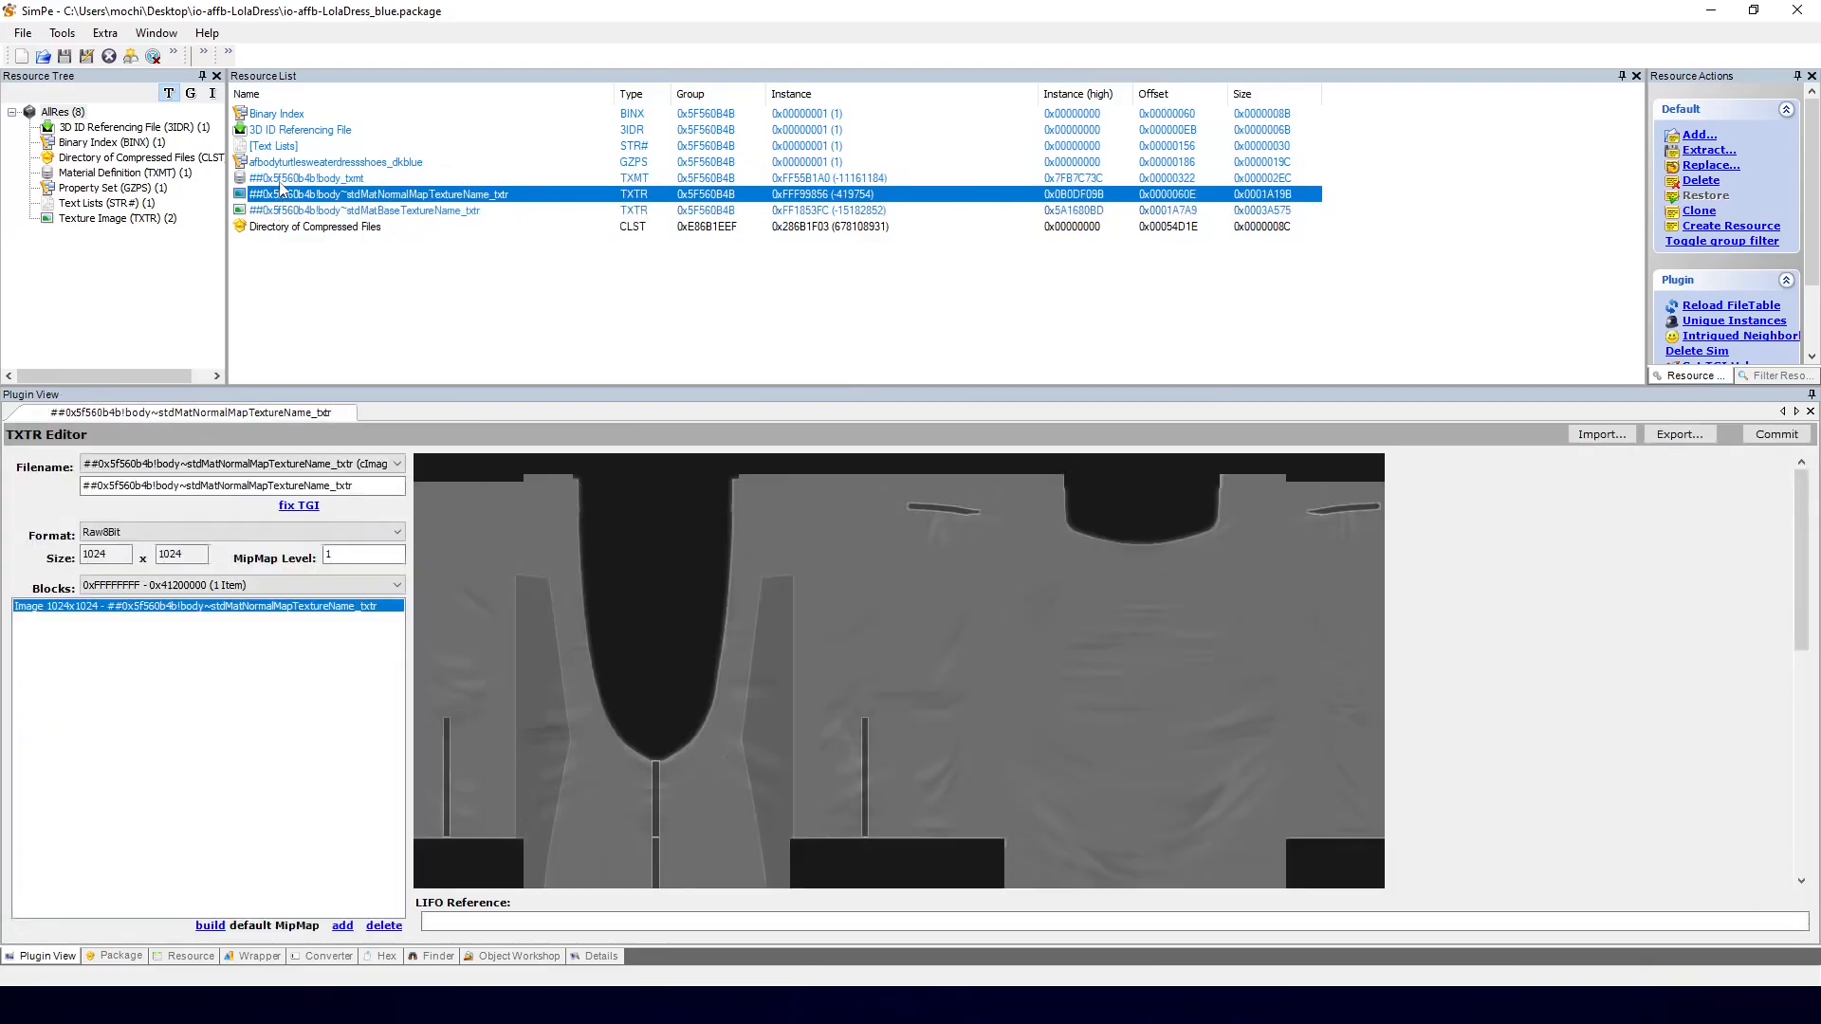
click(279, 180)
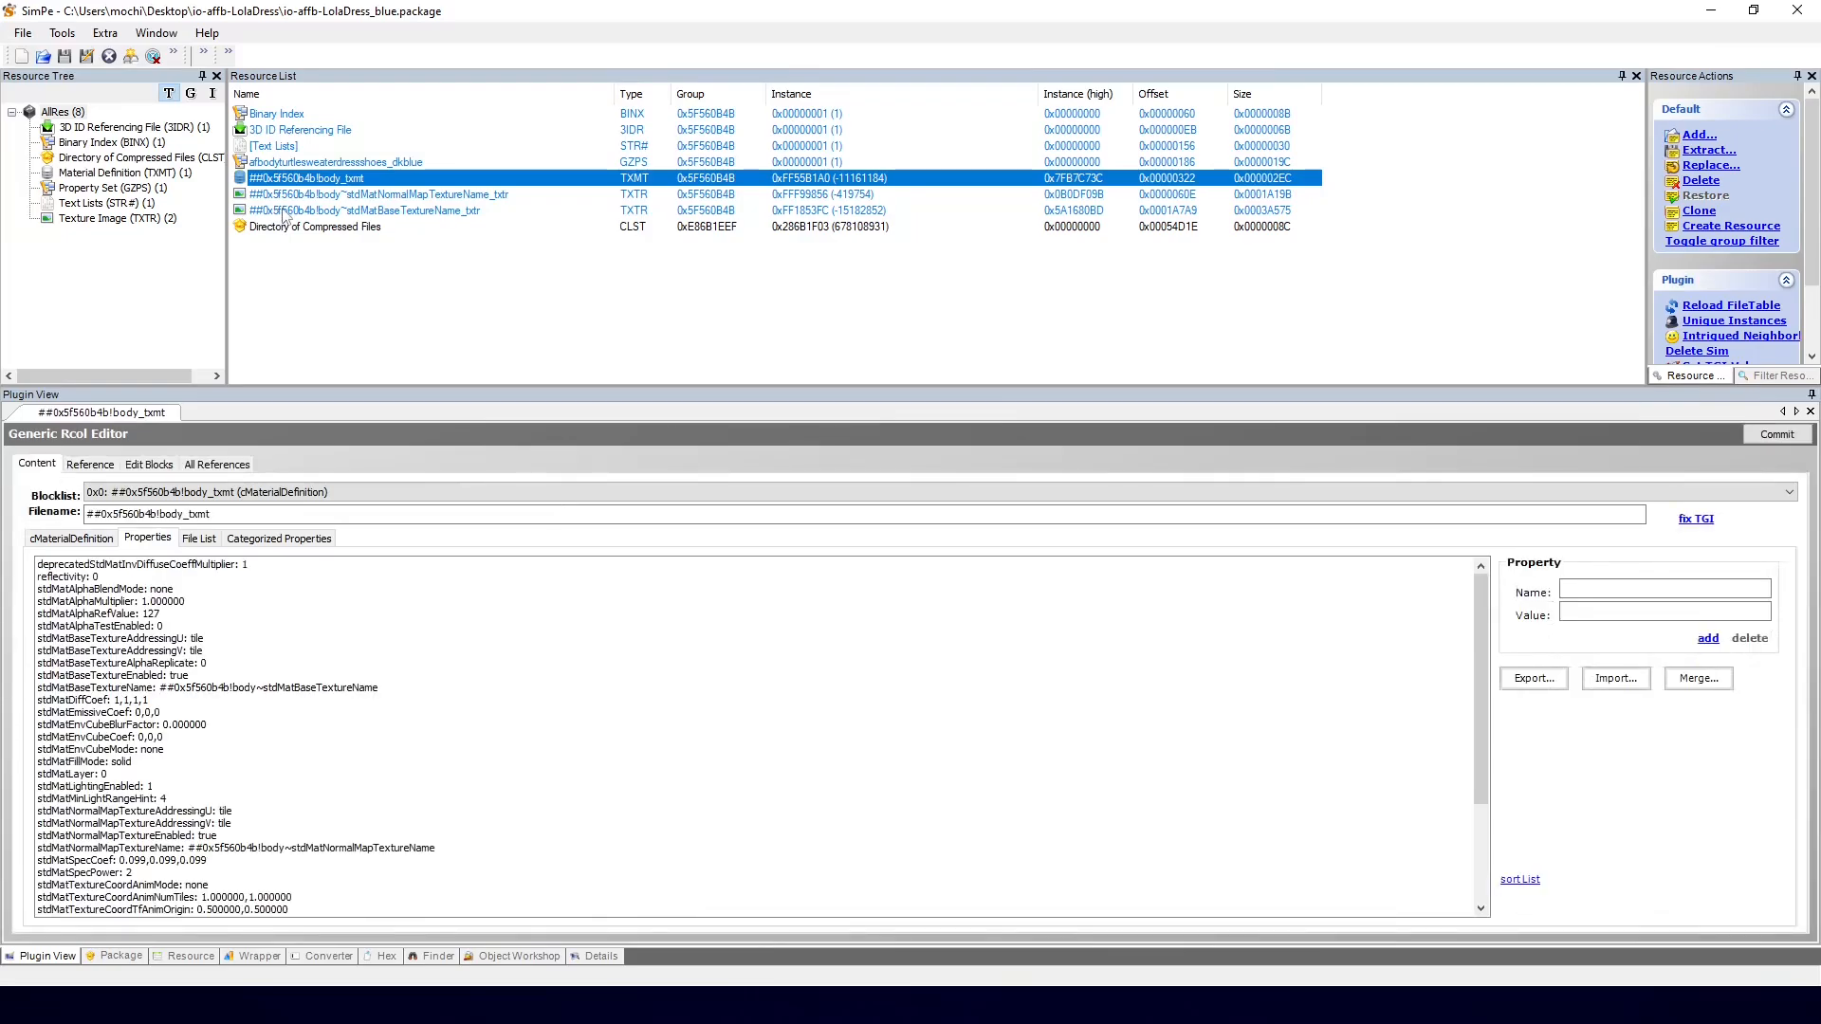
shift+click(285, 212)
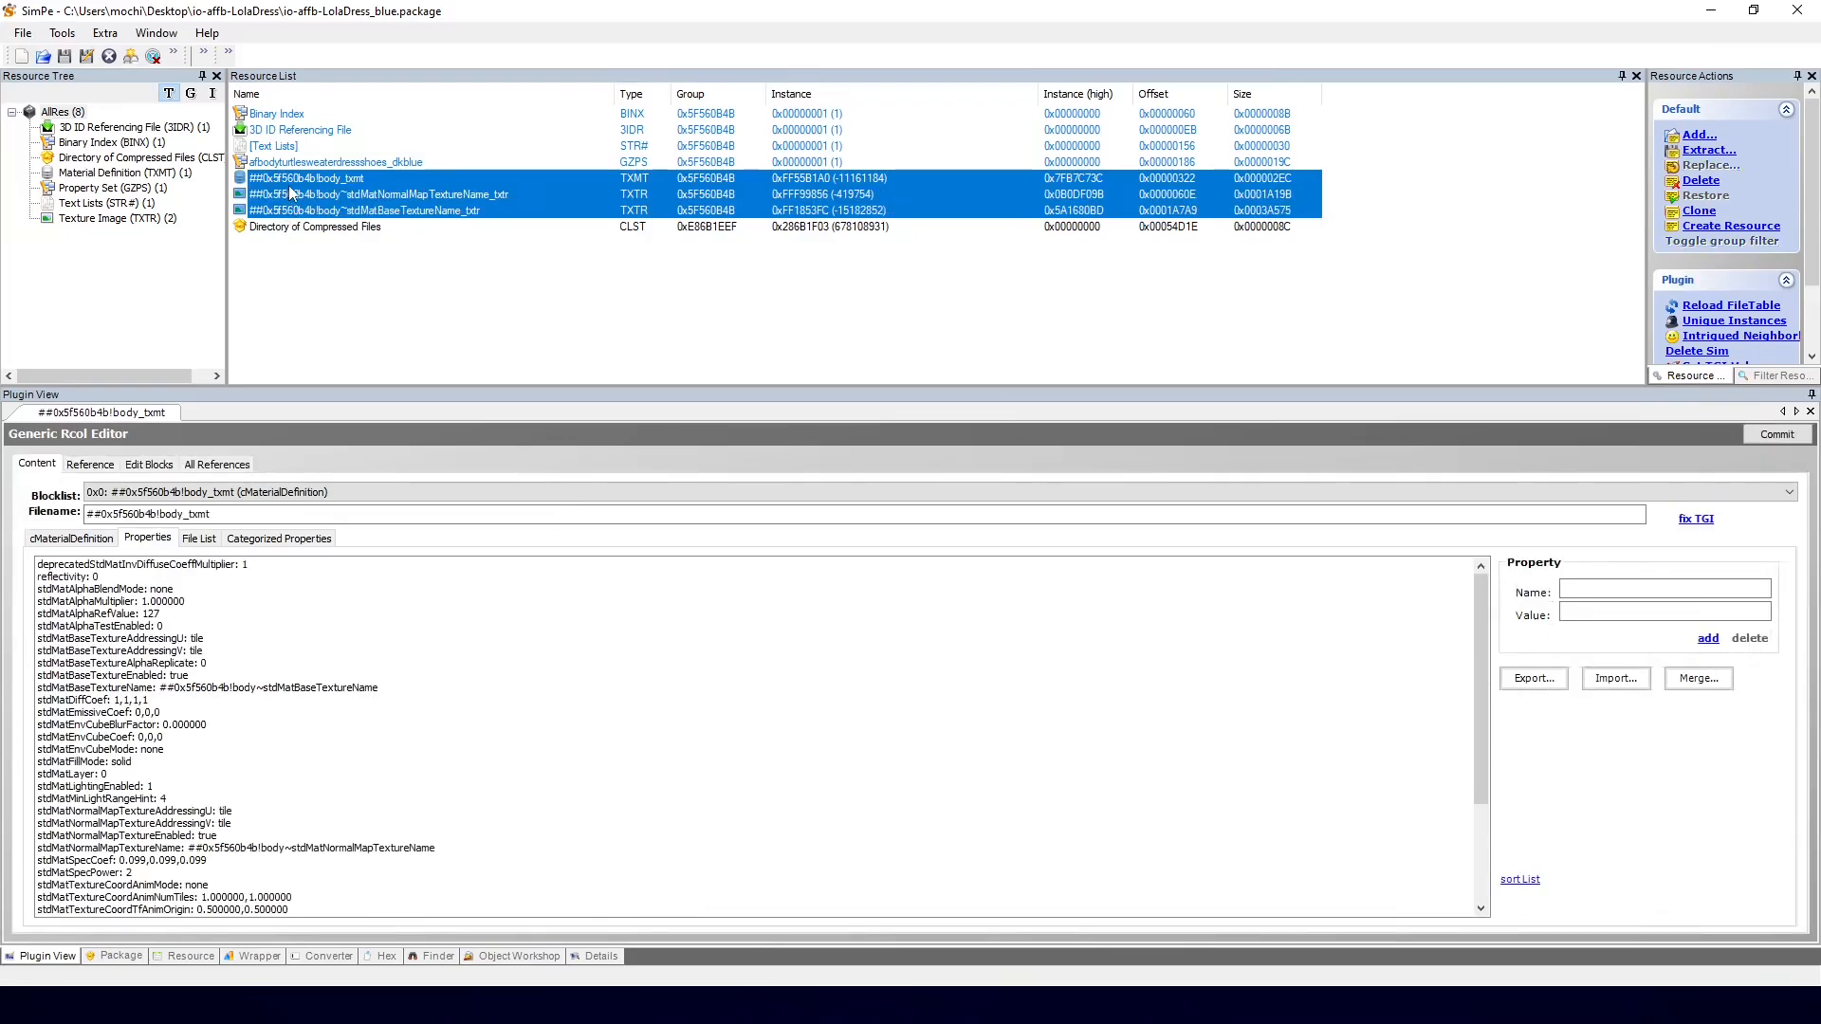
right_click(290, 194)
click(320, 223)
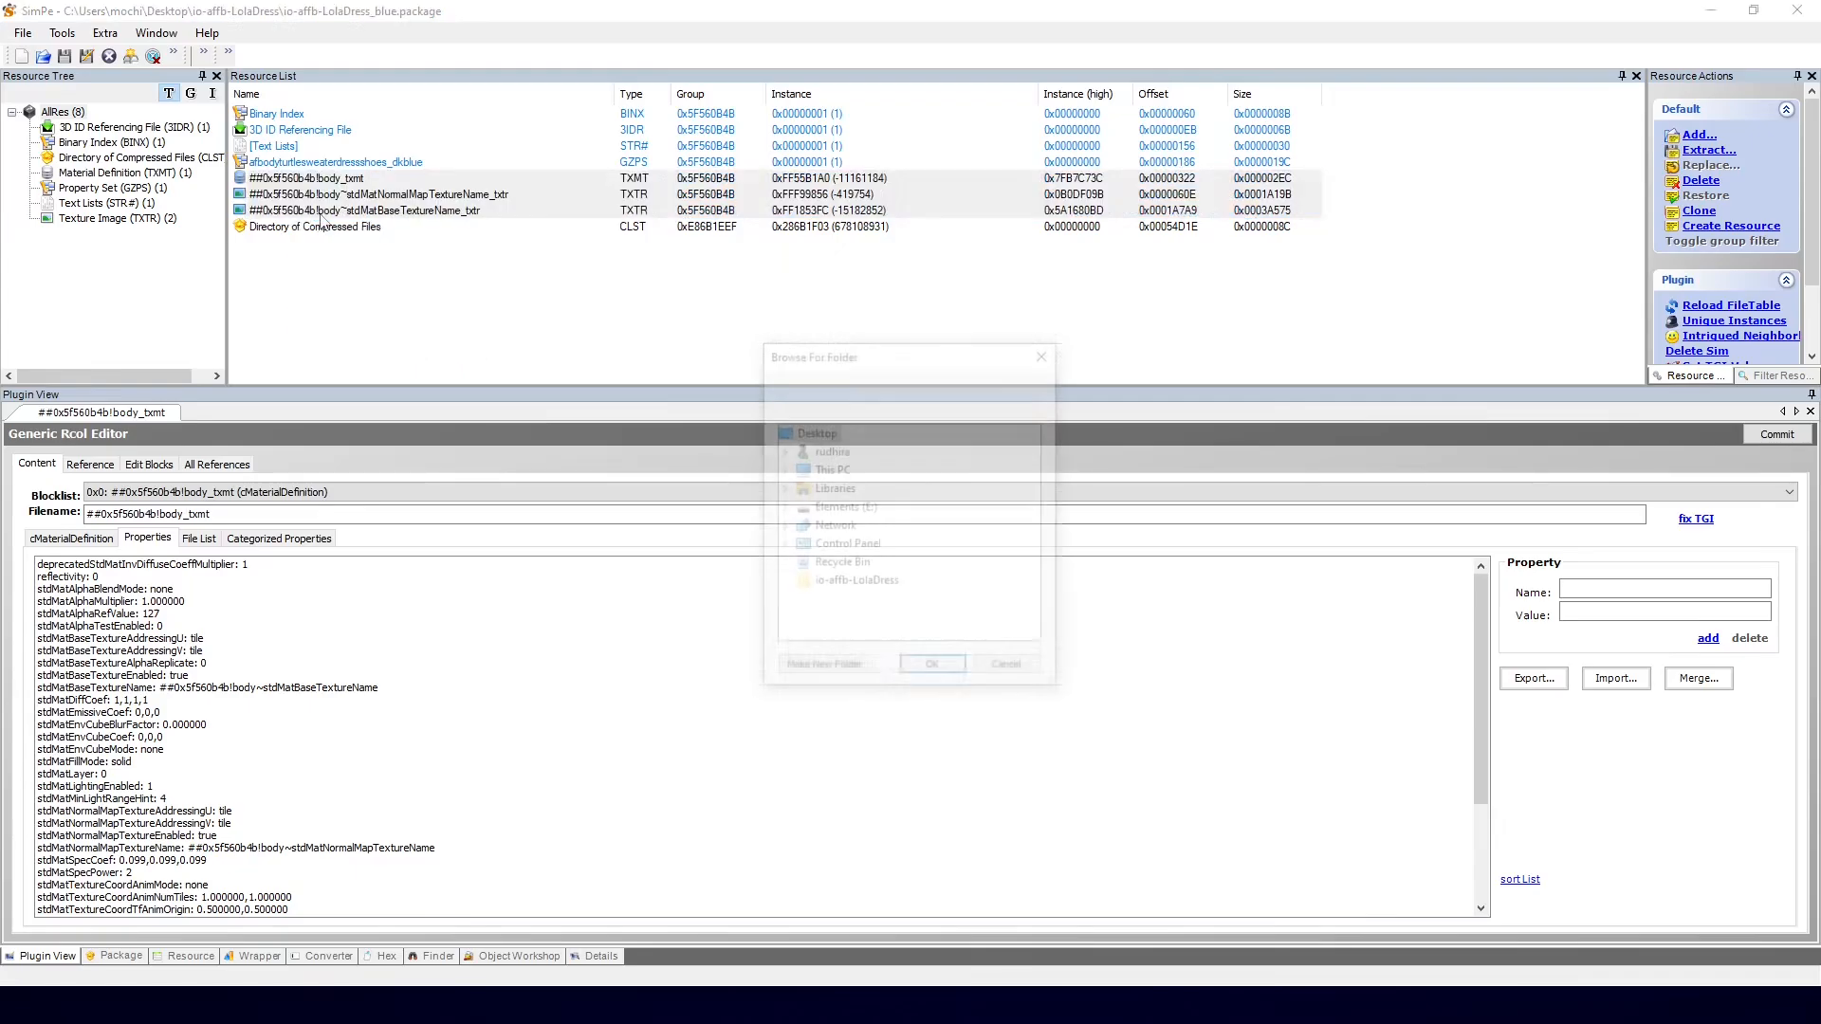
click(934, 671)
click(1081, 519)
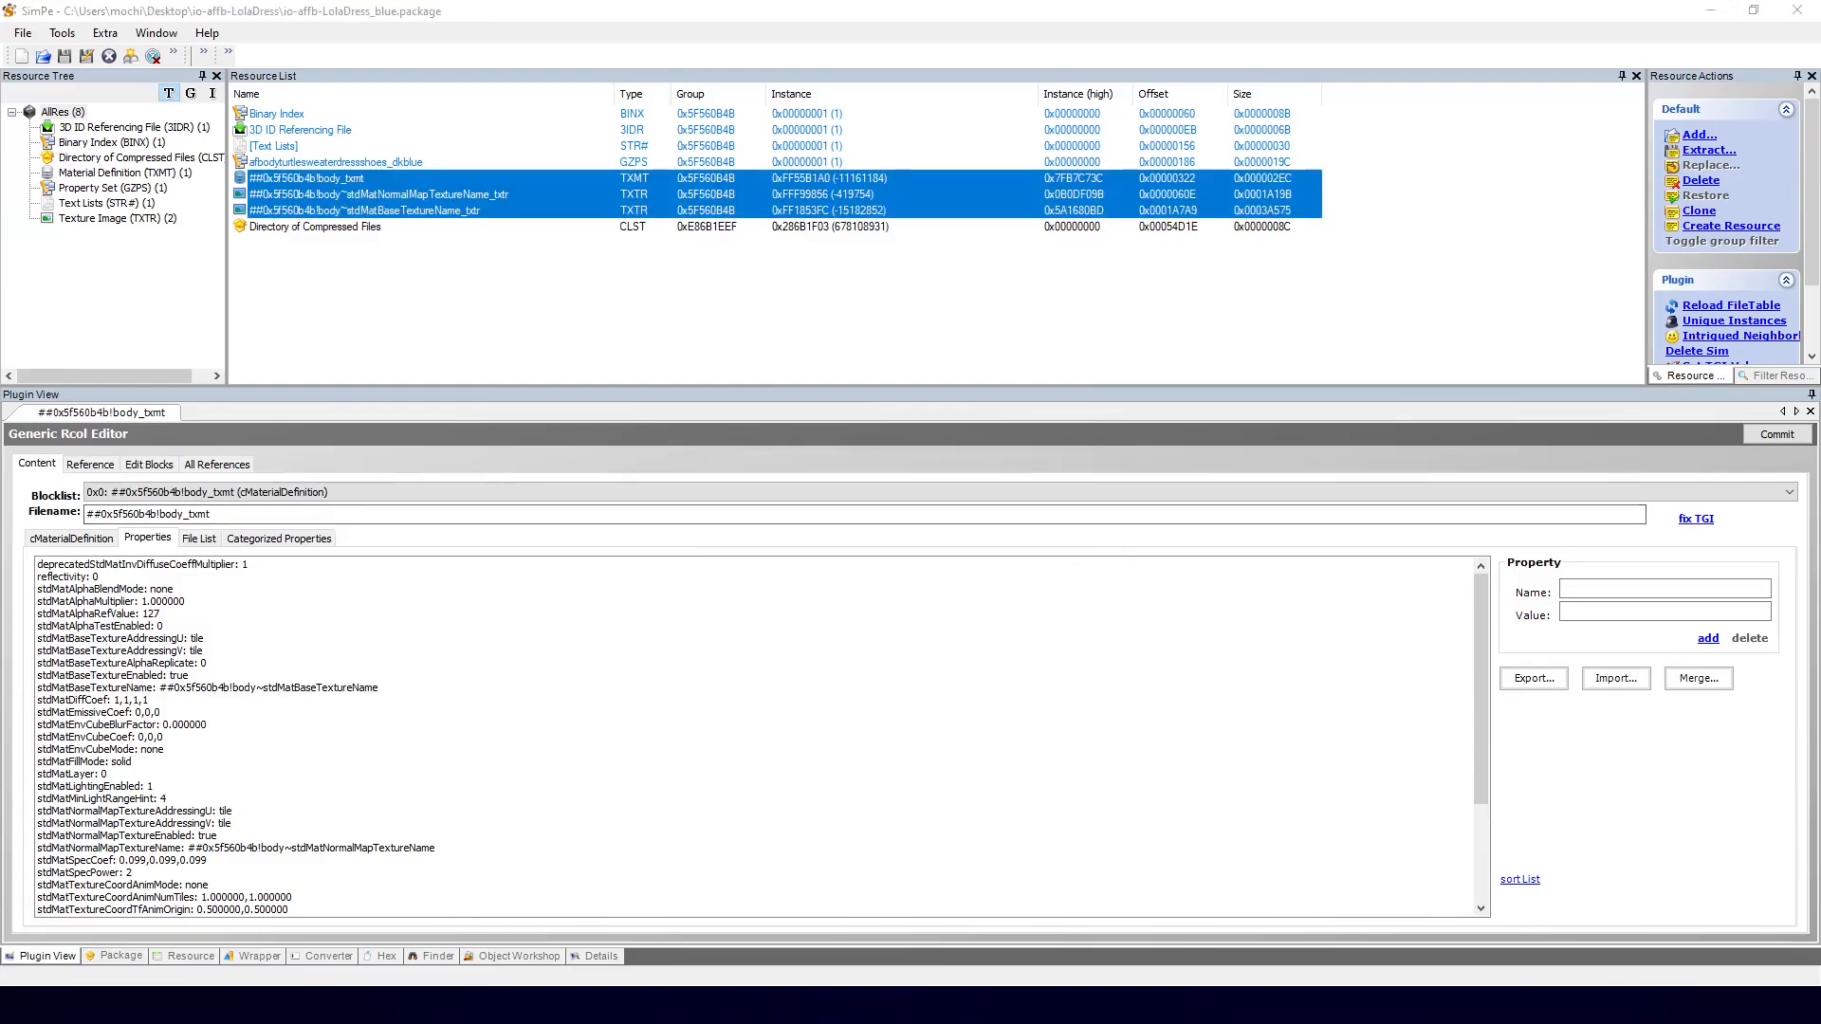
Step: Open the io-affb-LolaDress_brocade package and extract its Material Definition and both Texture Images to the Desktop
click(275, 1005)
drag(872, 293, 439, 293)
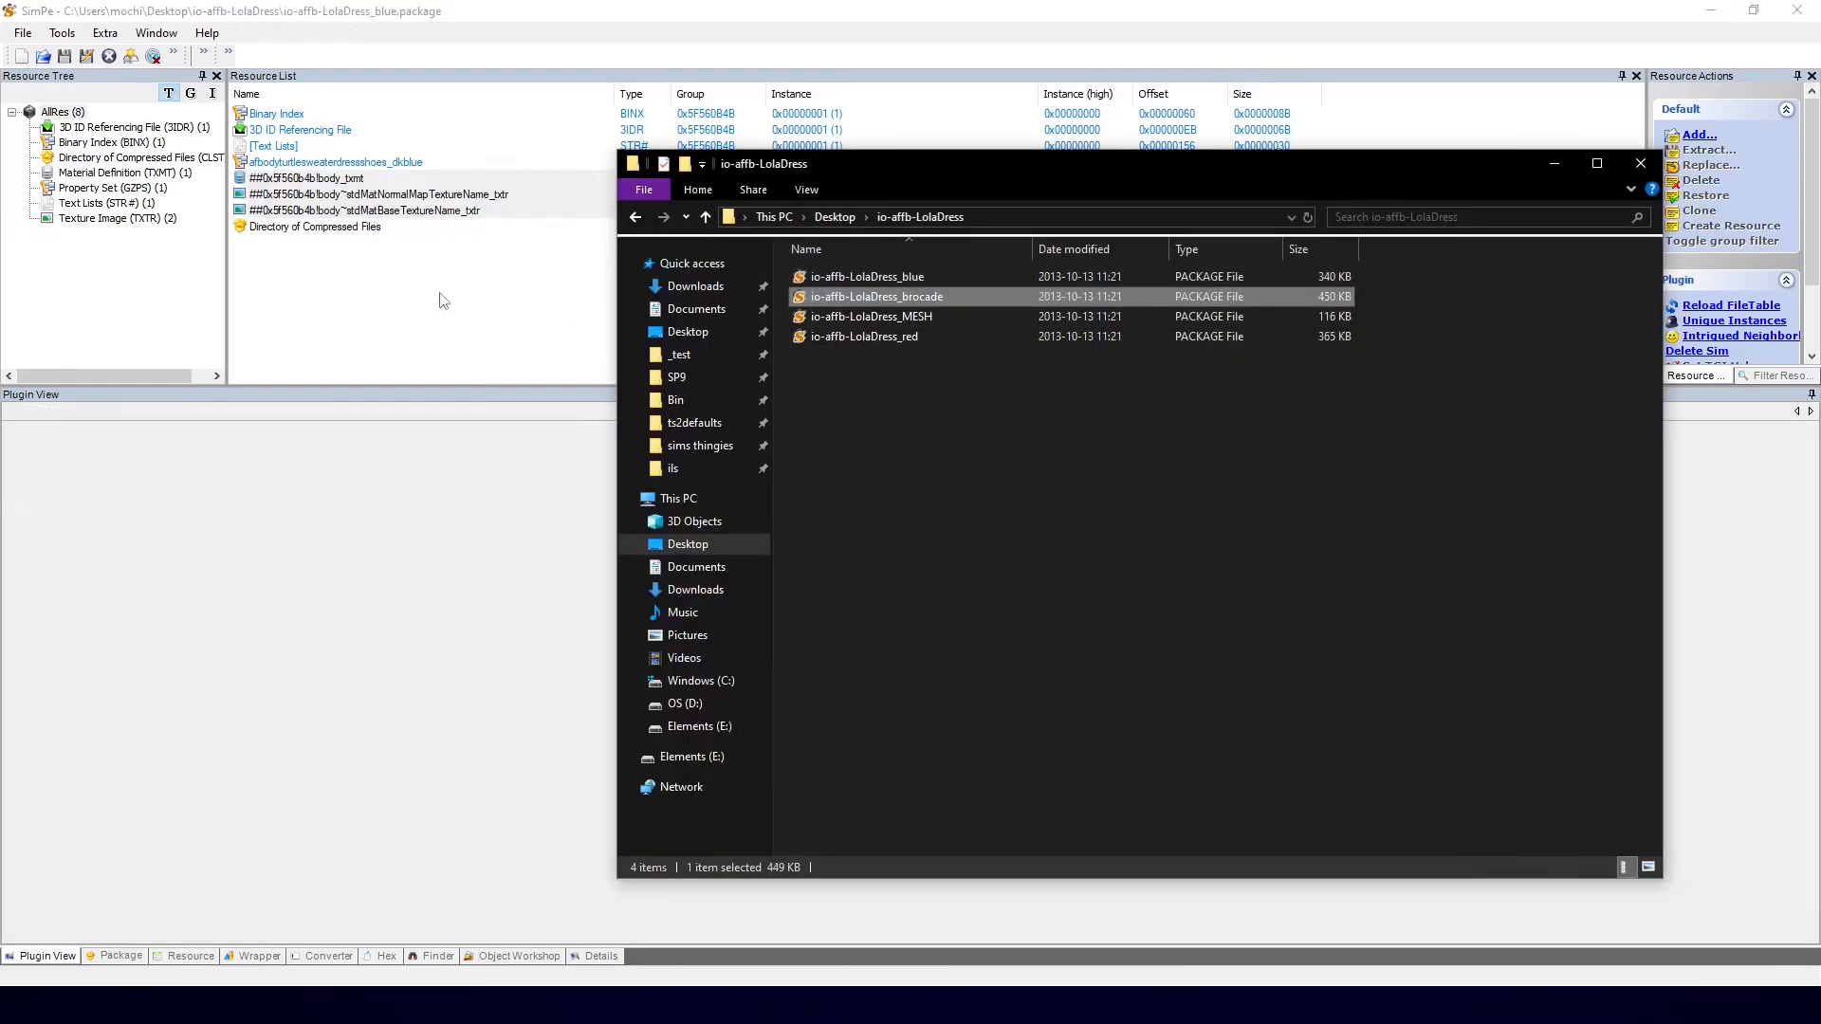
click(302, 180)
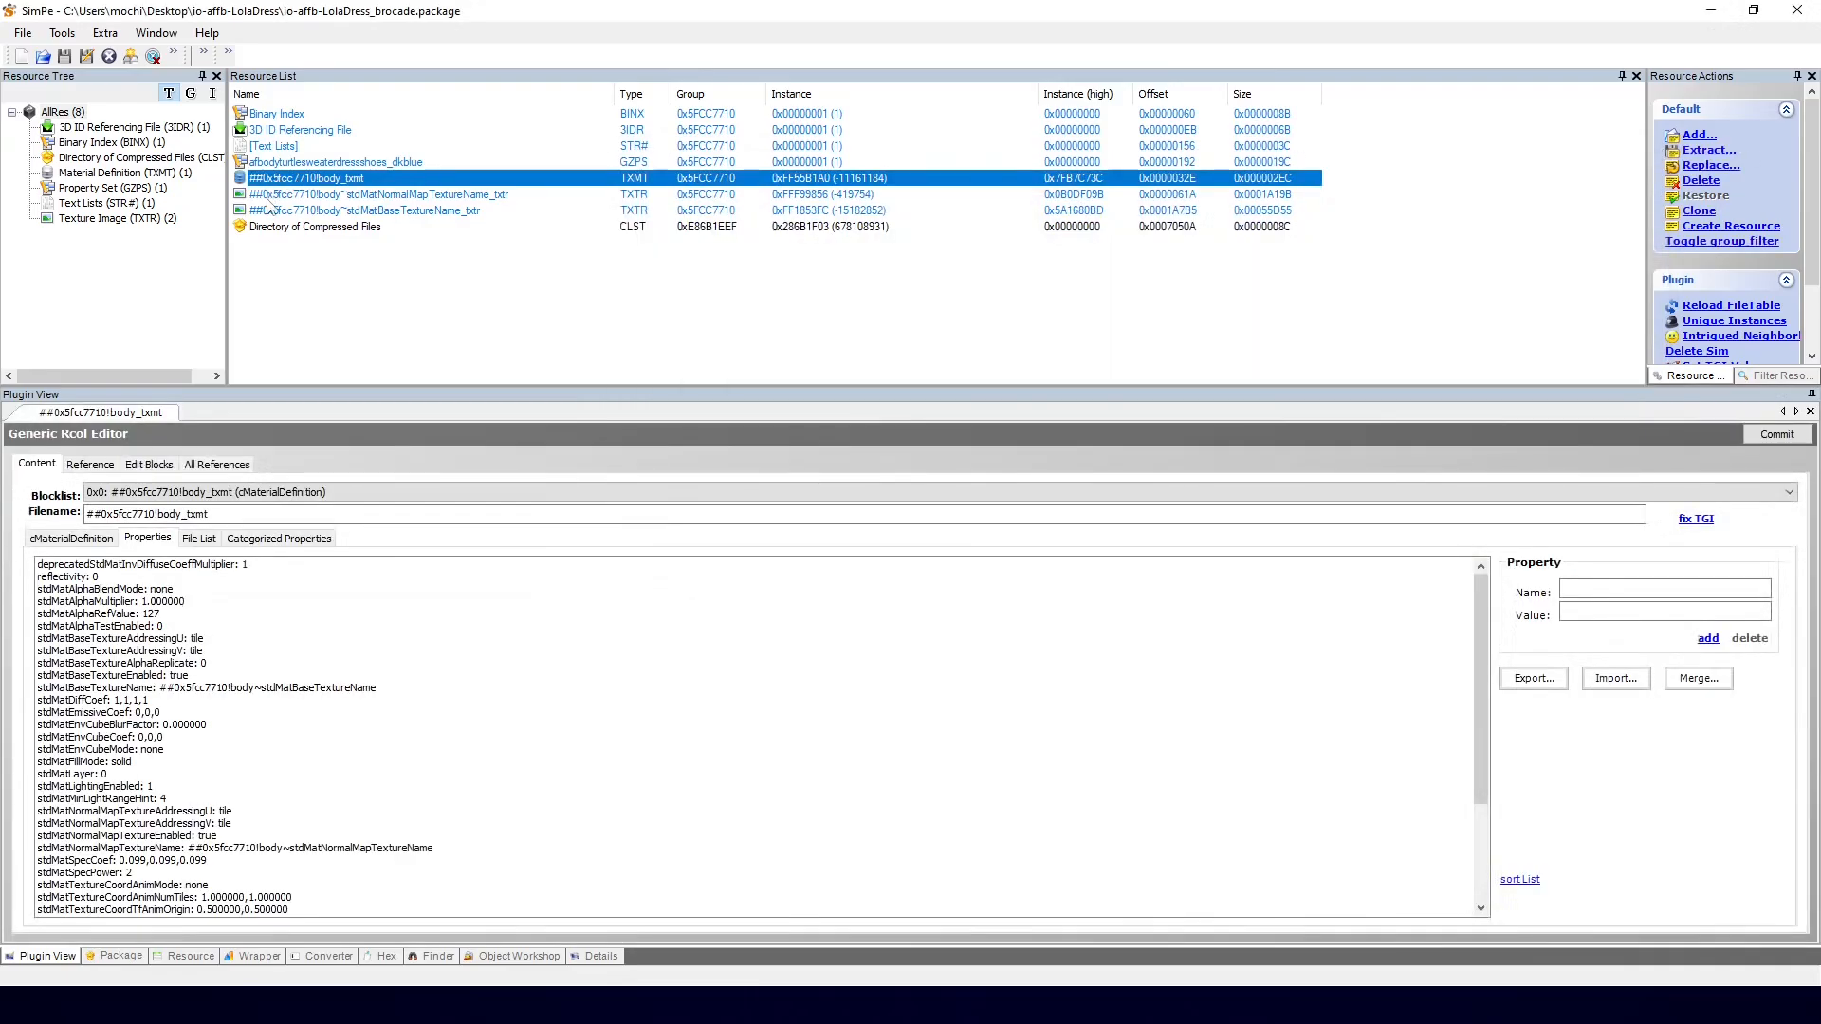
ctrl+click(329, 195)
ctrl+click(334, 211)
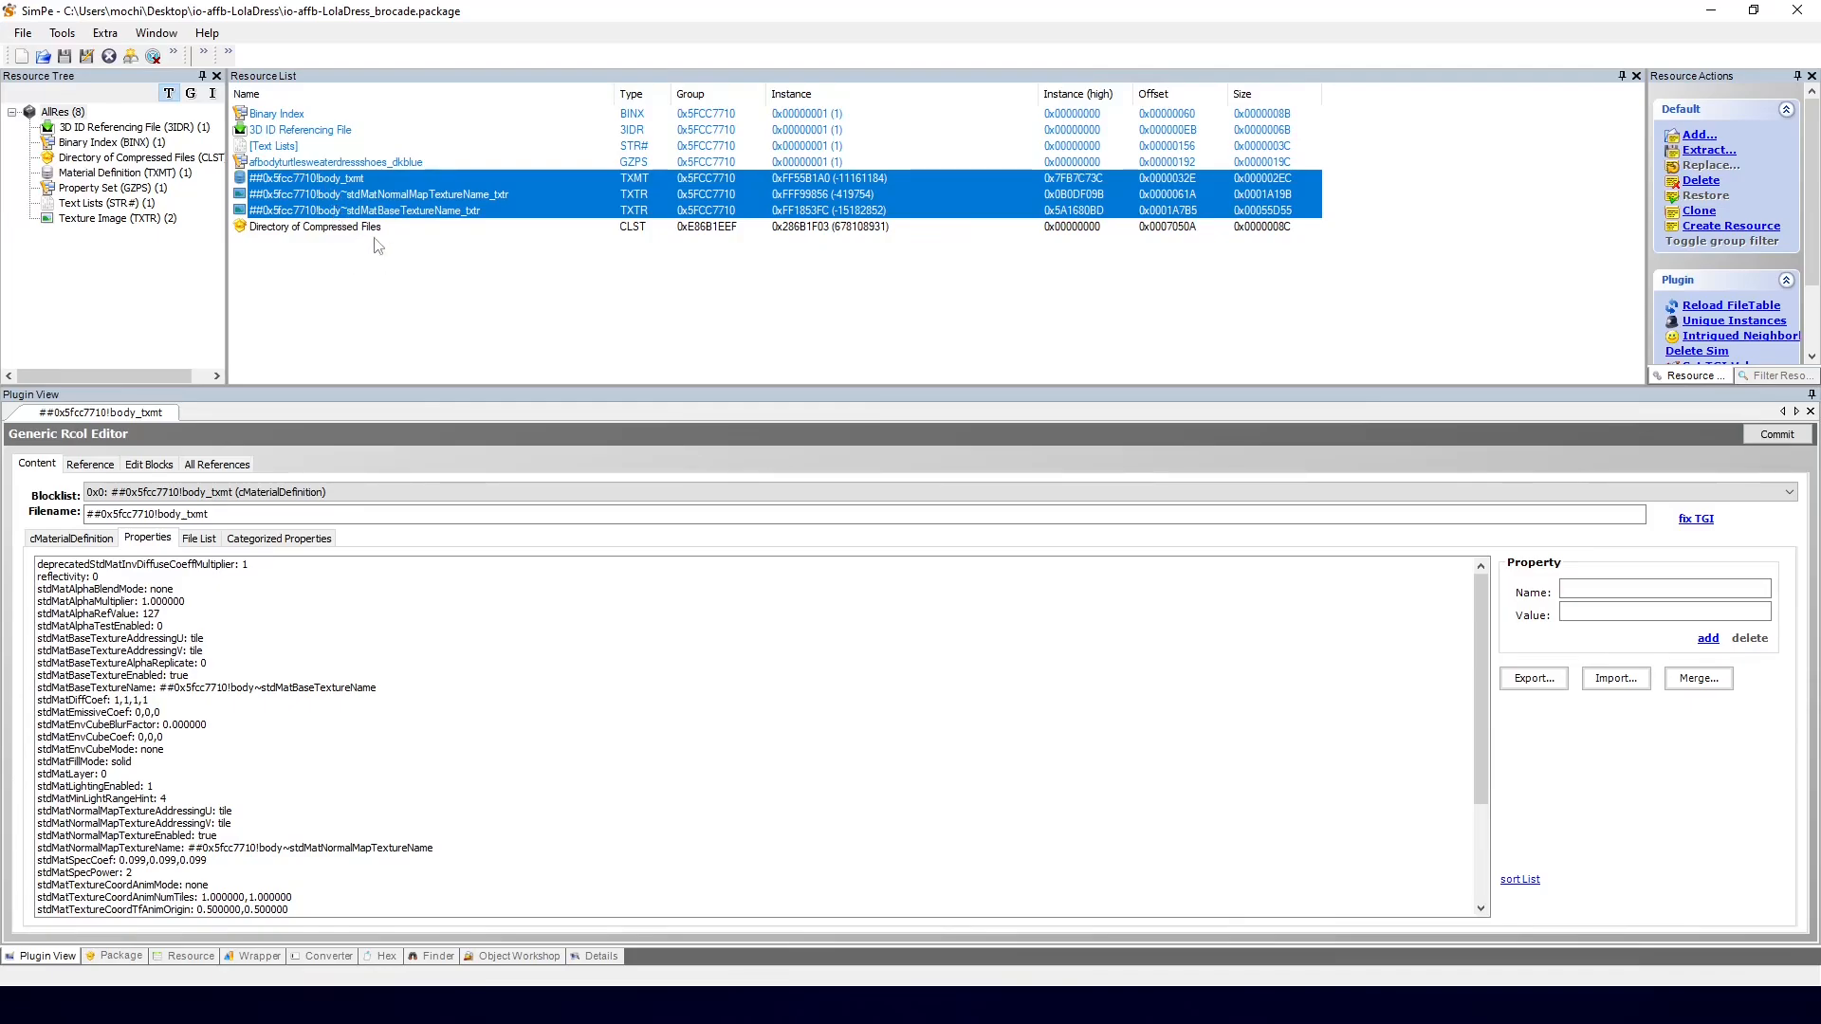
click(353, 194)
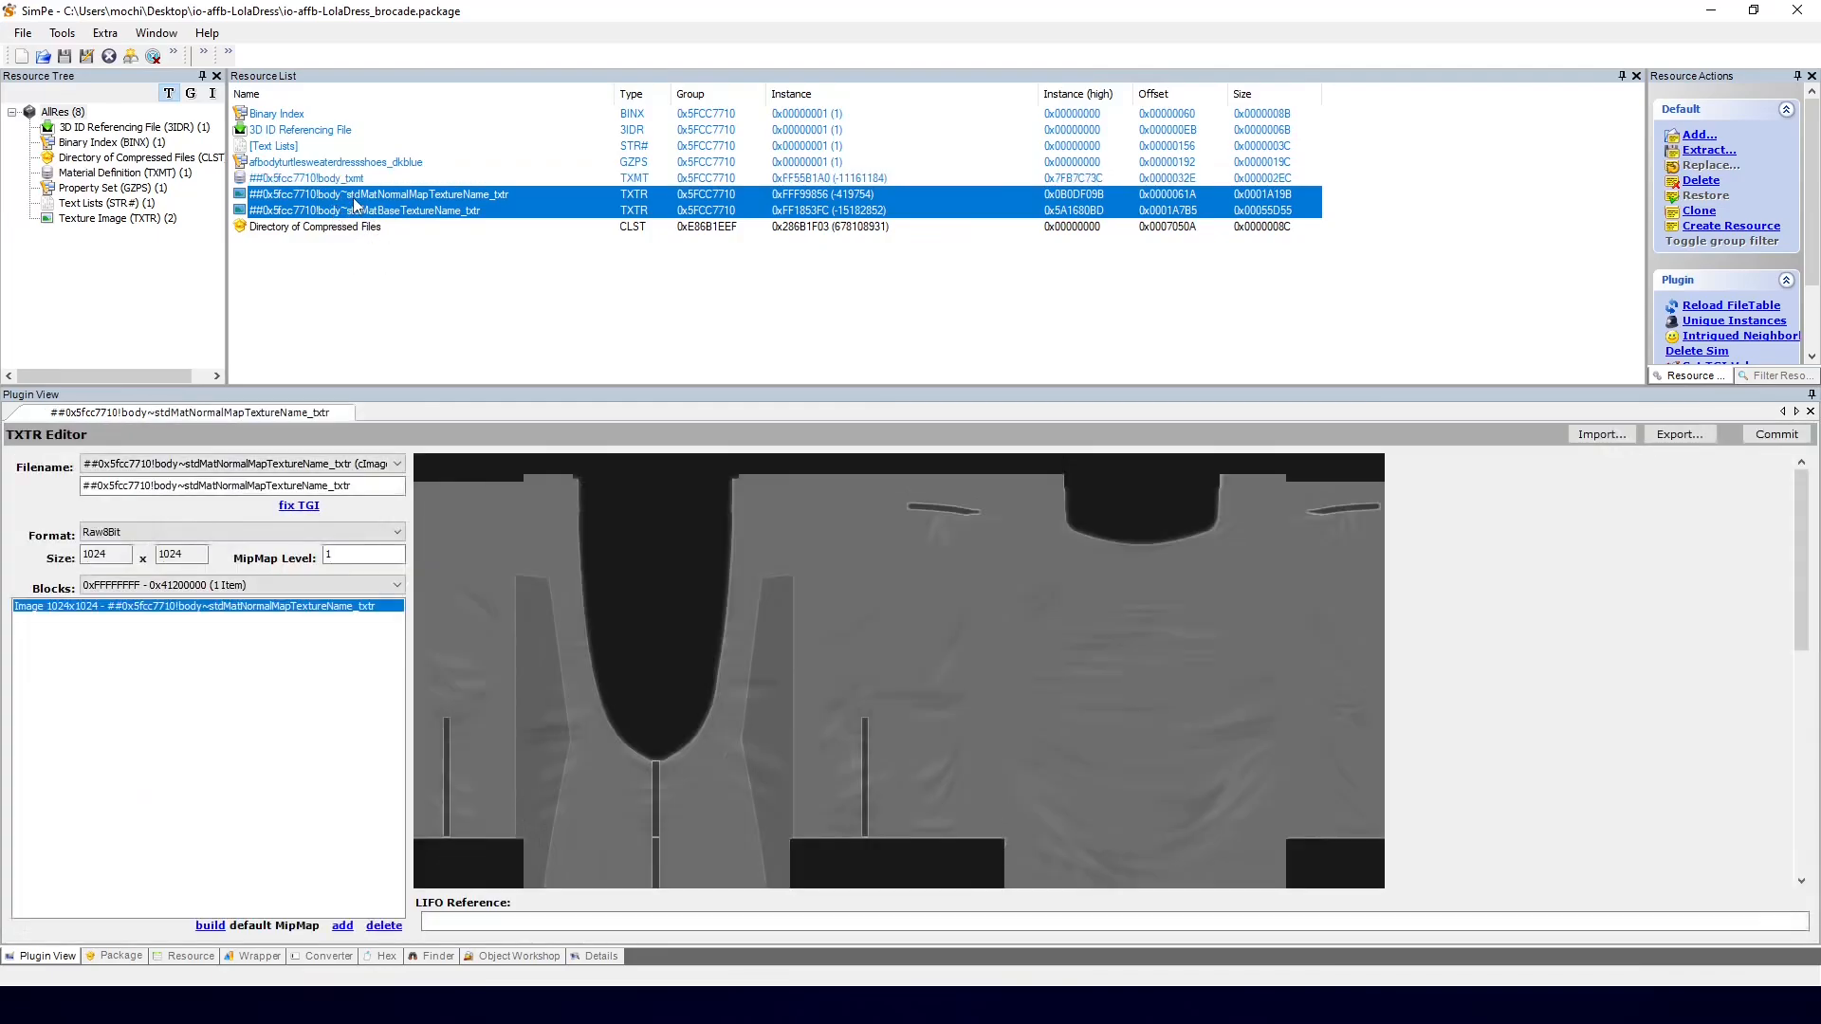
click(356, 210)
ctrl+click(332, 184)
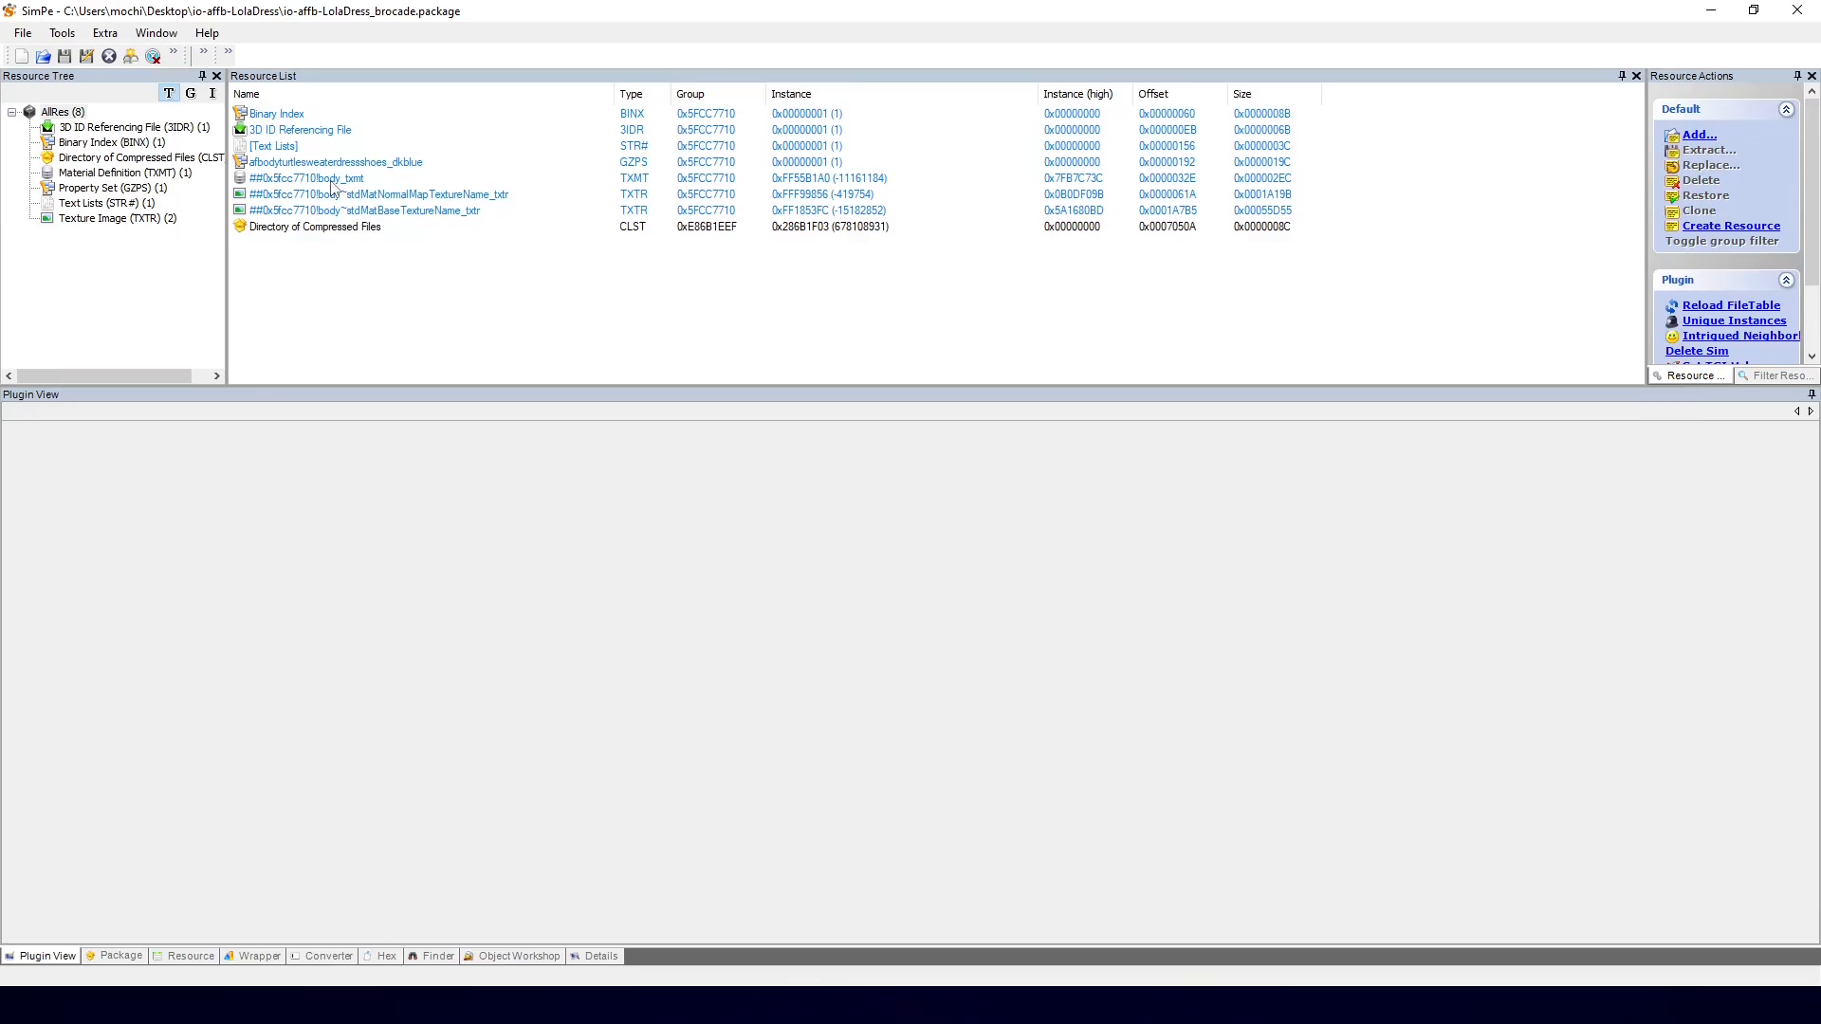
click(332, 186)
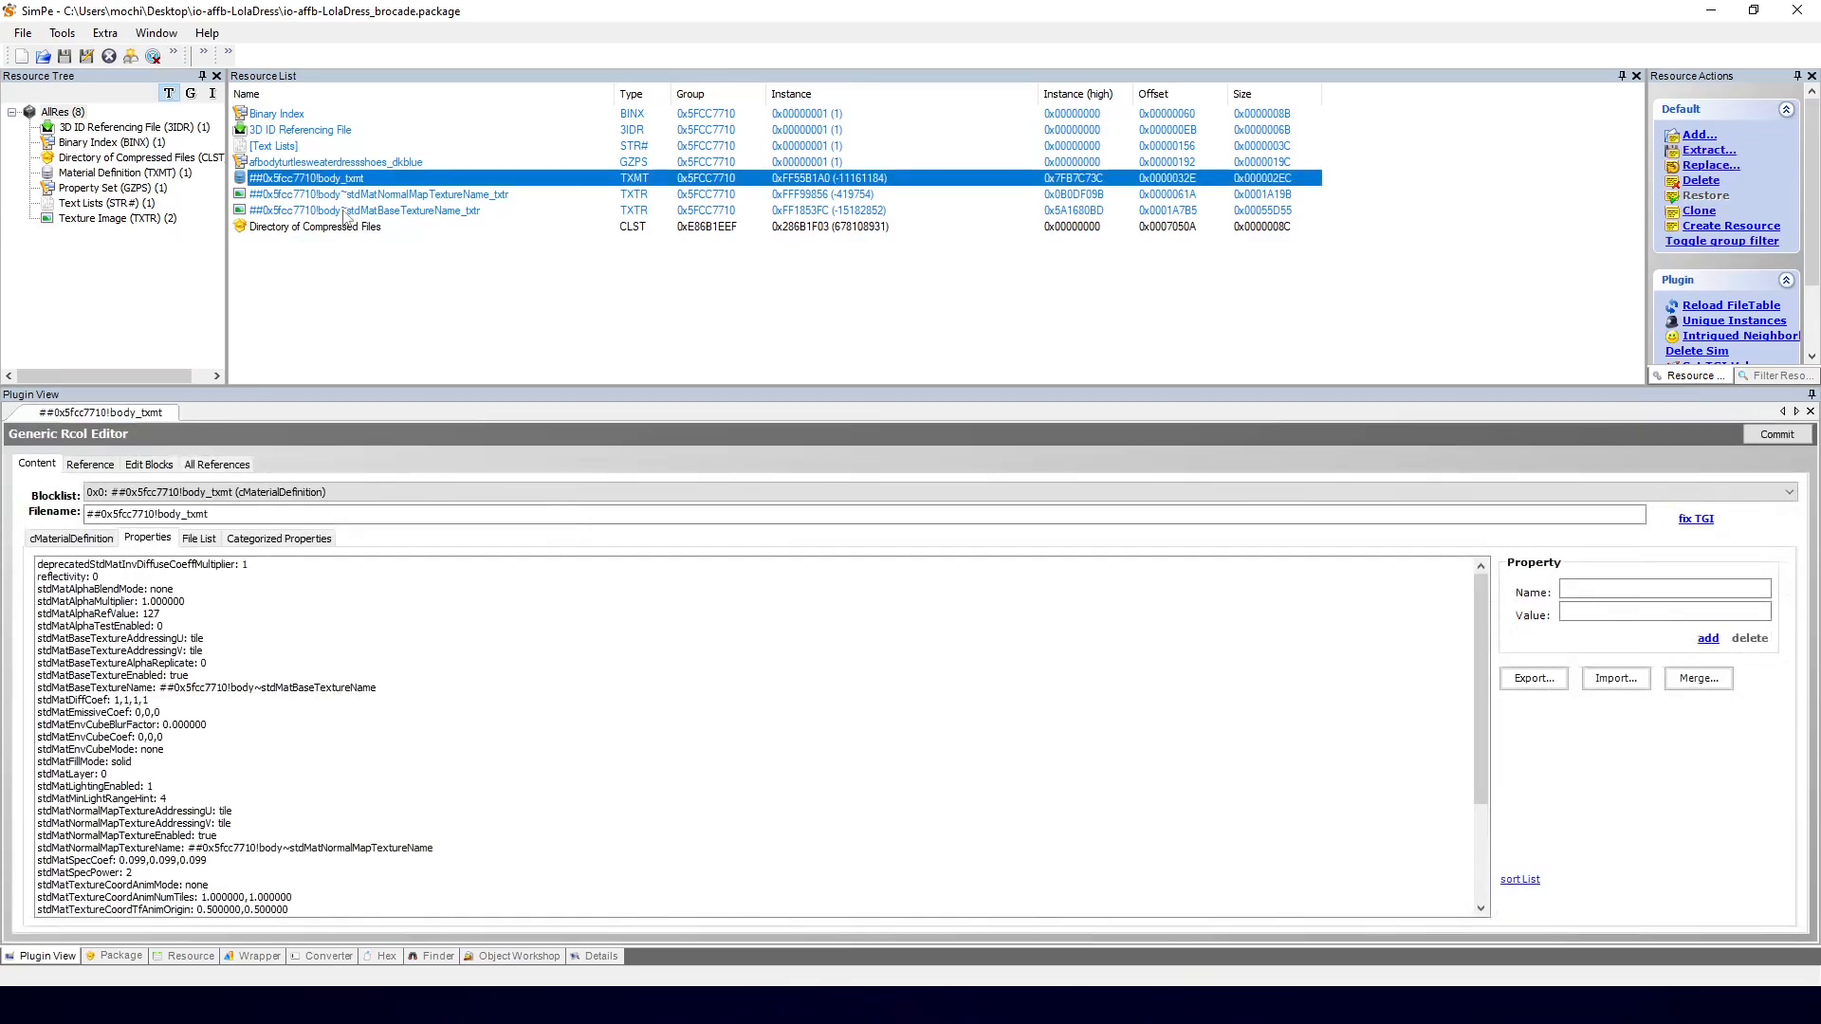
shift+click(344, 211)
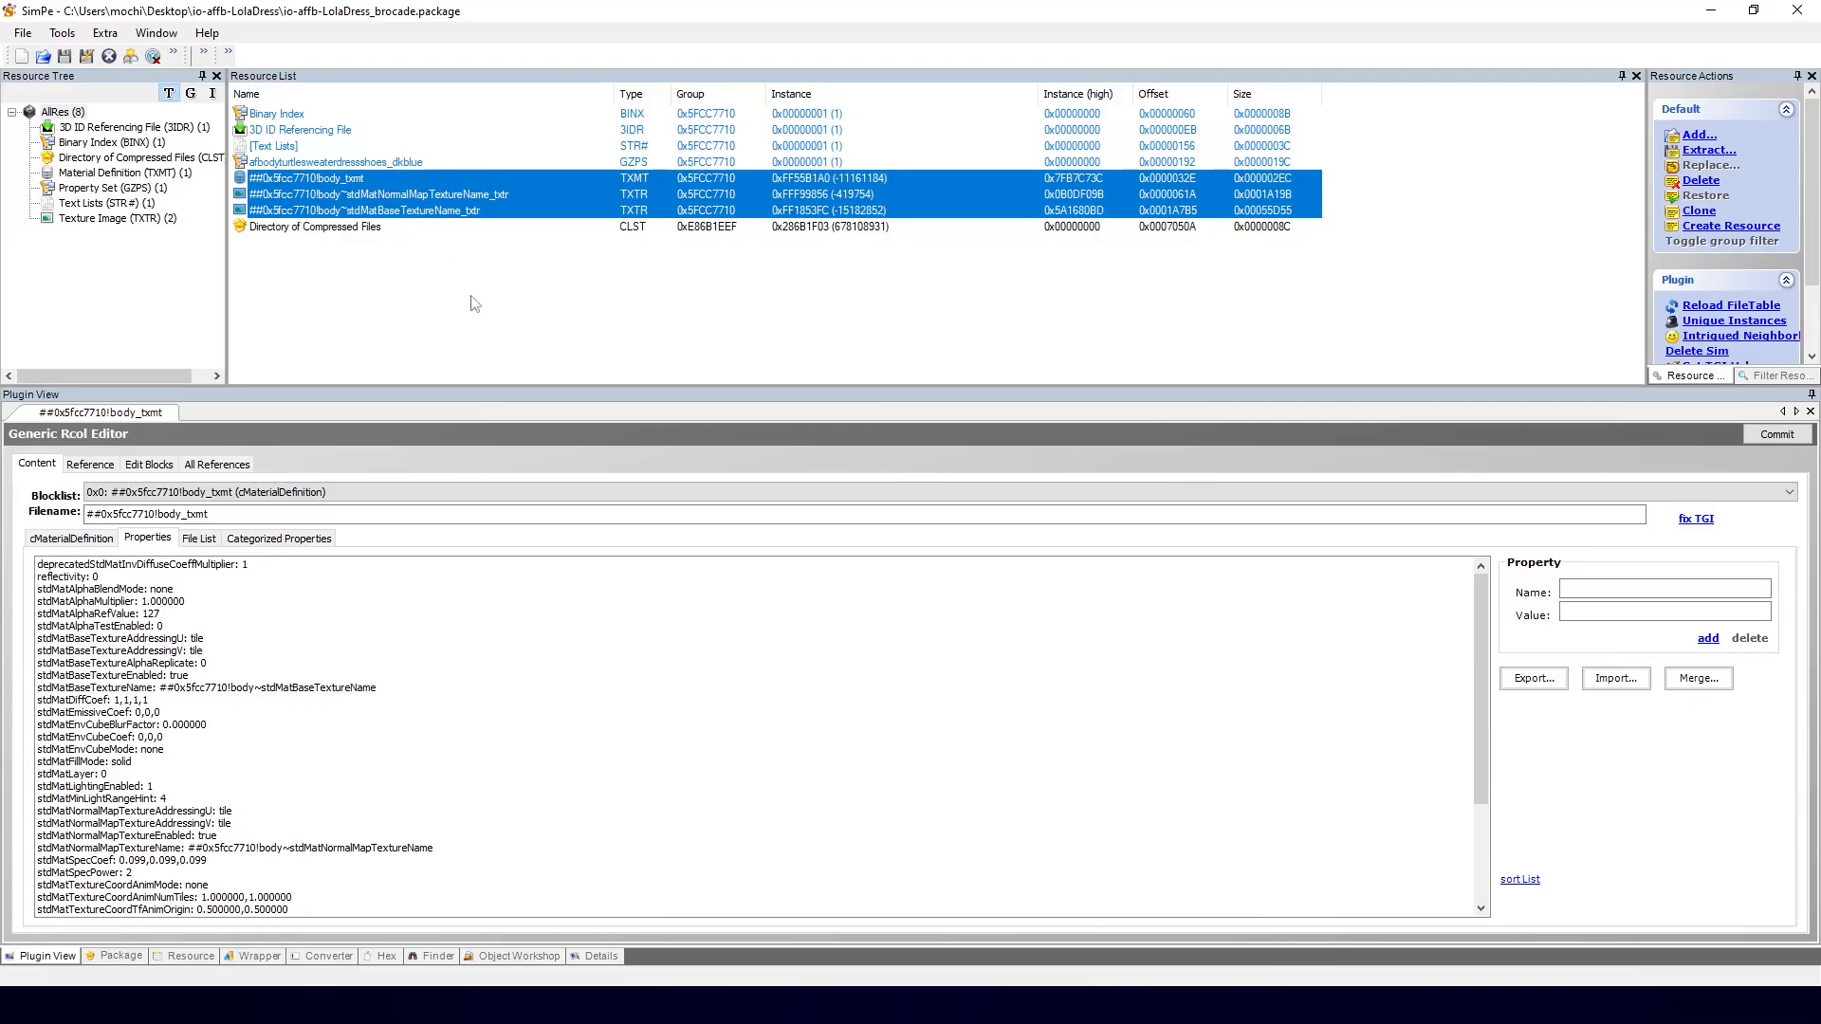
right_click(434, 193)
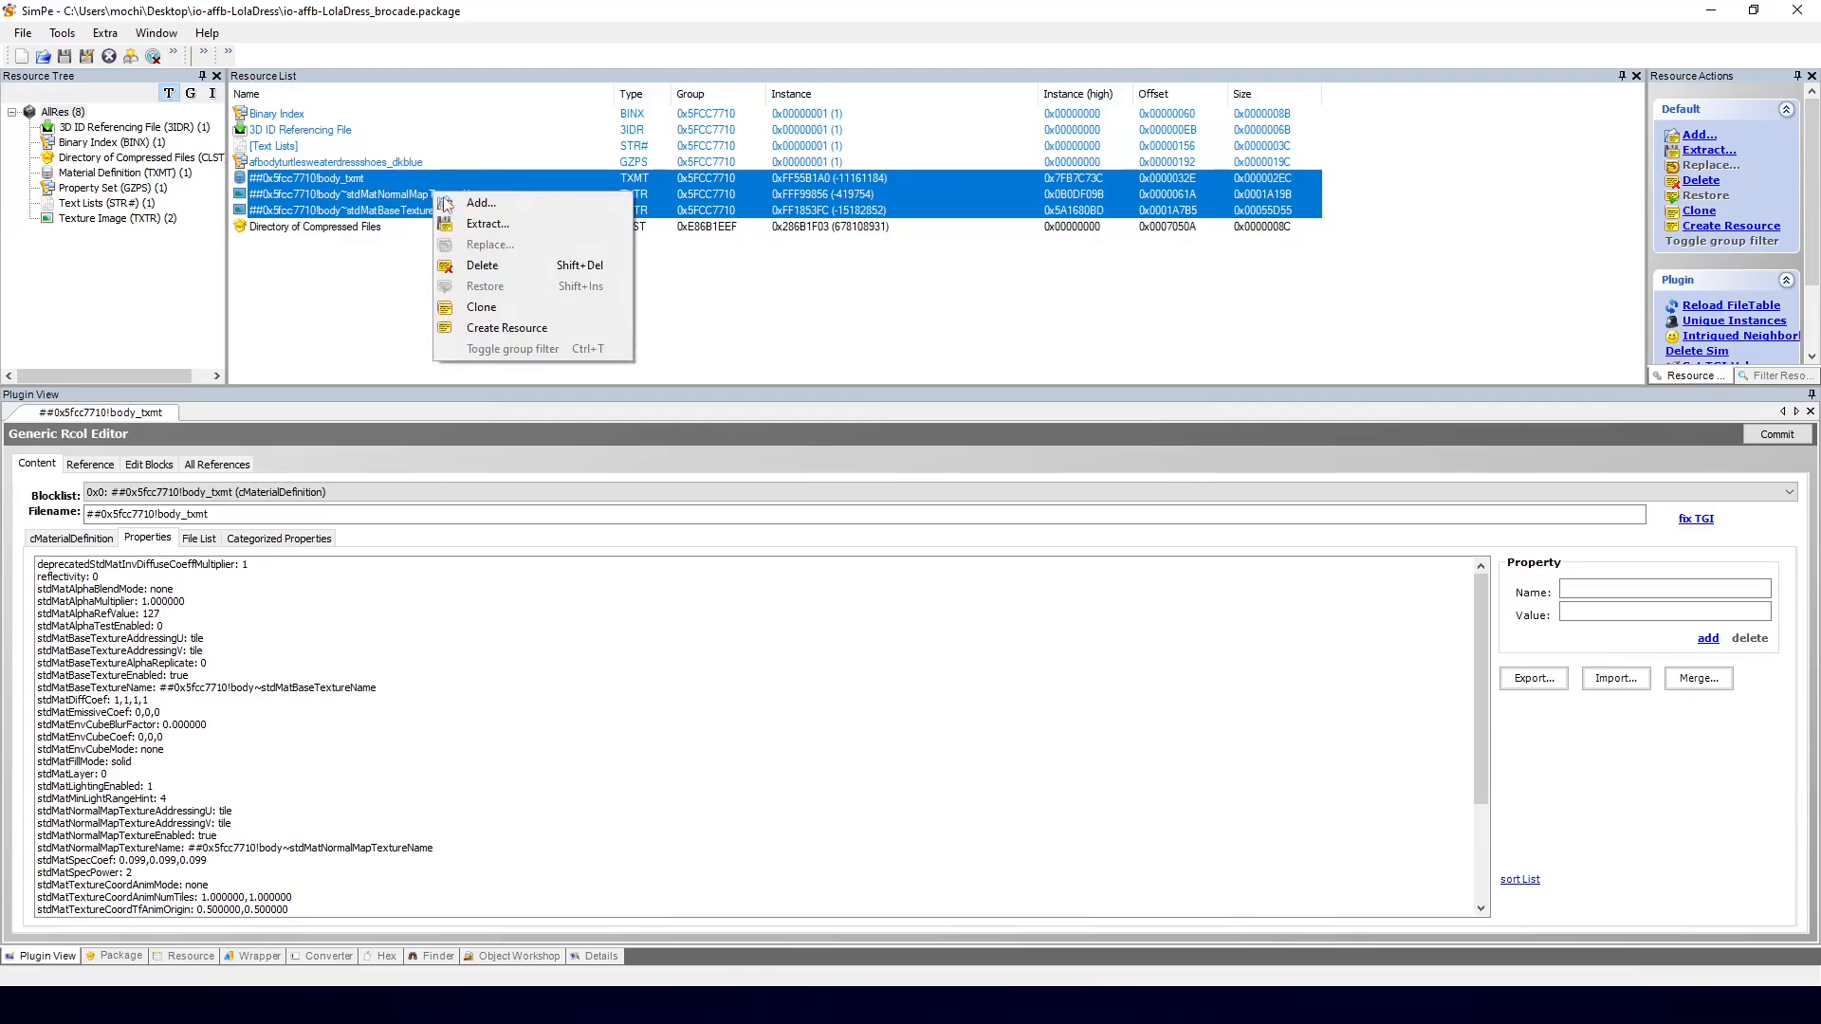
click(465, 224)
click(963, 681)
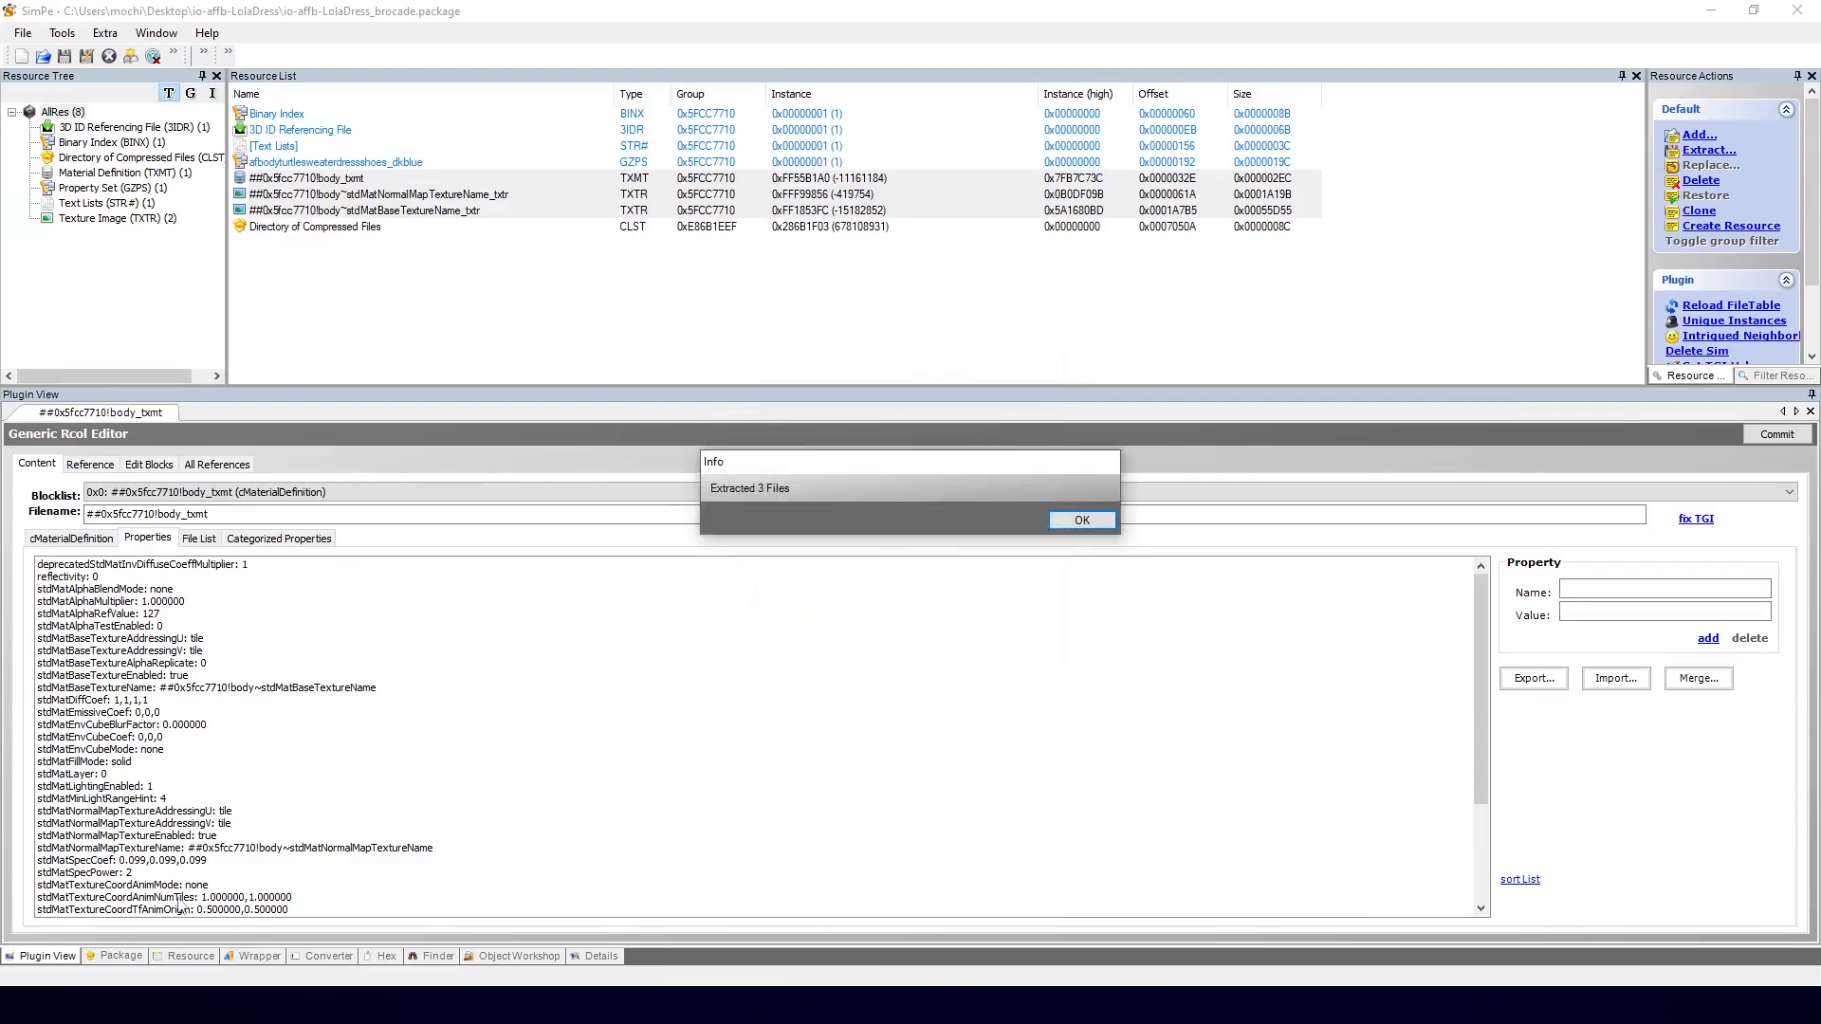
key(Return)
Step: Open the io-affb-LolaDress_red package and extract its Material Definition and both Texture Images to the Desktop
key(alt+Tab)
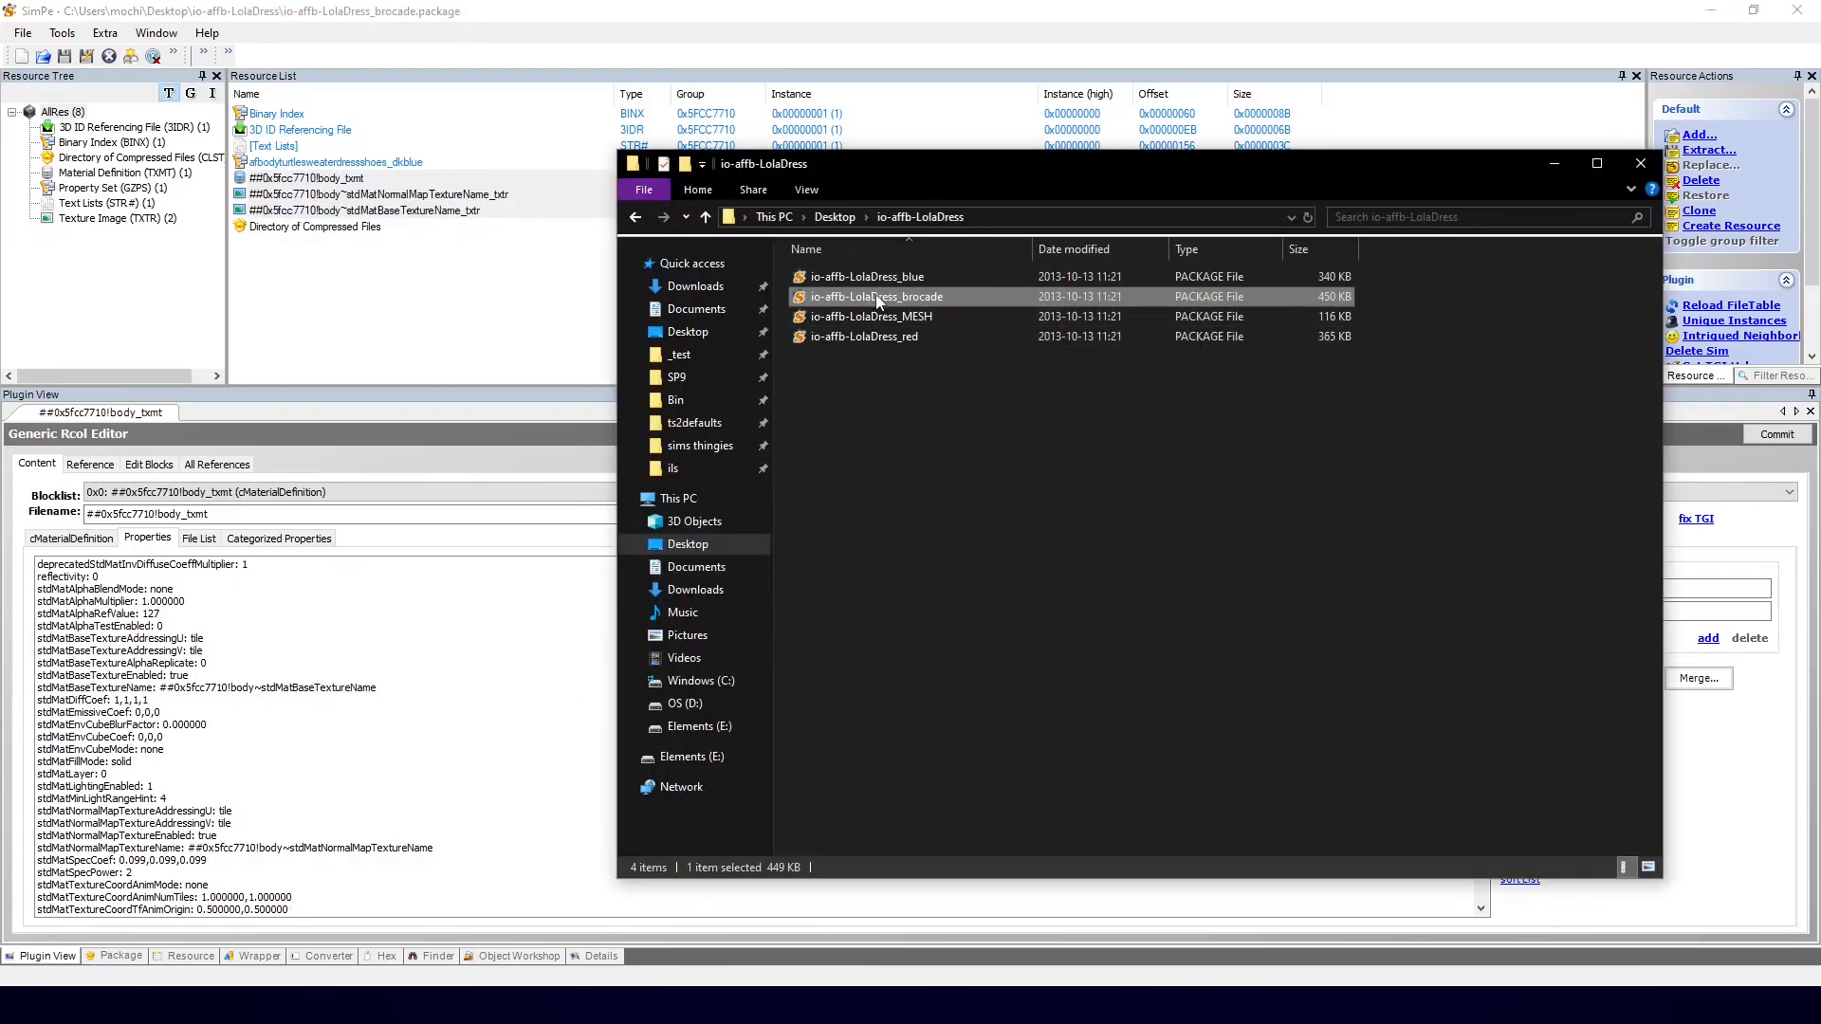
drag(867, 339, 451, 339)
click(342, 180)
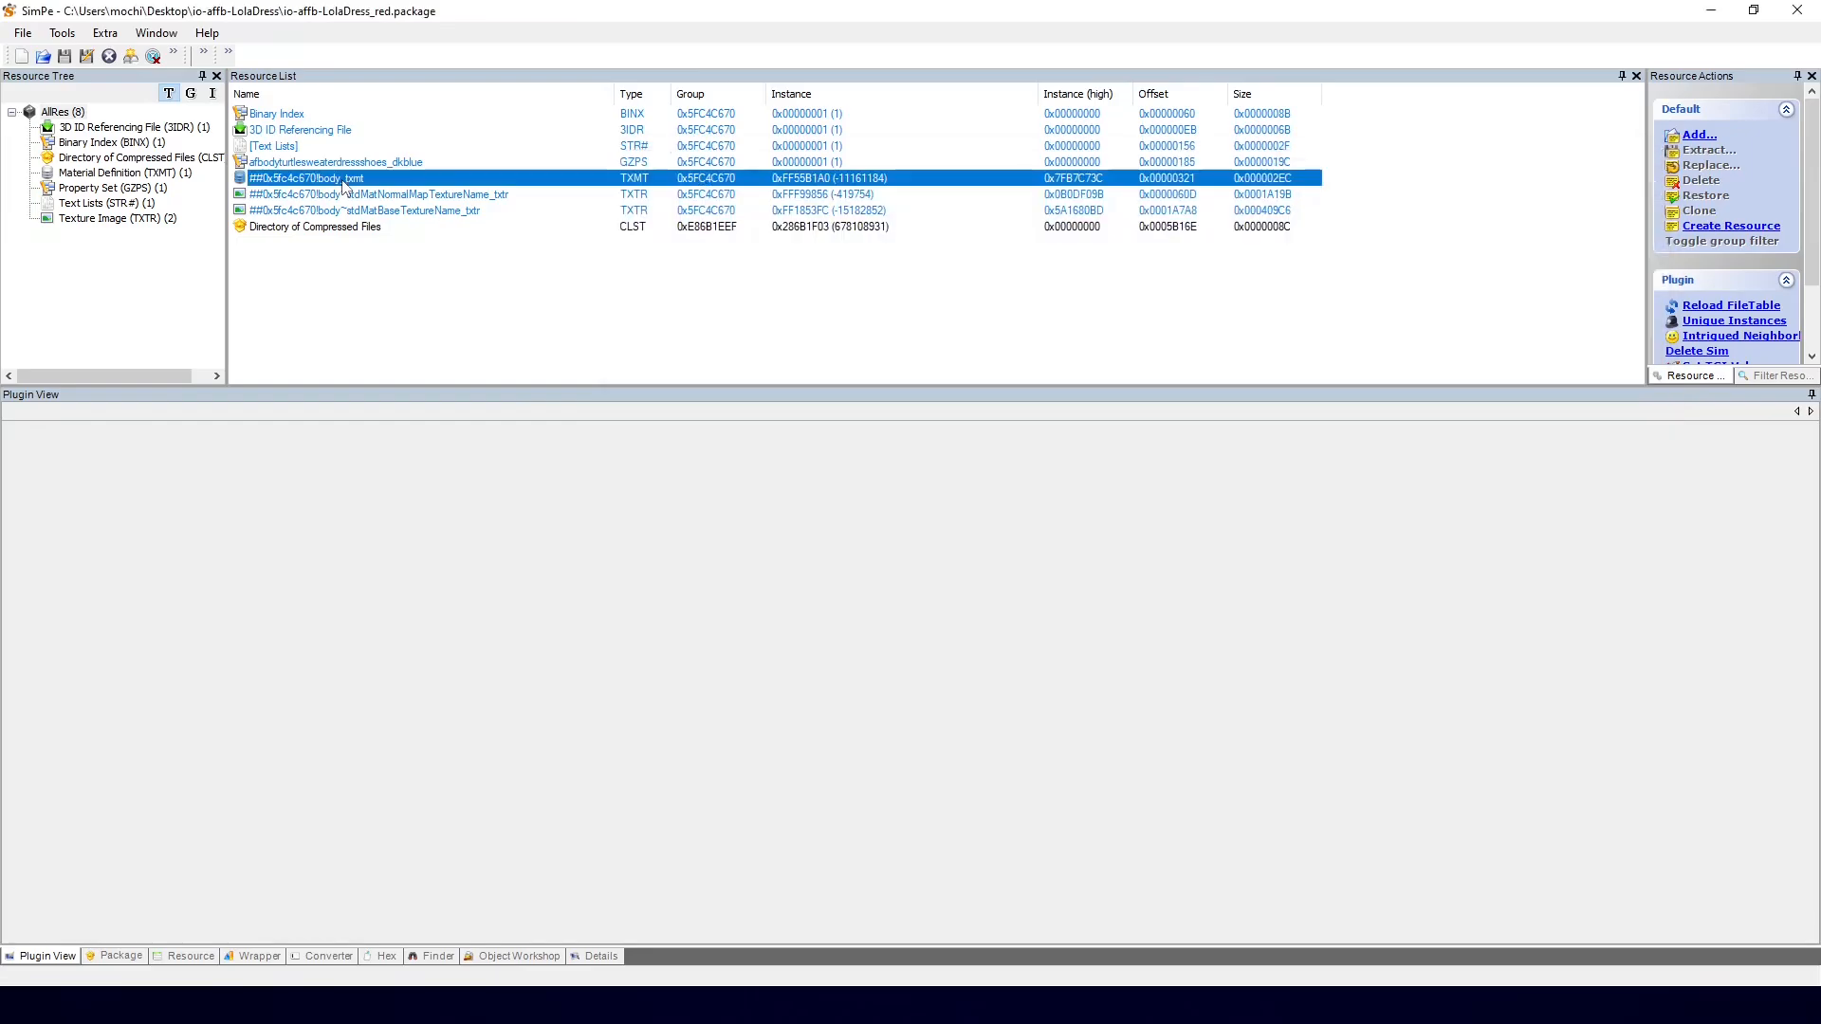
shift+click(363, 211)
right_click(363, 204)
click(384, 236)
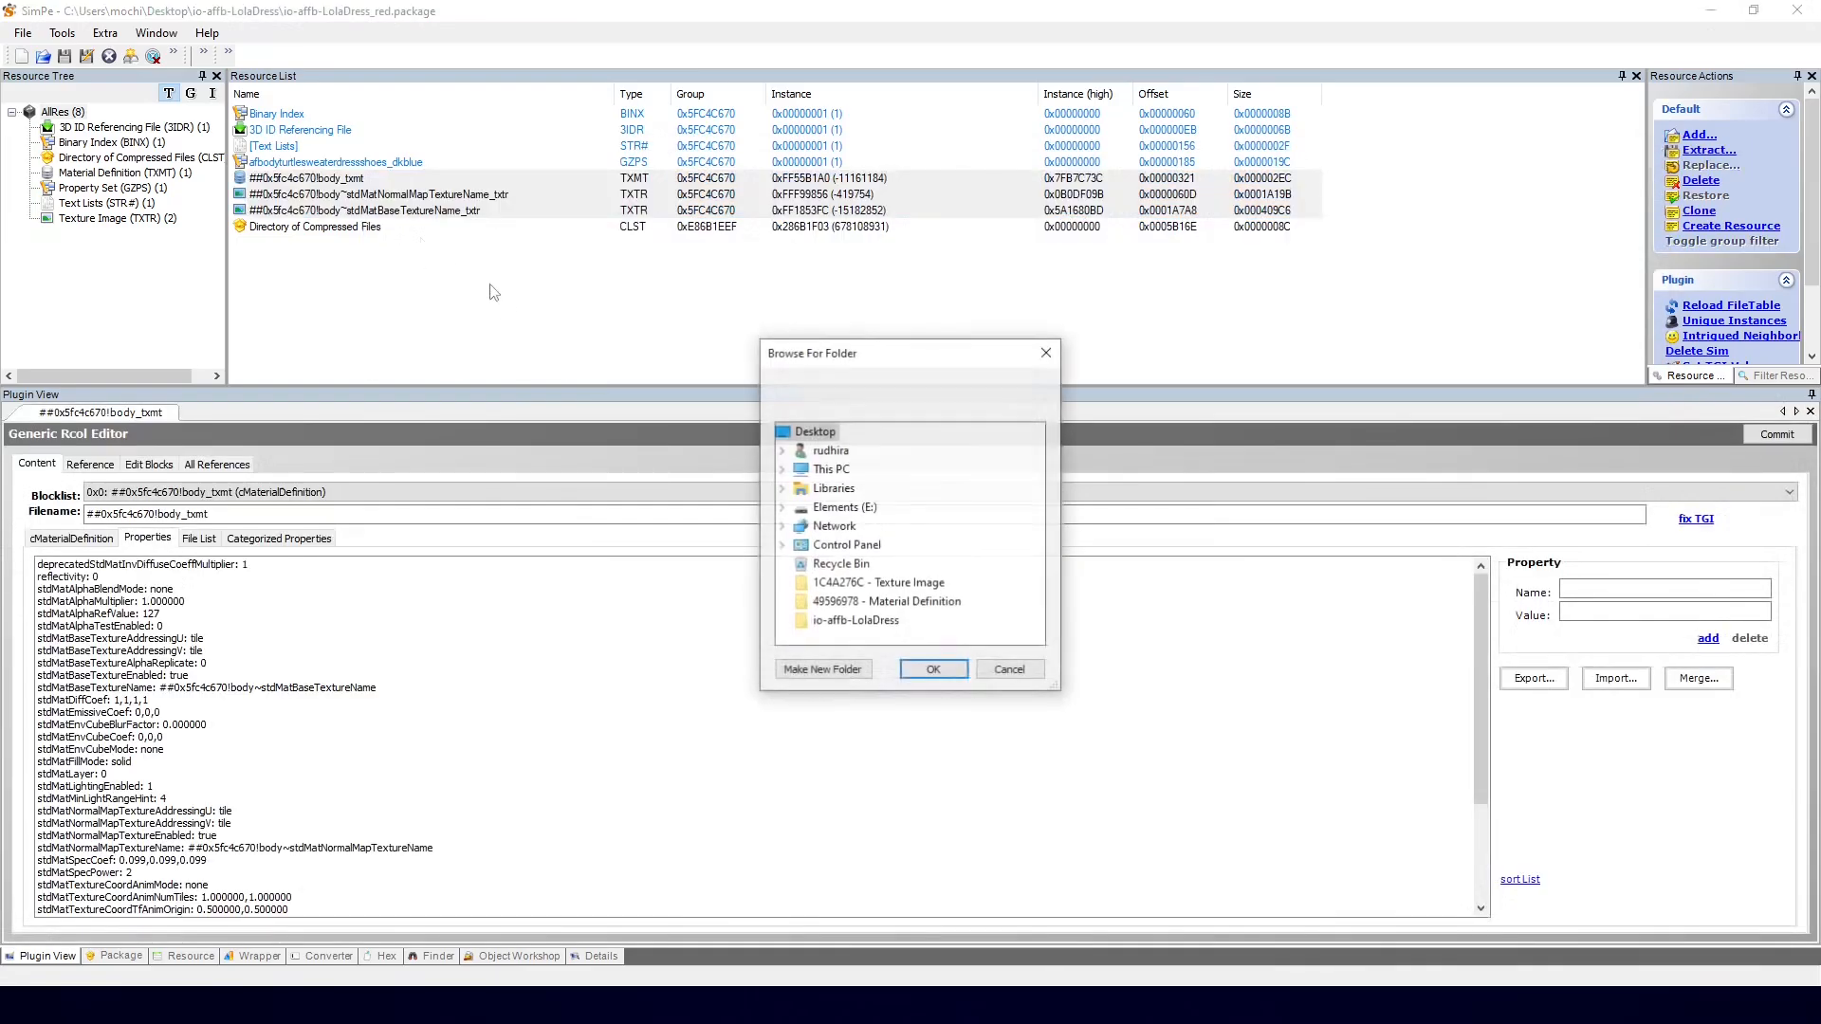
key(Return)
key(Return)
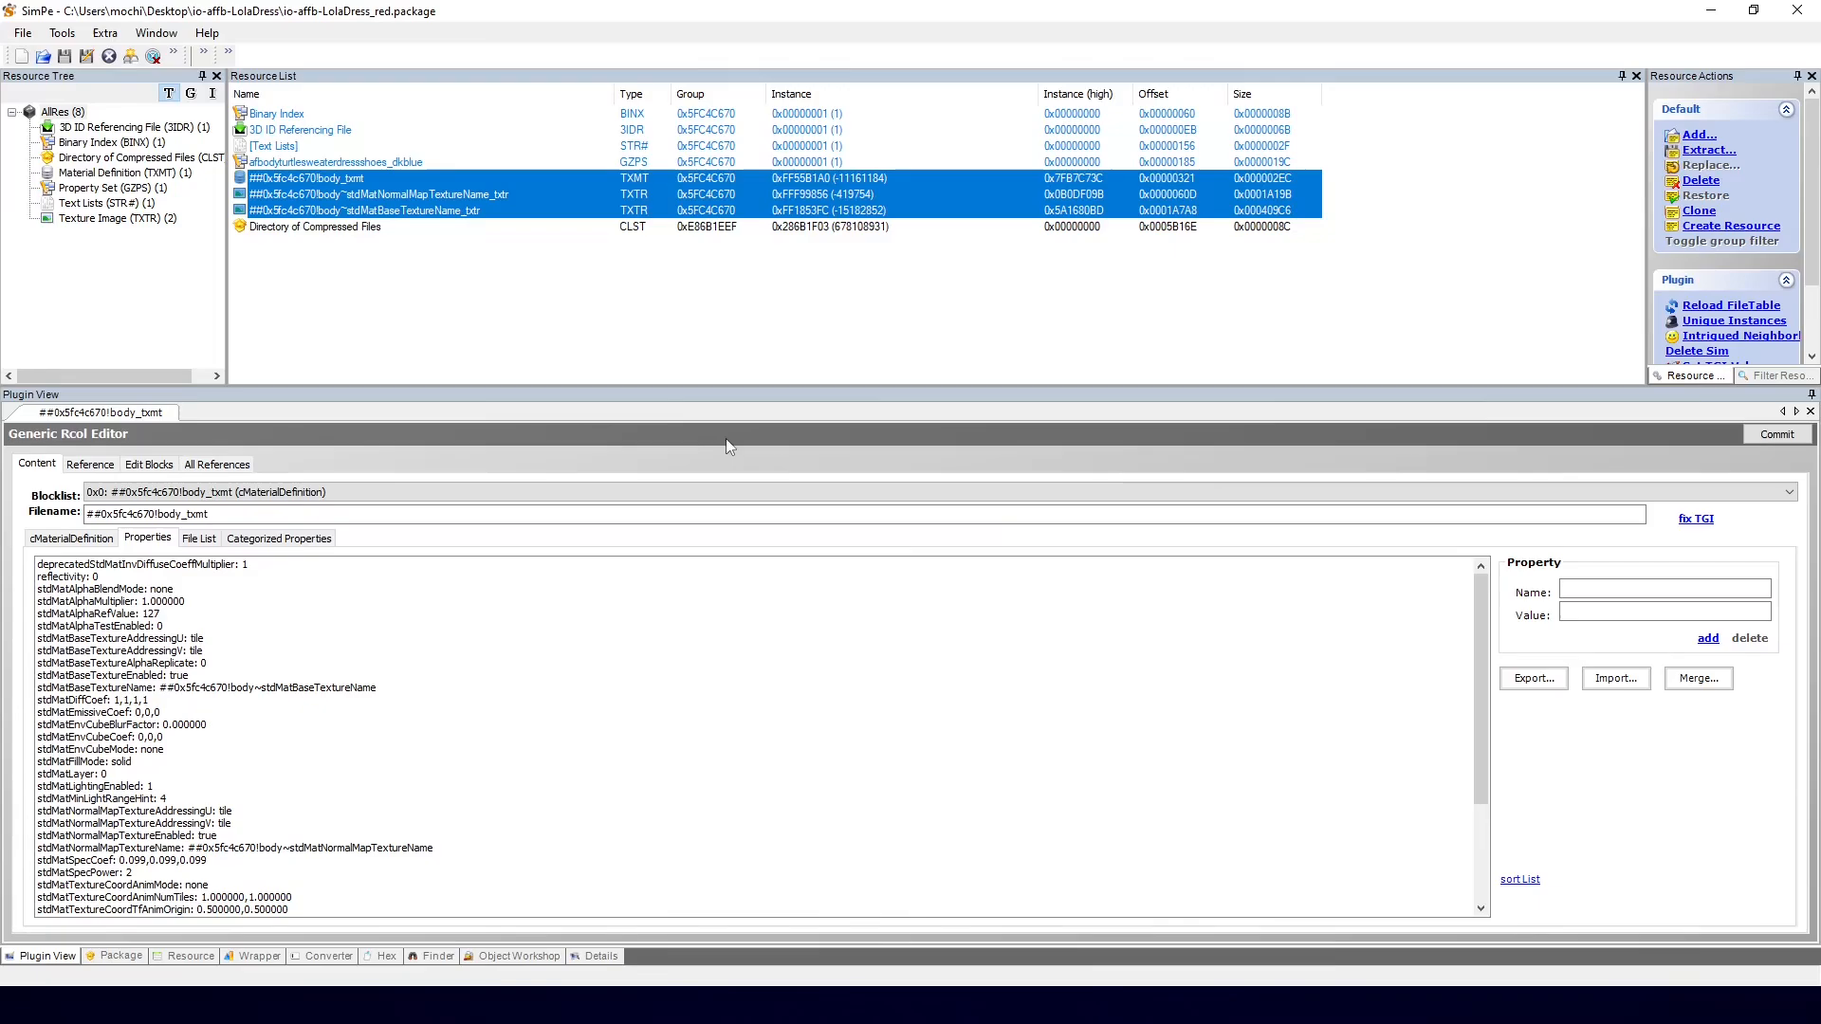
Step: Look over the extracted resource folders on the Desktop, and return to the io-affb-LolaDress folder
key(alt+Tab)
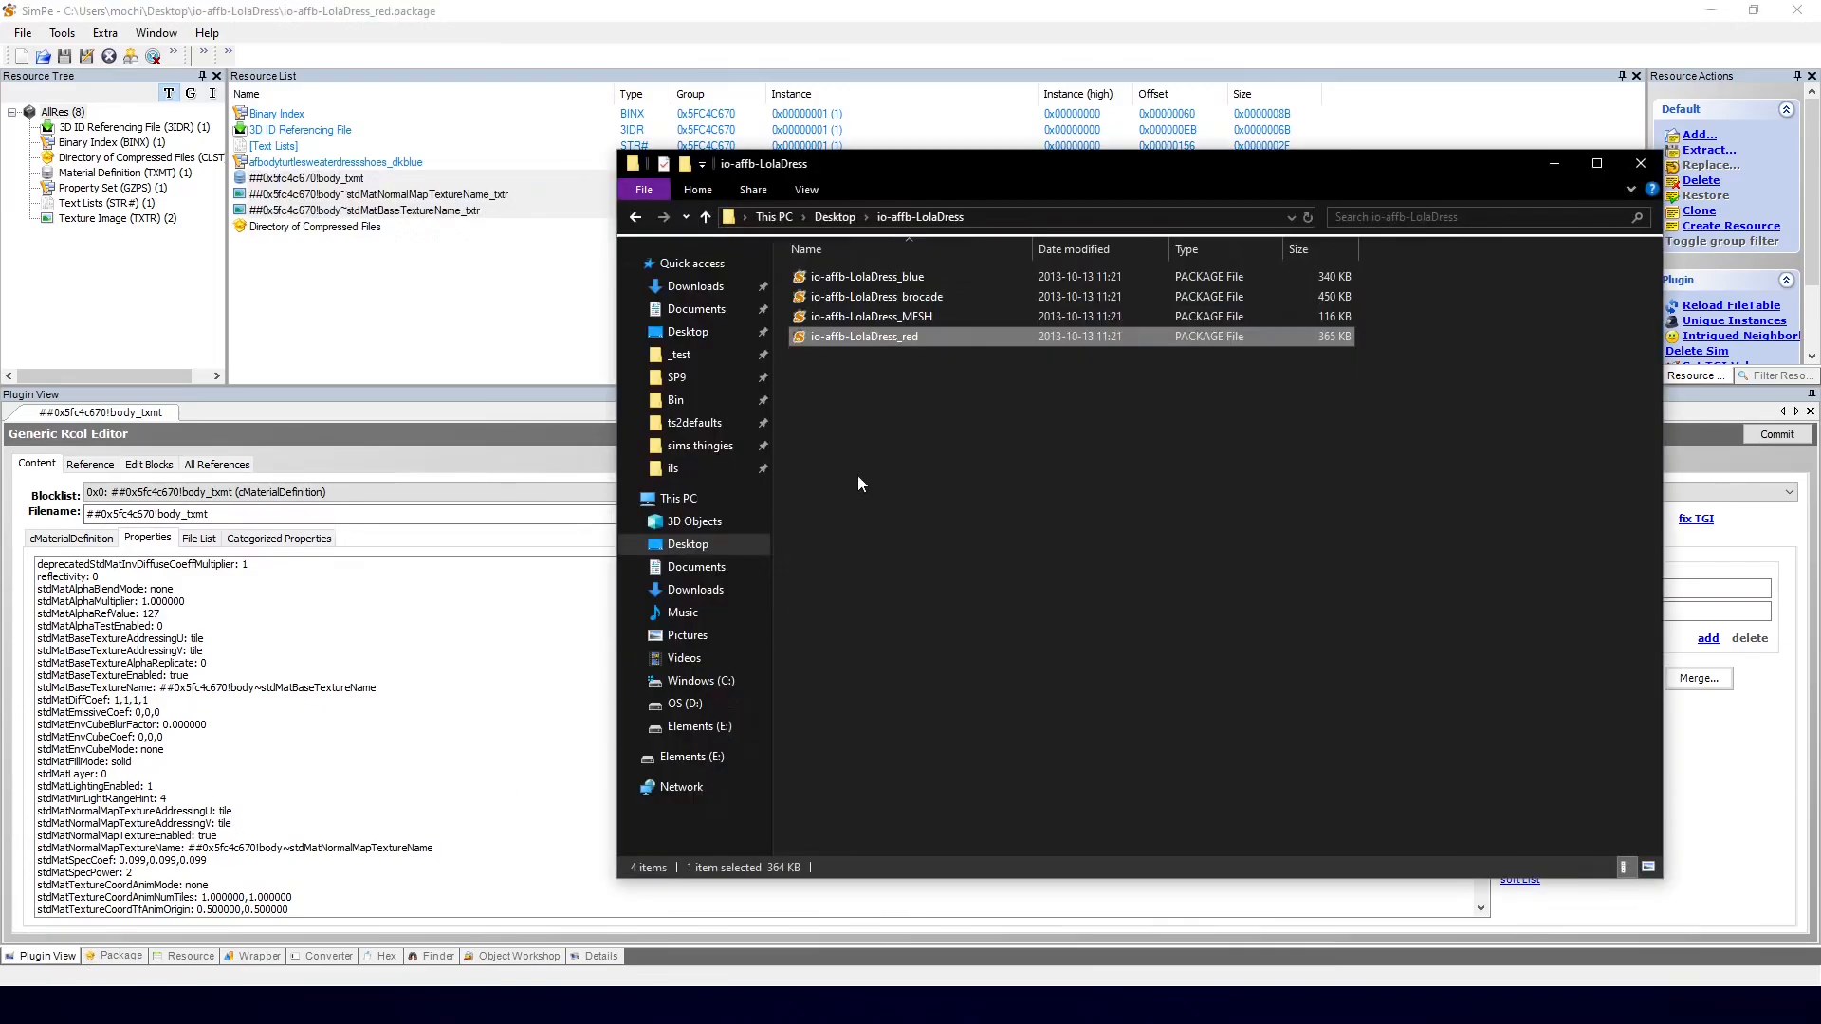
click(835, 218)
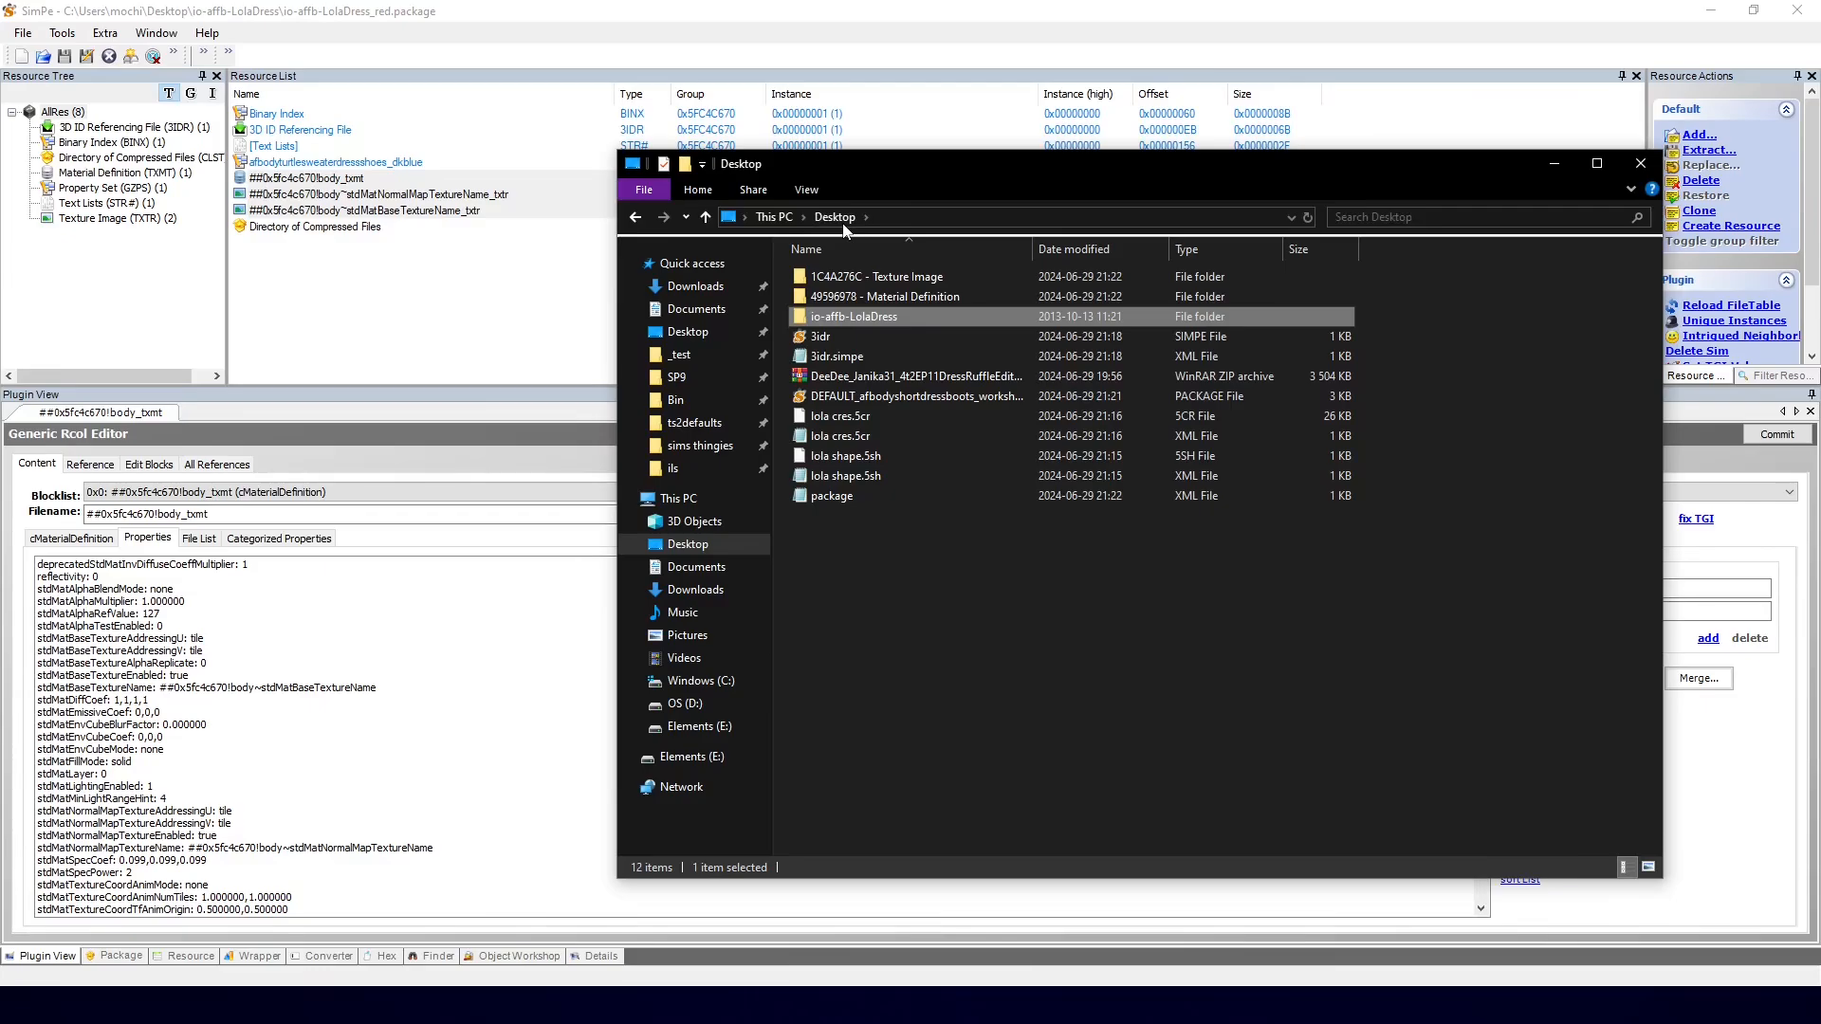
double_click(863, 319)
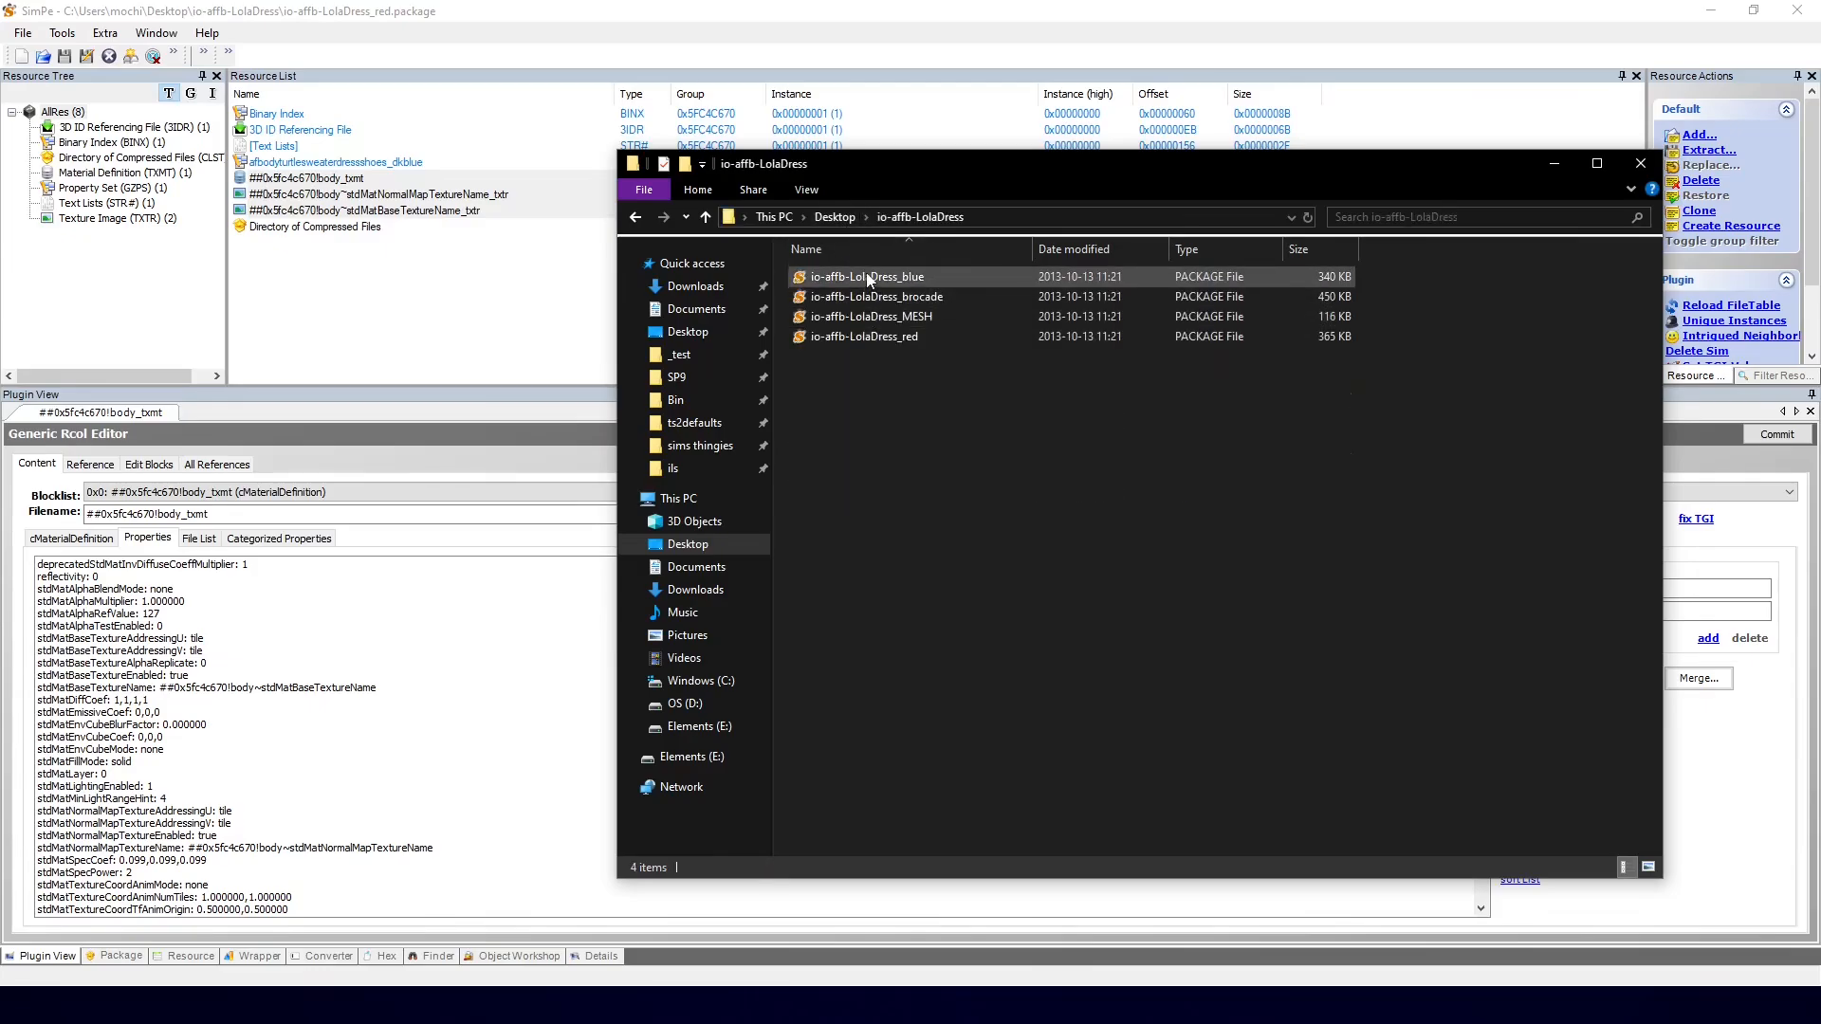
Step: View the blue, brocade and red LolaDress packages one after another from the io-affb-LolaDress folder
drag(868, 163, 913, 149)
drag(911, 264, 430, 112)
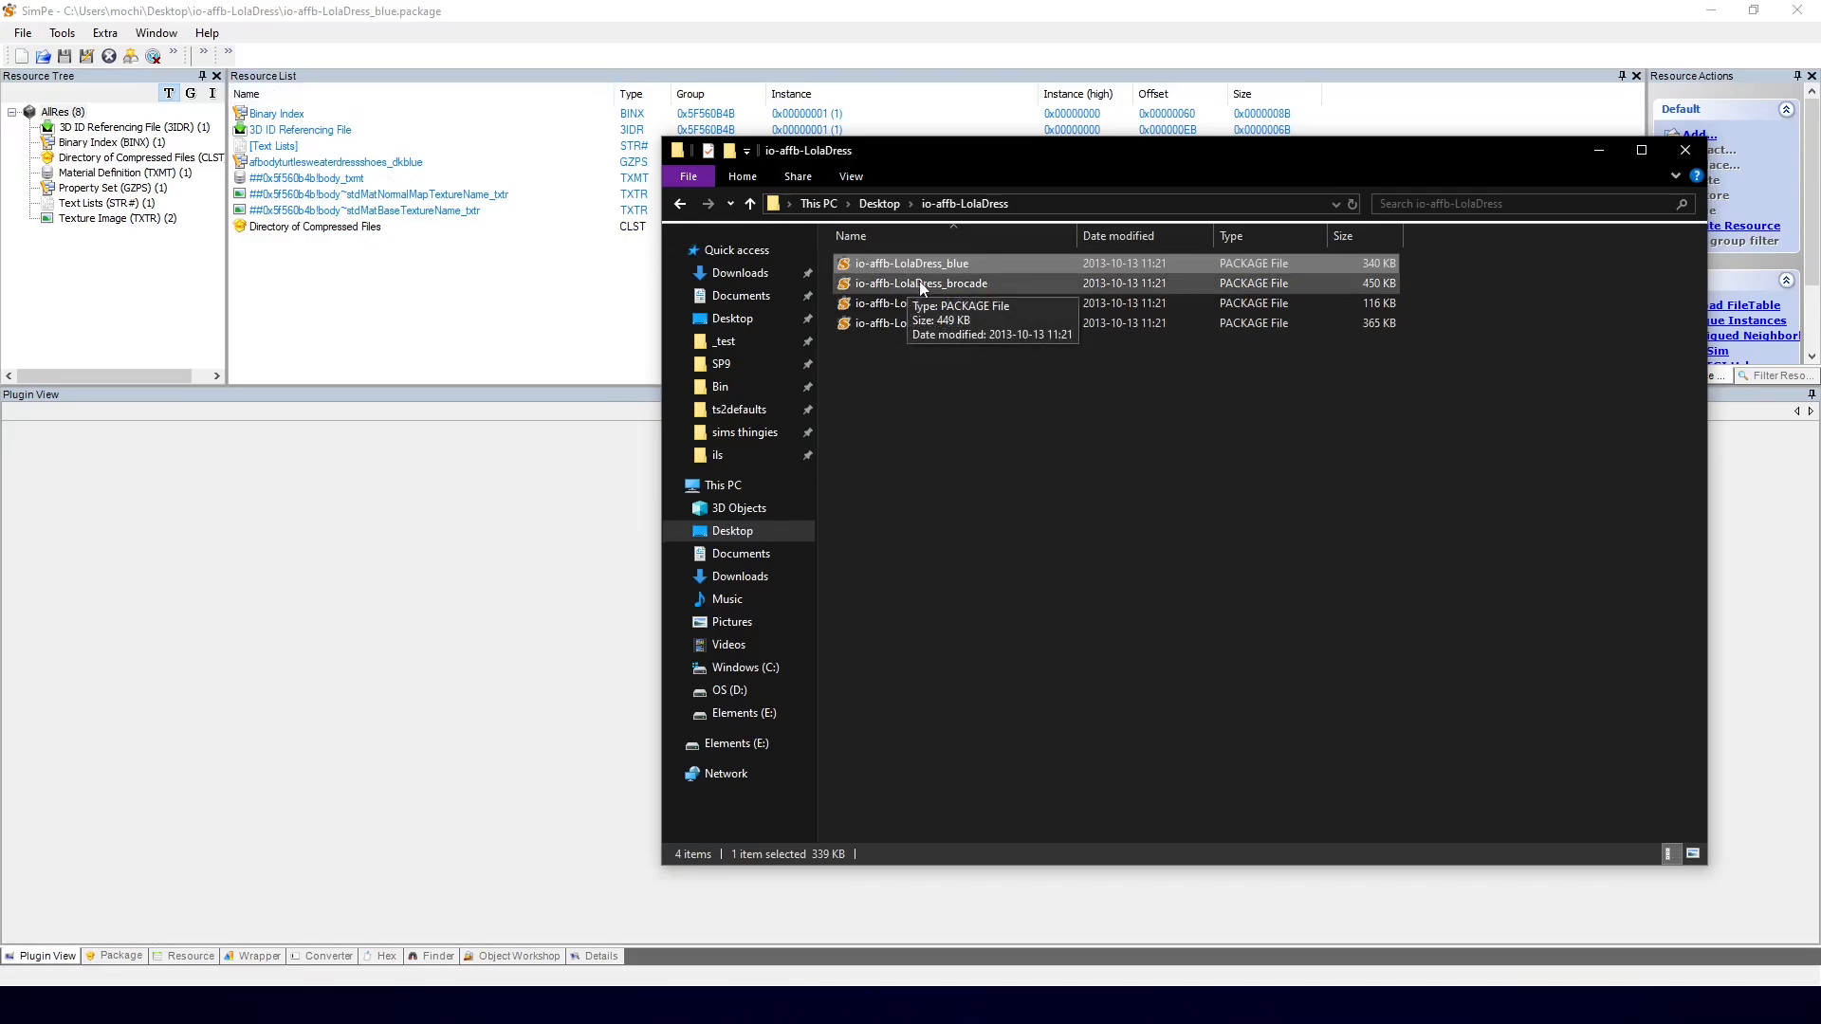
drag(934, 285, 348, 246)
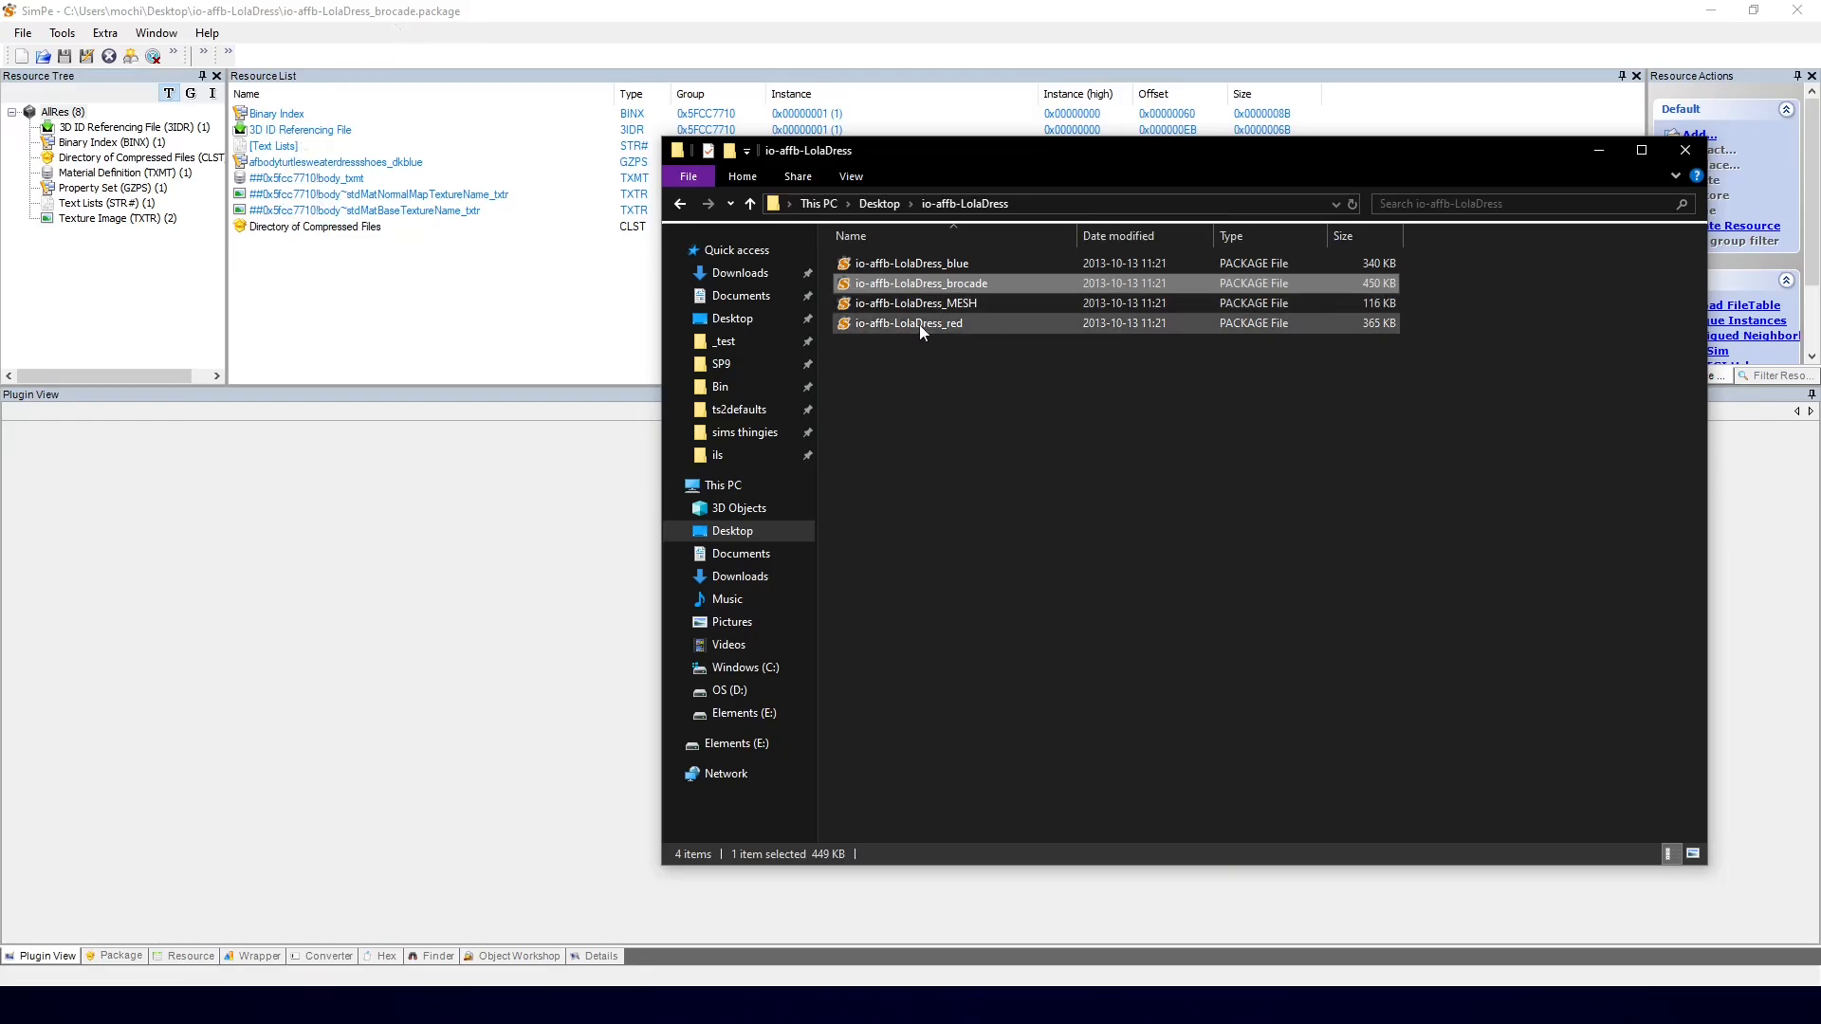
drag(920, 324, 296, 203)
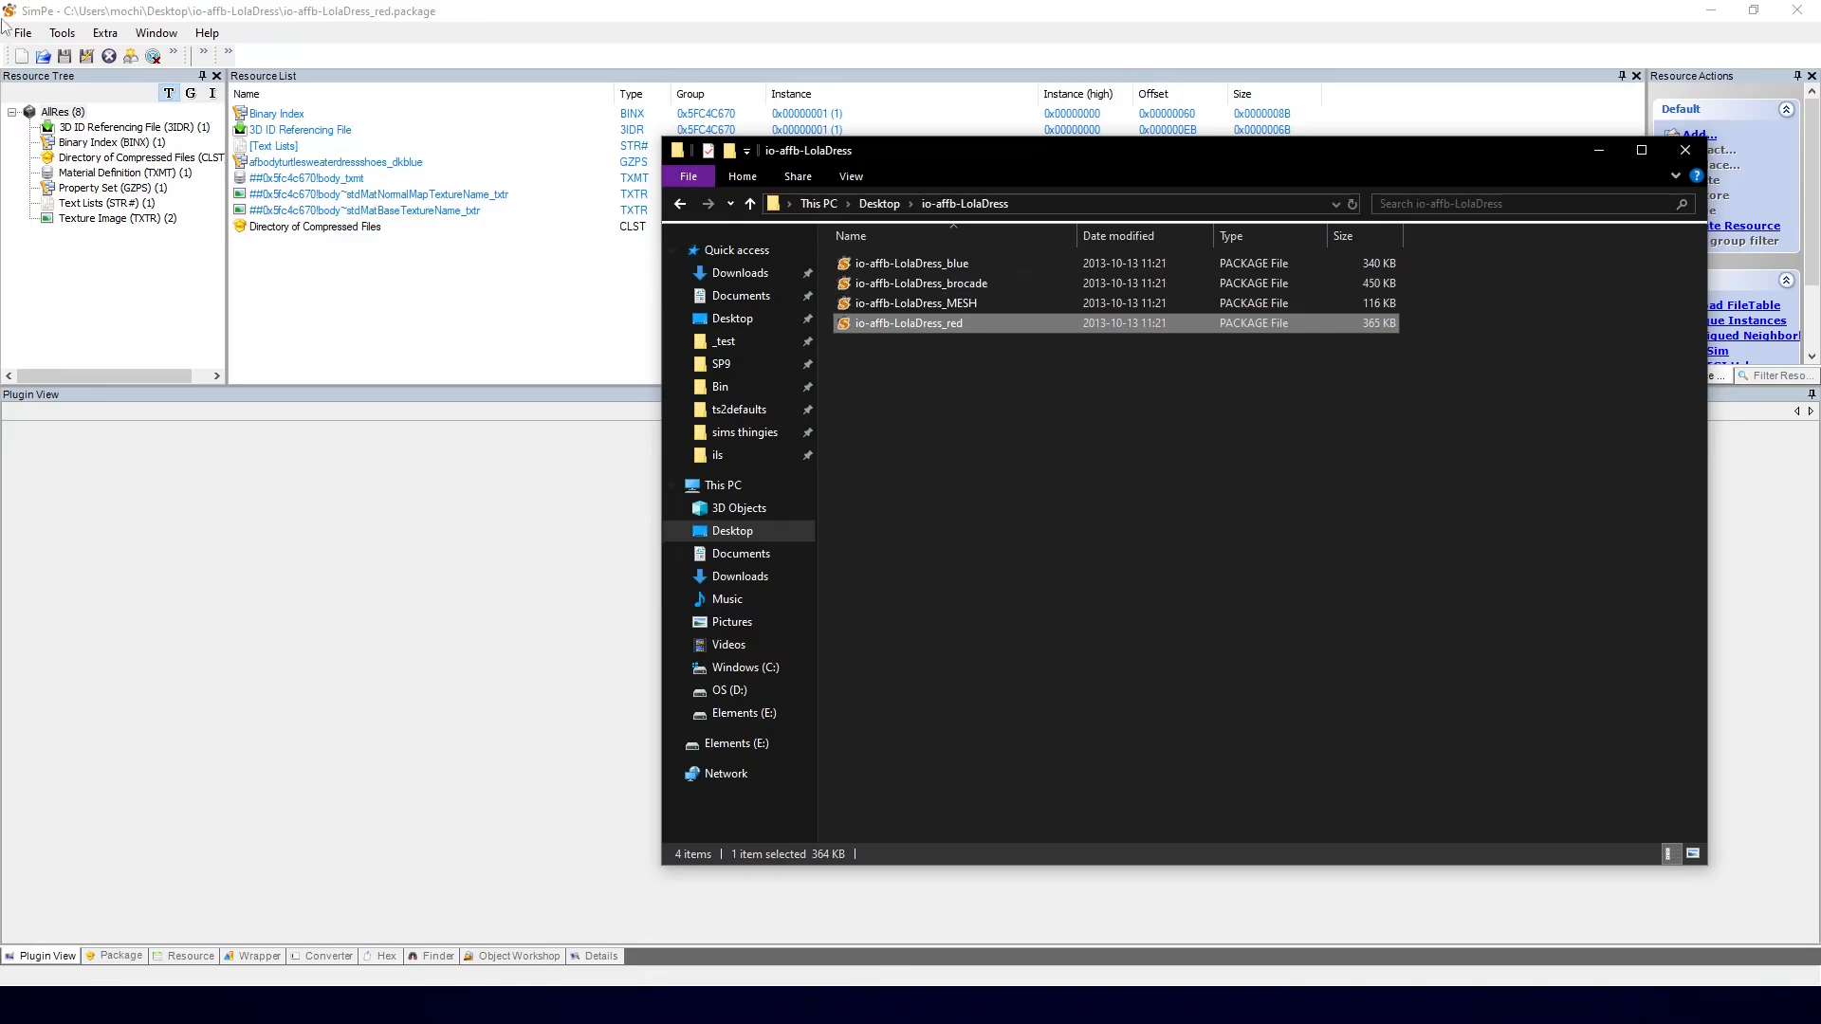
Step: Reopen io-affb-LolaDress_blue and io-affb-LolaDress_brocade in turn using the Open Package dialog
click(45, 63)
click(45, 58)
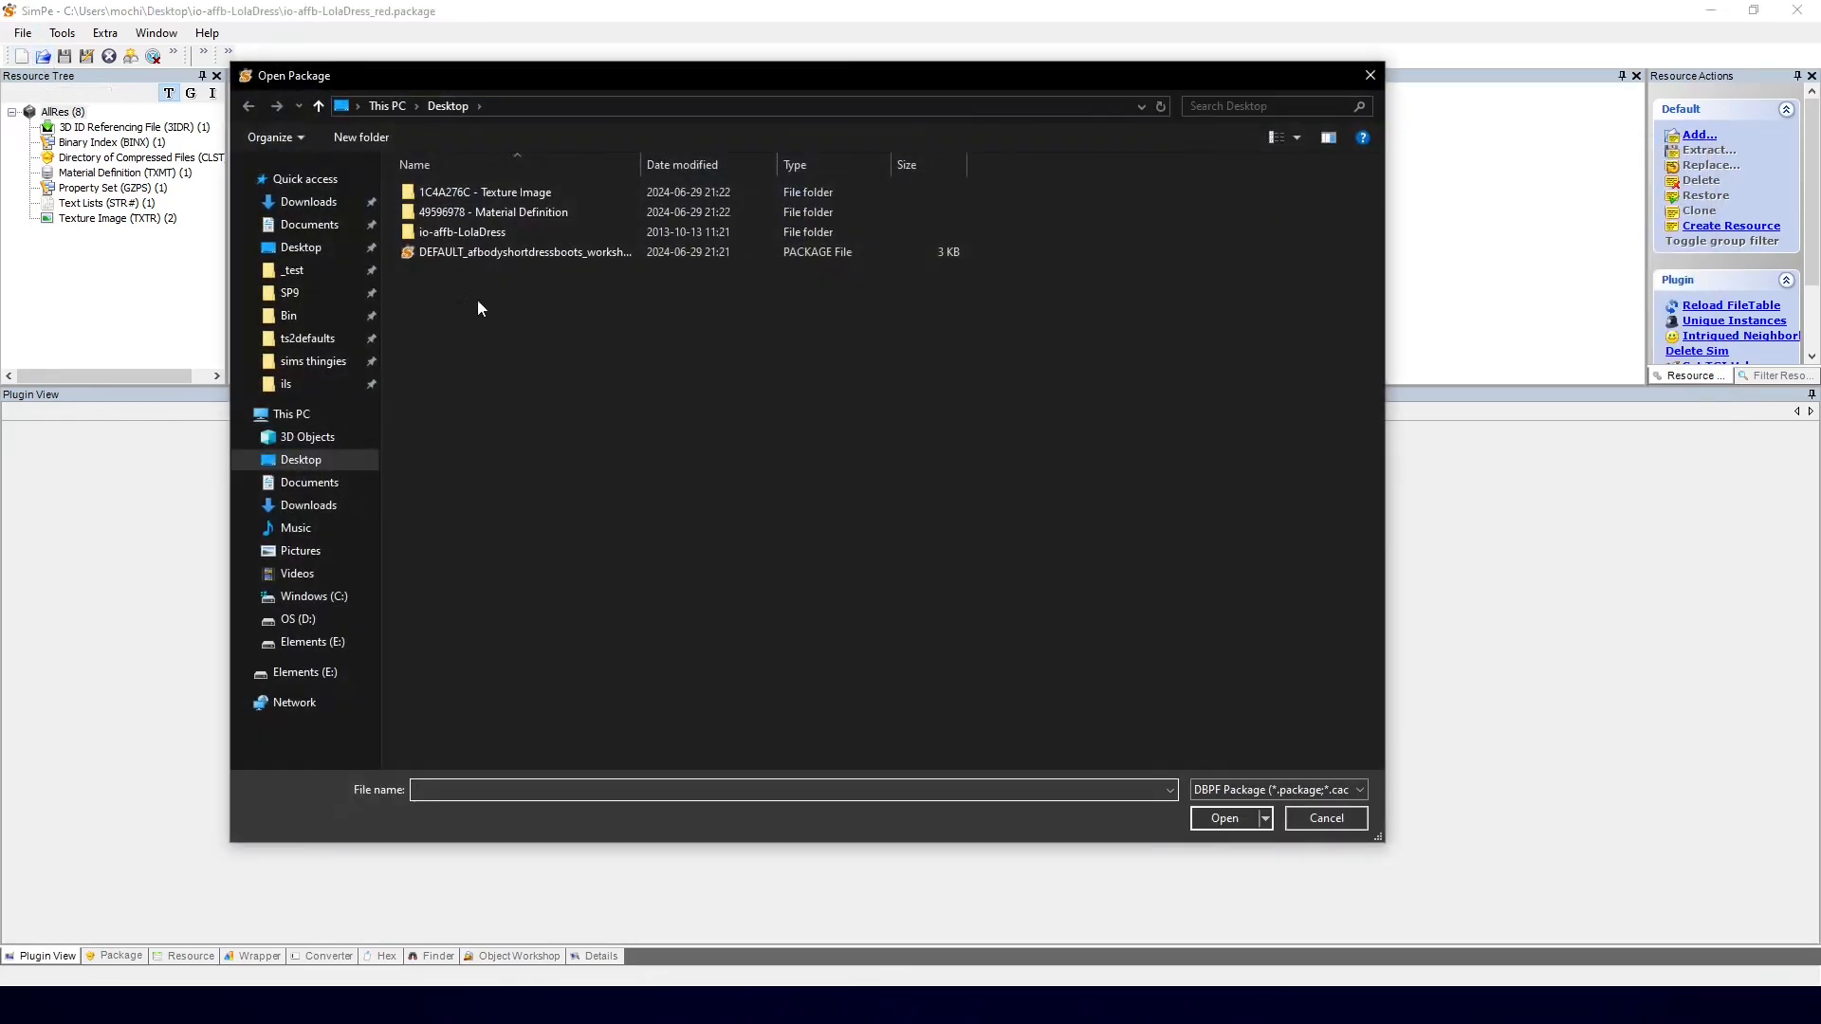
double_click(464, 232)
click(486, 194)
click(1239, 818)
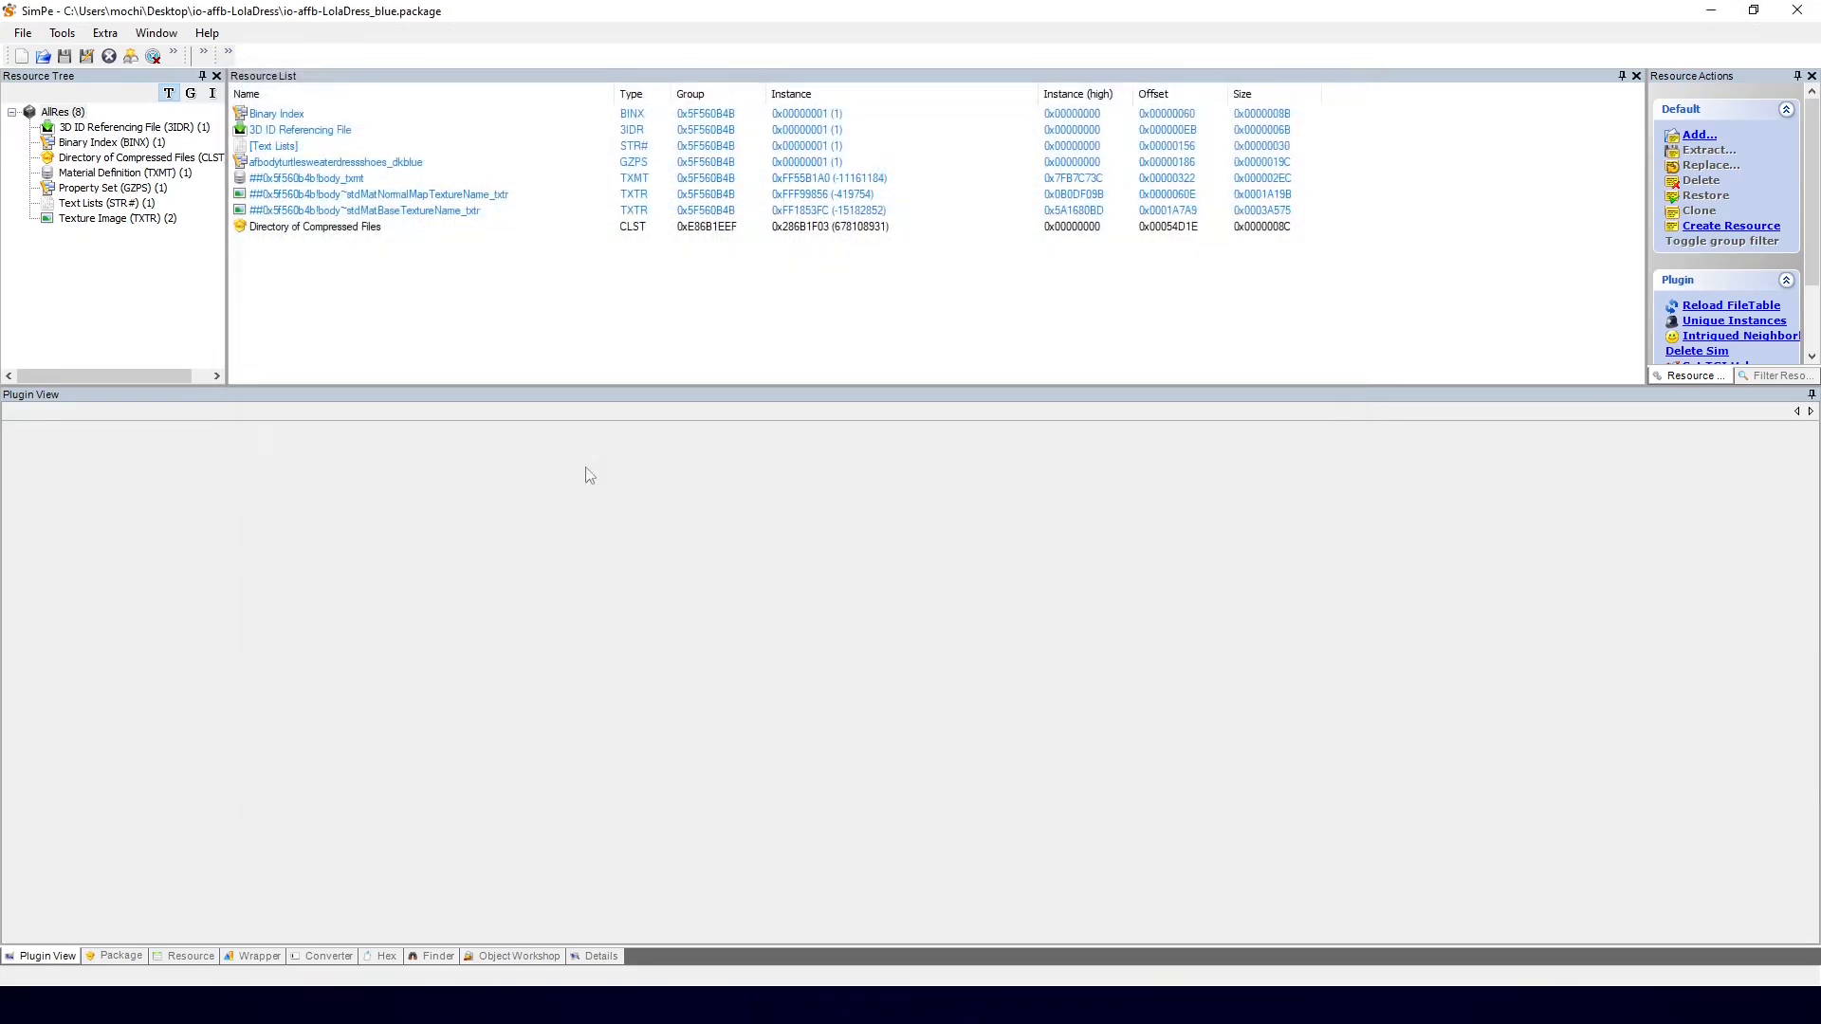
click(46, 59)
click(498, 212)
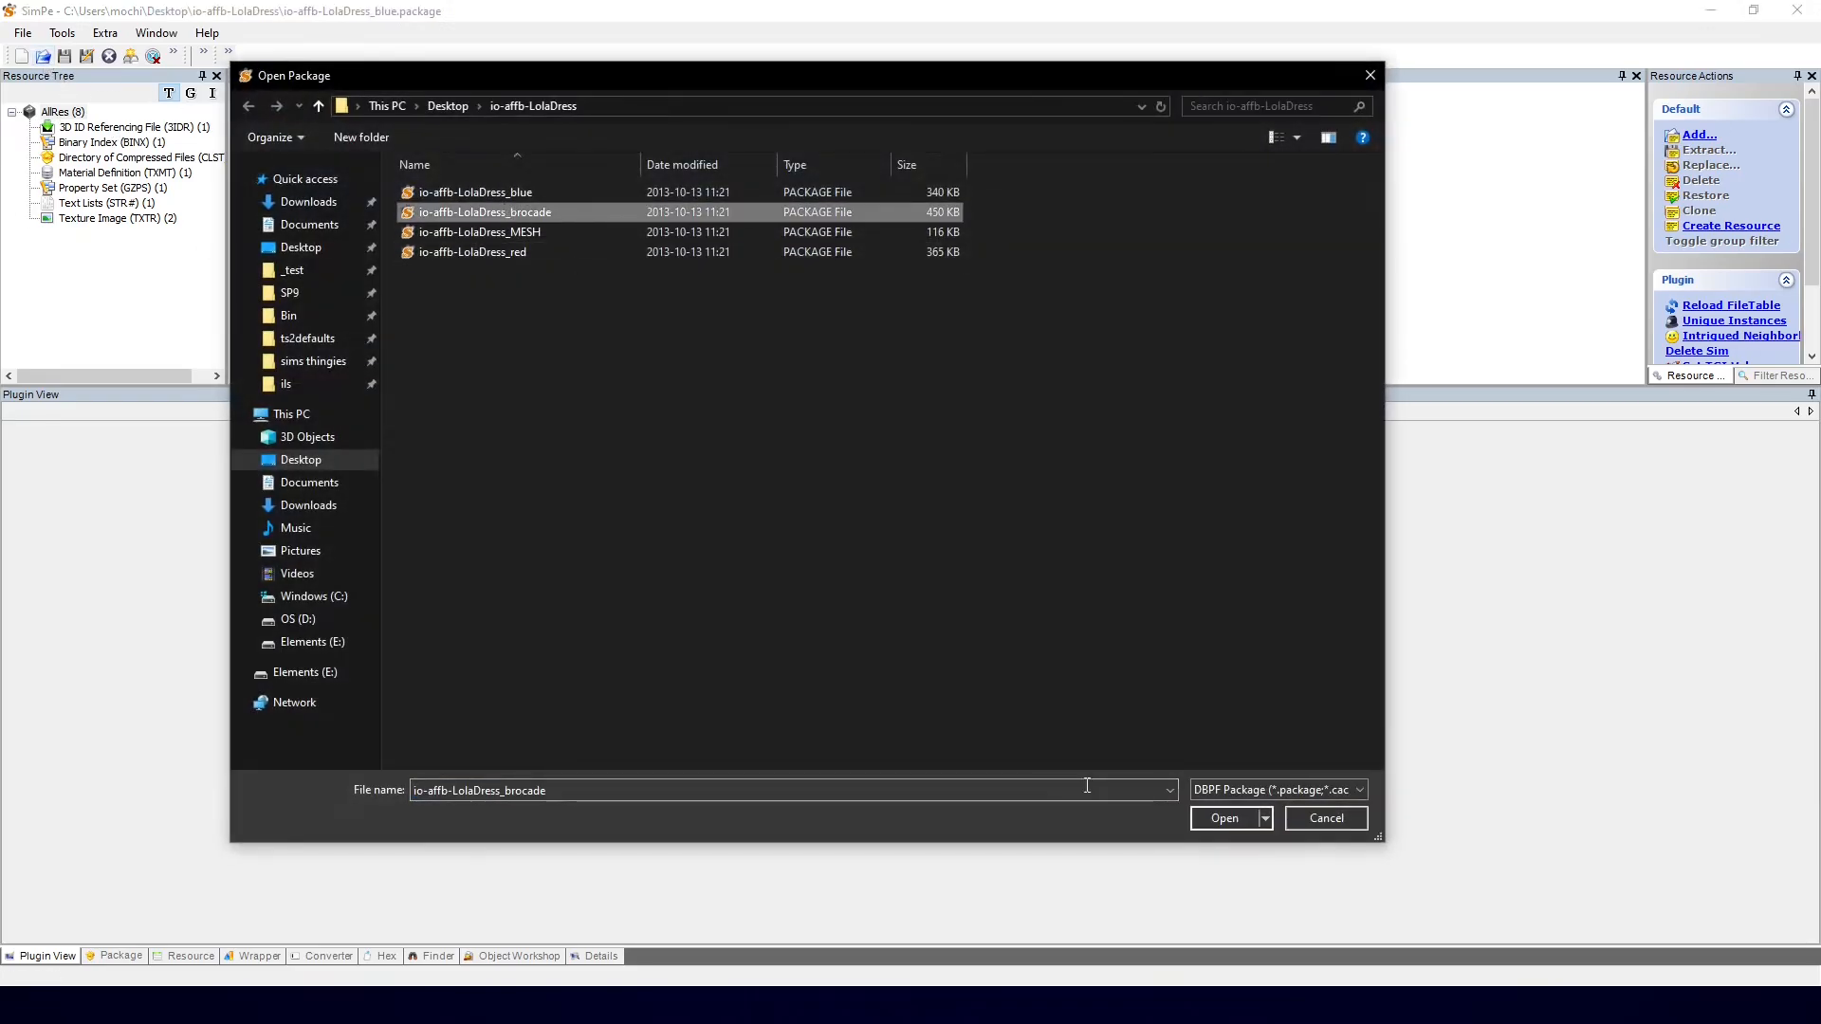
click(1226, 818)
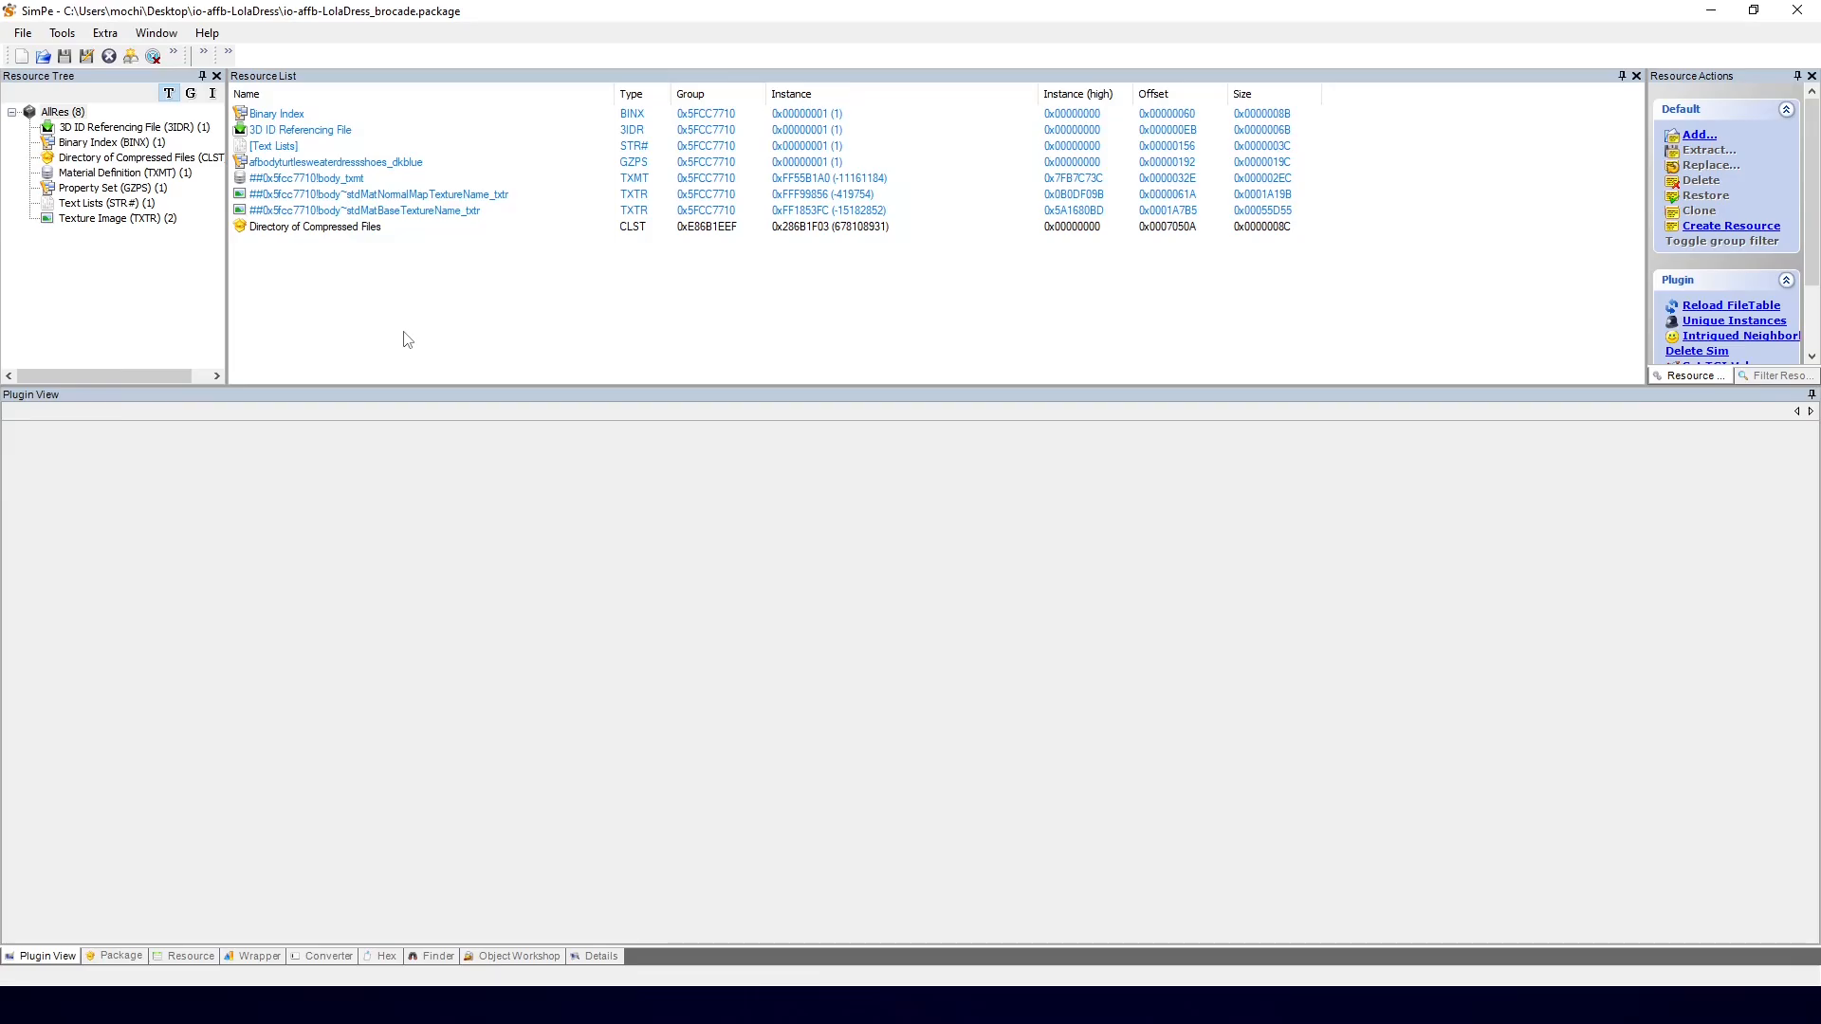
Step: Open the DEFAULT_afbodyshortdressboots_workshop package from the Desktop in SimPe
click(96, 983)
click(877, 205)
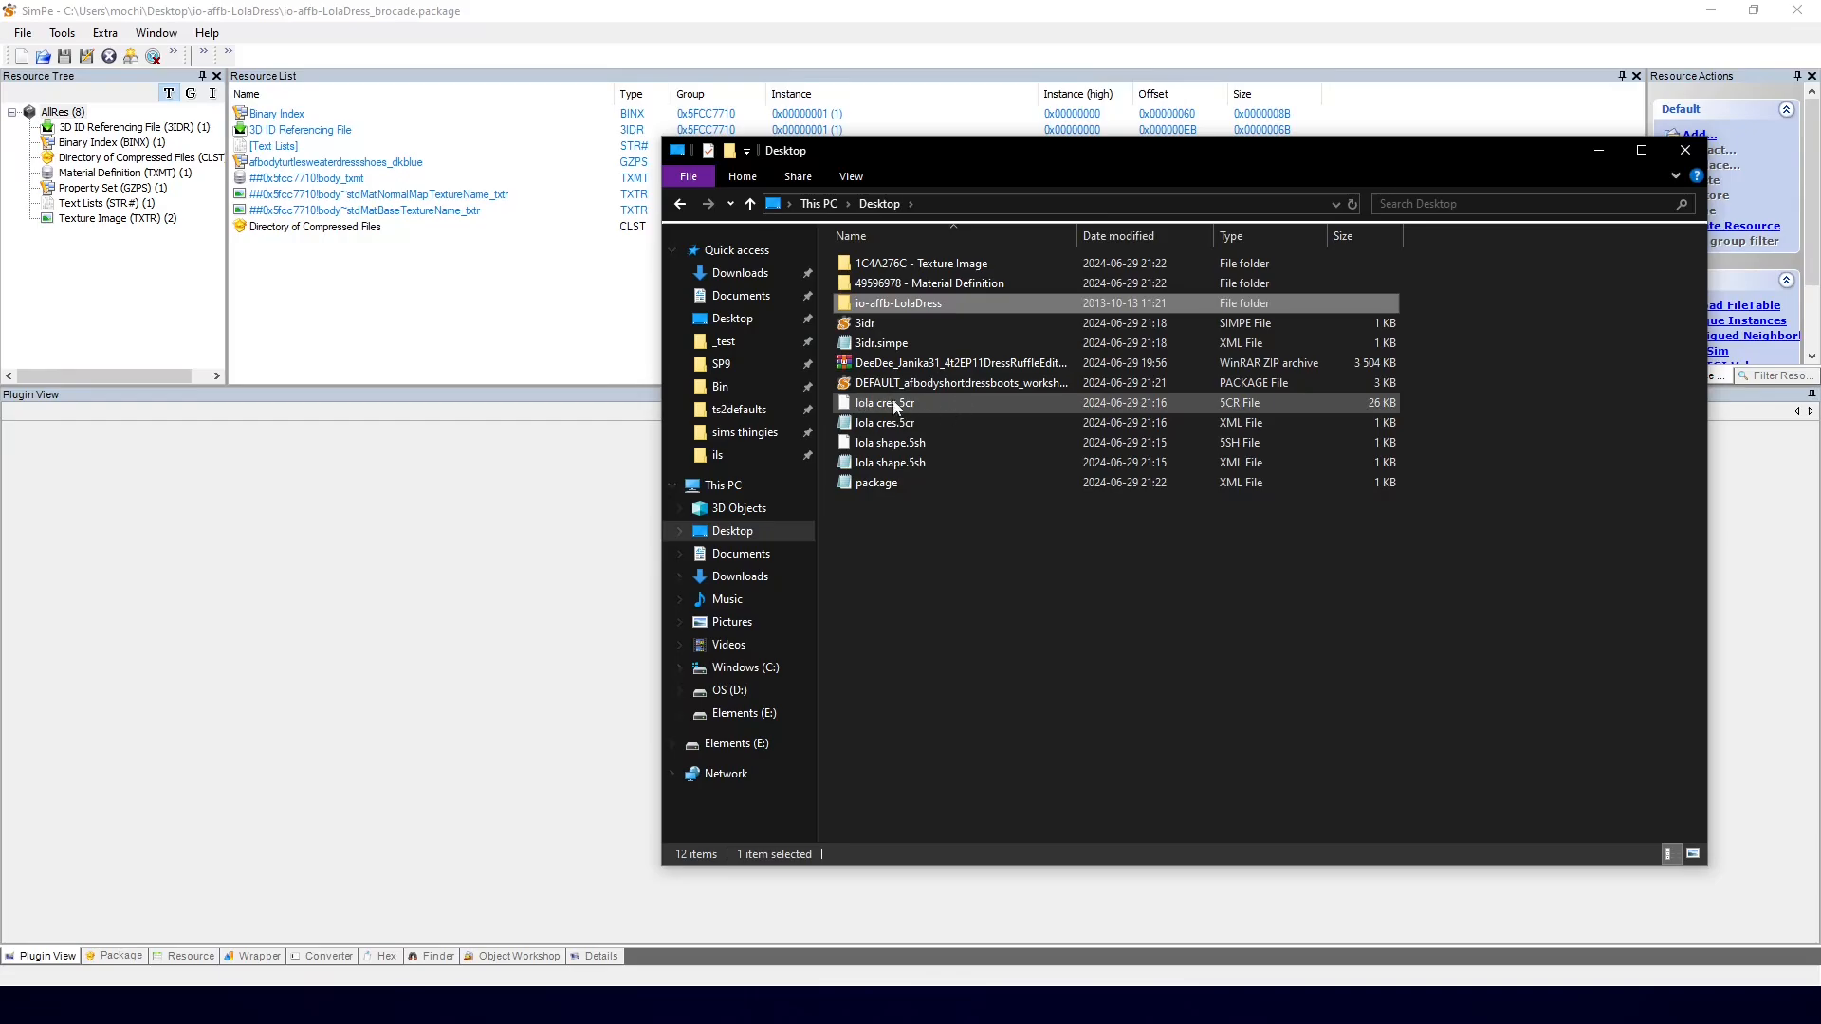
drag(949, 383, 448, 332)
click(397, 12)
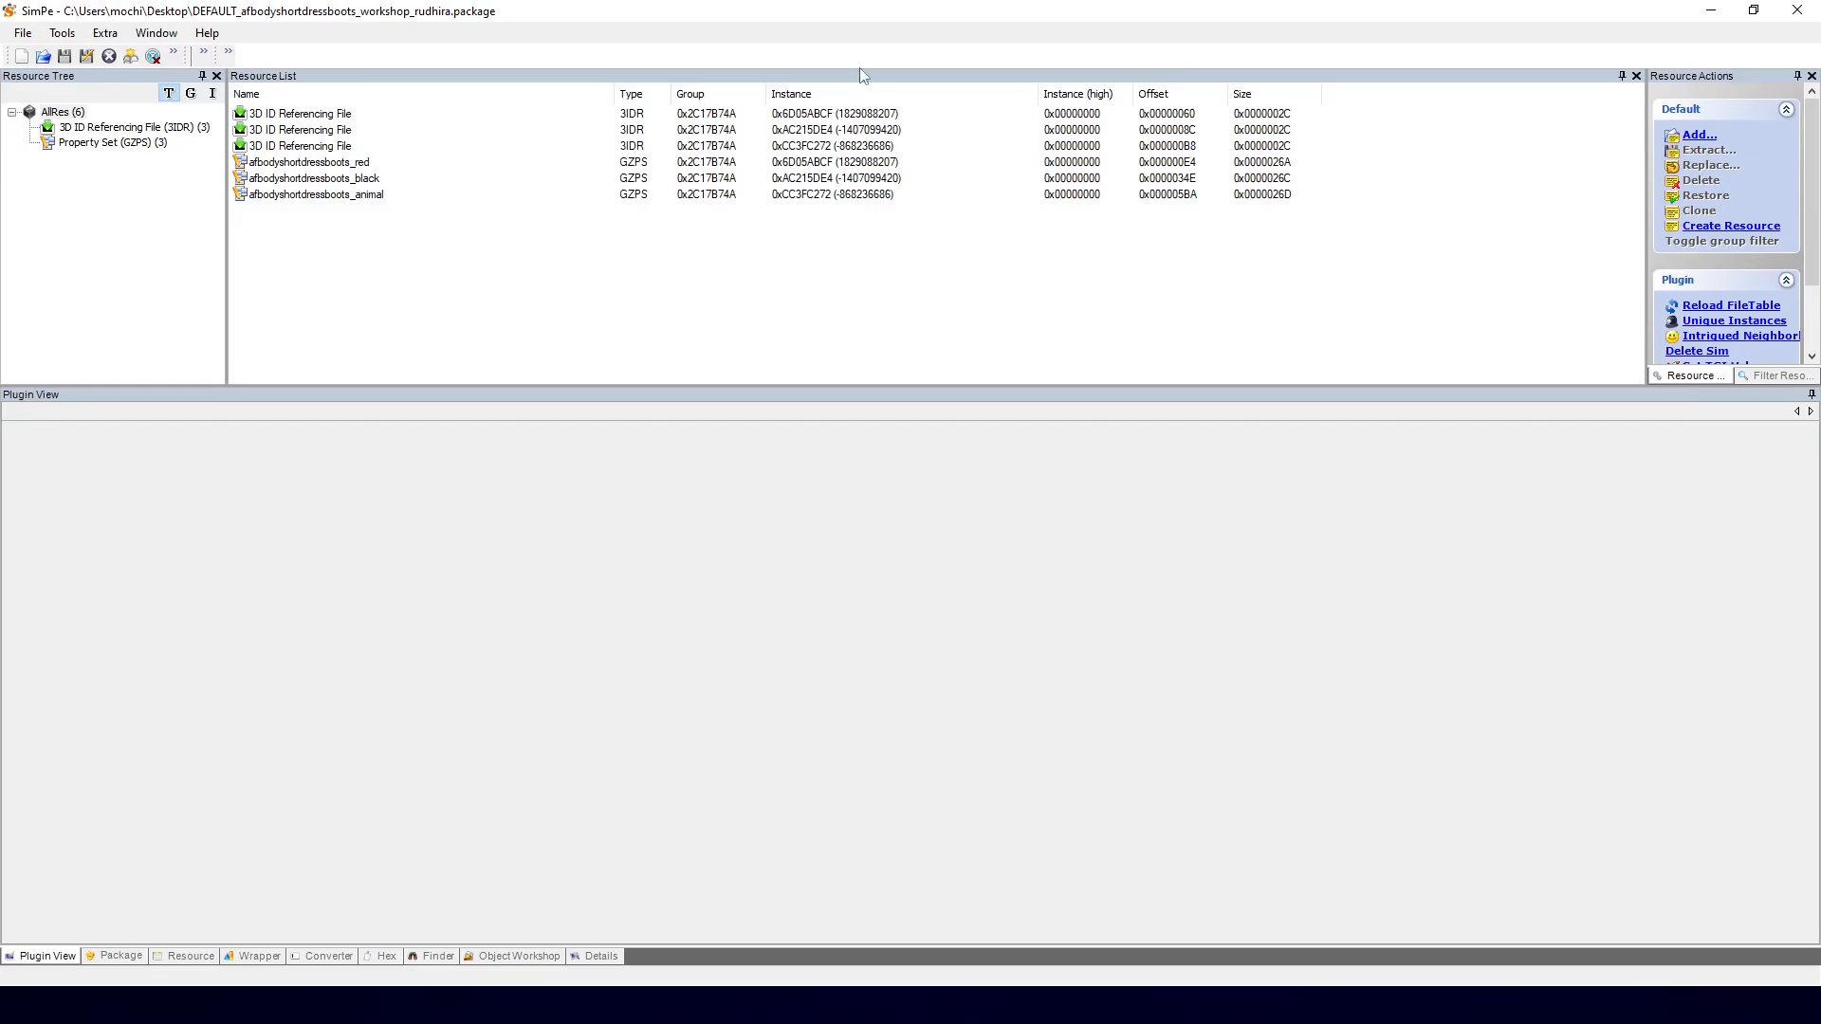
Step: Add all six extracted texture files from the 1C4A276C - Texture Image folder on the Desktop to the package
right_click(492, 273)
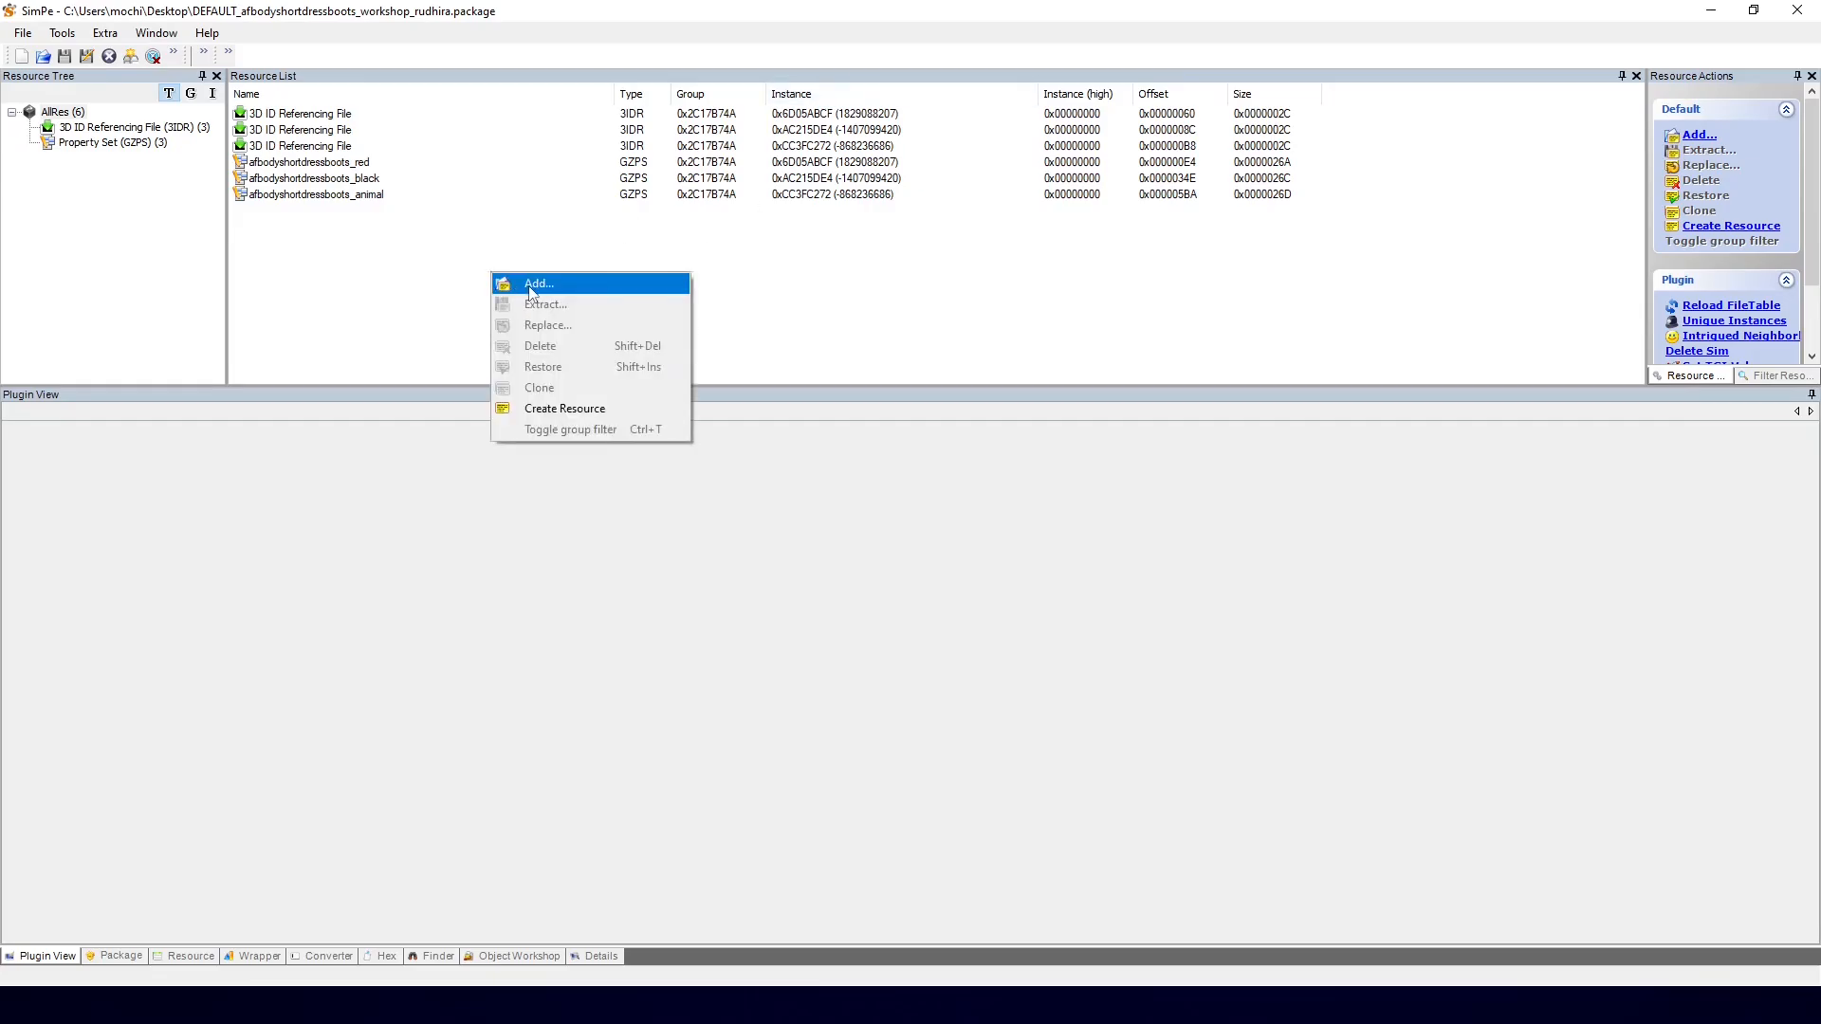
click(524, 282)
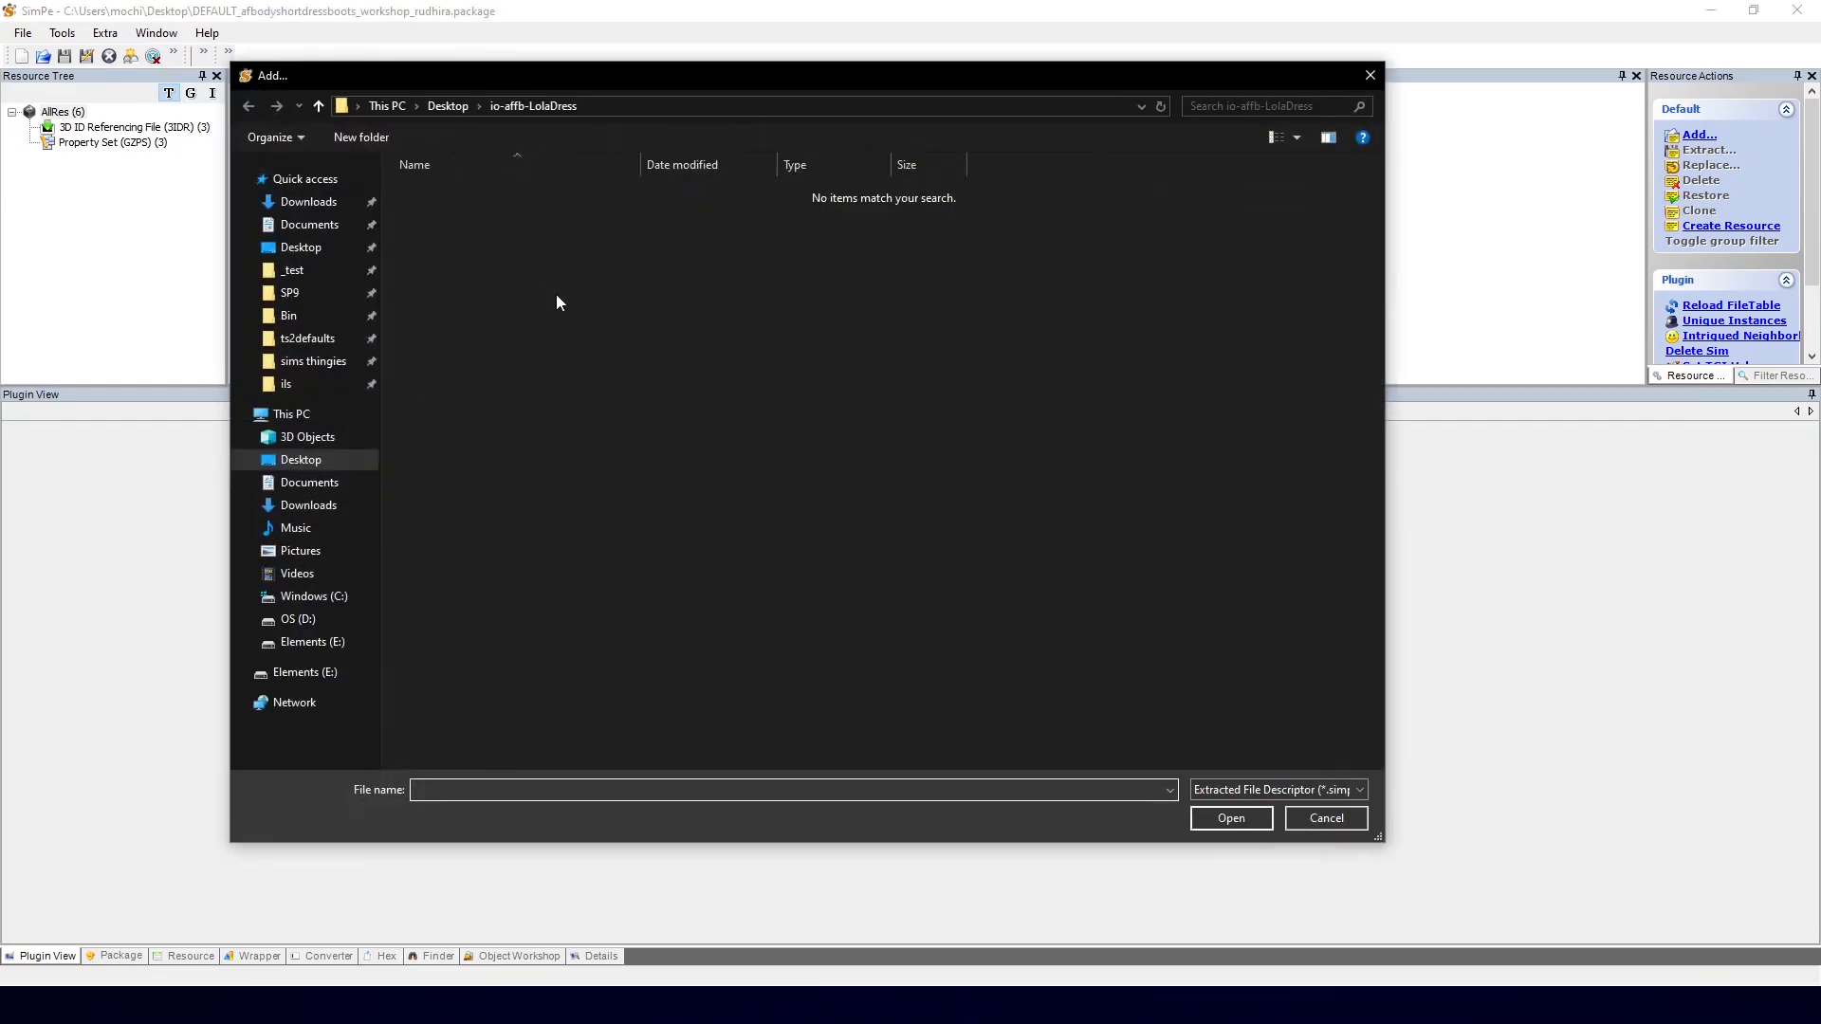
click(302, 246)
double_click(511, 192)
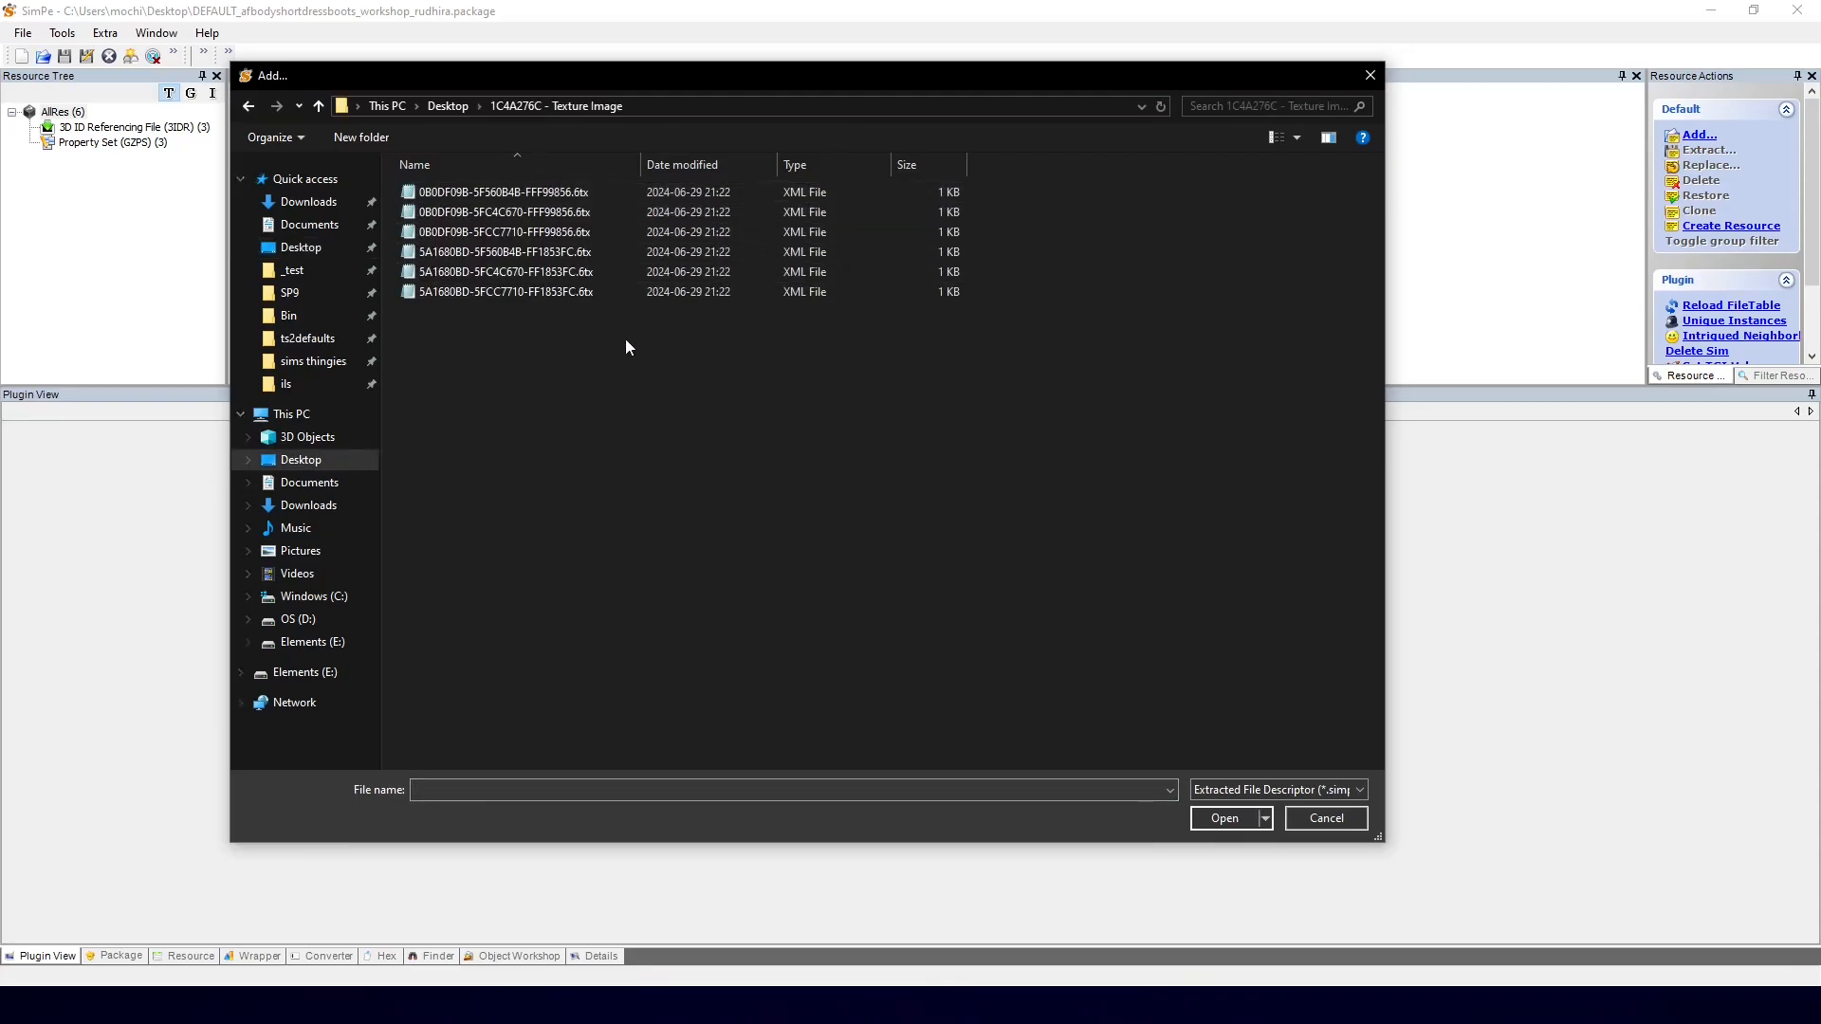
drag(585, 275, 532, 186)
click(1195, 817)
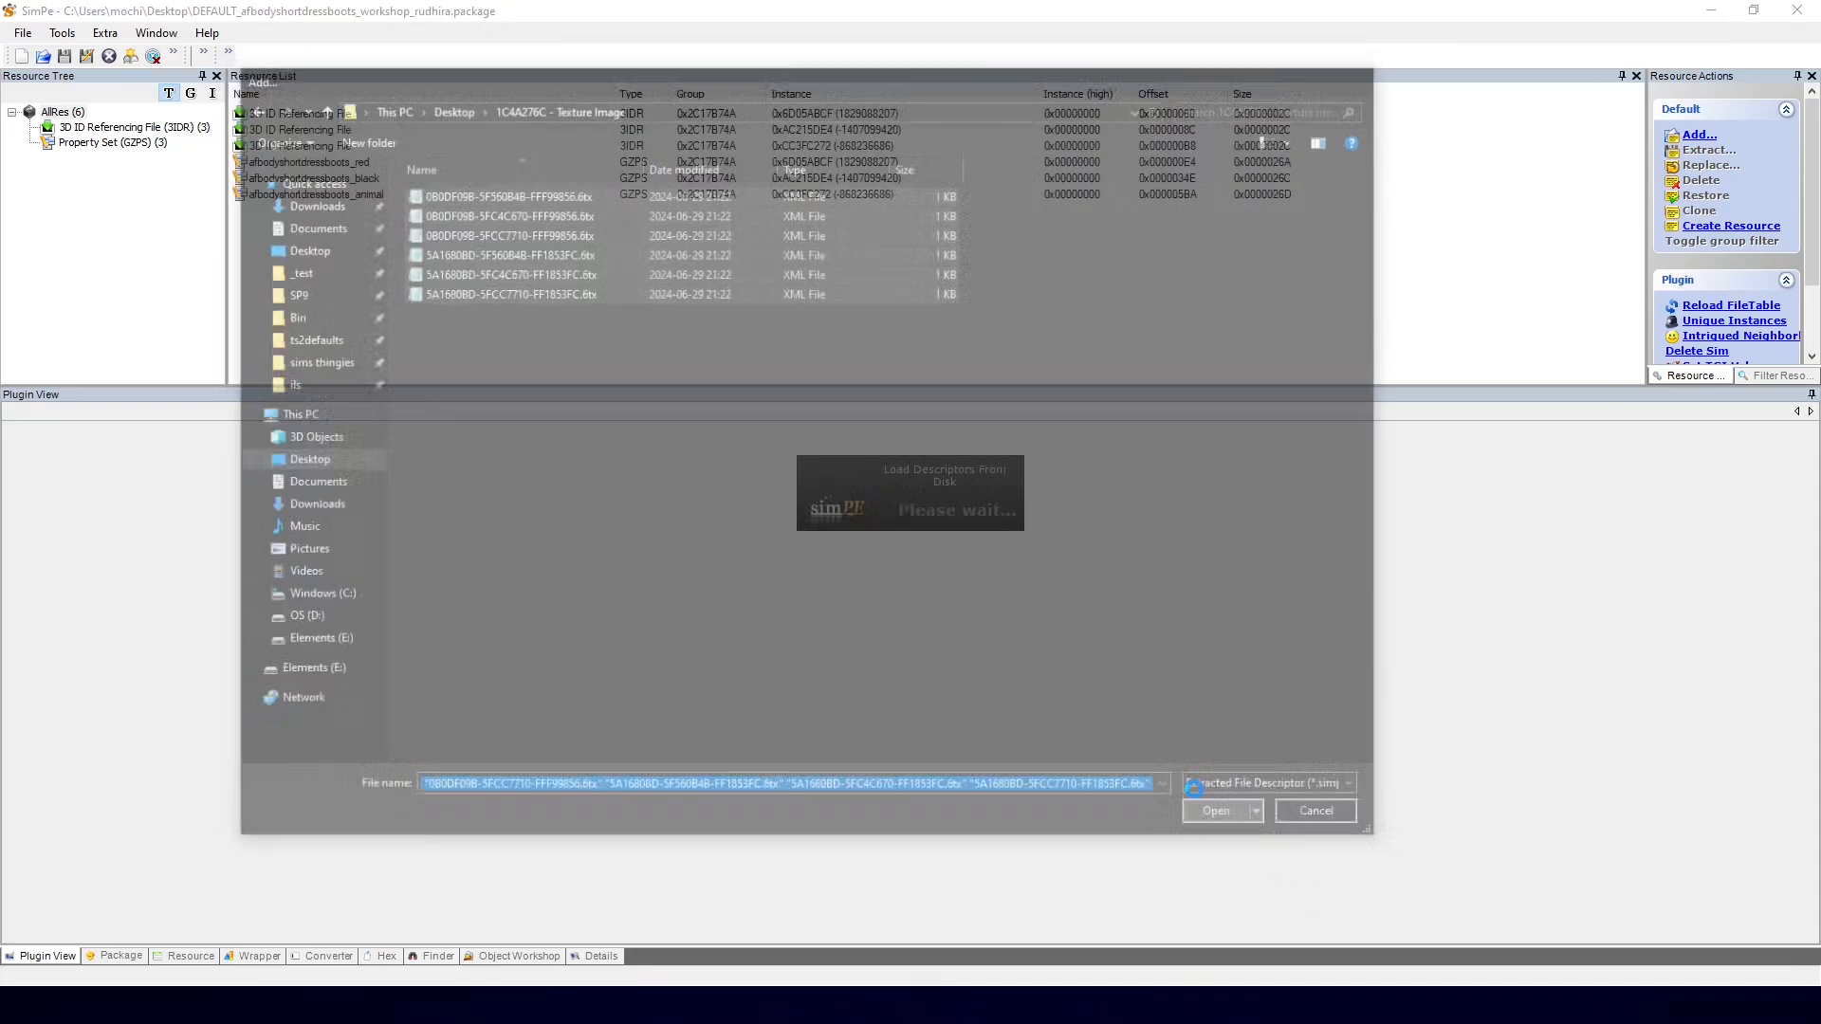
Step: Add the three extracted files from the 49596978 - Material Definition folder on the Desktop to the package
right_click(672, 337)
click(702, 349)
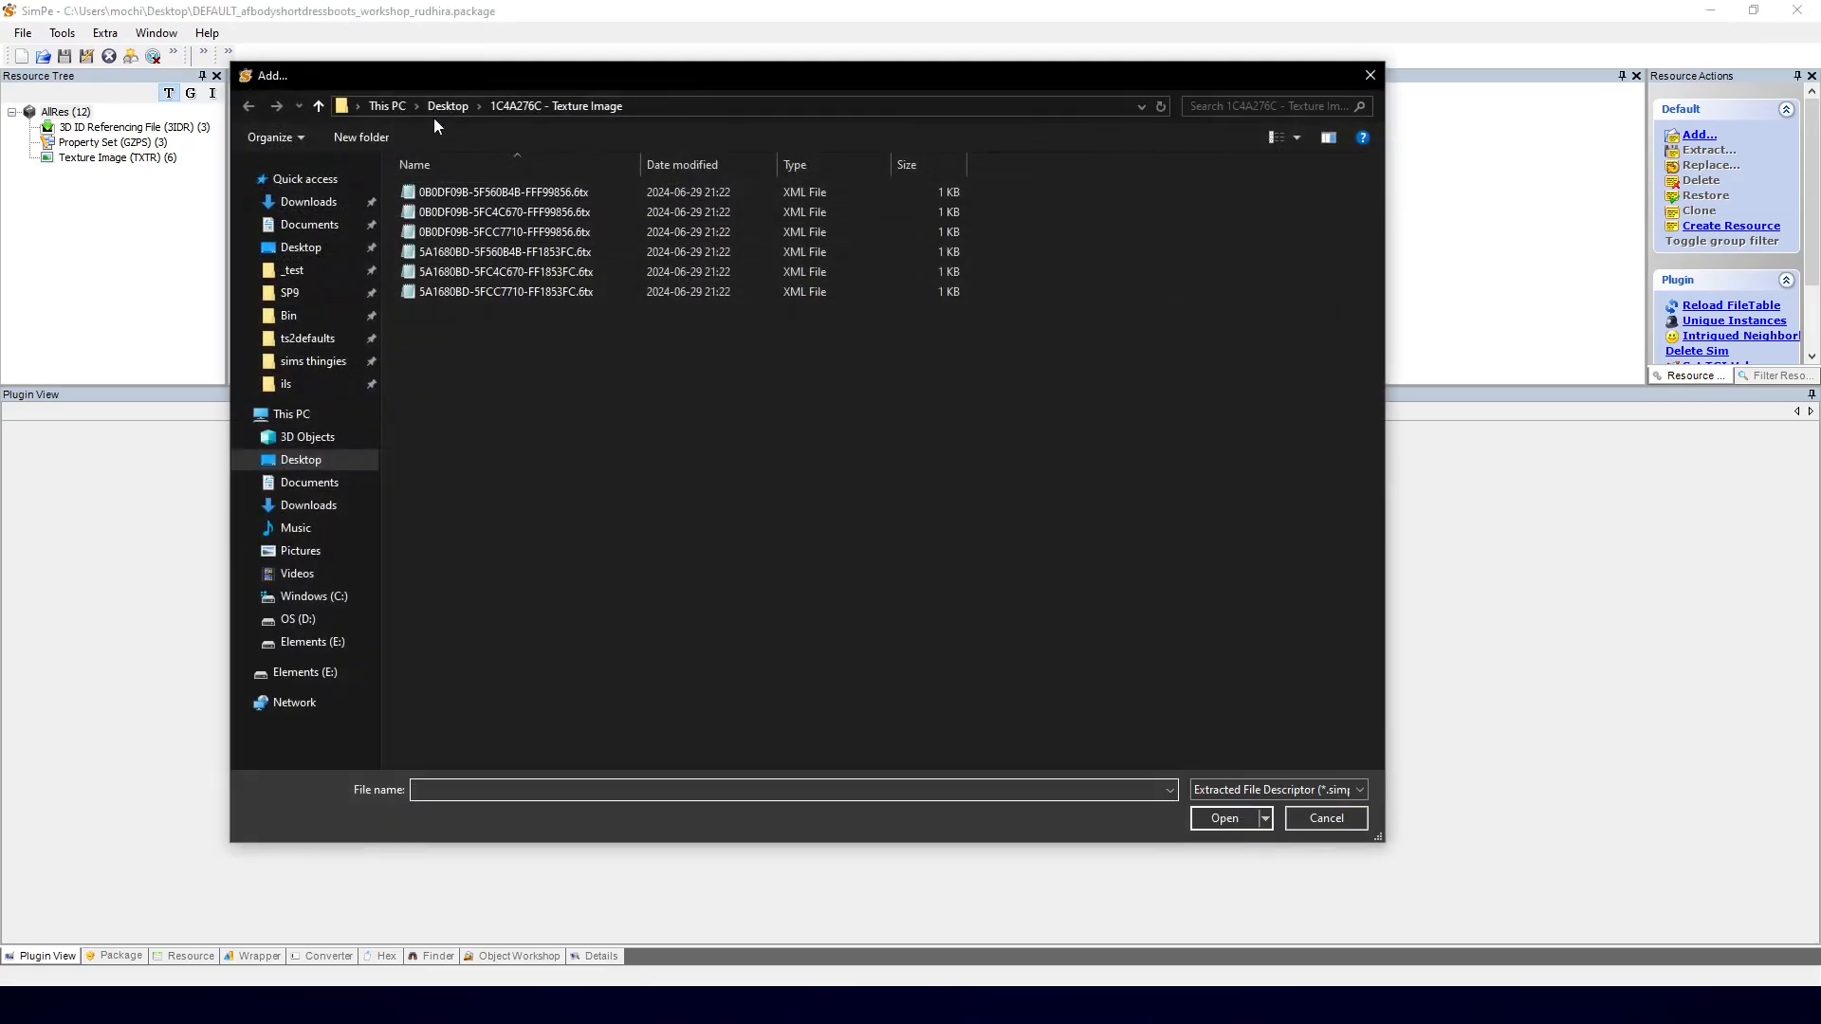
click(442, 108)
double_click(516, 213)
key(ctrl+a)
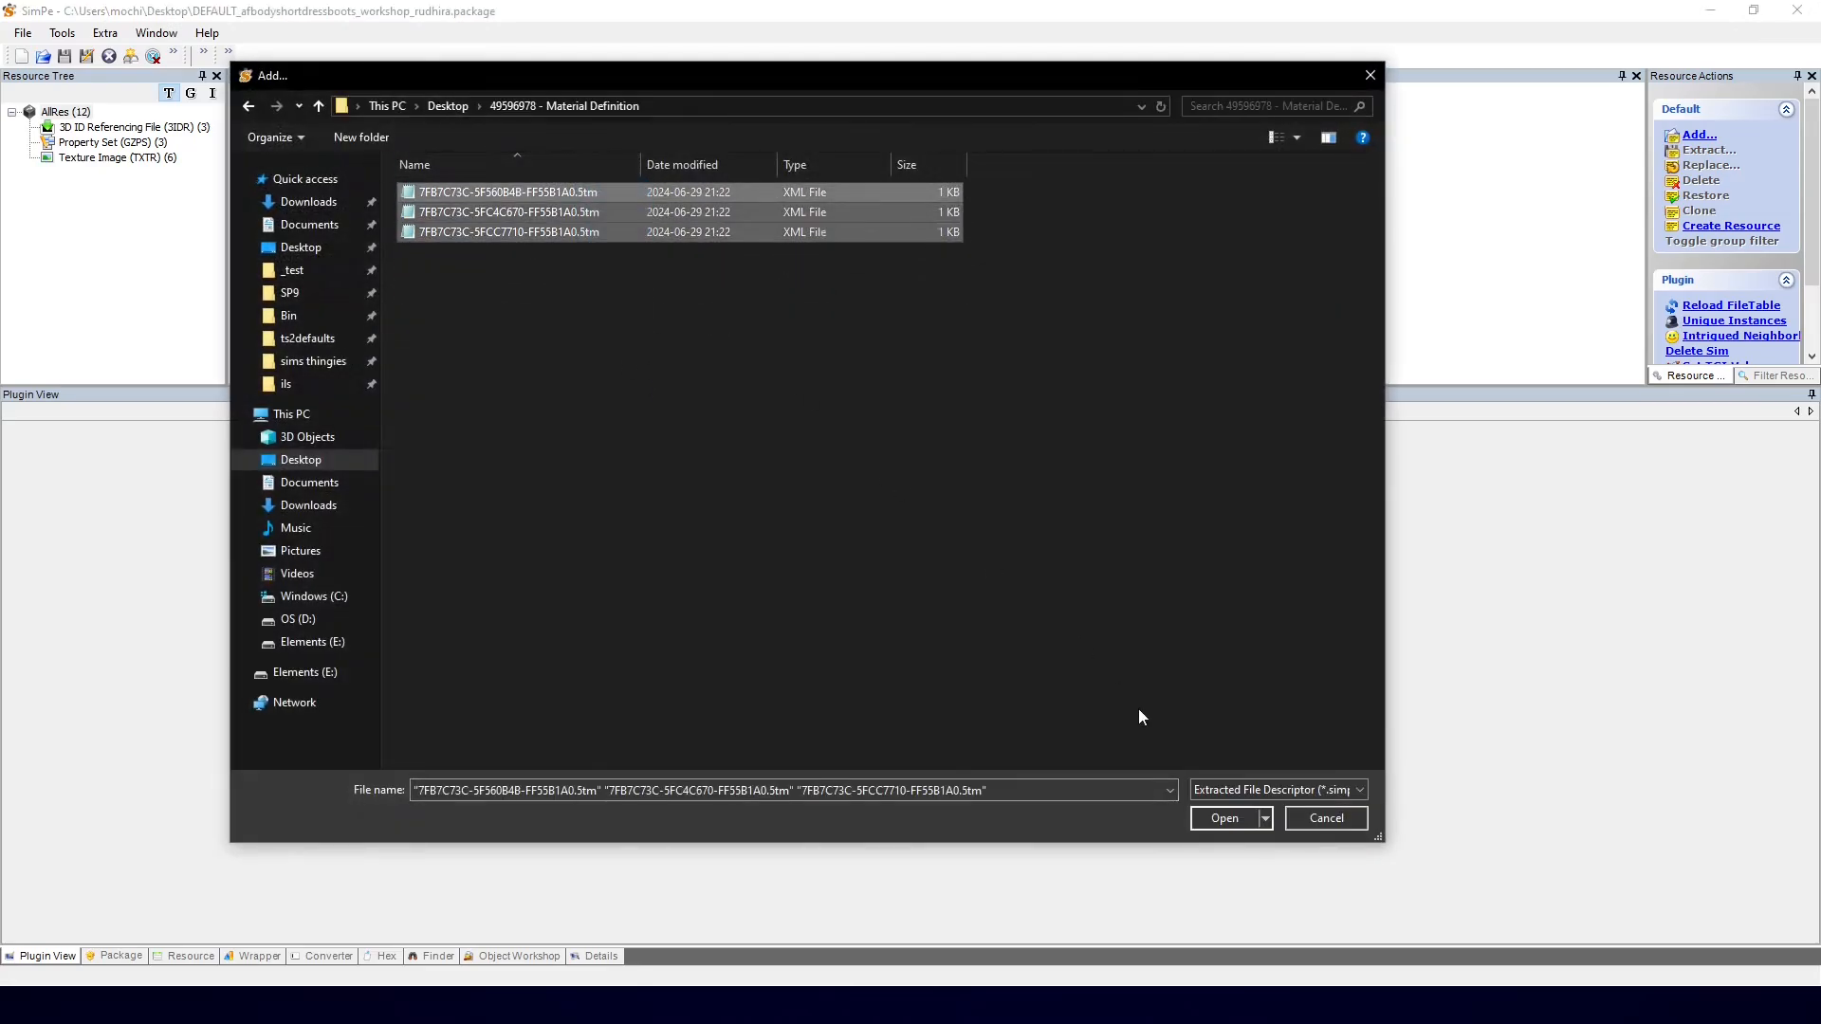
click(1224, 818)
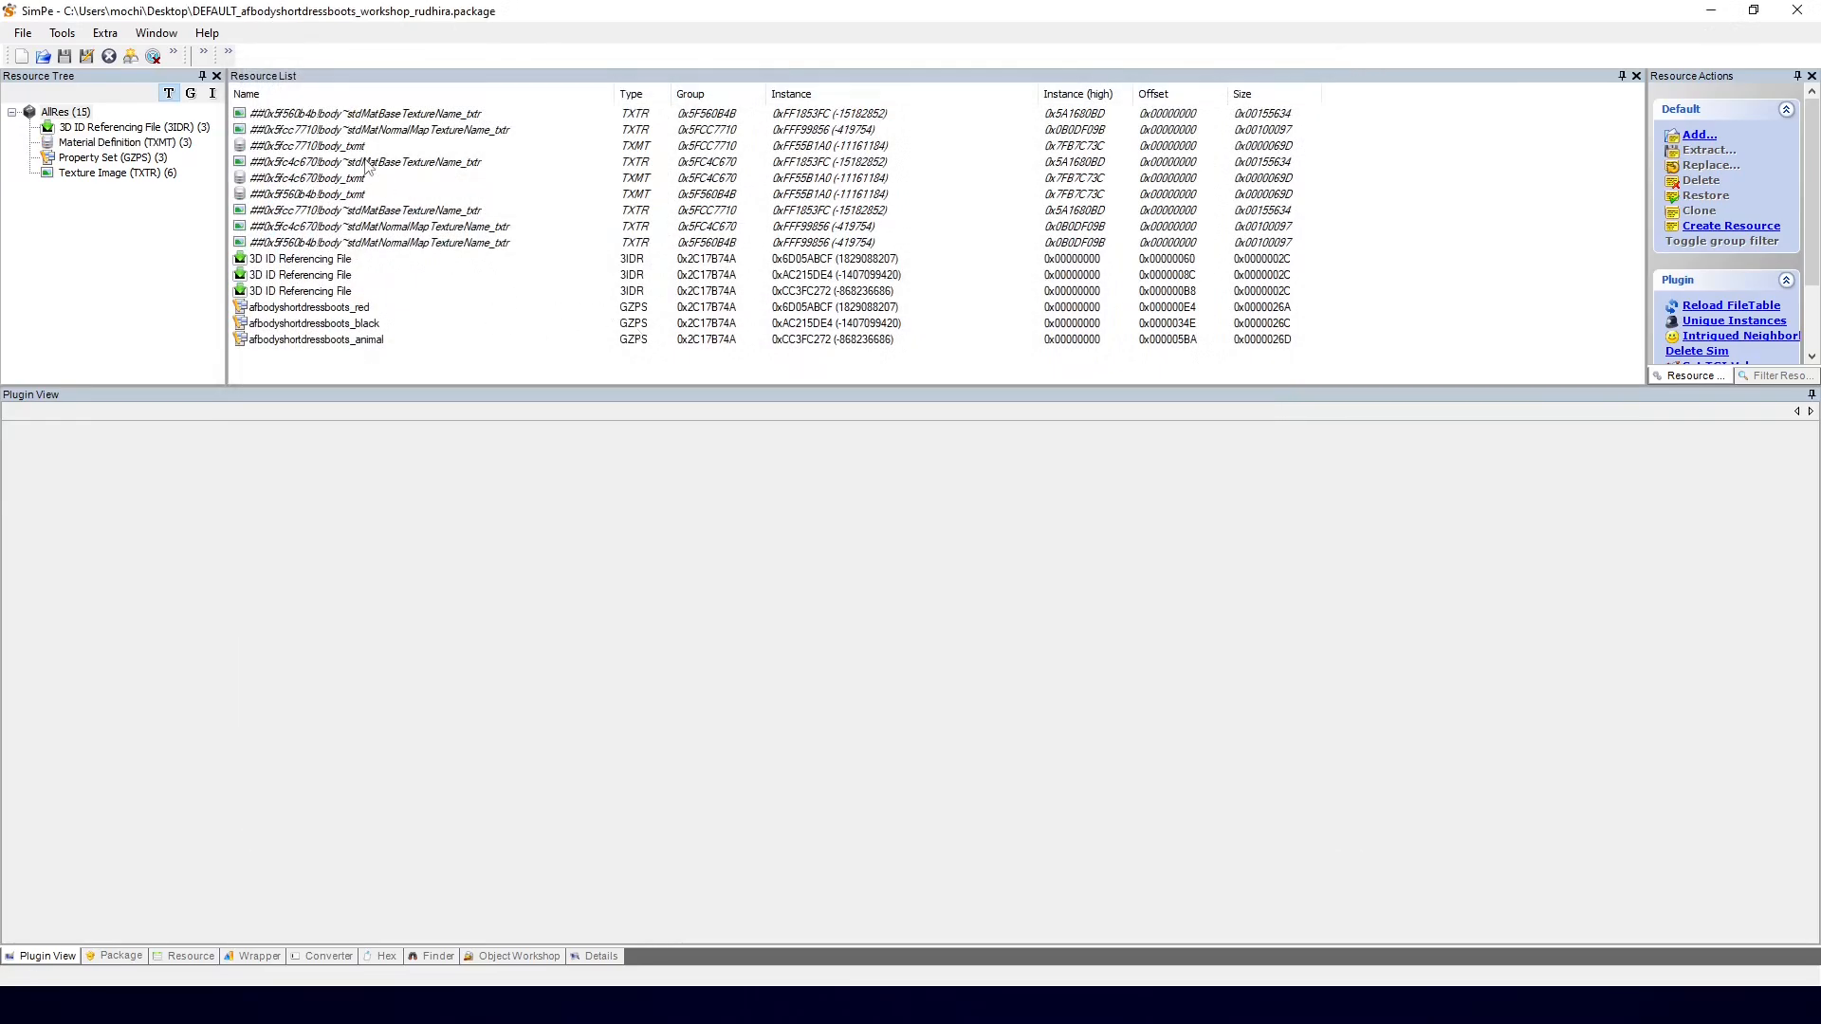
click(171, 1005)
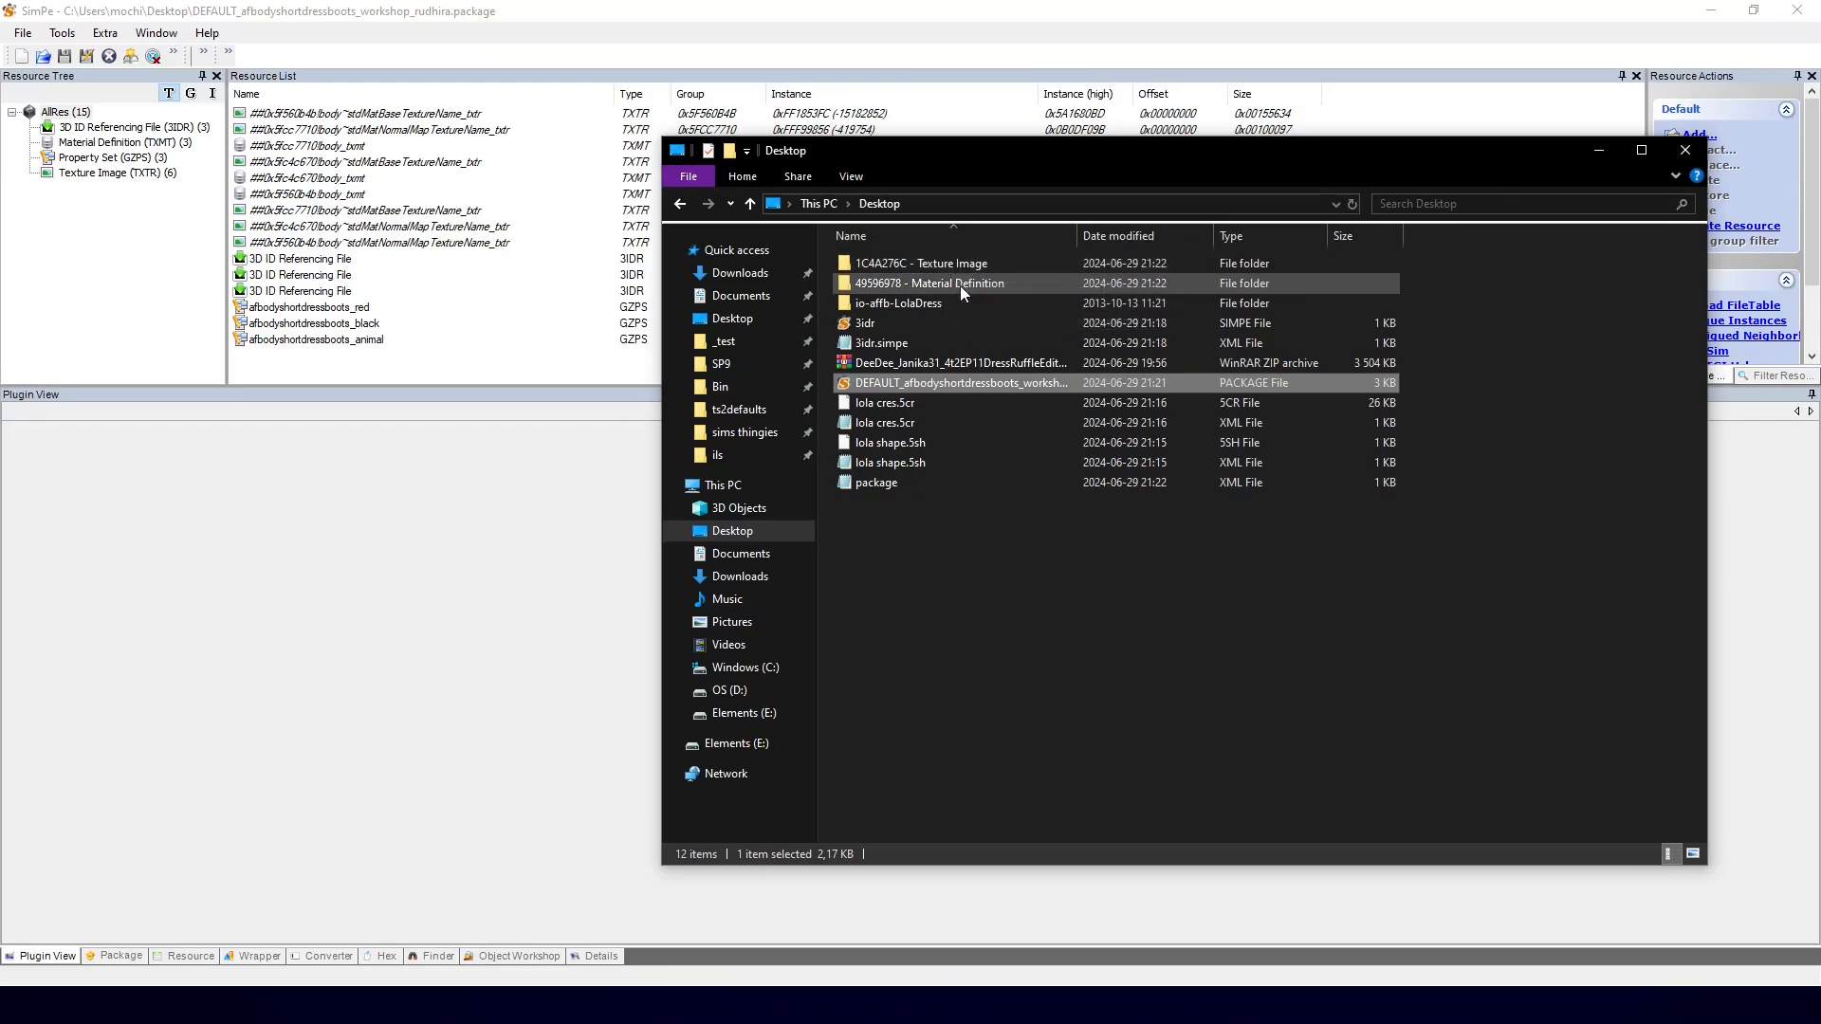
click(926, 8)
click(1270, 226)
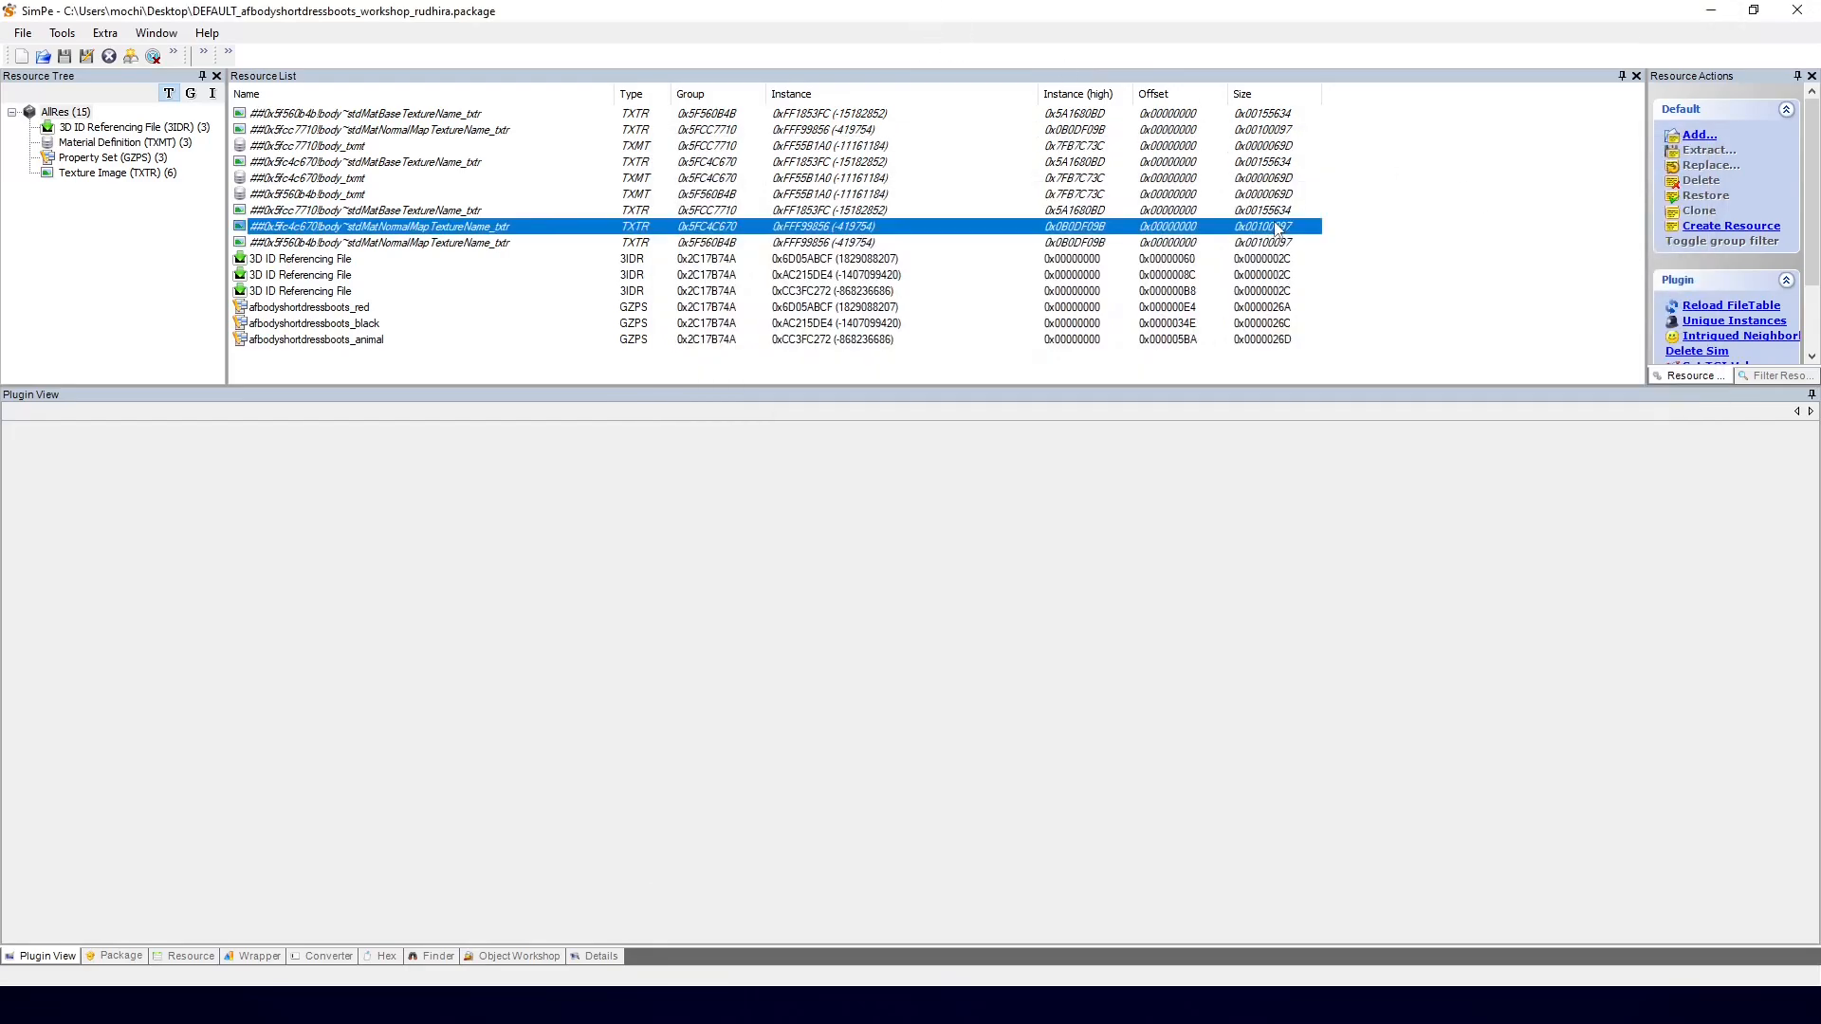
right_click(1477, 173)
click(1510, 180)
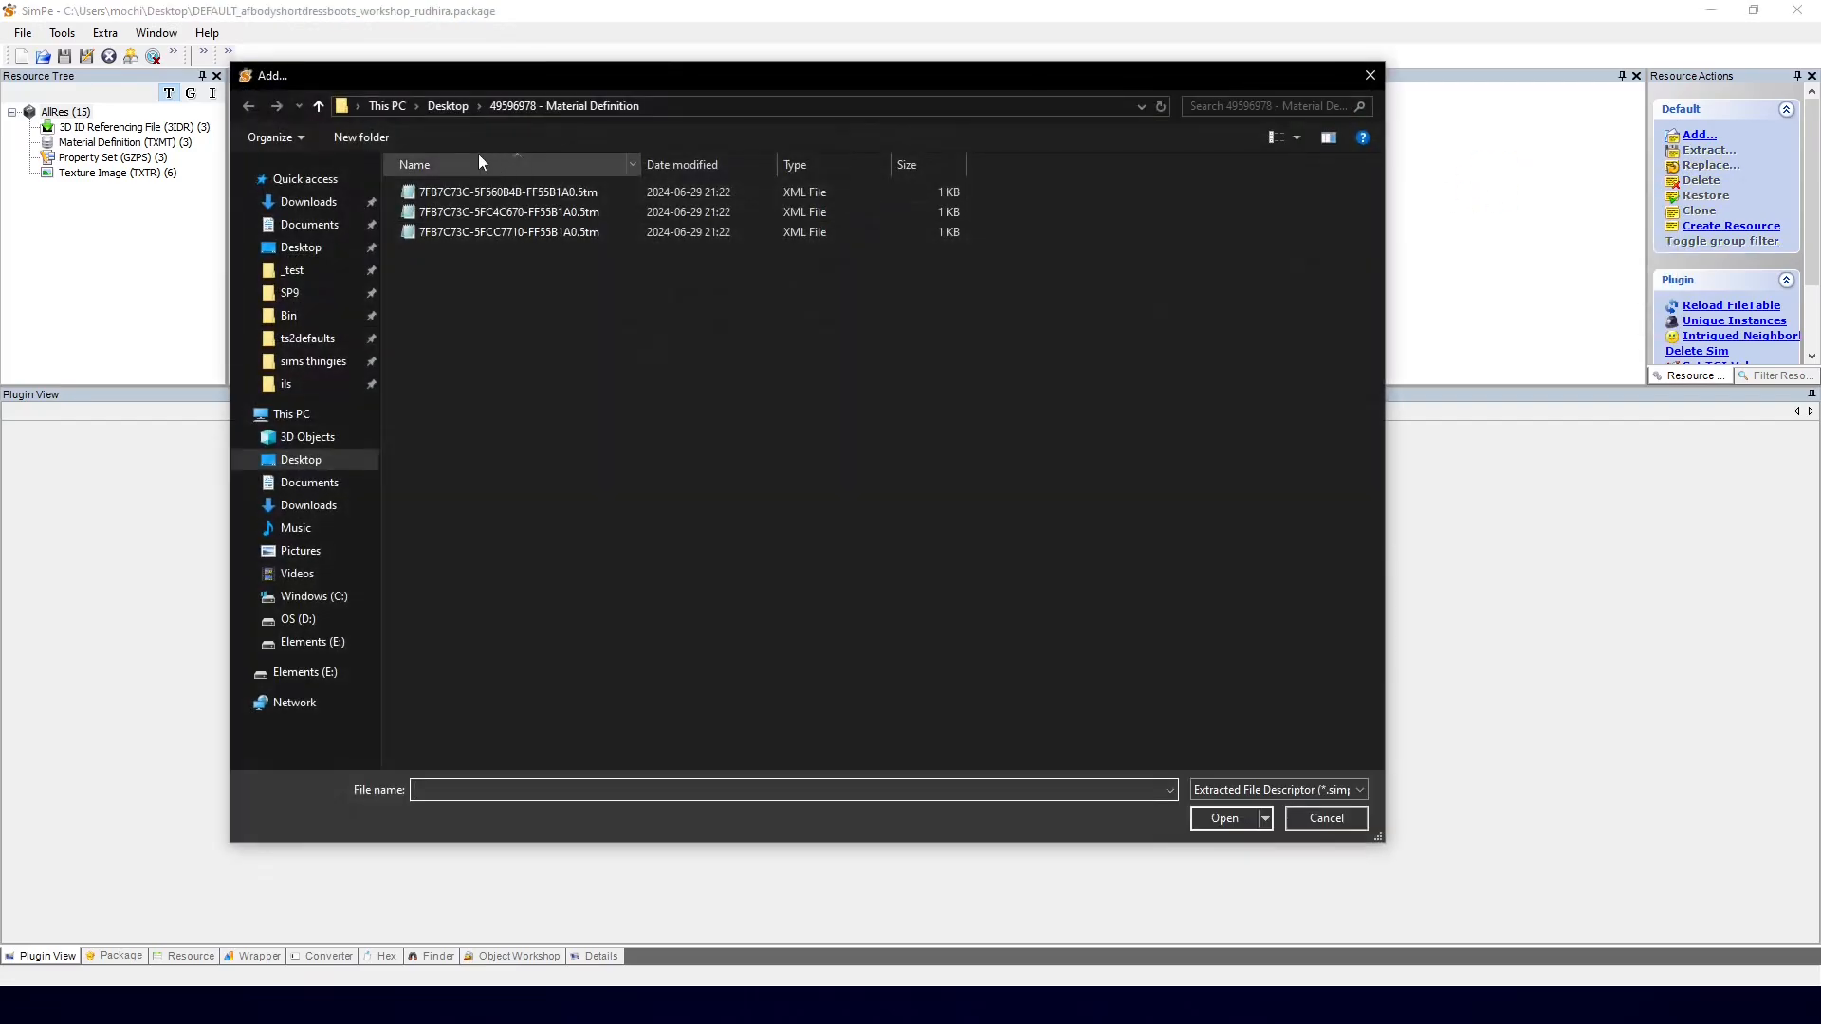
click(455, 106)
click(1369, 76)
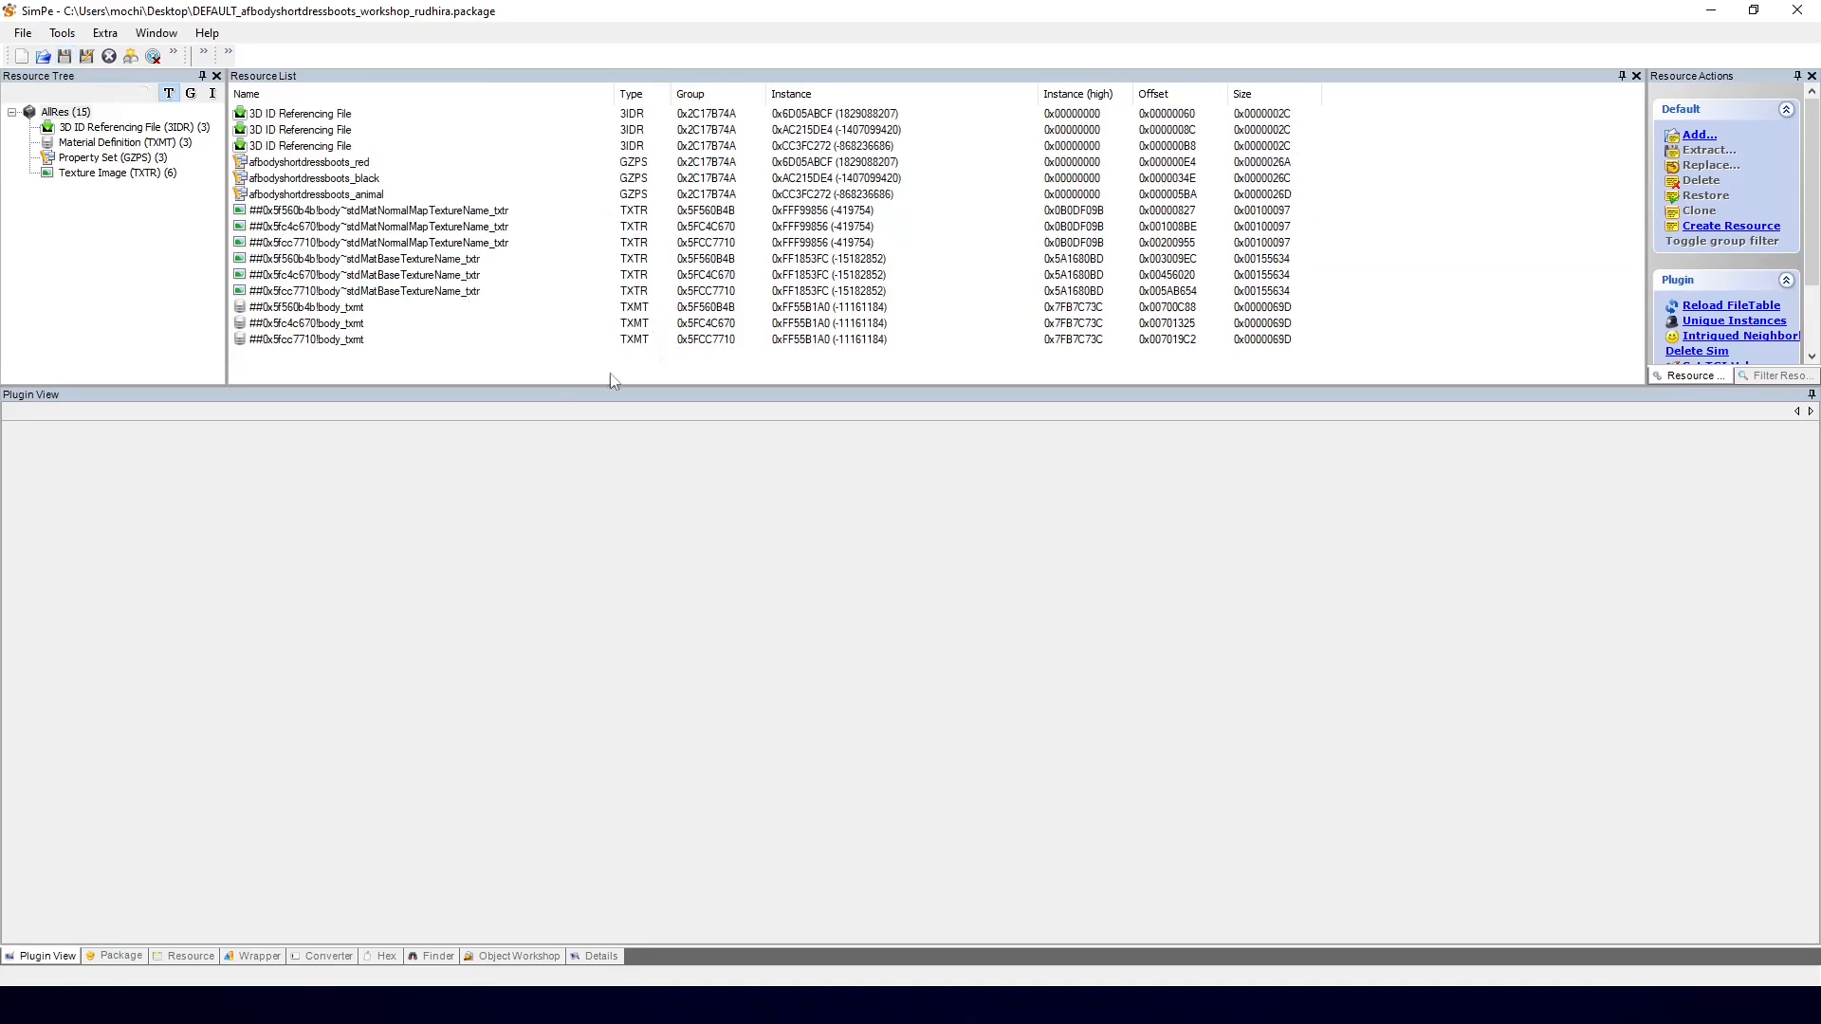
Step: Sort the resources by instance and examine each afbodyshortdressboots Property Set together with its matching 3D ID Referencing File
click(824, 94)
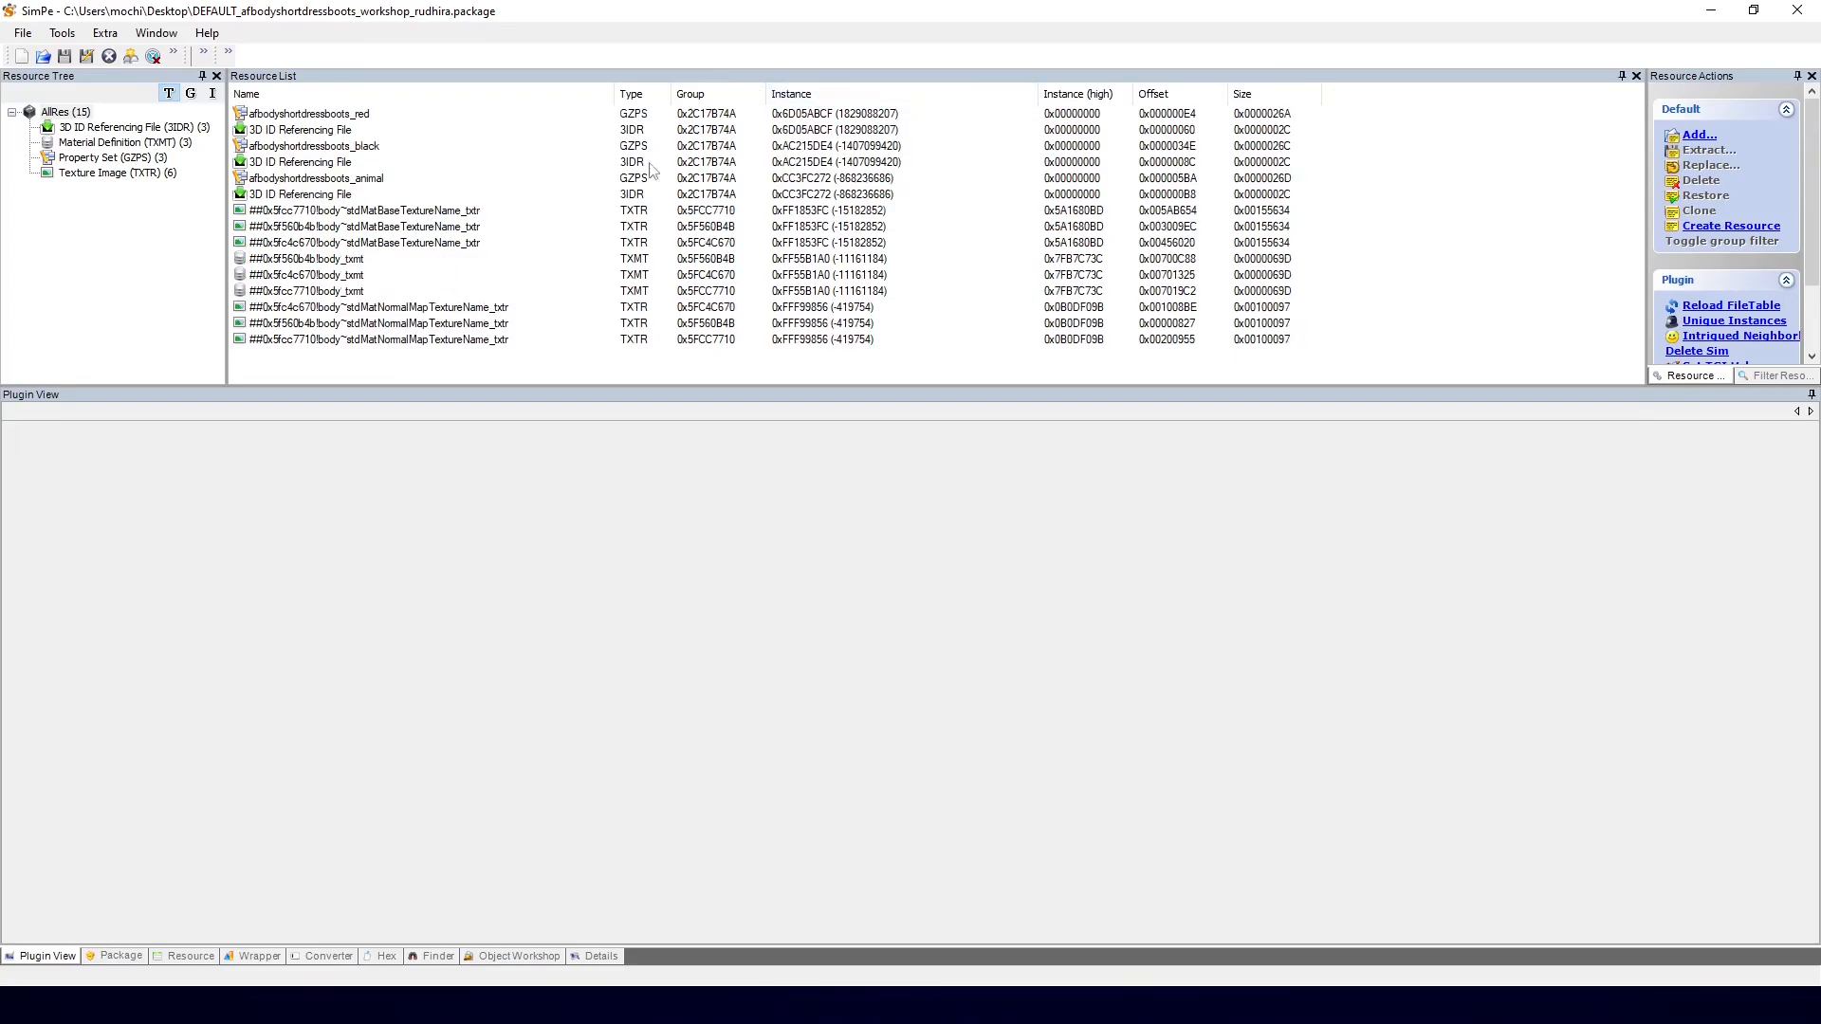
click(344, 116)
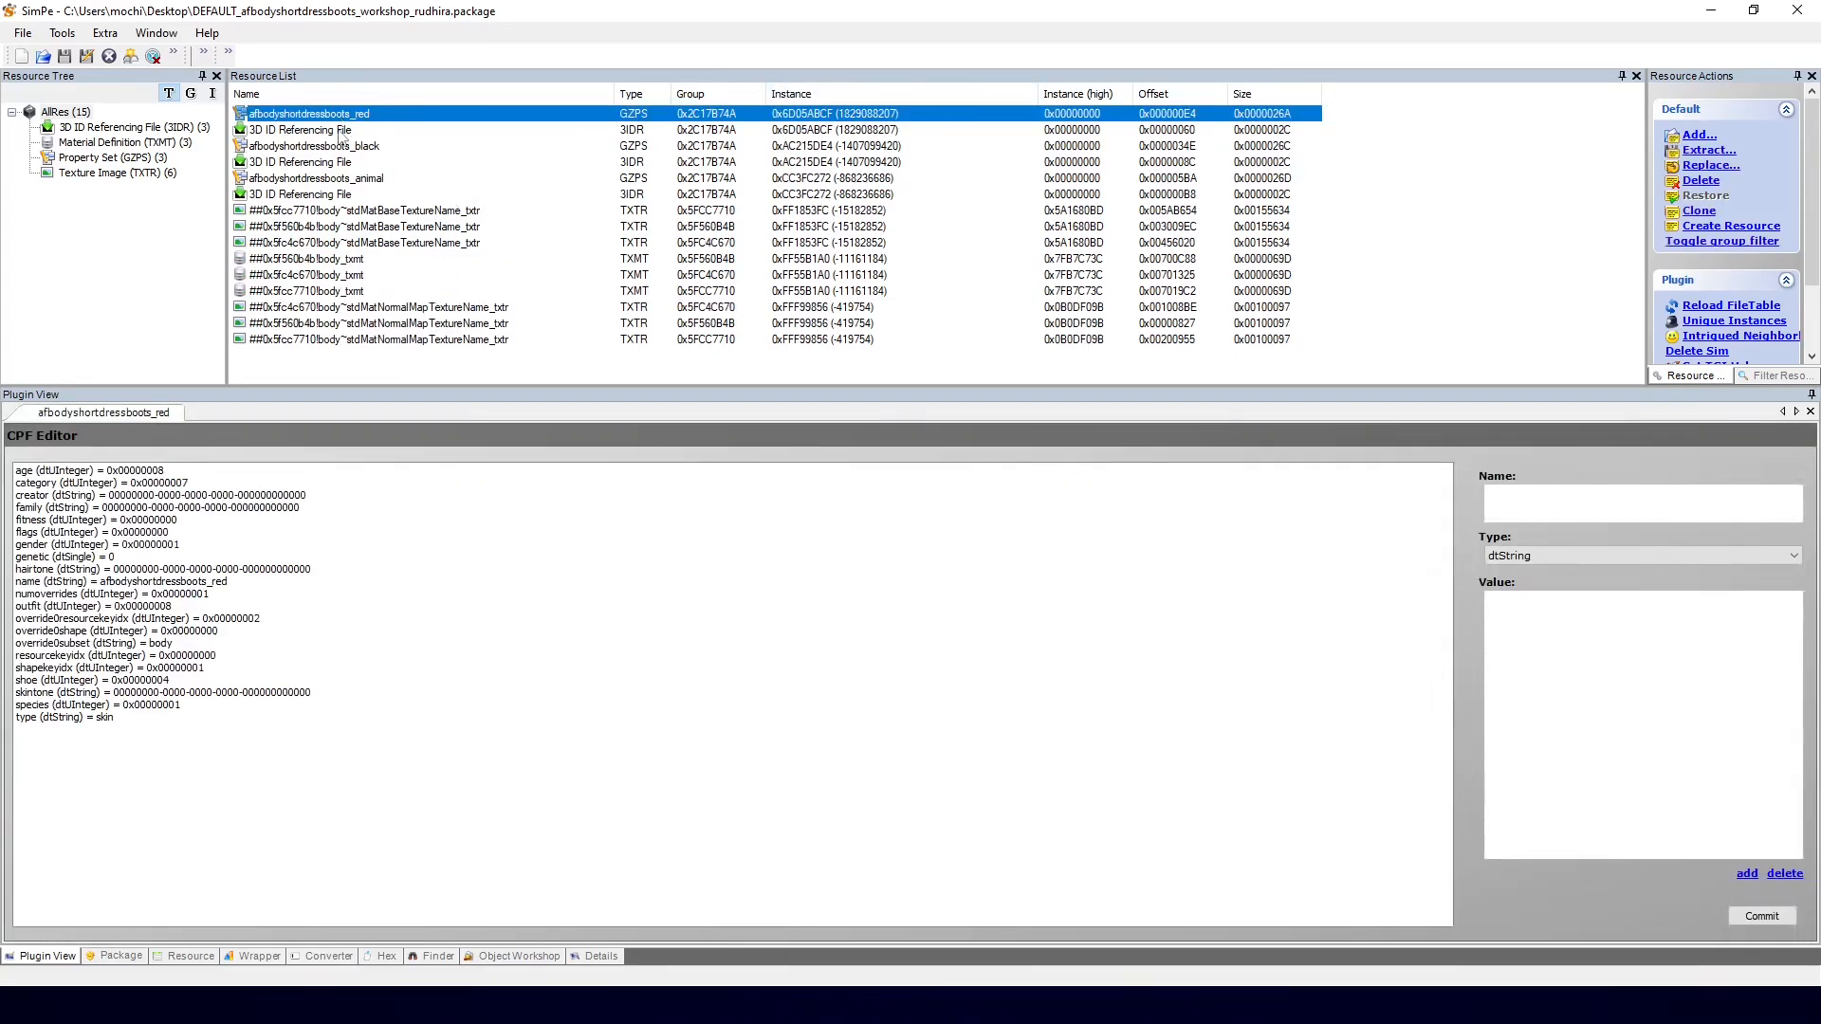
click(806, 131)
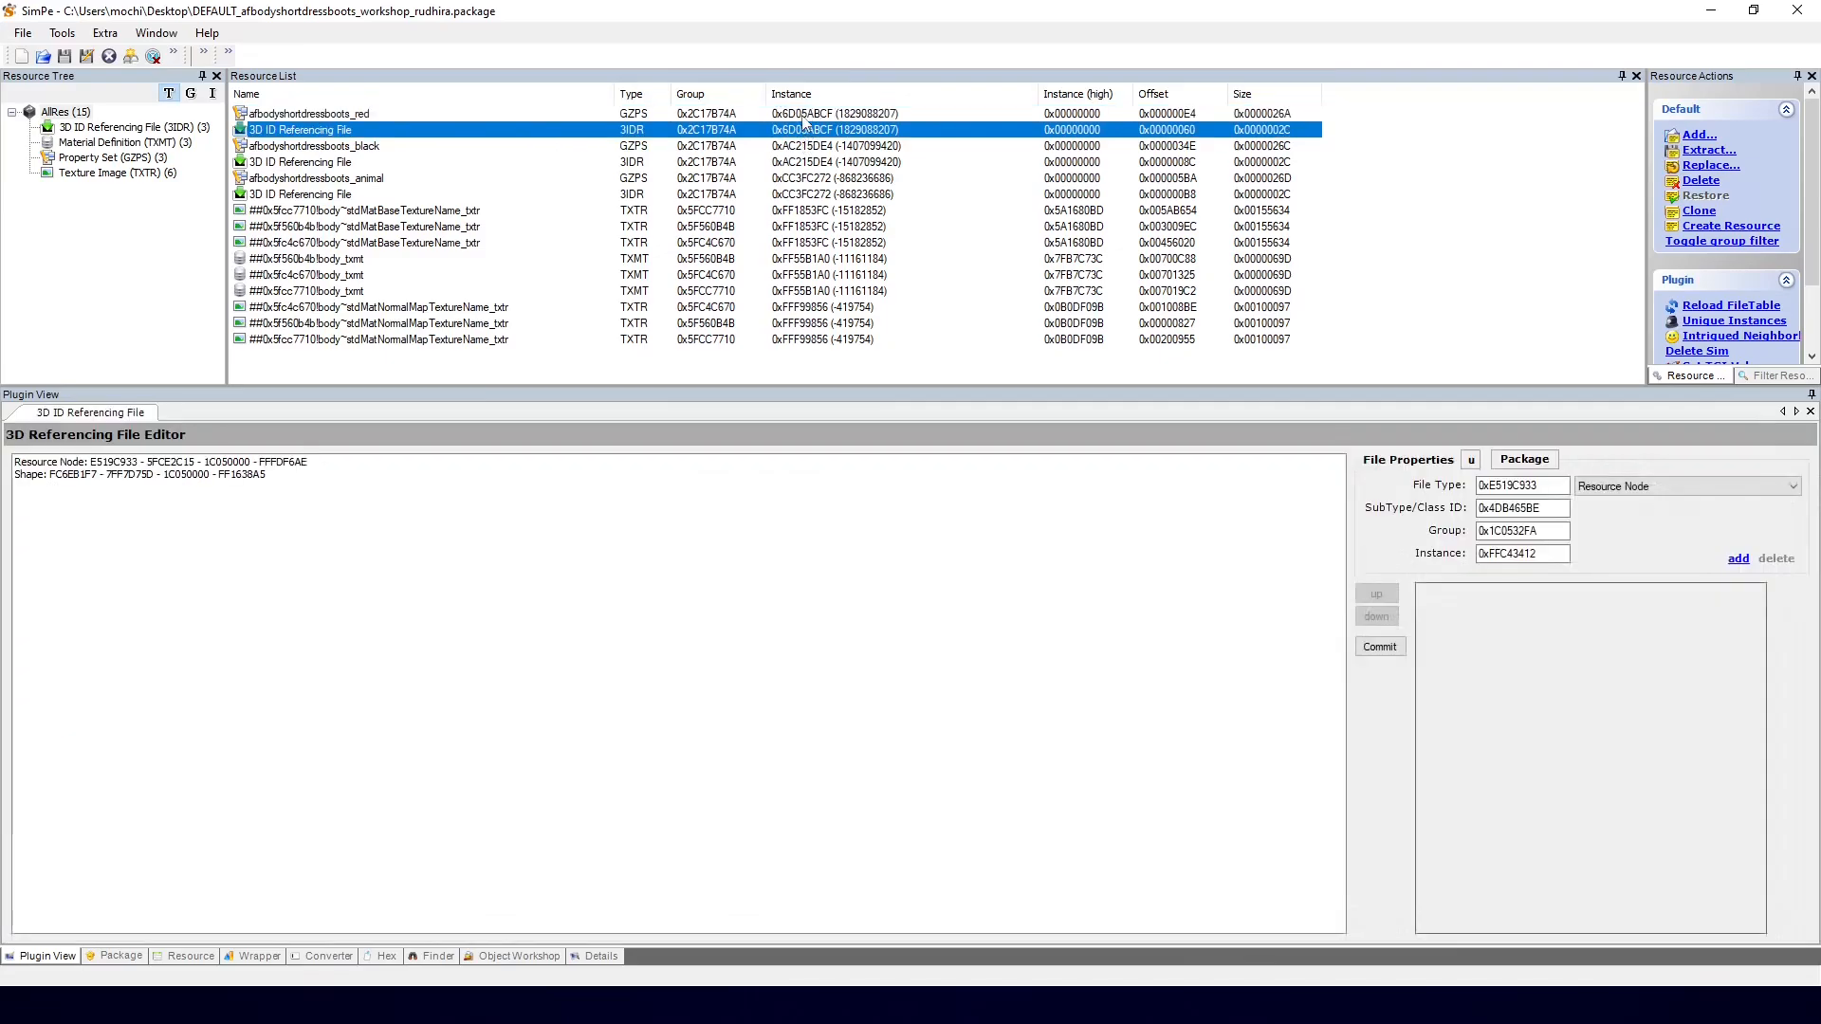
click(364, 115)
click(351, 130)
click(352, 115)
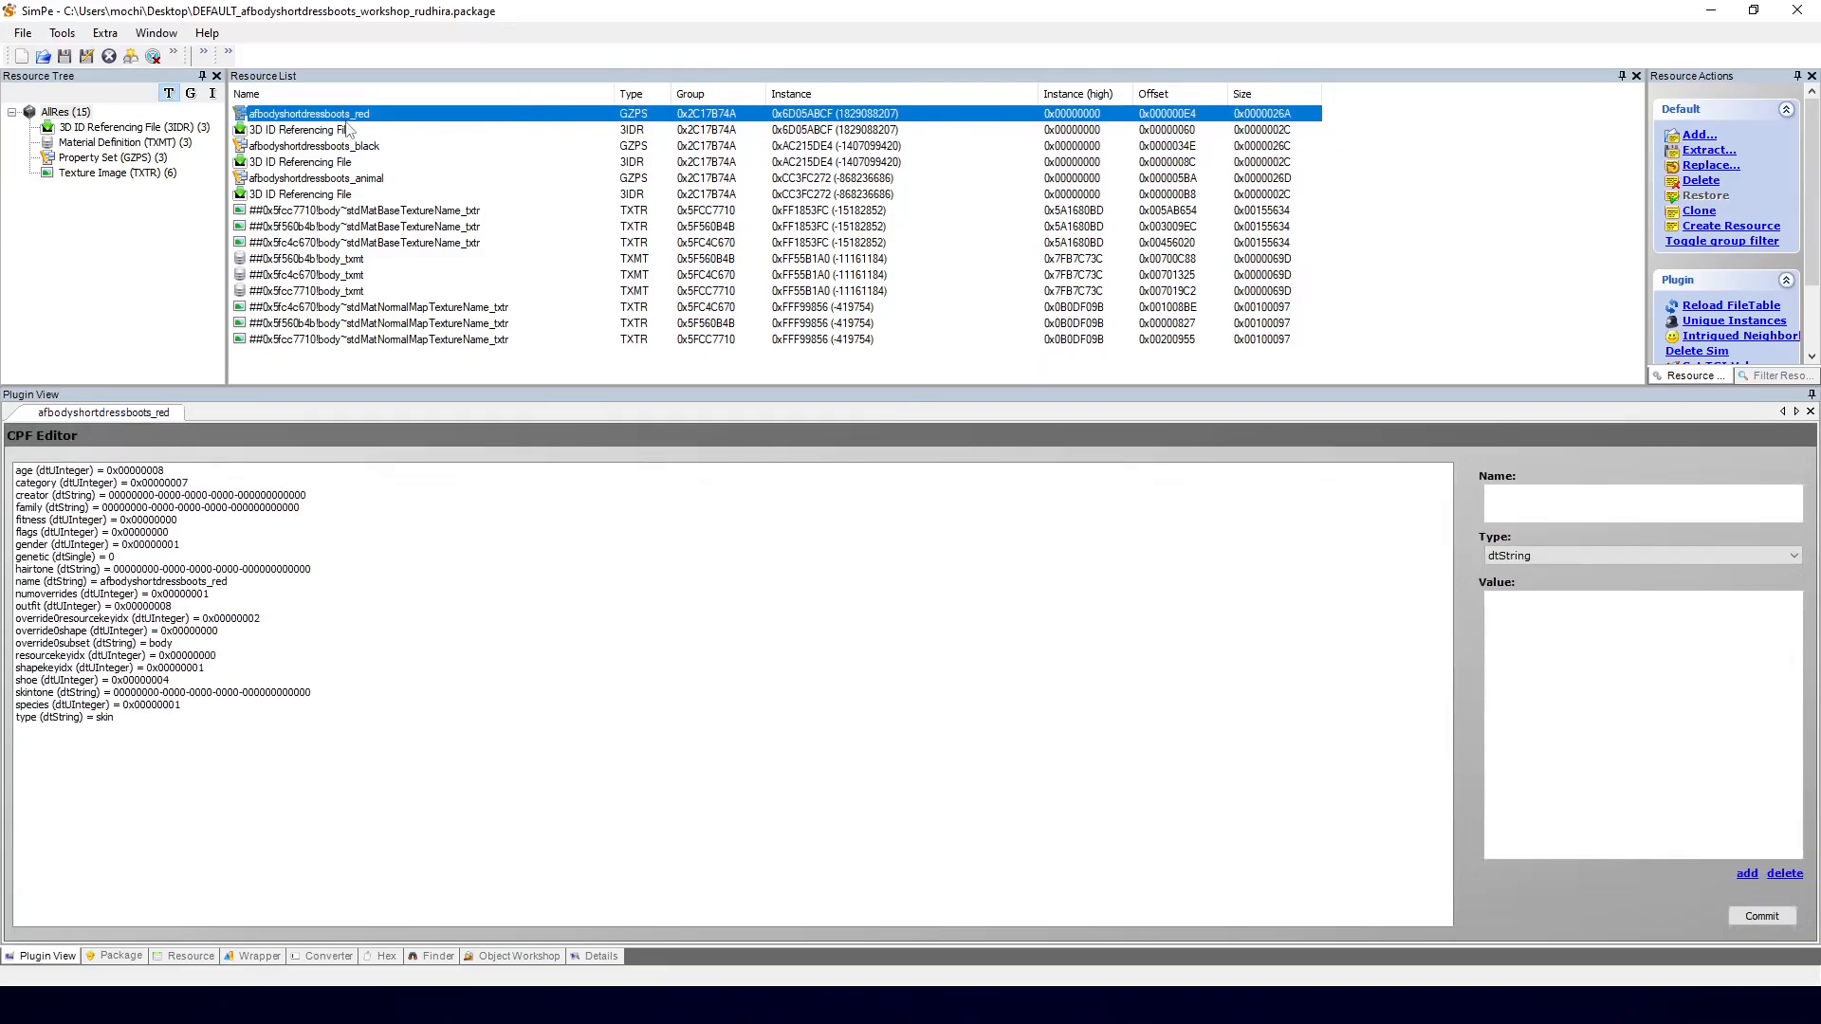
click(349, 131)
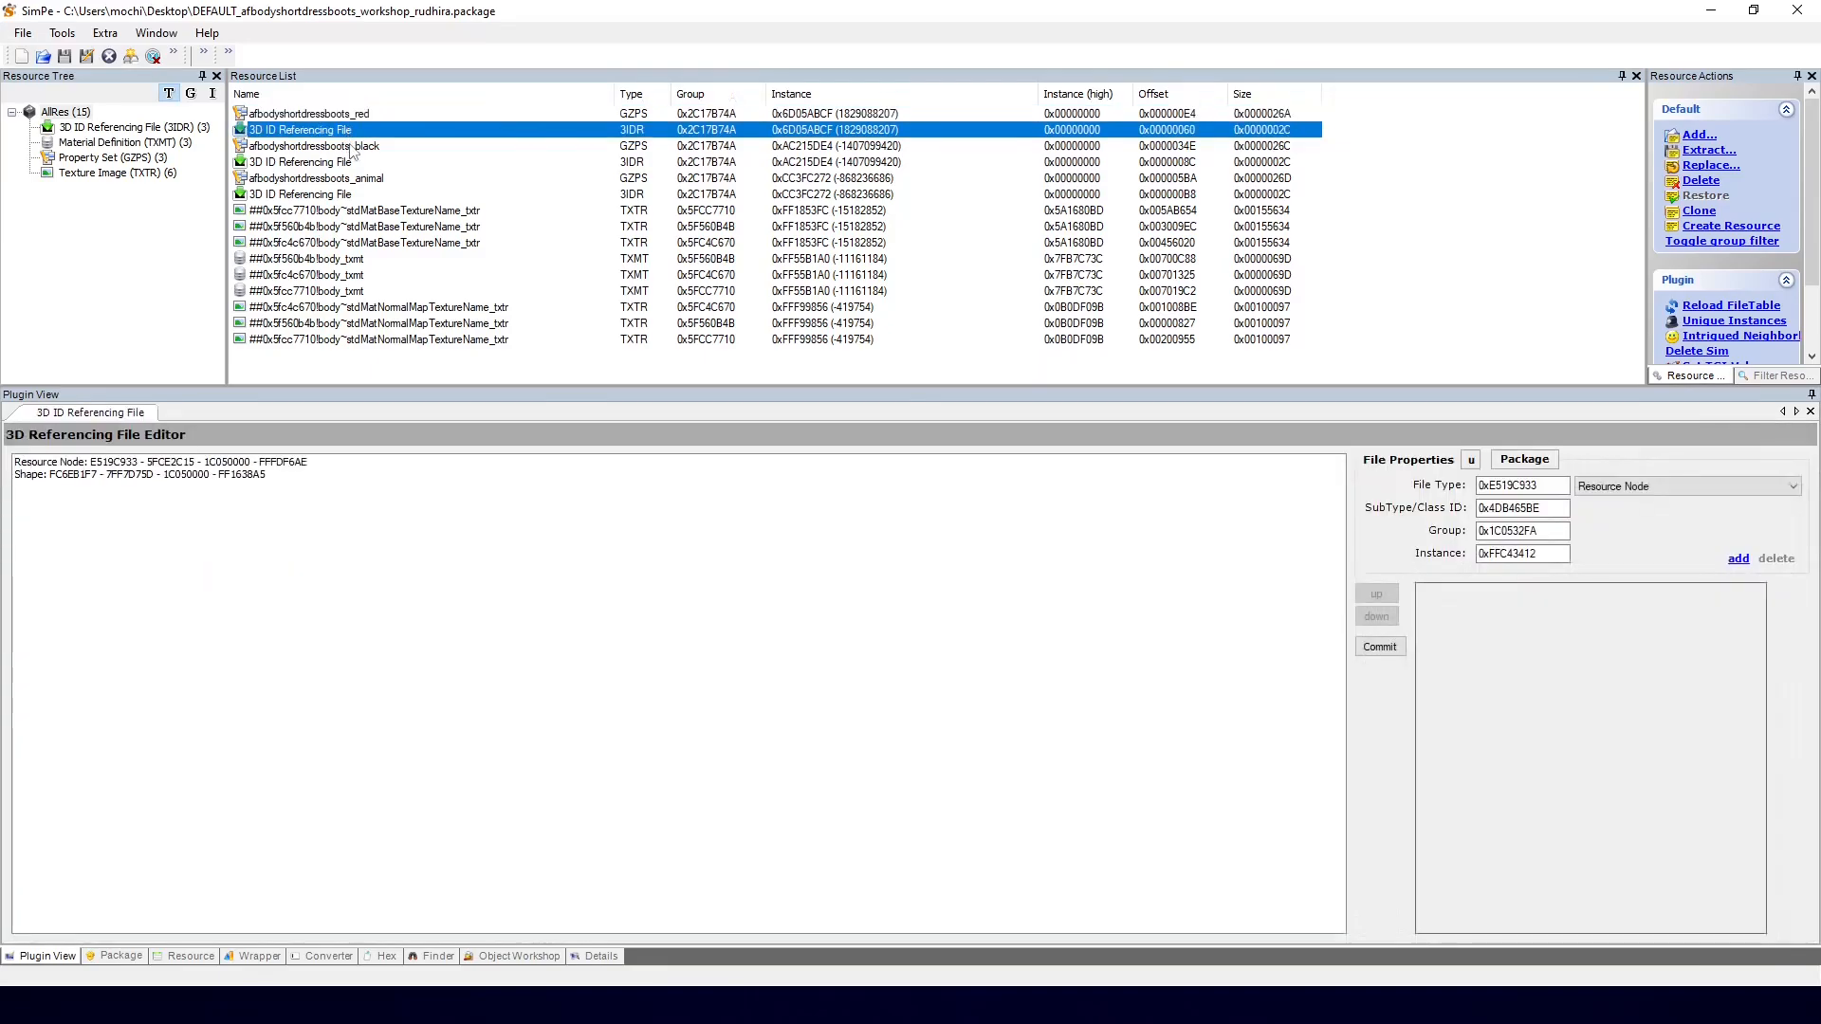
click(351, 147)
click(825, 147)
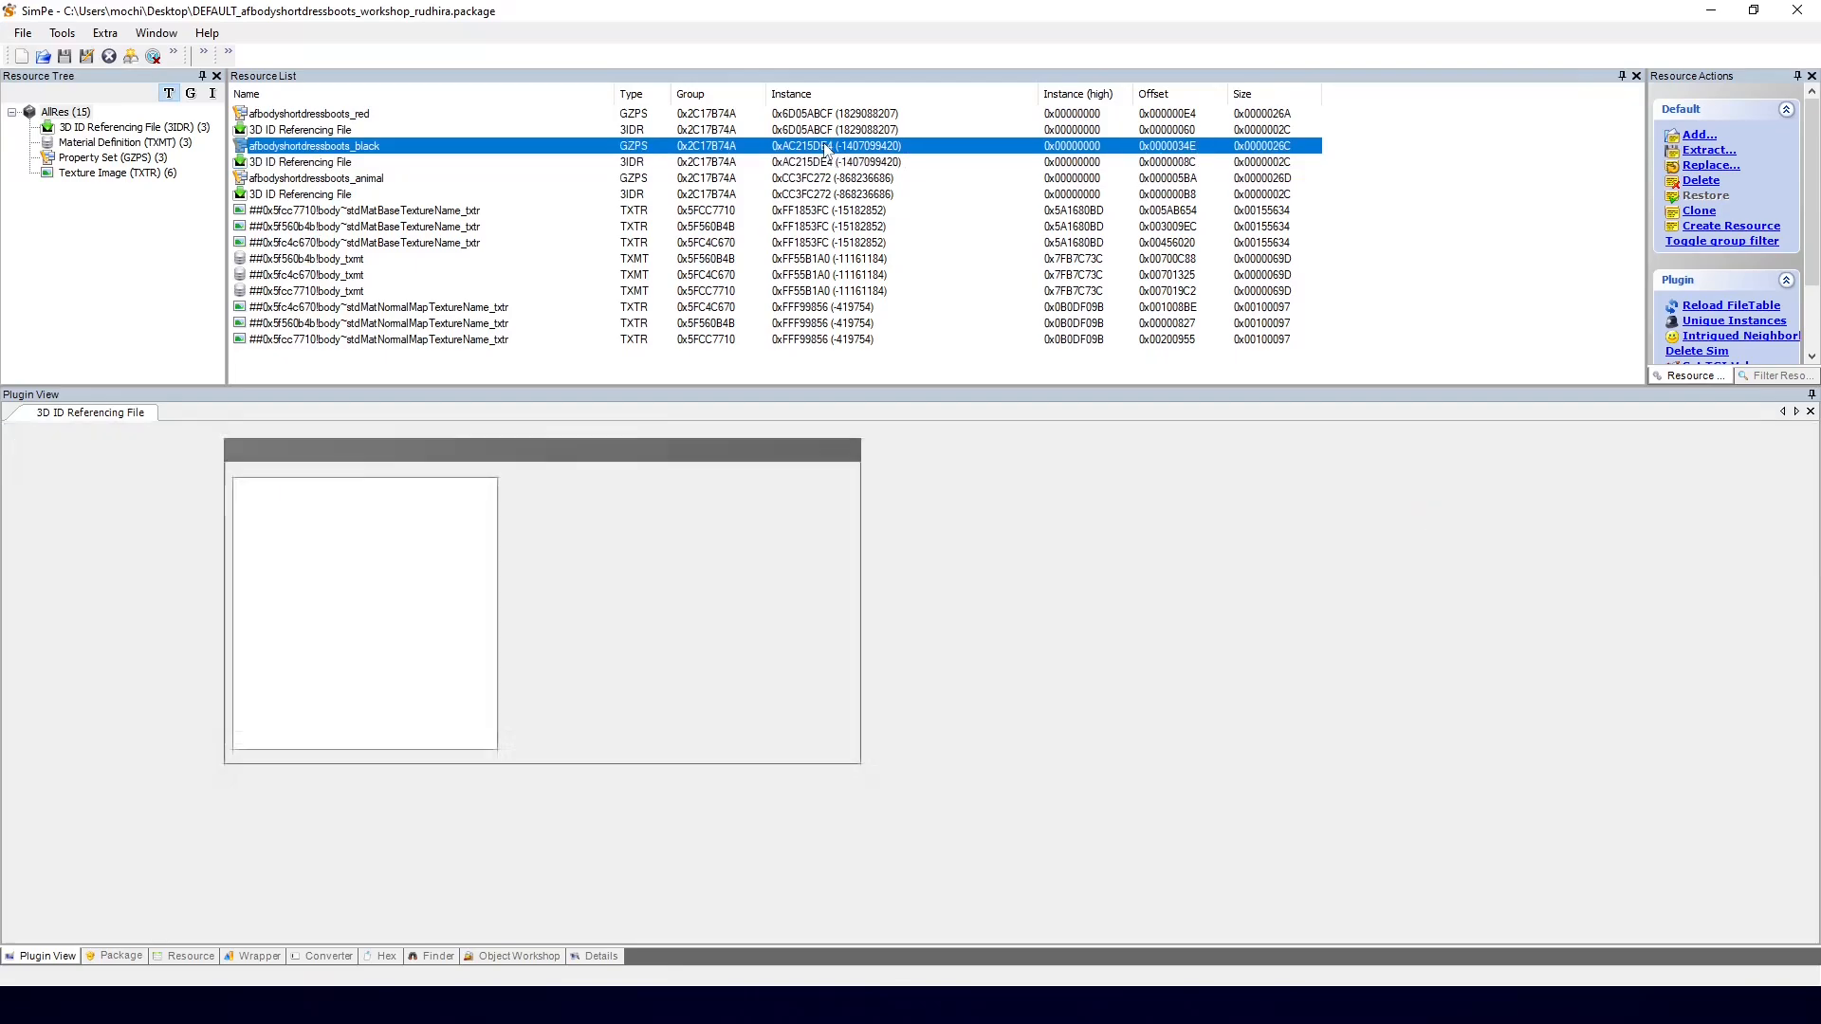
click(831, 164)
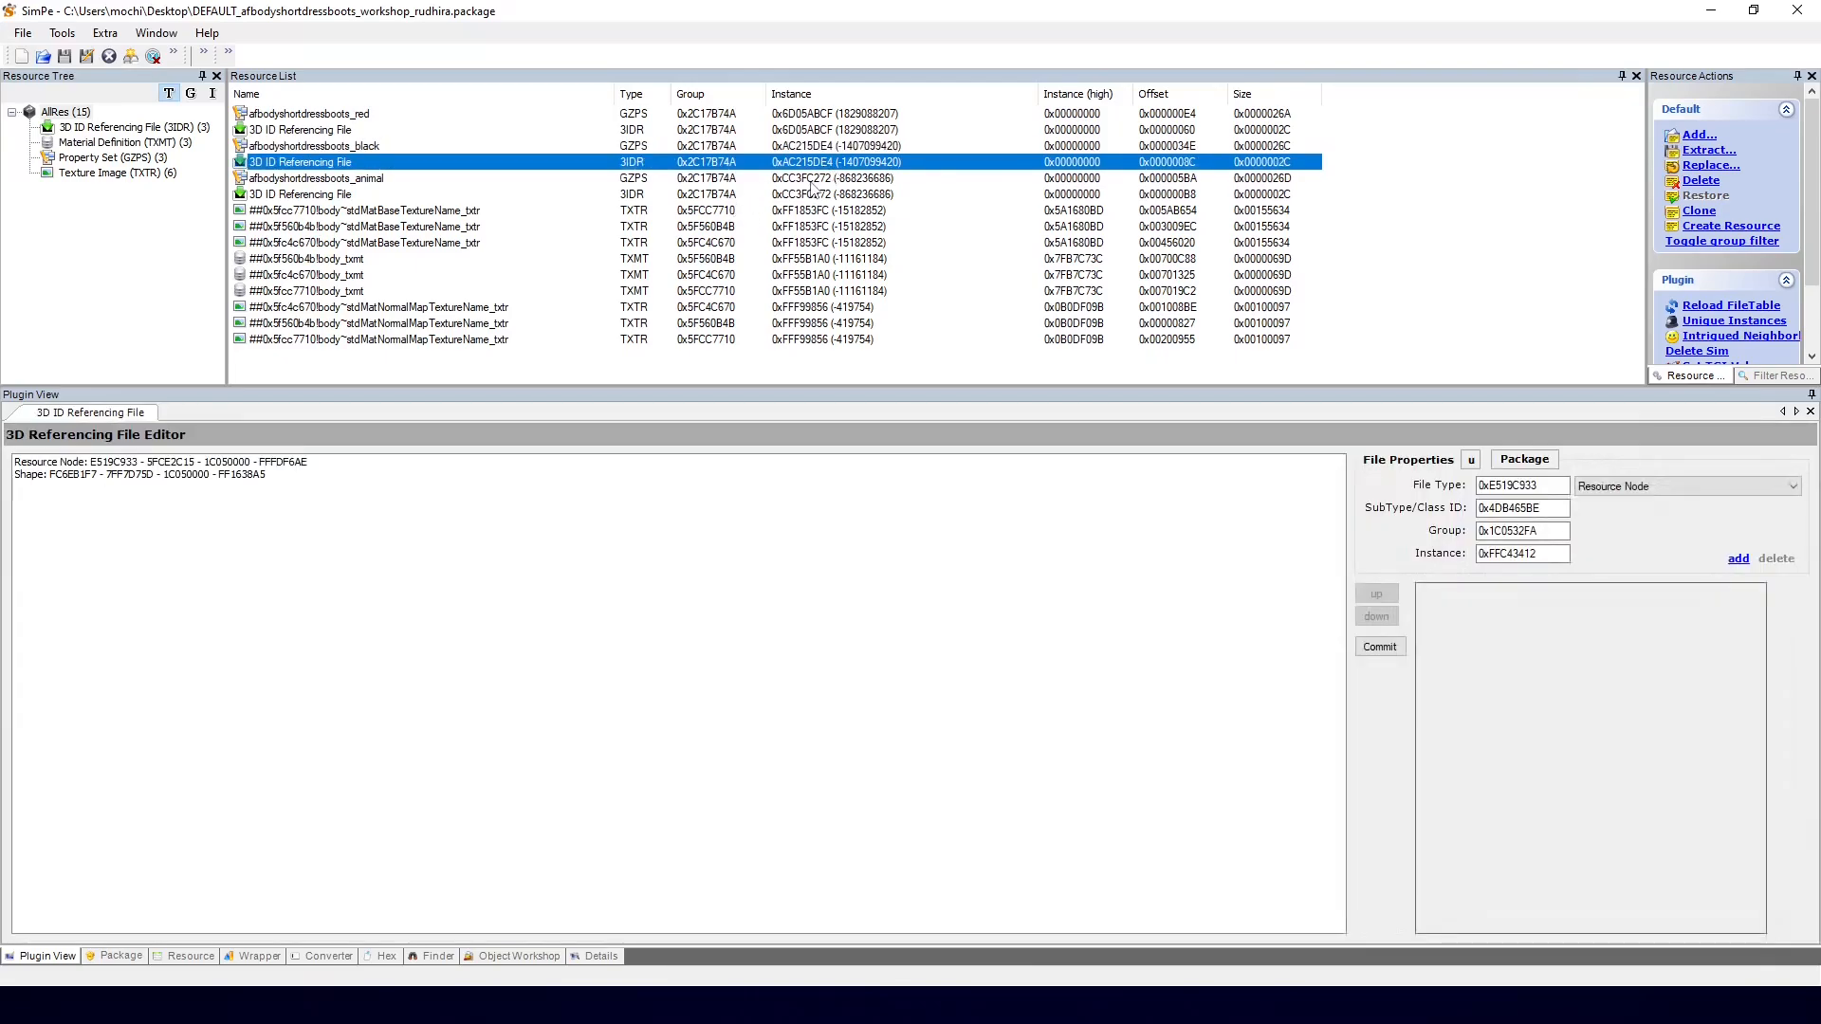
click(778, 179)
click(797, 194)
click(812, 180)
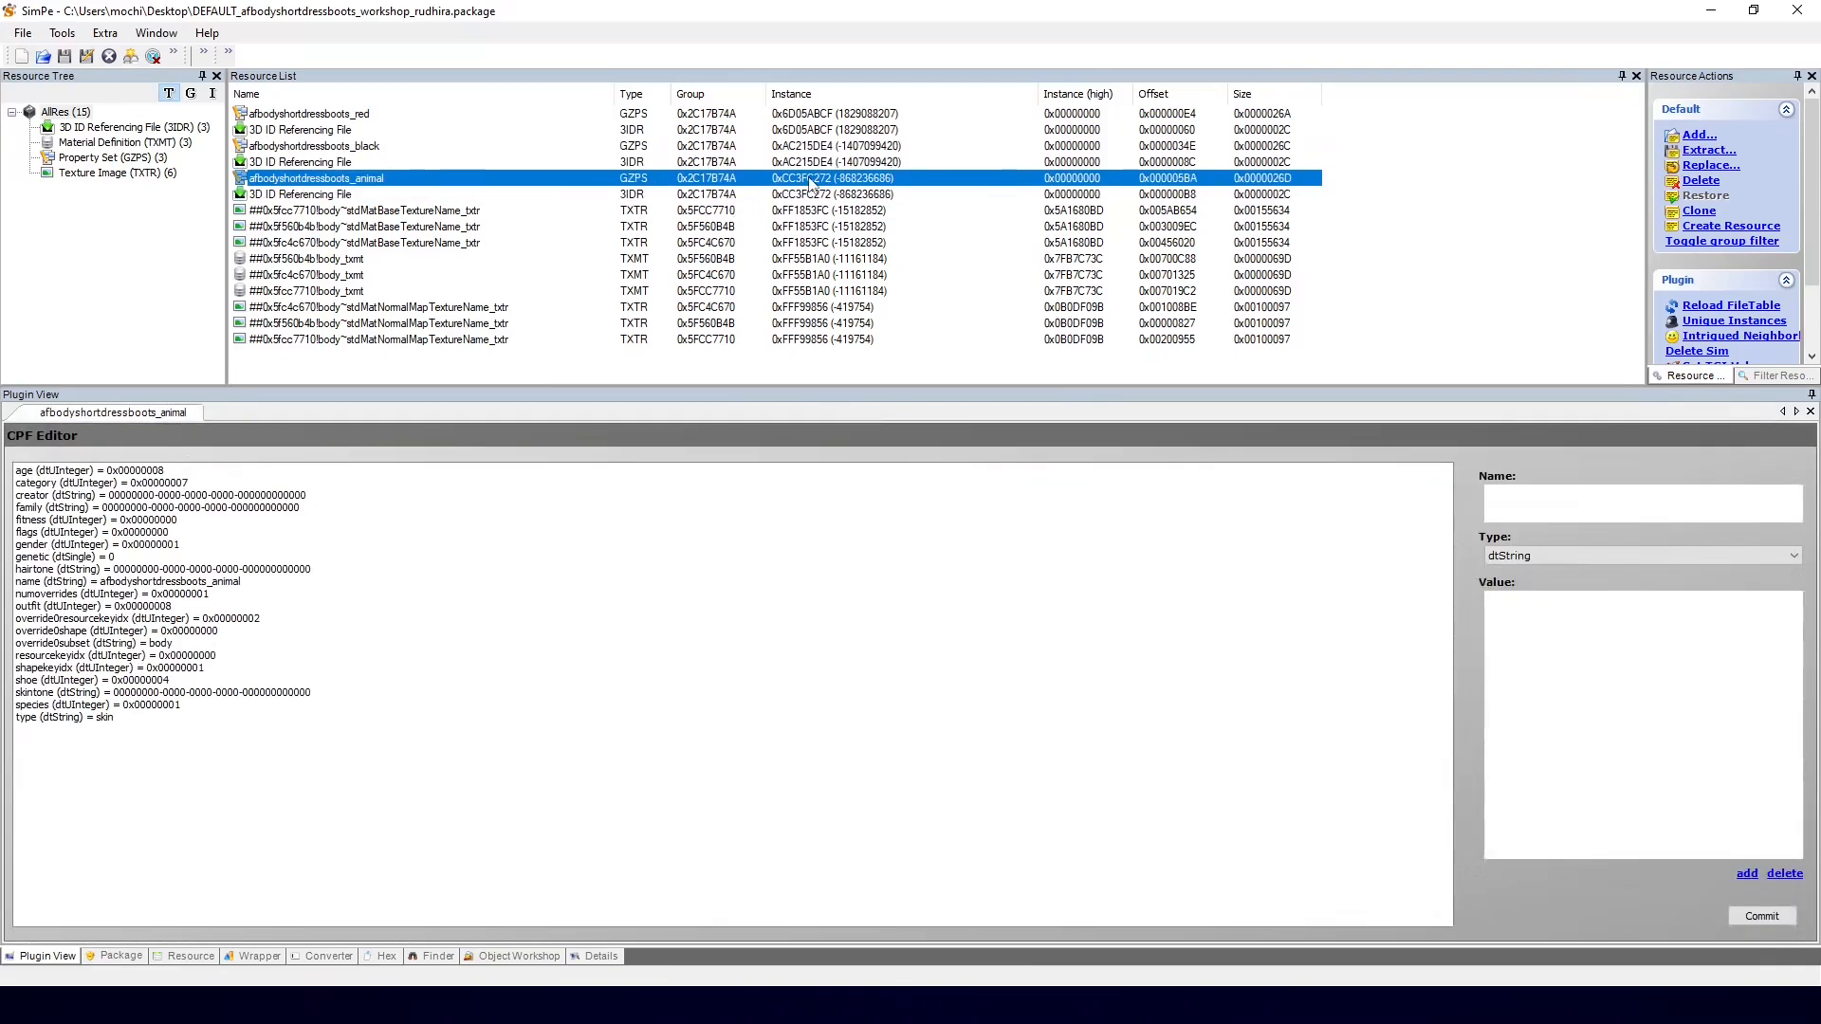
click(809, 196)
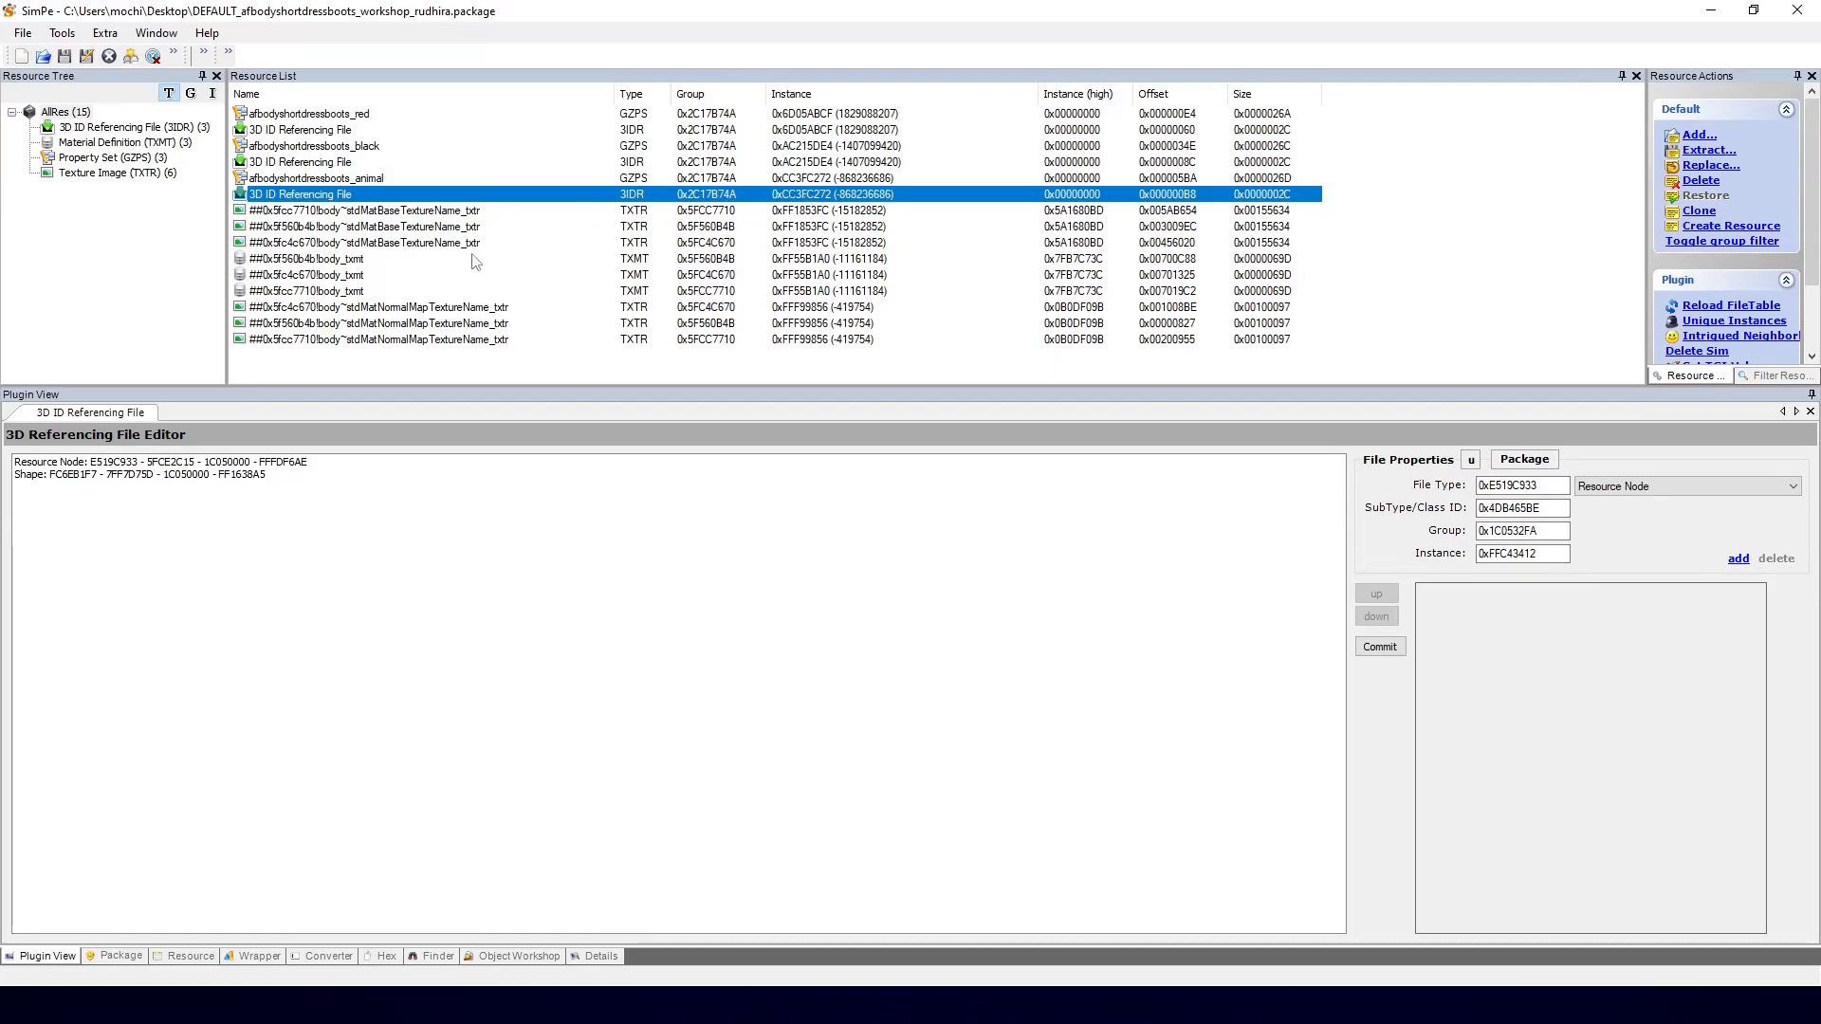
click(340, 260)
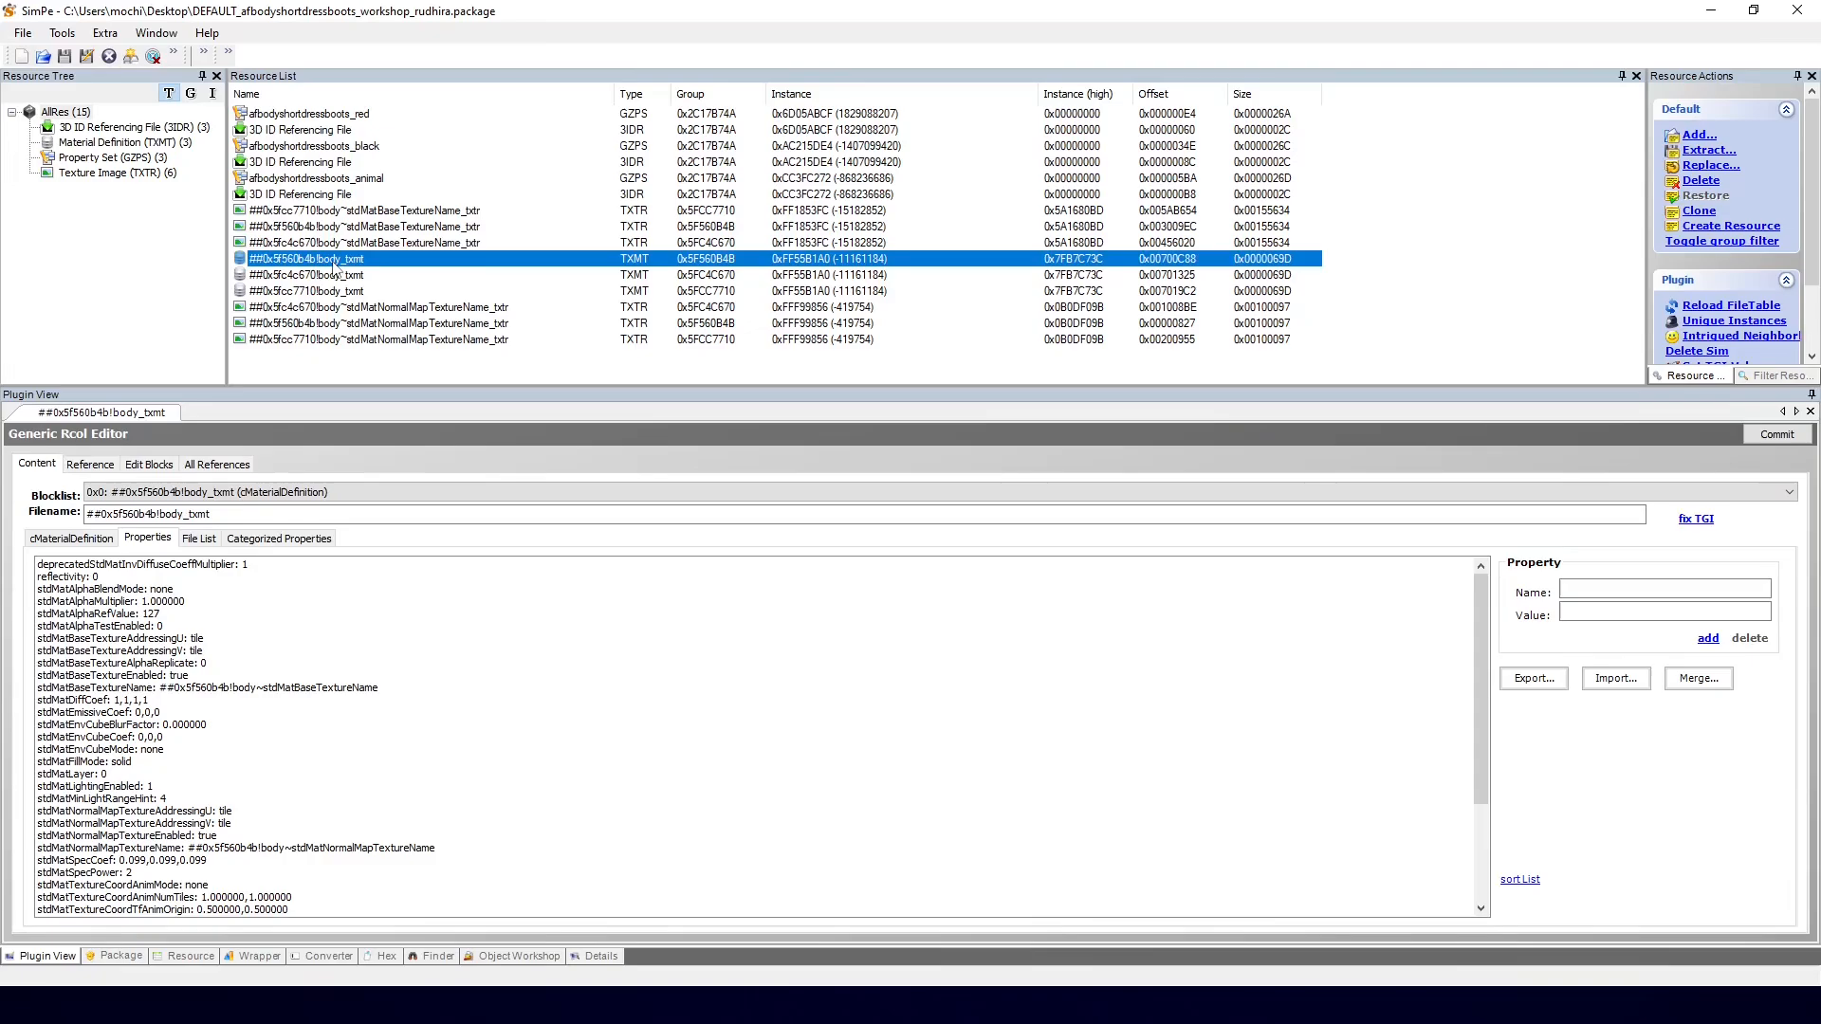
click(327, 133)
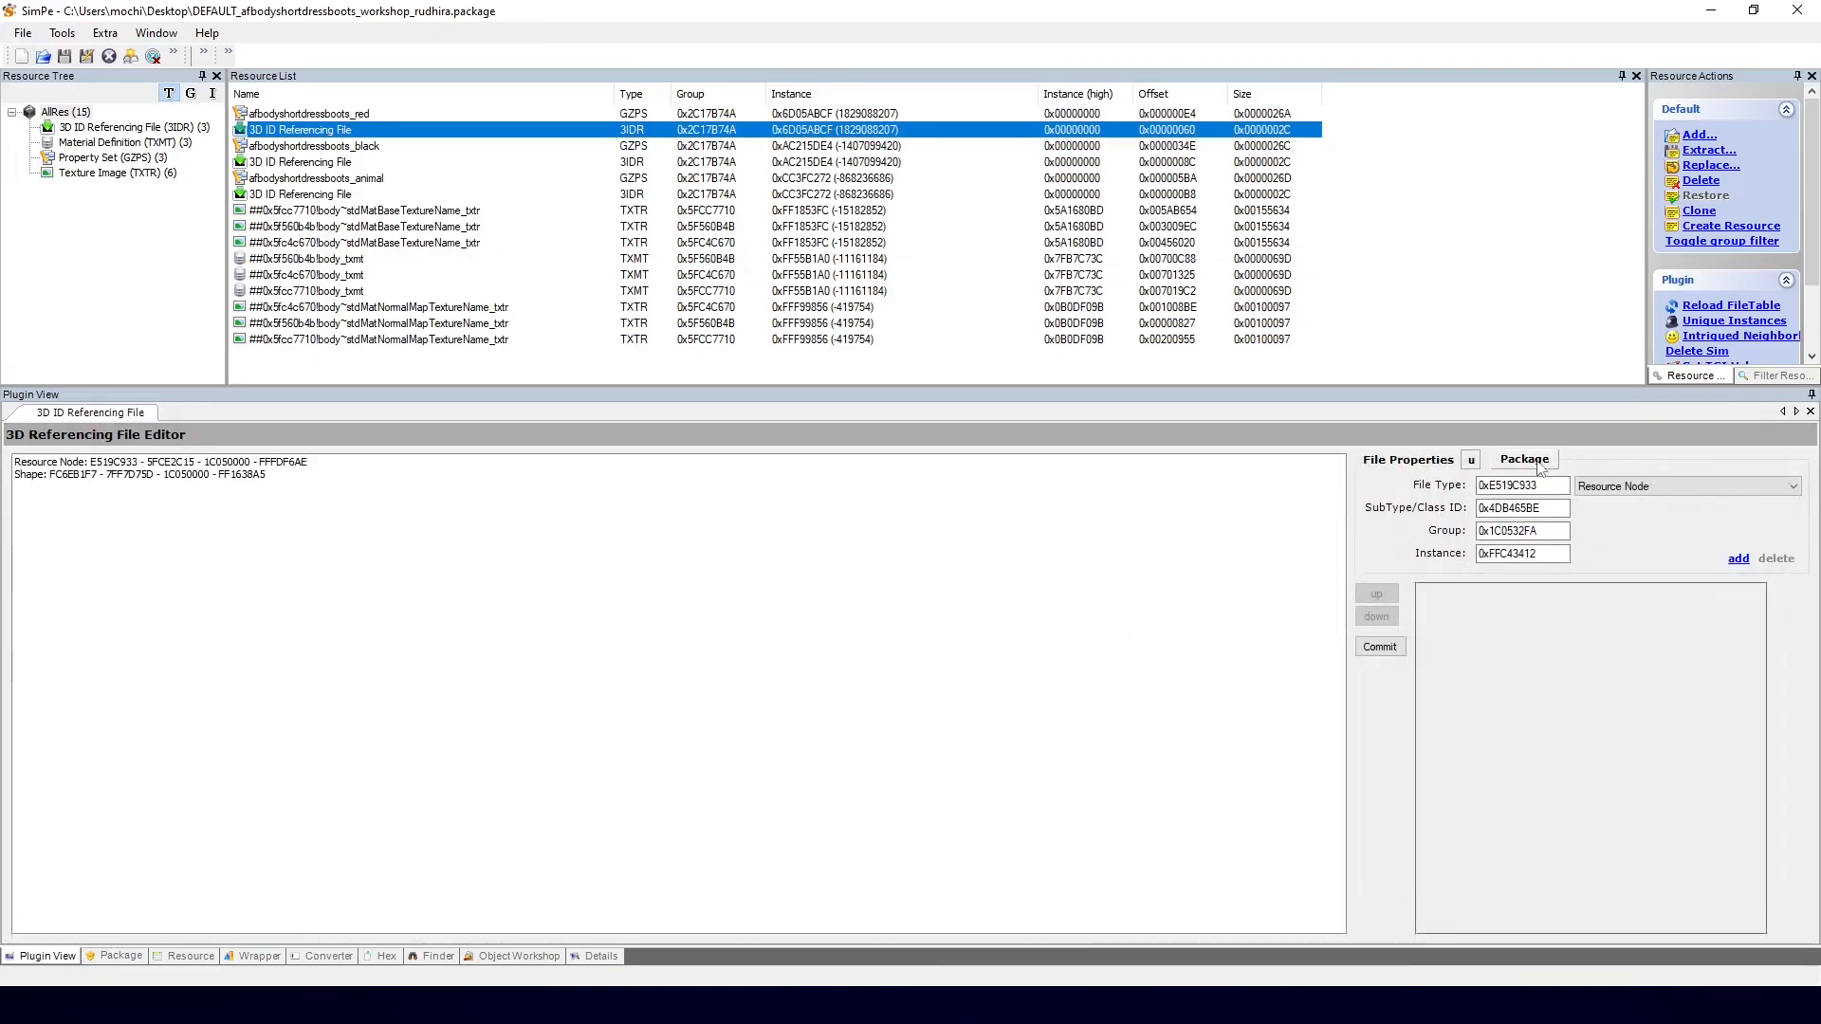
click(1524, 460)
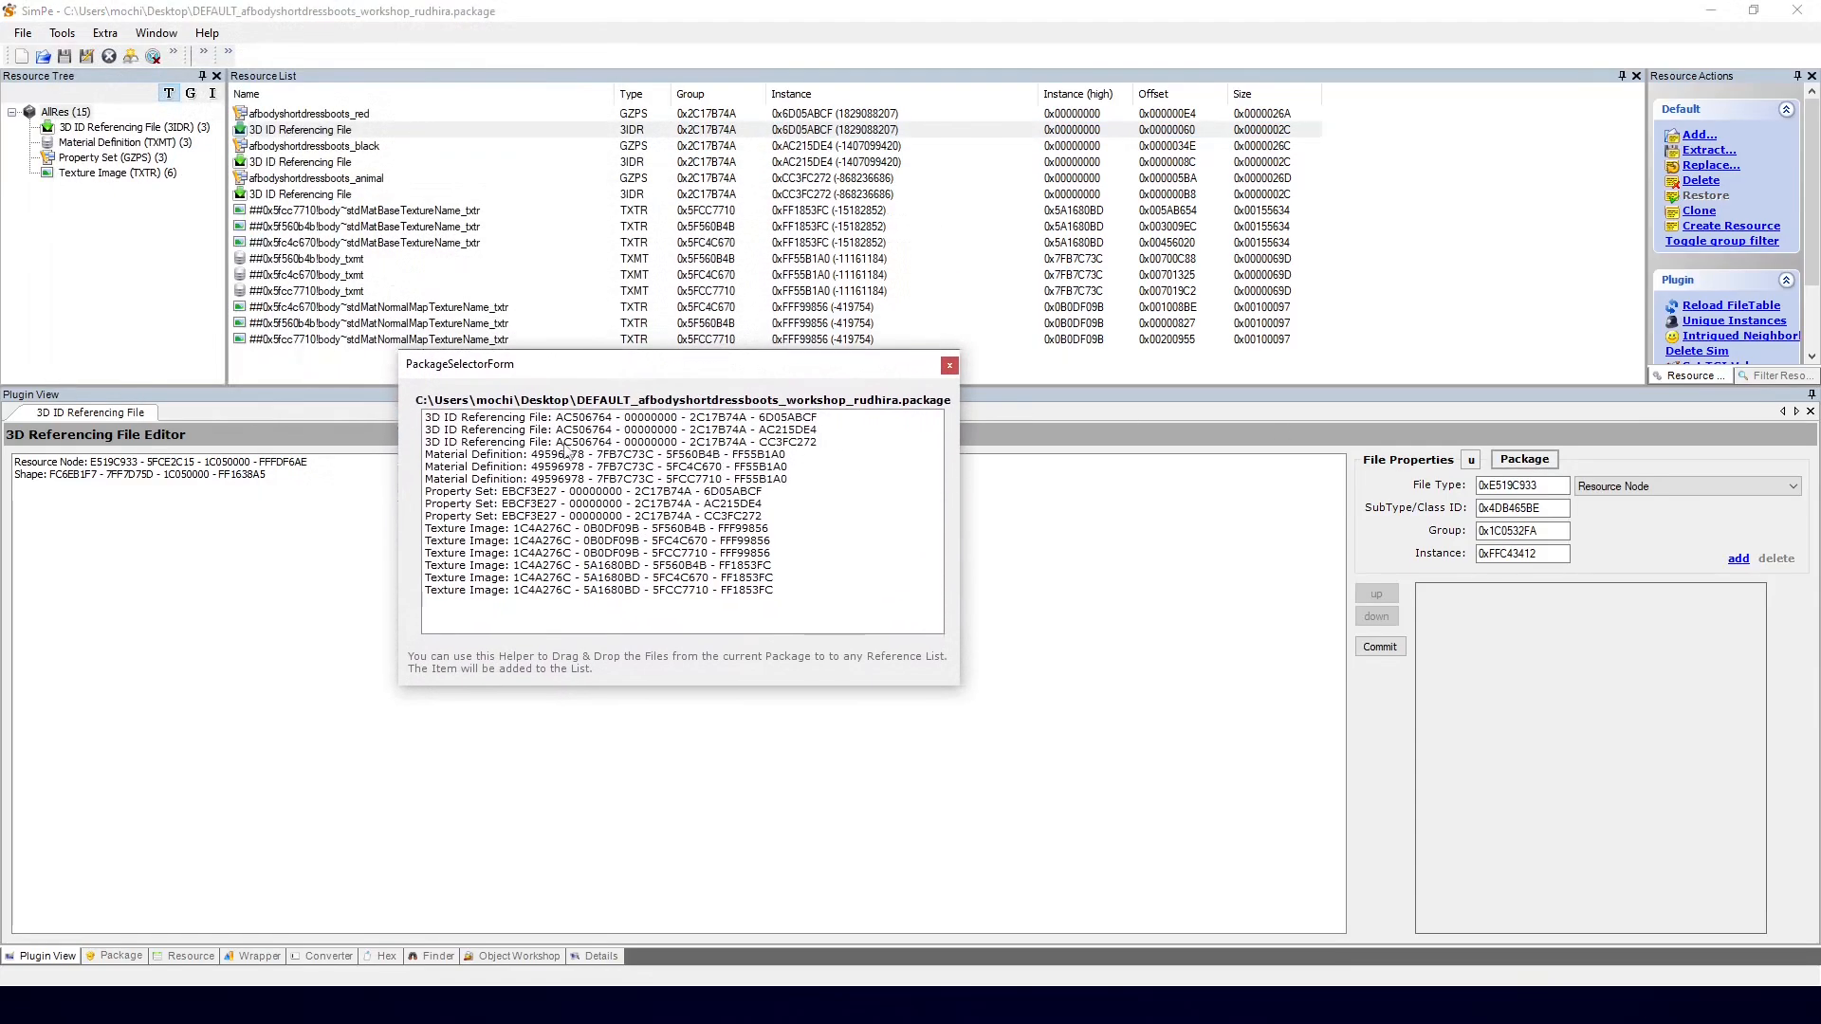
drag(564, 455, 507, 467)
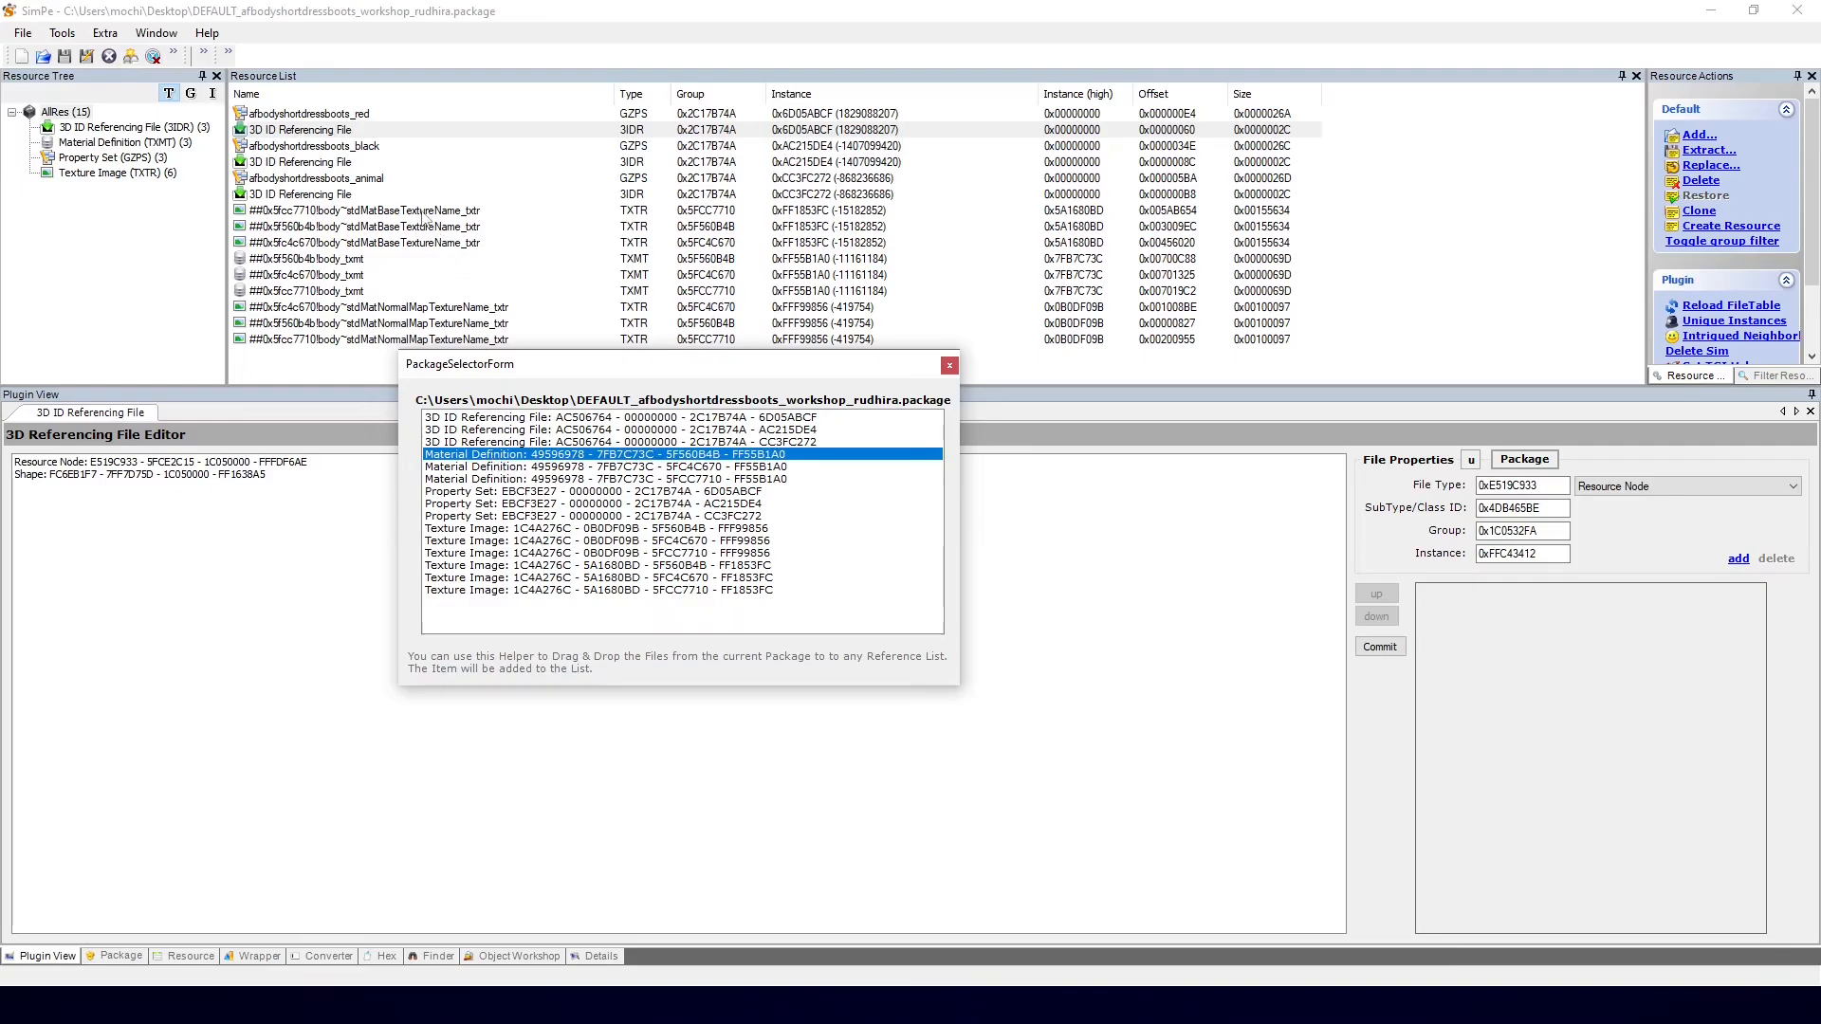
Step: View the 5fcc7710 base texture, and open the 3D ID Referencing File matching the afbodyshortdressboots_animal Property Set
click(372, 212)
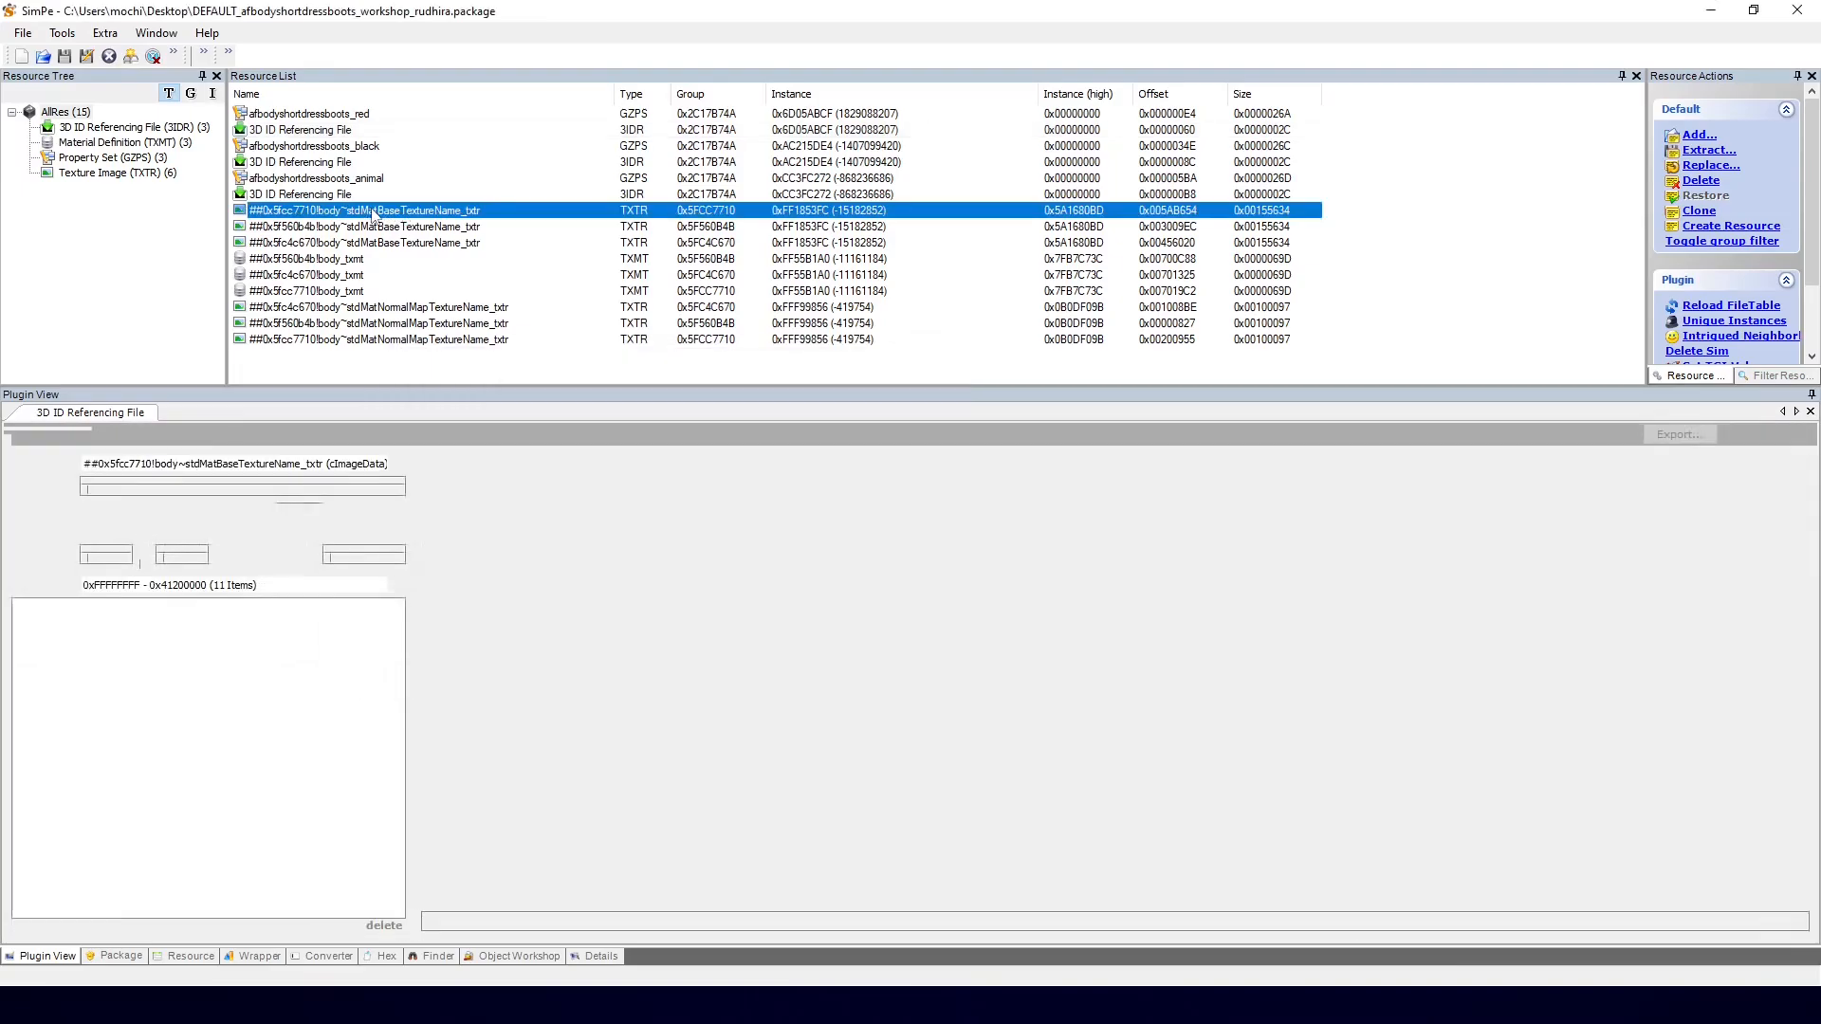
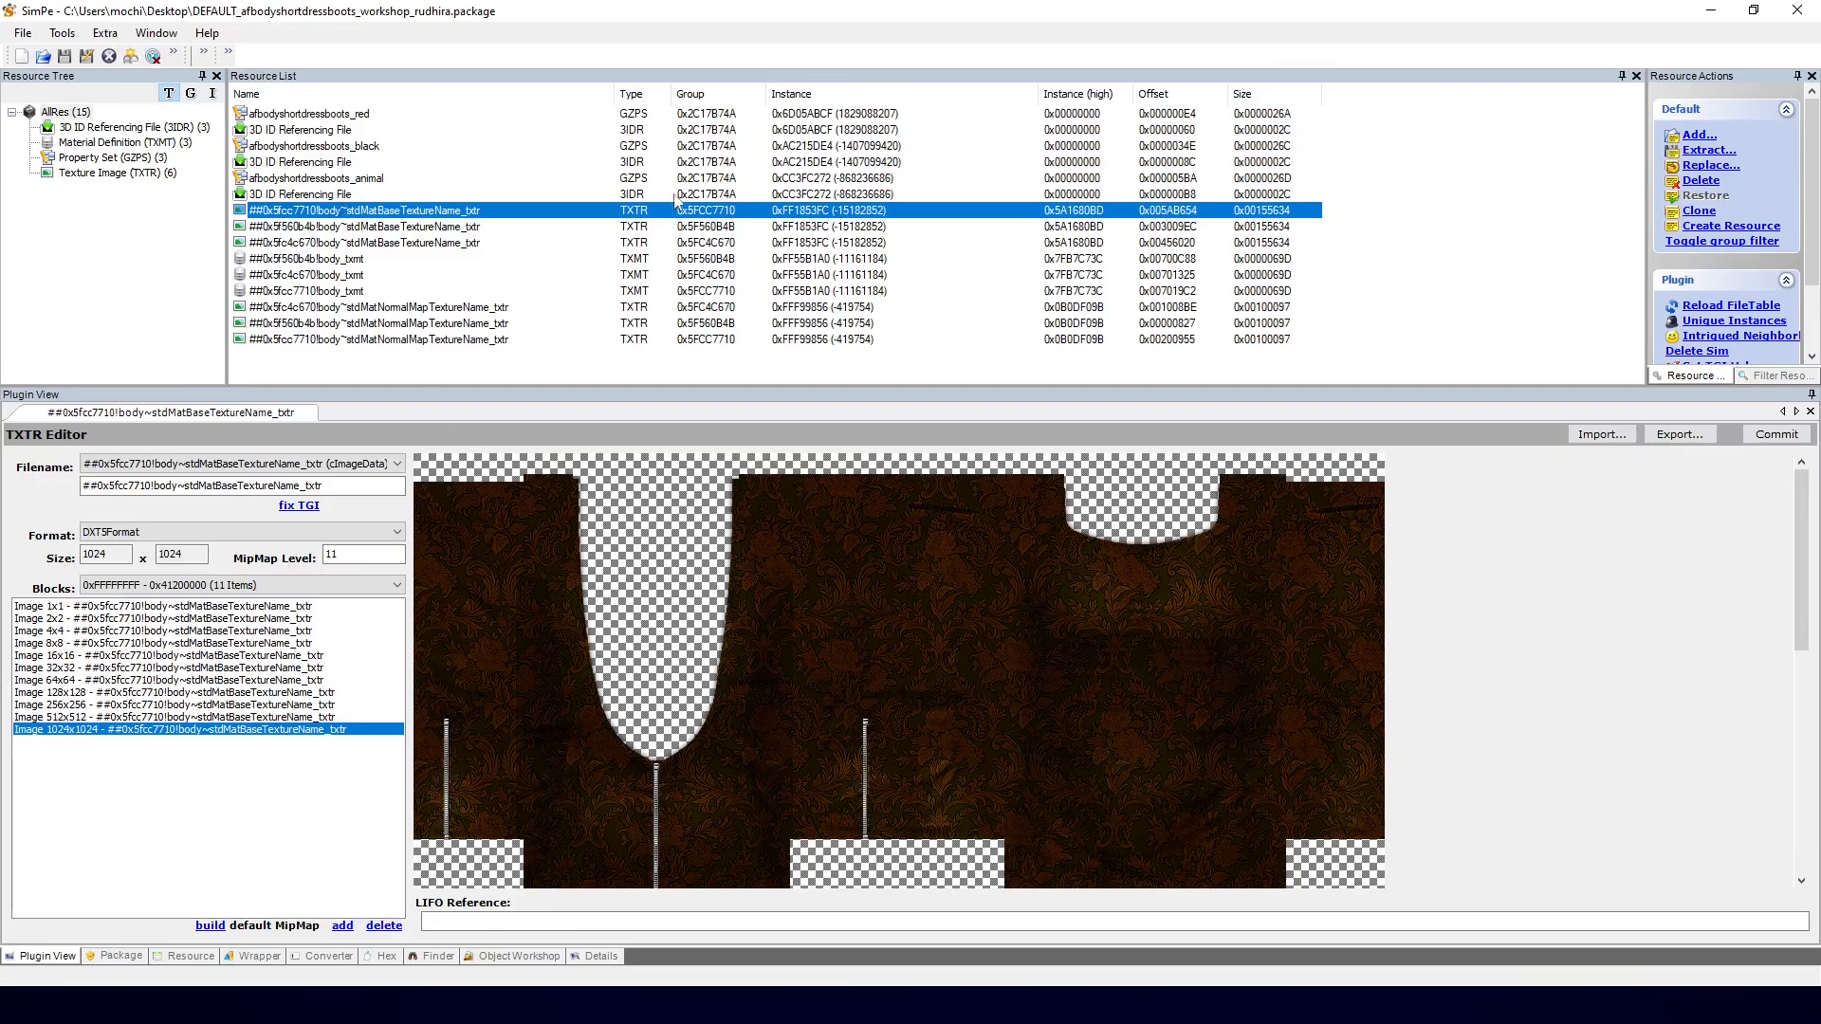
click(363, 181)
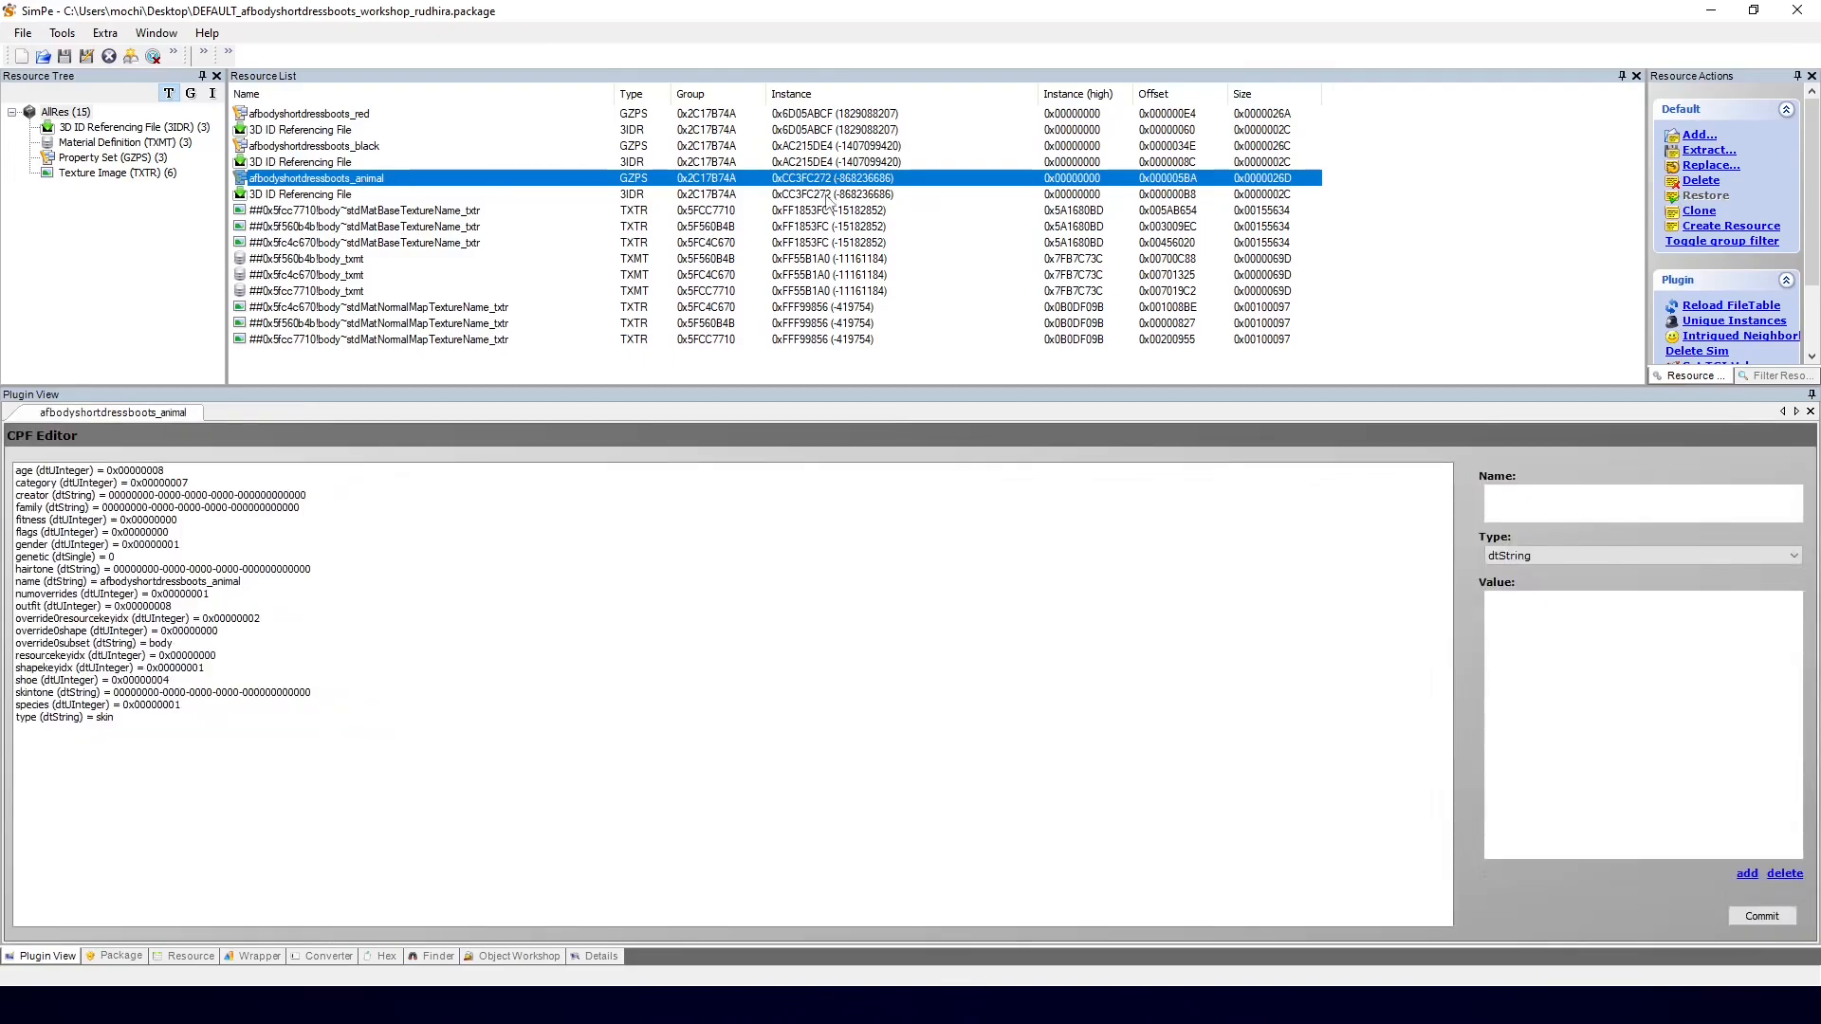
click(828, 196)
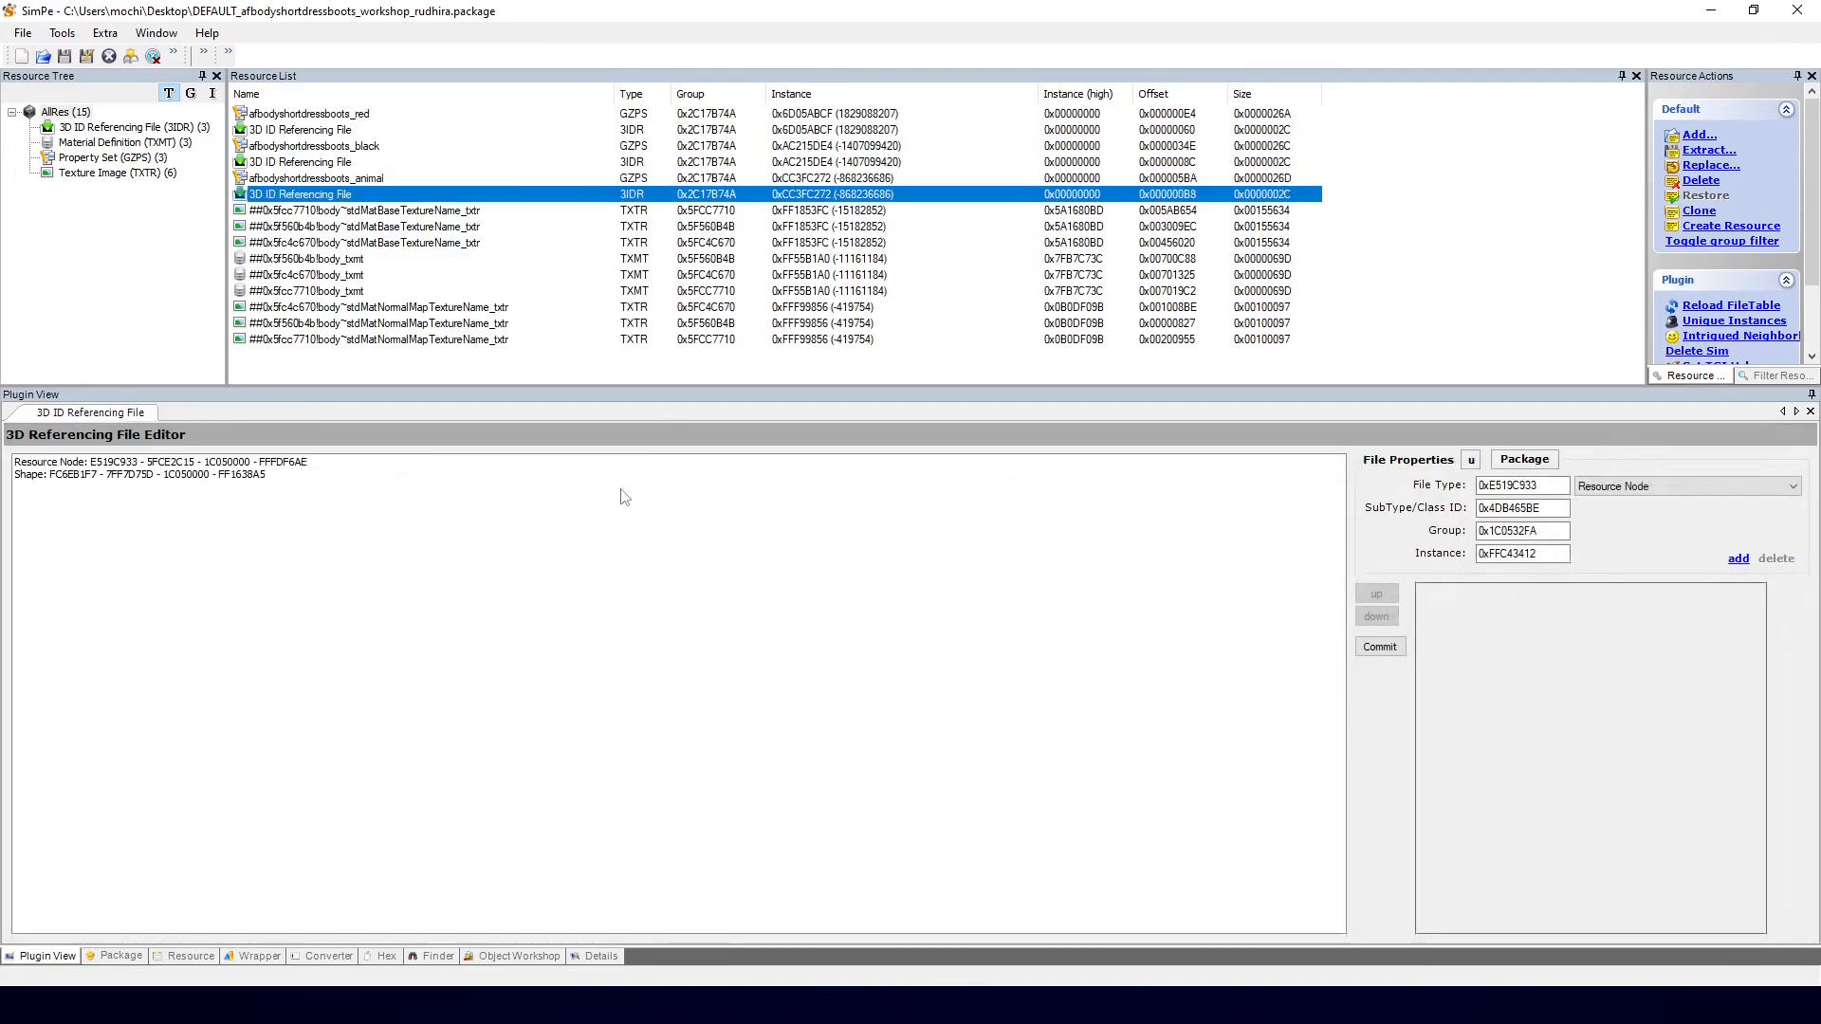
Step: Reopen the package's resource selector and place it over the 3D ID Referencing File editor, leaving the reference list uncovered
click(385, 981)
click(438, 939)
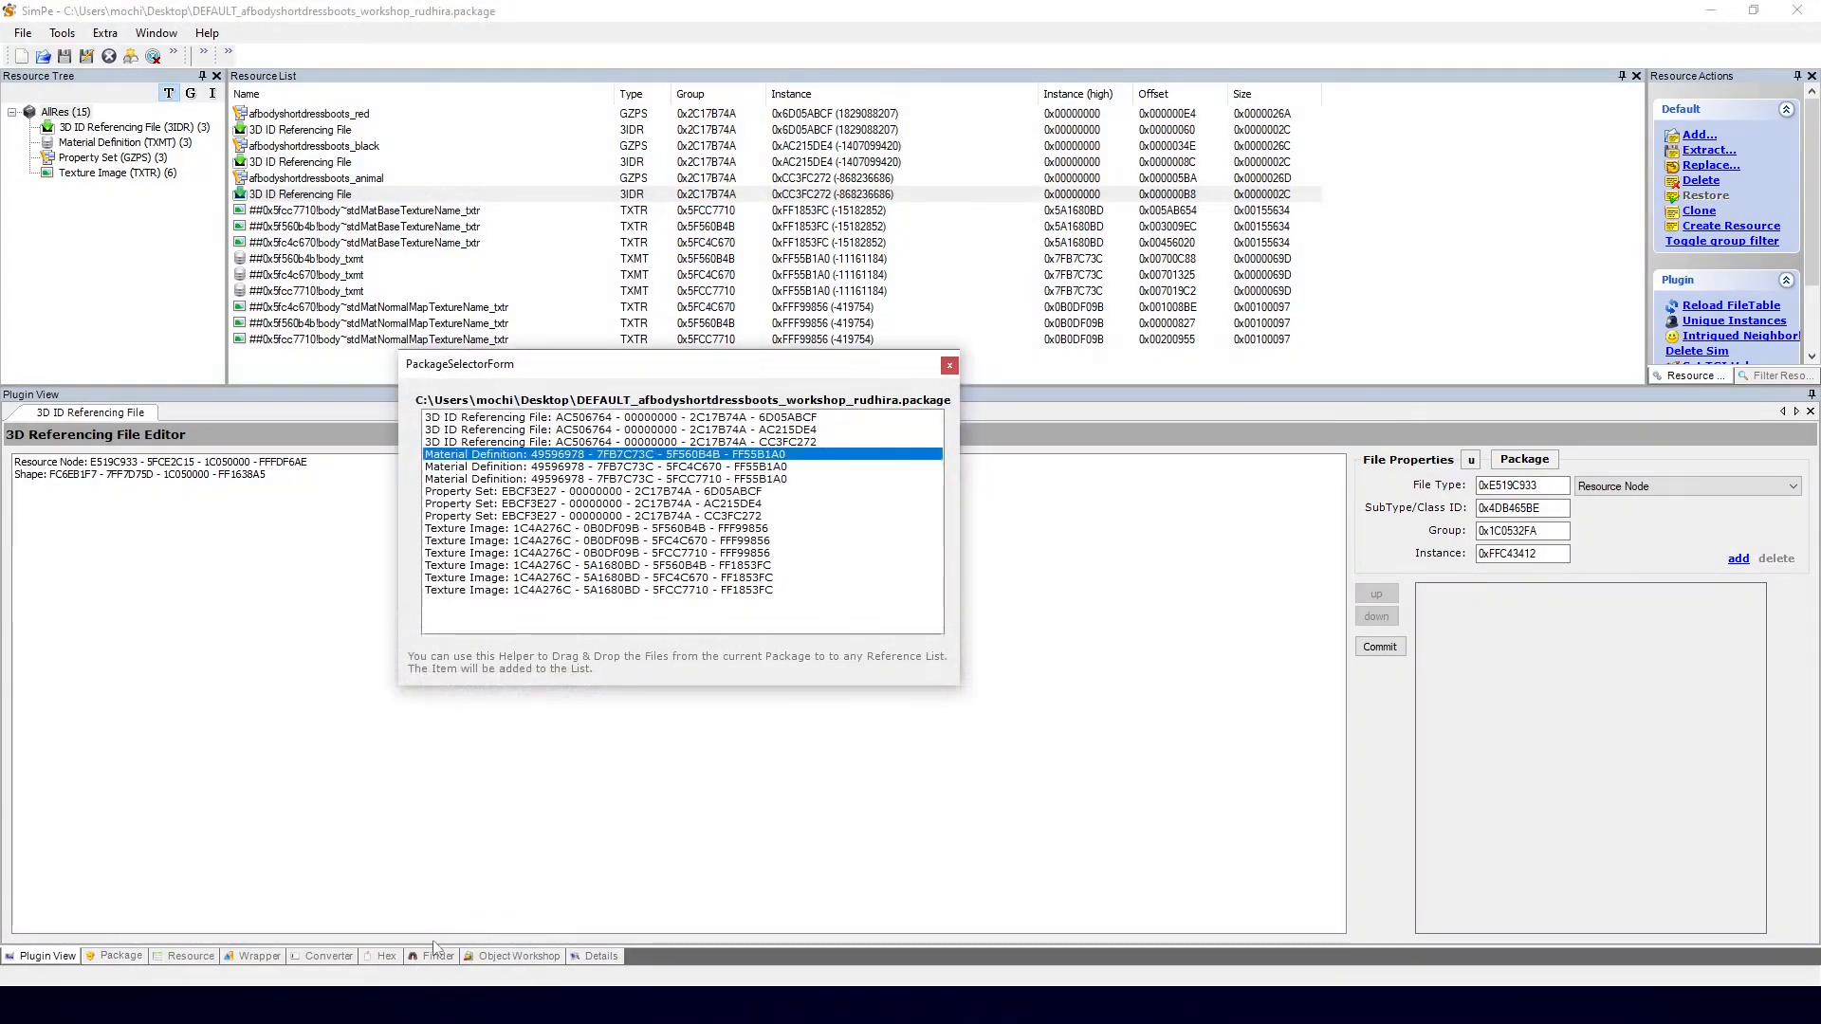
click(366, 1004)
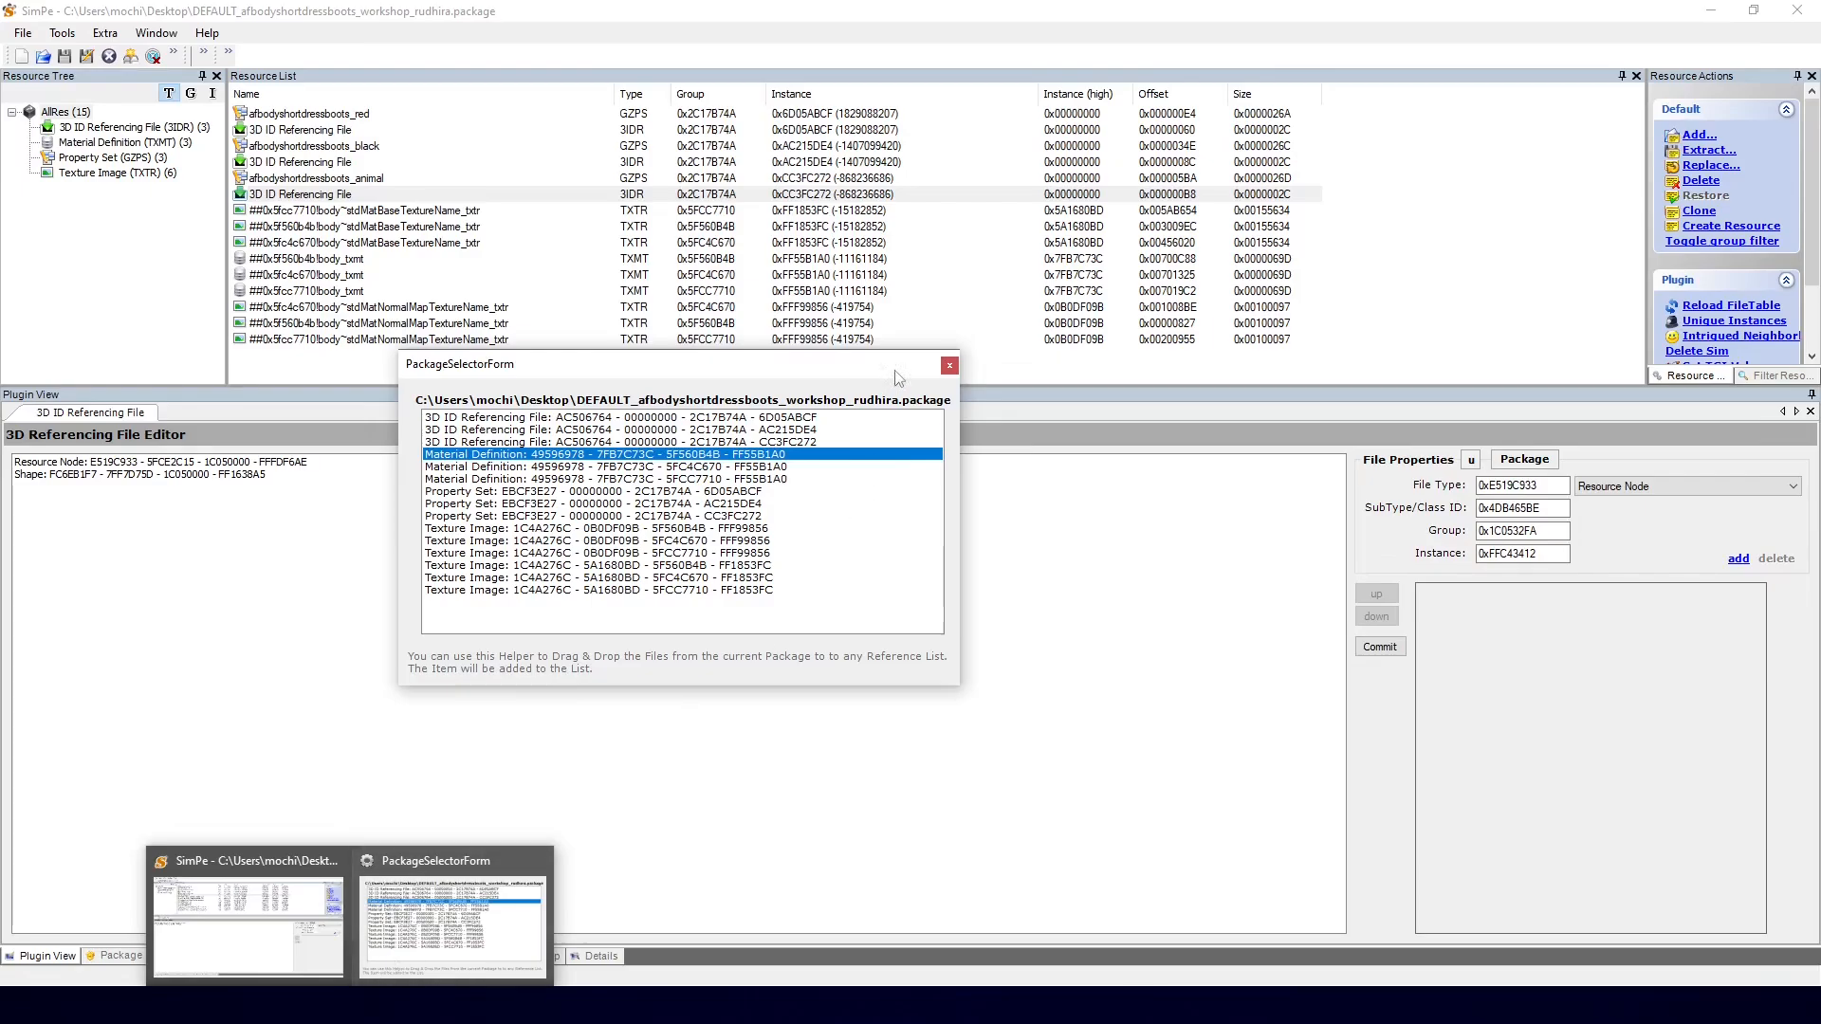
click(950, 365)
click(1521, 461)
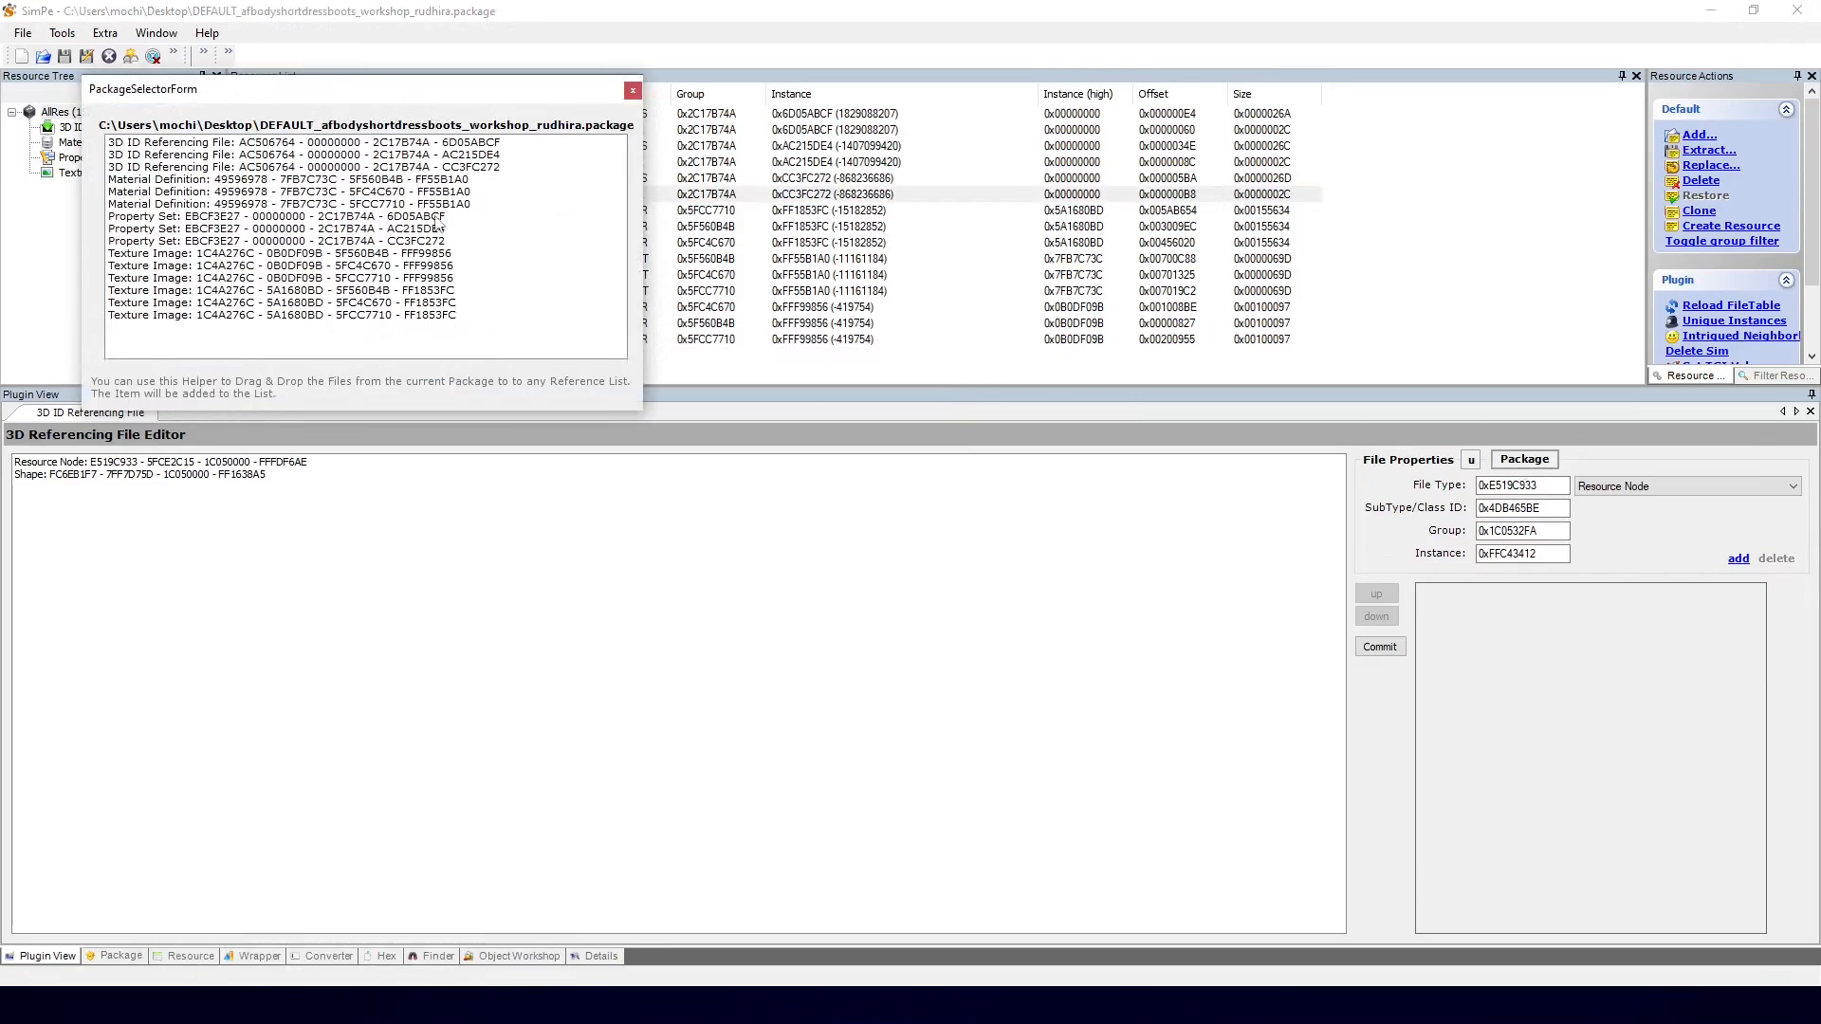
drag(337, 97, 679, 435)
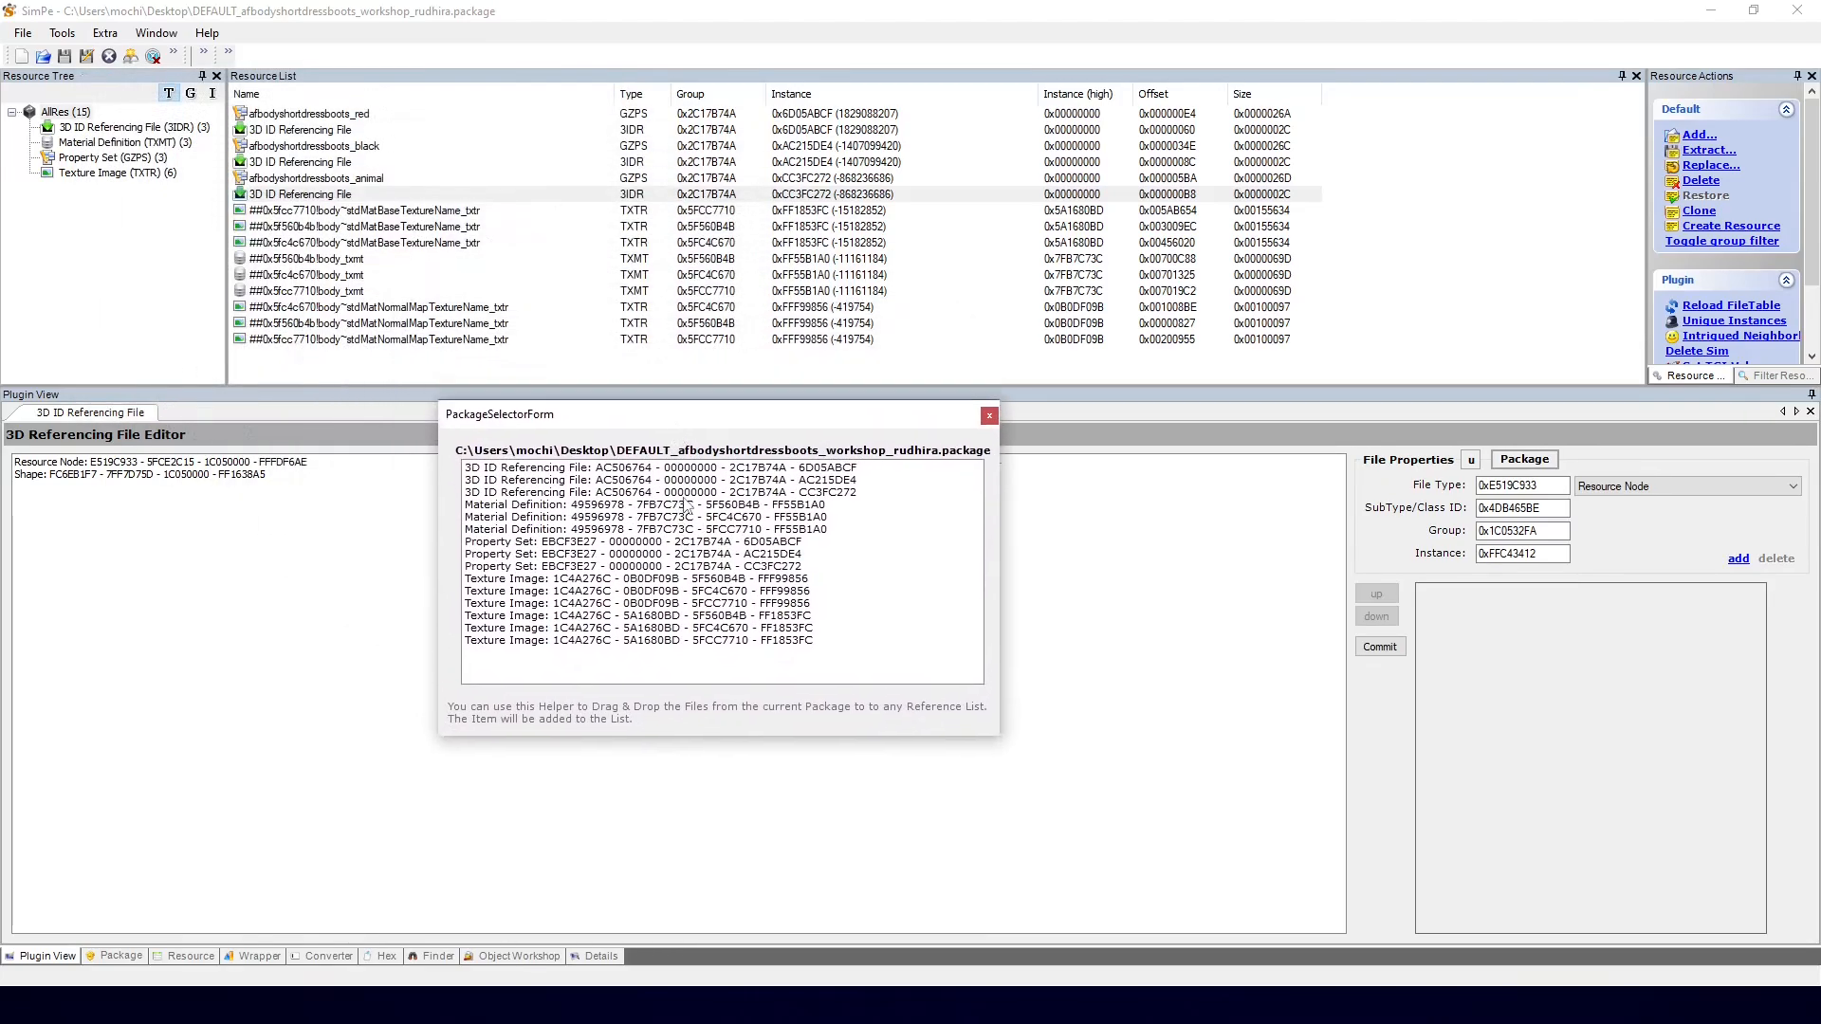
Step: Add Material Definition 49596978 - 7FB7C73C - 5FCC7710 - FF55B1A0 to the afbodyshortdressboots_animal 3D ID Referencing File and commit it
click(690, 530)
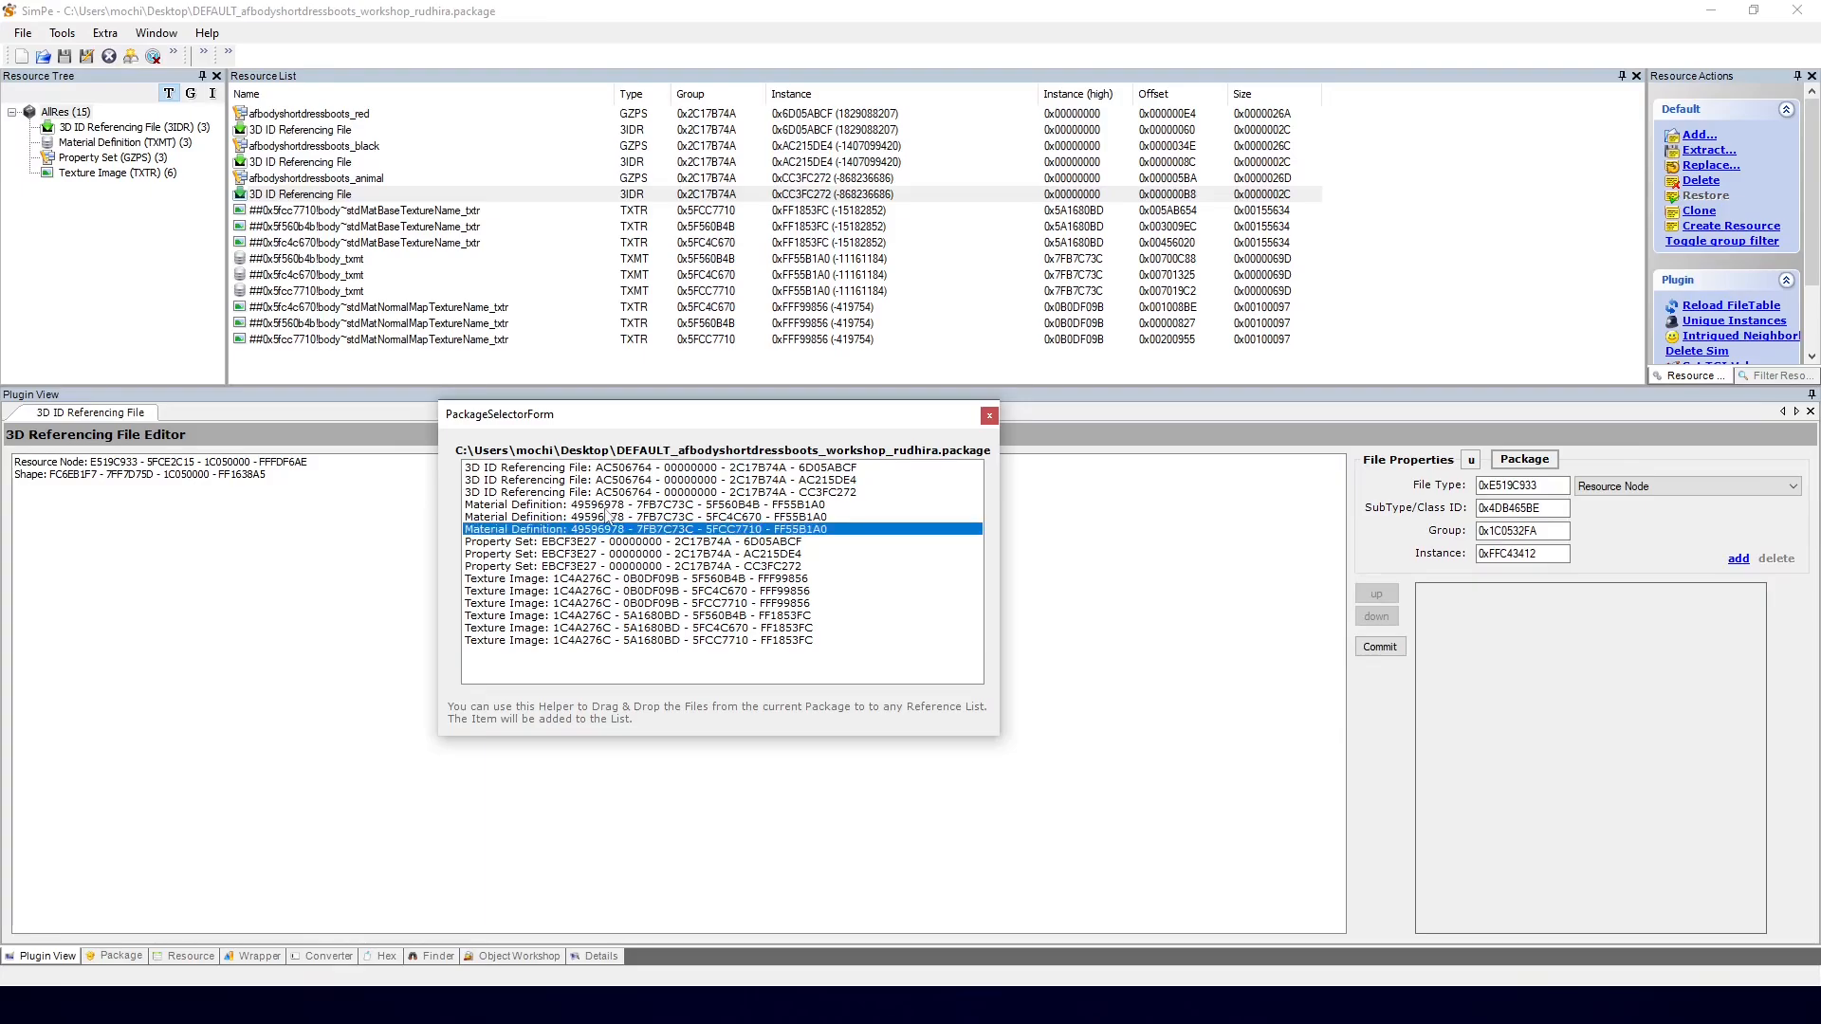
click(569, 579)
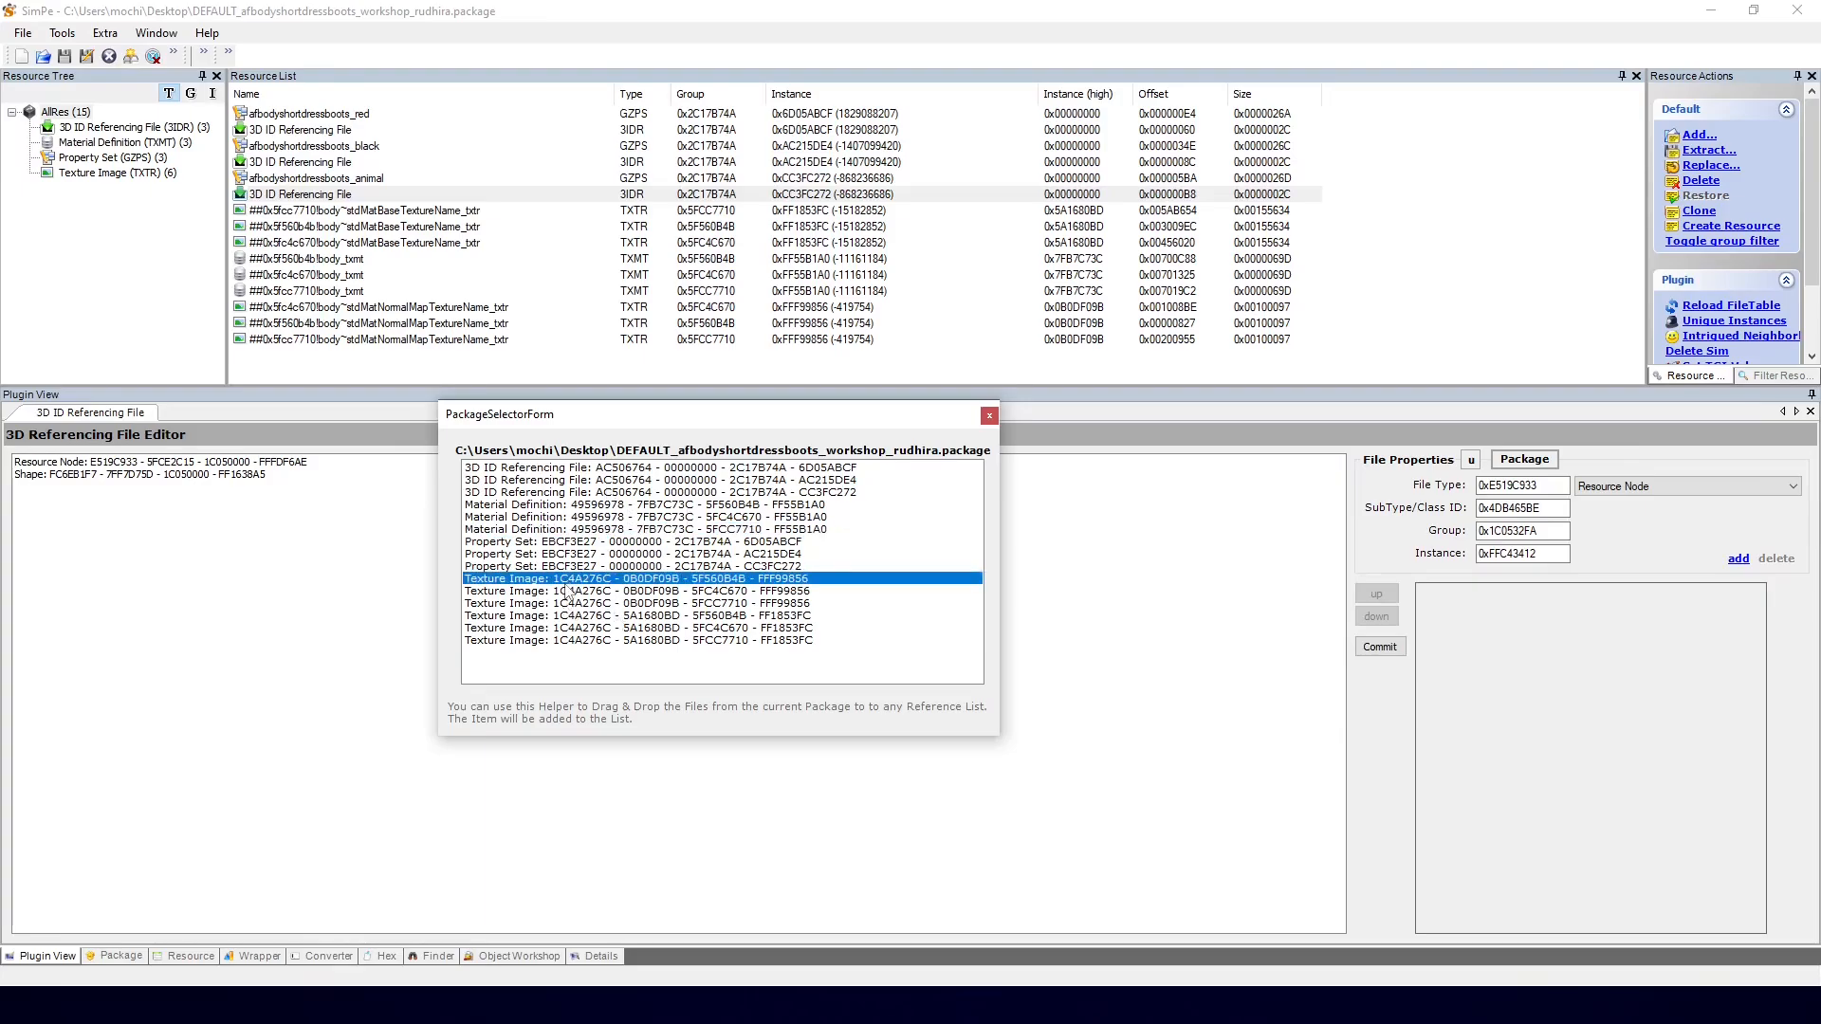
click(564, 592)
click(558, 618)
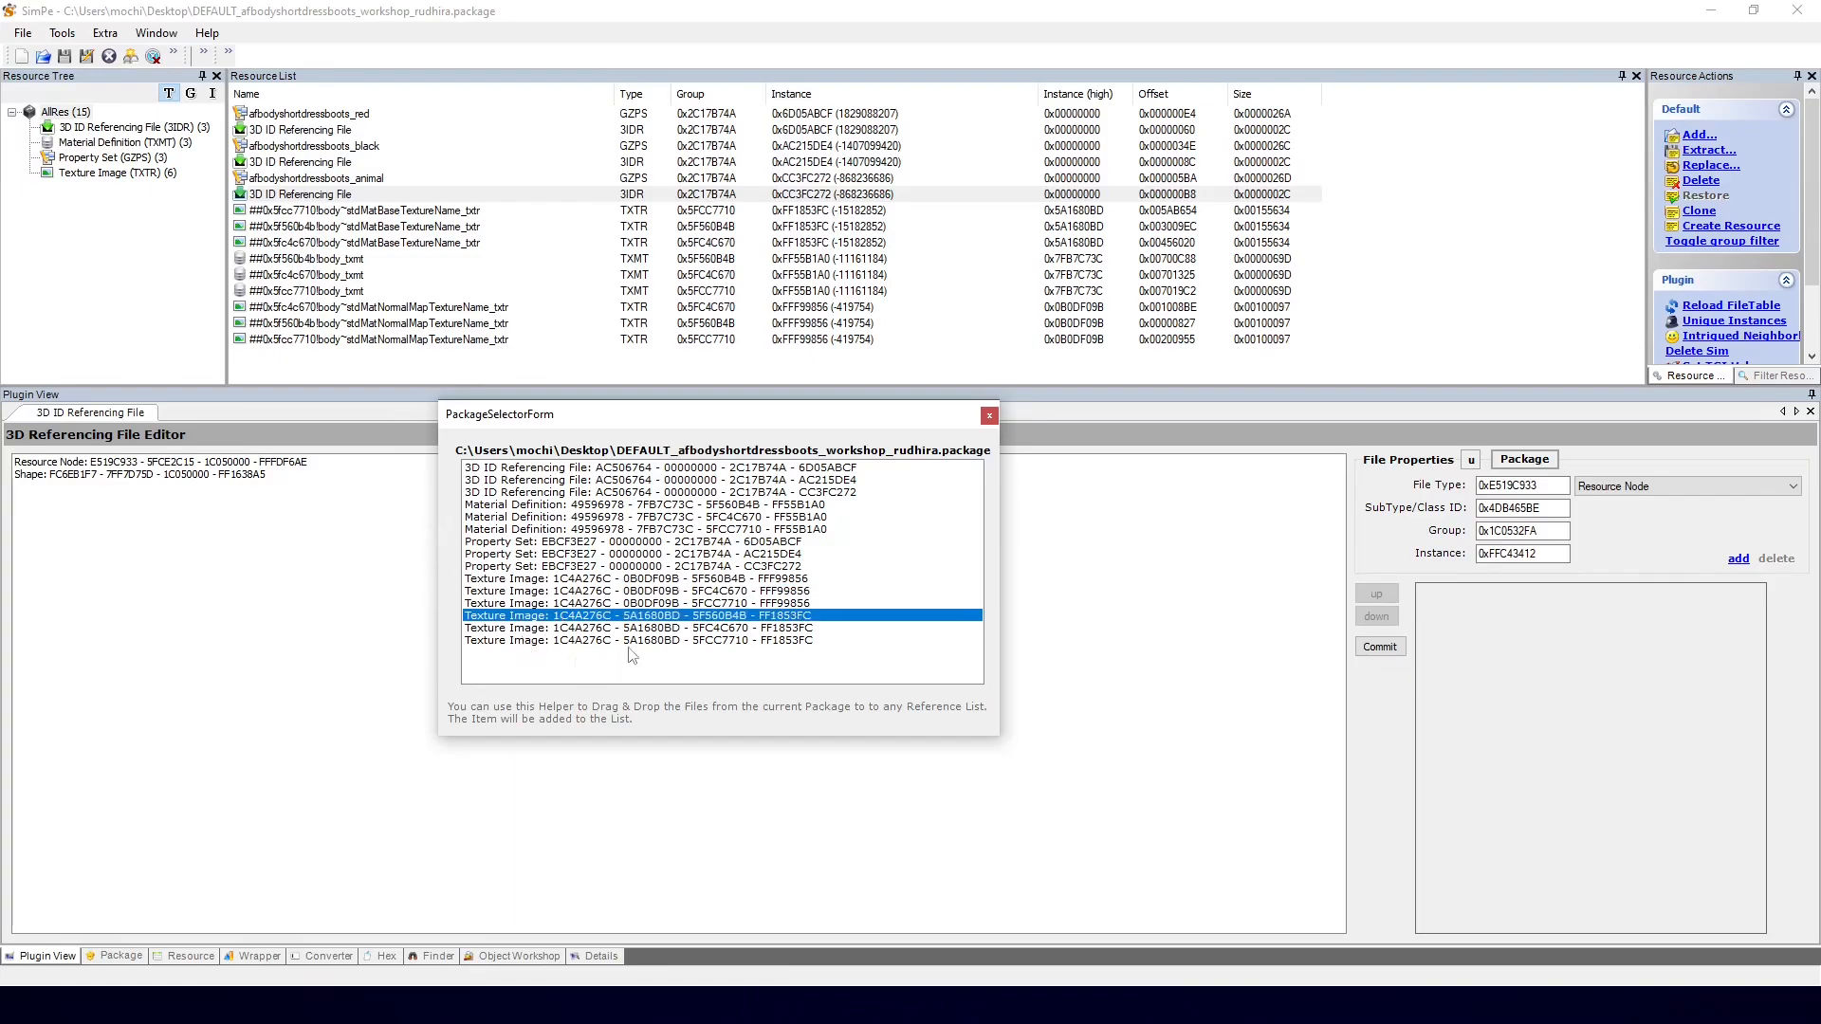
click(652, 529)
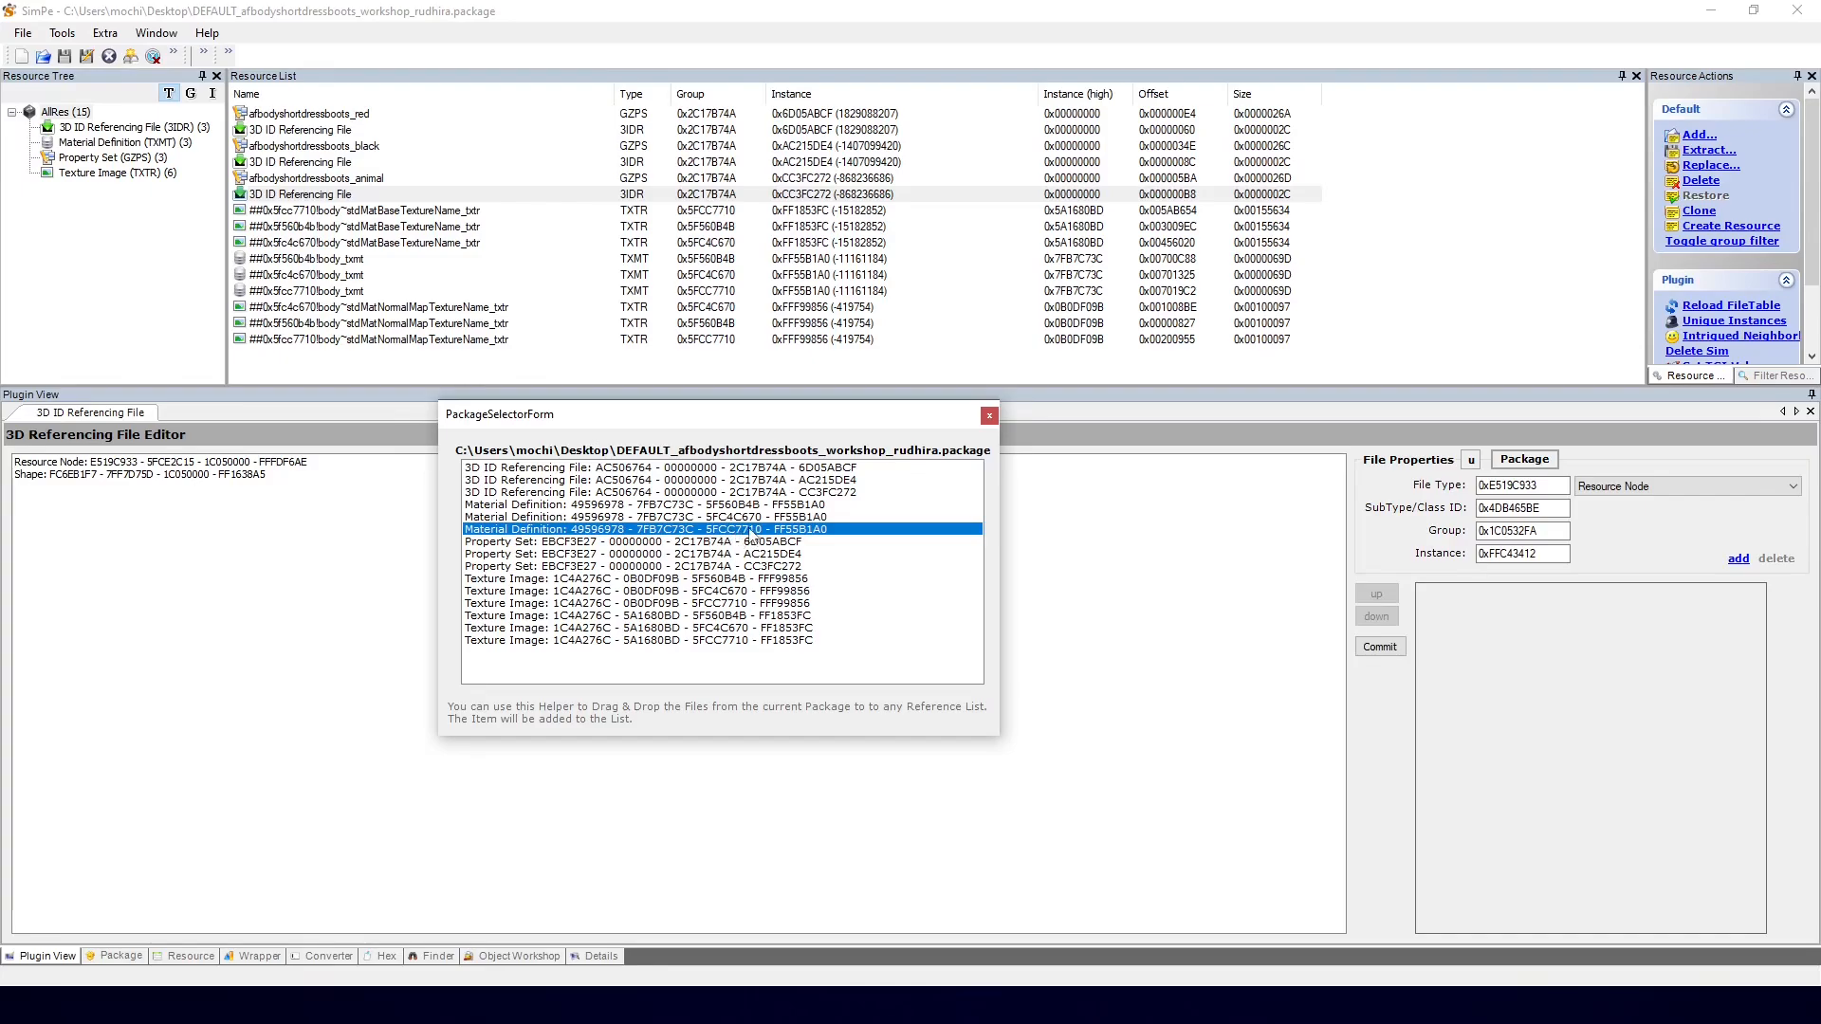
drag(749, 536, 245, 526)
click(1398, 647)
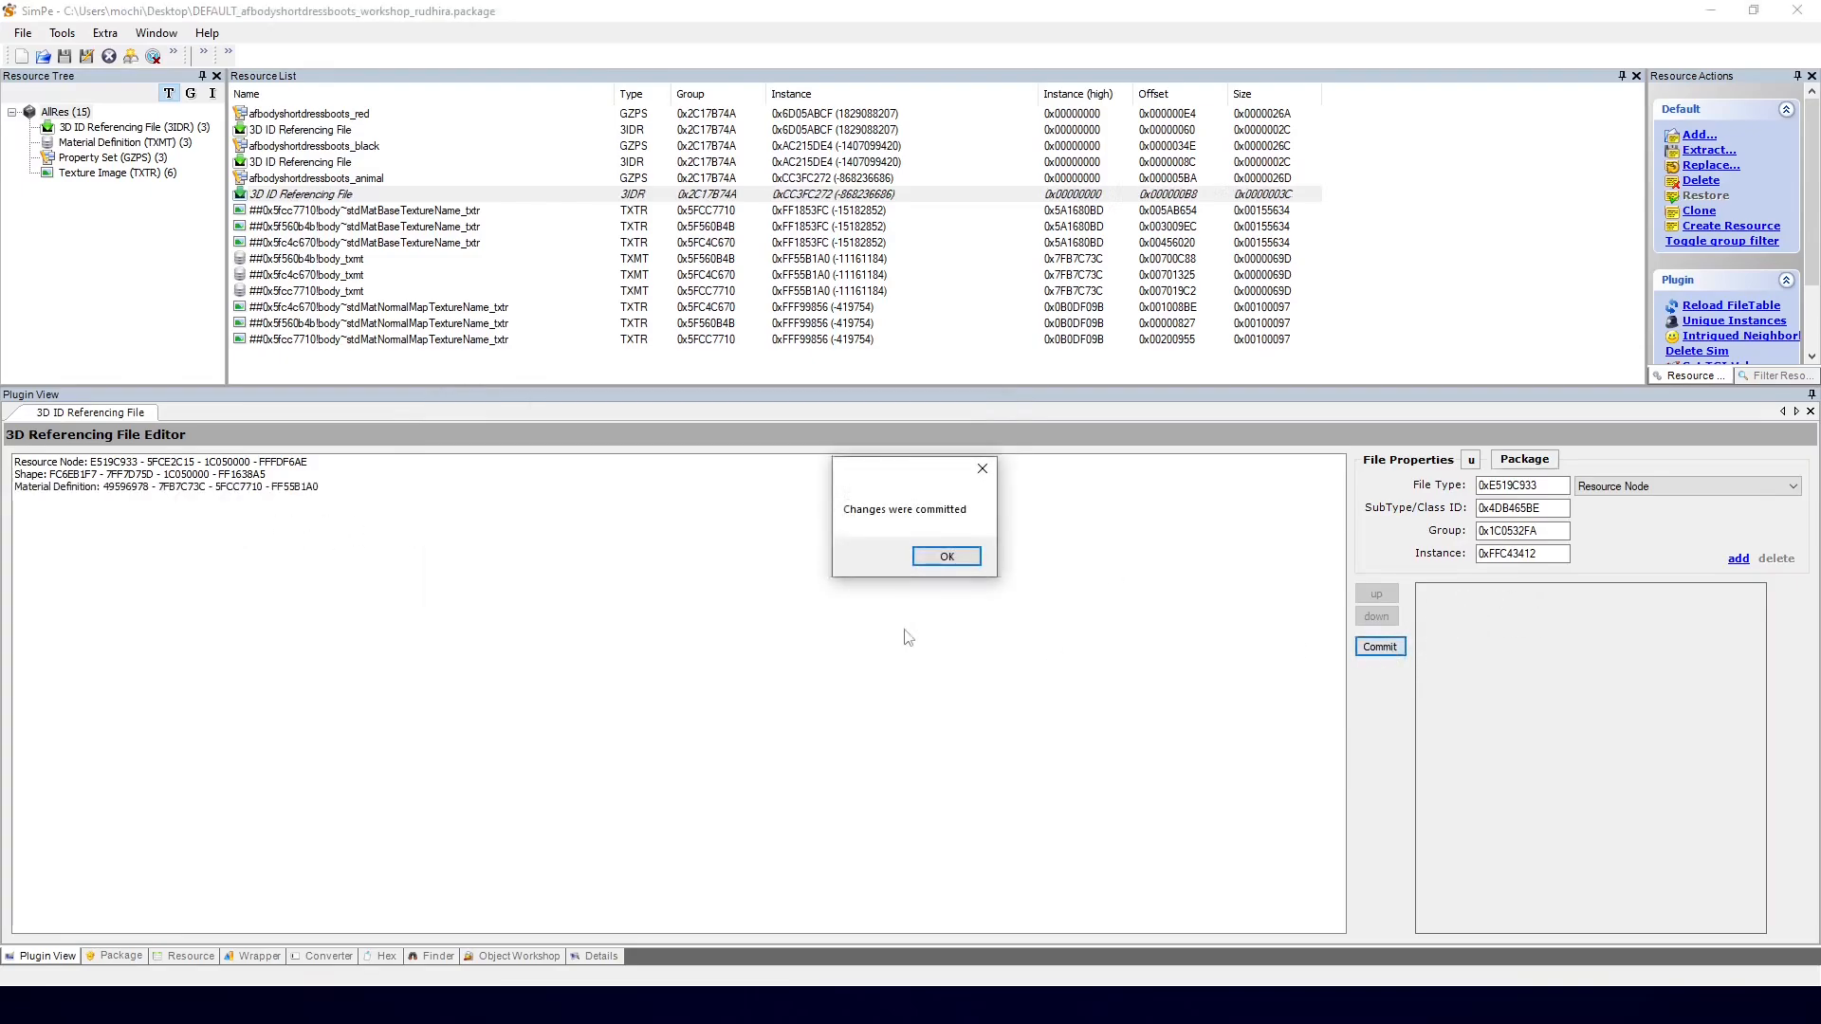
click(946, 556)
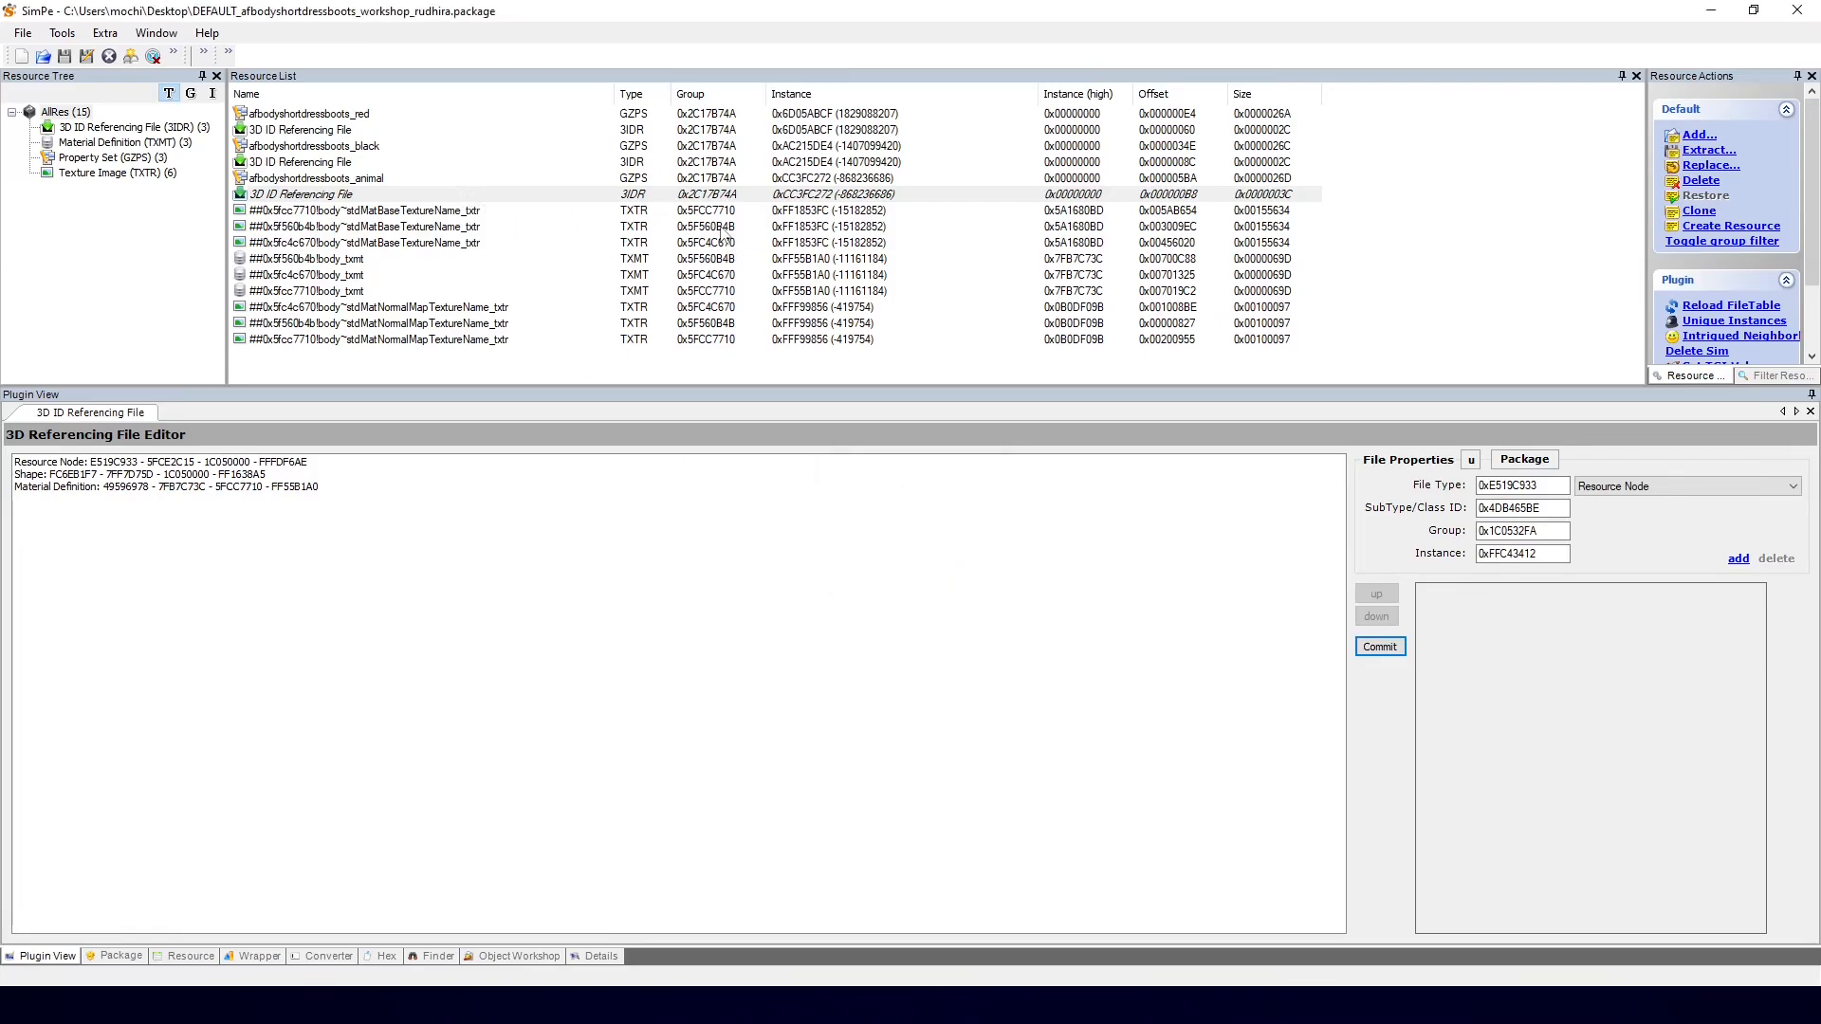
Step: View the 5f560b4b base texture, and open the 3D ID Referencing File matching the afbodyshortdressboots_black Property Set
click(721, 227)
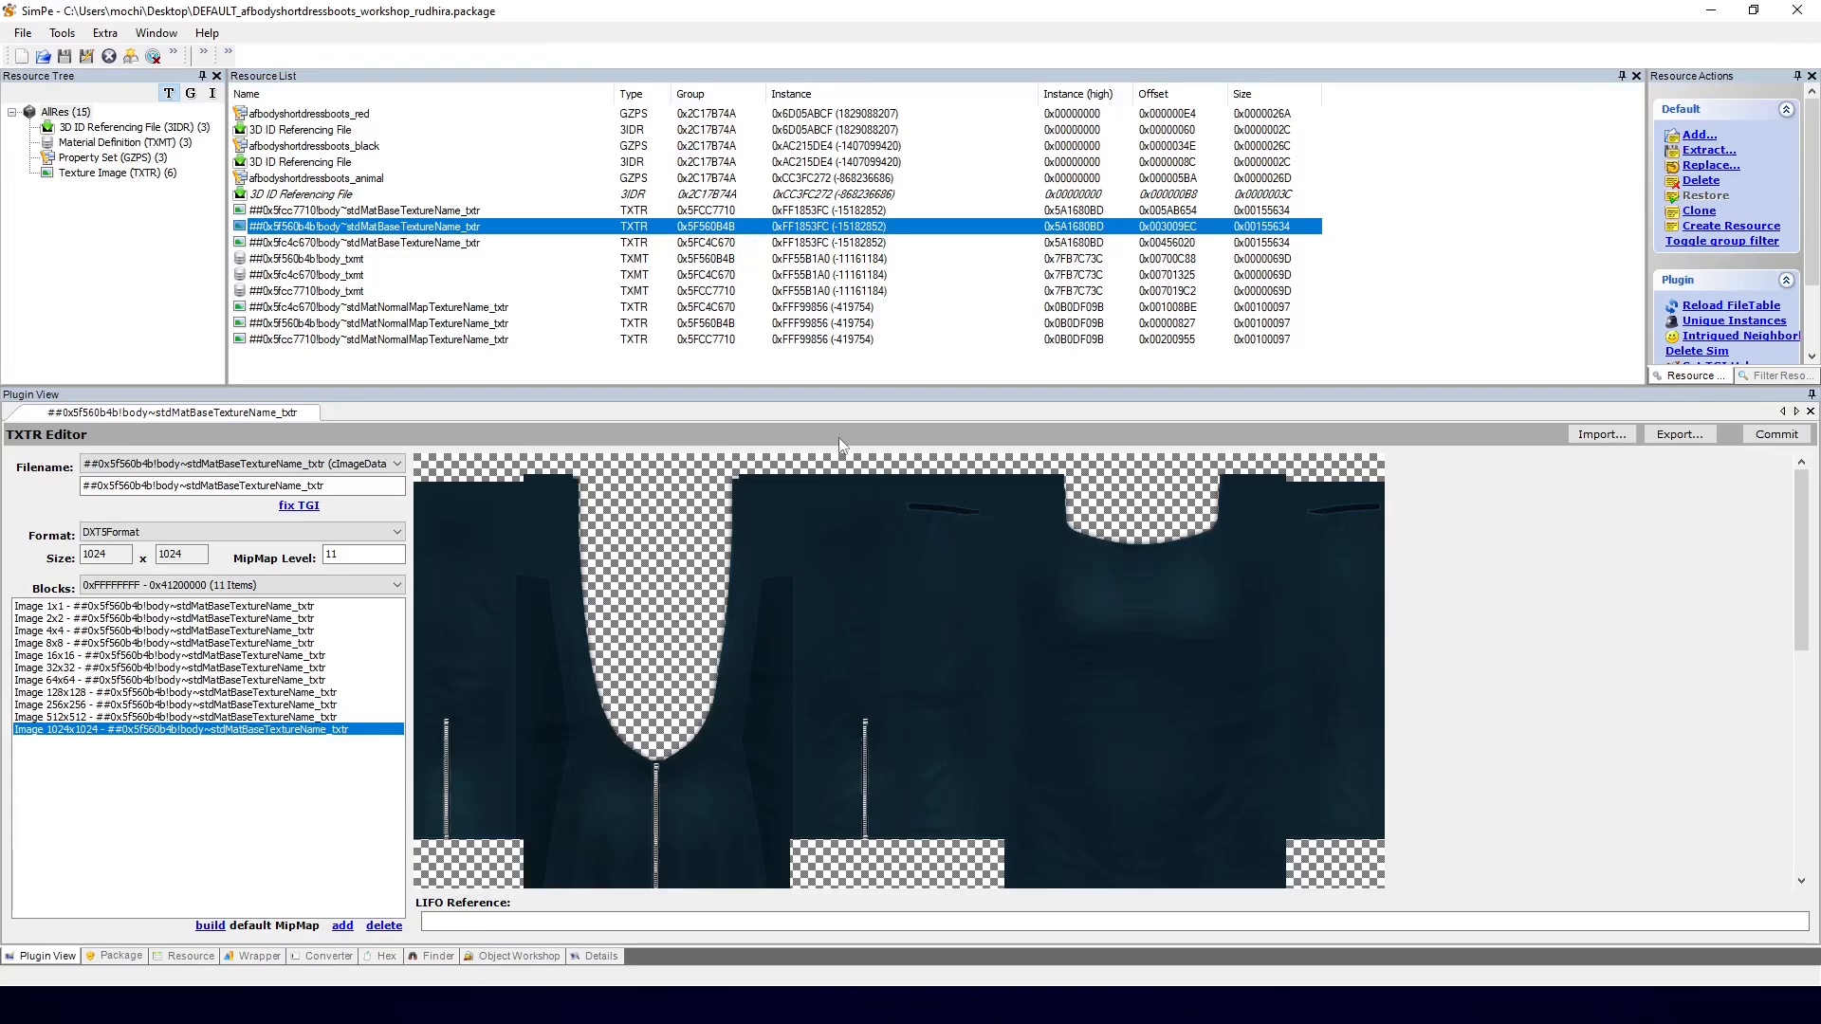
click(349, 149)
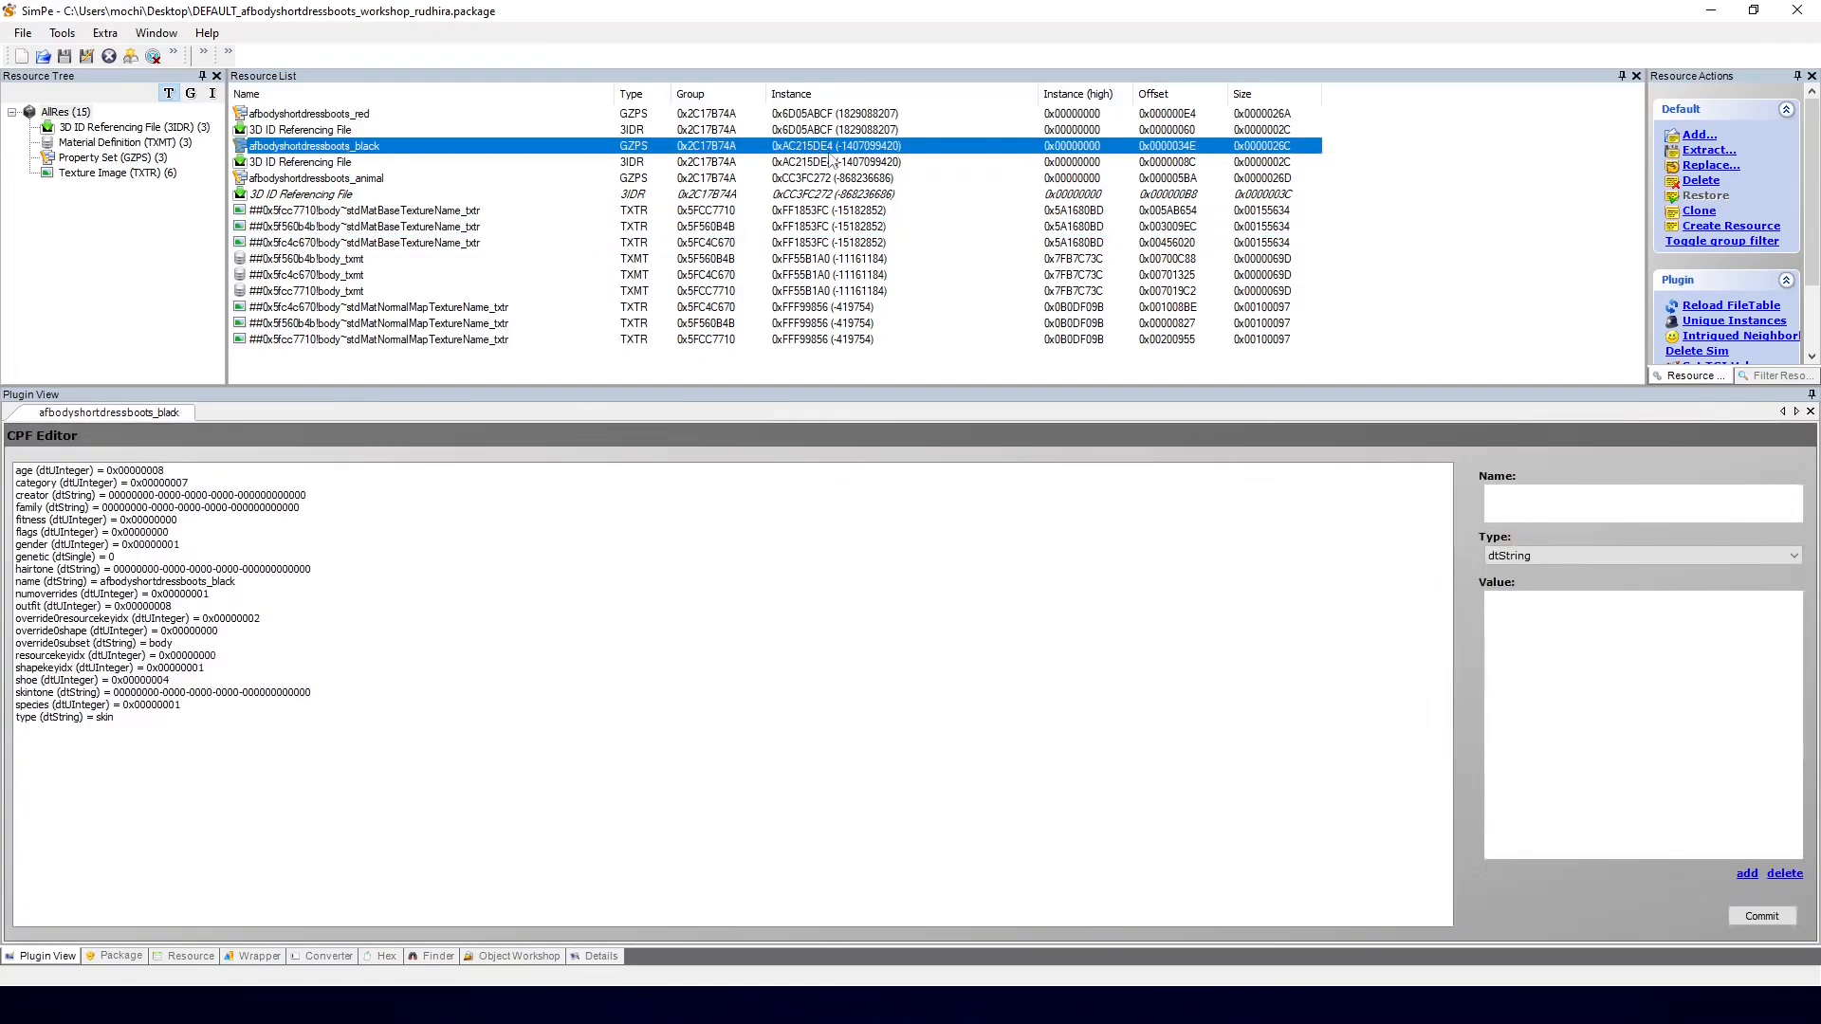
click(831, 161)
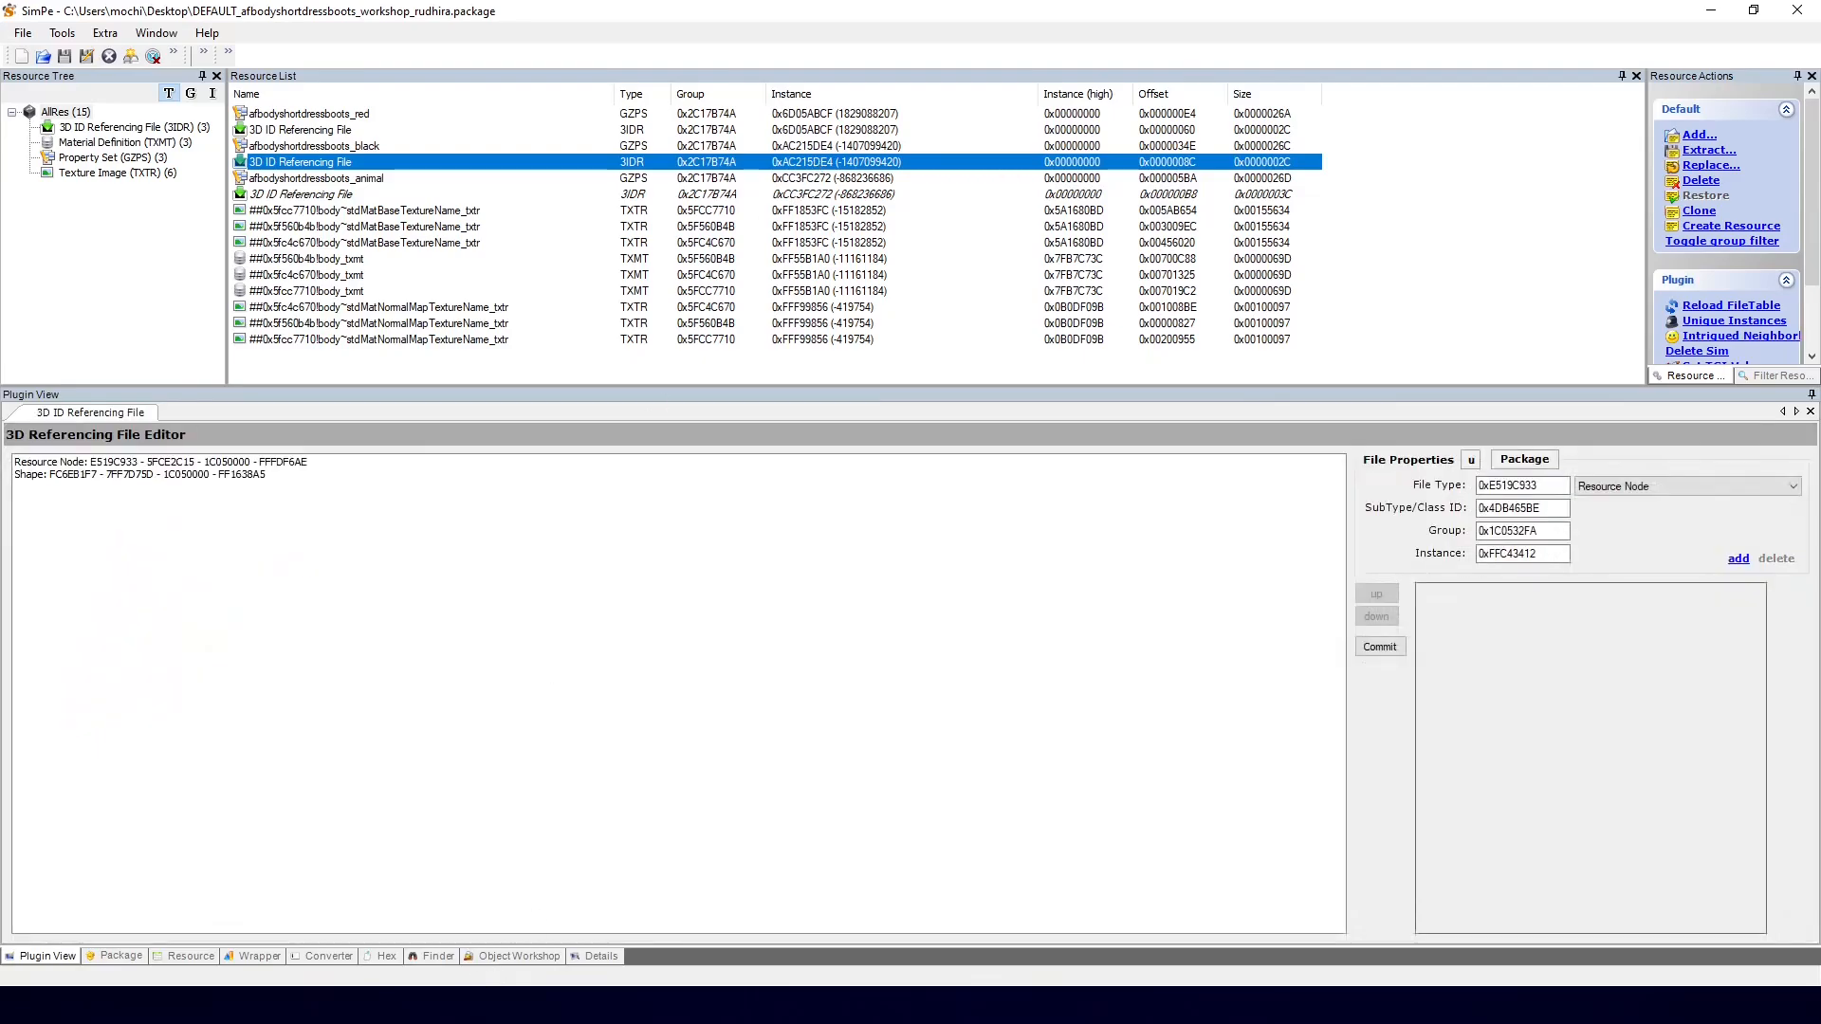
Step: Add Material Definition 49596978 - 7FB7C73C - 5F560B4B - FF55B1A0 to the afbodyshortdressboots_black 3D ID Referencing File and commit it
mouse_move(351, 1005)
click(451, 910)
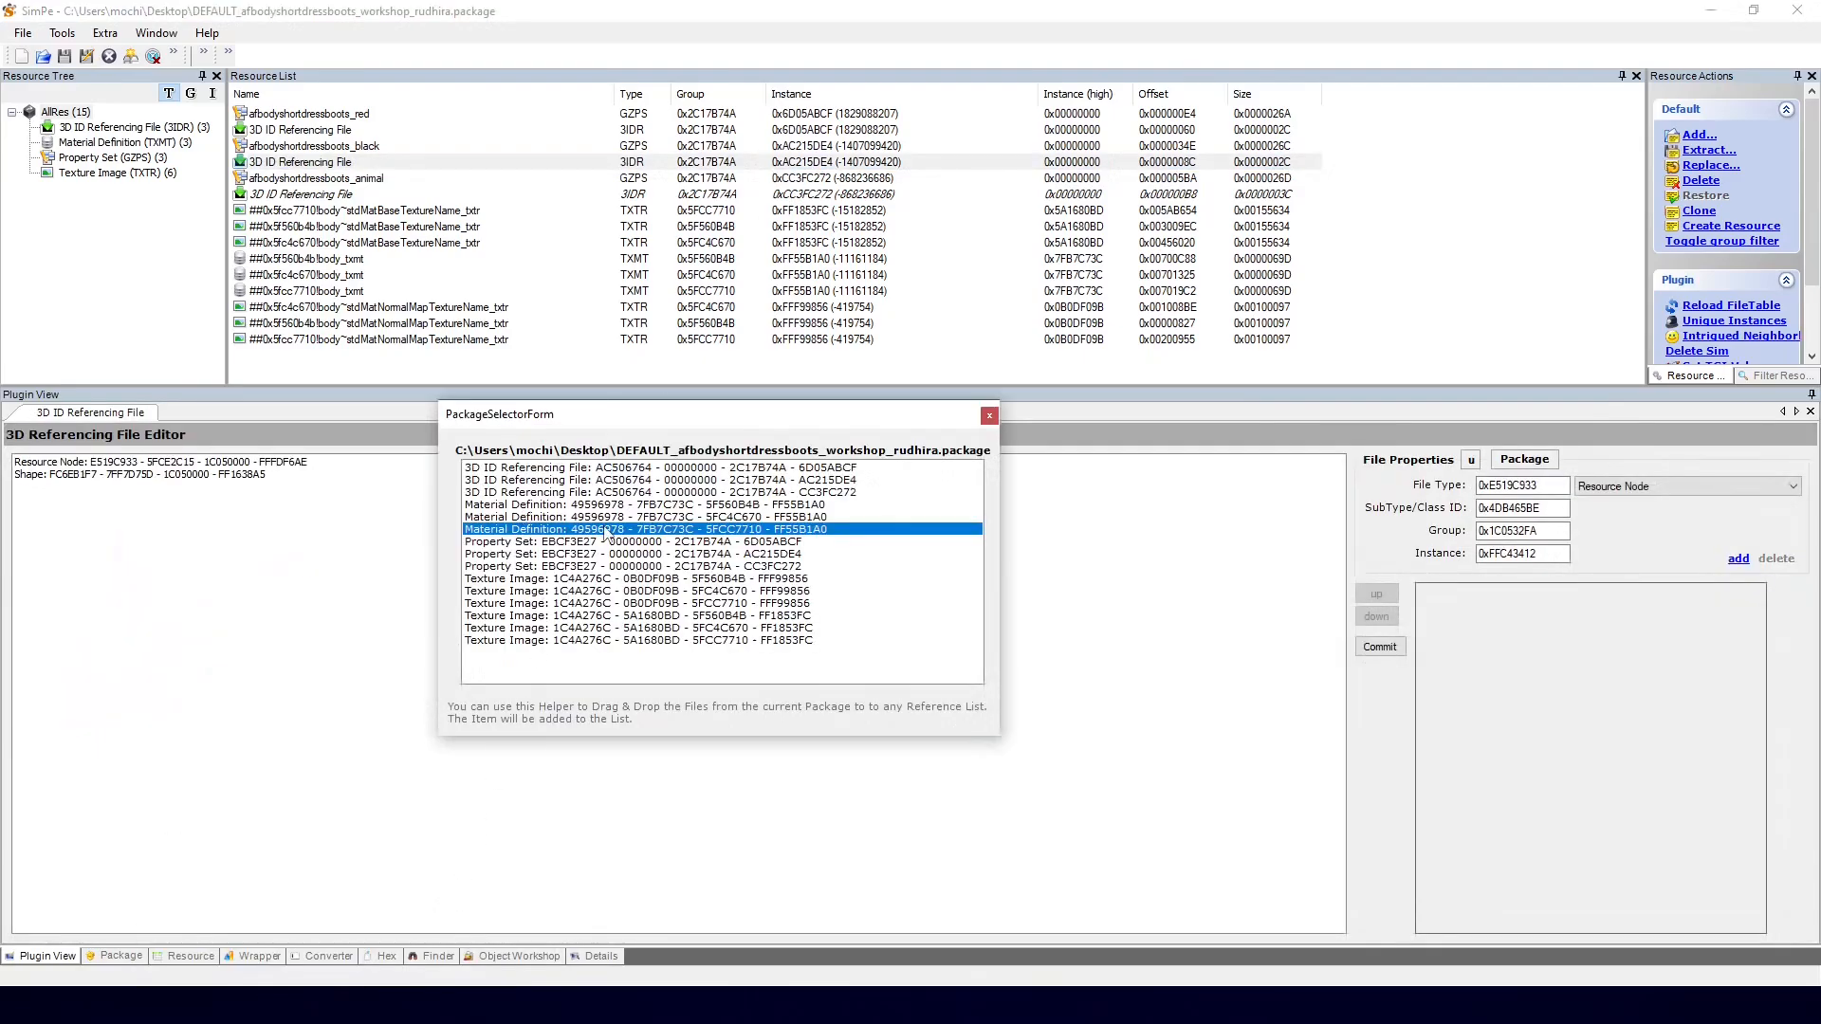
click(752, 507)
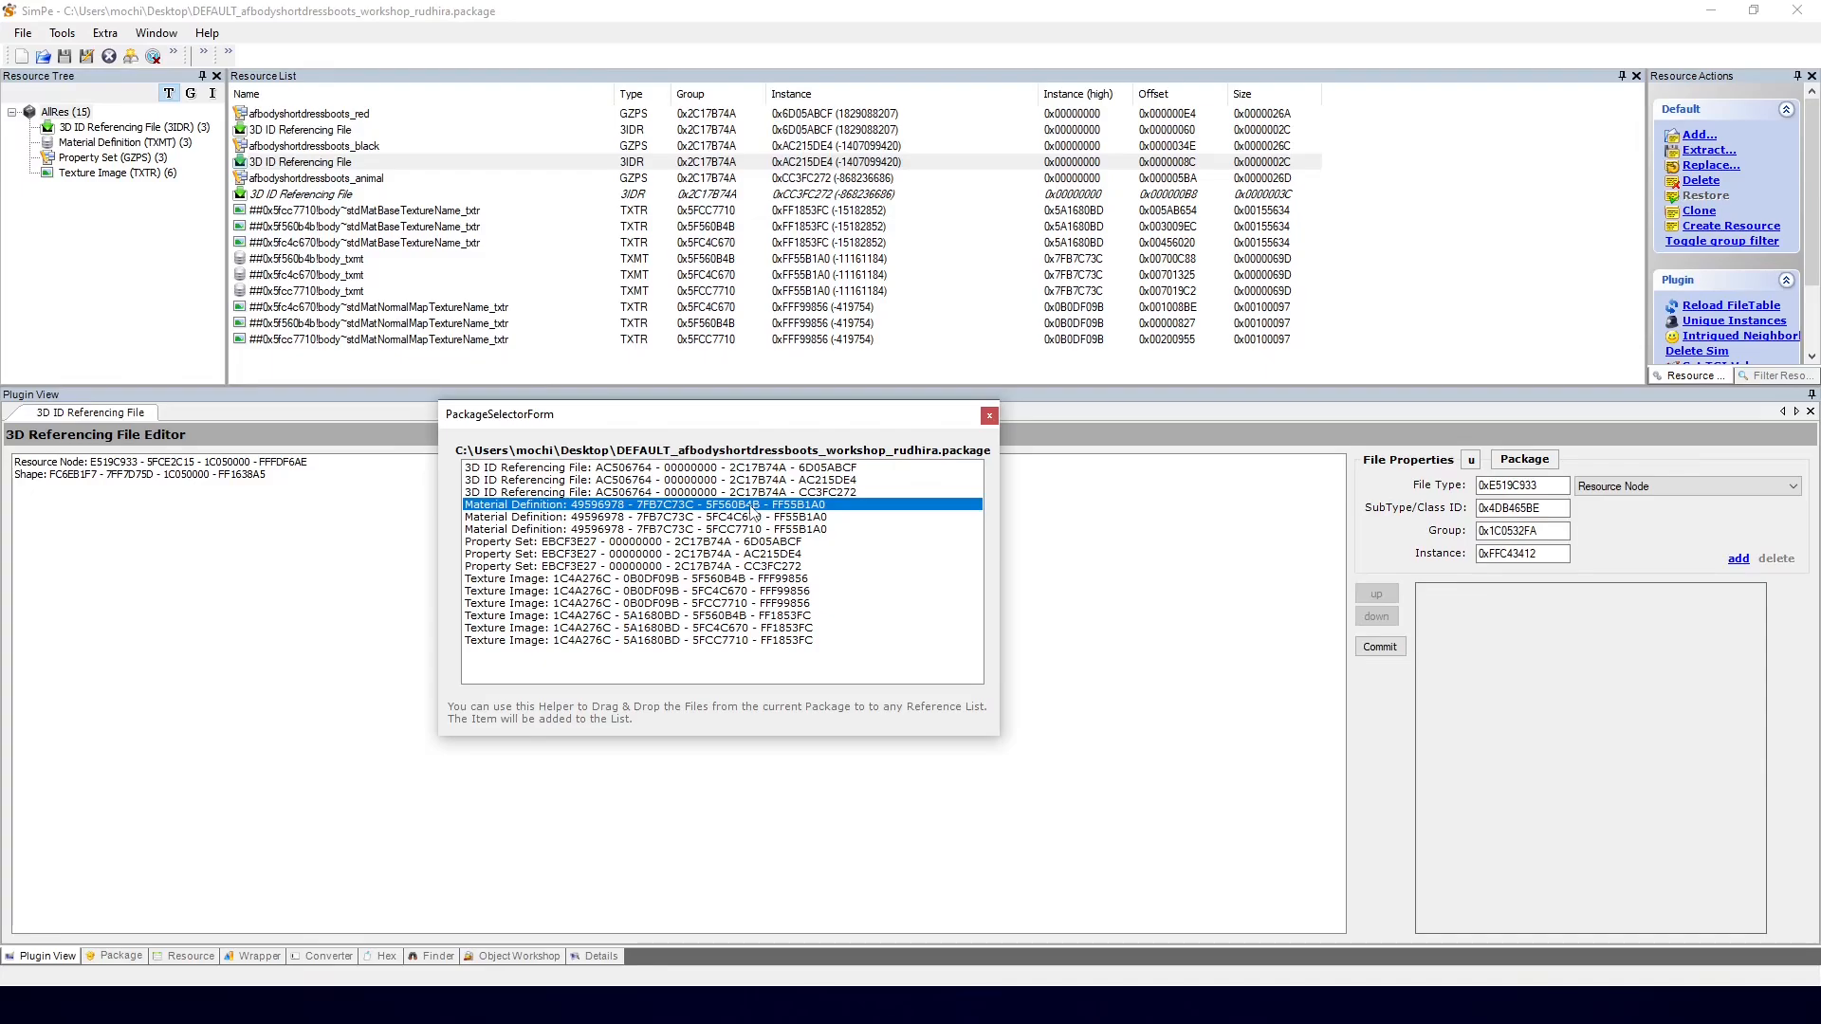
drag(752, 511, 239, 518)
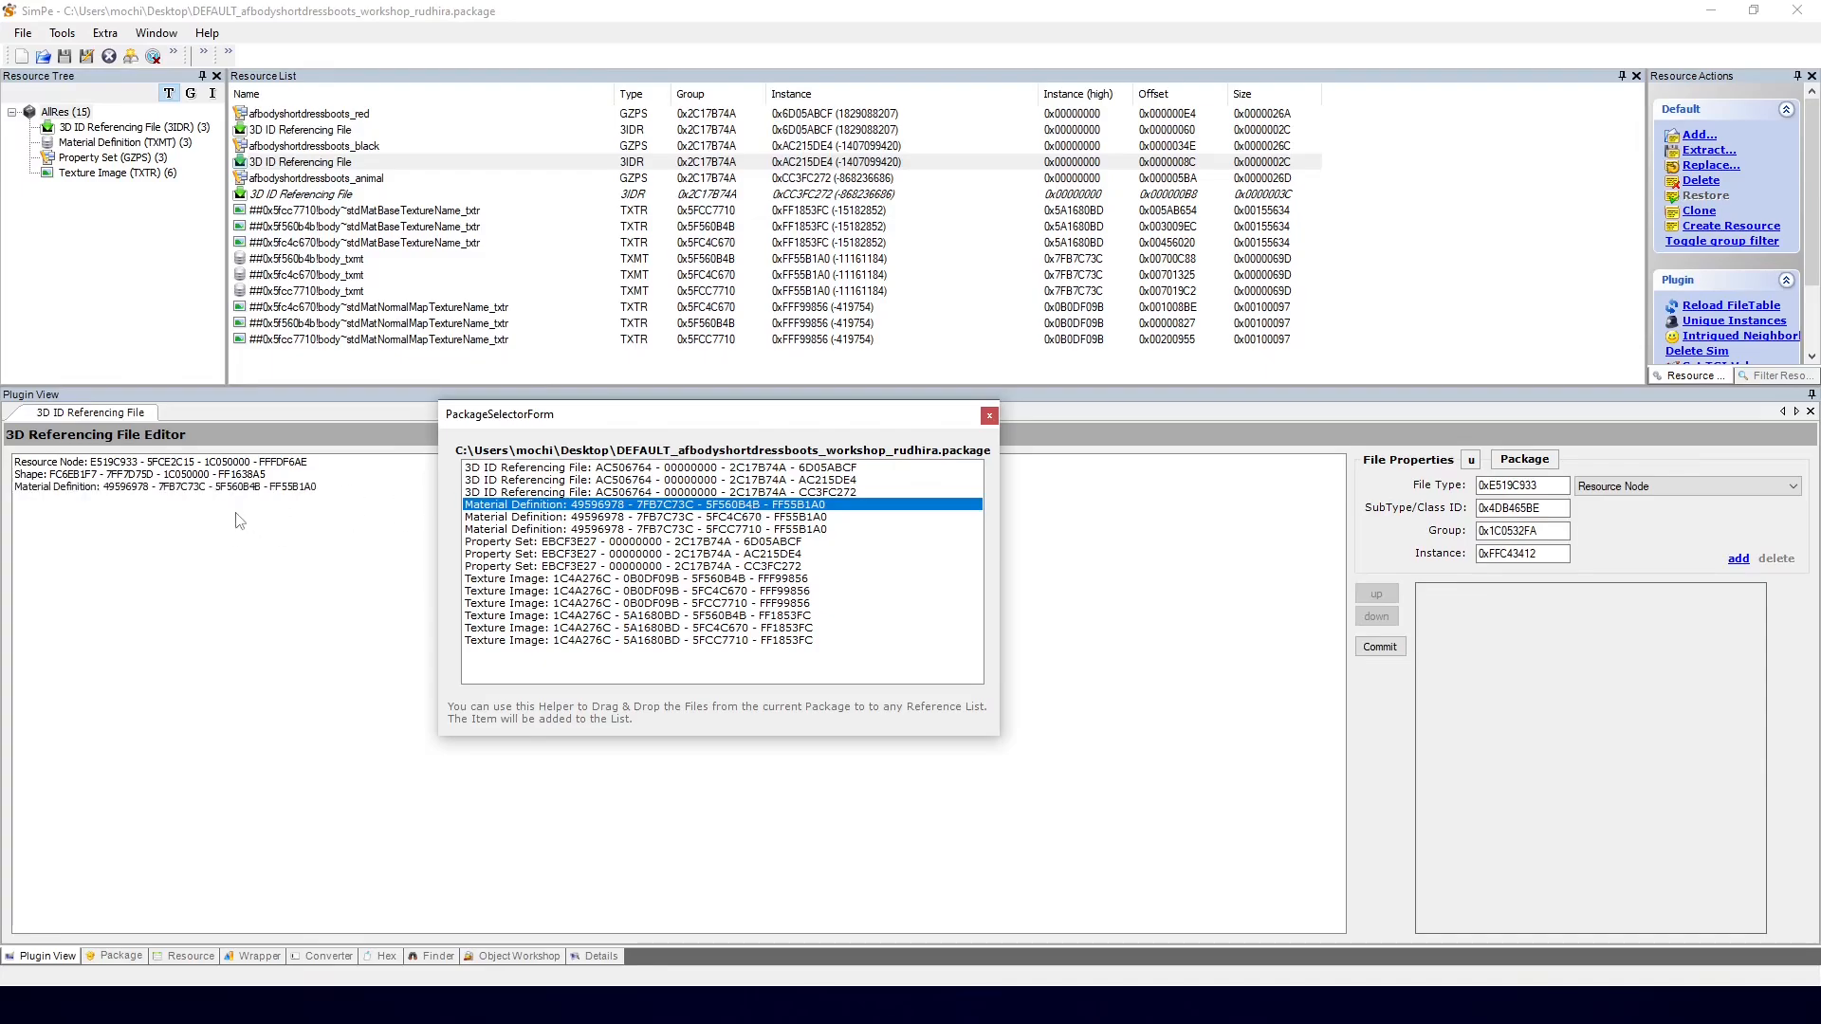
click(1377, 647)
click(946, 562)
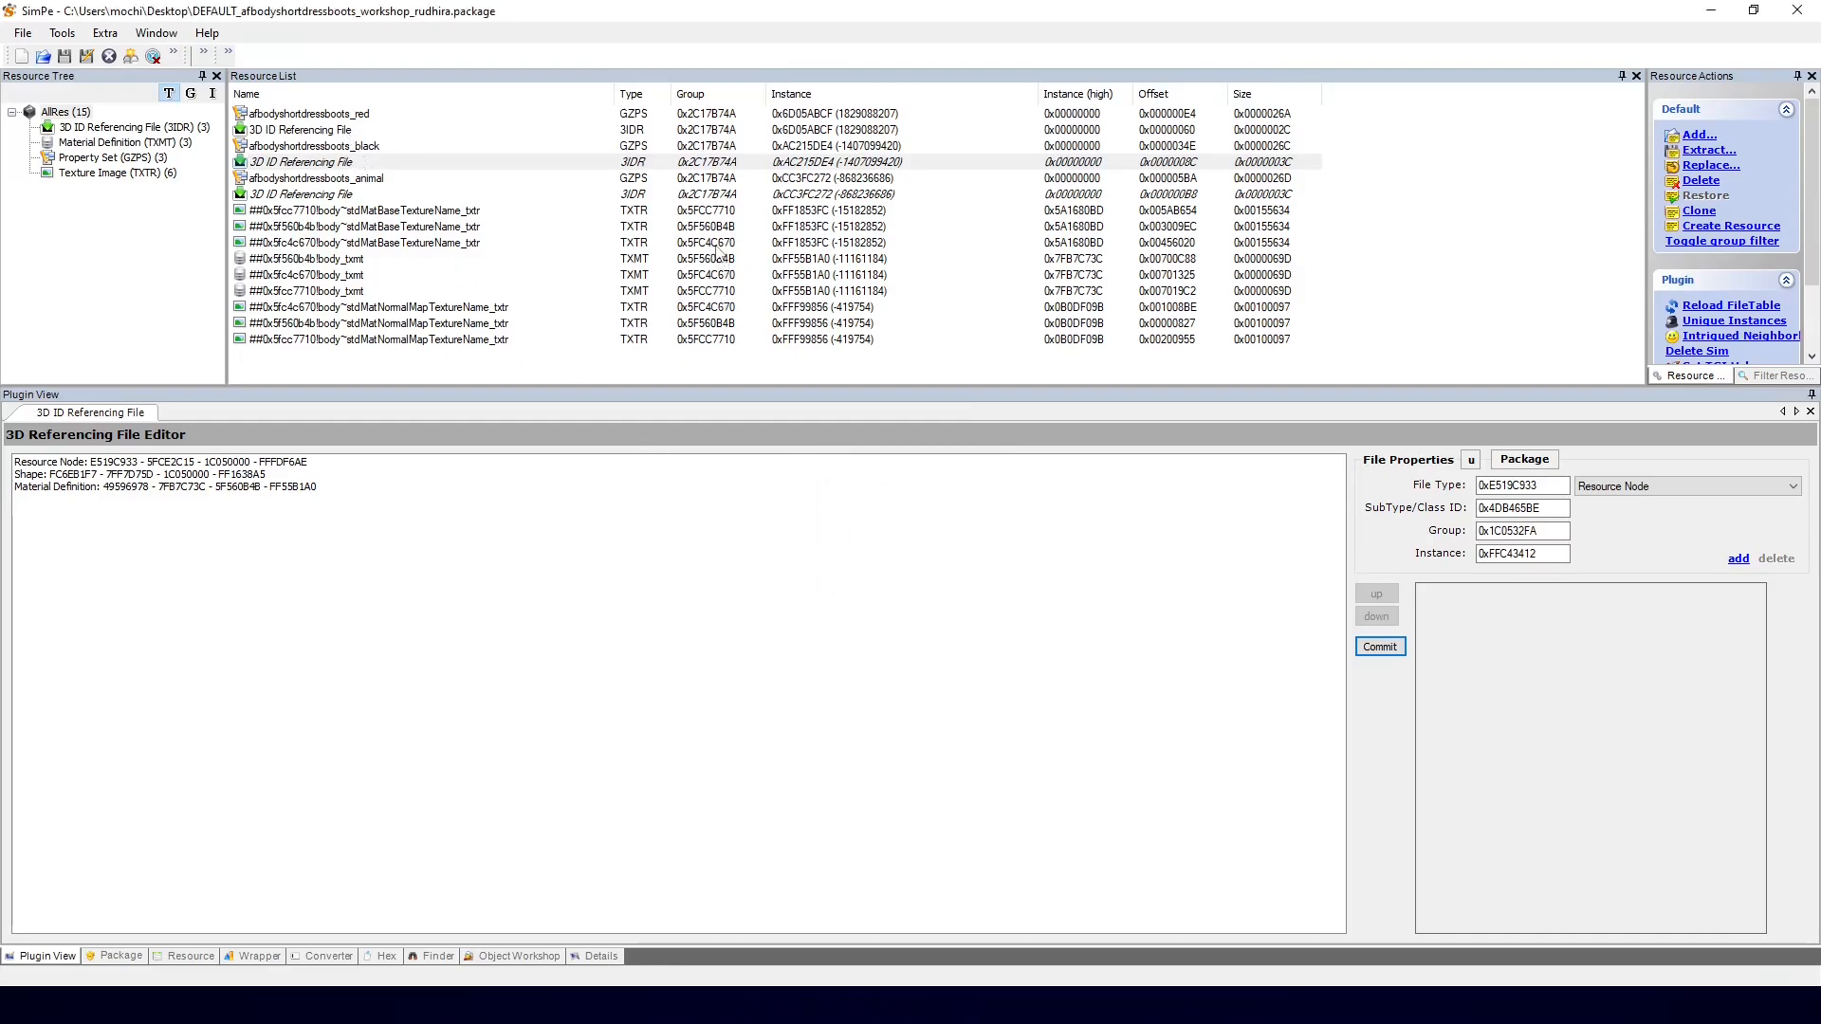
Step: View the 5fc4c670 base texture, and open the afbodyshortdressboots_red 3D ID Referencing File with the package's resource selector in front
click(710, 244)
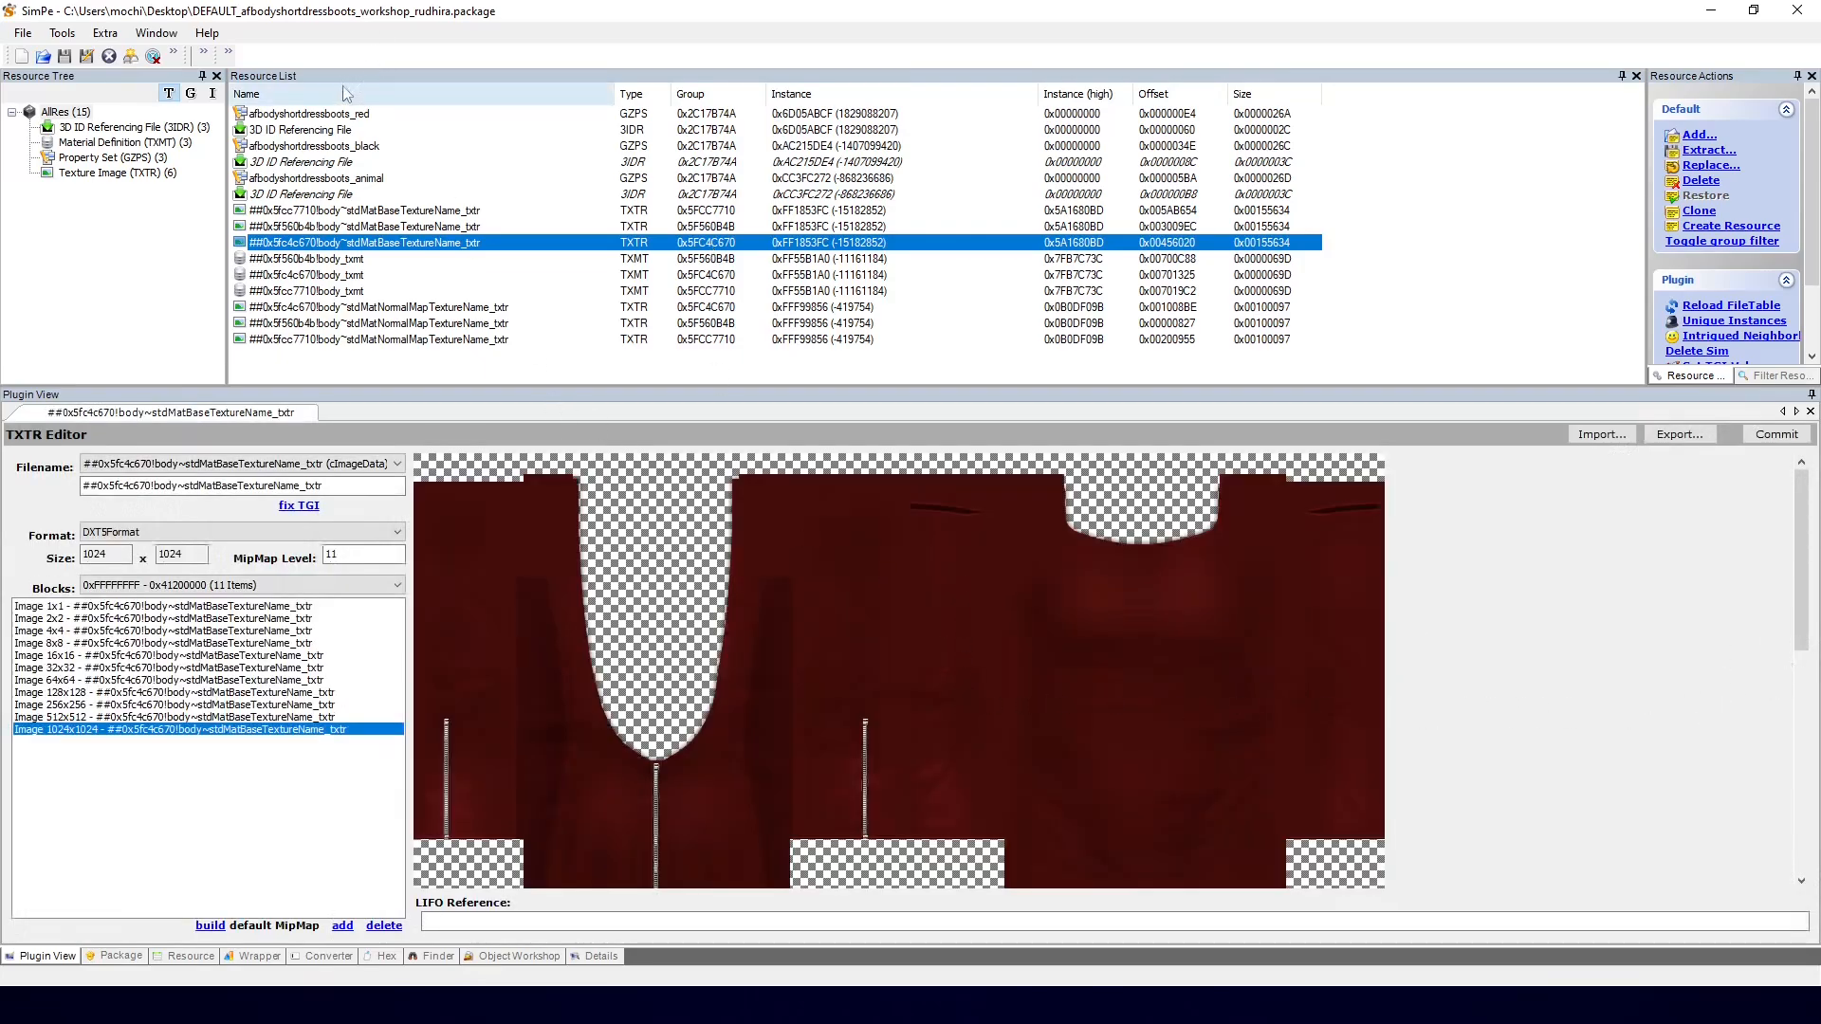
click(327, 133)
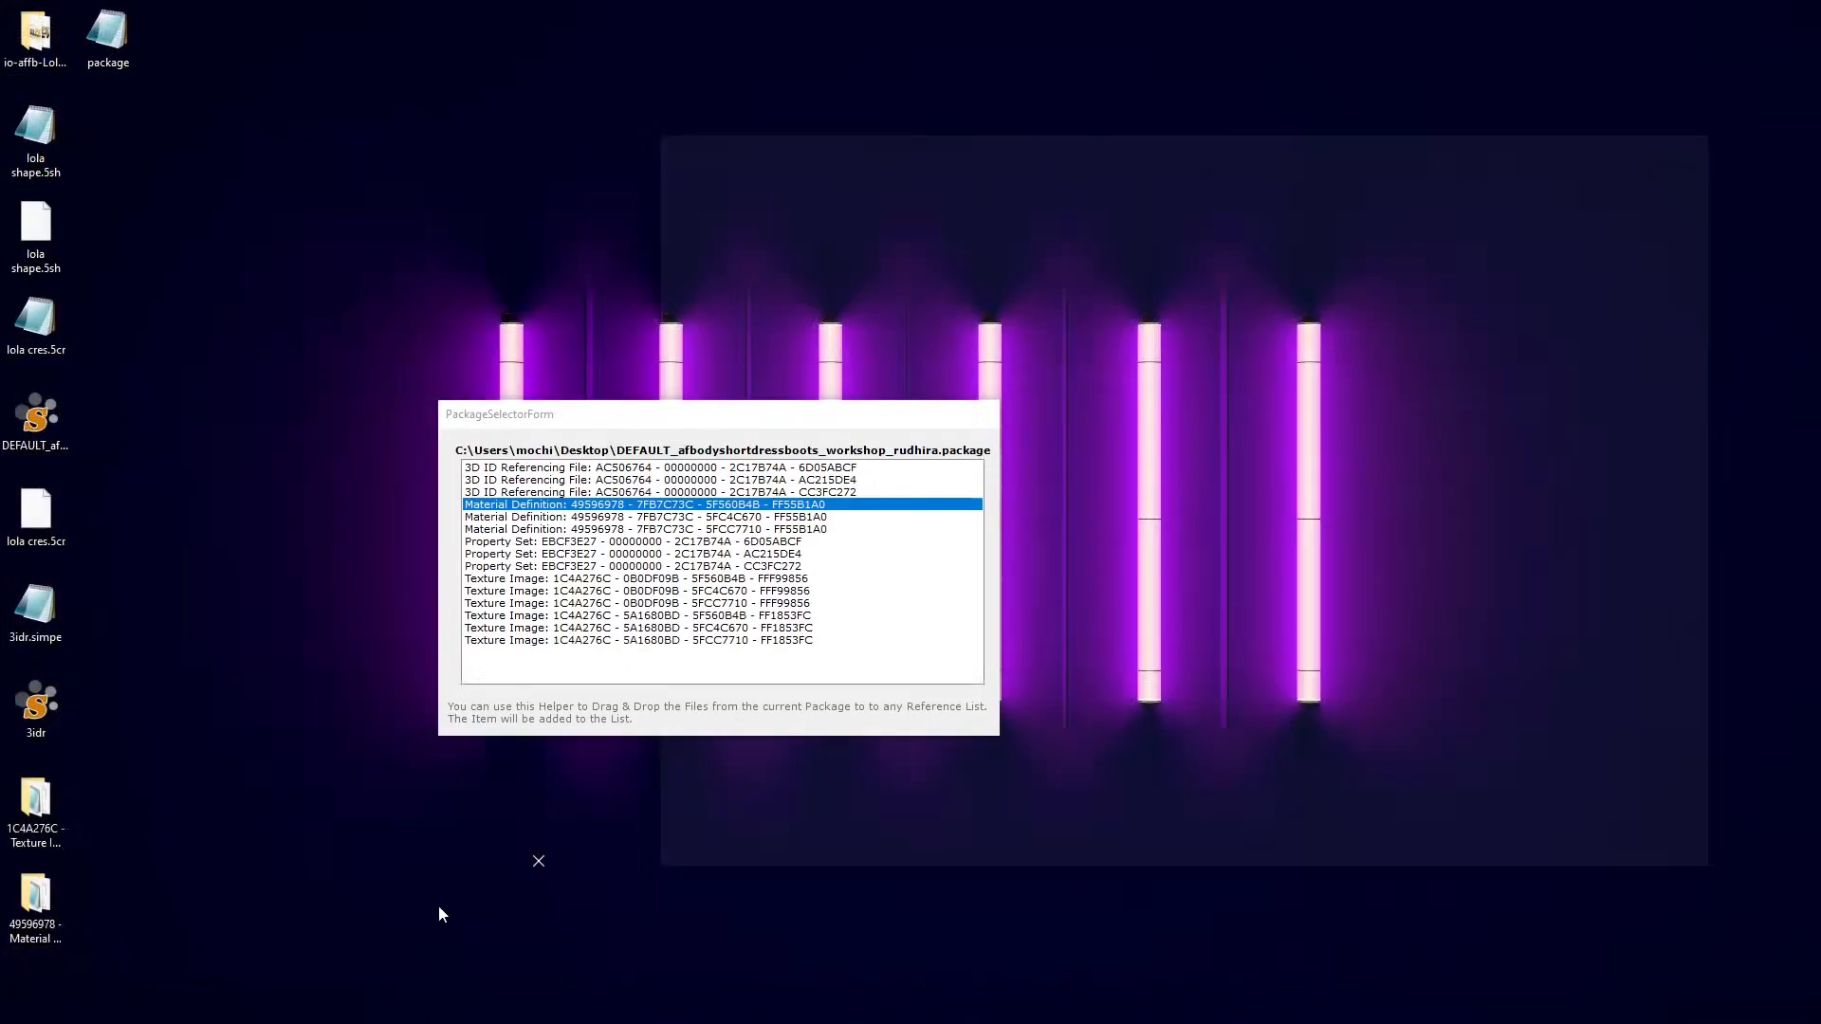
click(441, 914)
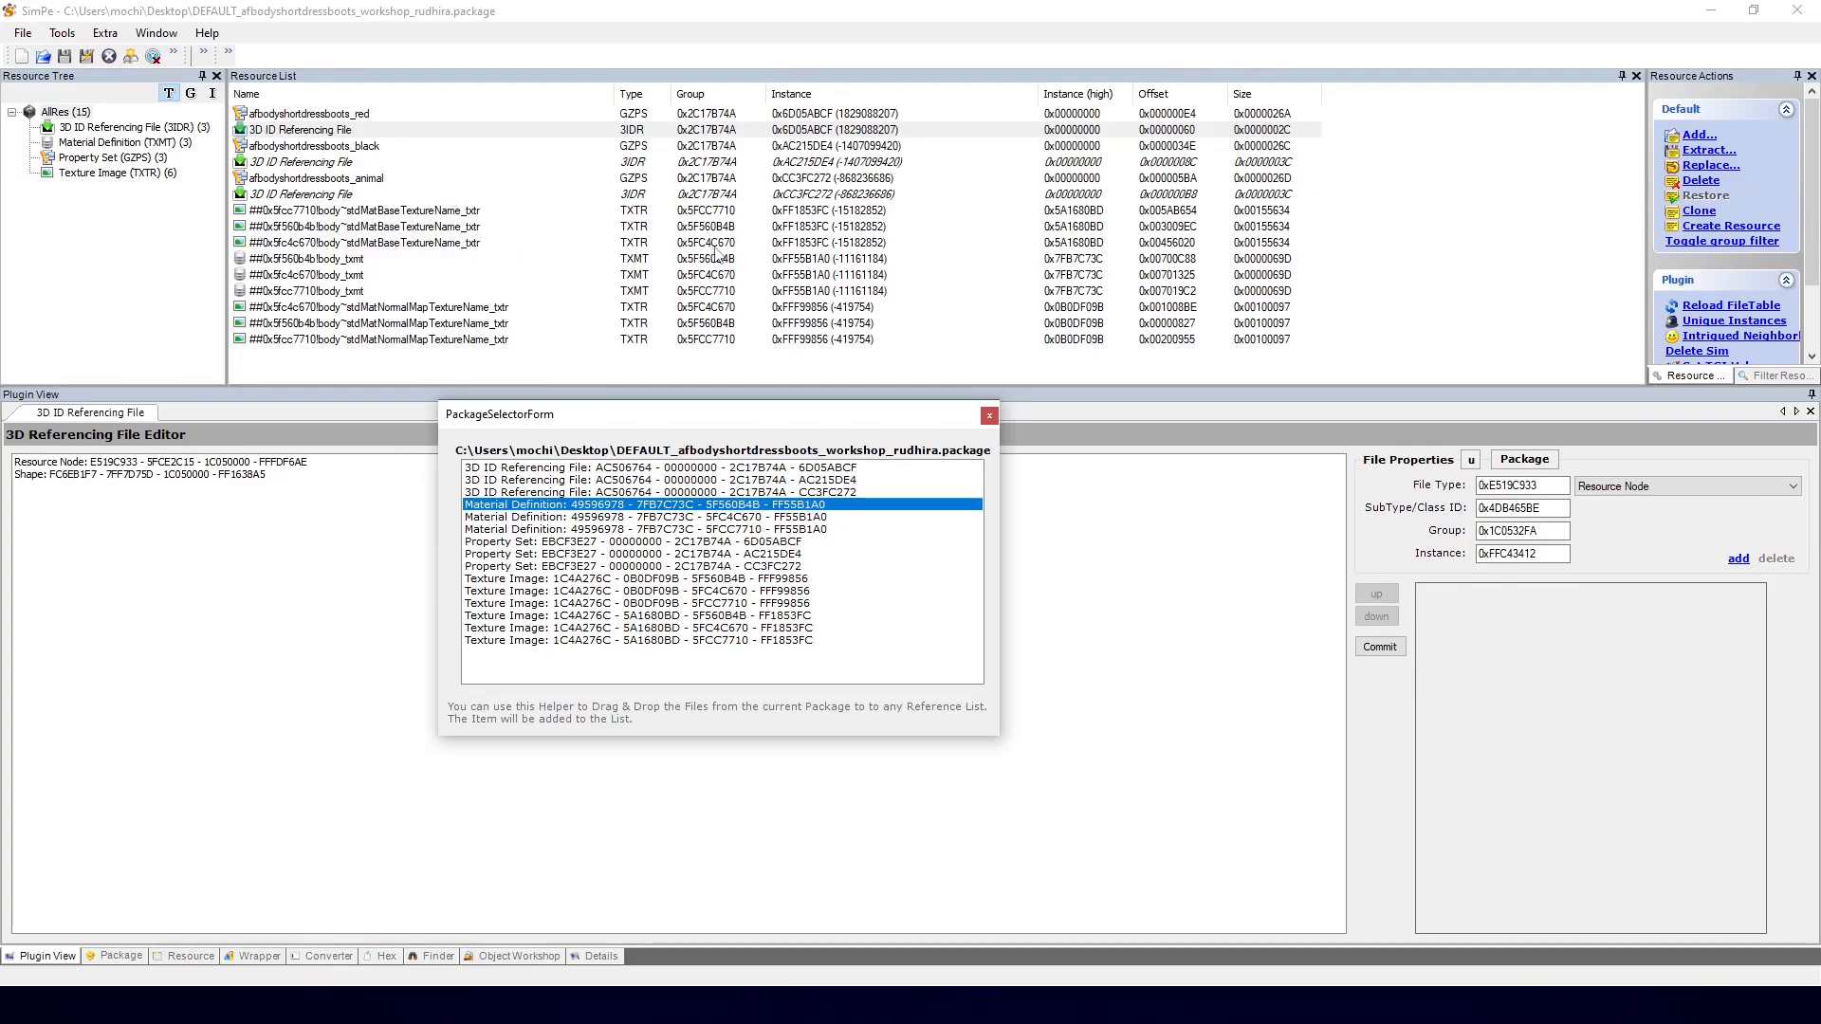
Step: Add the 5FC4C670 material definition to the red dress's 3D ID Referencing File, then commit and save the package
drag(746, 518, 339, 561)
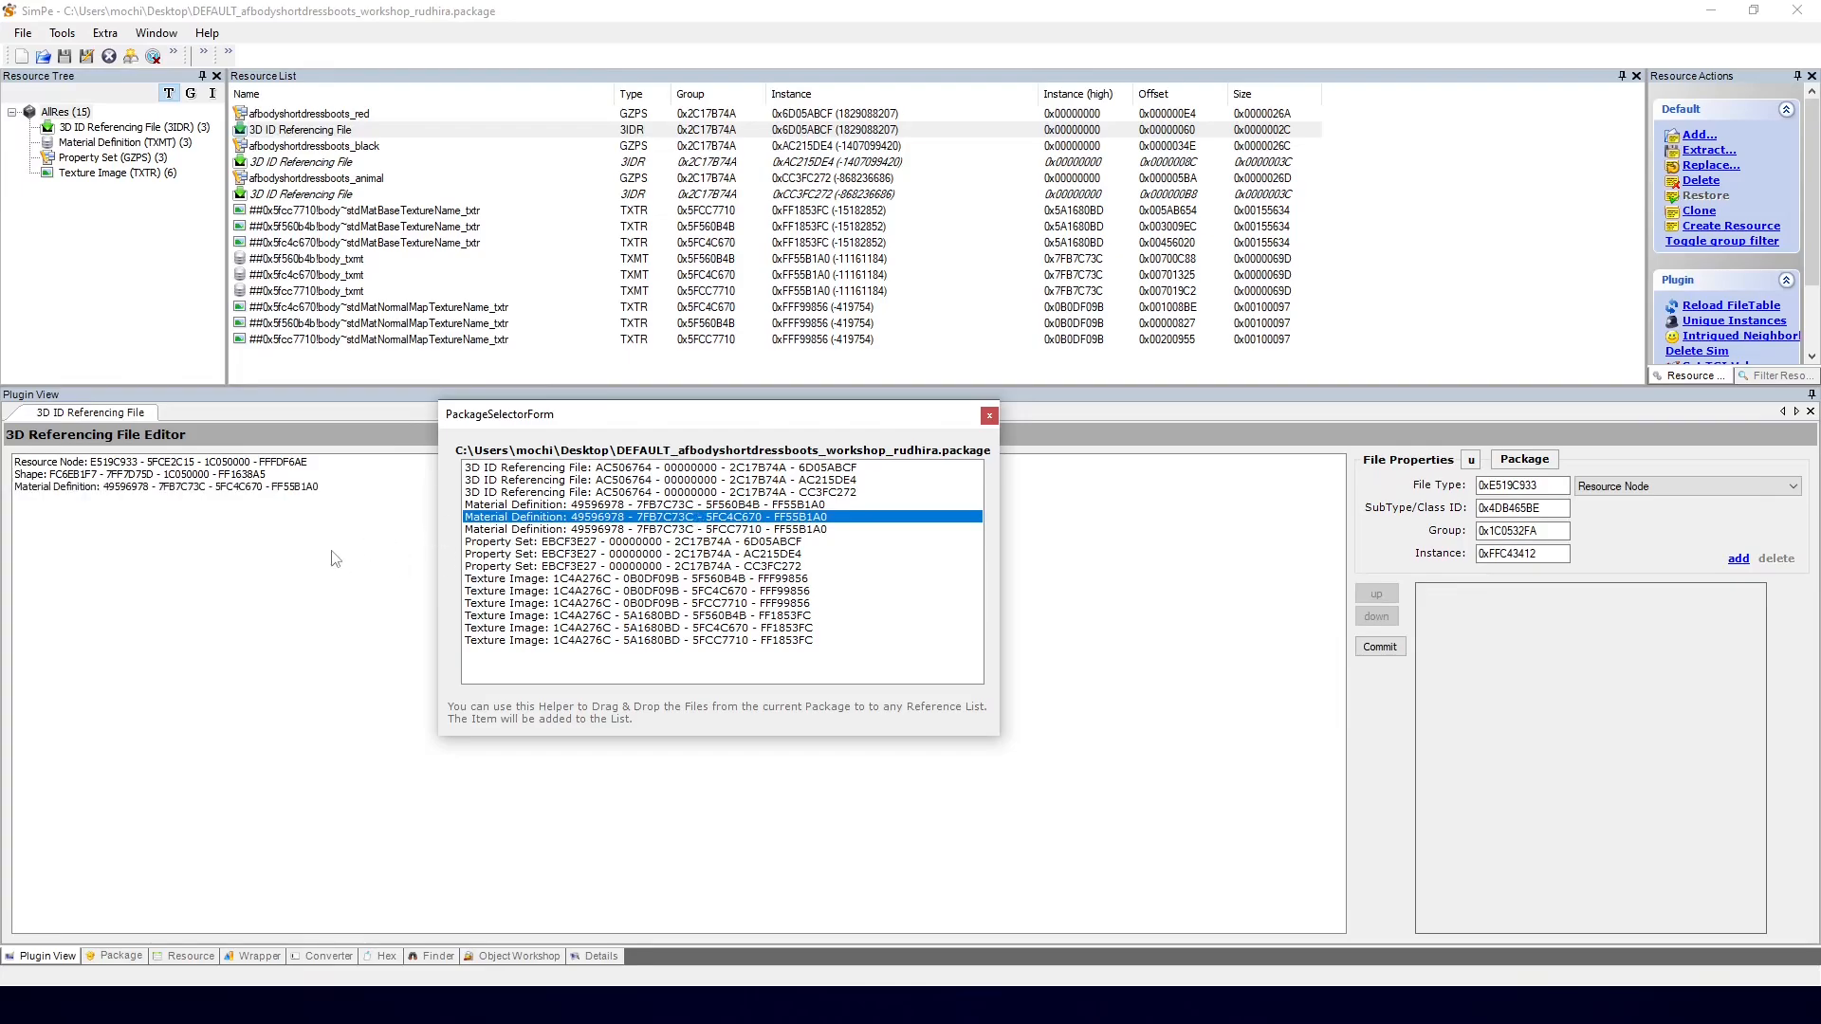
click(989, 417)
click(1380, 646)
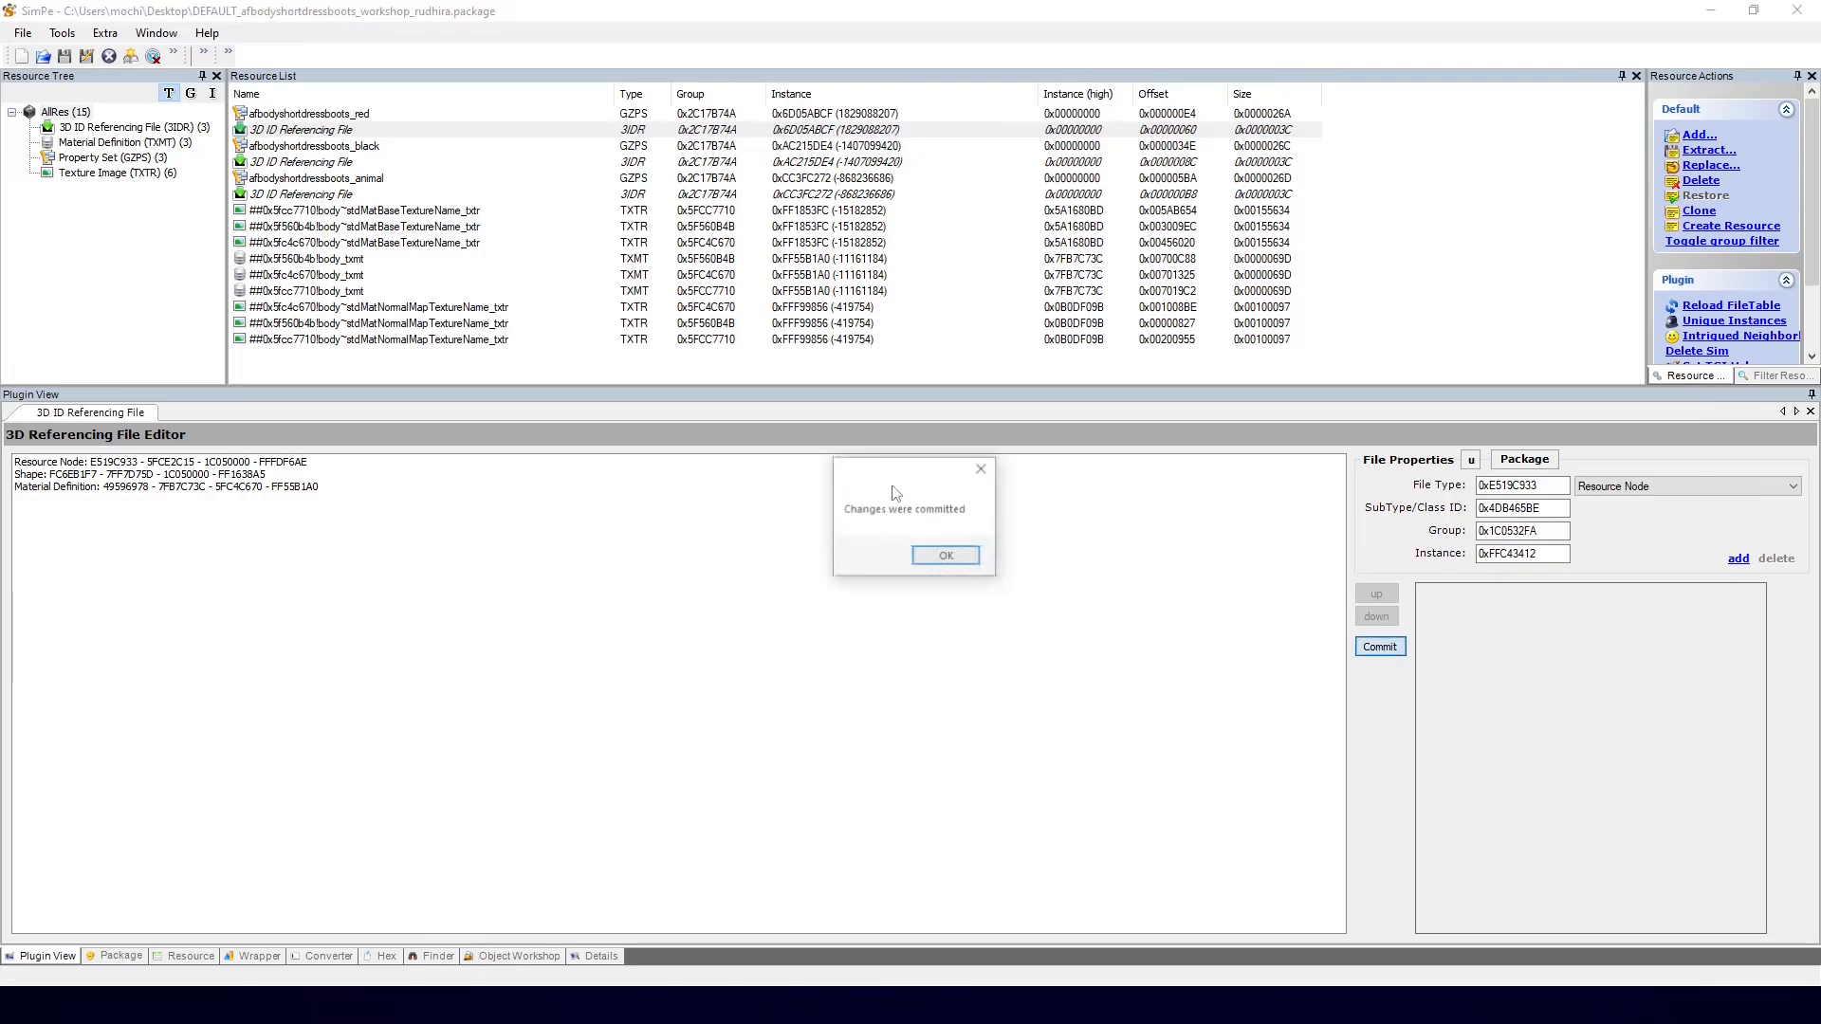
click(946, 557)
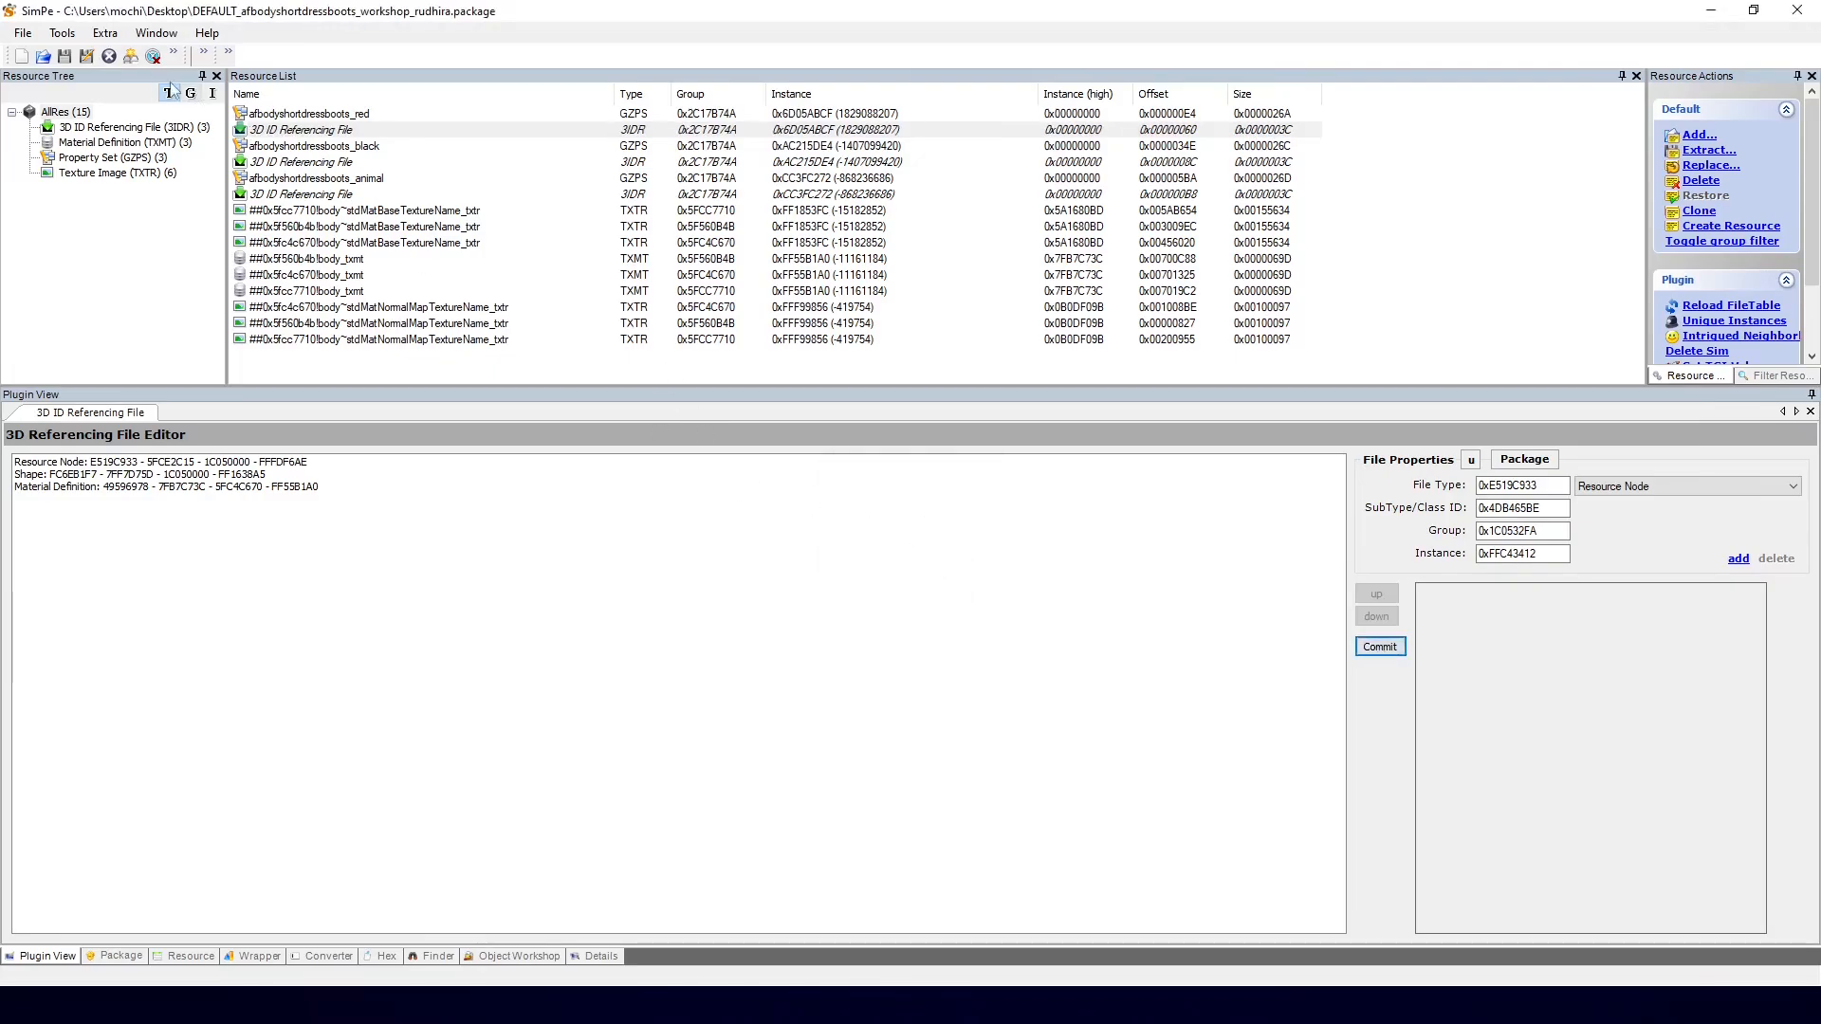
click(63, 56)
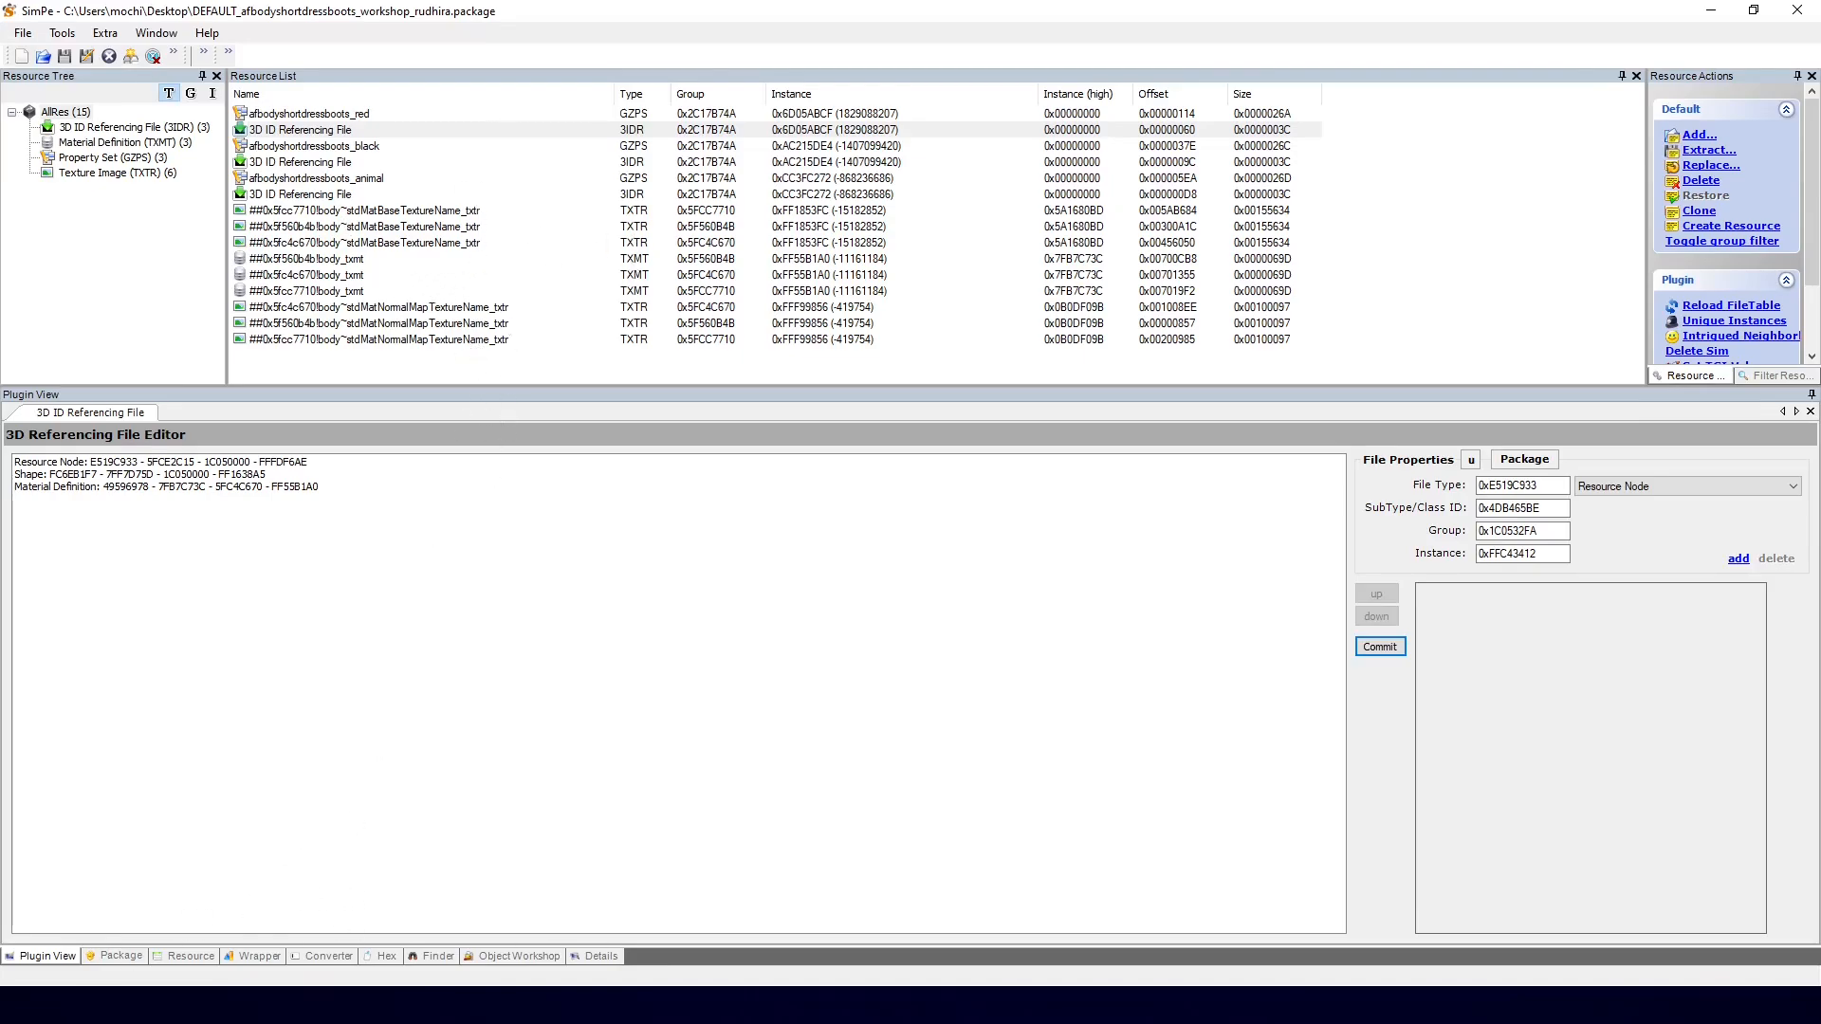
Step: Open the io-affb-LolaDress_blue package from the io-affb-LolaDress folder on the desktop
click(512, 1005)
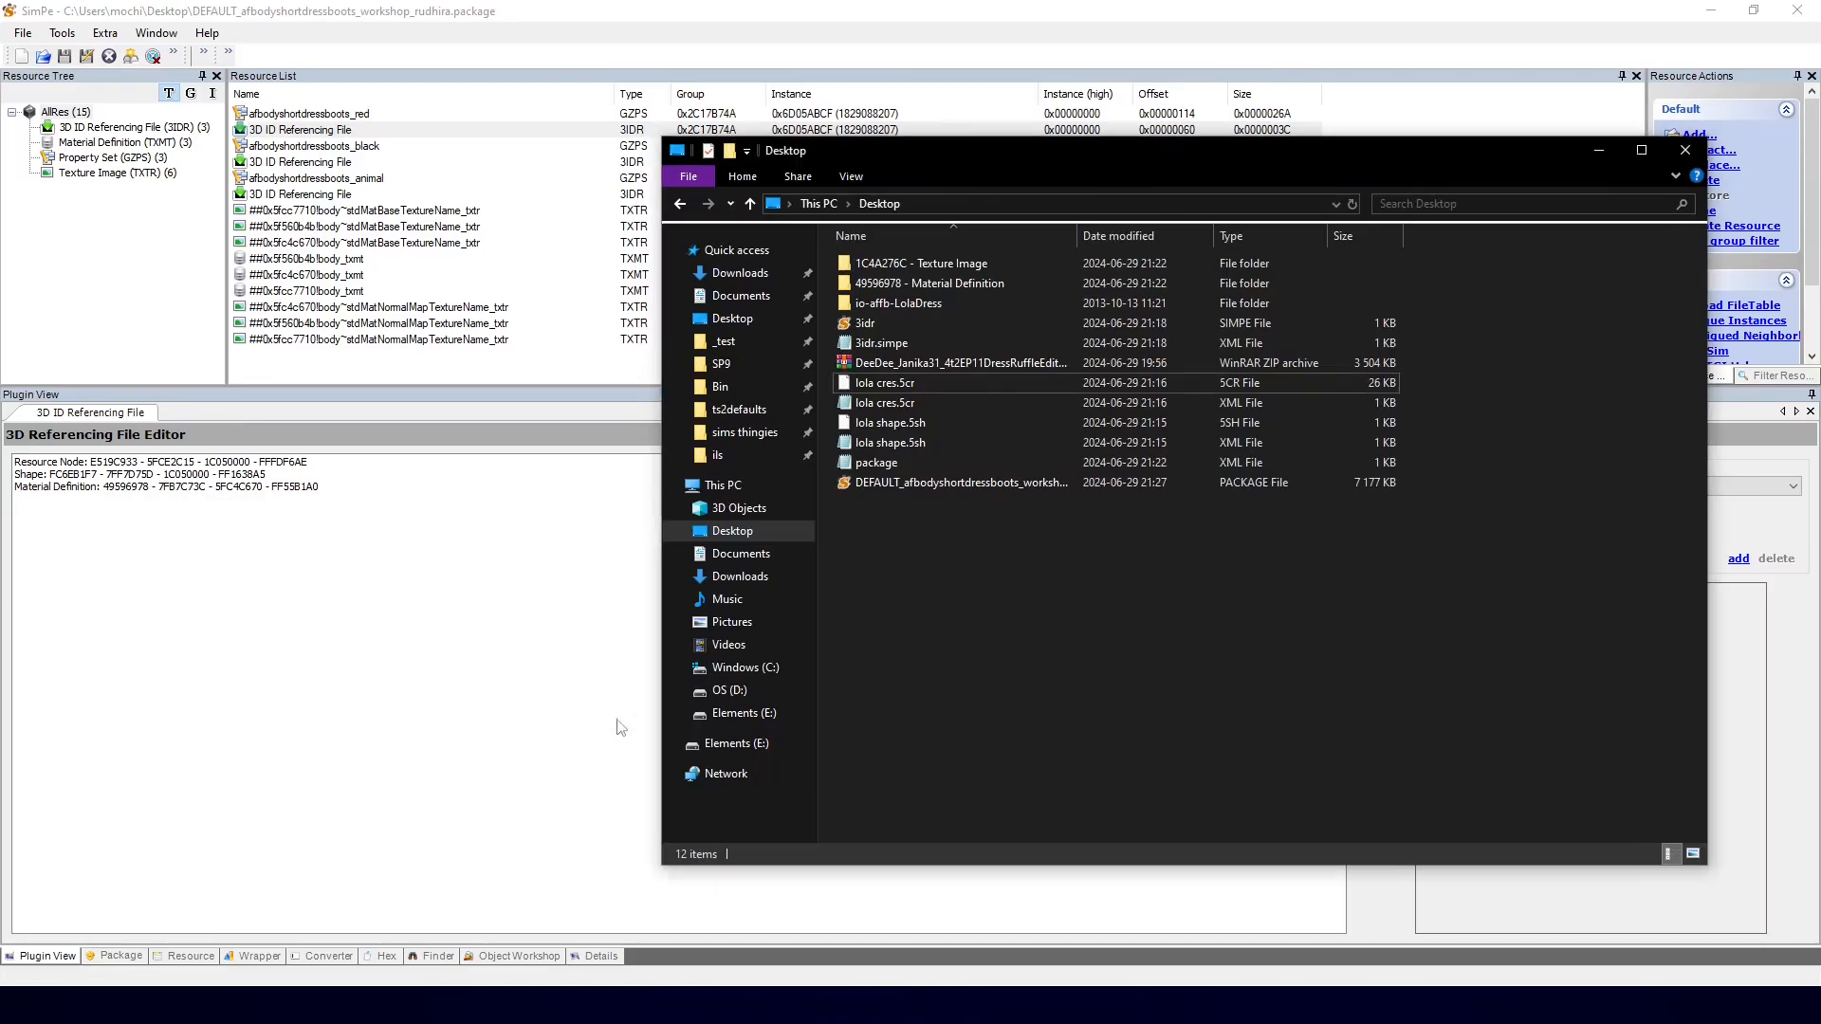
double_click(888, 304)
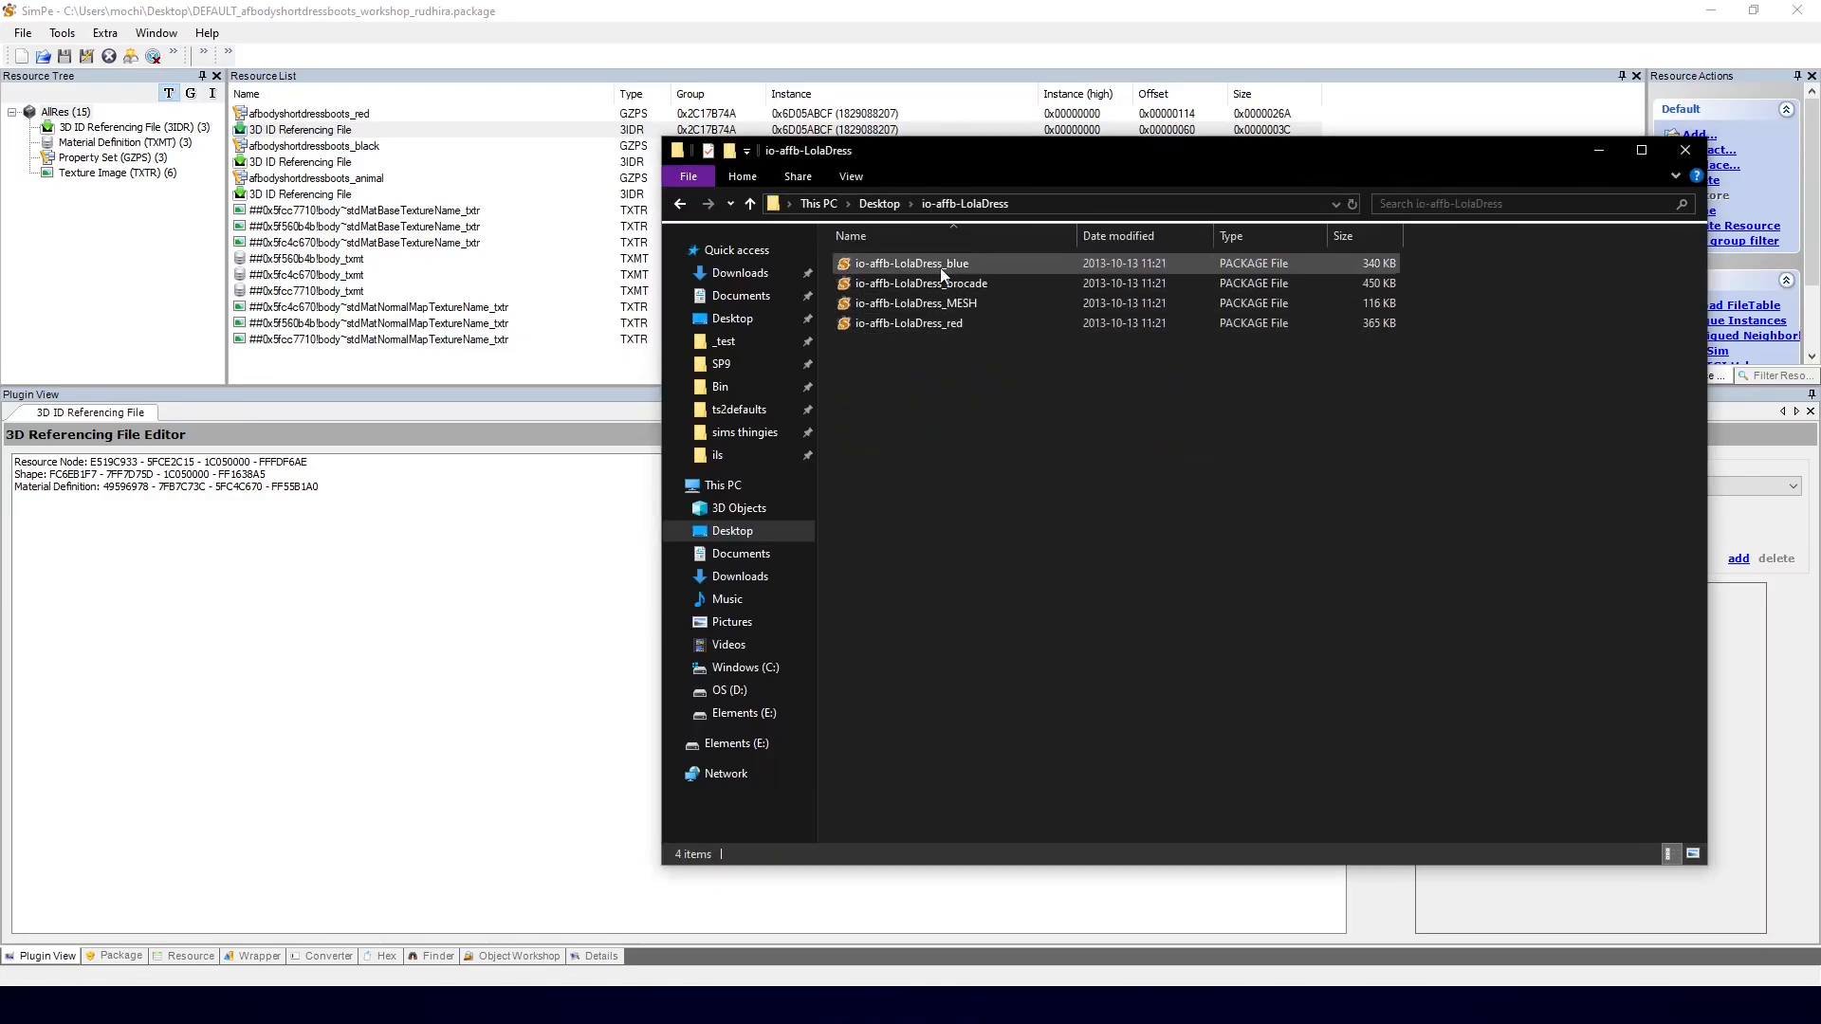
double_click(949, 268)
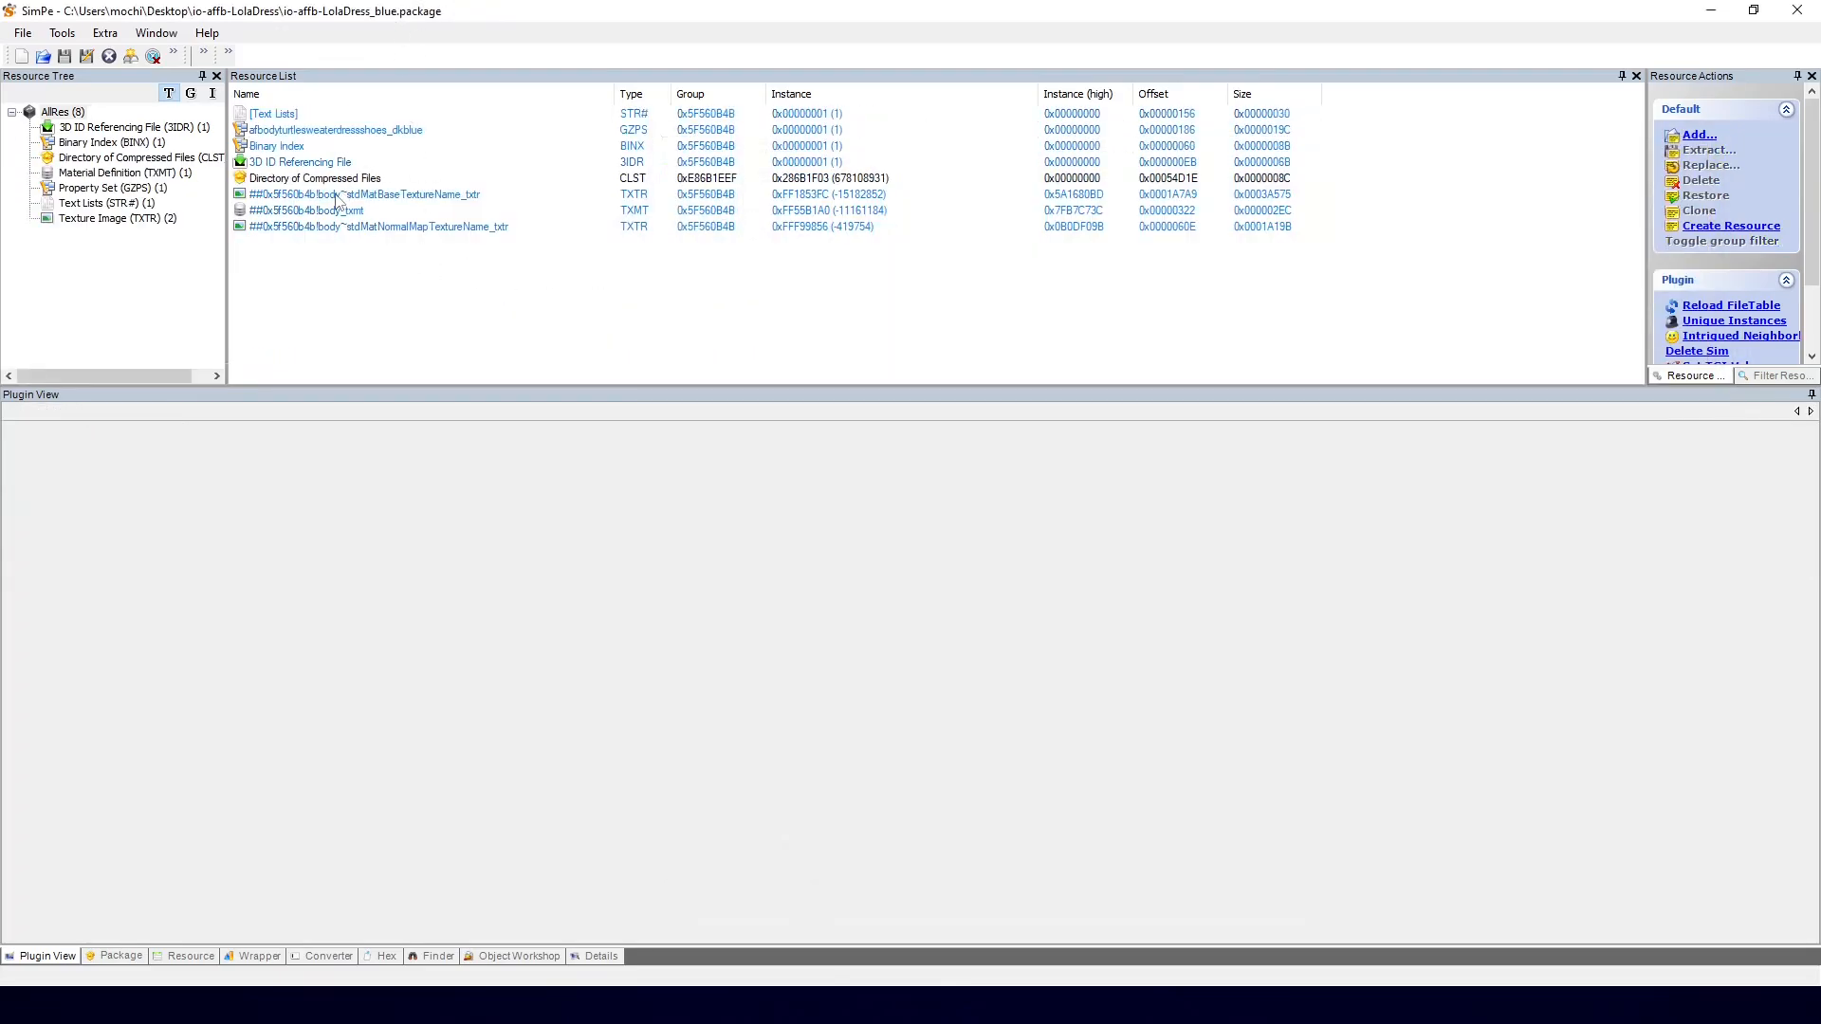
Step: Extract the blue dress's two texture images and its material definition to a new desktop folder named blue
click(338, 194)
shift+click(327, 226)
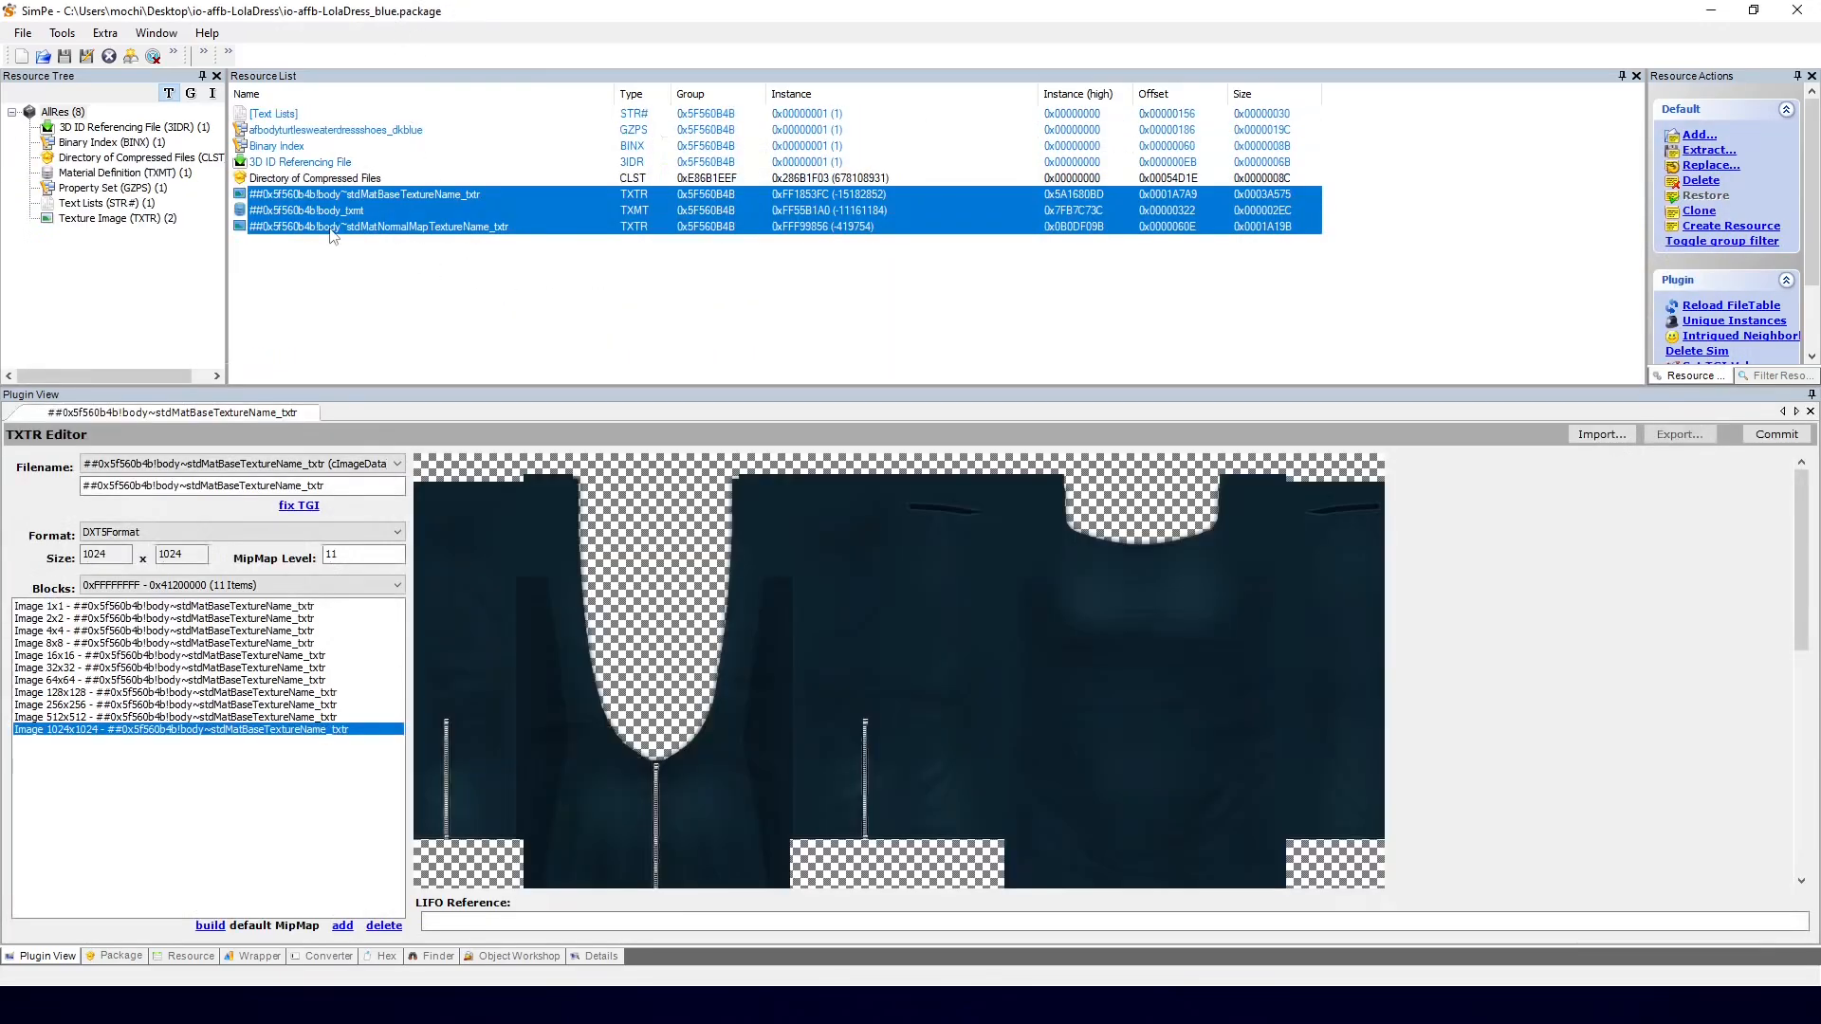
right_click(326, 218)
click(378, 250)
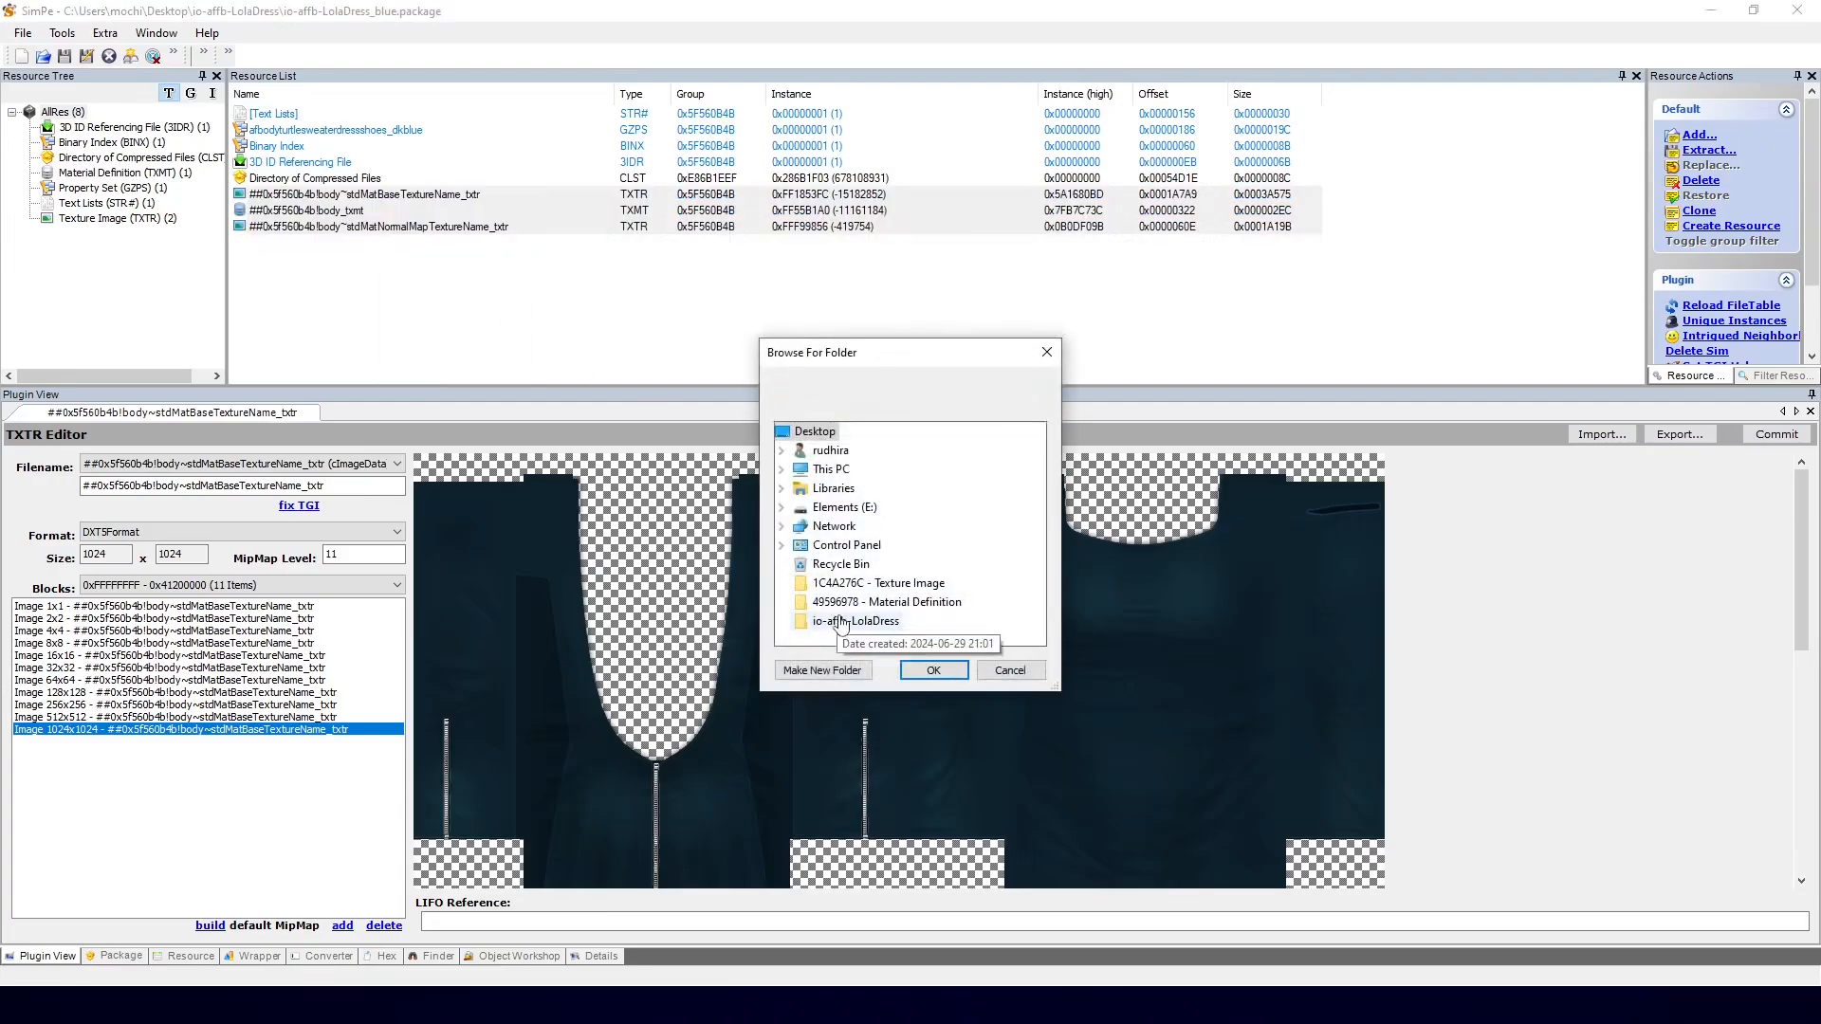
click(834, 671)
text(blue)
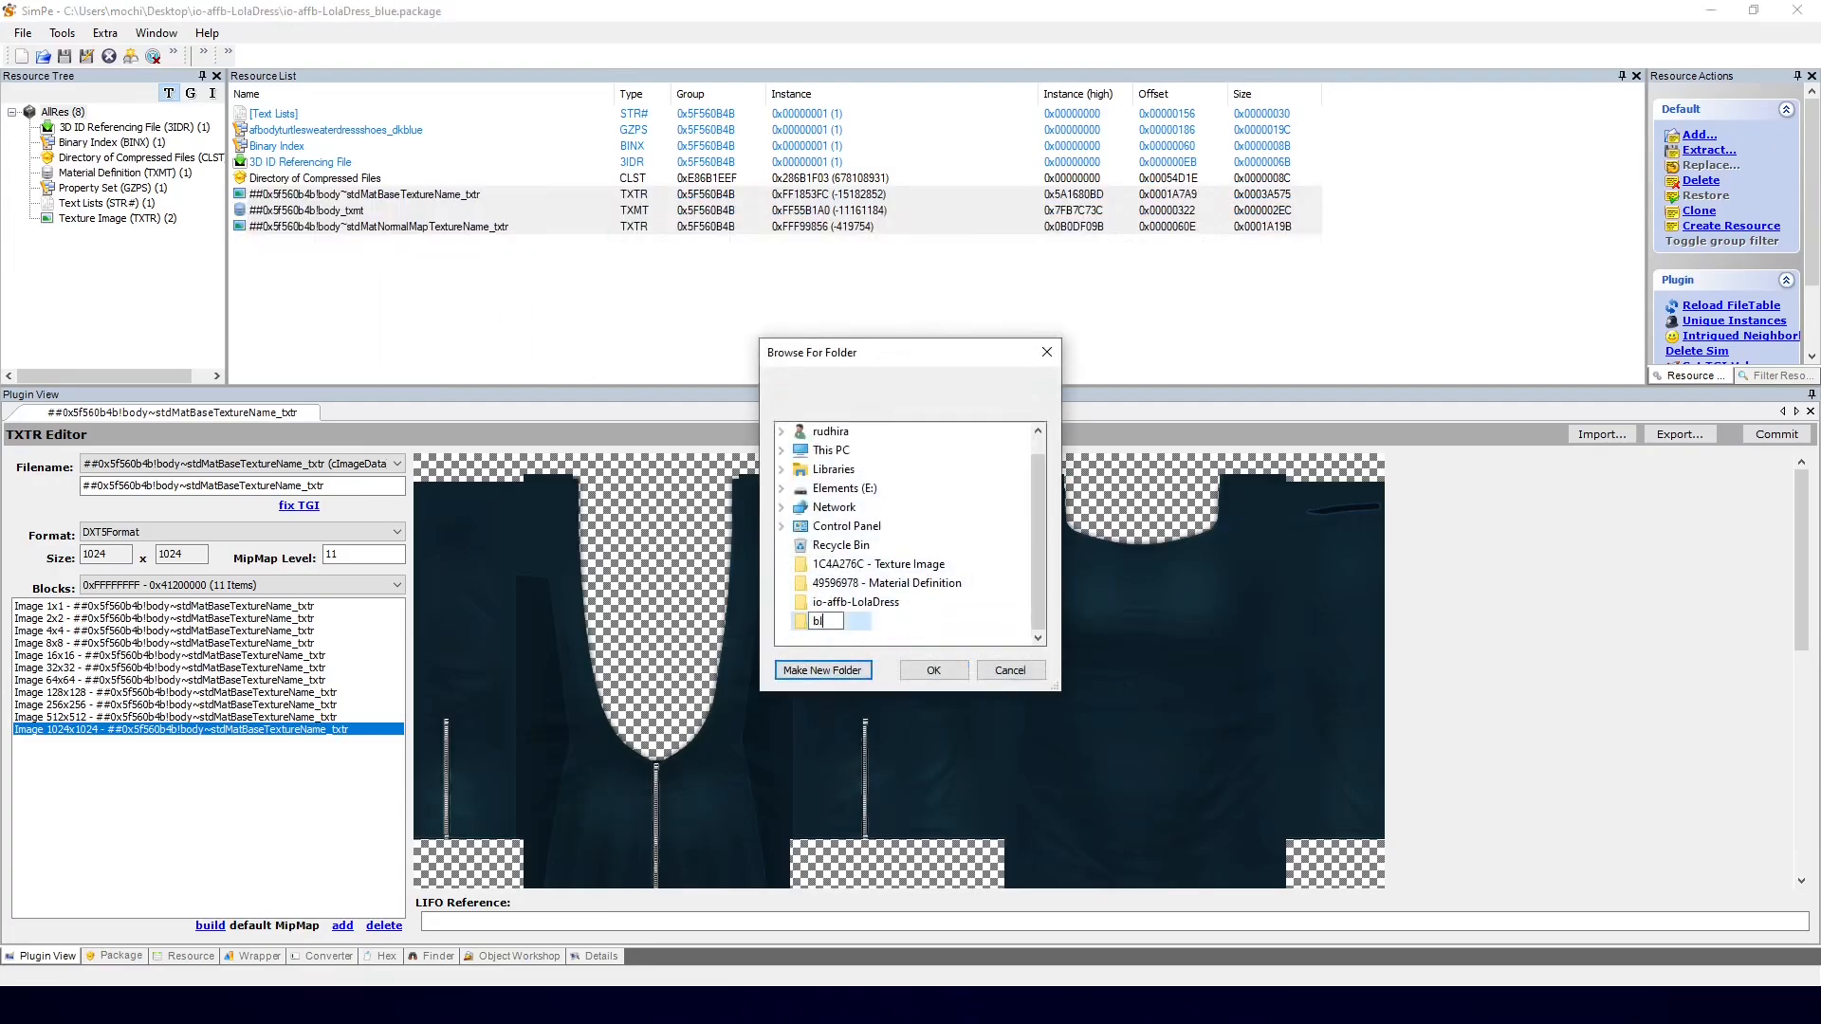
key(Return)
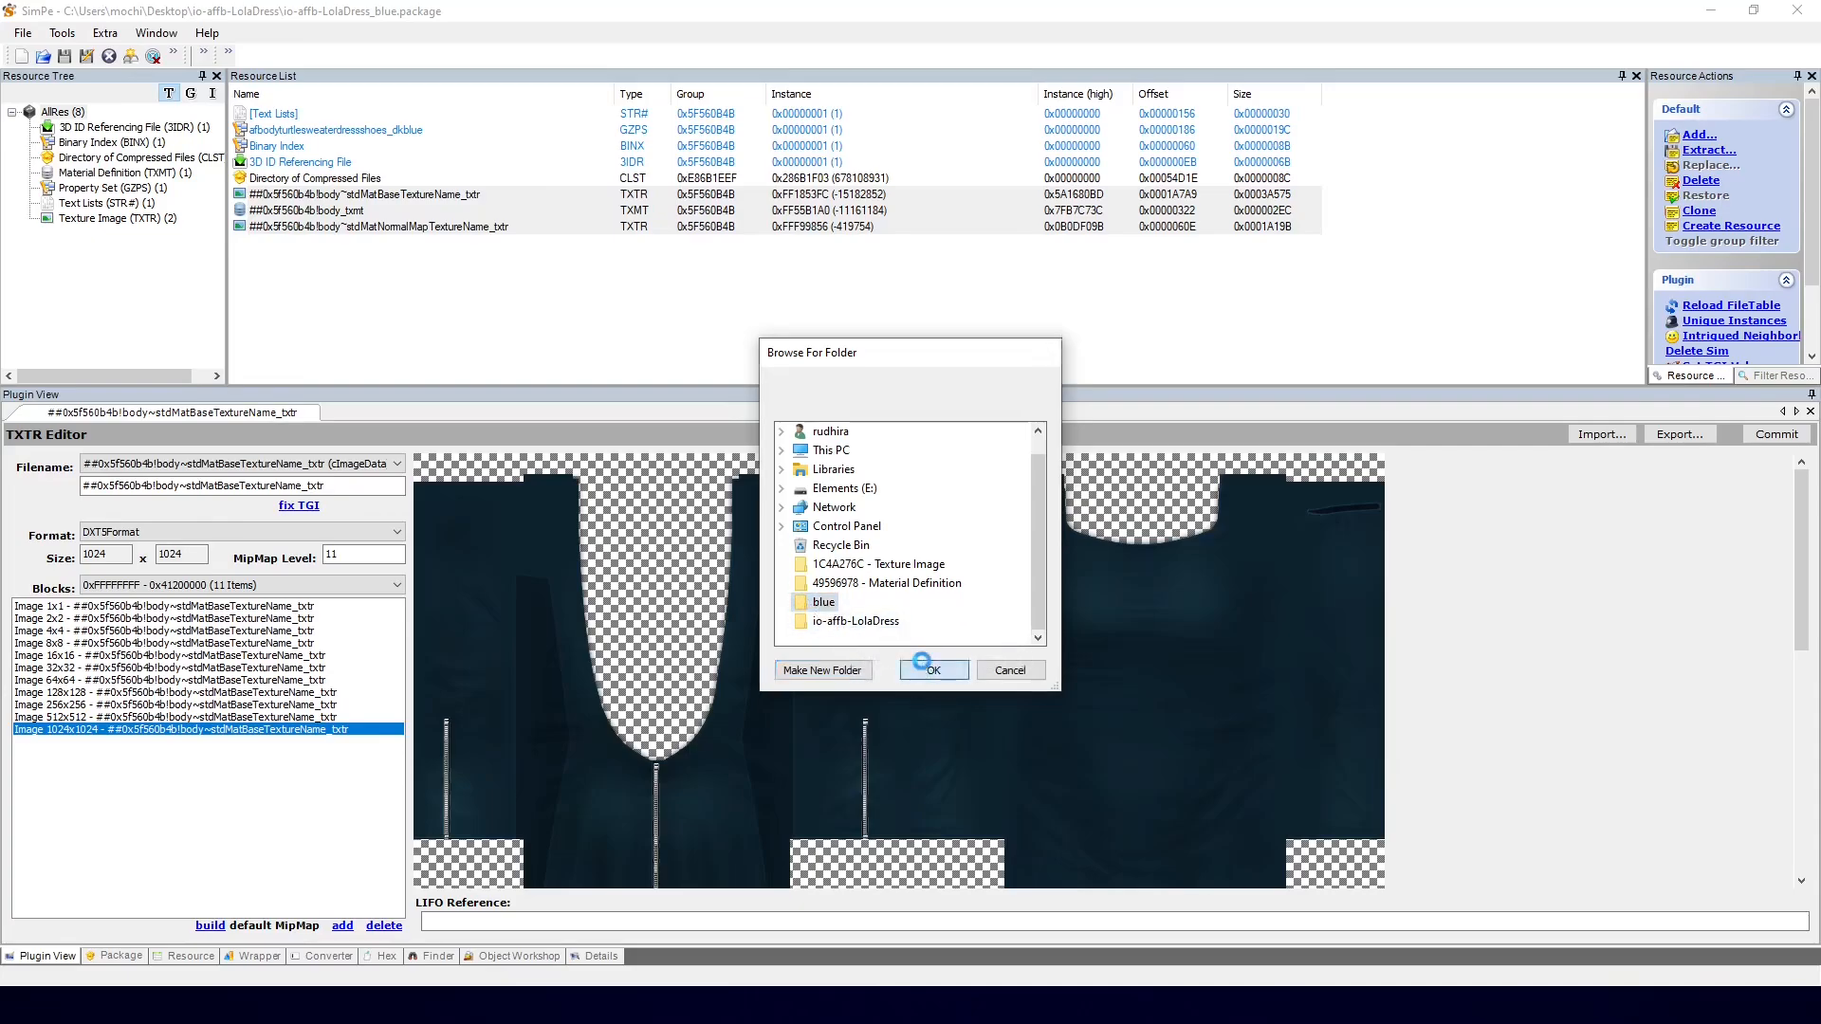
click(934, 670)
Step: Switch to File Explorer and open the blue folder on the desktop to check the extracted files
click(1072, 521)
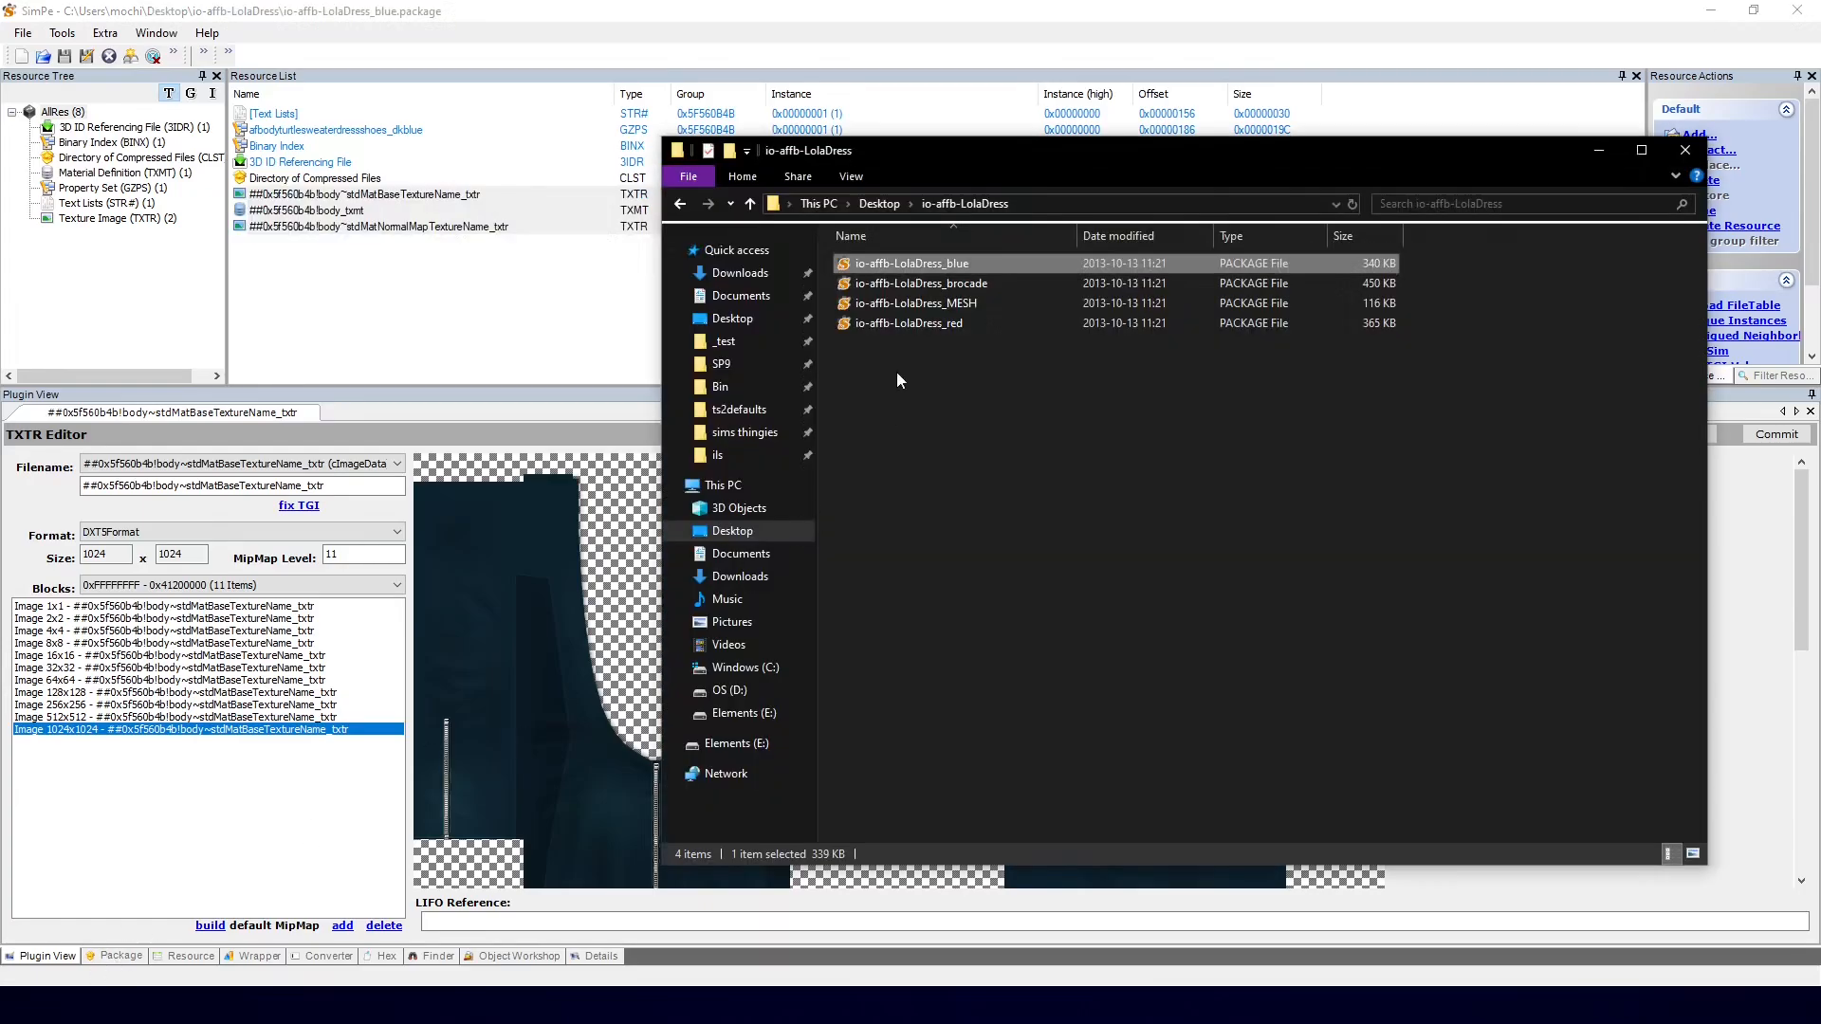
click(879, 203)
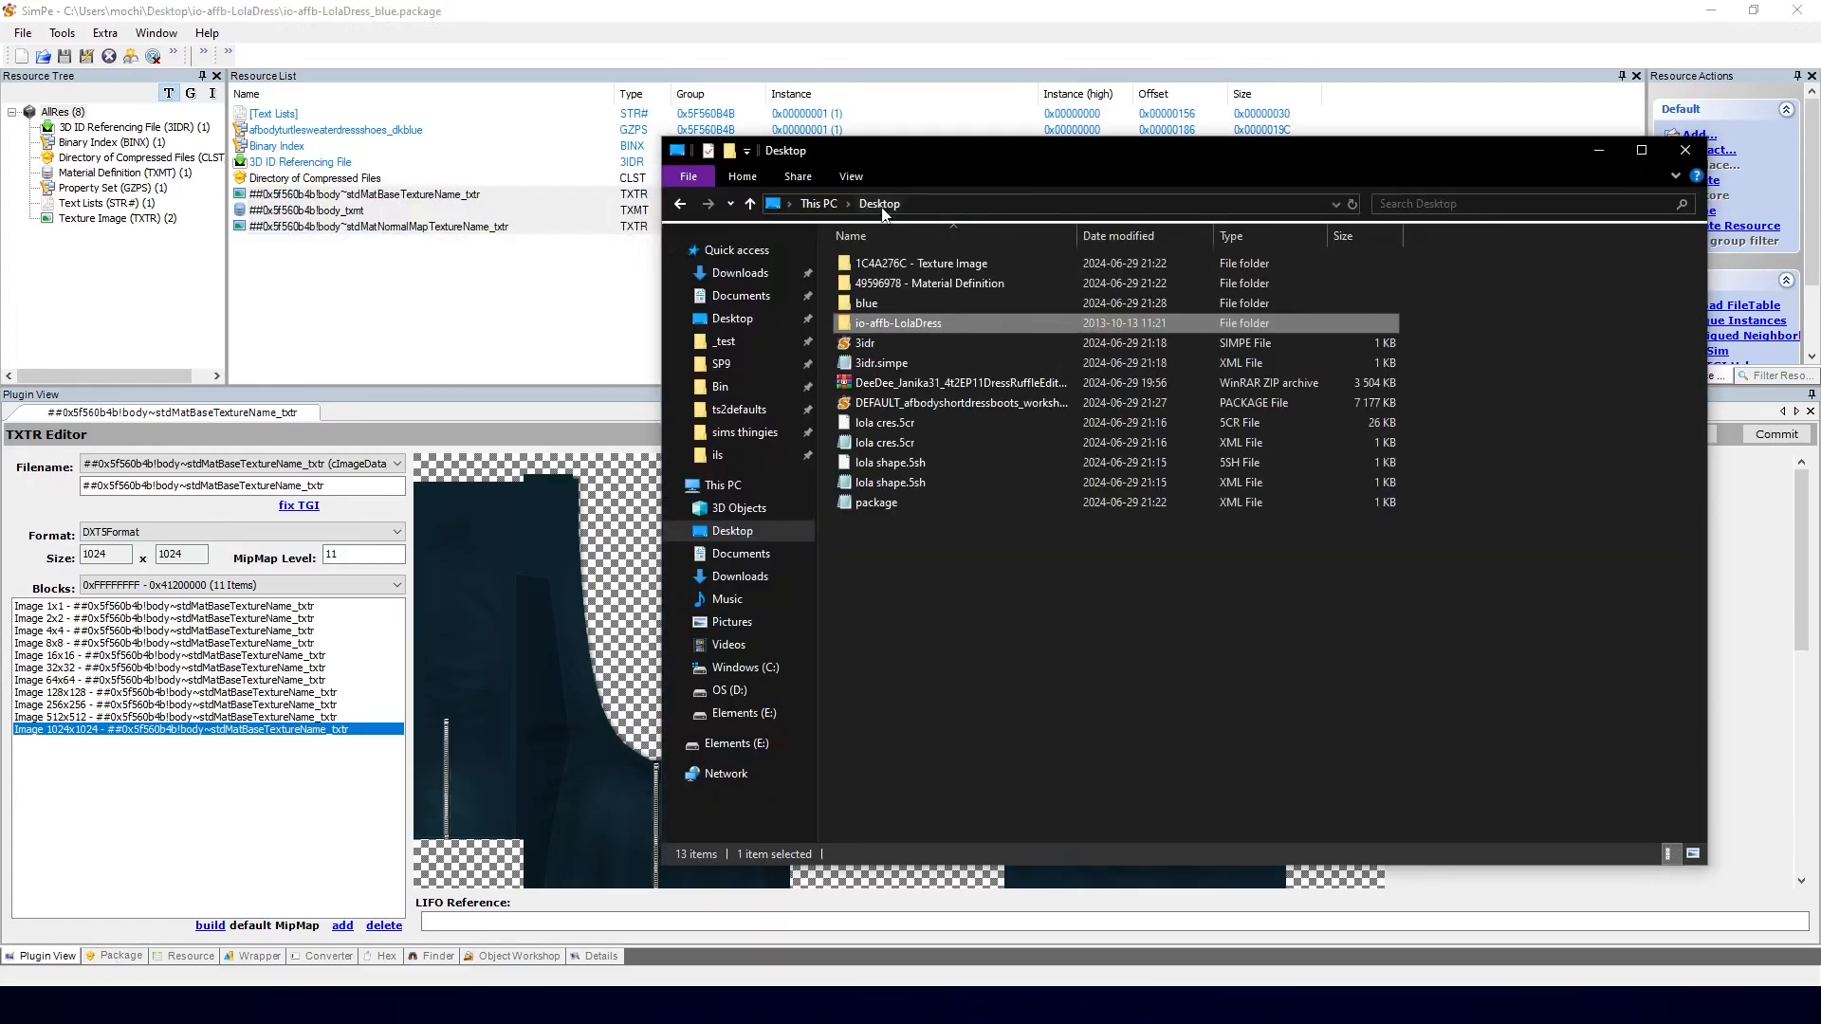
double_click(871, 322)
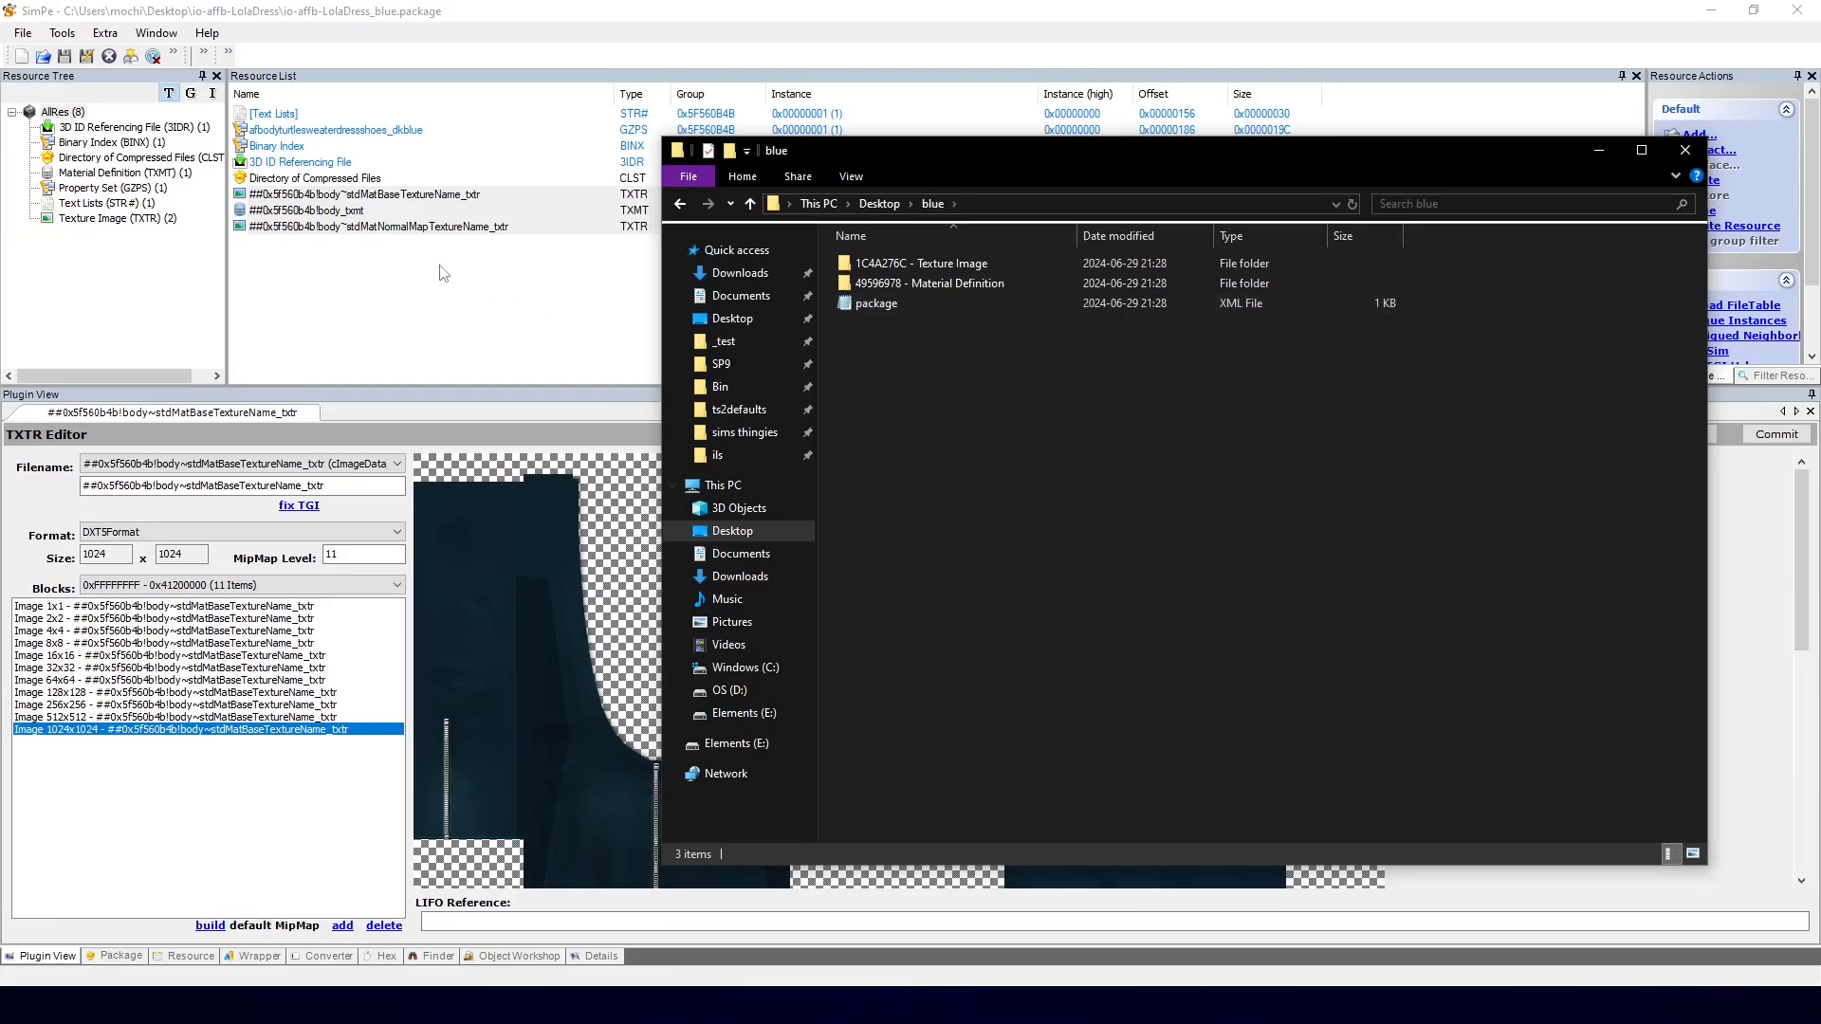
Step: Create a new package and add both texture images from the blue folder's 1C4A276C - Texture Image subfolder
click(27, 57)
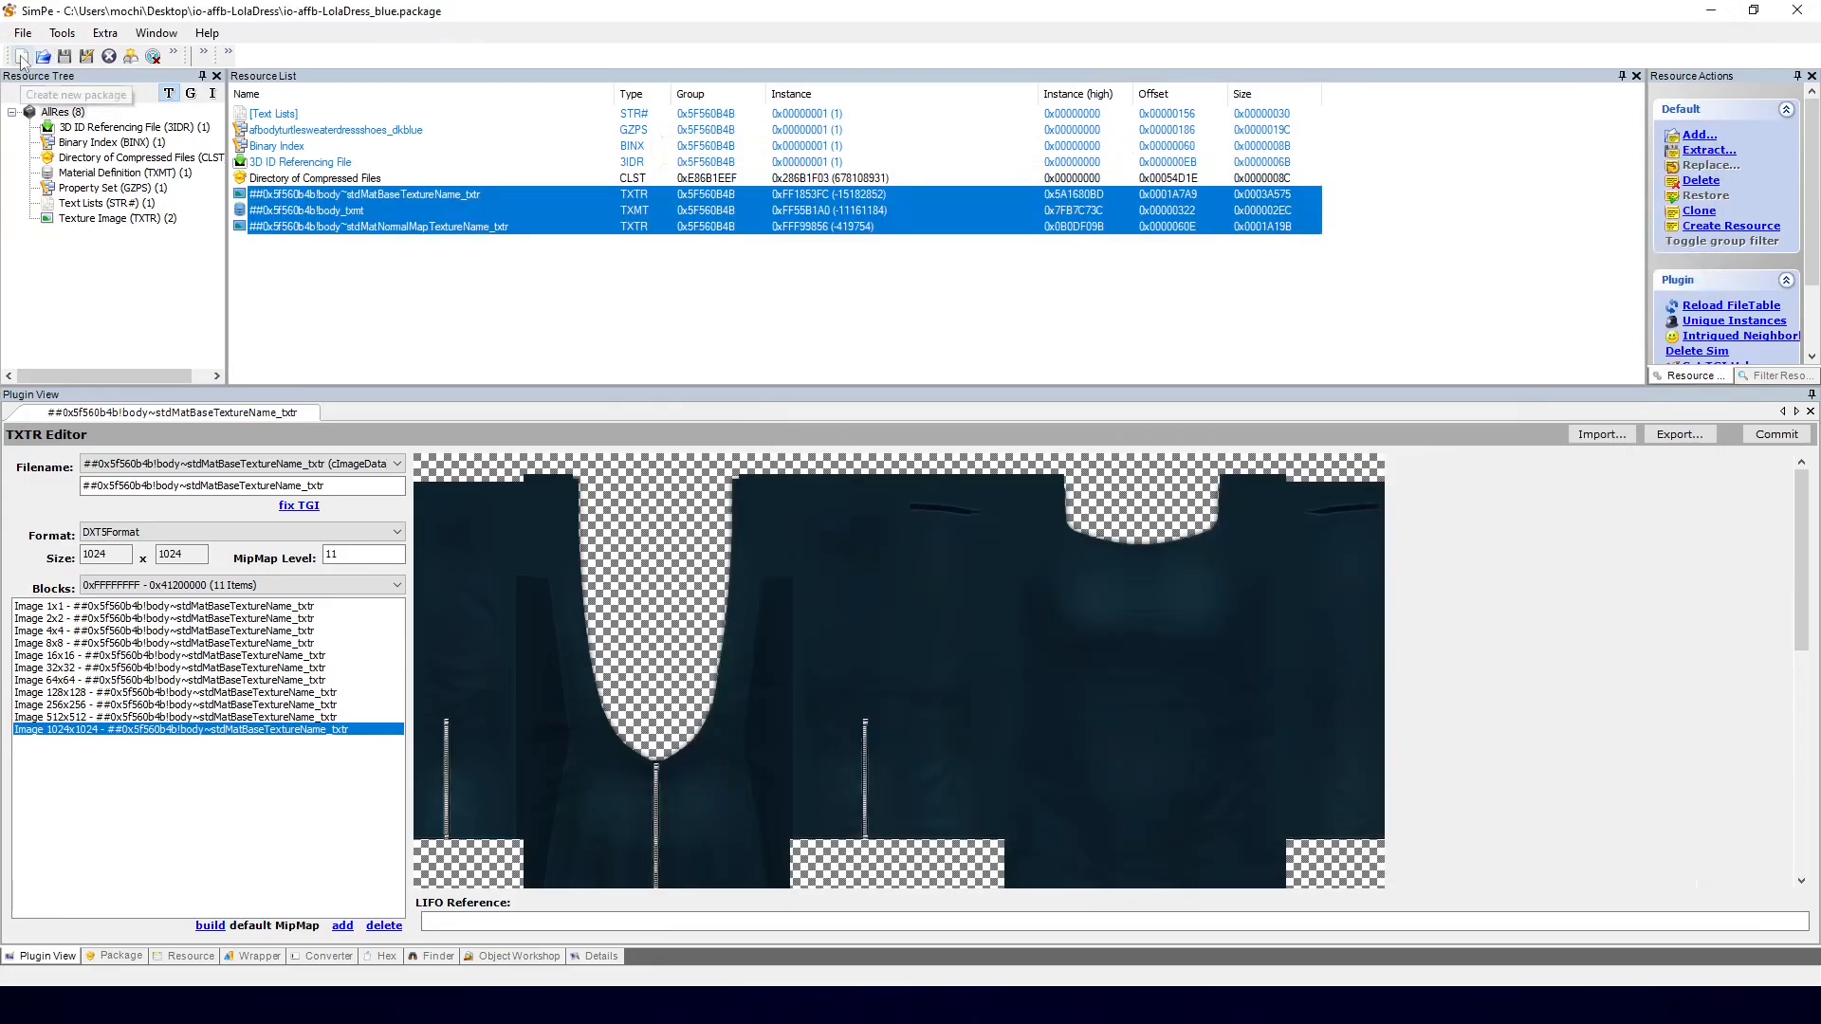
click(27, 57)
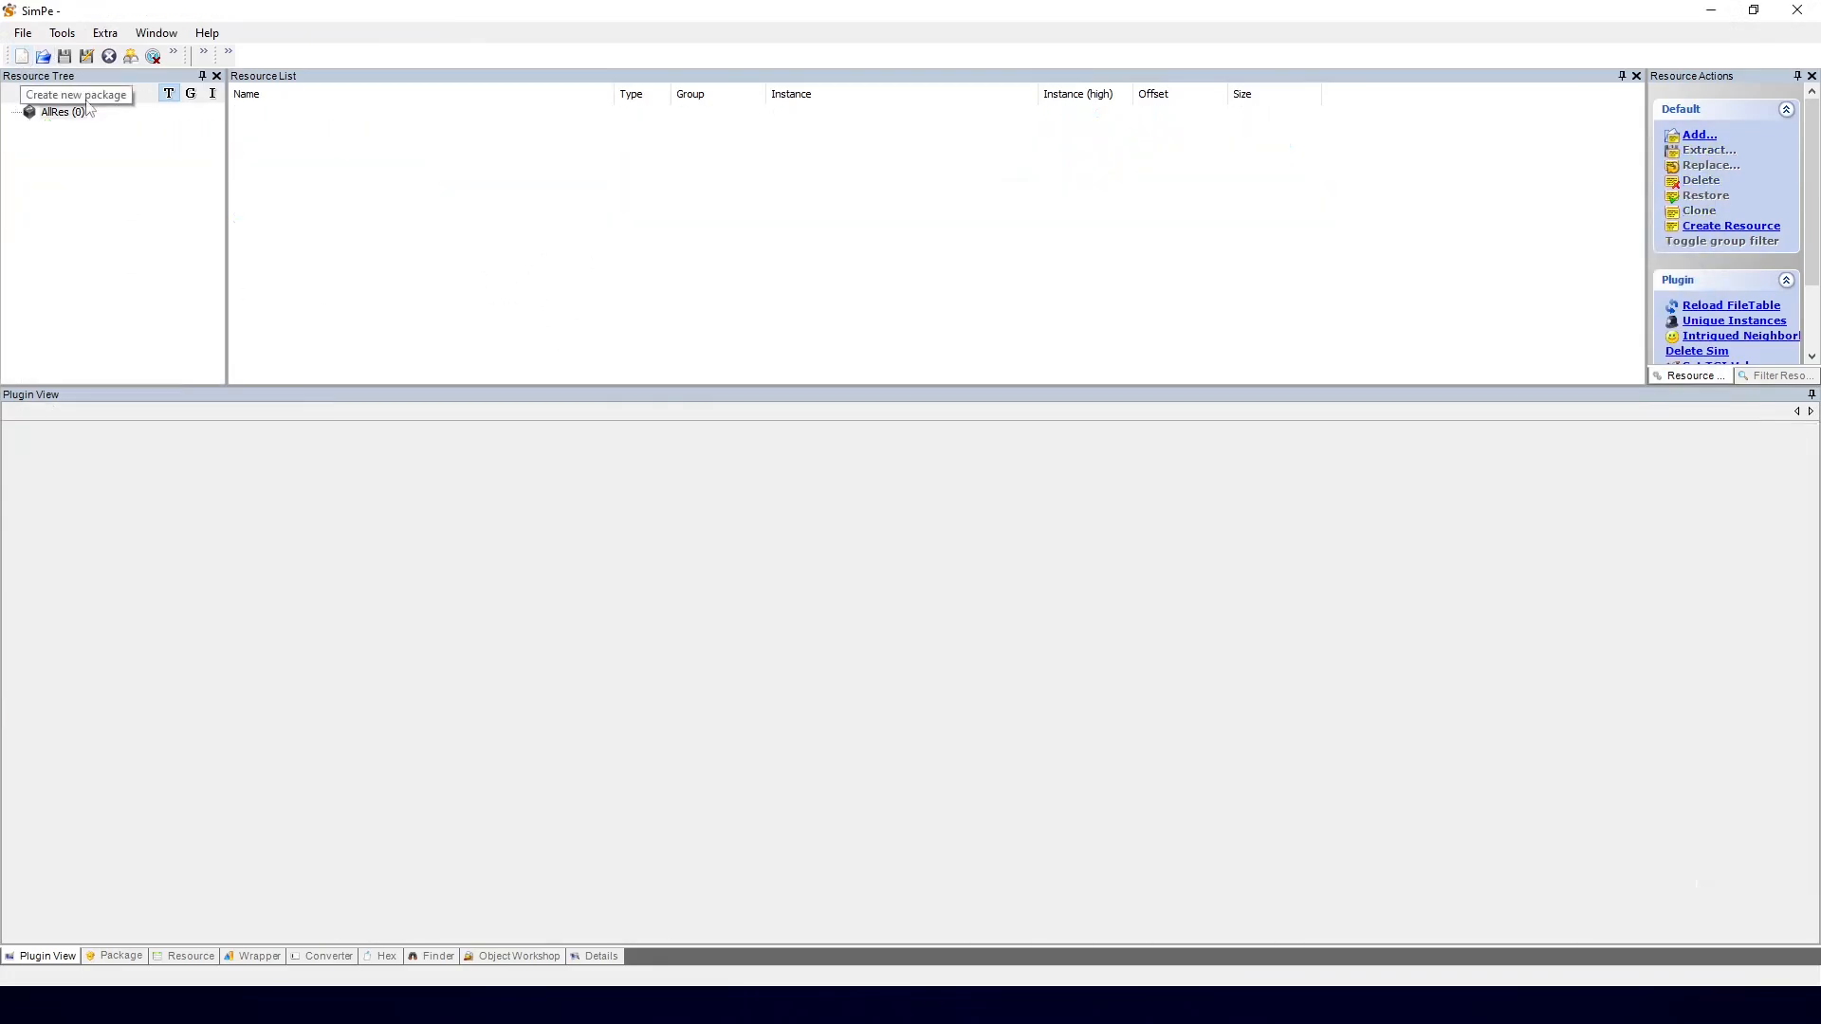
right_click(489, 178)
click(505, 183)
click(447, 105)
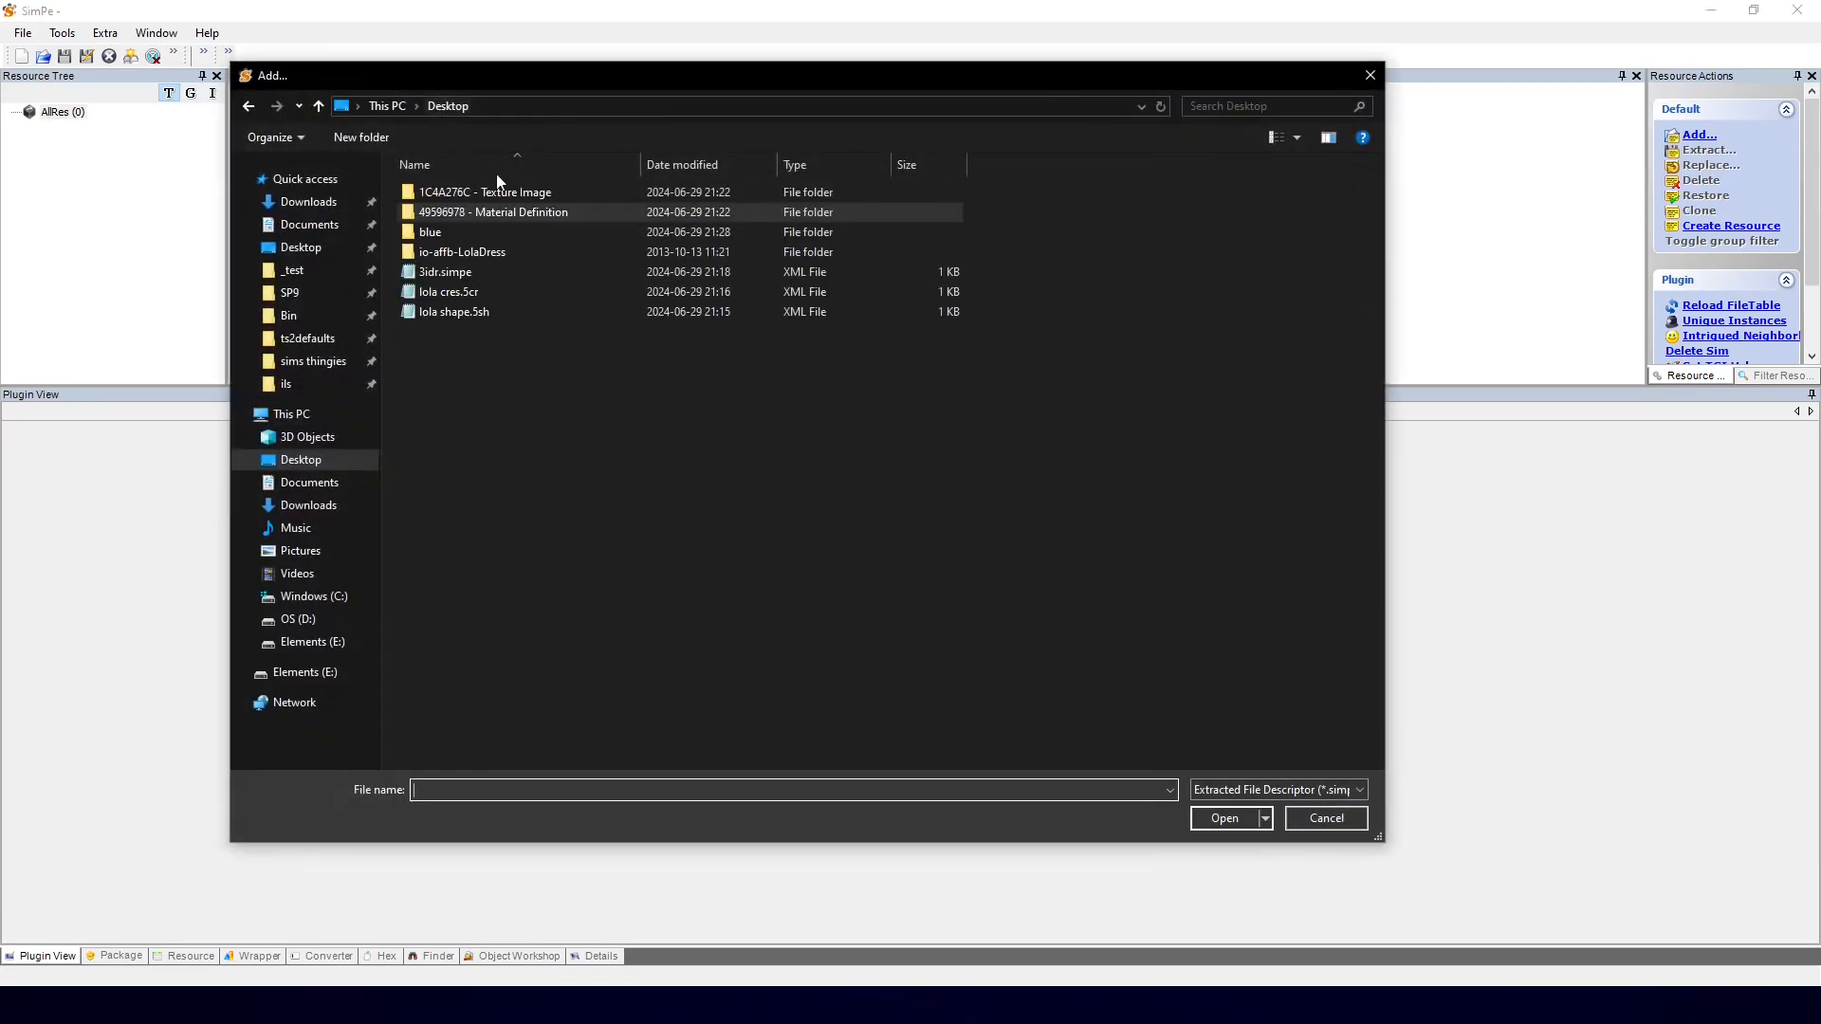
double_click(439, 233)
drag(546, 289, 492, 172)
key(Return)
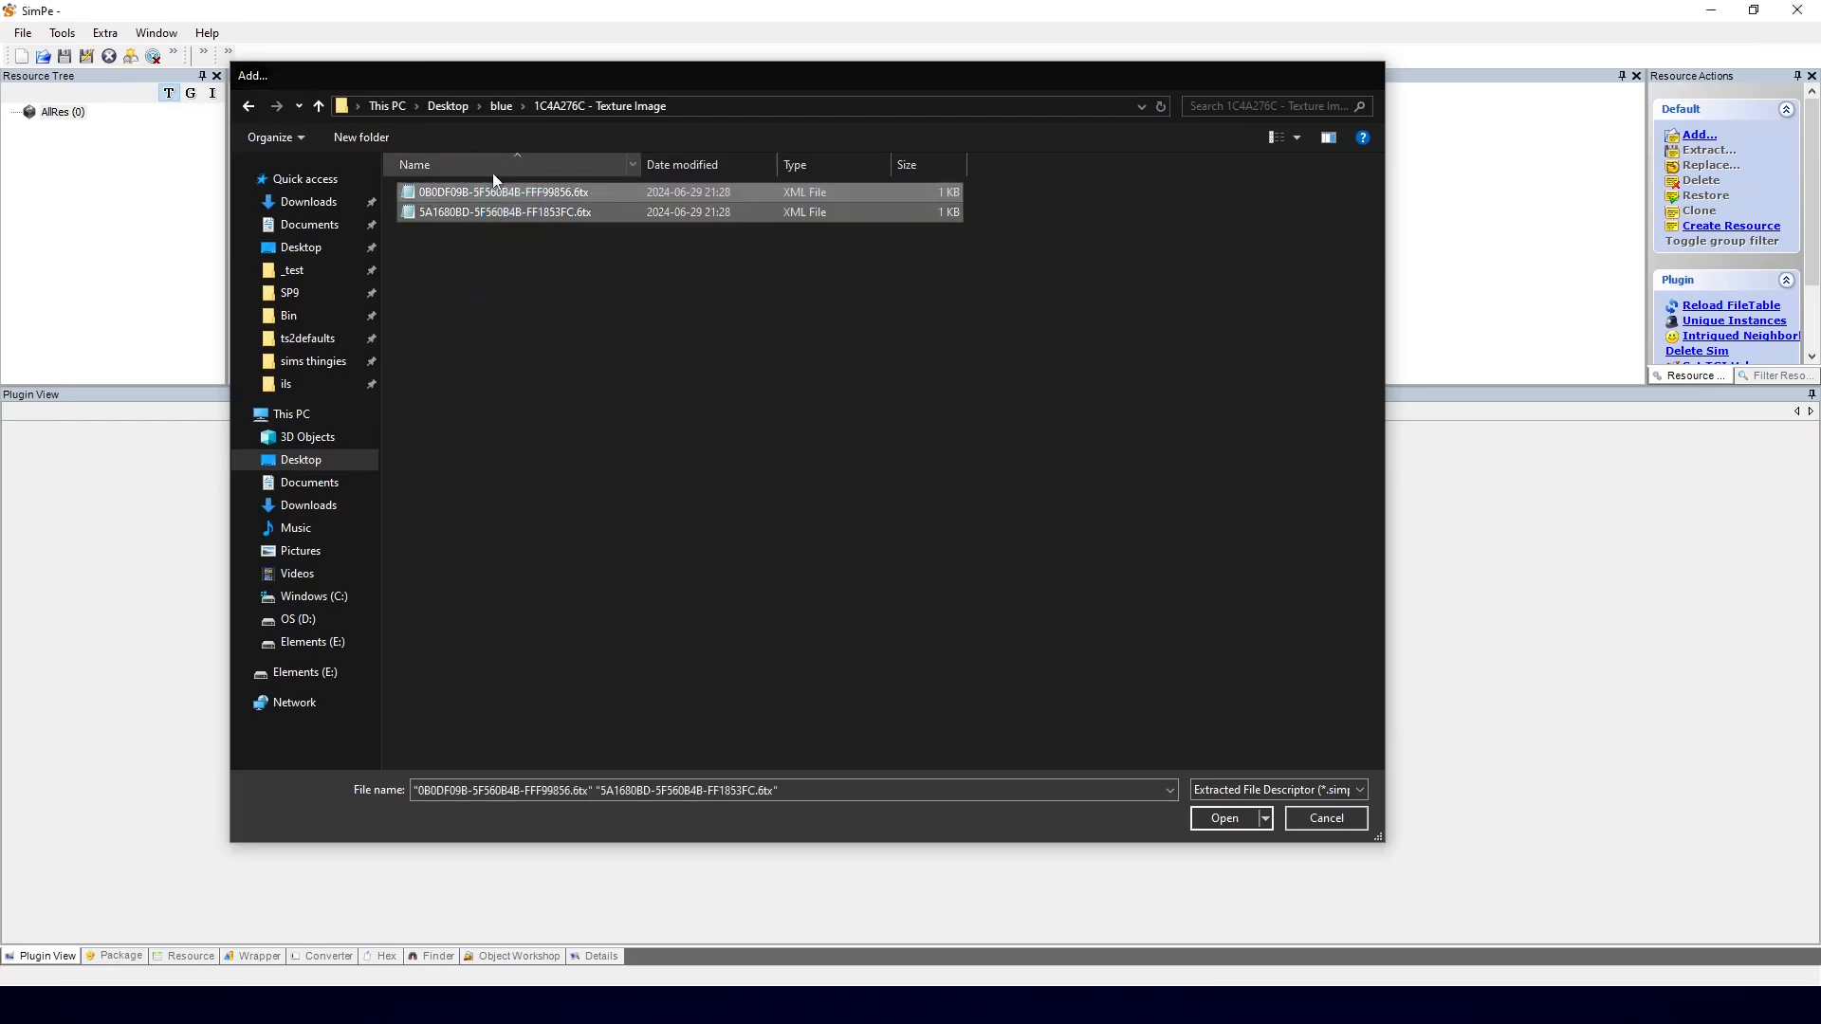
Step: Add the material definition from the blue folder's 49596978 - Material Definition subfolder to the package
right_click(513, 216)
click(531, 225)
click(501, 106)
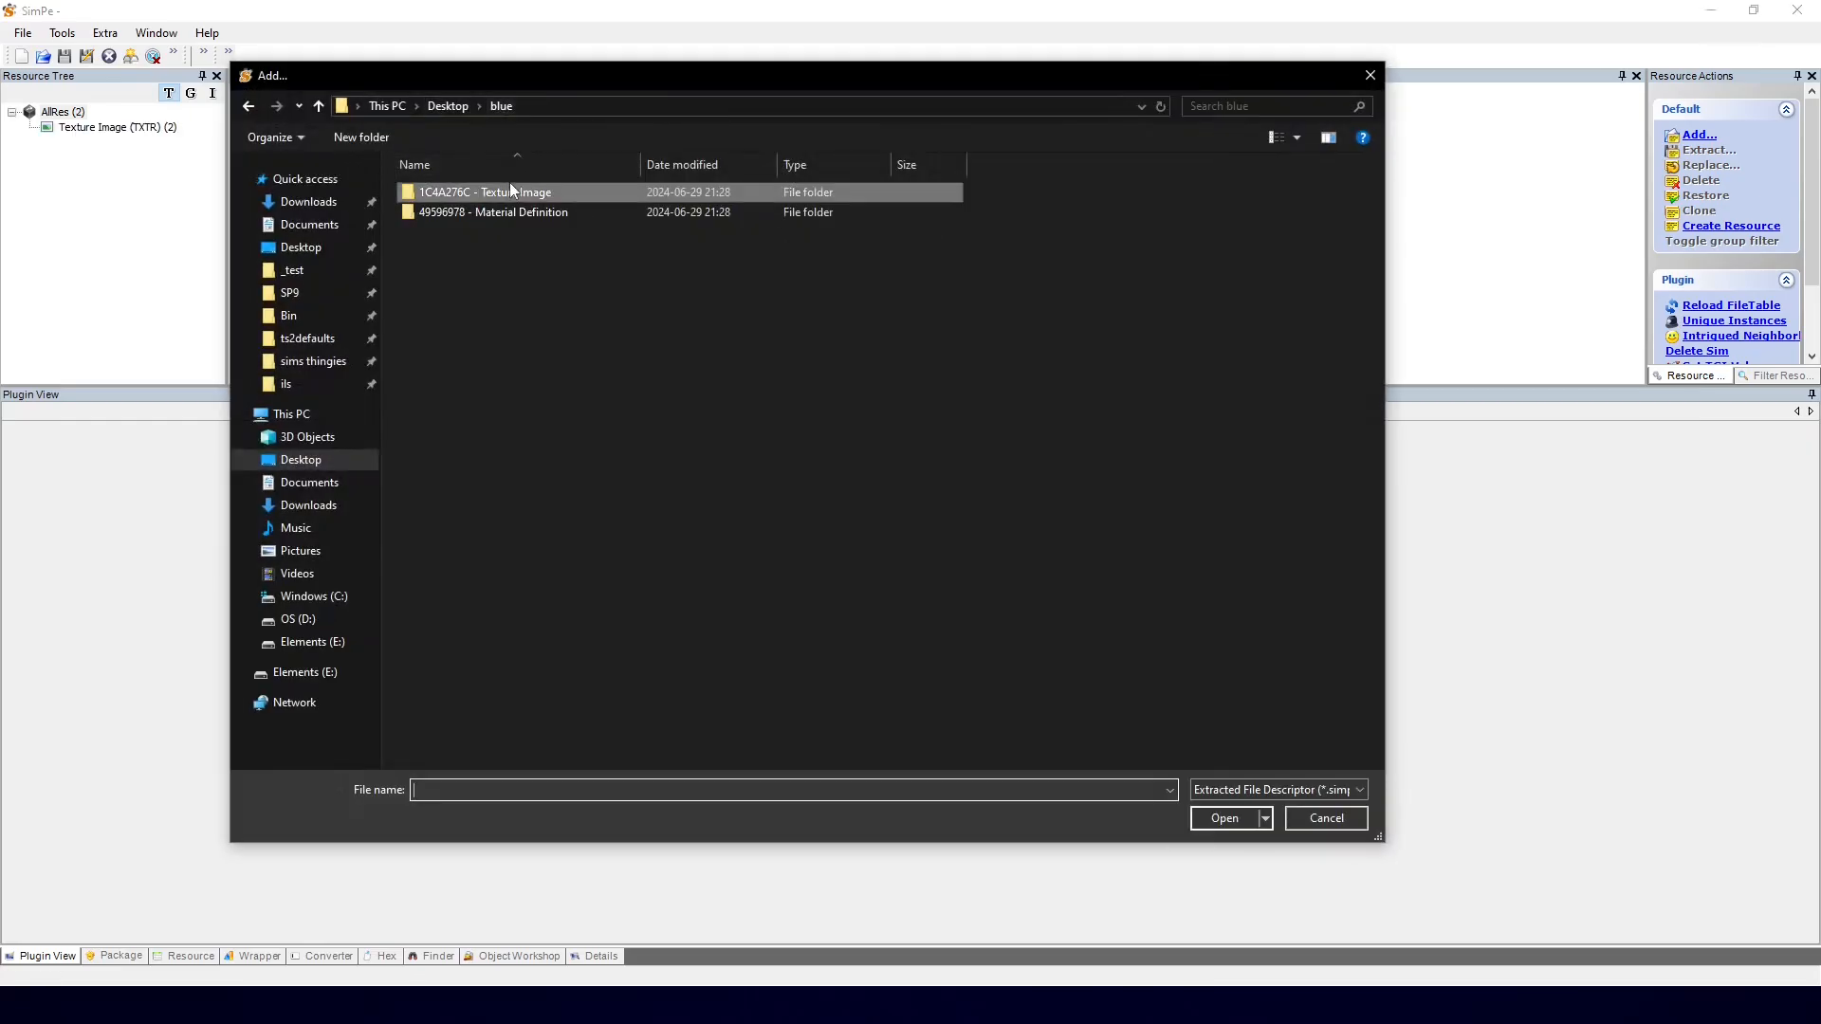
double_click(512, 212)
double_click(503, 192)
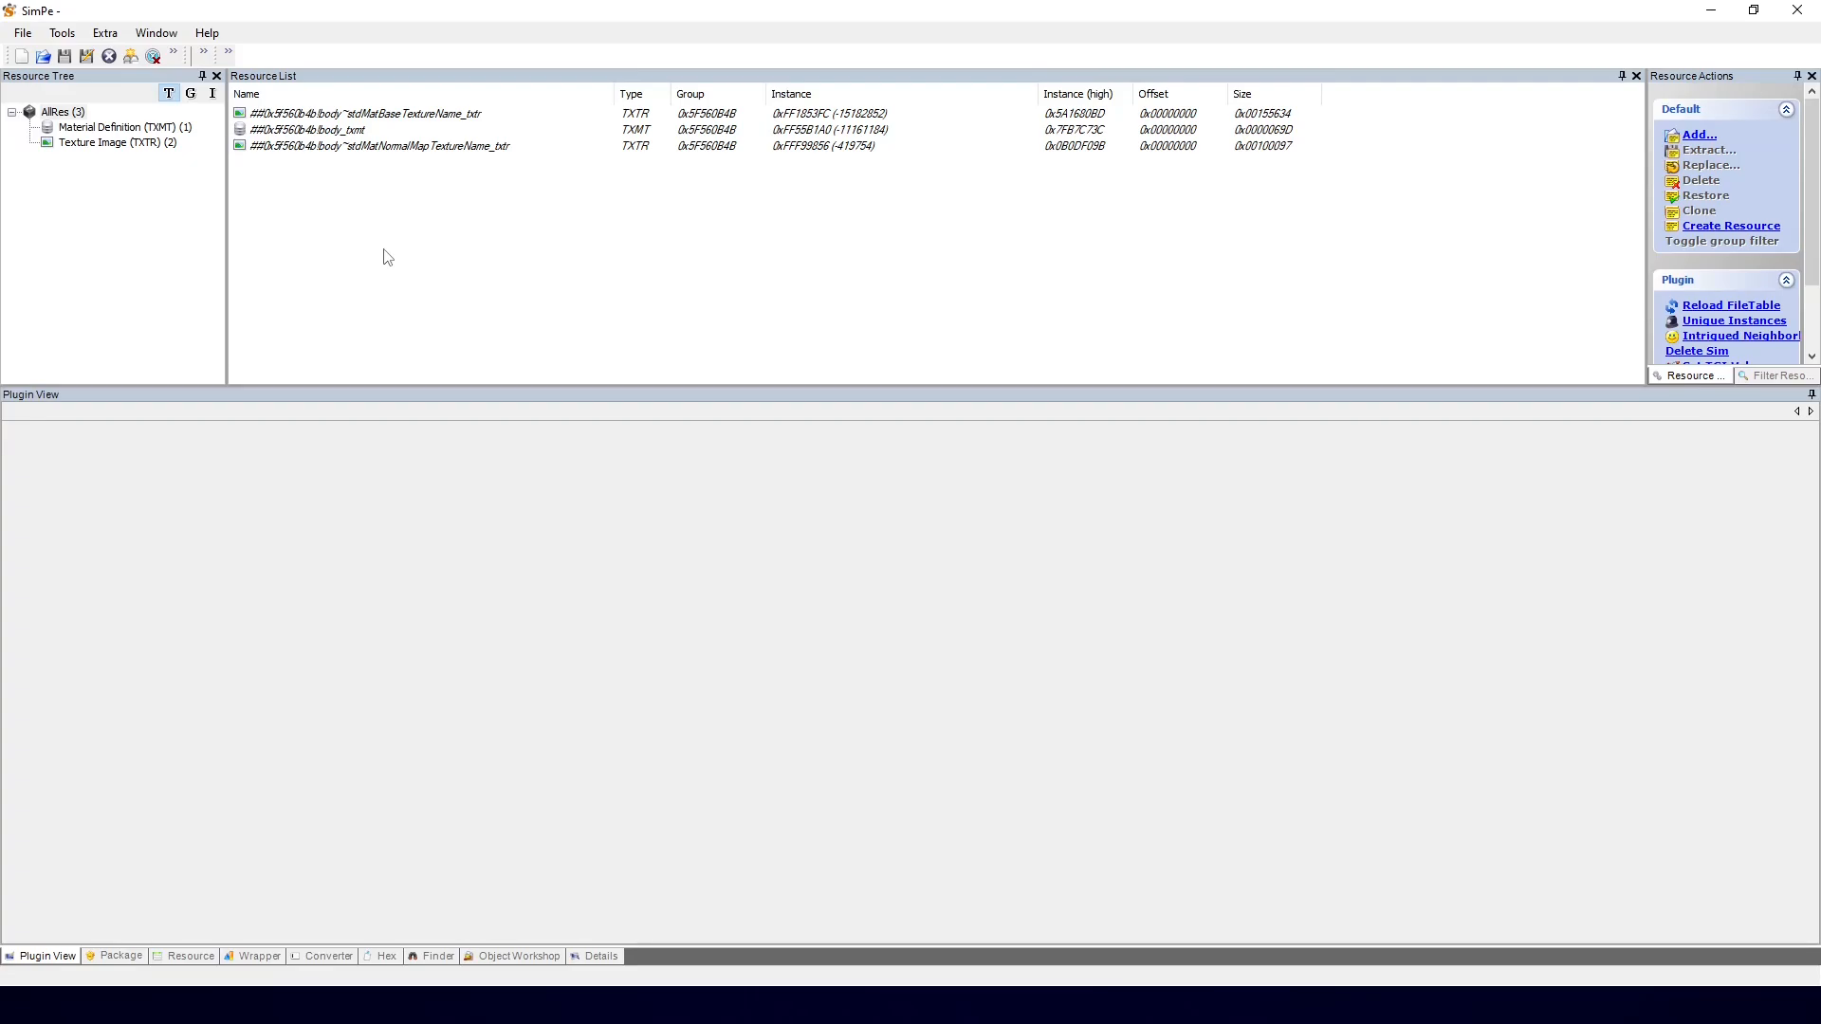
Step: Delete the two texture images and the material definition, and replace the package with a new empty one
click(339, 131)
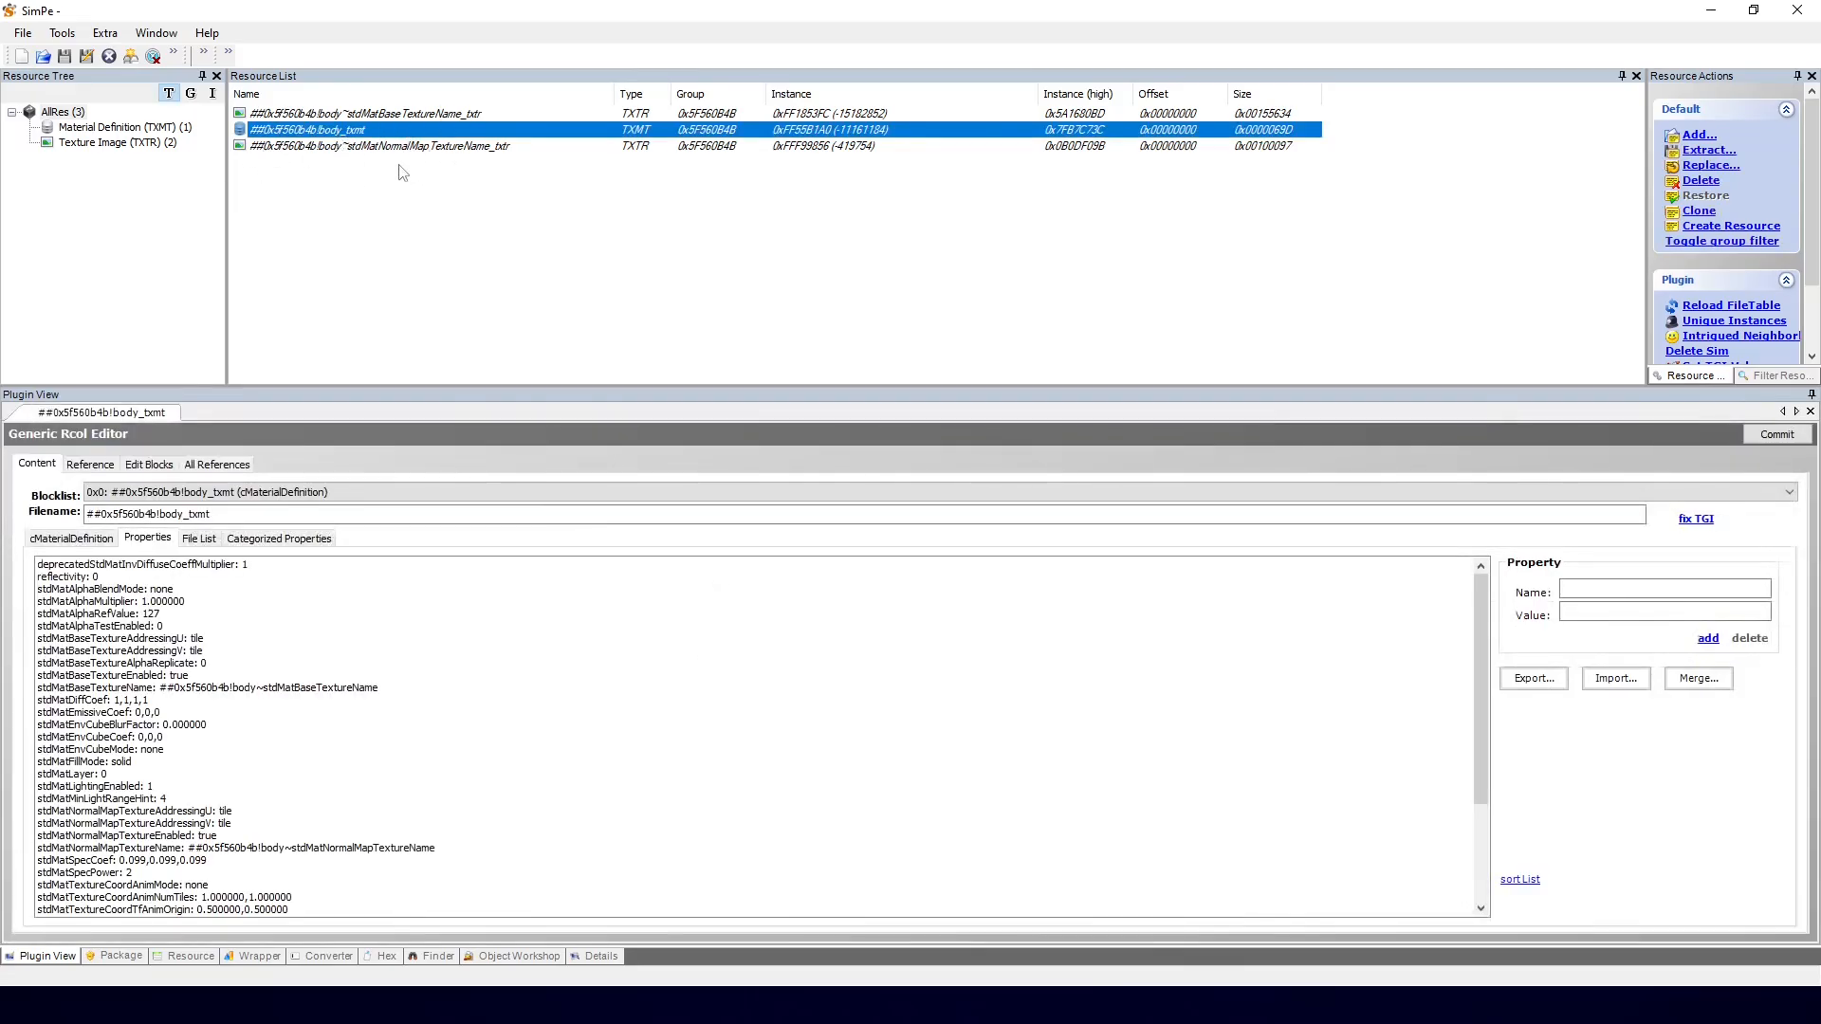
click(380, 149)
shift+click(352, 115)
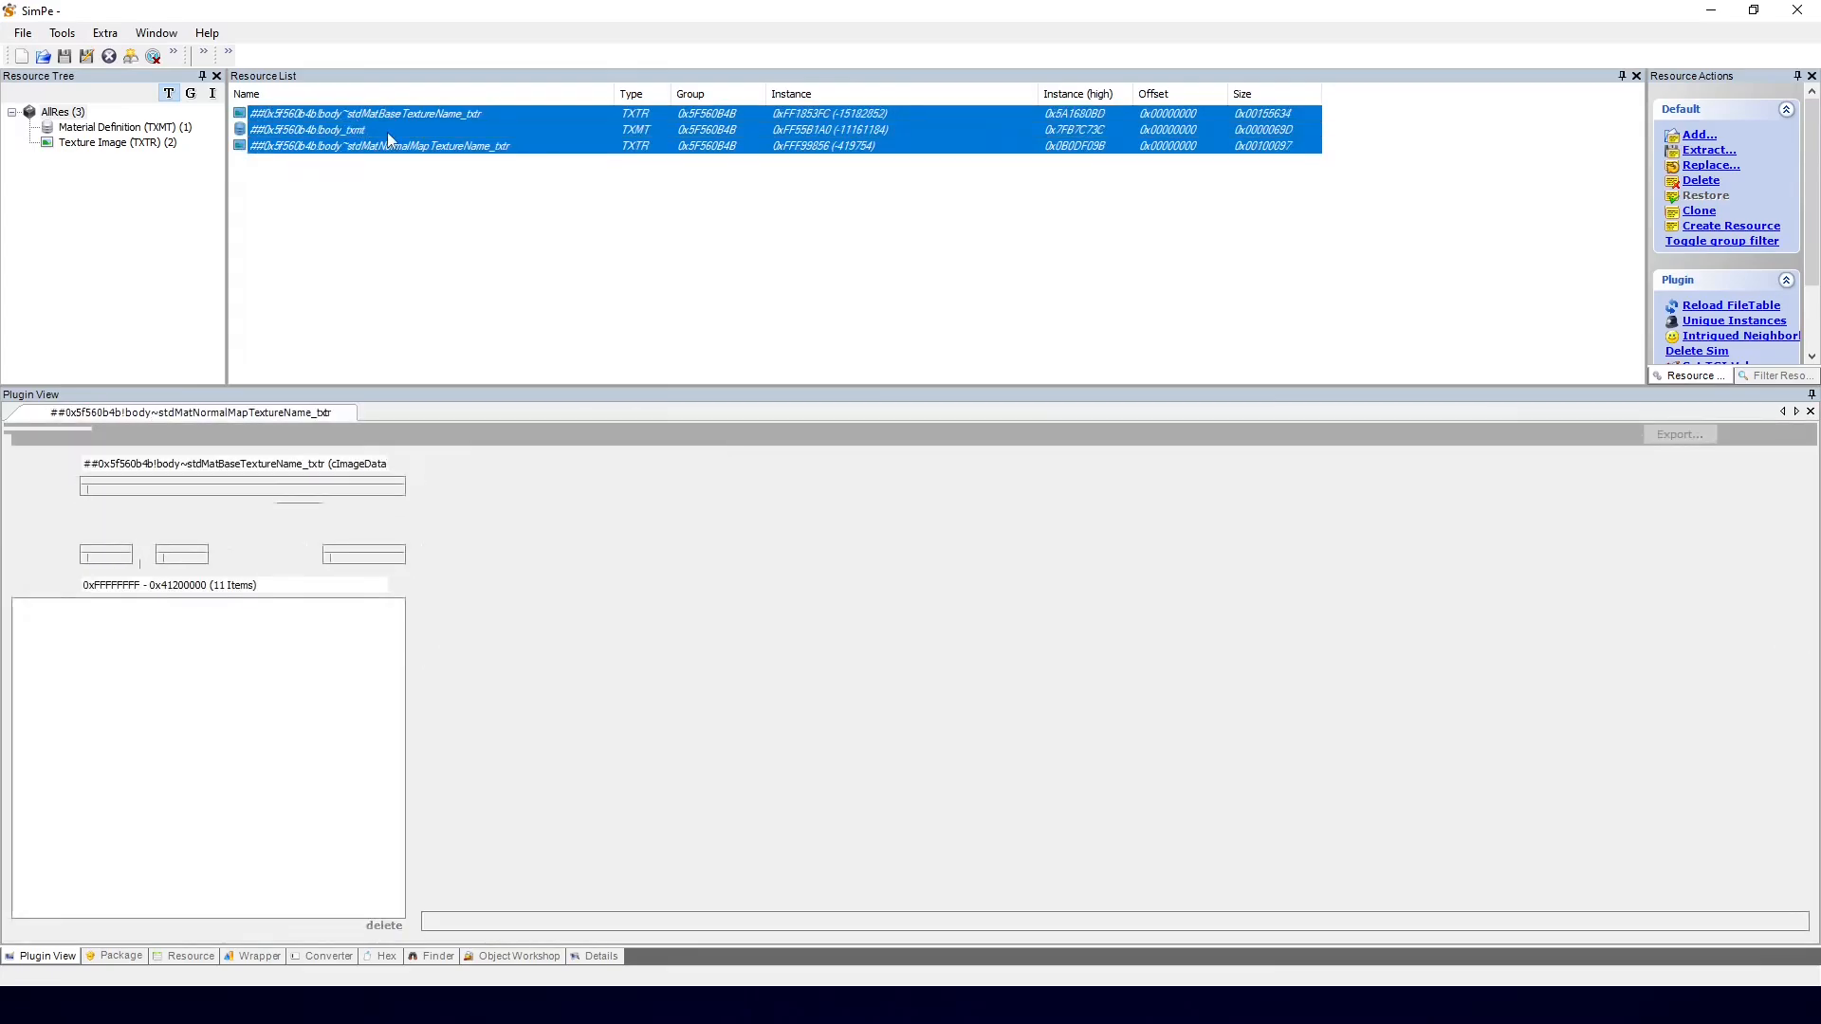
key(Delete)
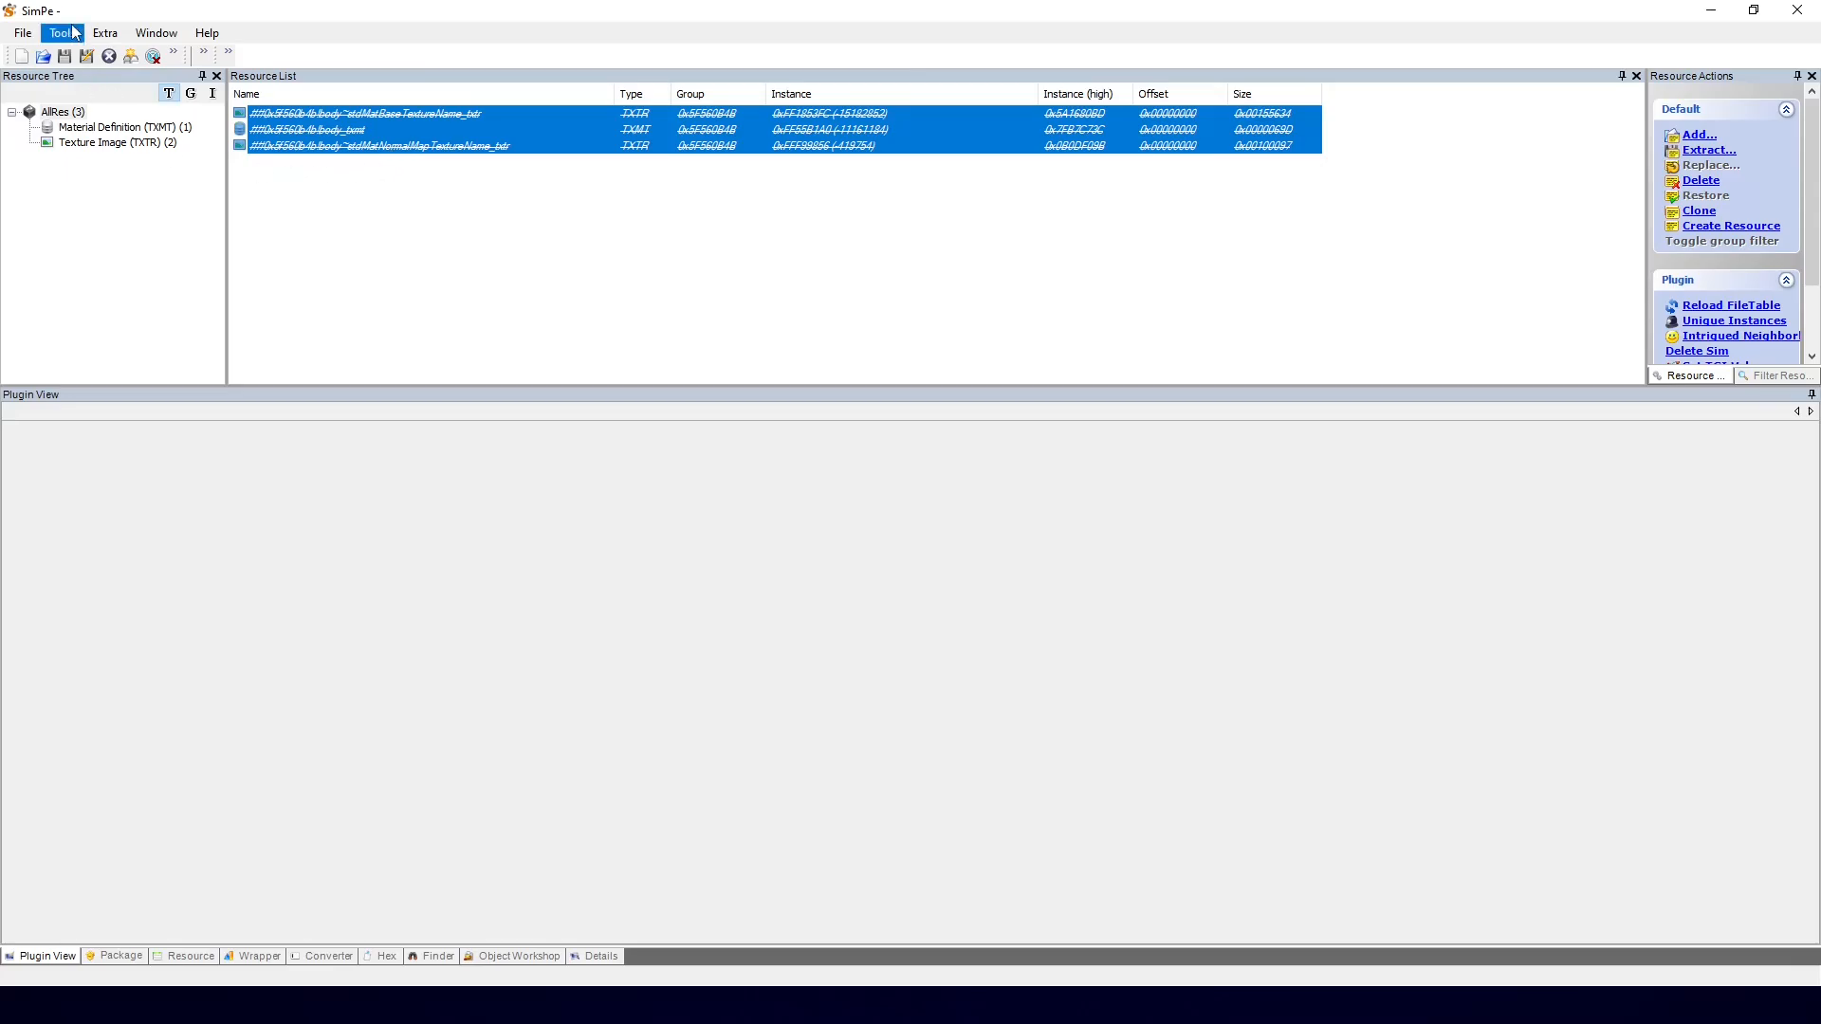
click(20, 56)
click(1003, 521)
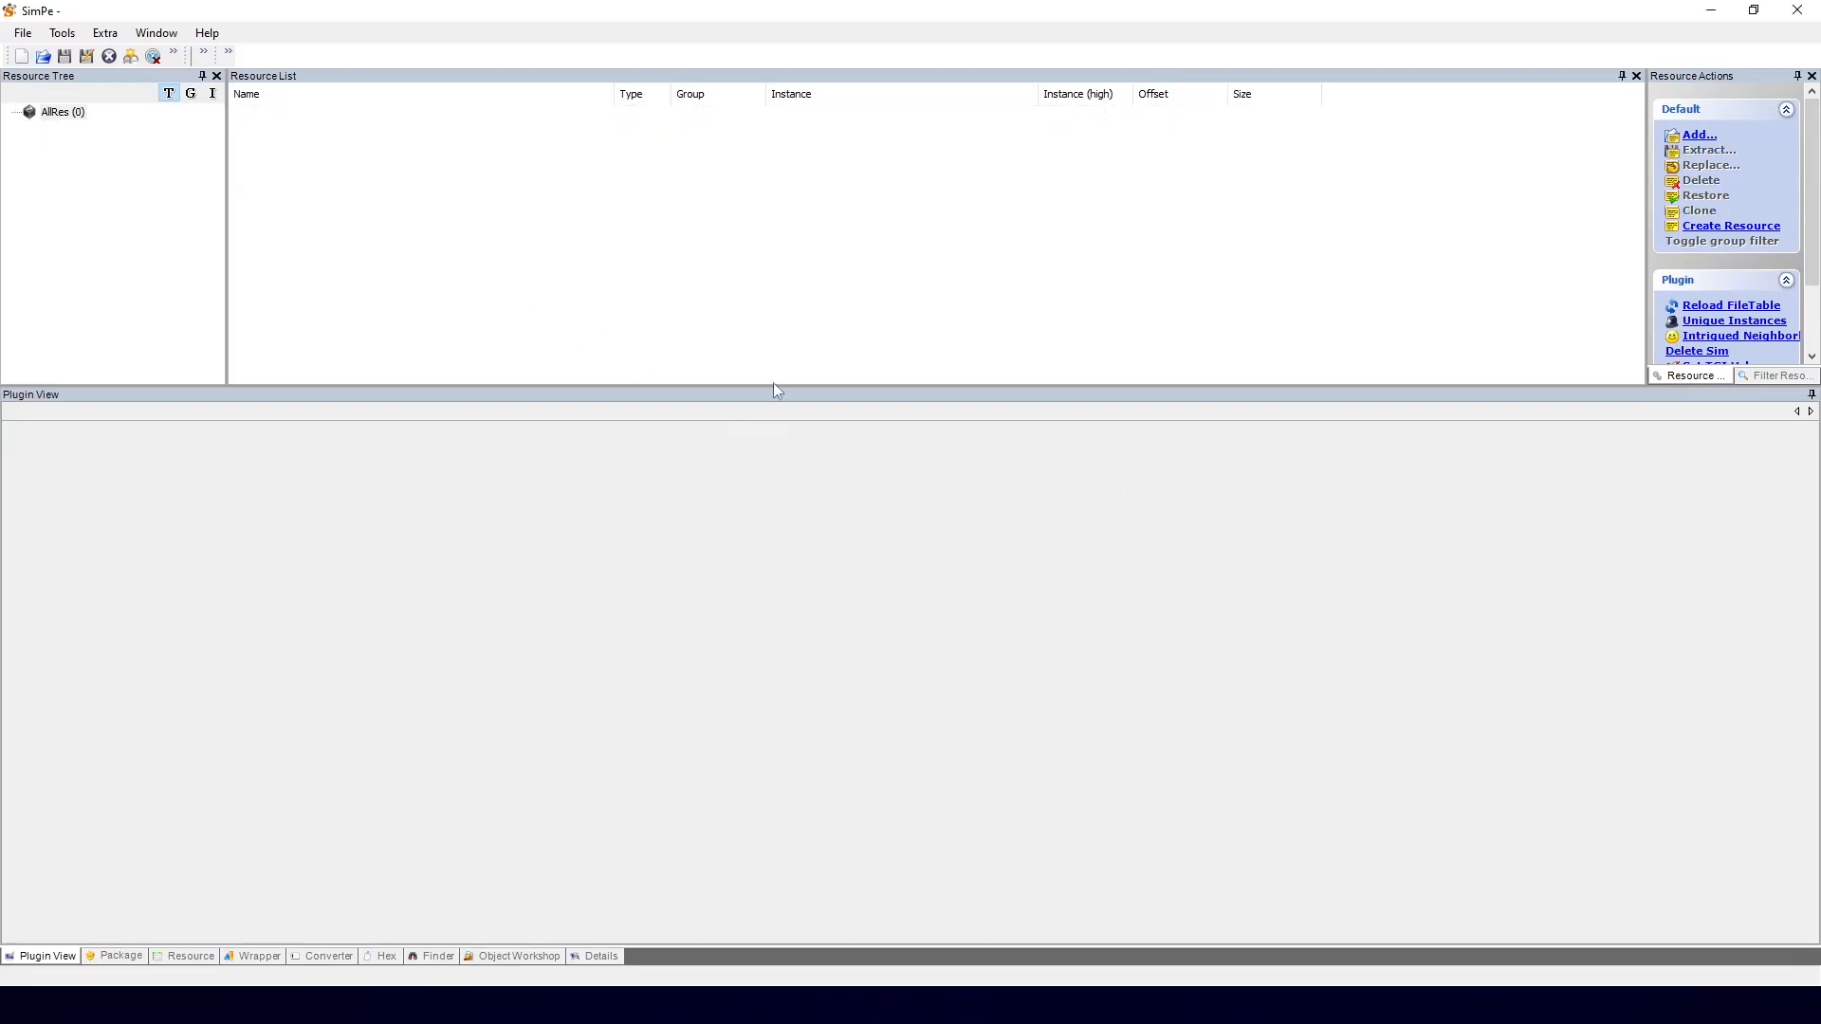
Step: Switch to File Explorer and delete the blue folder from the desktop
click(332, 1005)
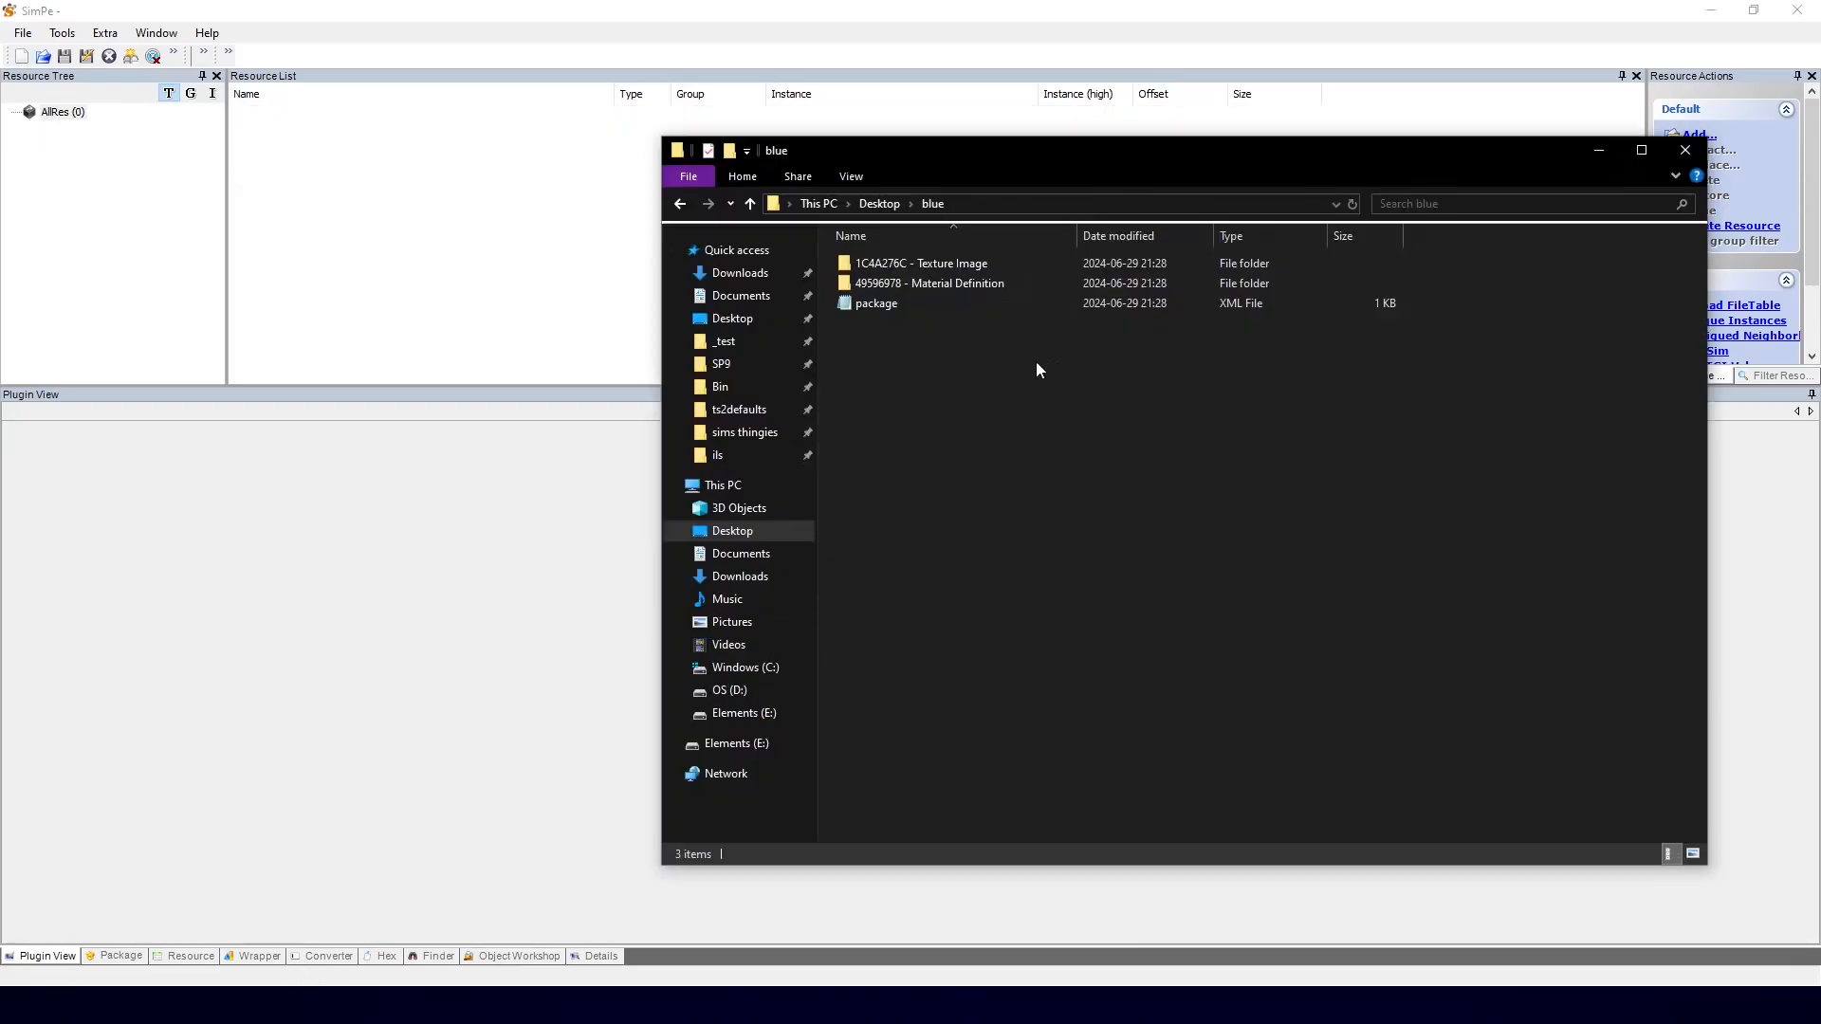
click(868, 204)
key(Delete)
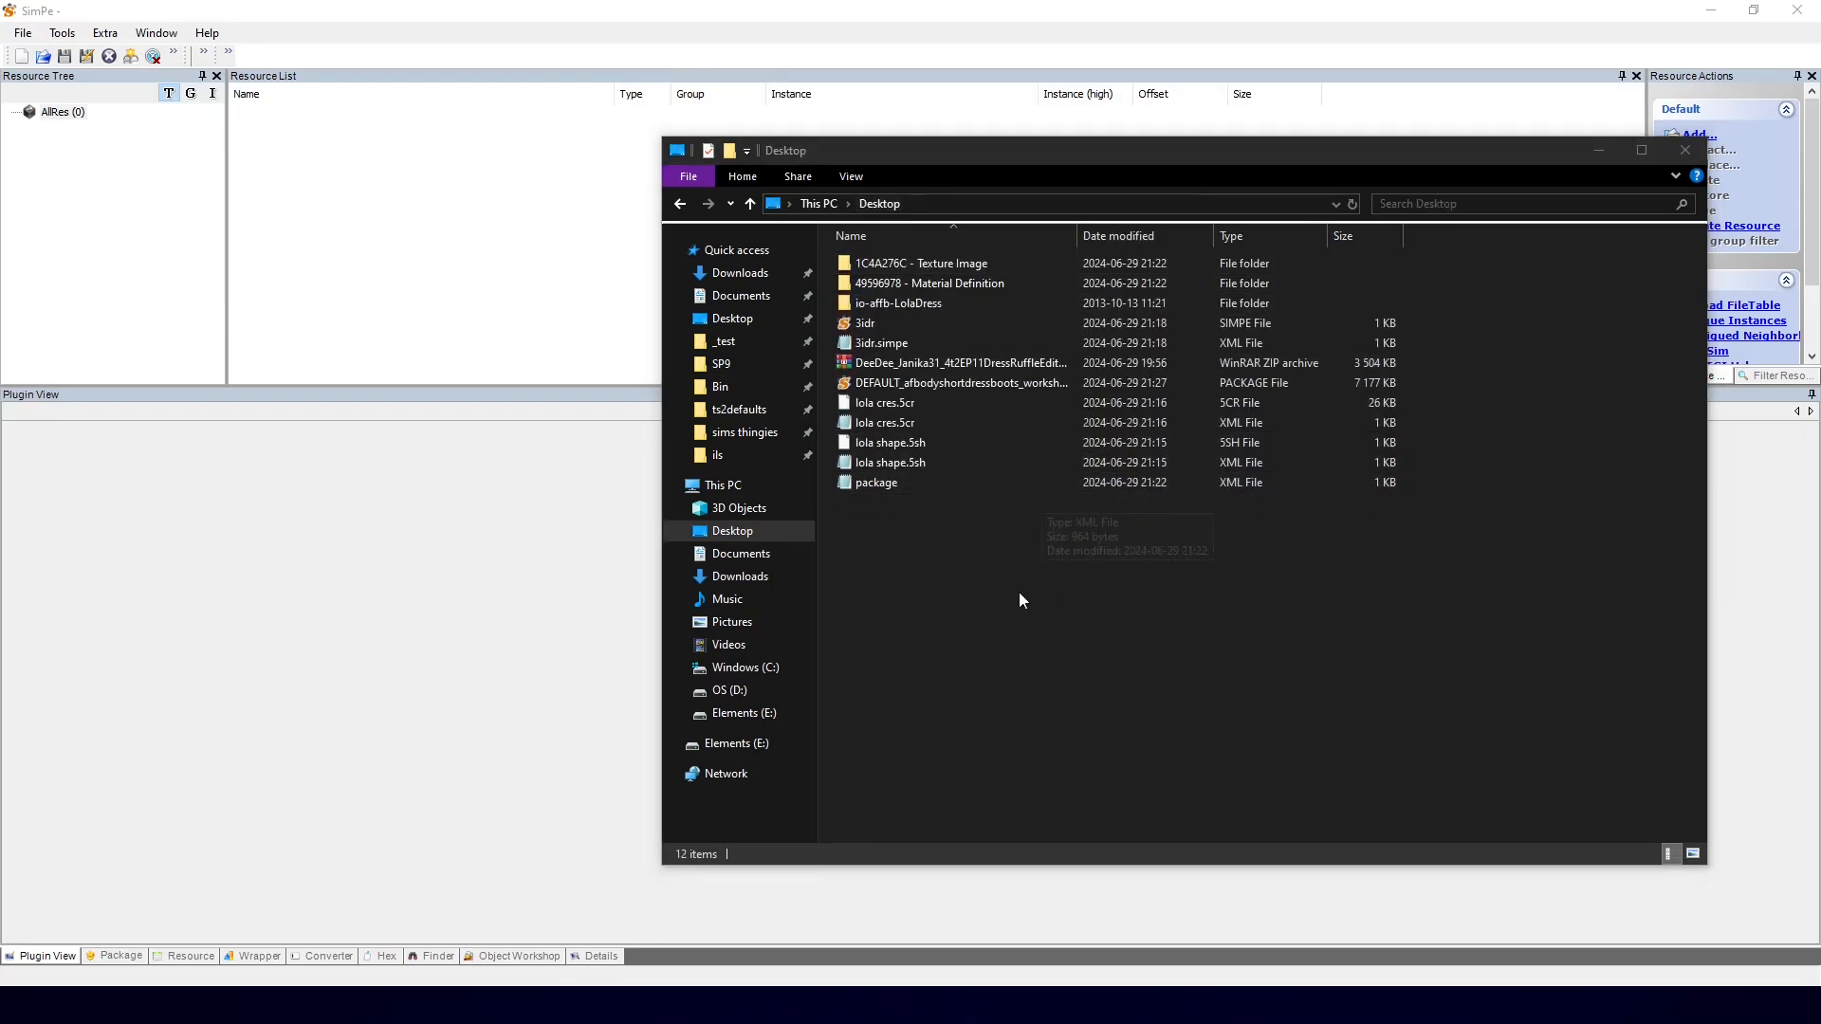
Step: Delete the leftover 3idr, lola cres, lola shape and package files from the desktop, keeping the archive and the DEFAULT package
drag(899, 515, 862, 398)
ctrl+click(874, 342)
ctrl+click(875, 325)
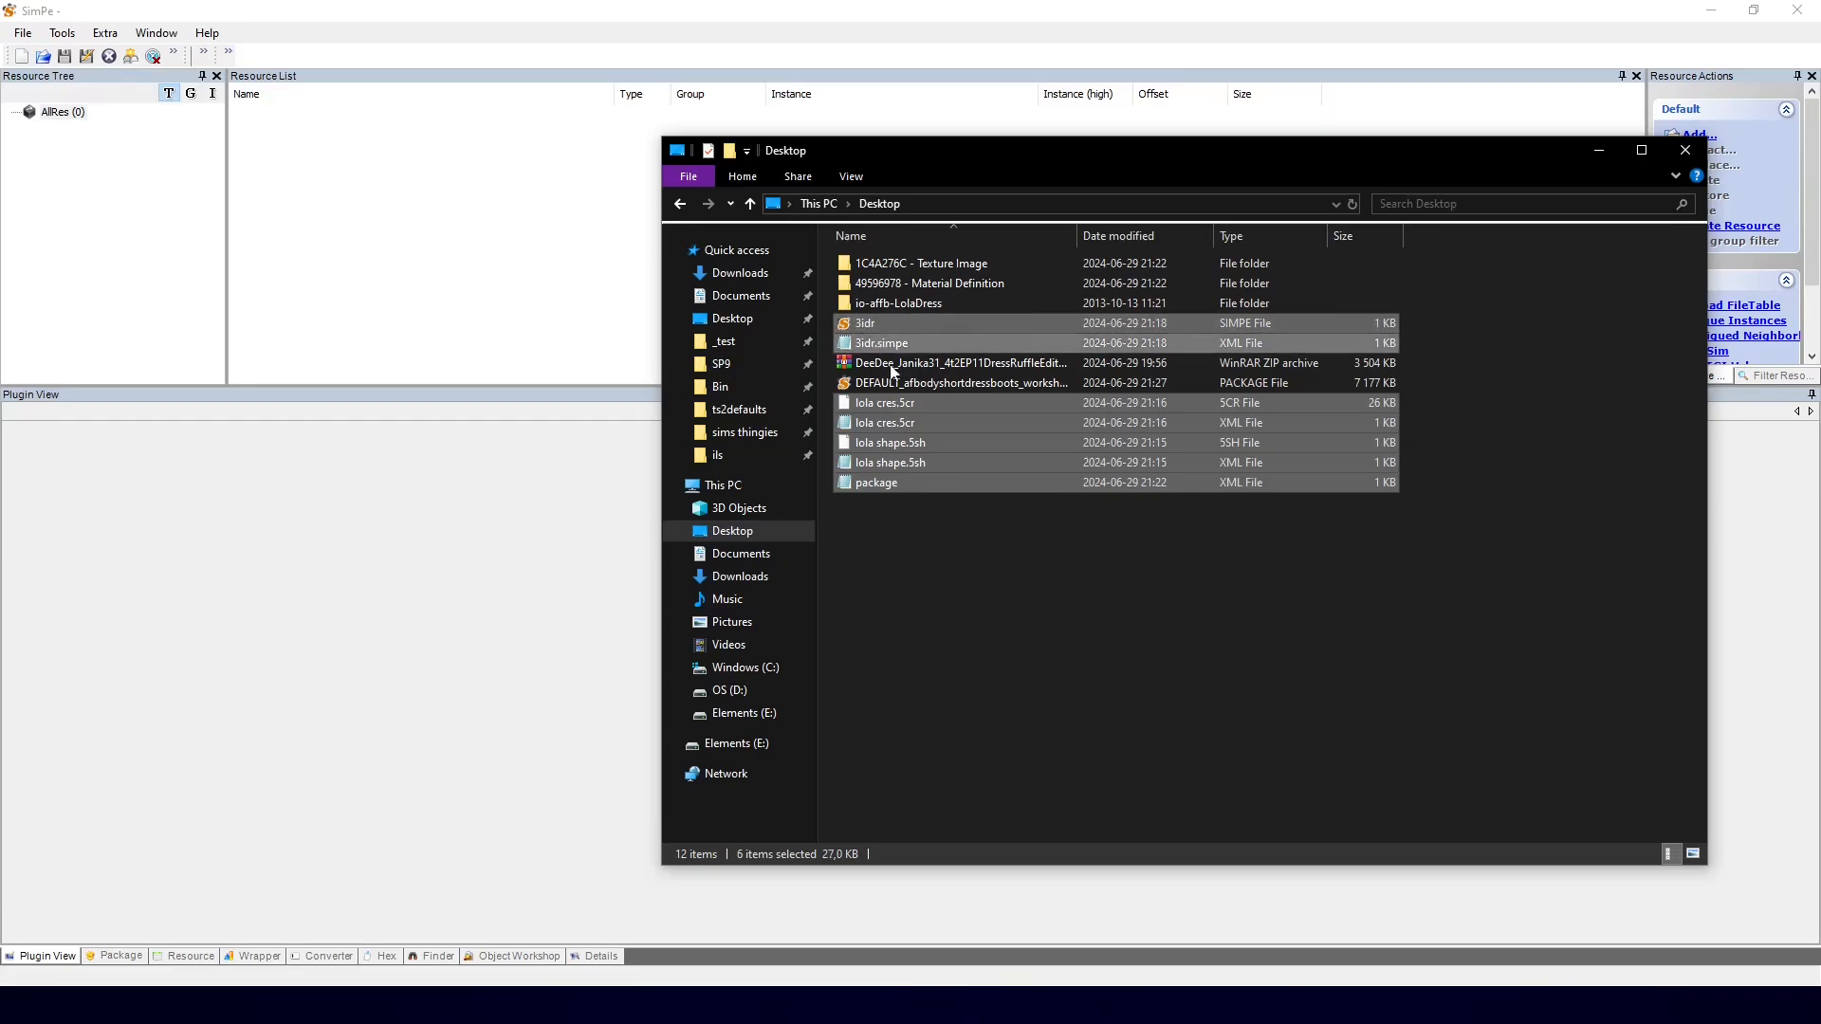
key(Delete)
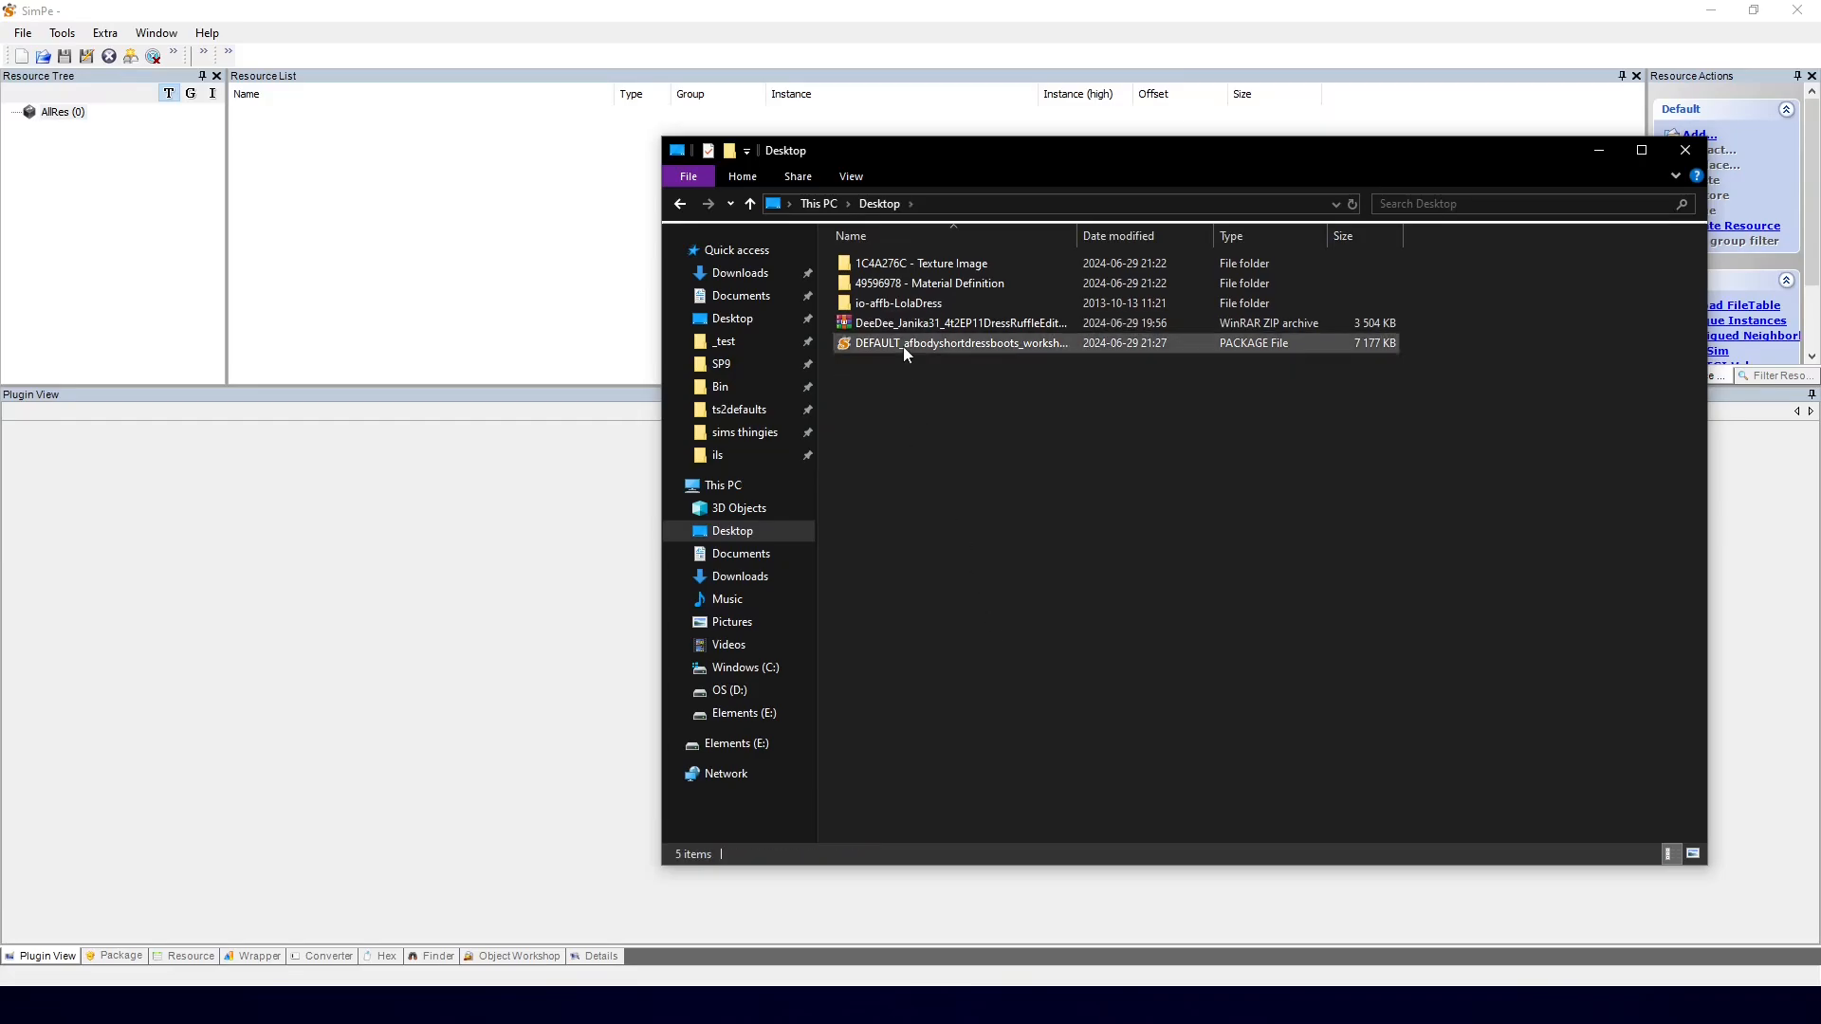
Step: Load the DEFAULT_afbodyshortdressboots_workshop package in SimPe, sort its property sets by name and open afbodyshortdressboots_animal
drag(903, 344, 367, 265)
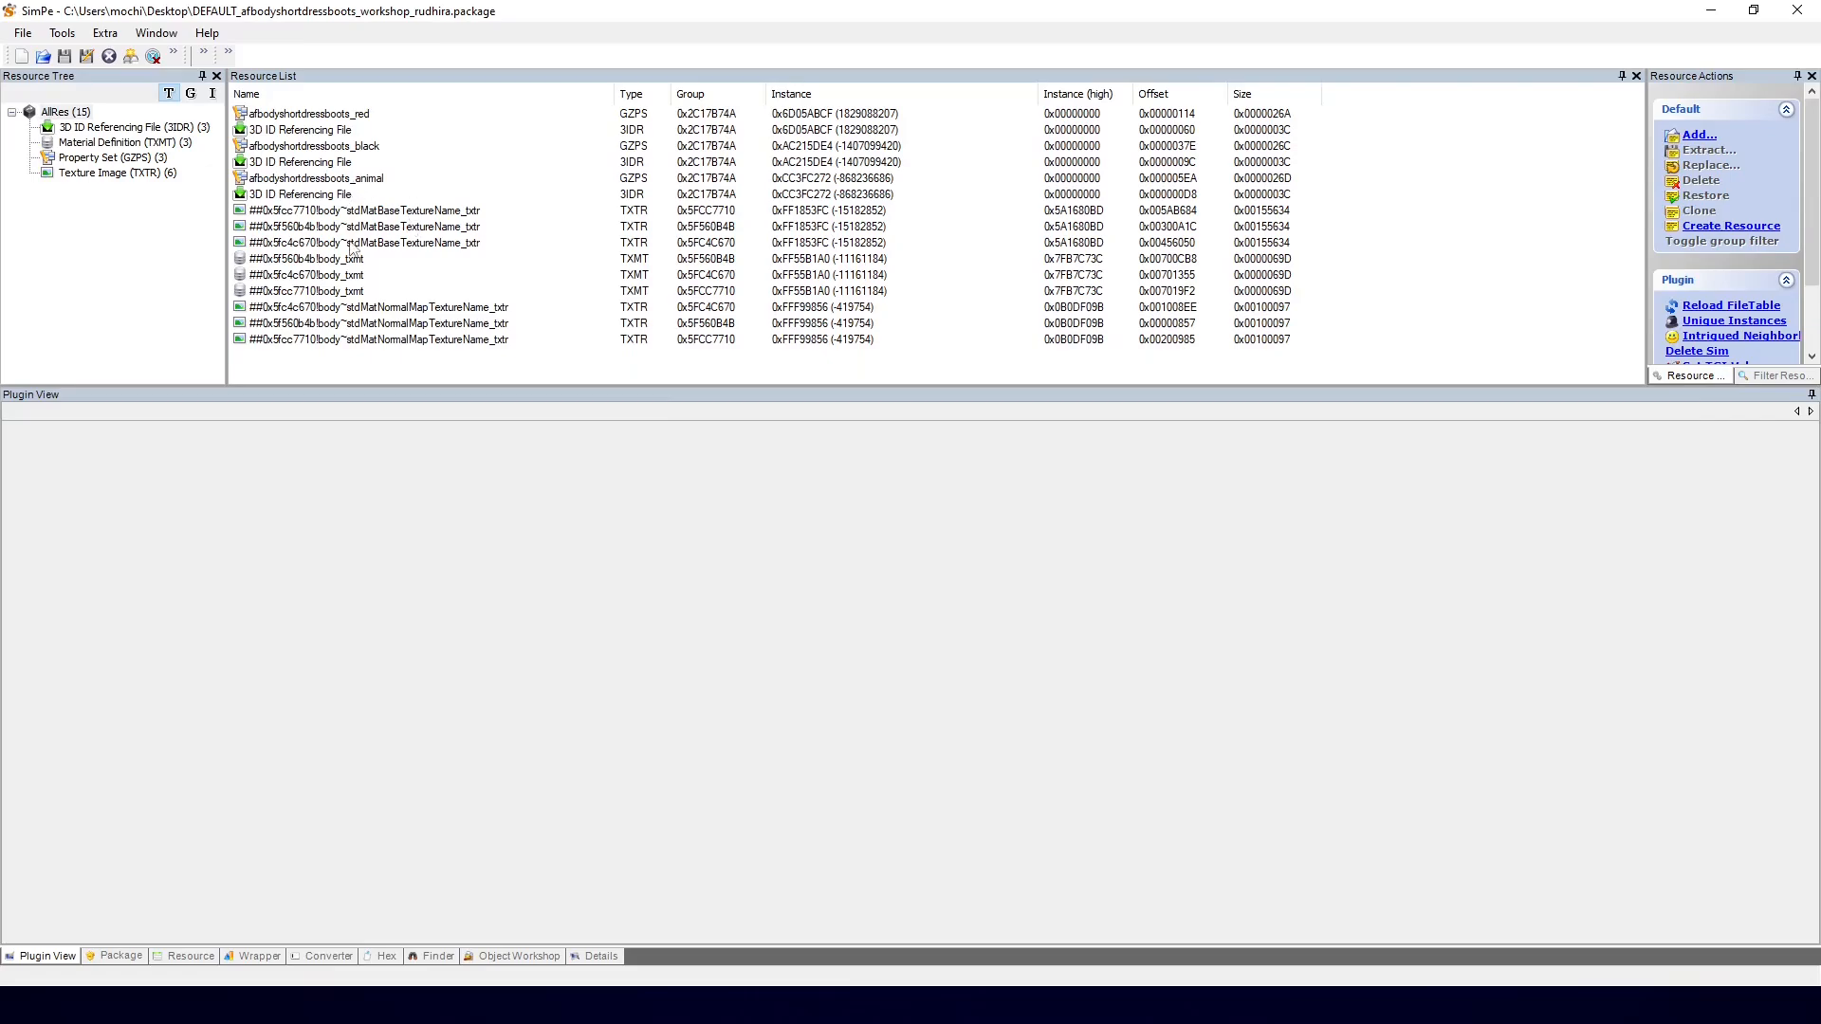
click(112, 157)
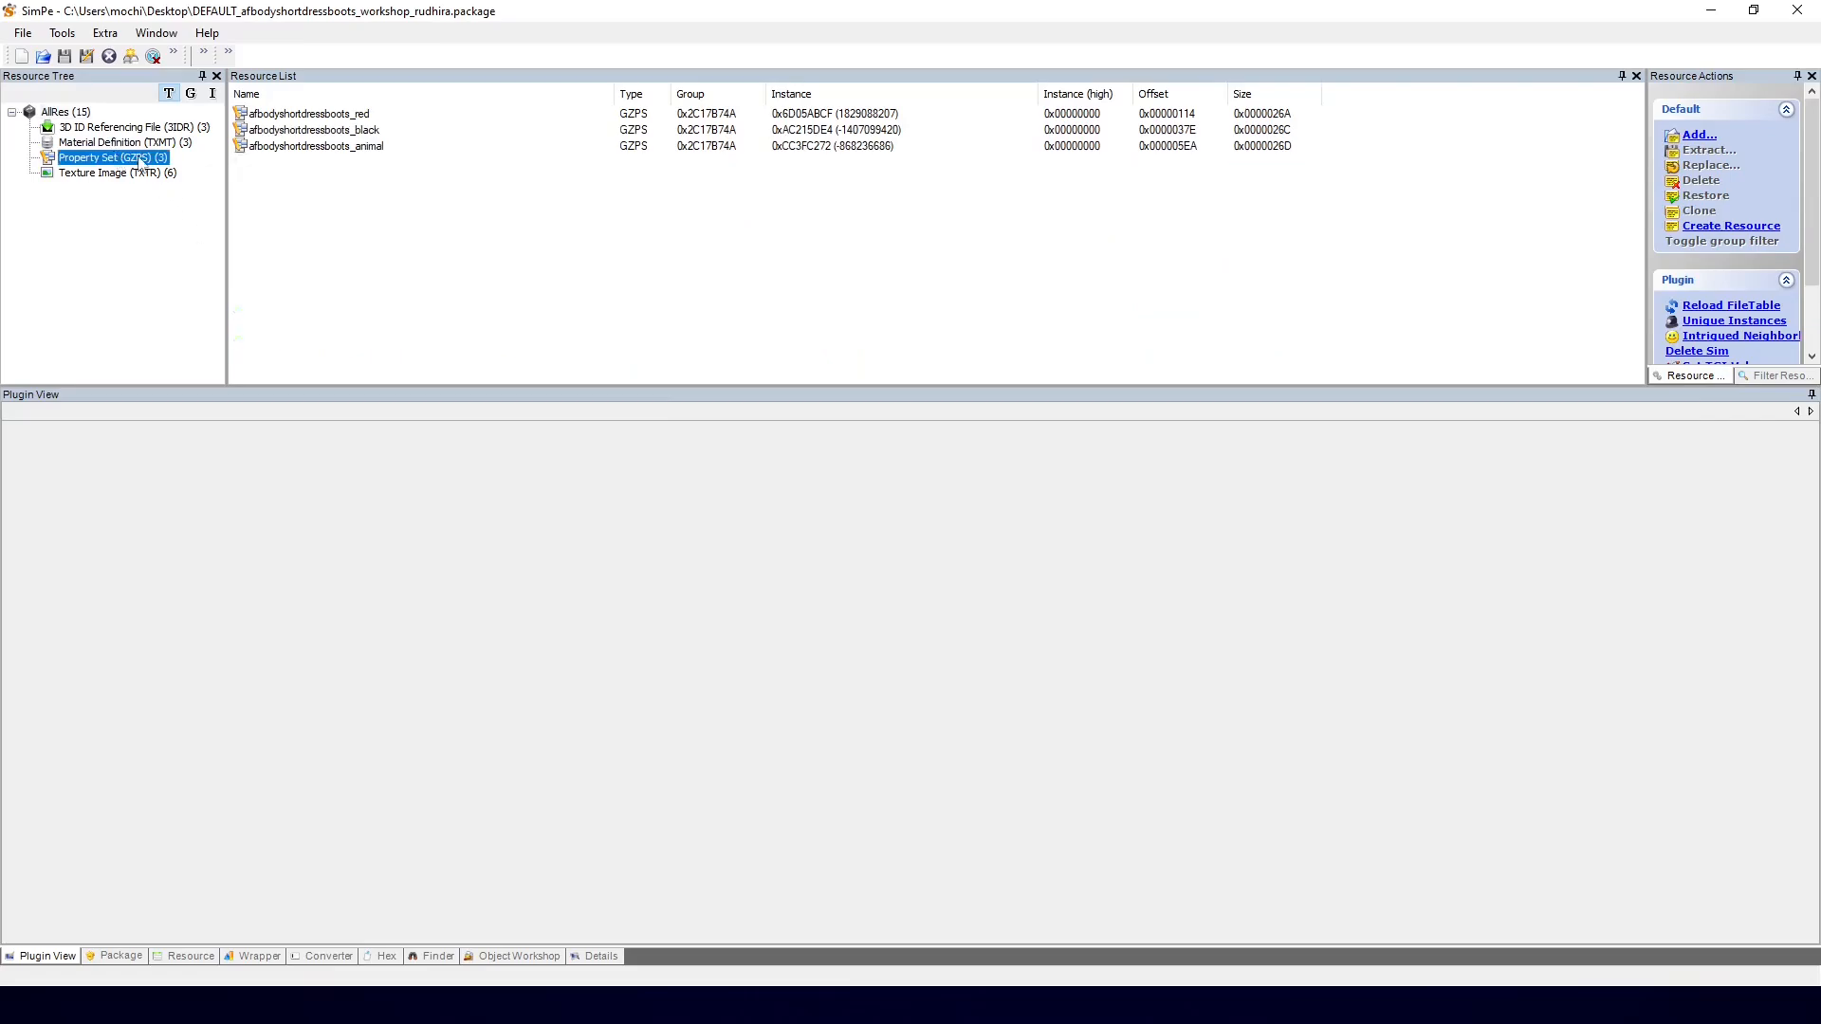
click(351, 94)
click(346, 114)
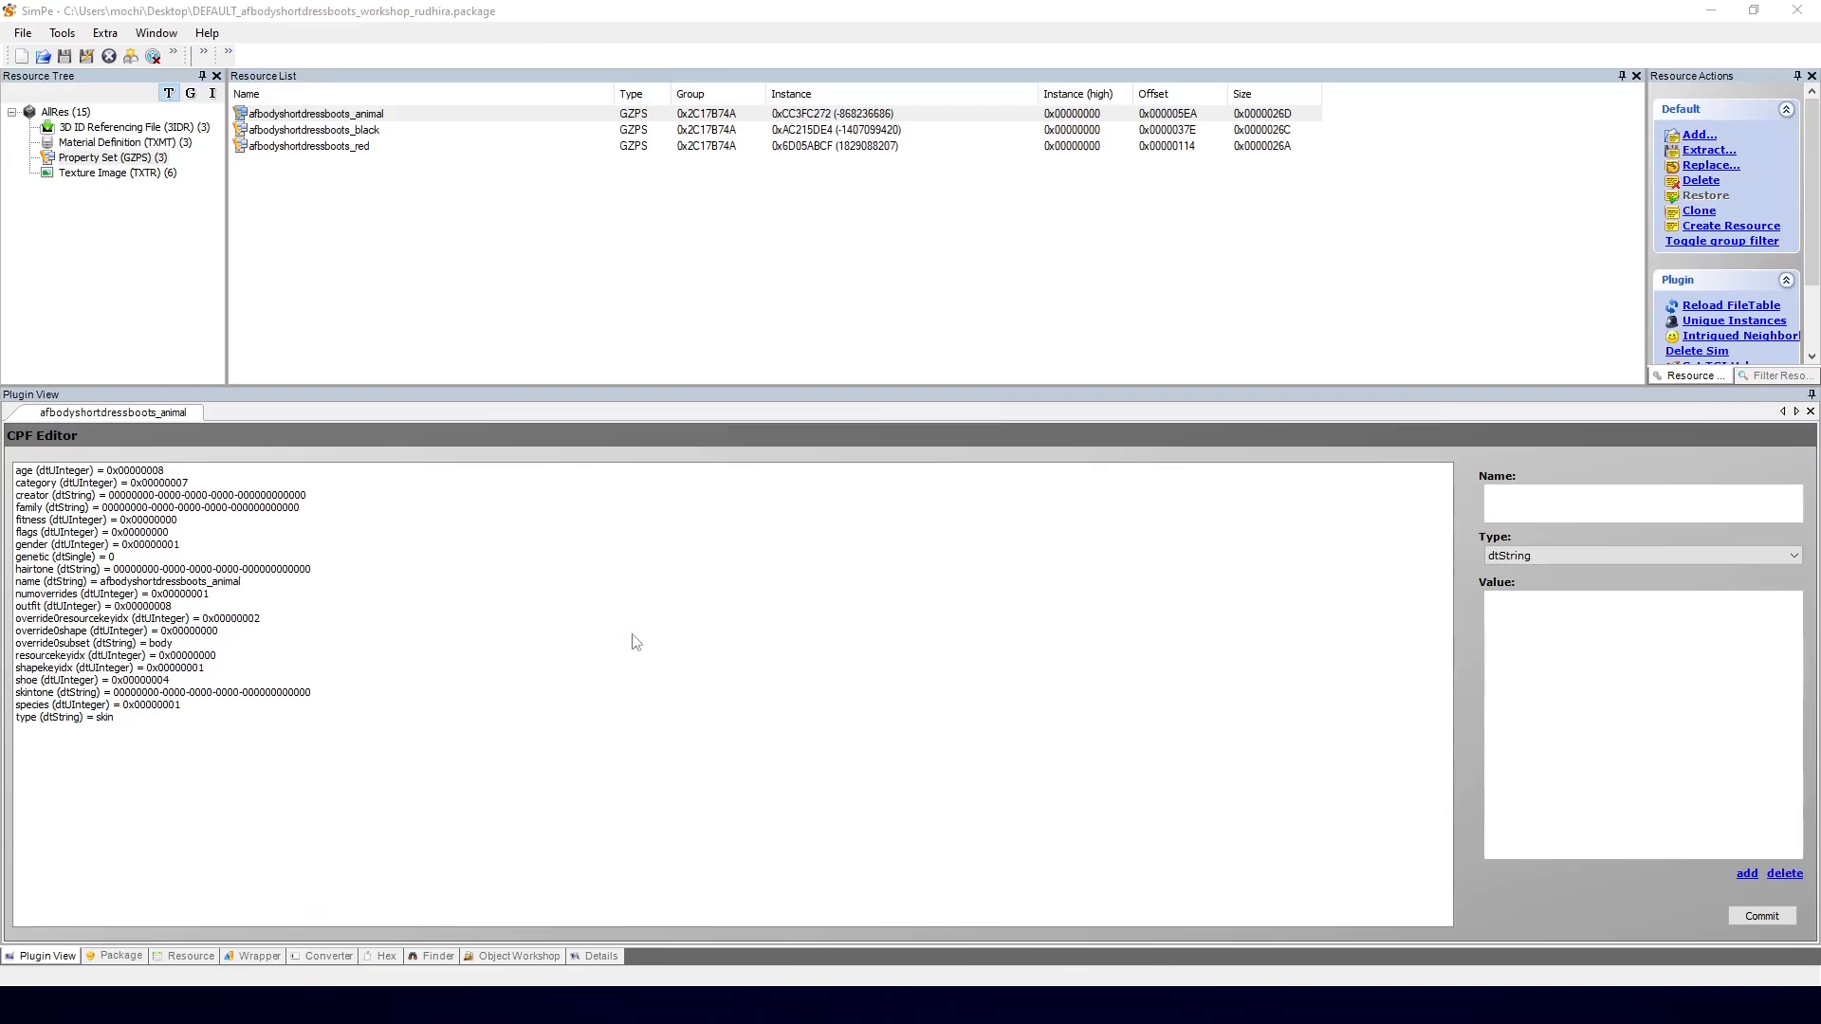
Step: Set the shoe value of afbodyshortdressboots_animal to 0x00000003 and commit the change
click(99, 682)
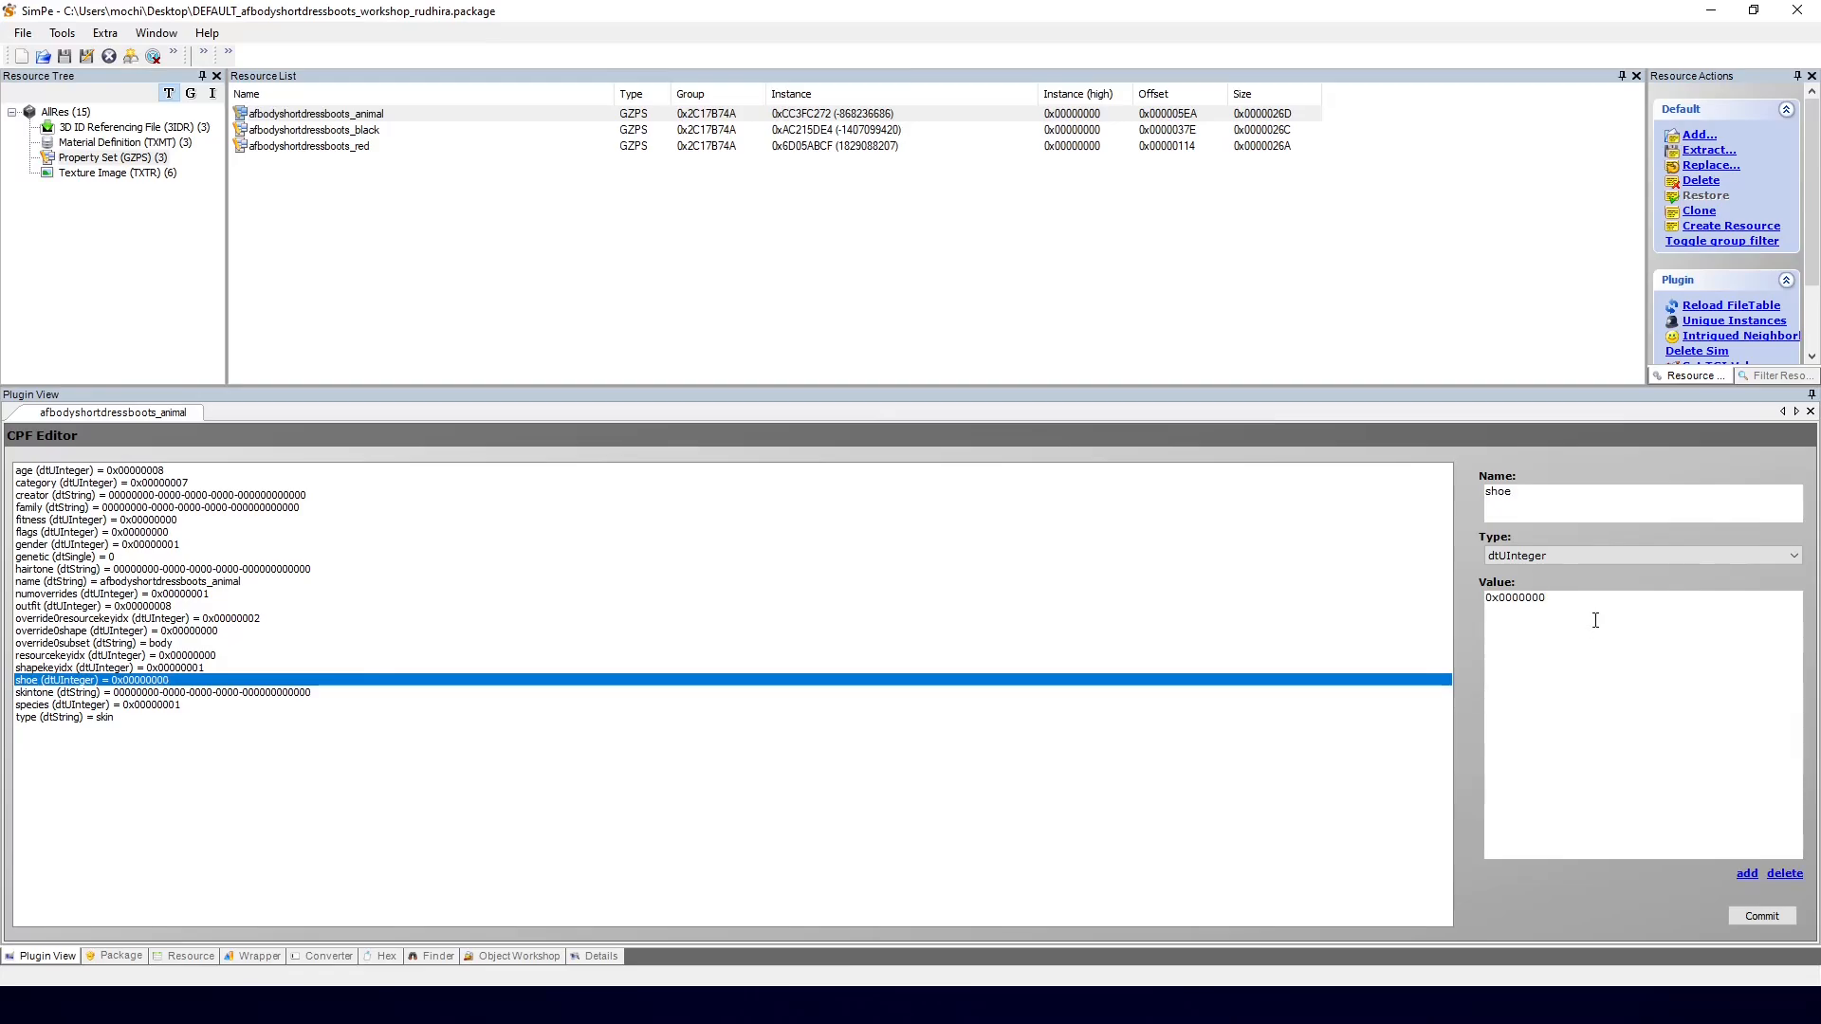
text(2)
key(BackSpace)
text(3)
click(1753, 925)
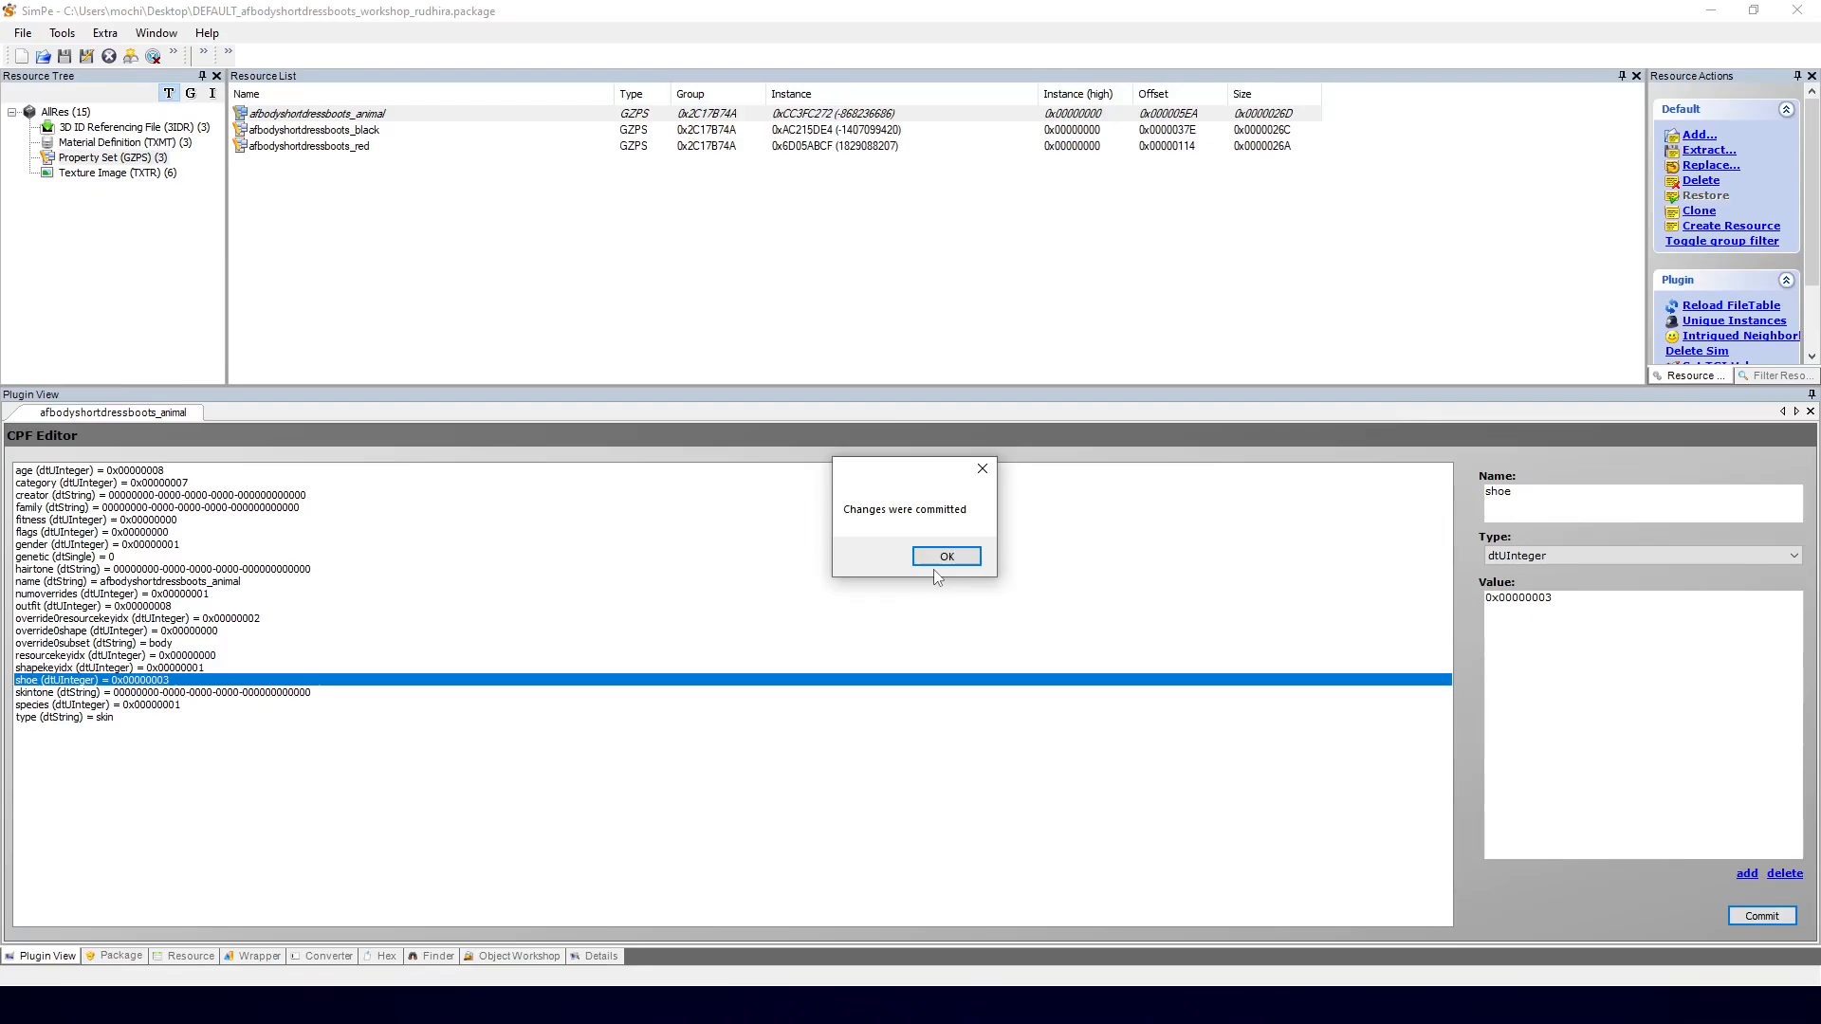
click(941, 558)
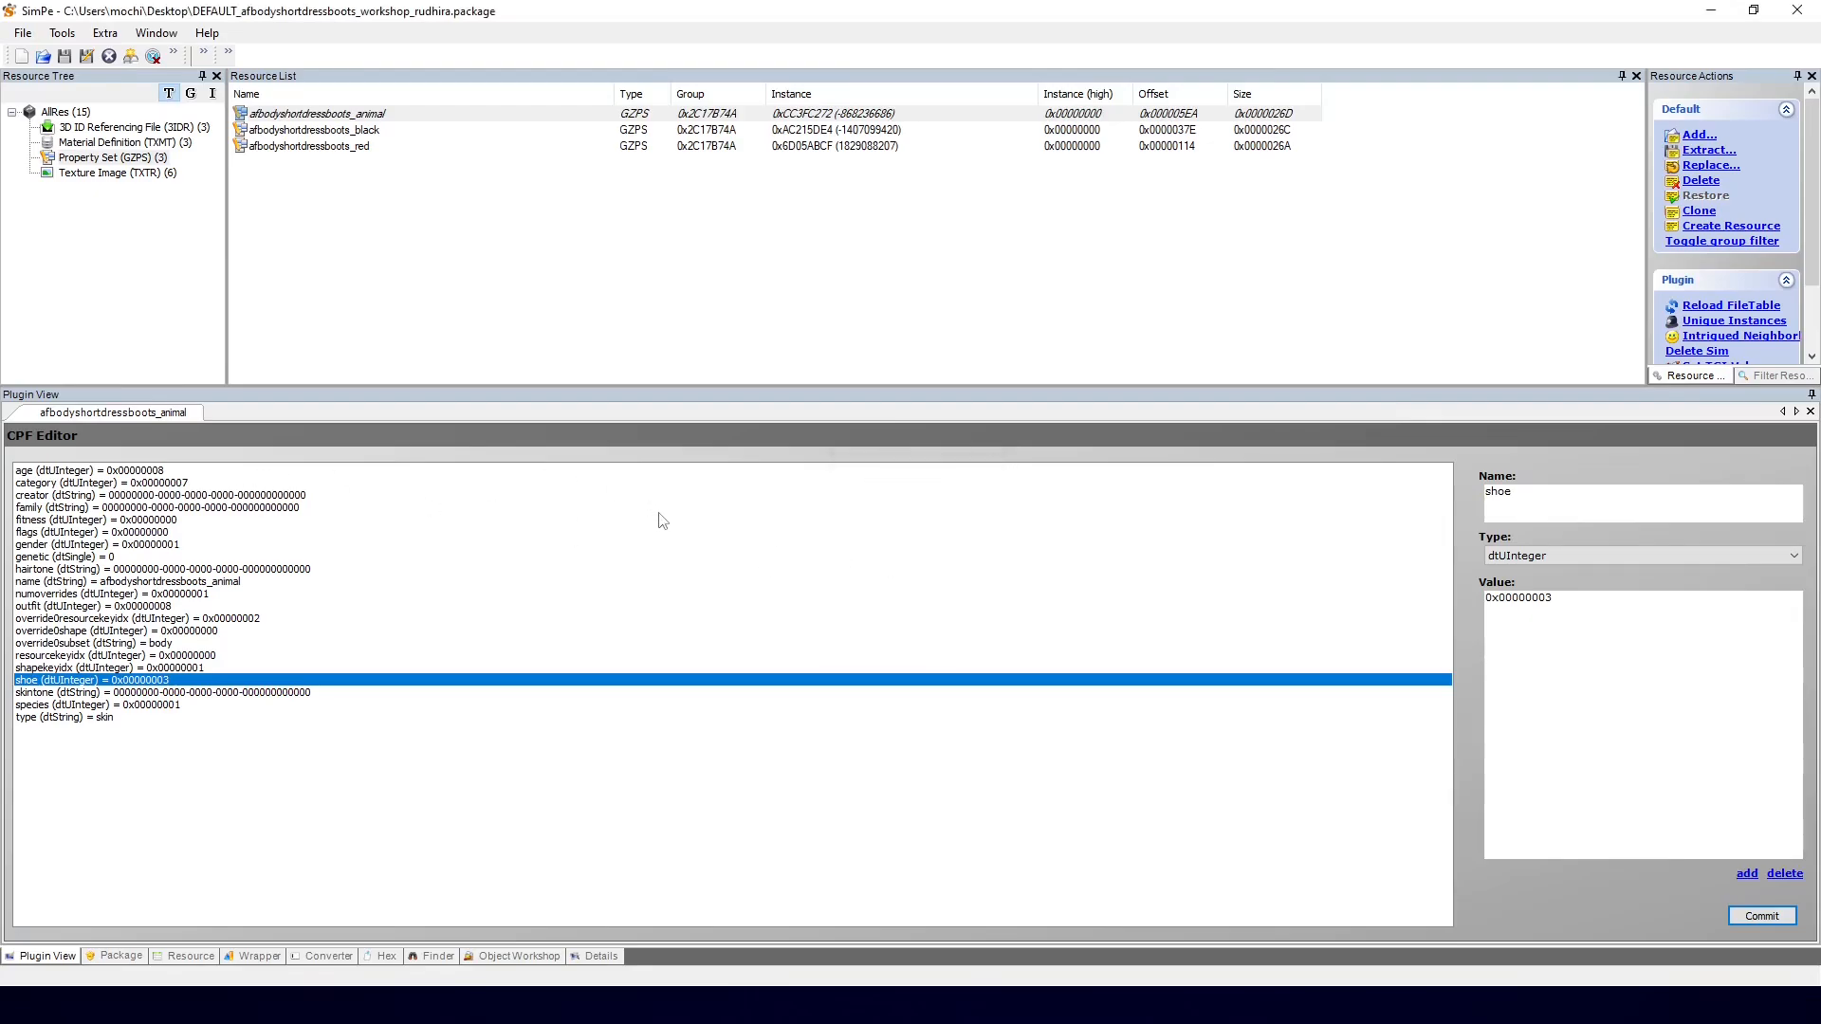
click(125, 471)
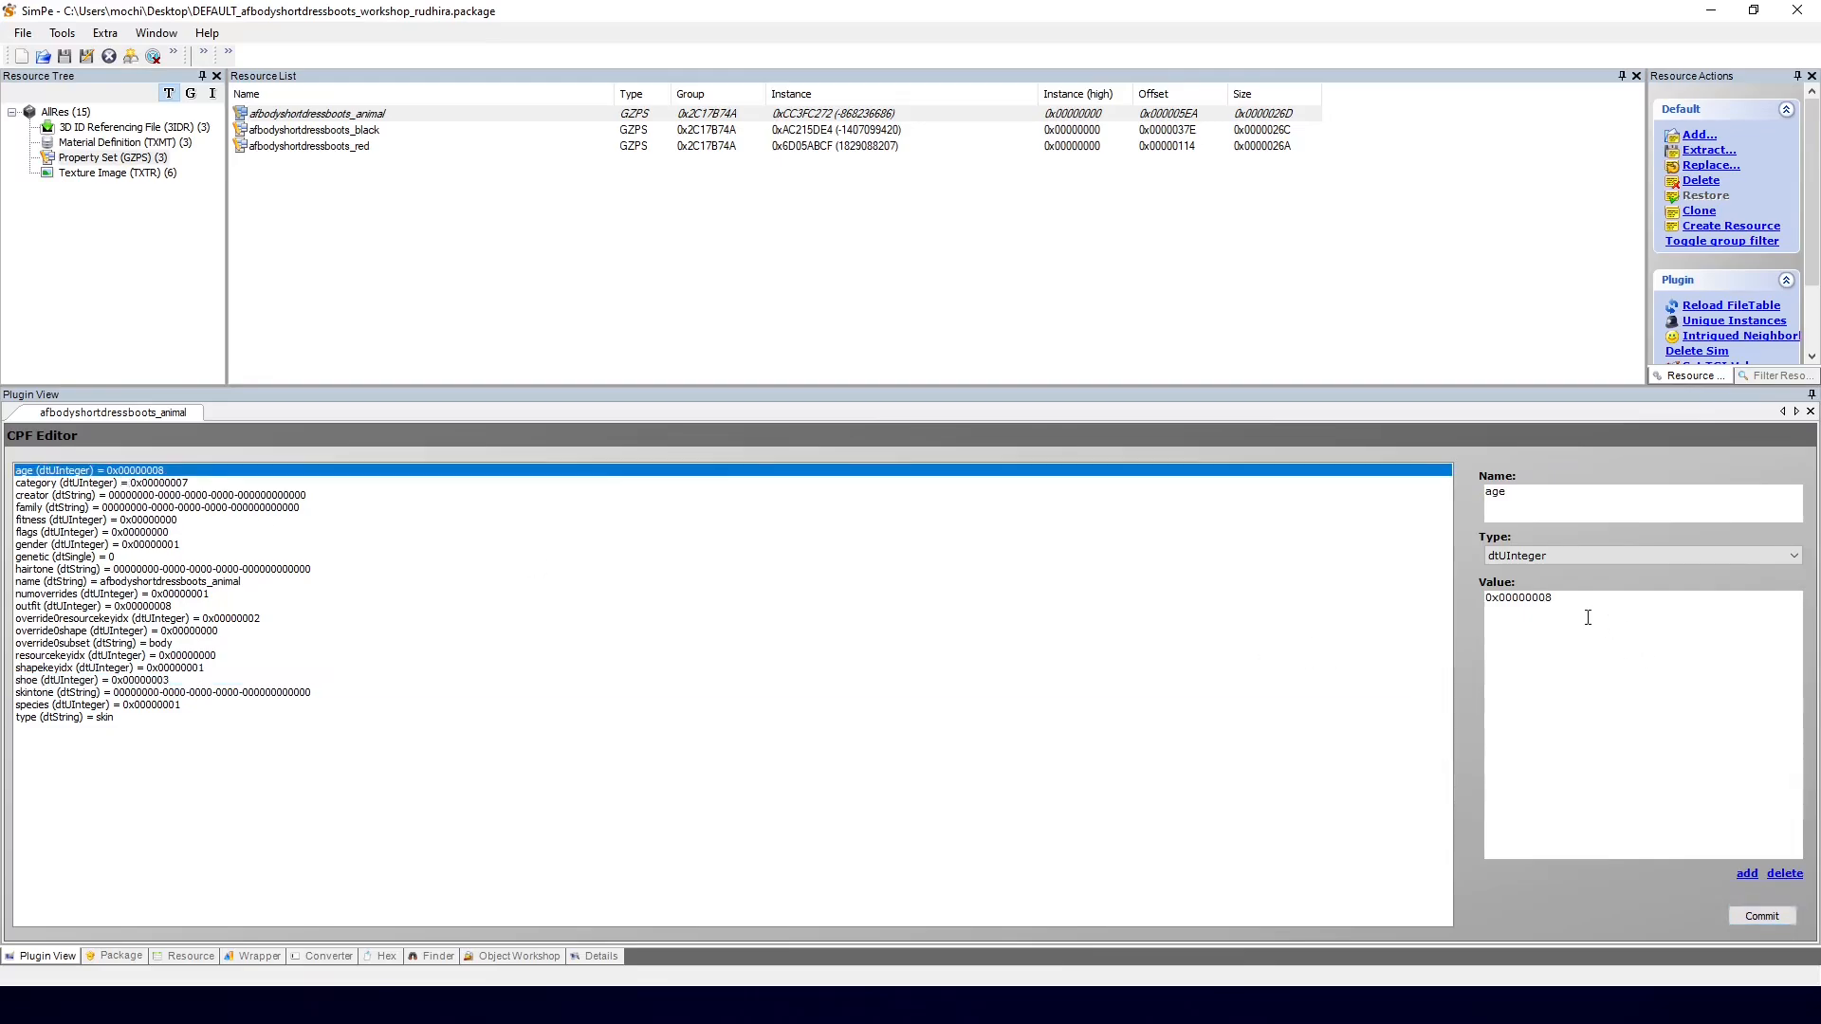
double_click(1552, 602)
click(1591, 650)
click(61, 32)
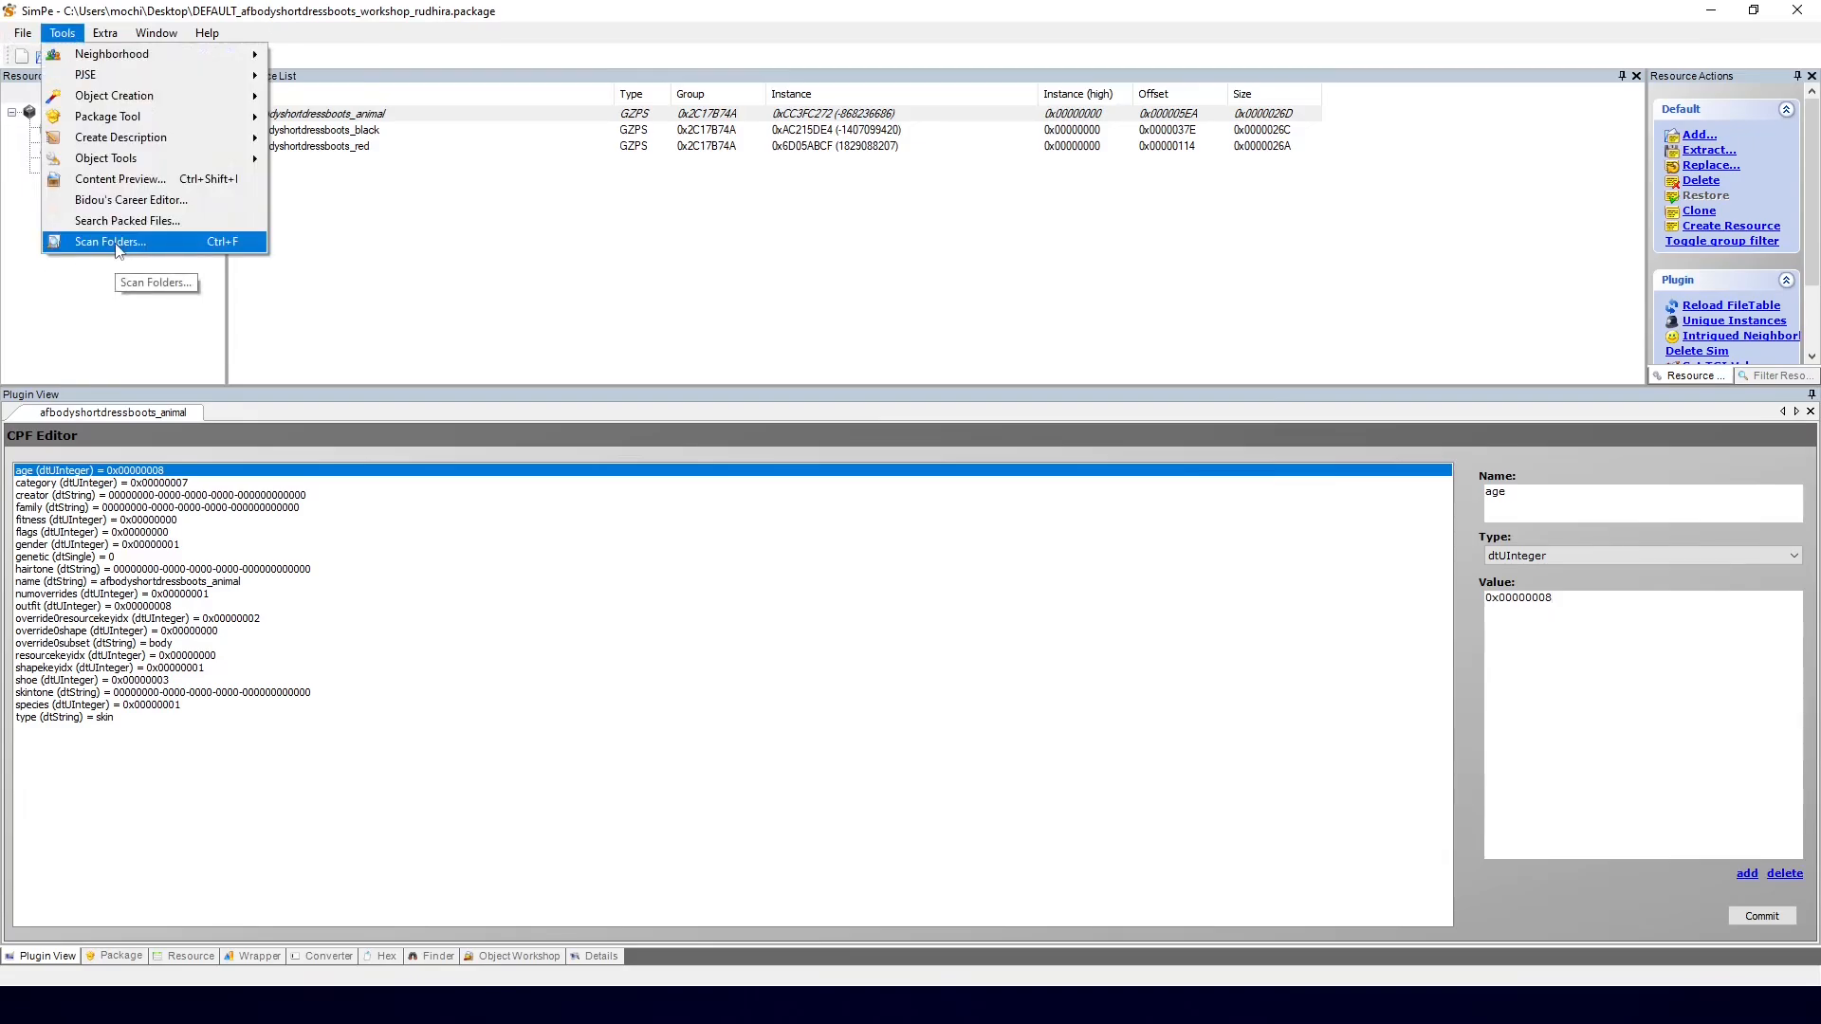
click(624, 291)
Step: Set the age value of the afbodyshortdressboots_animal property set to 0x00000048 and commit the change
click(378, 119)
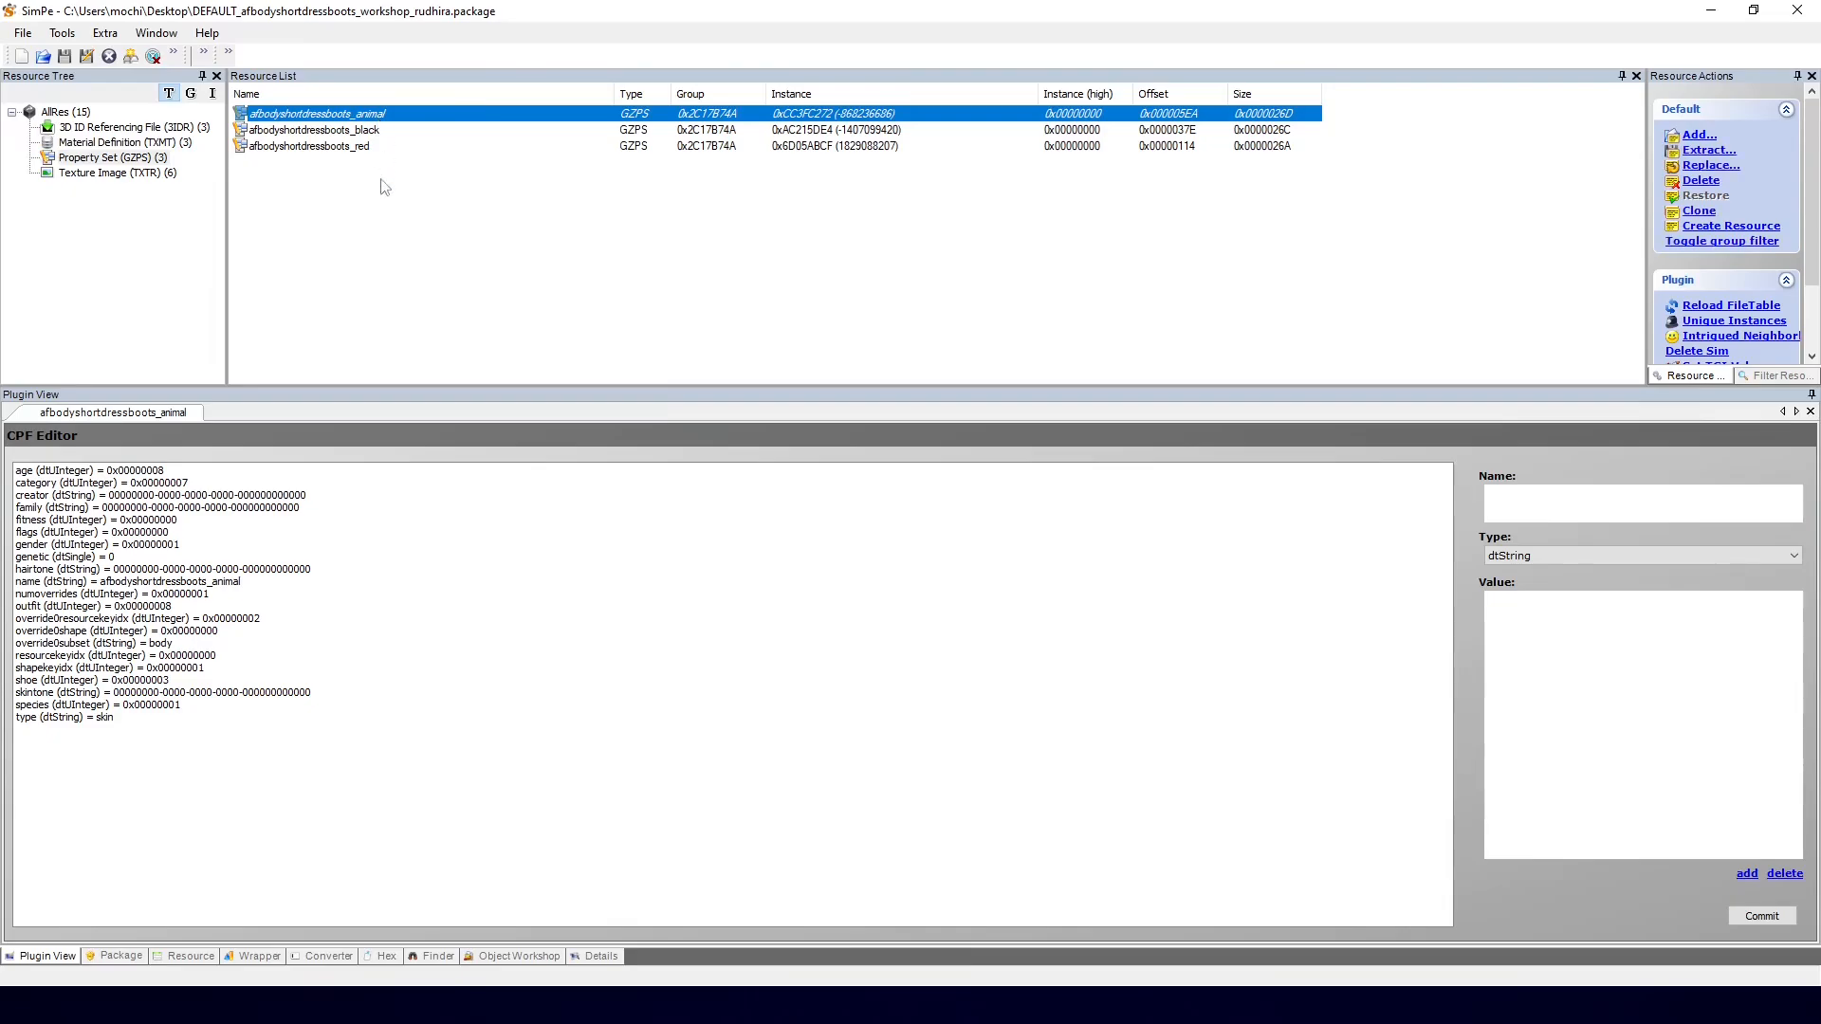
click(132, 472)
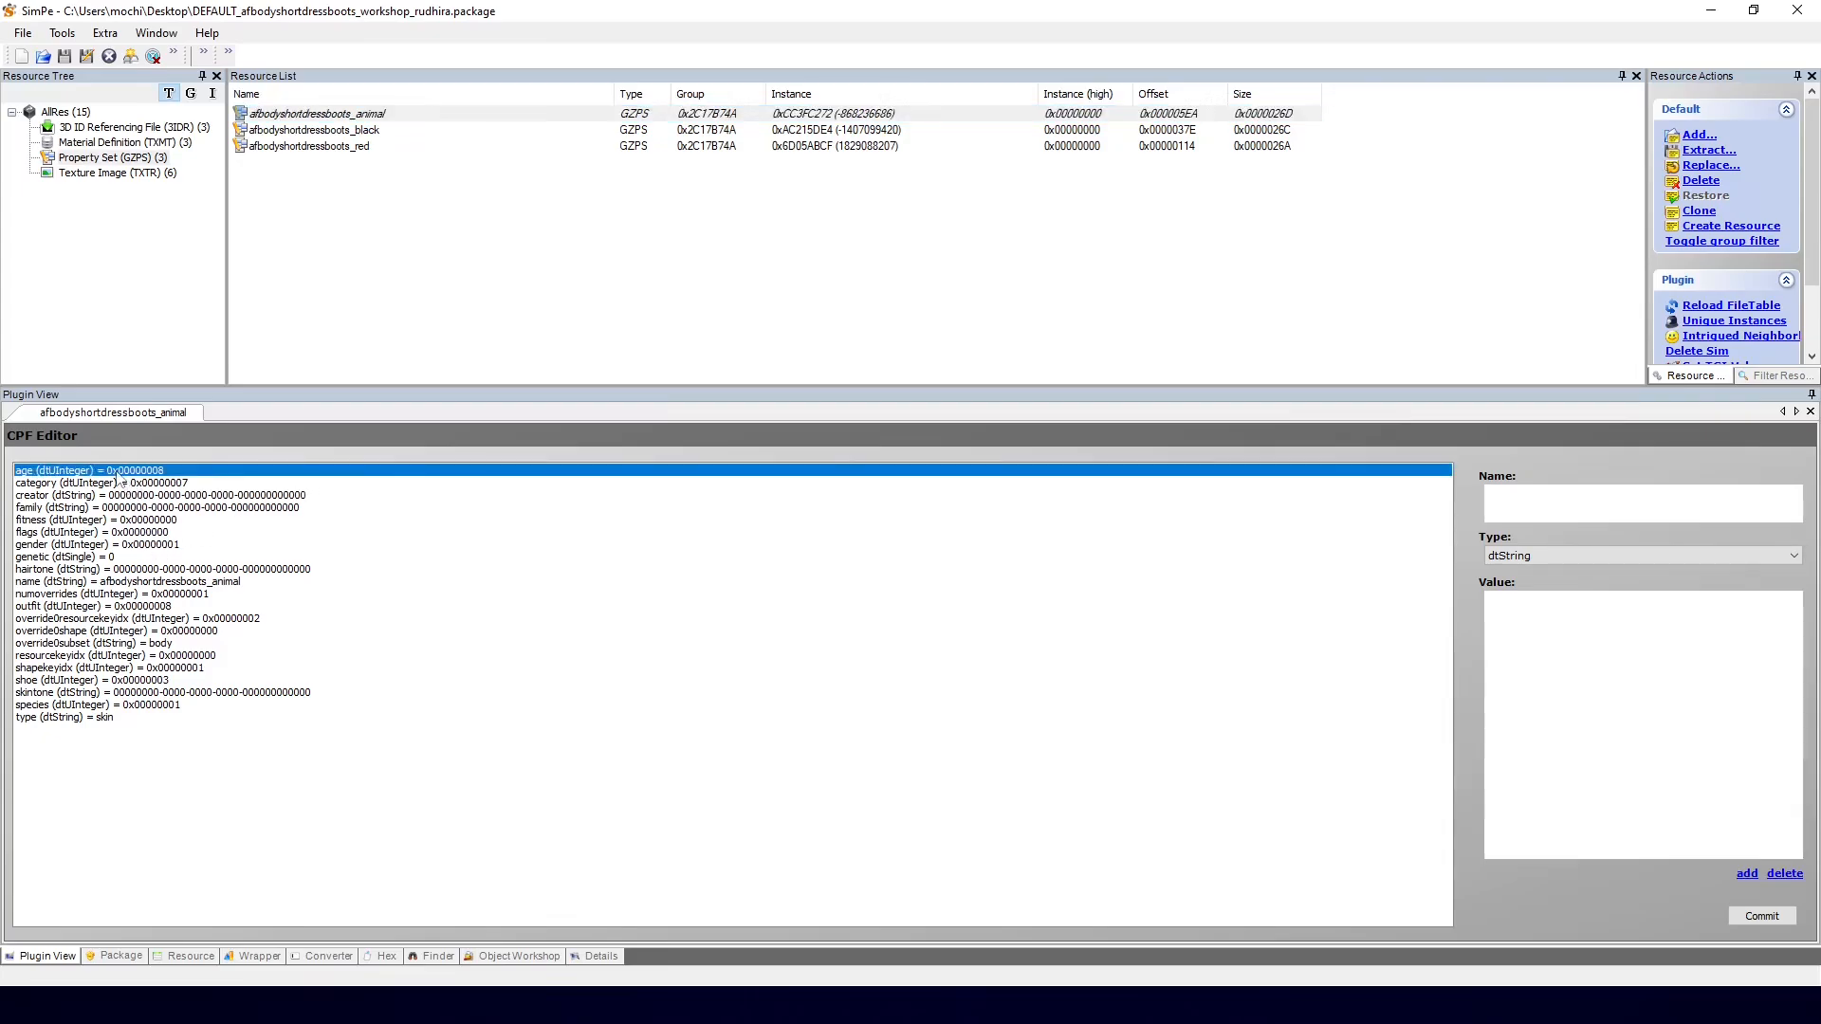
double_click(1554, 601)
click(1556, 618)
click(1548, 598)
text(4)
click(1763, 916)
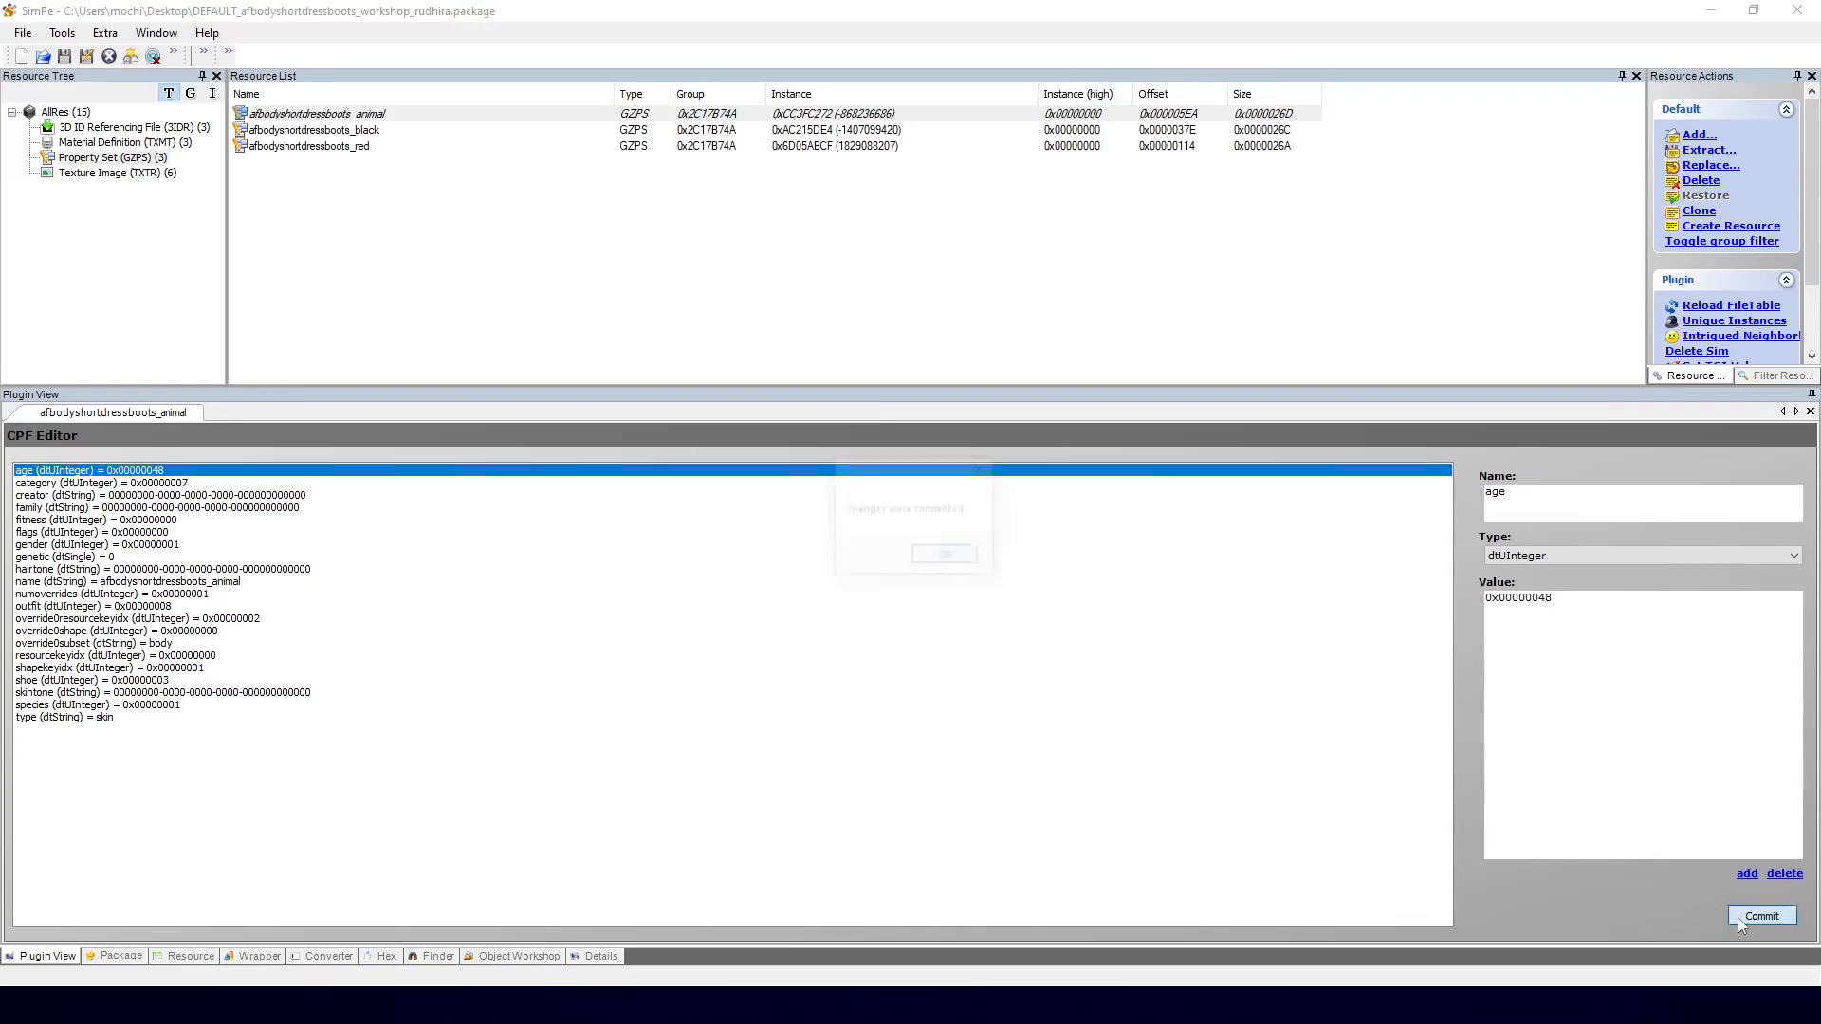
click(947, 559)
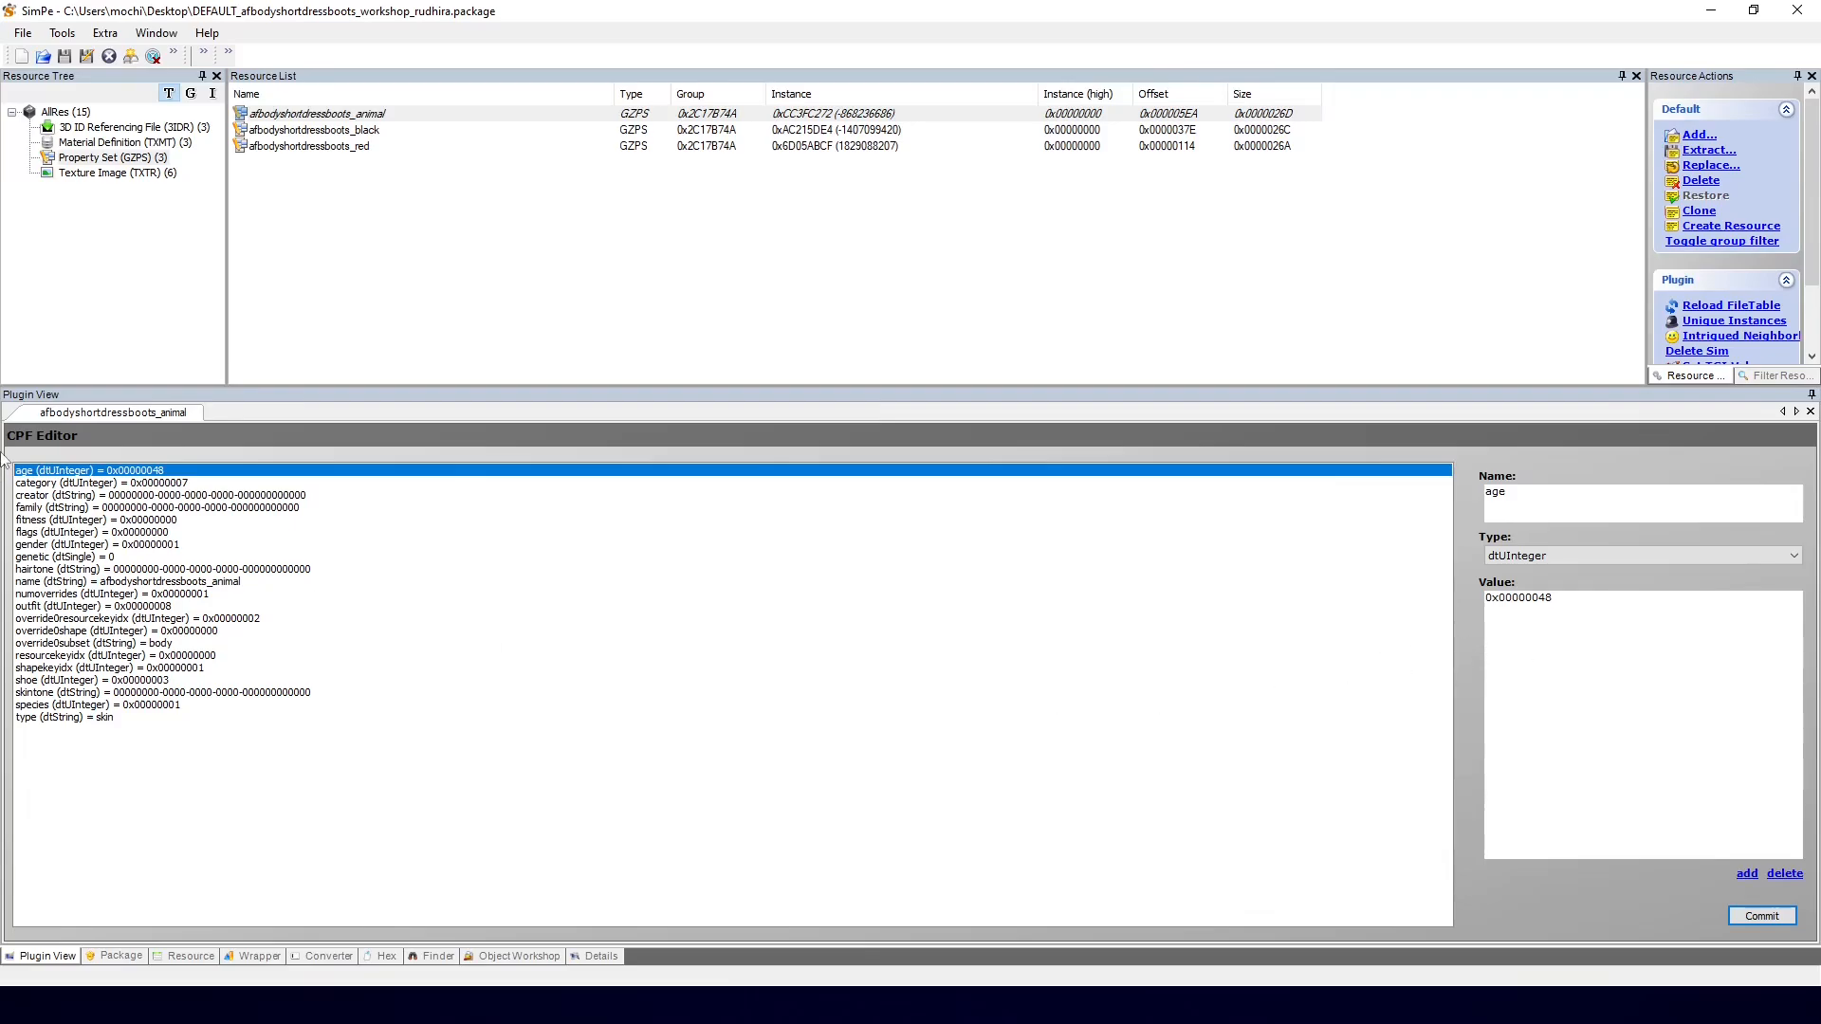
Step: Set the category value of afbodyshortdressboots_animal to 0x00000027 and commit the change
click(111, 486)
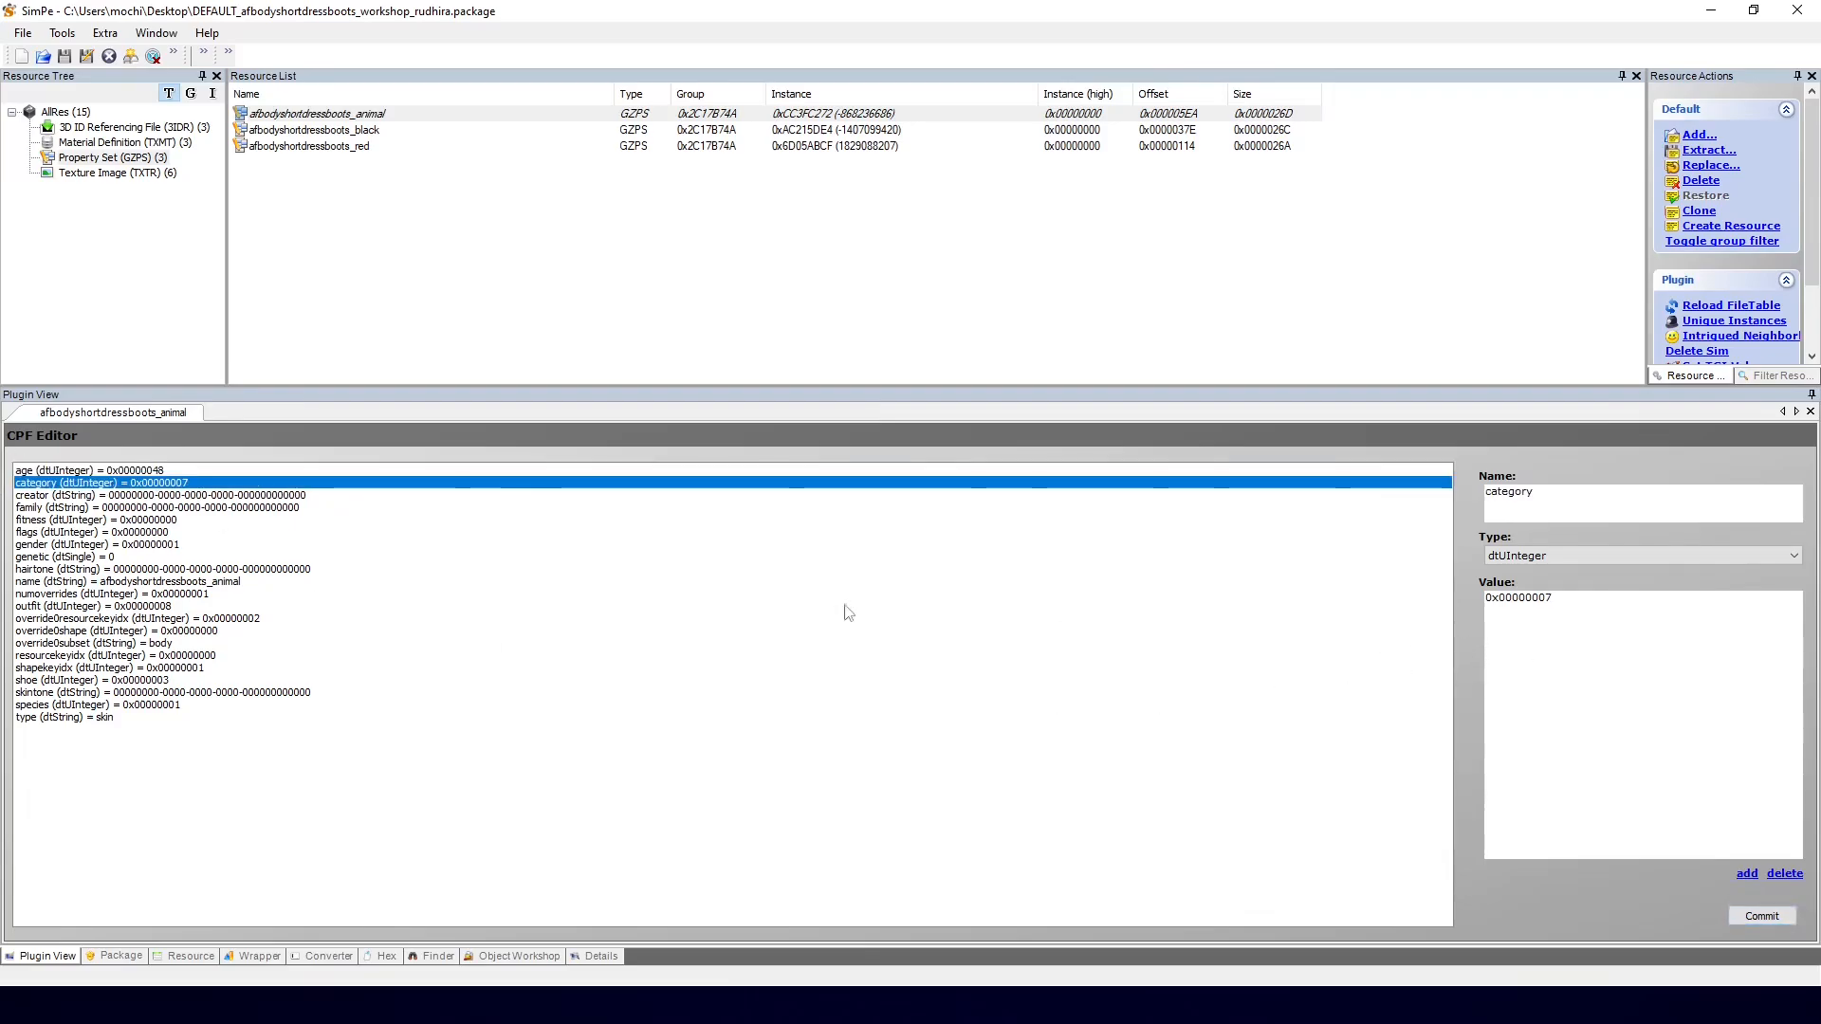
click(1546, 599)
text(2)
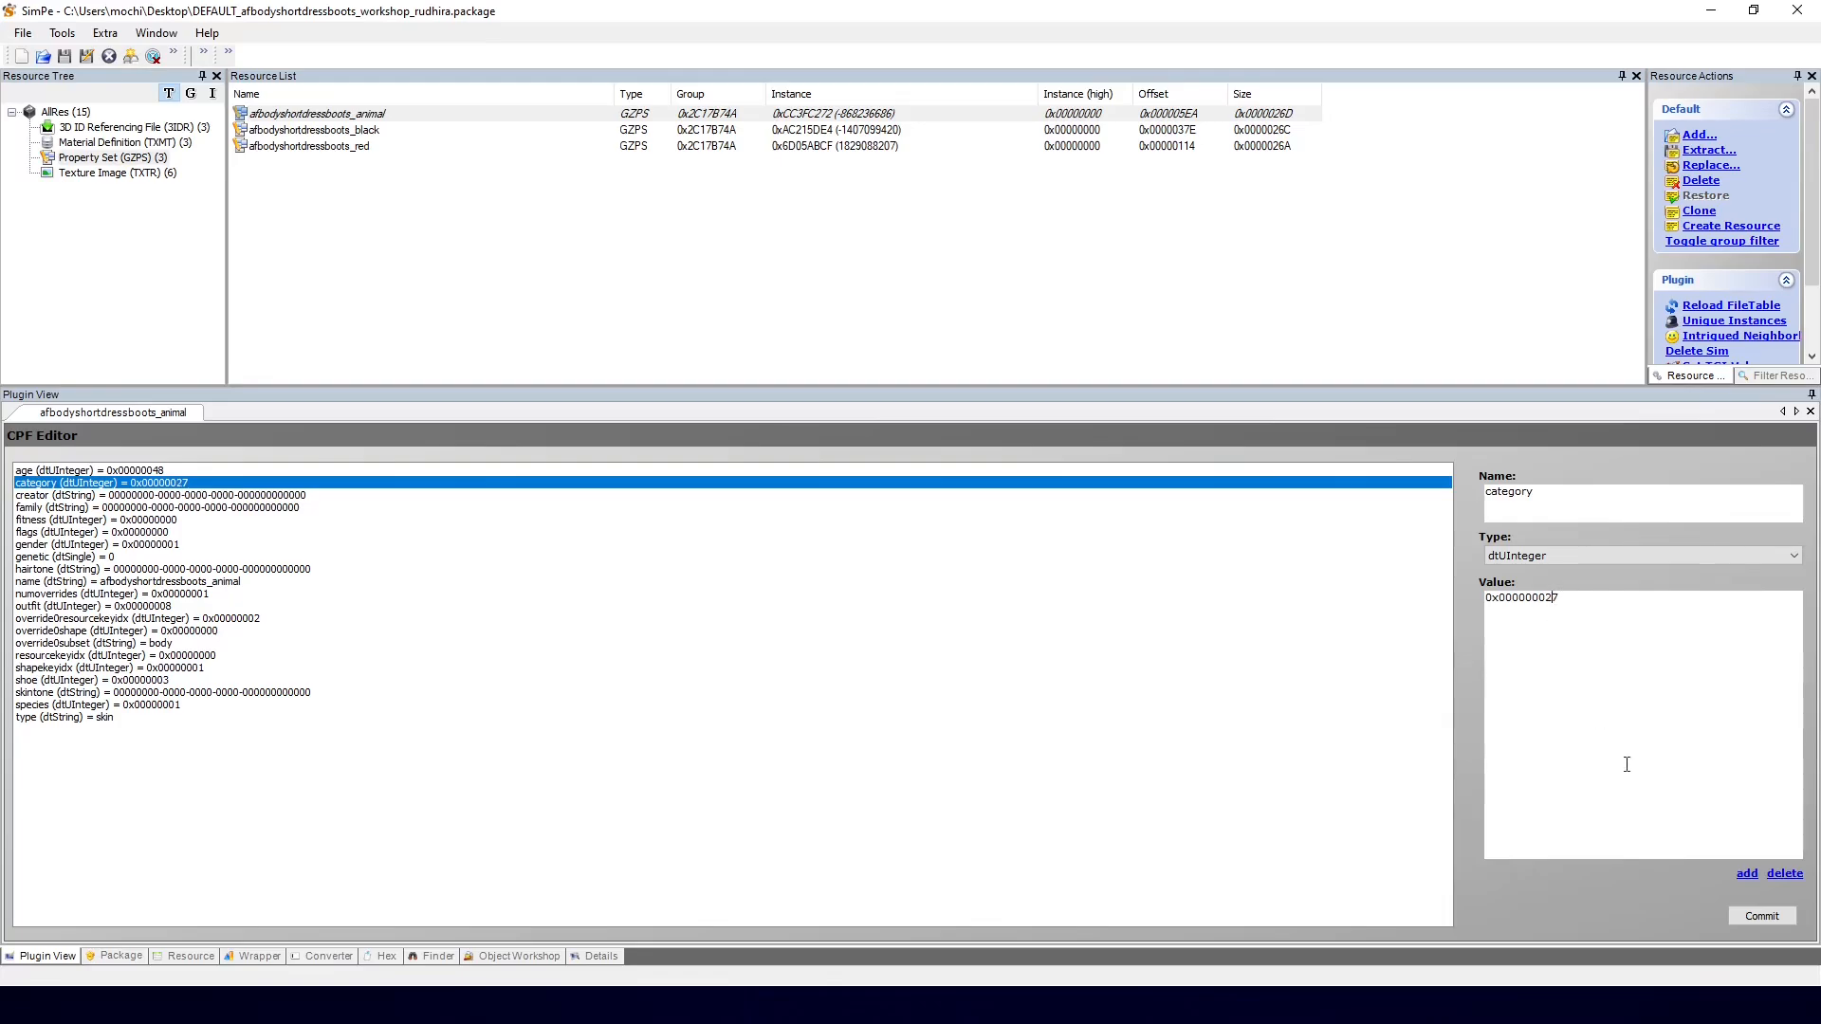
click(1762, 917)
click(944, 554)
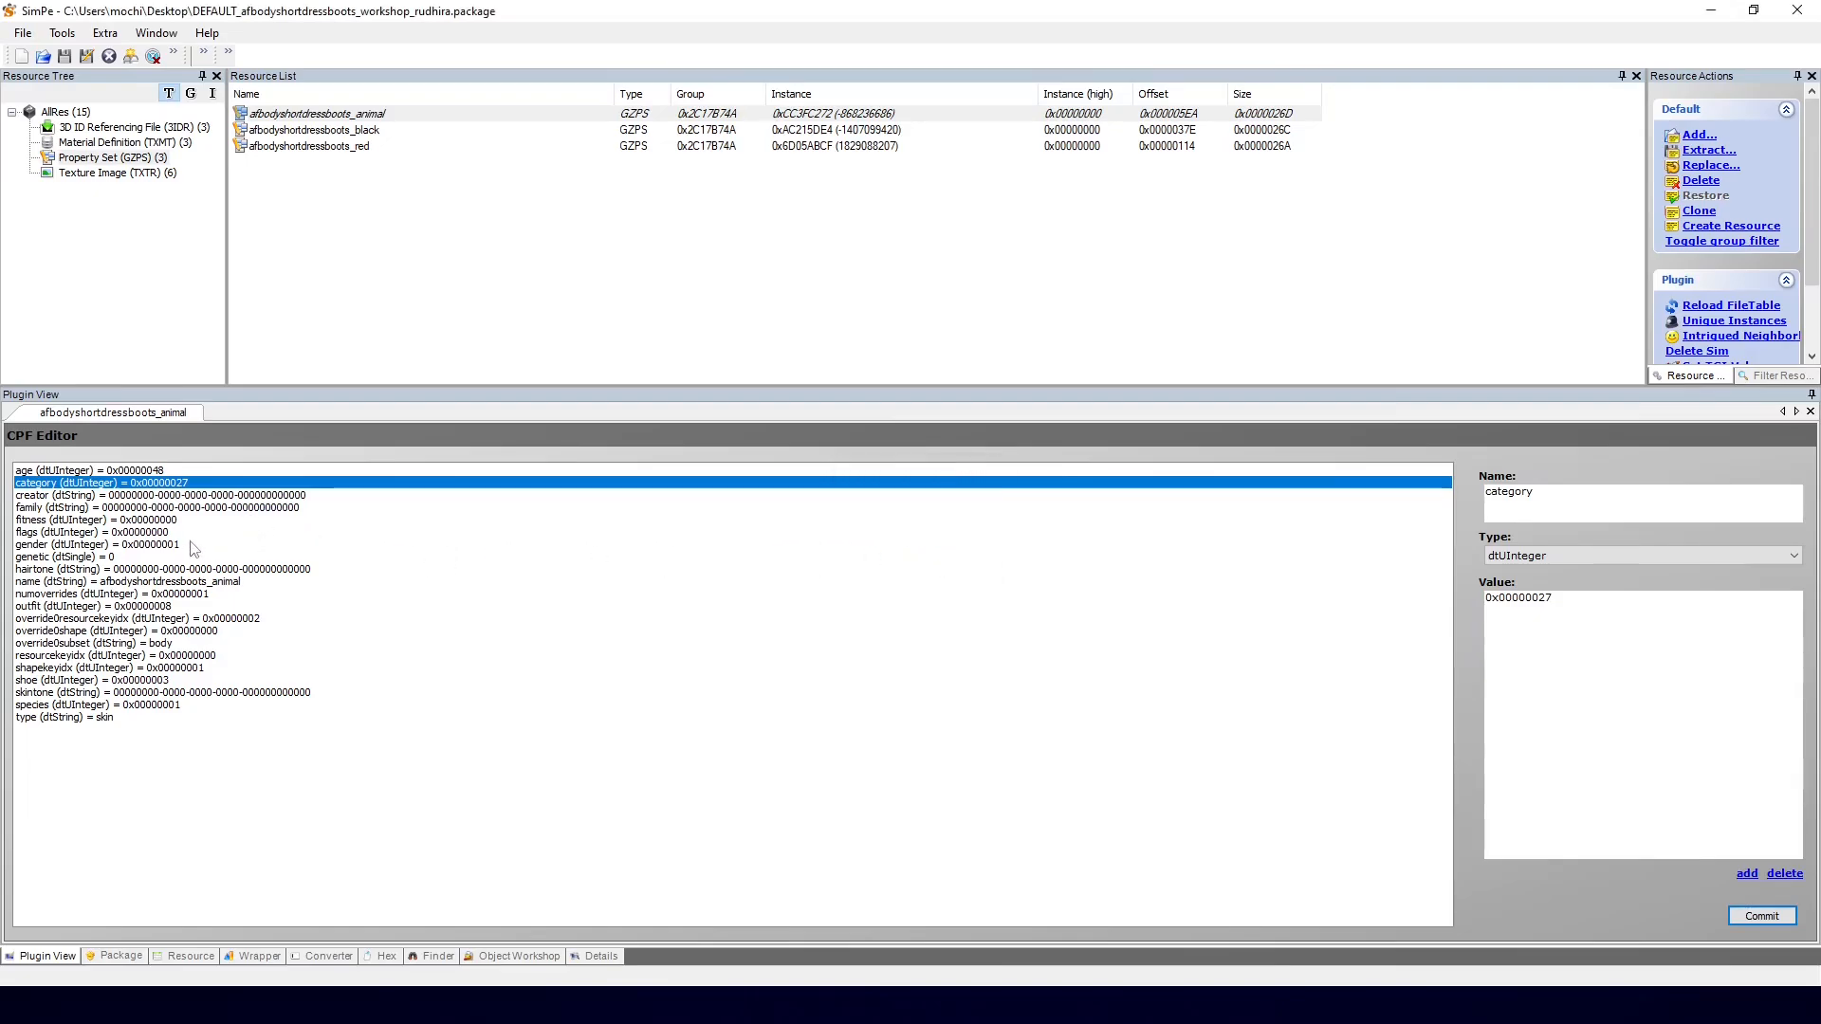
Step: Try changing the flags value of the afbodyshortdressboots_animal property set
click(125, 547)
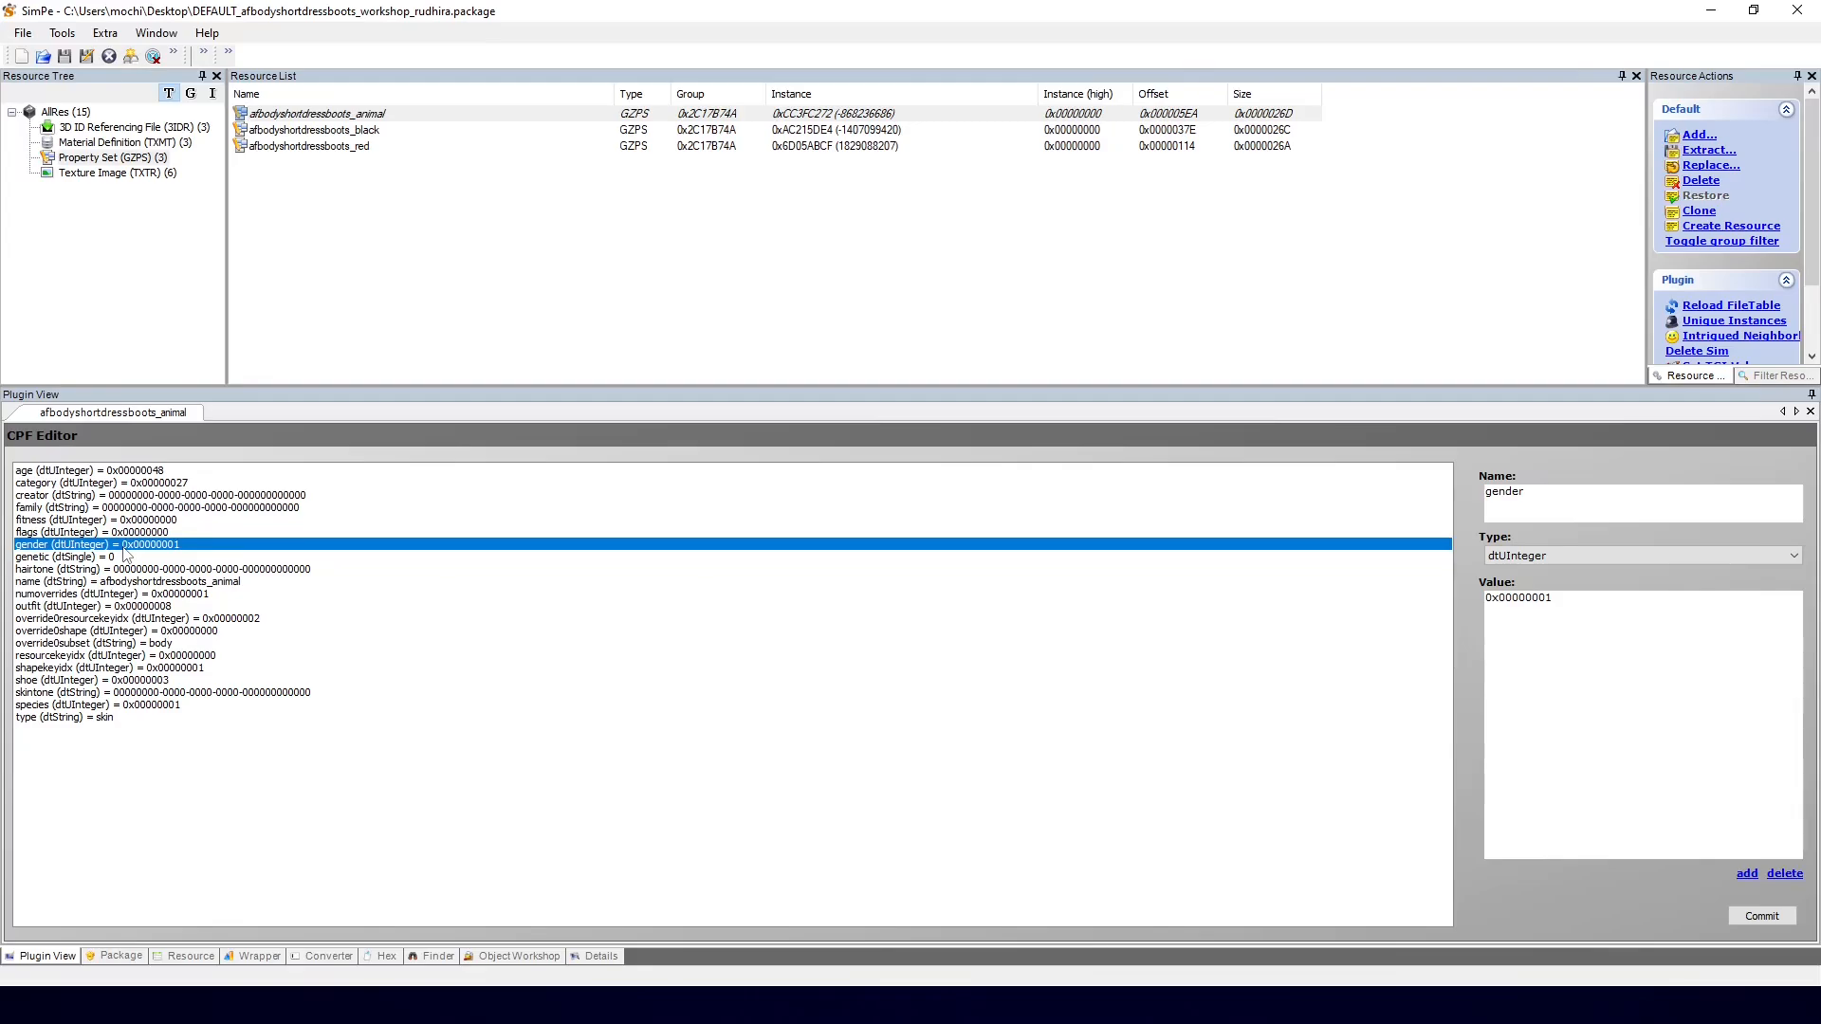
click(188, 533)
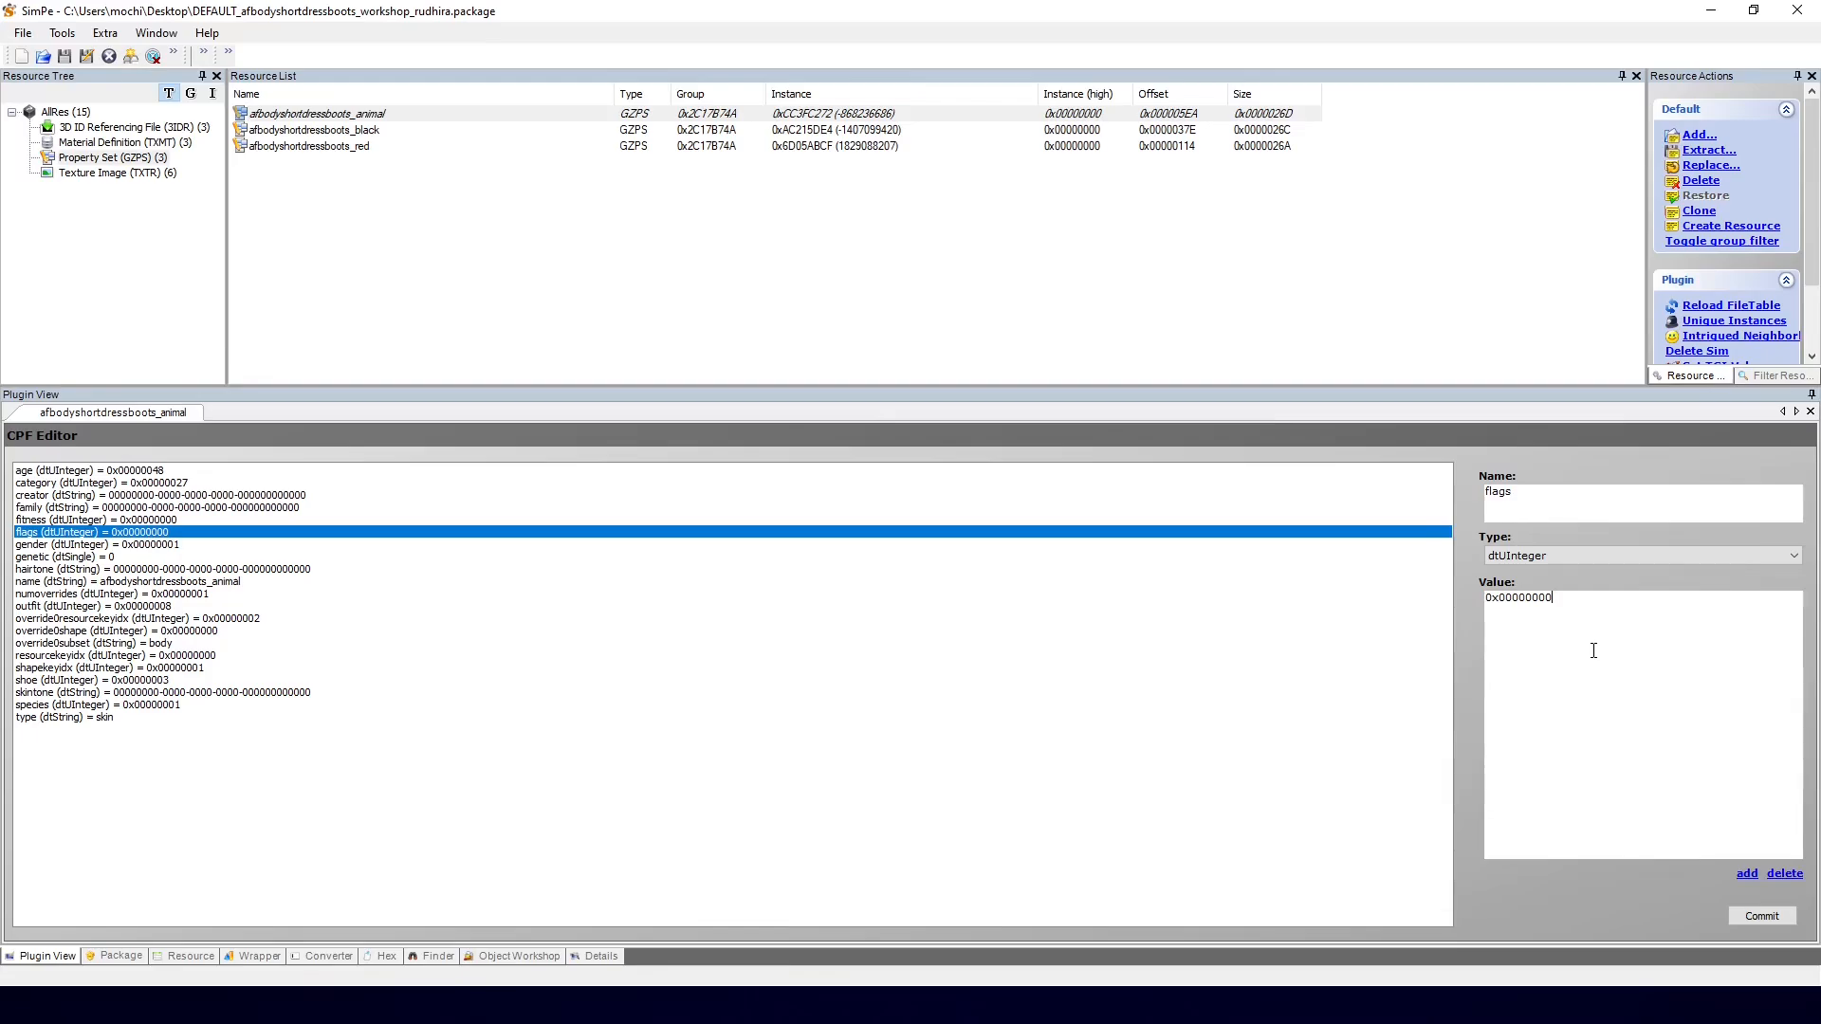
text(8)
key(BackSpace)
key(BackSpace)
text(1)
click(954, 557)
click(370, 131)
click(169, 472)
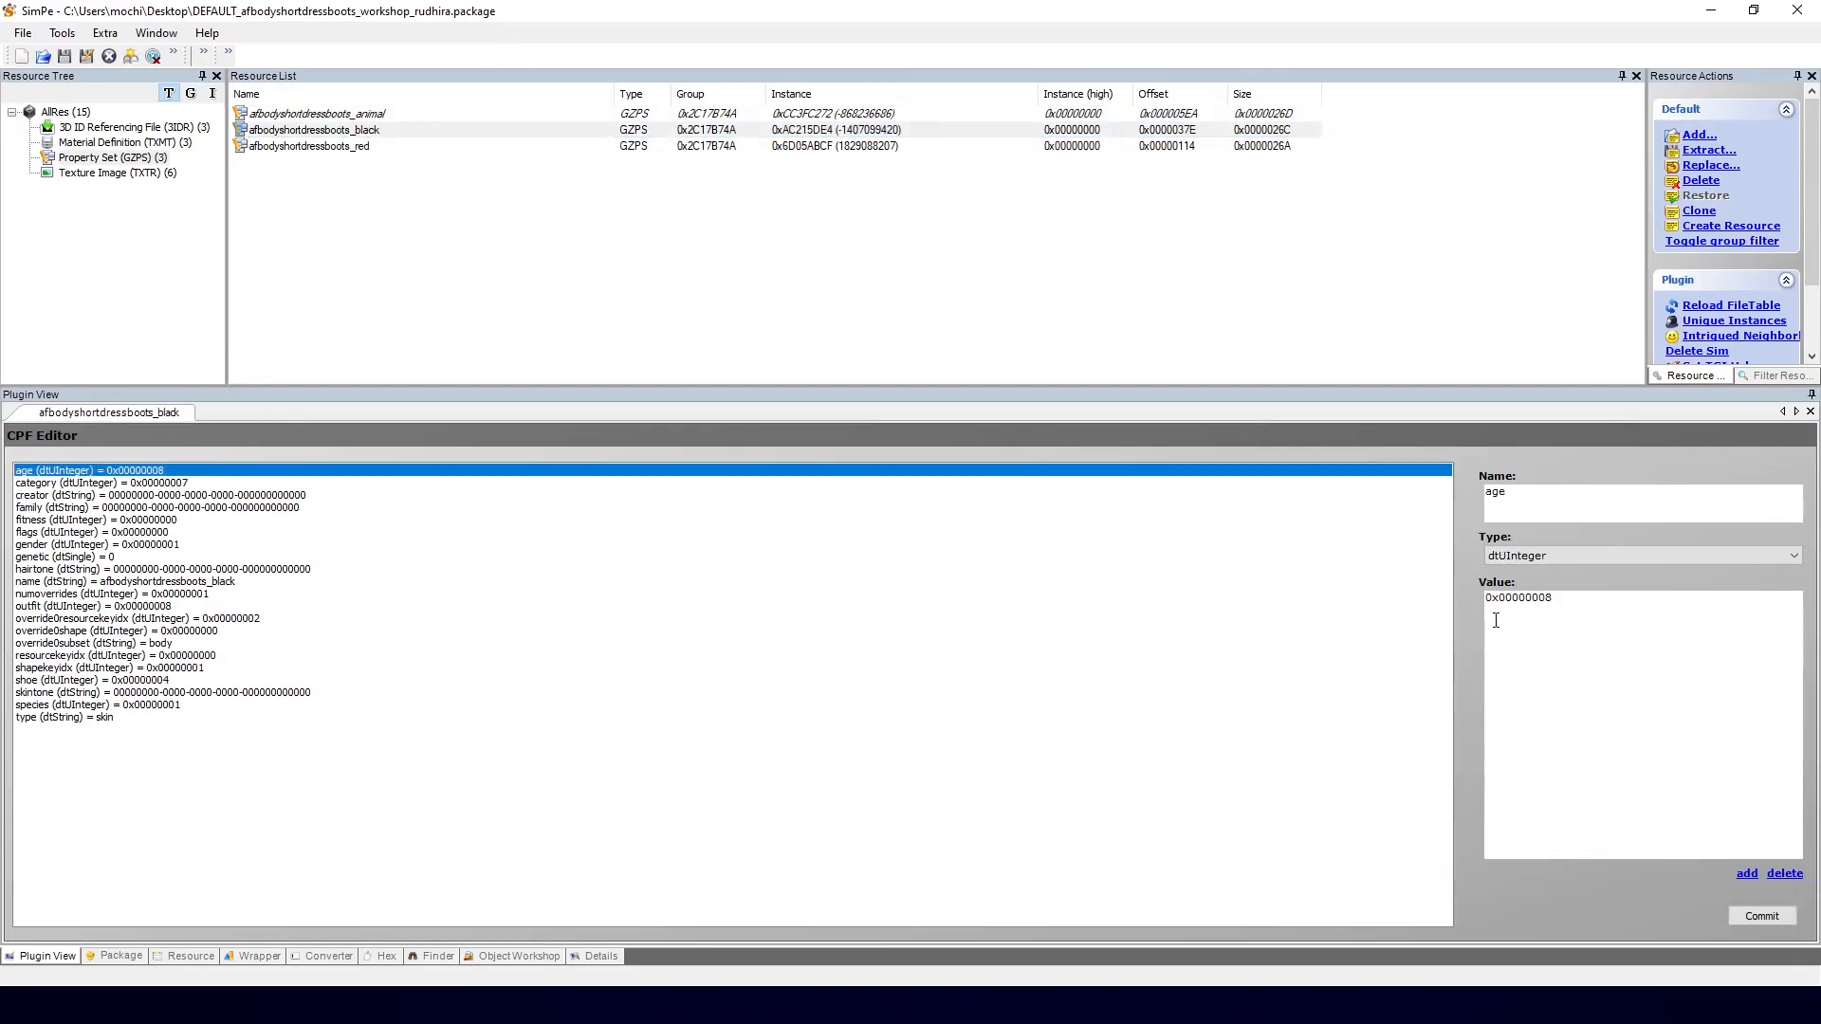
click(1549, 603)
text(4)
key(BackSpace)
click(1744, 916)
Step: Add two extra dtUInteger entries to afbodyshortdressboots_animal and name the first one version
click(325, 120)
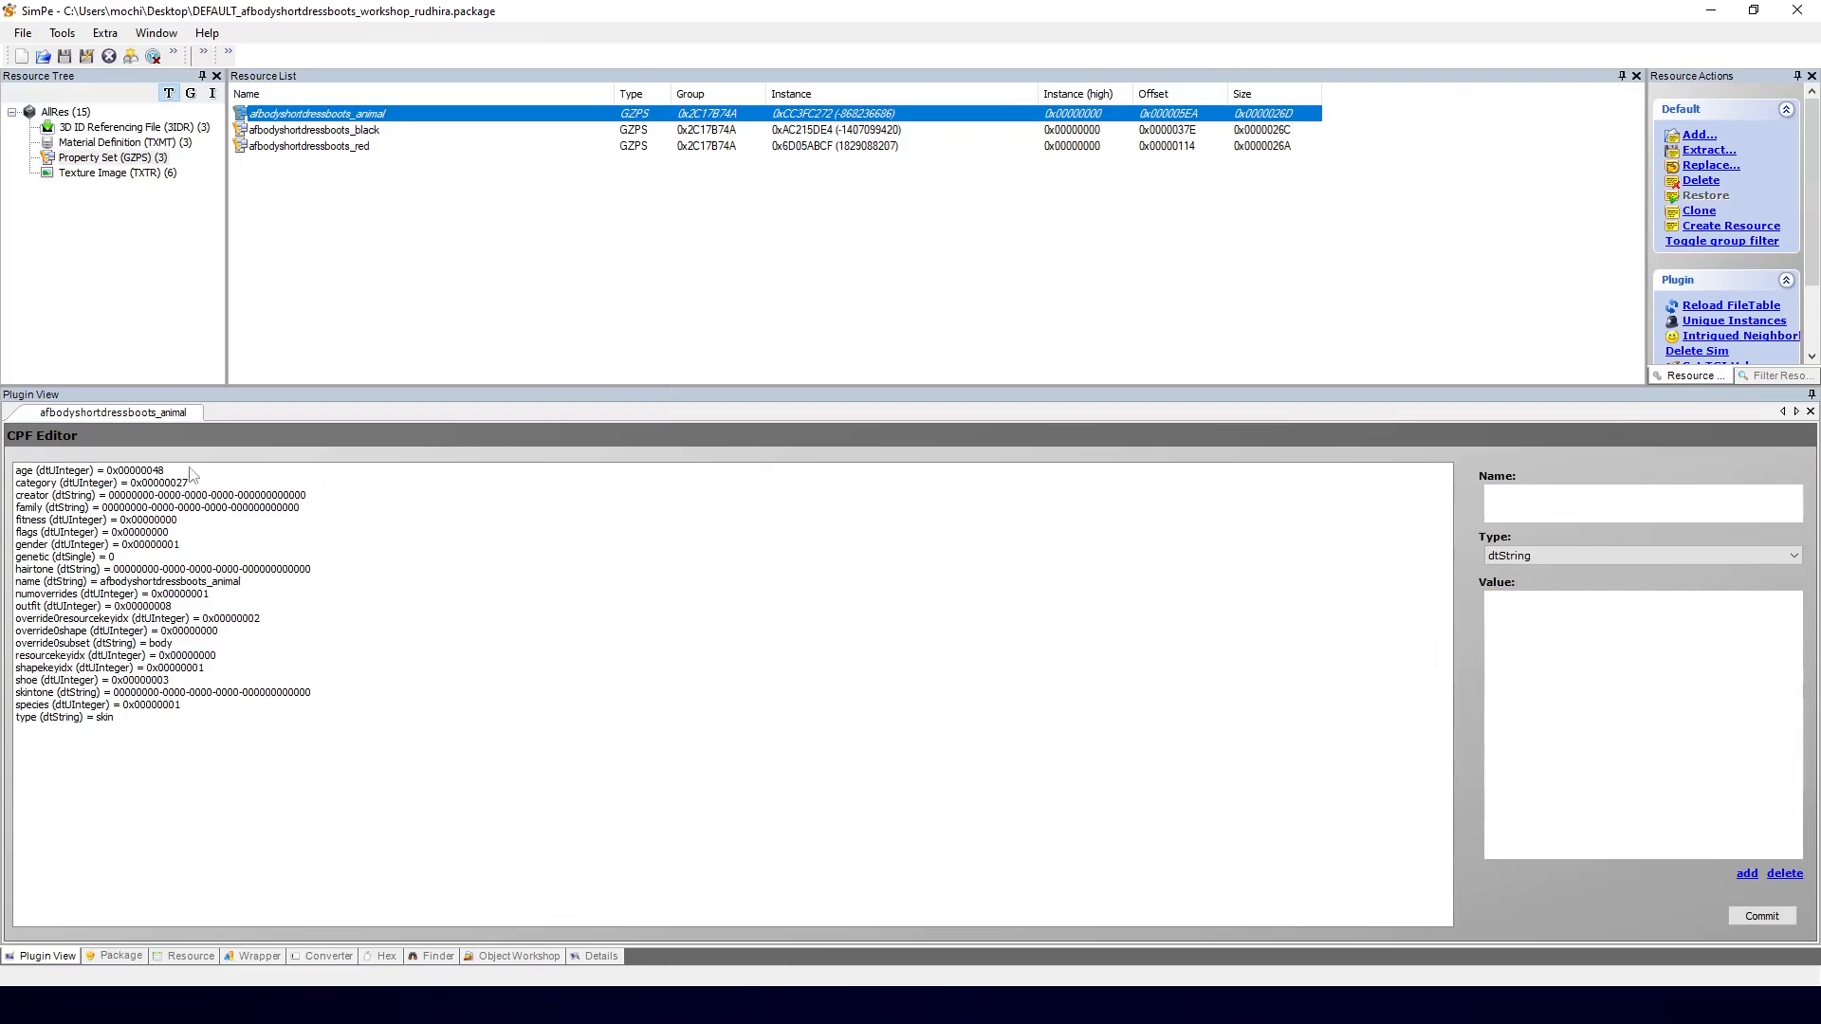
click(161, 473)
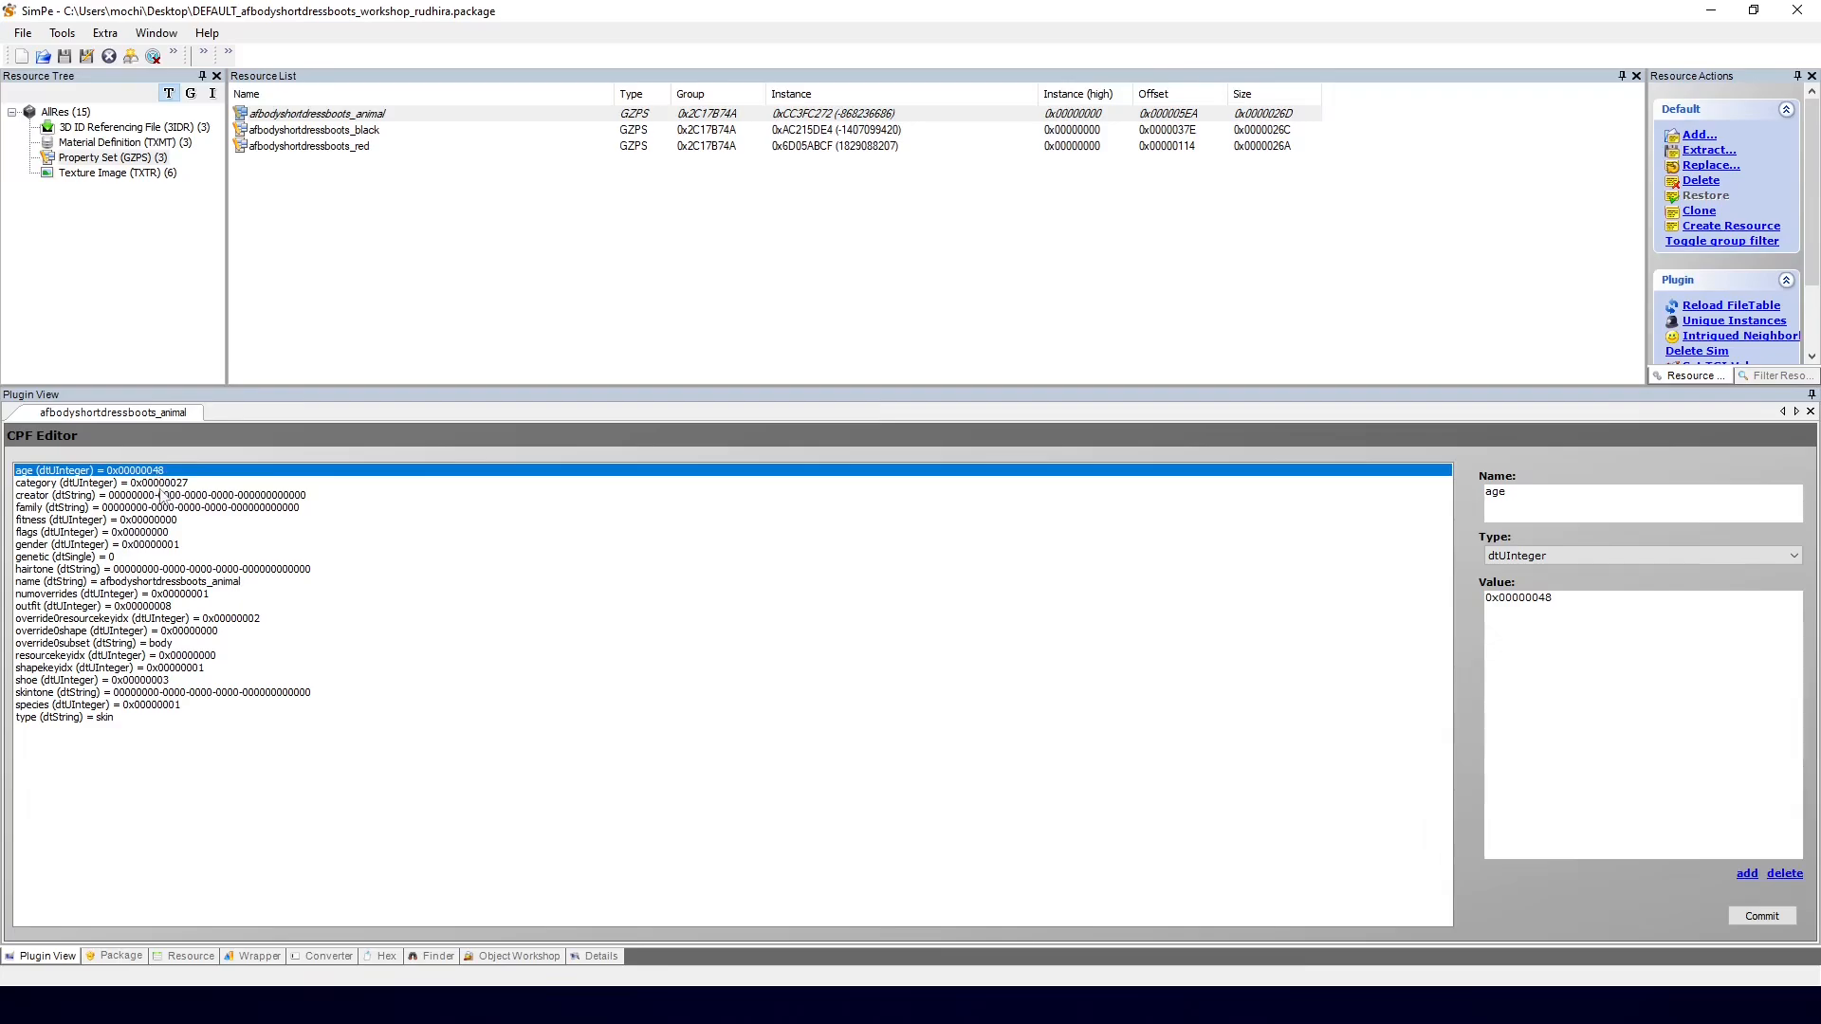
click(1518, 560)
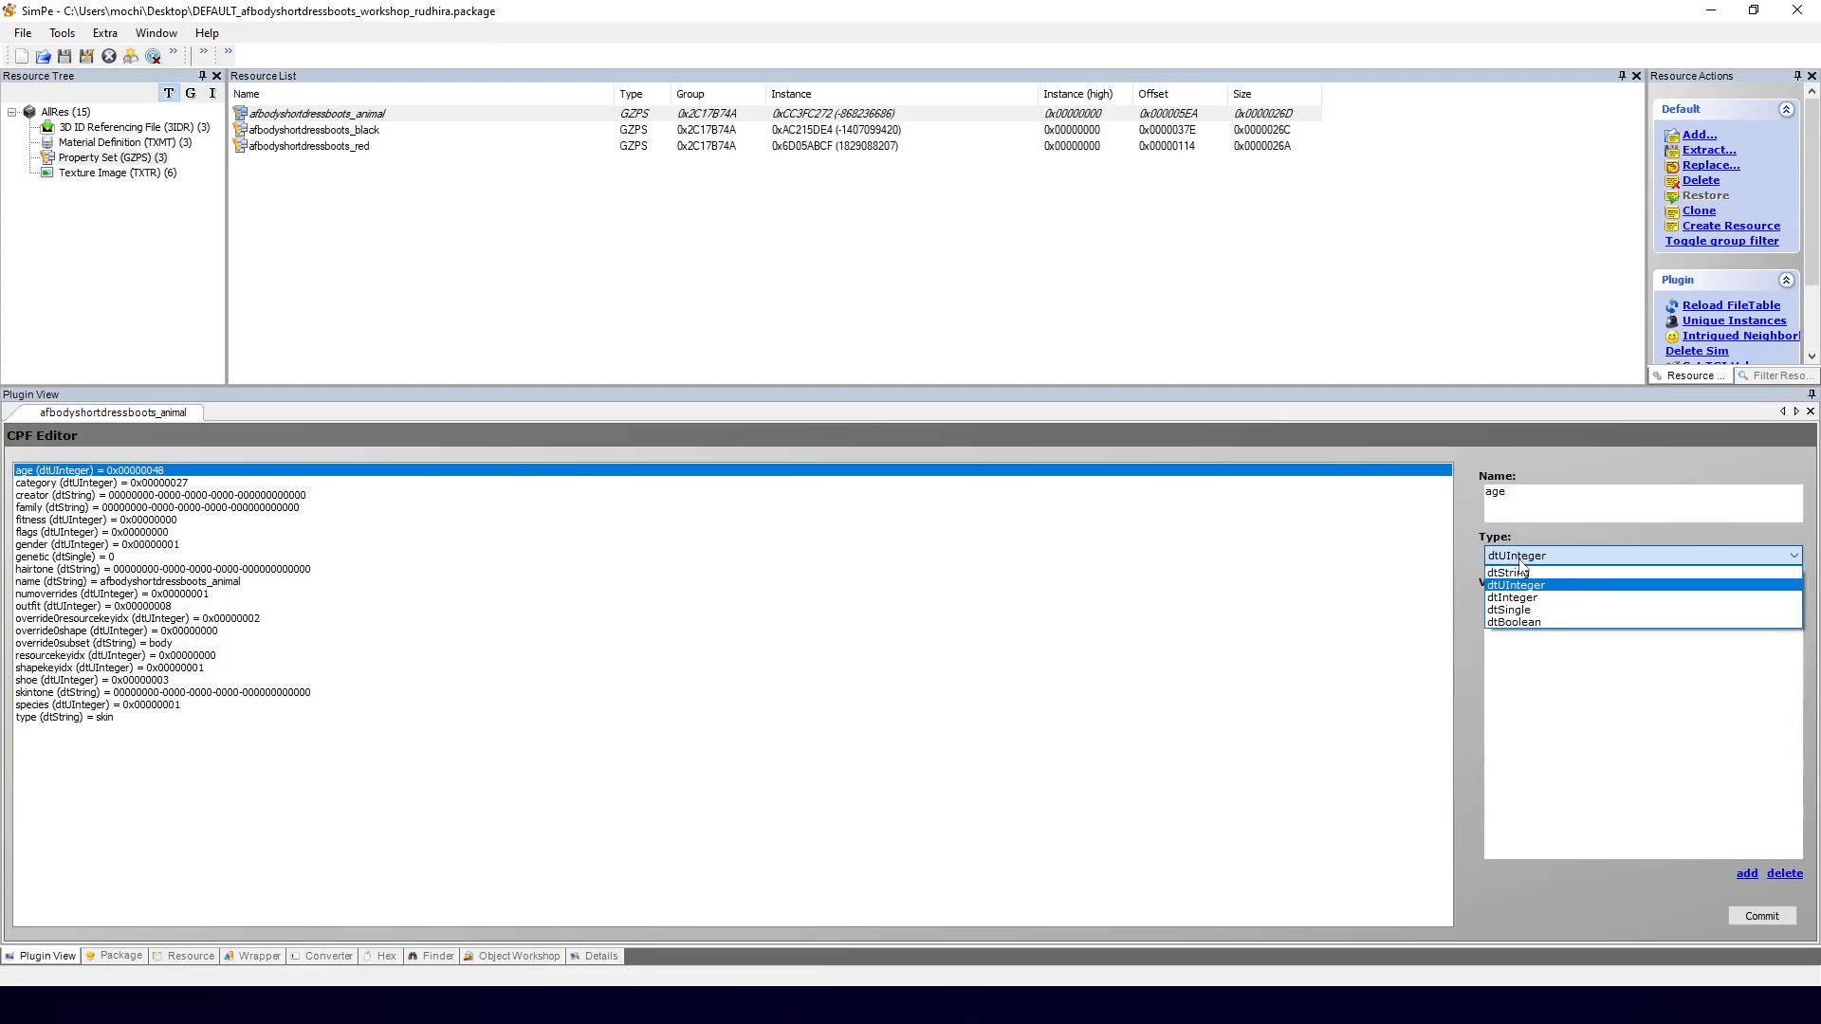
click(1519, 558)
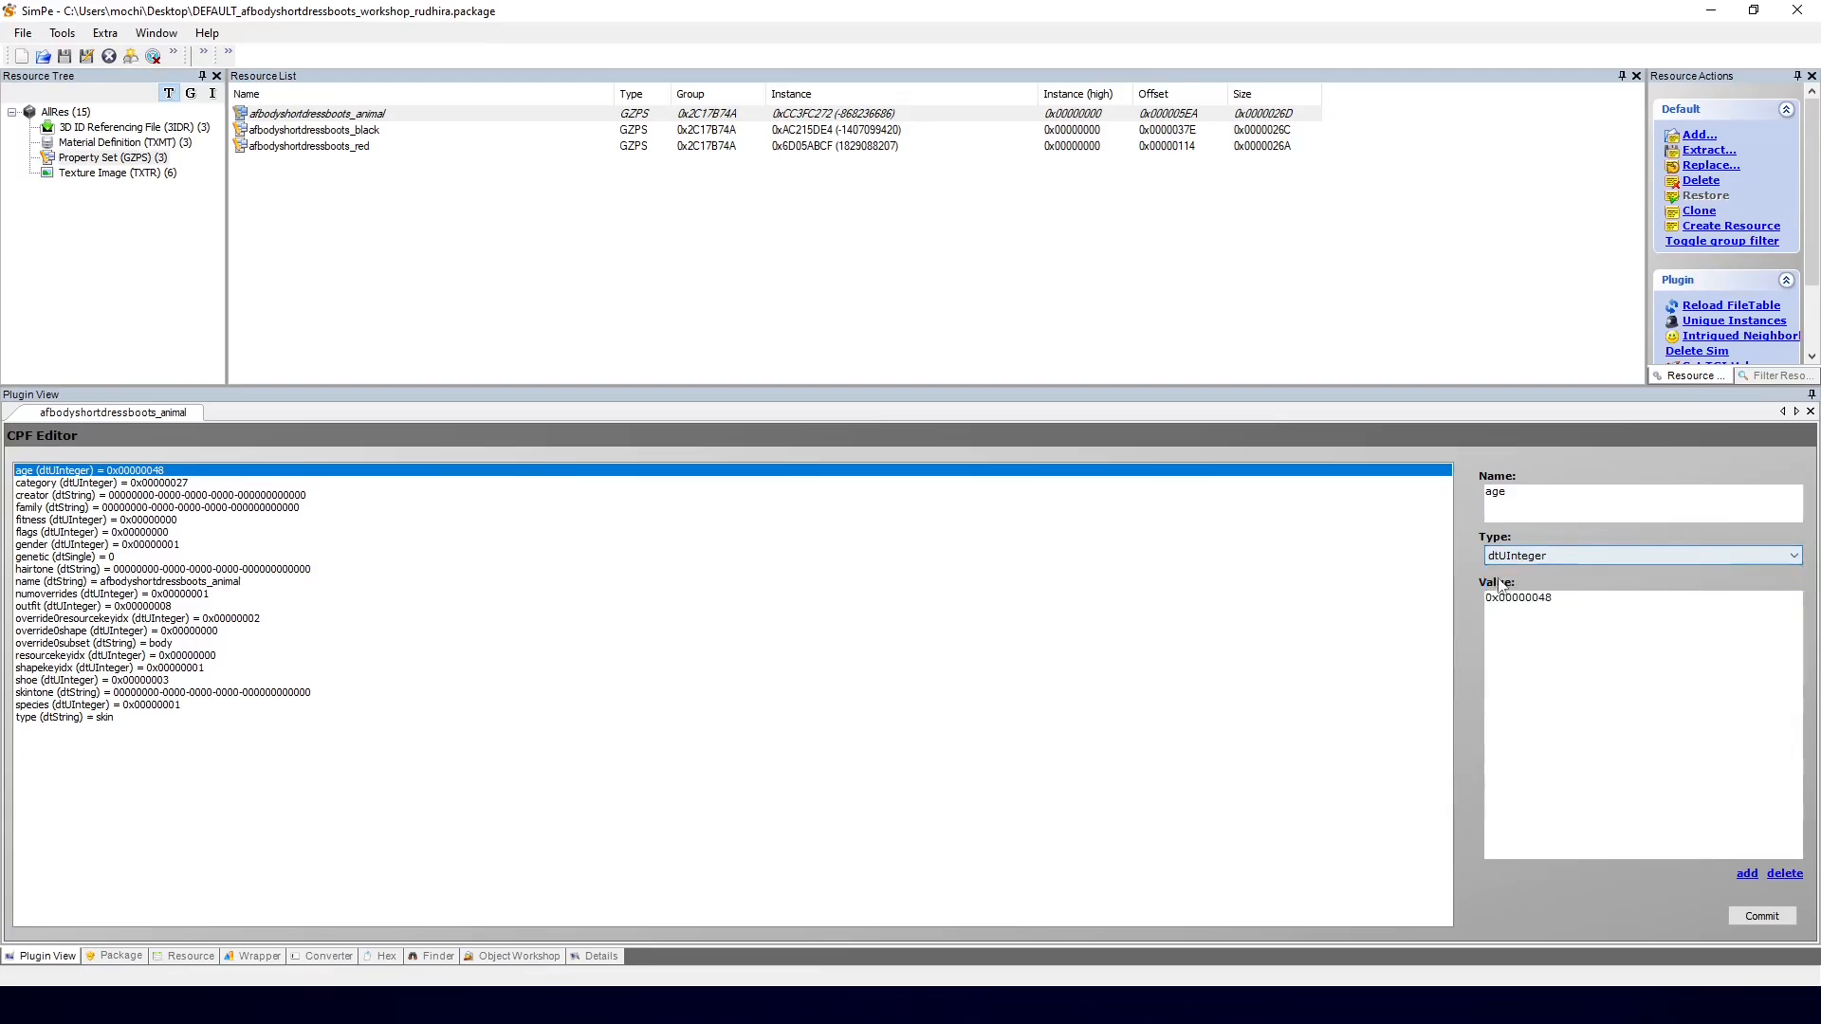
click(1748, 876)
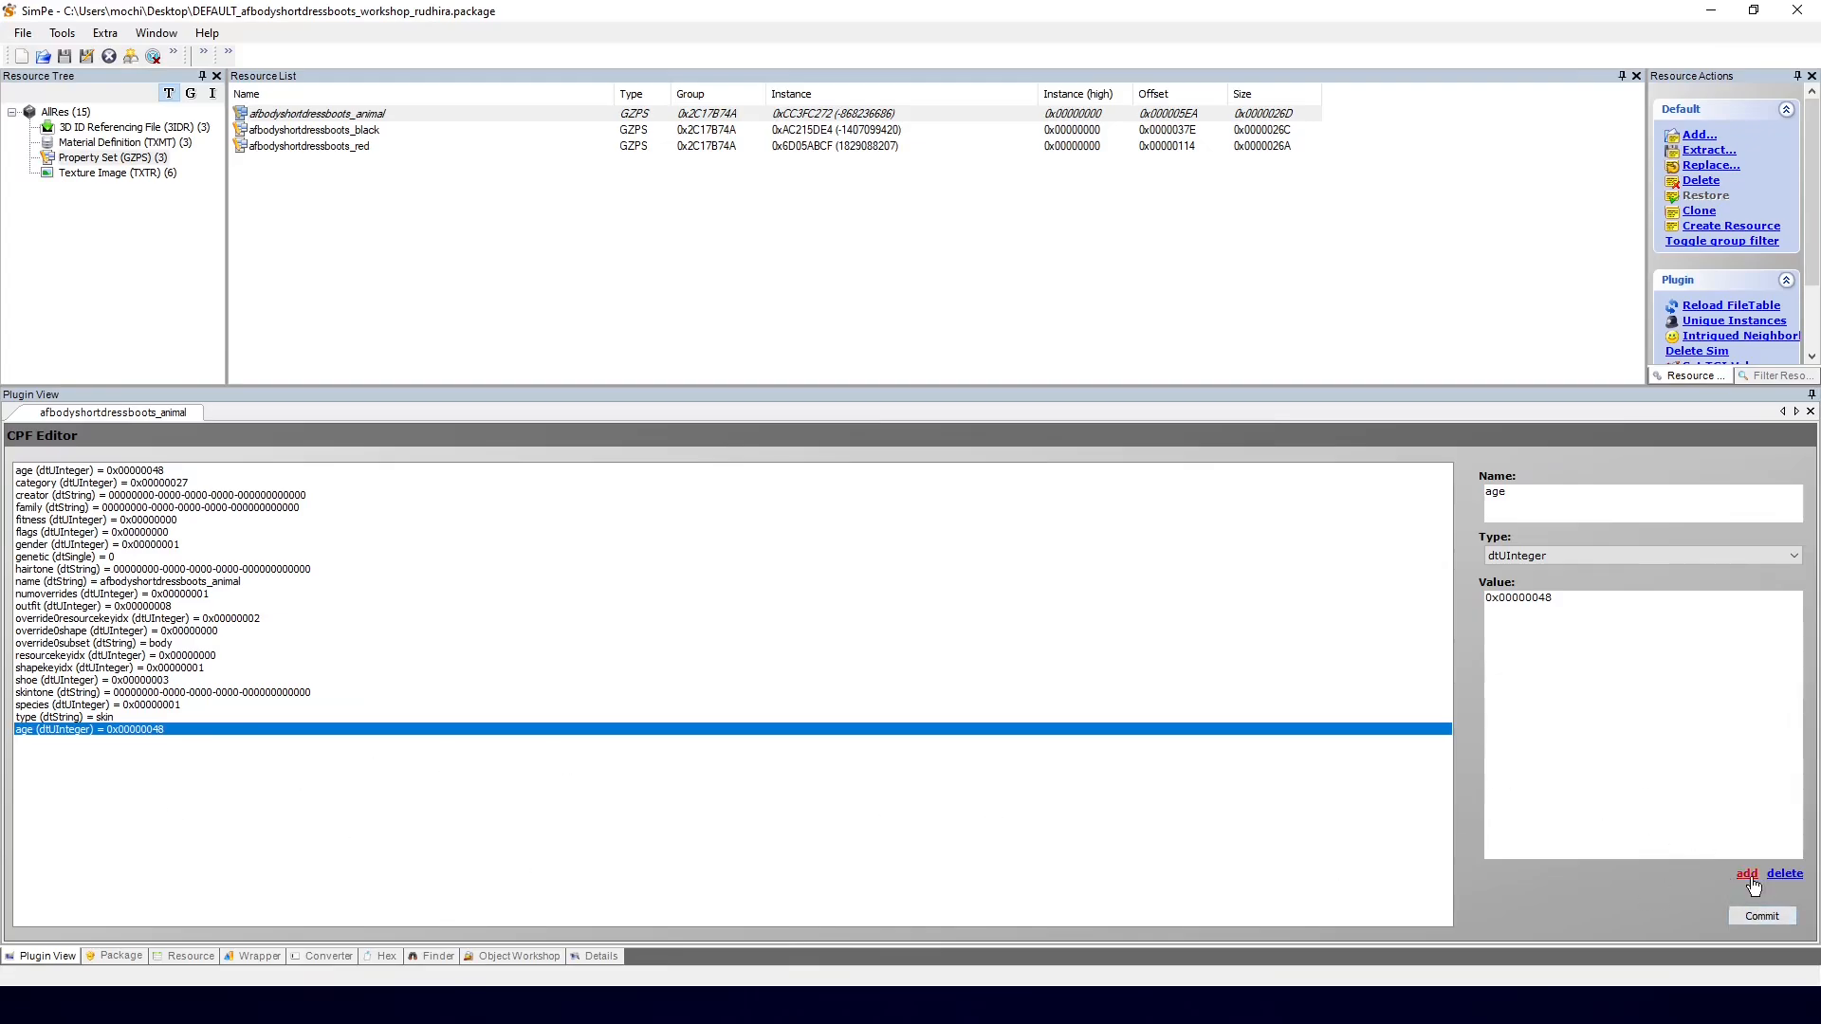
click(1751, 879)
click(53, 732)
double_click(1545, 511)
text(version)
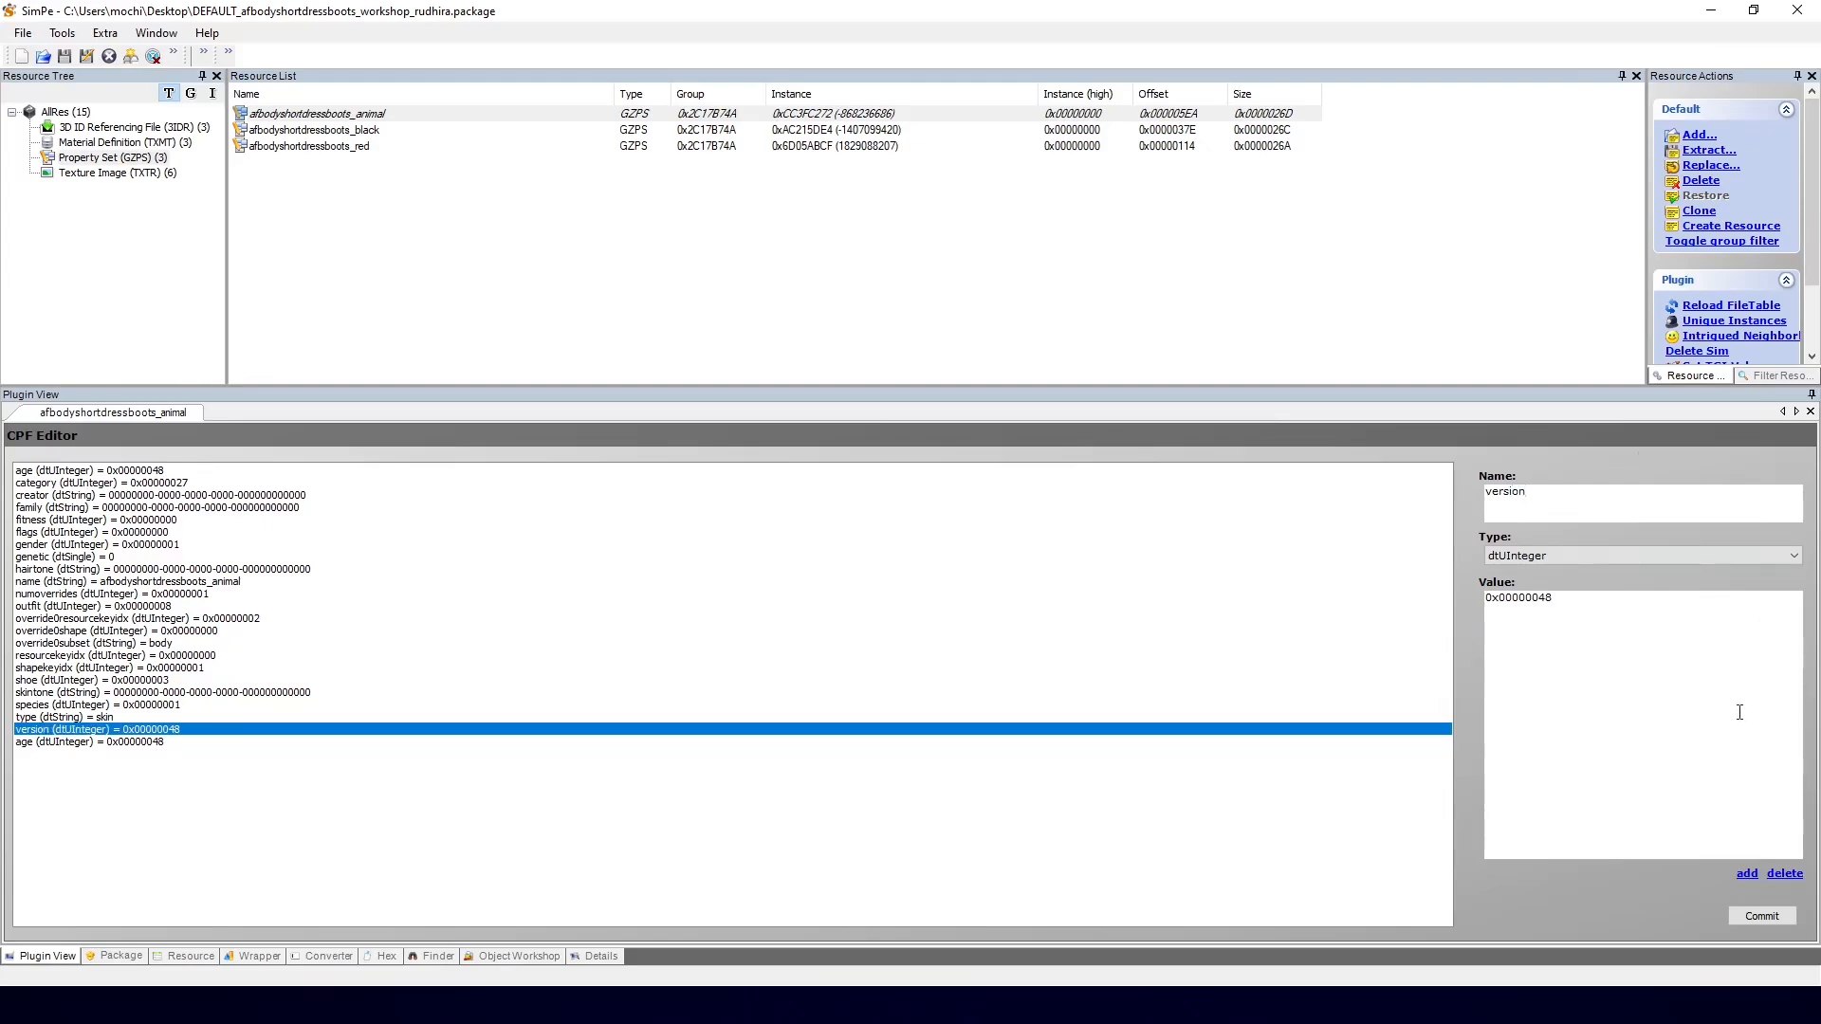
Step: Set the new version entry's value to 0x00000002 and commit the property set
double_click(1537, 618)
text(2)
text(0x000000)
key(BackSpace)
key(BackSpace)
key(BackSpace)
key(BackSpace)
key(BackSpace)
key(BackSpace)
key(BackSpace)
key(BackSpace)
text(2)
click(1750, 918)
click(966, 556)
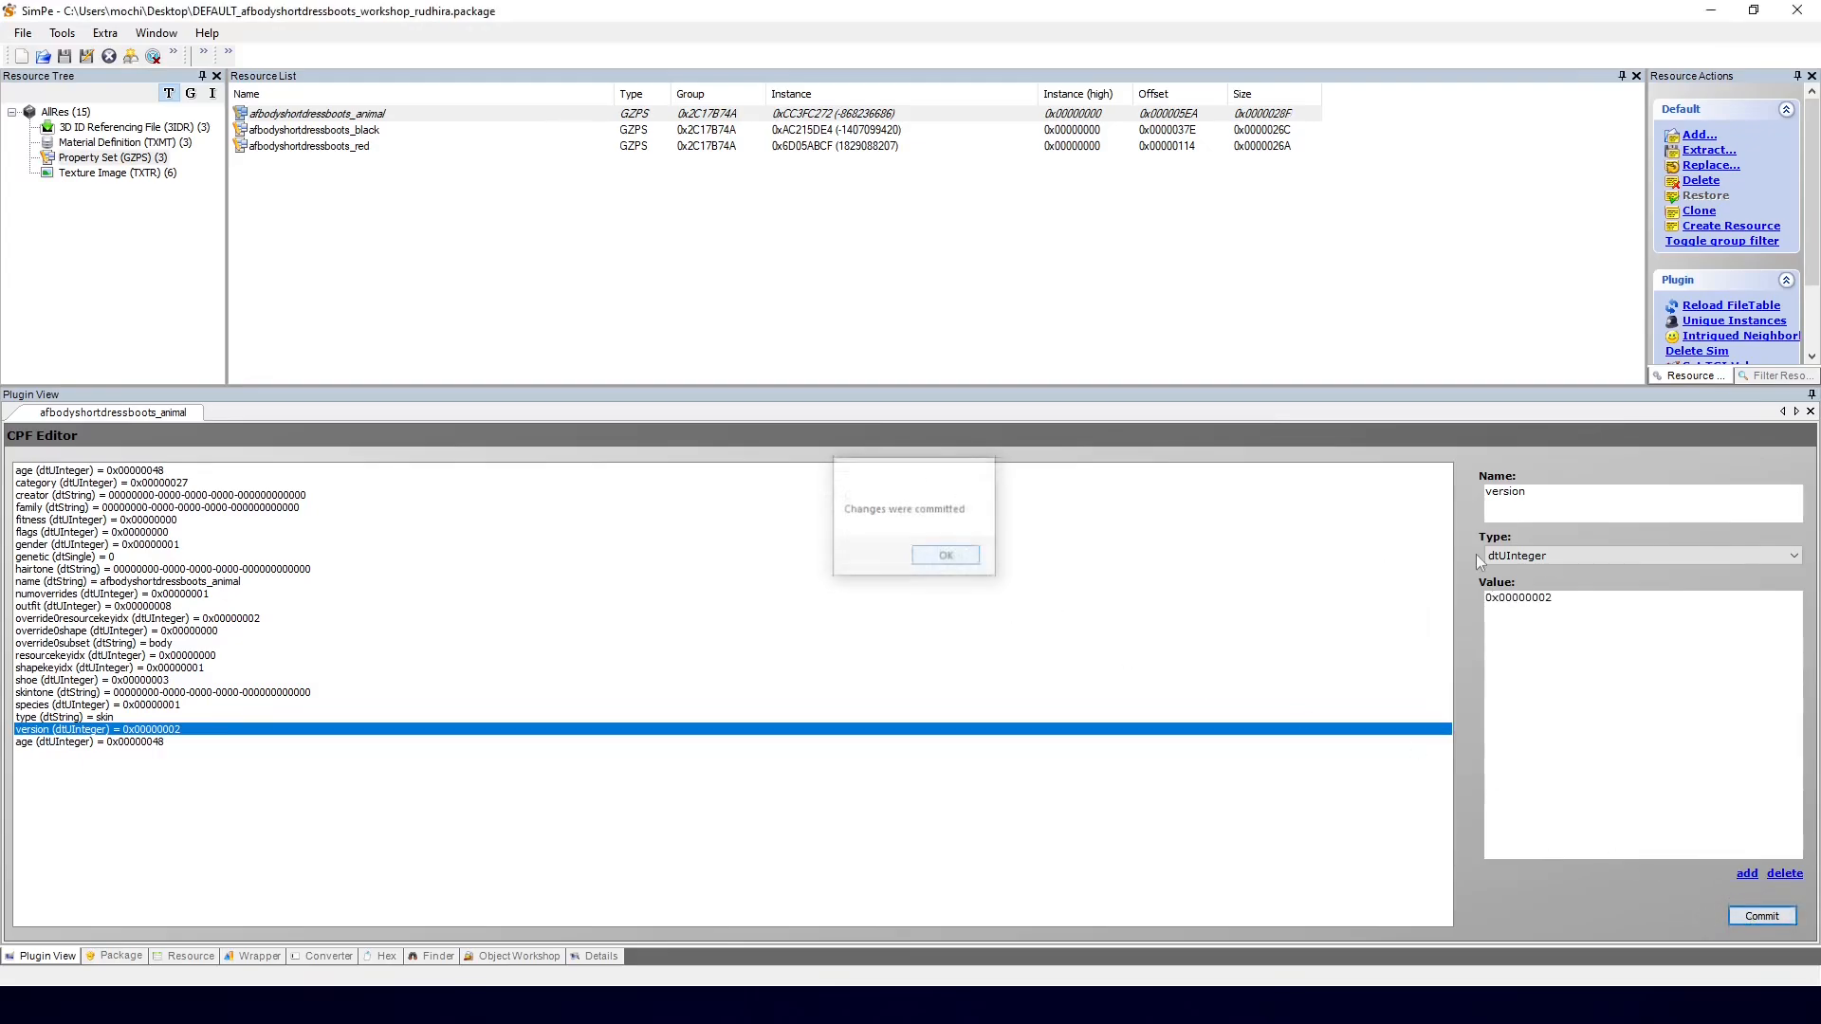
Step: Rename the duplicate age entry at the end of afbodyshortdressboots_animal to product, set it to 0x00000001 and commit
click(197, 680)
click(235, 692)
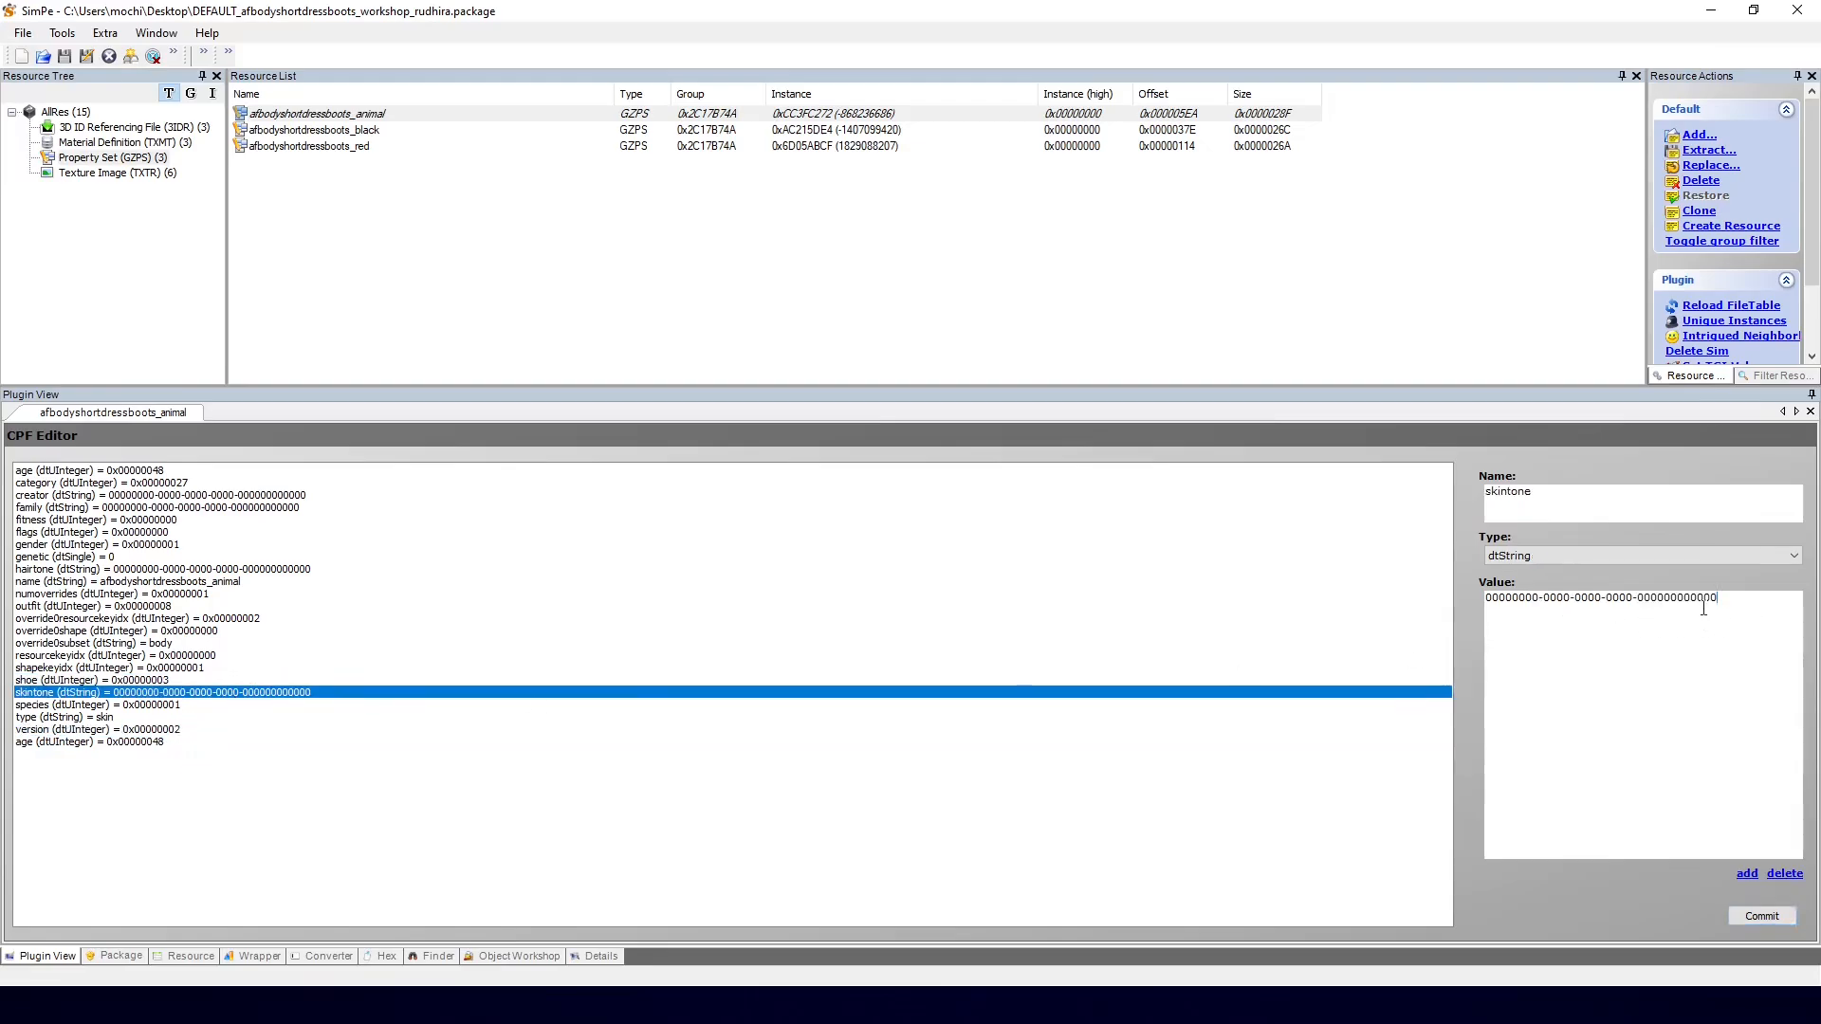
drag(1704, 608, 1316, 619)
click(136, 534)
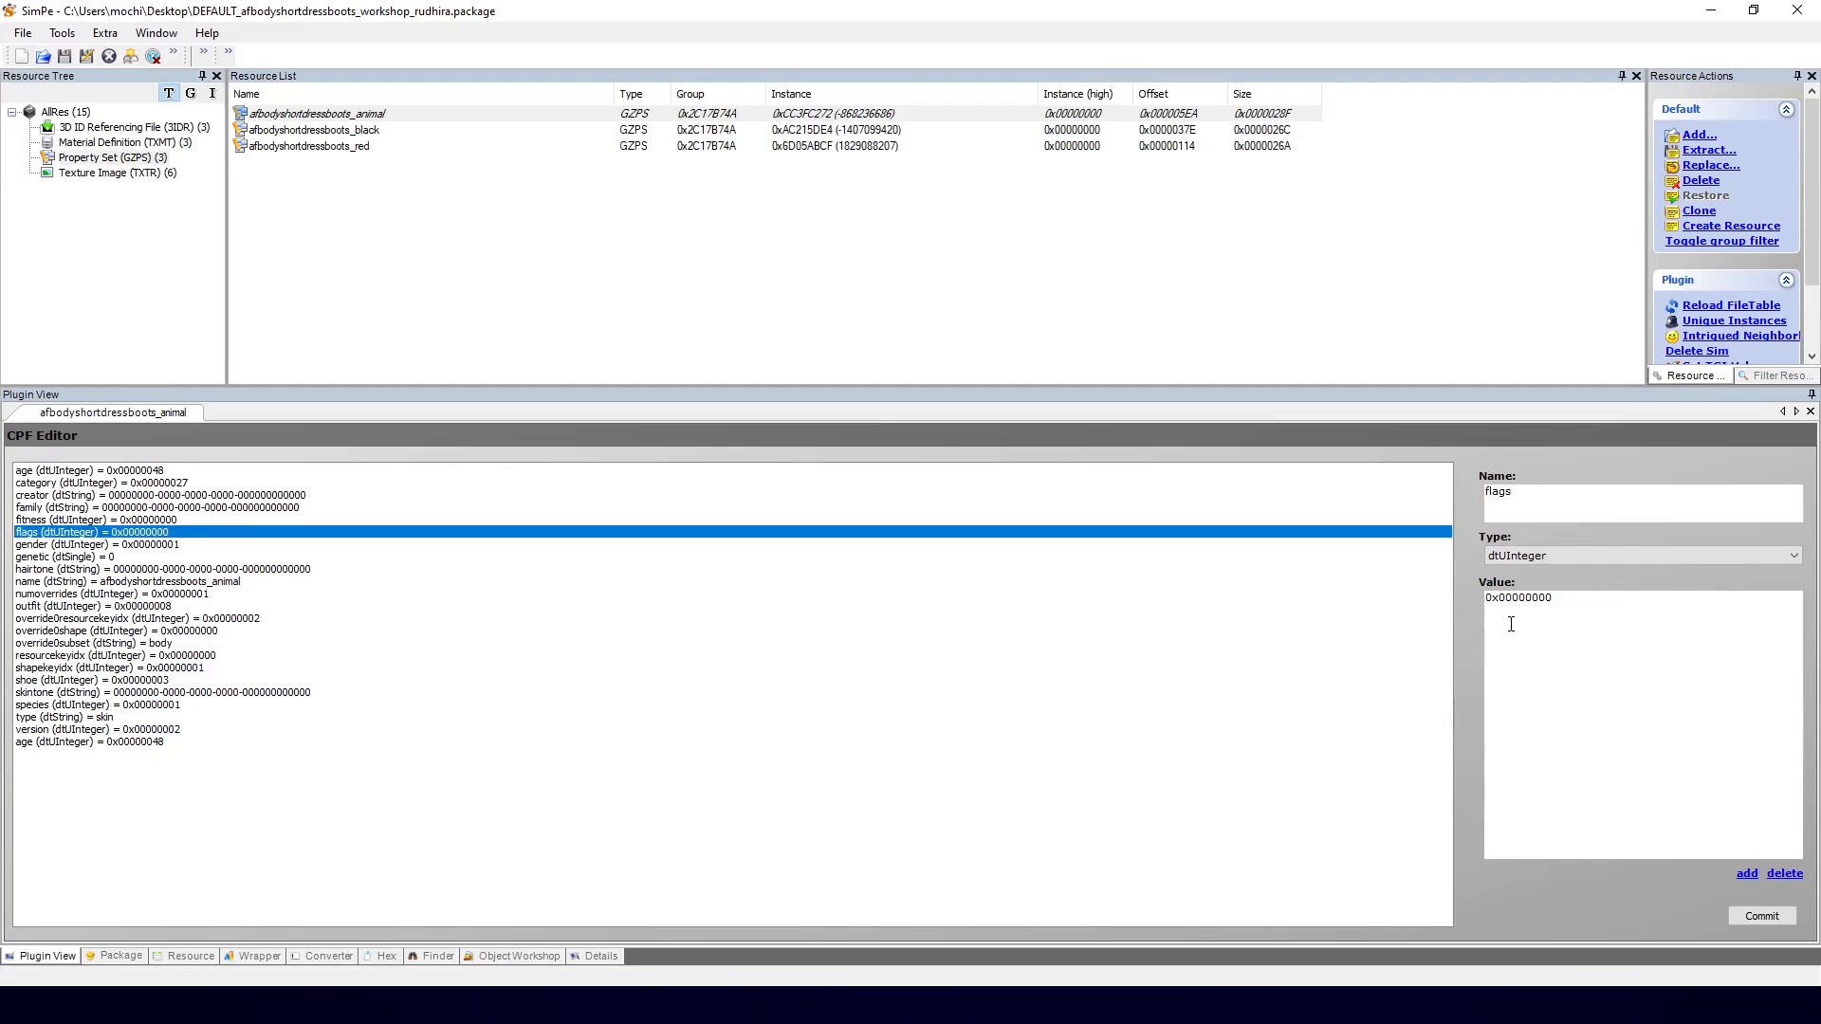
click(83, 743)
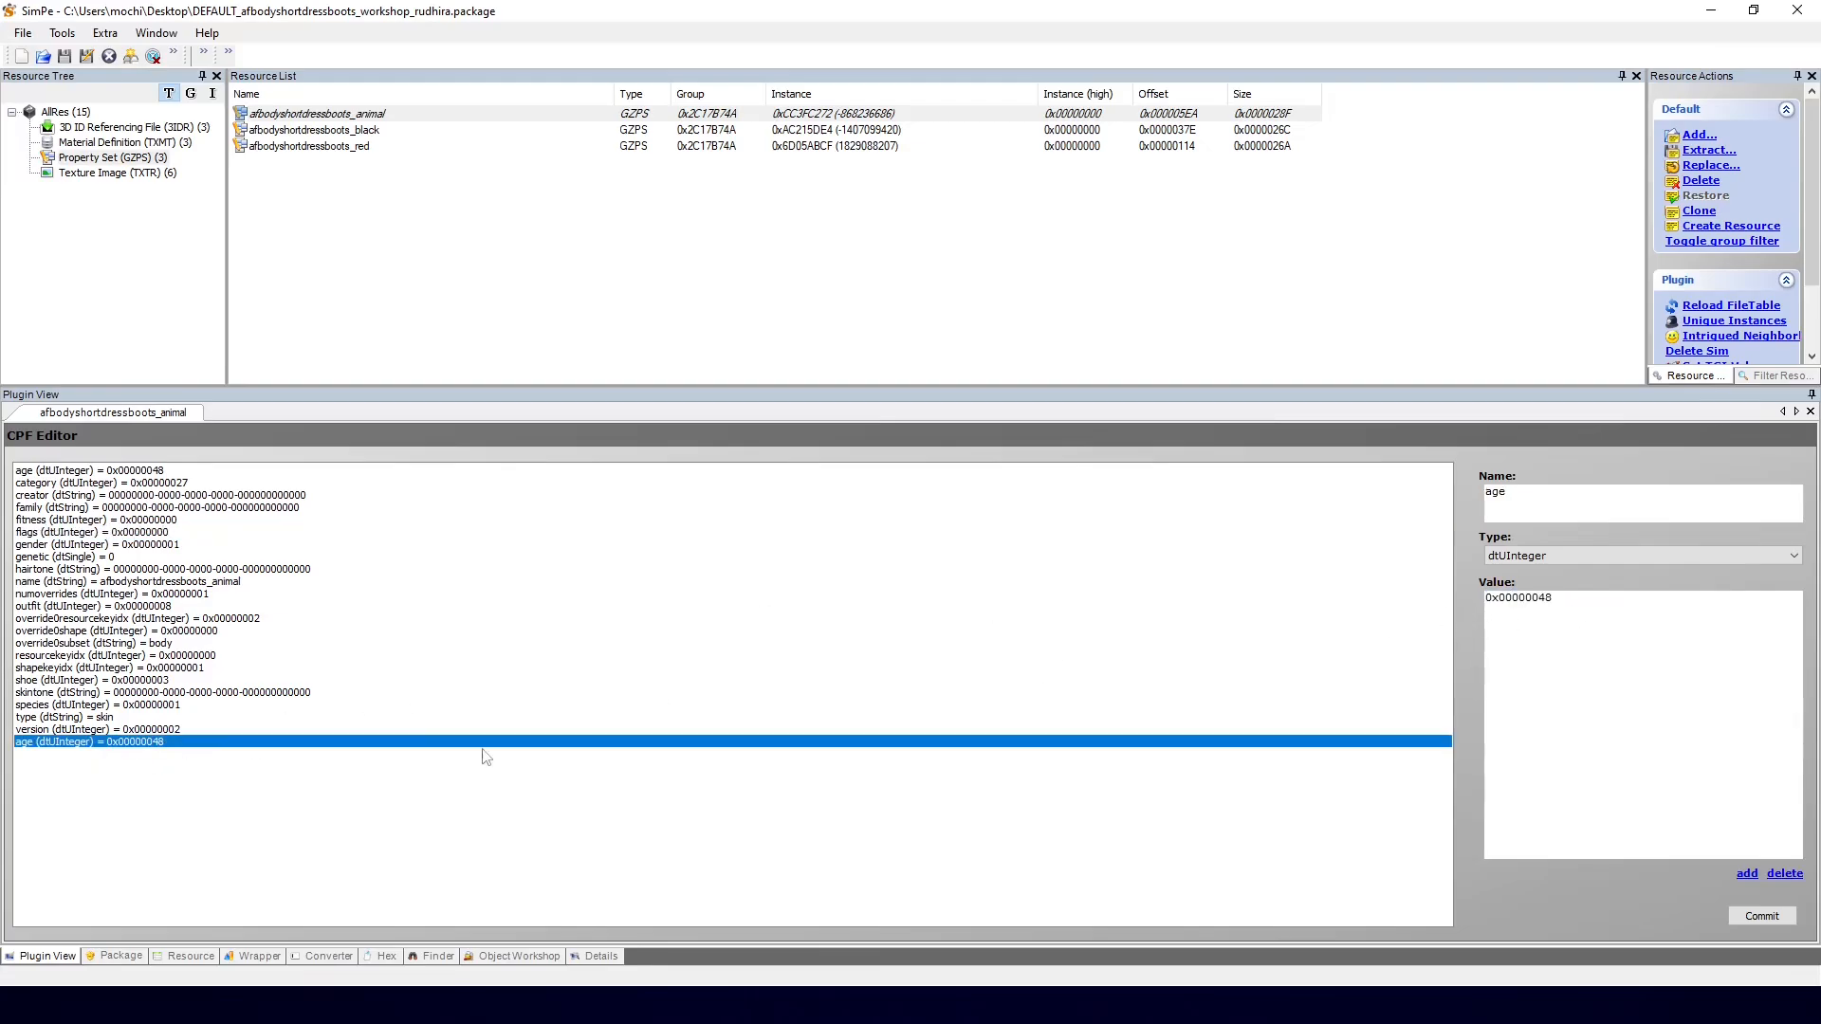
drag(1627, 612, 1466, 607)
drag(1541, 497, 1459, 503)
text(product)
click(1750, 916)
click(960, 567)
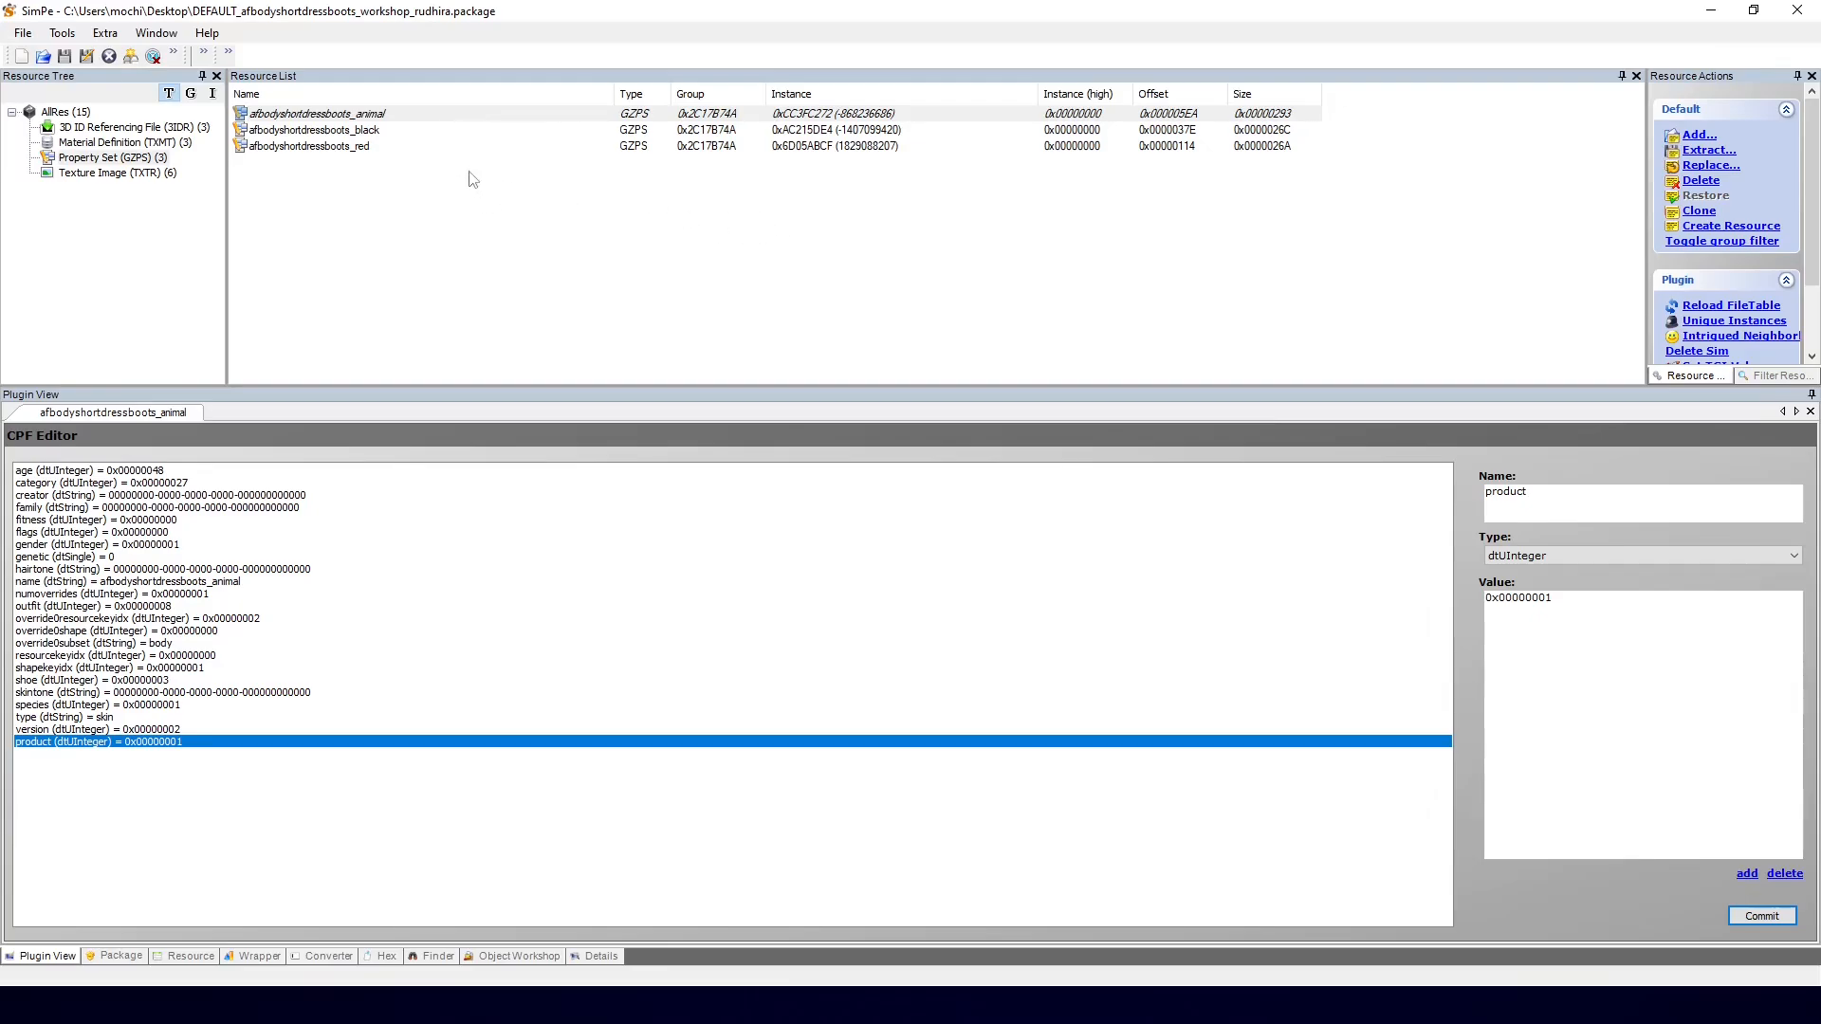
click(350, 133)
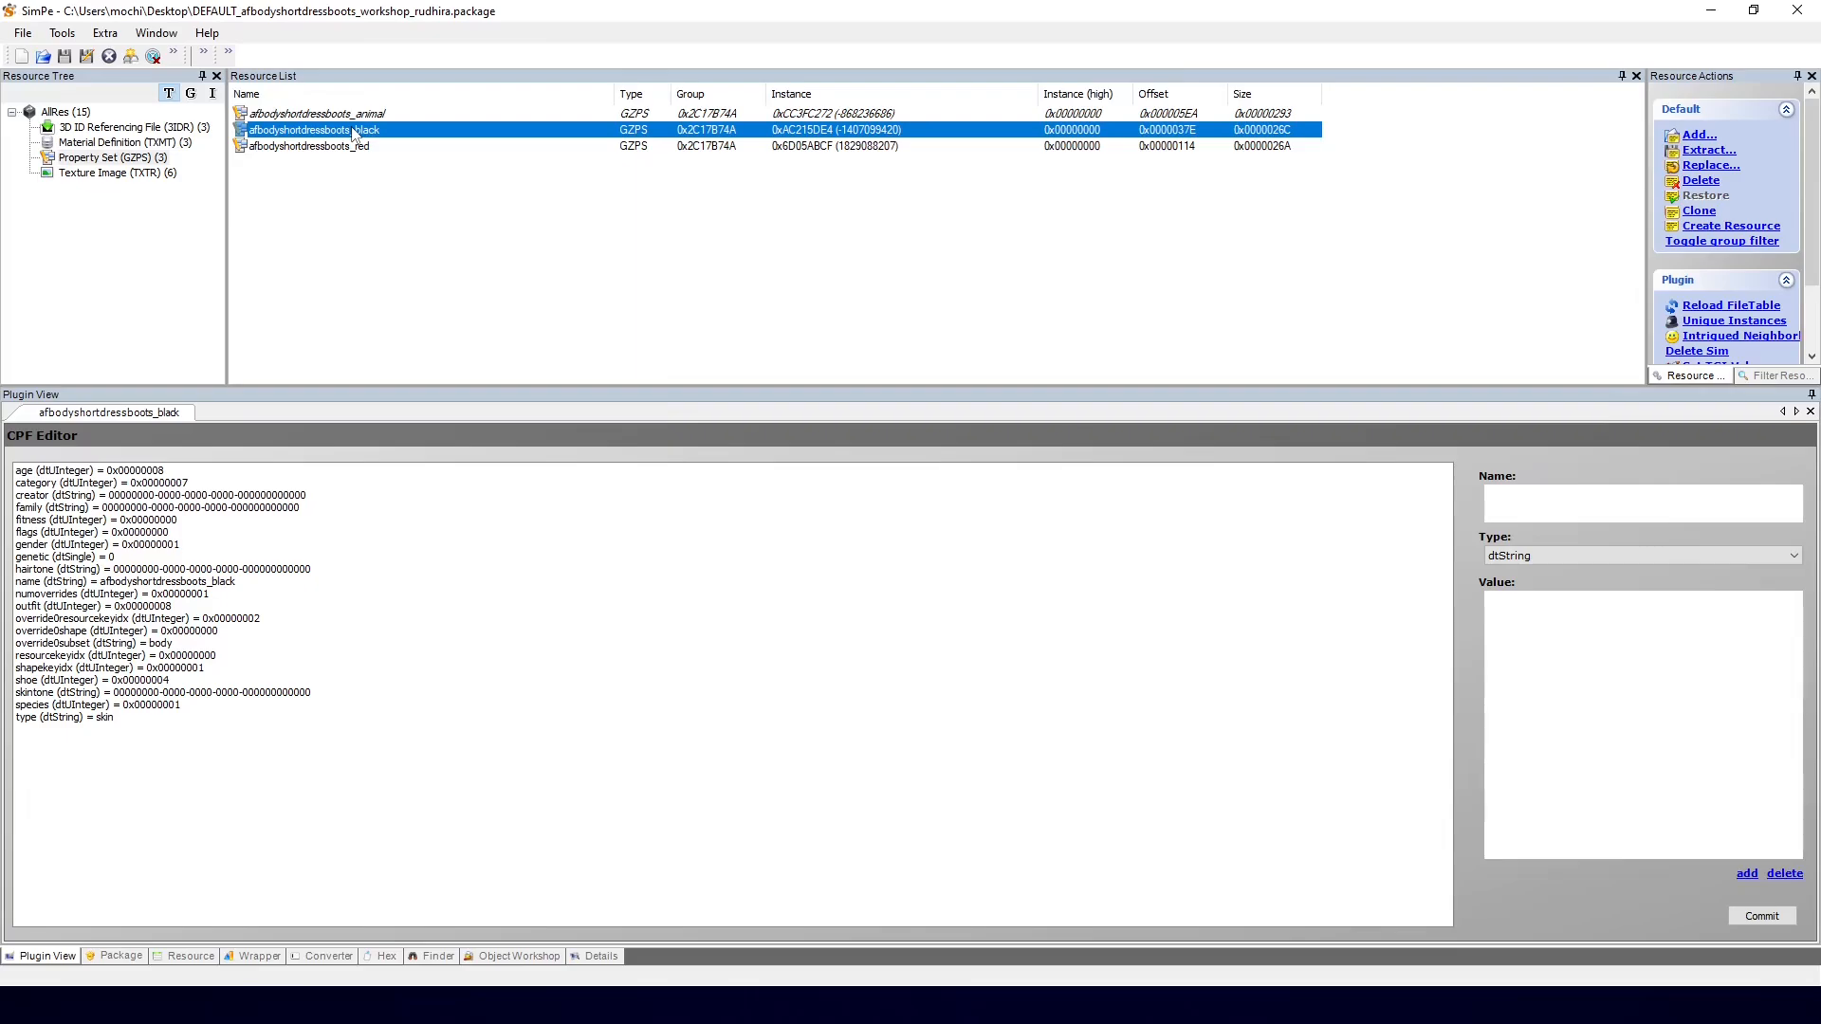
click(129, 472)
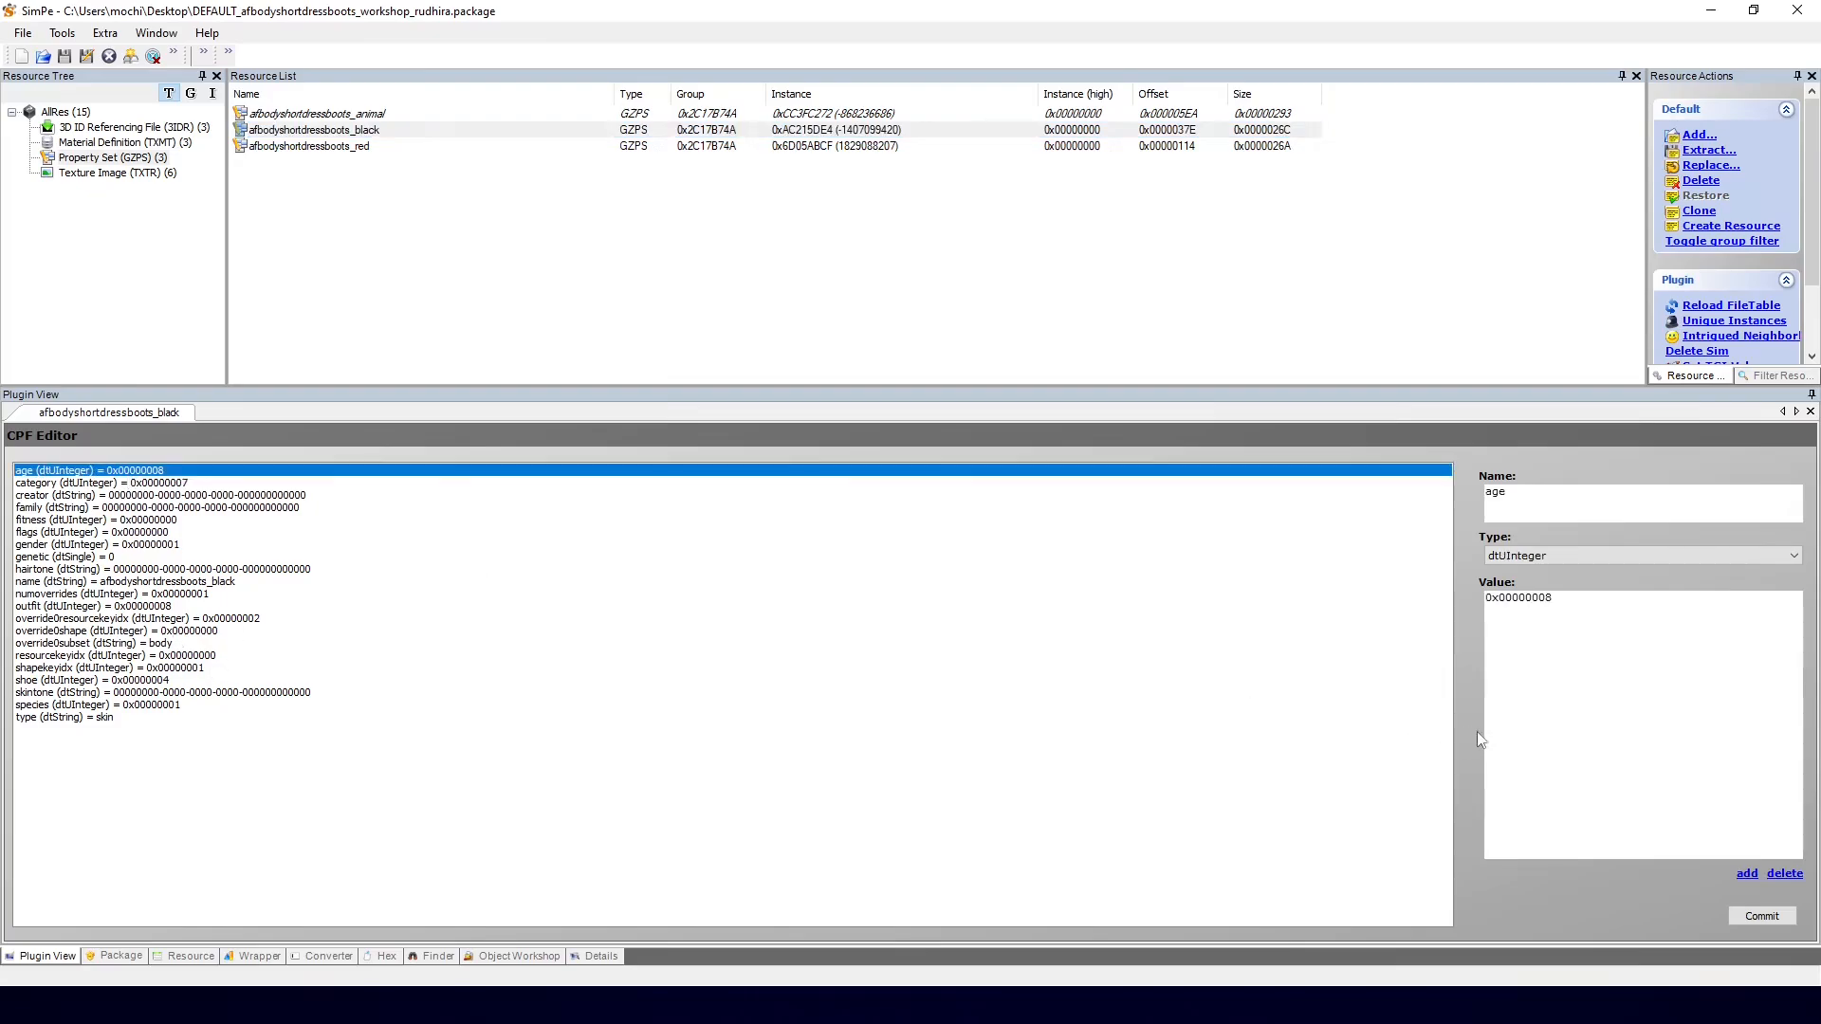
click(1546, 597)
text(4)
click(161, 484)
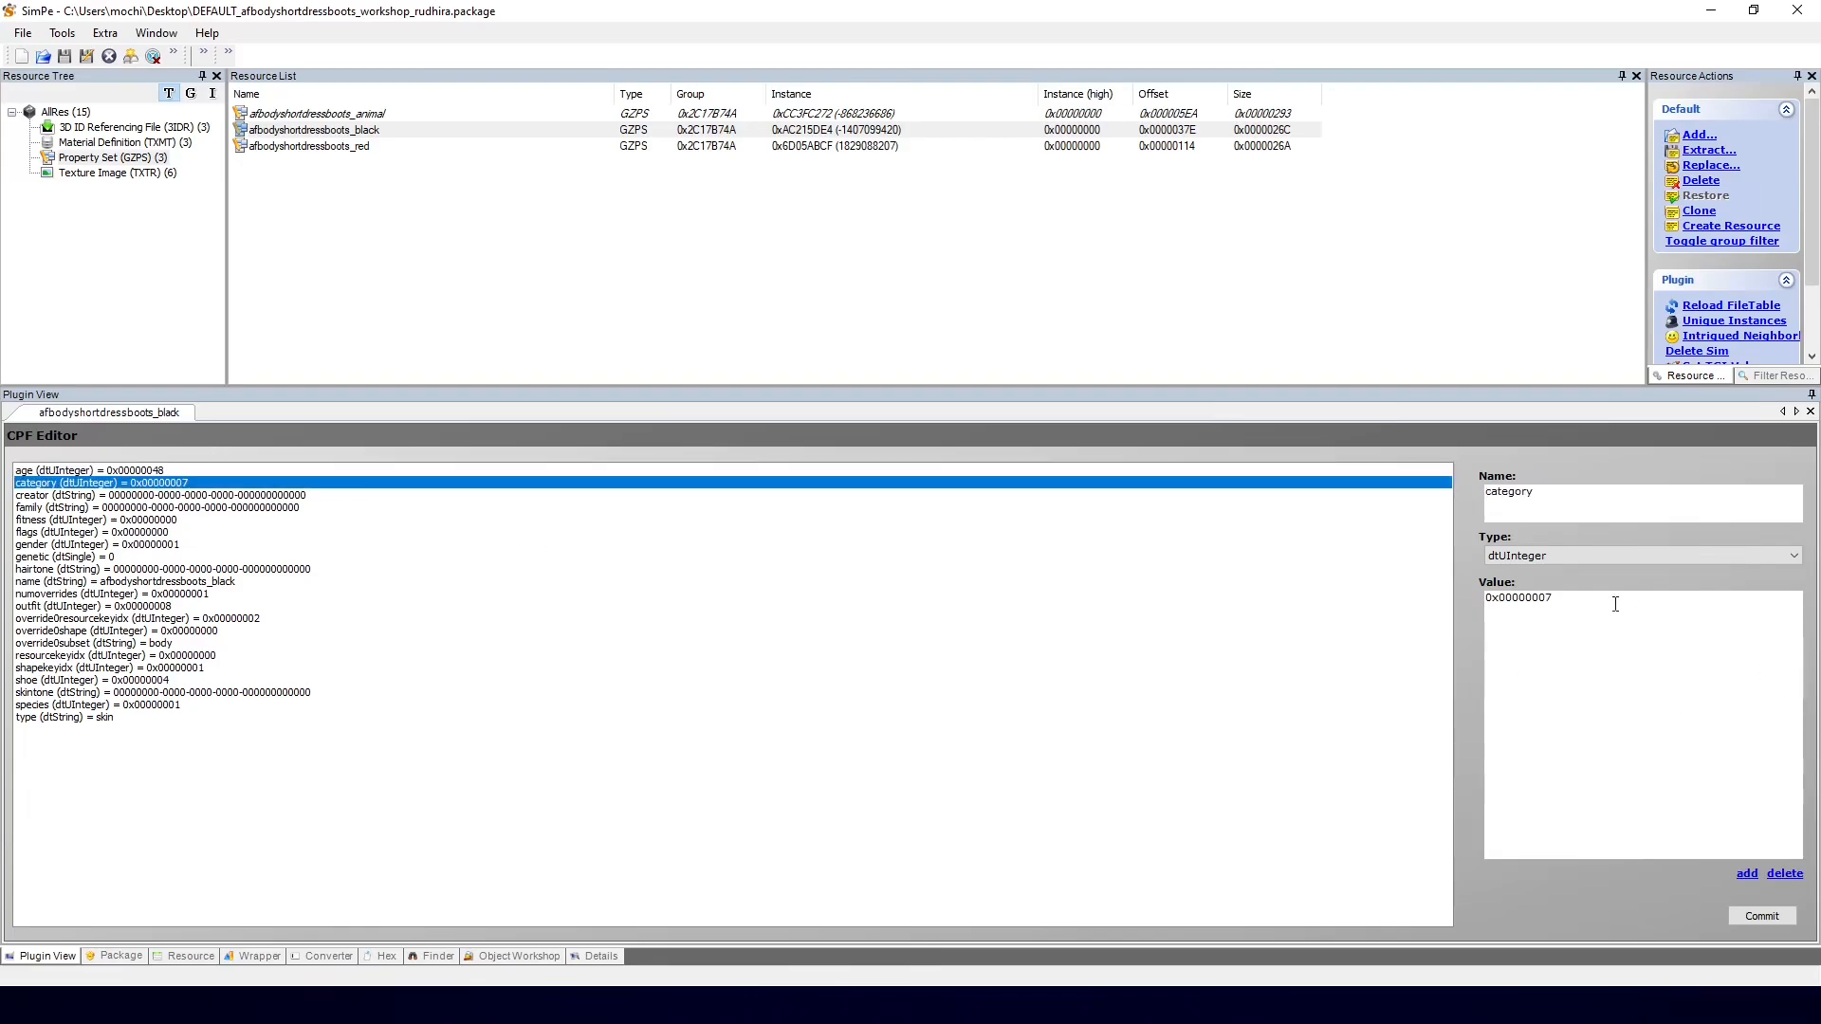
click(1546, 600)
text(2)
click(80, 680)
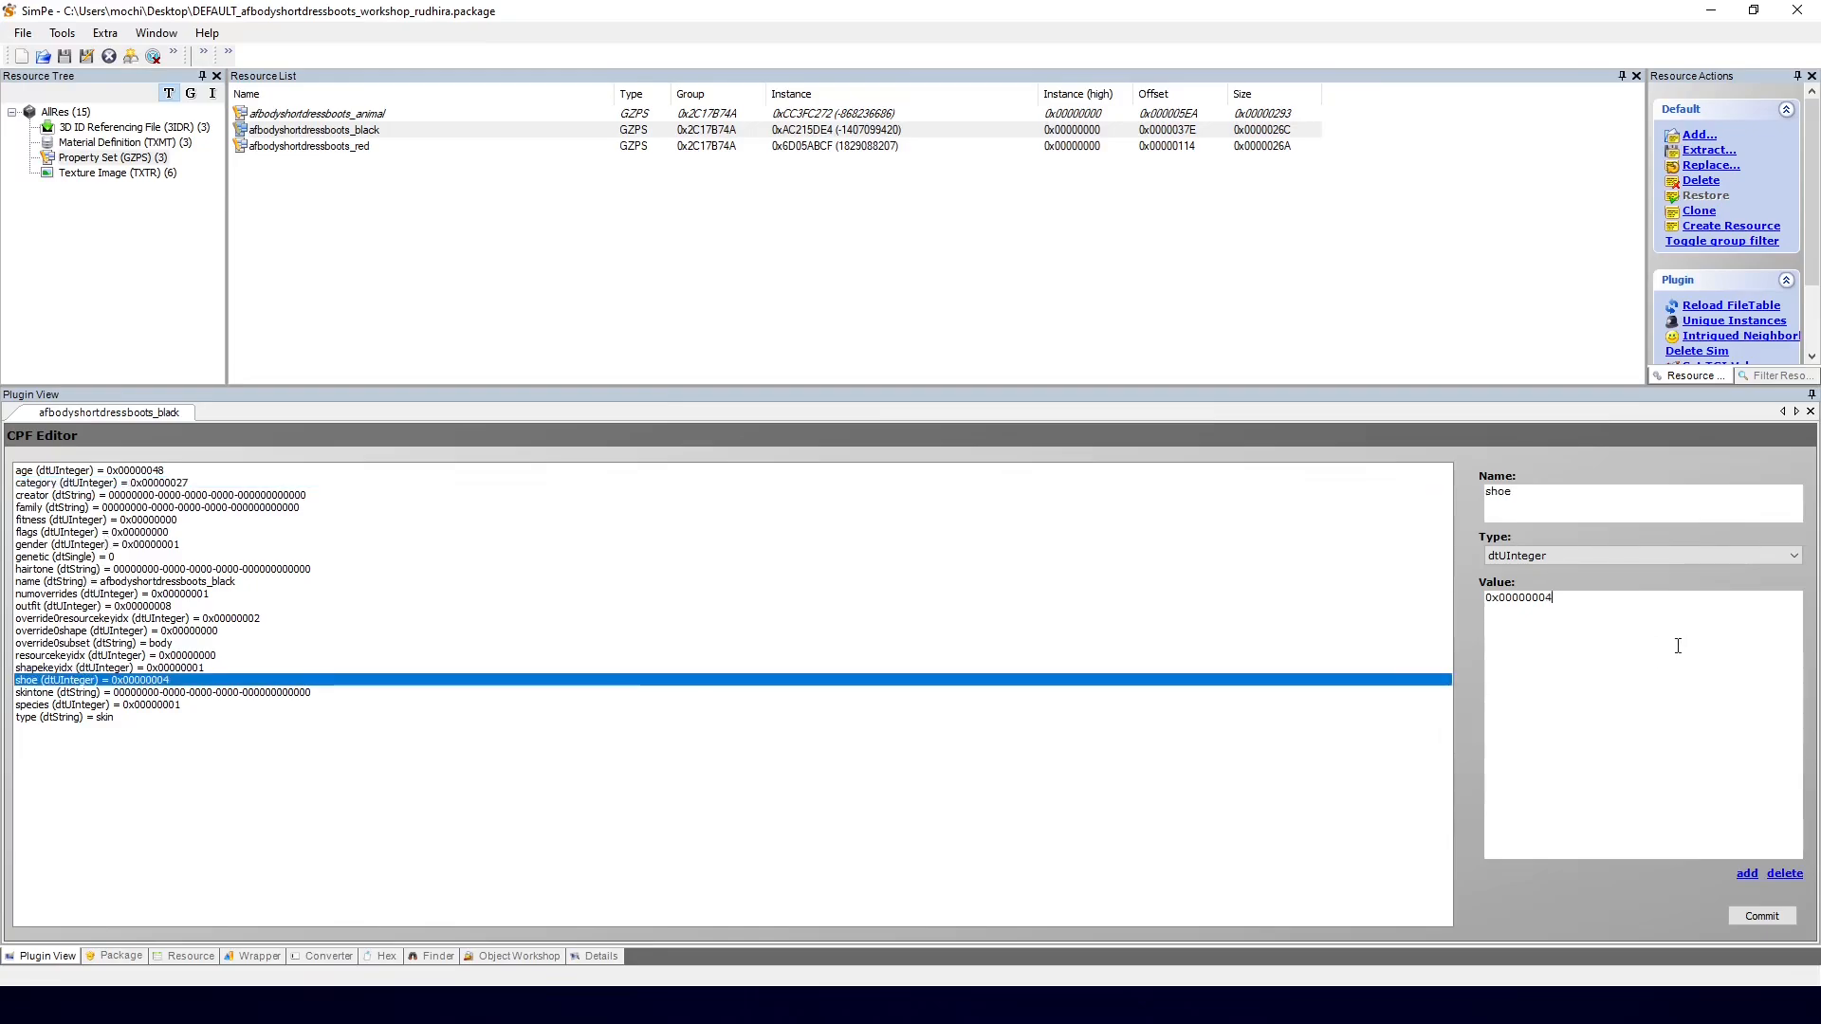
text(3)
click(371, 130)
Step: Extract the afbodyshortdressboots_animal property set to the desktop as "property set"
click(359, 115)
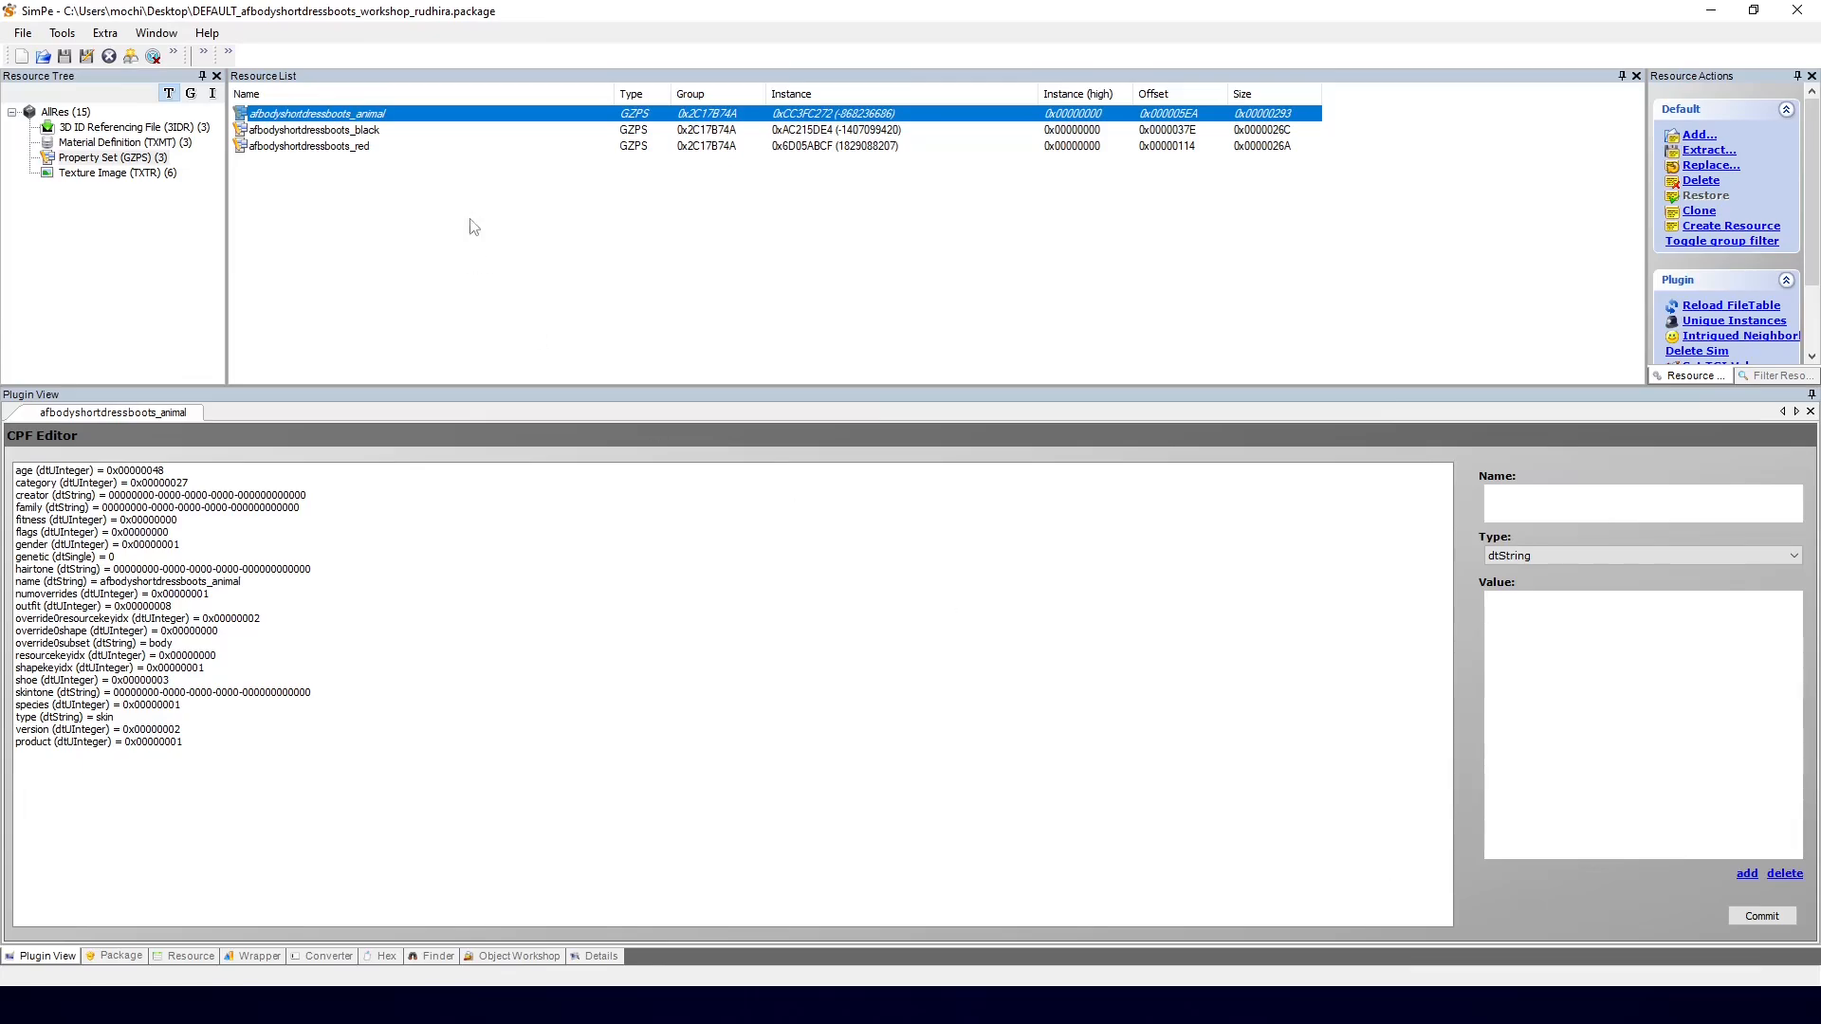
right_click(407, 116)
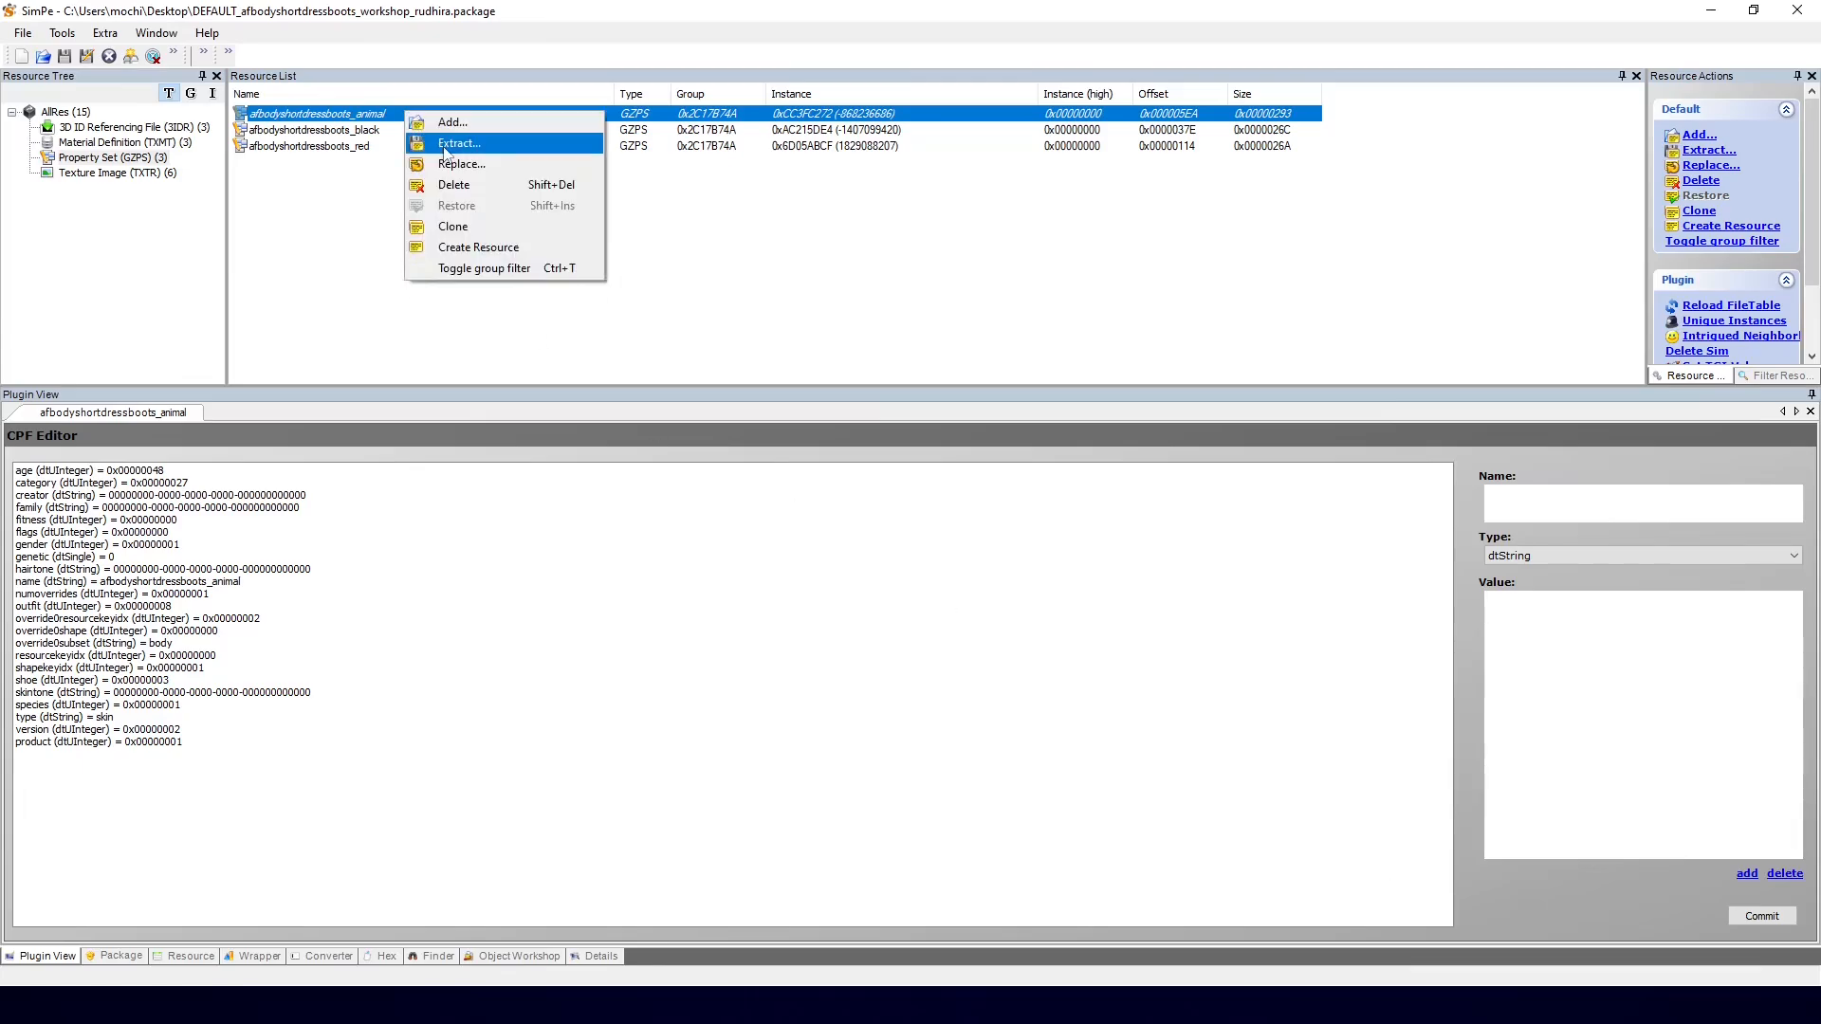
click(442, 138)
click(285, 247)
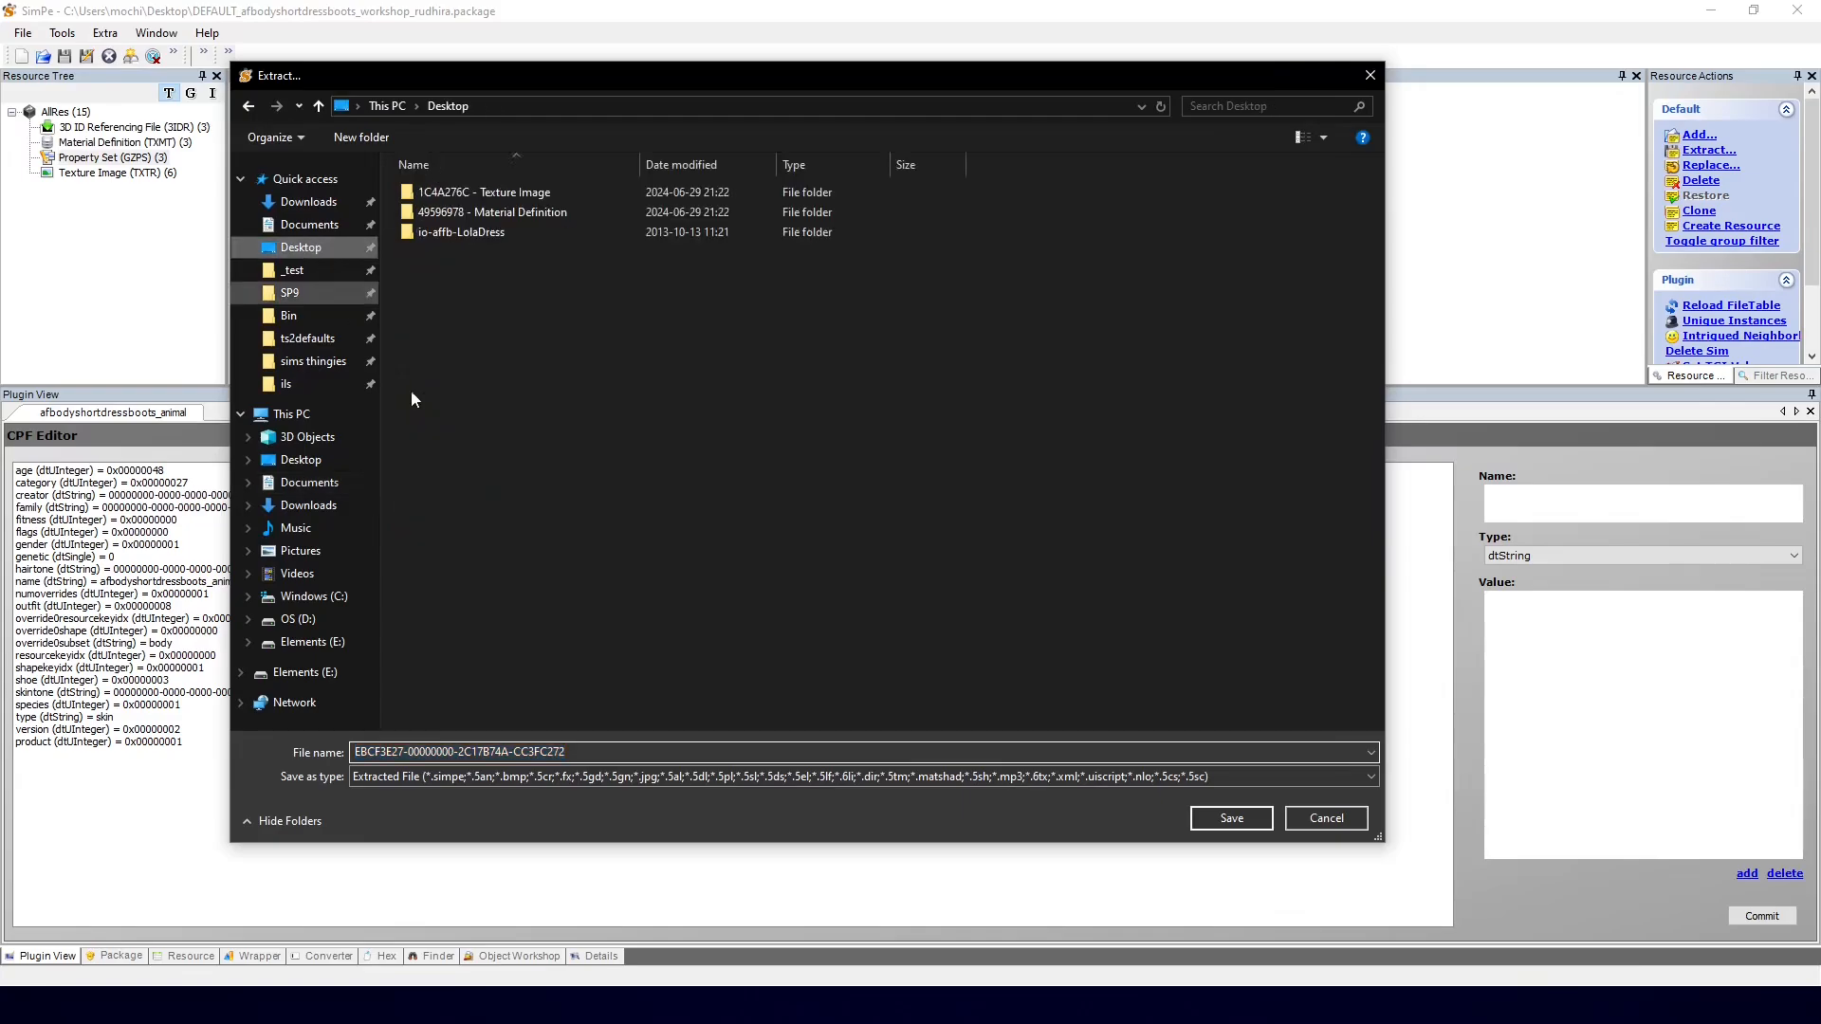
text(p)
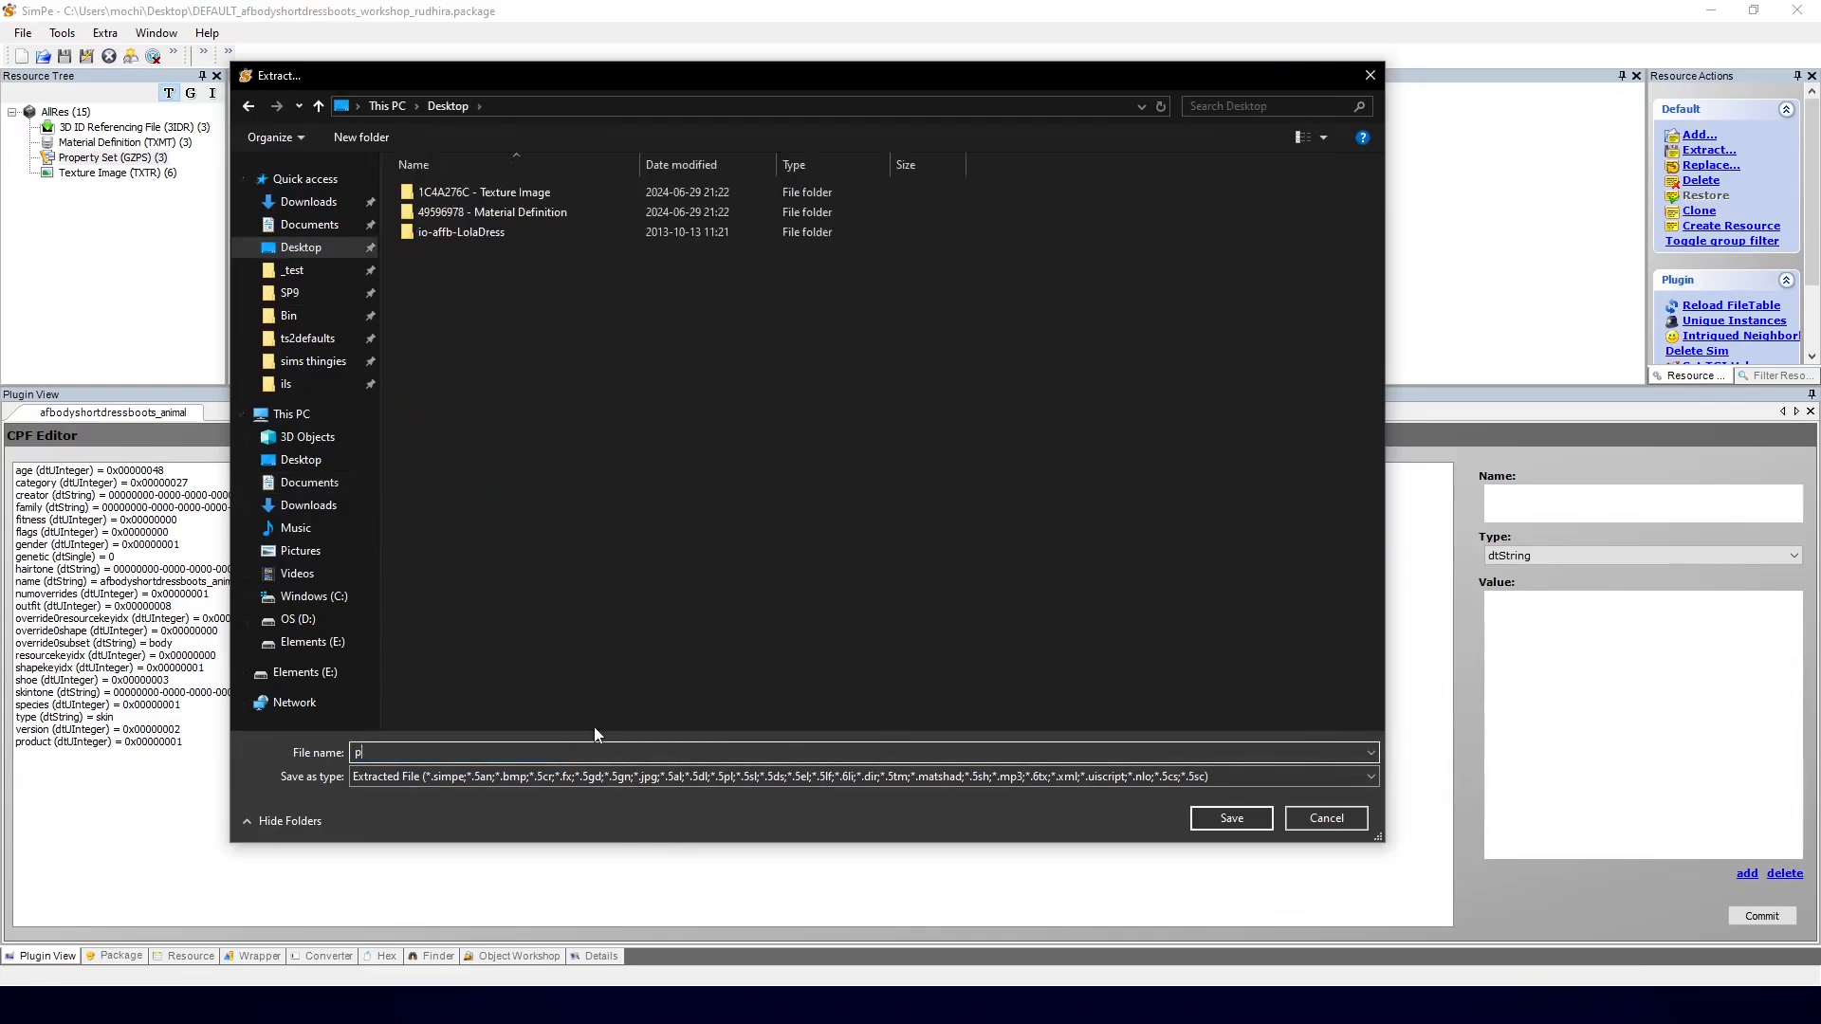
text(roperty.txt)
key(Return)
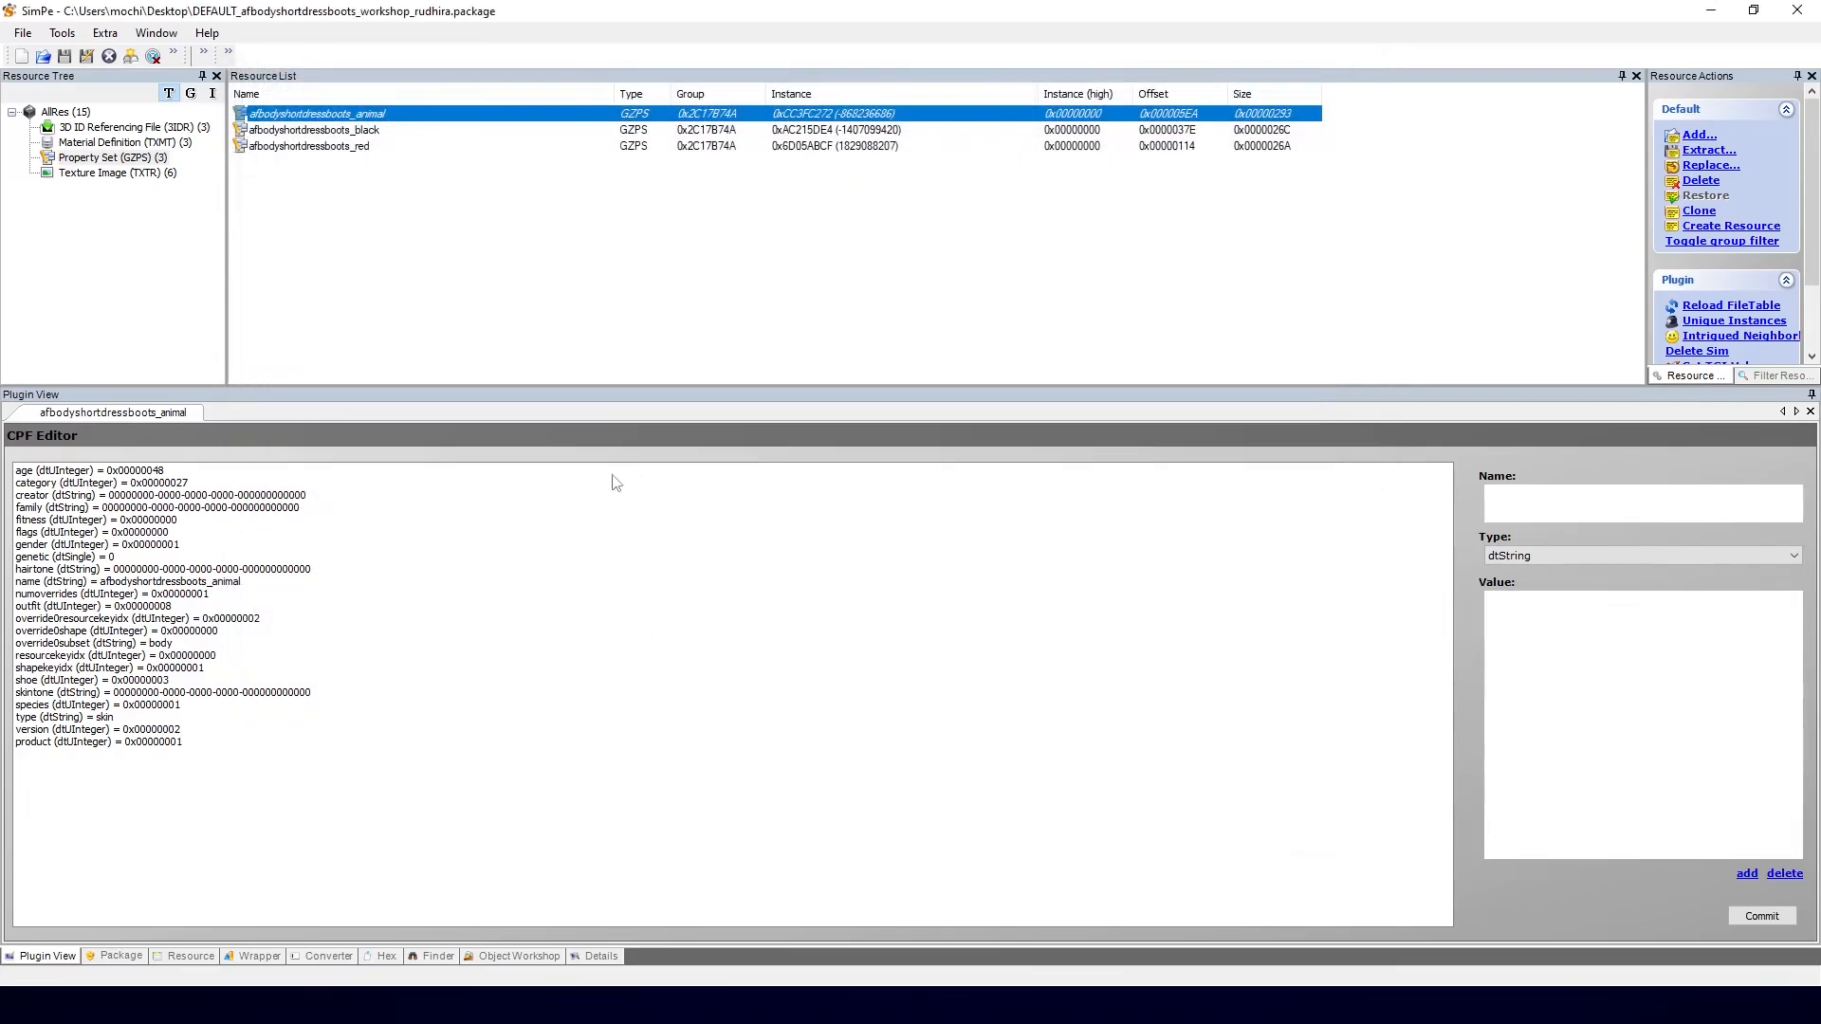
Step: Replace the afbodyshortdressboots_black resource with the extracted "property set" file from the desktop
click(332, 130)
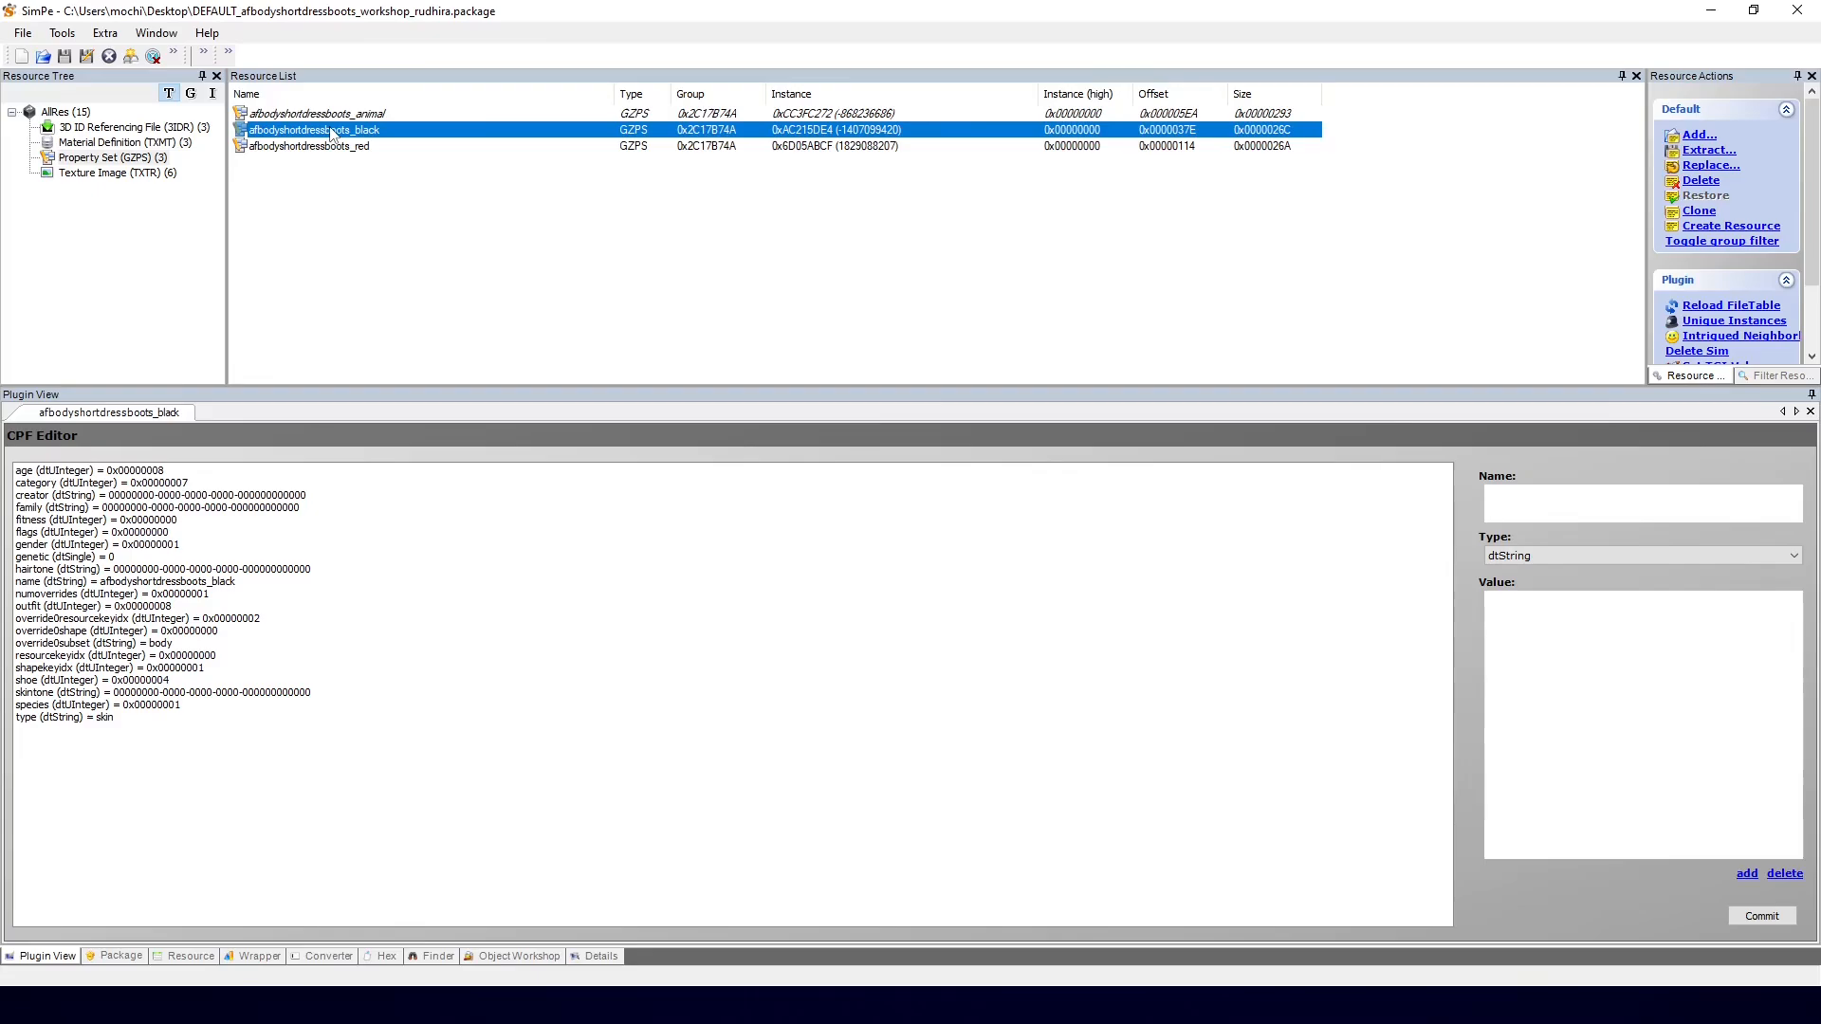
right_click(332, 133)
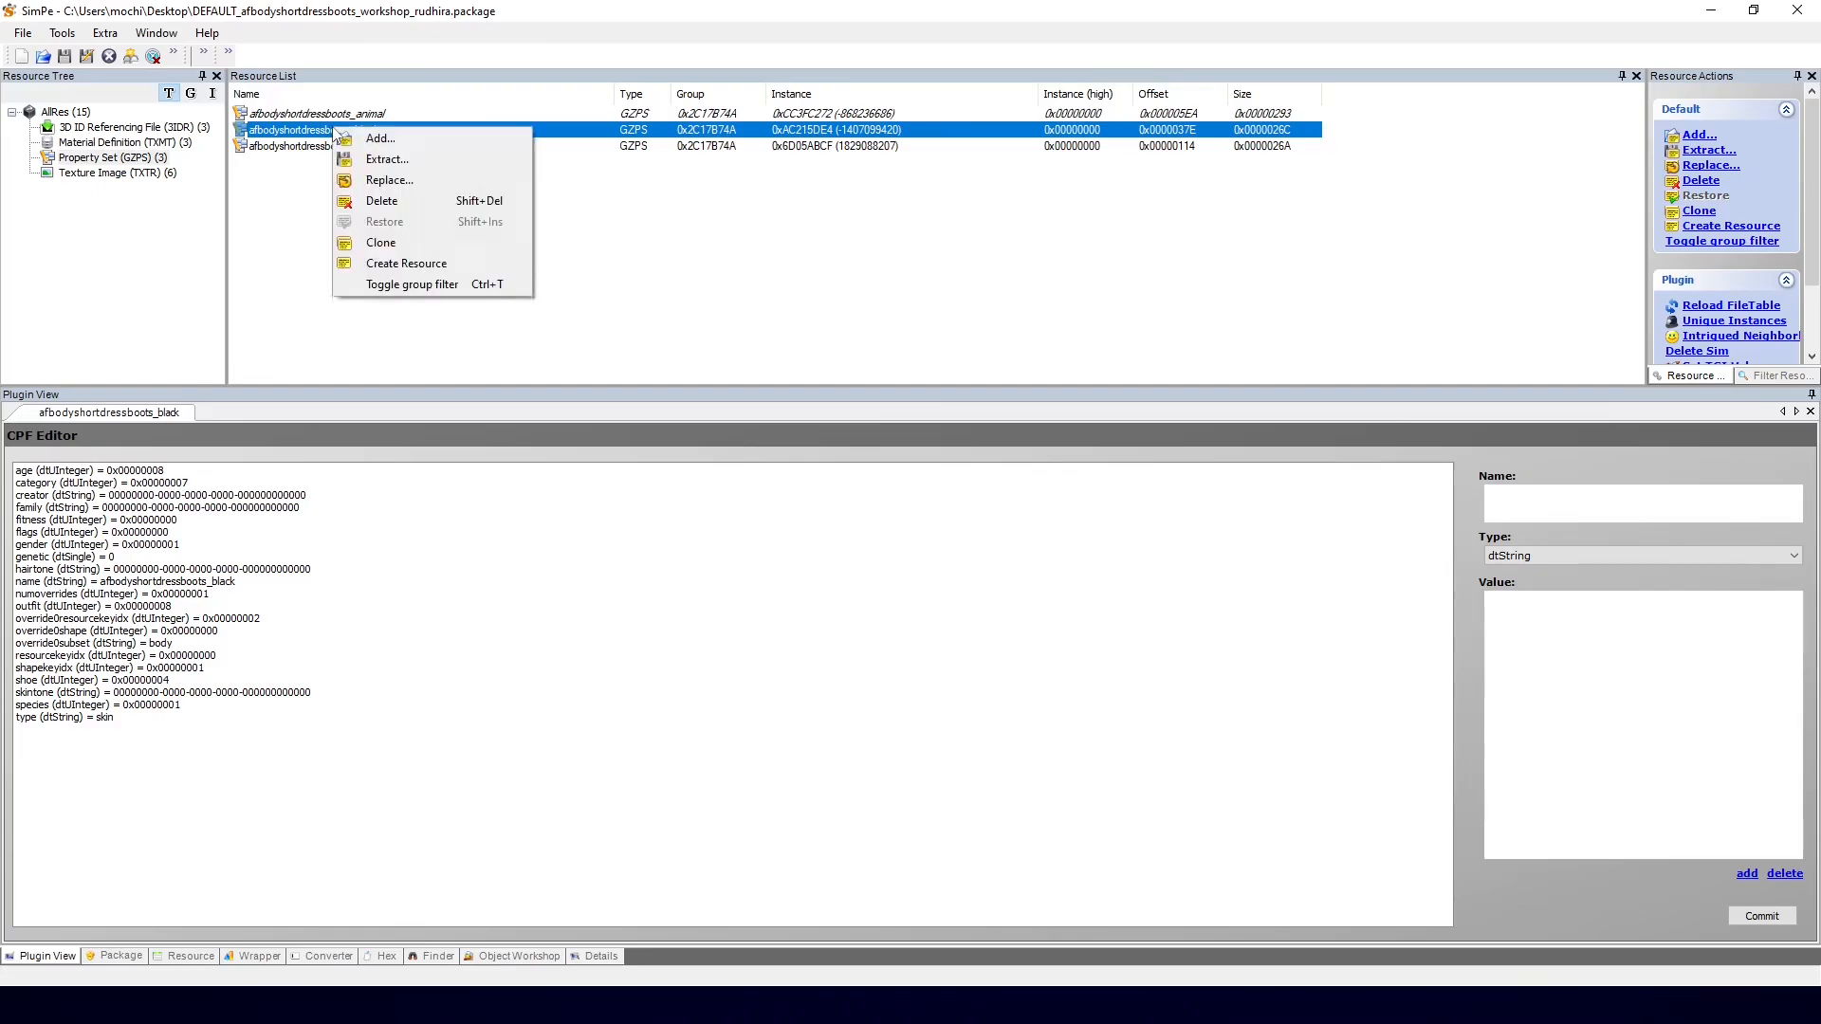
click(368, 181)
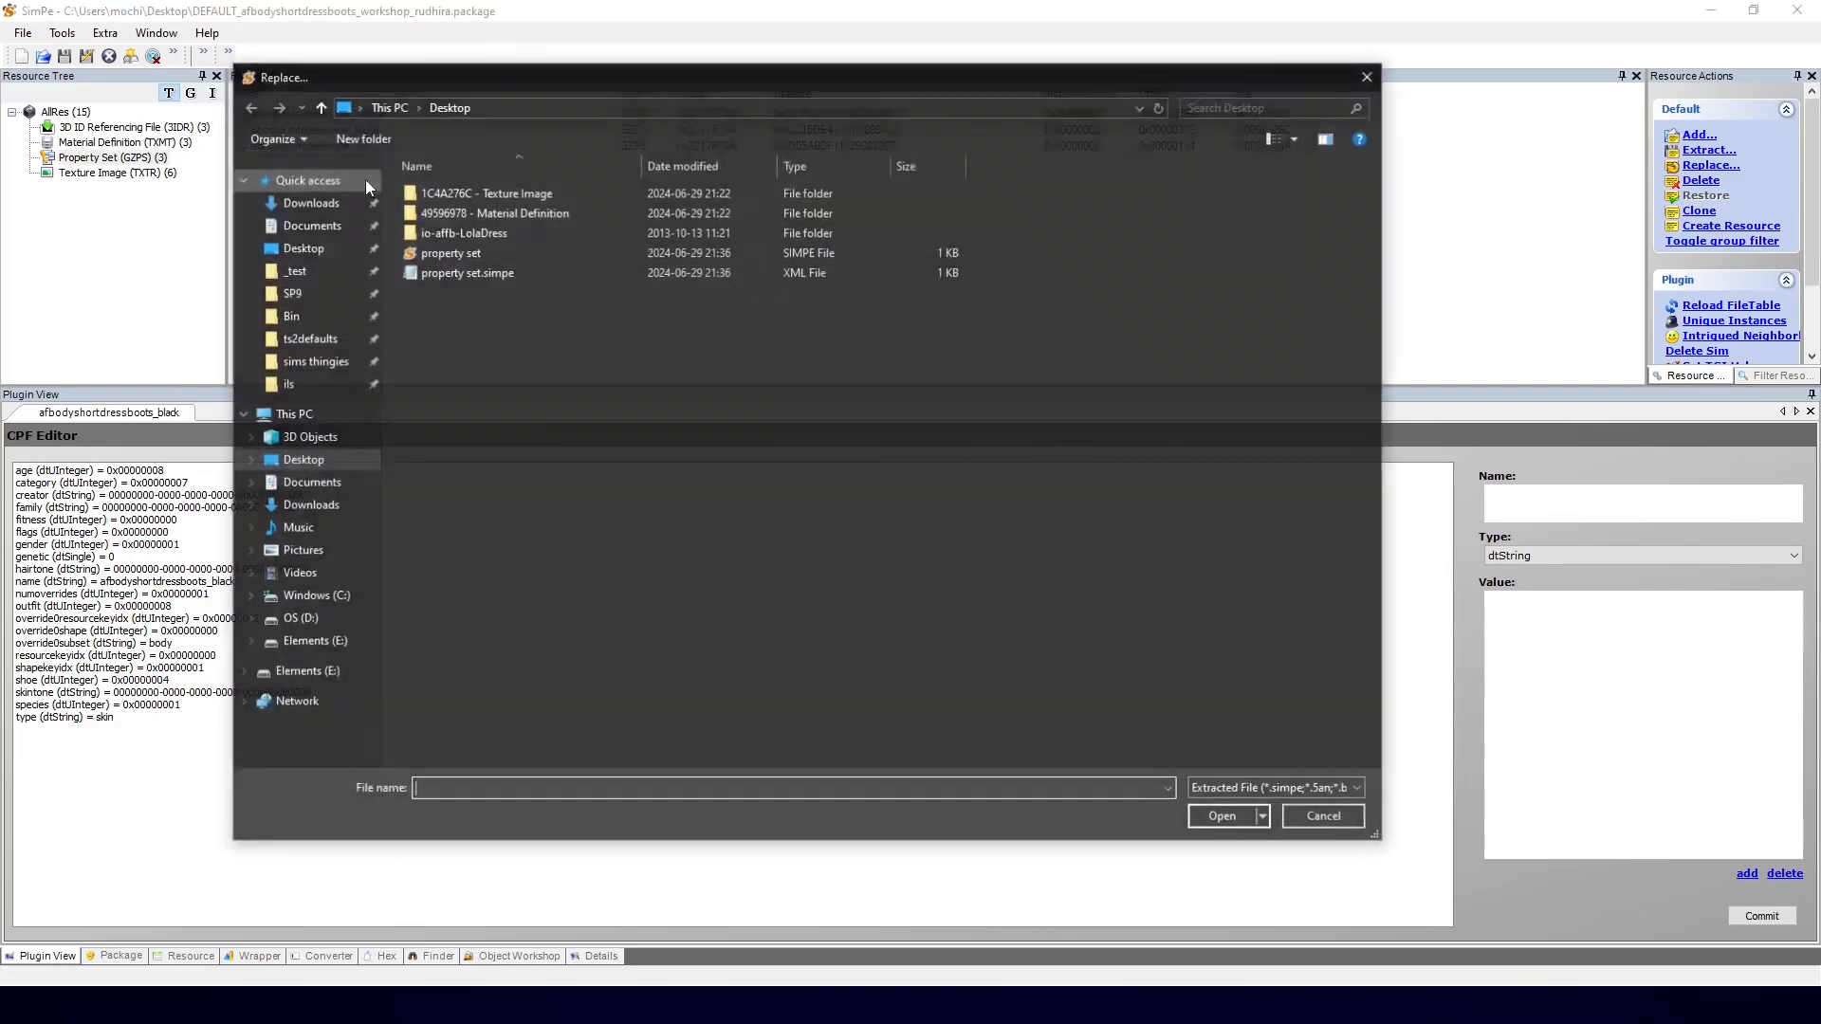
click(459, 256)
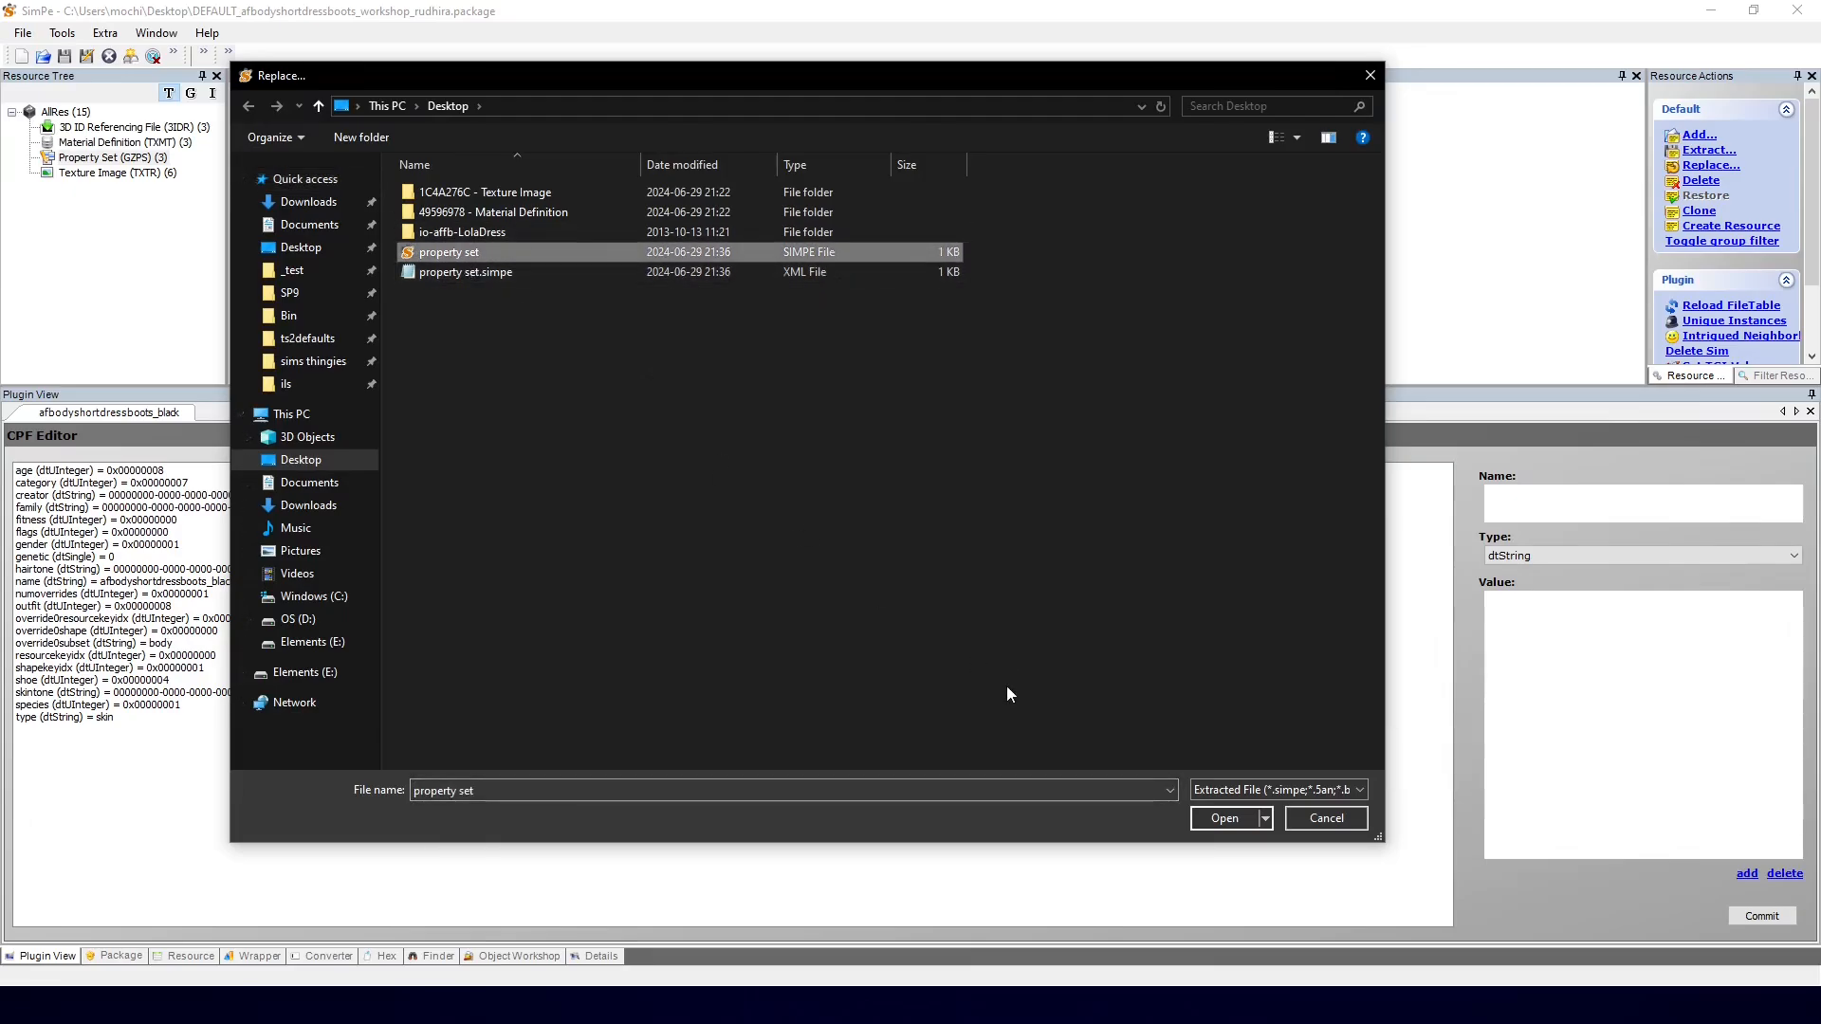
click(1222, 817)
Step: Set the name entry of the replaced black property set to afbodyshortdressboots_black and commit the change
click(226, 582)
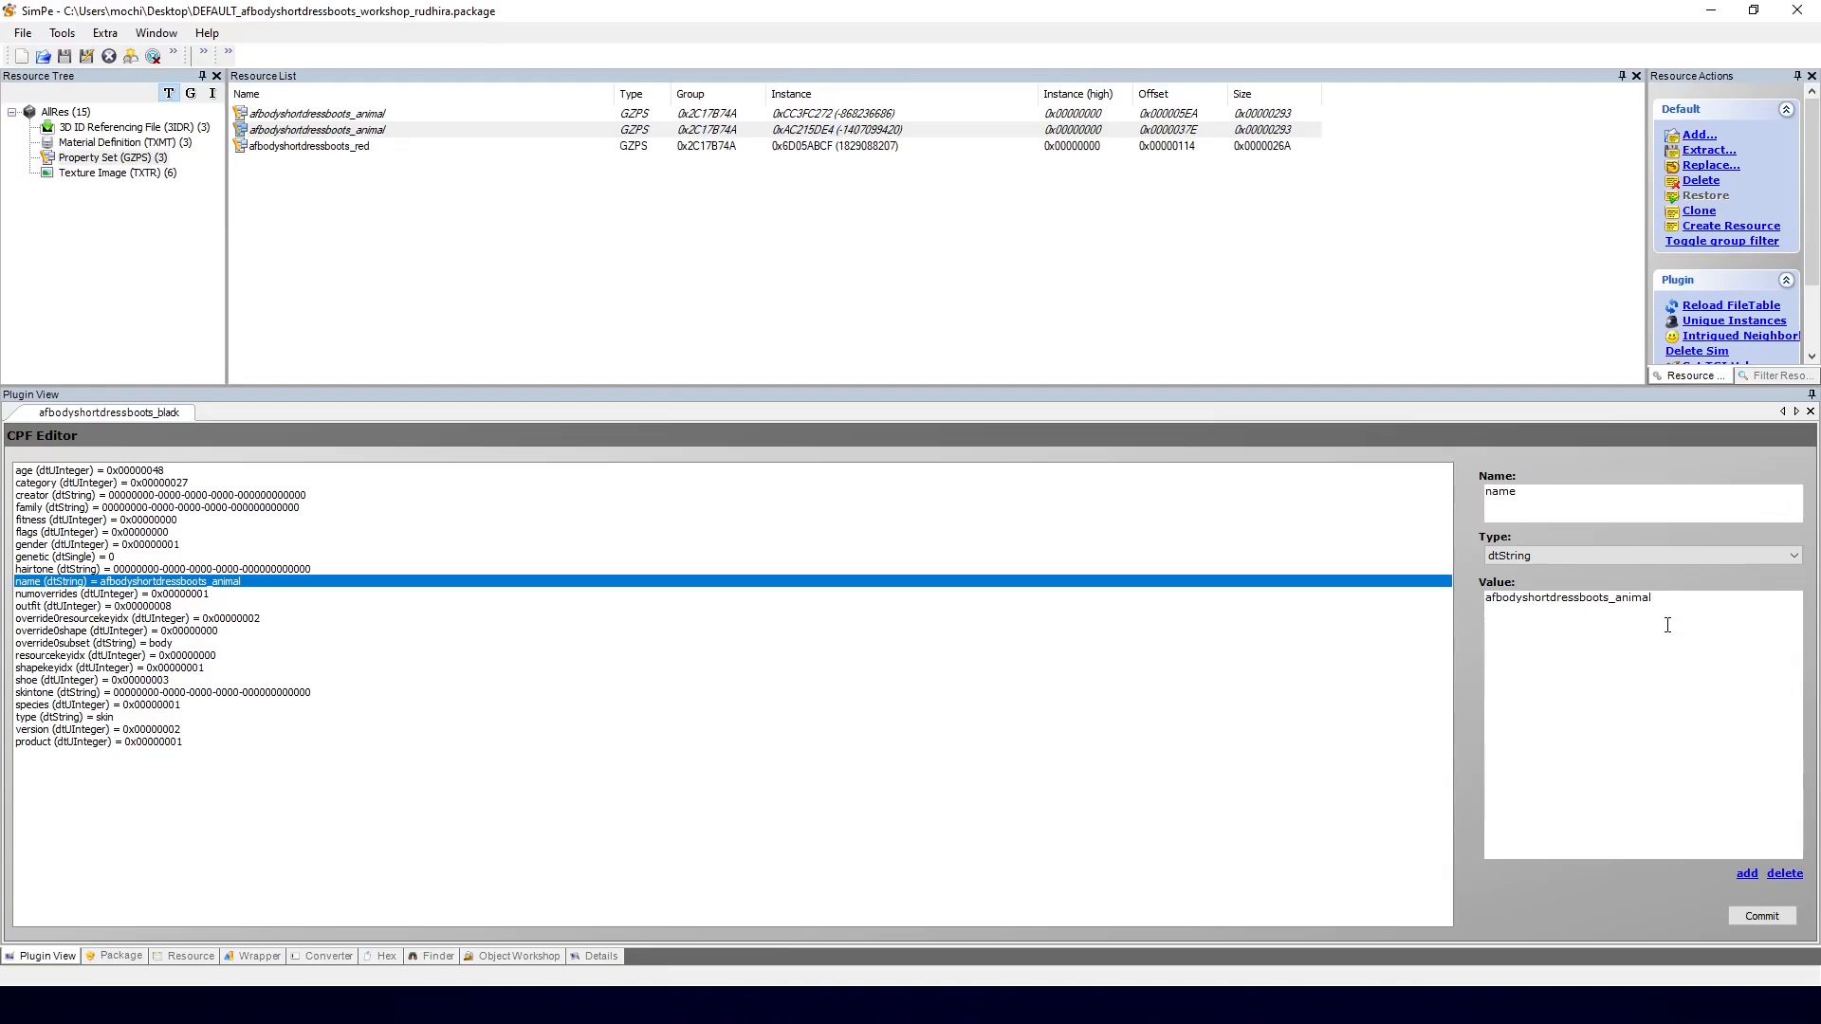
key(shift+Left)
key(shift+Left)
key(shift+Left)
key(shift+Left)
key(shift+Left)
key(shift+Left)
text(black)
click(1763, 916)
click(949, 558)
click(361, 147)
click(340, 130)
click(158, 482)
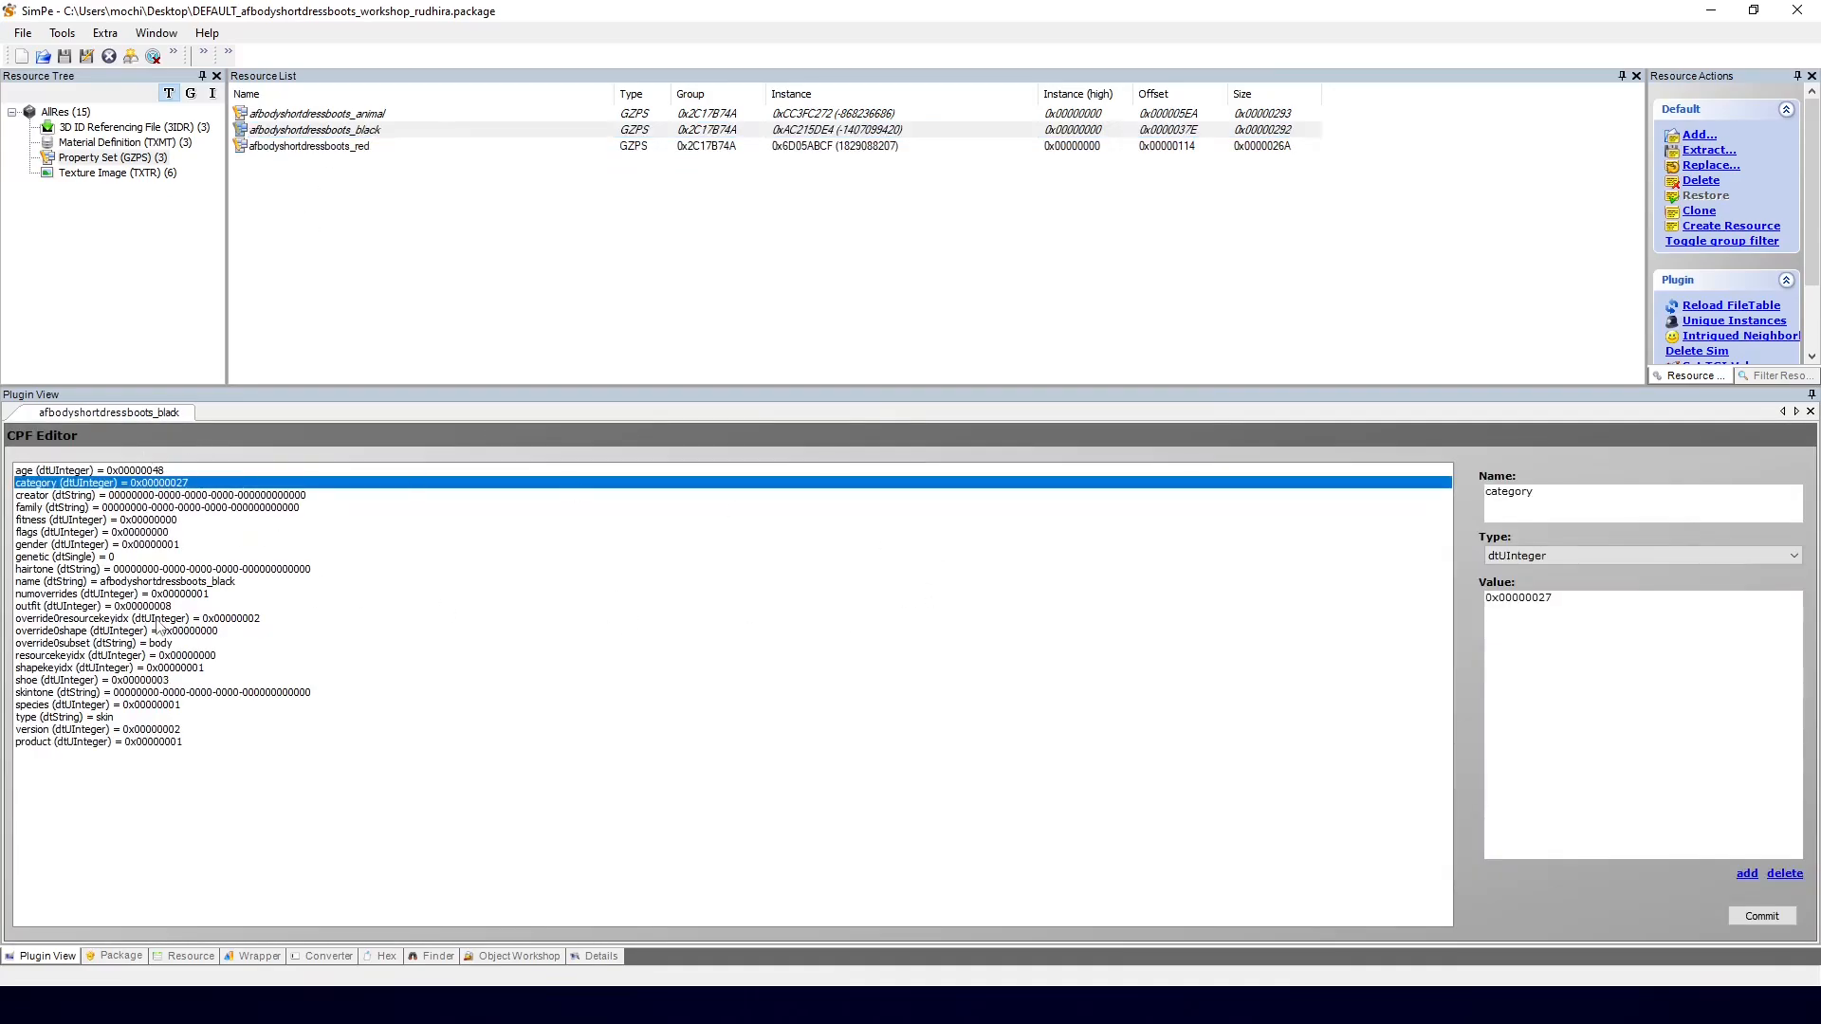
Step: Replace the afbodyshortdressboots_red resource with the extracted "property set" file from the desktop
click(364, 147)
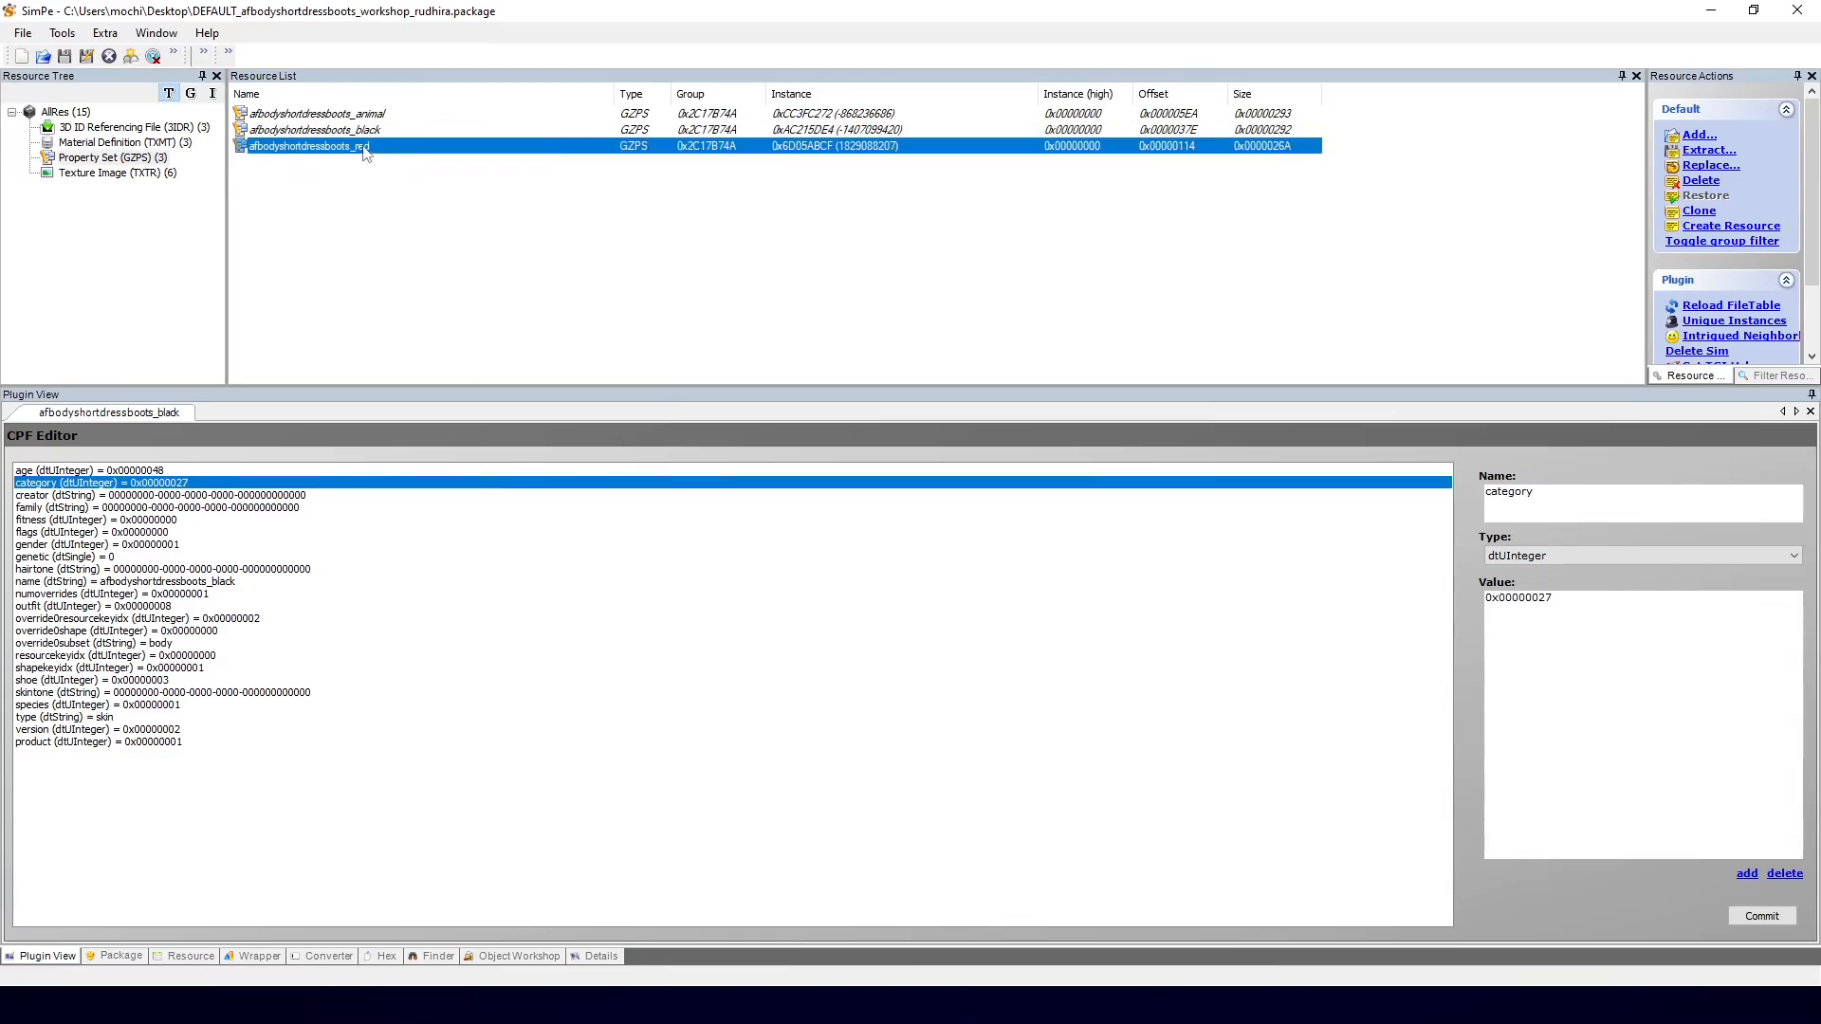
right_click(366, 149)
click(406, 200)
click(479, 255)
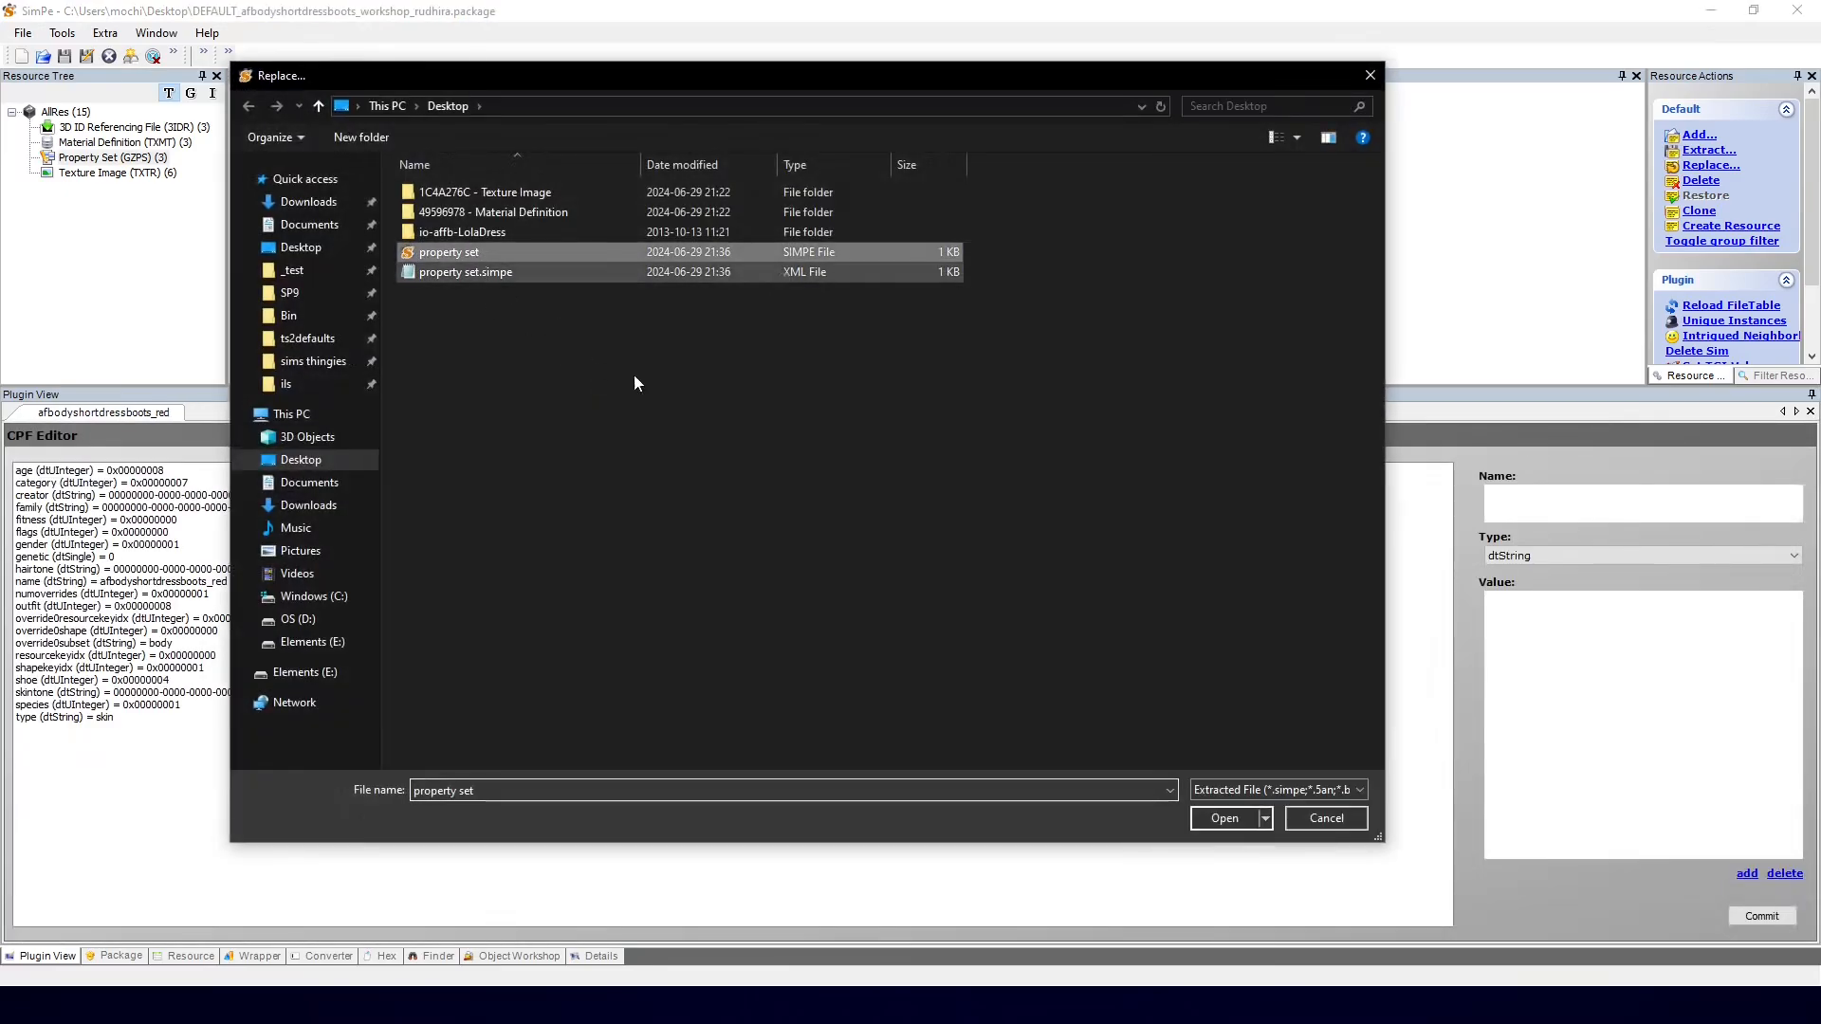
click(1219, 818)
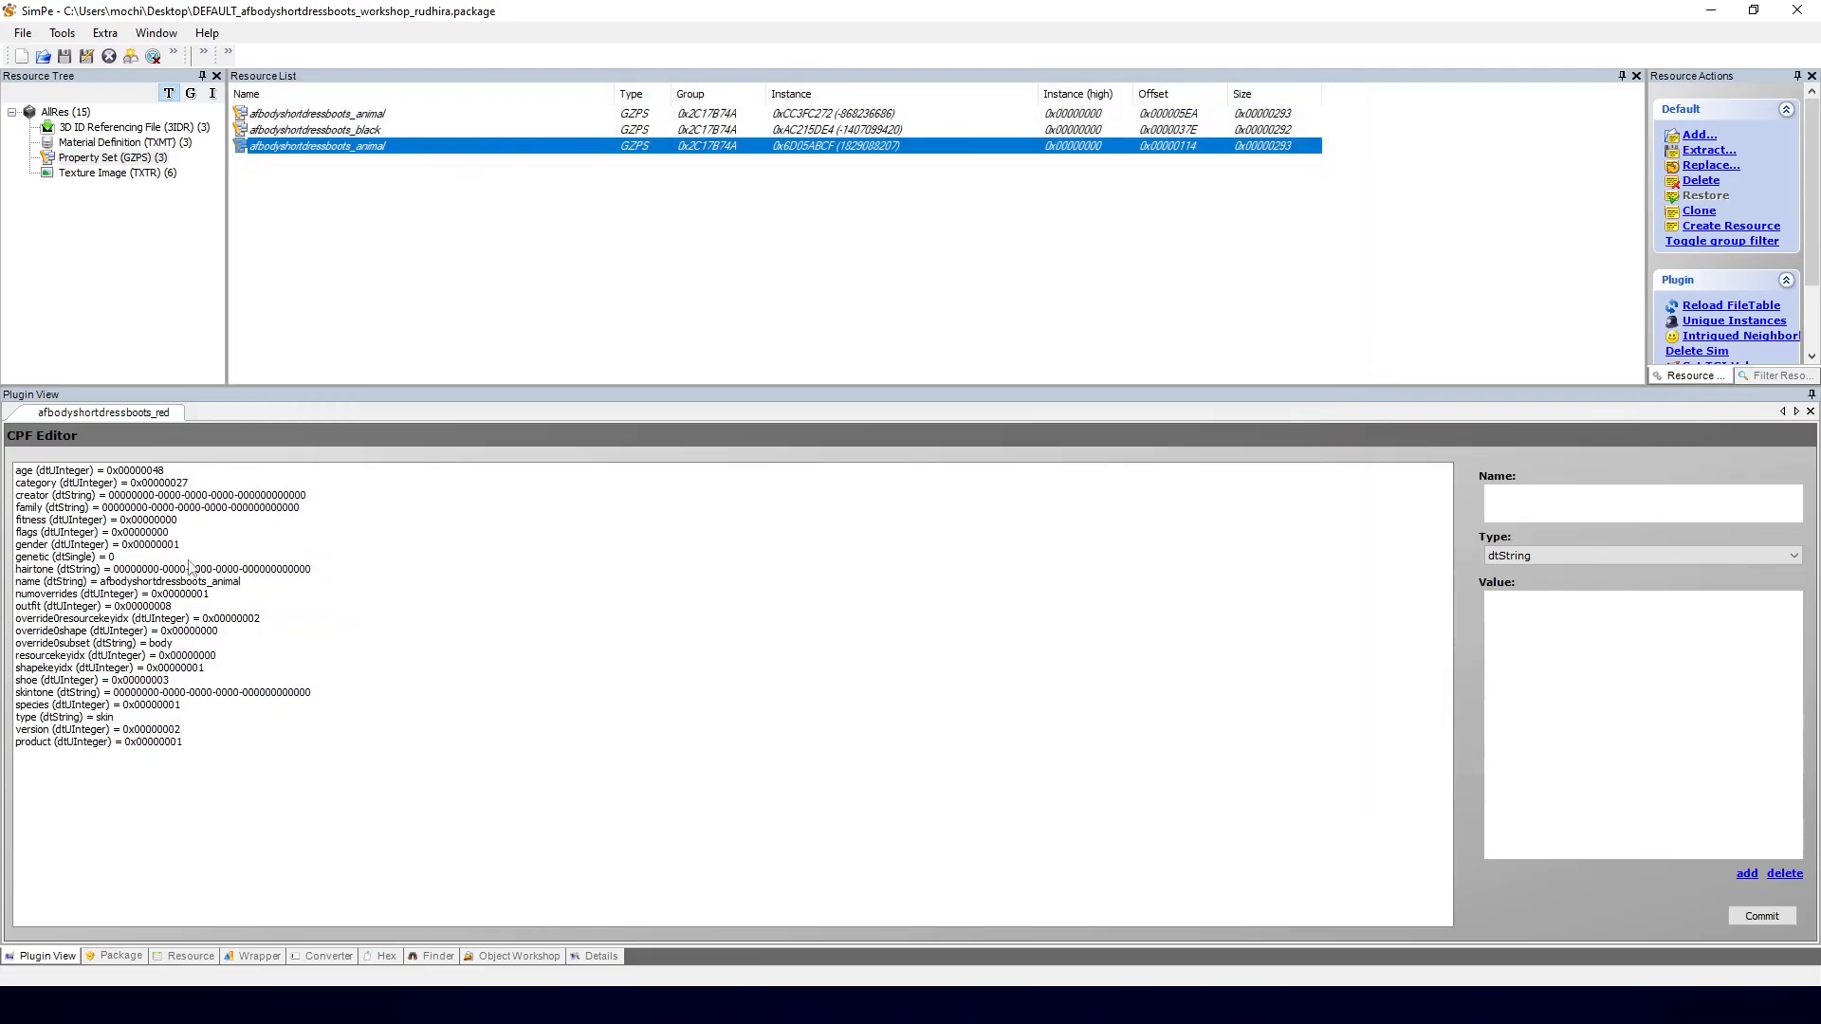
Step: Set the name entry of the replaced red property set to afbodyshortdressboots_red, commit it and save the package
click(237, 581)
click(1648, 666)
key(BackSpace)
key(BackSpace)
key(BackSpace)
key(BackSpace)
key(BackSpace)
key(BackSpace)
text(red)
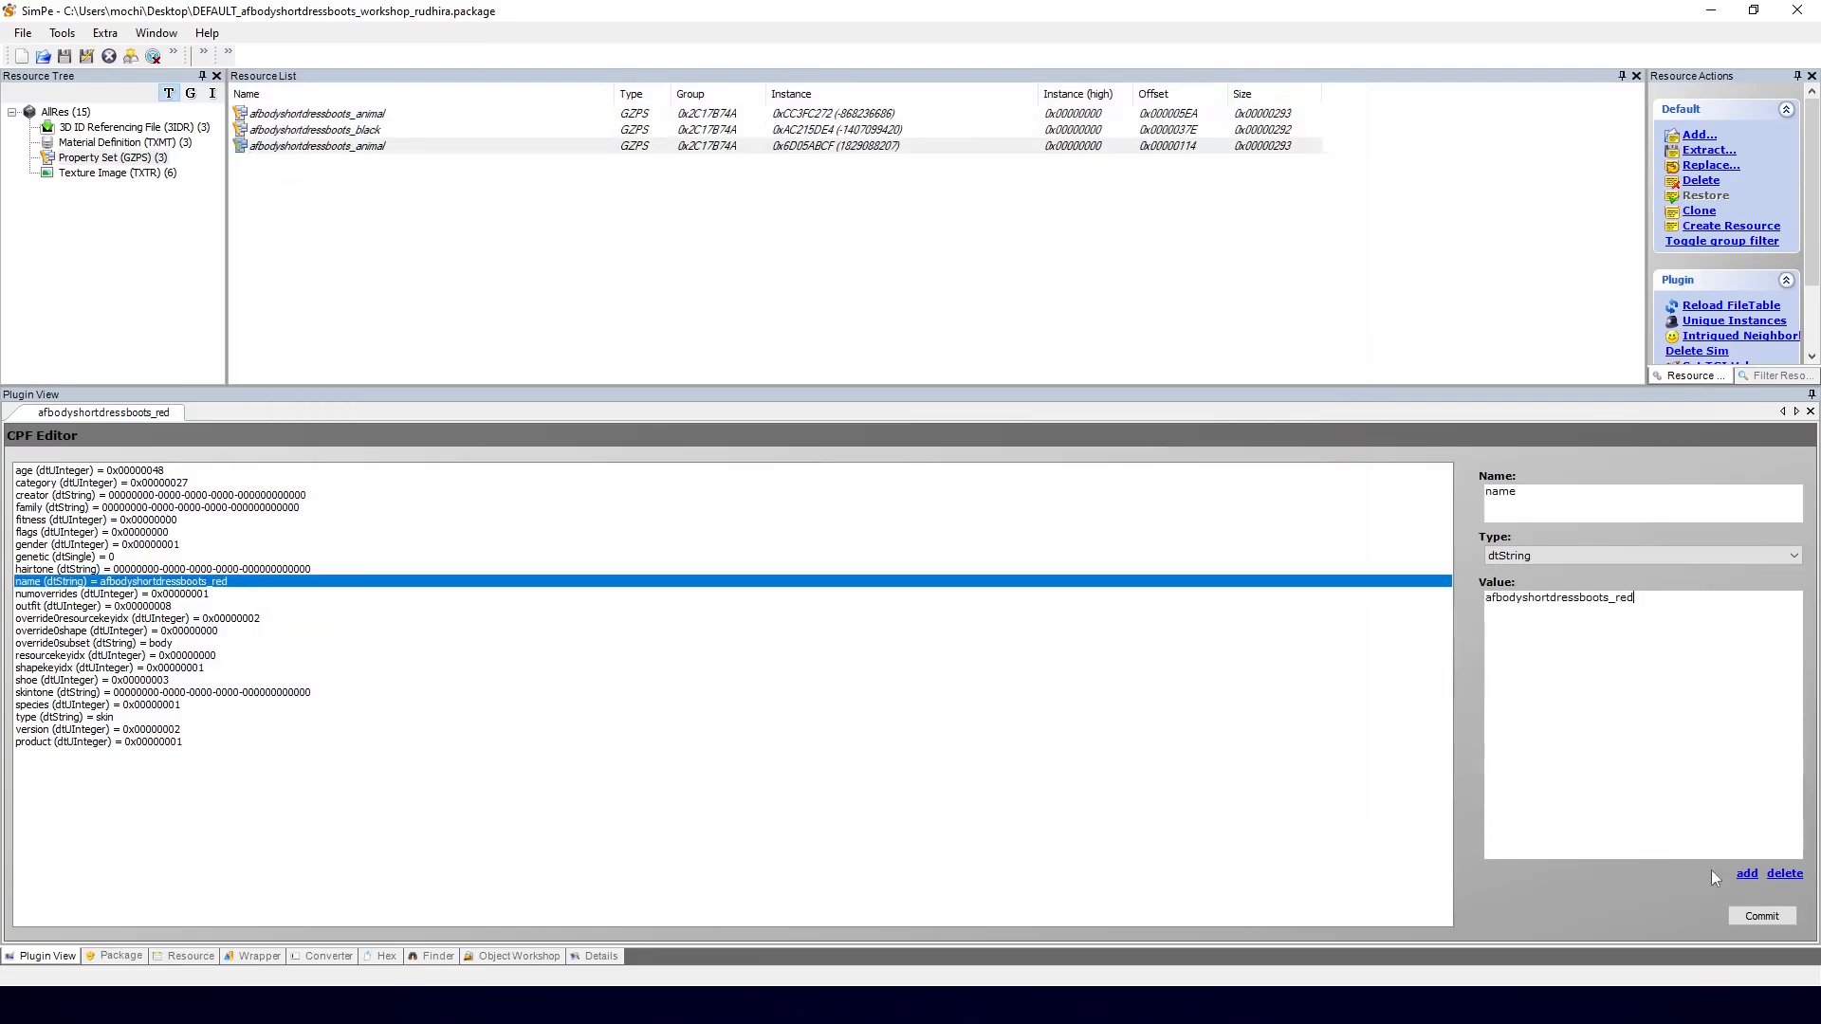
click(1763, 916)
click(945, 554)
key(ctrl+s)
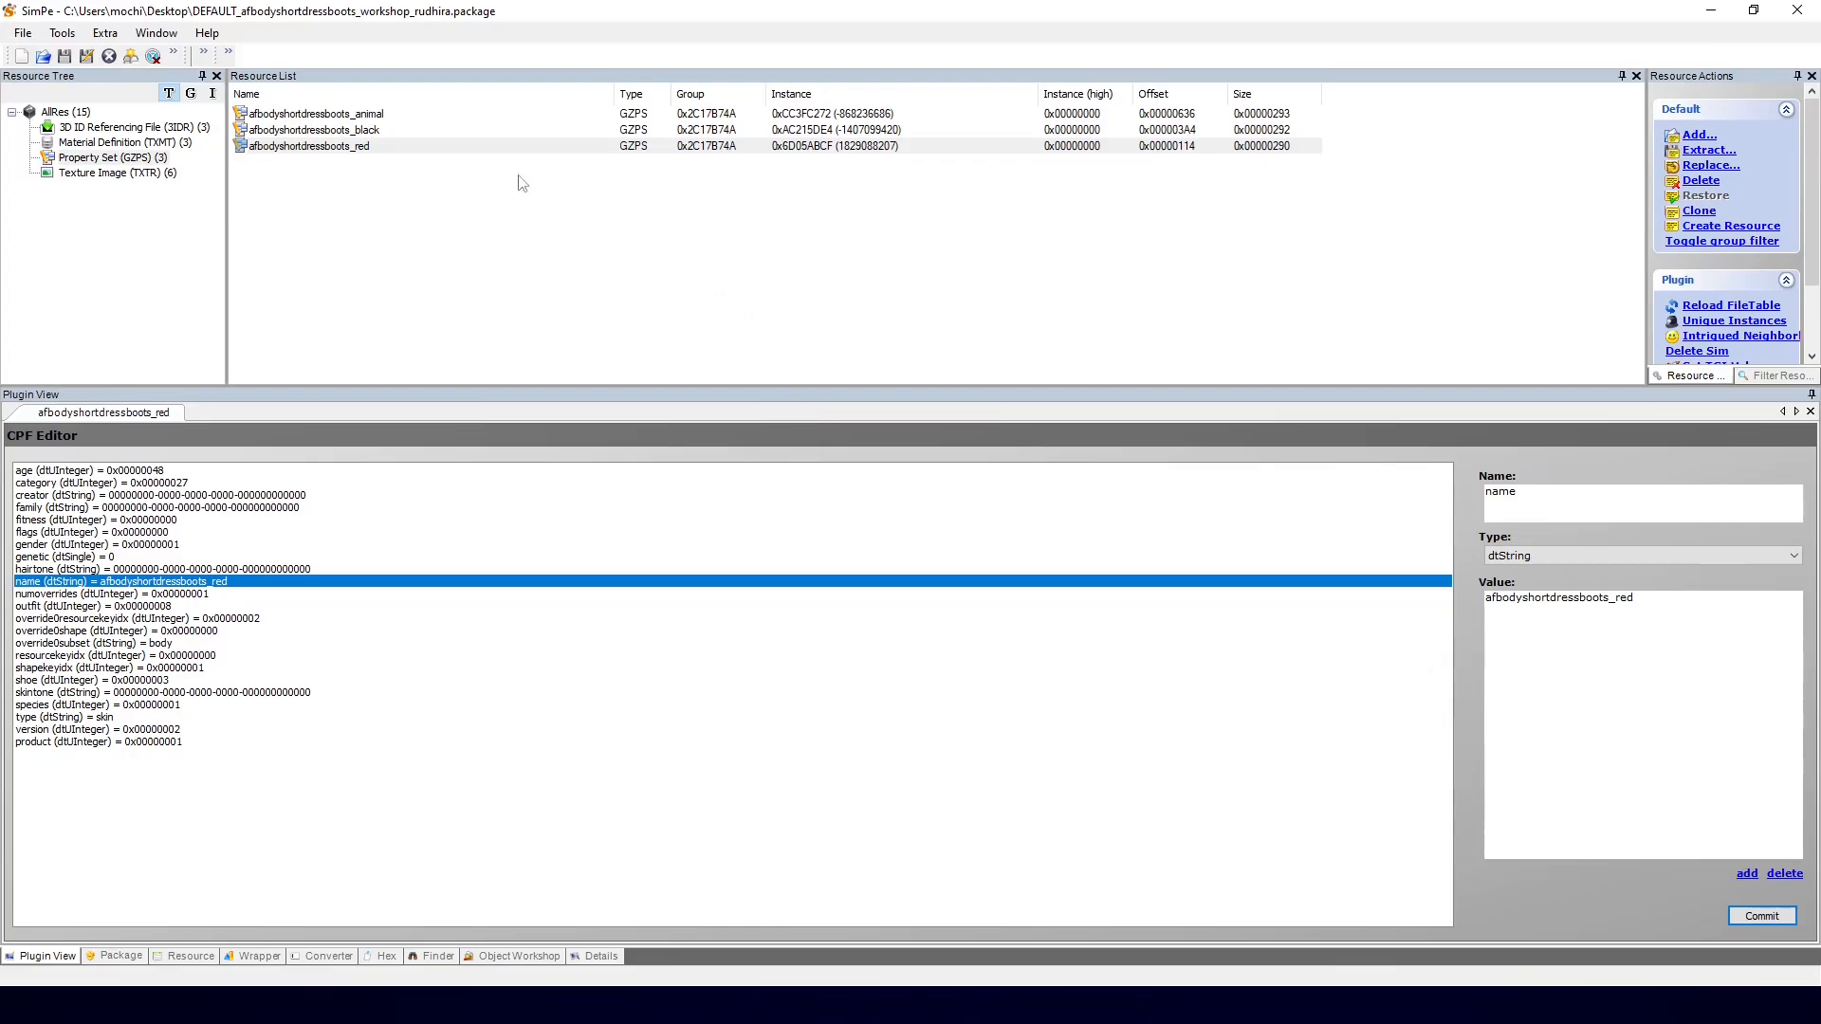
Step: Set the flags entry of afbodyshortdressboots_animal to 0x00000008, commit it and save the package
click(373, 115)
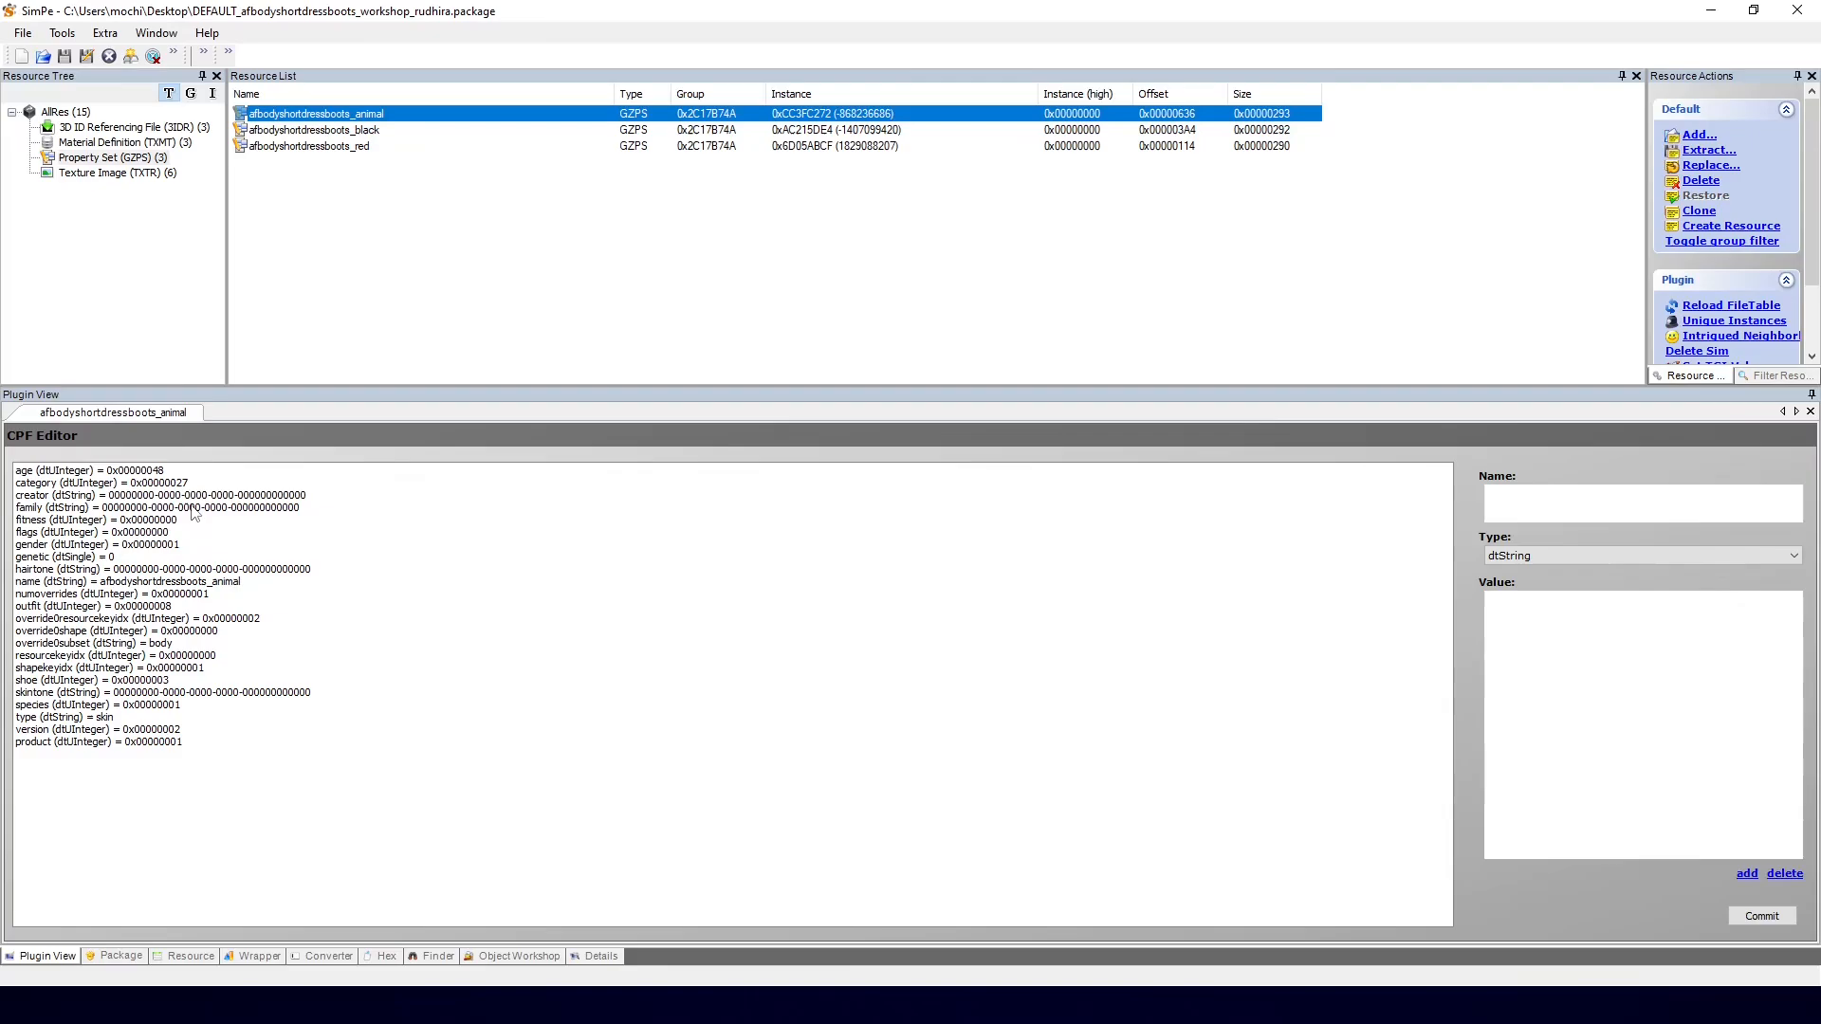
click(166, 533)
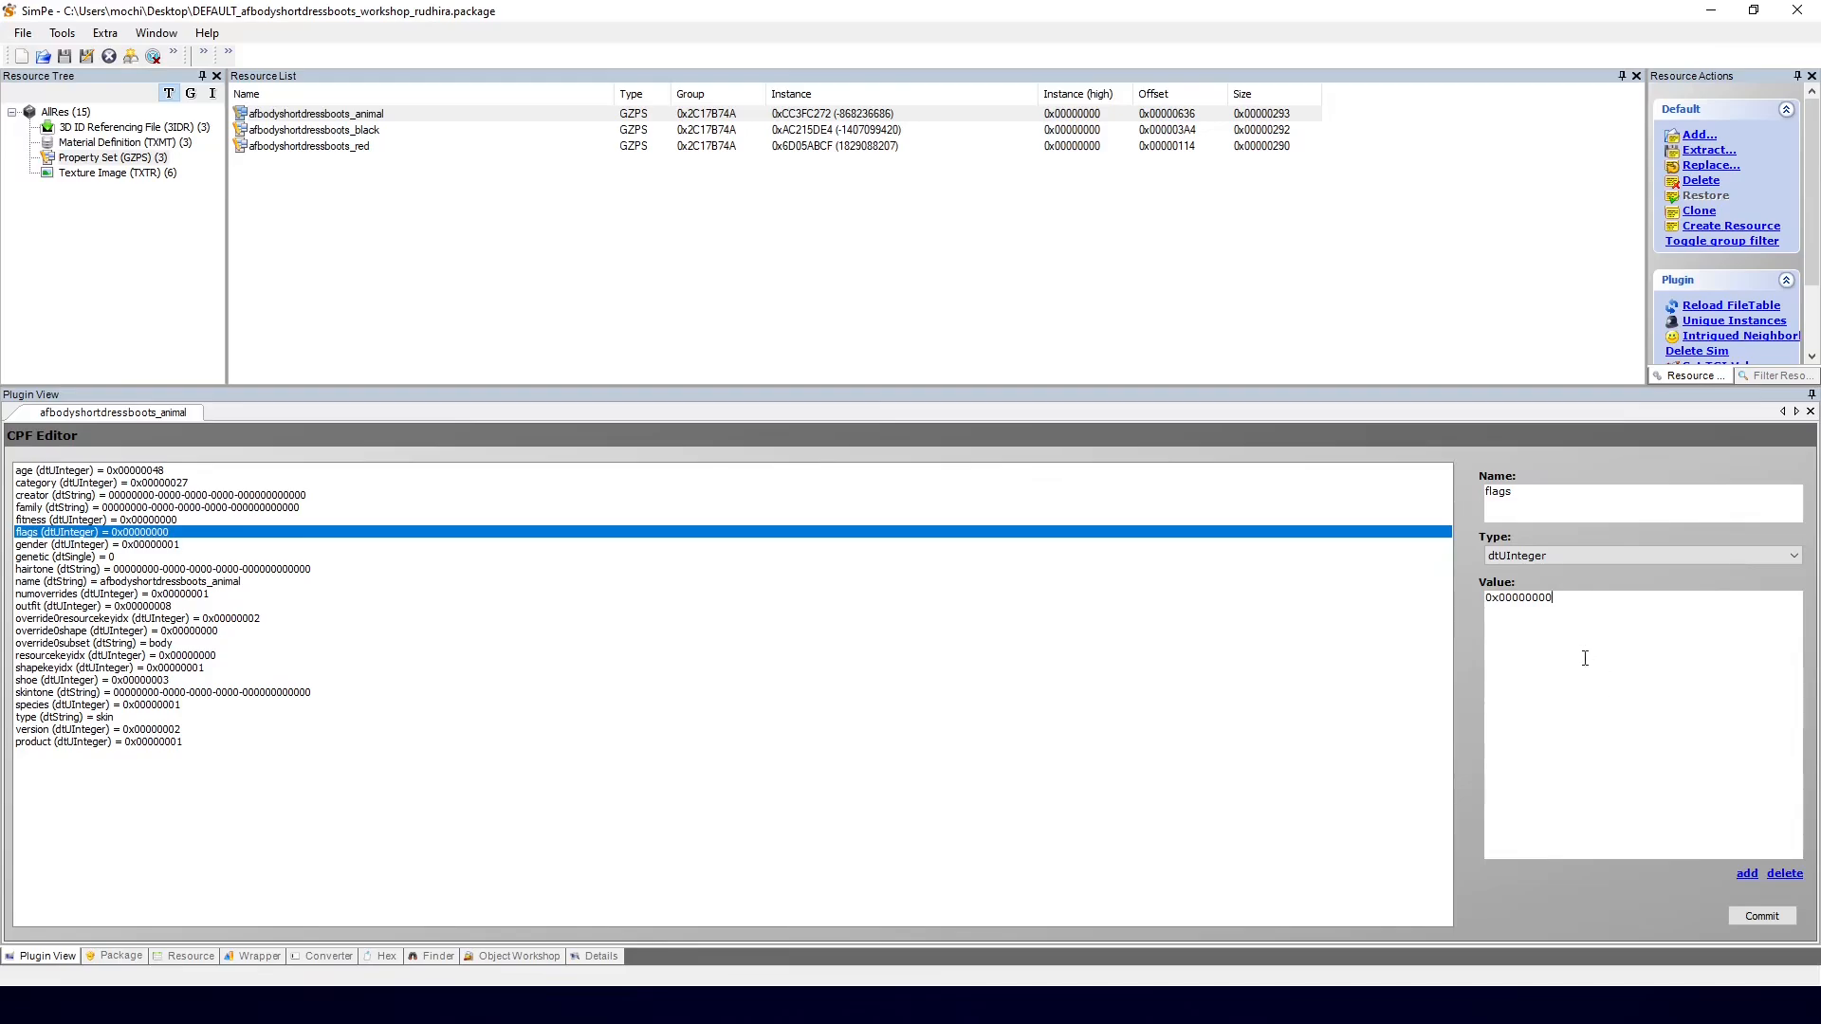
text(8)
click(1762, 918)
click(1762, 916)
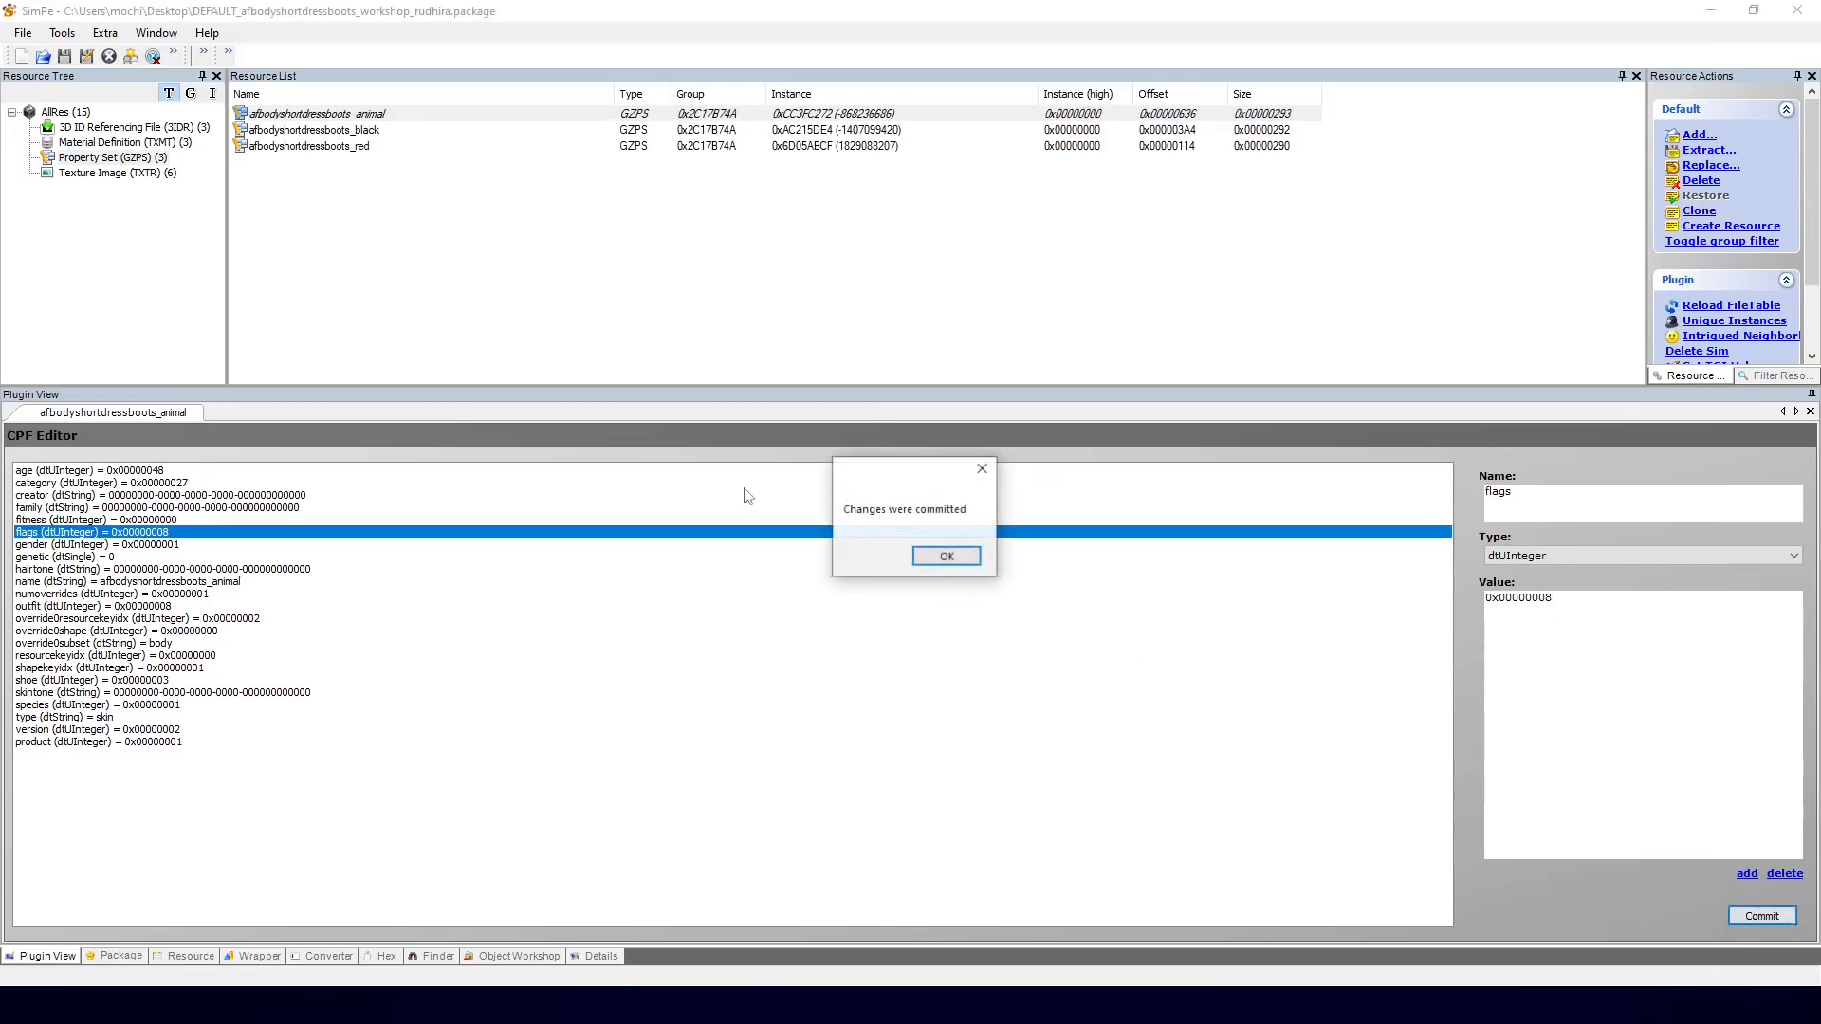
click(943, 554)
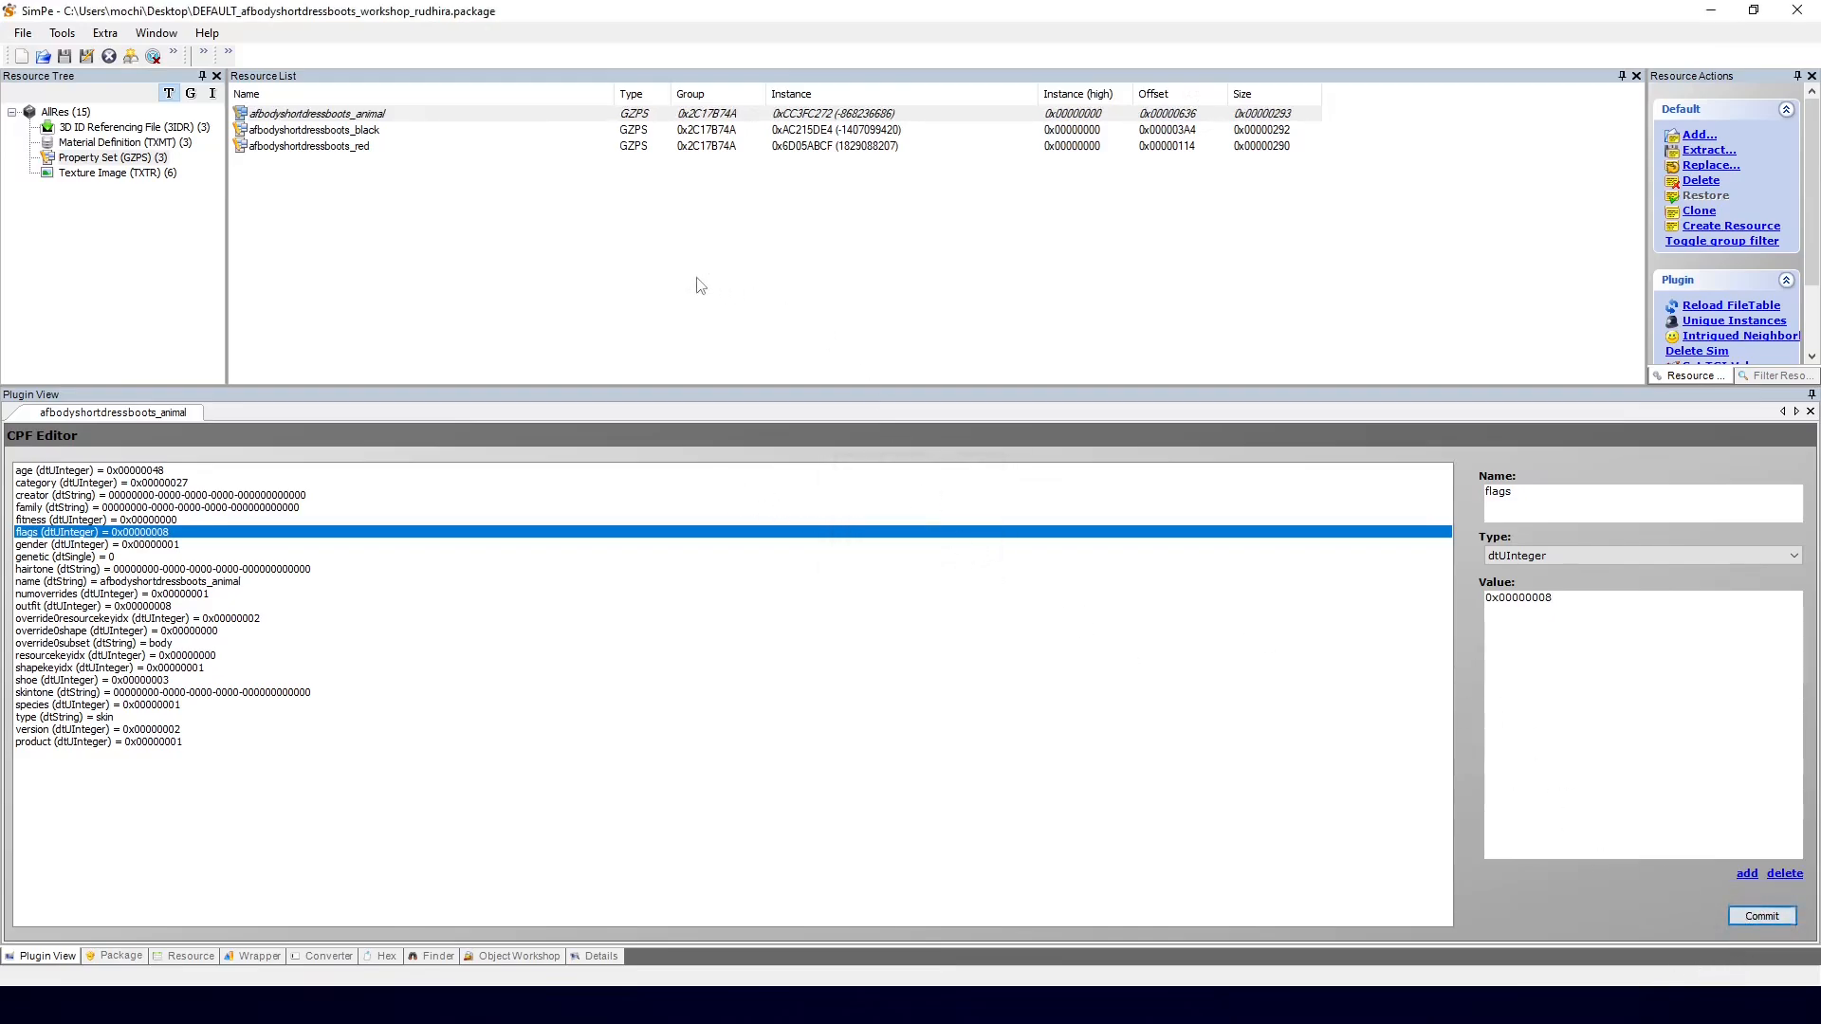
key(ctrl+s)
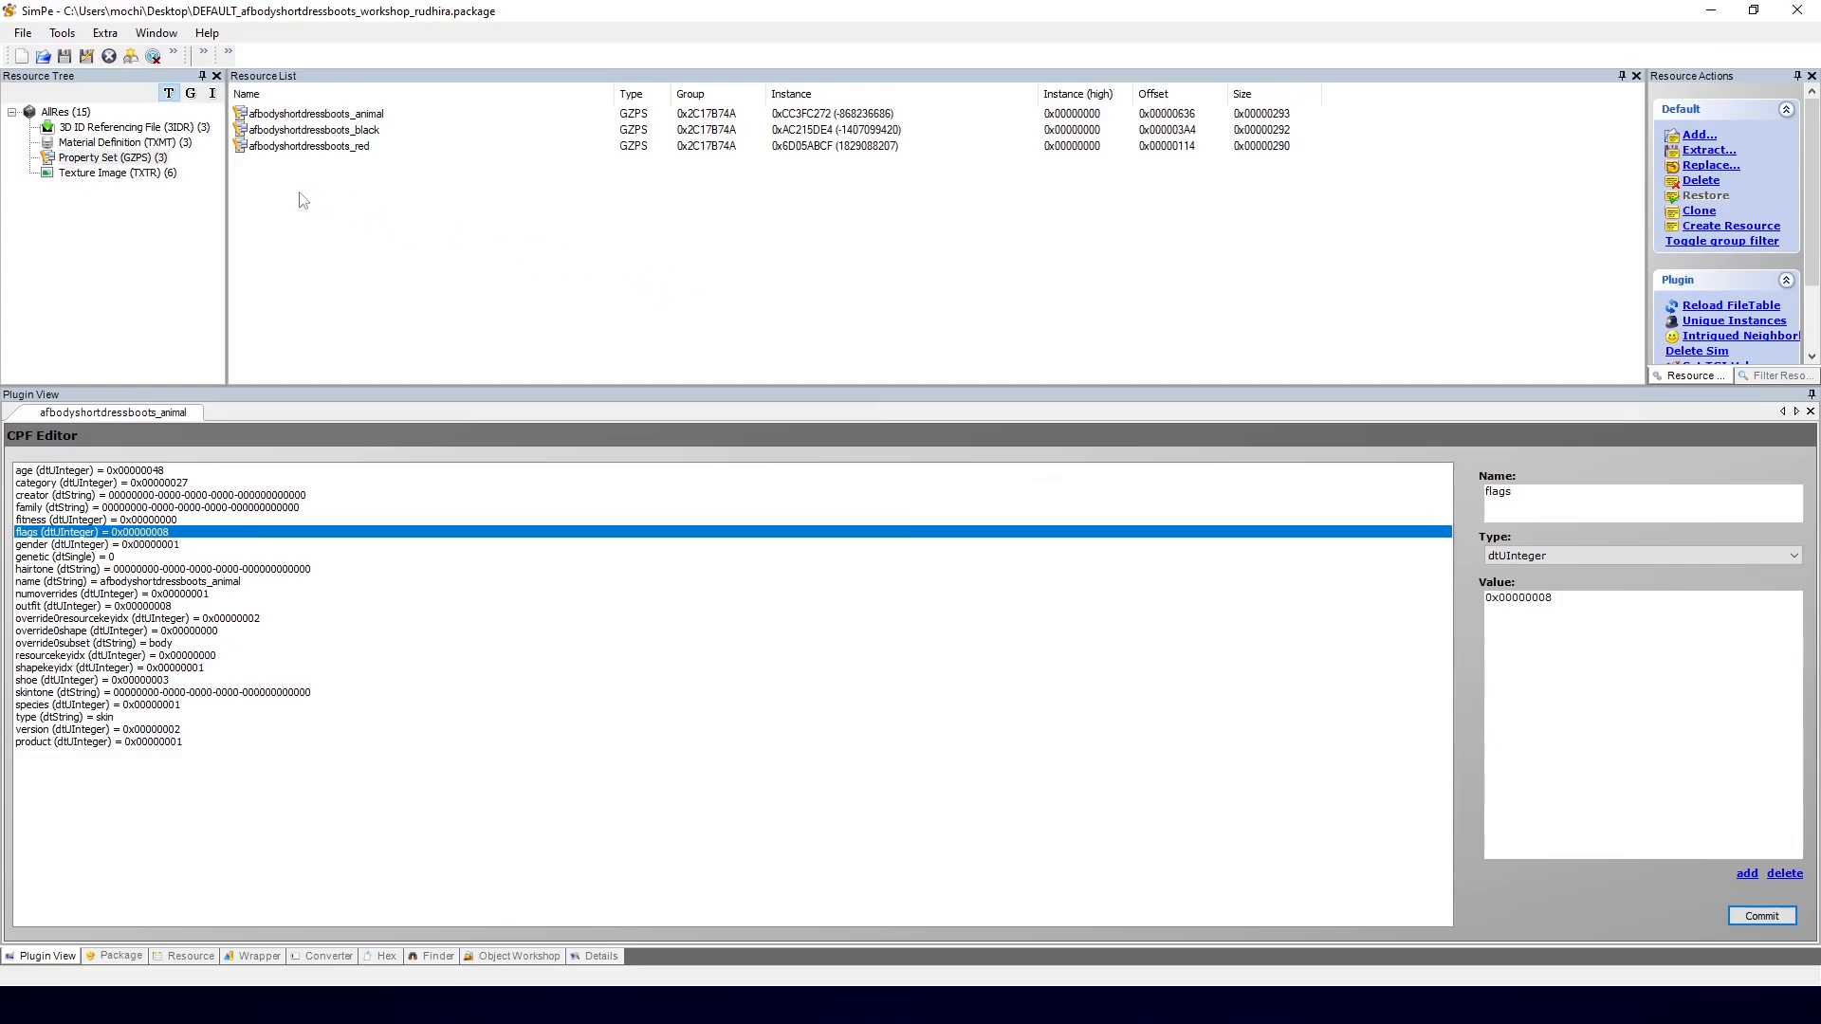
Step: Examine the numoverrides and override0subset entries of the afbodyshortdressboots_animal property set
click(156, 644)
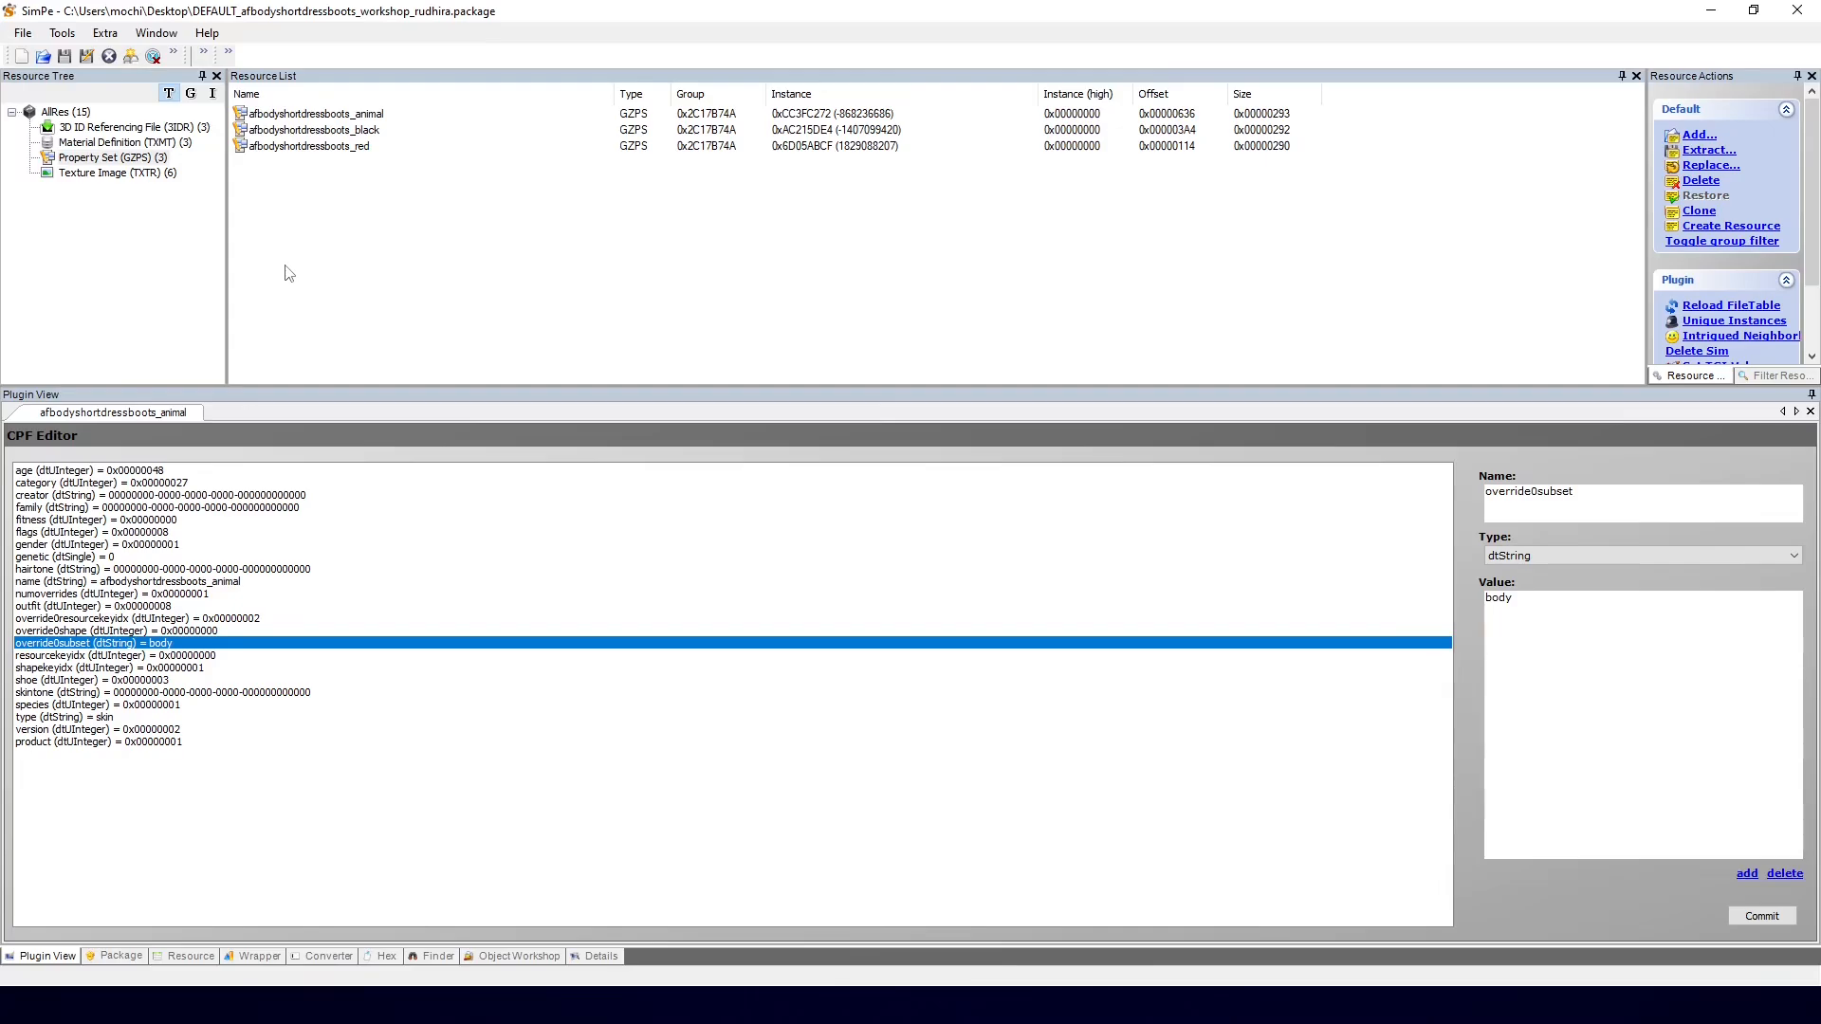
click(93, 594)
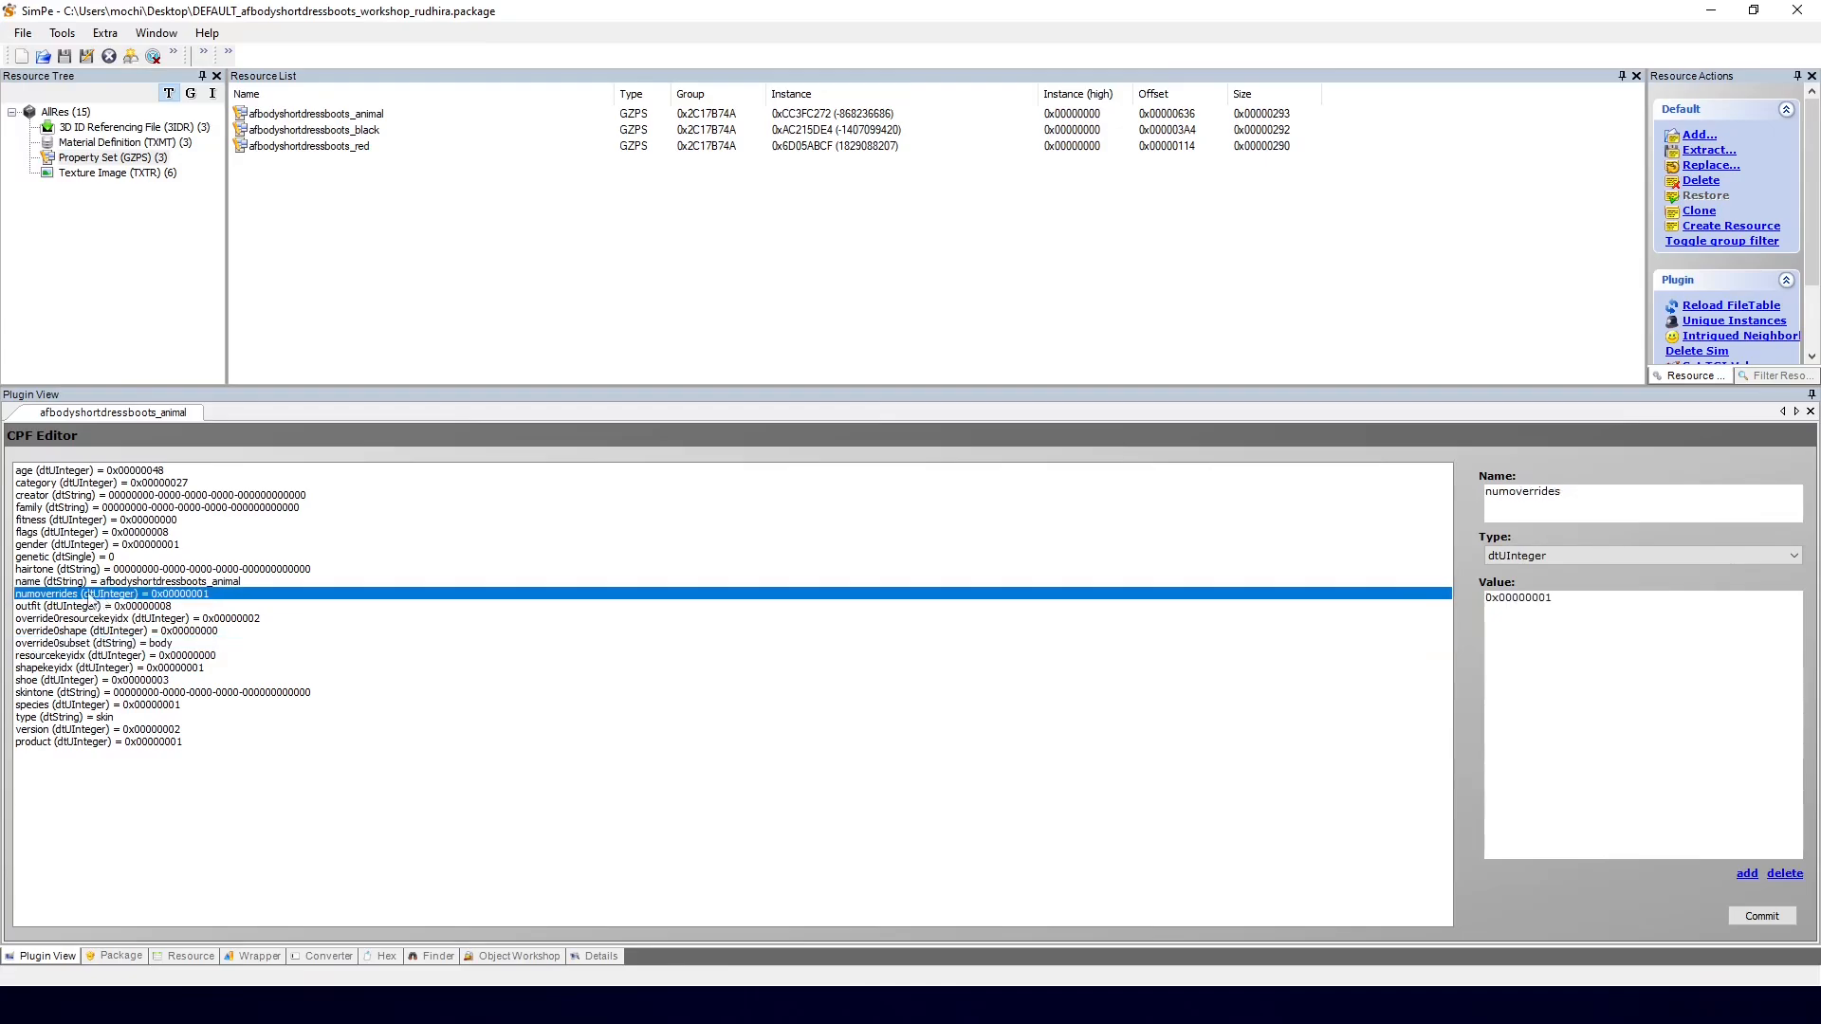
double_click(1553, 596)
click(137, 644)
double_click(1595, 651)
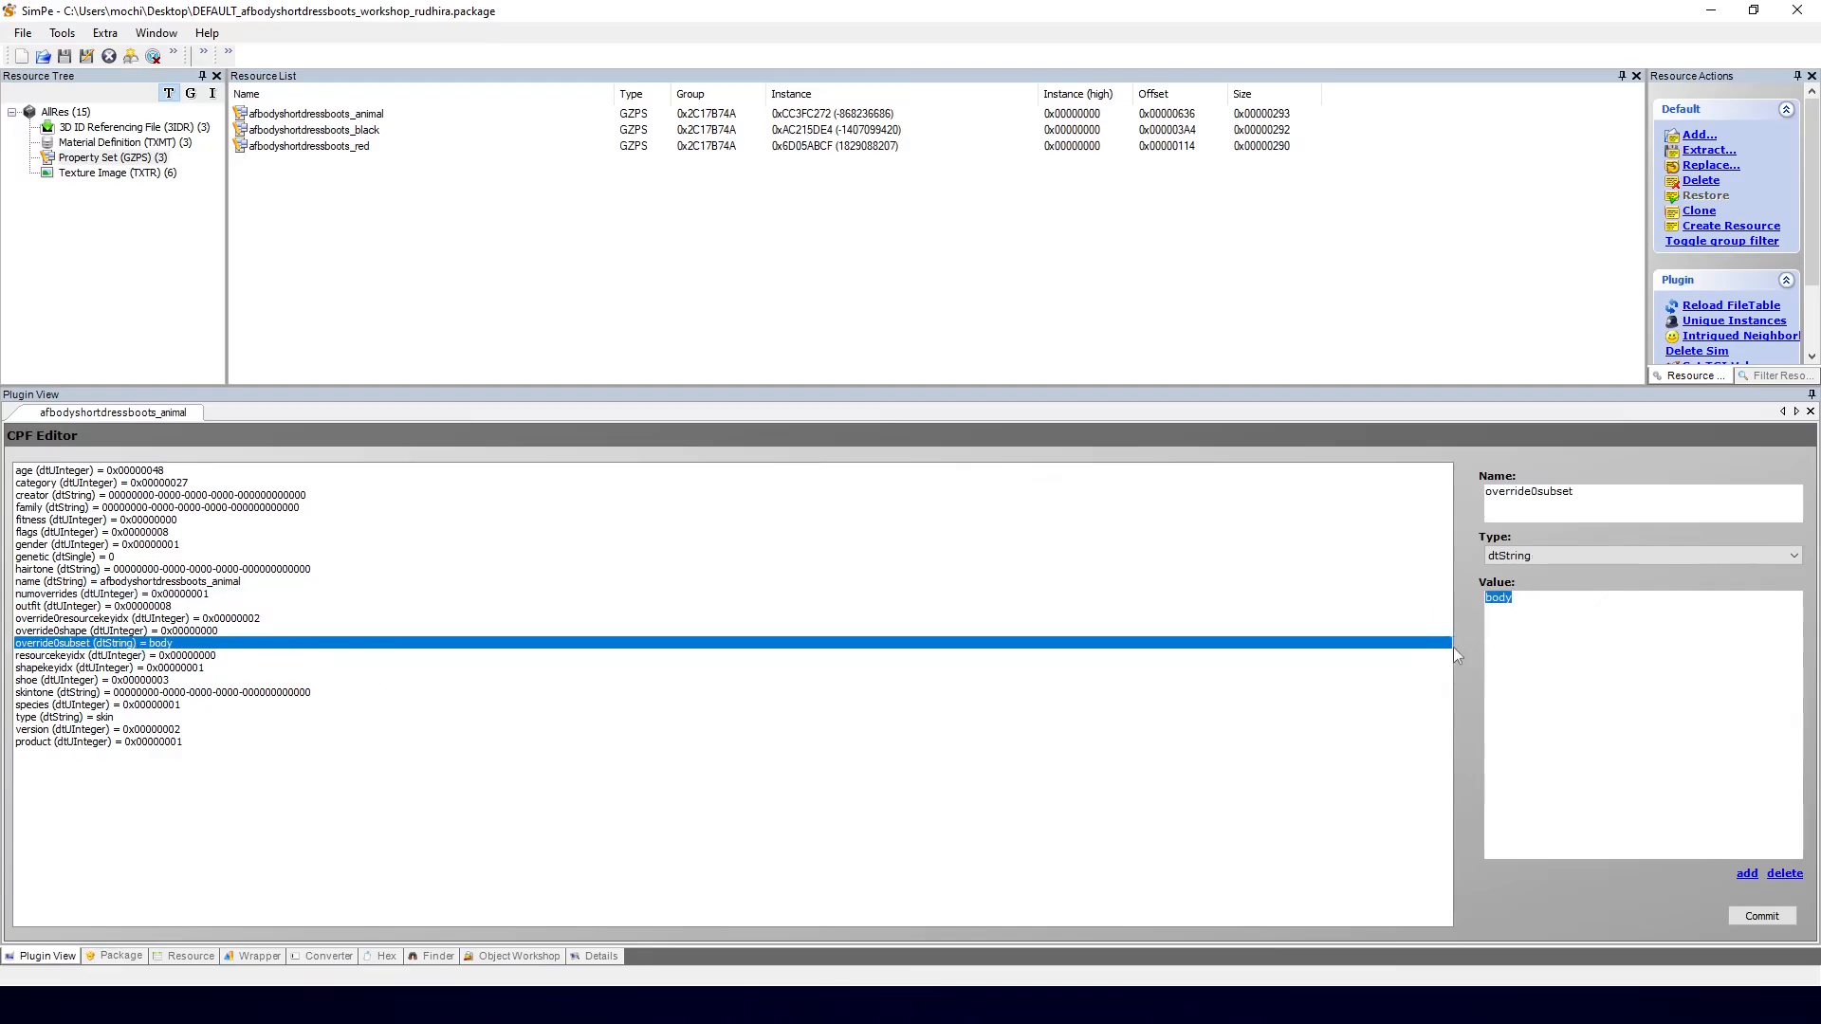
click(1514, 670)
Step: Add the resources from the io-affb-LolaDress_MESH package in the io-affb-LolaDress folder, then save the package
click(57, 112)
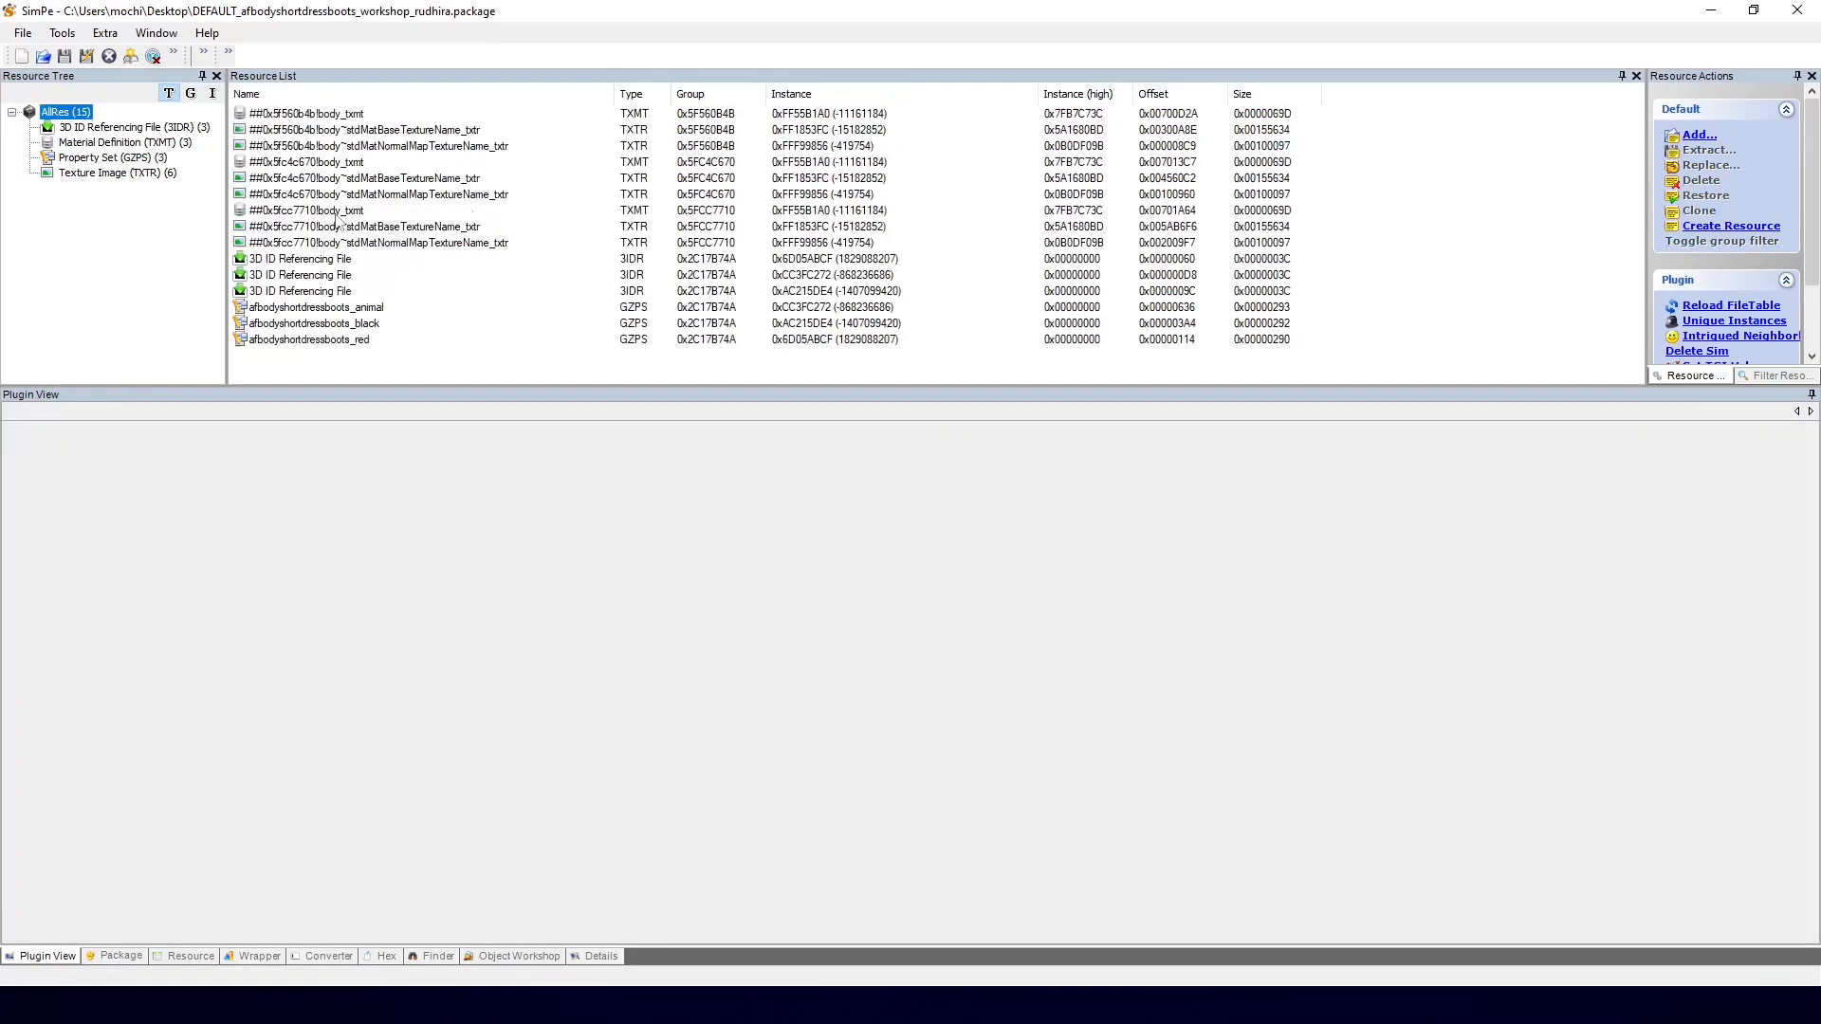
right_click(1436, 175)
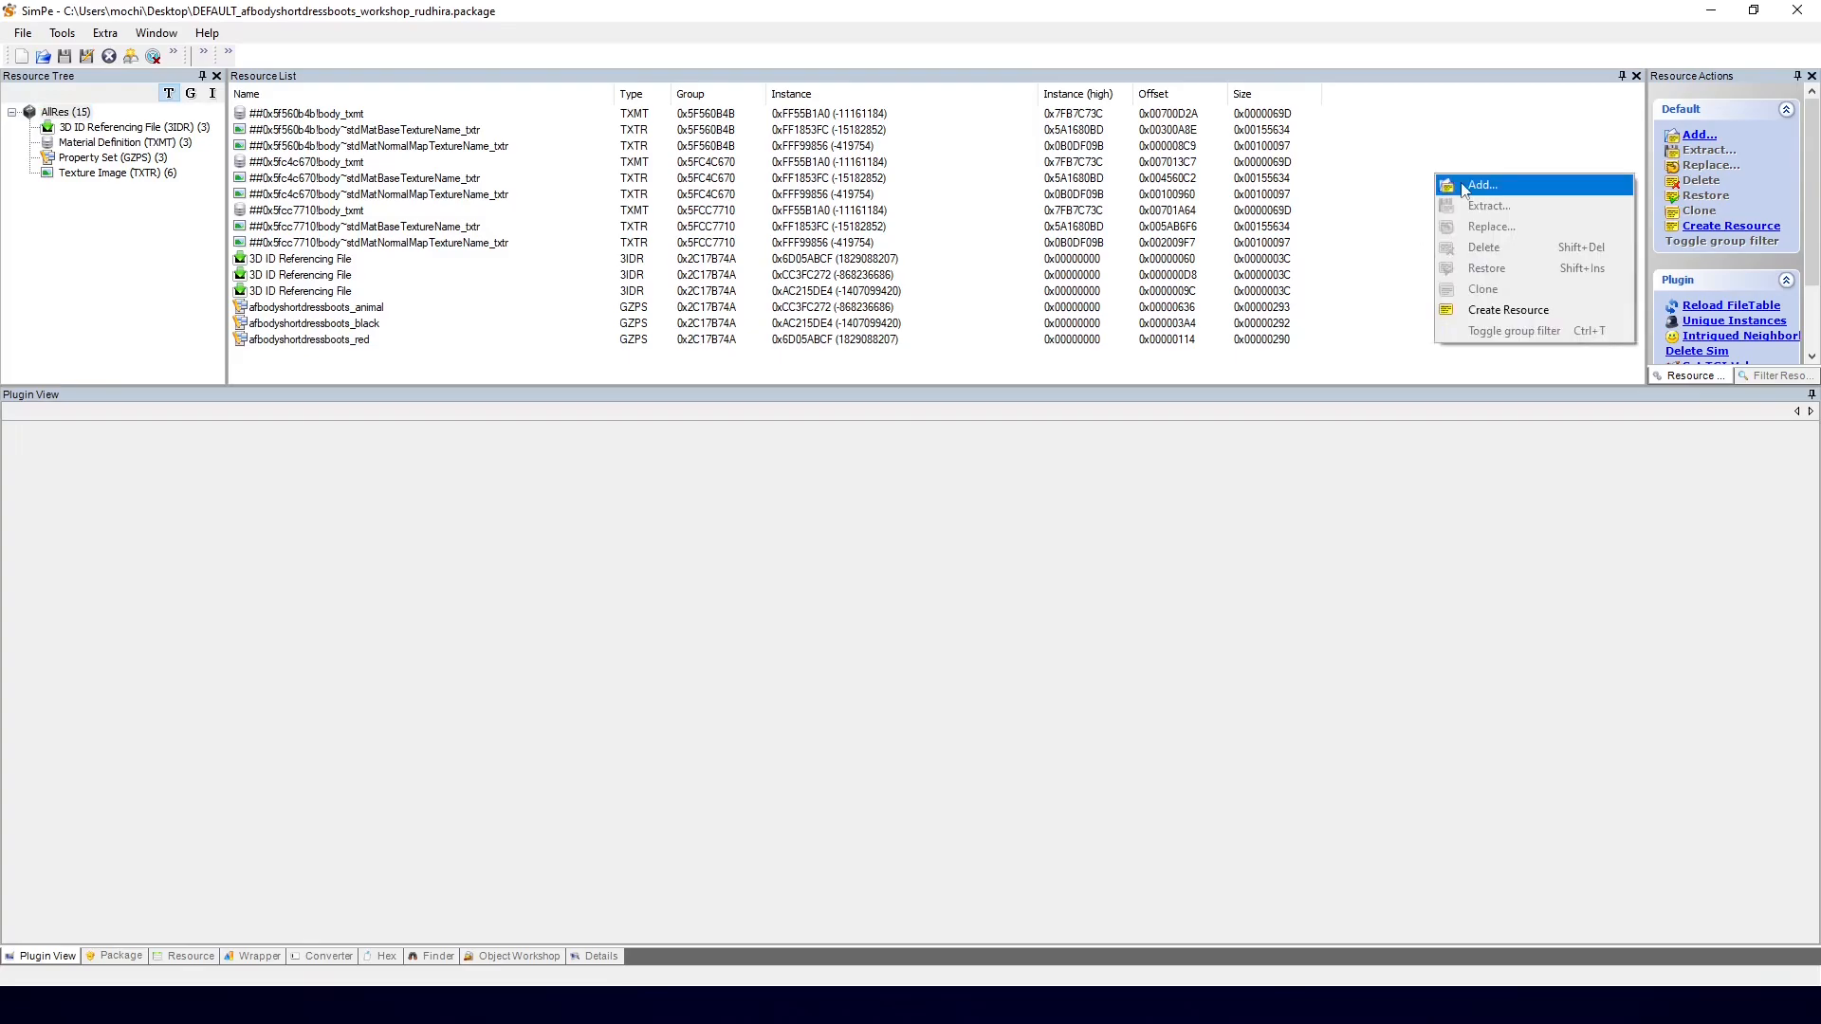
click(1479, 185)
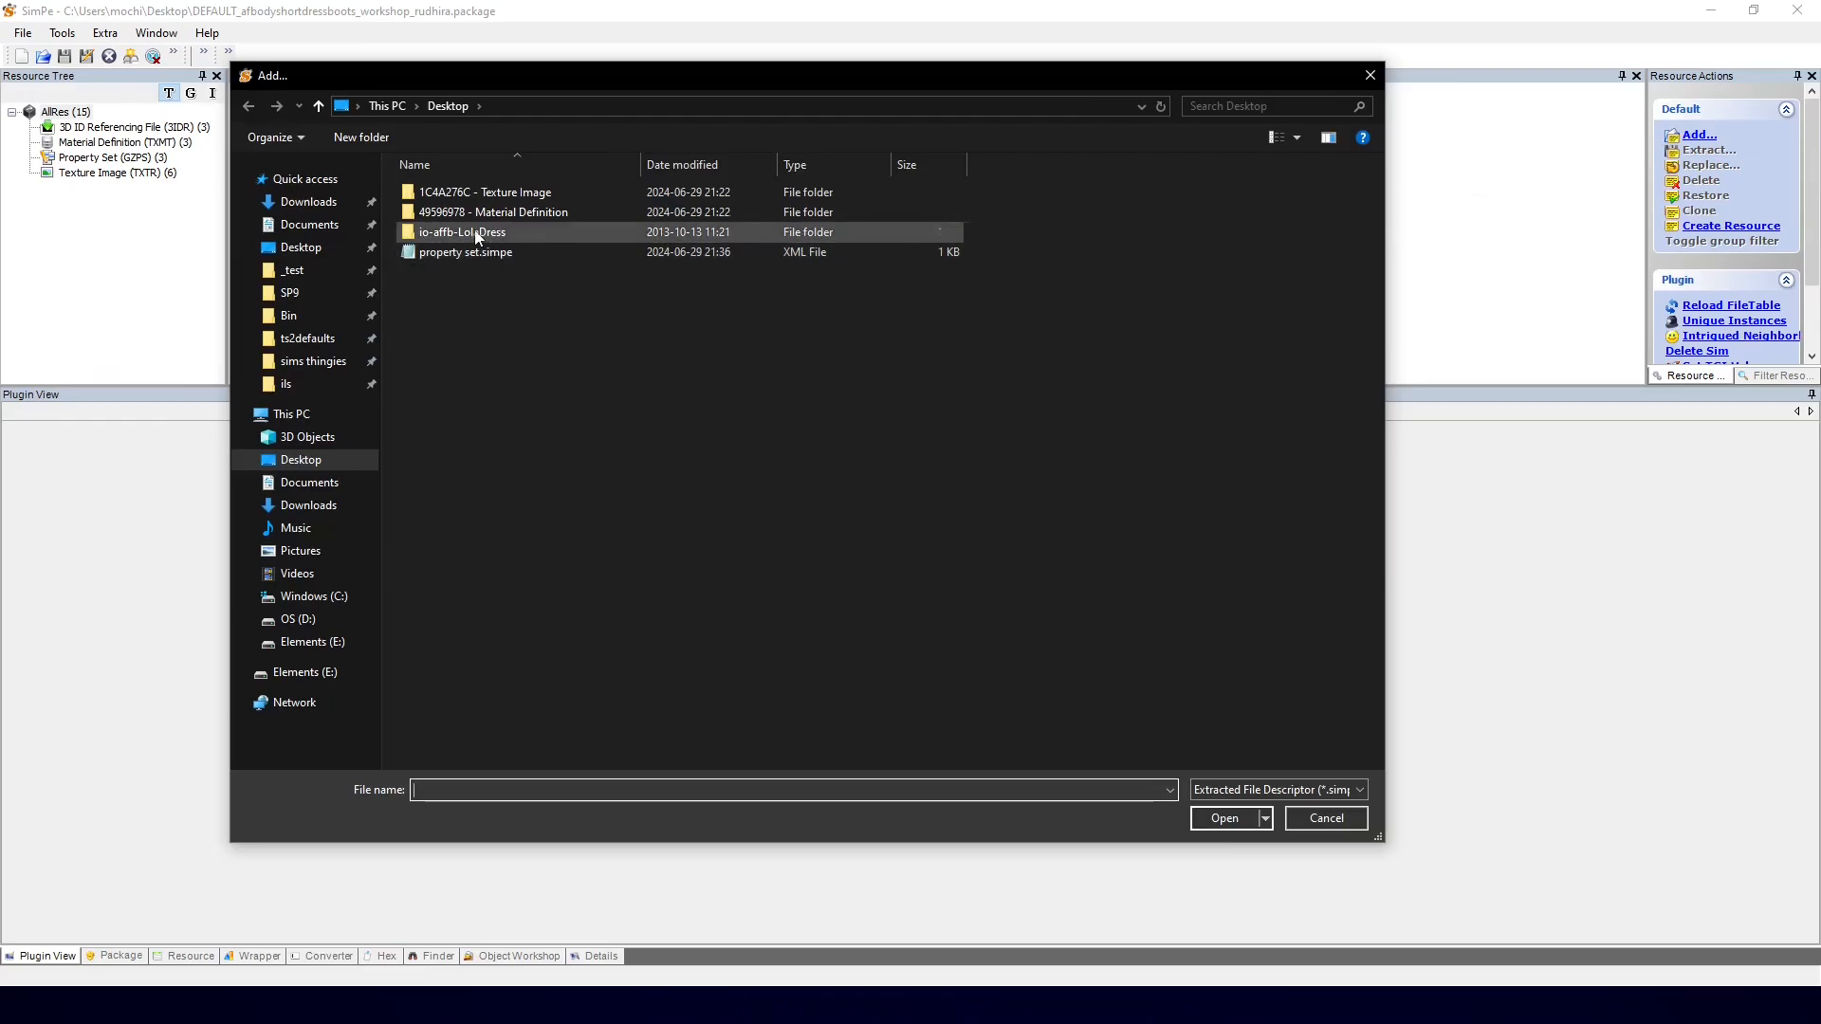
double_click(477, 234)
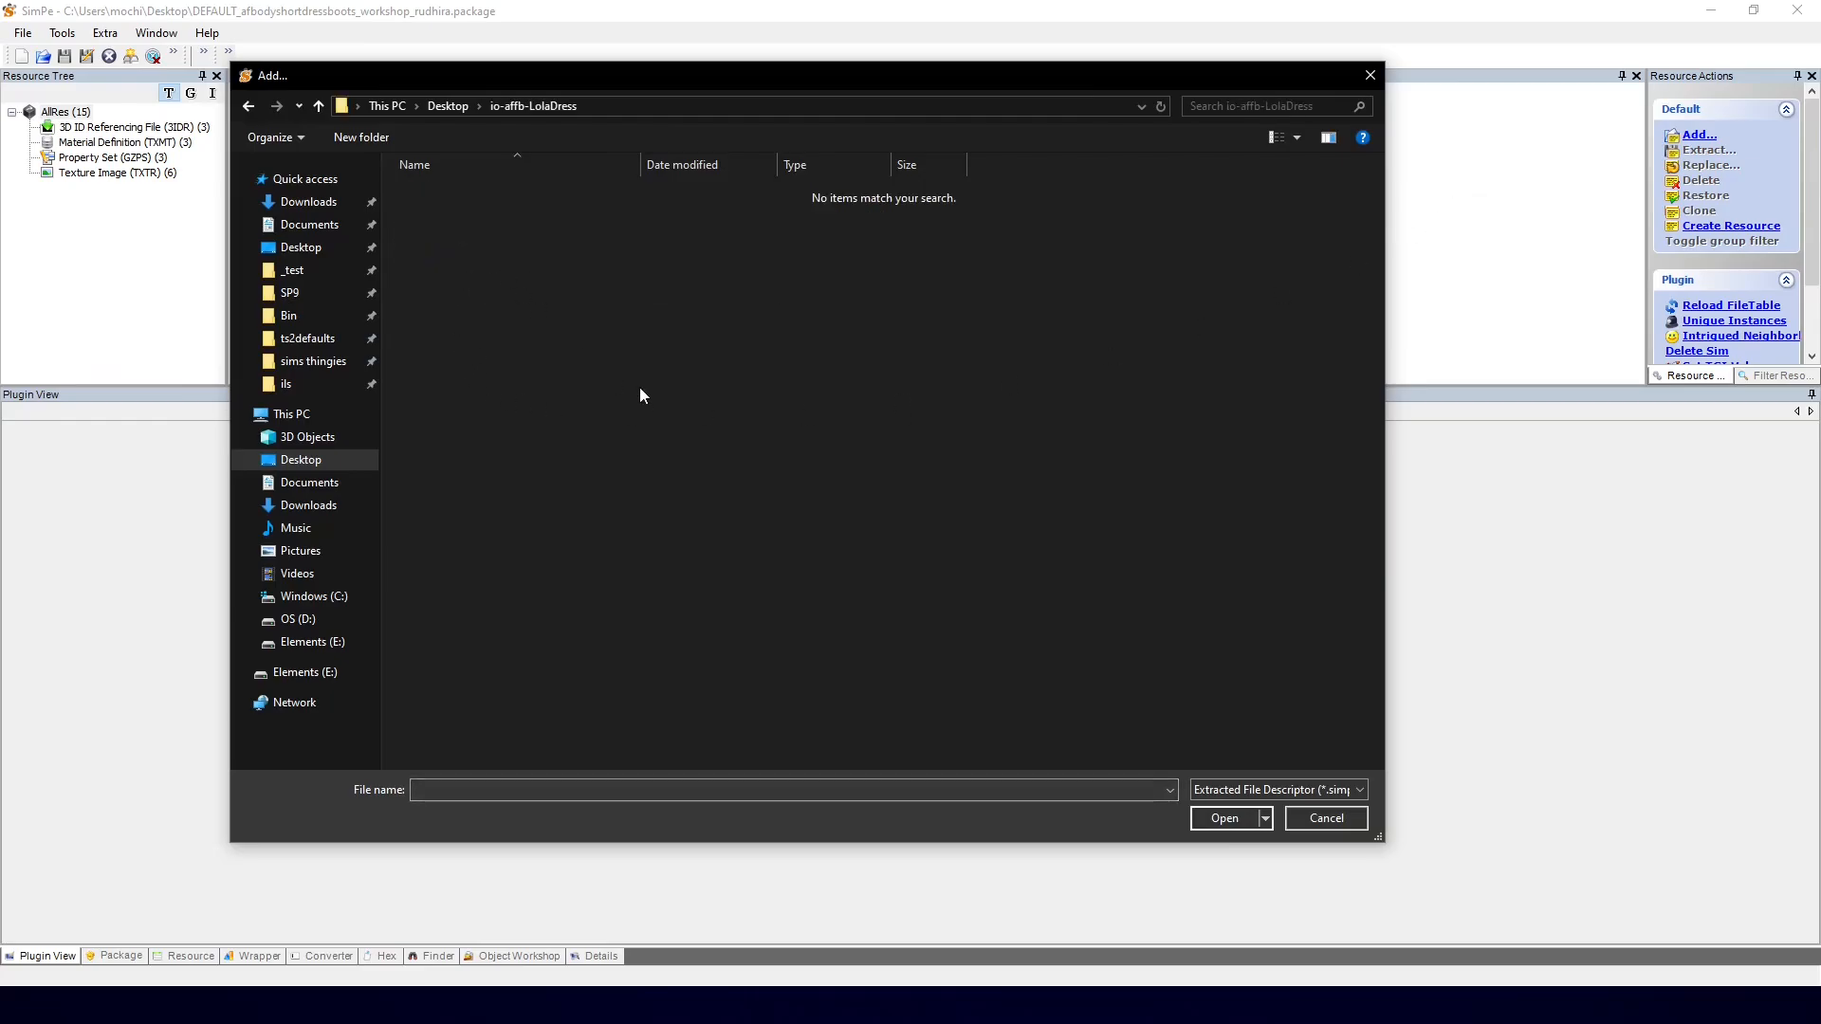
click(1252, 792)
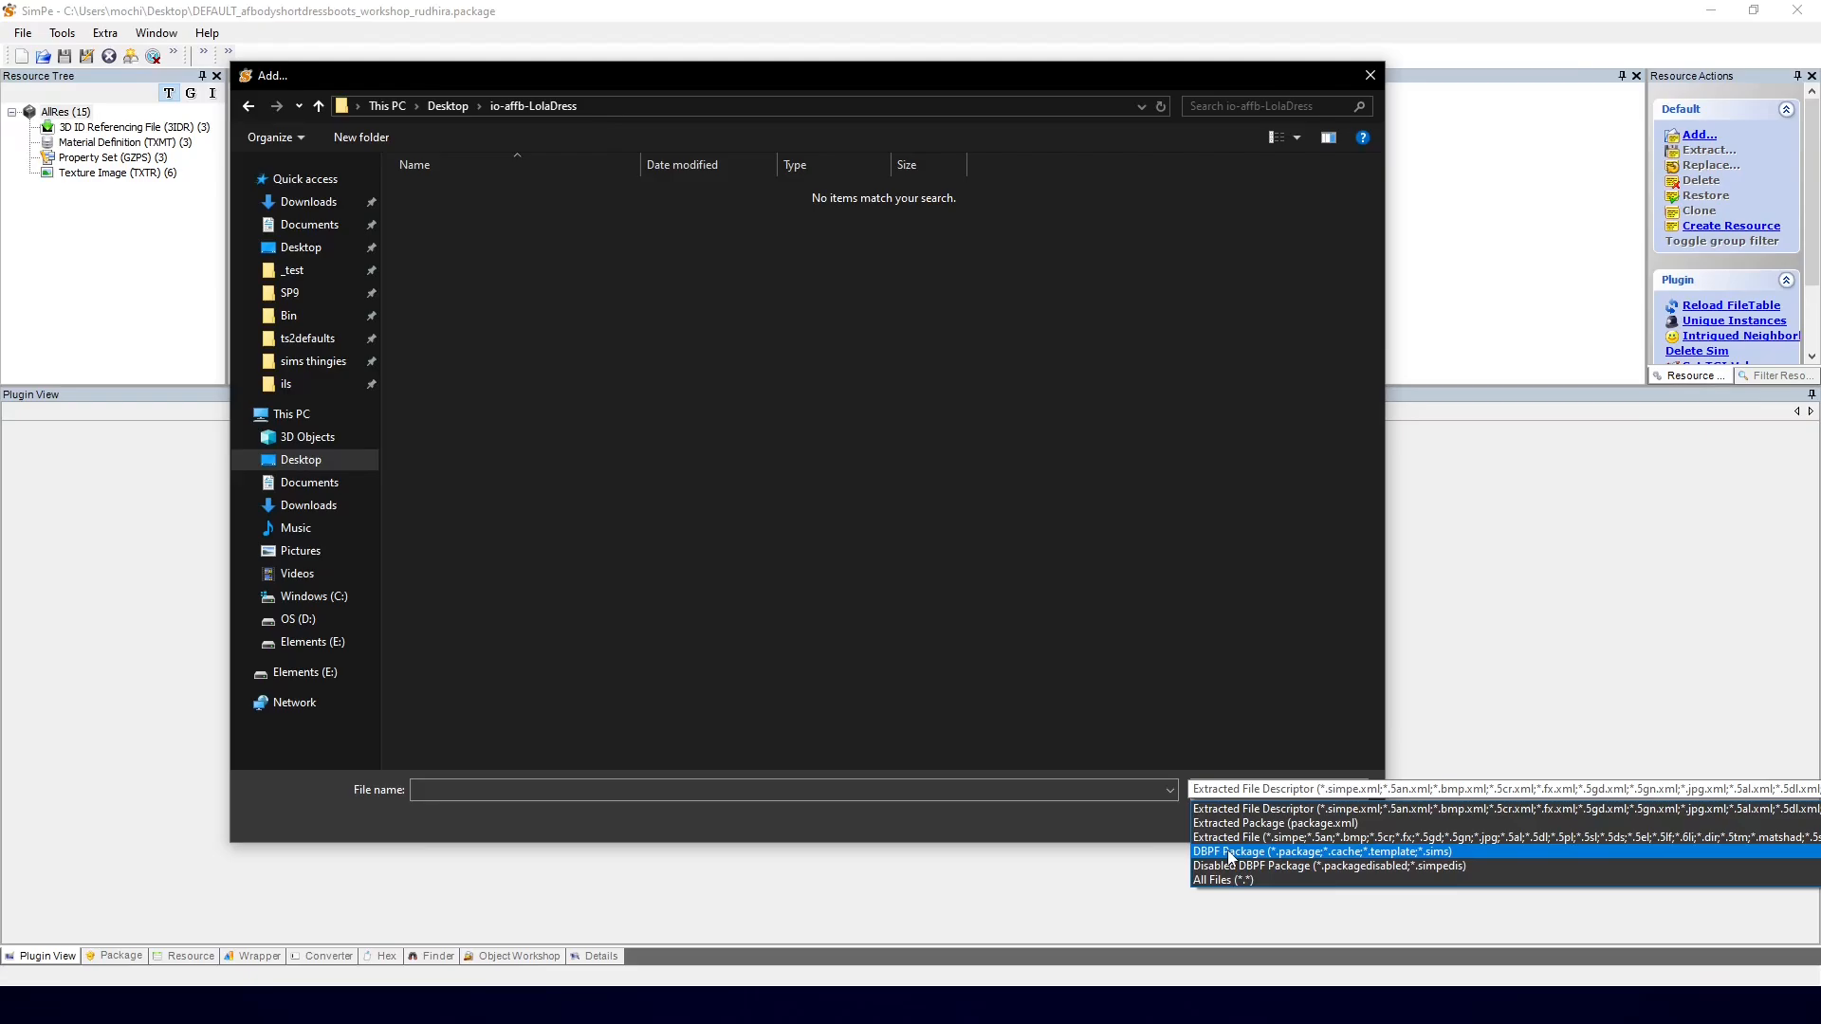
click(1225, 880)
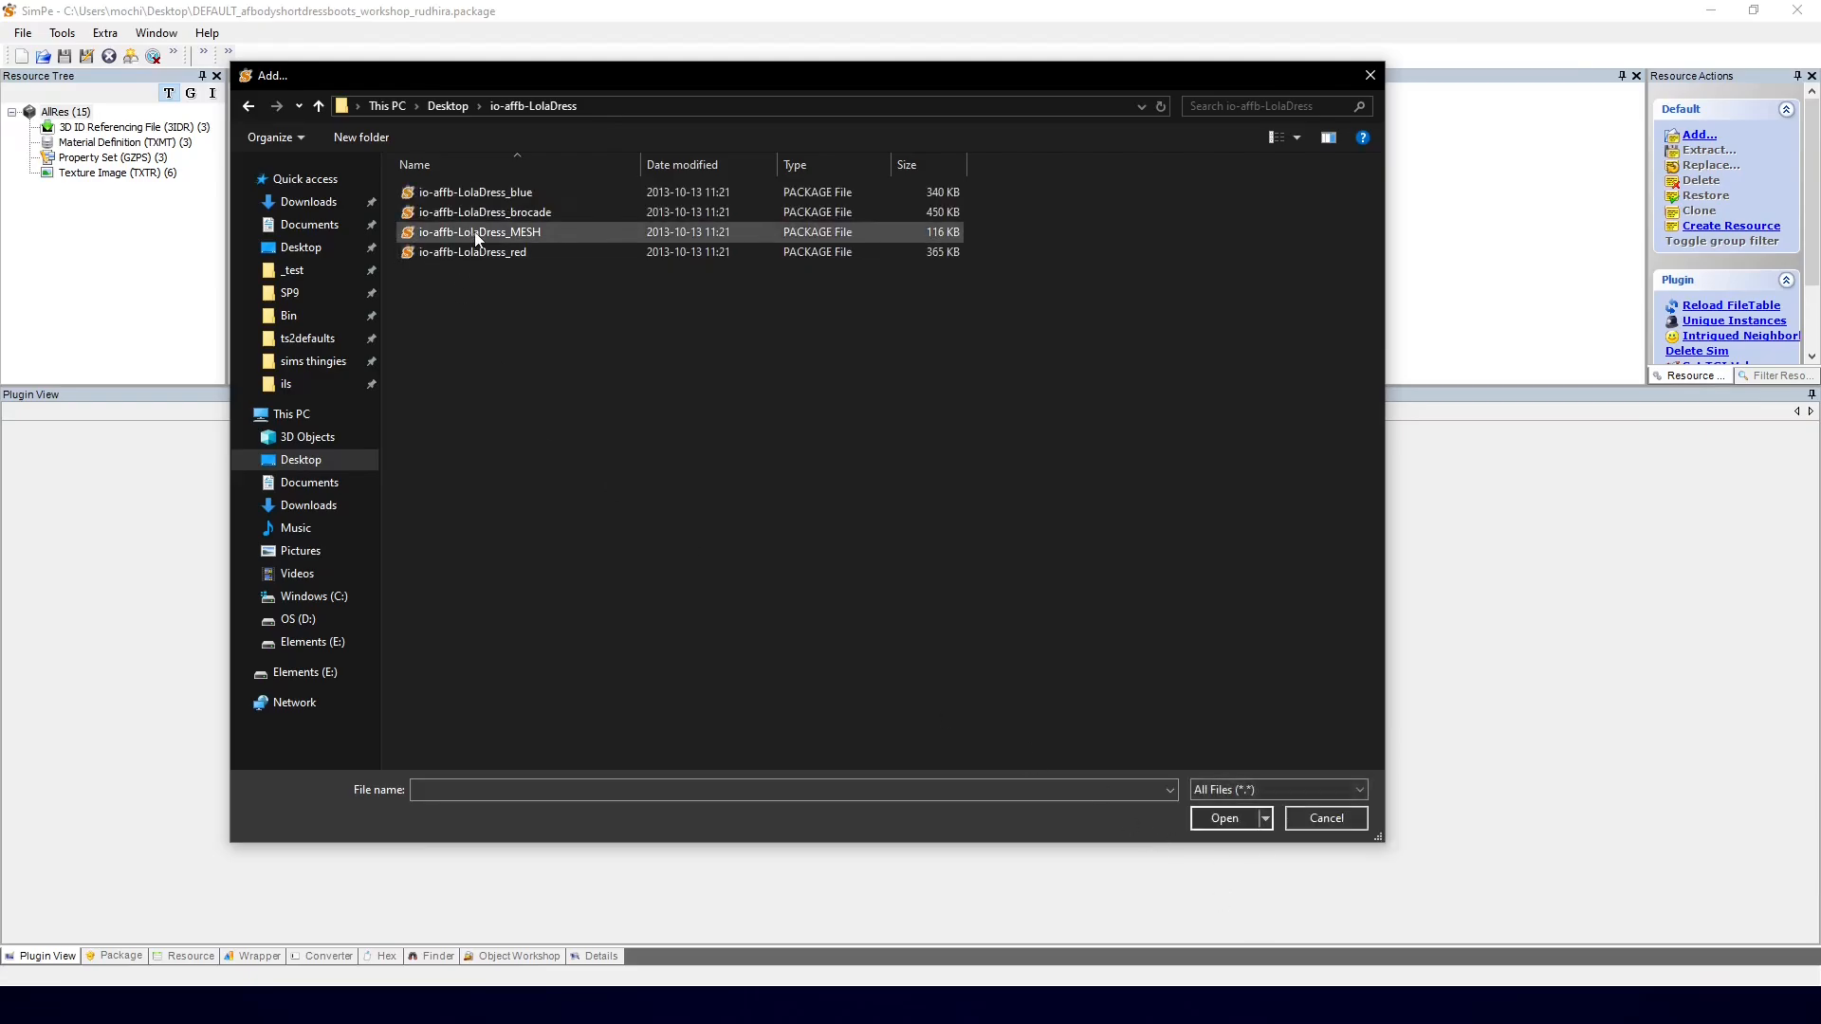
click(477, 235)
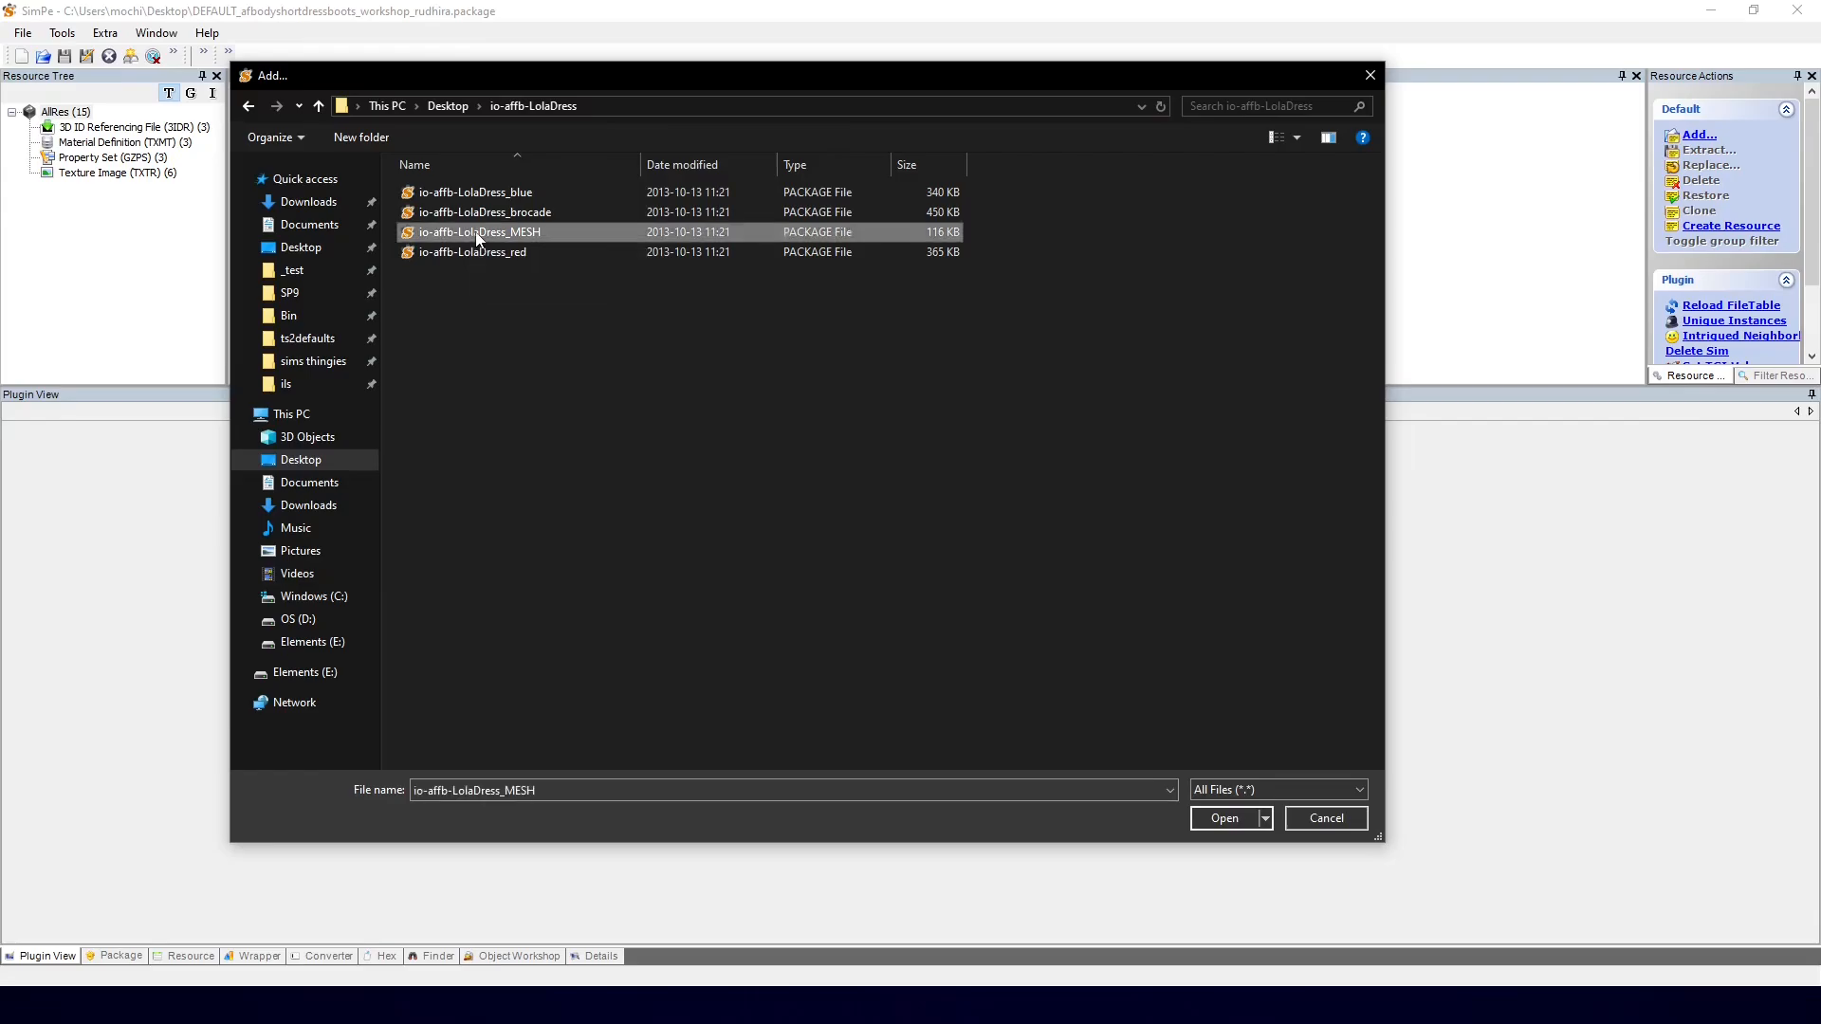
click(1219, 818)
scroll(445, 185, down, 1)
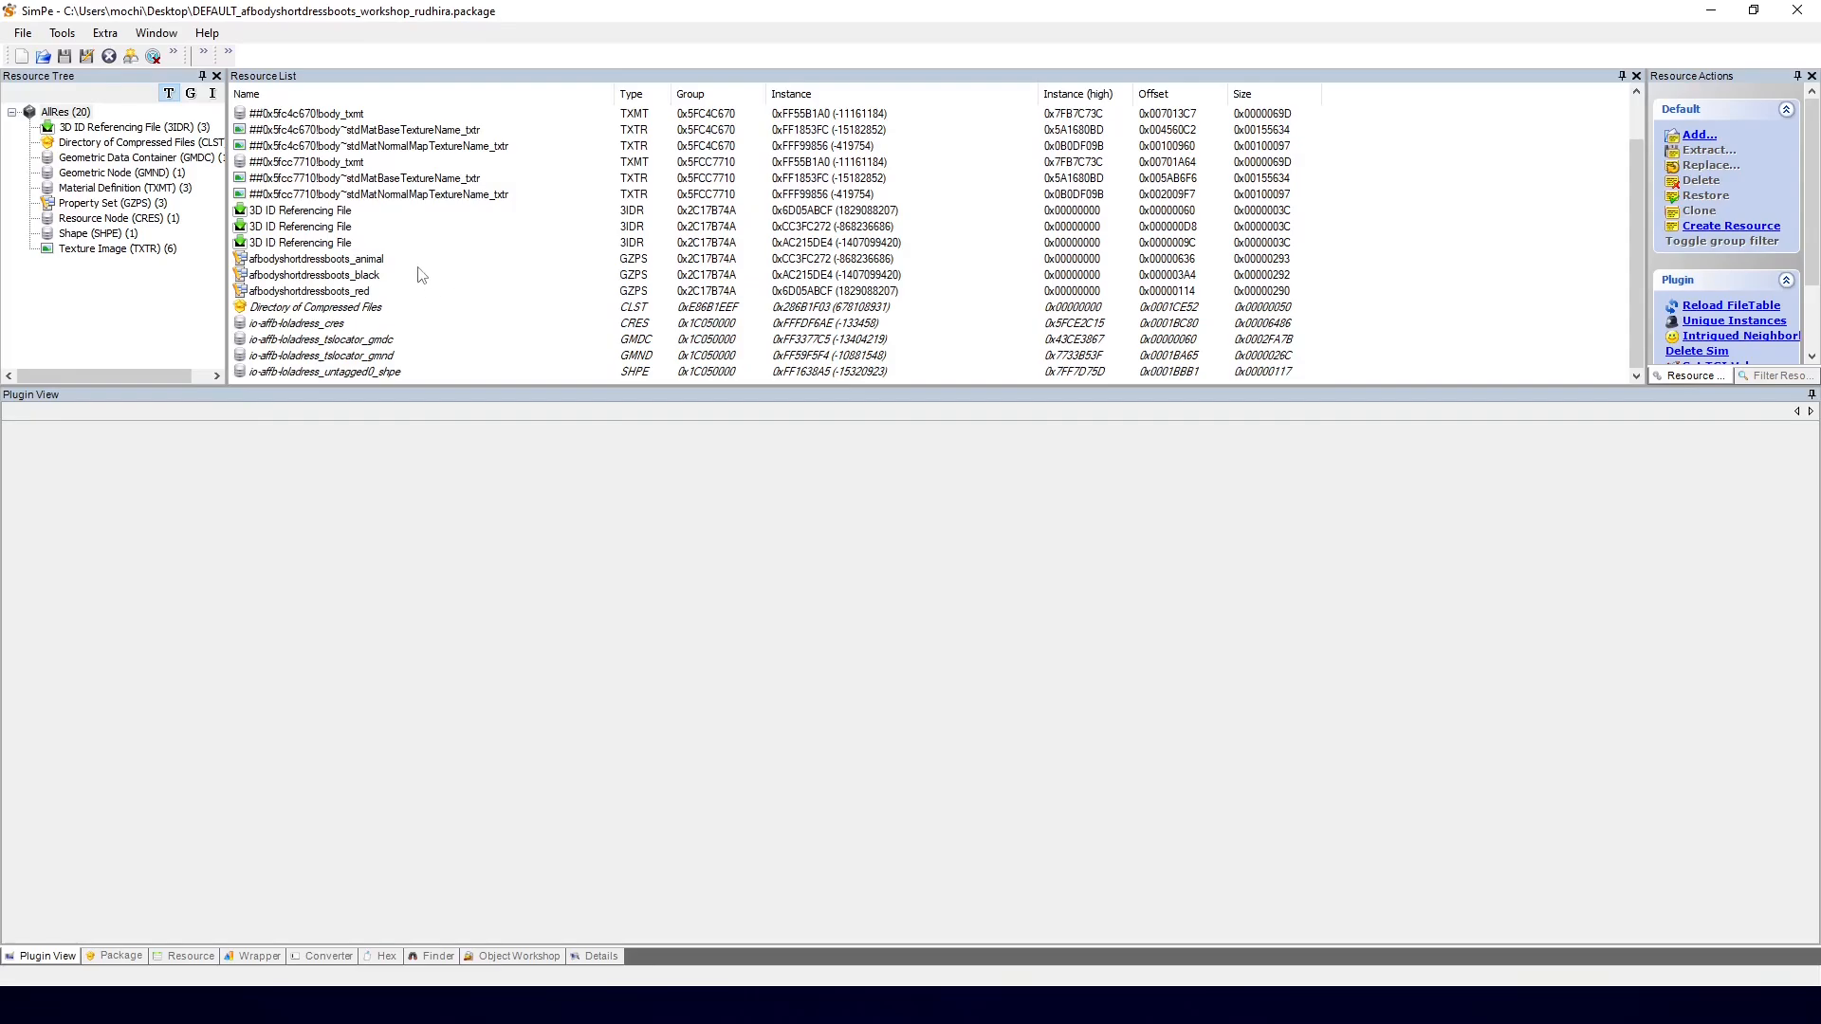
click(65, 57)
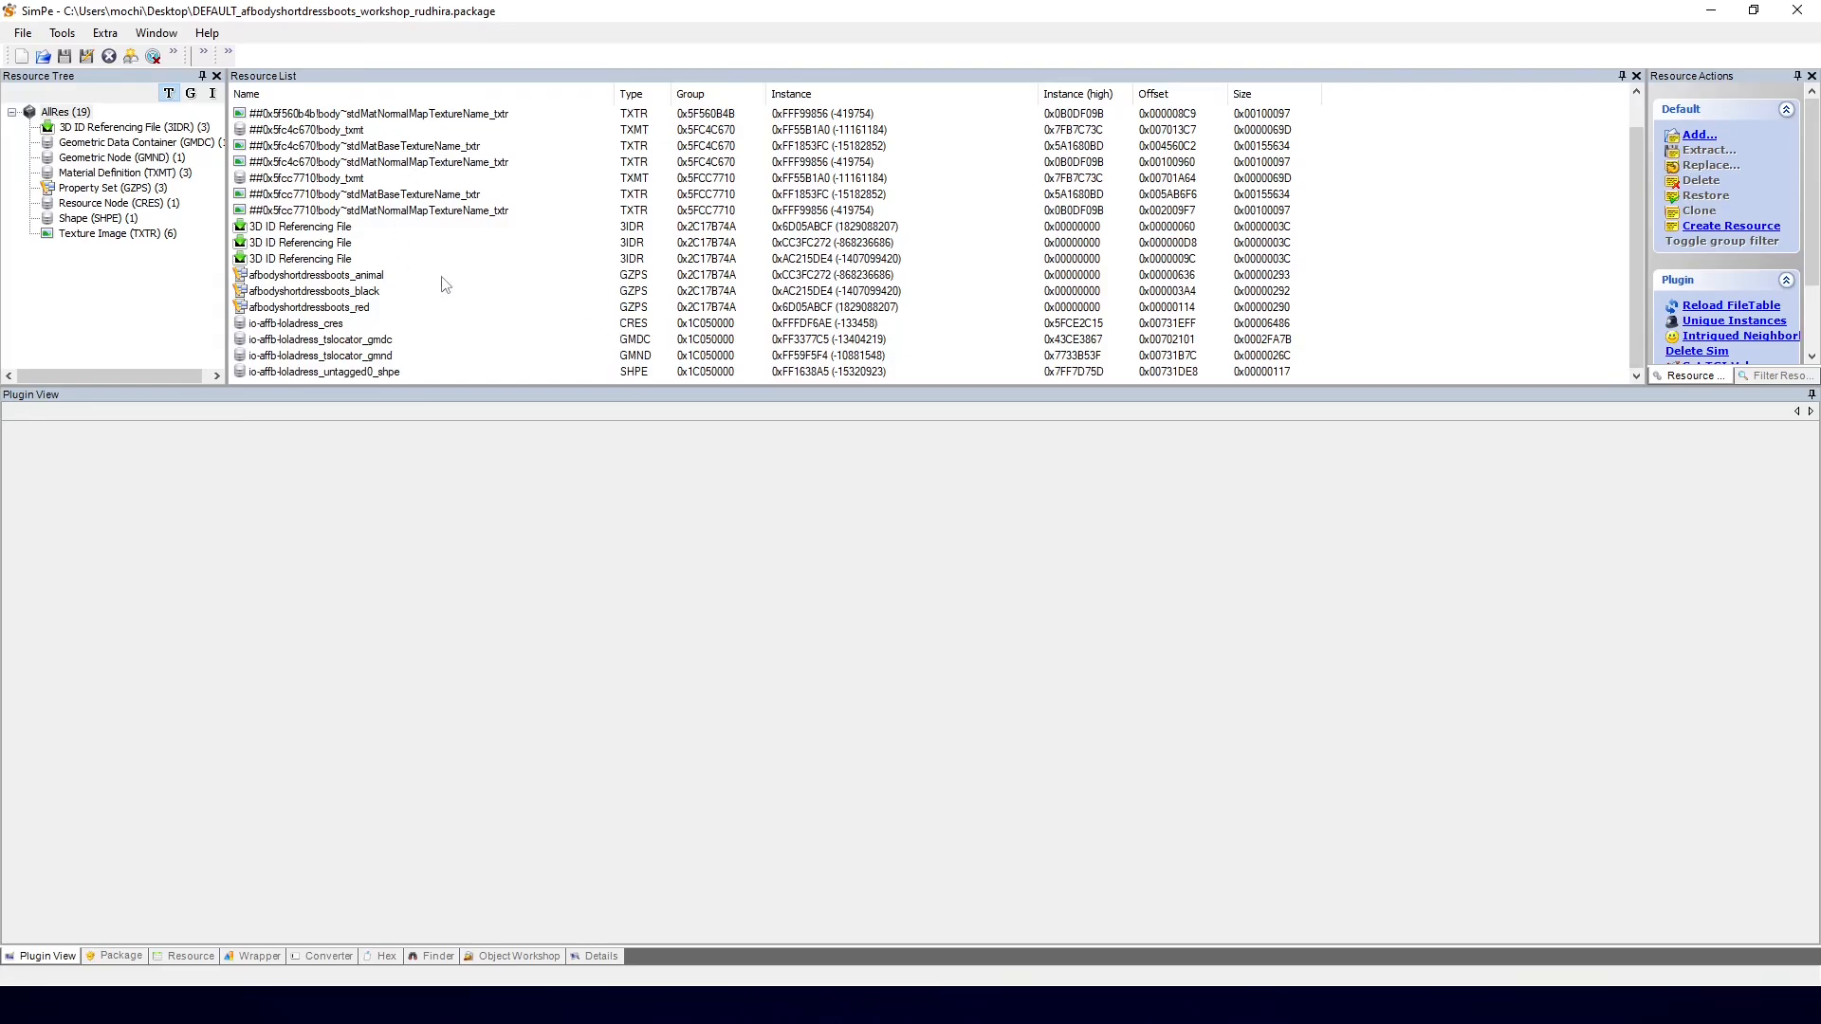
Step: Close SimPe and copy the DEFAULT_afbodyshortdressboots_workshop_rudhira package file from the Desktop folder in File Explorer
click(1793, 11)
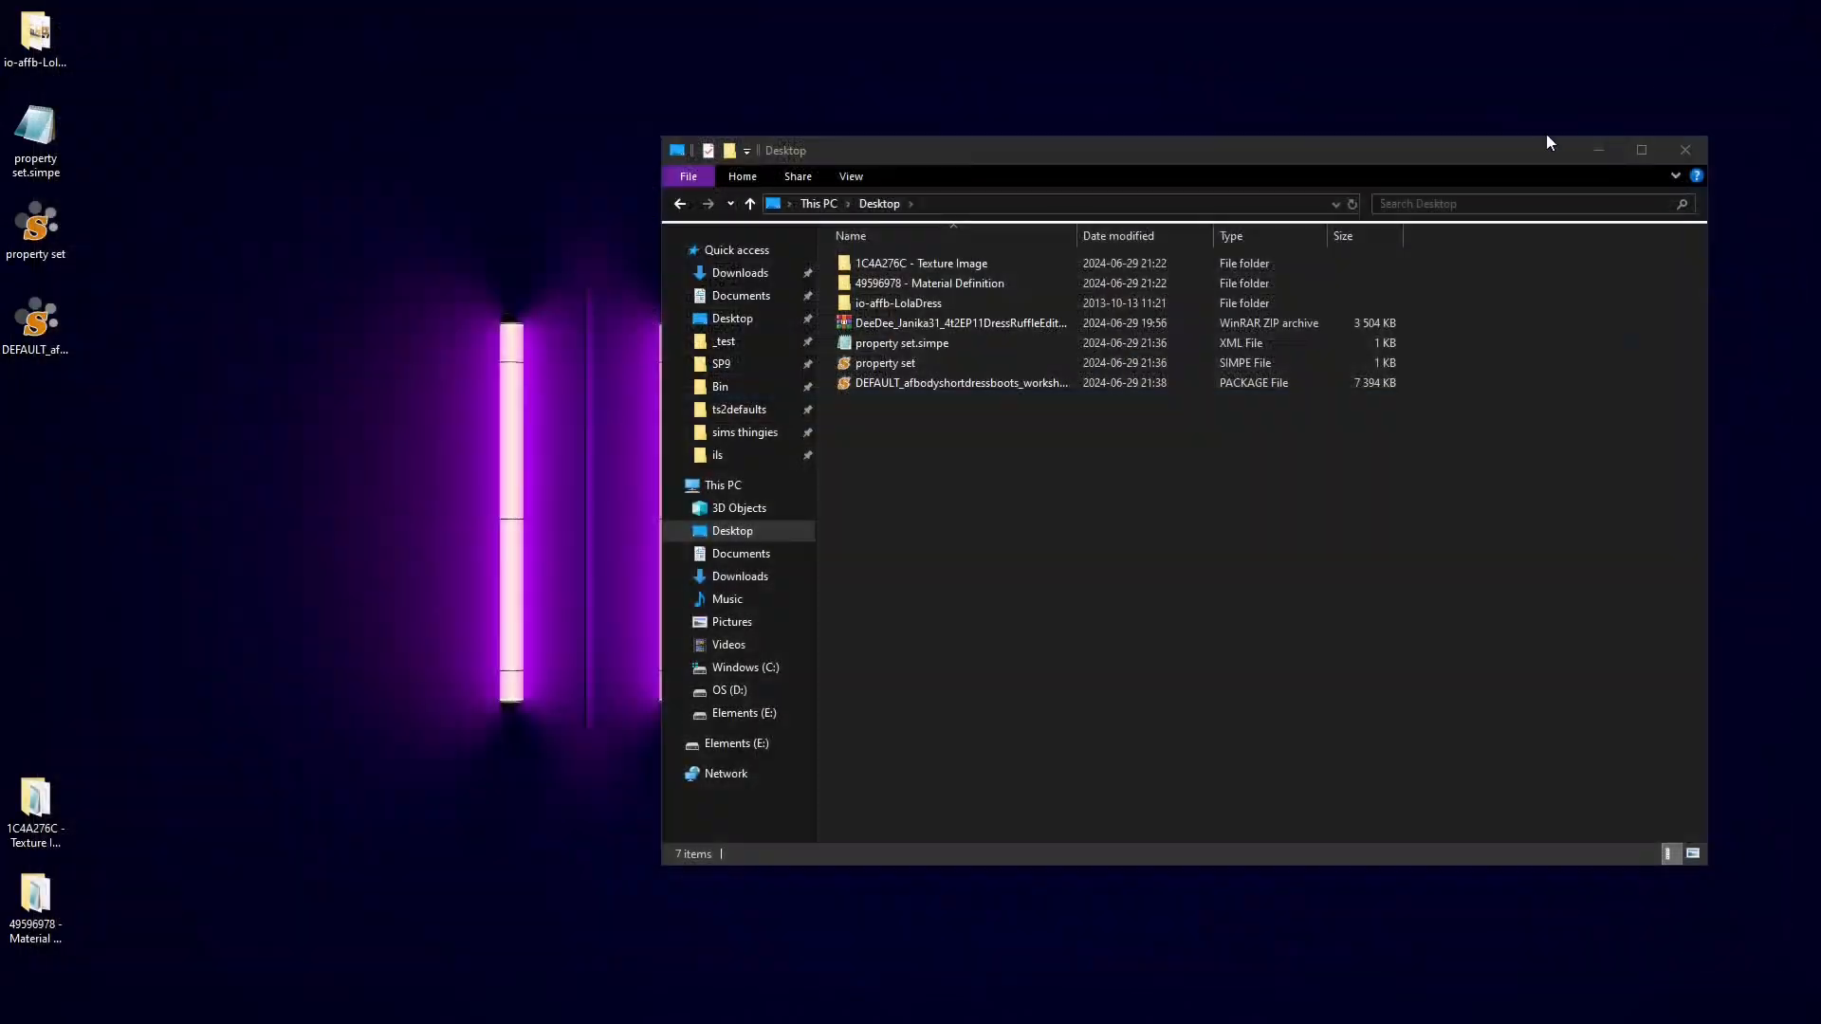
click(899, 384)
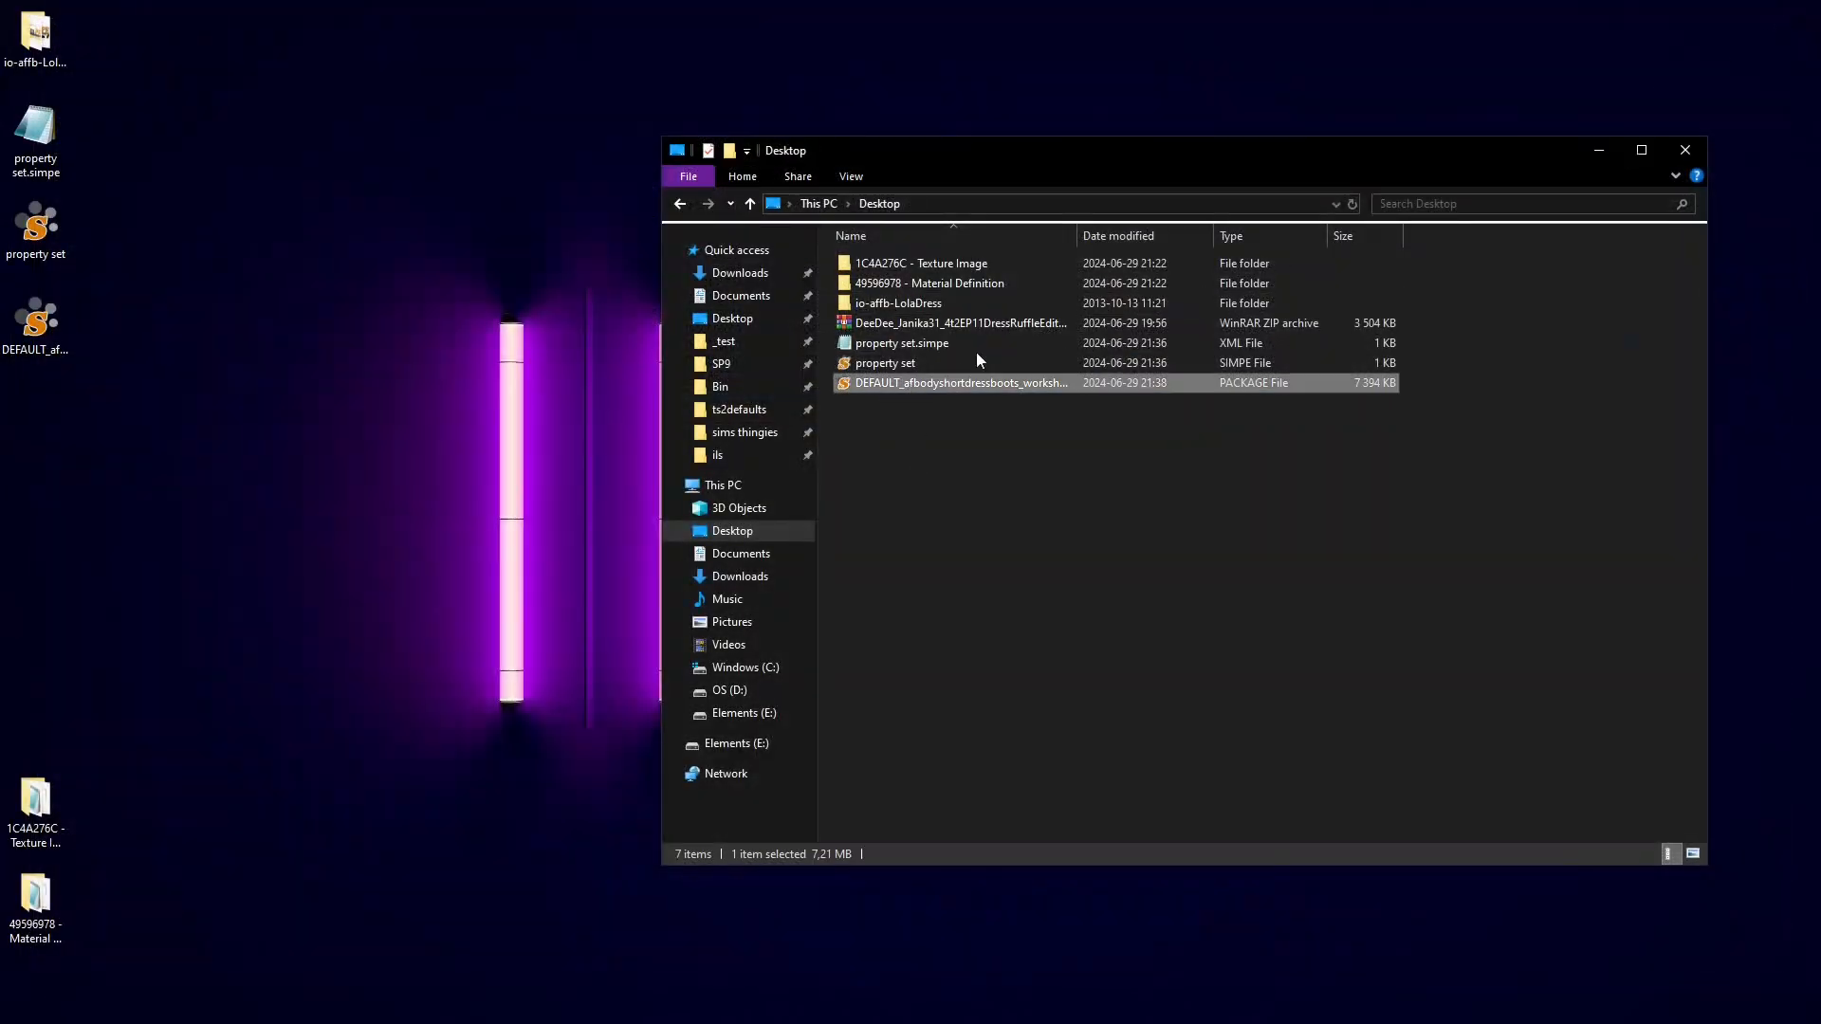
double_click(1077, 236)
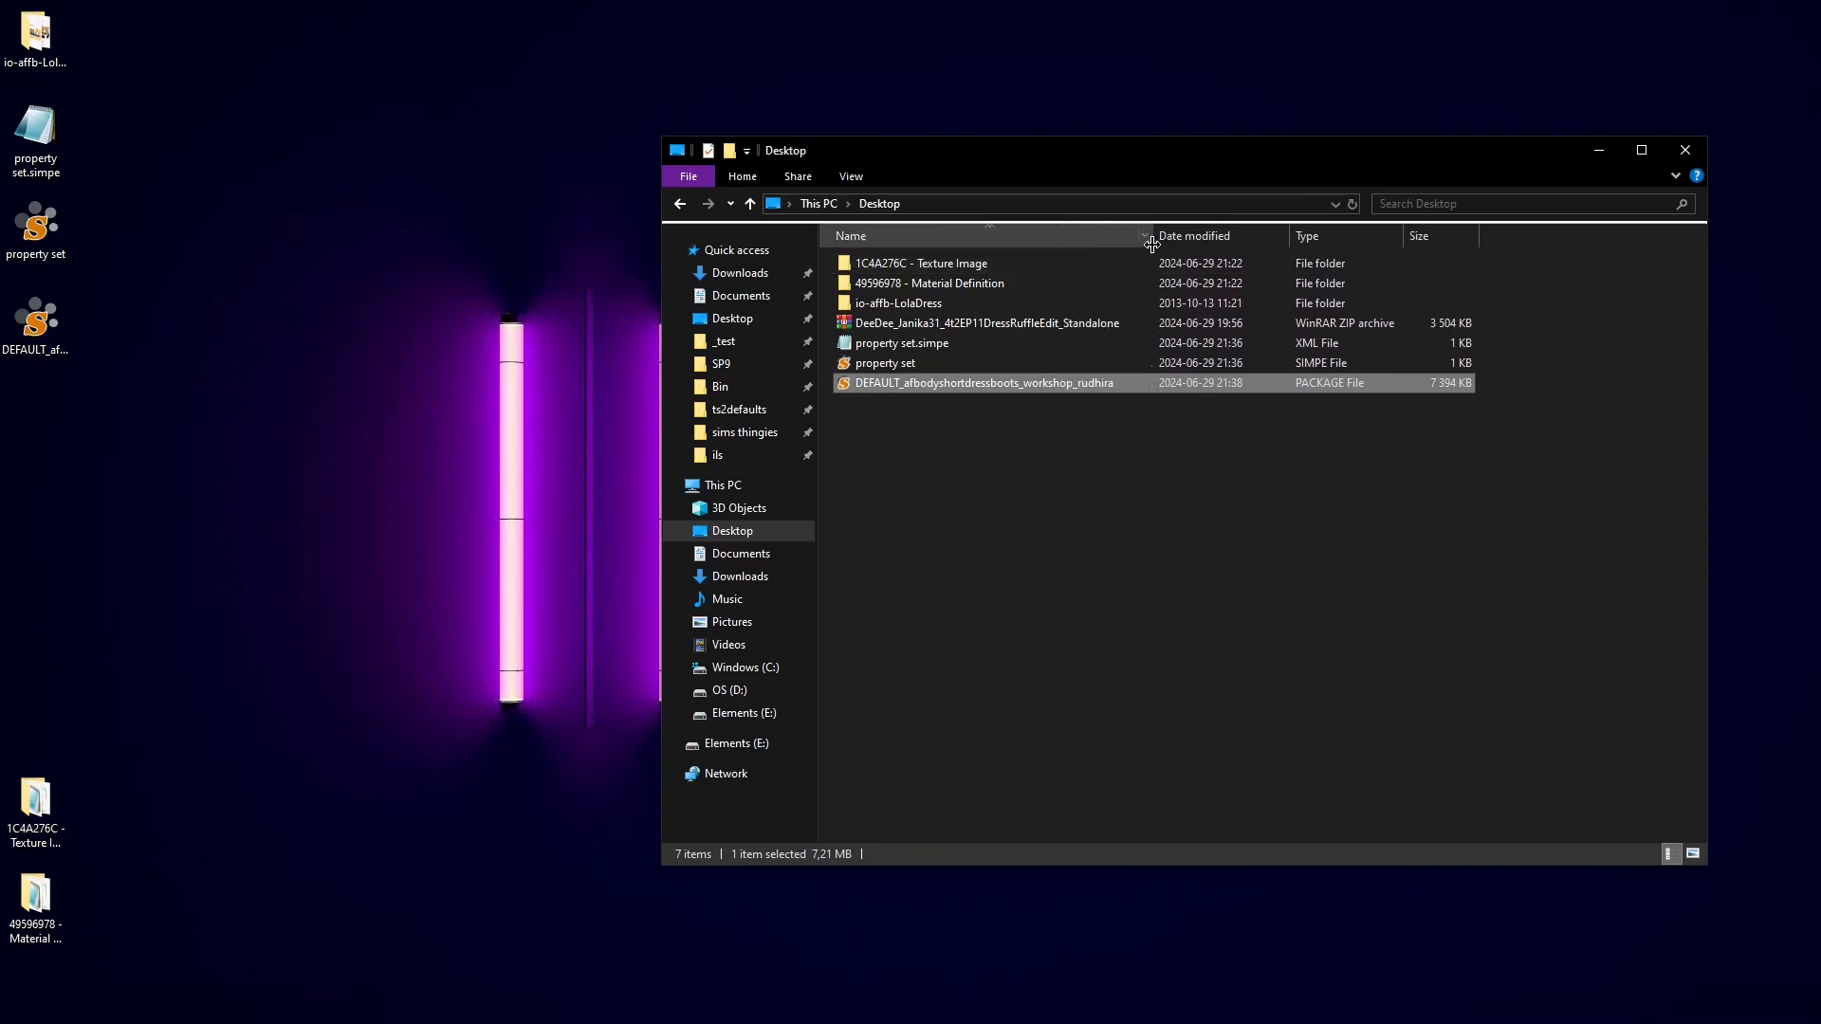
right_click(1091, 384)
click(1138, 703)
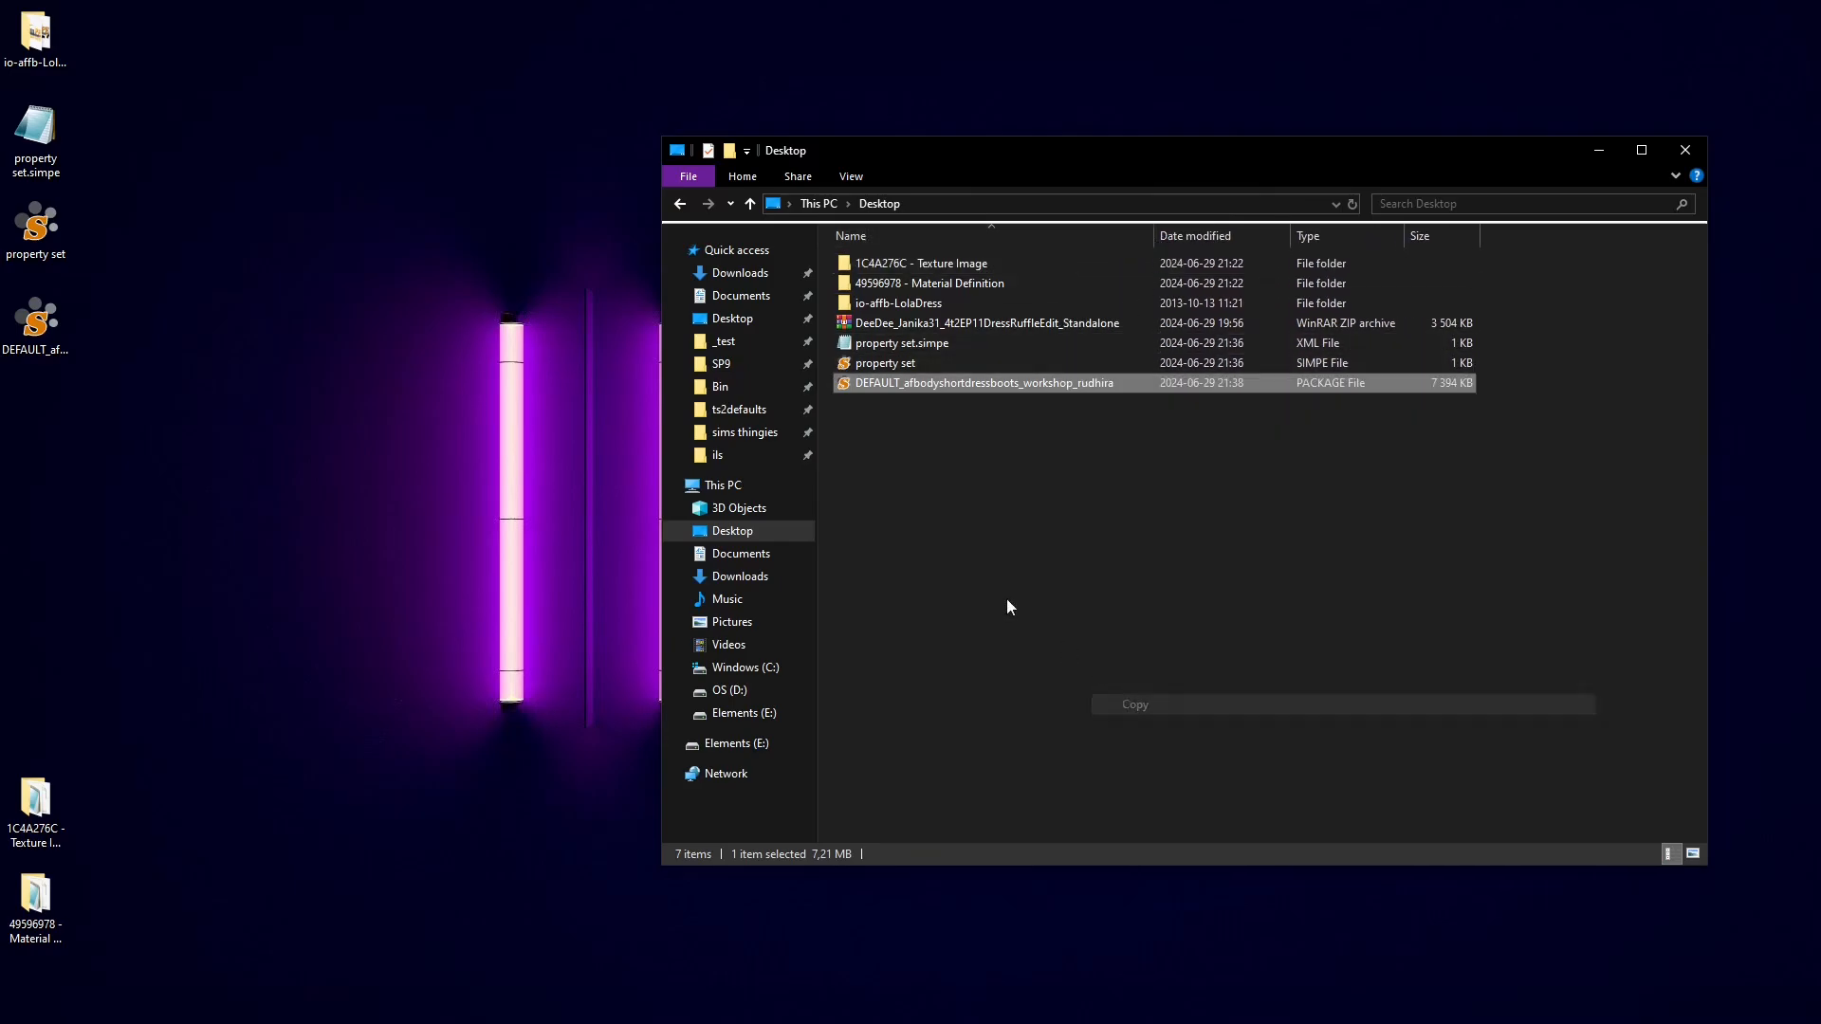
Step: Paste the copied package into the Downloads folder of The Sims 2 Ultimate Collection, inside EA Games in Documents
click(729, 298)
double_click(885, 357)
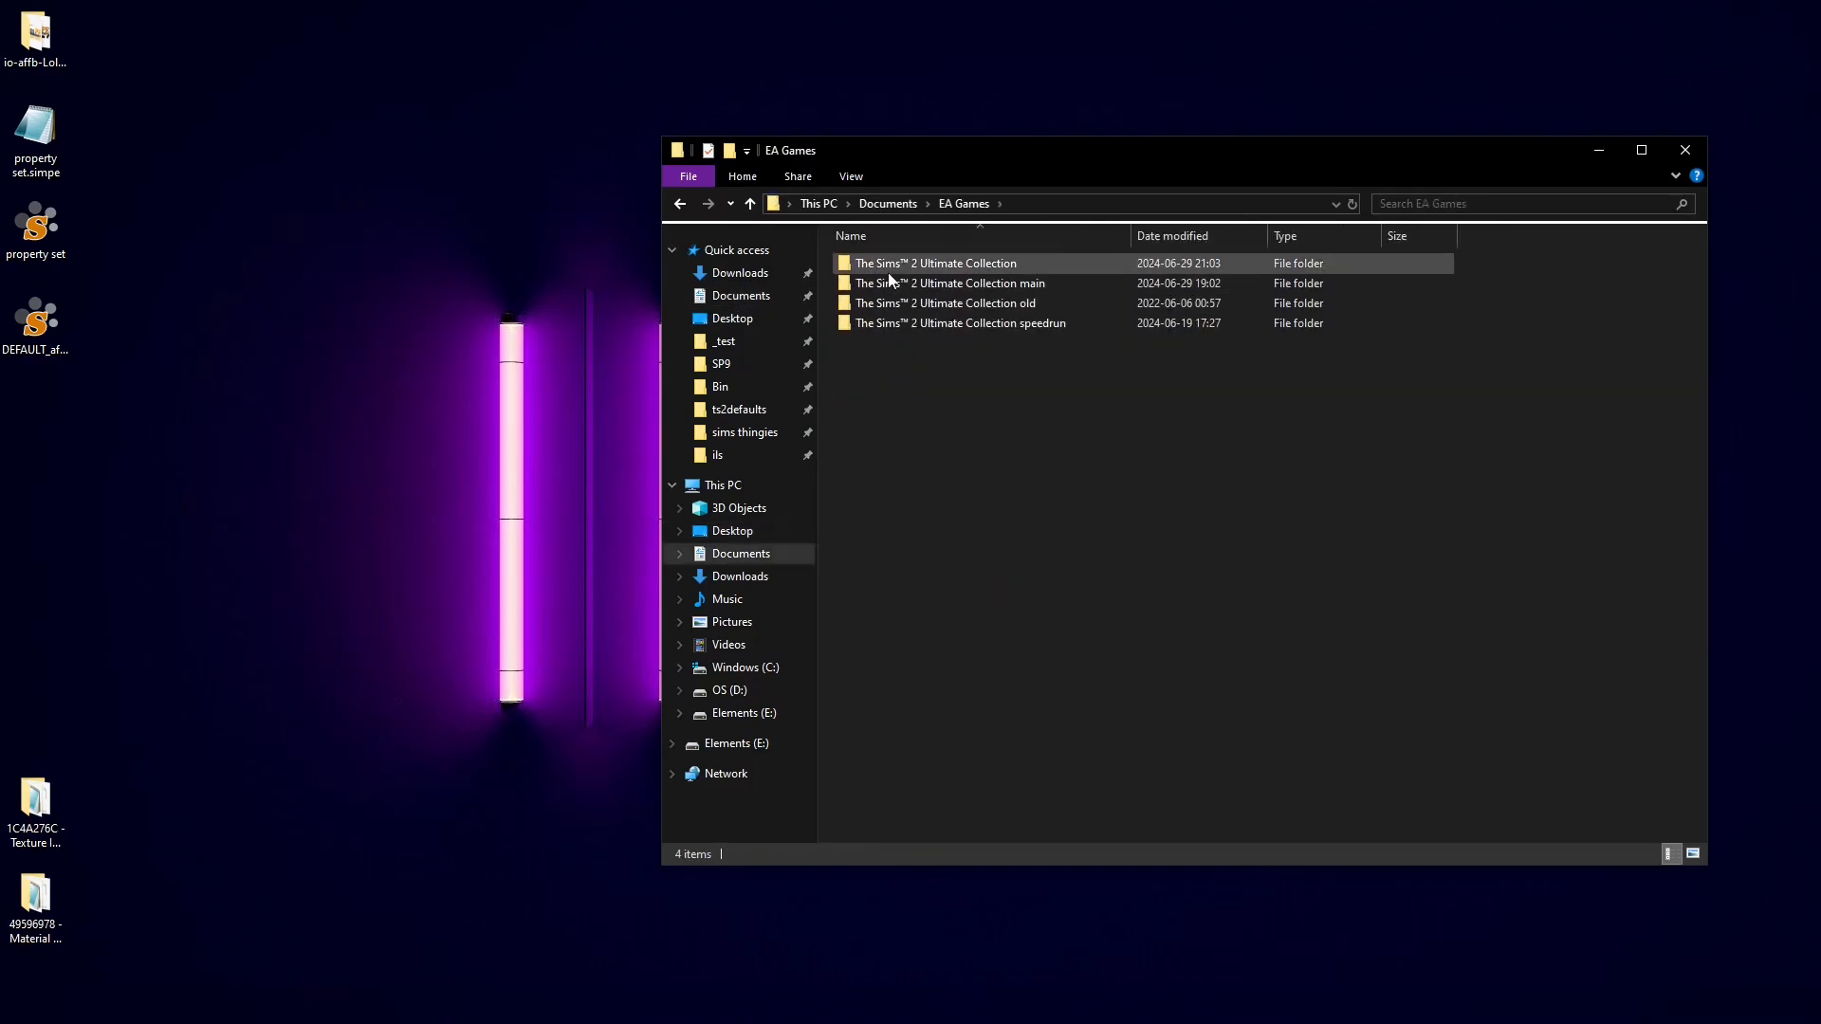
double_click(888, 268)
double_click(887, 324)
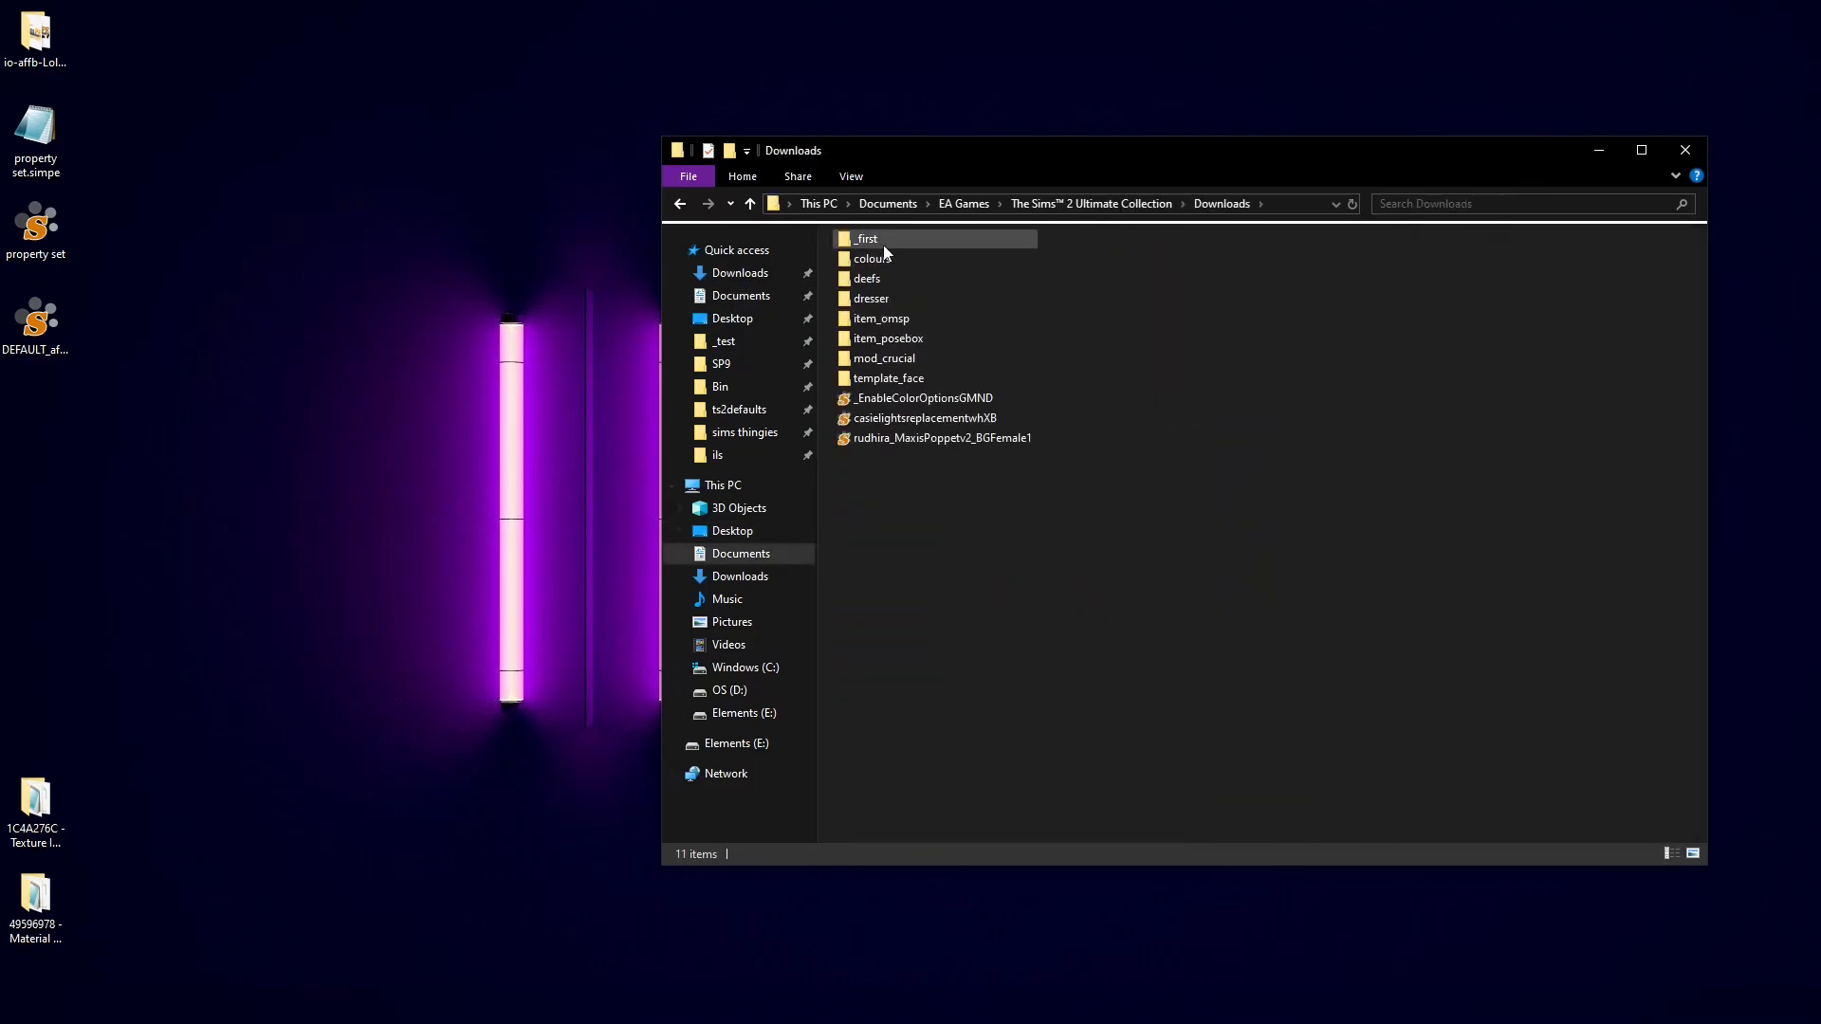
right_click(918, 480)
click(971, 617)
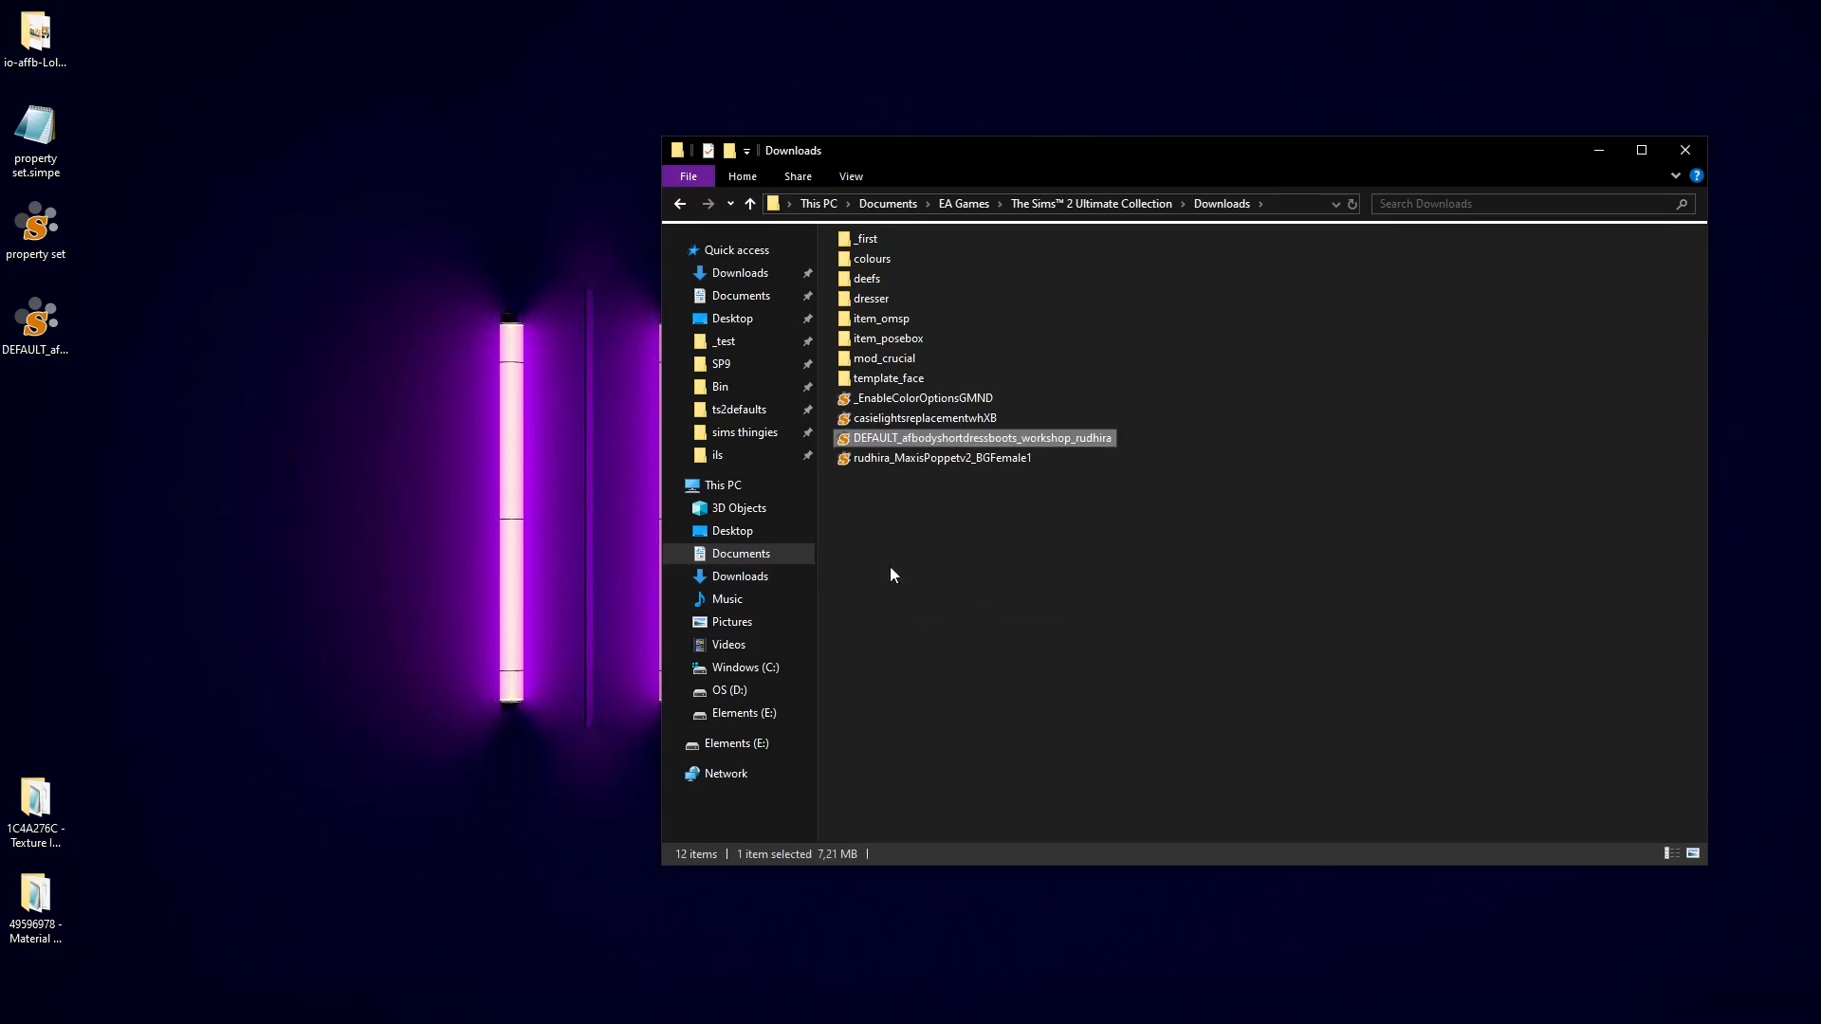
Step: Launch TS2BodyShop from the CSBin folder inside SP9
click(721, 365)
double_click(878, 281)
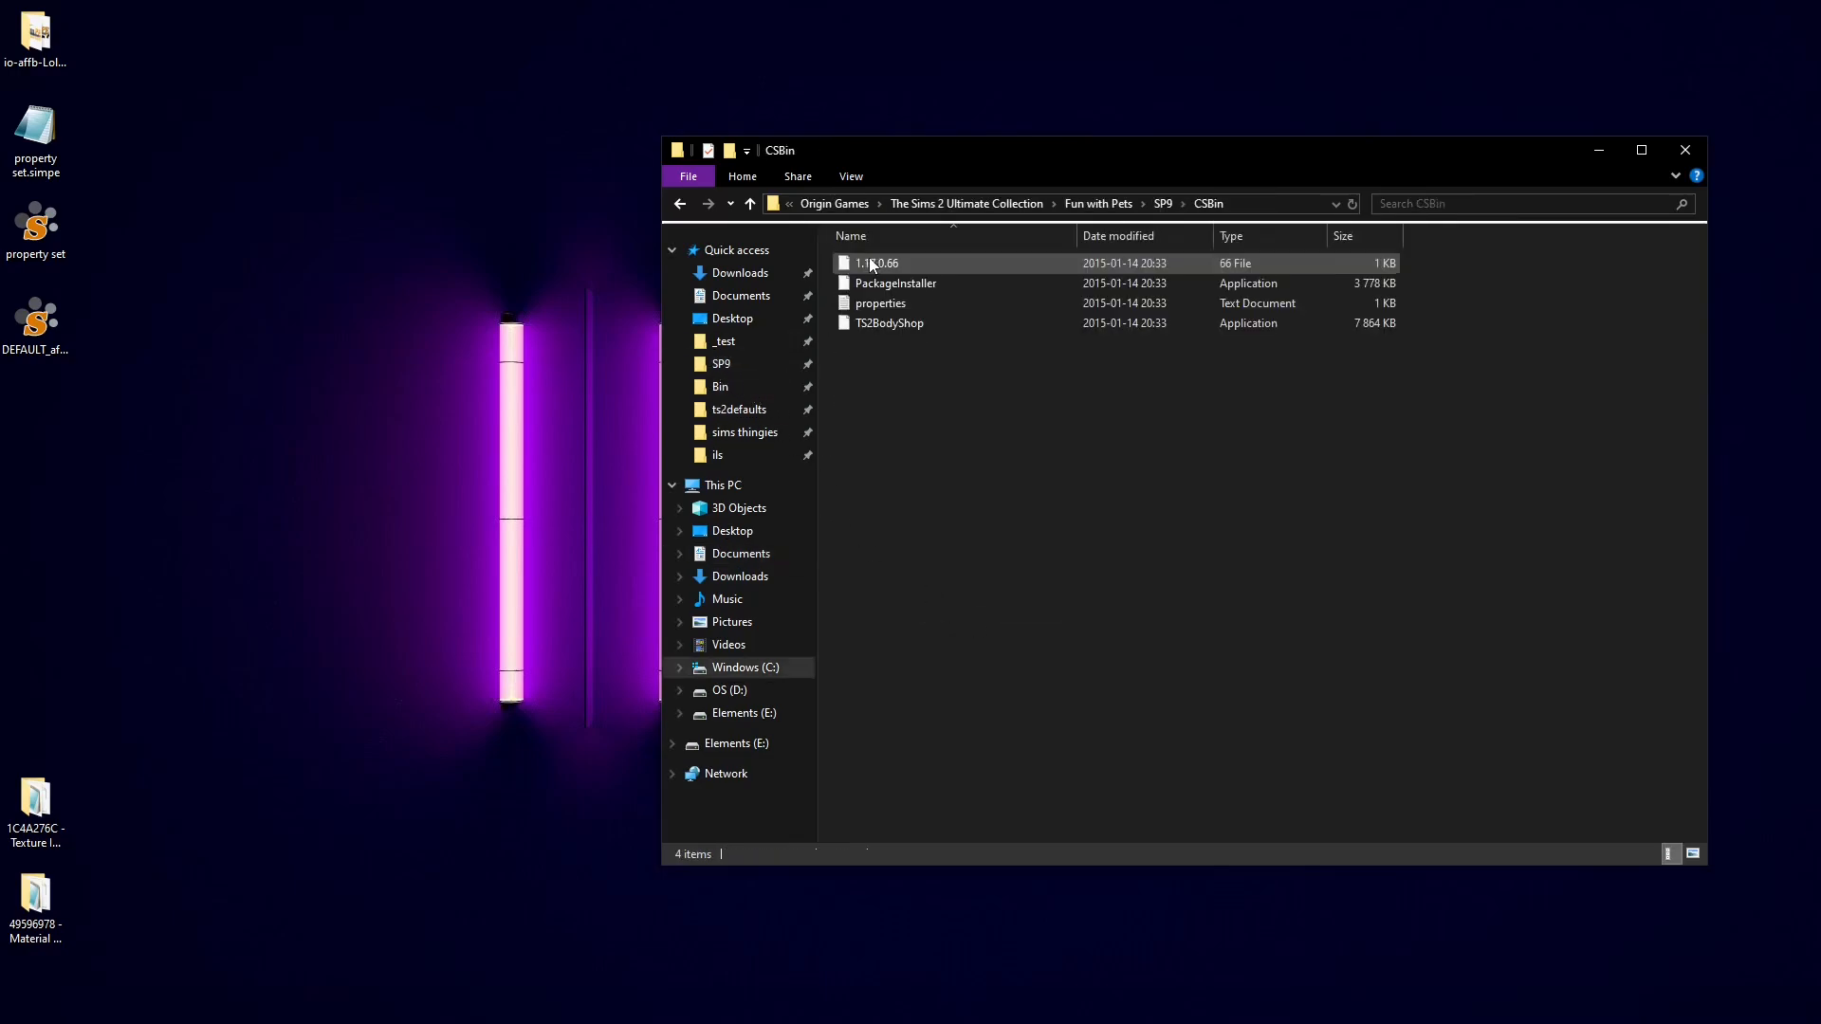
double_click(873, 331)
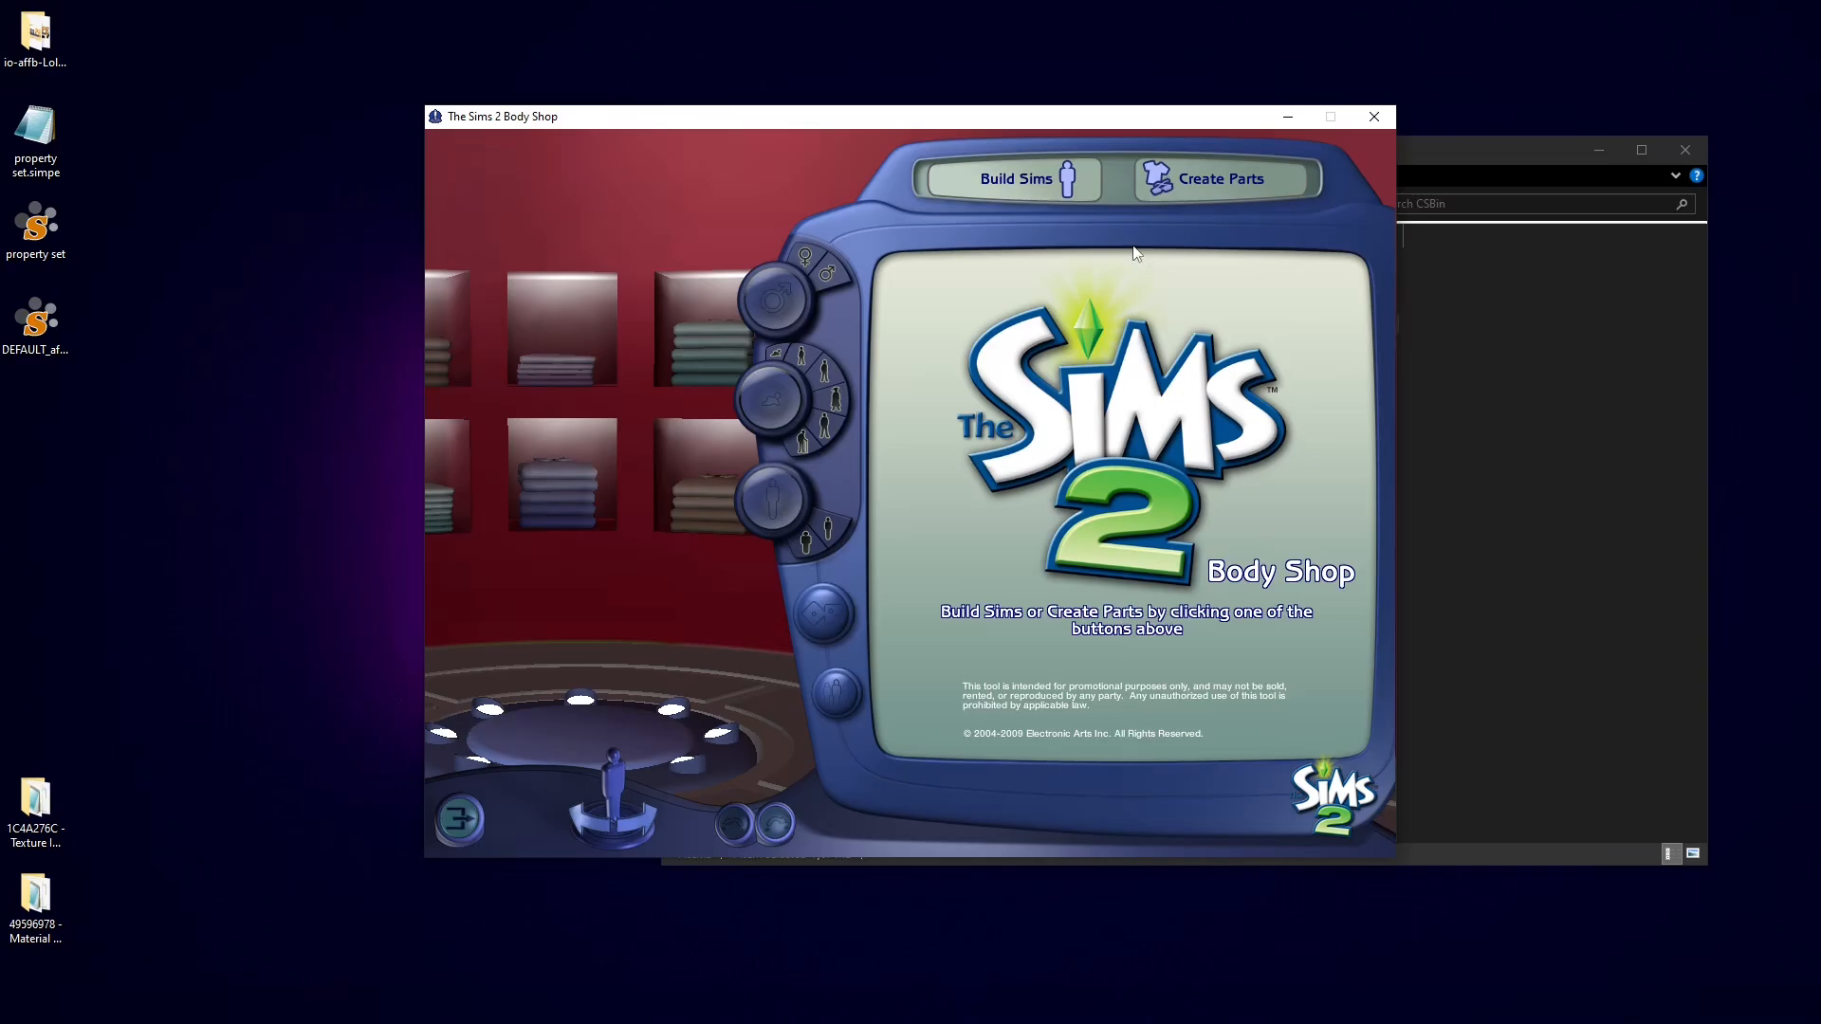
Step: Start building a Sim and browse the full-body outfits to find the base-game short dresses with boots
click(1053, 180)
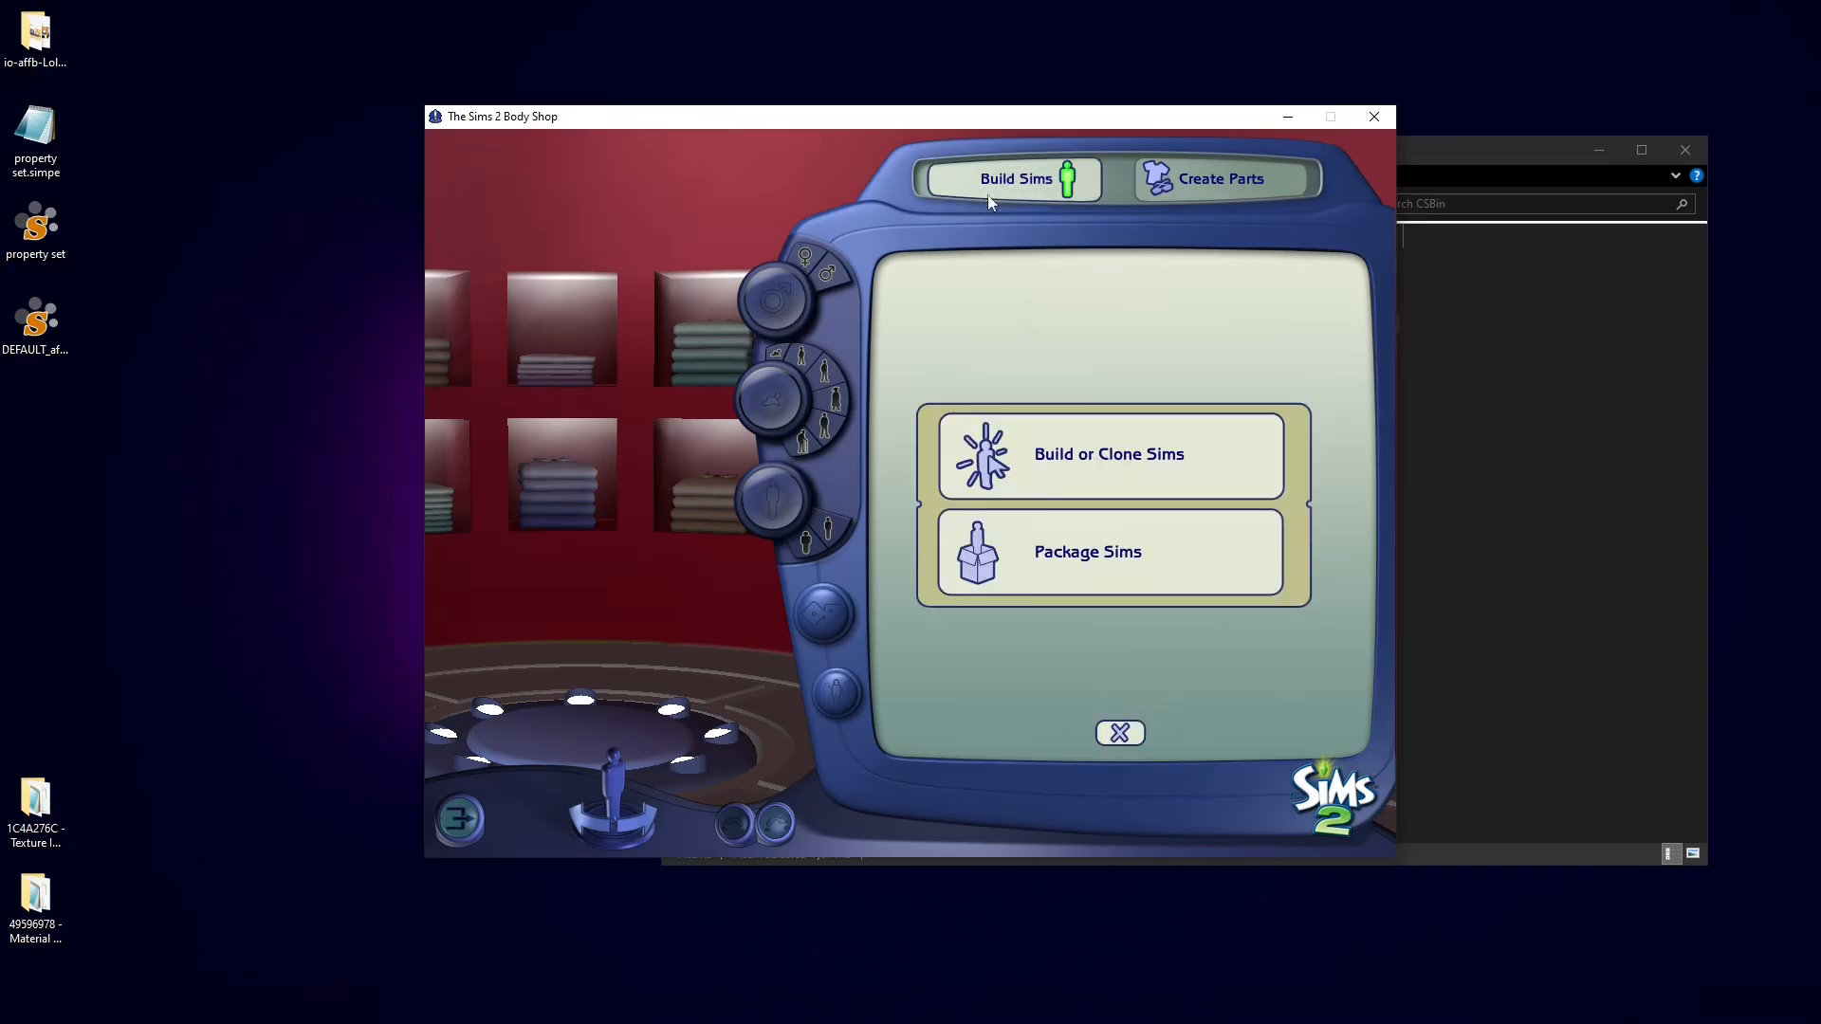
click(1082, 487)
click(955, 381)
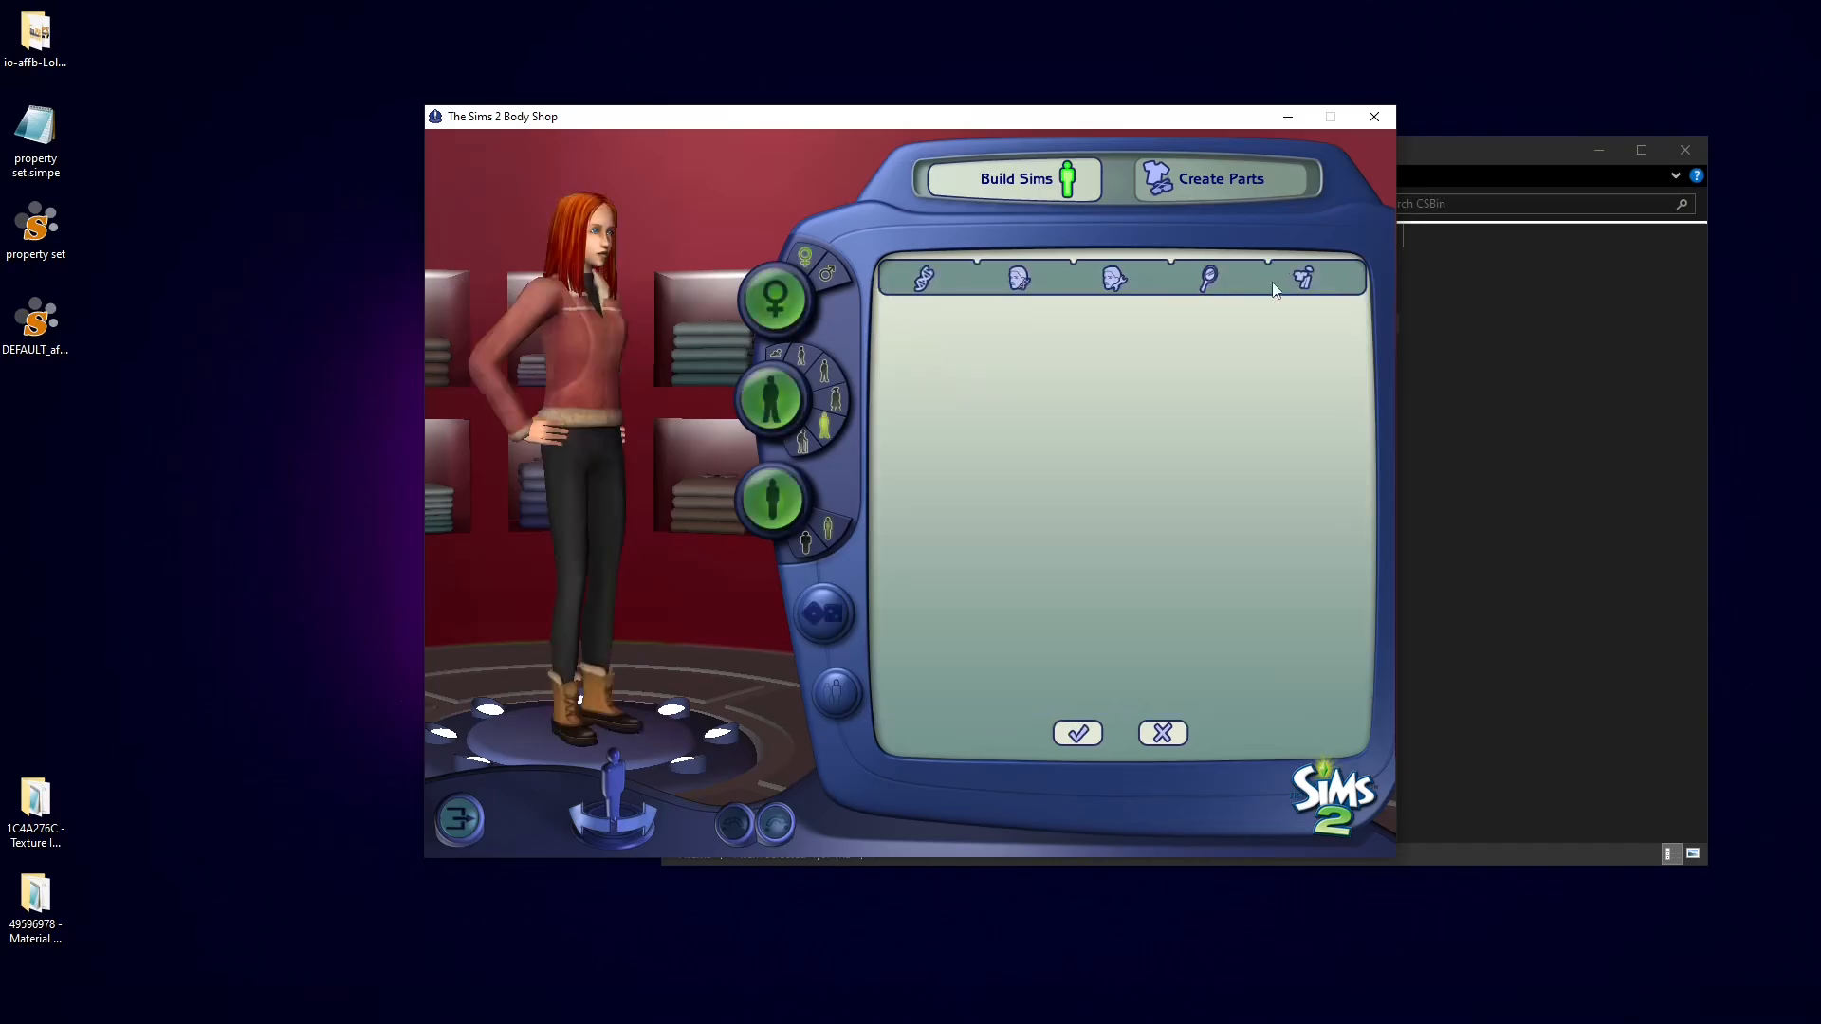
click(1290, 282)
click(1011, 325)
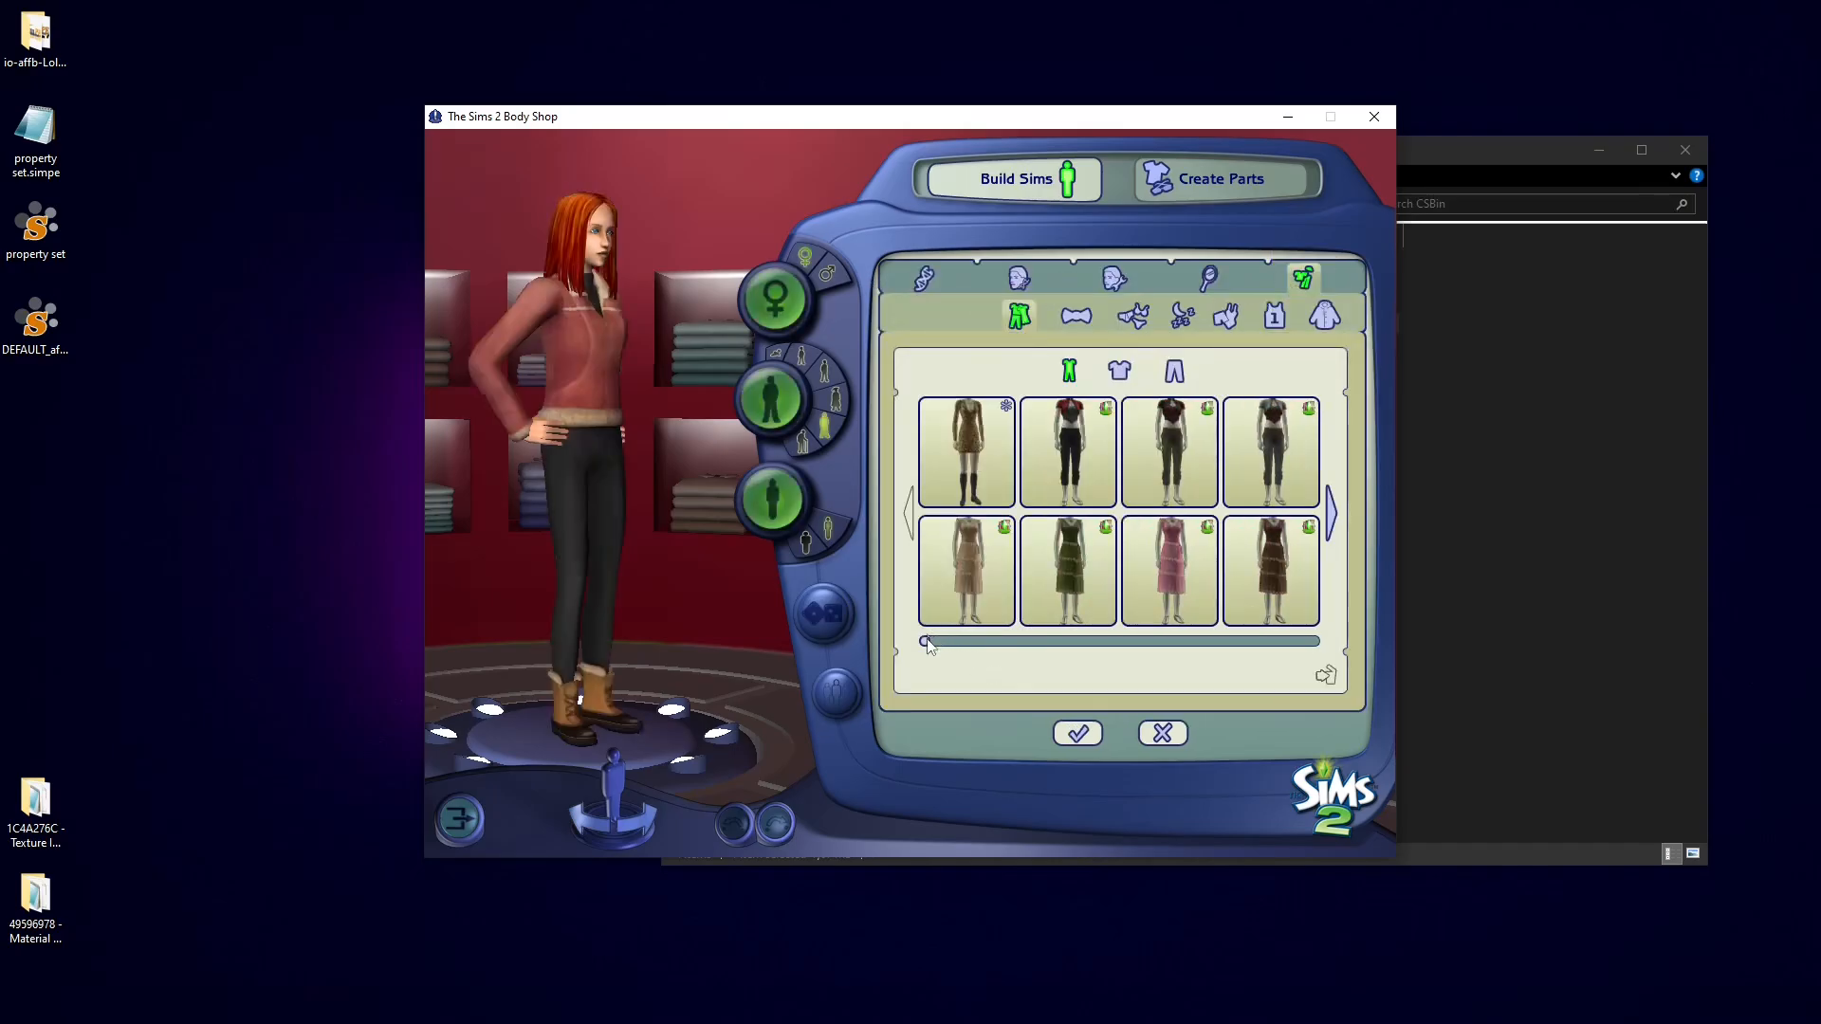
drag(928, 645, 1276, 644)
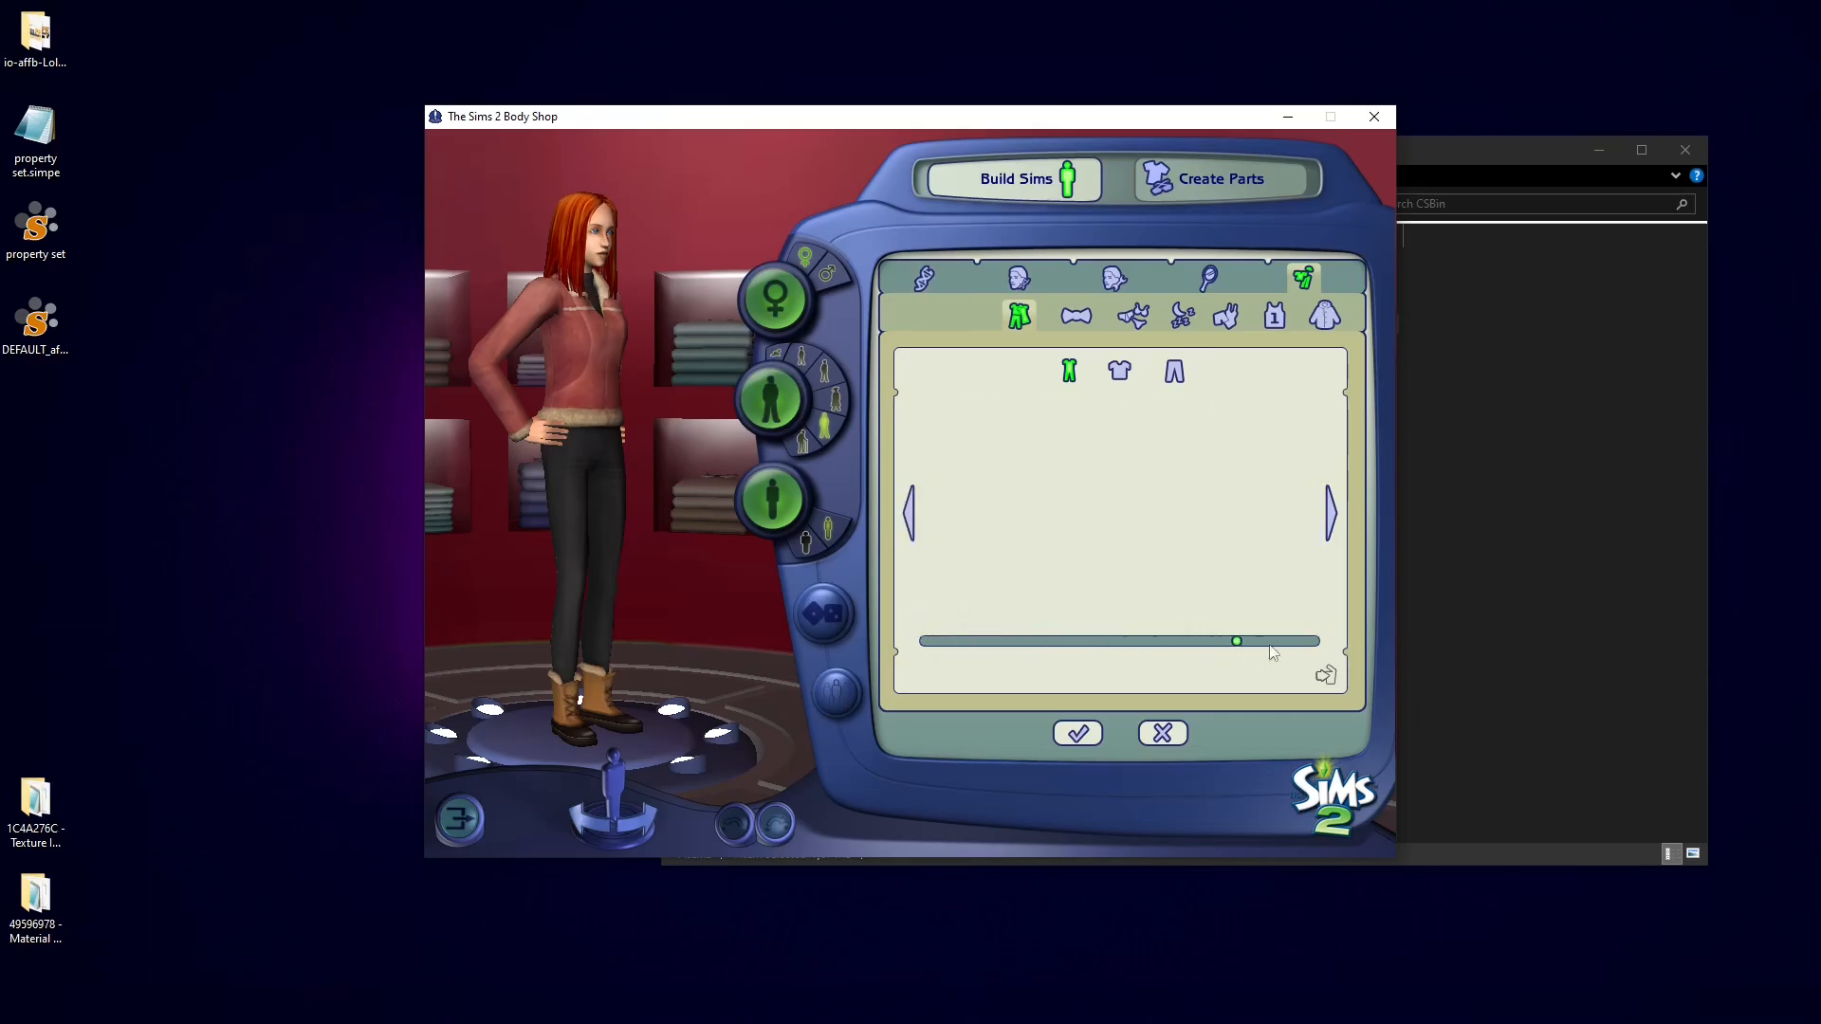
click(1333, 522)
click(1333, 522)
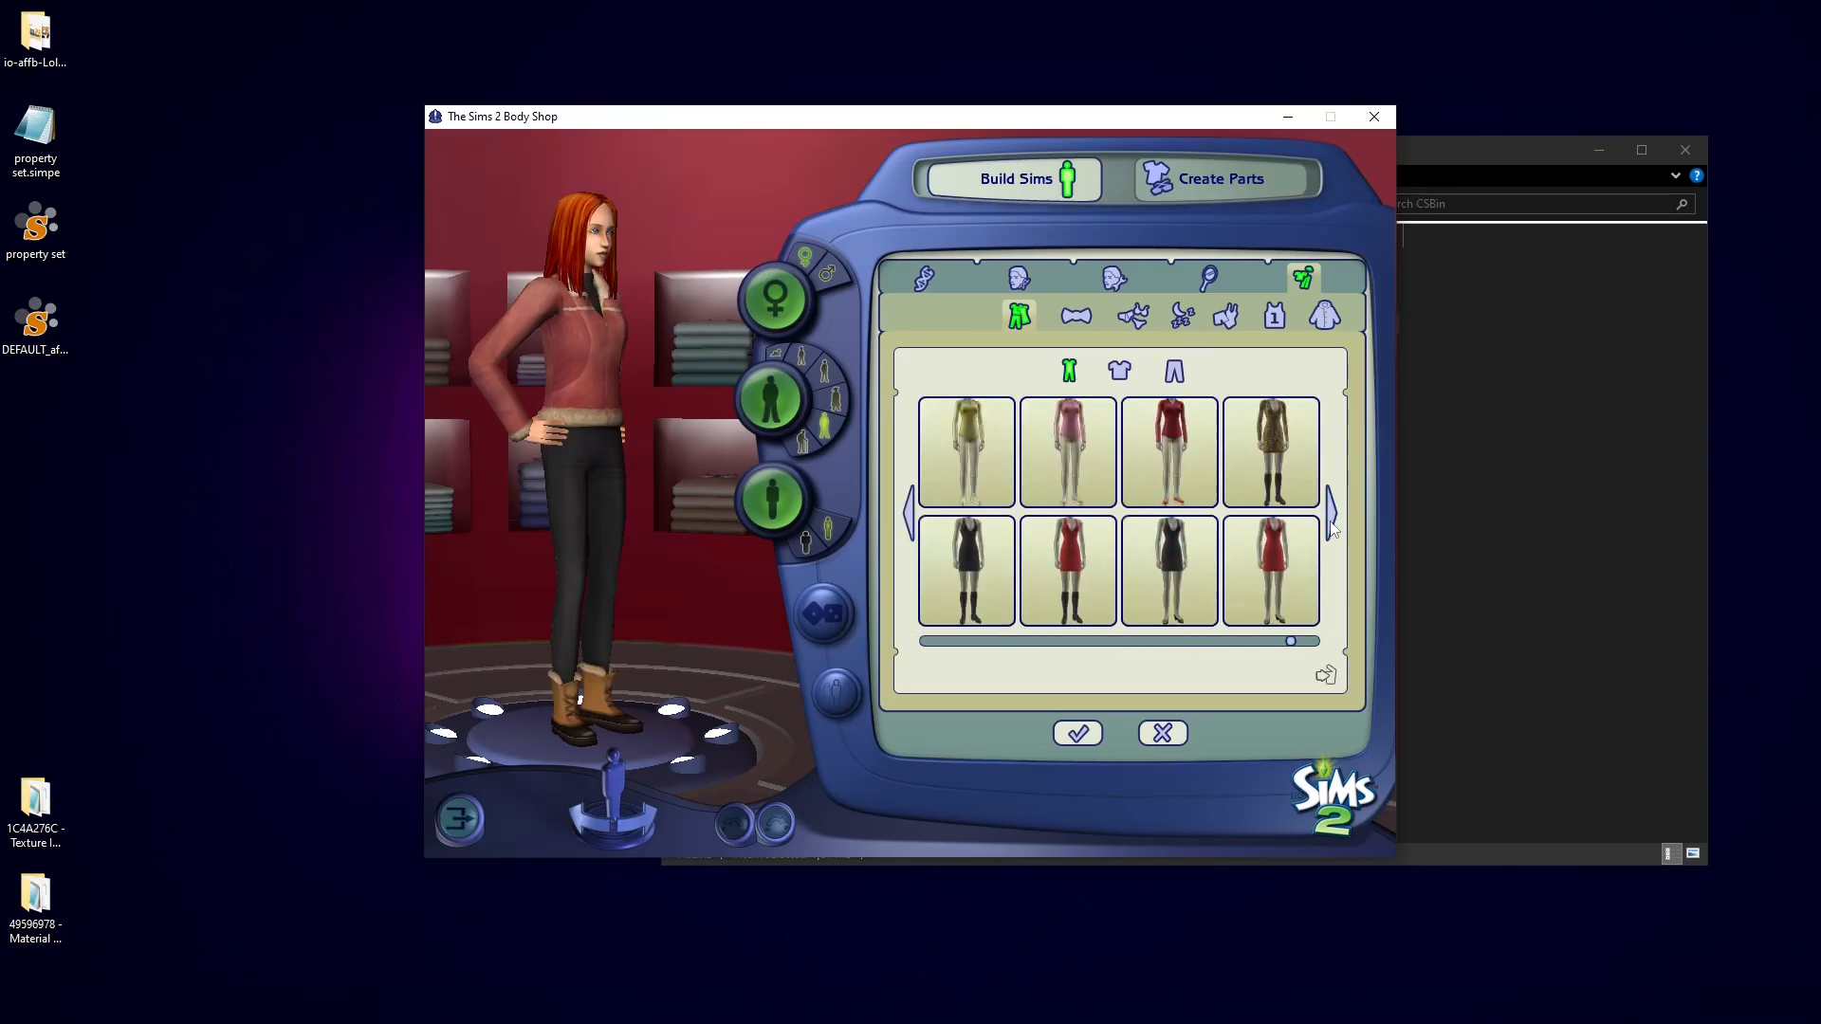
Step: Preview the brown, red and black short boot dress thumbnails on the Sim to check the replacement textures
click(1271, 453)
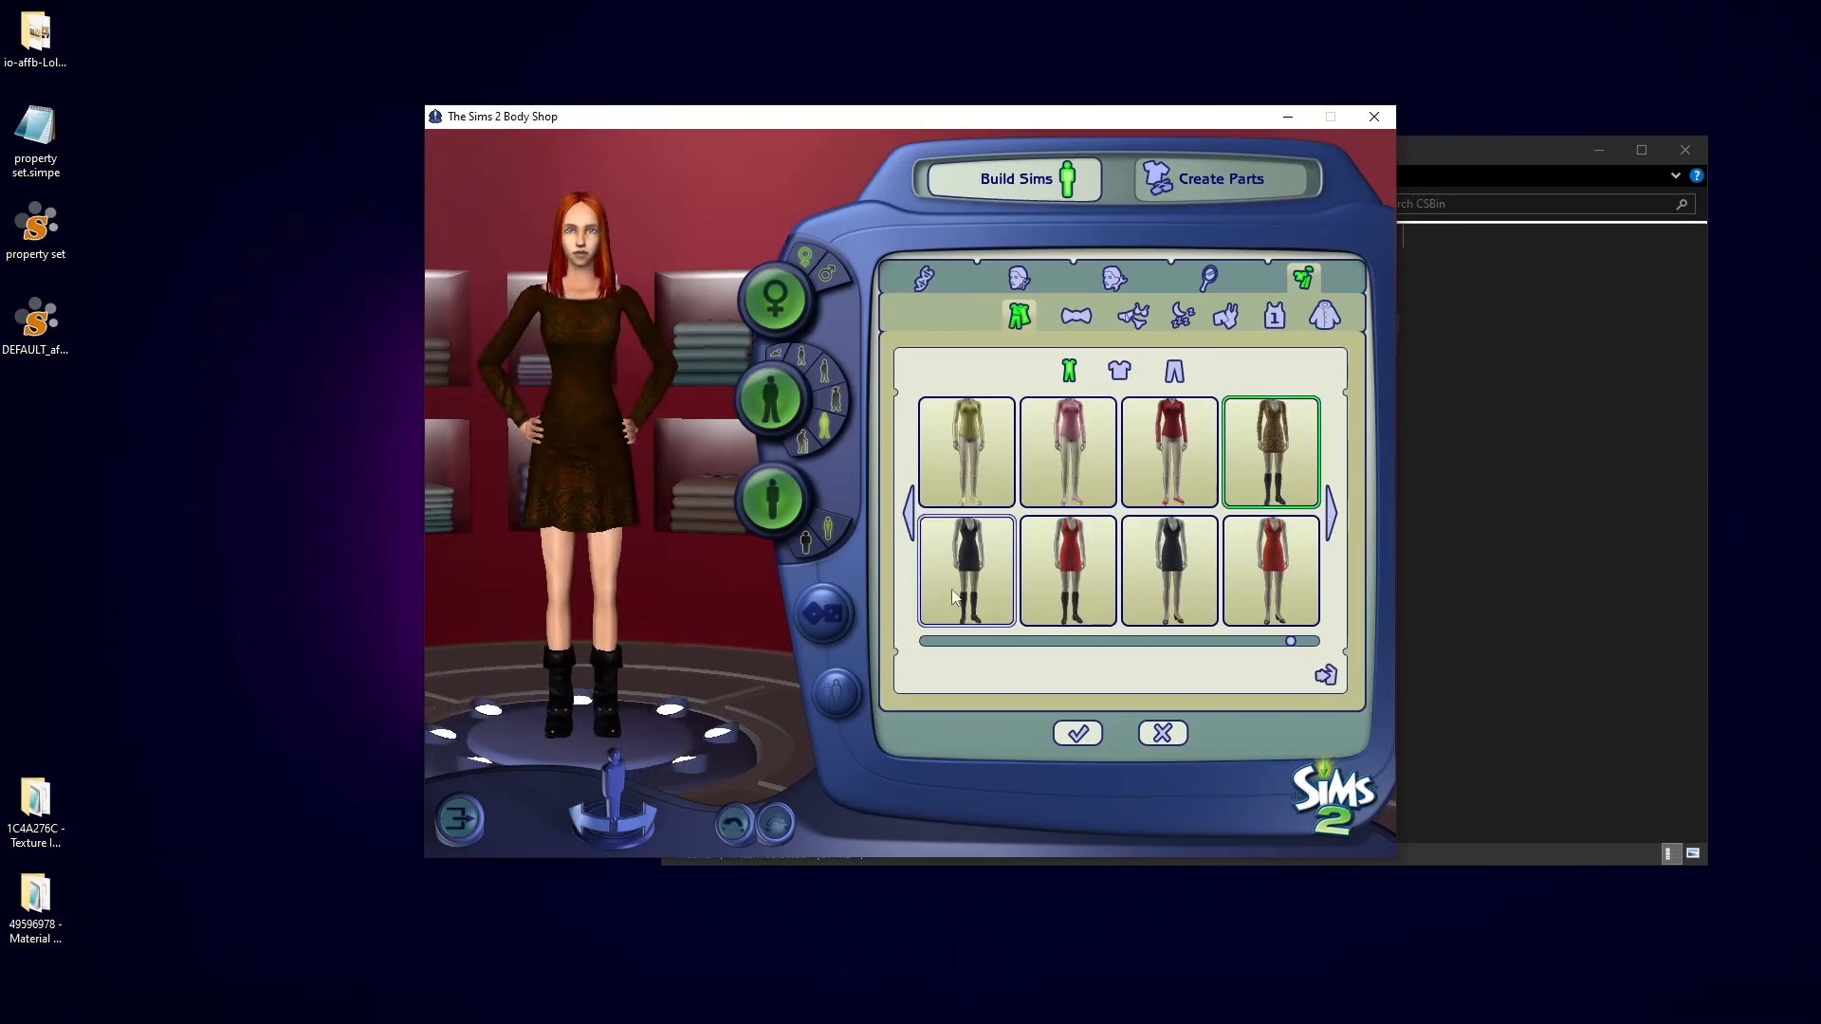
click(1072, 568)
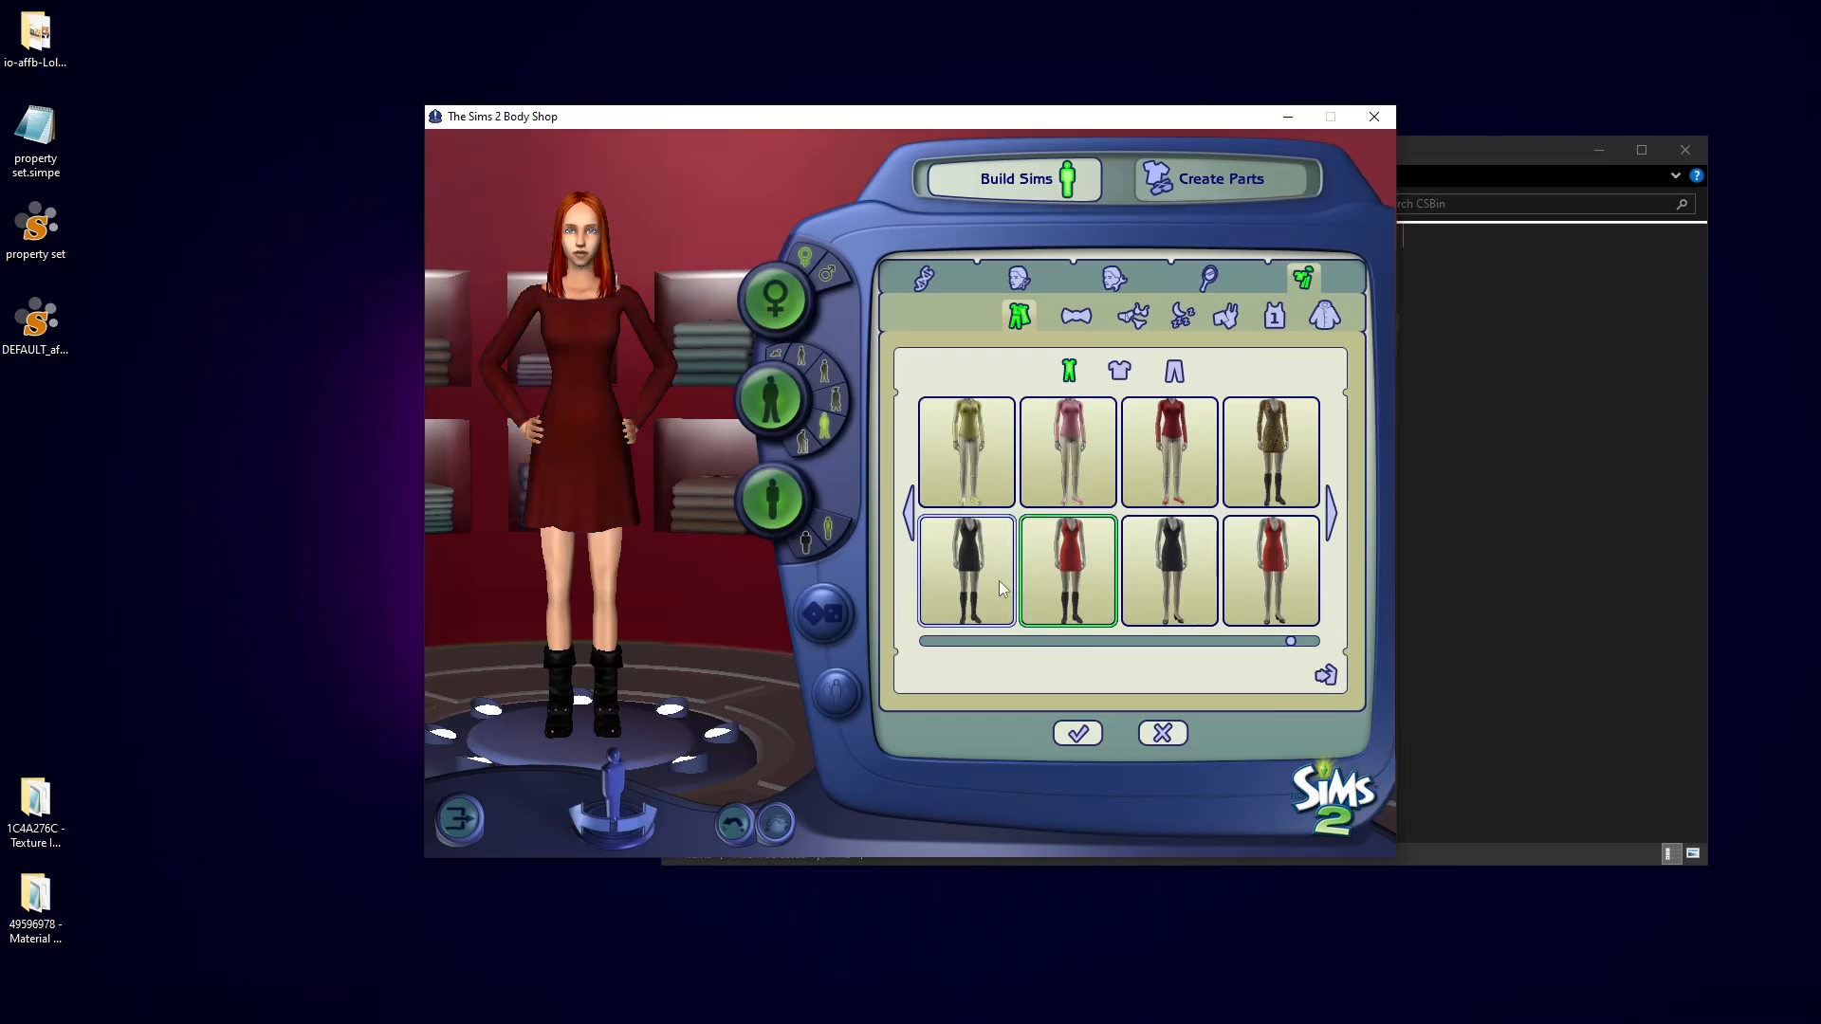
click(1003, 588)
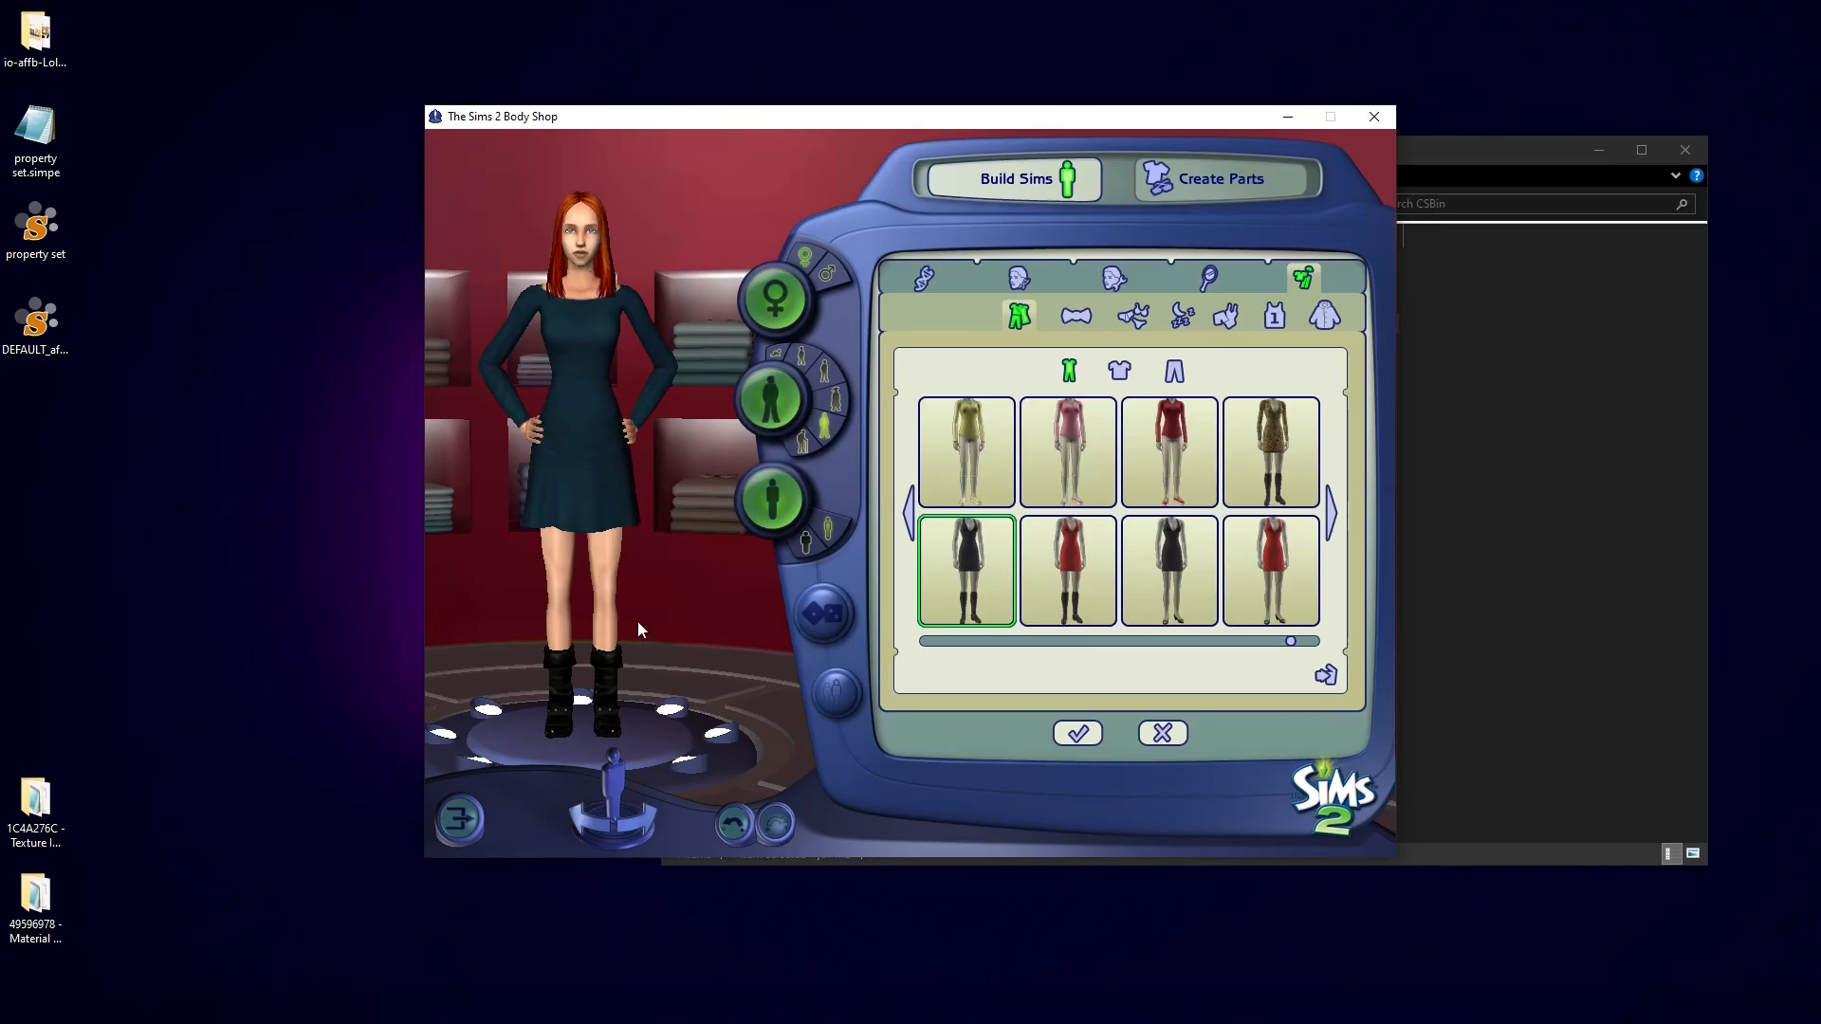
mouse_move(638, 621)
mouse_down()
mouse_move(797, 622)
mouse_move(633, 621)
mouse_move(721, 621)
mouse_move(664, 621)
mouse_up()
click(1280, 455)
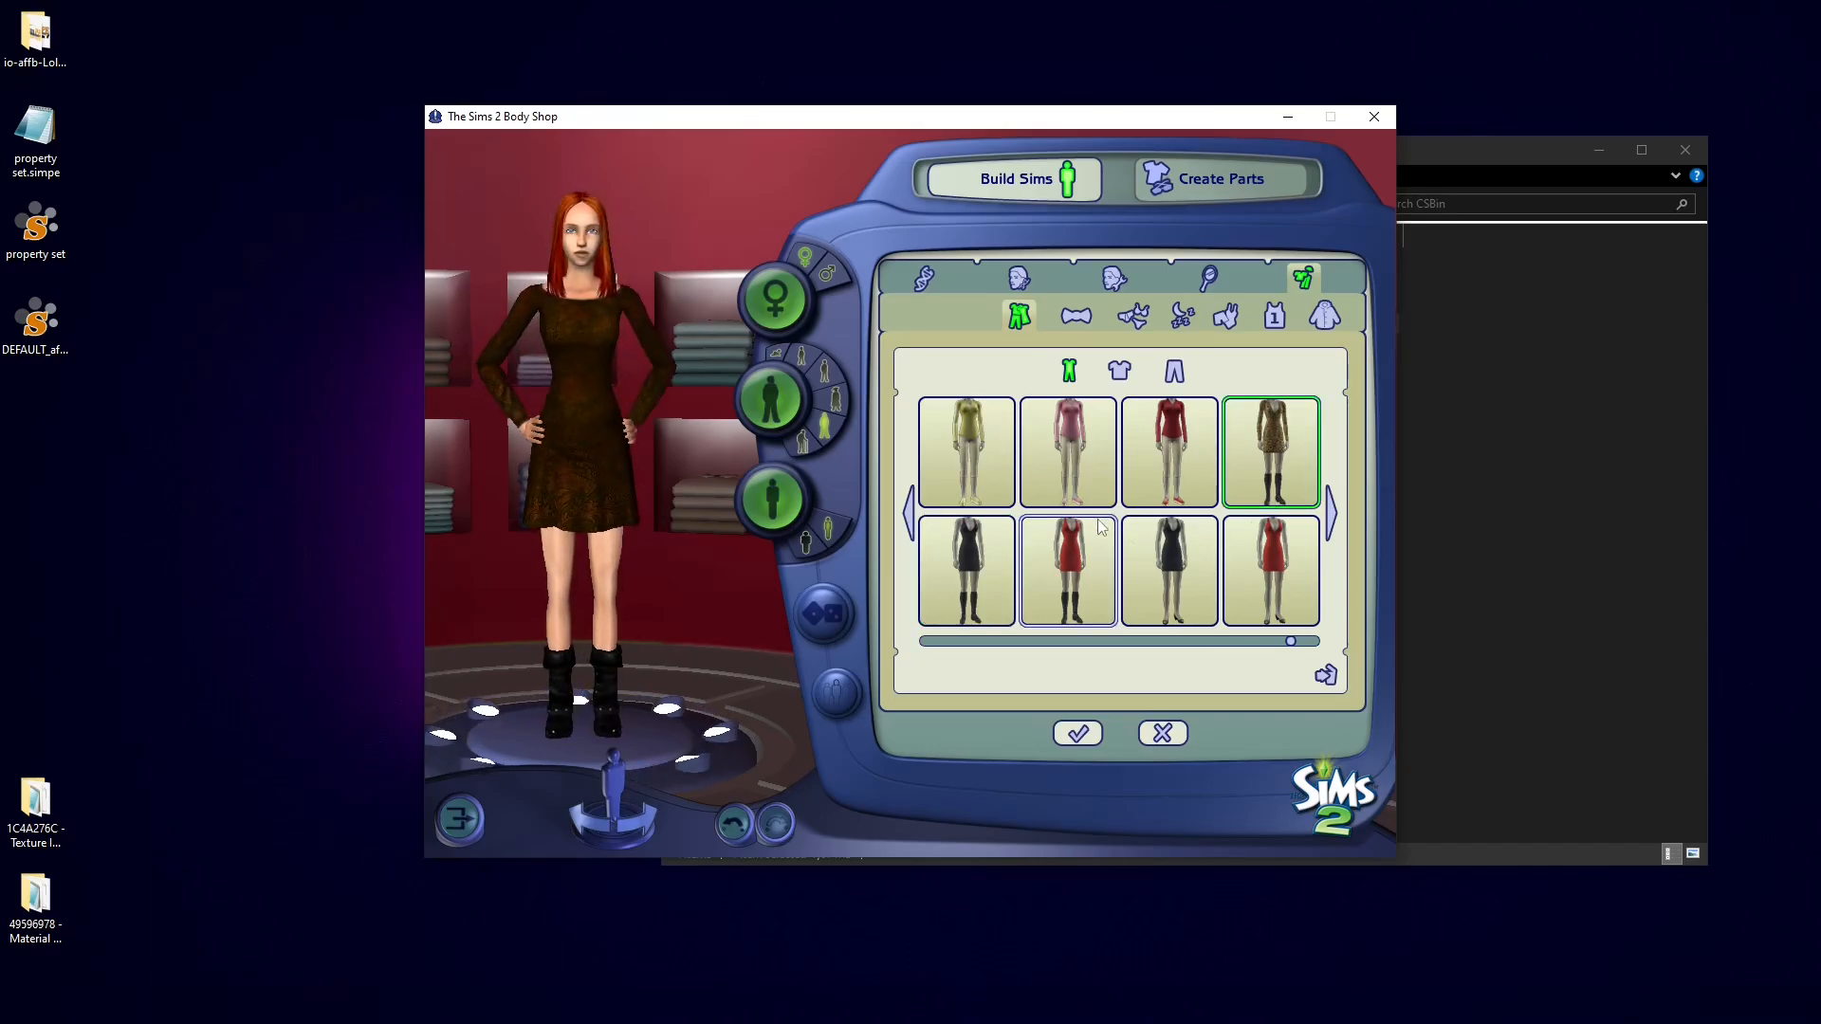
click(975, 569)
click(1038, 562)
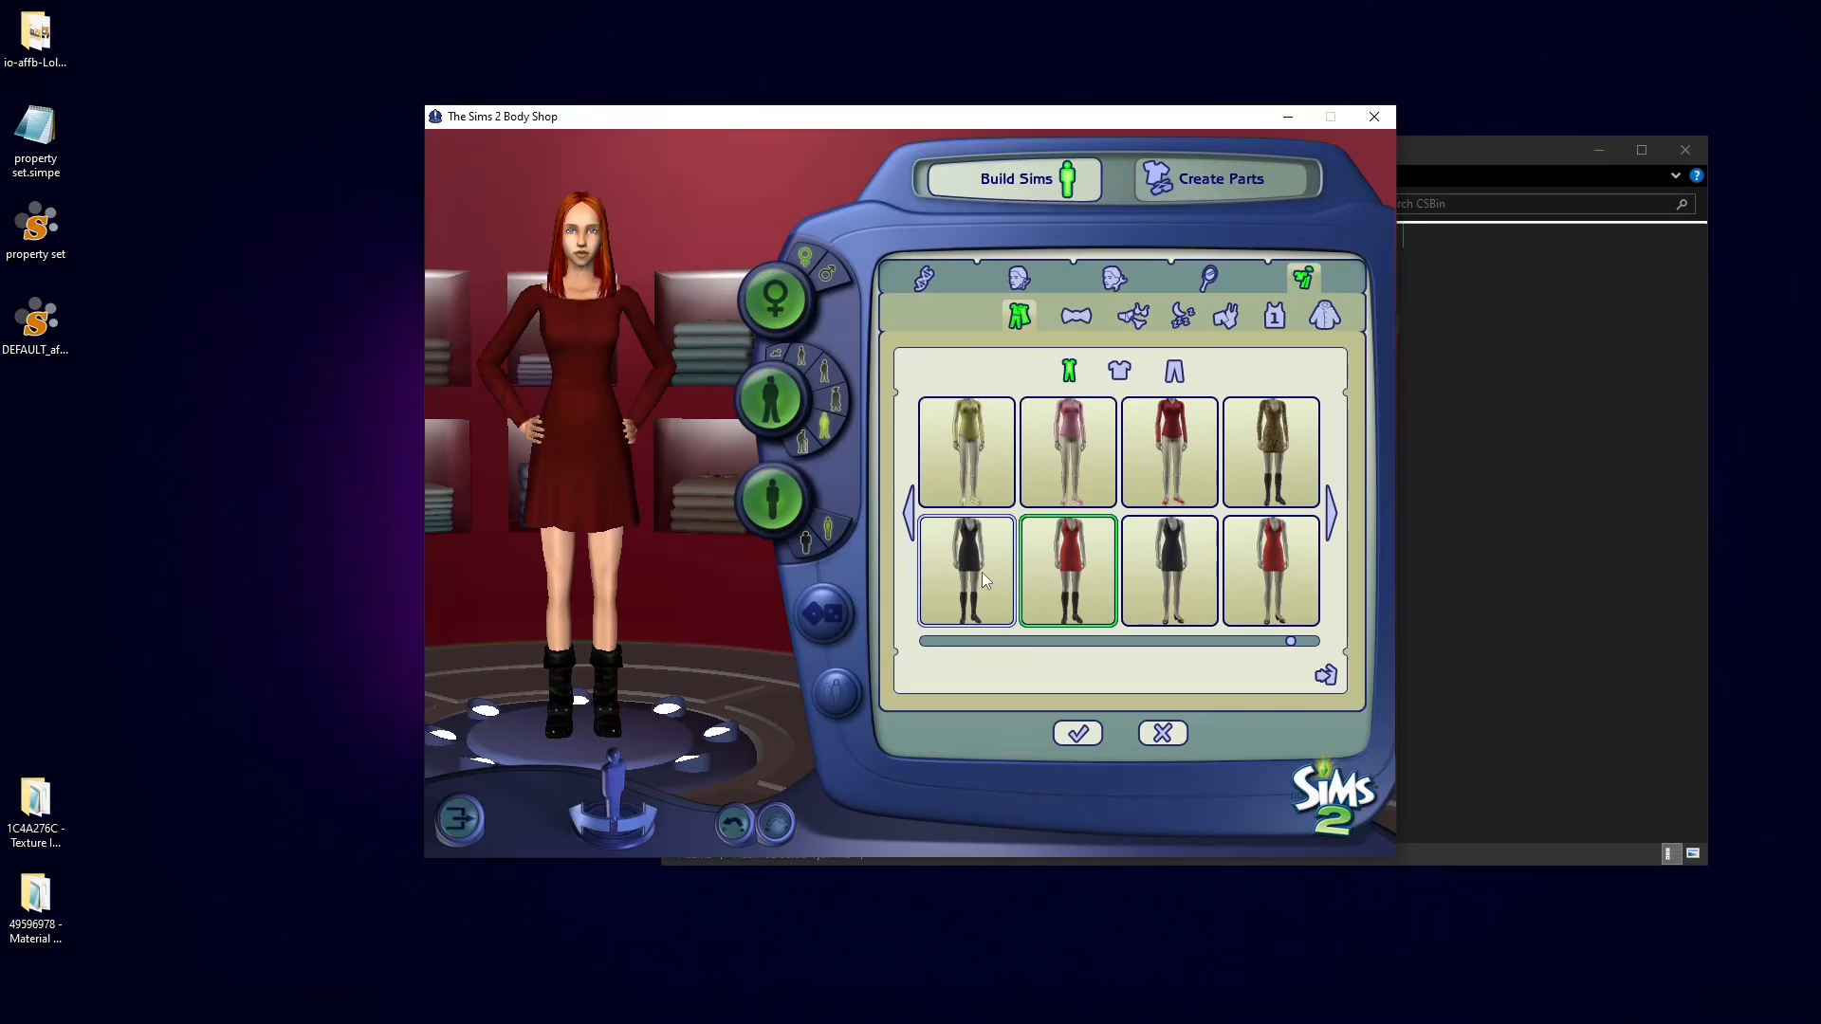
click(982, 572)
Step: Rotate the Sim and compare the three boot dress variants from different angles
drag(664, 578, 749, 569)
click(1279, 458)
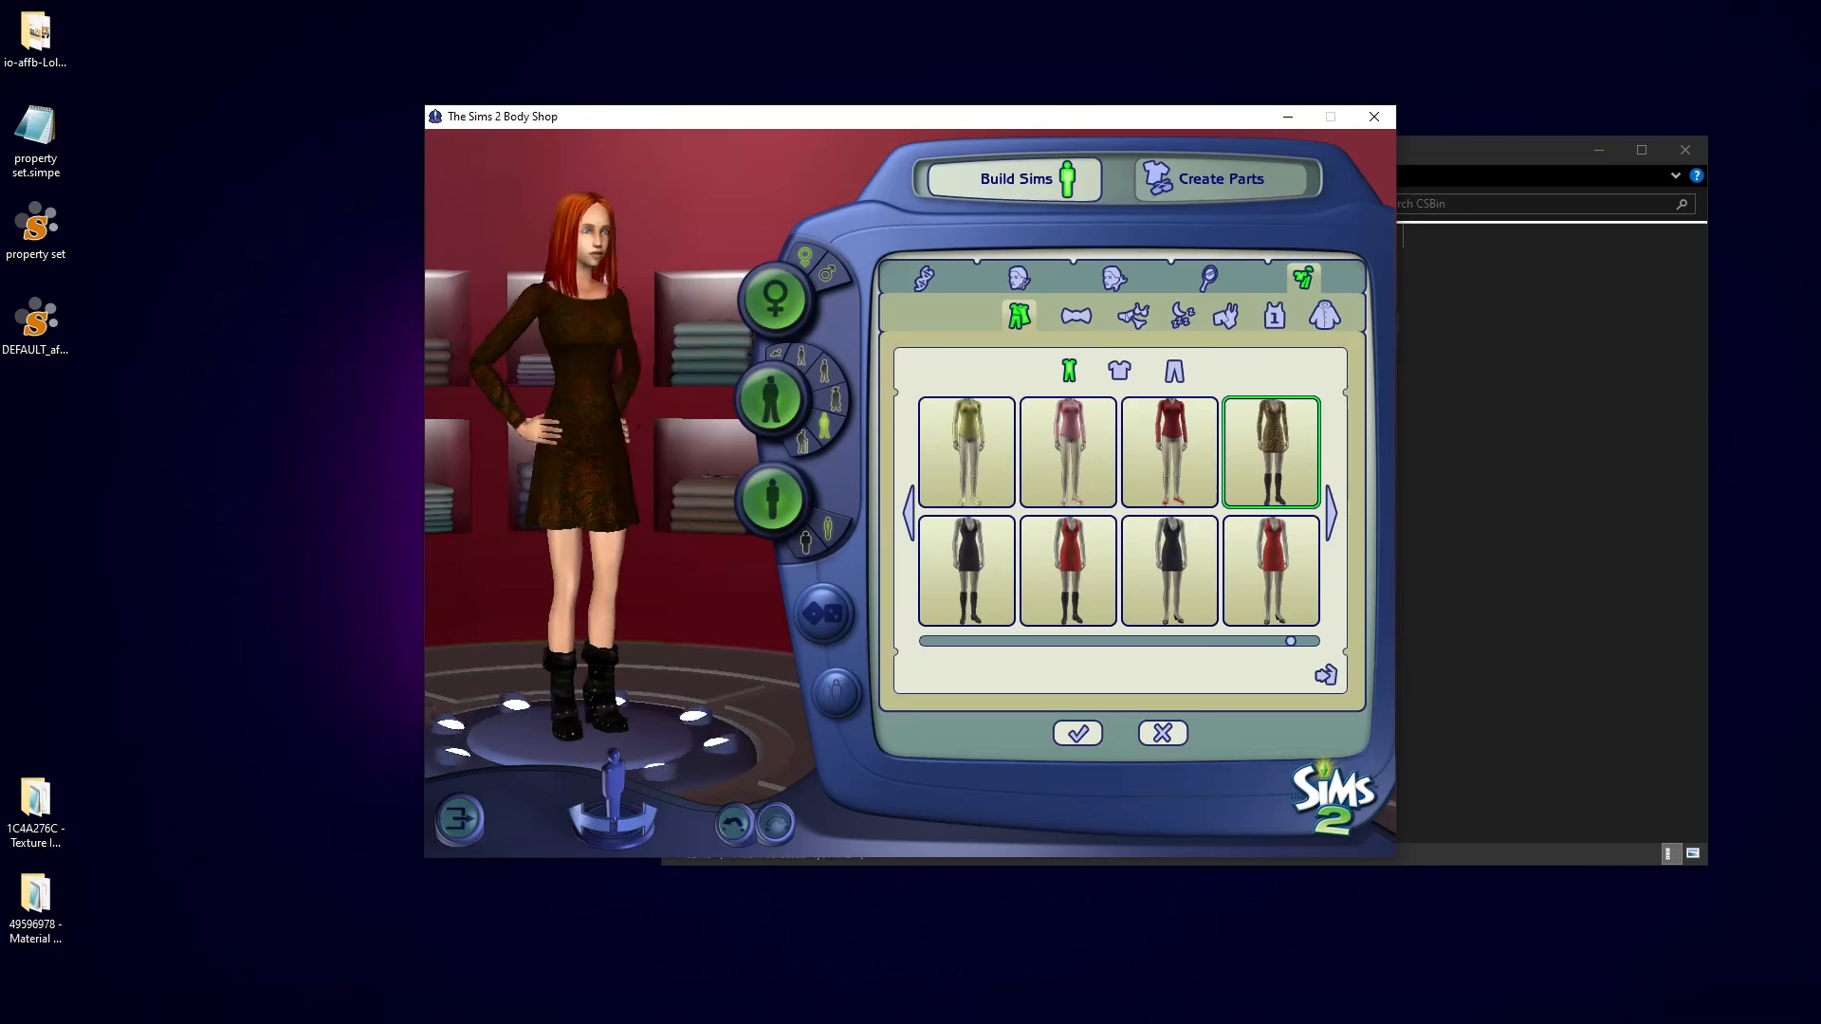
click(990, 595)
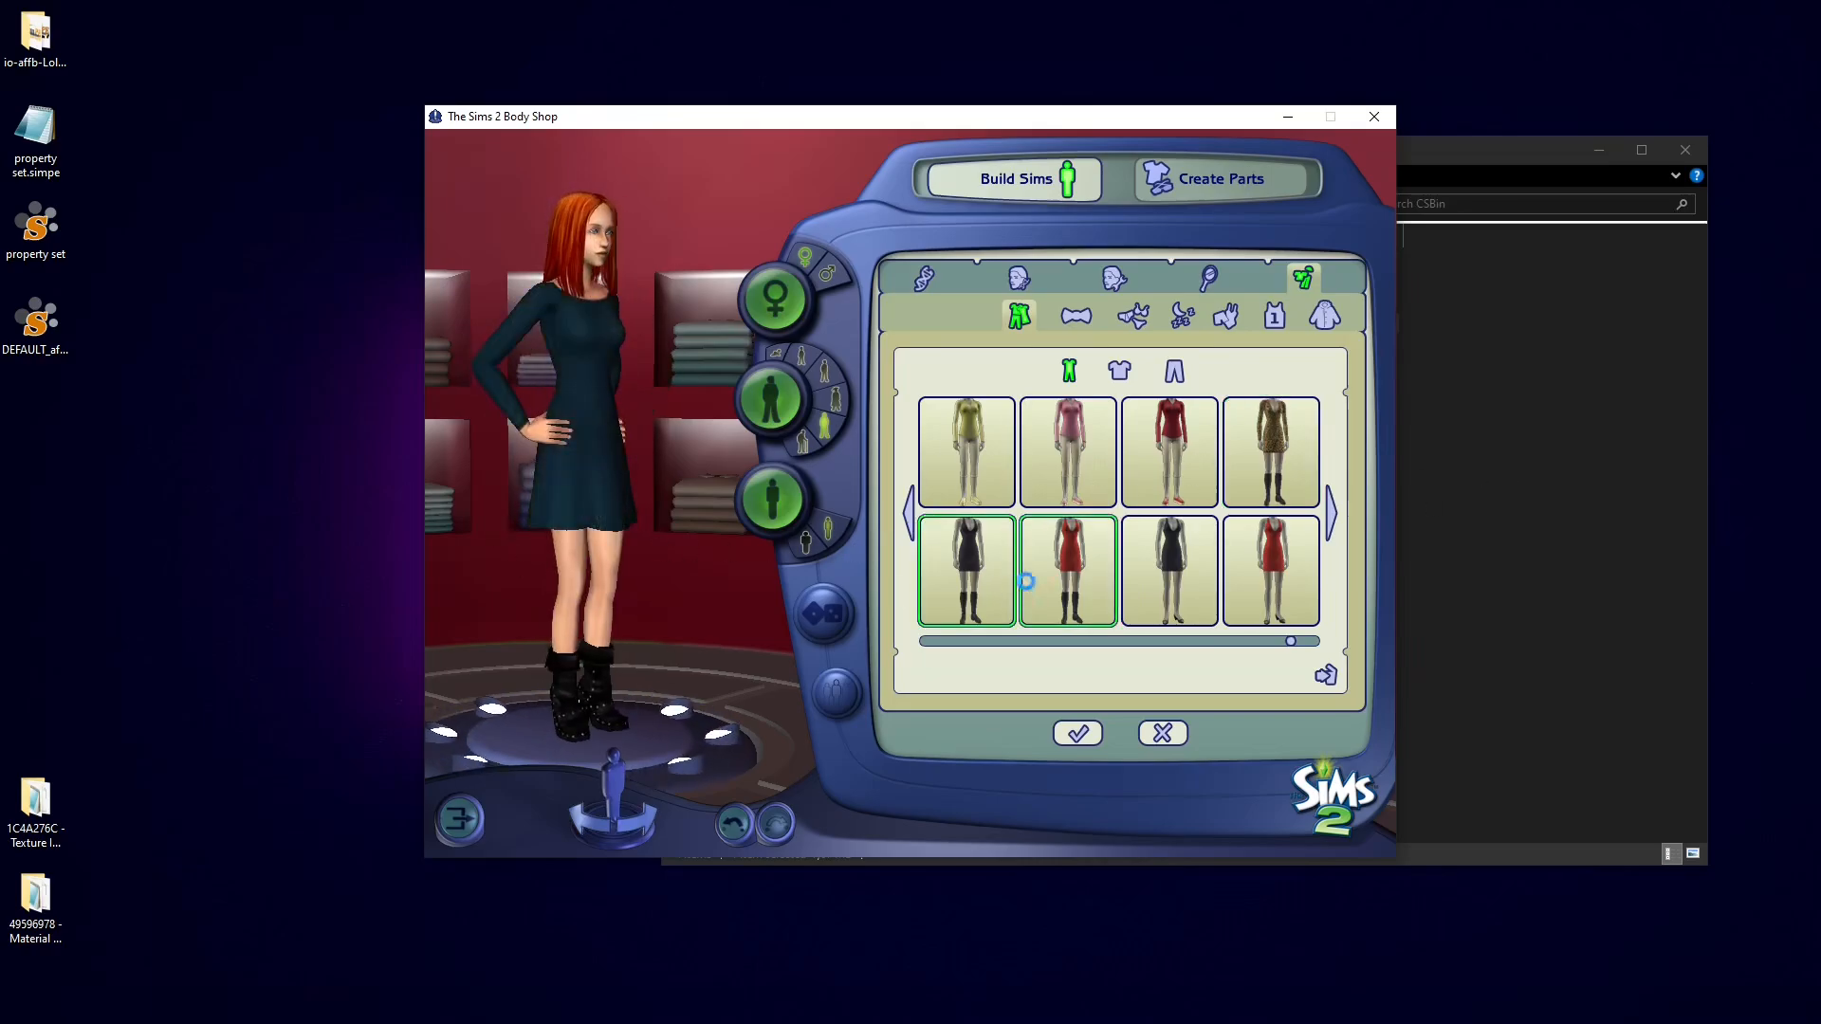
click(1028, 583)
drag(626, 569, 744, 586)
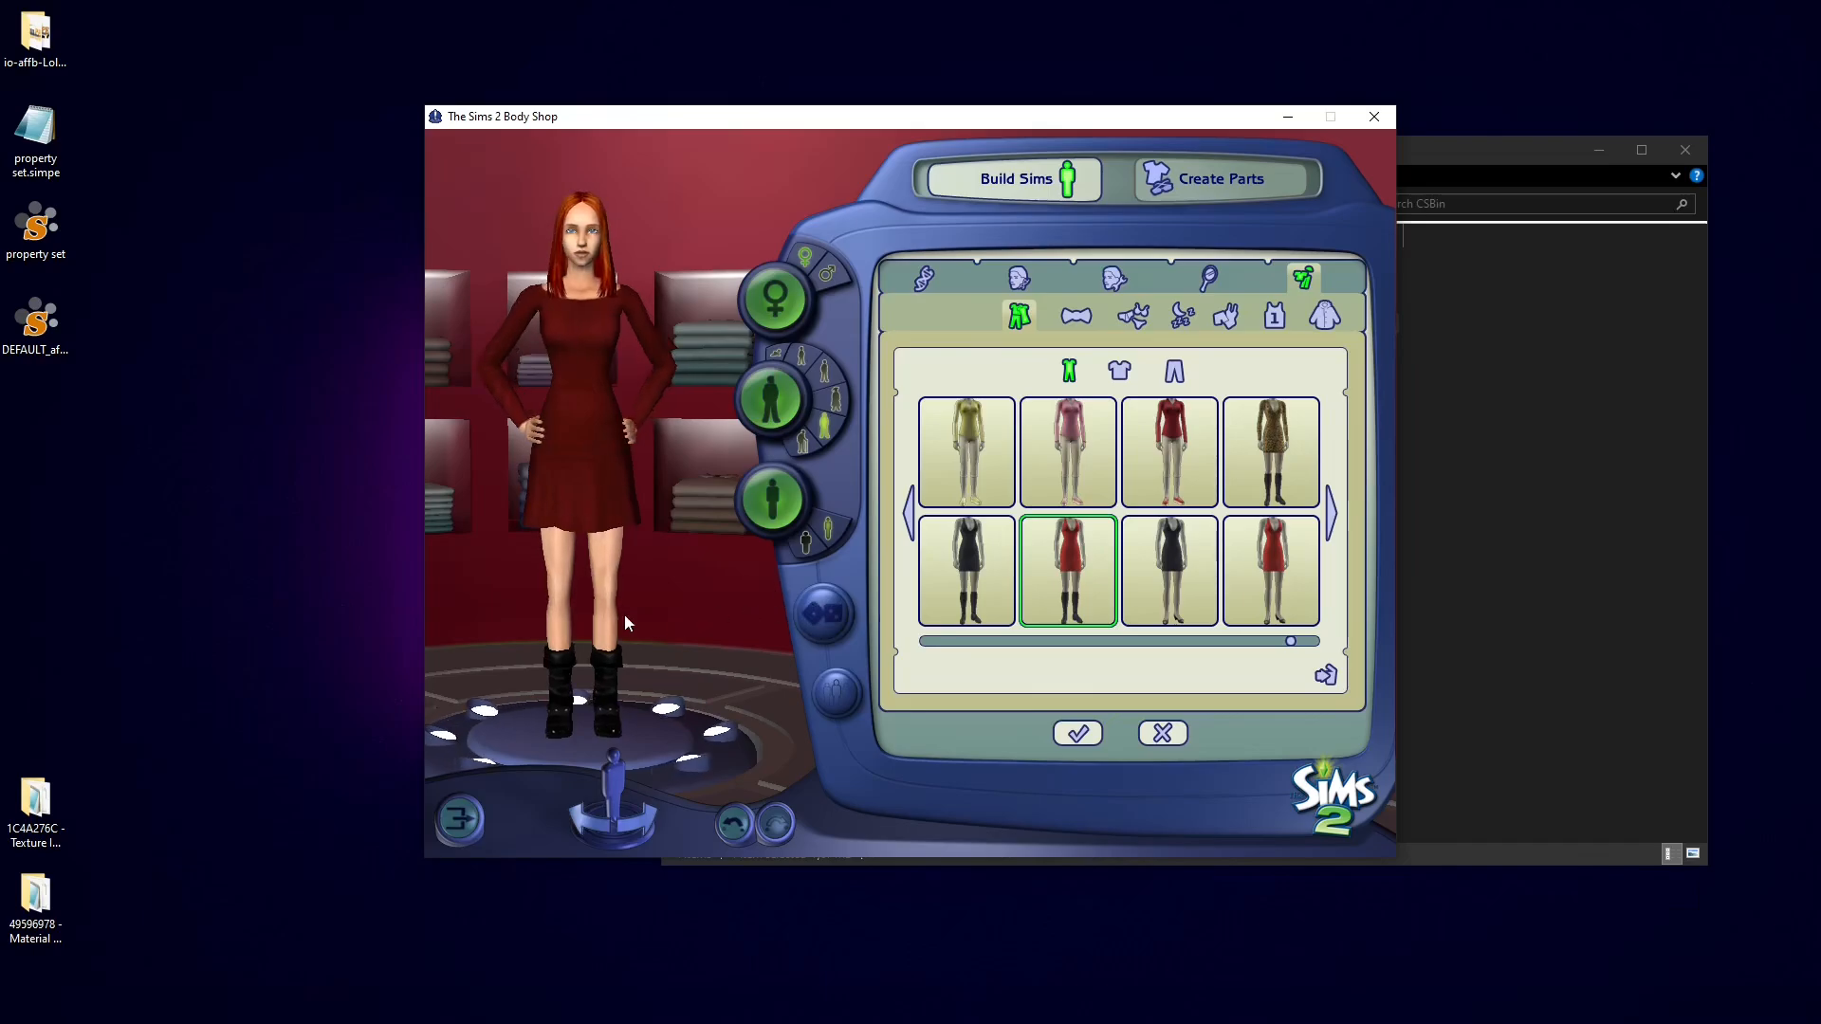
drag(624, 613, 683, 614)
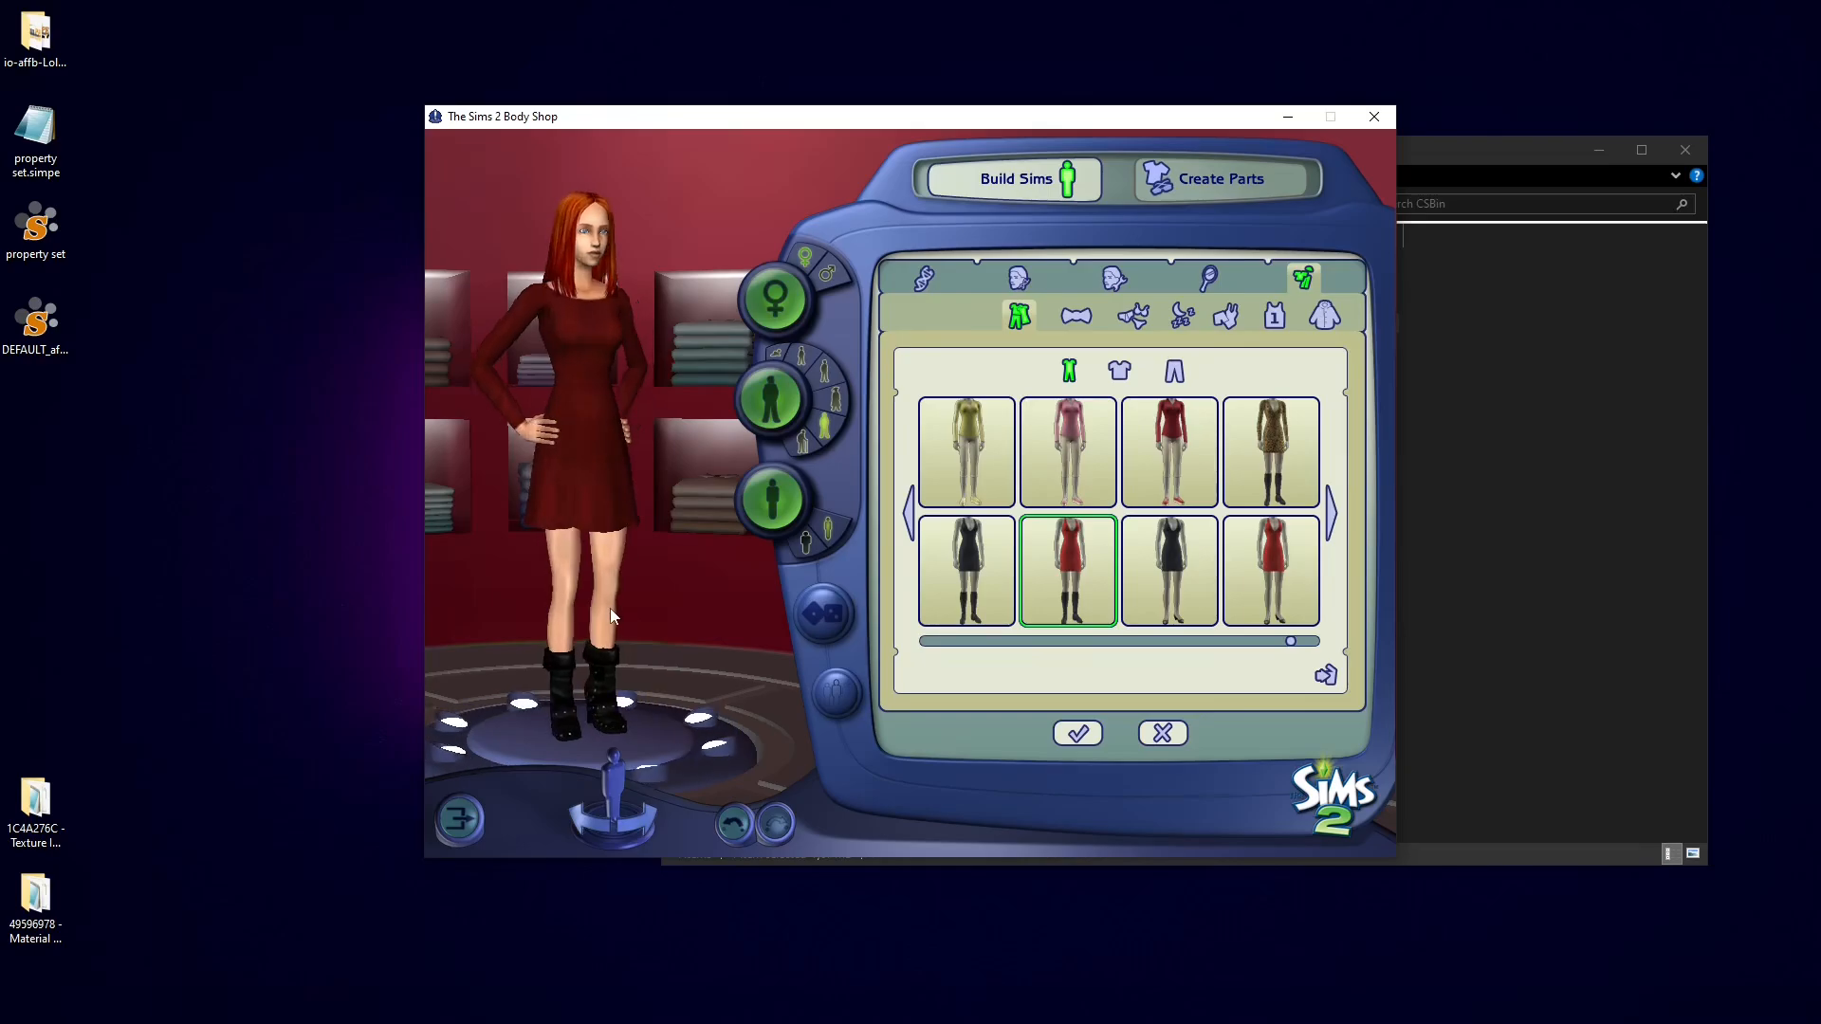
click(967, 570)
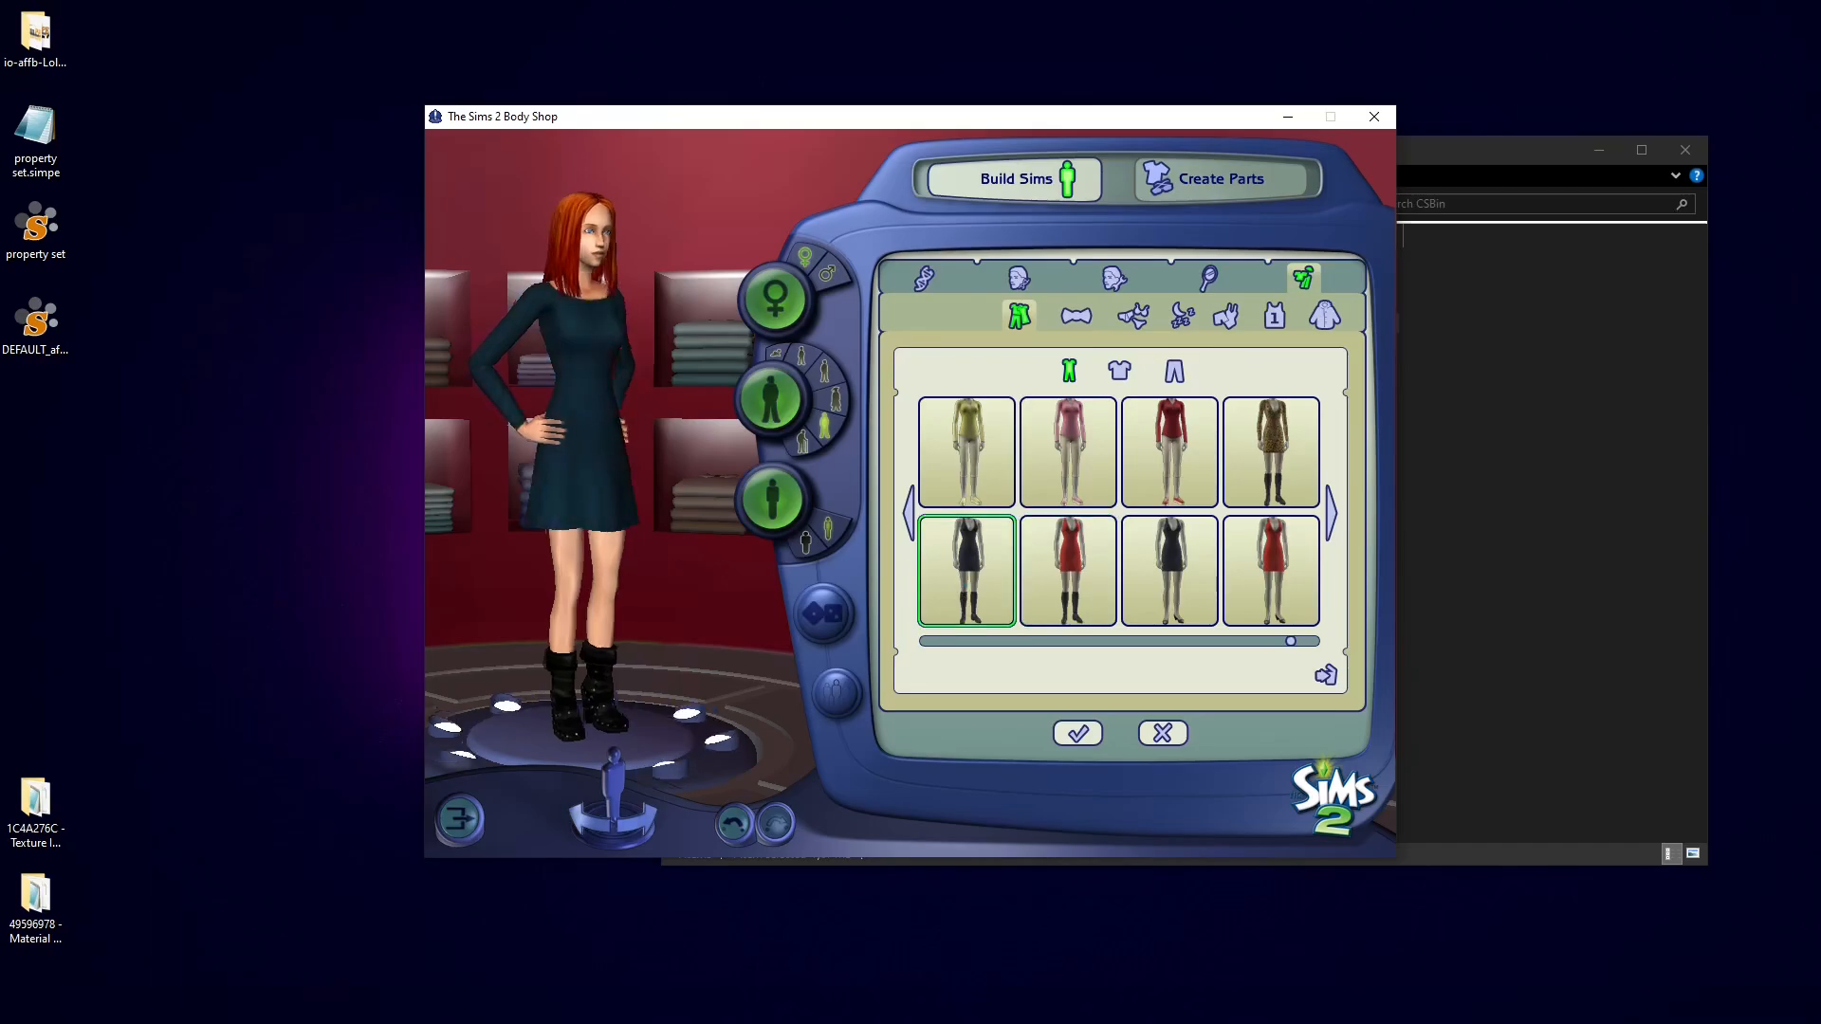
click(1280, 479)
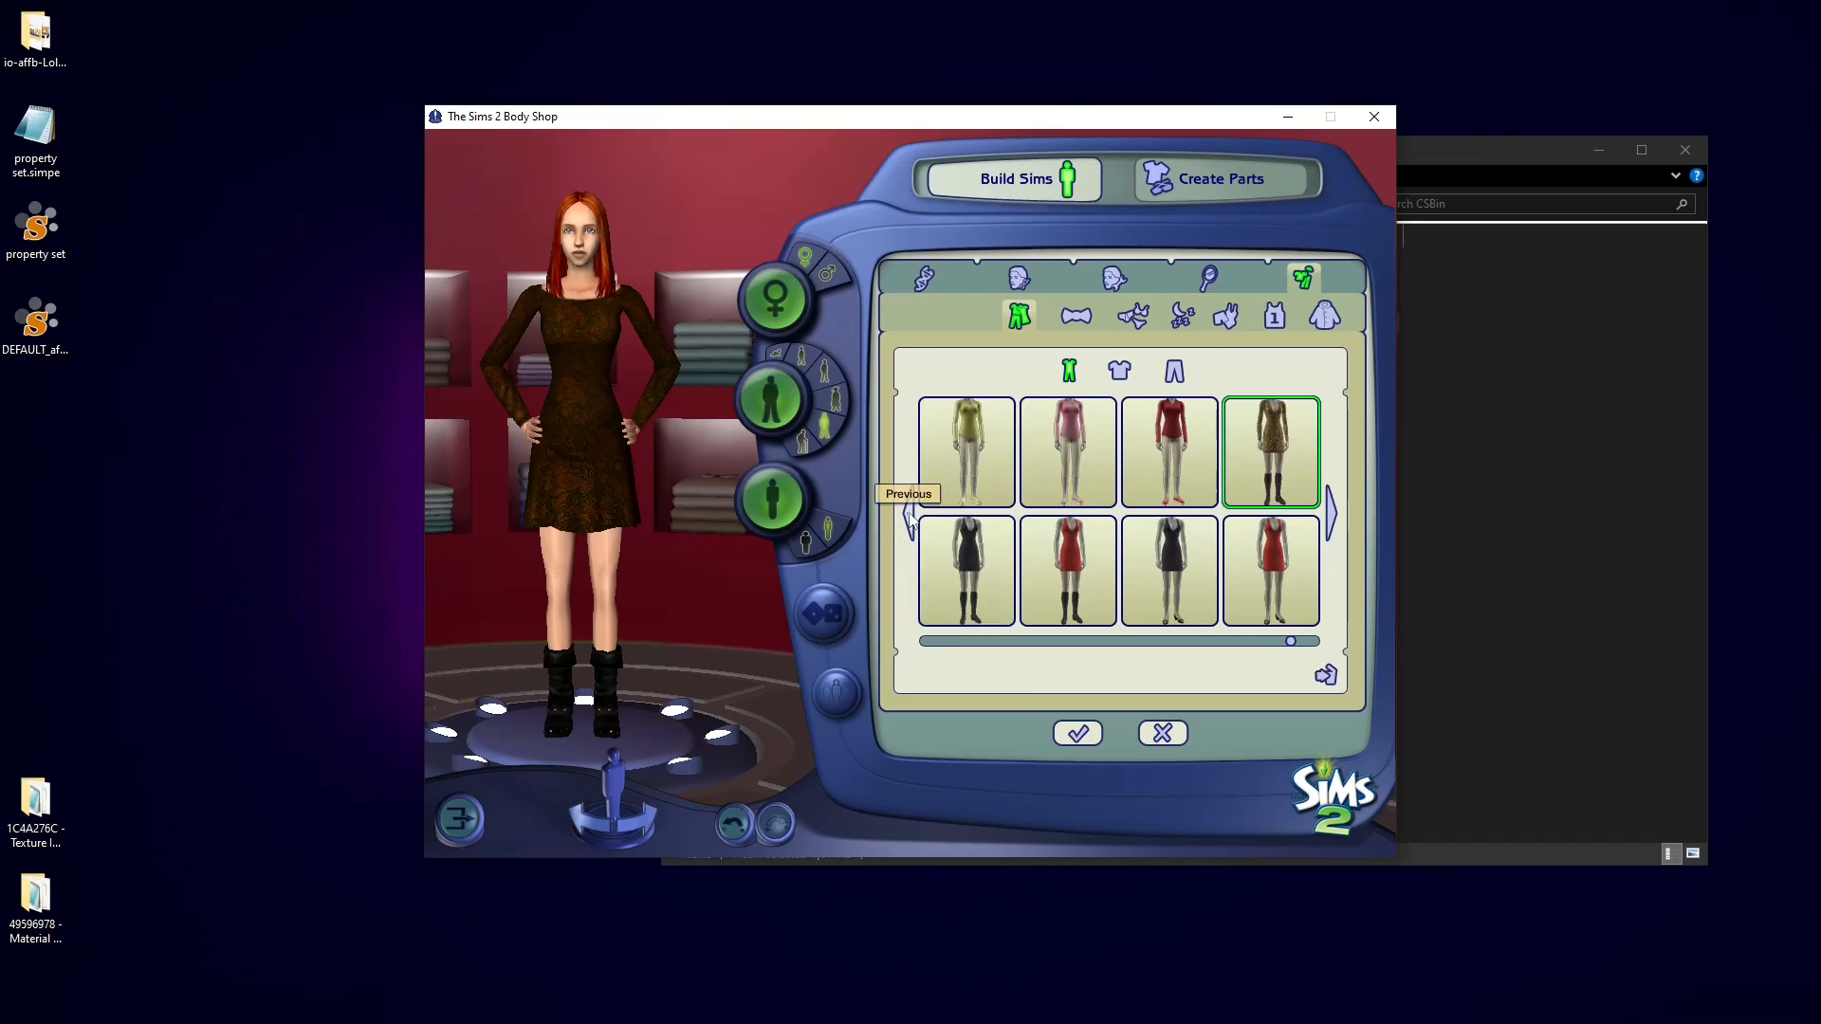
Step: Browse back through the full-body outfit catalogue to look for another dress
drag(1291, 641, 1136, 652)
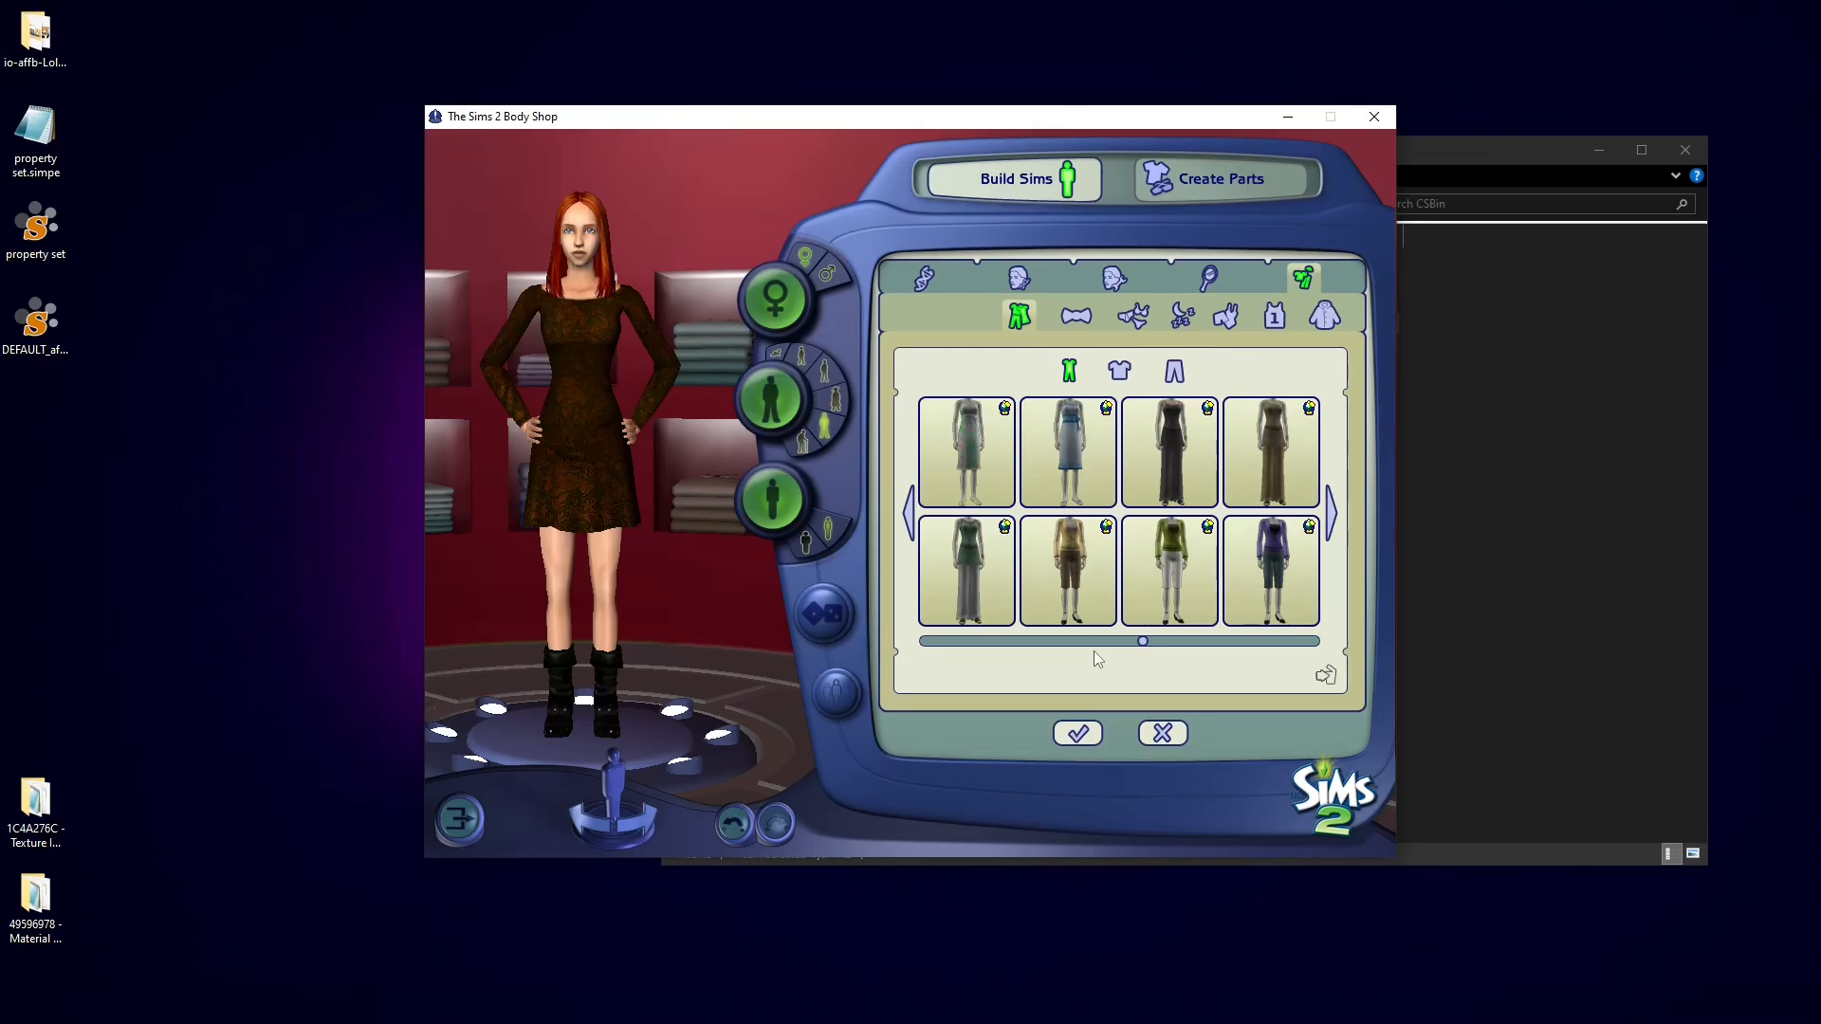
click(906, 521)
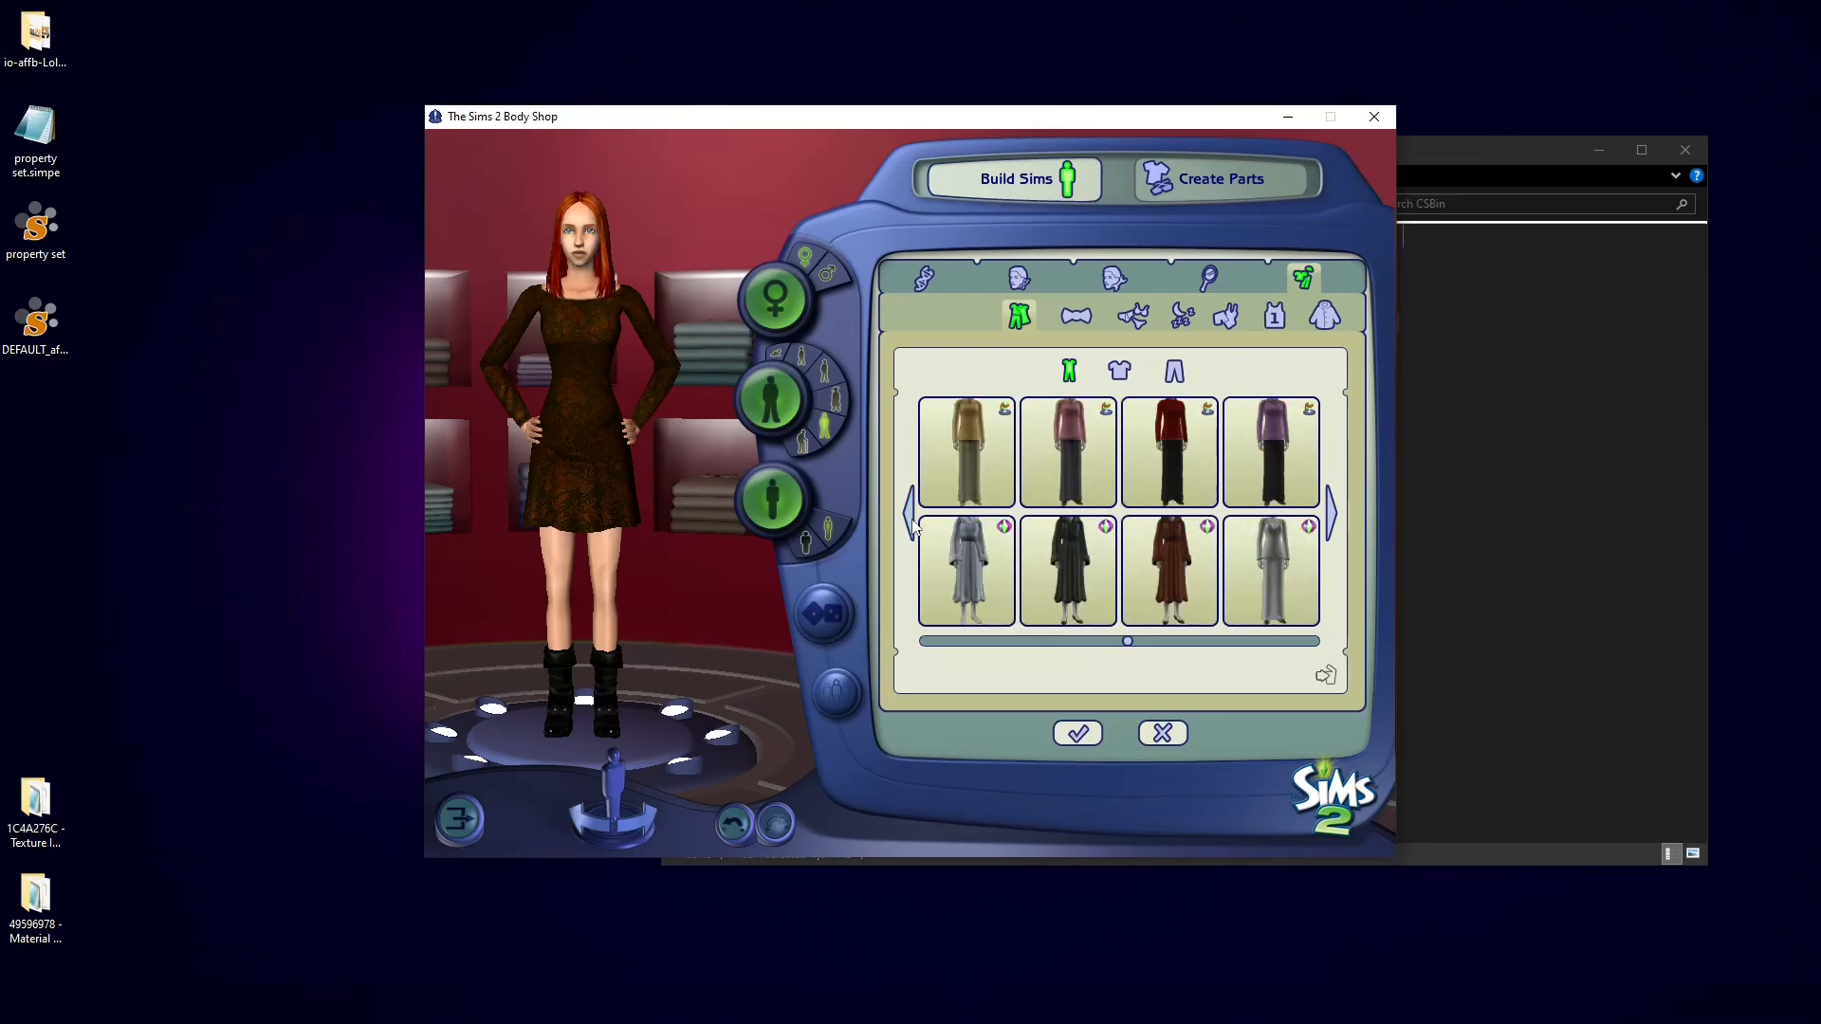
click(909, 522)
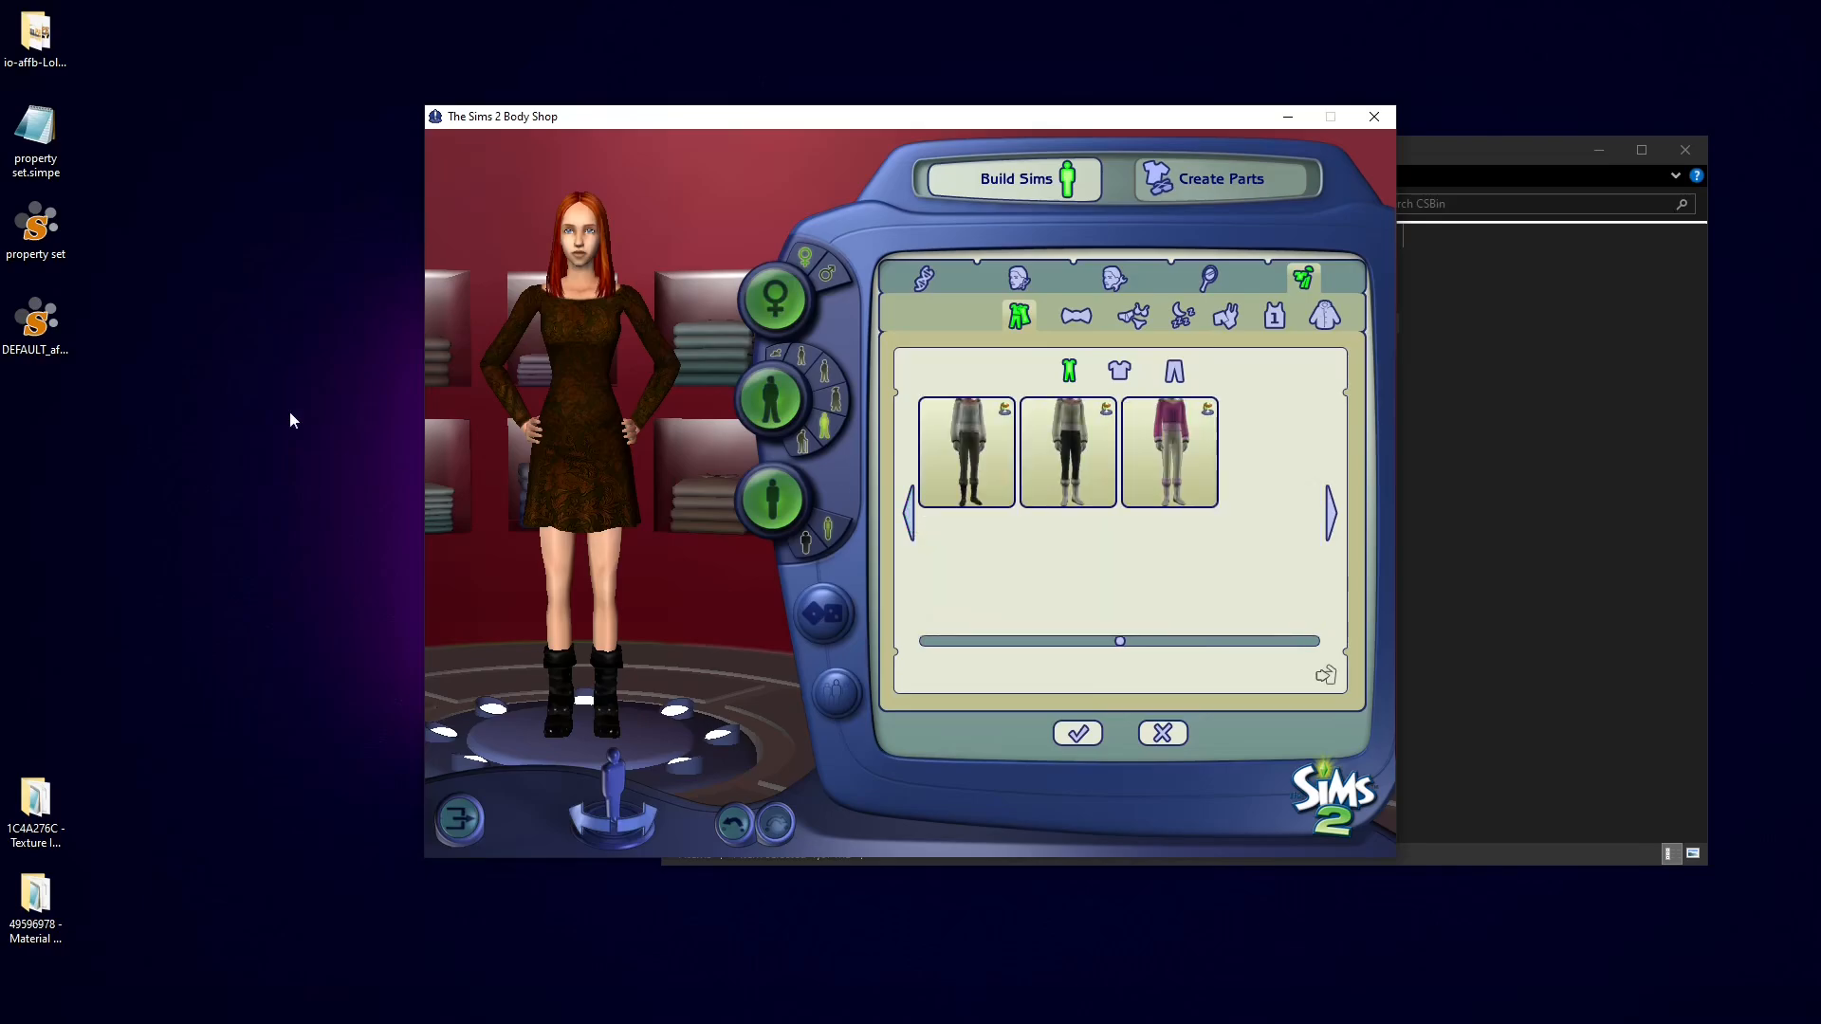
Step: Delete the Lola dress folder, property set files, default package, and texture and material folders from the desktop
click(62, 347)
drag(137, 411, 14, 34)
key(Delete)
drag(98, 766, 4, 956)
key(Delete)
Step: Show the Desktop folder in File Explorer, place the DeeDee_Janika31_4t2EP11DressRuffleEdit_Standalone archive beside the Body Shop window, then minimize File Explorer
click(1593, 491)
click(732, 317)
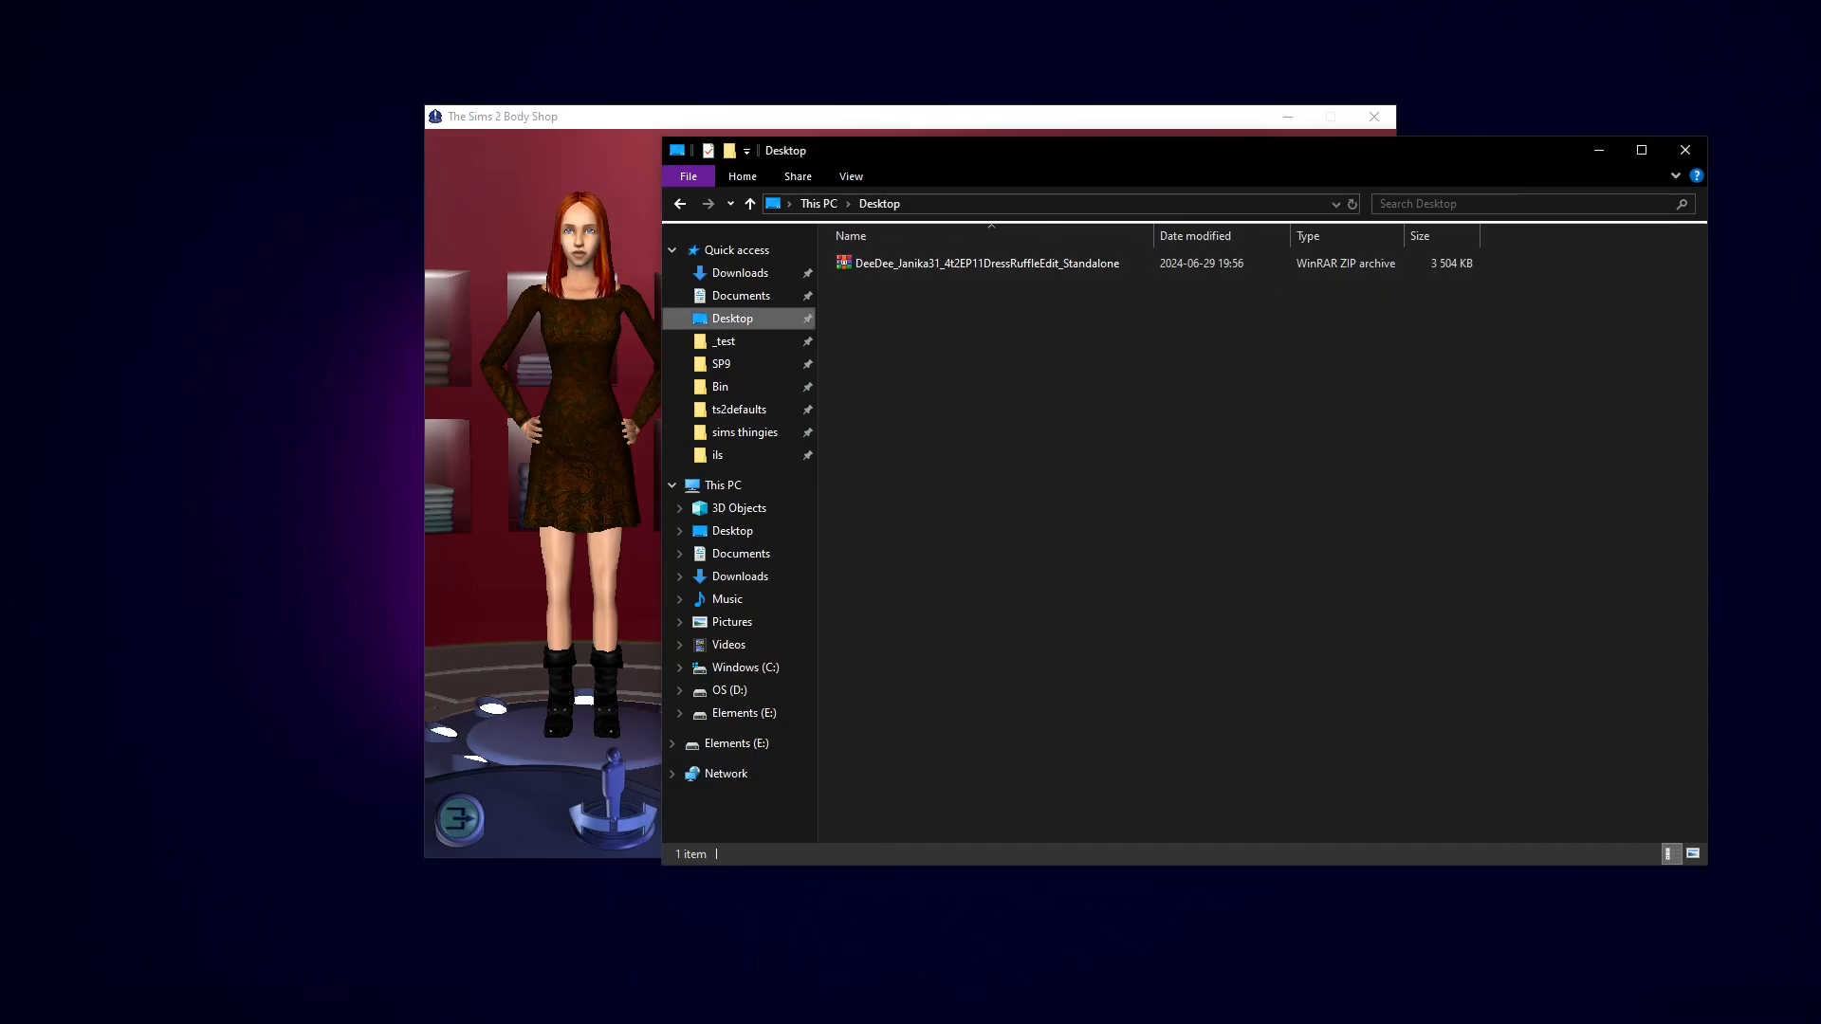
drag(1820, 95, 249, 151)
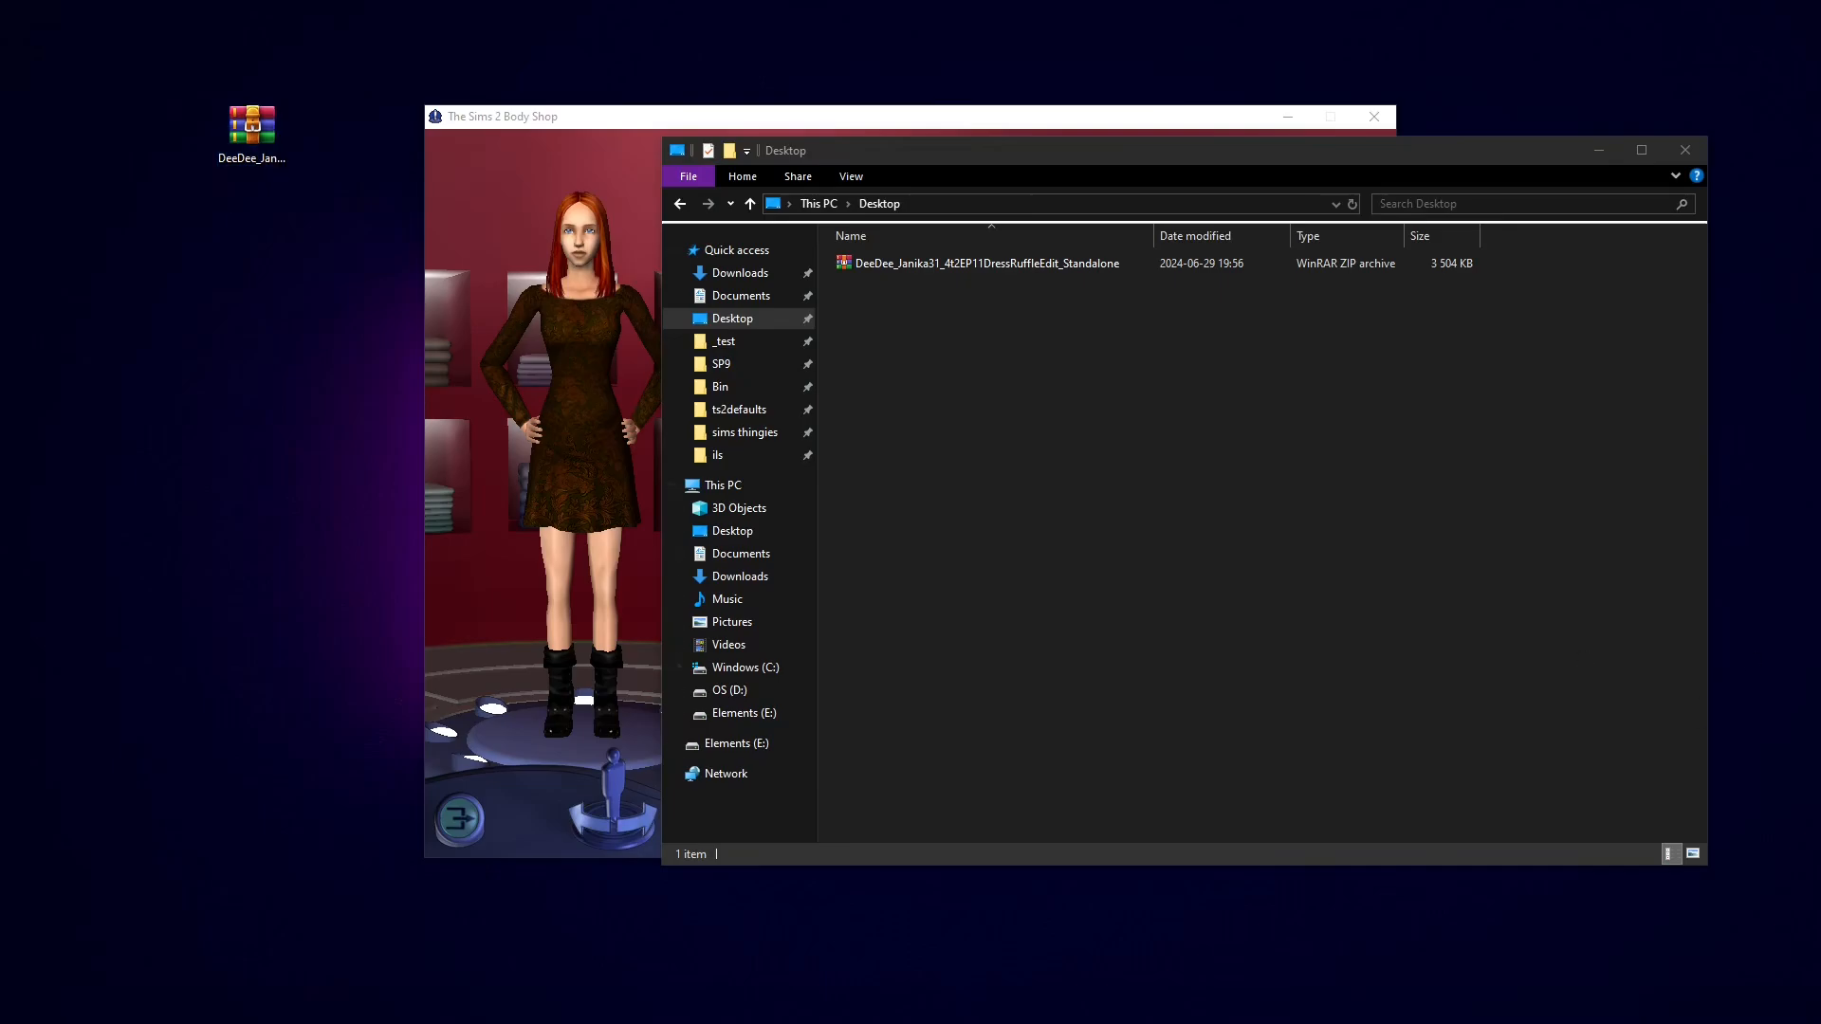
click(1598, 152)
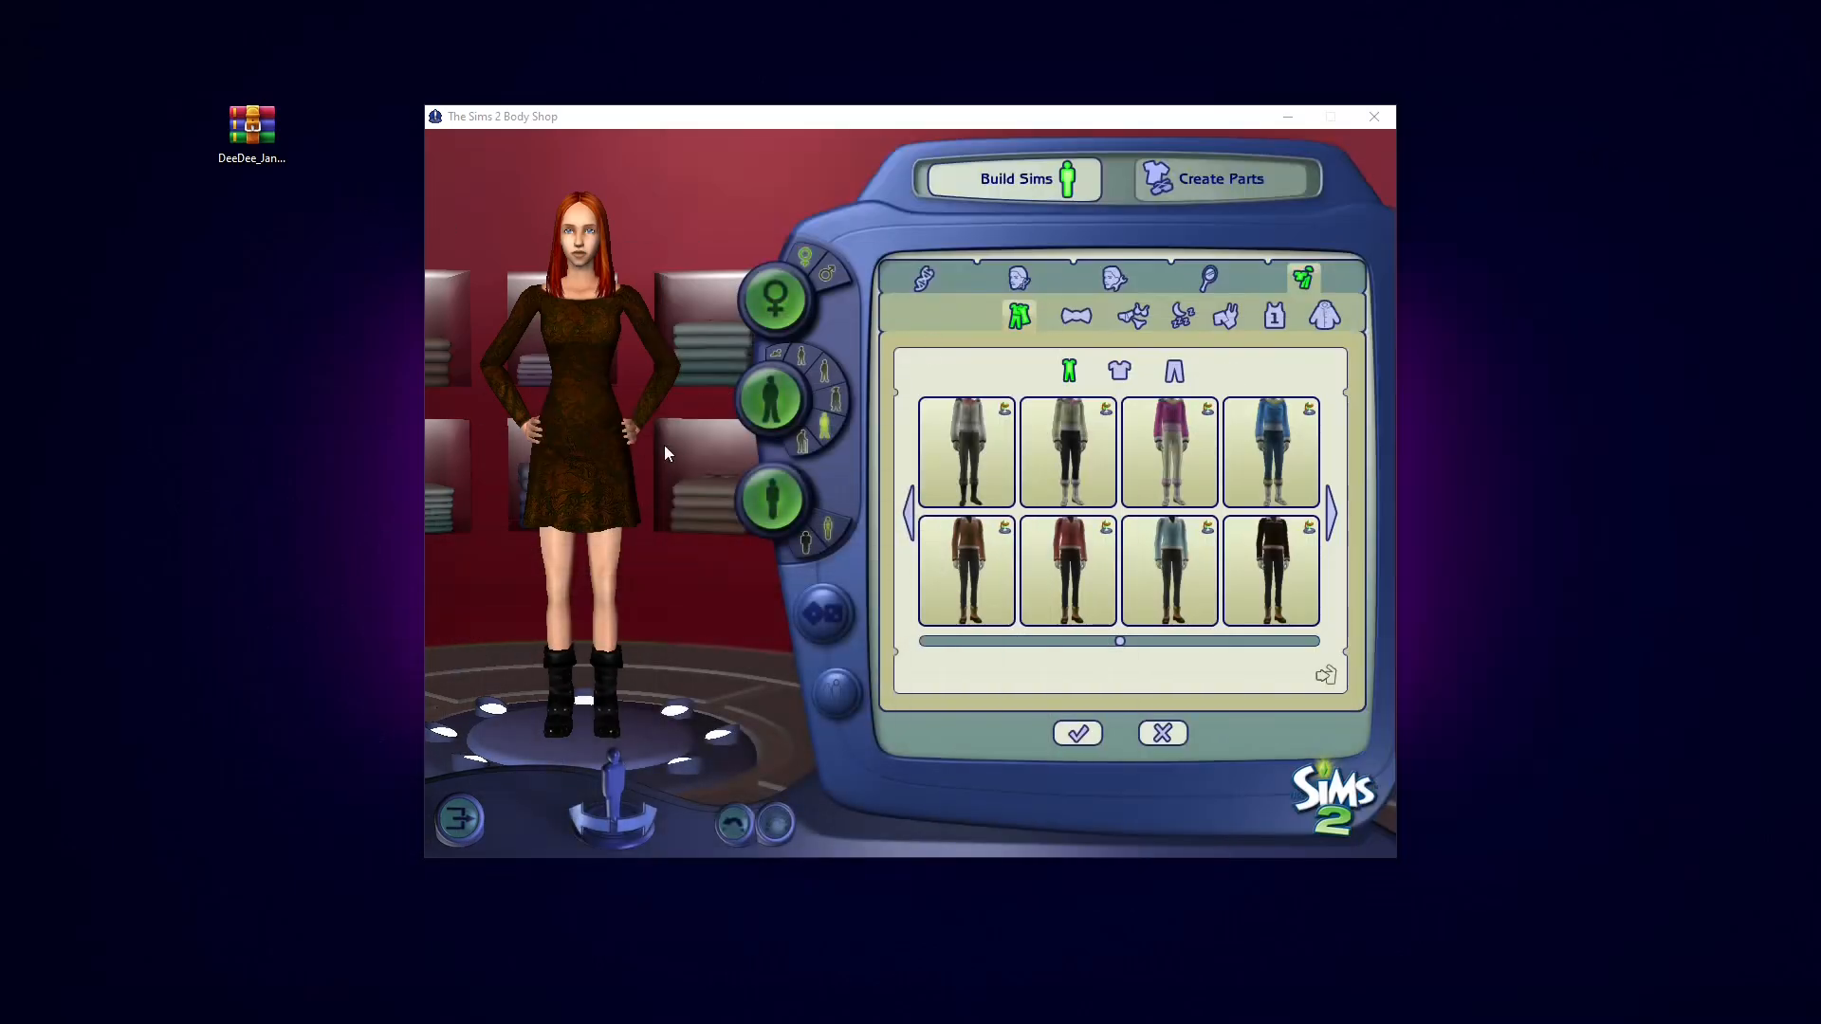
Step: Browse the full-body outfits to find the strapless knee-length dress and preview its blue variant on the Sim
click(908, 512)
click(909, 514)
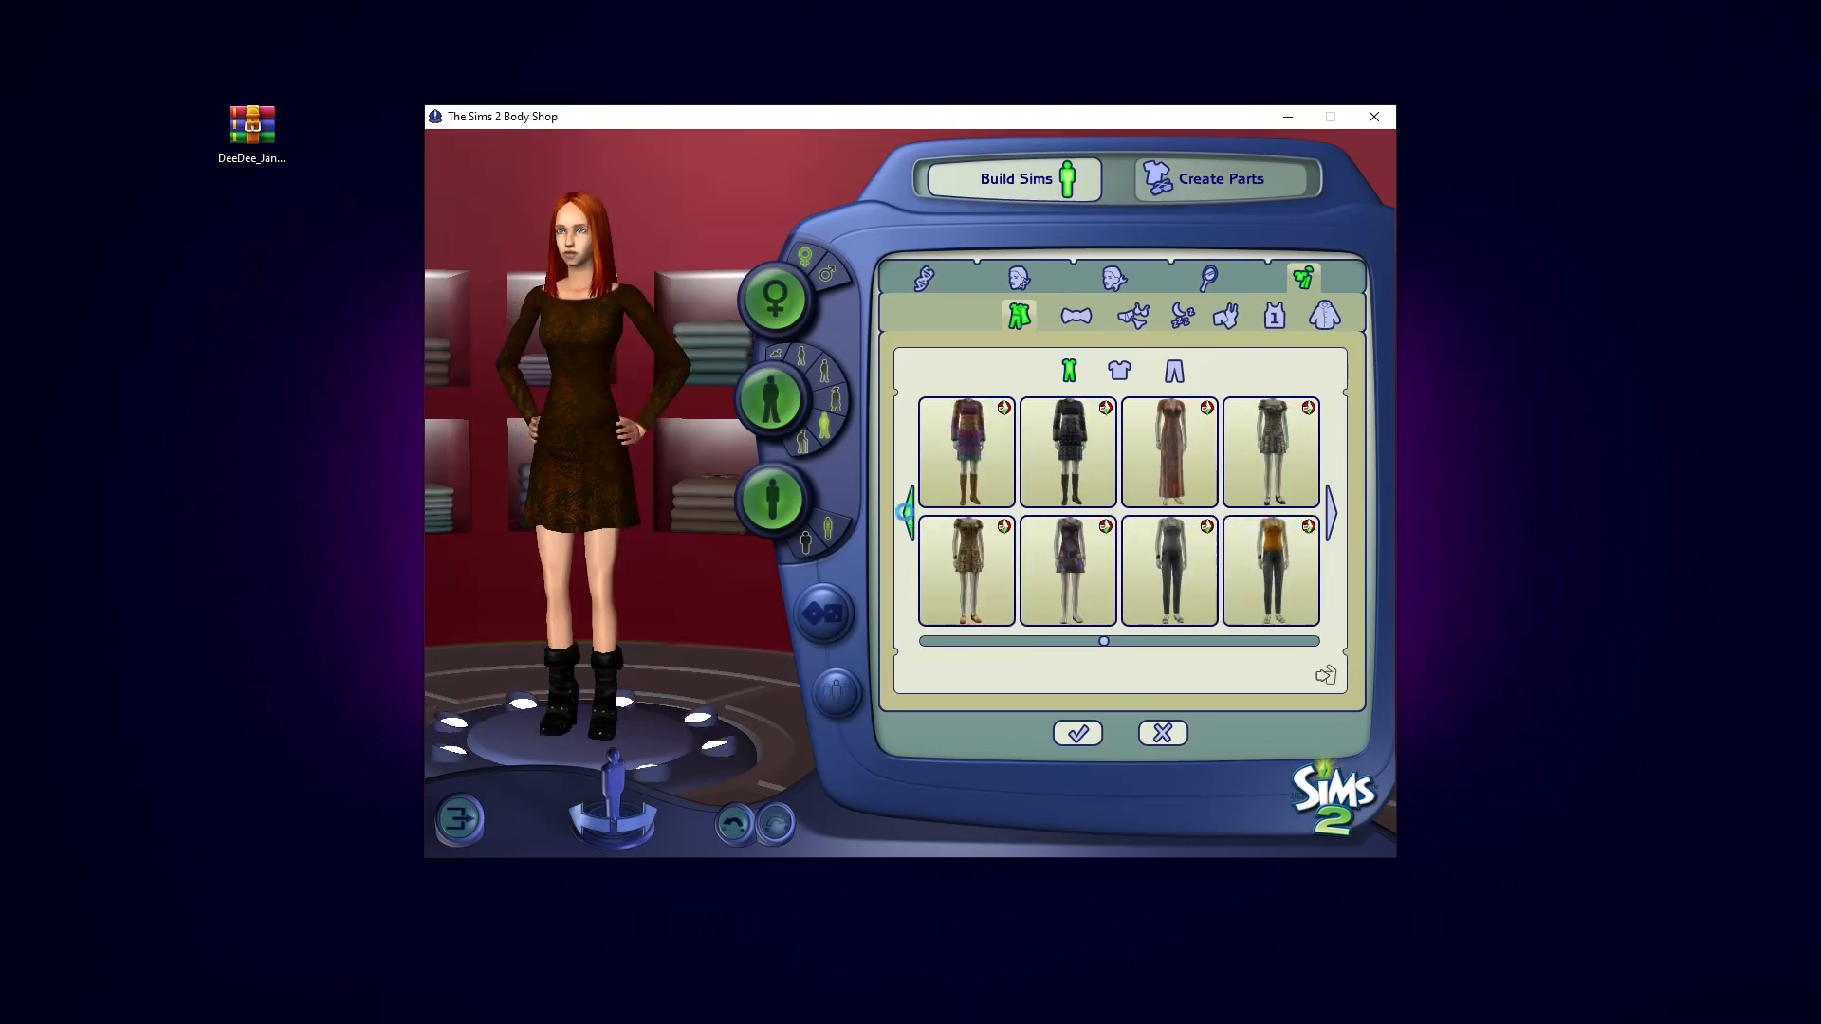
click(922, 531)
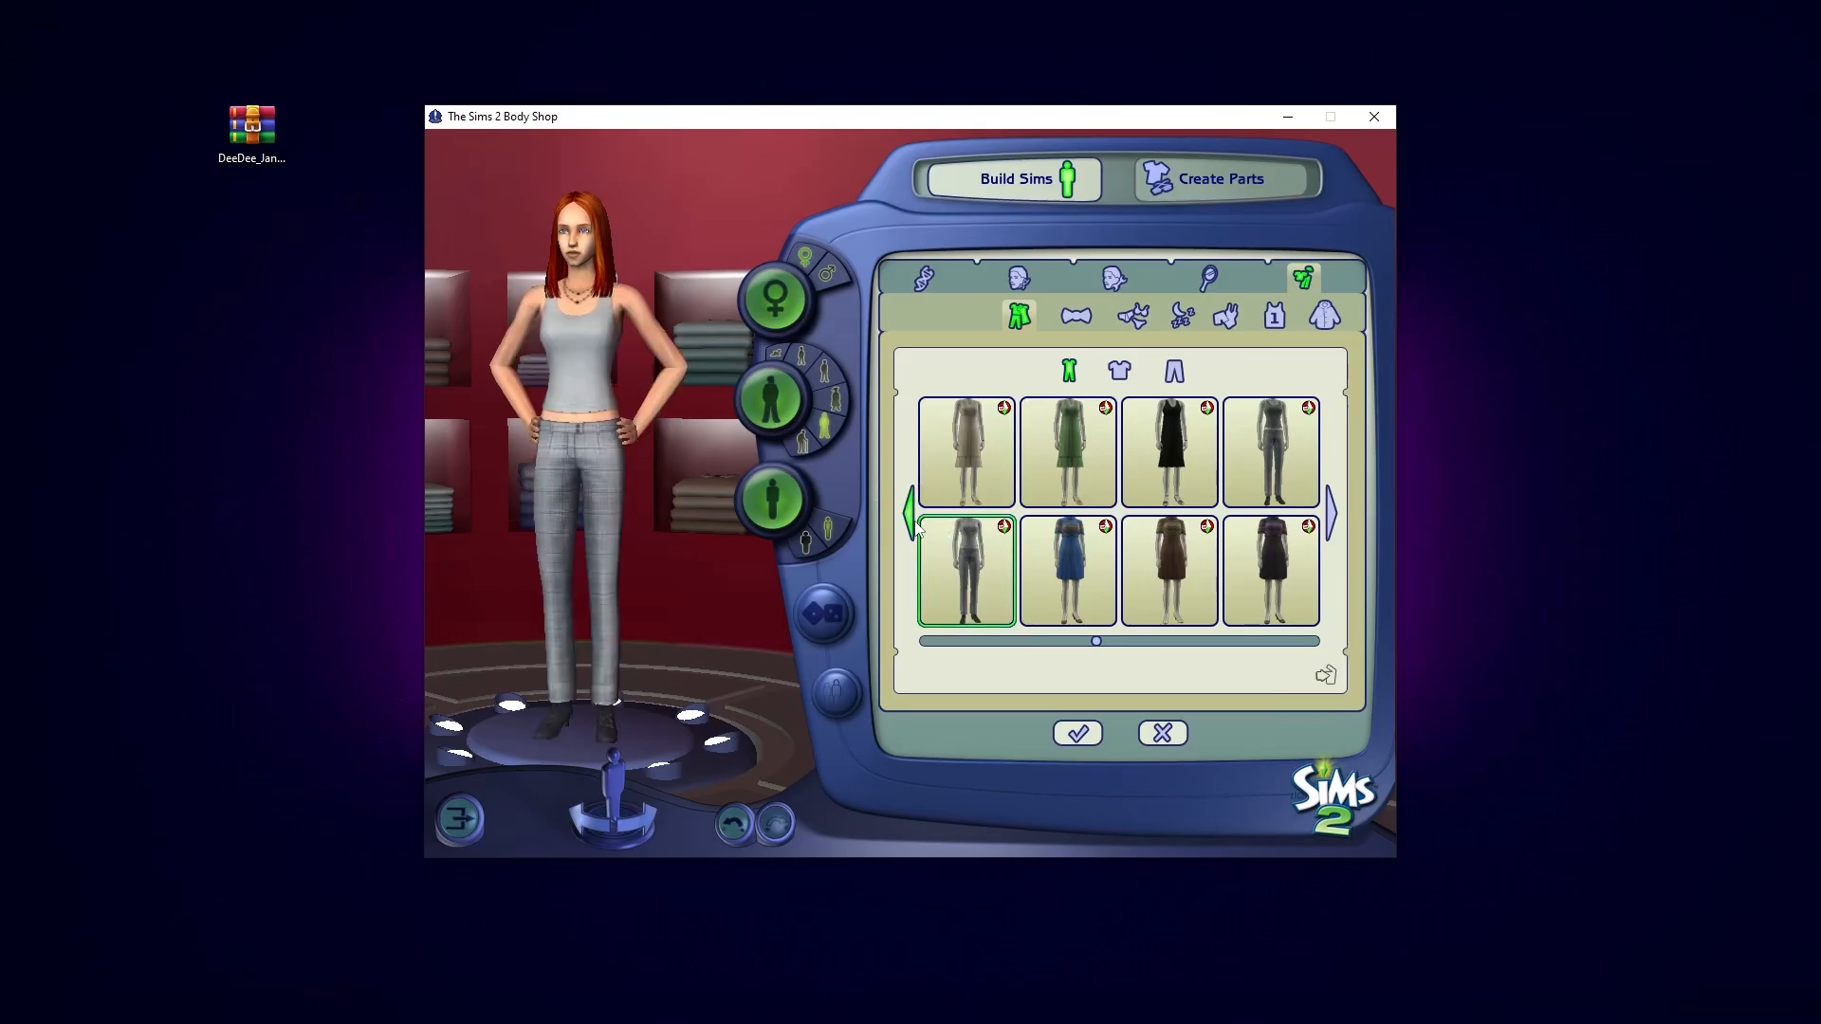
click(1328, 513)
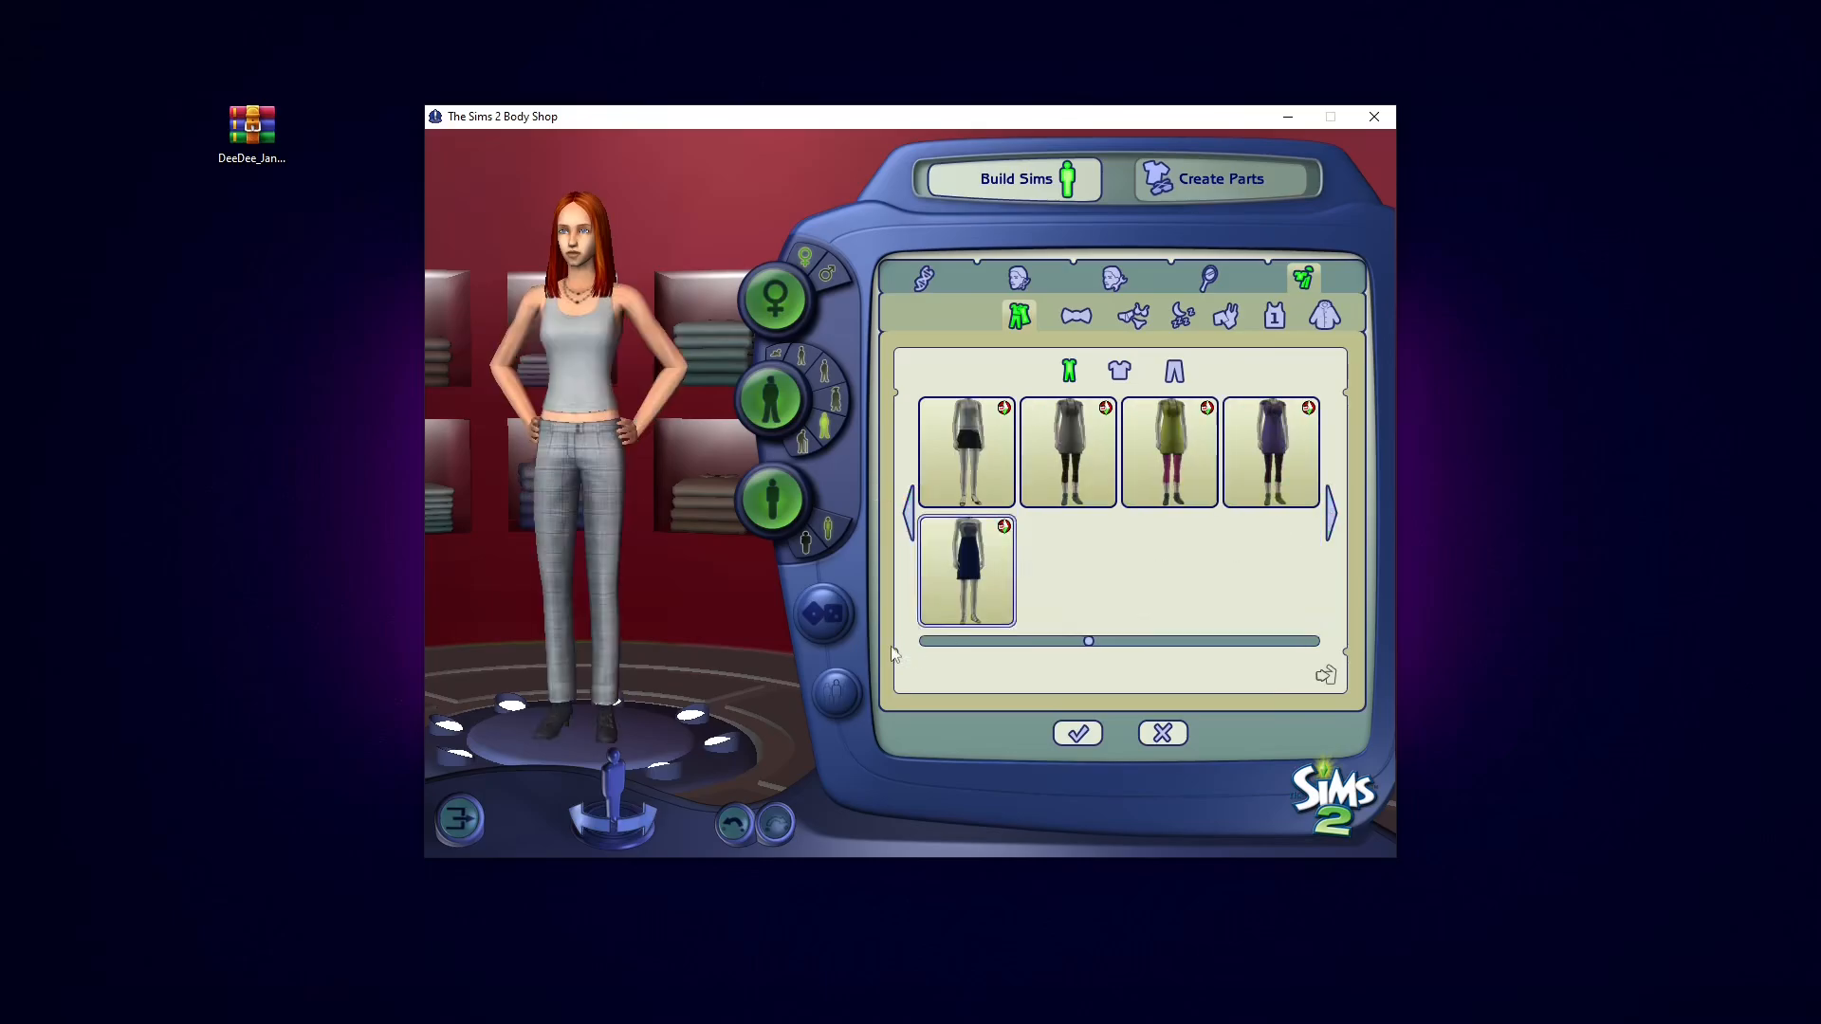
click(967, 569)
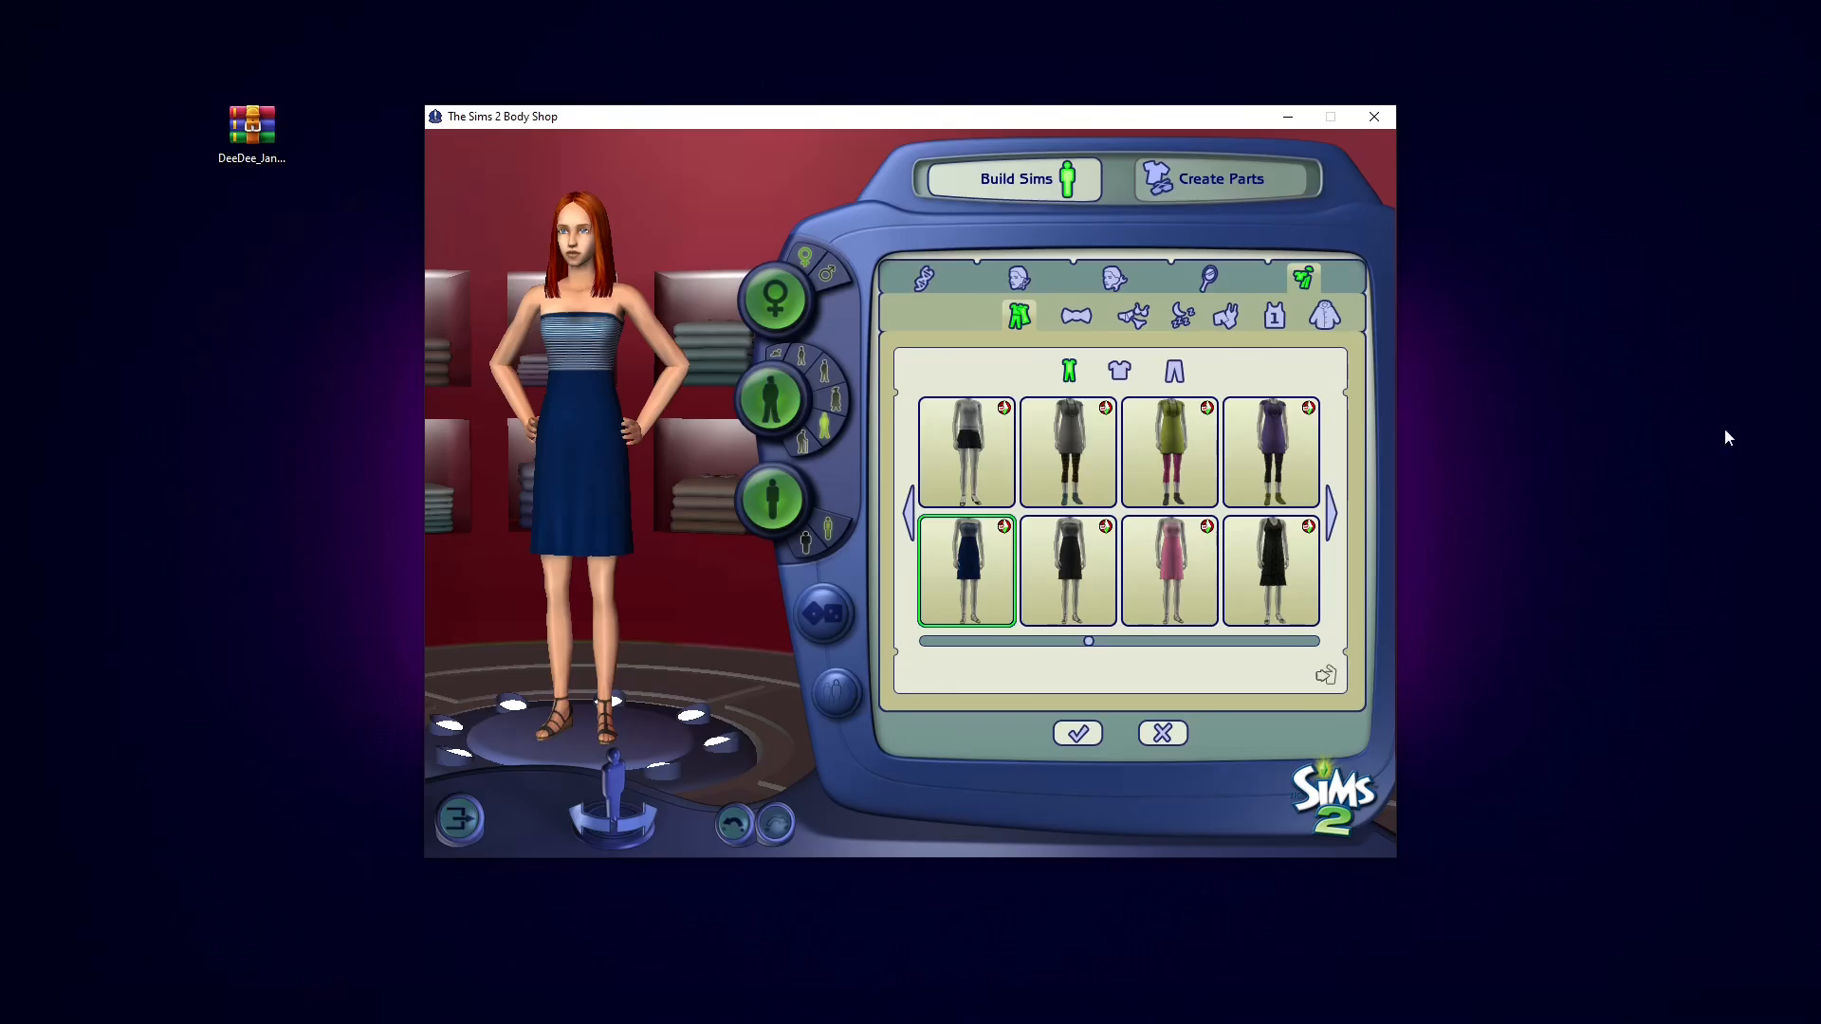
Step: Preview the black, pink and blue variants of the strapless dress on the Sim and compare them
click(1071, 572)
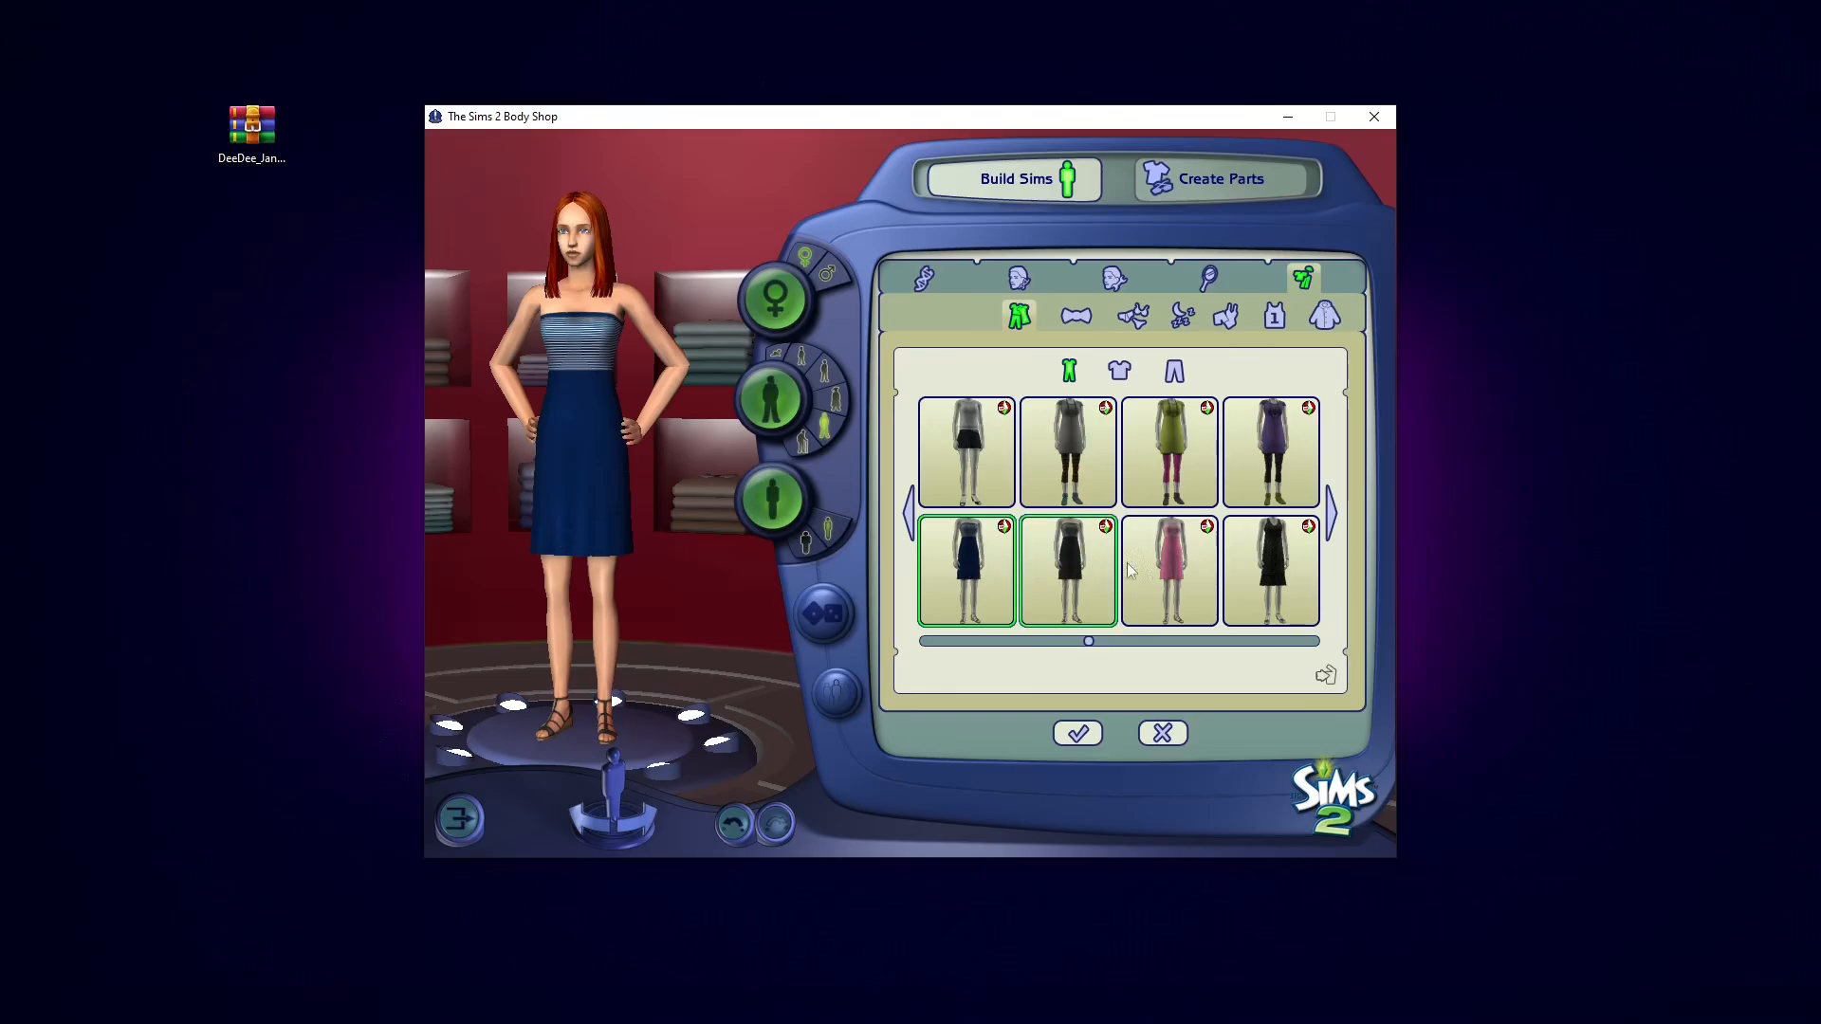
click(1187, 578)
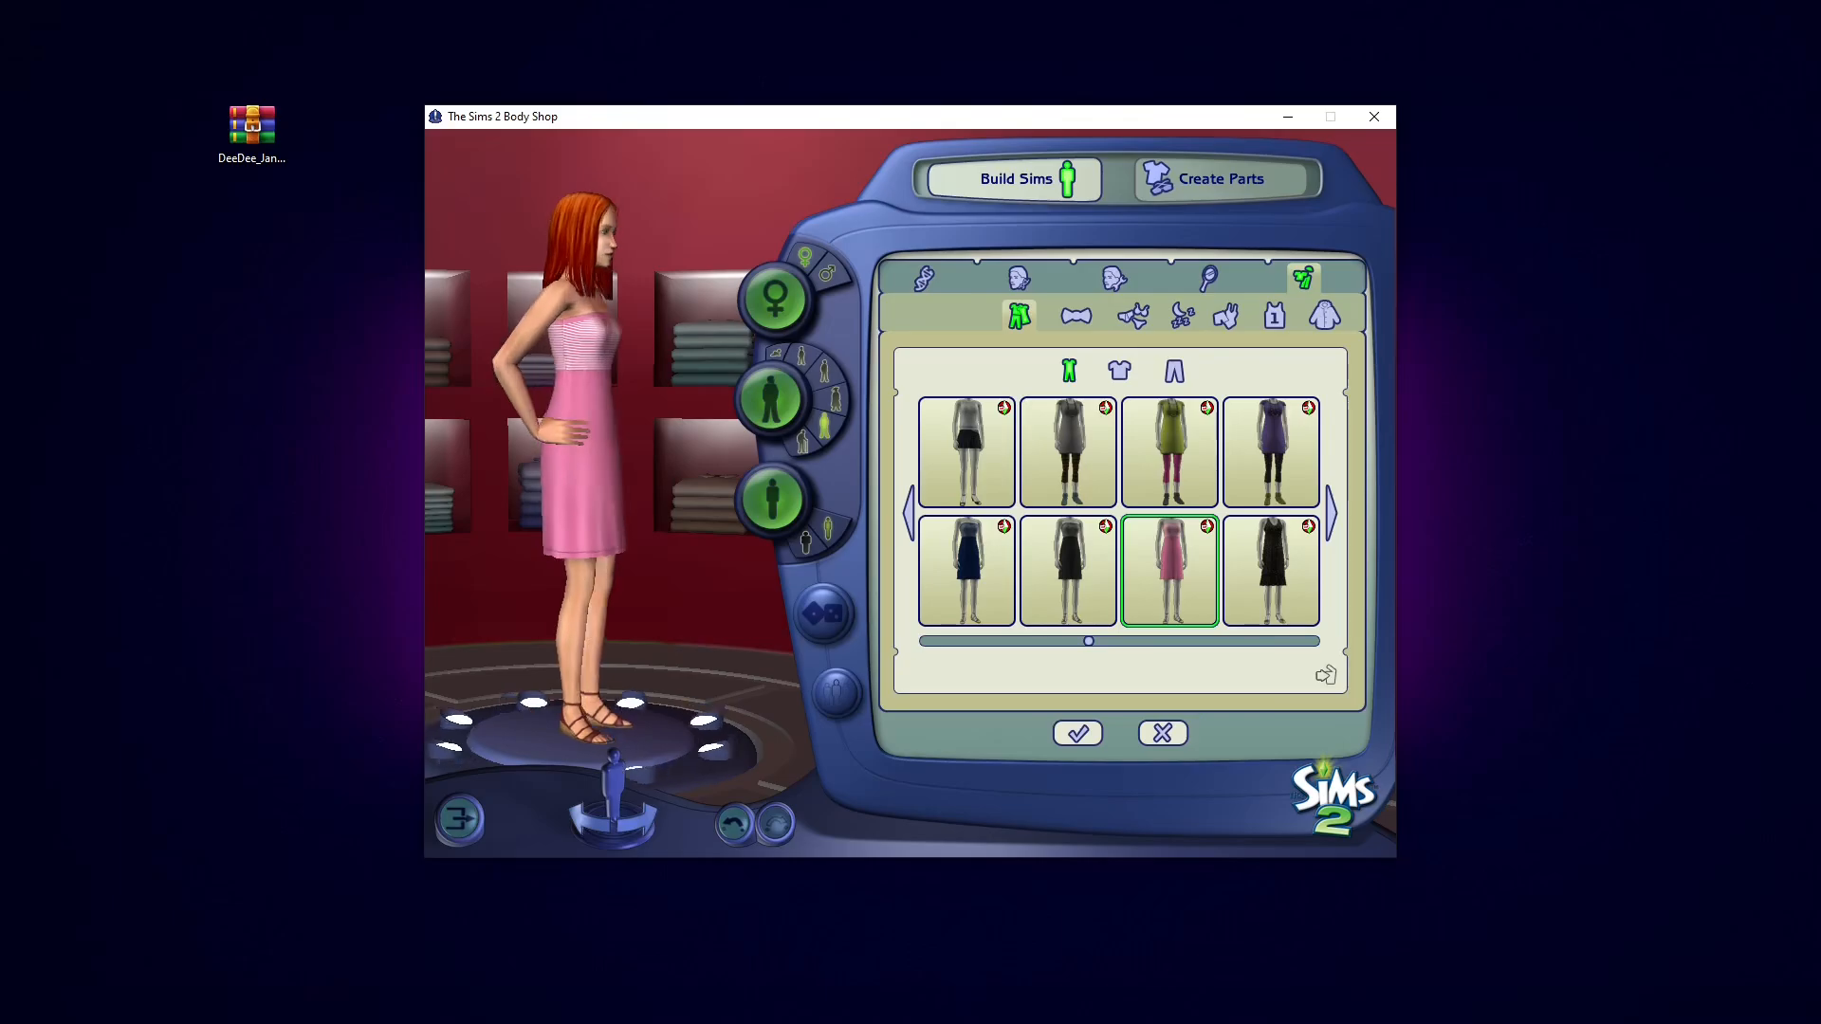
click(967, 572)
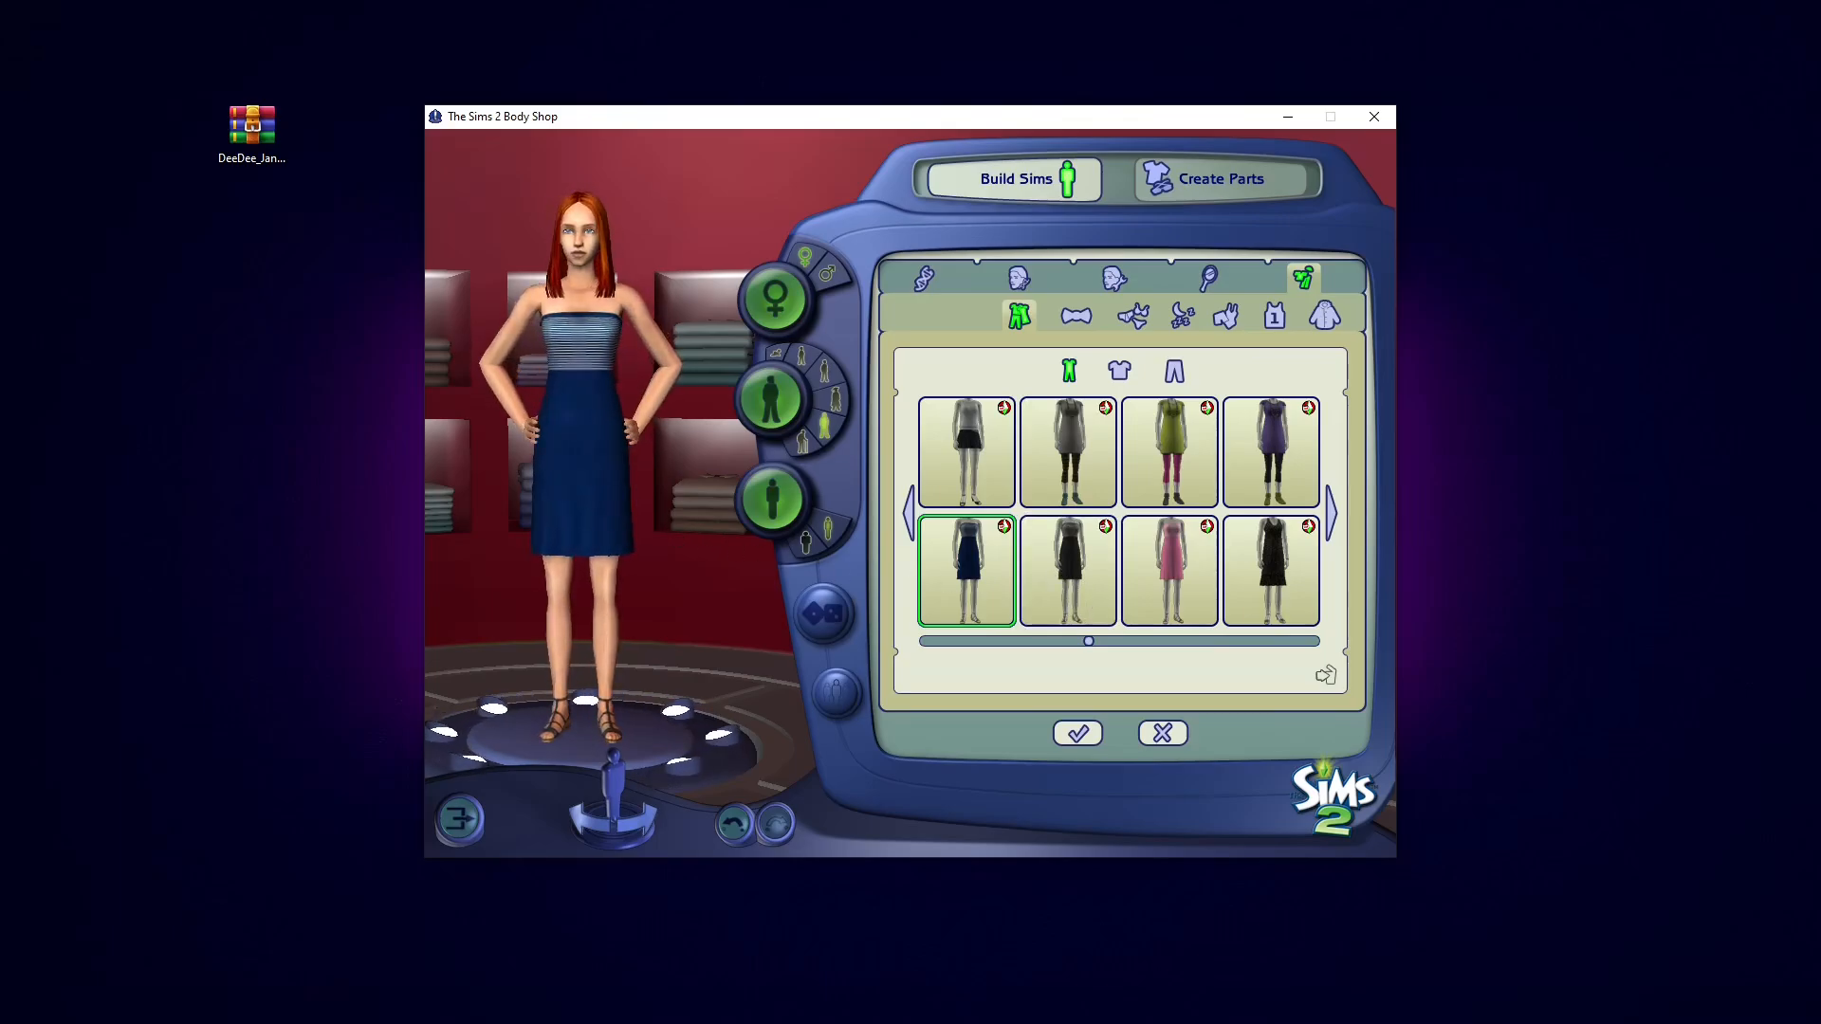
click(1080, 575)
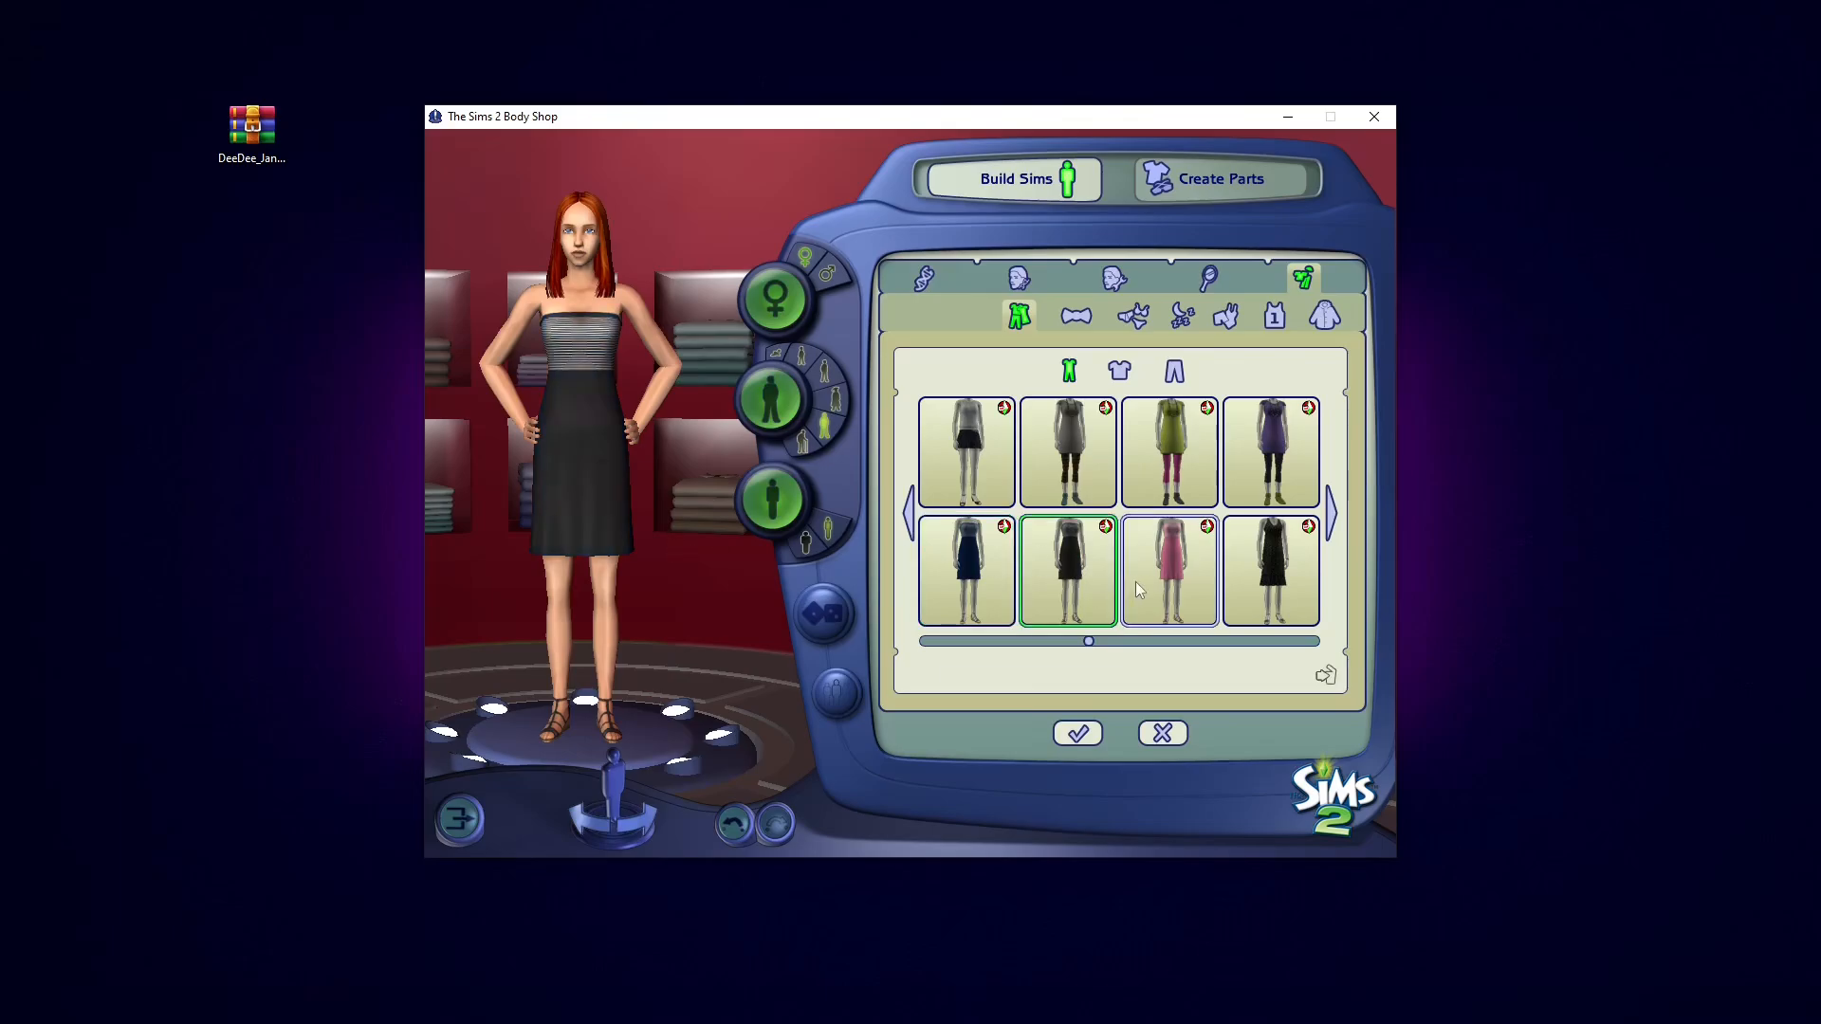
click(1155, 582)
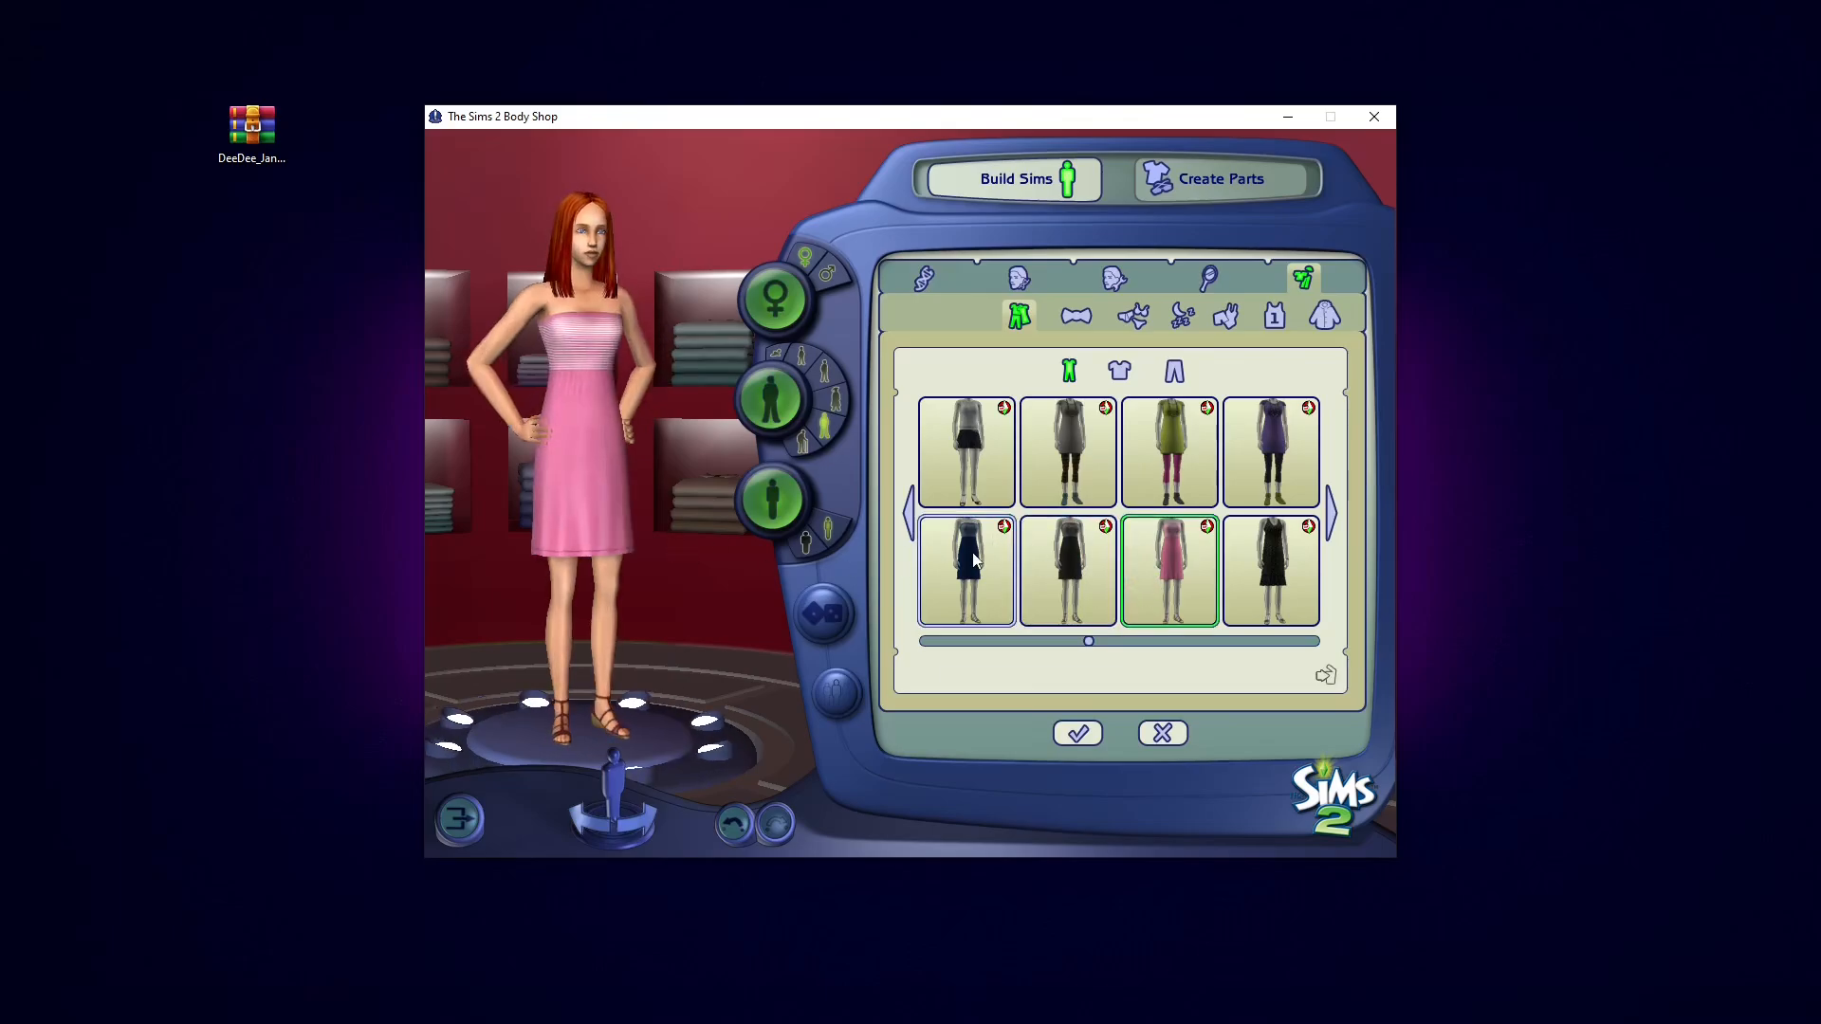
Step: Start a new clothing project under Create Parts and show the everyday full-body outfits for the adult female
click(1222, 178)
click(868, 476)
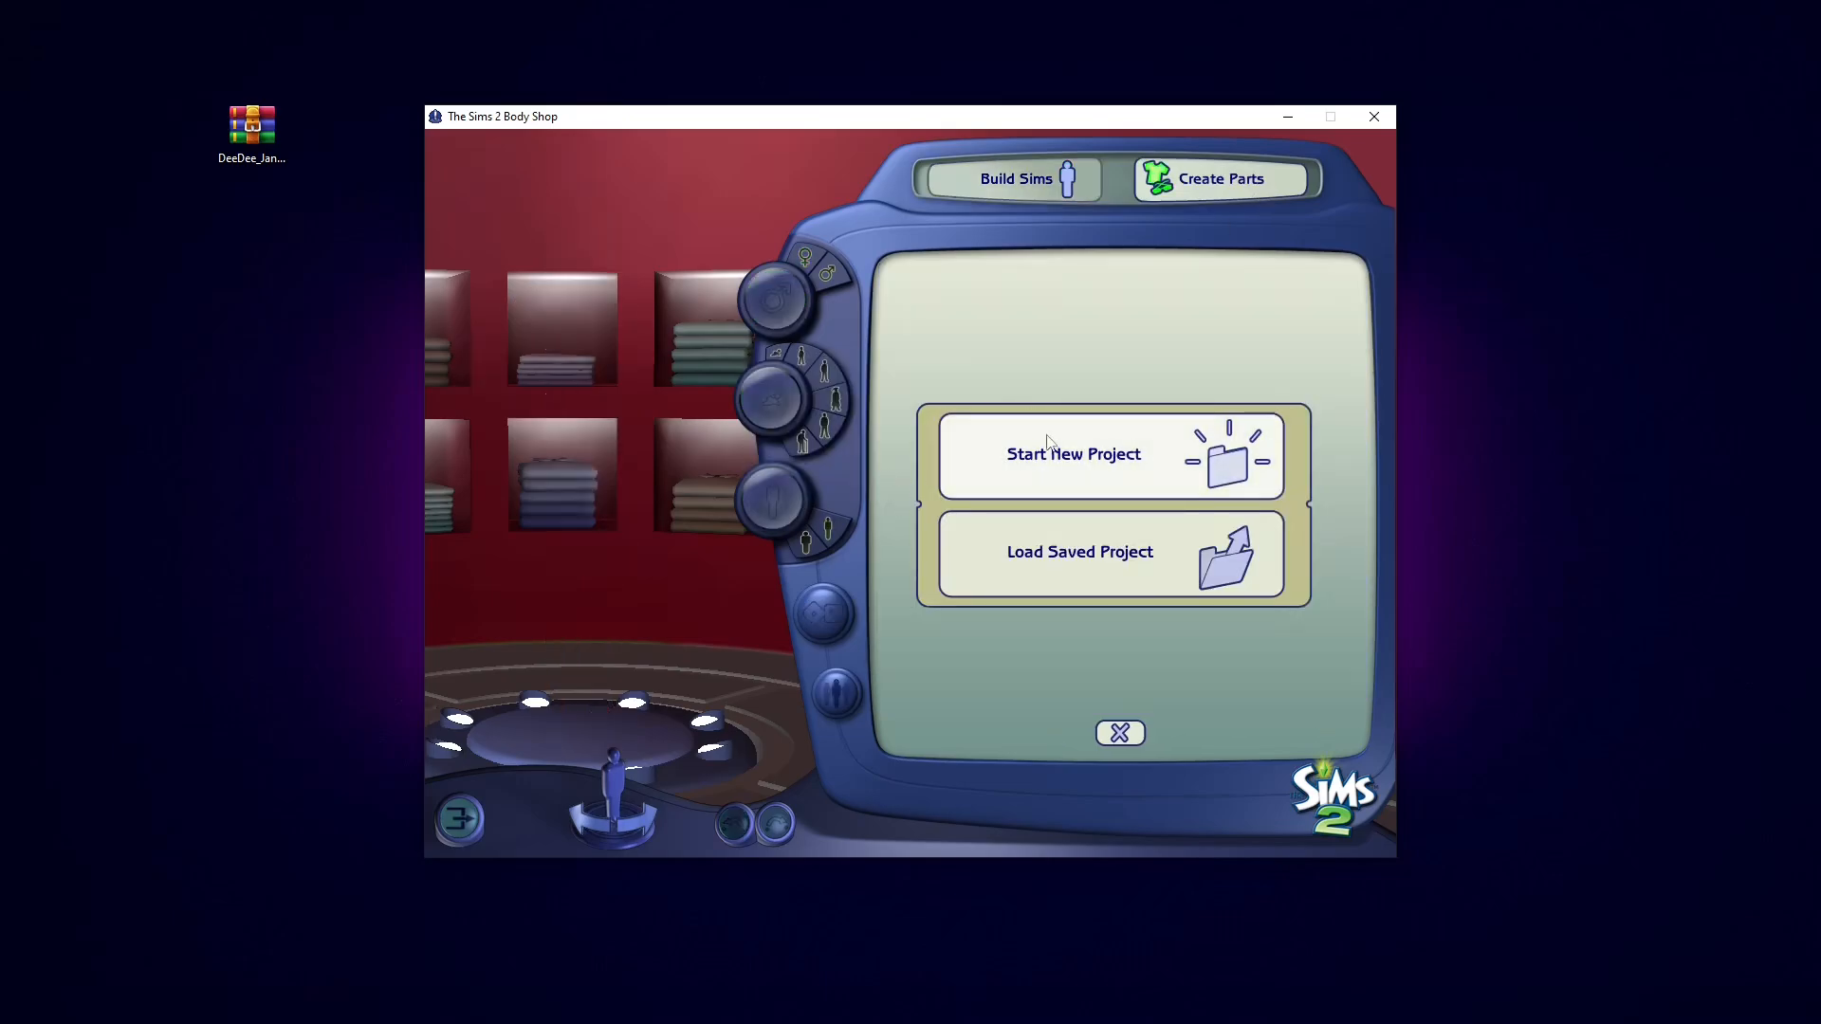
click(1053, 457)
click(1100, 584)
click(1017, 317)
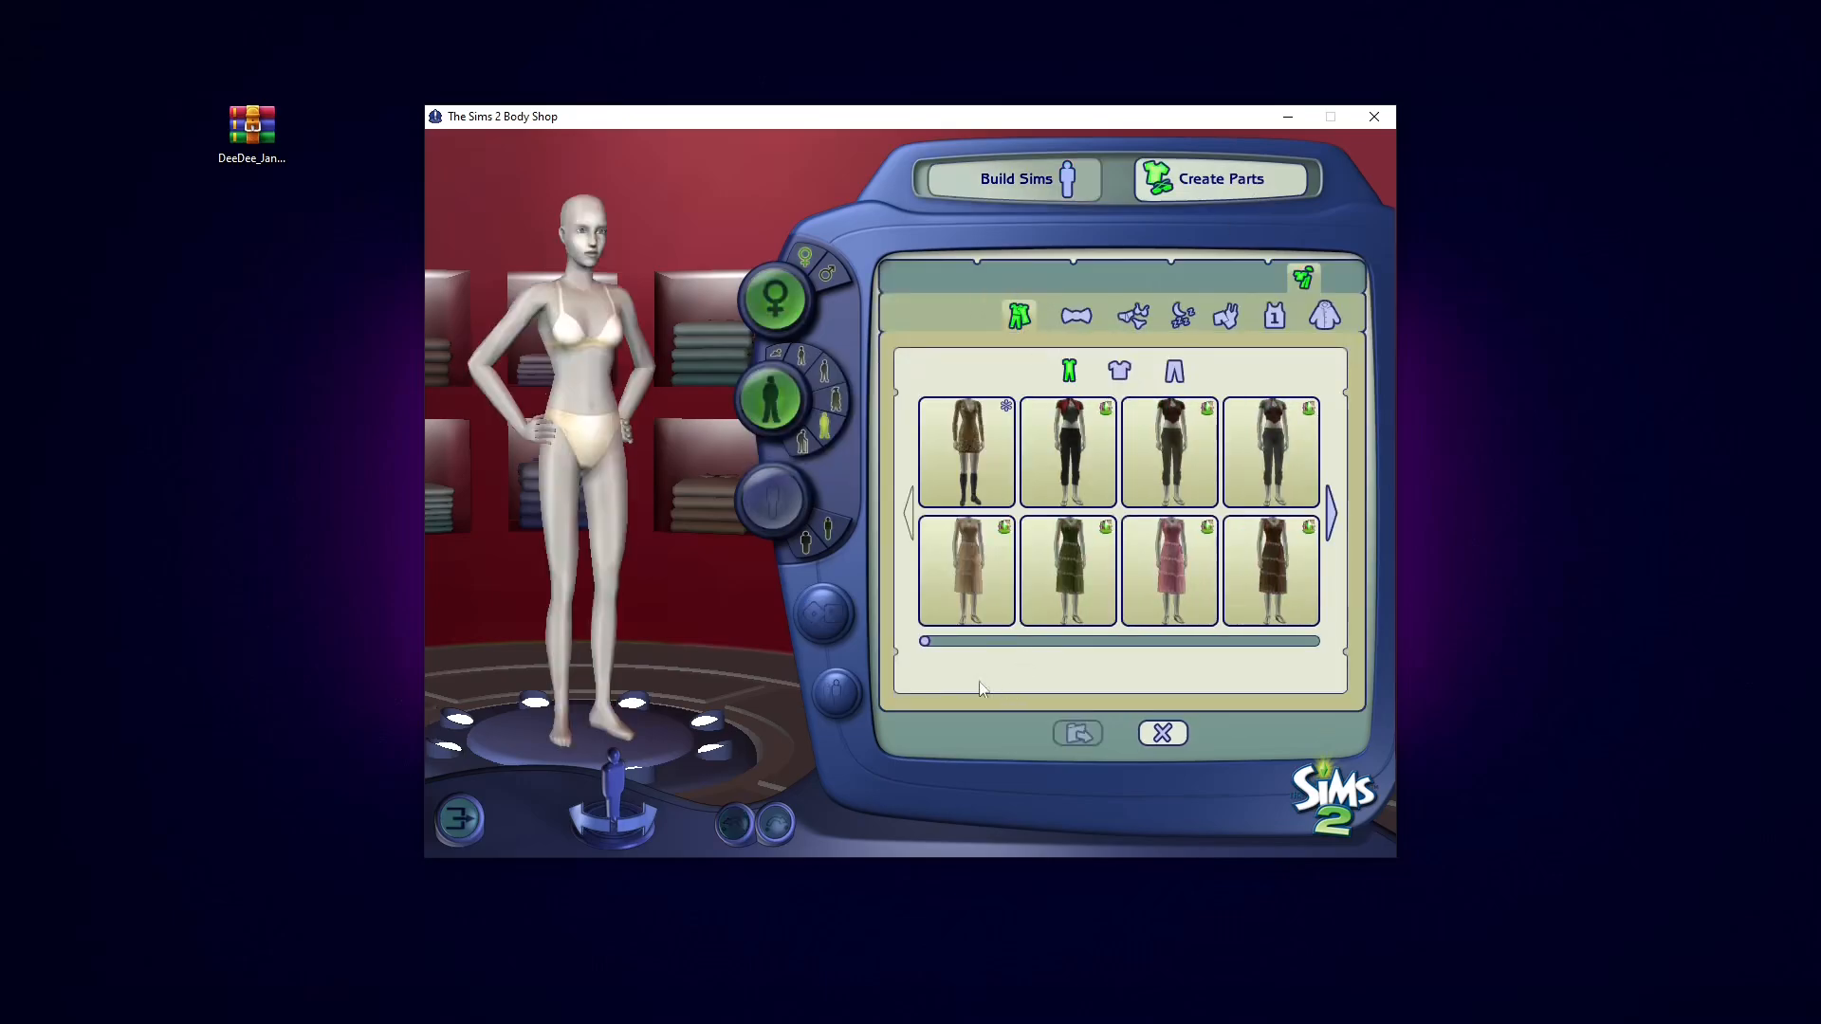
Step: Find the strapless knee-length dress among the full-body outfits and select its blue variant as the project base
drag(932, 647, 1047, 649)
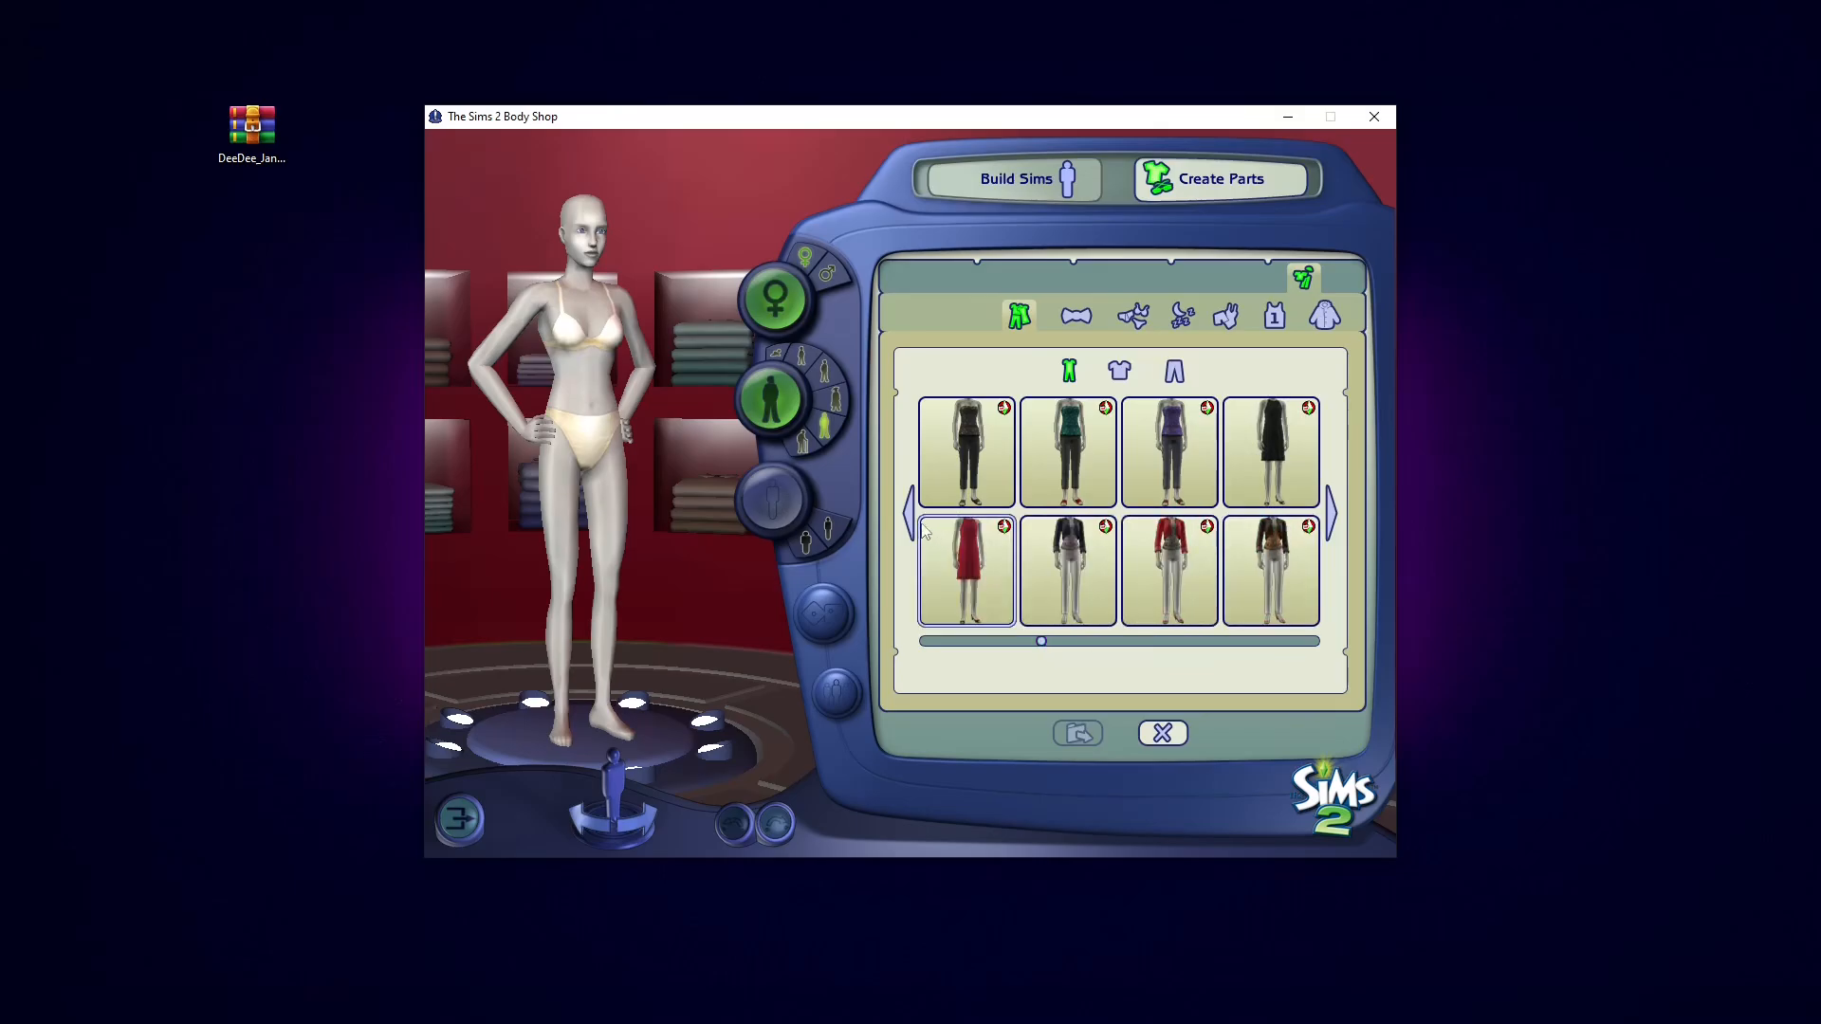
click(907, 519)
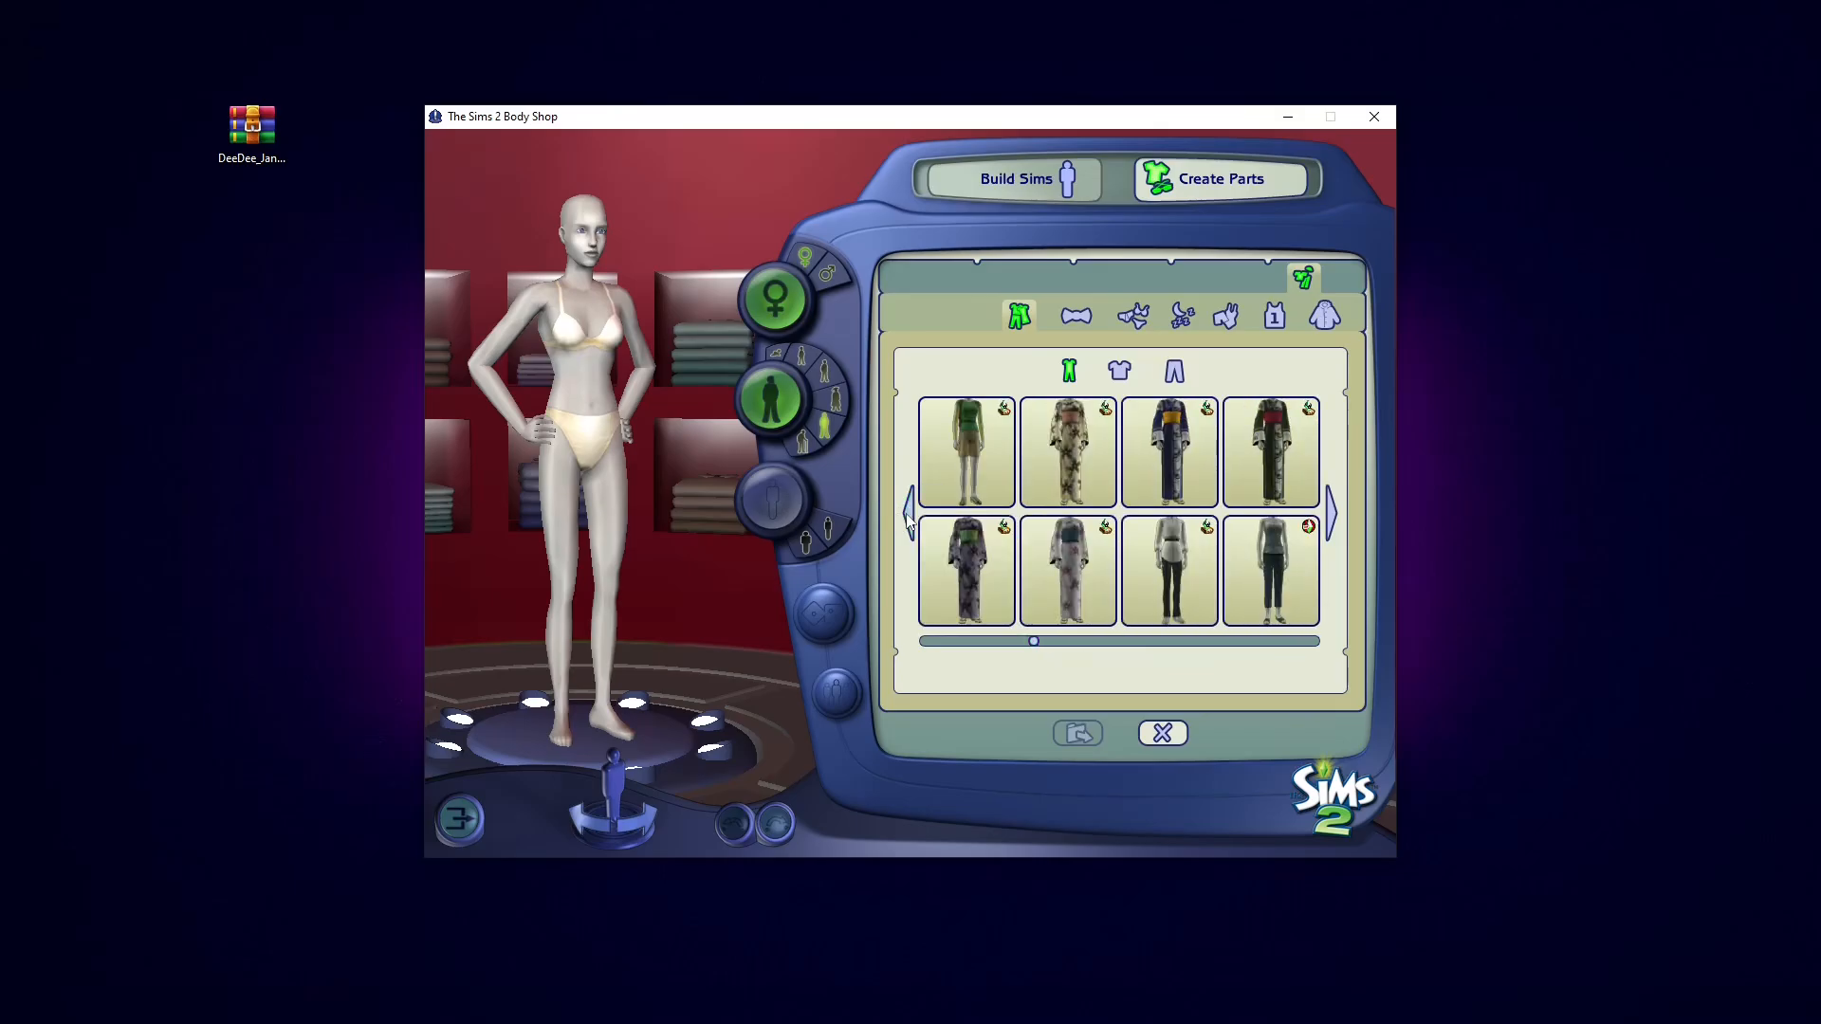
click(1333, 519)
click(1334, 524)
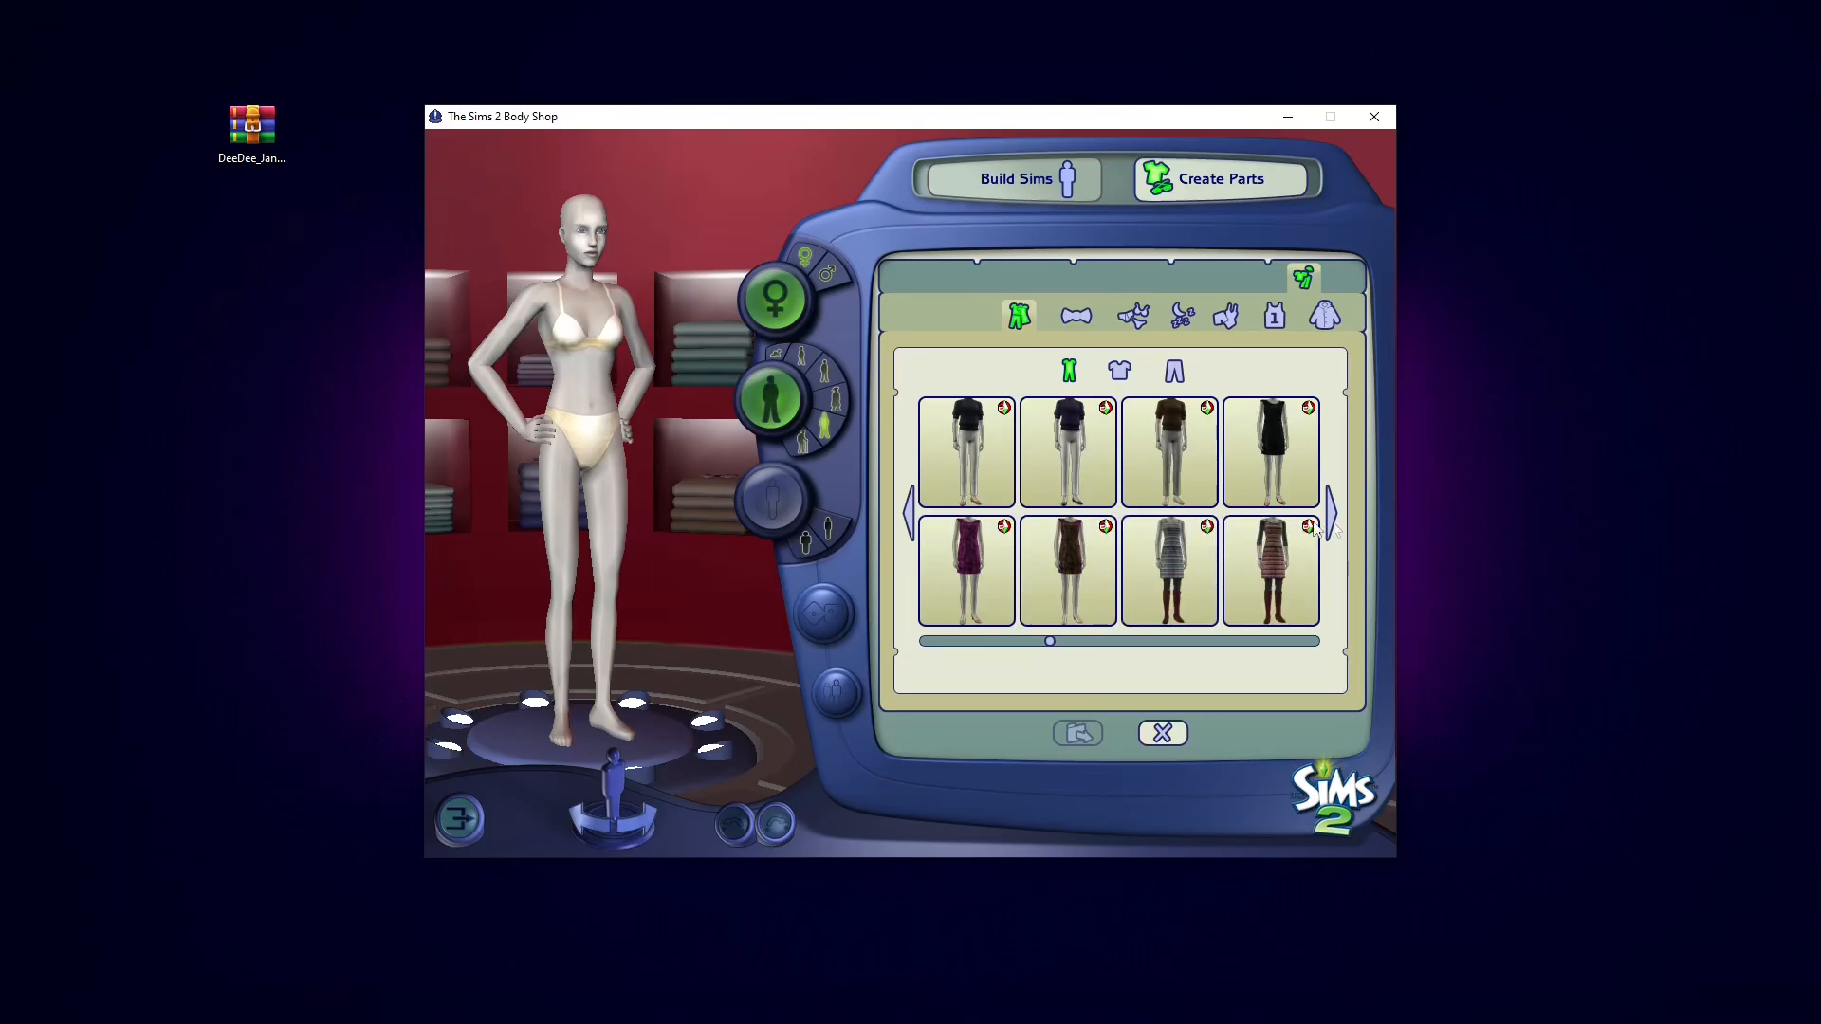
click(1330, 515)
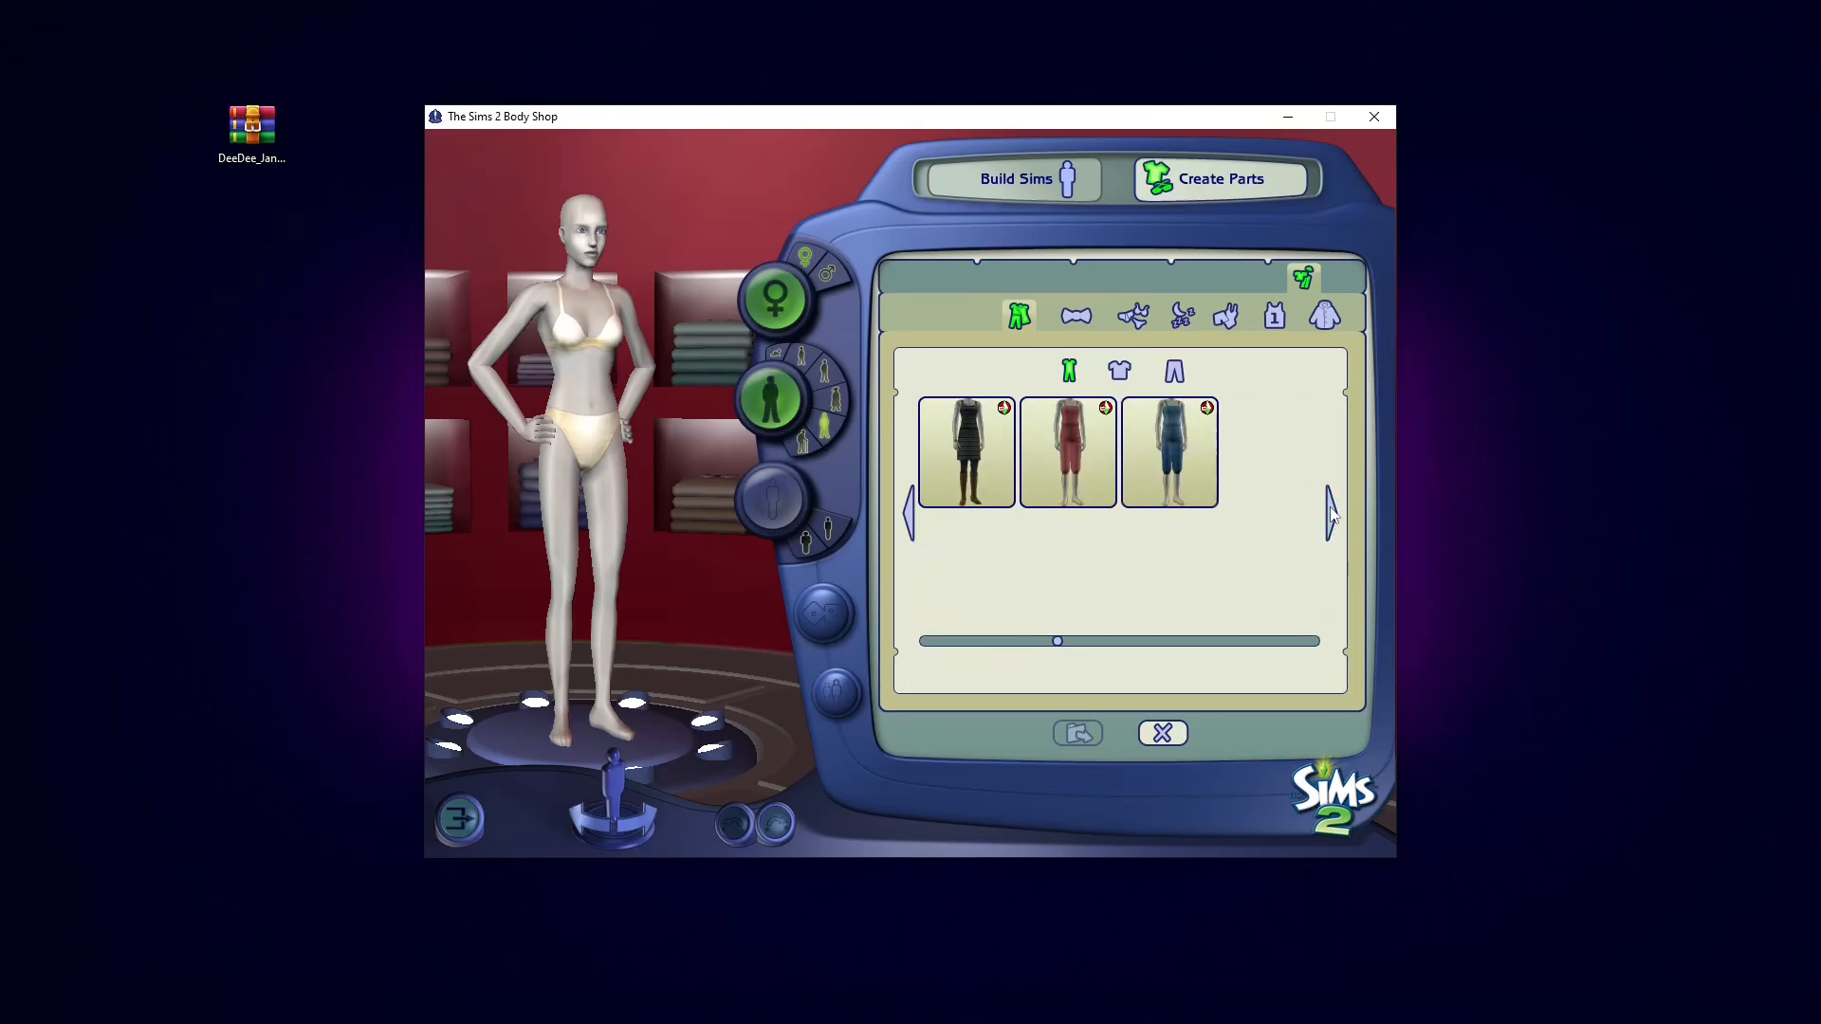
click(1331, 516)
click(1333, 517)
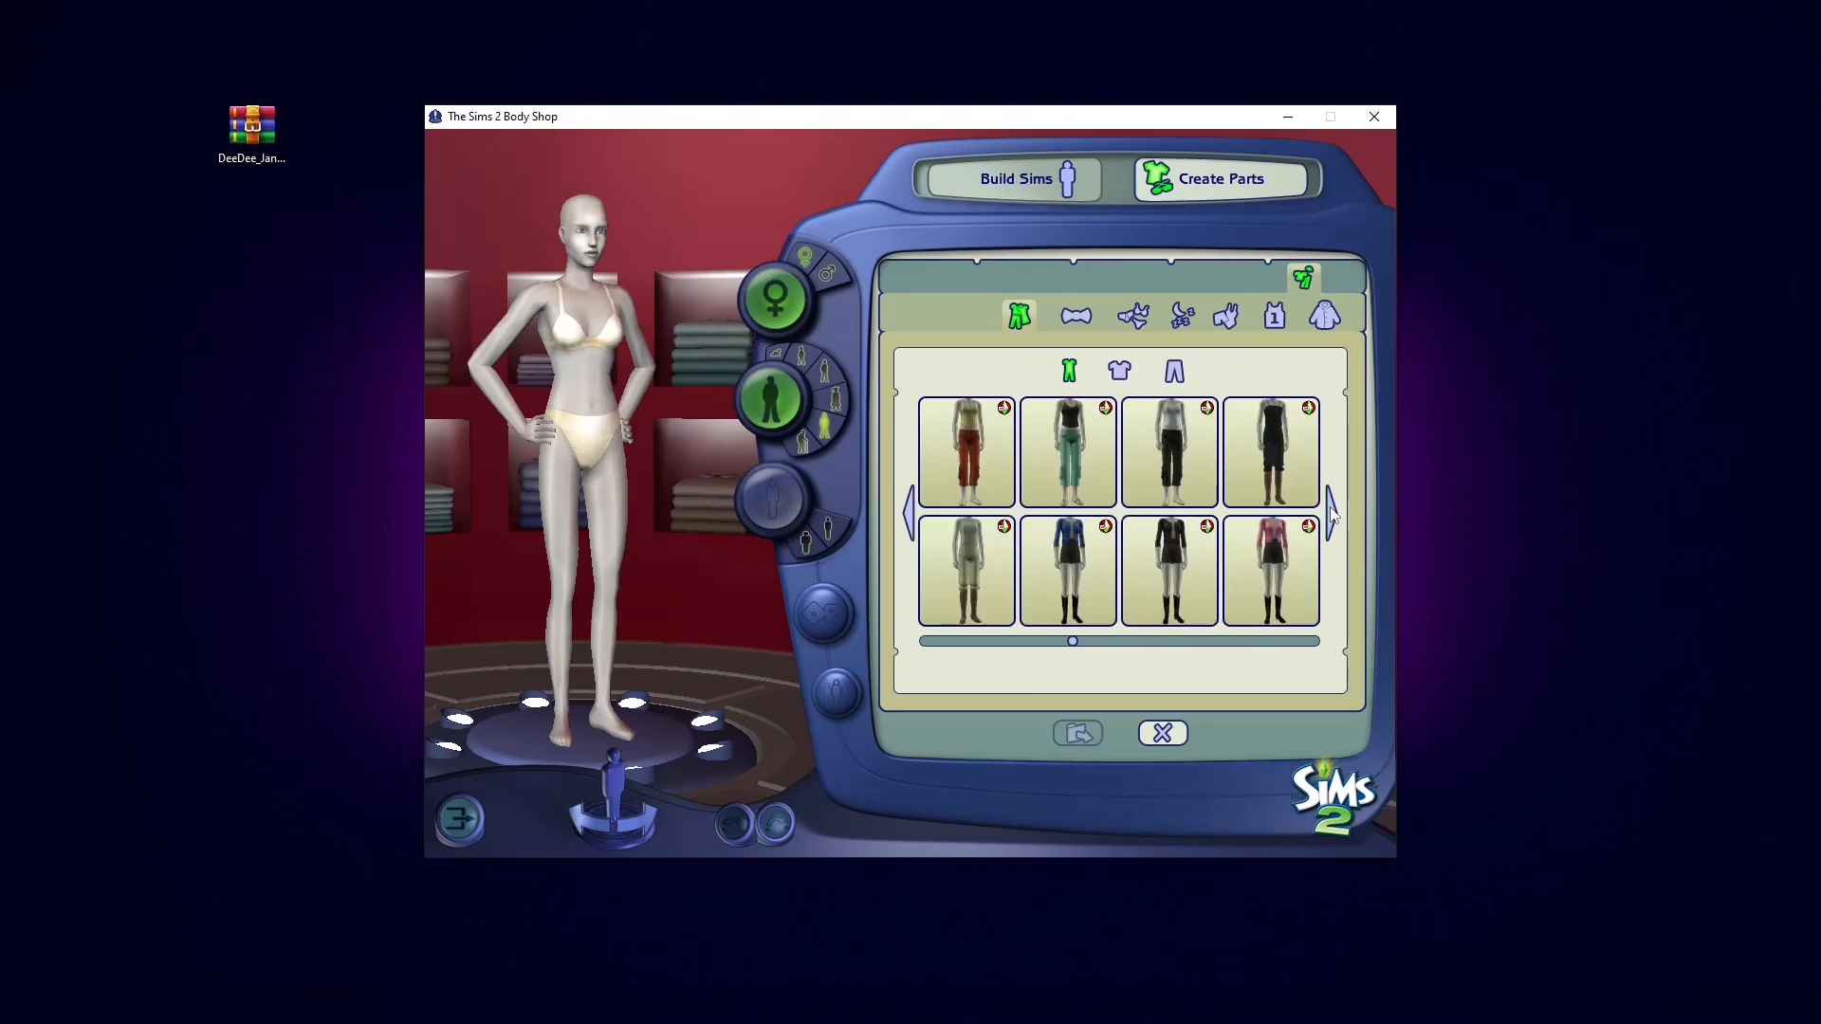
click(1331, 516)
click(1332, 516)
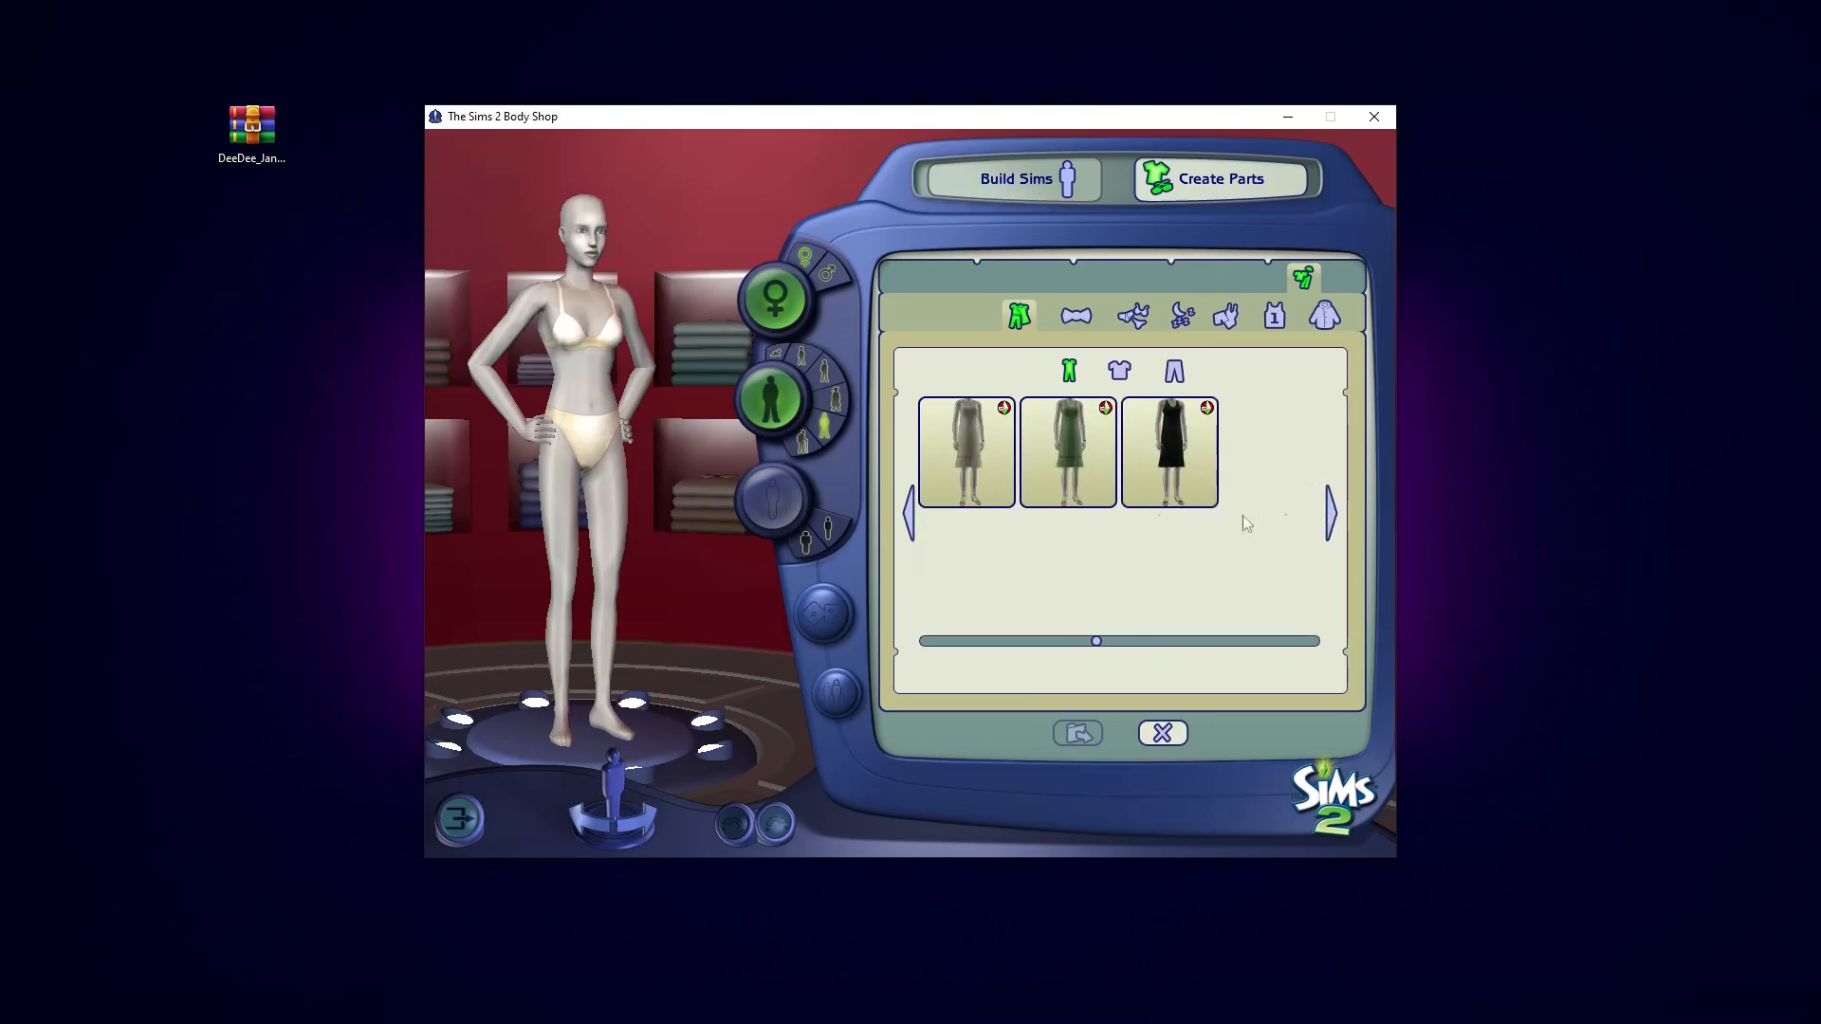
click(974, 570)
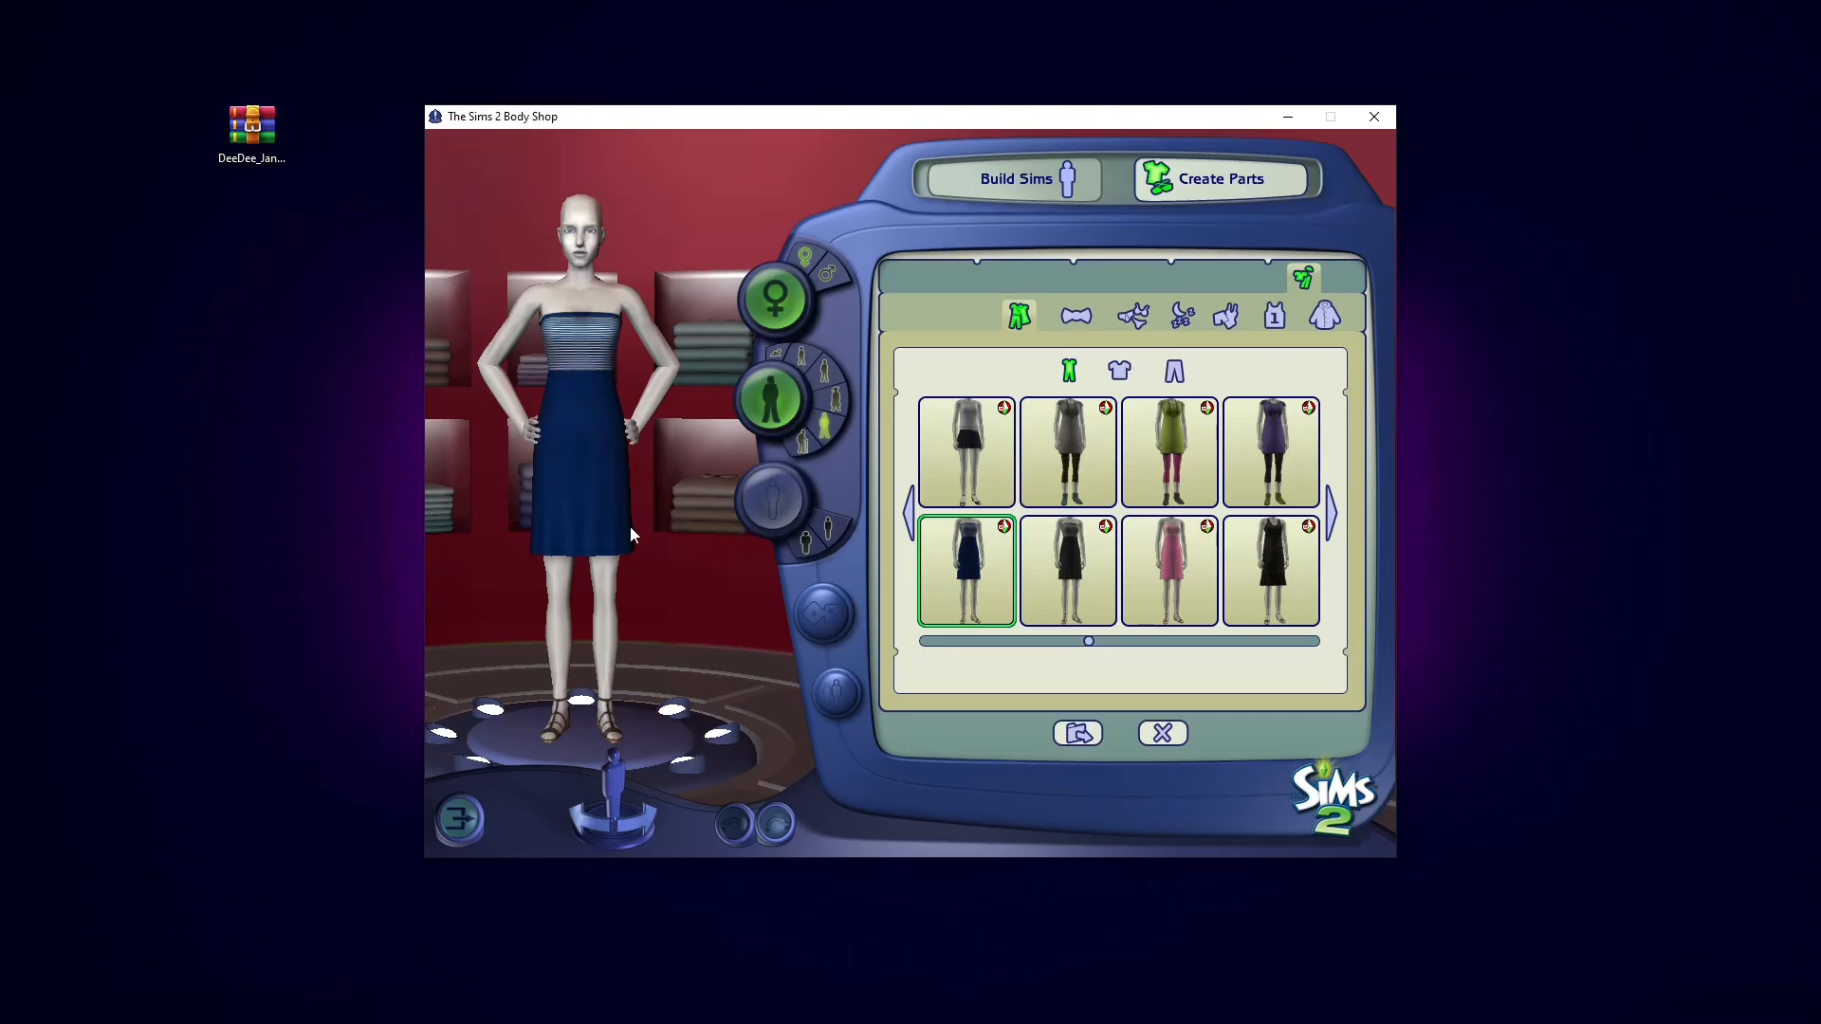
Step: Export the blue strapless dress as a project named "second"
click(1077, 732)
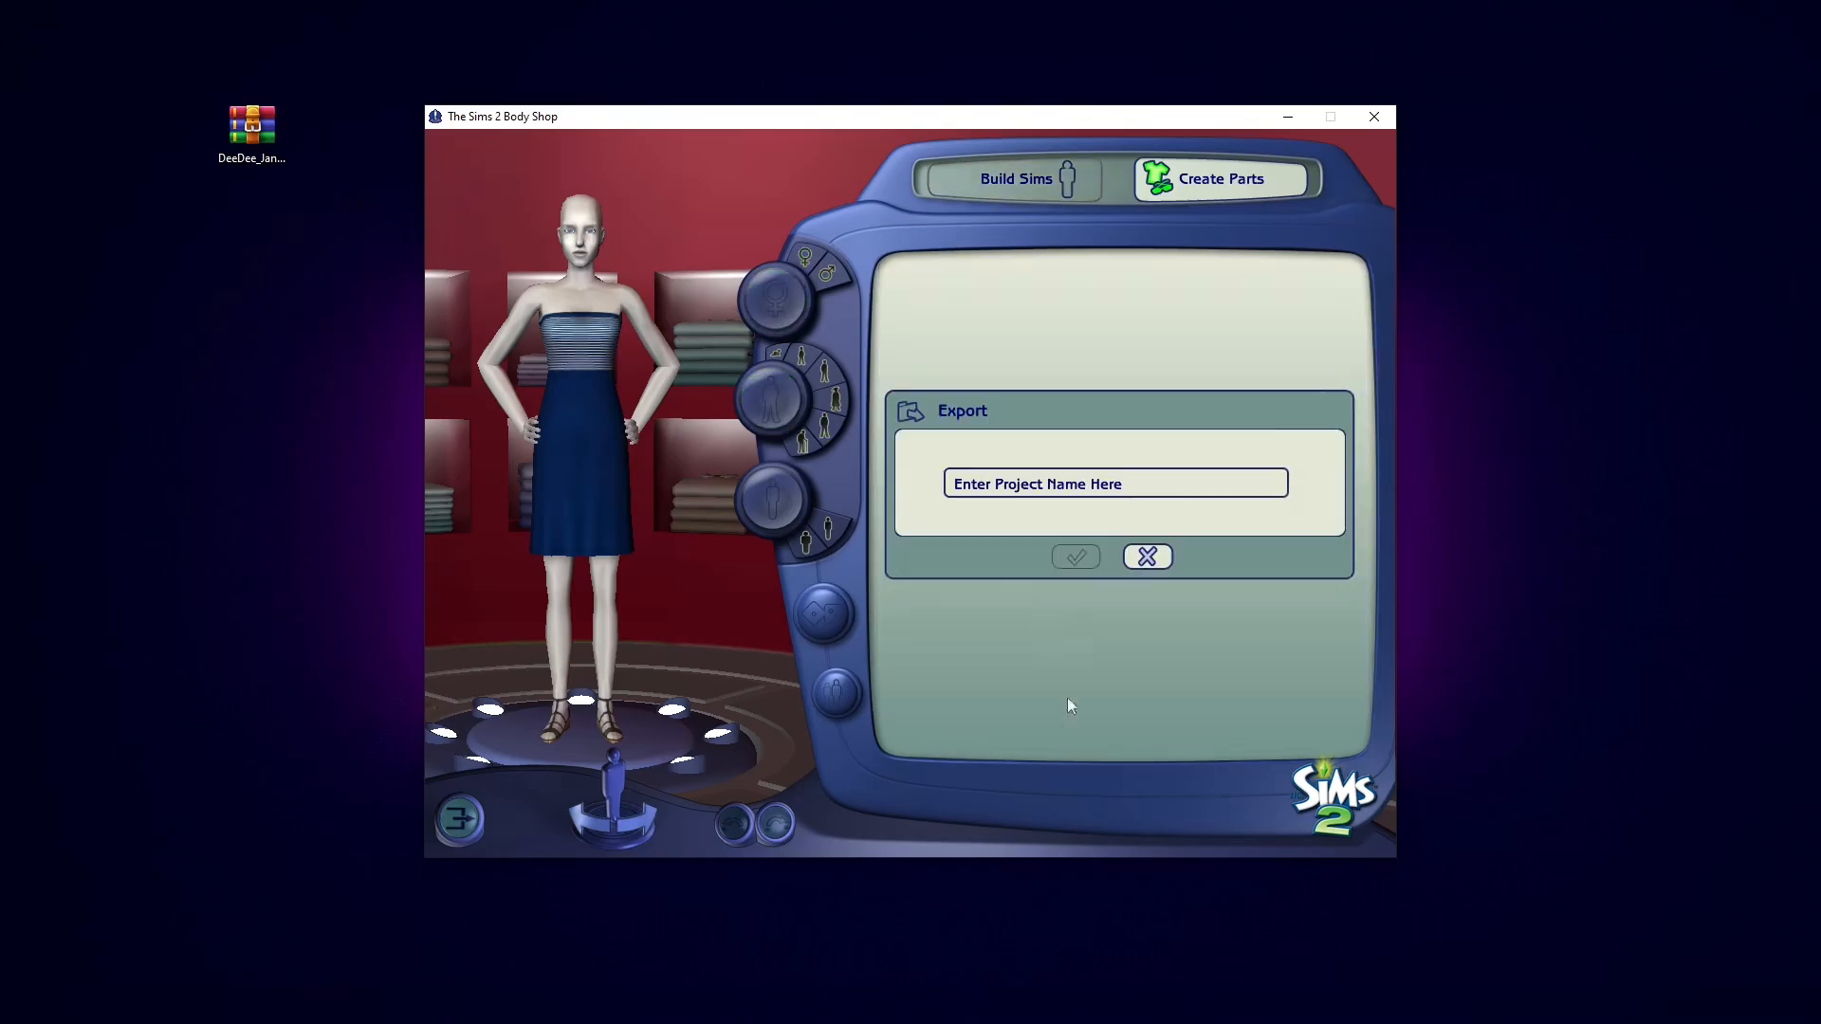
click(1019, 474)
text(second)
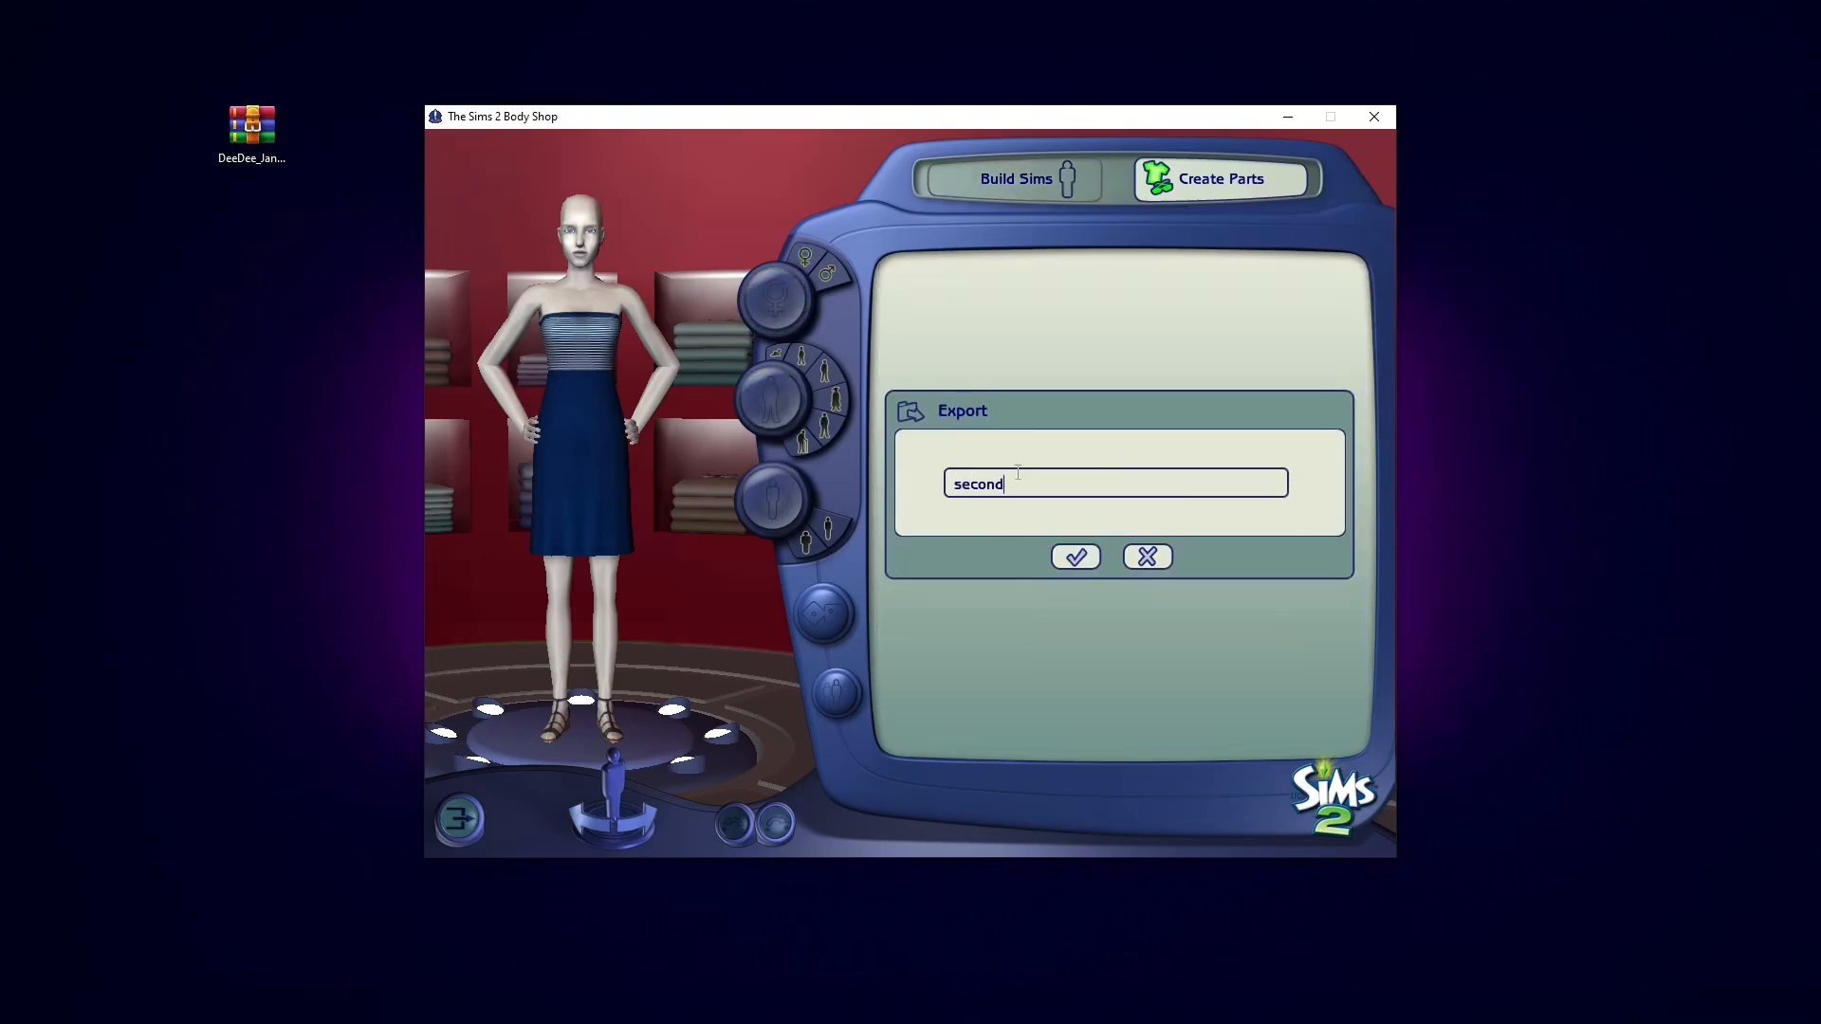
click(1071, 553)
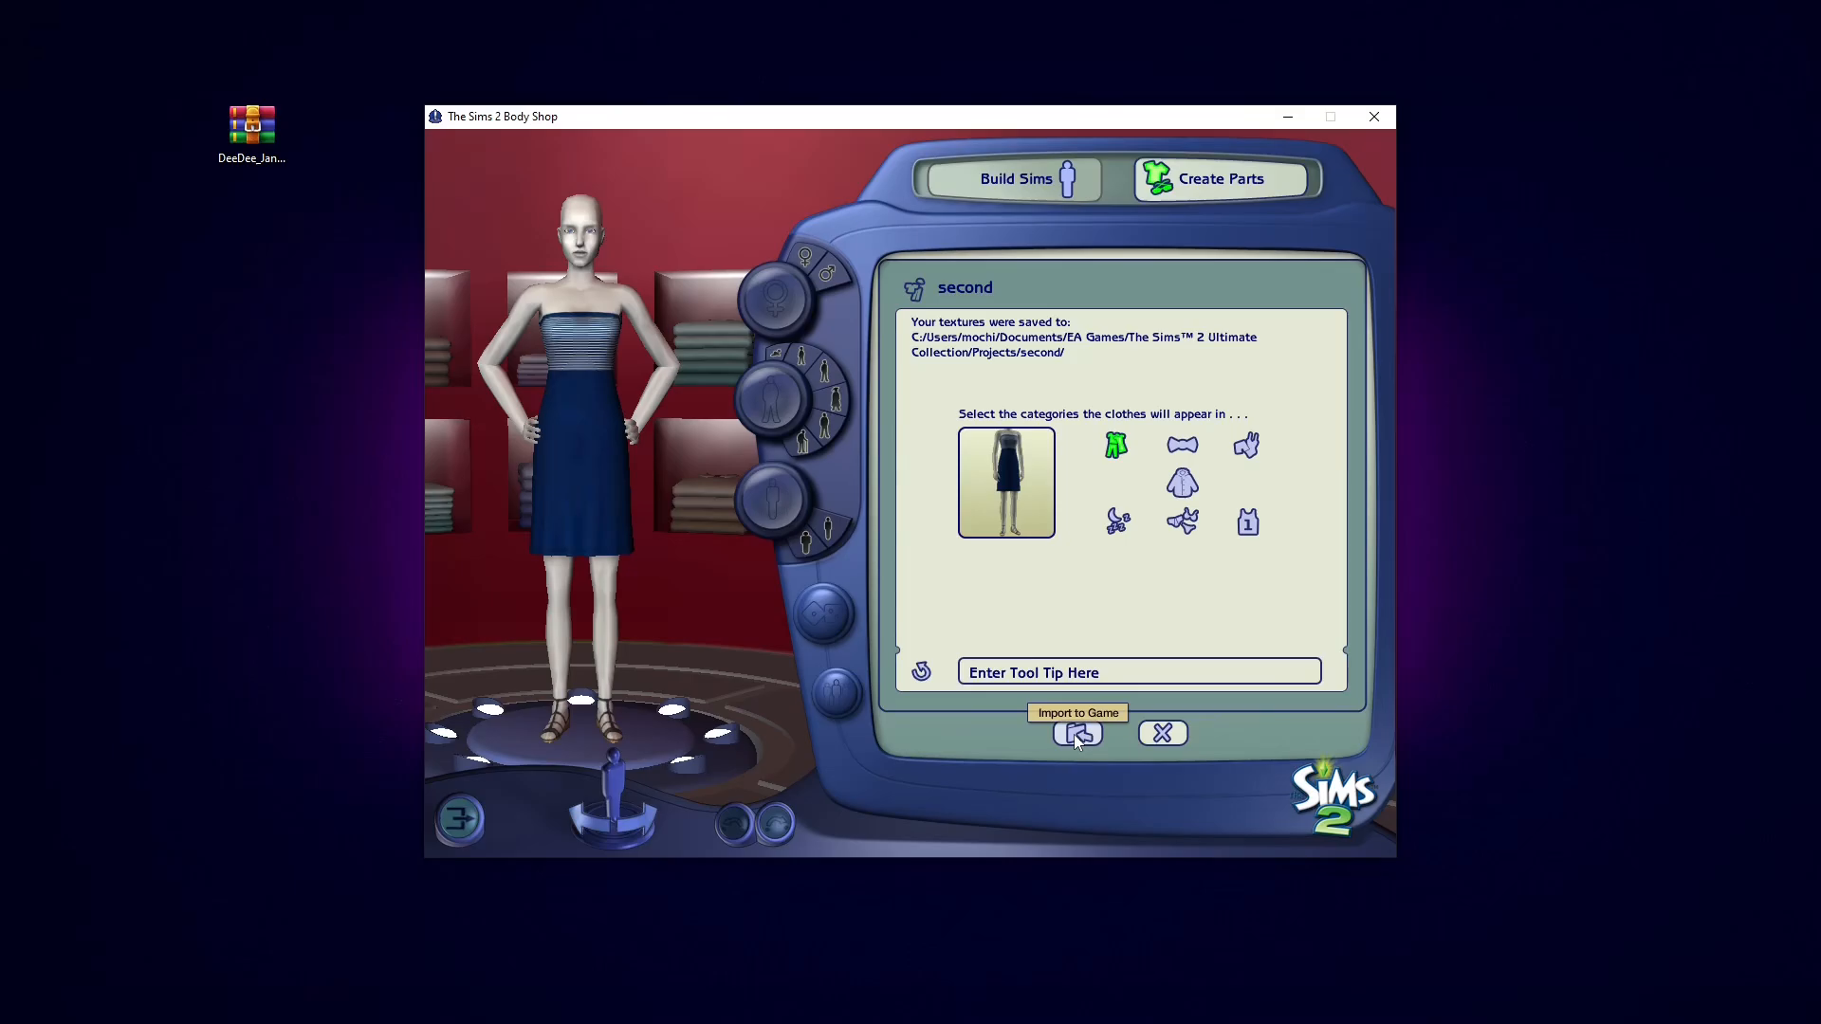
Step: Import the "second" project into the game with its existing category, then quit Body Shop
click(1076, 736)
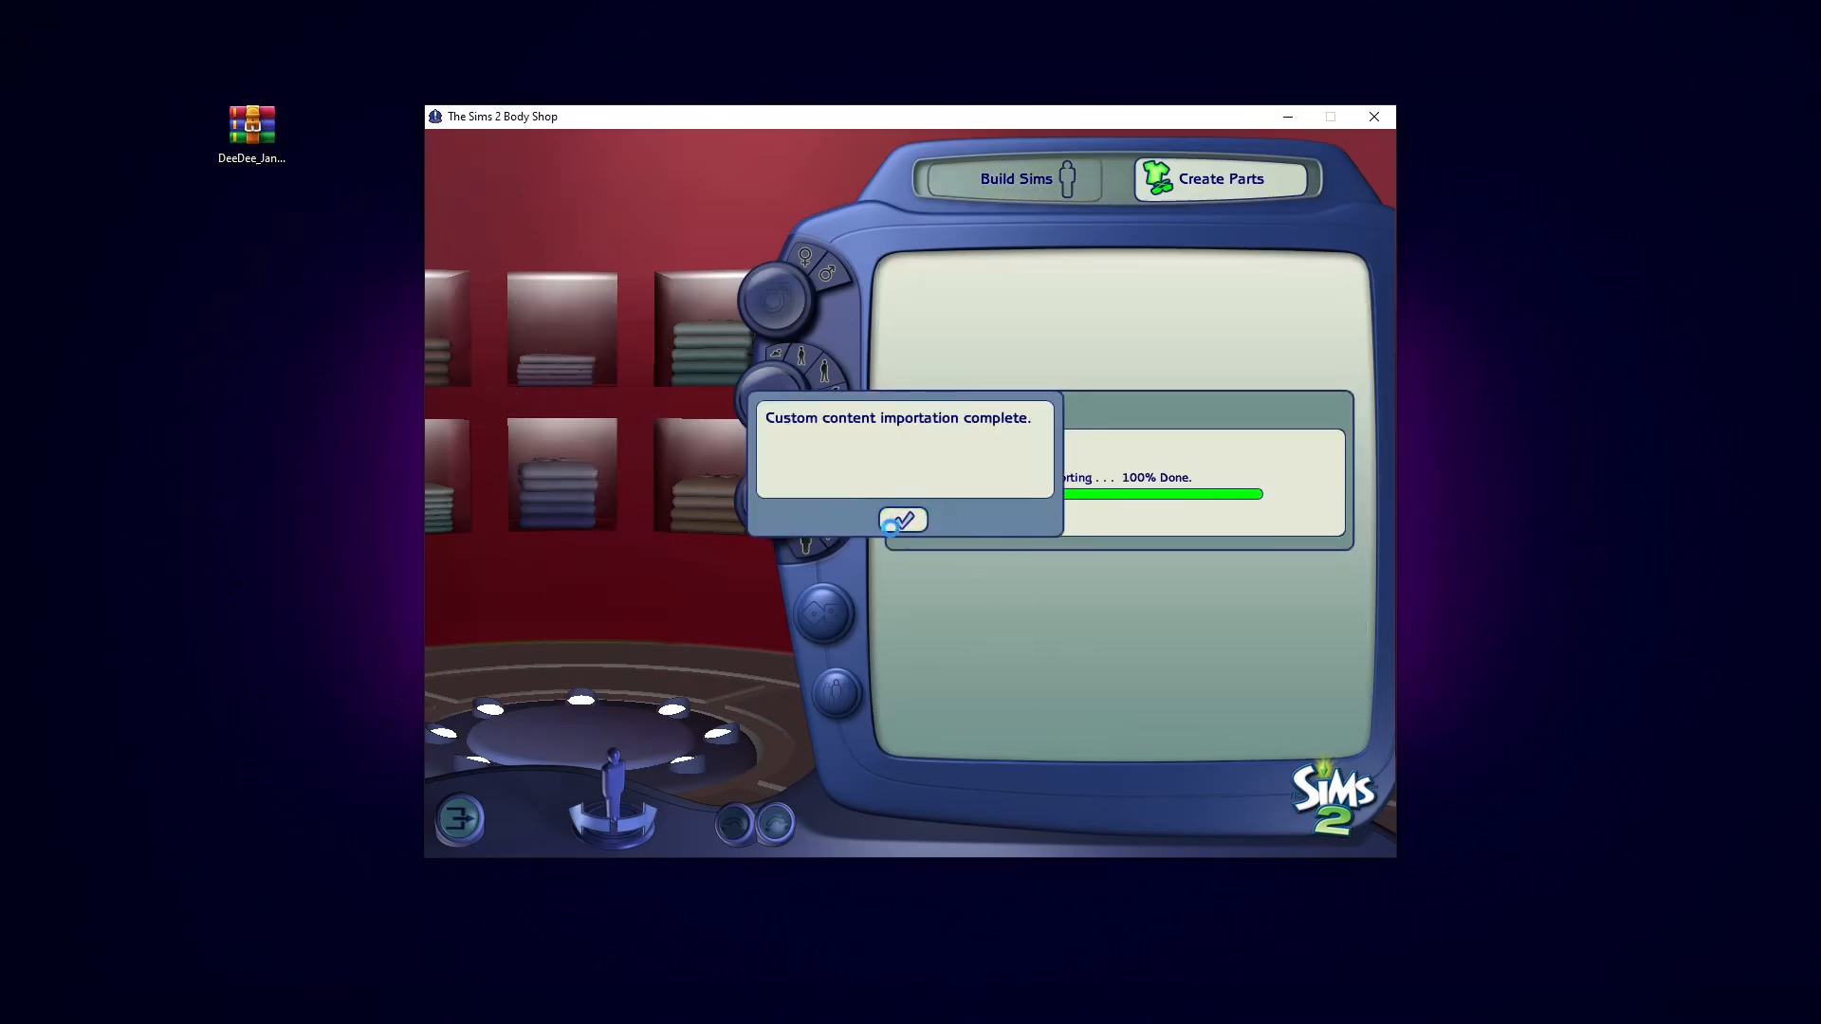
click(902, 519)
click(1375, 116)
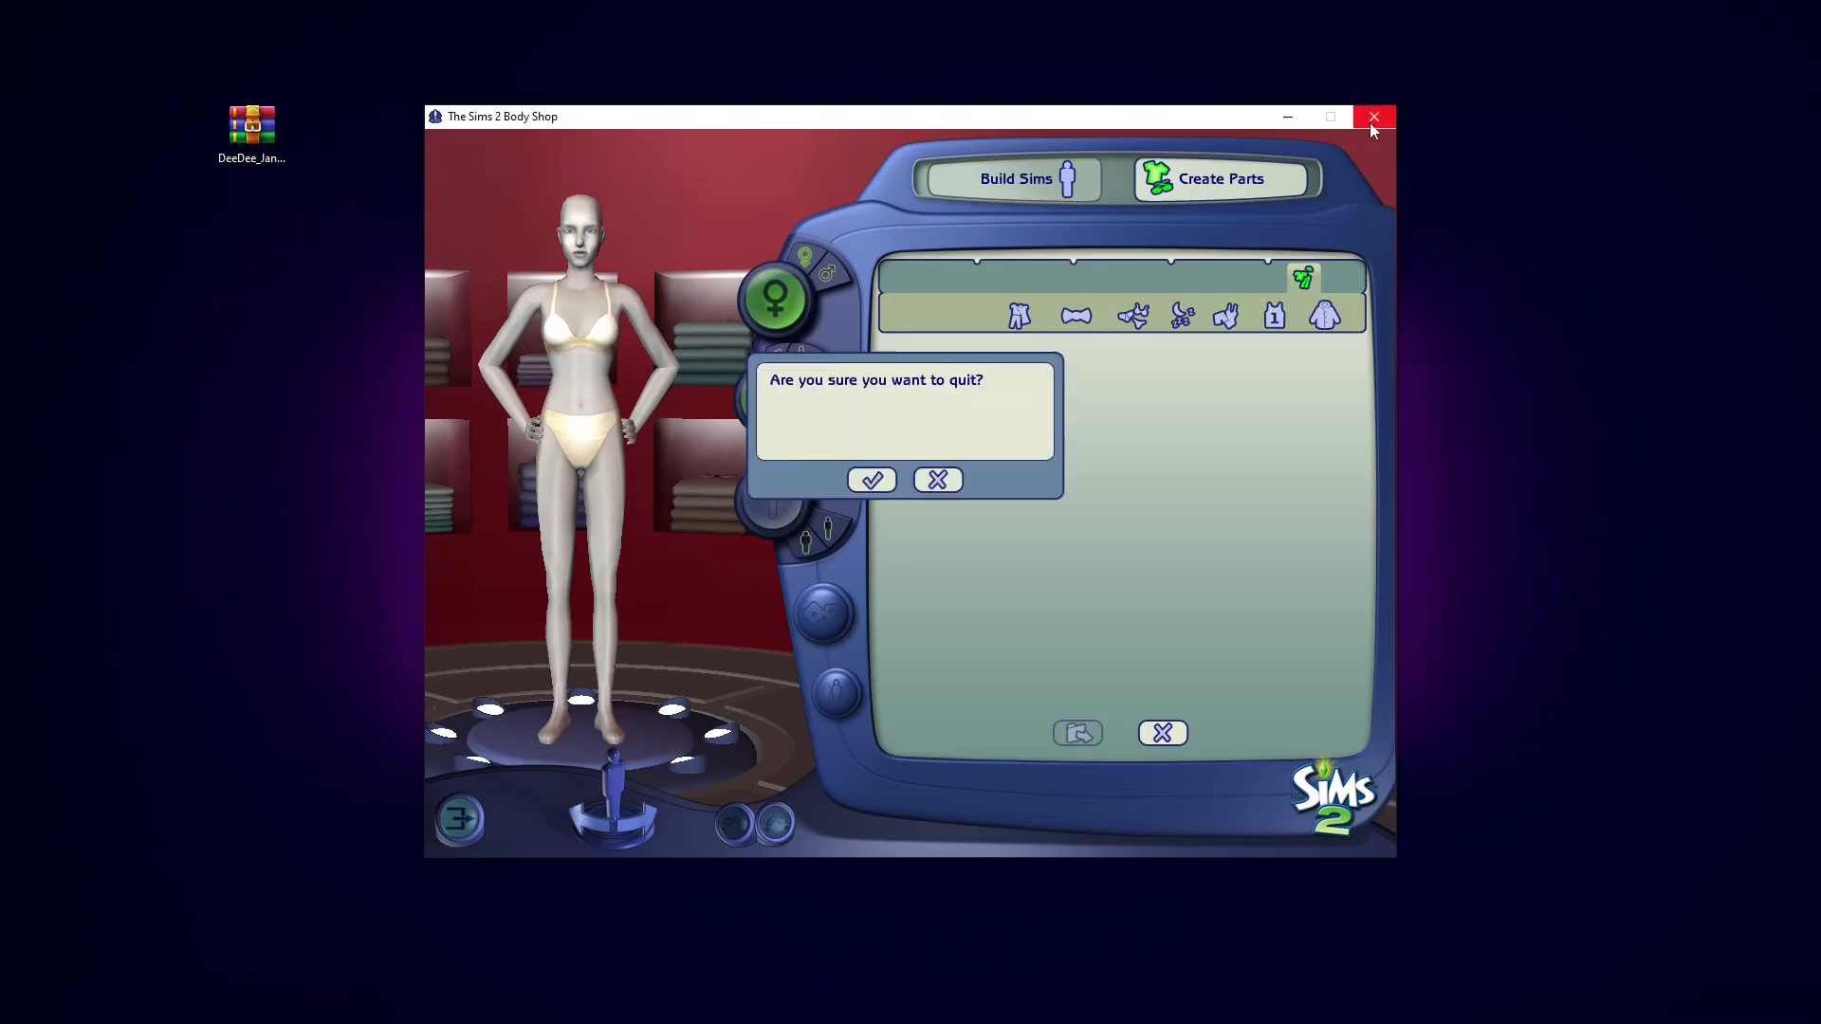
click(873, 481)
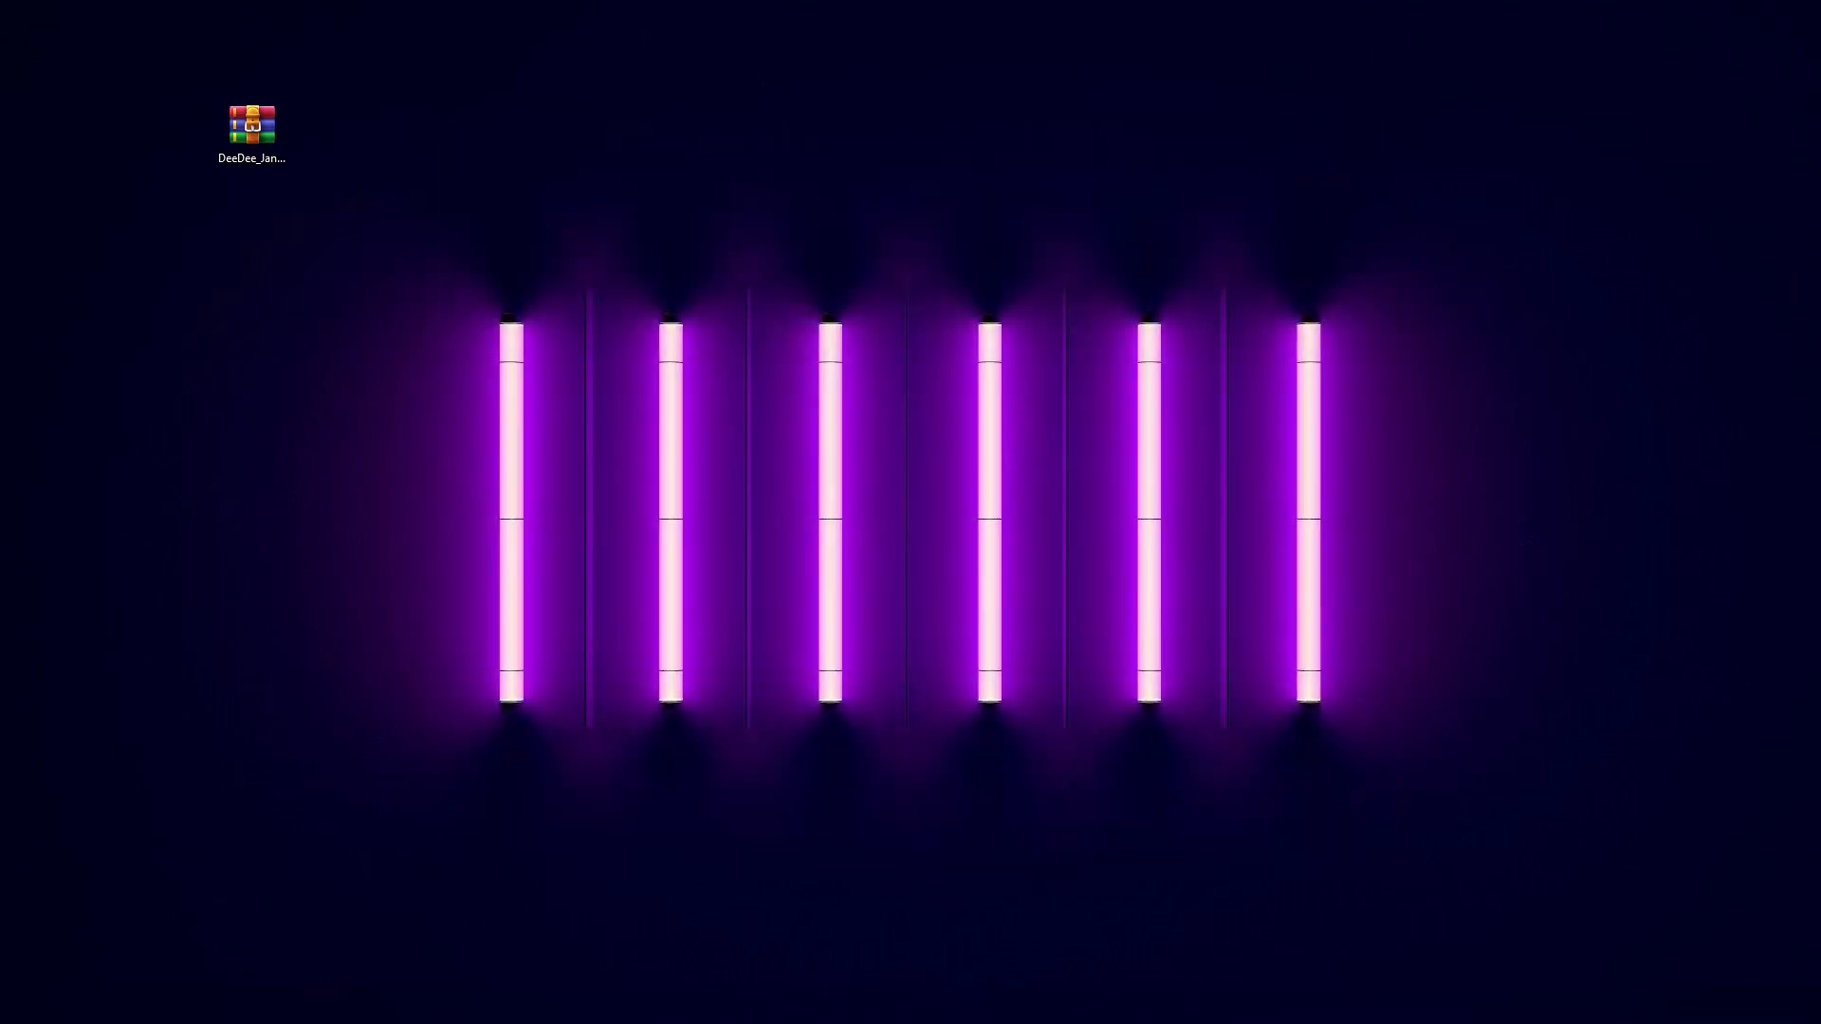
Step: Open the 5f3e49ec_second package in SimPe from the SavedSims folder of The Sims 2 Ultimate Collection in Documents
key(alt+Tab)
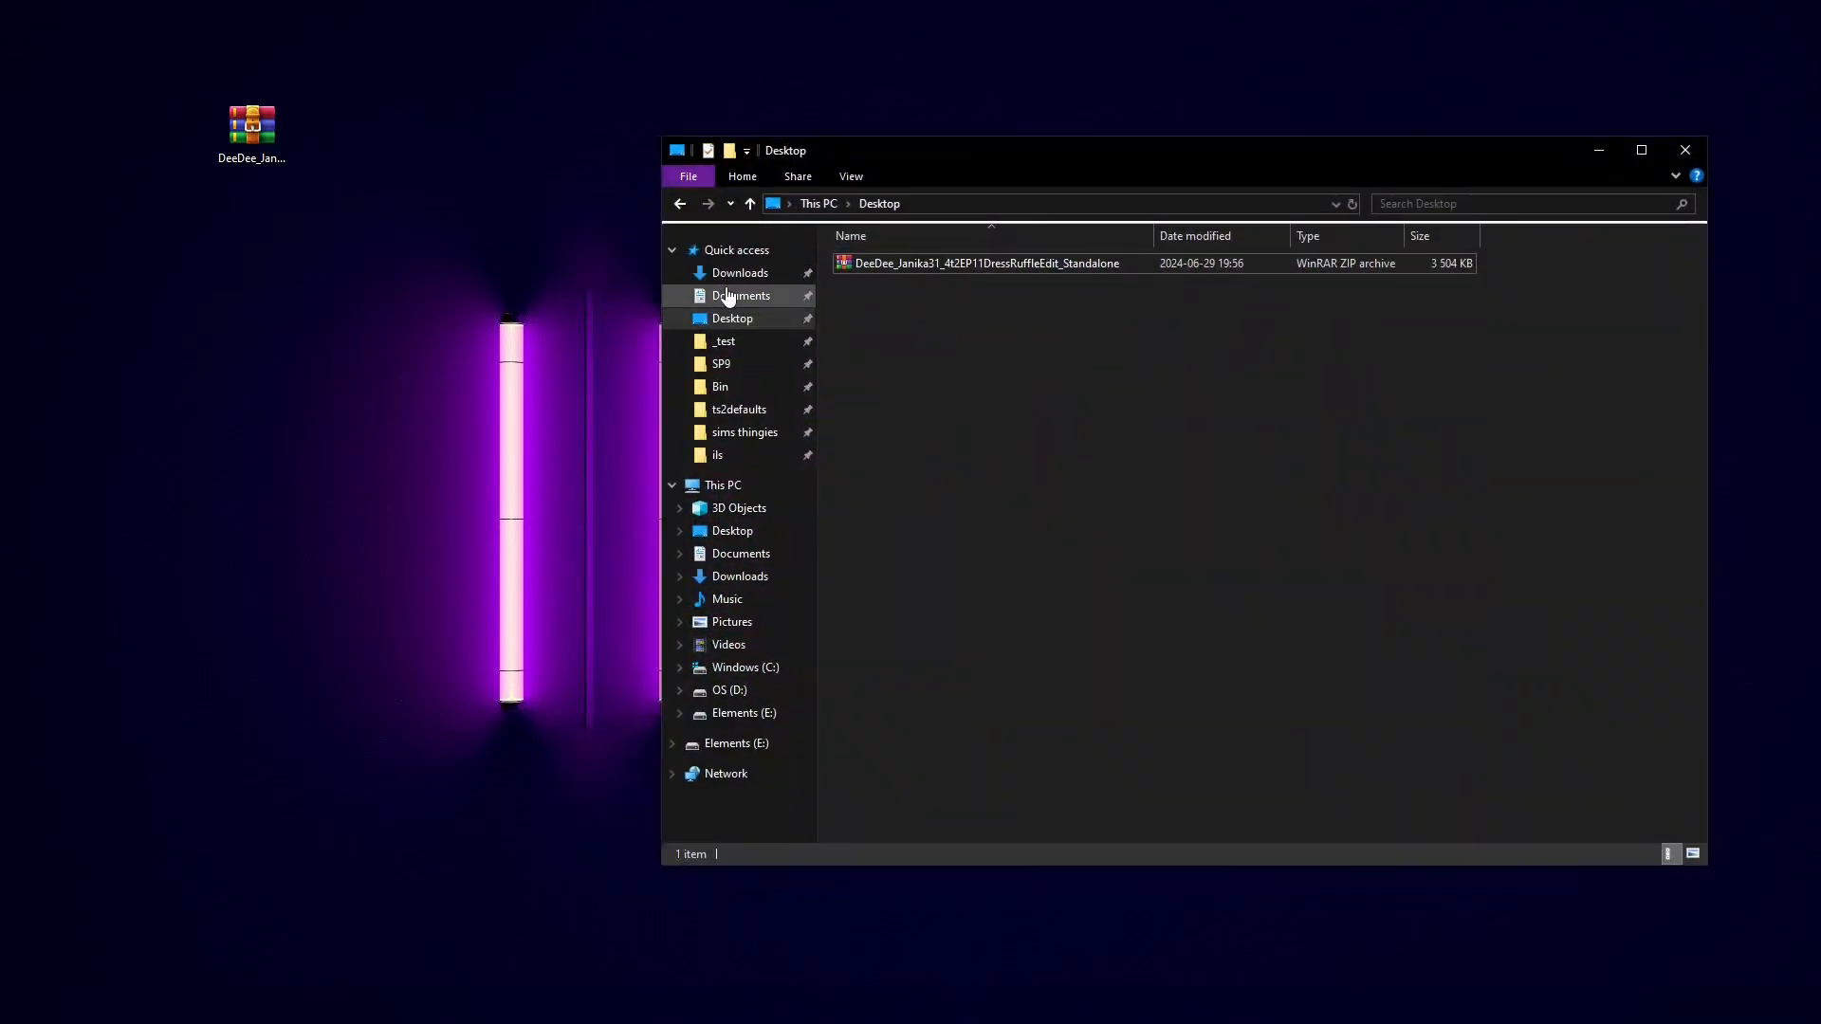
click(729, 297)
double_click(873, 385)
click(915, 270)
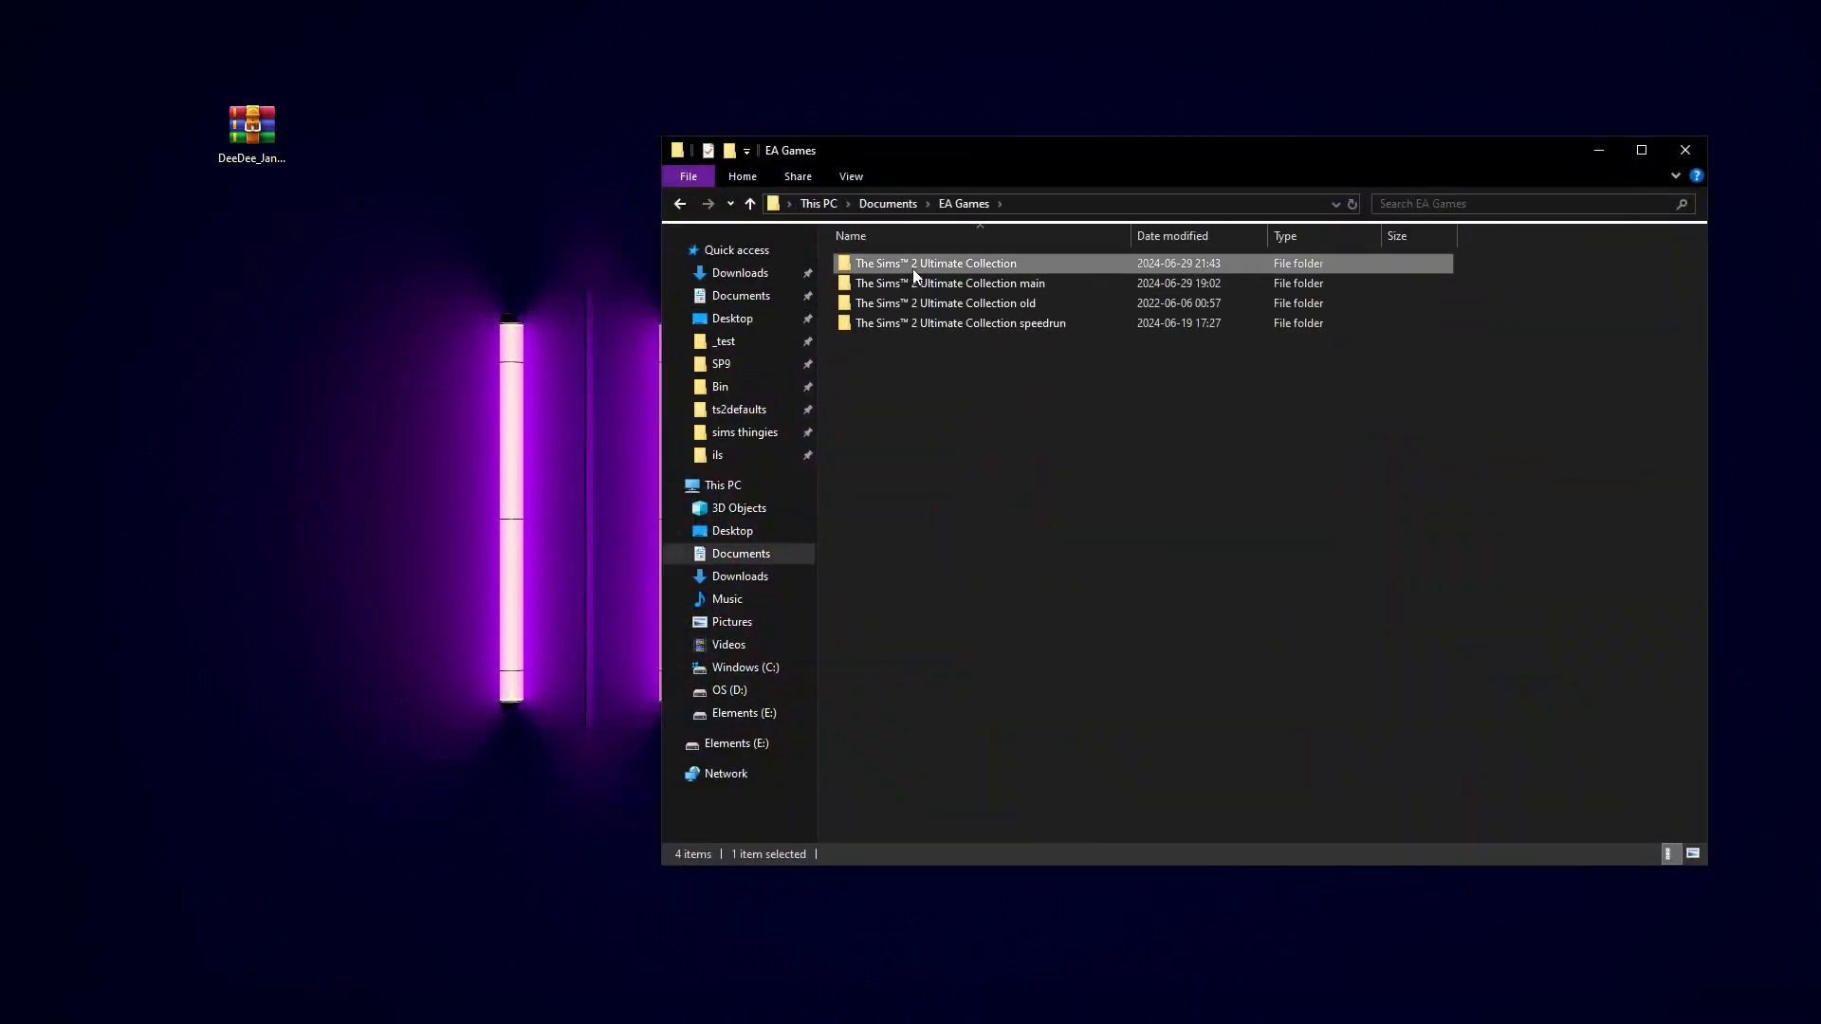
double_click(915, 271)
double_click(892, 543)
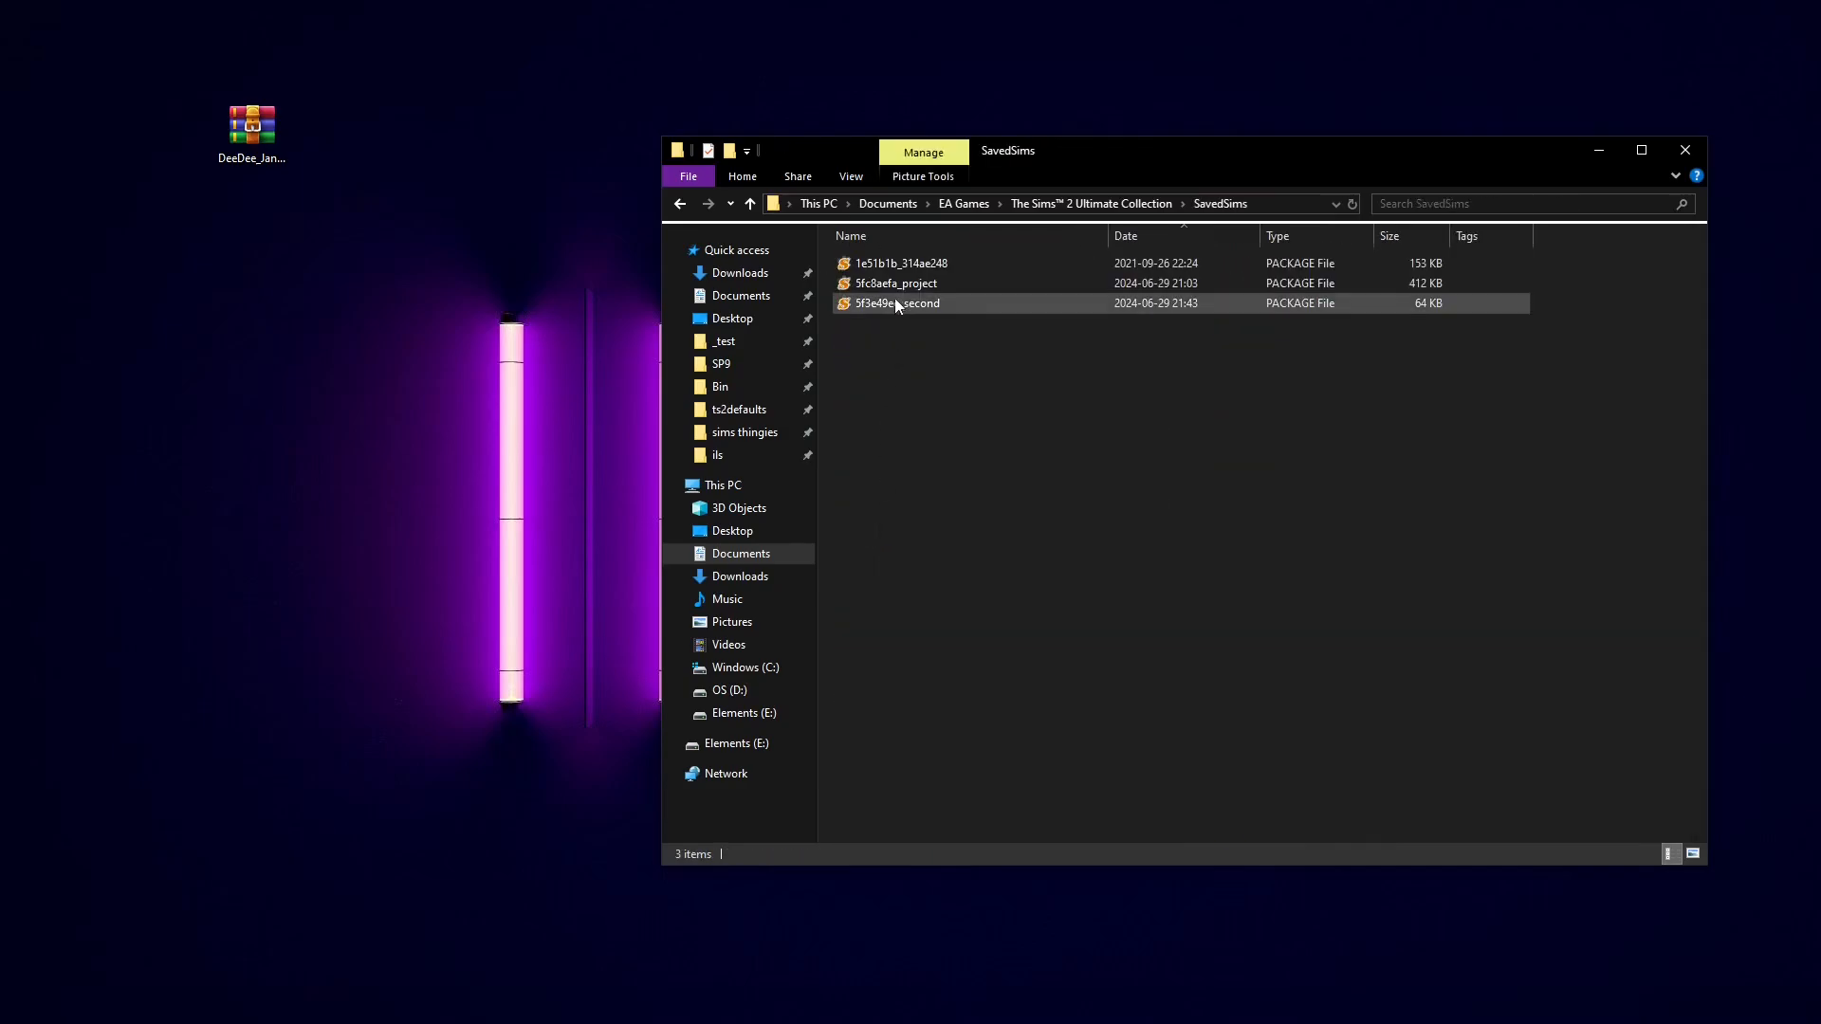
double_click(895, 302)
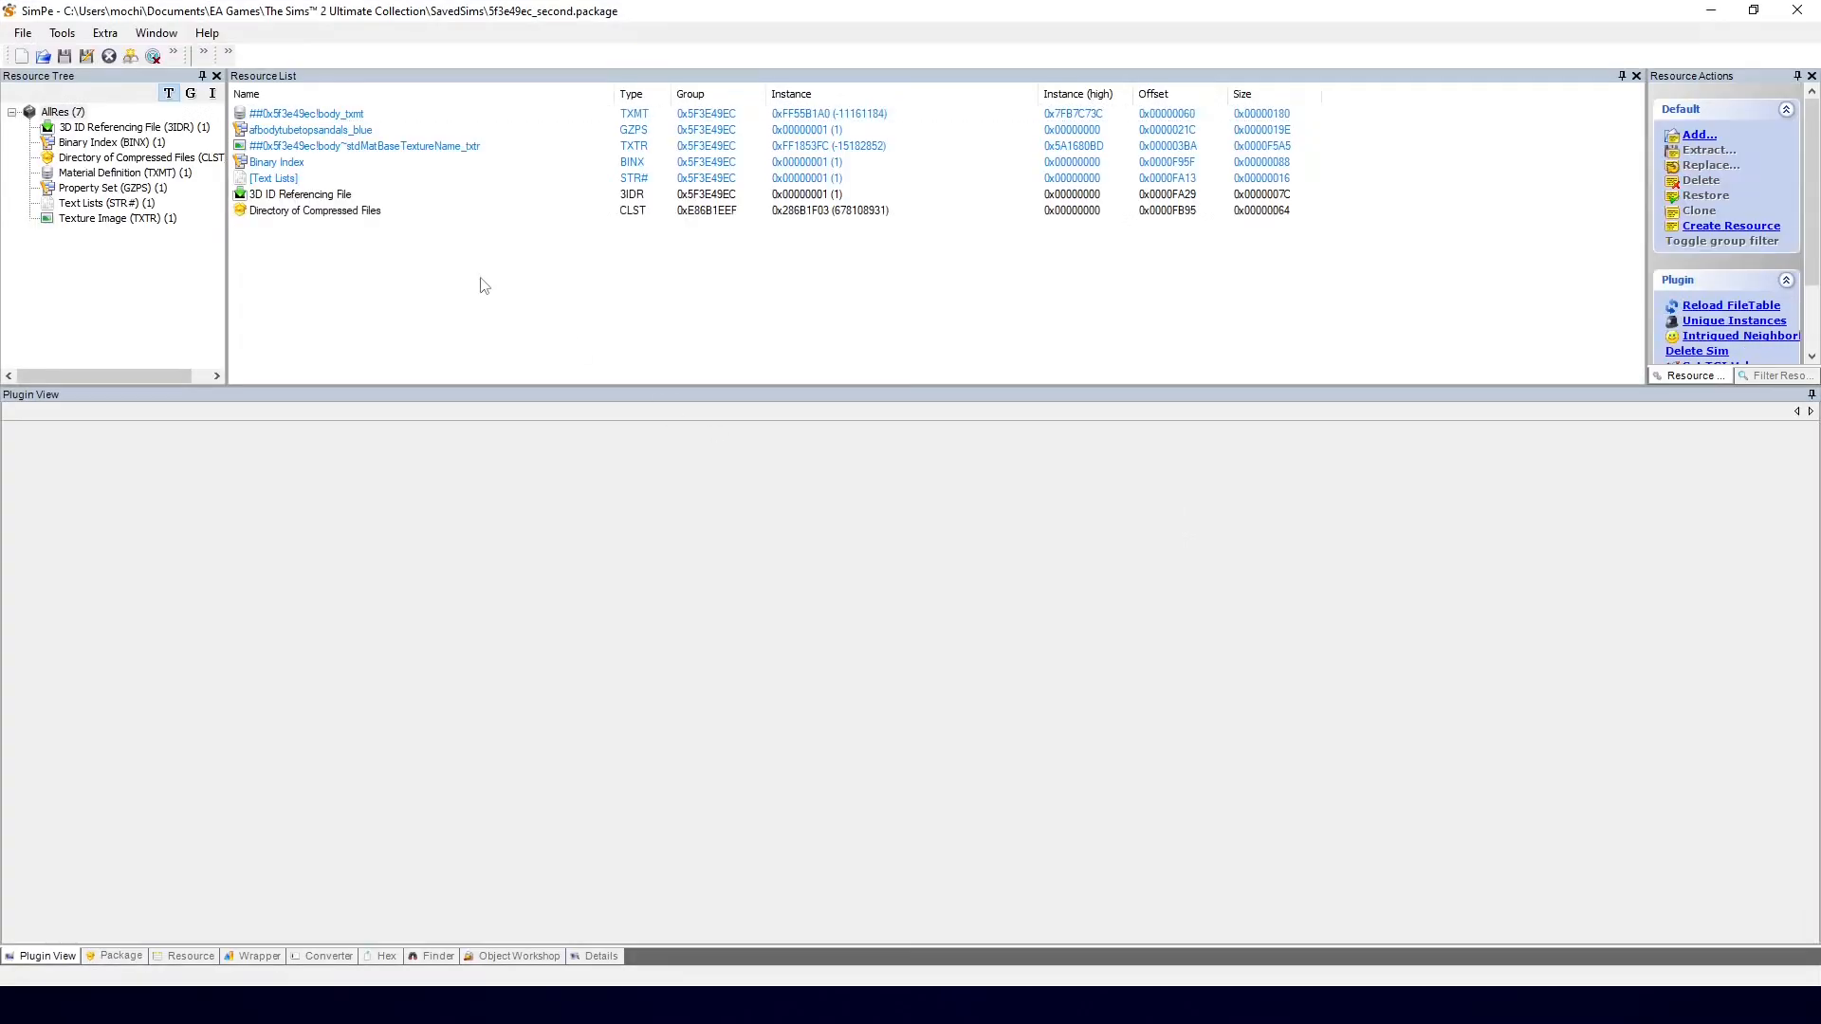
Step: Copy the name value from the afbodytubetopsandals_blue property set
click(312, 130)
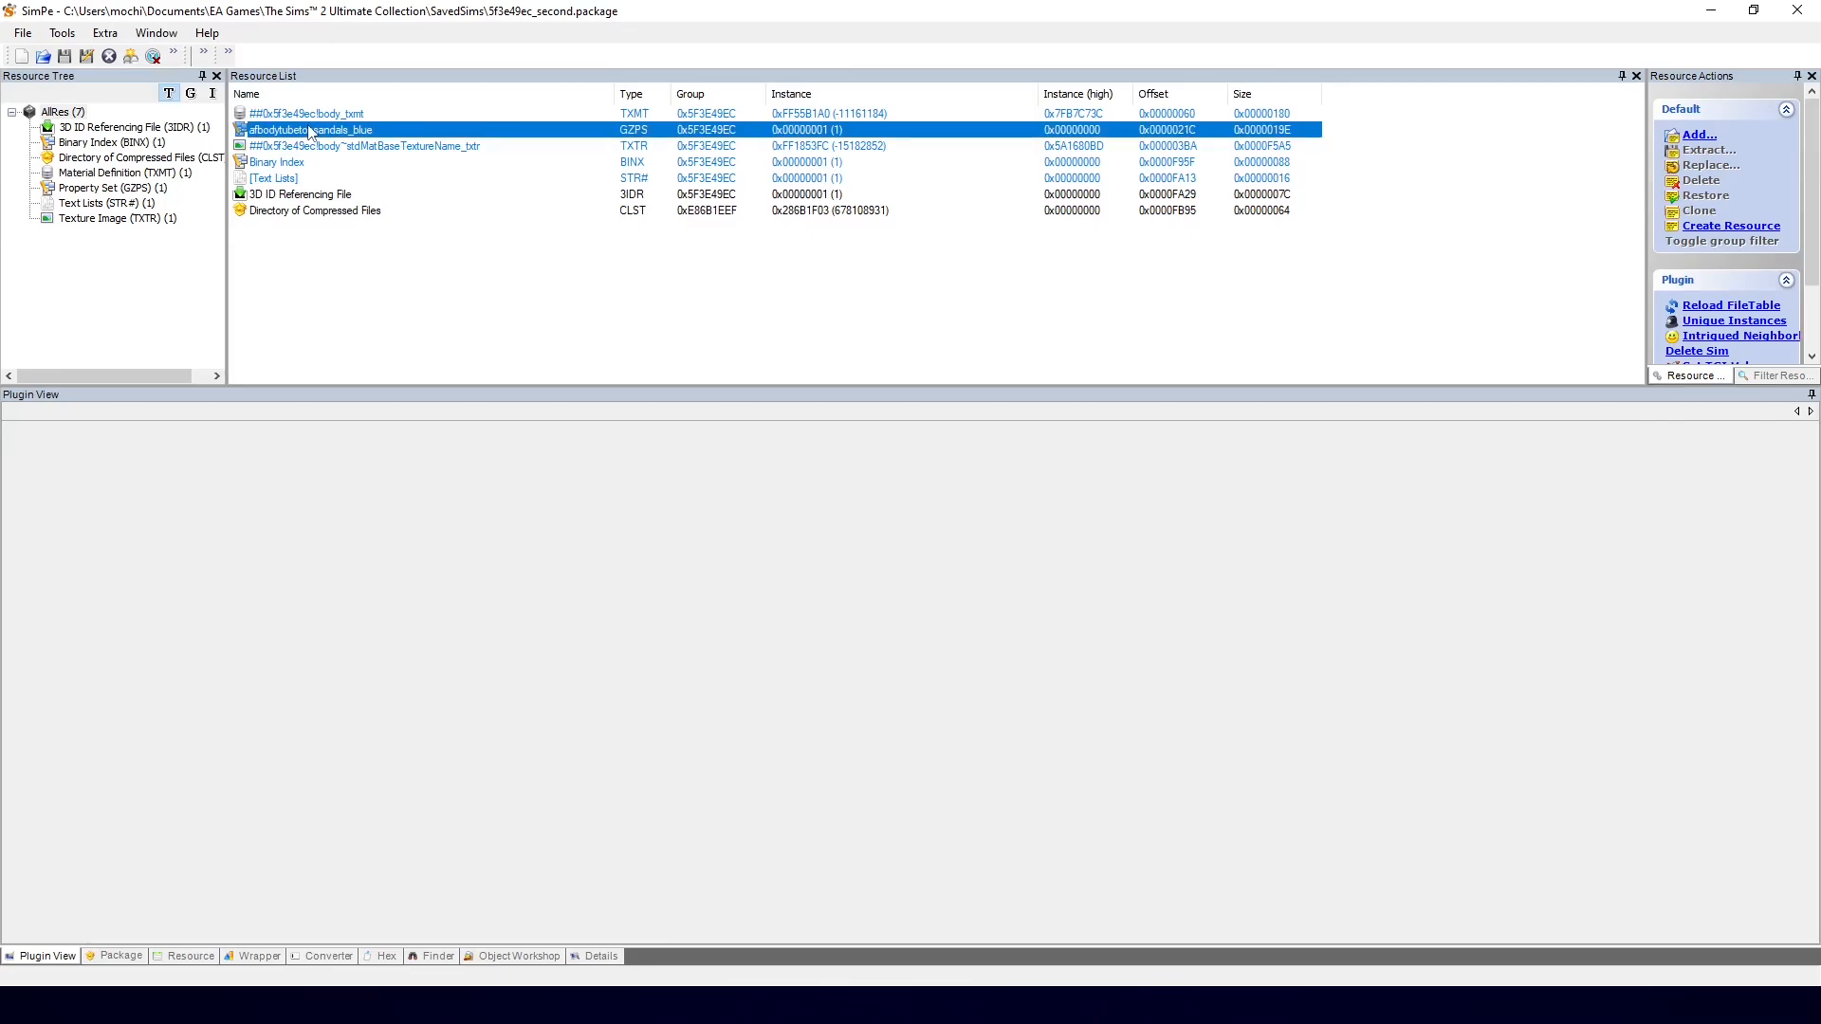
click(190, 570)
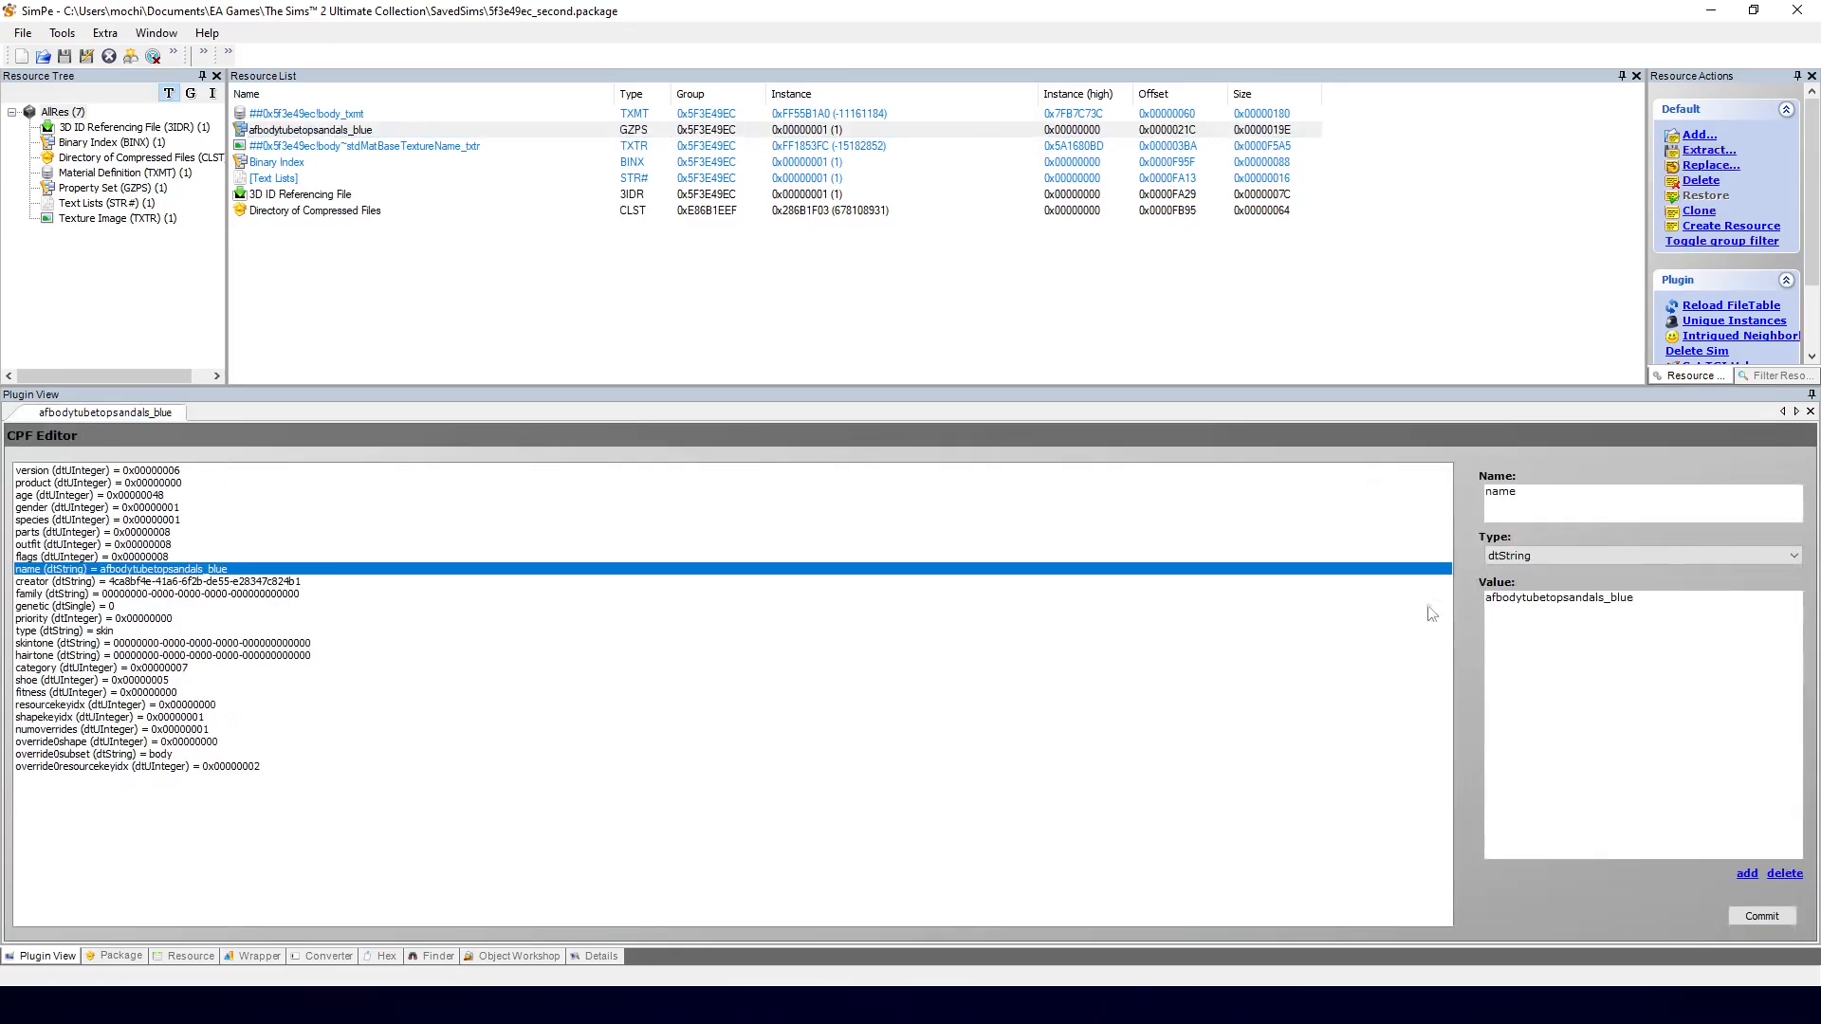
double_click(1542, 600)
key(ctrl+c)
Step: Run a PropertySet Search in the Finder for names containing "fbodytubetopsandals"
click(439, 956)
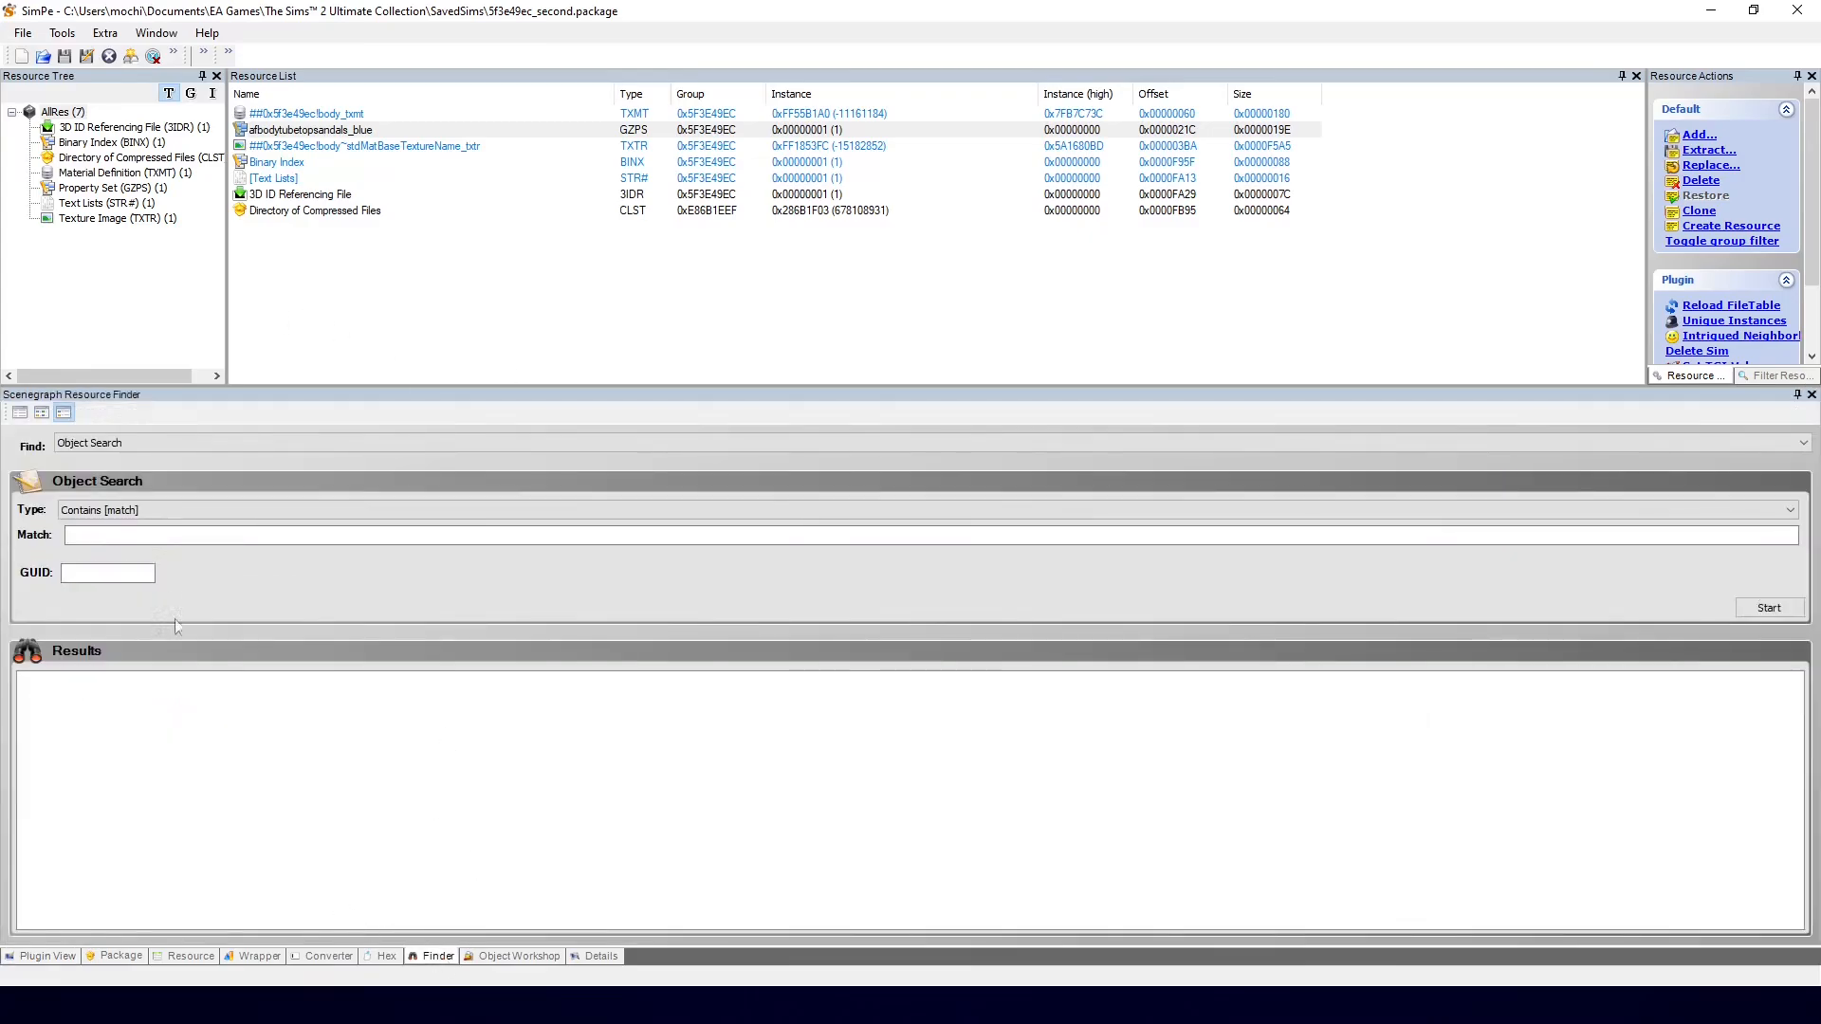
click(91, 444)
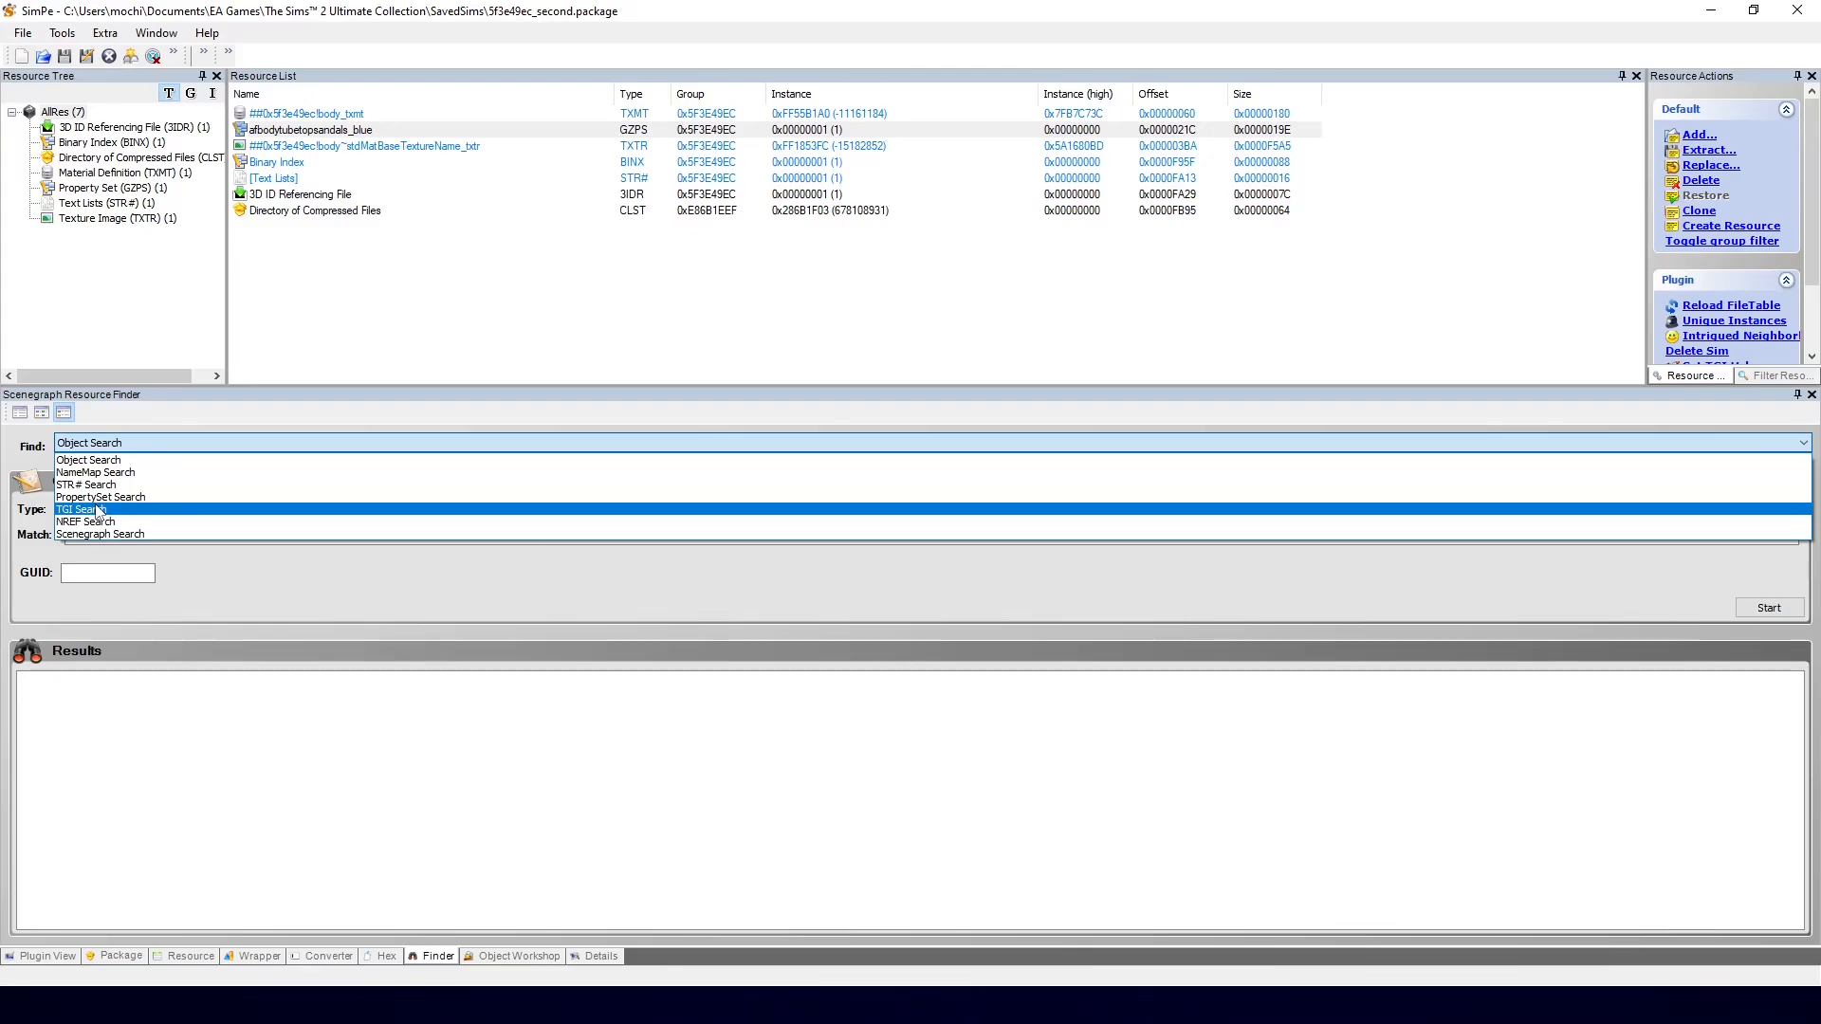
click(100, 497)
click(98, 536)
key(ctrl+v)
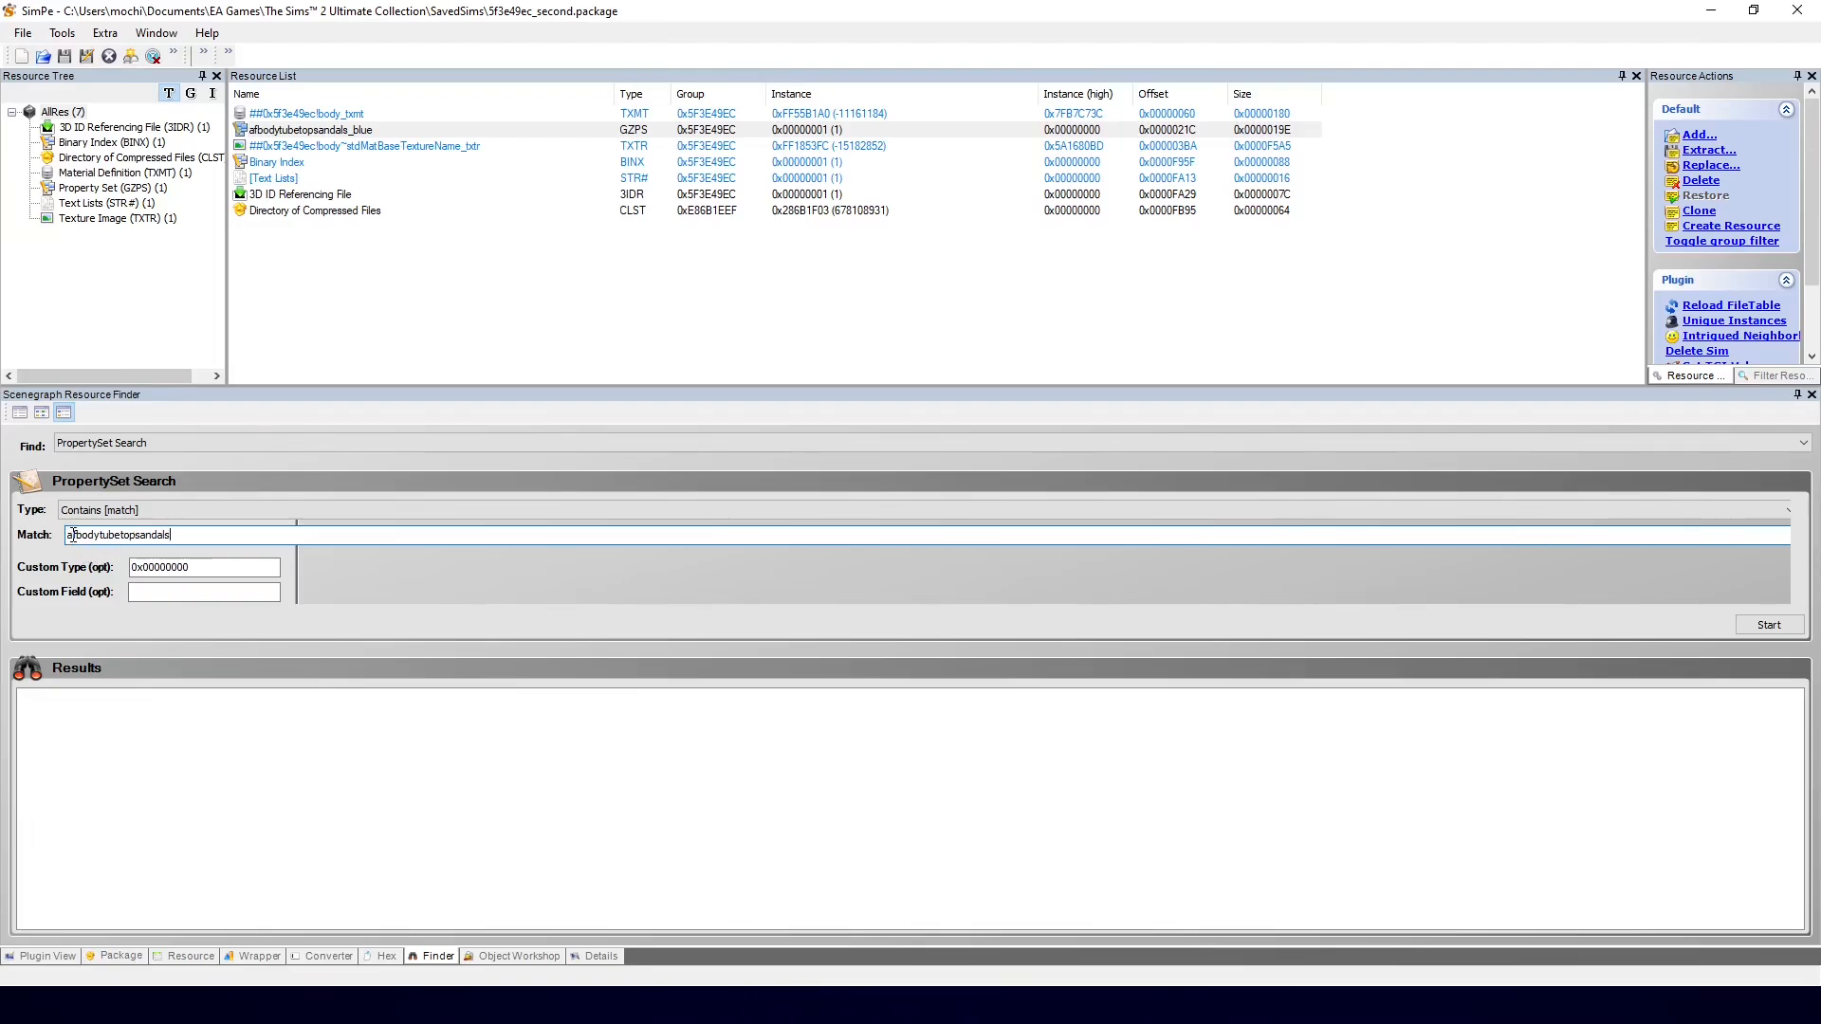
key(BackSpace)
click(1788, 625)
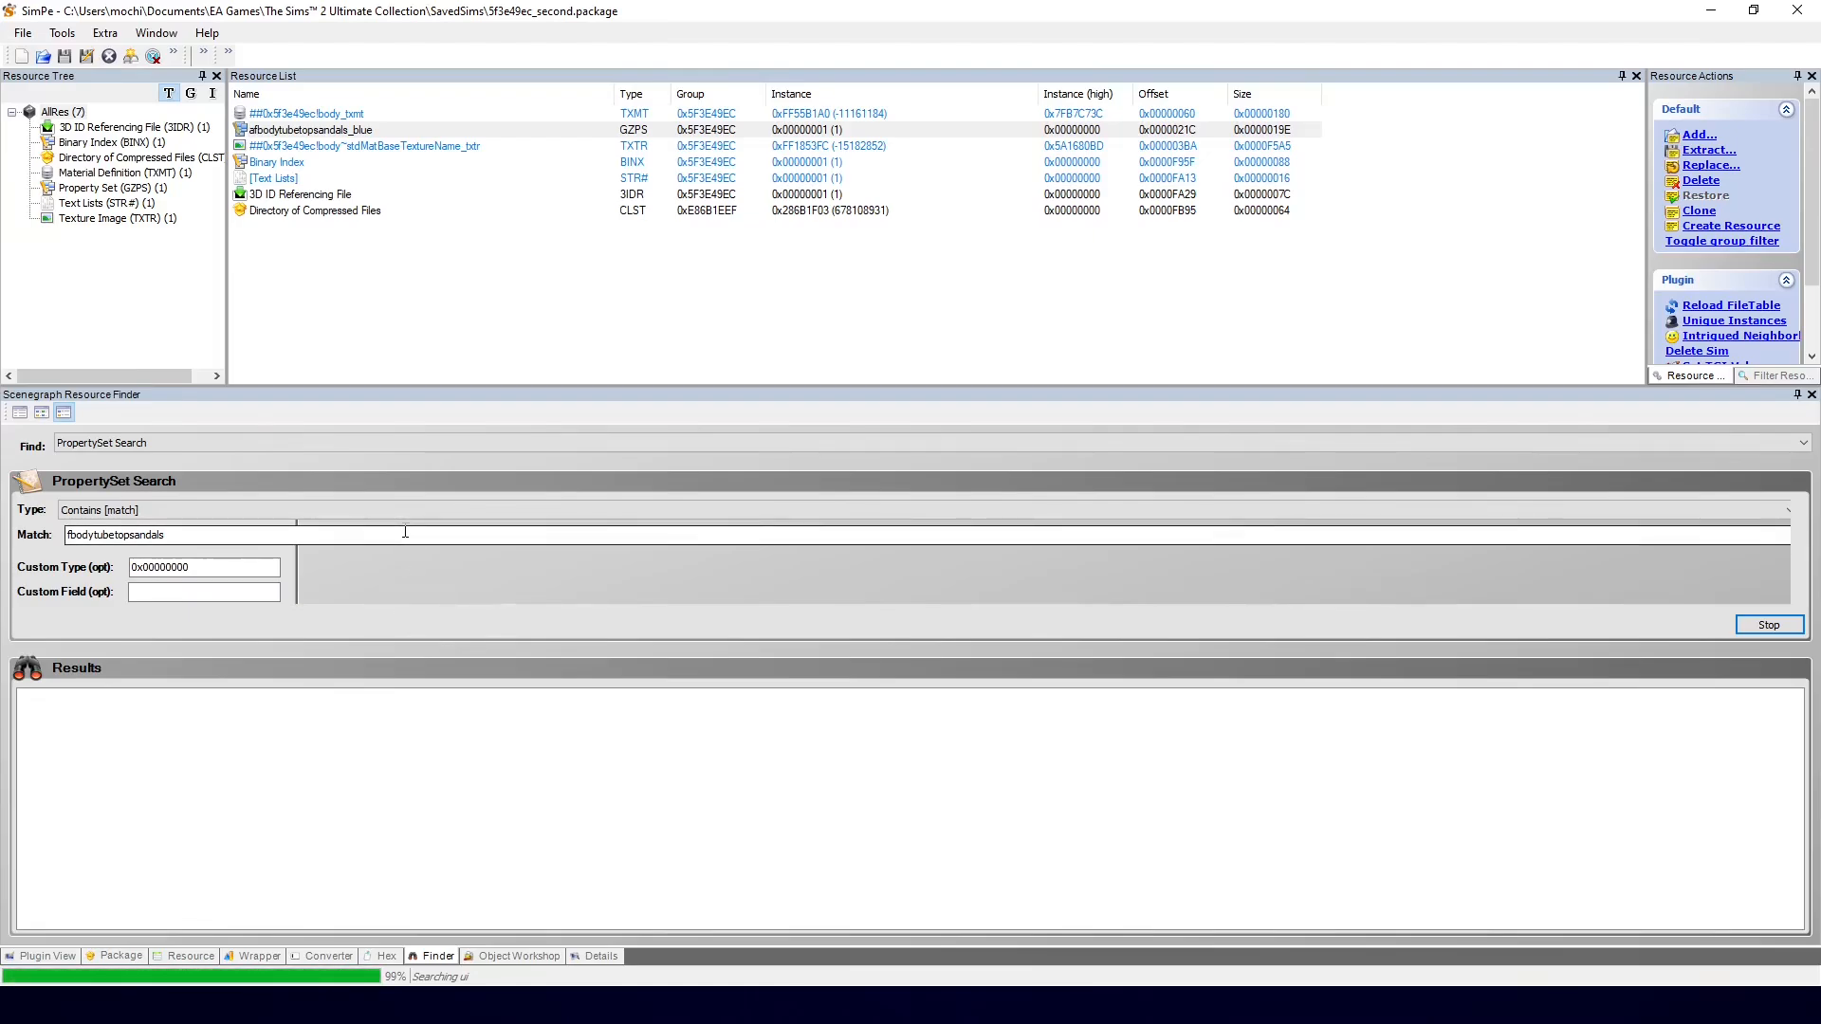
Step: In File Explorer, go to the Best of Business\SP5\TSData\Res folder of The Sims 2 Ultimate Collection installation
click(131, 1004)
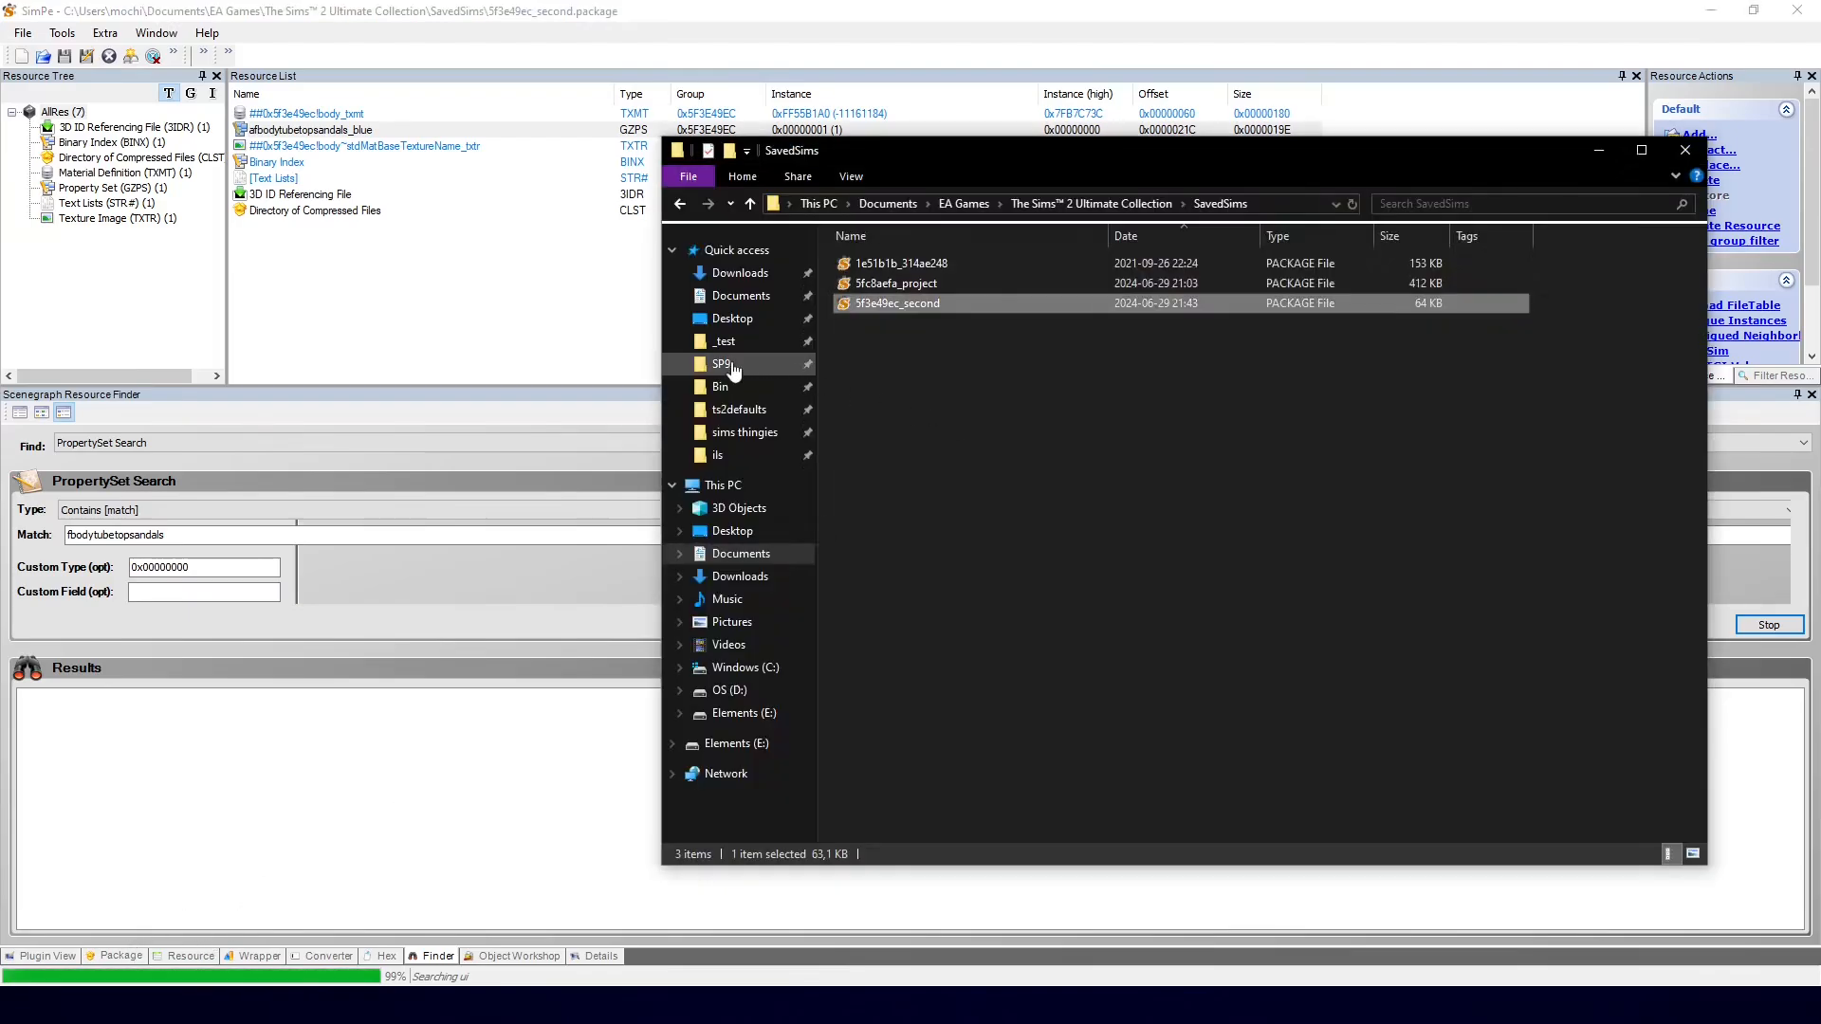
click(731, 365)
click(930, 195)
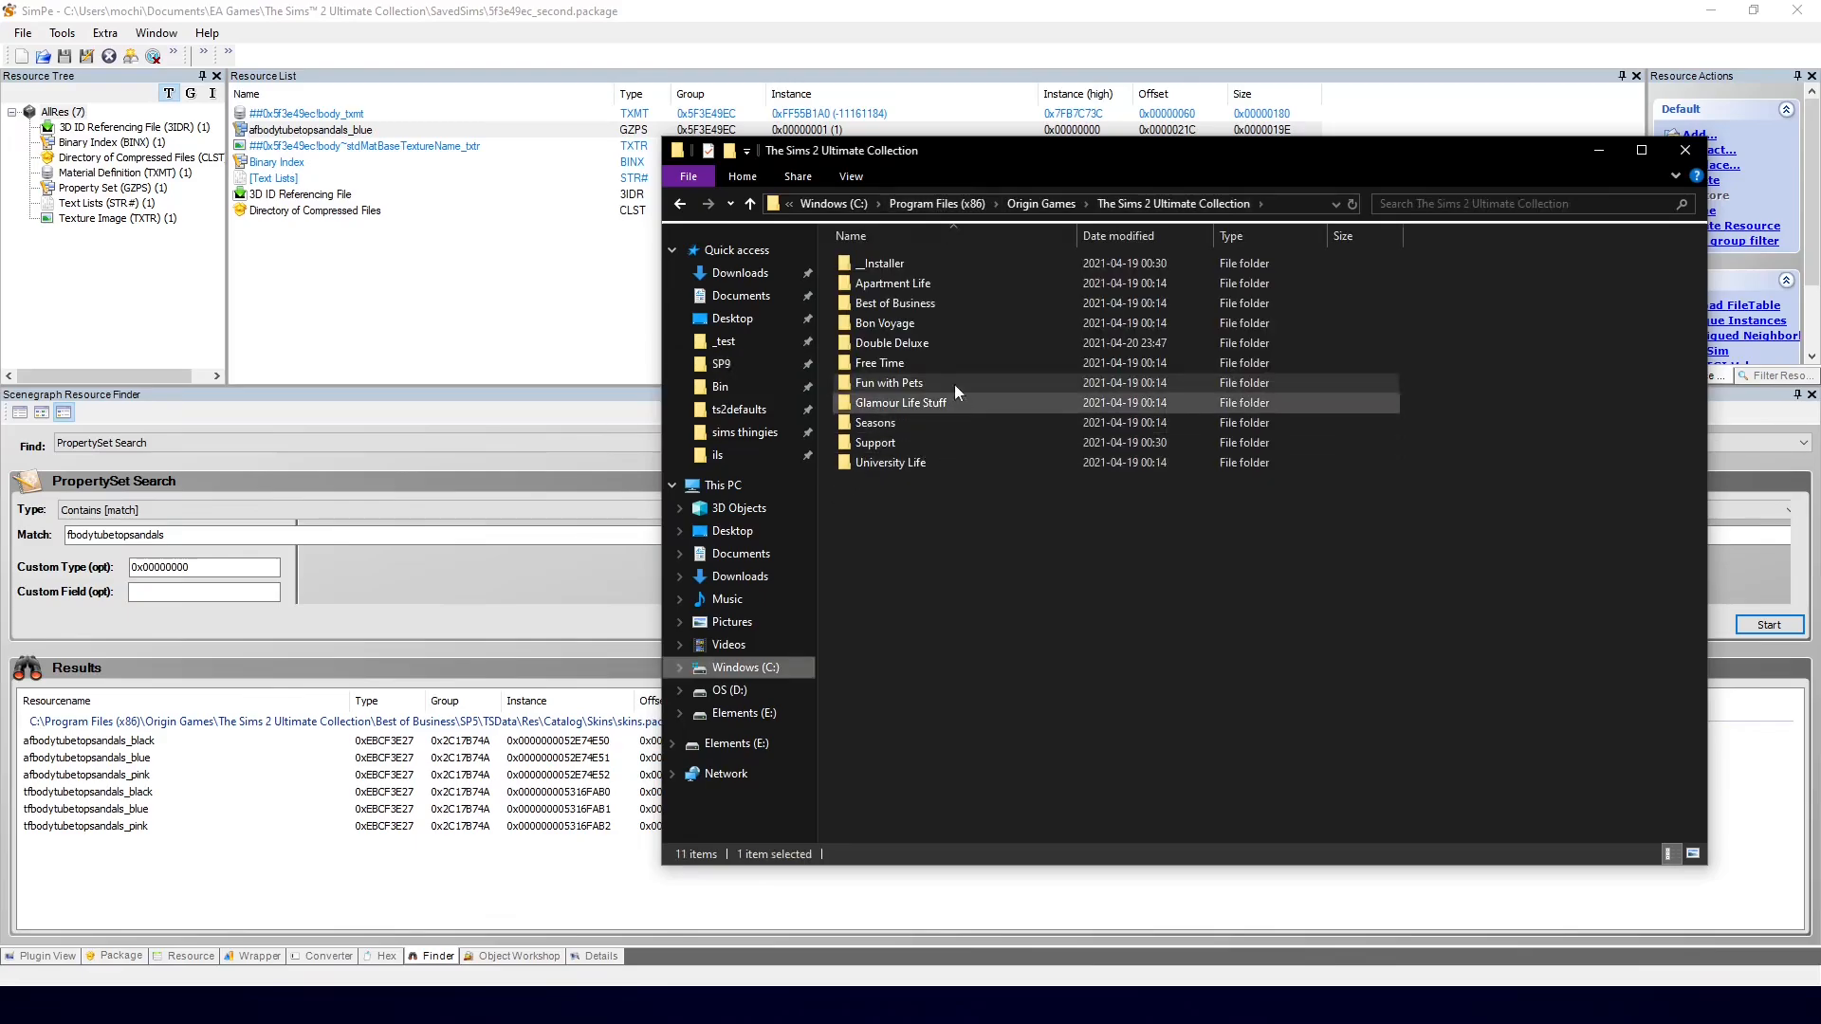
double_click(930, 303)
click(873, 283)
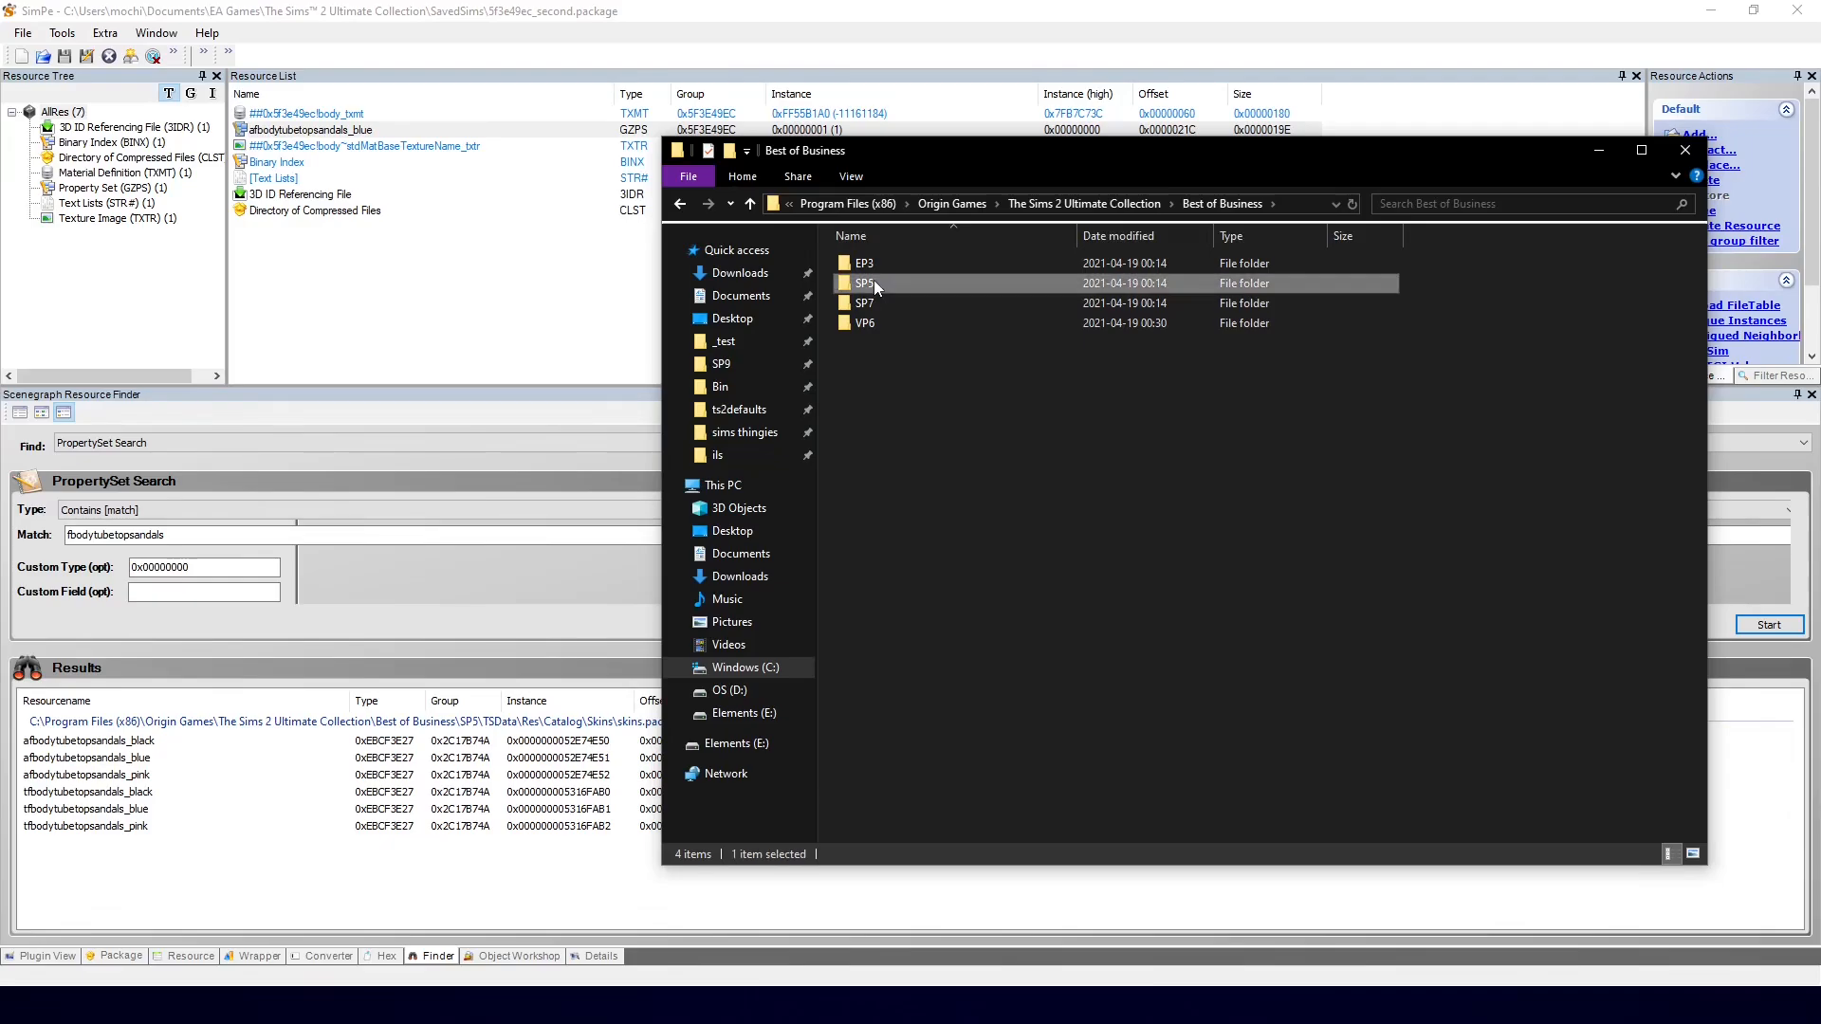
double_click(873, 283)
double_click(865, 264)
double_click(868, 284)
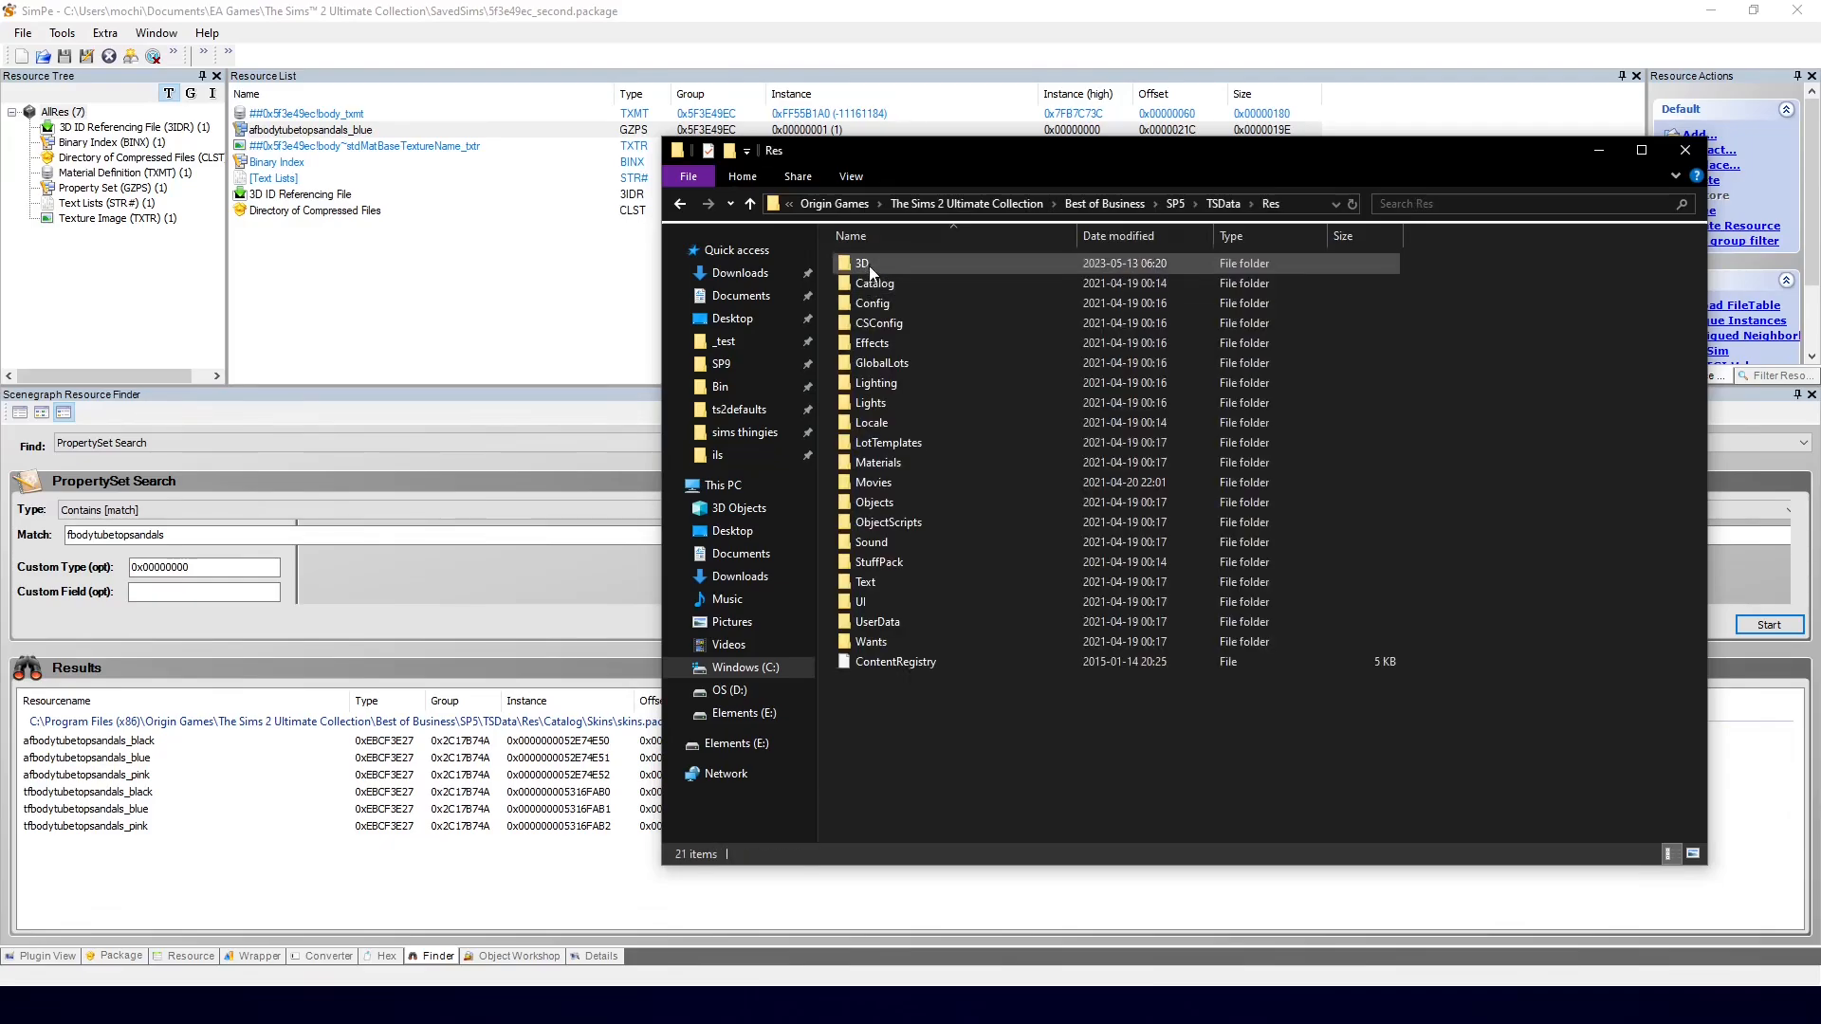
Step: Load skins.package from the Catalog\Skins folder into SimPe, and show Downloads in File Explorer before returning to SimPe
double_click(885, 287)
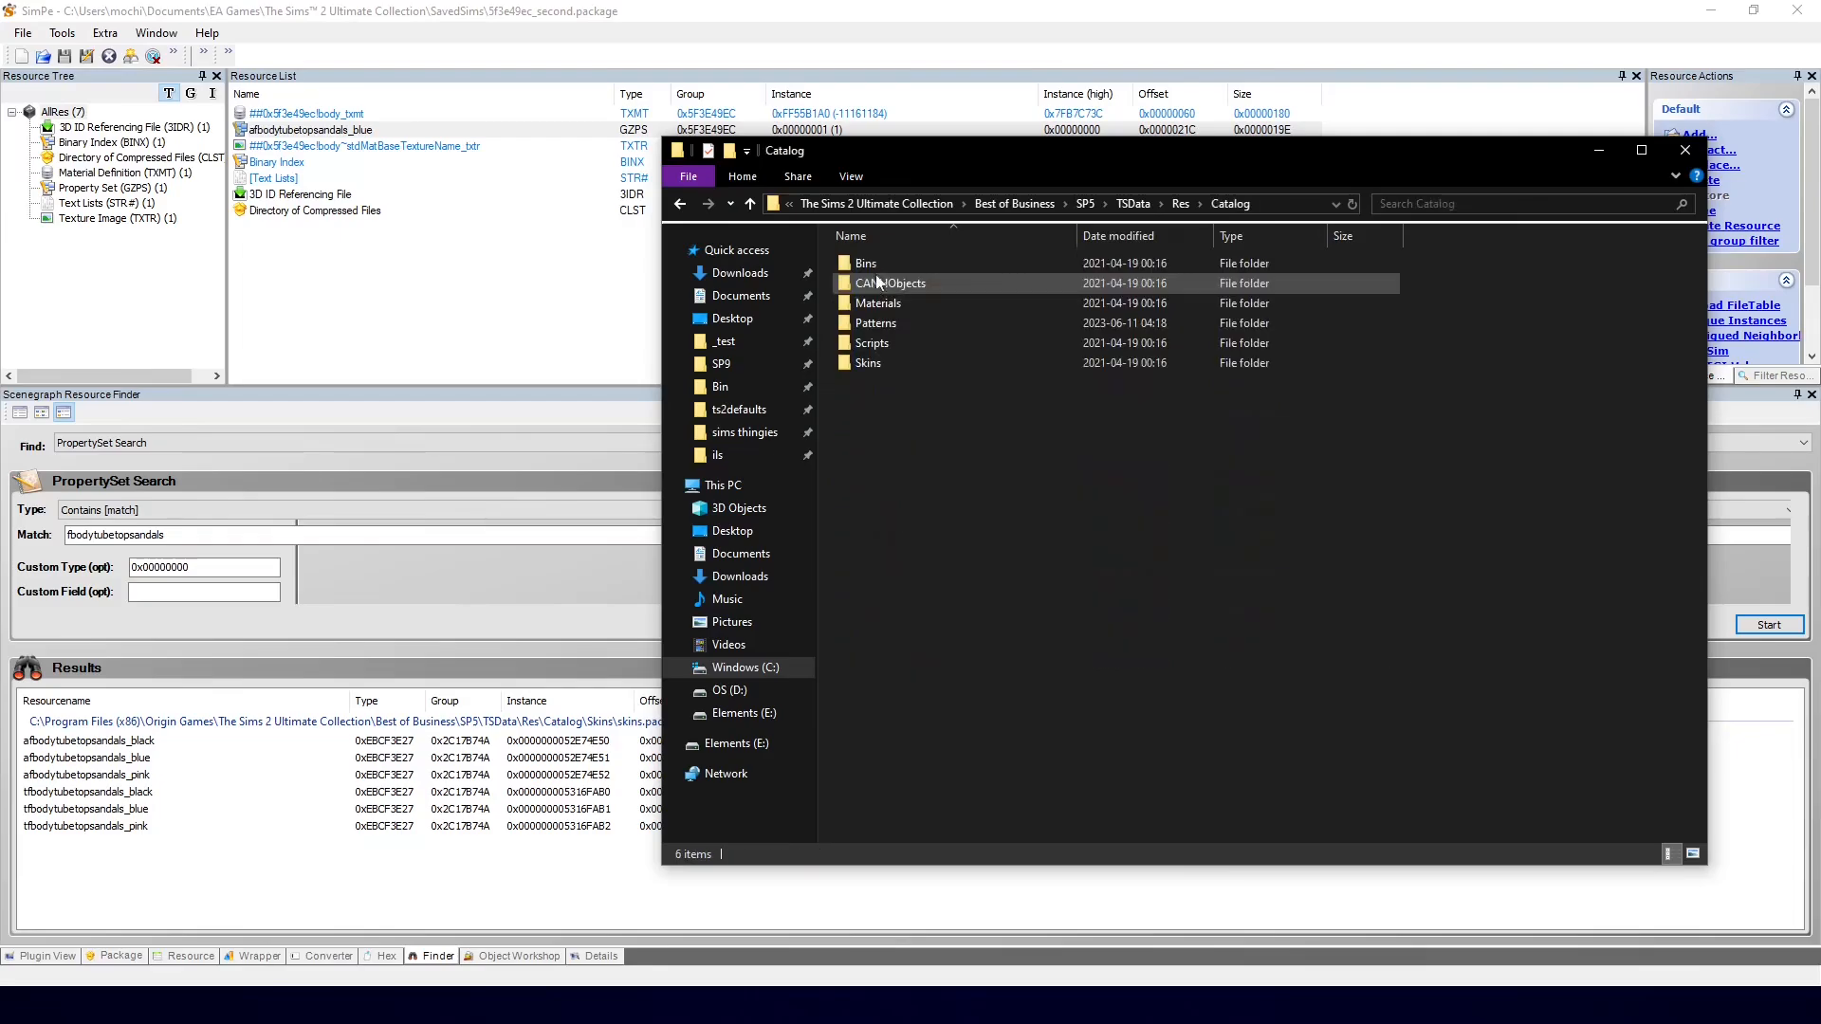
click(880, 366)
double_click(880, 366)
drag(878, 266, 378, 264)
click(740, 273)
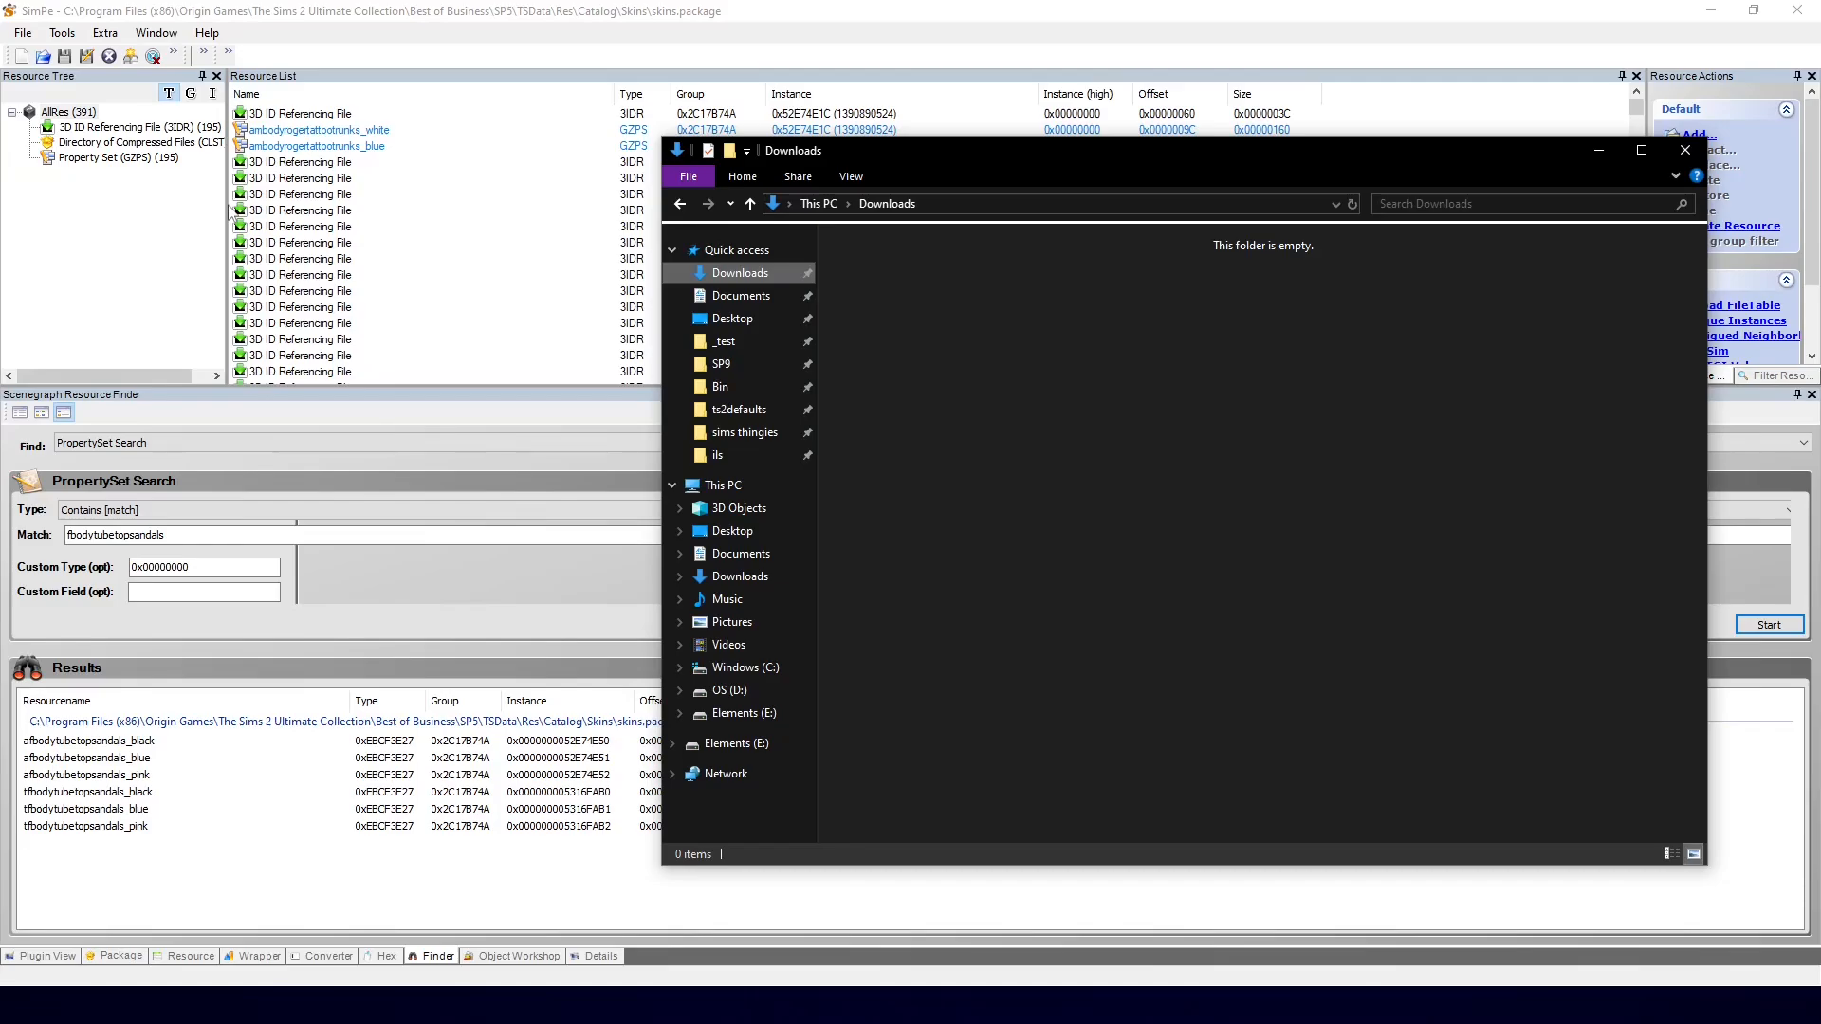
click(560, 56)
Step: Sort the resource list by name and select the afbodytubetopsandals_black property set
scroll(437, 245, down, 20)
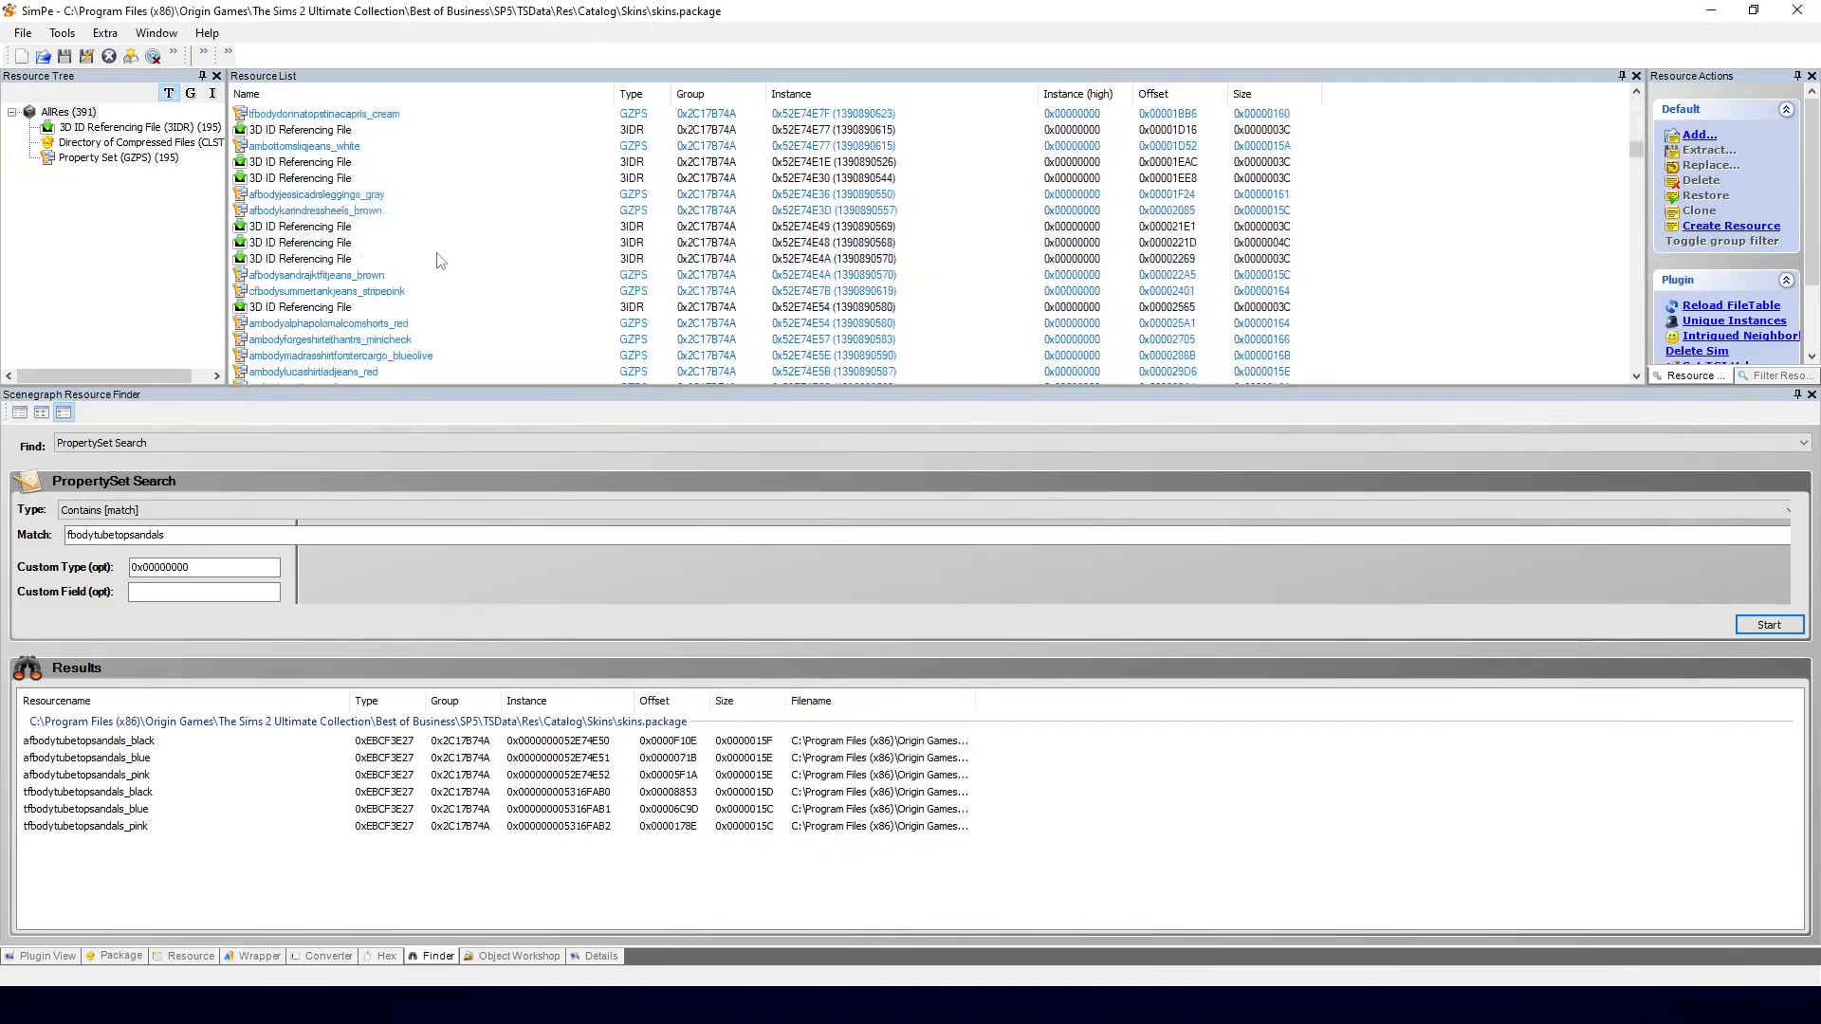
scroll(396, 195, down, 5)
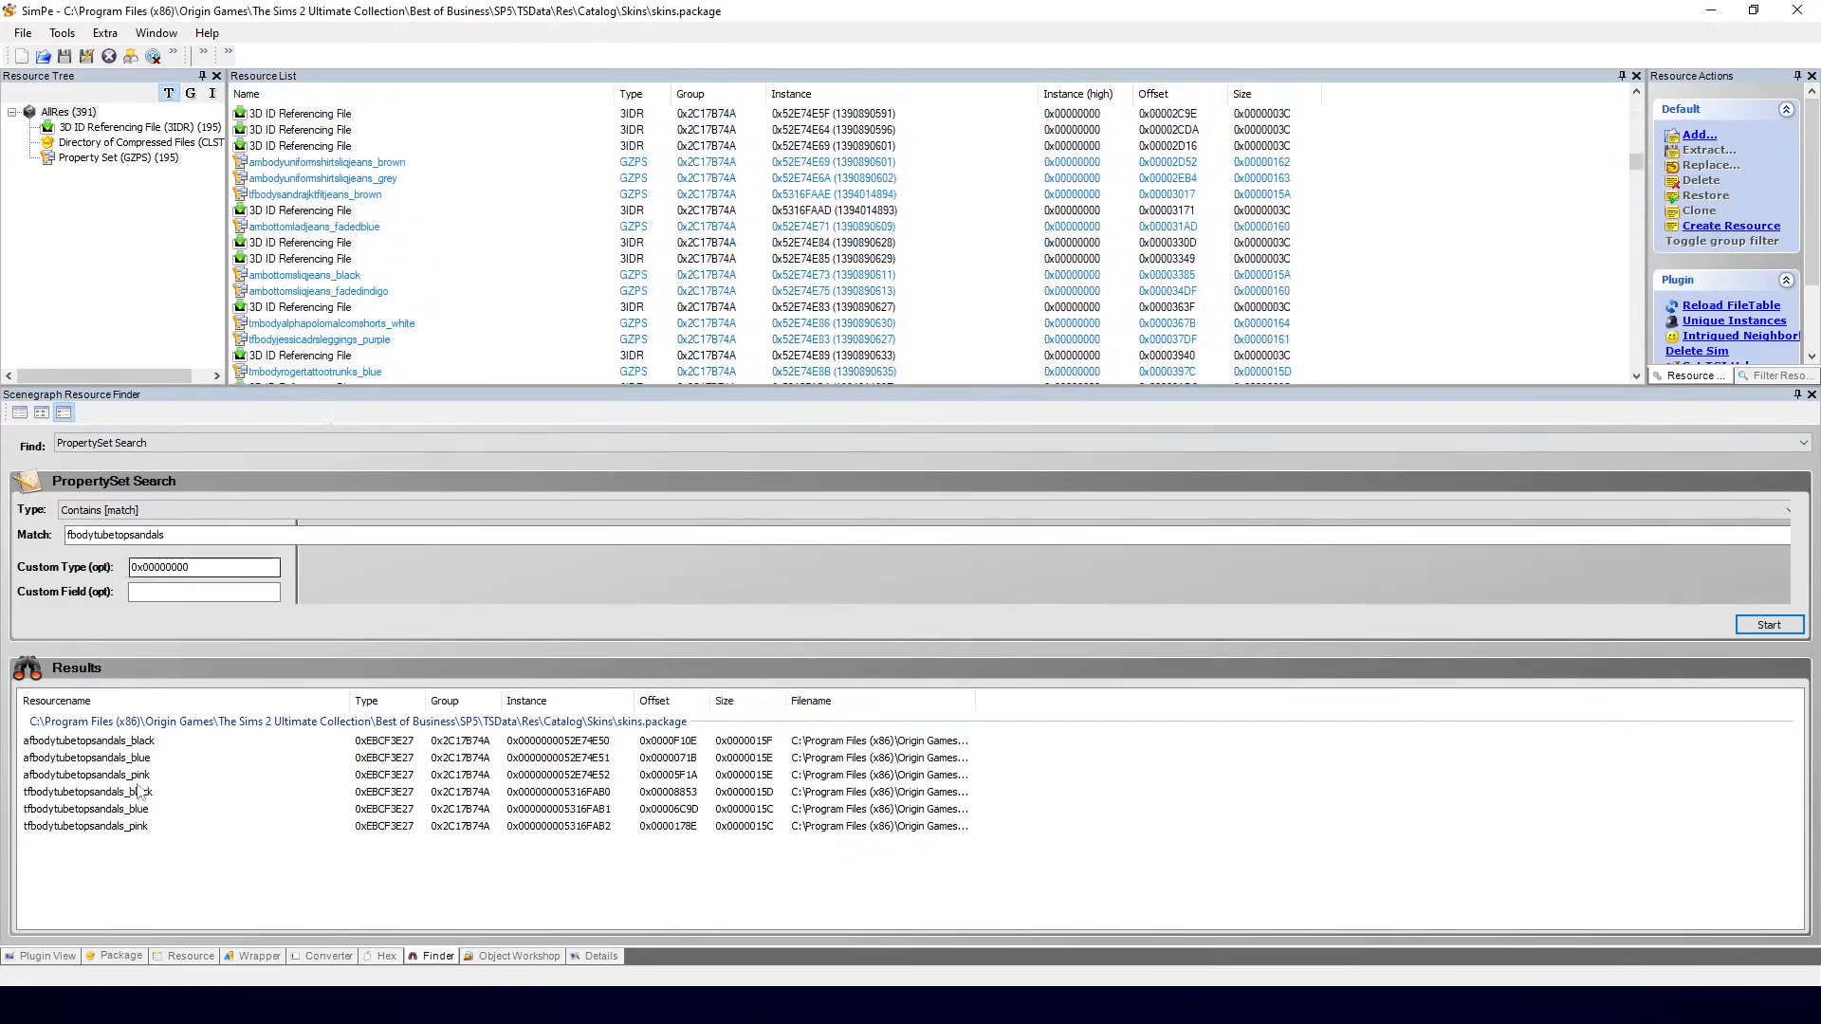
click(104, 745)
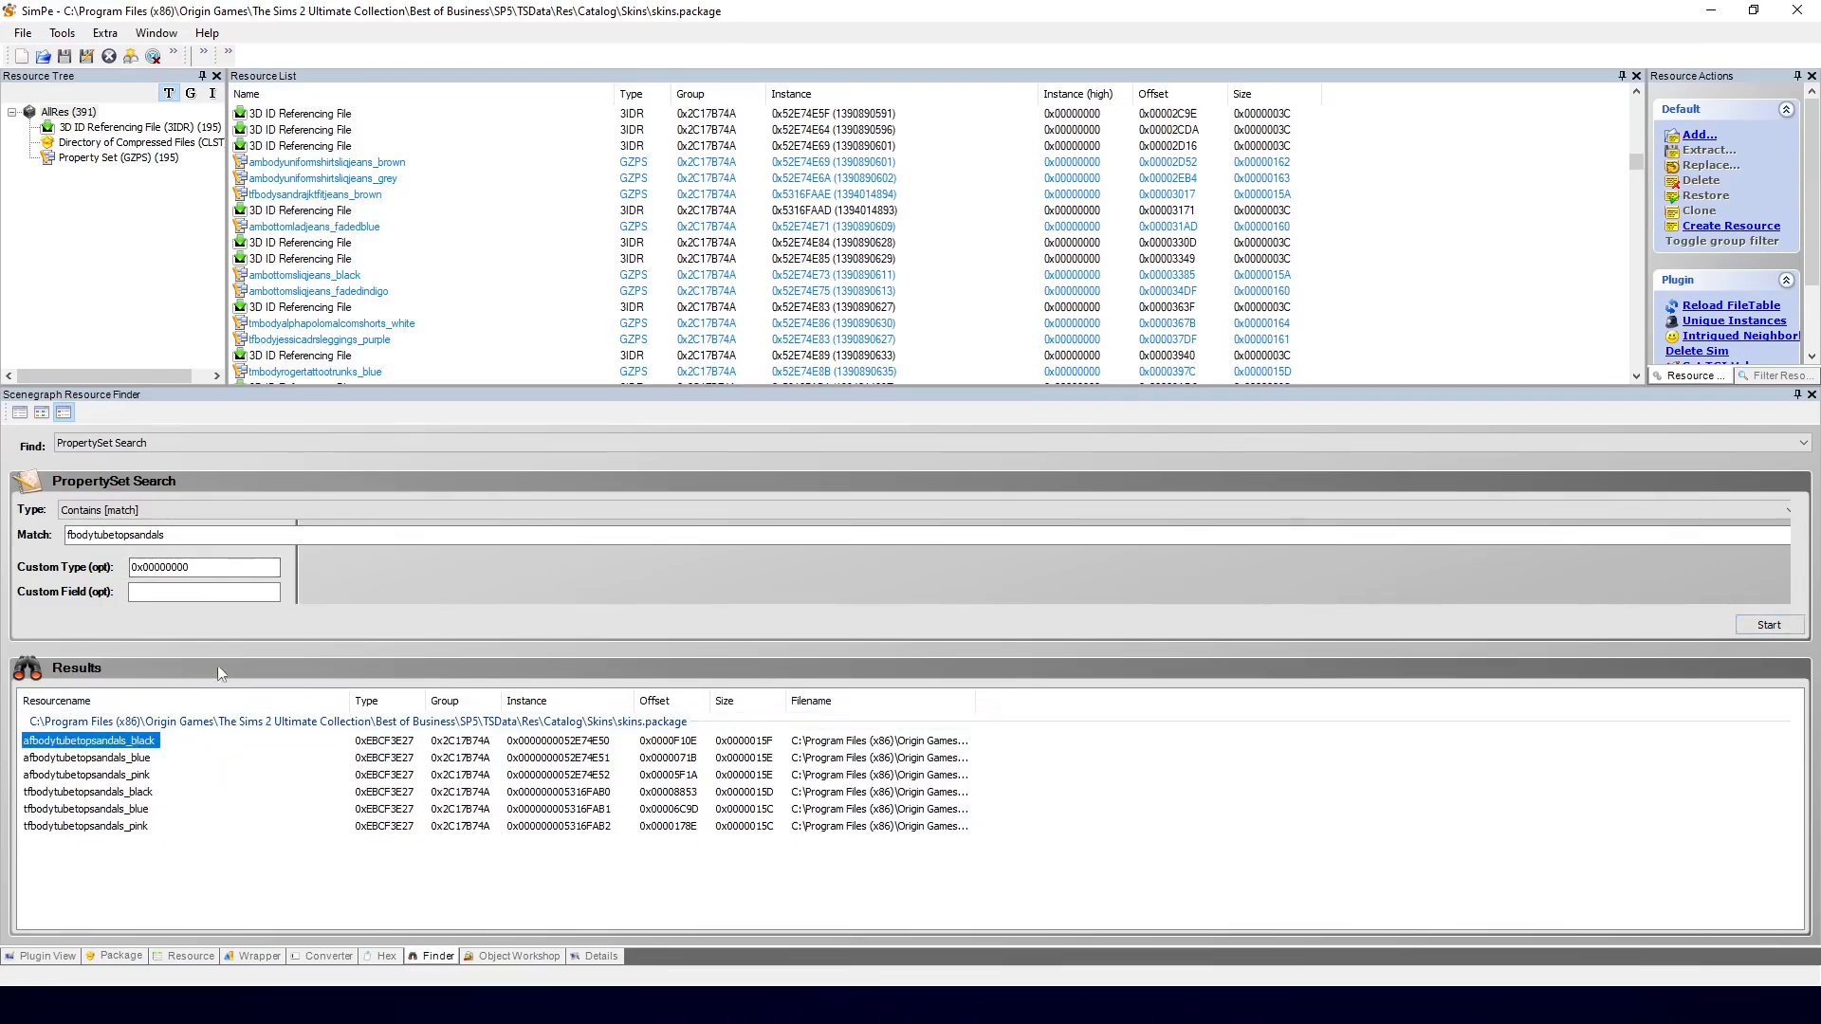
scroll(424, 335, down, 1)
scroll(423, 340, up, 2)
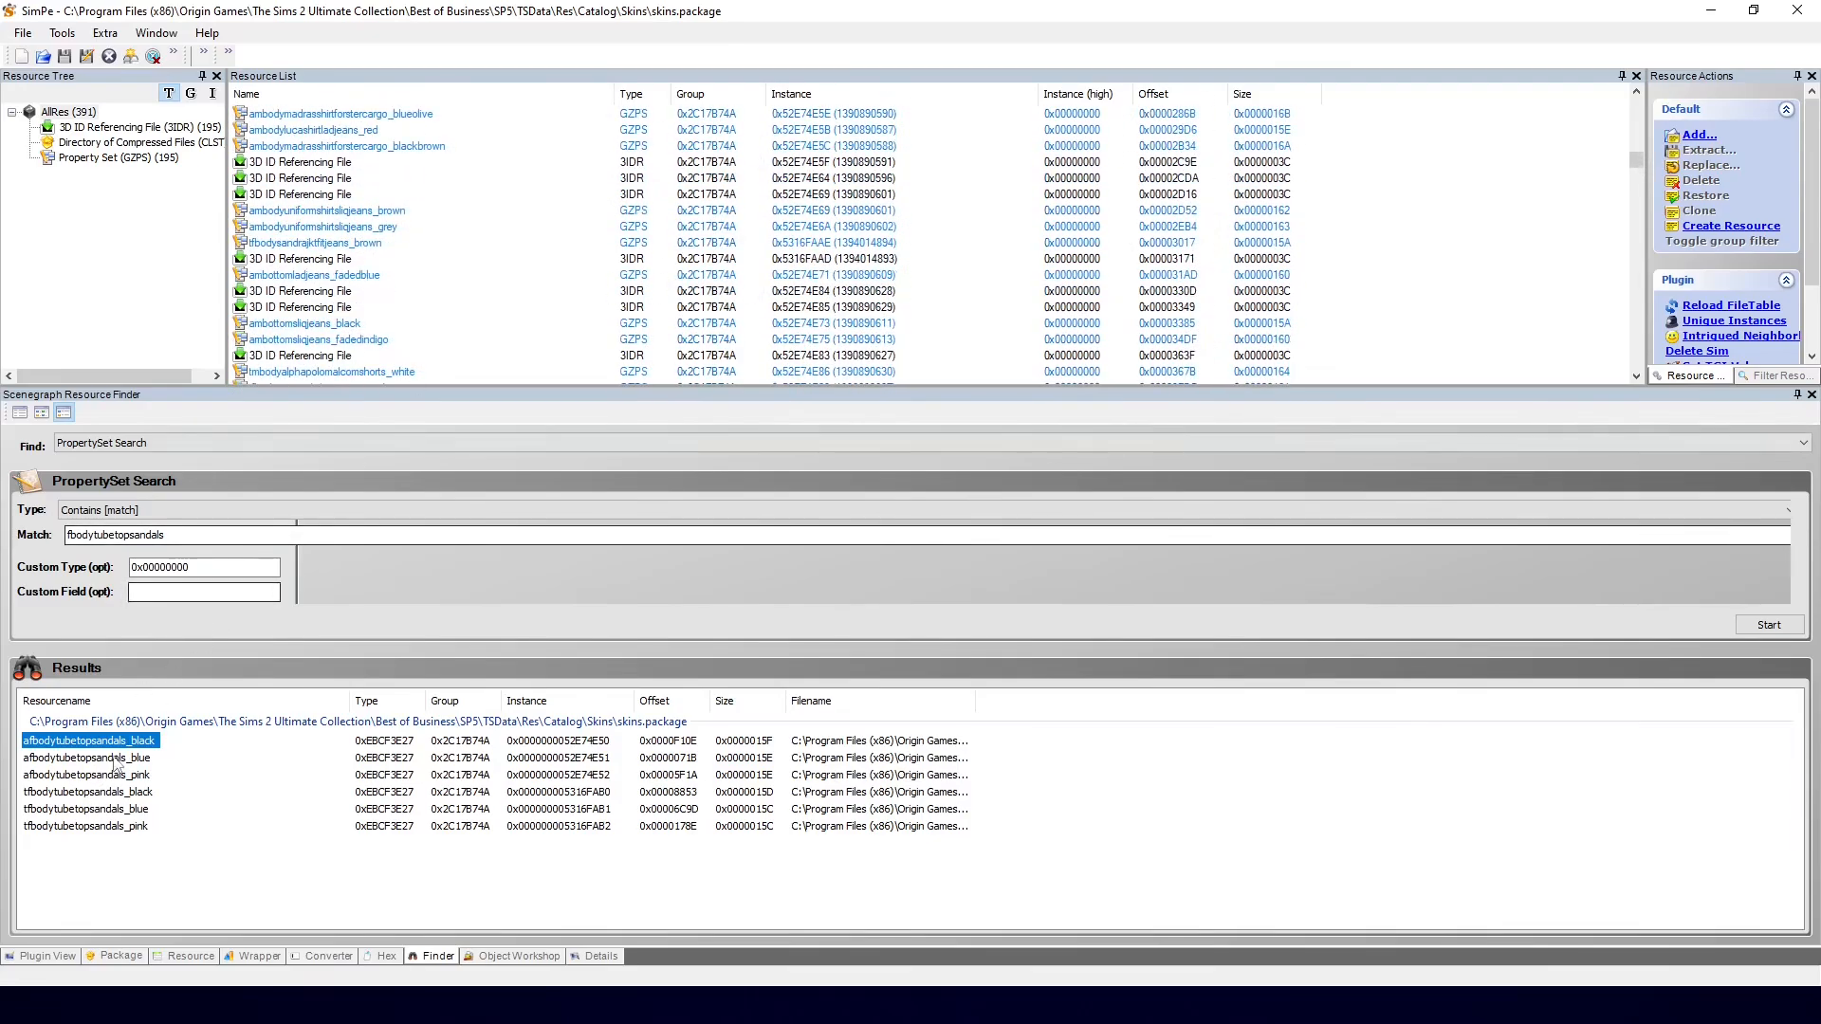
scroll(440, 180, down, 3)
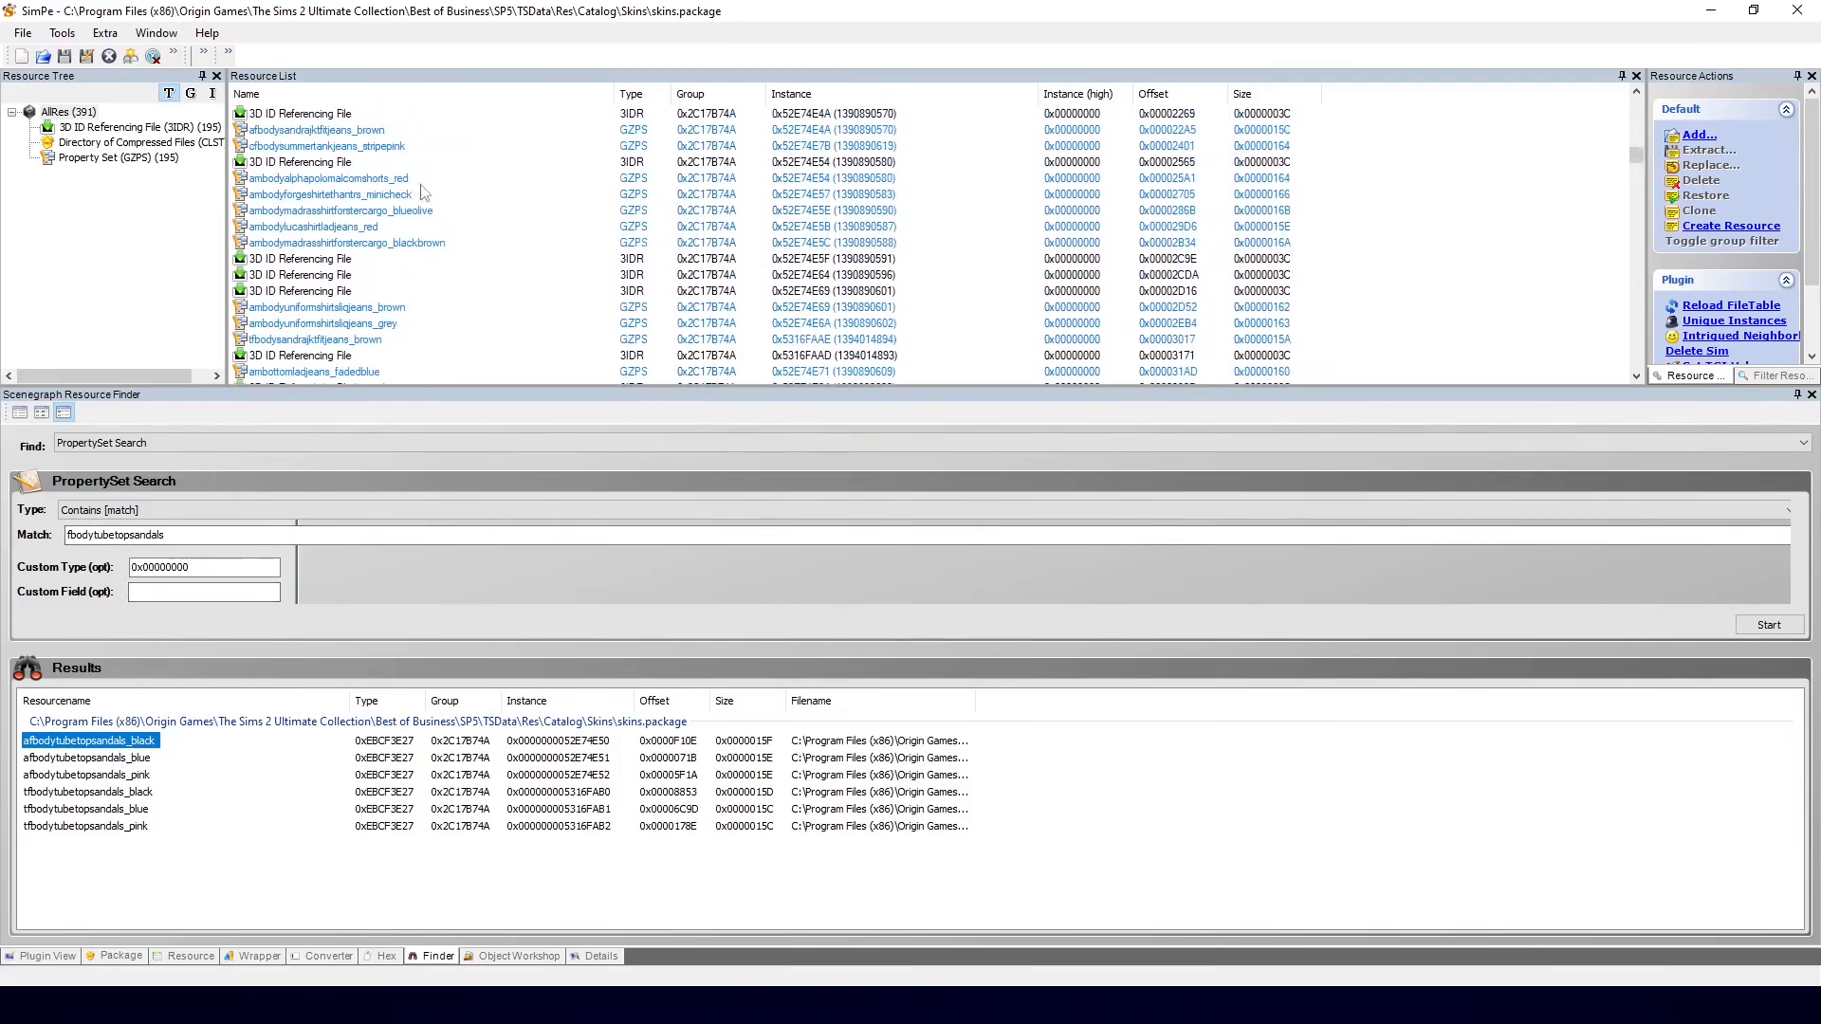
click(358, 95)
scroll(426, 241, down, 2)
scroll(427, 241, down, 5)
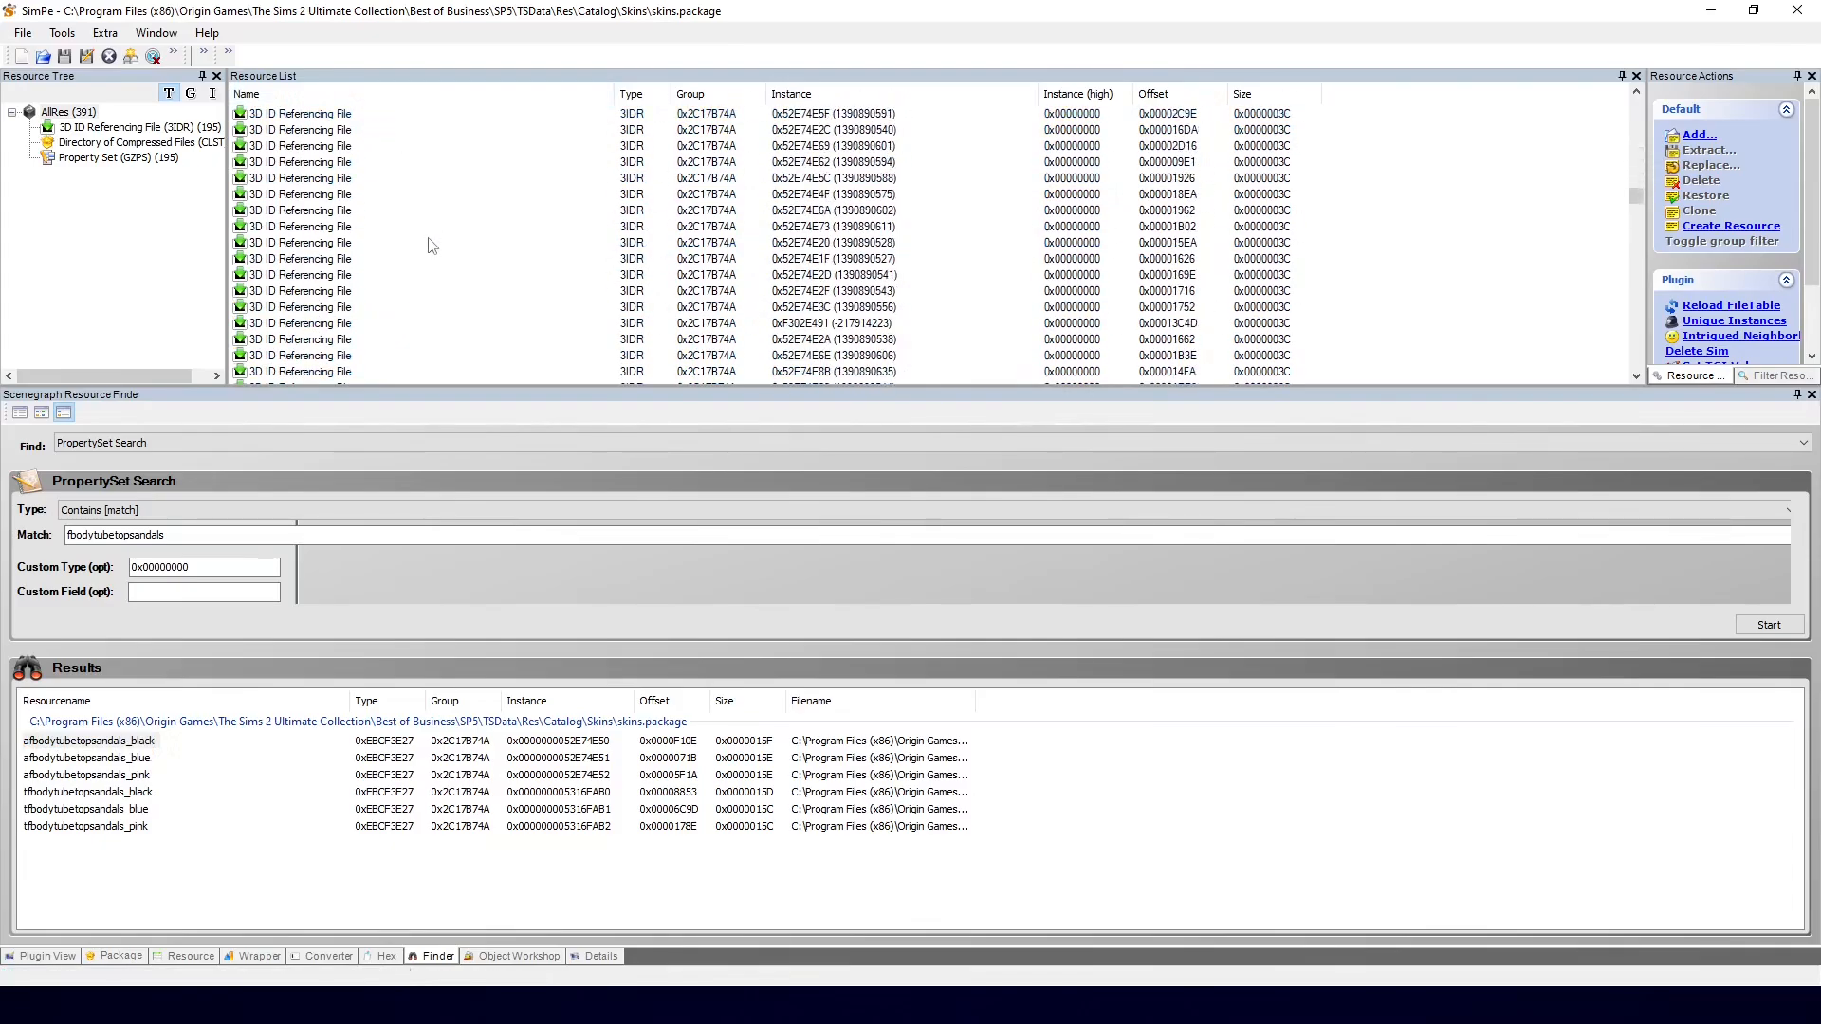
scroll(1058, 281, down, 1)
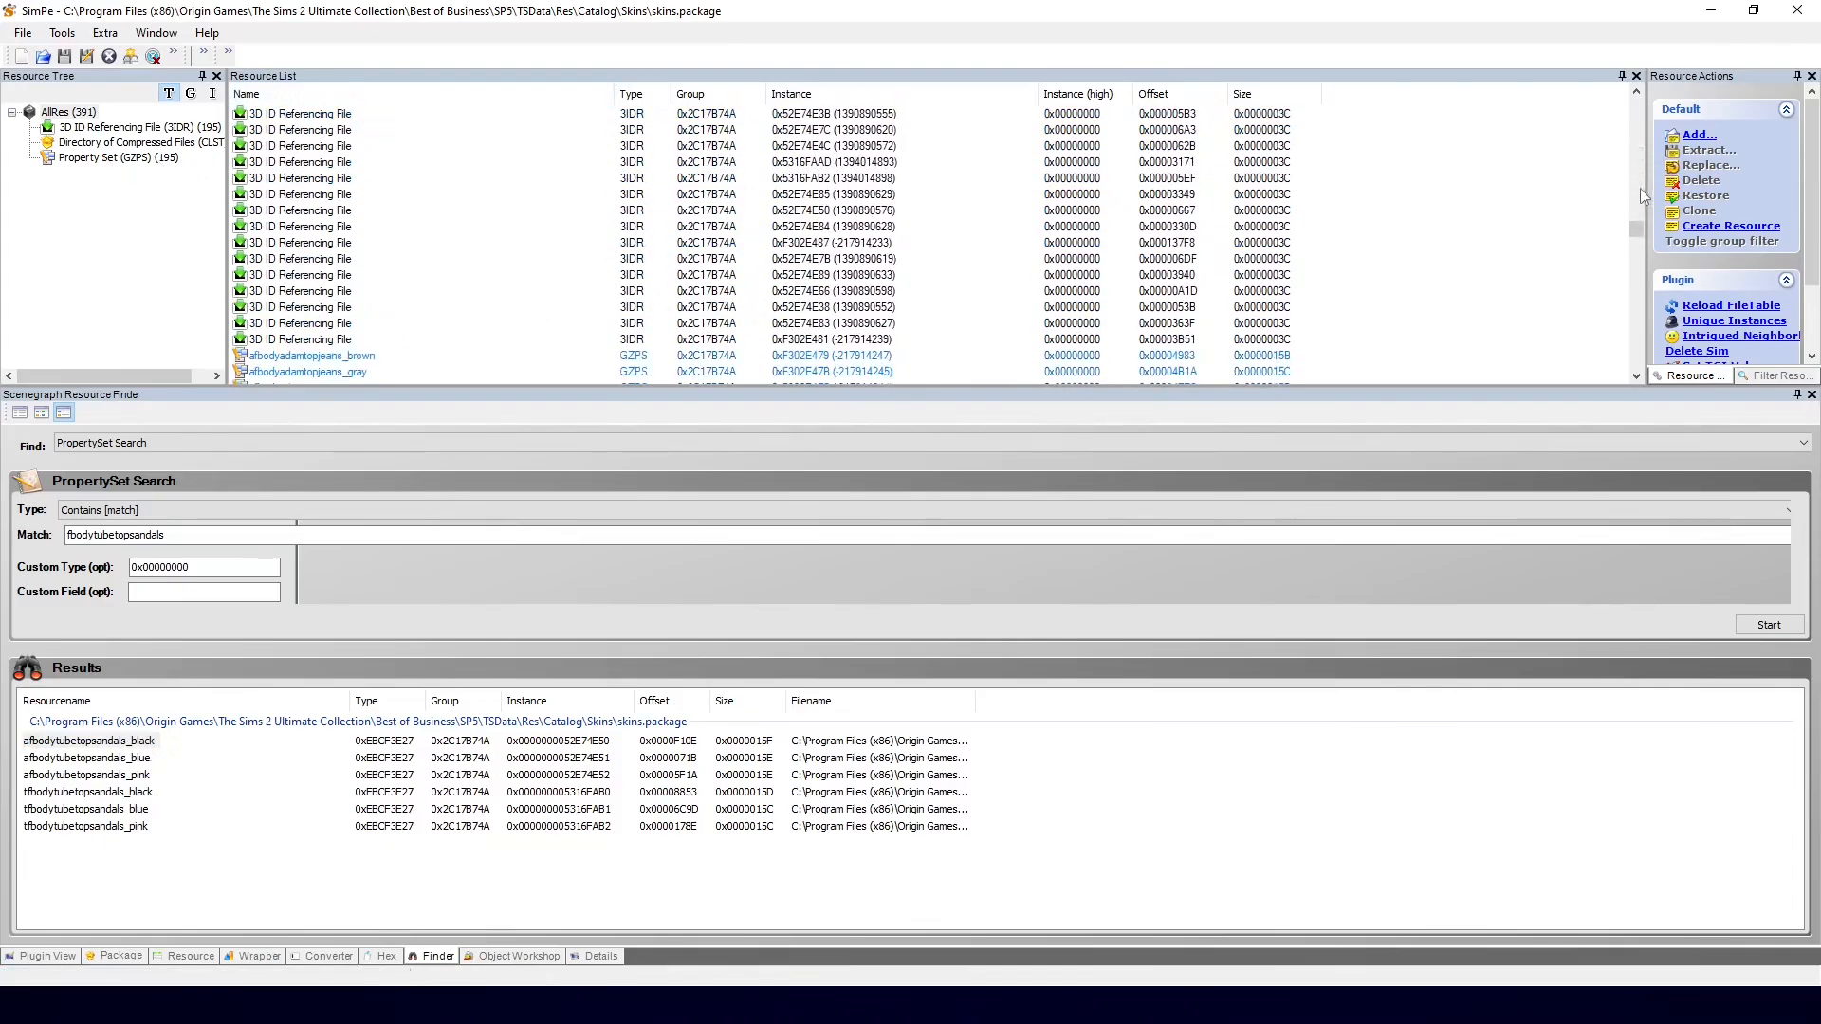
drag(1638, 229, 1639, 243)
scroll(304, 285, down, 10)
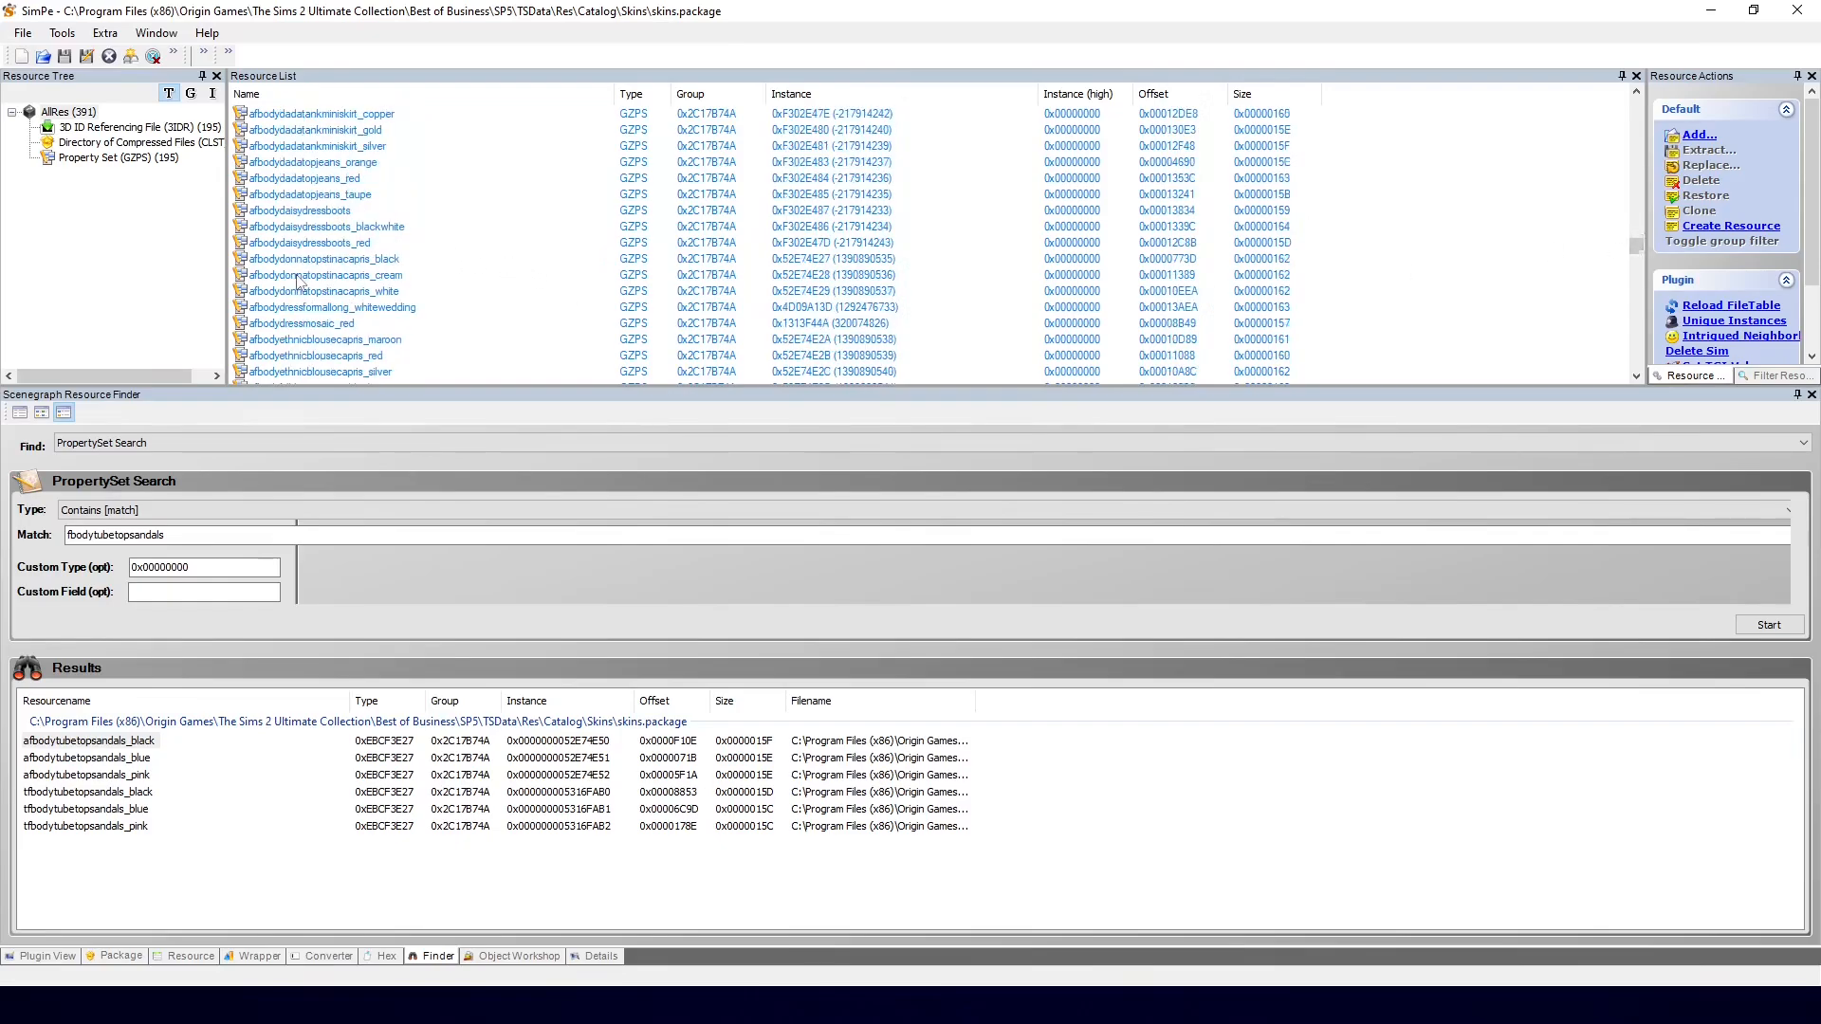
scroll(311, 341, down, 10)
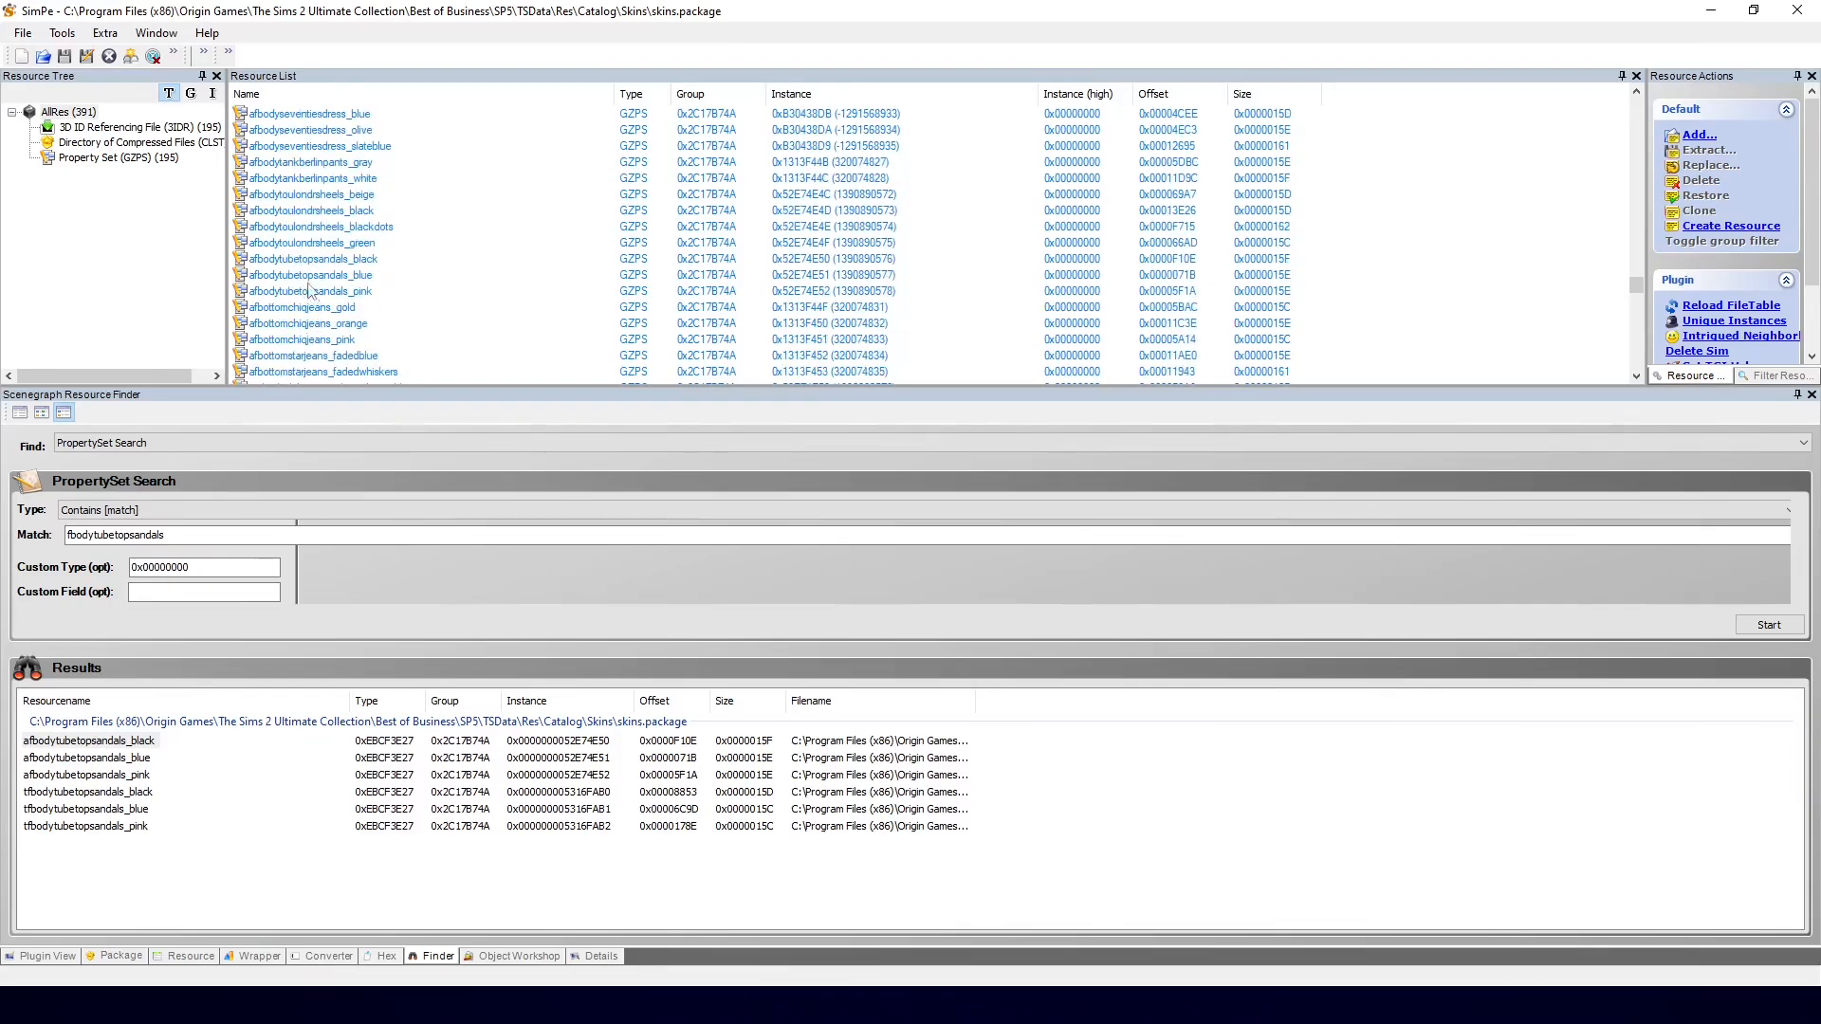
click(309, 265)
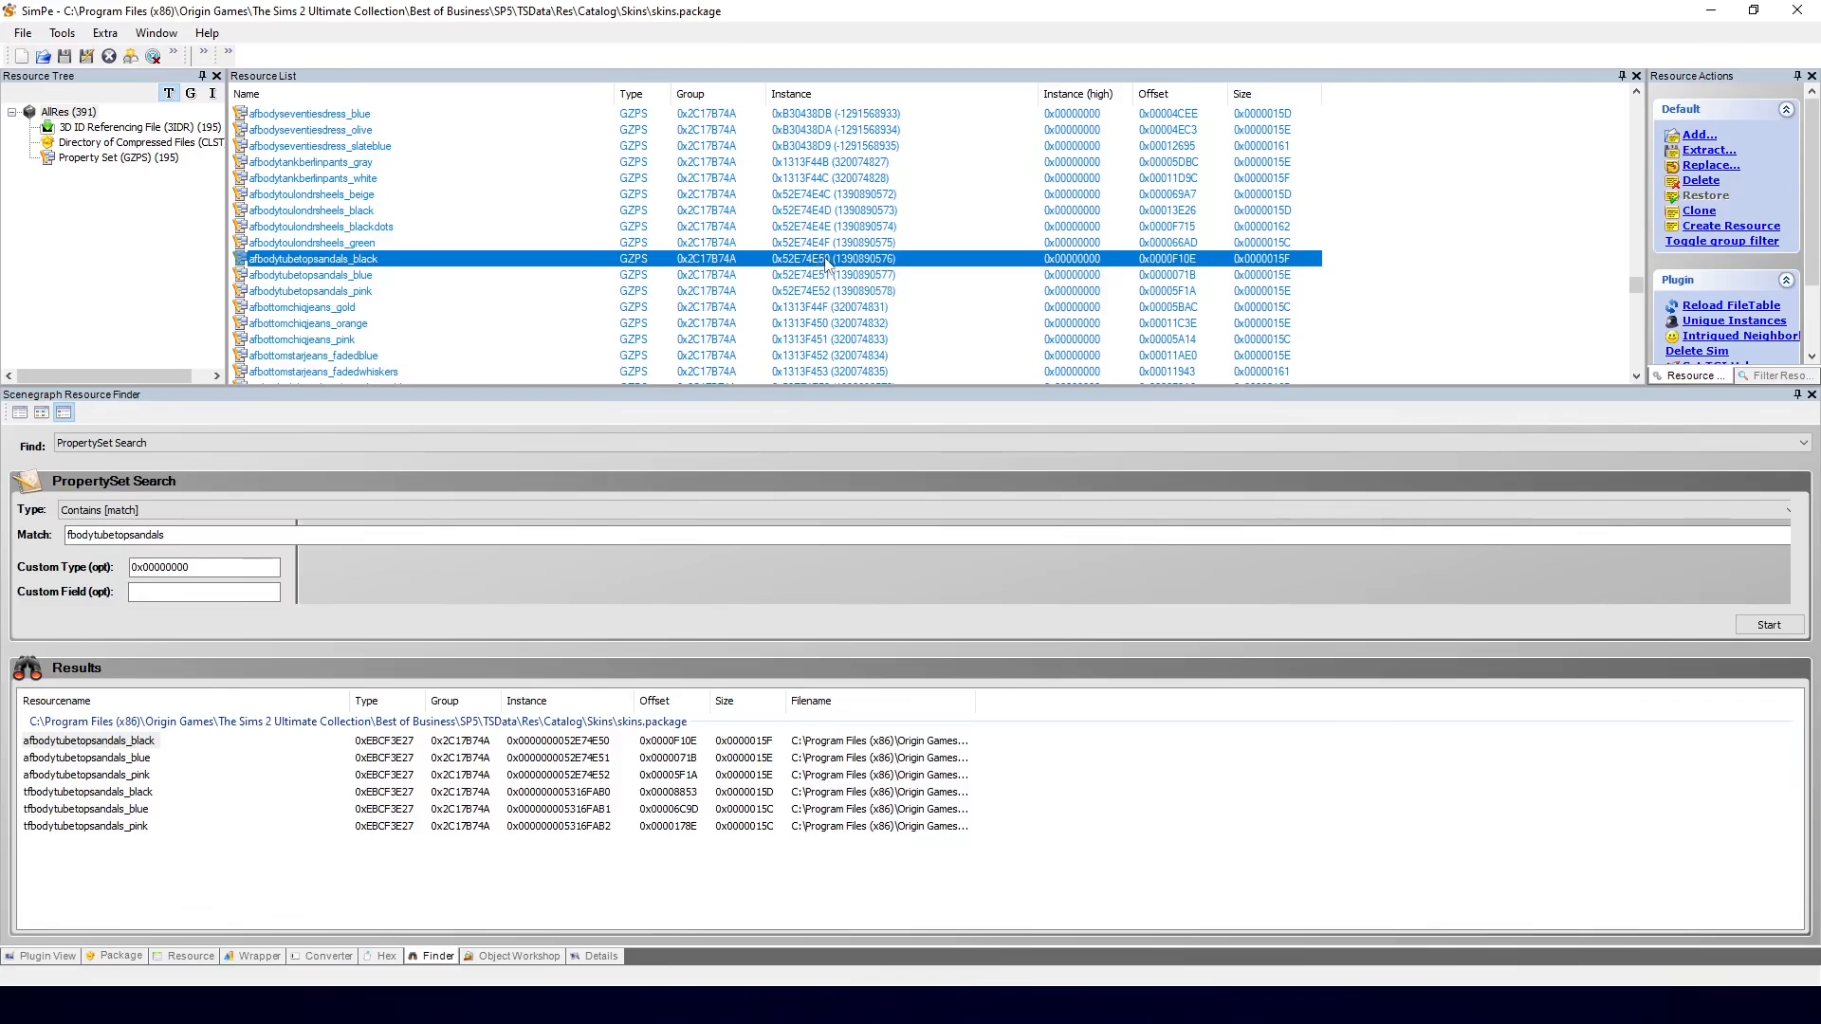
Step: Sort the resources by instance and extract the black, blue and pink afbodytubetopsandals property sets with their 3D ID Referencing Files to the Desktop
click(842, 95)
scroll(521, 228, up, 1)
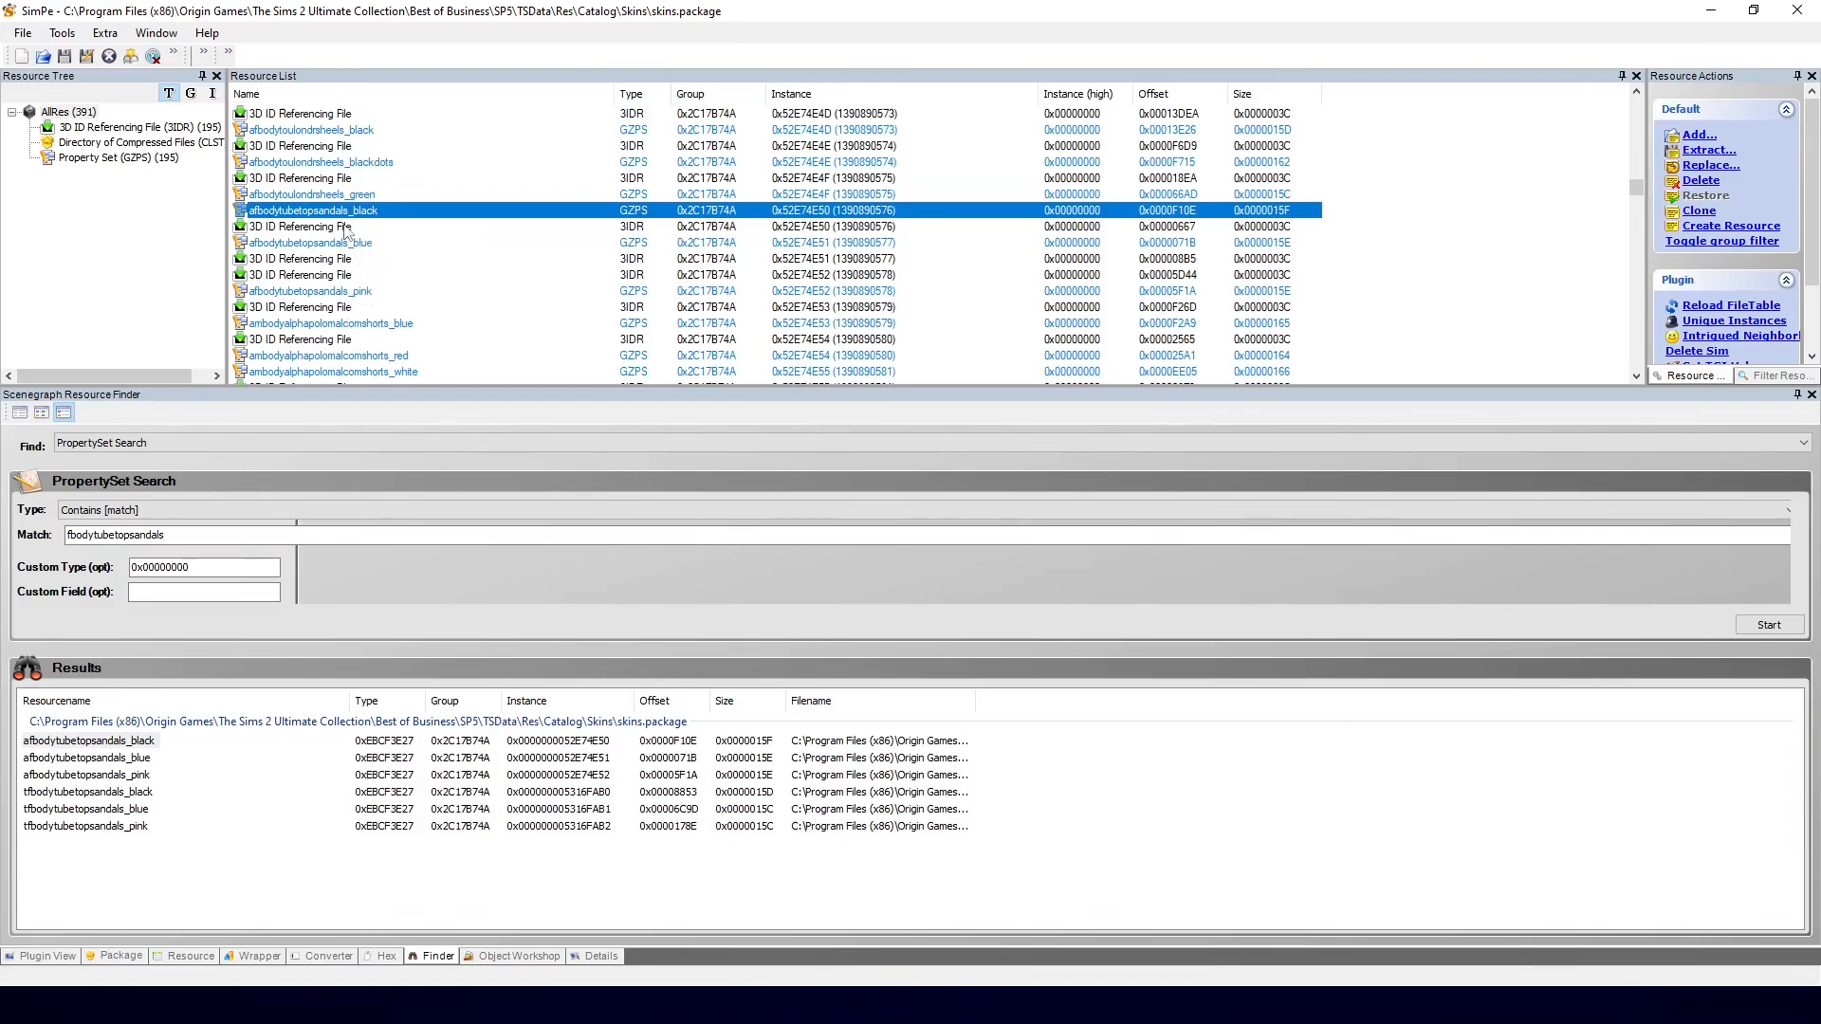
shift+click(350, 295)
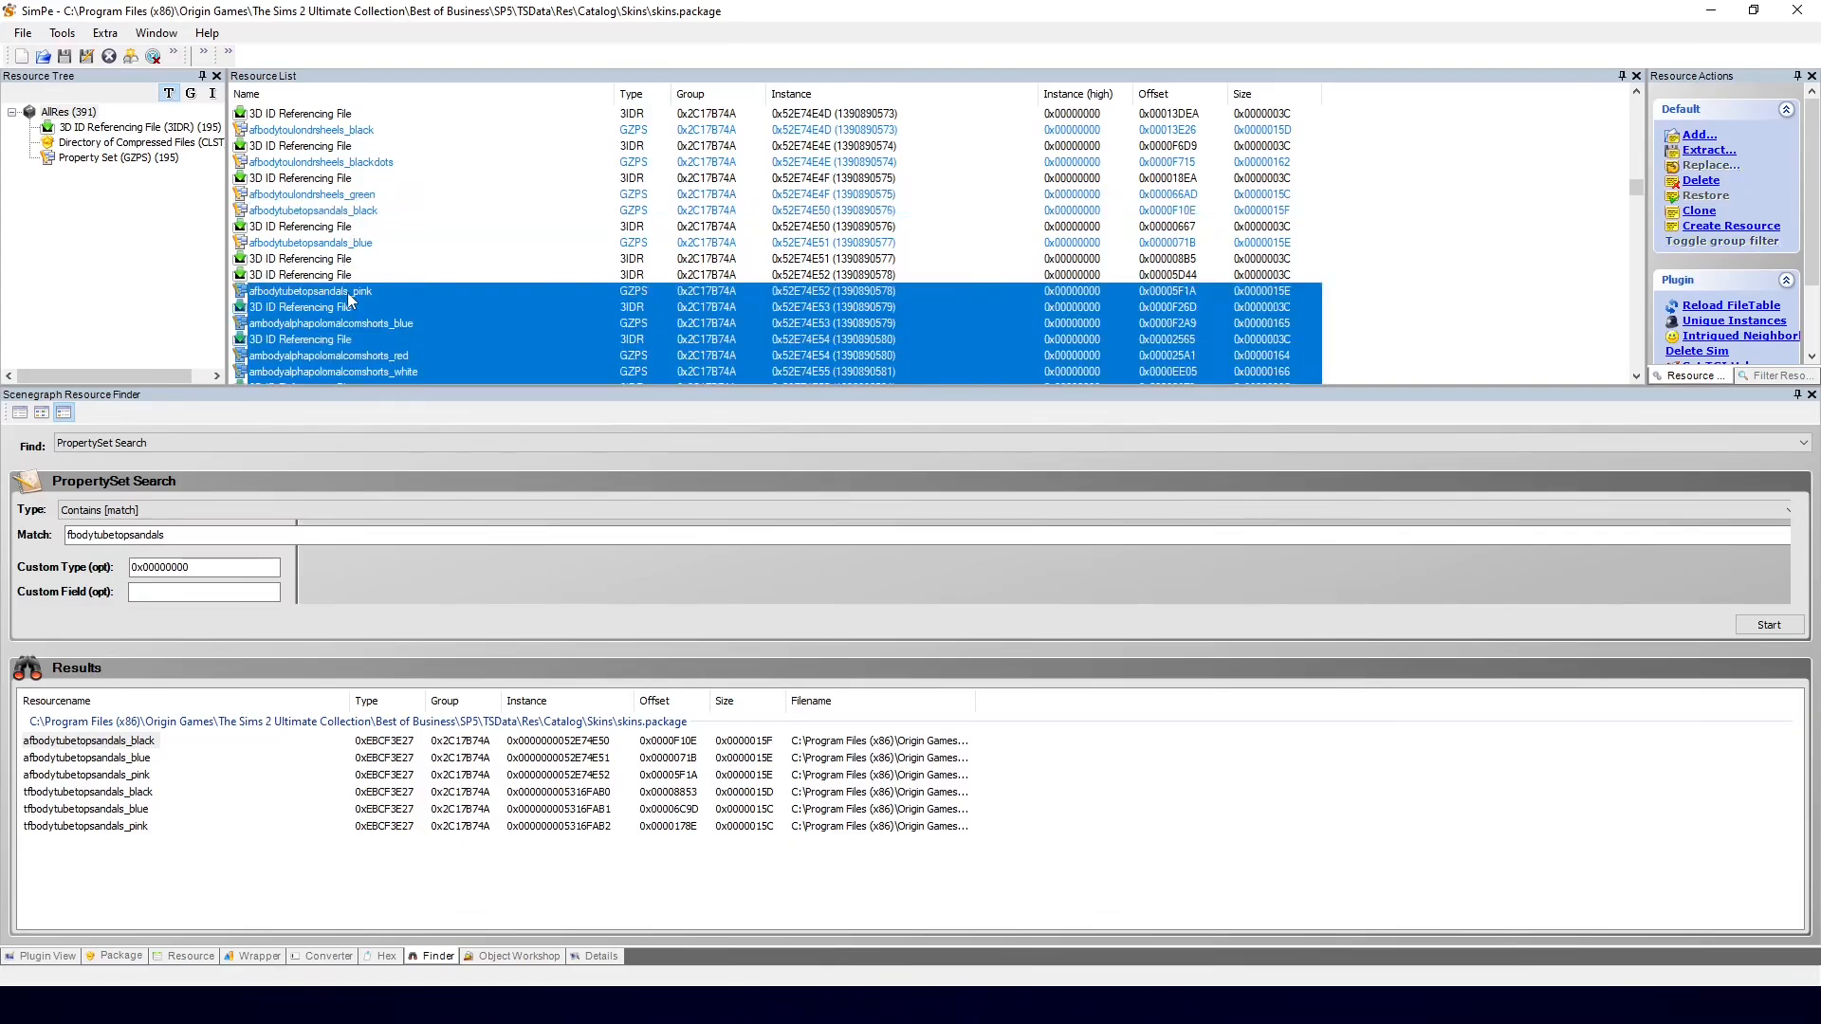
click(351, 295)
click(356, 212)
shift+click(367, 293)
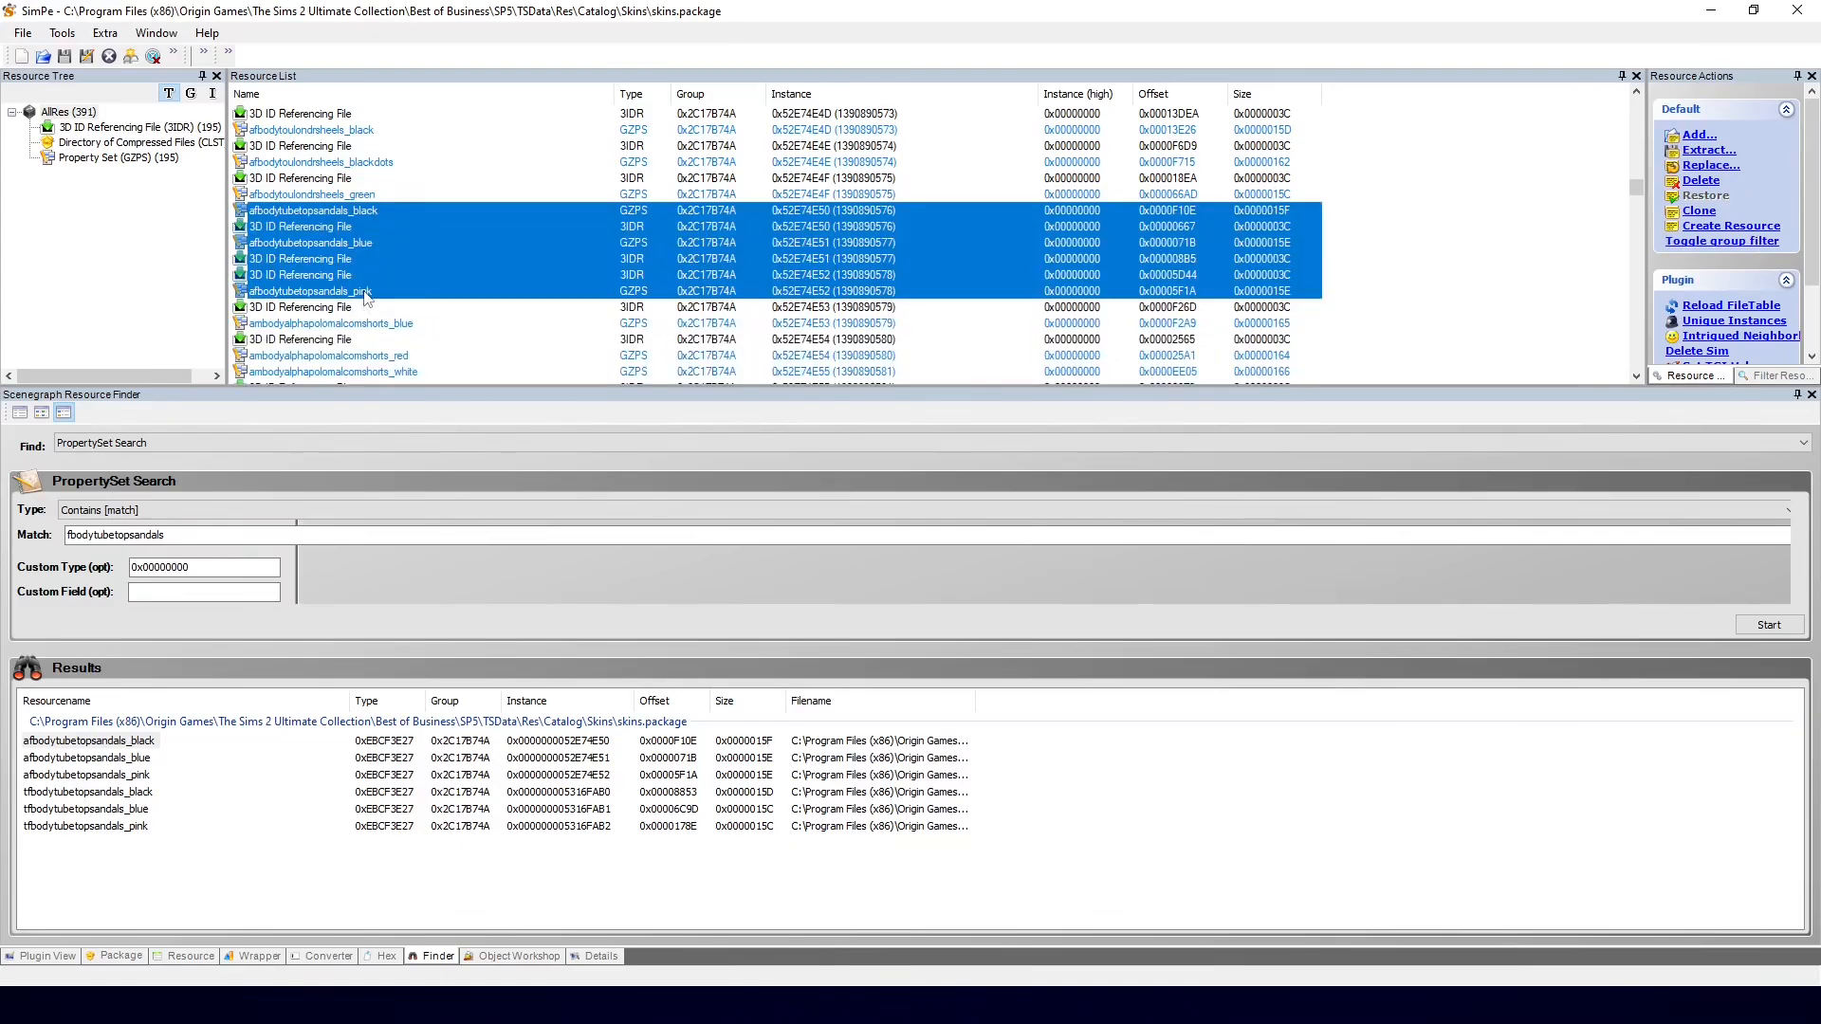
click(360, 213)
shift+click(349, 227)
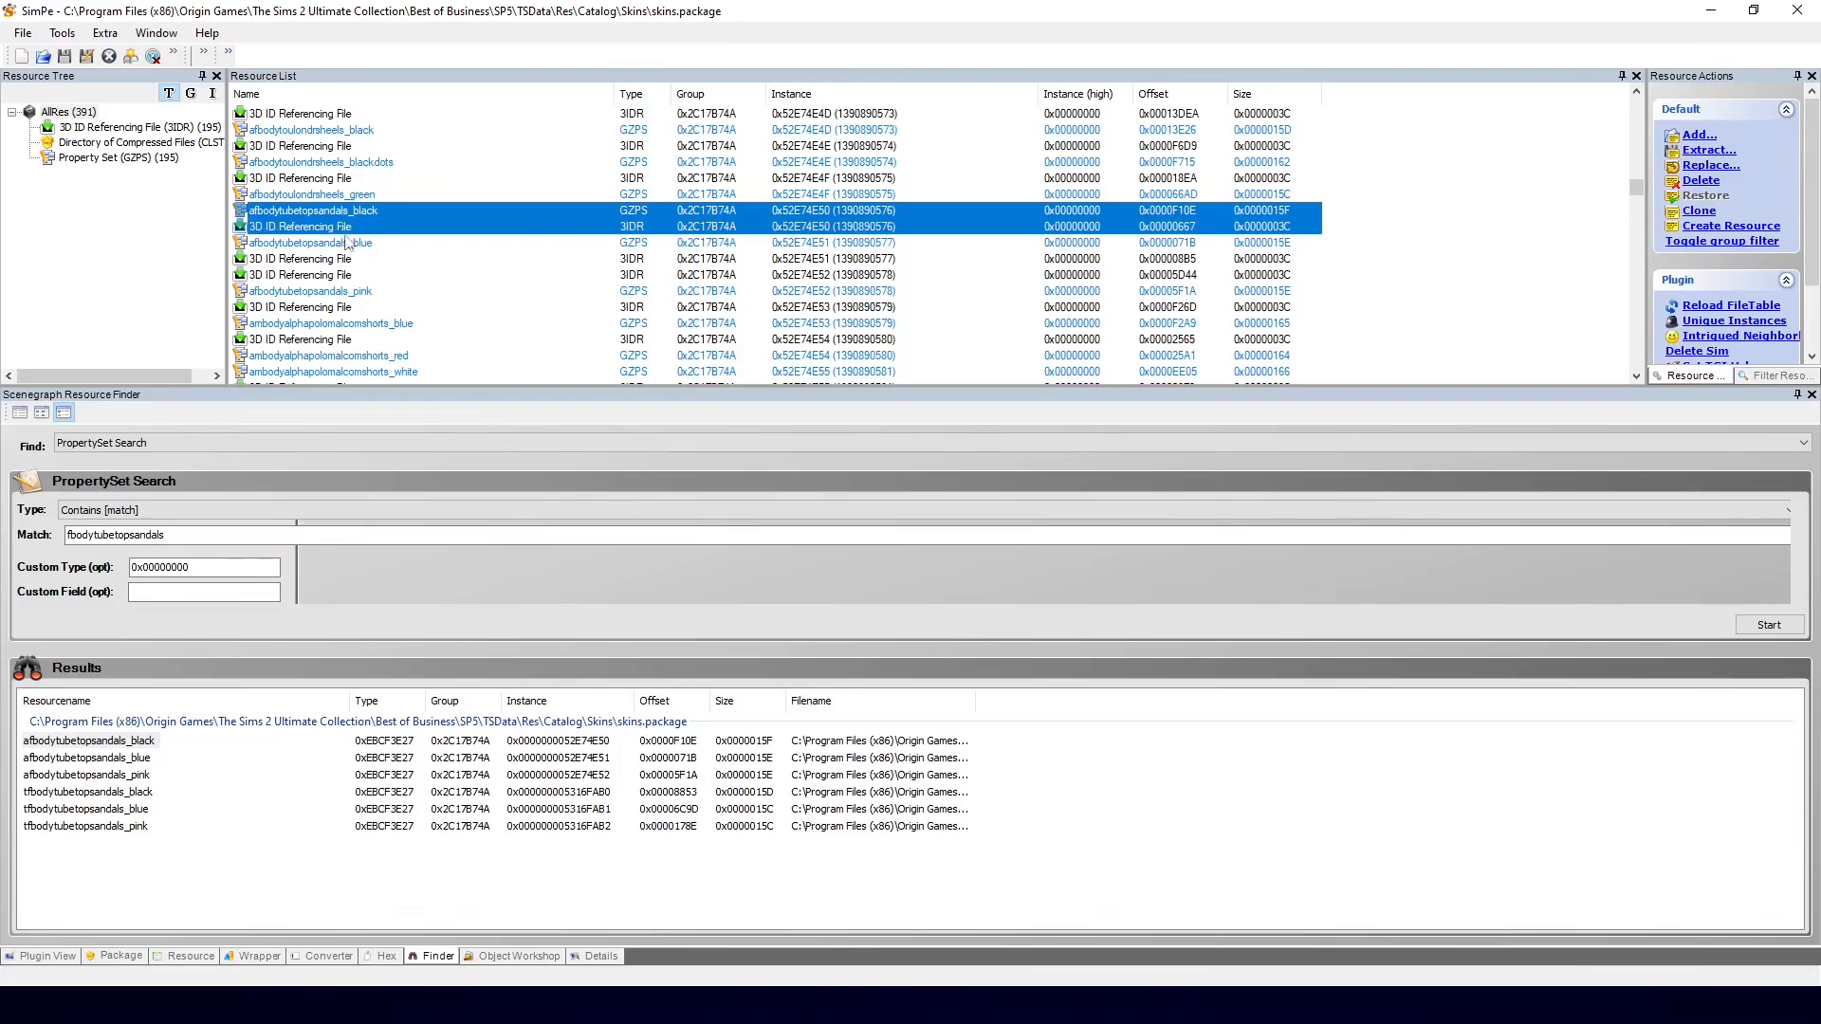
shift+click(353, 243)
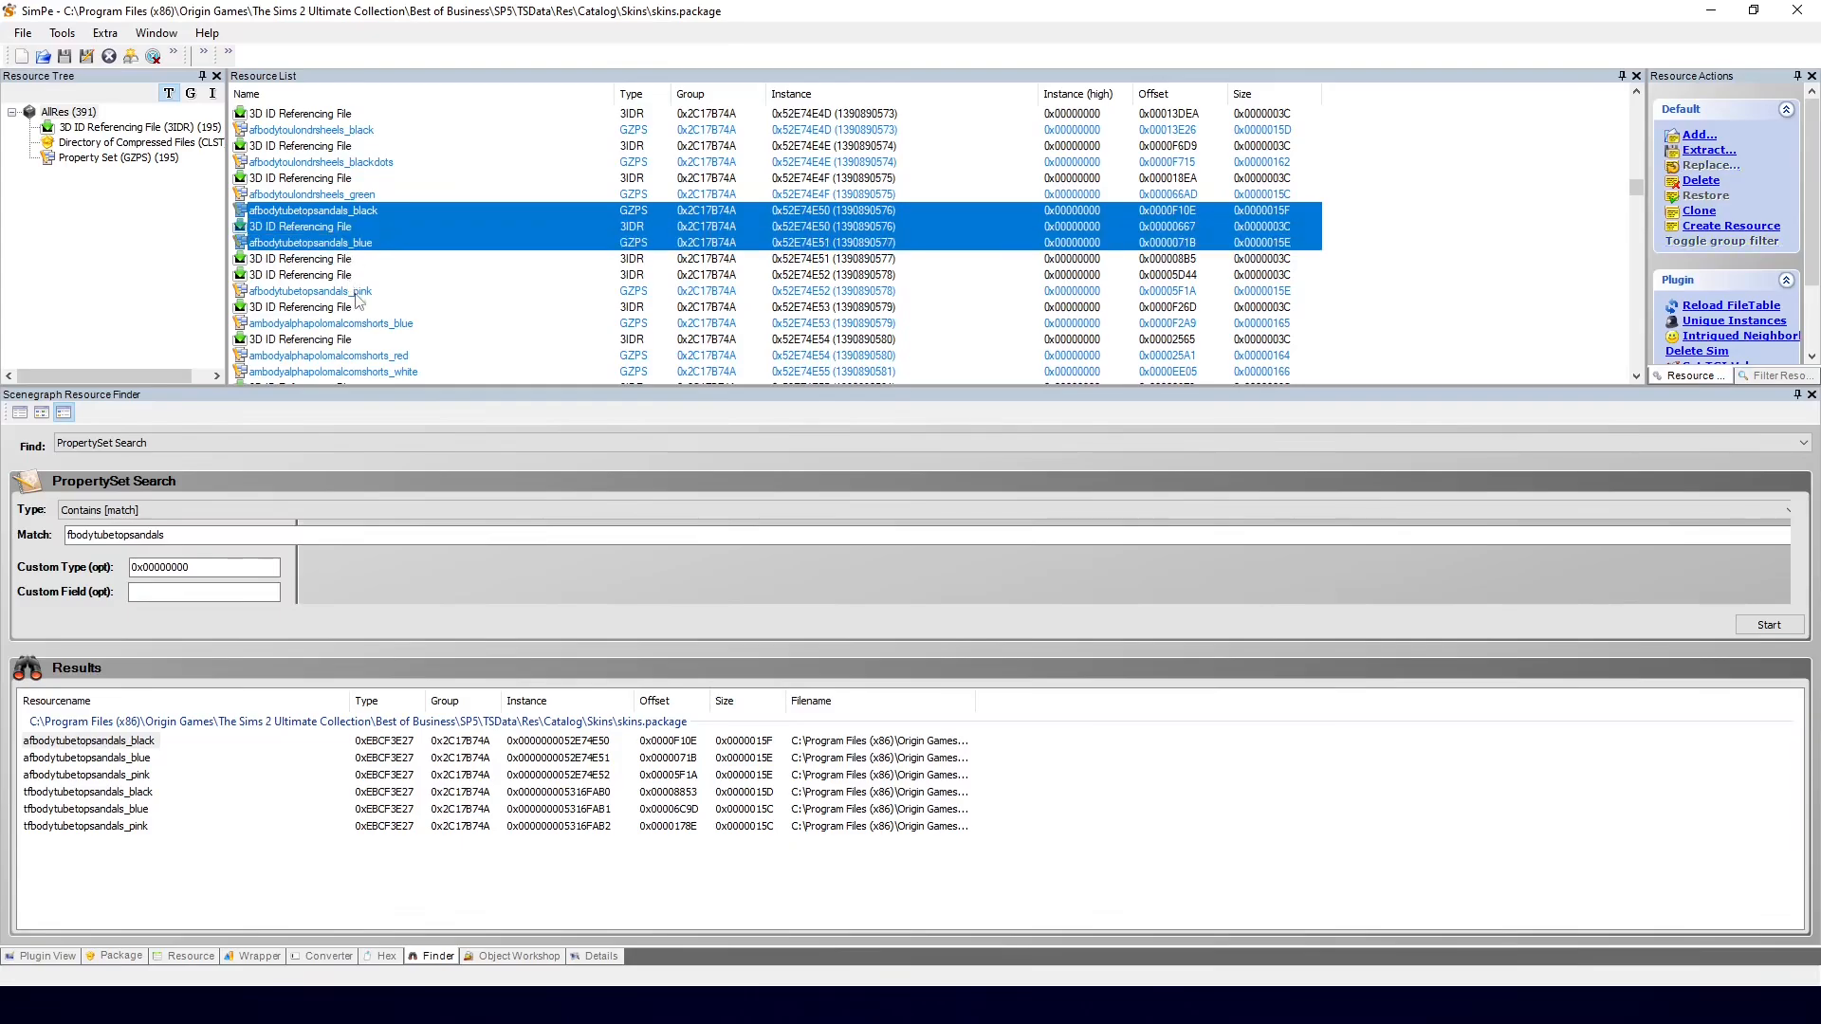
click(356, 293)
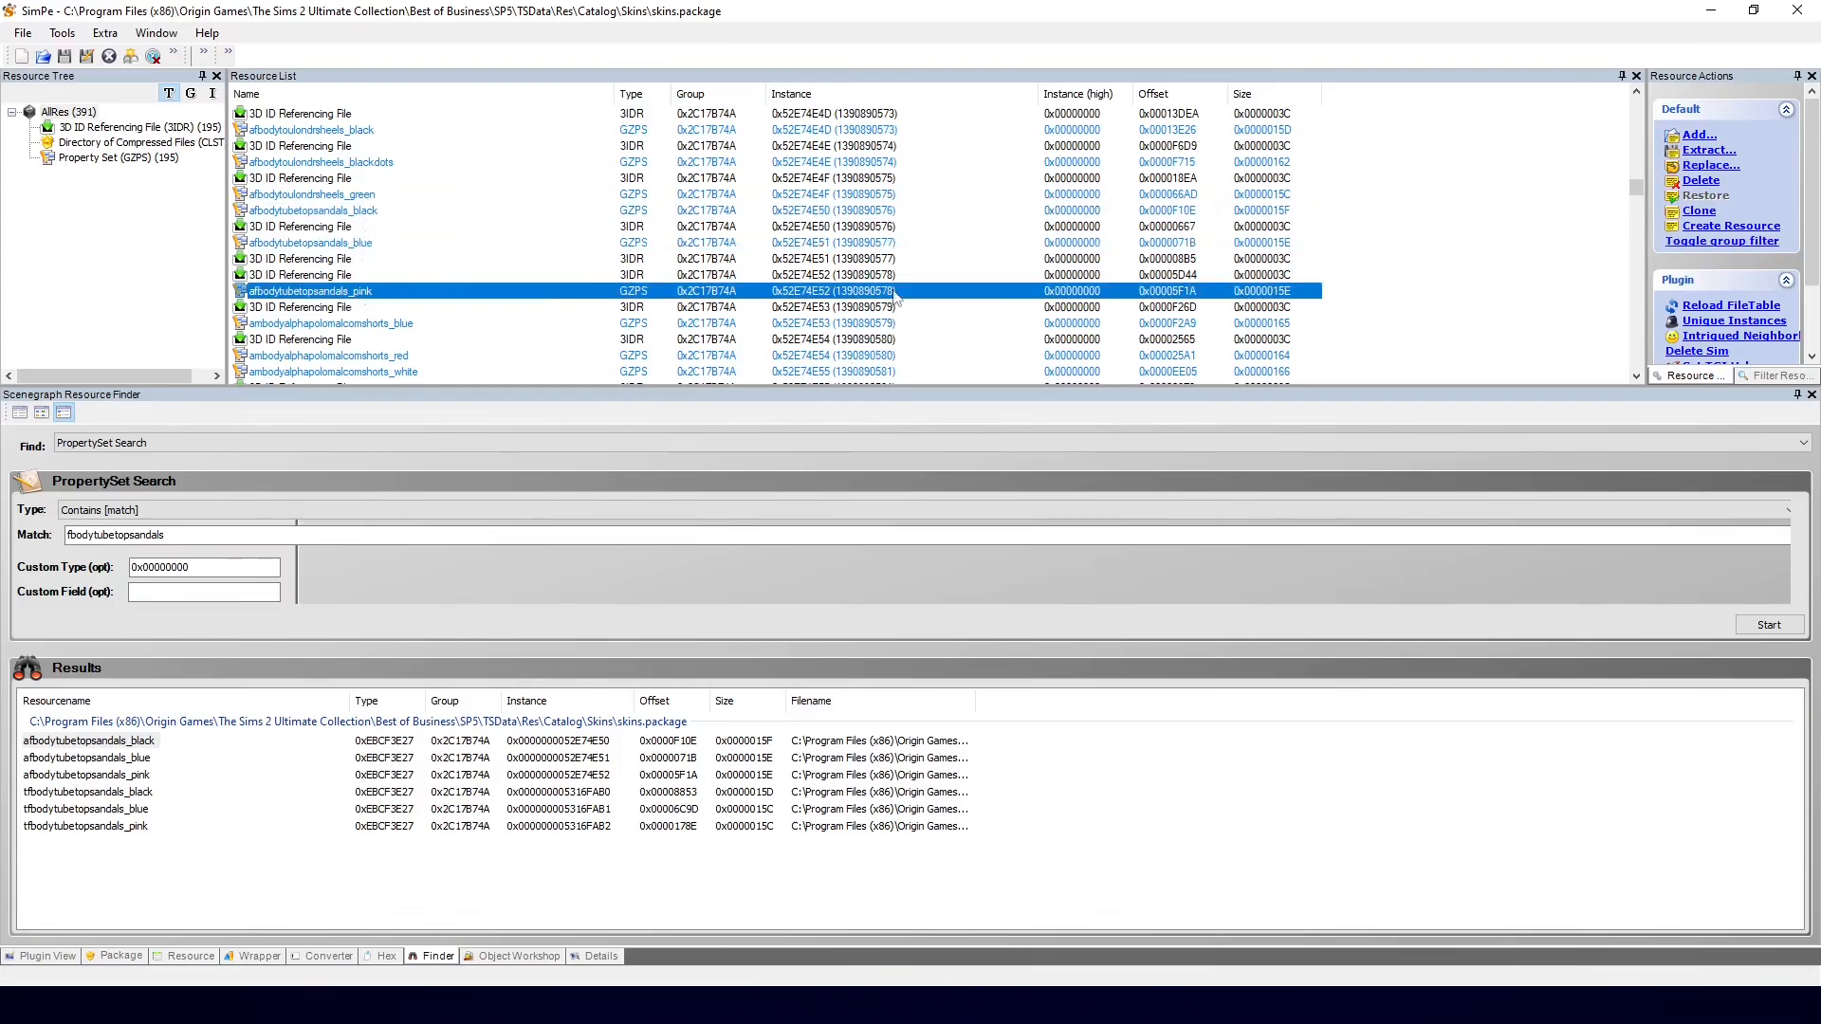
shift+click(372, 211)
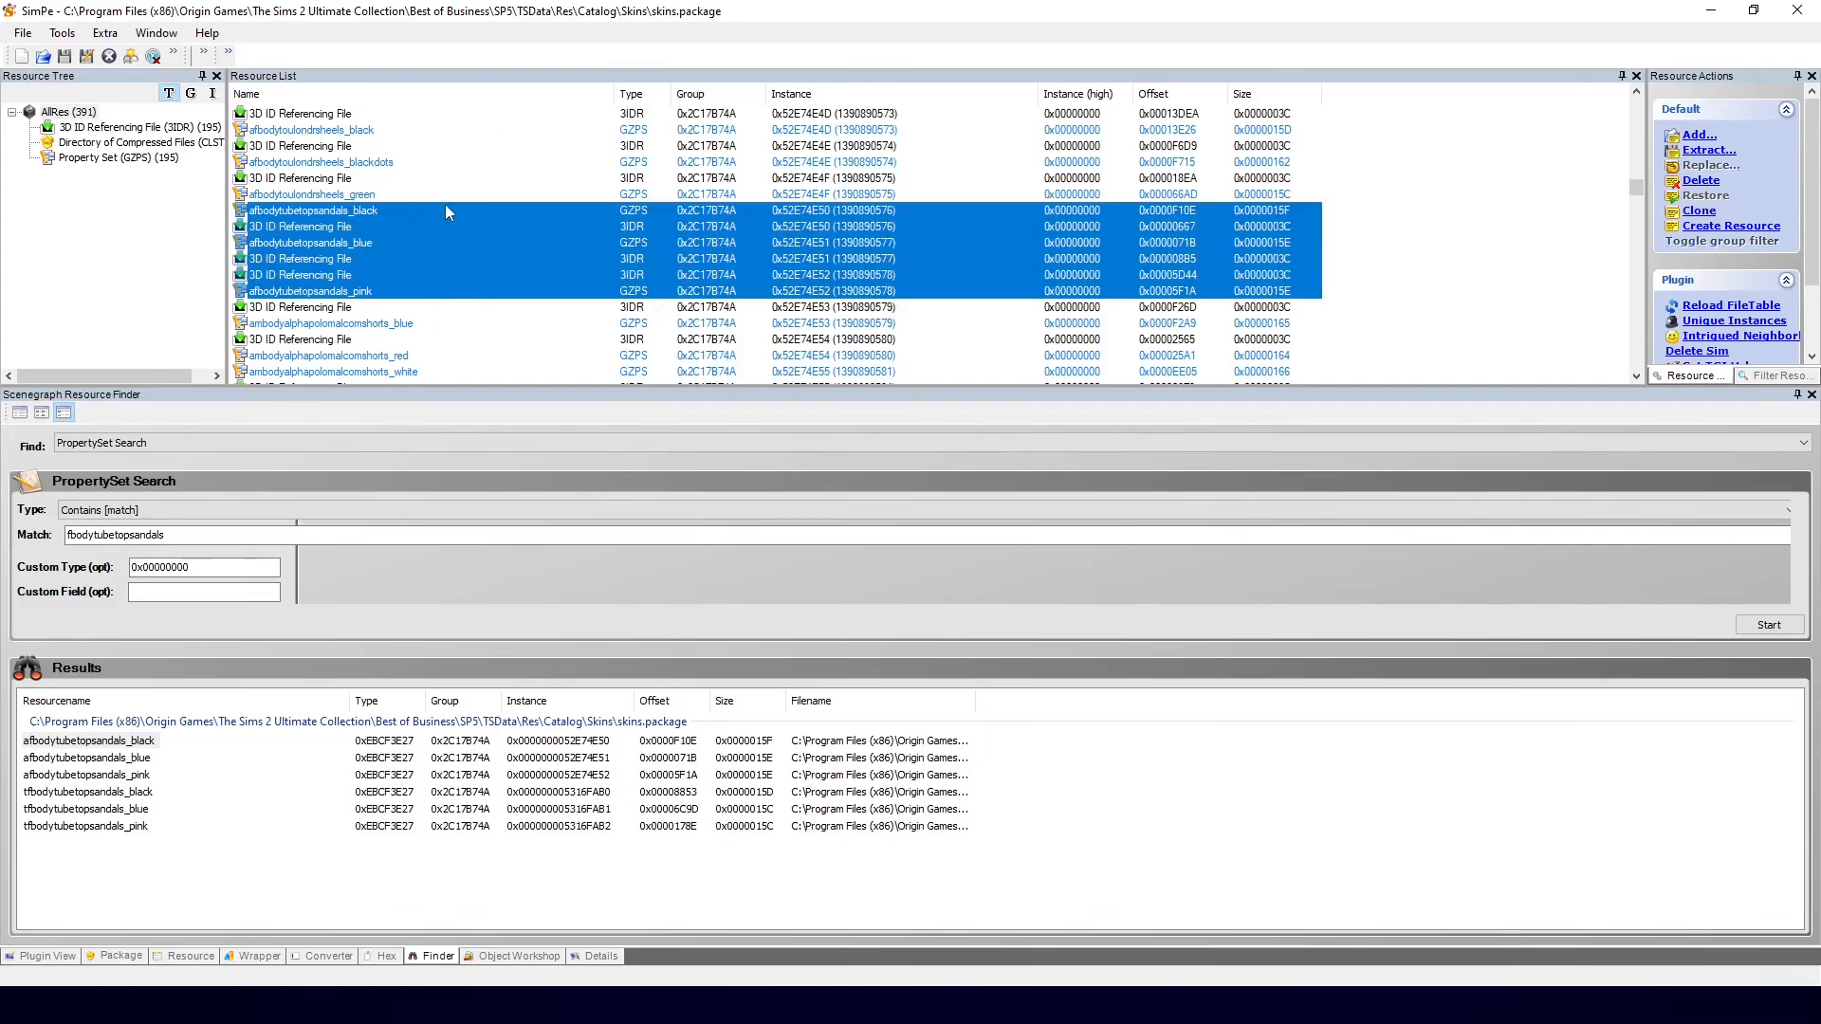
right_click(402, 224)
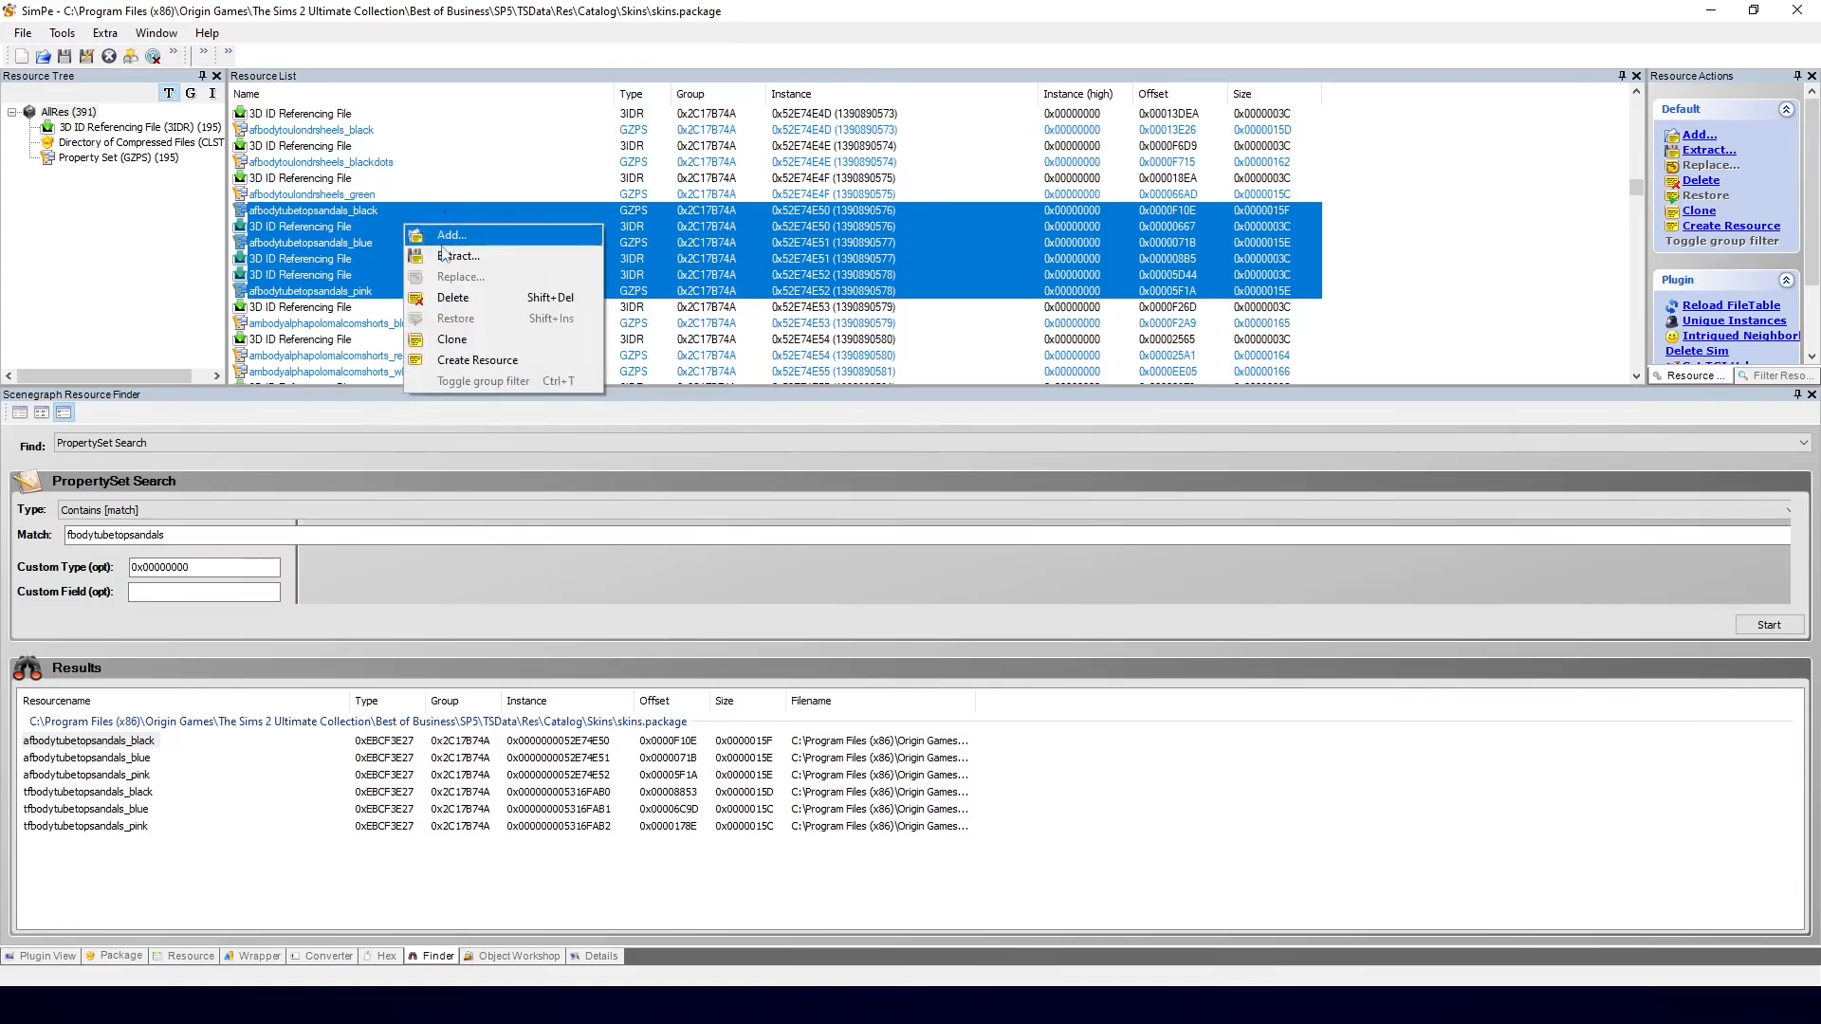
click(446, 254)
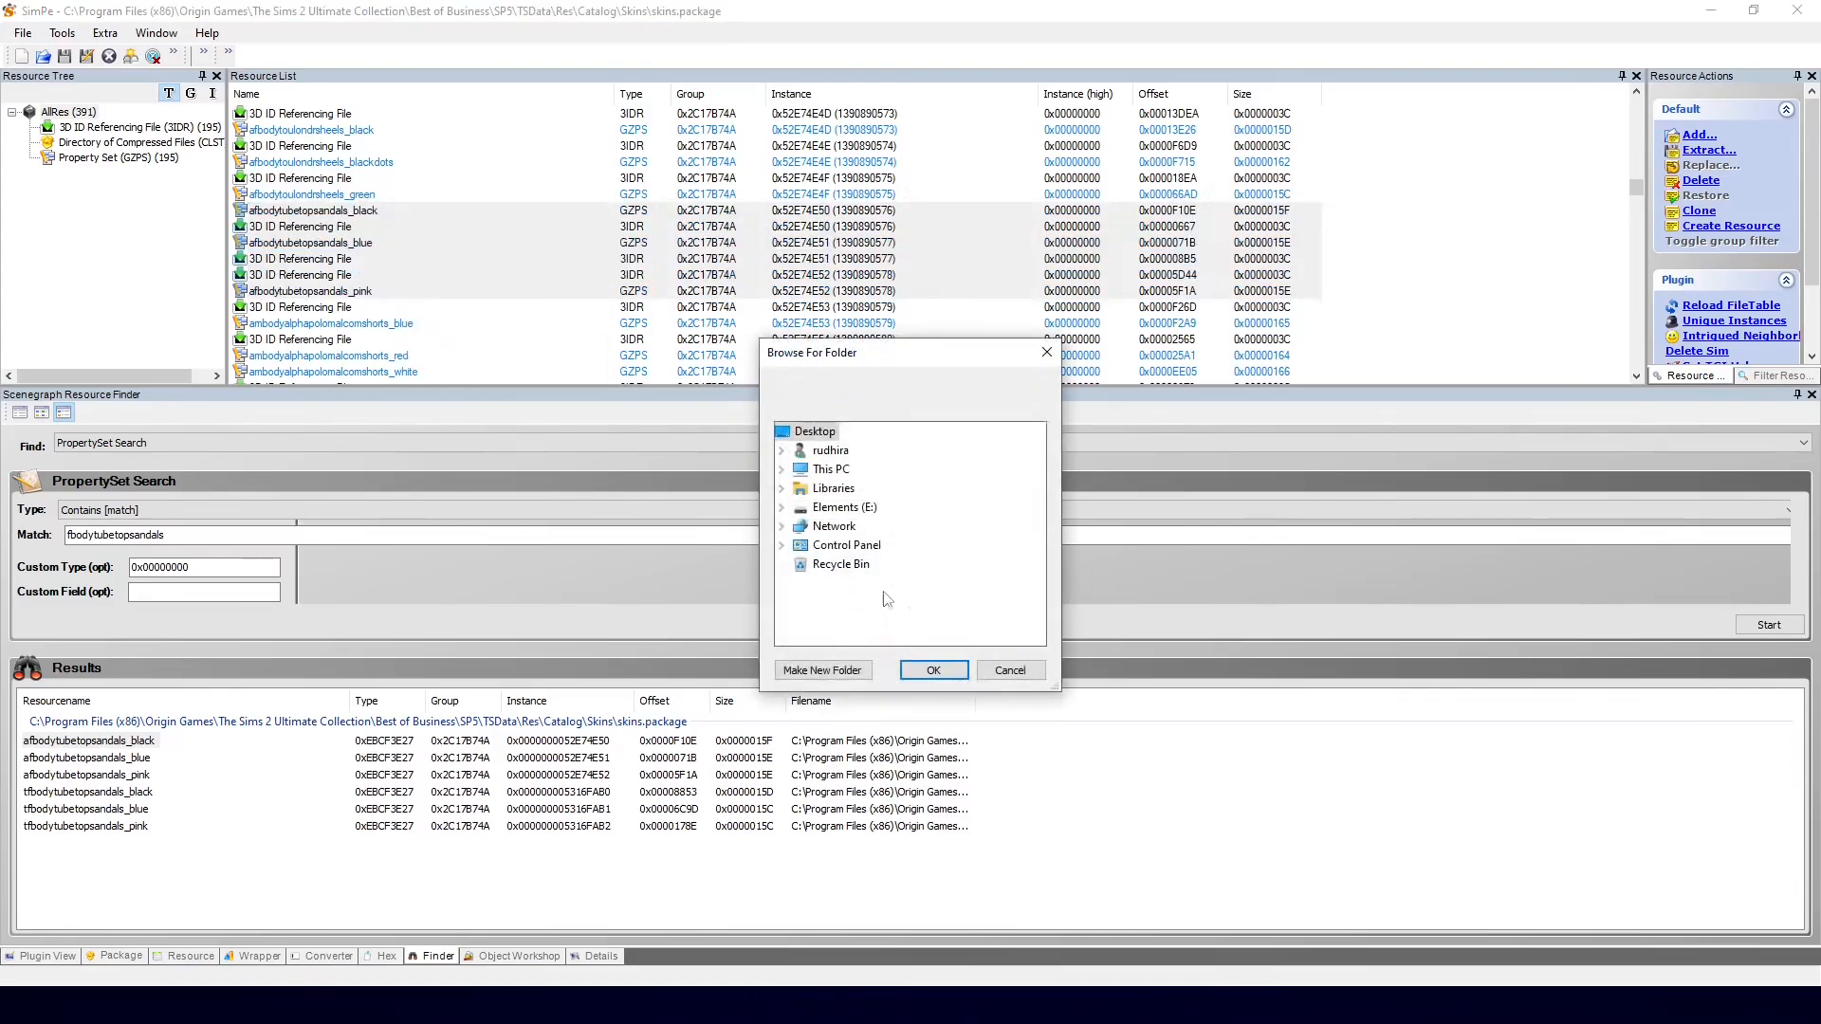
click(951, 675)
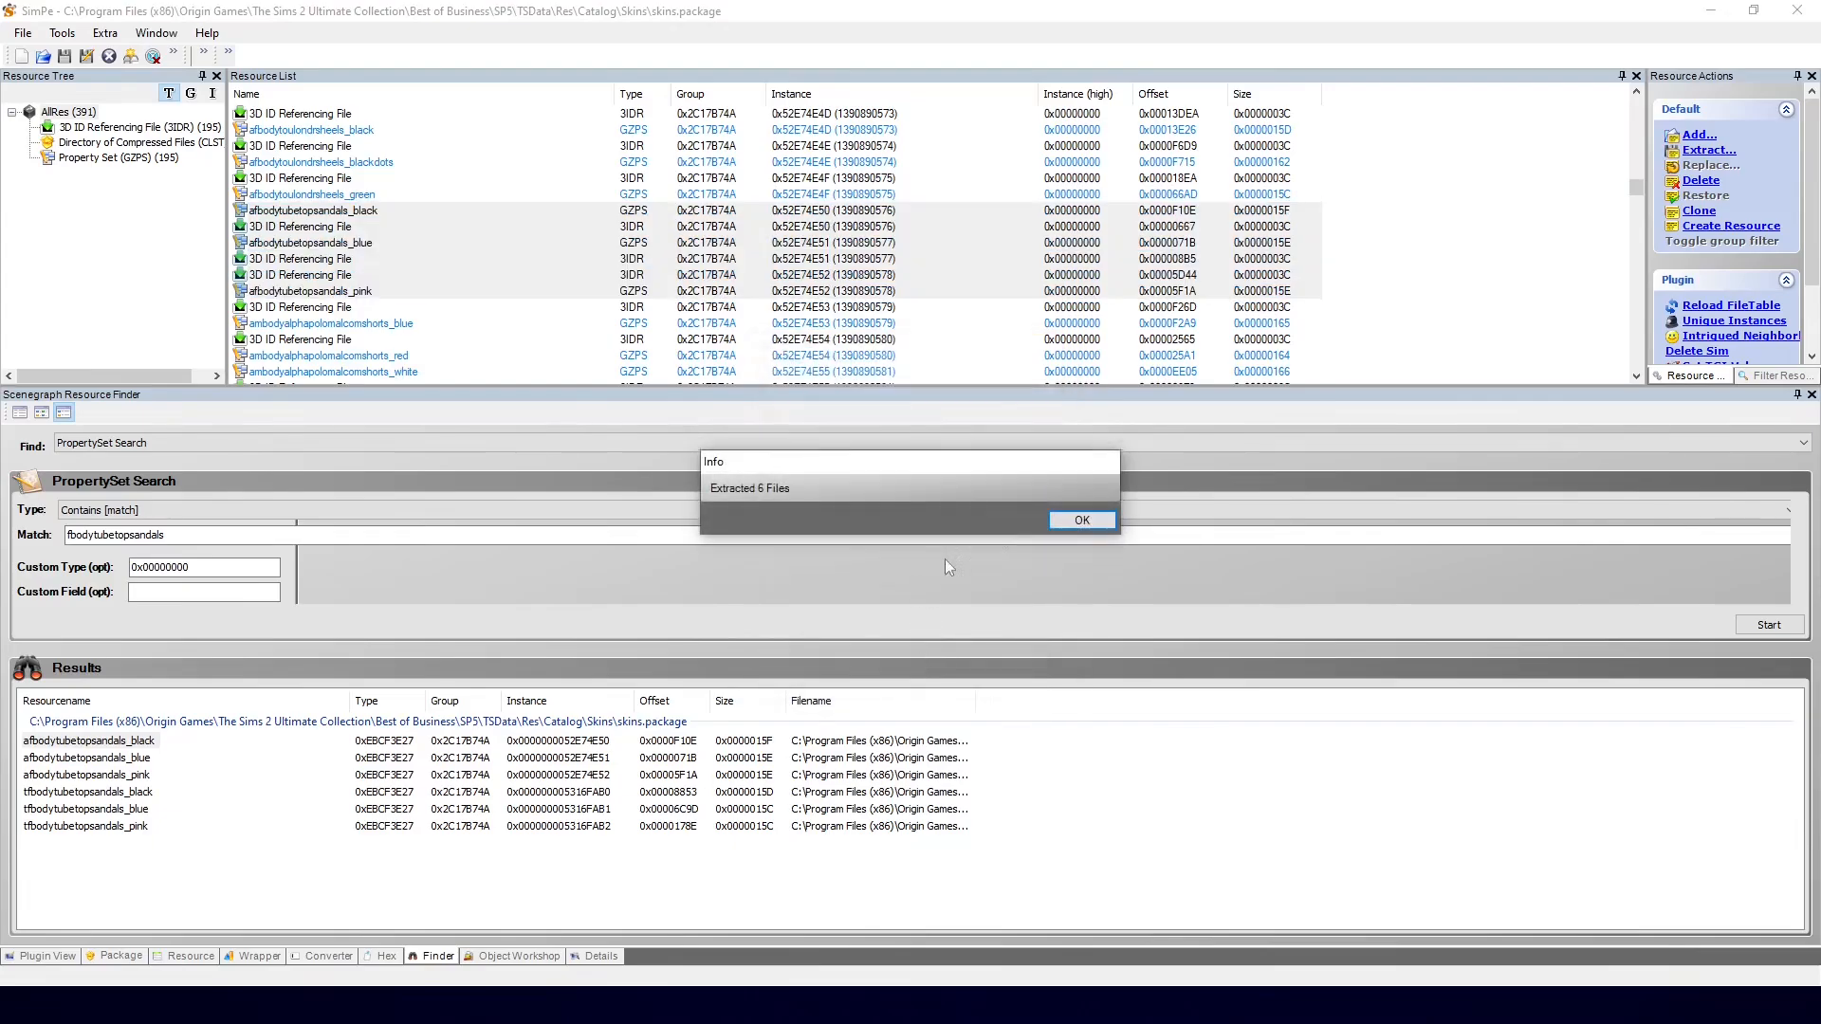
click(1081, 523)
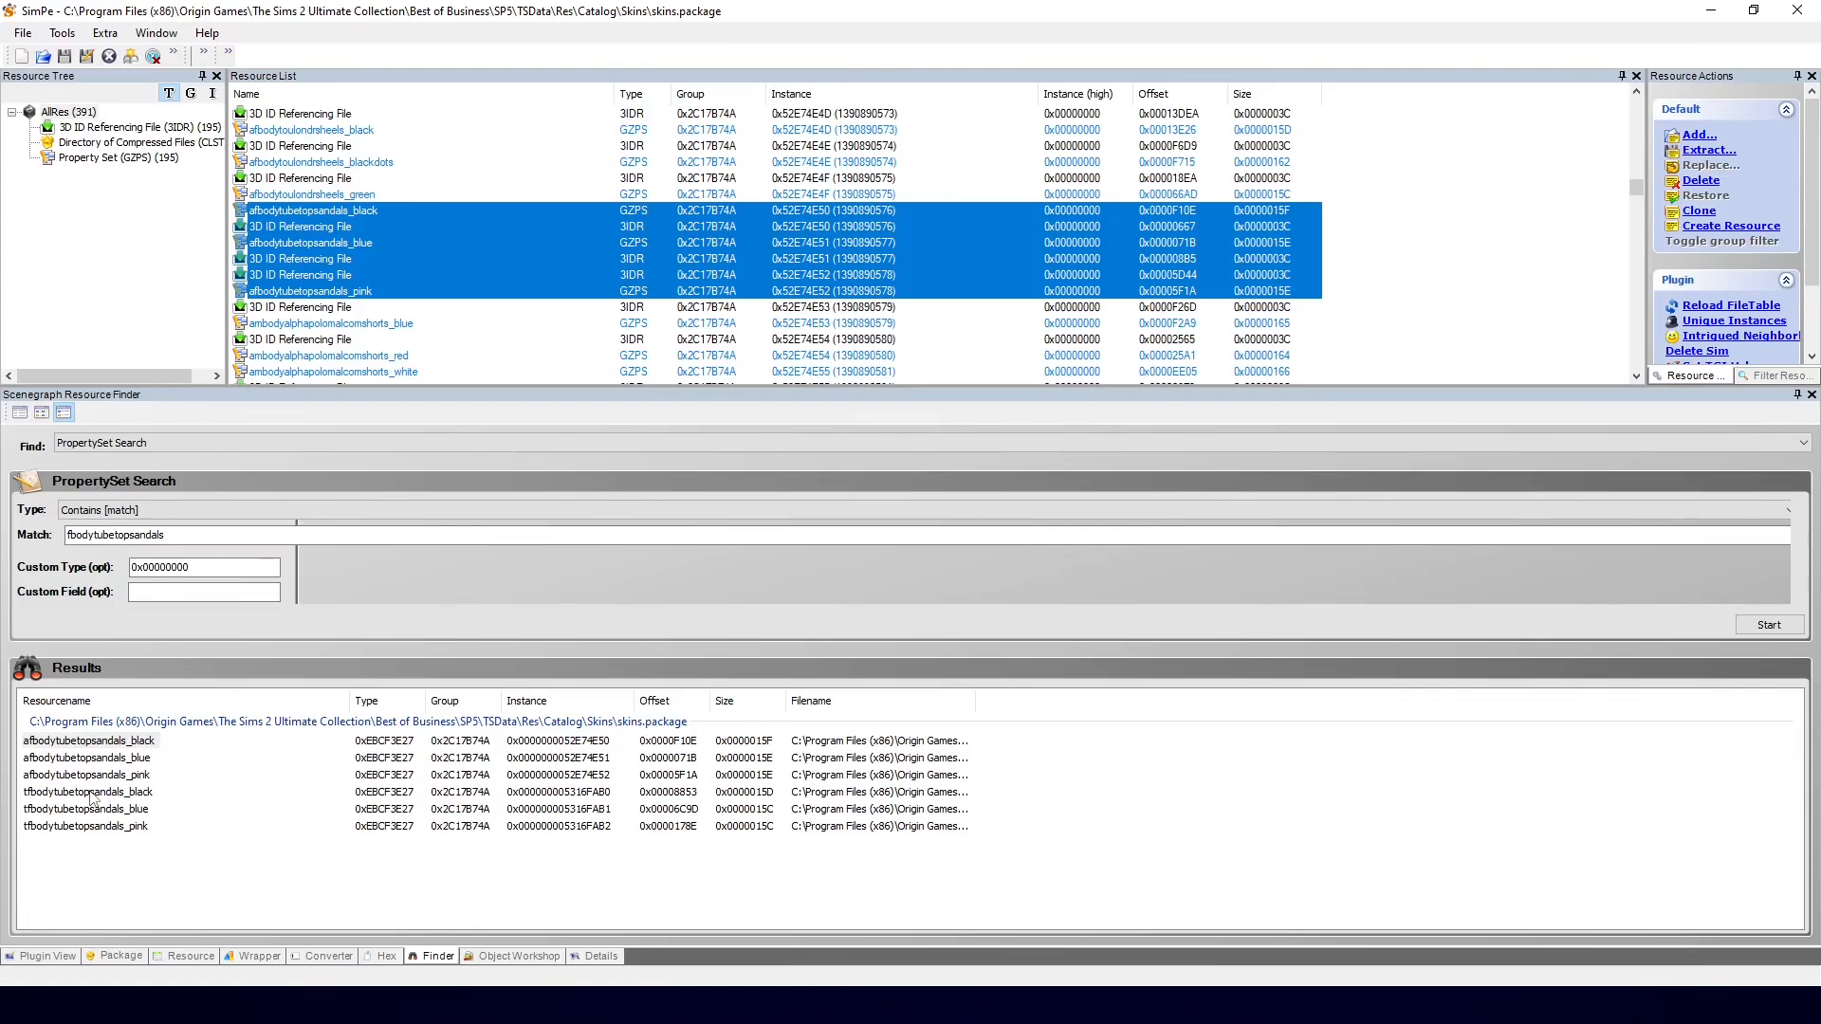
Step: Sort the resource list by name again and select the tfbodytubetopsandals_black property set
click(92, 795)
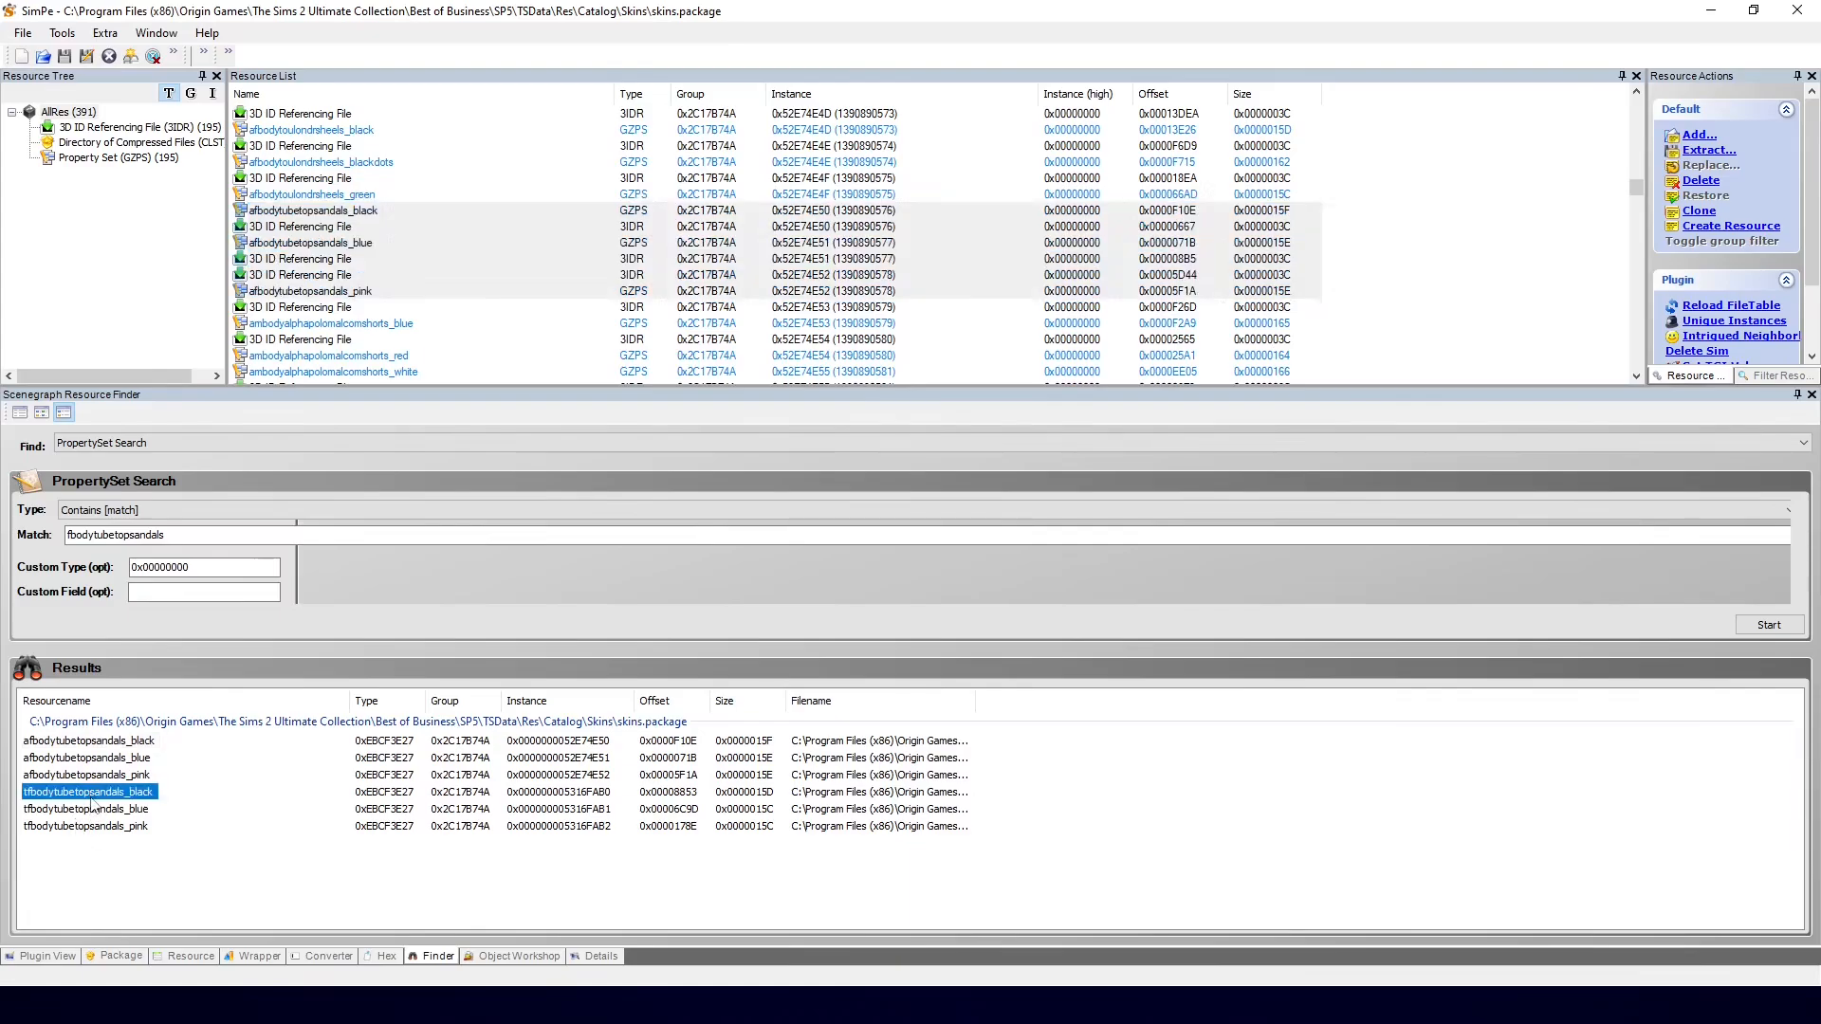
scroll(294, 221, down, 1)
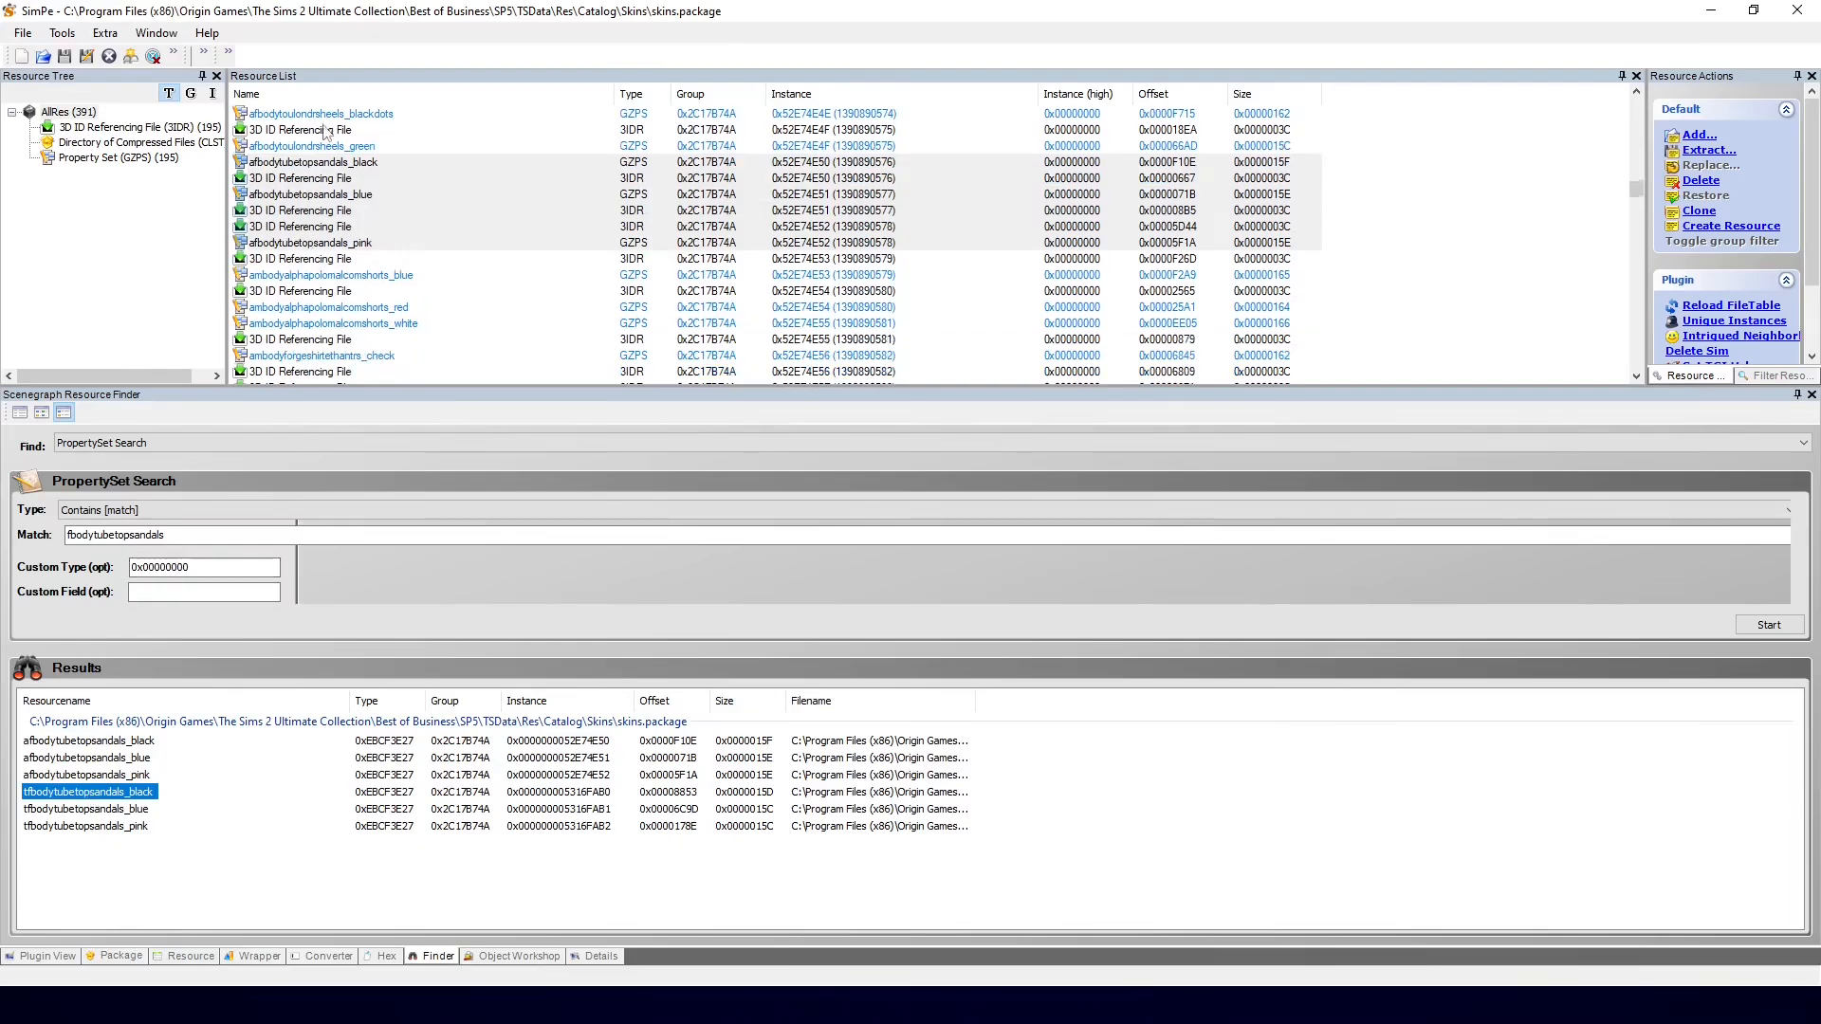
click(317, 158)
click(306, 94)
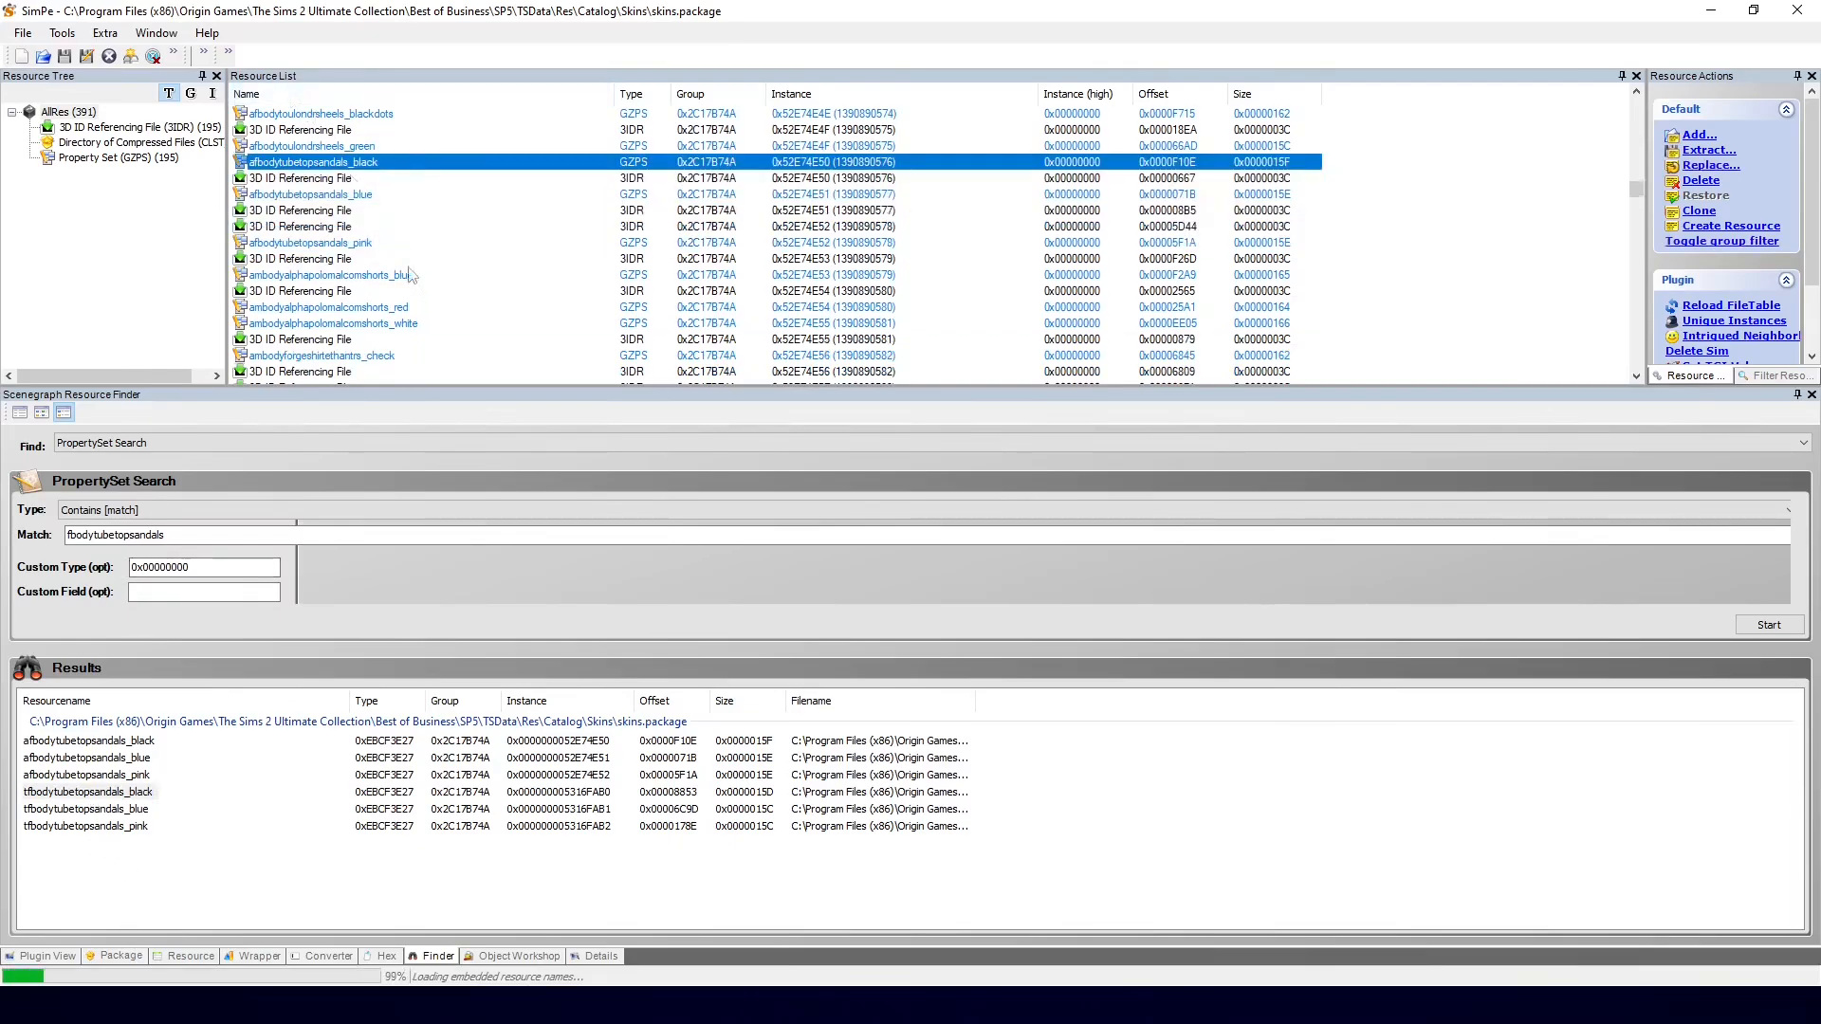
scroll(469, 271, down, 1)
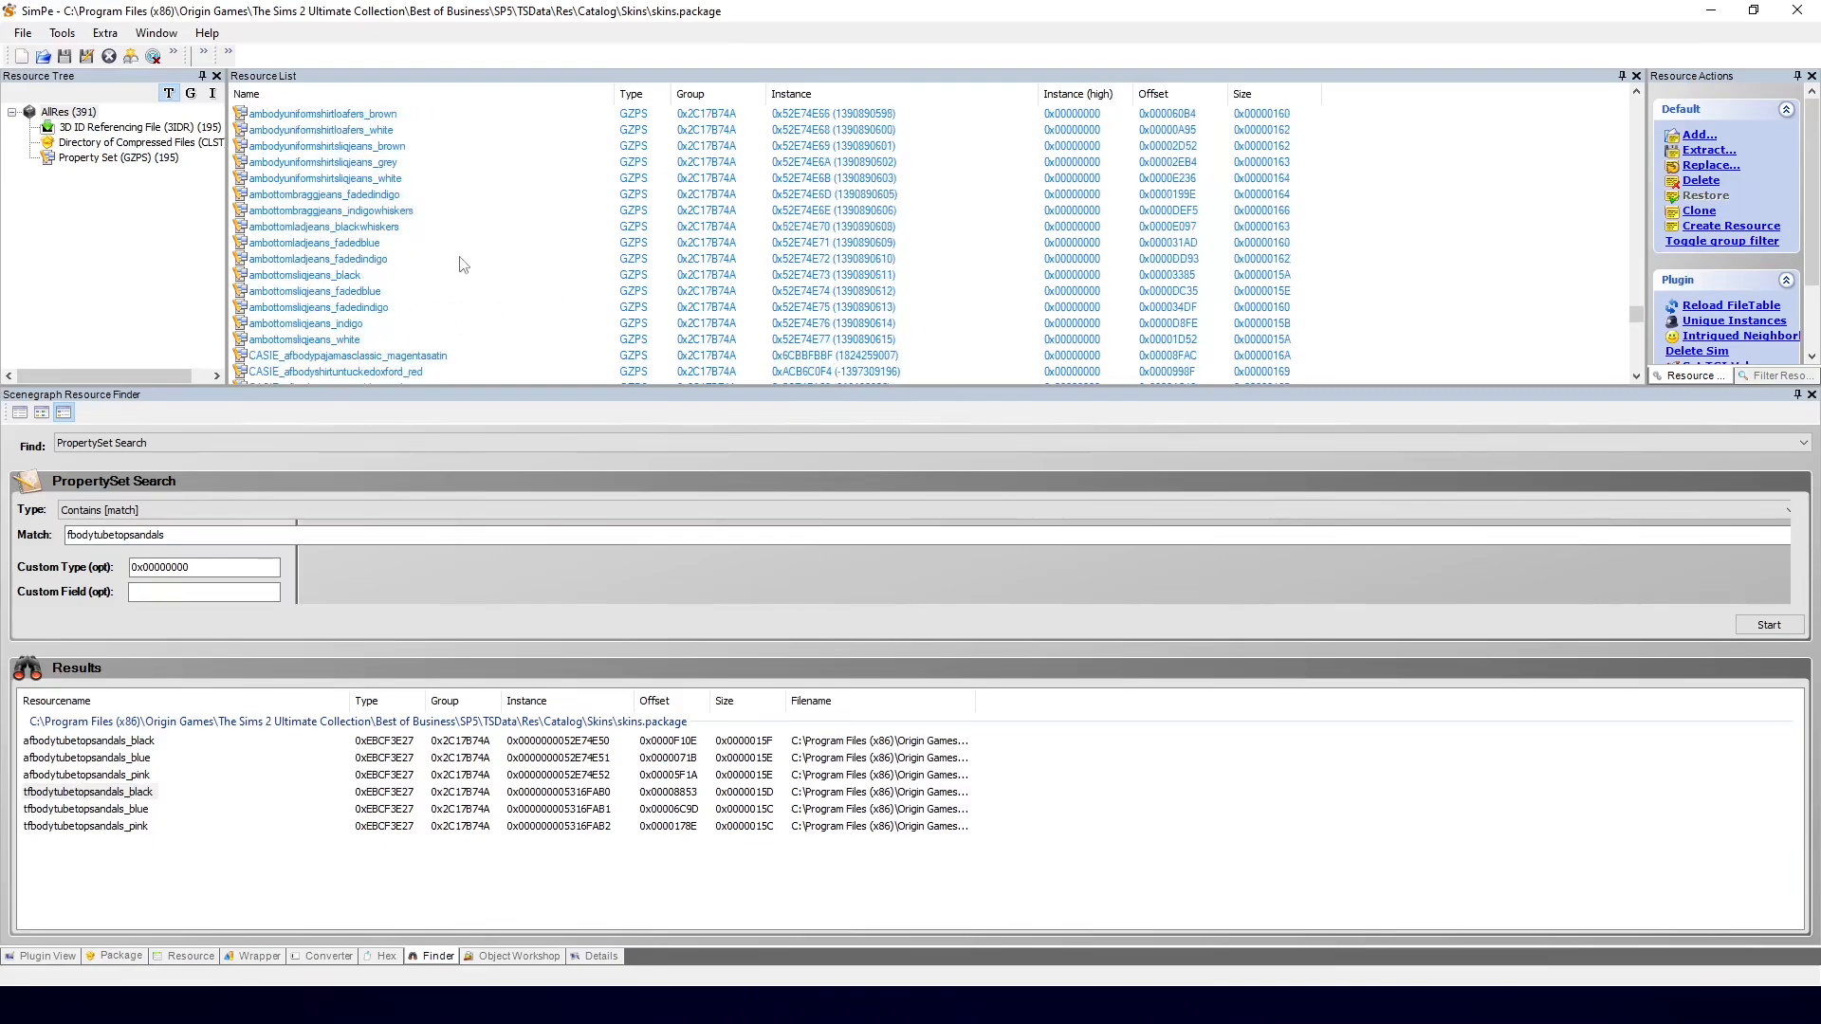
scroll(441, 263, down, 10)
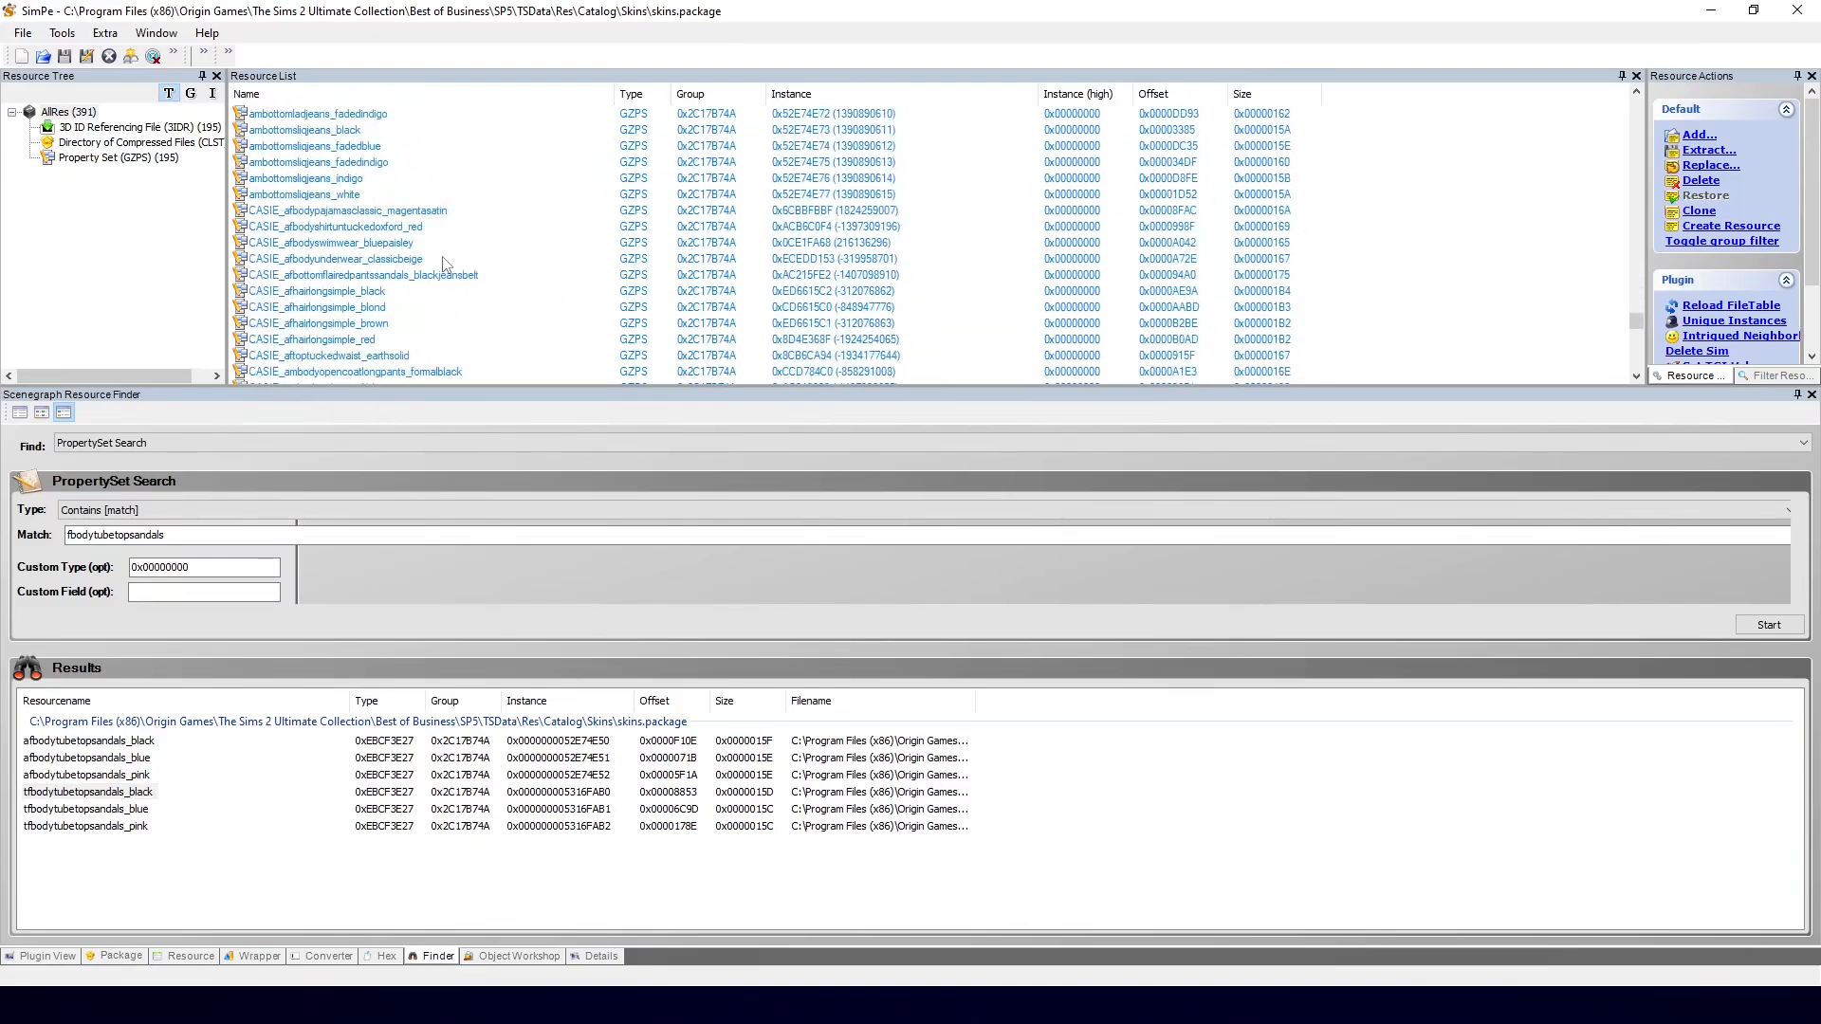
scroll(446, 264, up, 2)
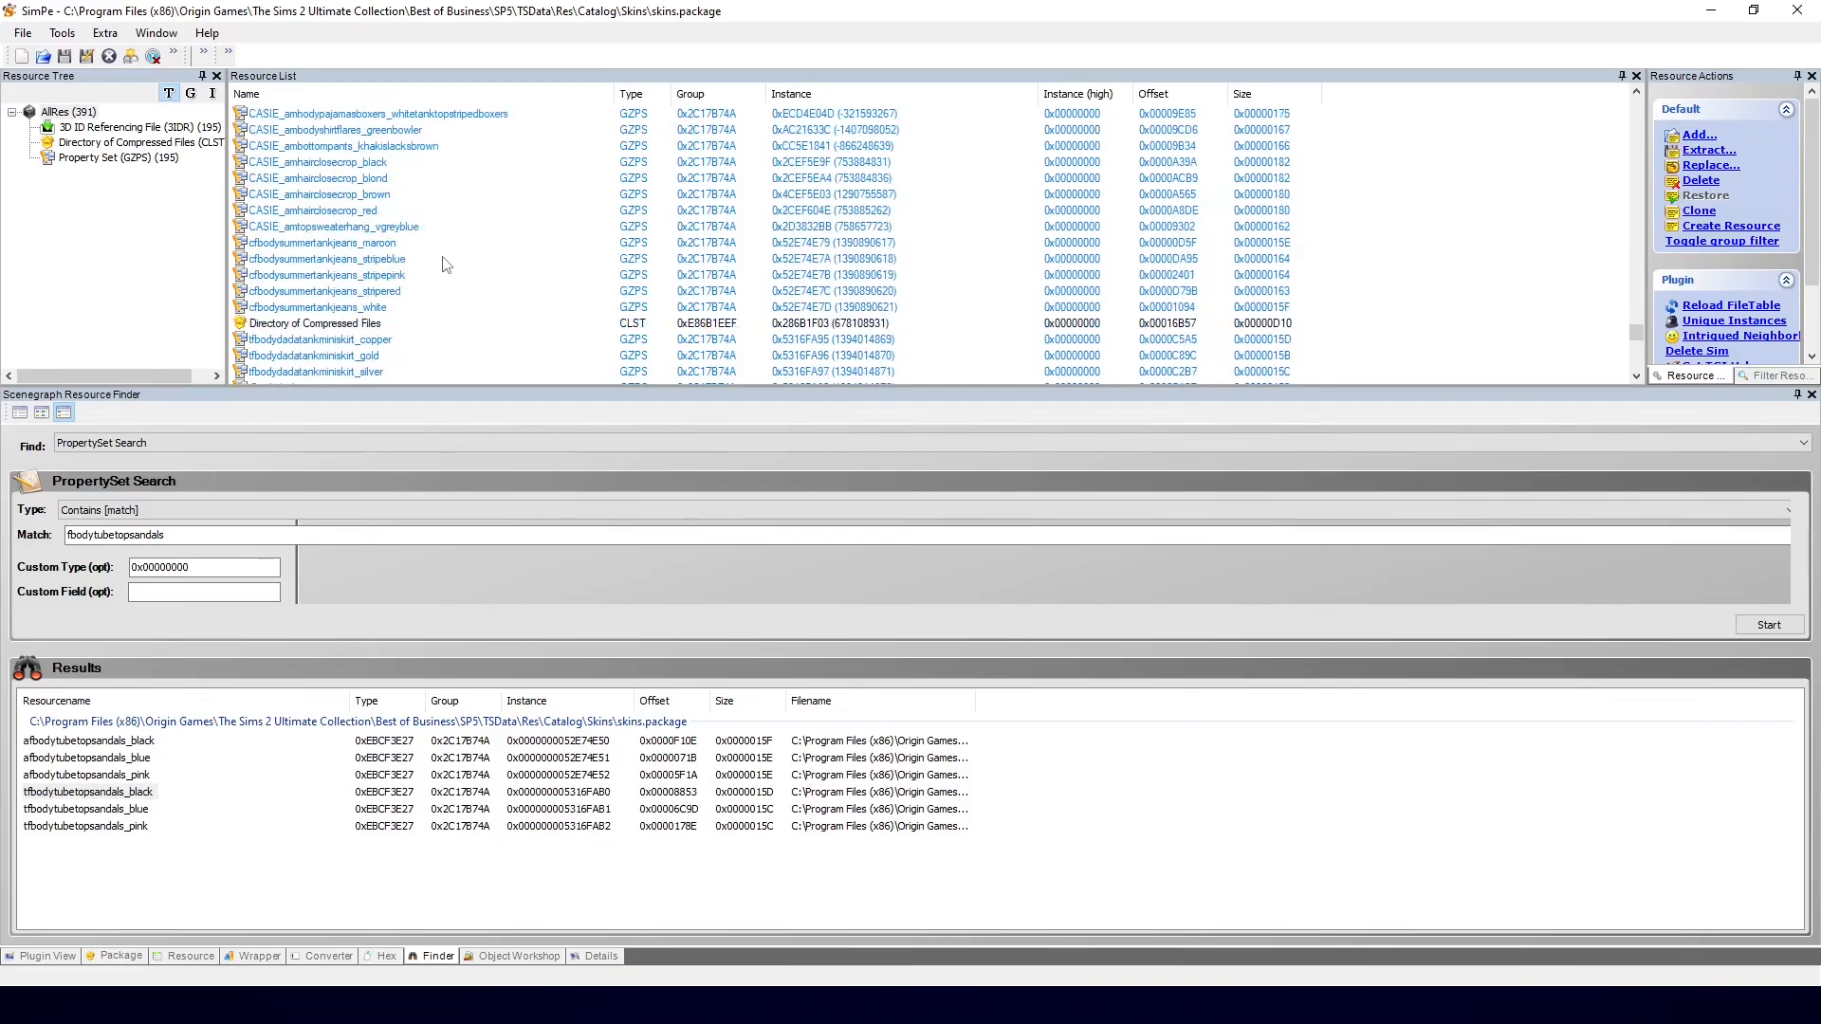
scroll(446, 263, down, 4)
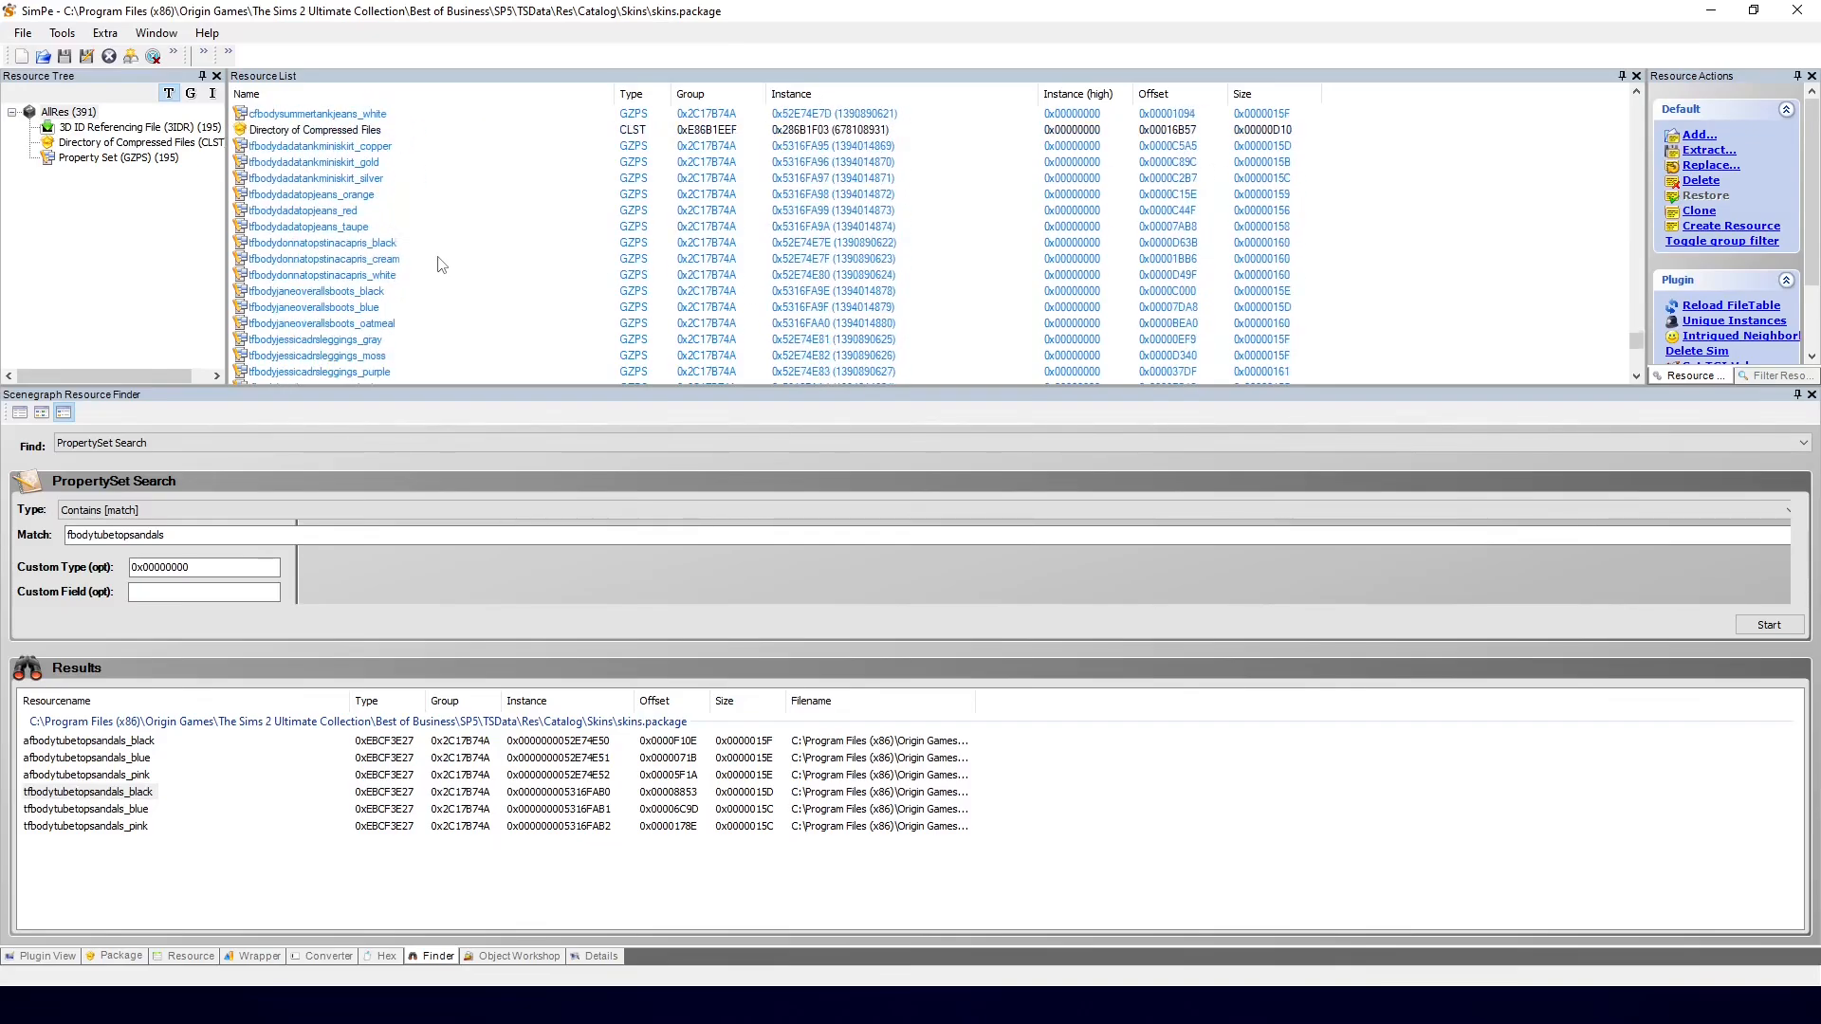
scroll(439, 287, down, 5)
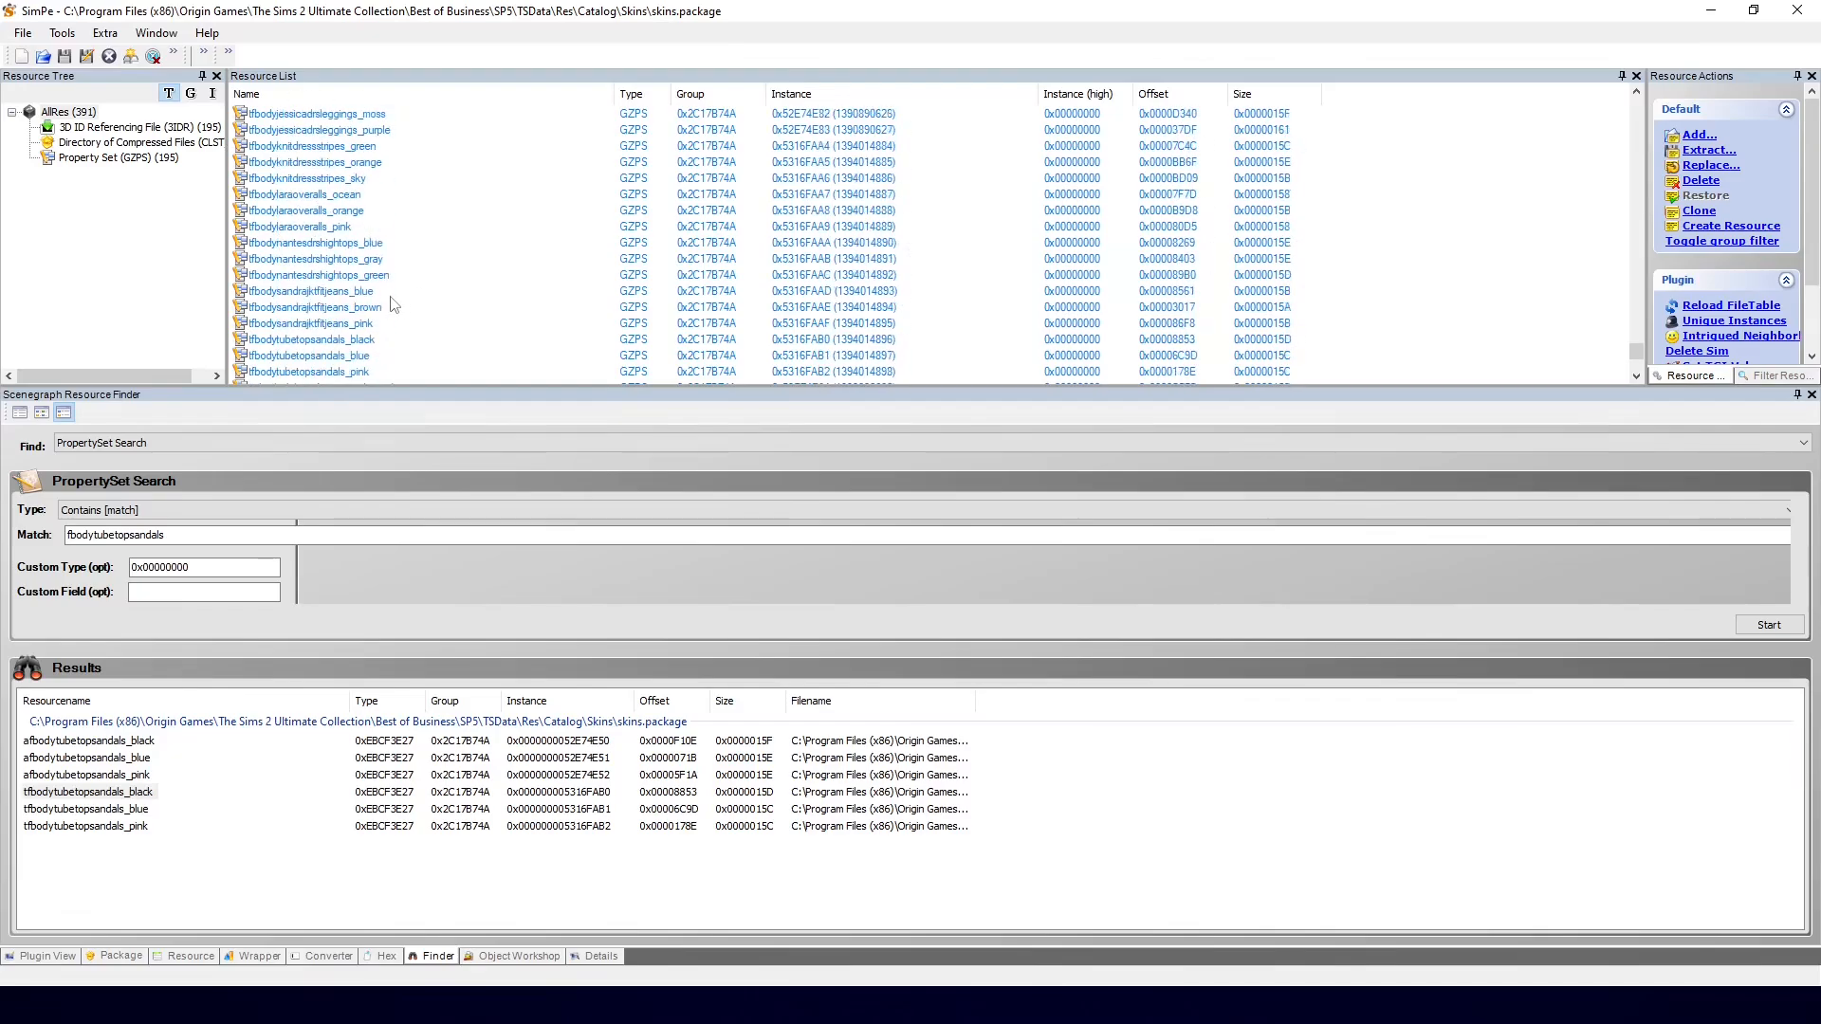
scroll(383, 304, down, 1)
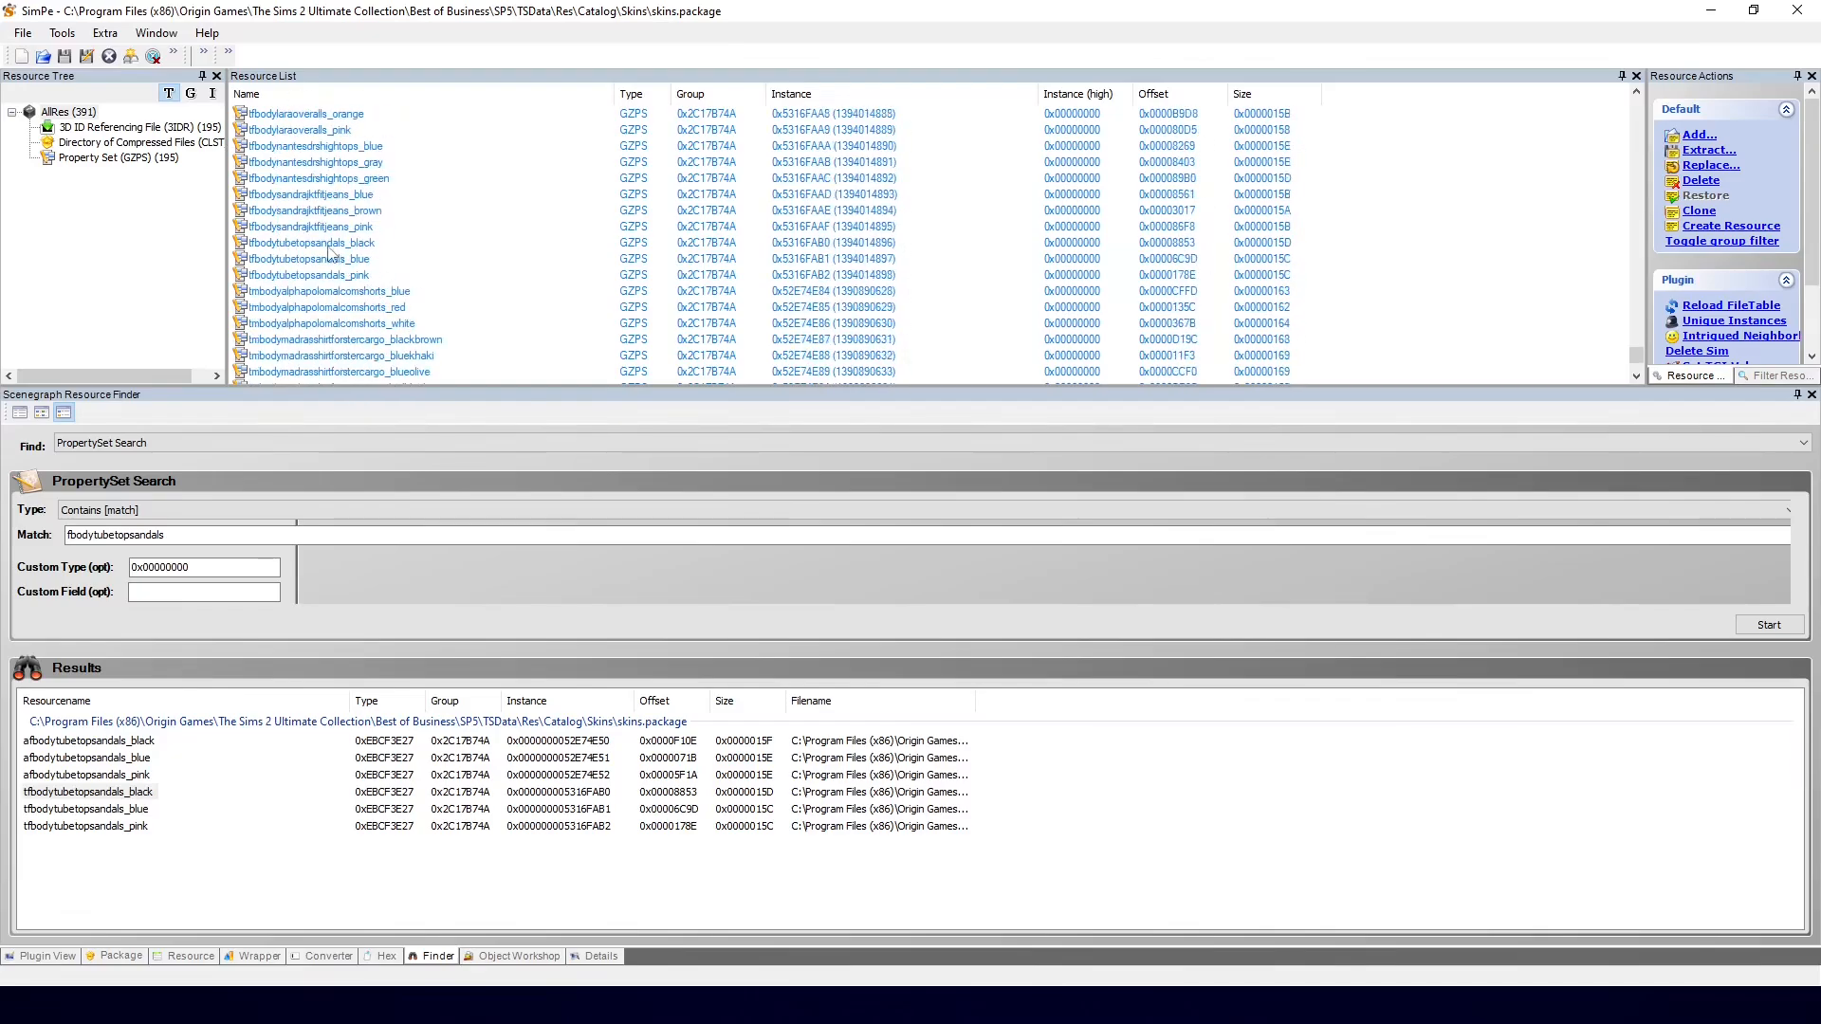
click(331, 249)
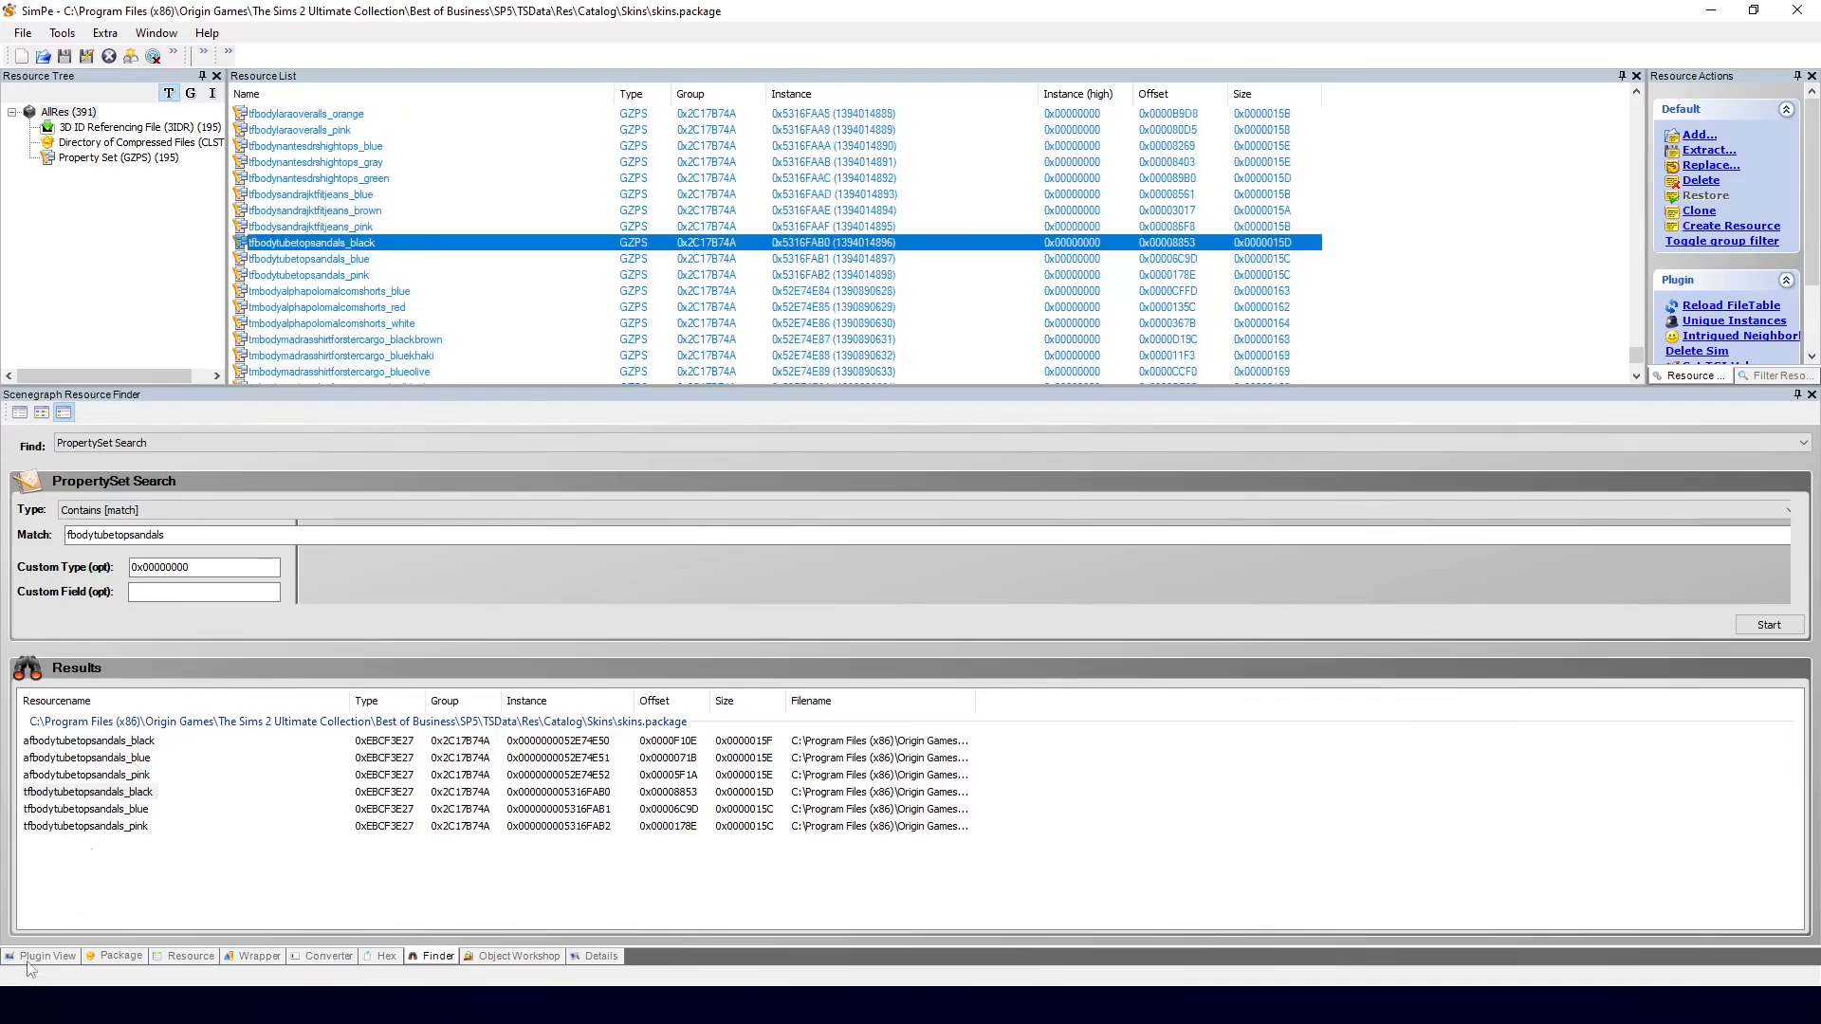
Step: Sort the resources by instance and extract the black, blue and pink tfbodytubetopsandals property sets with their 3D ID Referencing Files to the Desktop
click(816, 94)
click(357, 228)
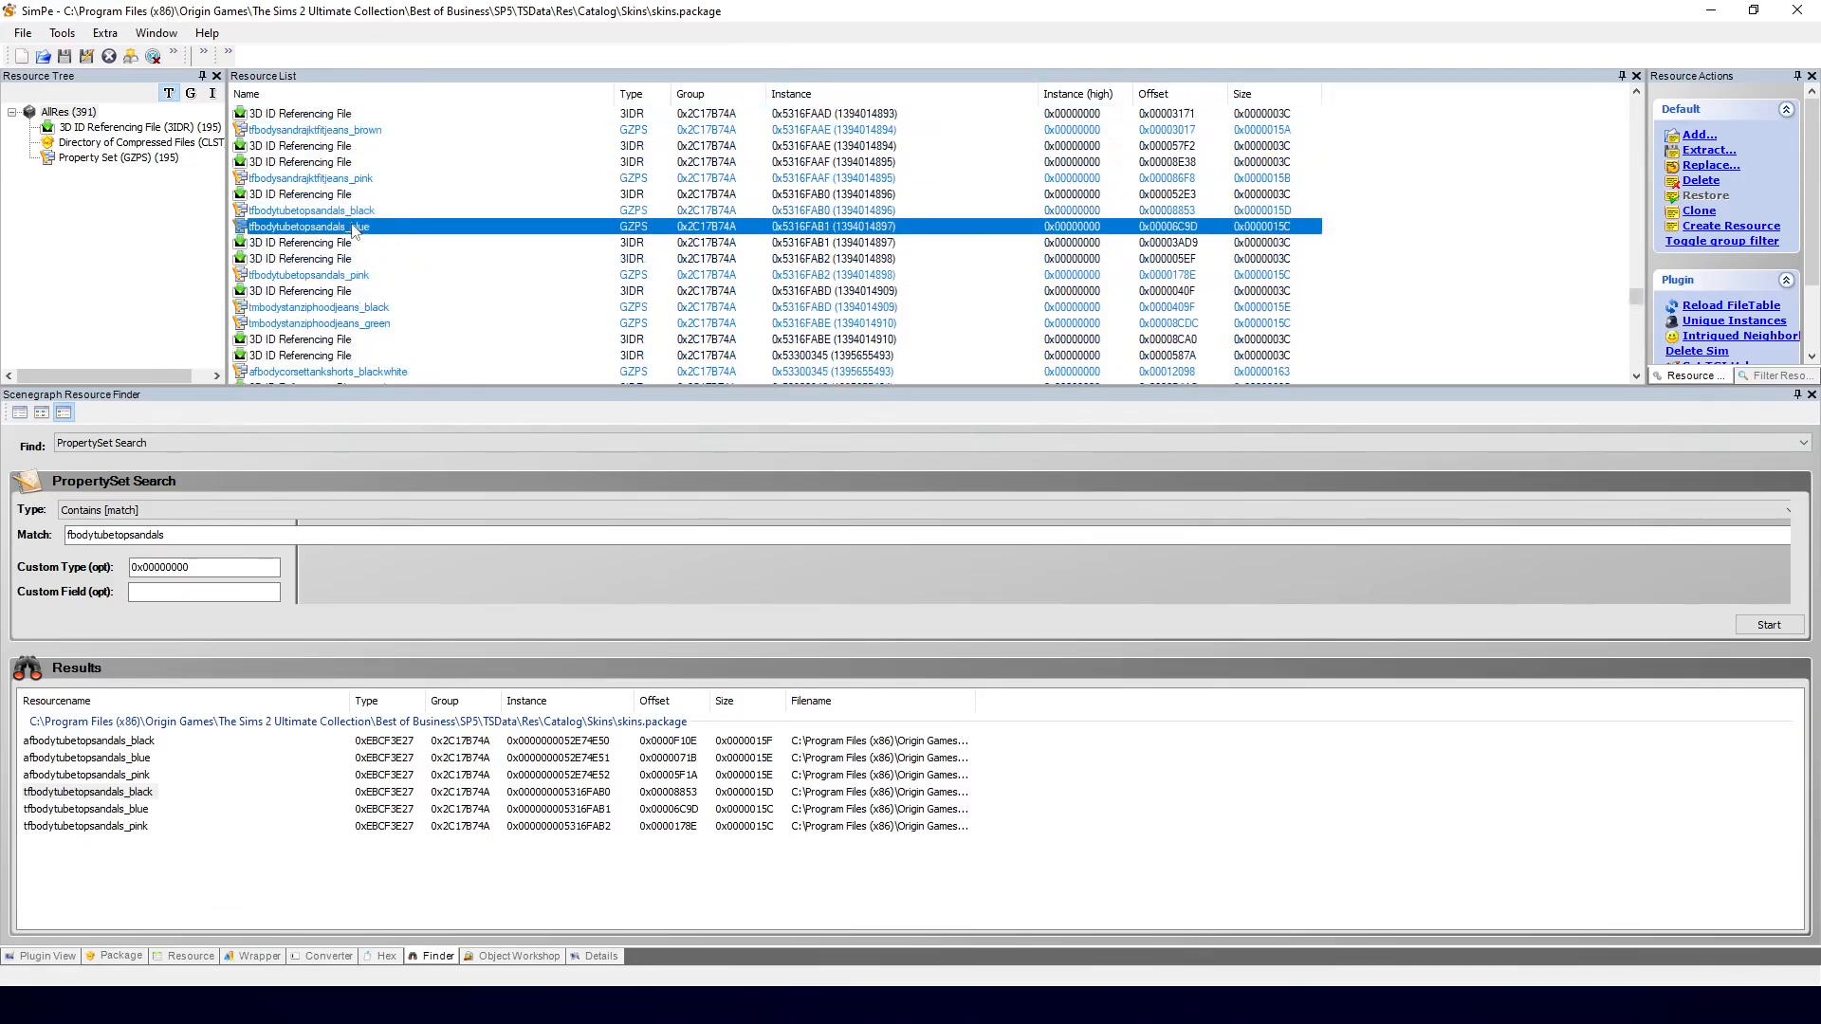
ctrl+click(343, 276)
ctrl+click(346, 210)
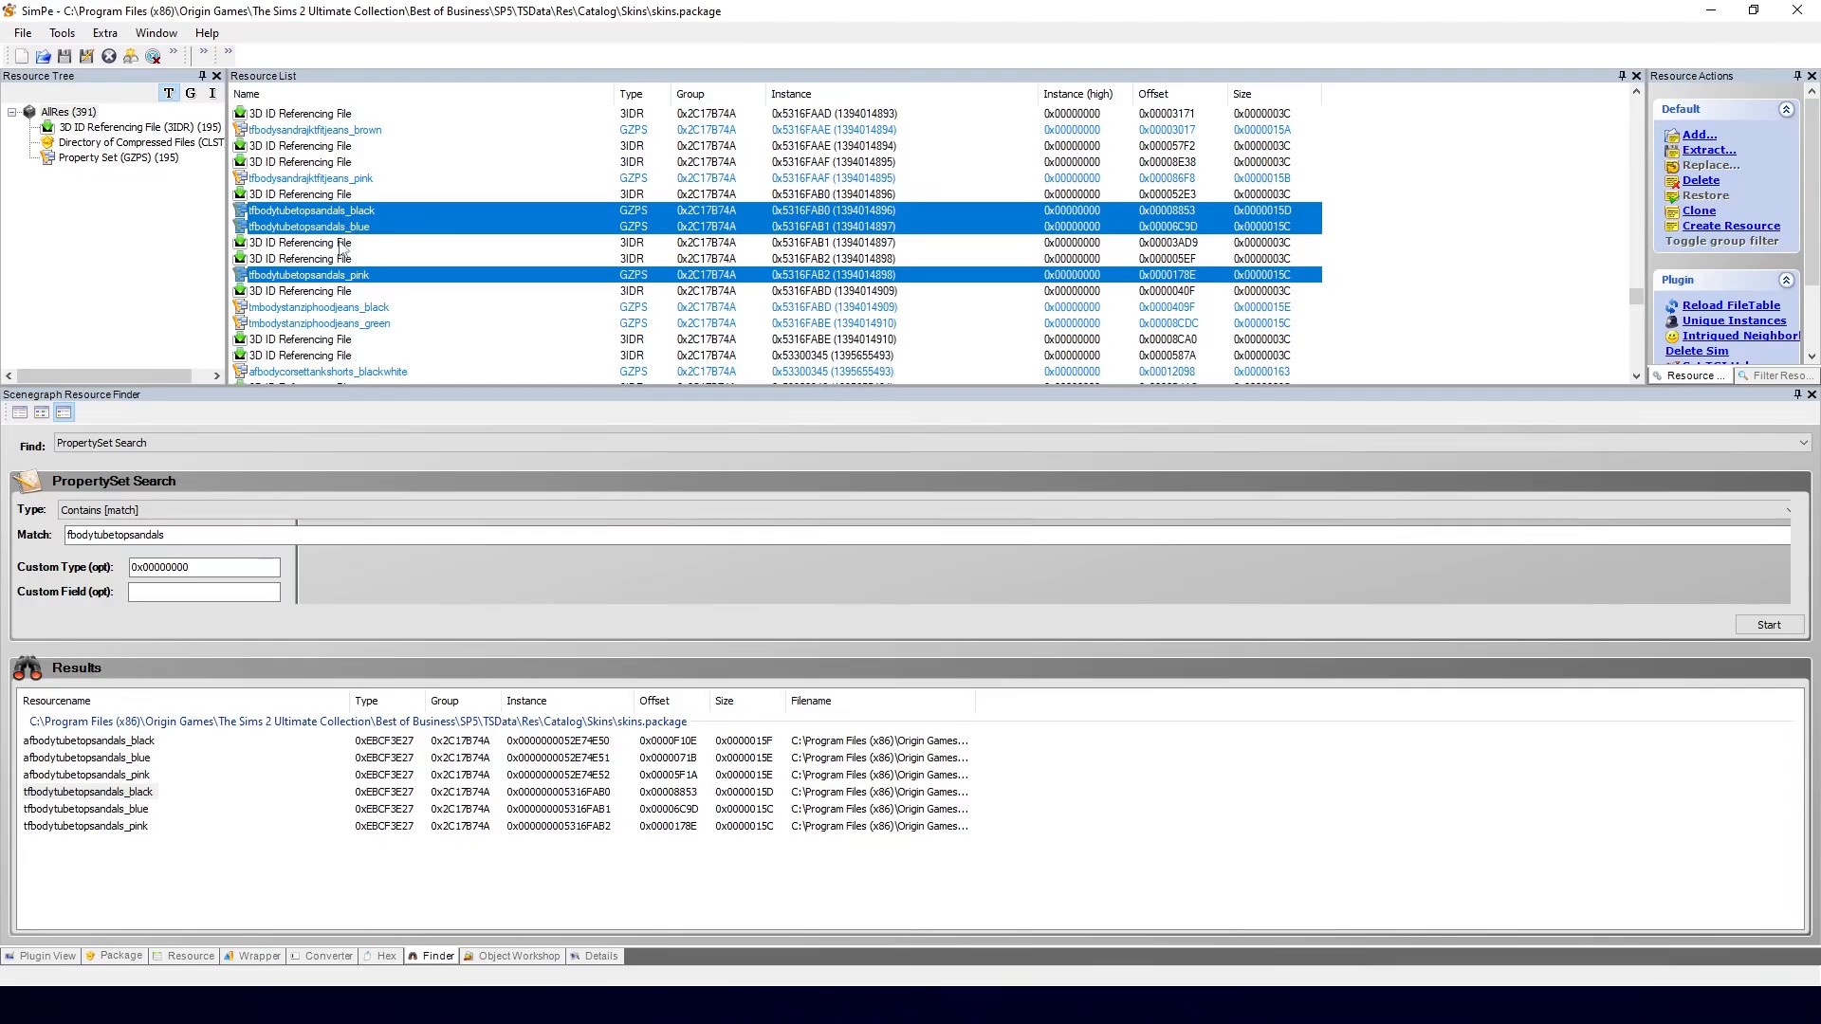
shift+click(341, 275)
ctrl+click(851, 196)
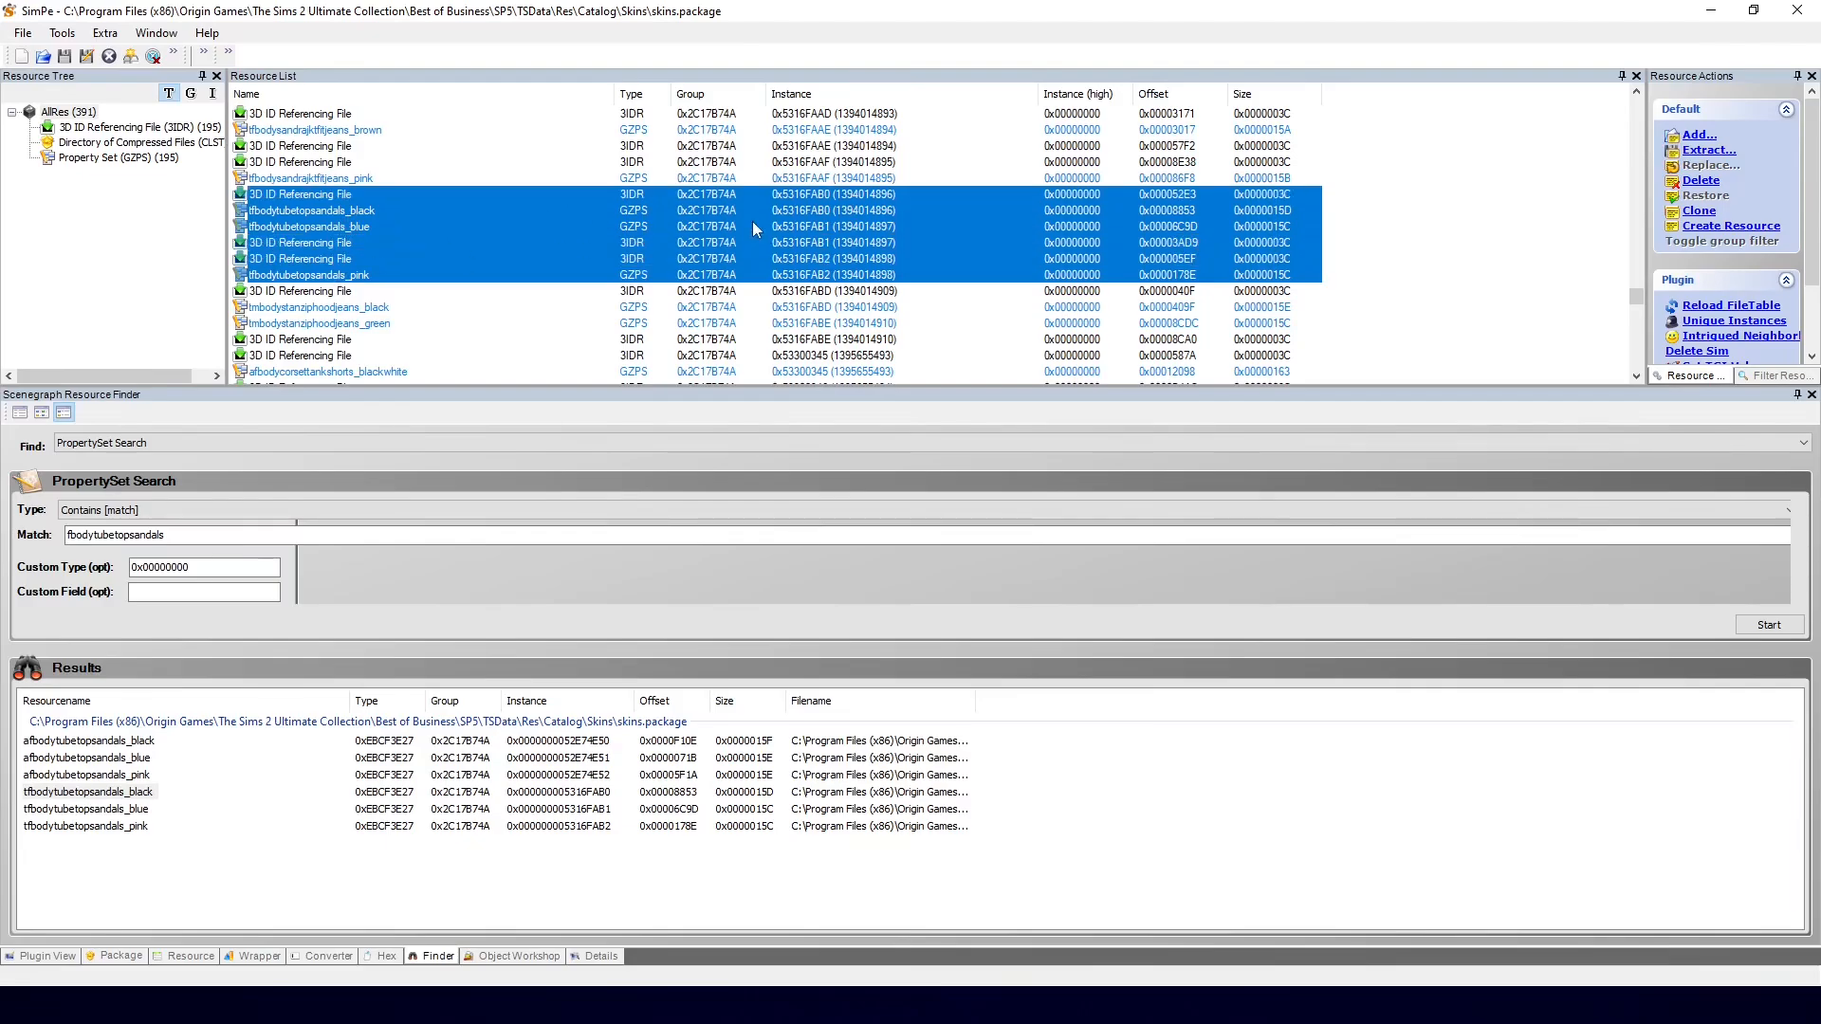
right_click(753, 224)
click(778, 254)
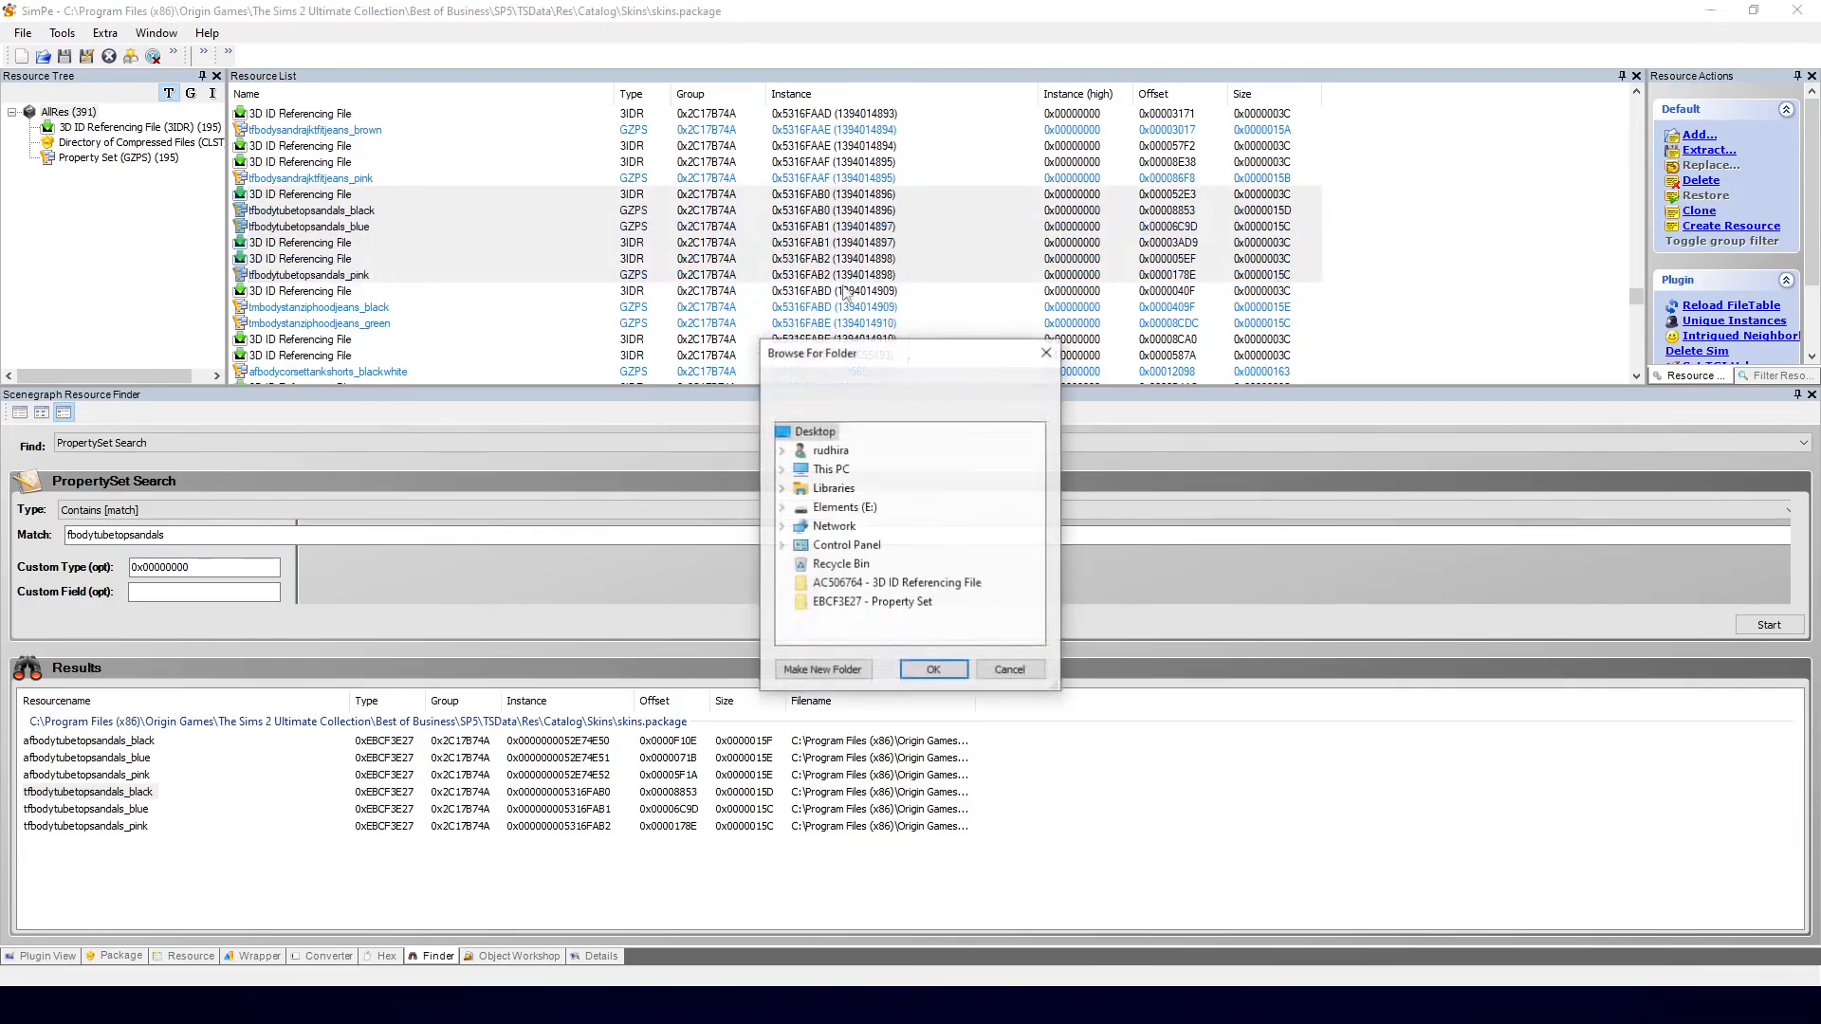
click(922, 672)
click(1078, 519)
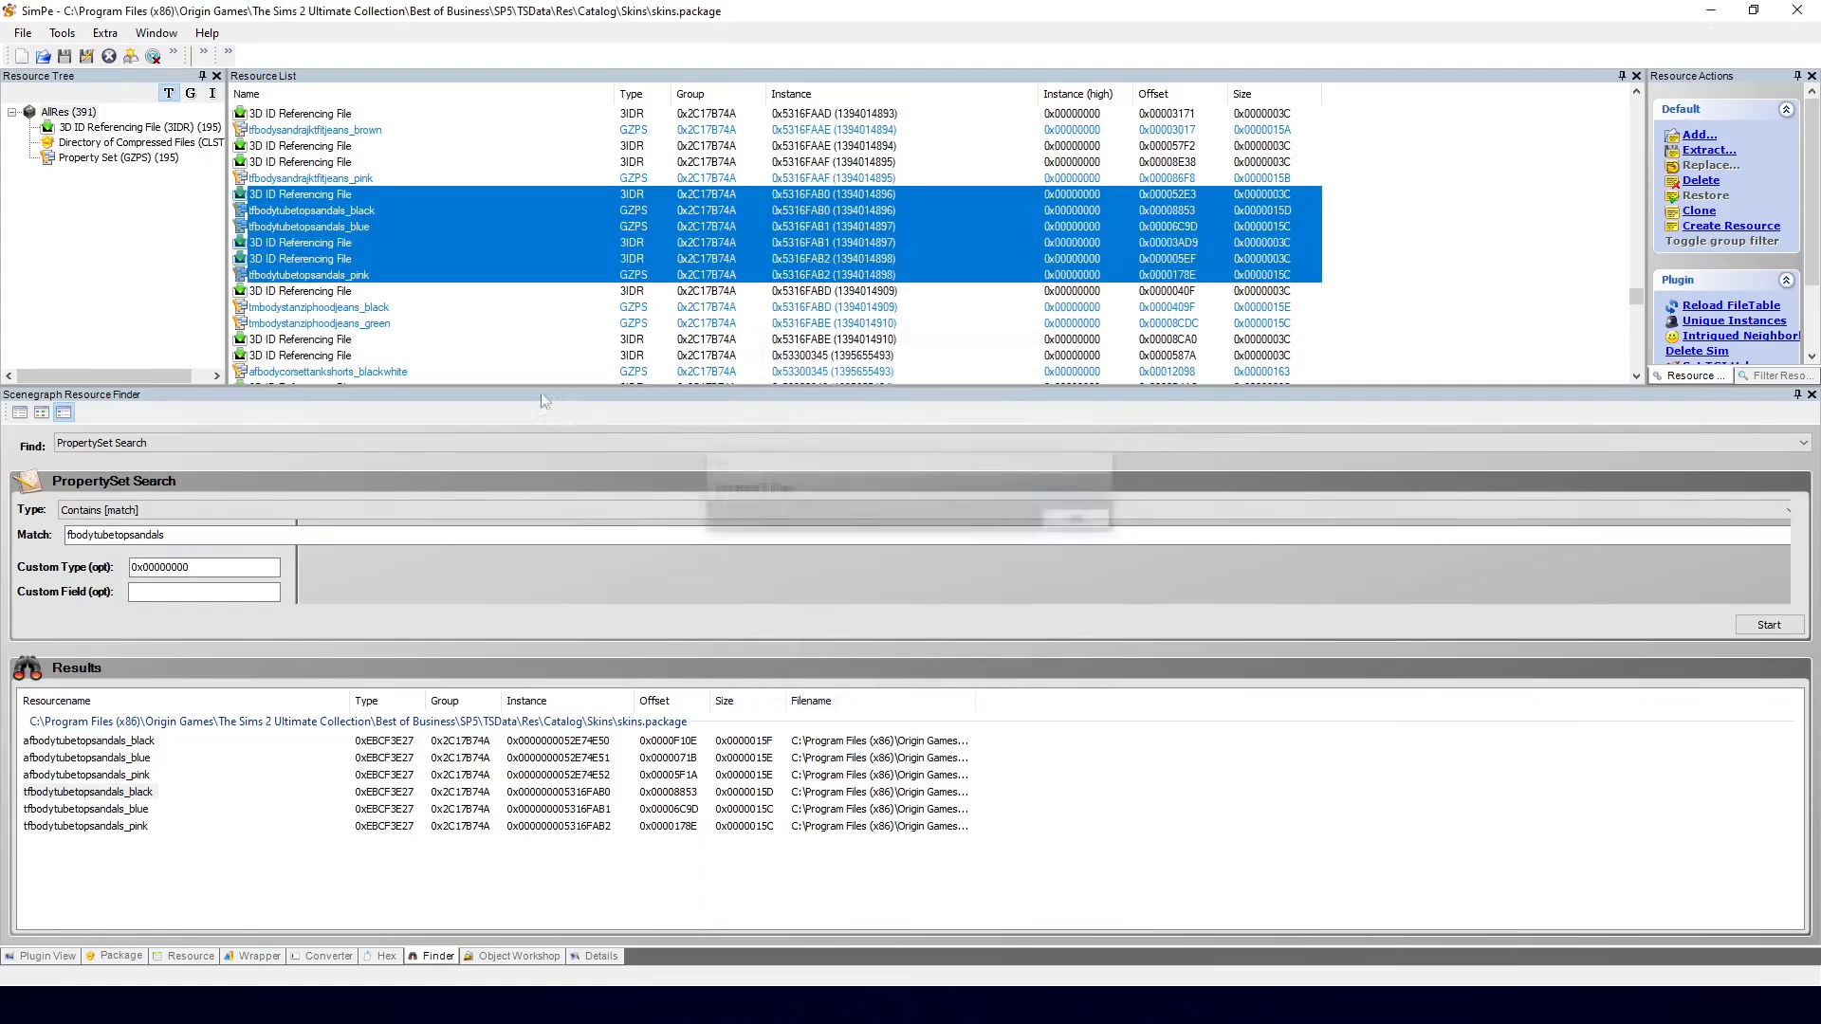
Step: Create a new package and add all six extracted files from the Desktop folder AC506764 - 3D ID Referencing File
click(21, 56)
right_click(415, 172)
click(434, 178)
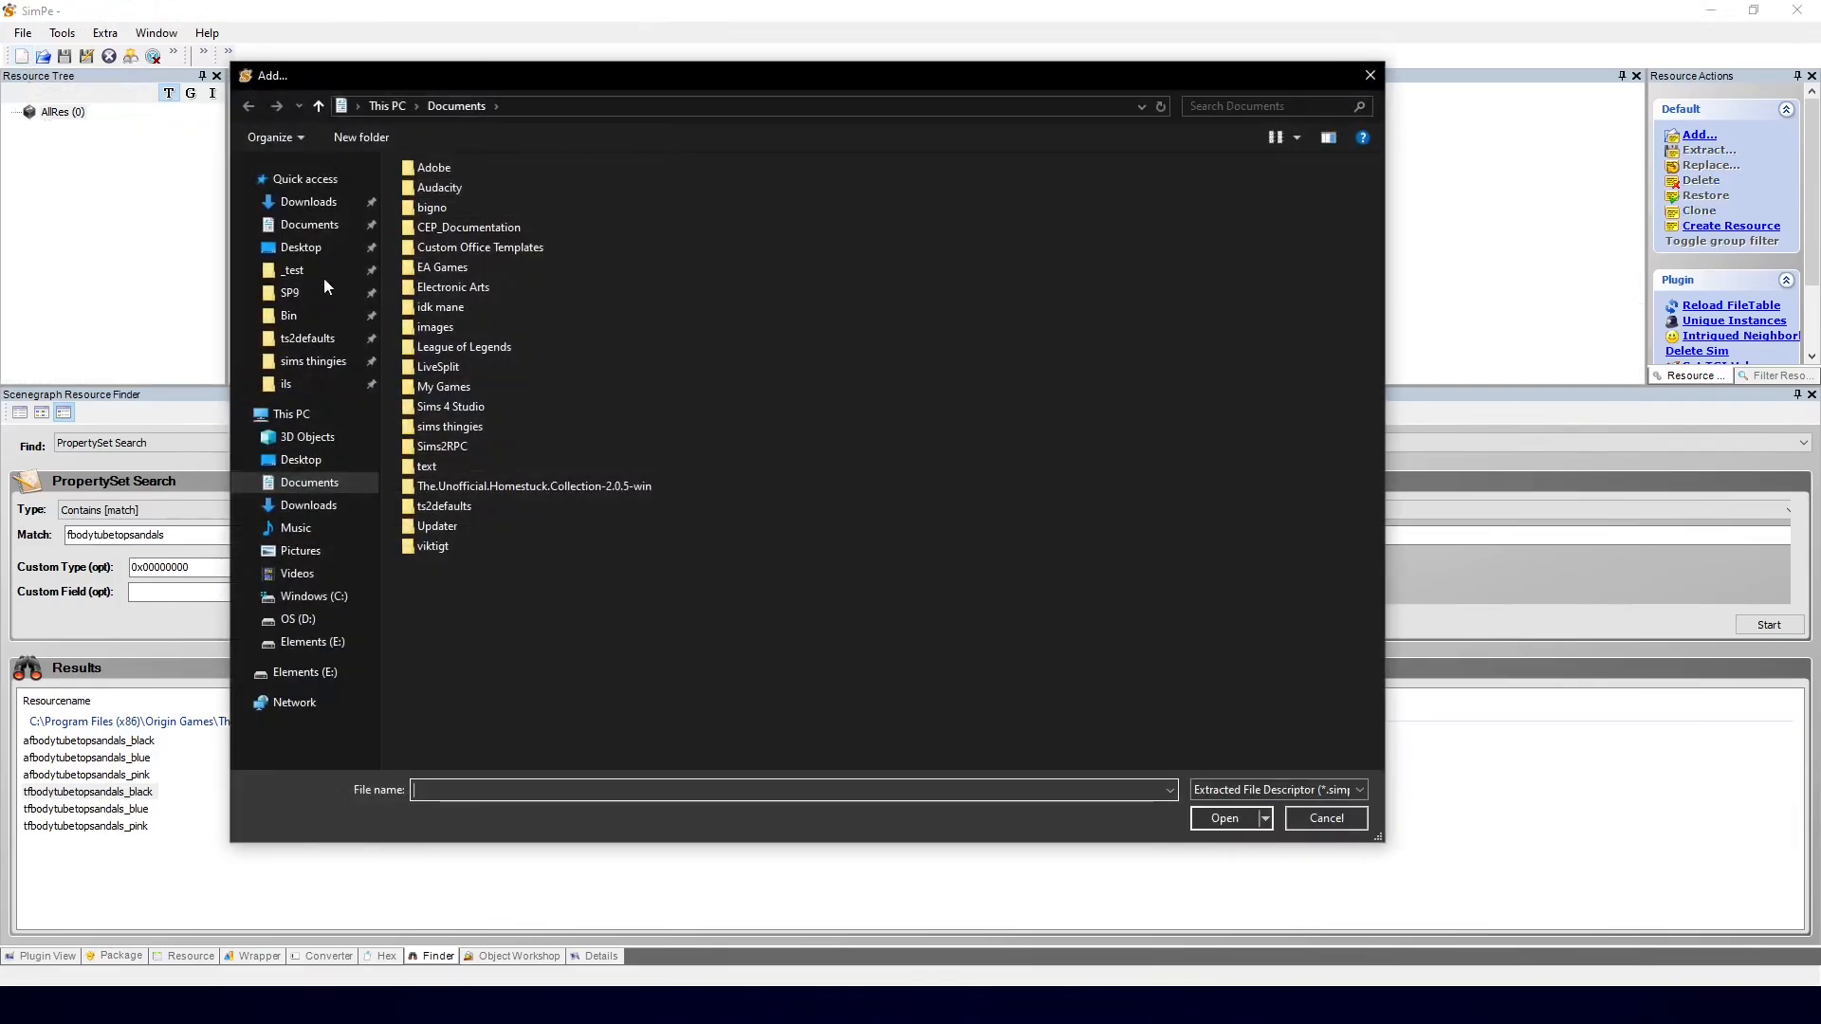
click(300, 247)
double_click(493, 193)
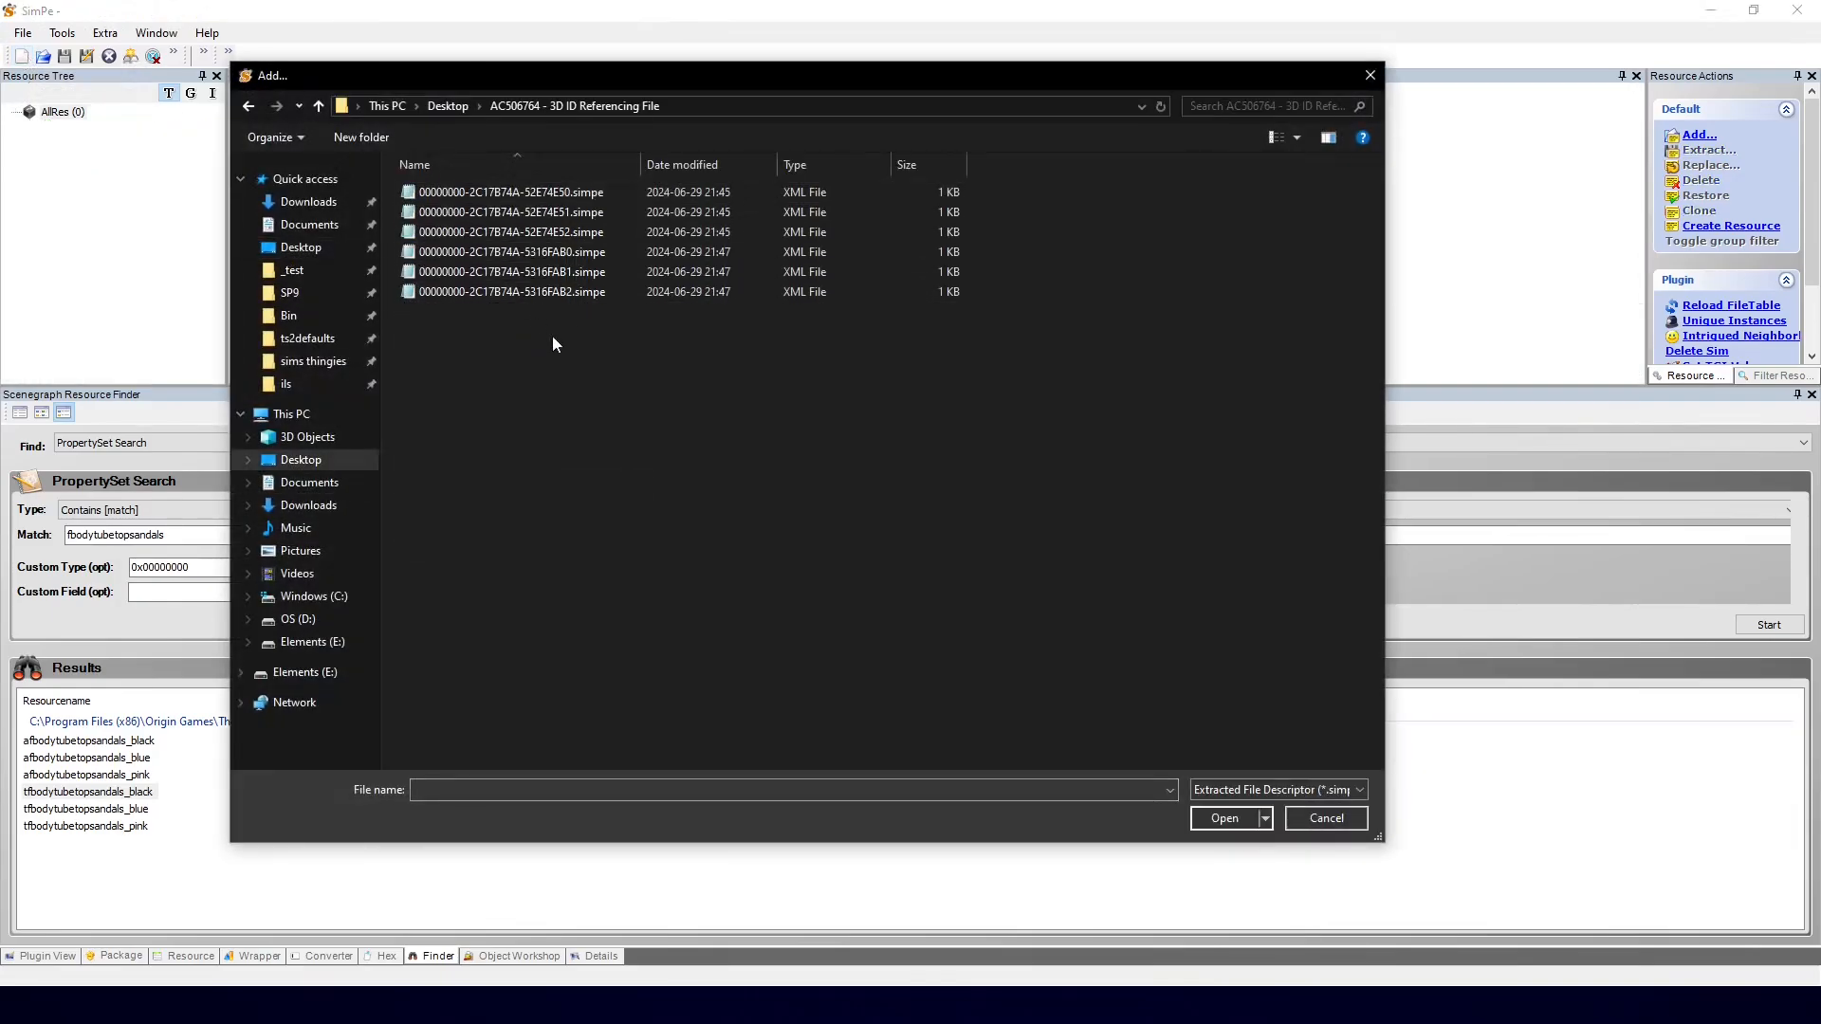
key(ctrl+a)
double_click(528, 191)
Step: Add all six extracted property sets from the Desktop folder EBCF3E27 - Property Set to the new package
right_click(418, 241)
click(443, 254)
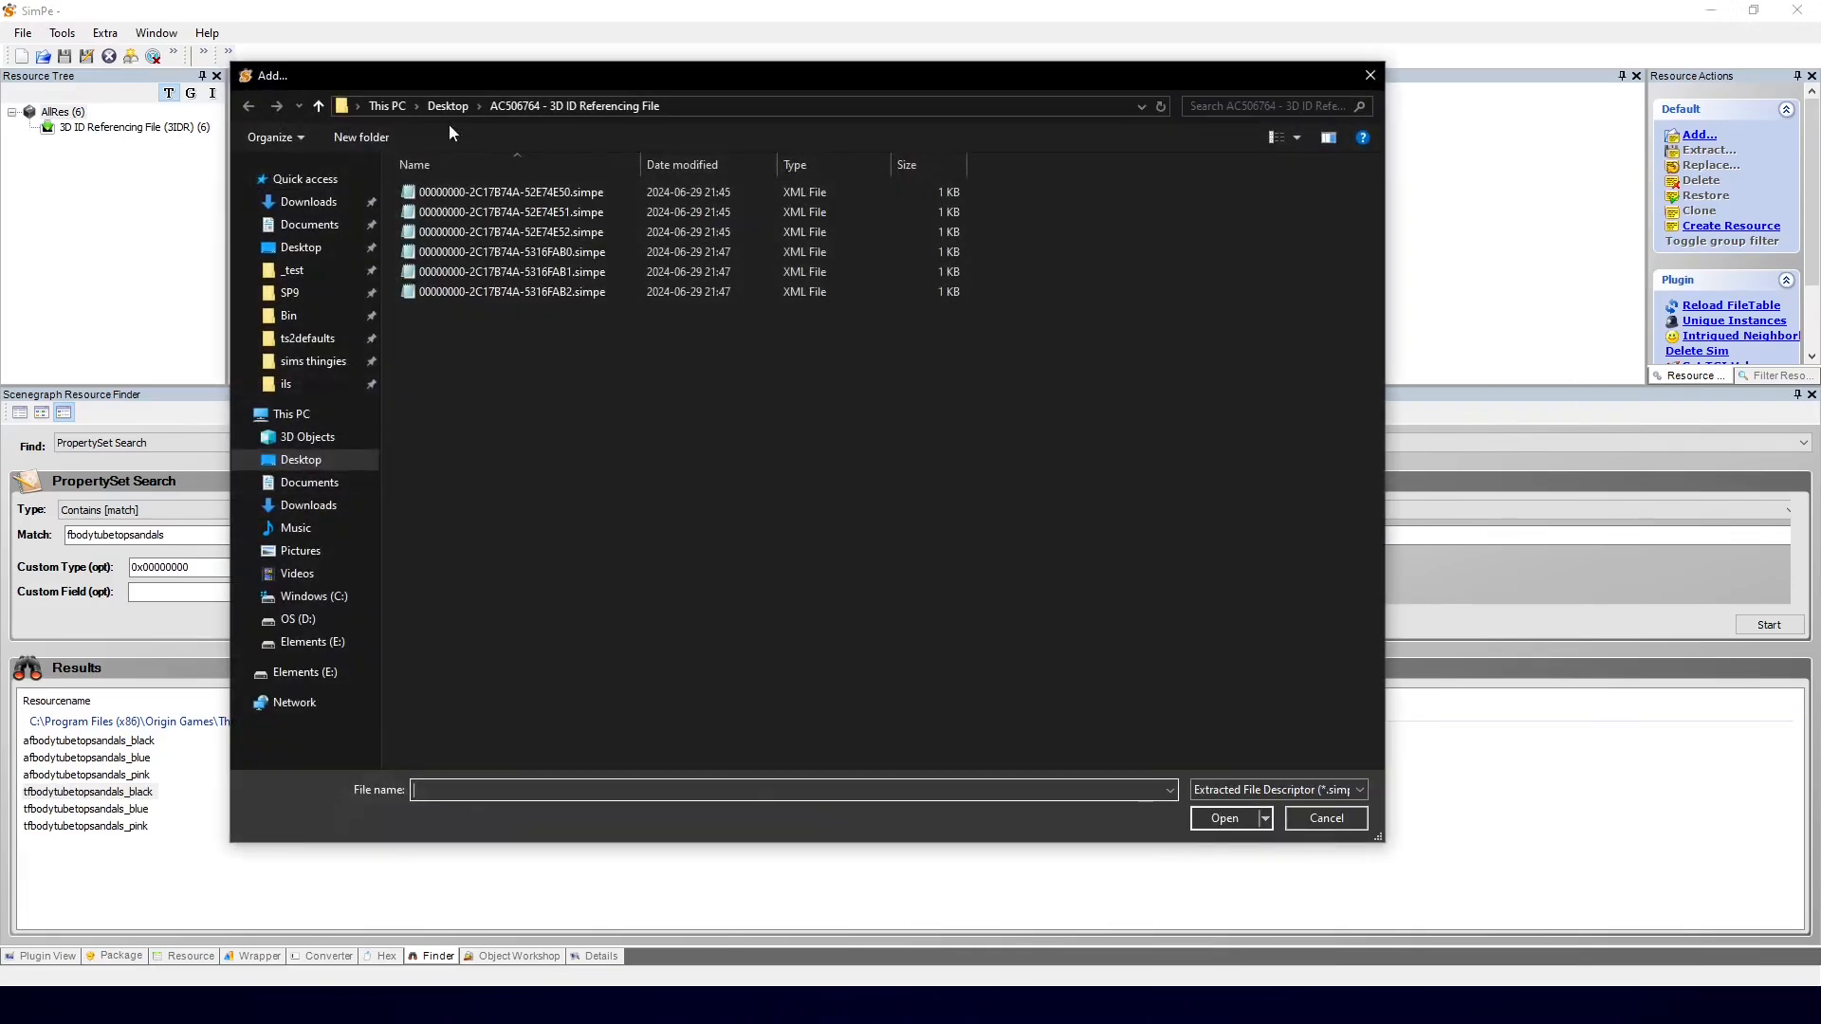
click(448, 105)
double_click(479, 211)
drag(600, 413, 499, 156)
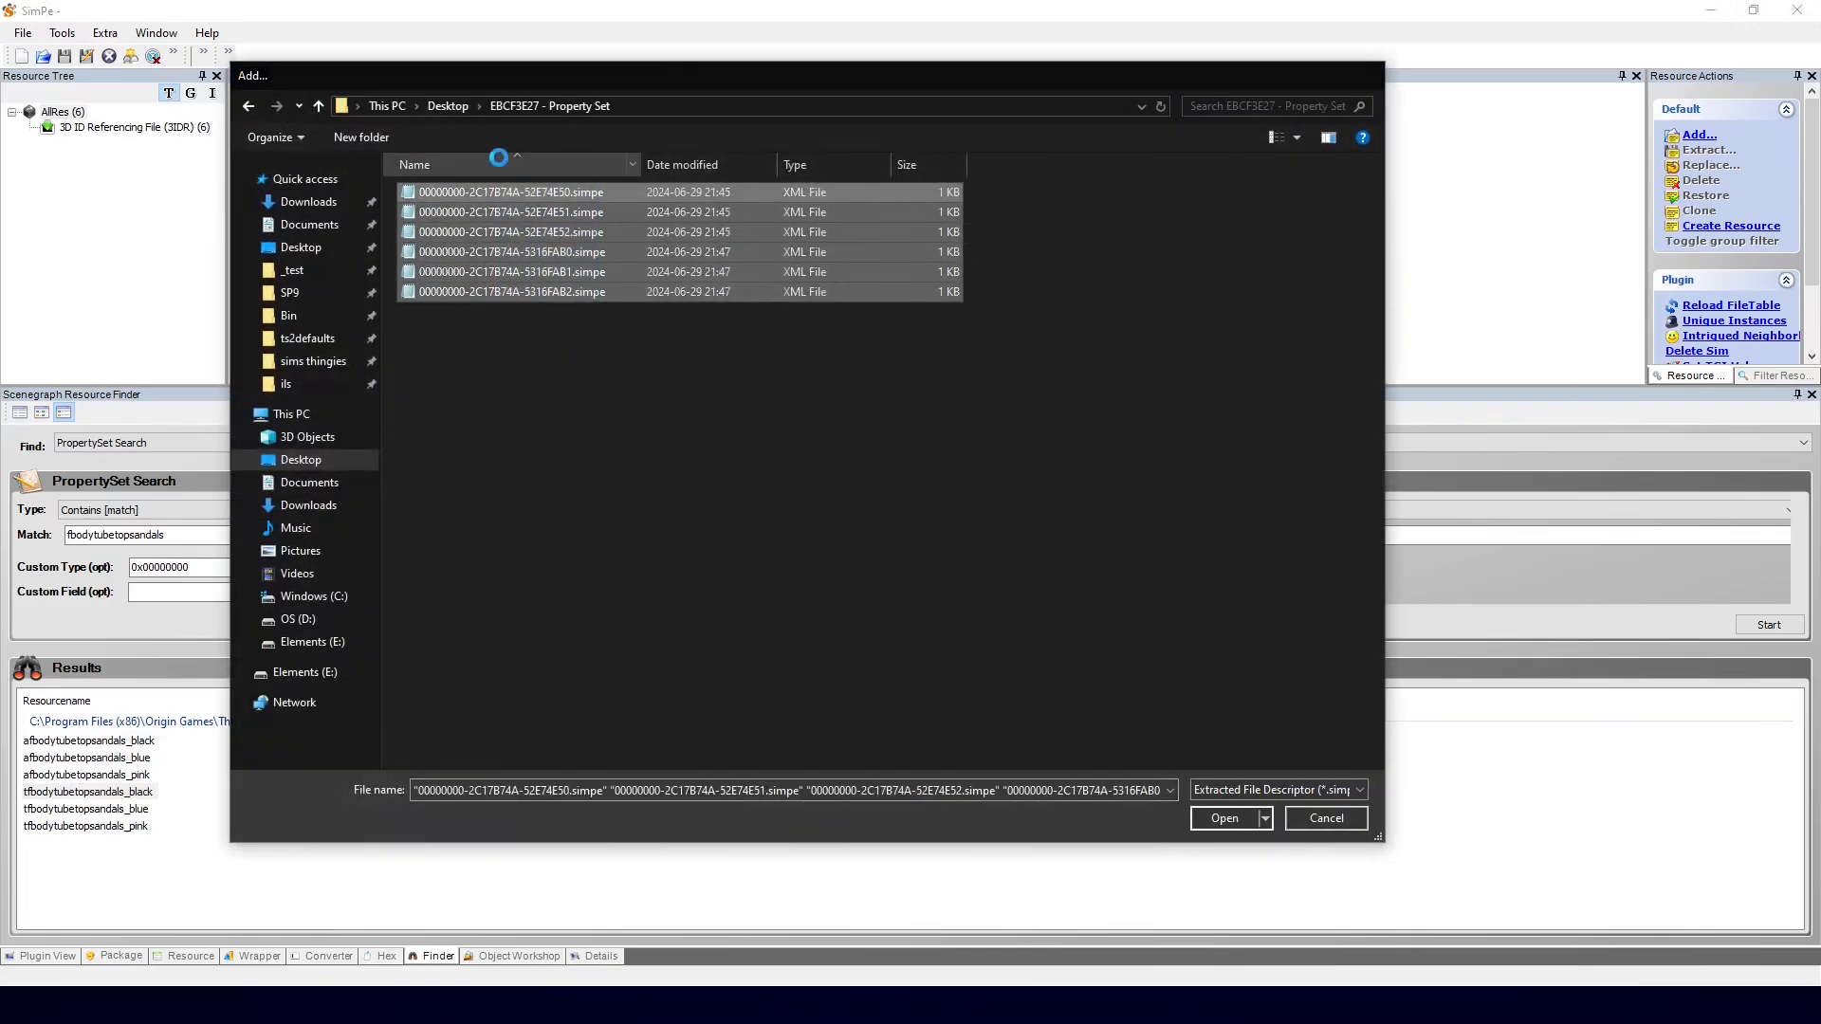
key(Return)
Step: Save the package to the Desktop as DEFAULT_ufbodytubetopsandals_workshop_rudhira and show the Plugin View
click(86, 56)
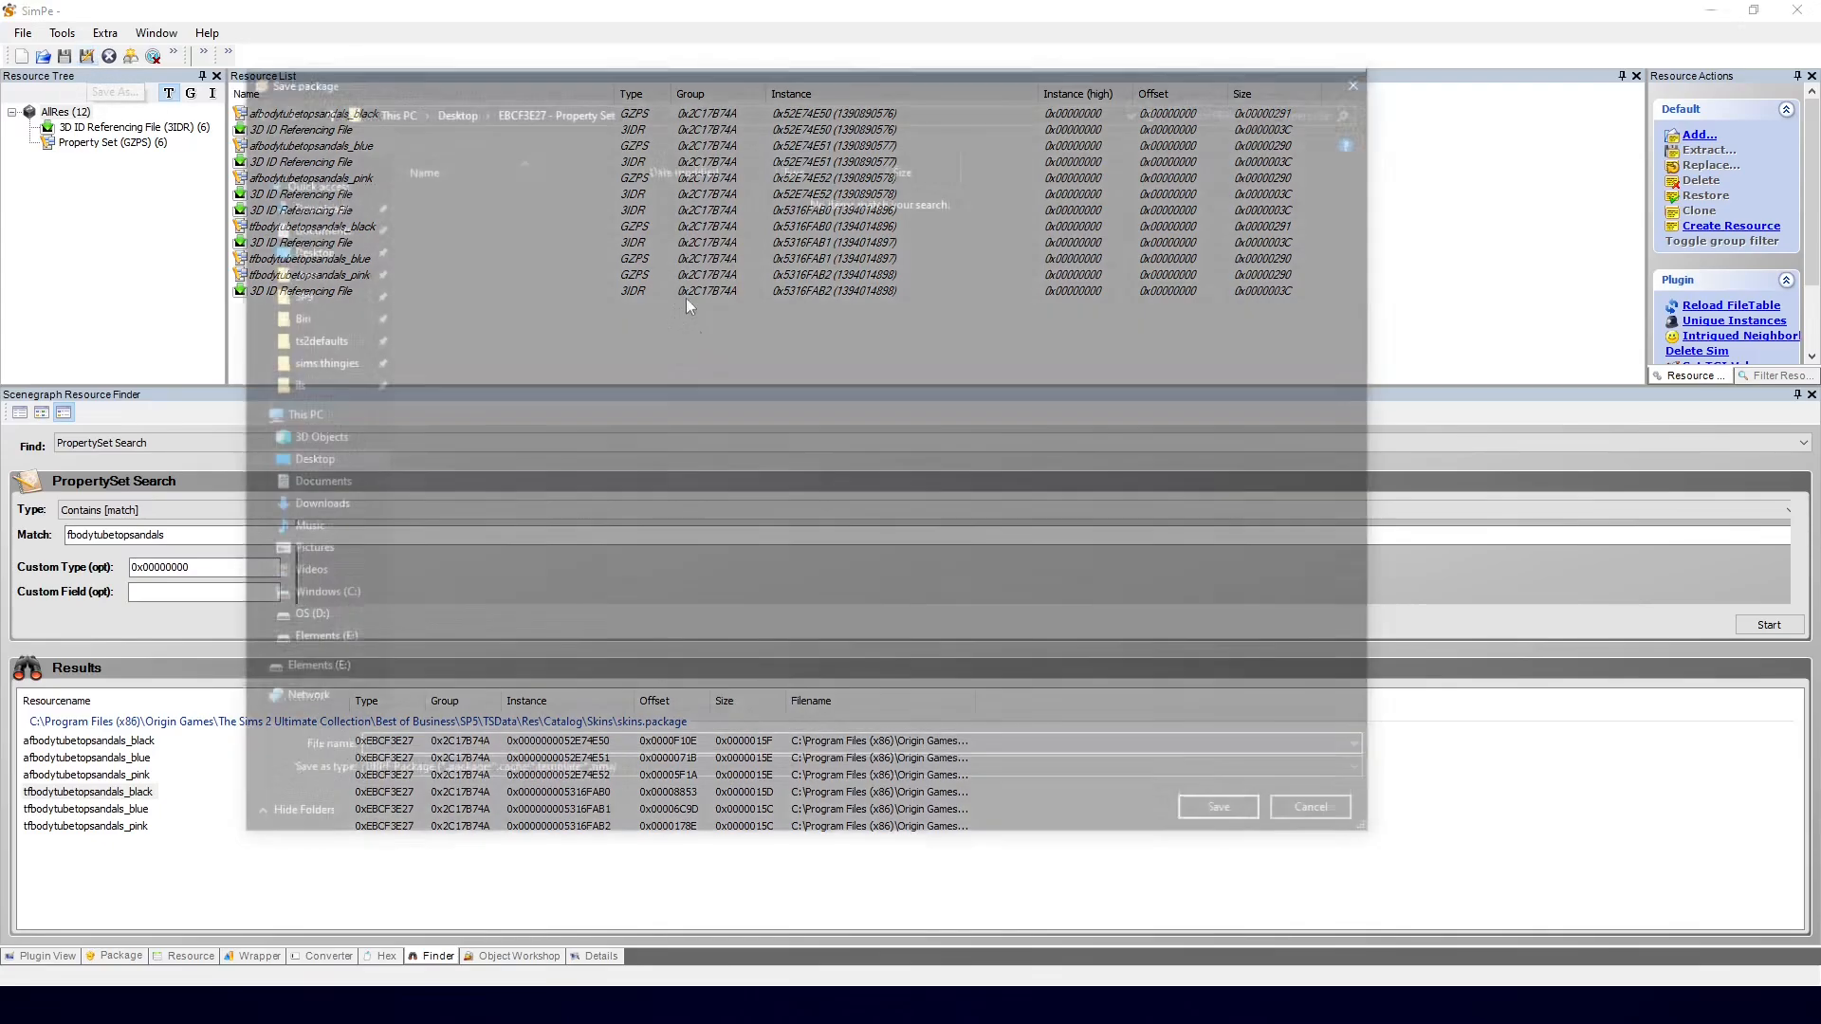
click(302, 246)
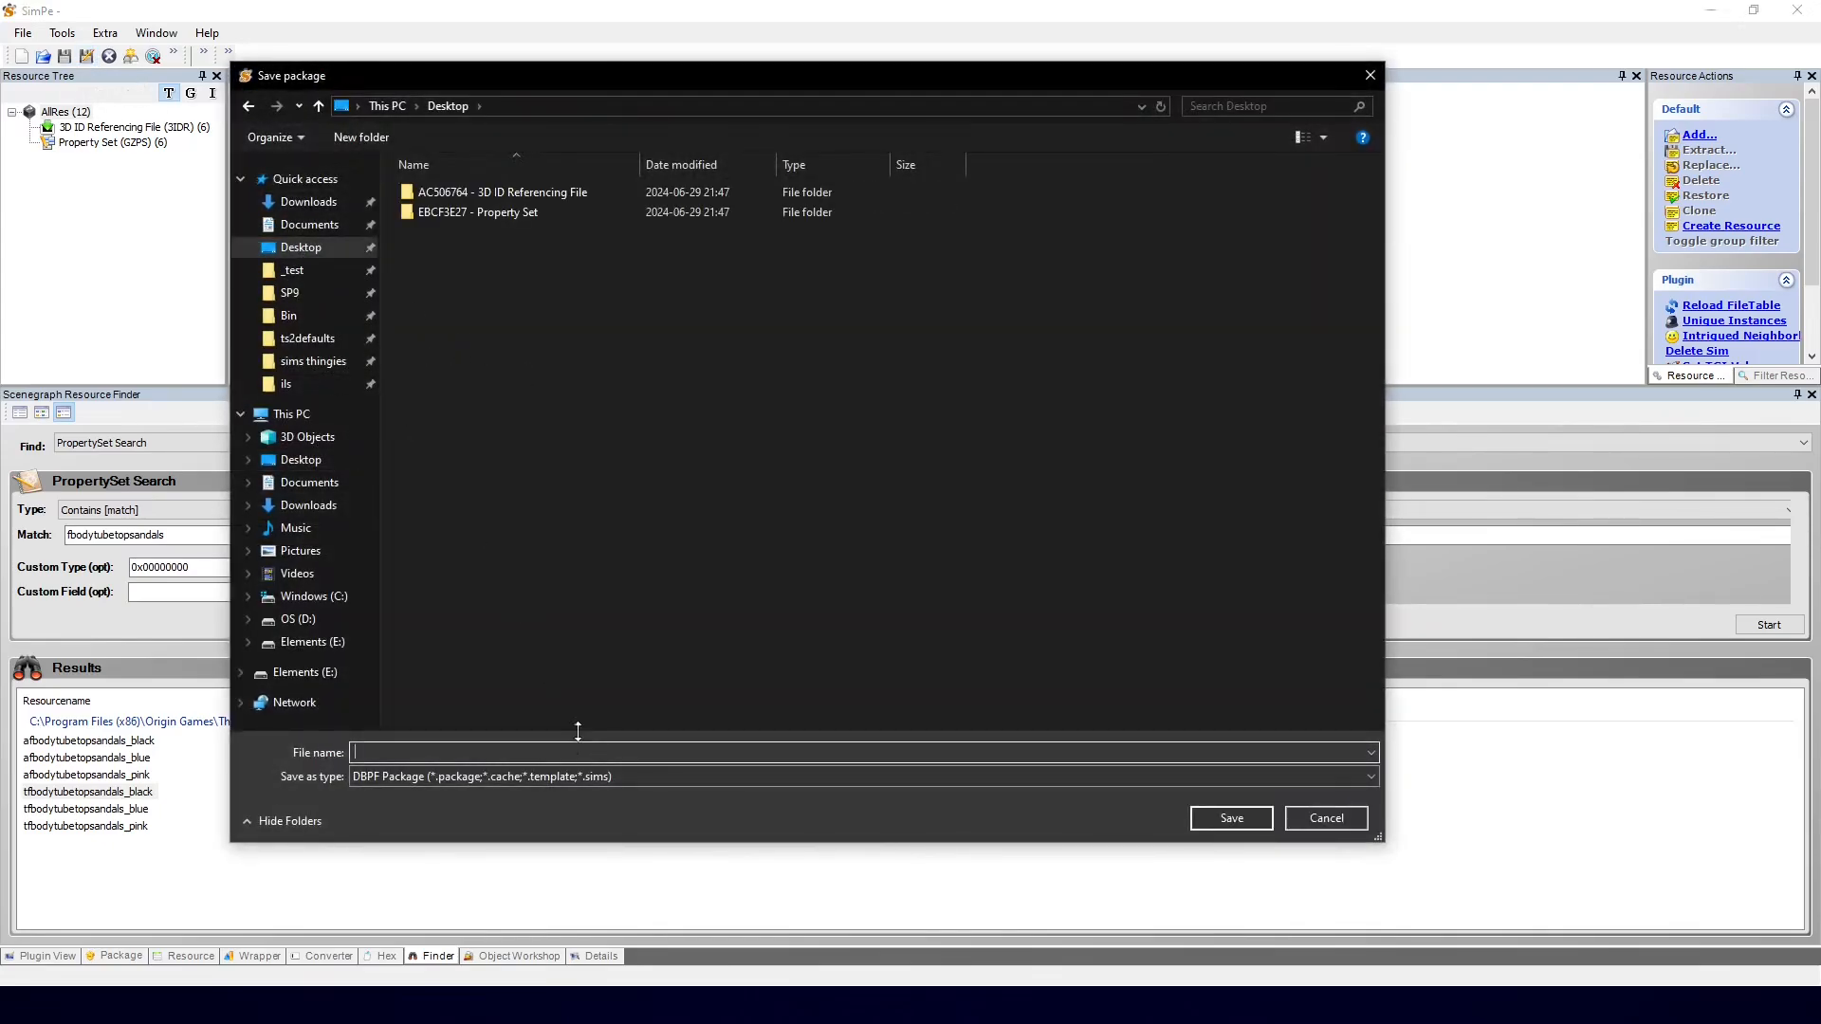
text(DEFAULT_)
text(ufbod)
text(ytubetob)
text(sandals)
text(_workshop)
text(_rudhira)
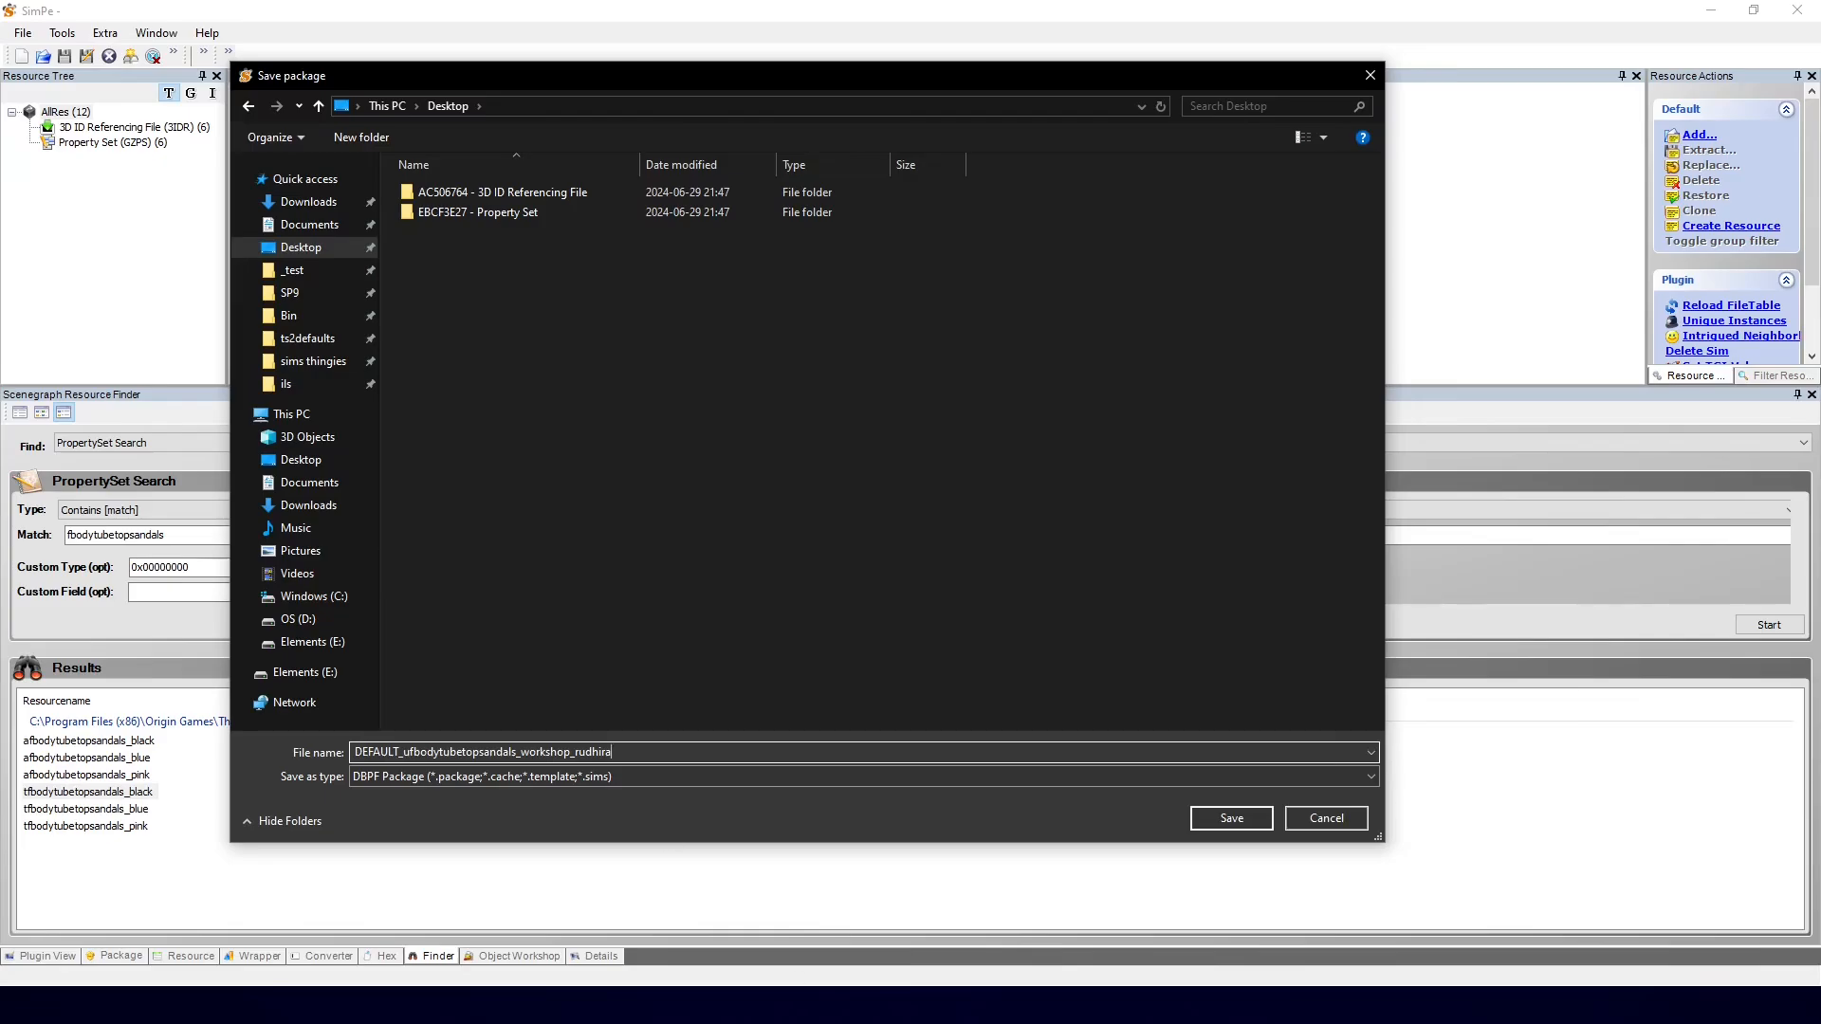
click(1225, 819)
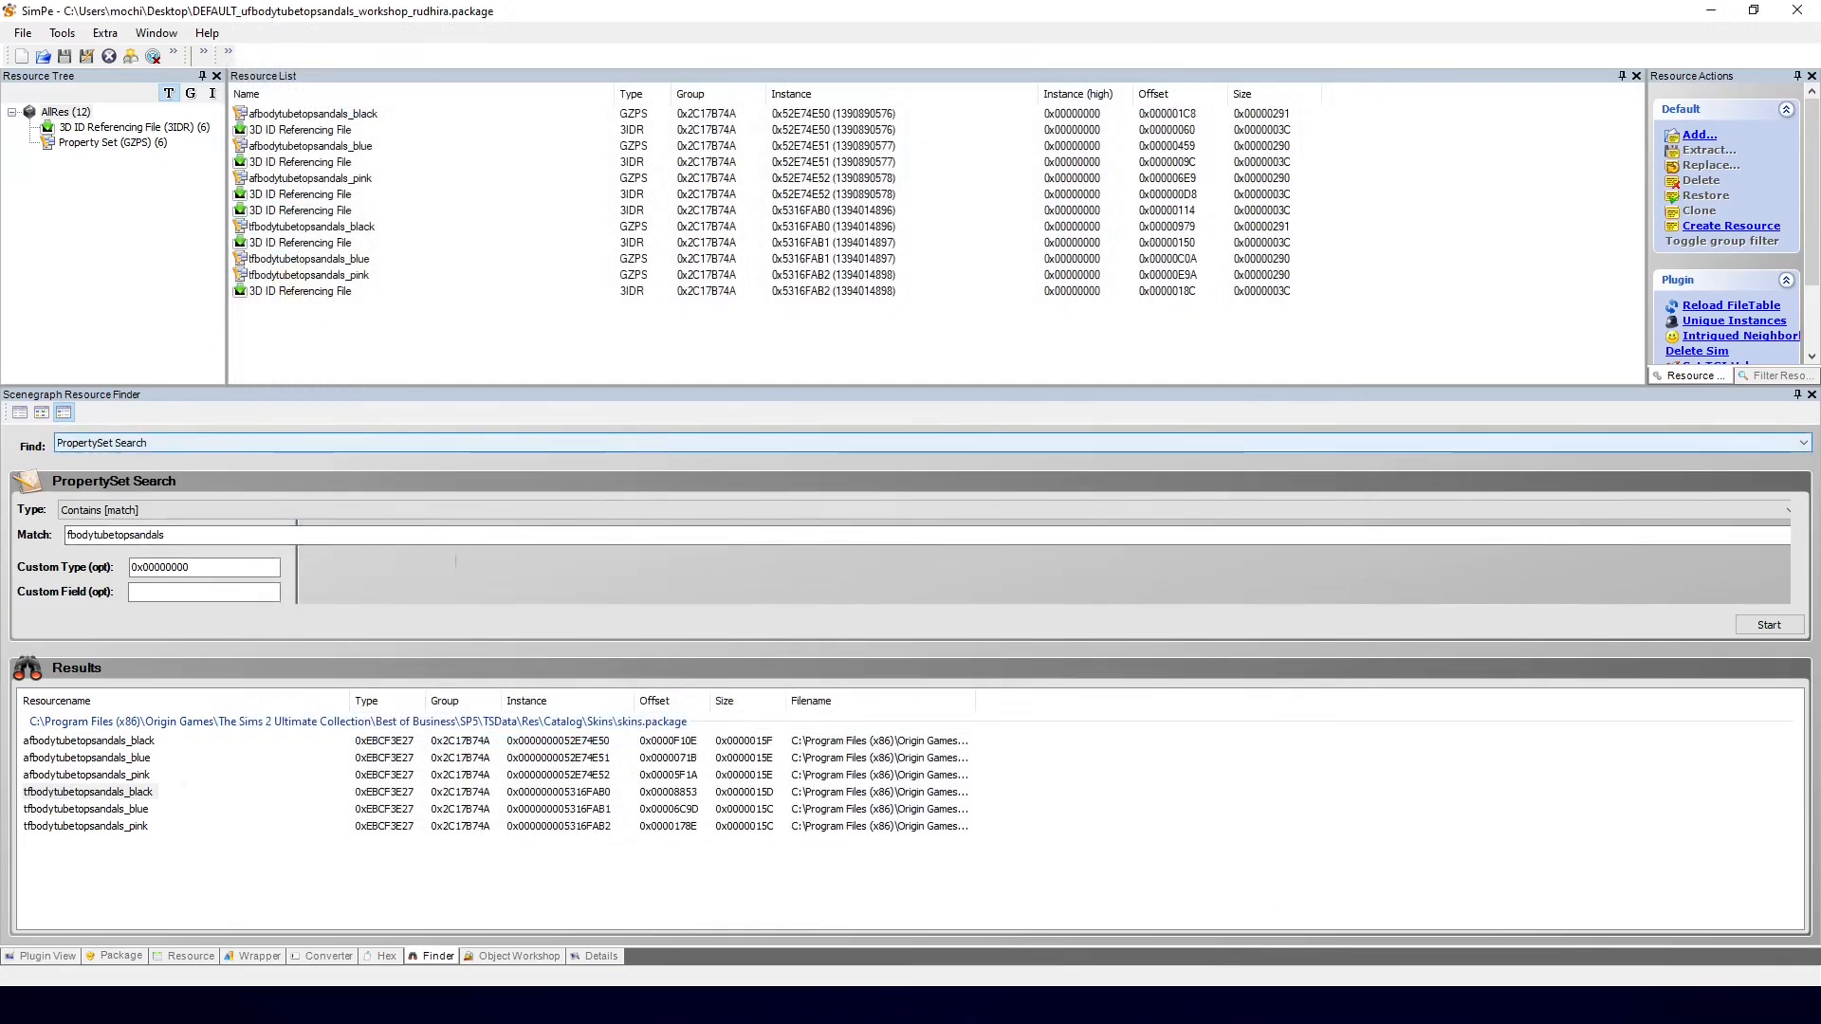
click(50, 958)
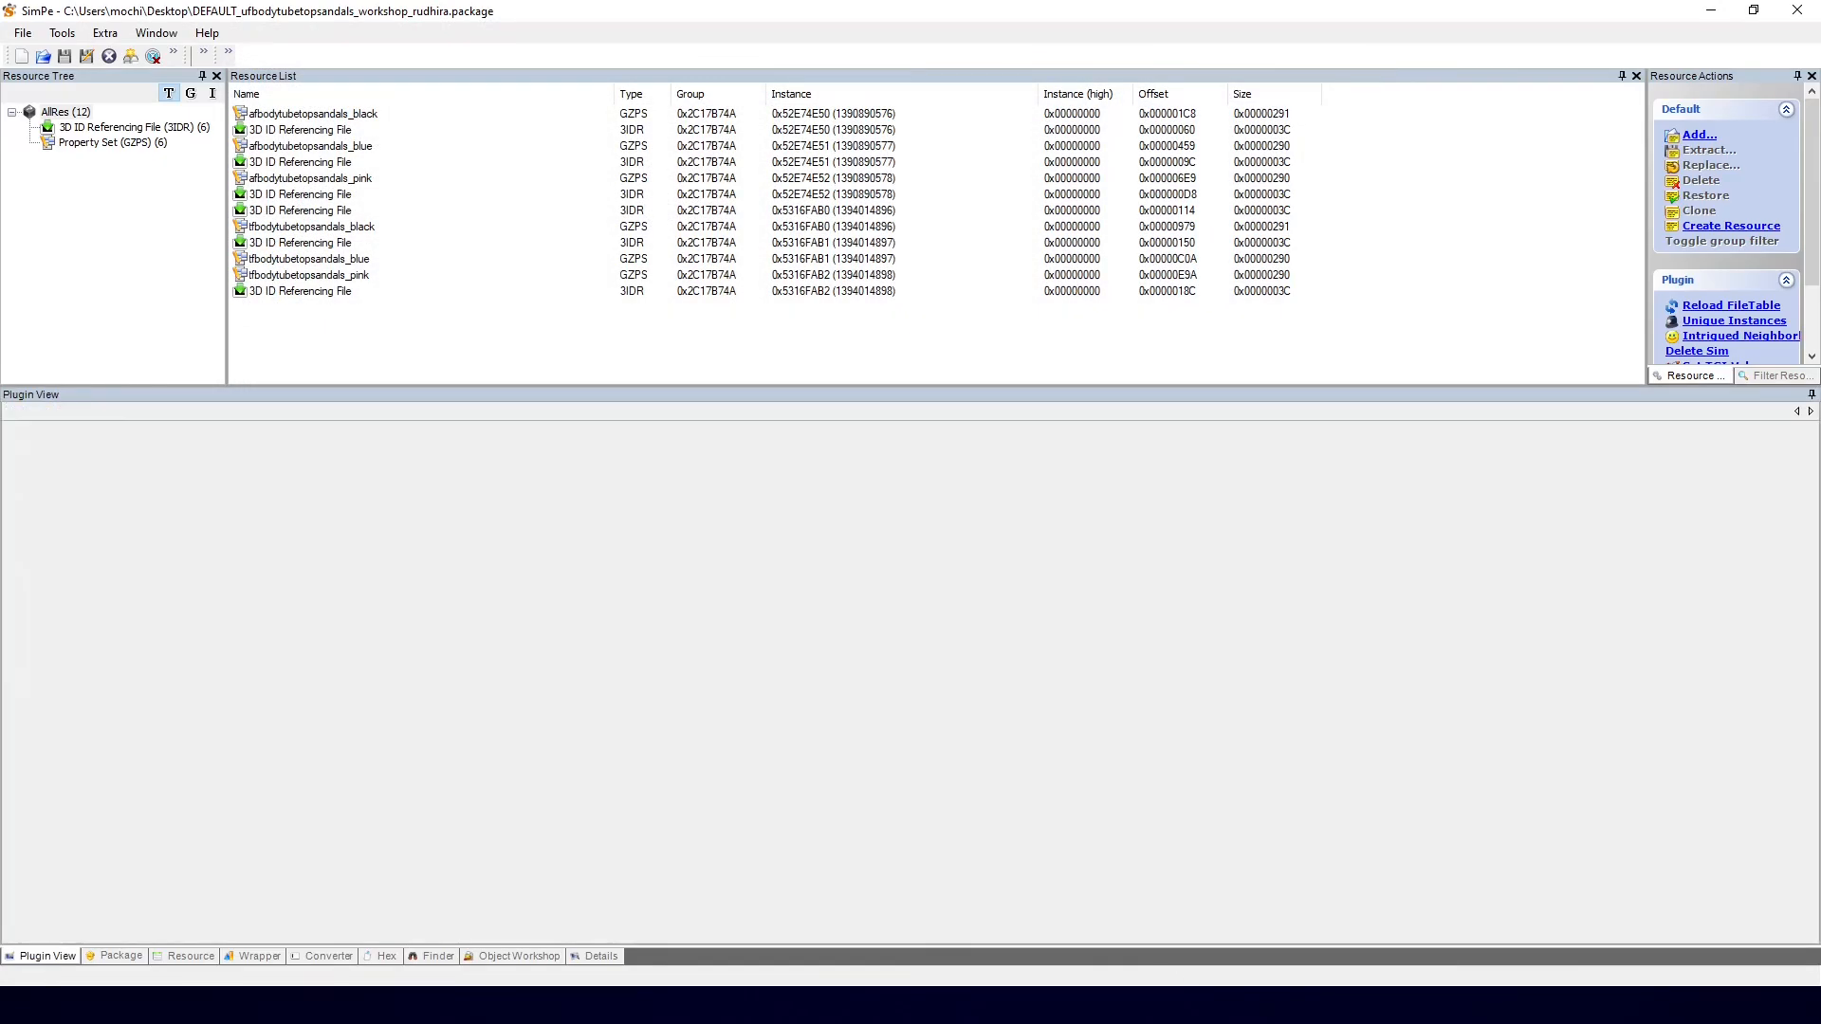
Step: Minimize SimPe, extract the DeeDee_Janika31_4t2EP11DressRuffleEdit_Standalone archive onto the desktop and open the extracted folder
click(1711, 10)
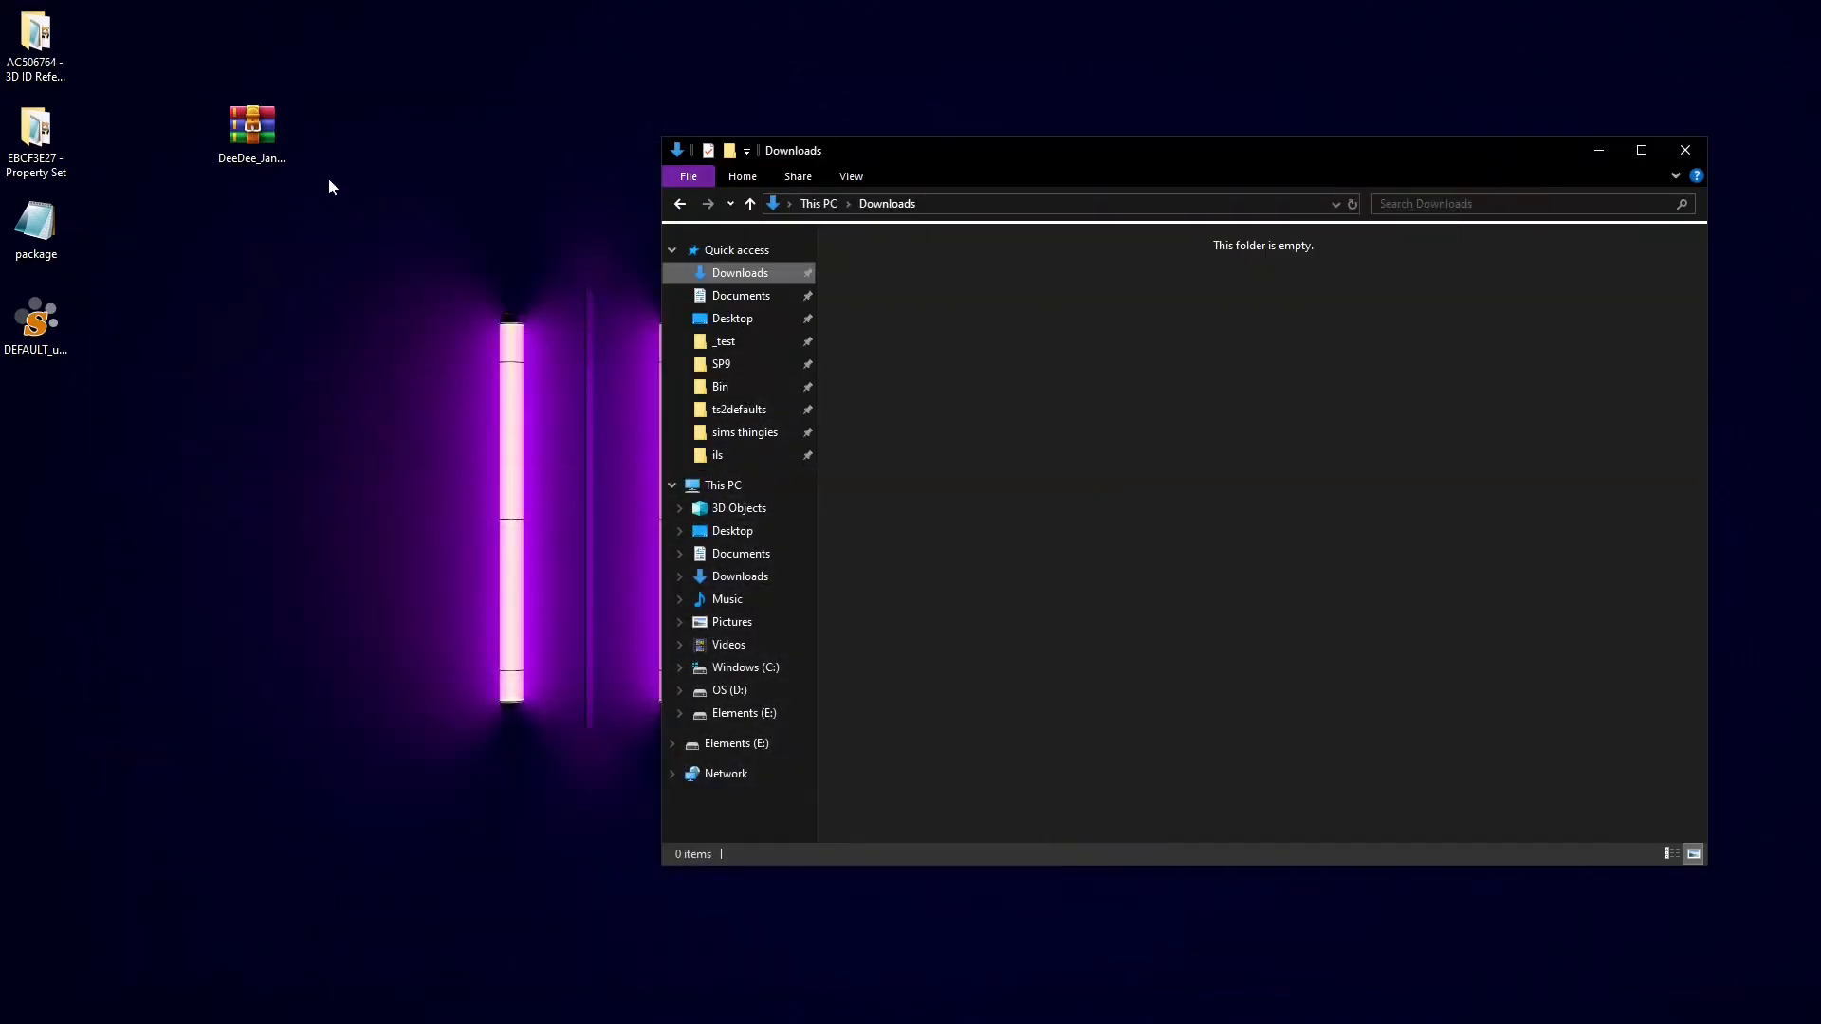
right_click(237, 137)
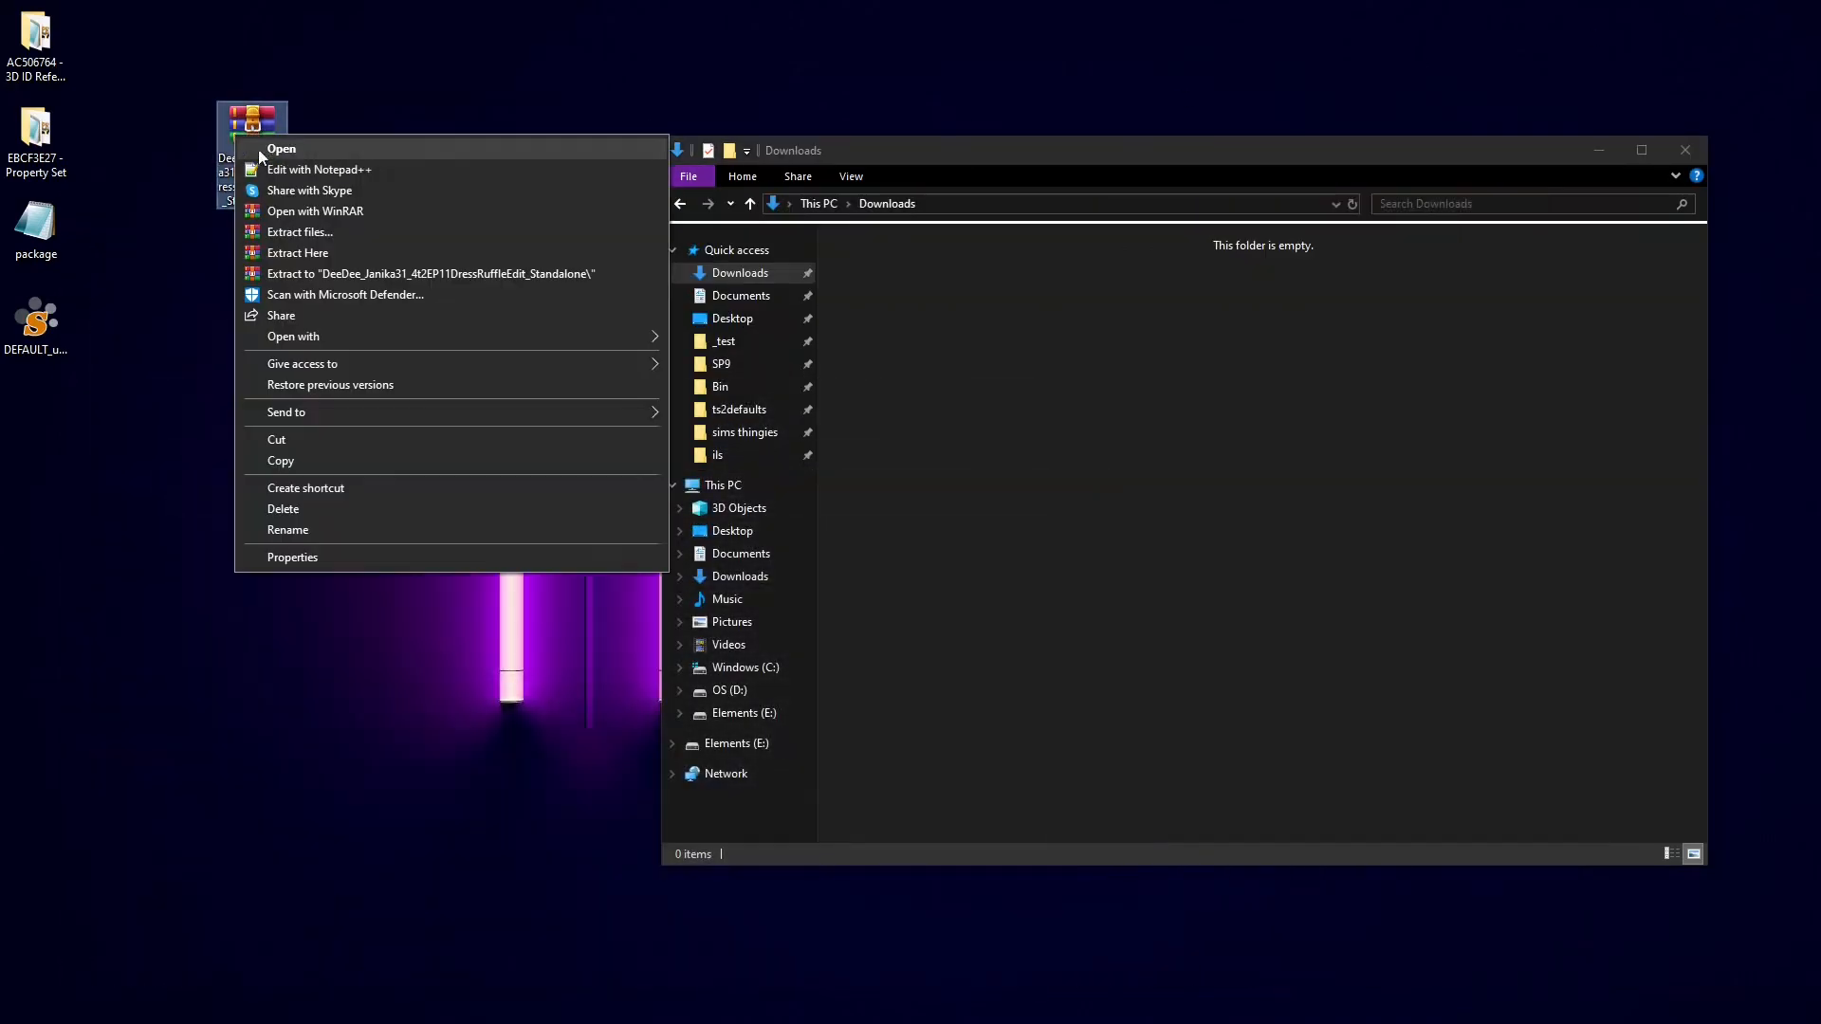
click(310, 258)
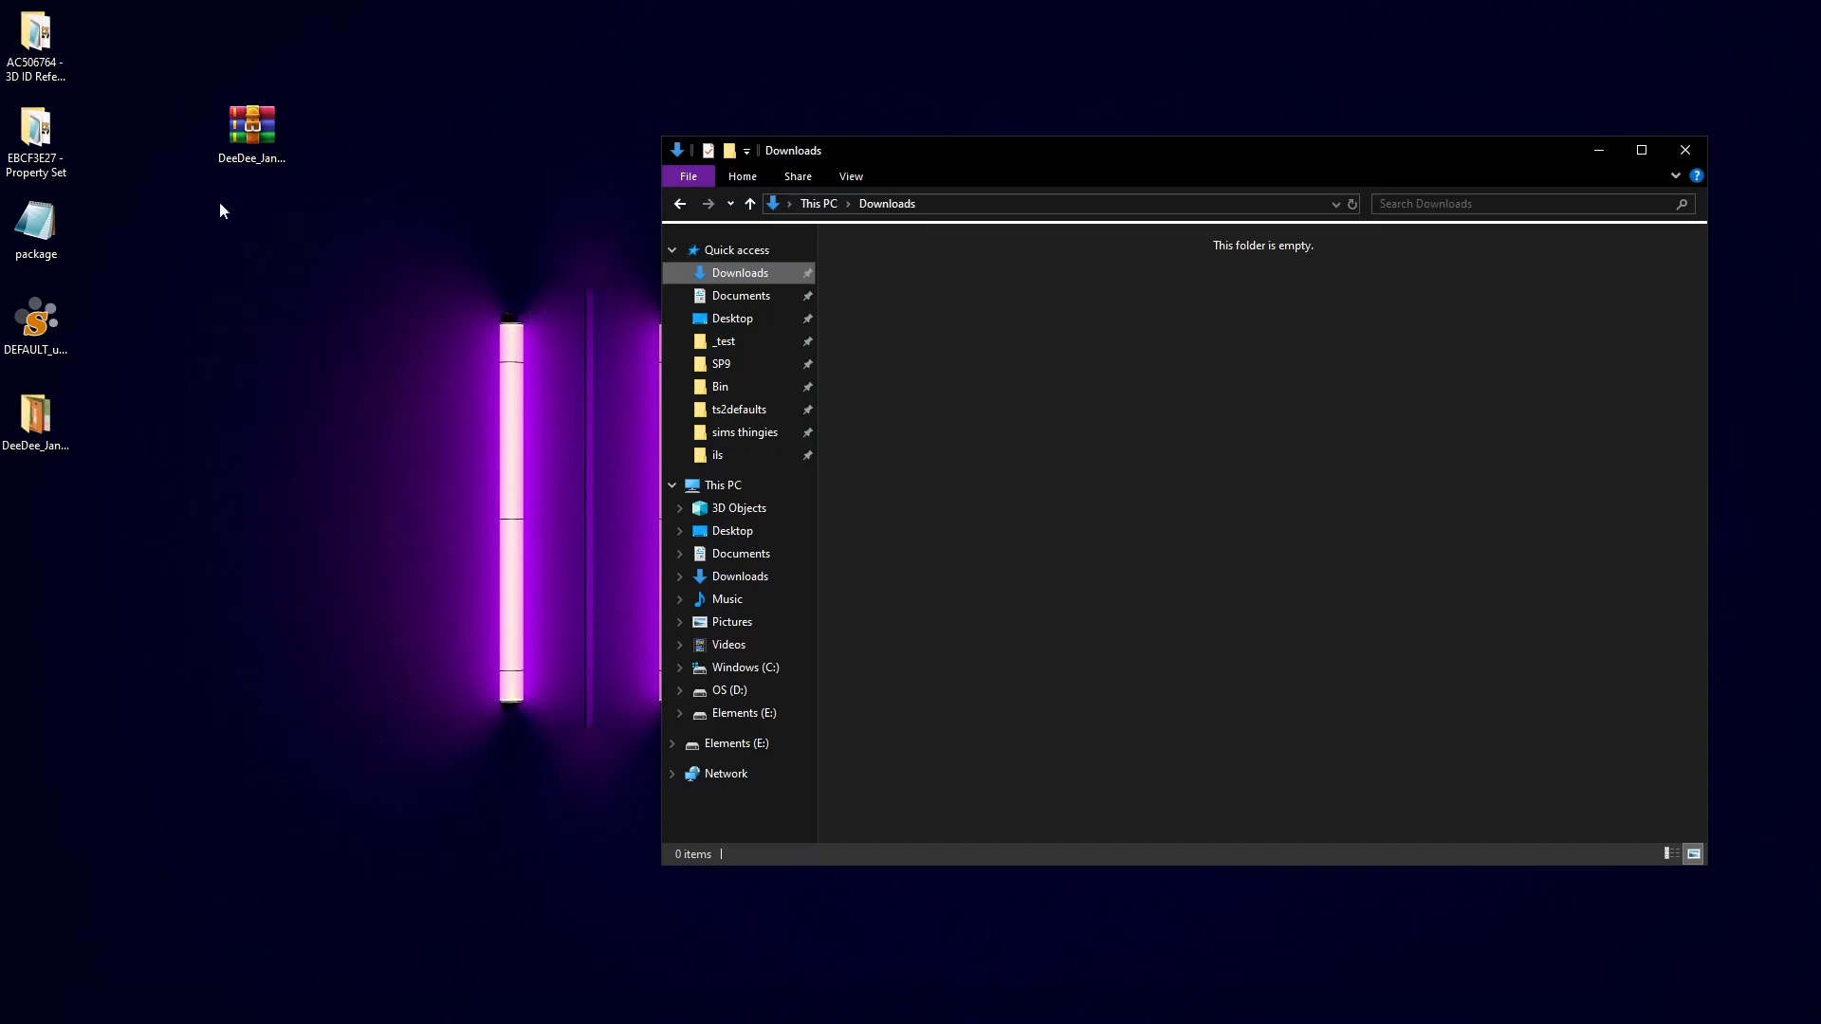
click(29, 427)
double_click(26, 434)
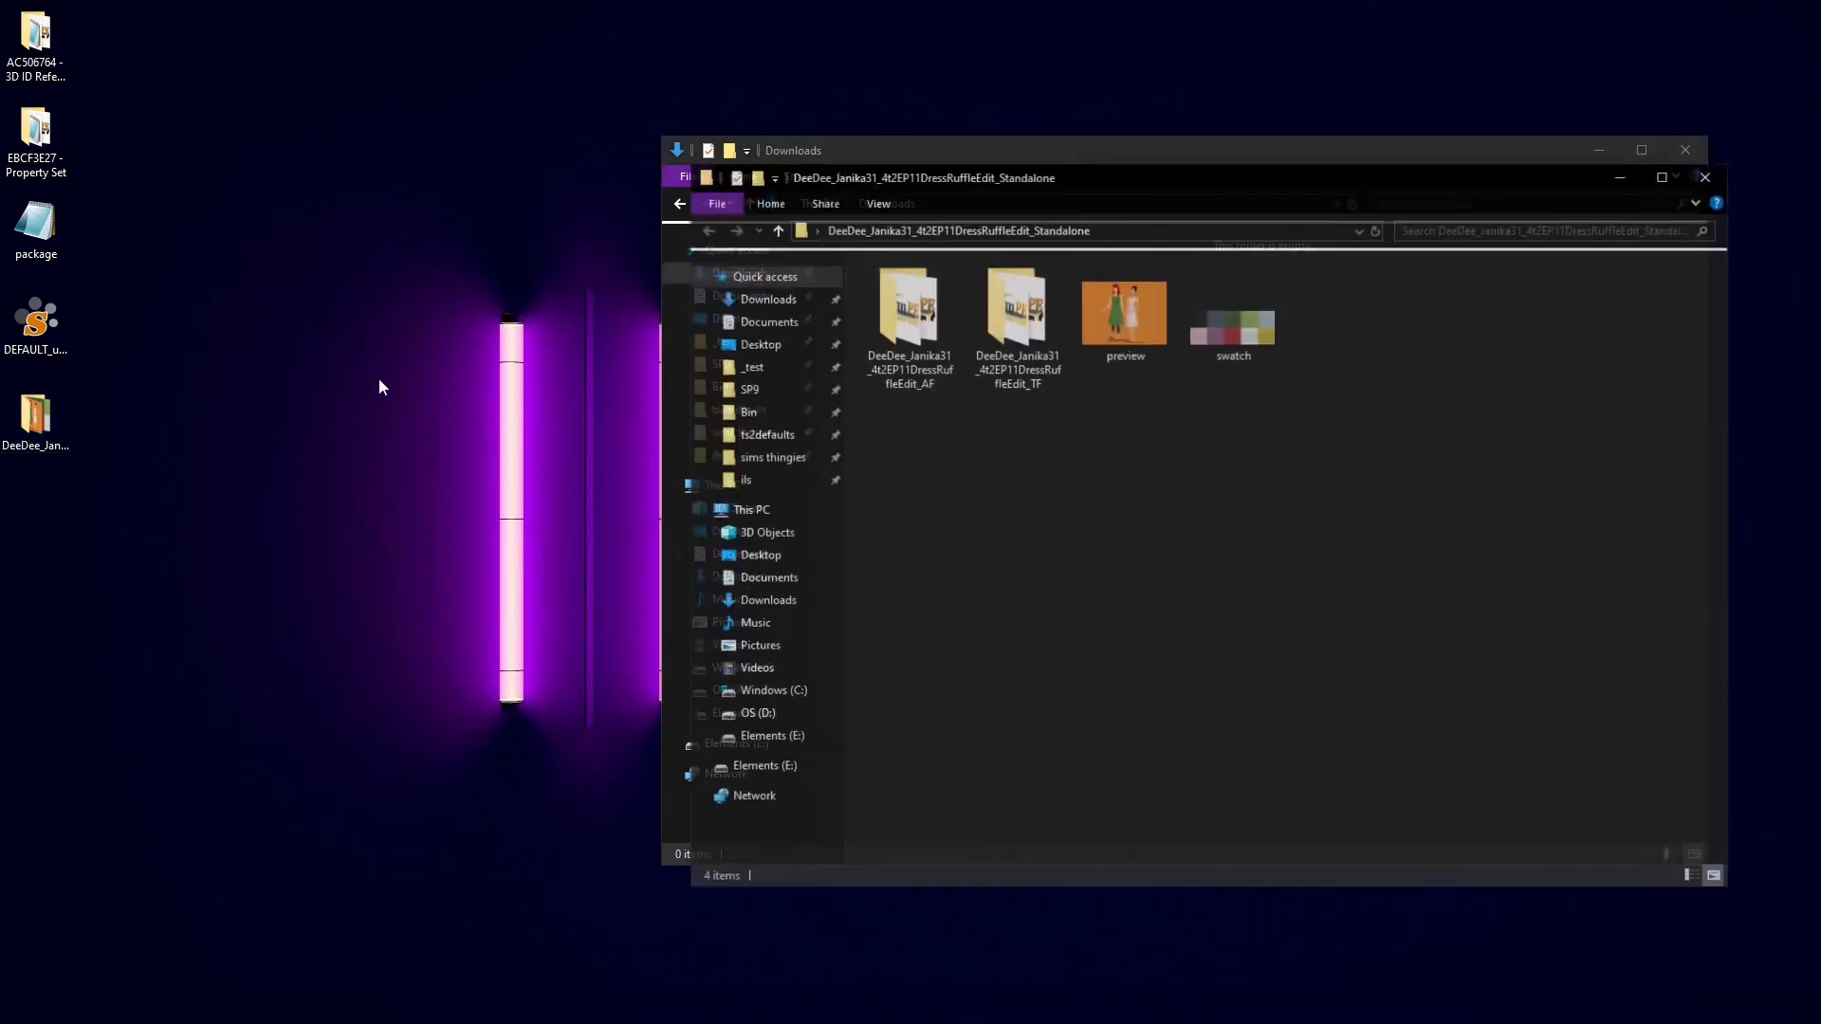
drag(1038, 180, 596, 187)
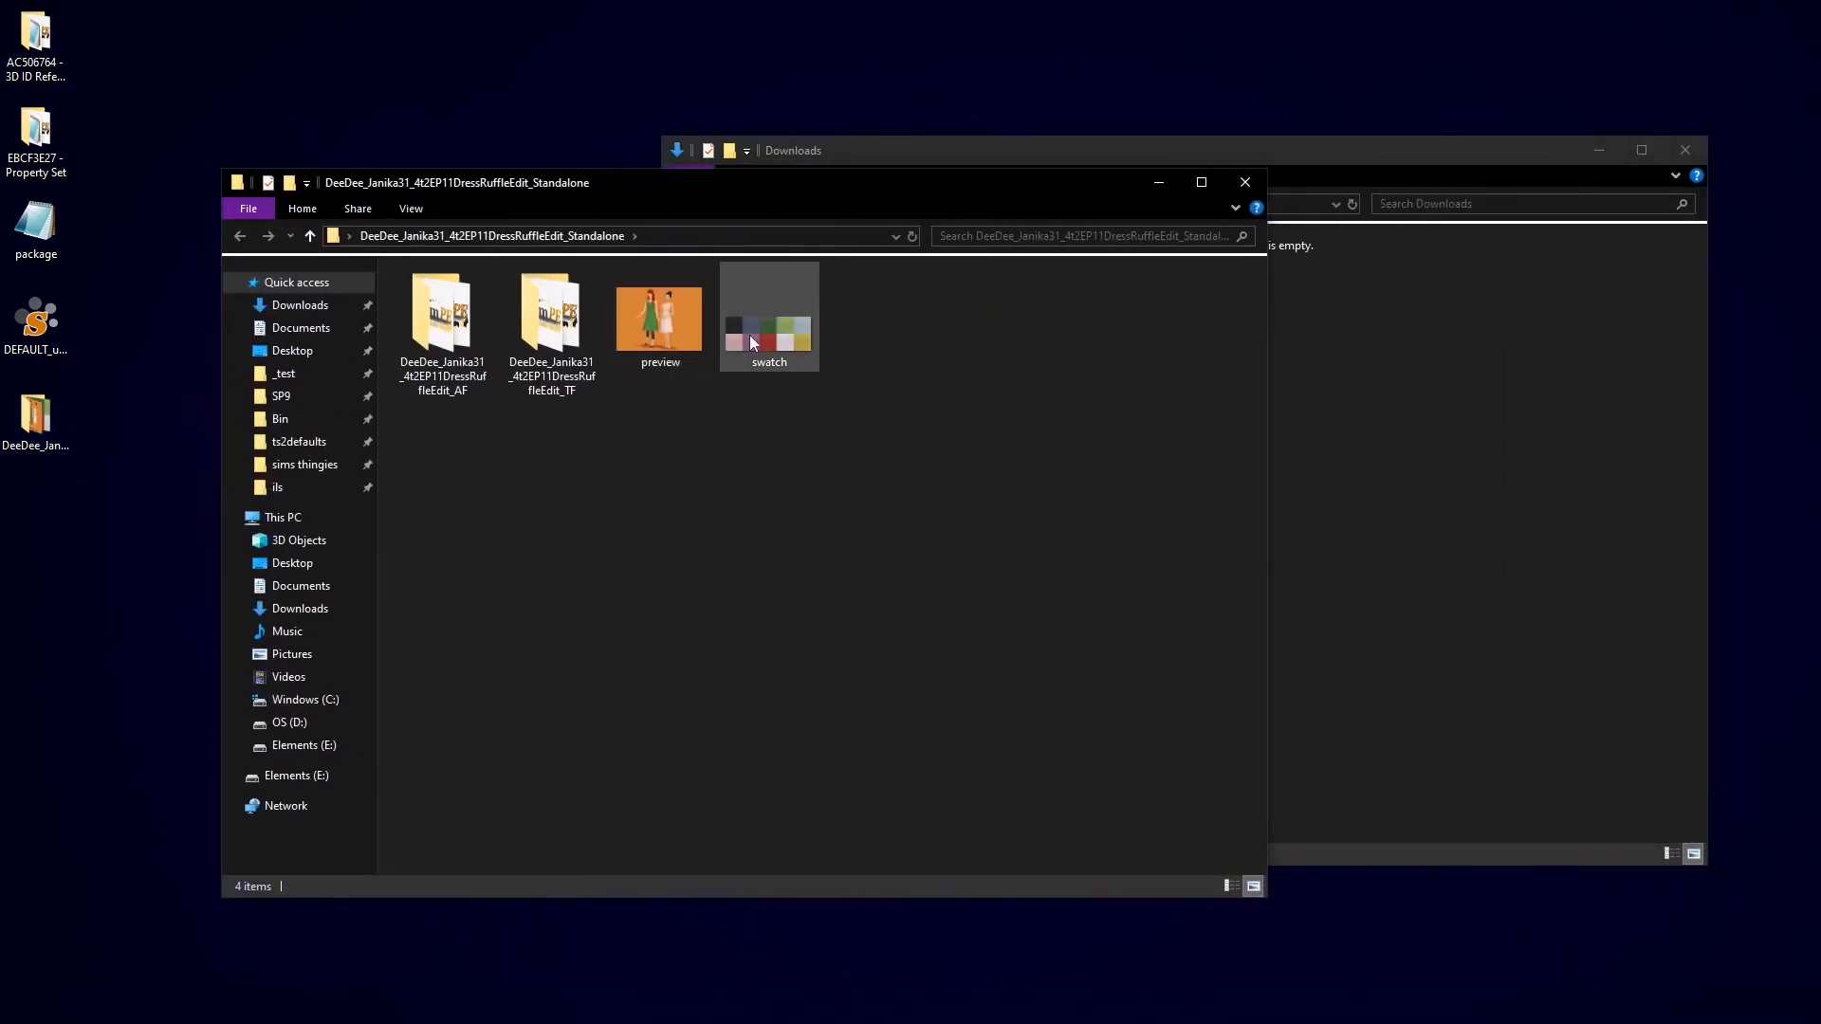
Step: View the preview image of the ruffle-edit dress and open the swatch image
double_click(675, 325)
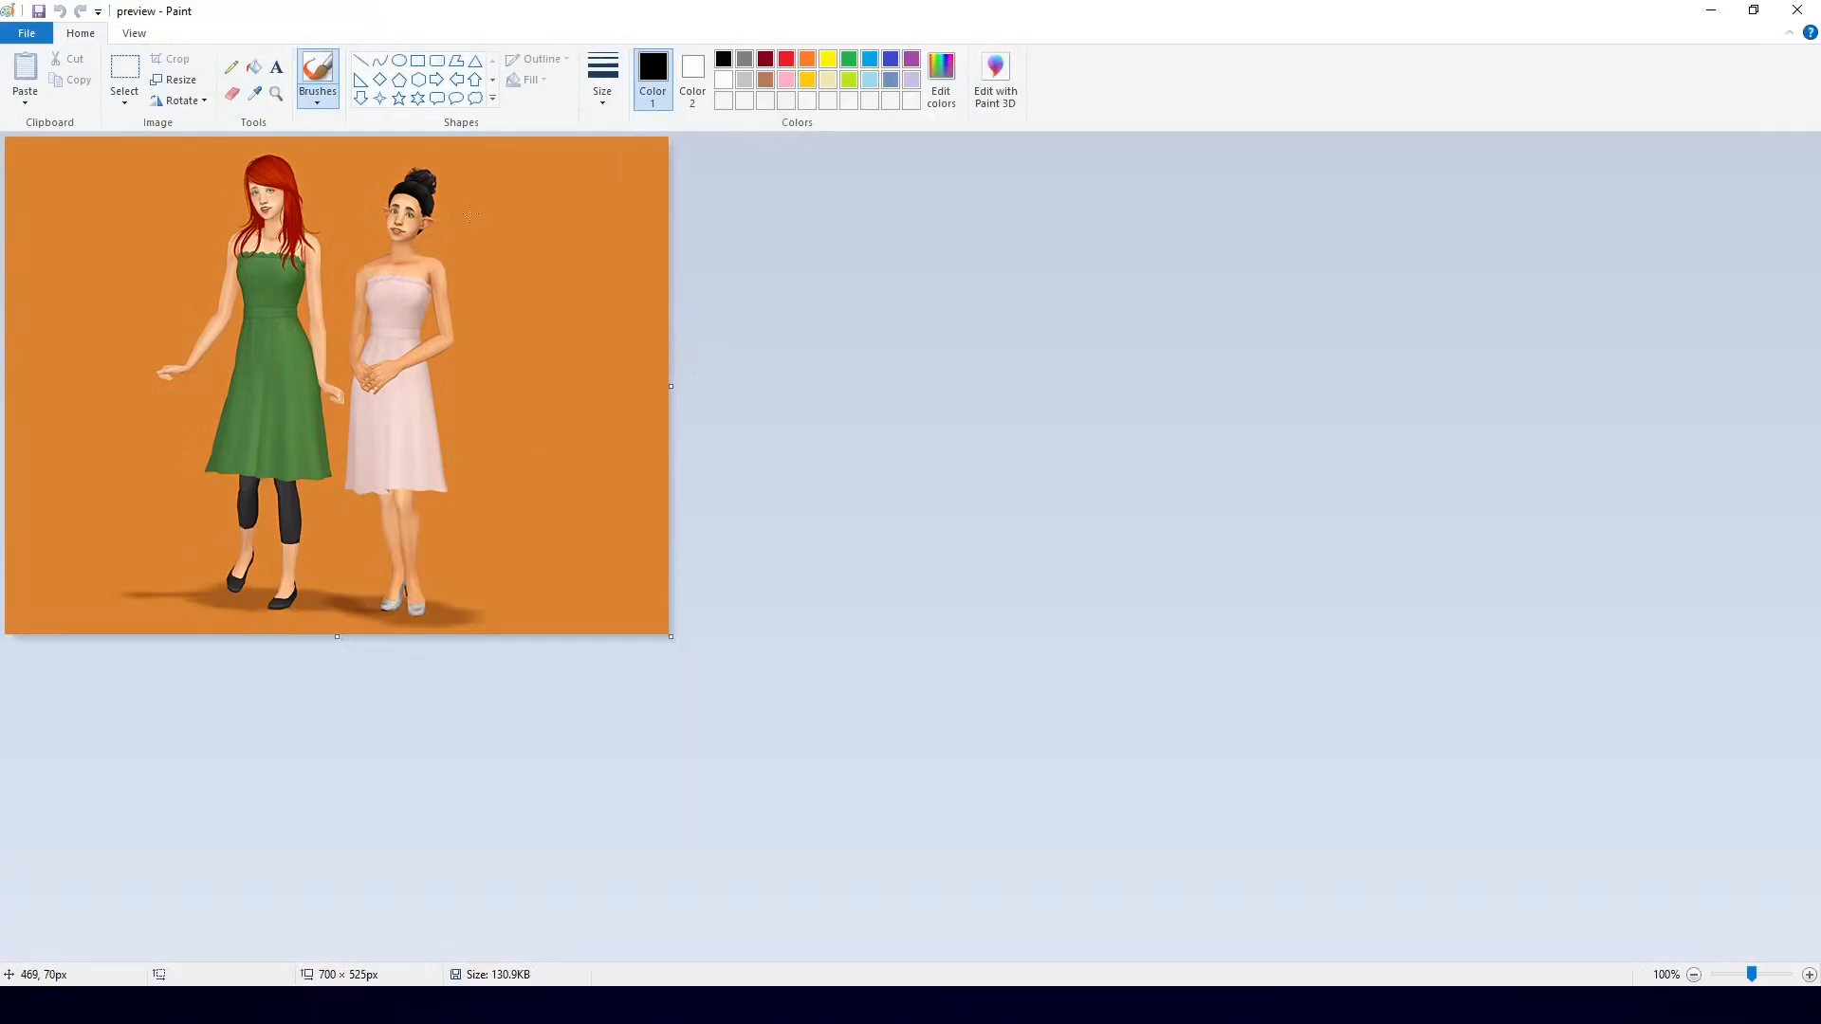
click(1807, 8)
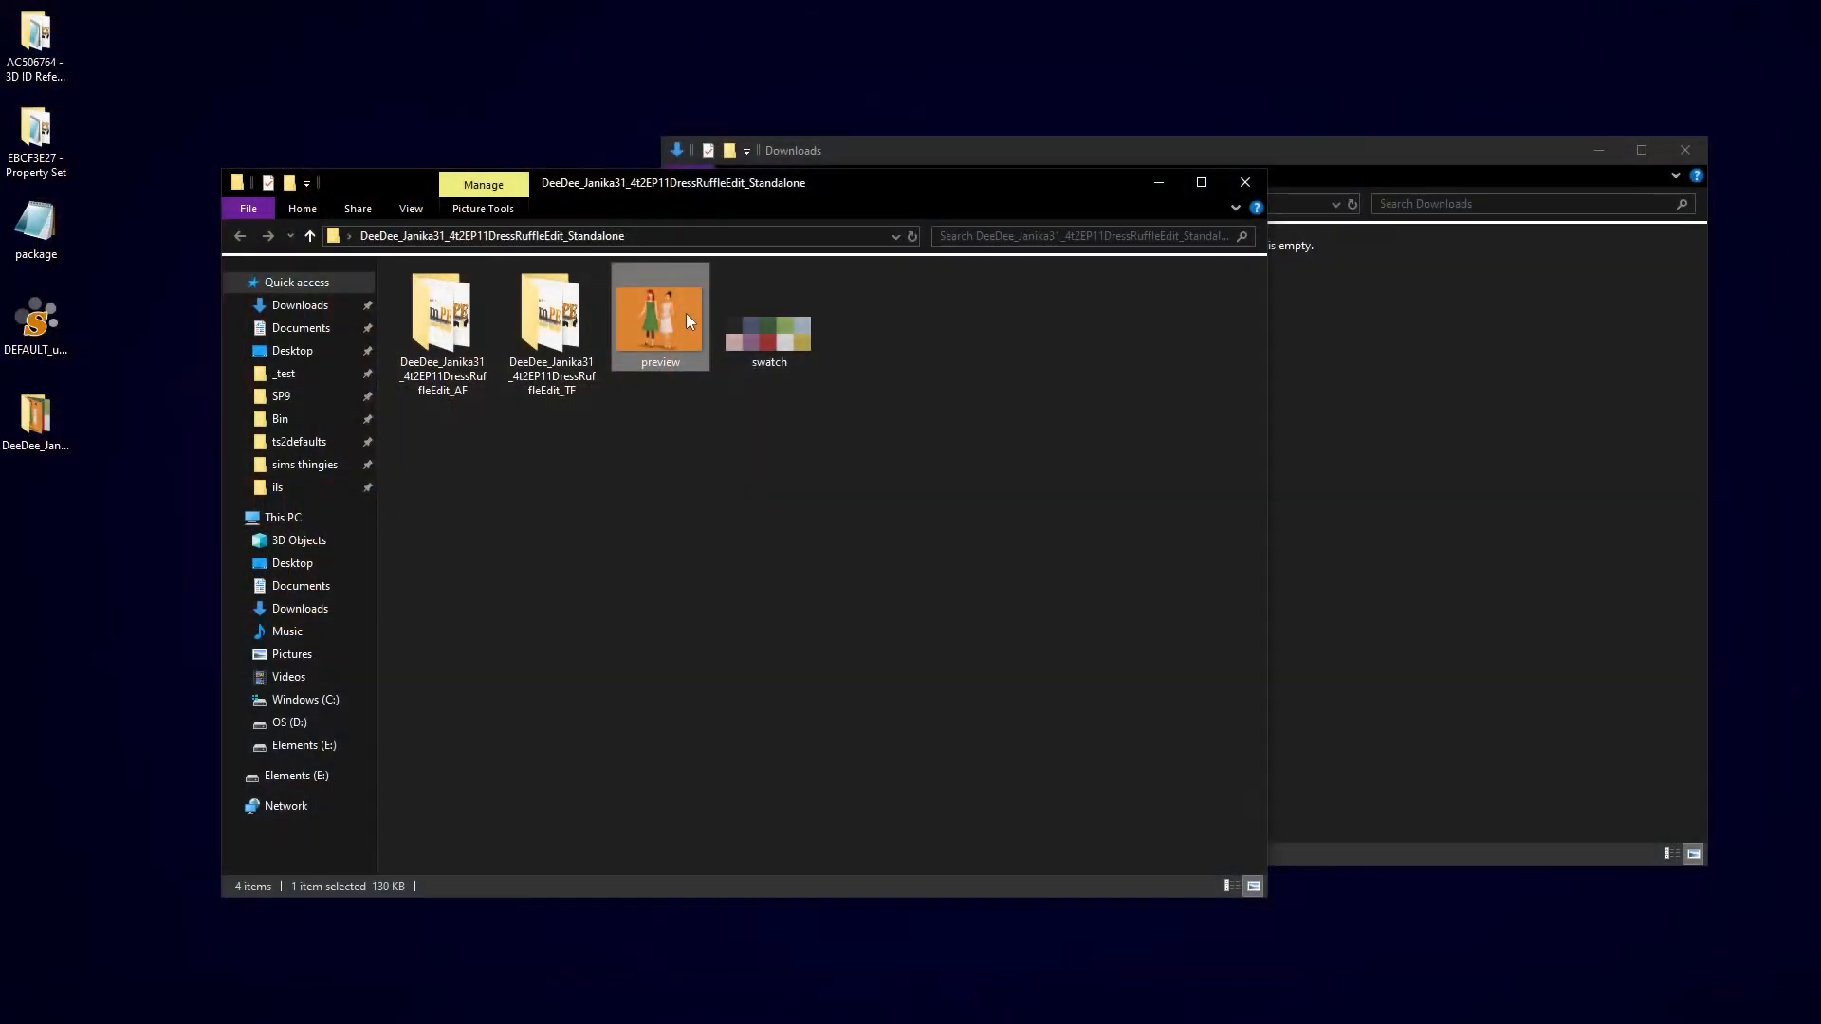
double_click(769, 349)
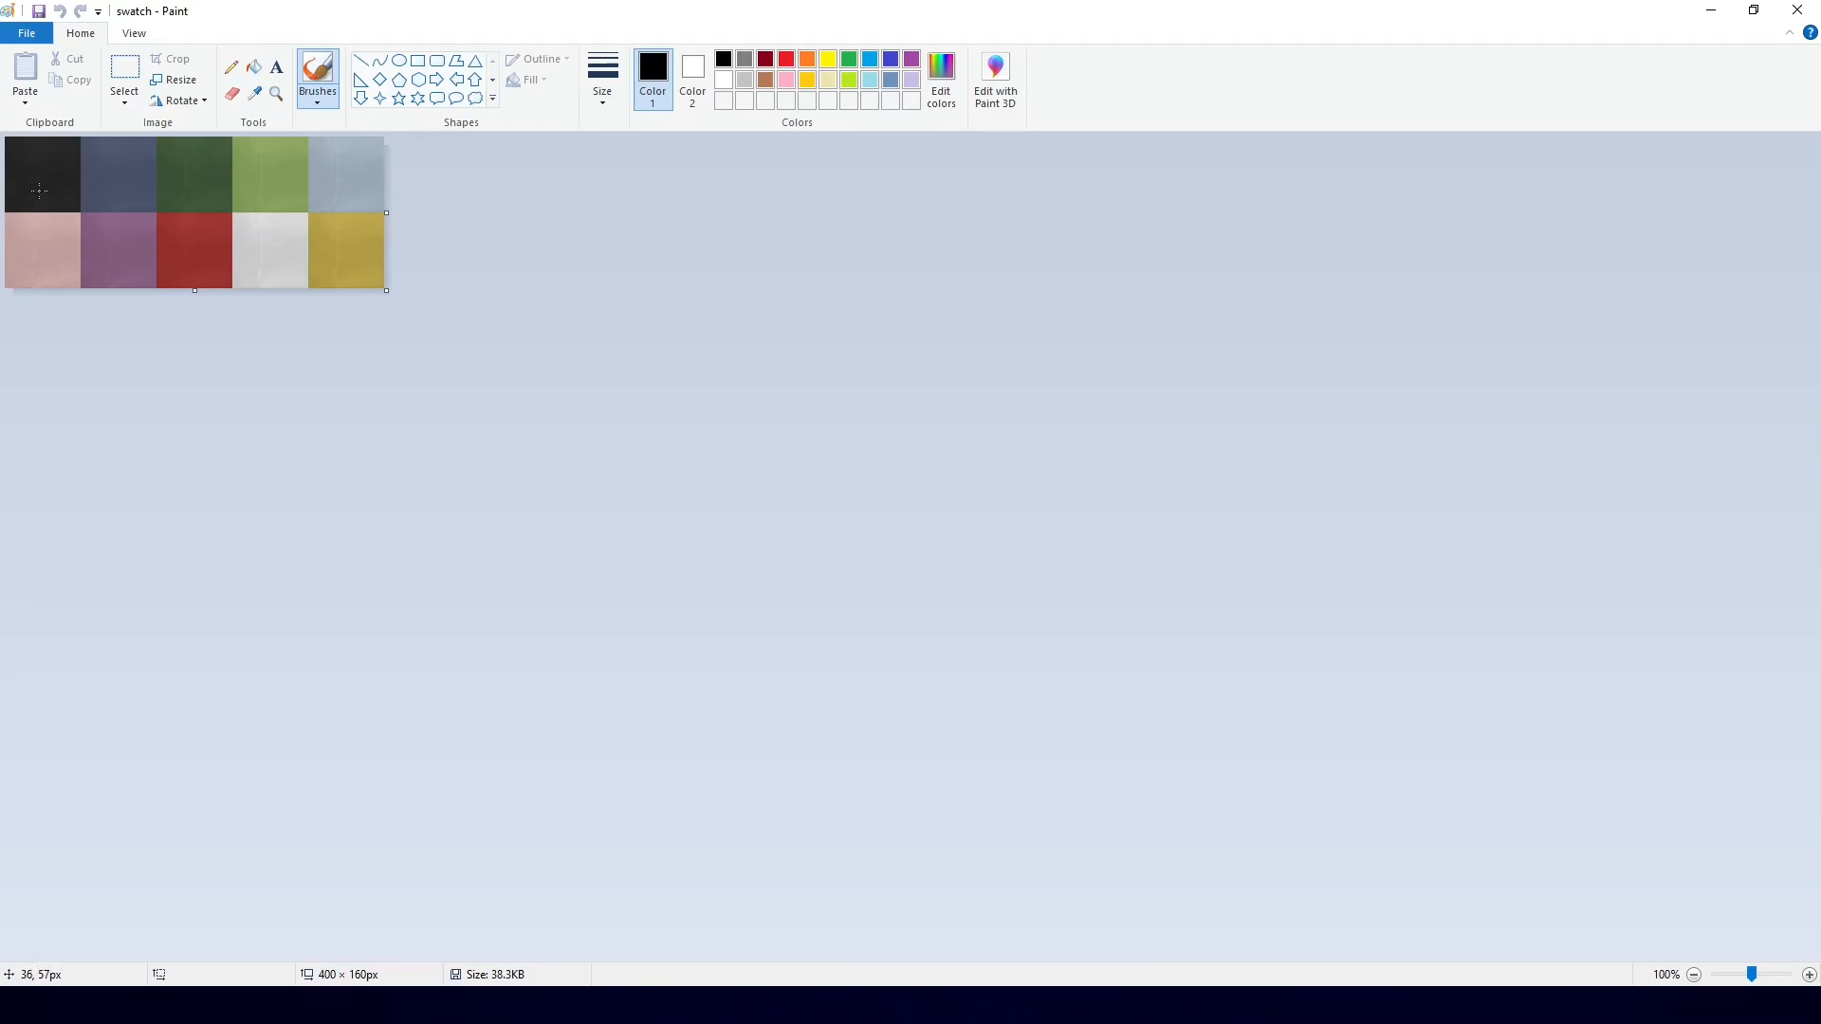
Step: Mark the black, blue and pink swatches with brush strokes, undo the marks, and close the image without saving
mouse_move(22, 174)
mouse_down()
mouse_move(34, 194)
mouse_move(55, 158)
mouse_move(132, 165)
mouse_up()
mouse_move(21, 253)
mouse_down()
mouse_move(48, 269)
mouse_move(71, 231)
mouse_up()
click(172, 281)
key(ctrl+z)
key(ctrl+z)
key(ctrl+z)
key(ctrl+z)
click(1800, 11)
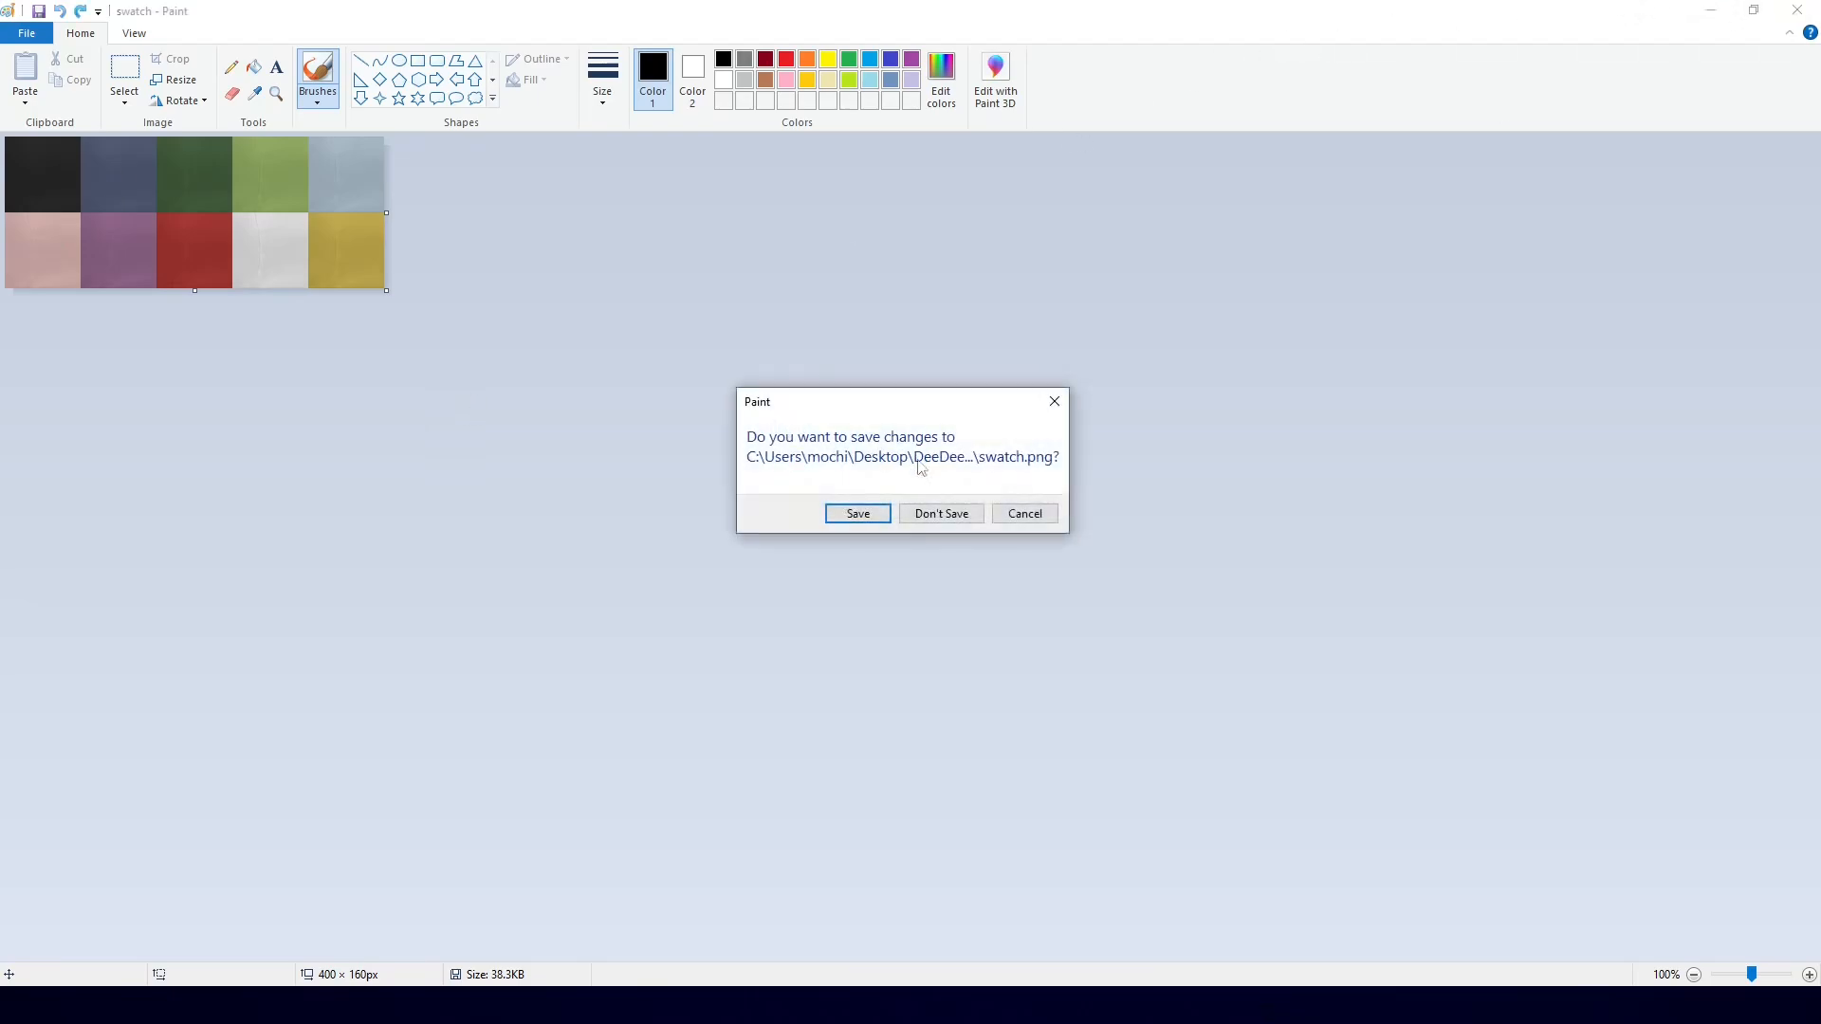
click(941, 515)
Step: Move the MESH, Black, Blue and Pink packages from the DressRuffleEdit_AF folder up into the Standalone folder
double_click(456, 336)
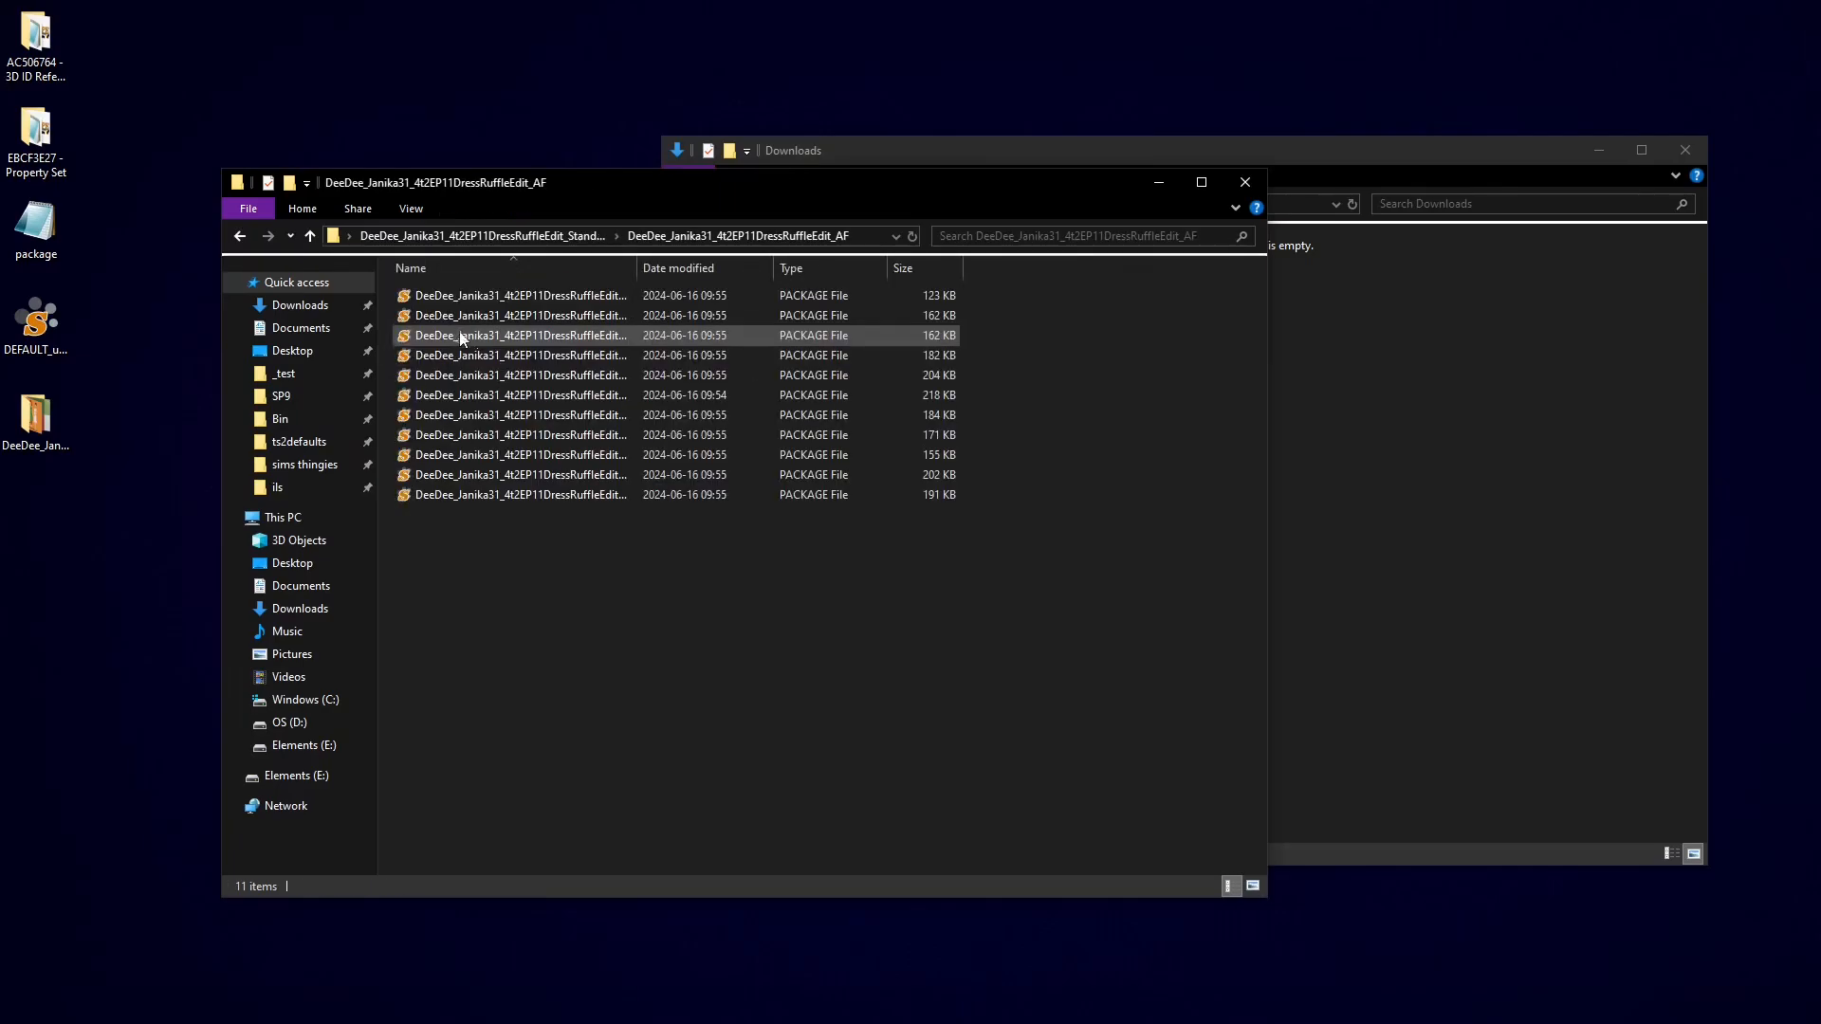
drag(761, 269, 782, 269)
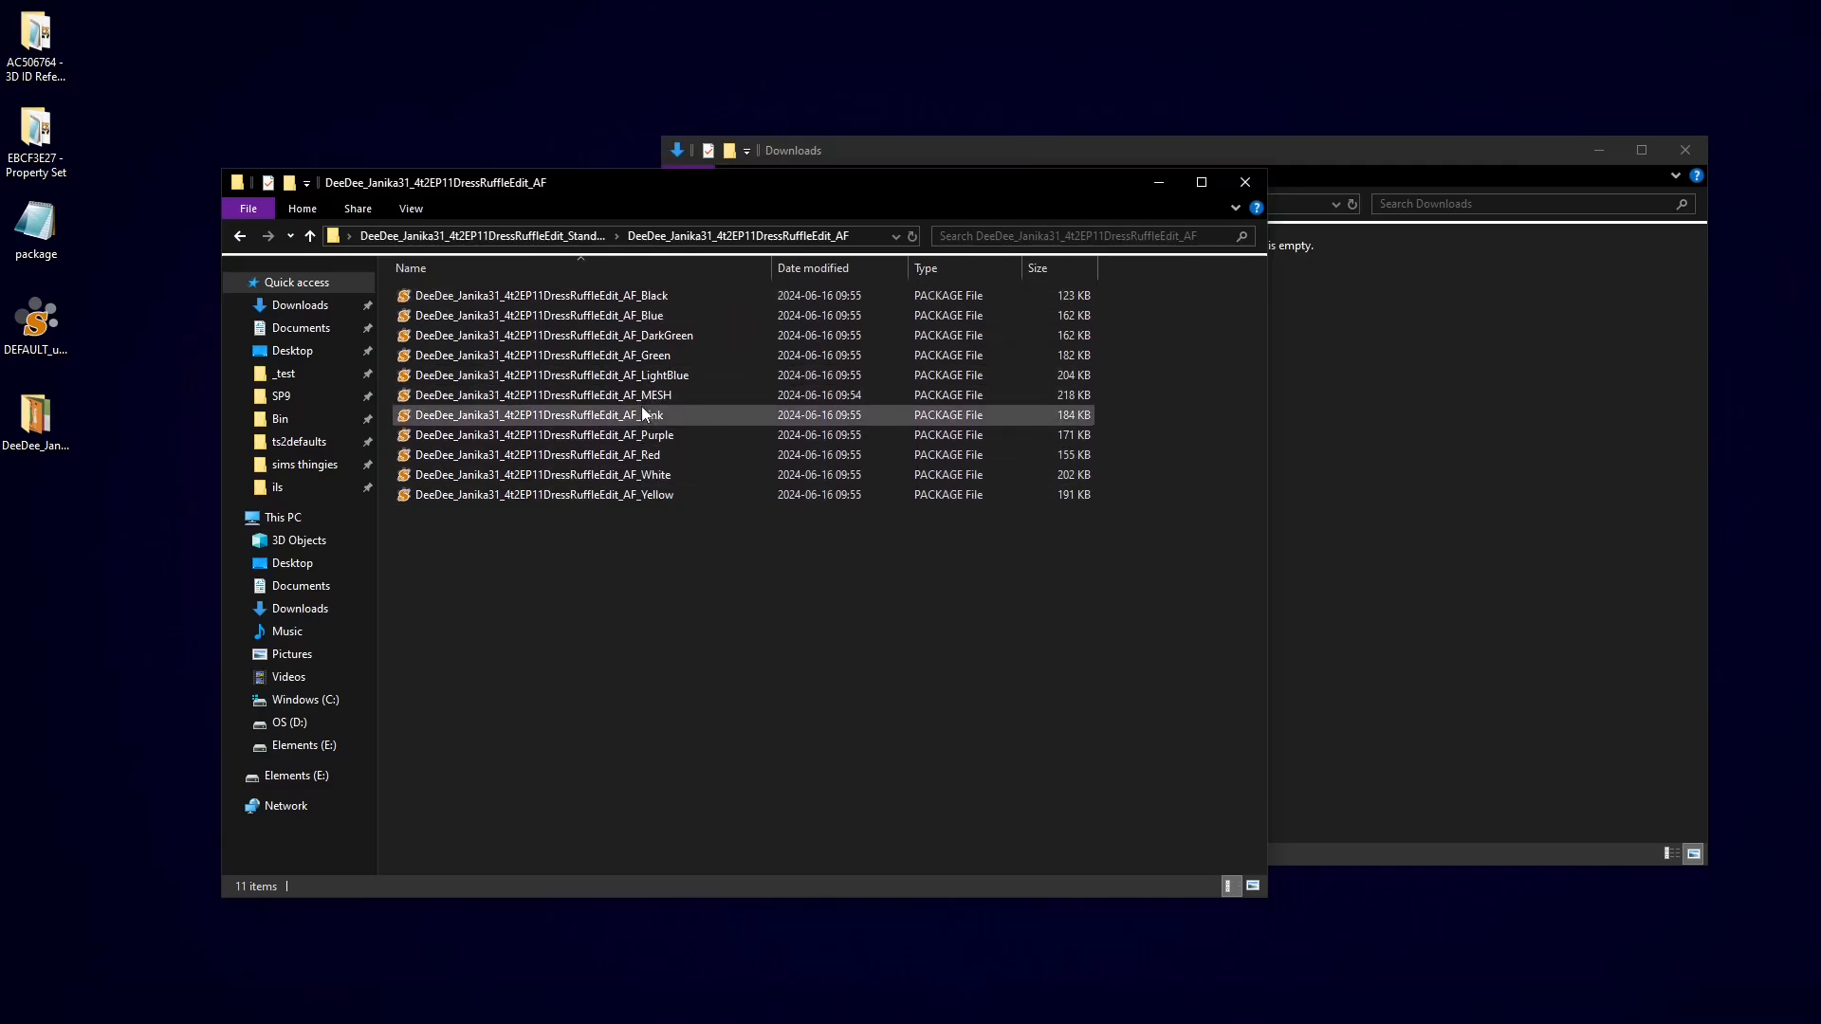
click(627, 401)
drag(626, 401, 525, 237)
click(598, 297)
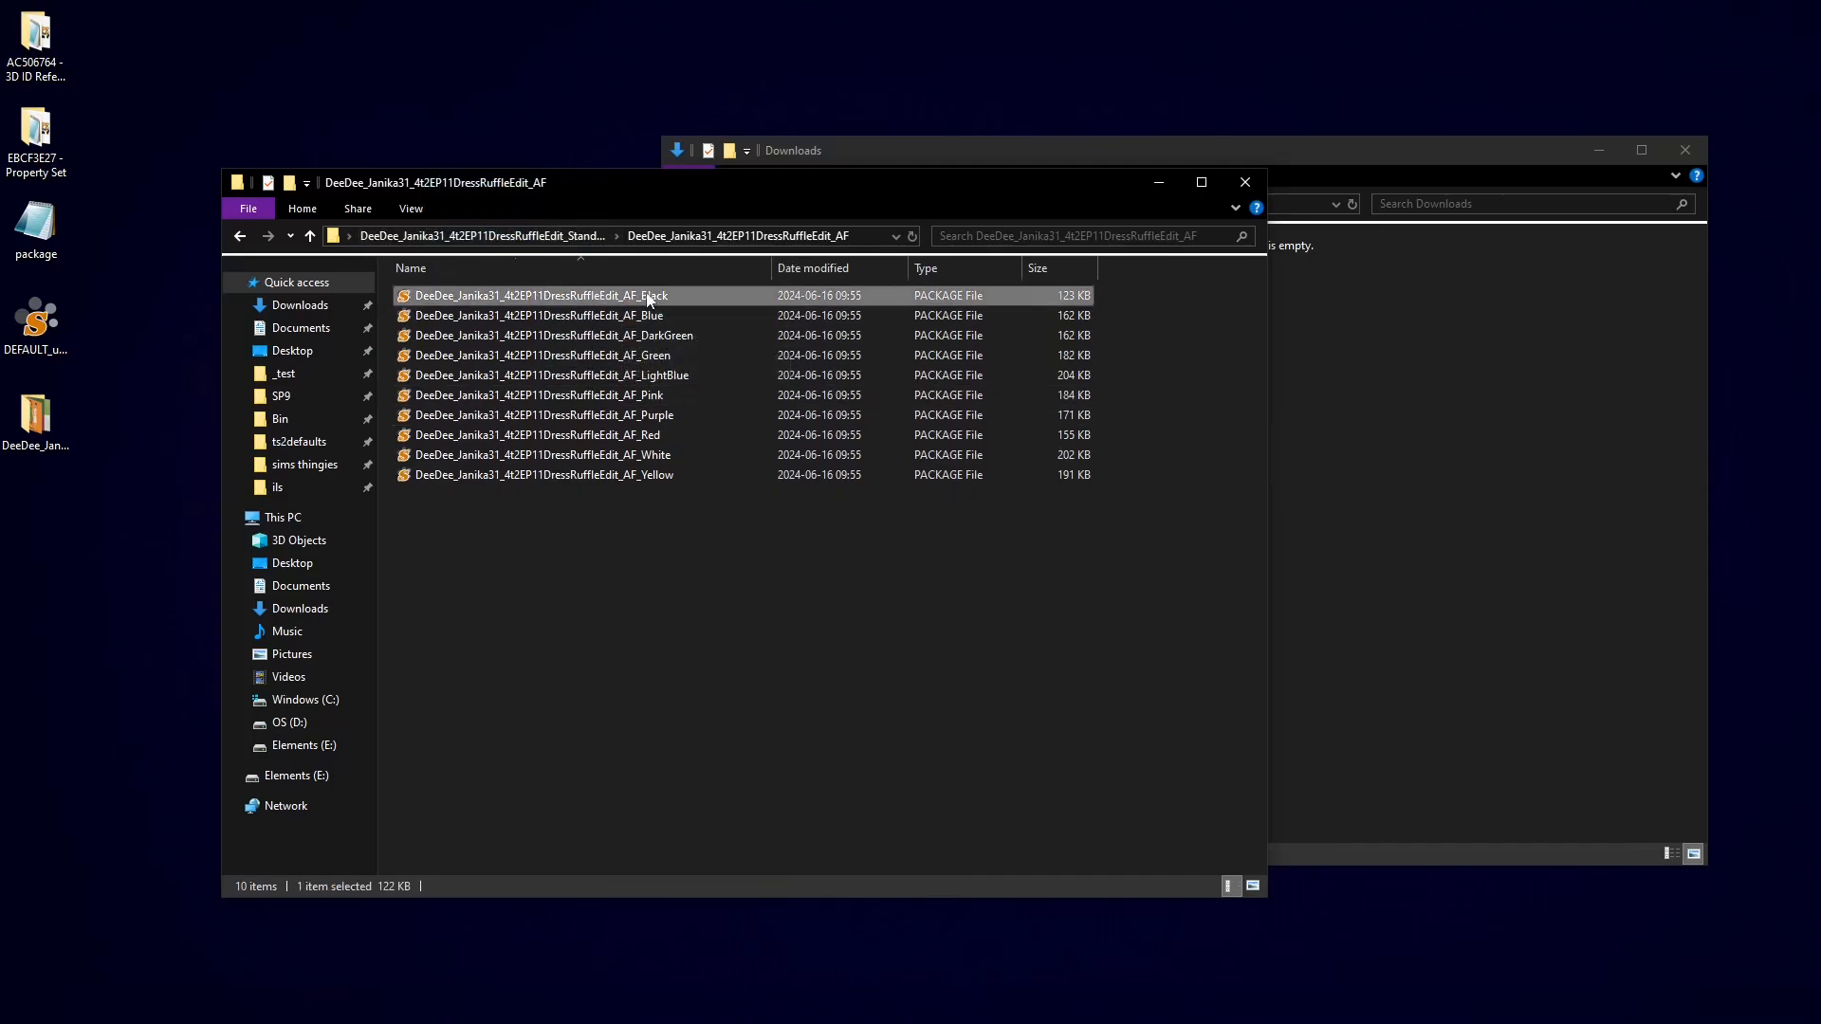
drag(651, 300, 521, 234)
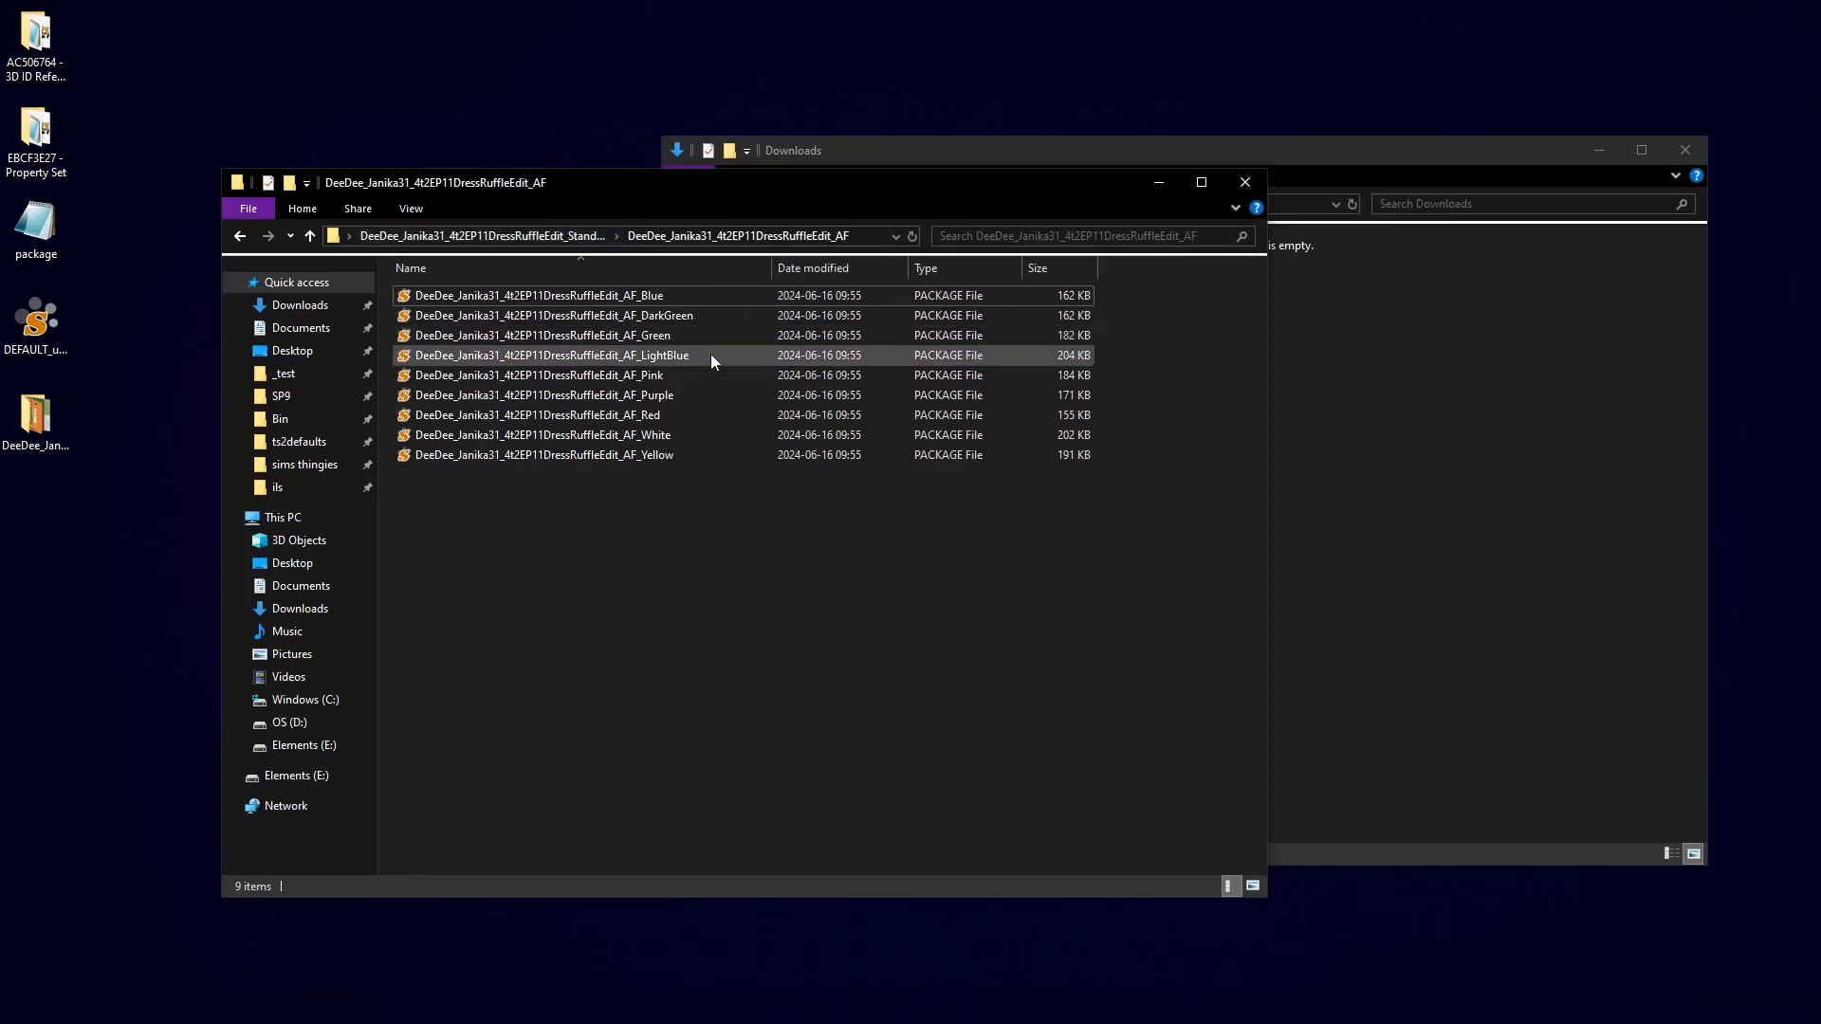
drag(628, 302, 531, 235)
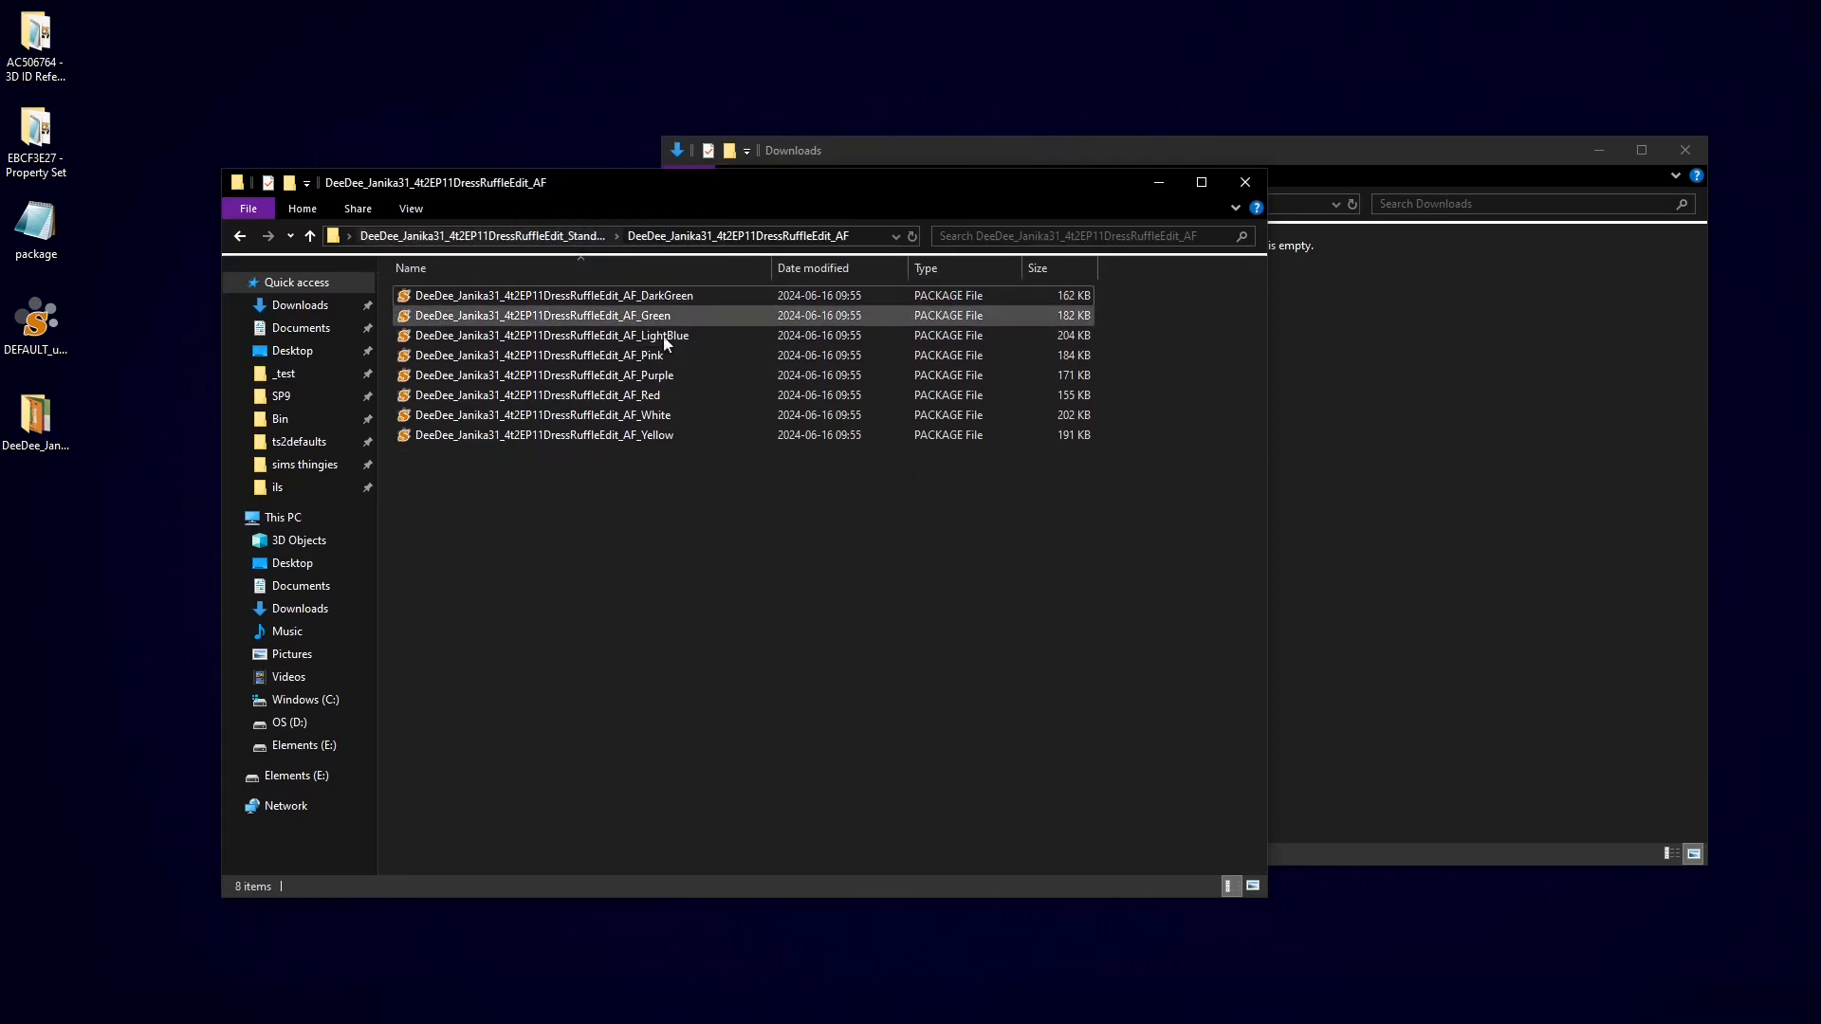
click(654, 357)
drag(653, 357, 548, 240)
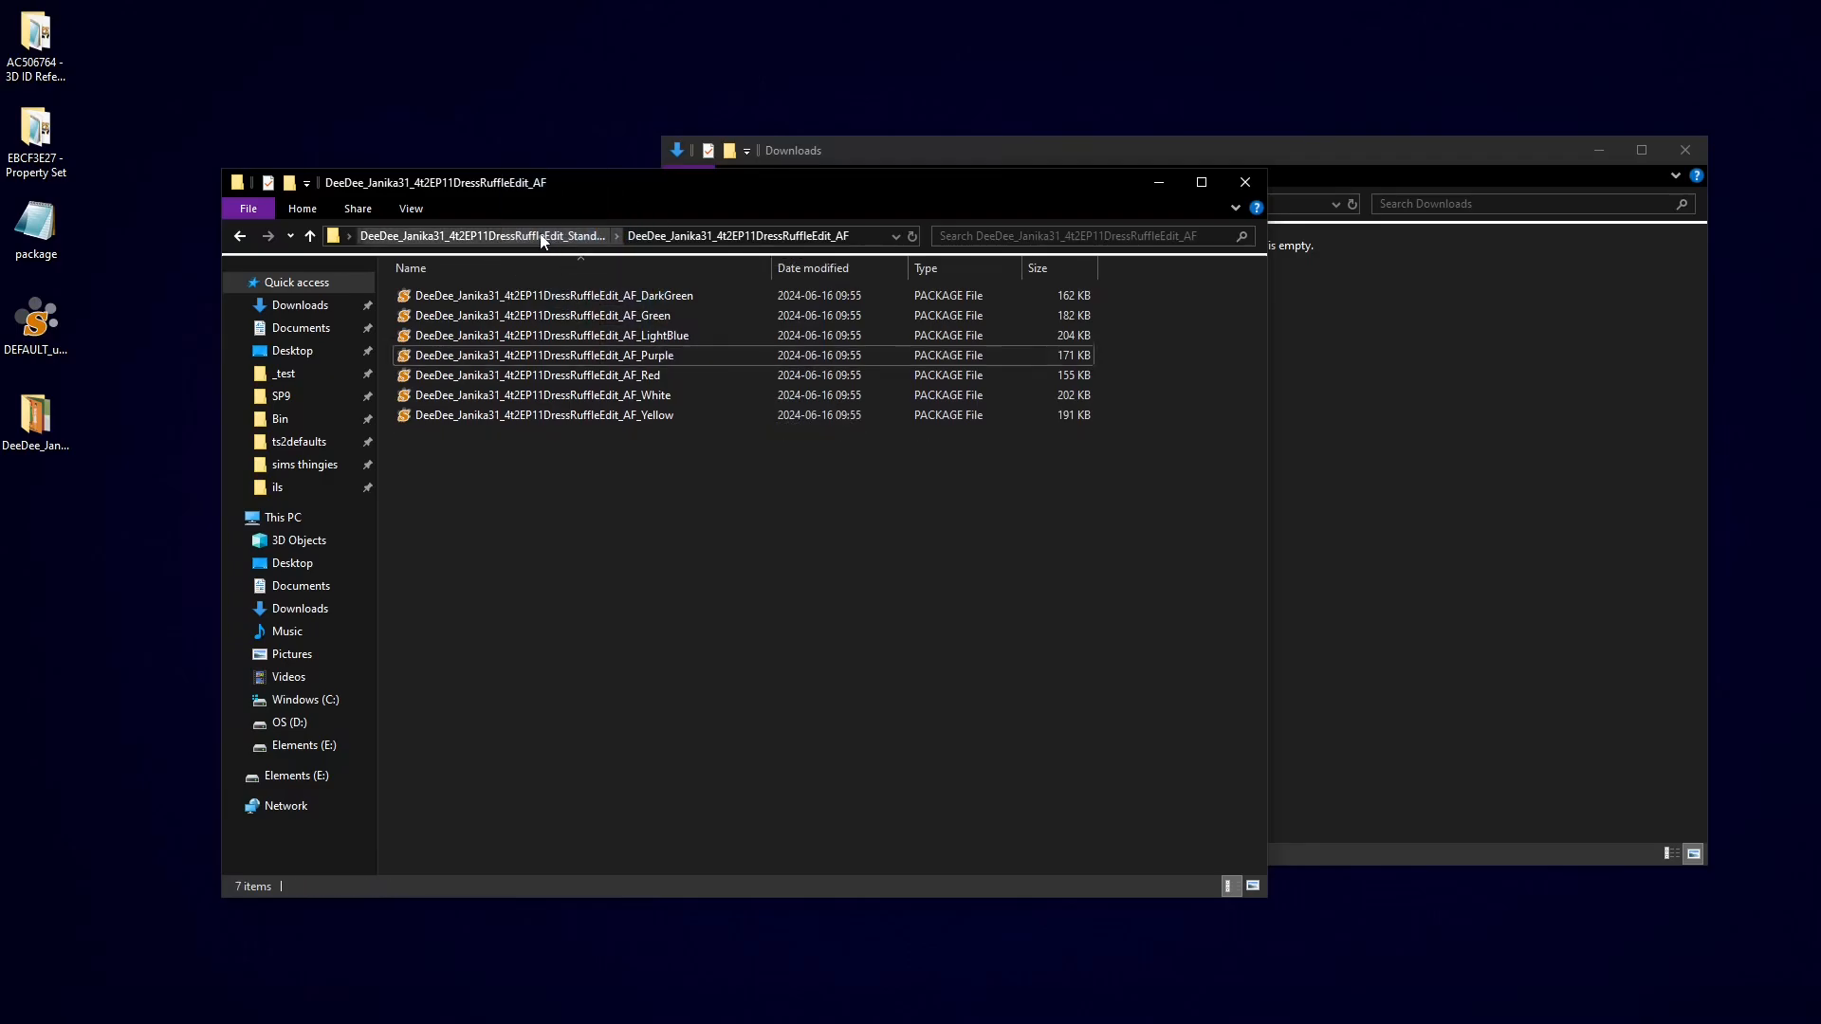
click(544, 237)
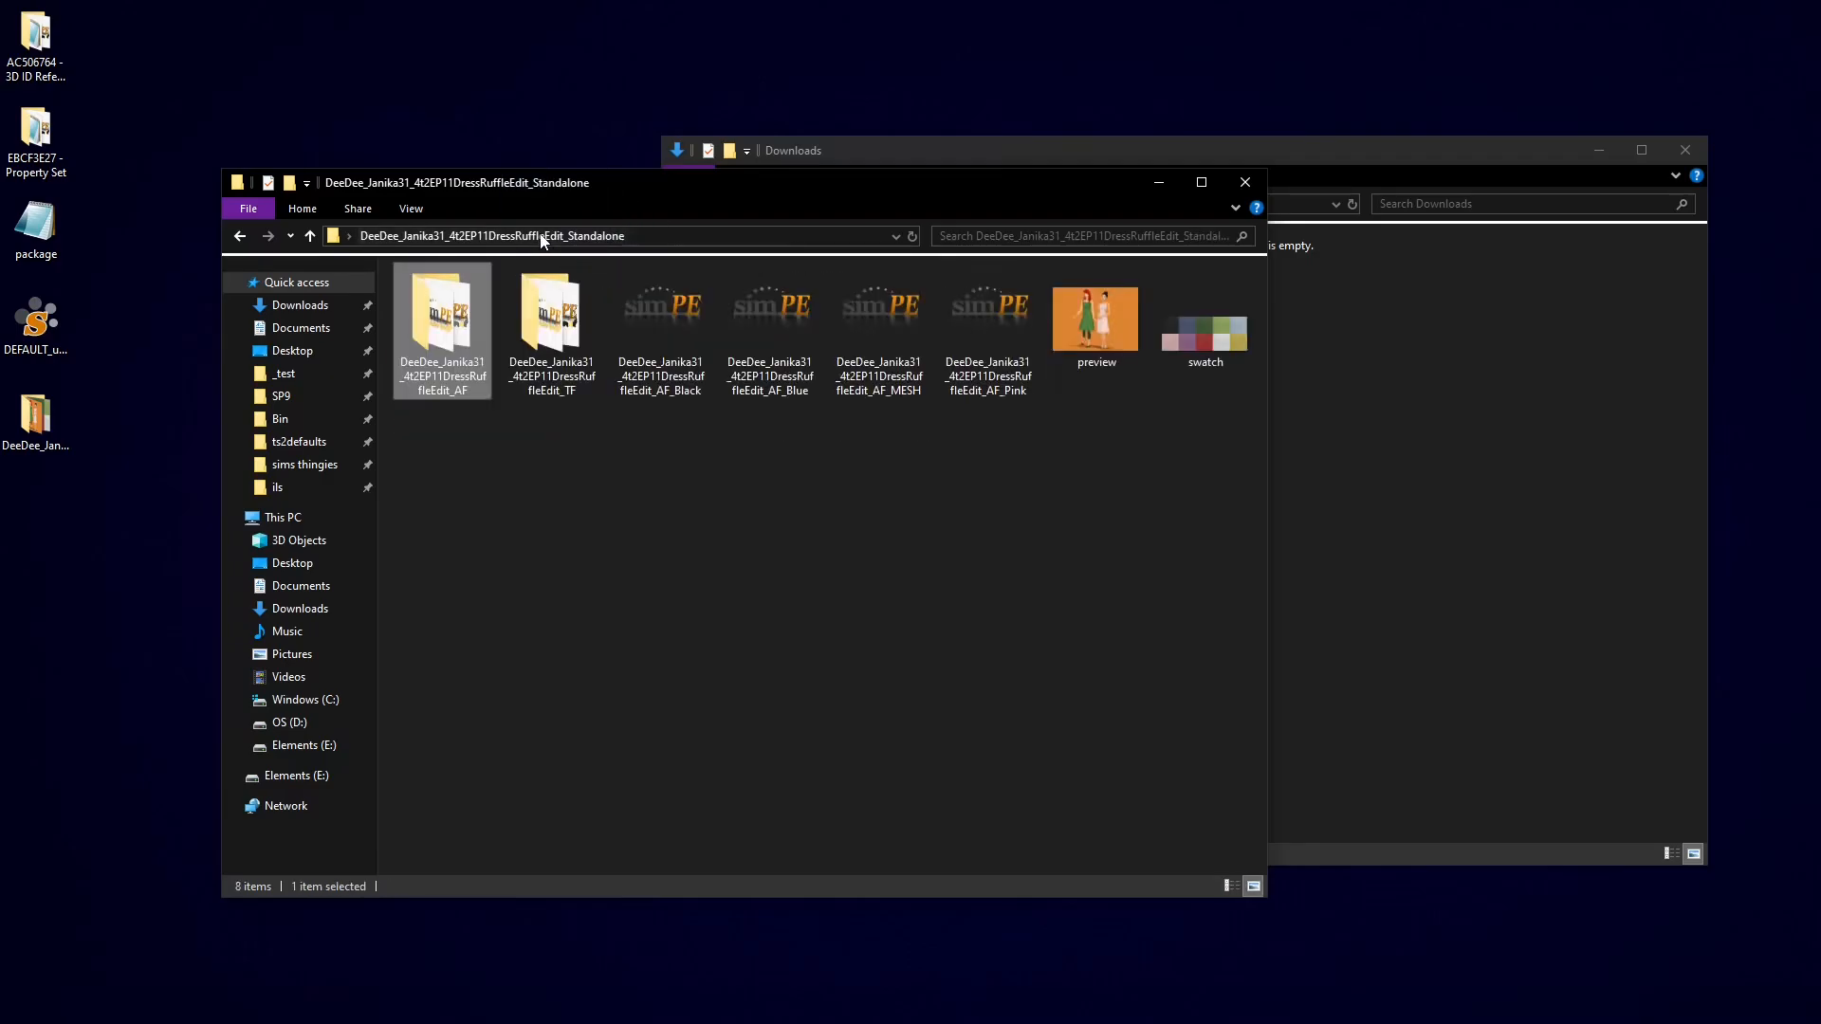
Step: Move the TF_MESH package from the DressRuffleEdit_TF folder up into the Standalone folder
click(548, 344)
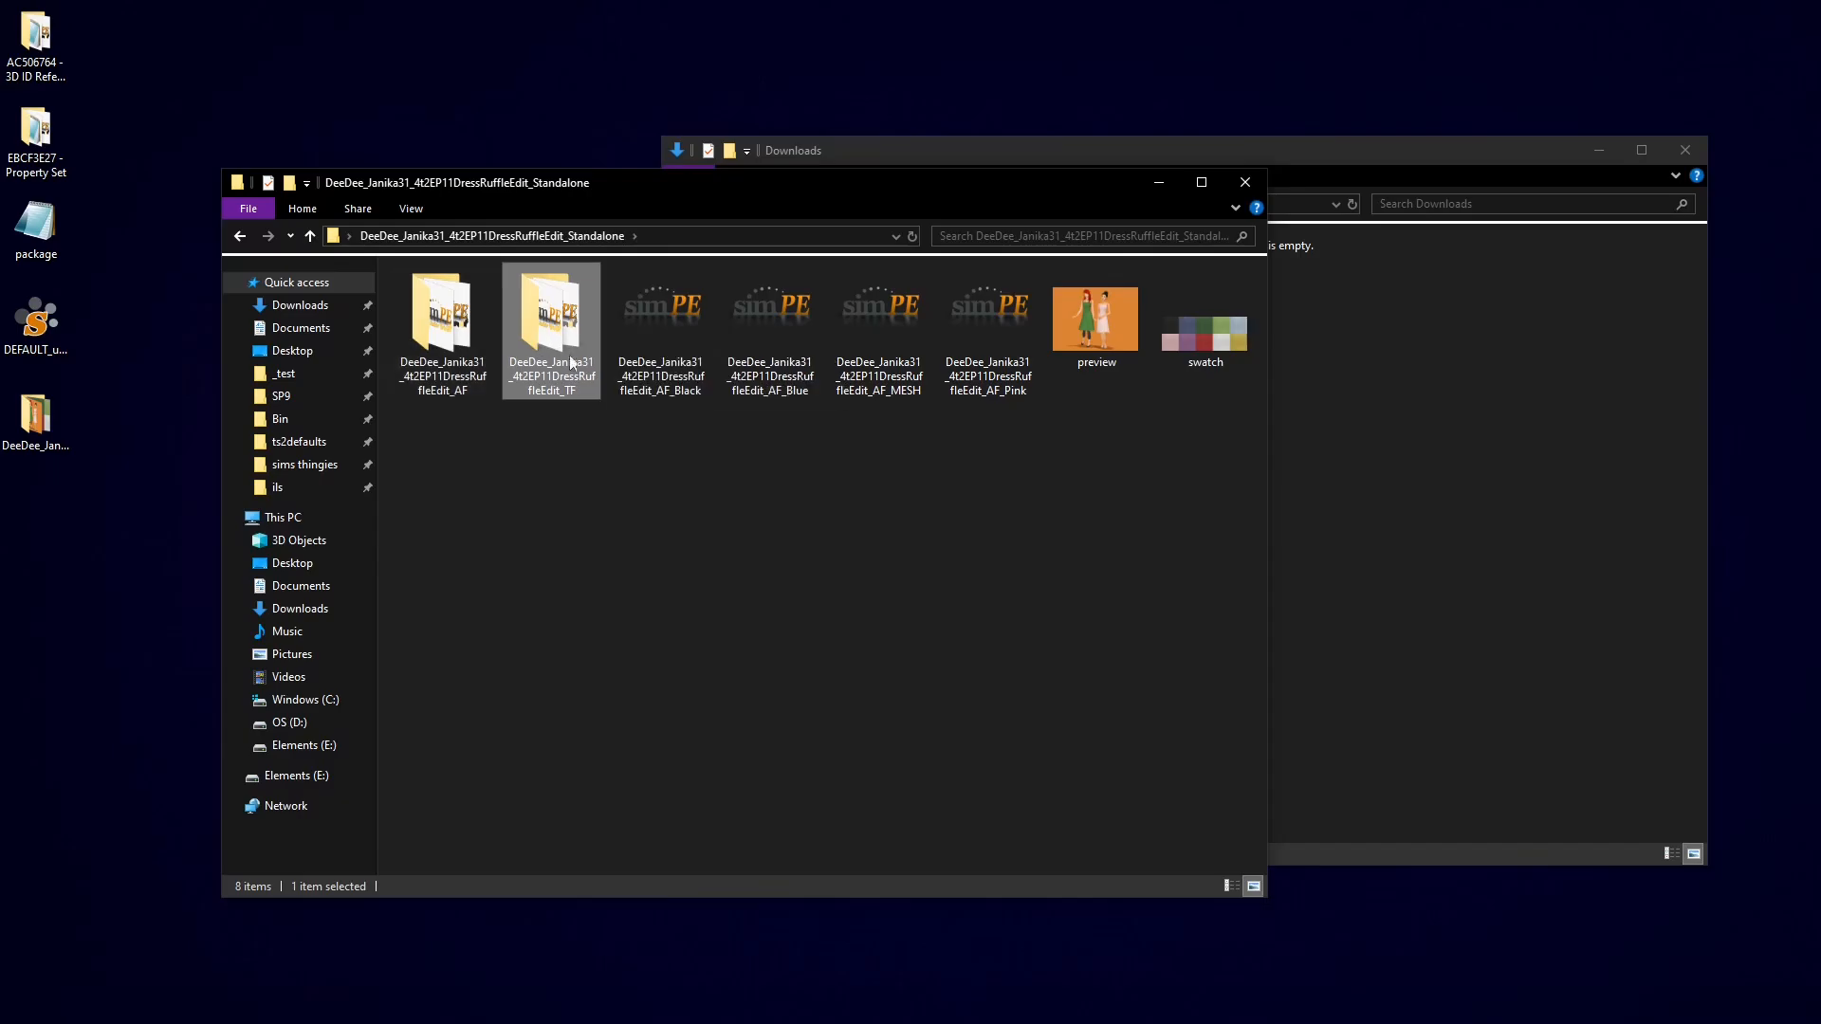
double_click(560, 318)
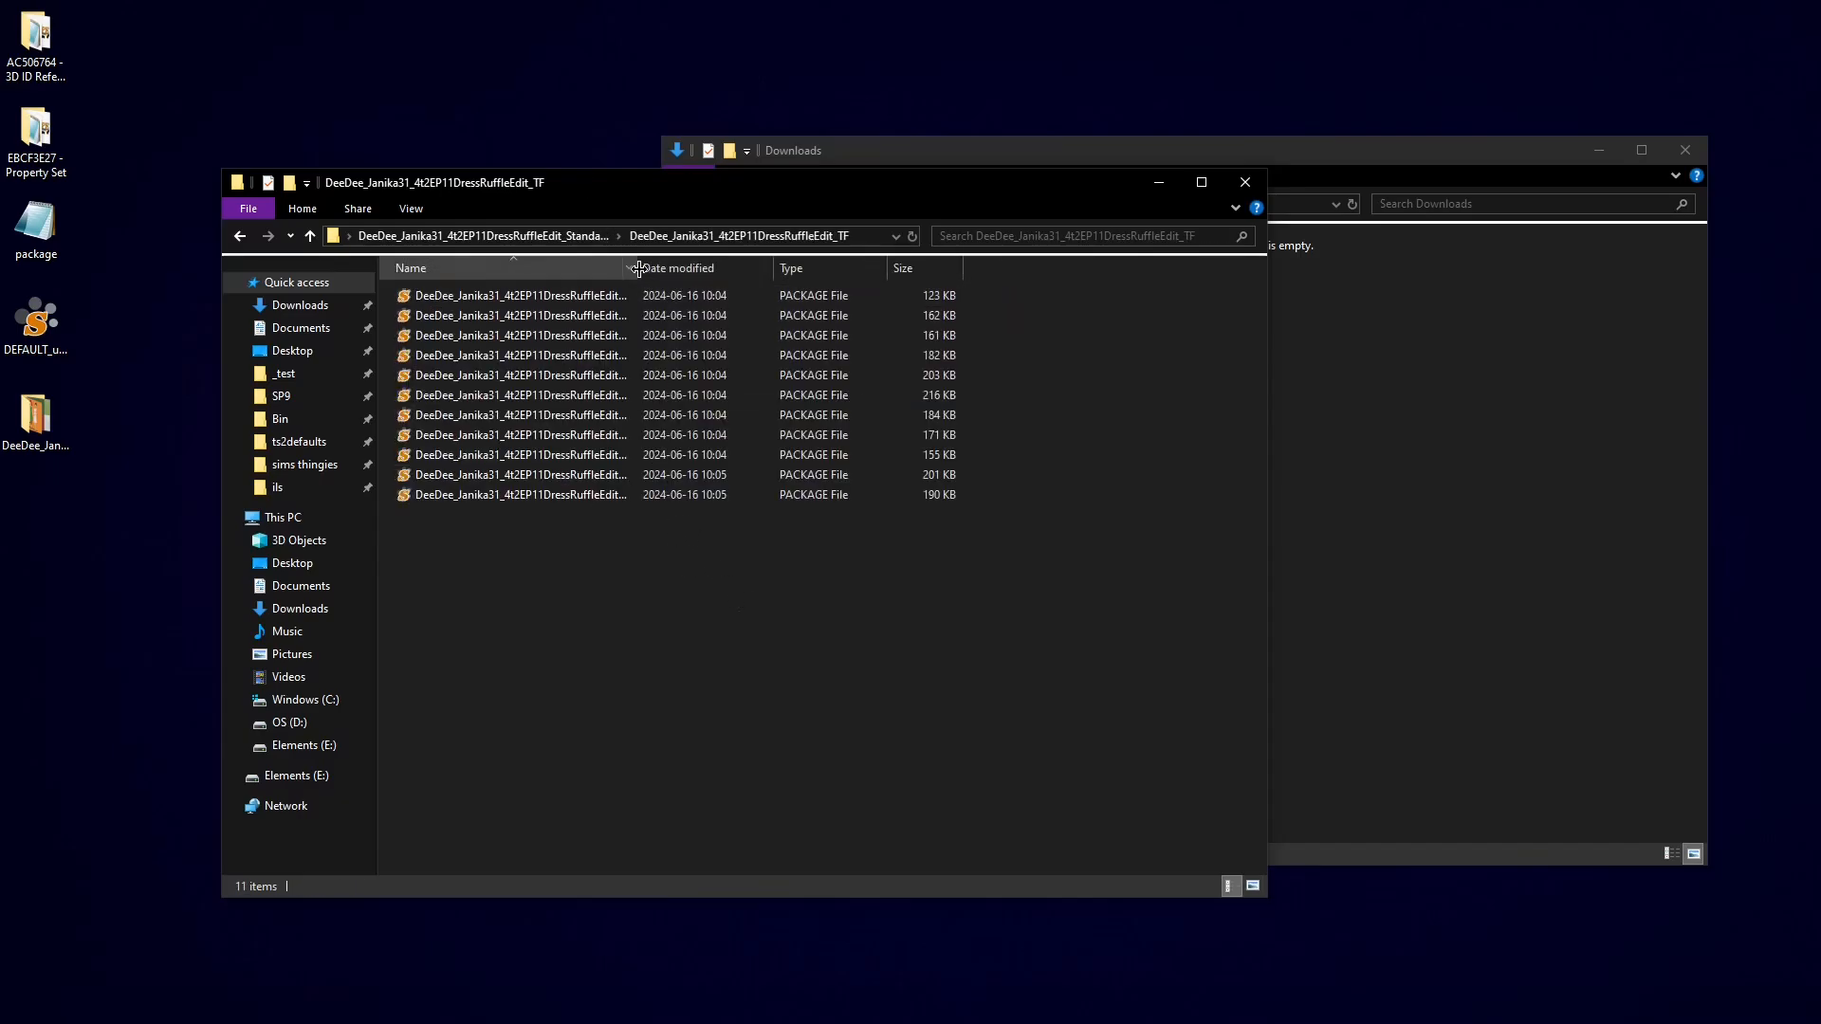
drag(636, 268, 727, 268)
click(637, 398)
key(Delete)
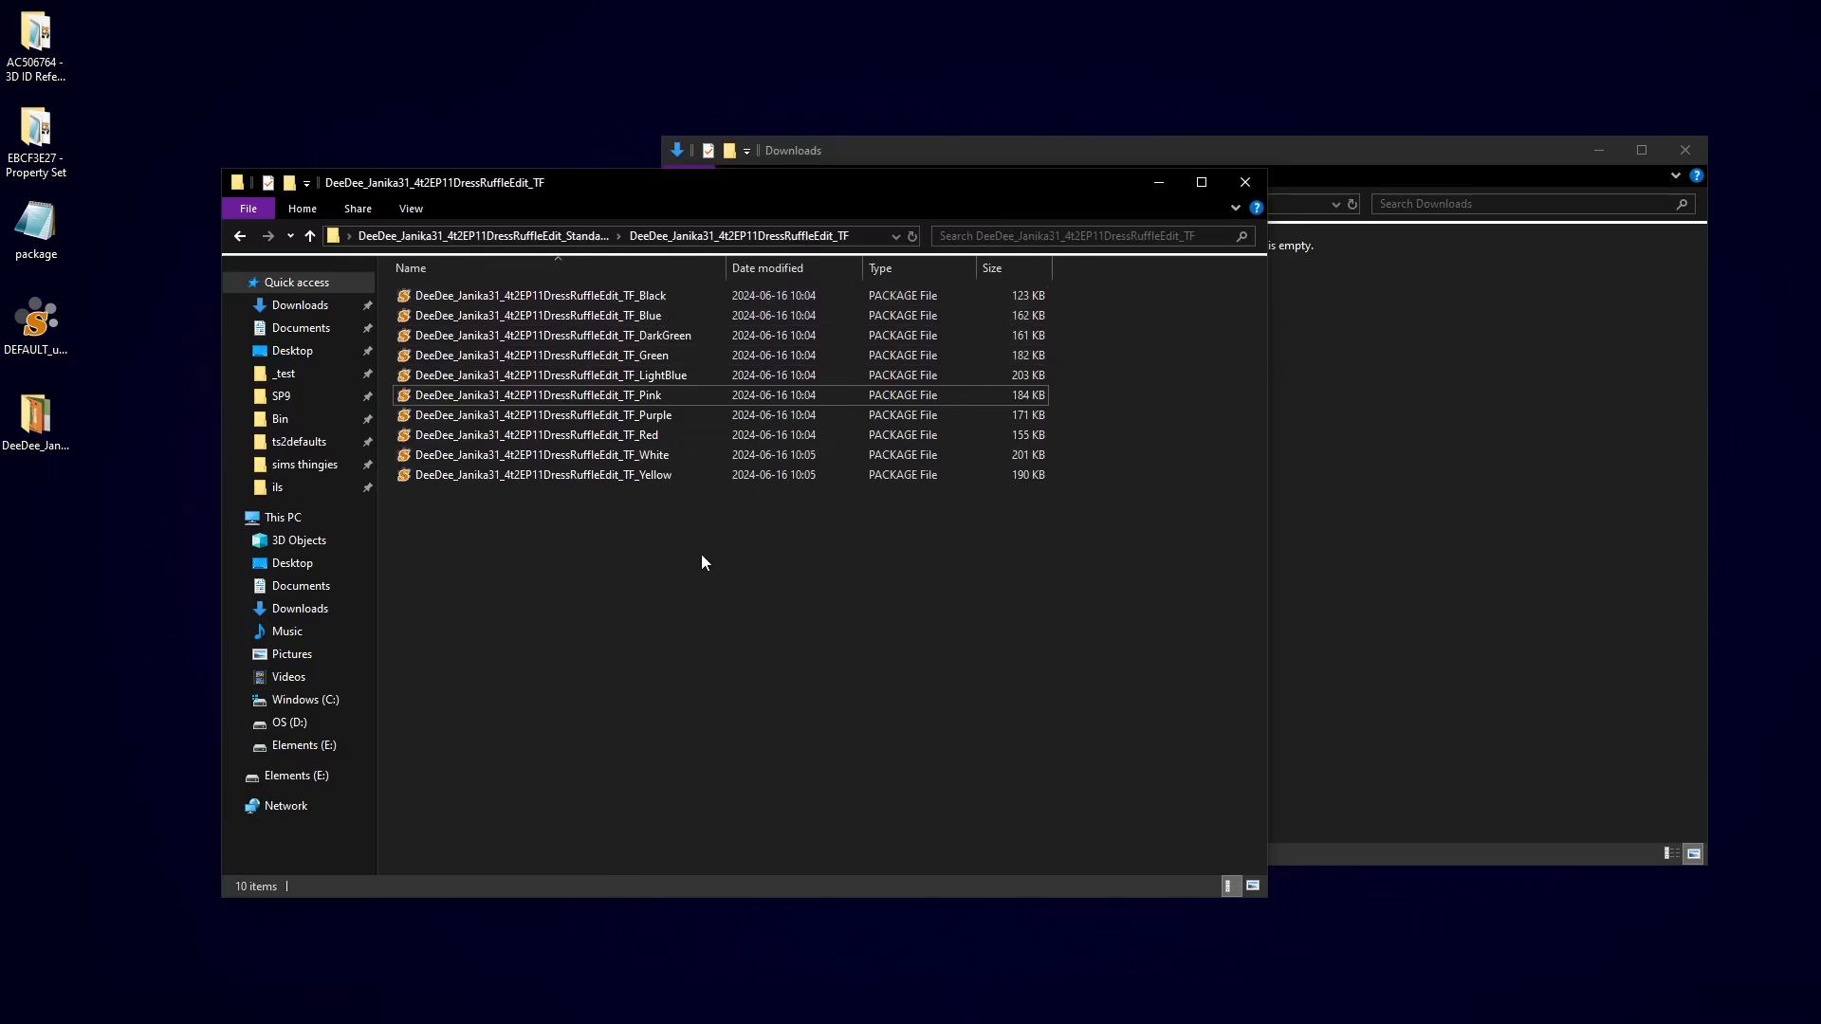
click(503, 235)
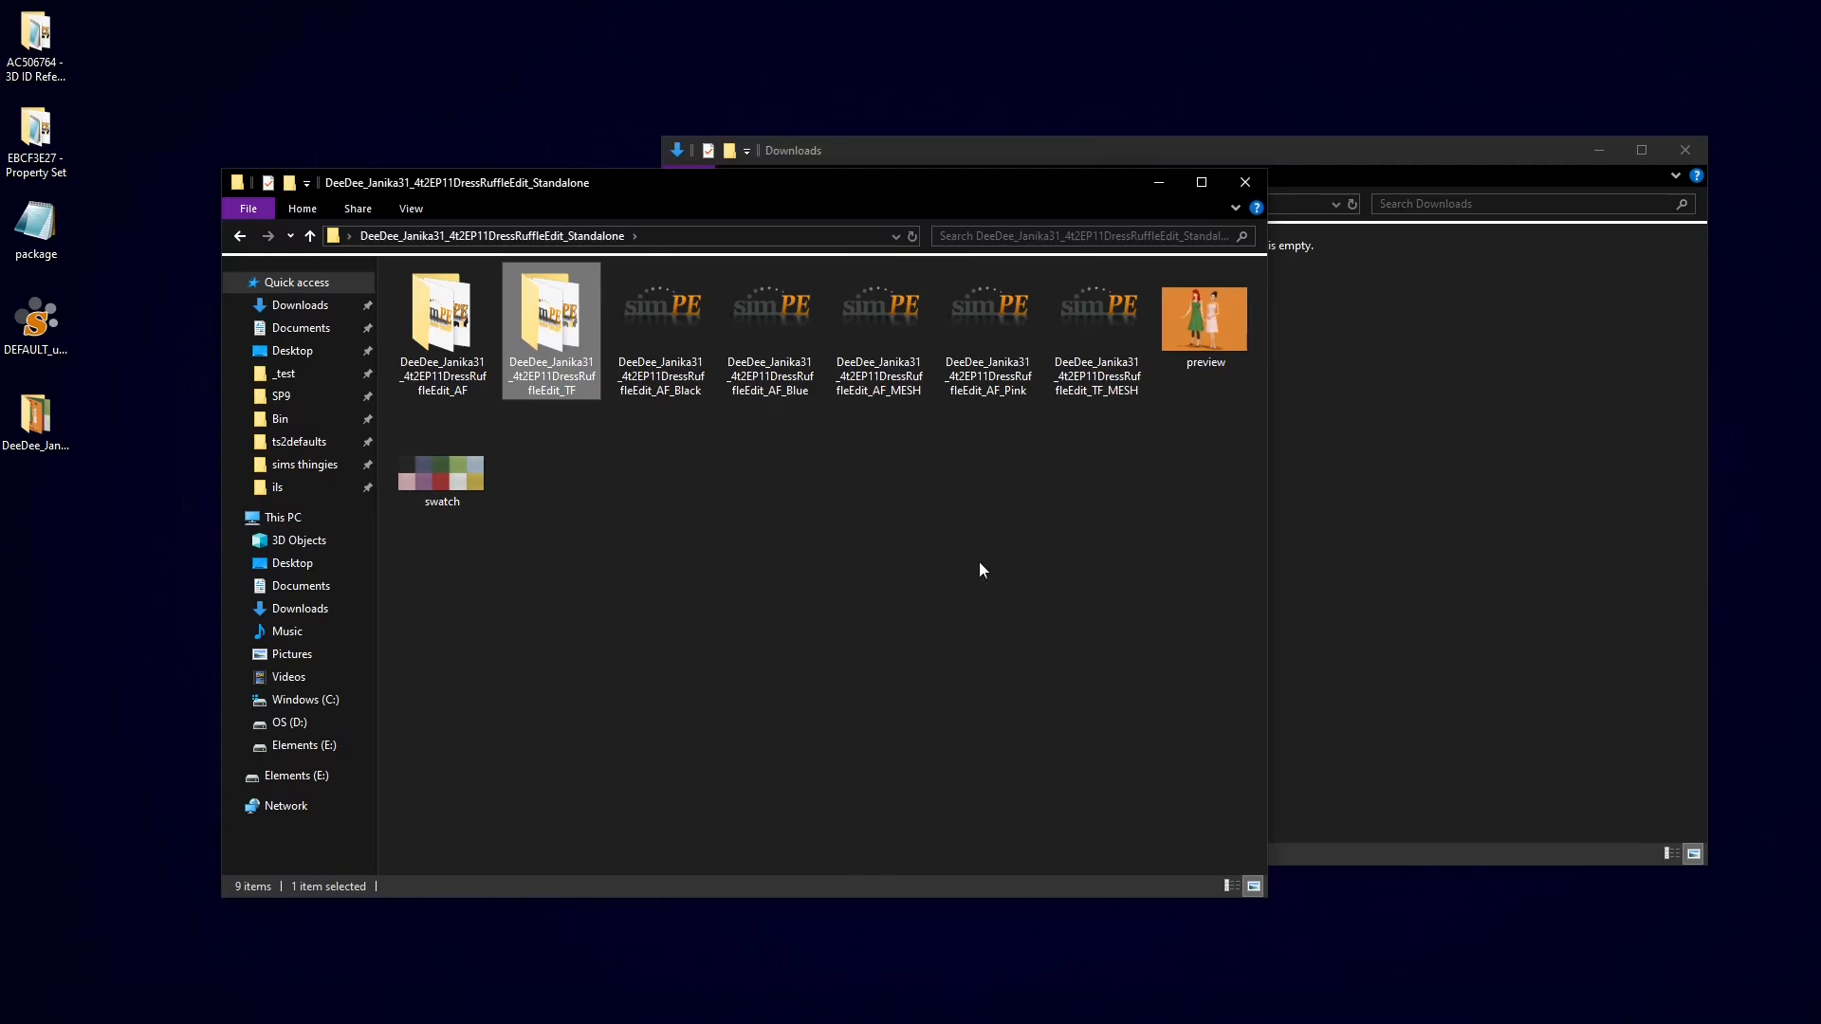
drag(696, 213, 789, 211)
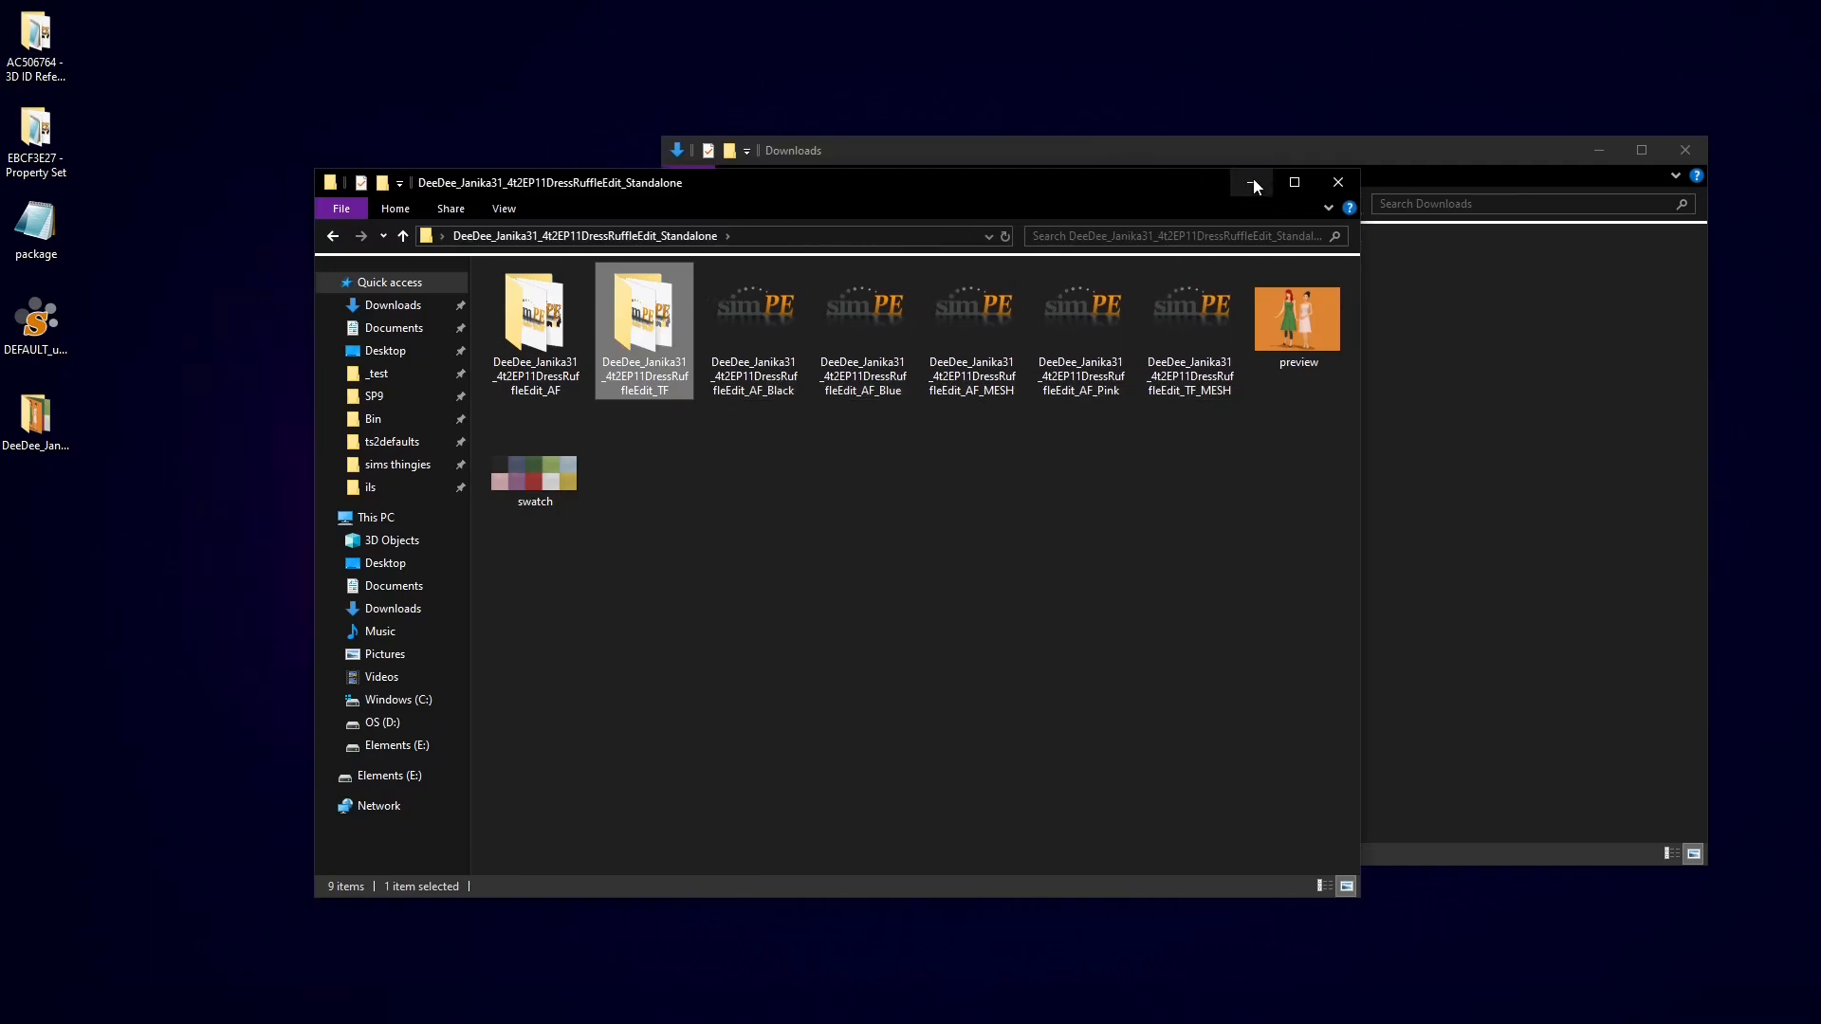
Step: Load the AF_MESH package from the Standalone folder into SimPe and view its GMDC geometry resource
click(270, 1006)
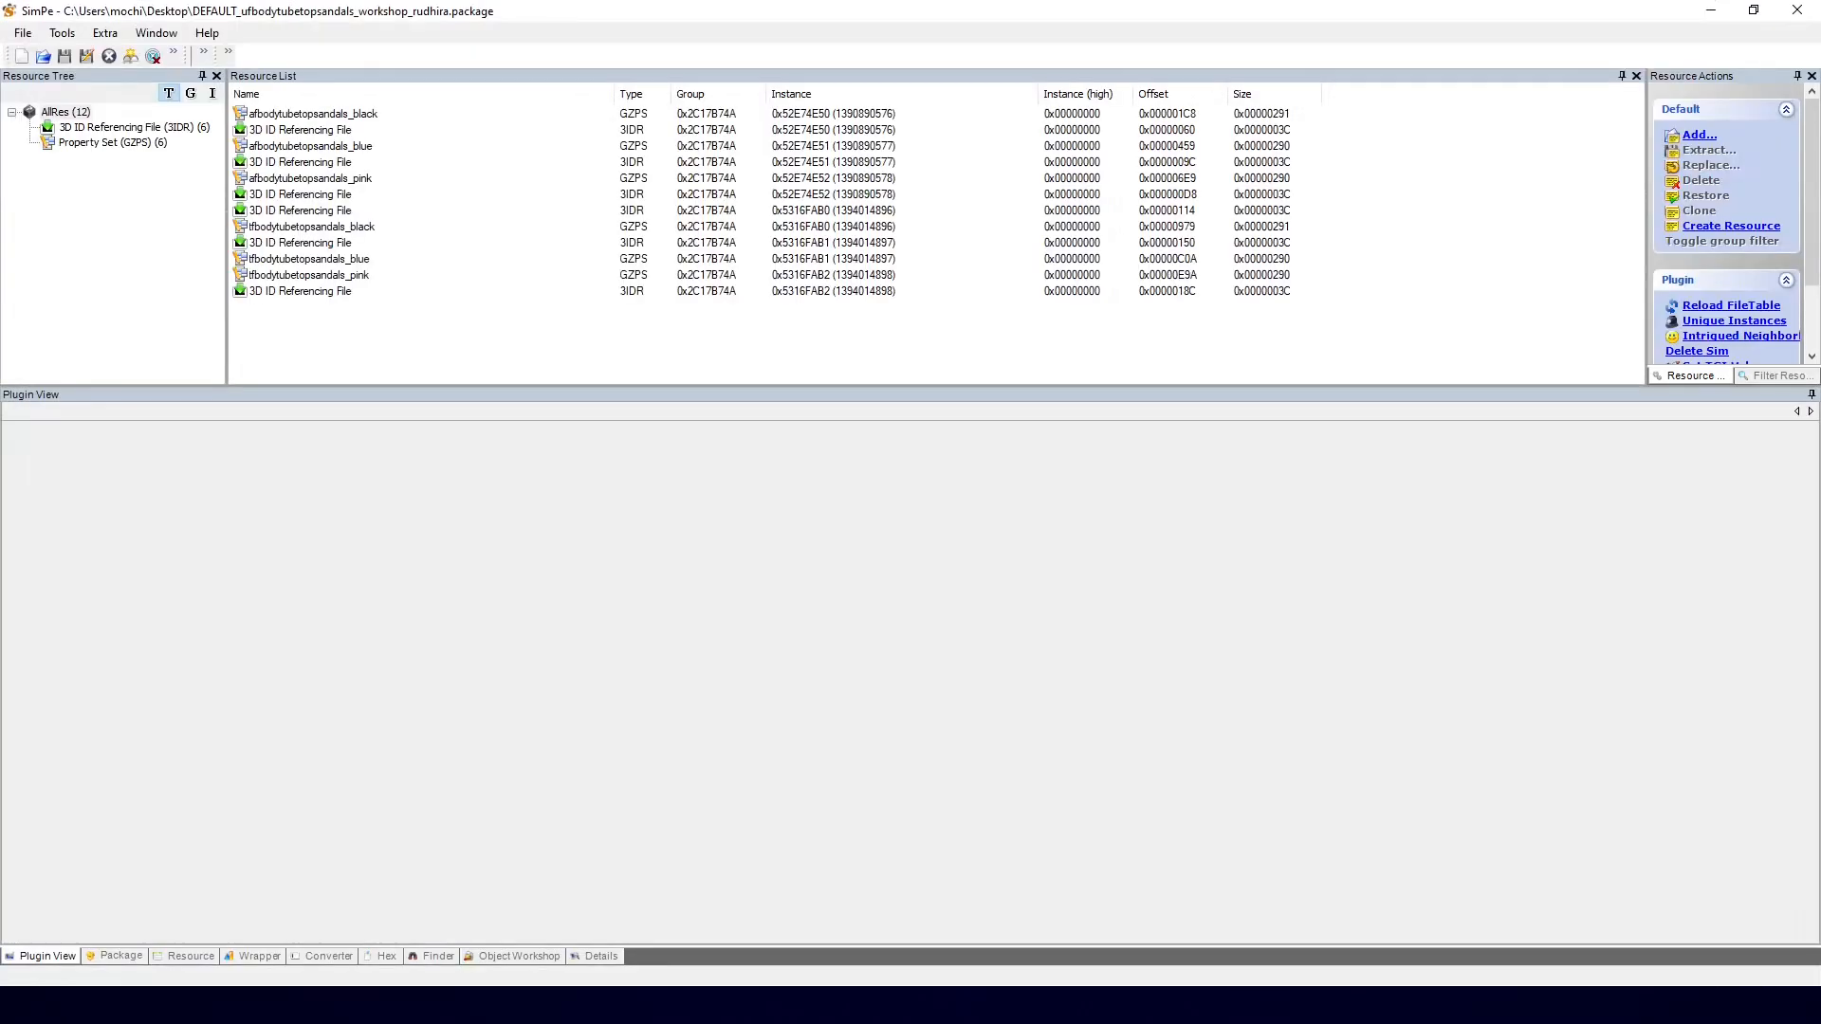
click(159, 1006)
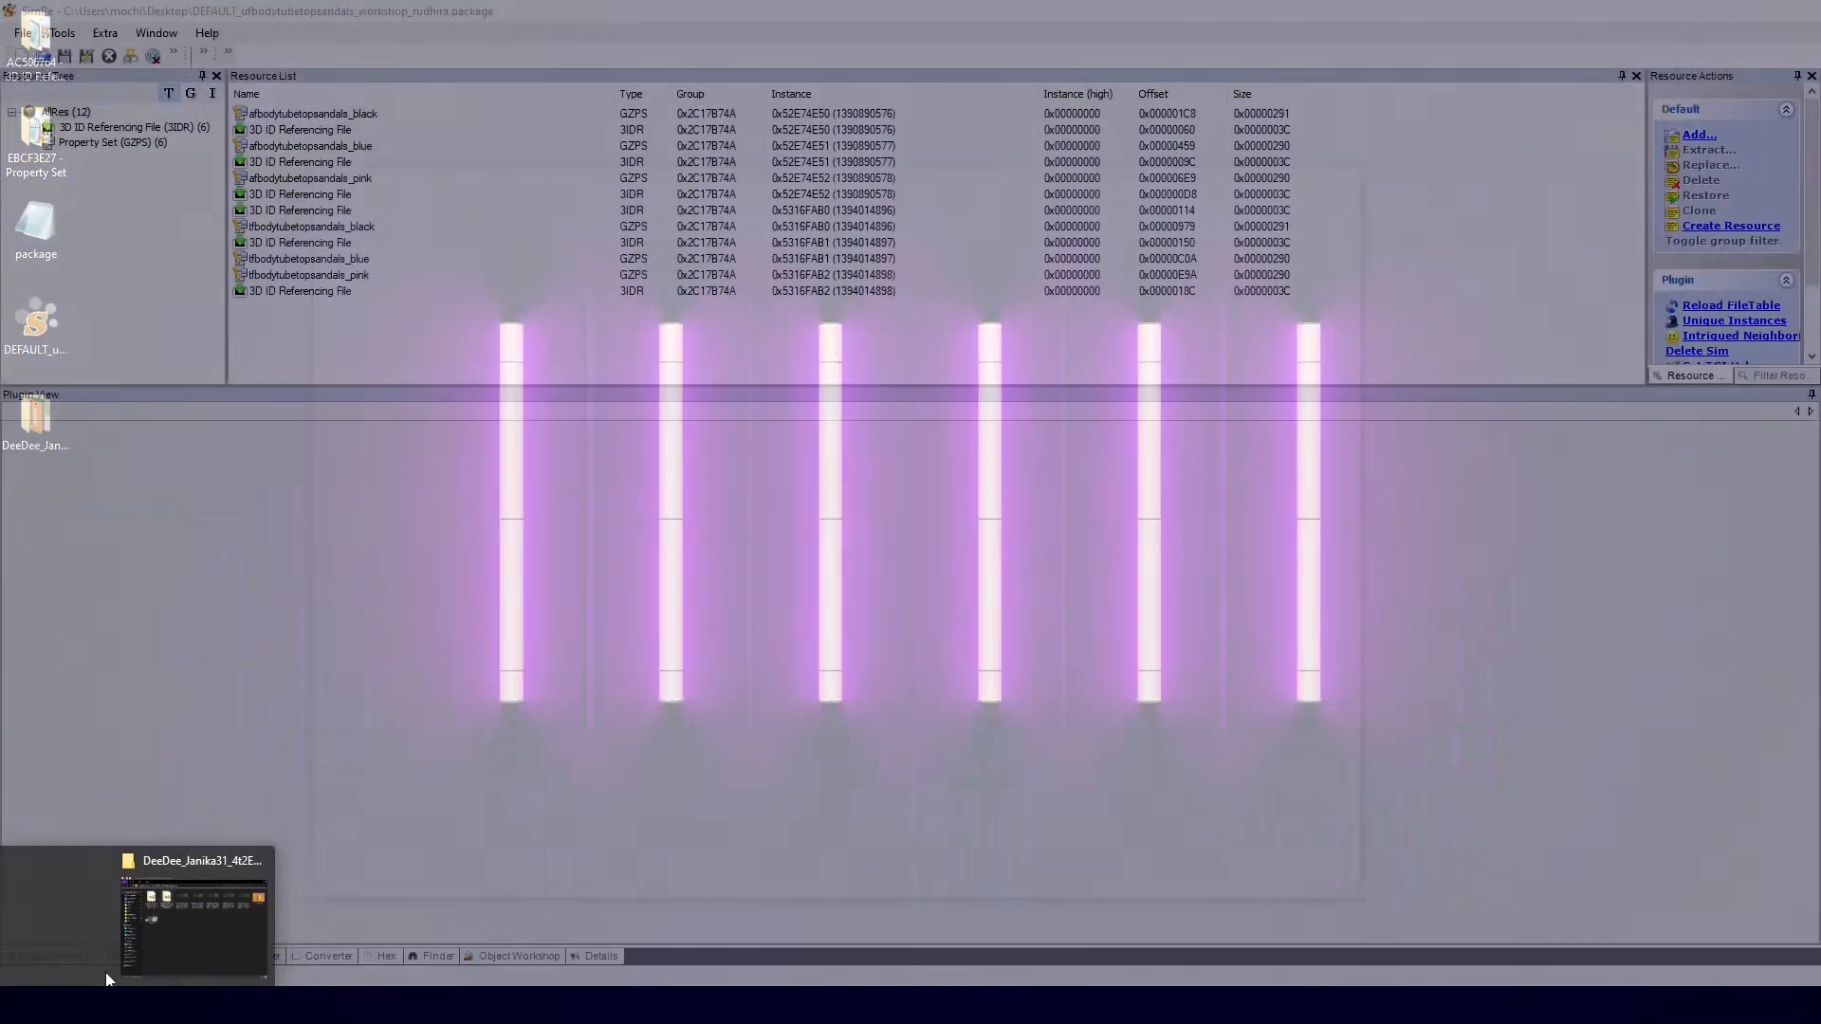
click(100, 924)
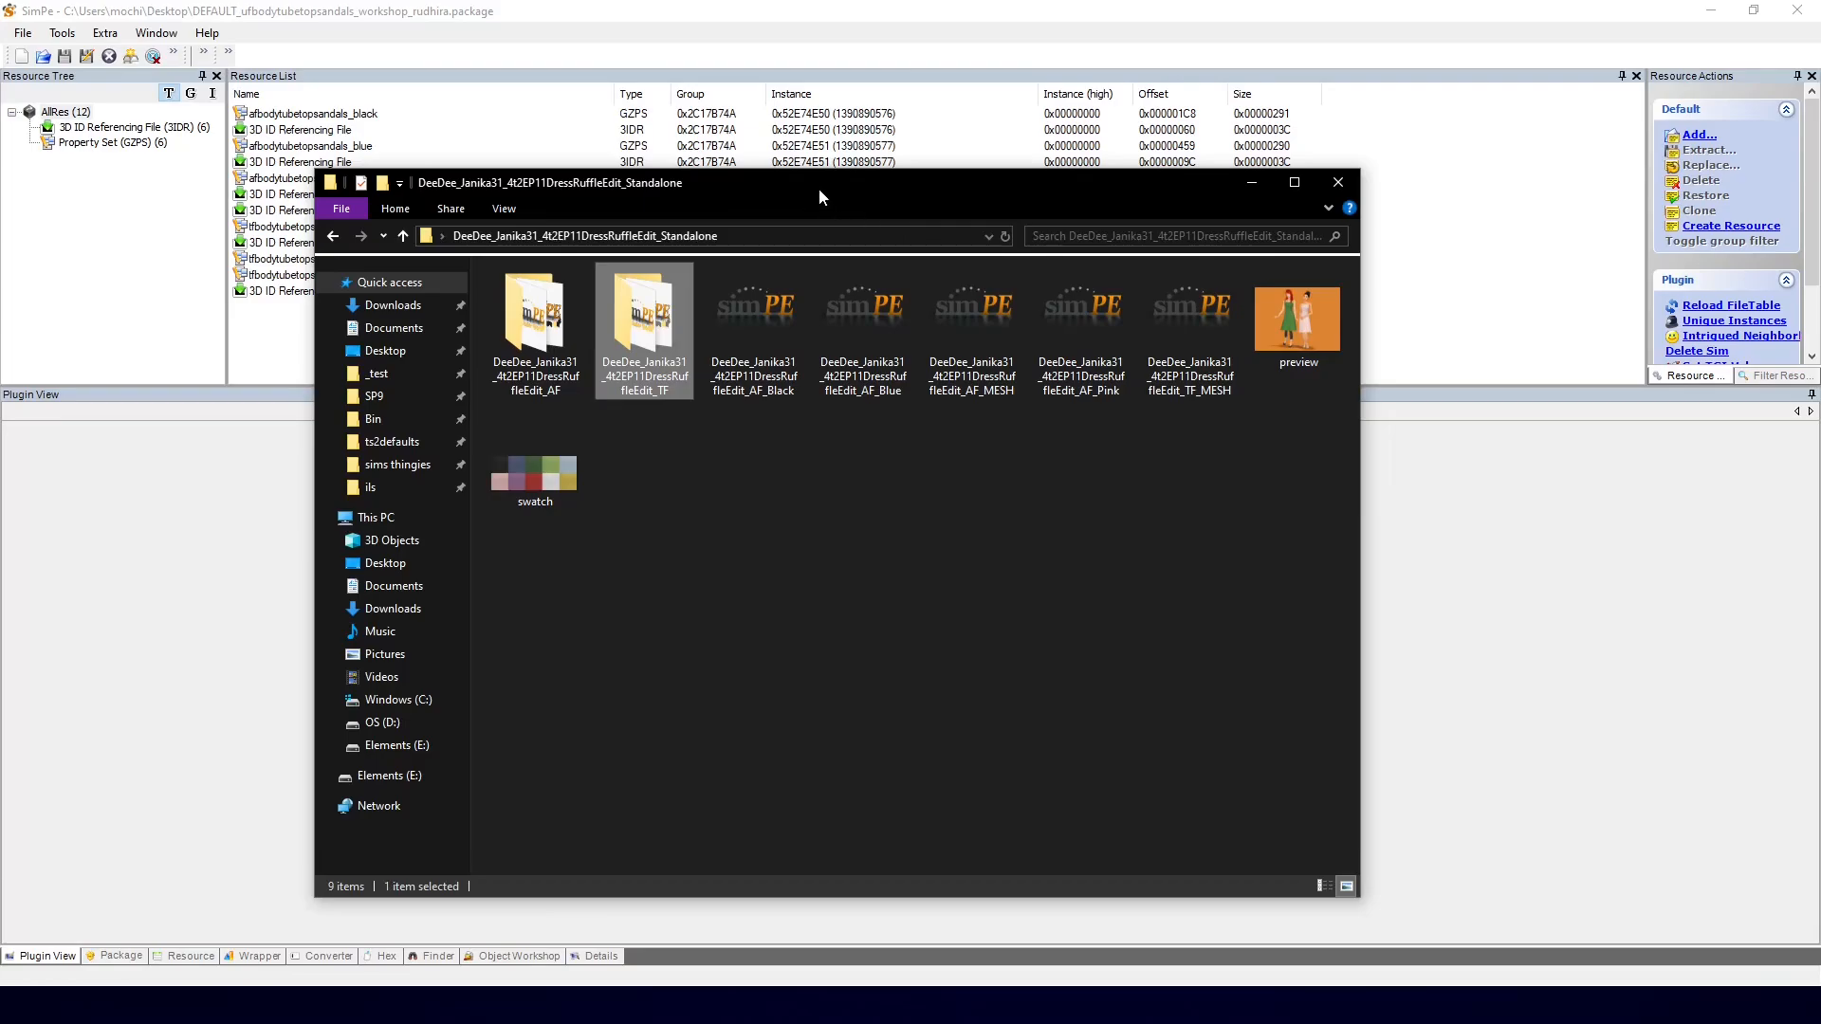
drag(818, 188, 1077, 192)
click(1252, 370)
drag(1233, 347, 285, 303)
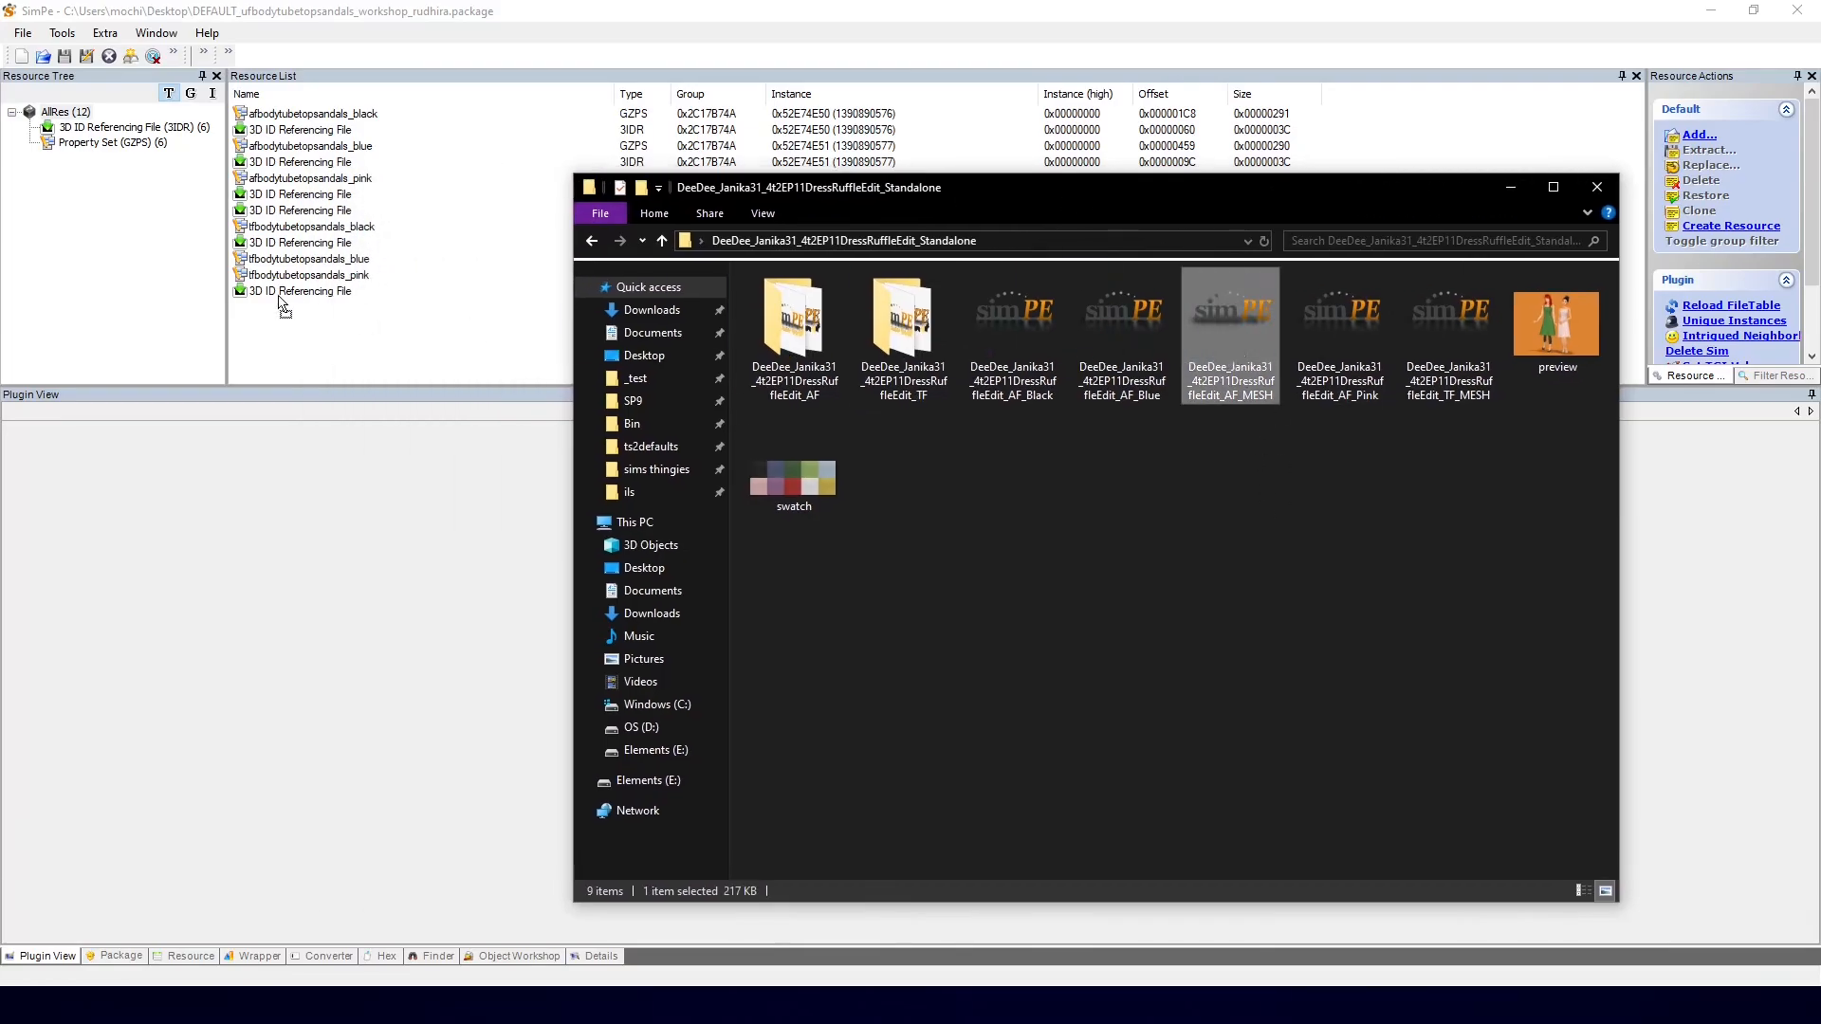
click(325, 7)
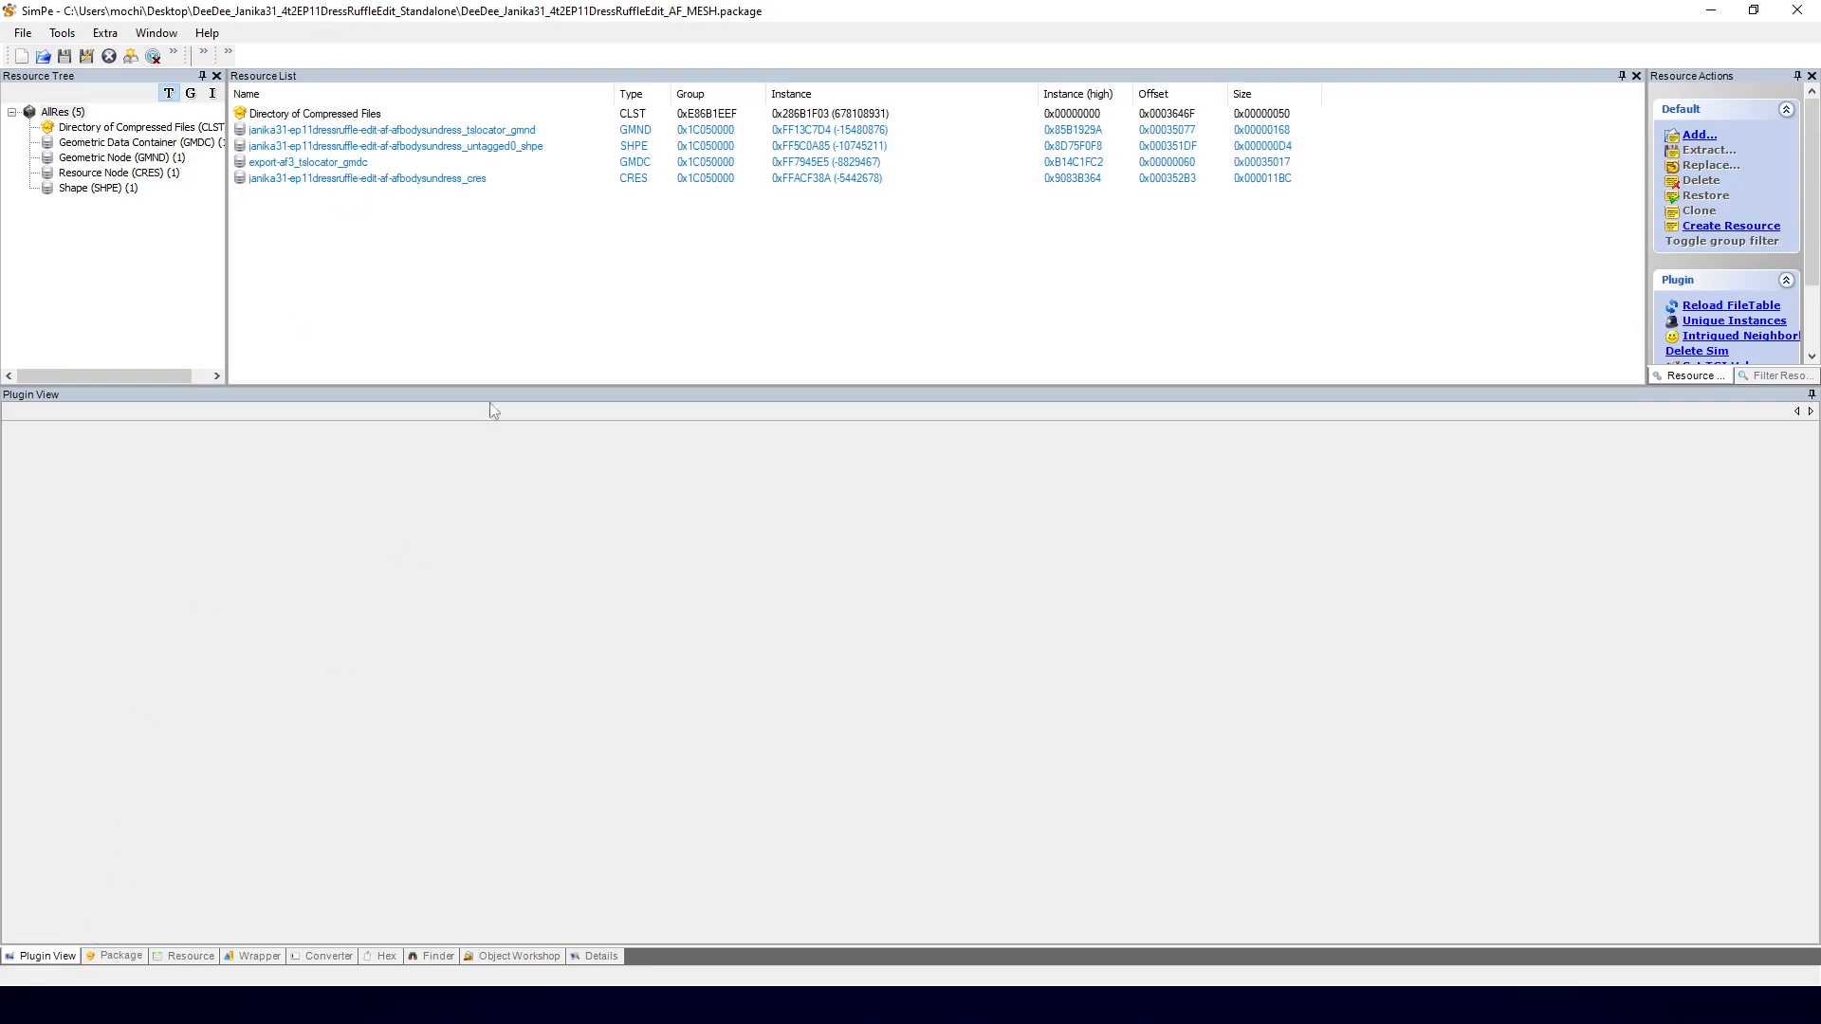
click(367, 163)
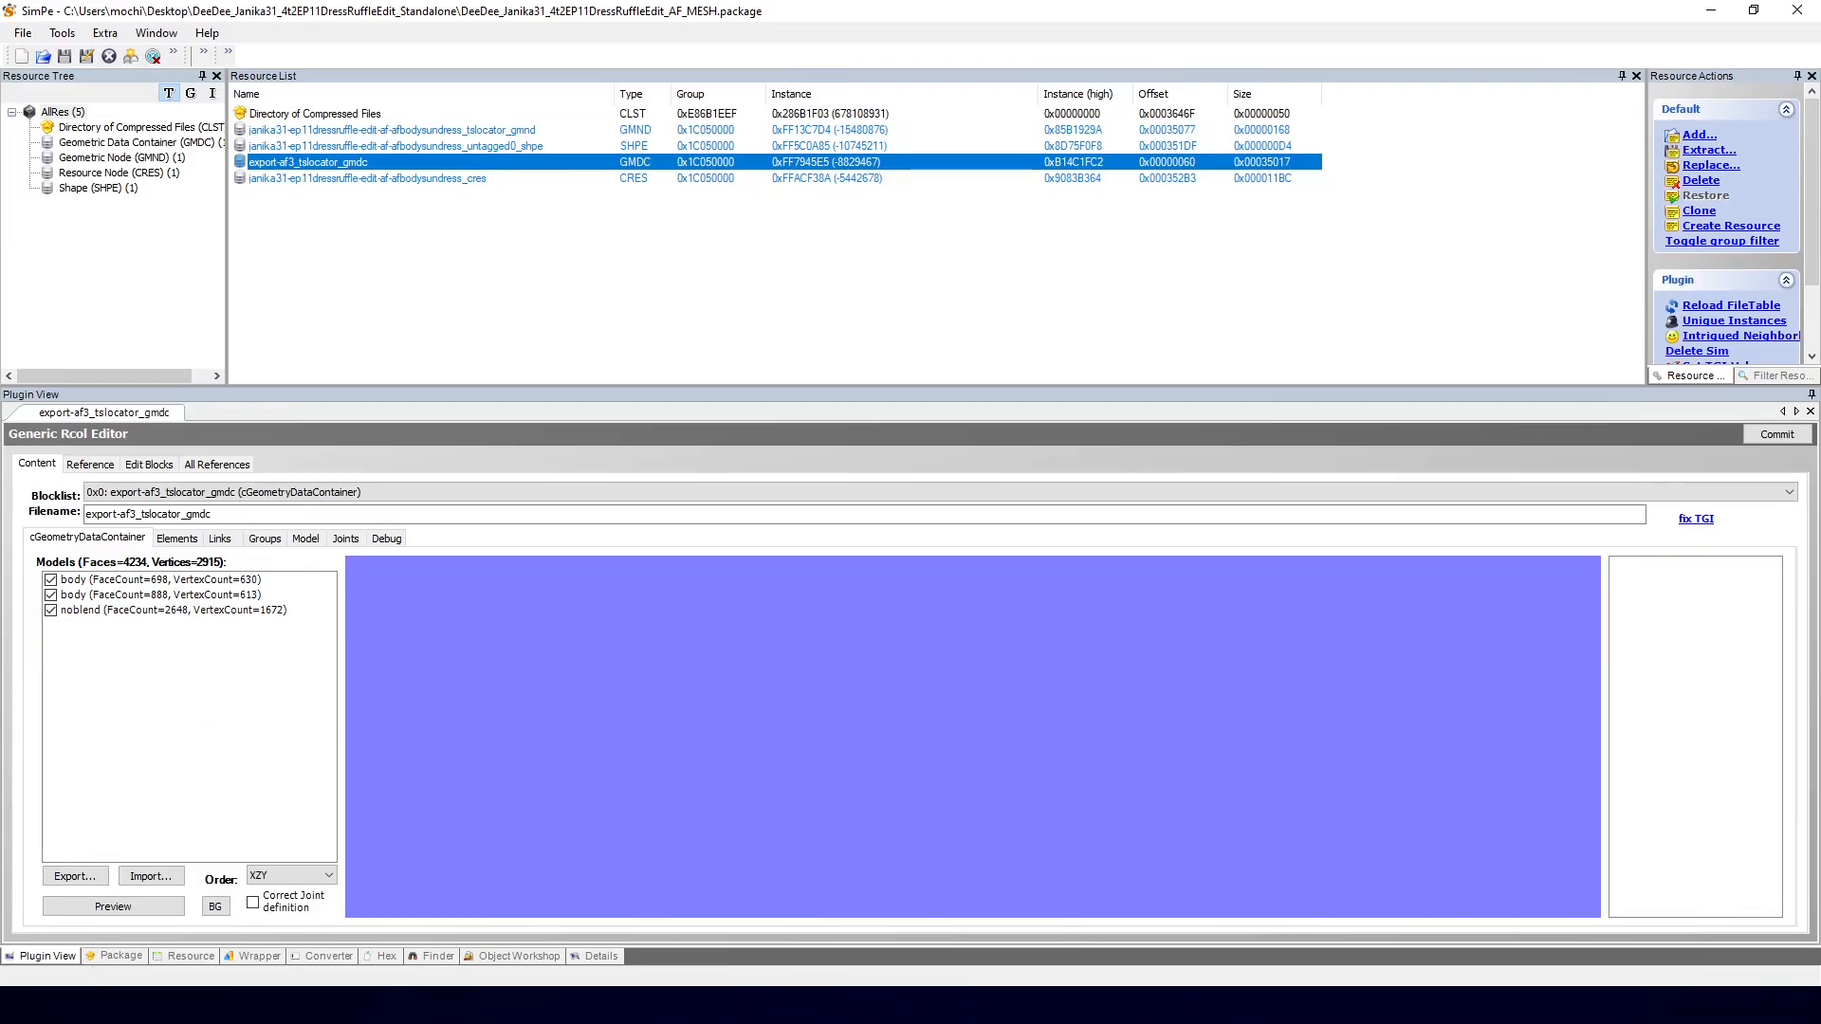
Step: Load the AF_Black package and examine its body and noblend texture images
click(83, 1004)
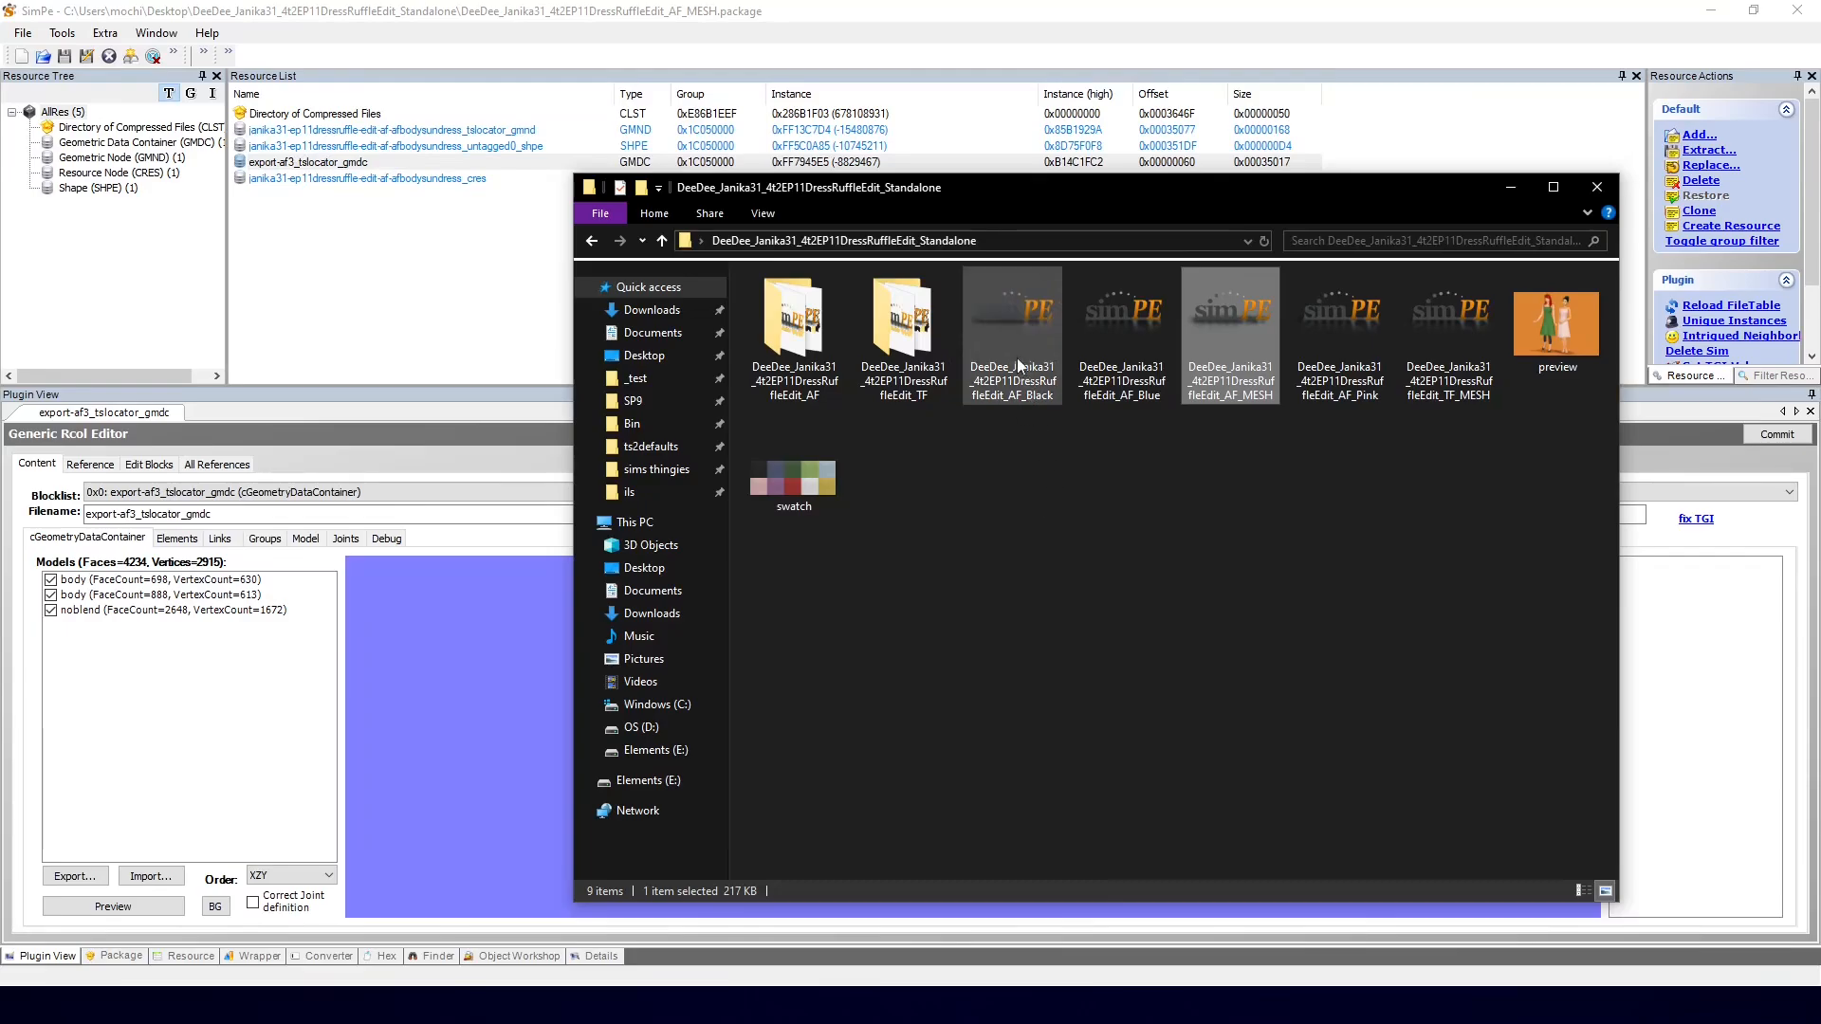
drag(1022, 319, 509, 294)
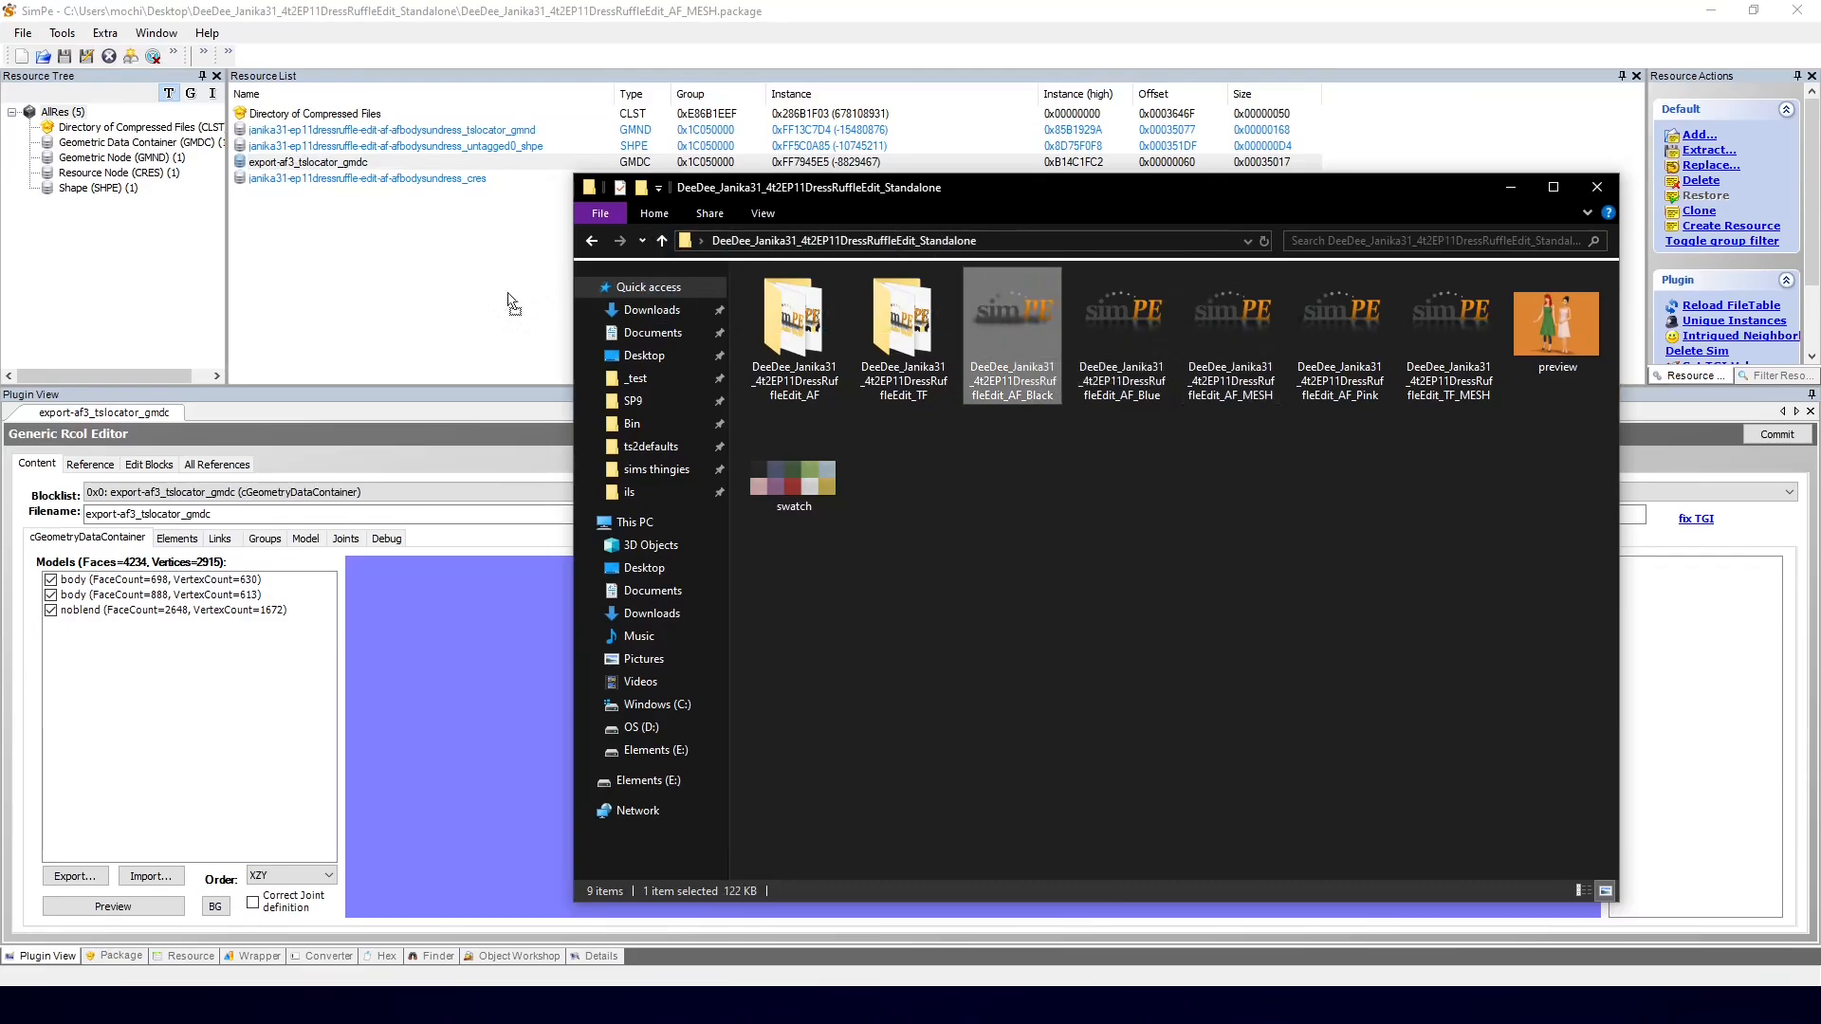
click(325, 245)
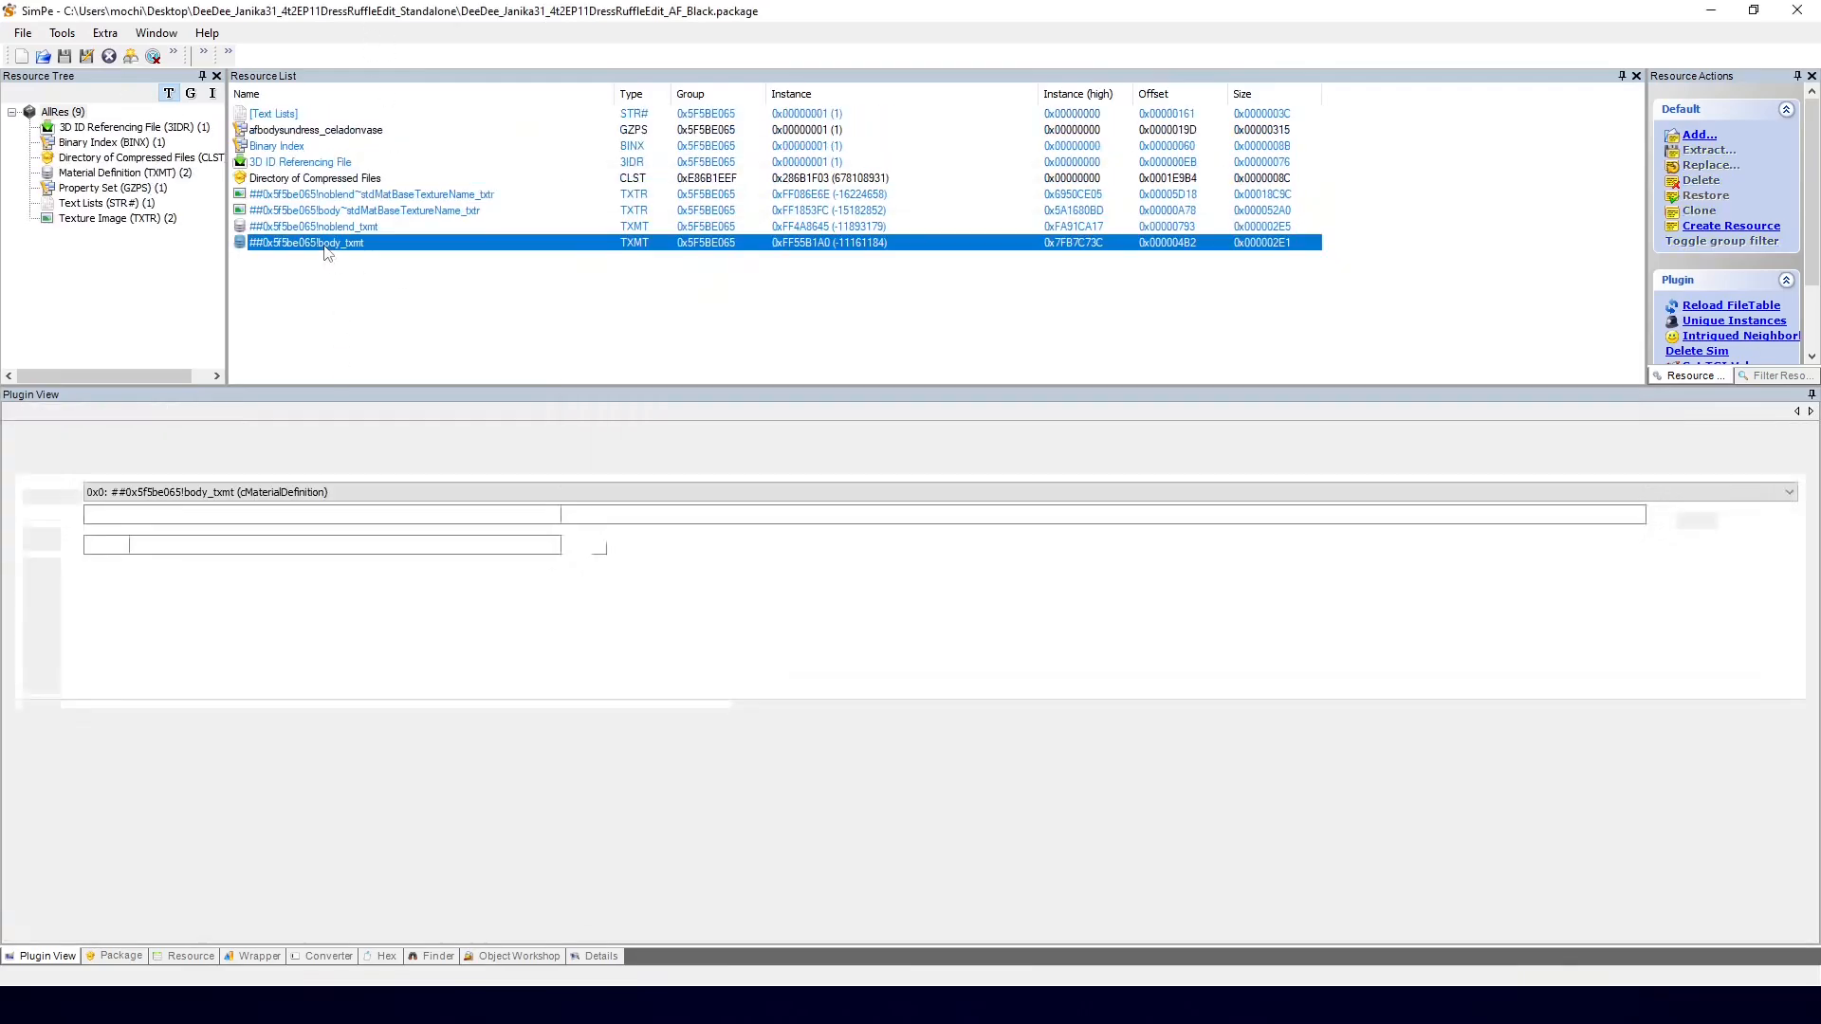
click(323, 210)
scroll(833, 685, down, 2)
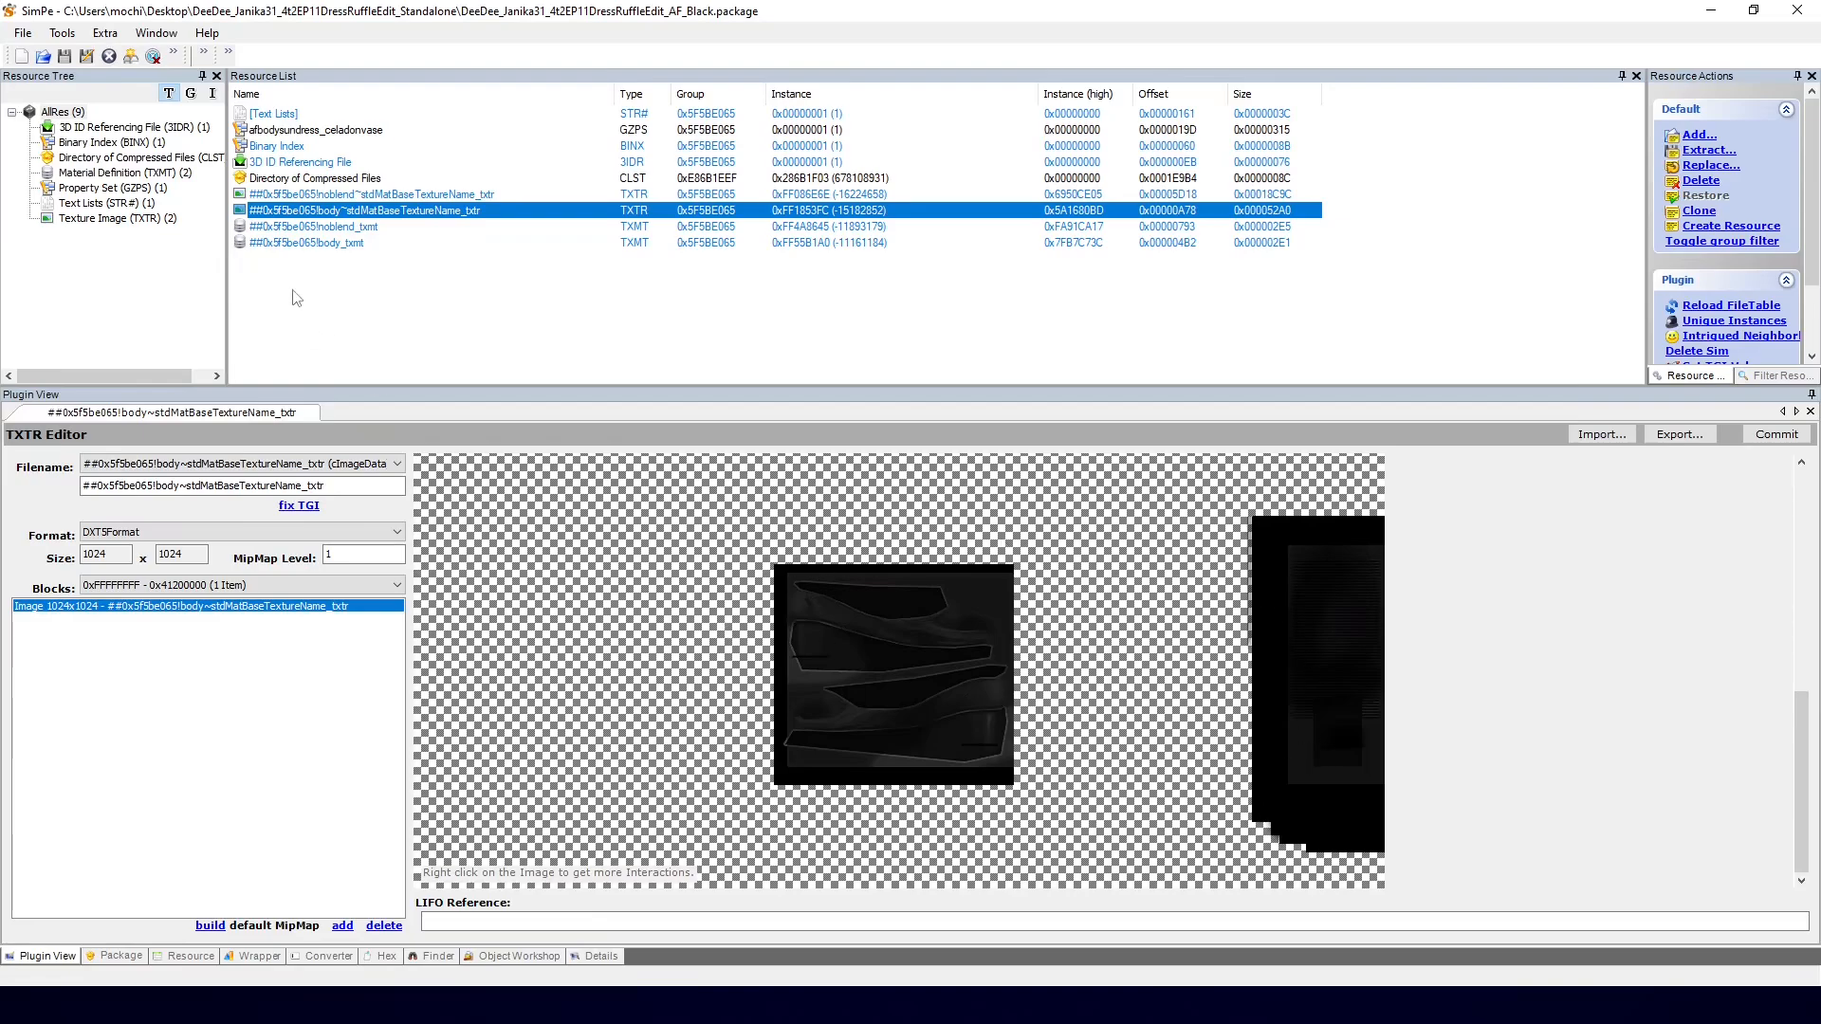
click(323, 194)
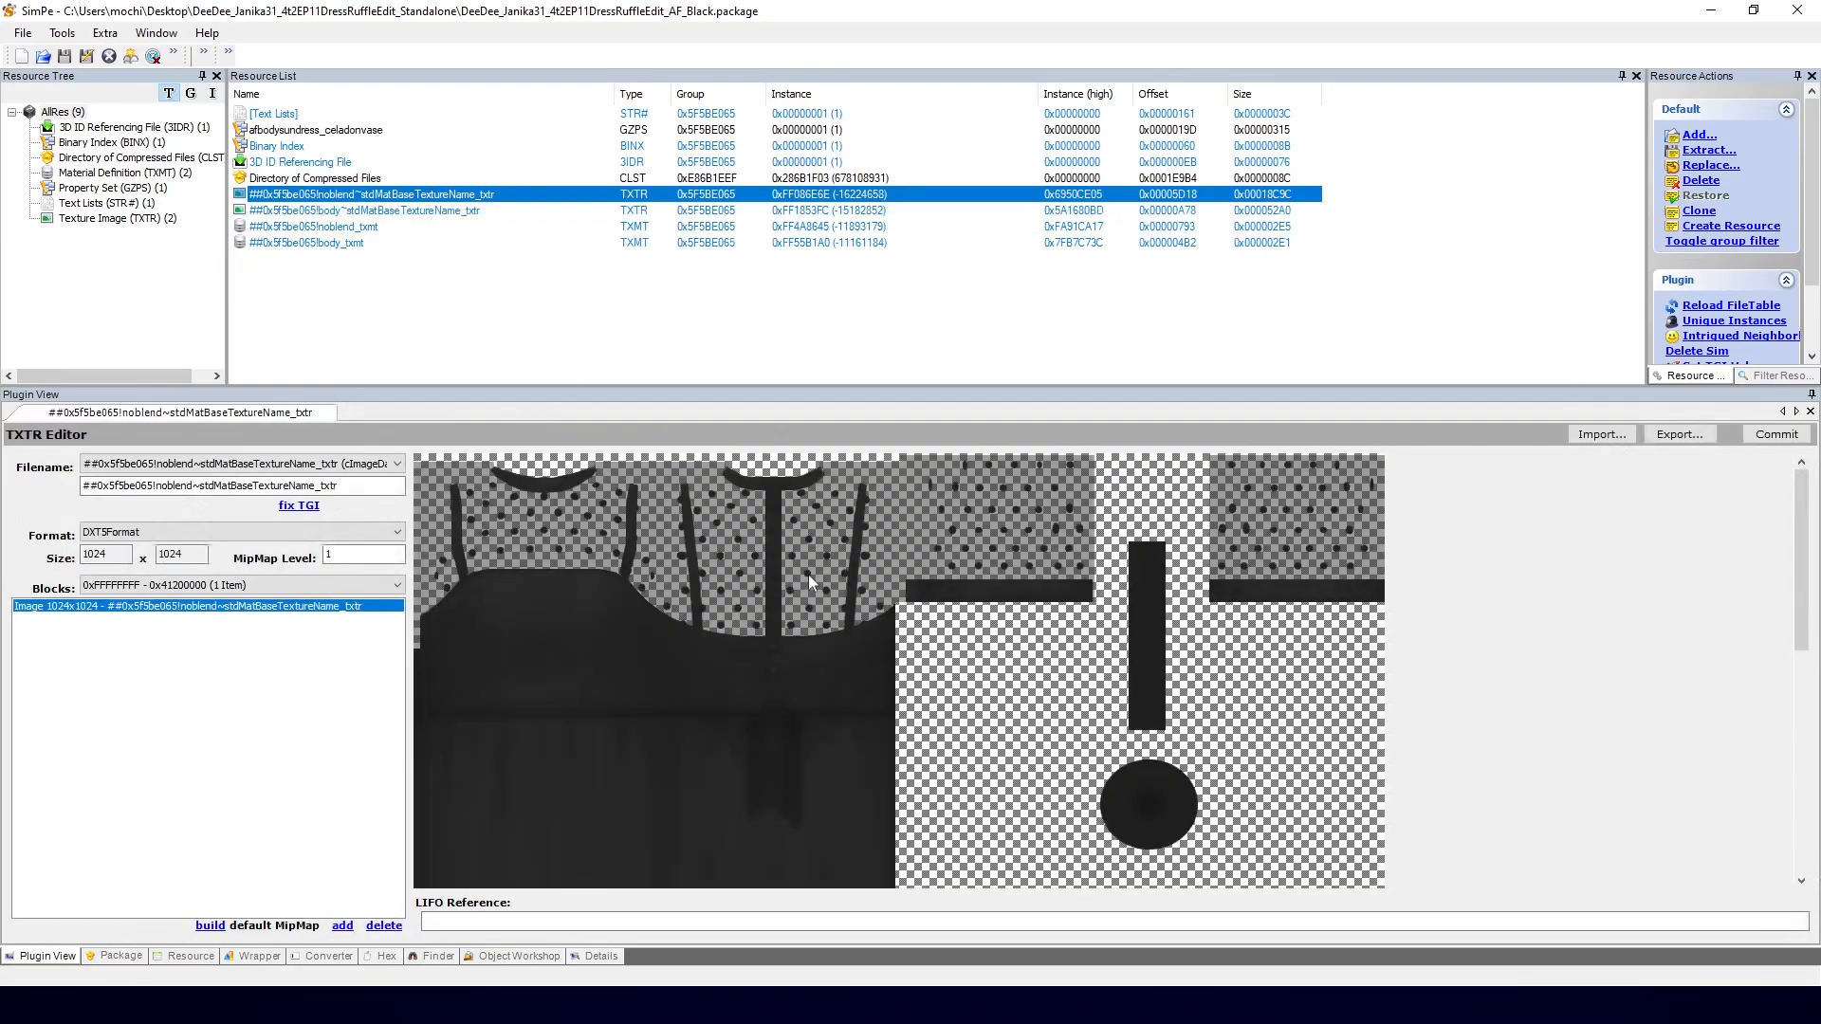
scroll(808, 573, down, 5)
scroll(862, 602, up, 5)
Step: Reload the AF_MESH package and extract its SHPE resource to the Desktop as afshpe
click(82, 1003)
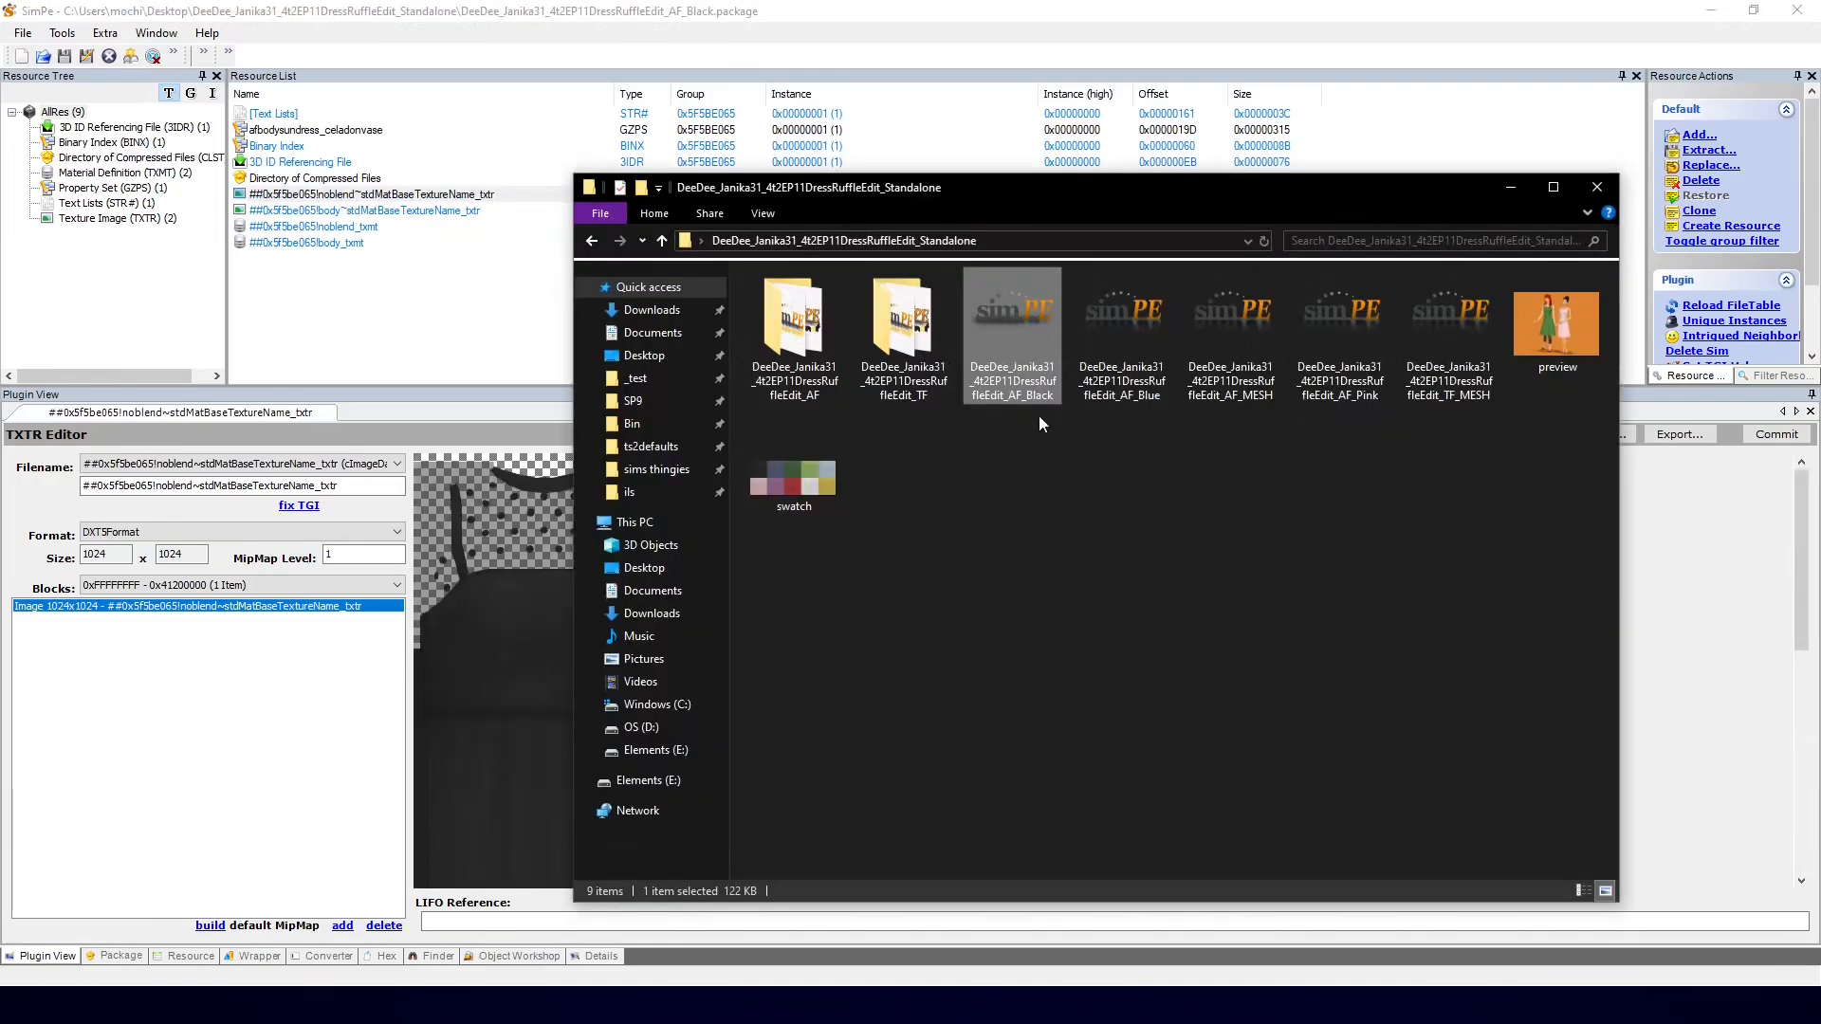
click(1222, 337)
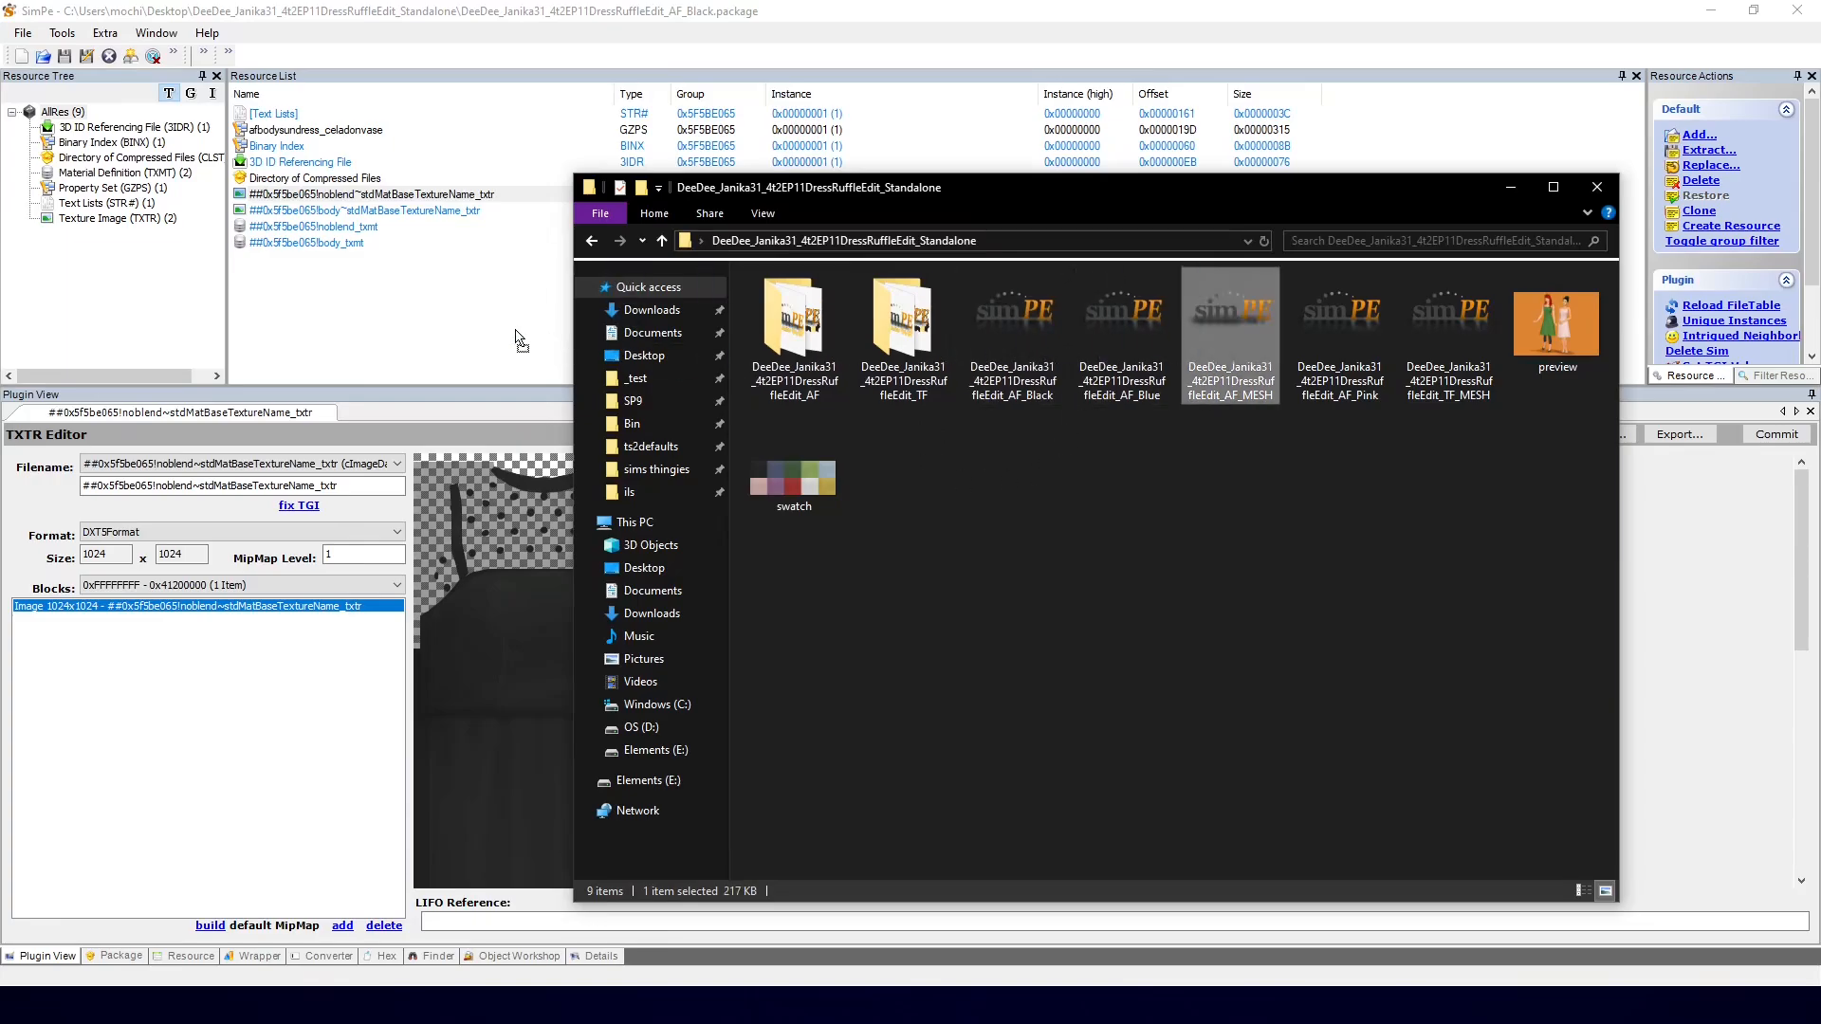
drag(521, 340, 521, 340)
click(417, 147)
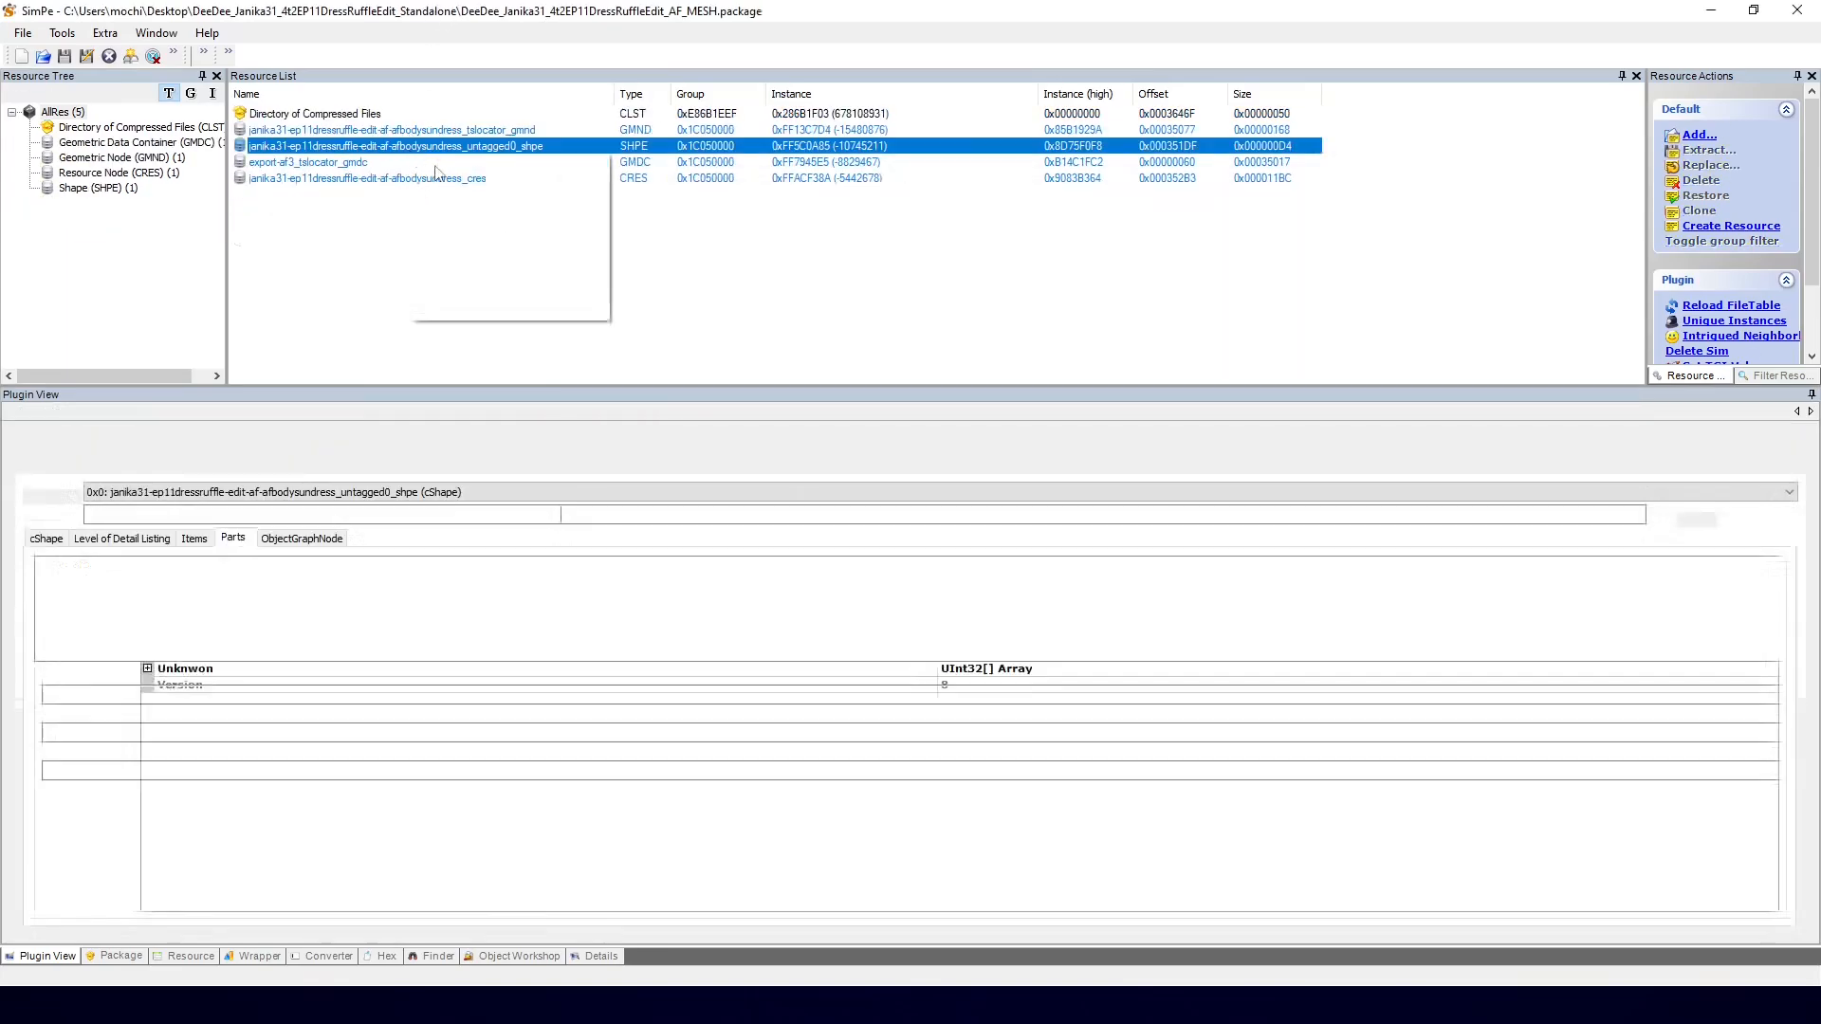
click(437, 172)
text(a)
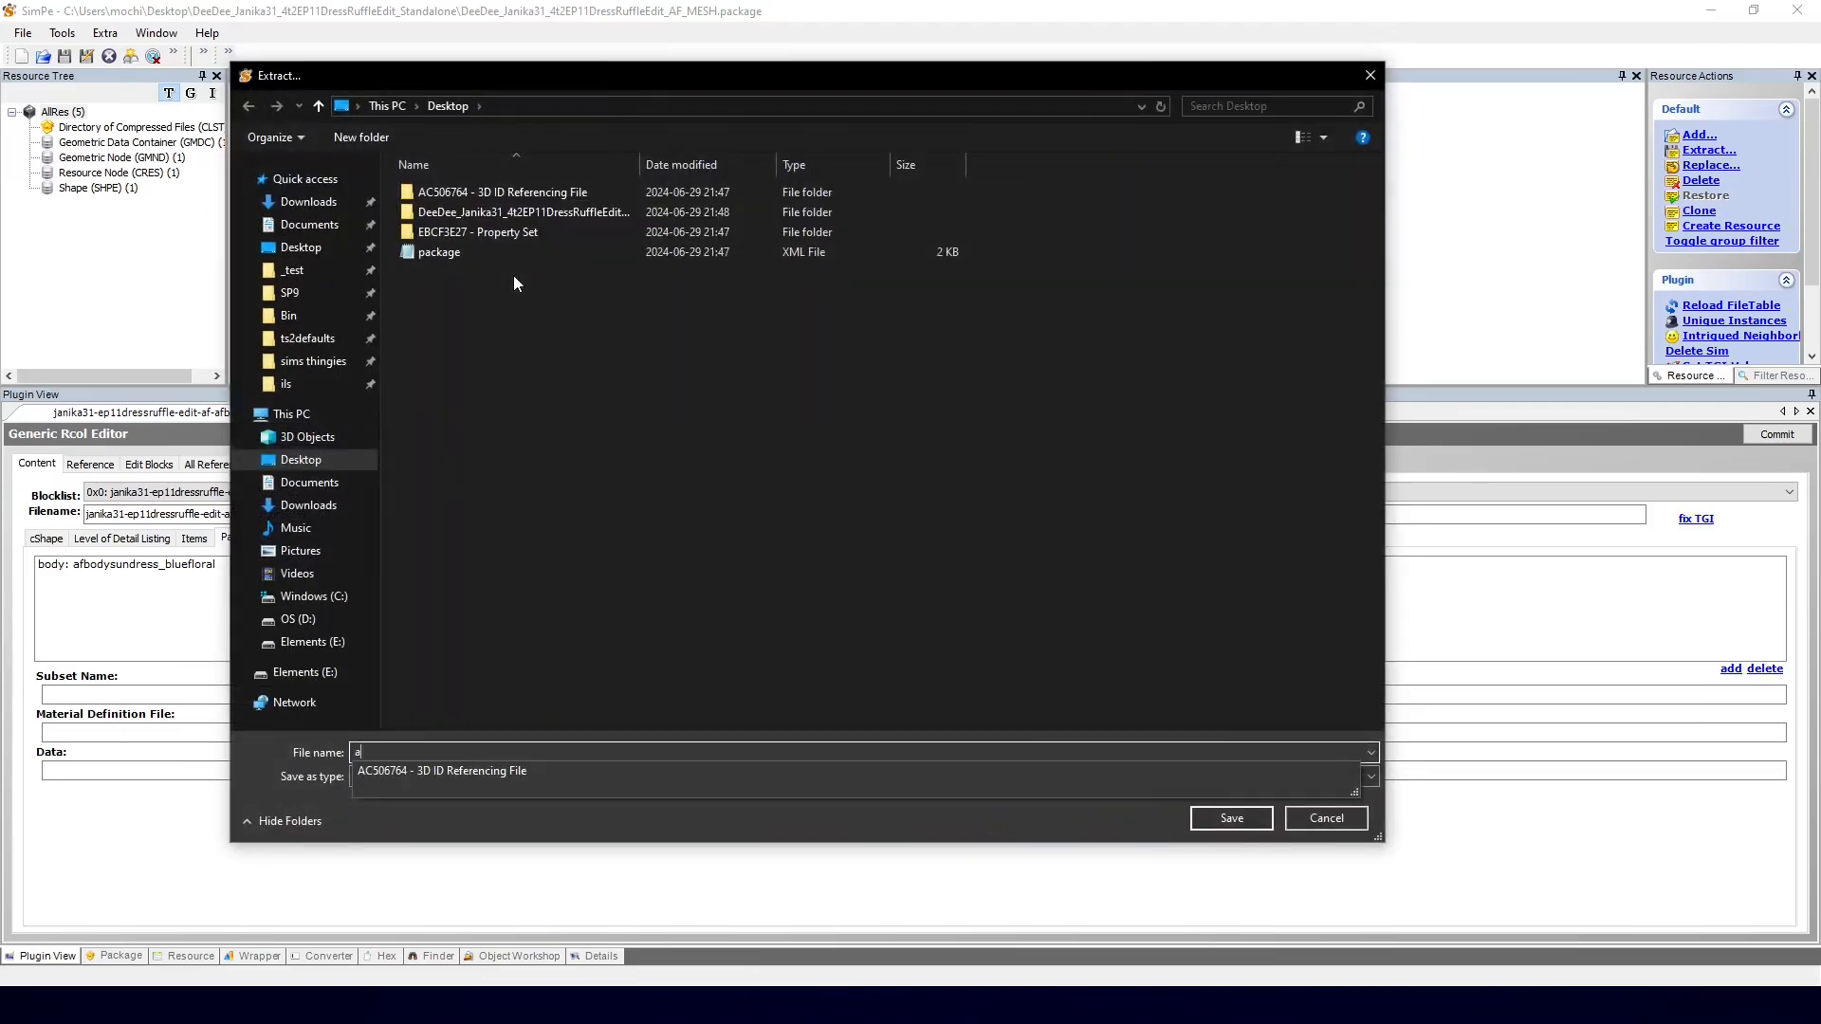
text(fshpe)
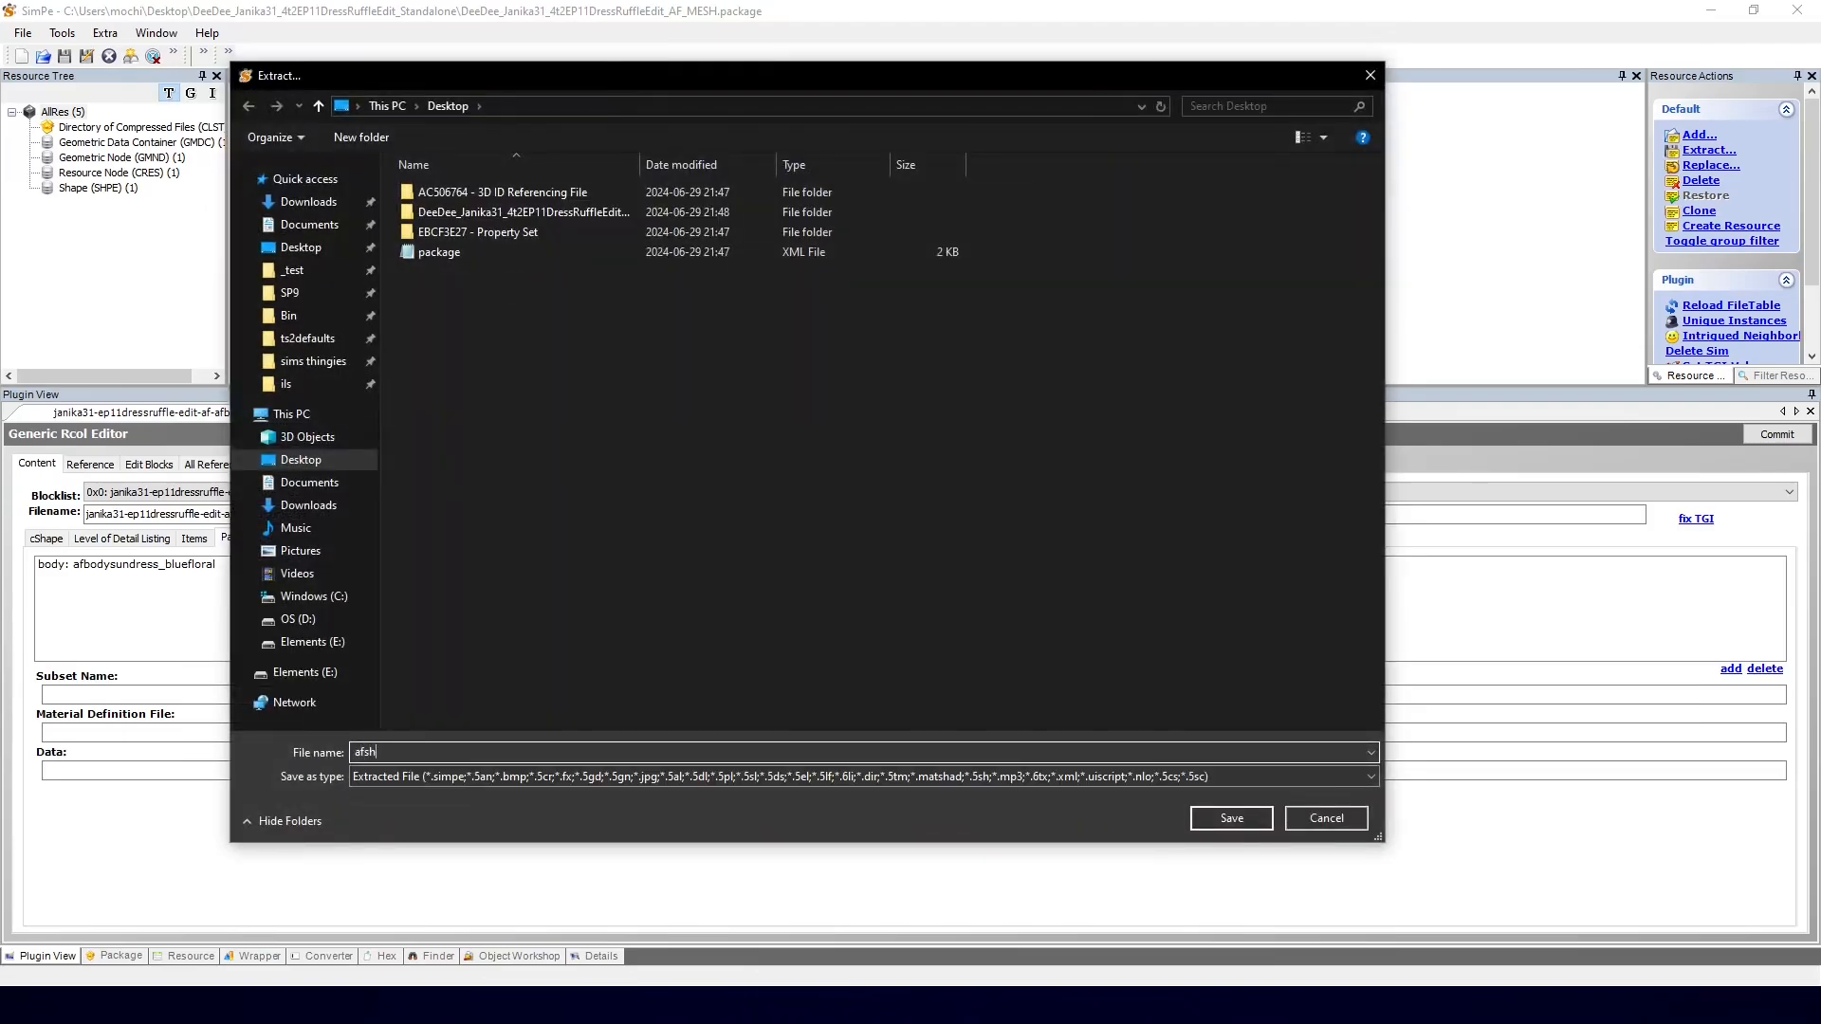
key(Return)
Step: Extract the adult mesh's CRES resource to the Desktop as afcres
right_click(441, 181)
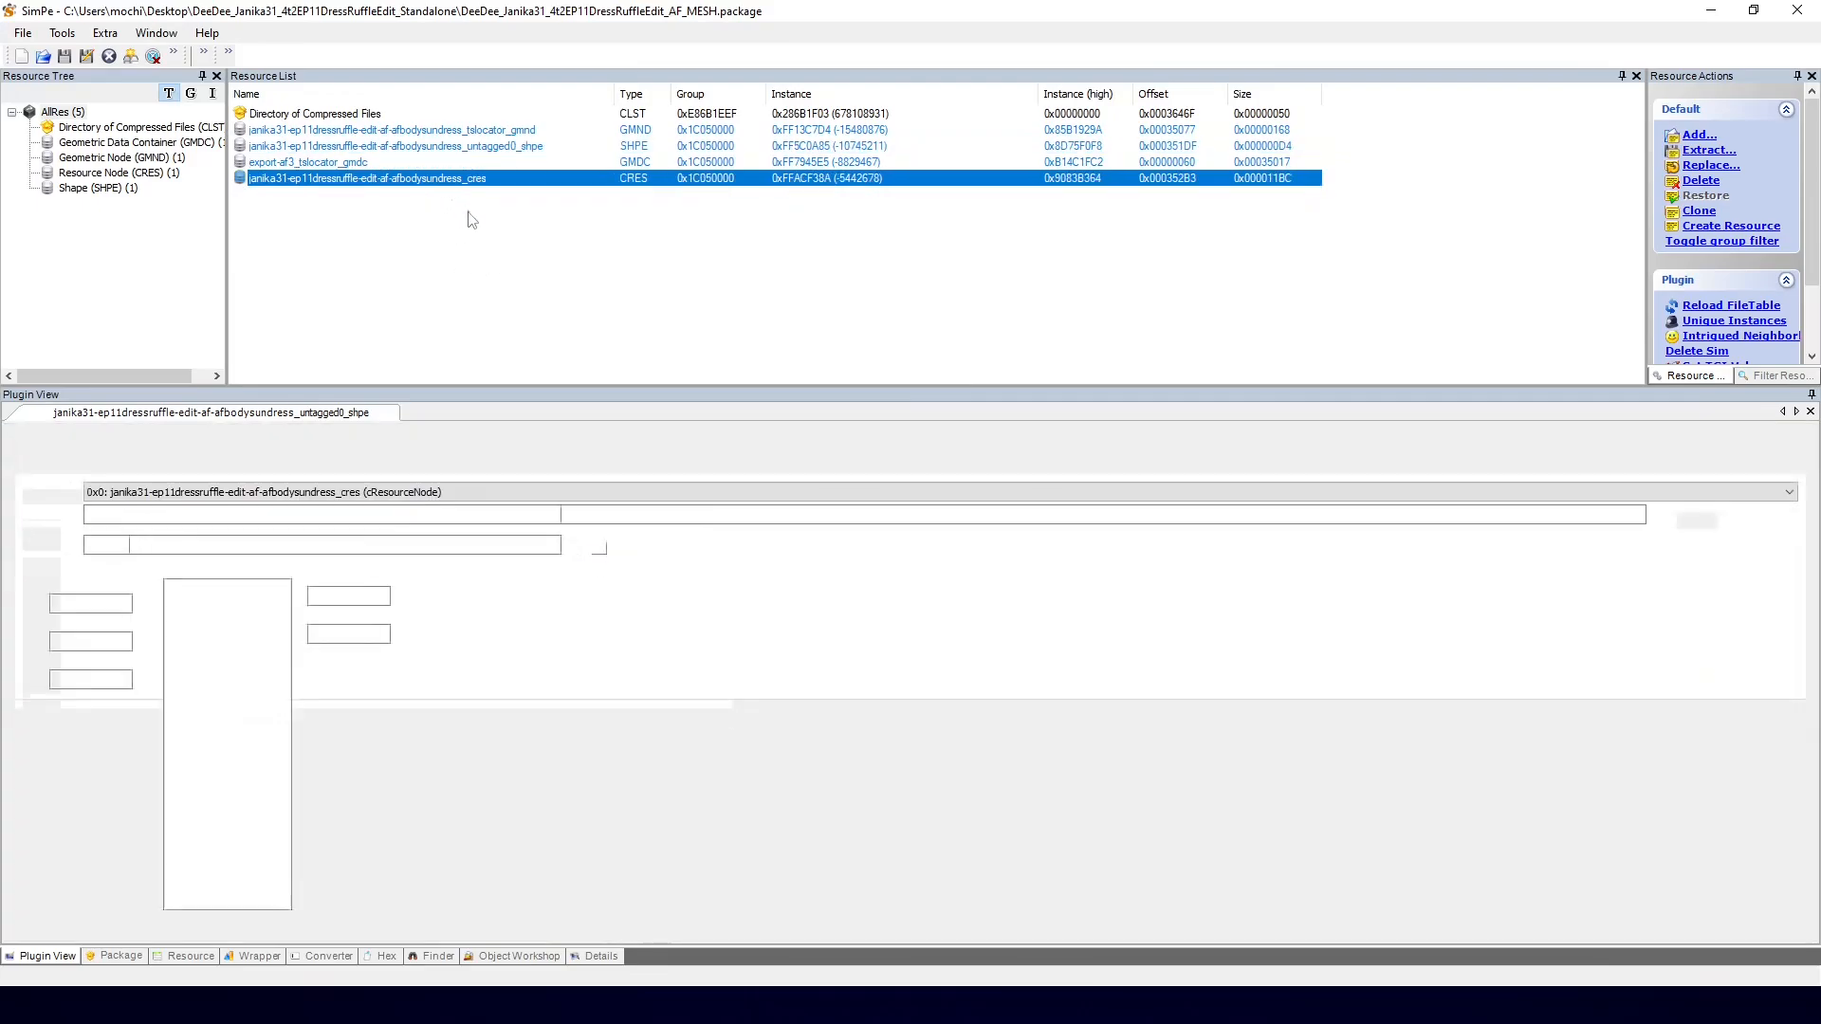
click(468, 213)
text(afc)
key(Return)
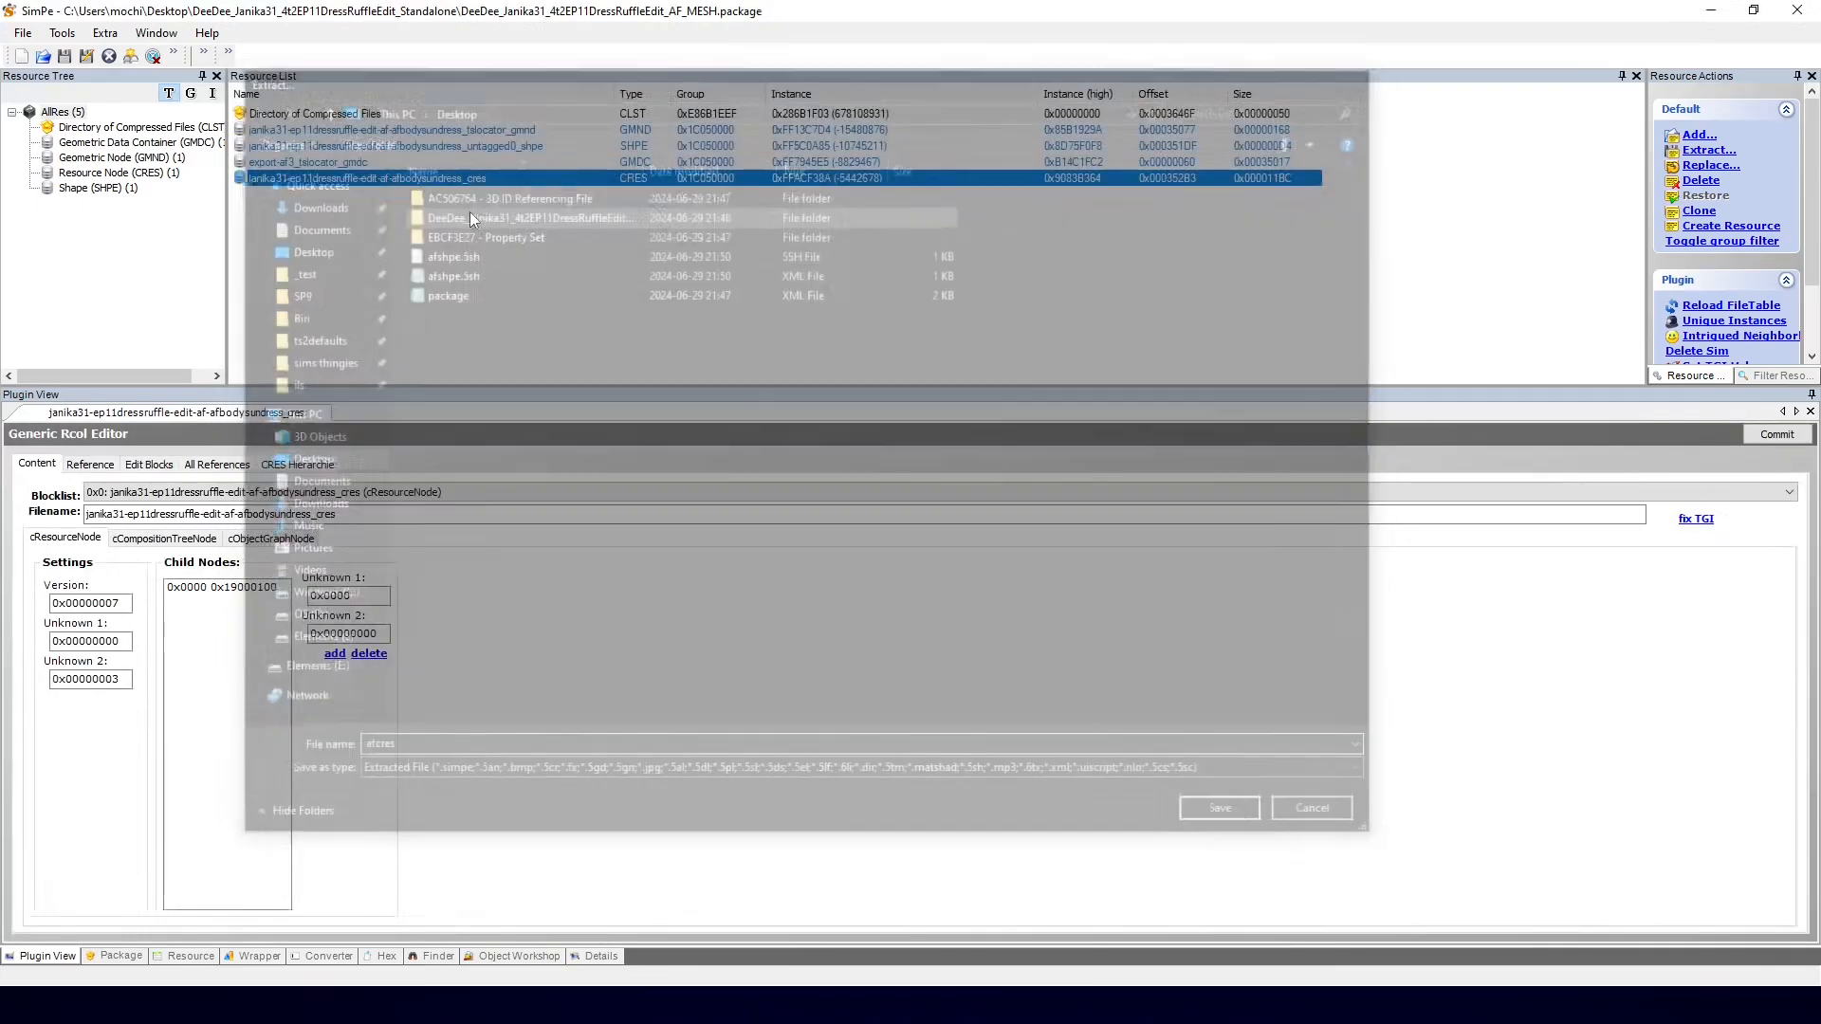
Step: Load the TF_MESH package and extract its SHPE resource to the Desktop as tfshpe
key(alt+Tab)
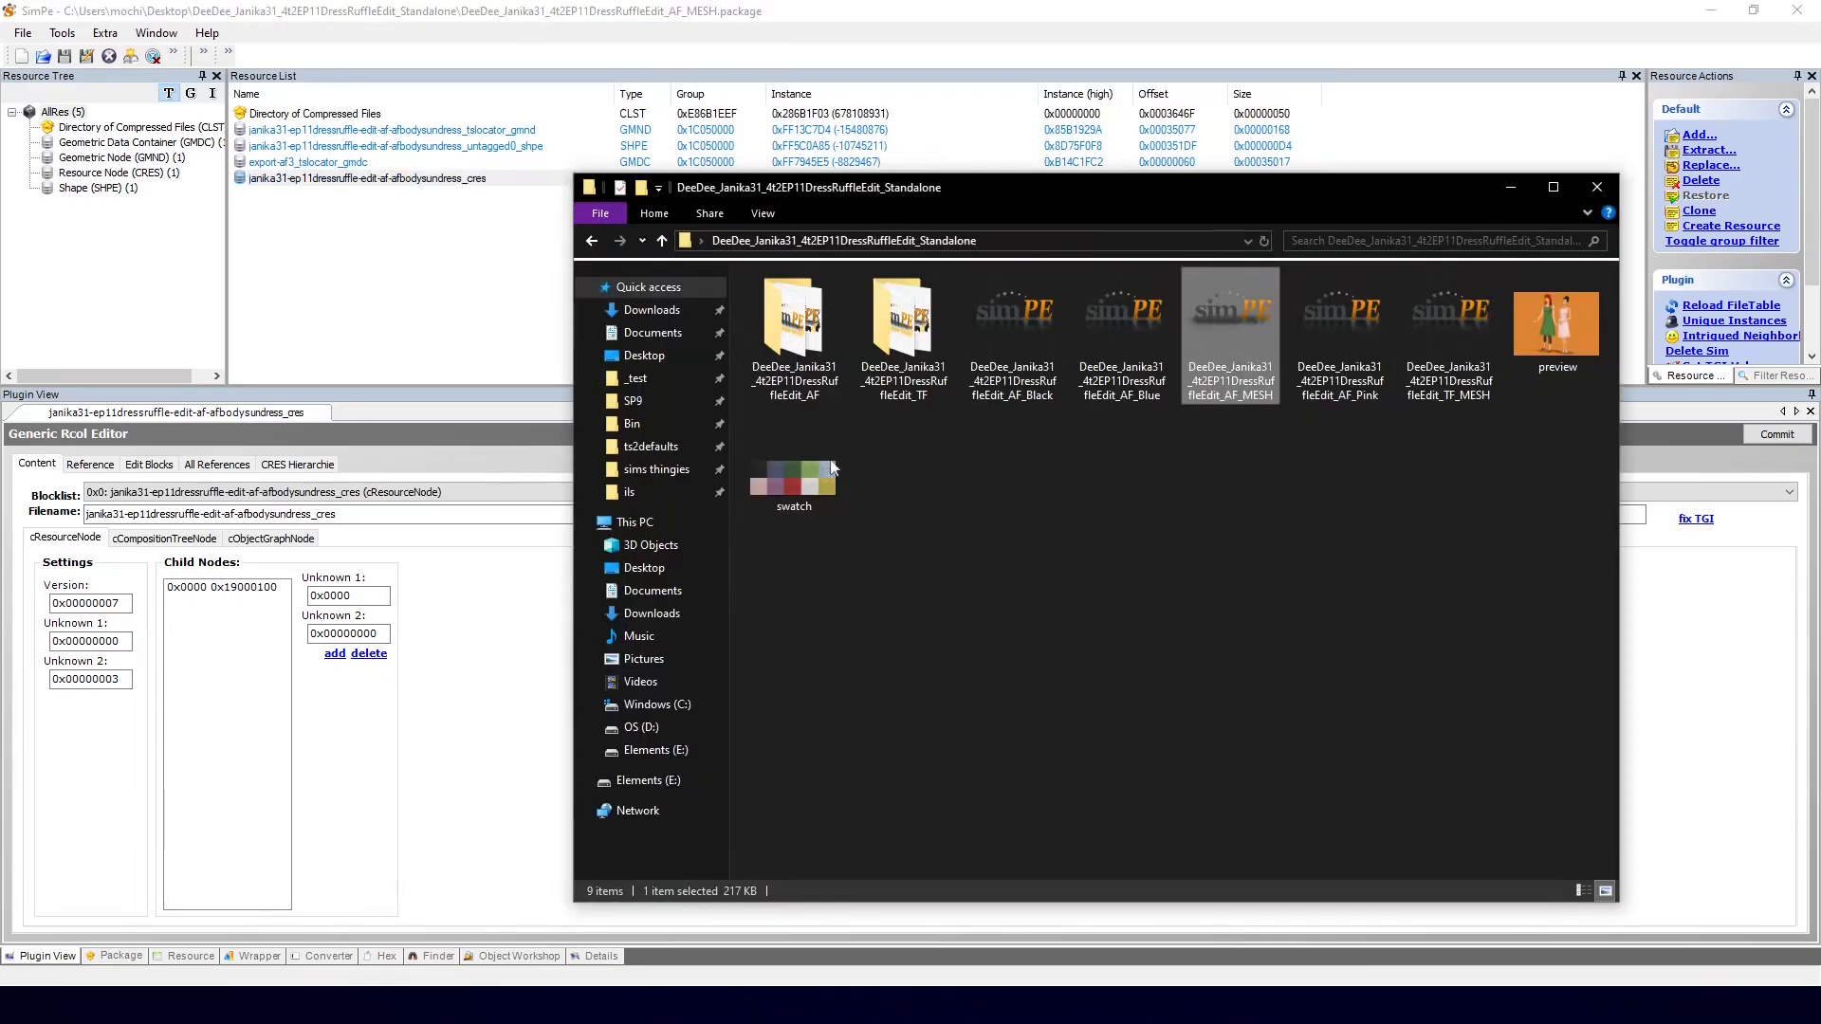
click(1442, 324)
drag(363, 288, 370, 284)
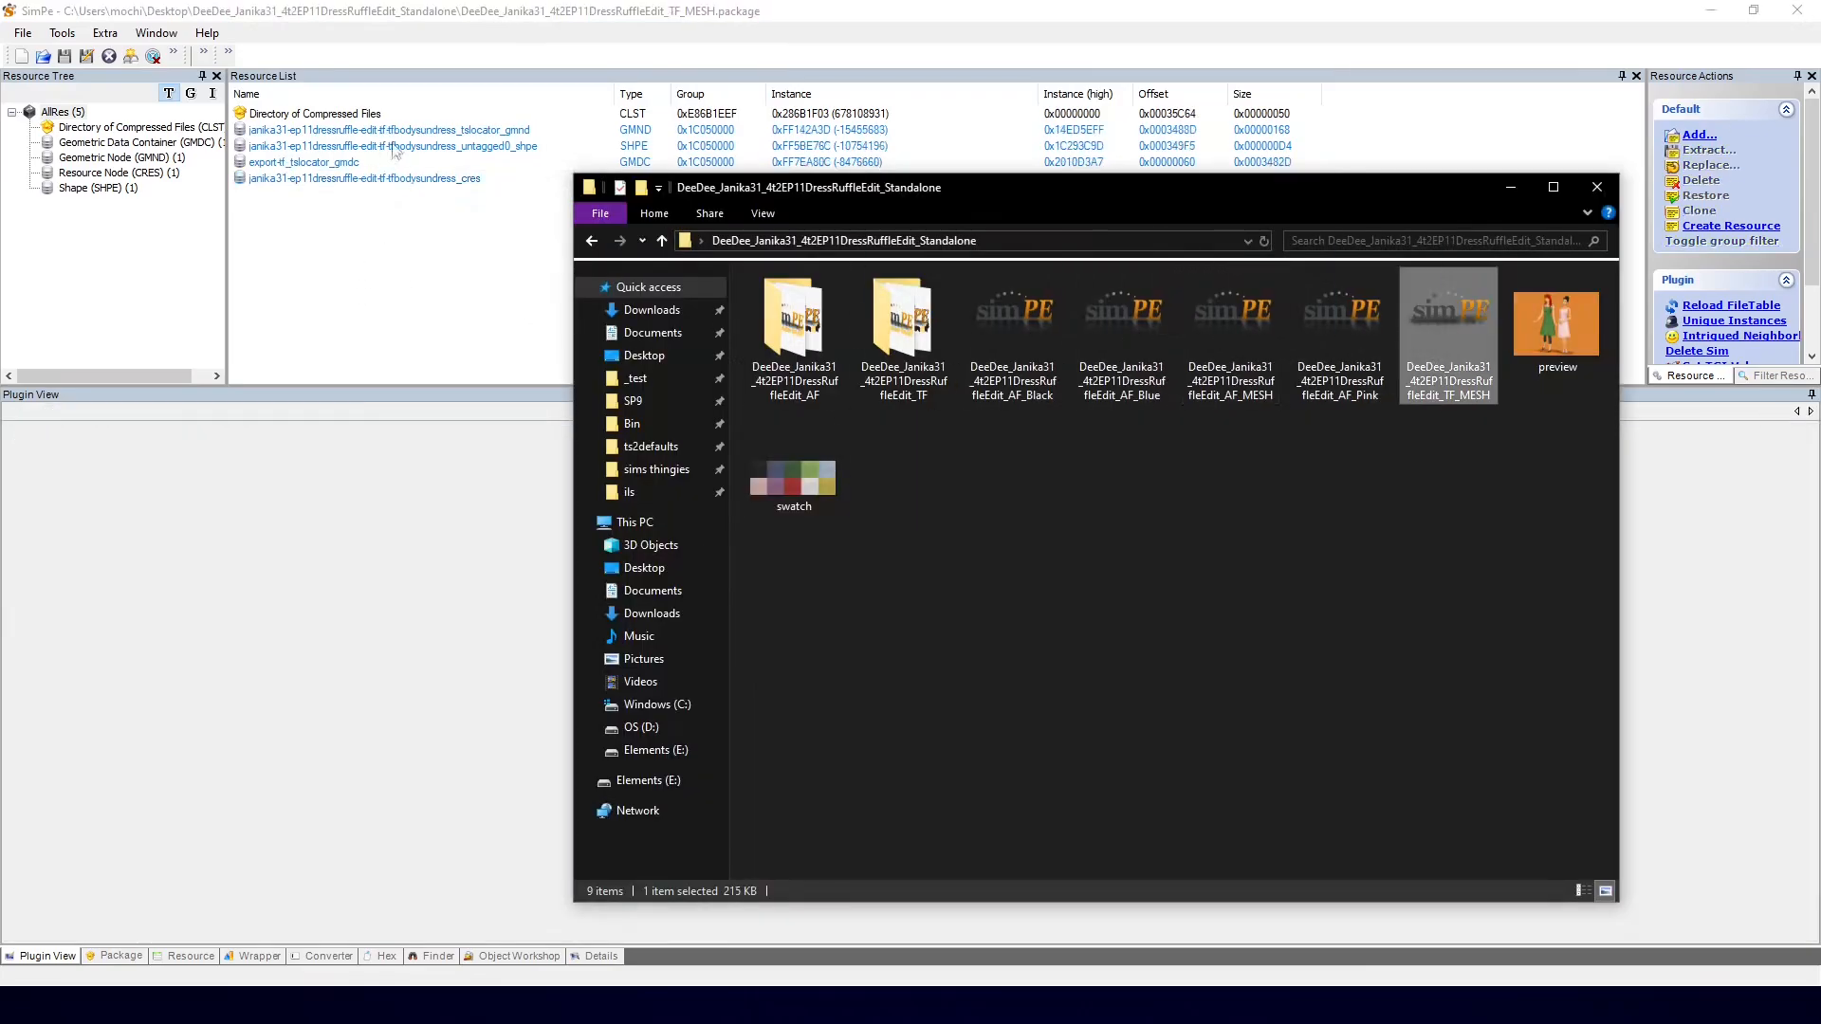
click(399, 147)
right_click(406, 145)
click(442, 173)
text(tf)
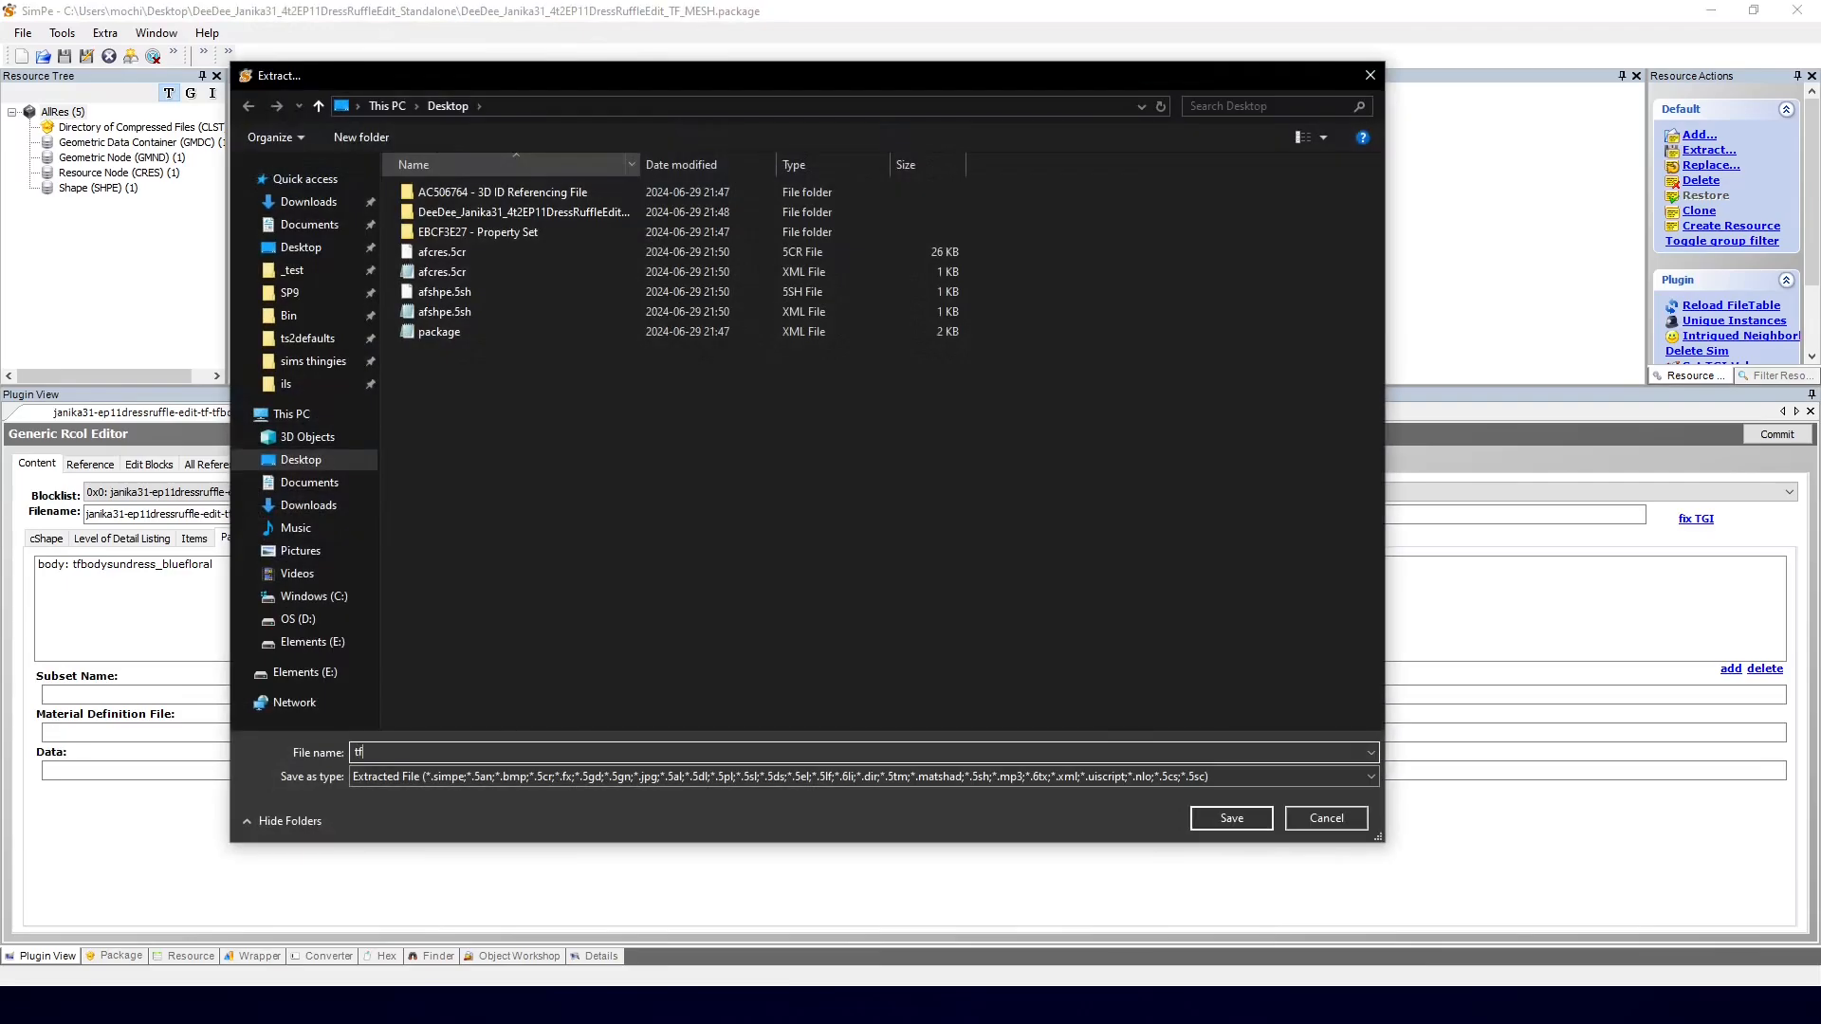
text(shpe)
drag(454, 81, 563, 74)
key(Return)
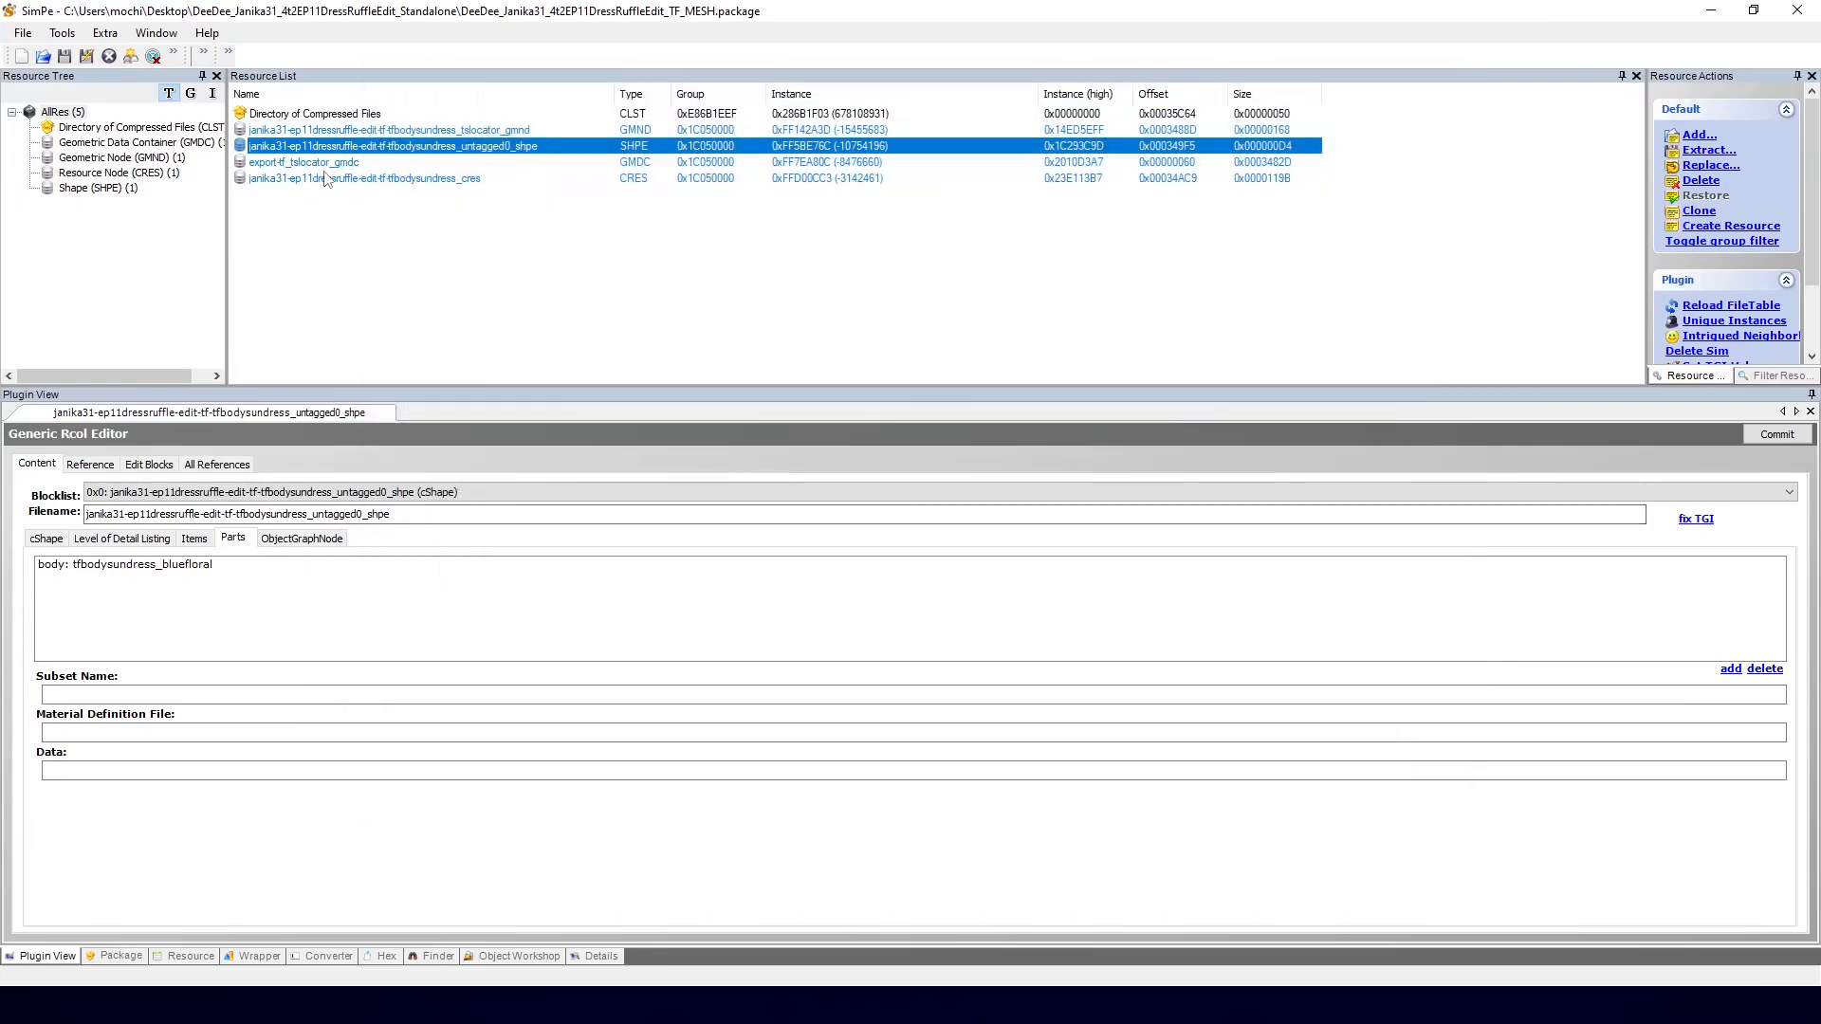
Step: Extract the teen mesh's CRES resource to the Desktop as cres
click(327, 178)
right_click(345, 179)
click(383, 217)
text(cres)
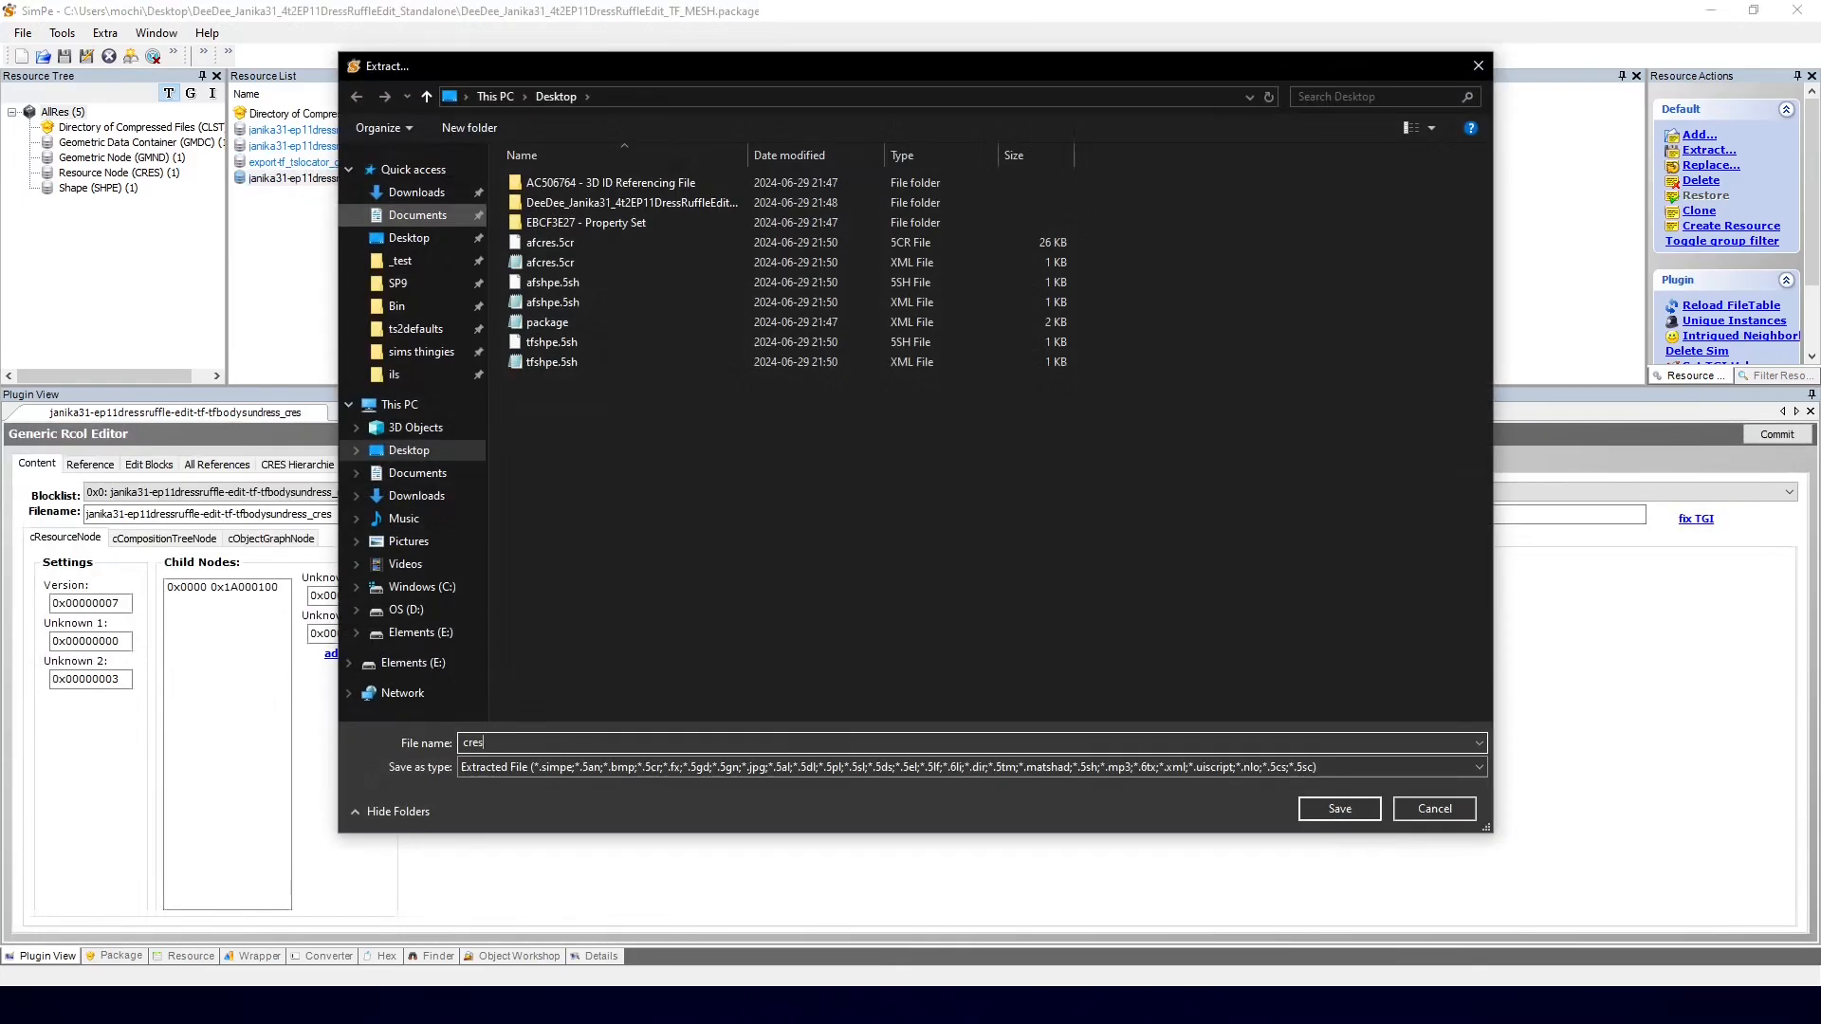
key(Return)
Step: Compare the shoe area of the body textures in the AF_Black, AF_Blue and AF_Pink packages
click(118, 1002)
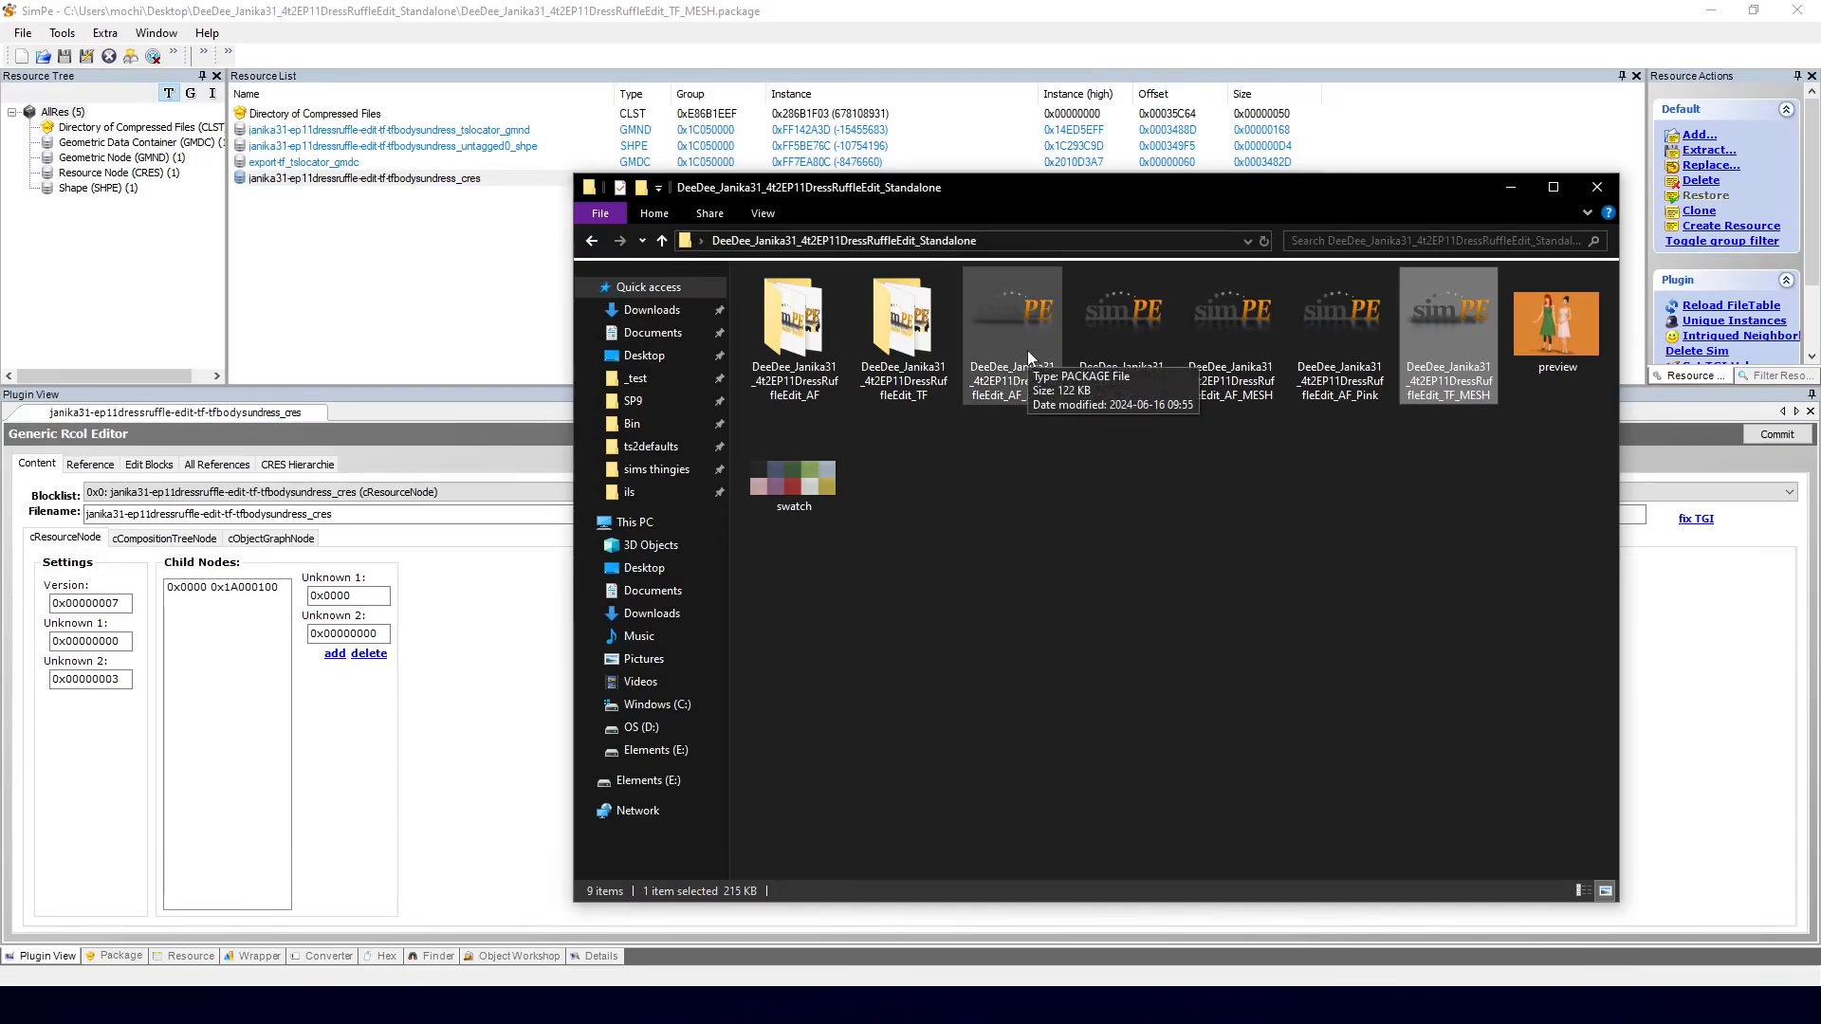
drag(1021, 334, 368, 284)
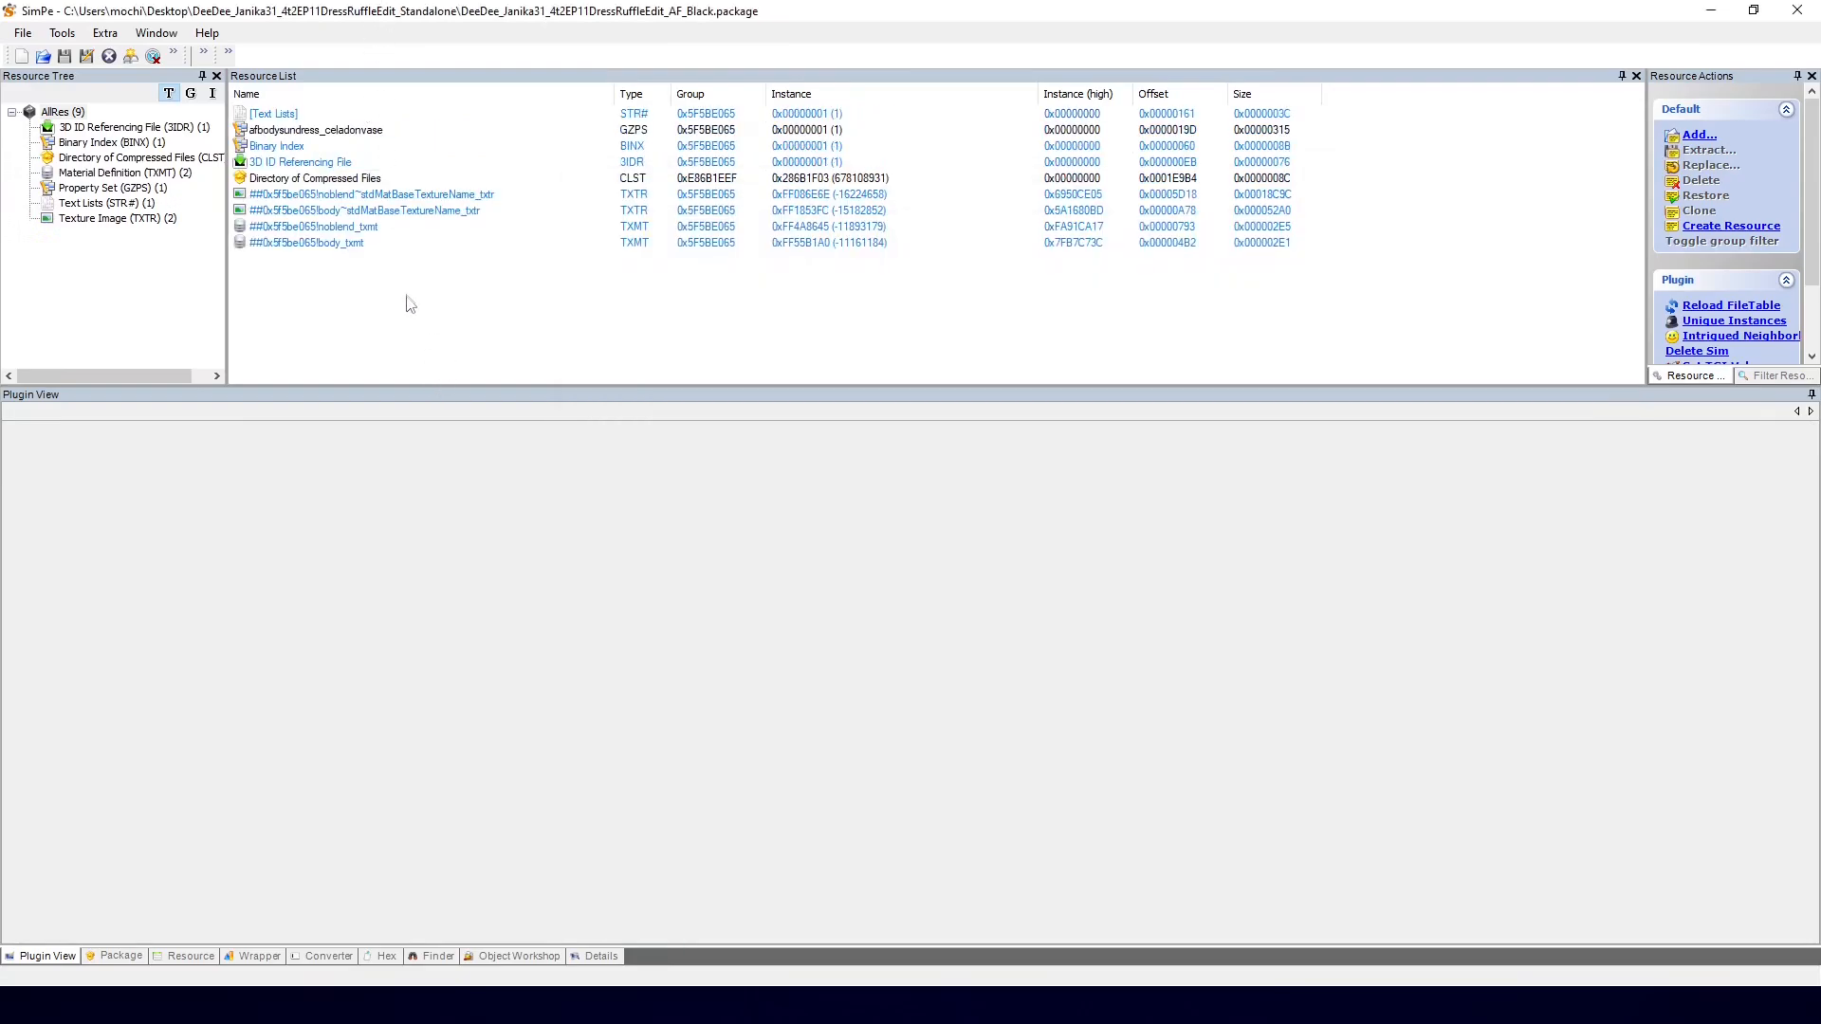
click(363, 211)
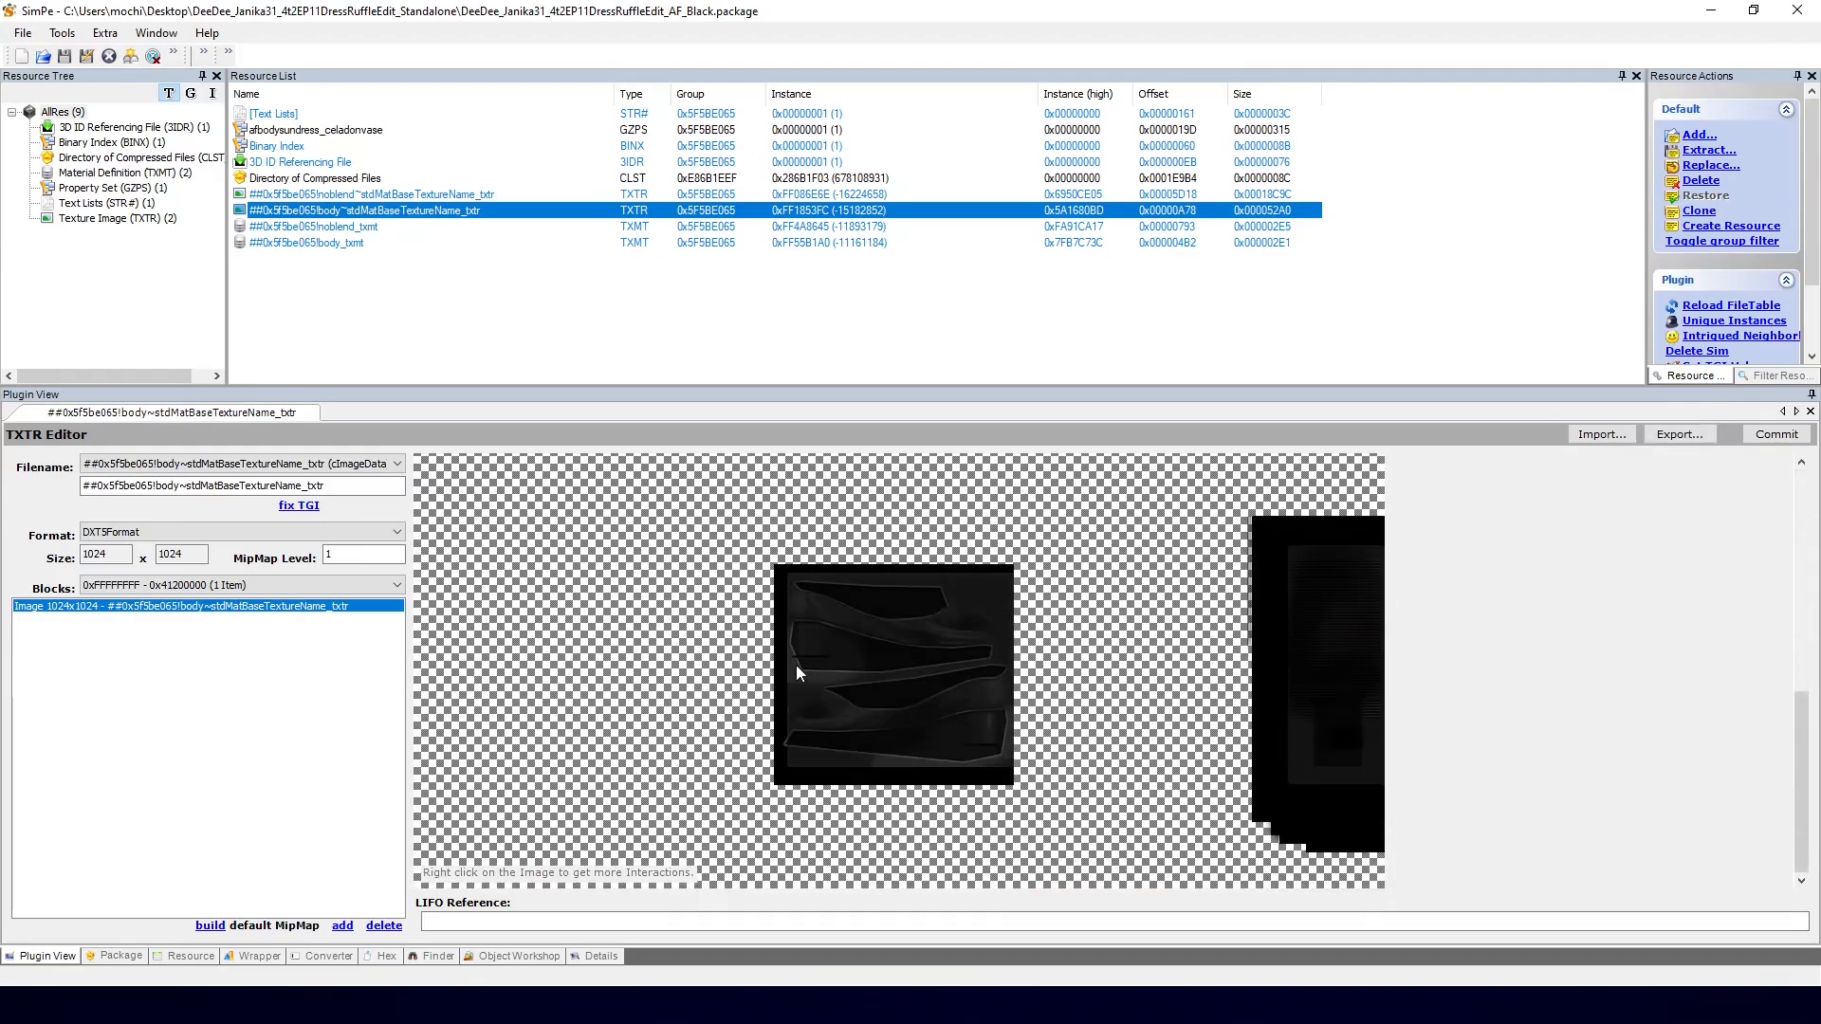
click(106, 1003)
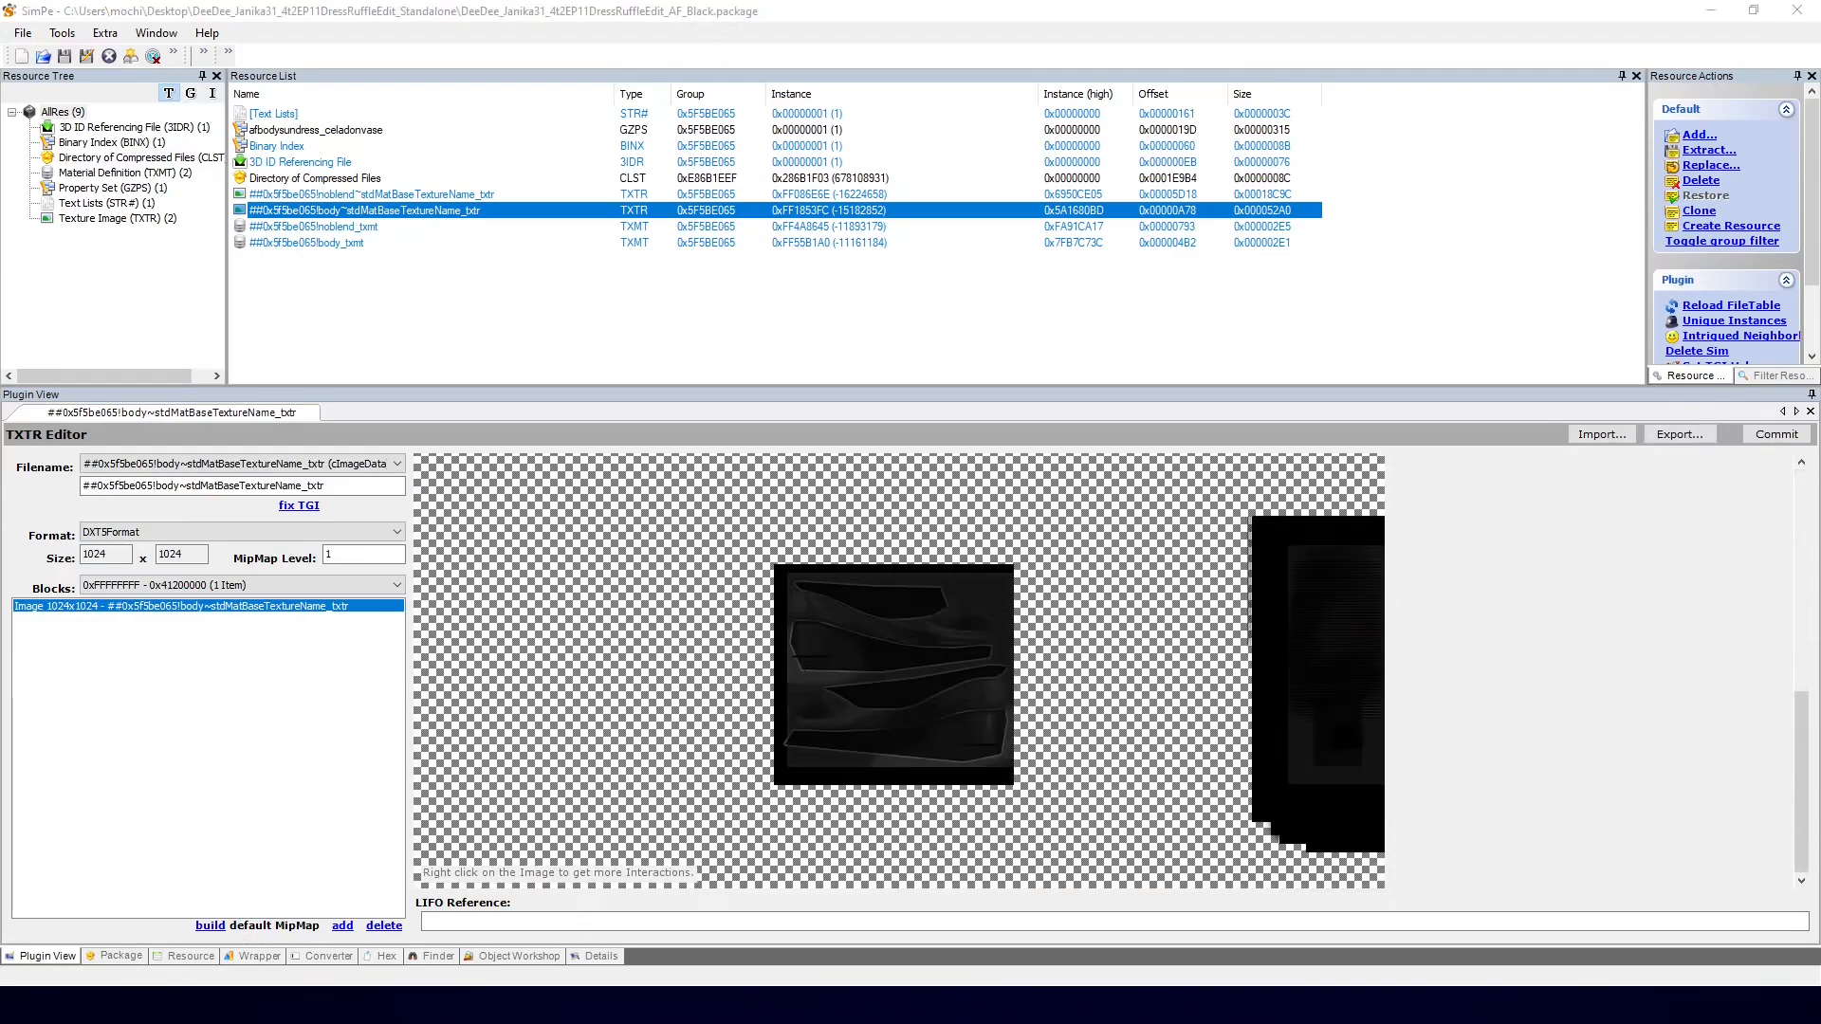
double_click(1126, 334)
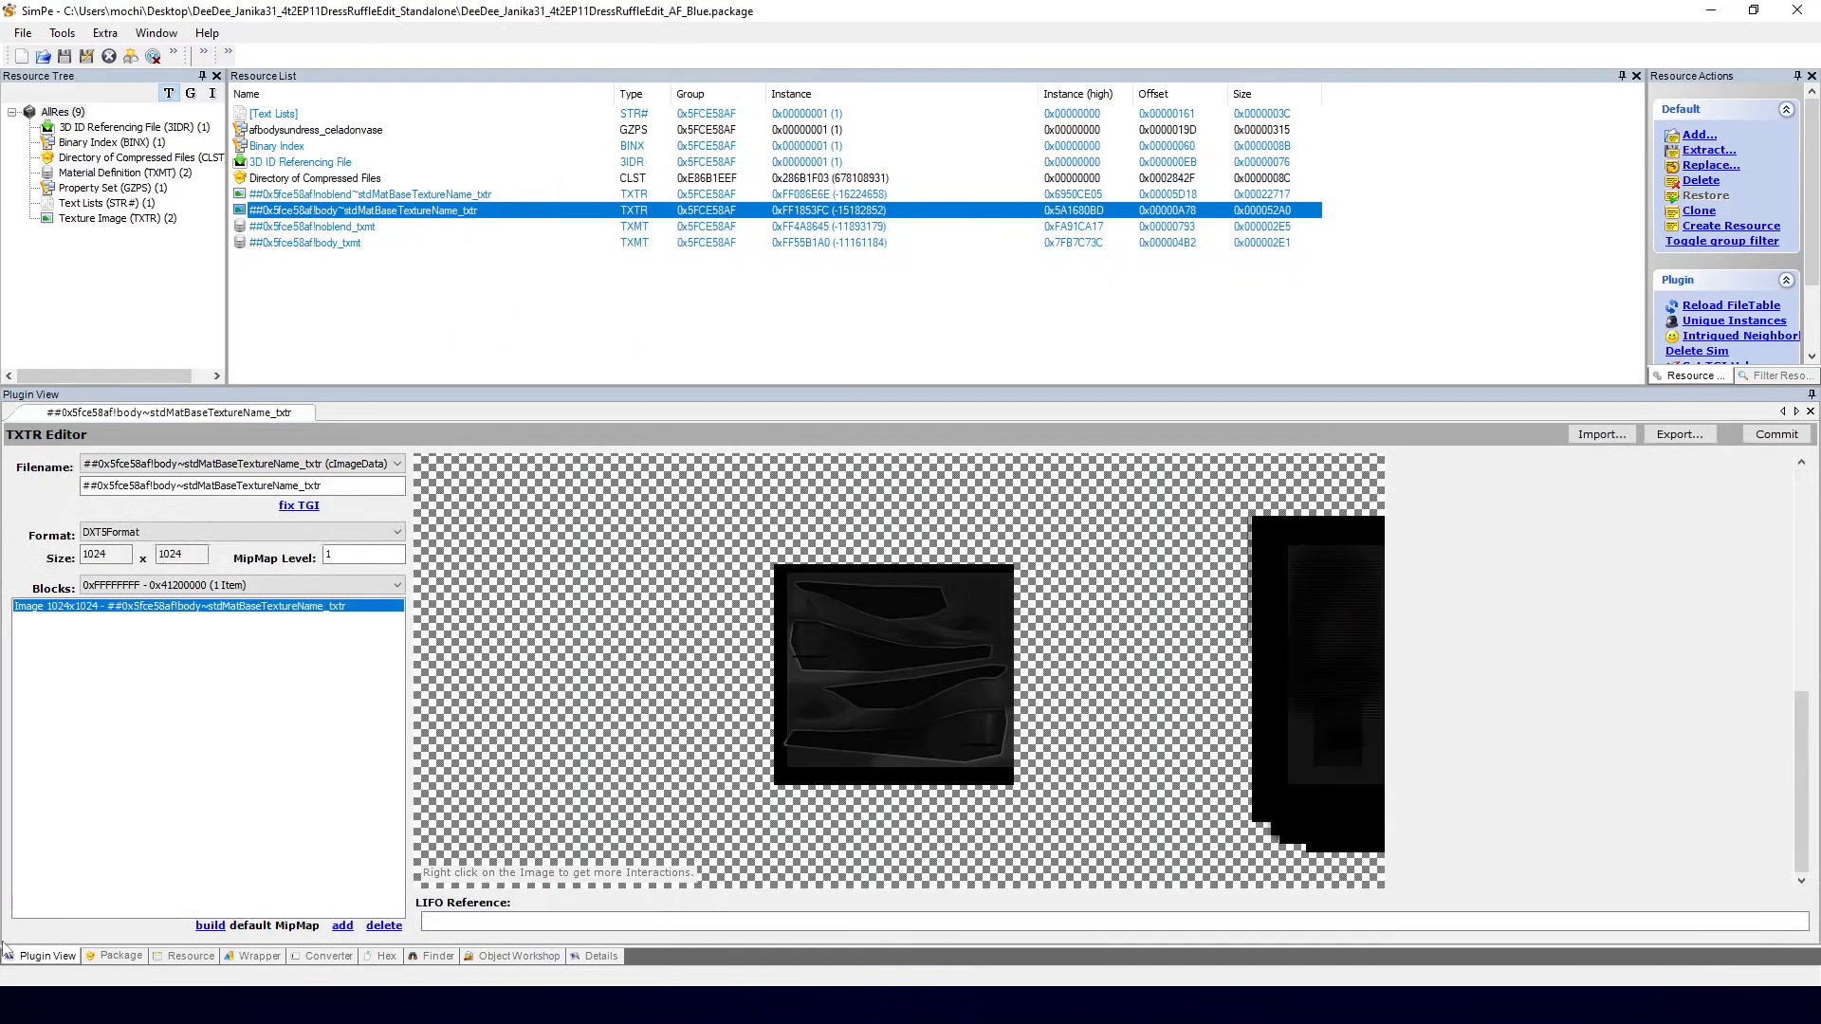
click(107, 1003)
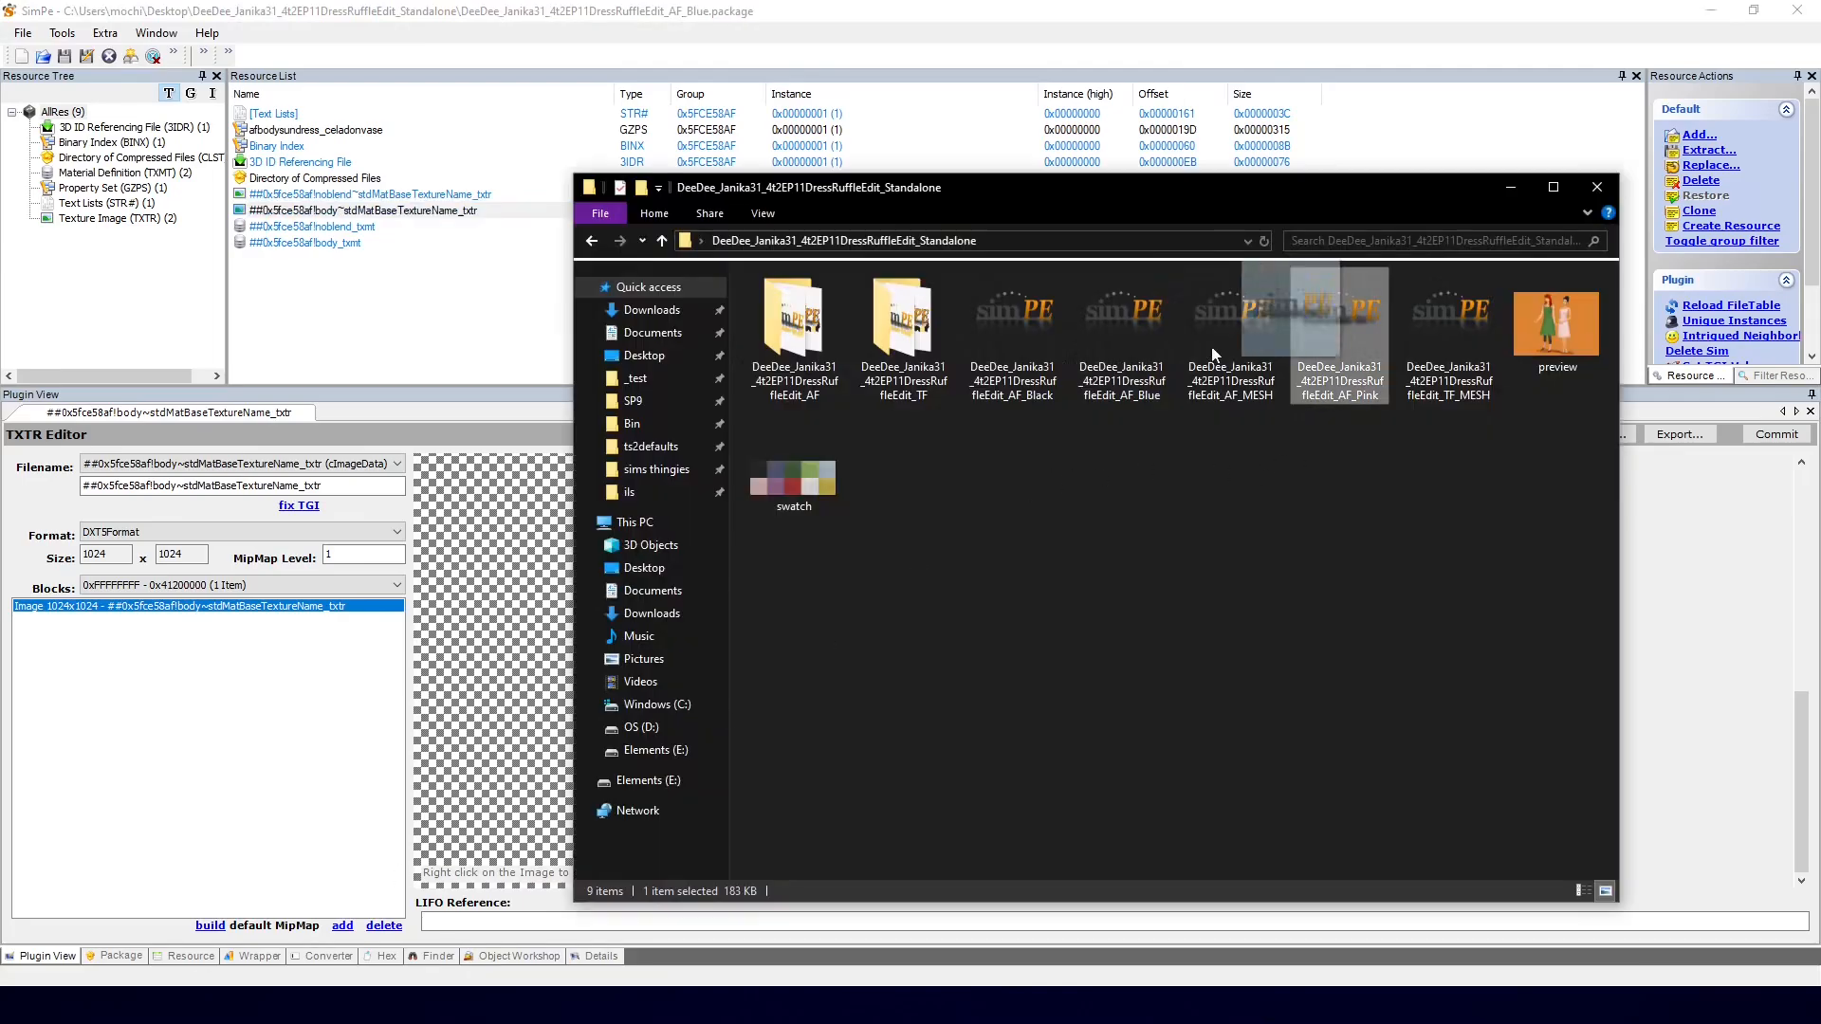
double_click(1340, 337)
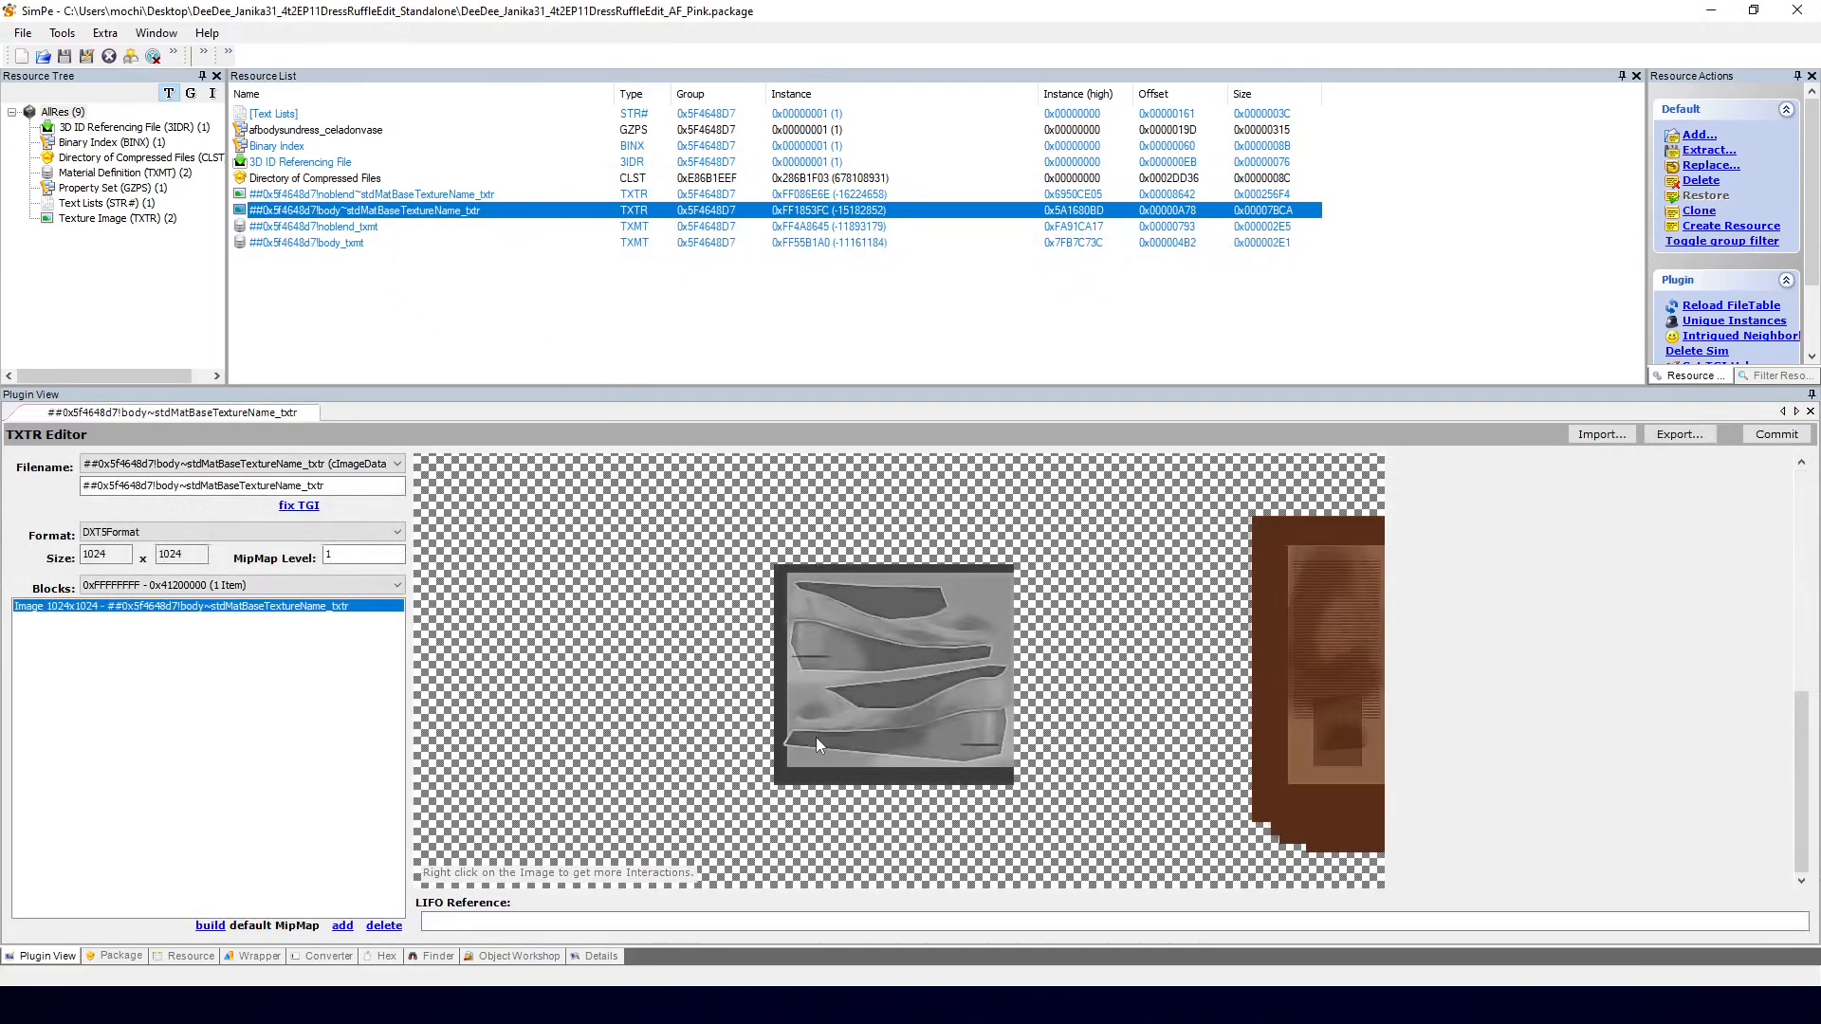
click(106, 1003)
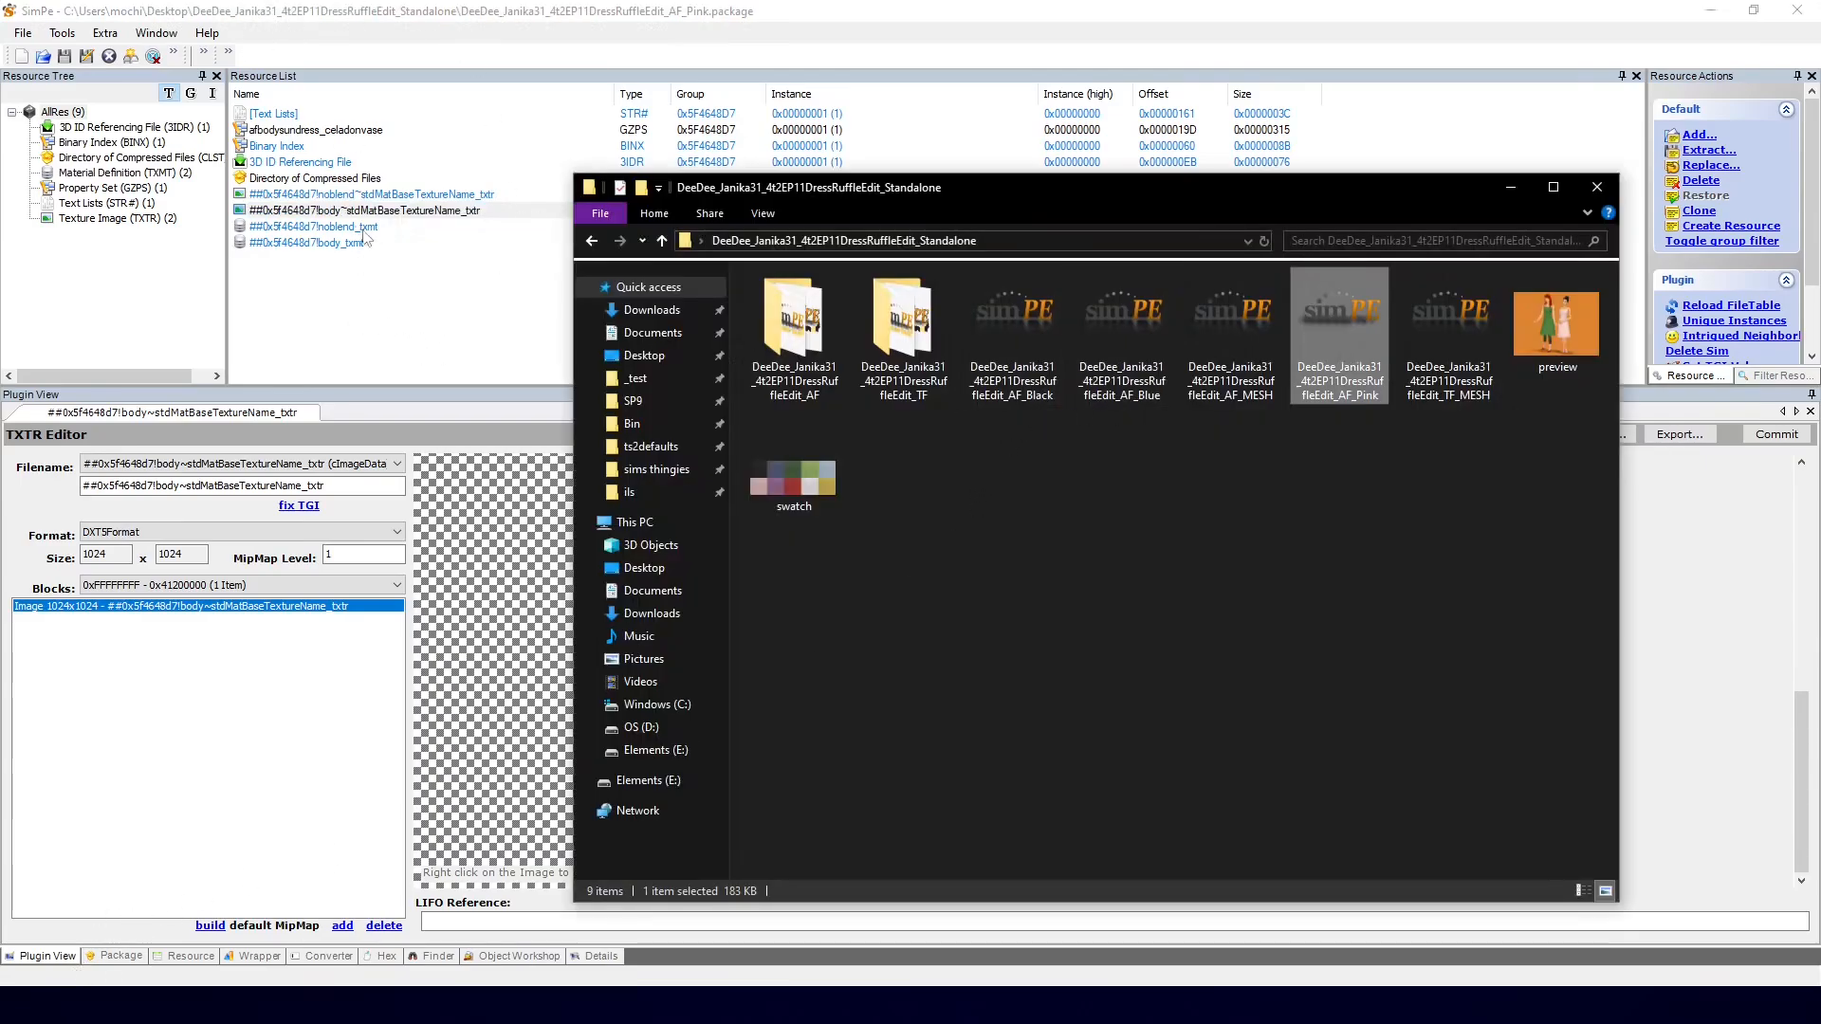
Step: Extract the body TXMT resource of the AF_Pink package to the Desktop as shoeswhite
click(342, 210)
click(349, 244)
right_click(348, 245)
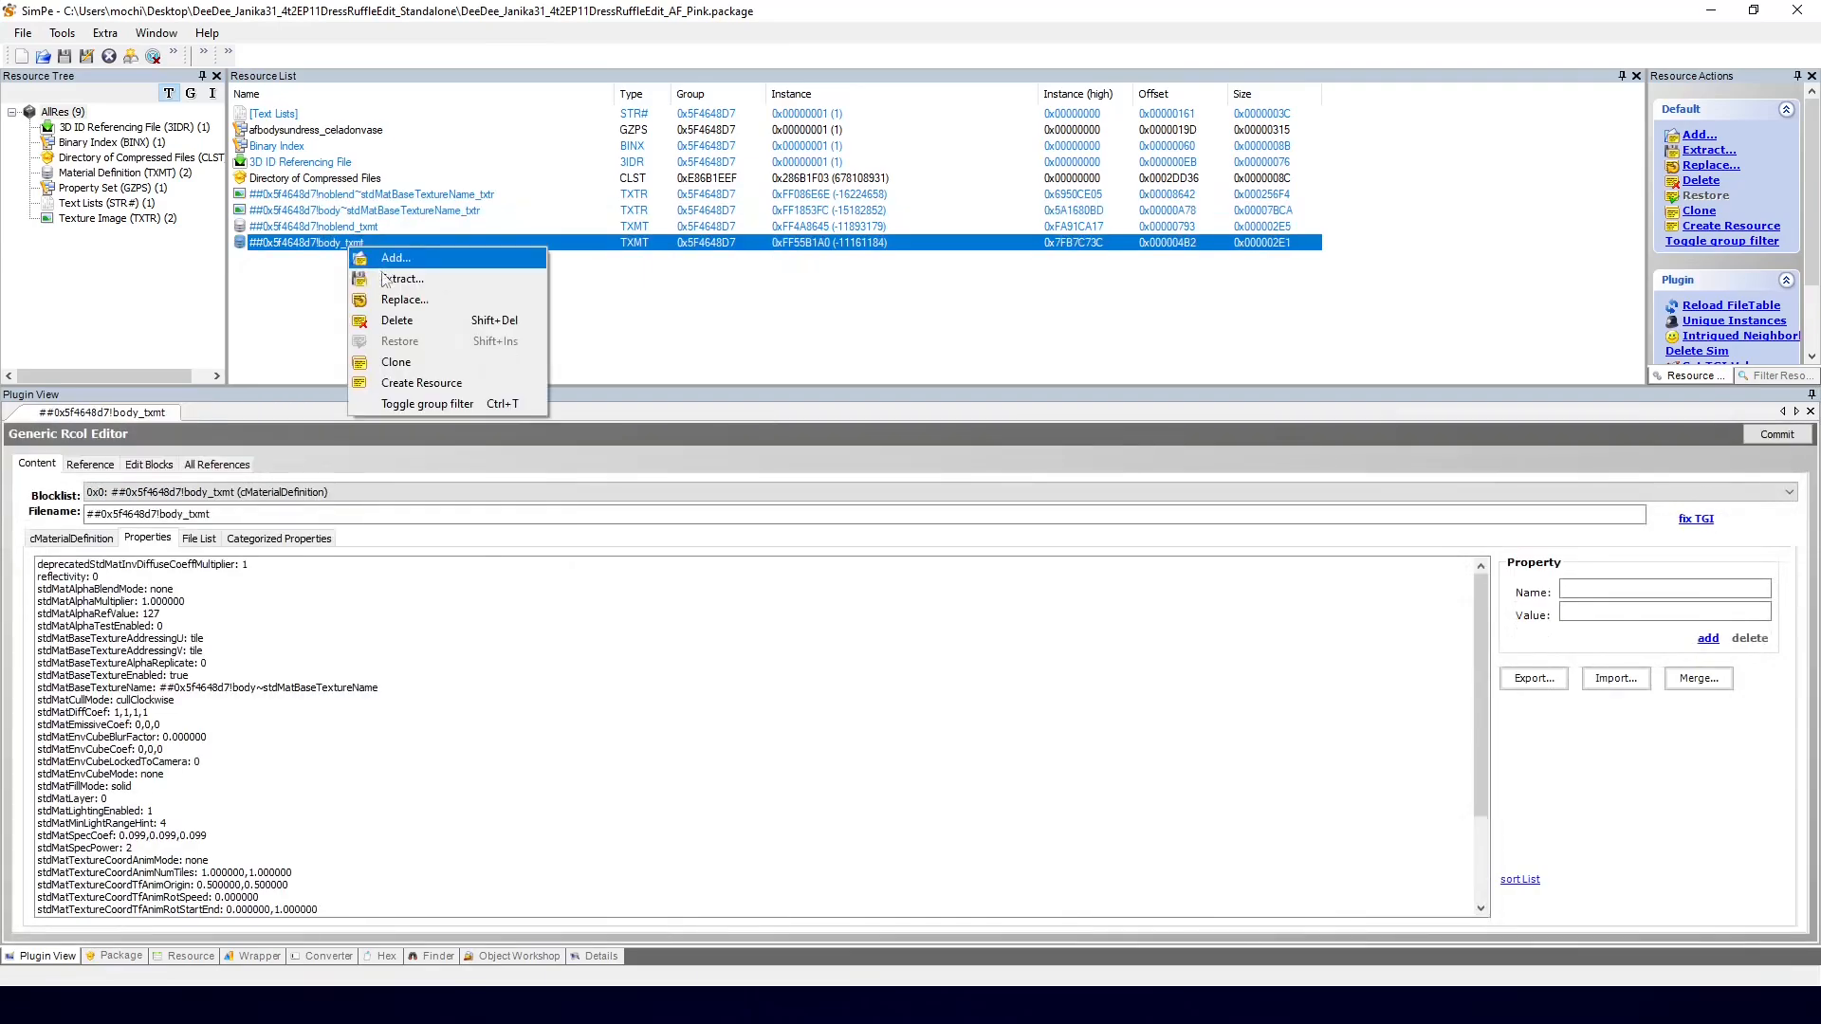
click(388, 281)
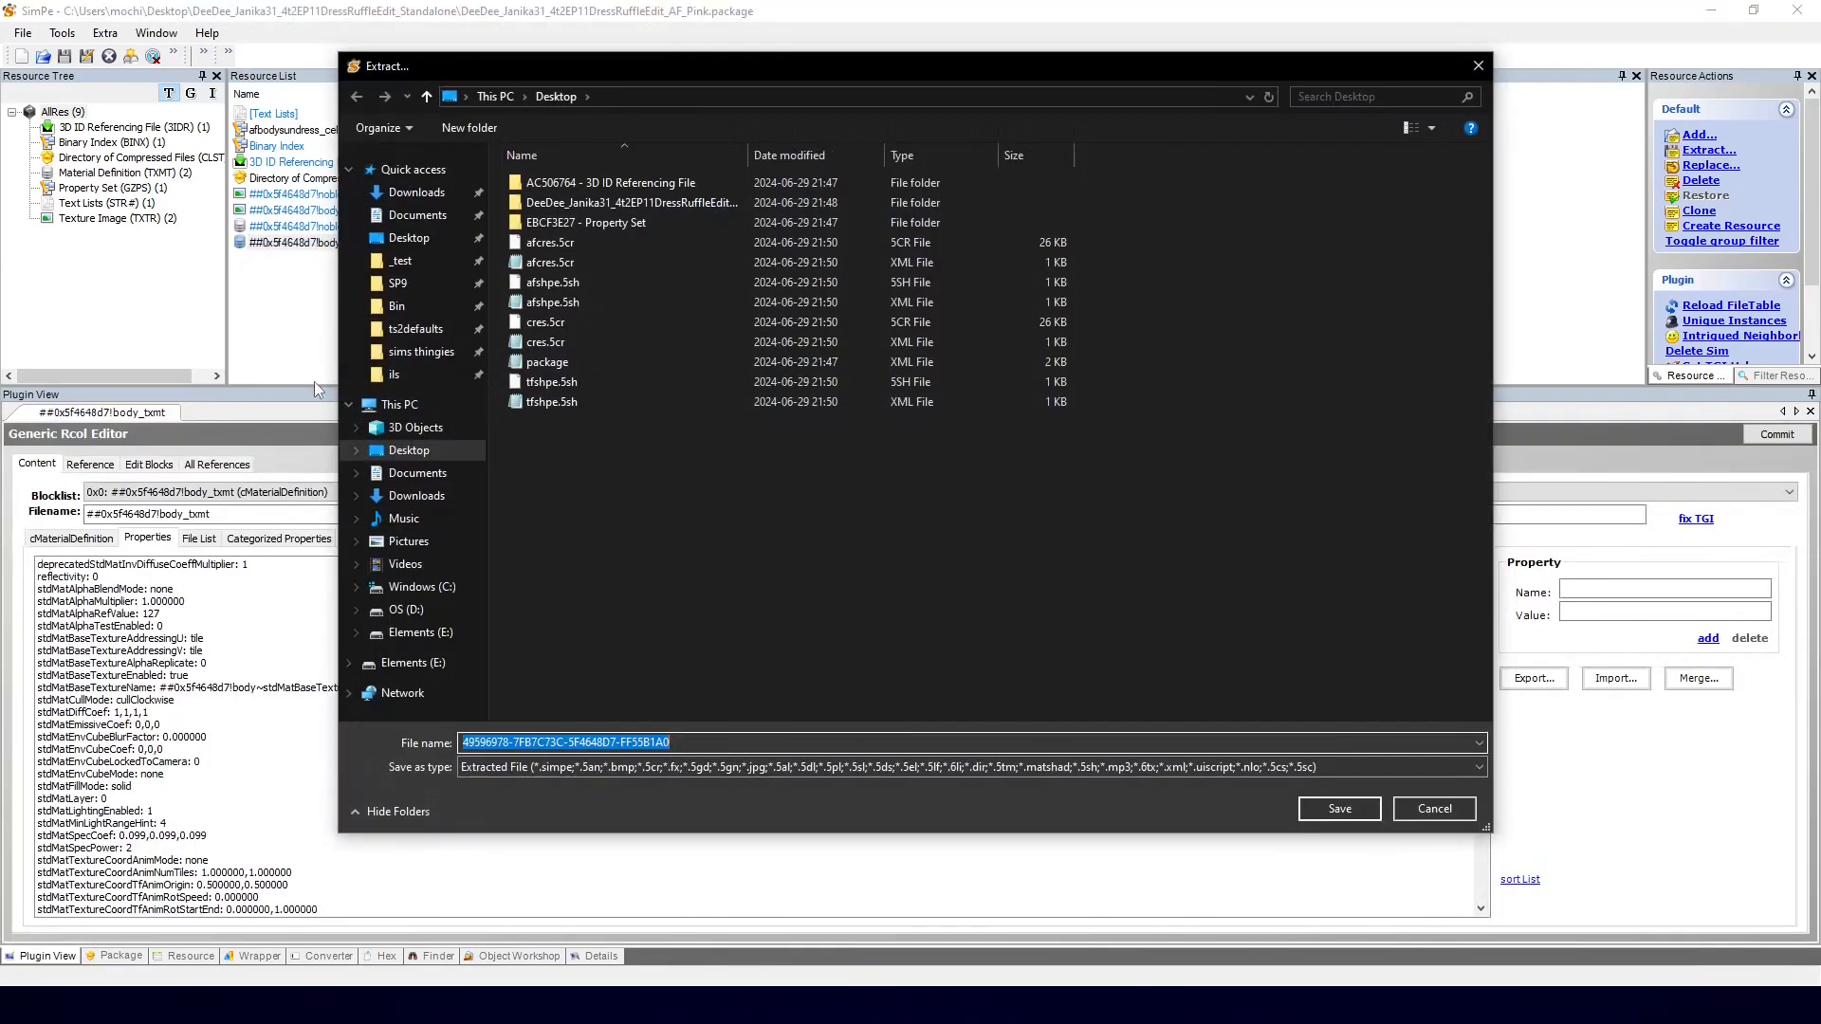
text(wh)
key(BackSpace)
key(BackSpace)
text(shoeswhite)
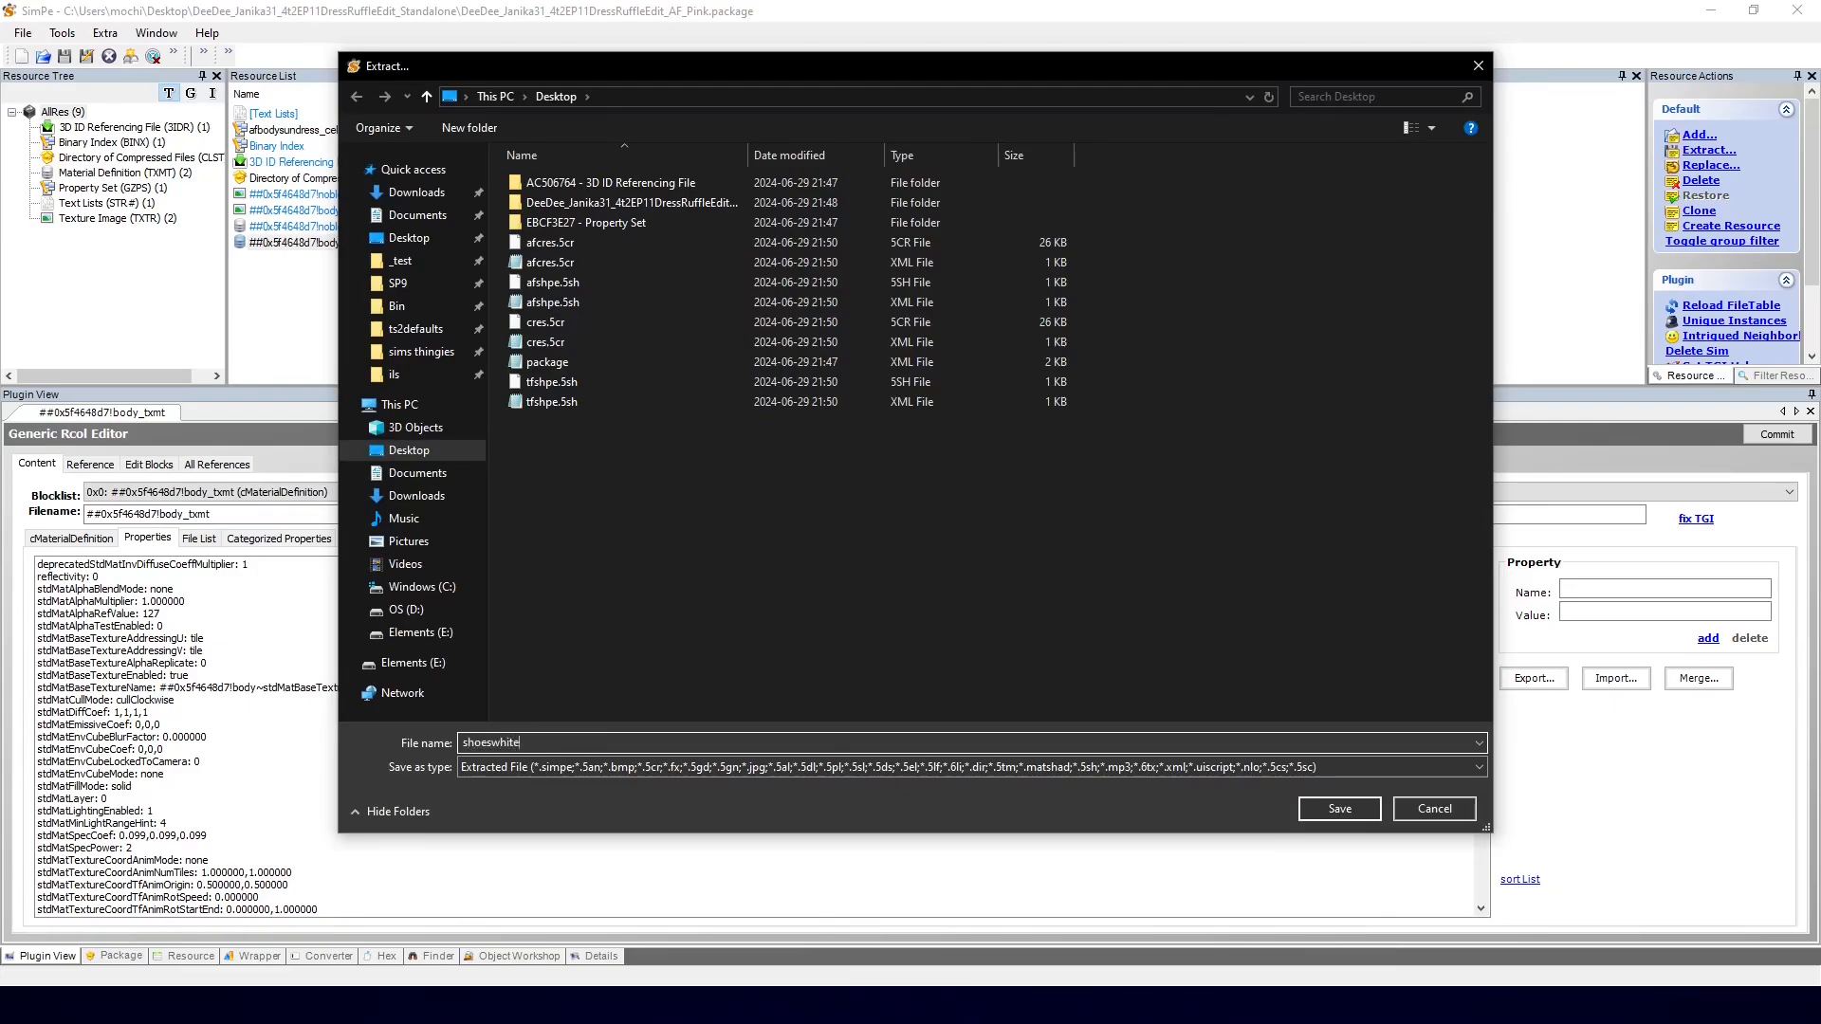
key(Return)
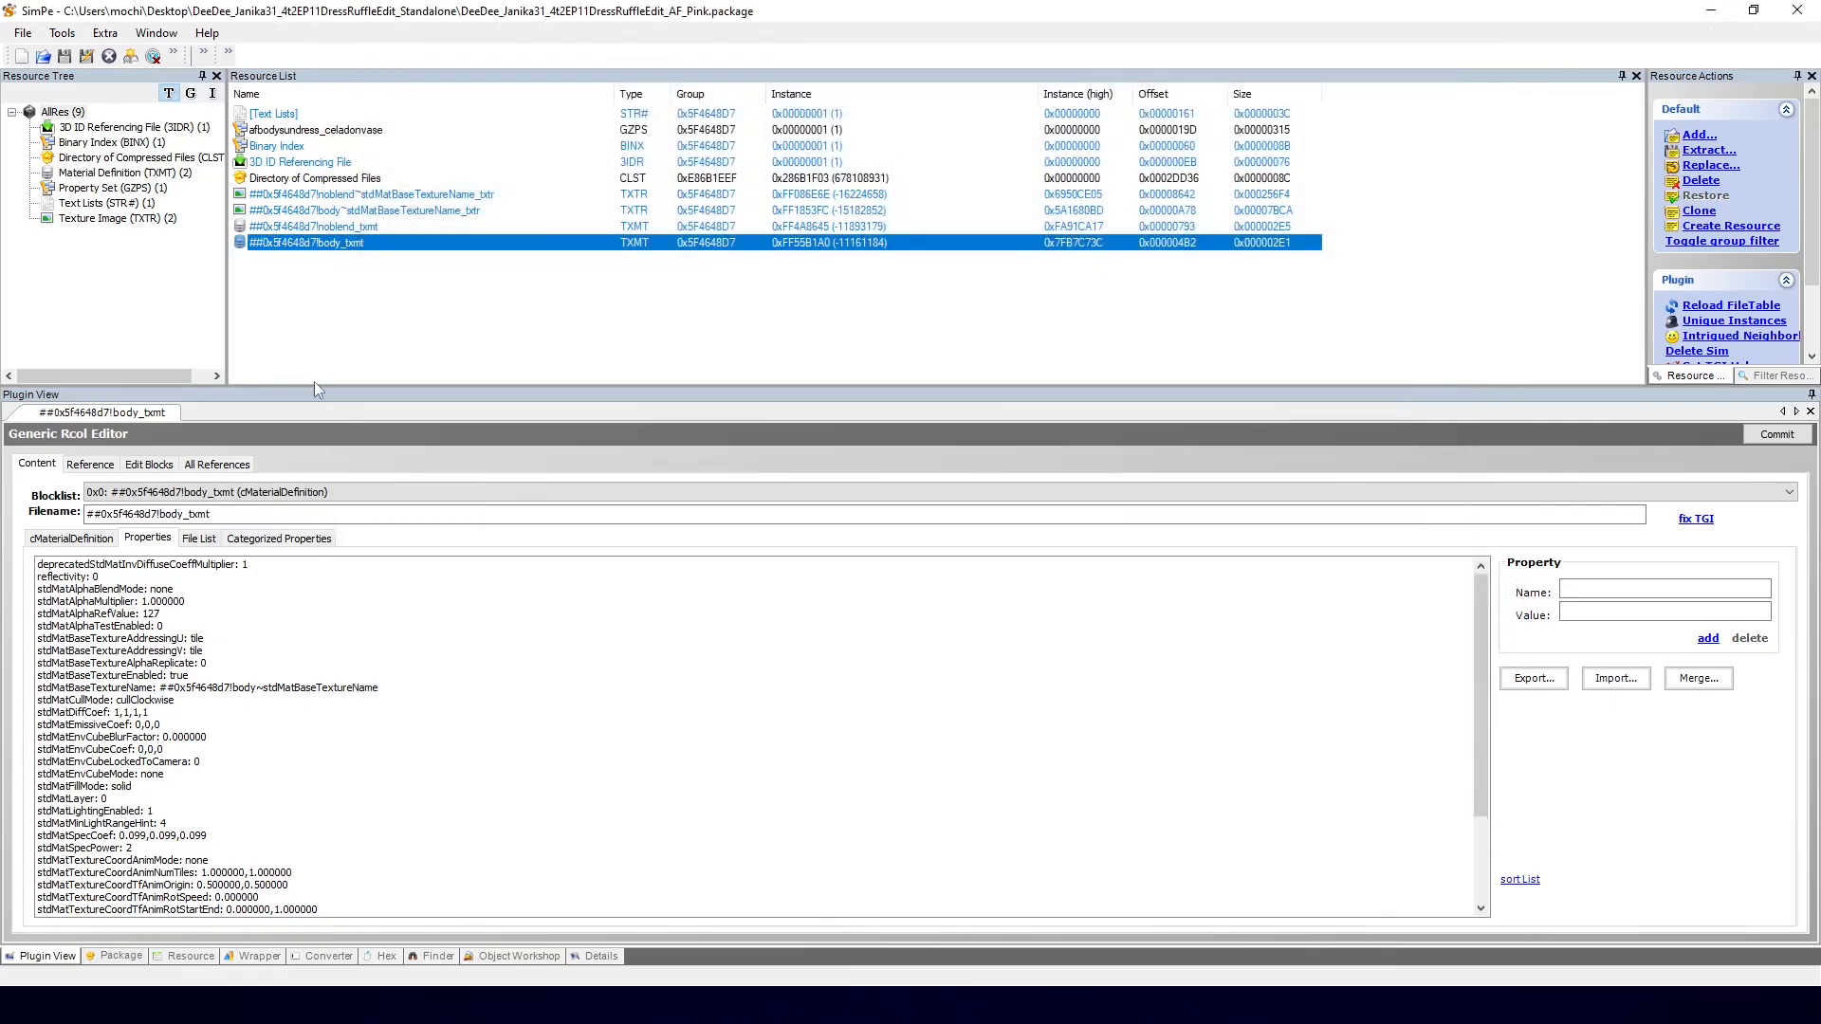
Step: Extract the body TXTR resource of the AF_Pink package to the Desktop as shoeswhite
click(336, 211)
right_click(332, 210)
click(366, 240)
text(sh)
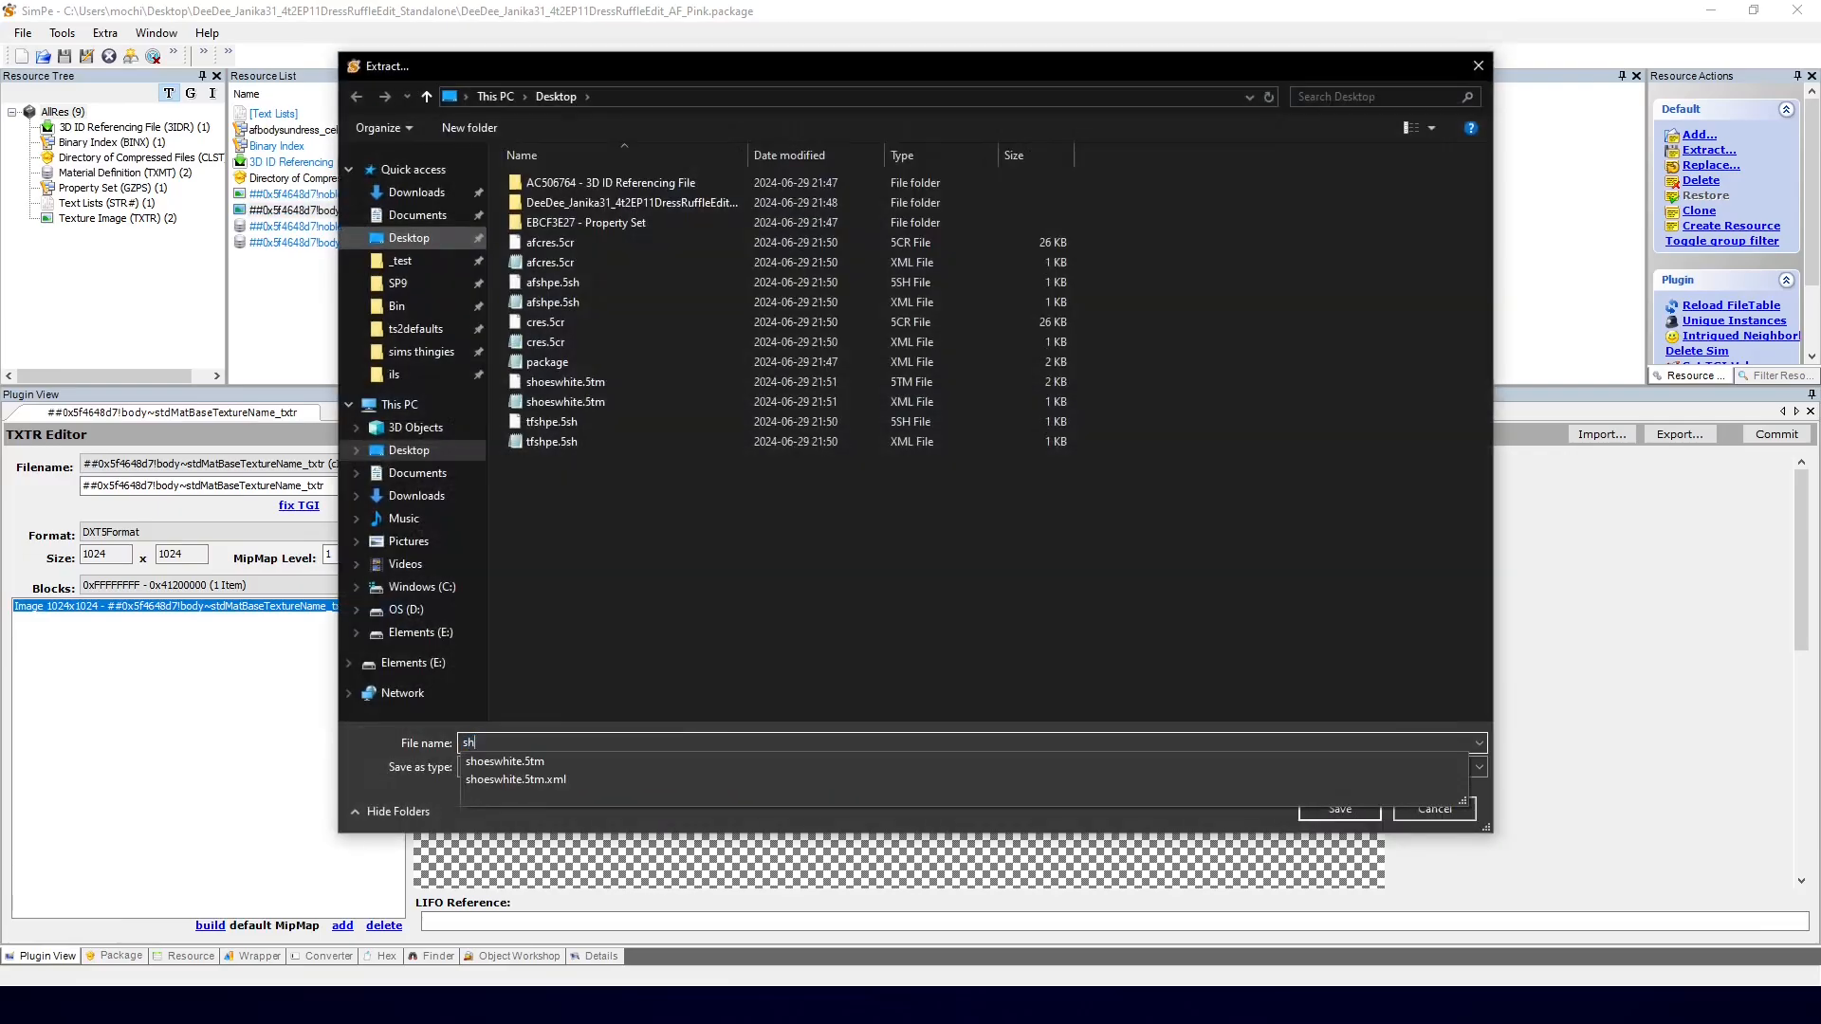
text(oeswhite)
key(Return)
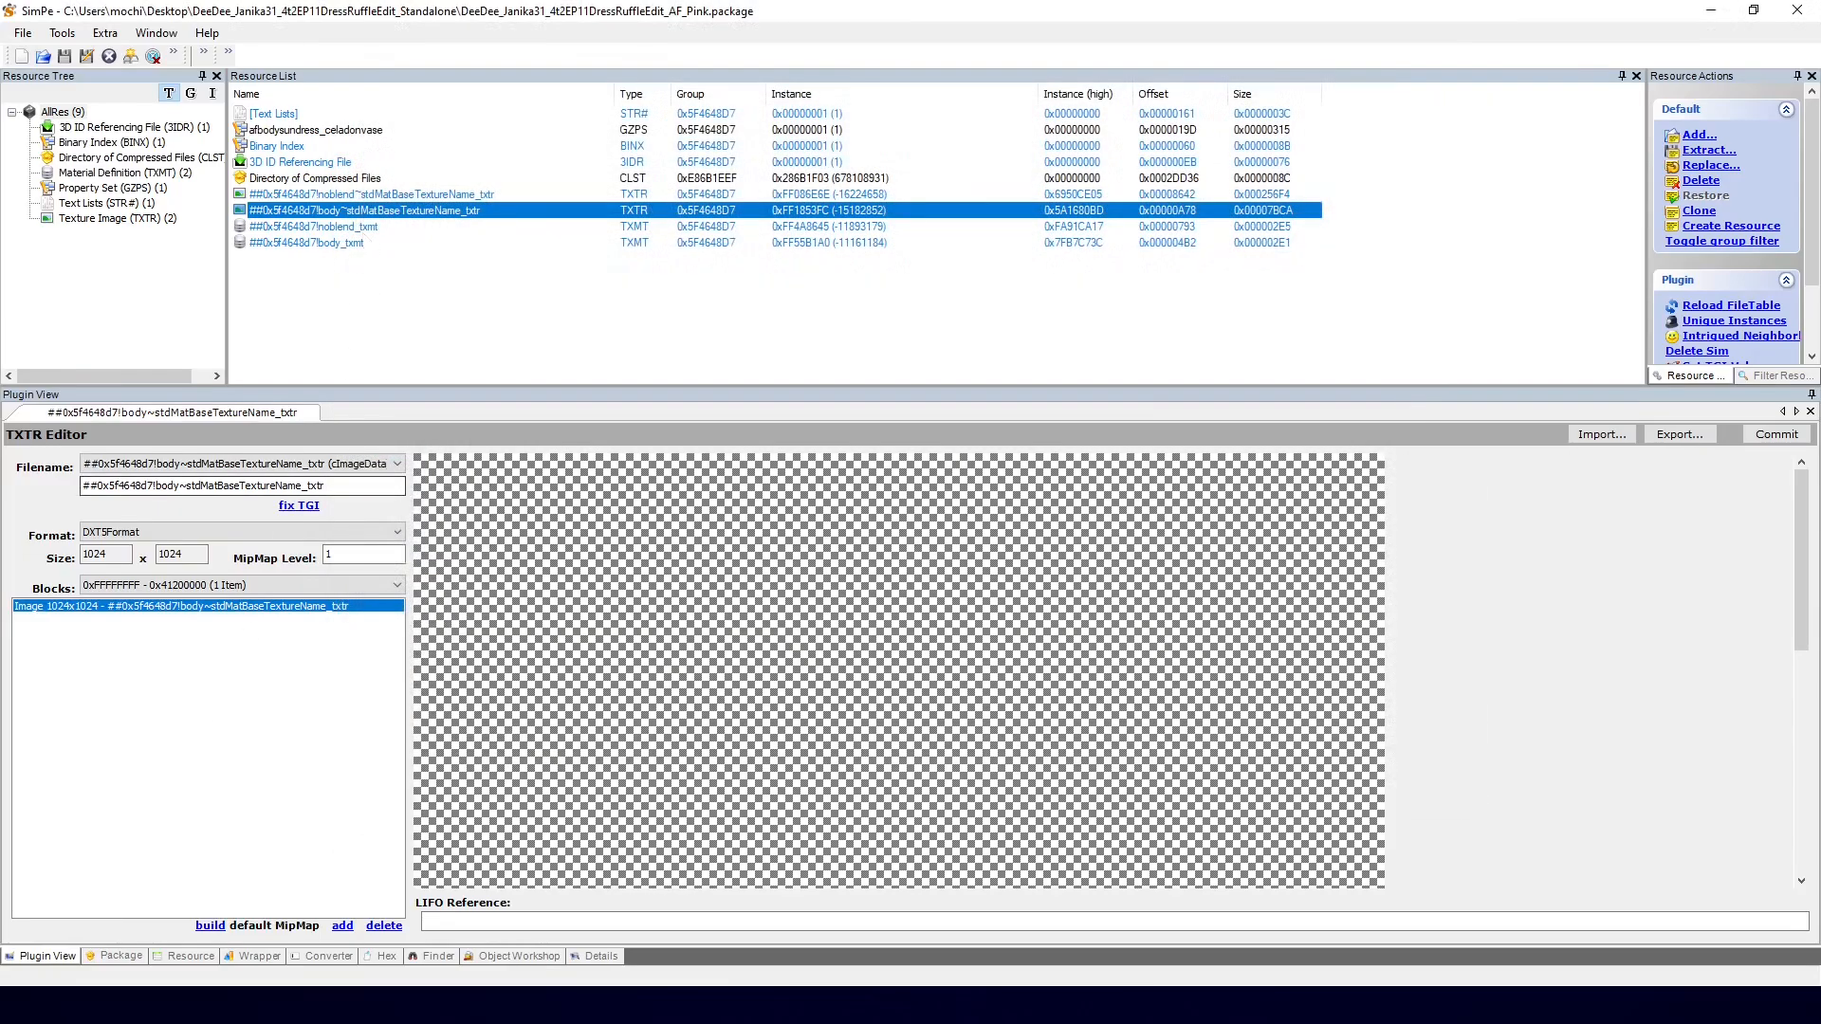
Step: Load the AF_Black package and extract its body TXMT resource to the Desktop as shoesblack
key(alt+Tab)
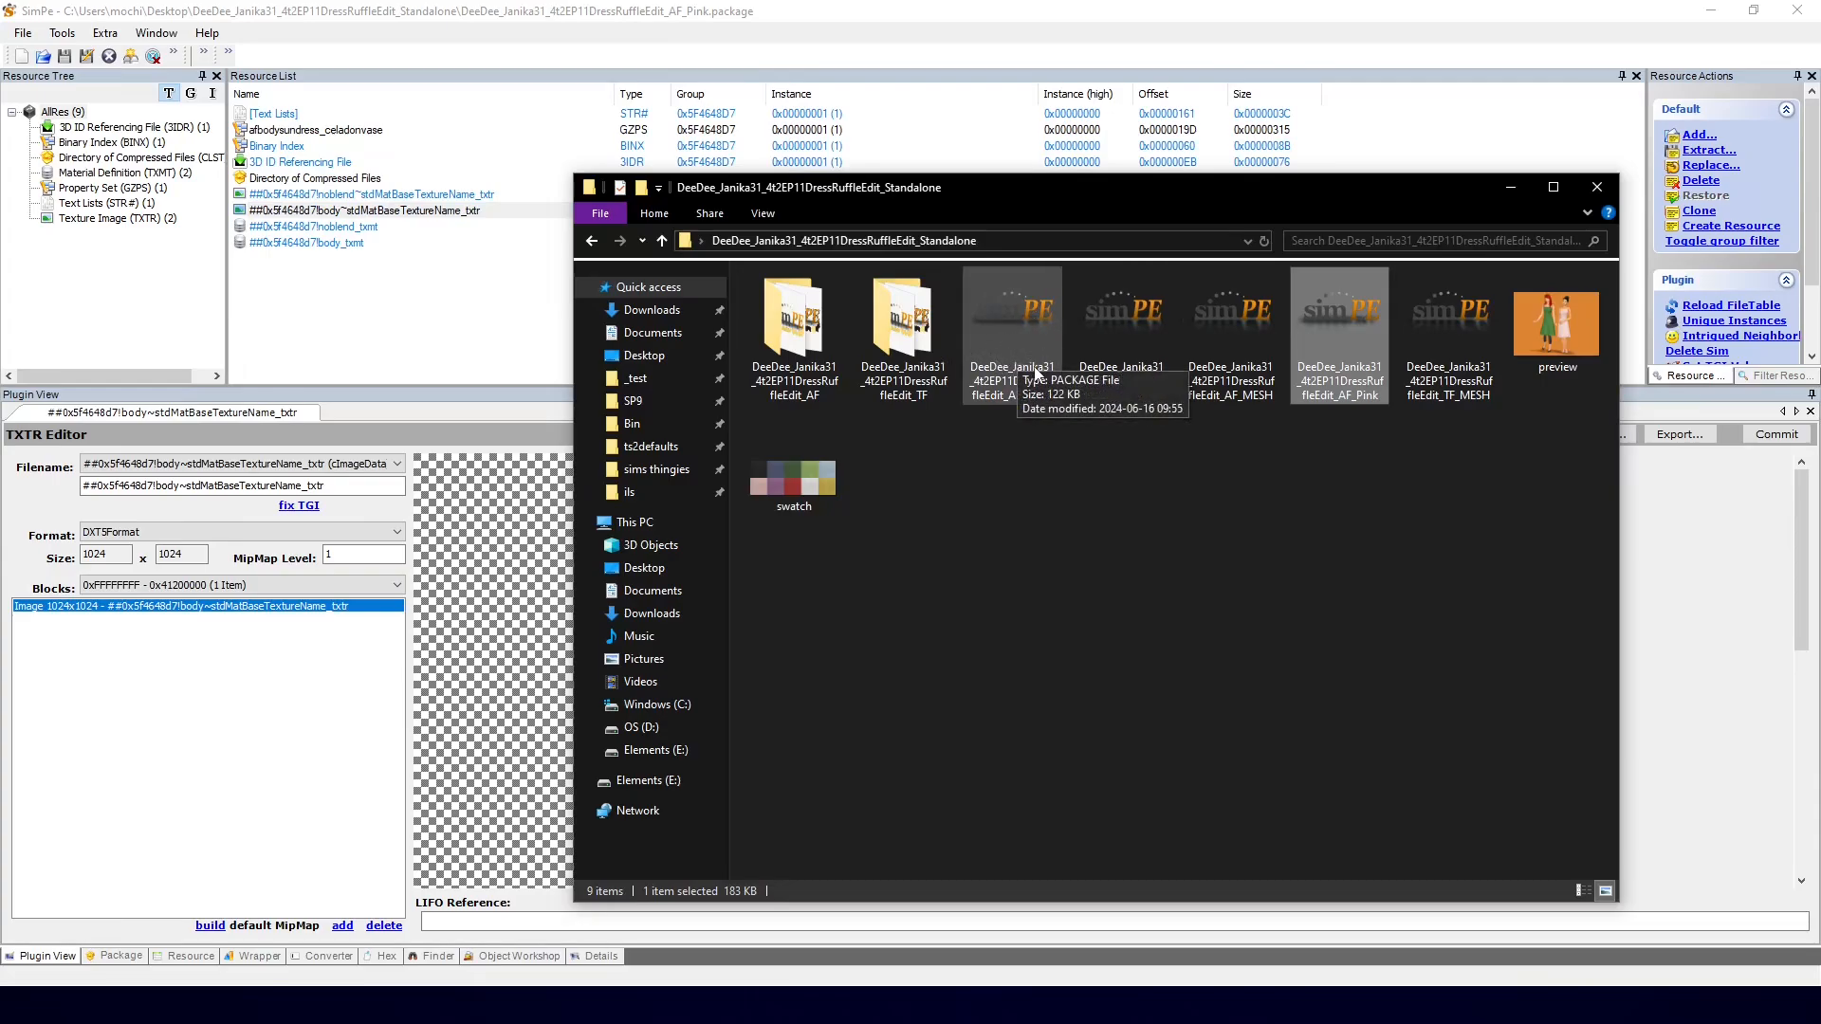
drag(1032, 333, 351, 261)
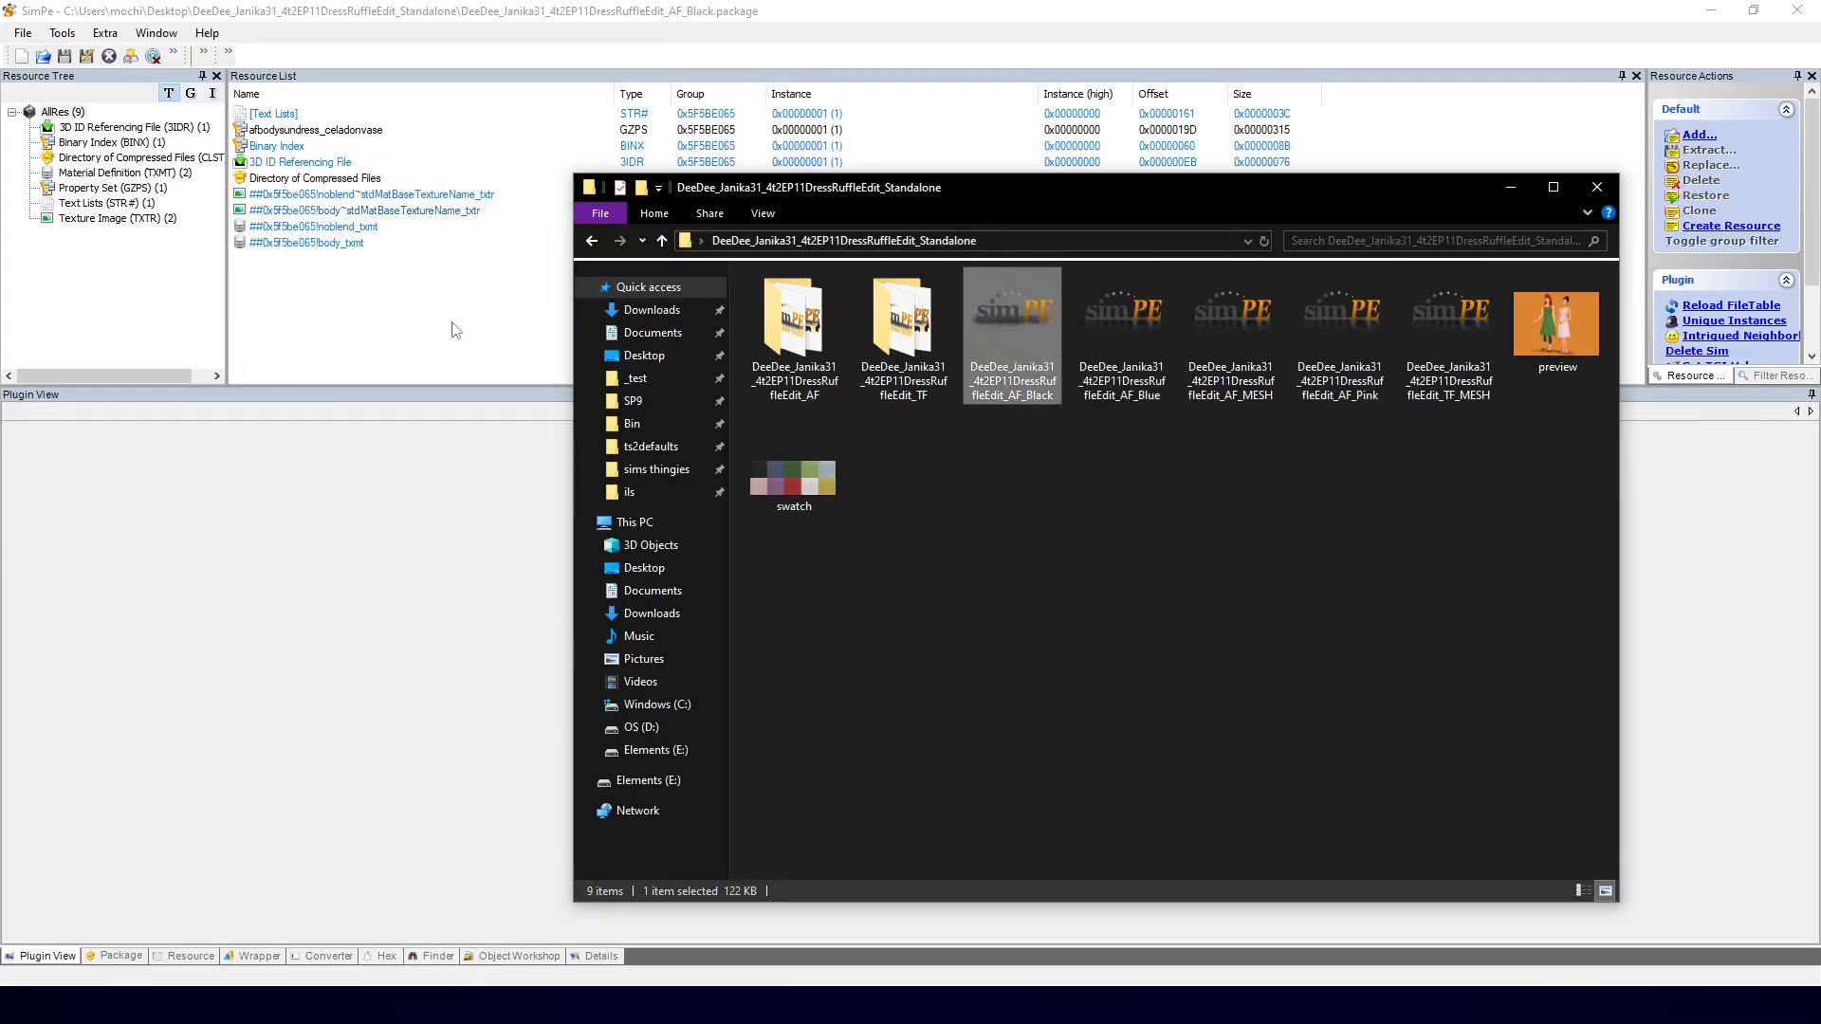
right_click(347, 243)
click(380, 273)
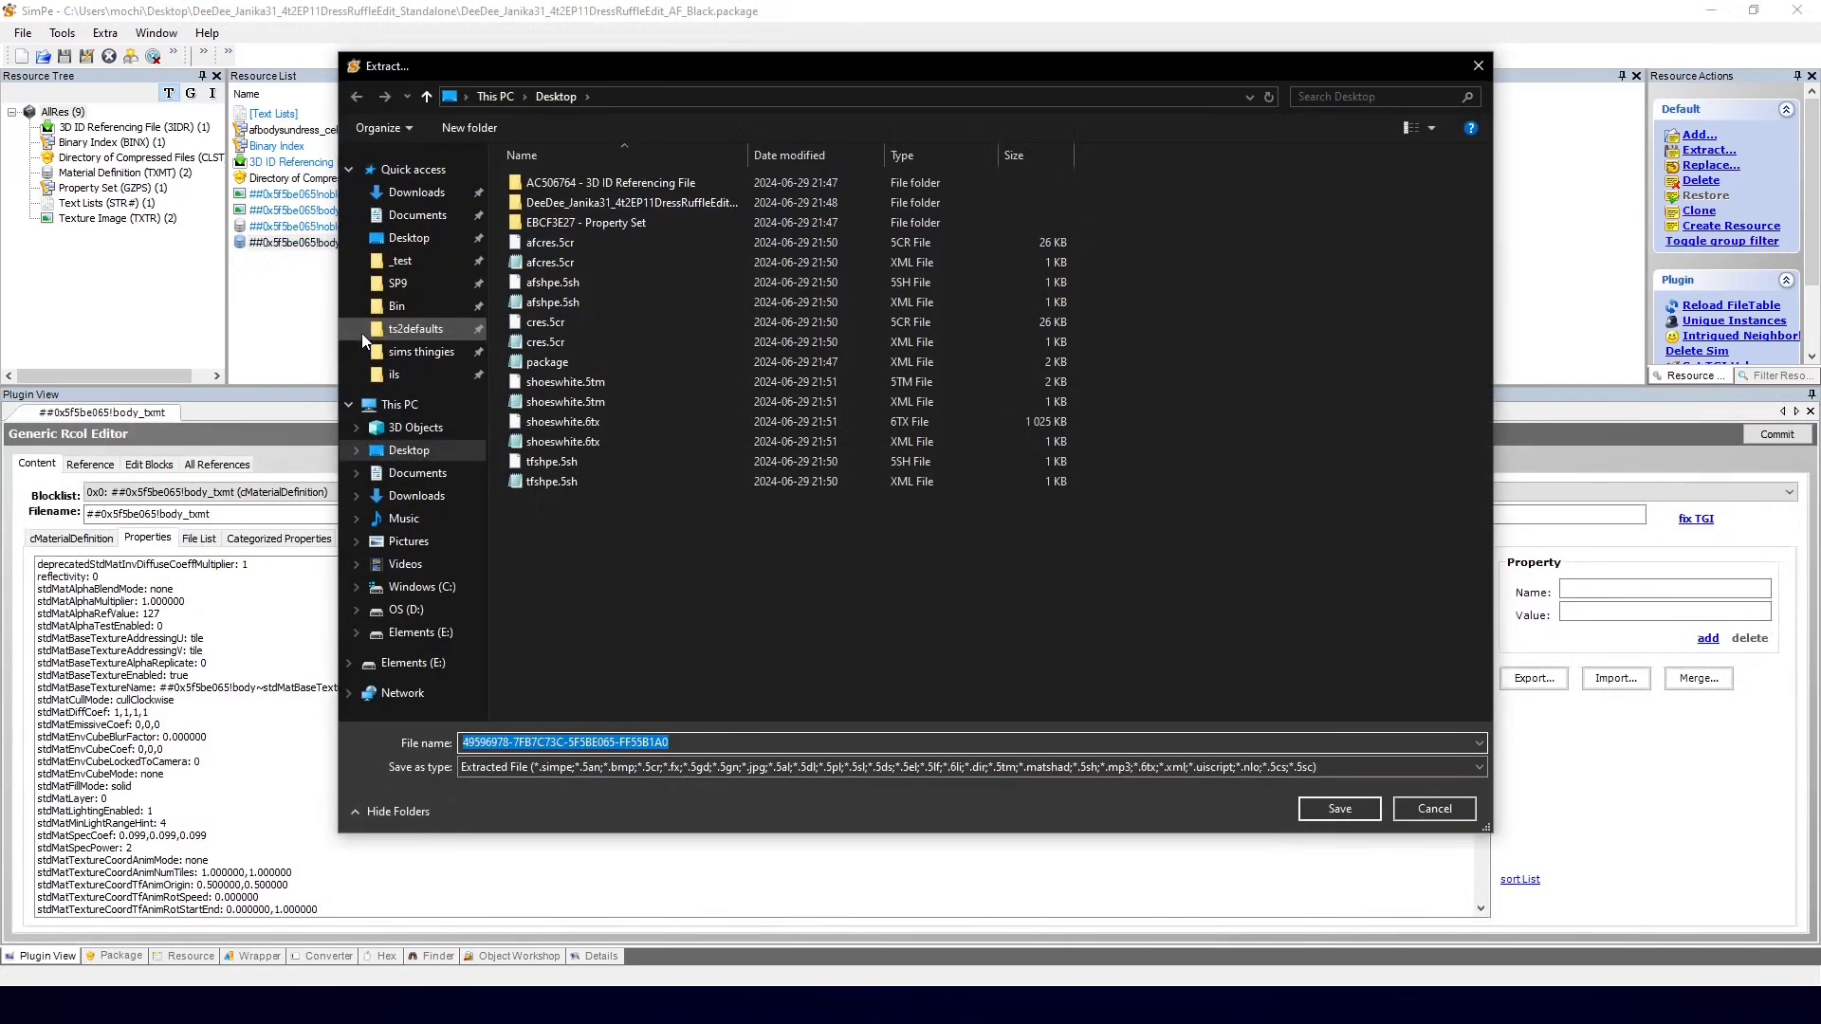
text(shoesbla)
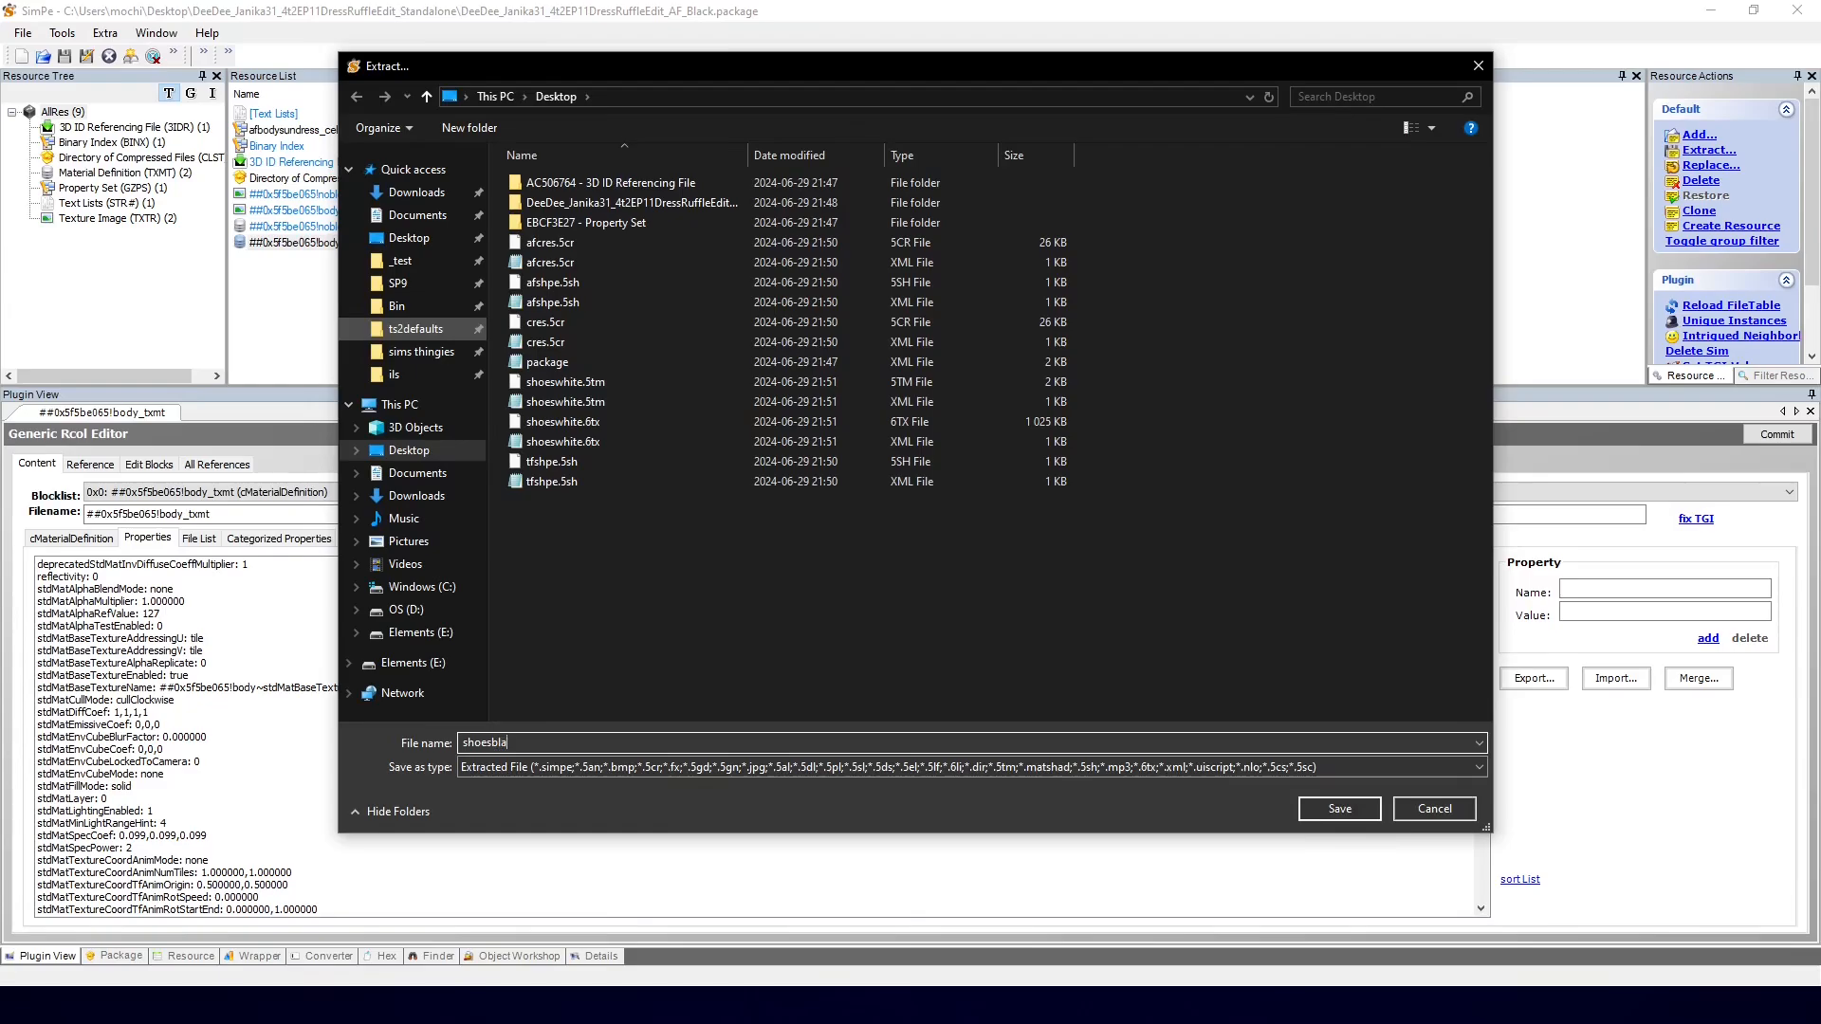
text(vckk)
key(Return)
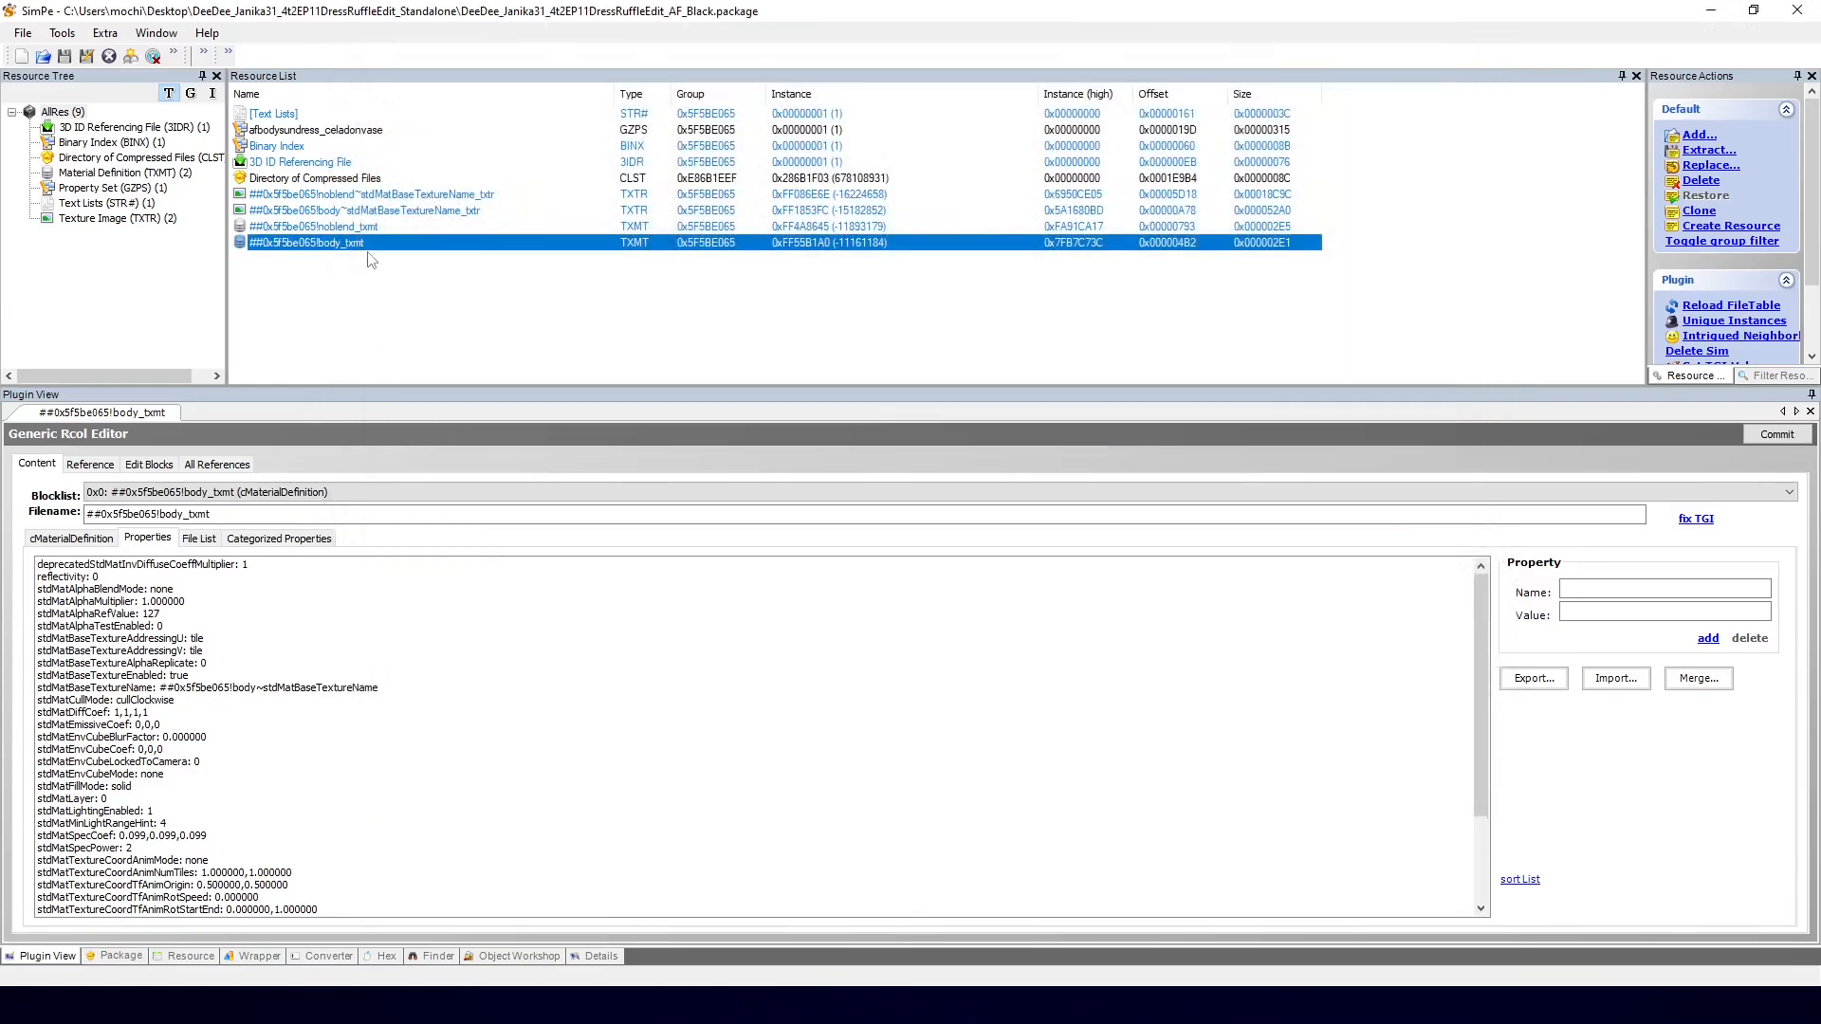
Step: Extract the body TXTR resource of the AF_Black package to the Desktop as shoesblack
right_click(334, 210)
click(363, 245)
text(shoesblack)
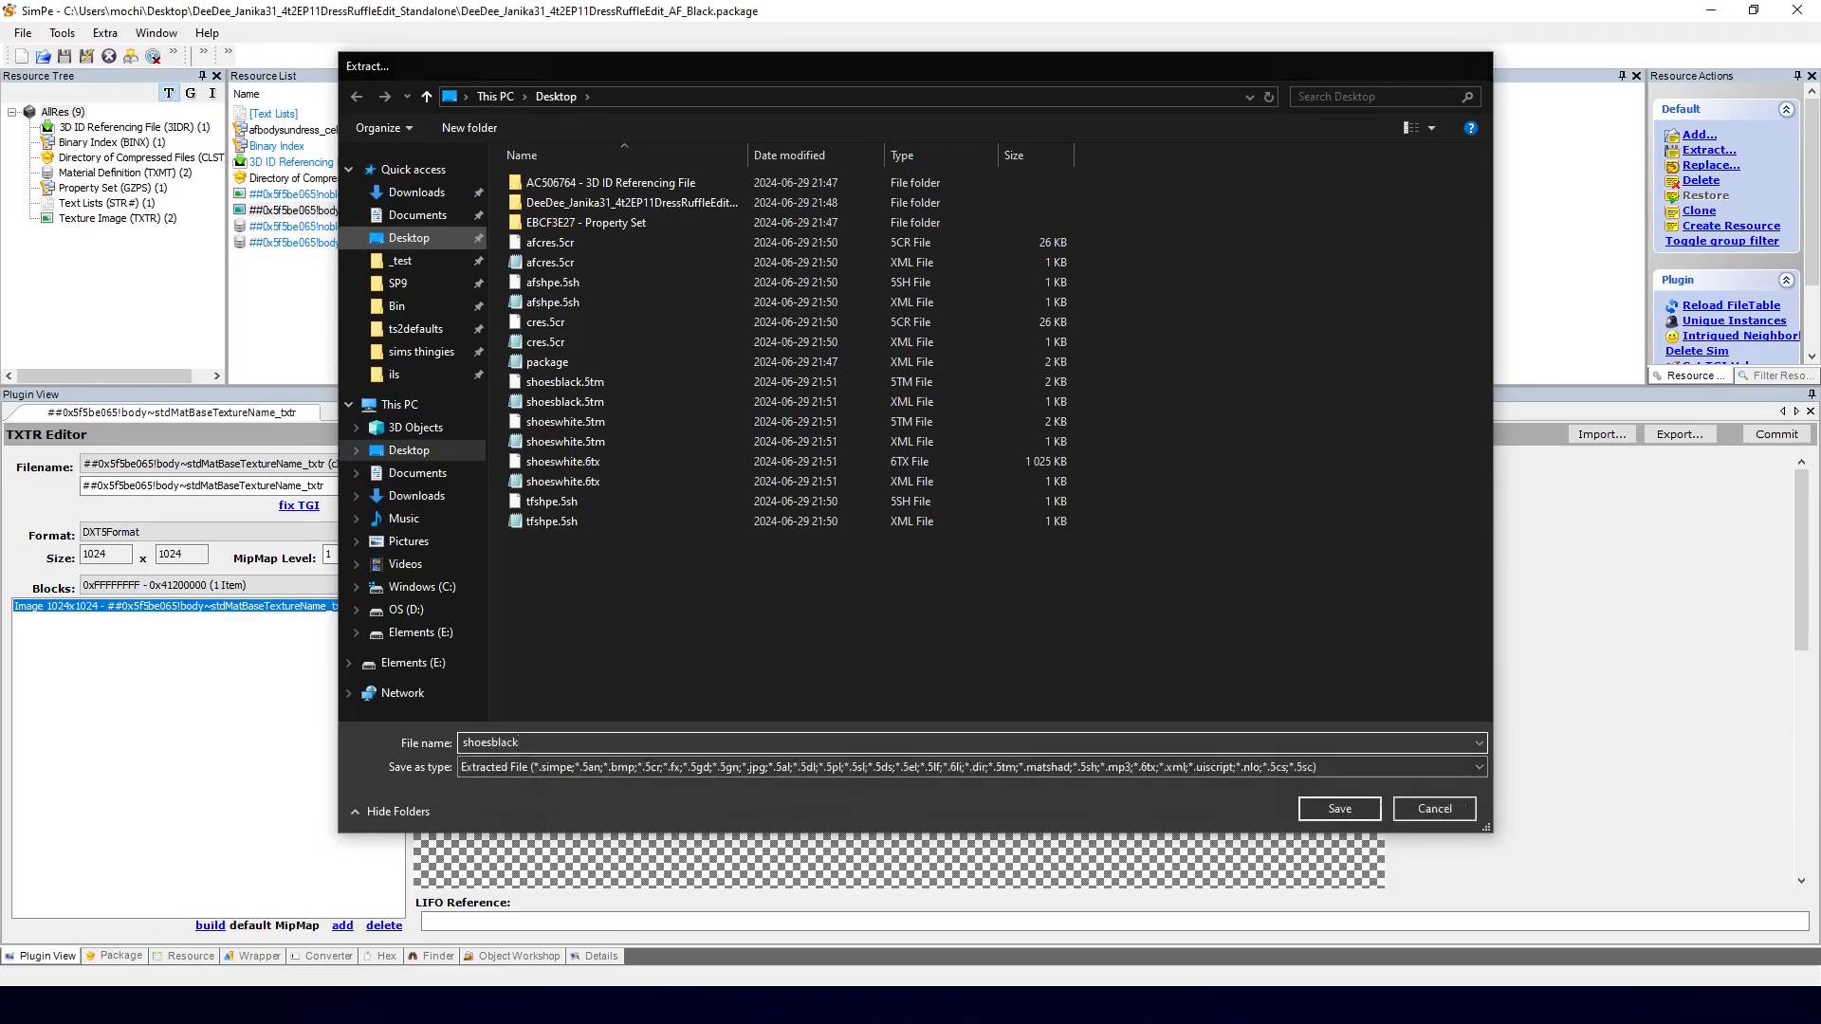
key(Return)
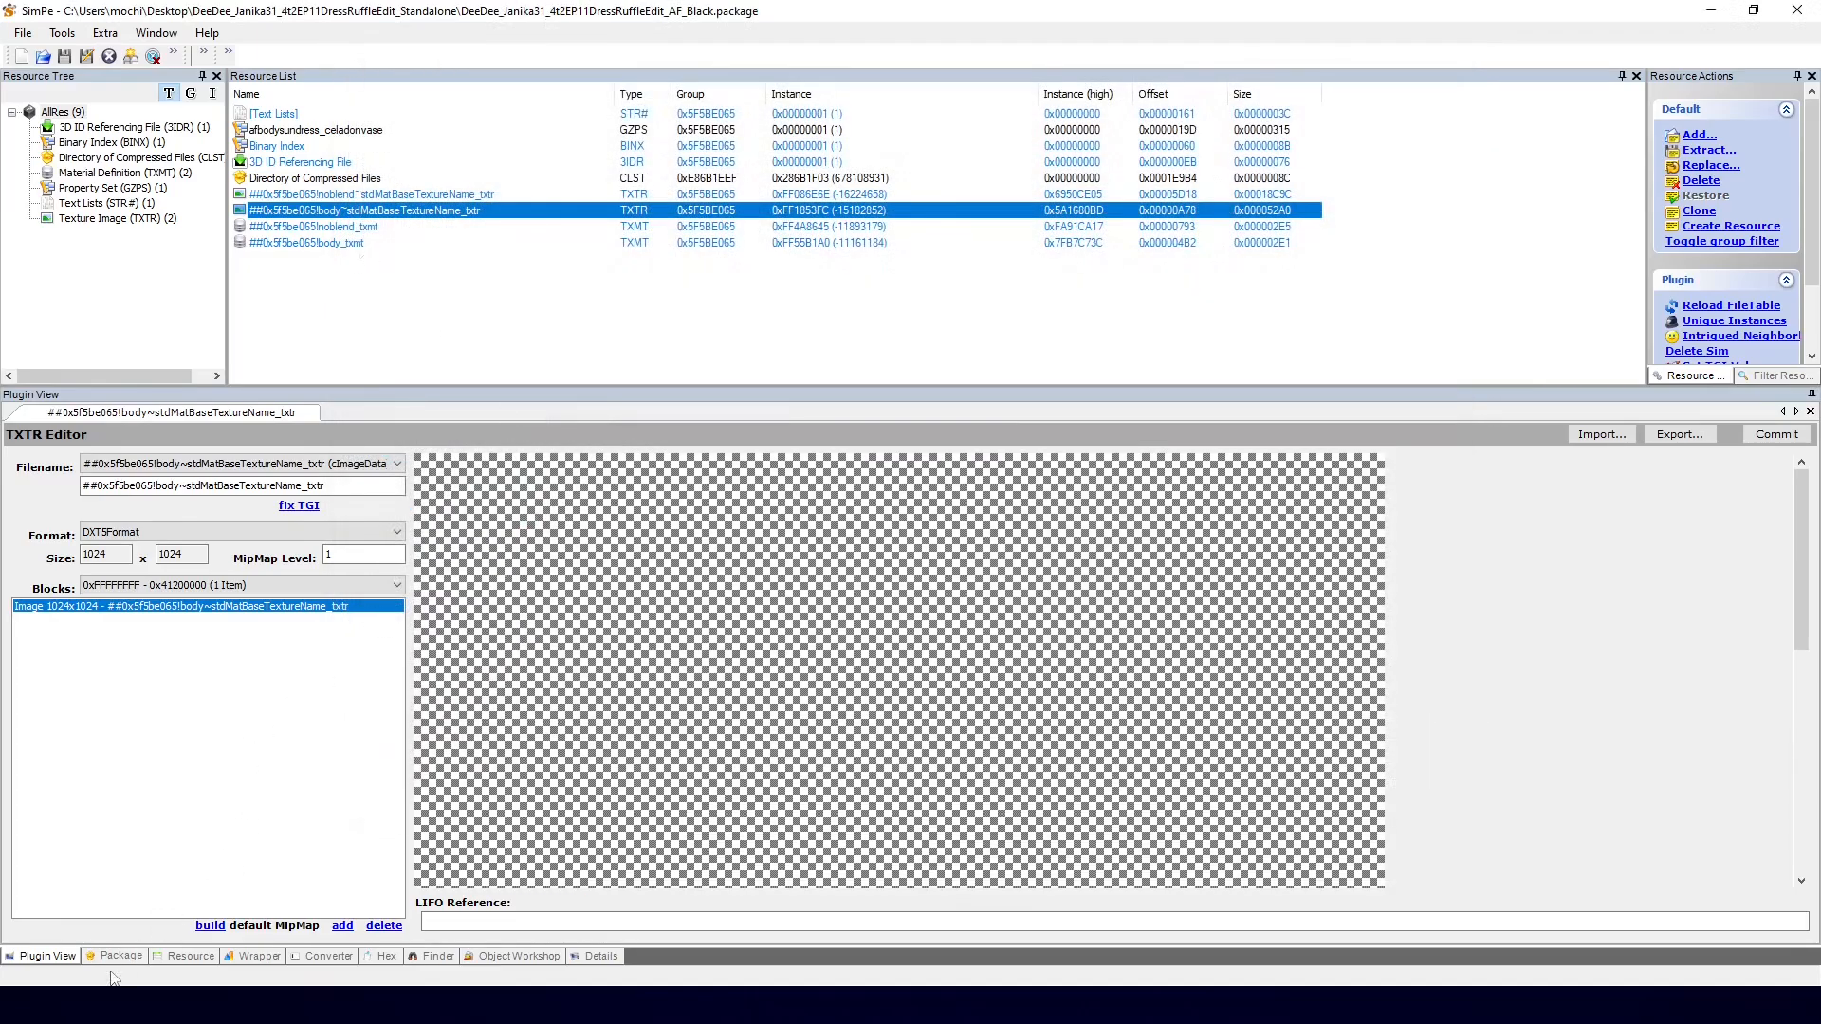
Step: Open DEFAULT_ufbodytubetopsandals_workshop_rudhira.package from the Desktop and display the 3D ID Referencing File of afbodytubetopsandals_black
click(365, 1005)
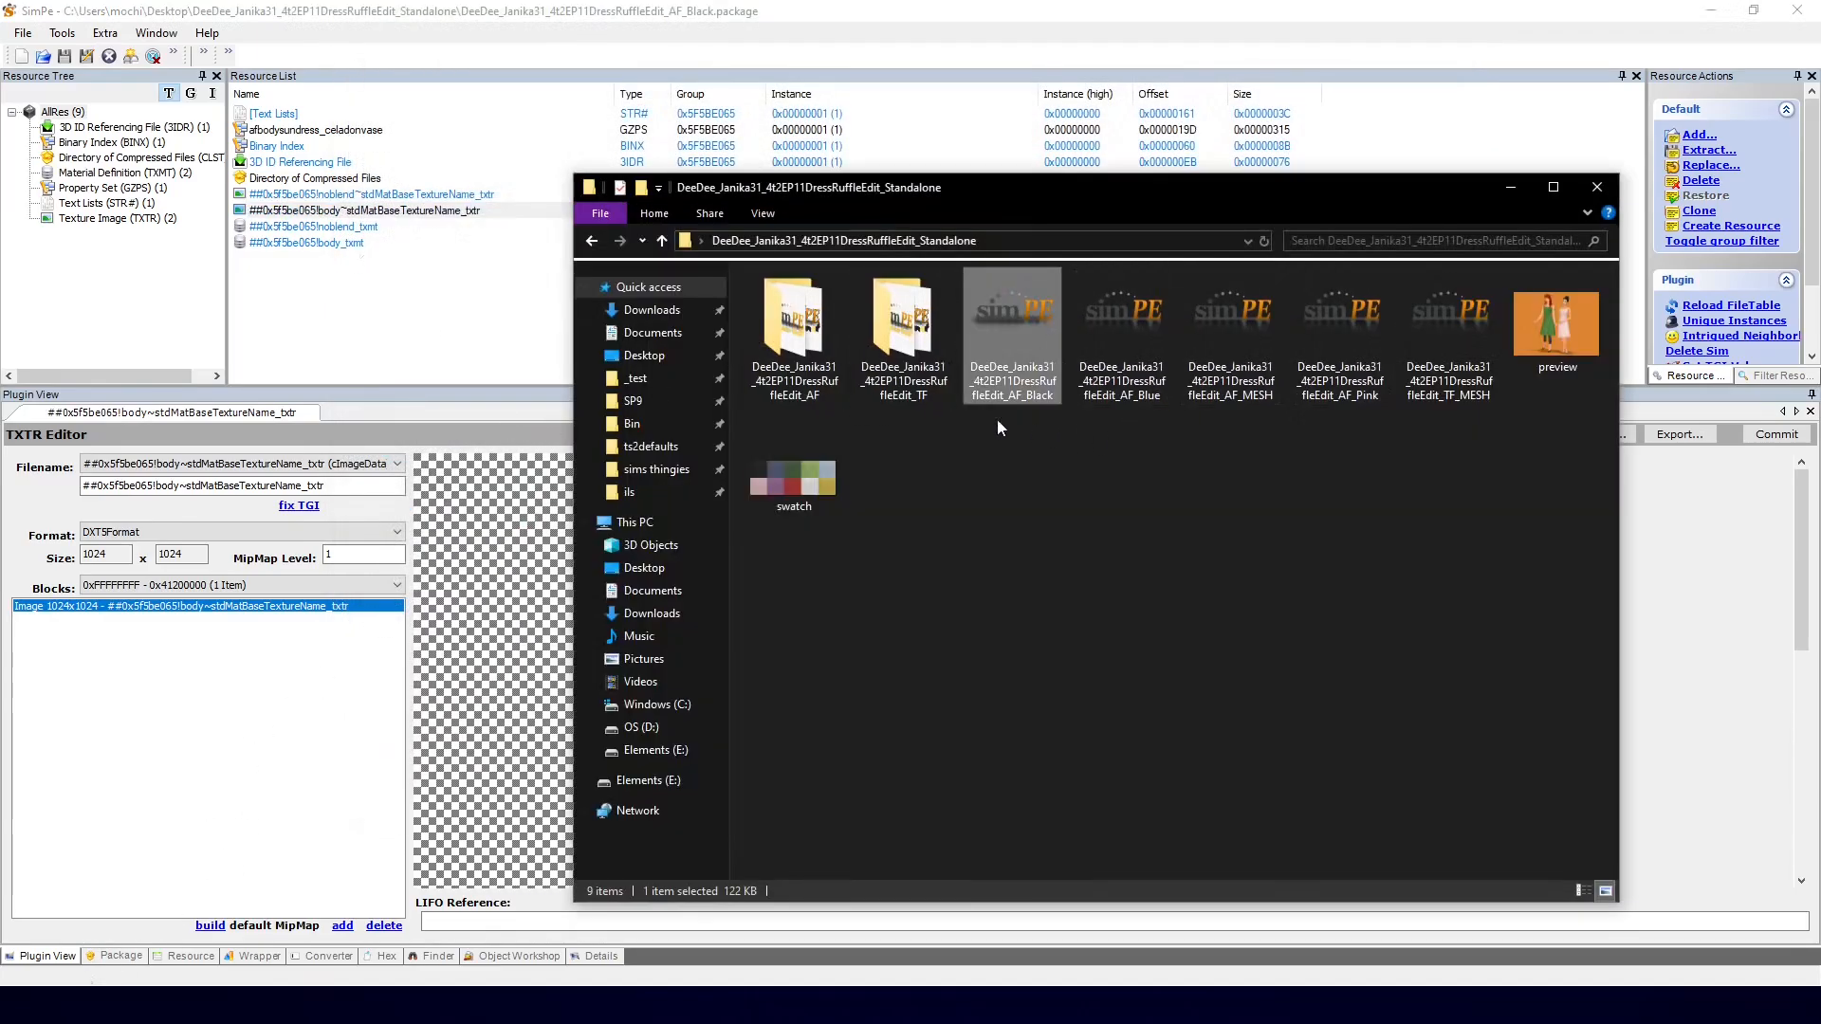
click(645, 356)
double_click(901, 479)
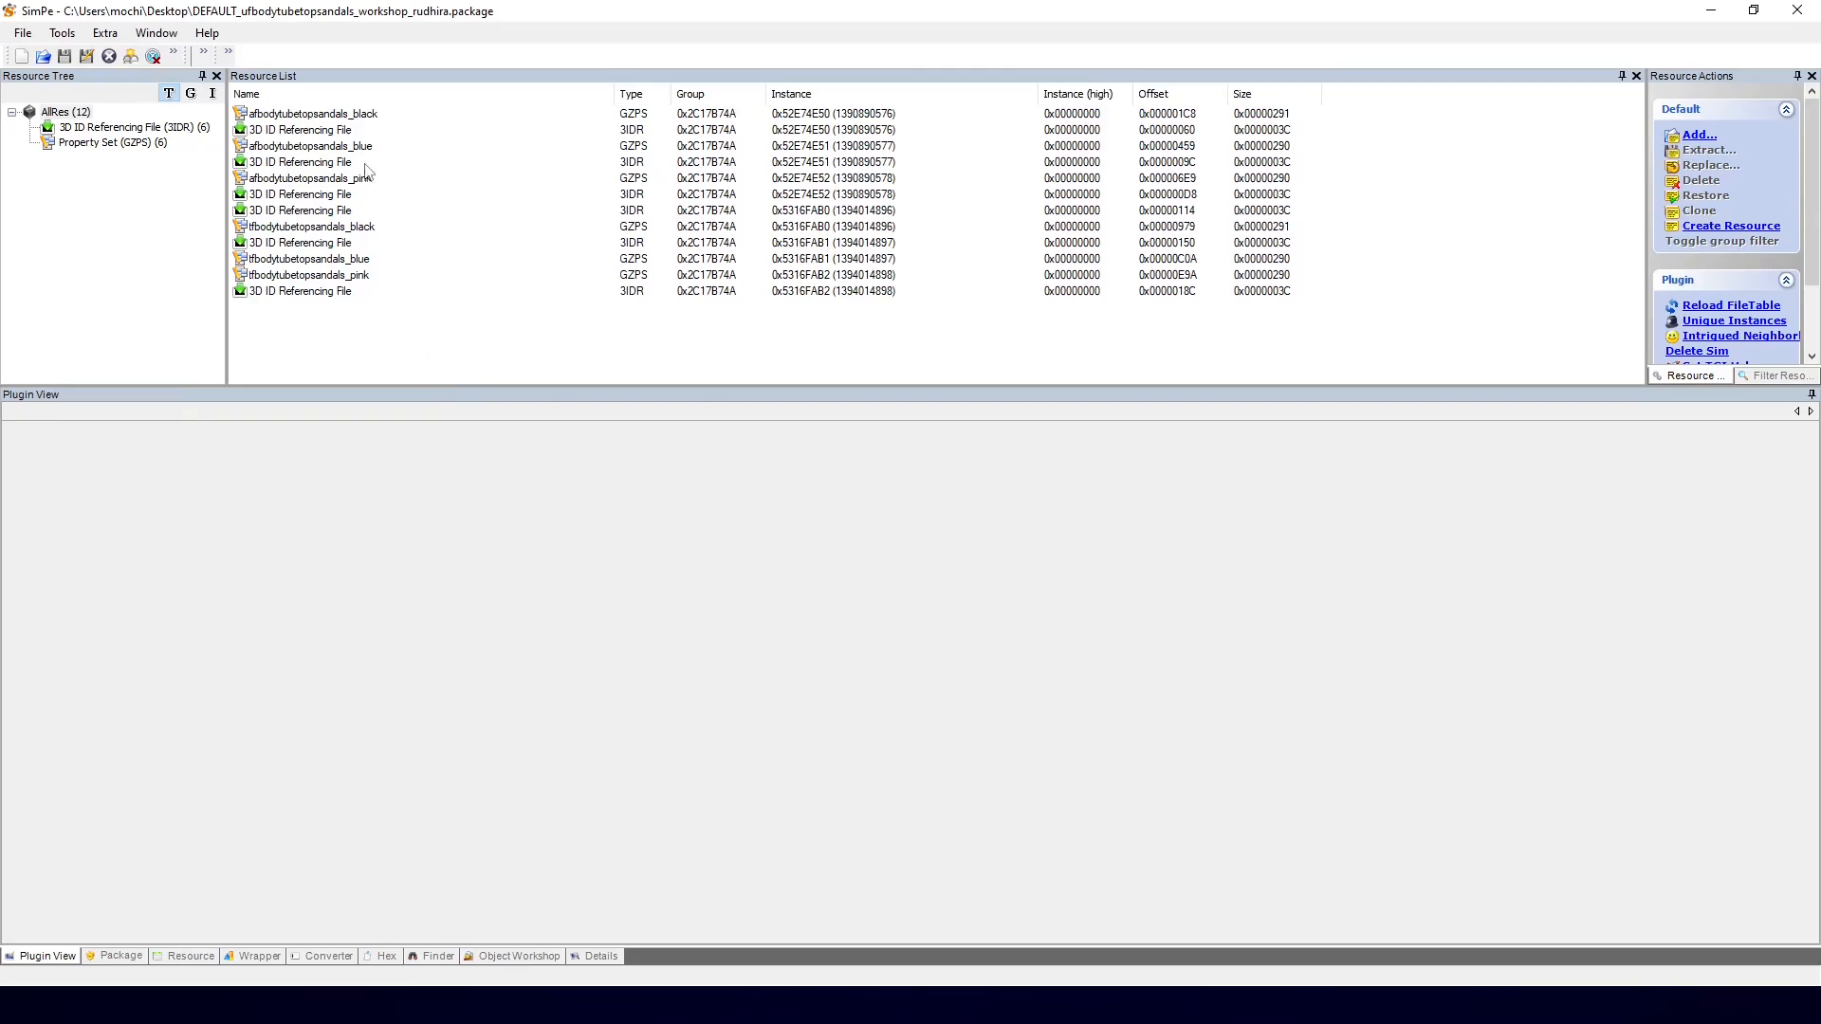
click(327, 130)
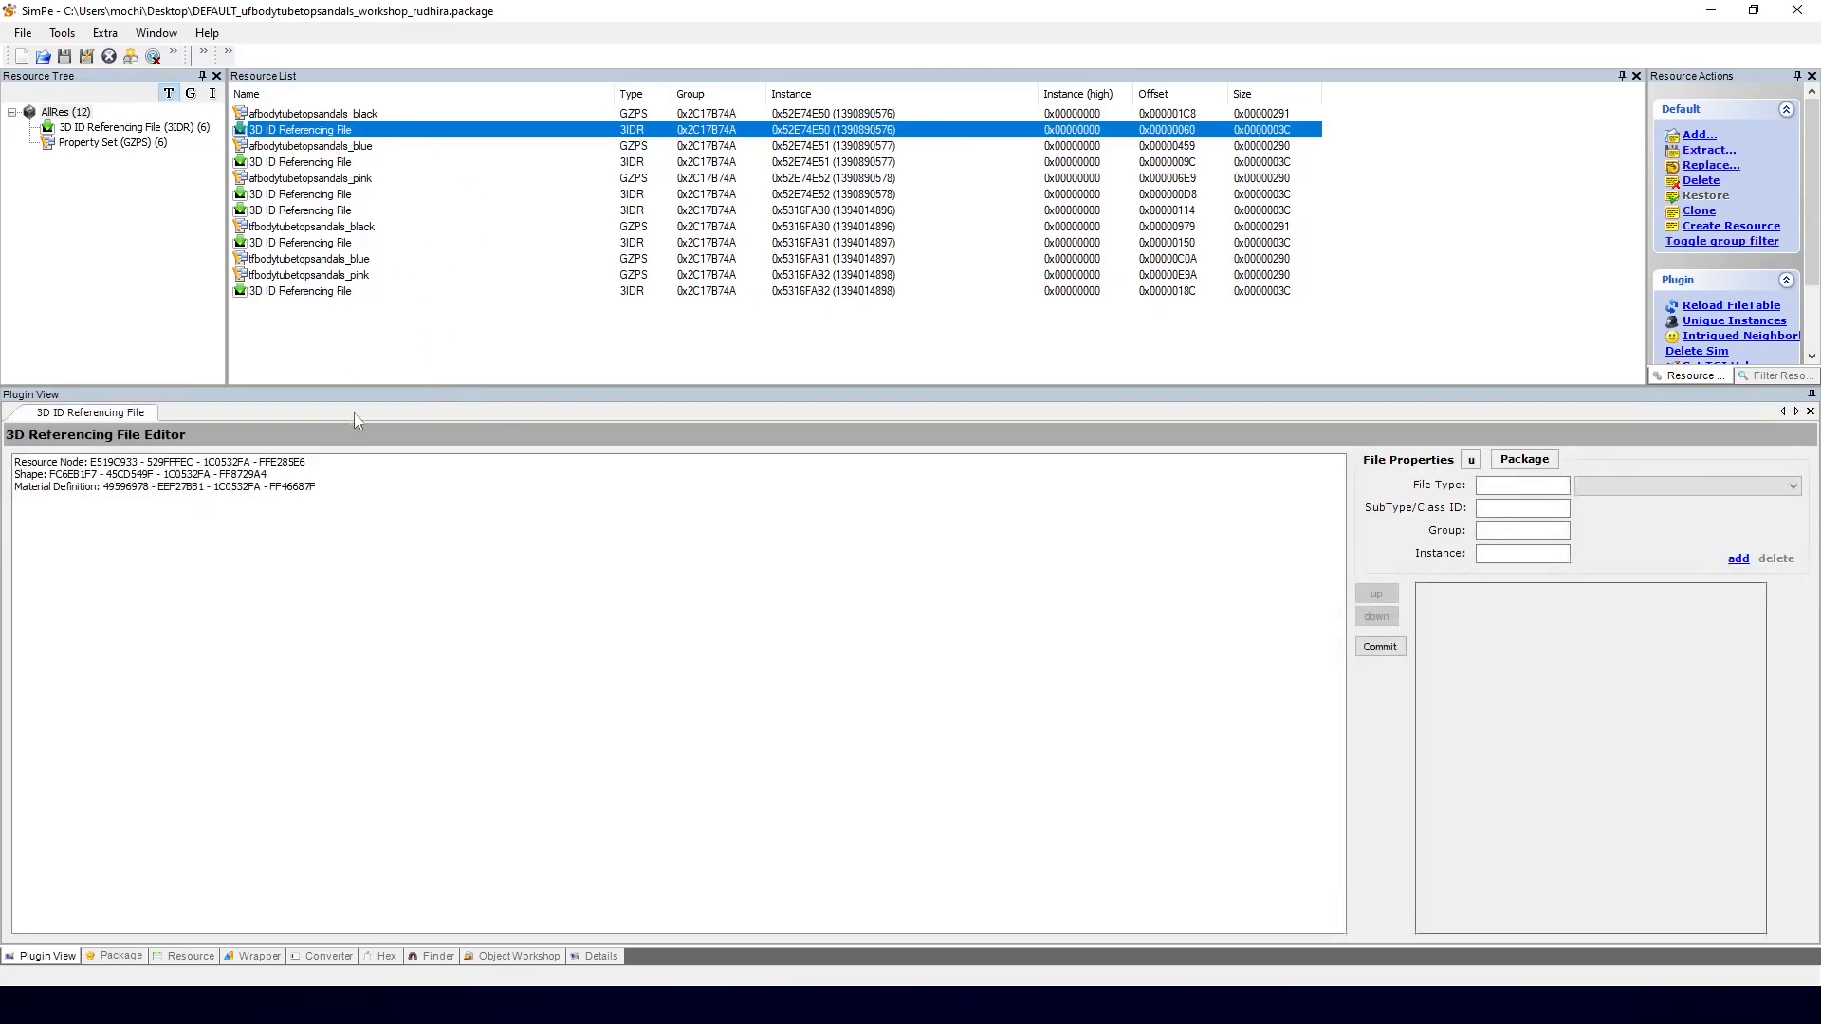
Step: Add the extracted afcres.5cr, afshpe.5sh and shoesblack.5tm resources from the Desktop to the tube-top default package
right_click(359, 333)
click(379, 340)
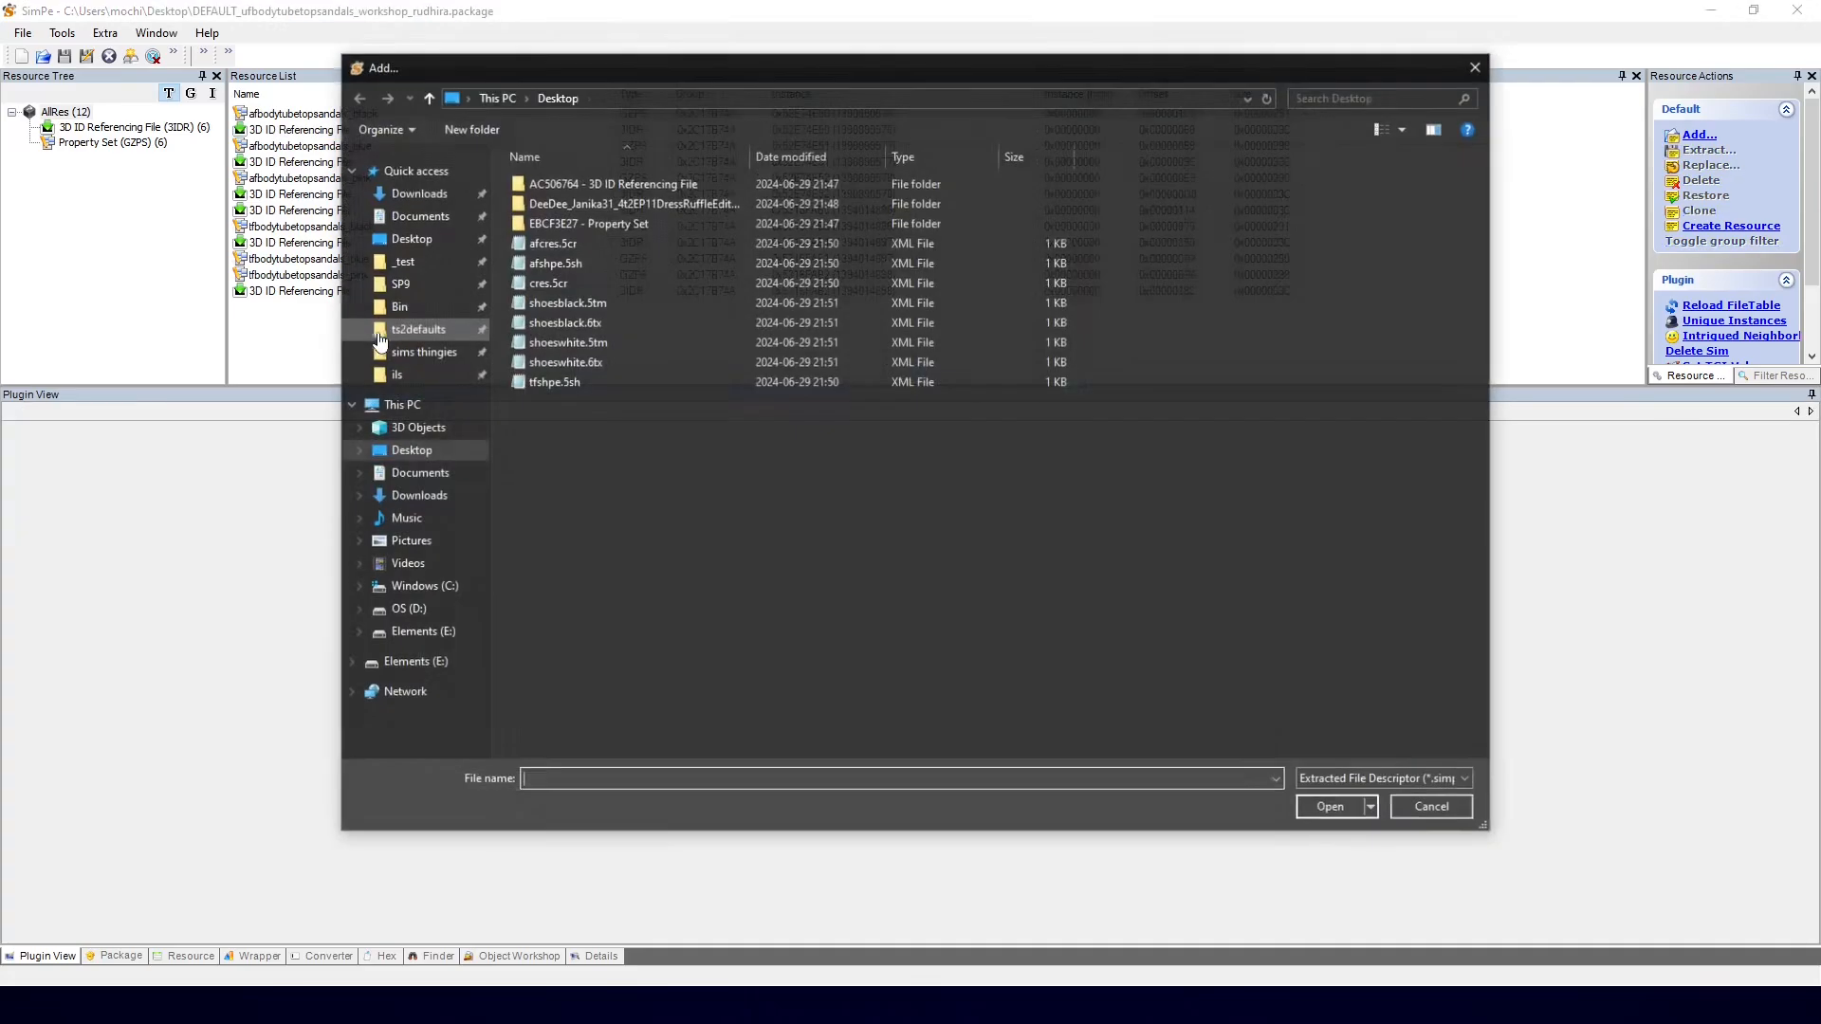
click(556, 283)
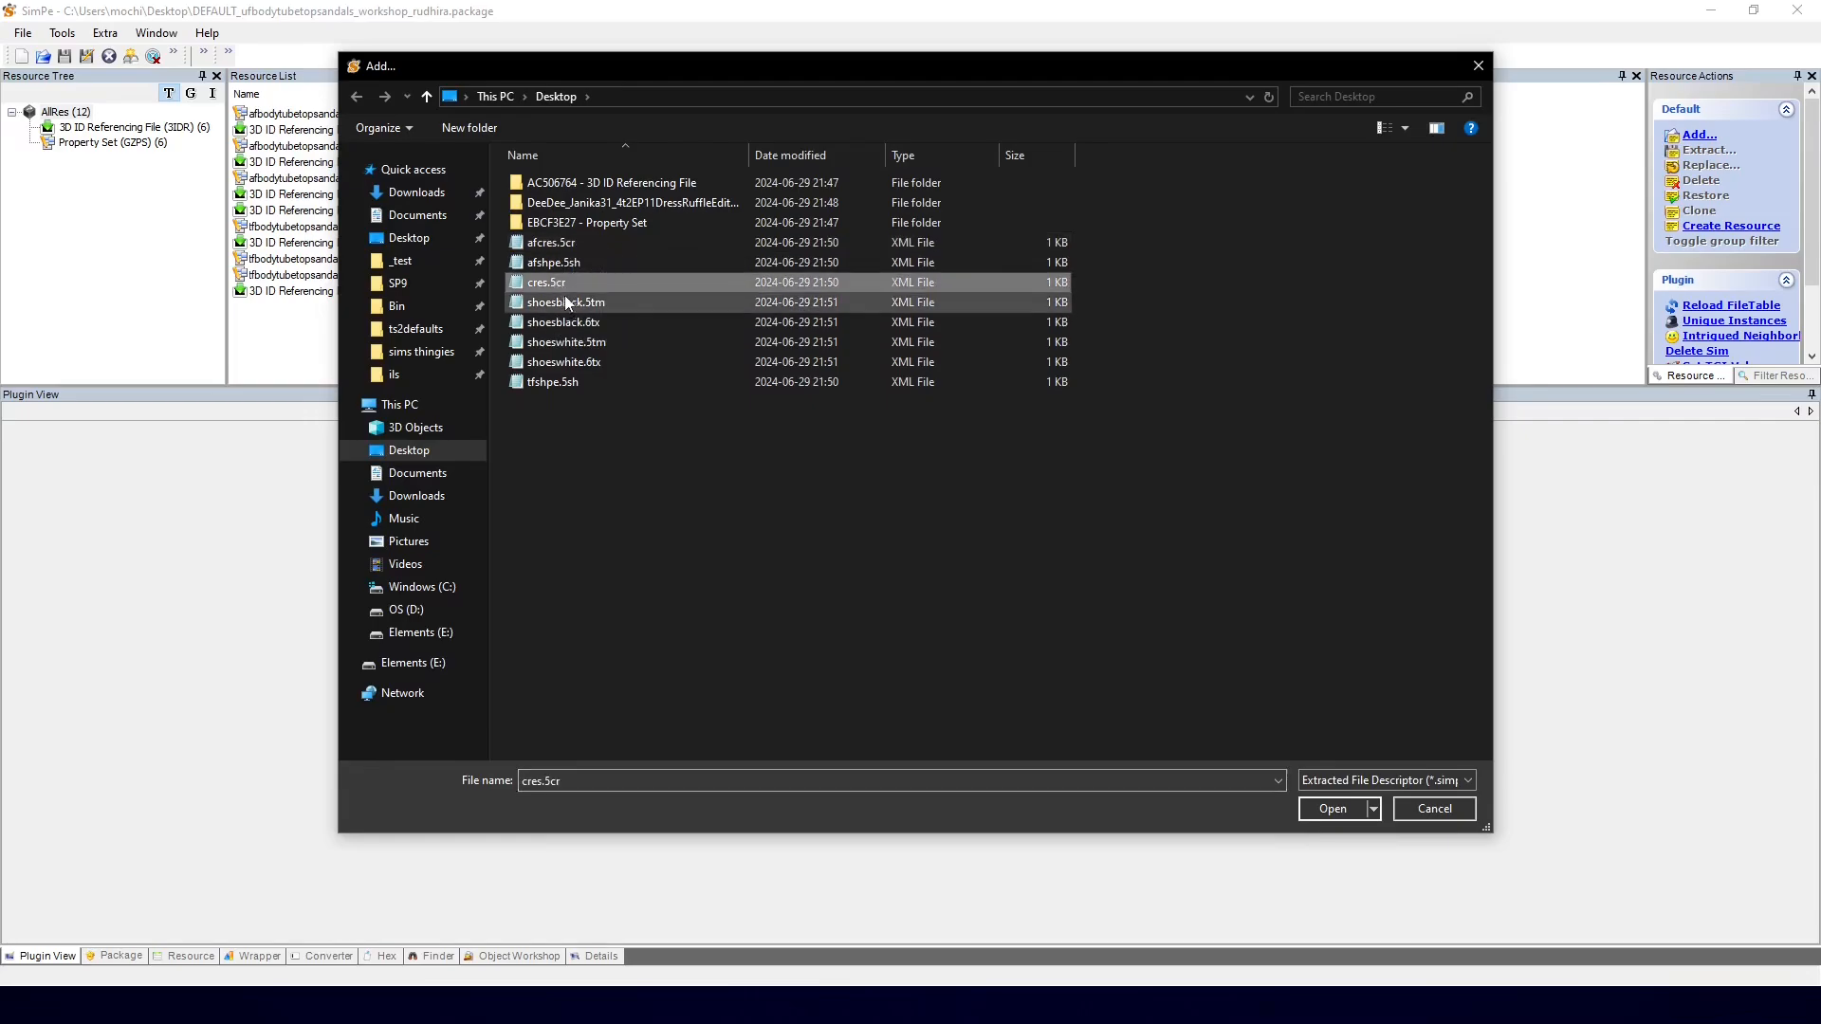
click(550, 243)
ctrl+click(610, 265)
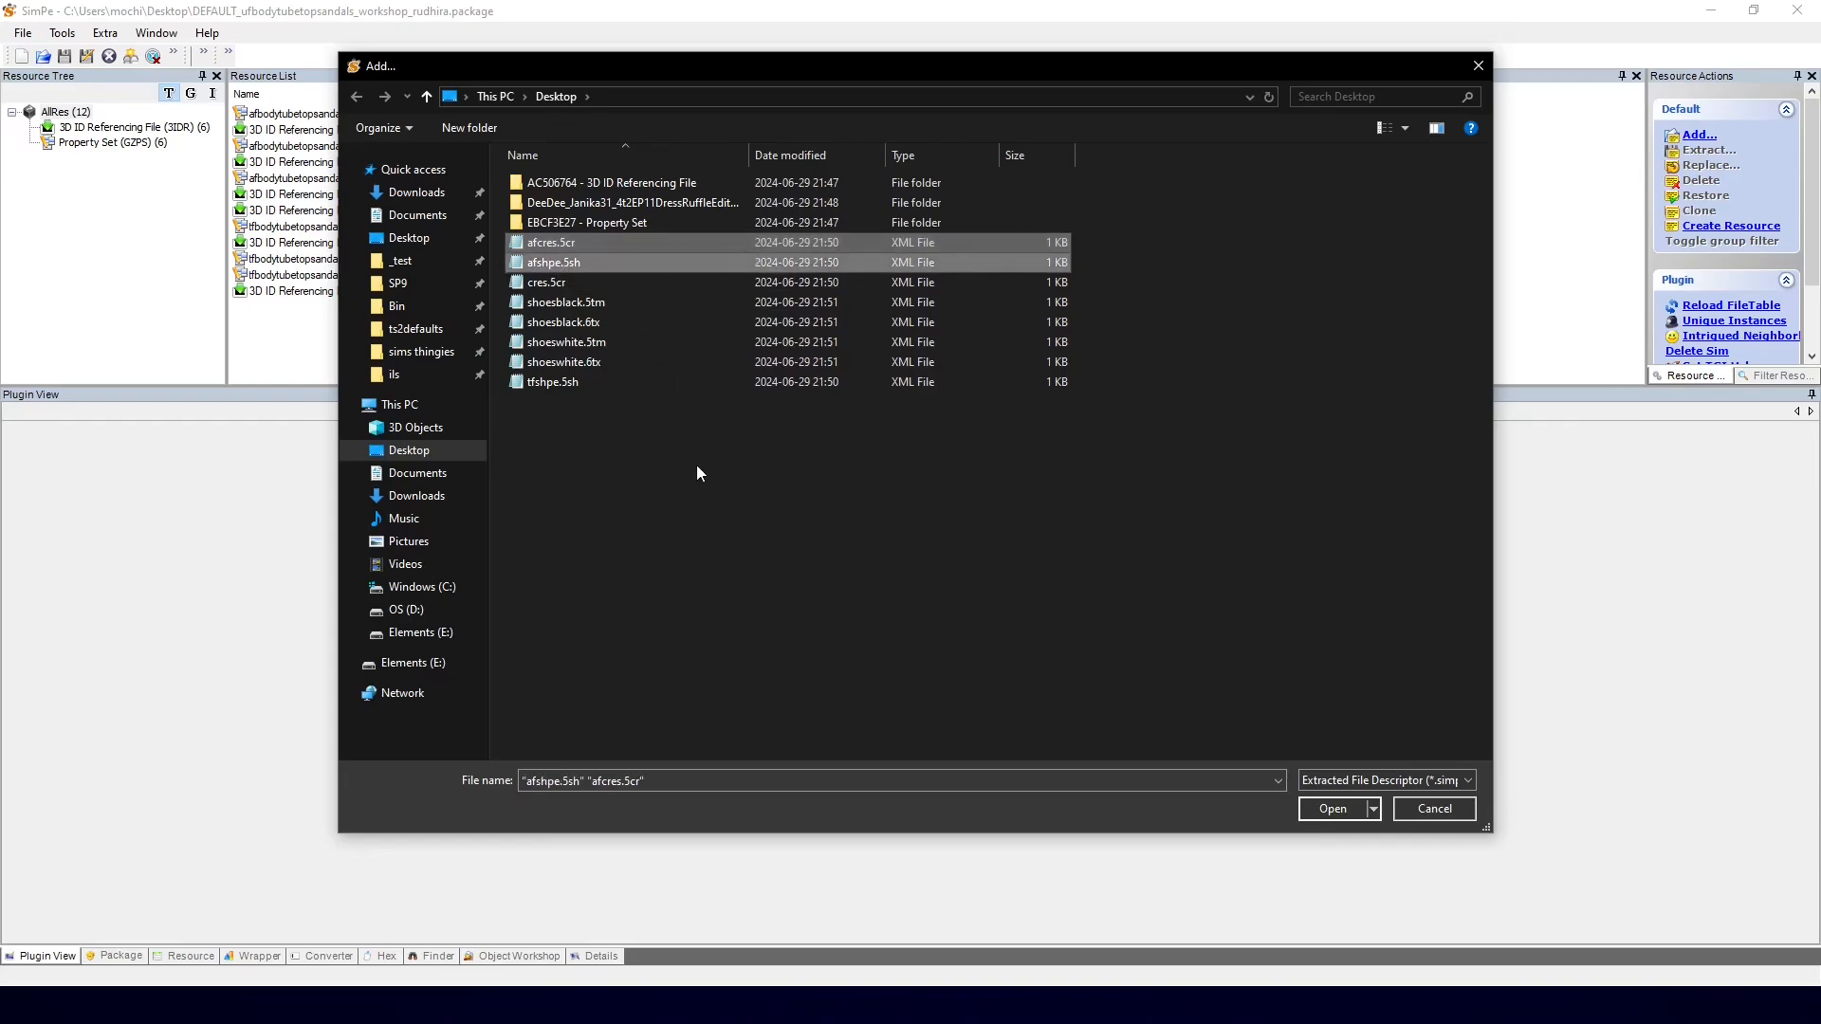
ctrl+click(592, 306)
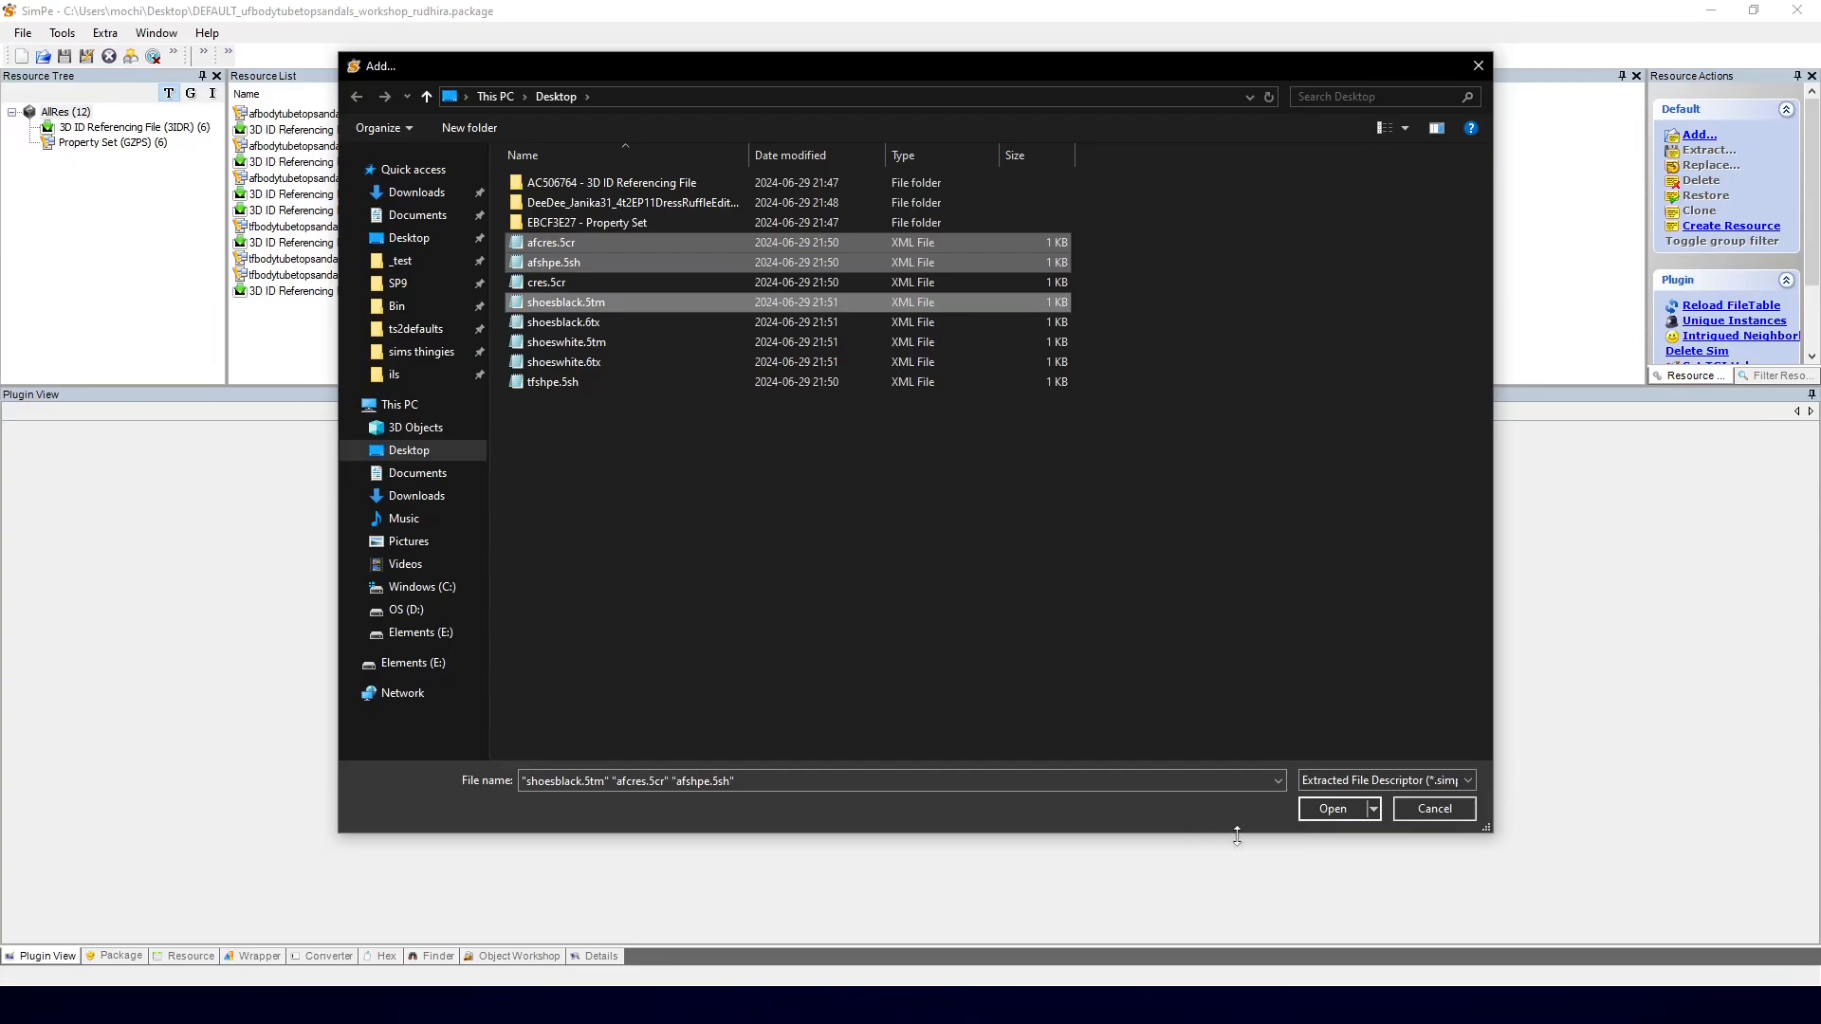
click(1333, 811)
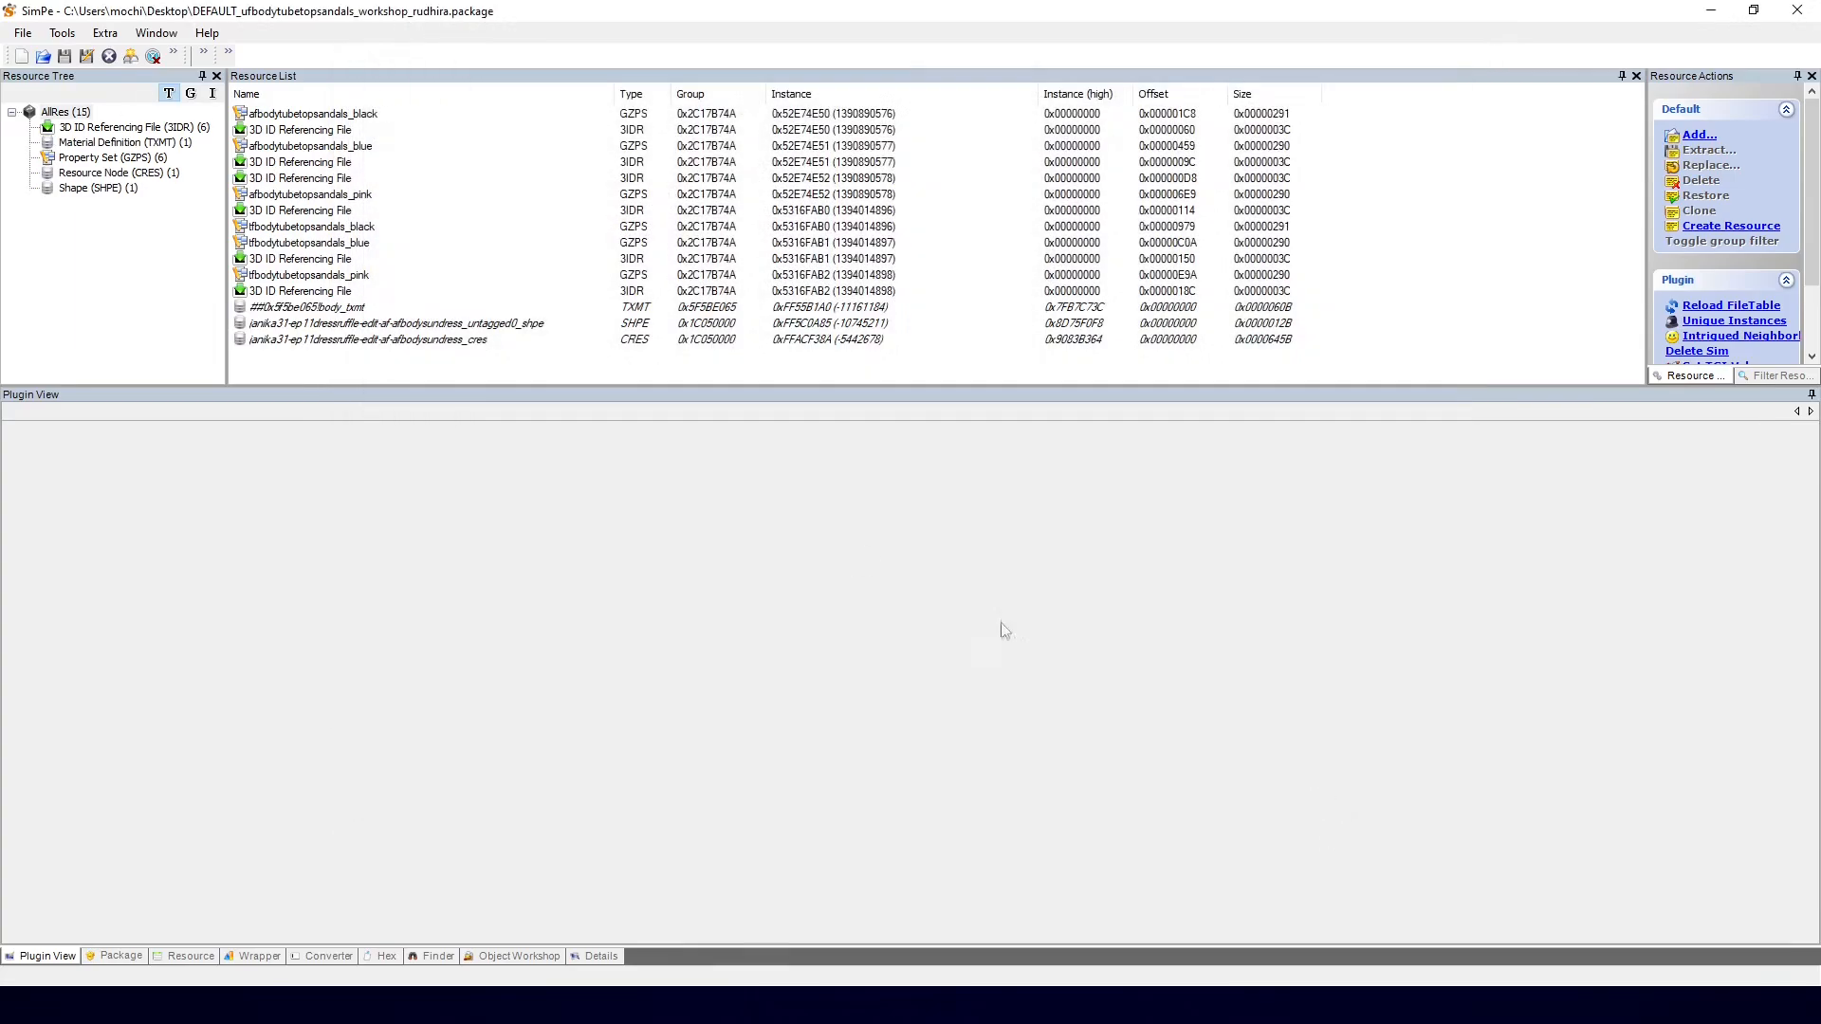
Step: Open the 3D ID Referencing File of afbodytubetopsandals_black and select its Resource Node reference
click(317, 131)
click(271, 462)
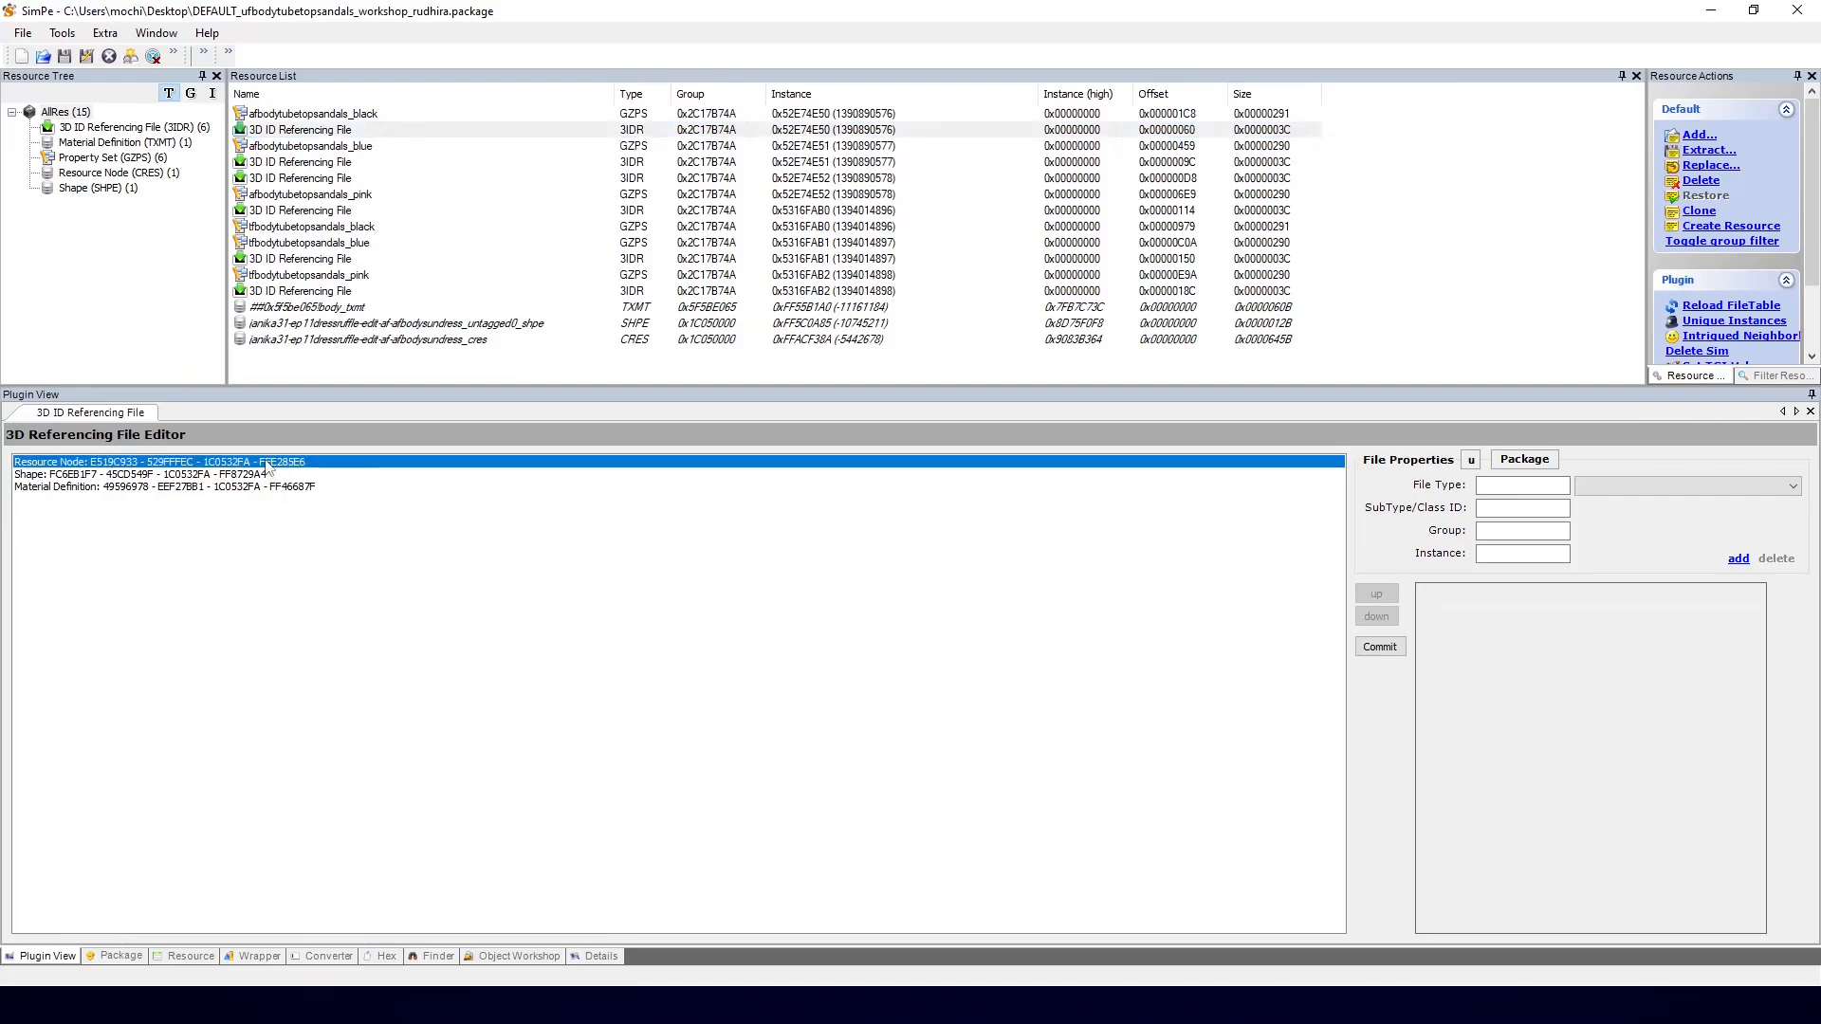
right_click(269, 462)
click(323, 500)
right_click(271, 465)
click(320, 495)
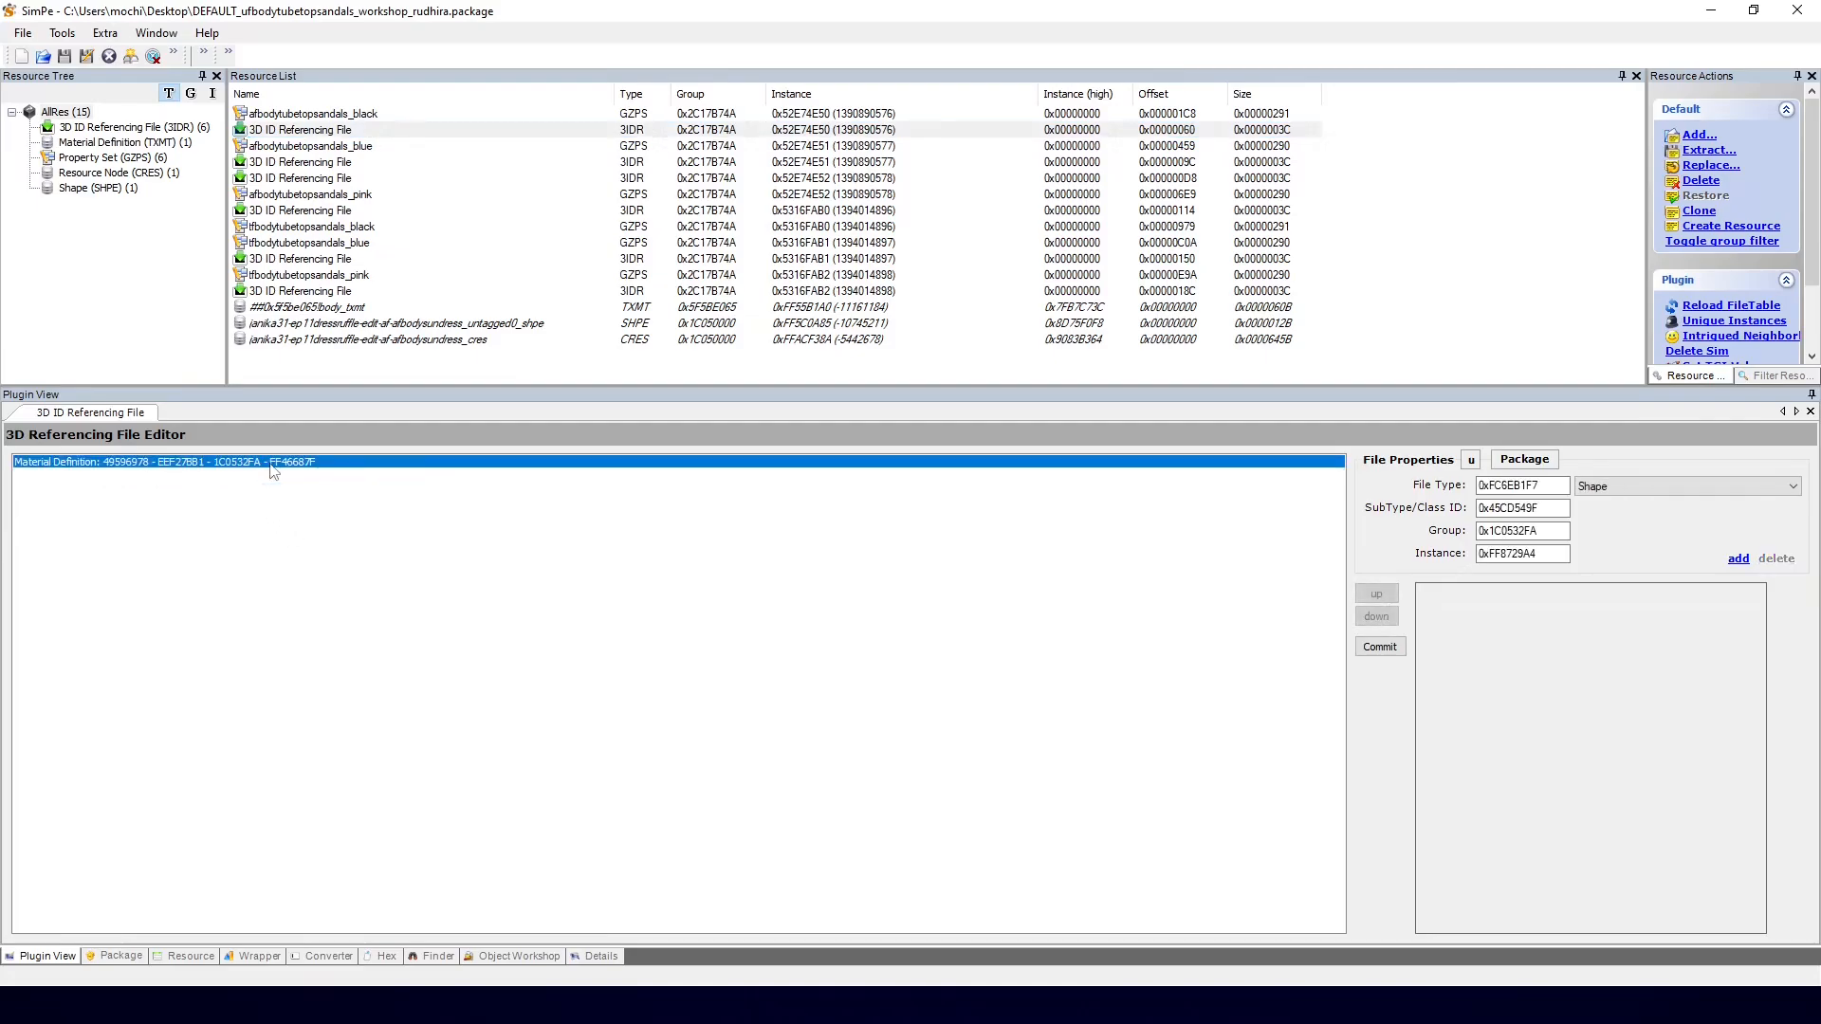
right_click(273, 463)
click(322, 498)
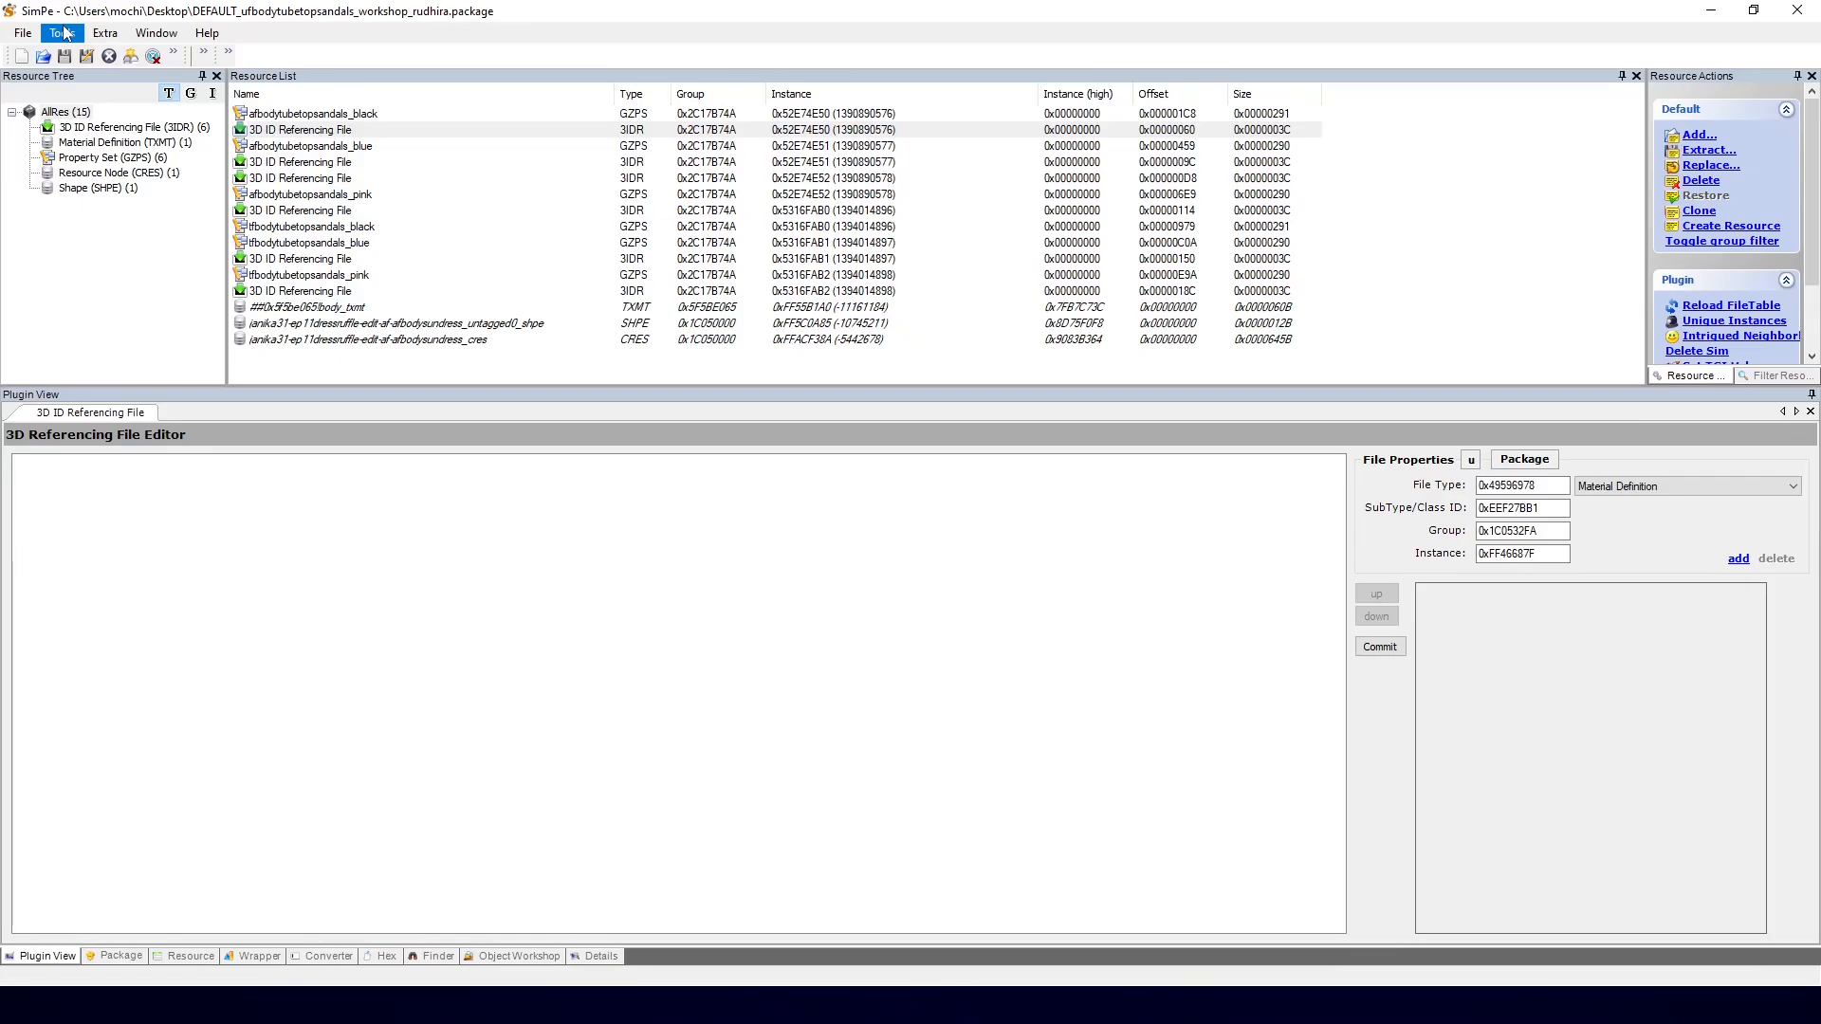
click(323, 162)
click(310, 131)
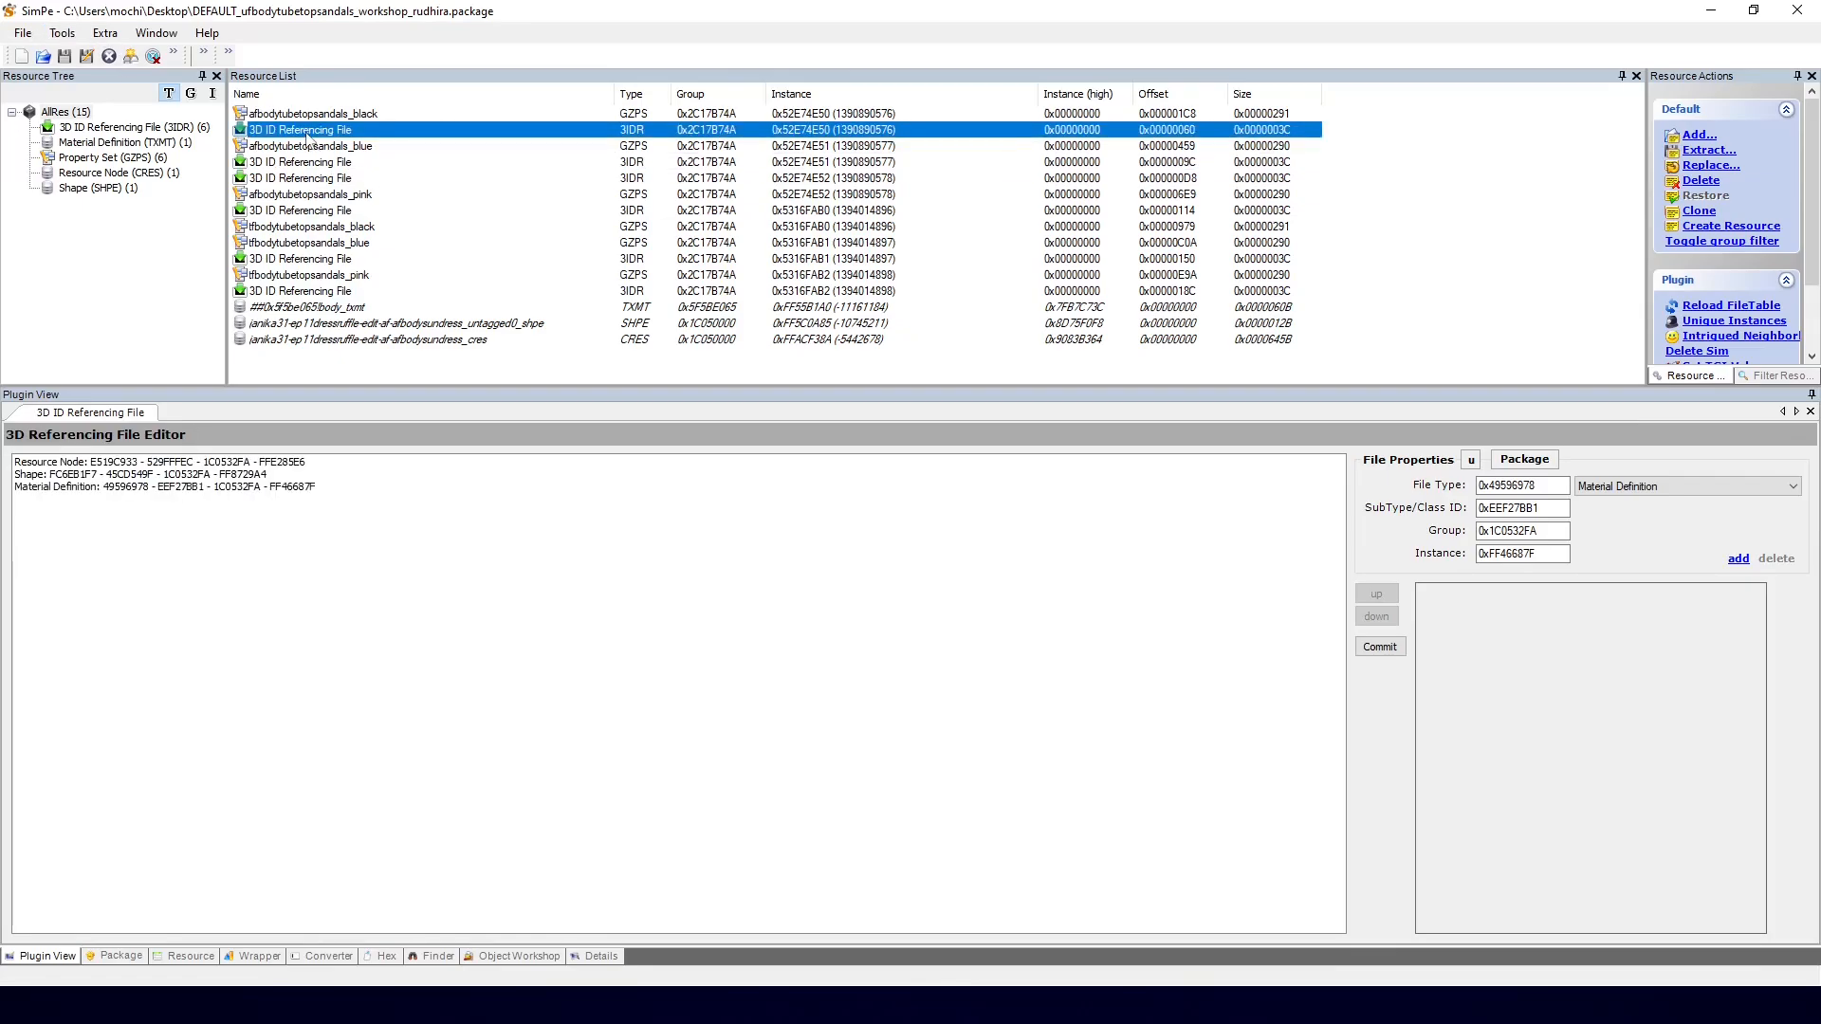
Step: Run the Sim Mesh Linker's linking stage on 3D ID Referencing File 0x52E74E50 using the 218 KB package in the DeeDee_Janika31_4t2EP11DressRuffleEdit_Standalone folder
click(62, 32)
mouse_move(88, 81)
mouse_move(389, 81)
click(560, 109)
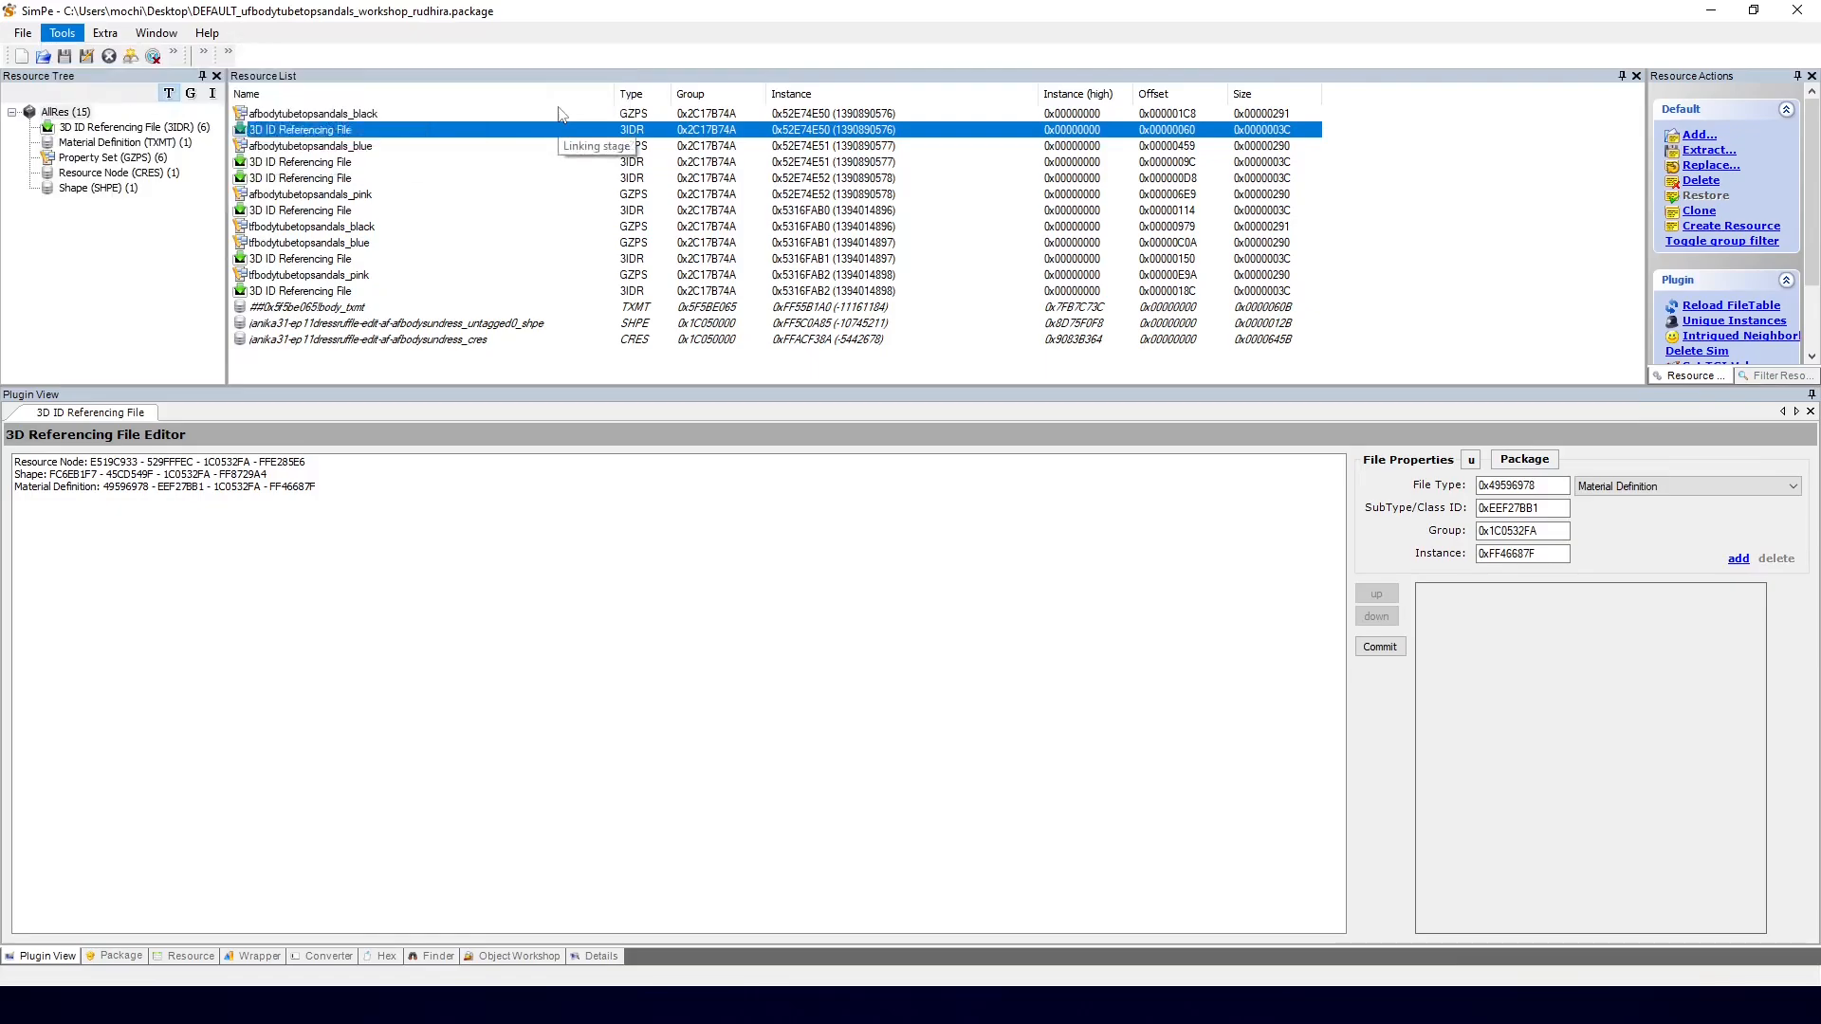
key(Return)
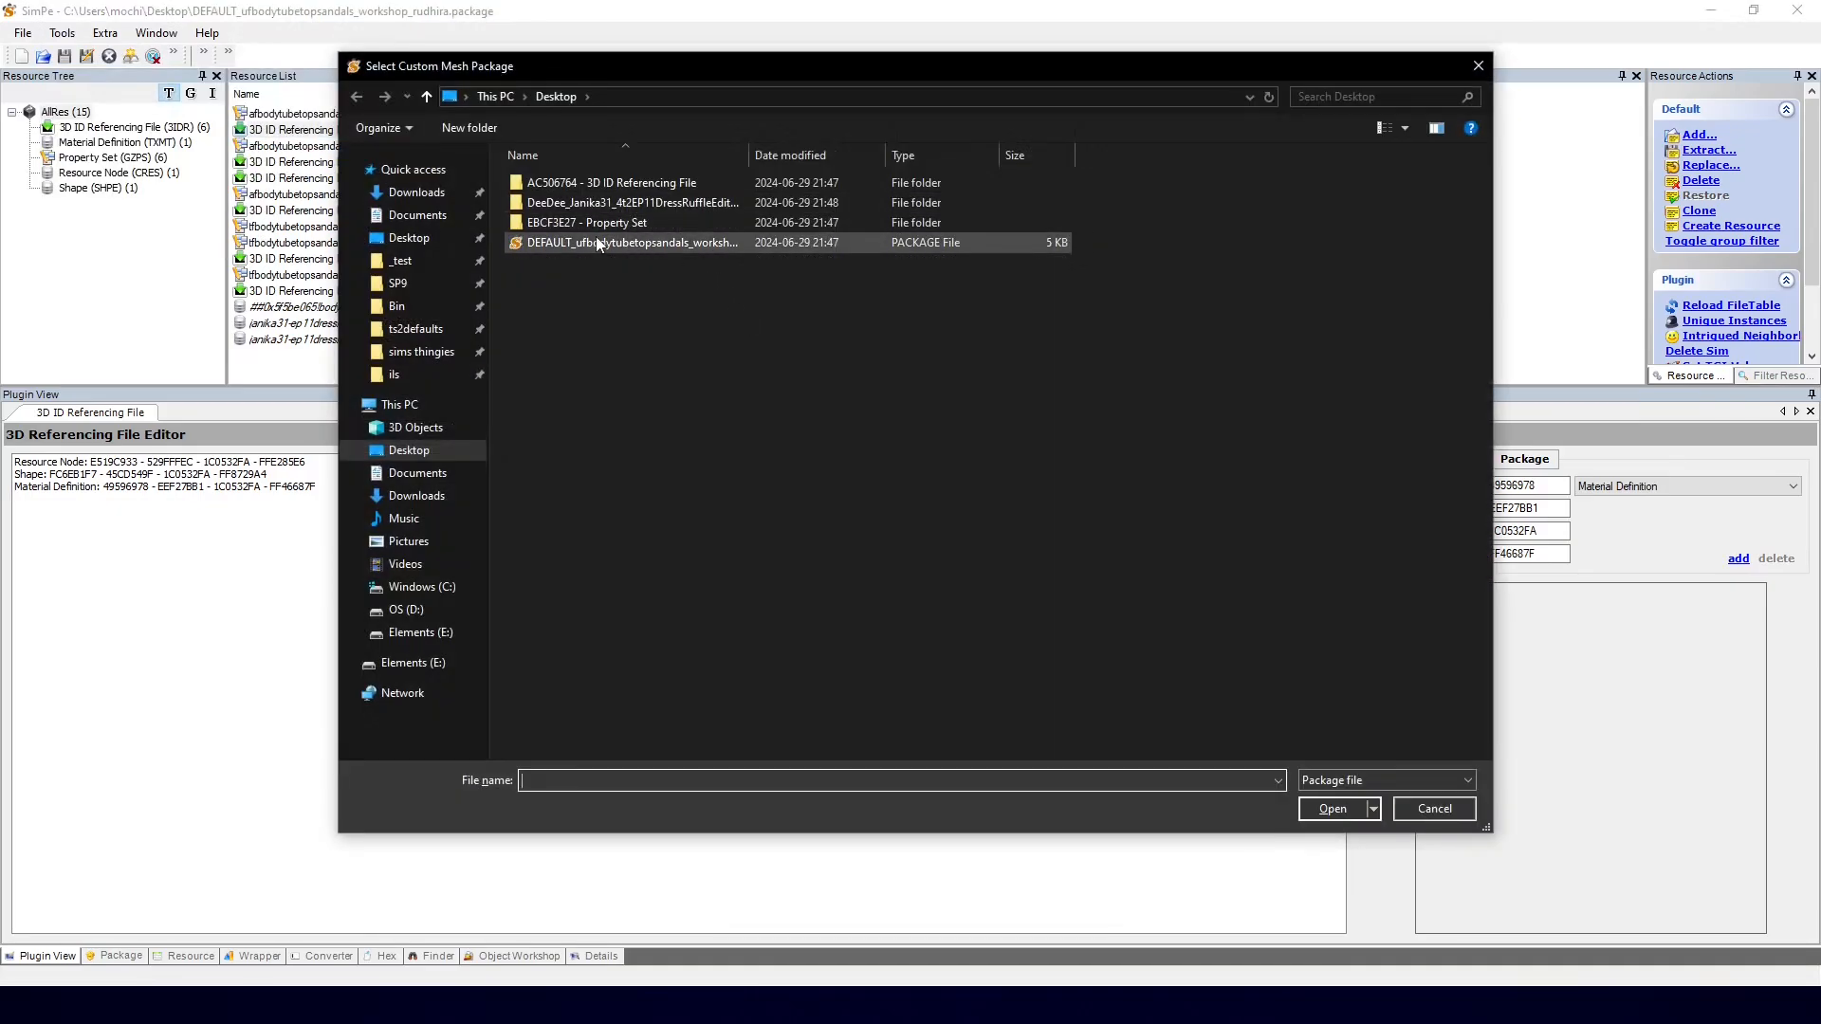
double_click(588, 204)
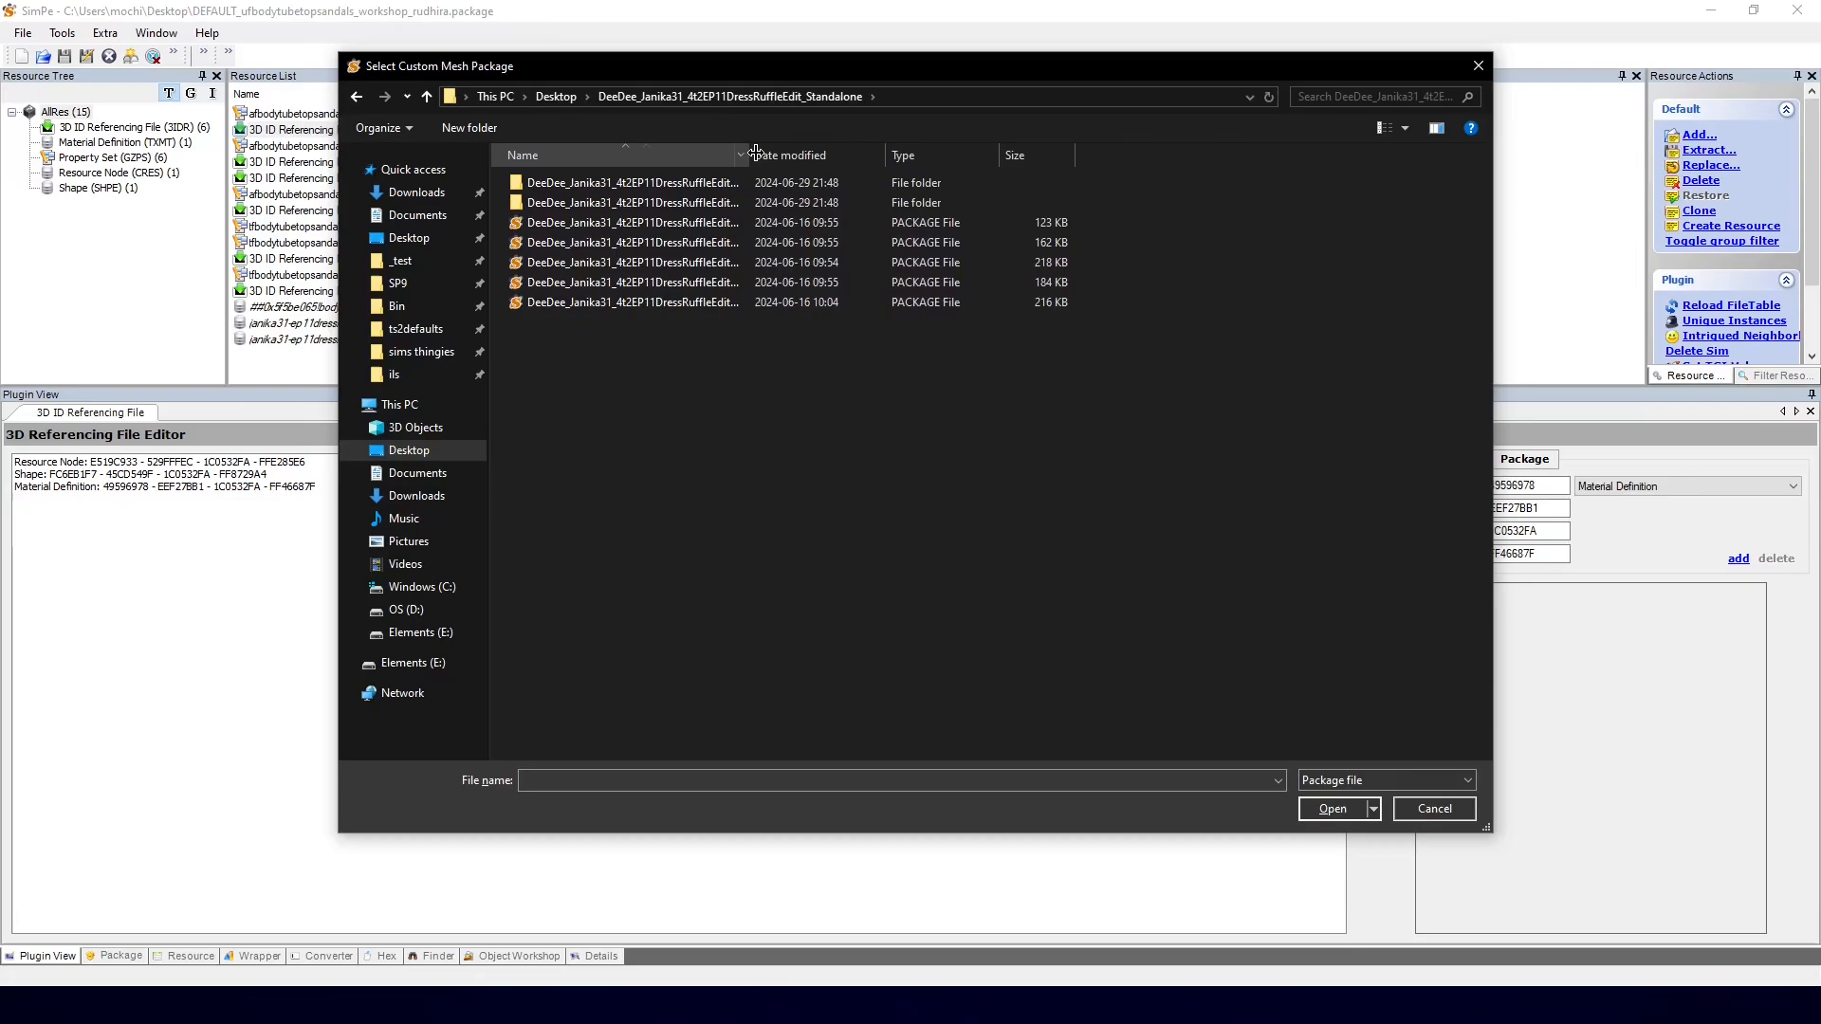
double_click(721, 262)
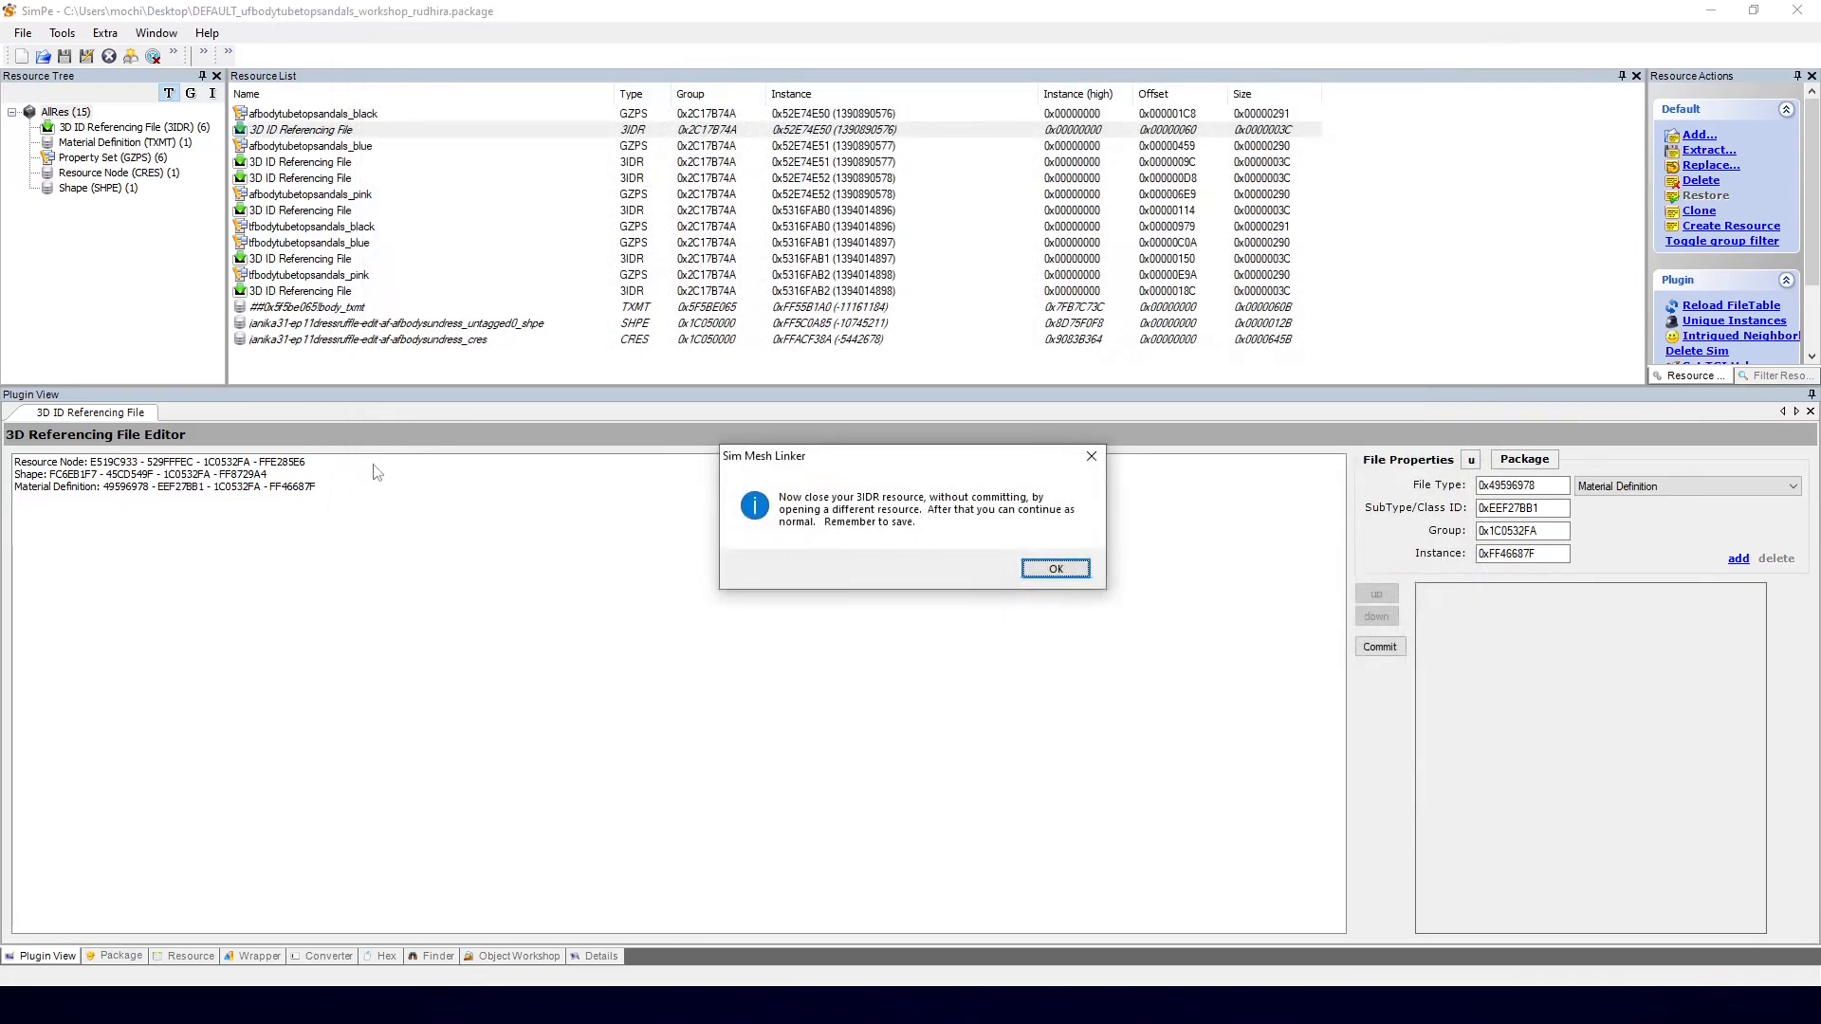
key(Return)
Step: Delete the old Material Definition reference from 3D ID Referencing File 0x52E74E50 and commit the change
click(308, 489)
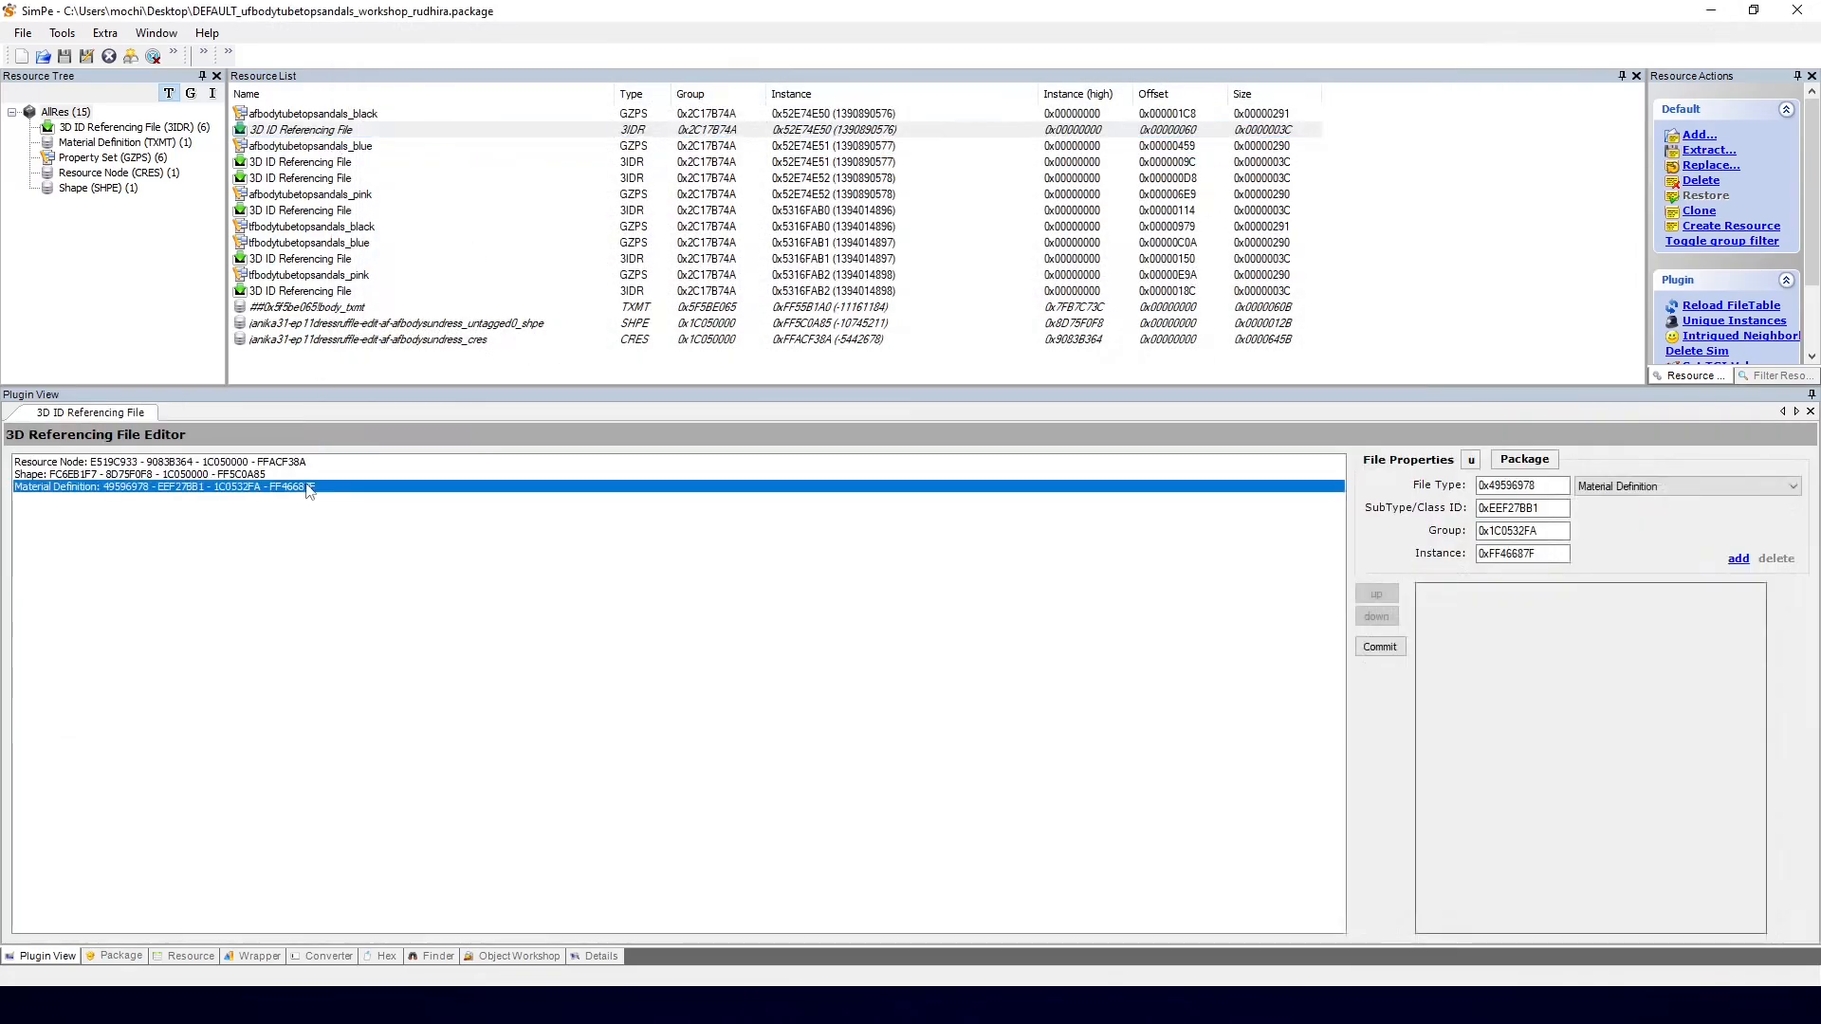
right_click(309, 488)
click(348, 517)
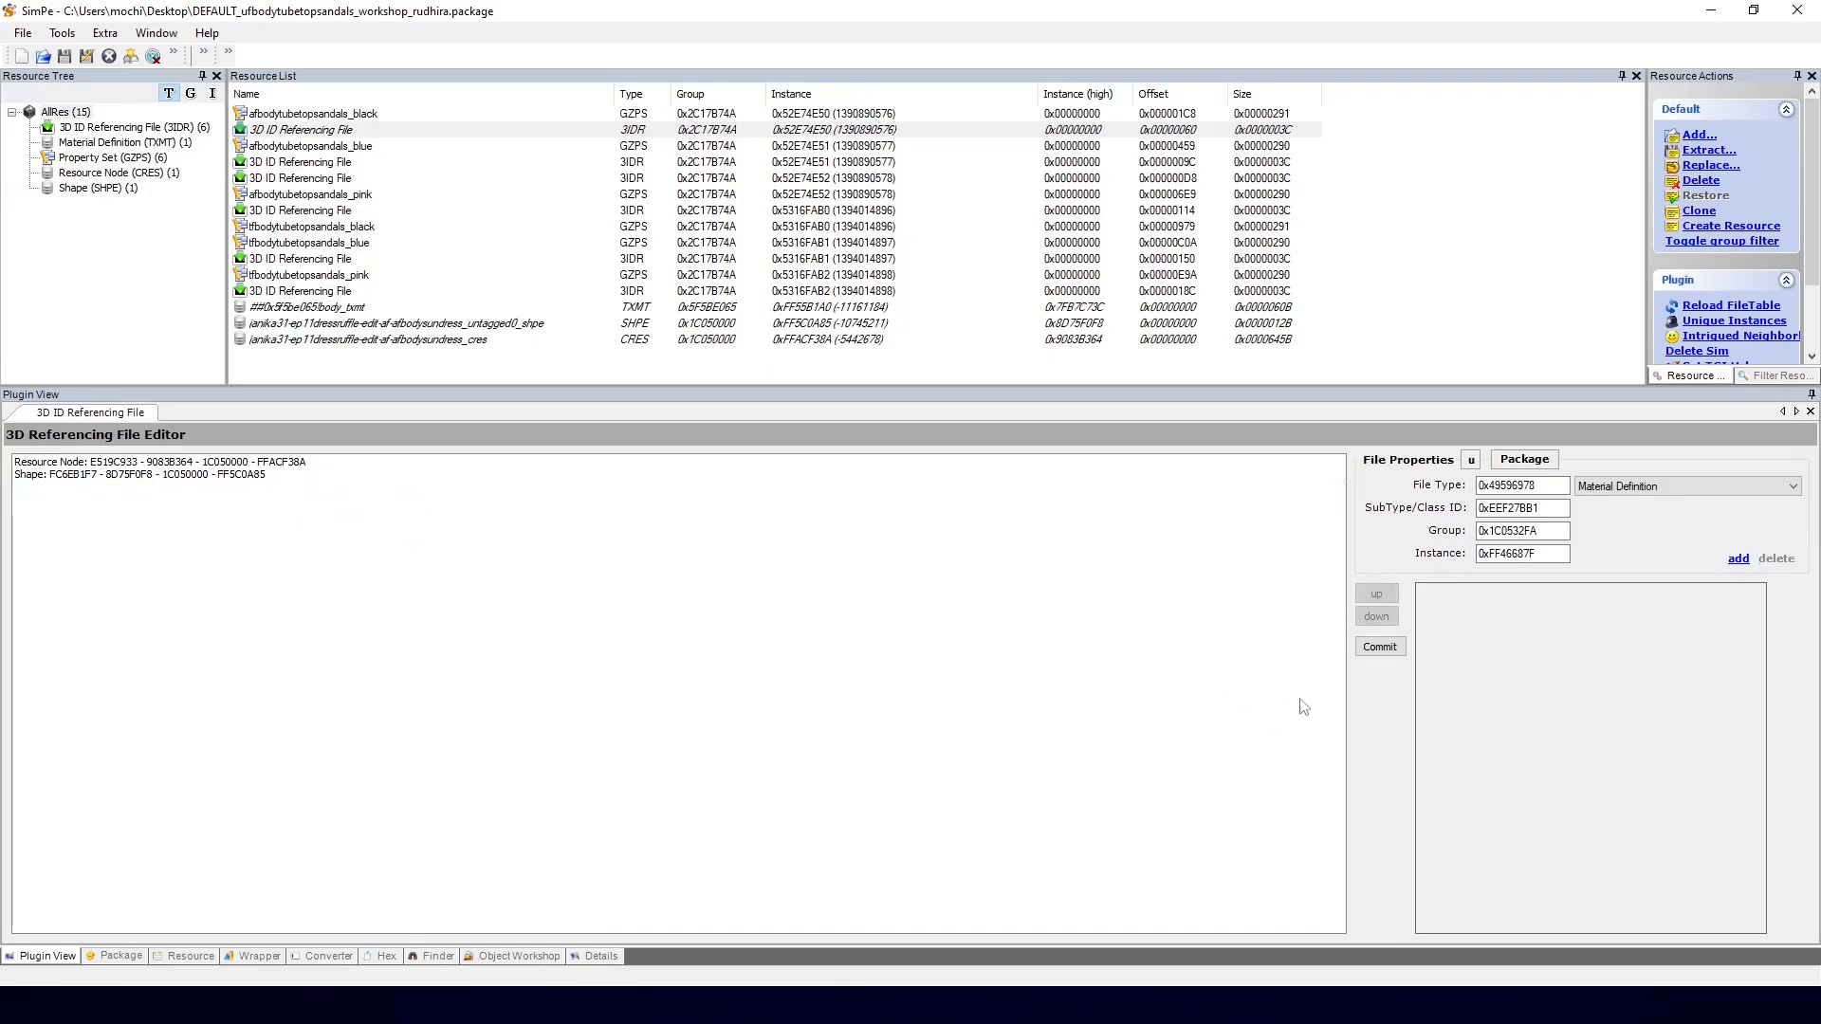
click(1384, 649)
click(947, 557)
Step: Add the package's own Material Definition (group 5F5BE065) to the reference list and commit it
click(1521, 464)
drag(331, 117, 536, 282)
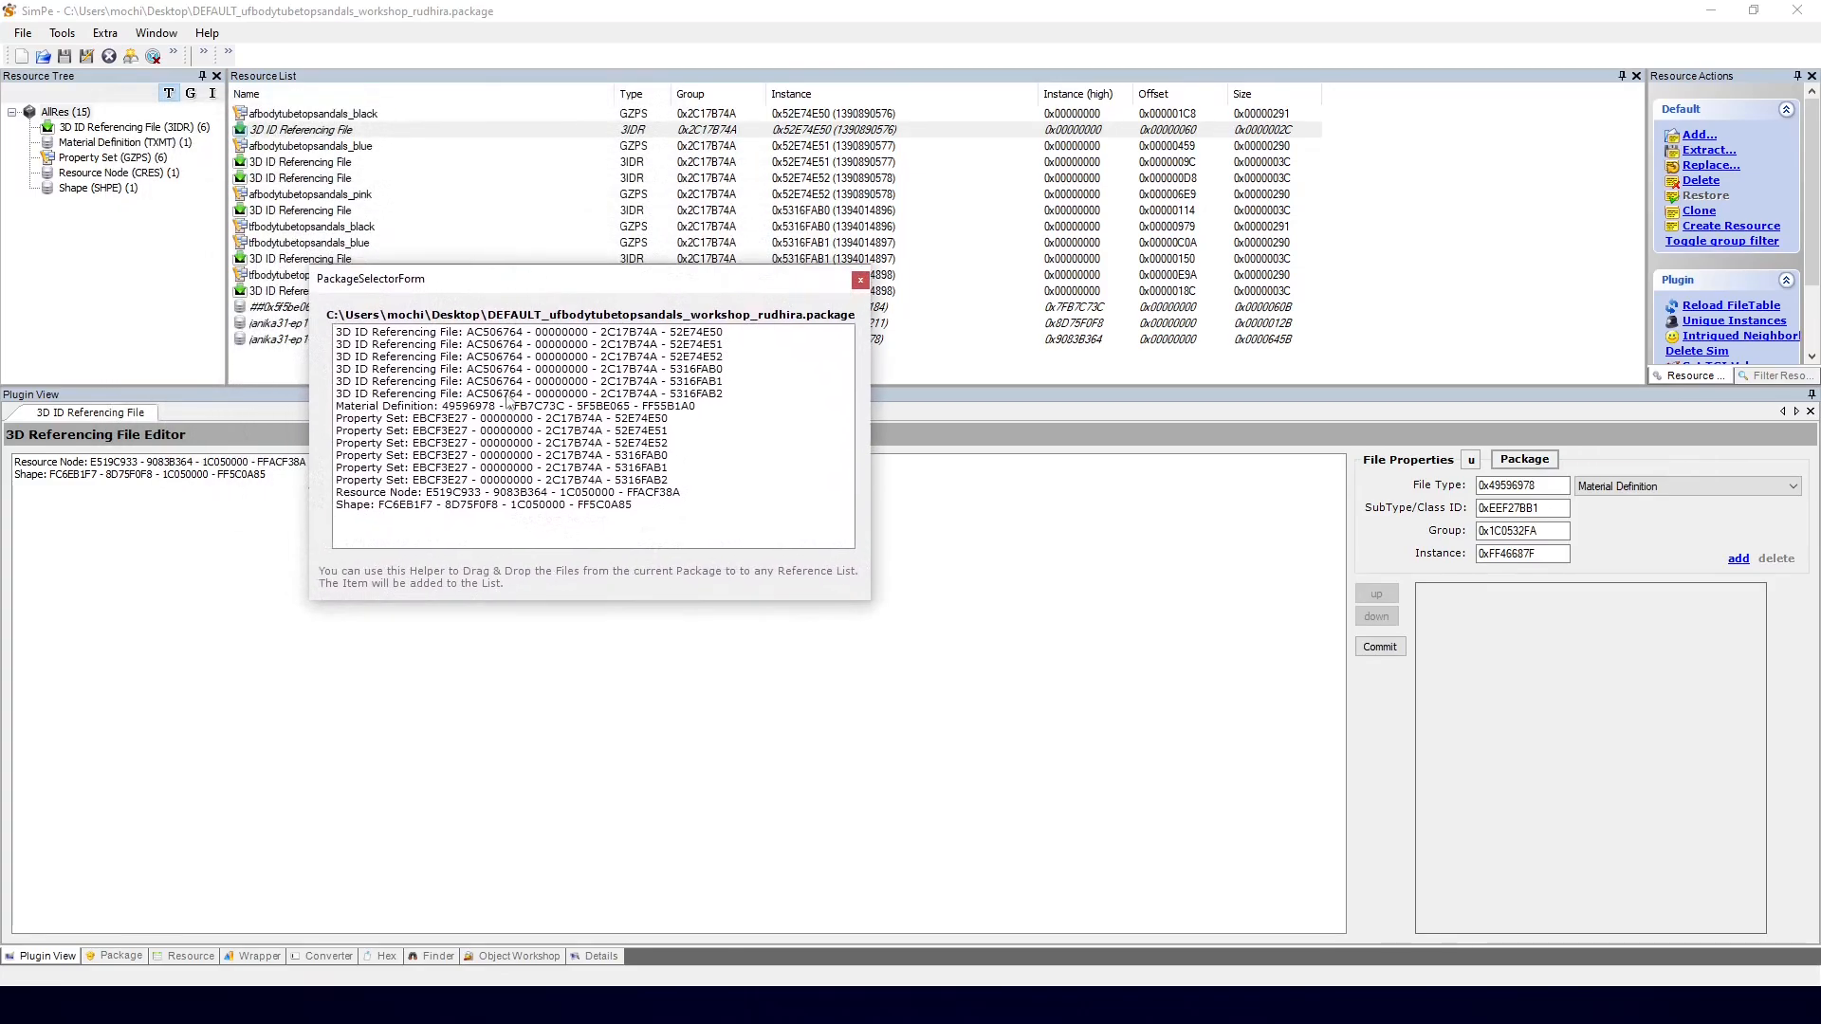
drag(505, 408, 199, 517)
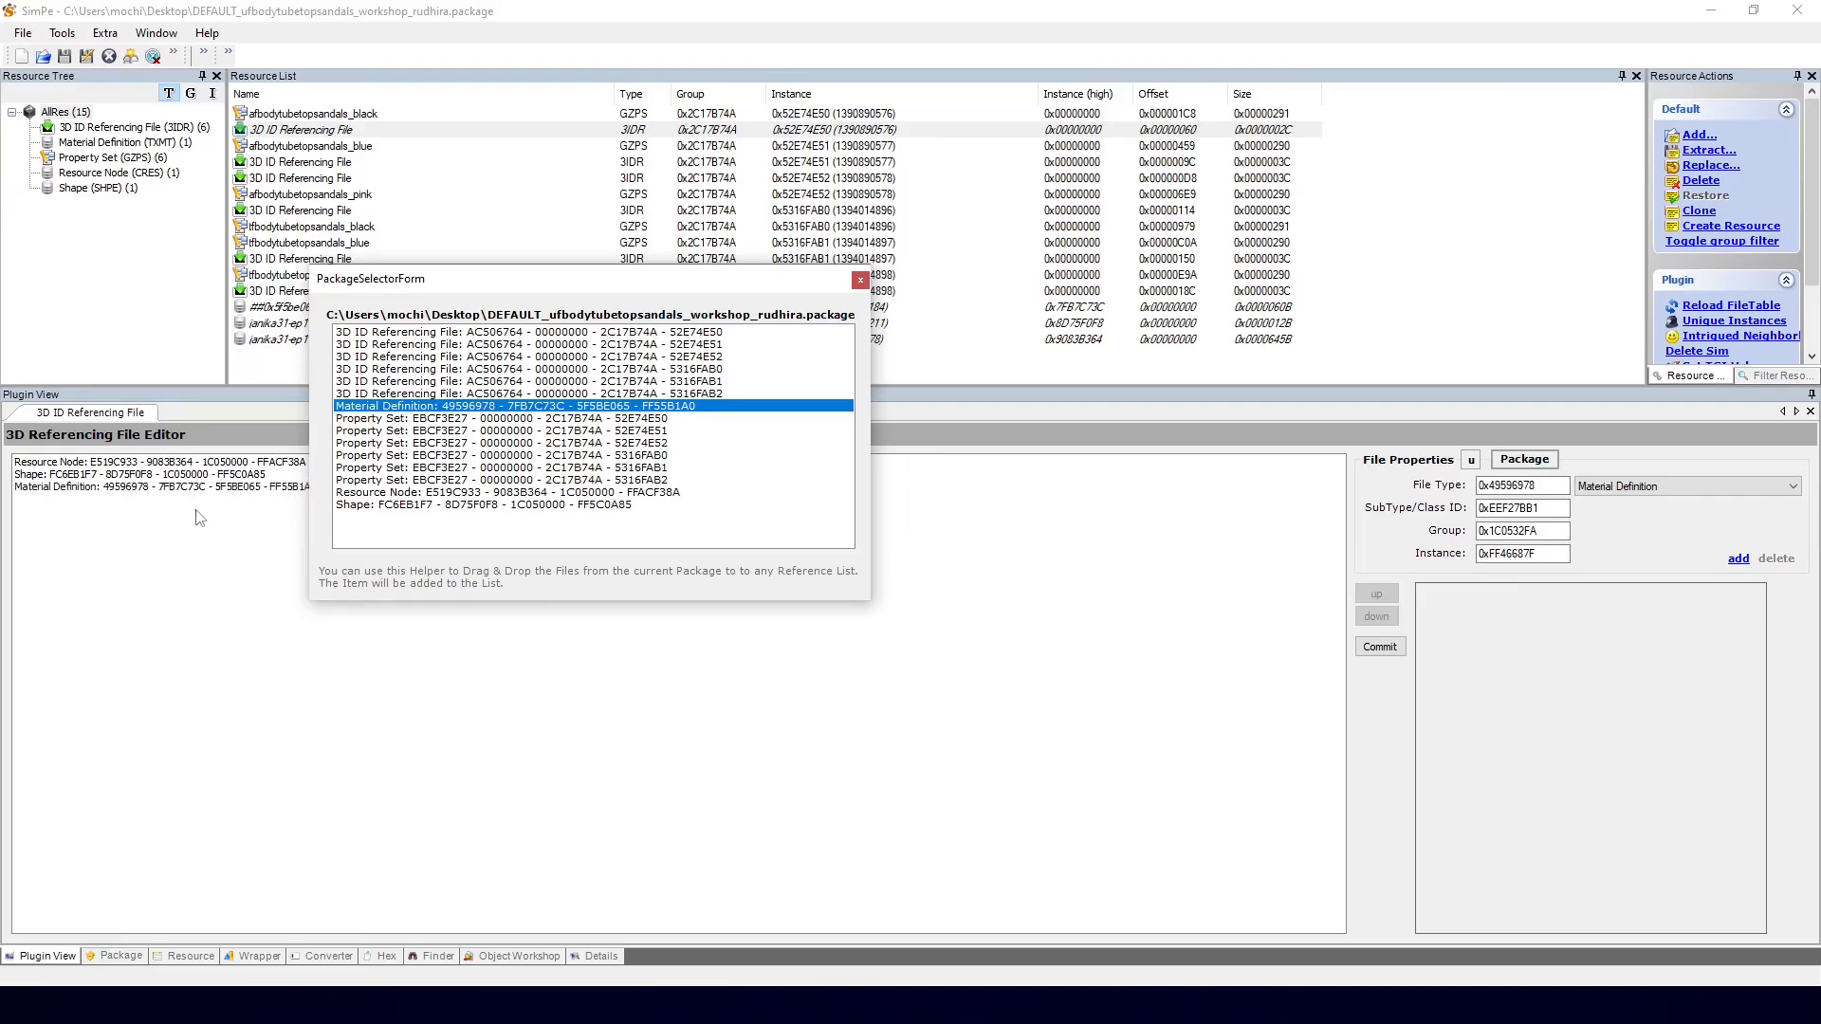
click(860, 280)
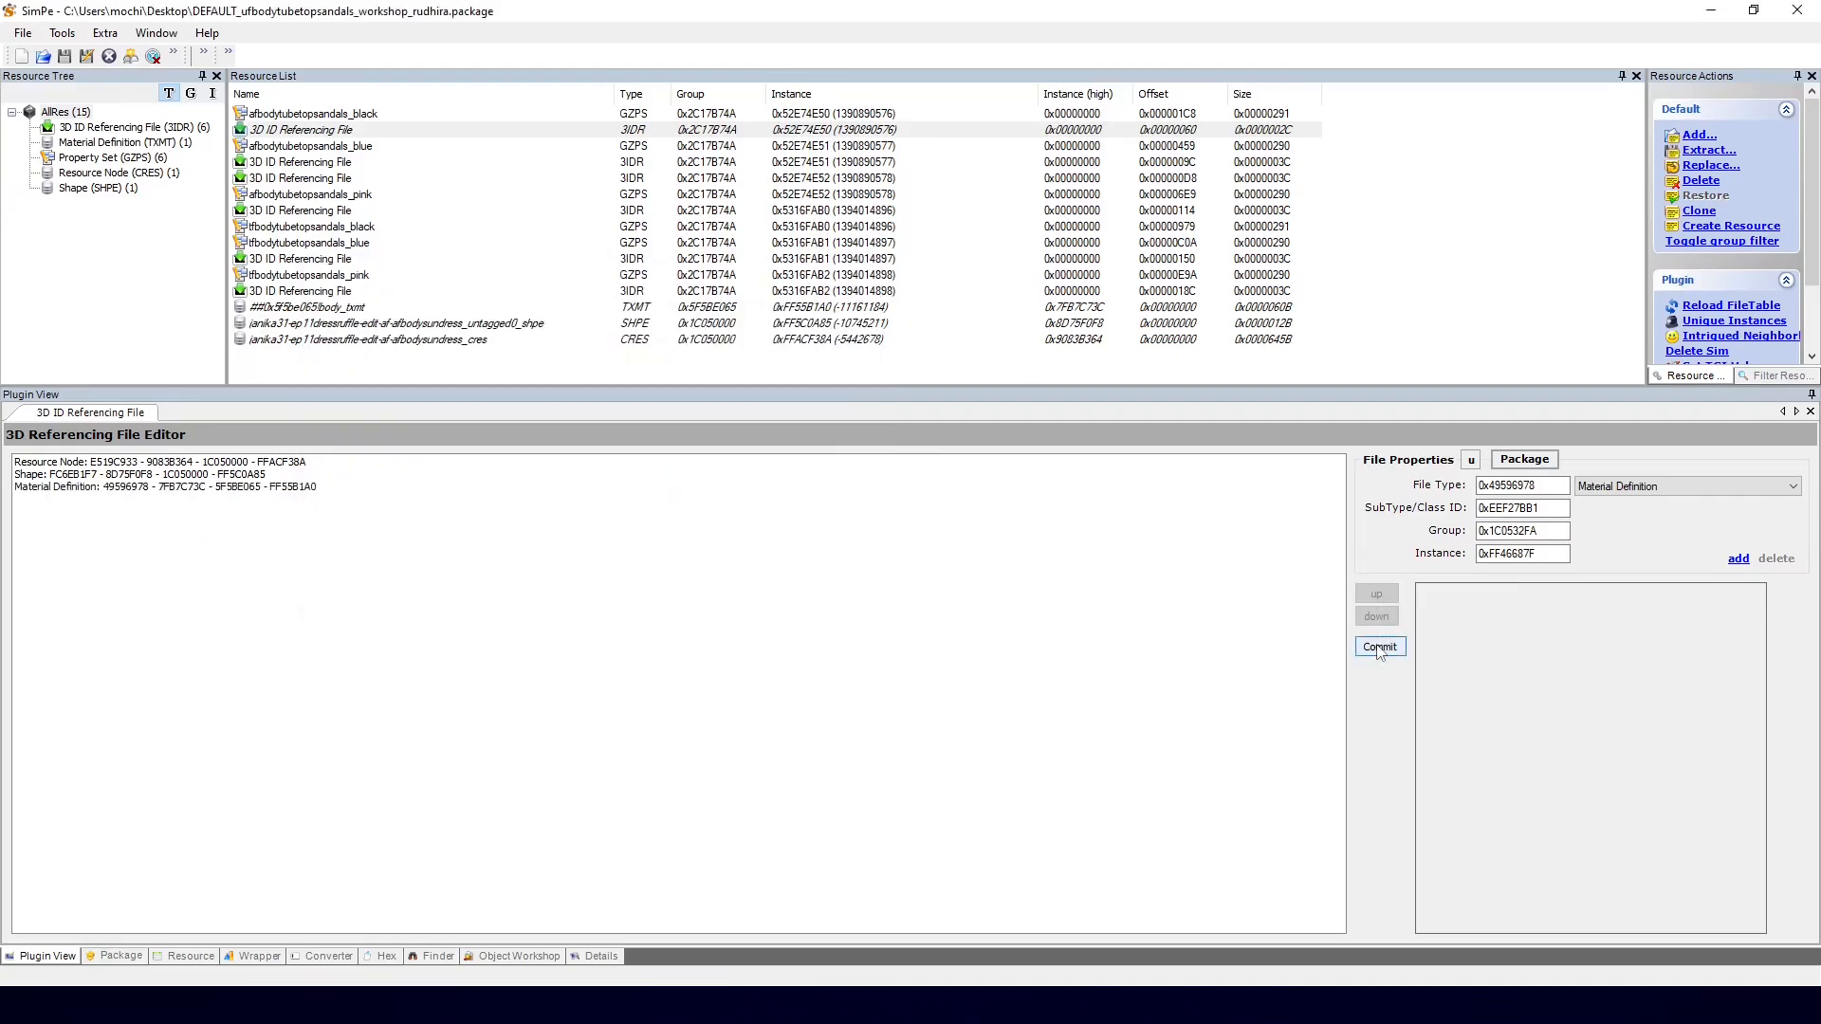
click(1380, 646)
click(948, 560)
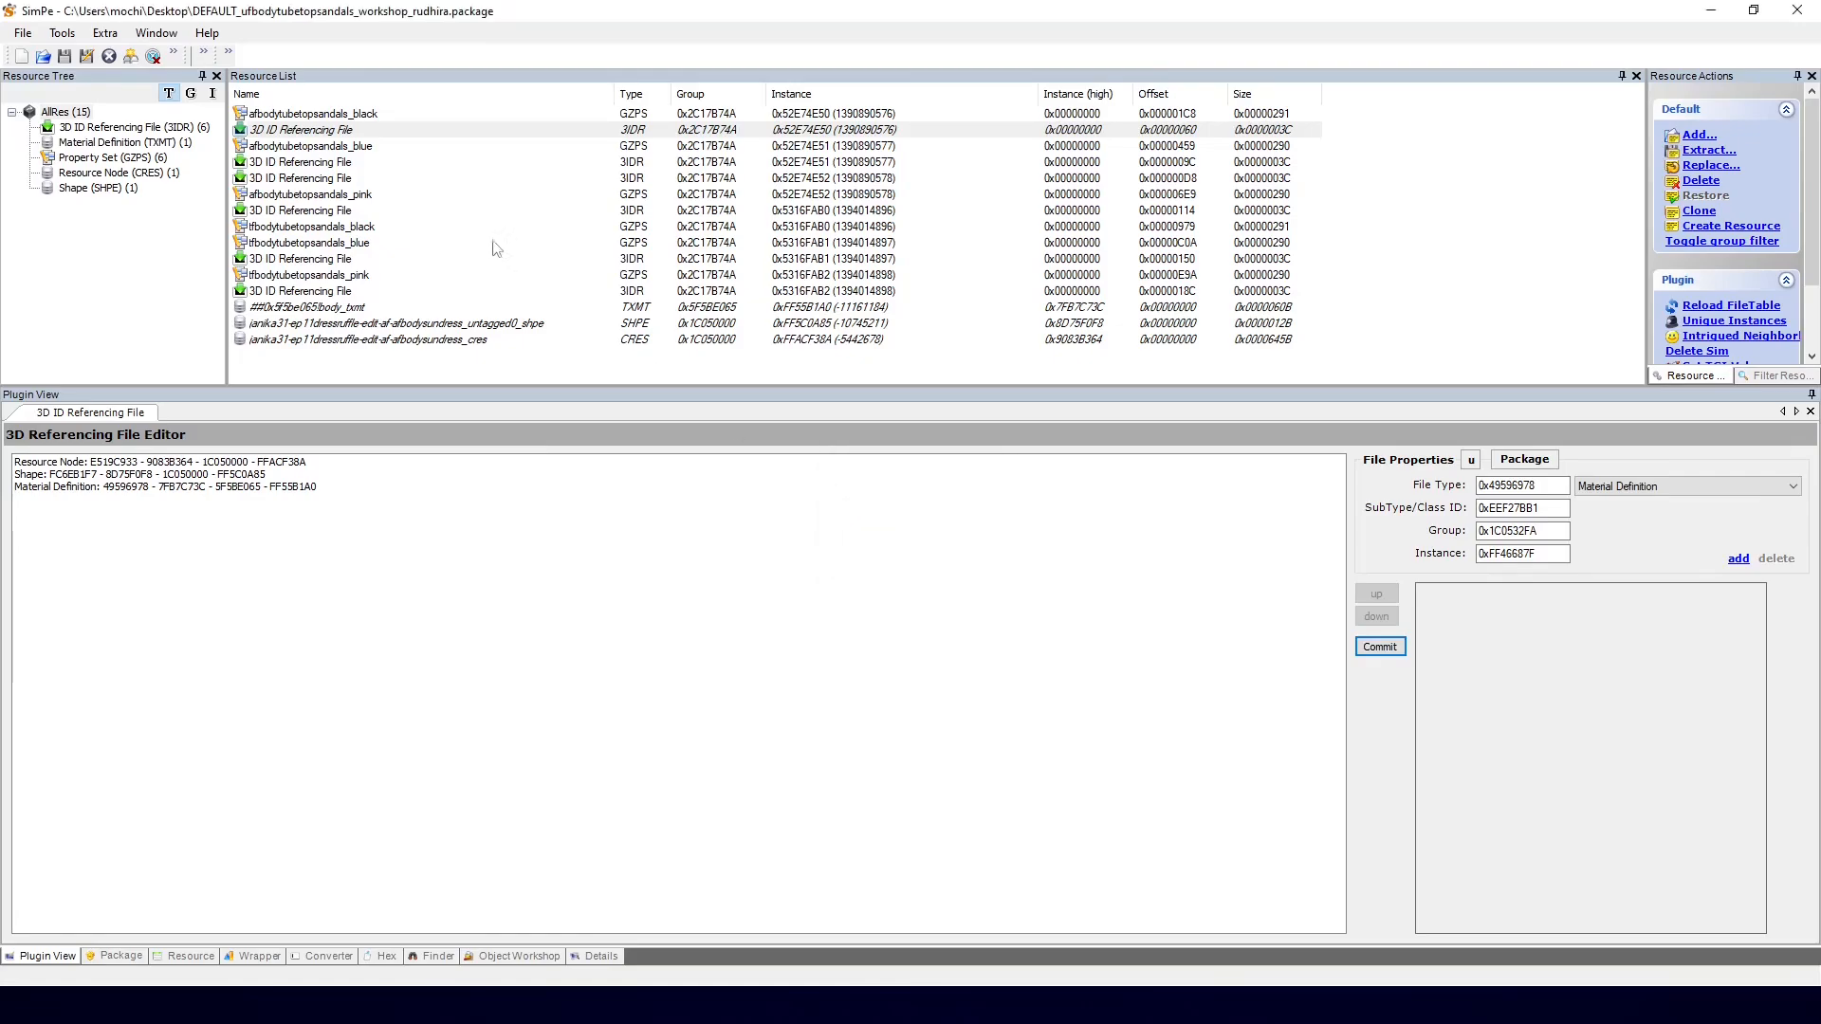
Step: Extract the edited 3D ID Referencing File 0x52E74E50 as af3idrblack
right_click(363, 135)
click(413, 164)
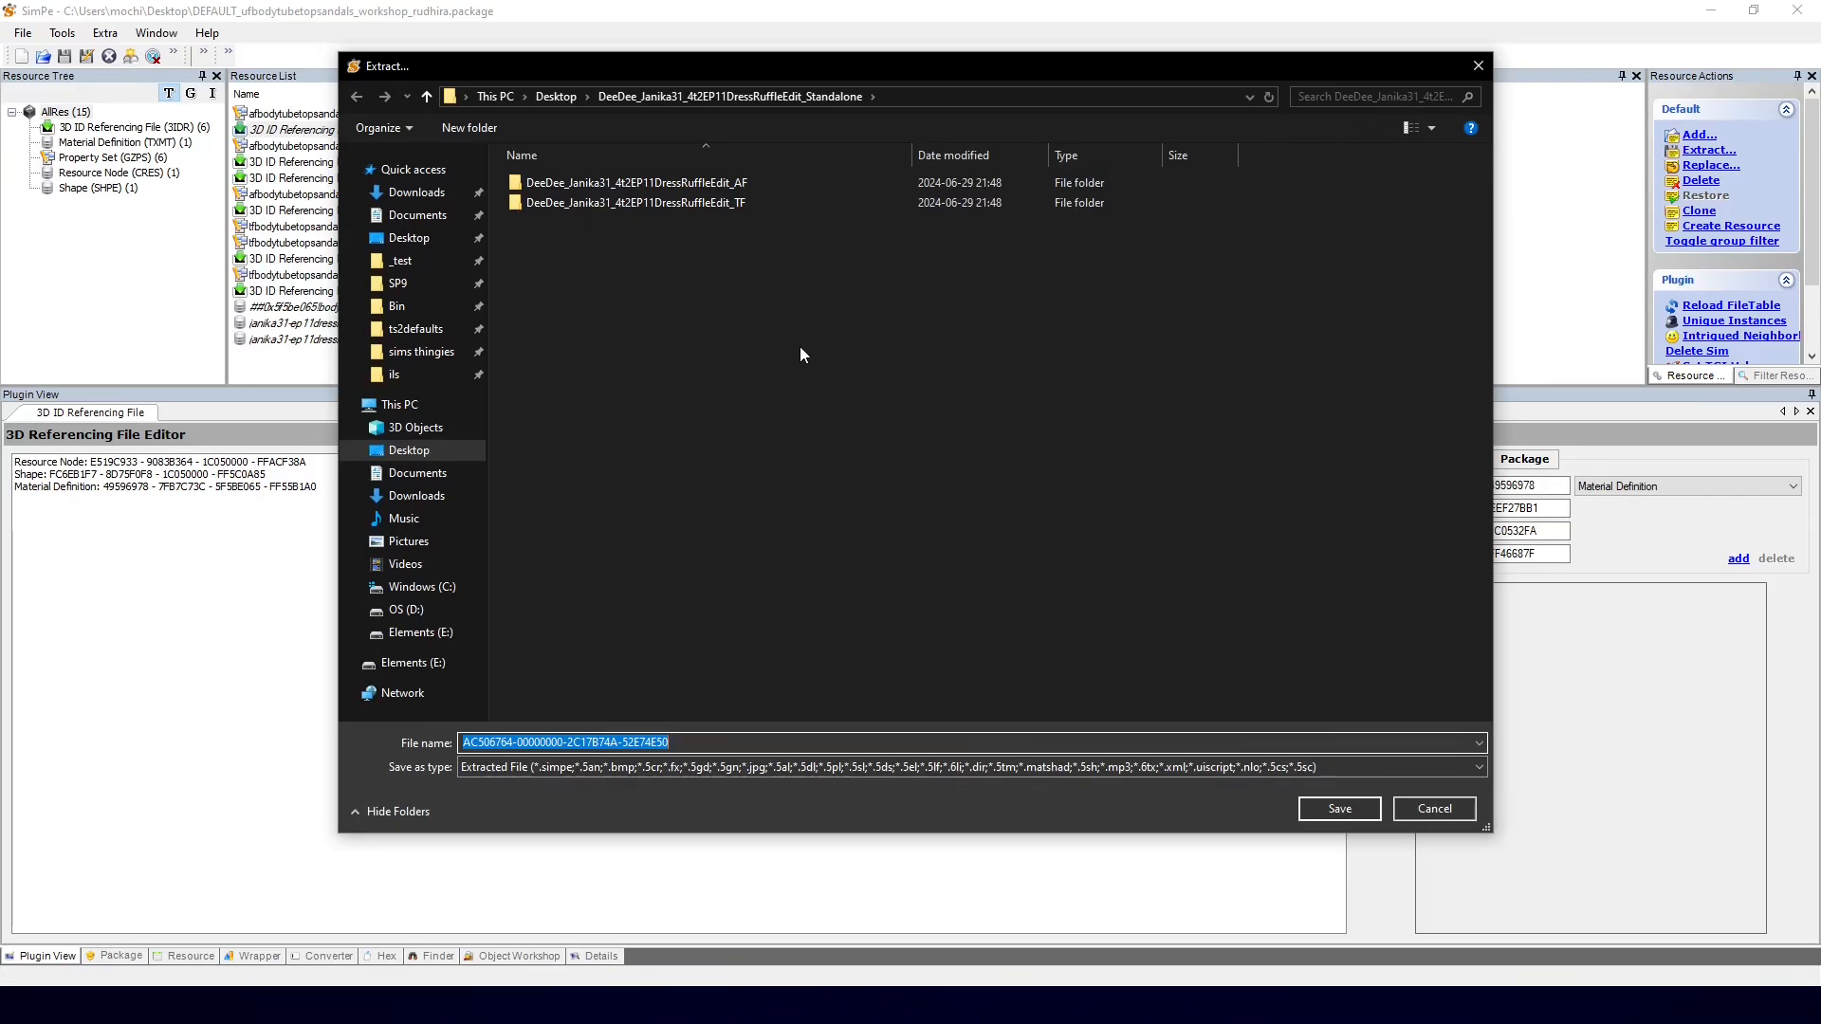
text(af3idrblack)
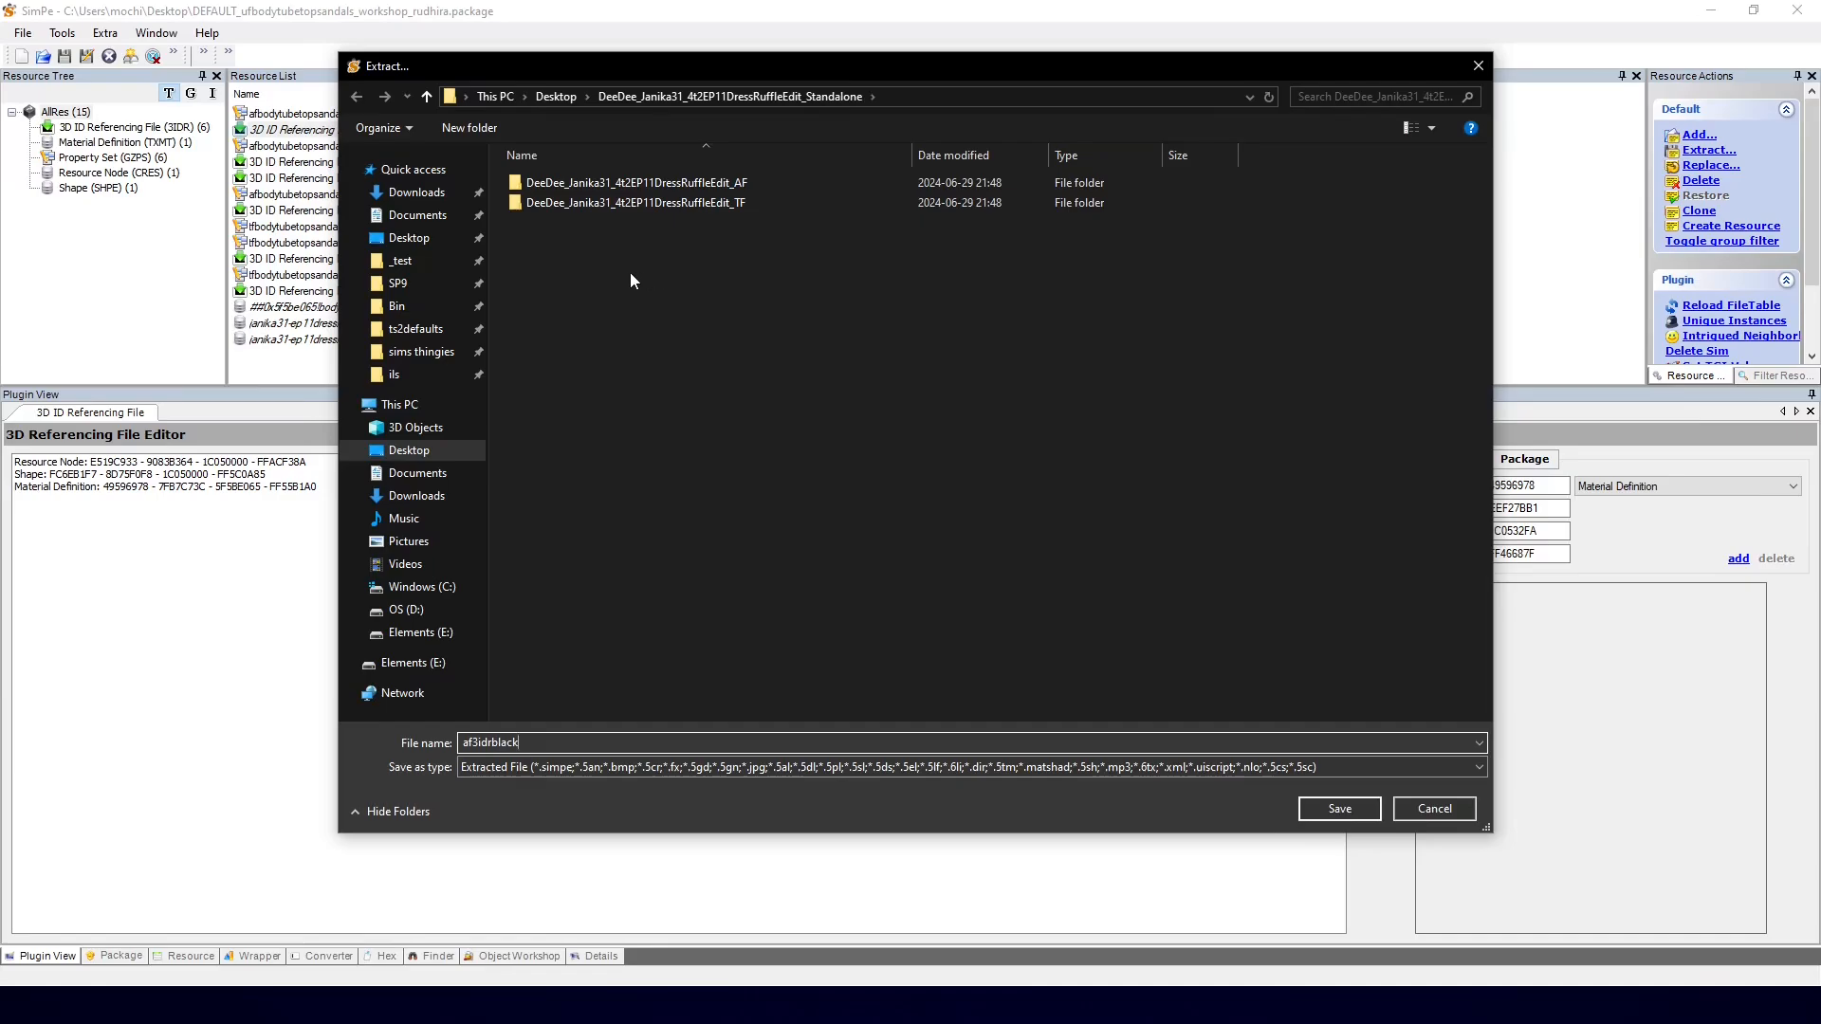
key(Return)
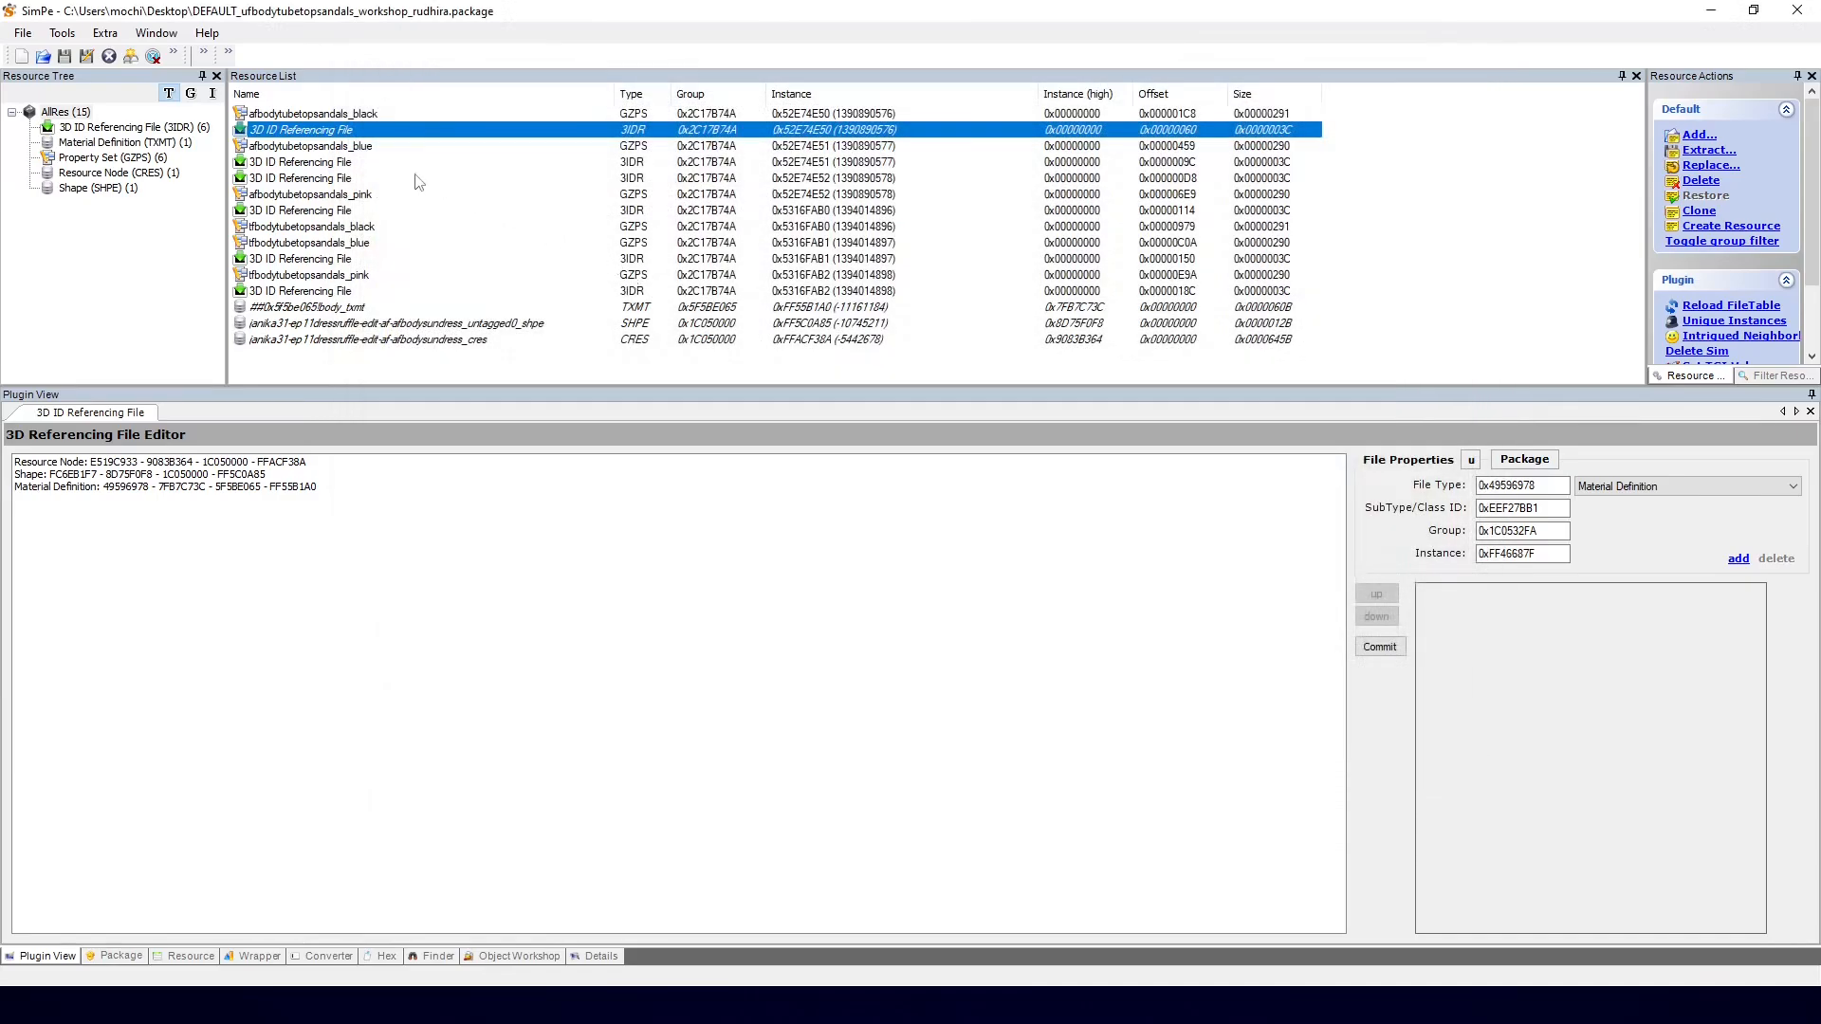
Step: Replace 3D ID Referencing File 0x52E74E51 with af3idrblack and check its three references
click(349, 162)
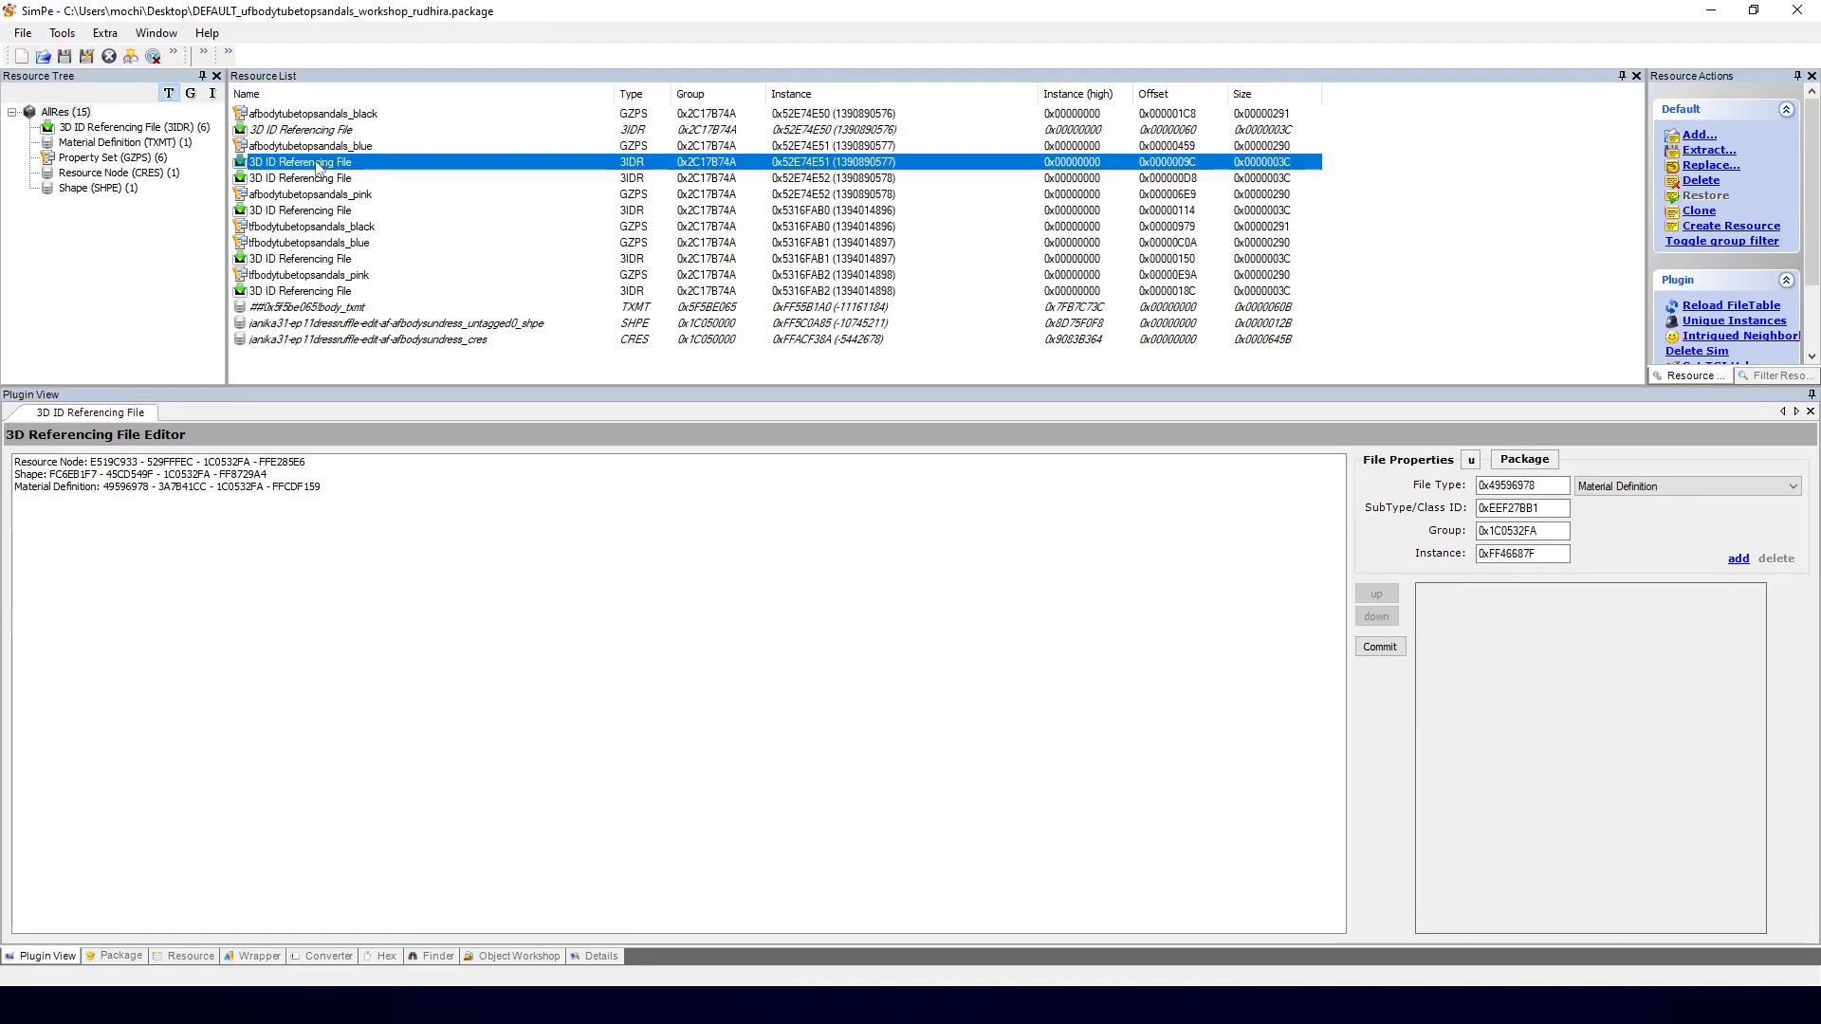
right_click(321, 163)
click(372, 215)
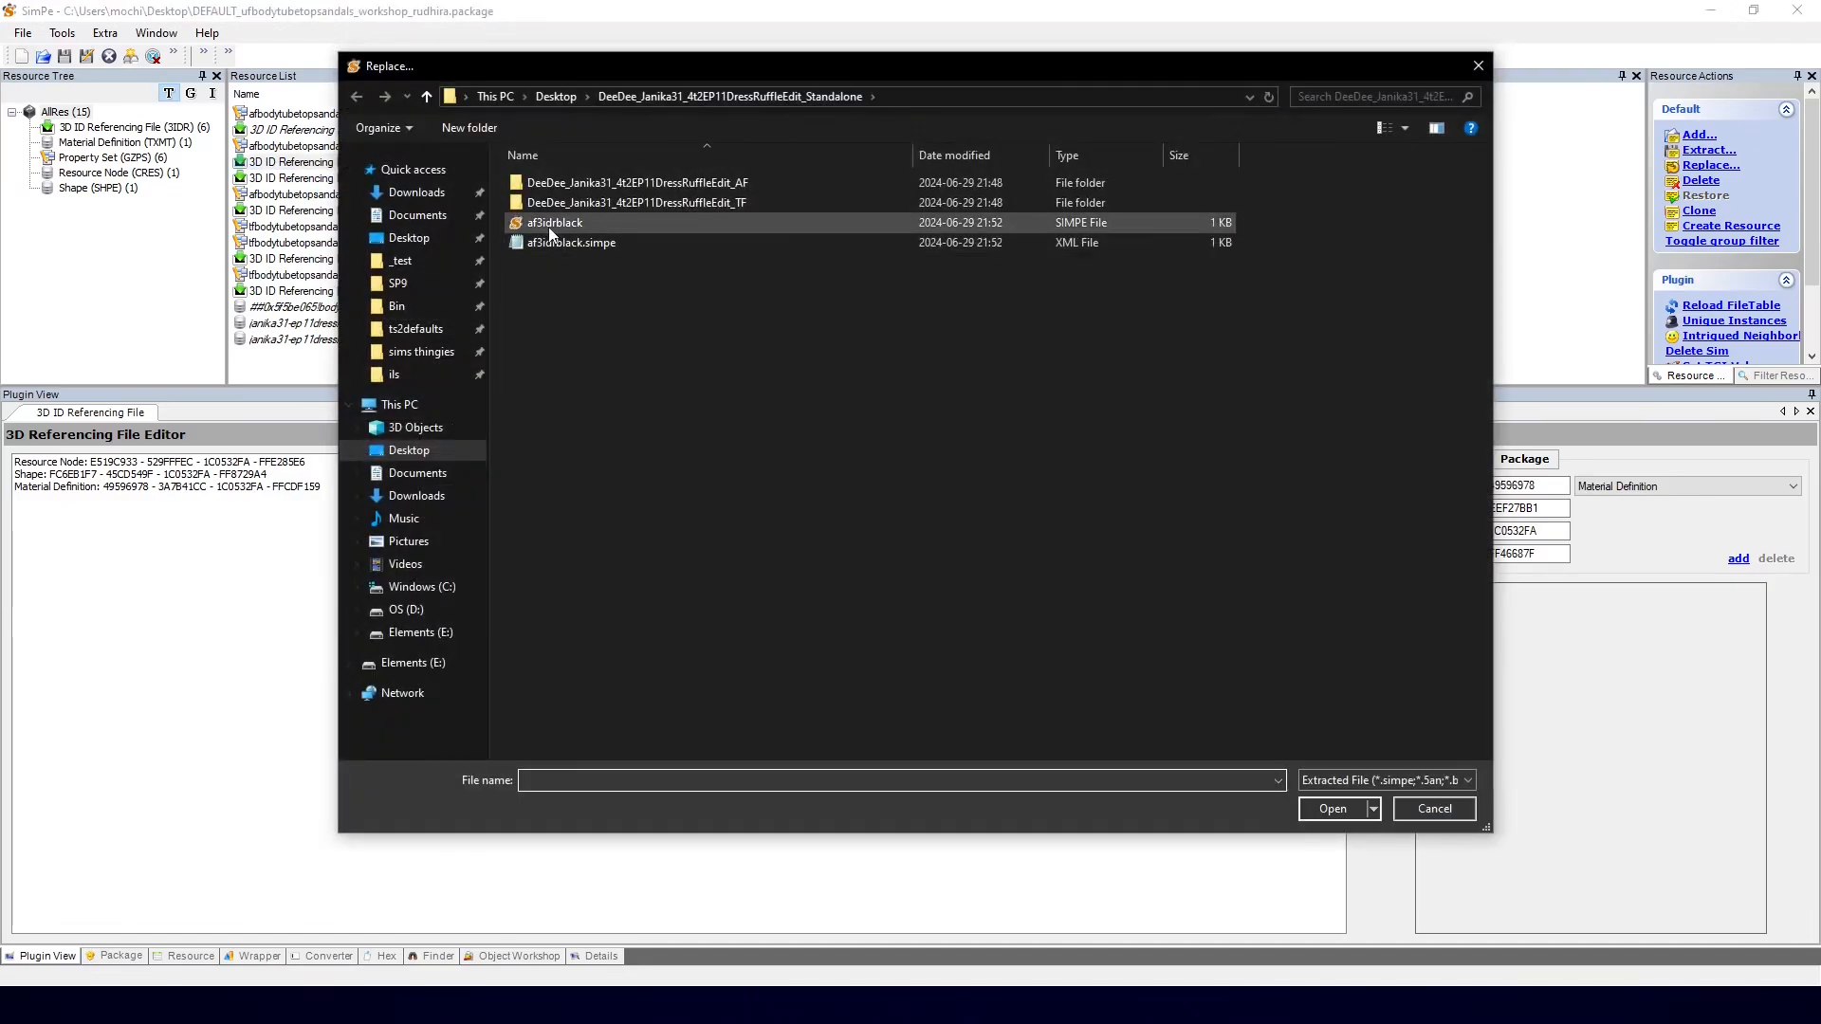
double_click(569, 223)
click(270, 465)
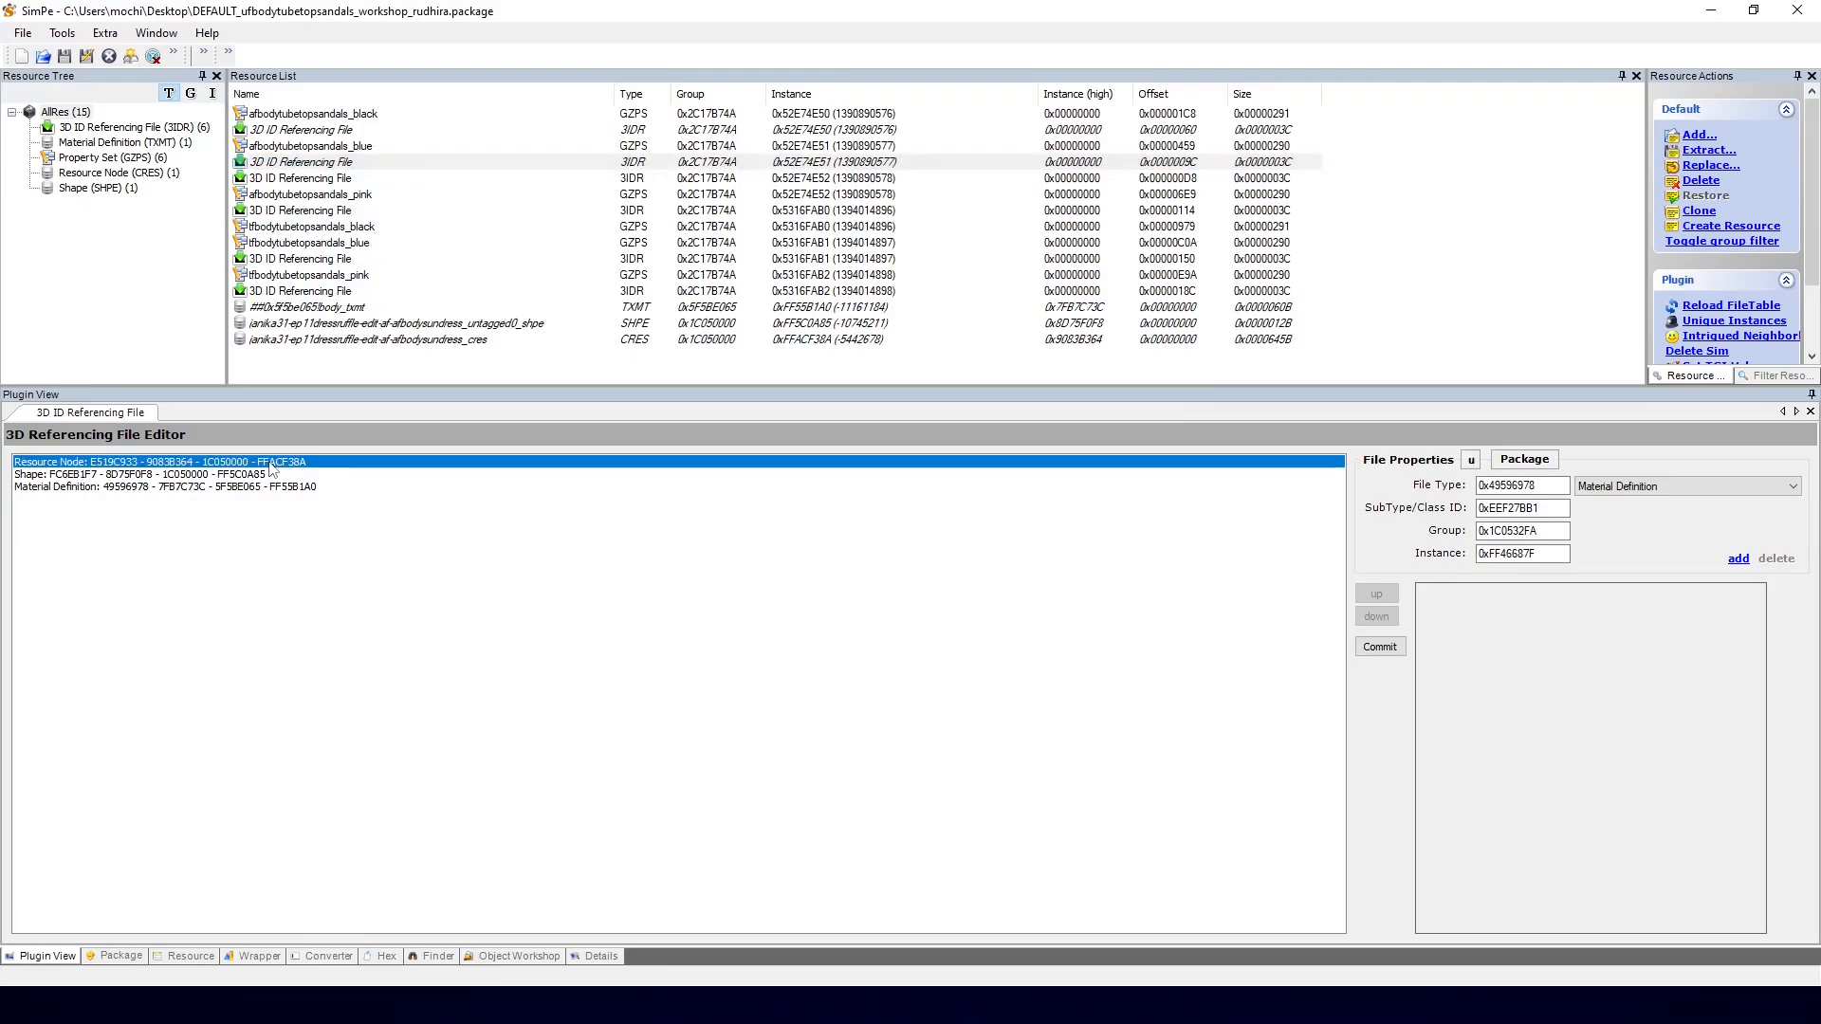
key(Down)
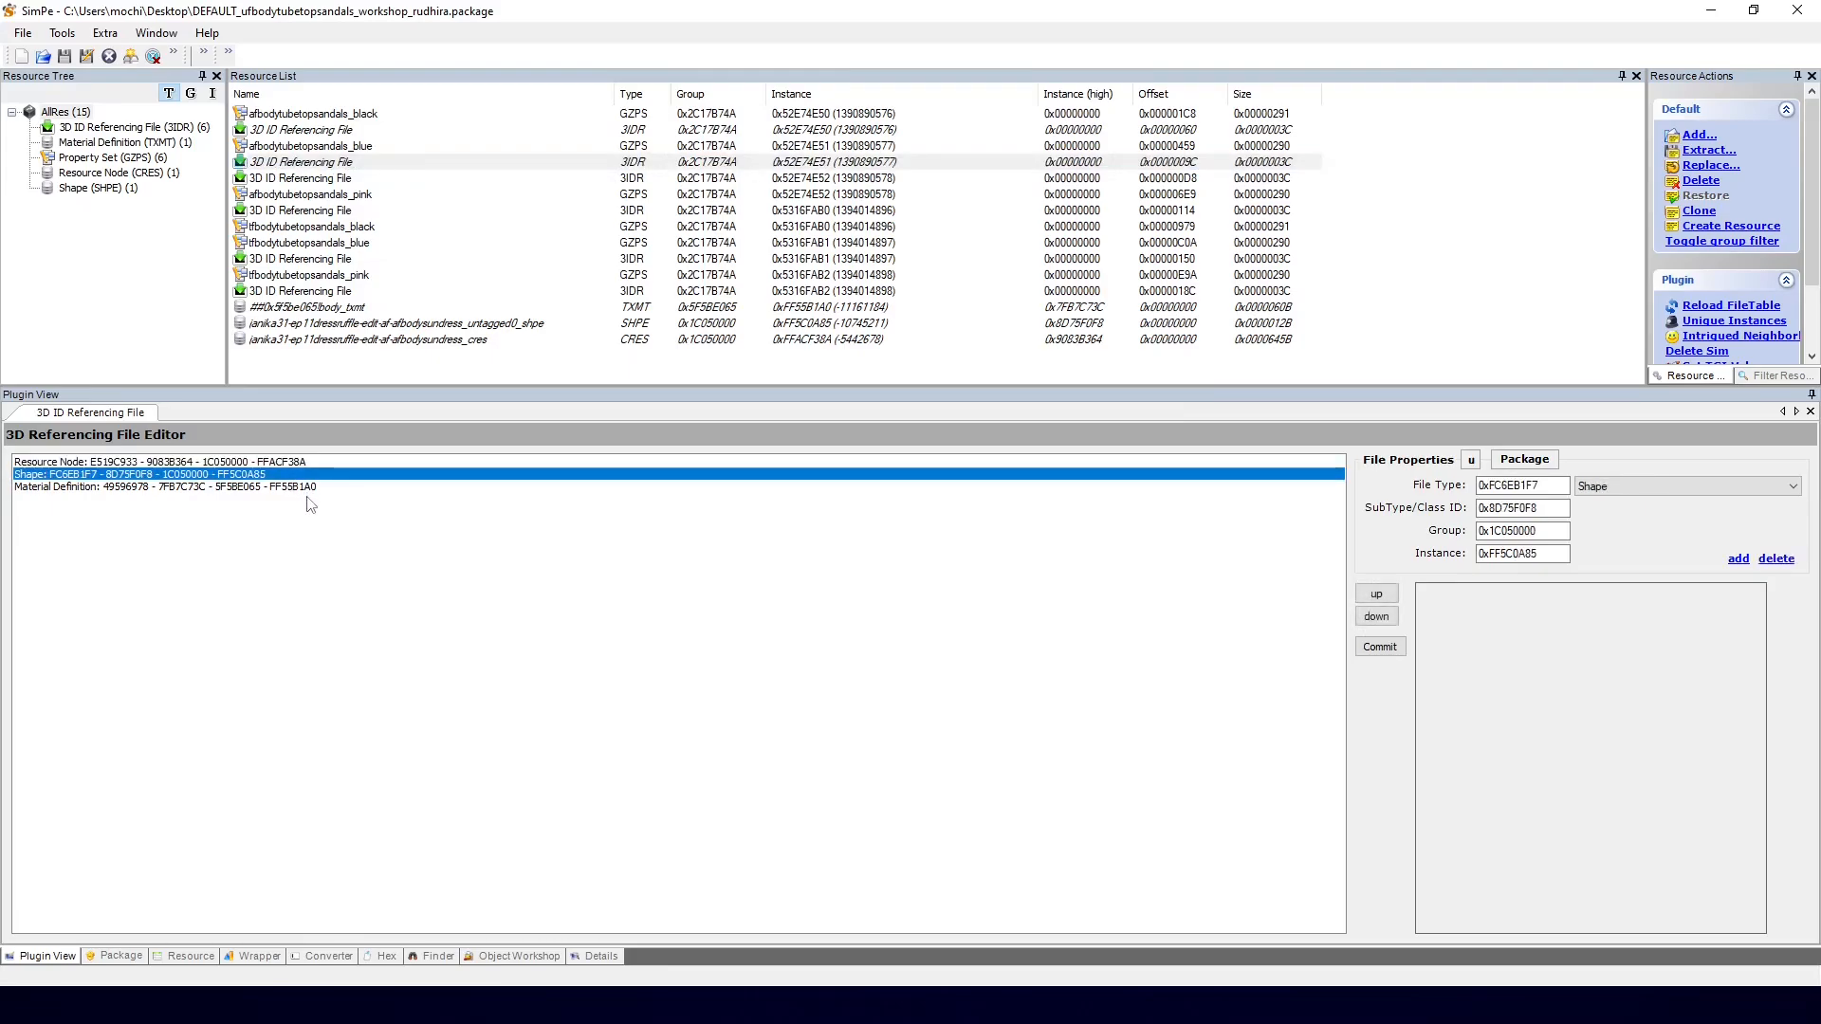
key(Down)
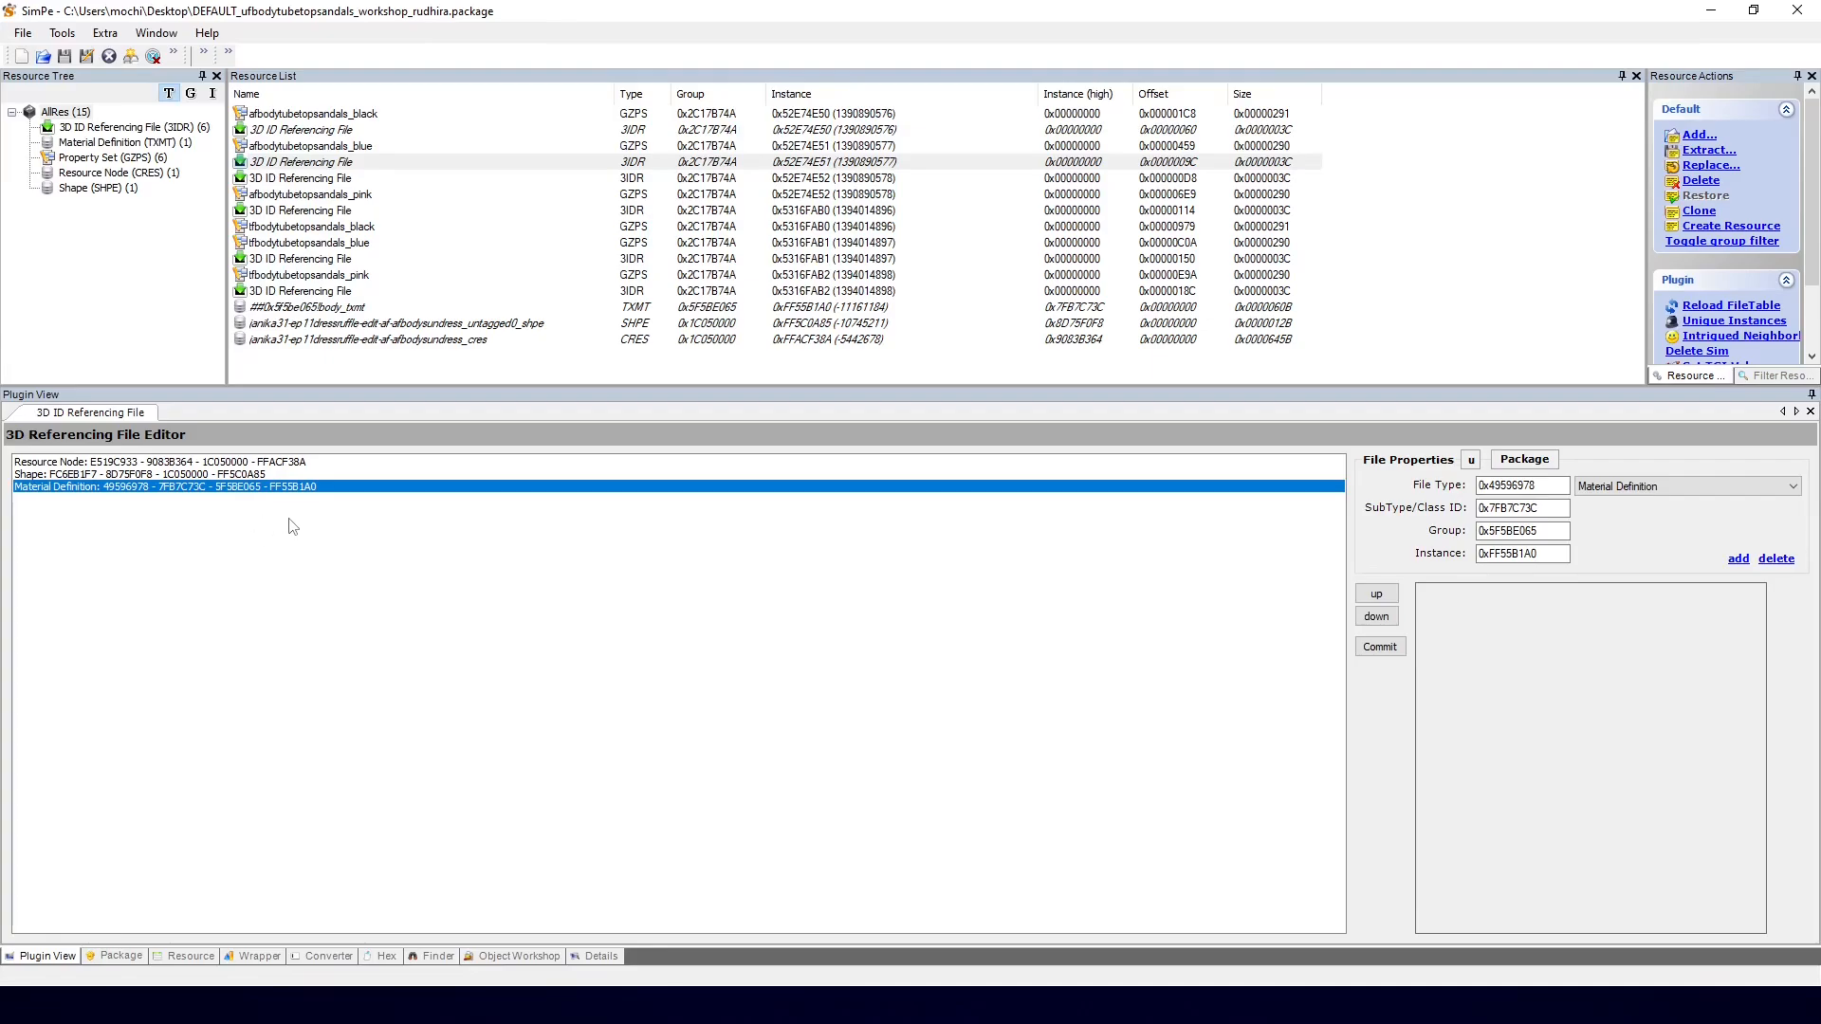
Step: Delete the ##0x5f5be065!body_txmt Material Definition from the package and save
click(325, 179)
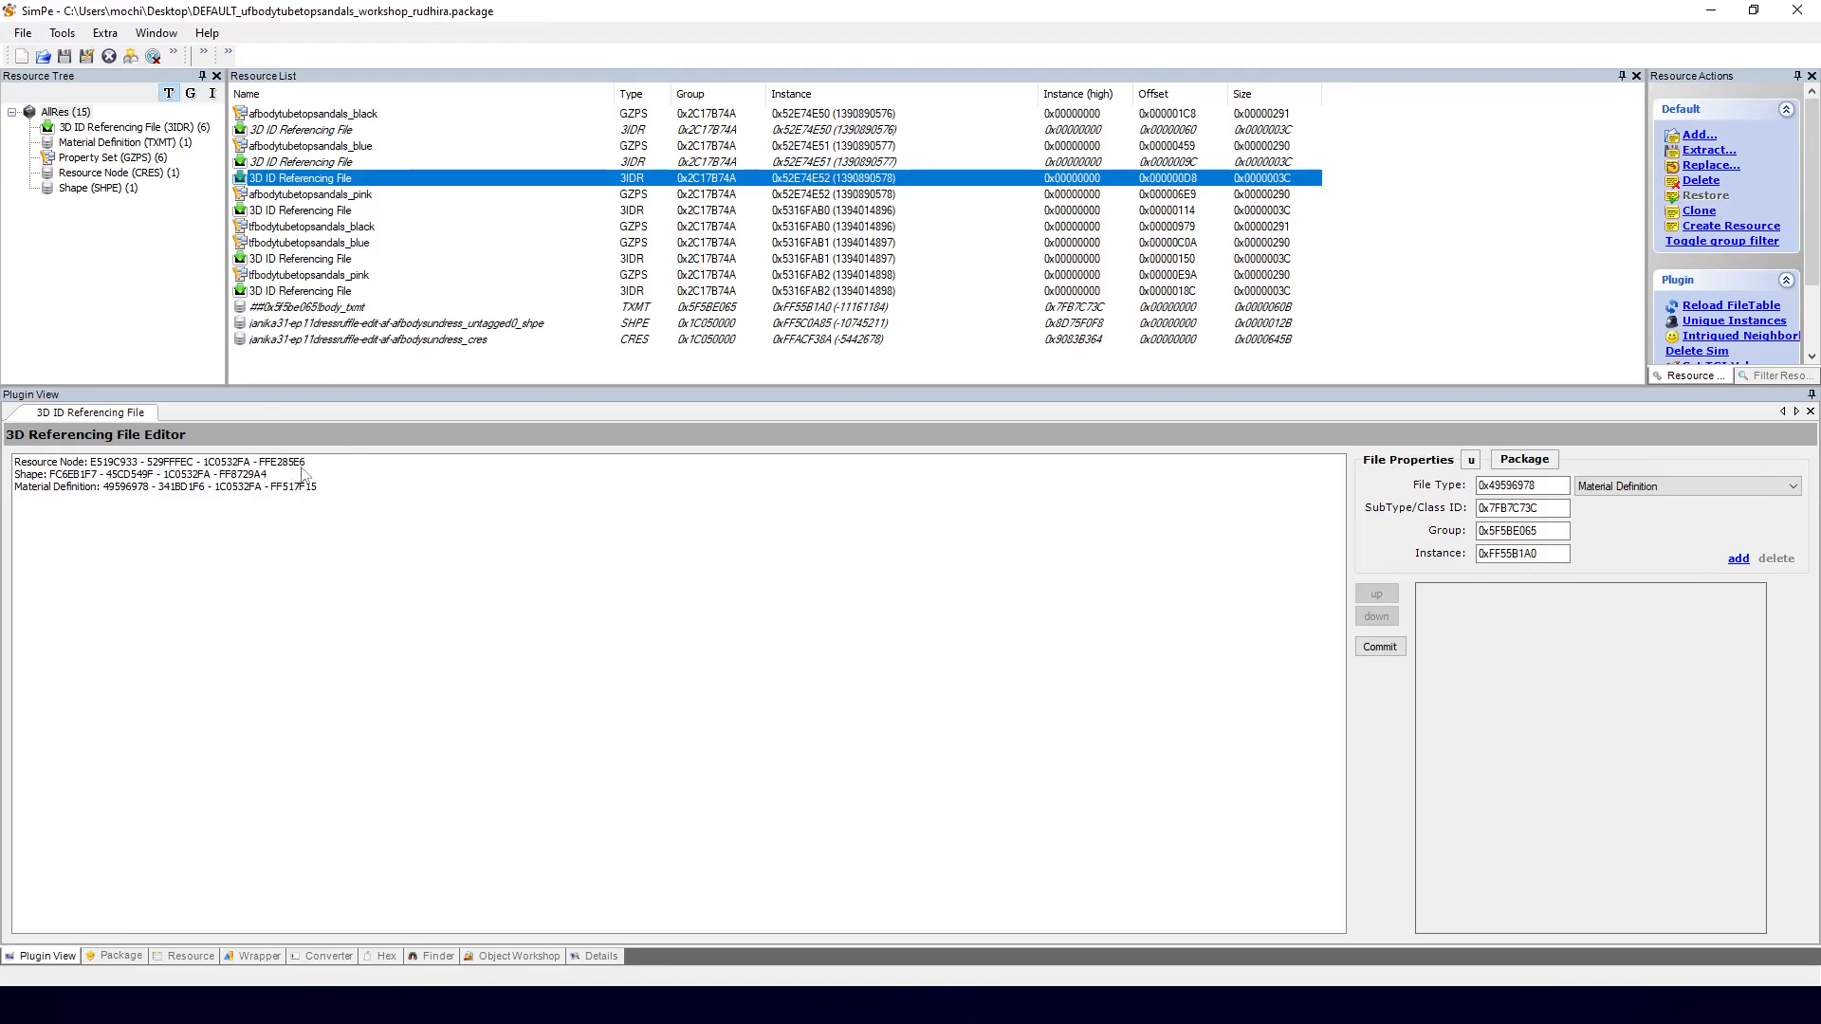
click(322, 309)
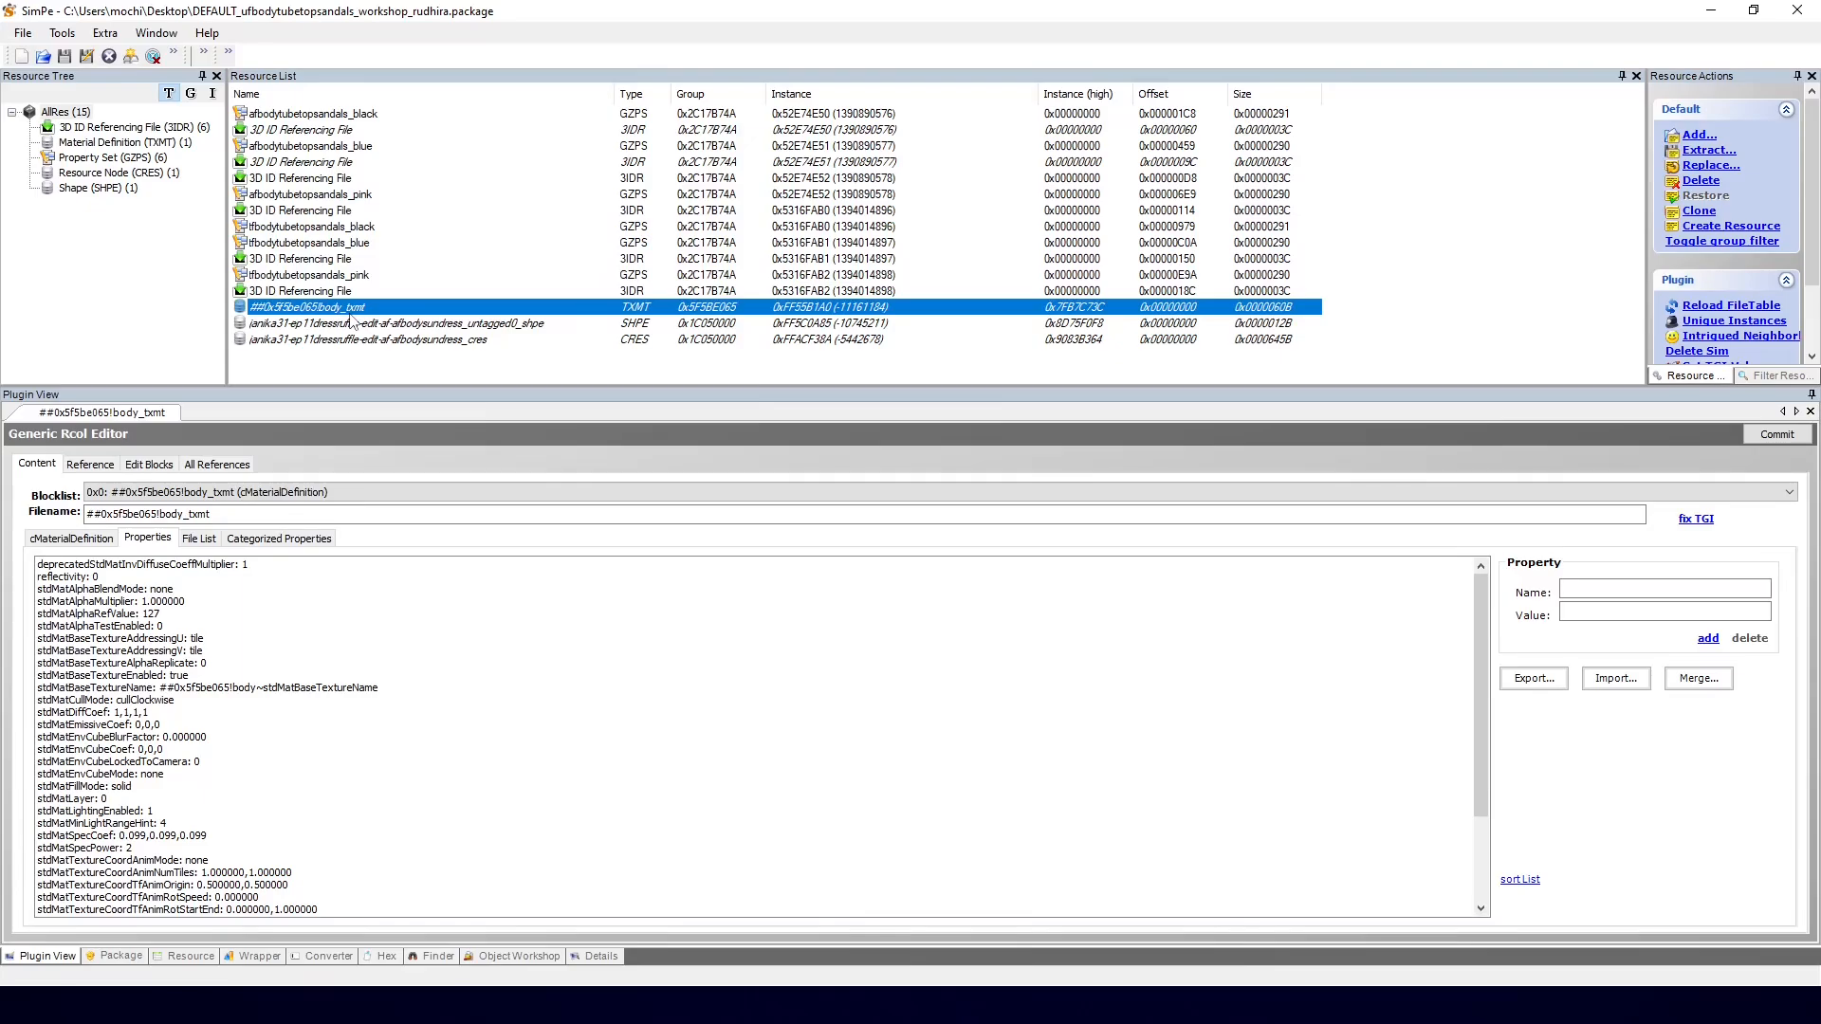
key(Delete)
key(ctrl+s)
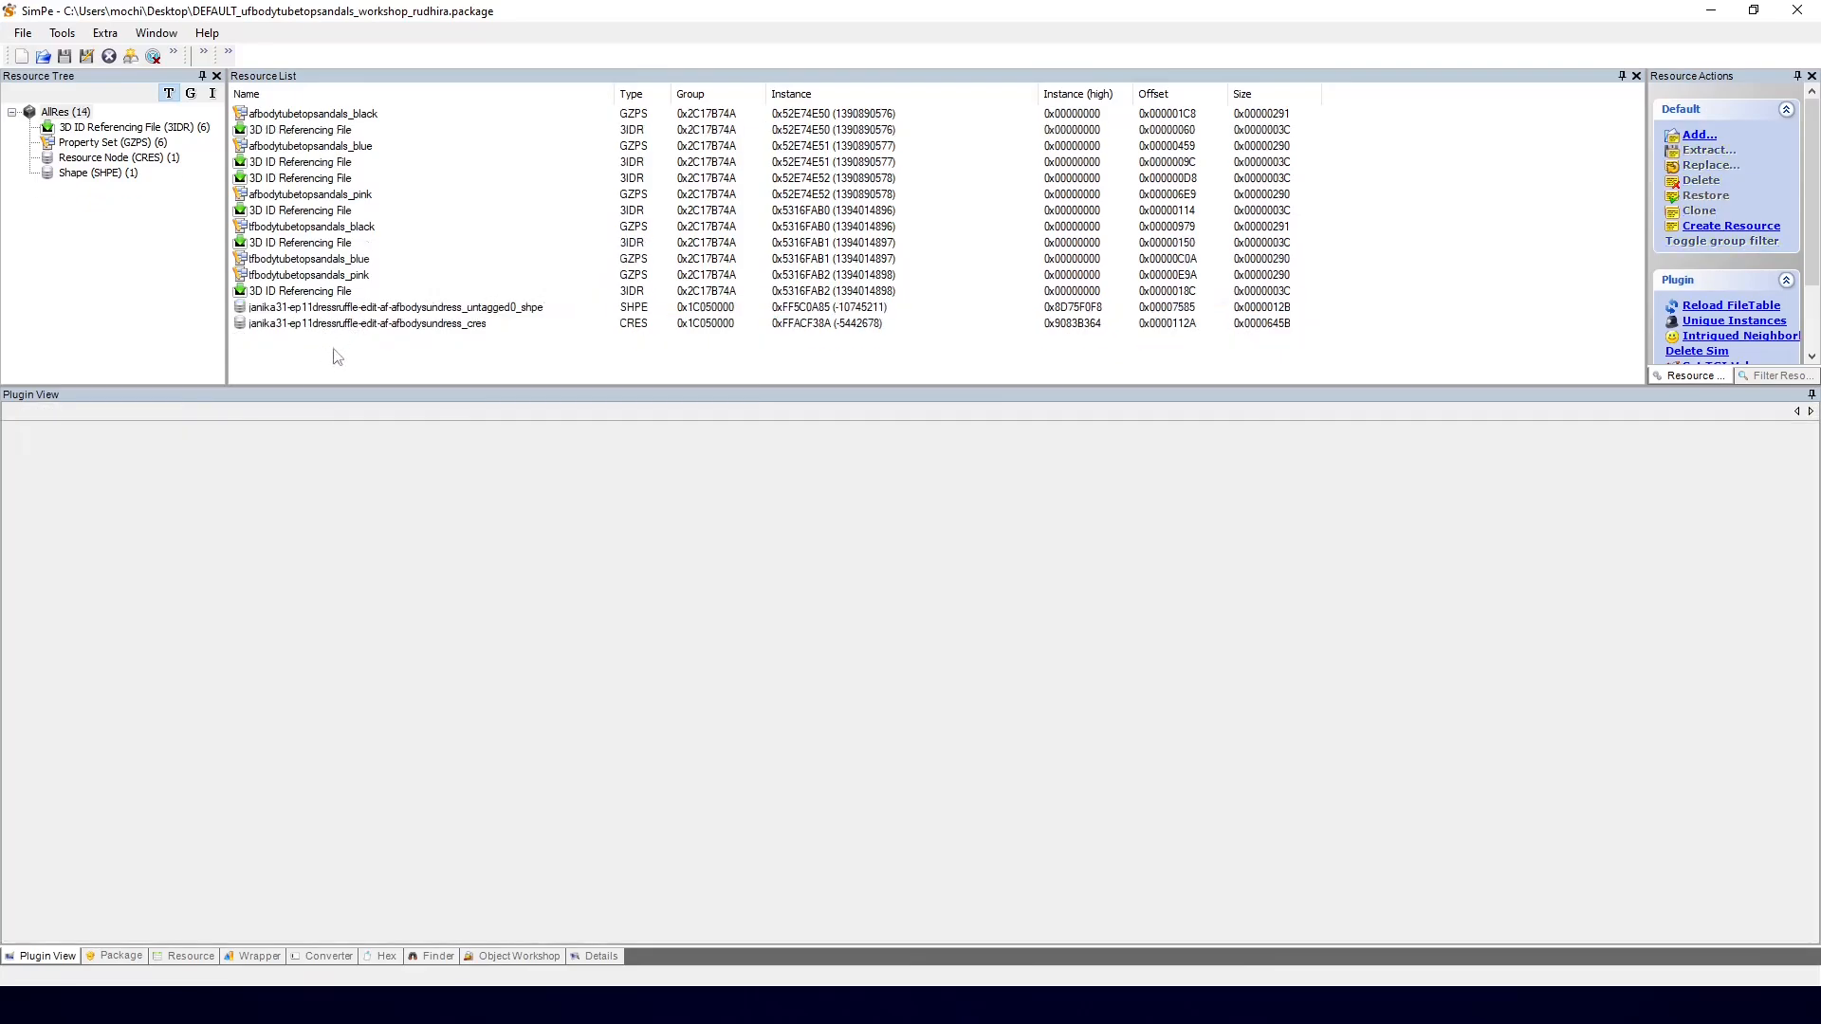
Step: Add the shoeswhite.5tm and shoeswhite.6tx resources from the Desktop and preview the added texture image
right_click(334, 349)
click(345, 362)
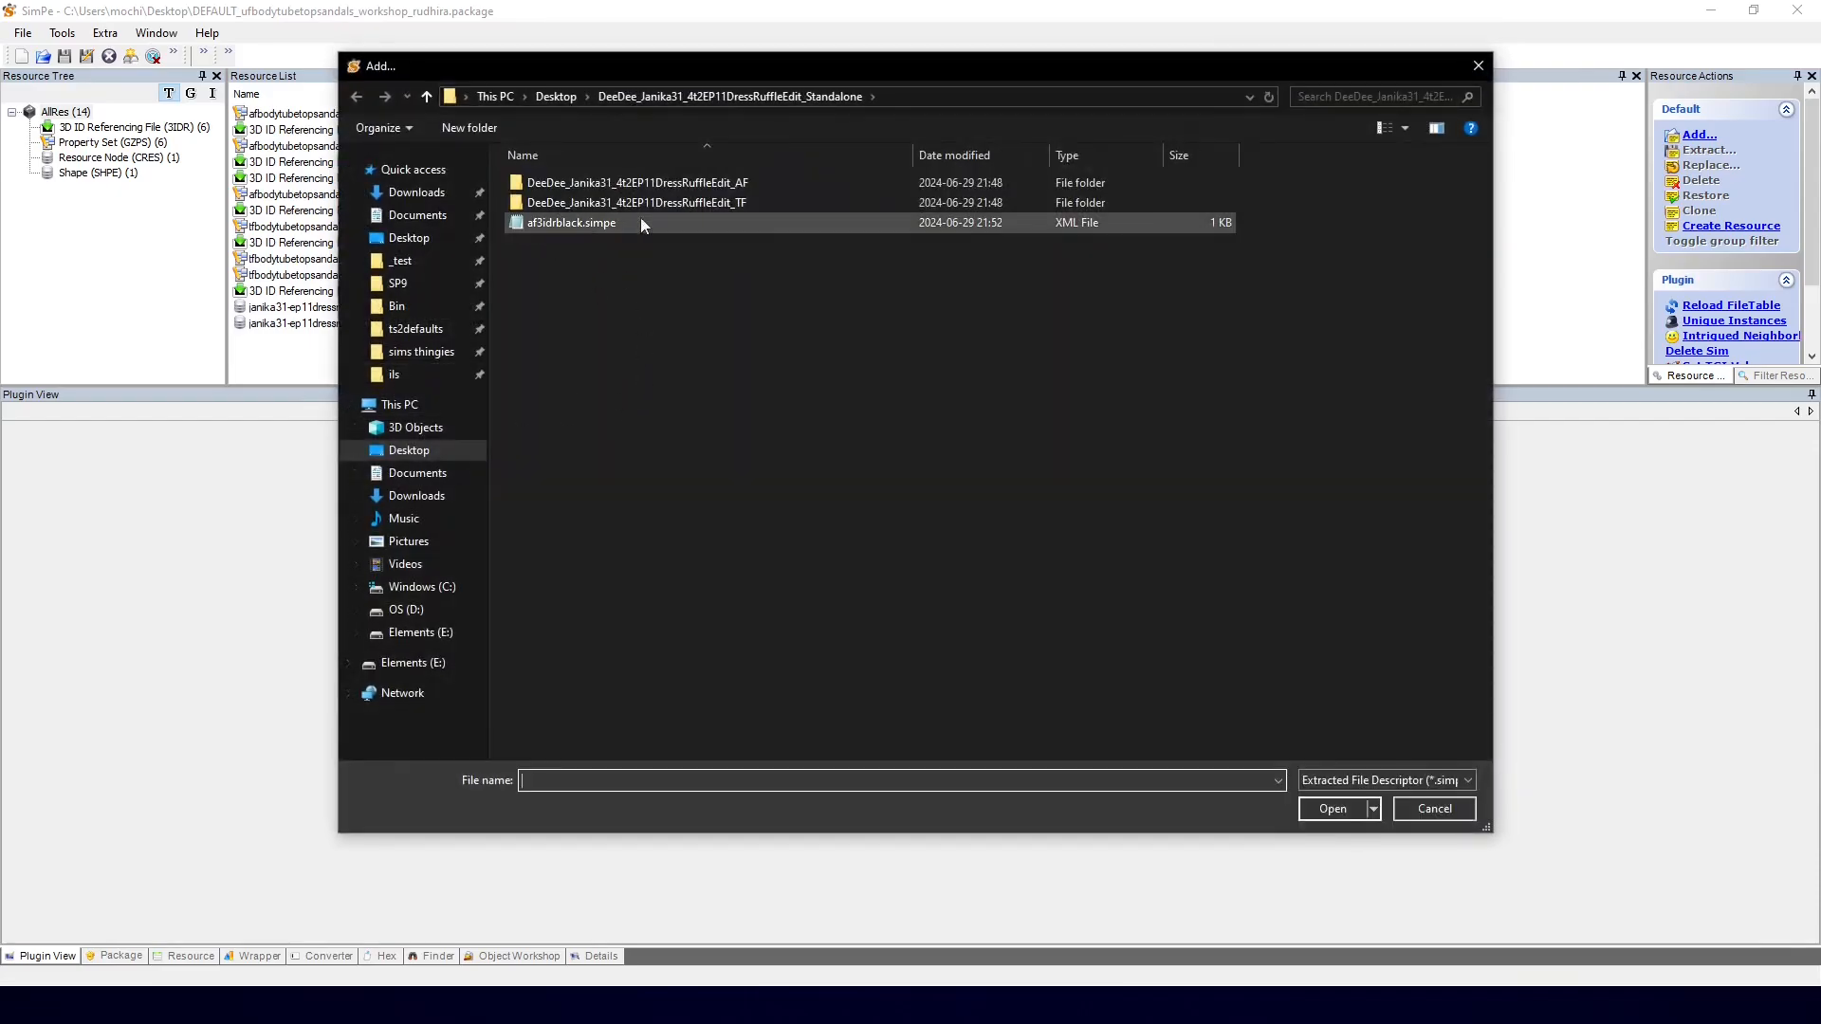
click(556, 96)
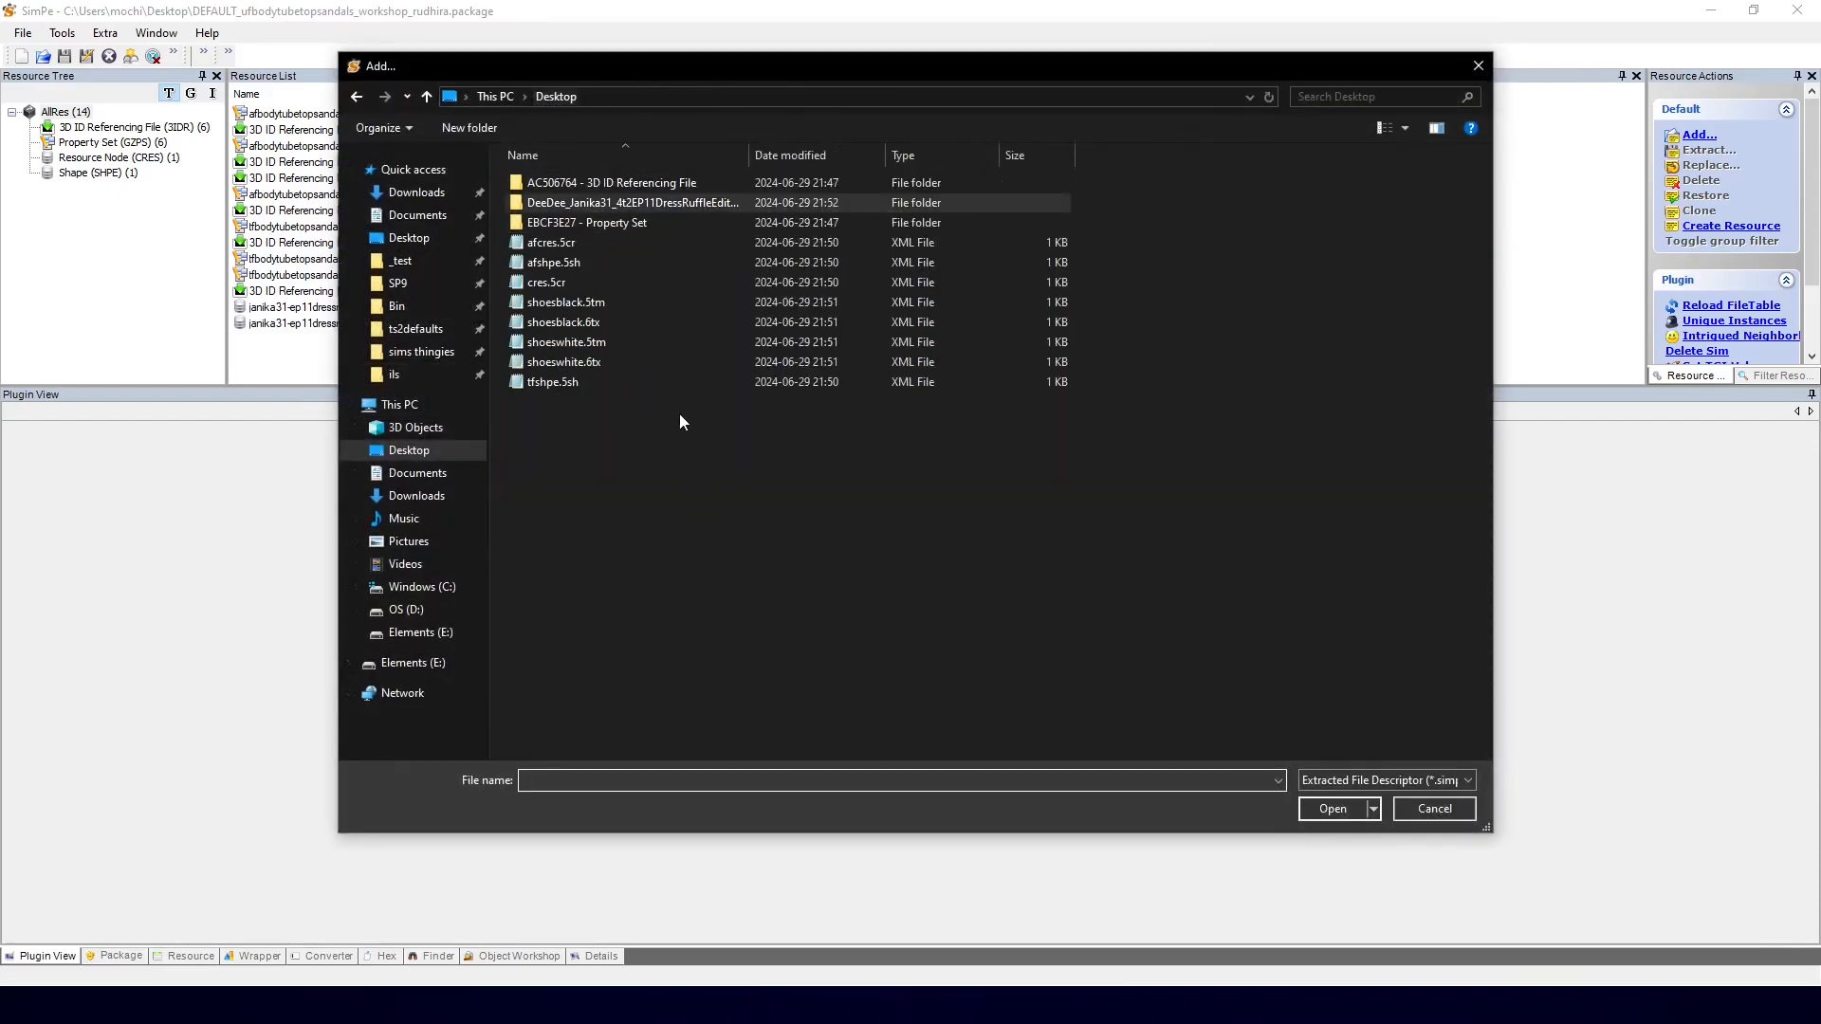
click(569, 343)
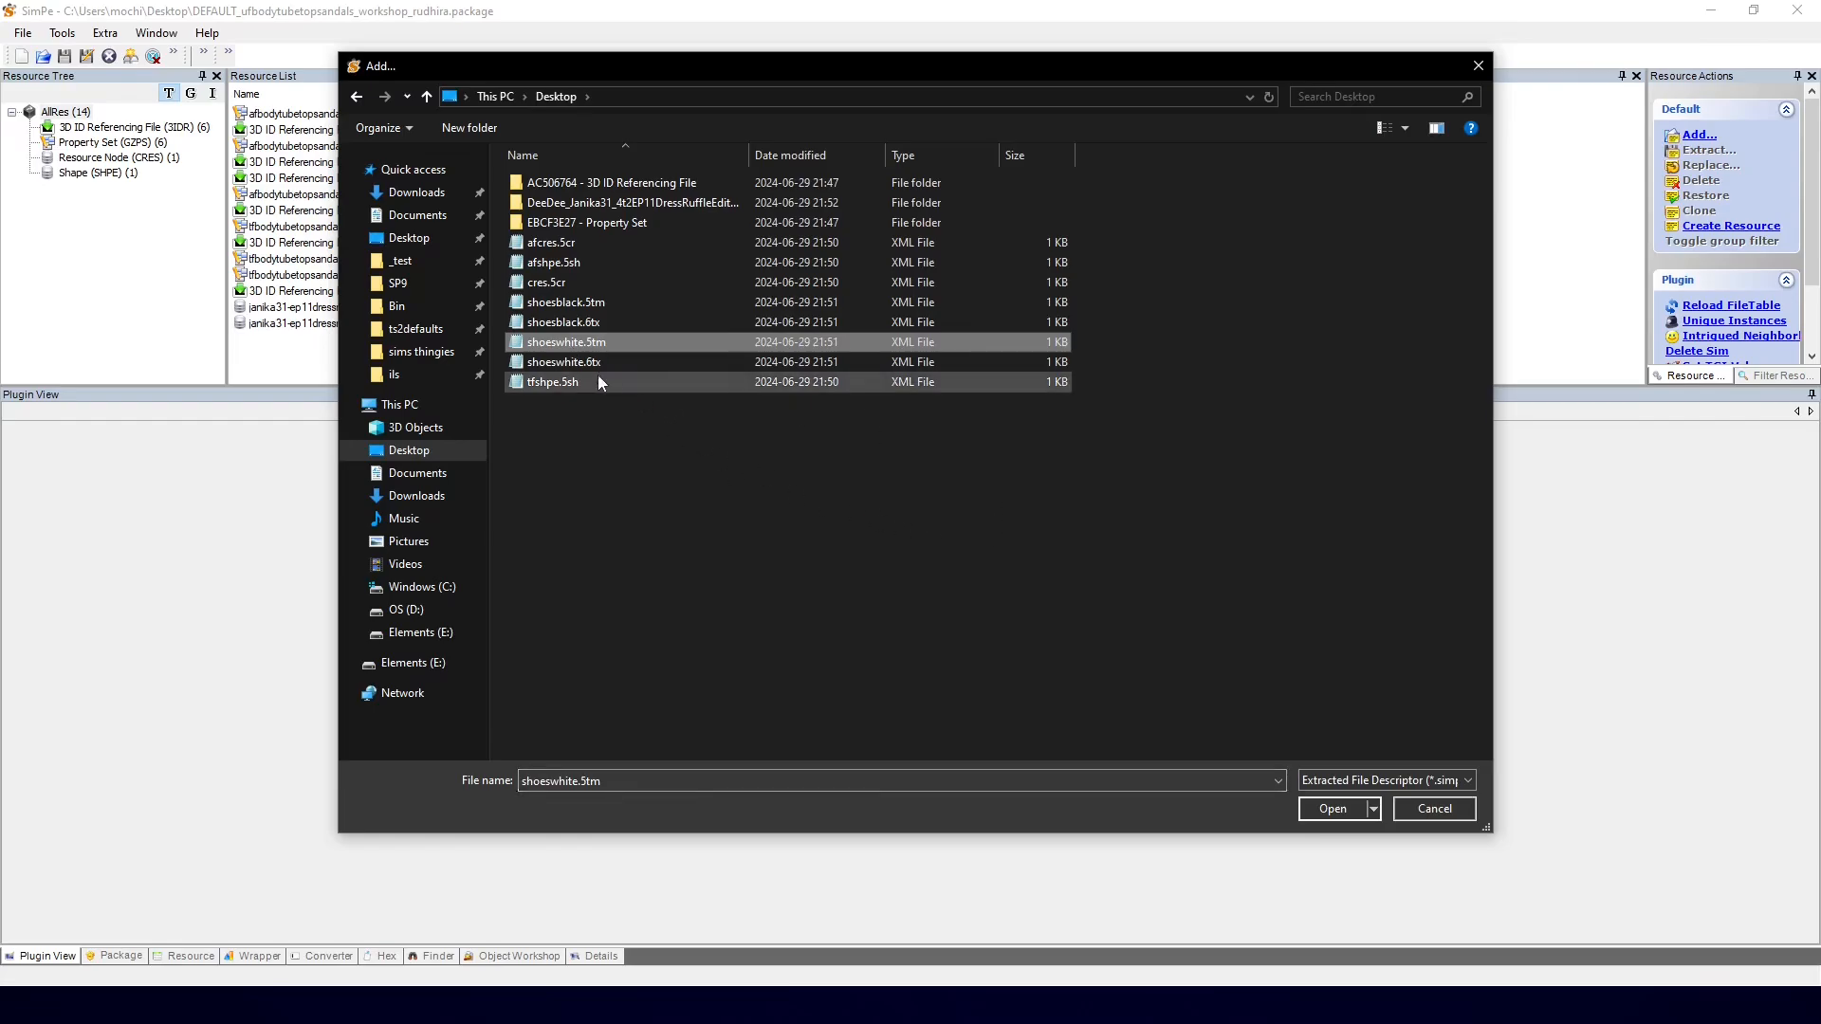
ctrl+click(565, 363)
click(1338, 809)
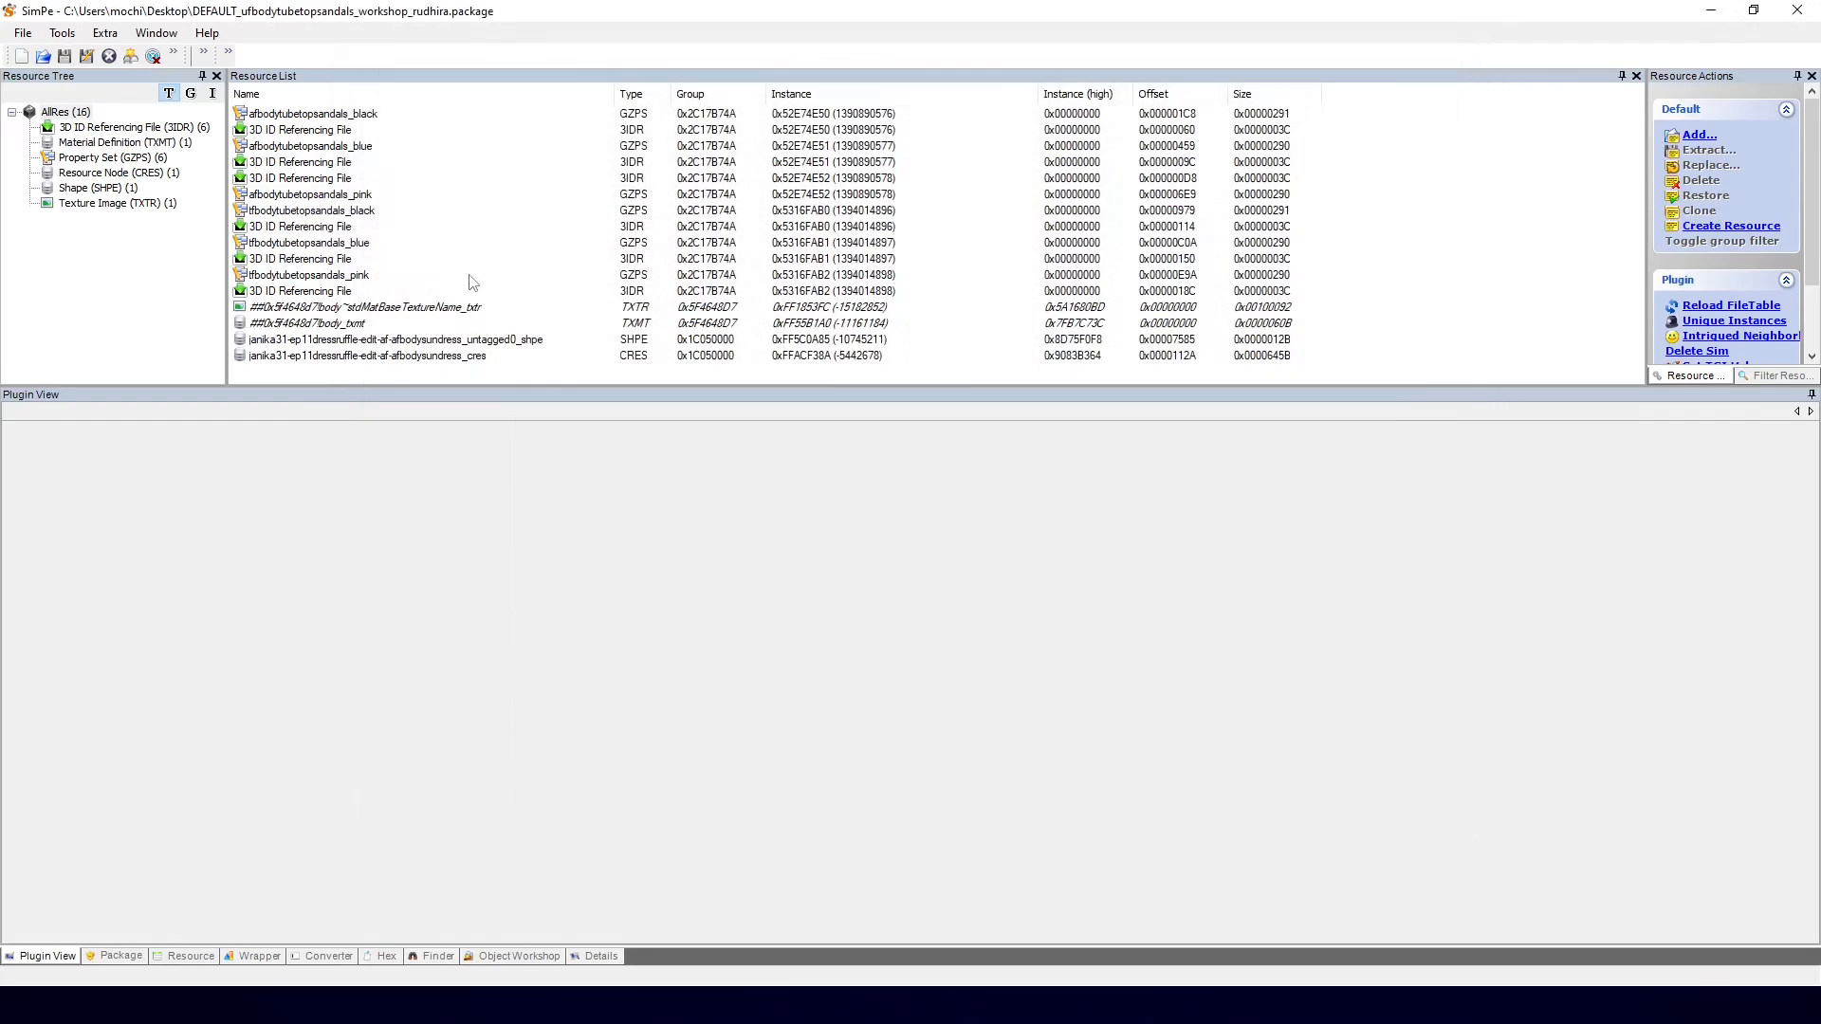
click(375, 308)
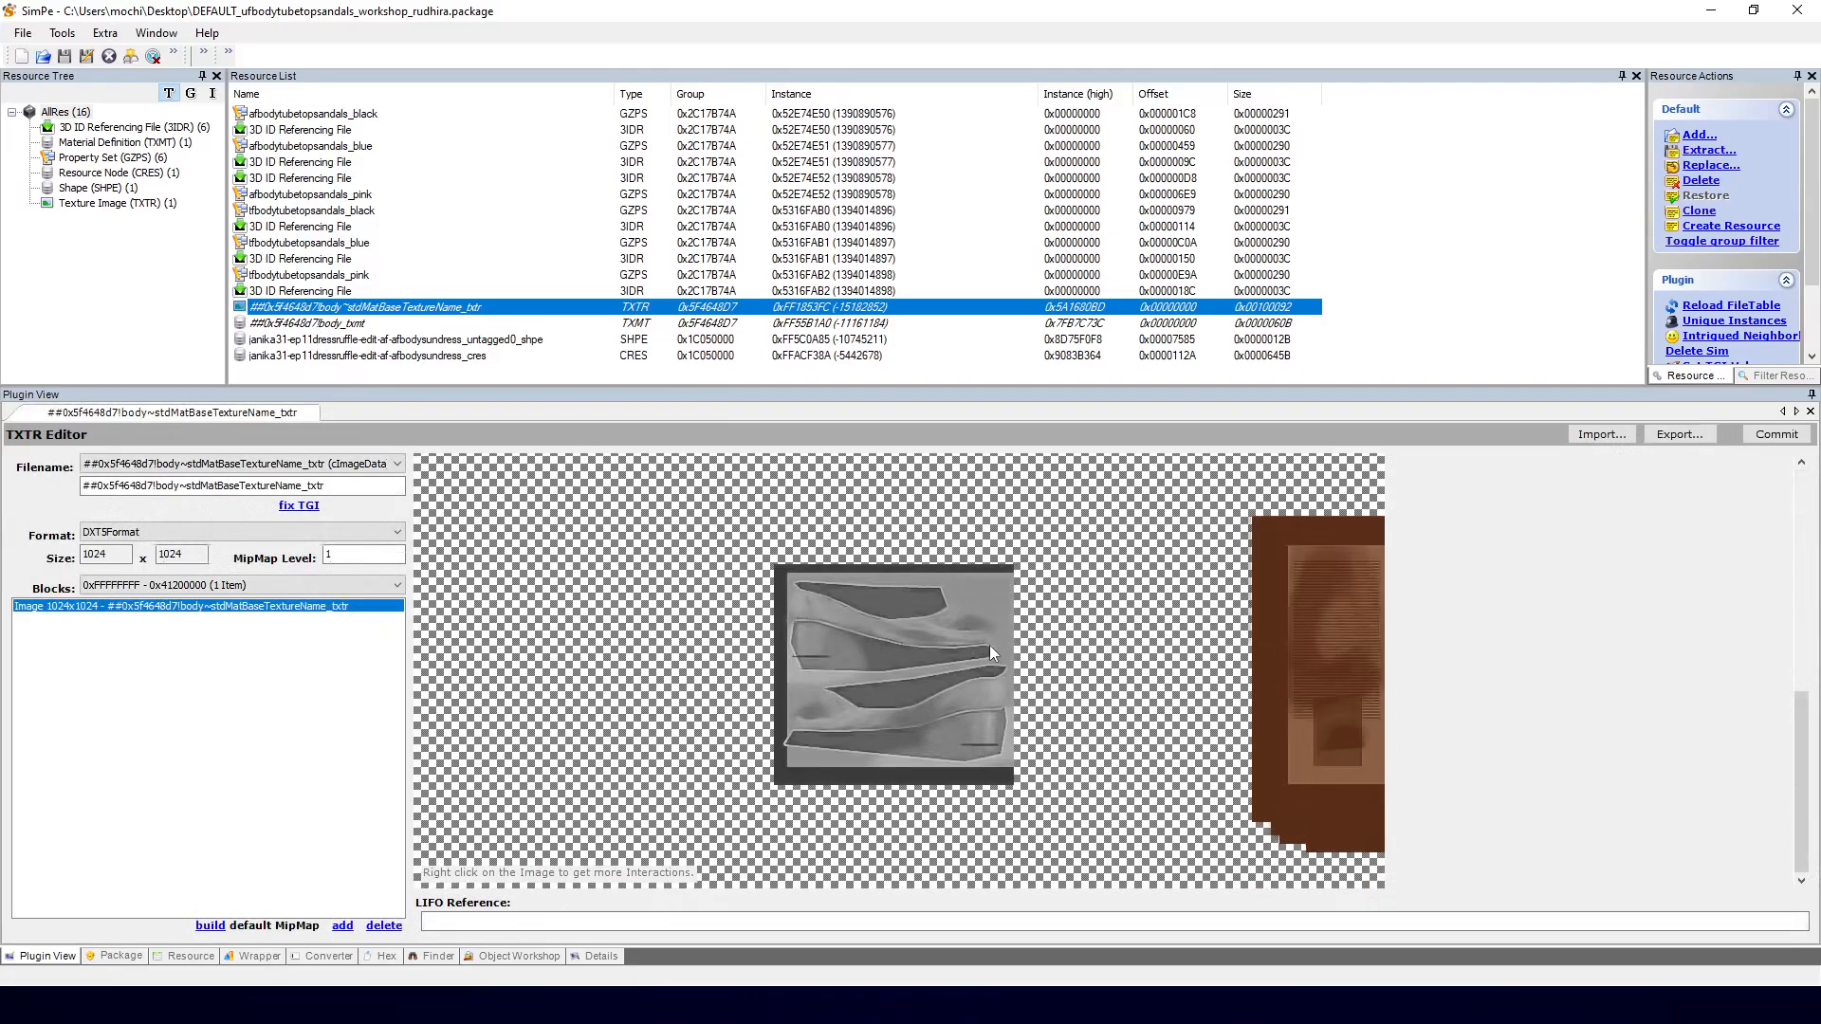
scroll(988, 646, up, 5)
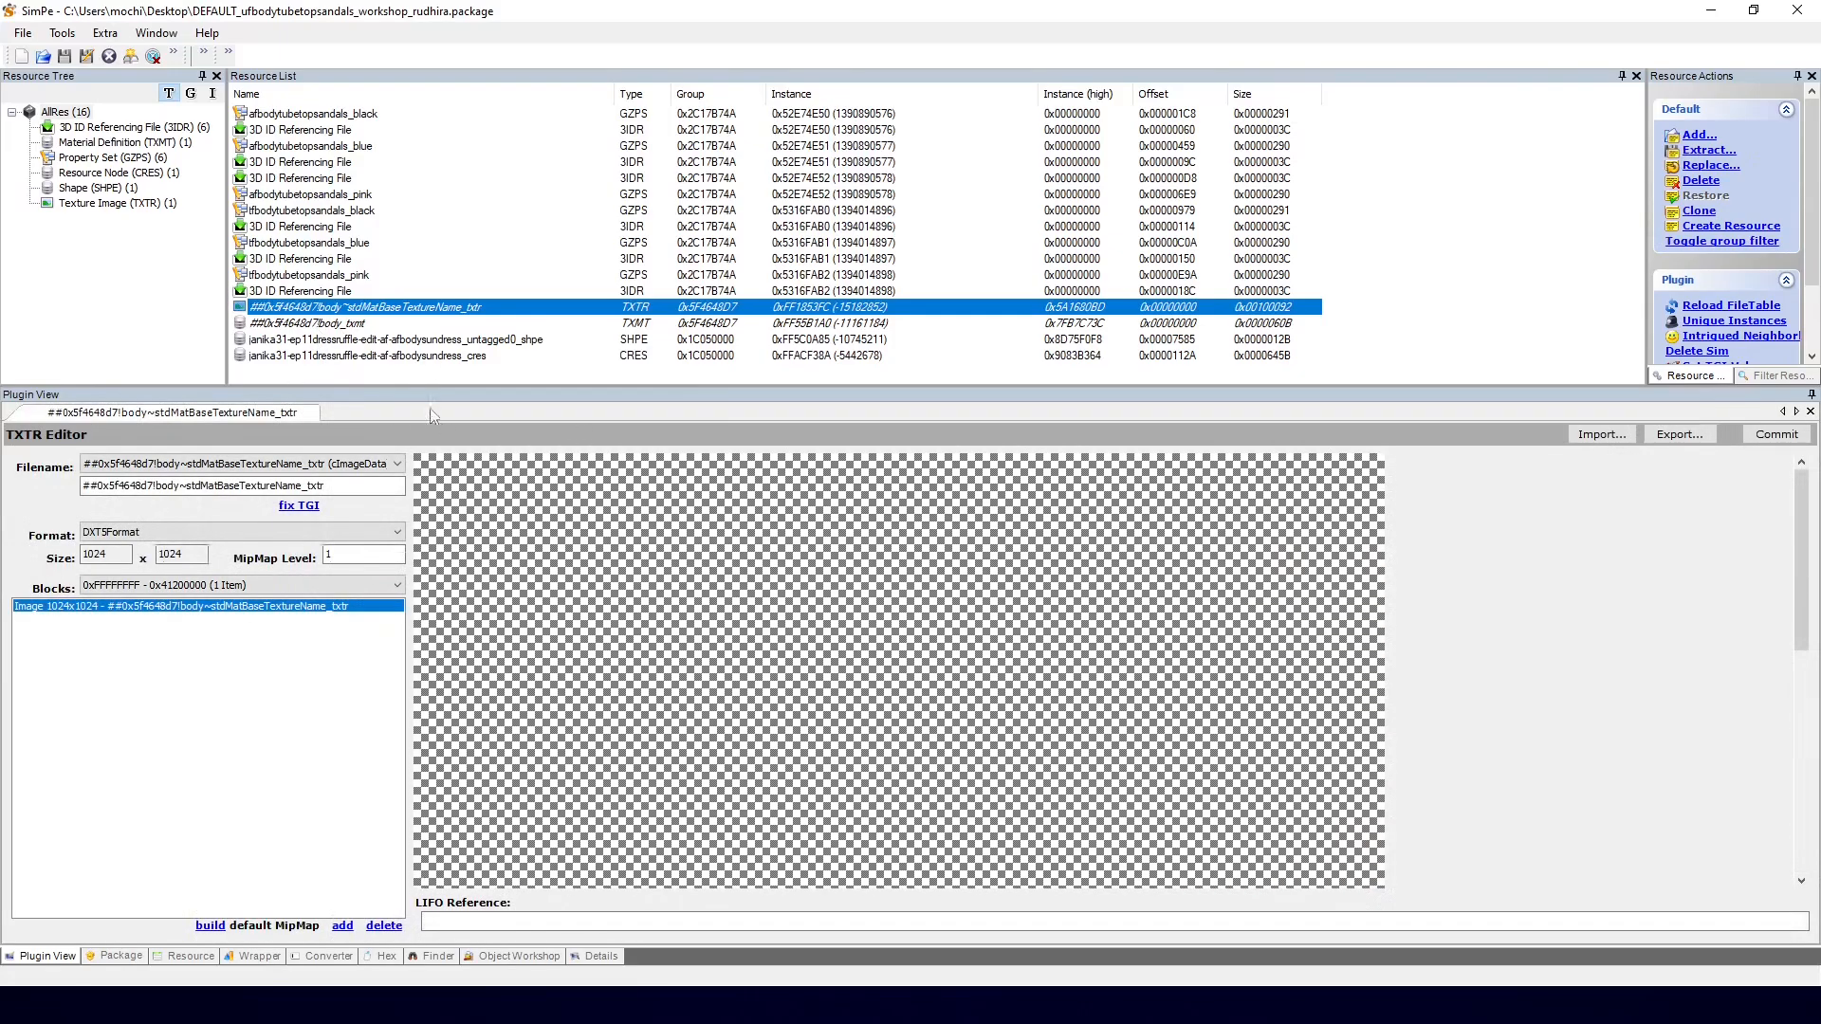
Step: Delete the Resource Node, Shape and Material Definition references from 3D ID Referencing File 0x52E74E52
click(317, 180)
click(299, 463)
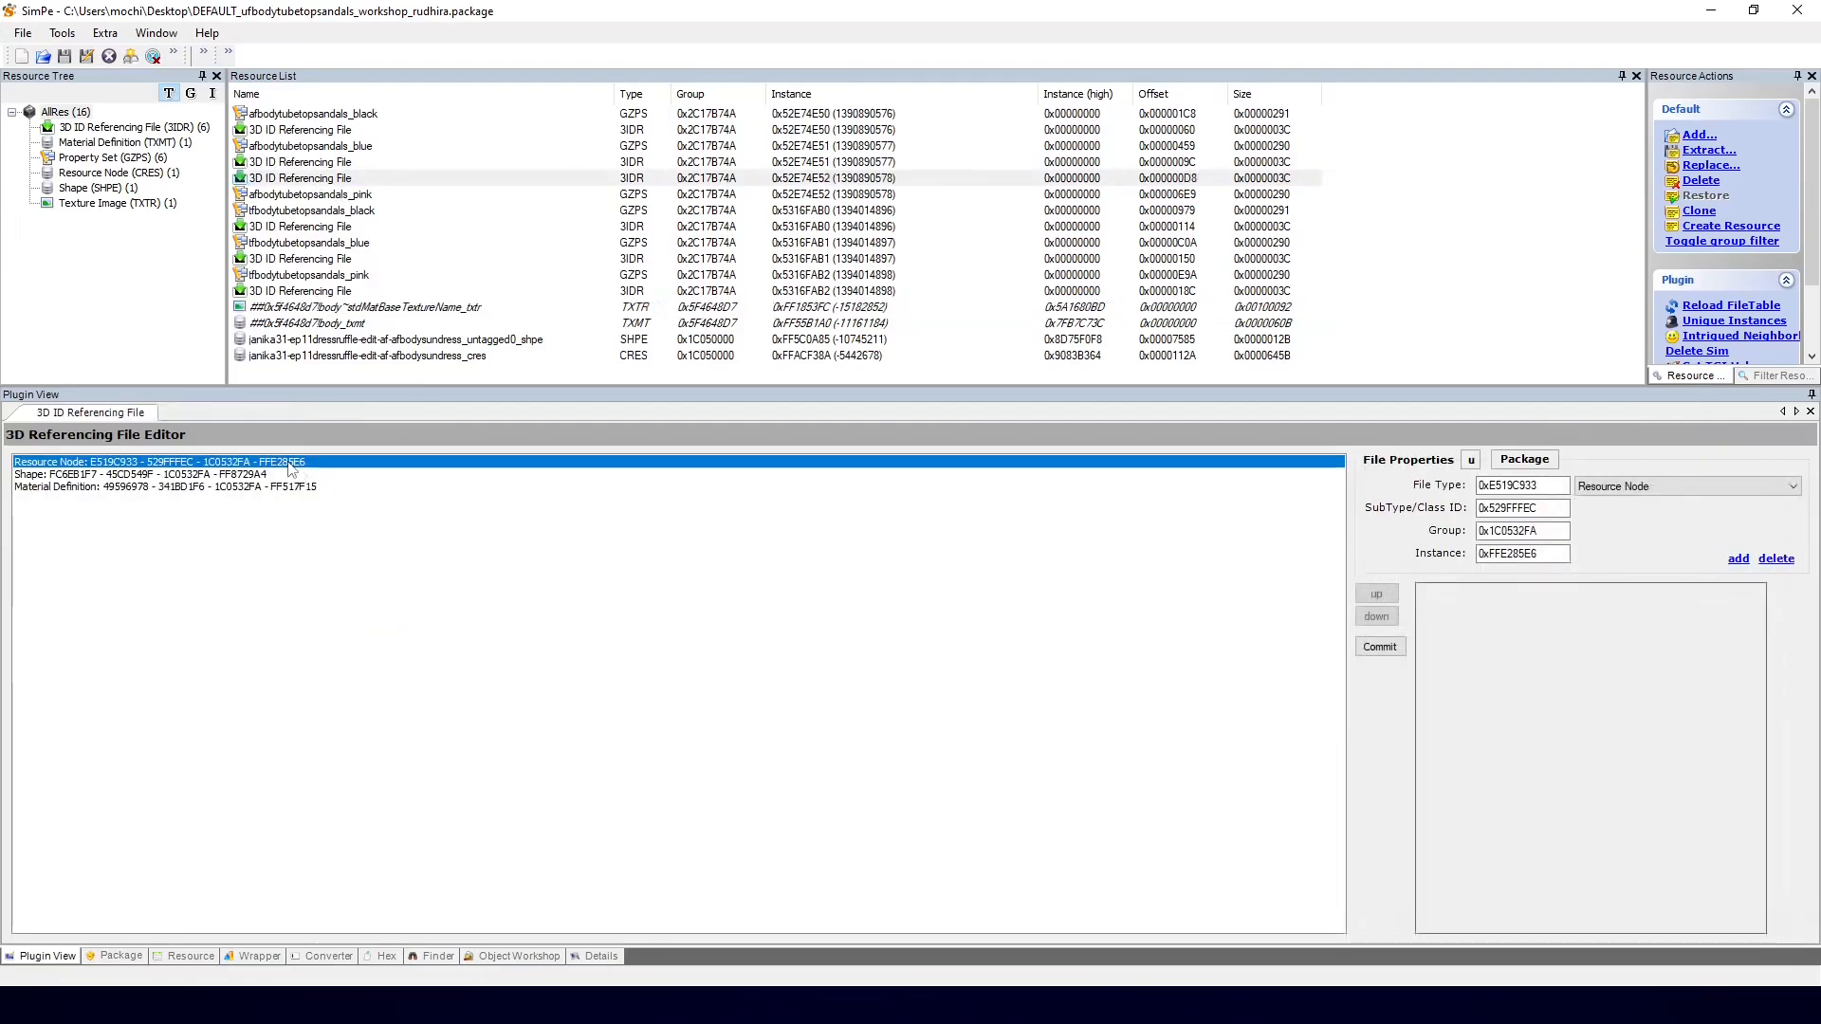
right_click(289, 462)
click(337, 496)
click(284, 462)
right_click(289, 463)
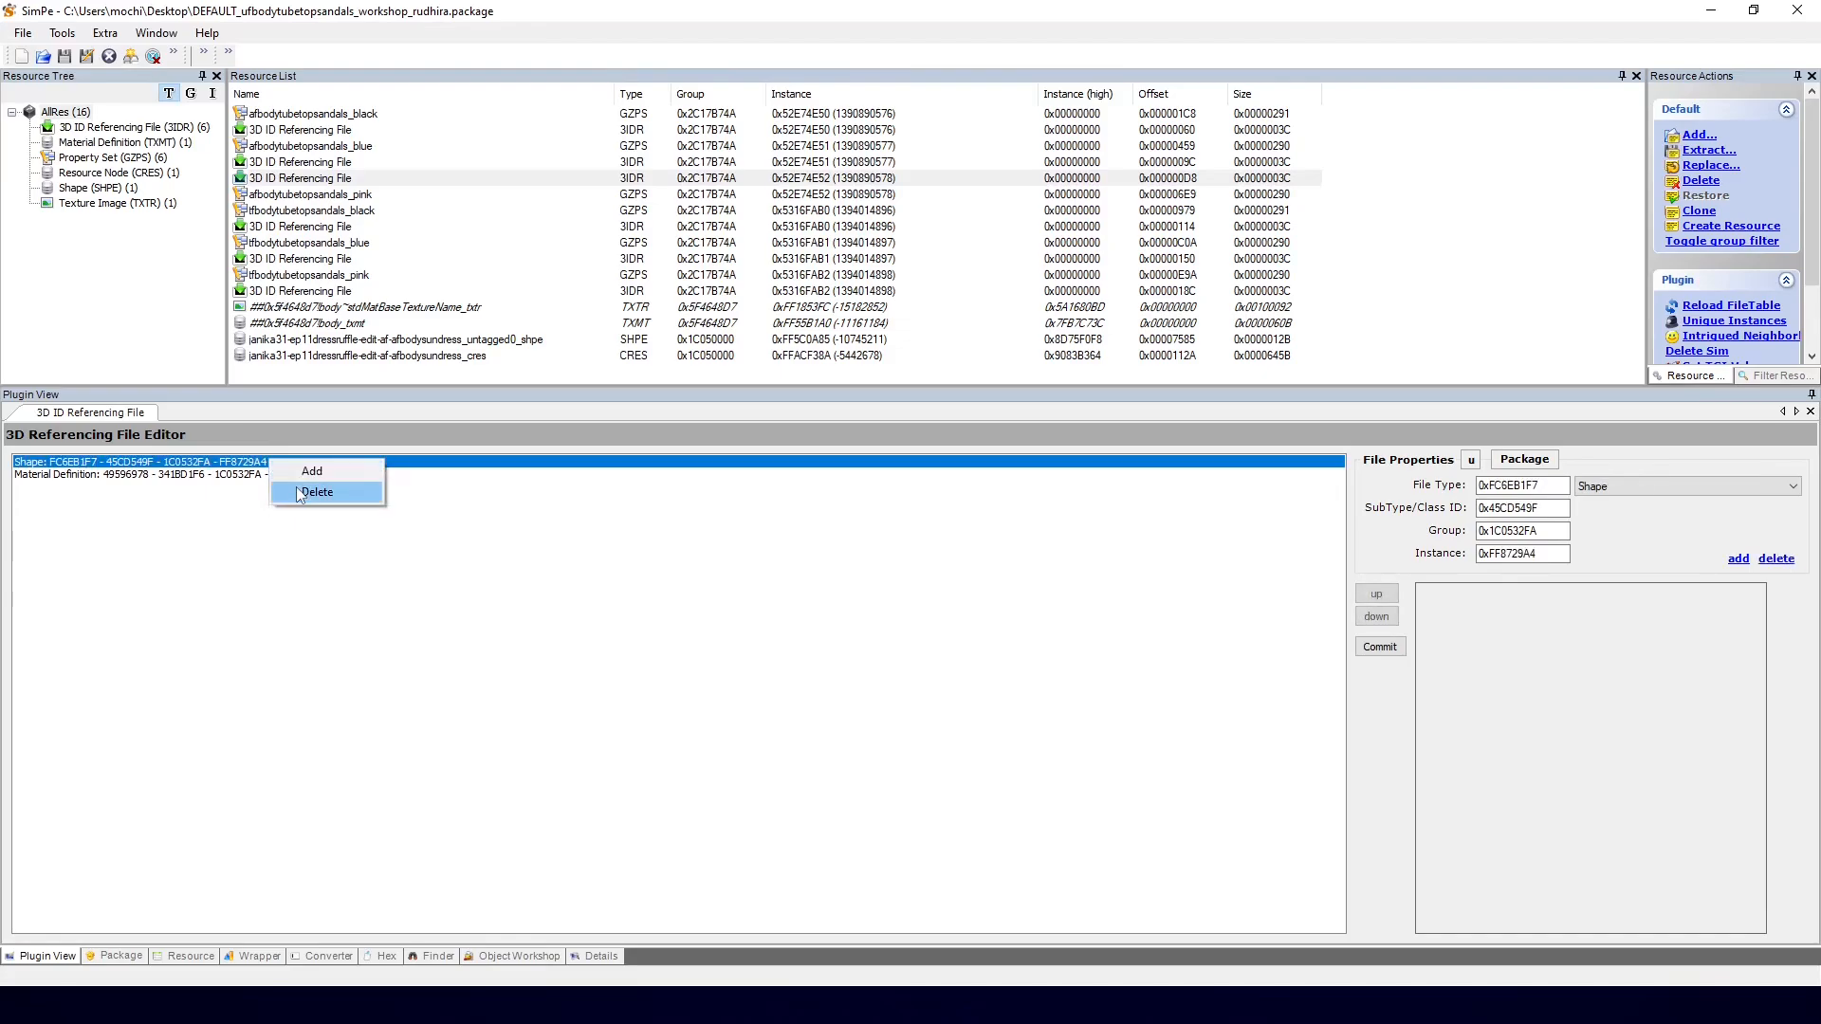
click(323, 494)
right_click(284, 463)
click(318, 493)
Step: Add the package's Resource Node, Shape and Material Definition as references to 3D ID Referencing File 0x52E74E52 and commit
click(1550, 461)
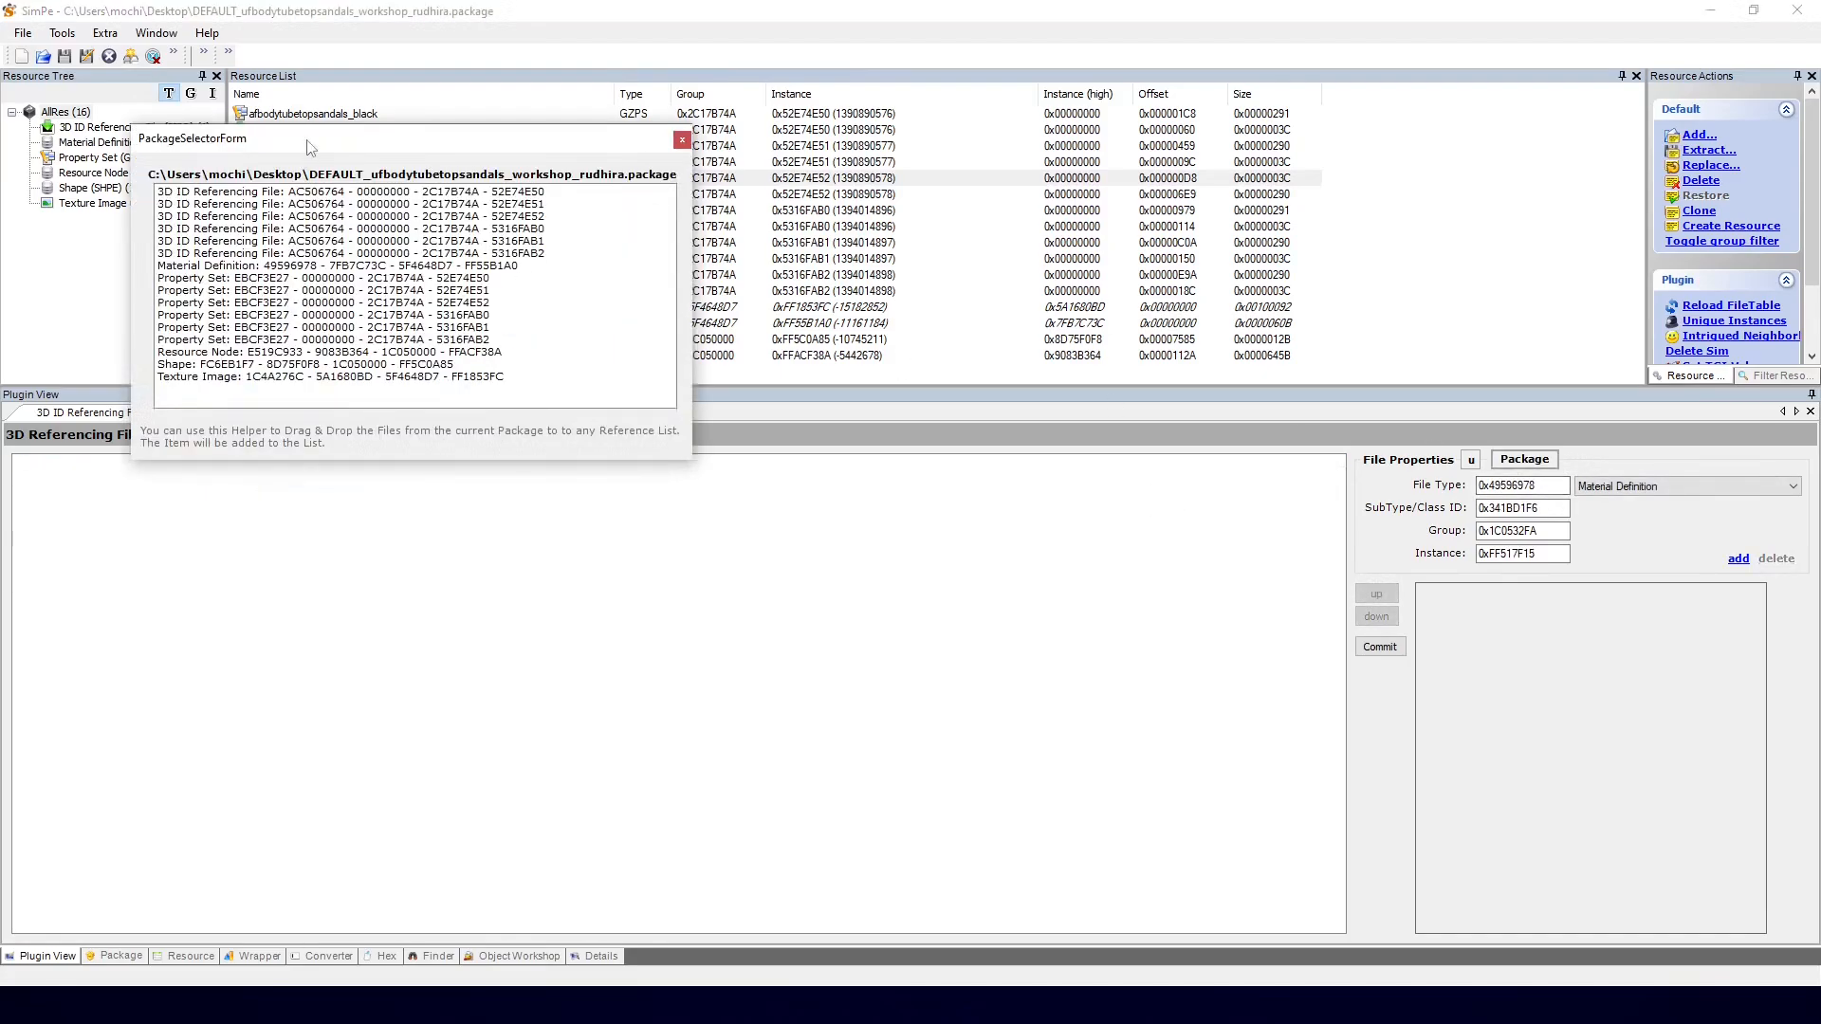
drag(309, 140, 541, 349)
drag(420, 560, 259, 593)
click(450, 586)
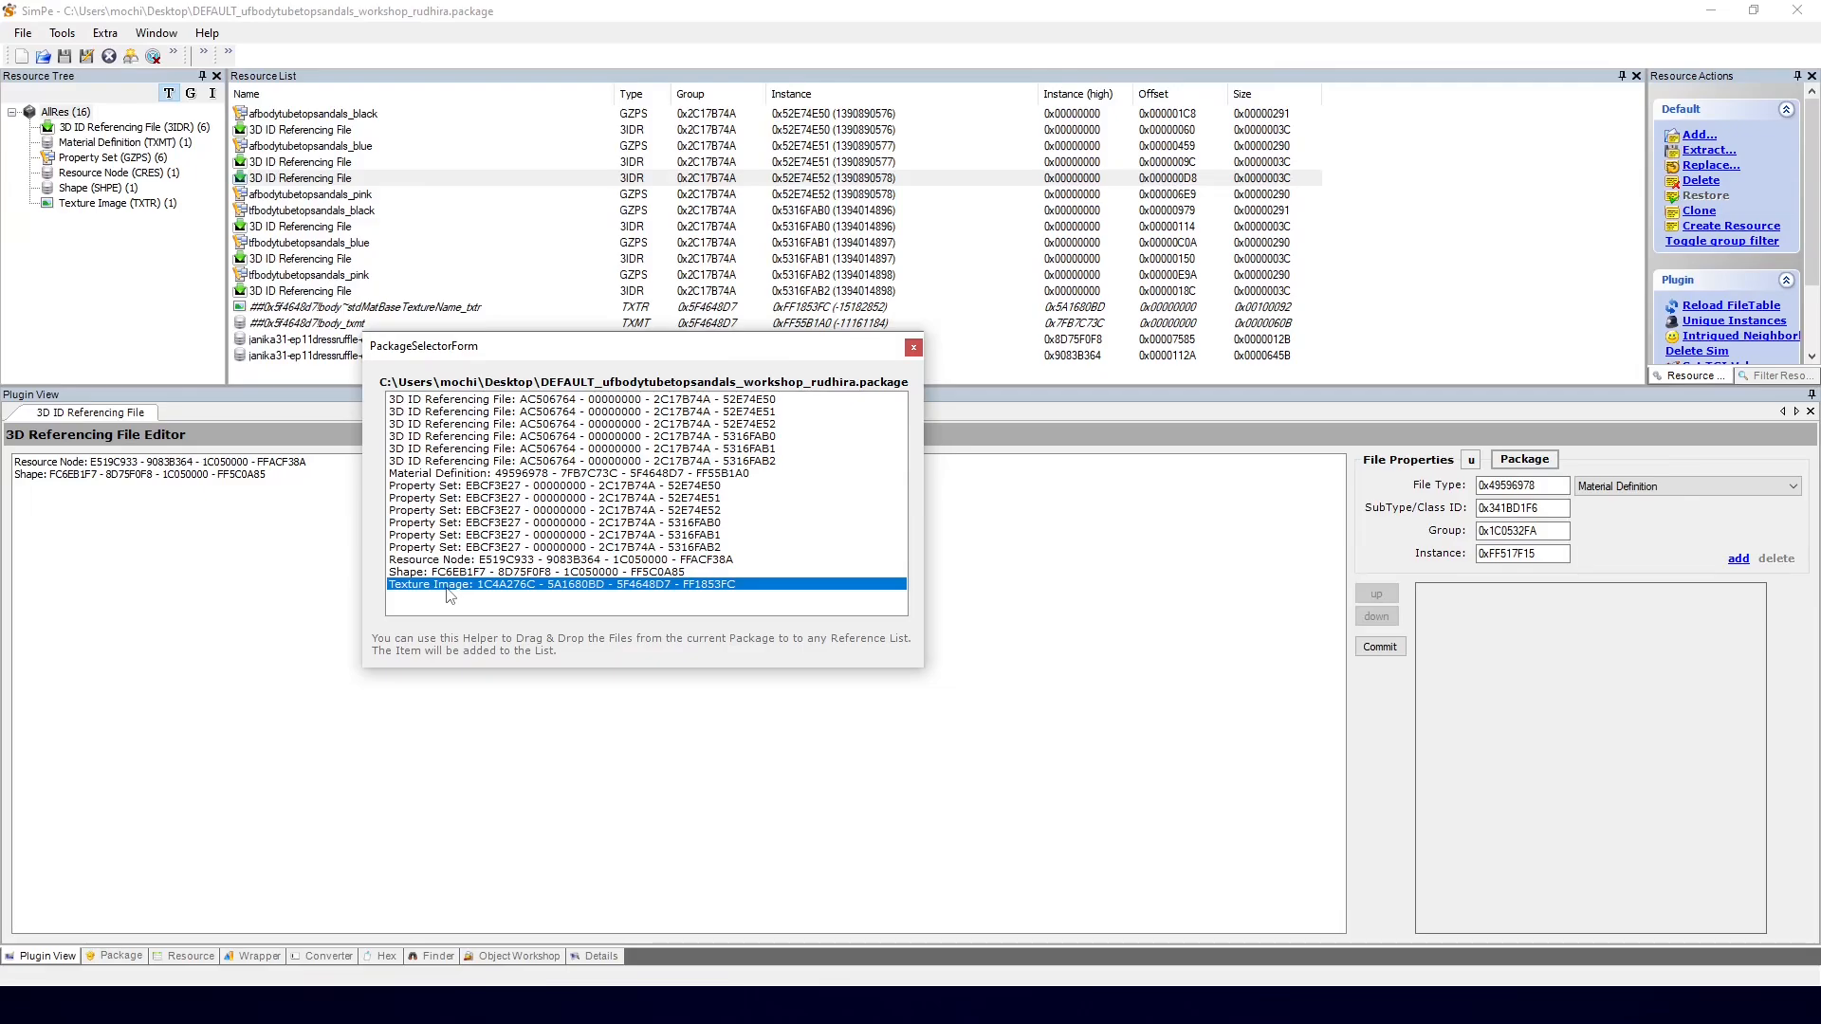
click(450, 475)
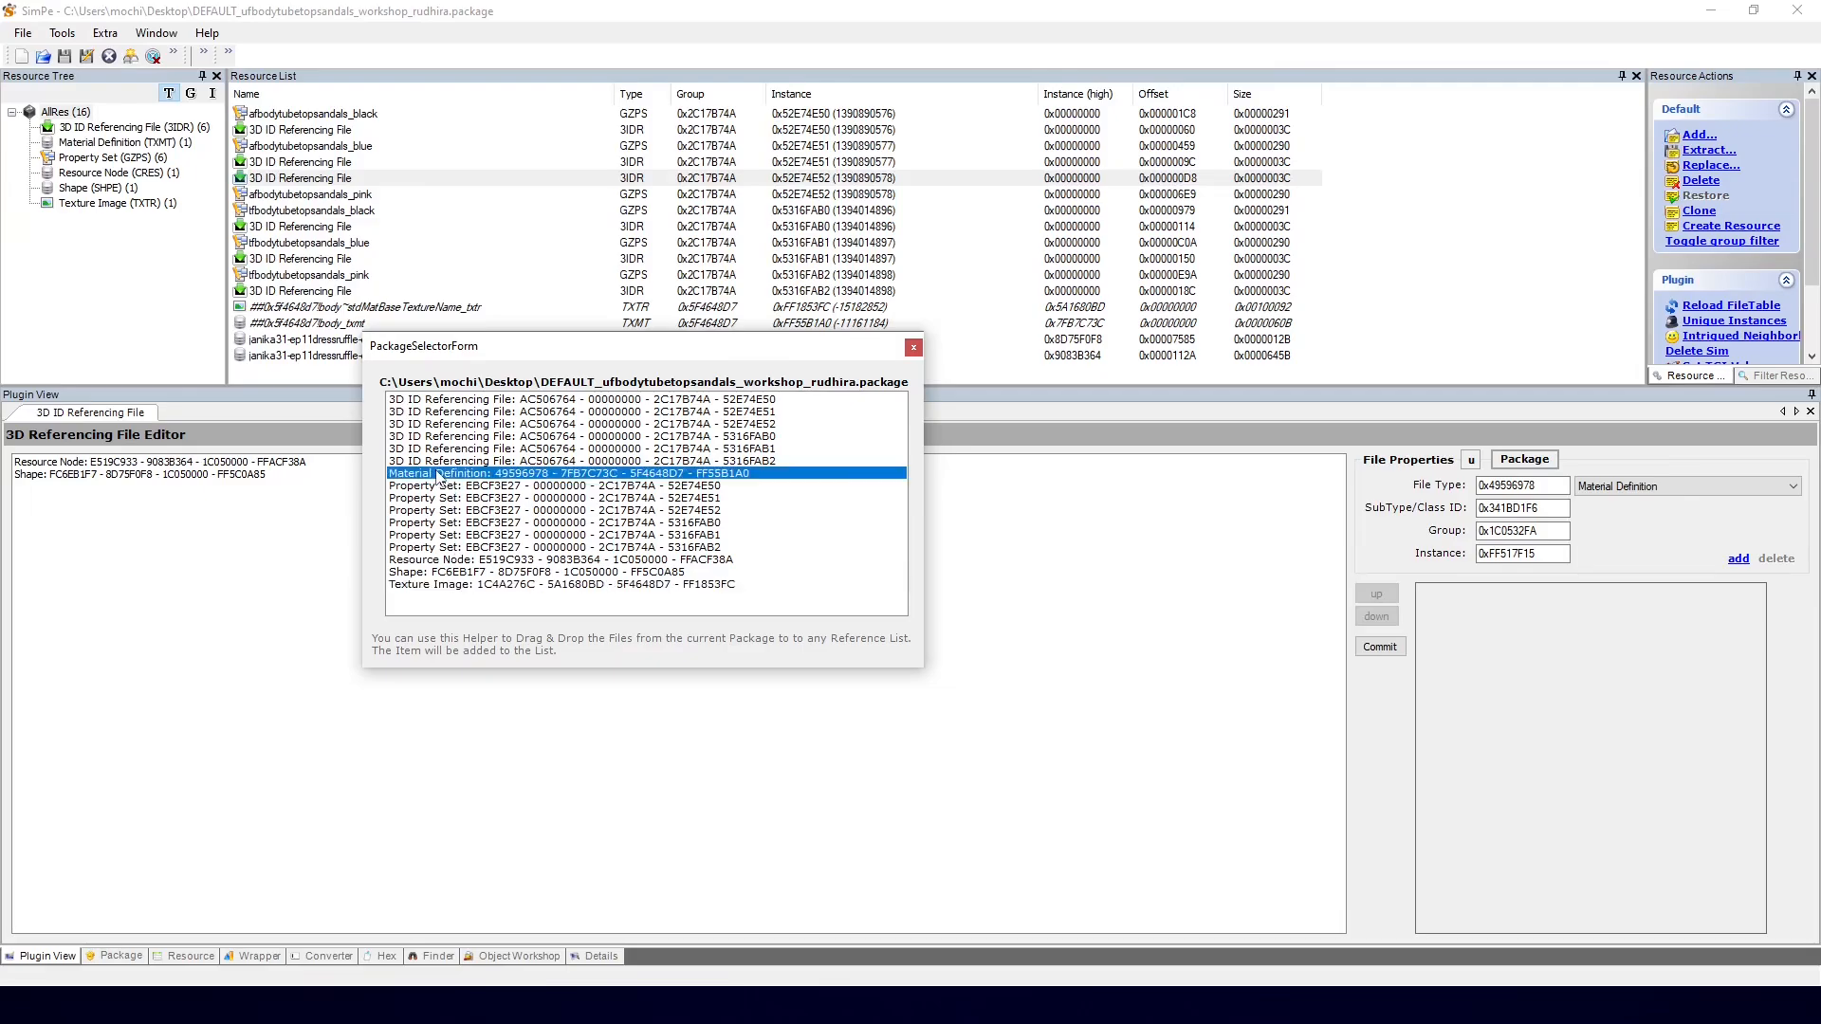
drag(451, 482, 238, 648)
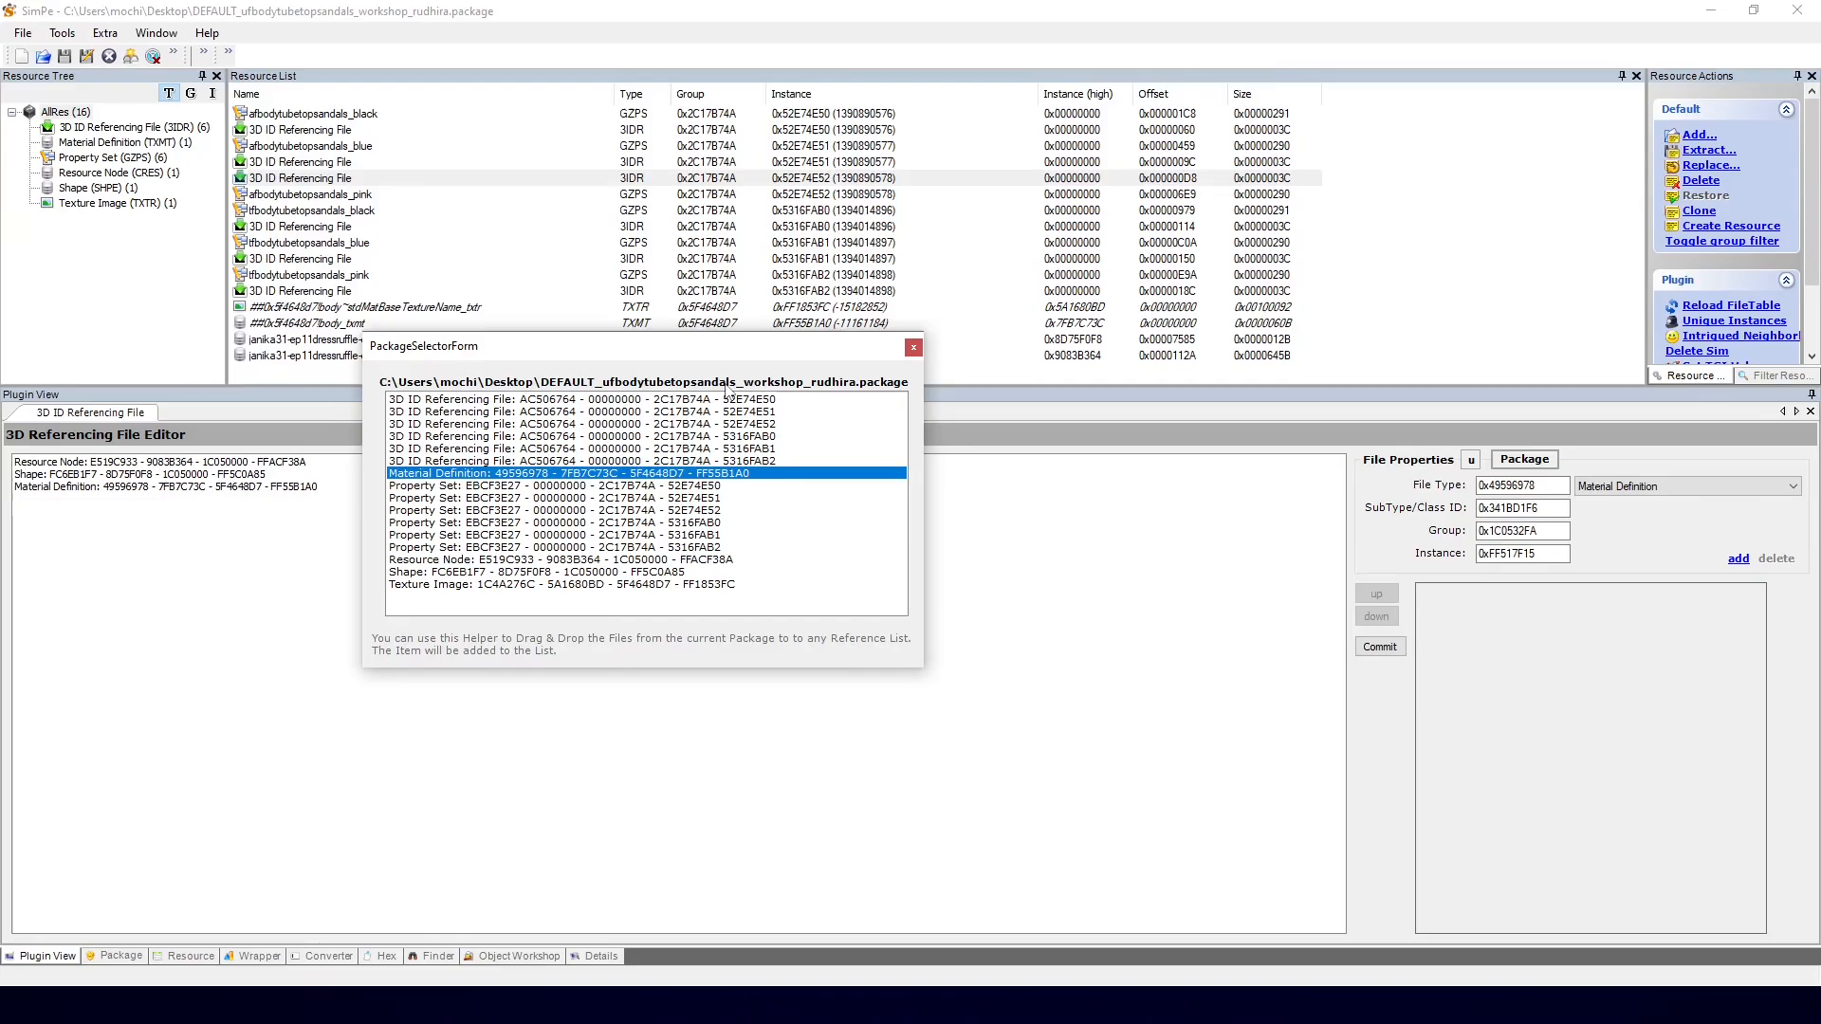
click(912, 349)
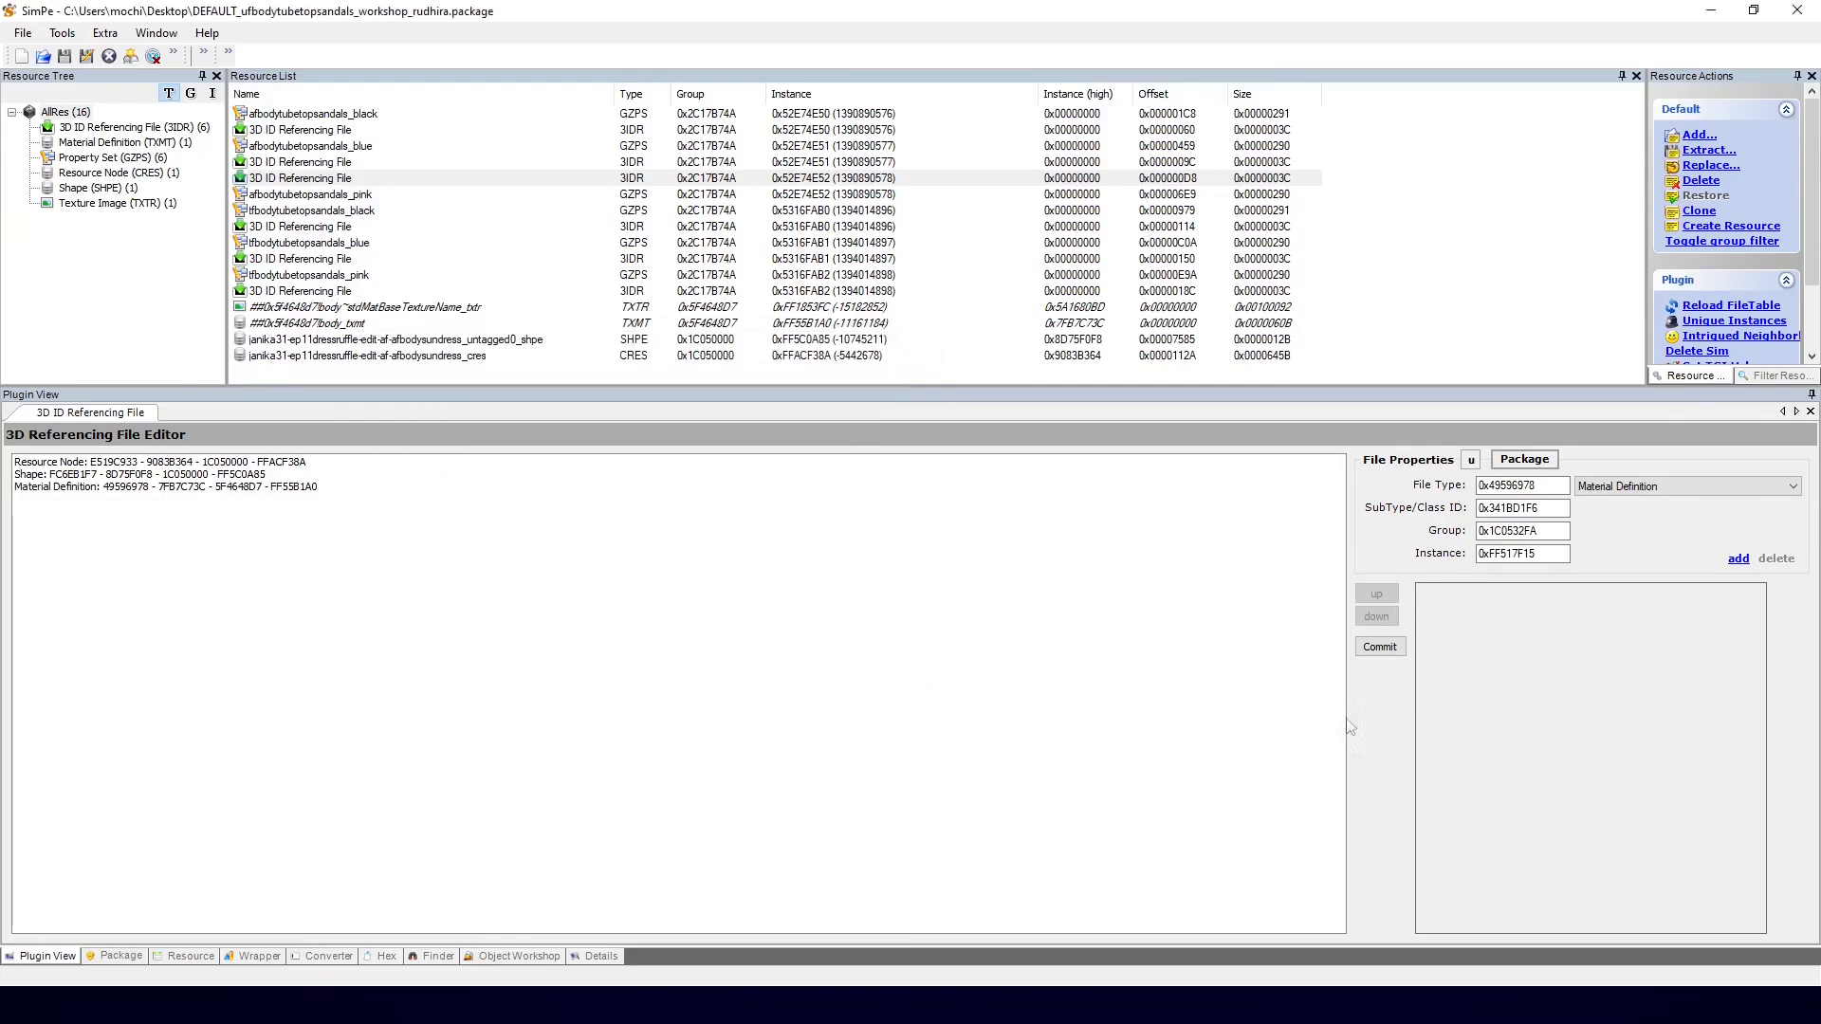
click(1392, 653)
click(948, 557)
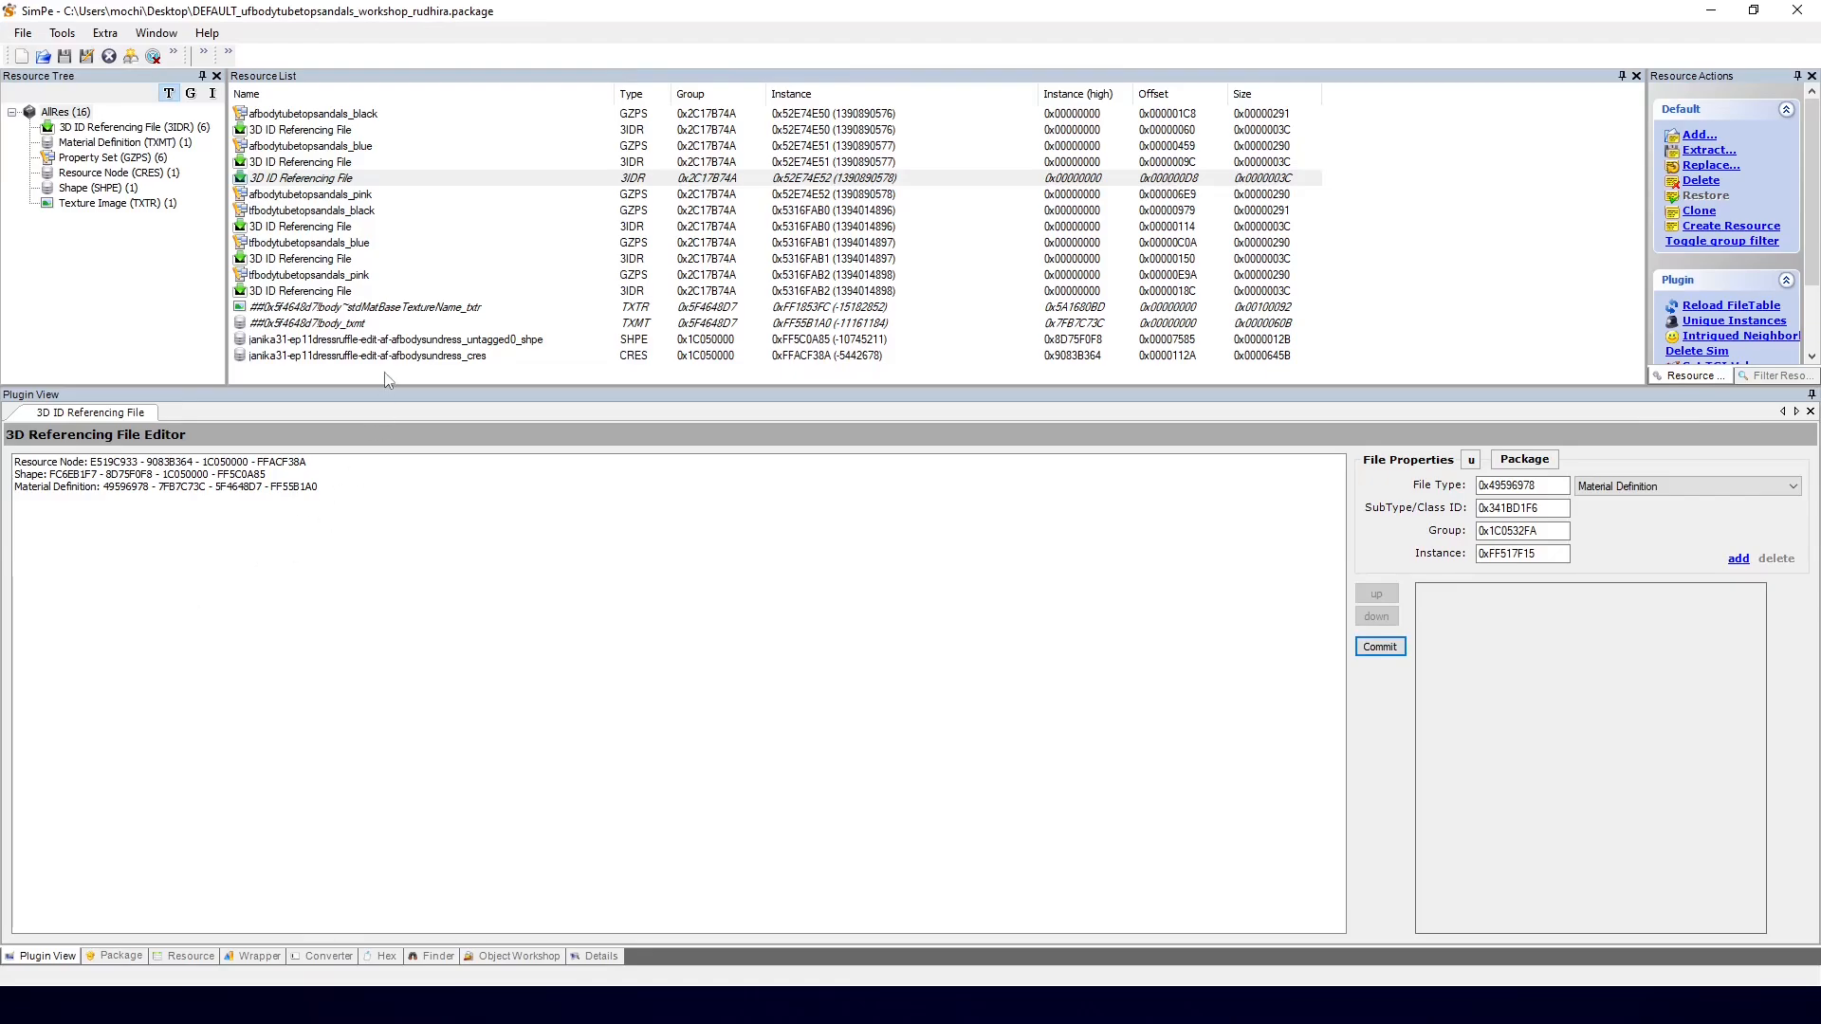
Step: Delete the Texture Image, Material Definition, Shape and Resource Node resources from the package and save
click(353, 308)
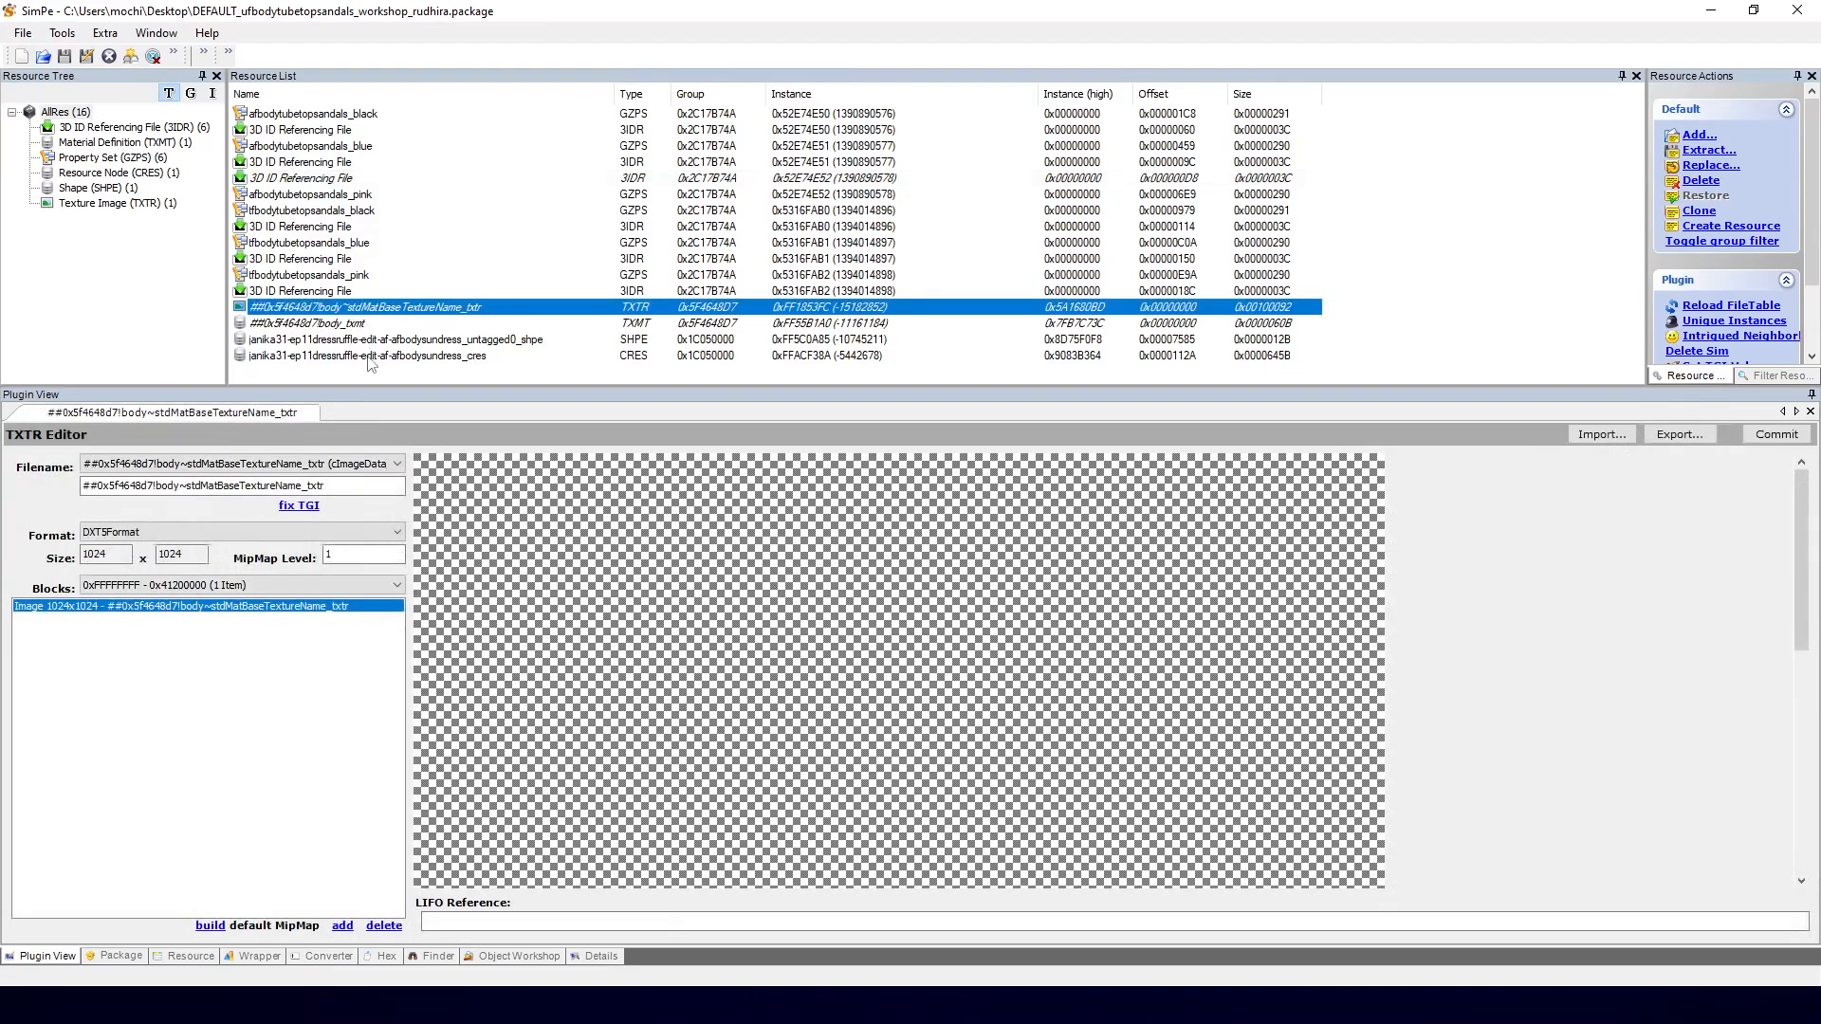
shift+click(364, 357)
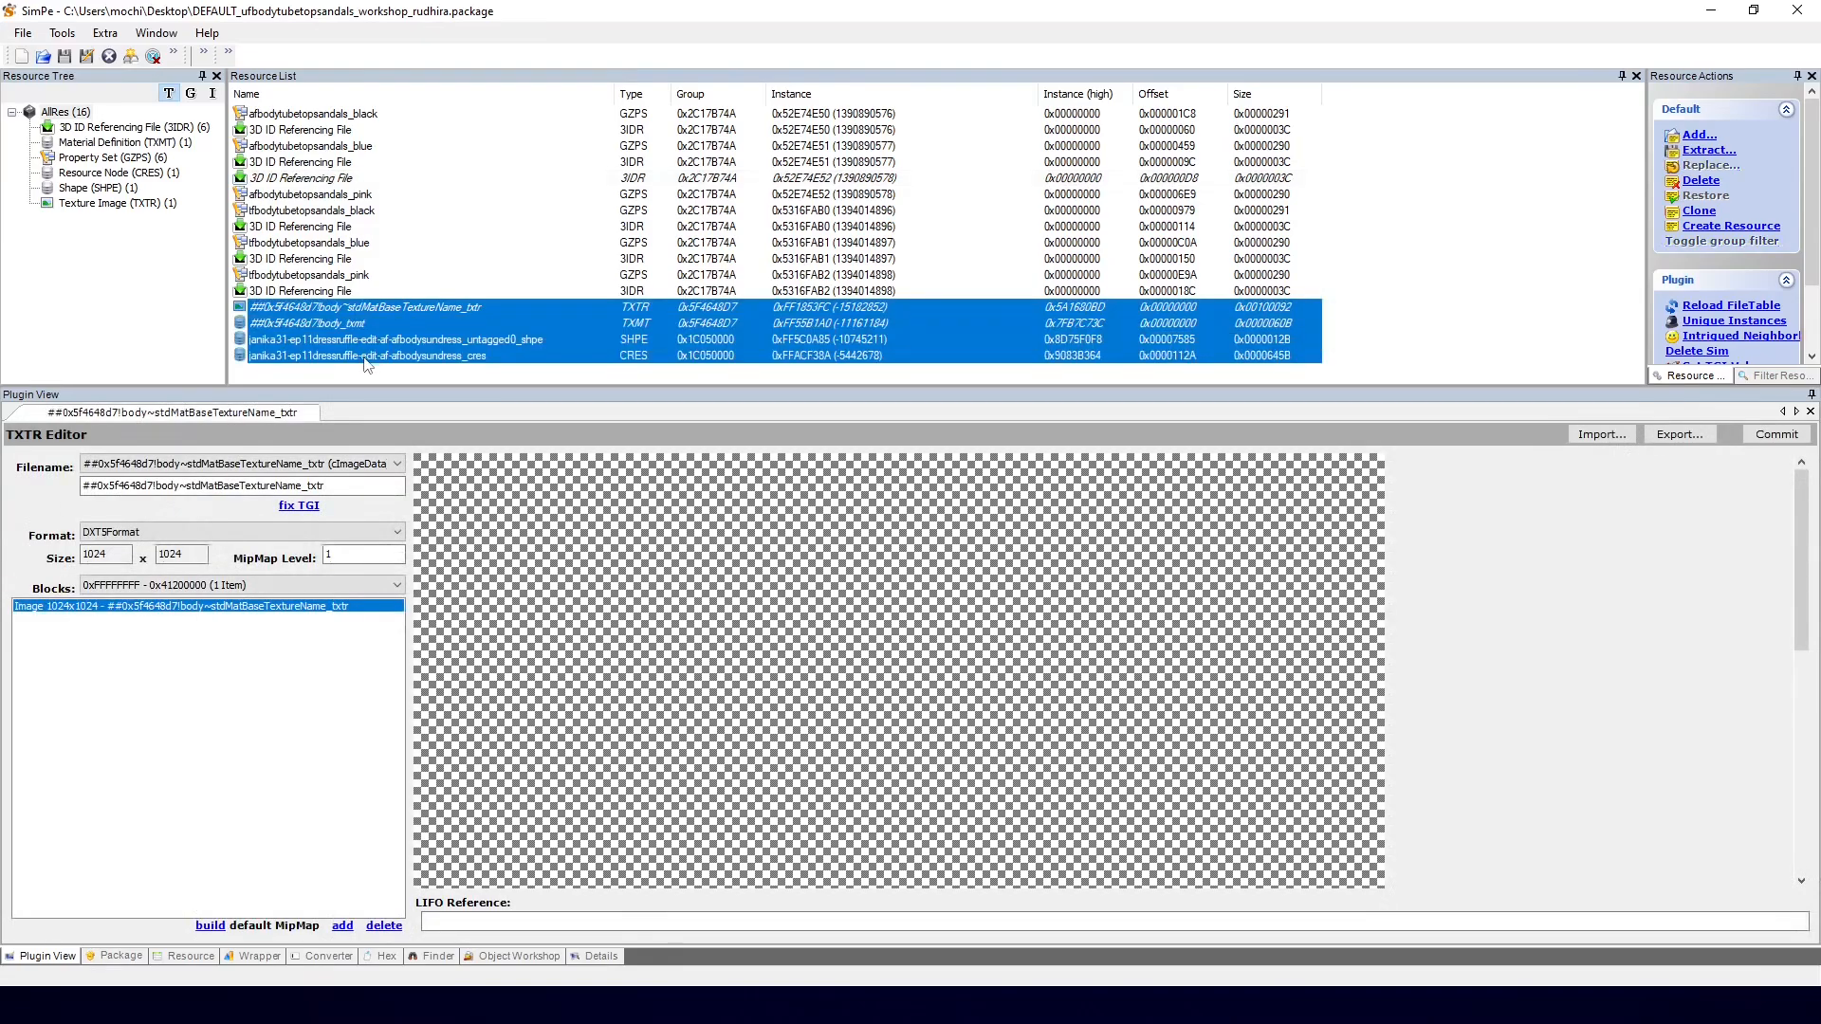
key(Delete)
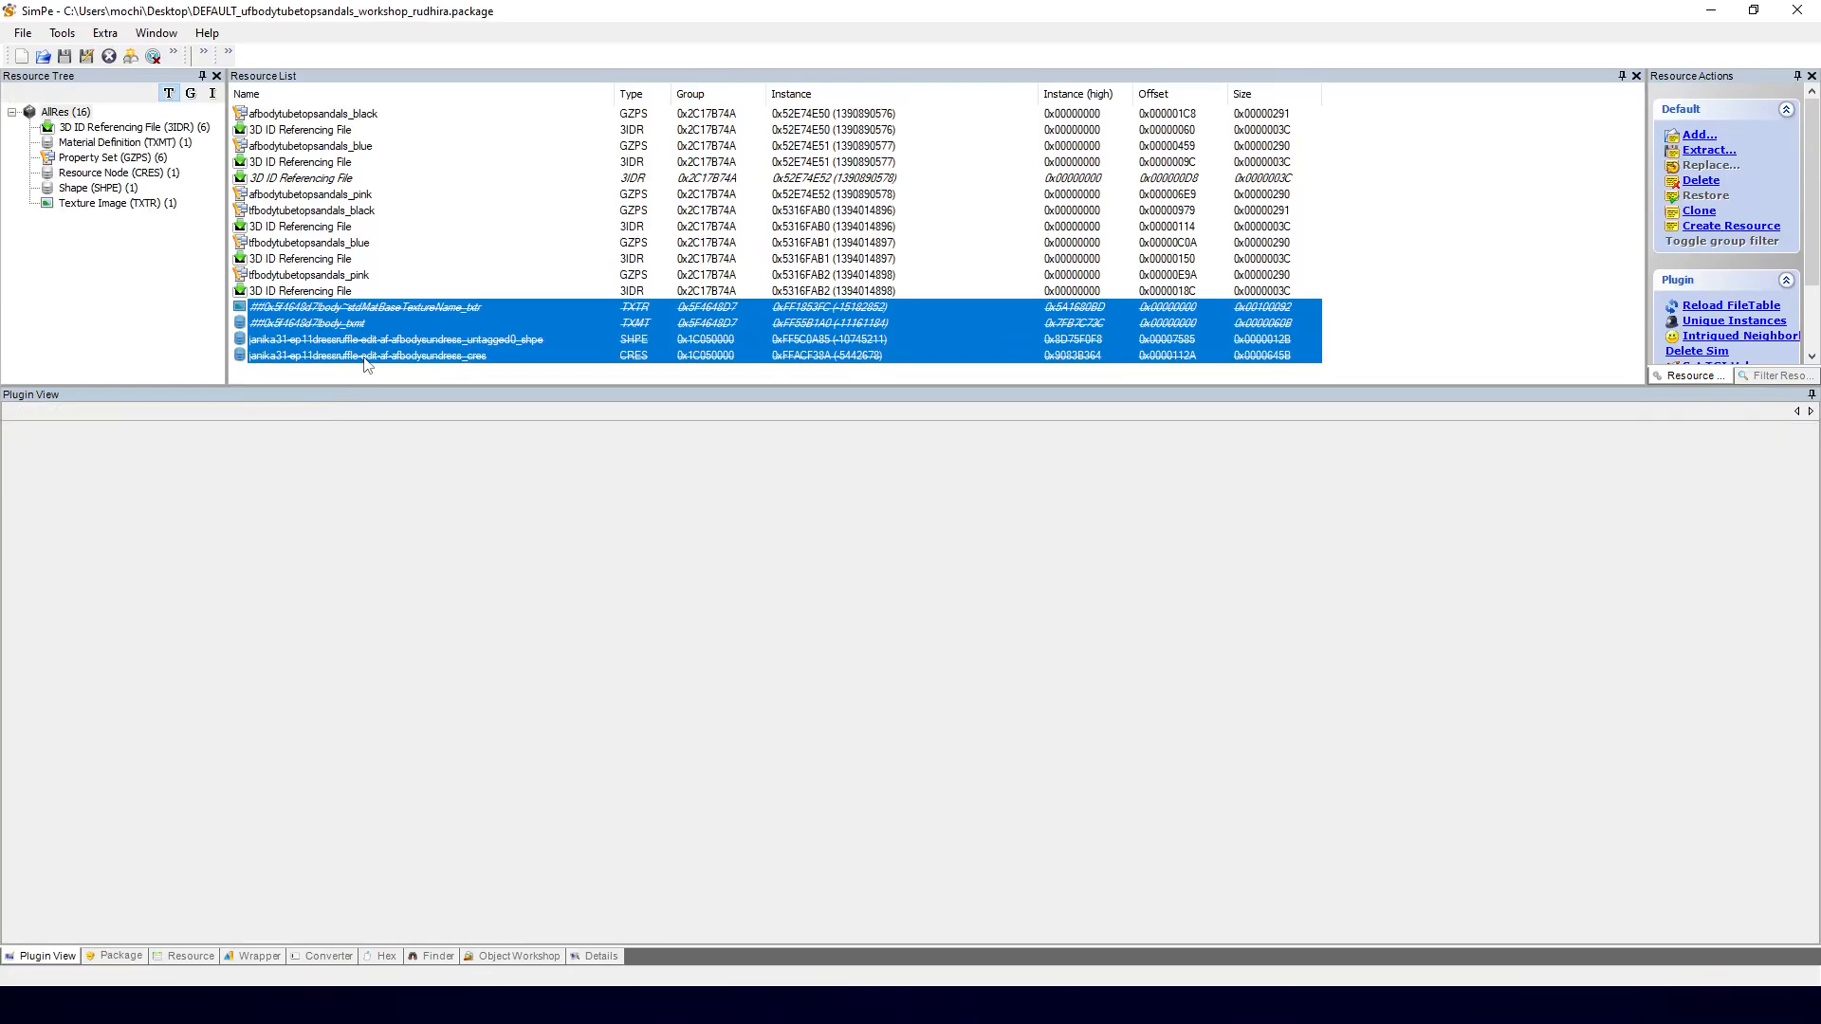
key(ctrl+s)
Step: Add the cres.5cr, tfshpe.5sh and shoesblack.5tm resources from the Desktop to the package
right_click(335, 329)
click(351, 340)
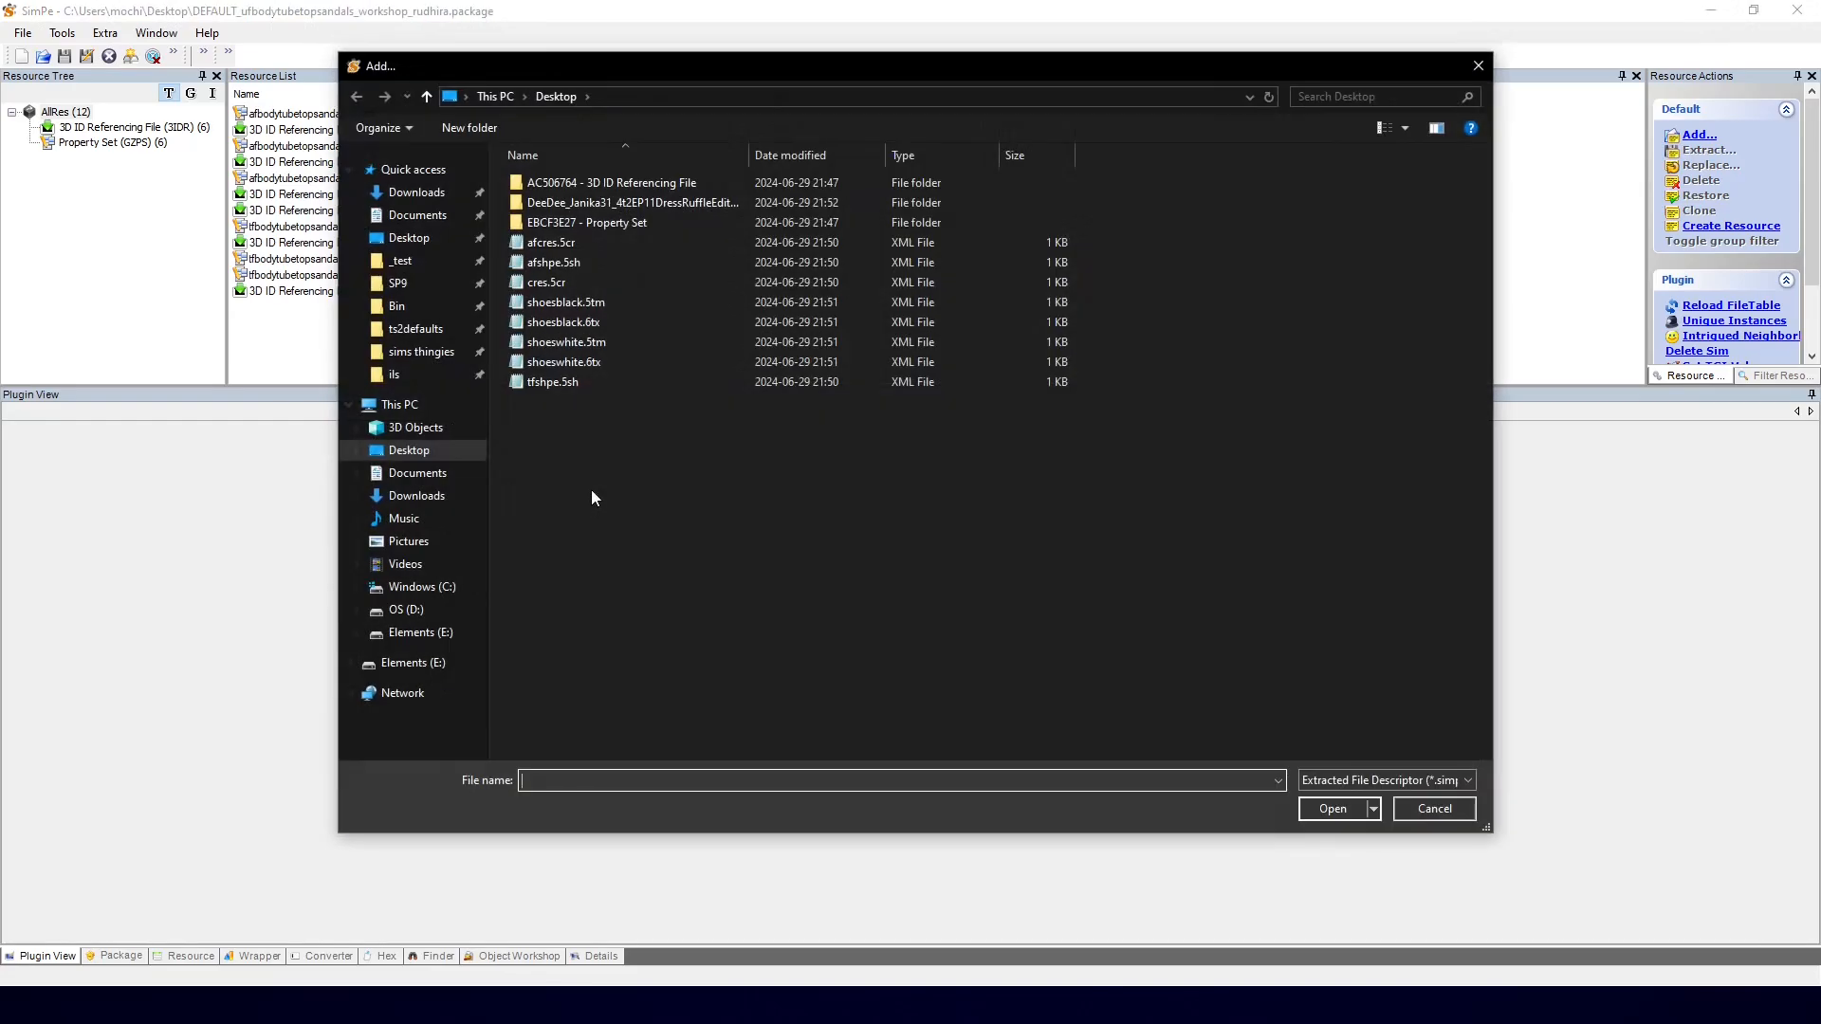
click(547, 281)
ctrl+click(541, 381)
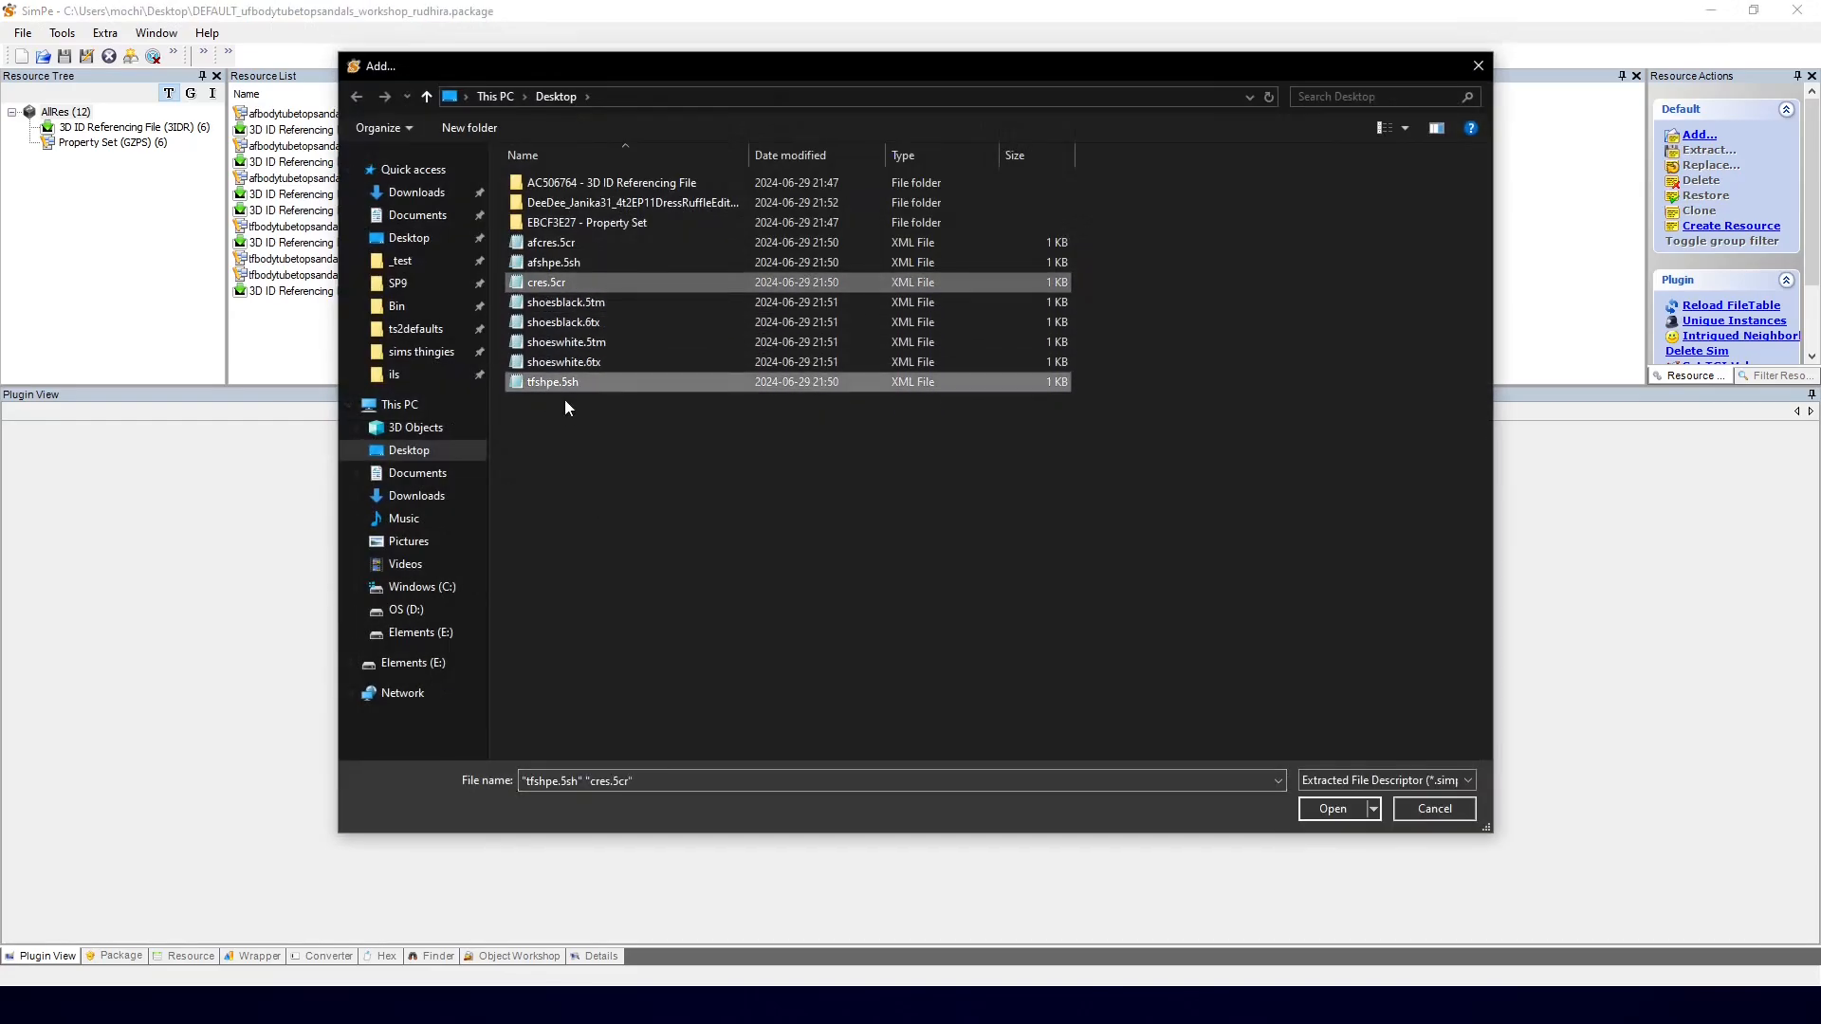
ctrl+click(567, 303)
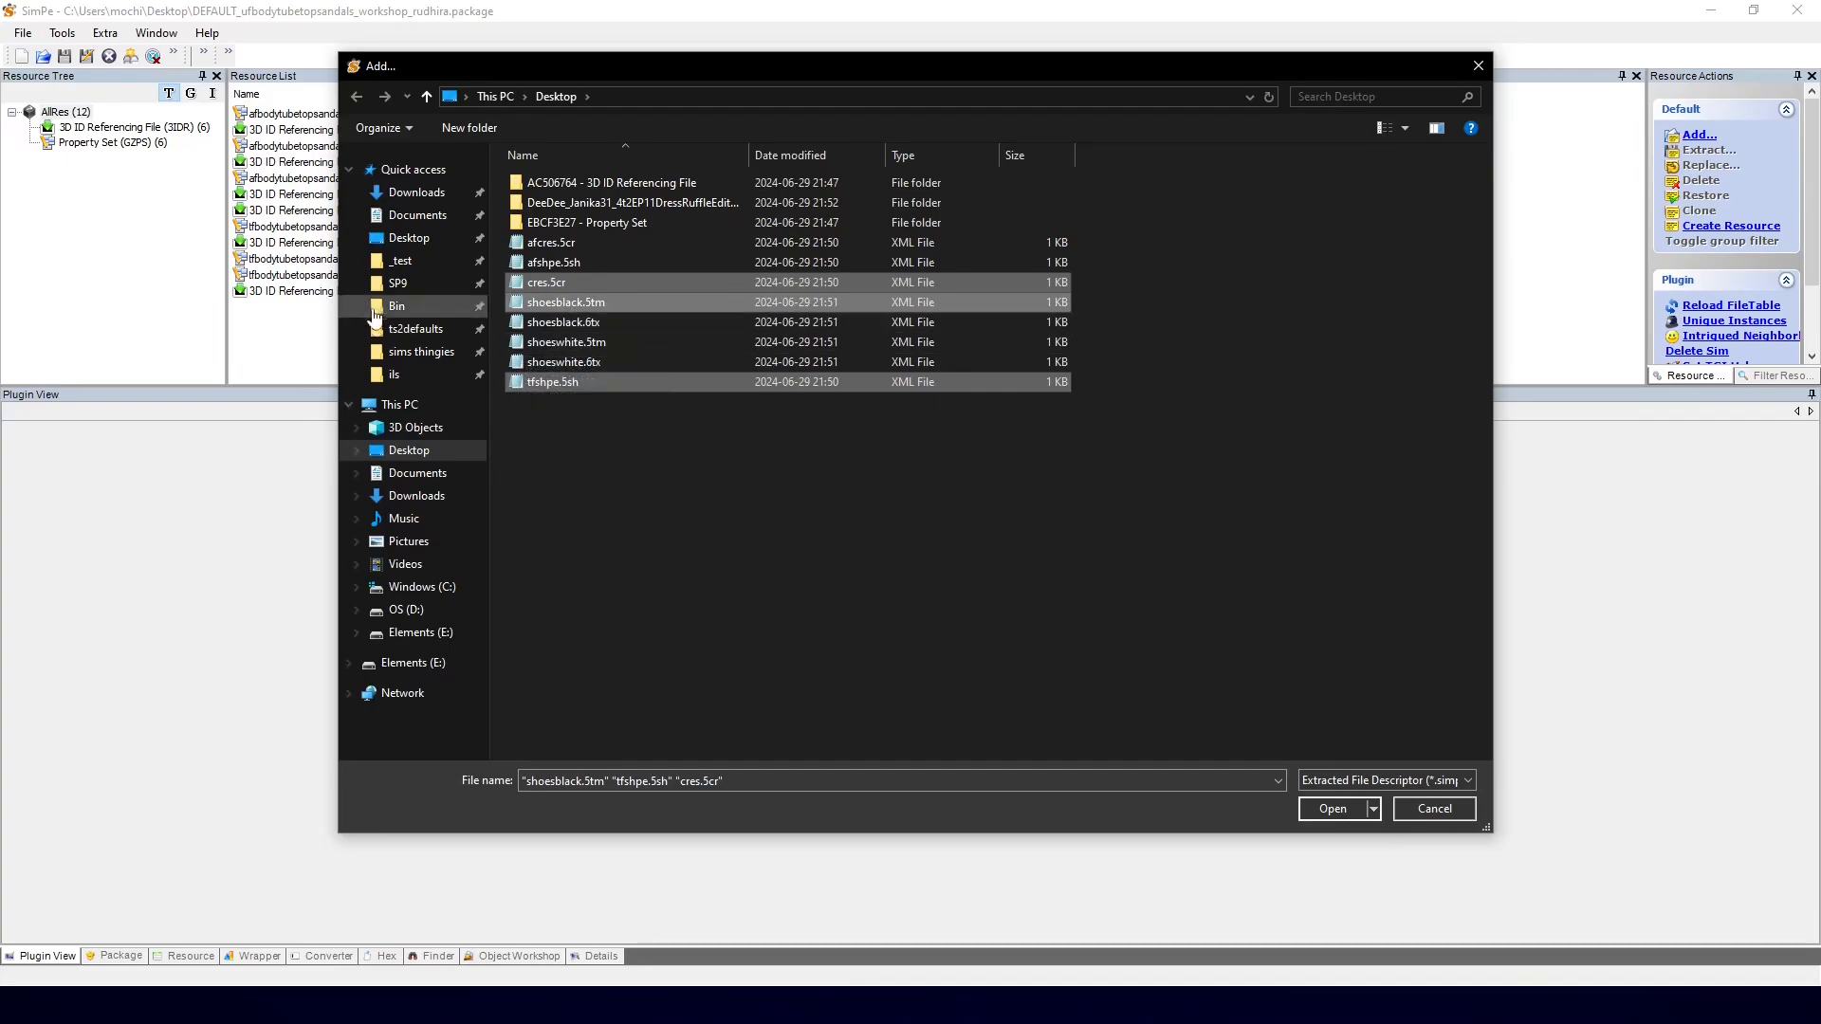
key(Return)
Step: Delete the Resource Node, Shape and Material Definition references from 3D ID Referencing File 0x5316FAB0
click(323, 210)
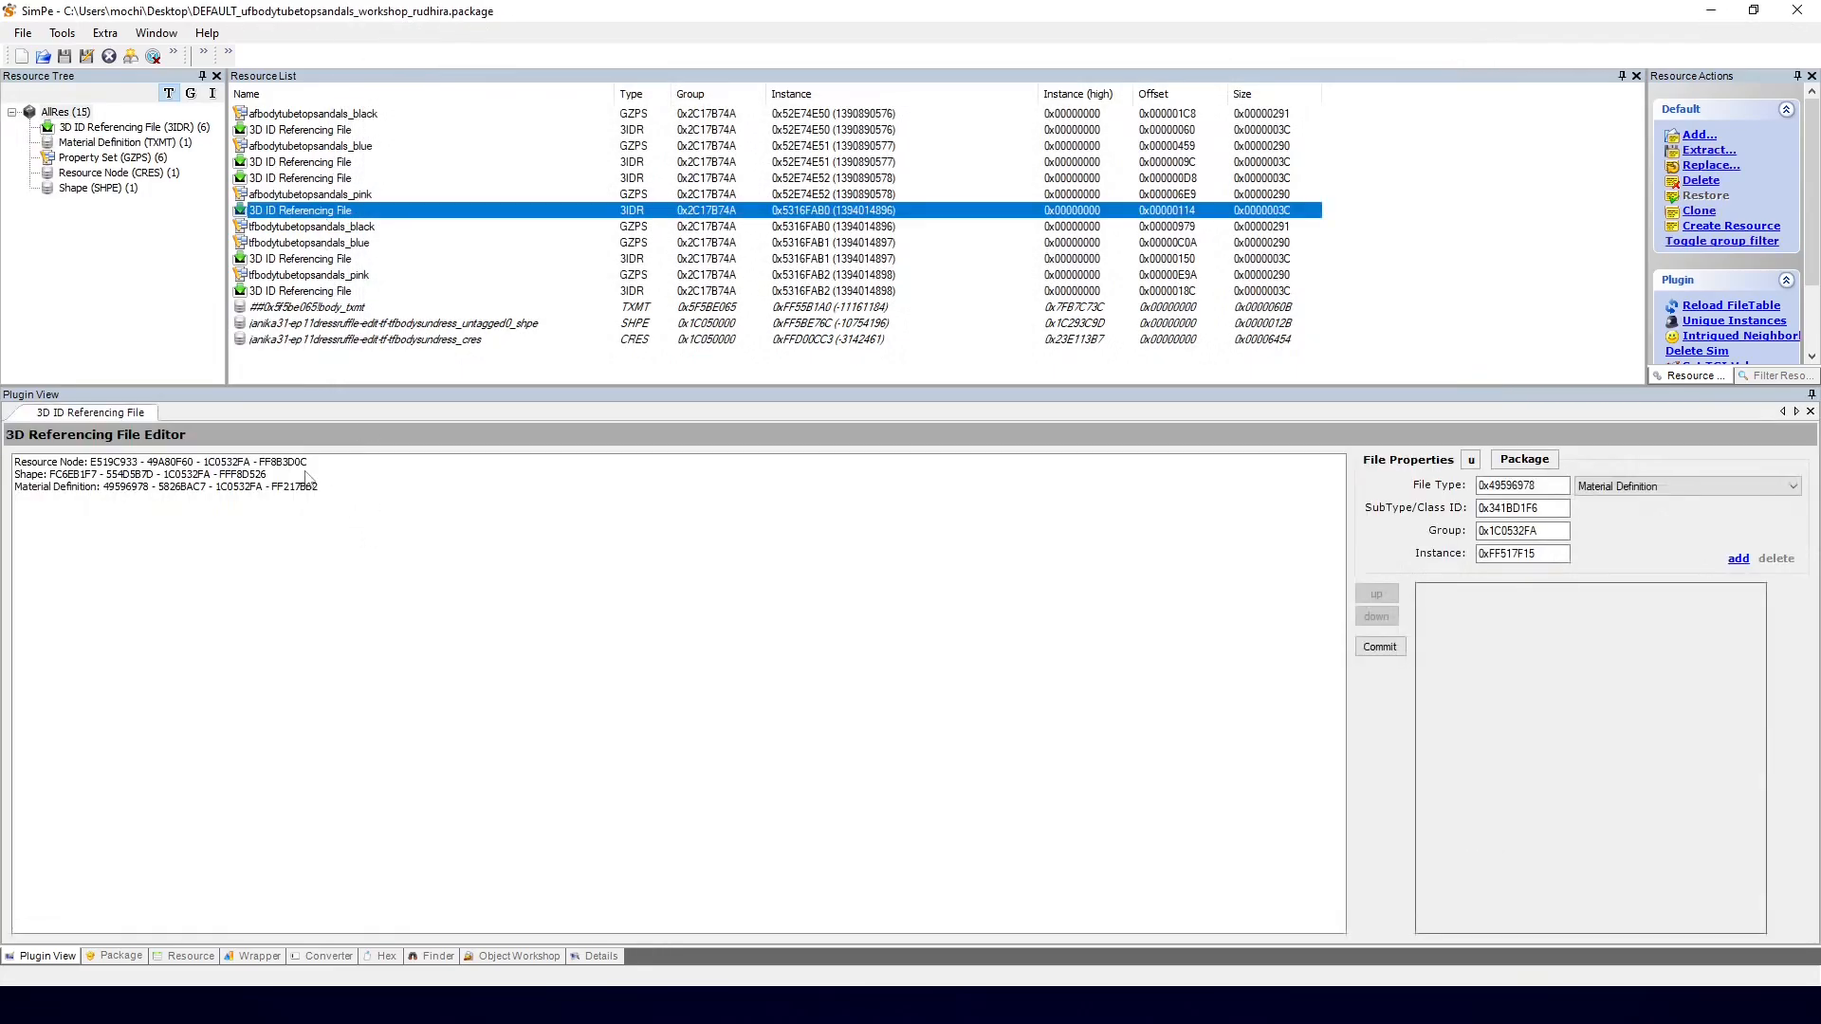
click(288, 464)
right_click(285, 462)
click(313, 495)
click(277, 462)
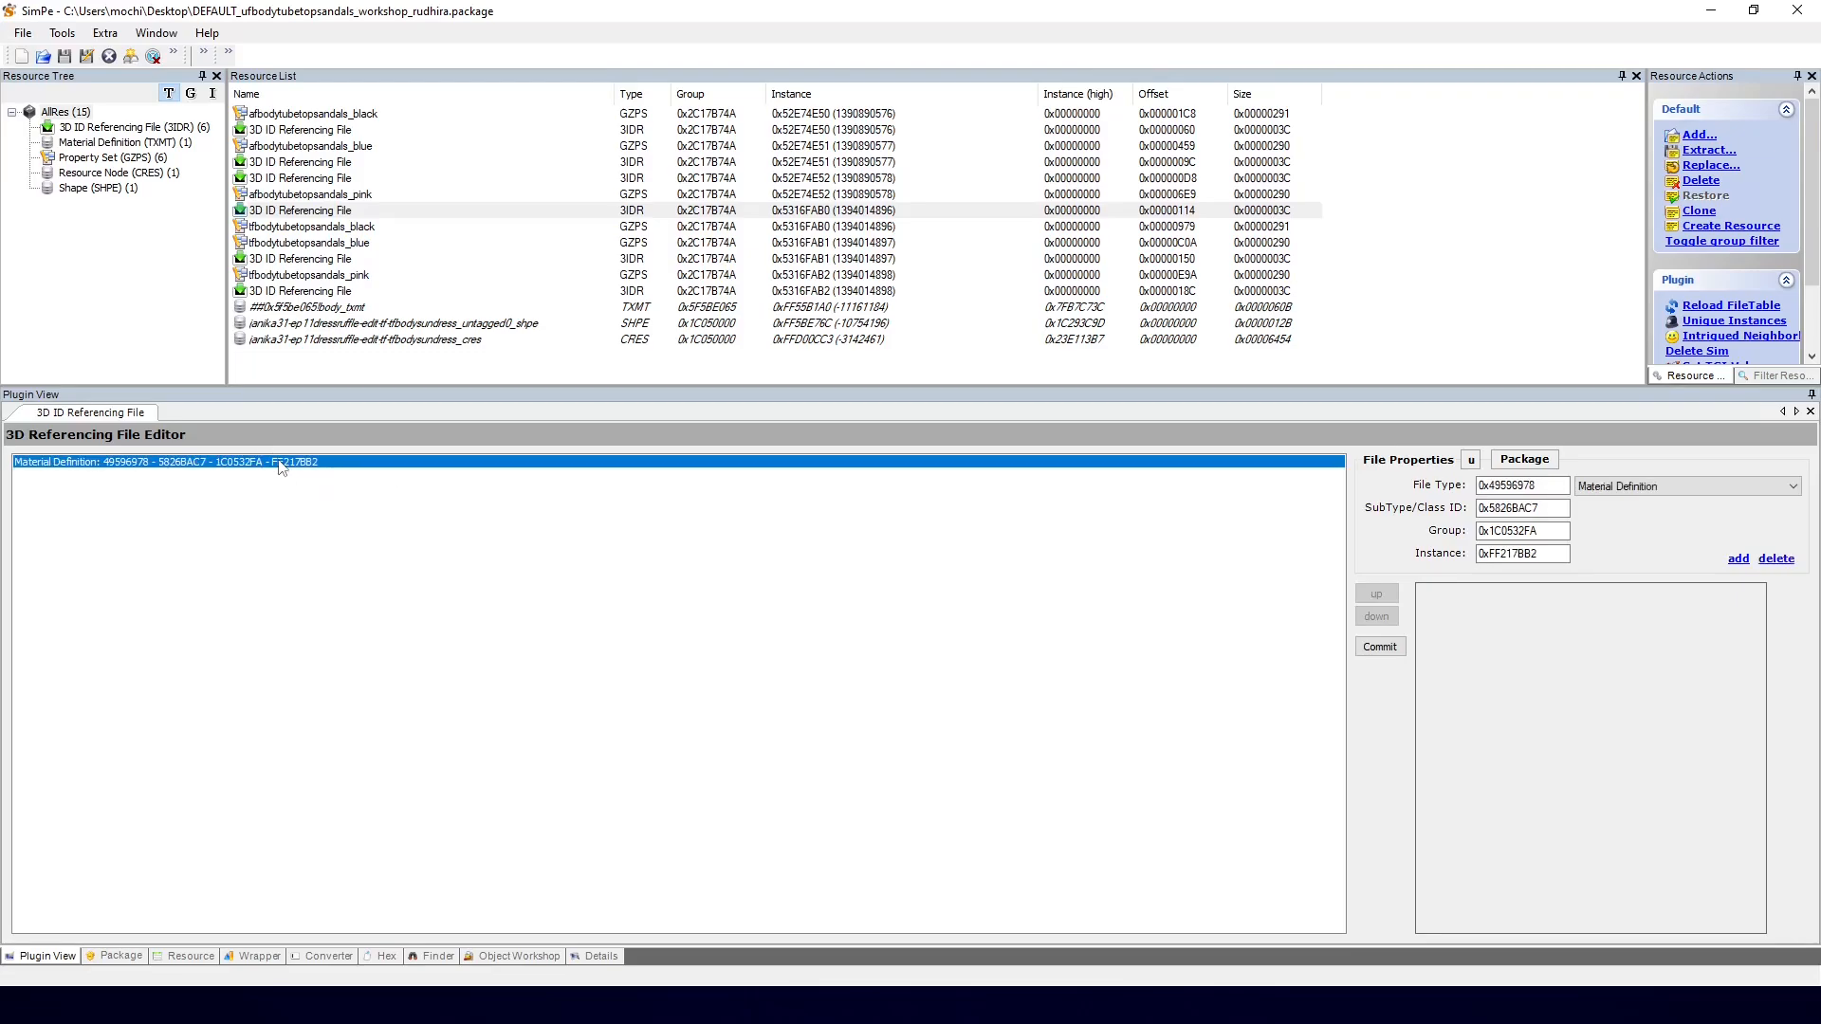
right_click(277, 462)
click(309, 493)
Step: Reference the package's teen Resource Node, Shape and Material Definition in 3D ID Referencing File 0x5316FAB0 and commit
click(1523, 461)
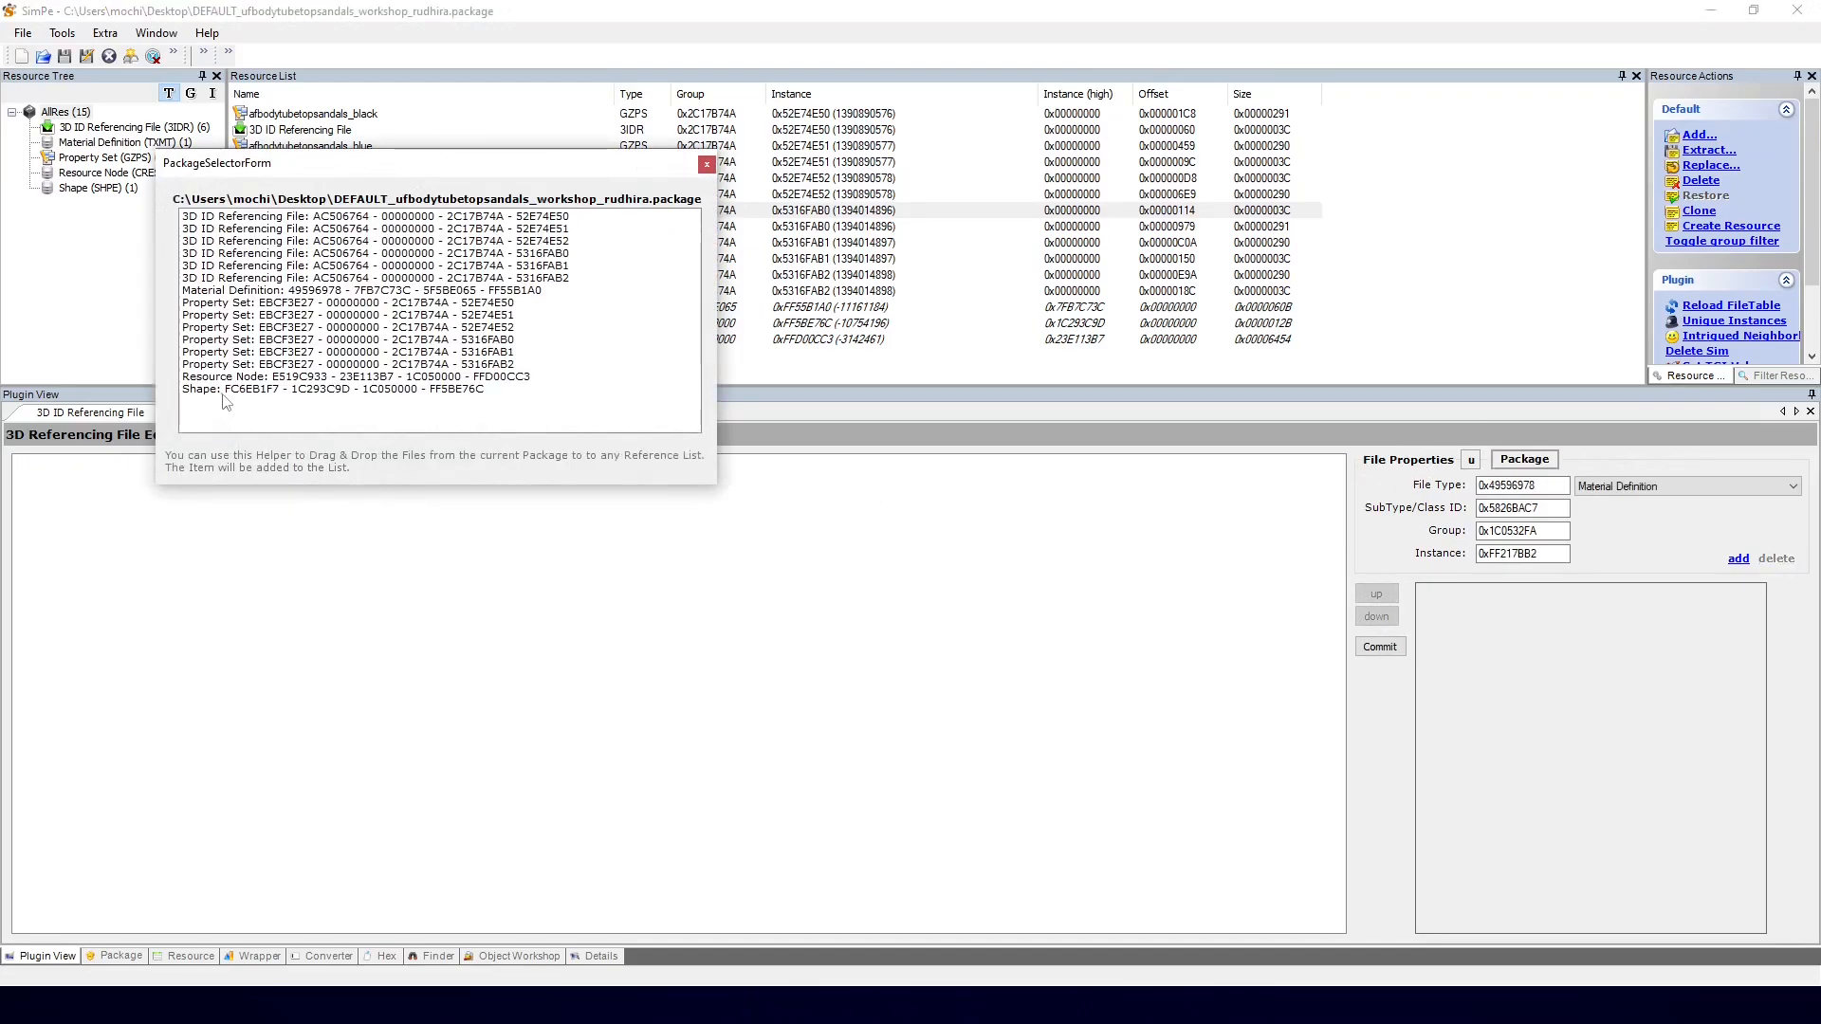
drag(217, 379, 180, 479)
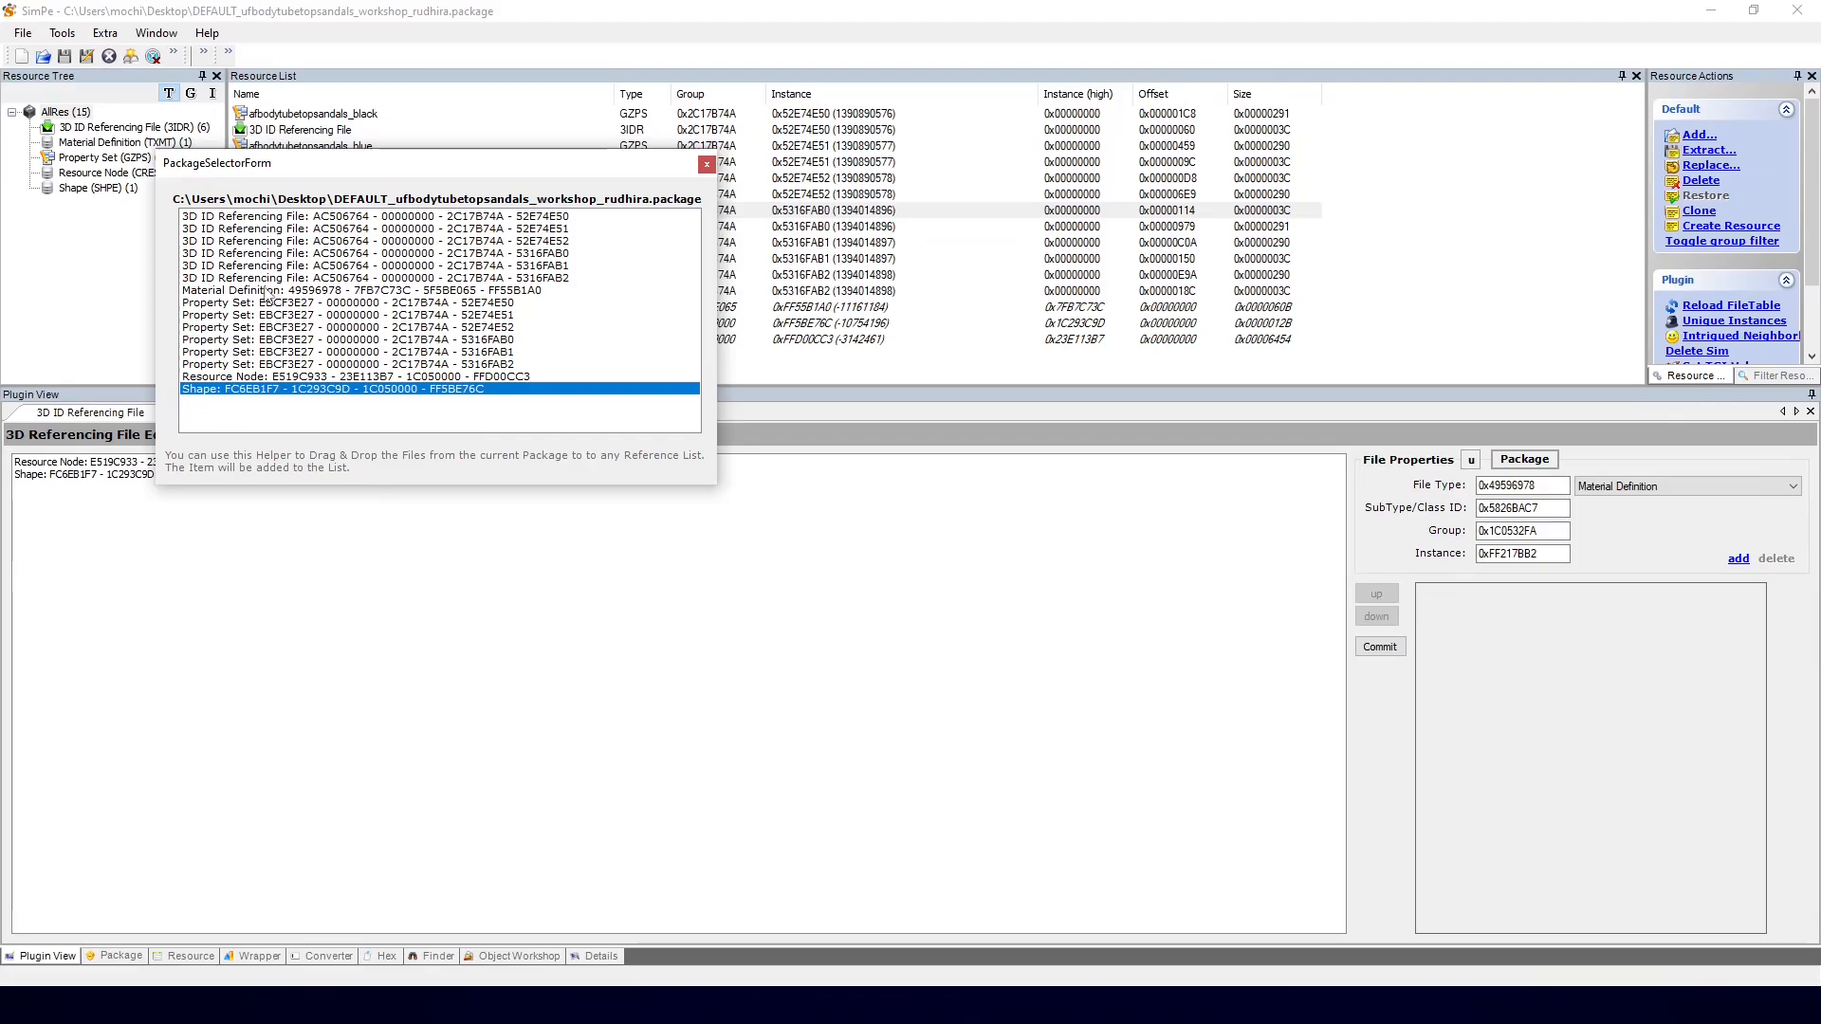
drag(227, 290, 339, 524)
click(707, 165)
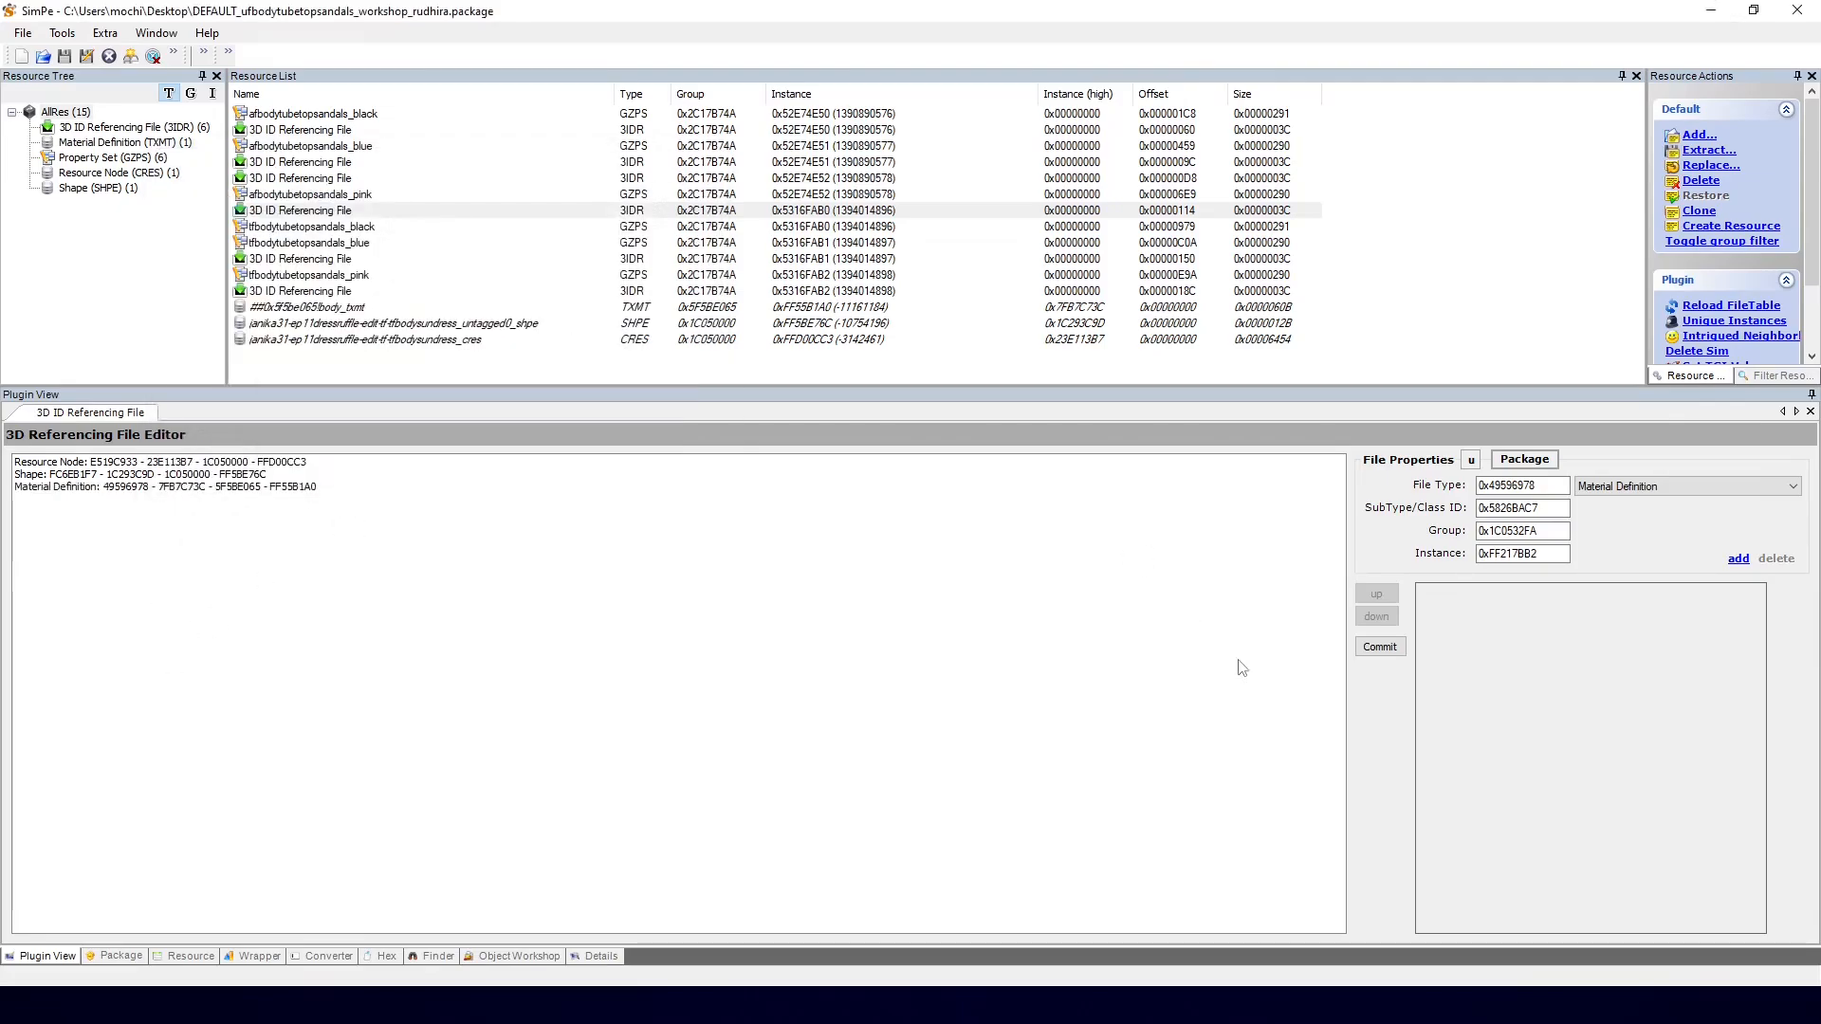
click(1381, 649)
key(Return)
Step: Extract 3D ID Referencing File 0x5316FAB0 to the Desktop as tf3idrblack
right_click(296, 213)
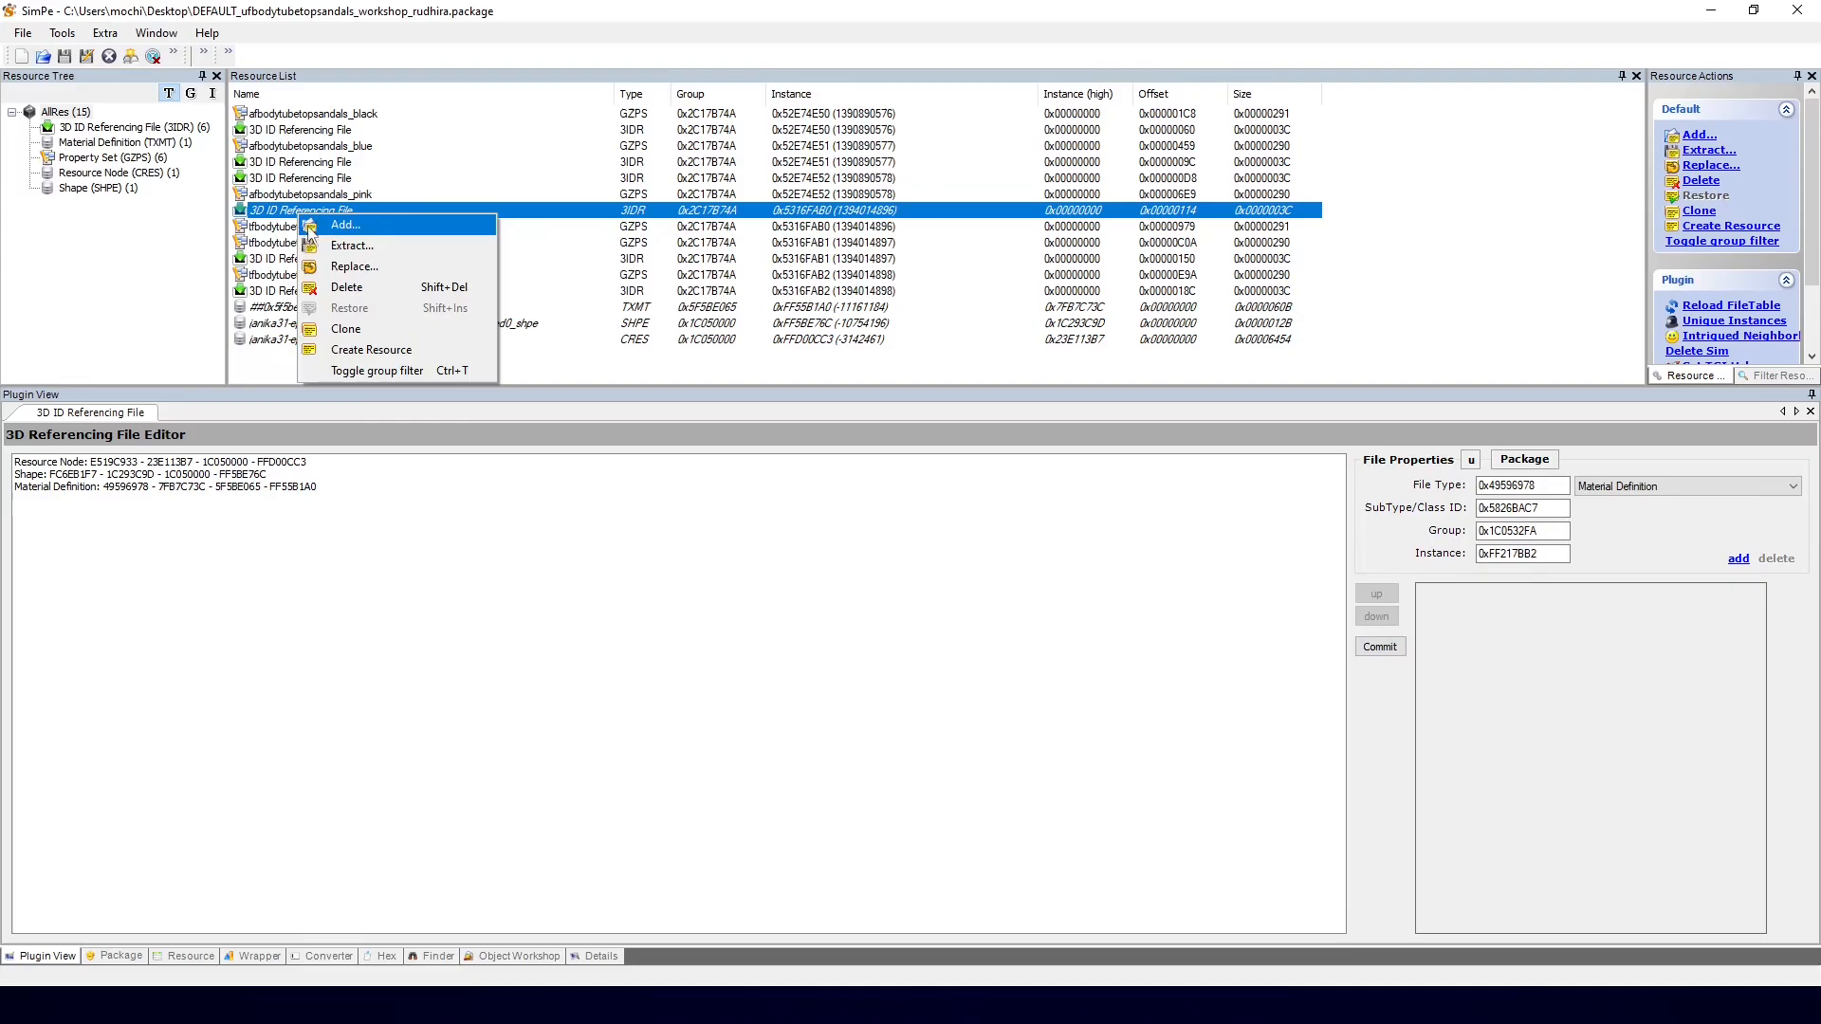
click(325, 245)
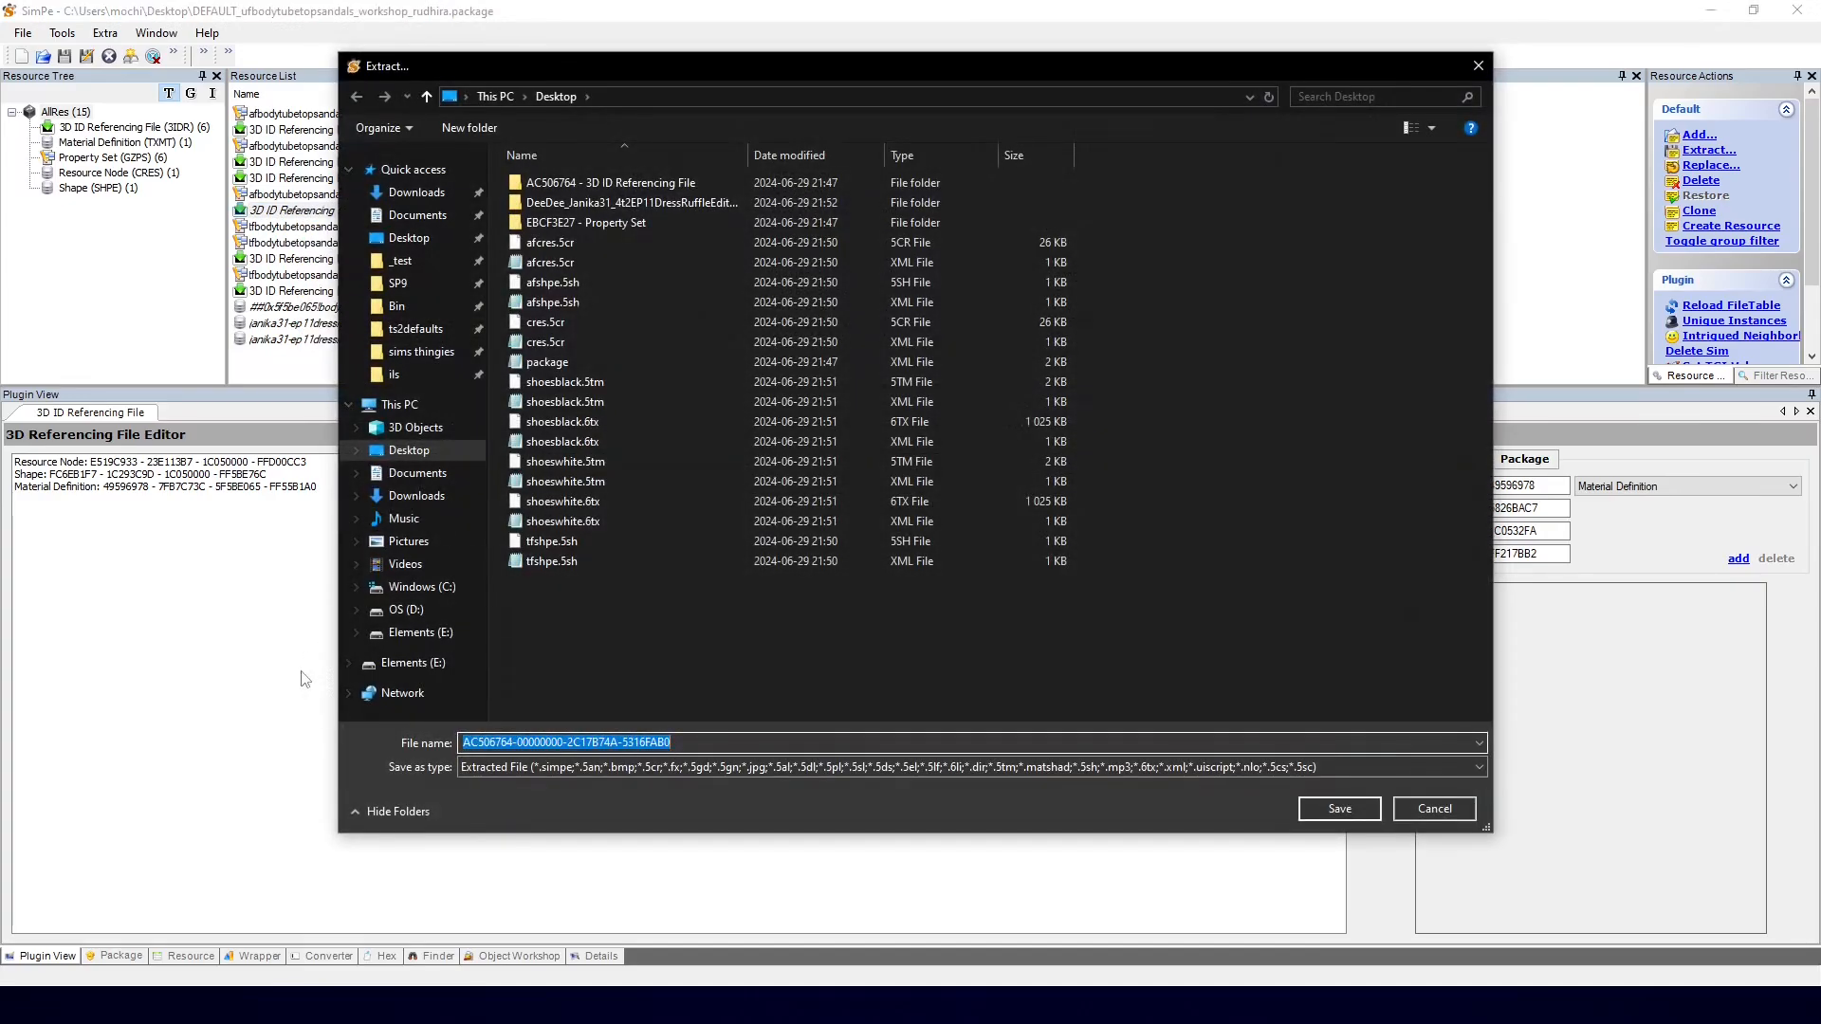
text(tf)
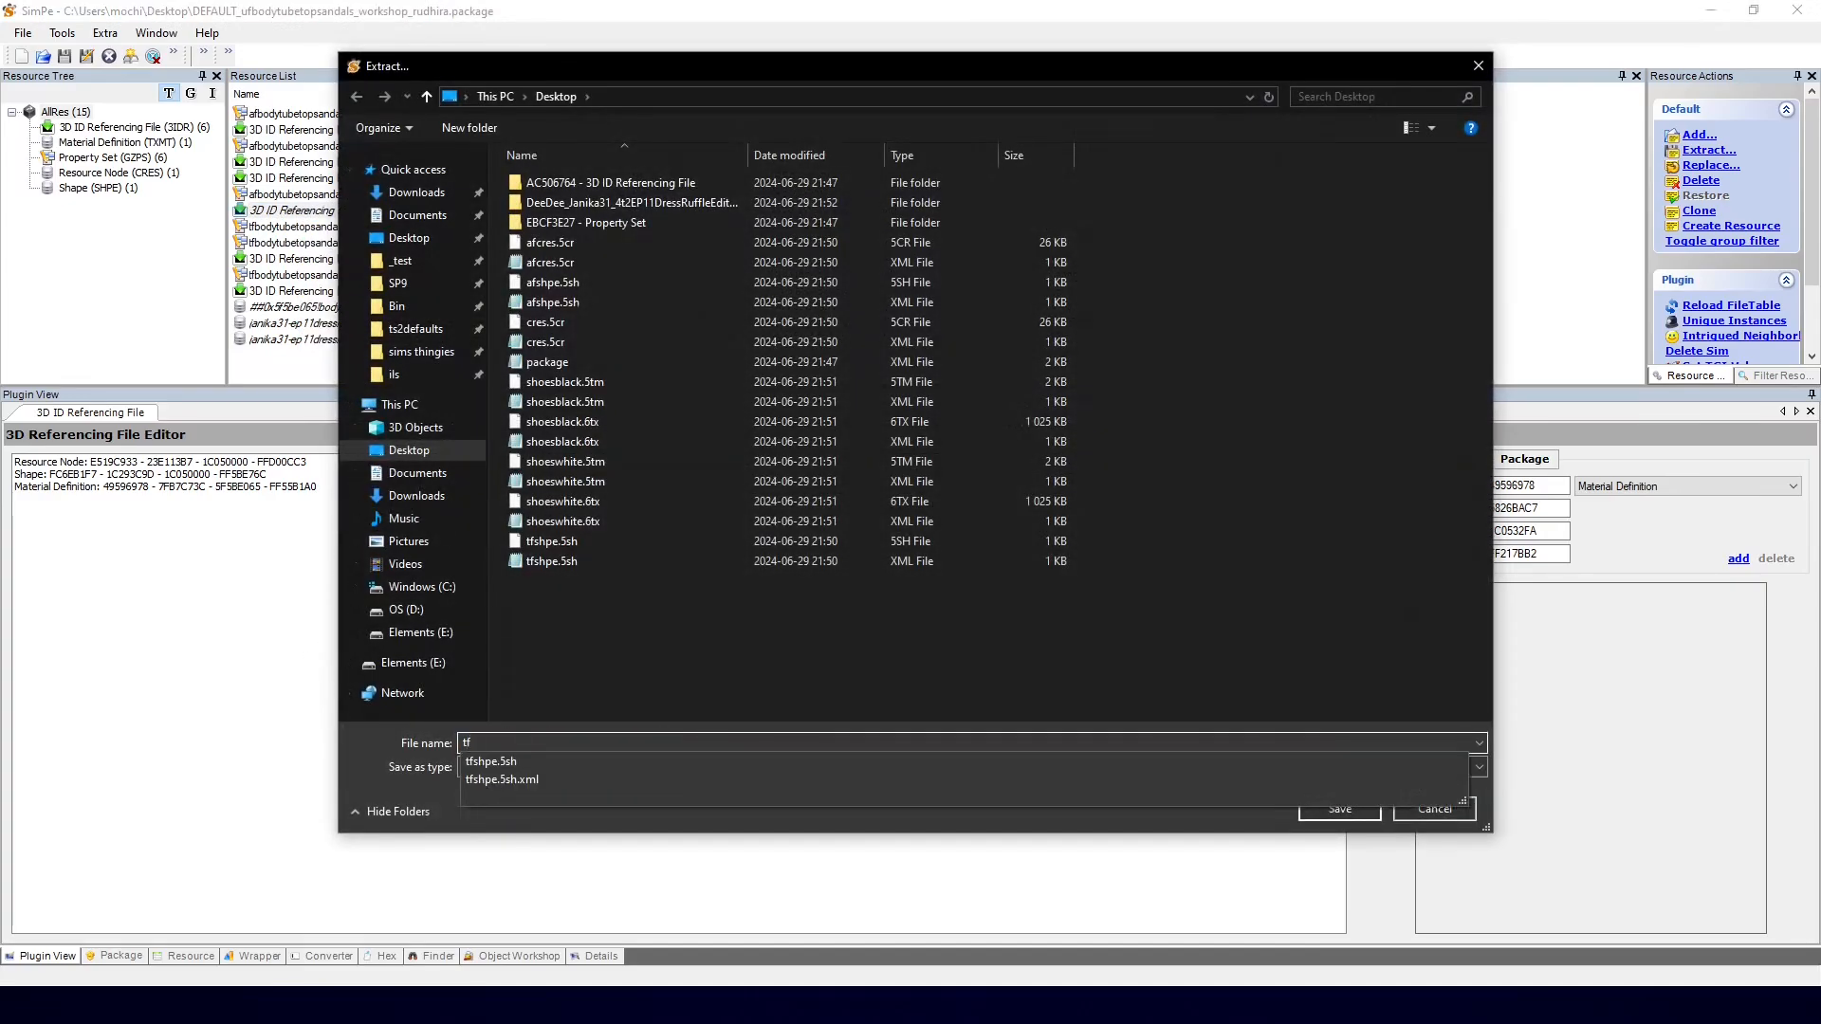
text(3idr)
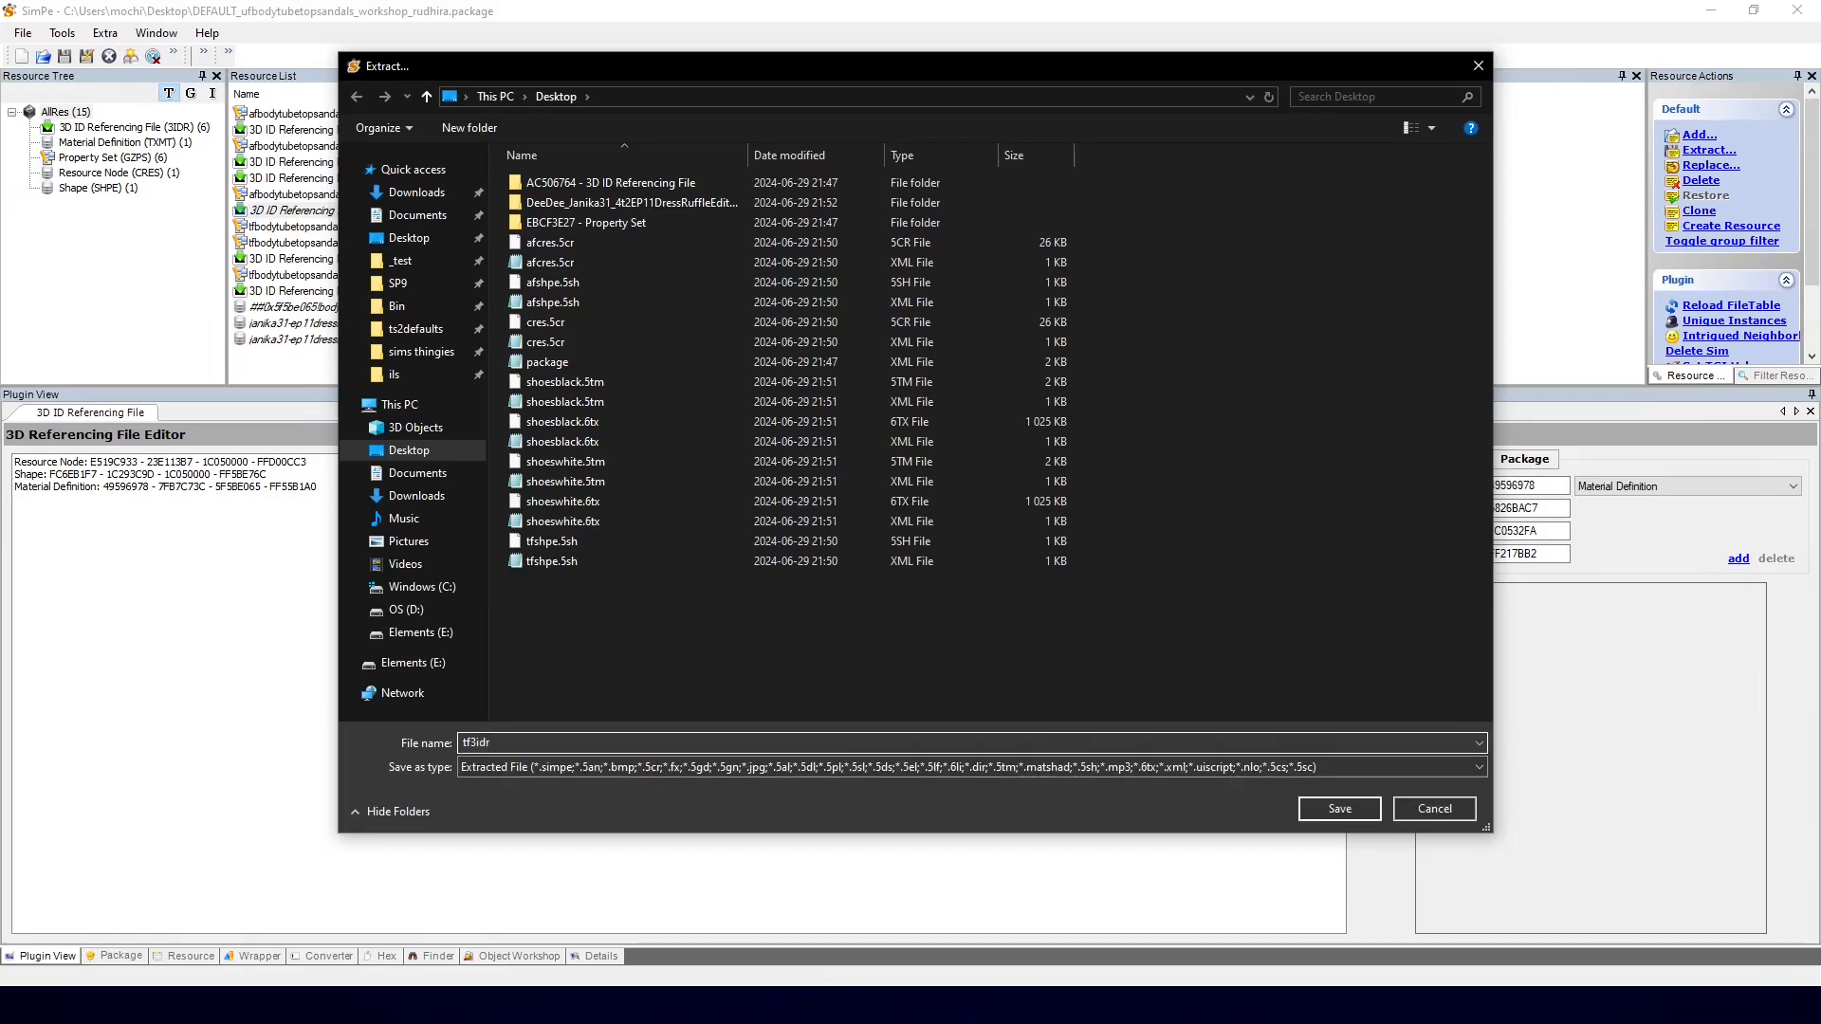
text(black)
key(Return)
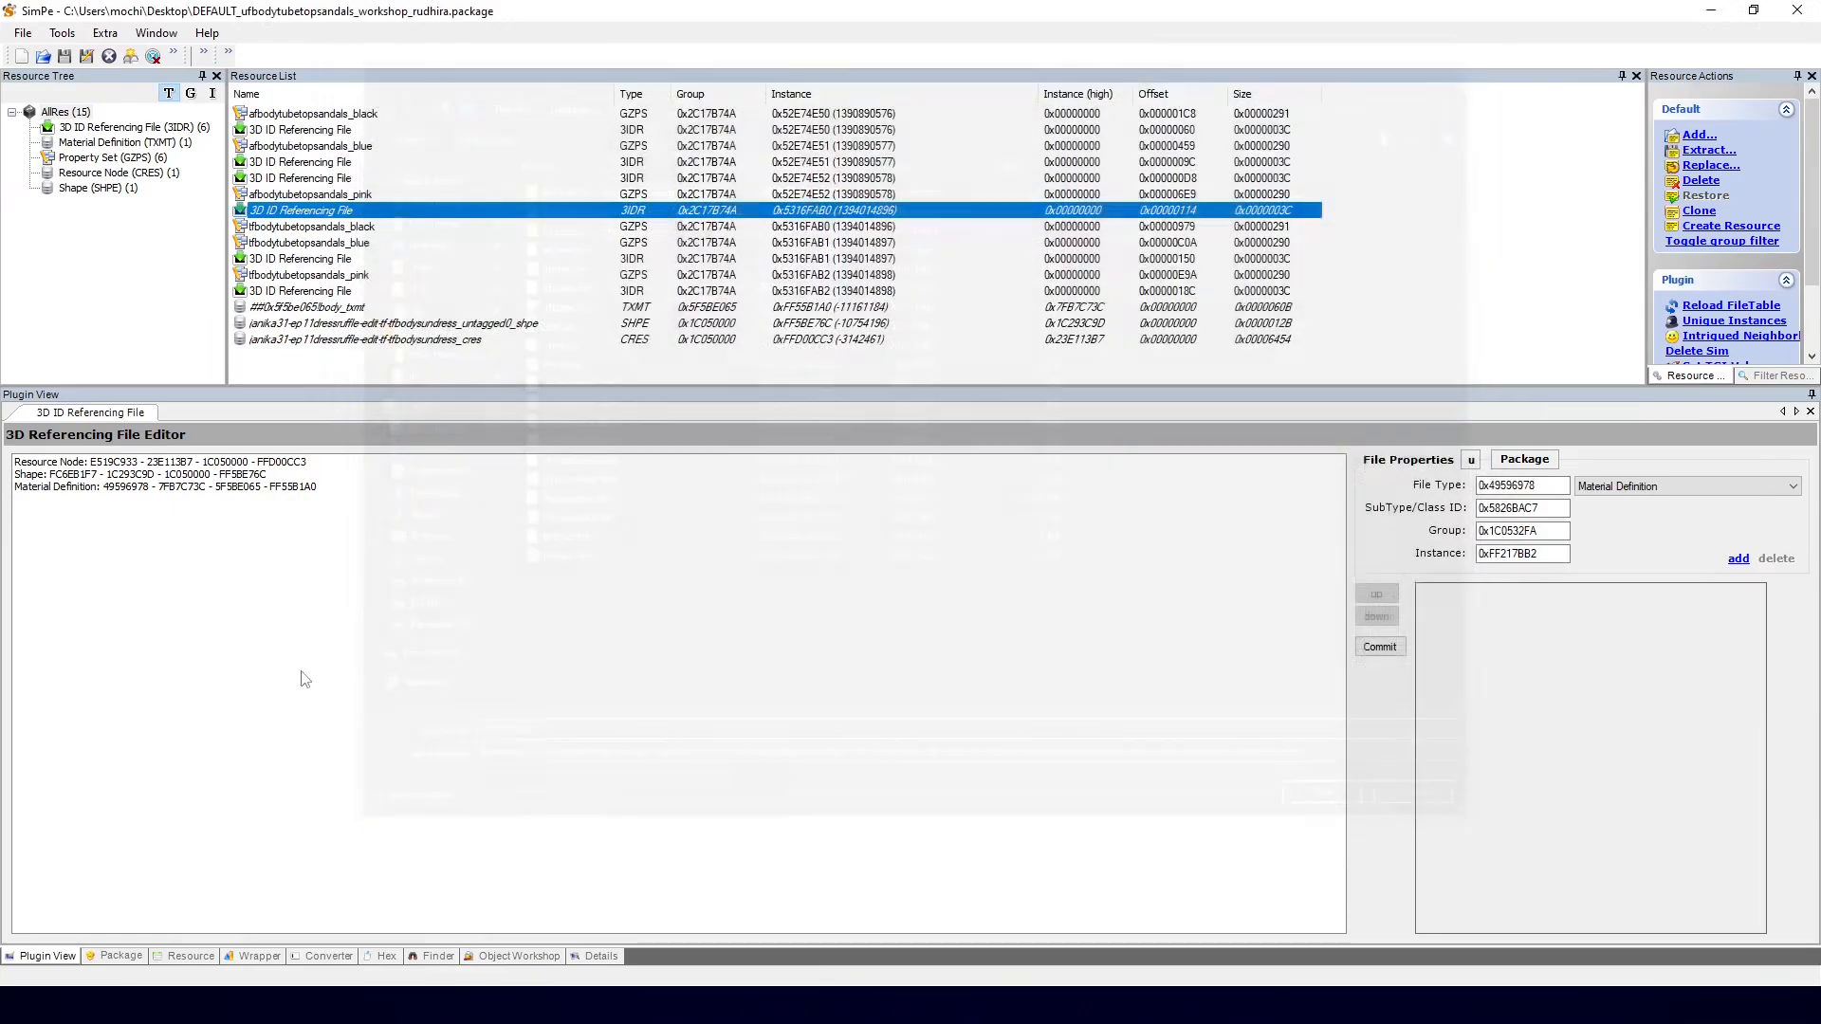
Step: Replace 3D ID Referencing Files 0x5316FAB1 and 0x5316FAB2 with tf3idrblack
right_click(310, 260)
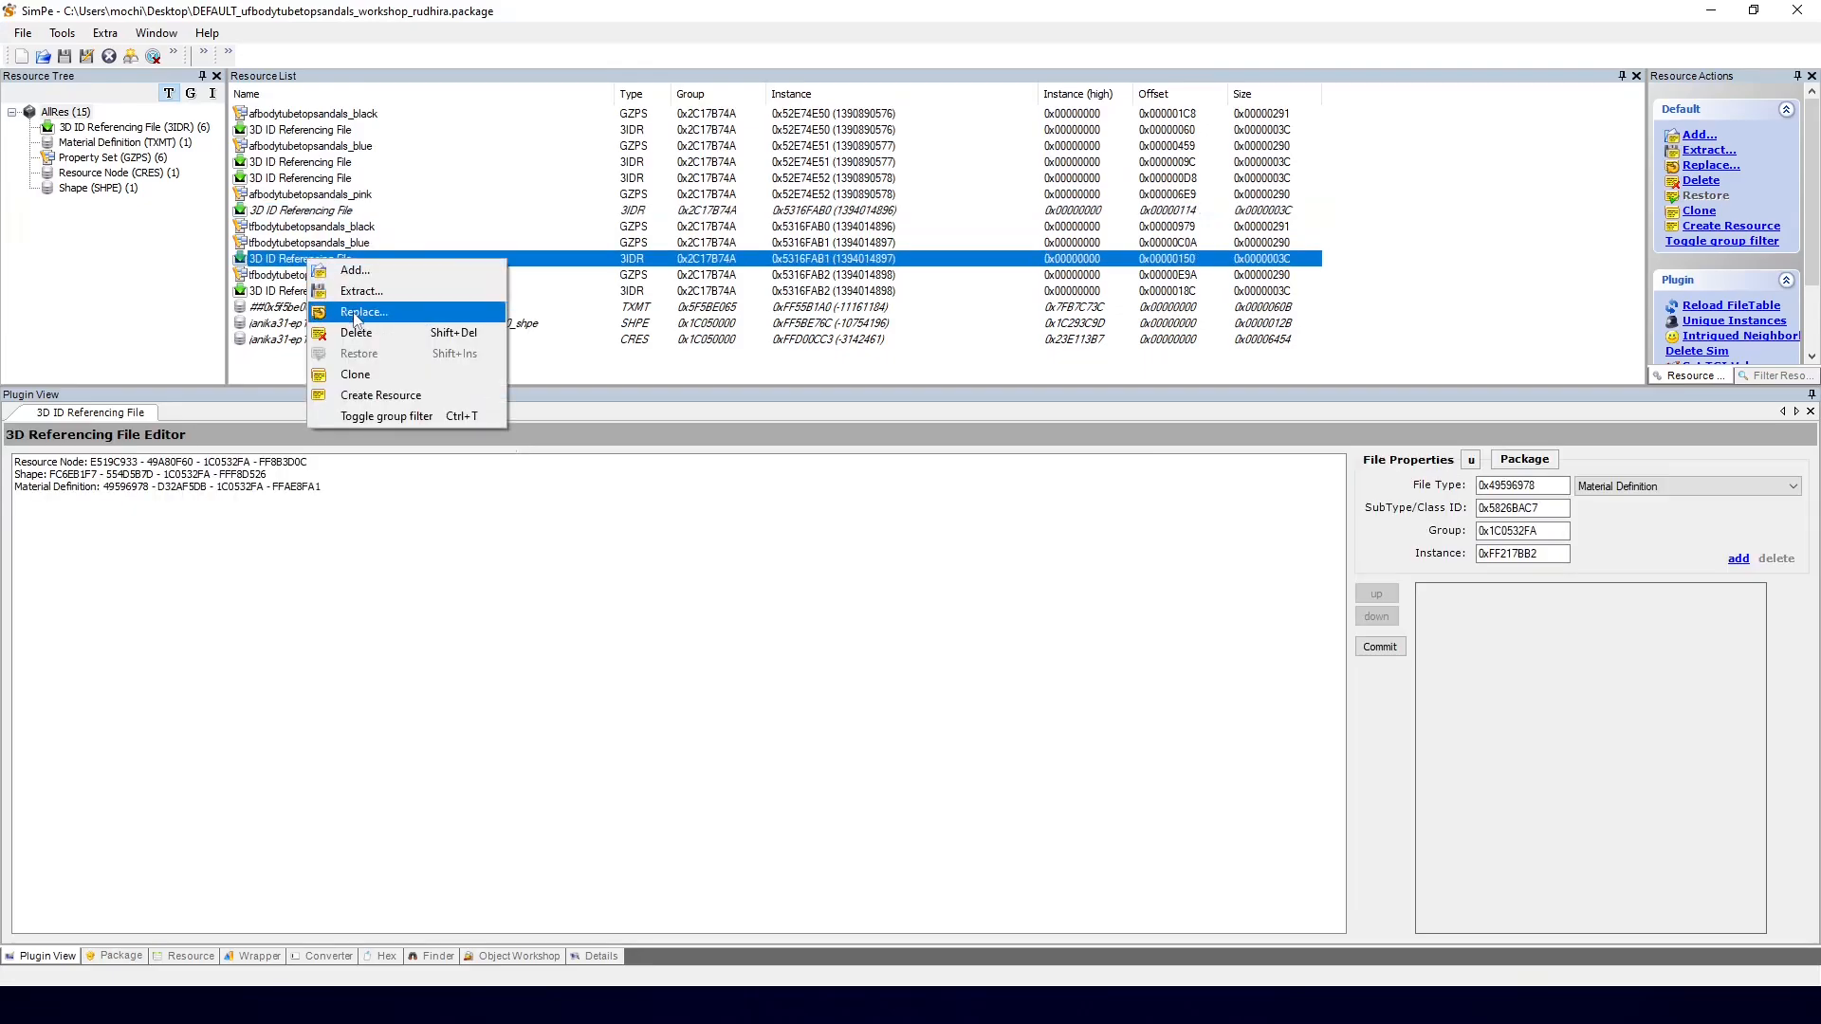
click(363, 311)
click(548, 543)
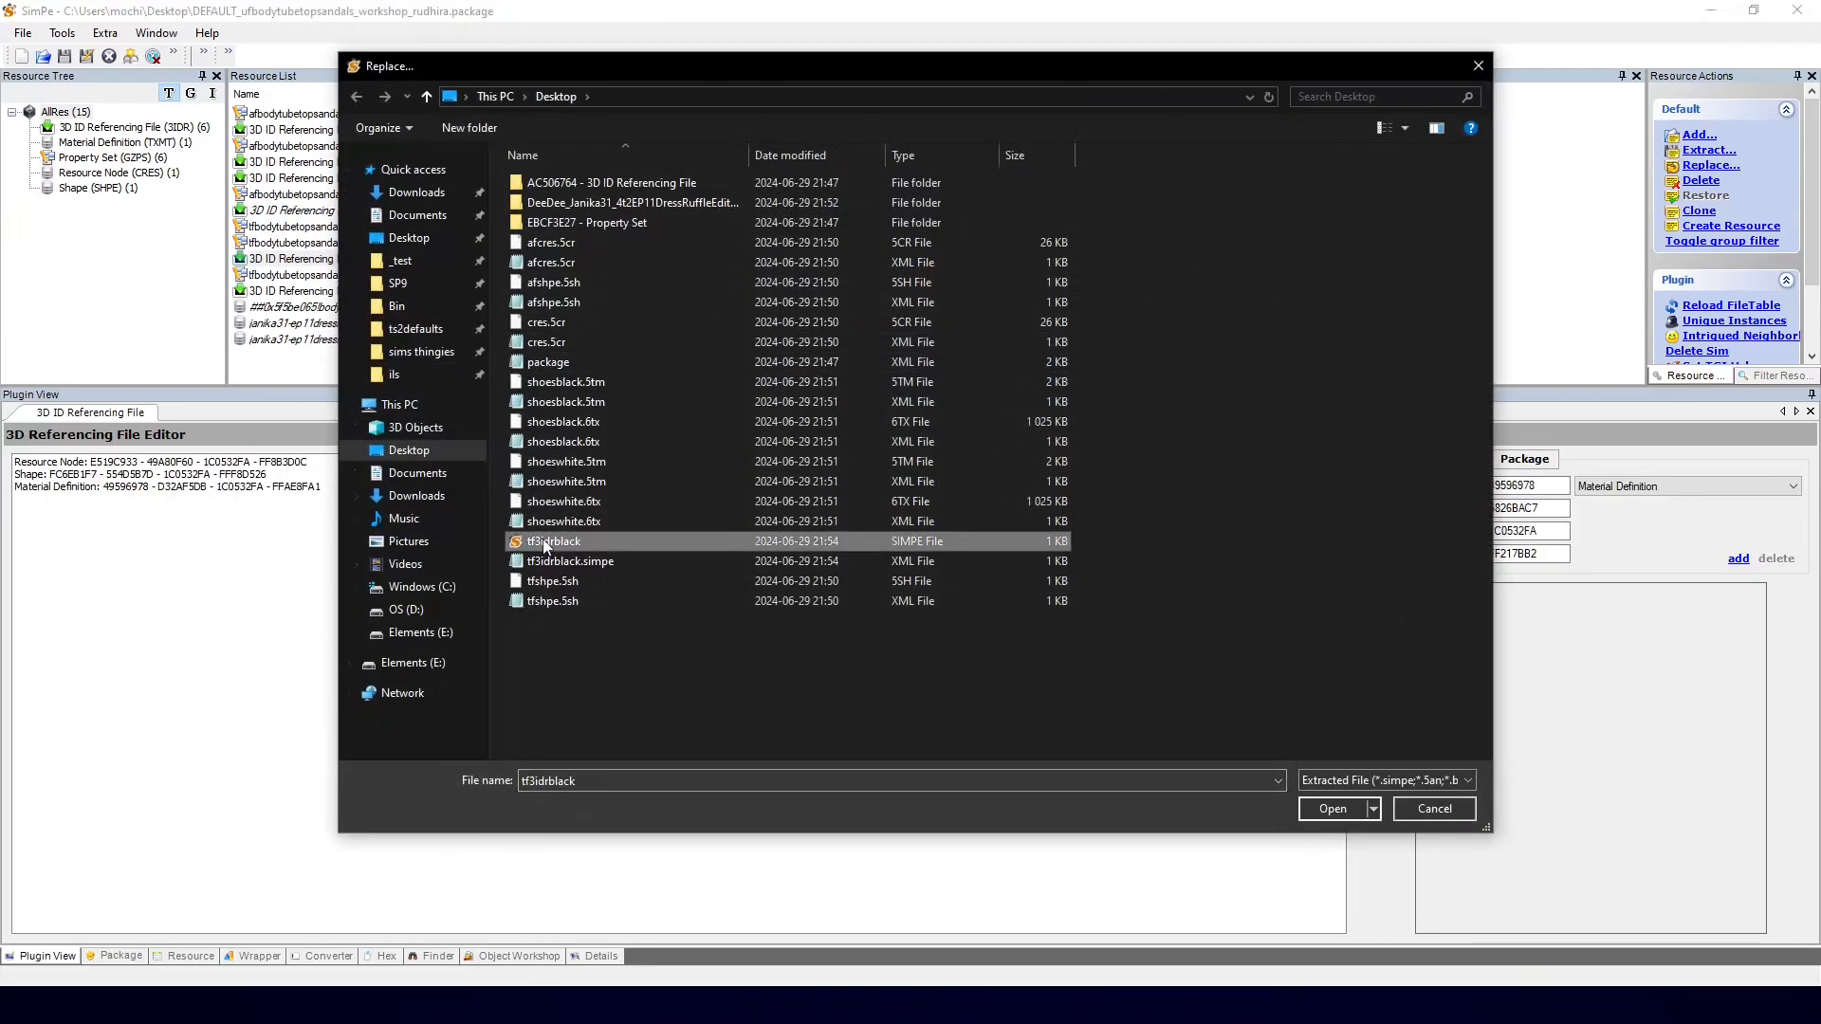
double_click(547, 543)
right_click(334, 292)
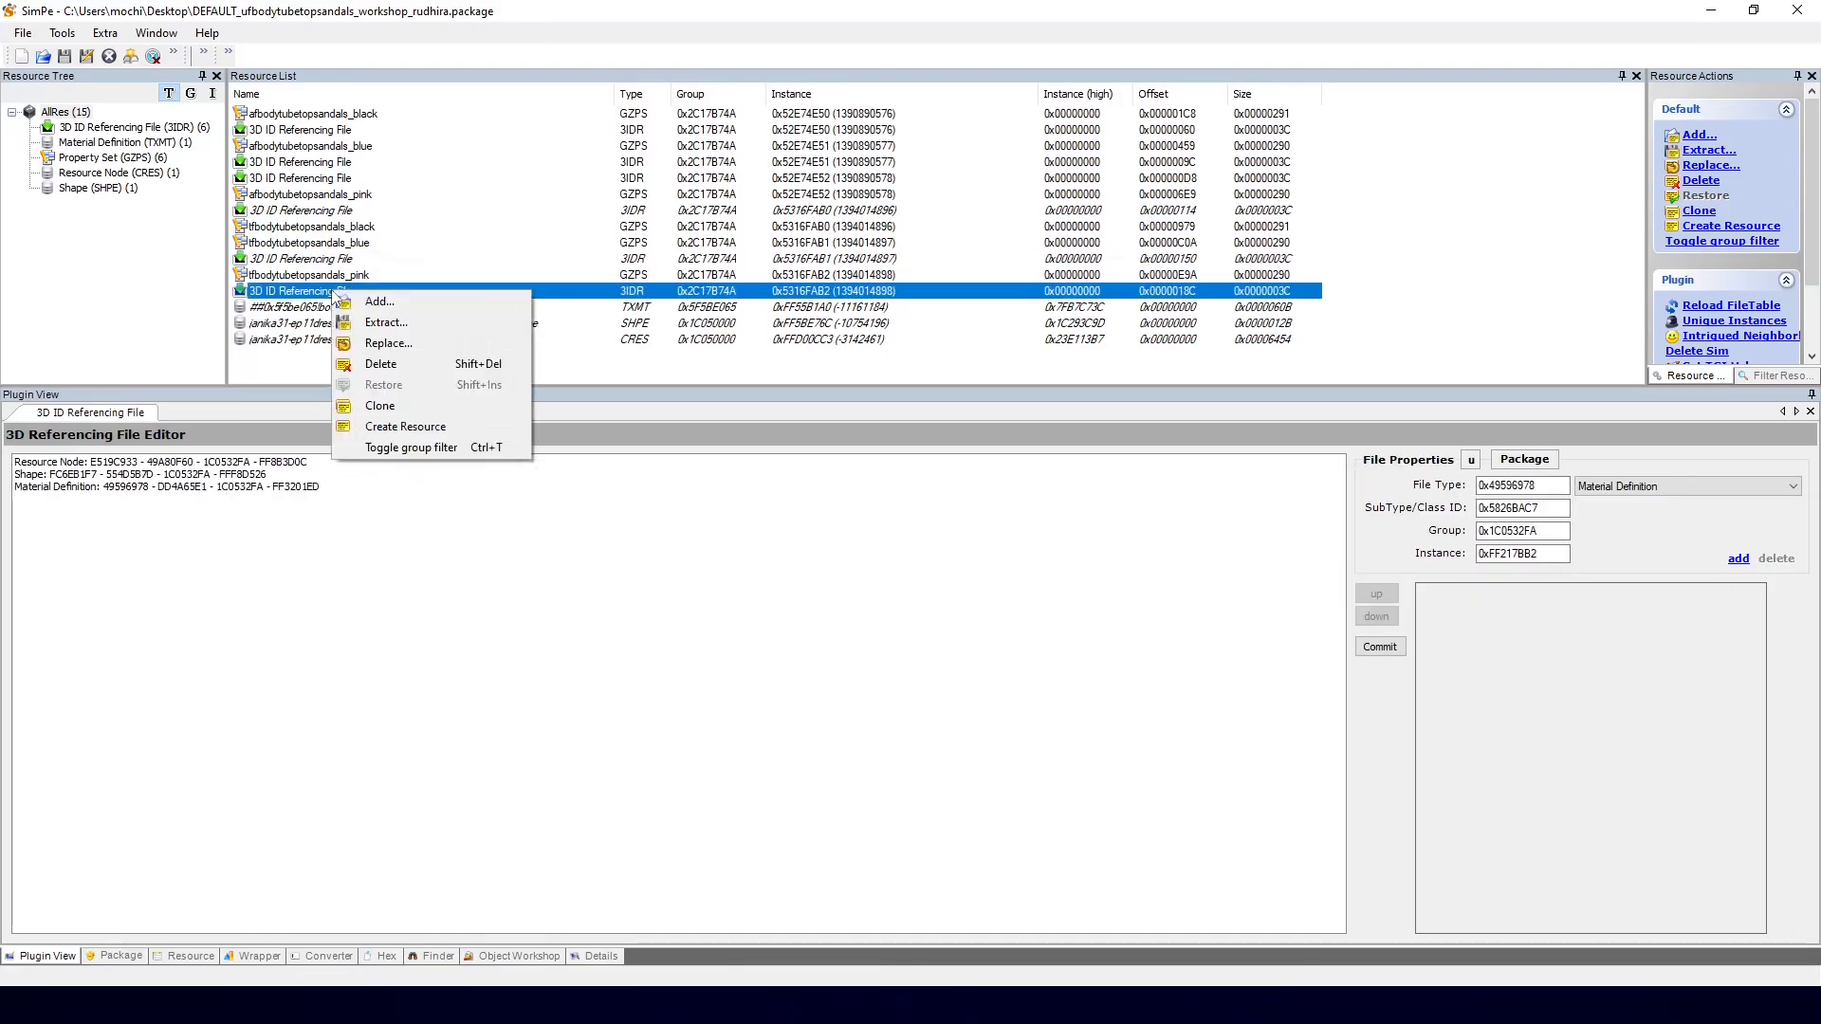
click(377, 346)
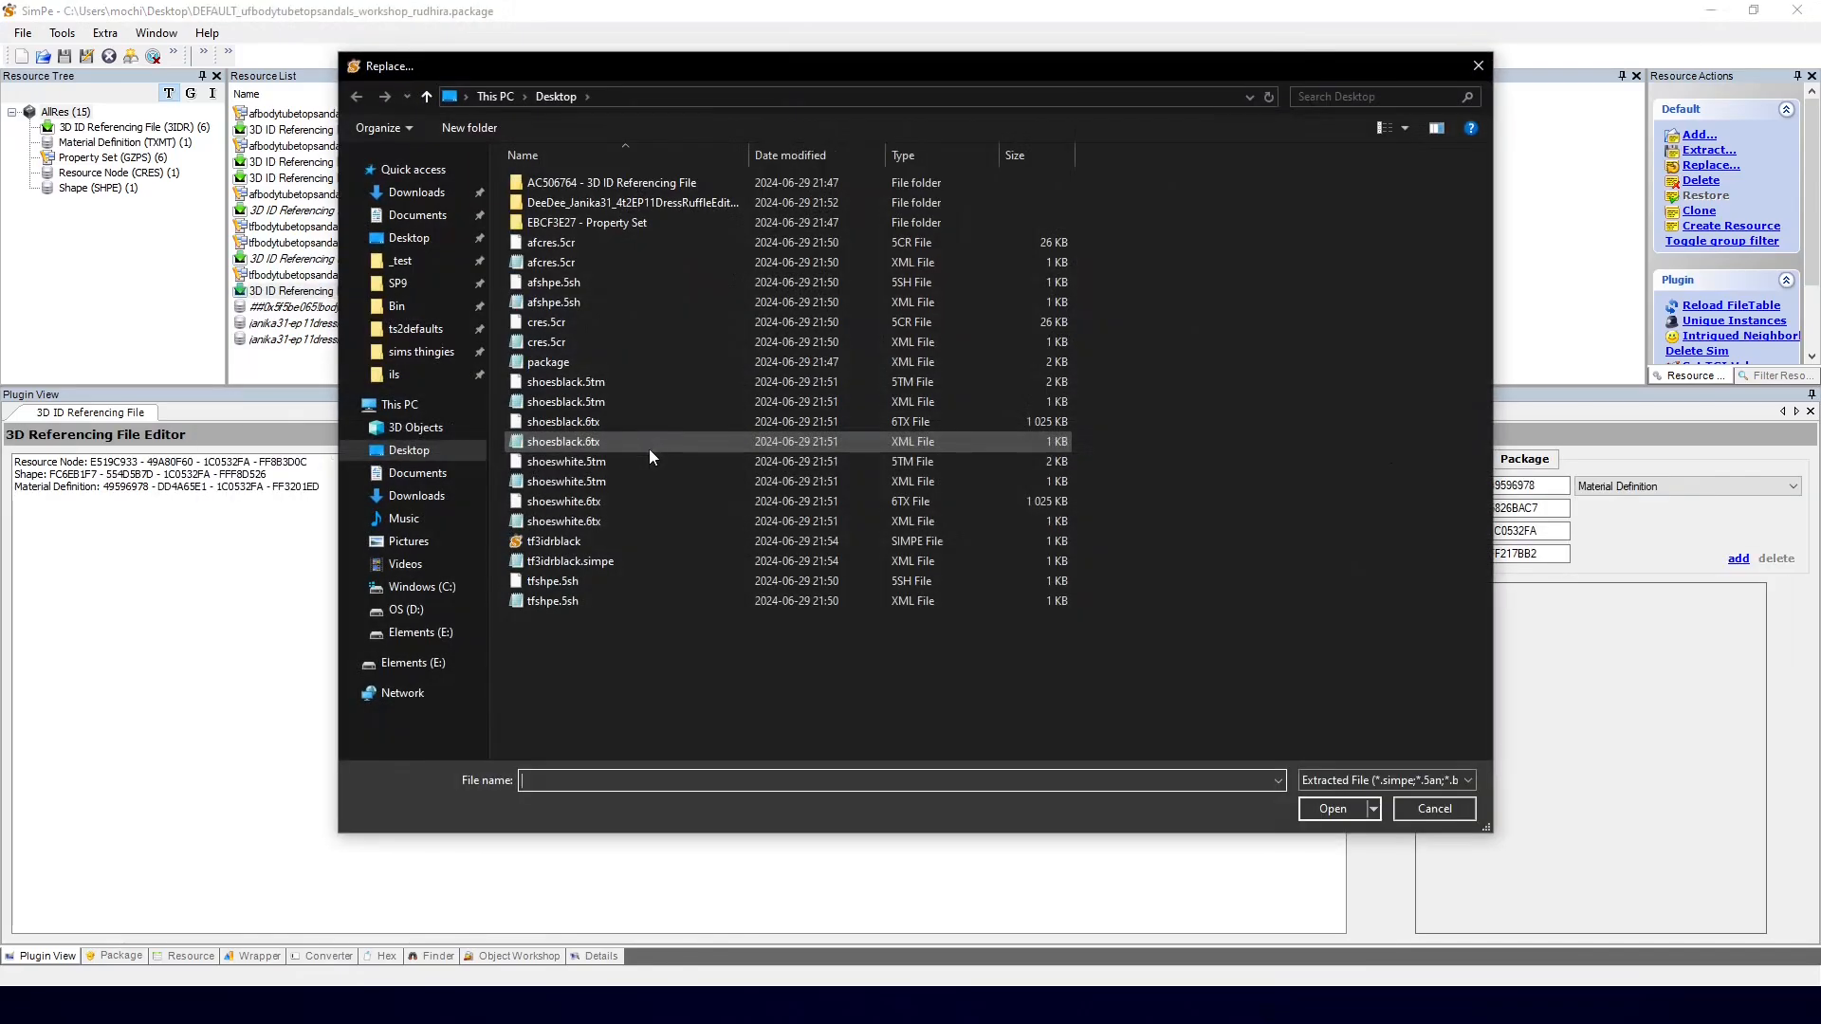
double_click(578, 549)
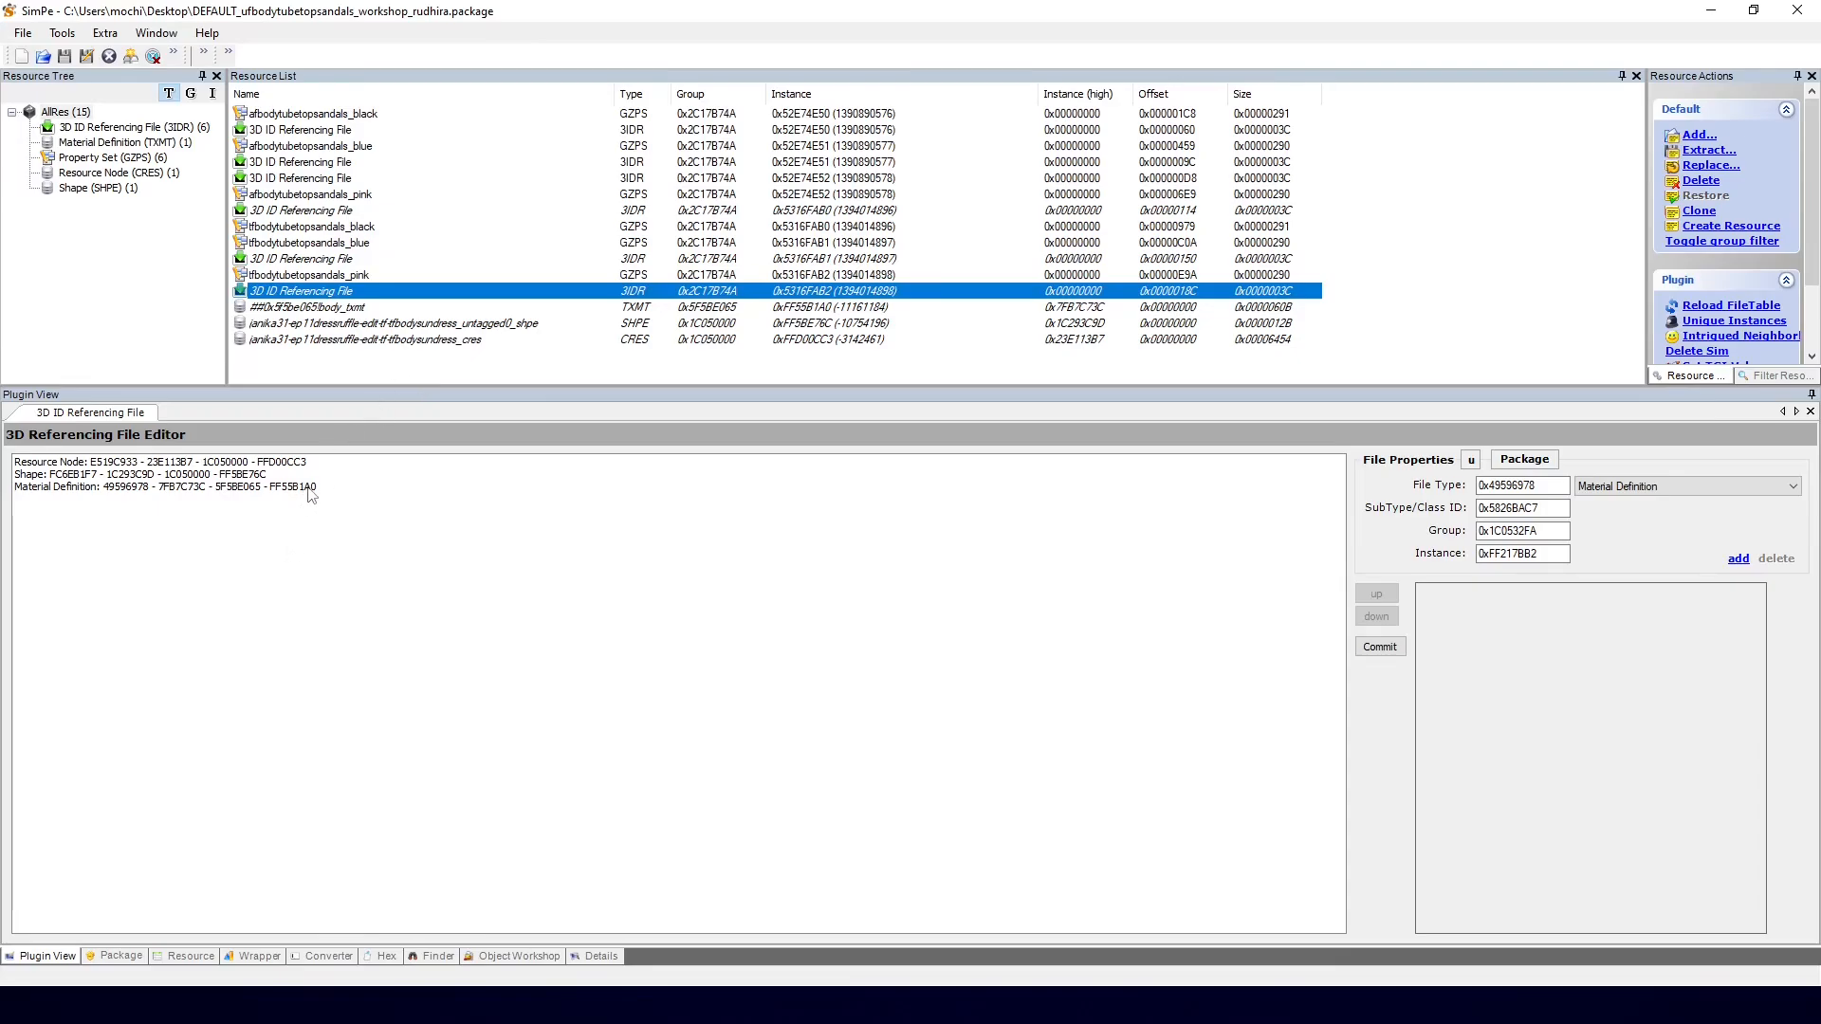
Step: Delete the Material Definition reference from 3D ID Referencing File 0x5316FAB2 and commit
click(310, 491)
right_click(310, 491)
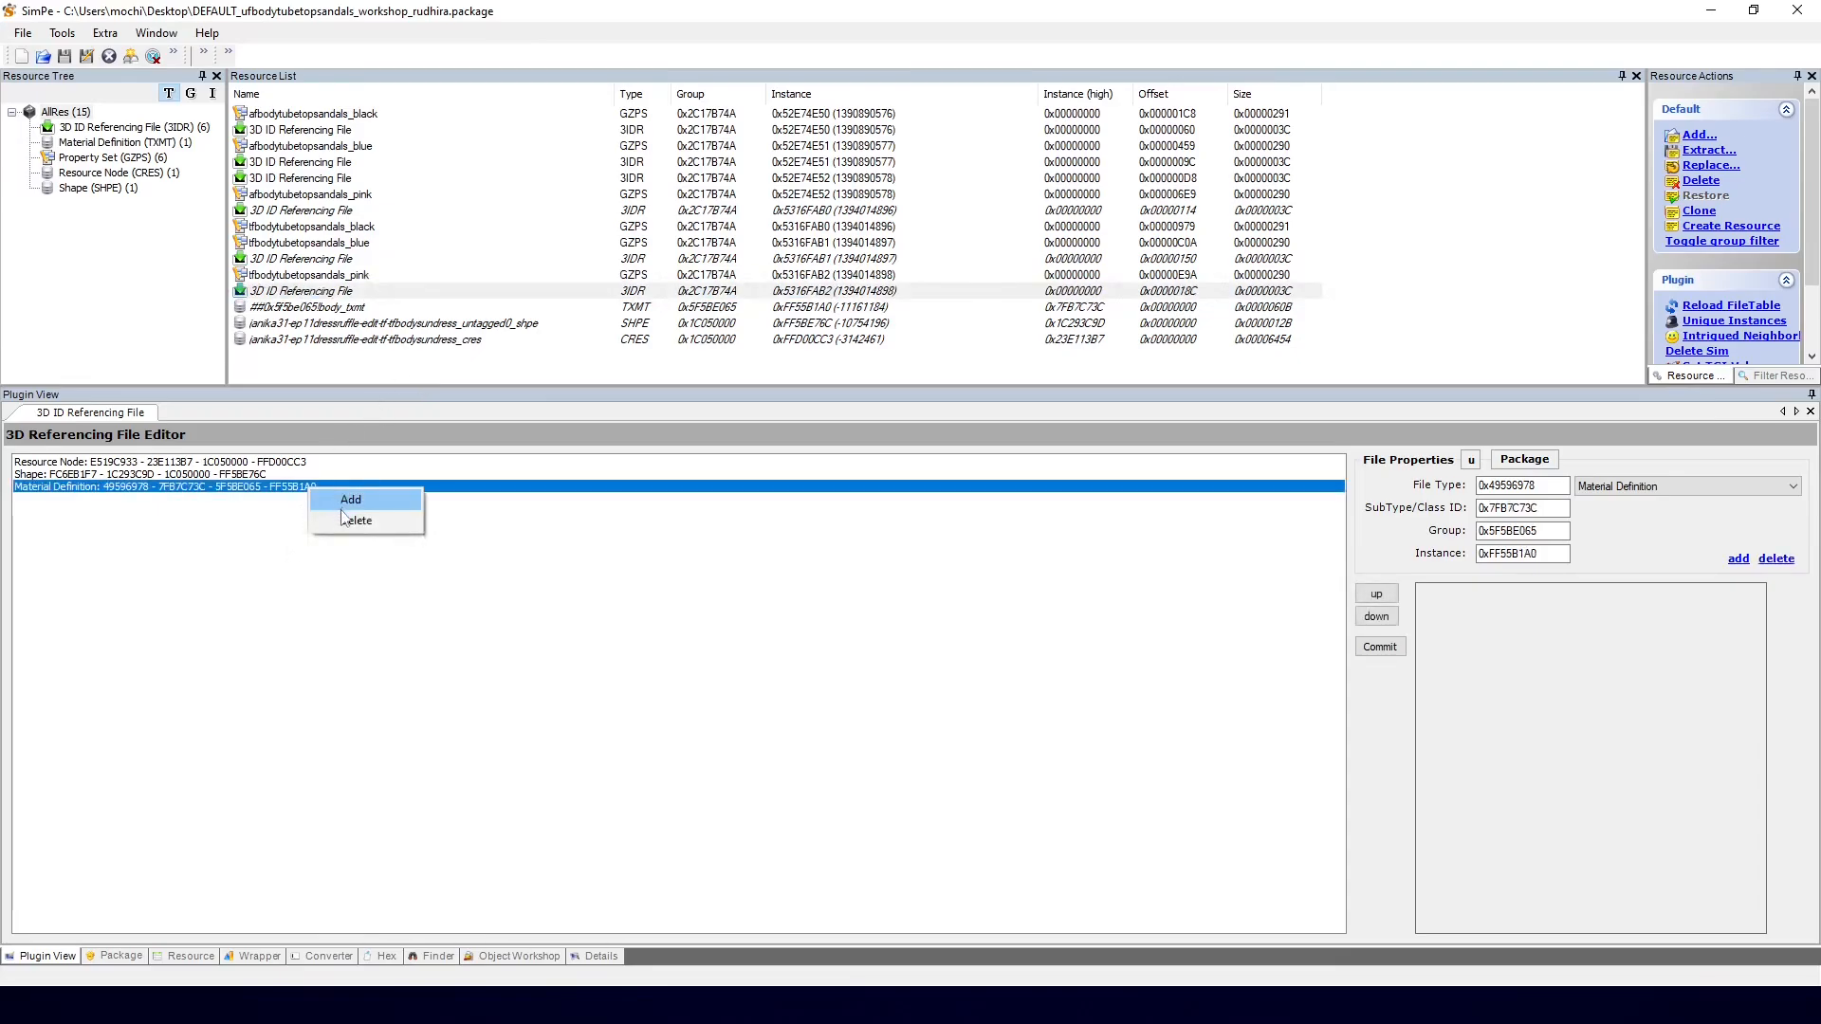
click(1380, 646)
click(946, 556)
Step: Delete the ##0x5f5be065!body_txmt Material Definition and the teen dress Shape and Resource Node from the package and save
click(324, 308)
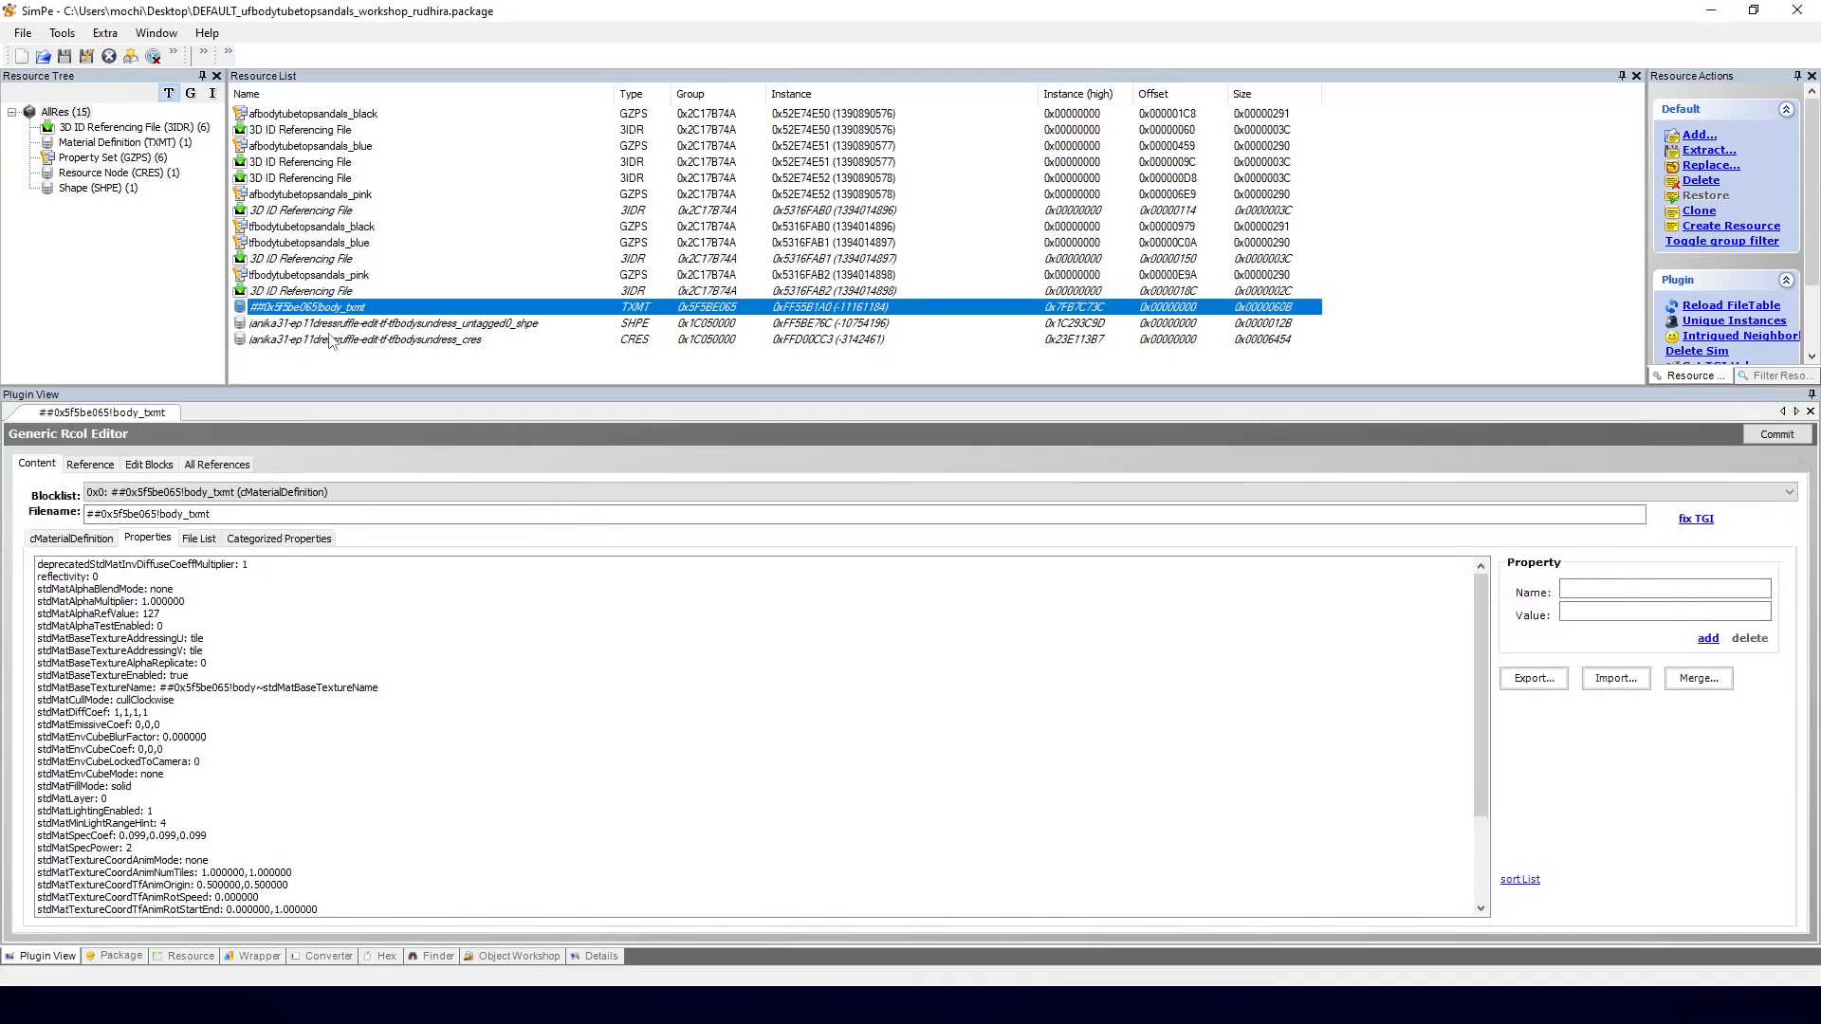
shift+click(334, 339)
key(Delete)
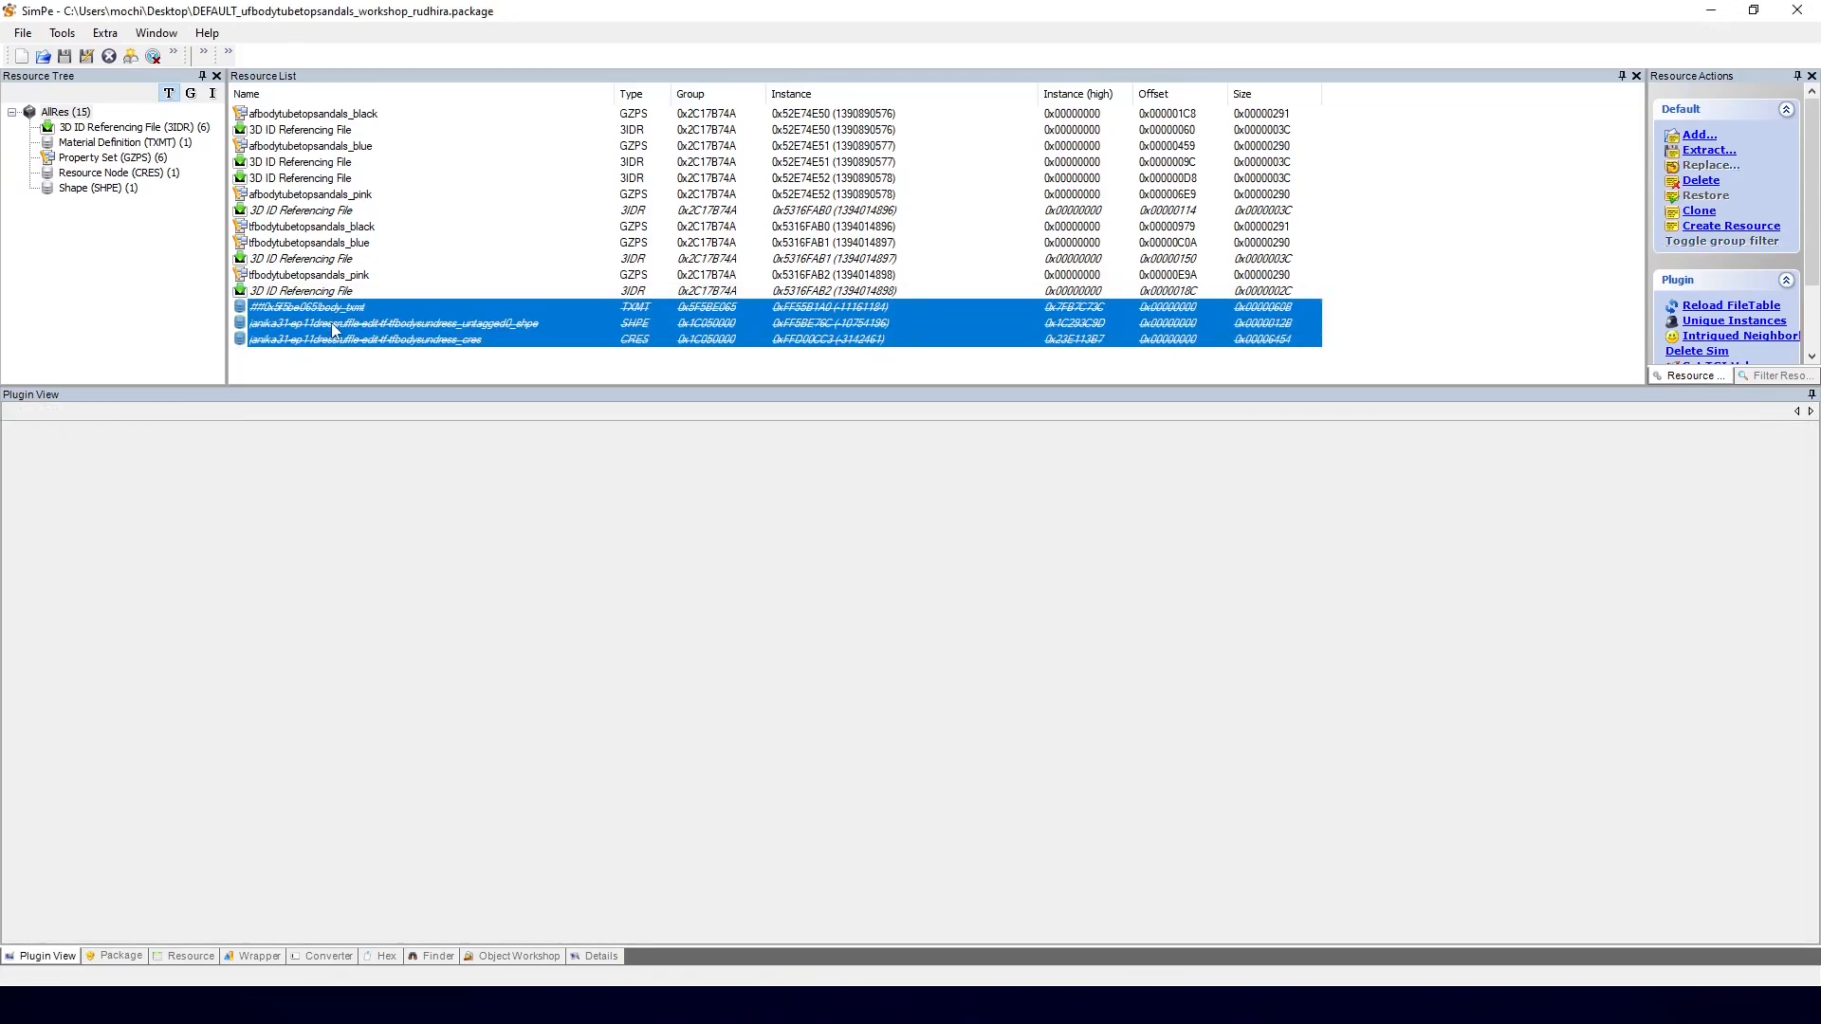
Step: Add the shoeswhite.5tm resource from the Desktop and open 3D ID Referencing File 0x5316FAB2
right_click(345, 334)
click(375, 343)
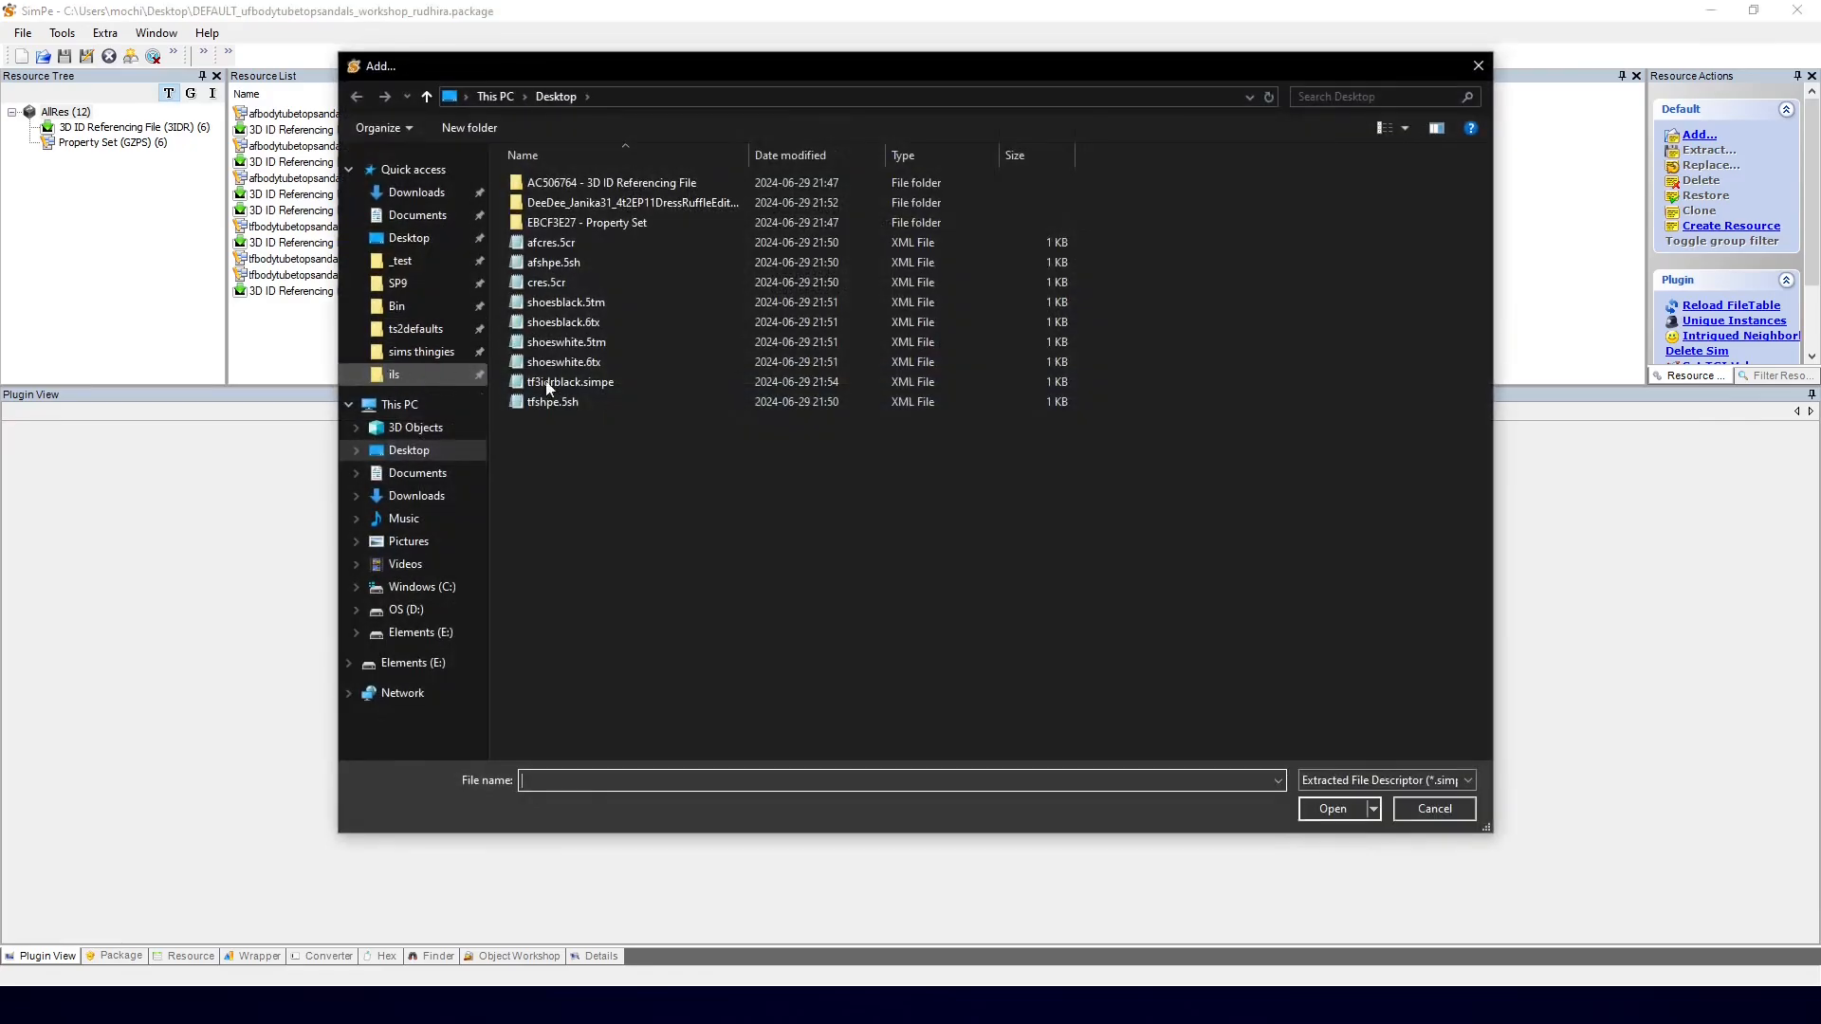
click(600, 343)
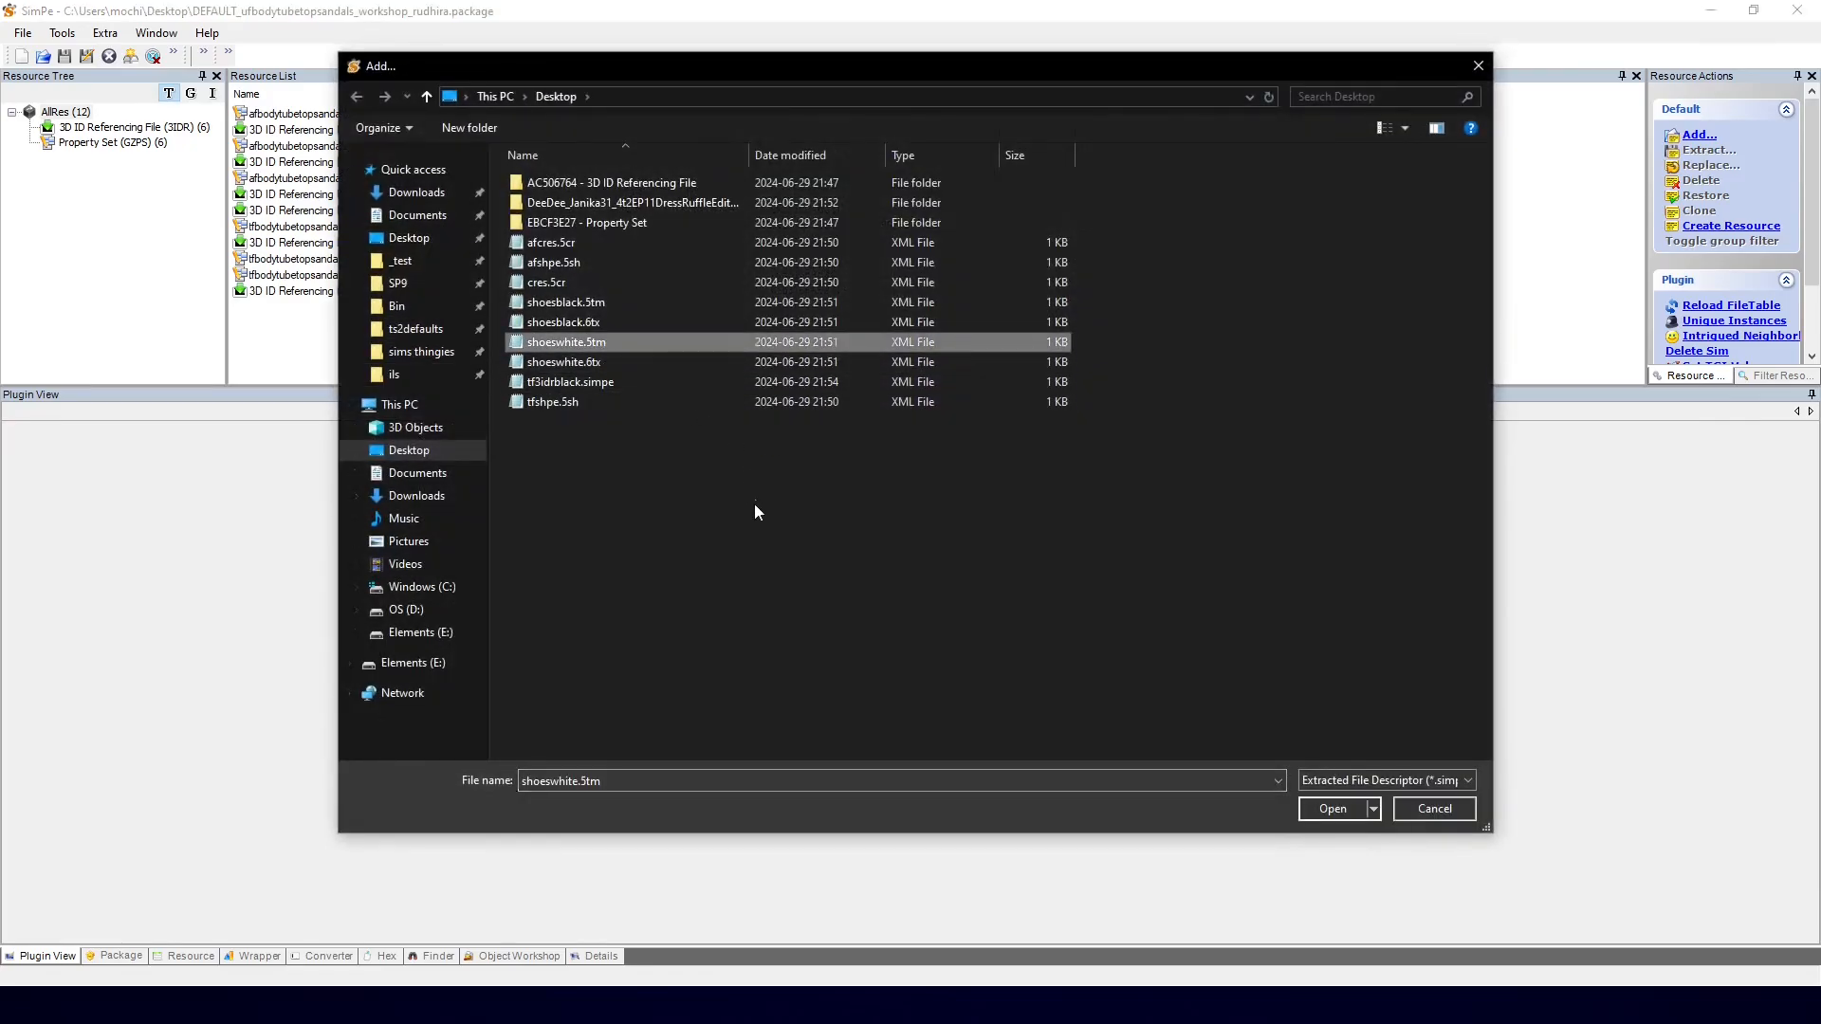
key(Return)
click(333, 292)
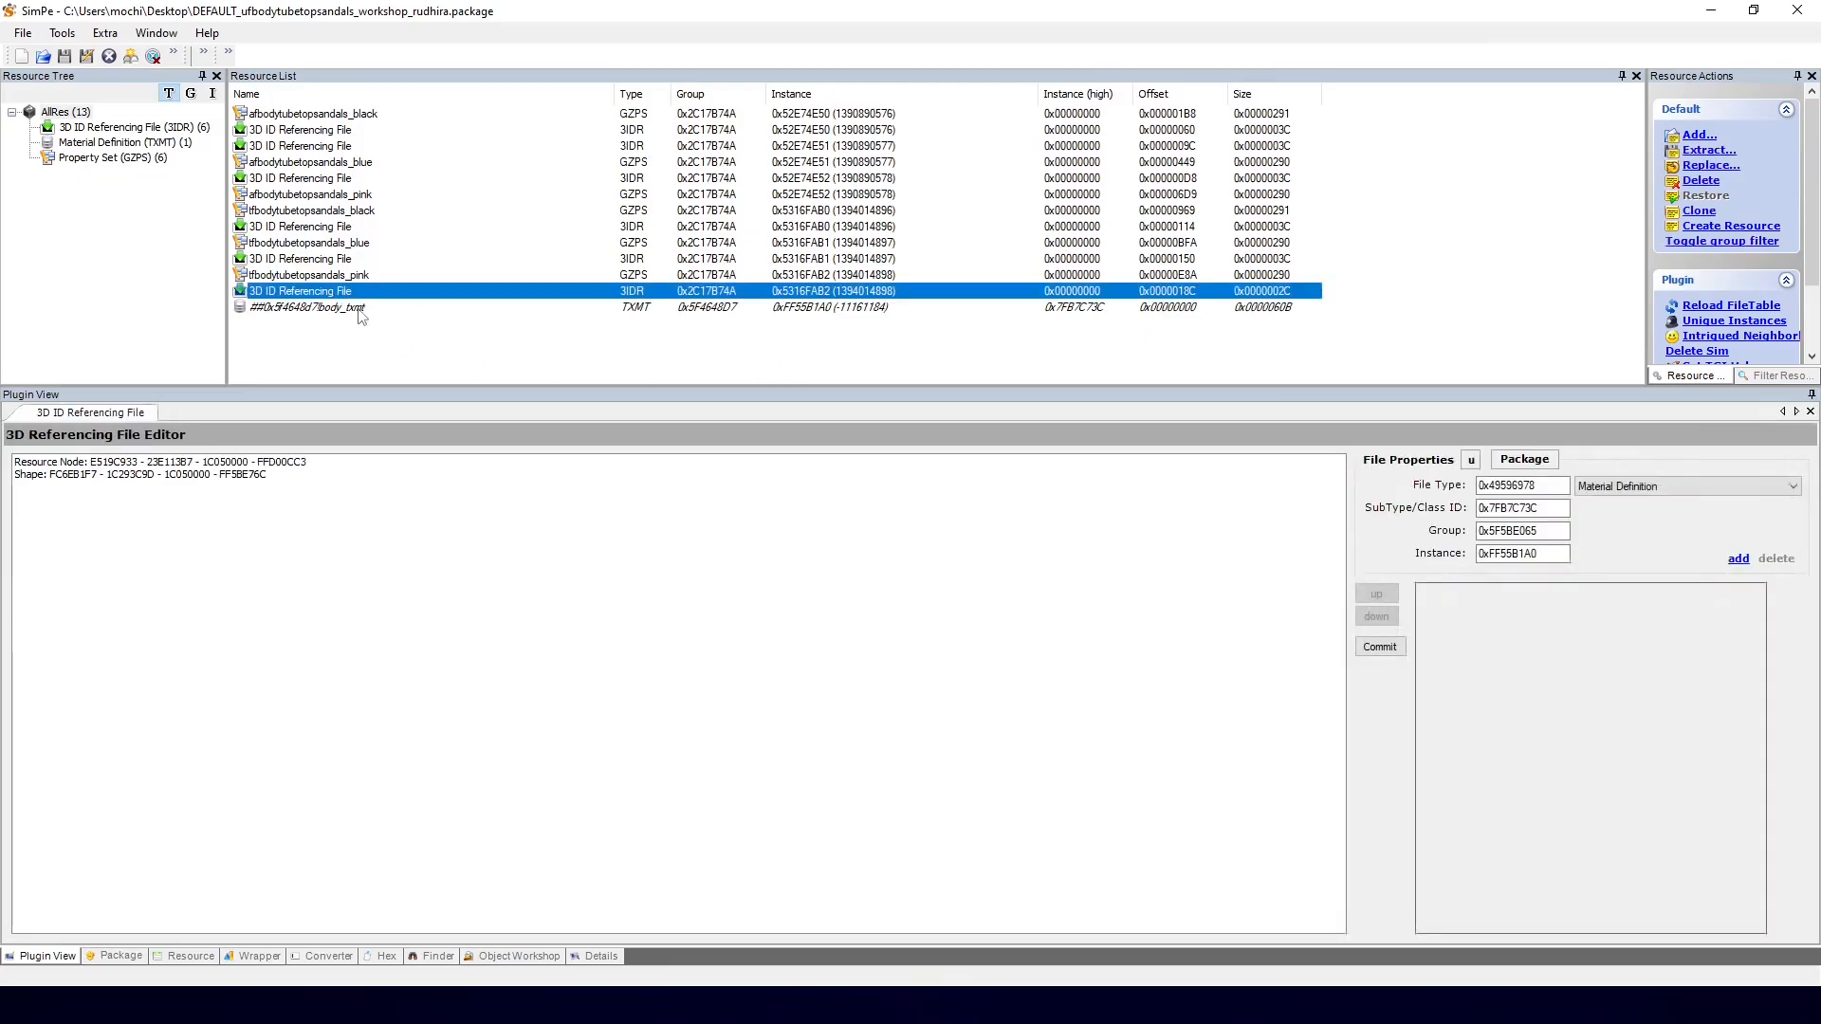
Step: Delete the ##0x5f4648d7!body_txmt Material Definition, save the package and open the afbodytubetopsandals_pink Property Set
click(359, 310)
key(Delete)
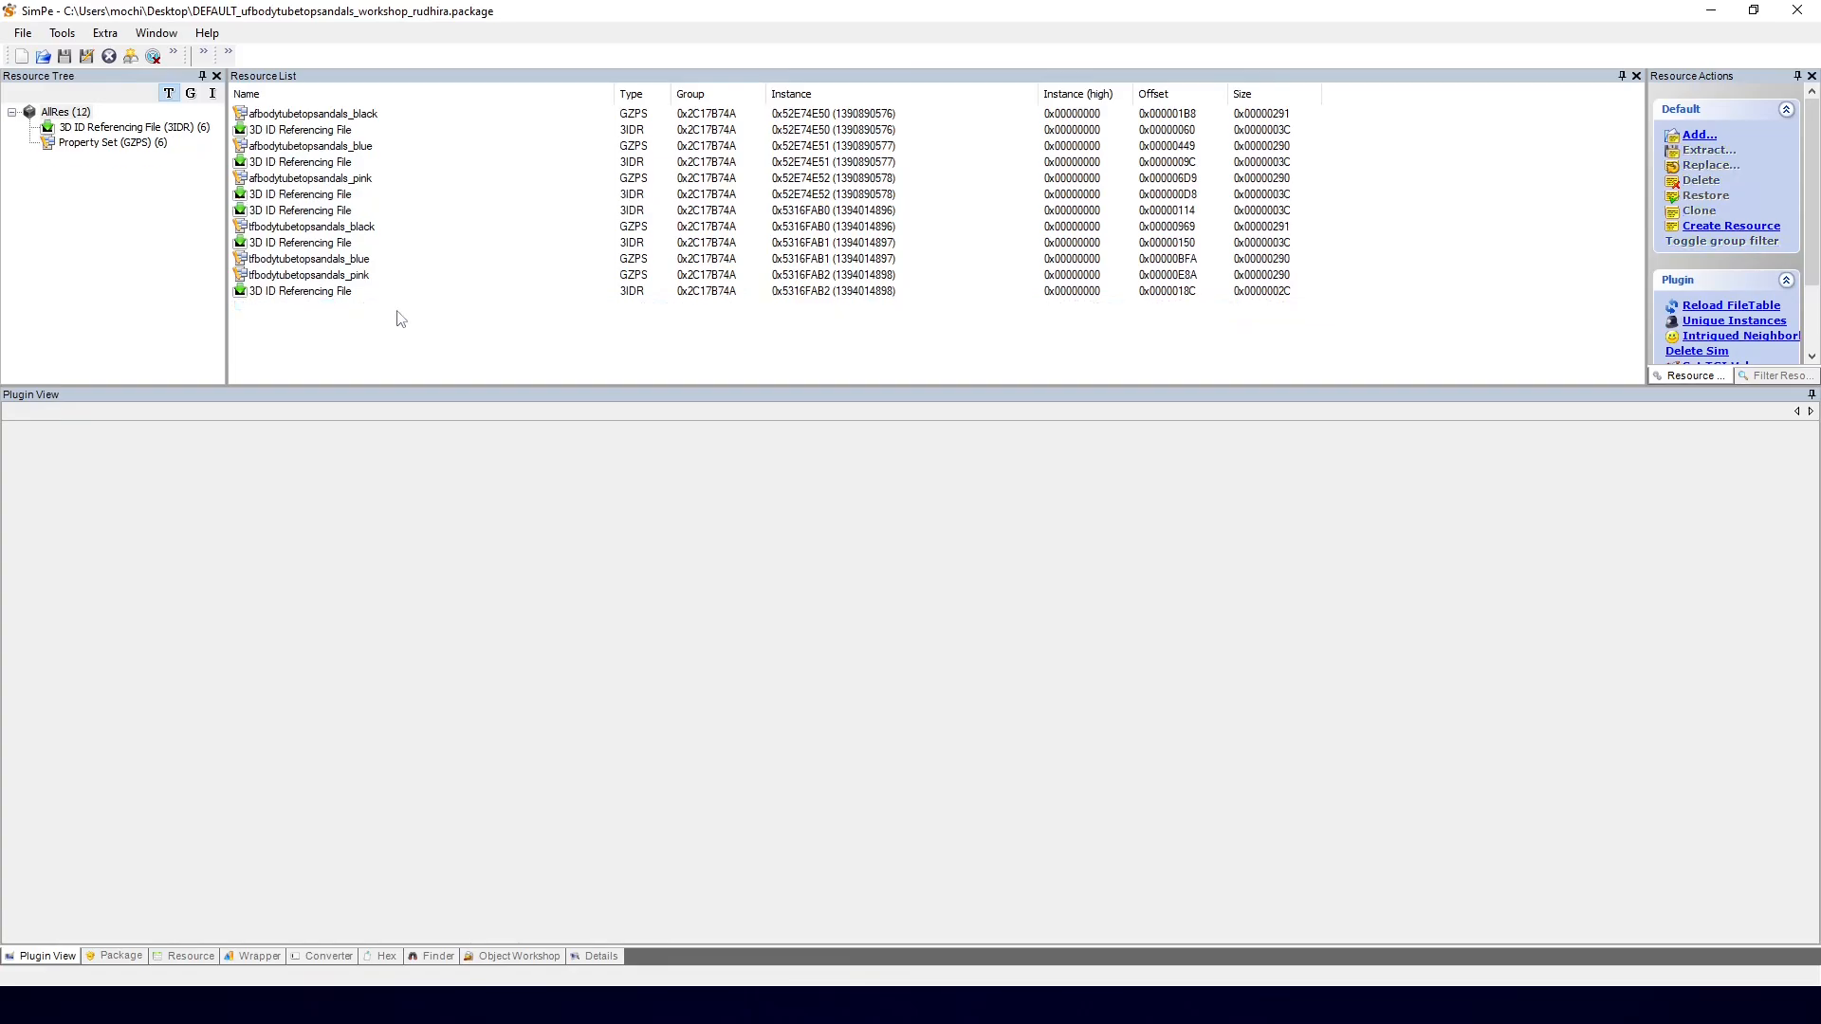
click(325, 180)
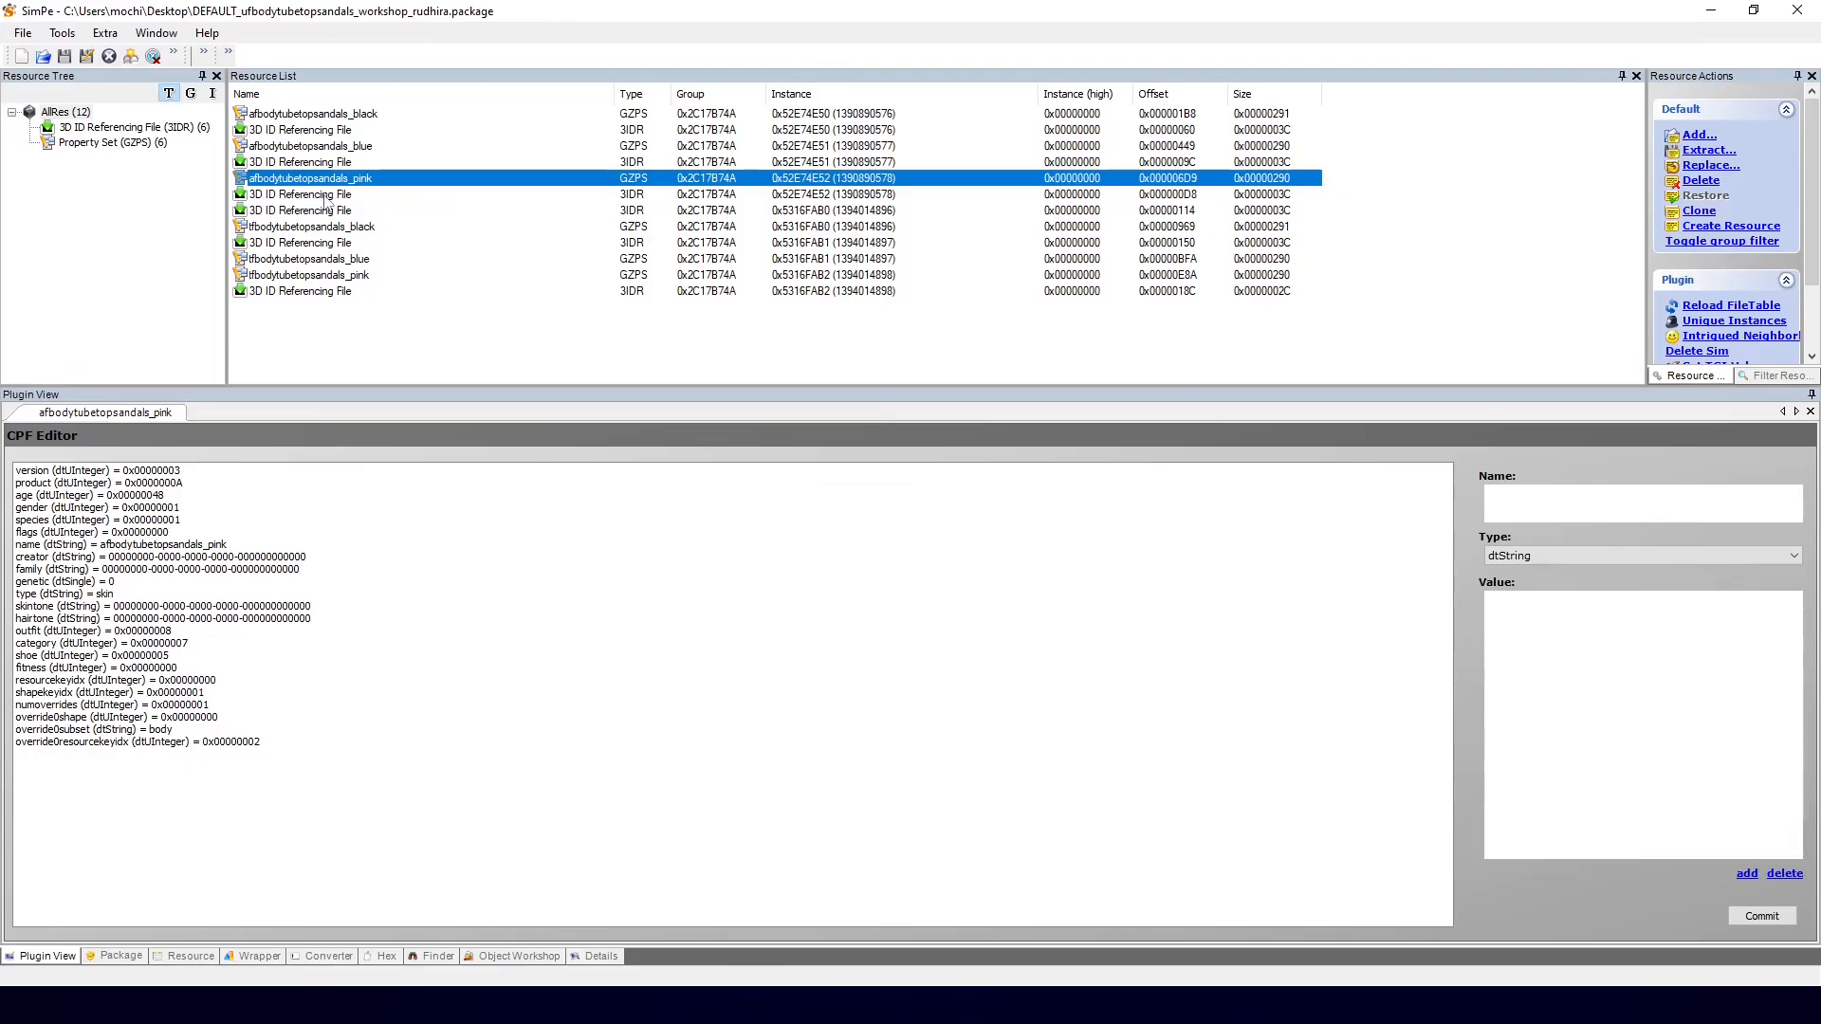
Step: Copy the Material Definition reference from 3D ID Referencing File 0x52E74E52 into 0x5316FAB2, commit it and save the package
click(326, 195)
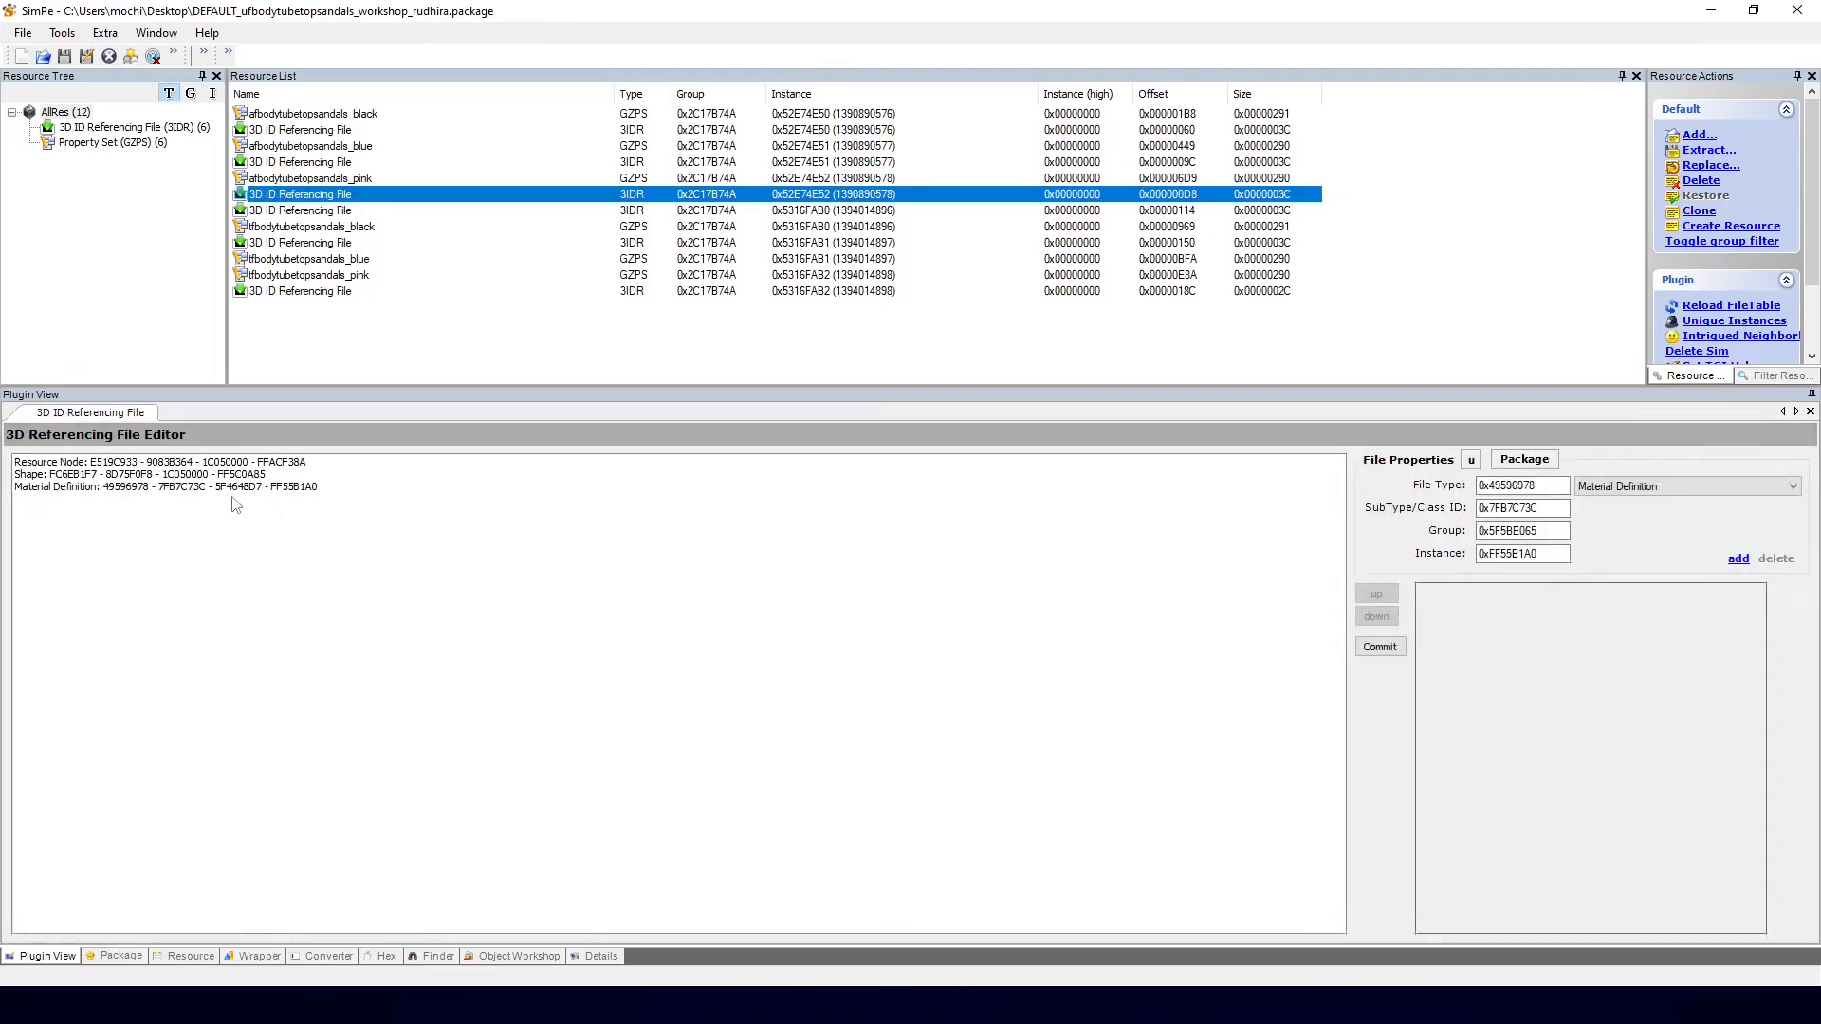
click(173, 487)
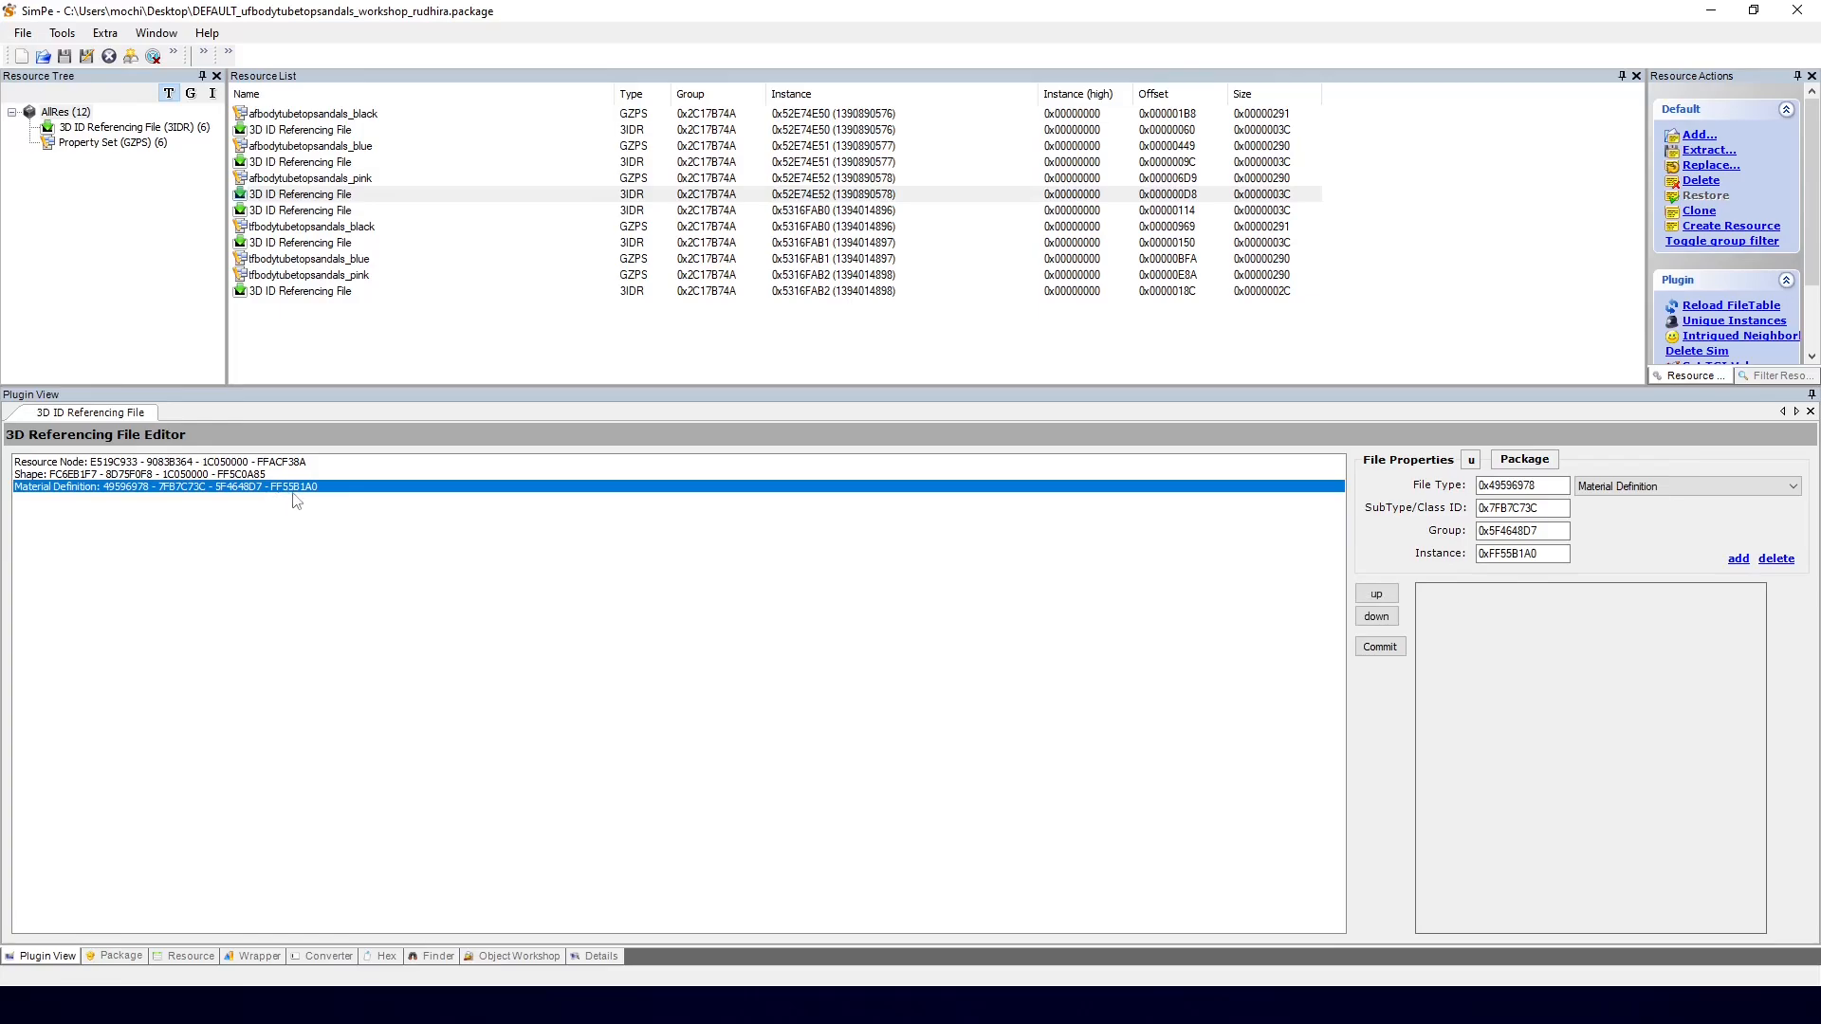
click(326, 293)
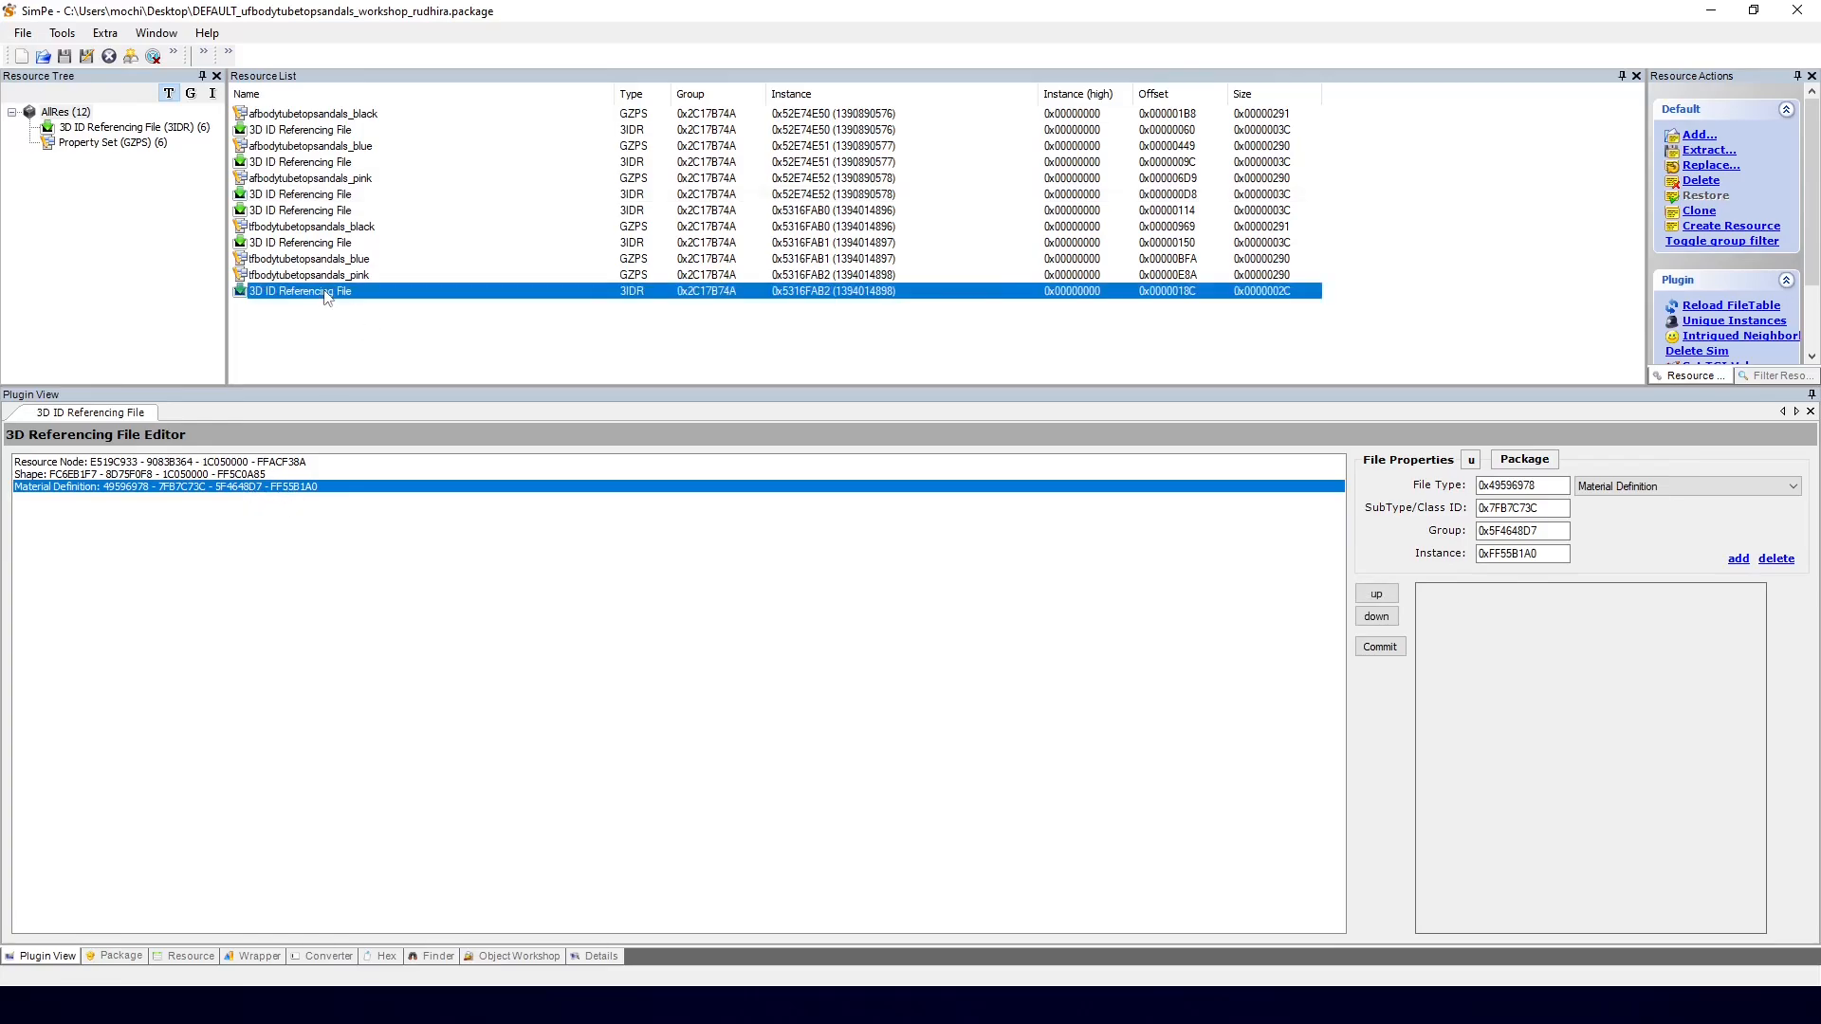
right_click(307, 538)
click(324, 544)
click(1380, 647)
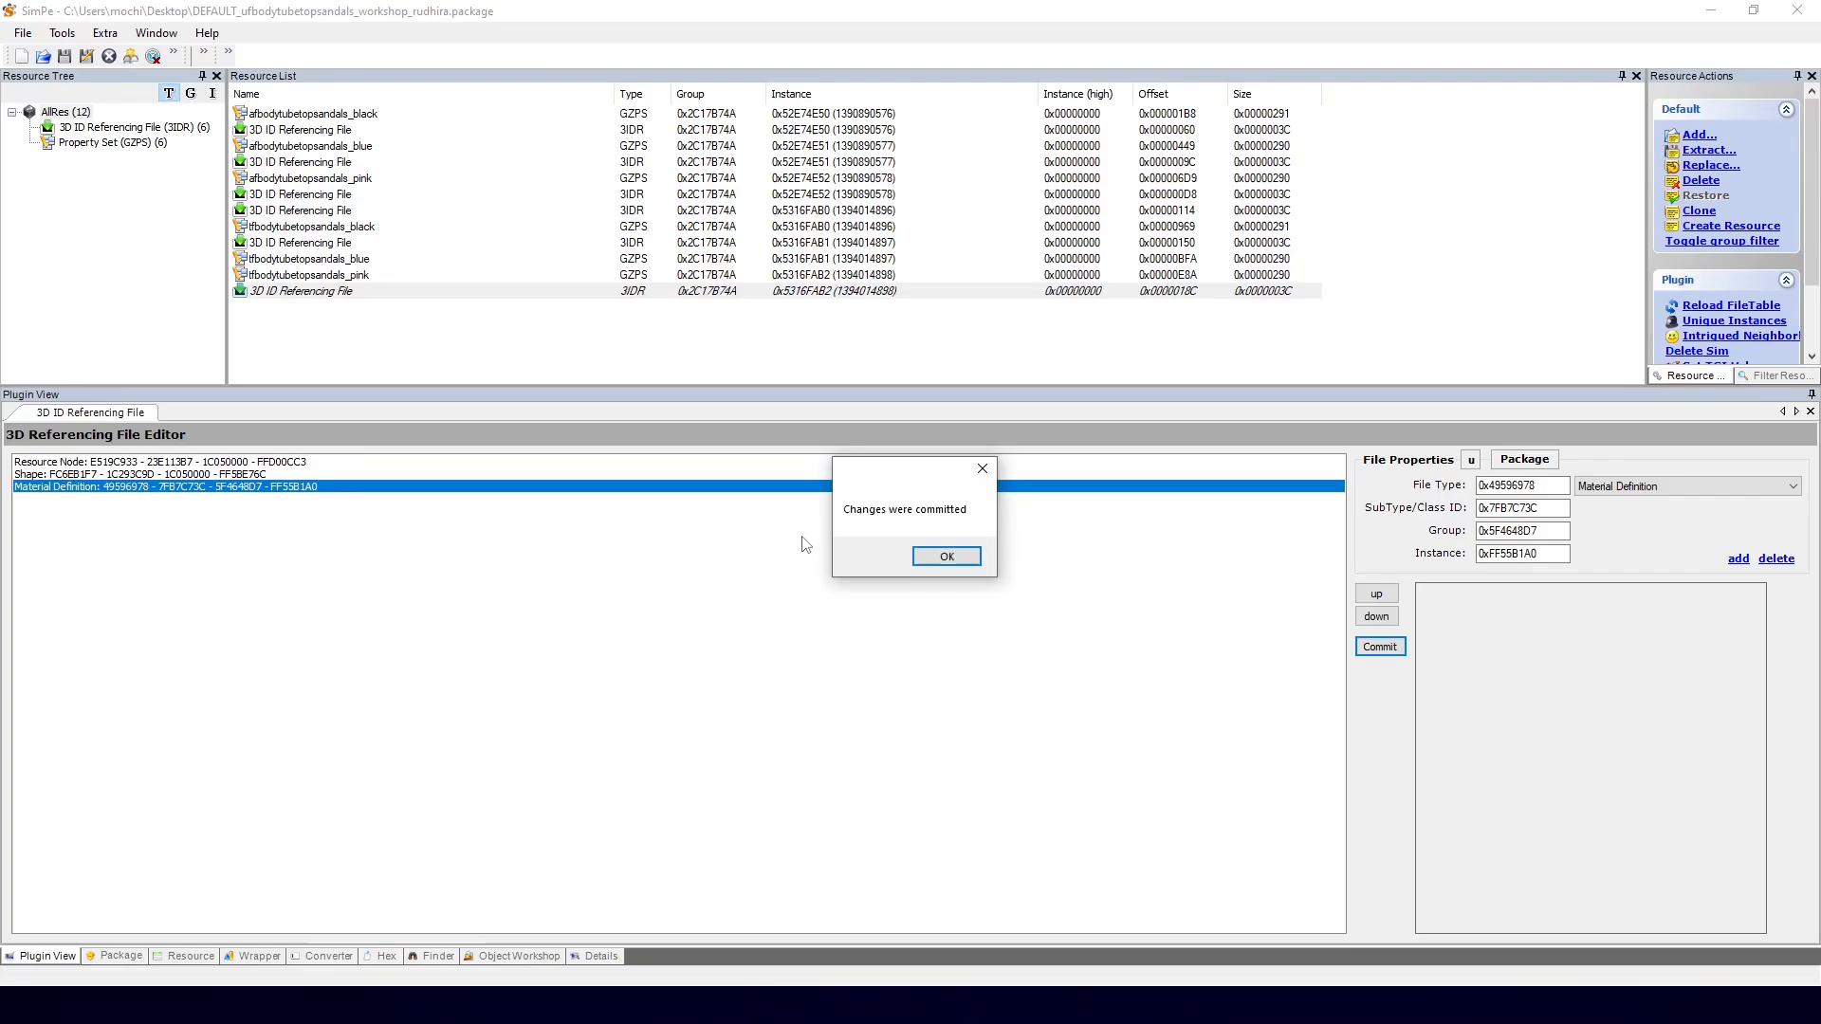
click(946, 560)
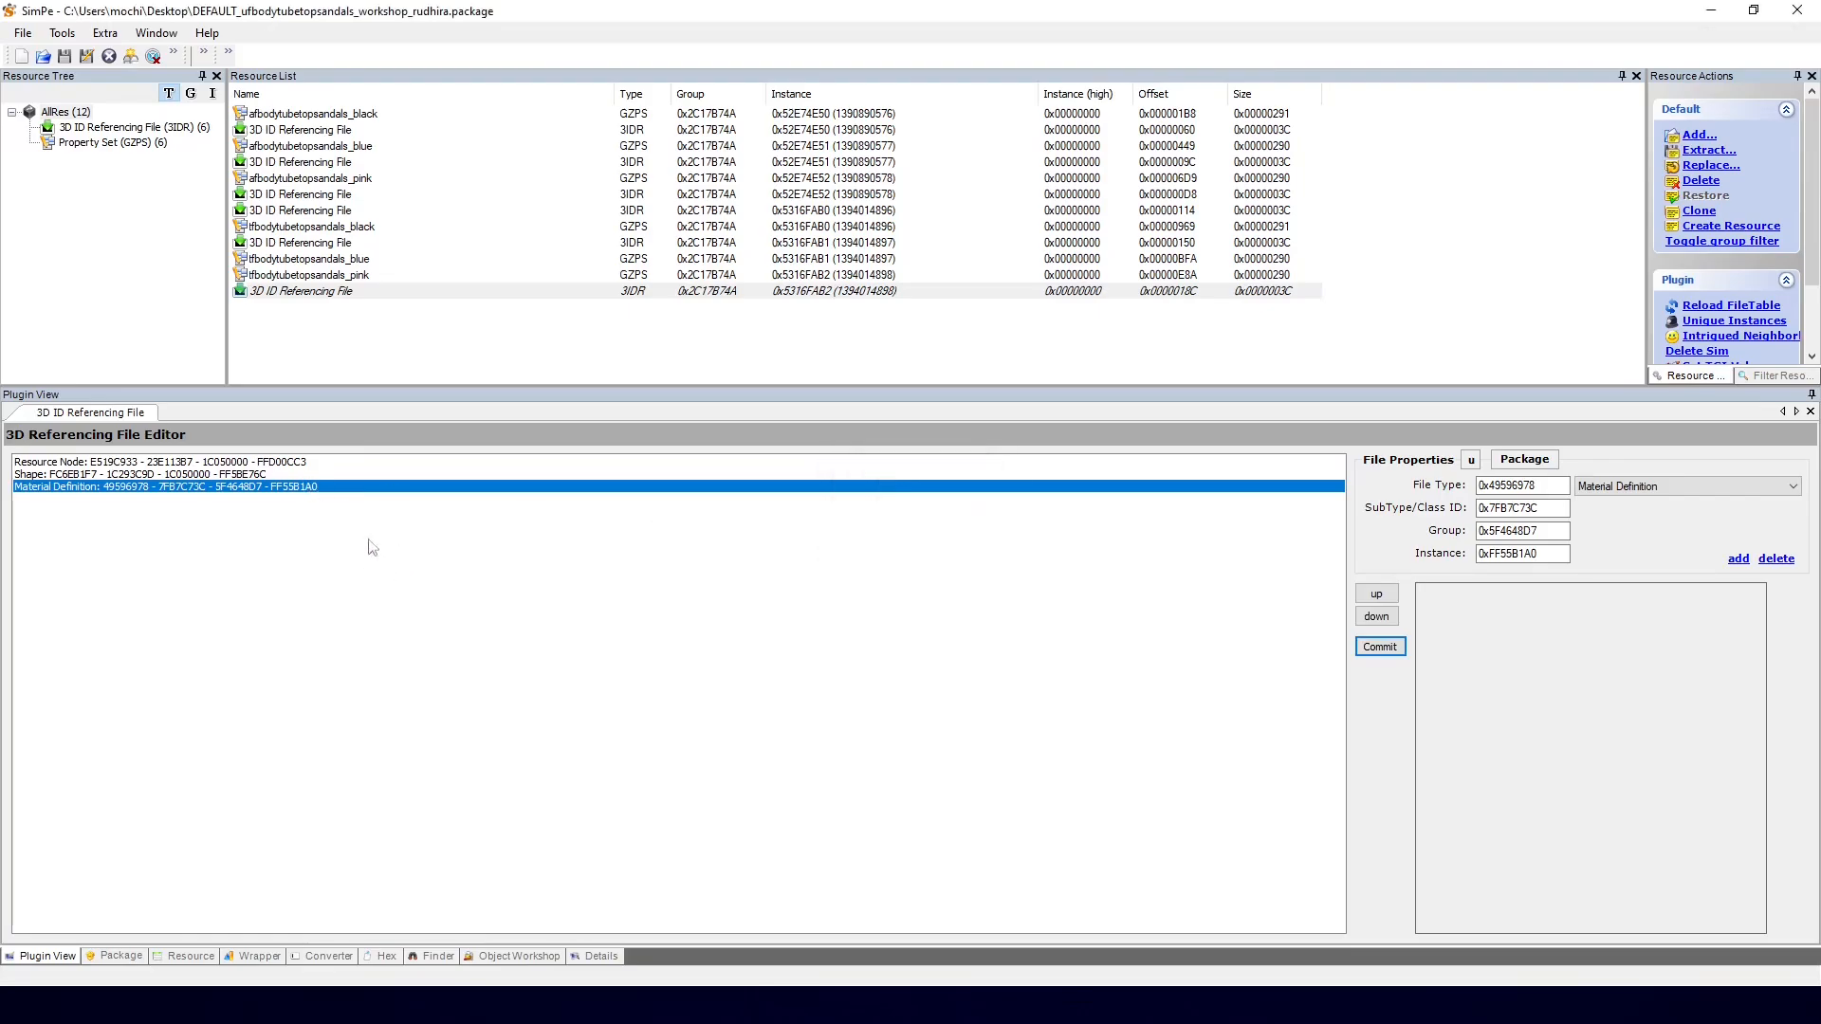
click(64, 56)
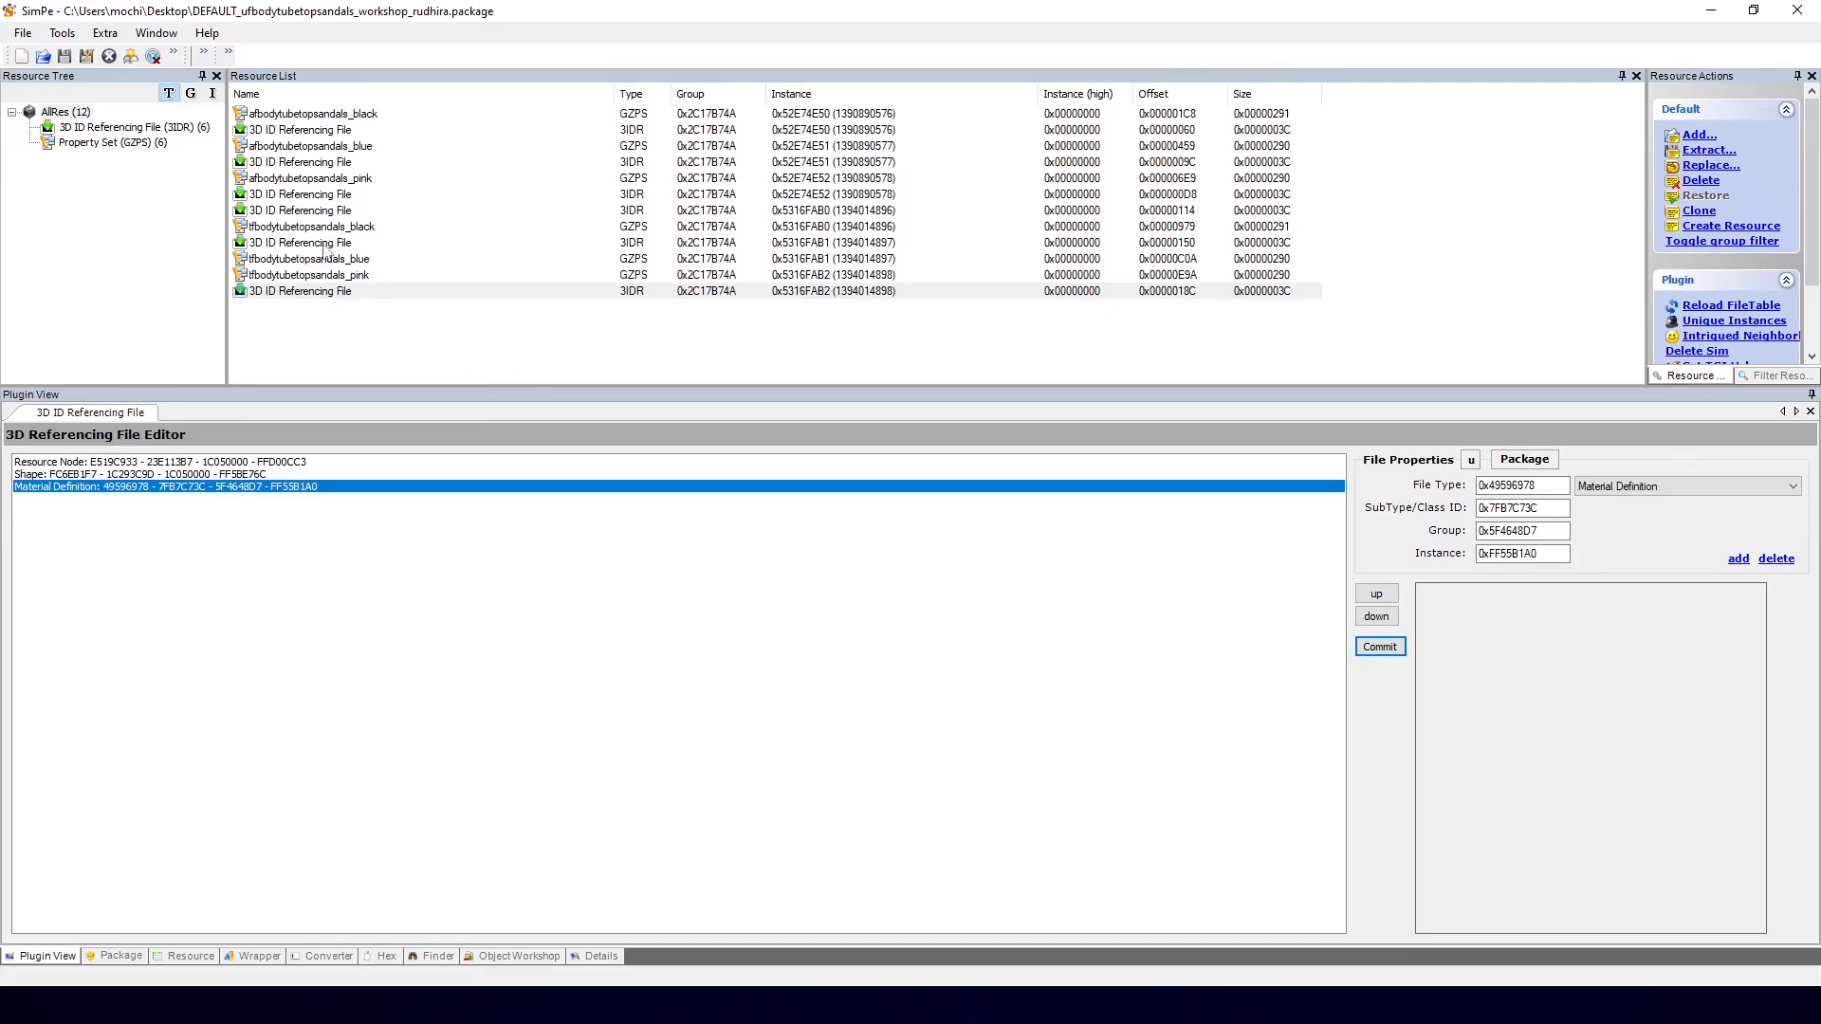
Step: Compare the references in 3D ID Referencing Files 0x5316FAB2, 0x52E74E52 and 0x5316FAB0
click(274, 464)
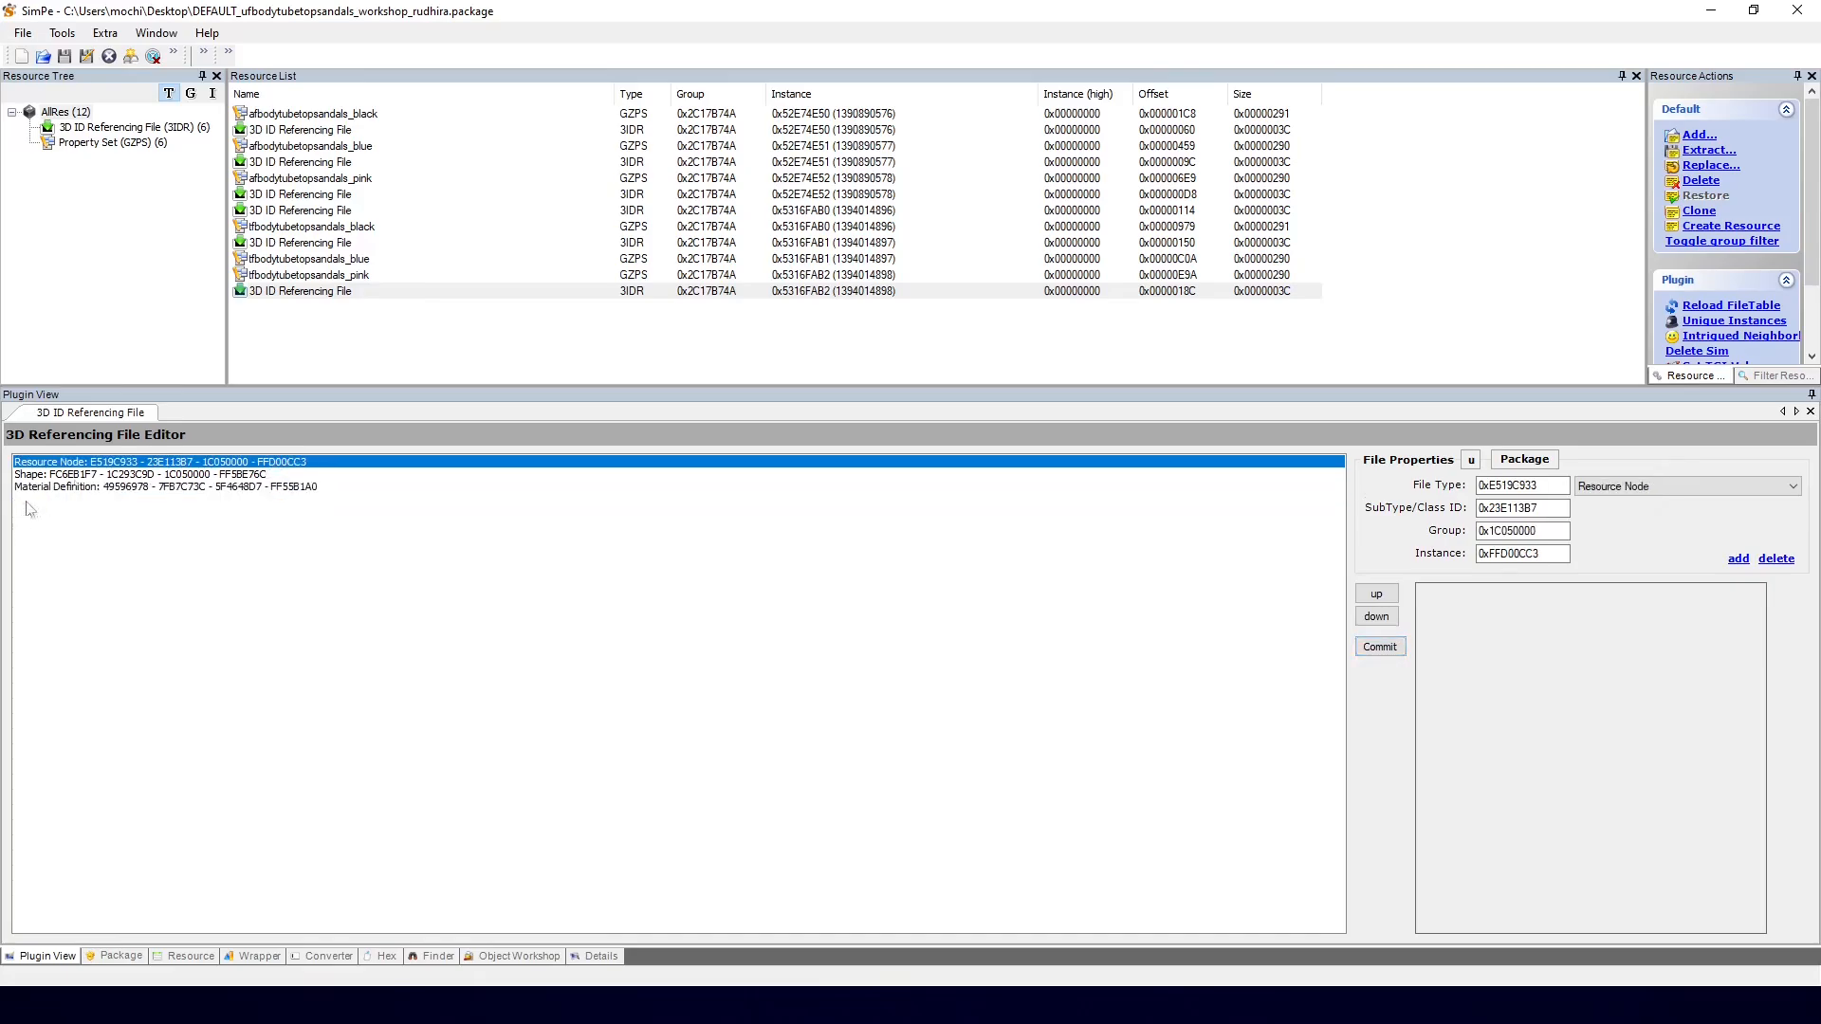
click(321, 196)
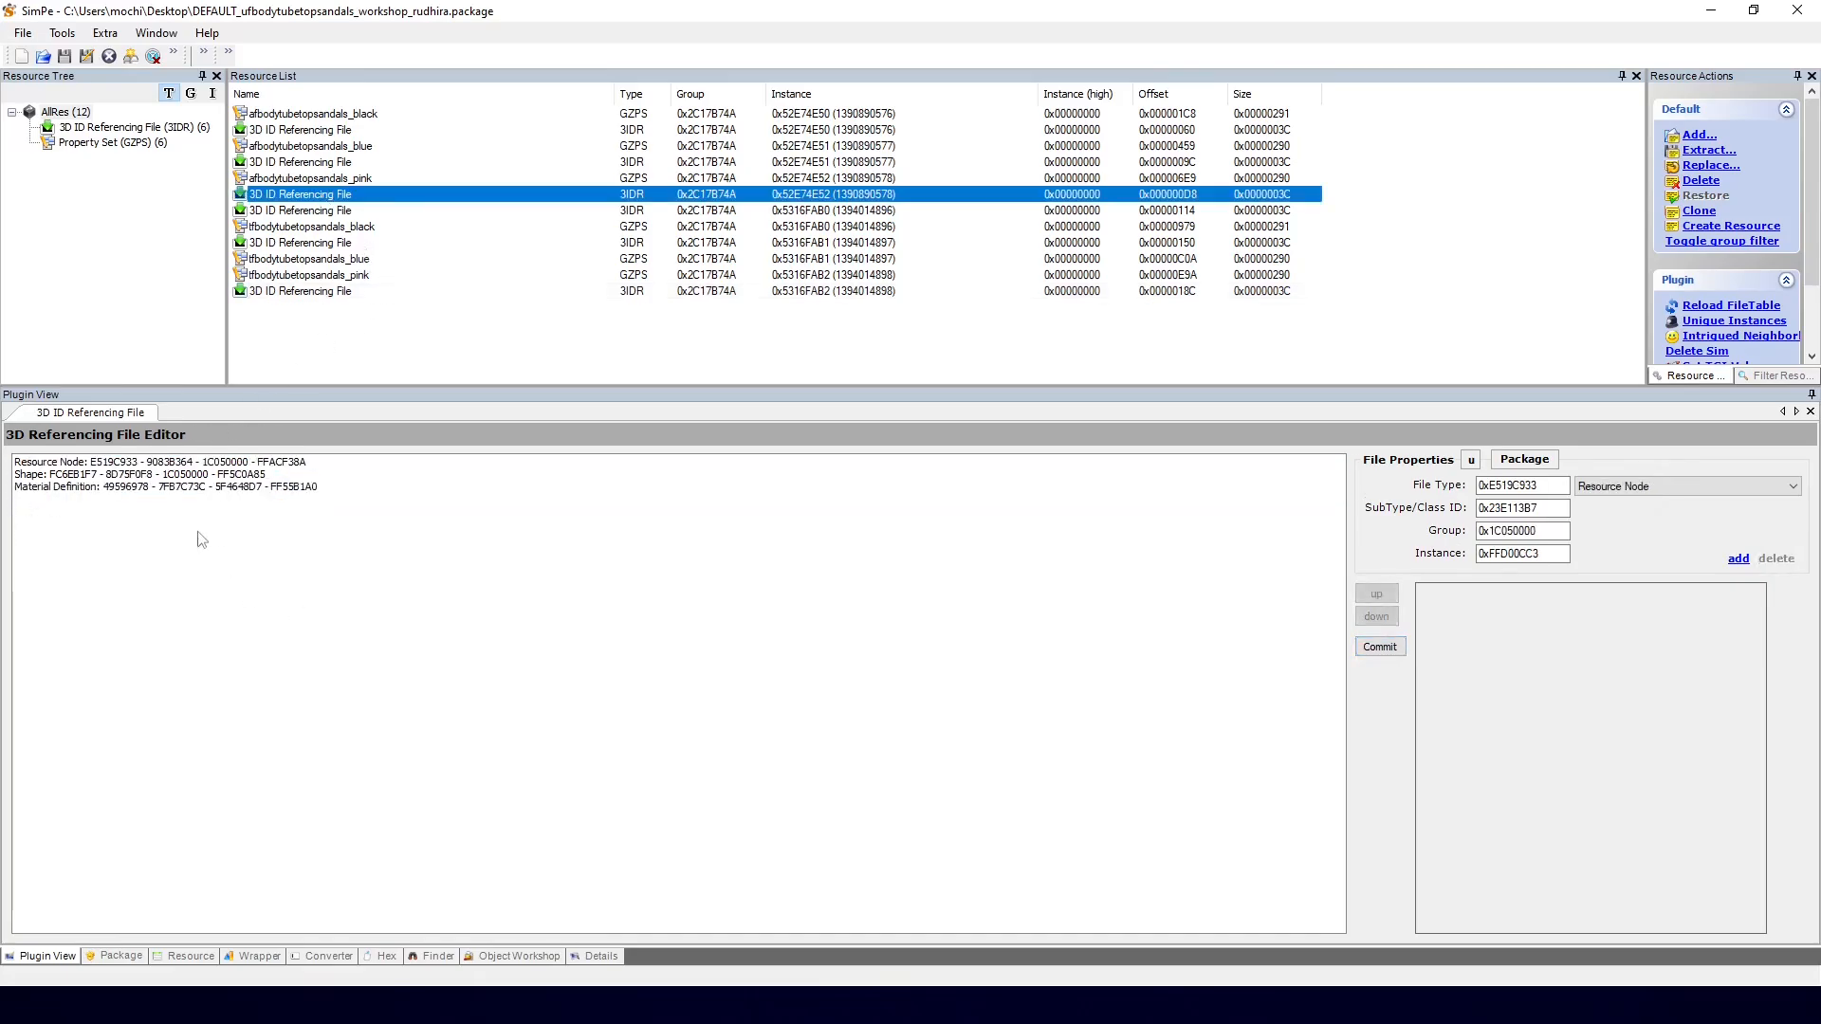
click(323, 210)
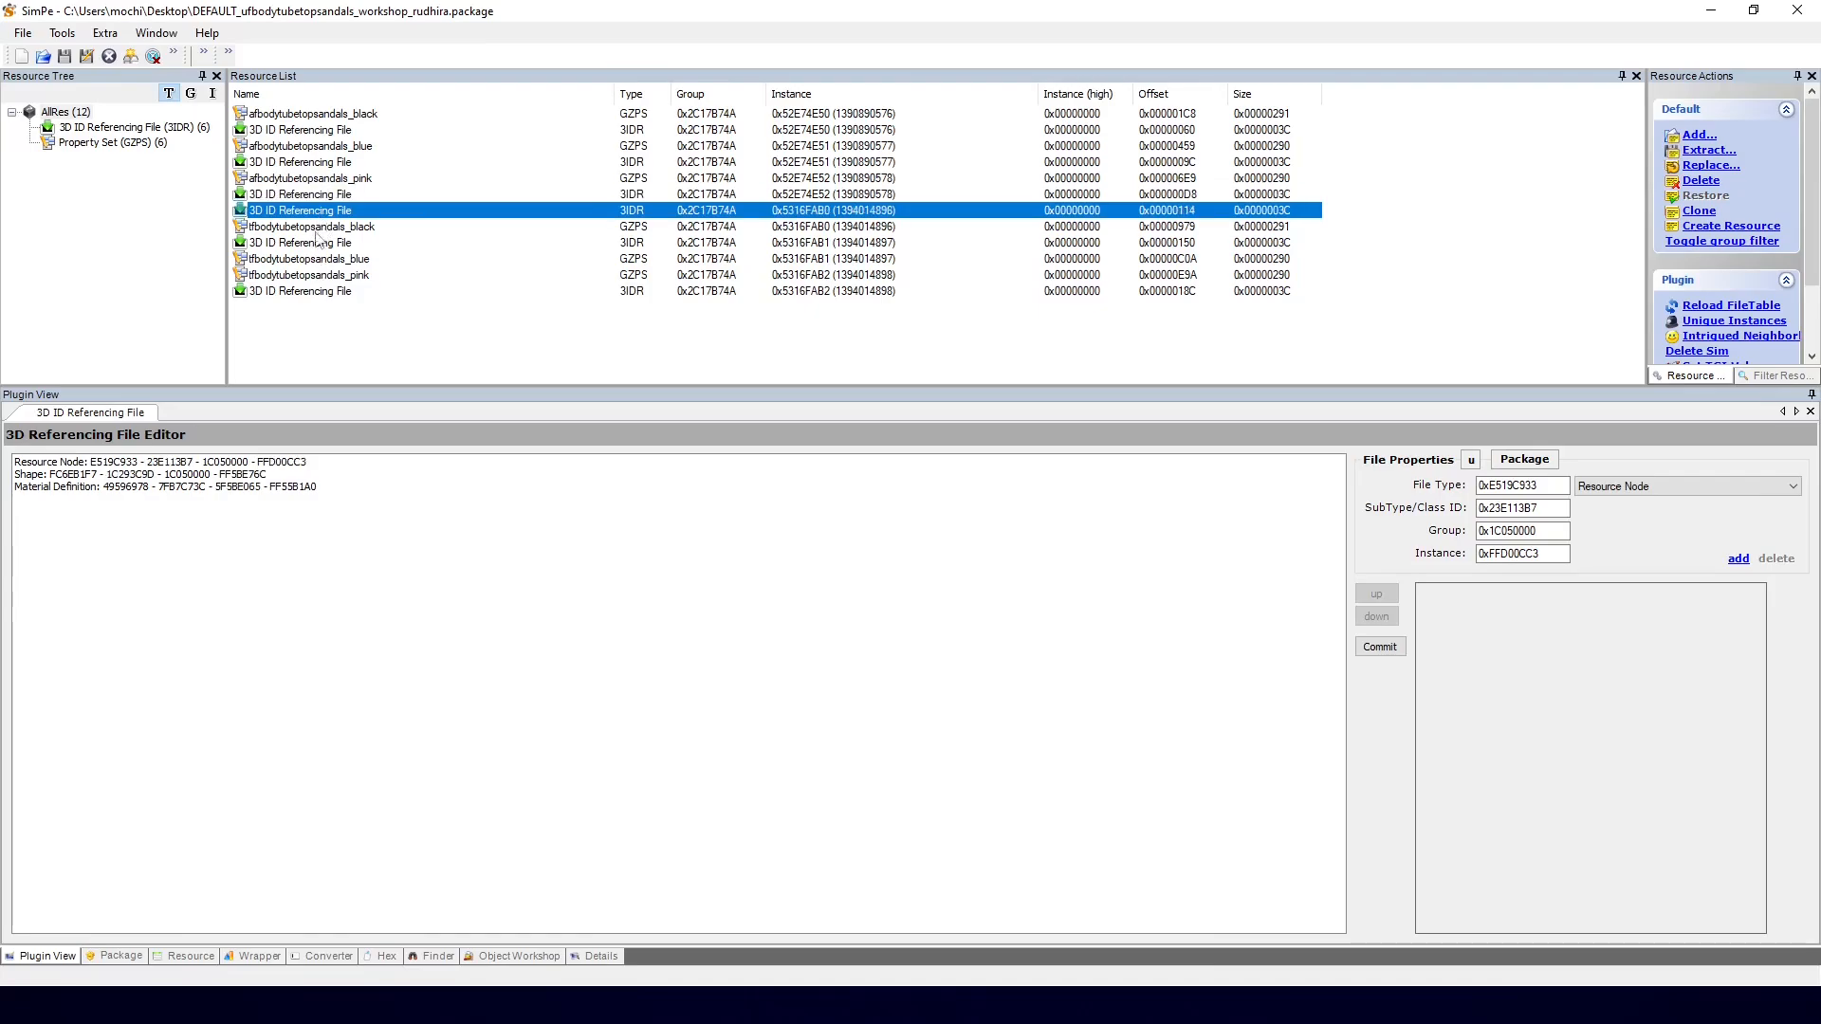
click(271, 488)
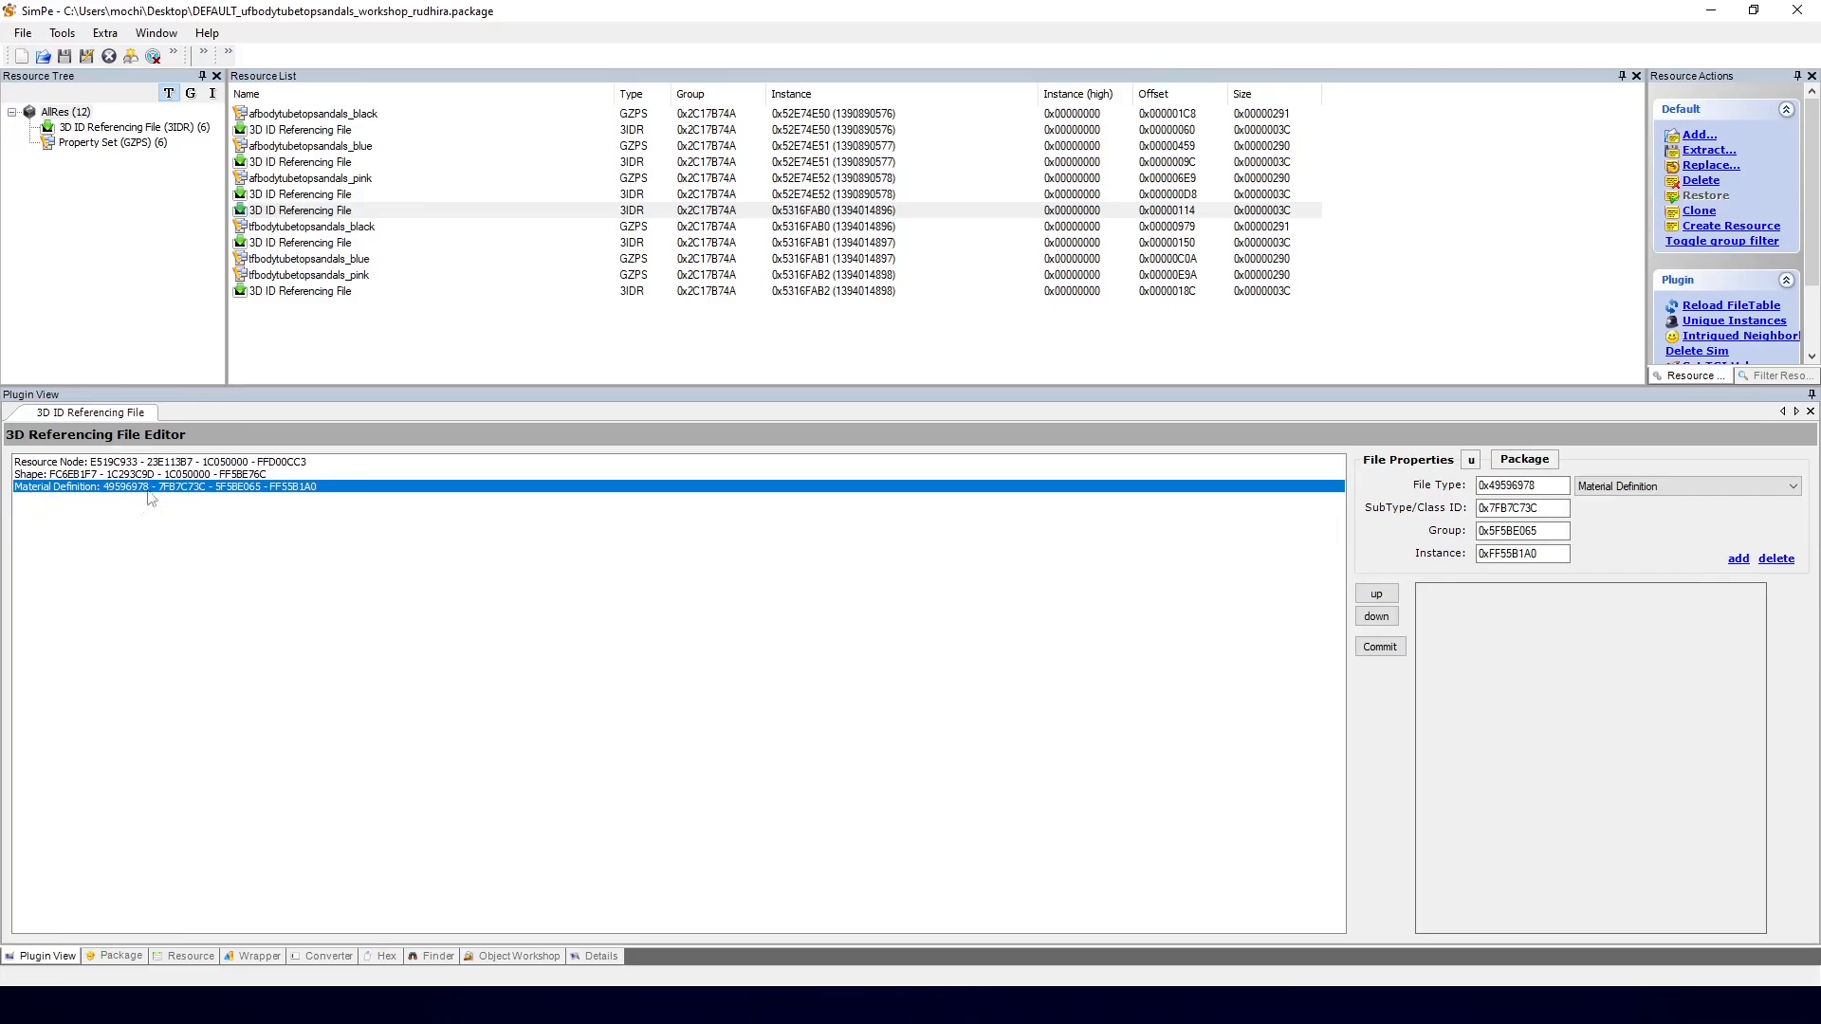
click(355, 290)
right_click(349, 546)
click(273, 572)
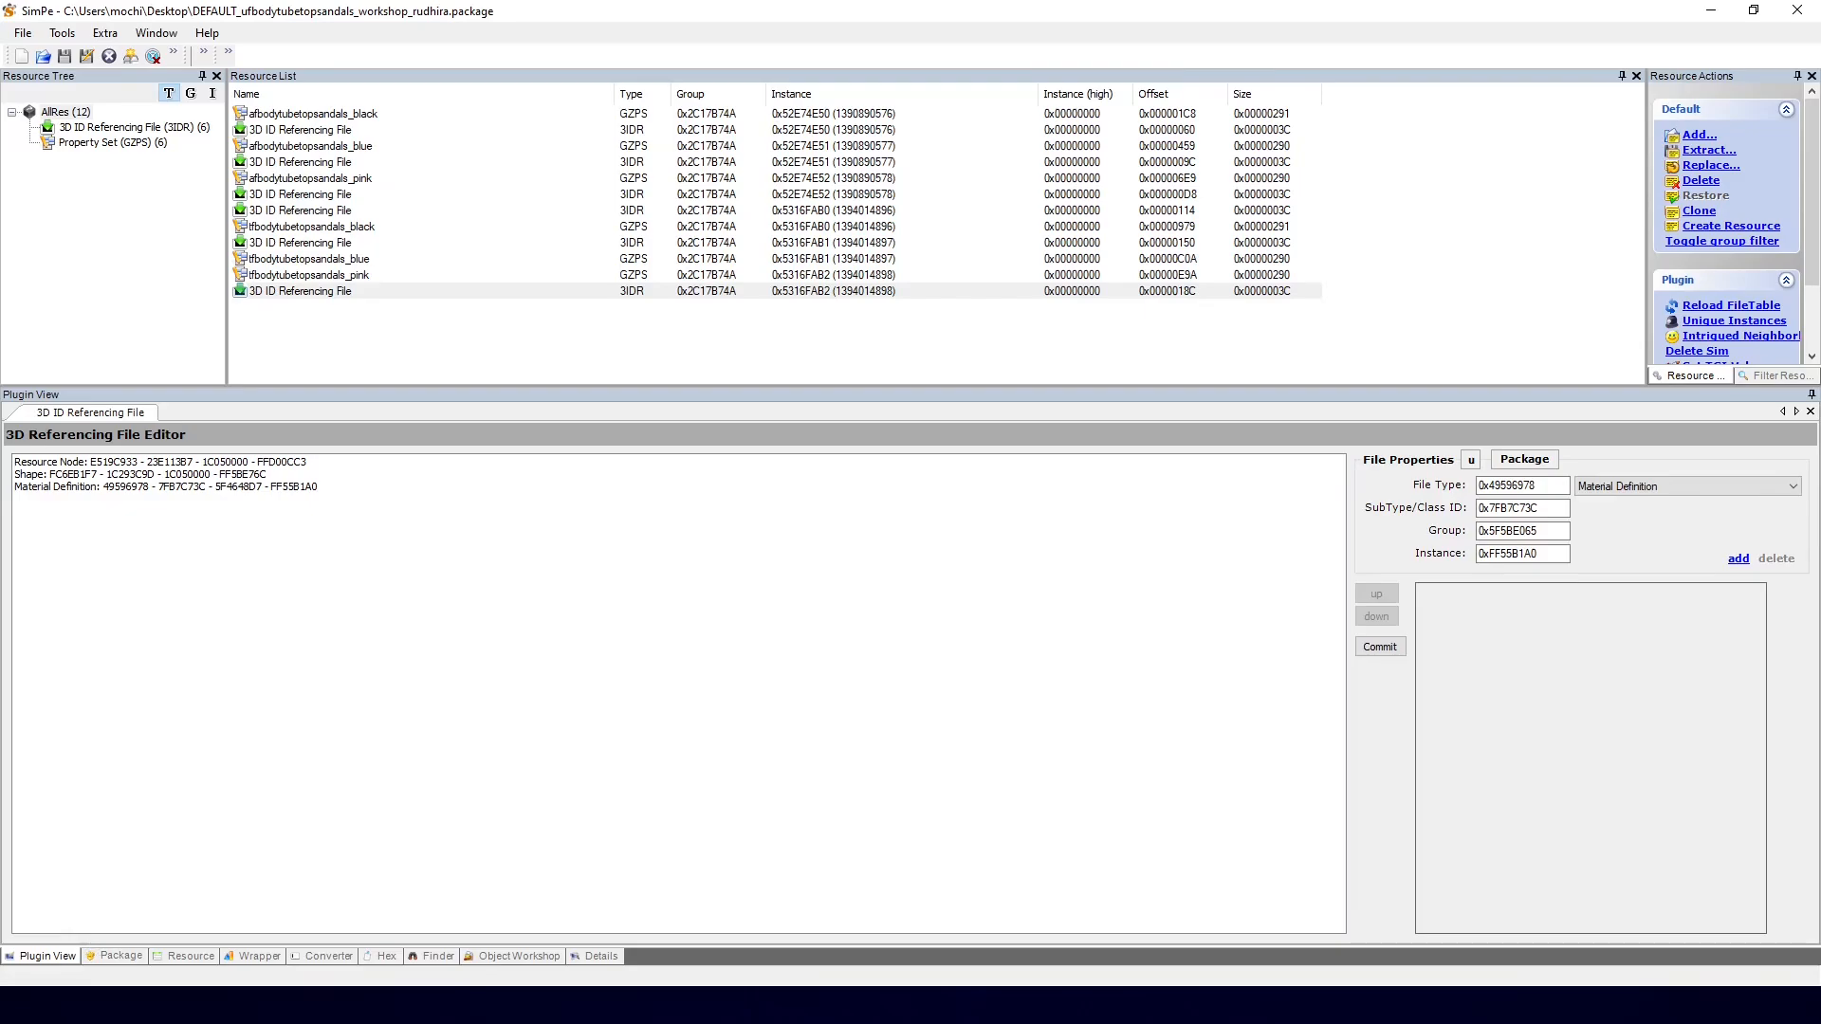
Step: Switch to the Desktop folder in File Explorer and delete the files afcres.5cr through package and tfshpe.5sh through tf3idrblack
key(alt+Tab)
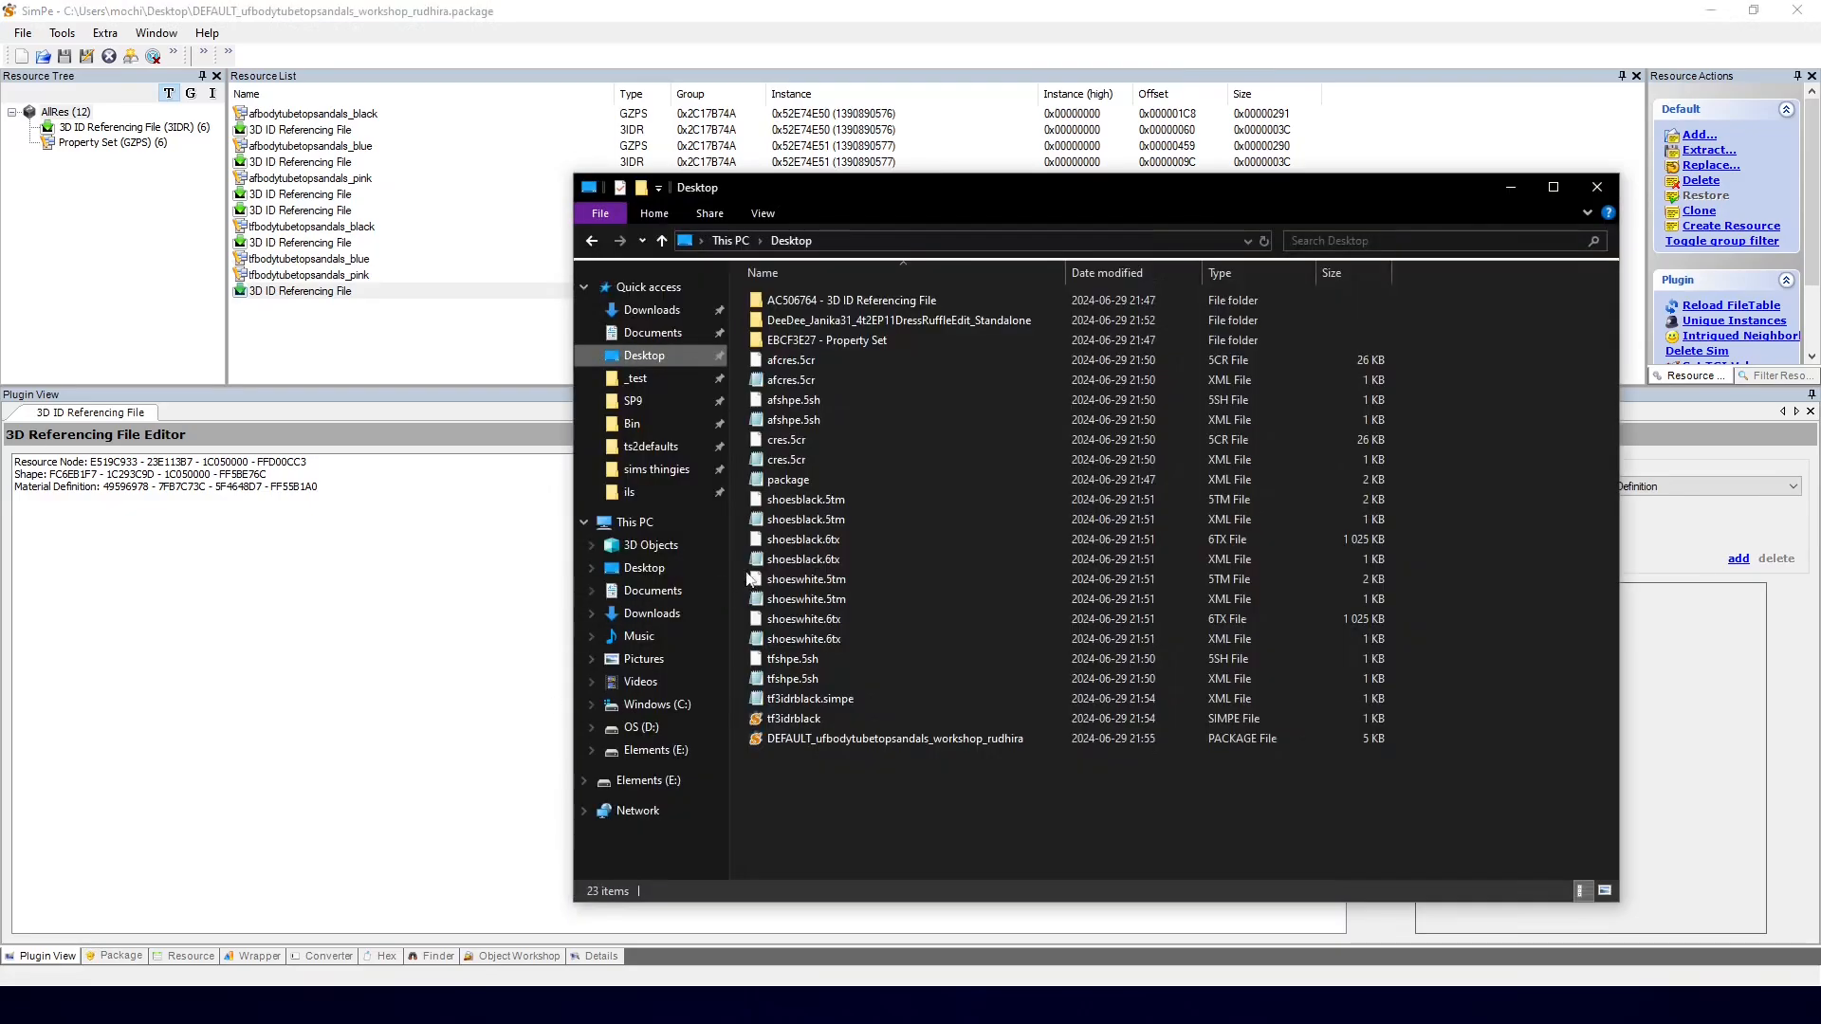
click(806, 362)
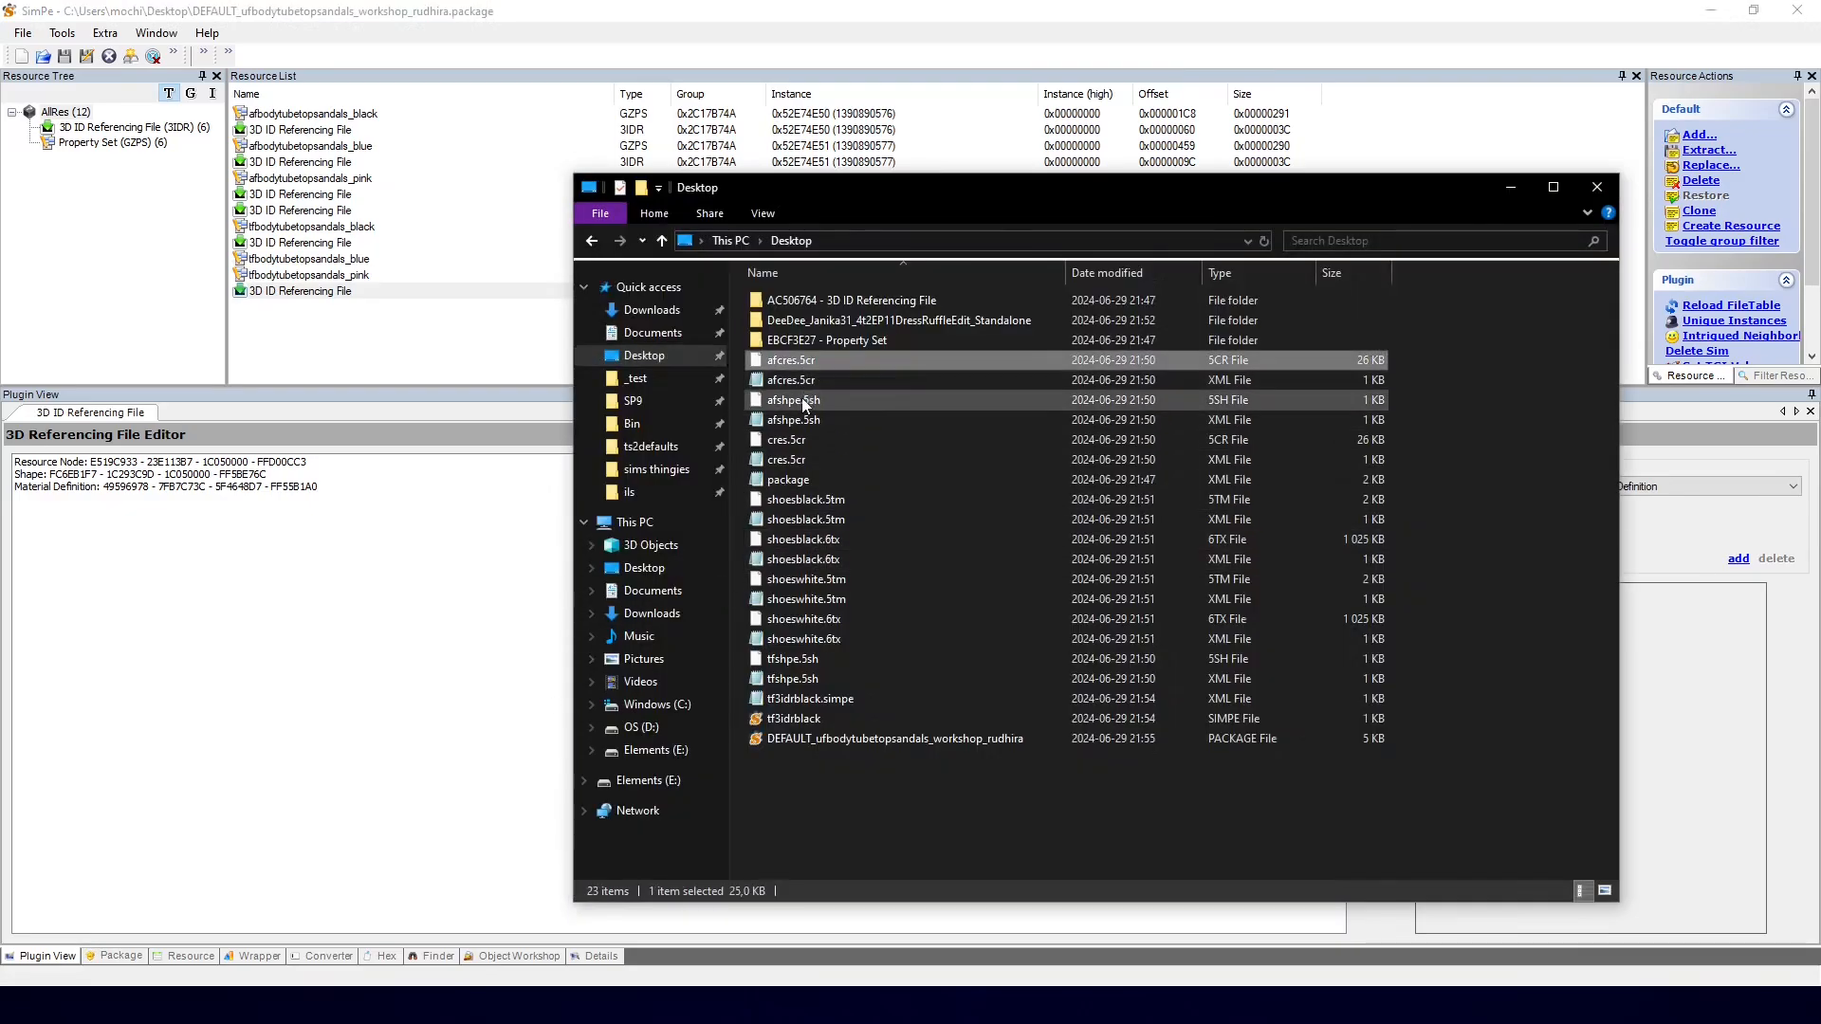
shift+click(801, 480)
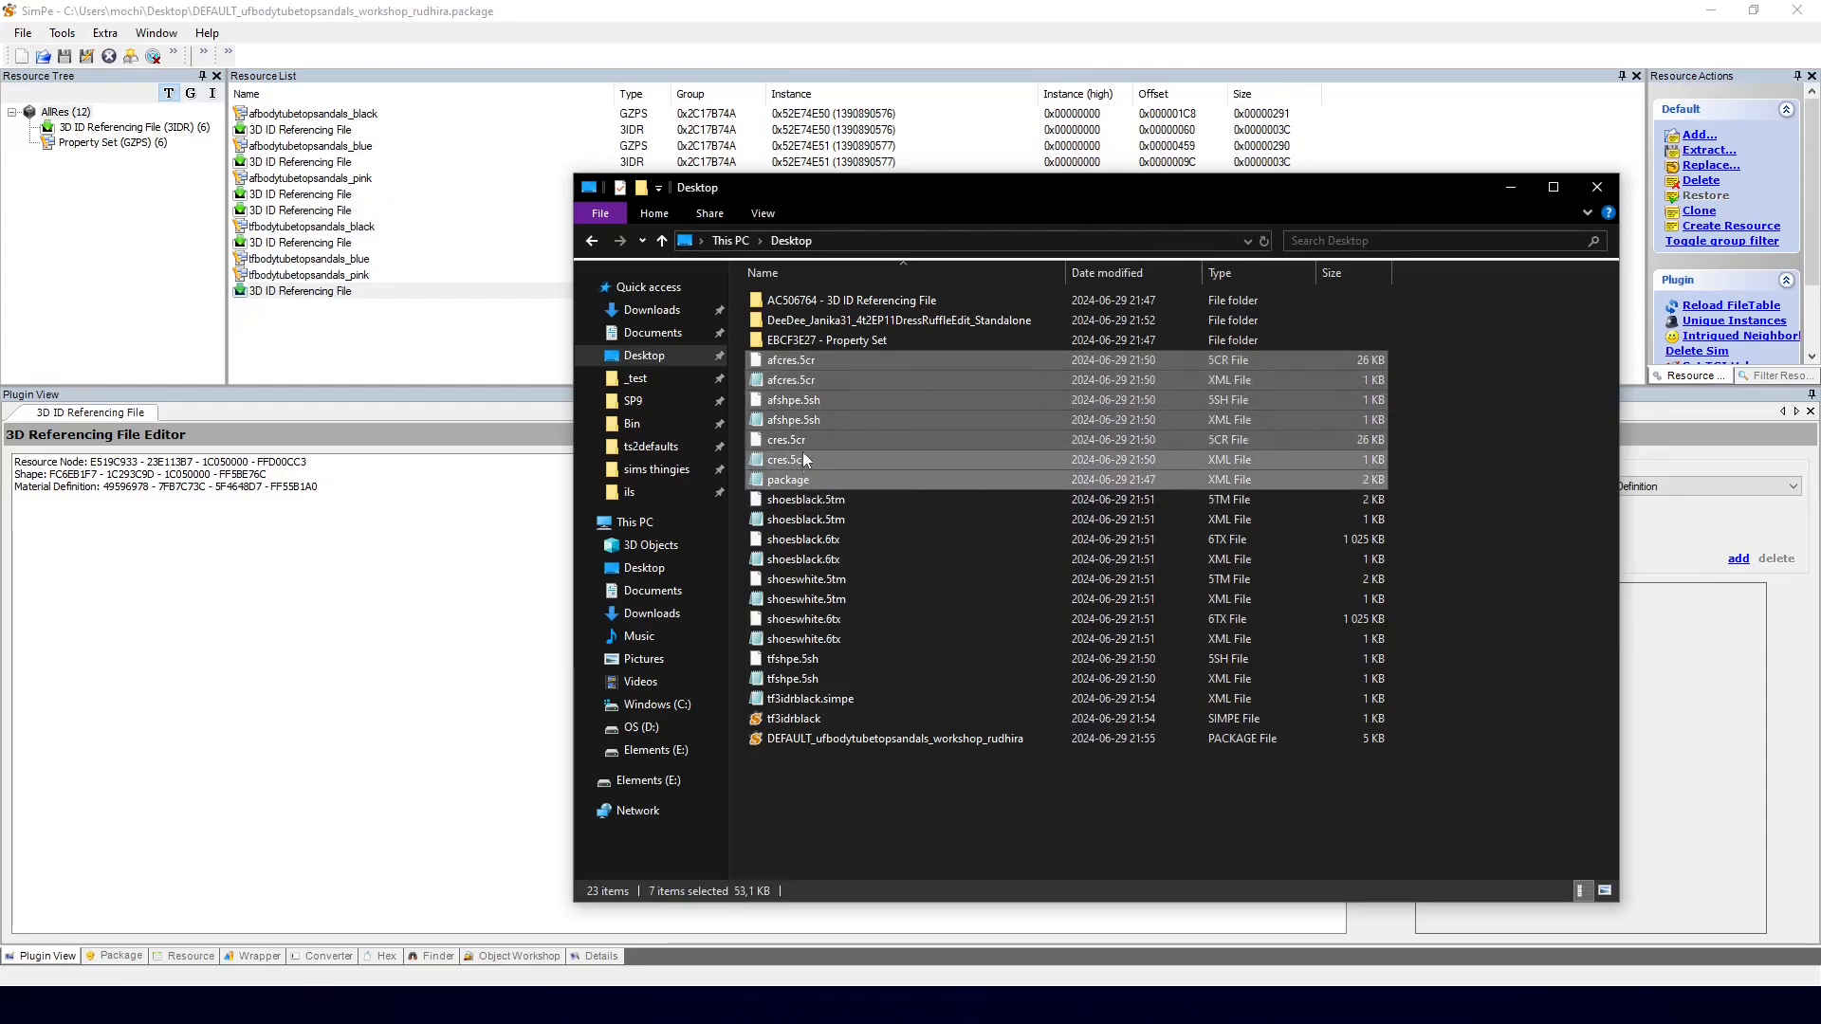
key(Delete)
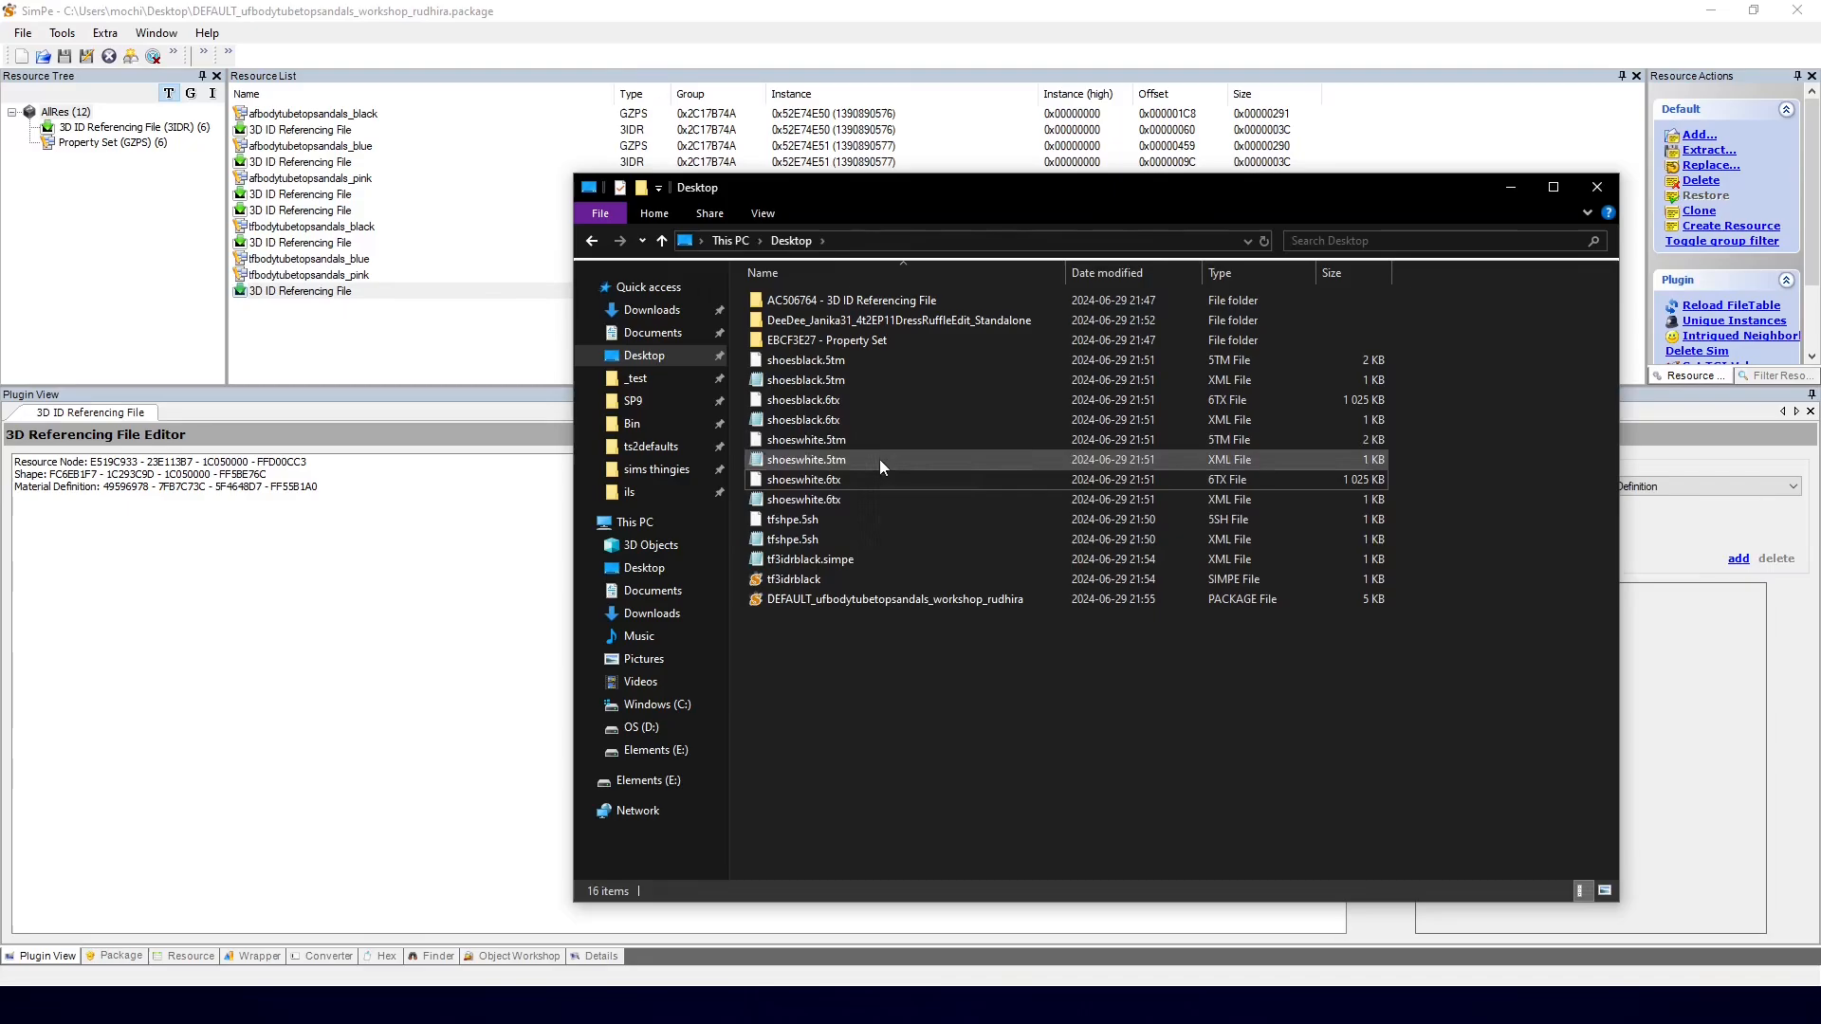
click(793, 520)
shift+click(794, 581)
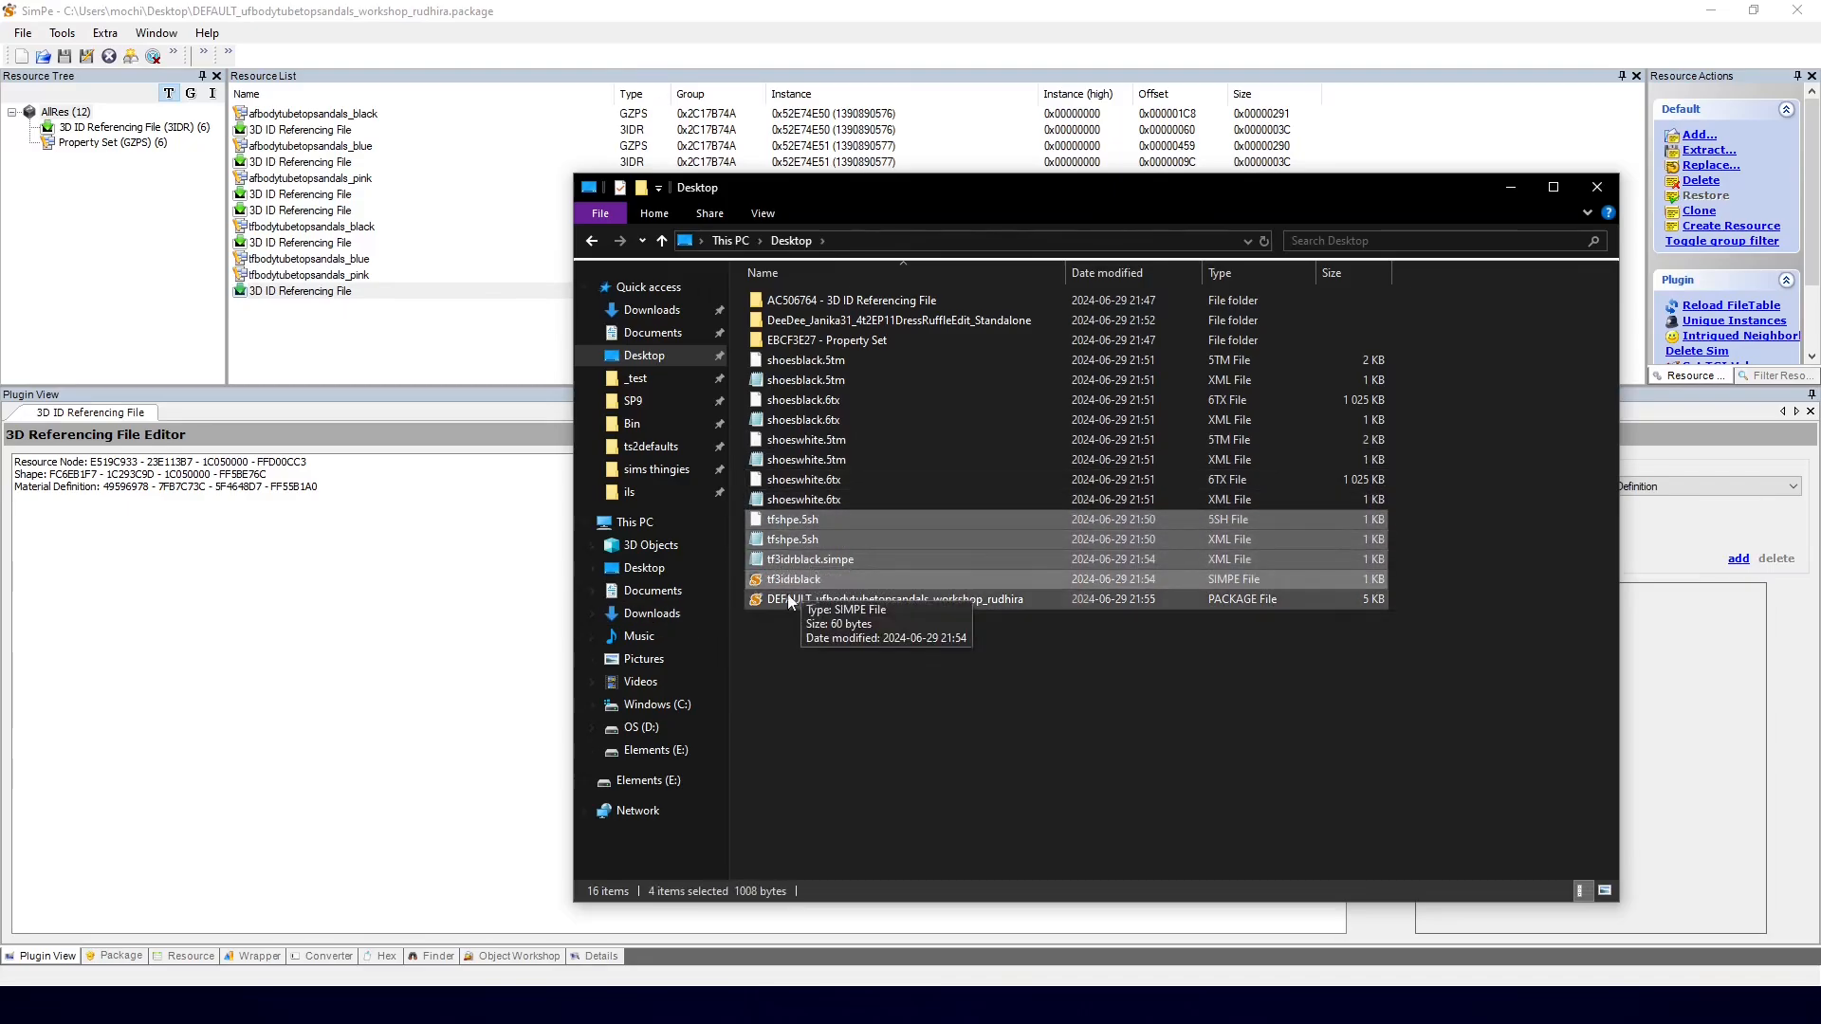
key(Delete)
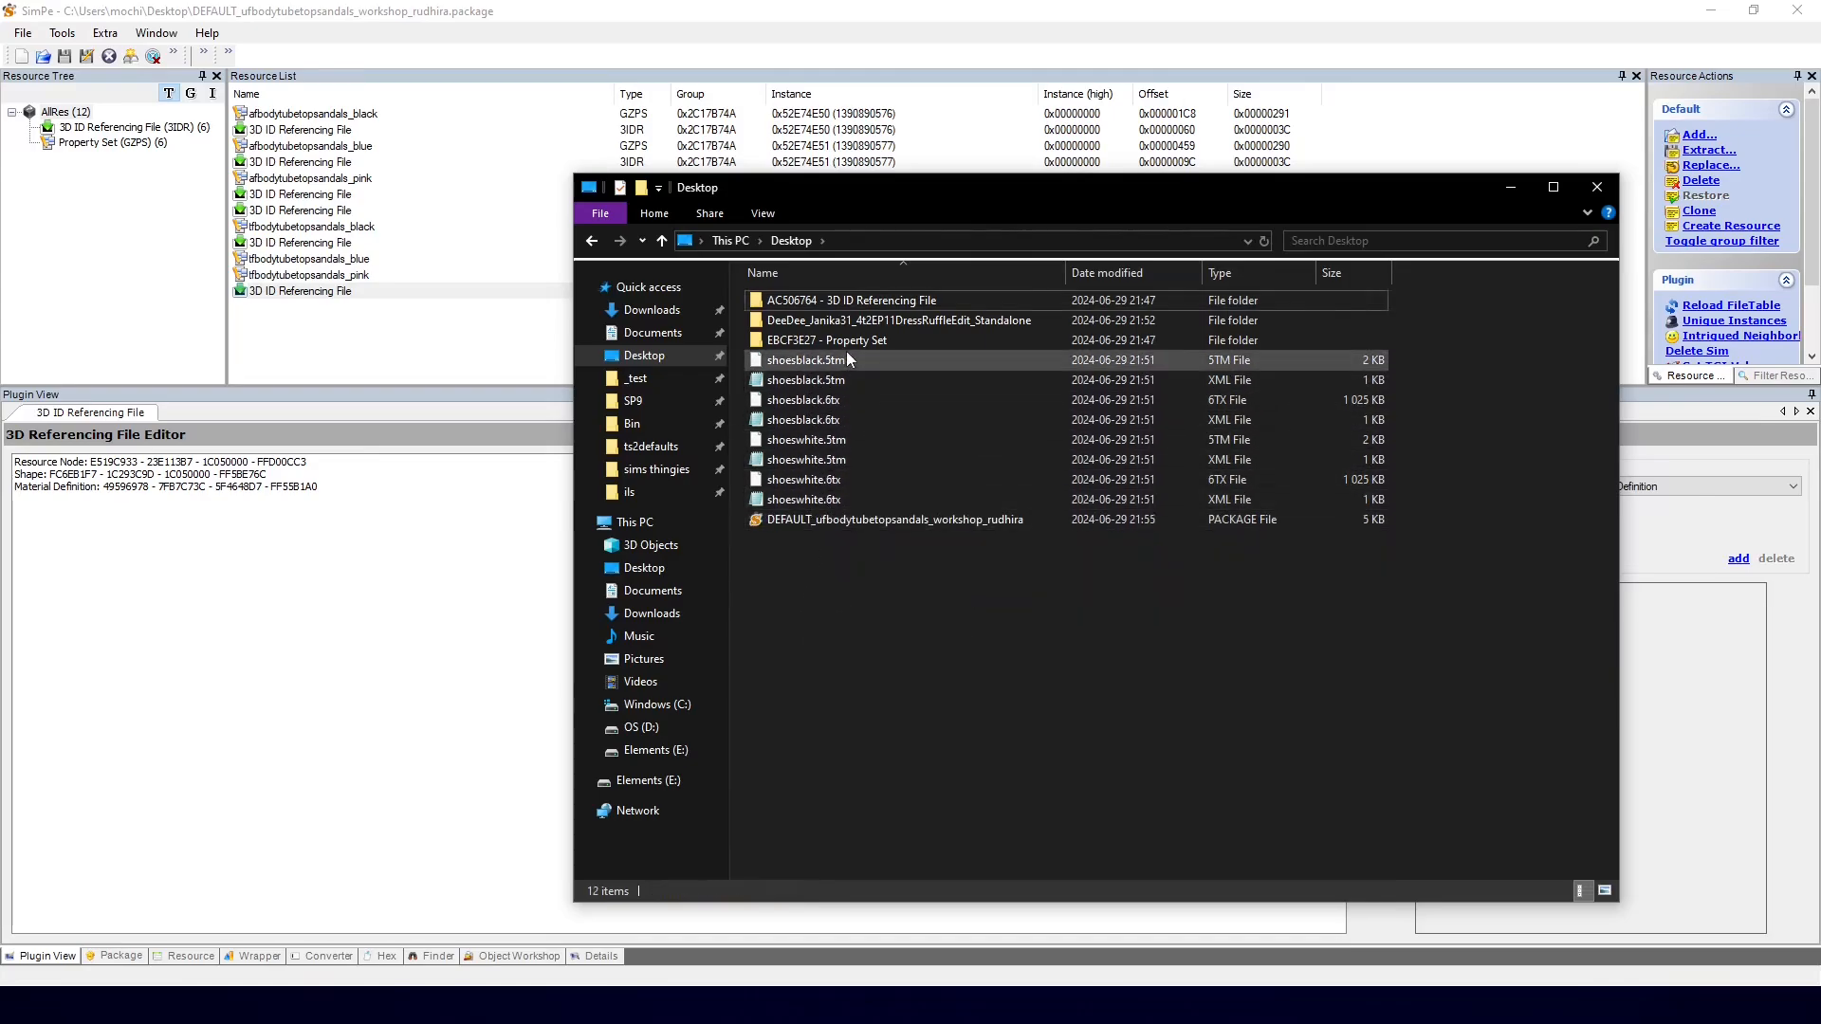
Step: Delete the AC506764 - 3D ID Referencing File and EBCF3E27 - Property Set folders from the Desktop
click(827, 300)
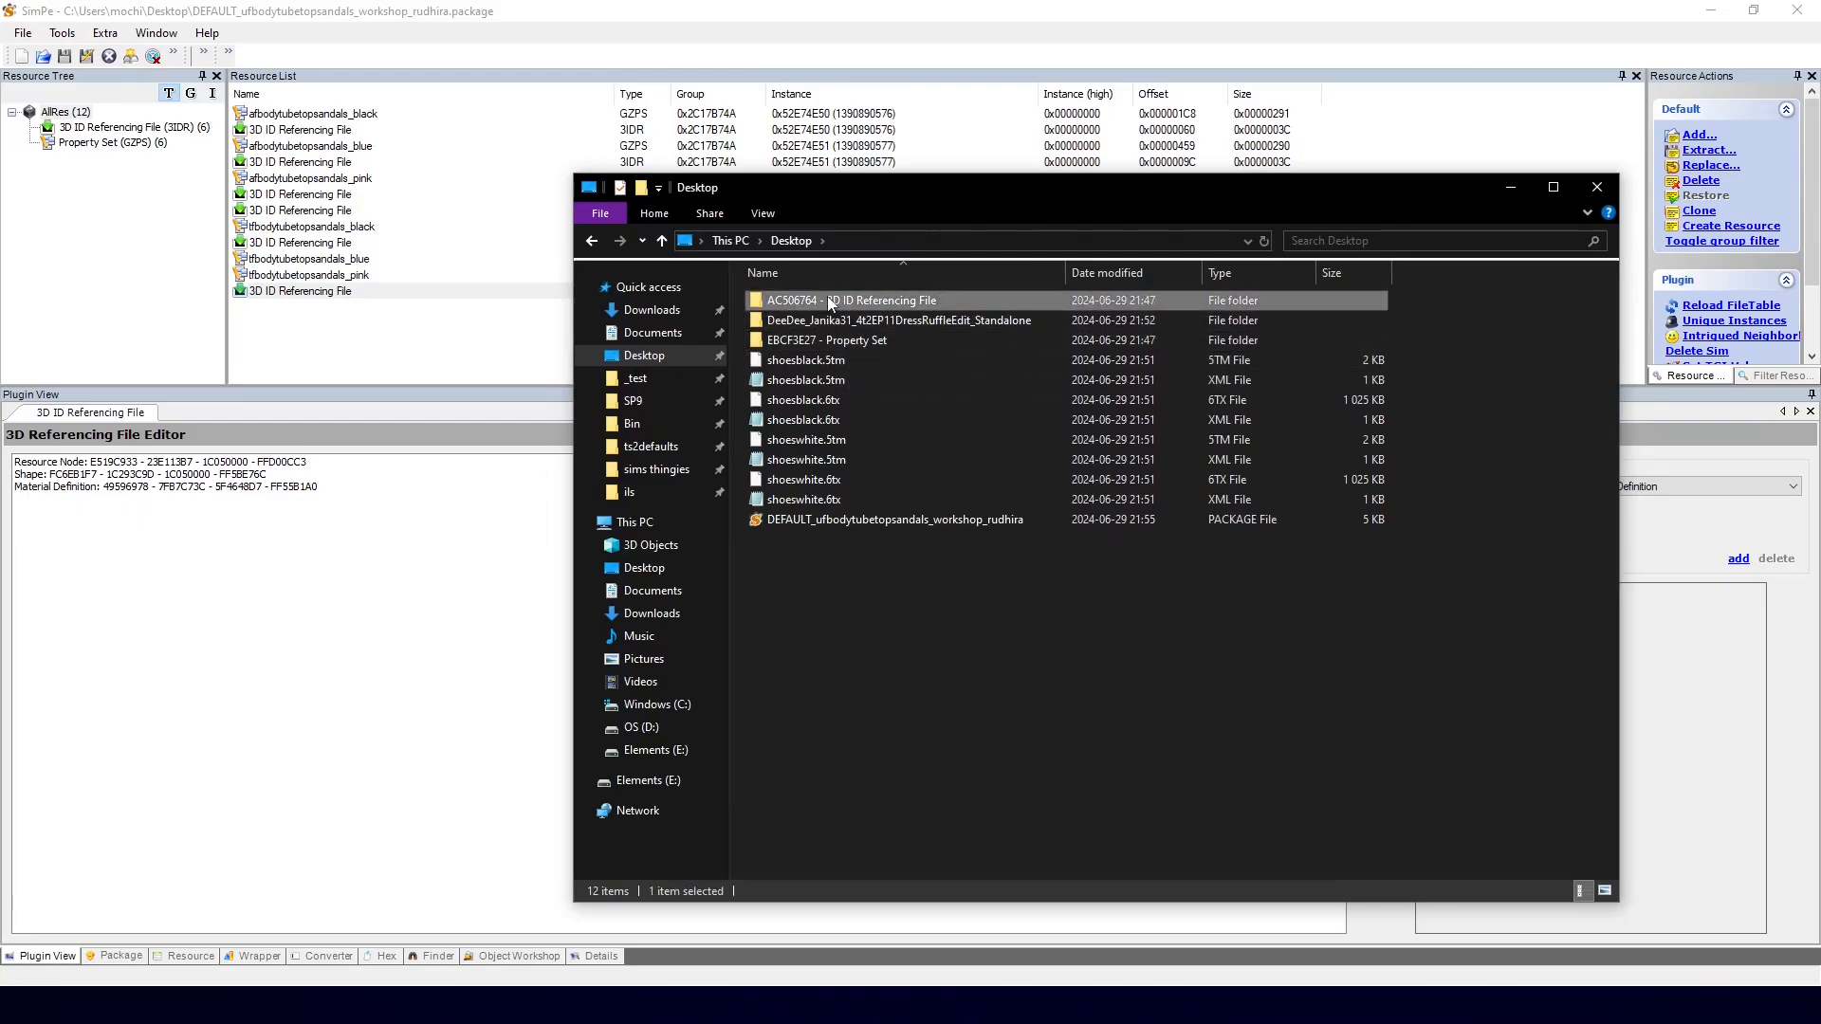
key(Delete)
click(835, 321)
key(Delete)
Step: Delete the af3idrblack and af3idrblack.simpe files from the 4t2EP11DressRuffleEdit_Standalone folder
double_click(839, 300)
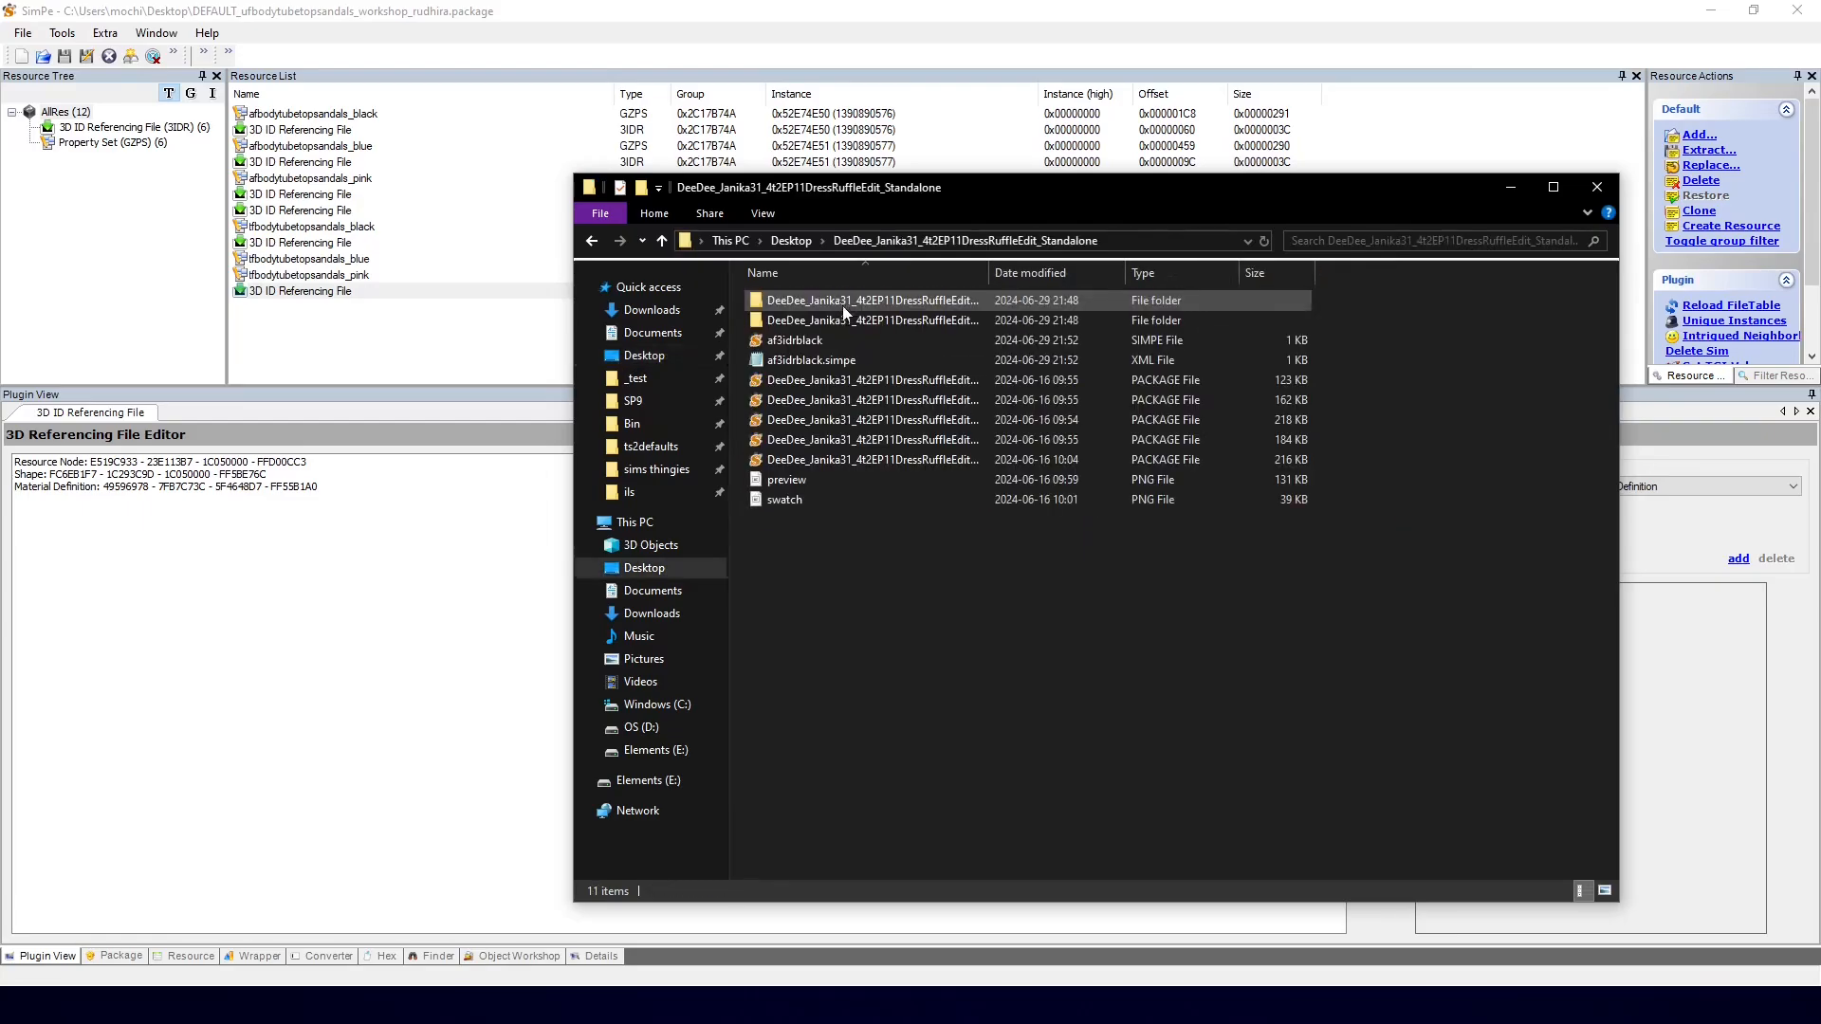
click(825, 363)
click(795, 344)
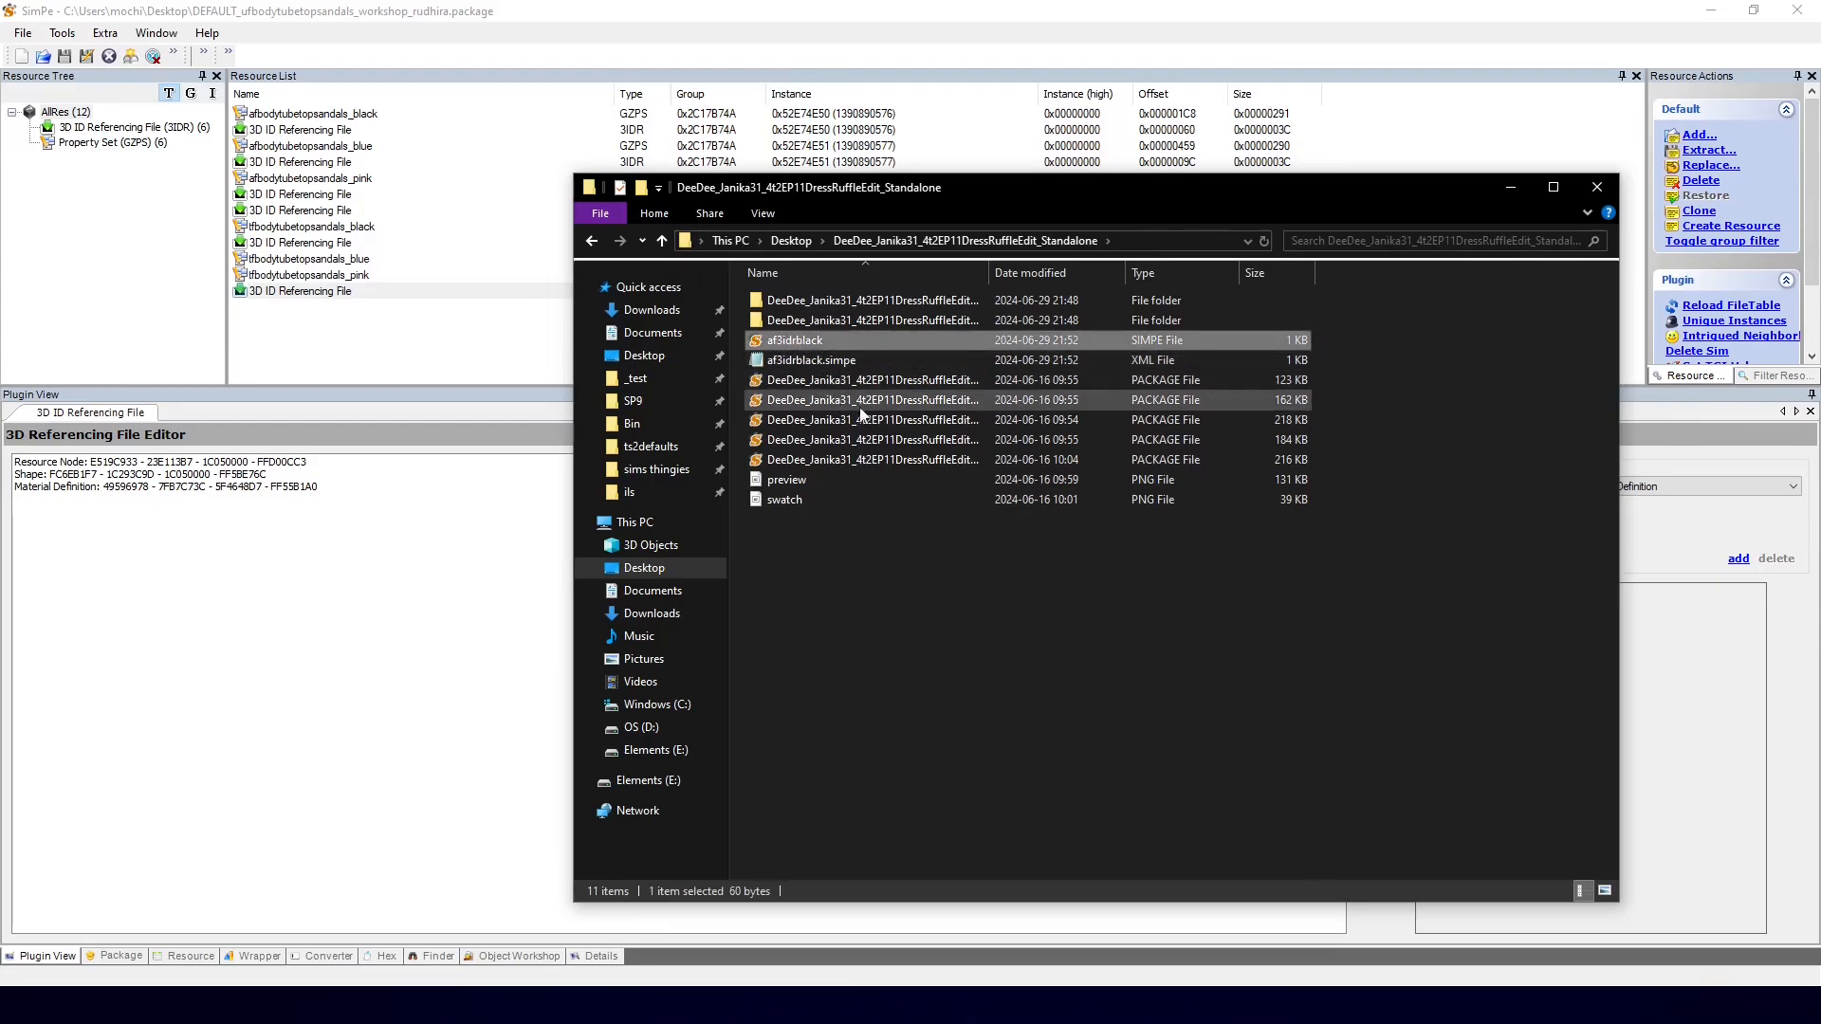
ctrl+click(832, 365)
key(Delete)
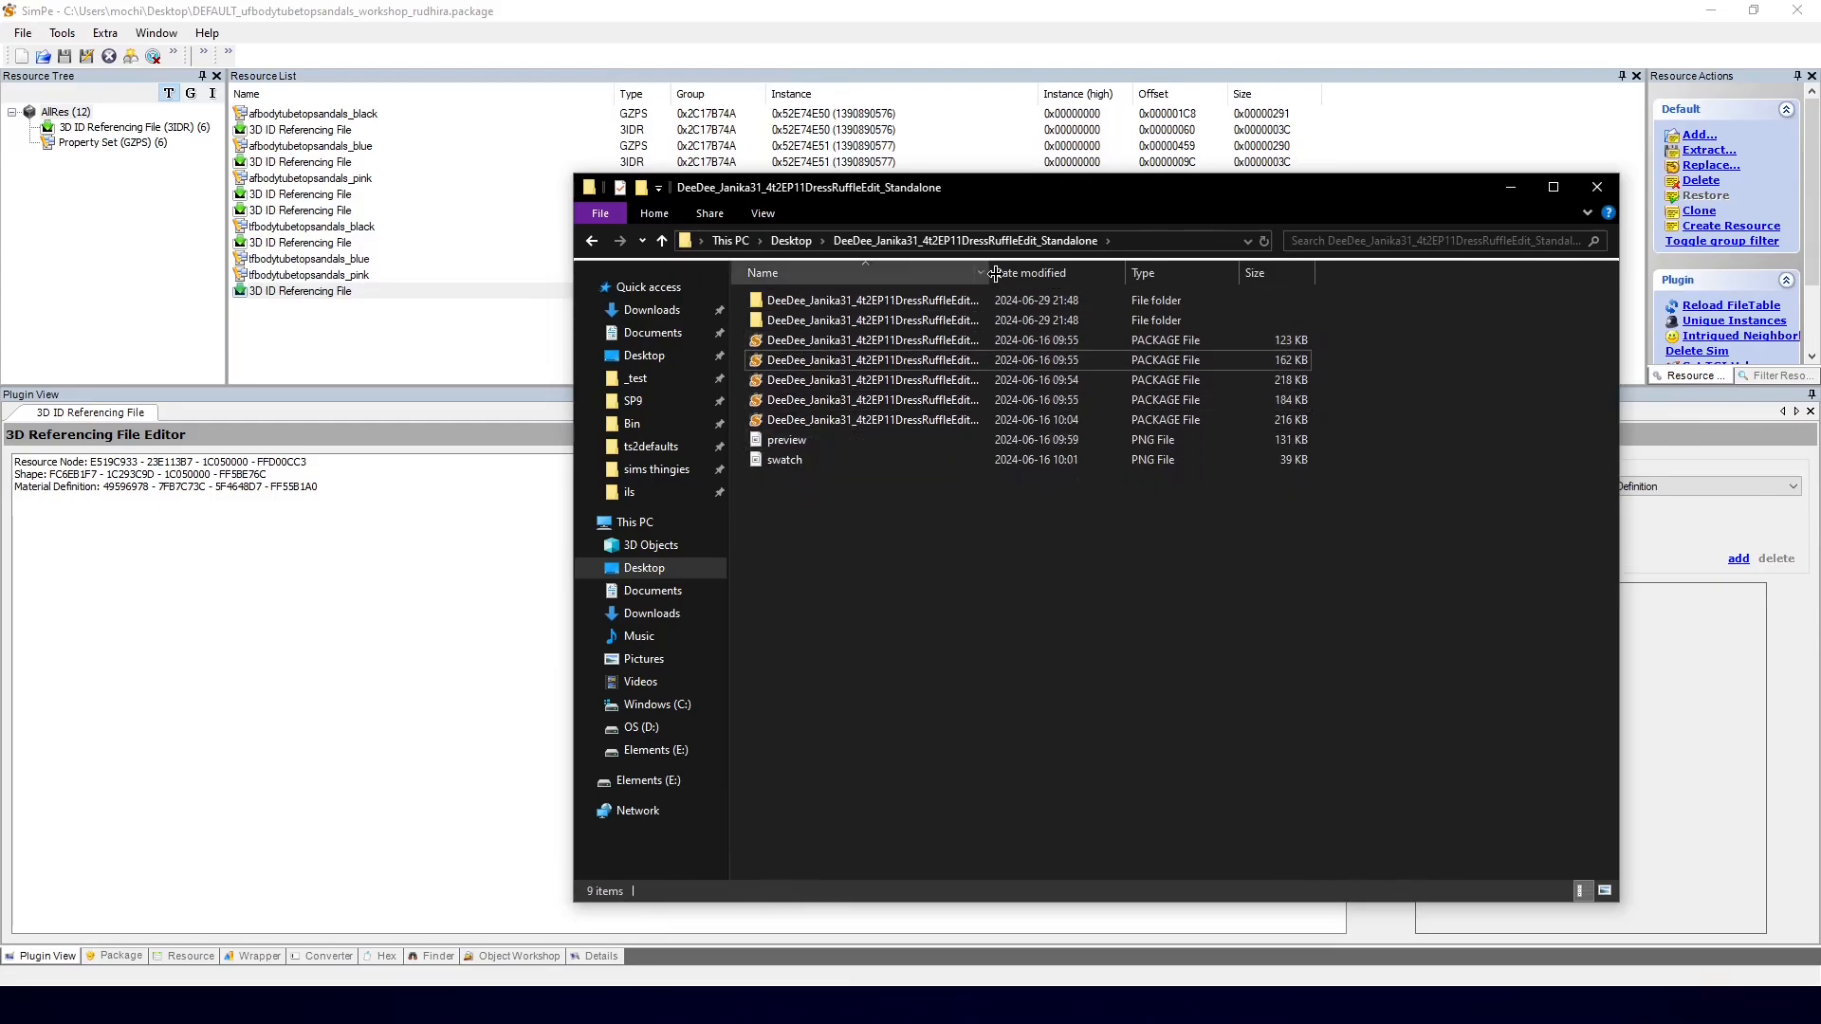
Step: Open the DressRuffleEdit_AF_Black package in SimPe and extract its noblend_txmt Material Definition to the Desktop as dressblack
drag(988, 274, 1135, 275)
drag(892, 339, 391, 338)
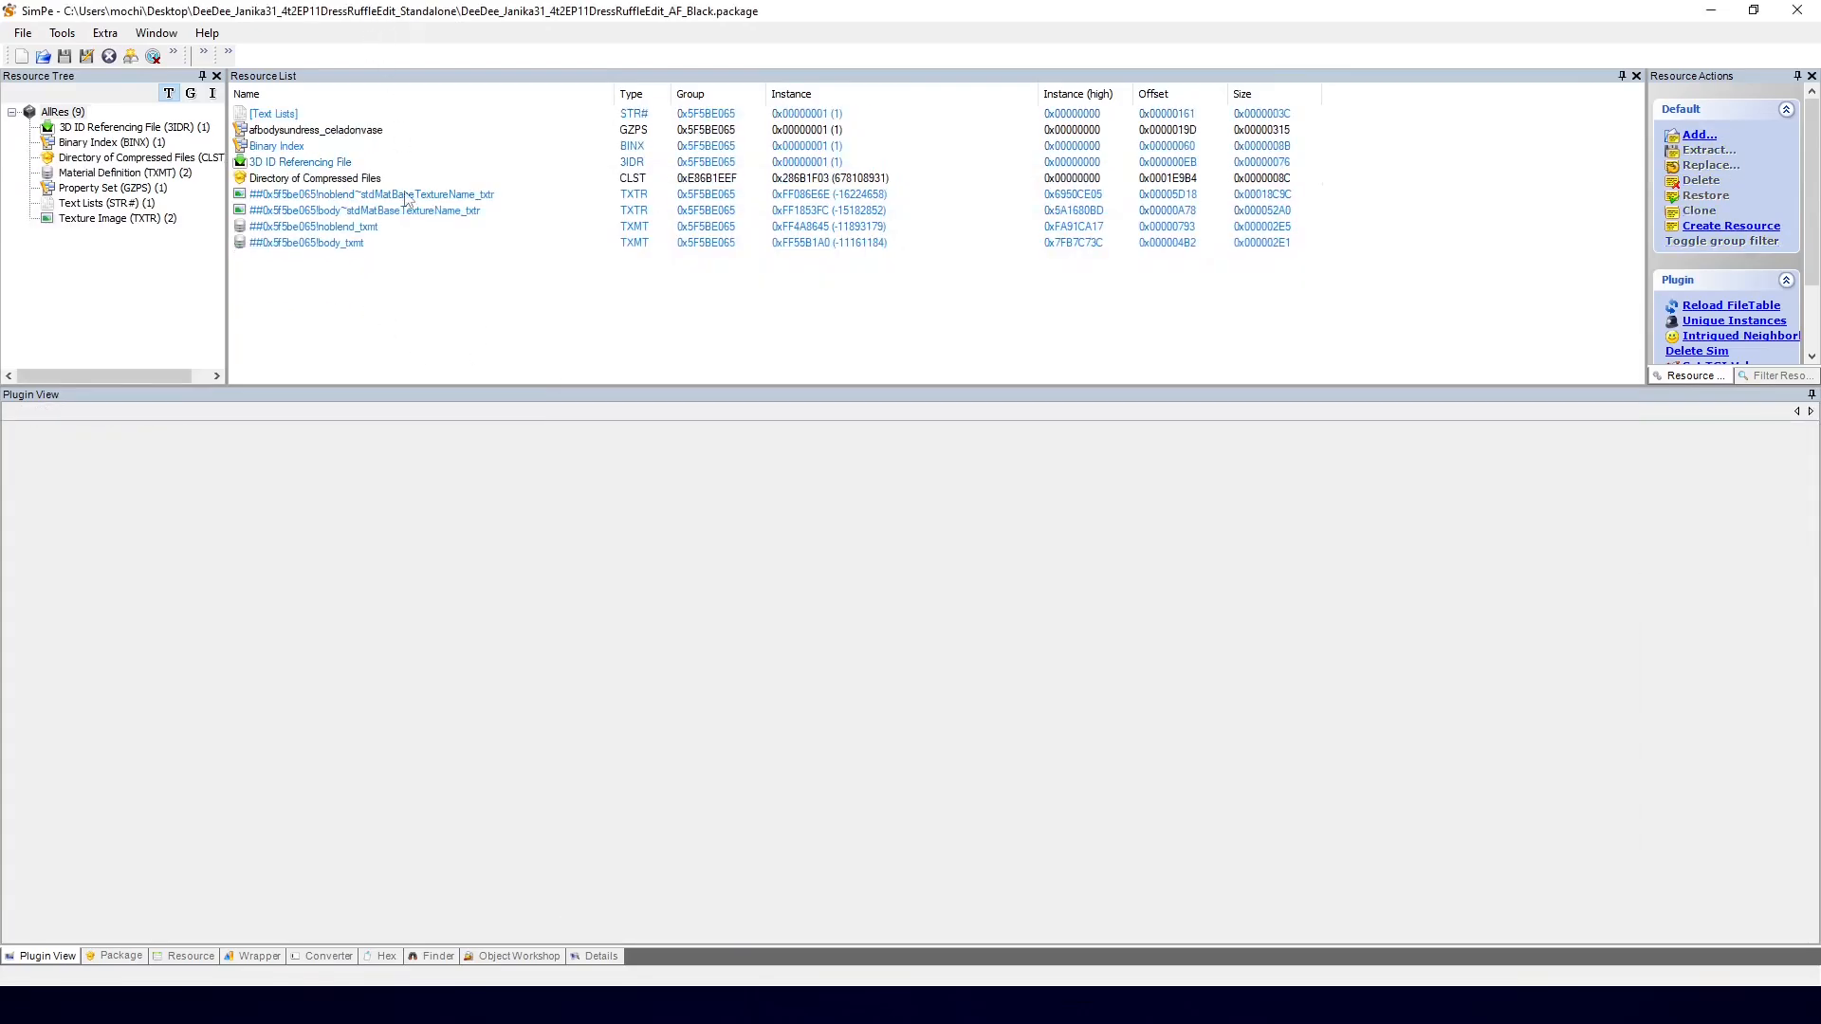
click(406, 196)
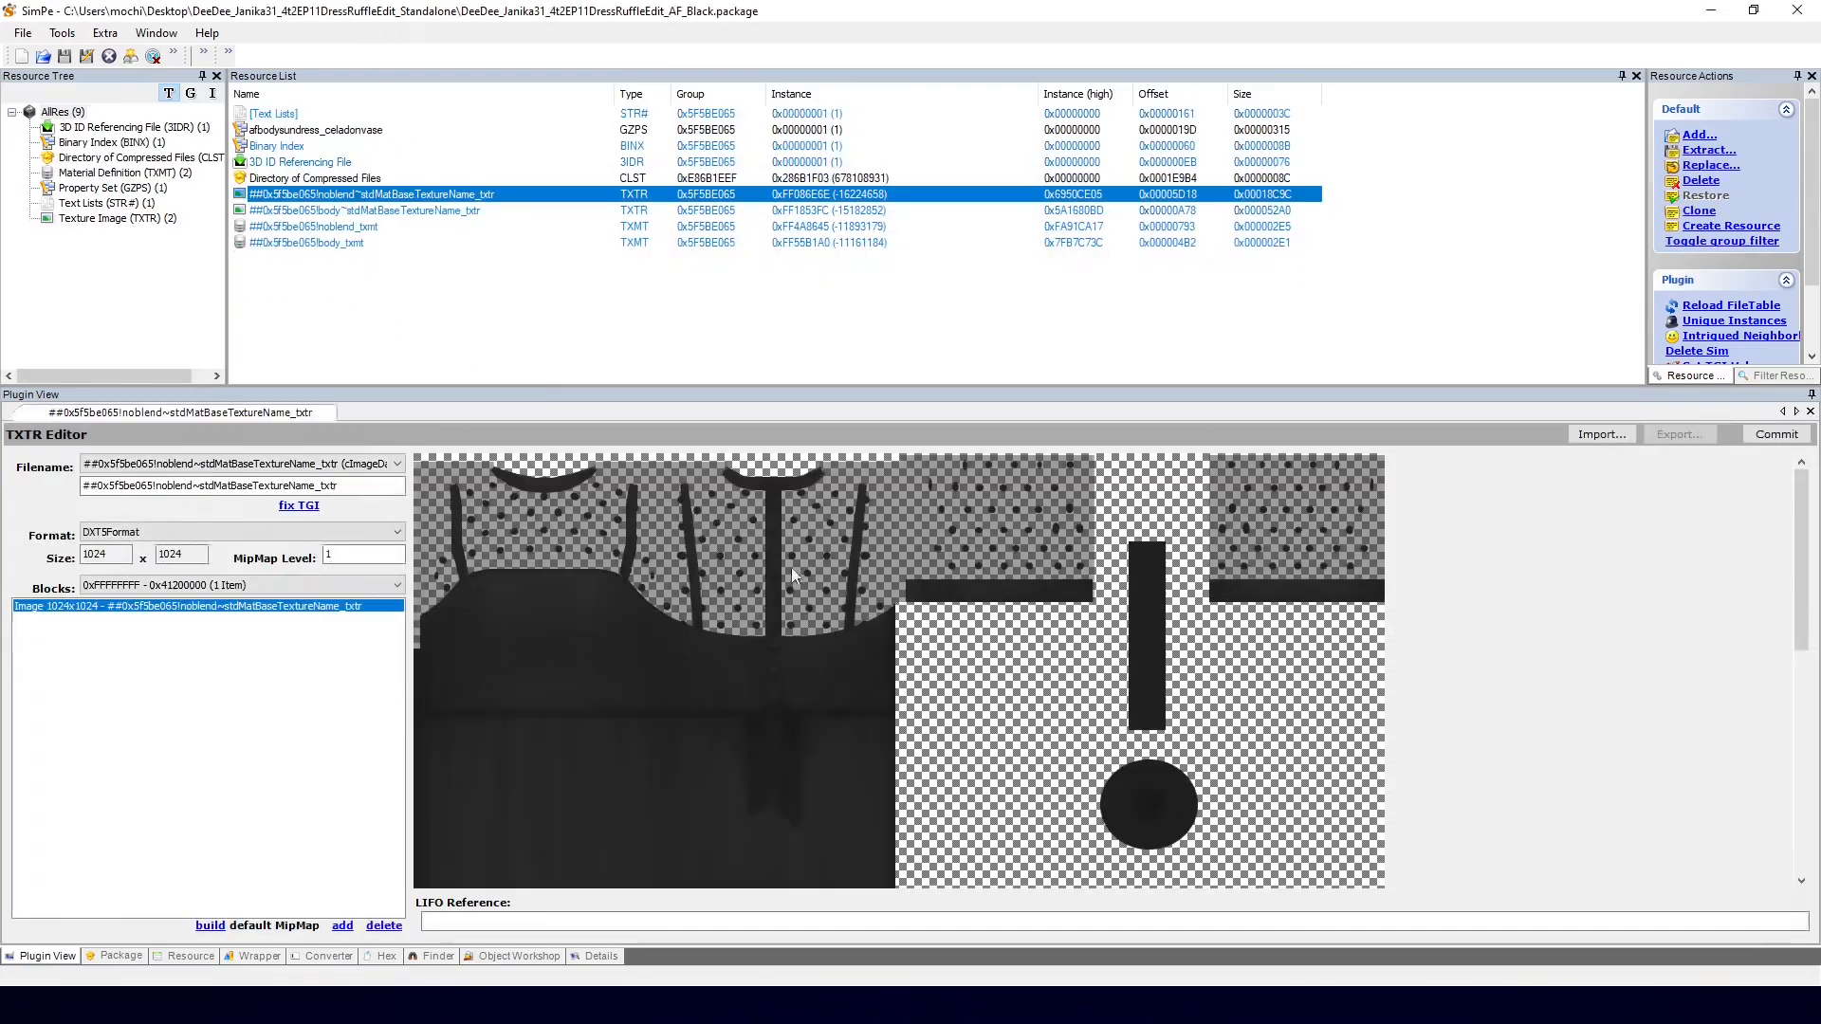
click(365, 228)
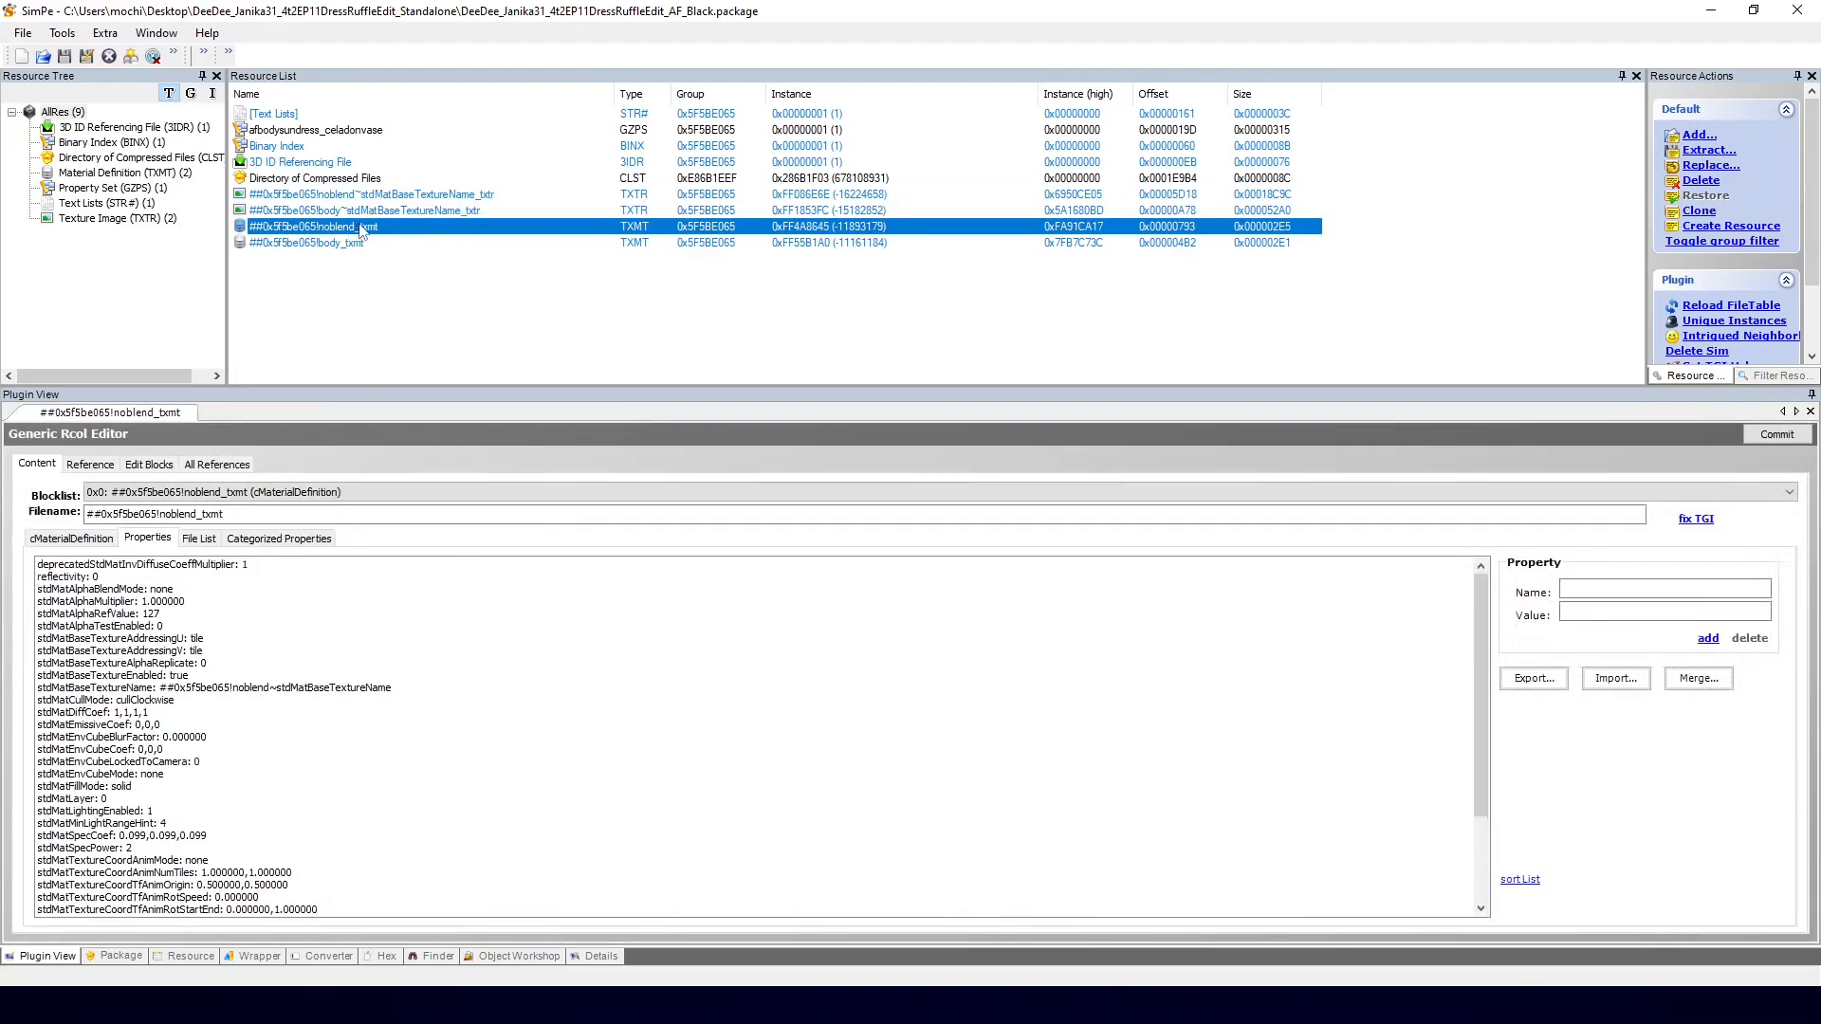
right_click(360, 224)
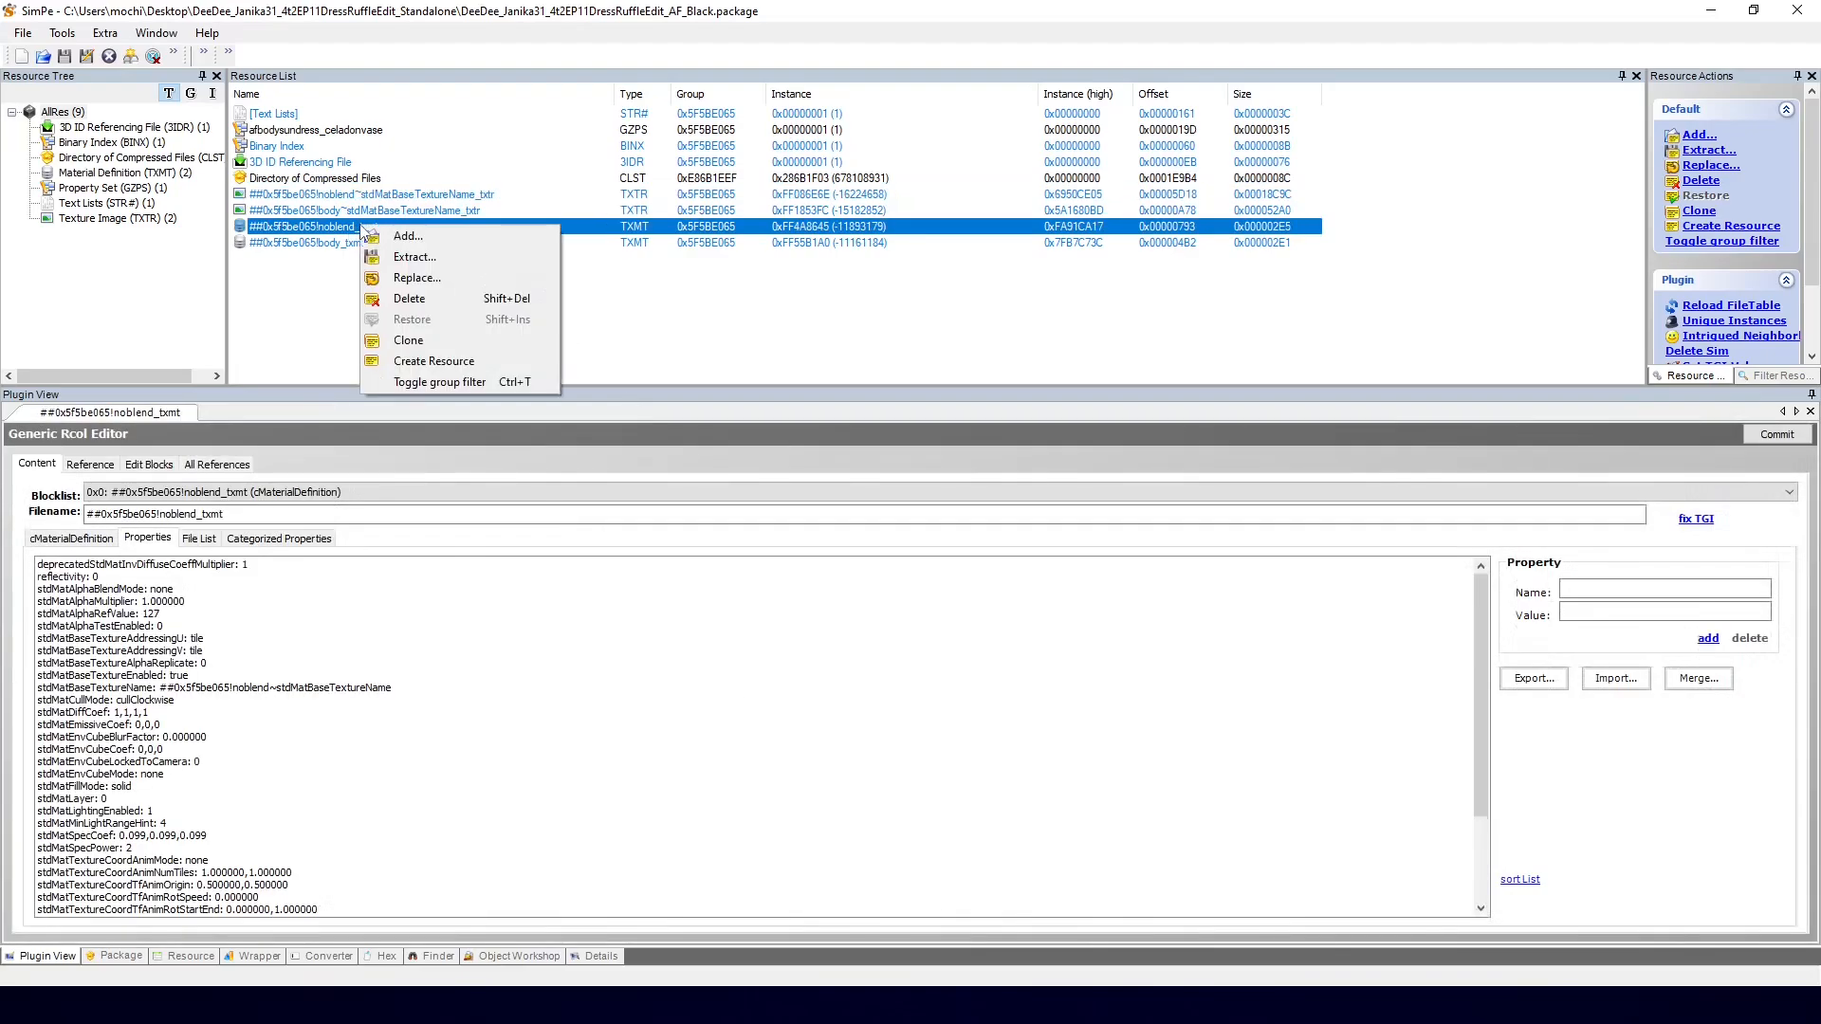
click(406, 258)
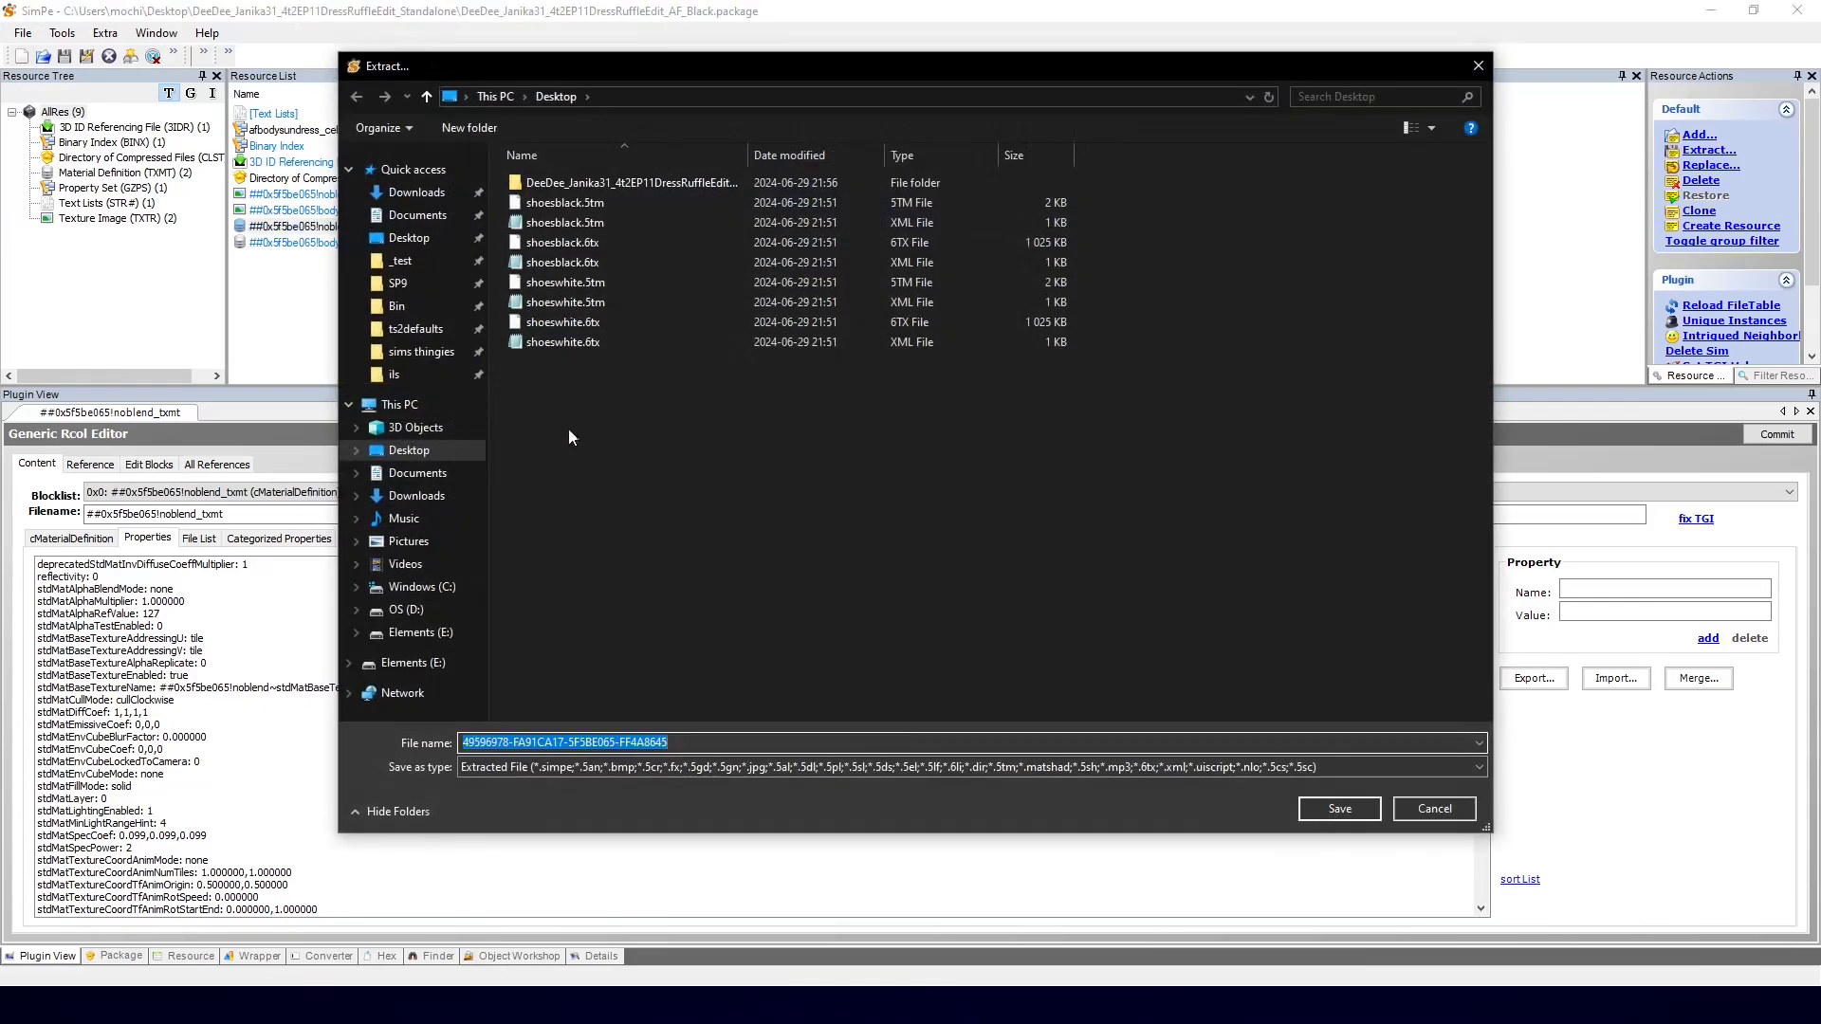
text(dressblack)
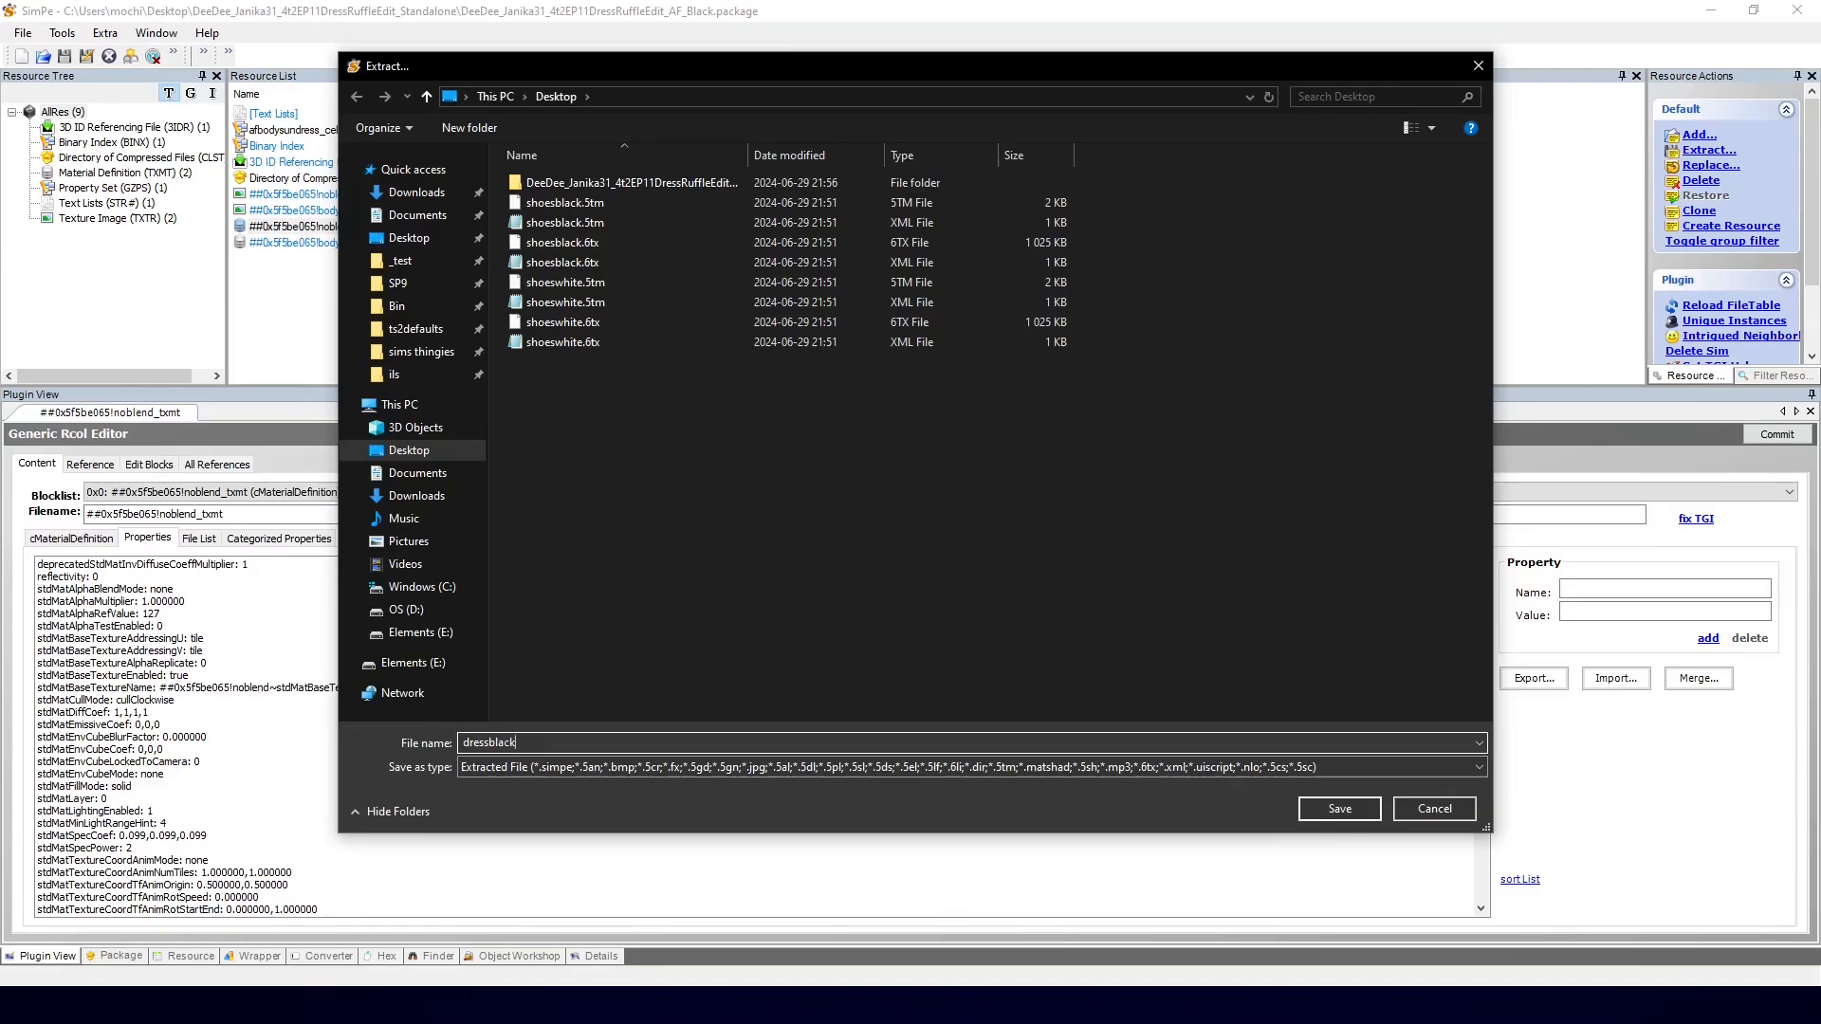
key(Return)
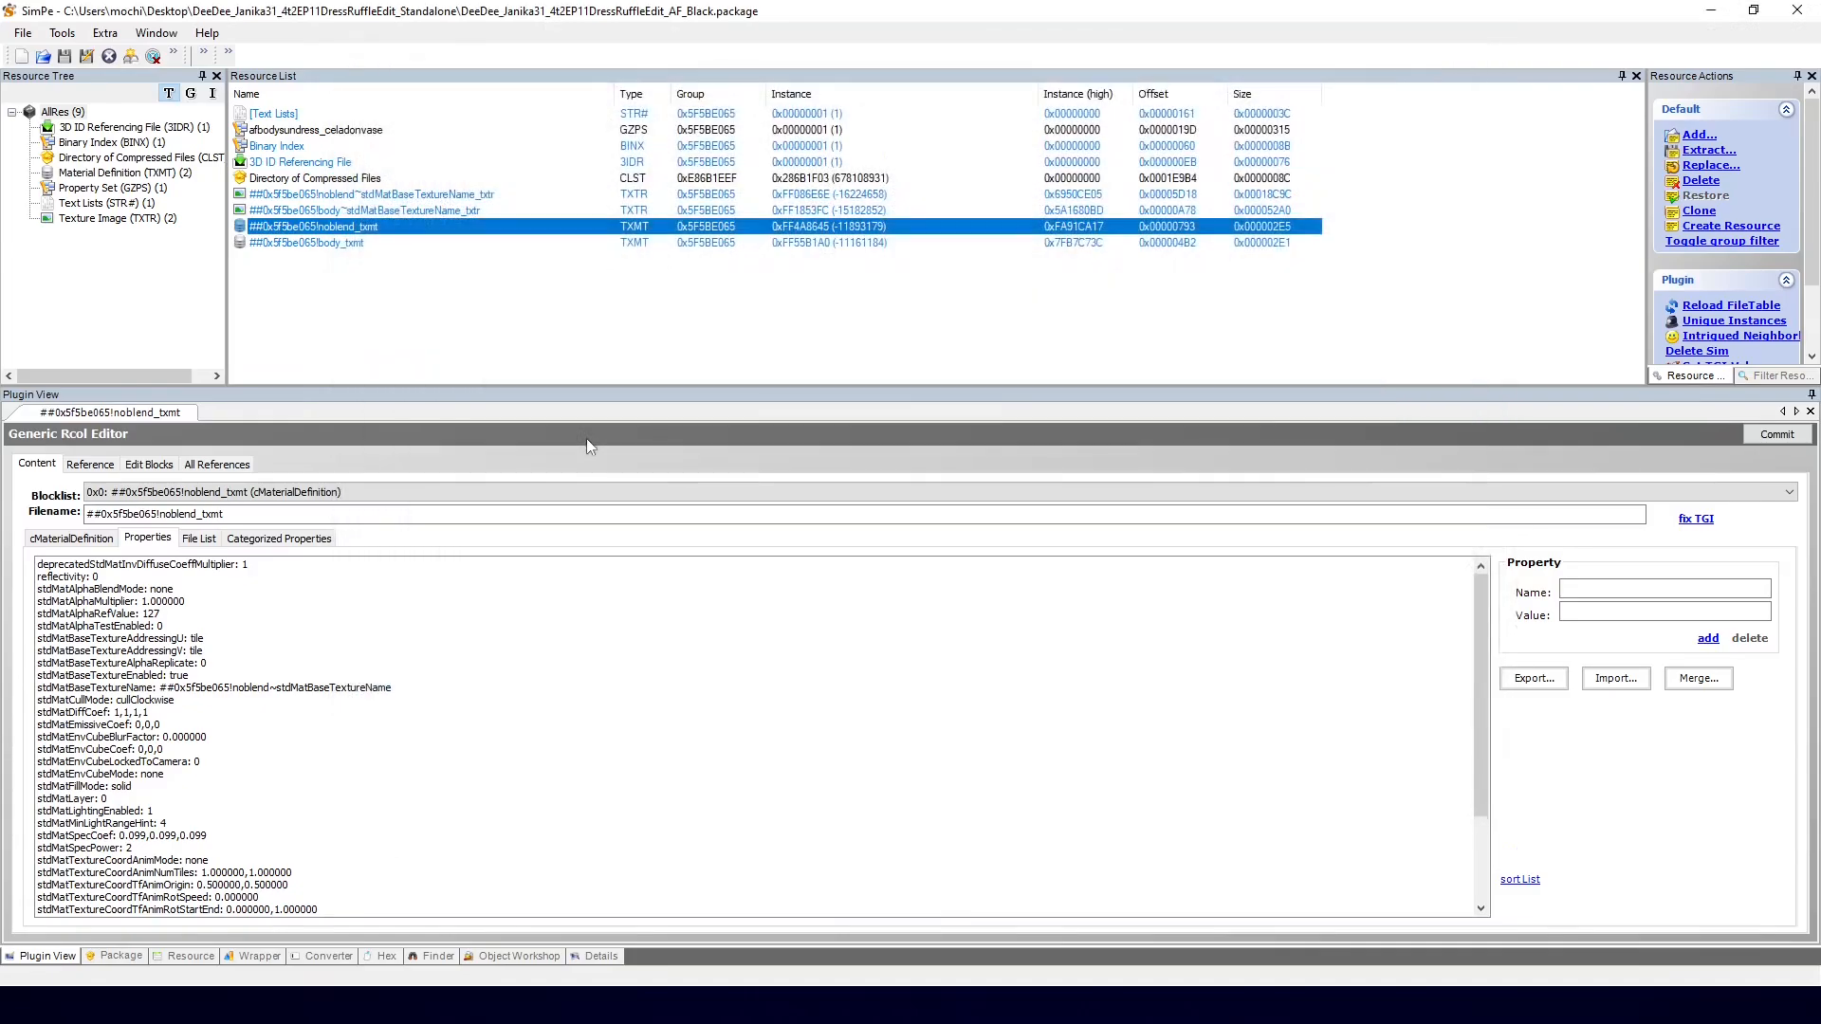
Step: Extract the black dress's noblend~stdMatBaseTextureName_txtr texture as dressblack
right_click(420, 195)
click(456, 224)
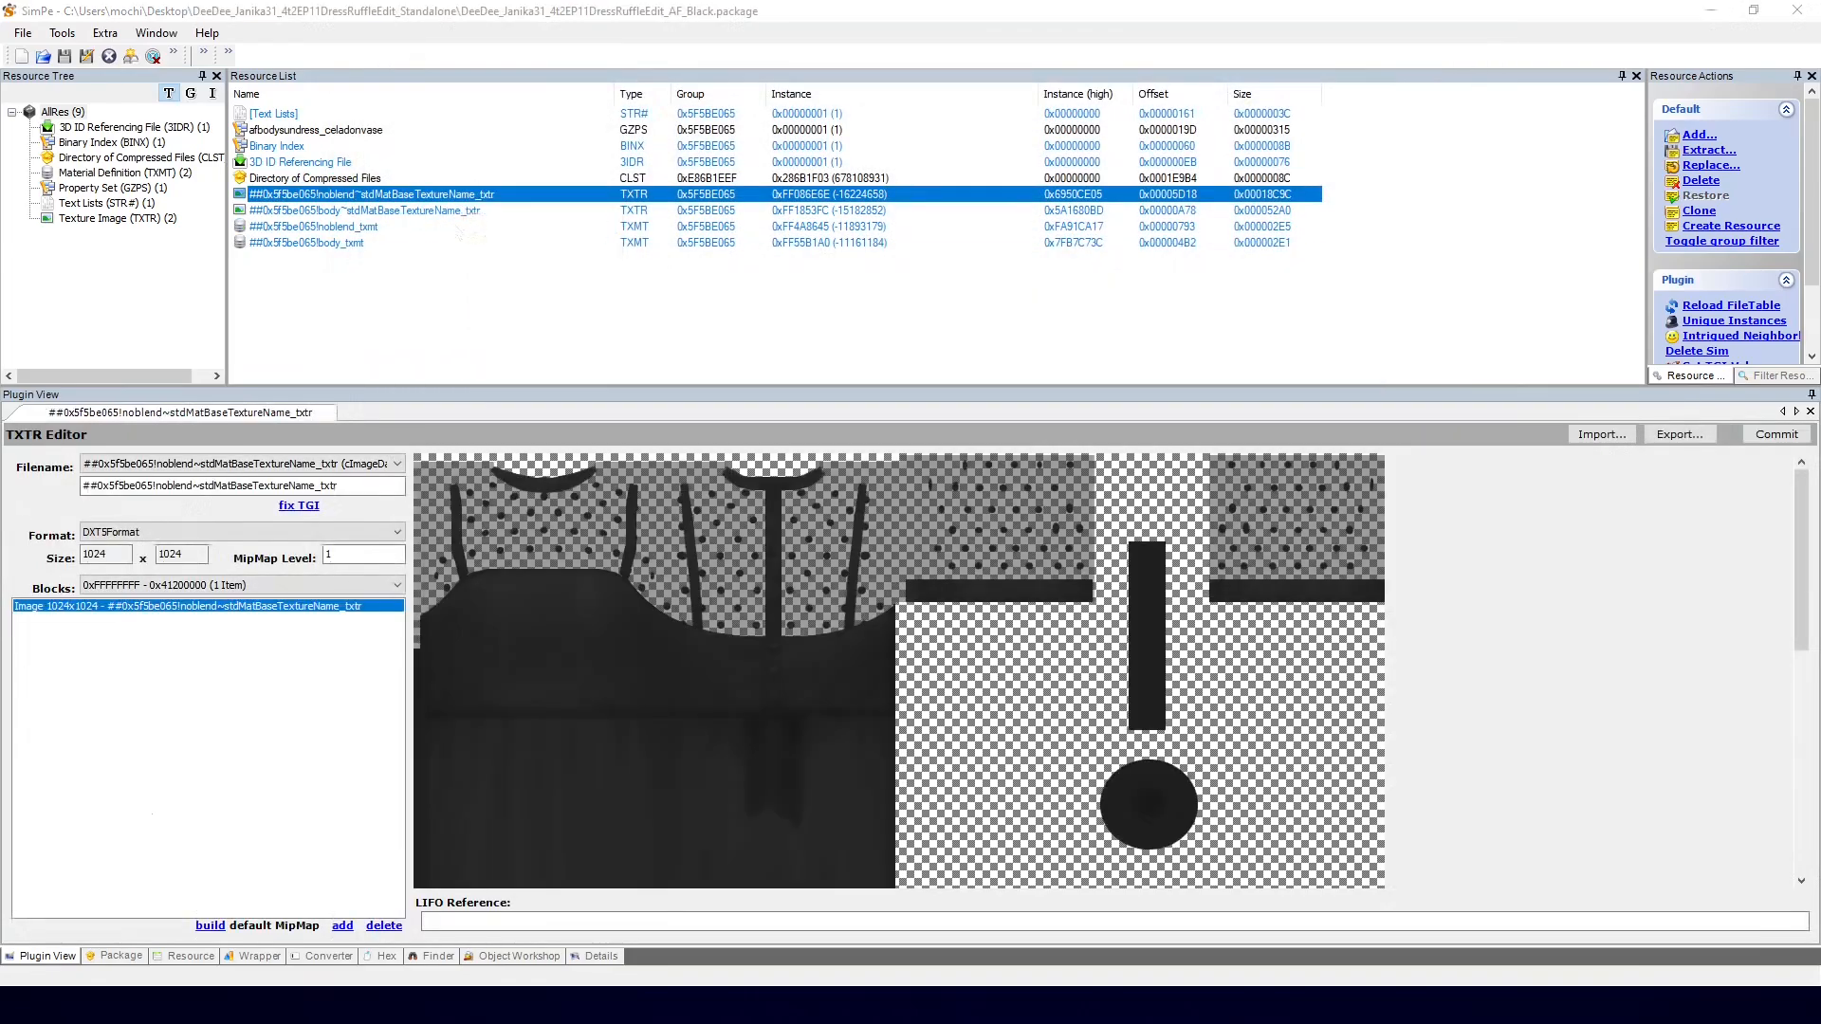
text(dressblack)
key(Return)
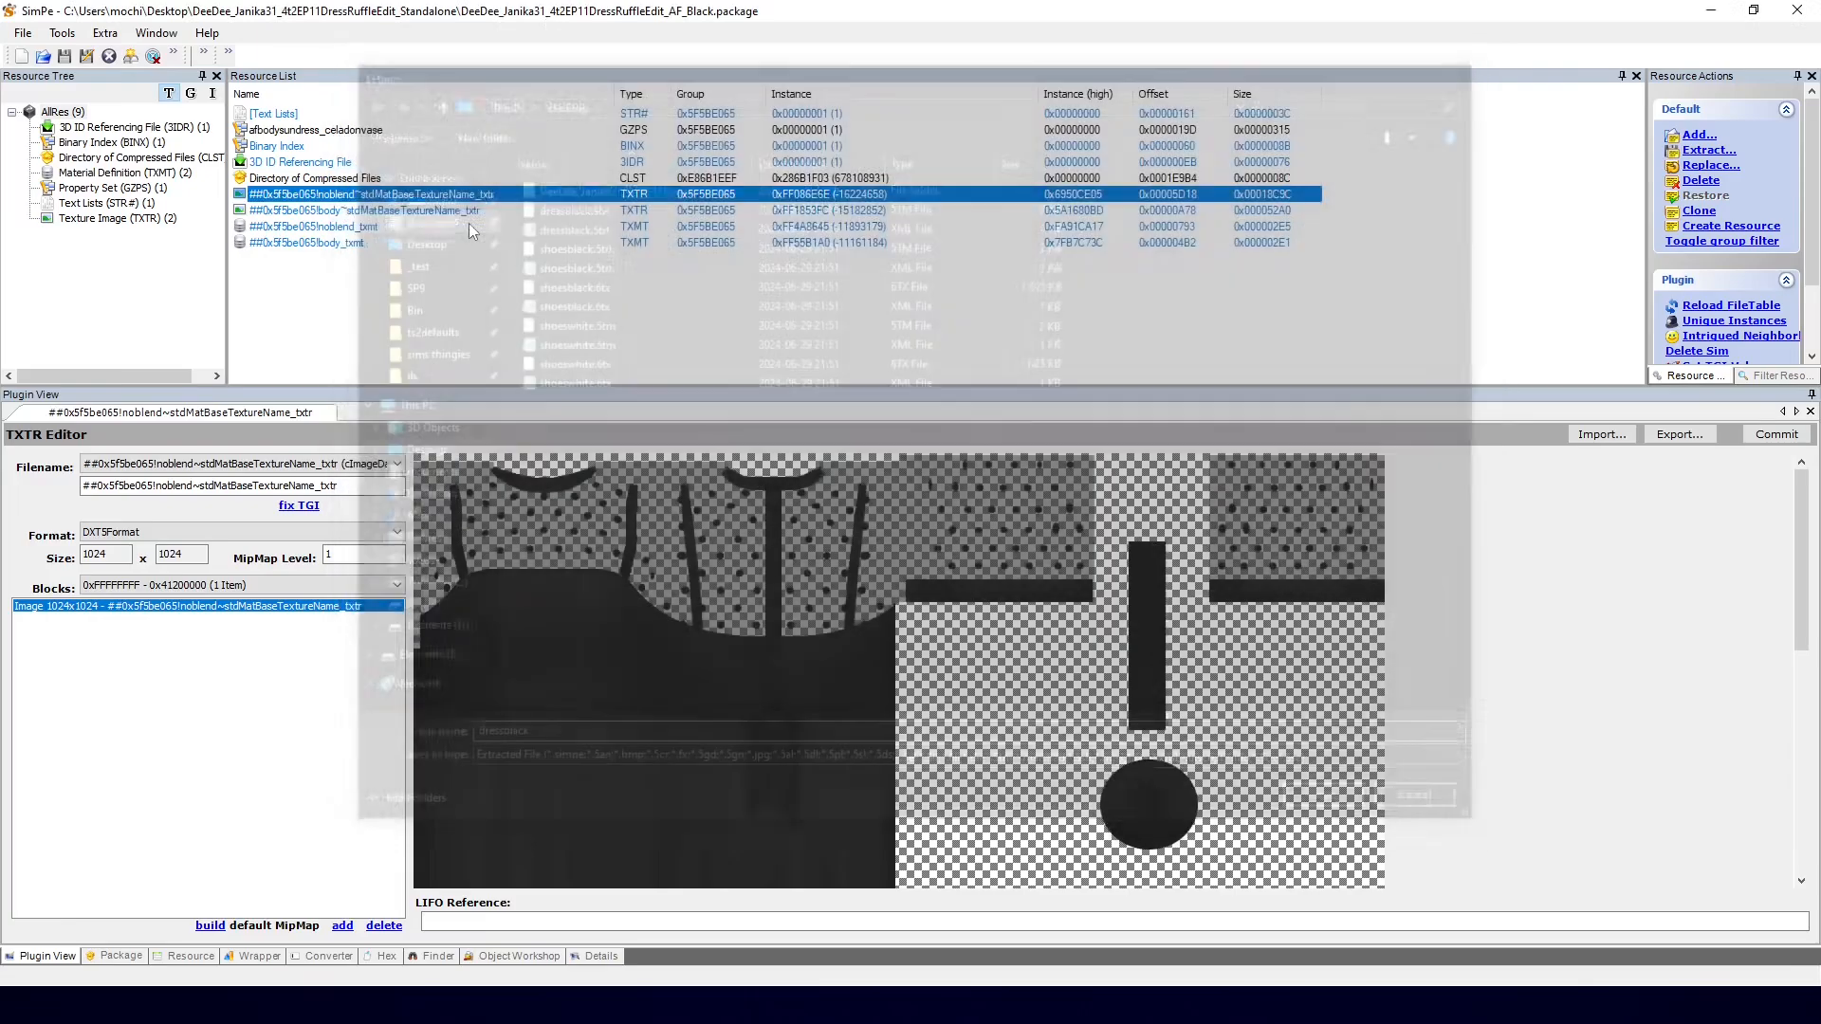
Step: Open the DressRuffleEdit_AF_Blue package in SimPe and extract its noblend_txmt Material Definition as dressblue
click(133, 1005)
double_click(891, 361)
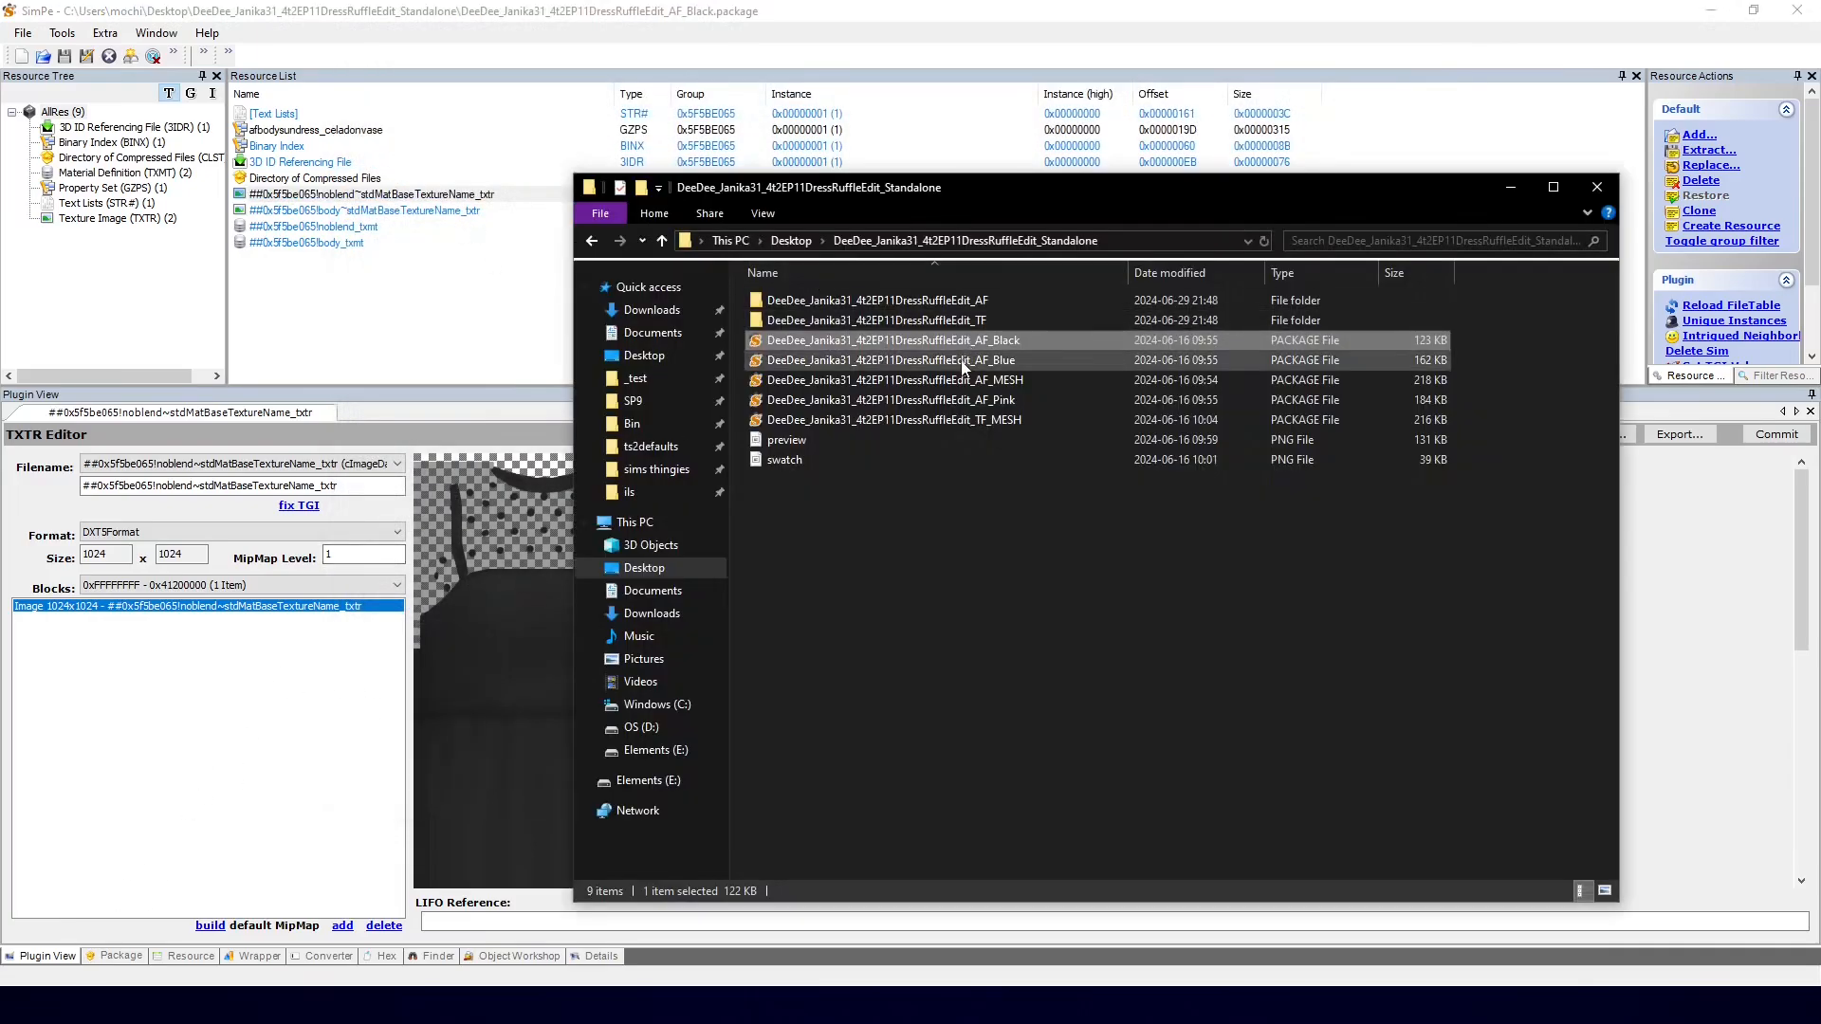
click(313, 226)
right_click(347, 228)
click(396, 259)
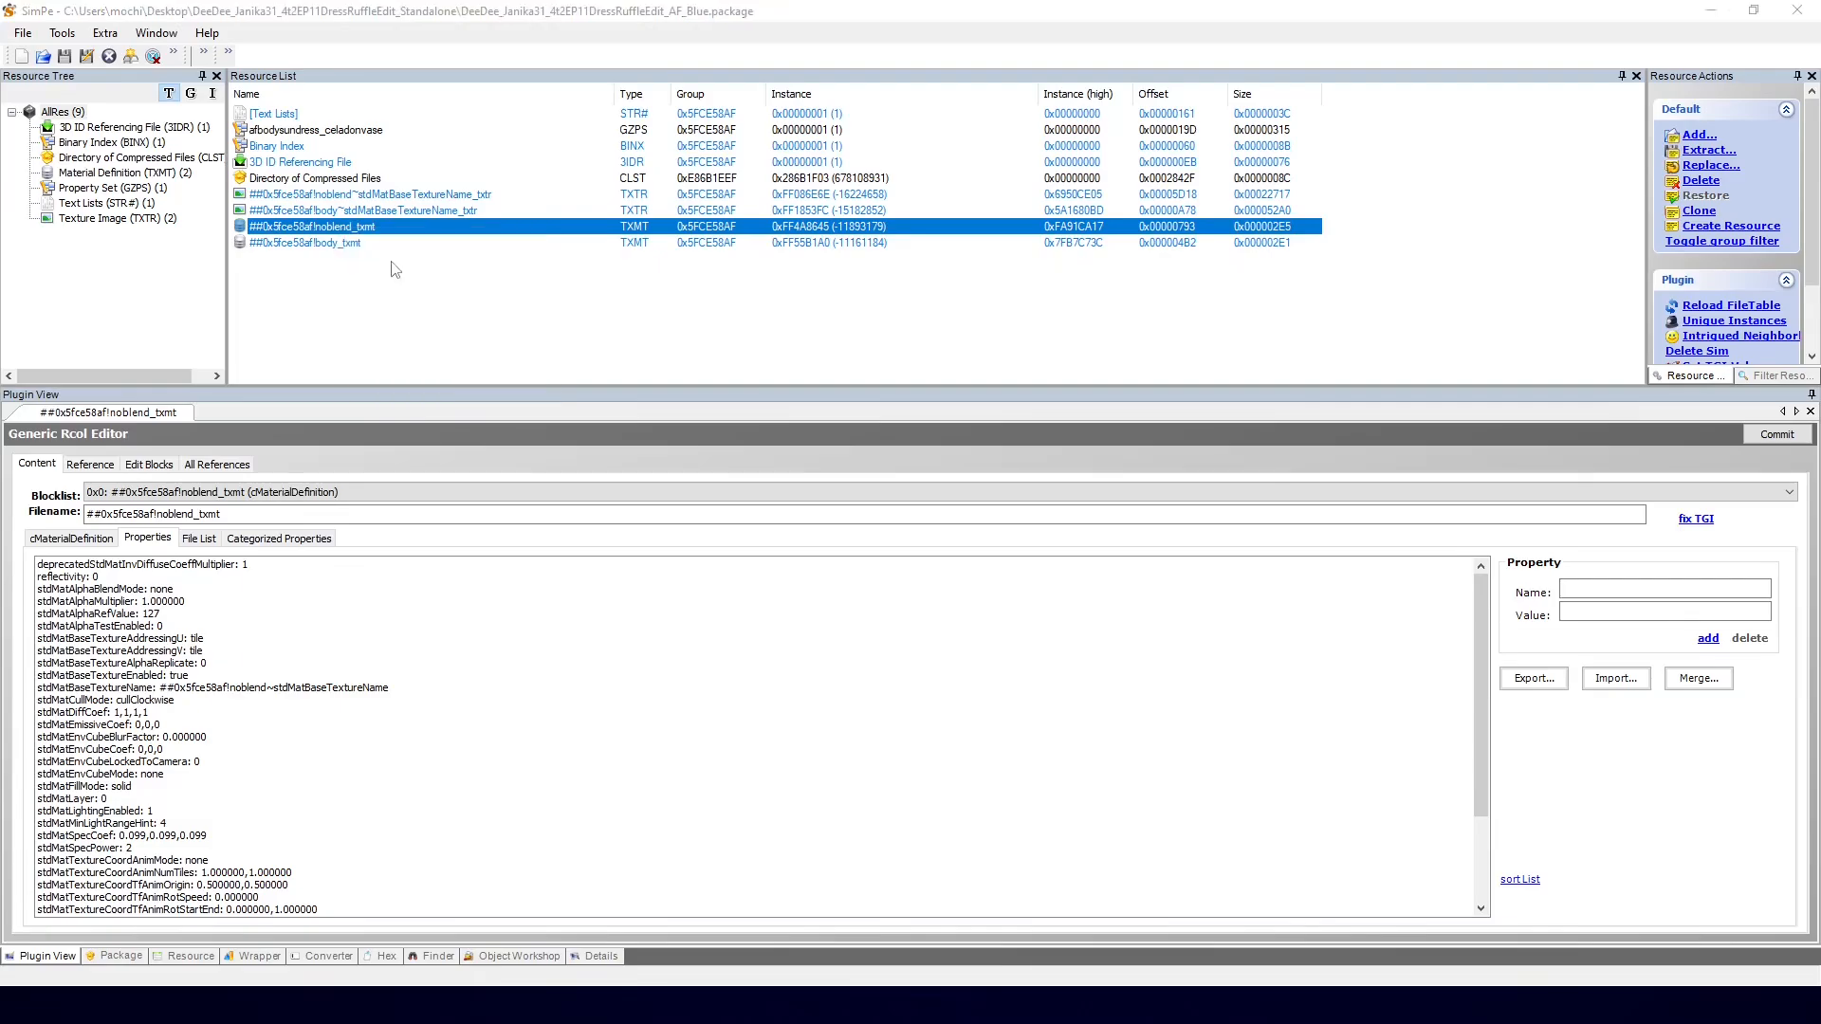
text(dressblack)
key(Return)
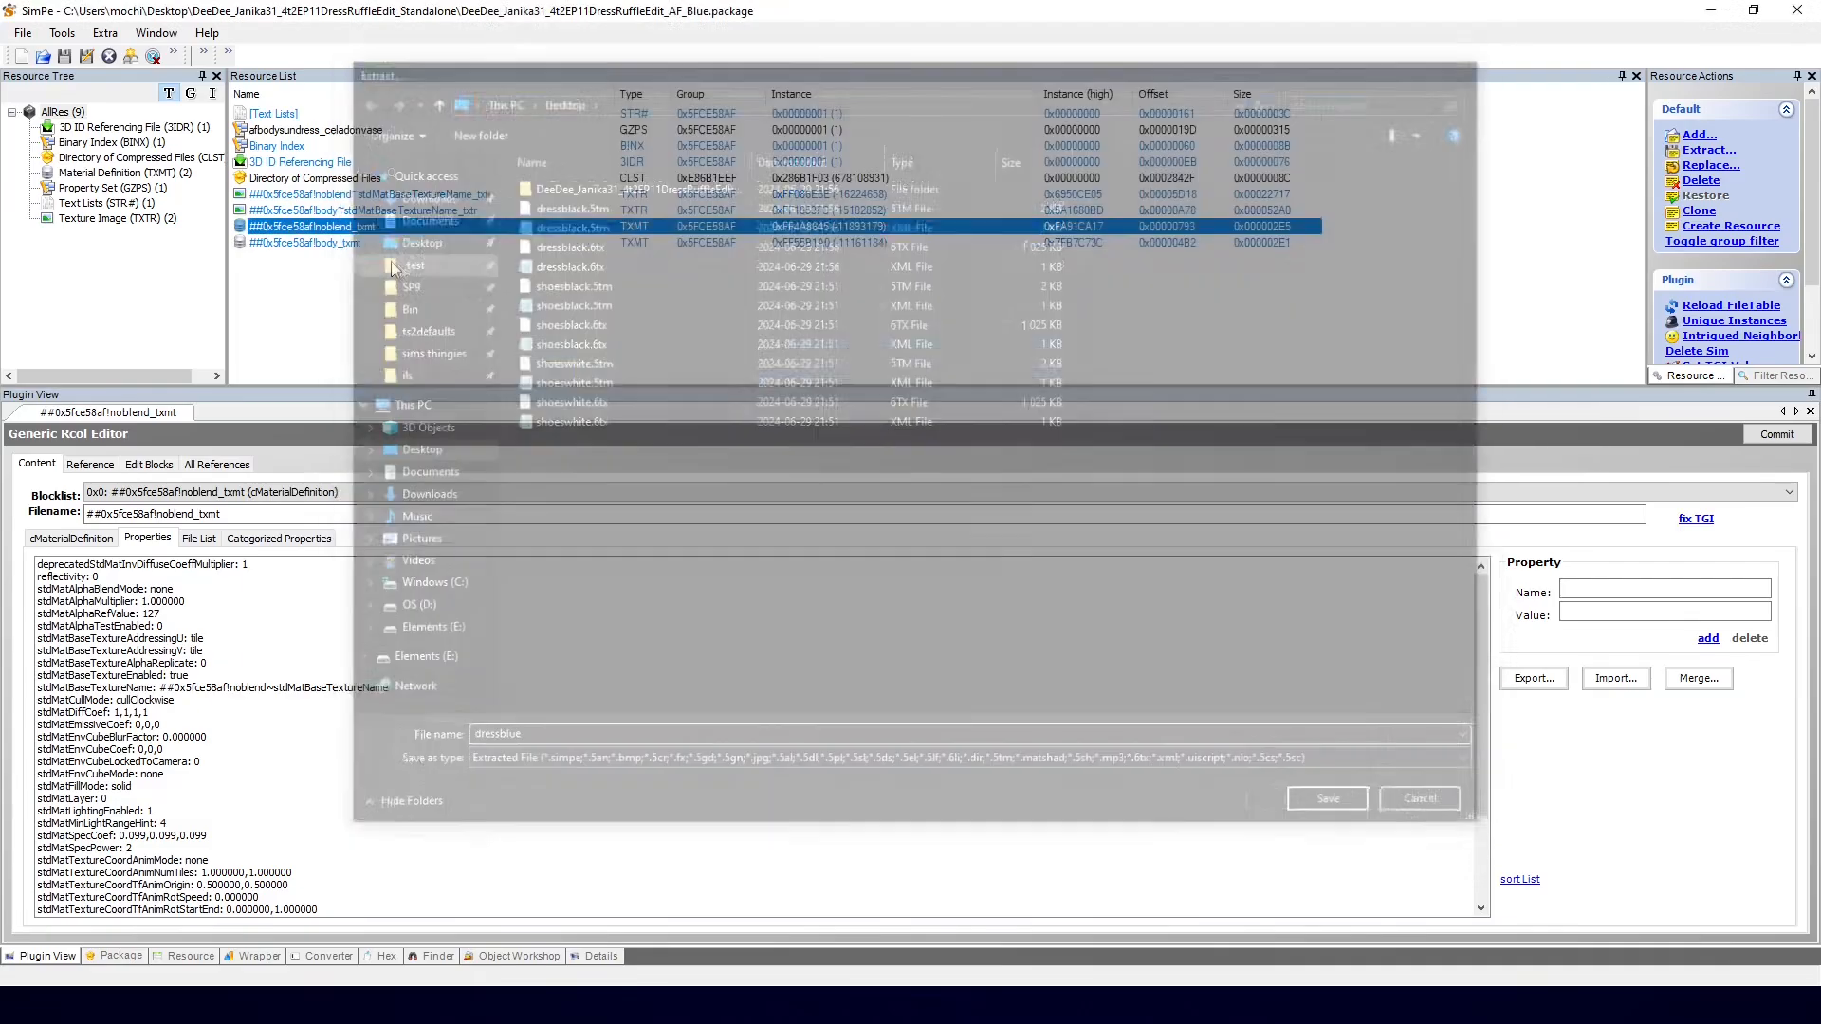
Step: Extract the blue dress's noblend~stdMatBaseTextureName_txtr texture as dressblue
click(342, 195)
right_click(342, 194)
click(389, 225)
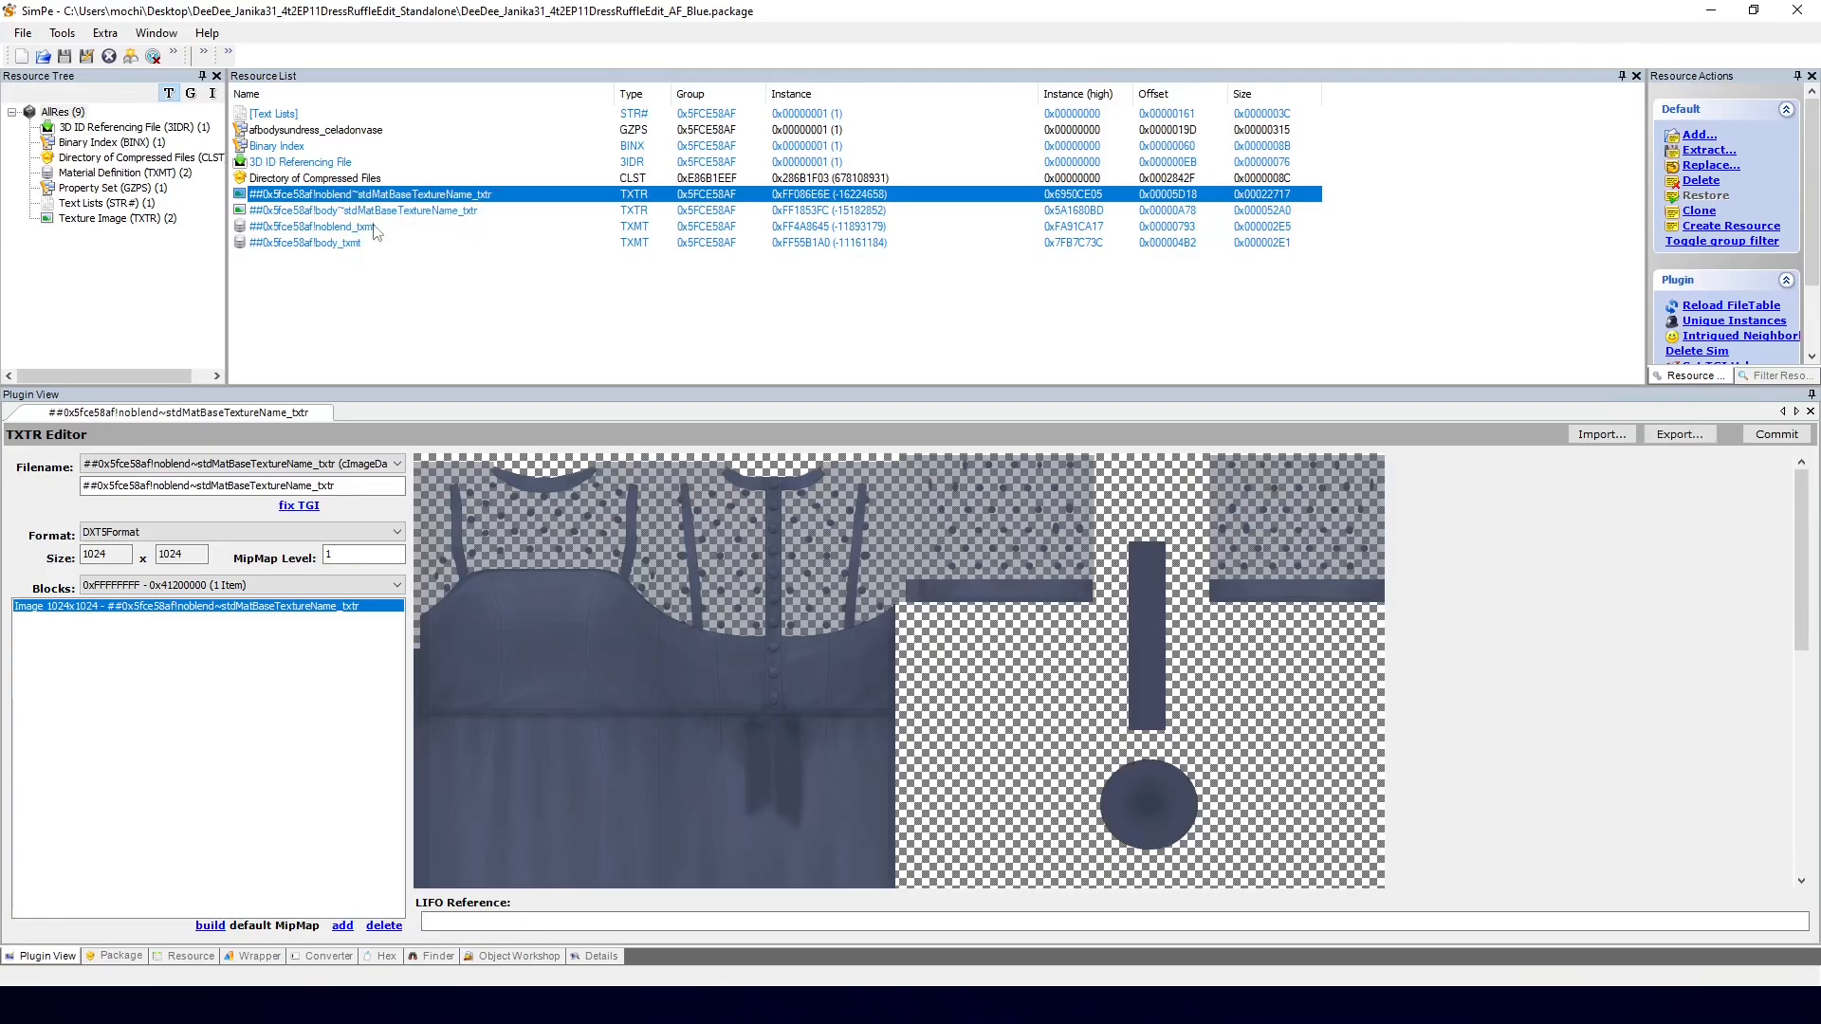
text(dressblue)
key(Return)
Step: Open the DressRuffleEdit_AF_Pink package in SimPe and extract its noblend_txmt Material Definition to the Desktop as dresspink
click(83, 1006)
double_click(825, 399)
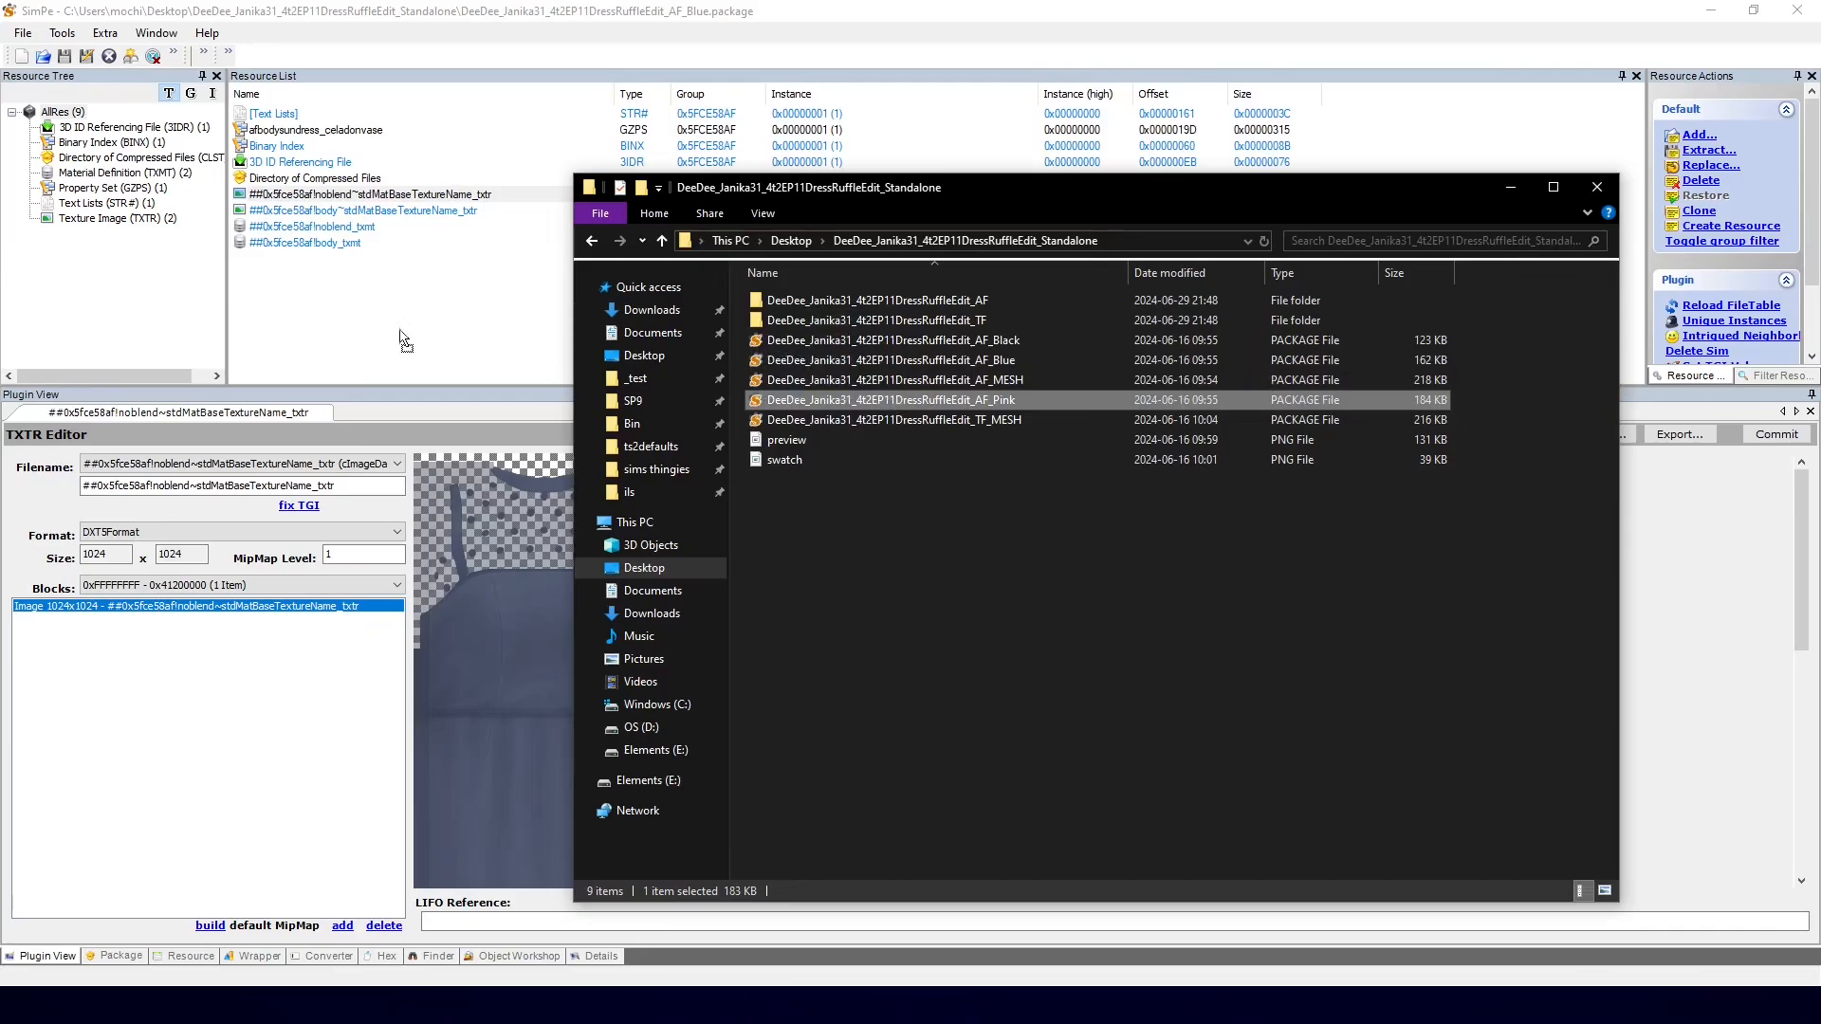
right_click(334, 228)
click(363, 260)
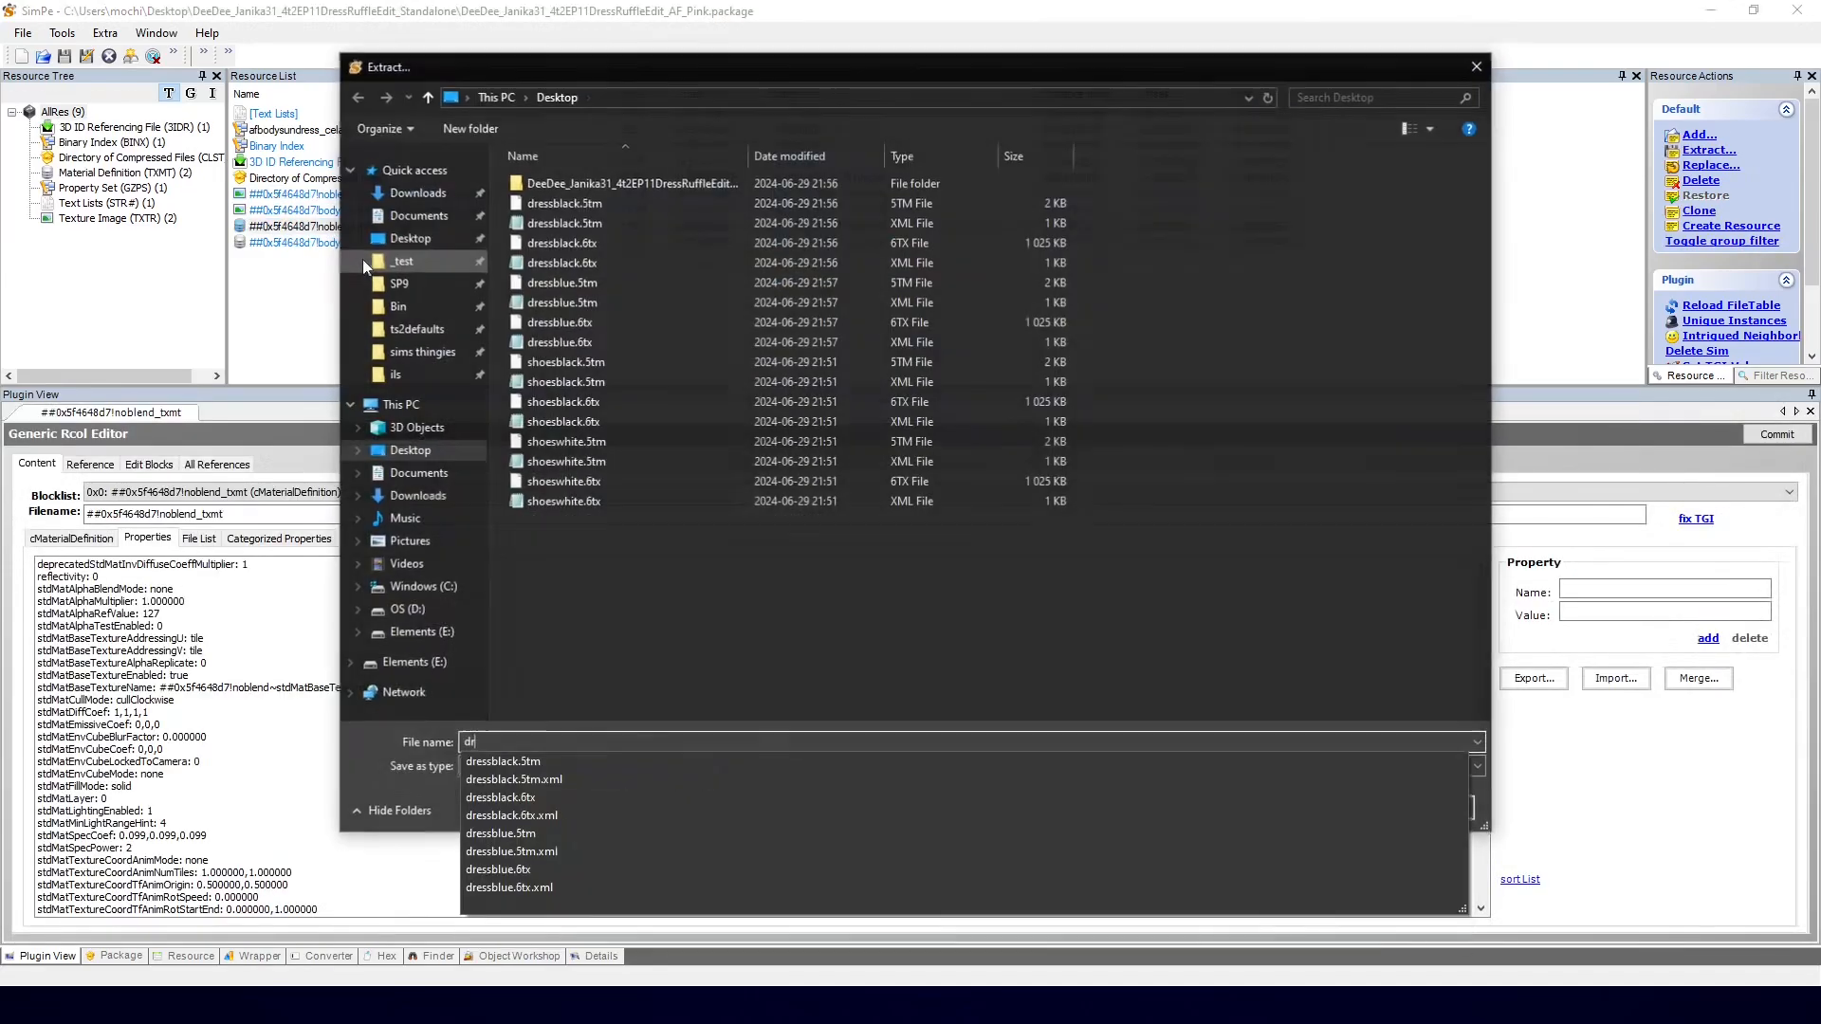
text(dresspink)
key(Return)
Step: Extract the pink dress's noblend~stdMatBaseTextureName_txtr texture as dresspink
right_click(348, 193)
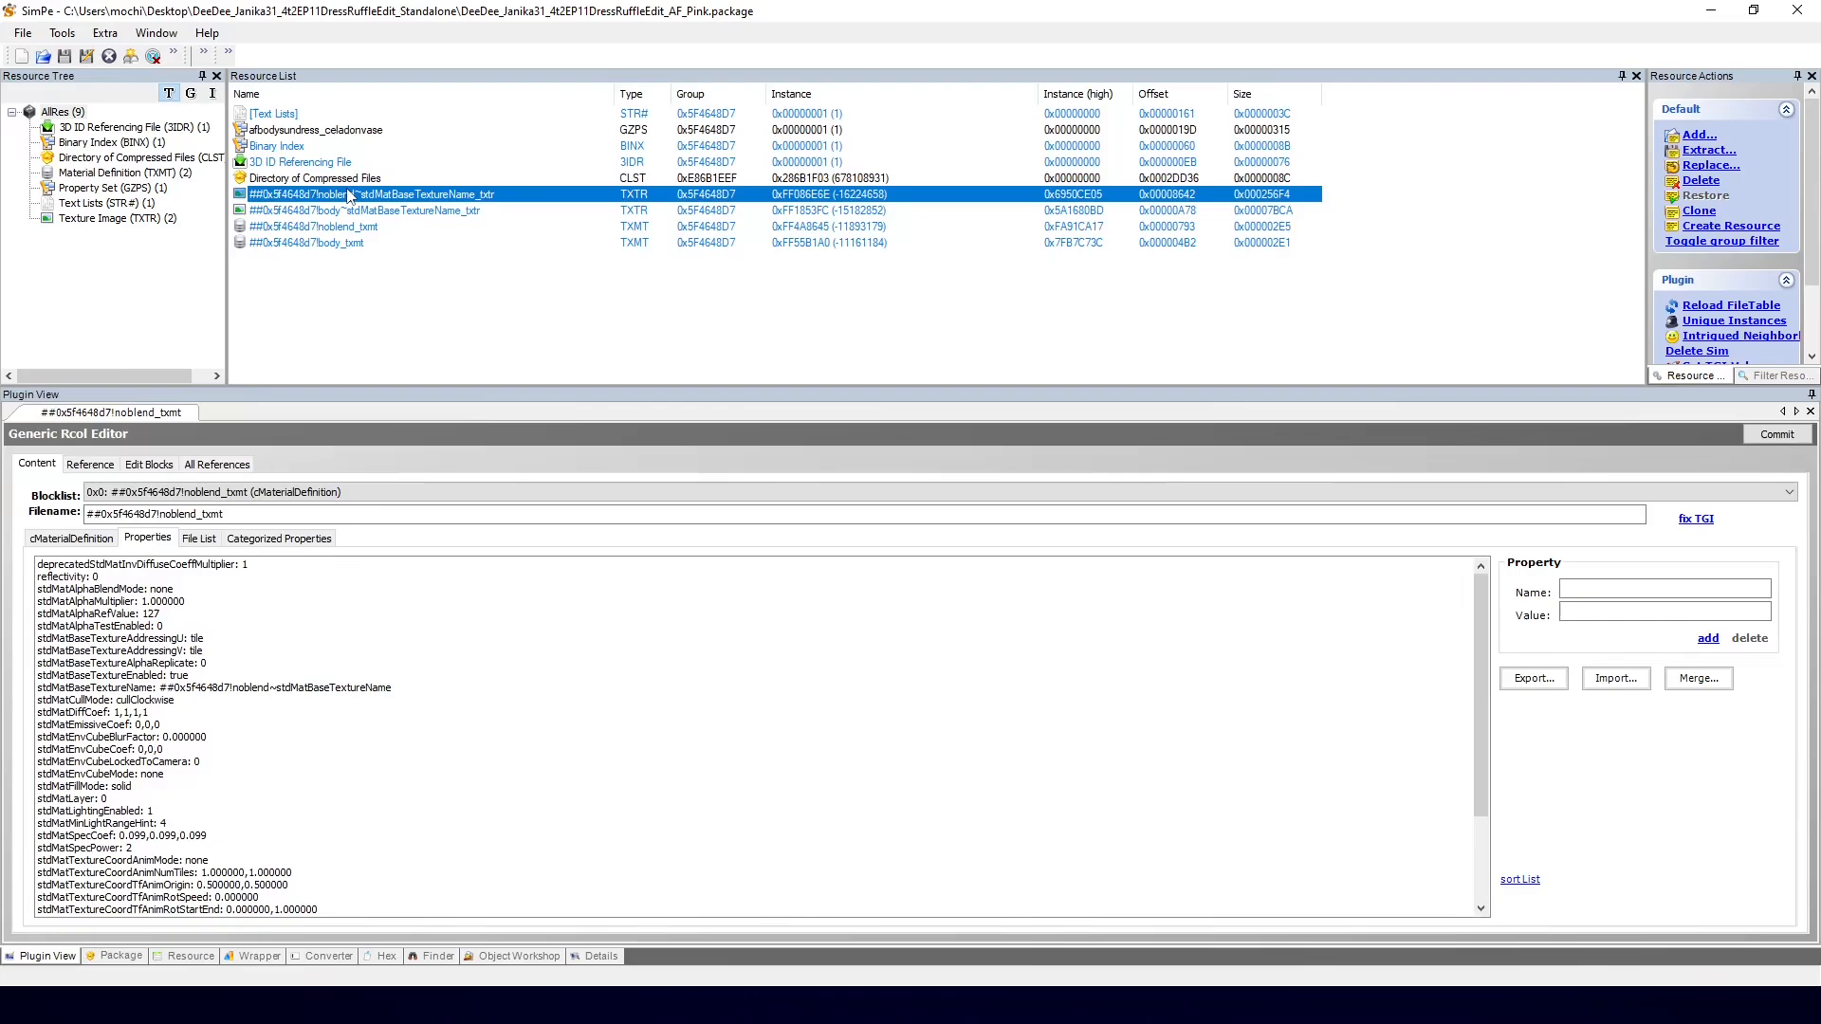
click(379, 226)
text(dresspink)
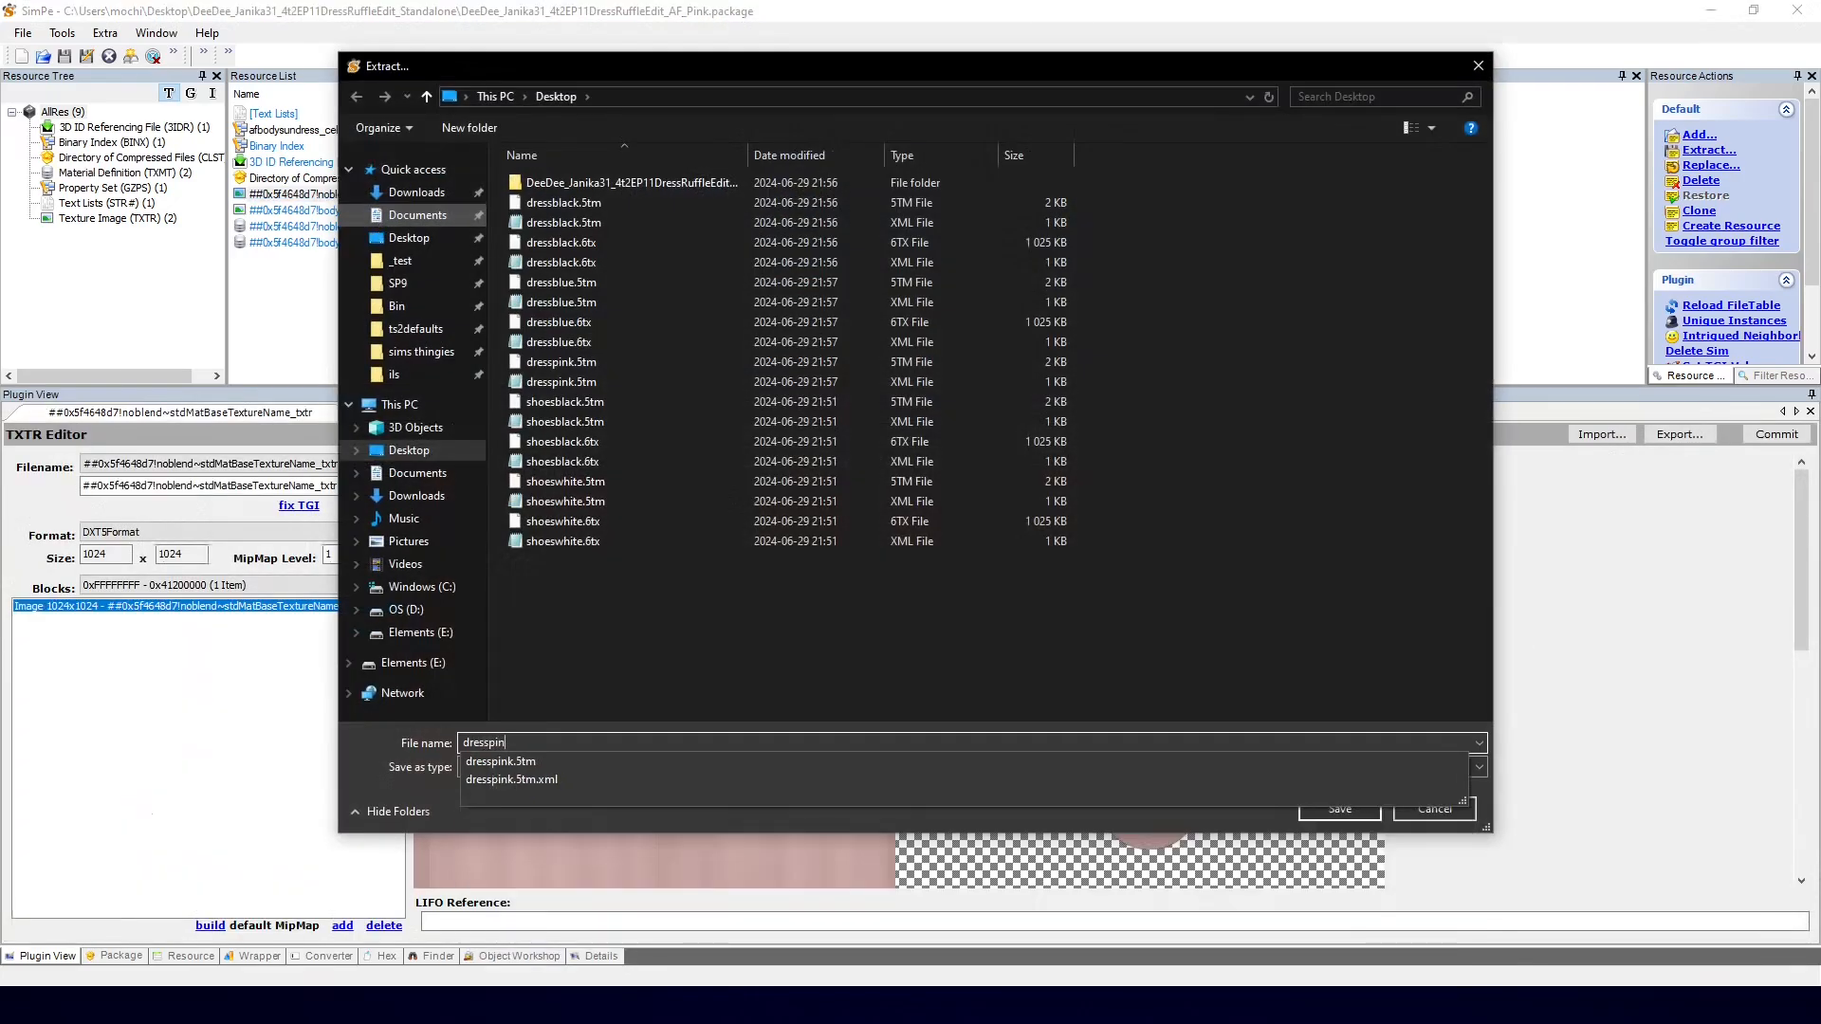
key(Return)
Step: Open the DEFAULT_ufbodytubetopsandals workshop package from the Desktop and add the extracted dressblack.5tm Material Definition to it
click(269, 1004)
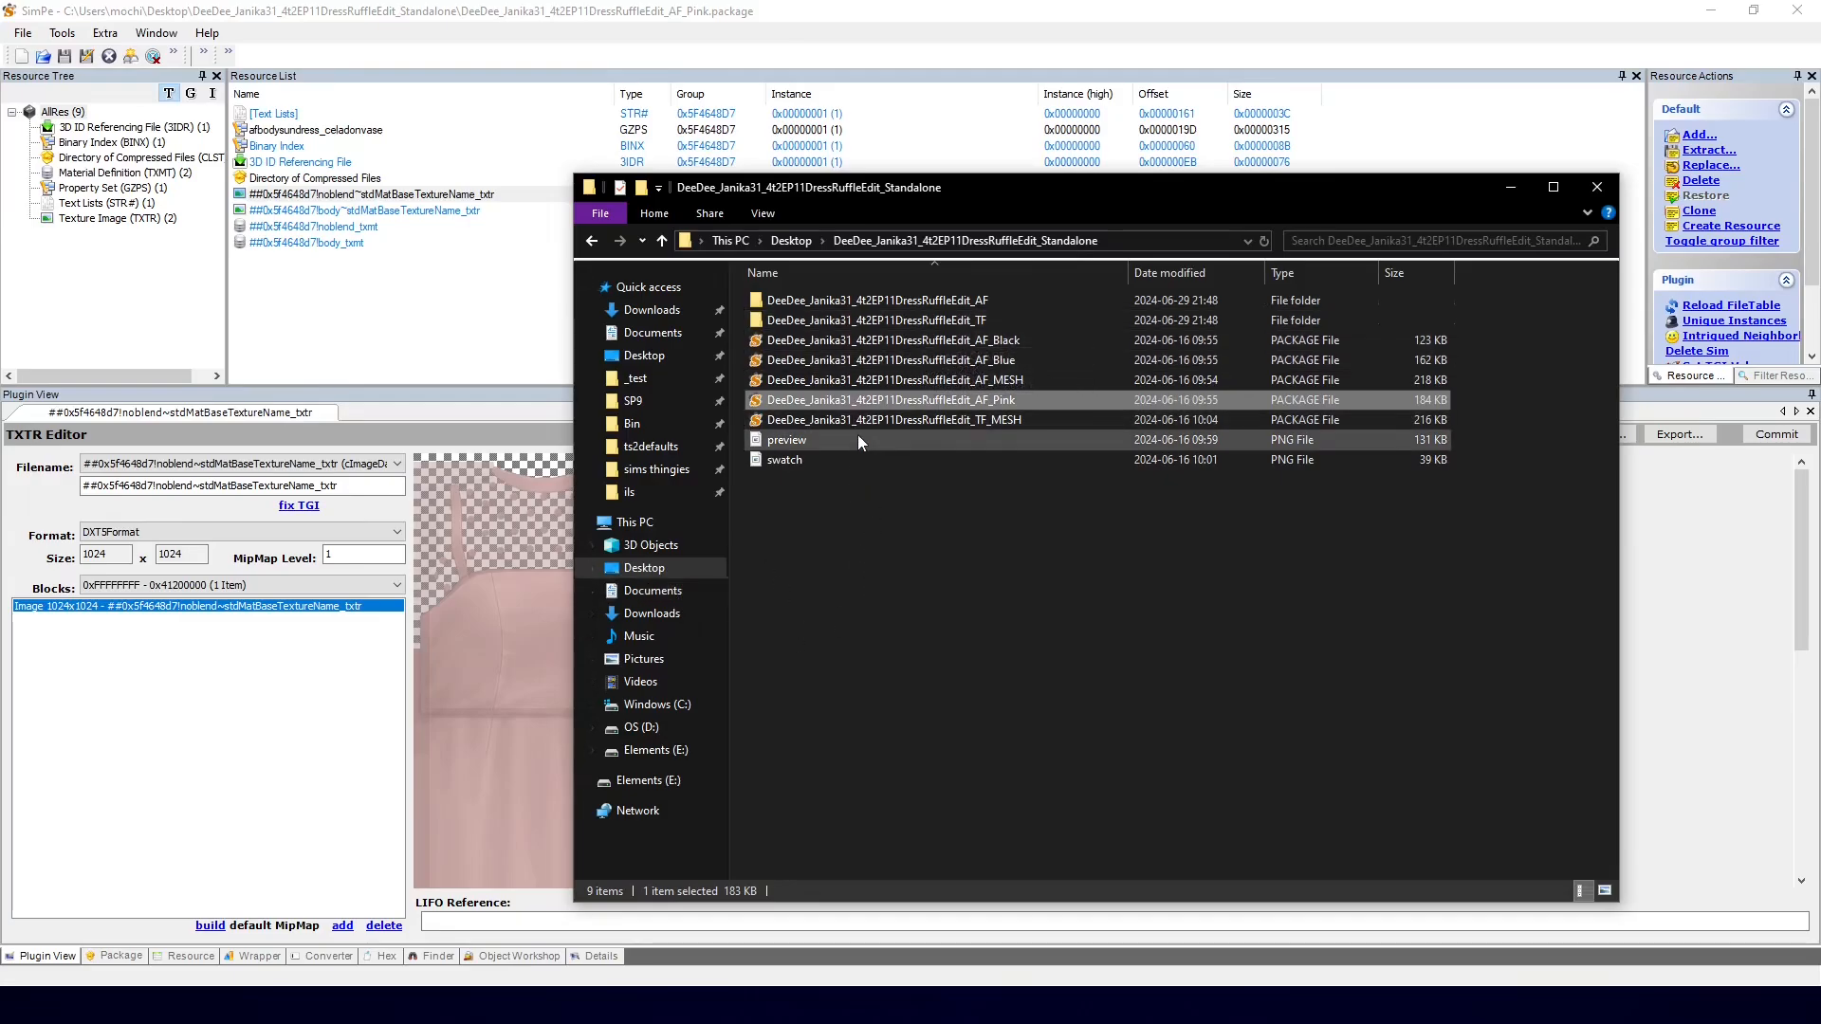
click(791, 241)
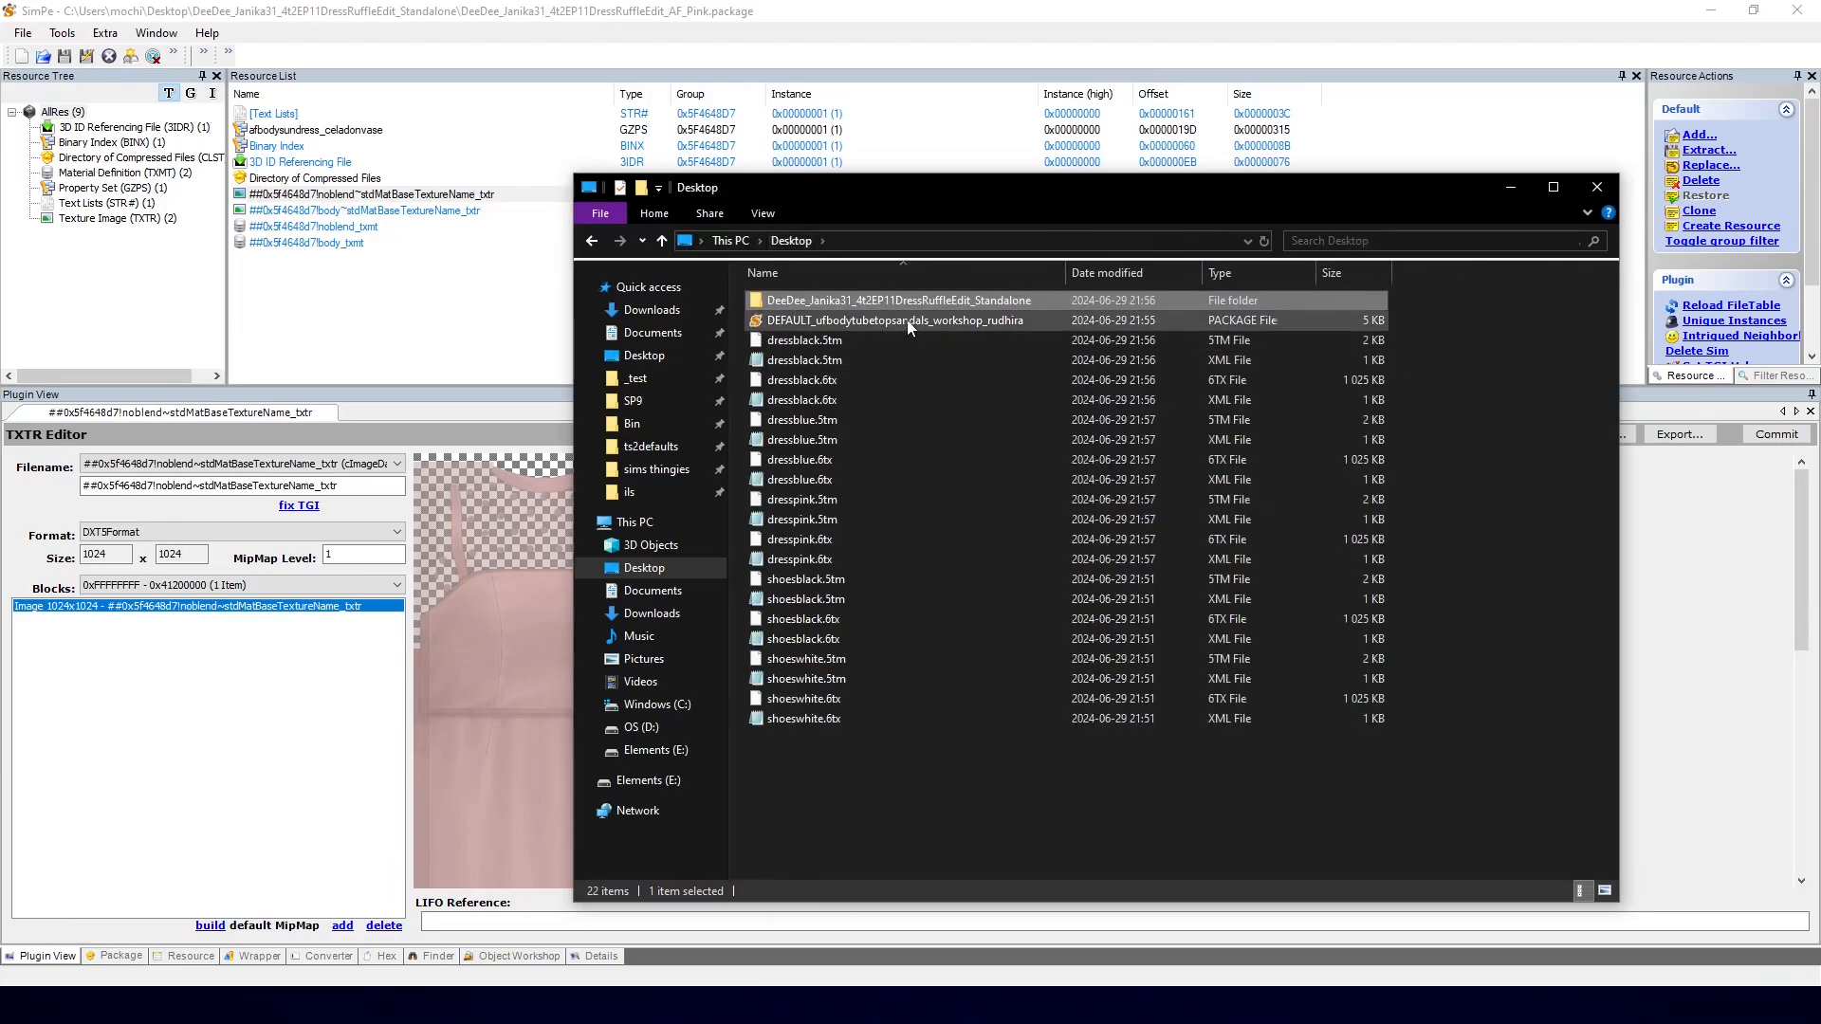
drag(908, 328, 470, 321)
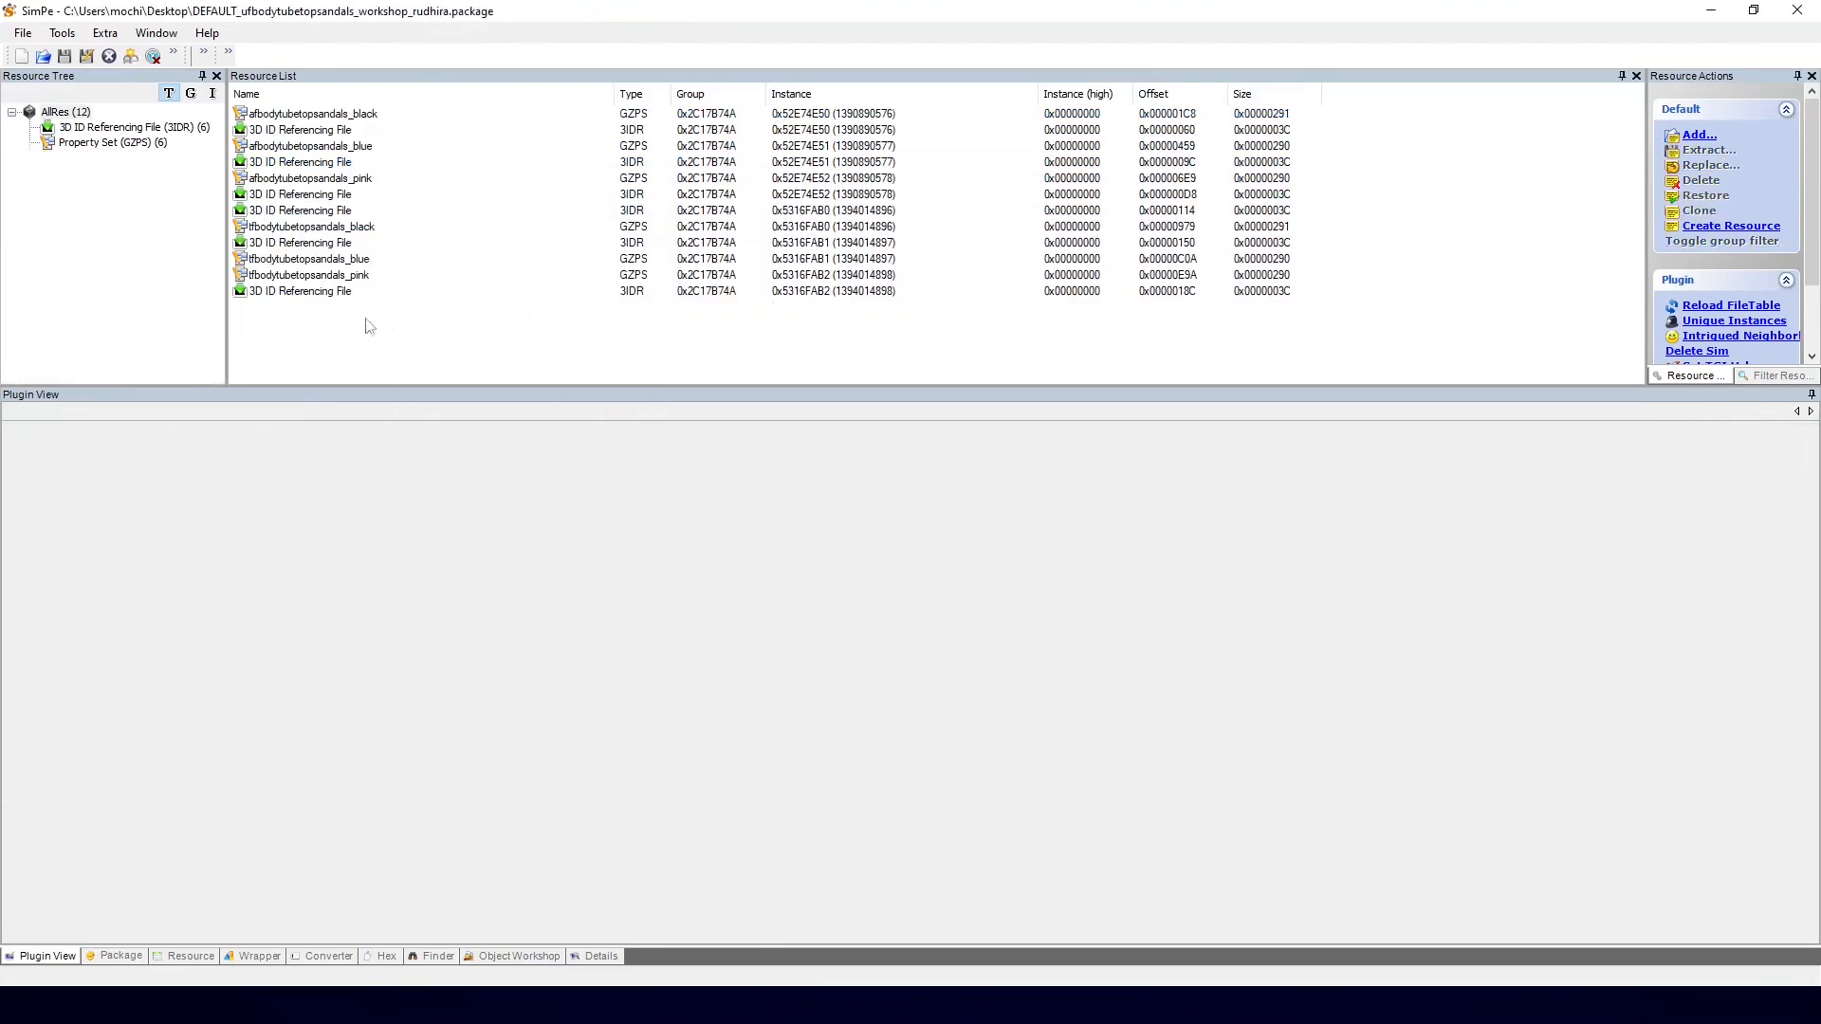
right_click(335, 332)
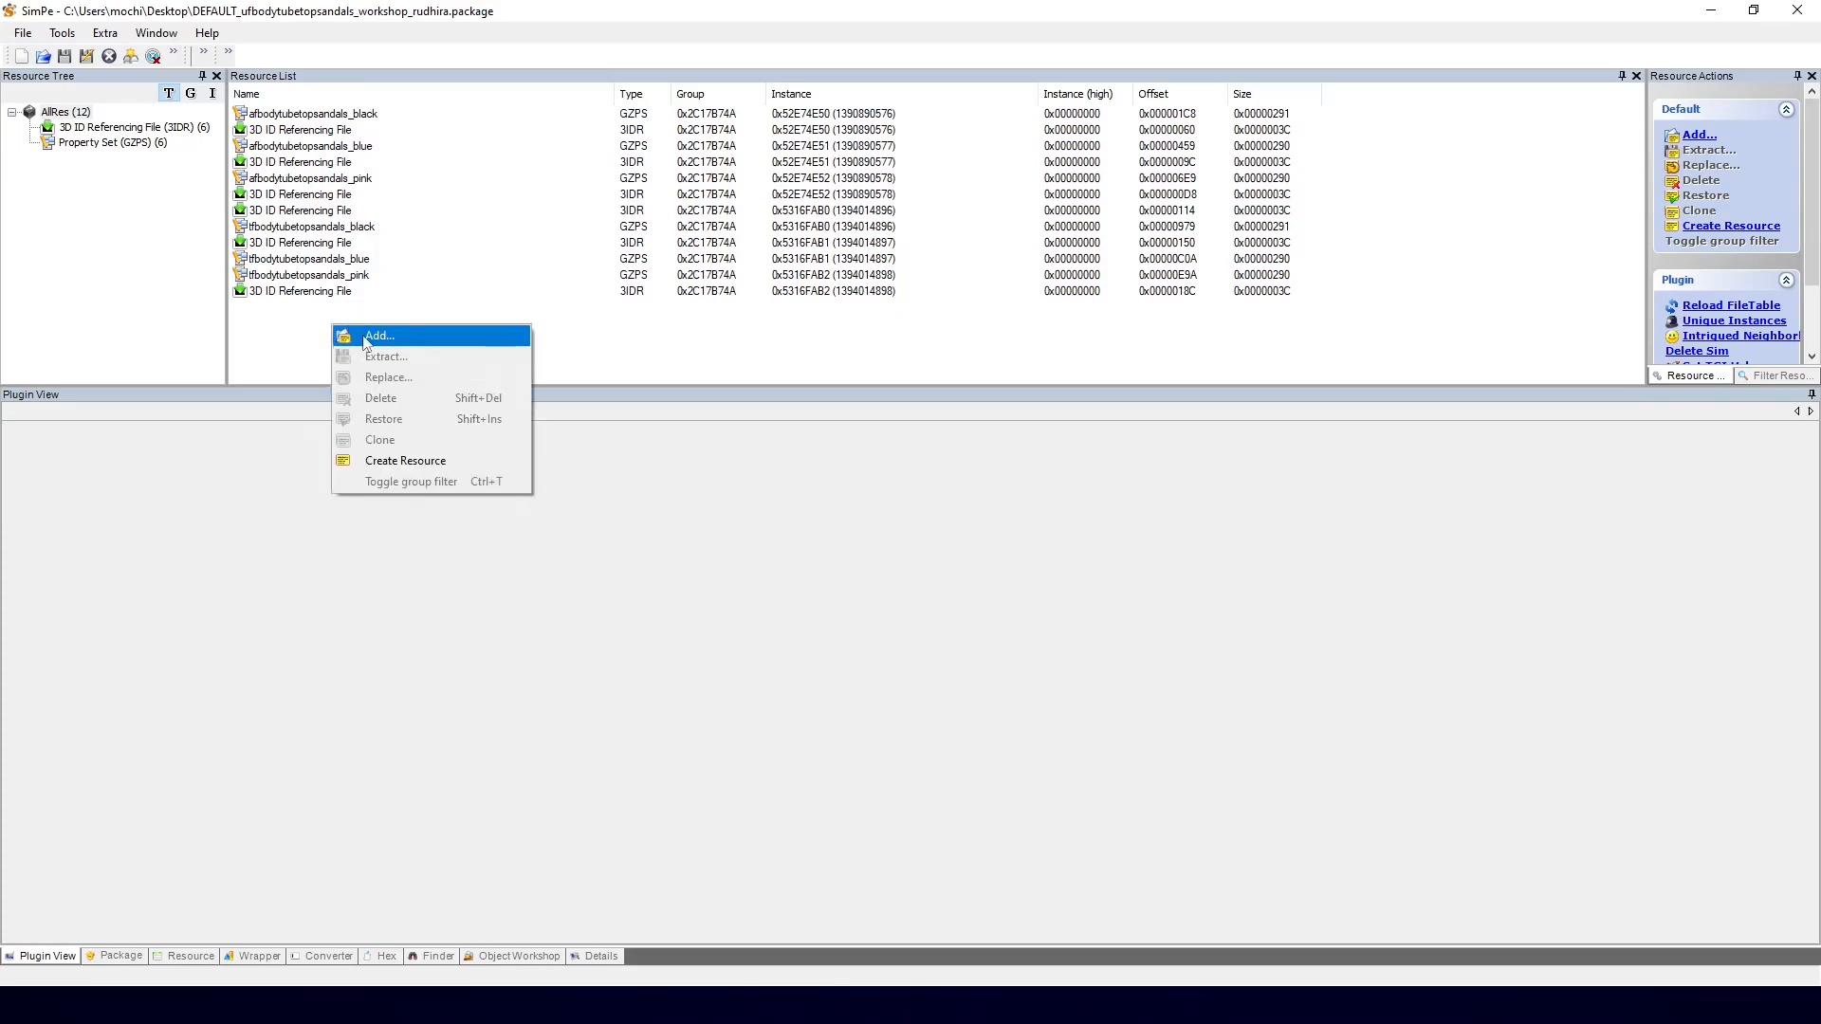
click(370, 336)
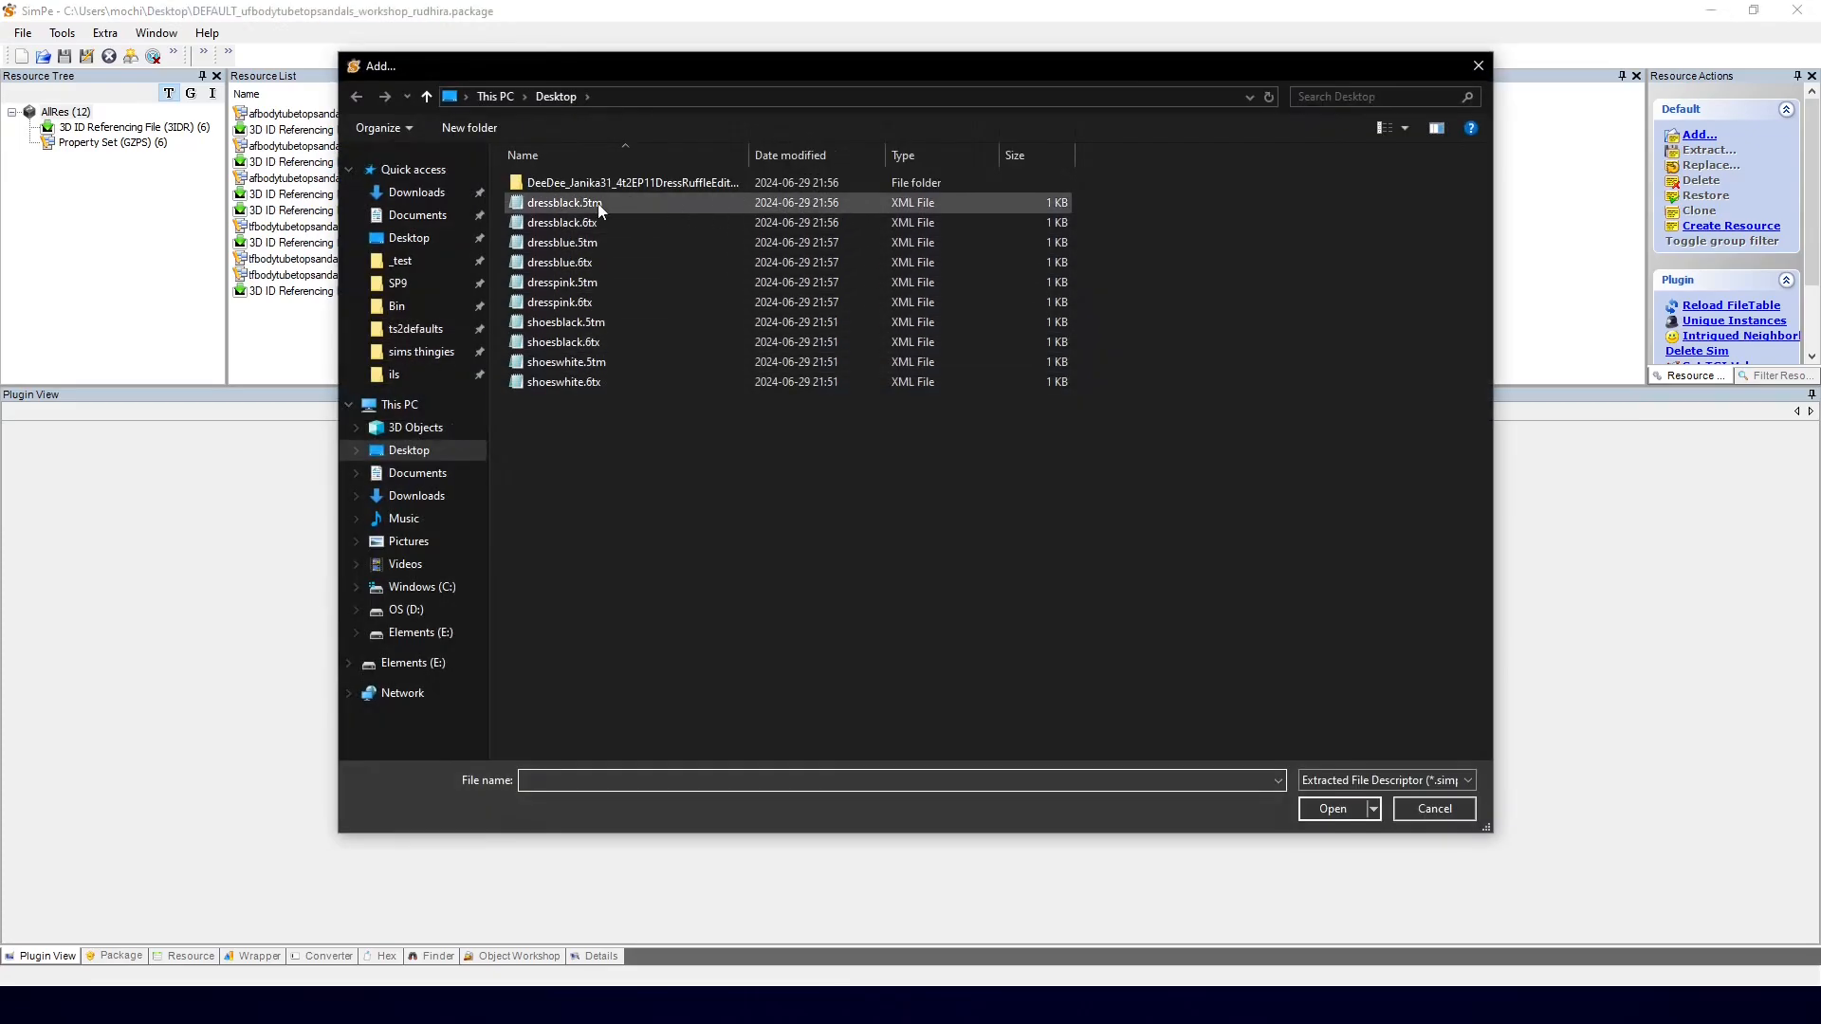
click(593, 204)
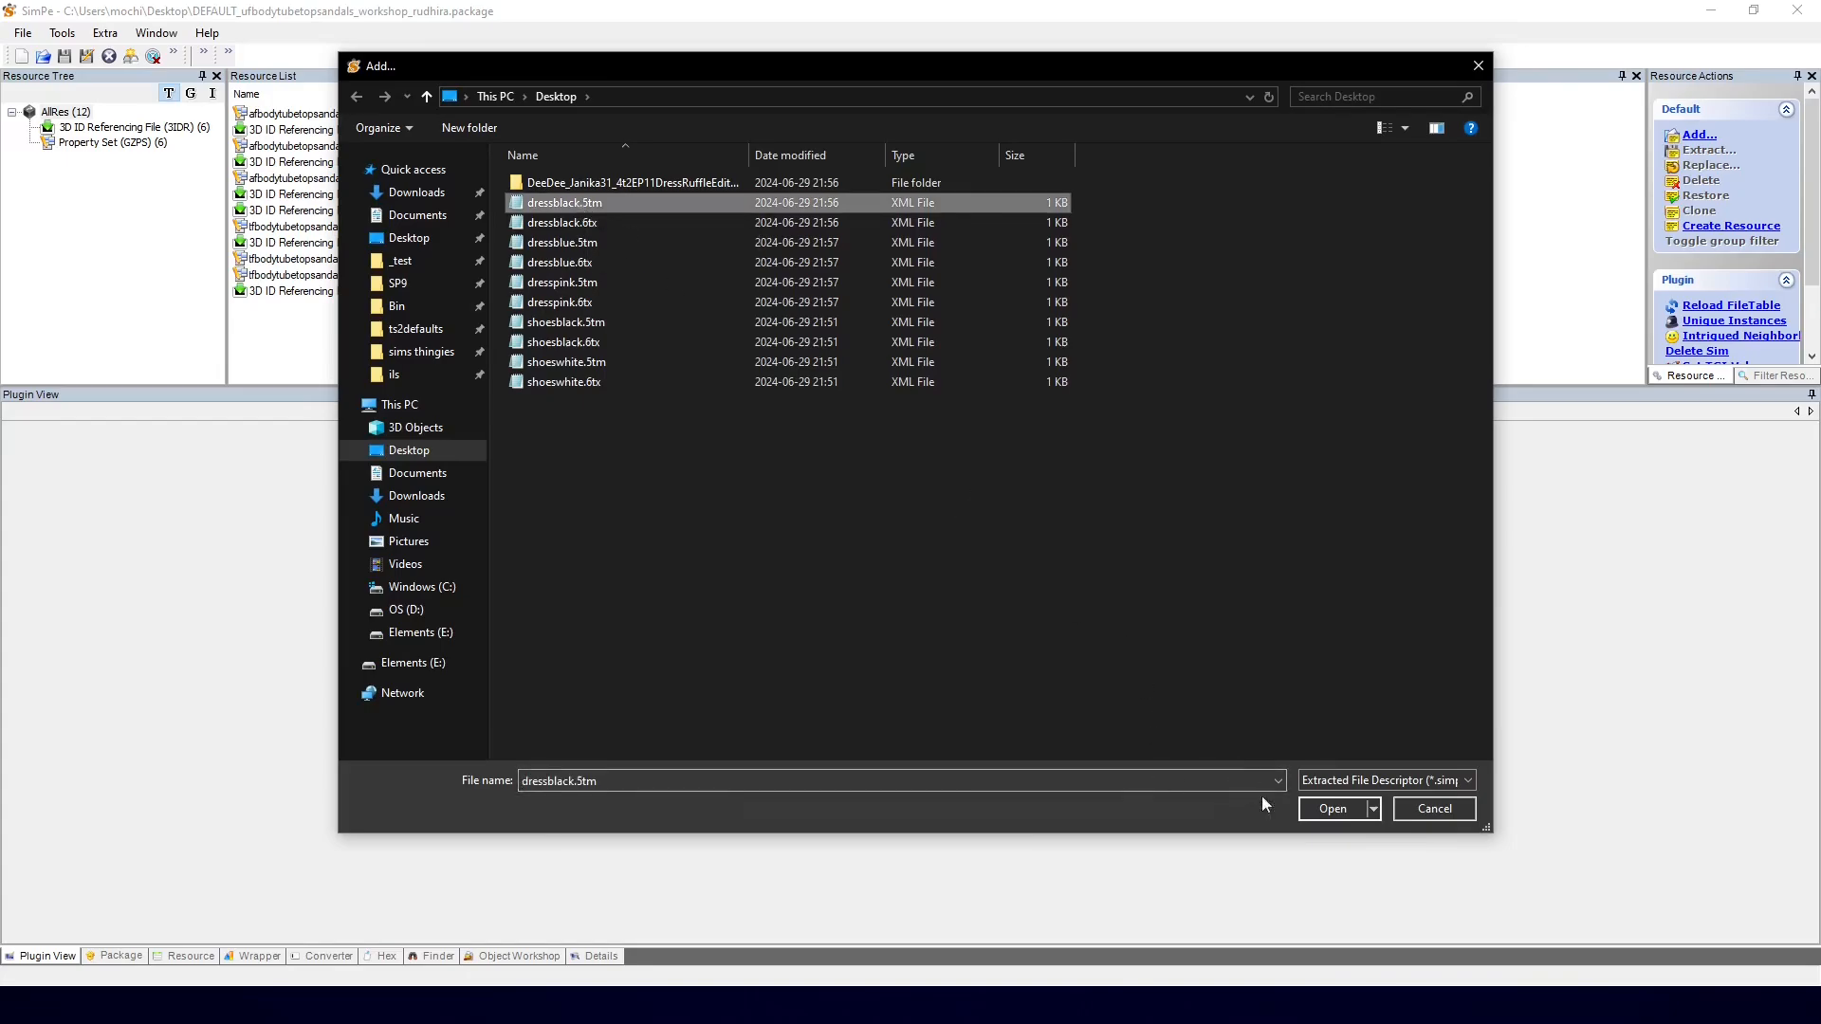
click(1332, 809)
click(343, 309)
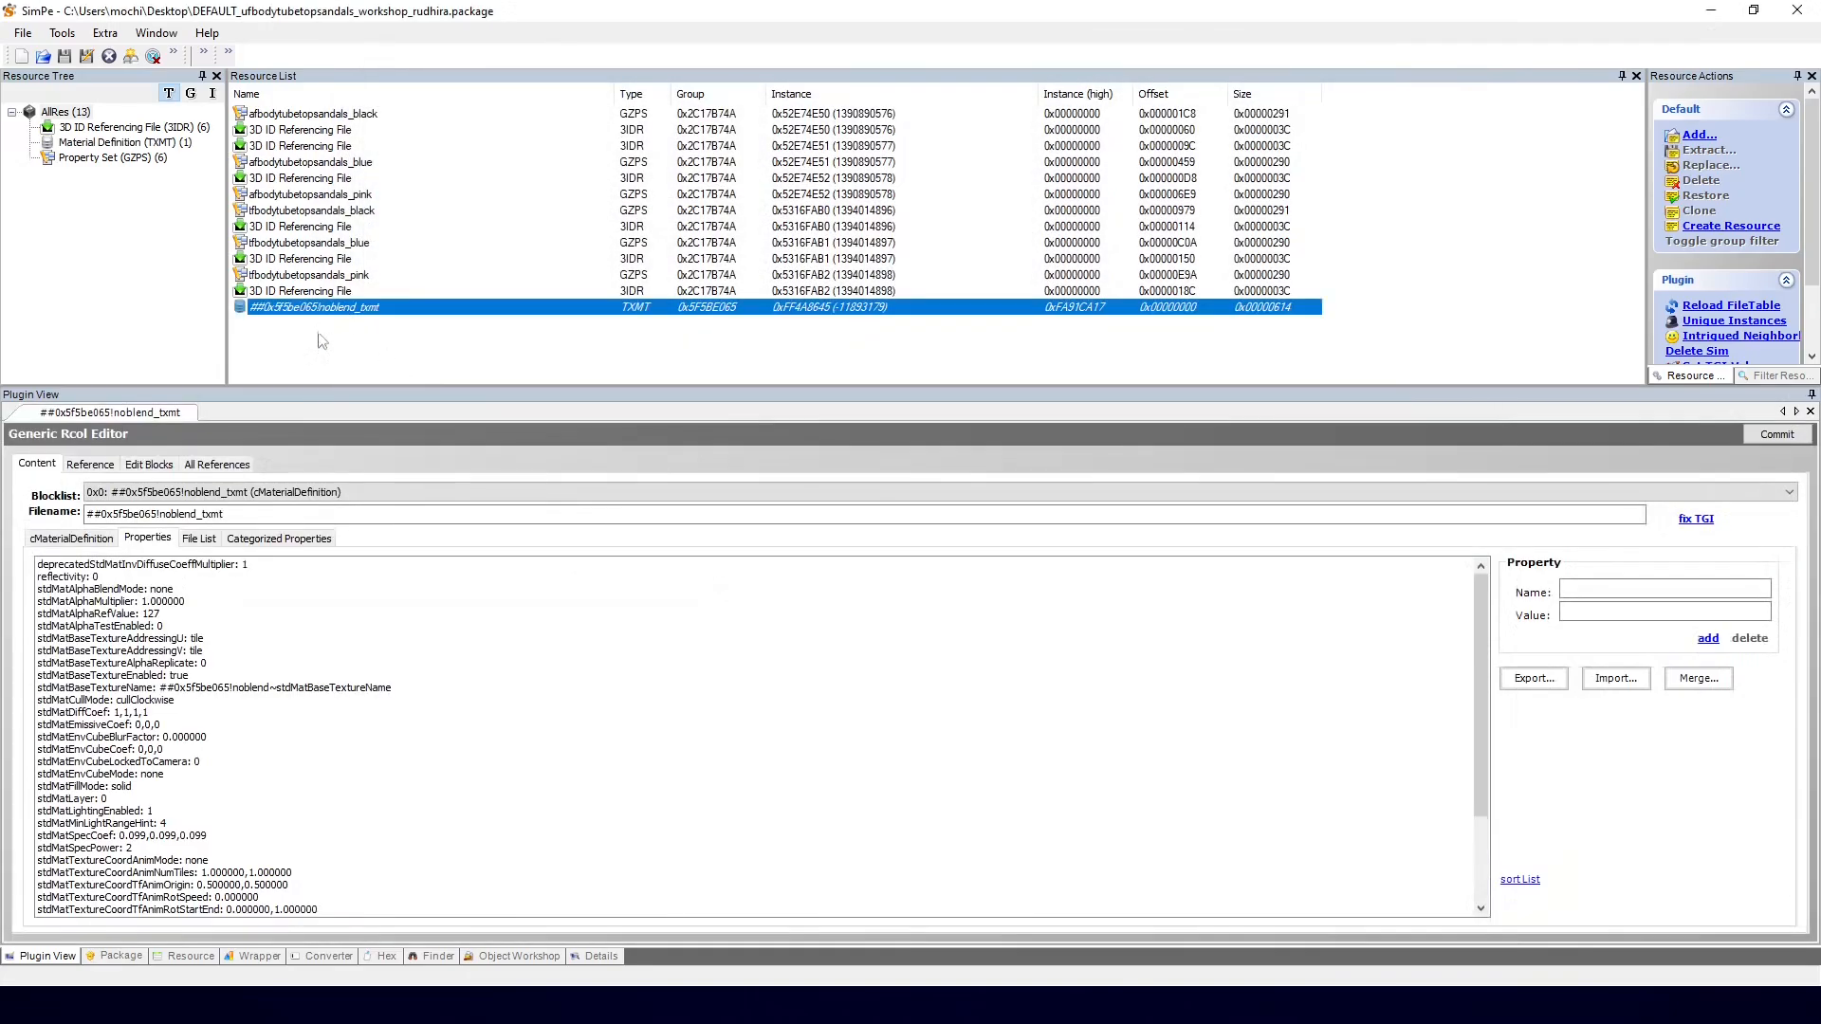
Step: Add the black dress's noblend Material Definition (group 5F5BE065) to the 3D ID Referencing File 0x52E74E50 and commit it
click(322, 130)
click(1524, 460)
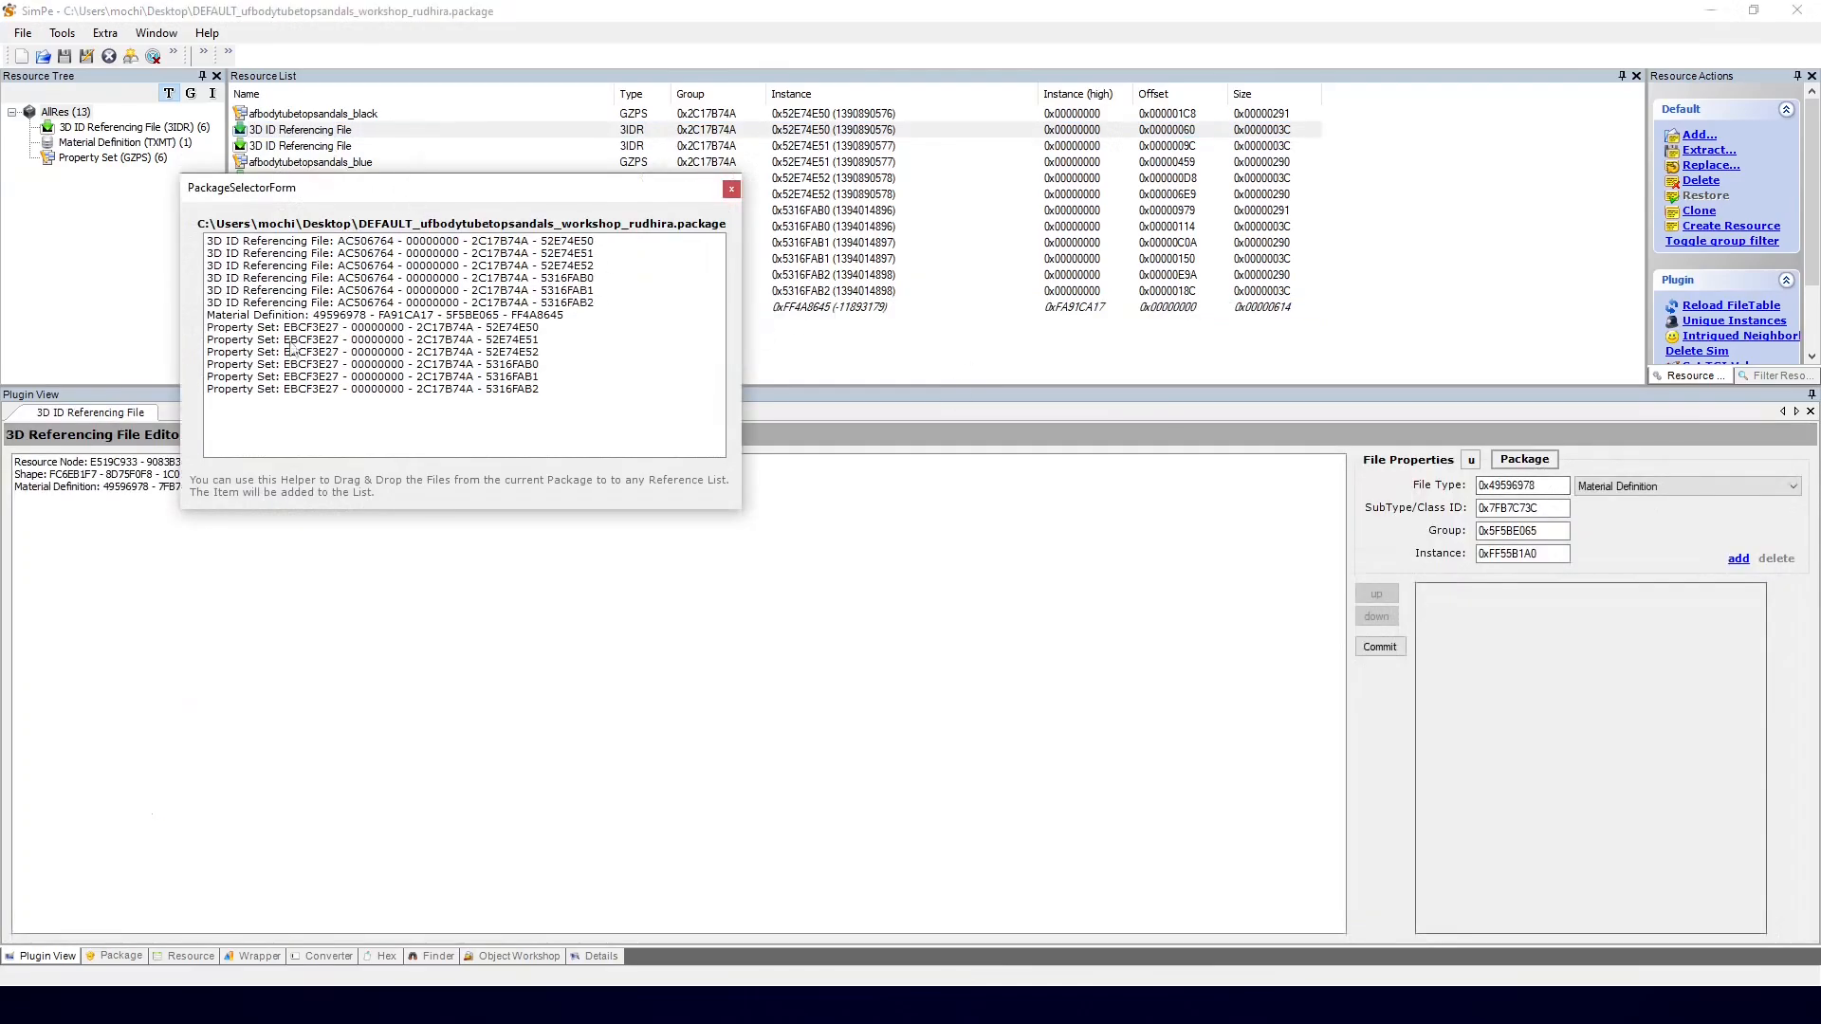
drag(290, 324, 215, 583)
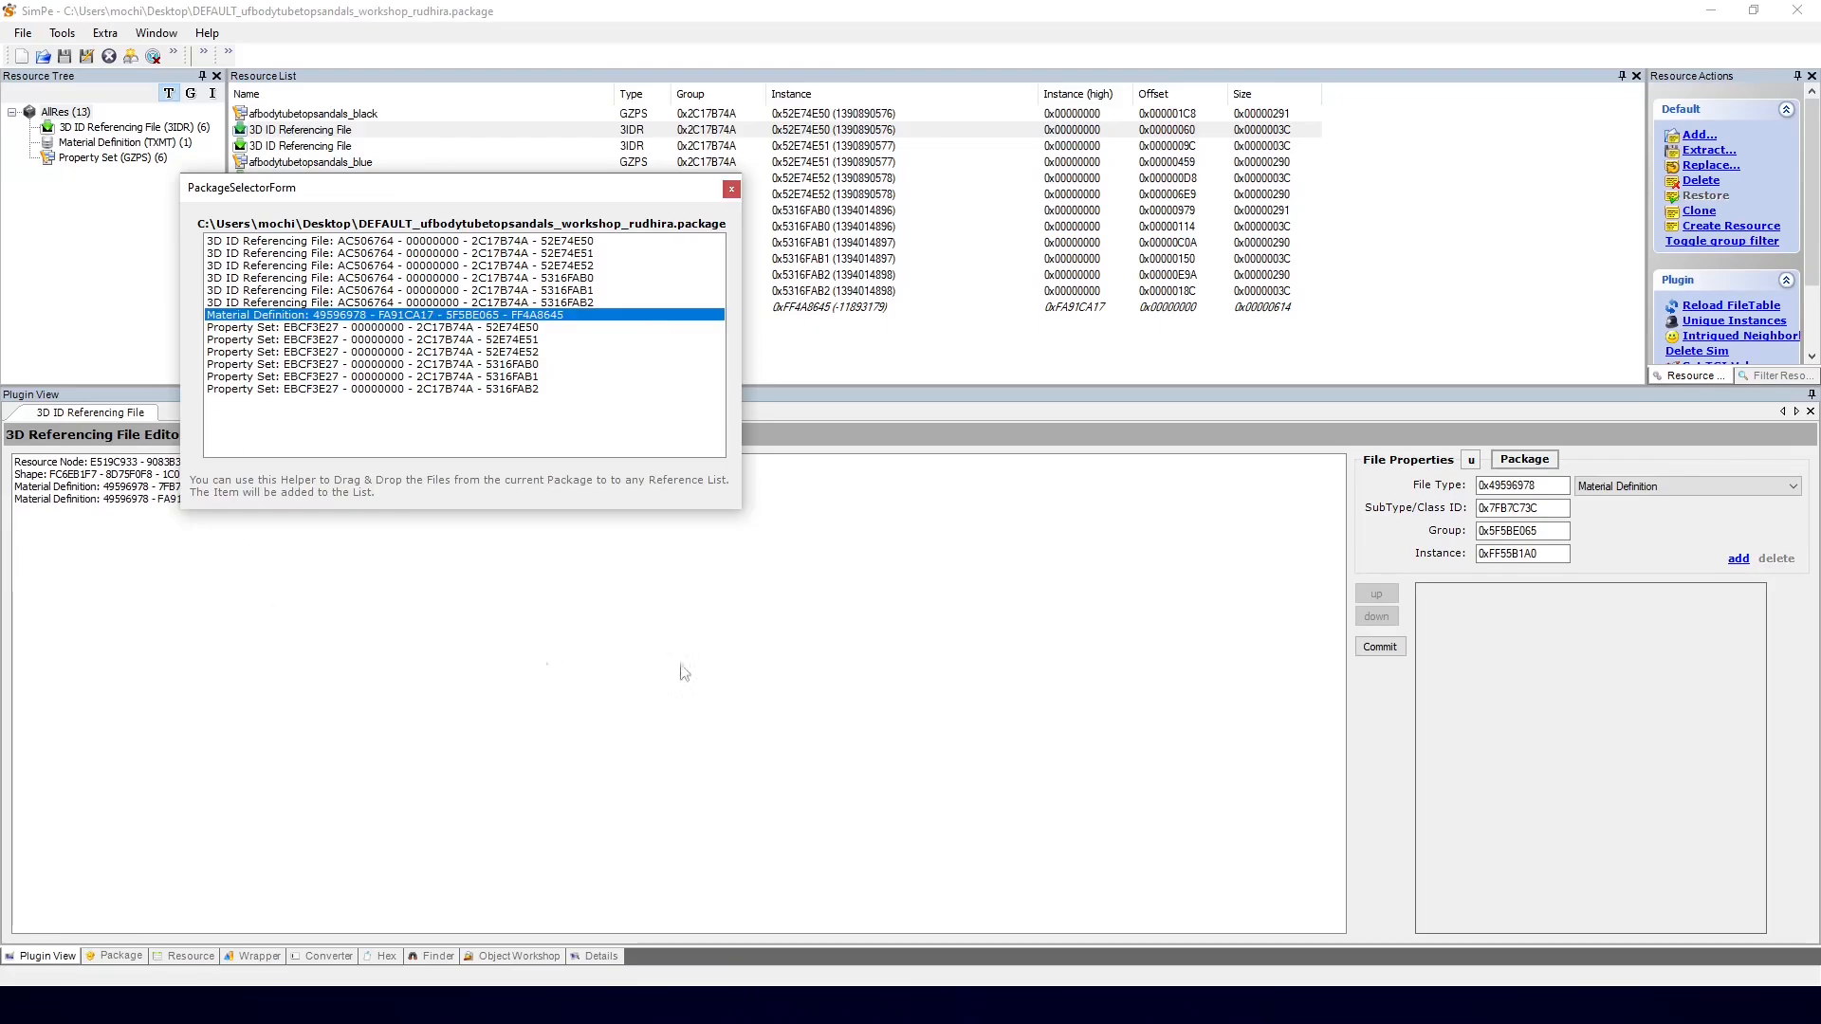
click(1387, 652)
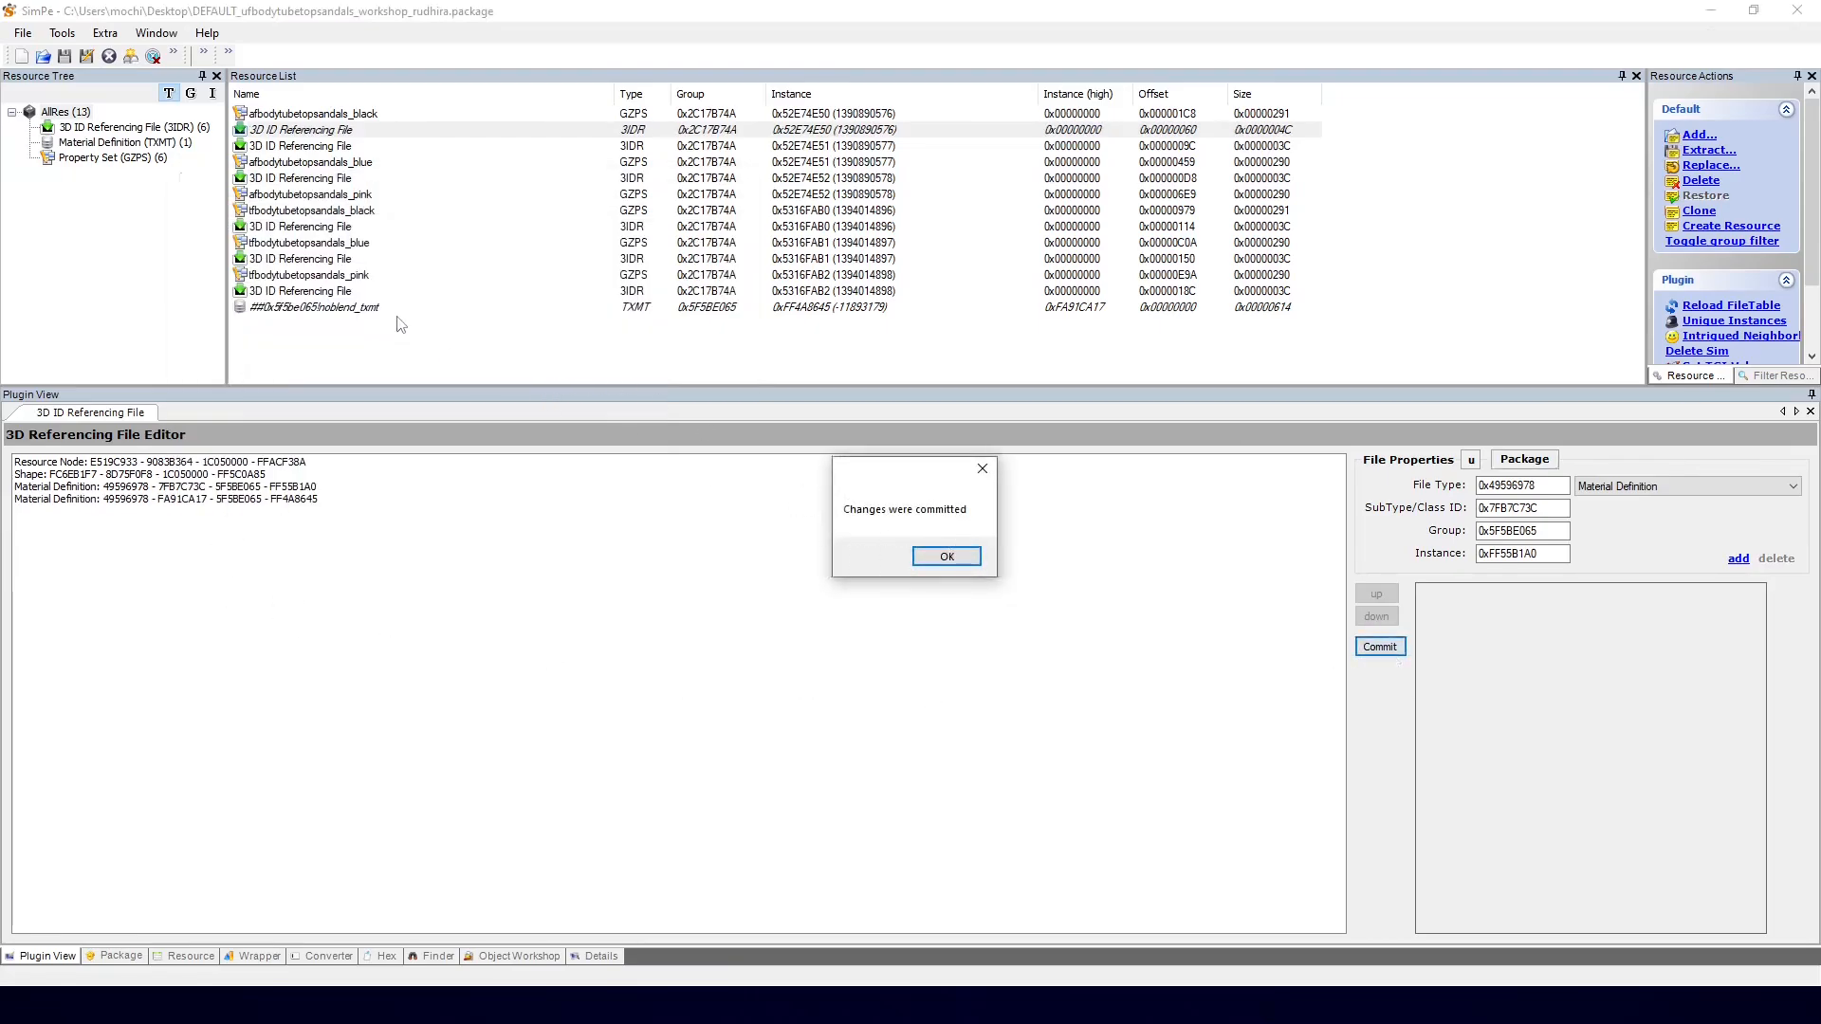
click(949, 556)
Step: Add the black dress's noblend Material Definition to the teen 3D ID Referencing File 0x5316FAB0 and commit it
click(328, 228)
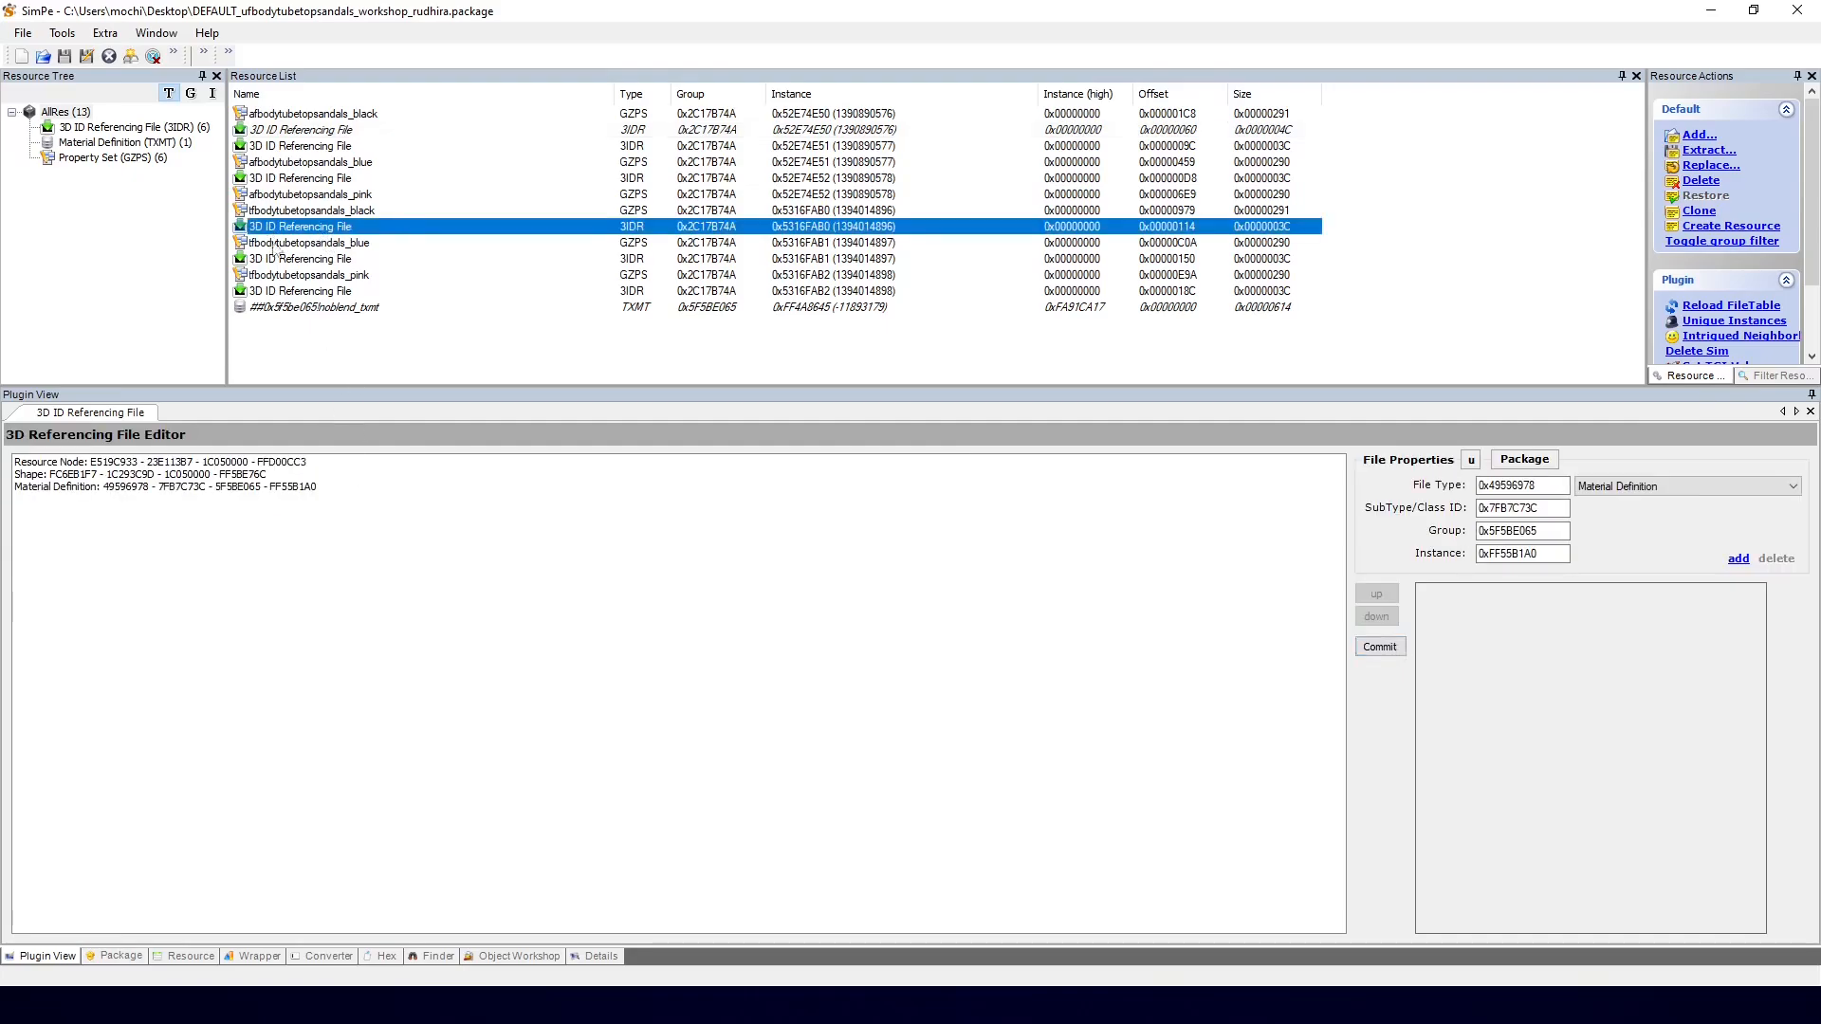
click(351, 1006)
click(459, 924)
drag(465, 315, 244, 540)
click(731, 191)
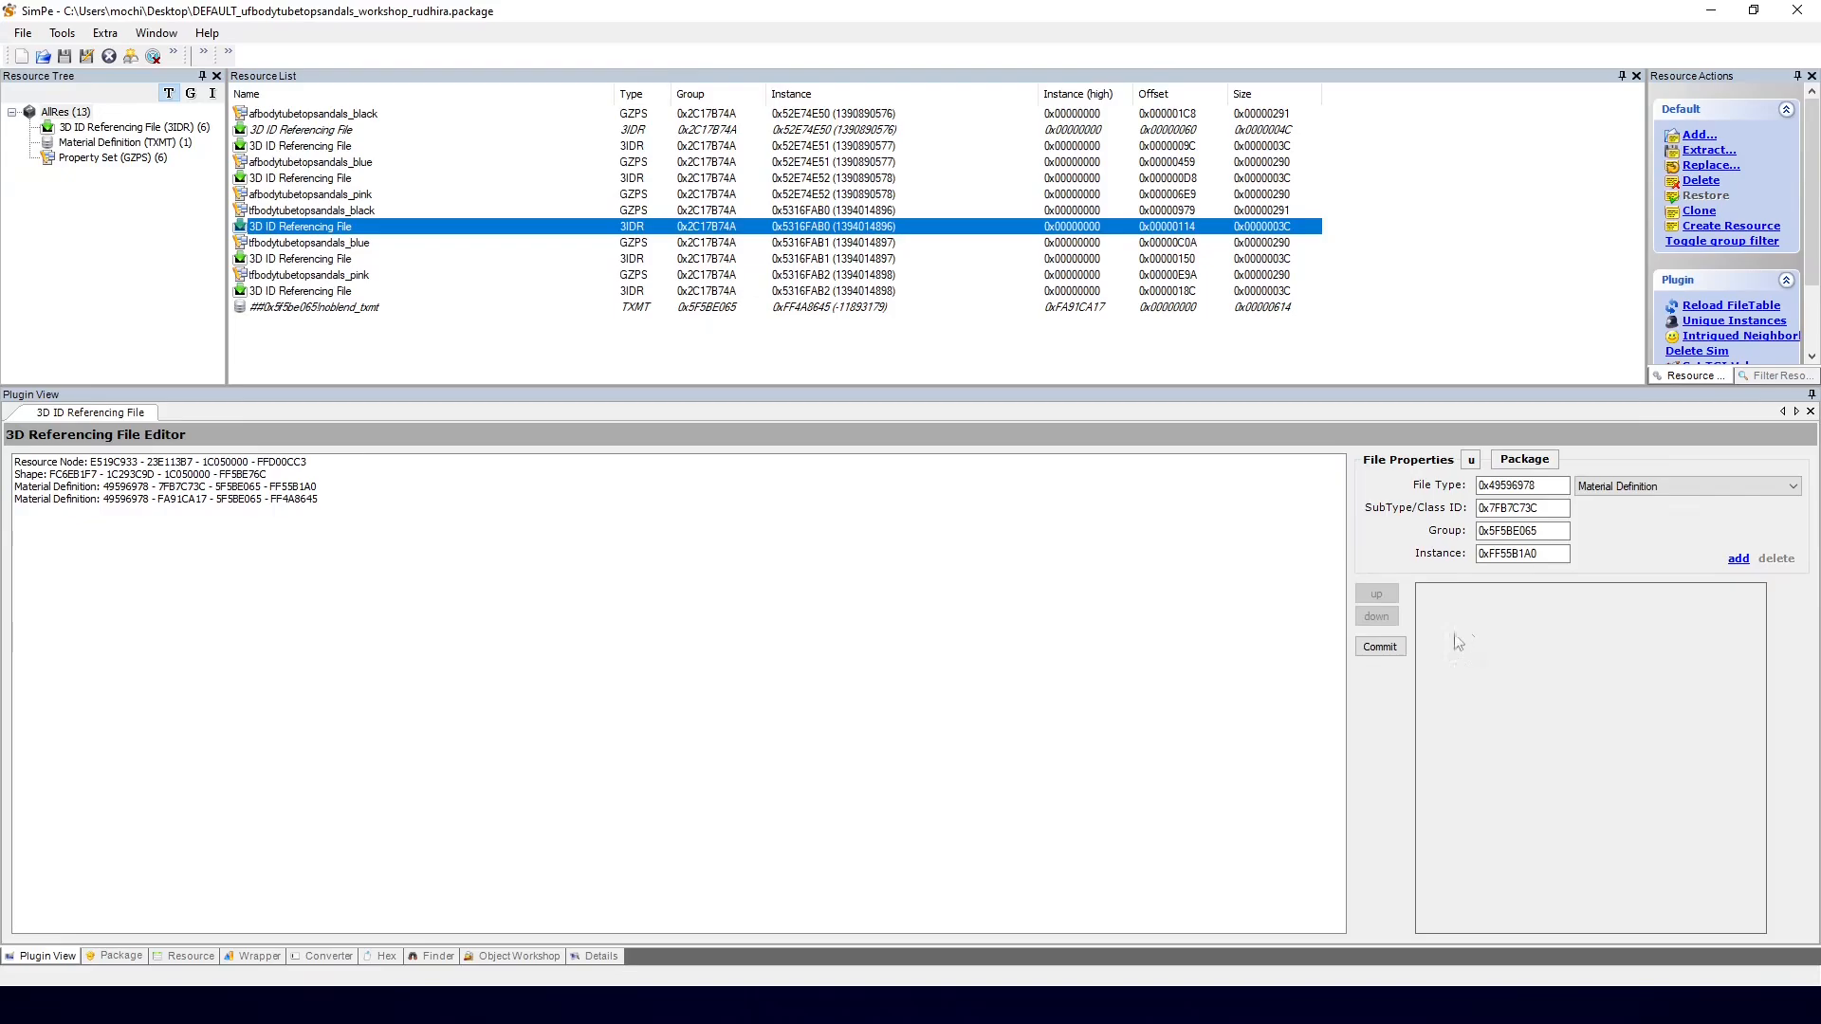
click(1380, 646)
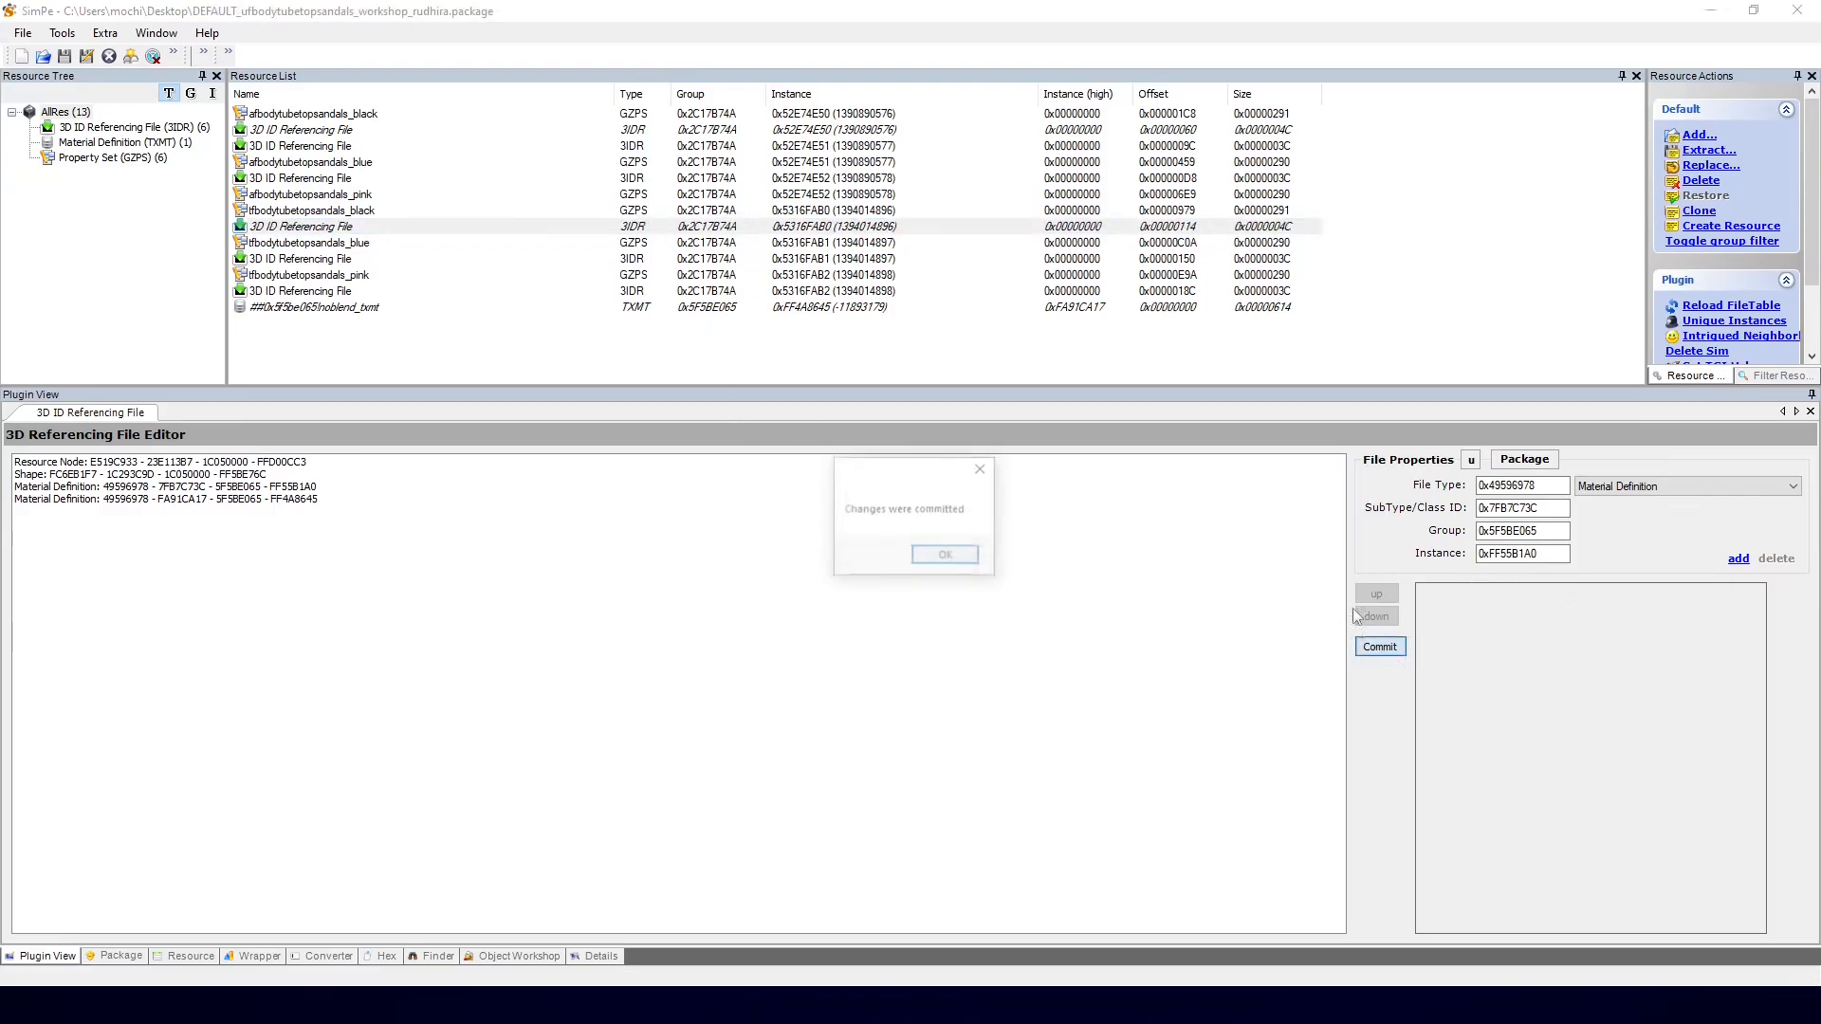
click(943, 557)
Step: Delete the added noblend_txmt Material Definition from the package and save the package
click(334, 308)
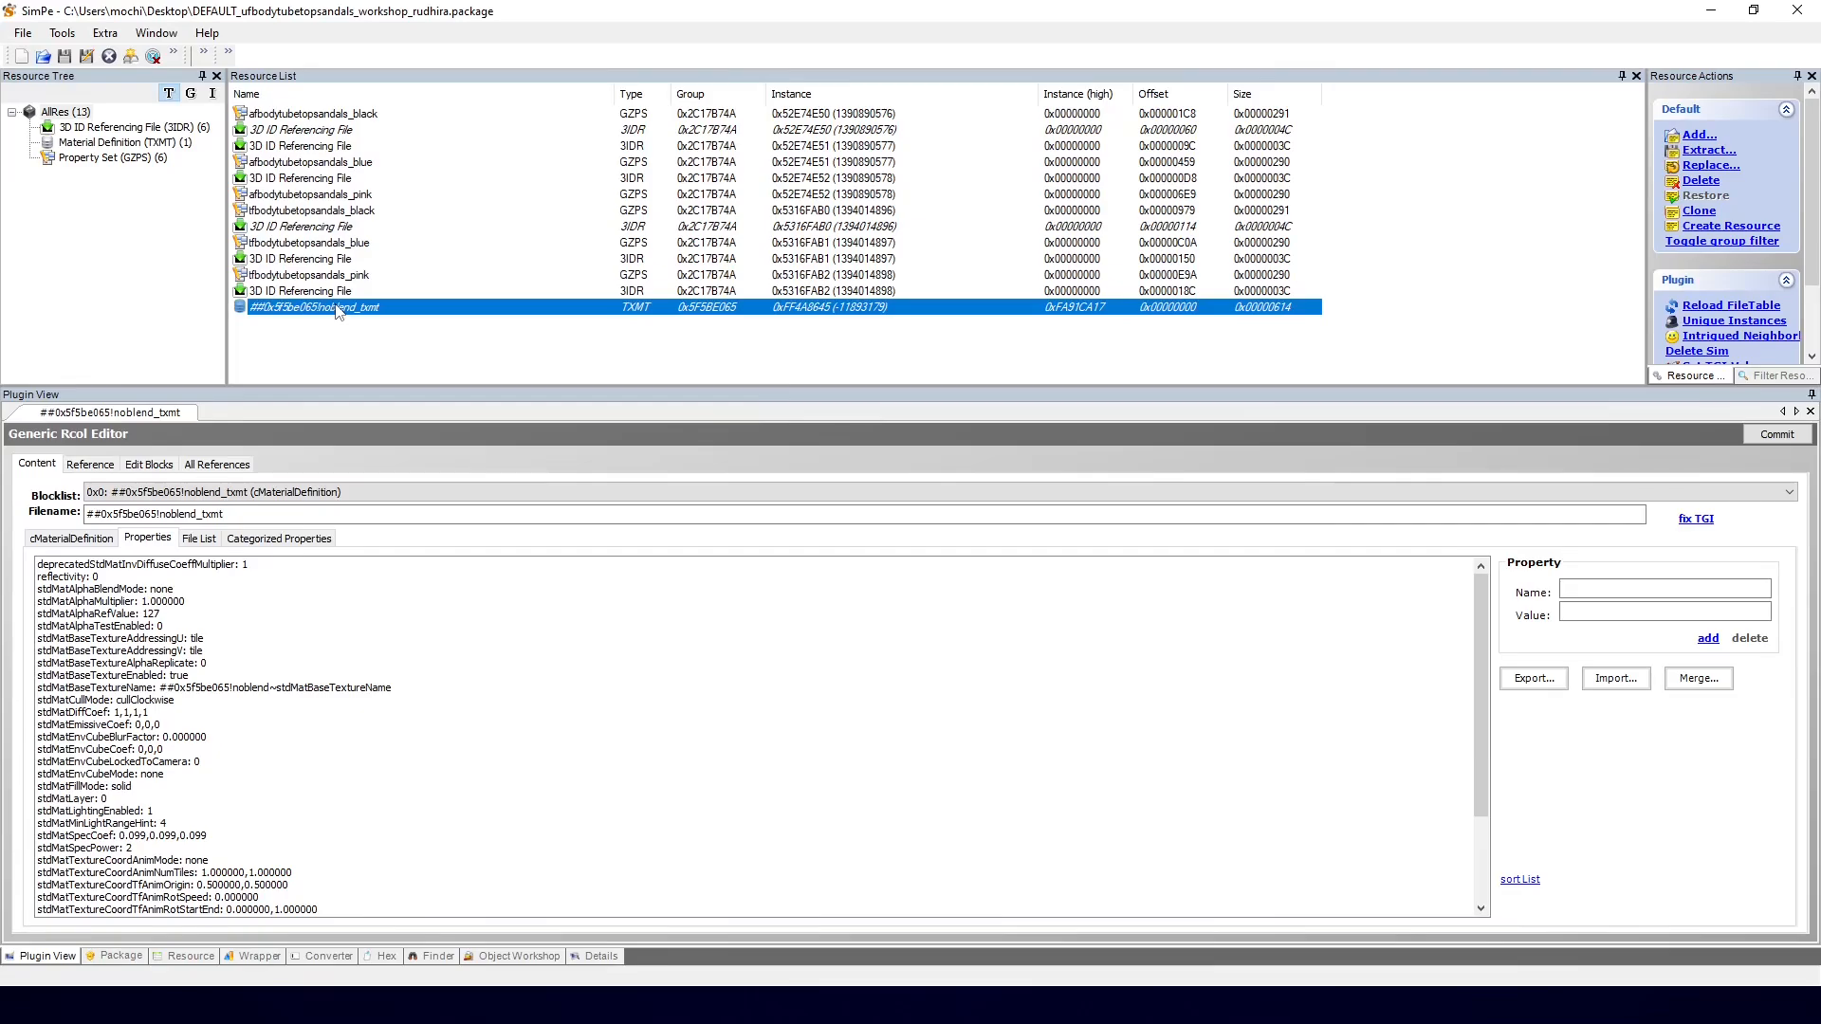
right_click(337, 310)
click(391, 378)
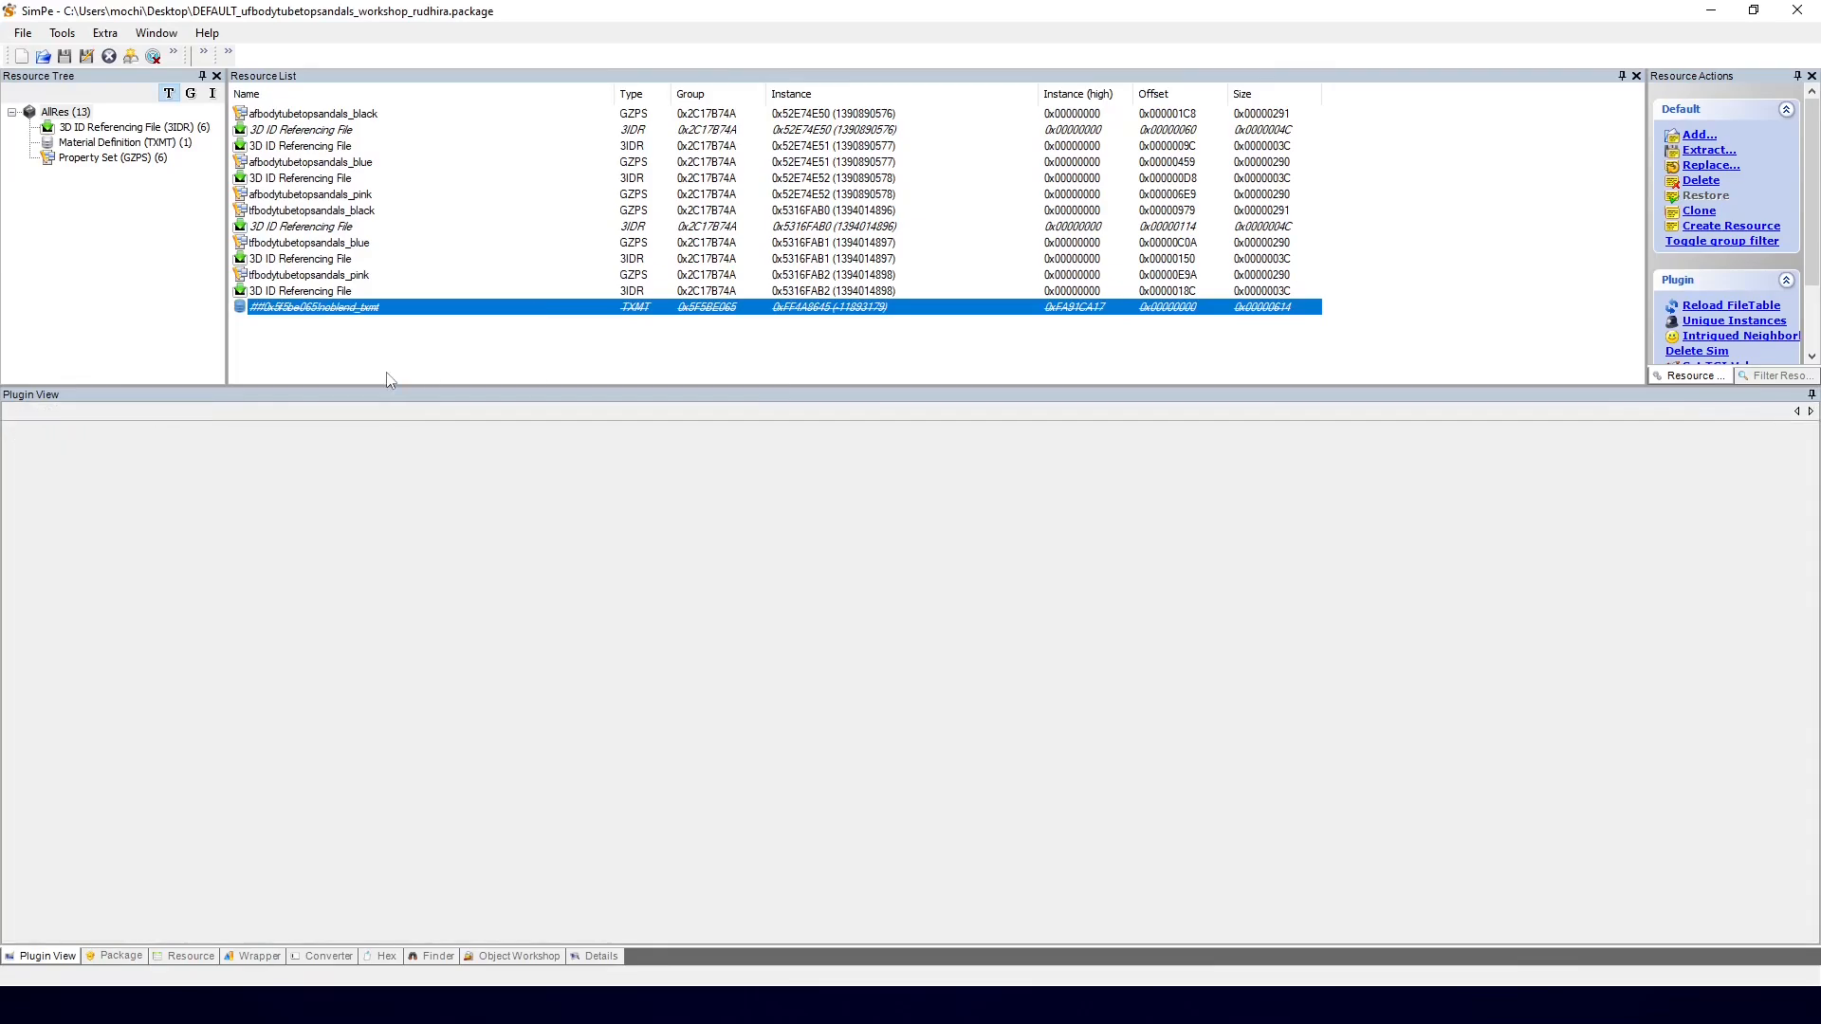
key(ctrl+s)
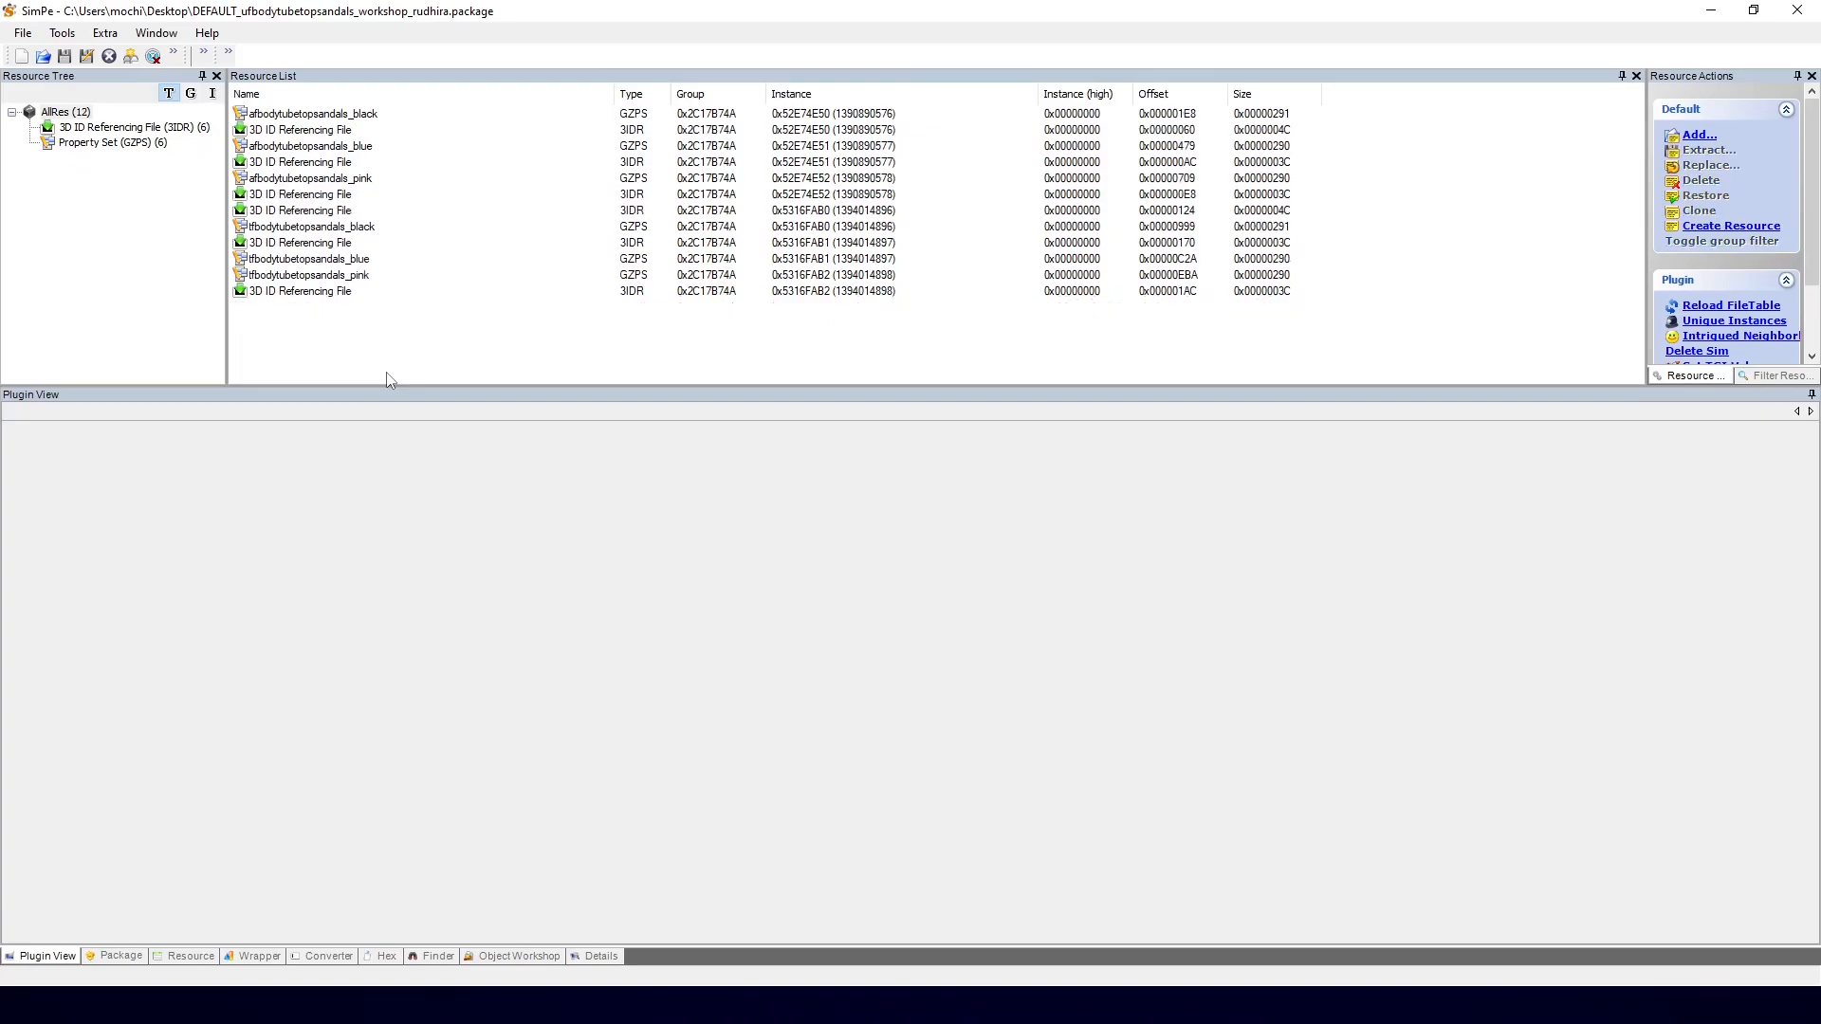
Step: Add all extracted dress and shoes materials and textures from the Desktop to the package and save it
right_click(376, 344)
click(398, 350)
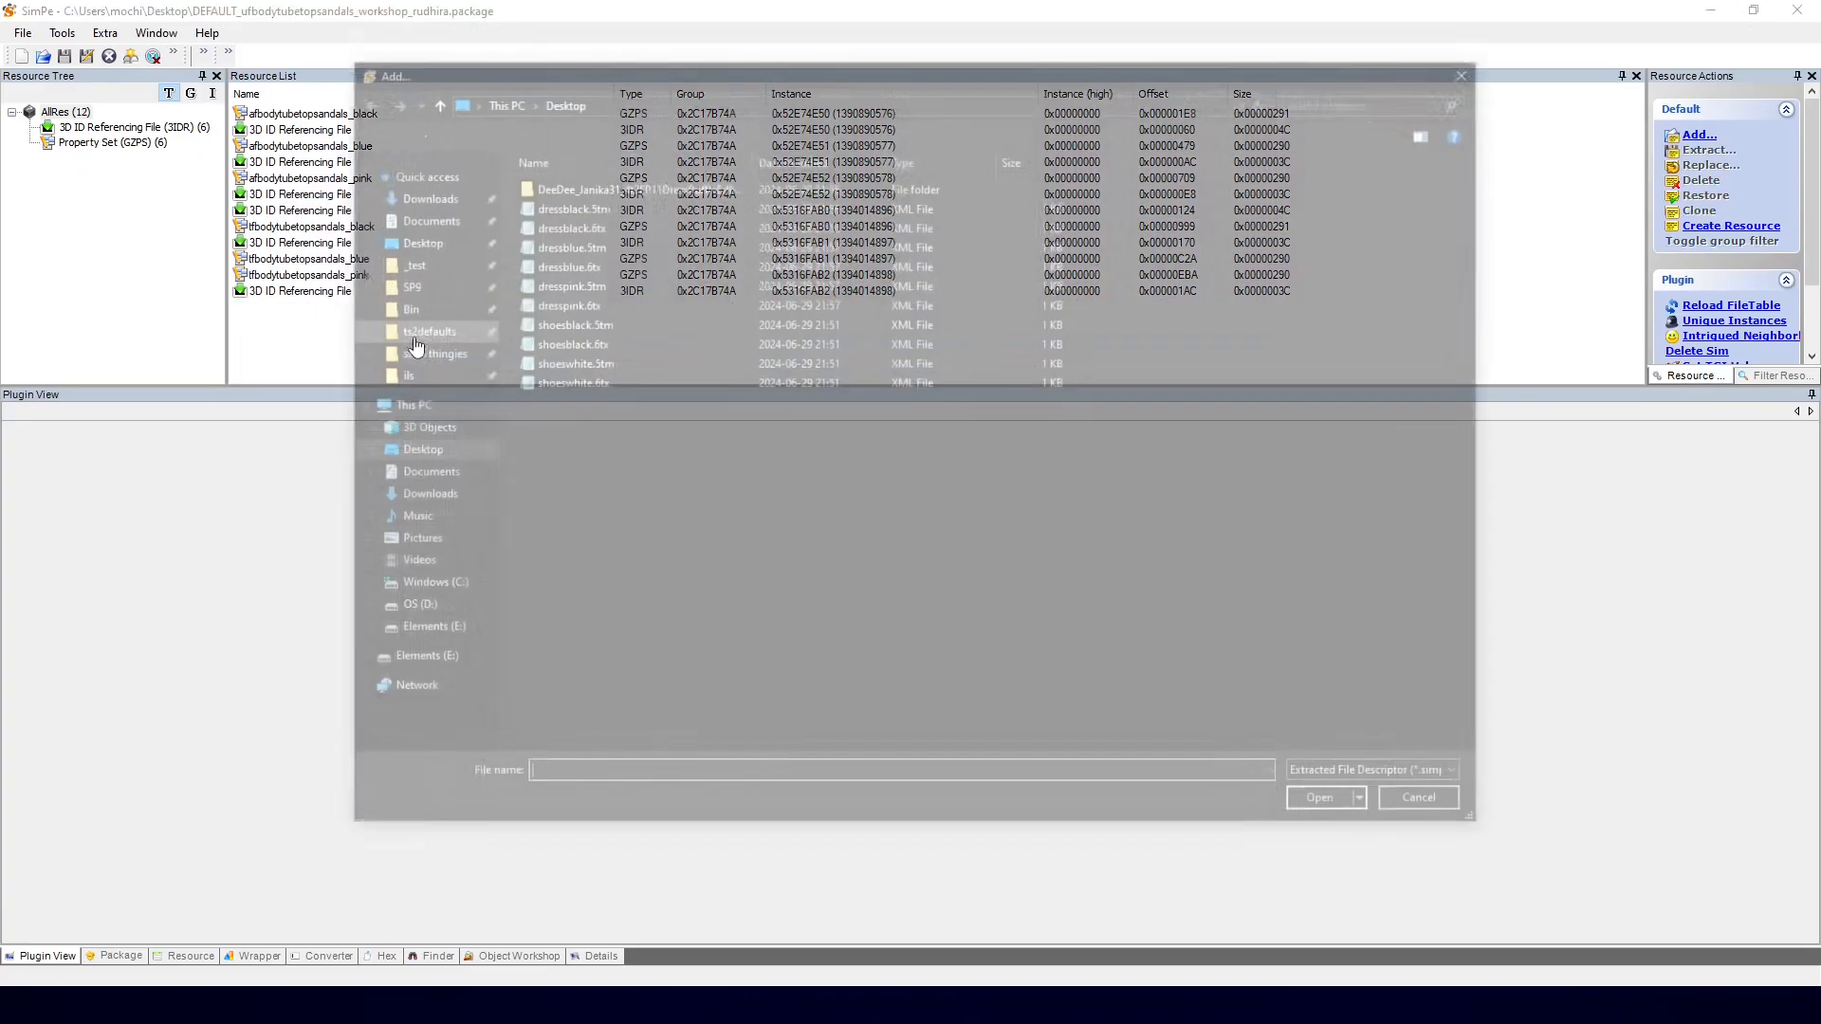
drag(586, 429, 567, 209)
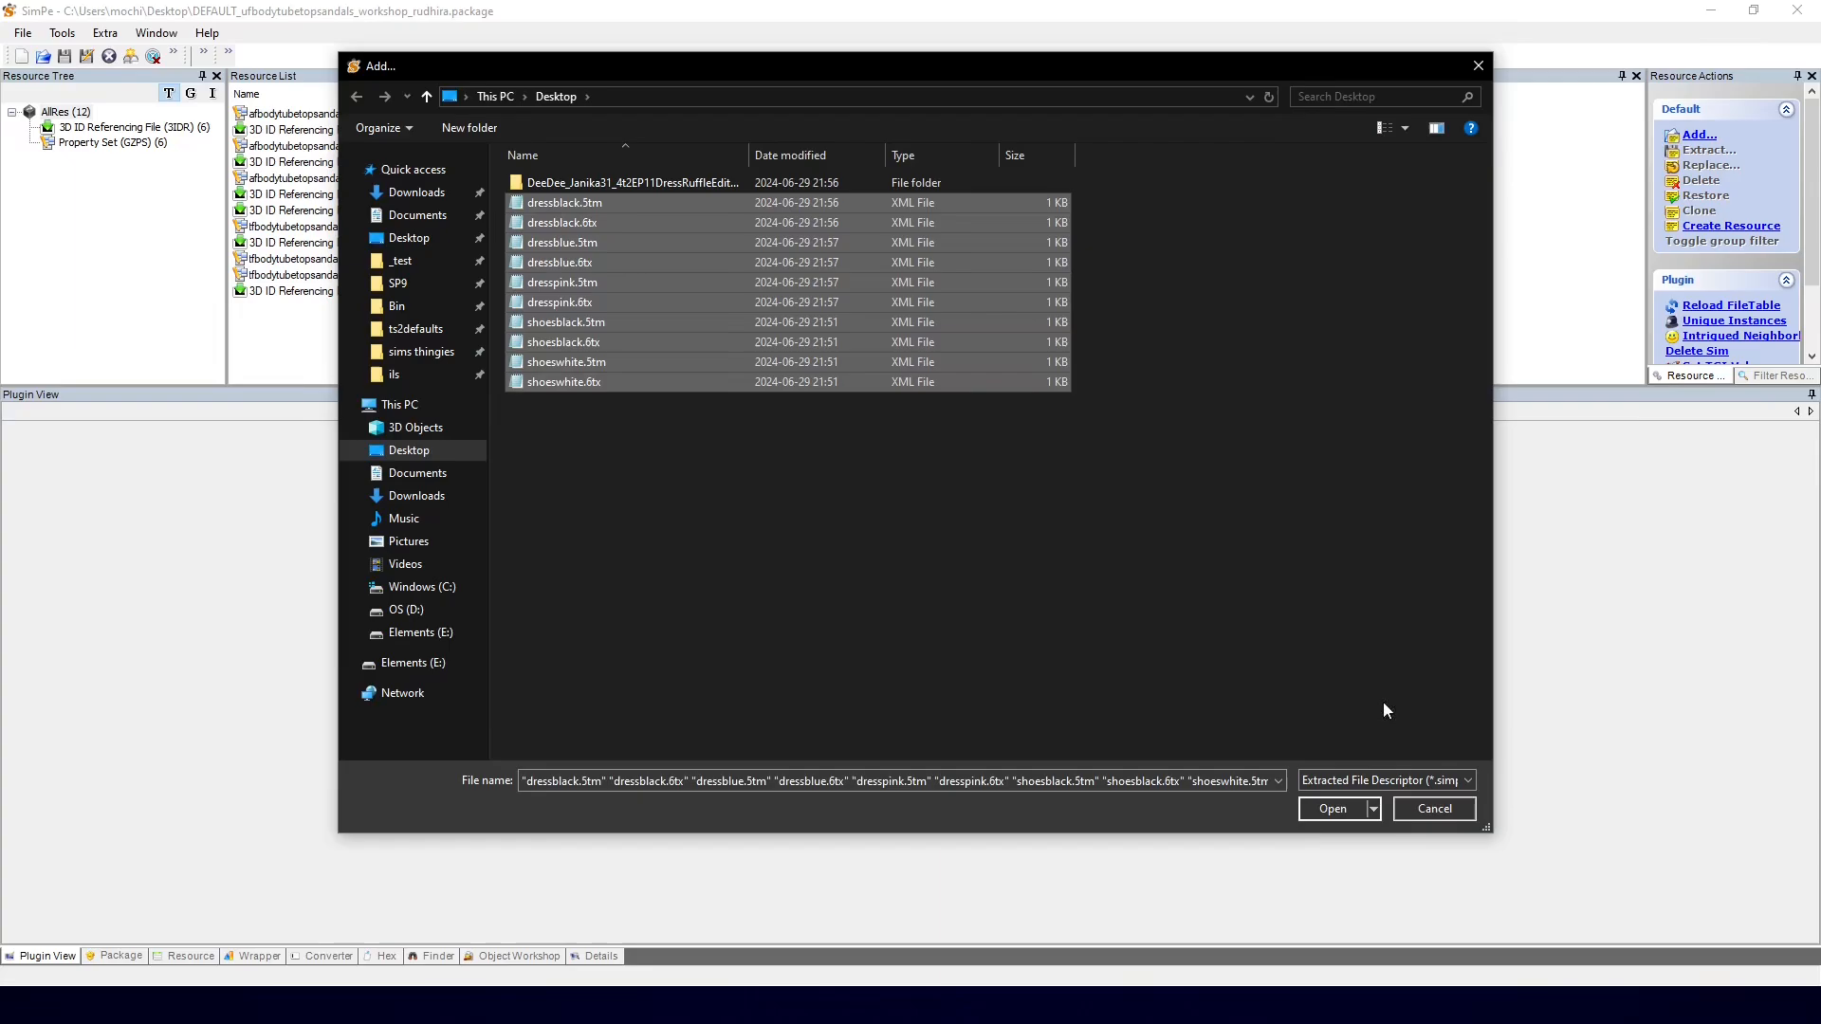
click(1317, 815)
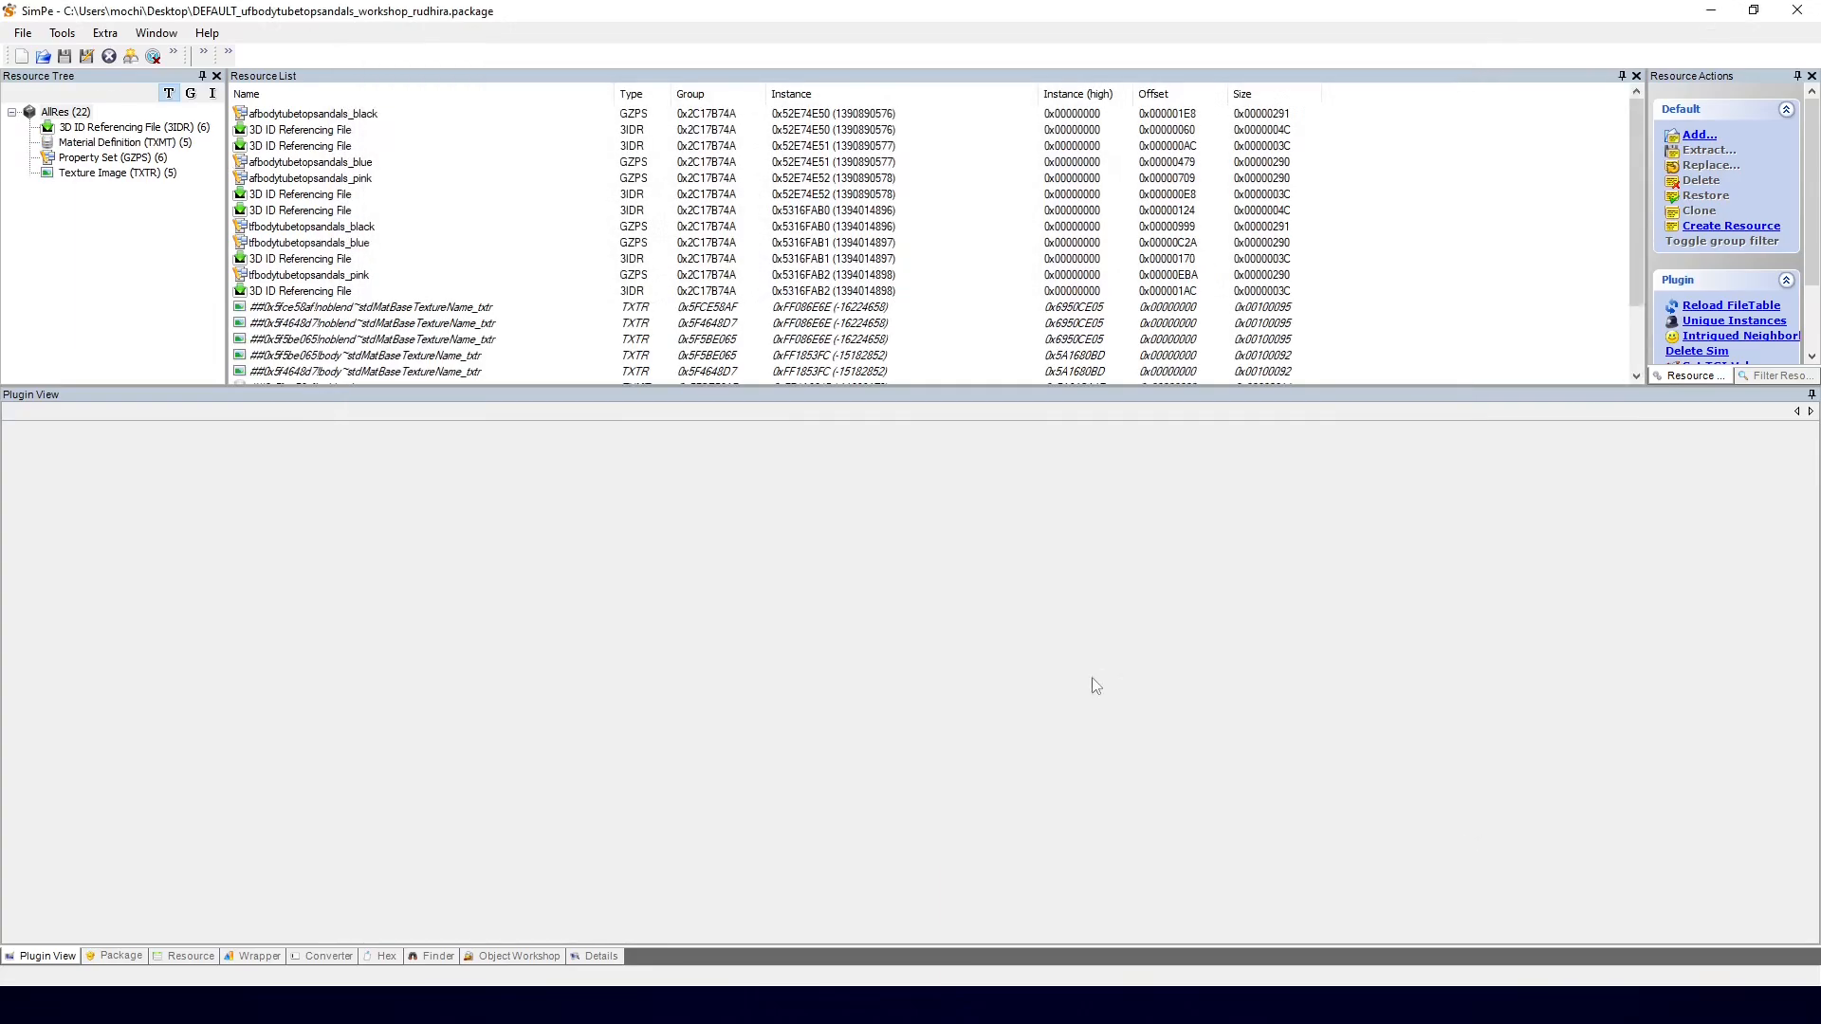
click(63, 56)
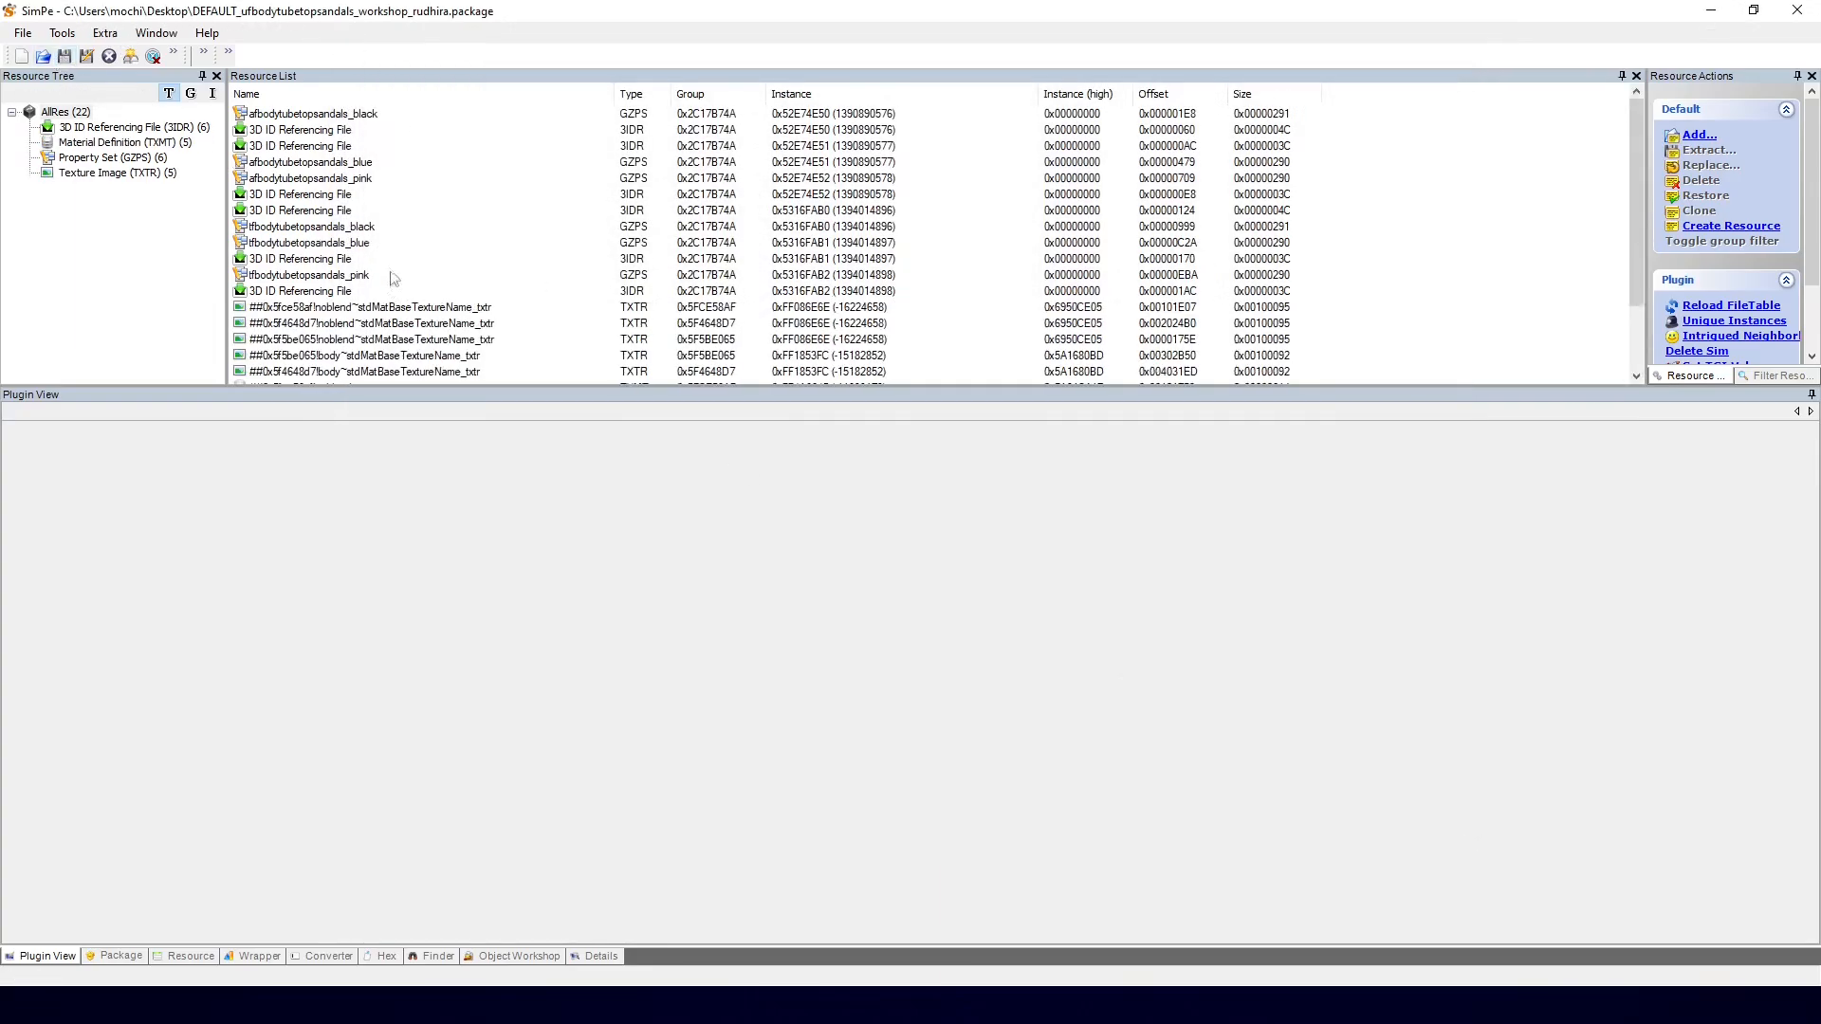
Step: Check the blue dress texture's group, add the matching noblend Material Definition (5FCE58AF) to 3D ID Referencing File 0x52E74E51, and commit it
scroll(390, 277, down, 2)
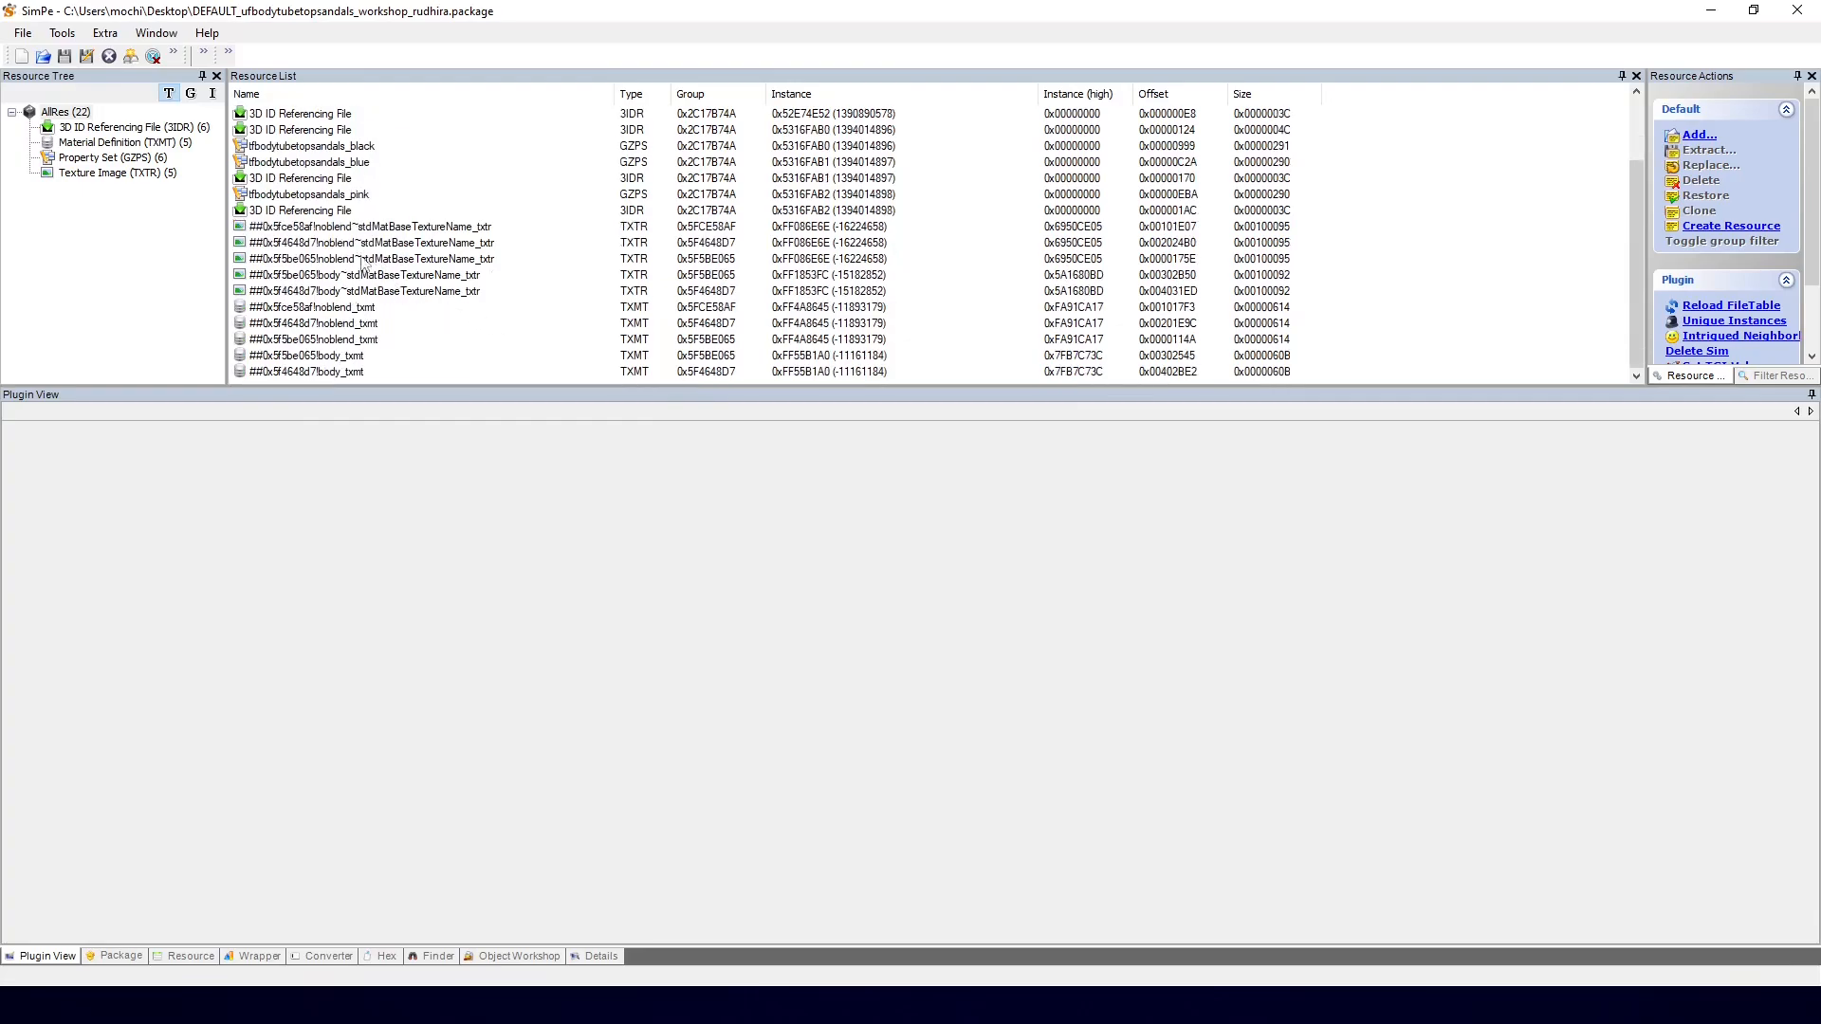
click(326, 227)
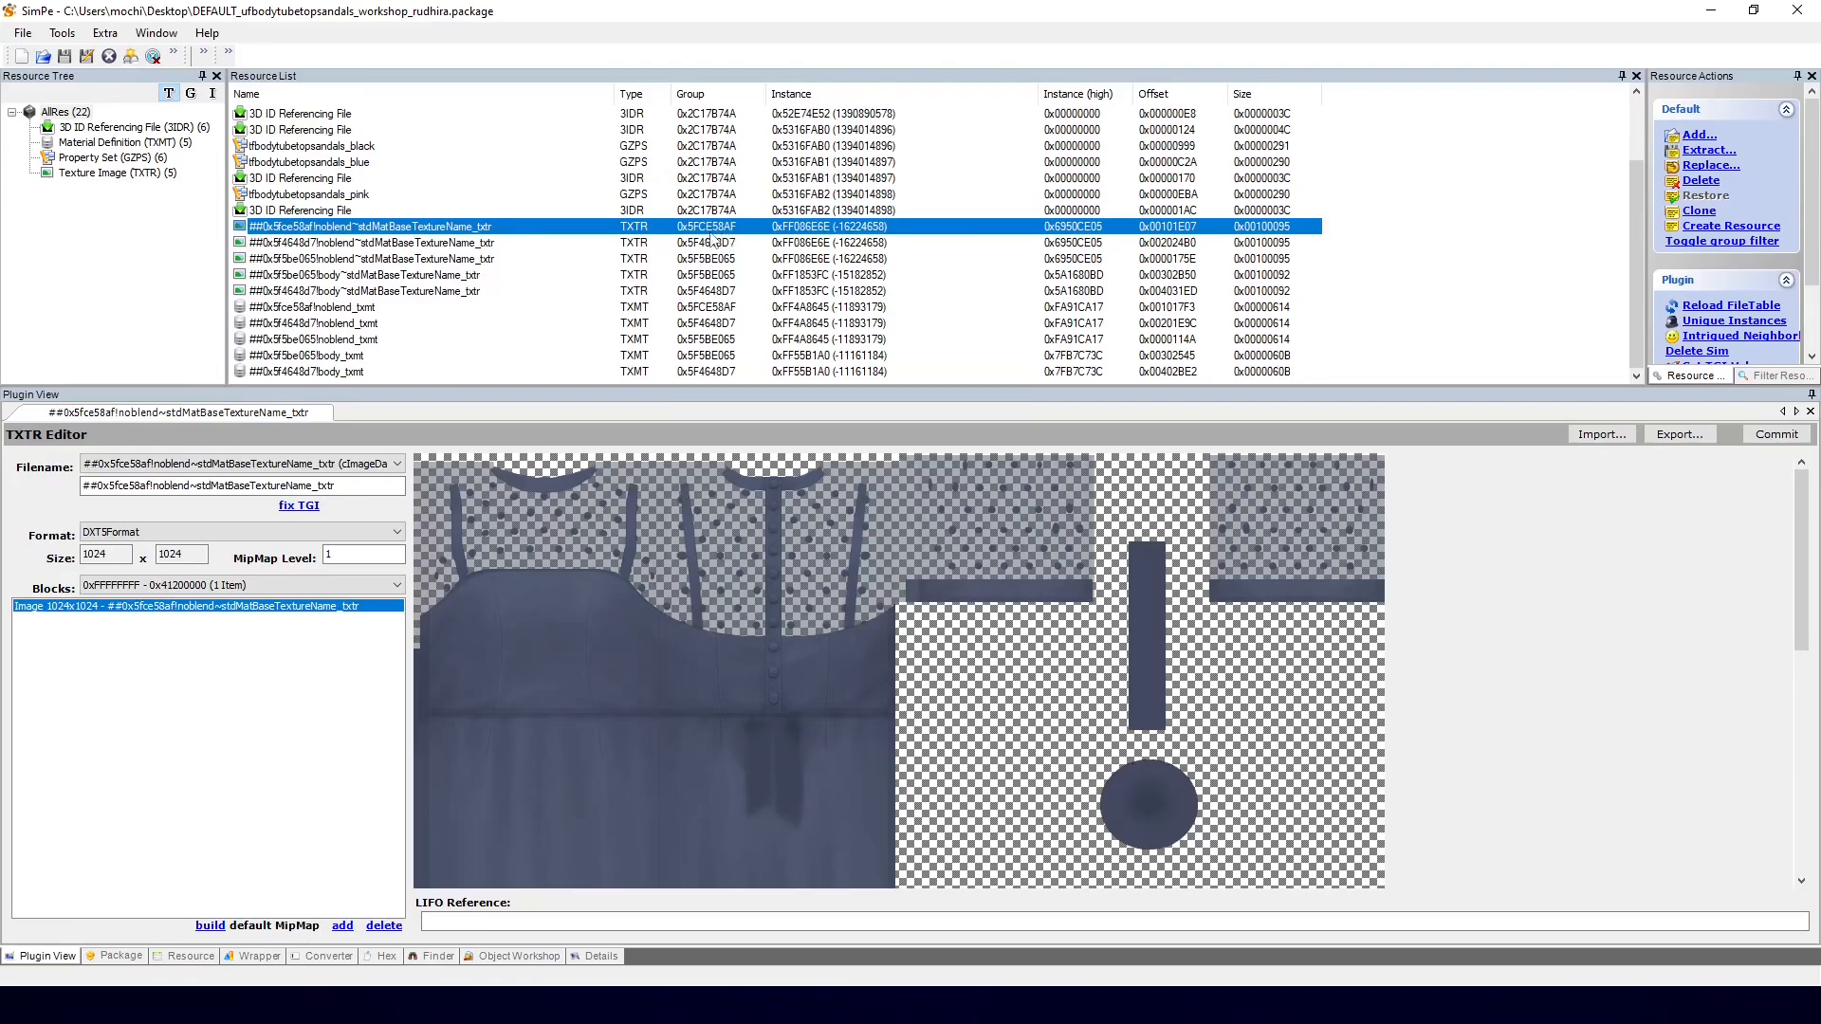
scroll(557, 221, up, 2)
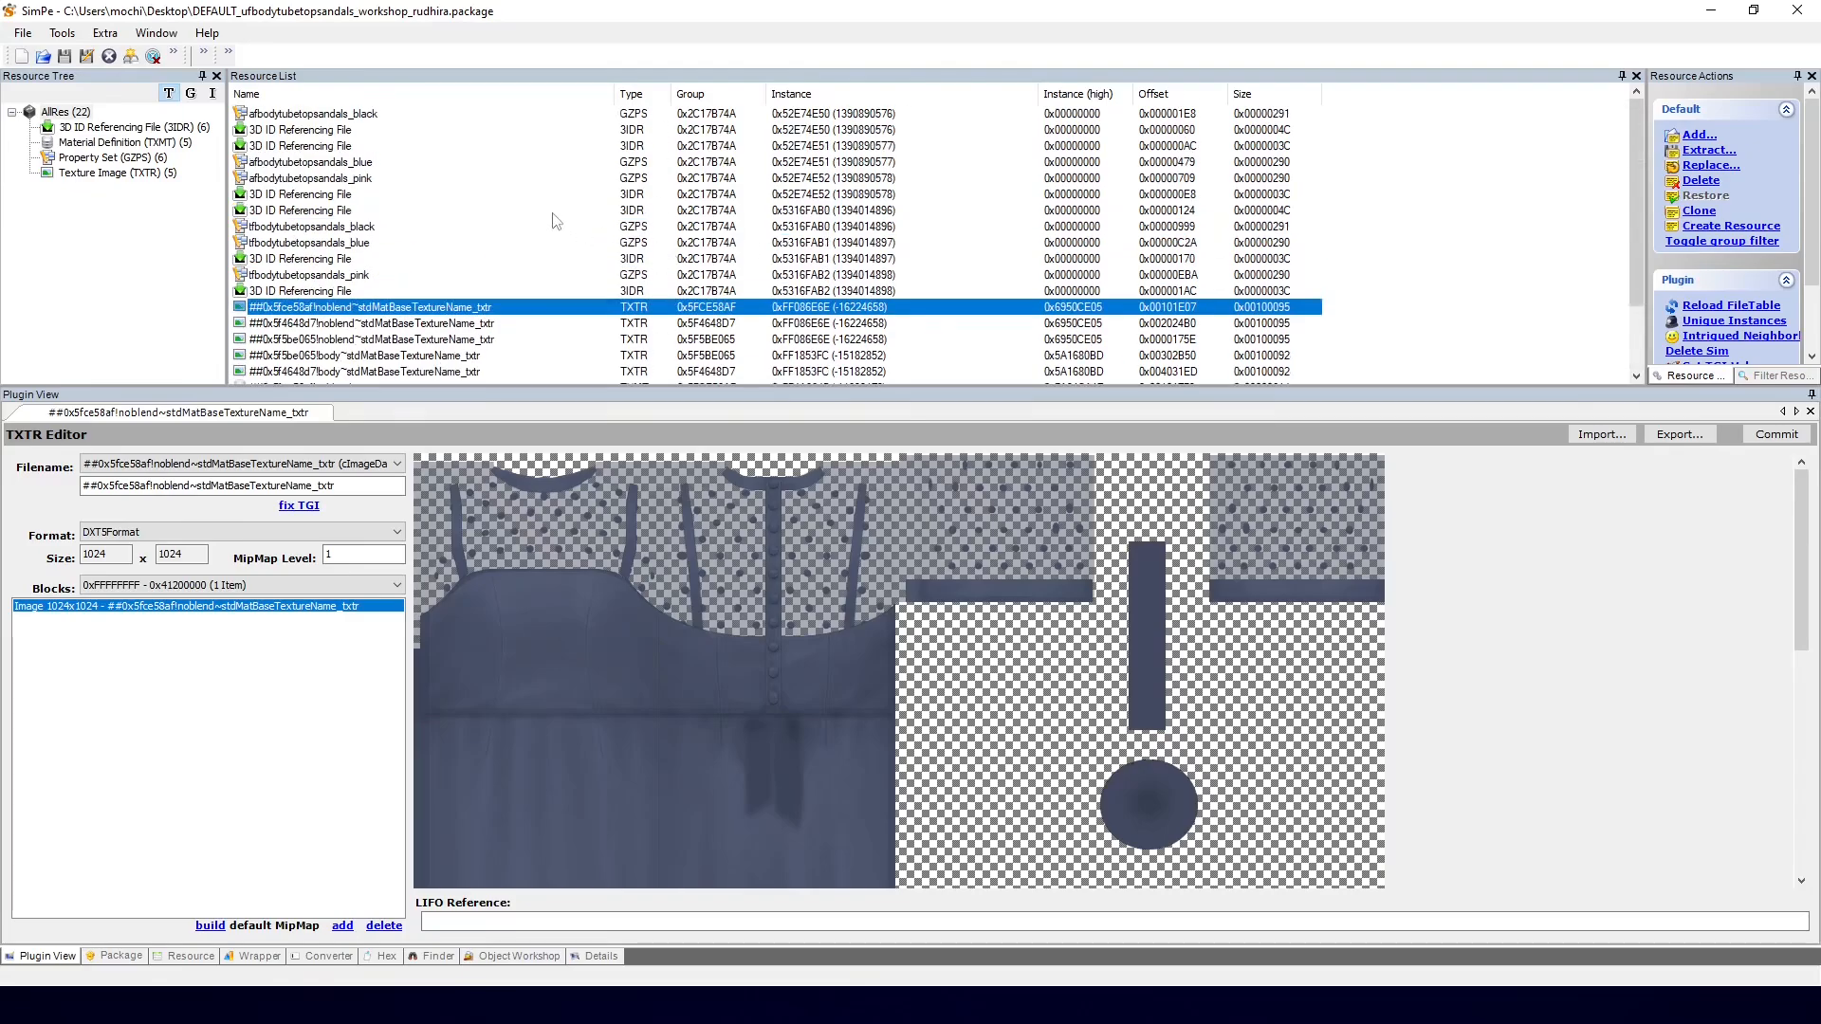
click(347, 147)
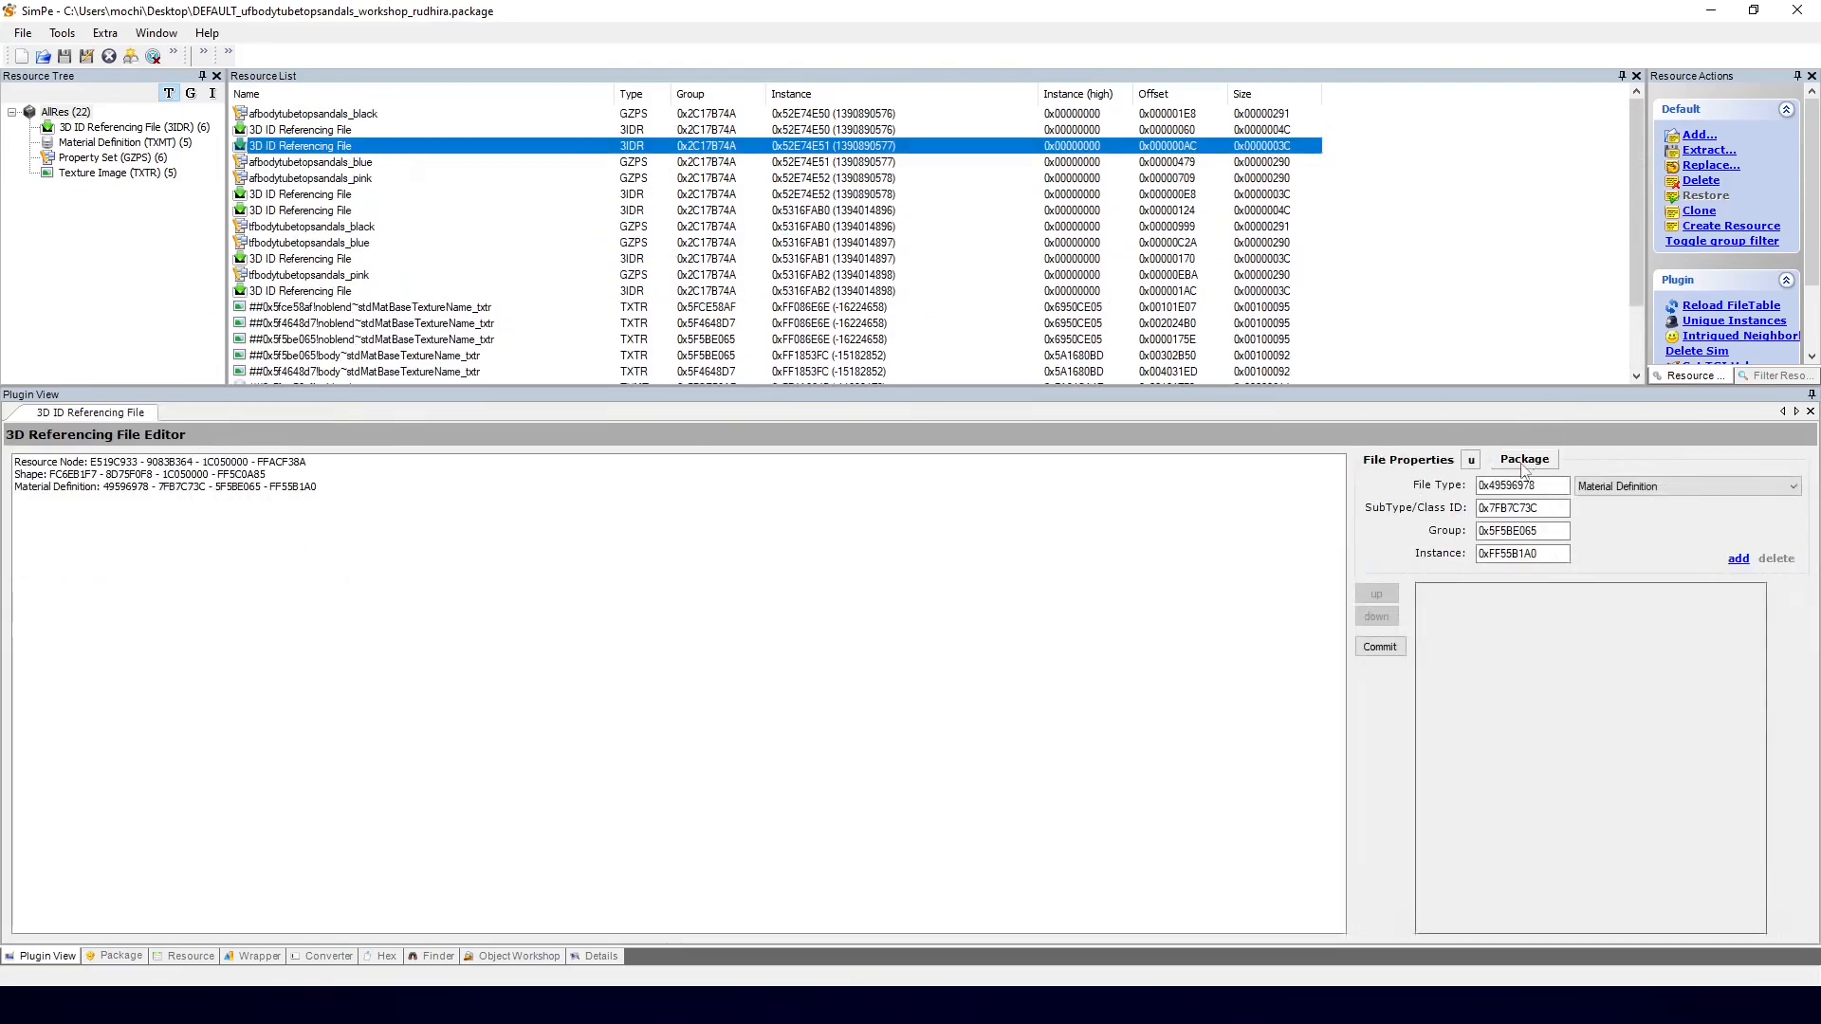
click(1525, 459)
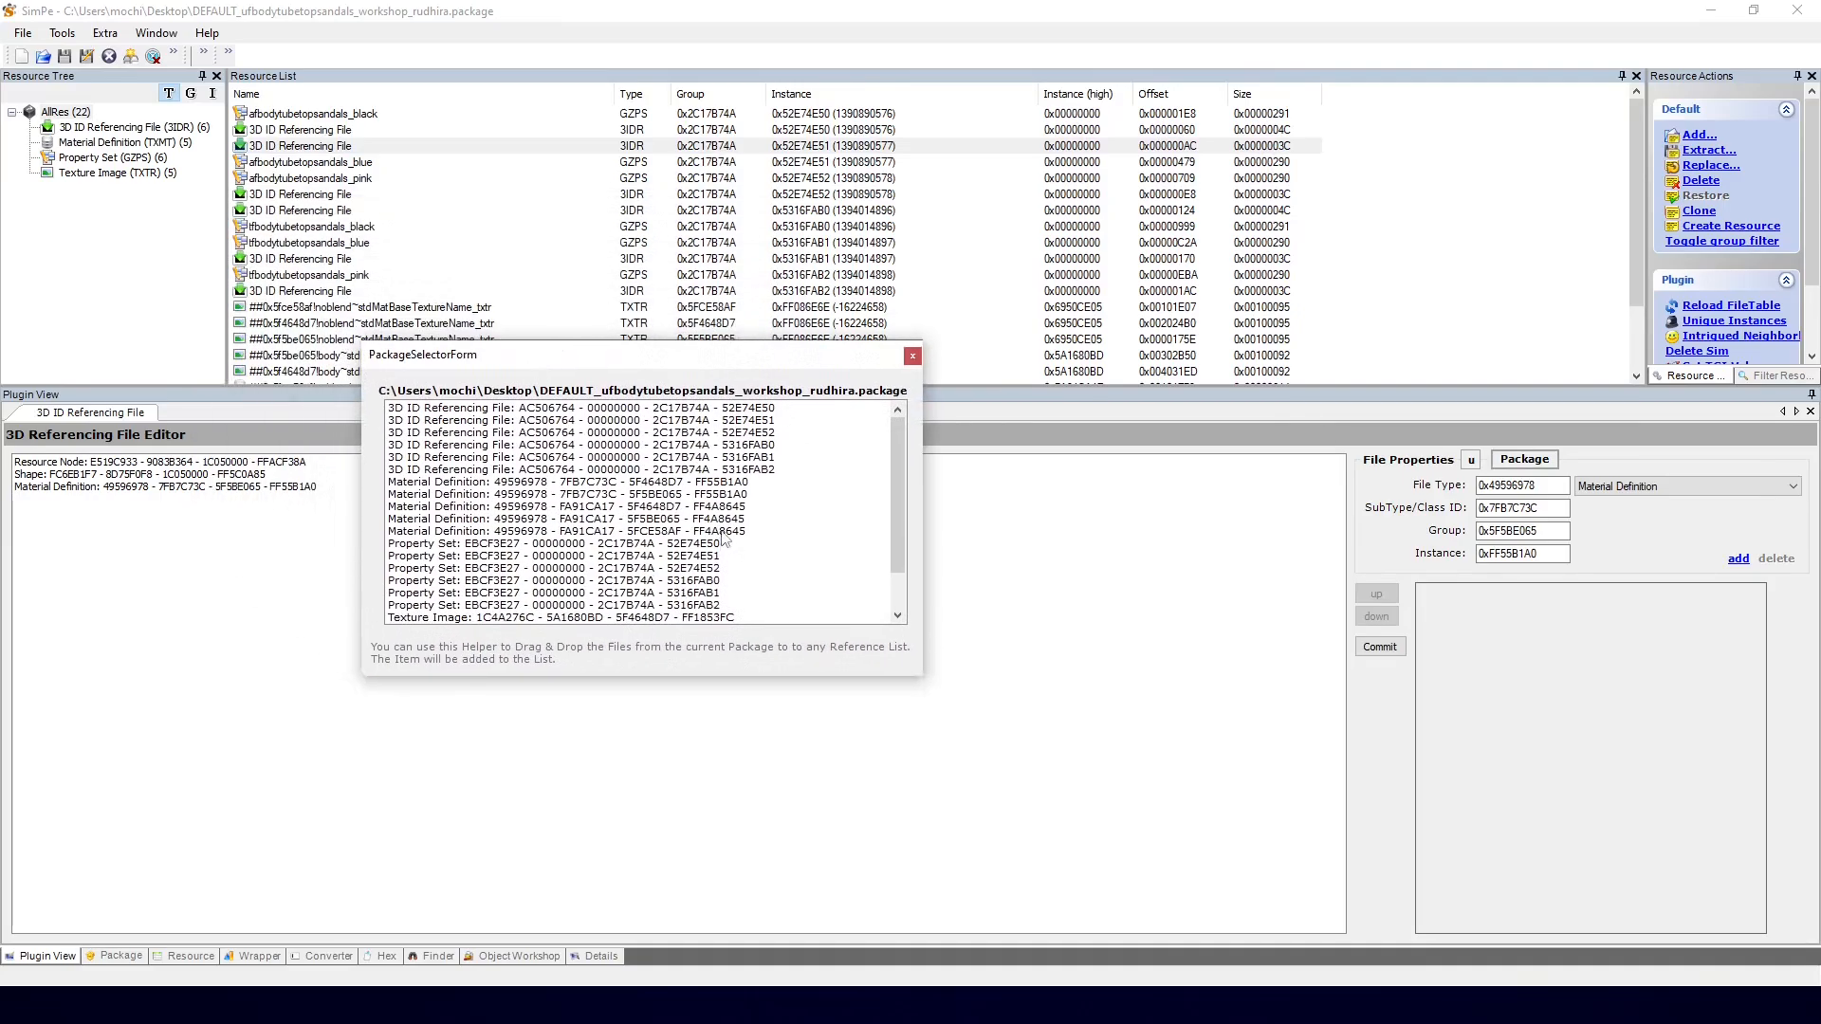
drag(667, 539, 286, 550)
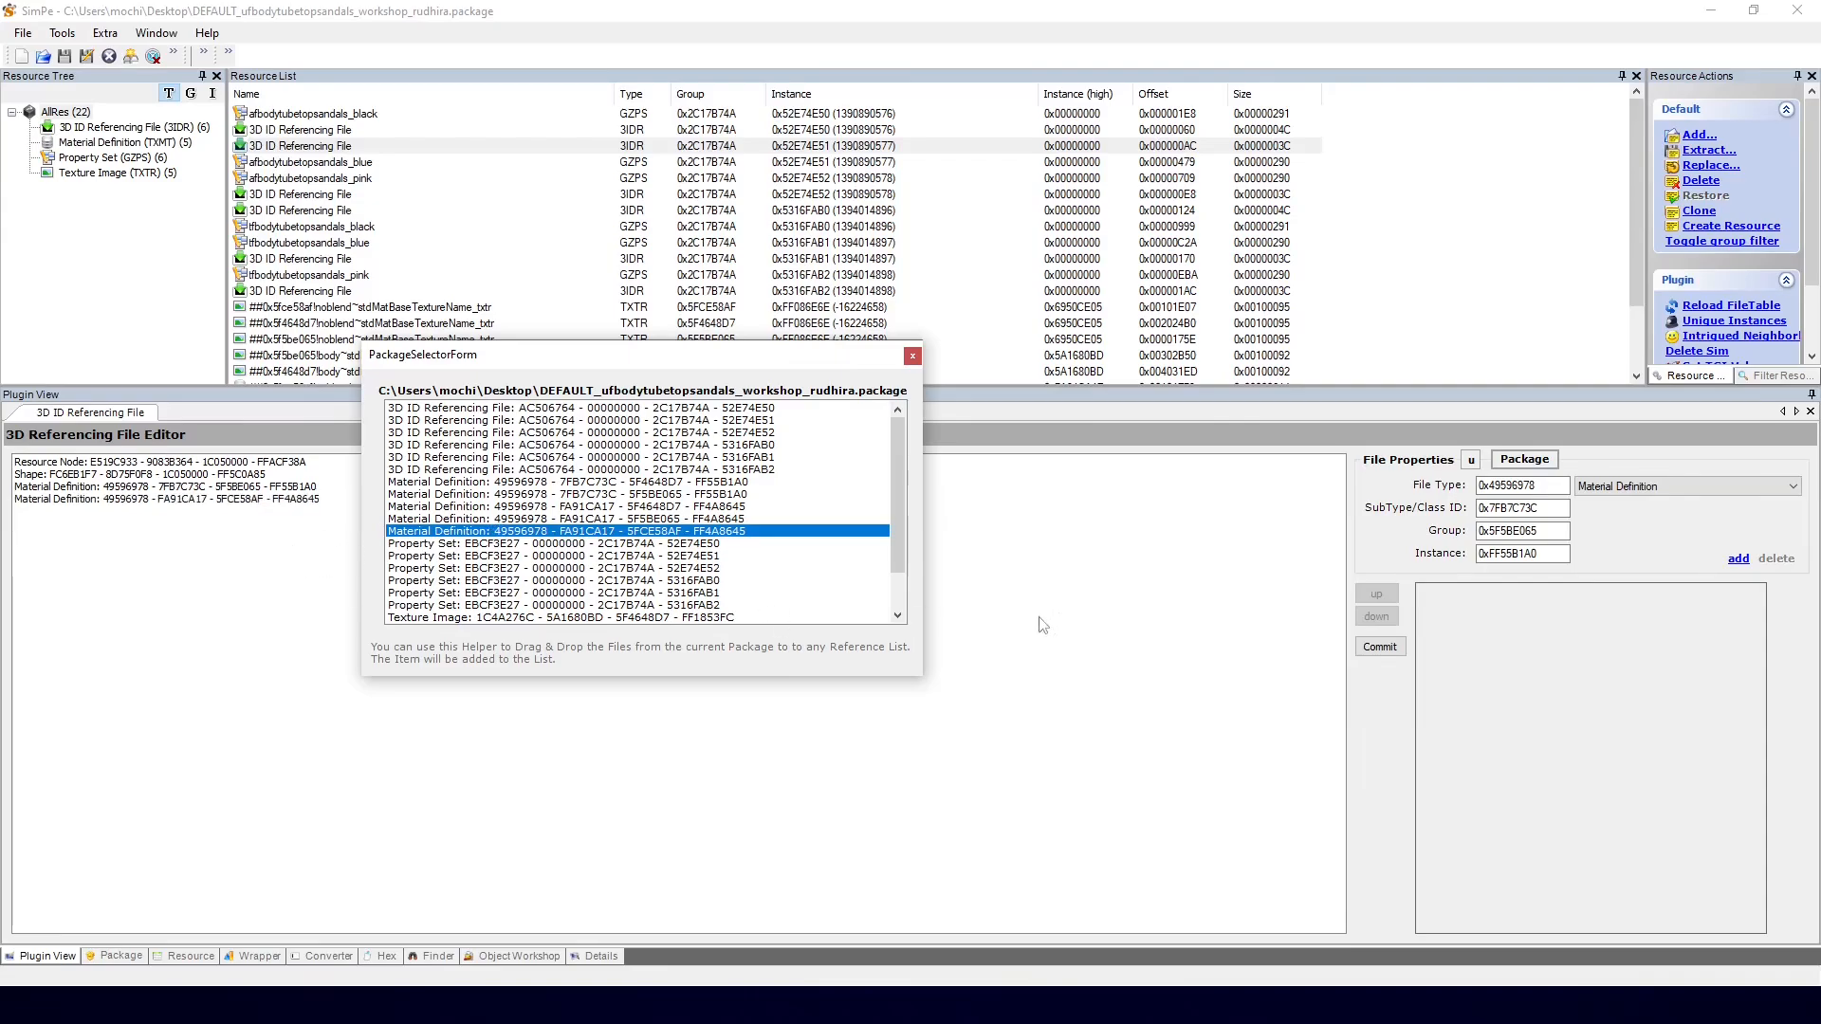
click(1371, 651)
click(933, 556)
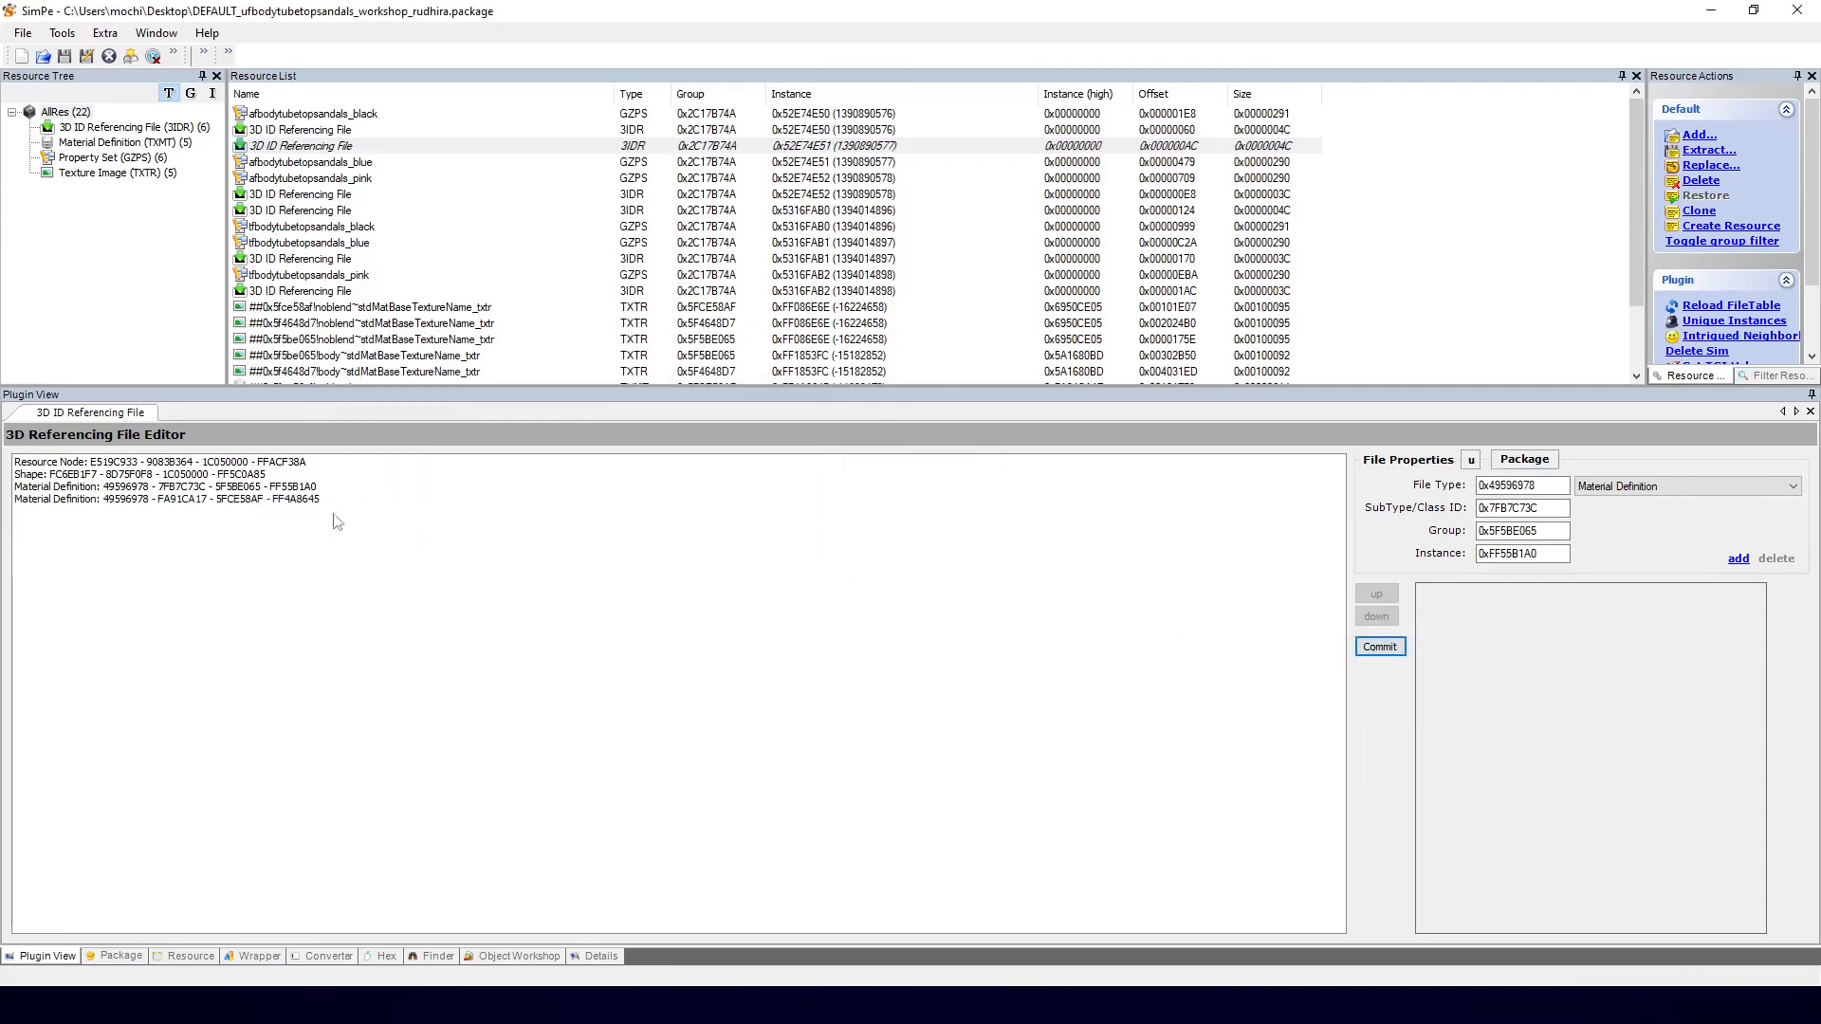
Step: Copy the blue dress's Material Definition reference (5FCE58AF) into the teen 3D ID Referencing File 0x5316FAB1 and commit it
click(254, 501)
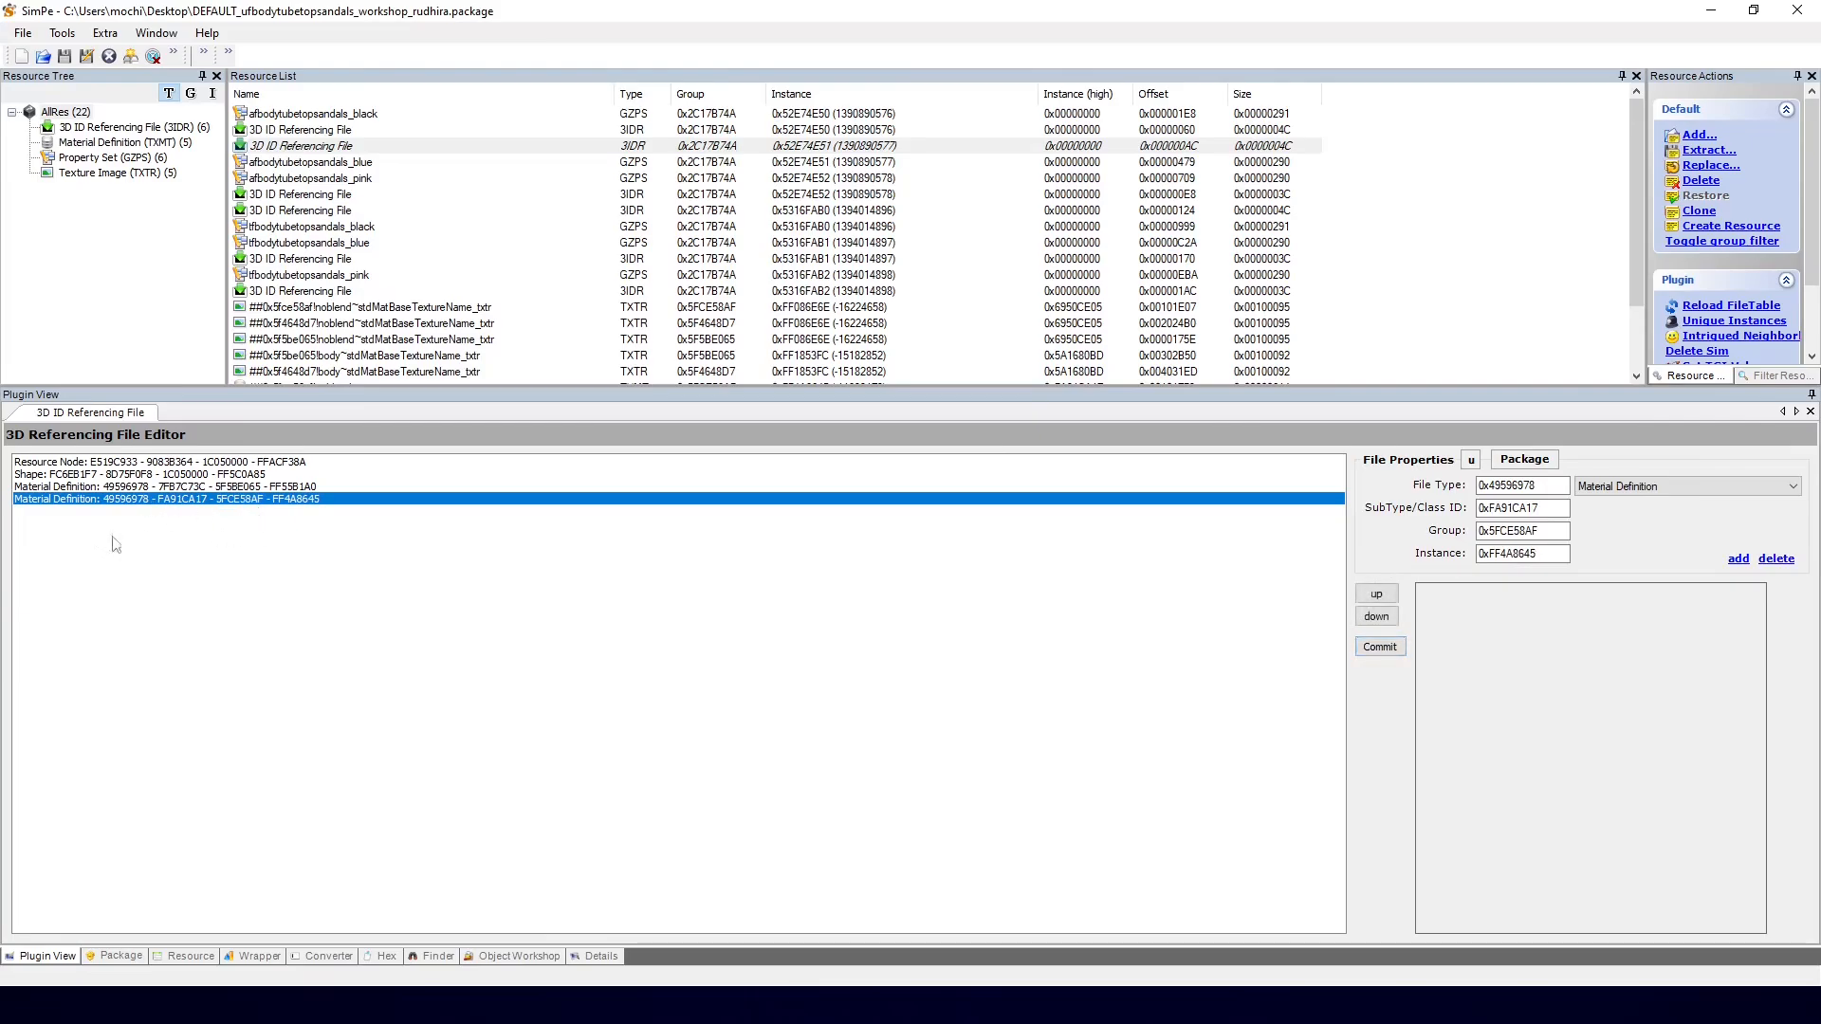
click(334, 260)
right_click(316, 543)
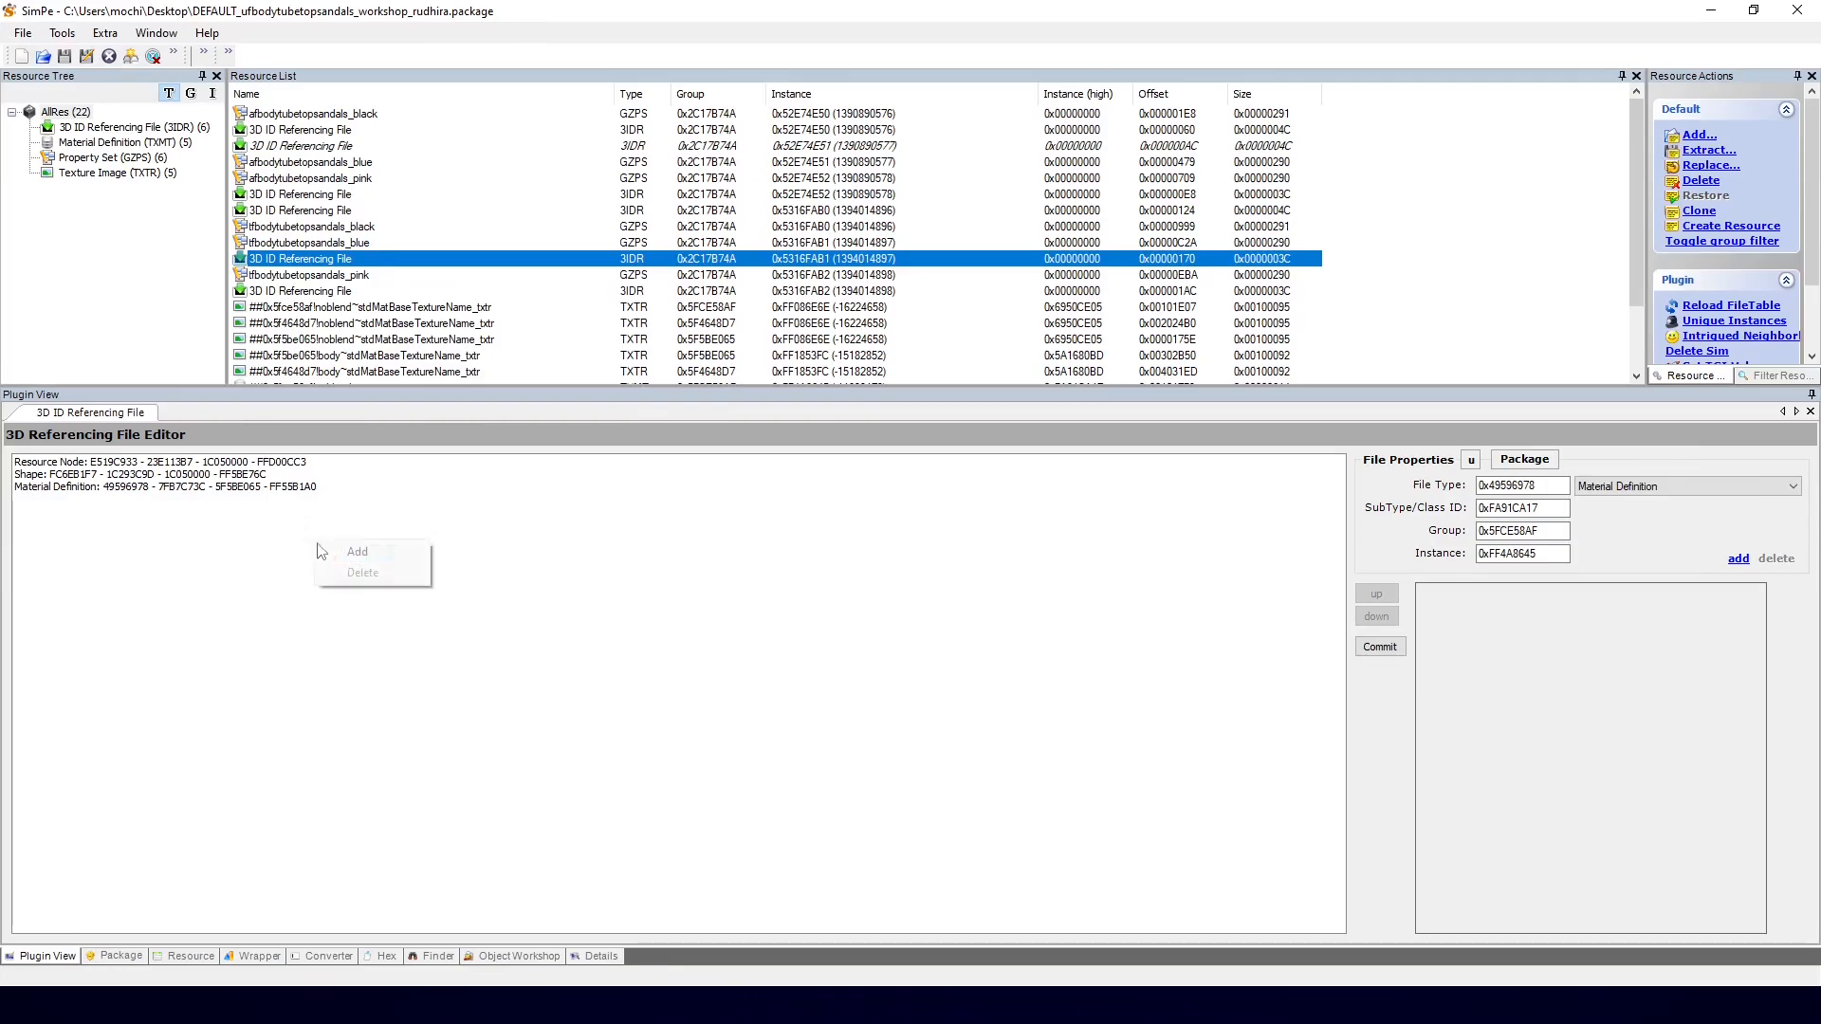
click(336, 554)
click(1380, 646)
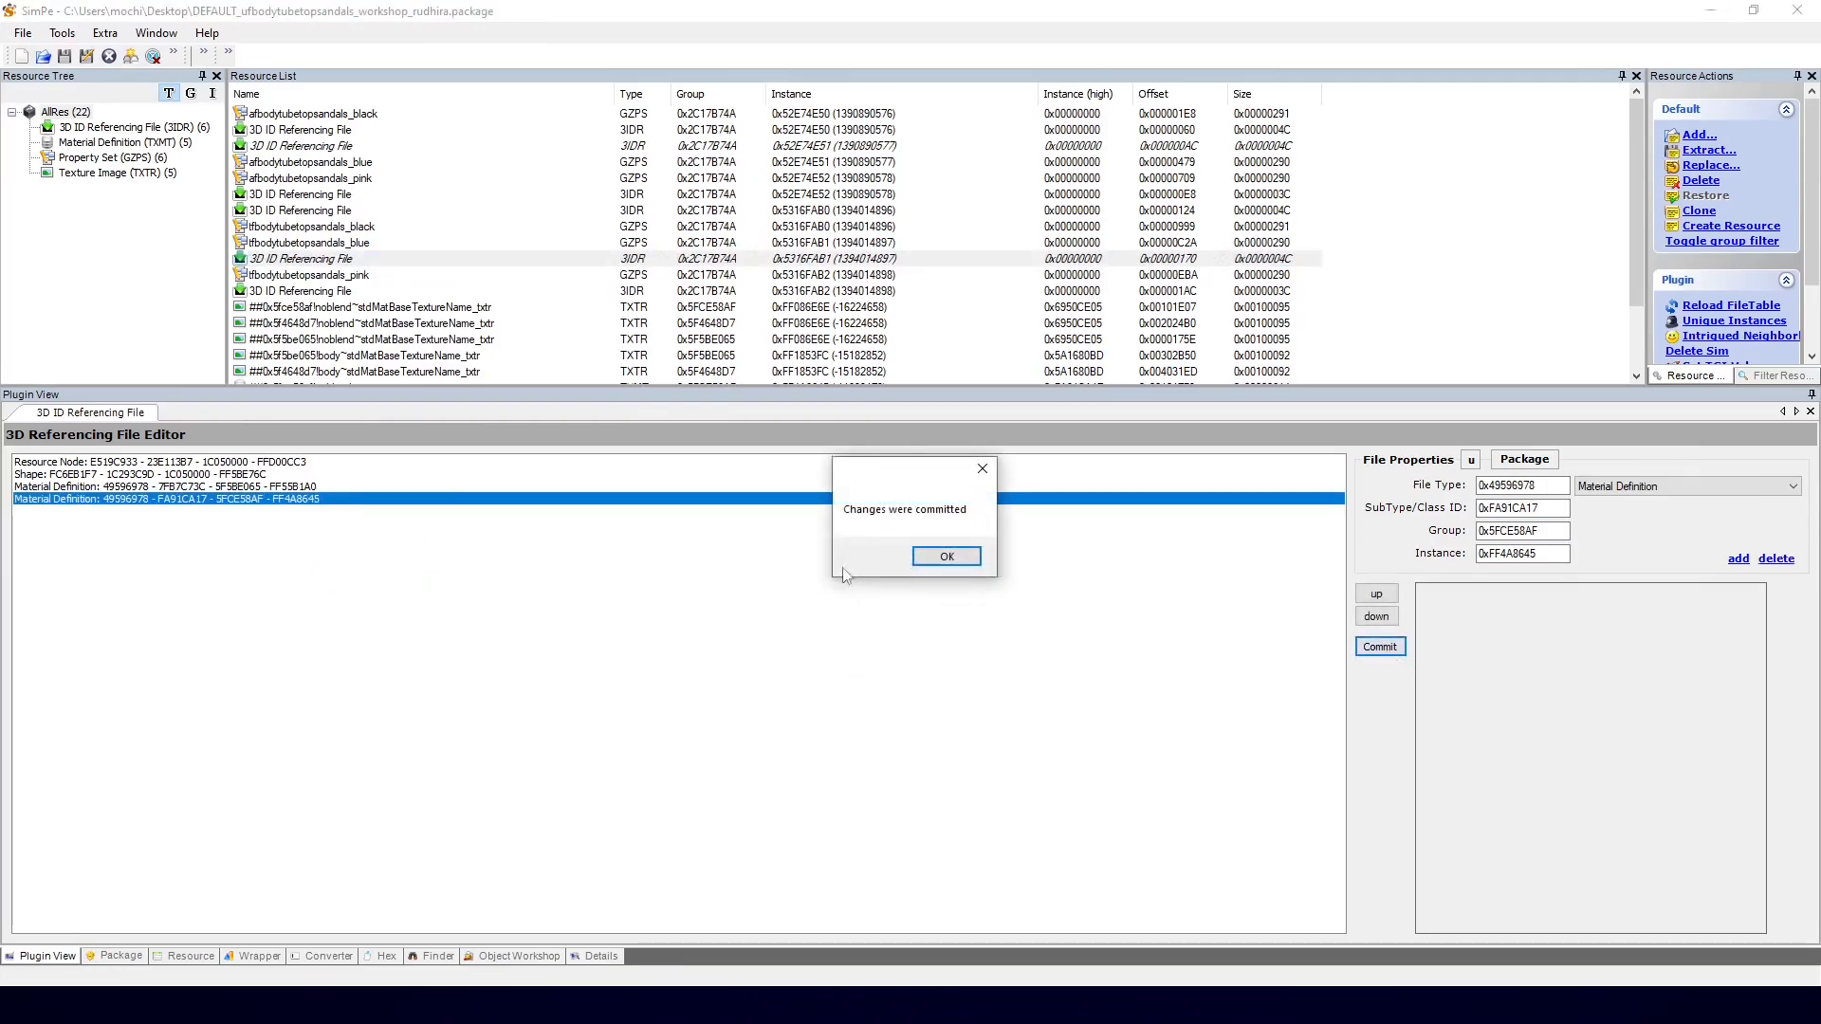
click(947, 557)
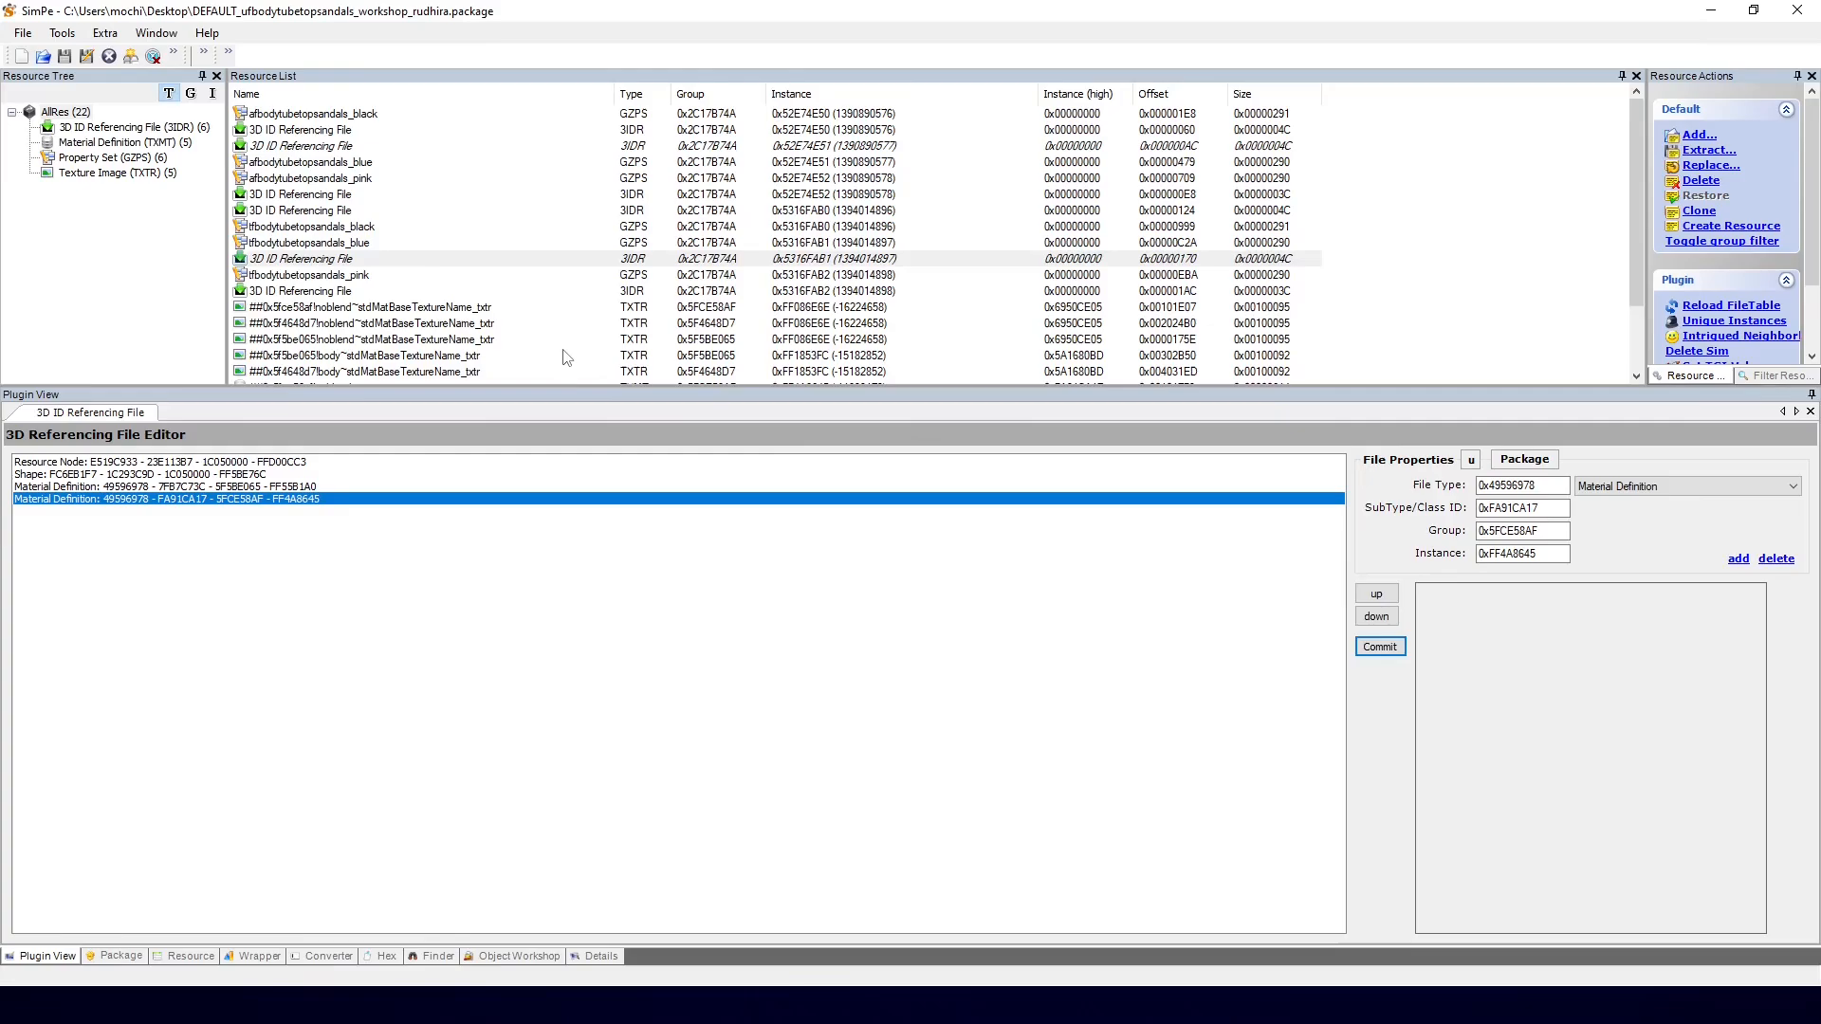
Step: Check the pink dress texture's group and open the package's resource selector for 3D ID Referencing File 0x52E74E52
click(435, 339)
click(464, 307)
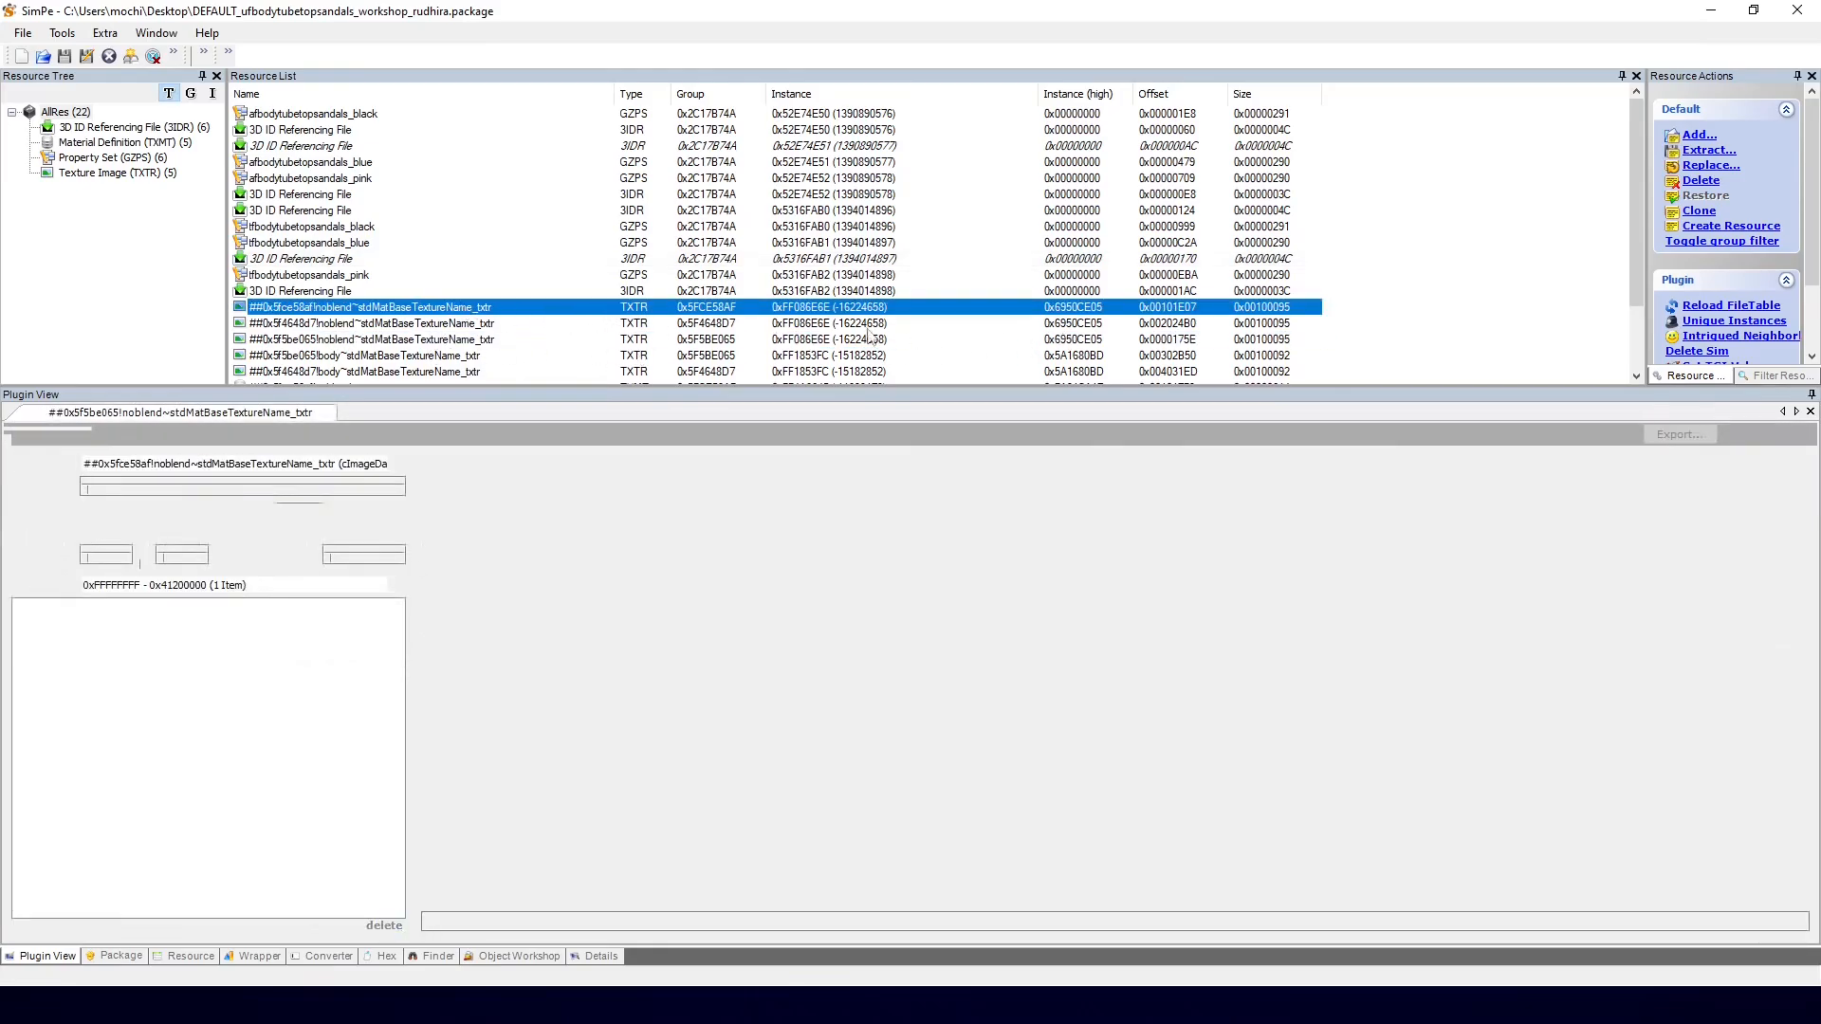
click(699, 327)
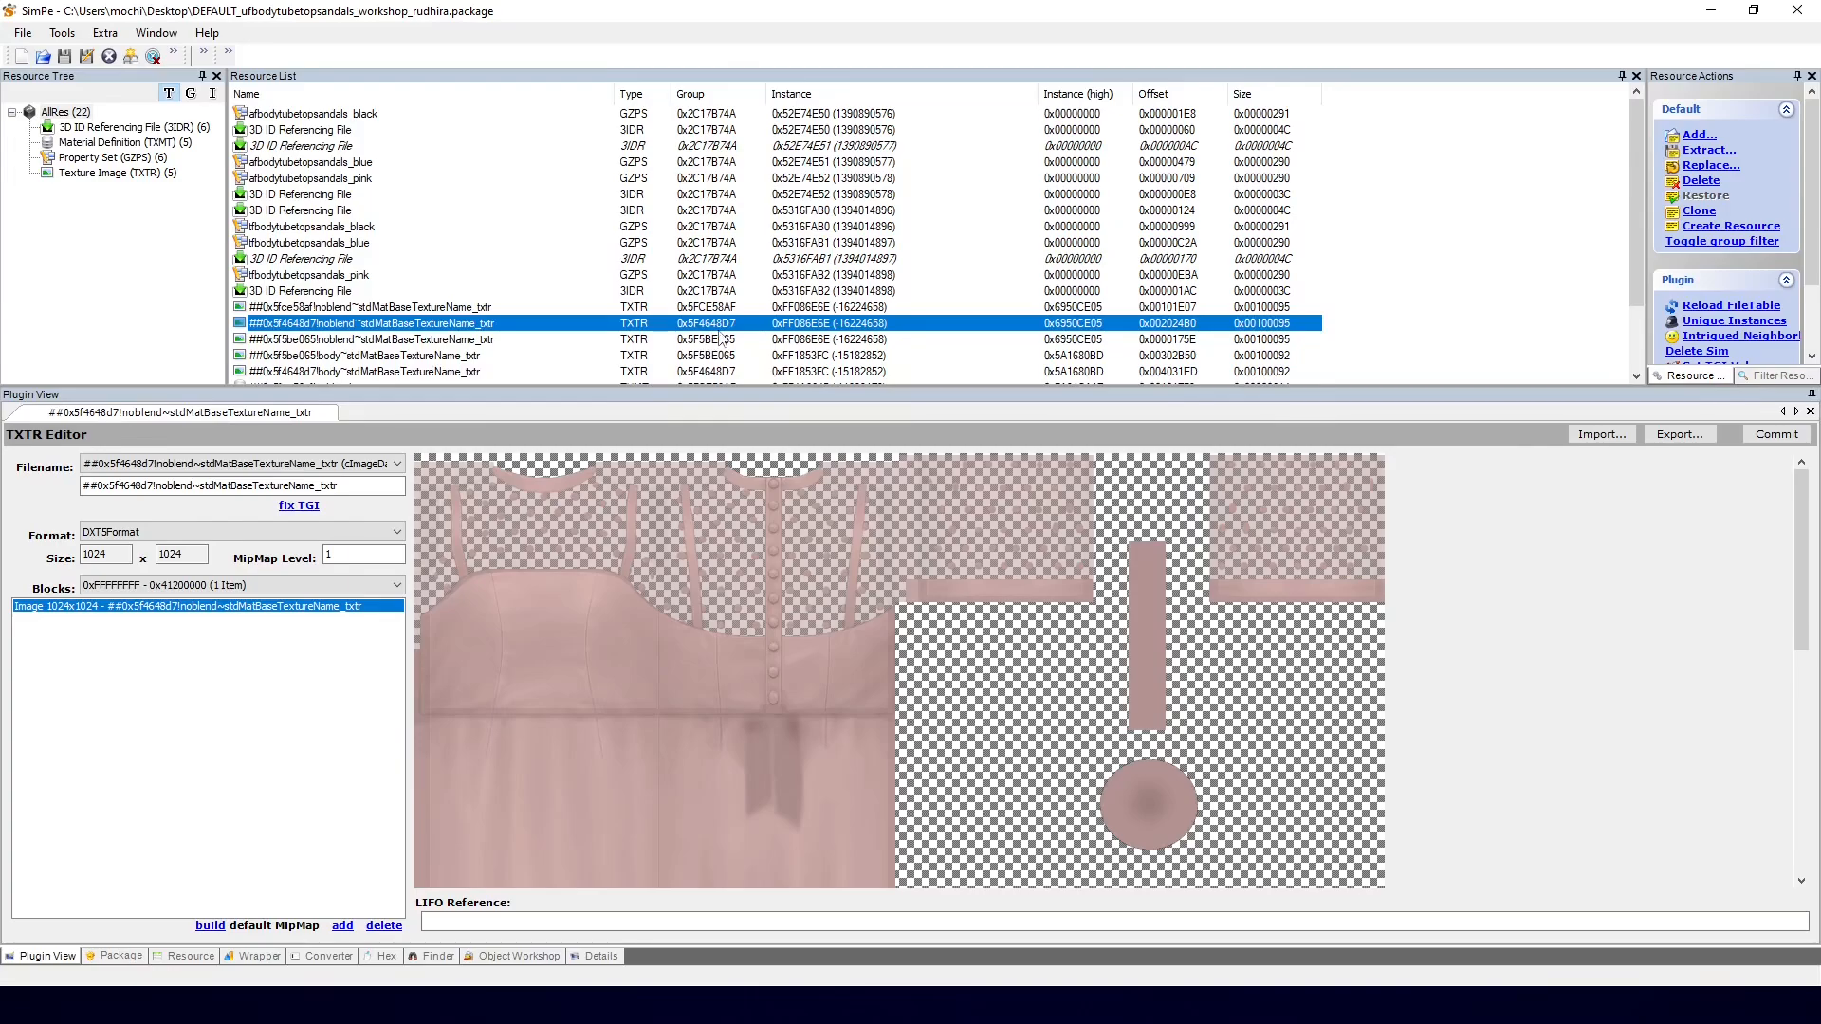
click(326, 199)
click(352, 1006)
click(455, 920)
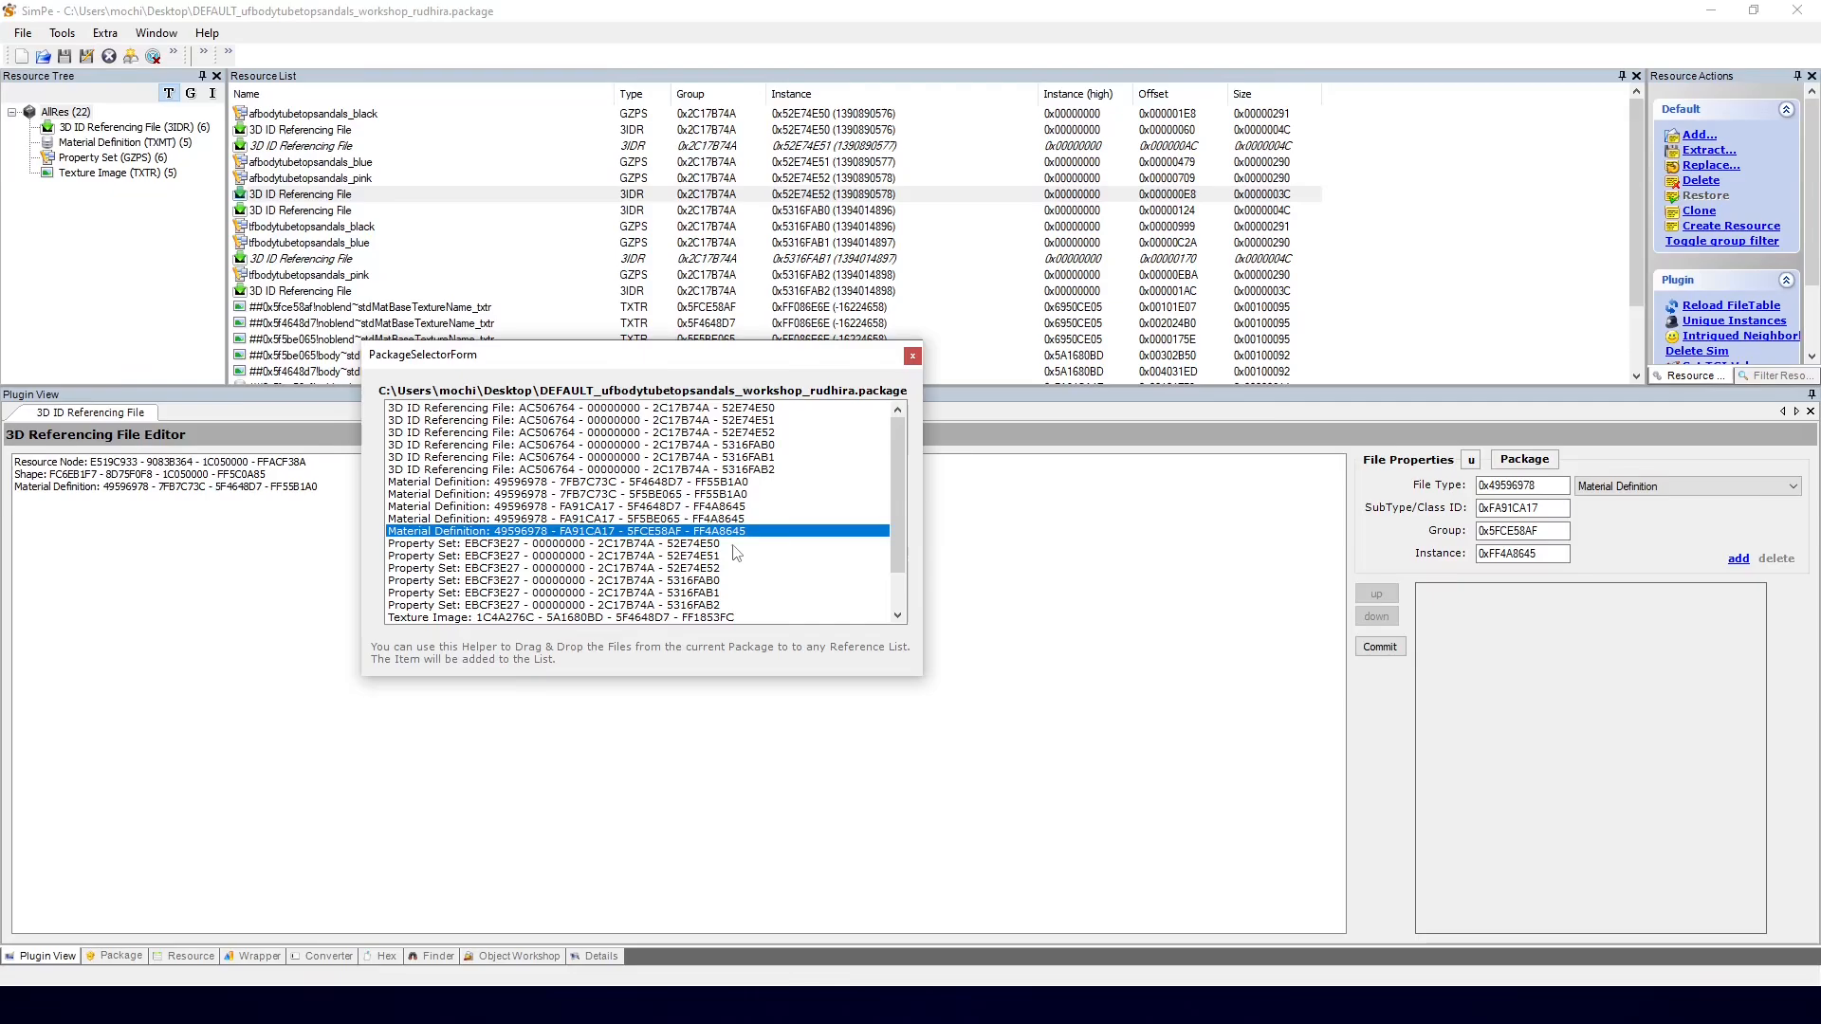
Step: Compare the Material Definitions of group 5F4648D7 with the package's resources to identify the noblend one for the pink dress
click(676, 508)
click(662, 480)
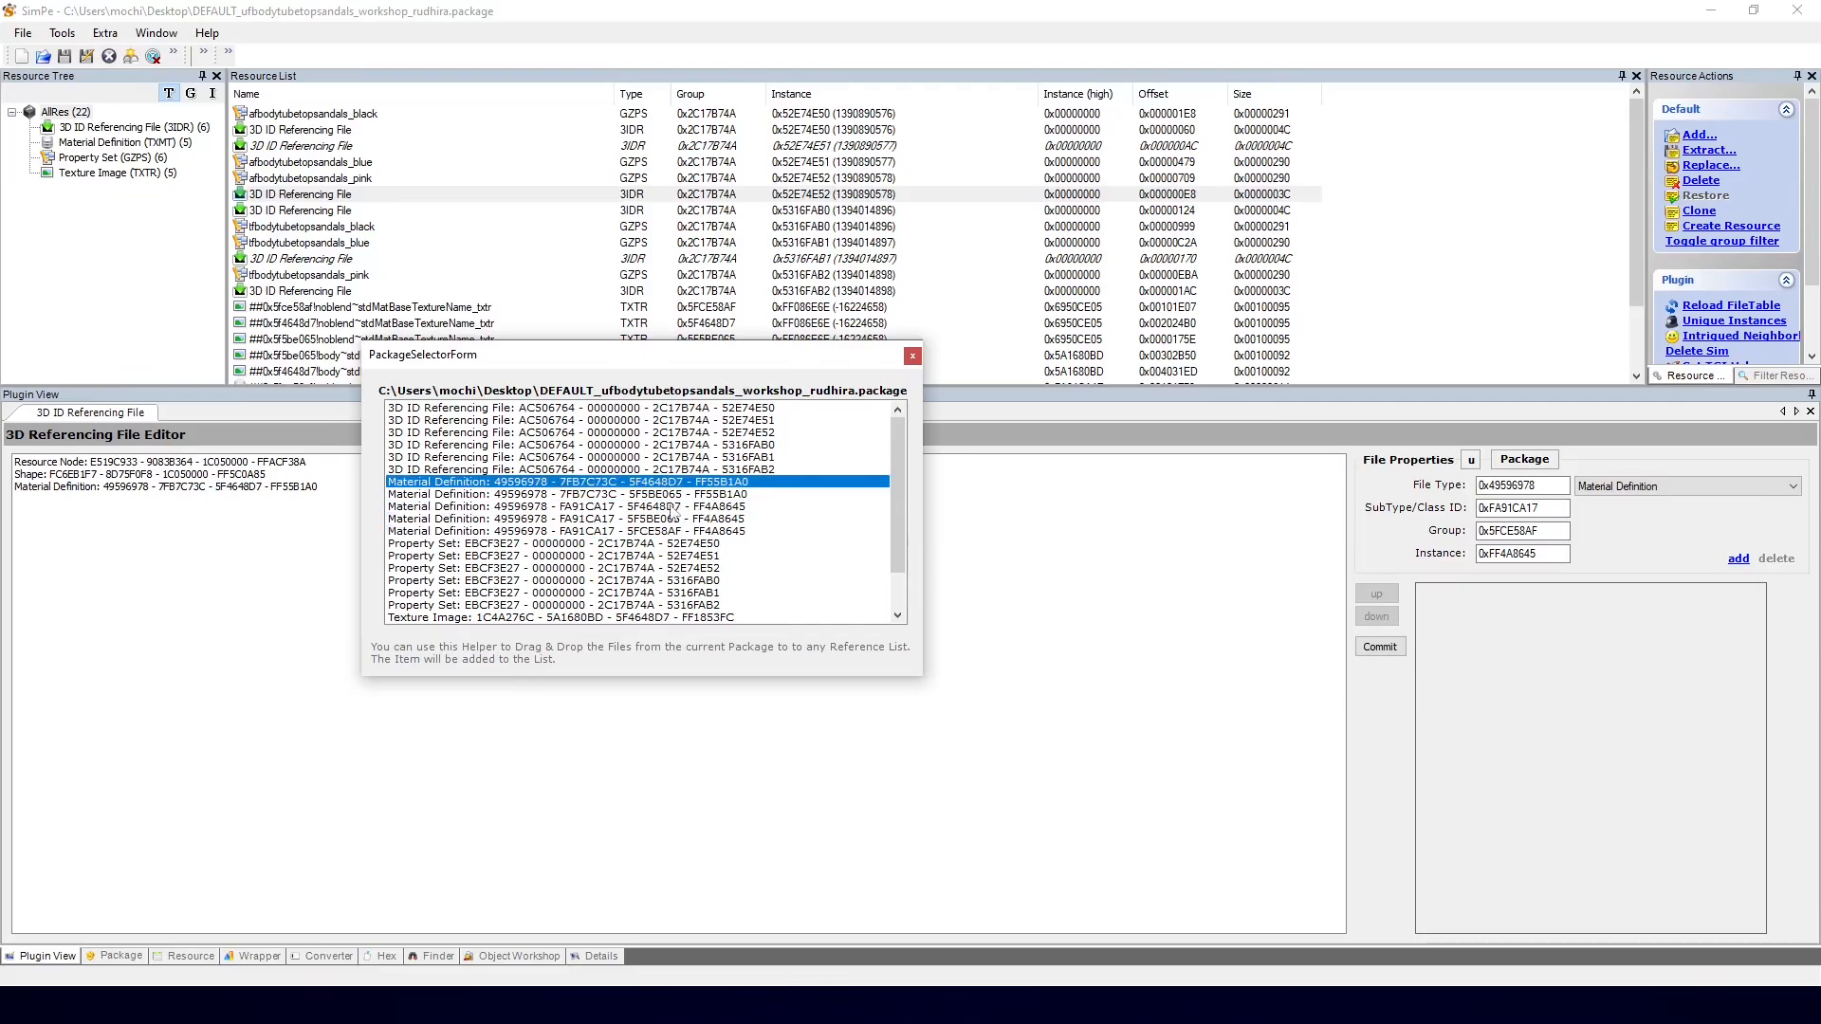
click(671, 507)
click(671, 484)
click(671, 508)
scroll(550, 296, down, 1)
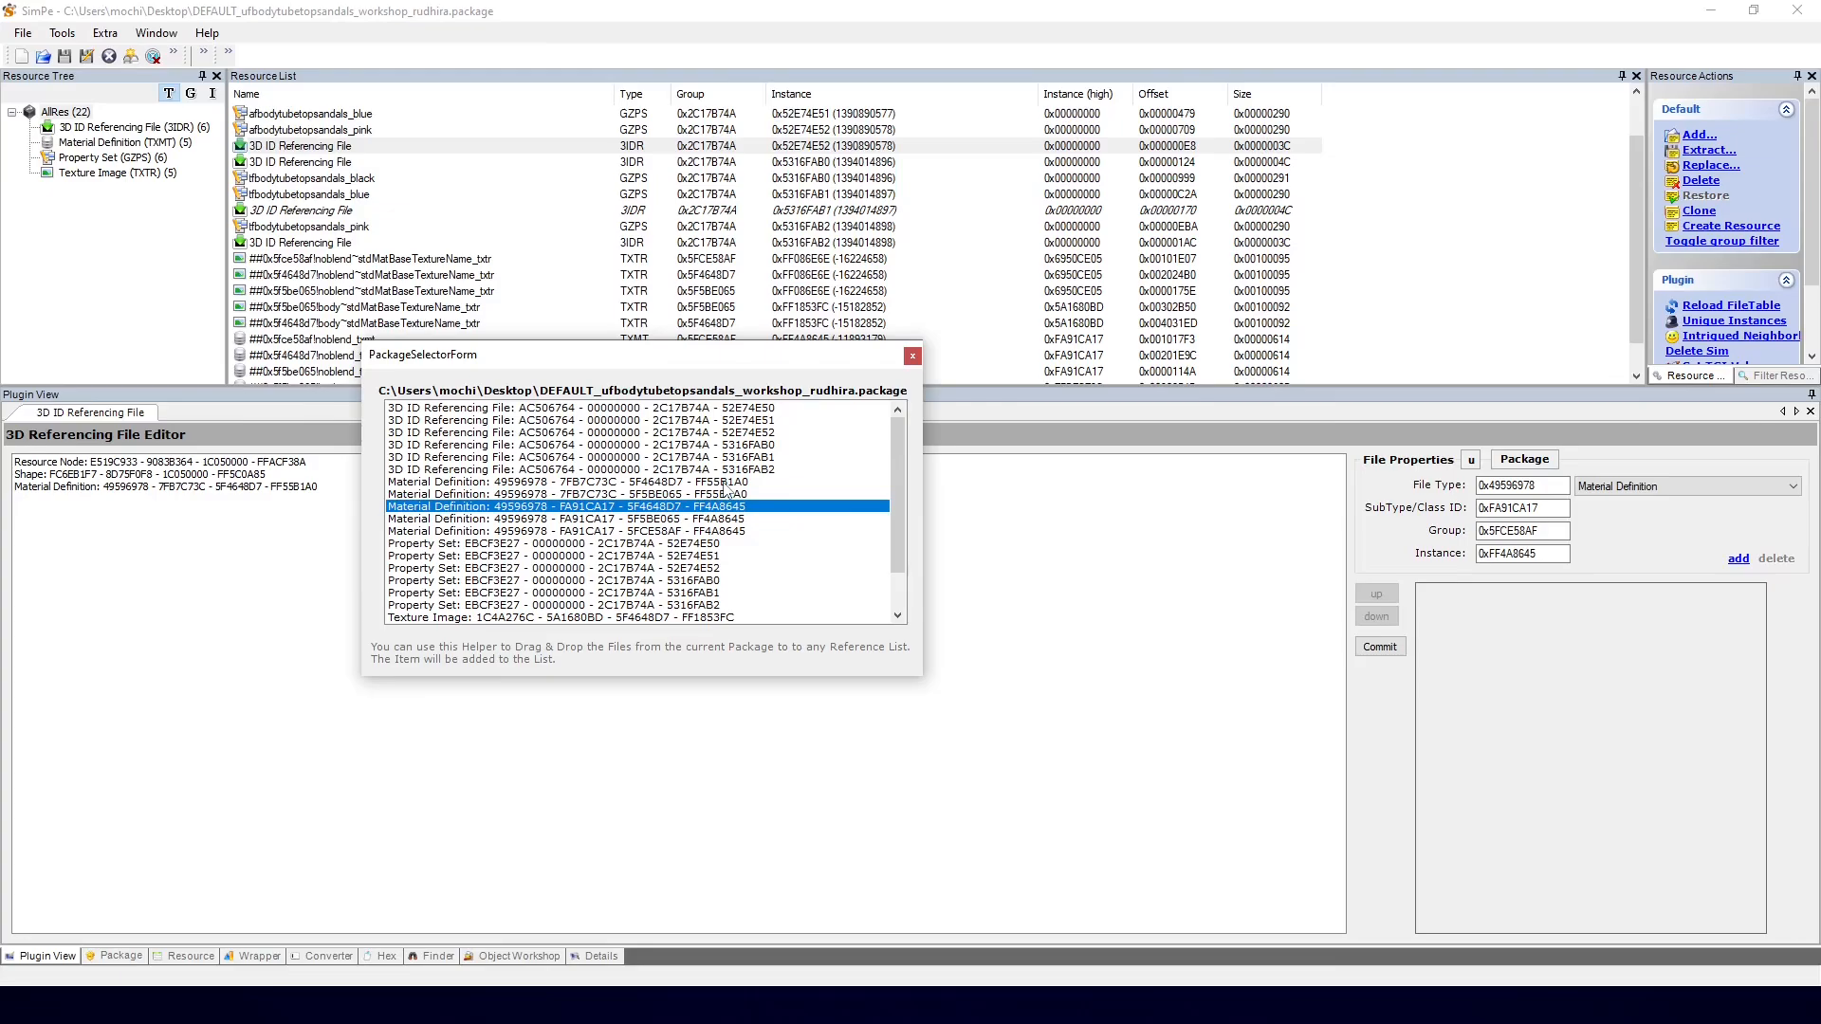
click(725, 484)
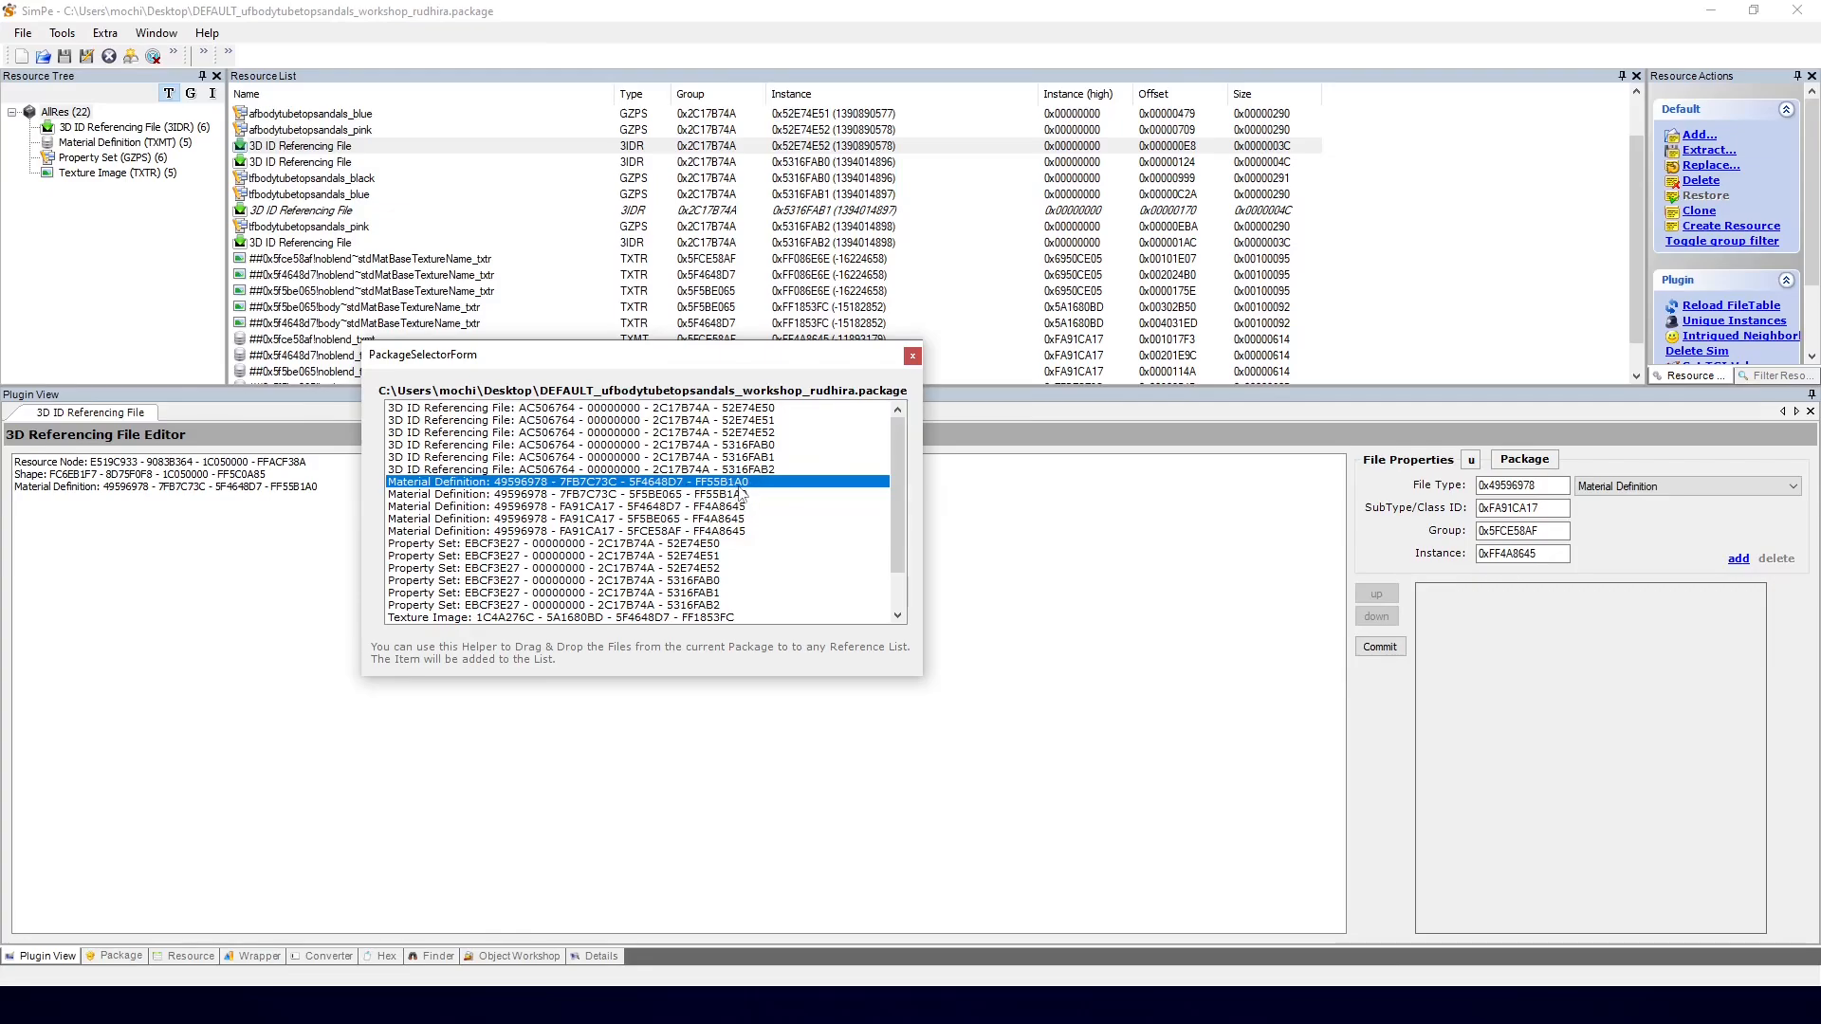
drag(595, 359, 620, 422)
scroll(536, 317, down, 1)
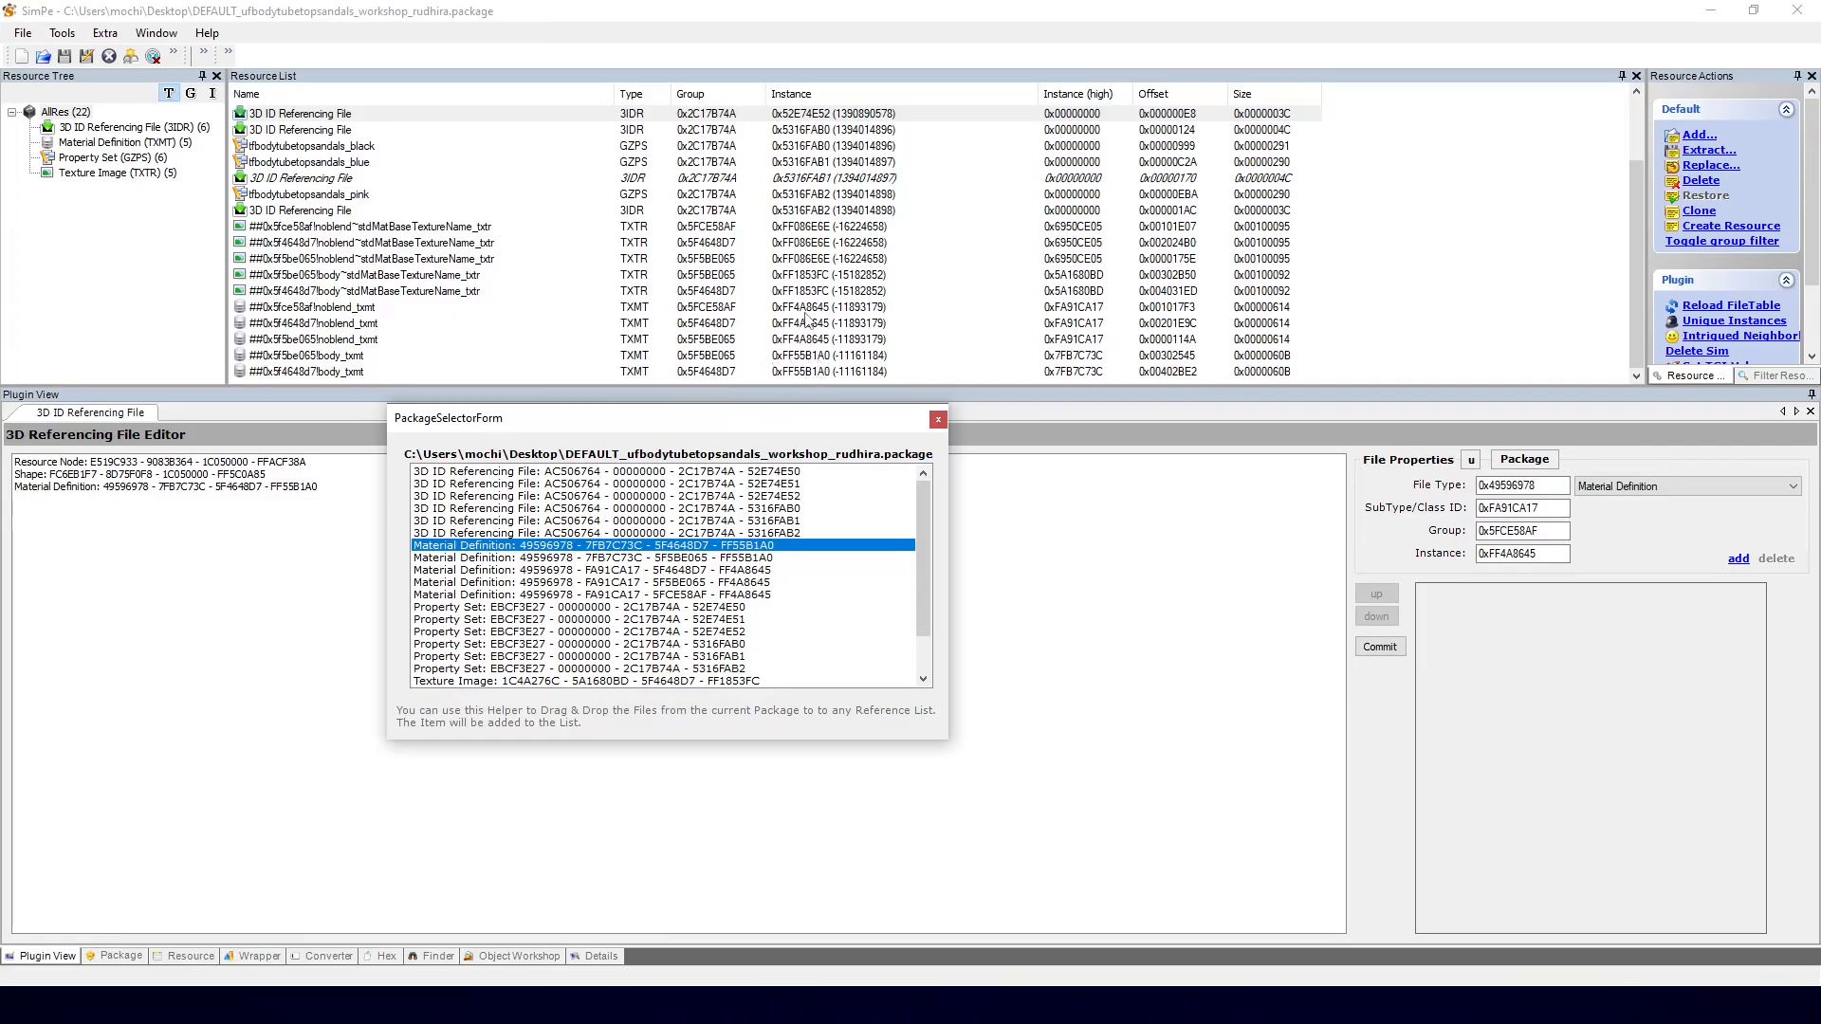
Step: Add the noblend Material Definition (FA91CA17 - 5F4648D7 - FF4A8645) to 3D ID Referencing File 0x52E74E52 and commit it
click(698, 571)
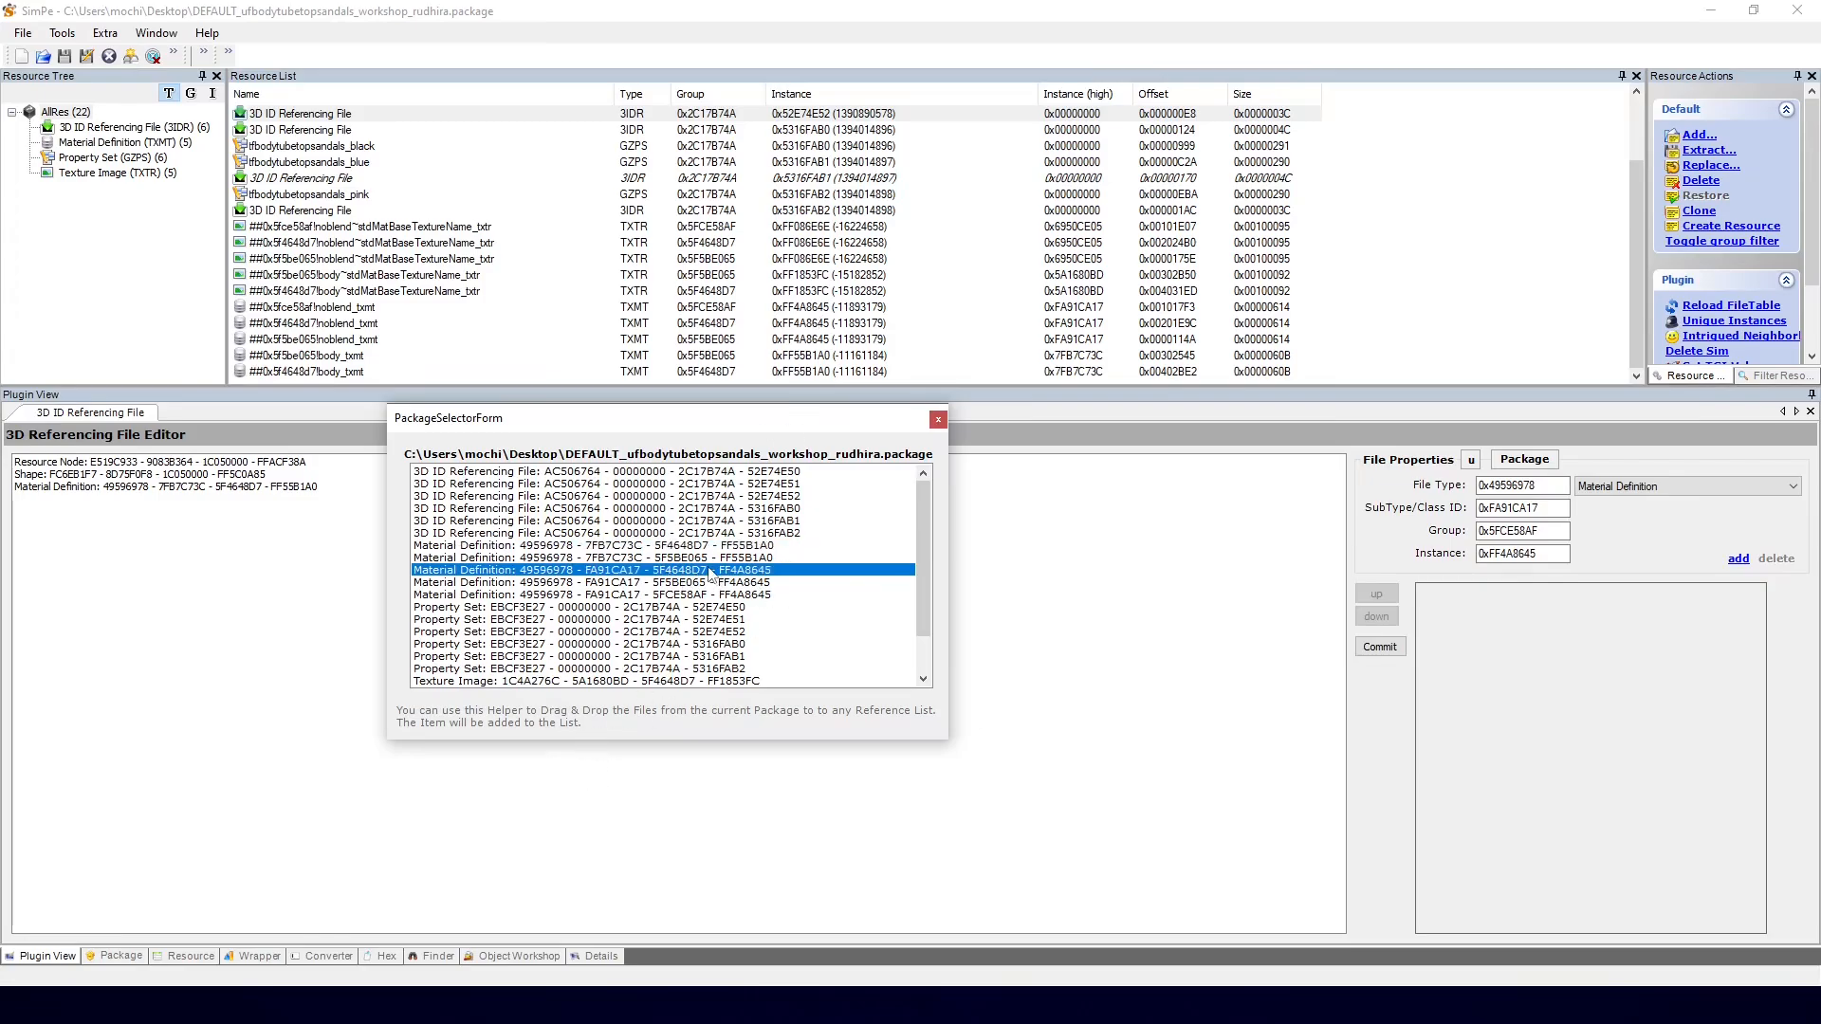
drag(701, 574, 300, 578)
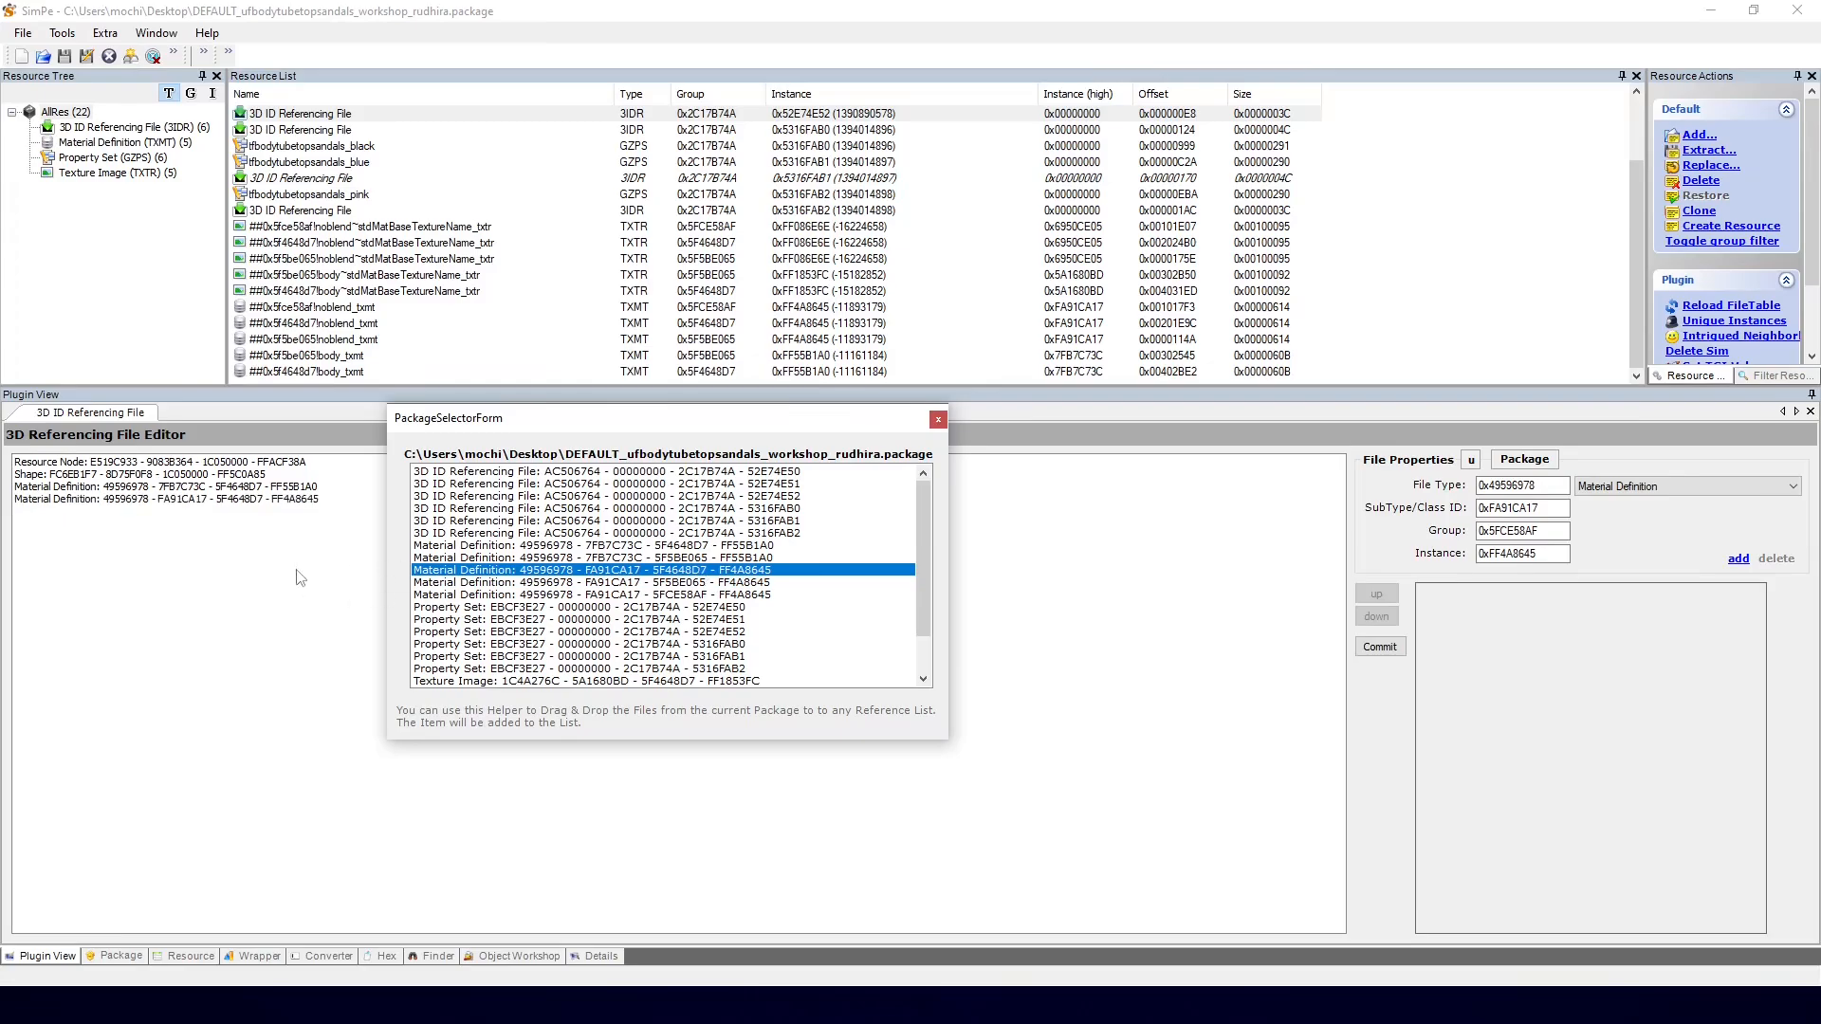
click(938, 421)
click(268, 500)
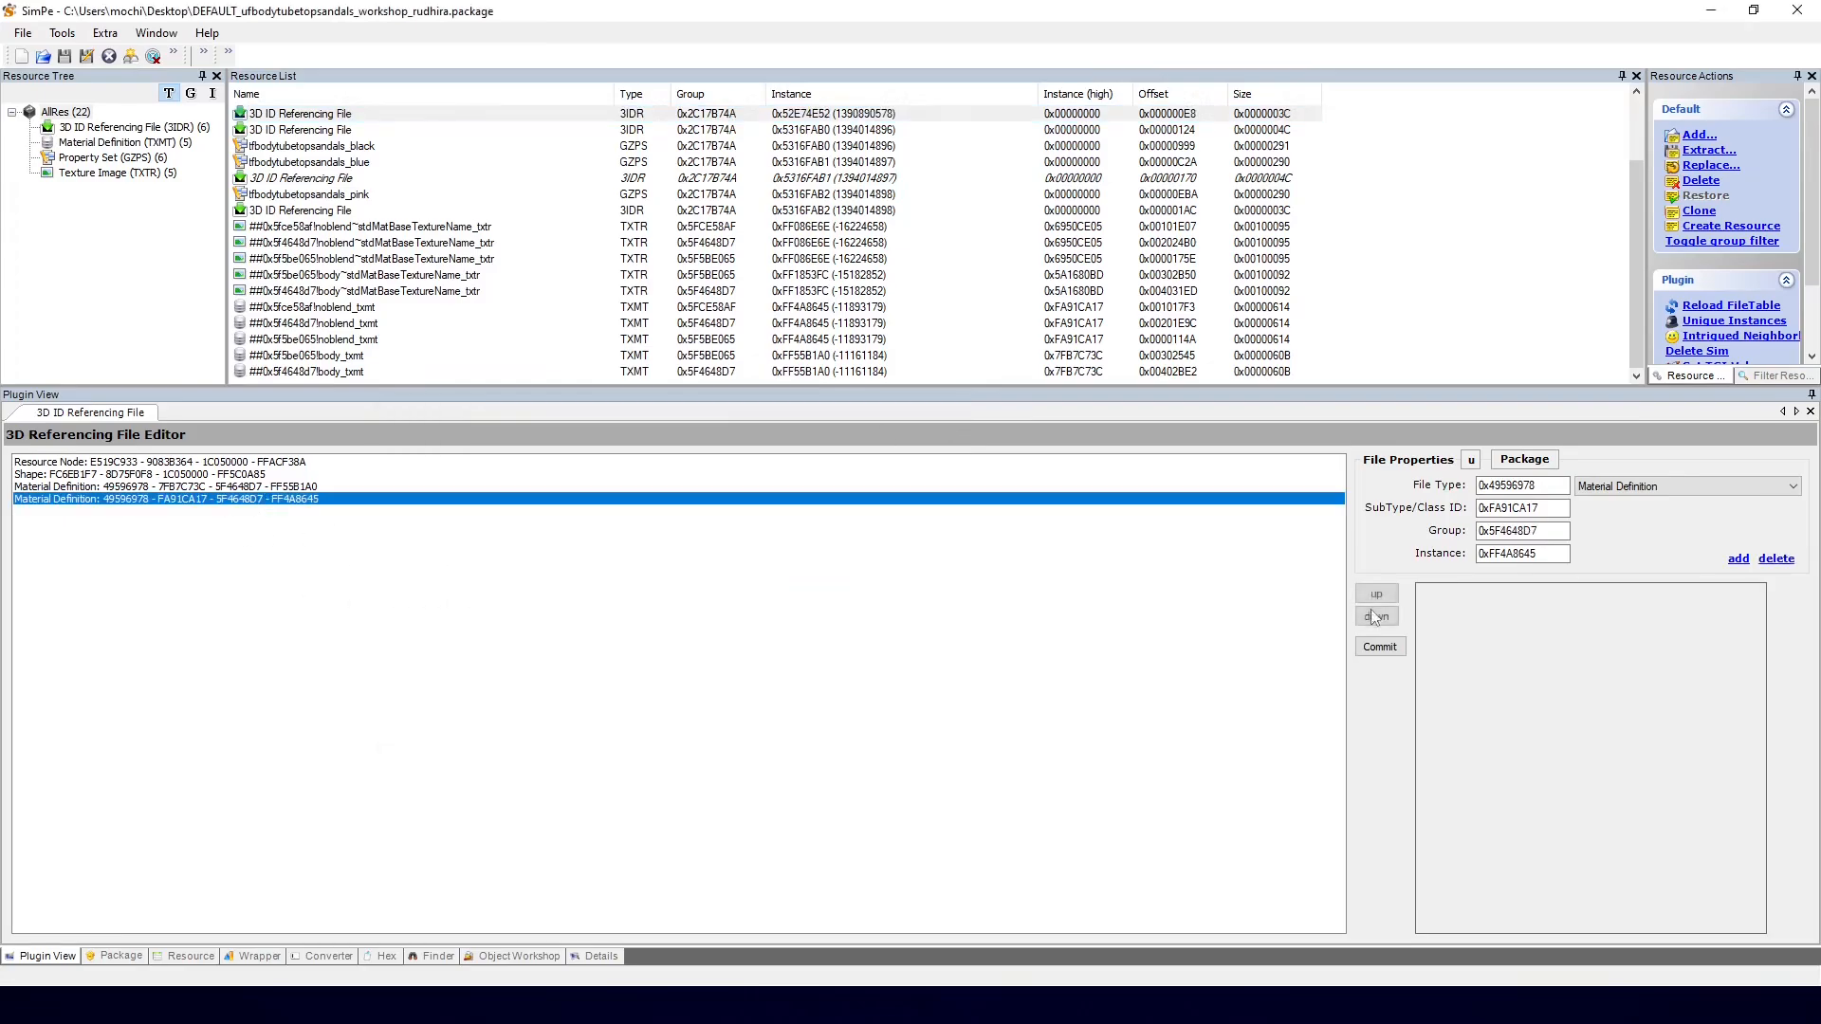
click(1380, 647)
click(946, 557)
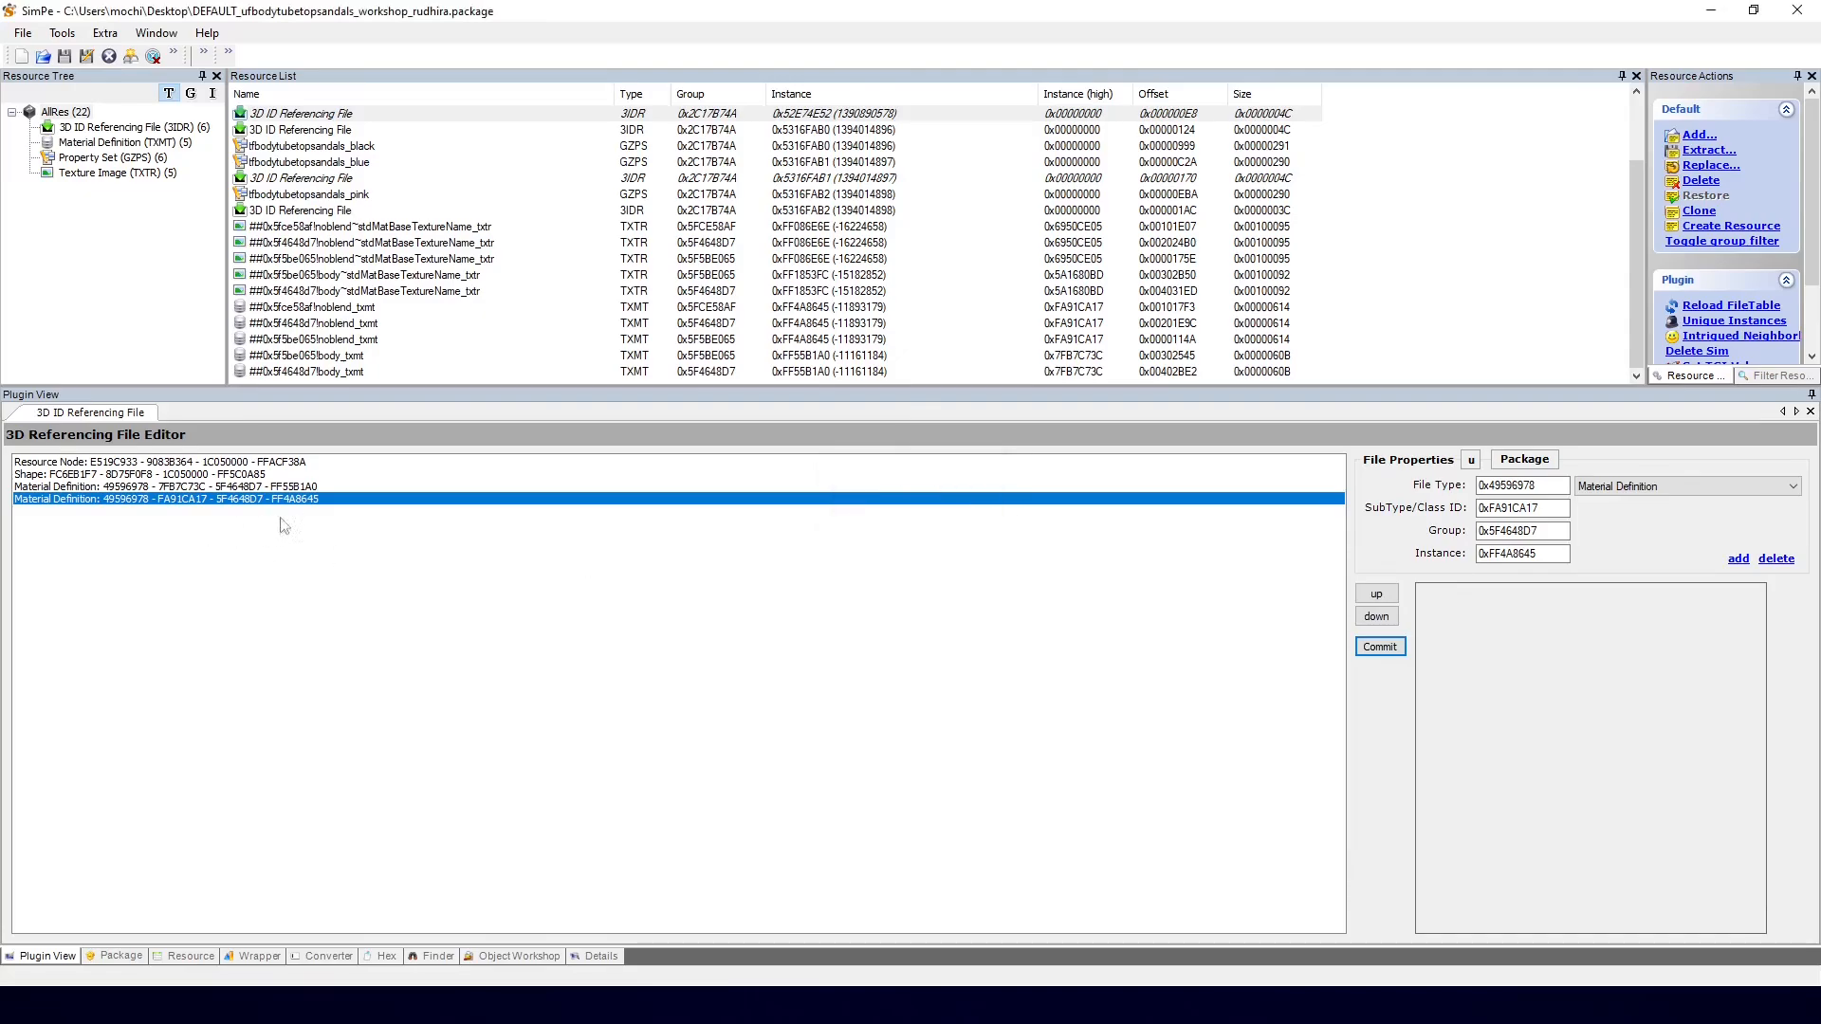
Step: Add the pink dress's Material Definition reference (5F4648D7) to teen 3D ID Referencing File 0x5316FAB2, commit it, and save the package
click(339, 210)
right_click(336, 532)
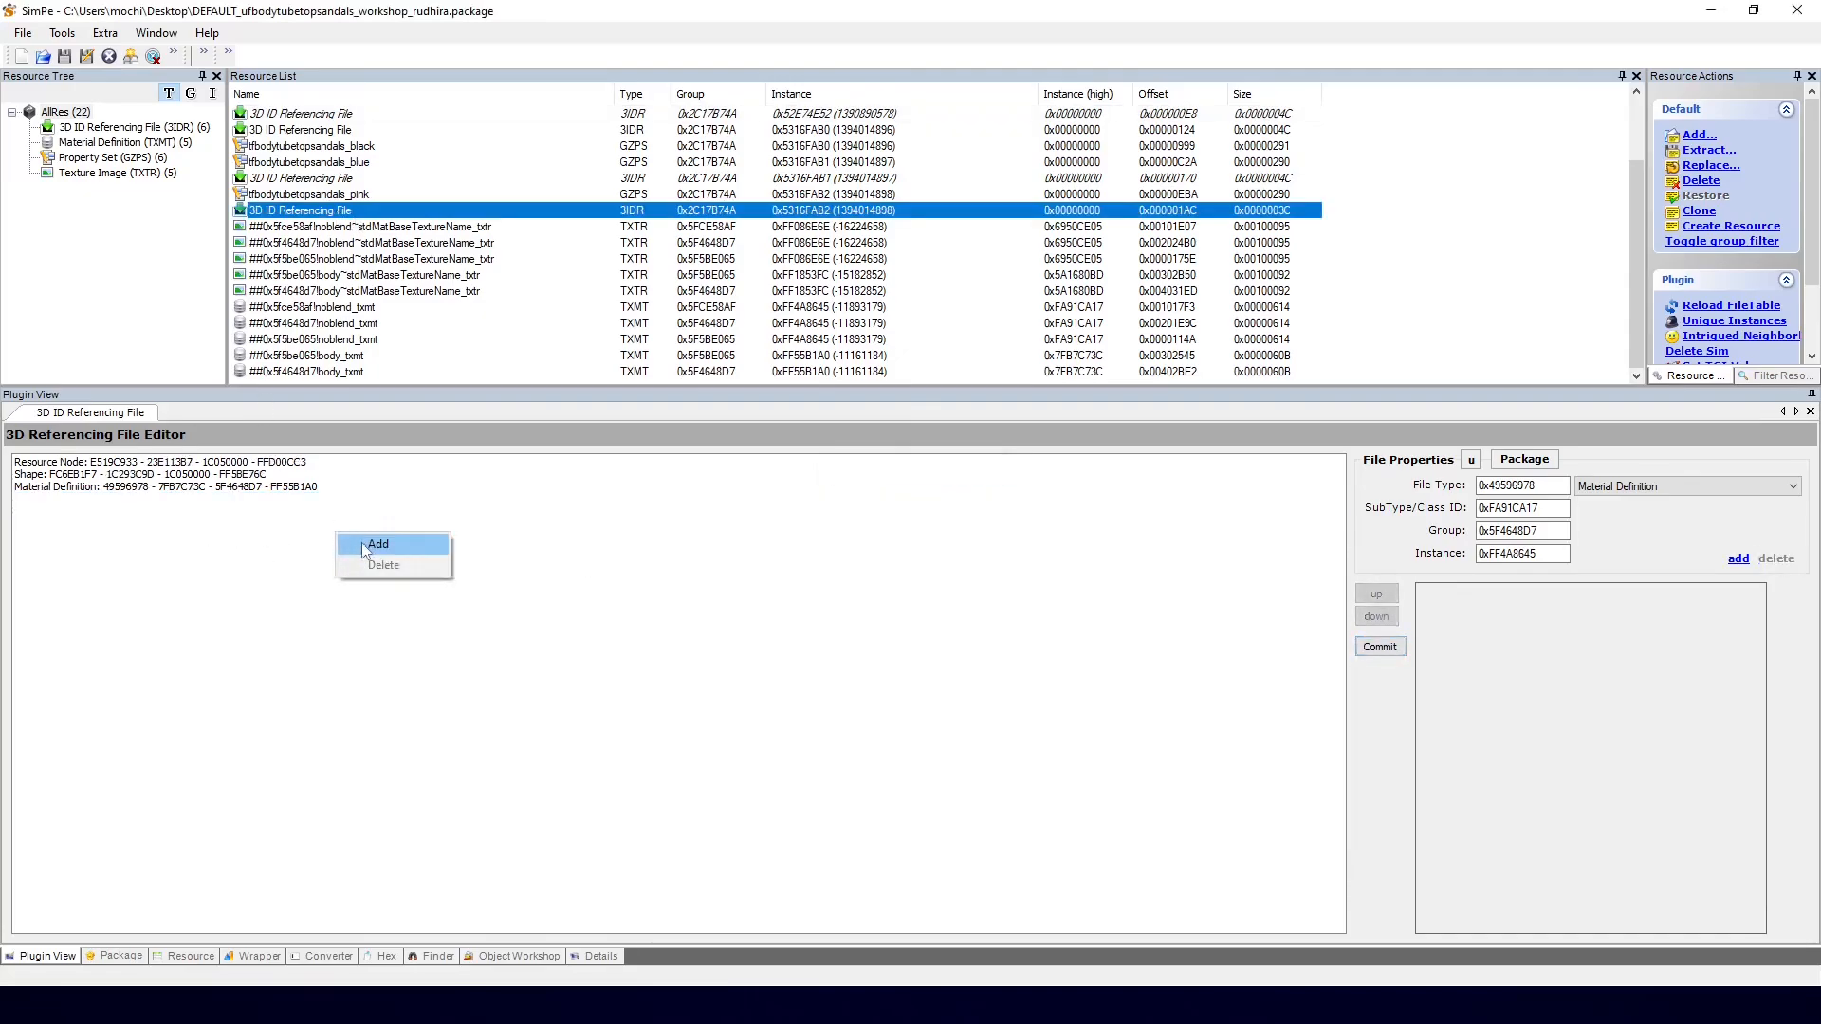
click(361, 543)
click(1380, 647)
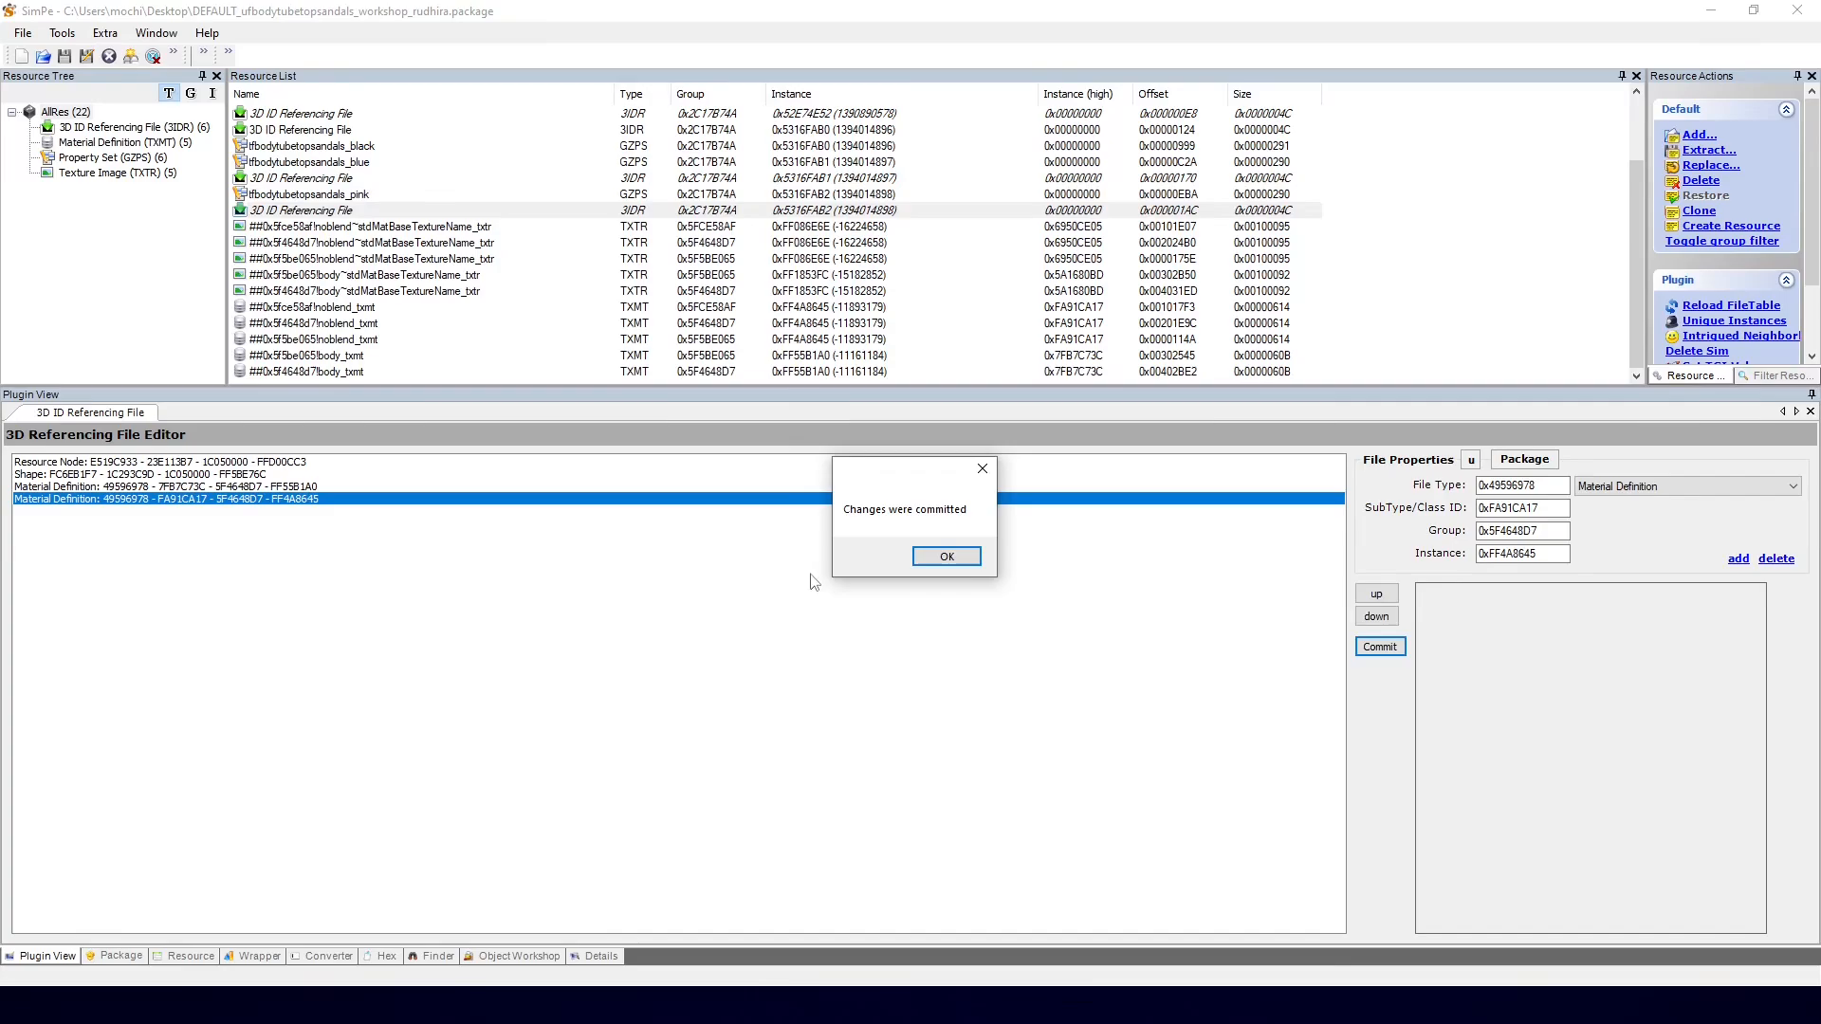
click(944, 554)
click(66, 58)
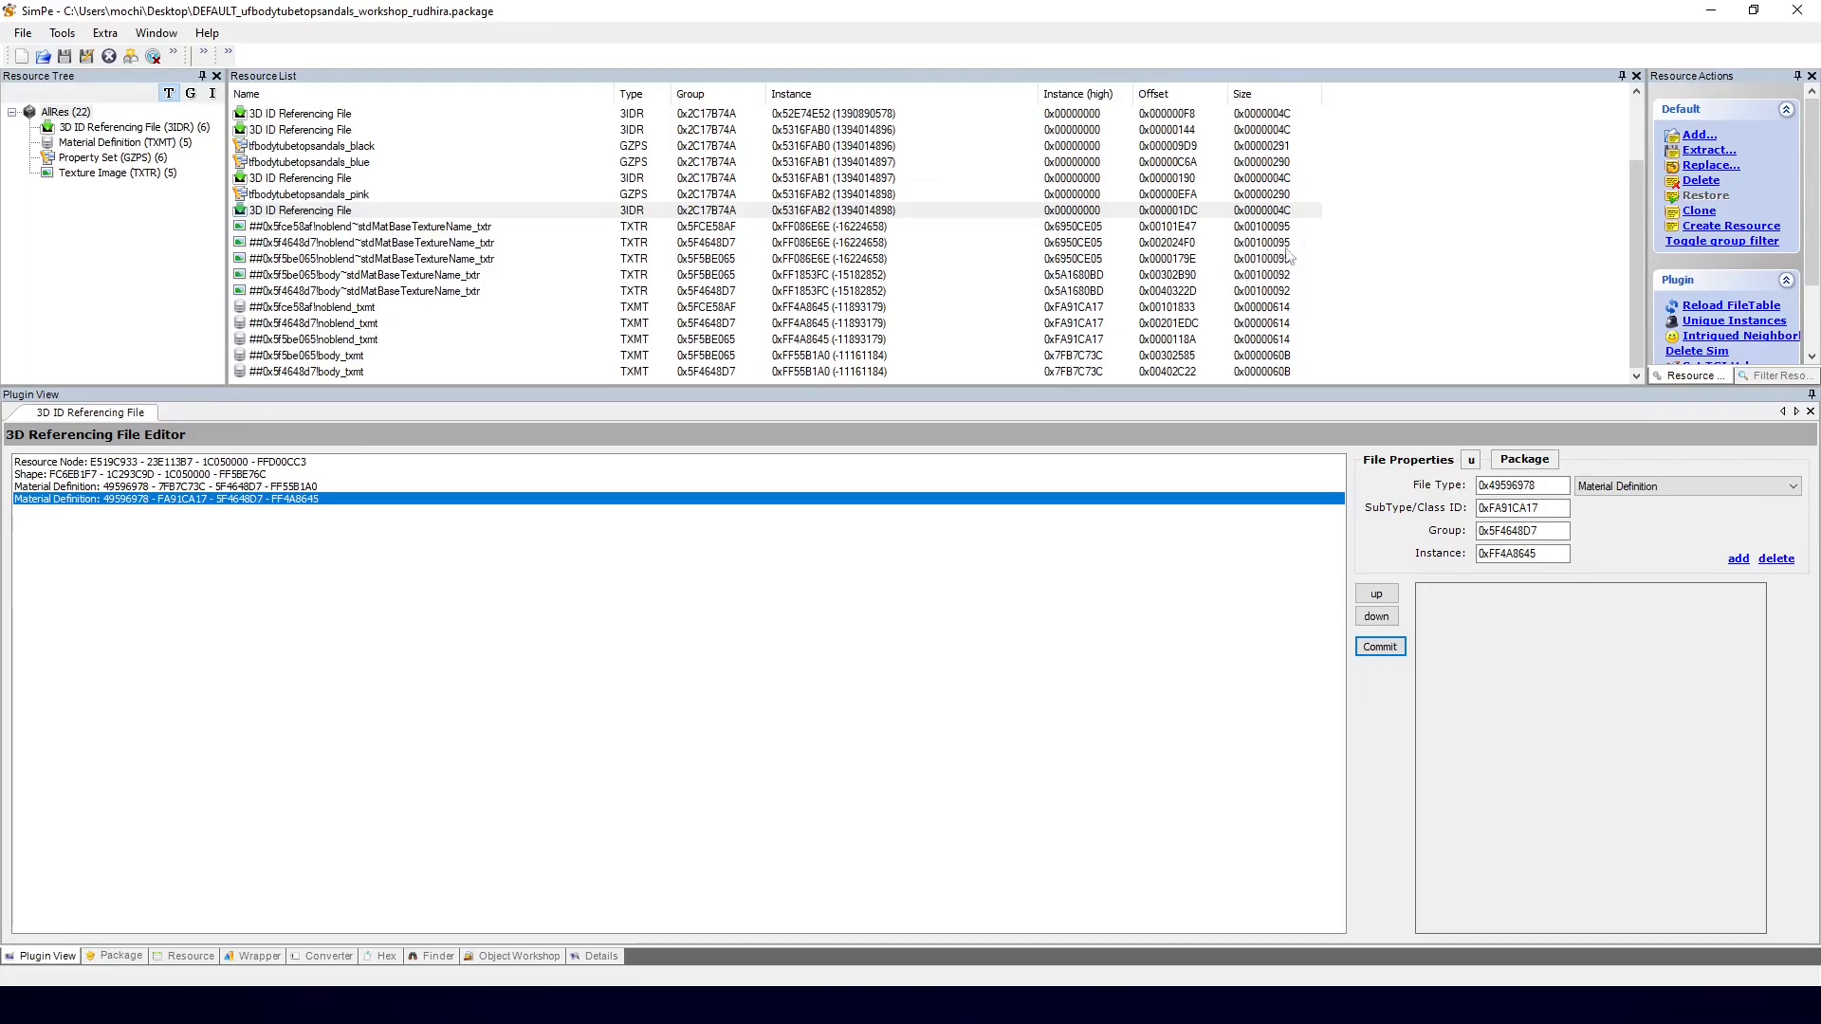
Step: Add the AF_MESH and TF_MESH packages from the DeeDee_Janika31_4t2EP11DressRuffleEdit_Standalone folder to the package's resources
click(1395, 179)
right_click(1396, 186)
click(1413, 187)
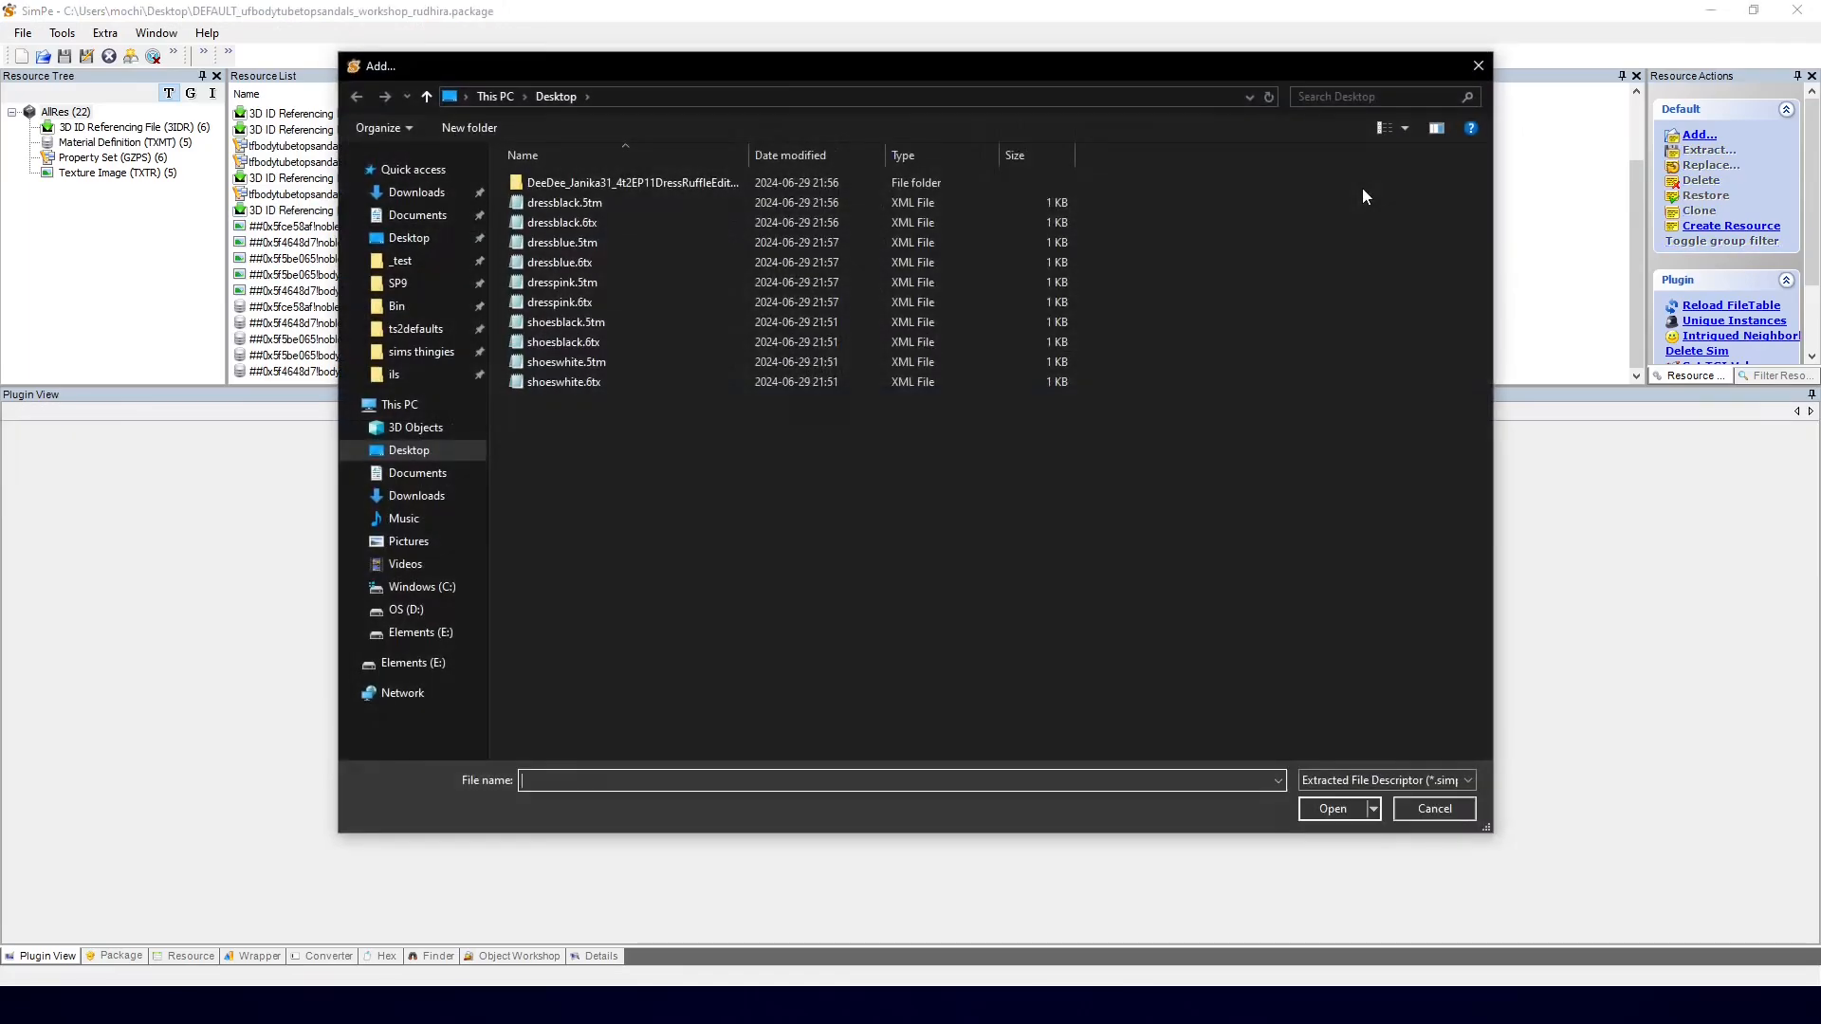
double_click(577, 181)
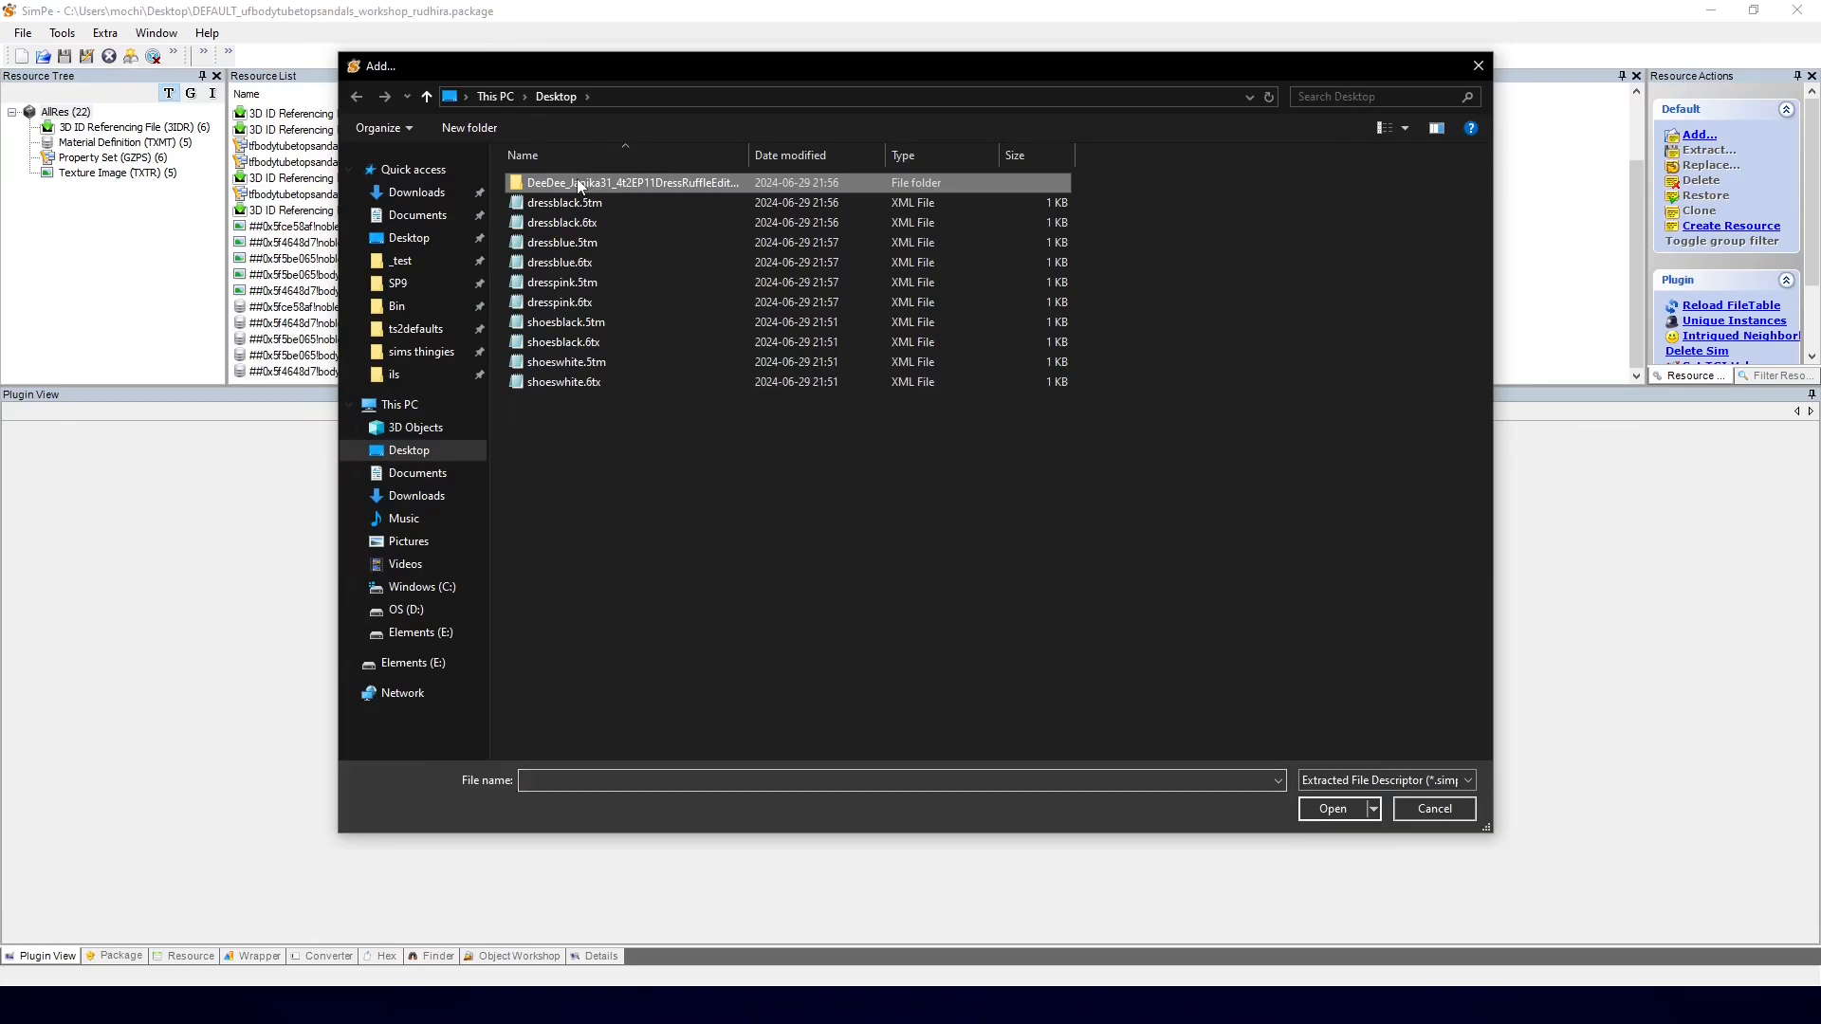
click(1352, 783)
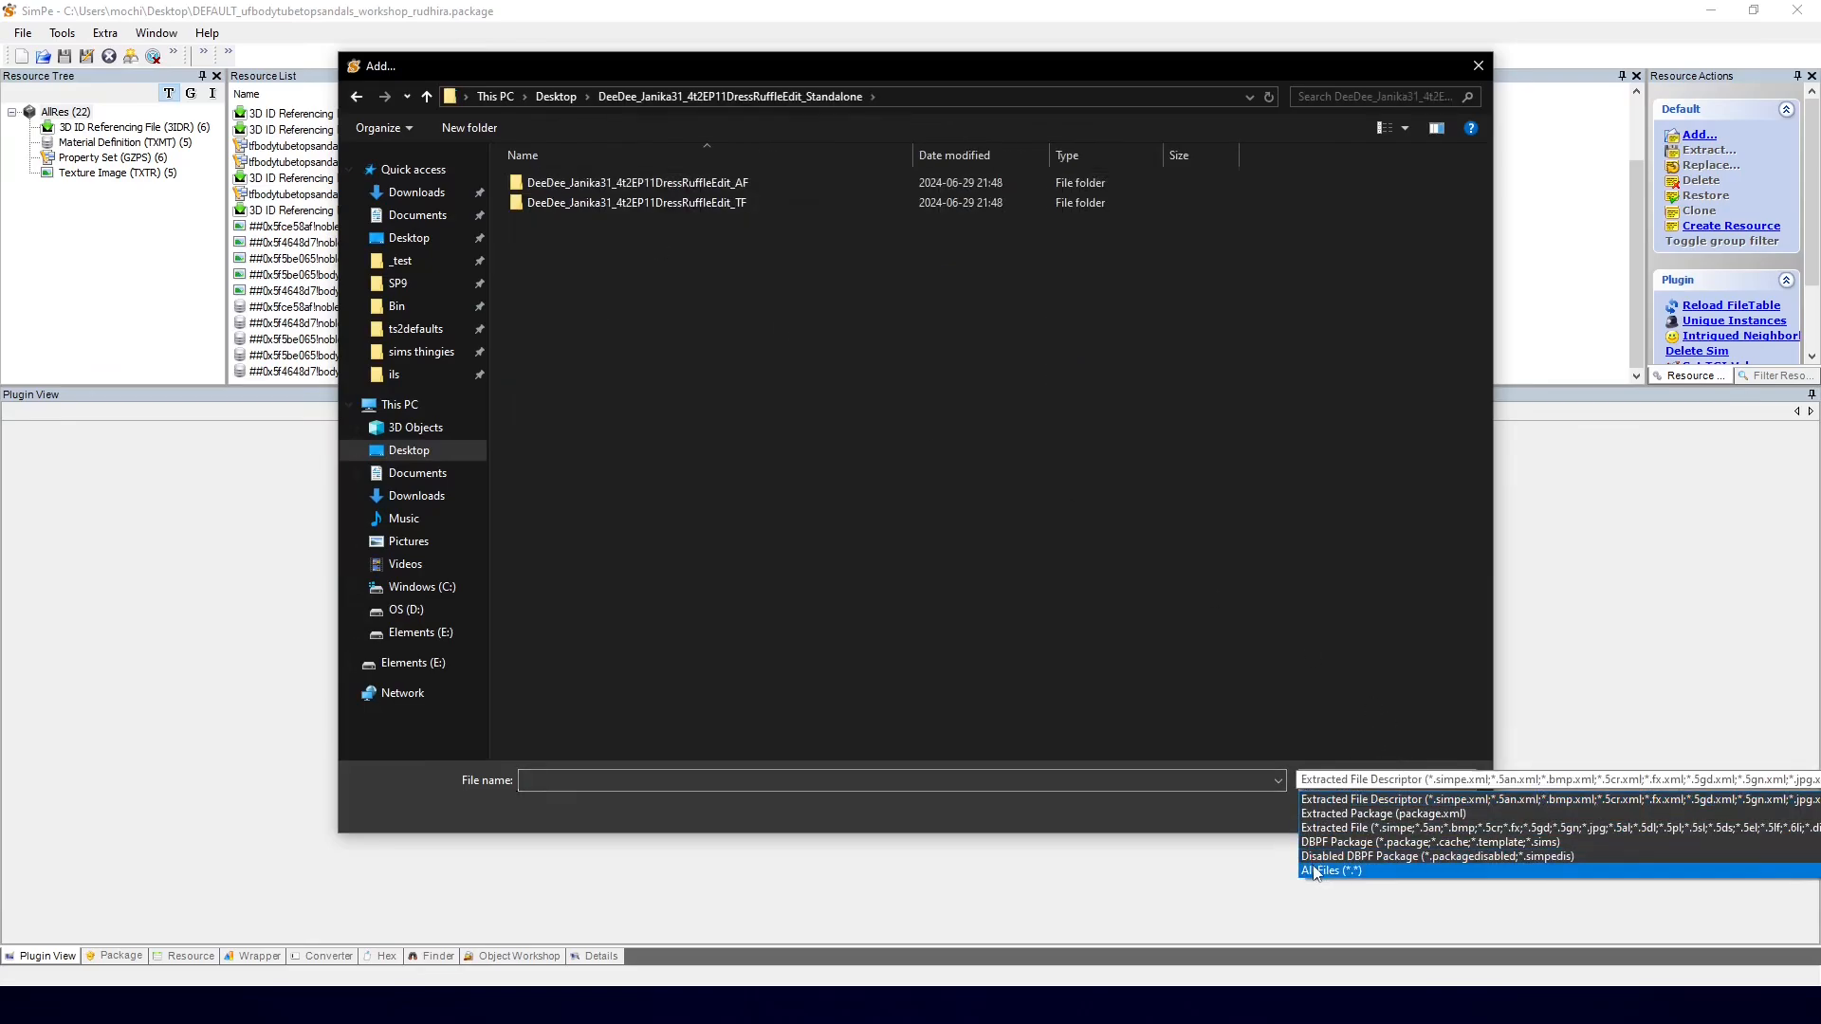
click(1337, 864)
click(1346, 780)
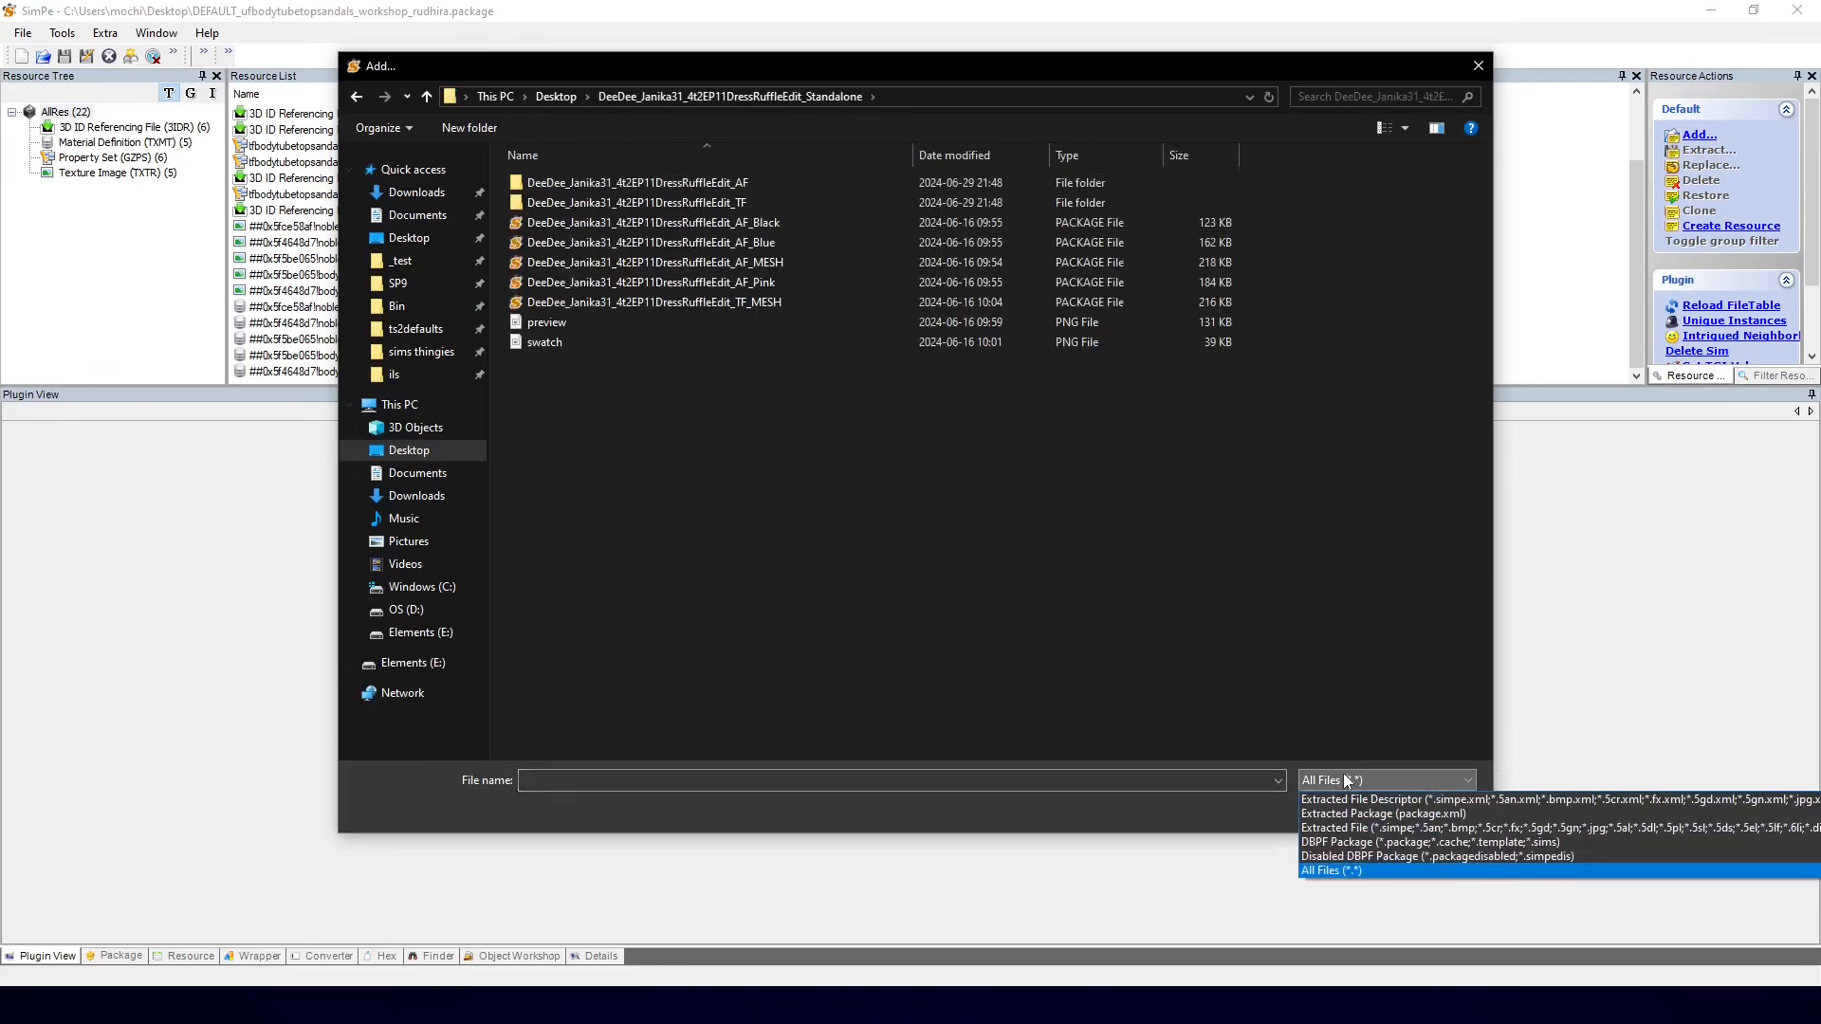
click(1359, 843)
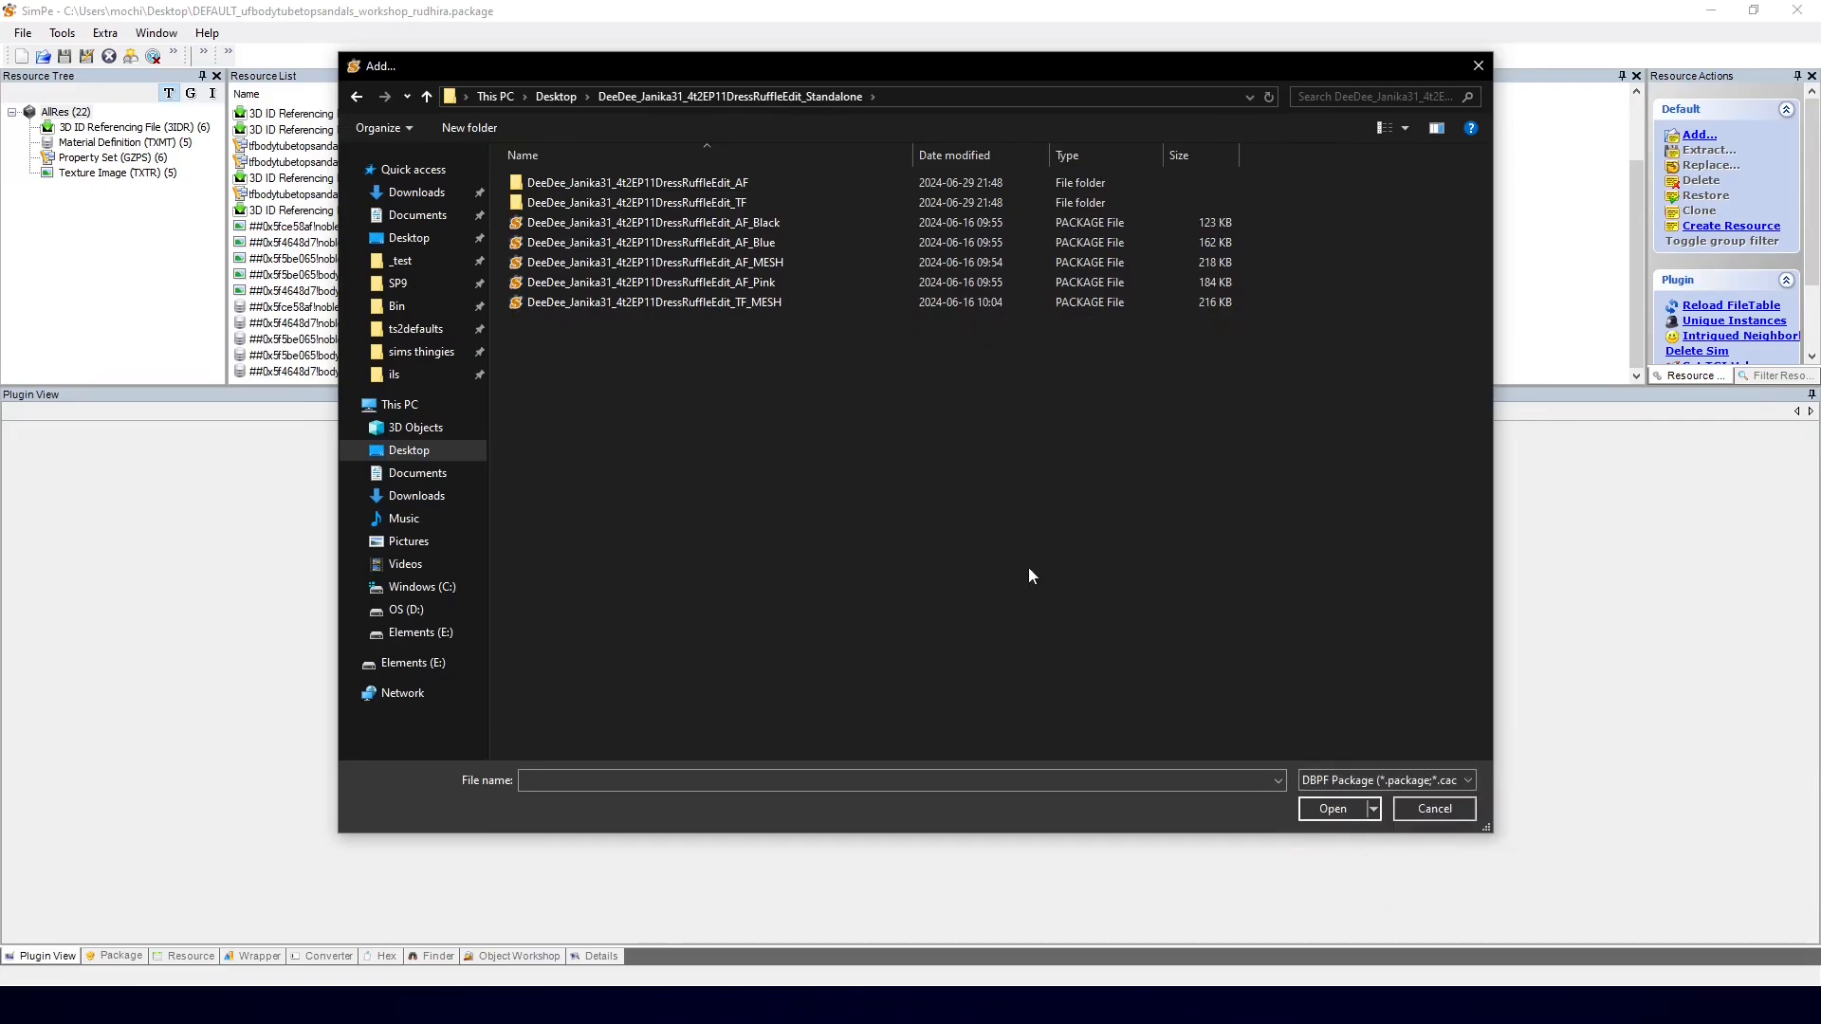
click(757, 265)
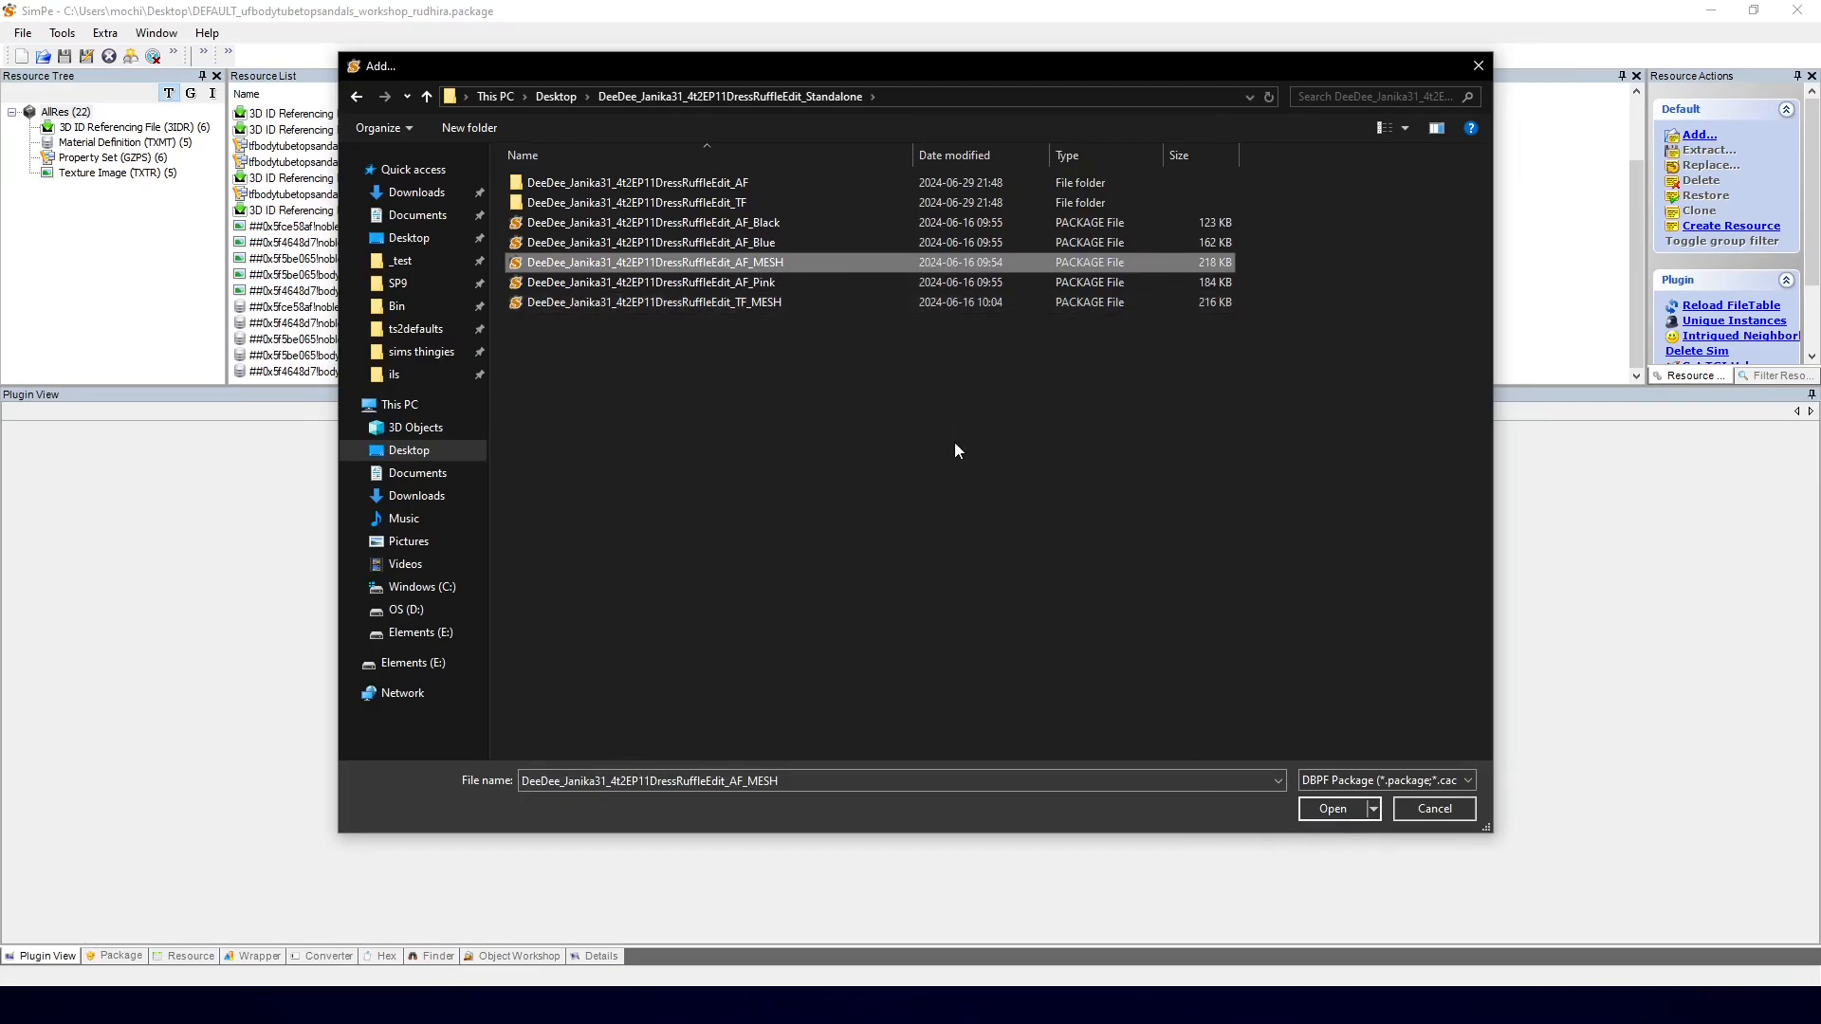
ctrl+click(770, 303)
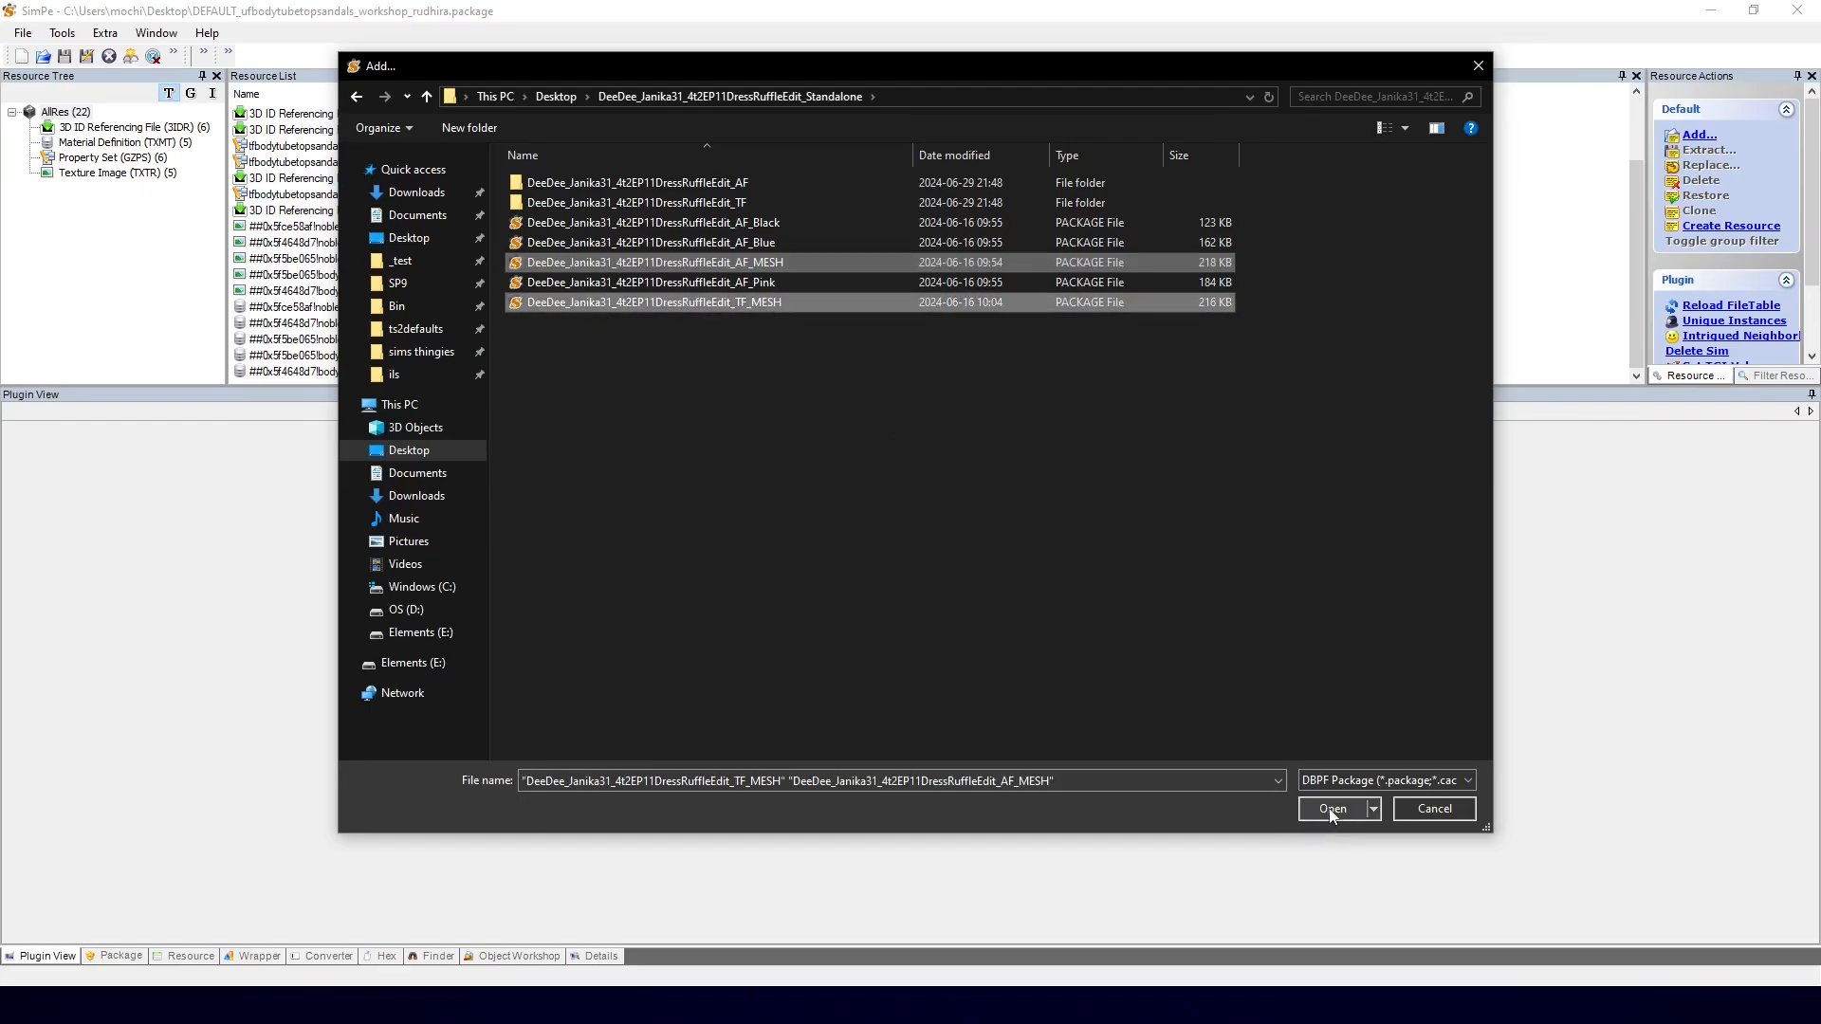
click(1332, 809)
Step: Check the imported Geometric Node, Resource Node and Shape resources and save the package
click(109, 171)
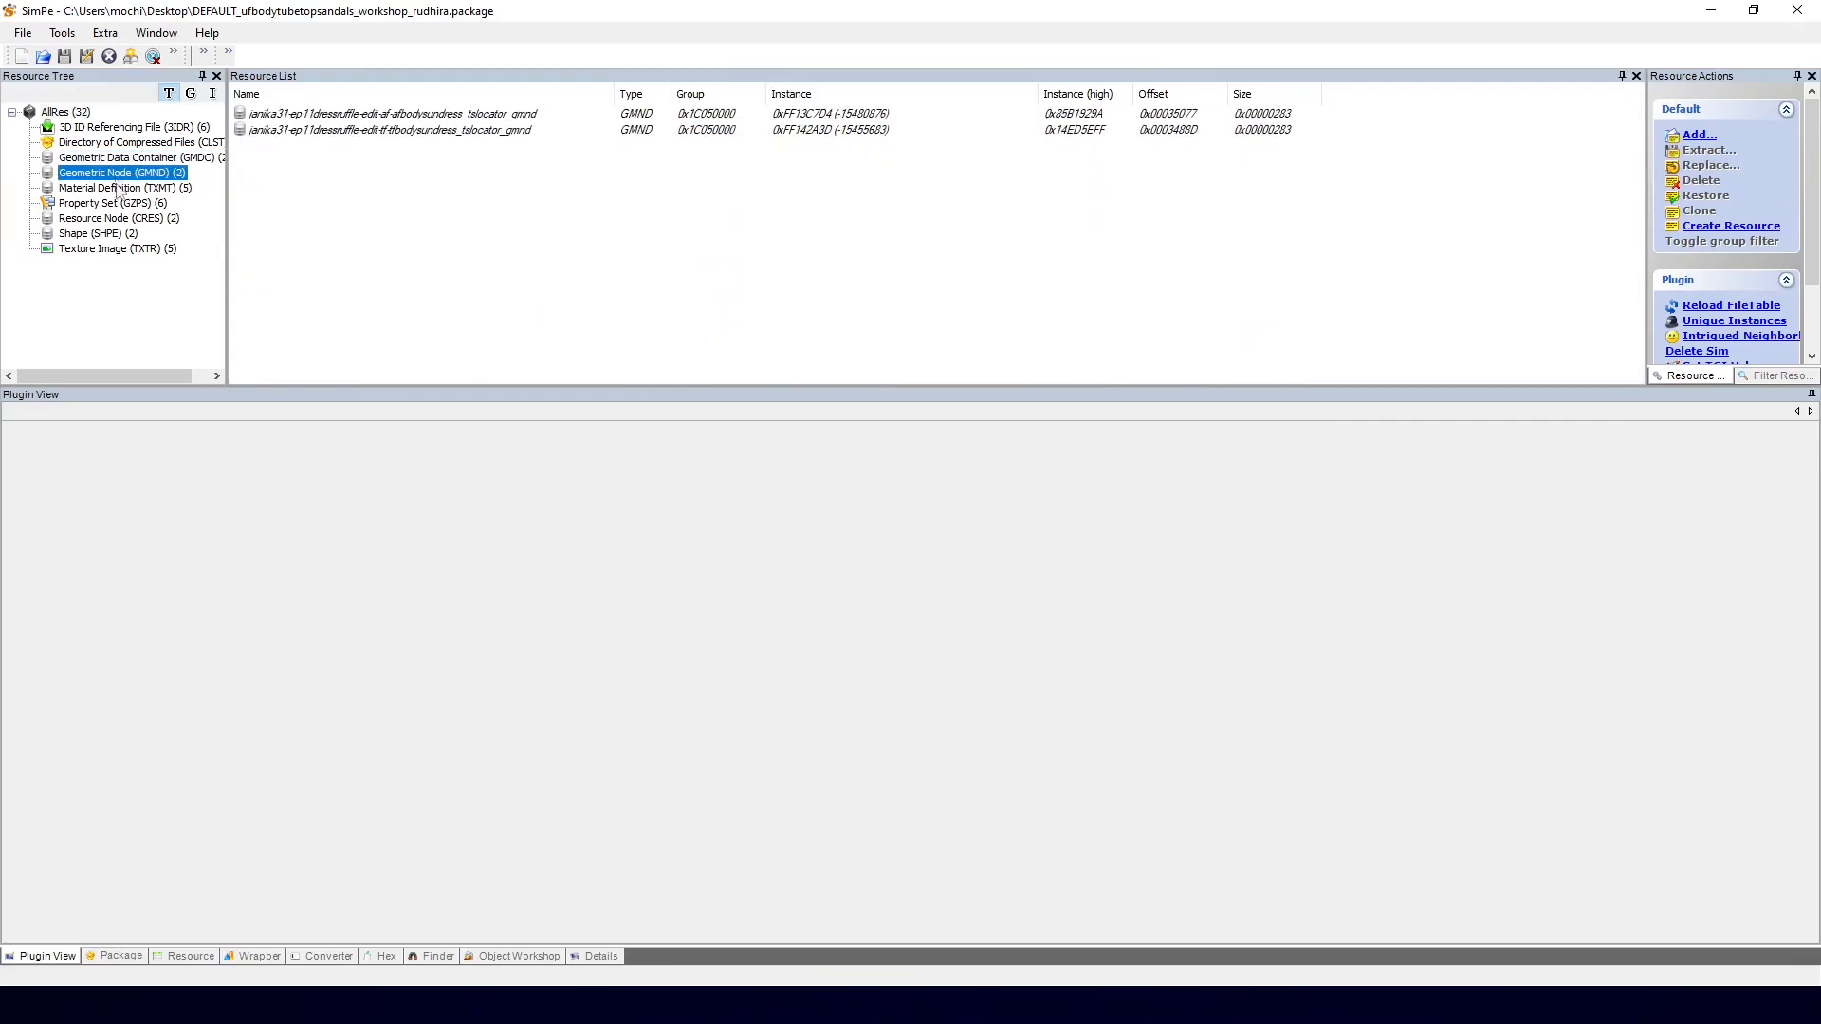
click(112, 219)
click(112, 231)
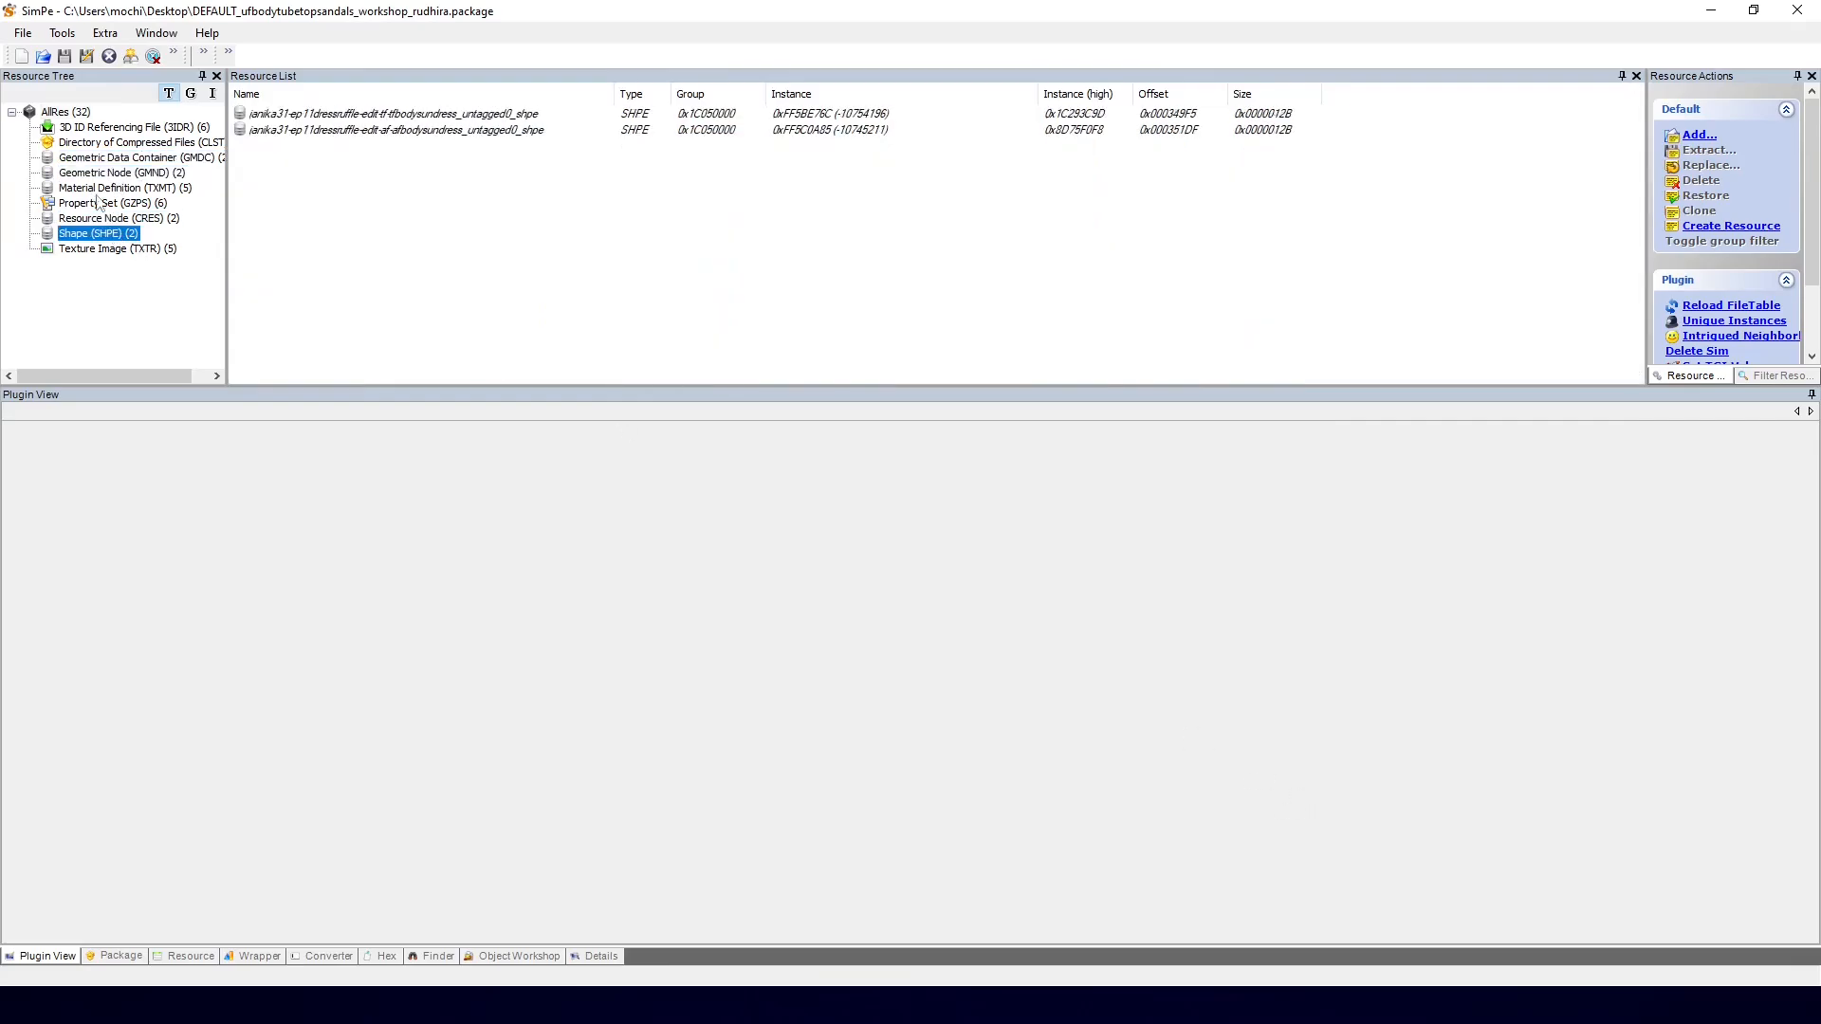
click(64, 57)
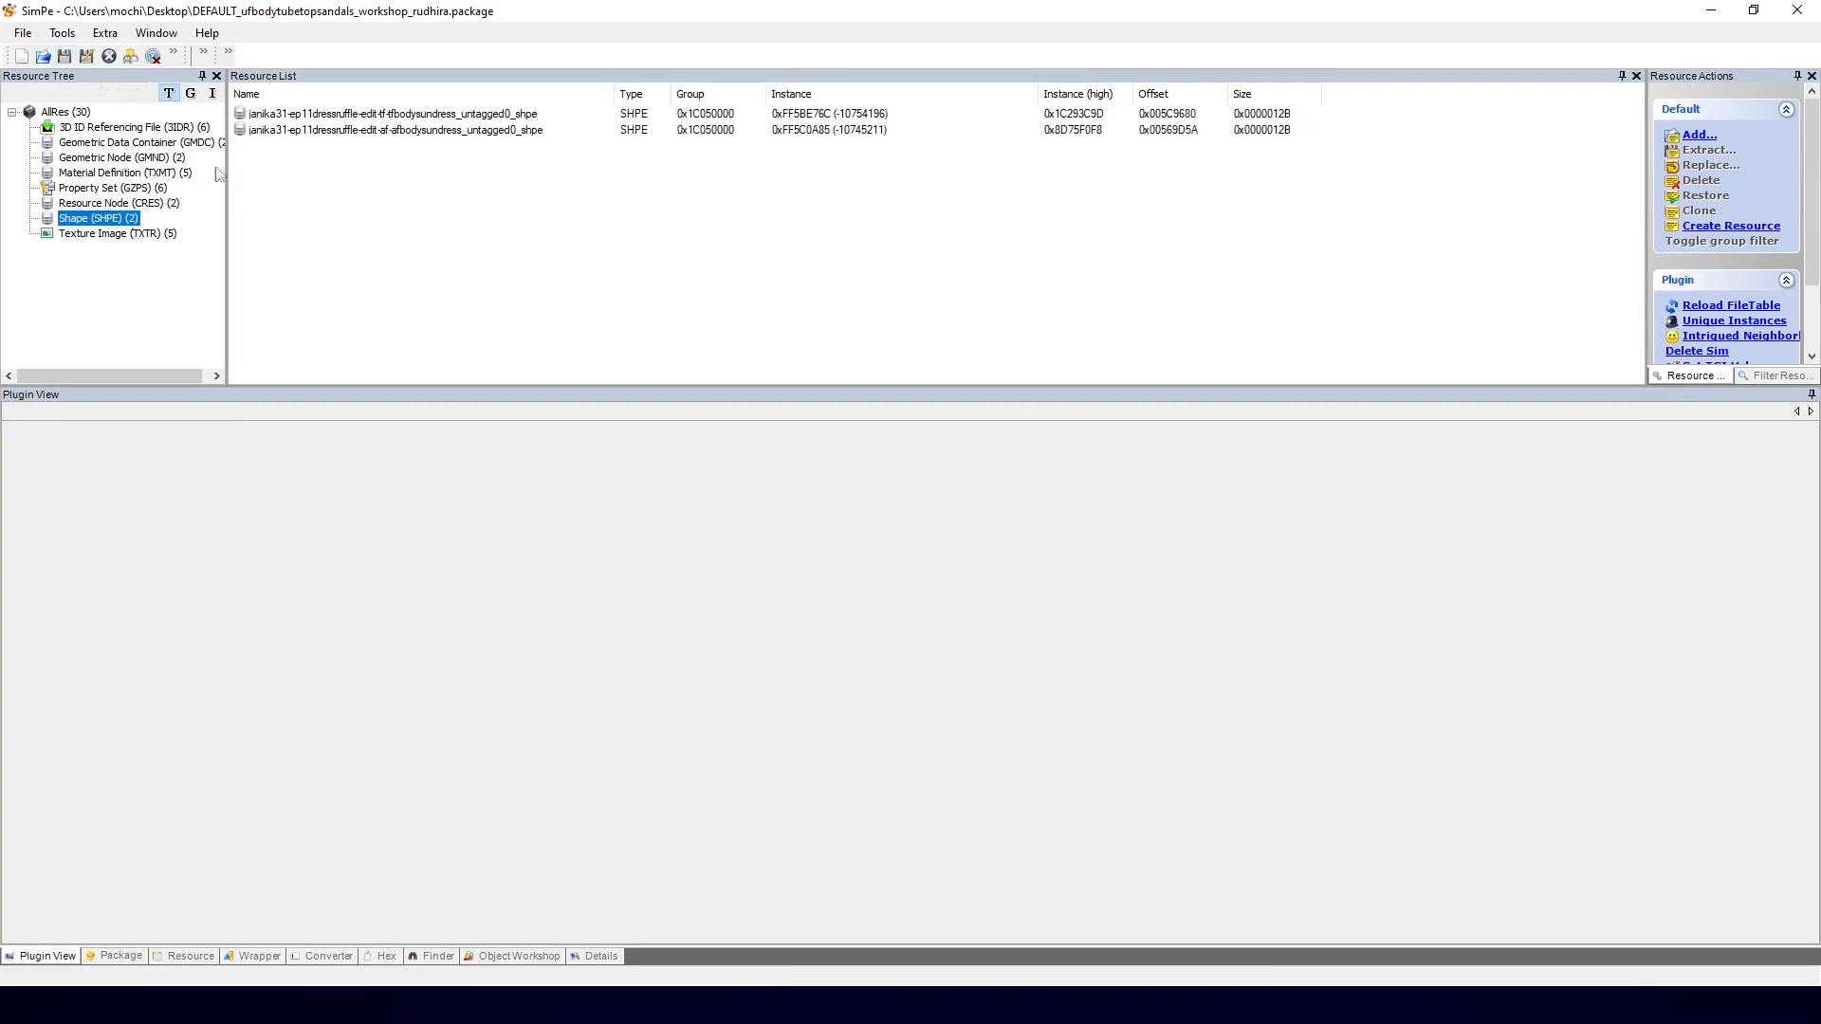
Step: Compare the model groups in the adult and teen Geometric Data Containers with the numoverrides entry of the afbodytubetopsandals_black Property Set
click(171, 142)
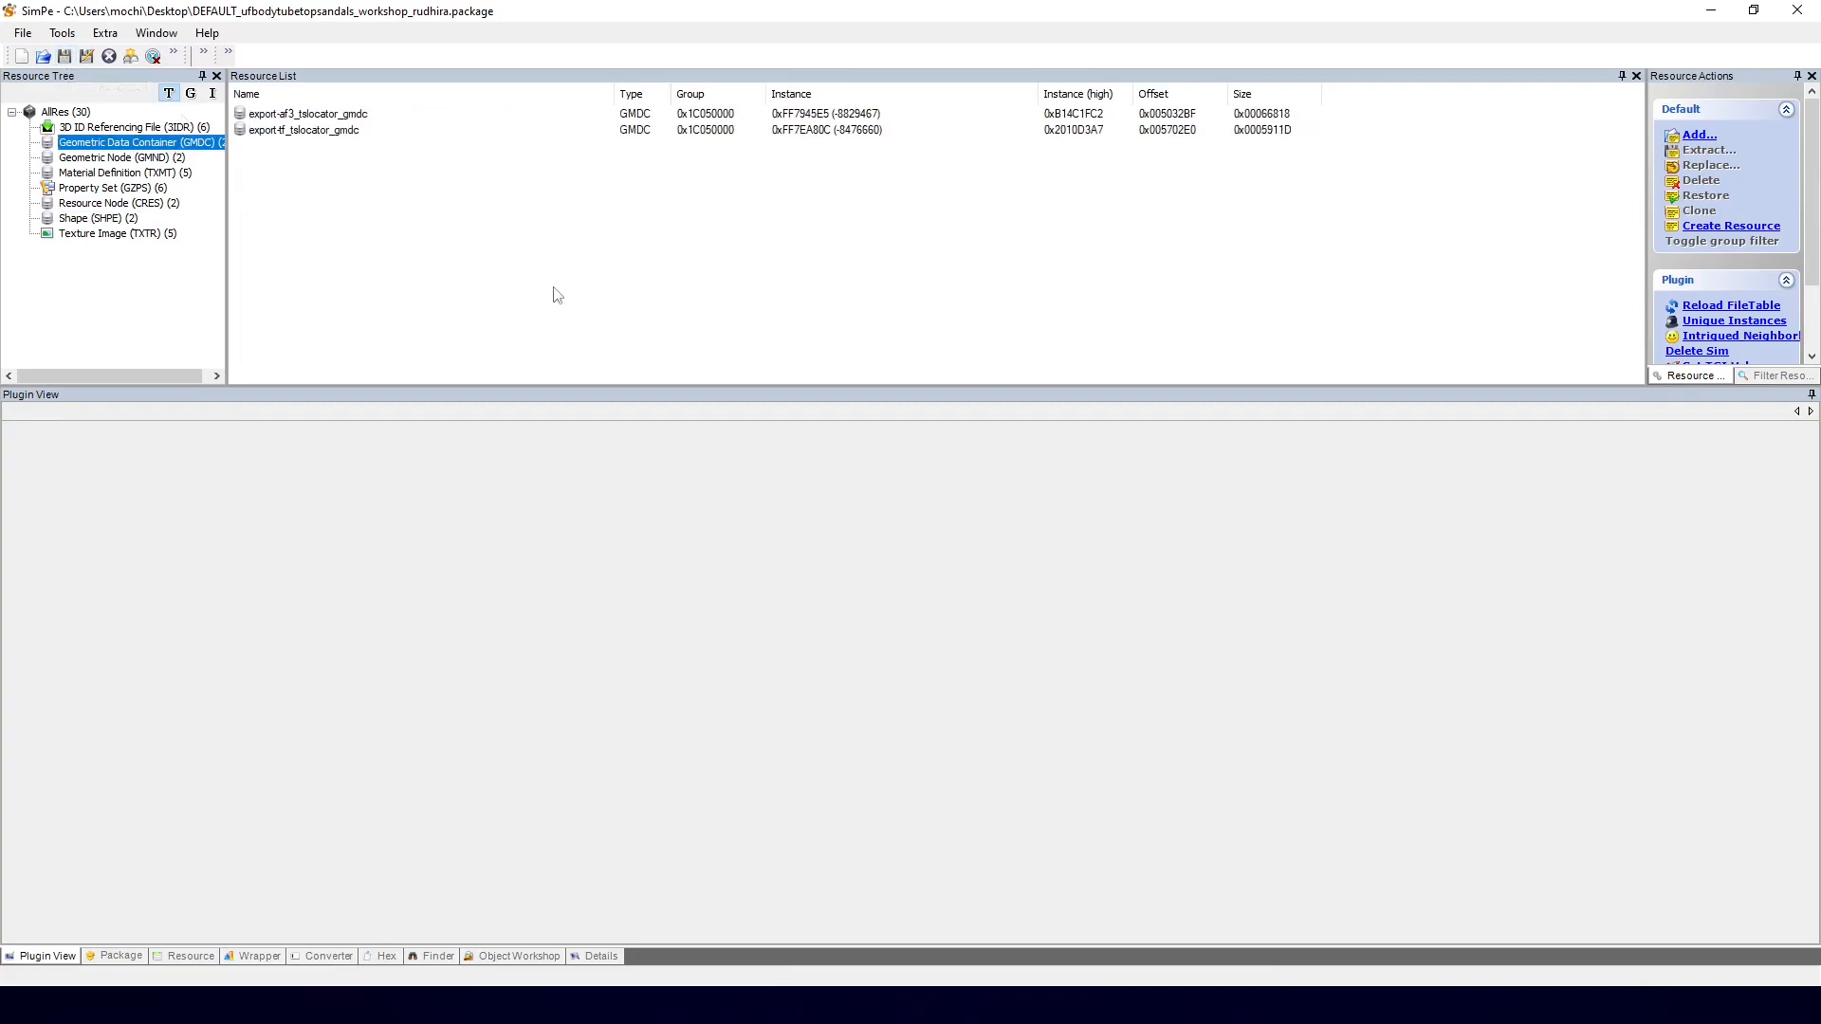
click(351, 117)
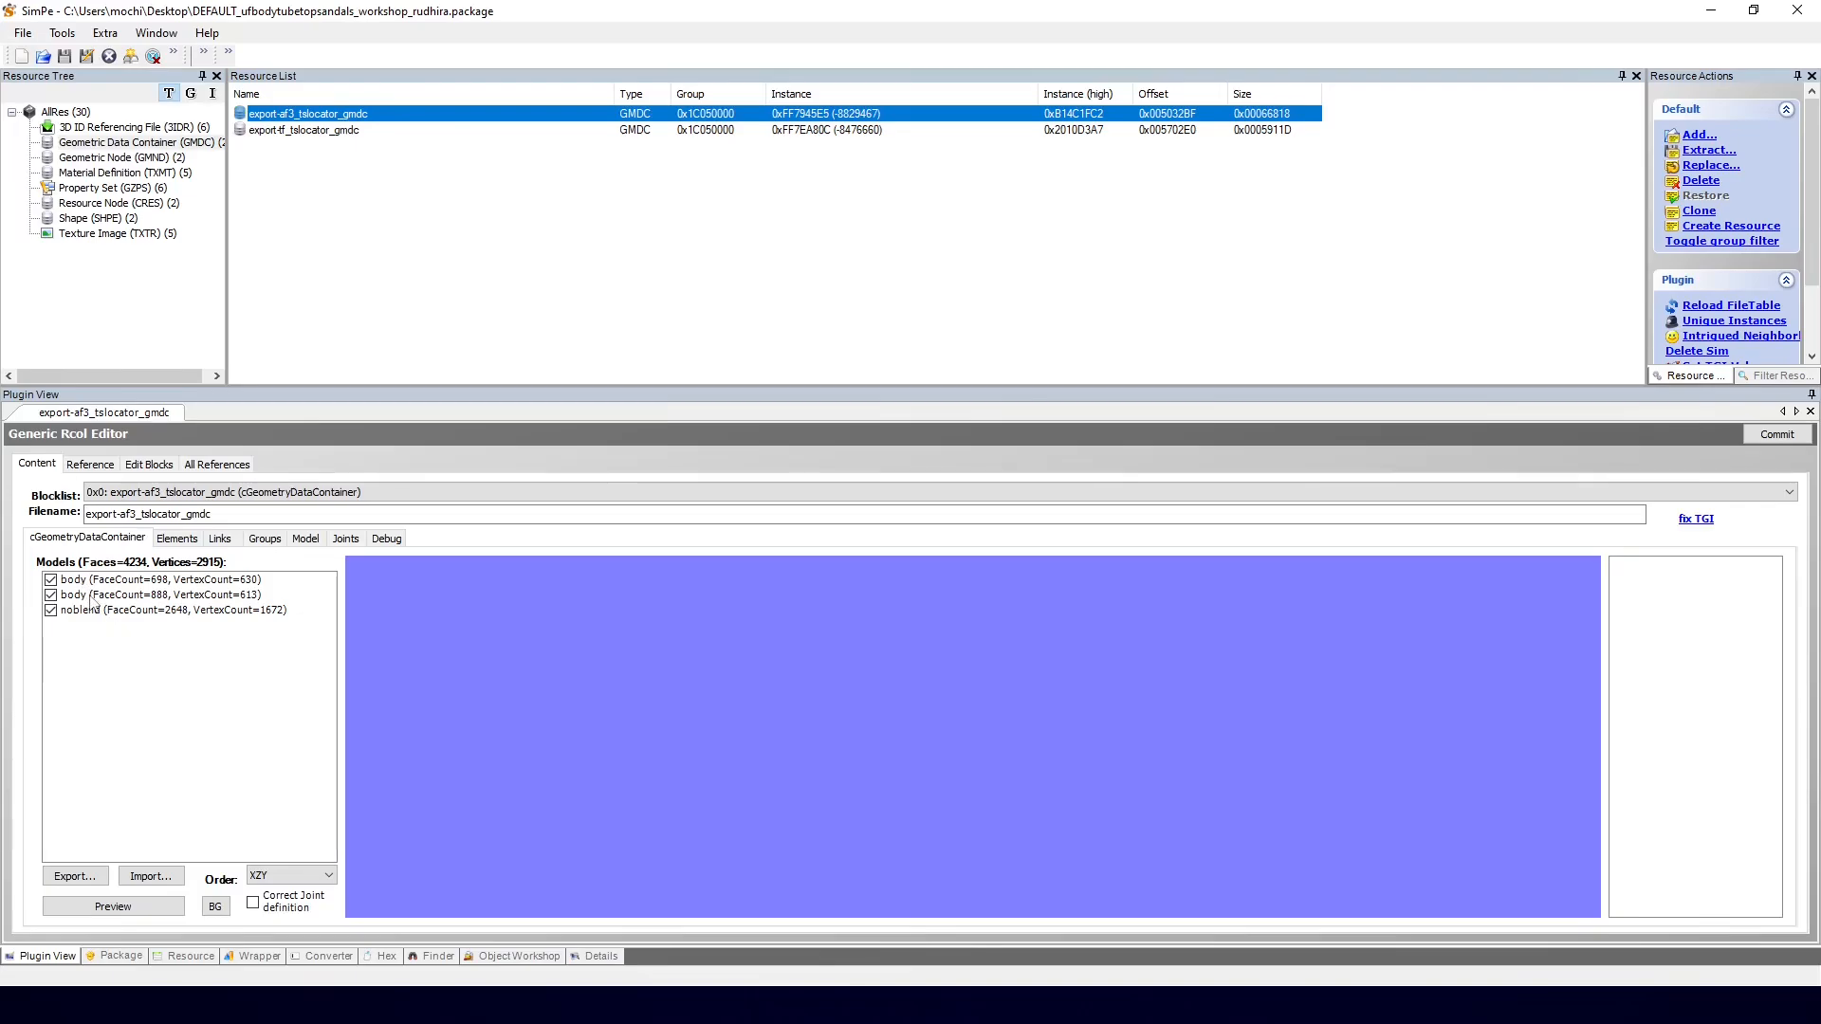
click(360, 130)
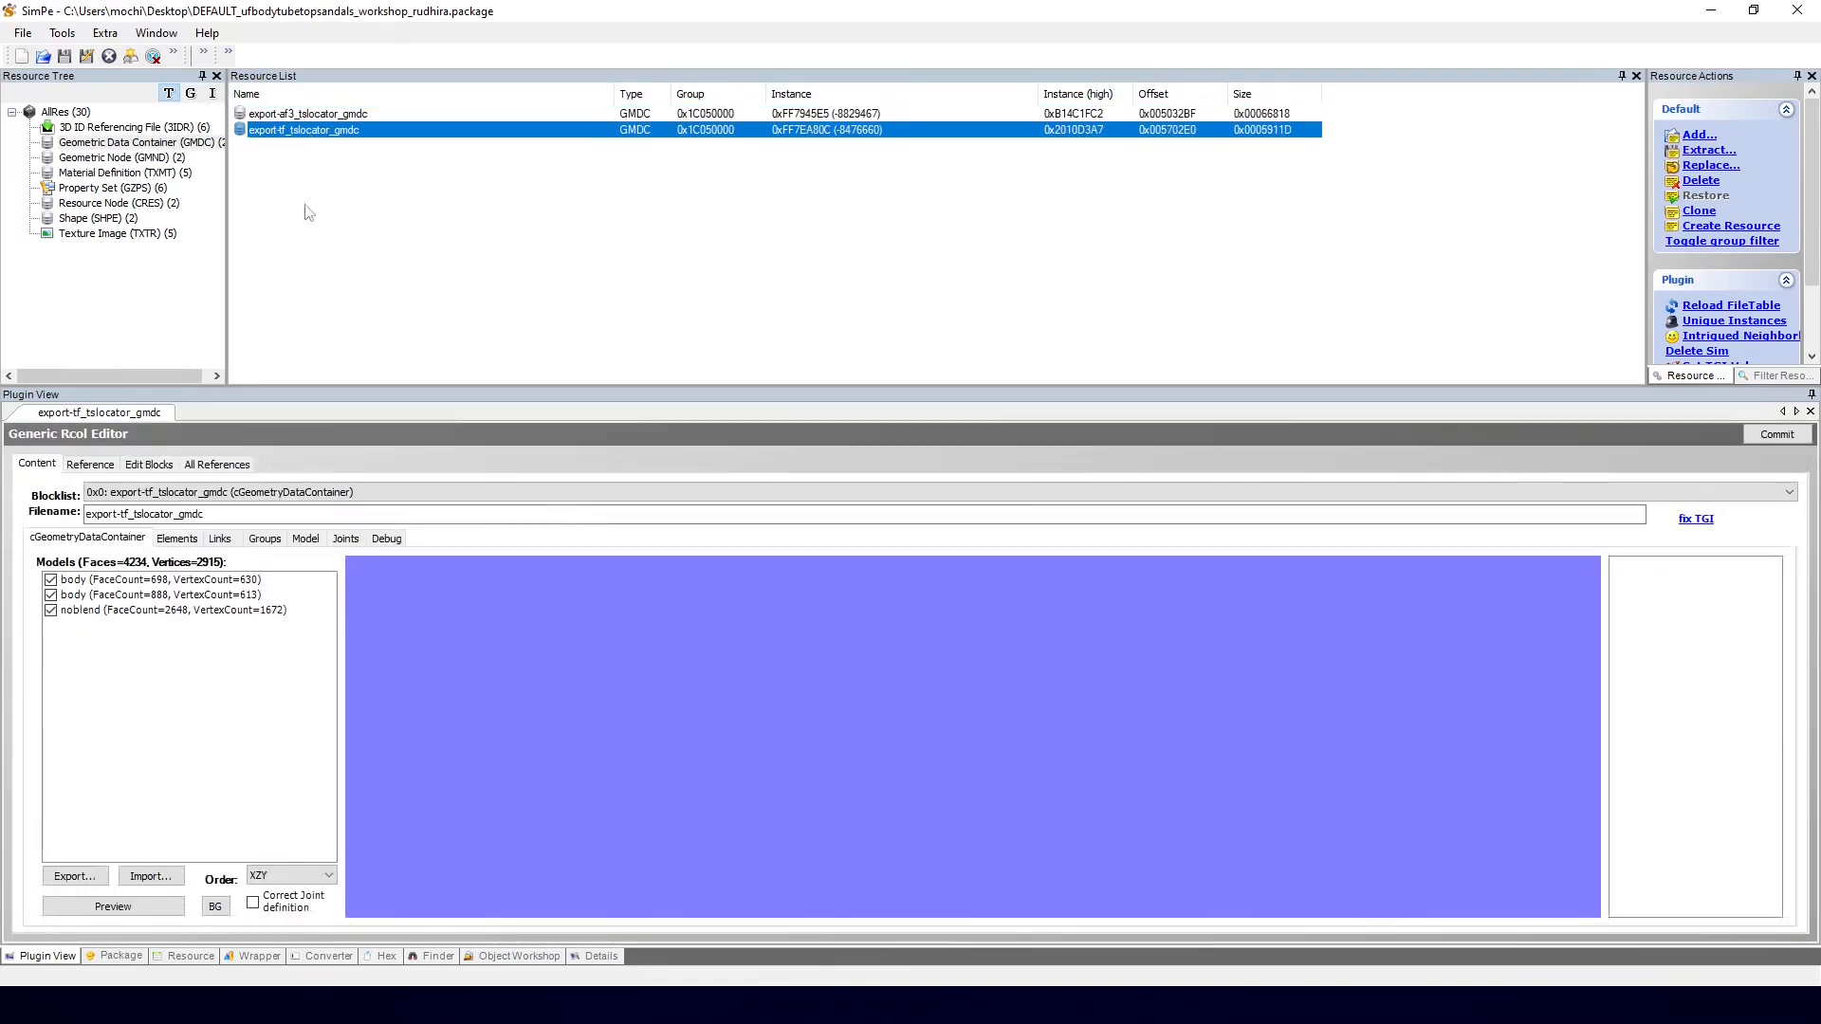
click(112, 188)
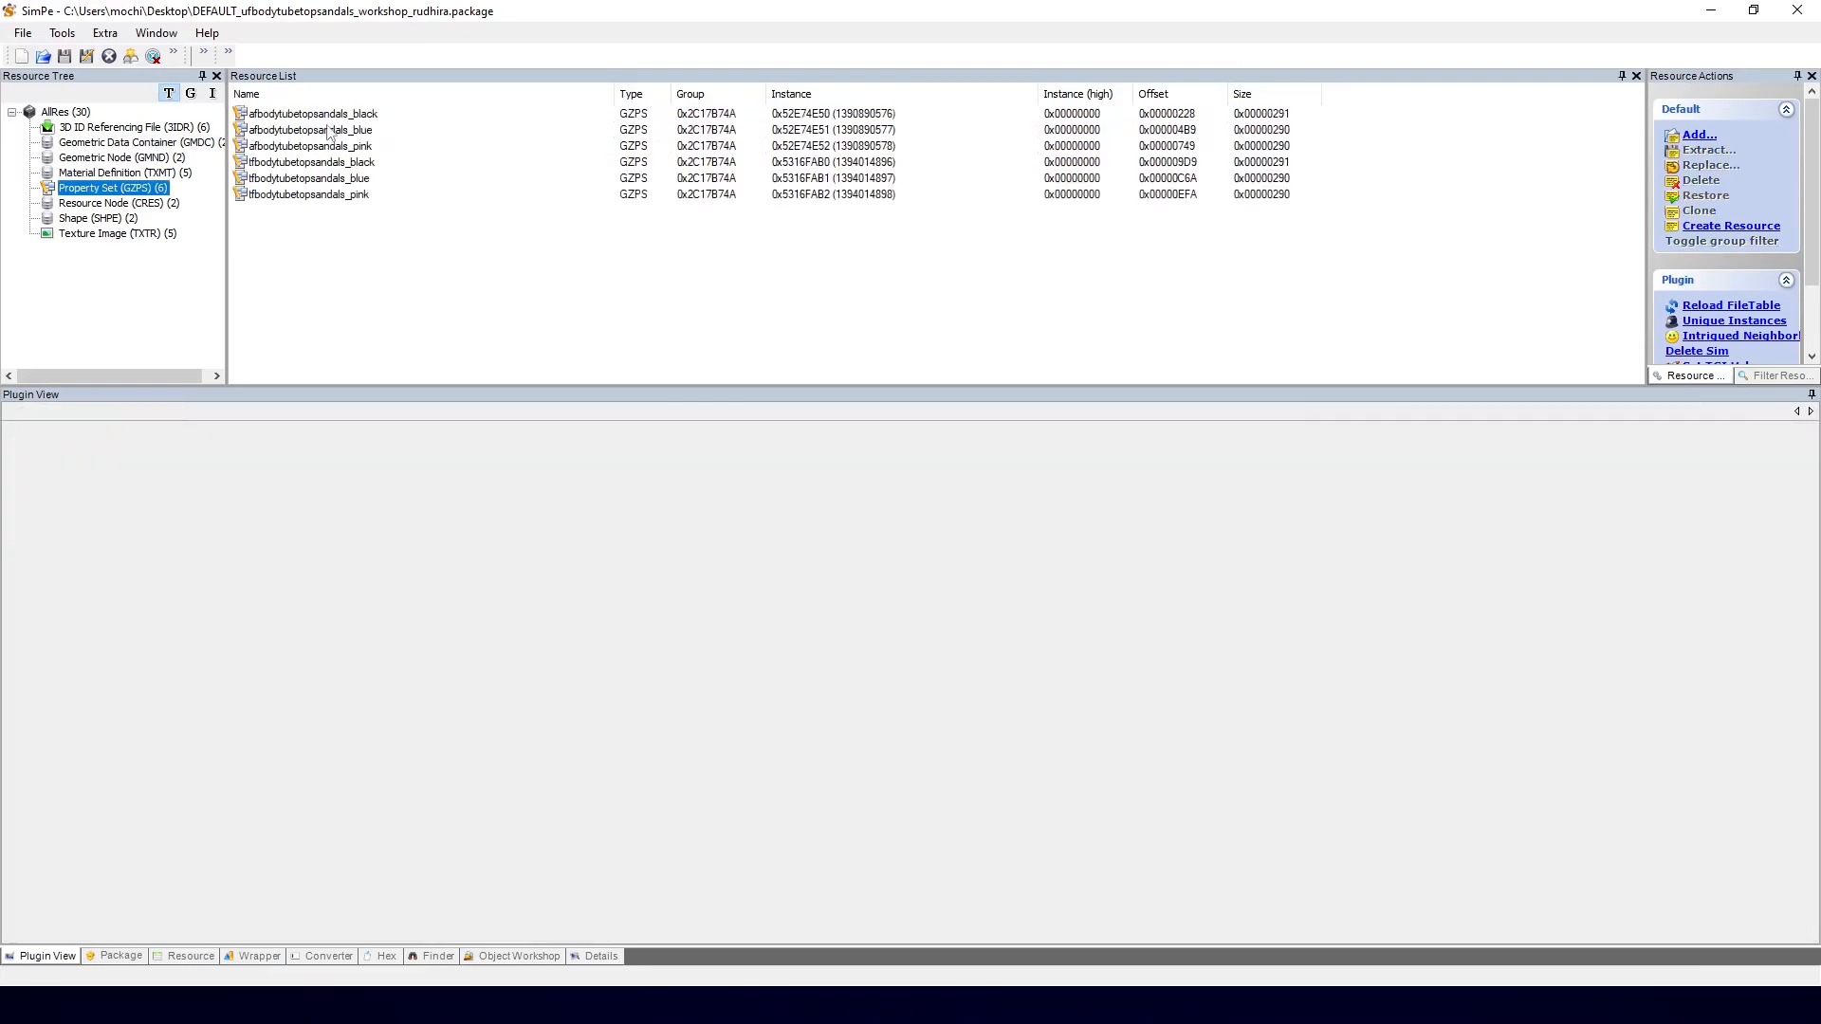
click(329, 116)
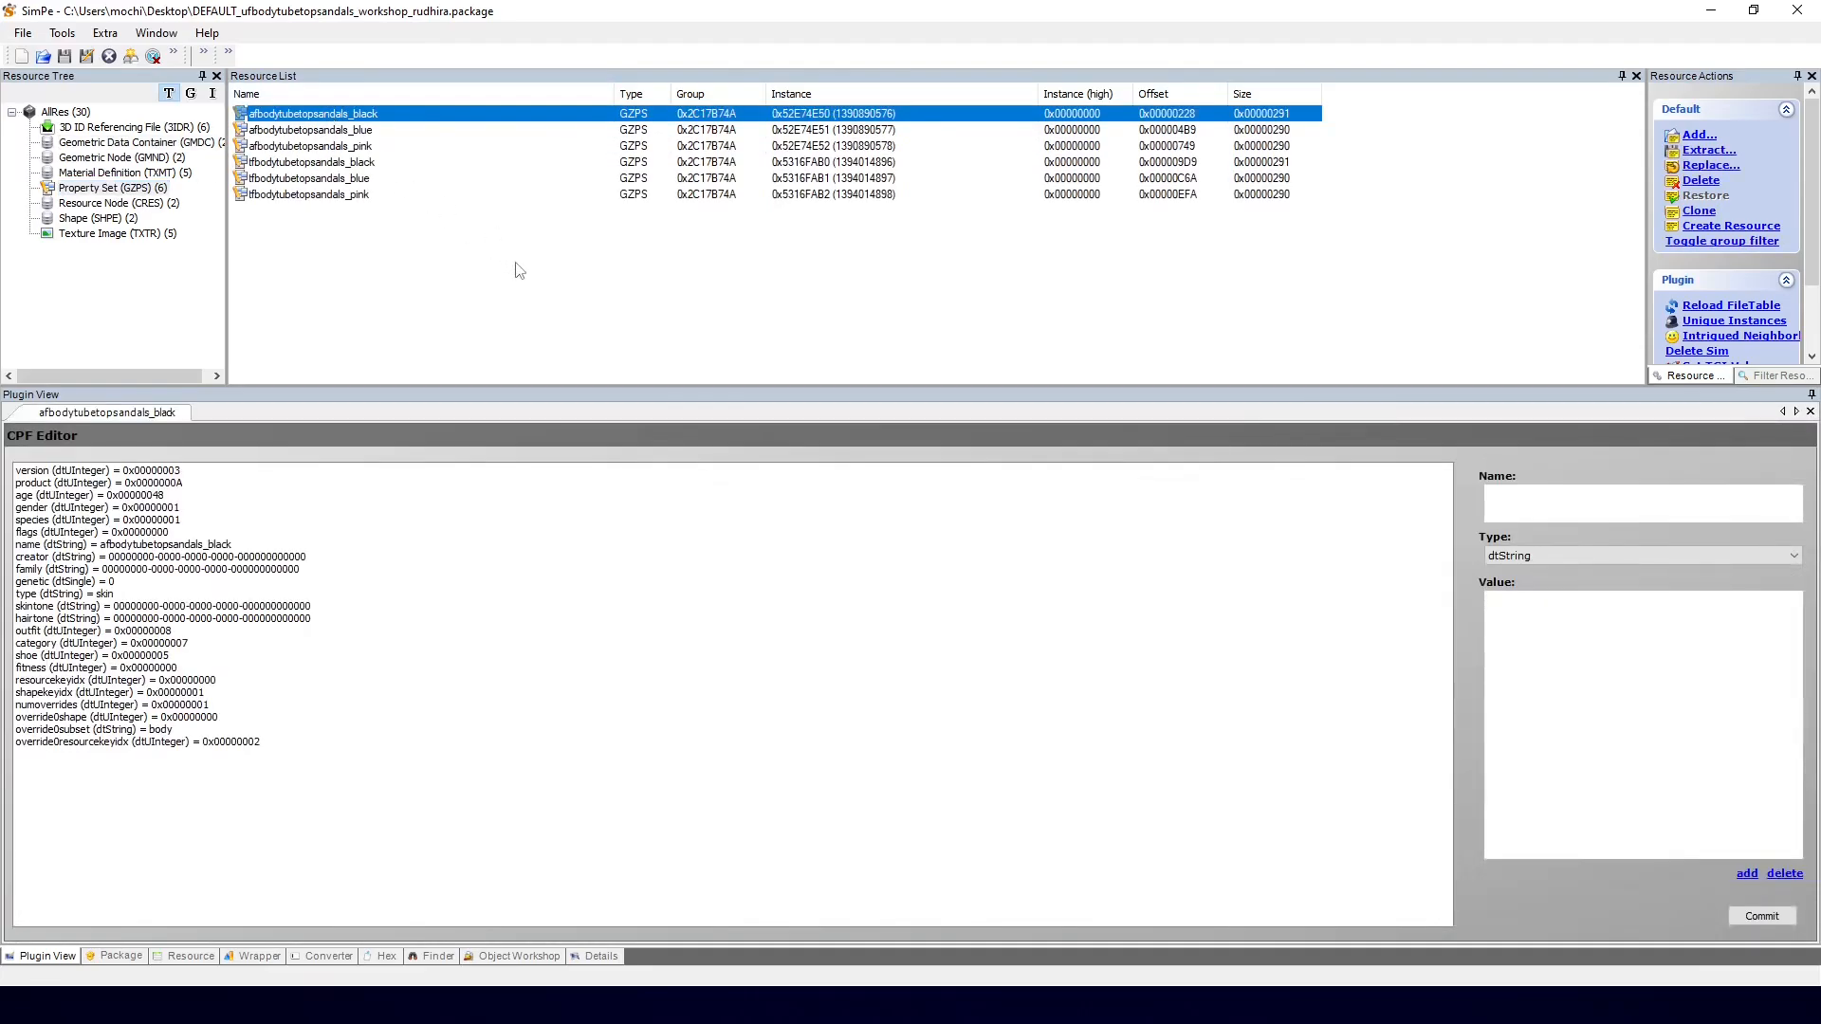
click(140, 707)
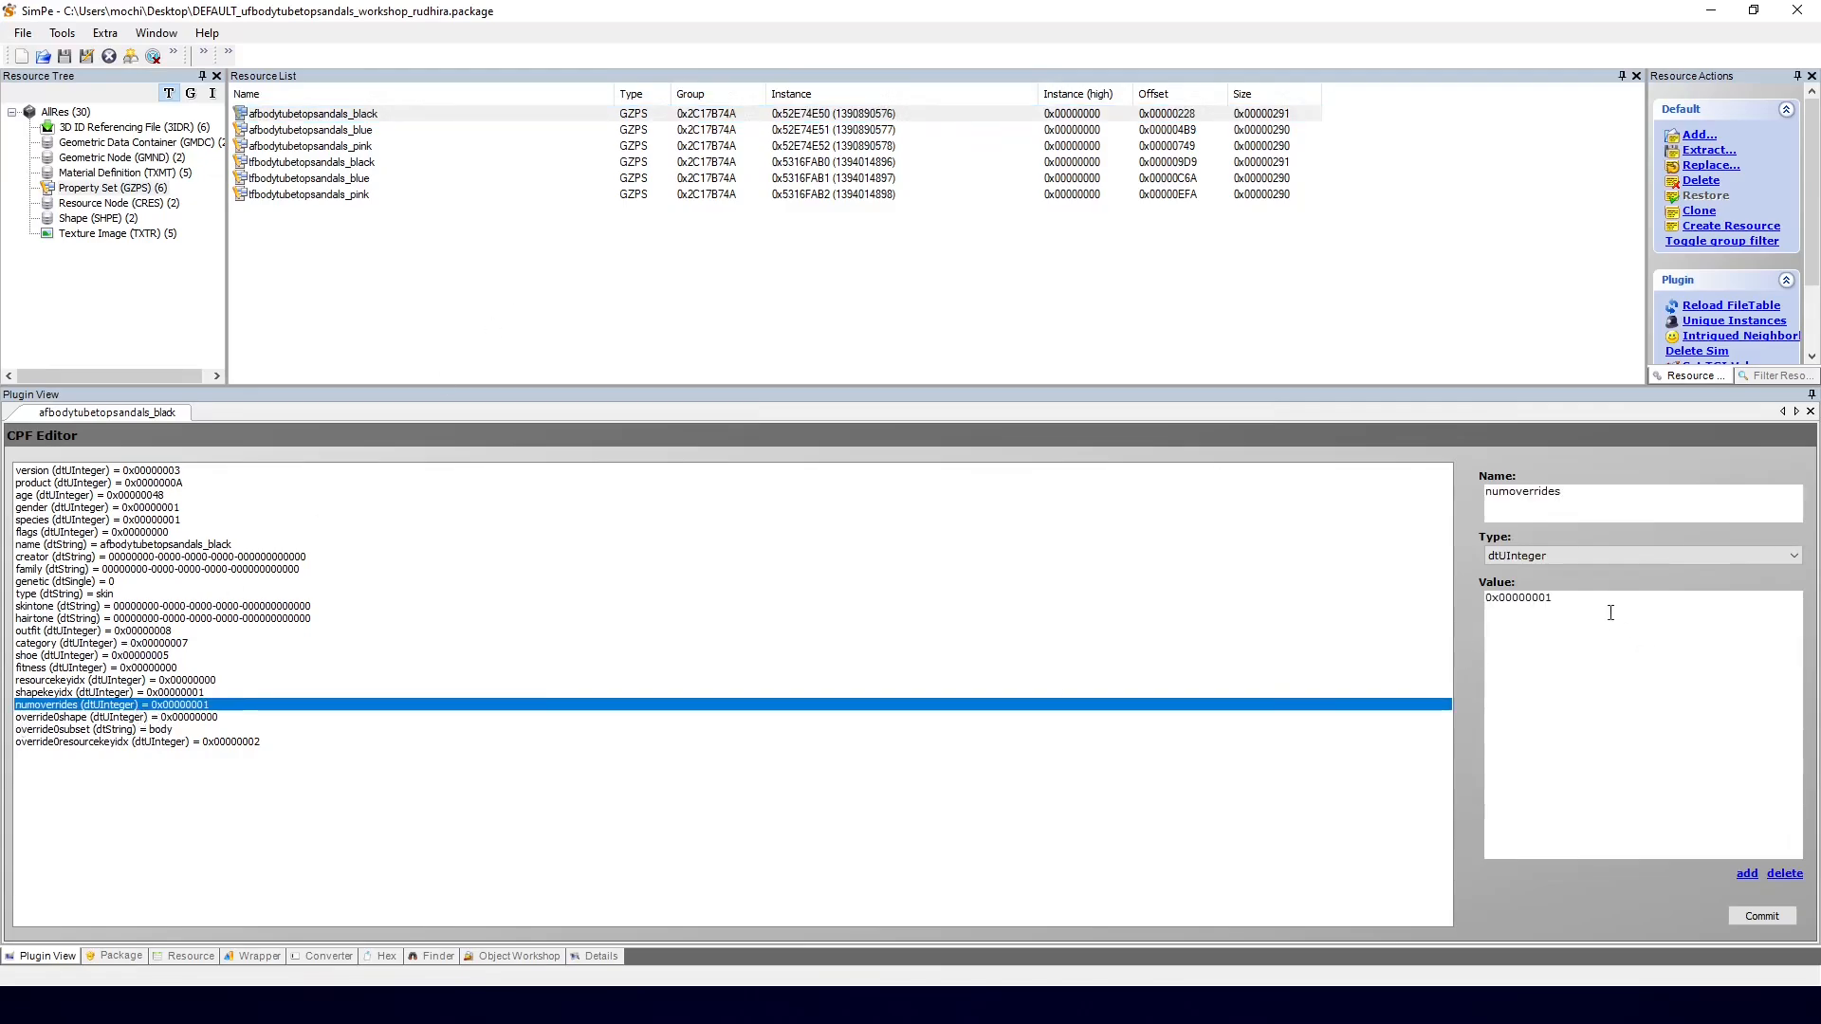
double_click(1546, 614)
click(1565, 630)
click(144, 141)
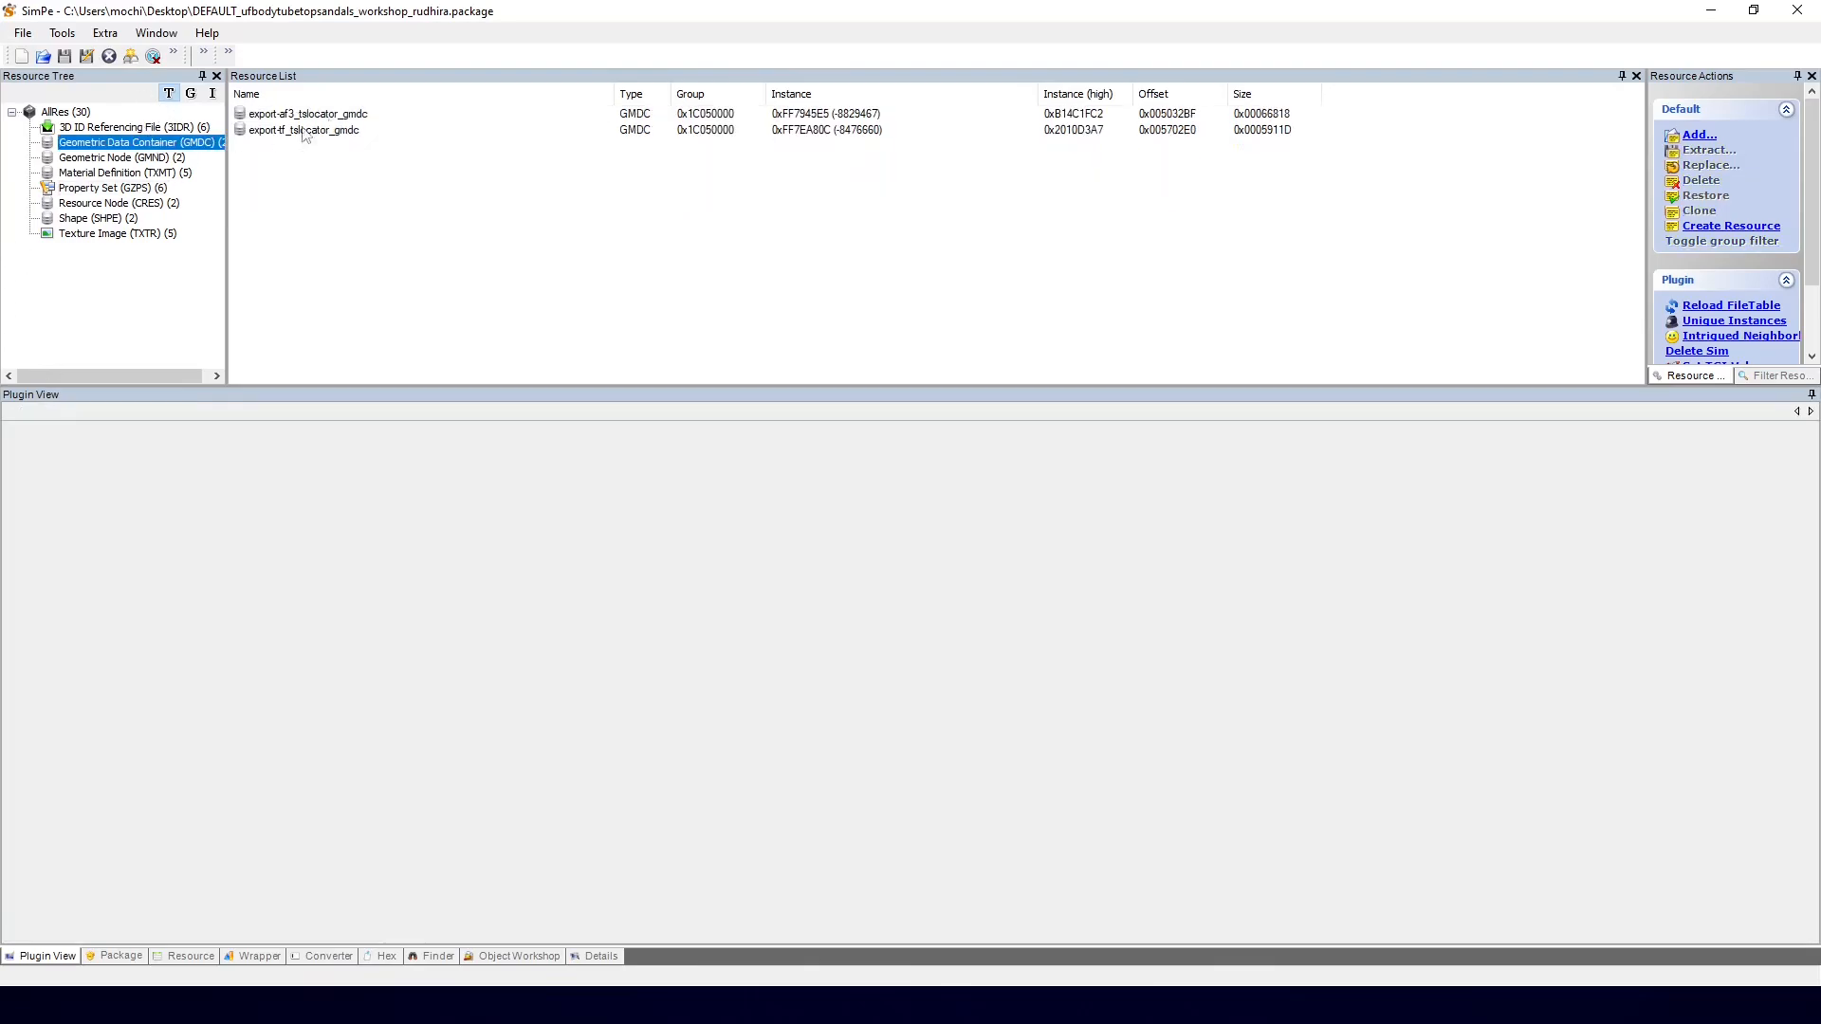
click(323, 115)
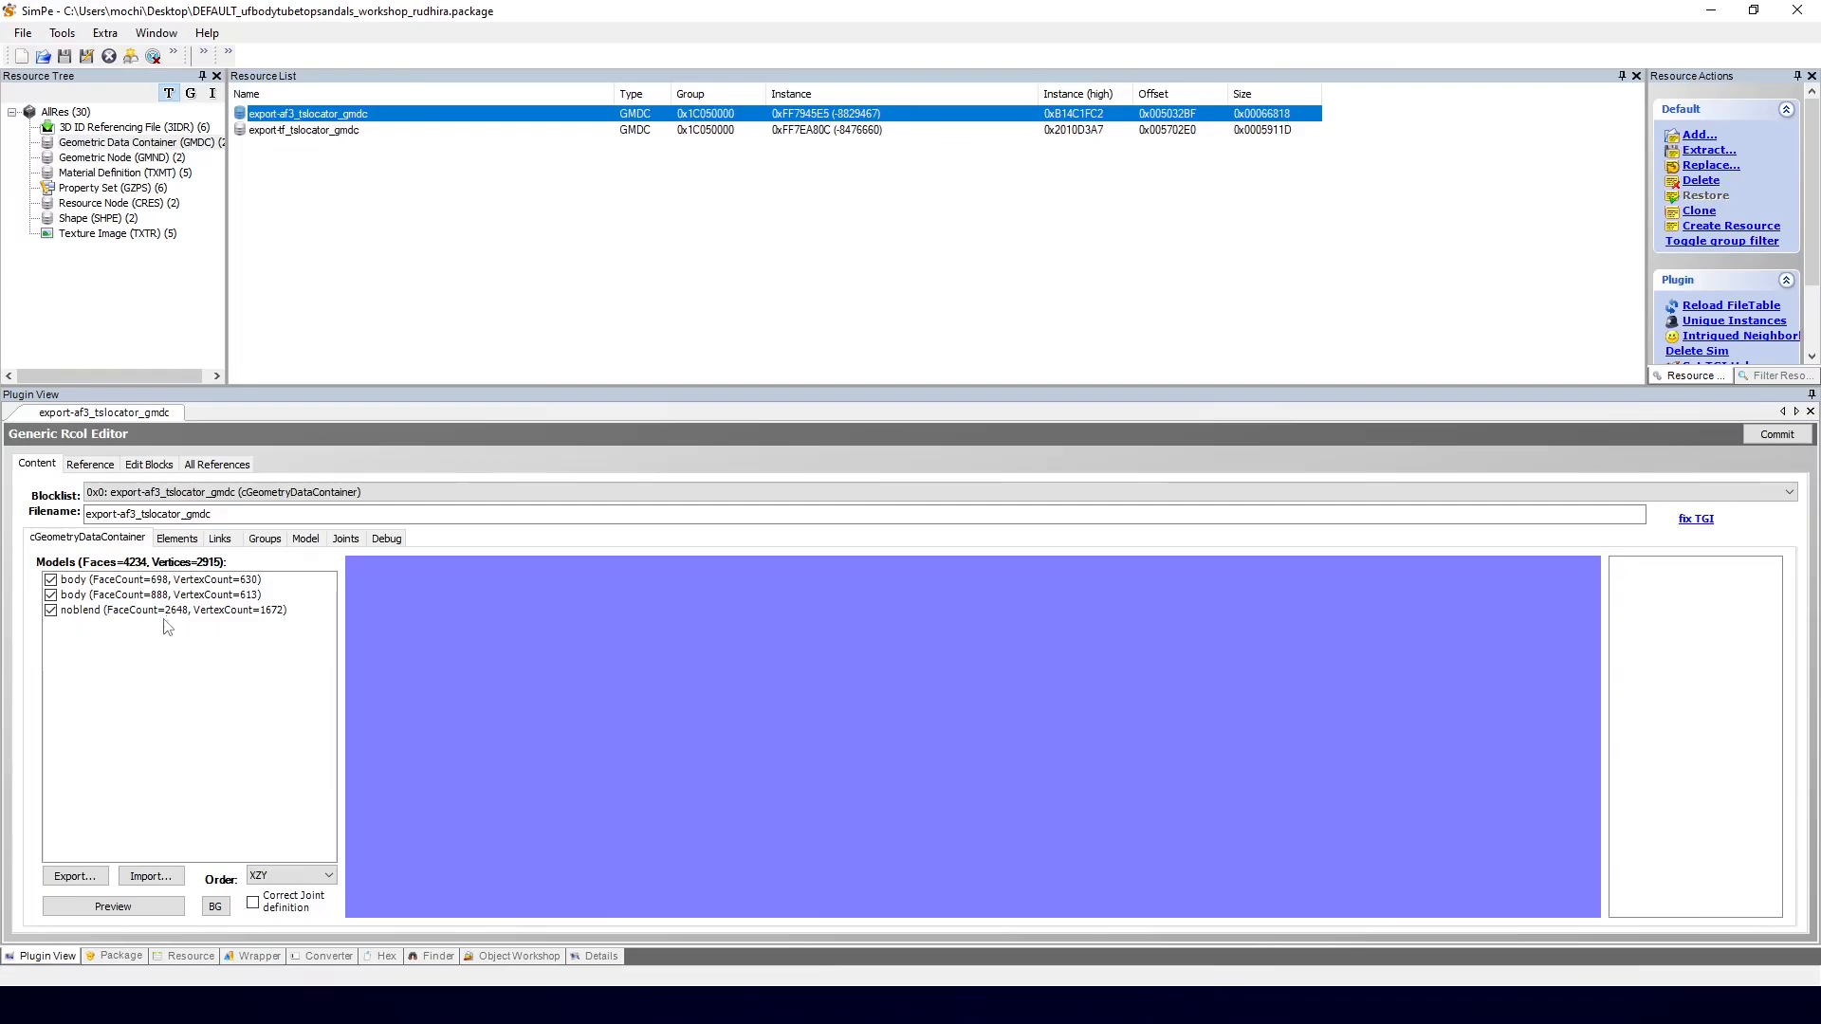
Step: Set numoverrides to 0x00000002 in the afbodytubetopsandals_black Property Set
click(101, 188)
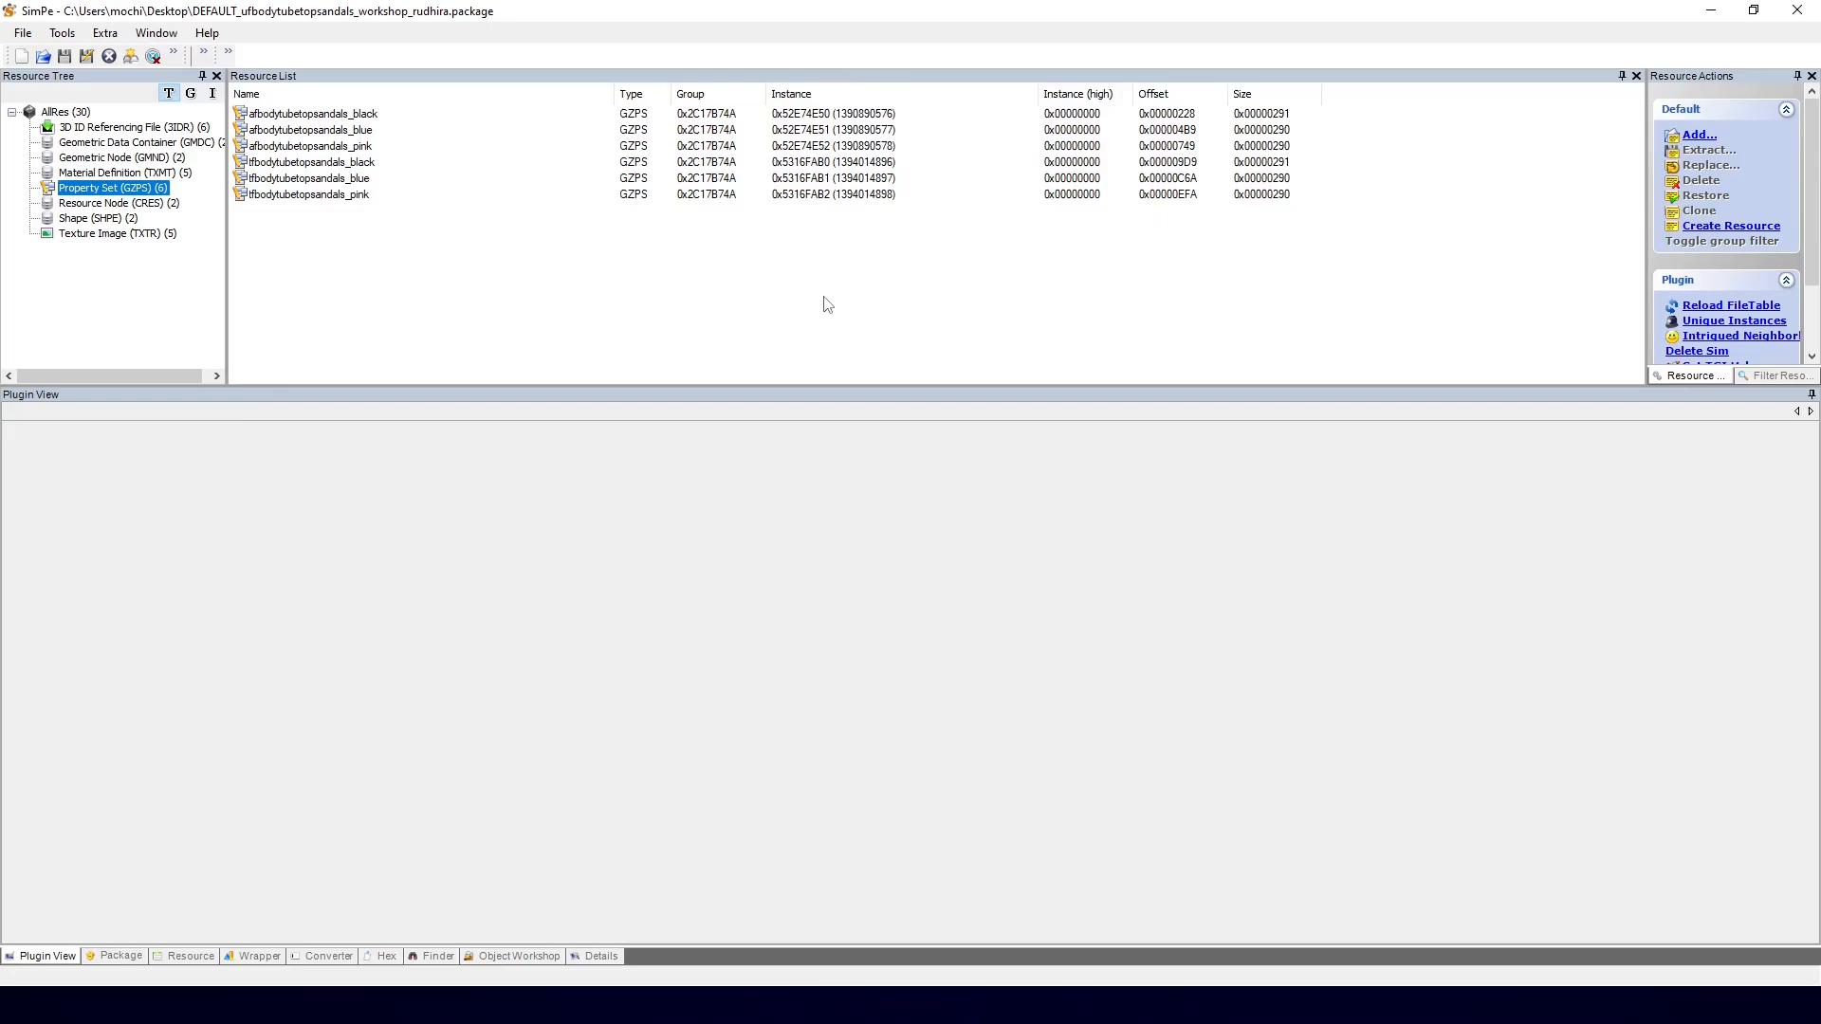
click(271, 115)
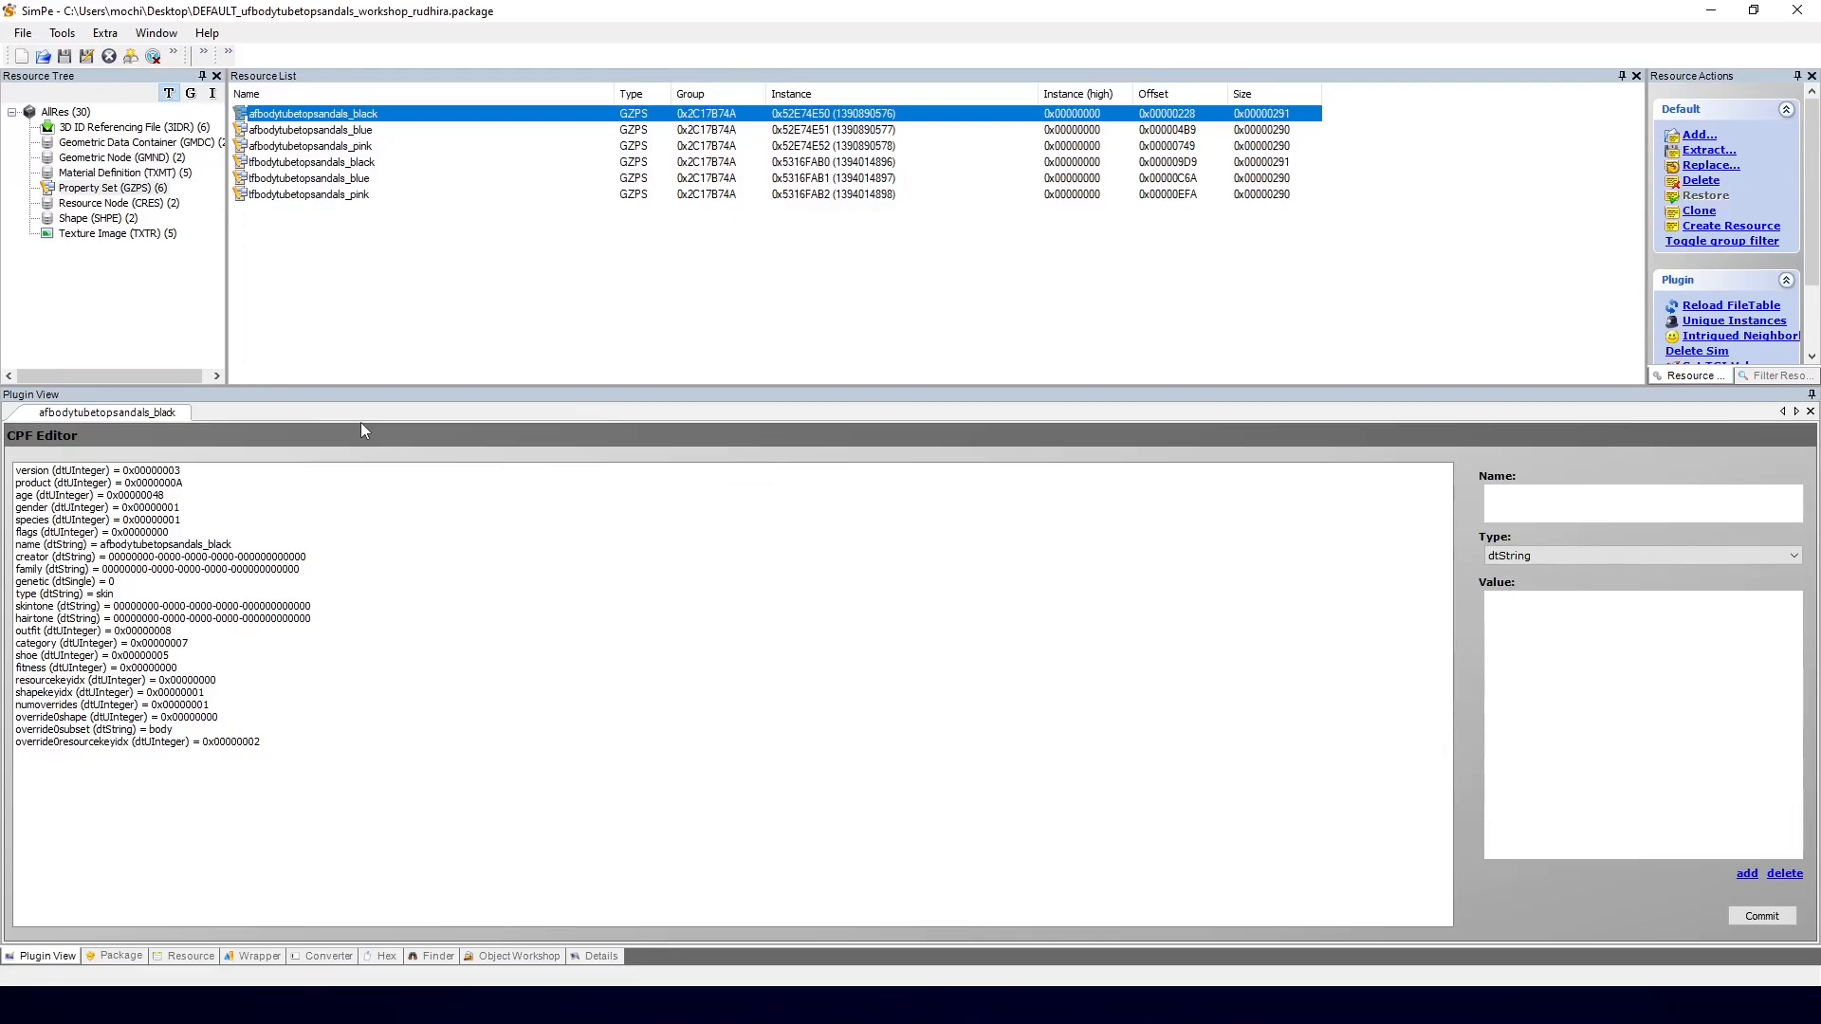
click(154, 706)
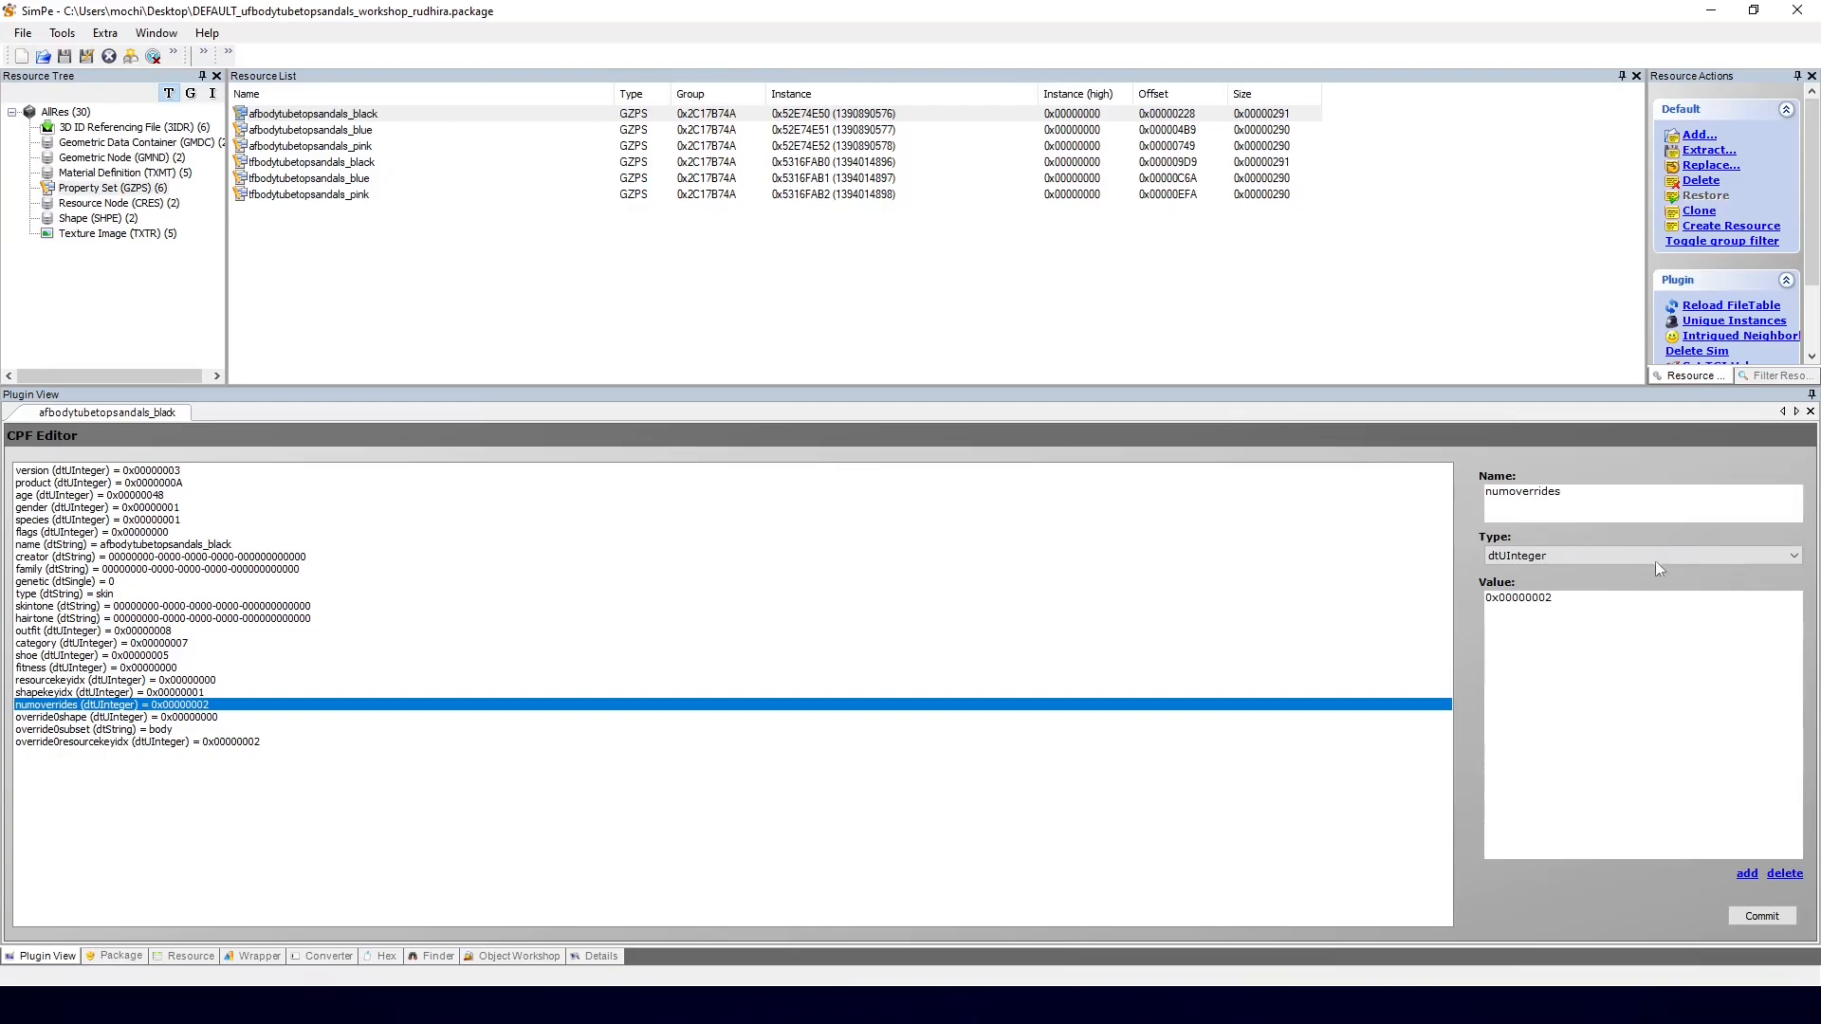
Step: Commit the numoverrides change and add a dtUInteger entry override1shape with value 0x00000000 to the afbodytubetopsandals_black Property Set
click(1741, 918)
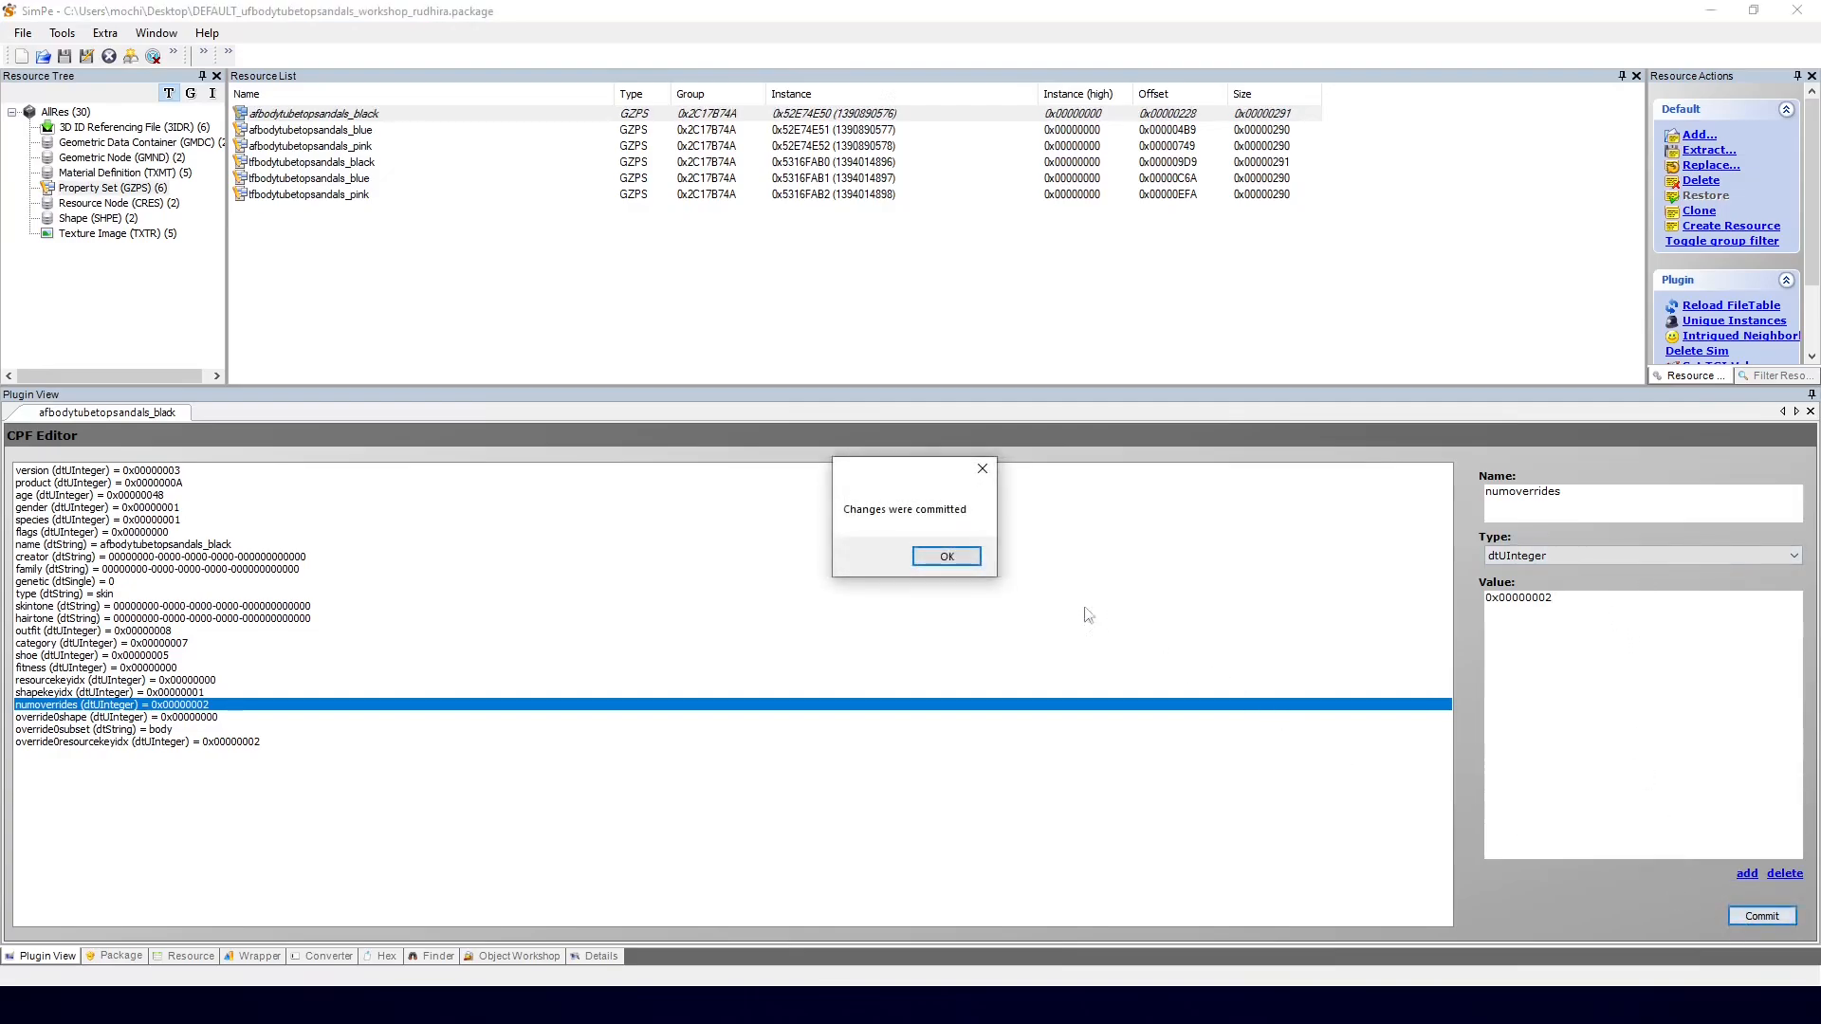
click(945, 556)
click(79, 719)
click(90, 730)
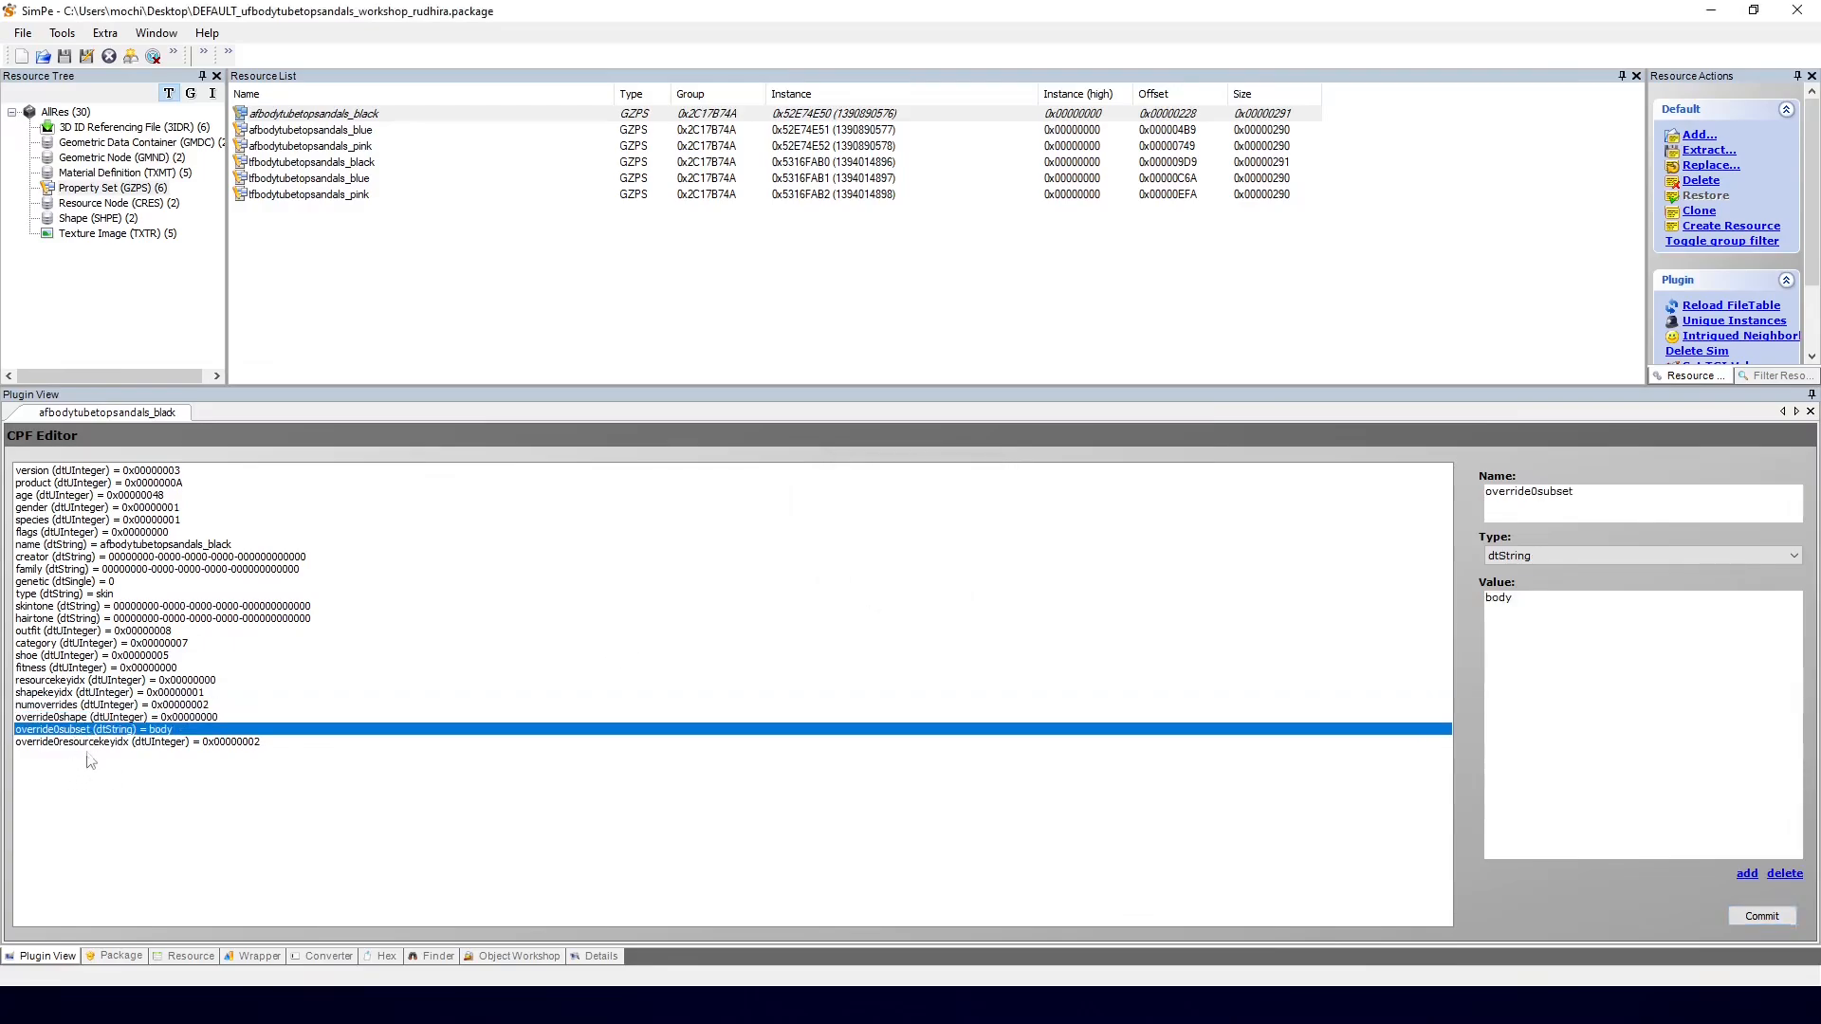
click(83, 743)
click(84, 719)
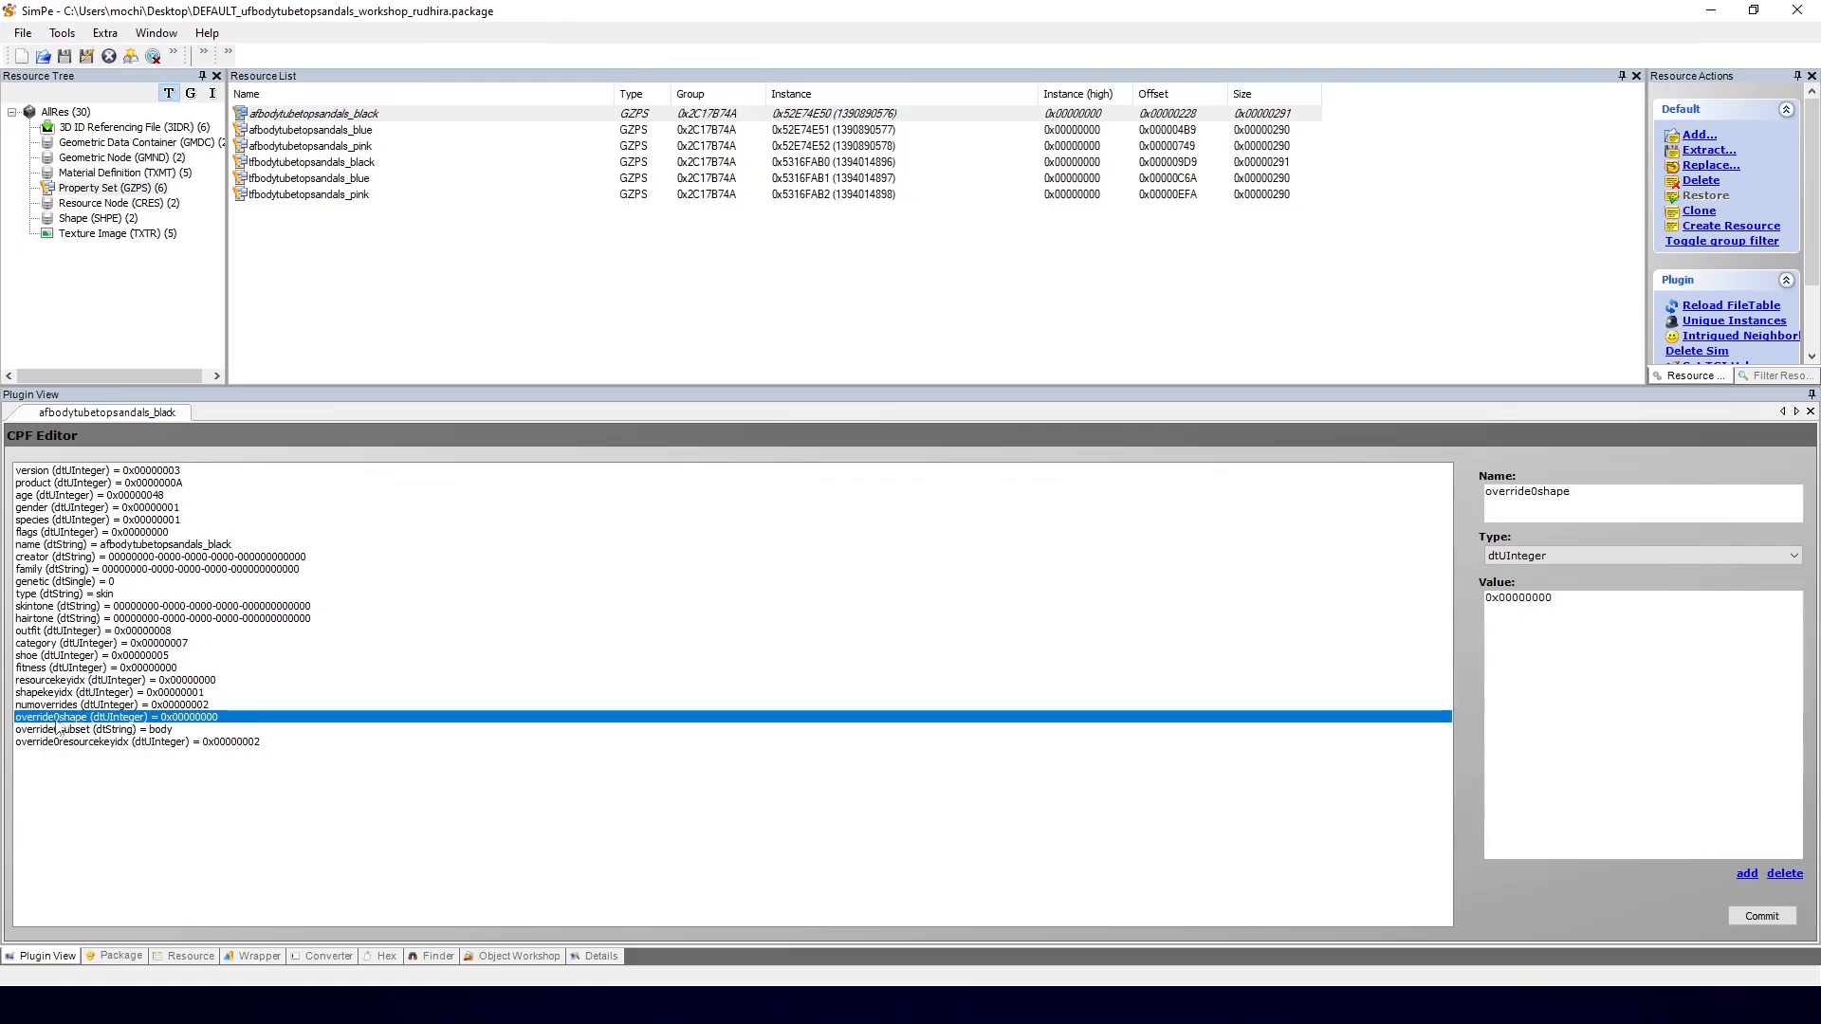
click(1747, 875)
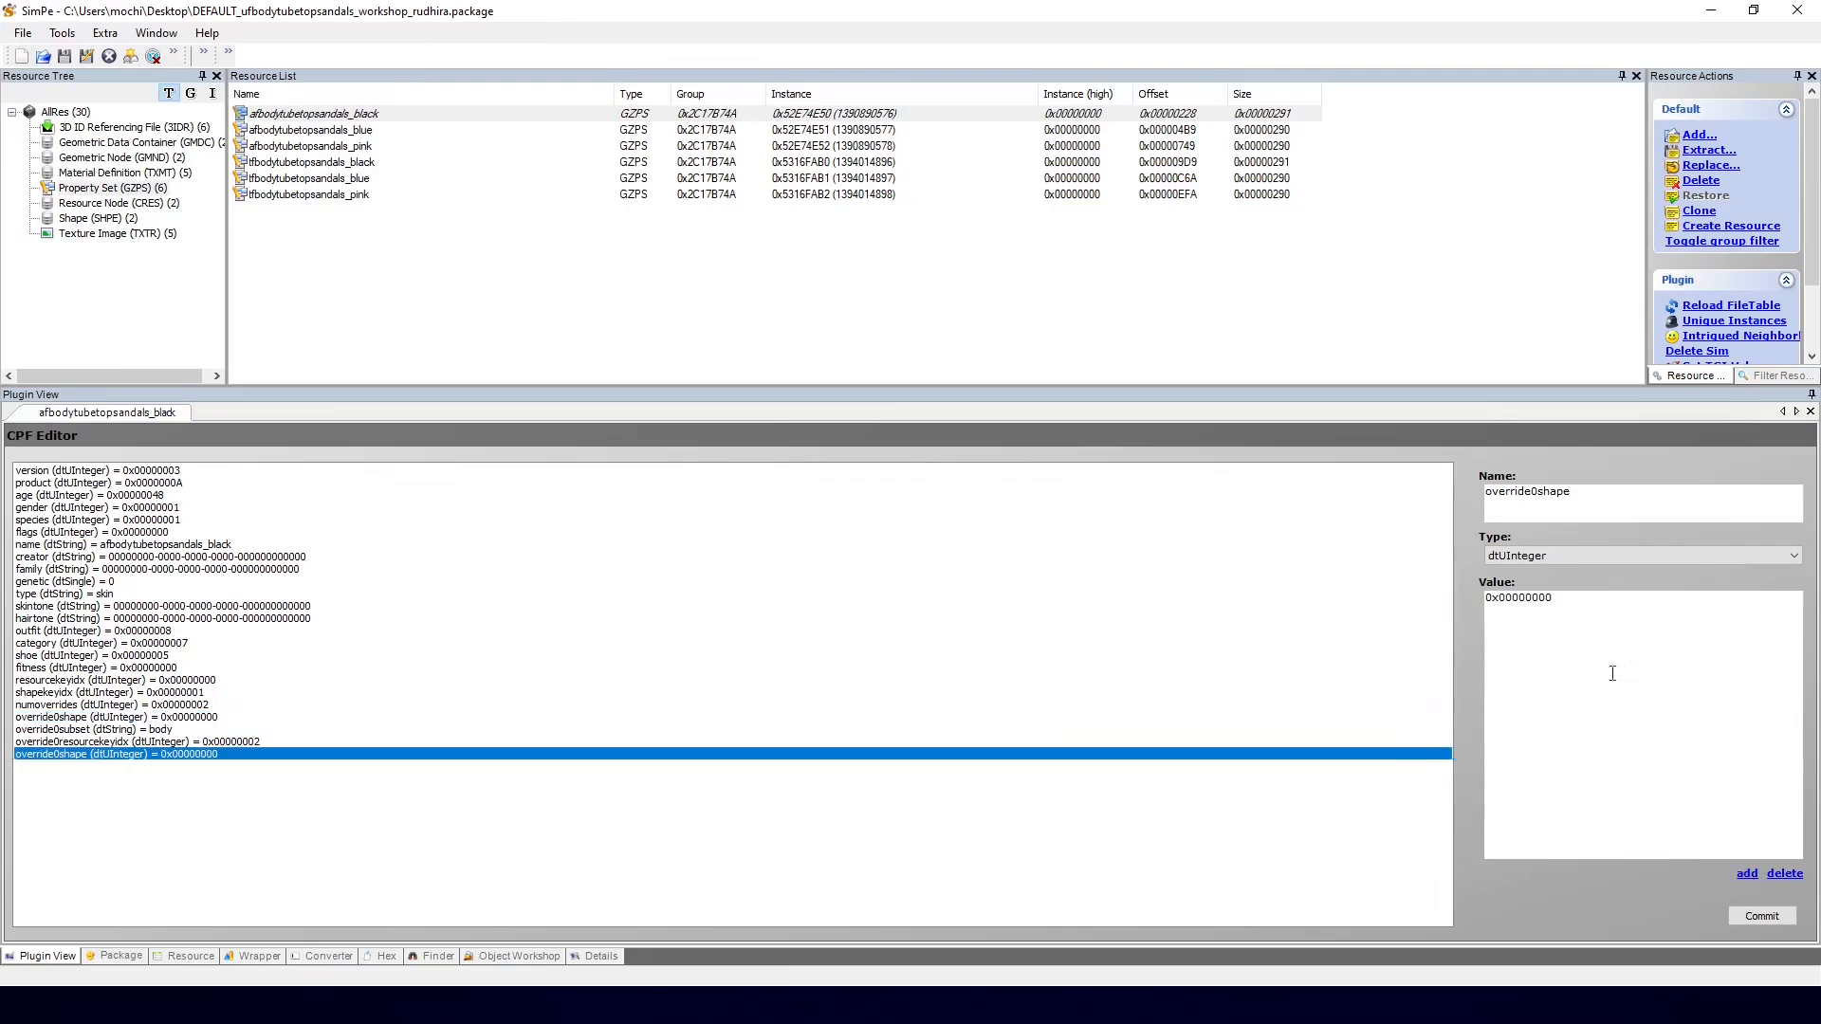
click(1537, 492)
key(BackSpace)
text(1)
Step: Add a dtString entry override1subset with the value noblend to the afbodytubetopsandals_black Property Set
click(127, 730)
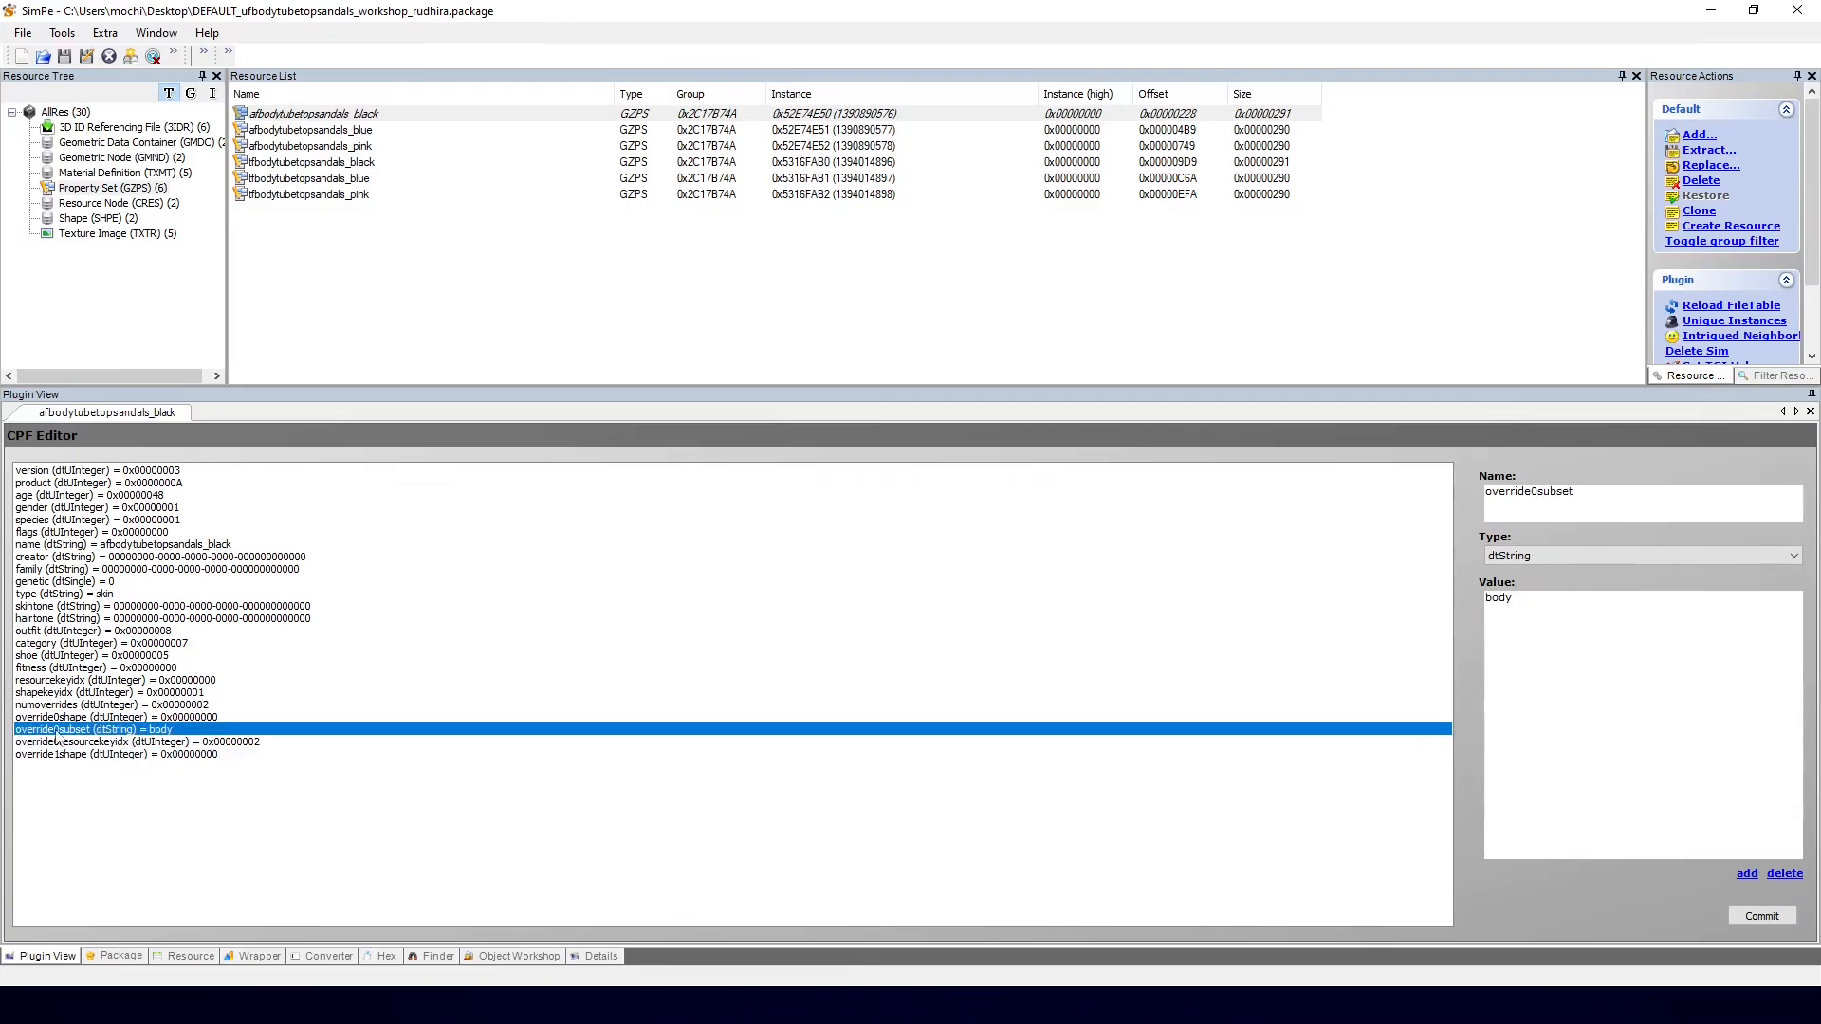
click(1747, 874)
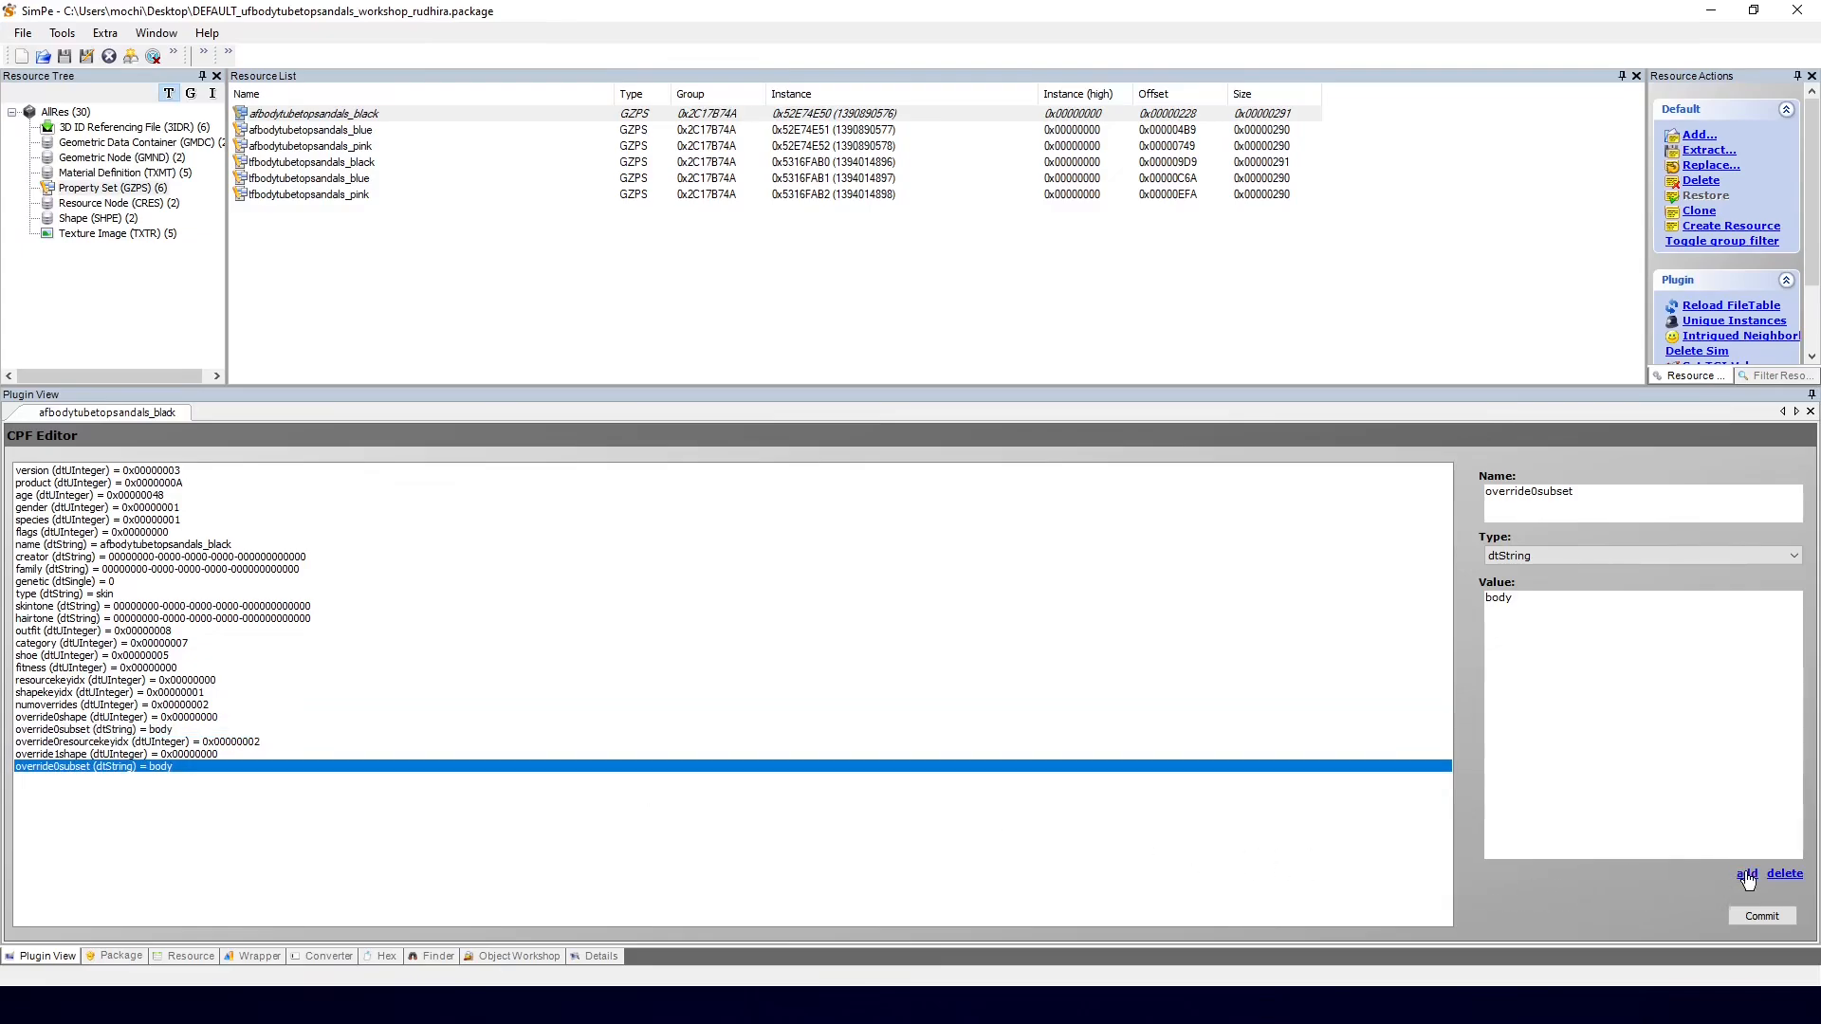
click(1538, 496)
key(BackSpace)
text(1)
click(1536, 621)
drag(1536, 621, 1470, 623)
text(end)
Step: Add a dtUInteger entry override1resourcekeyidx with value 0x00000003 and commit the Property Set
click(190, 744)
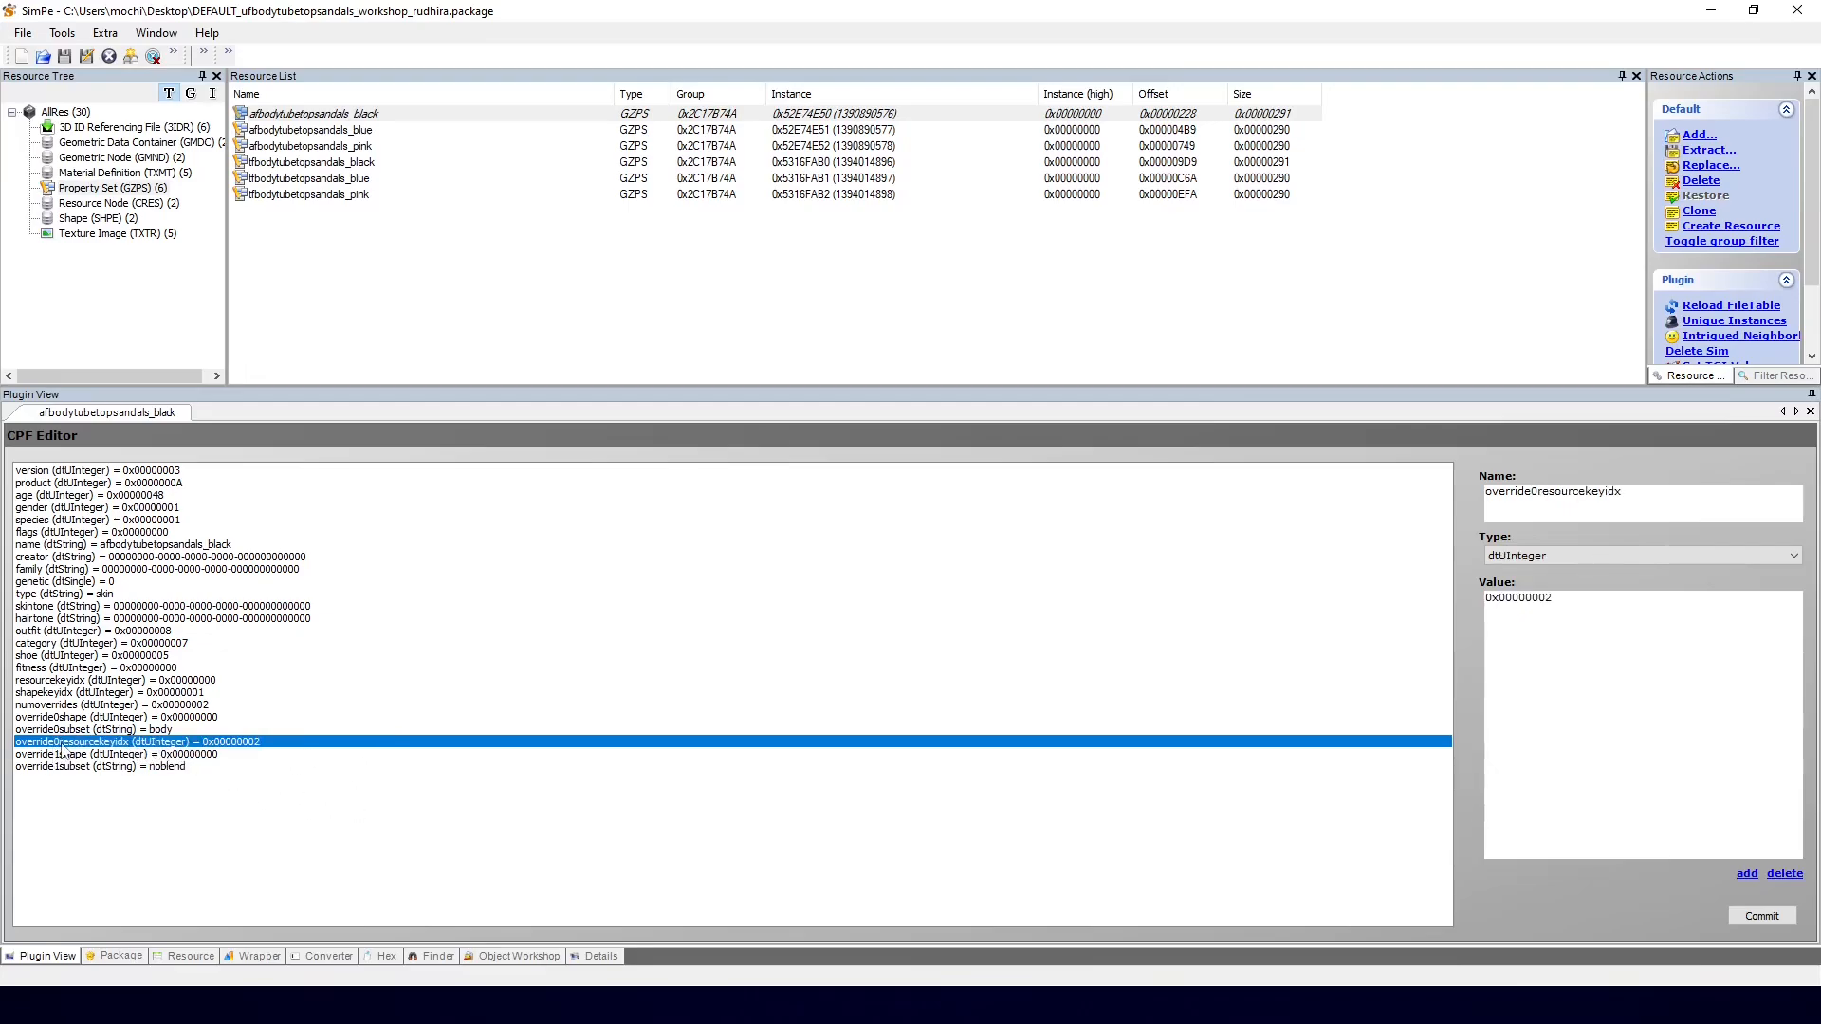
click(1746, 874)
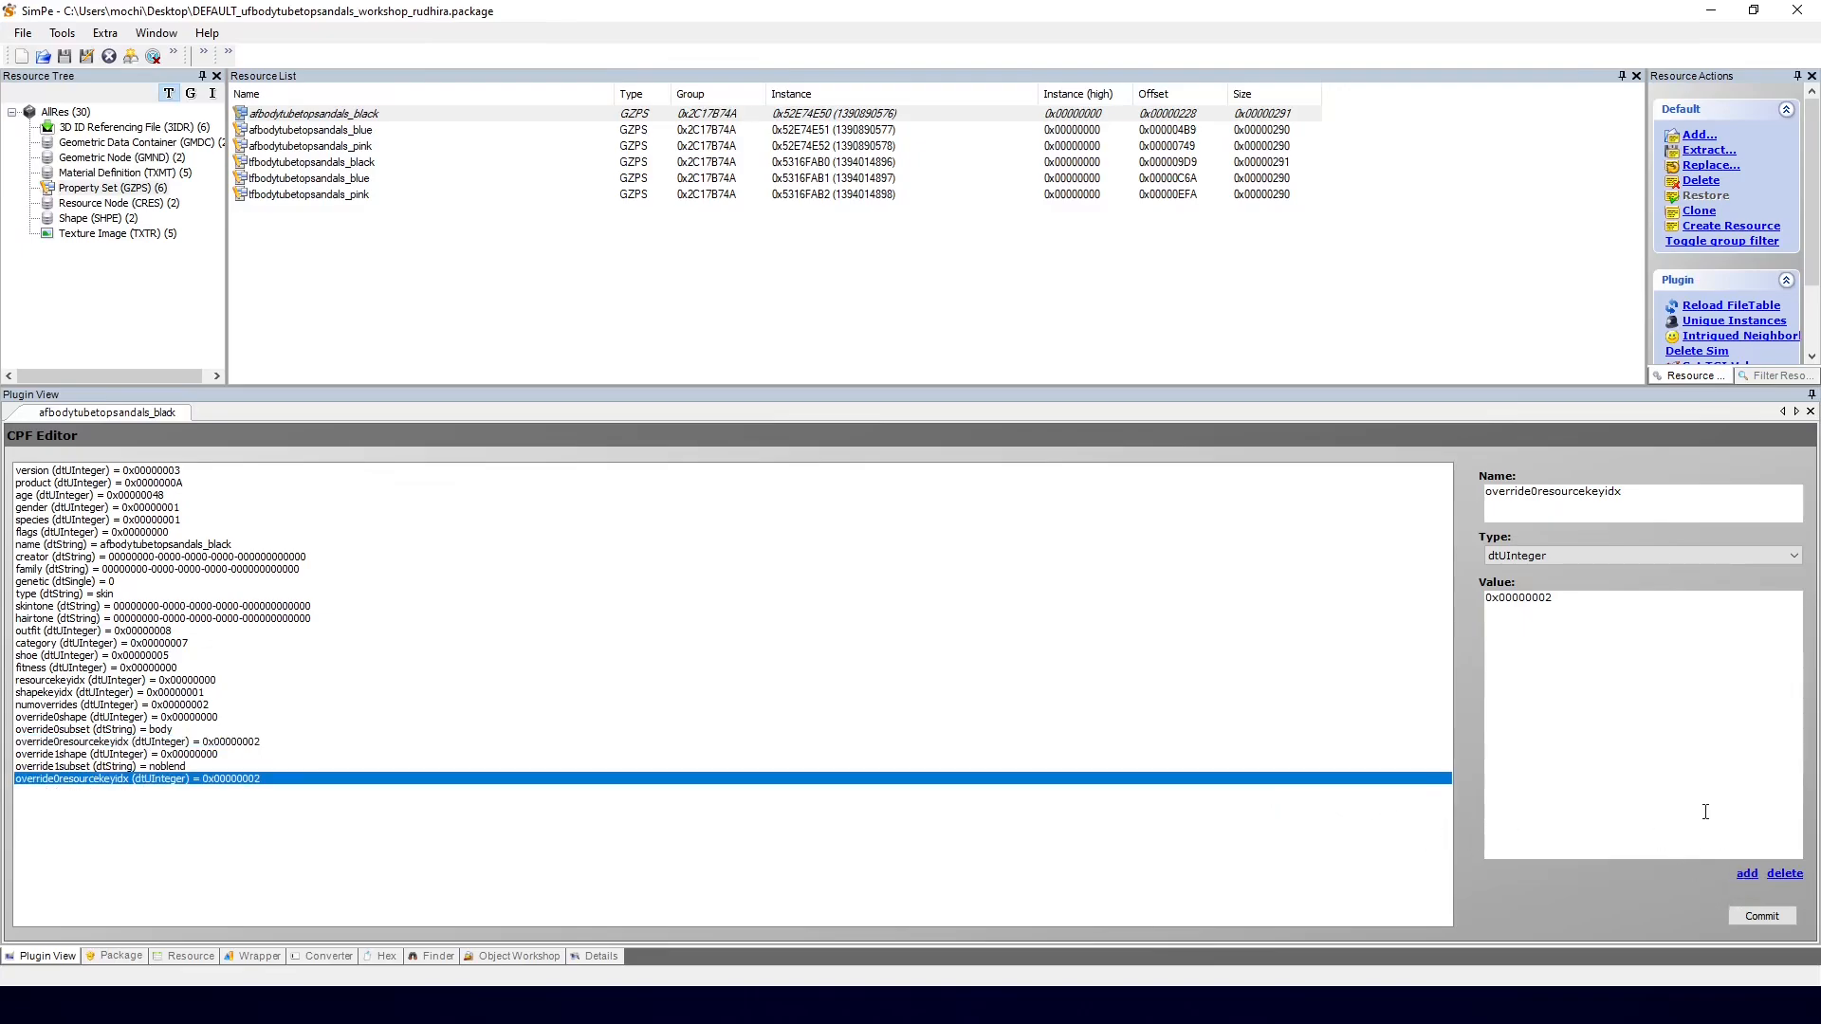
click(1538, 492)
key(BackSpace)
text(1)
click(1751, 918)
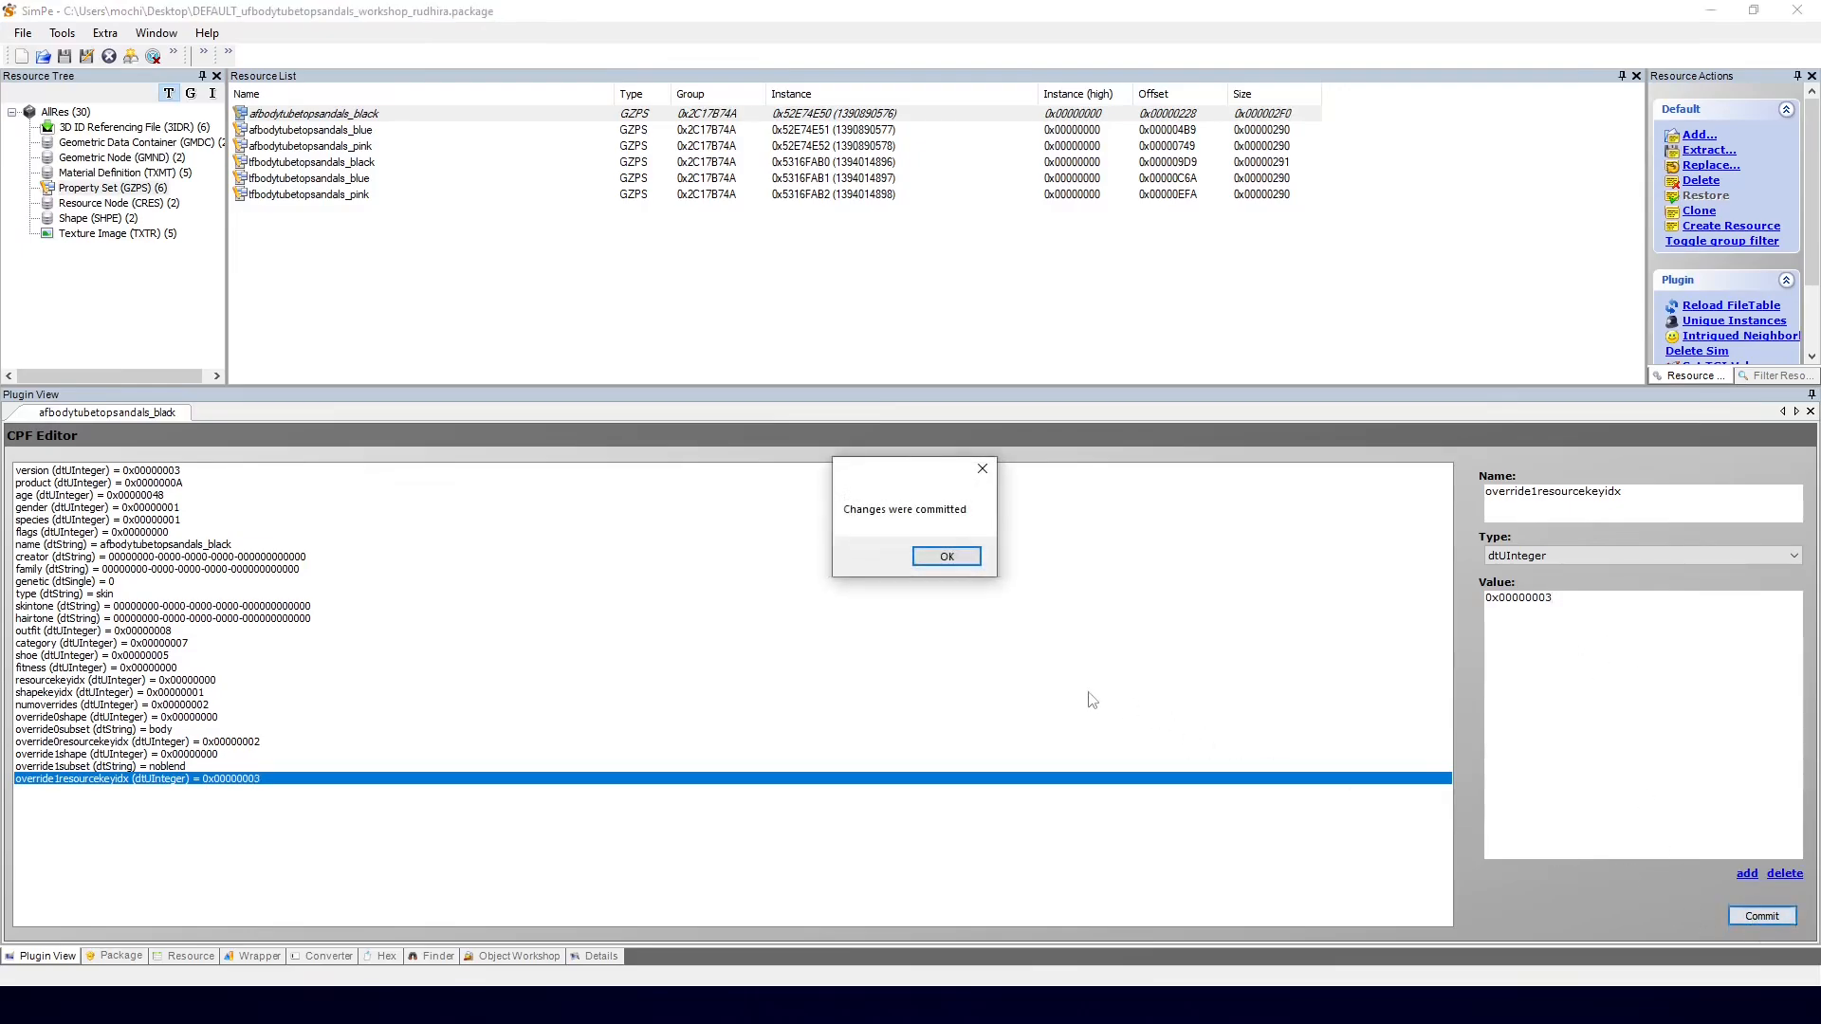
click(951, 558)
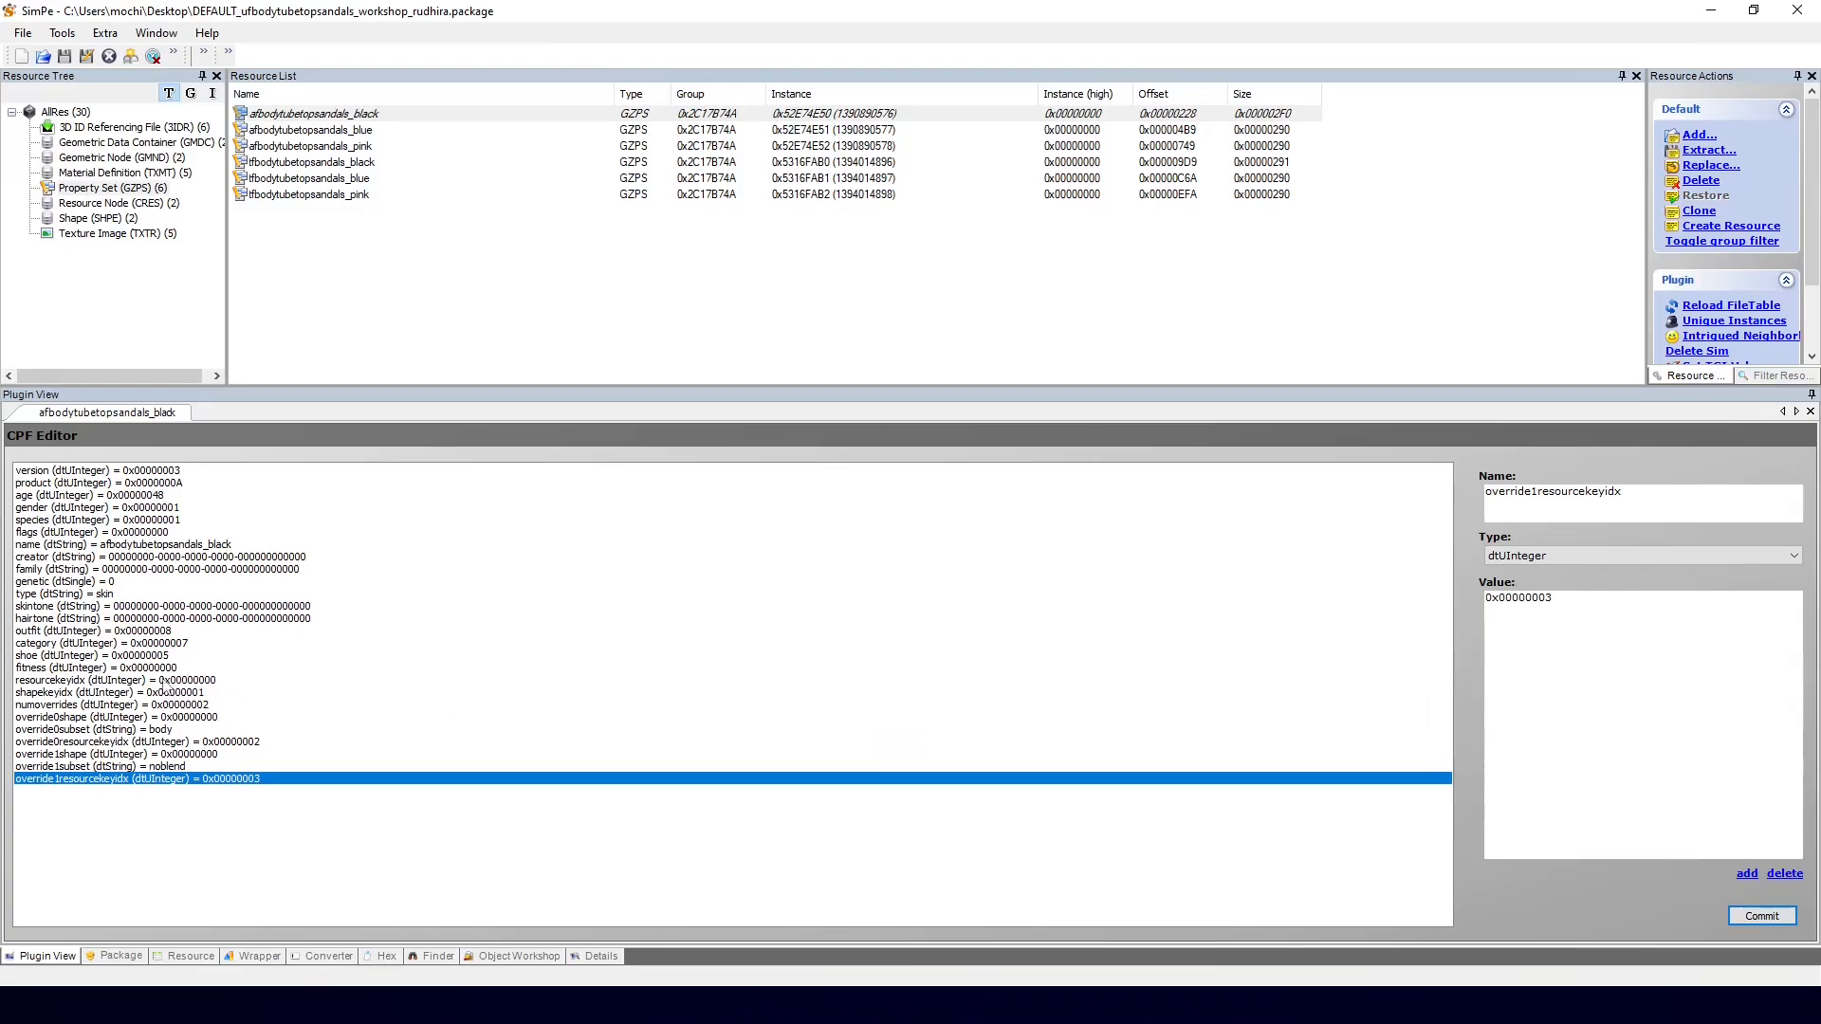
Step: Compare the resourcekeyidx entry with the order of the references in the matching 3D ID Referencing File
click(164, 681)
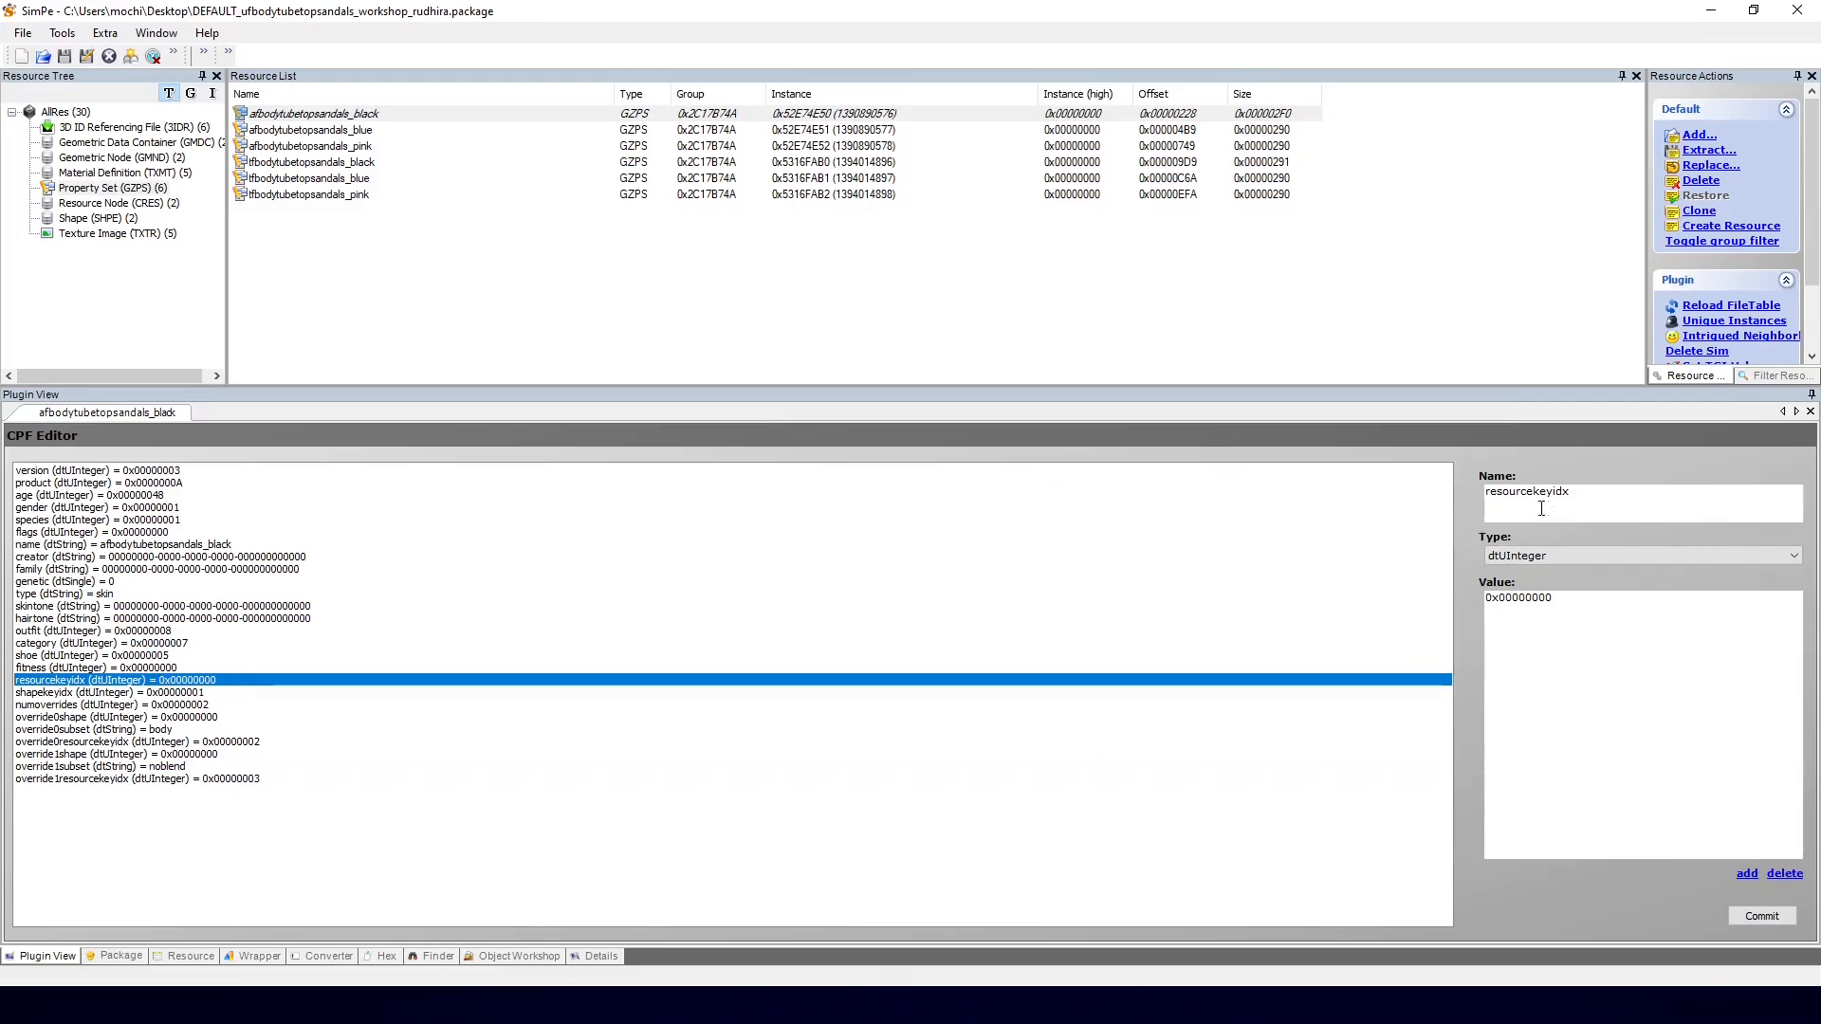
double_click(1560, 600)
click(57, 115)
click(334, 132)
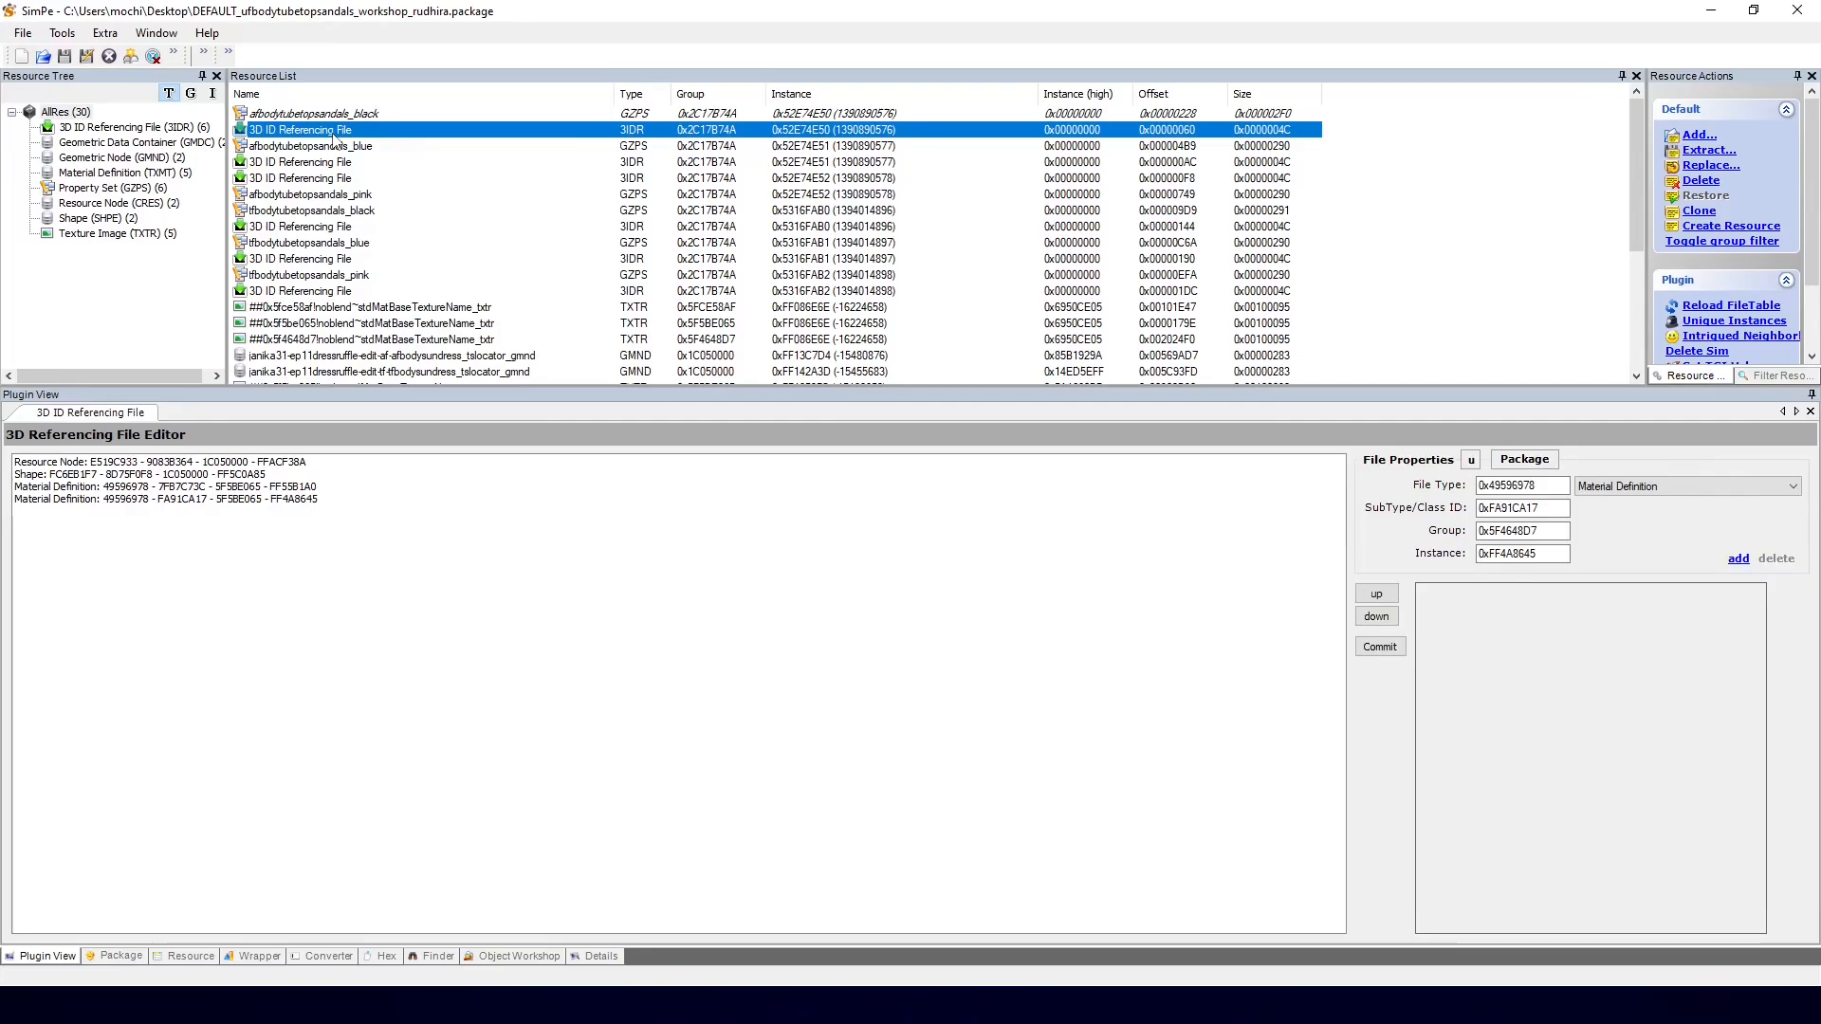
click(245, 462)
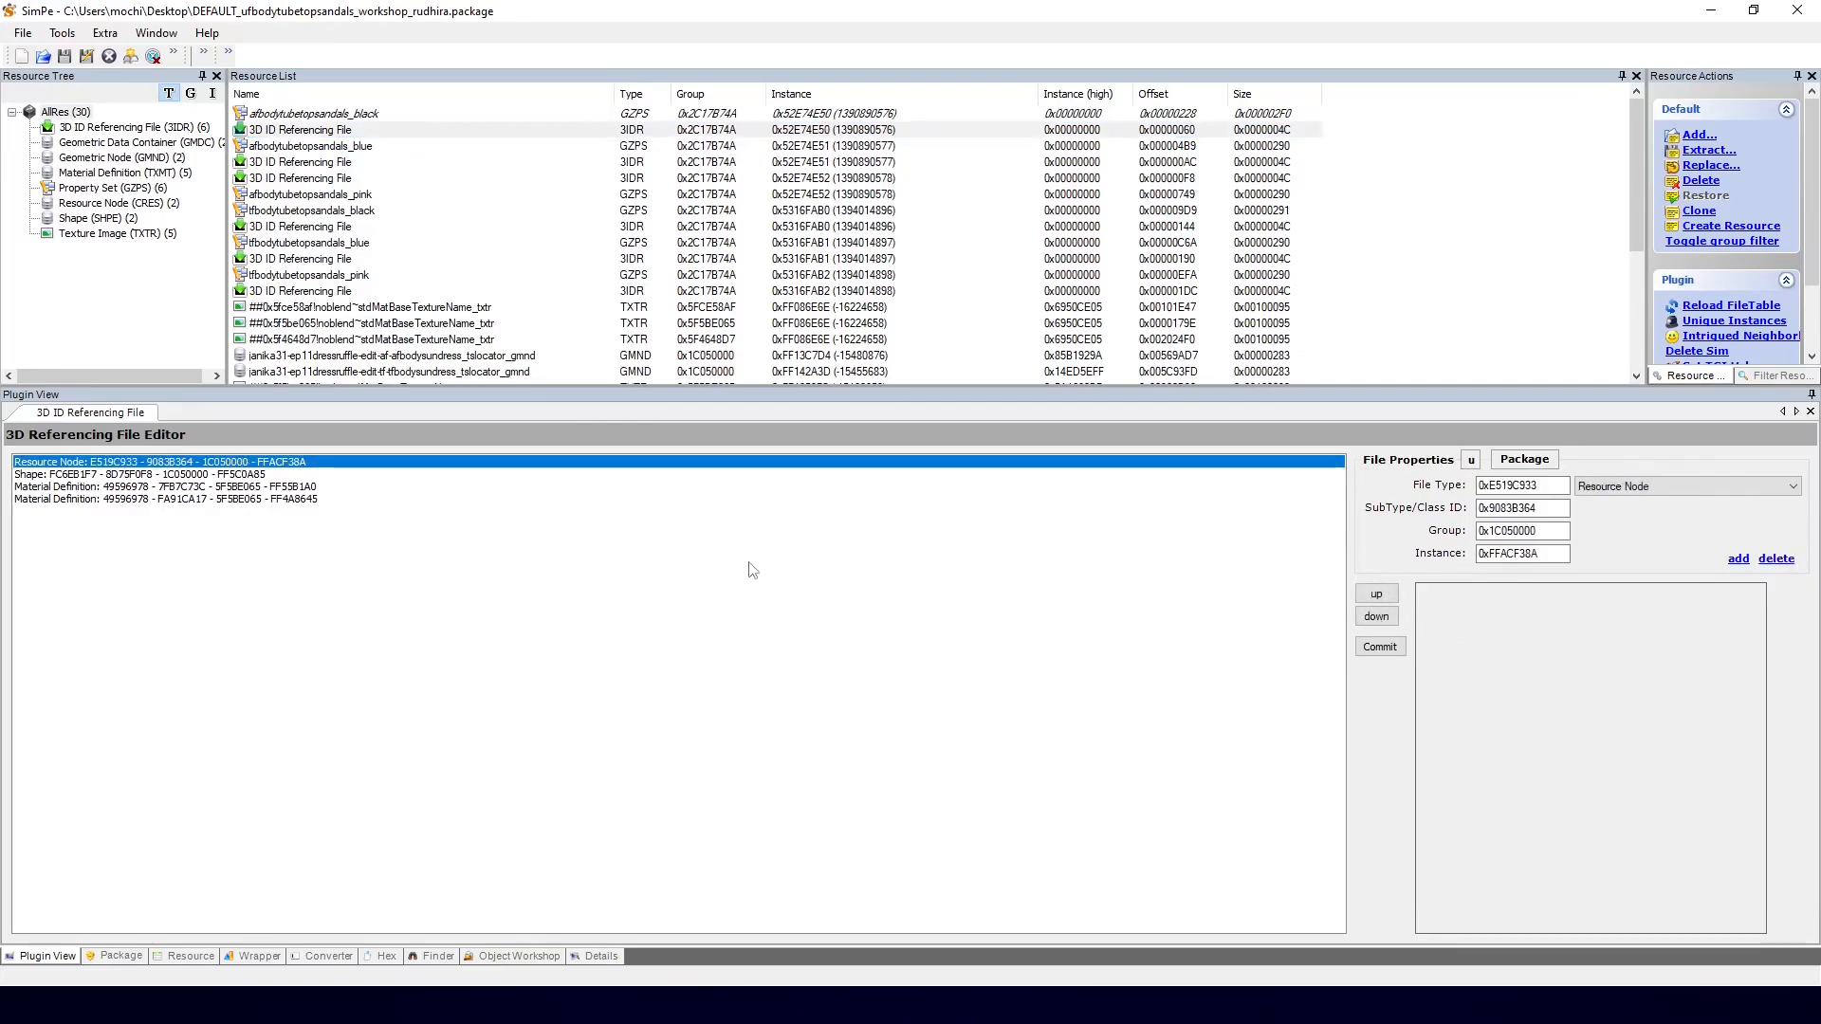
click(316, 475)
click(284, 463)
click(281, 474)
click(301, 487)
click(300, 500)
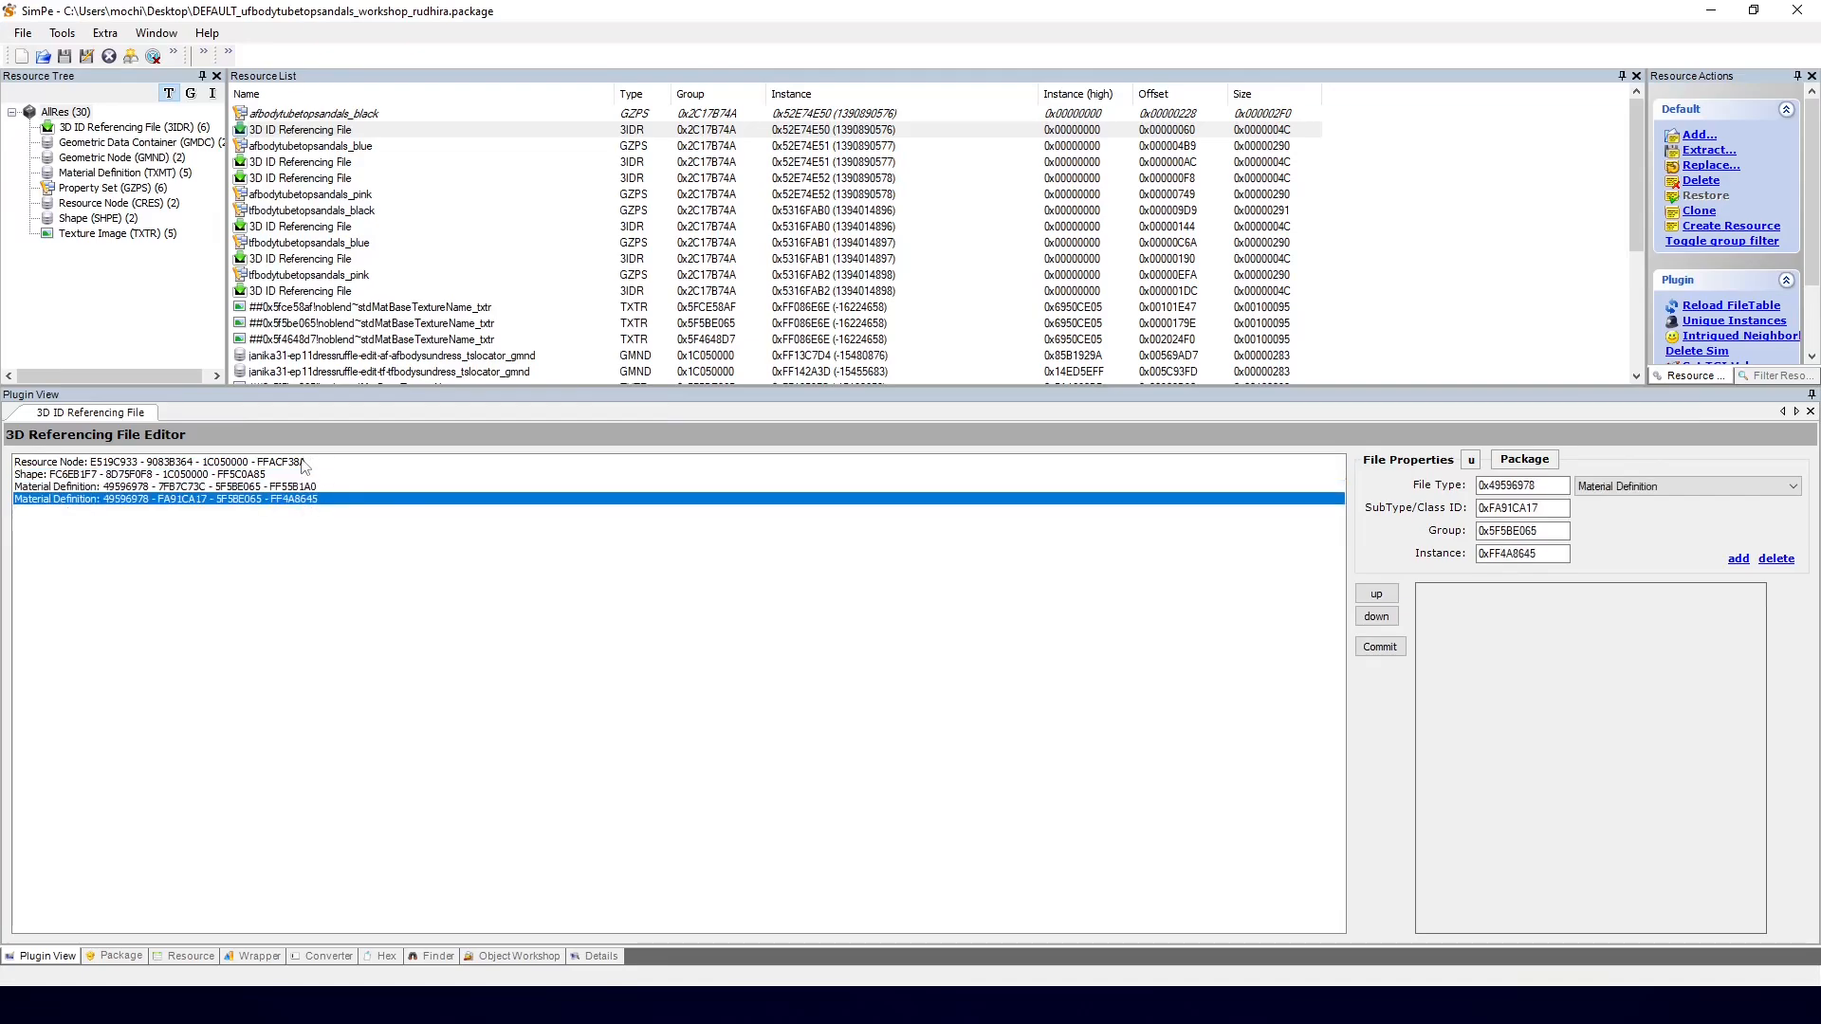
click(305, 463)
Step: Match the black Property Set's resourcekeyidx and shapekeyidx entries to the Resource Node and Shape references
click(366, 115)
click(185, 682)
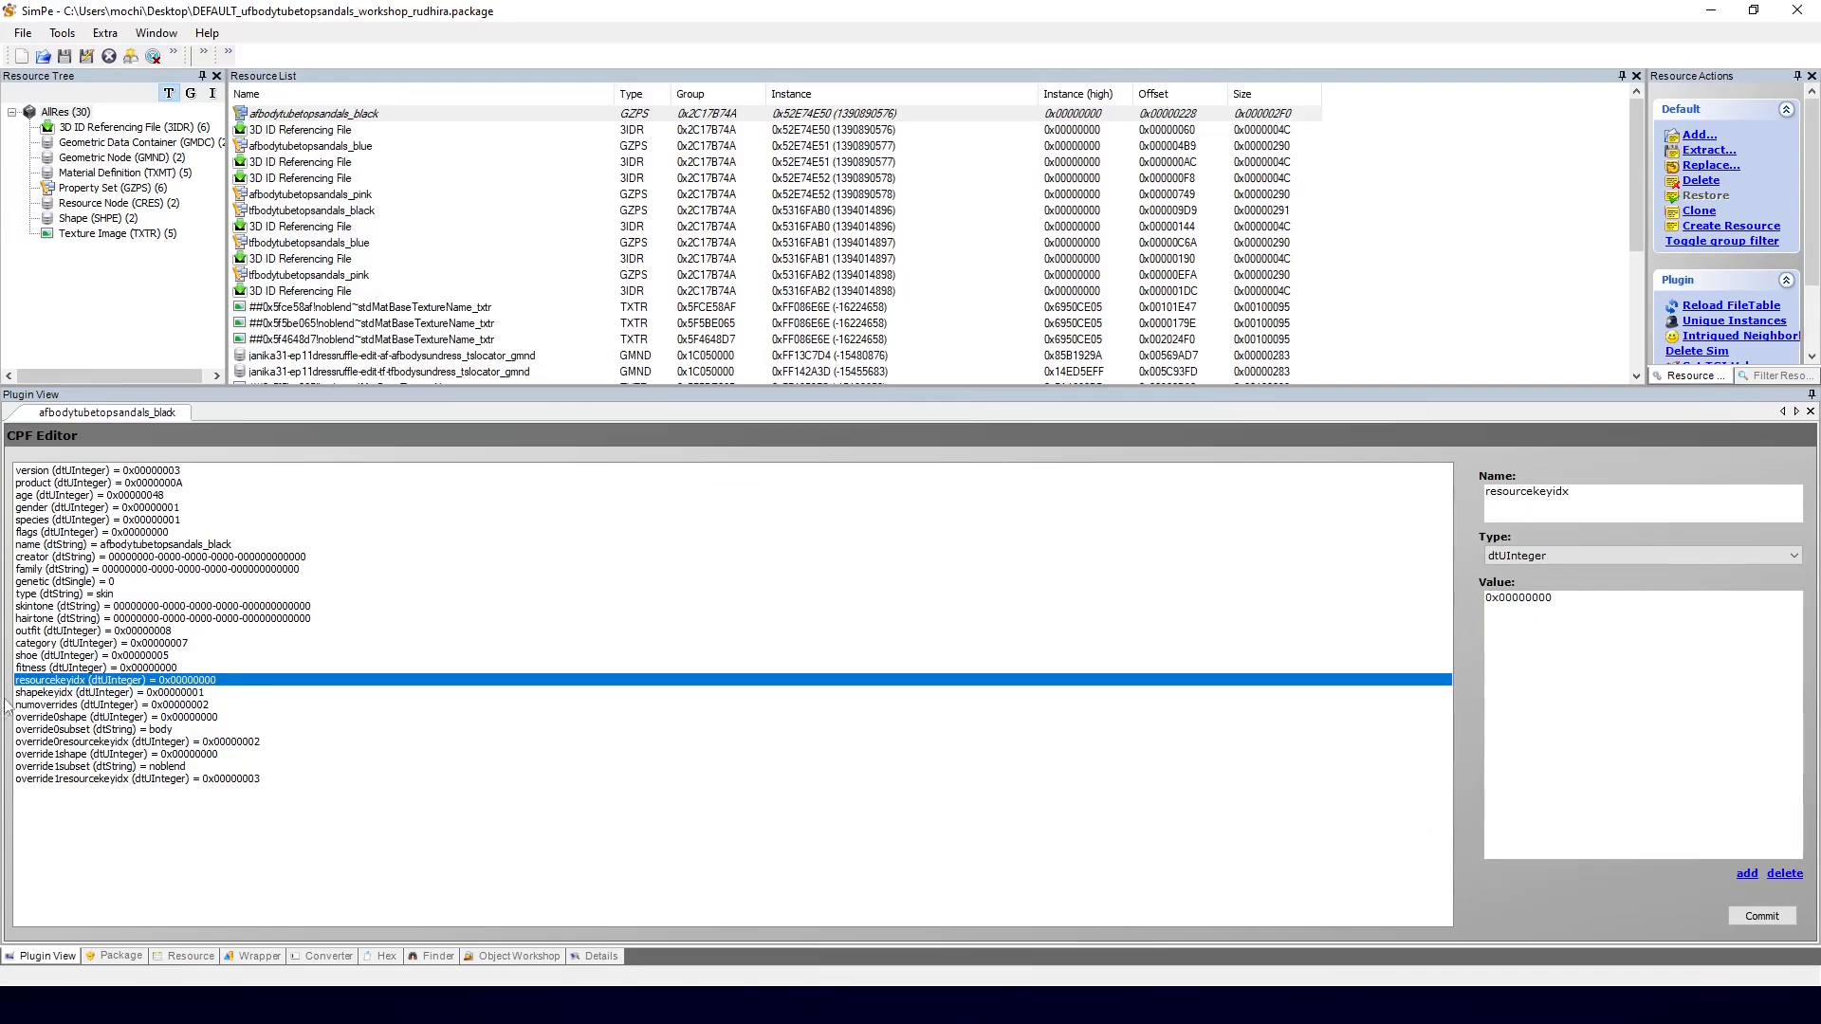
click(49, 694)
click(332, 130)
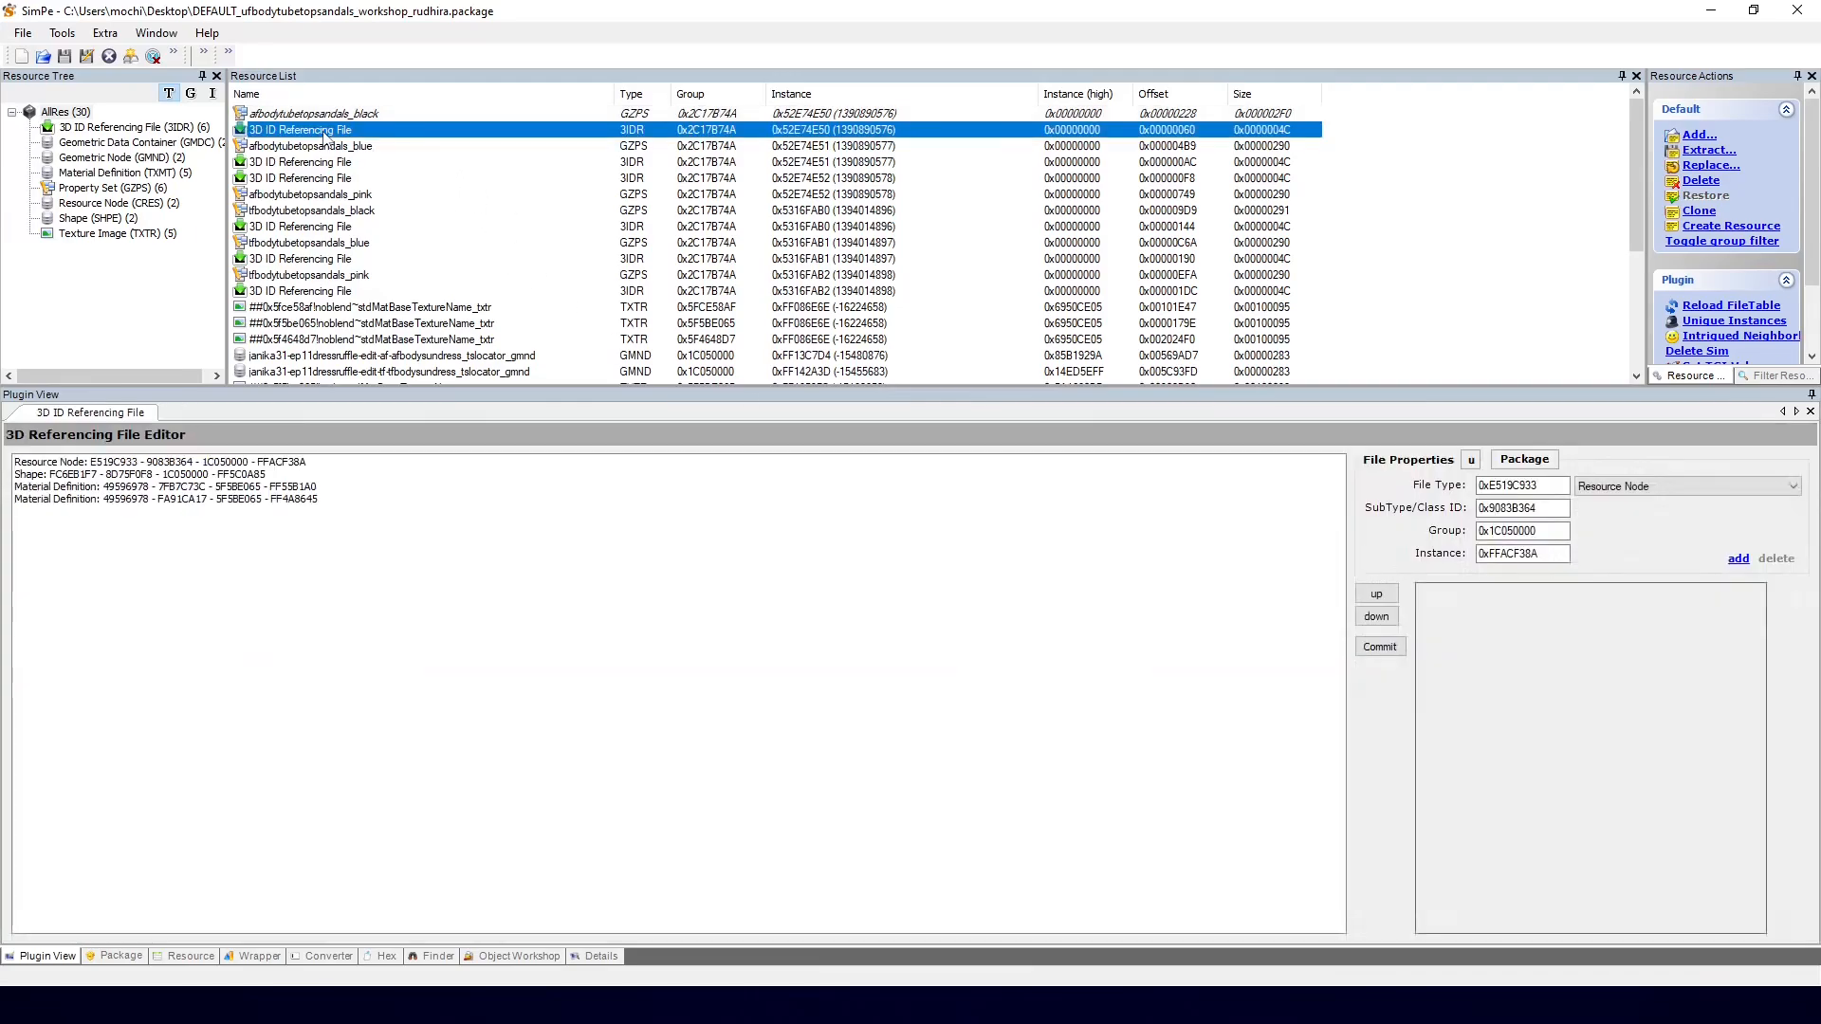
click(284, 474)
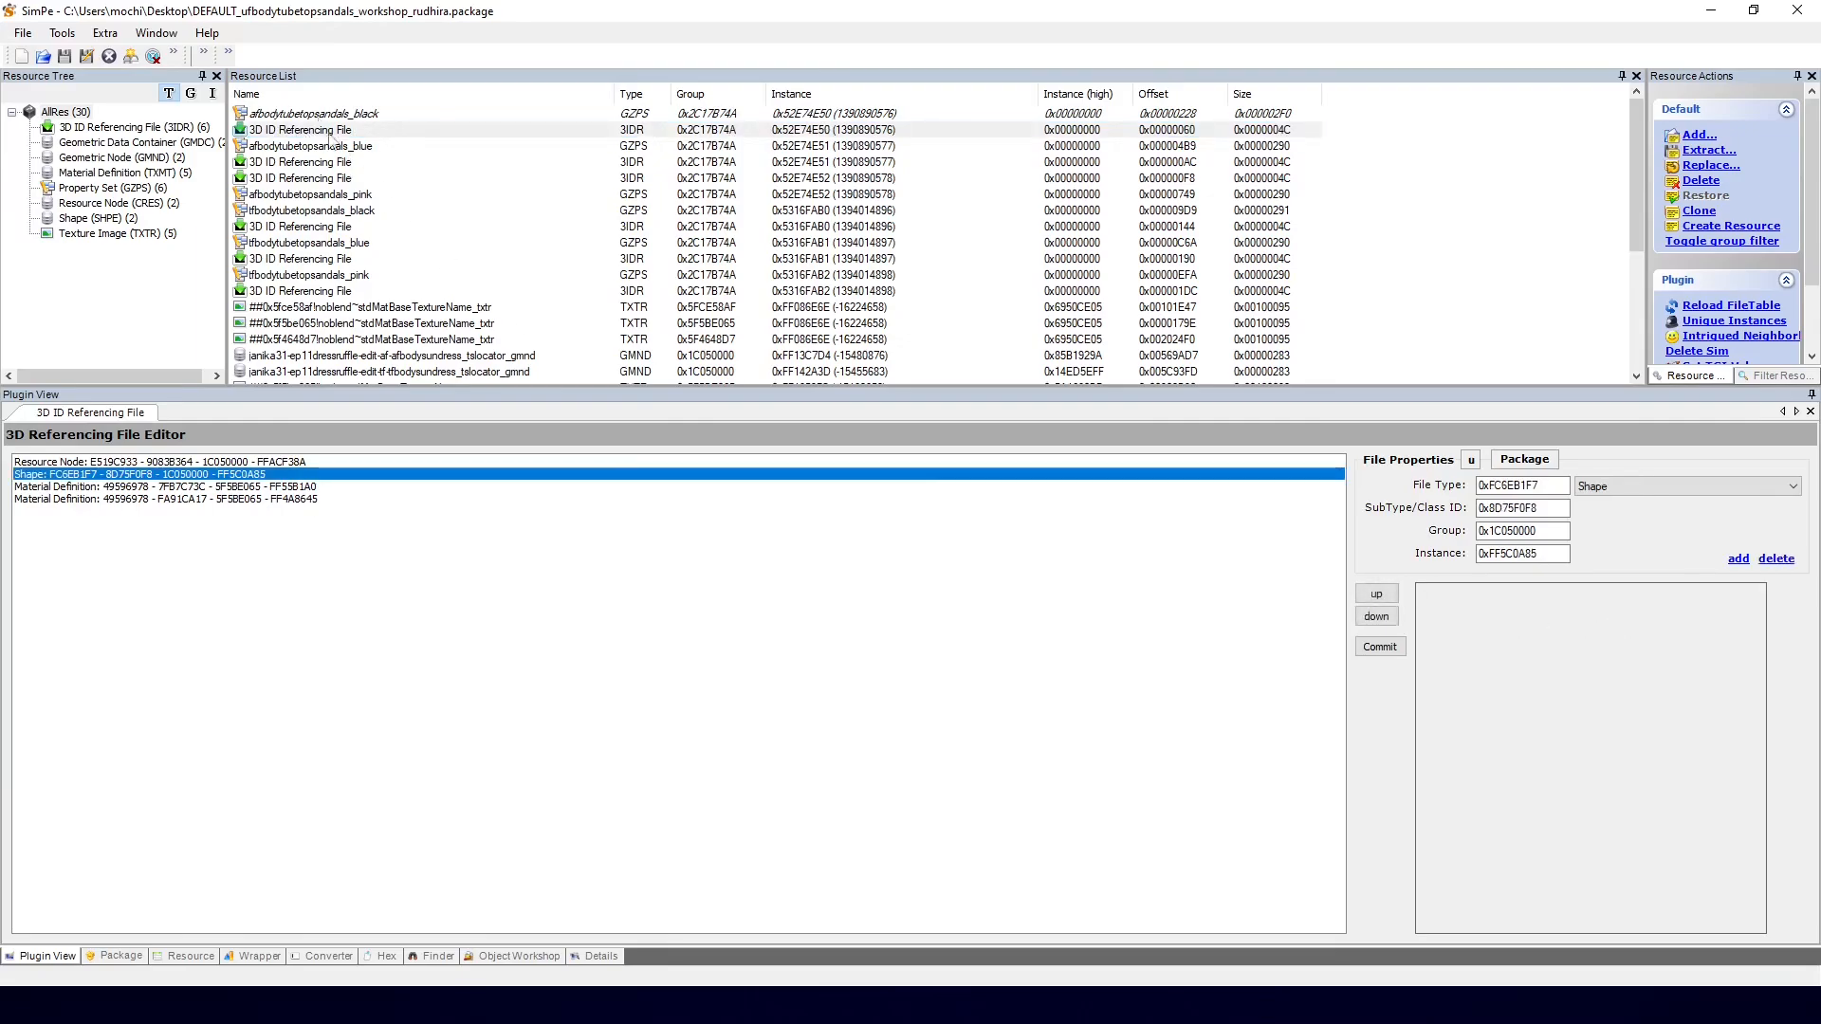
Step: Match override0resourcekeyidx to the first Material Definition in the matching 3D ID Referencing File
click(319, 115)
click(167, 742)
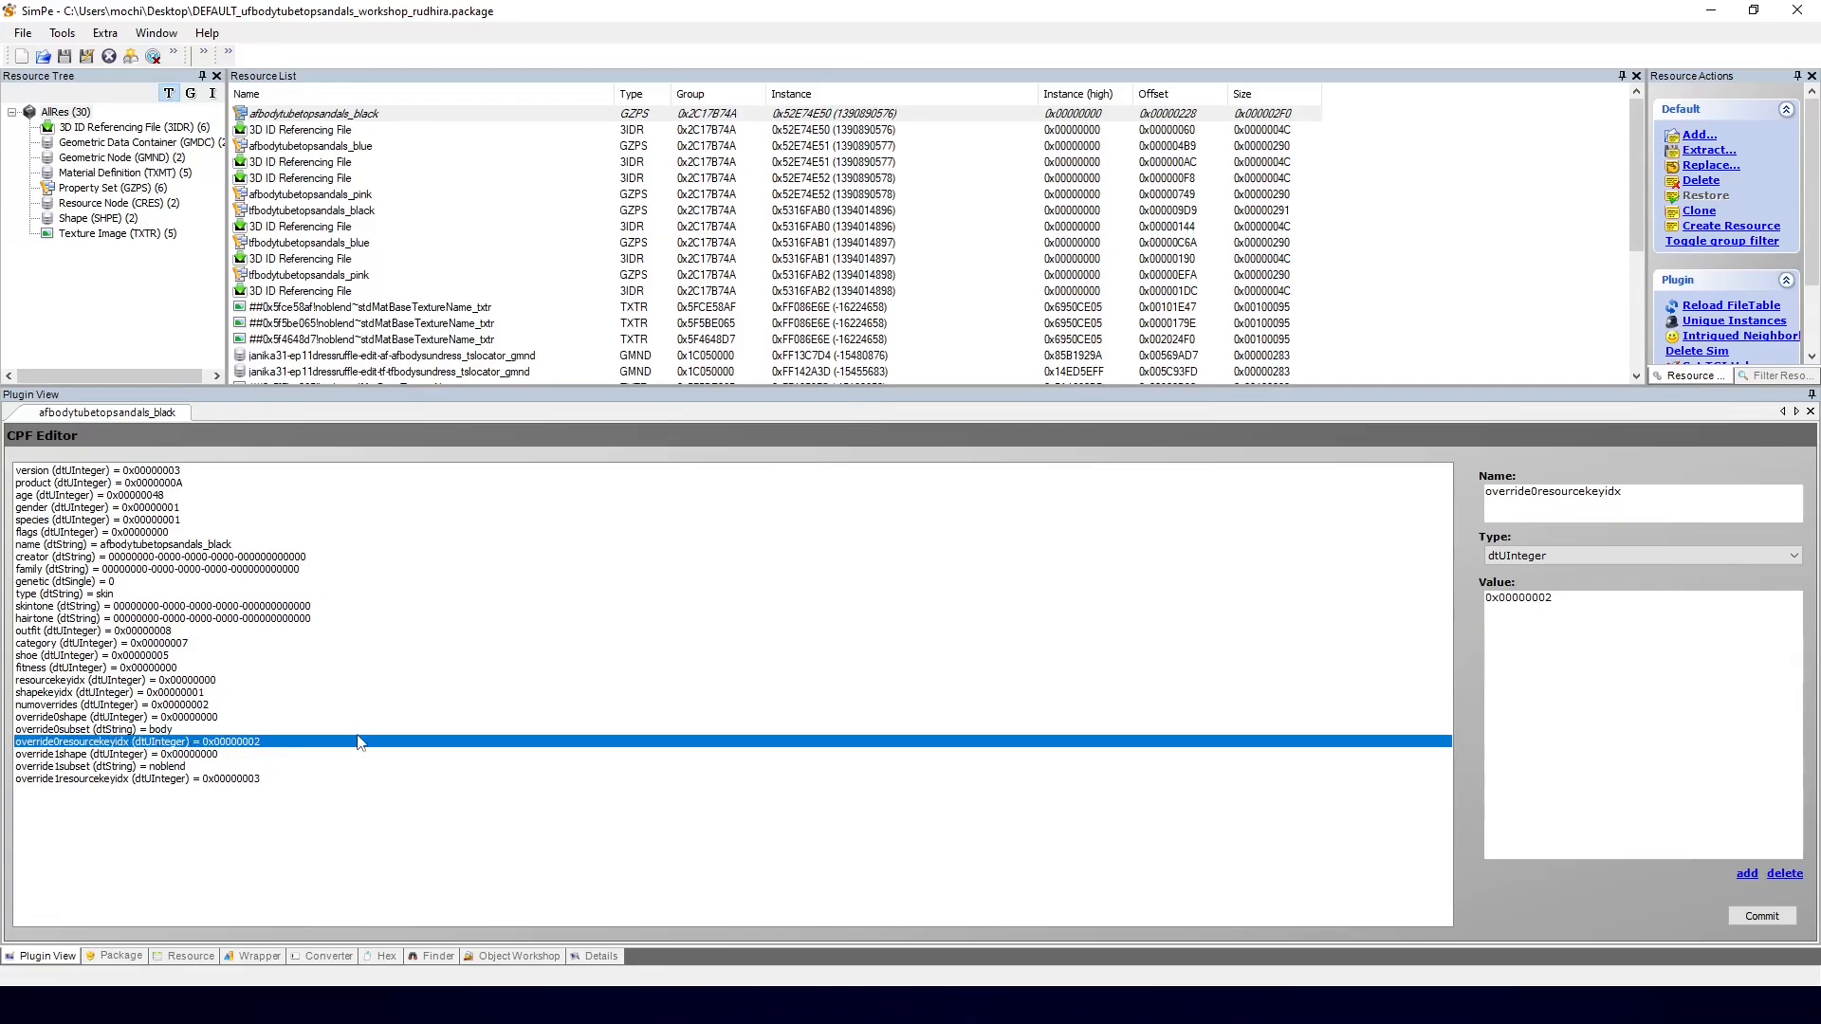
click(327, 131)
click(285, 488)
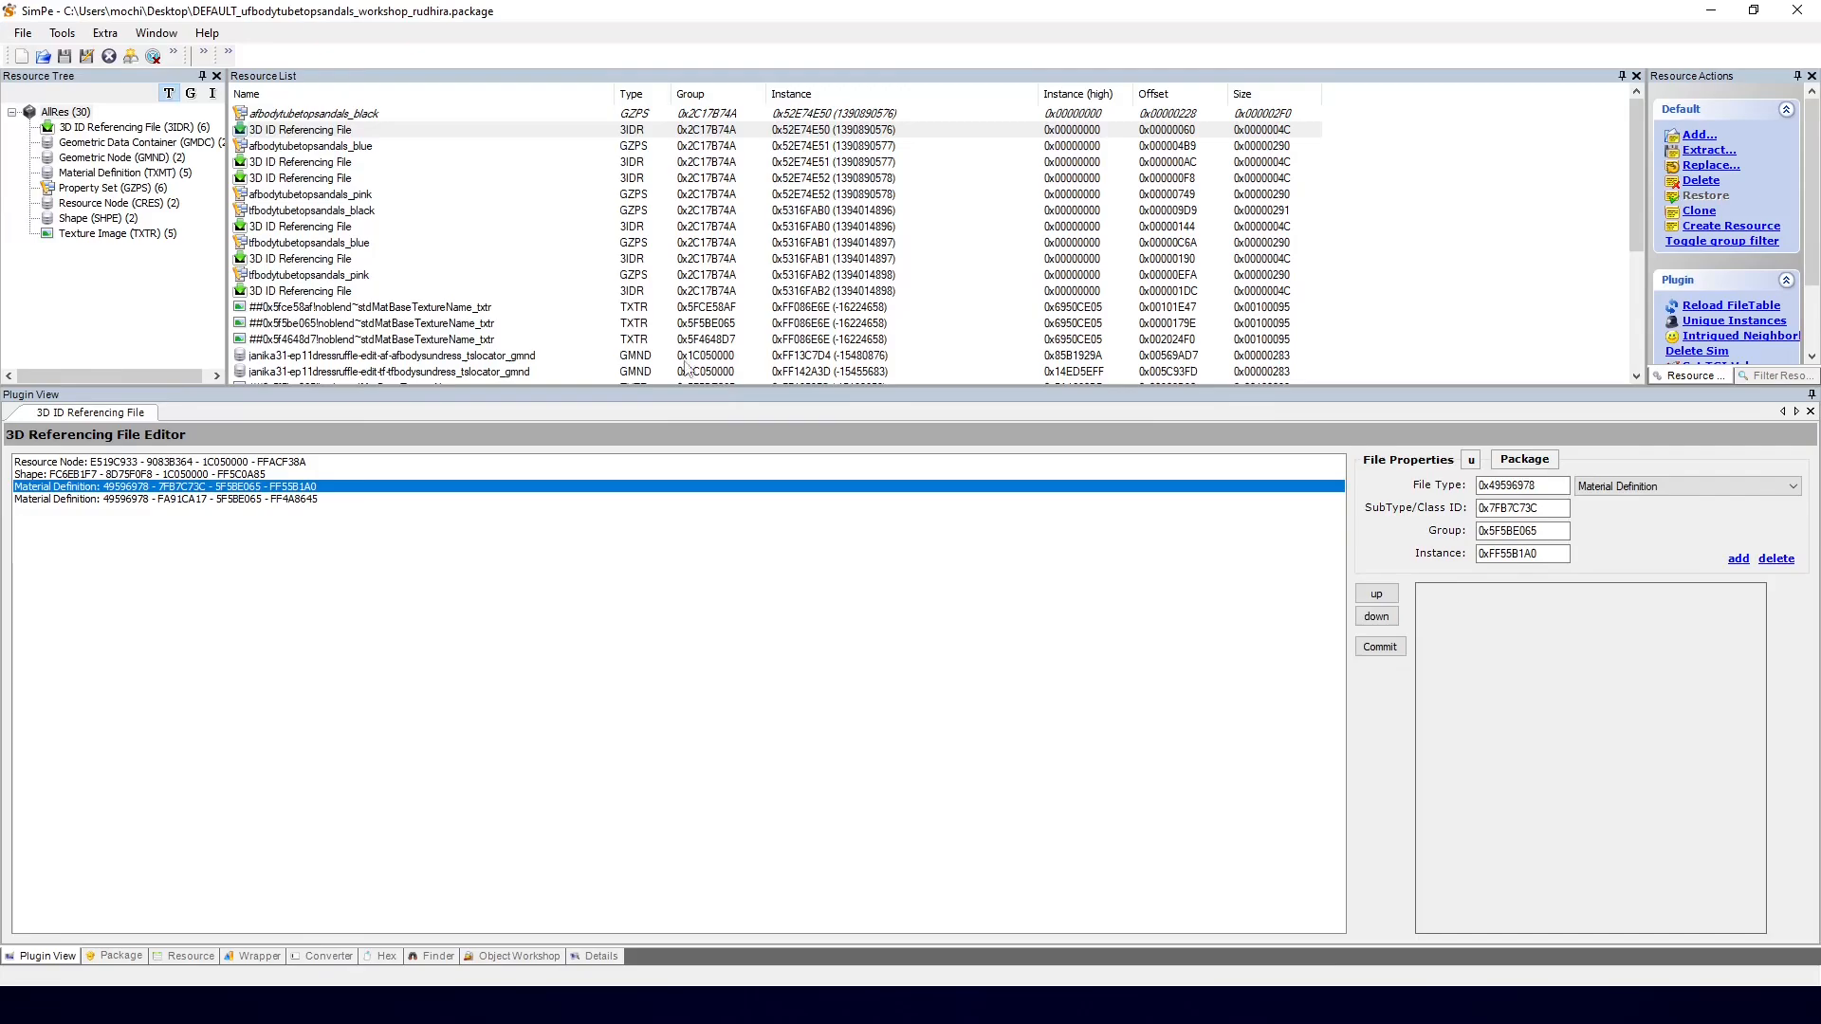
click(350, 116)
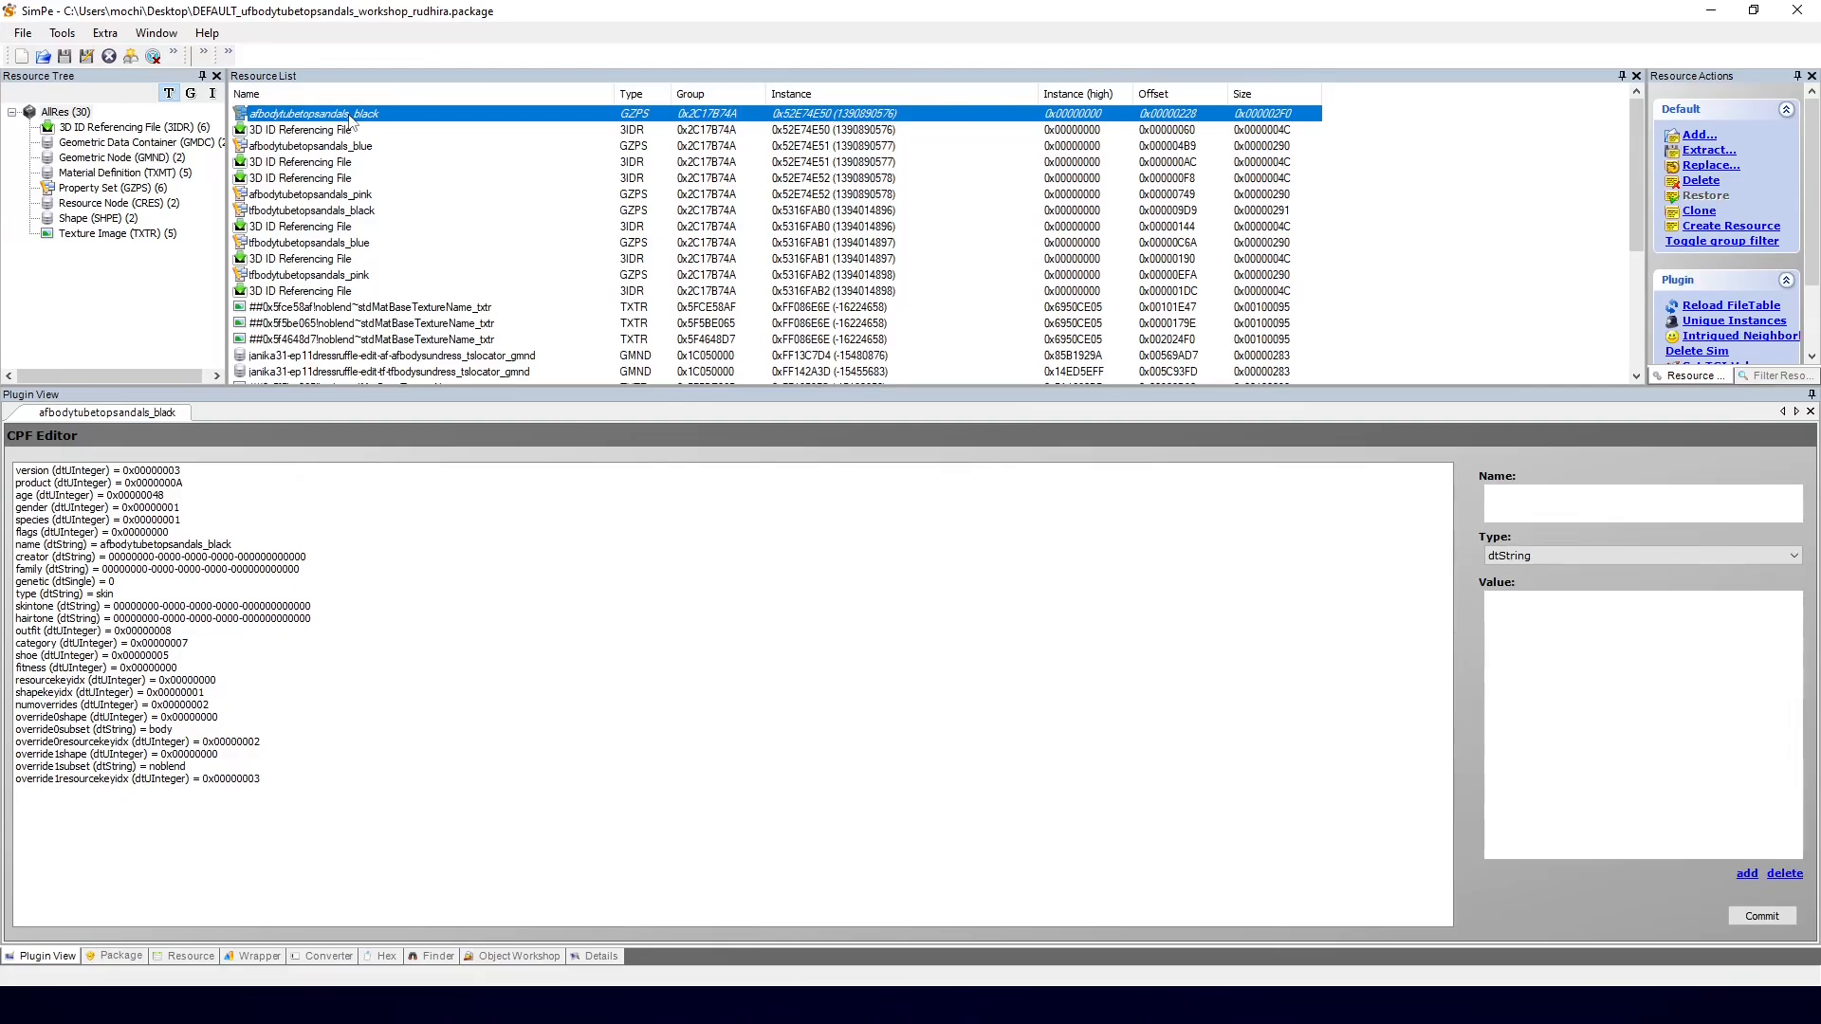
Step: Move the Resource Node reference to the end of the 3D ID Referencing File's list and go through the reordered references
click(350, 130)
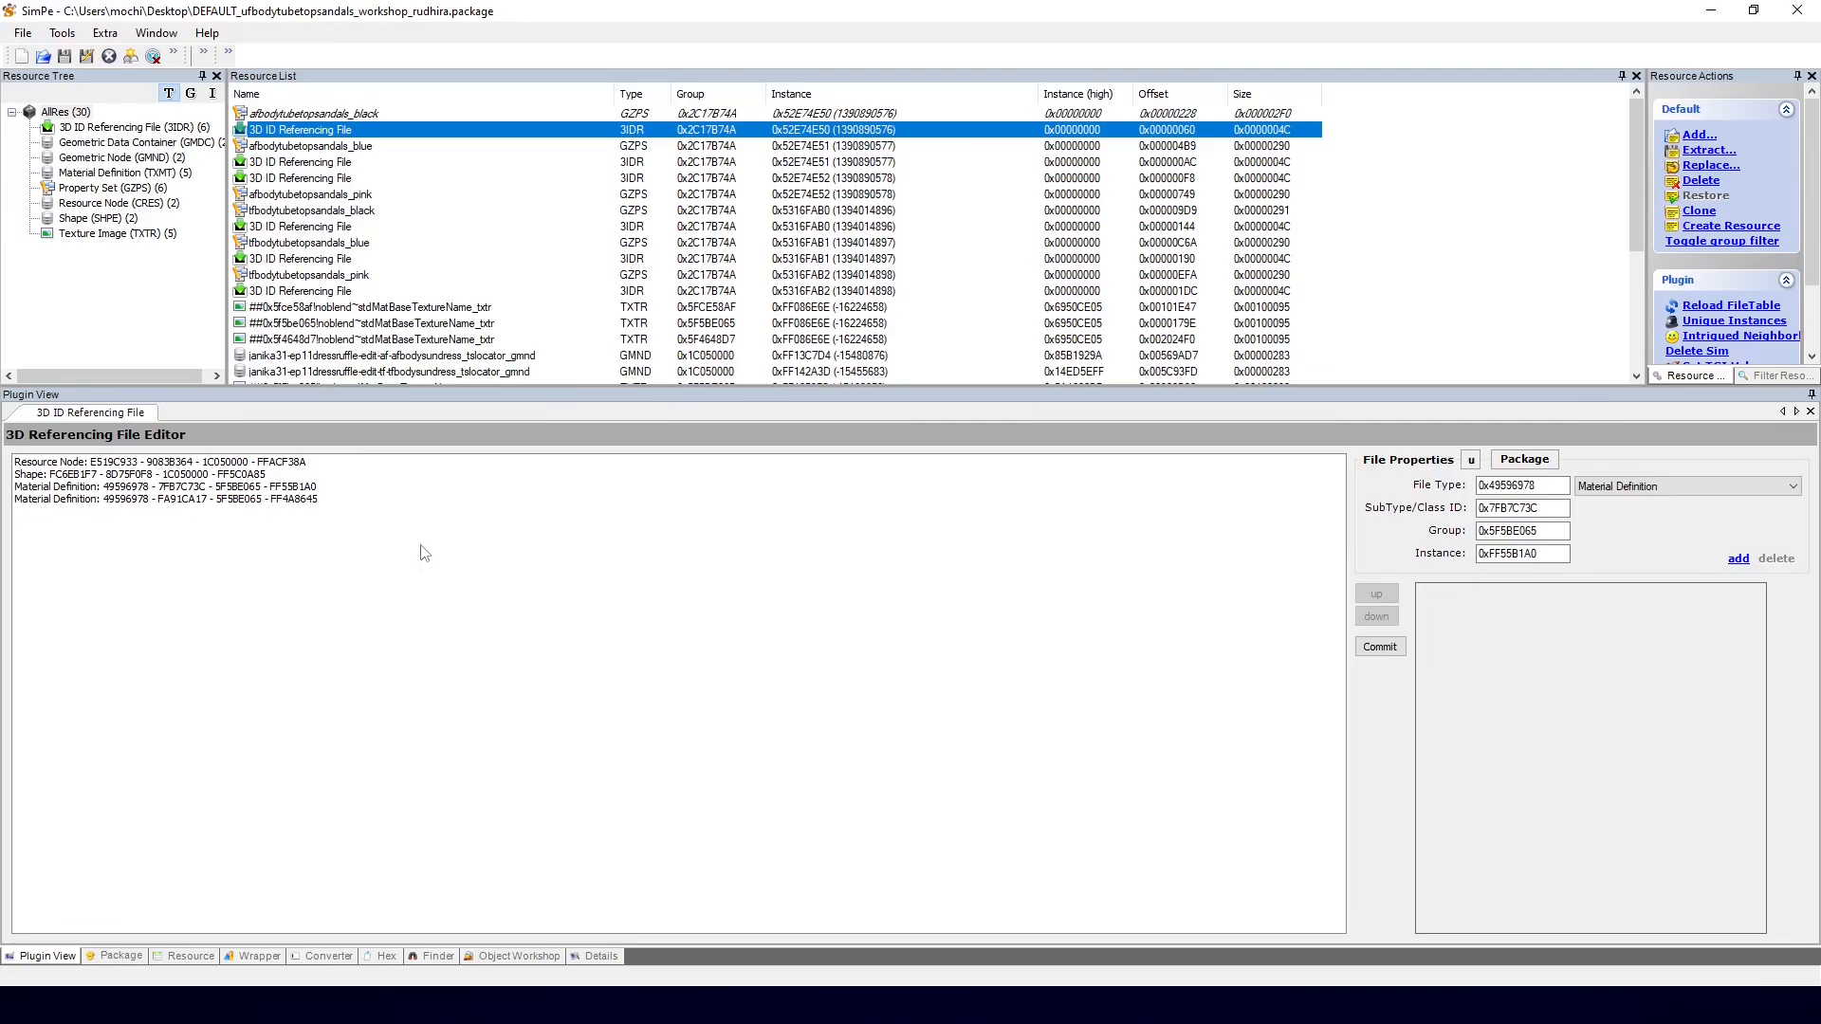
click(306, 465)
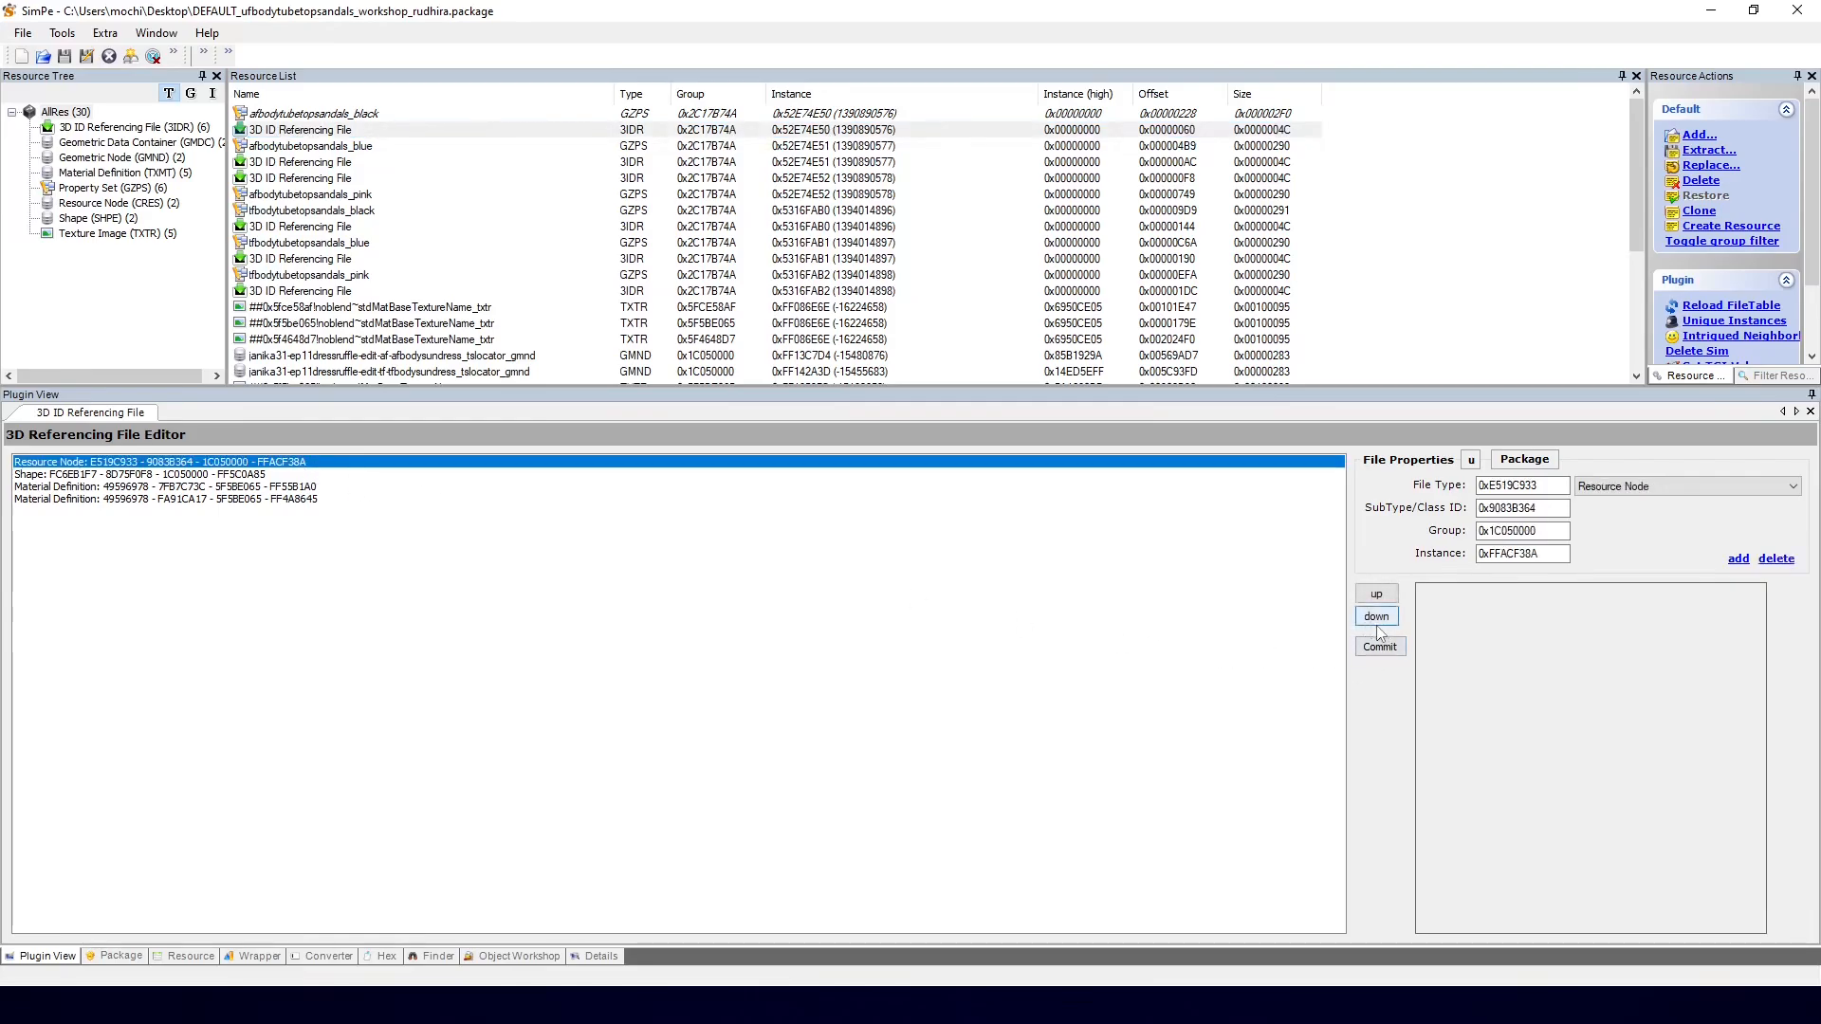
click(1377, 627)
click(1372, 626)
click(1370, 626)
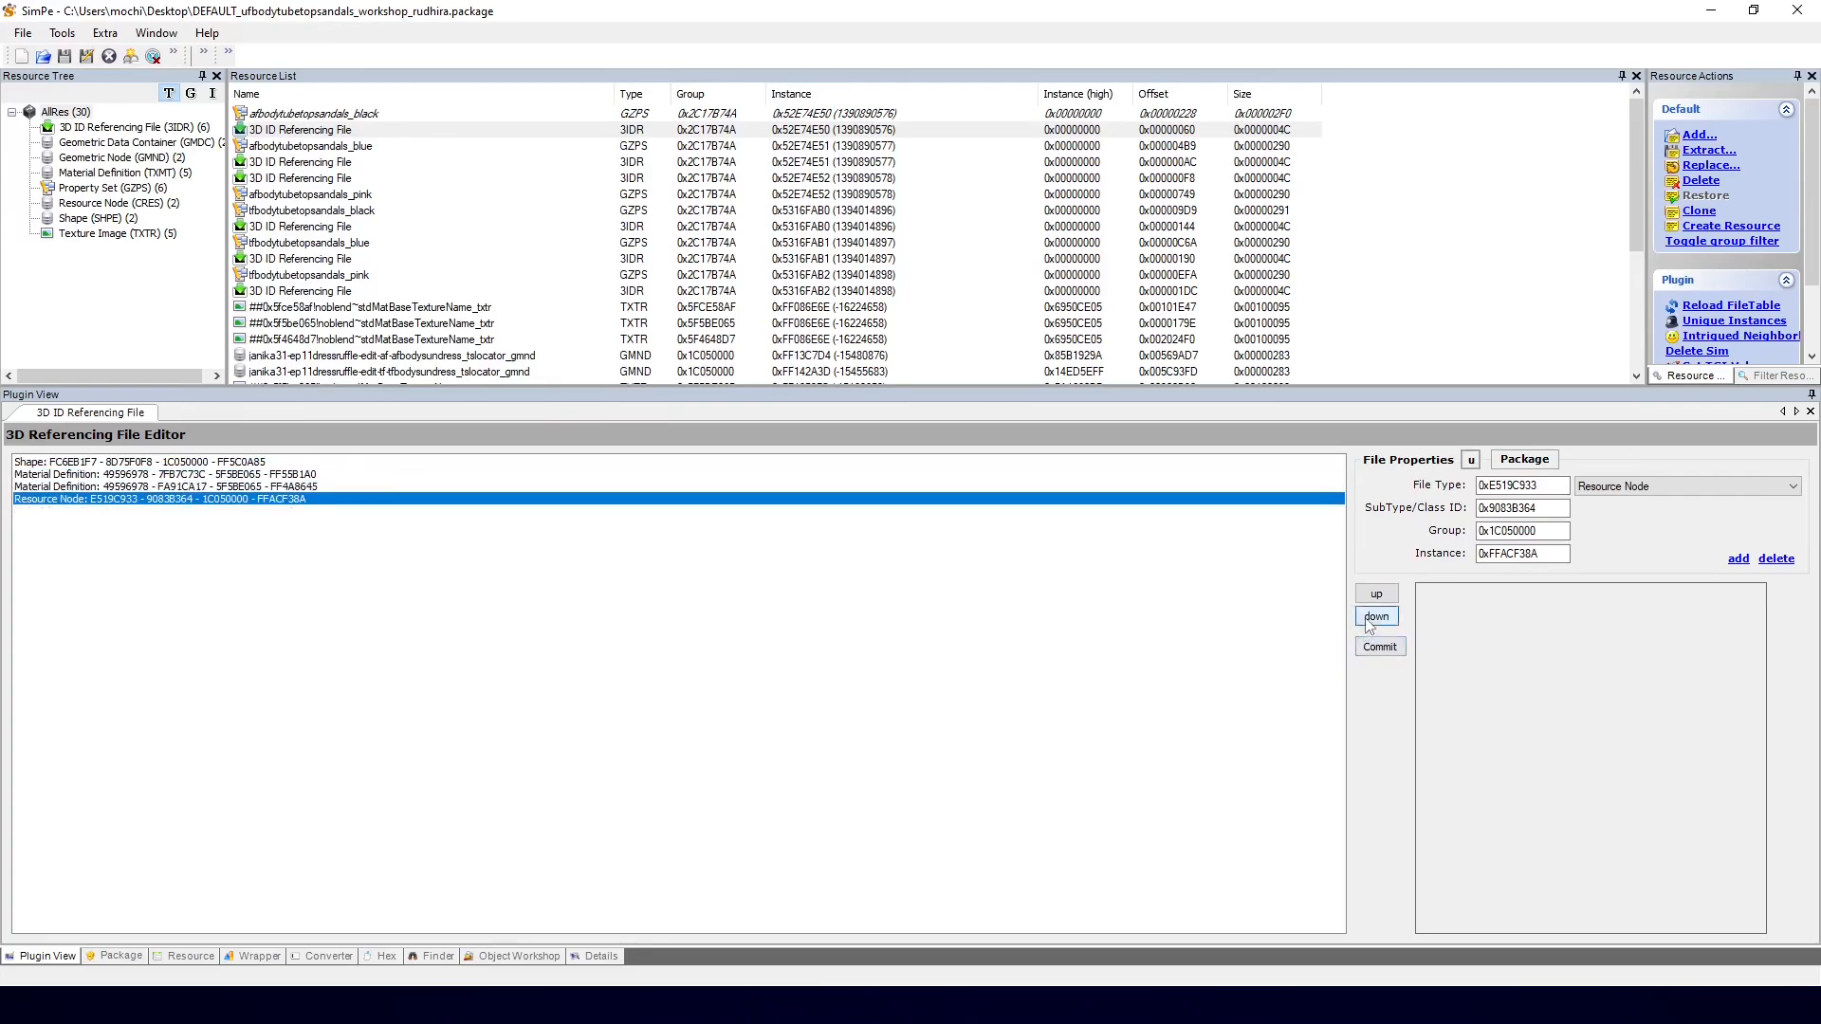
click(244, 463)
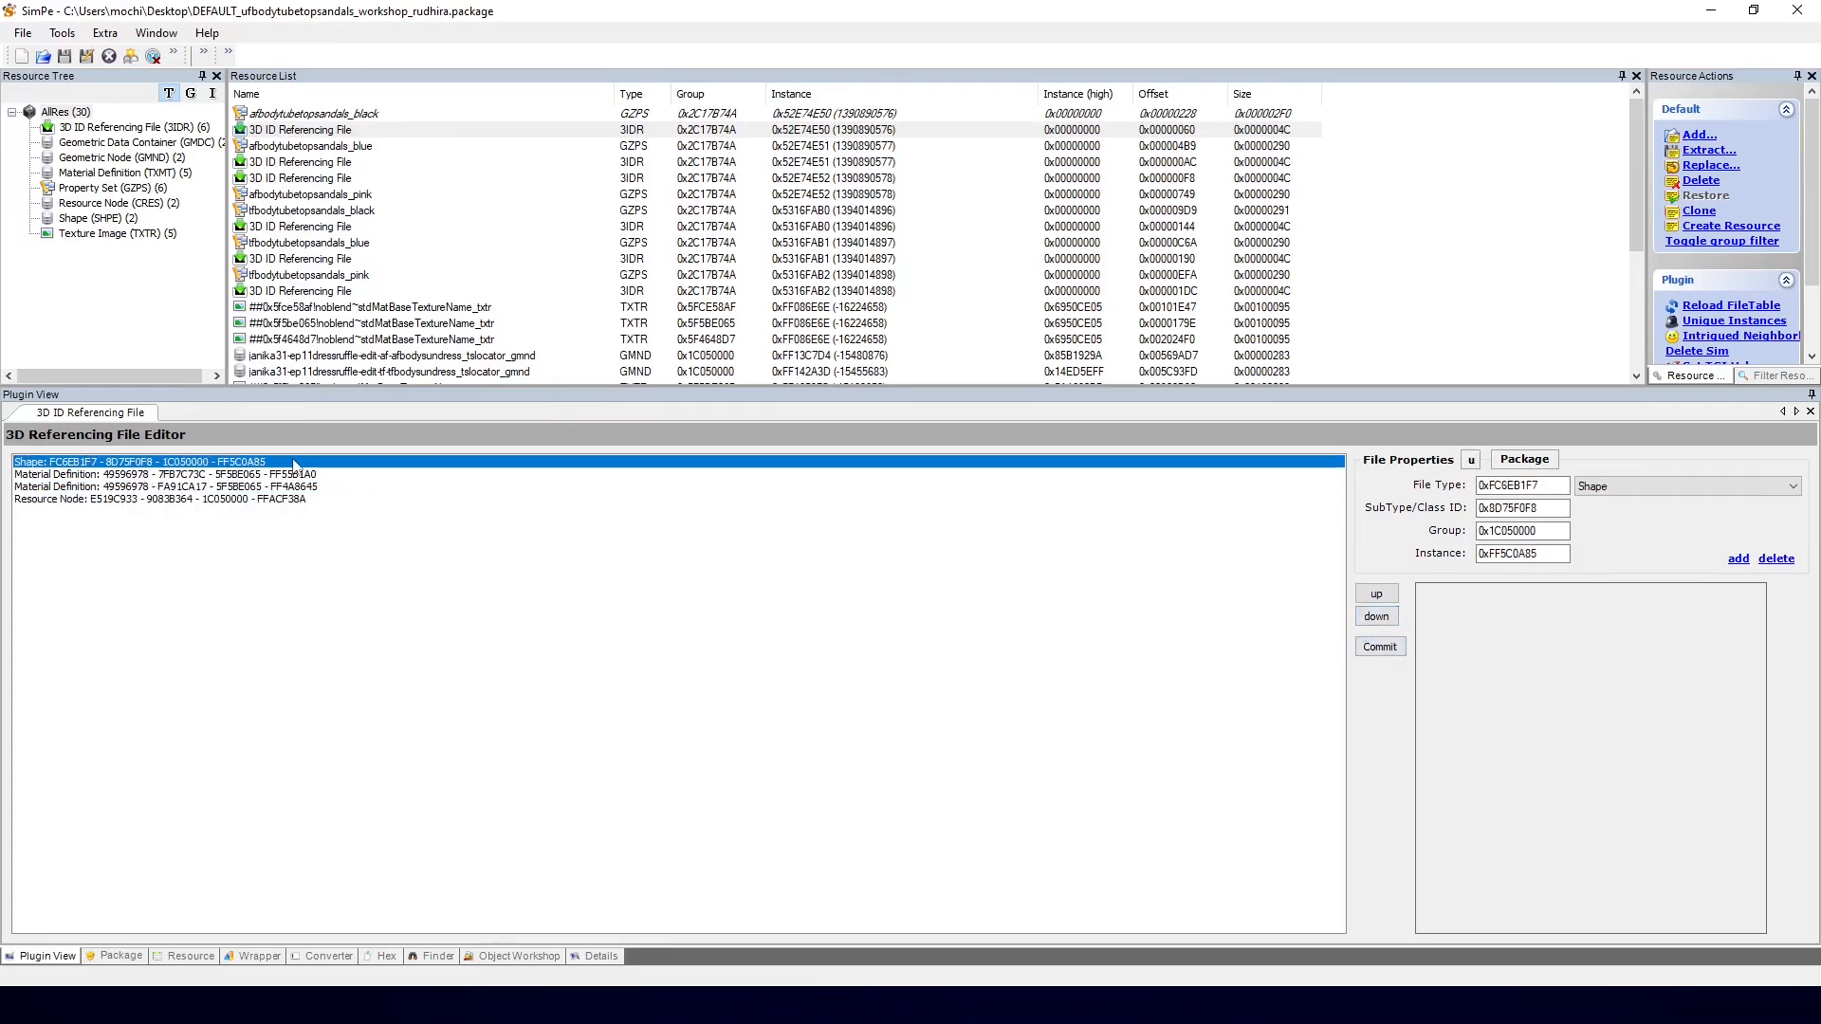
click(267, 475)
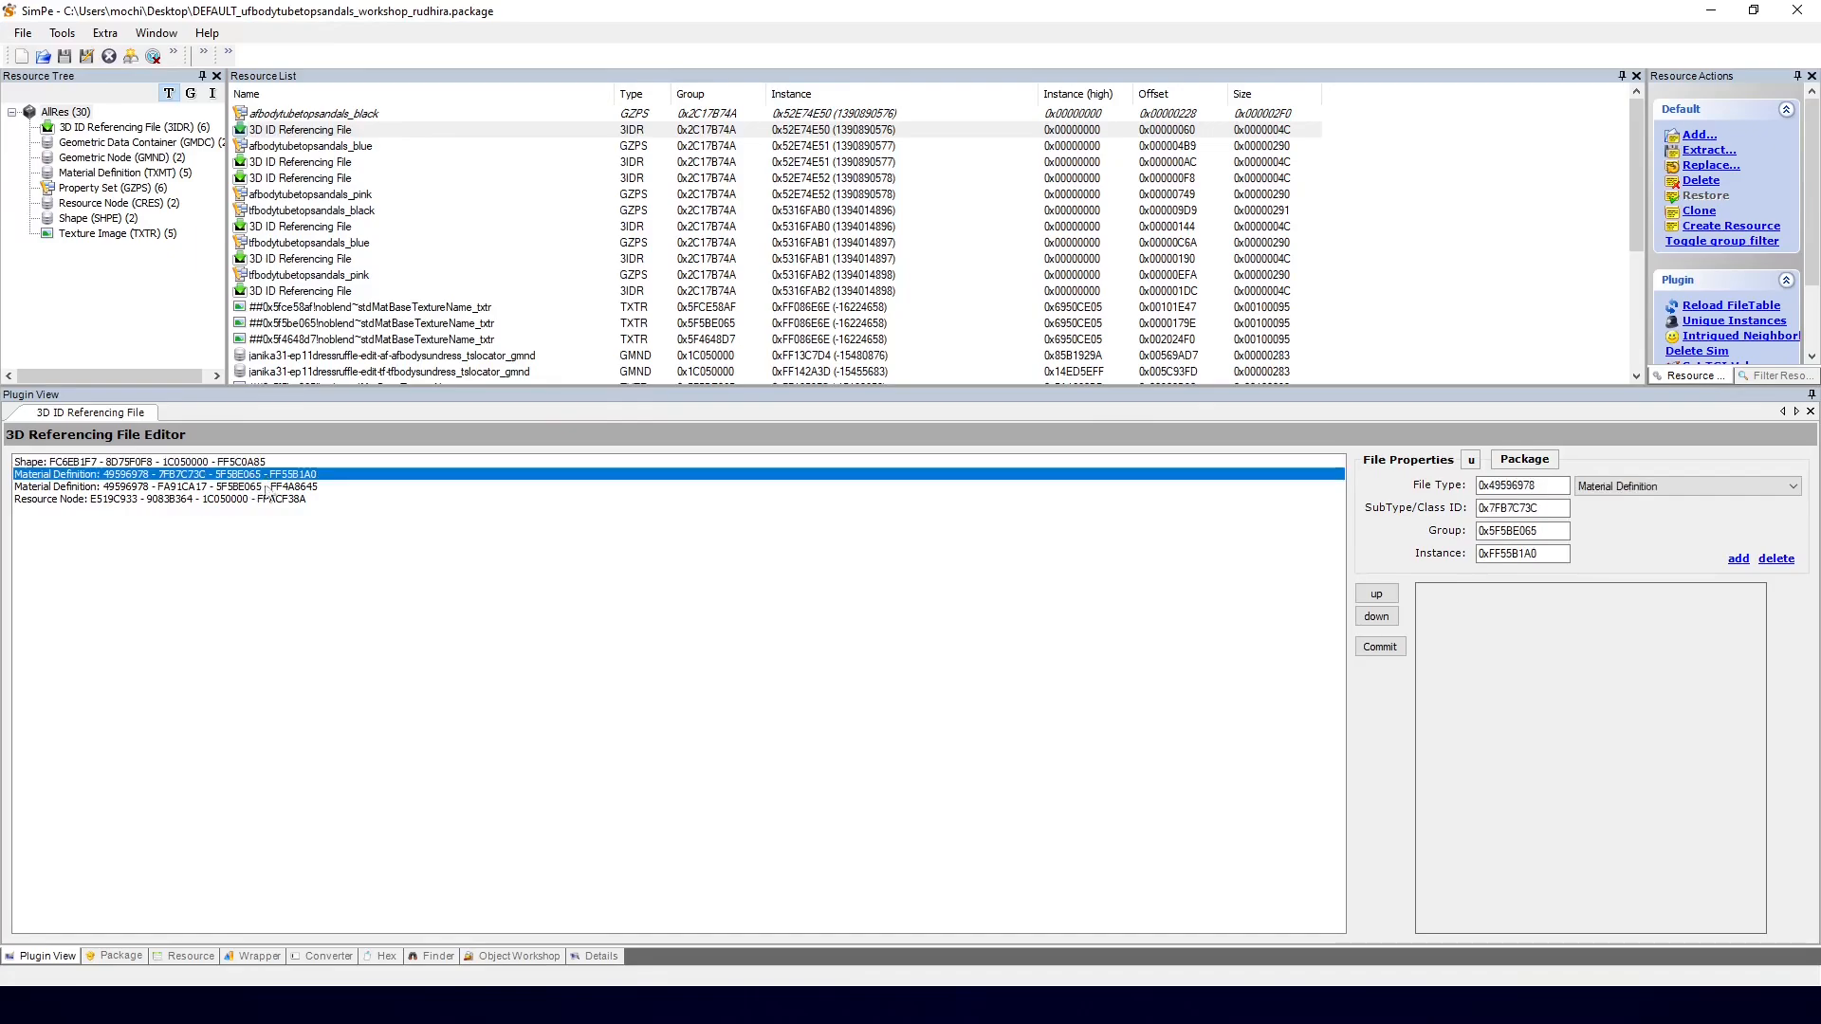
click(274, 488)
click(275, 500)
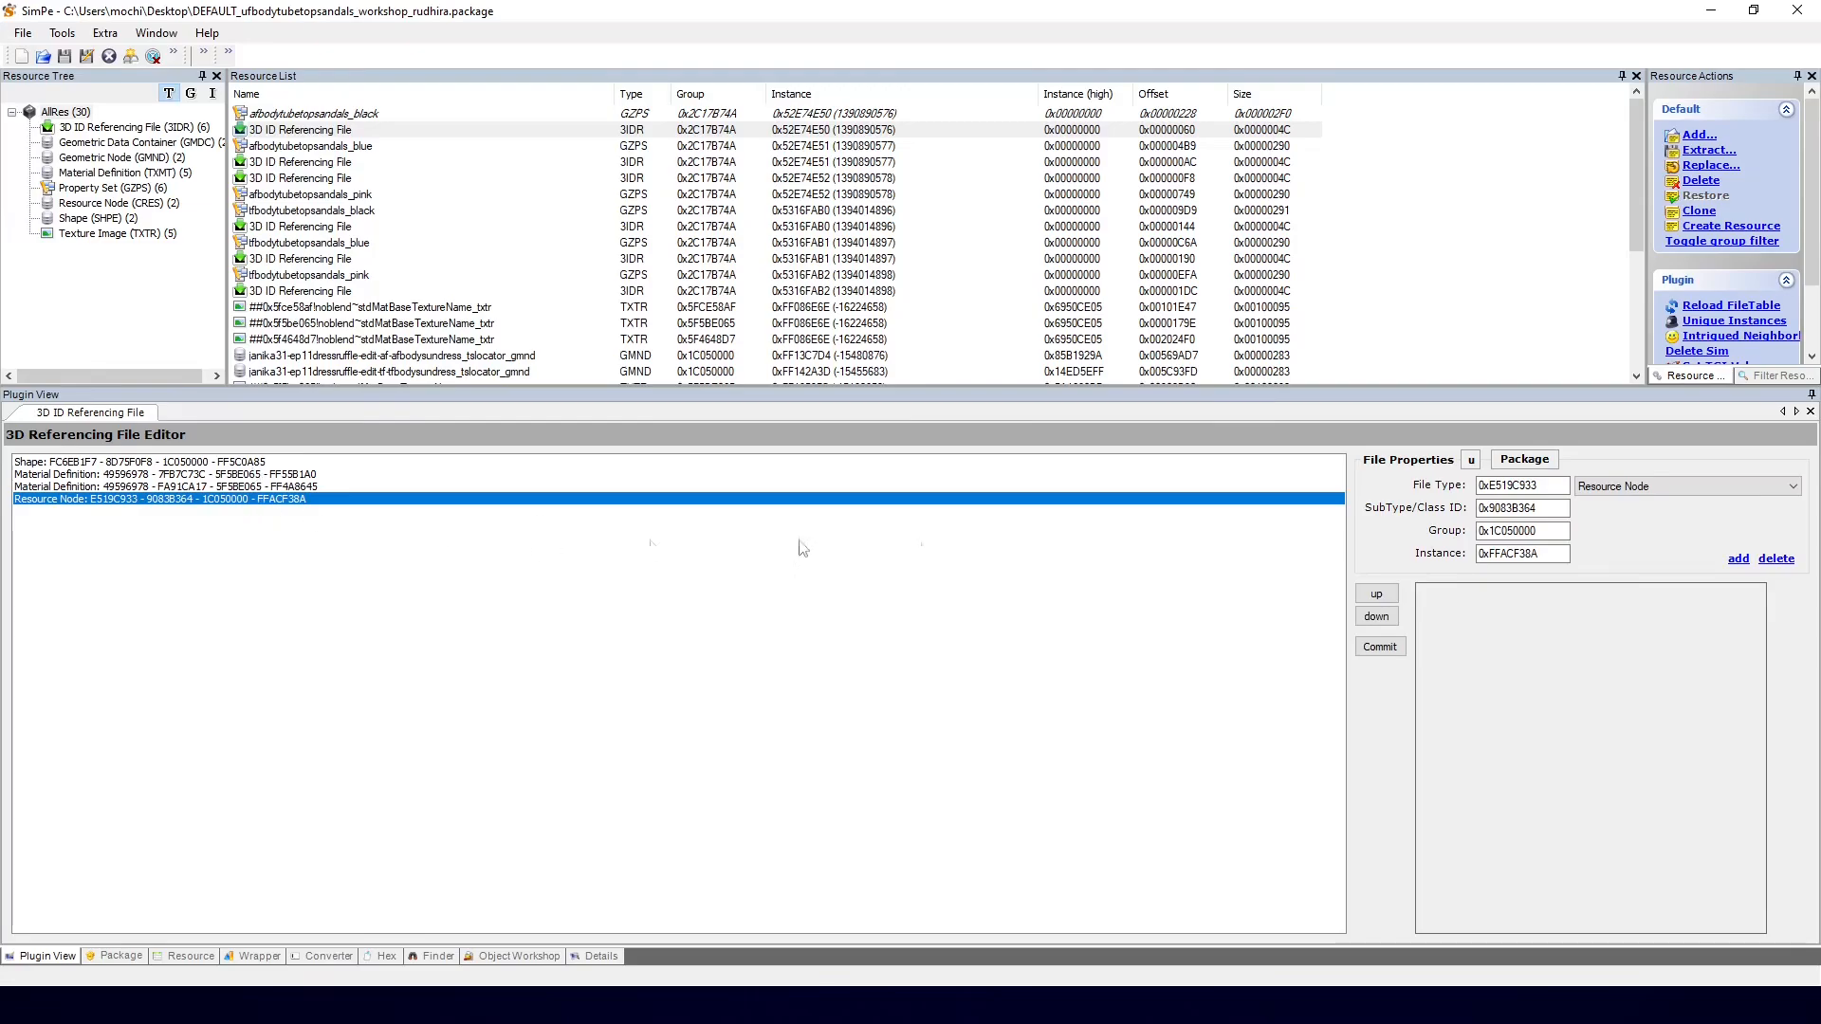
Step: Move the Resource Node reference back to the start of the 3D ID Referencing File's list
click(1377, 594)
click(1376, 594)
click(1376, 594)
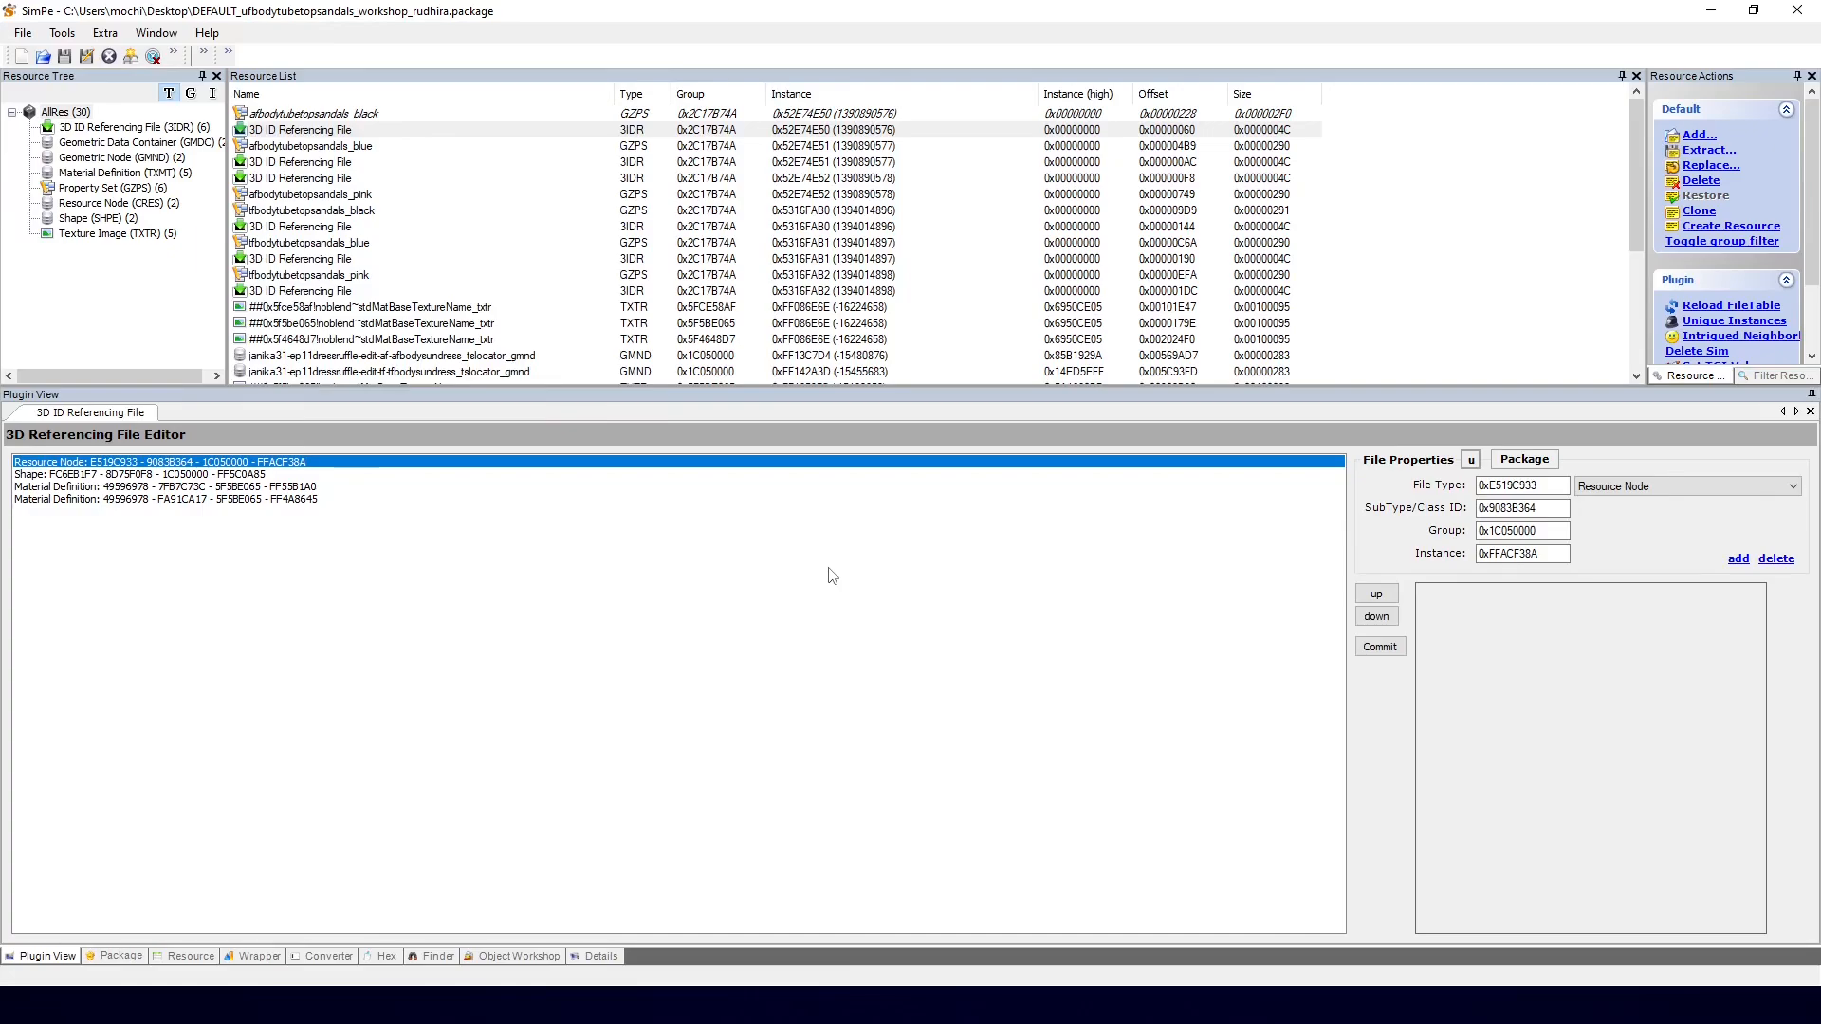
Step: Compare the override0 and override1 entries of the black Property Set with the Material Definitions in its 3D ID Referencing File
click(351, 115)
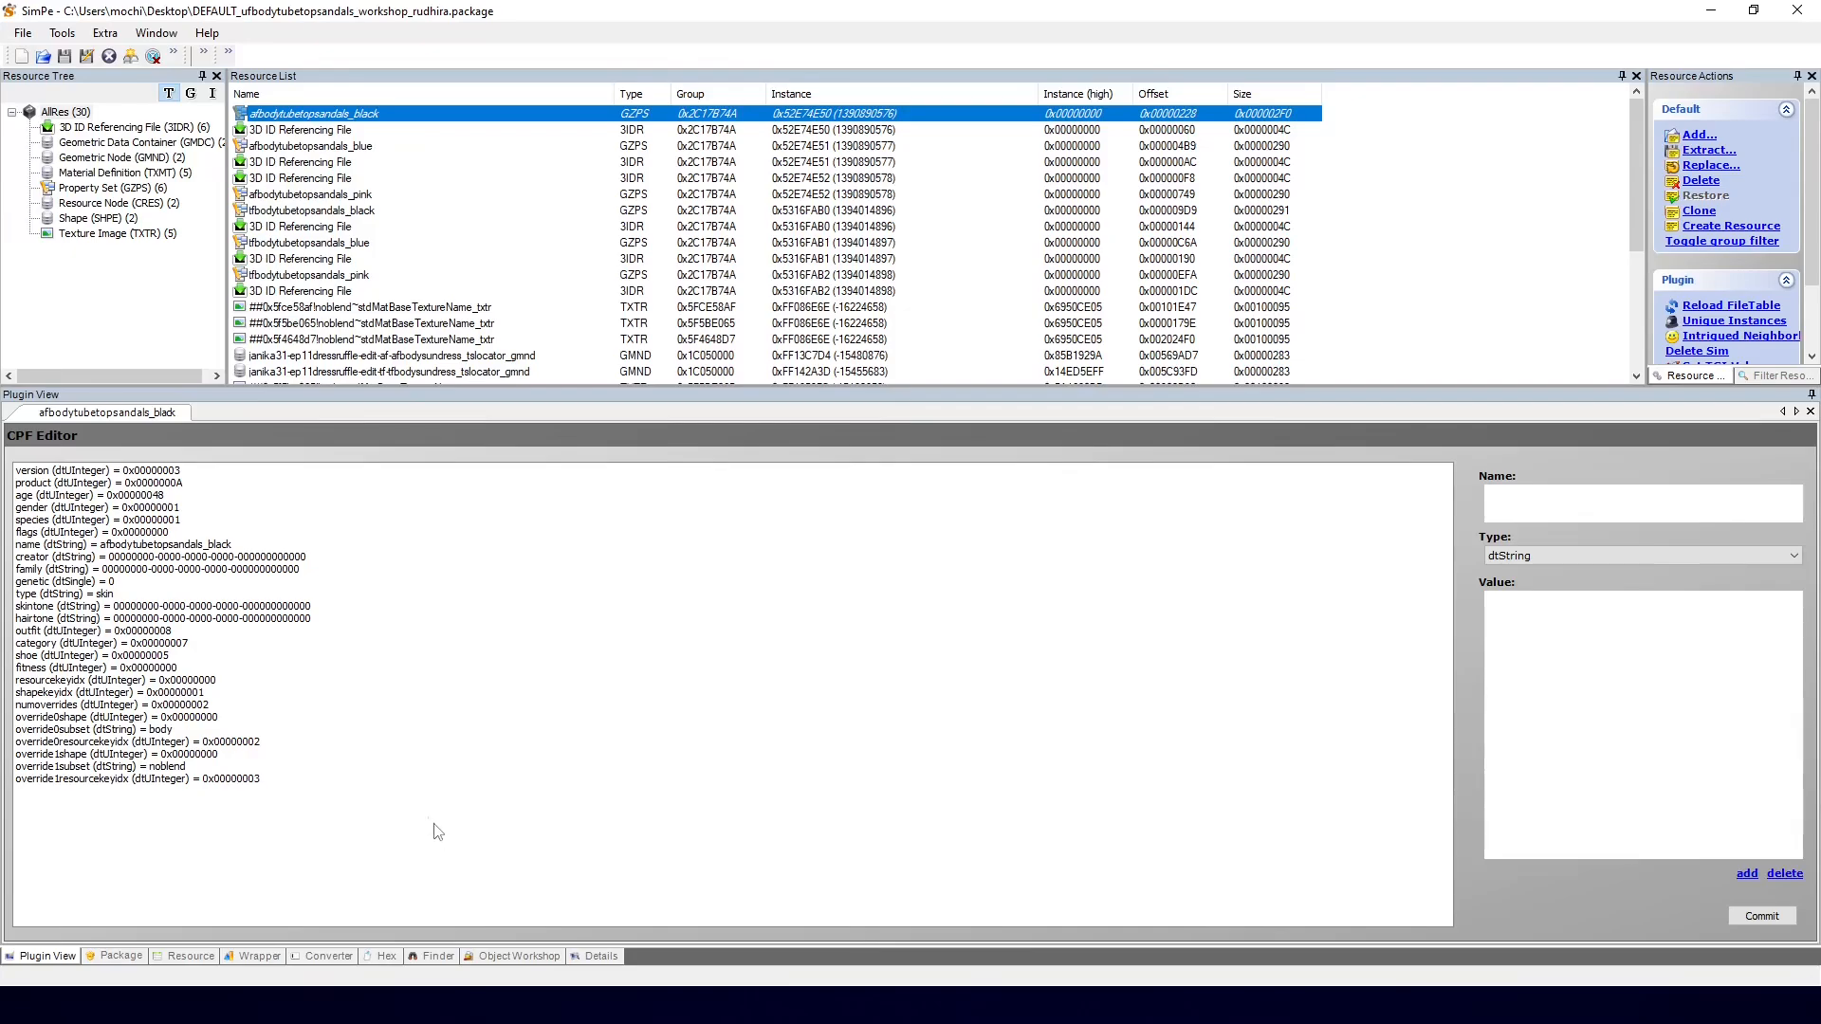
click(142, 730)
click(131, 755)
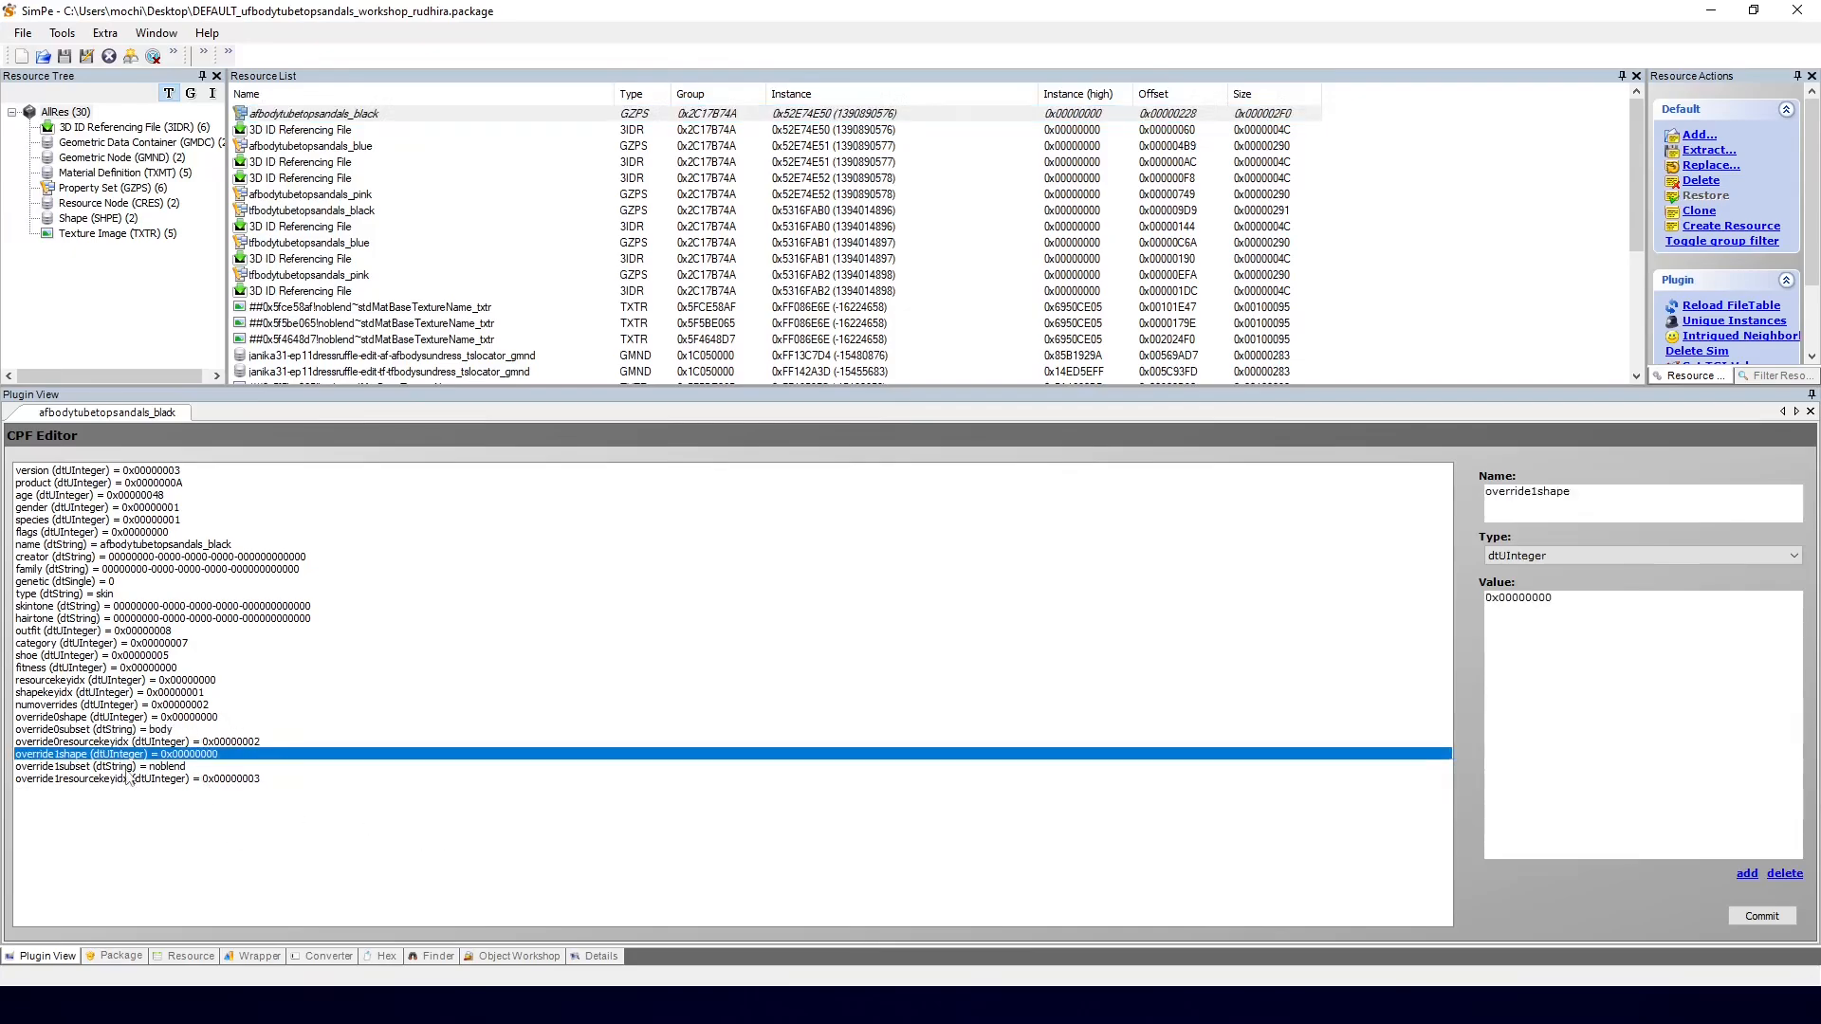
click(316, 131)
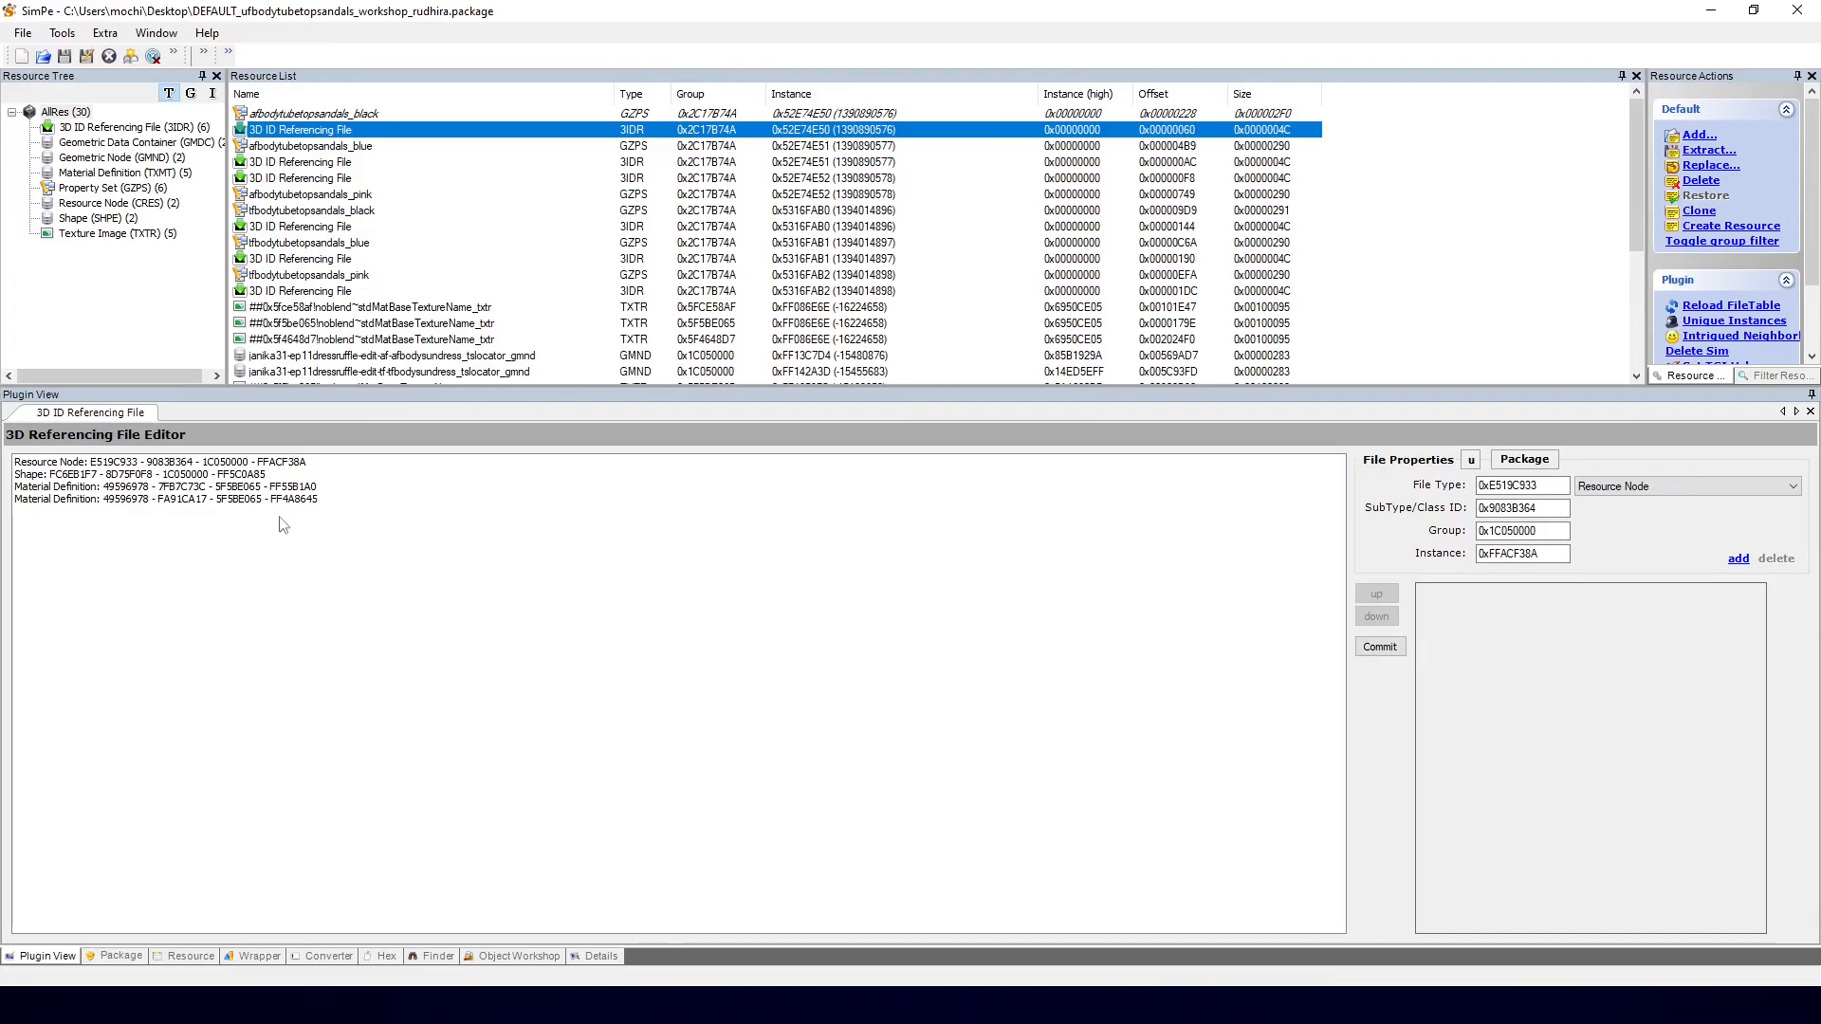
Step: Set shoe to 0x00000003 in the afbodytubetopsandals_black Property Set, commit it and save the package
click(324, 115)
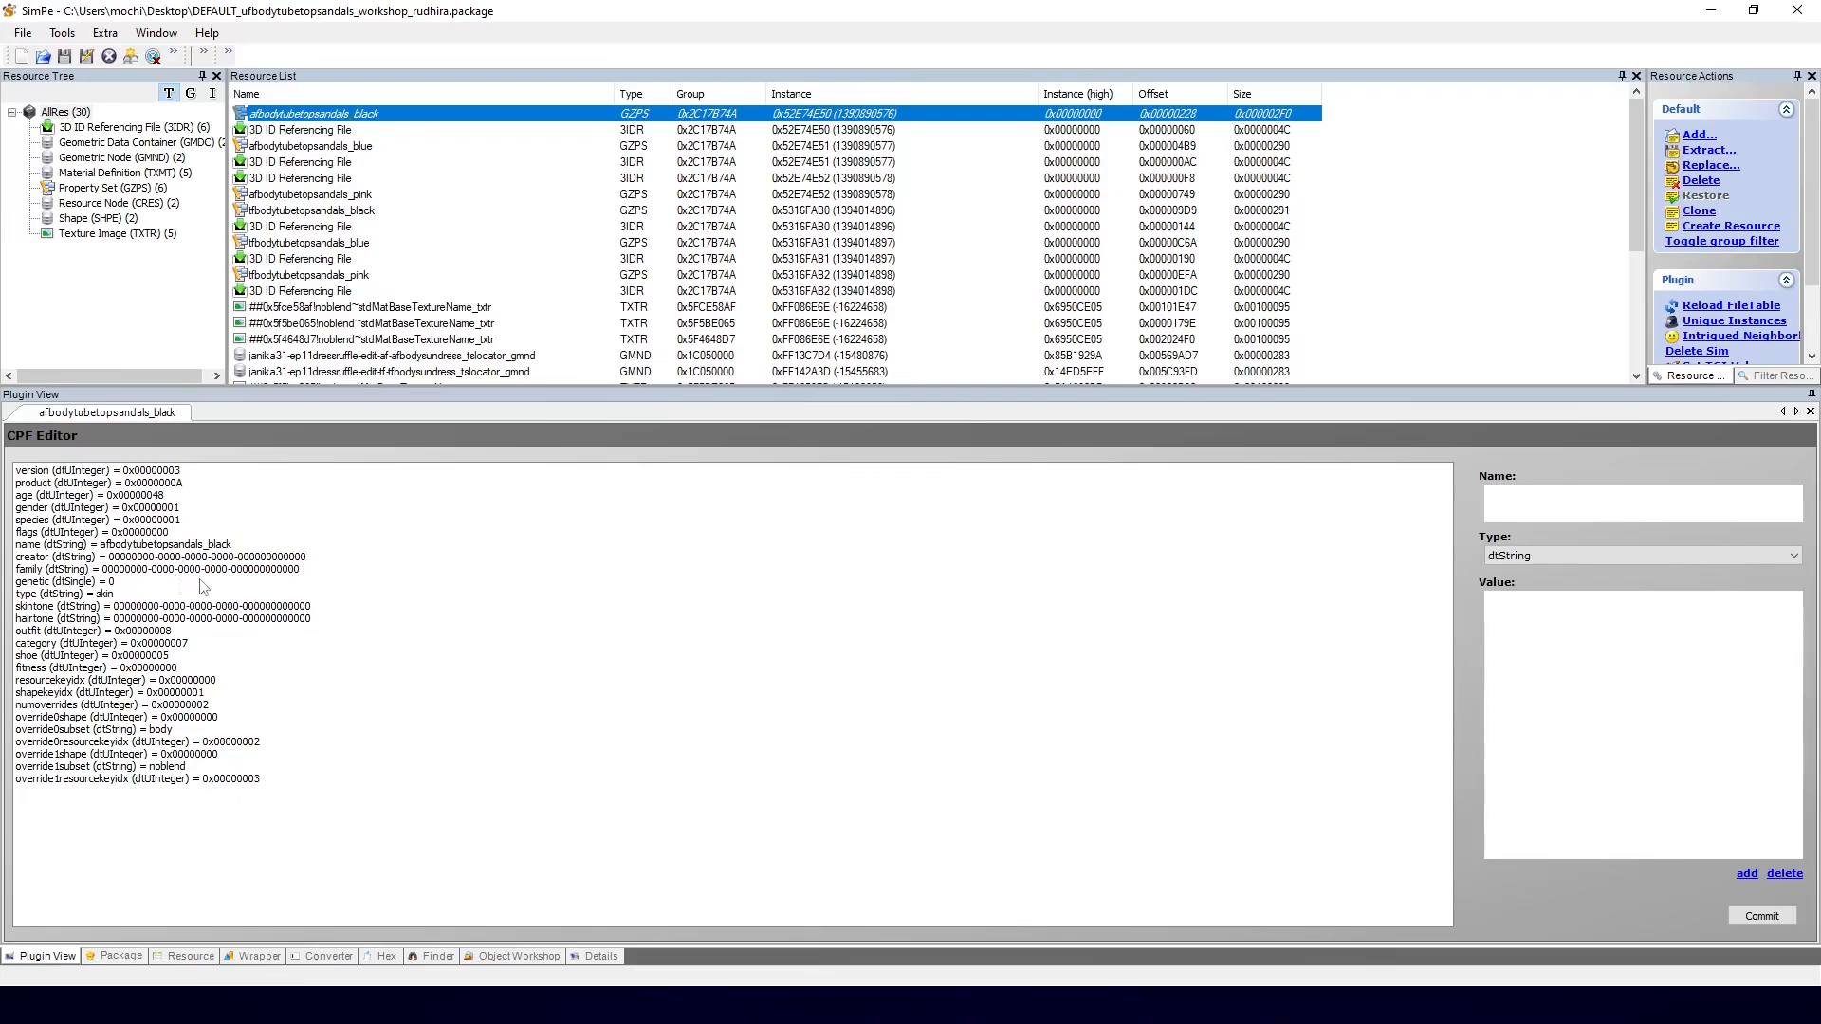
click(162, 658)
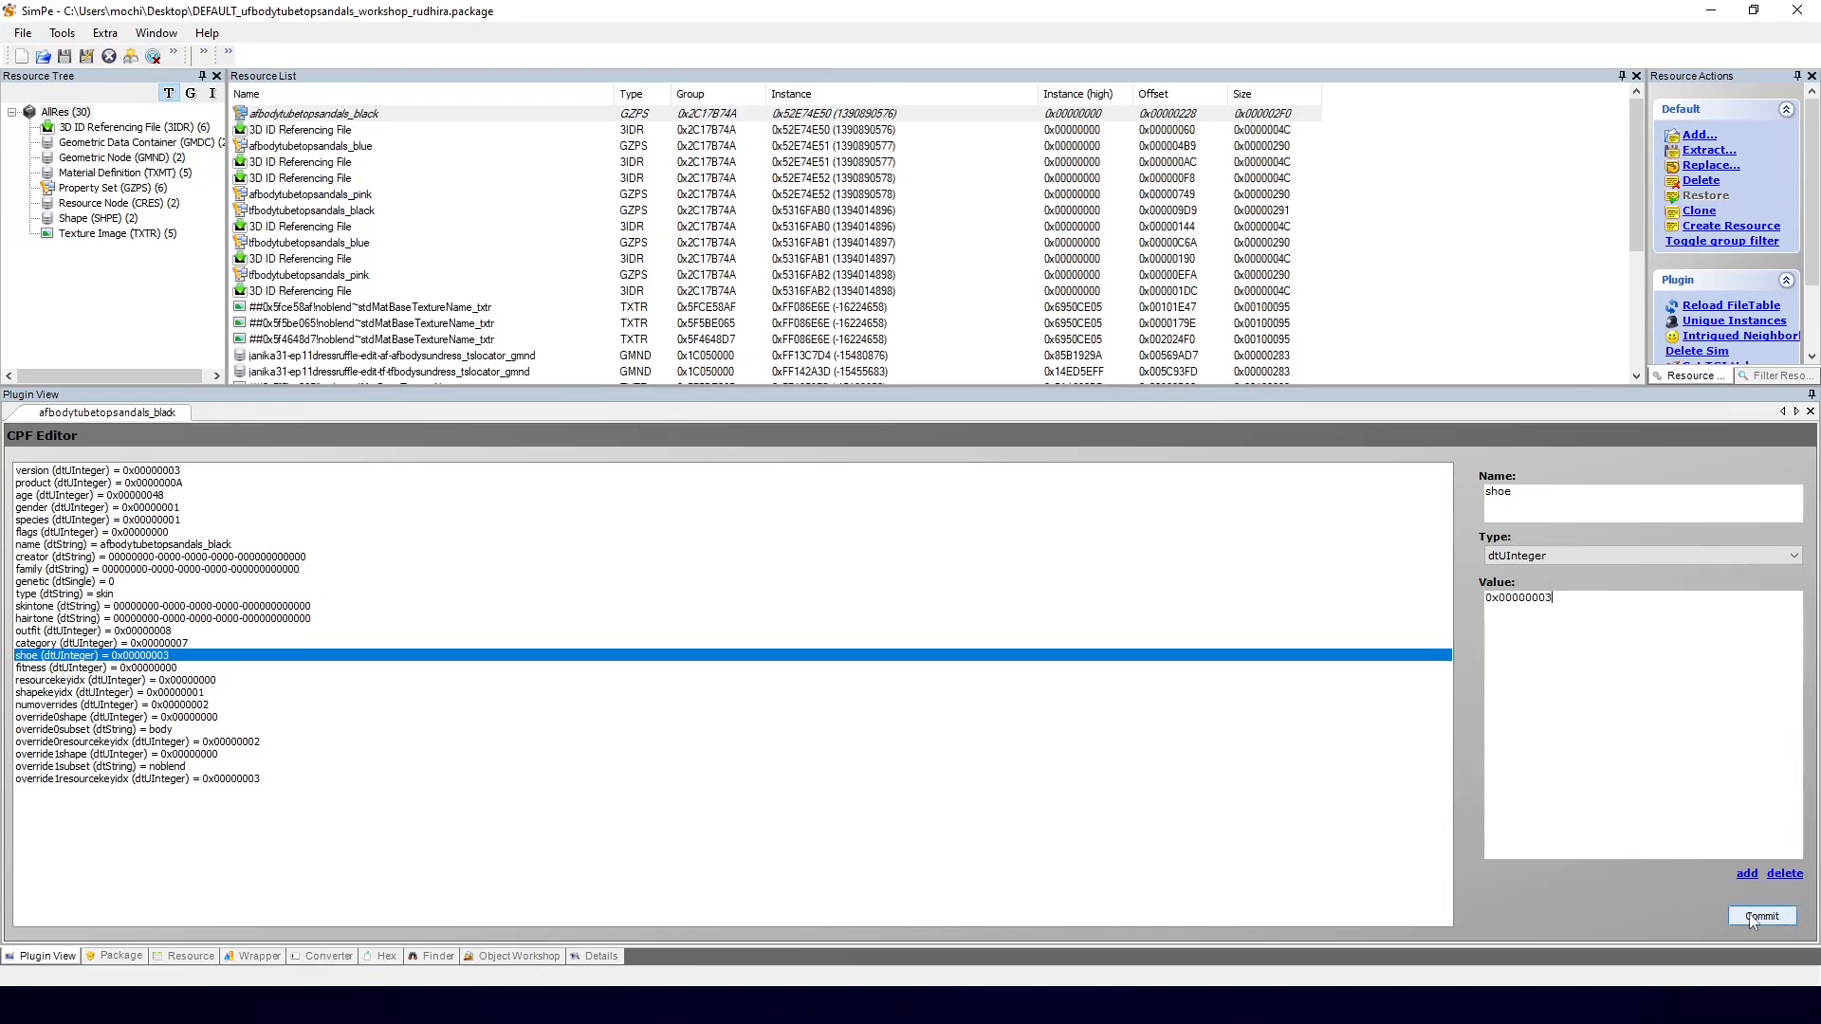
click(946, 567)
click(169, 645)
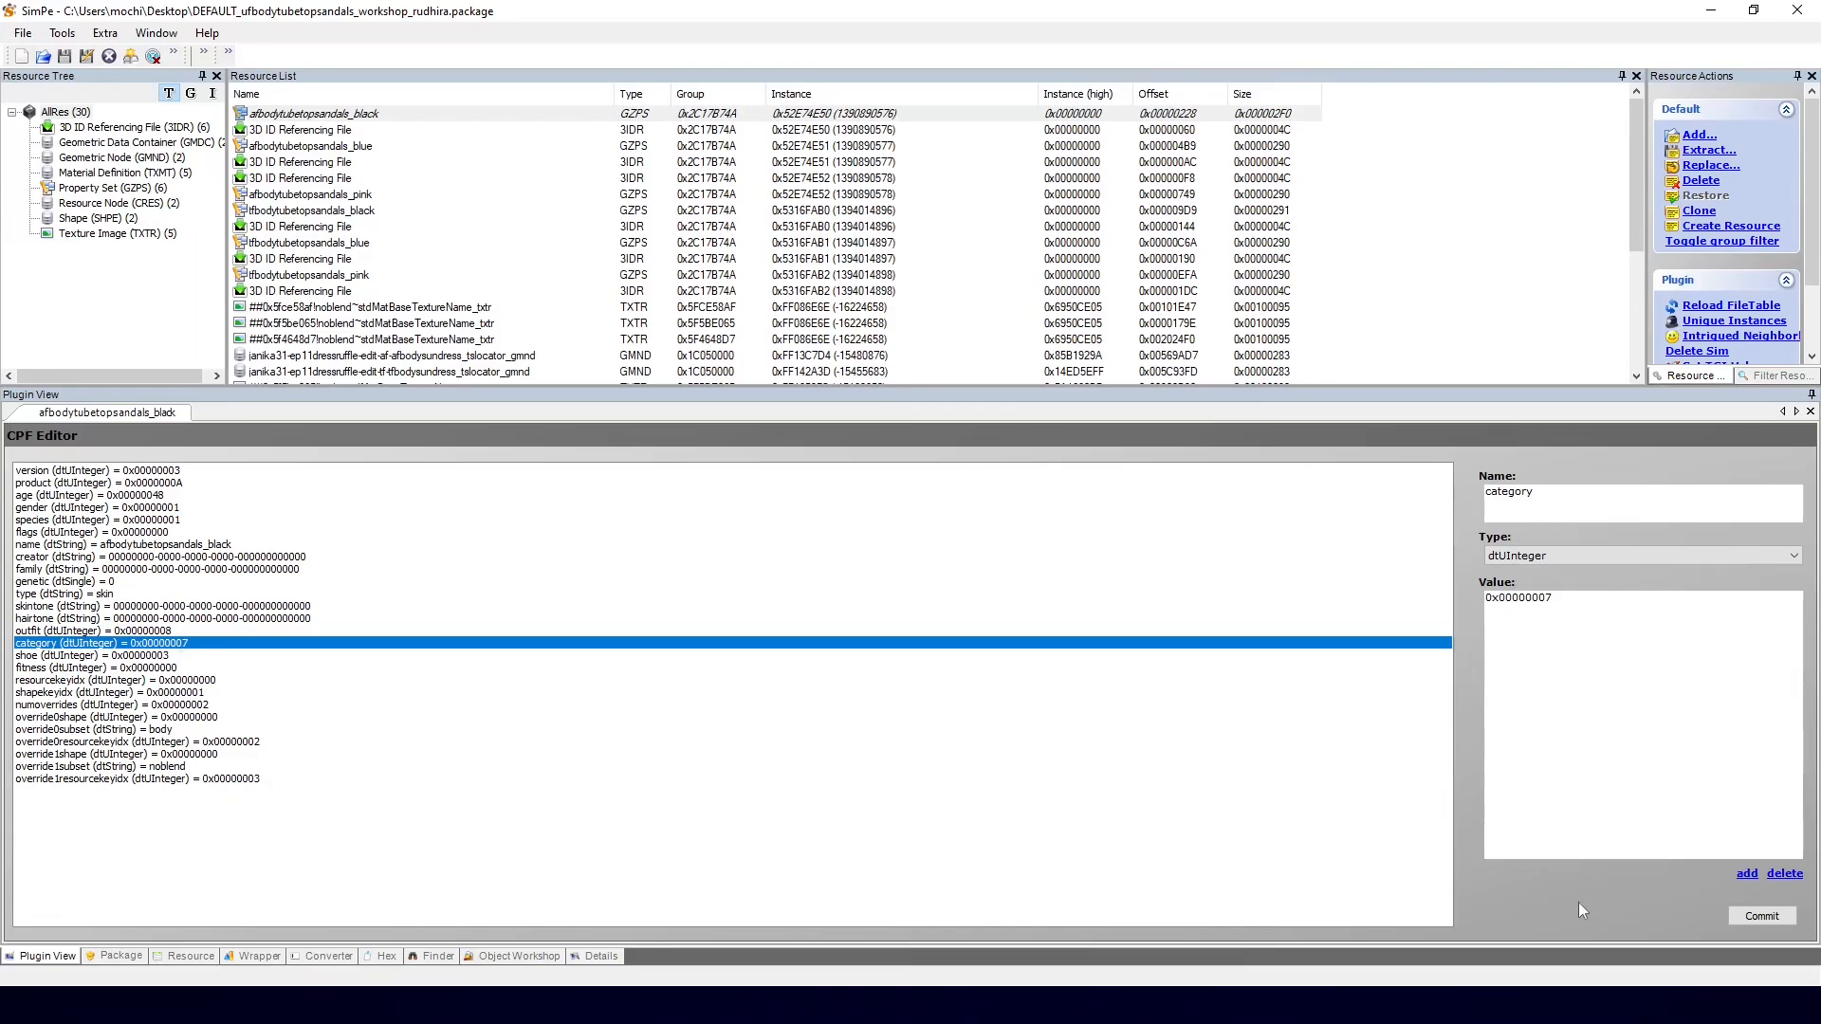
click(65, 57)
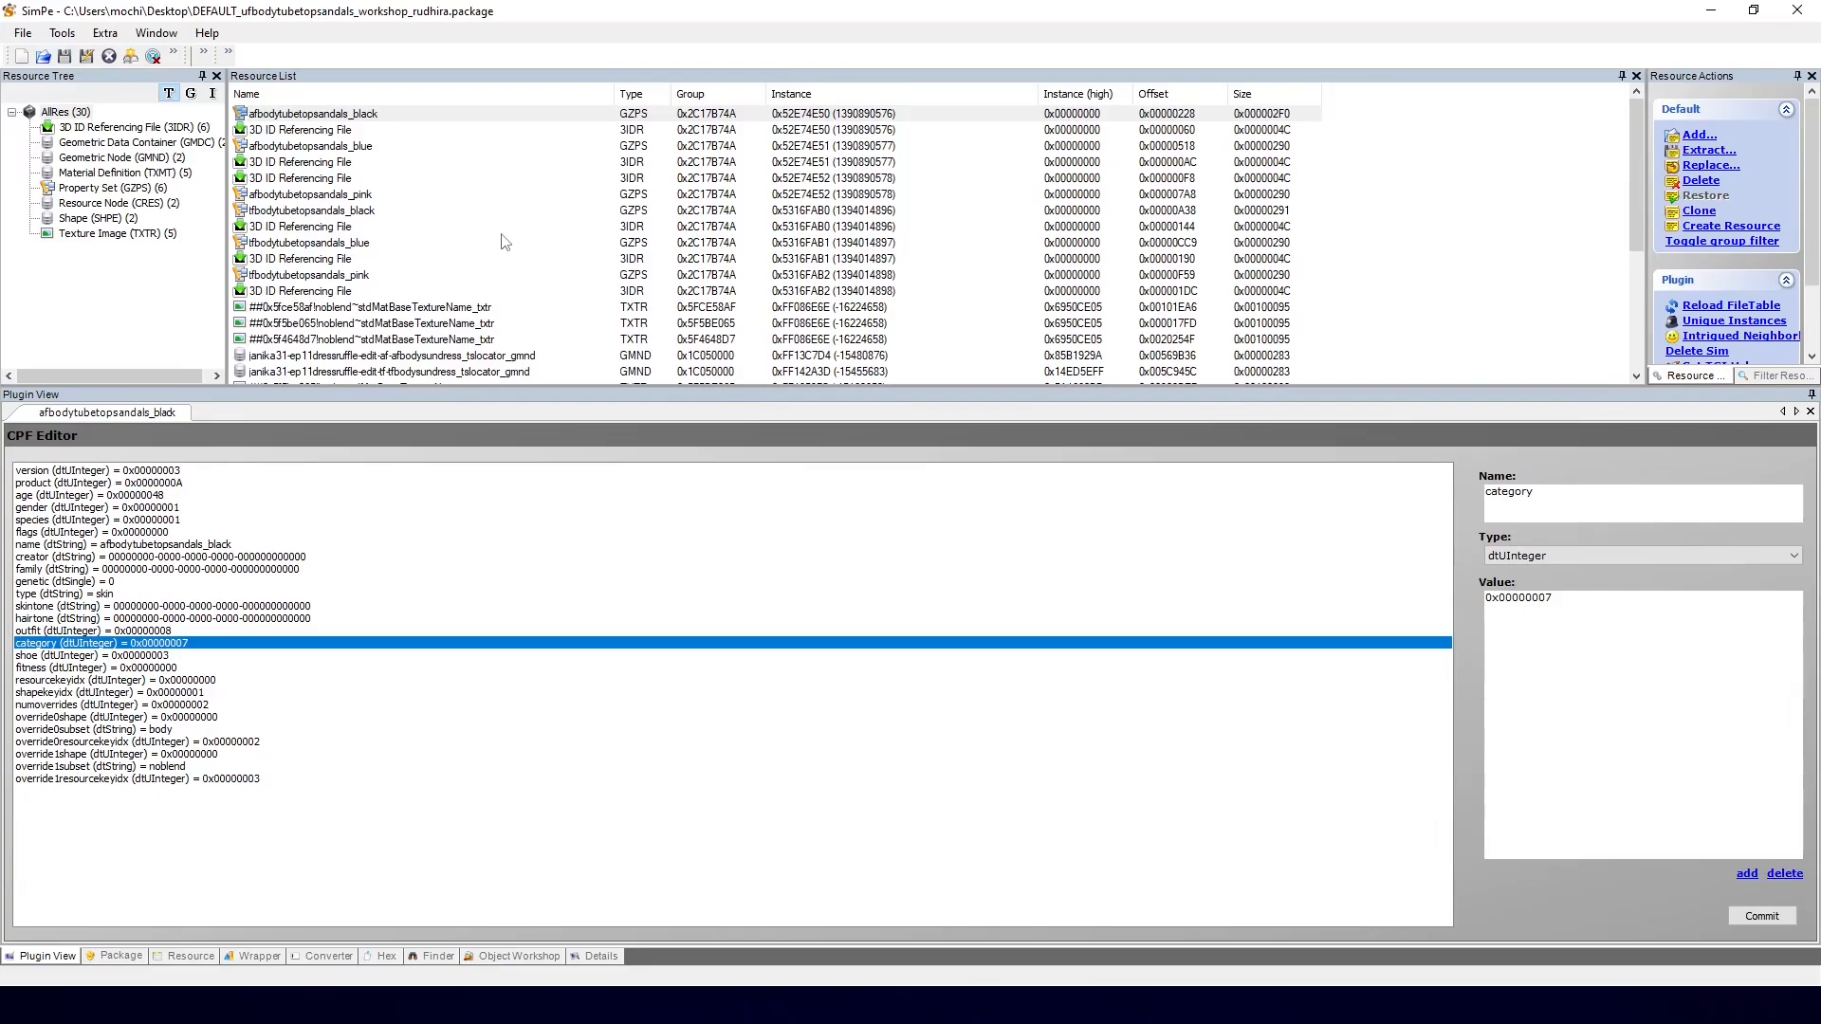
Step: Extract the afbodytubetopsandals_black Property Set as afgzps into the DeeDee_Janika31_4t2EP11DressRuffleEdit_Standalone folder
click(185, 706)
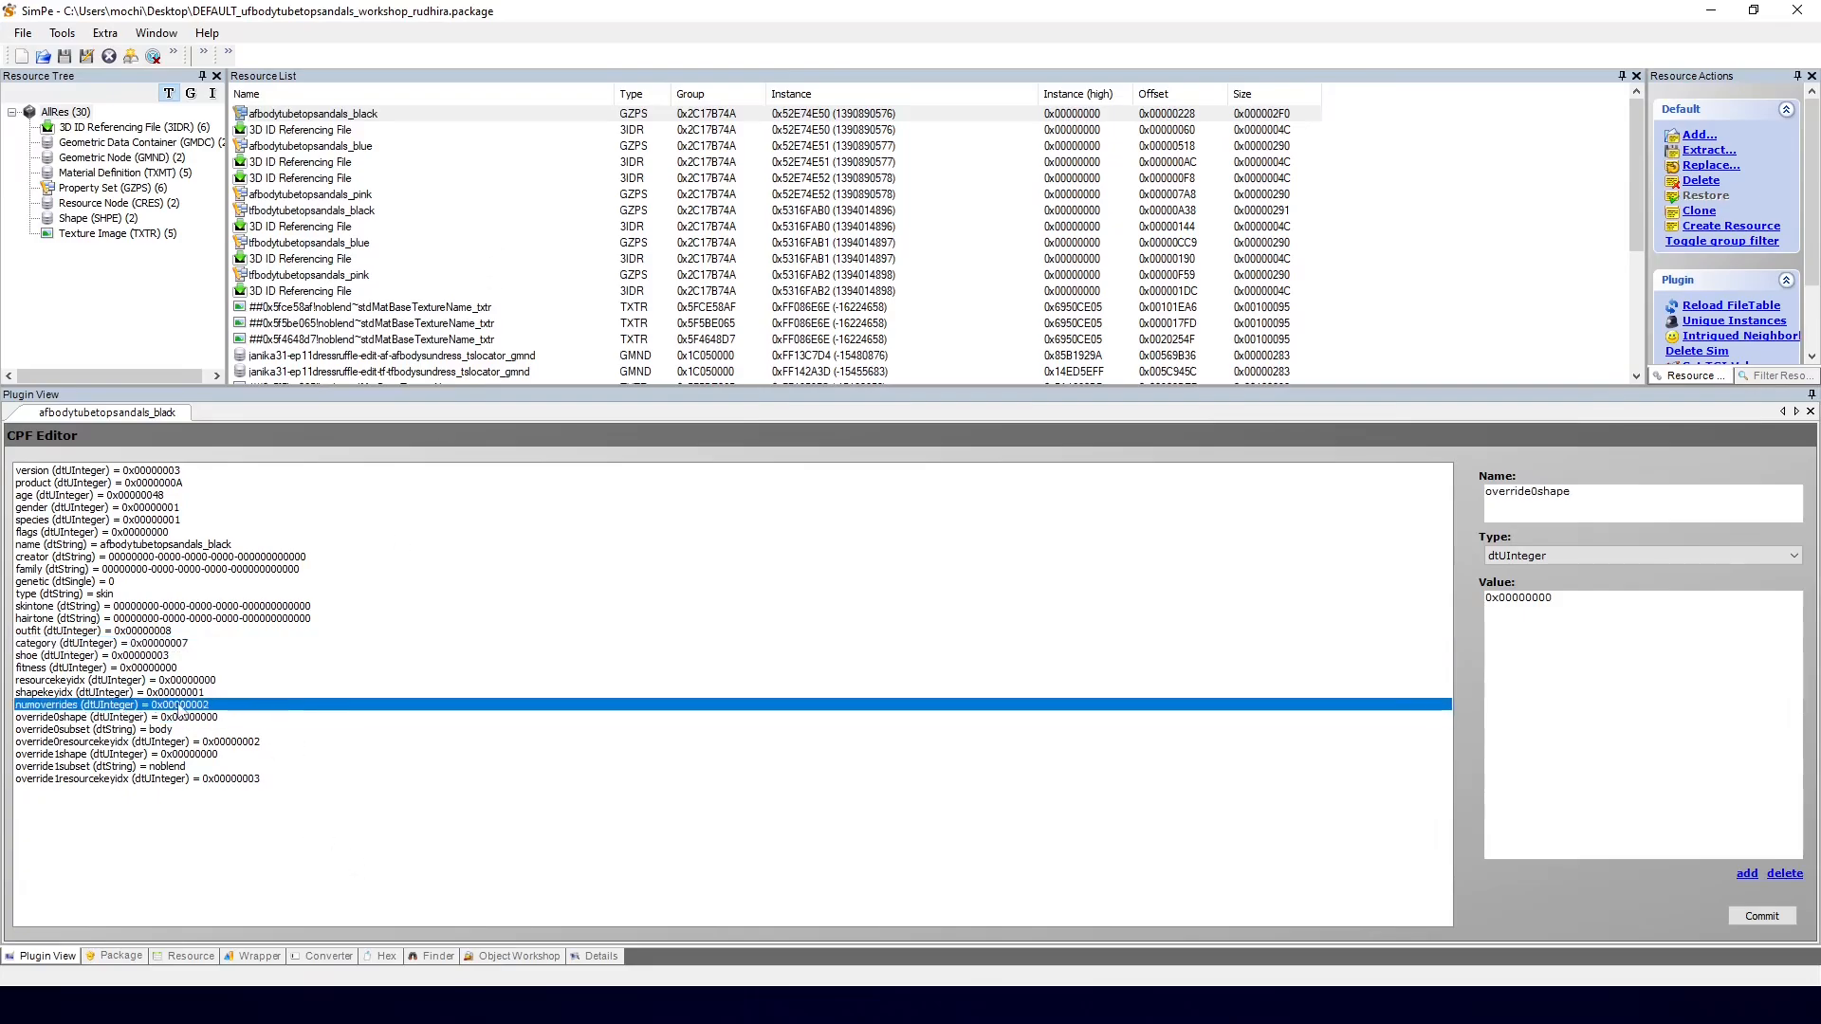
click(171, 754)
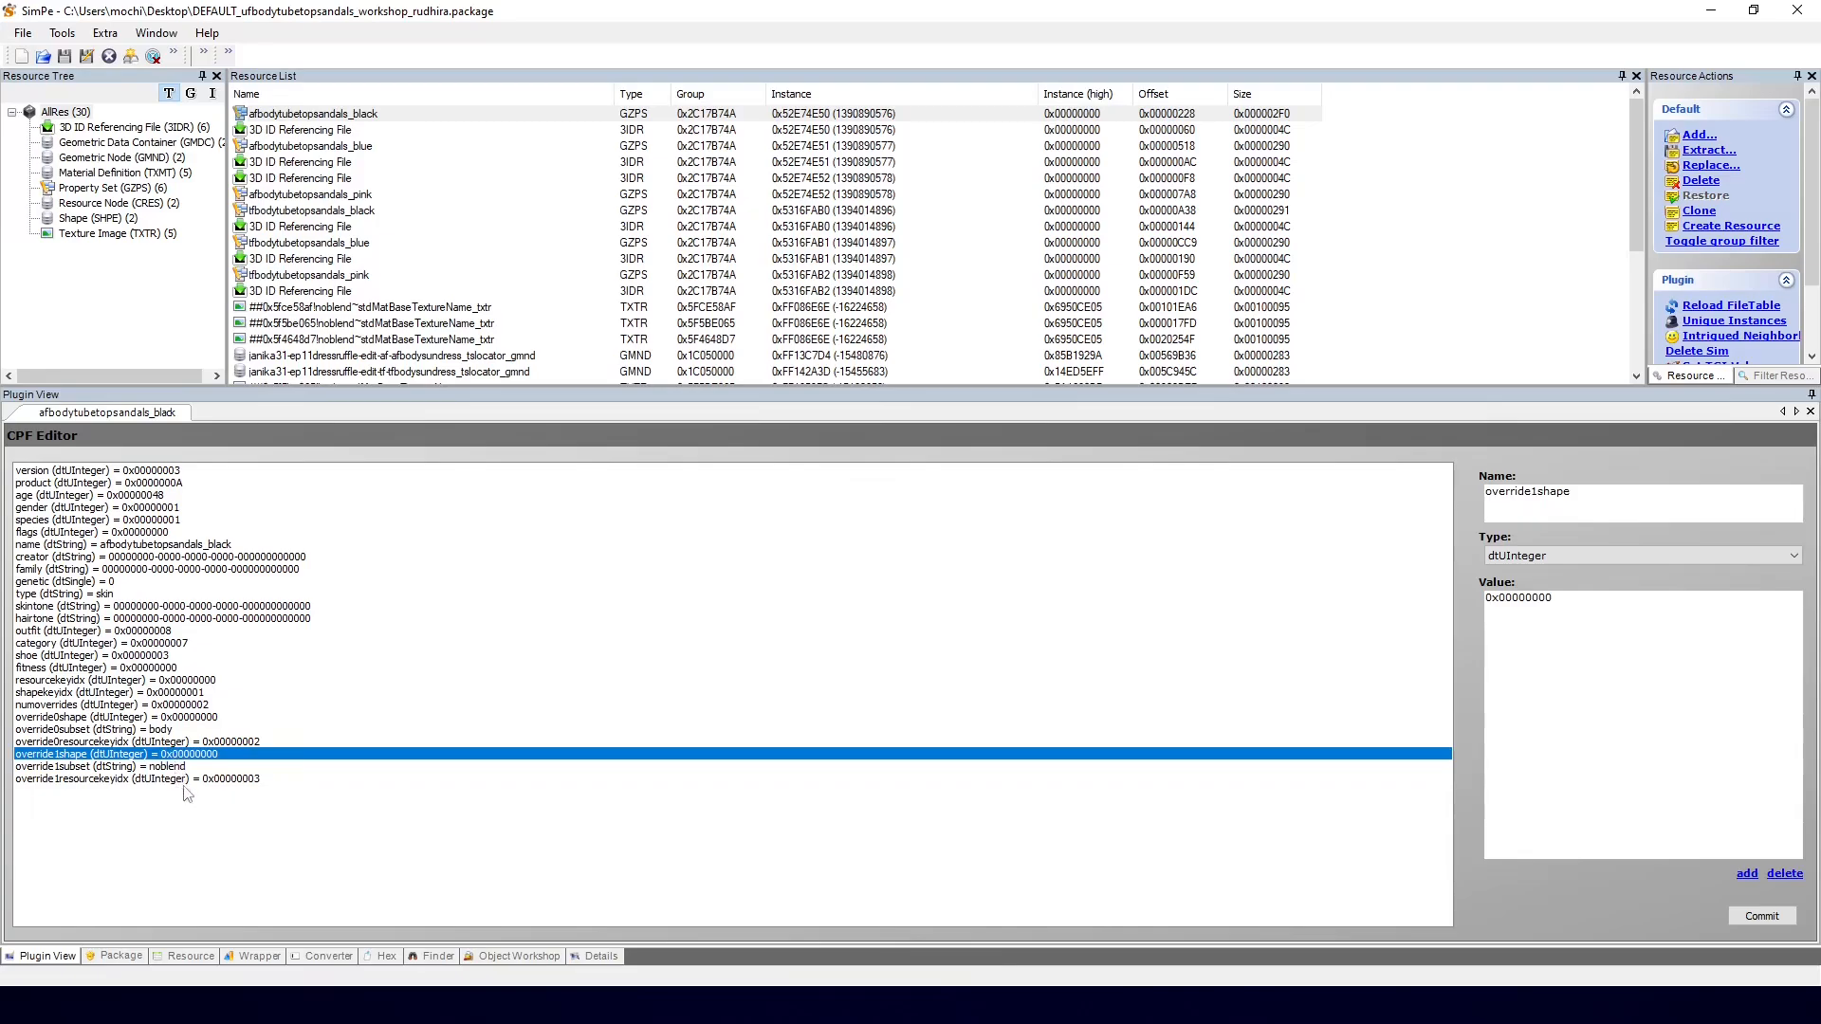
right_click(387, 114)
click(406, 148)
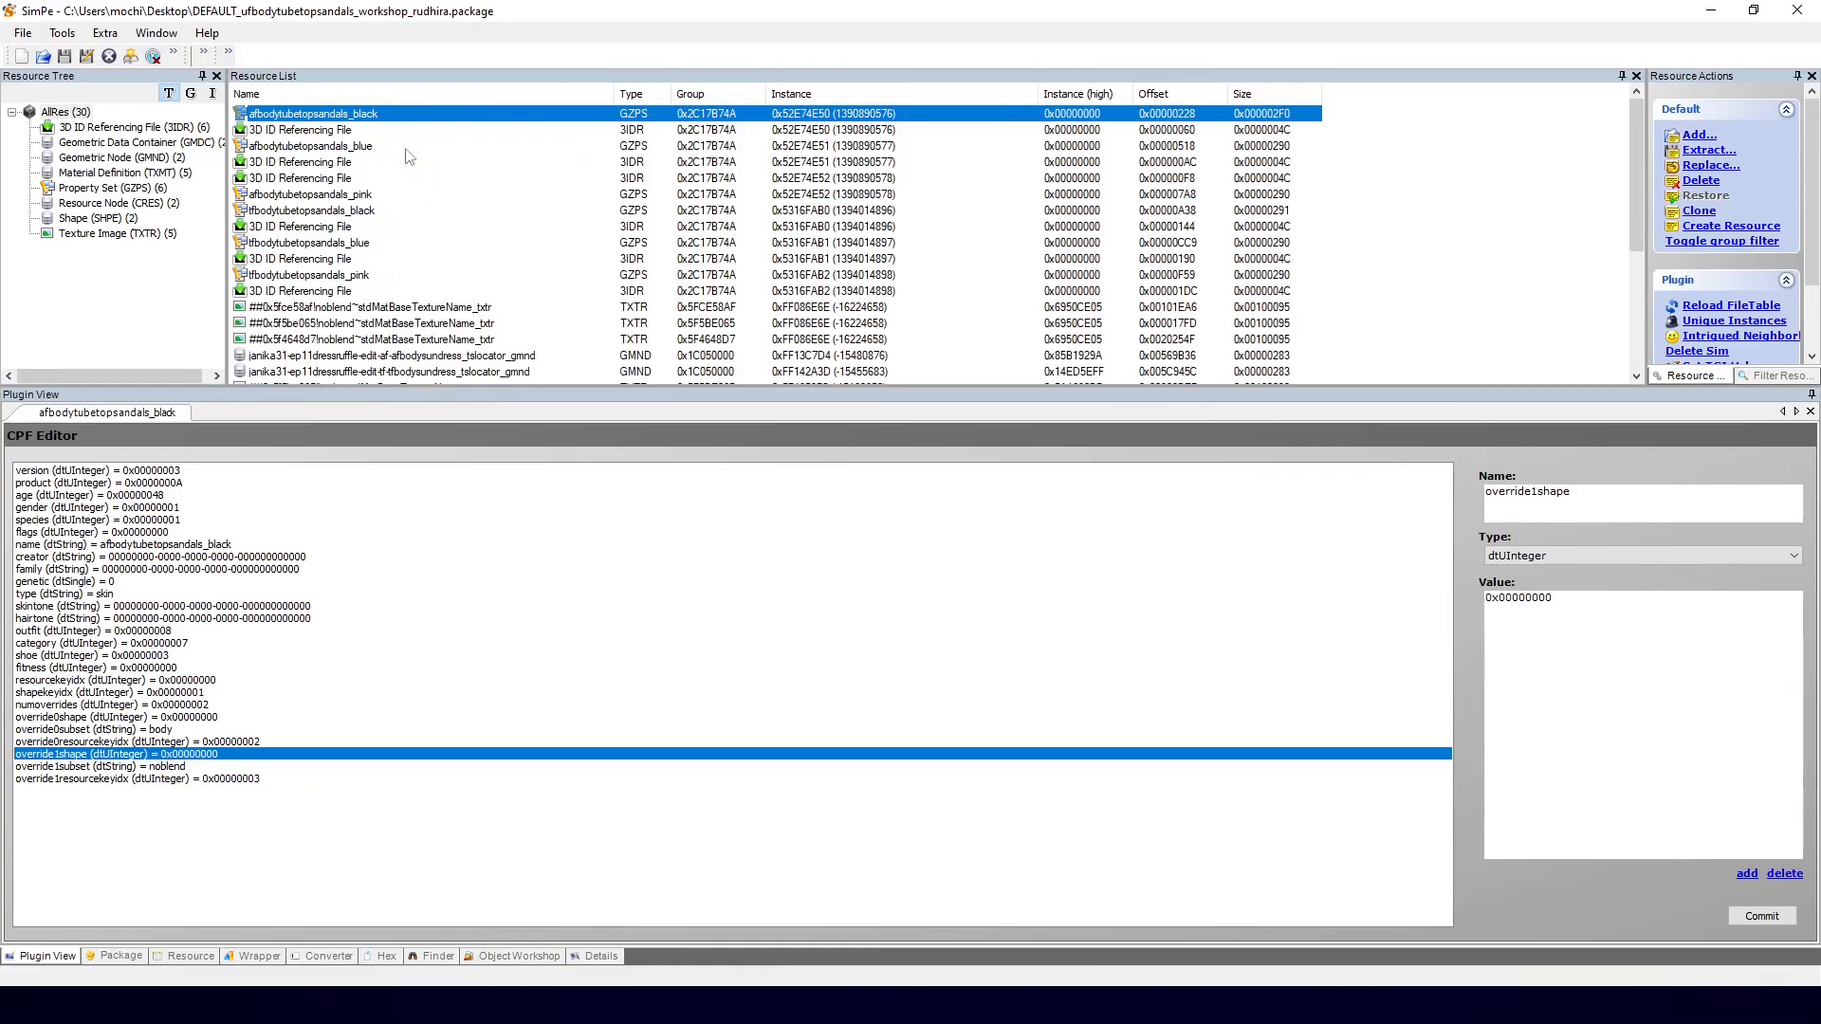
text(af)
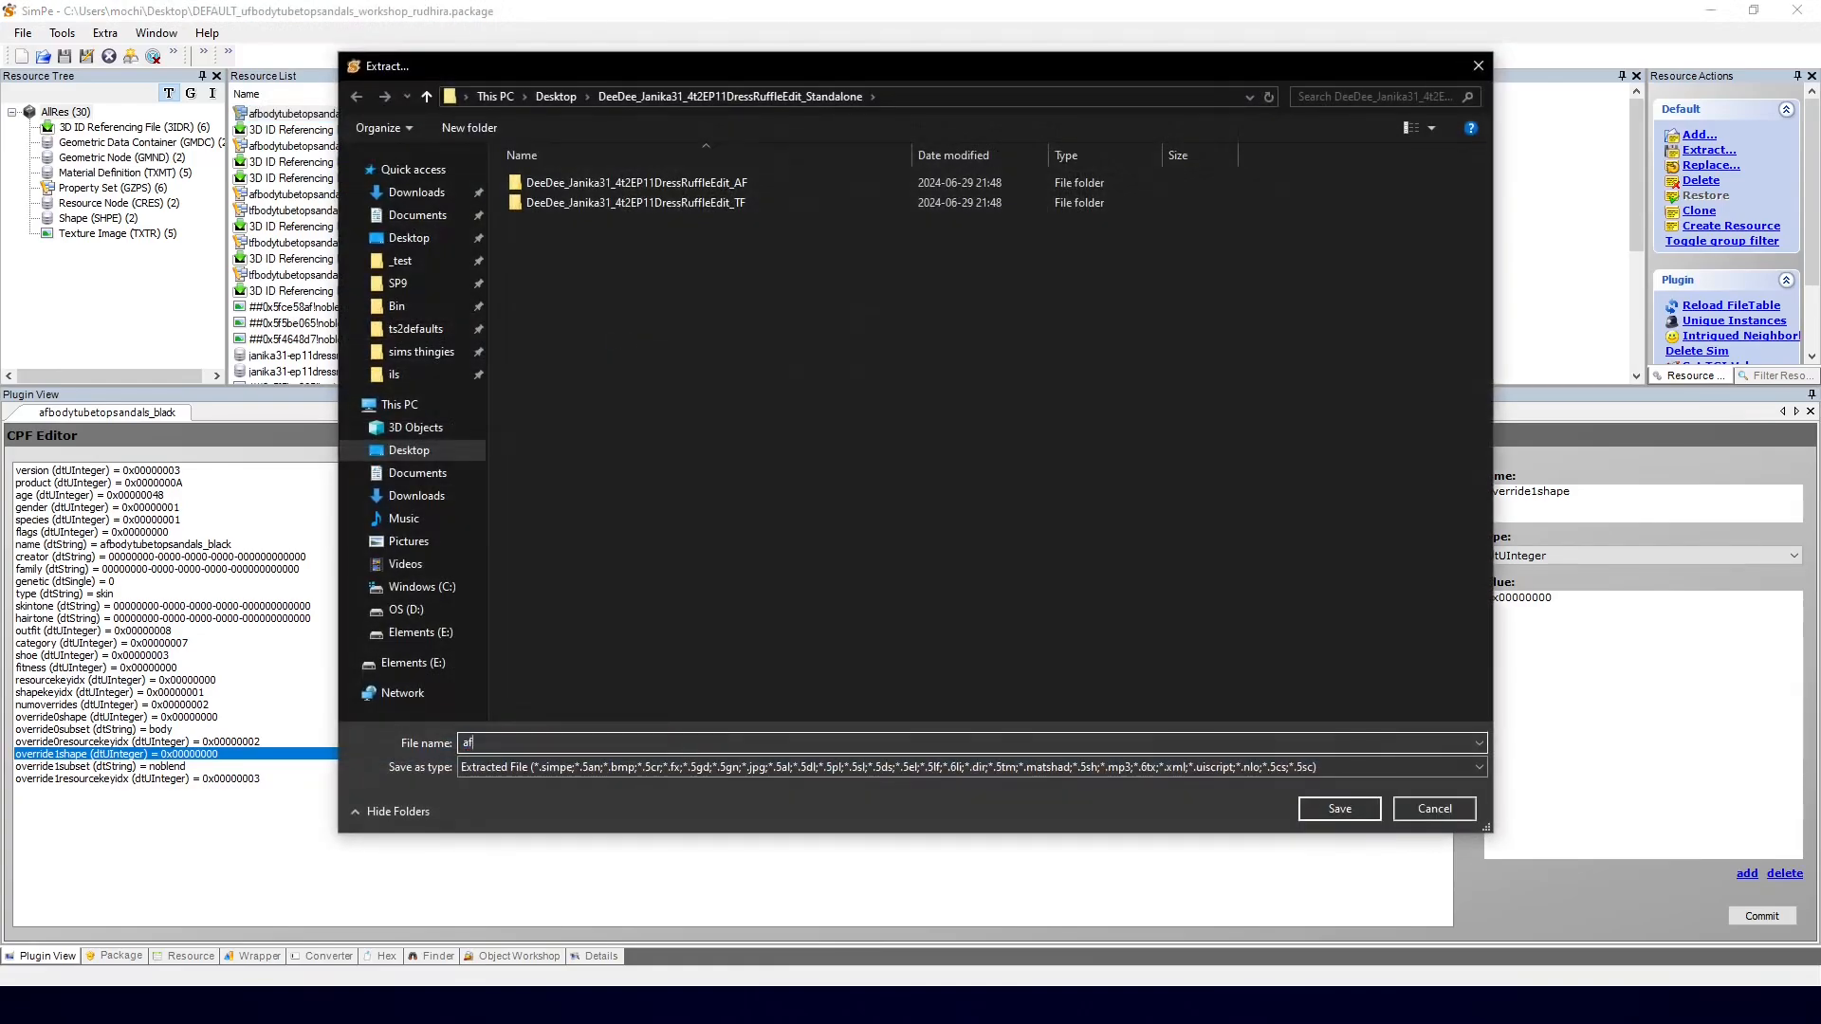
text(gzps)
key(Return)
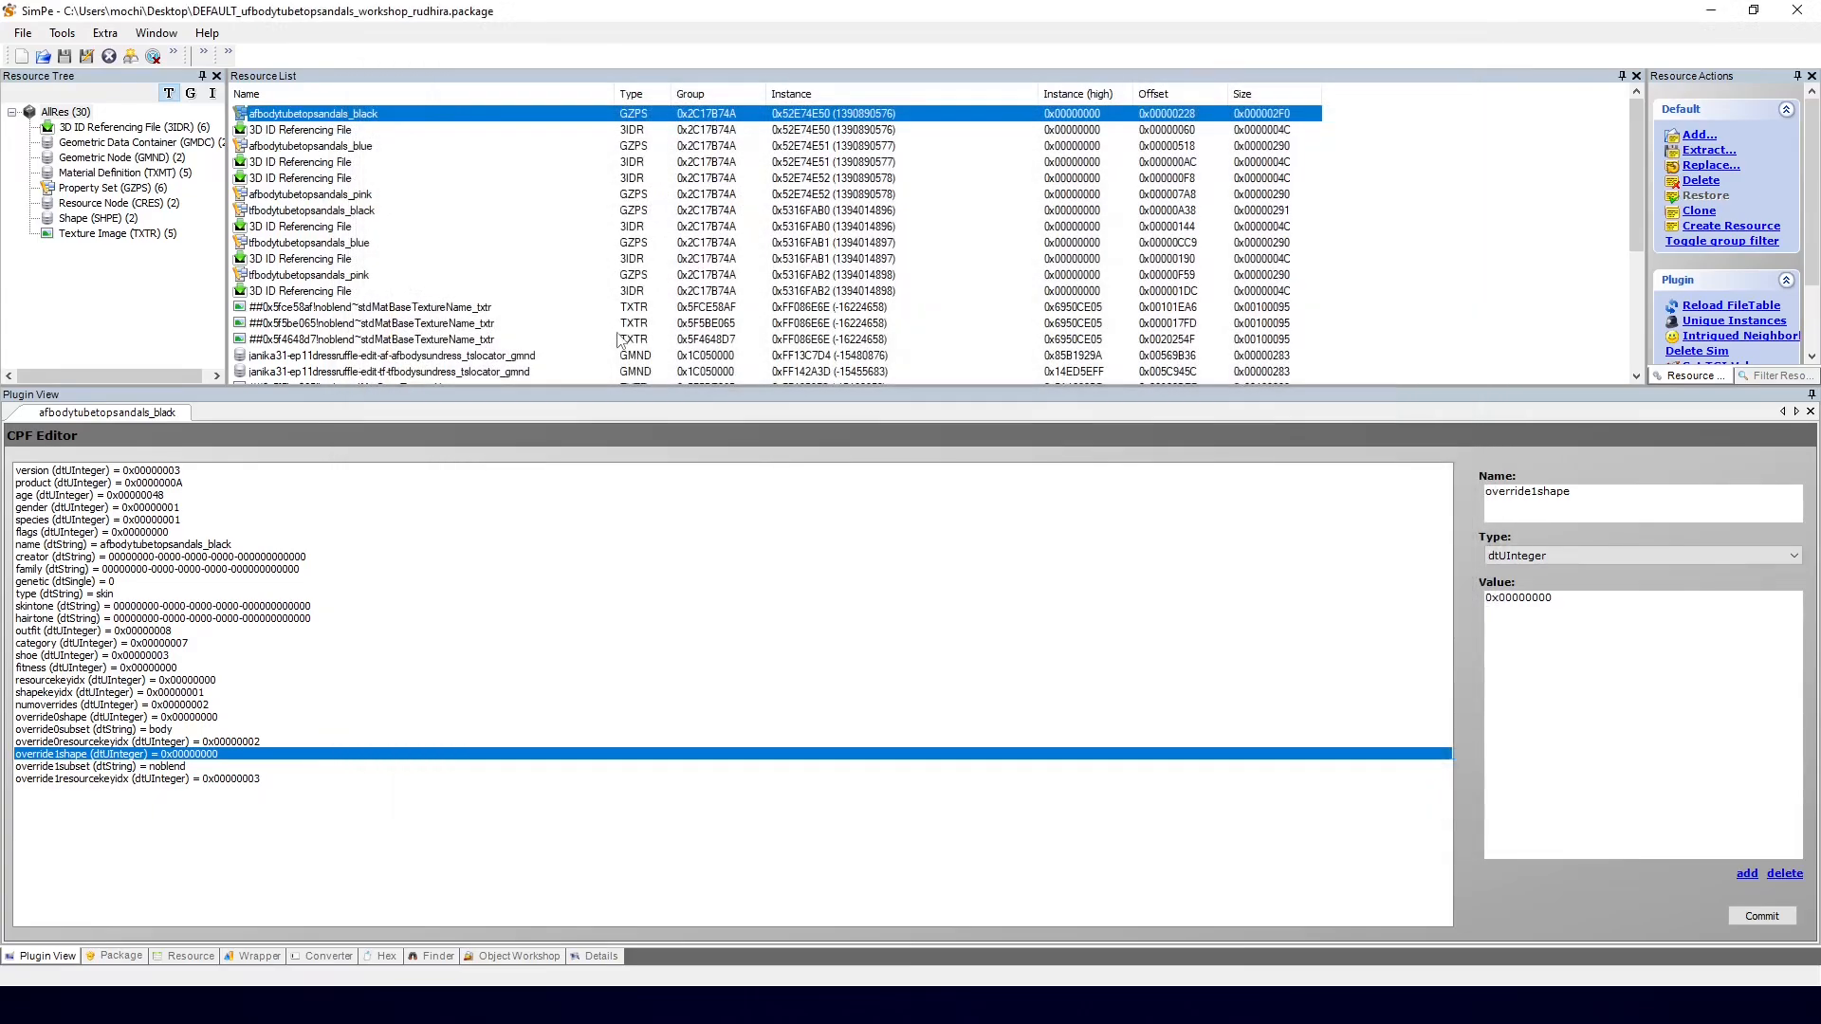
Step: Replace the afbodytubetopsandals_blue Property Set with the extracted afgzps SIMPE file
click(112, 188)
click(296, 130)
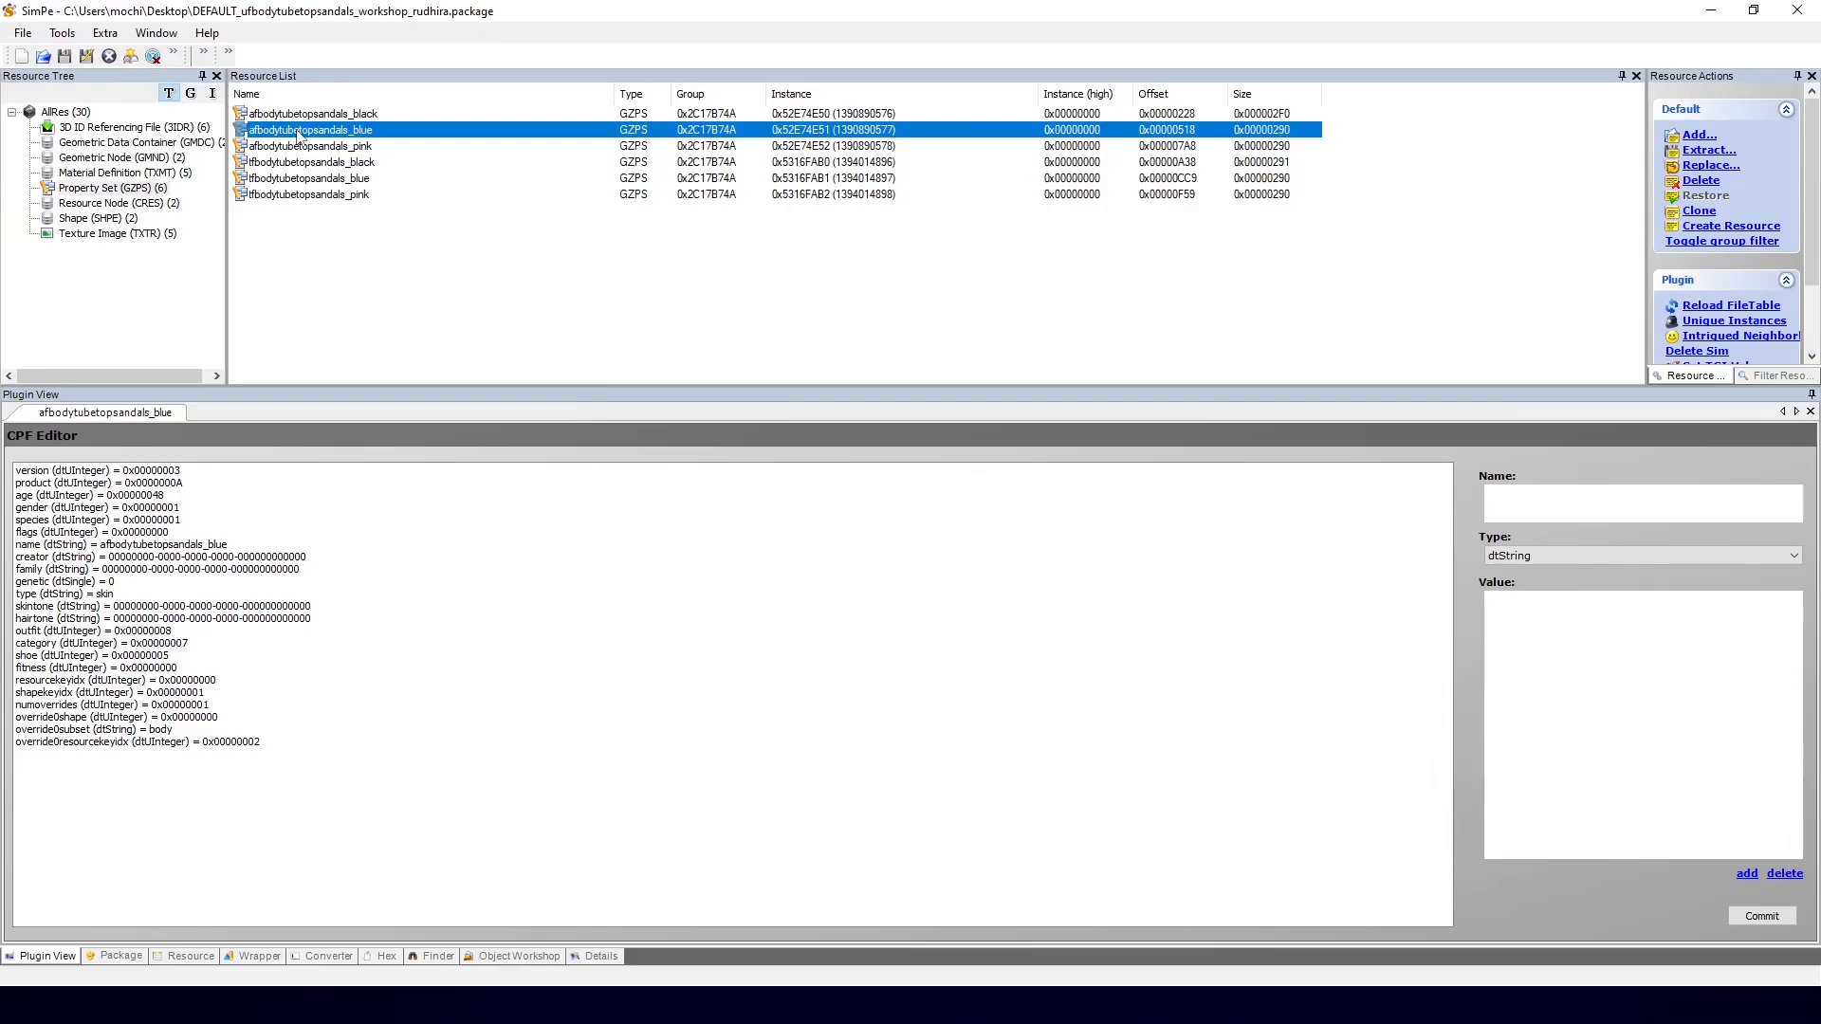
right_click(297, 134)
click(346, 184)
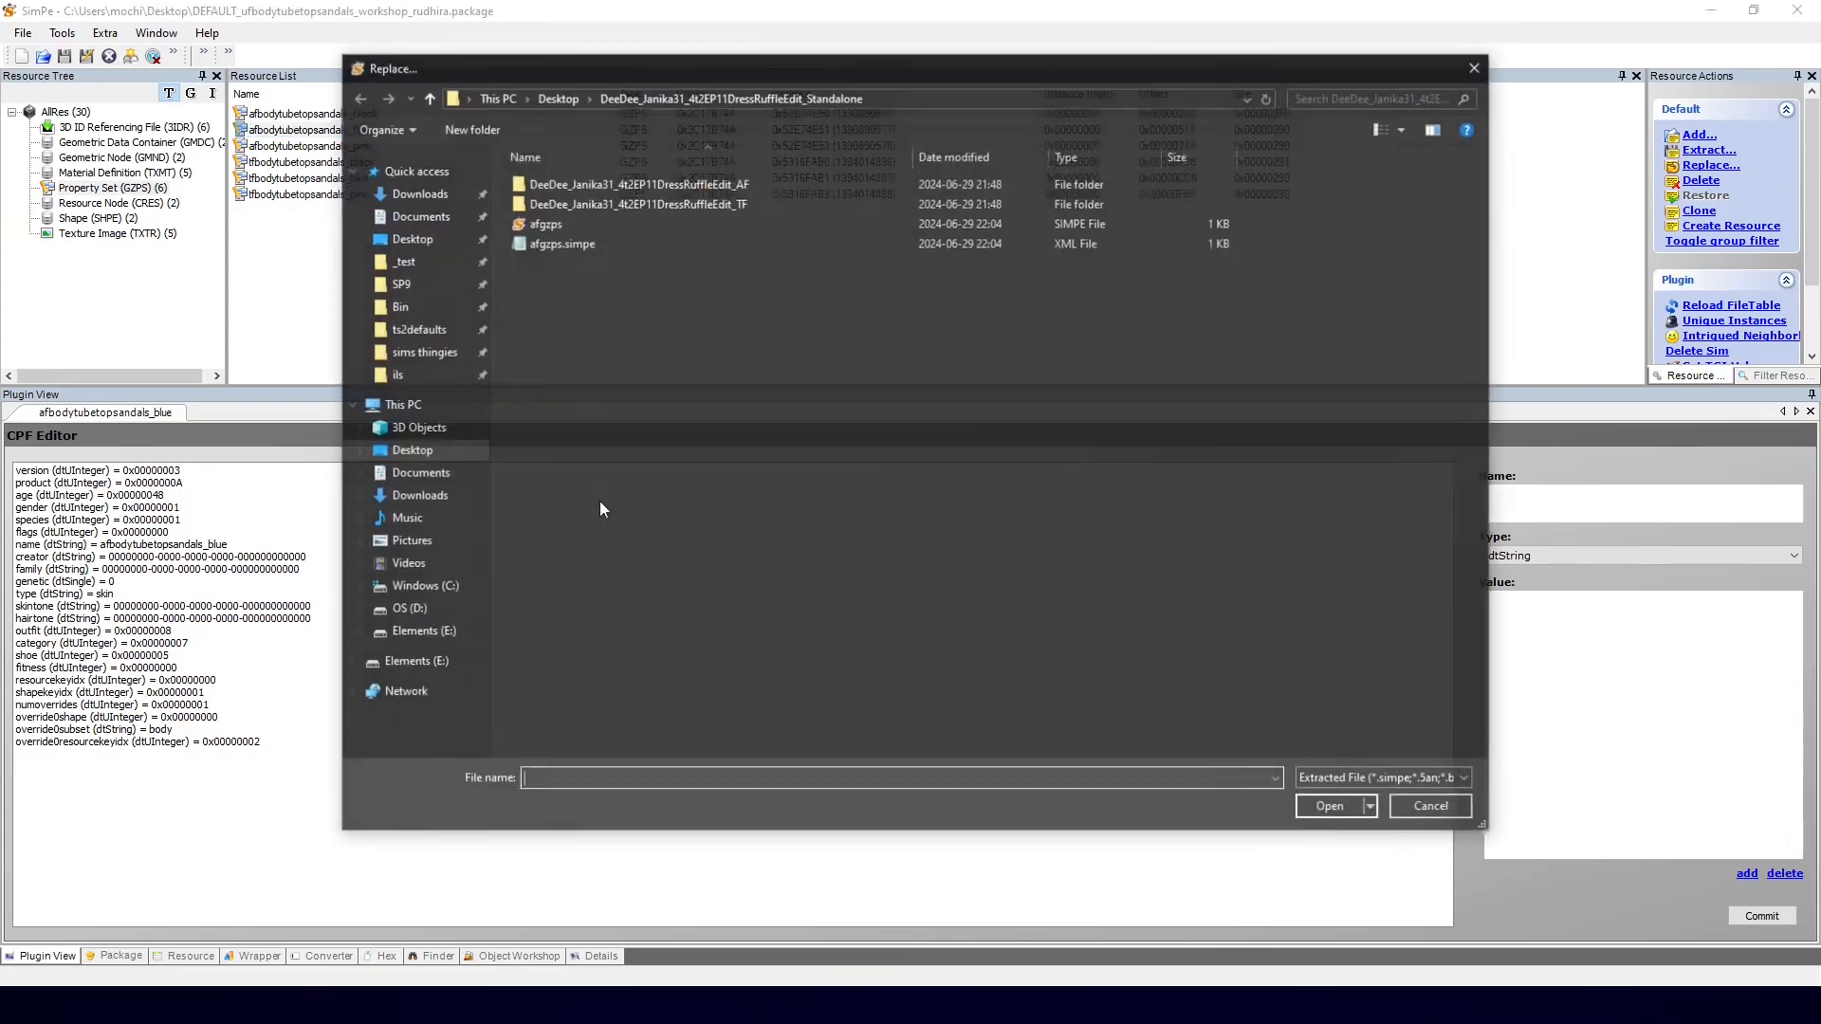
click(544, 223)
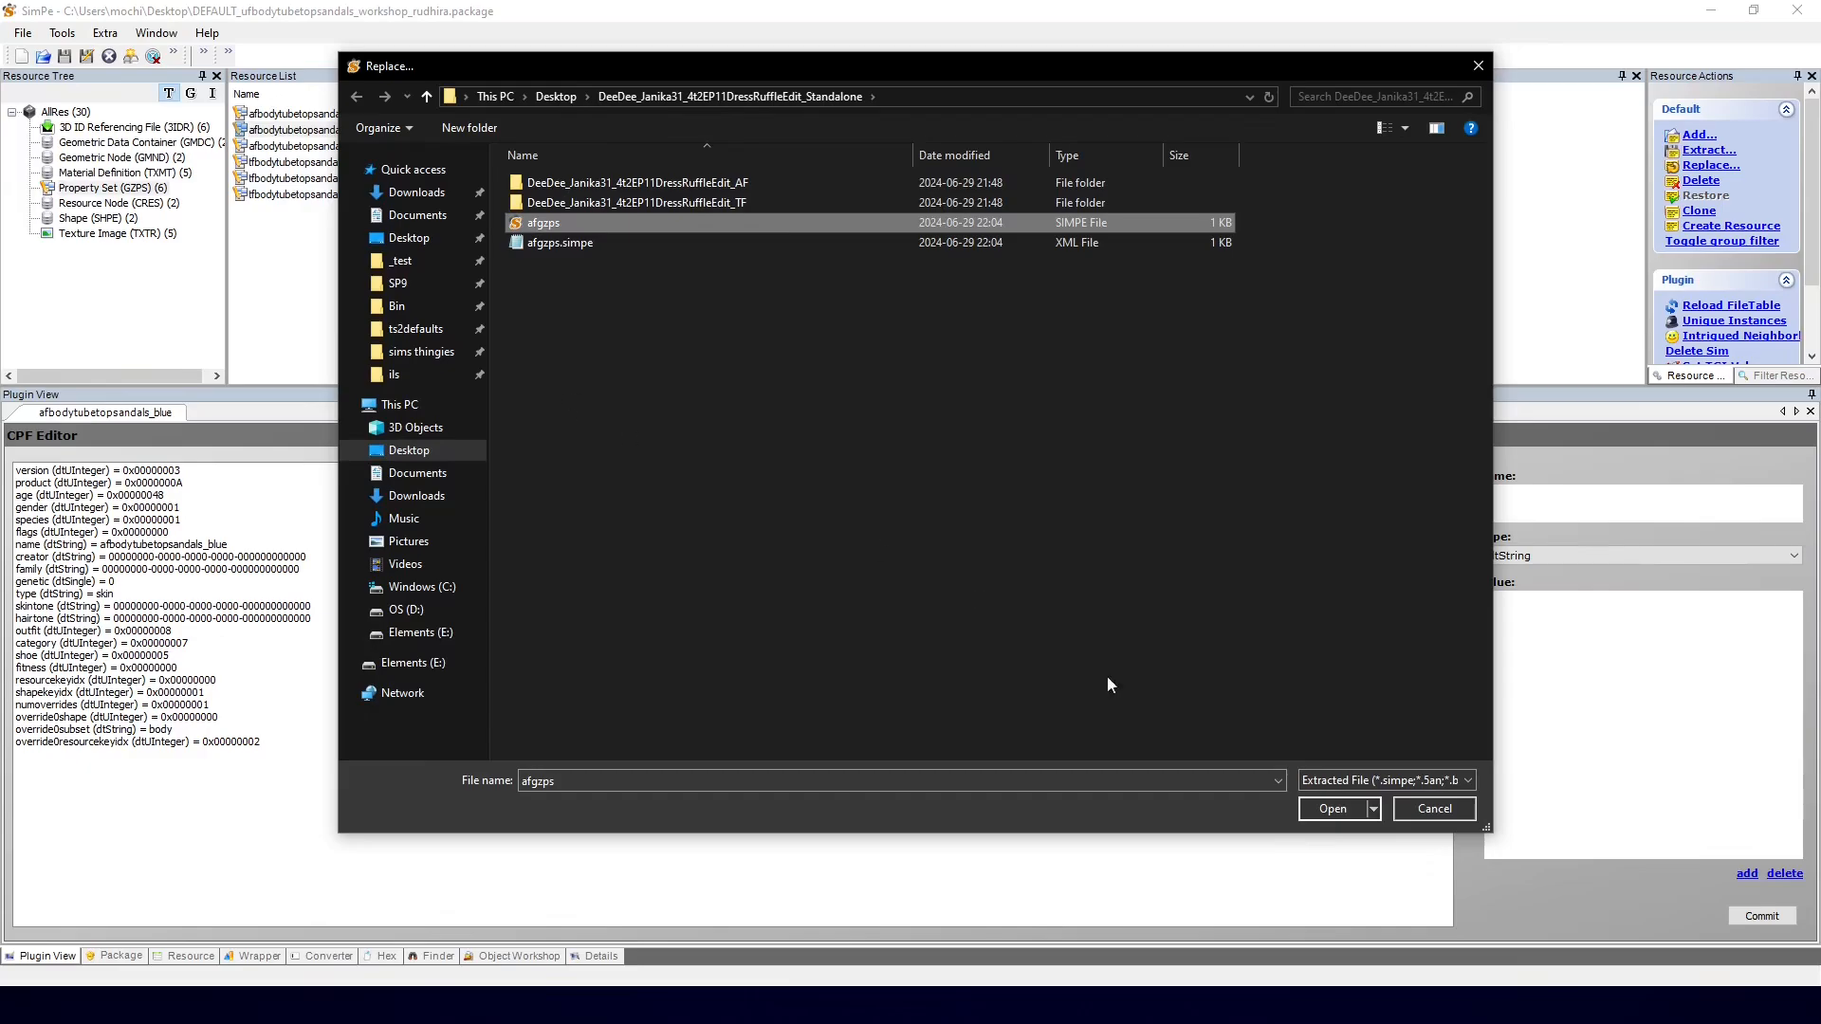
click(1334, 809)
Step: Set the replaced blue adult Property Set's name to afbodytubetopsandals_blue and commit it
click(1699, 707)
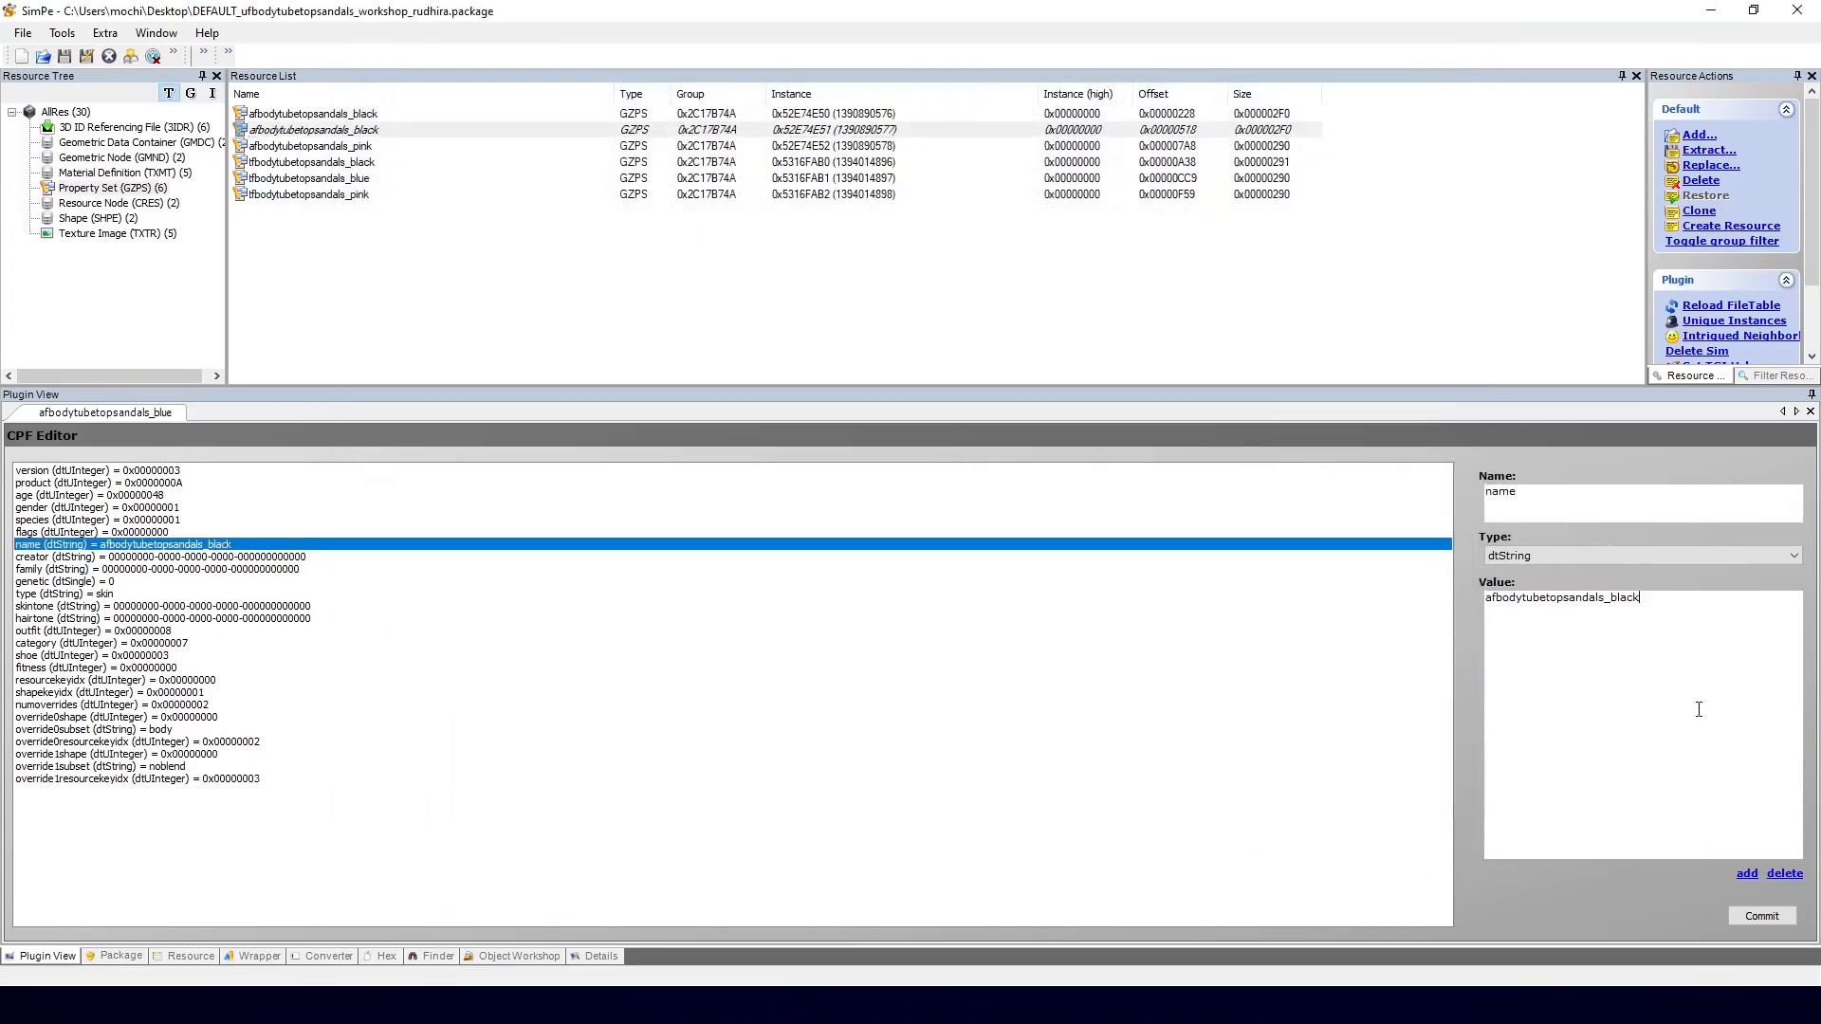
key(shift+Left)
key(shift+Left)
key(shift+Left)
key(shift+Left)
key(BackSpace)
text(lue)
click(1763, 916)
click(947, 553)
Step: Replace the afbodytubetopsandals_pink Property Set with afgzps, and commit its name as afbodytubetopsandals_pink
right_click(348, 148)
click(401, 197)
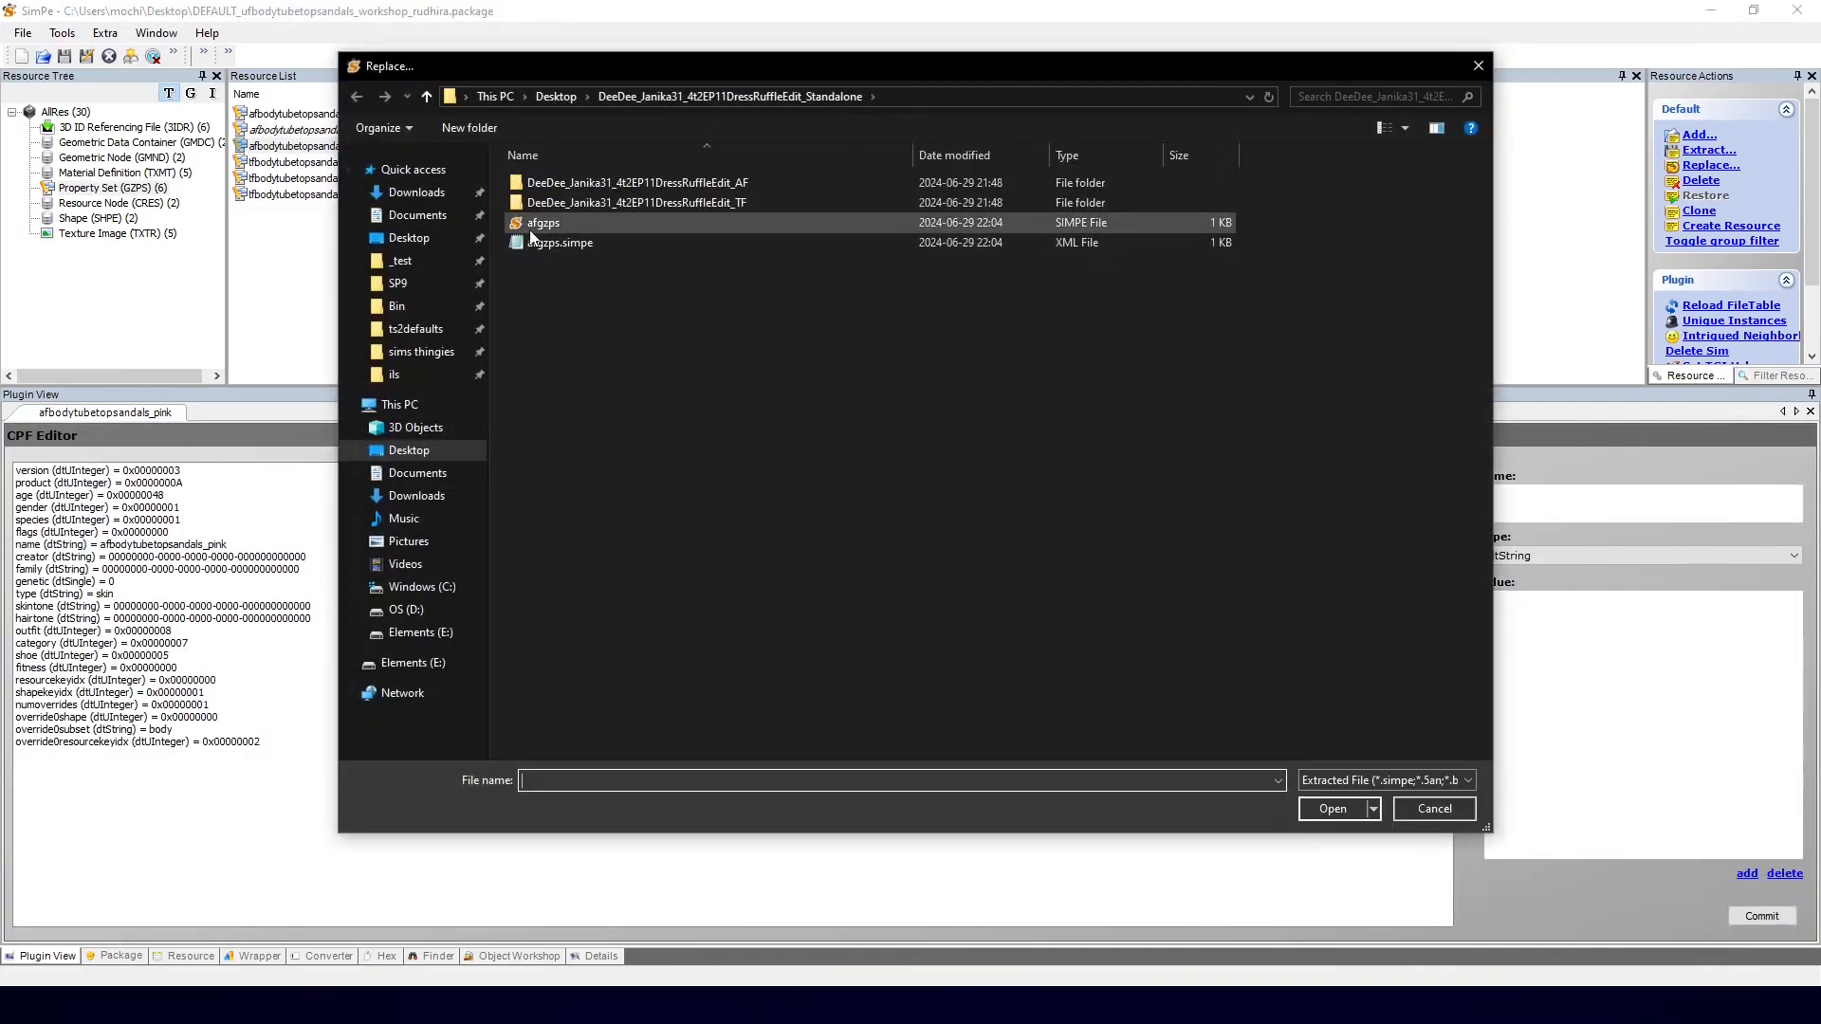
key(Return)
click(323, 544)
double_click(1625, 597)
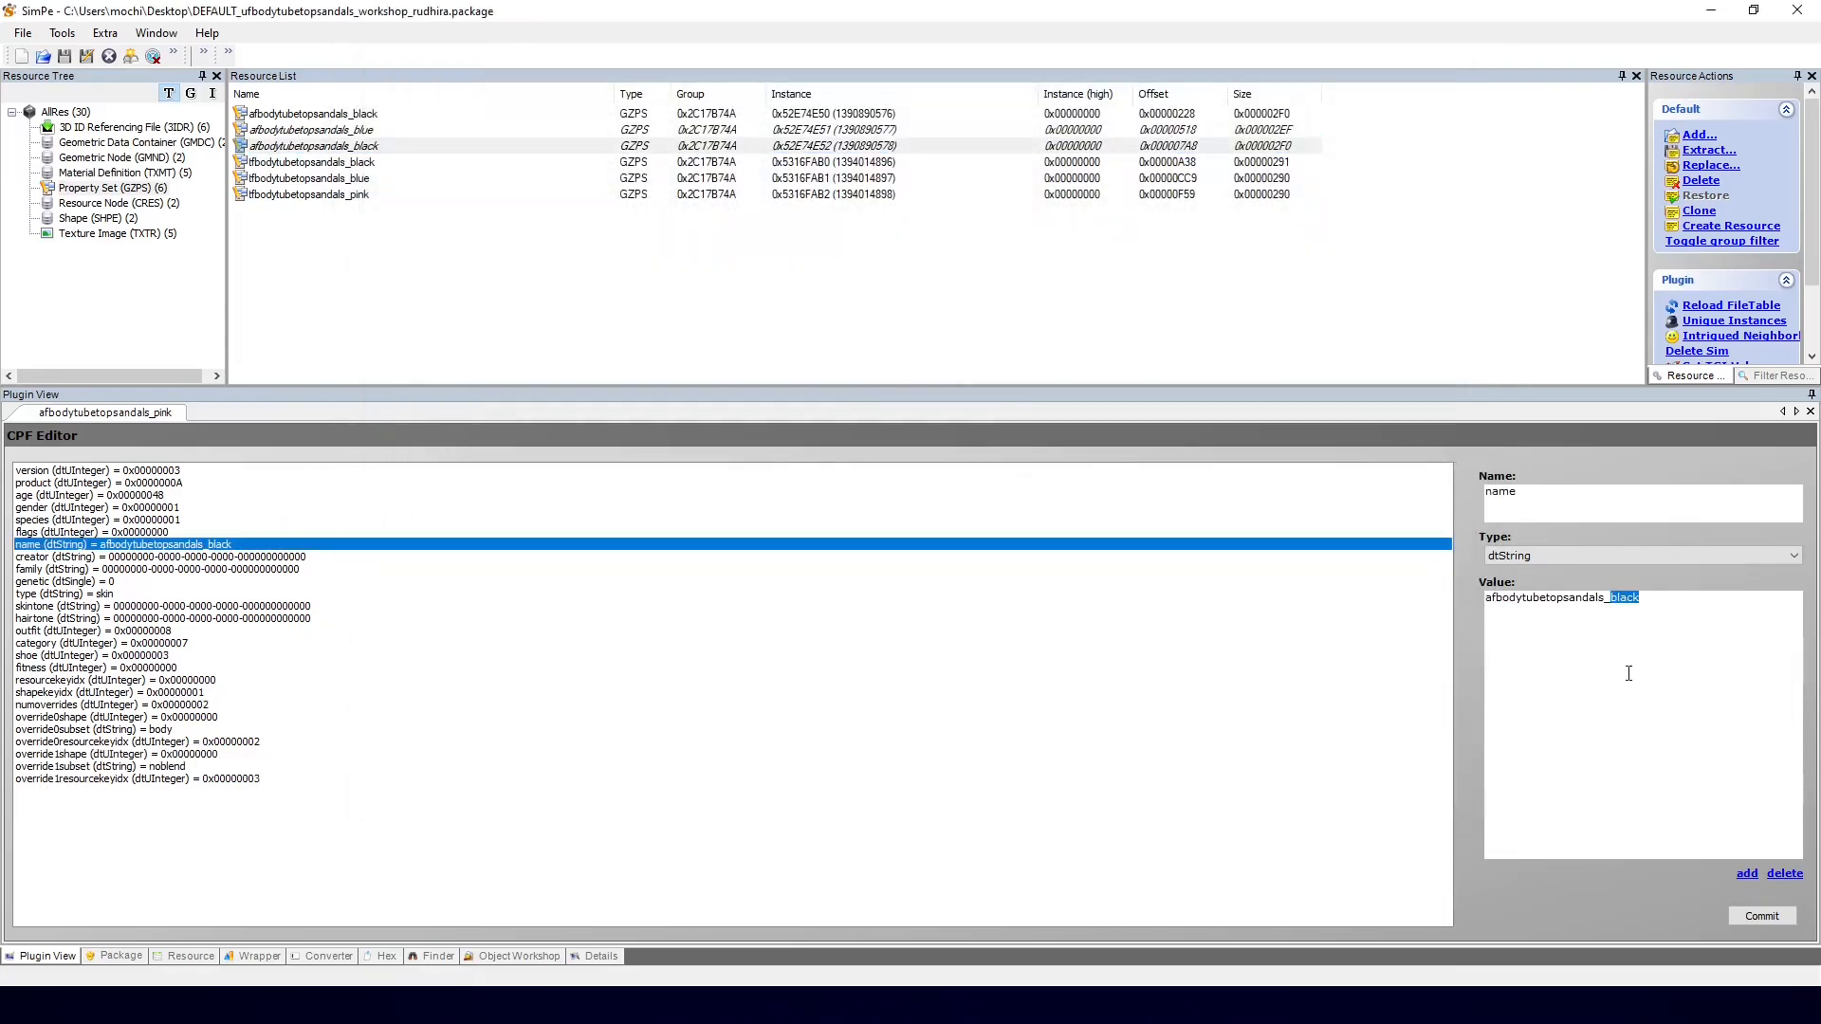
text(pin)
click(1763, 916)
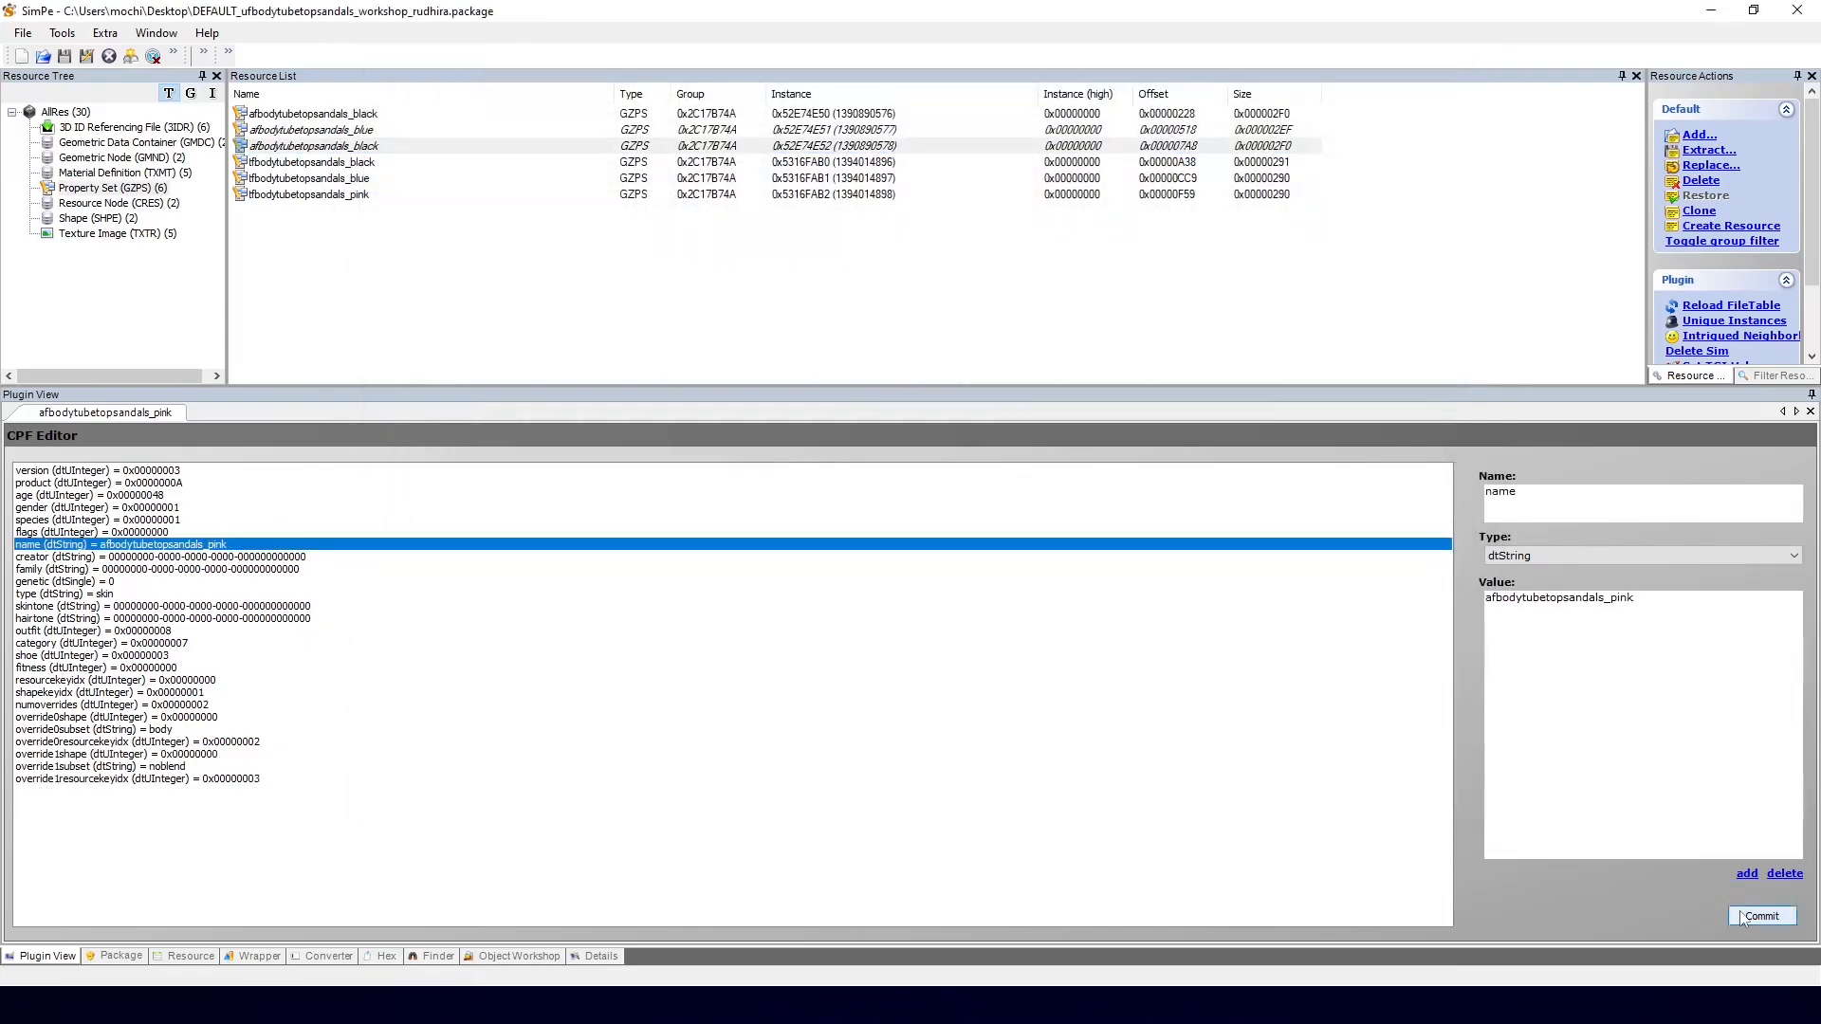
key(Return)
click(1624, 655)
Step: Replace the tfbodytubetopsandals_black Property Set with the extracted afgzps SIMPE file
click(306, 163)
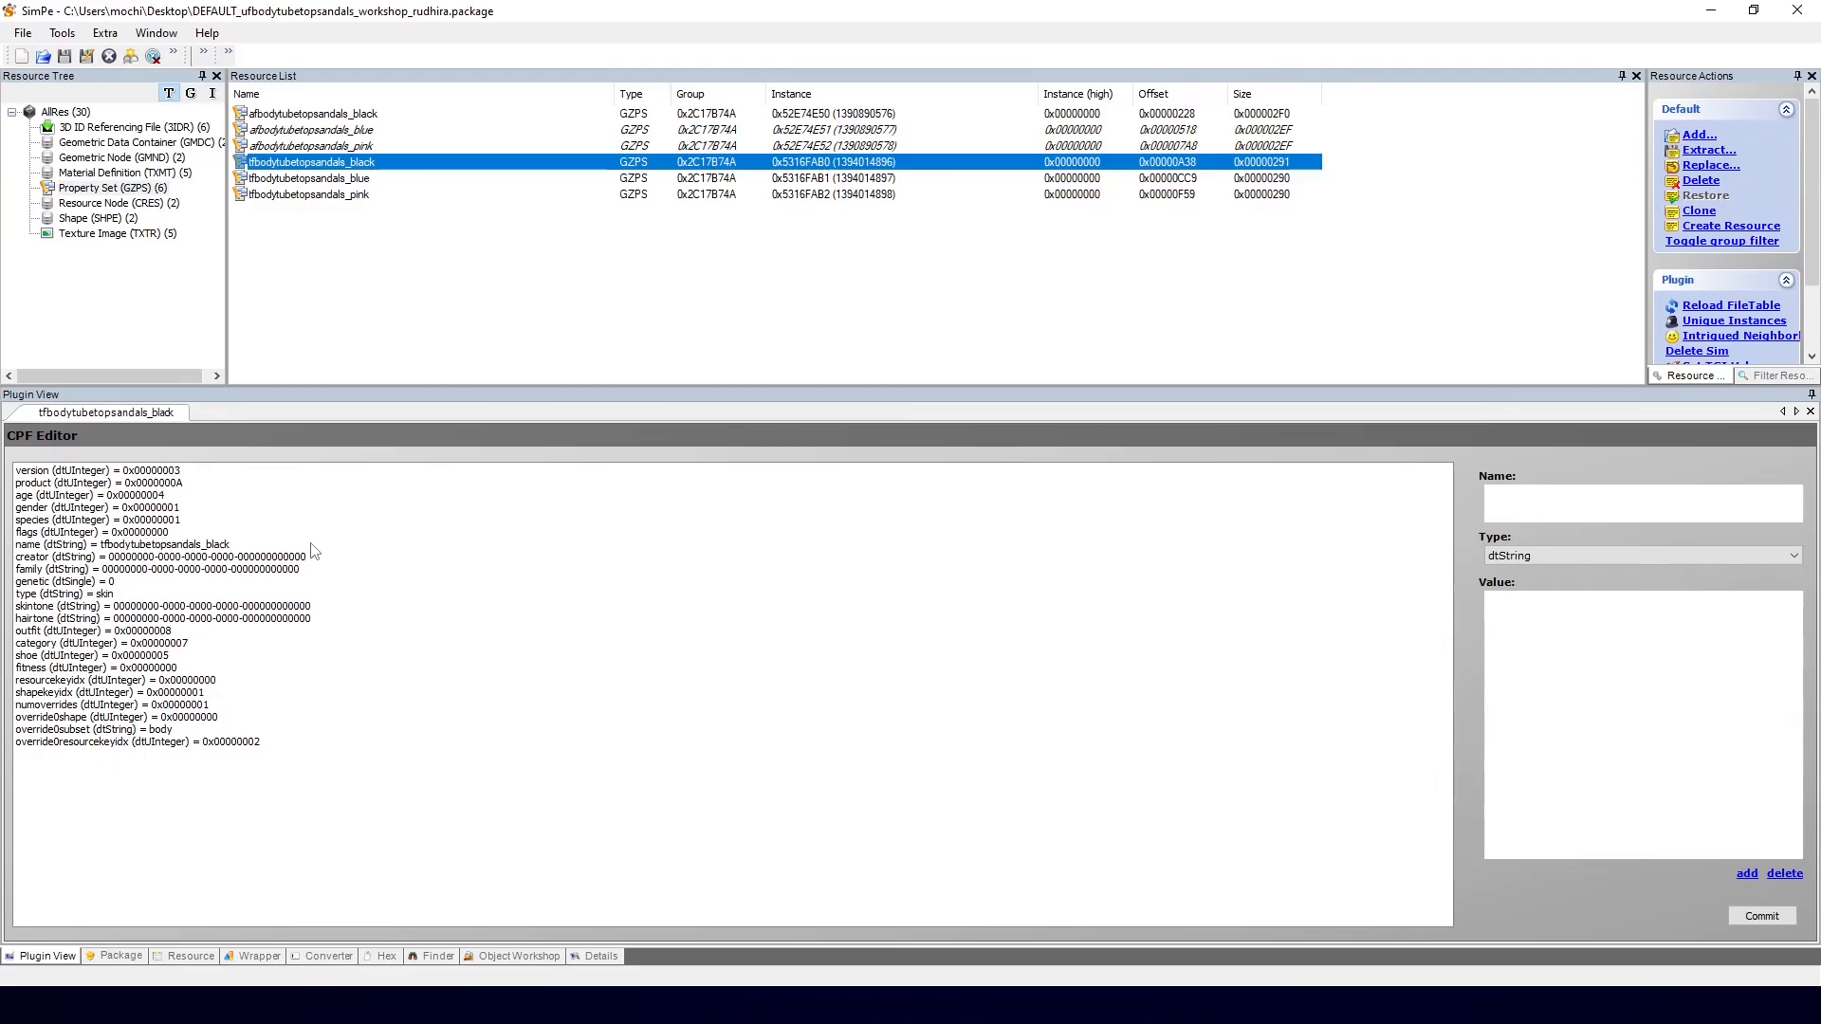
right_click(372, 168)
click(398, 213)
click(568, 228)
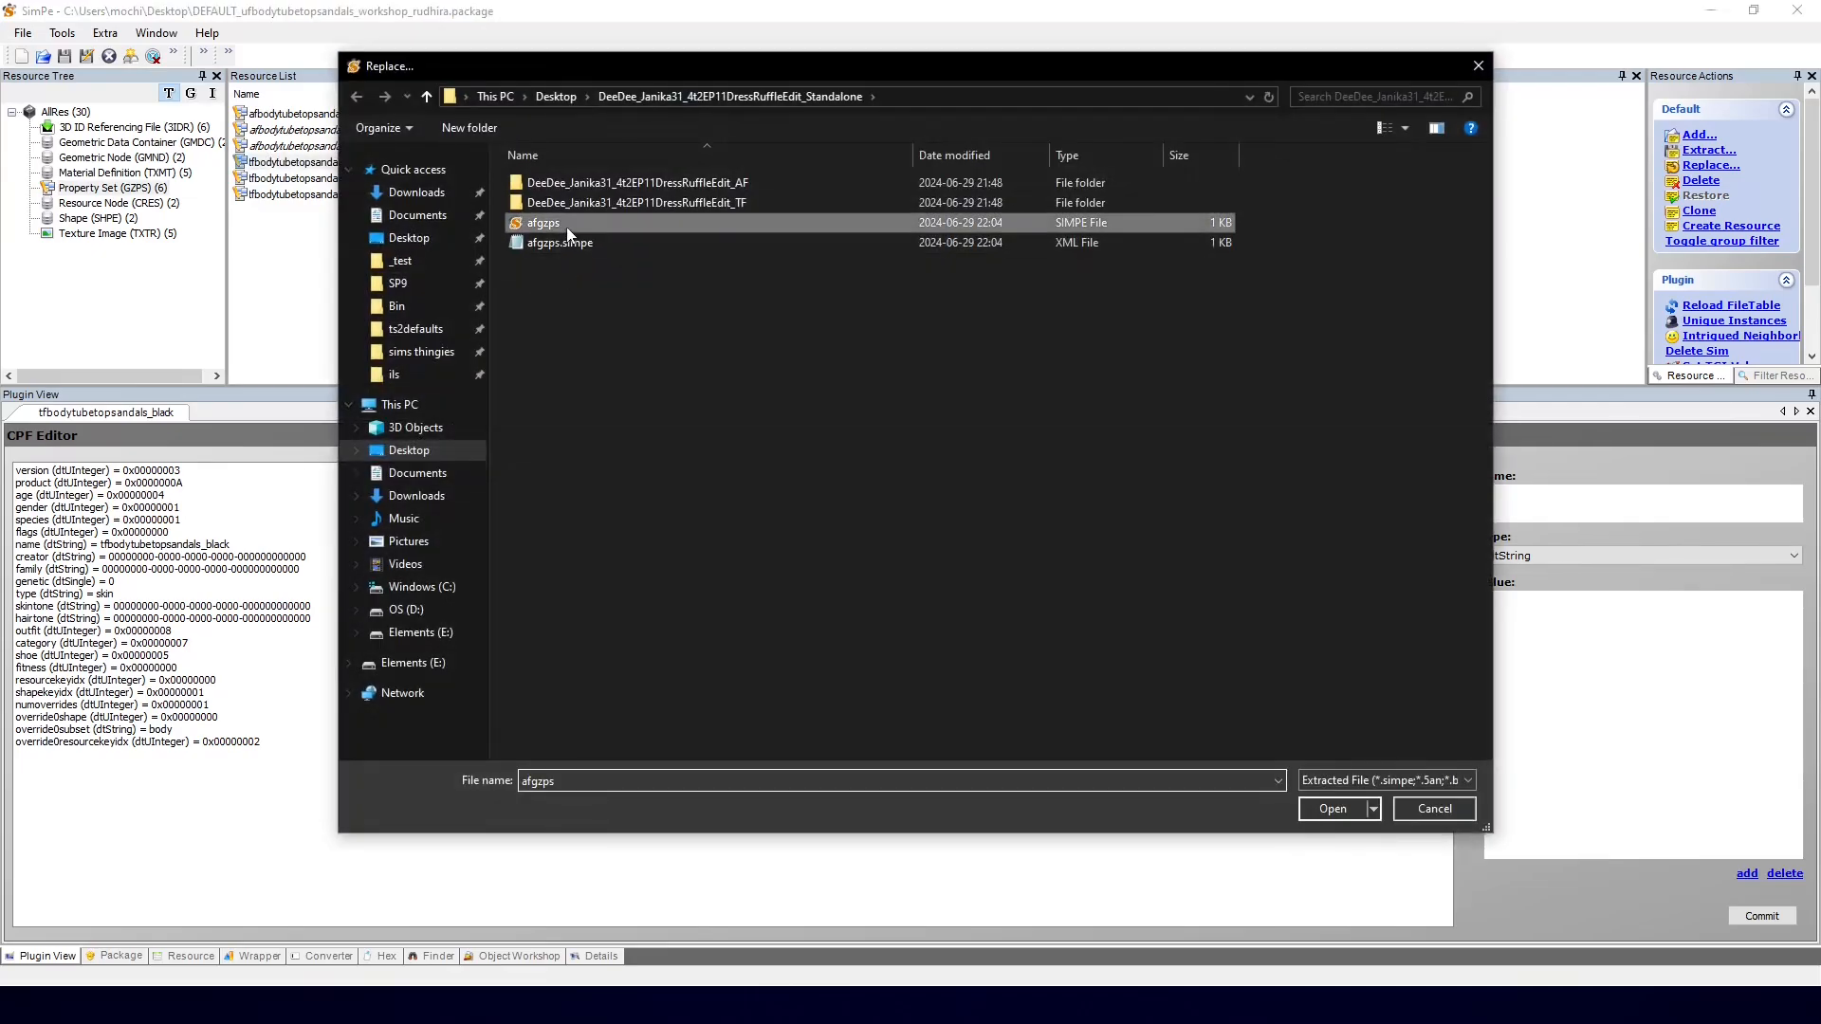
click(1330, 811)
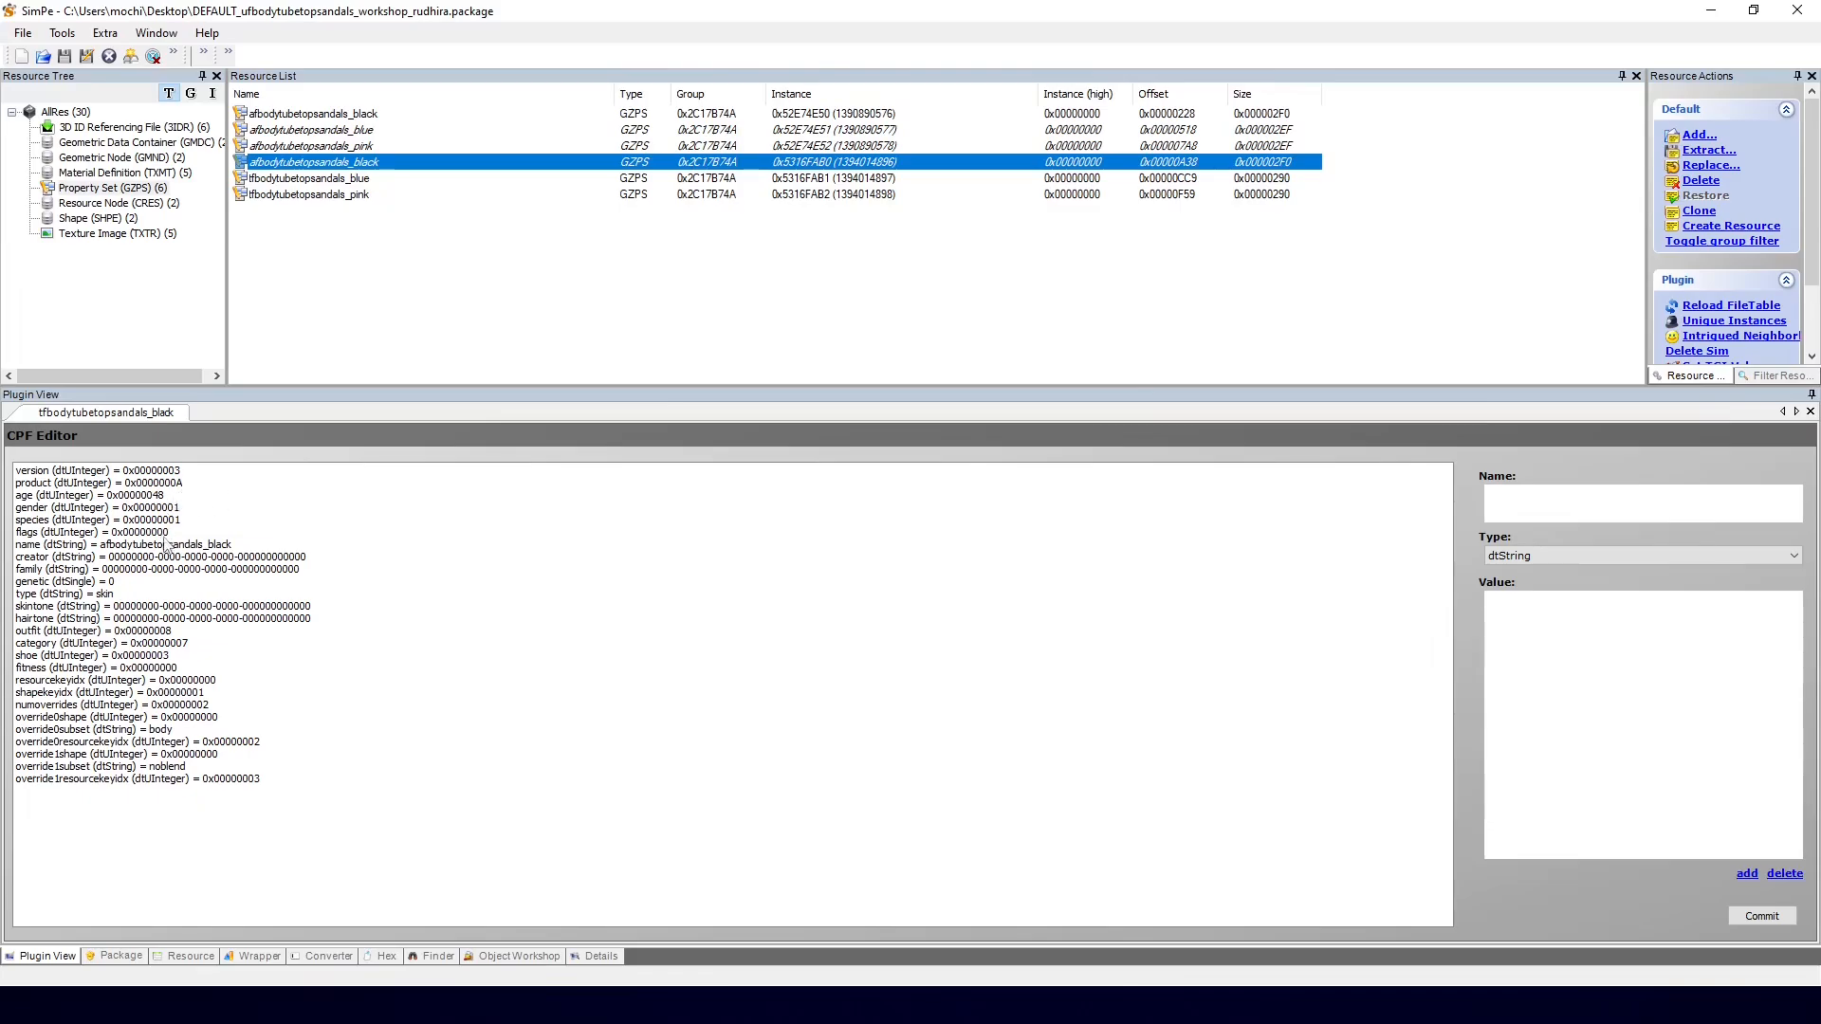
Step: Set the replaced teen Property Set's age to 0x00000004 and its name to tfbodytubetopsandals_black, and commit it
click(139, 495)
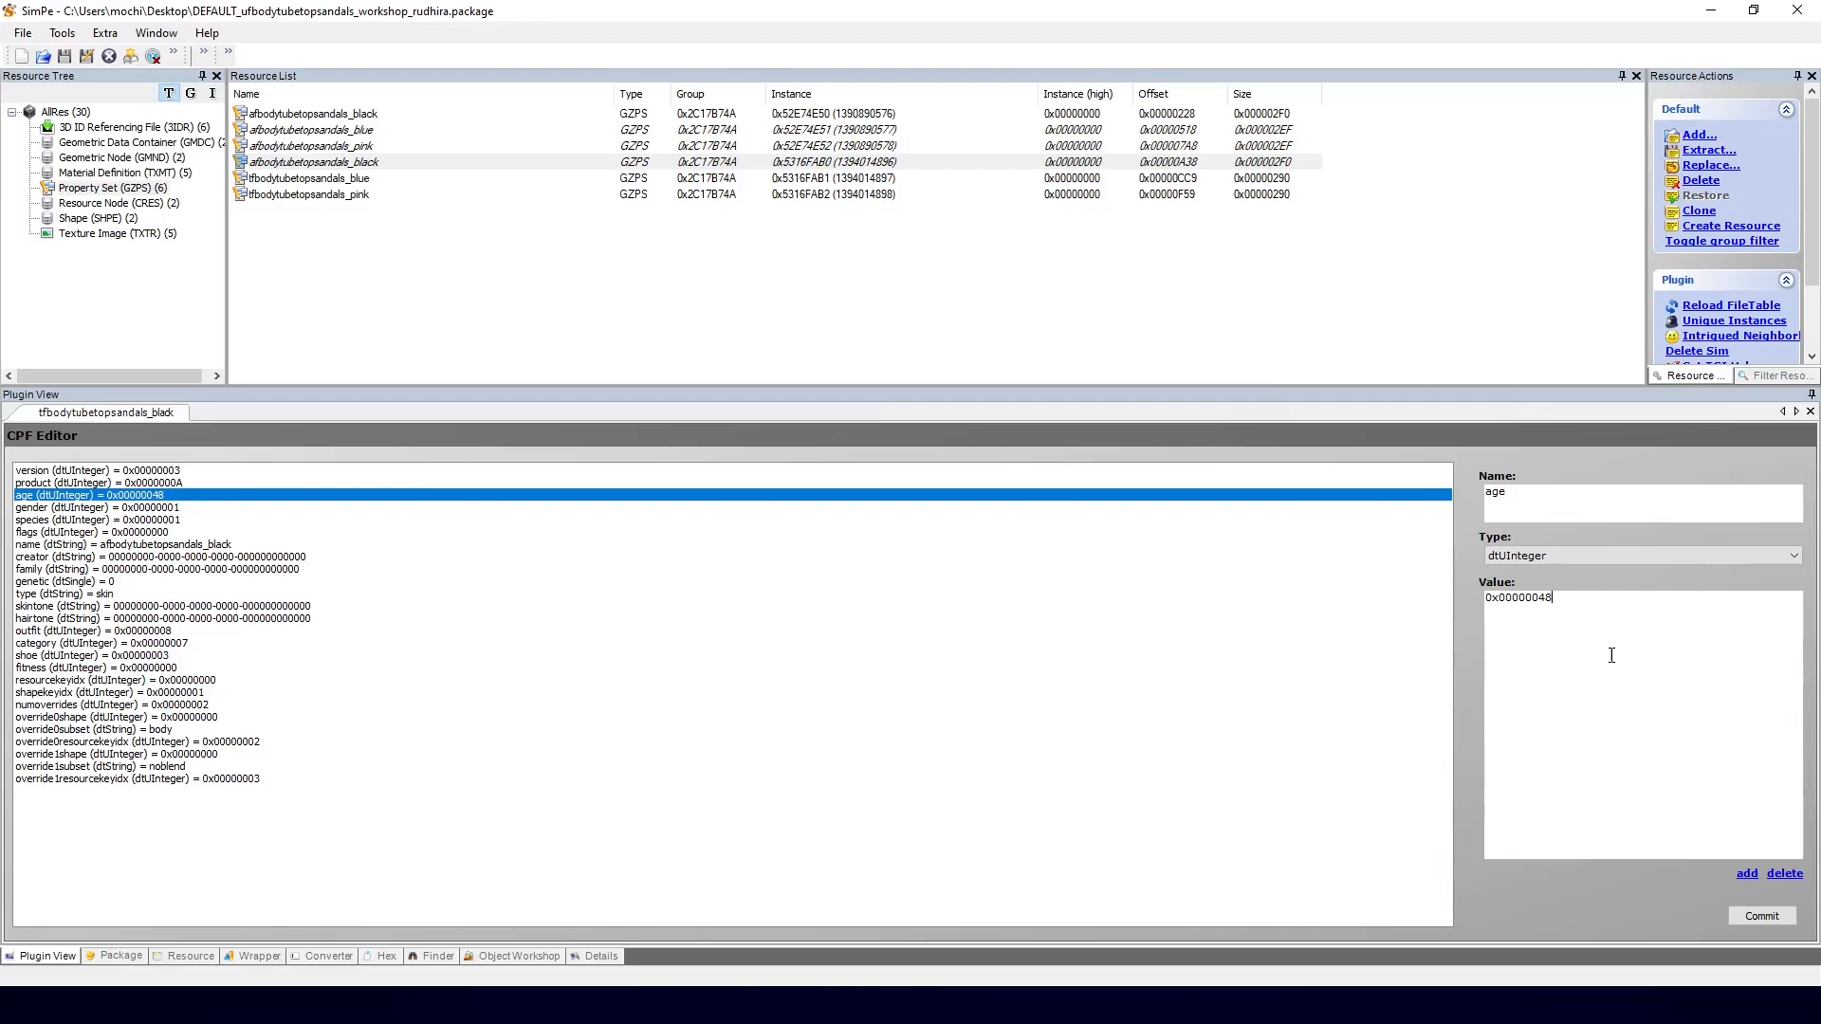
key(BackSpace)
click(215, 545)
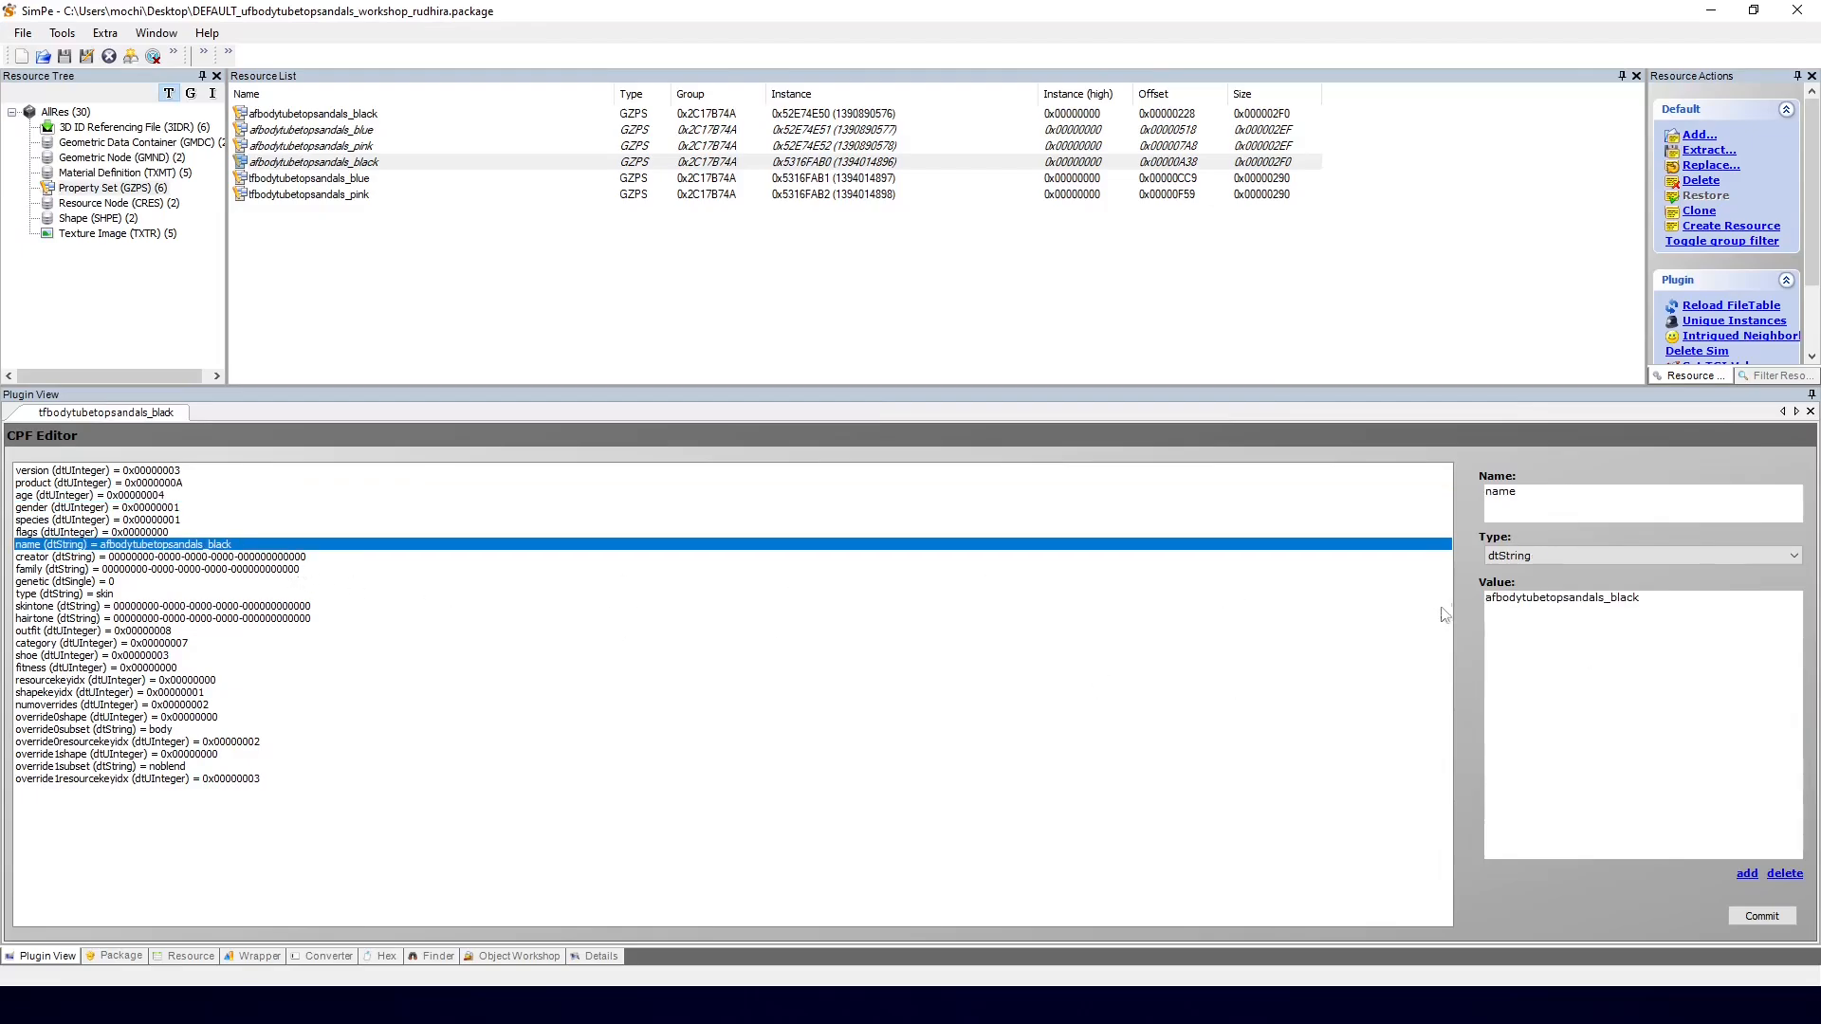
key(Delete)
text(t)
click(142, 496)
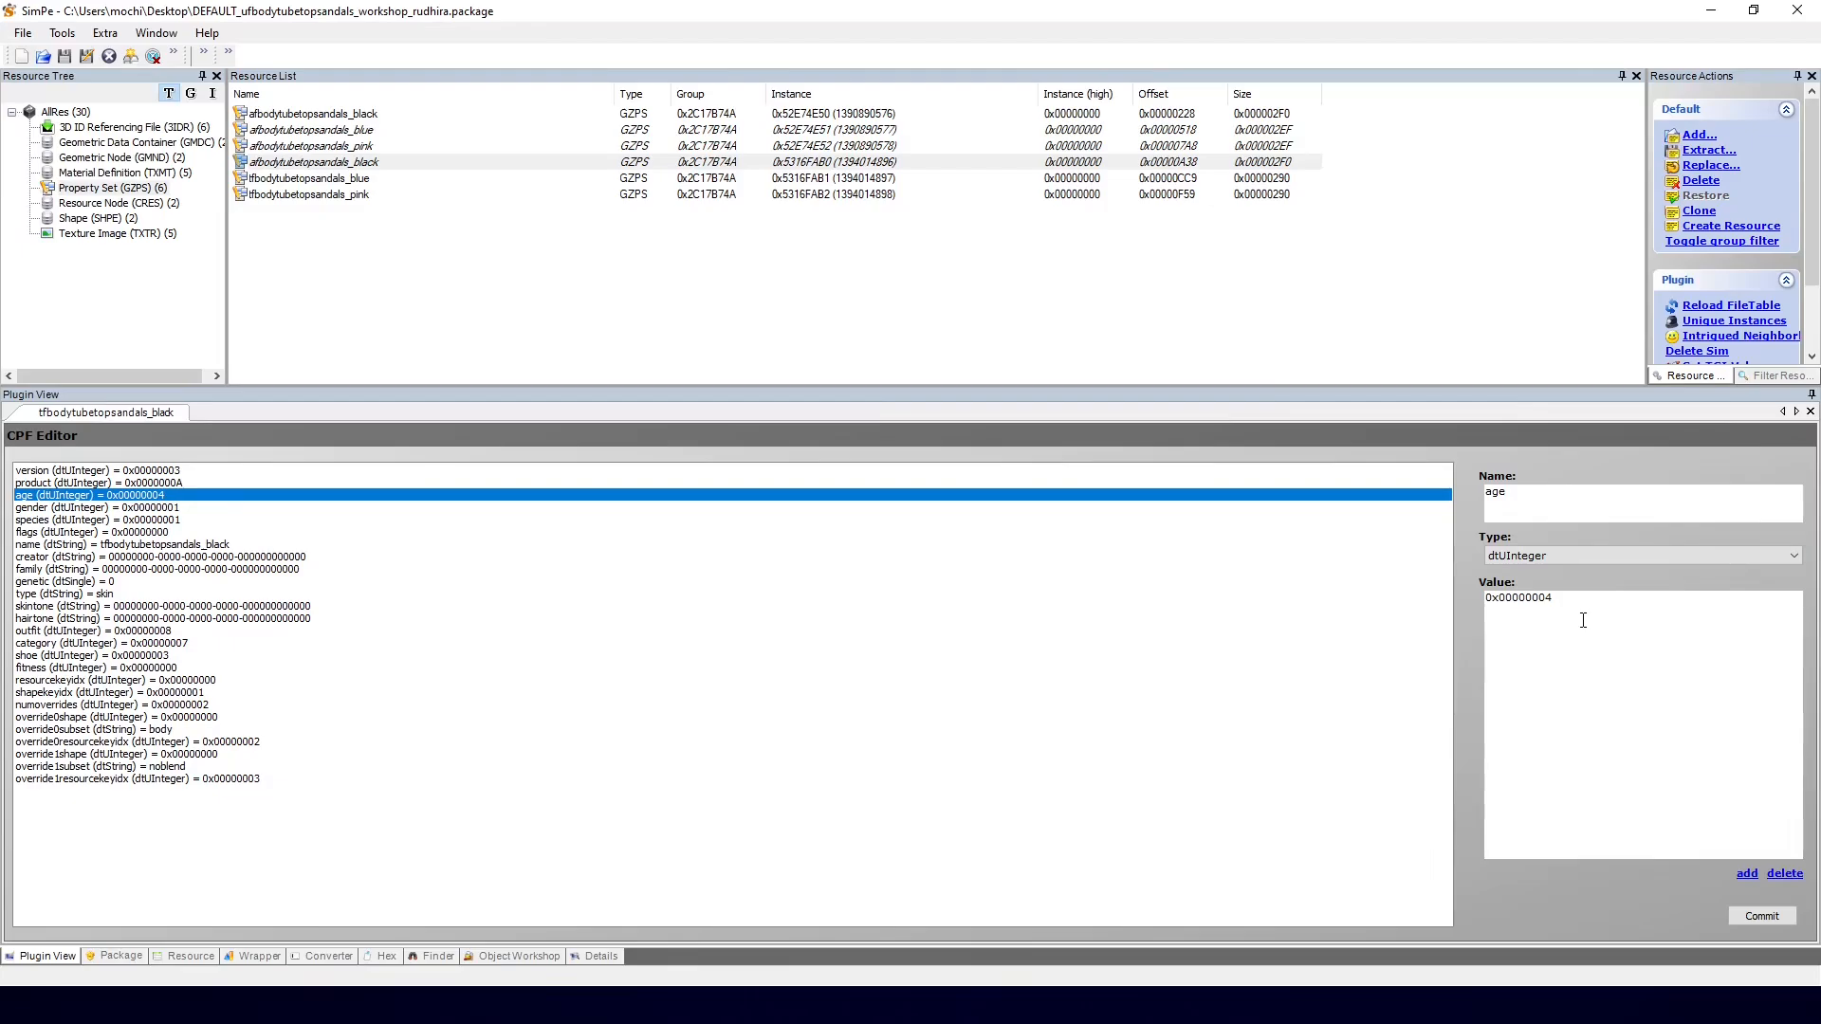
click(147, 544)
click(1729, 917)
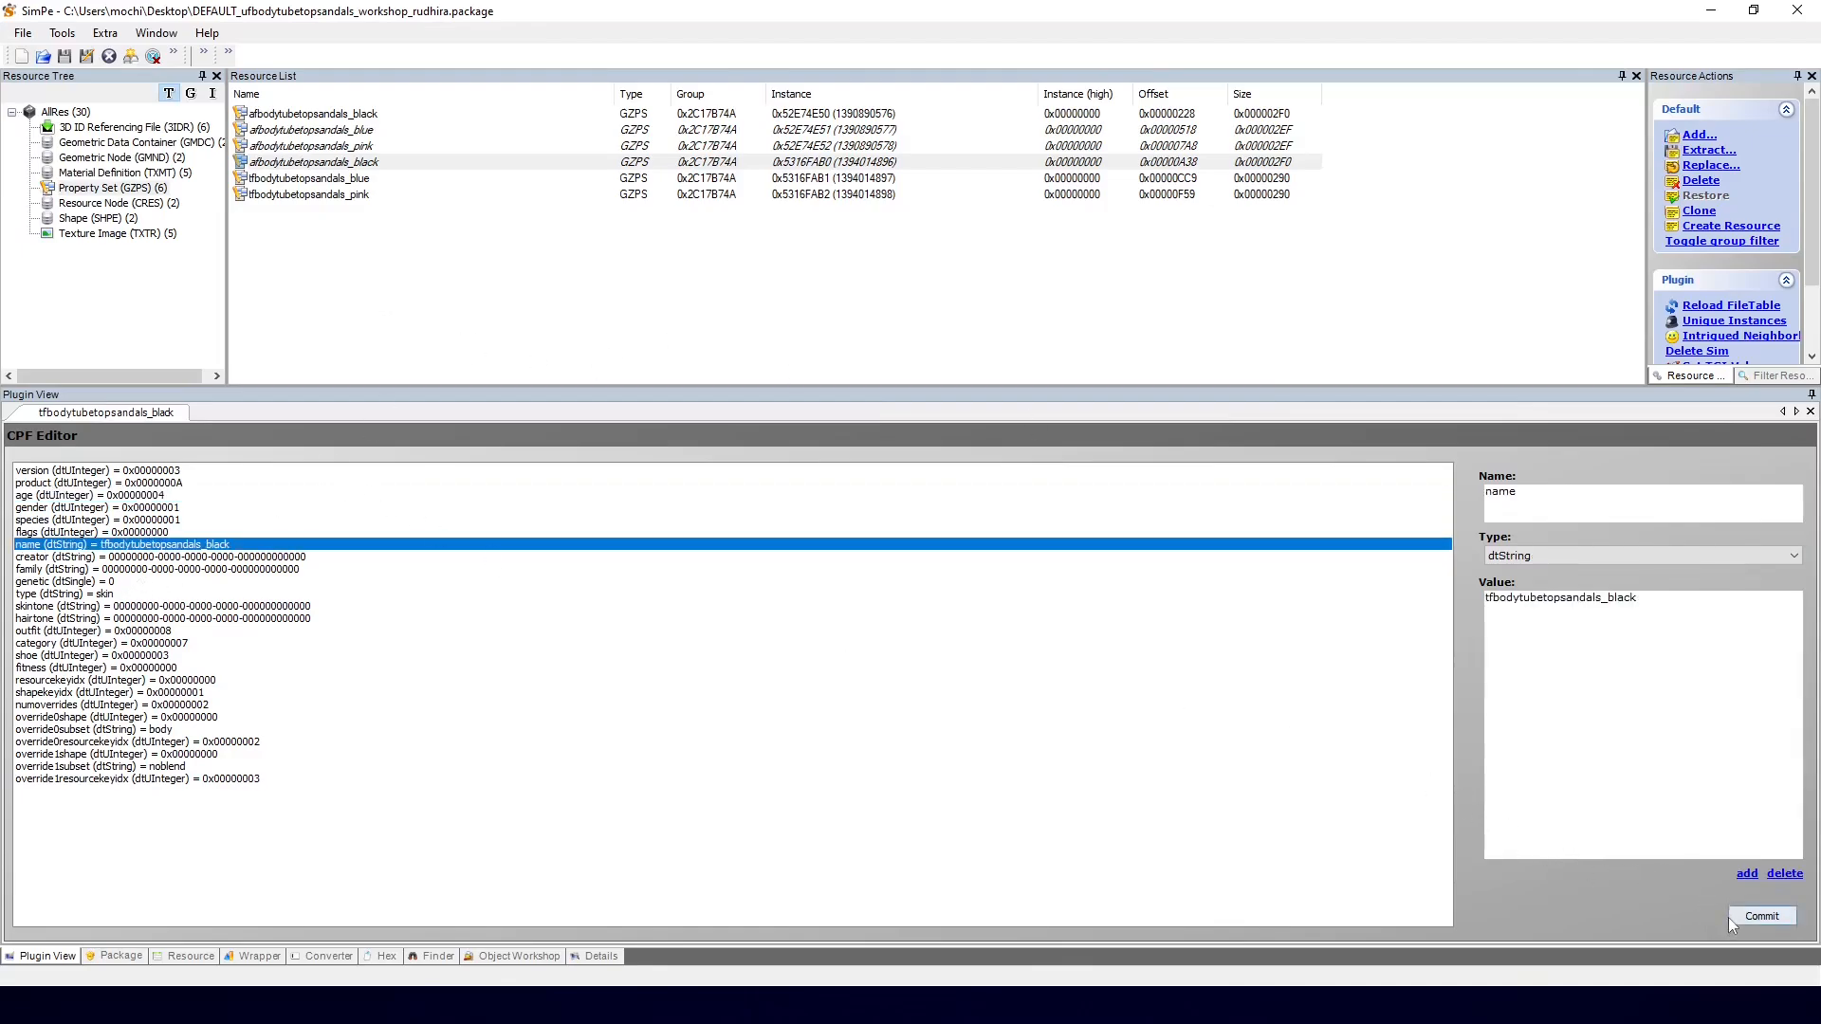
click(947, 557)
Step: Extract the tfbodytubetopsandals_black Property Set as tfgzps into the same folder as afgzps
click(351, 115)
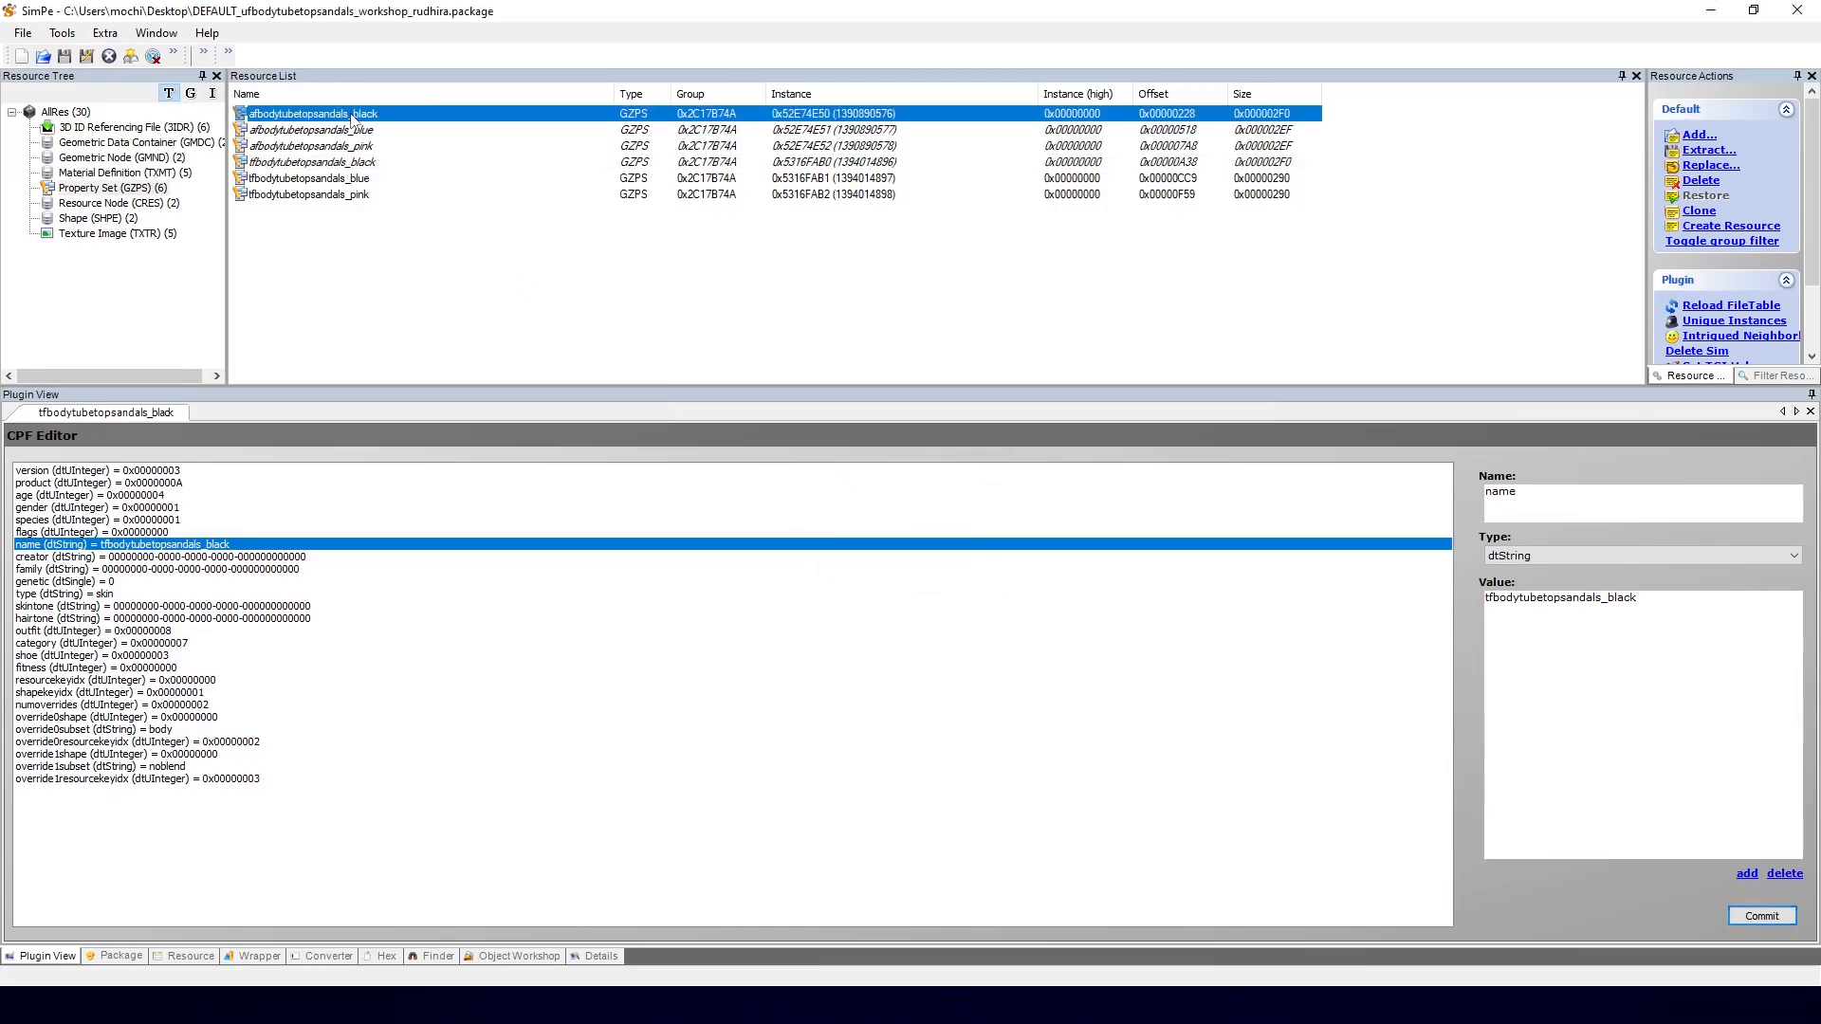
click(379, 163)
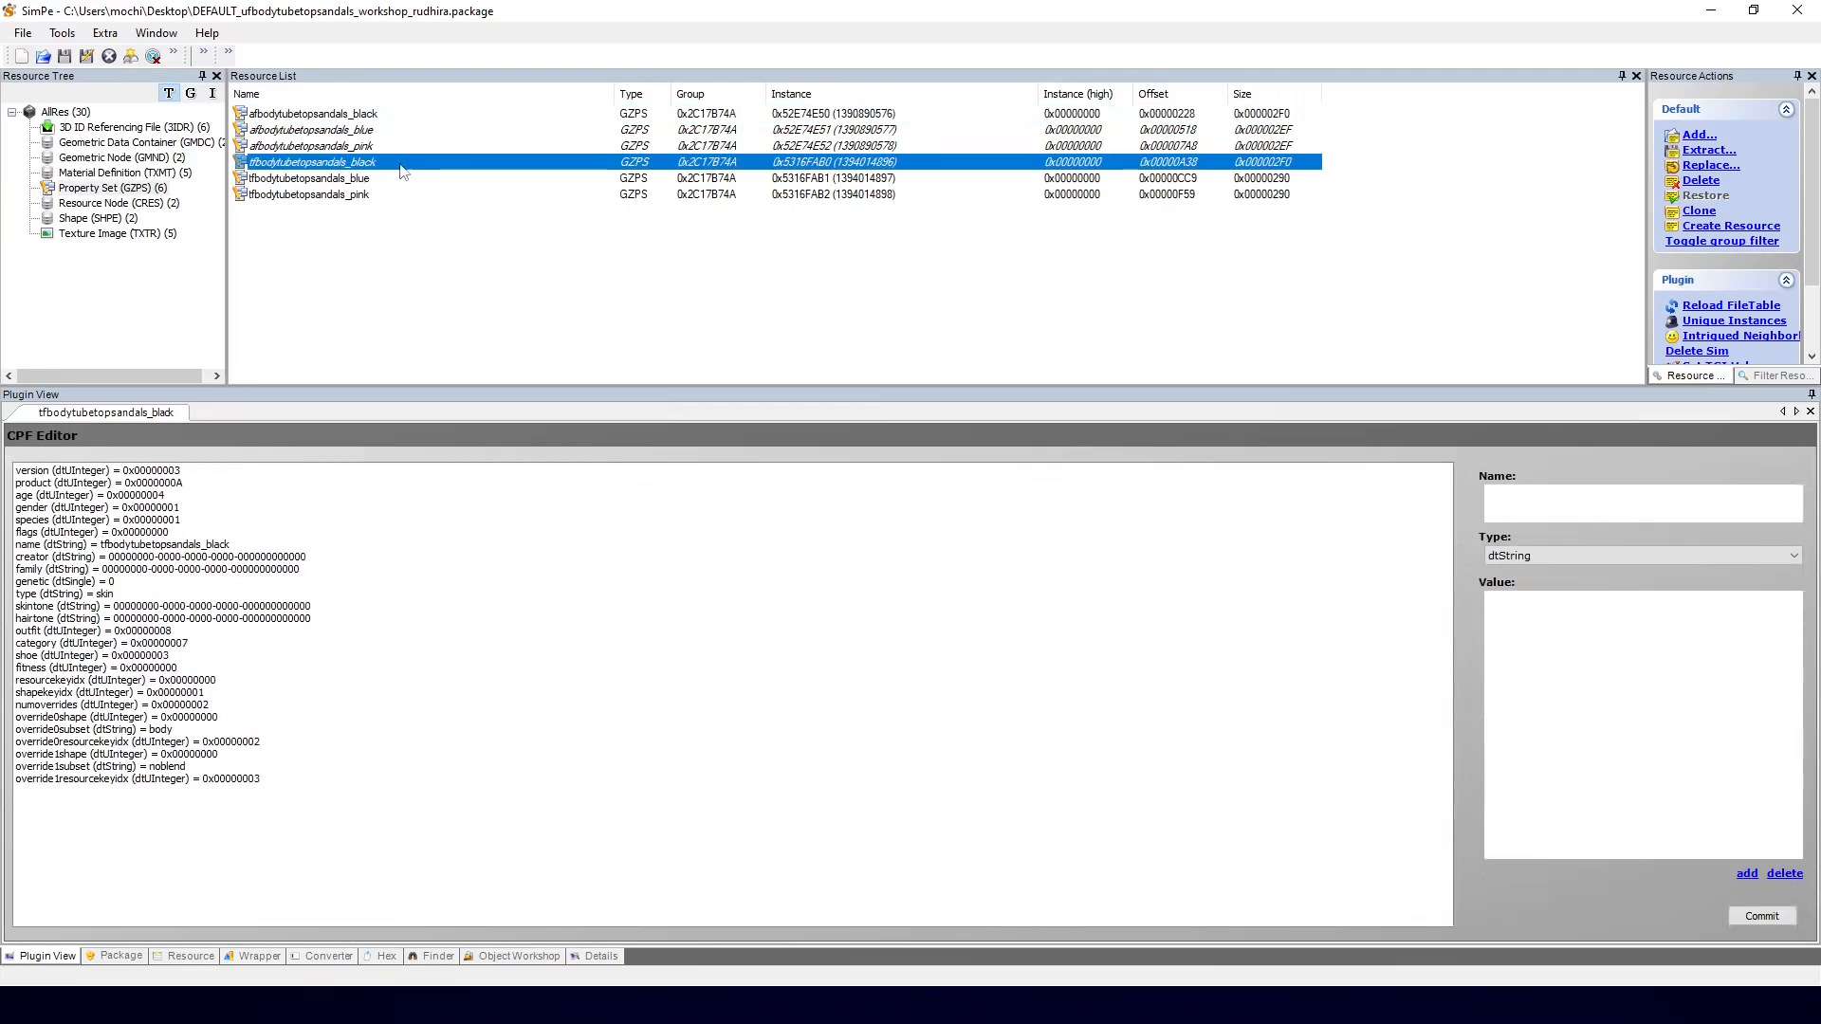
click(218, 546)
drag(1607, 597, 1639, 598)
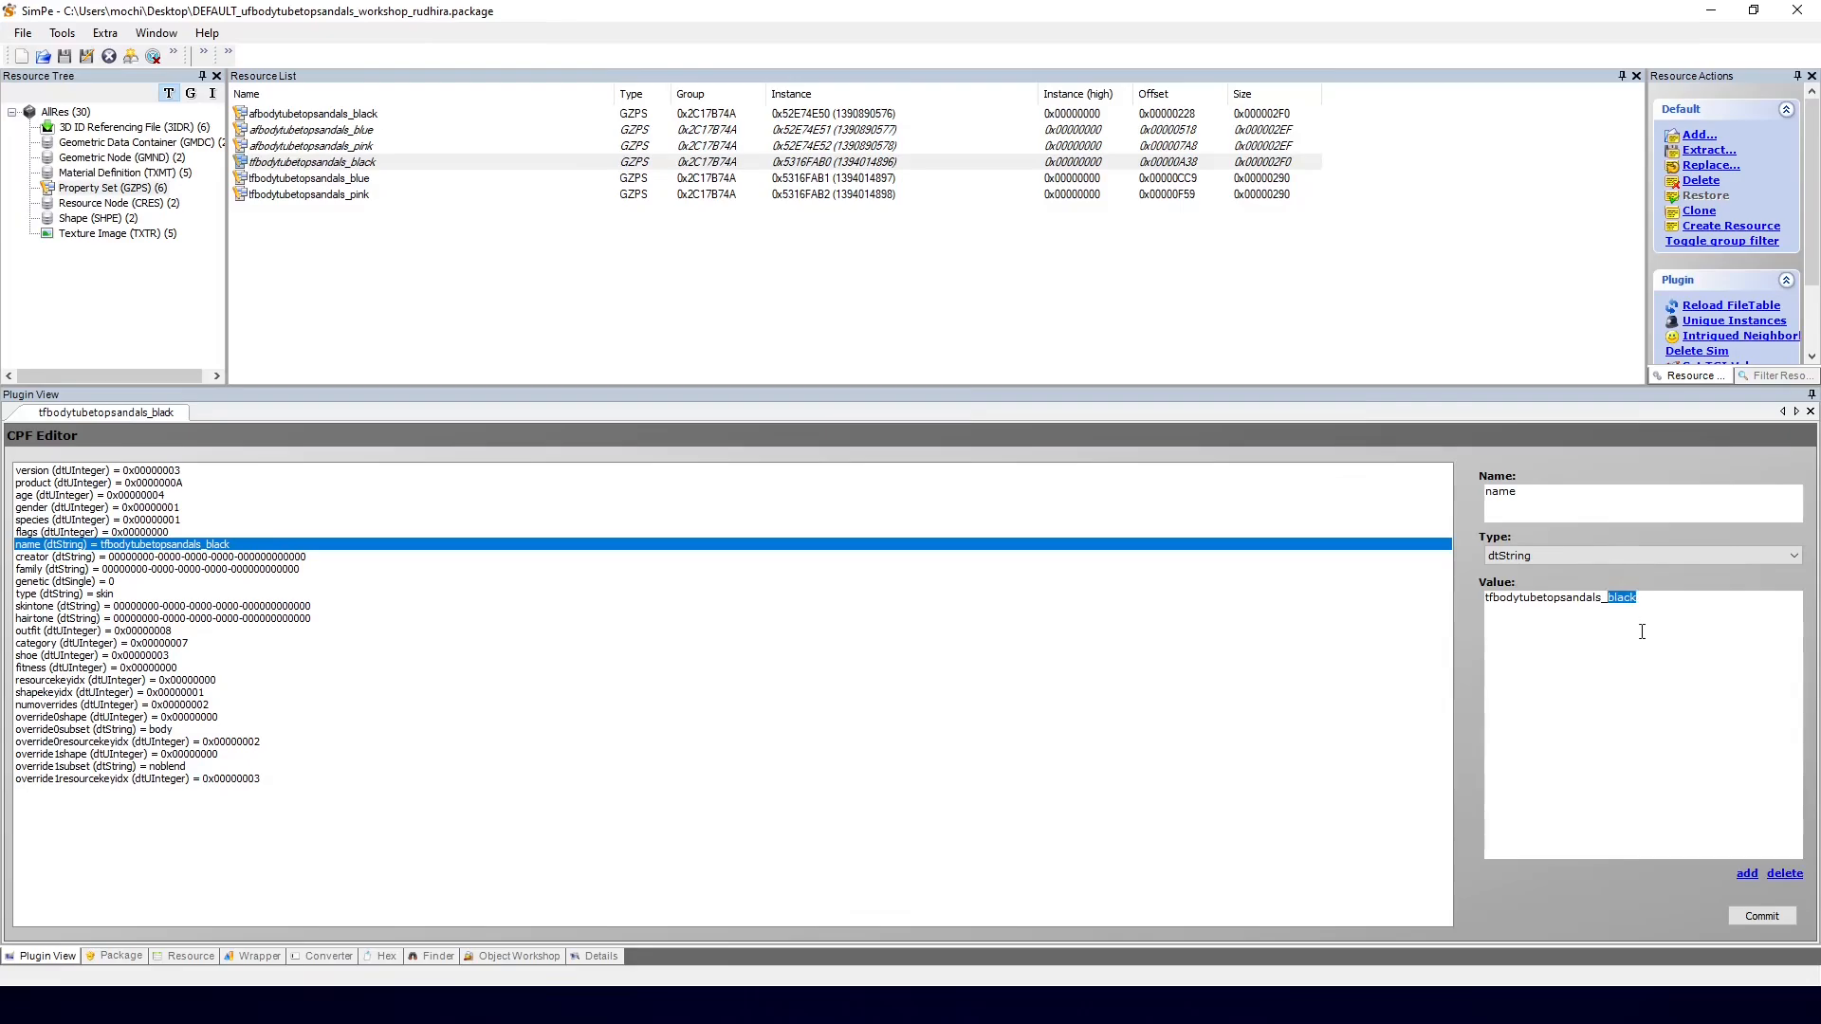
click(1635, 651)
right_click(353, 168)
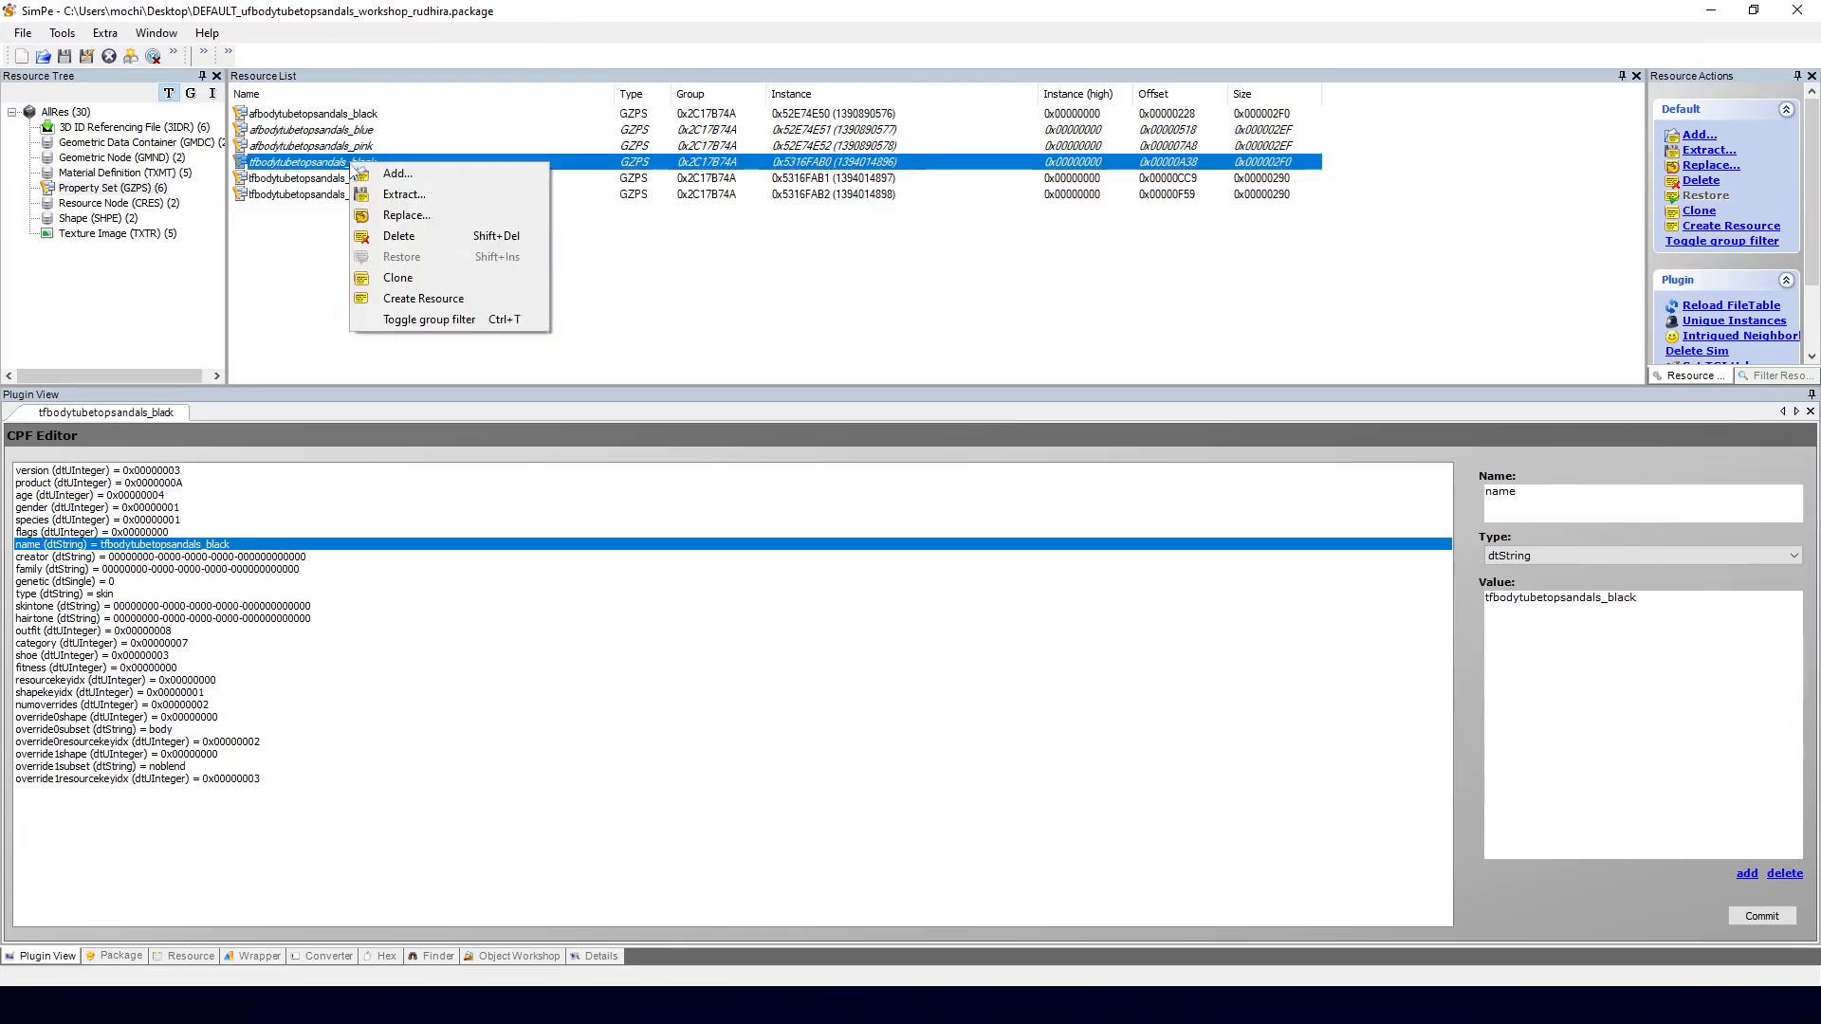
click(397, 196)
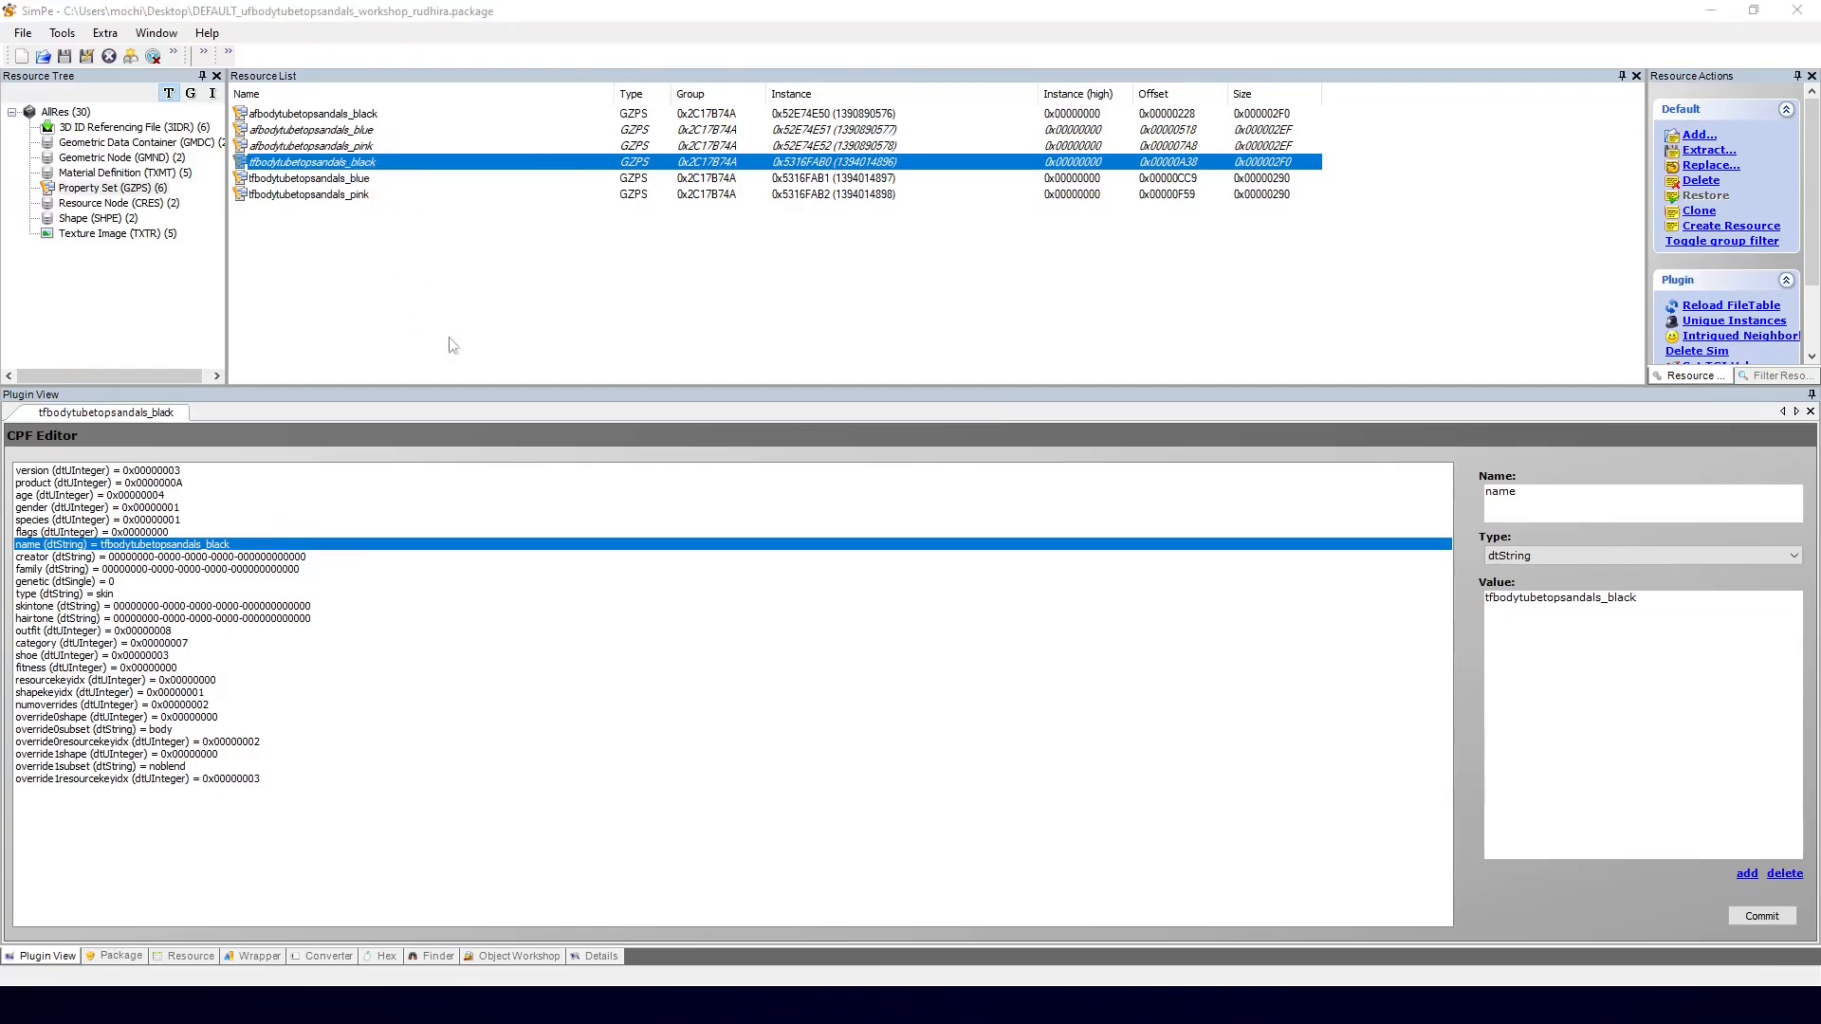
text(tfgzps)
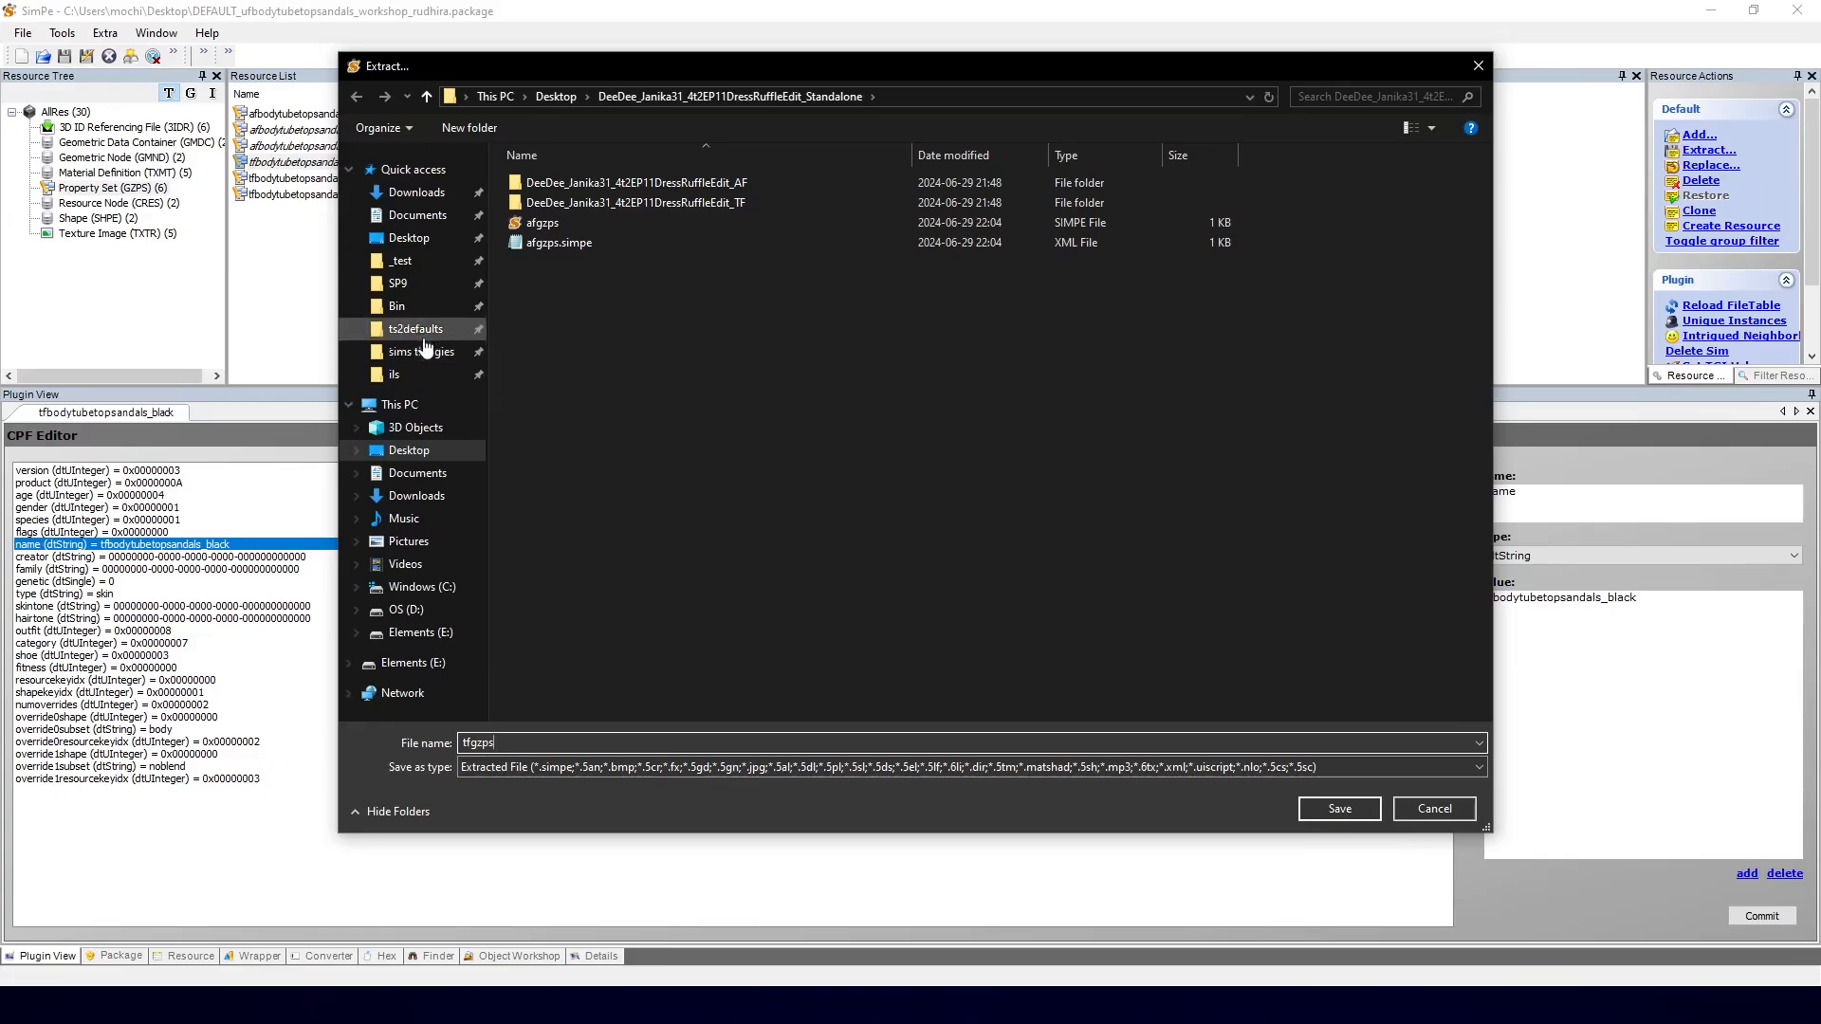
key(Return)
Step: Replace the tfbodytubetopsandals_blue Property Set with tfgzps, and commit its name as tfbodytubetopsandals_blue
click(317, 179)
right_click(317, 184)
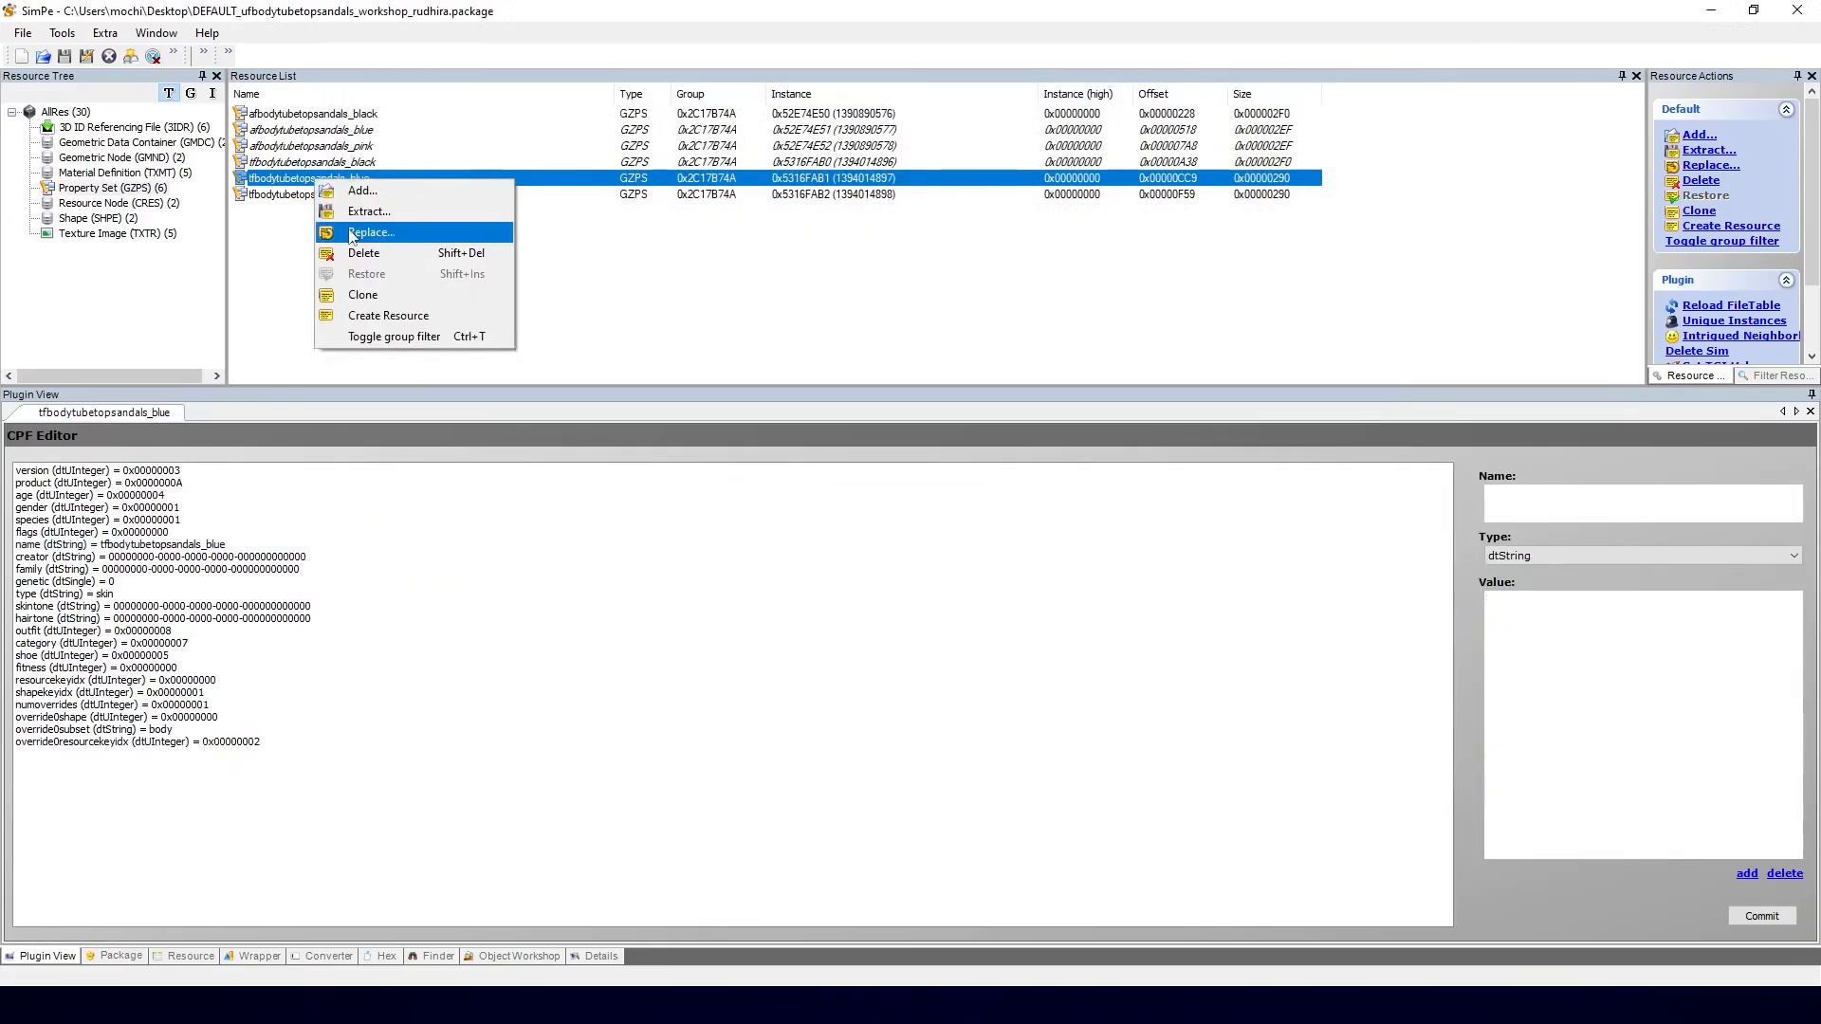
click(360, 232)
double_click(607, 262)
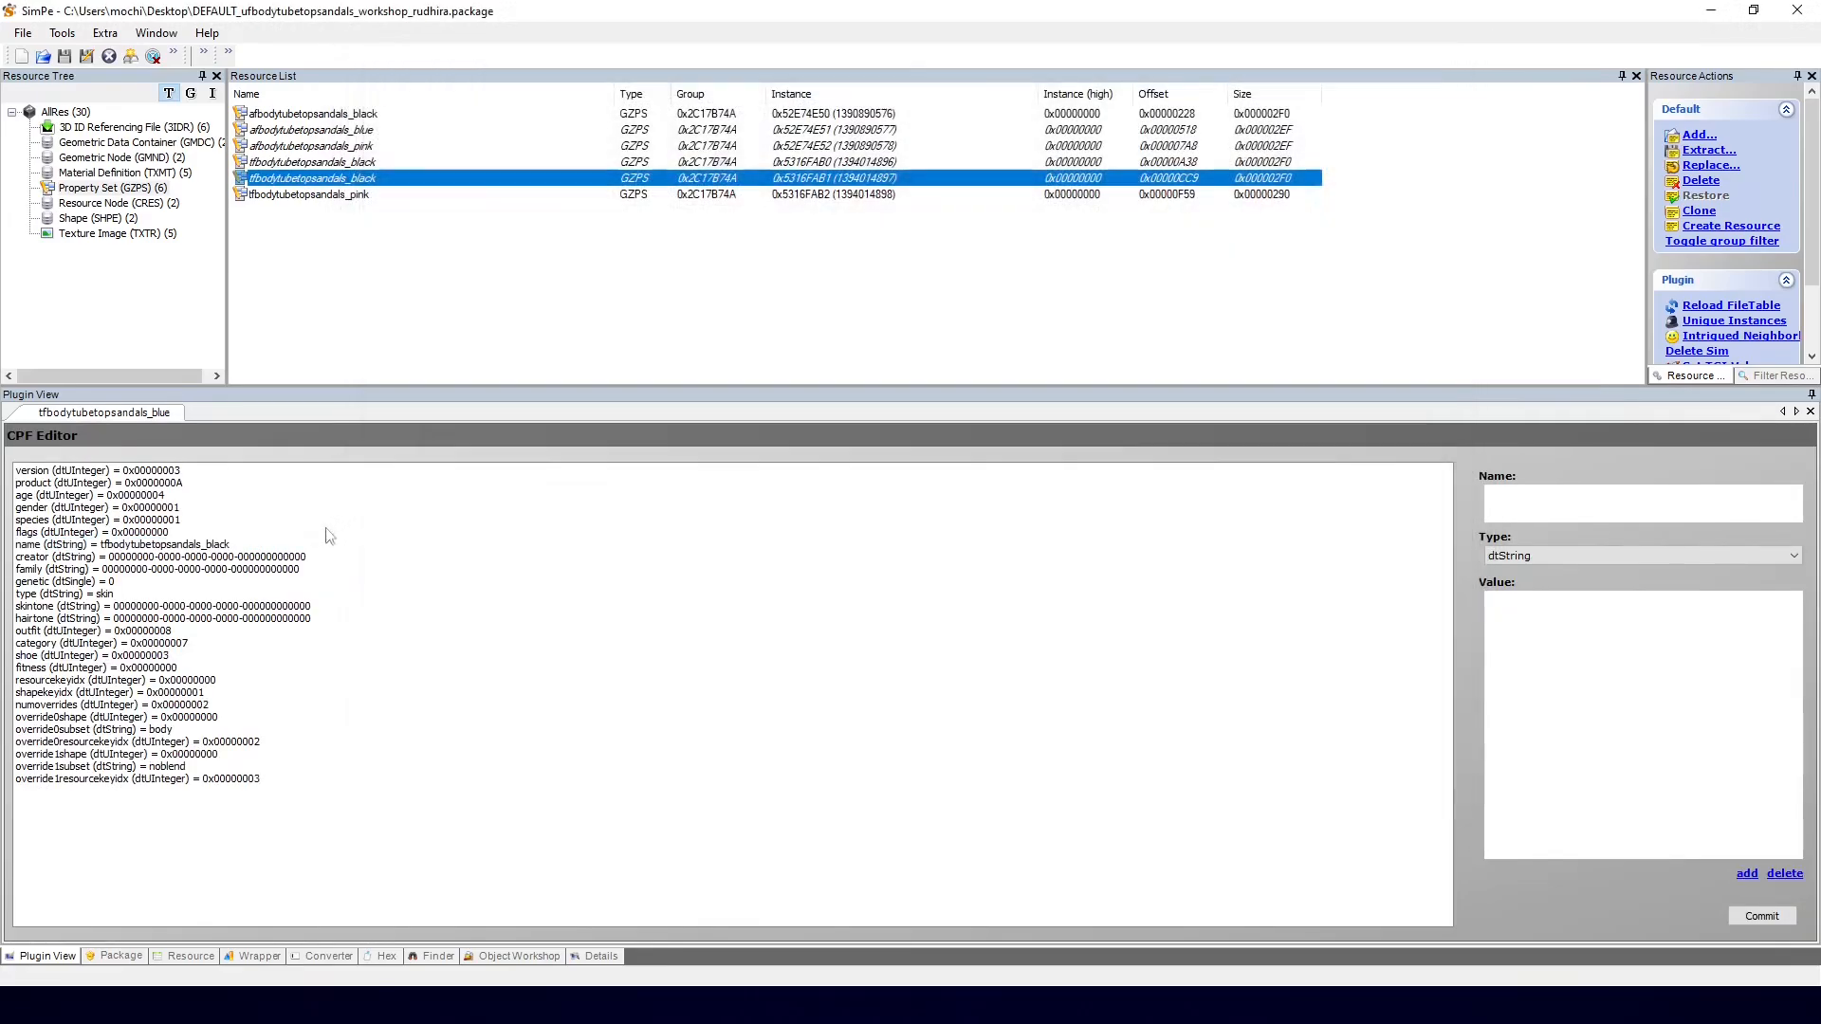
click(228, 545)
drag(1608, 598, 1680, 621)
text(blue)
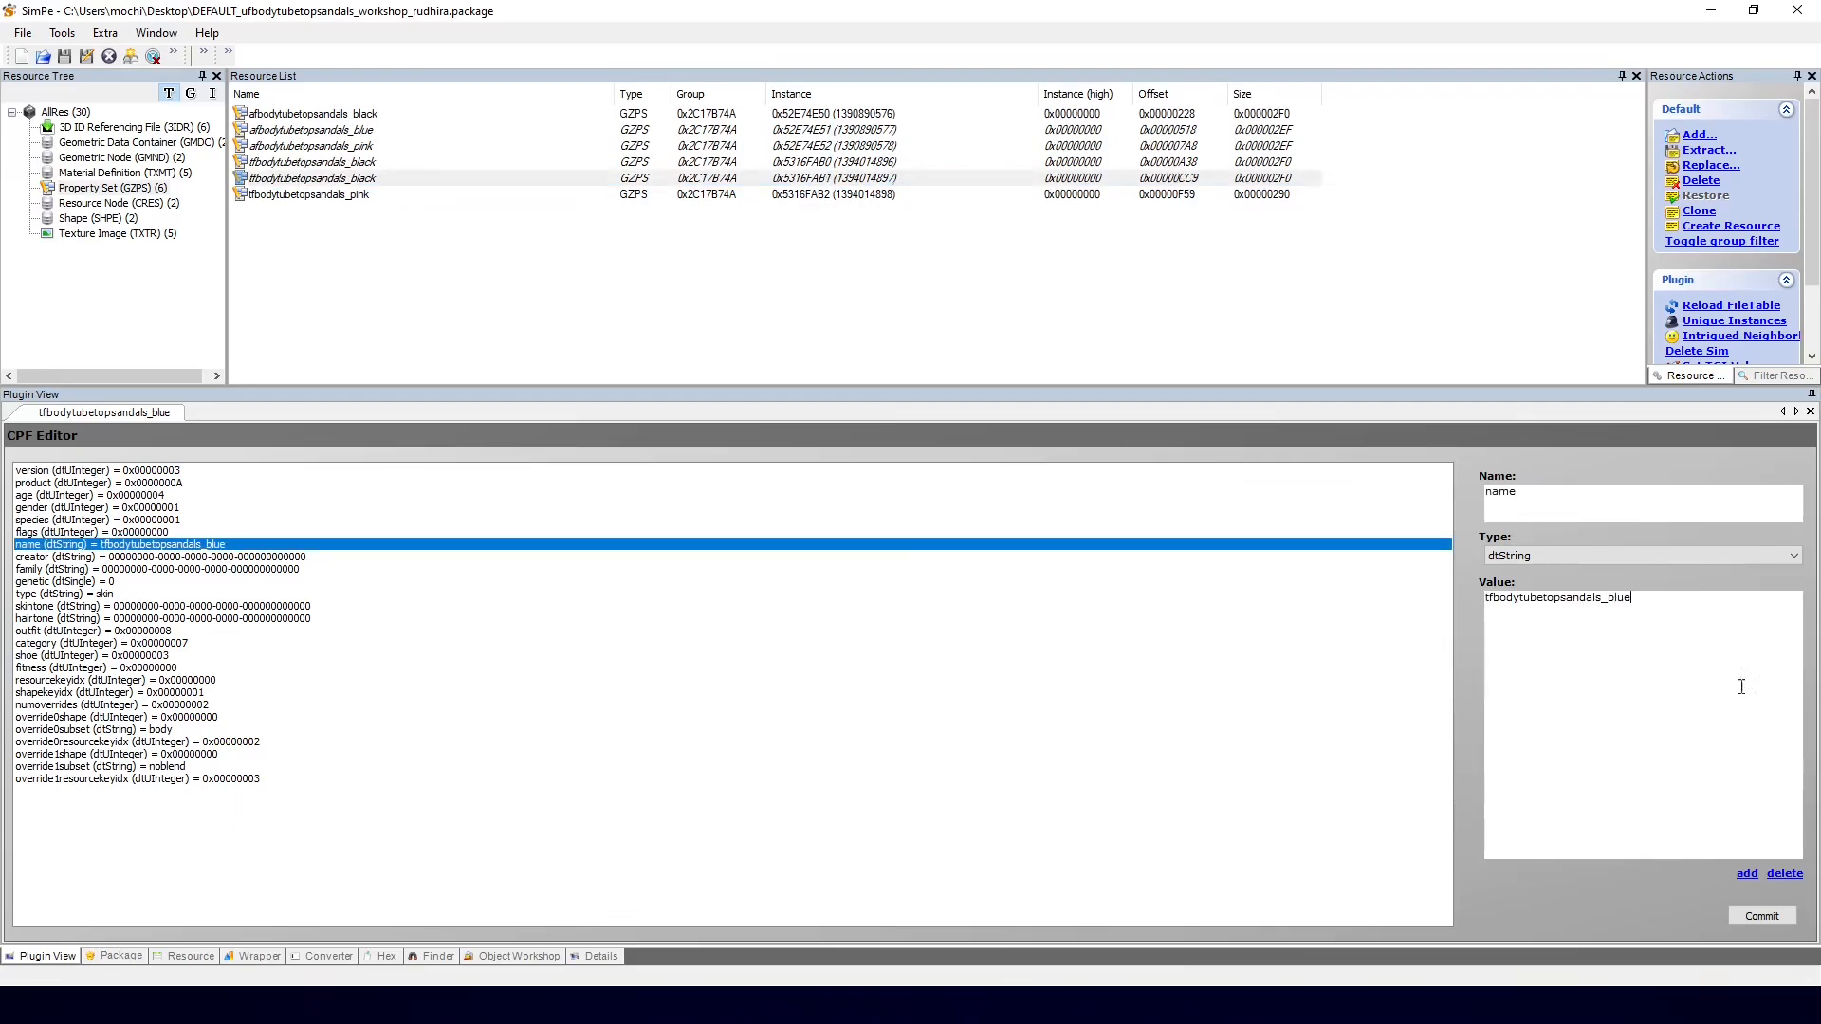
click(1761, 915)
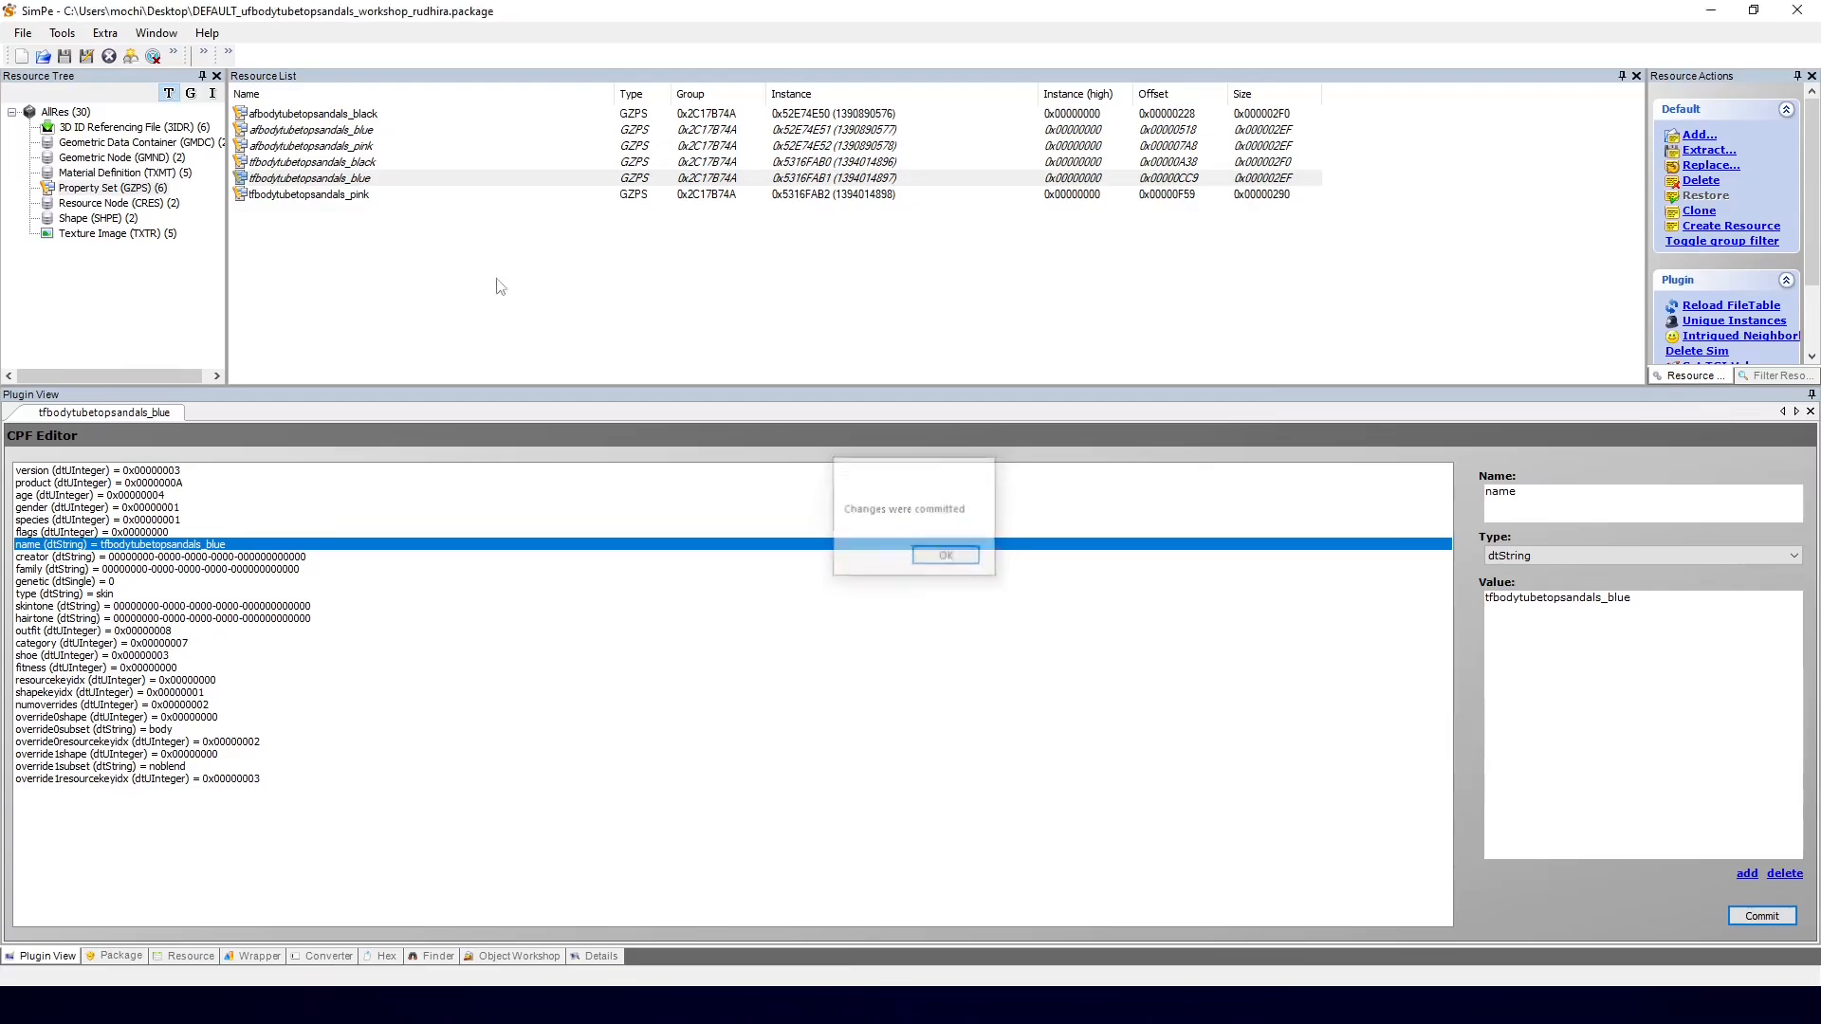
key(Return)
right_click(347, 194)
click(384, 243)
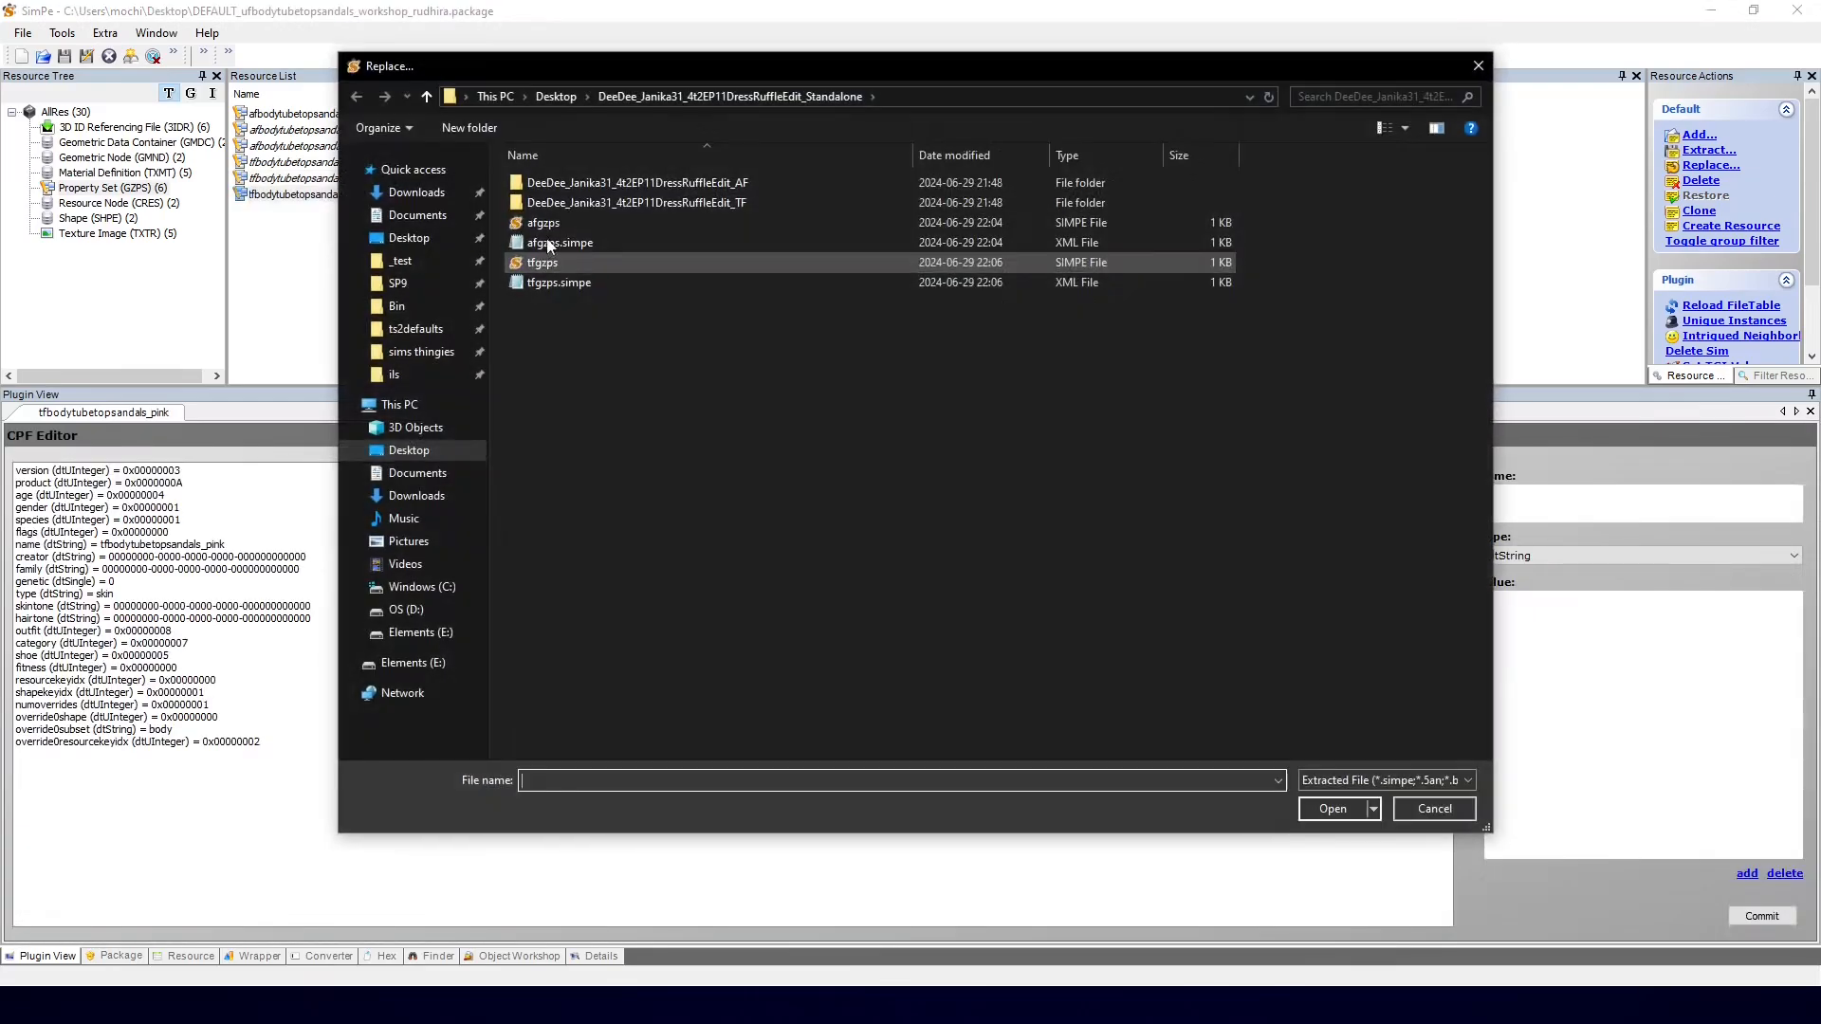
double_click(543, 222)
click(132, 495)
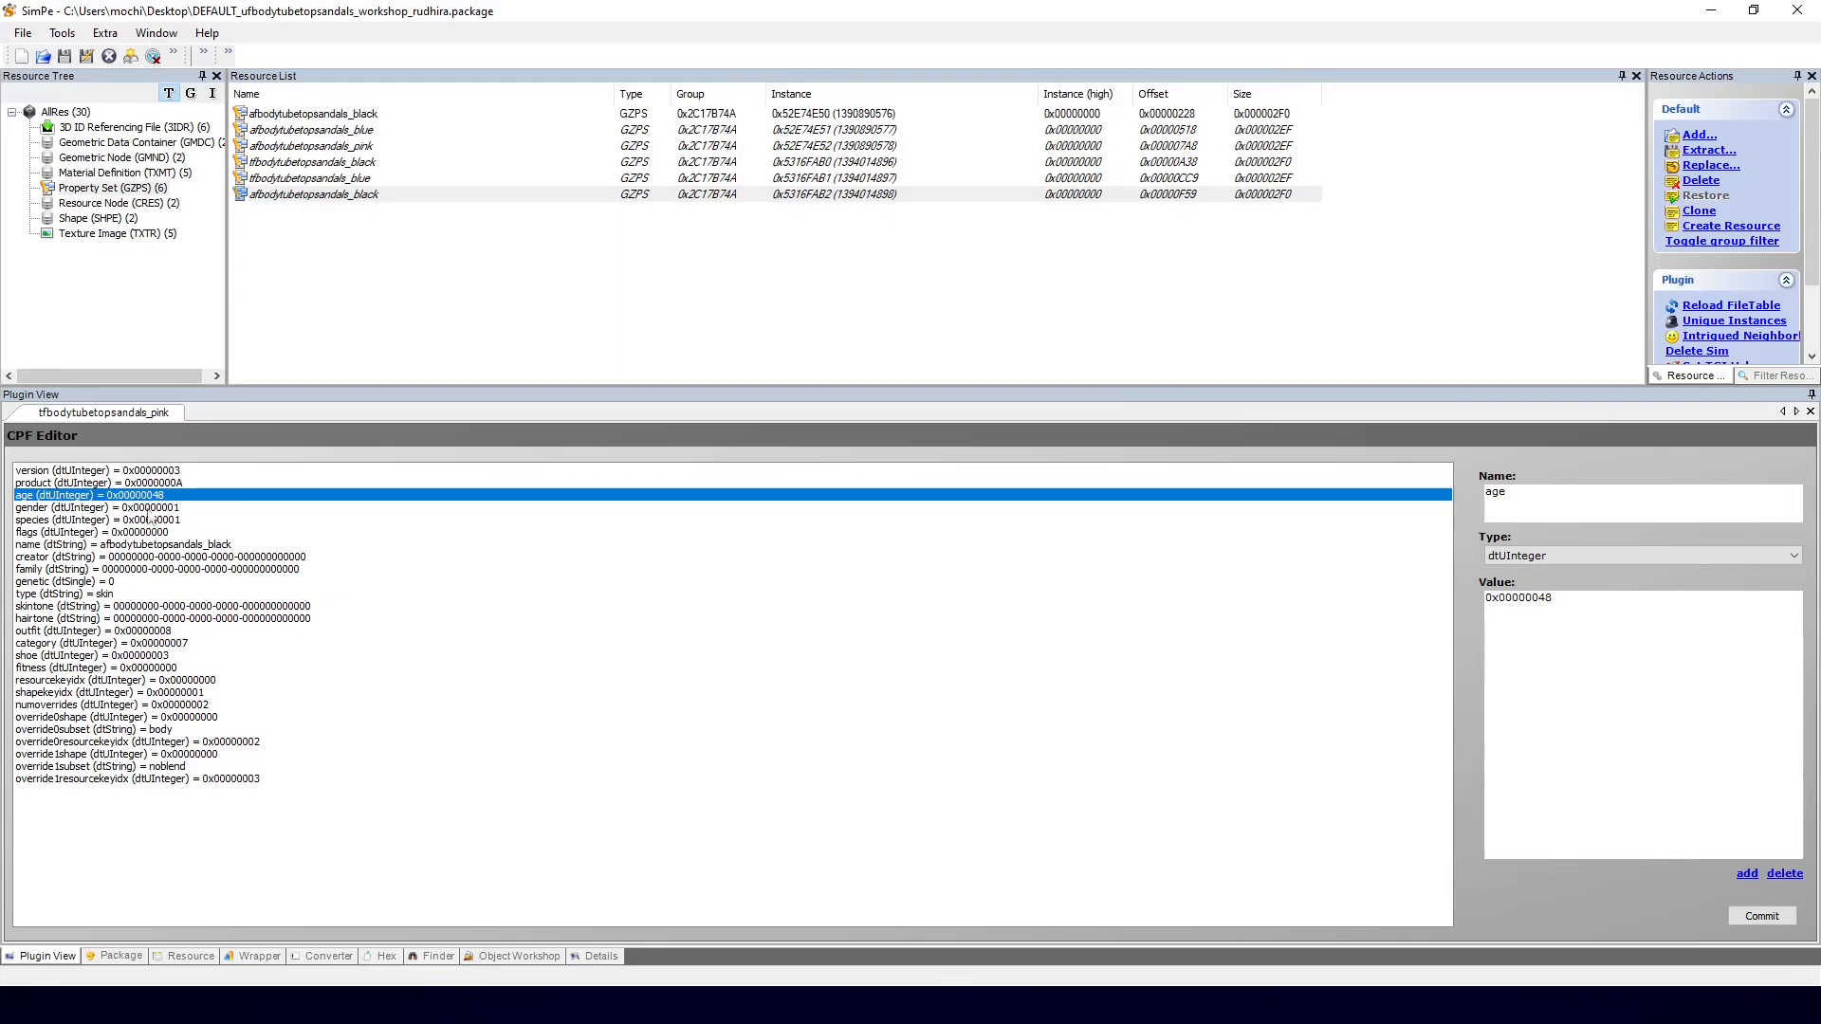
click(118, 546)
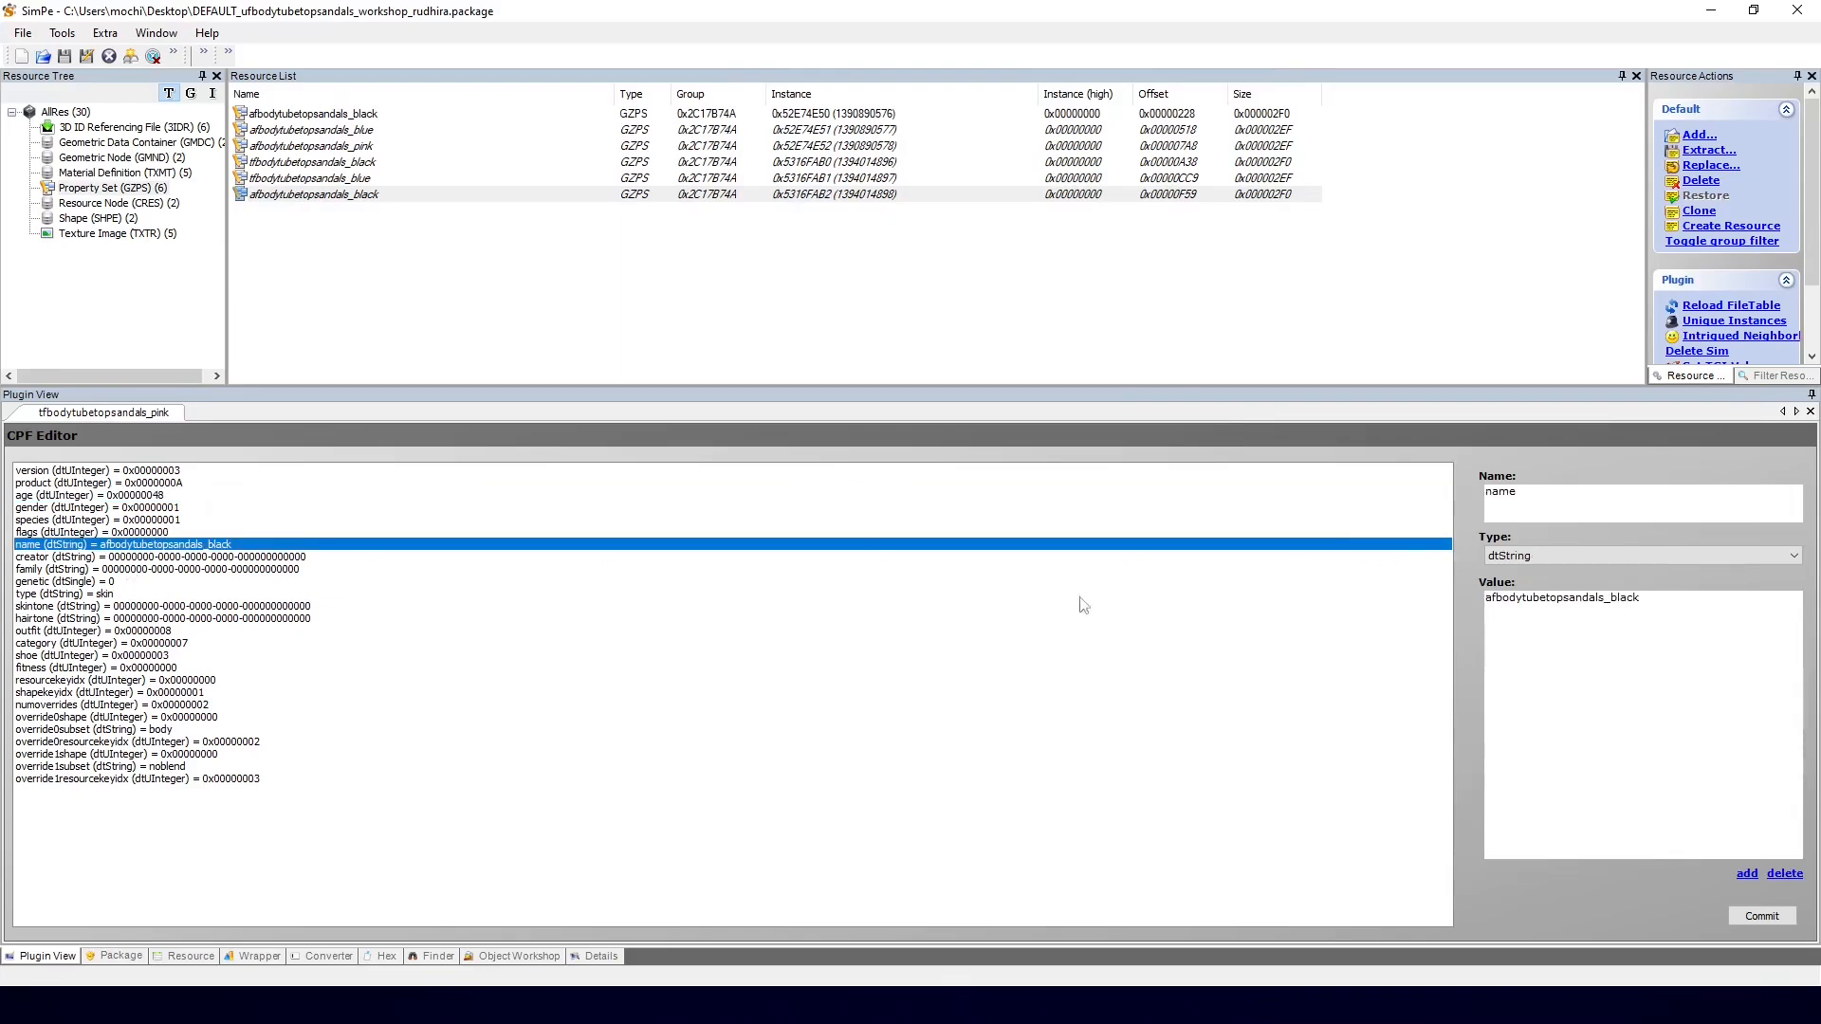
Step: Replace the teen pink Property Set (instance 0x5316FAB2) with tfgzps, and commit its name as tfbodytubetopsandals_pink
right_click(372, 194)
click(400, 247)
double_click(607, 261)
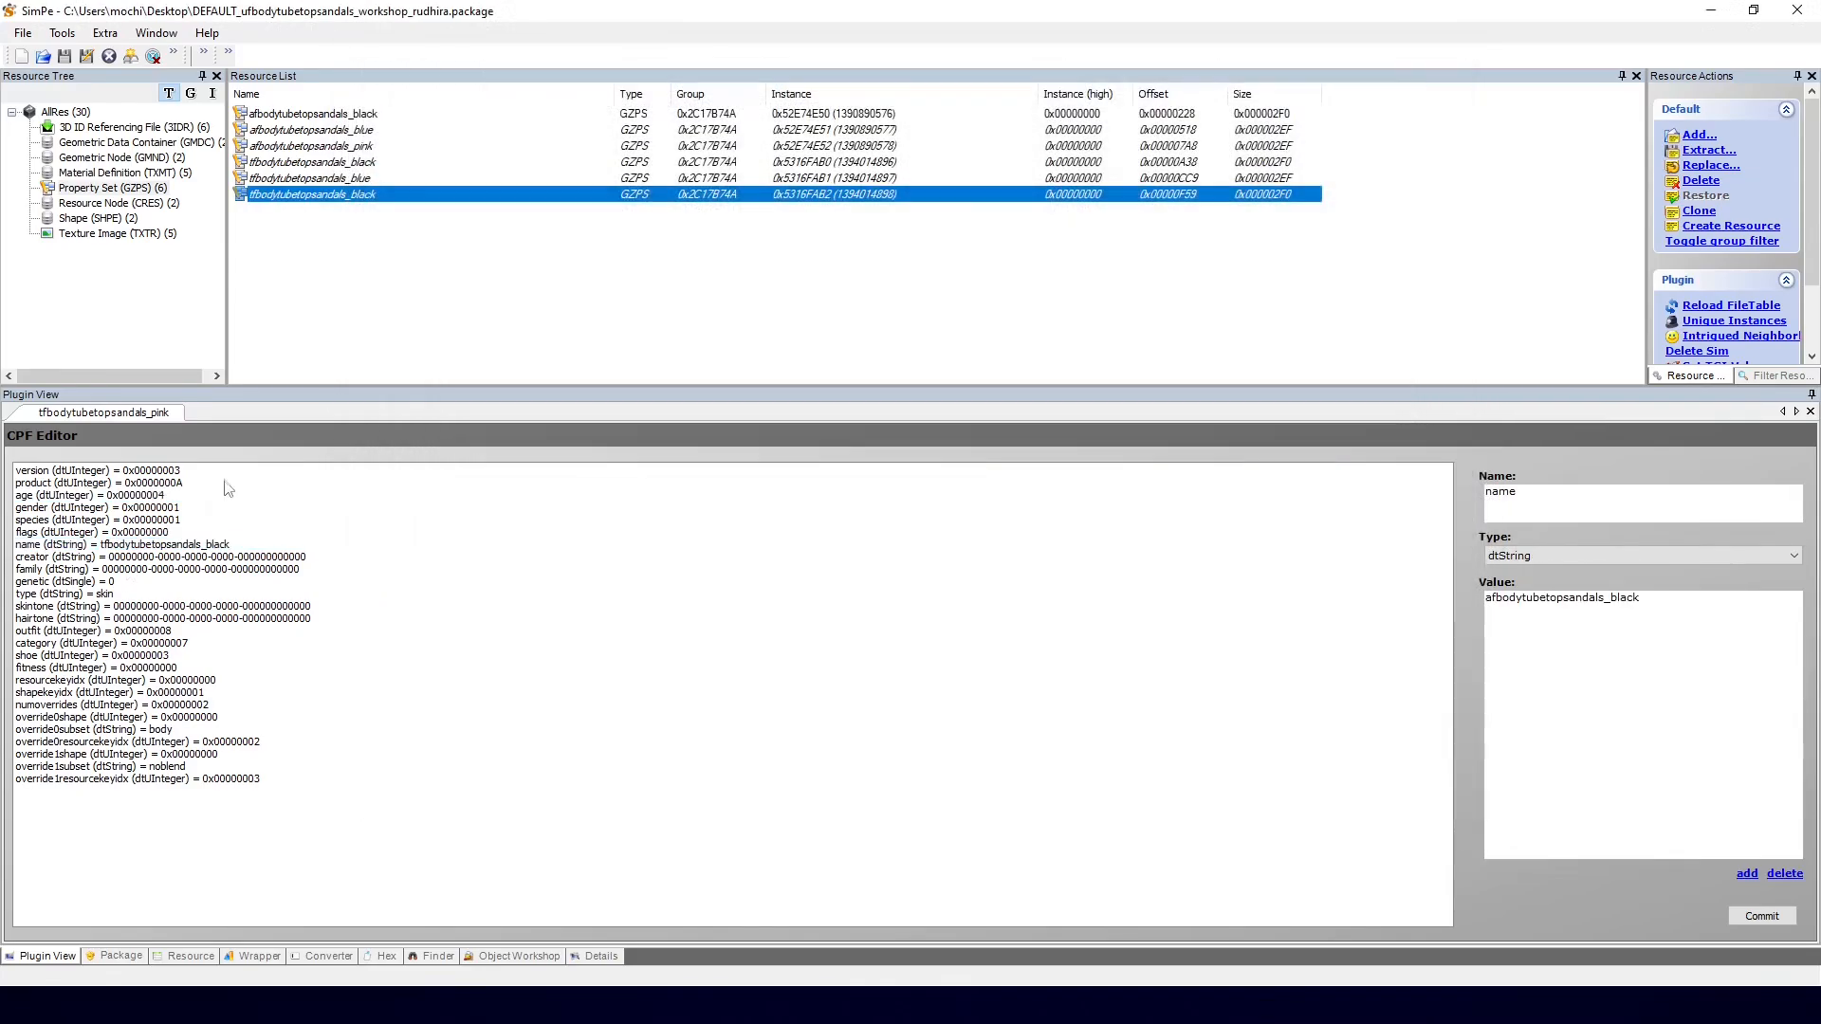
click(158, 548)
double_click(1686, 623)
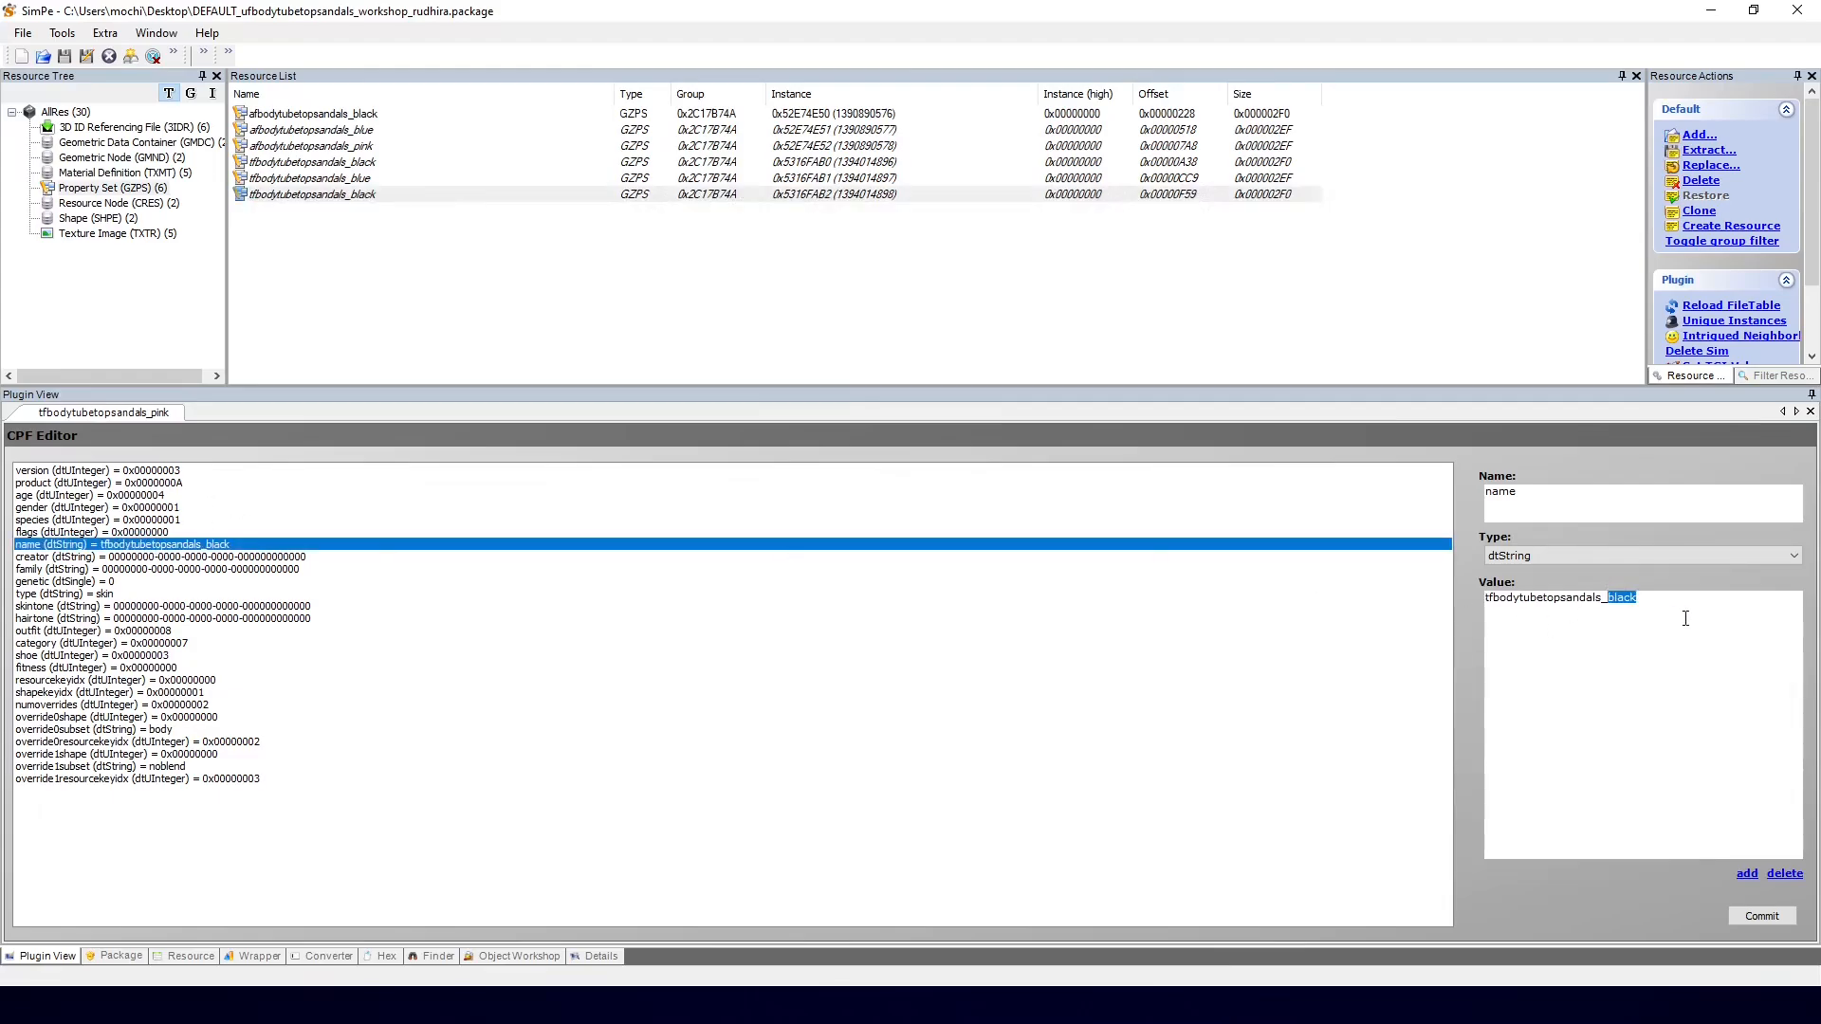
text(pink)
click(1761, 915)
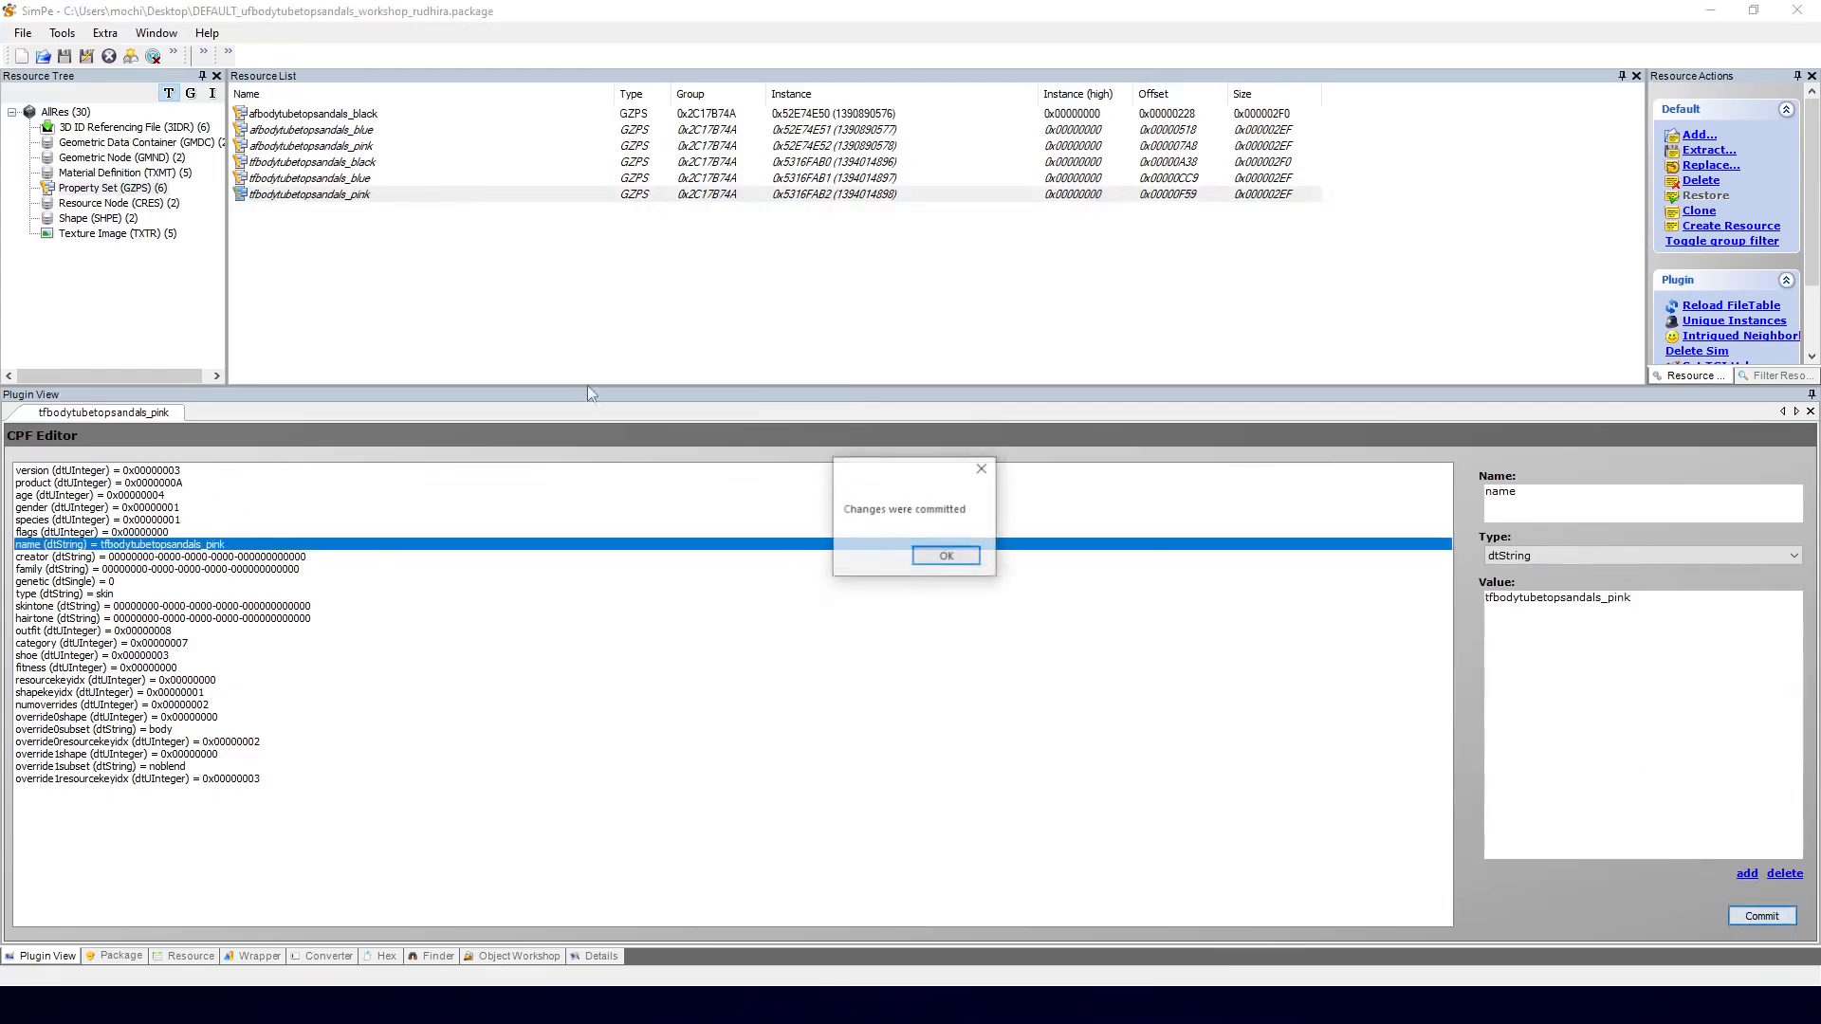
Step: Finish committing the teen pink Property Set and save the package
key(Return)
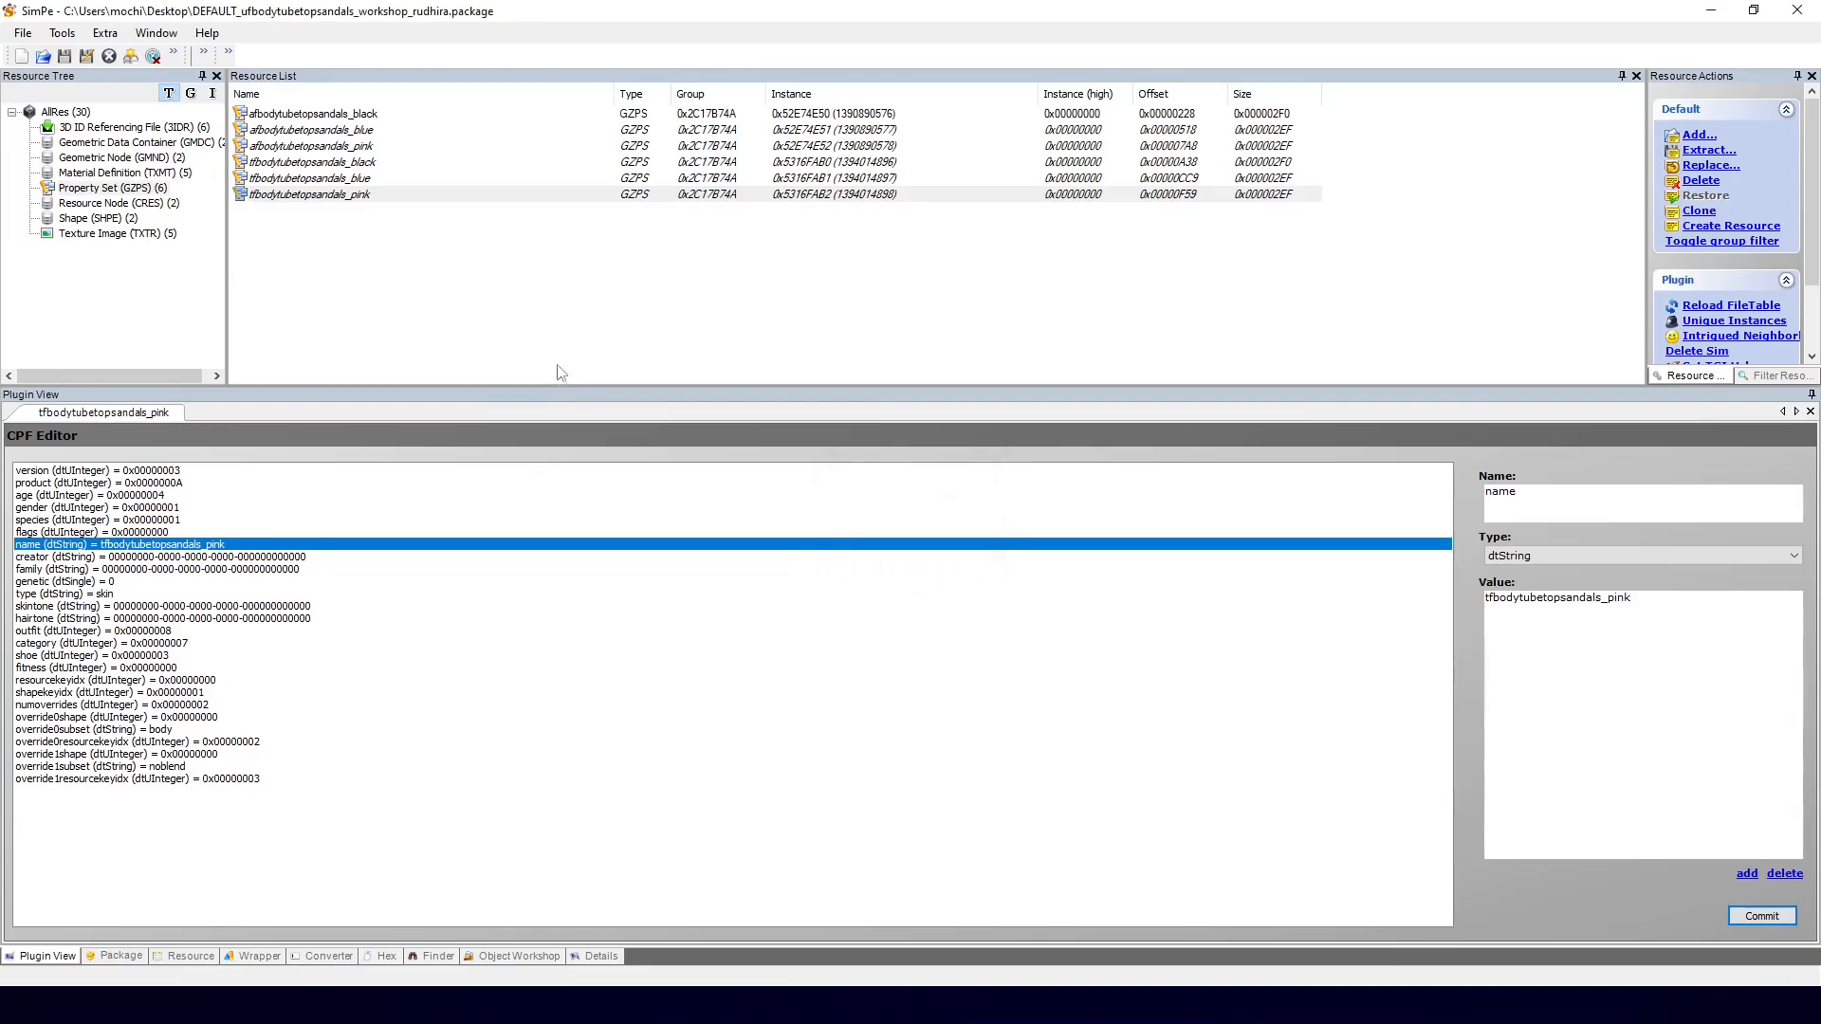
click(64, 56)
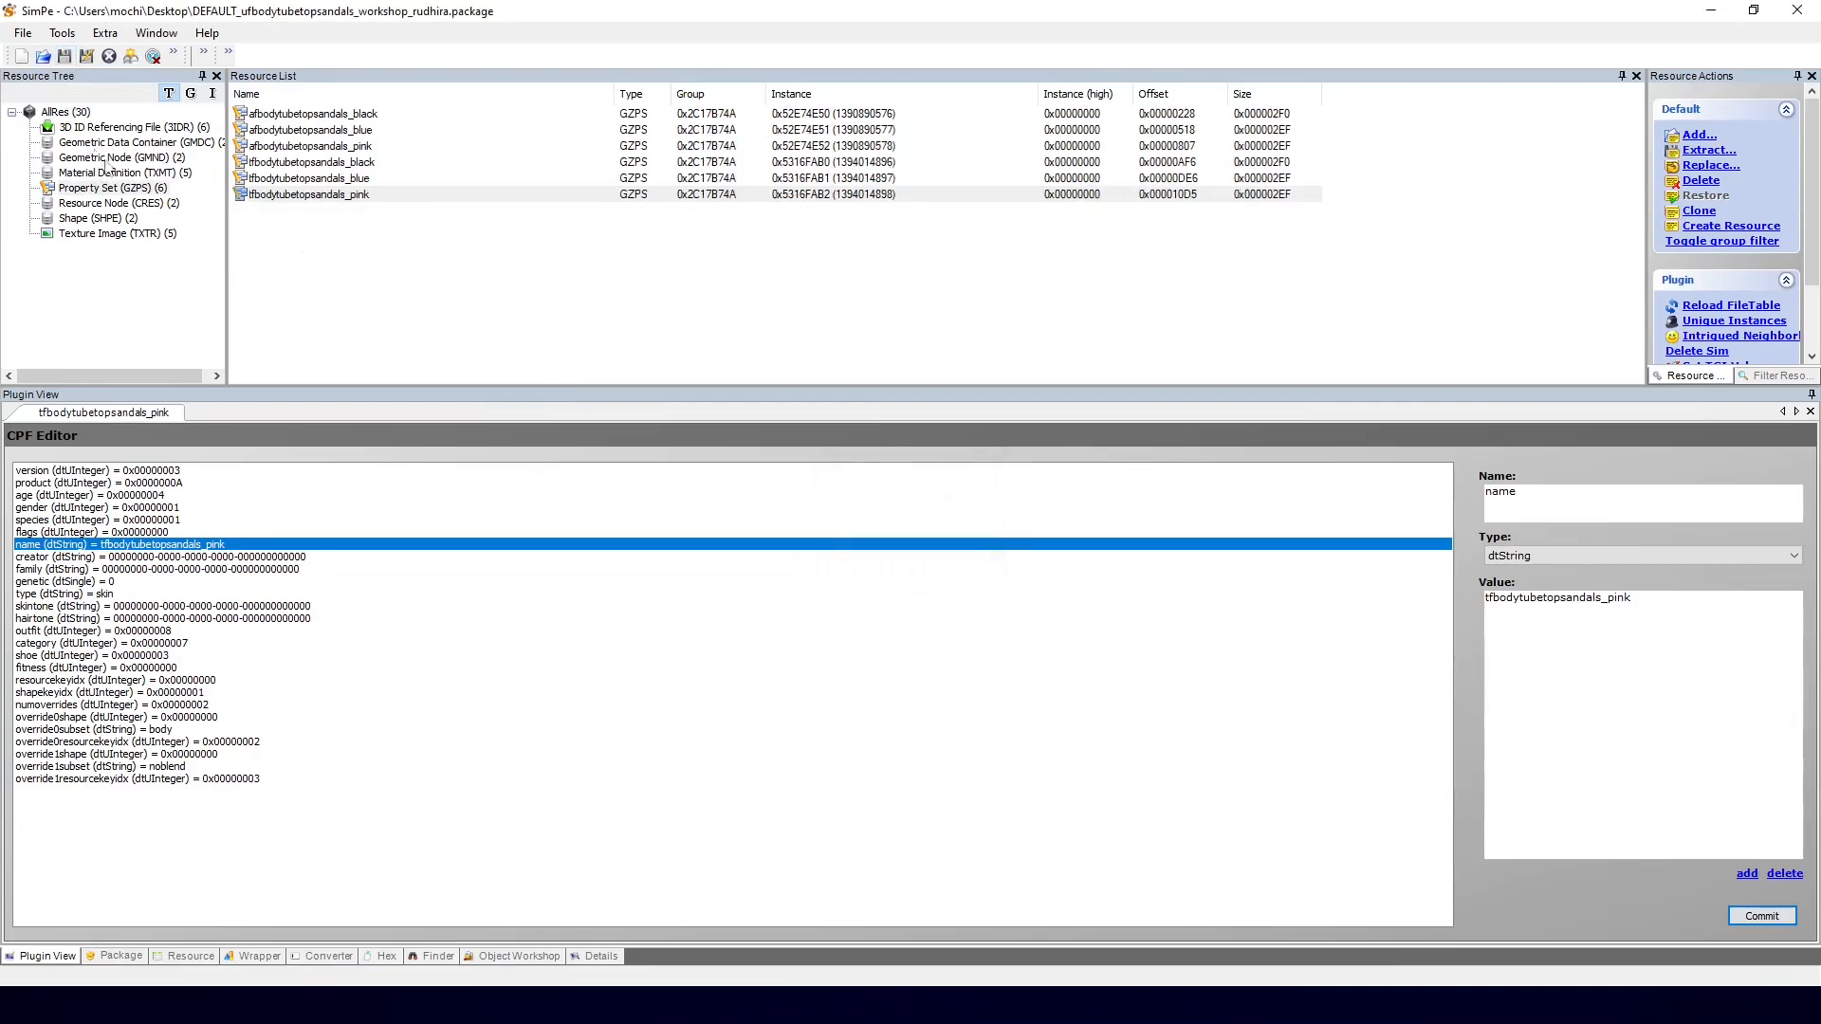
Step: Examine the two body texture images in the package, and close SimPe
click(156, 234)
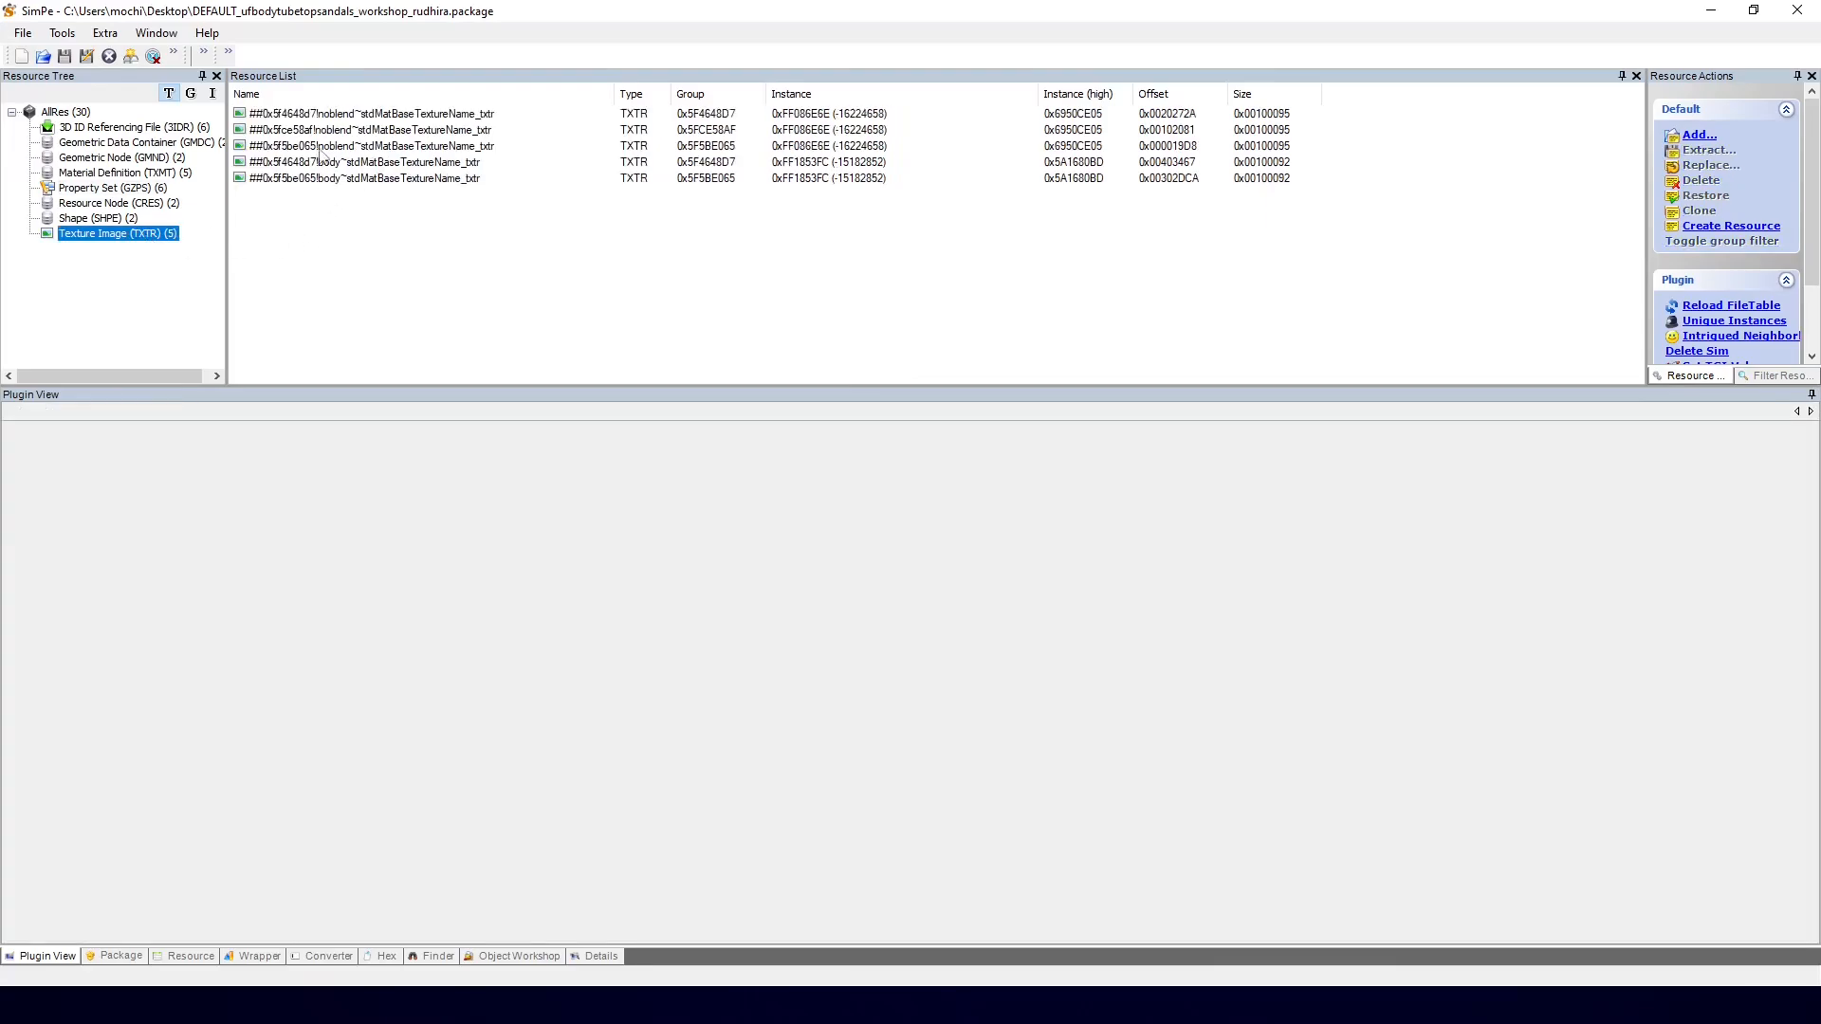
click(323, 179)
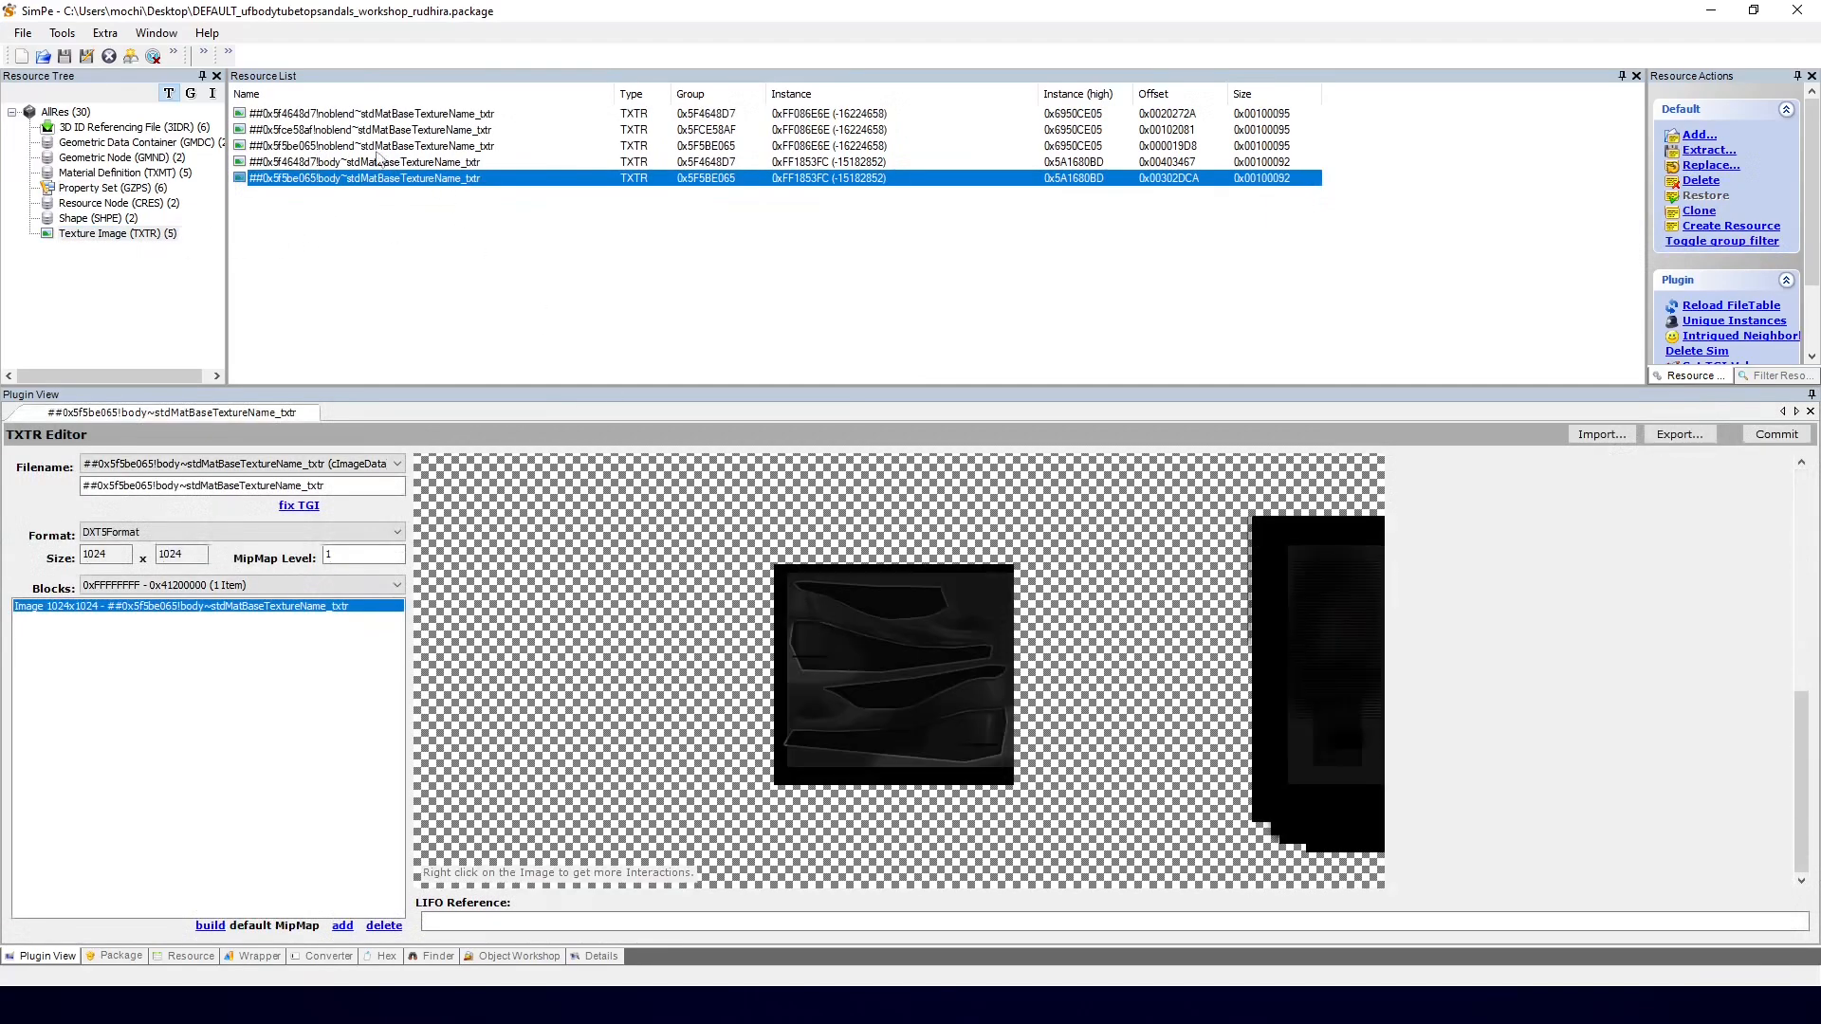
key(Up)
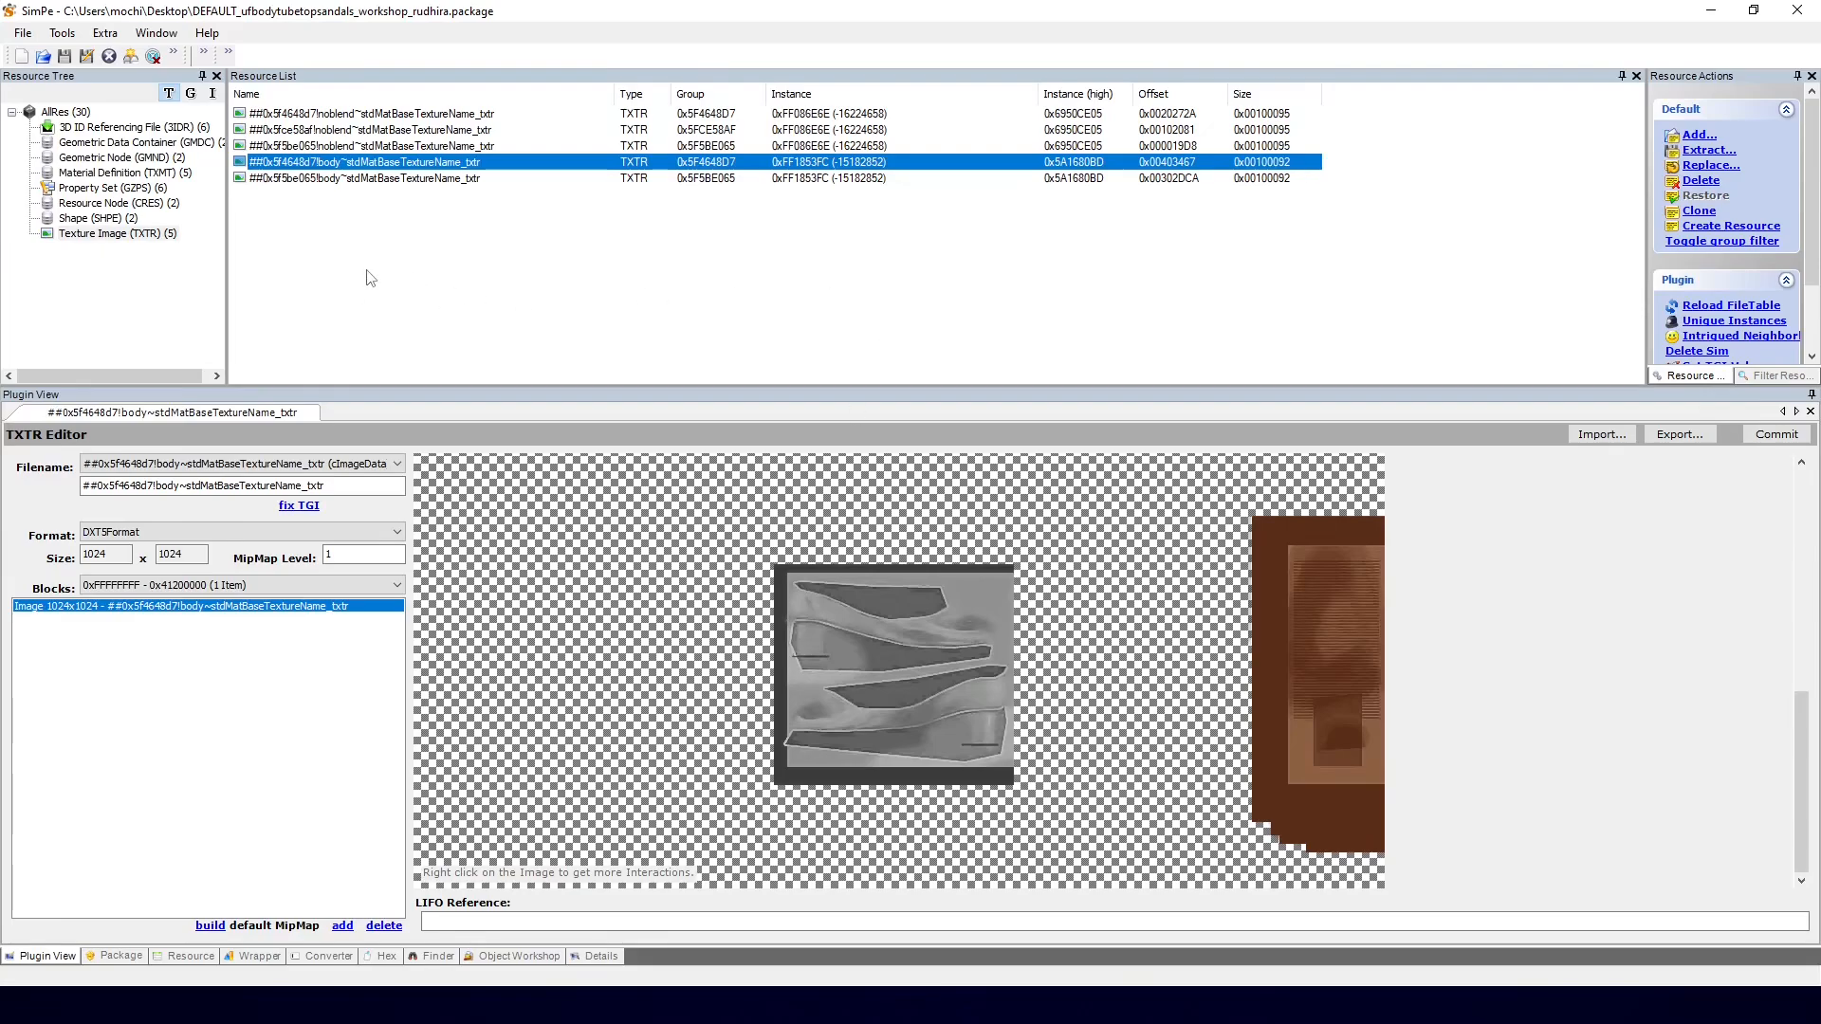
click(1797, 9)
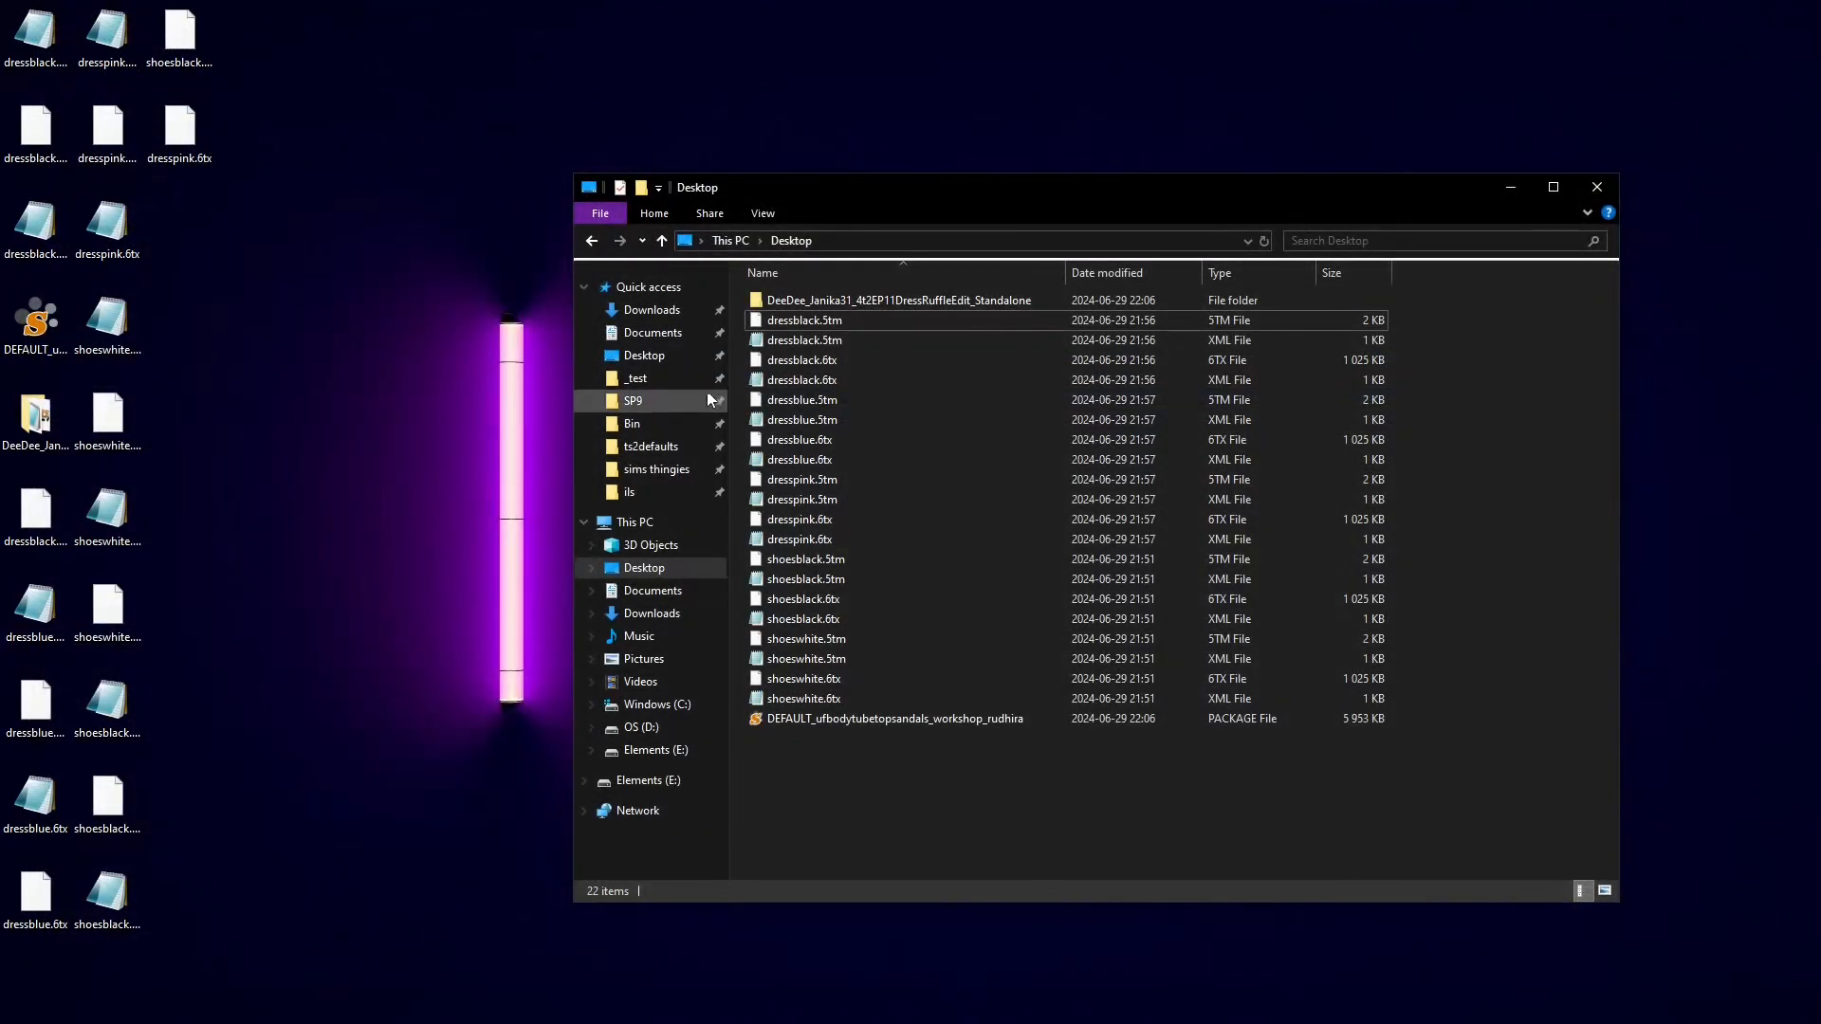
Step: Move DEFAULT_ufbodytubetopsandals_workshop_rudhira from the desktop to the Downloads folder of The Sims 2 Ultimate Collection in Documents, EA Games
click(640, 334)
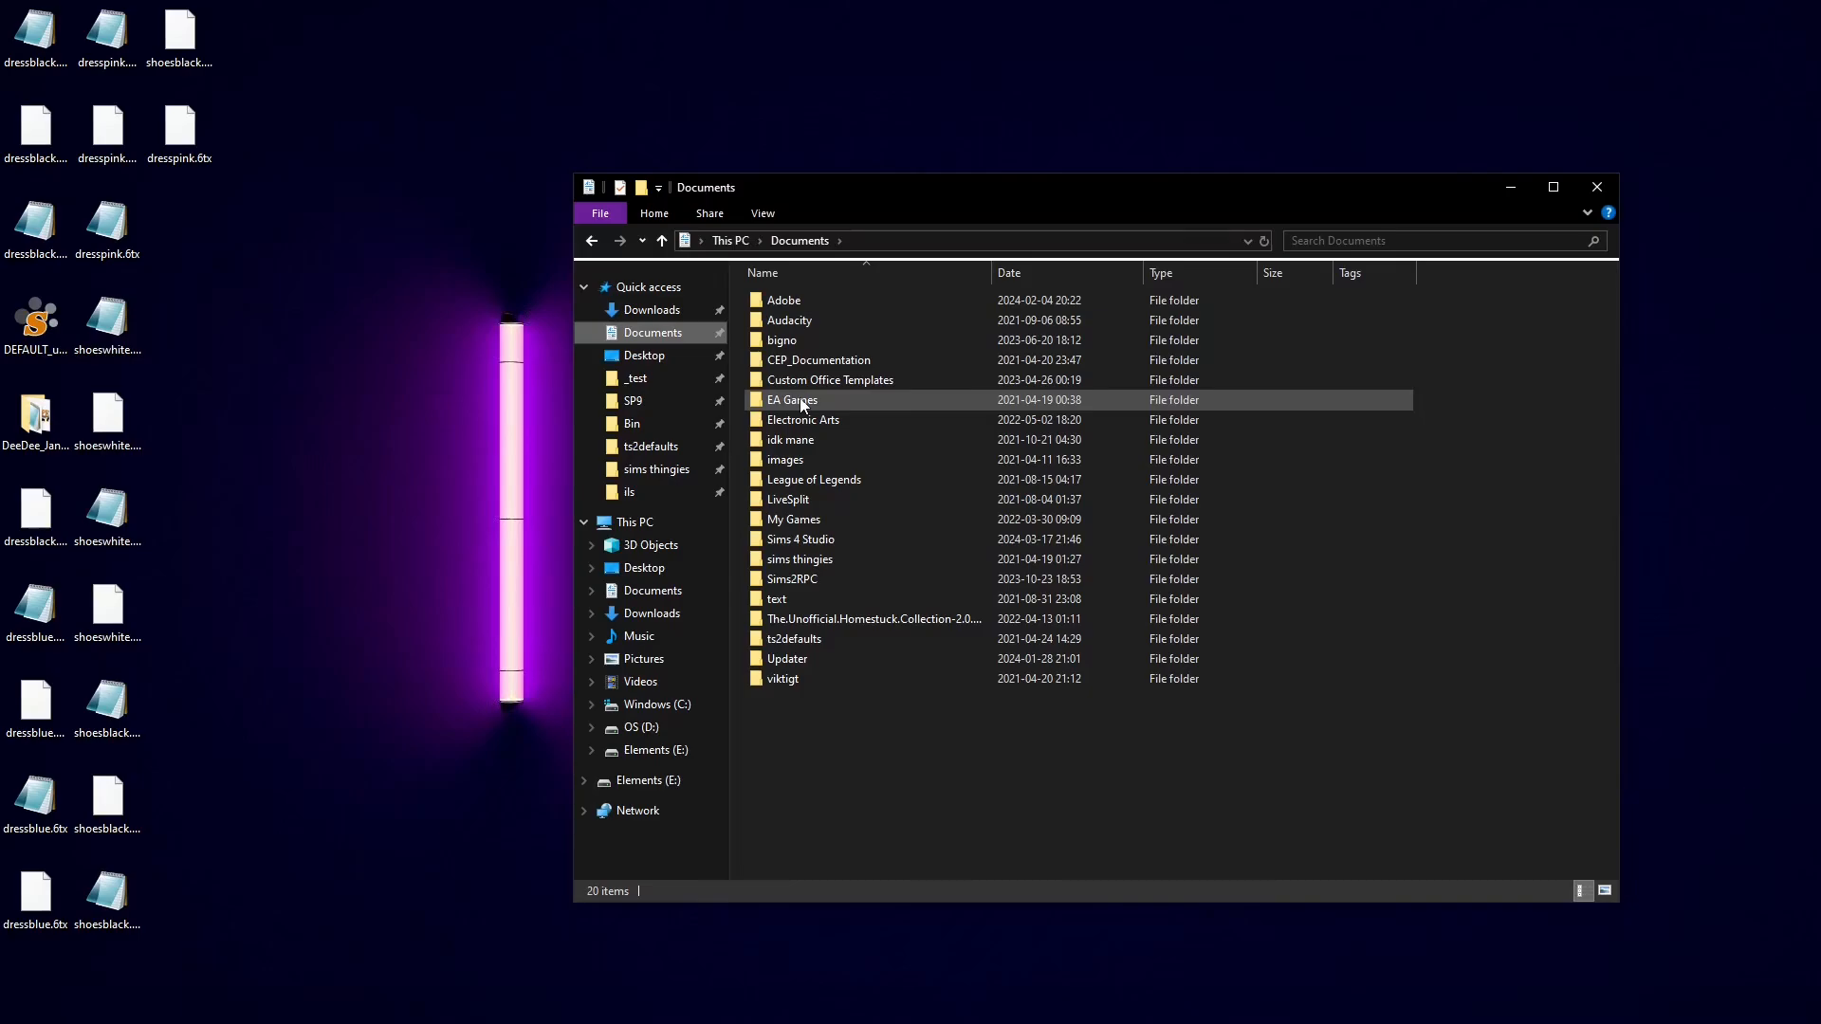
double_click(800, 401)
double_click(834, 301)
double_click(795, 360)
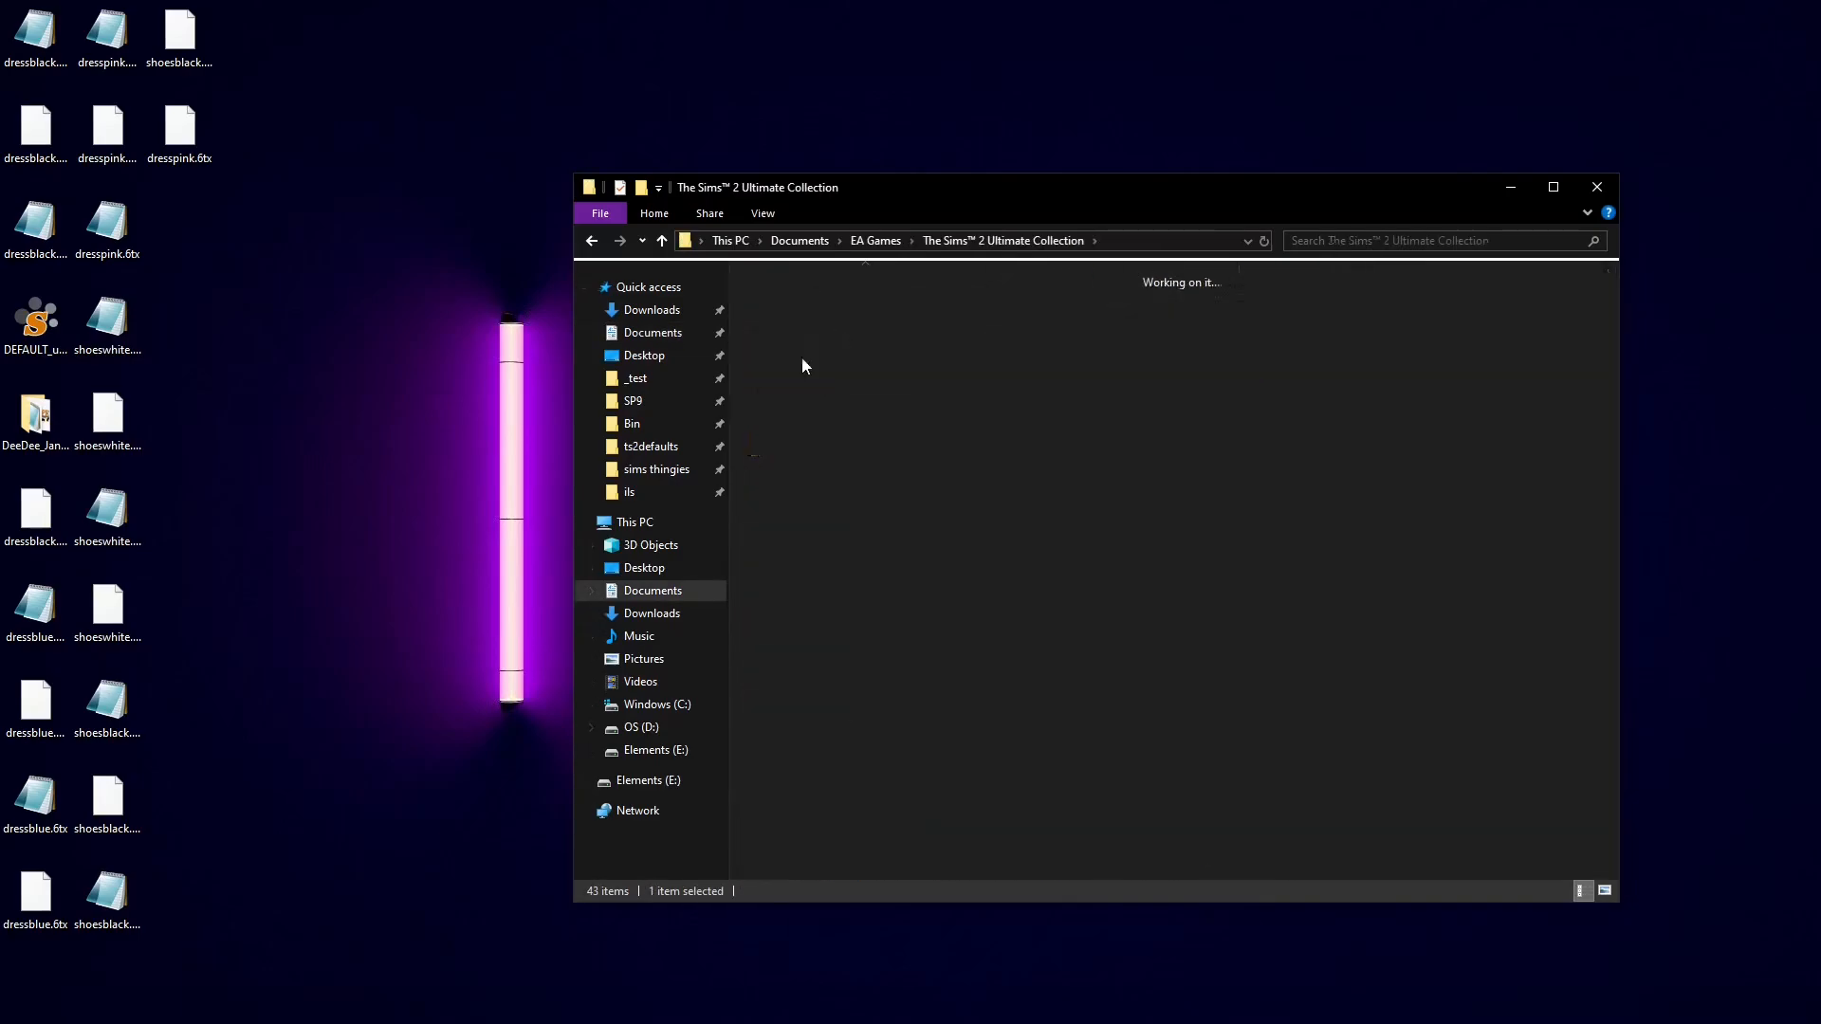
drag(35, 327, 960, 602)
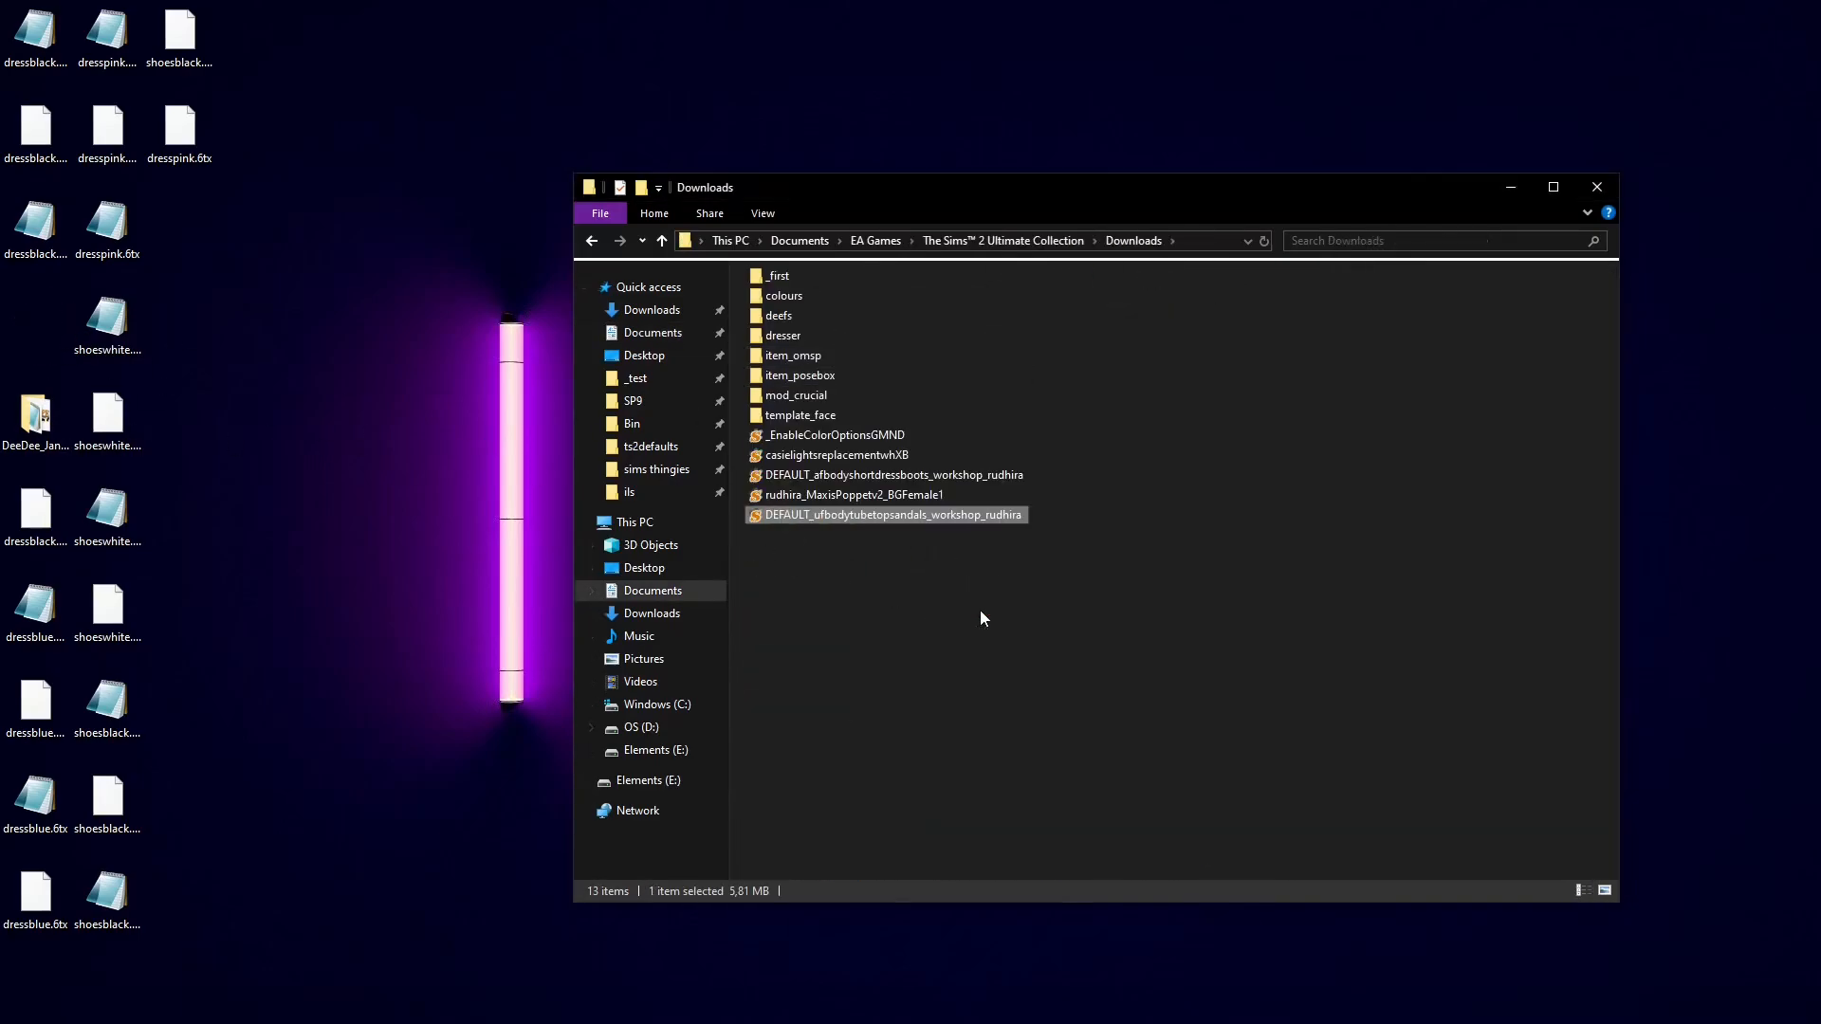
click(633, 401)
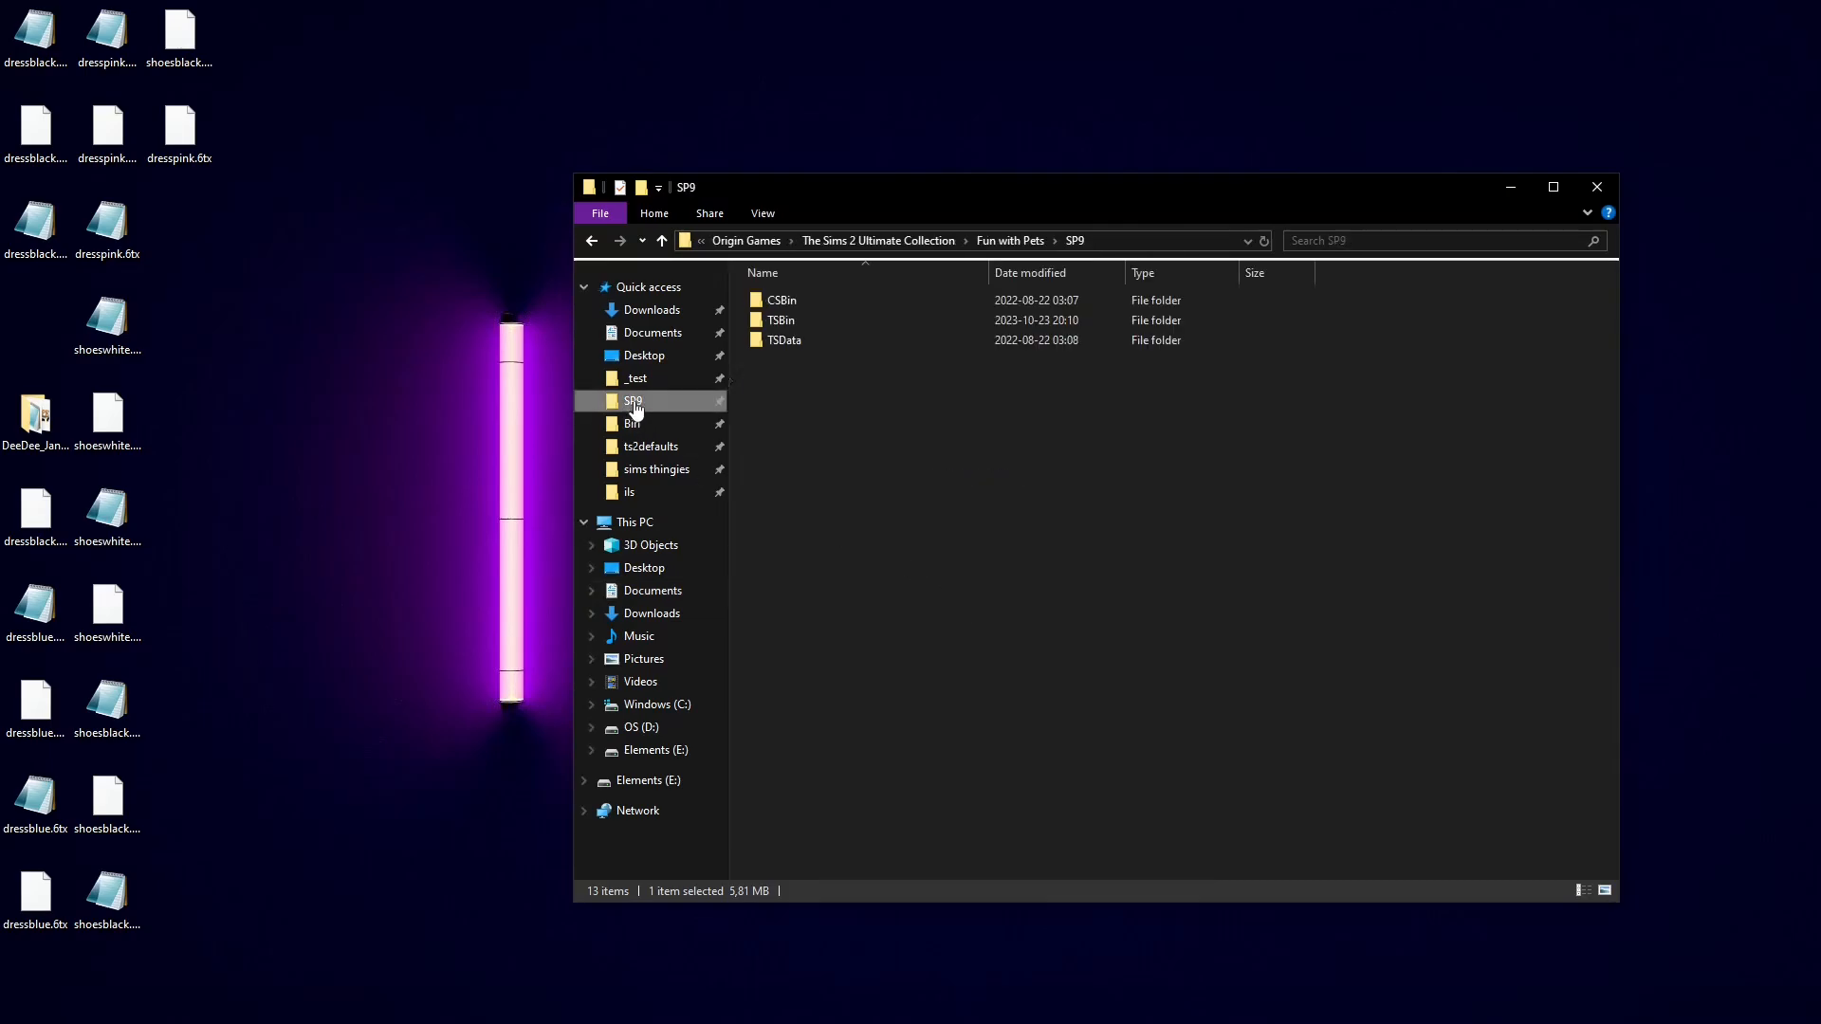
double_click(773, 299)
click(802, 361)
double_click(802, 361)
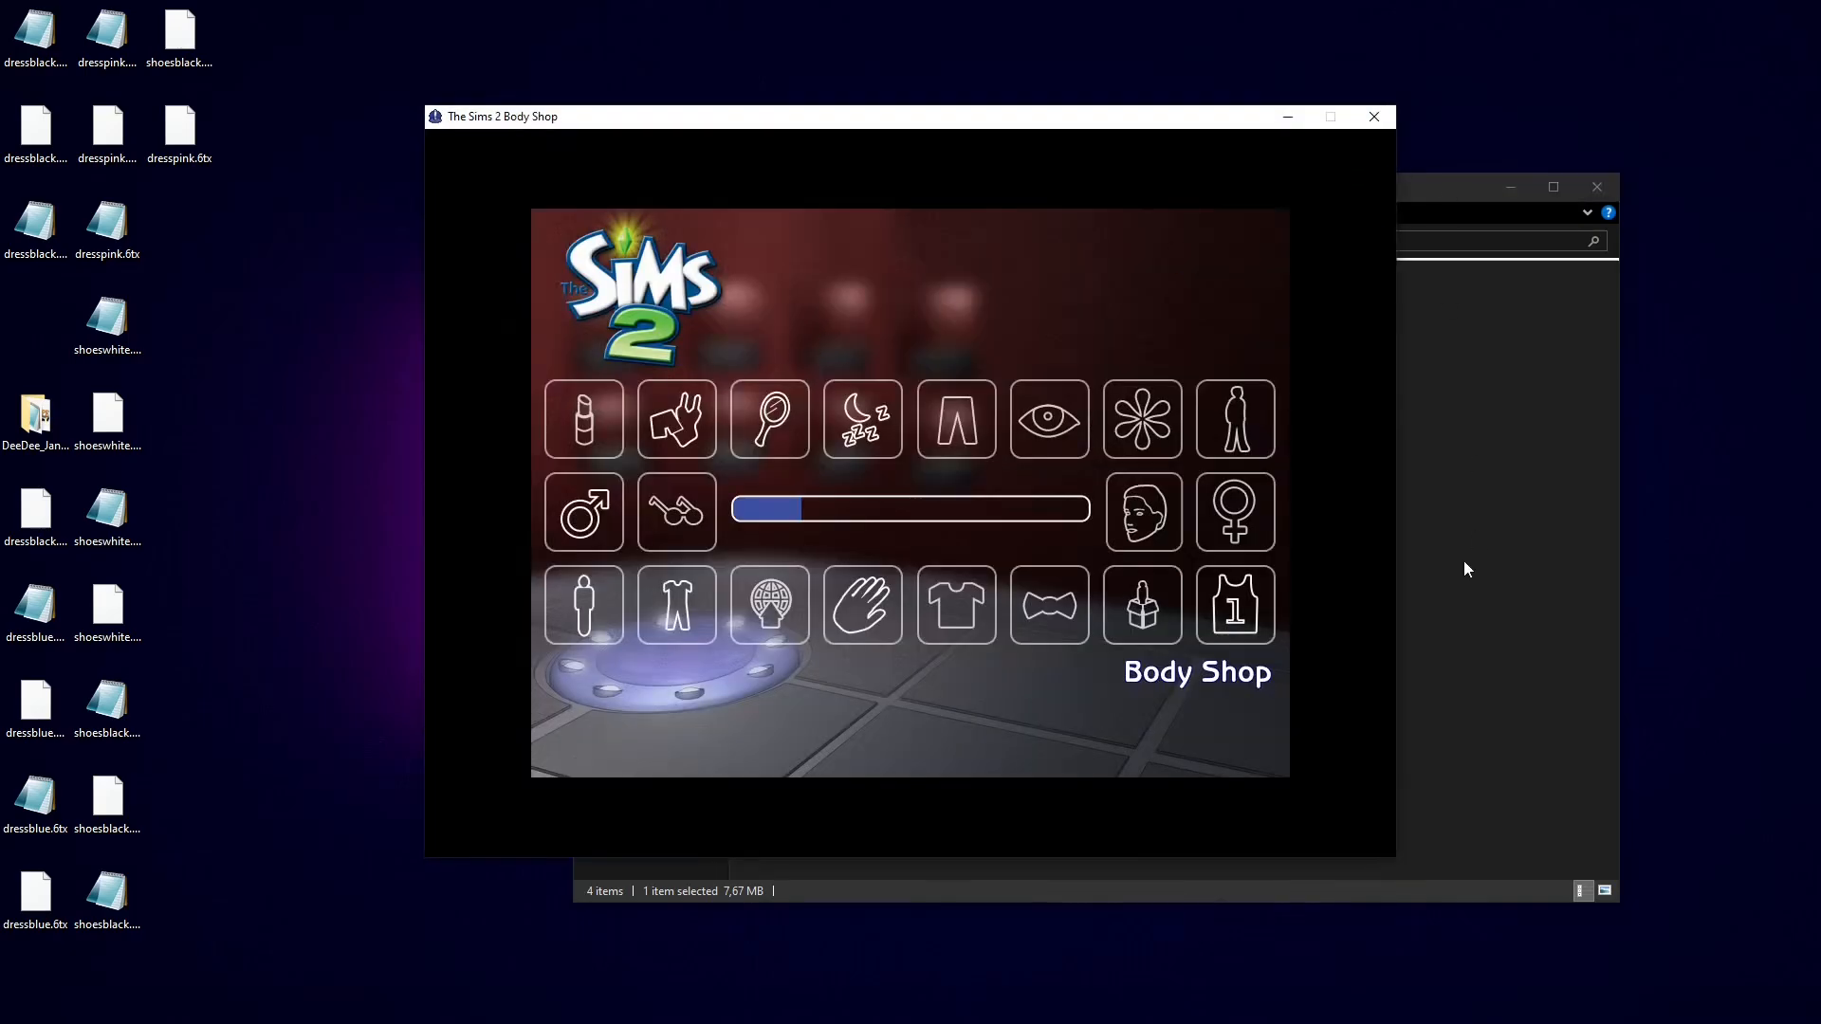
click(1465, 567)
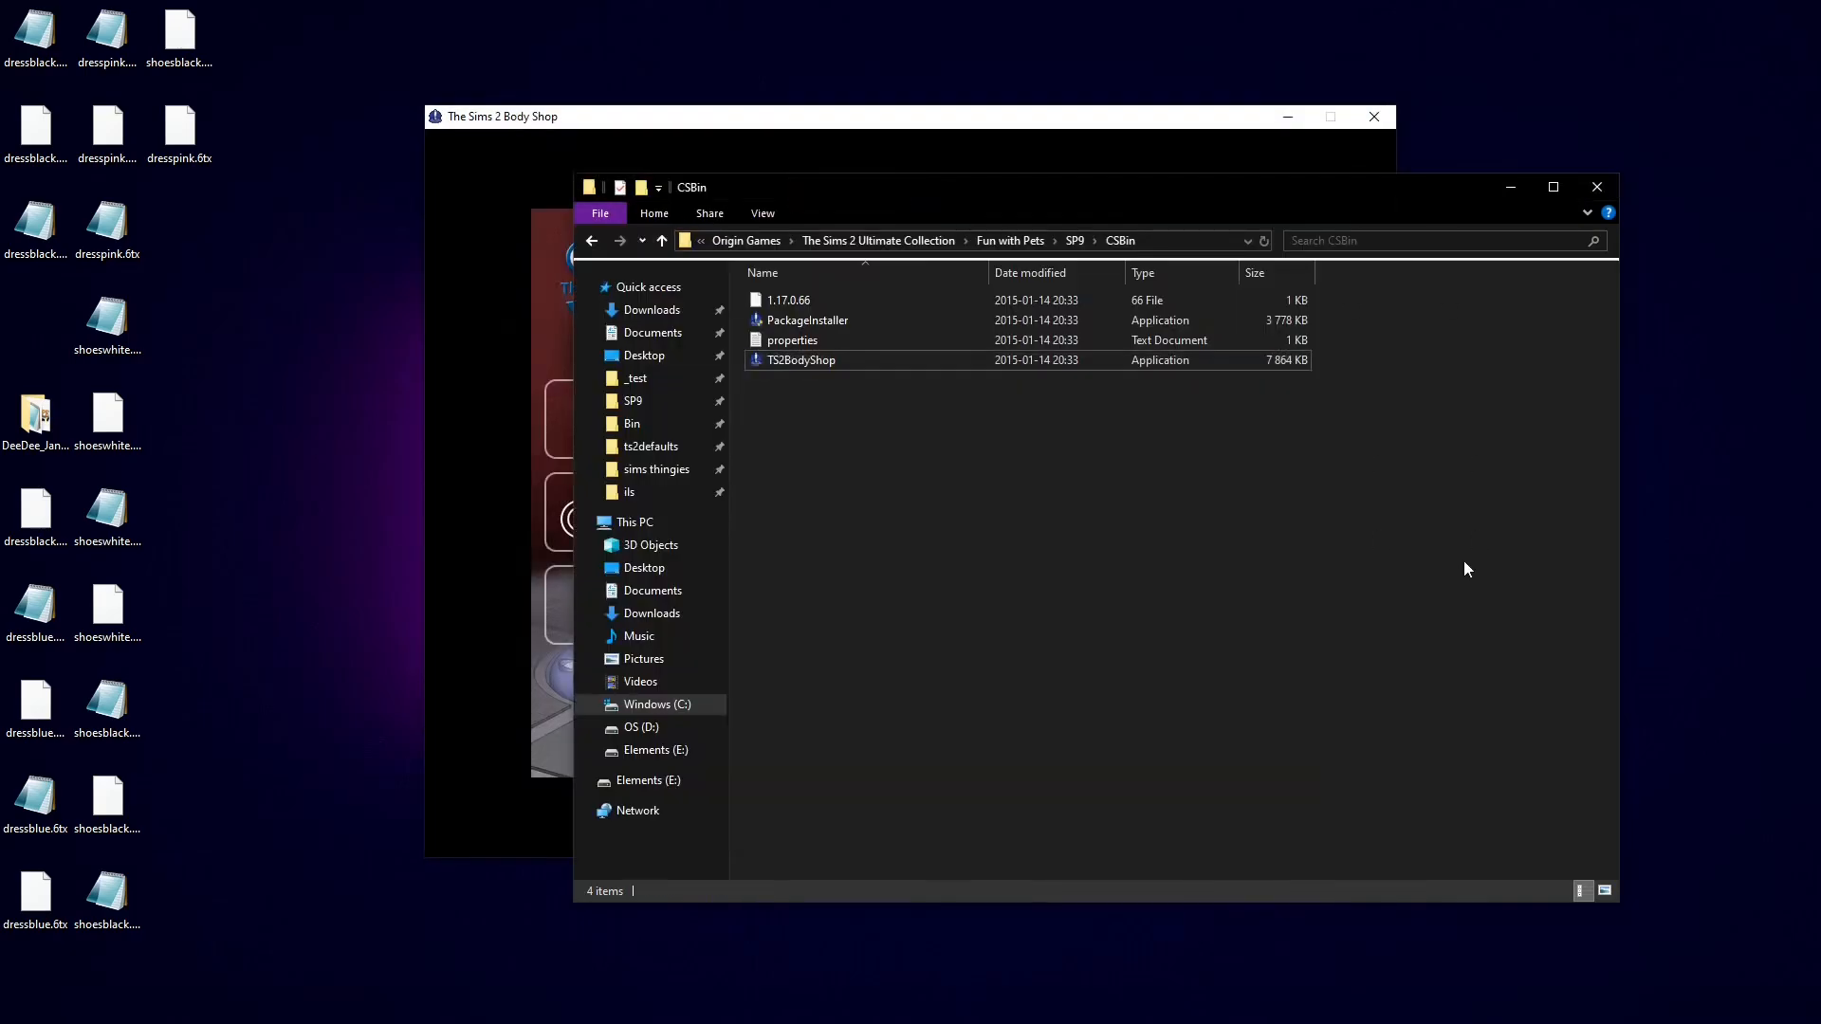
key(ctrl+shift+Escape)
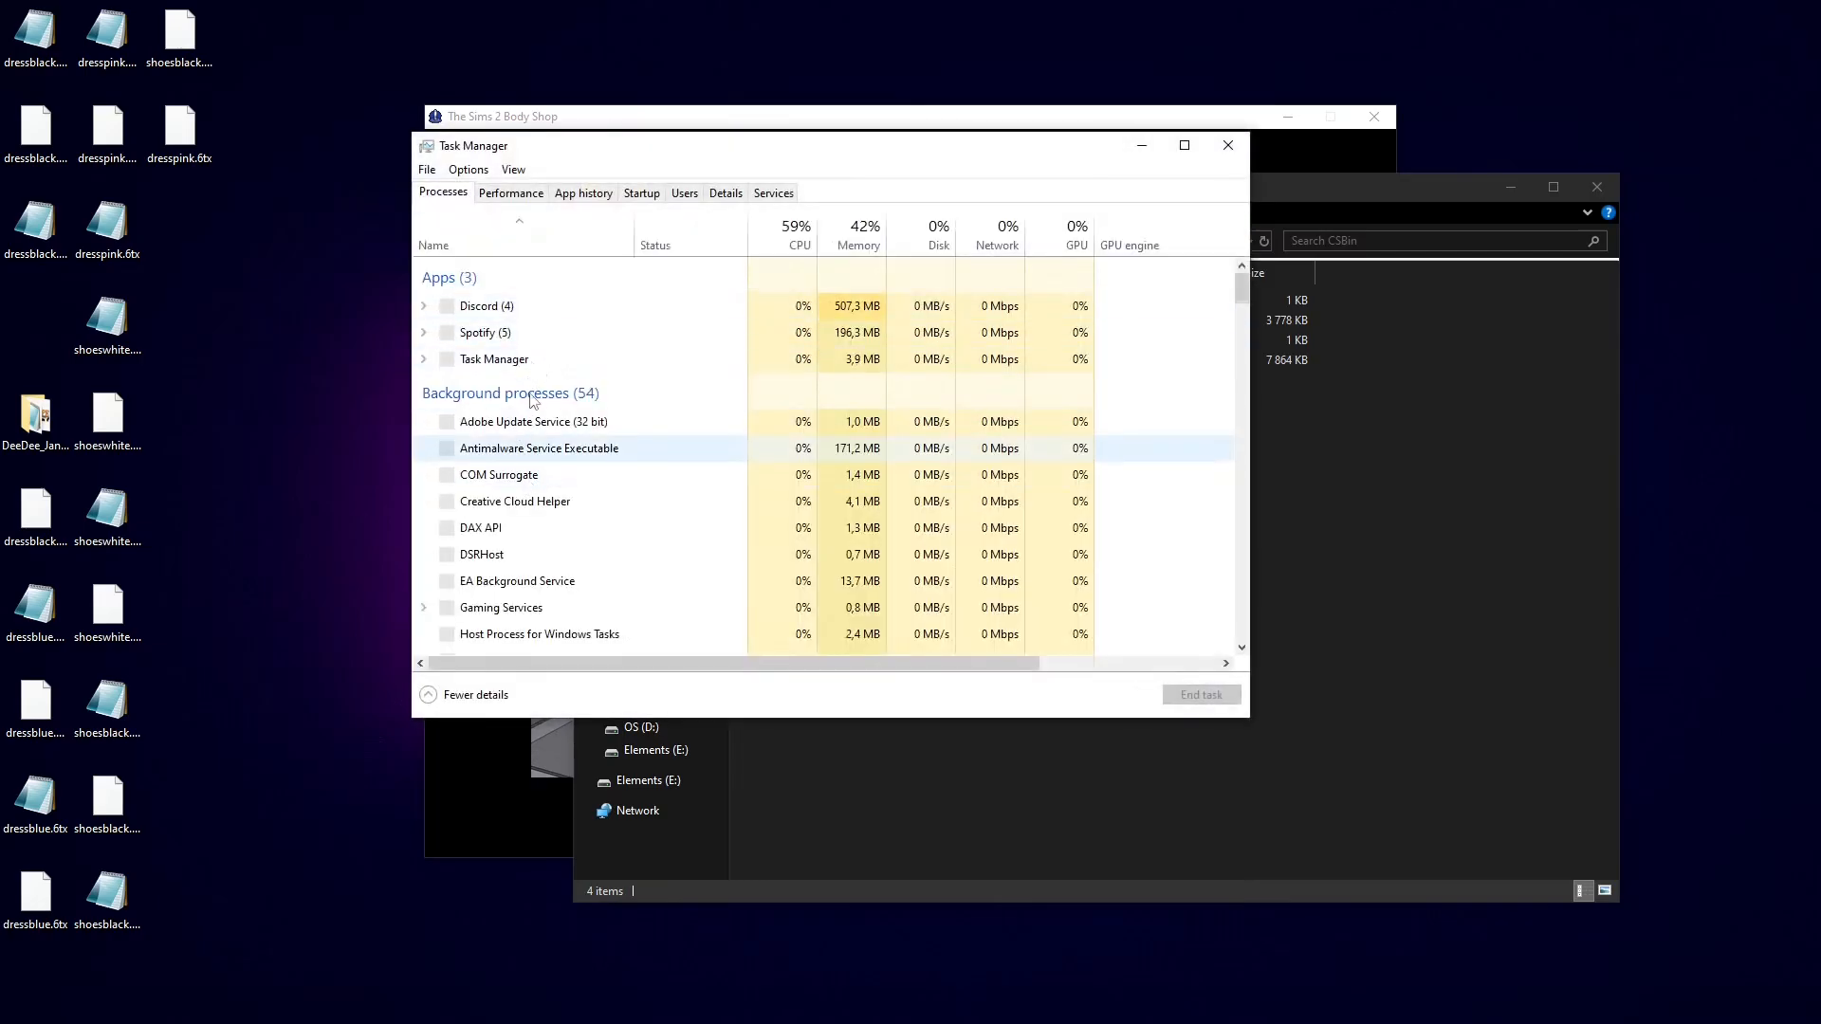
click(531, 465)
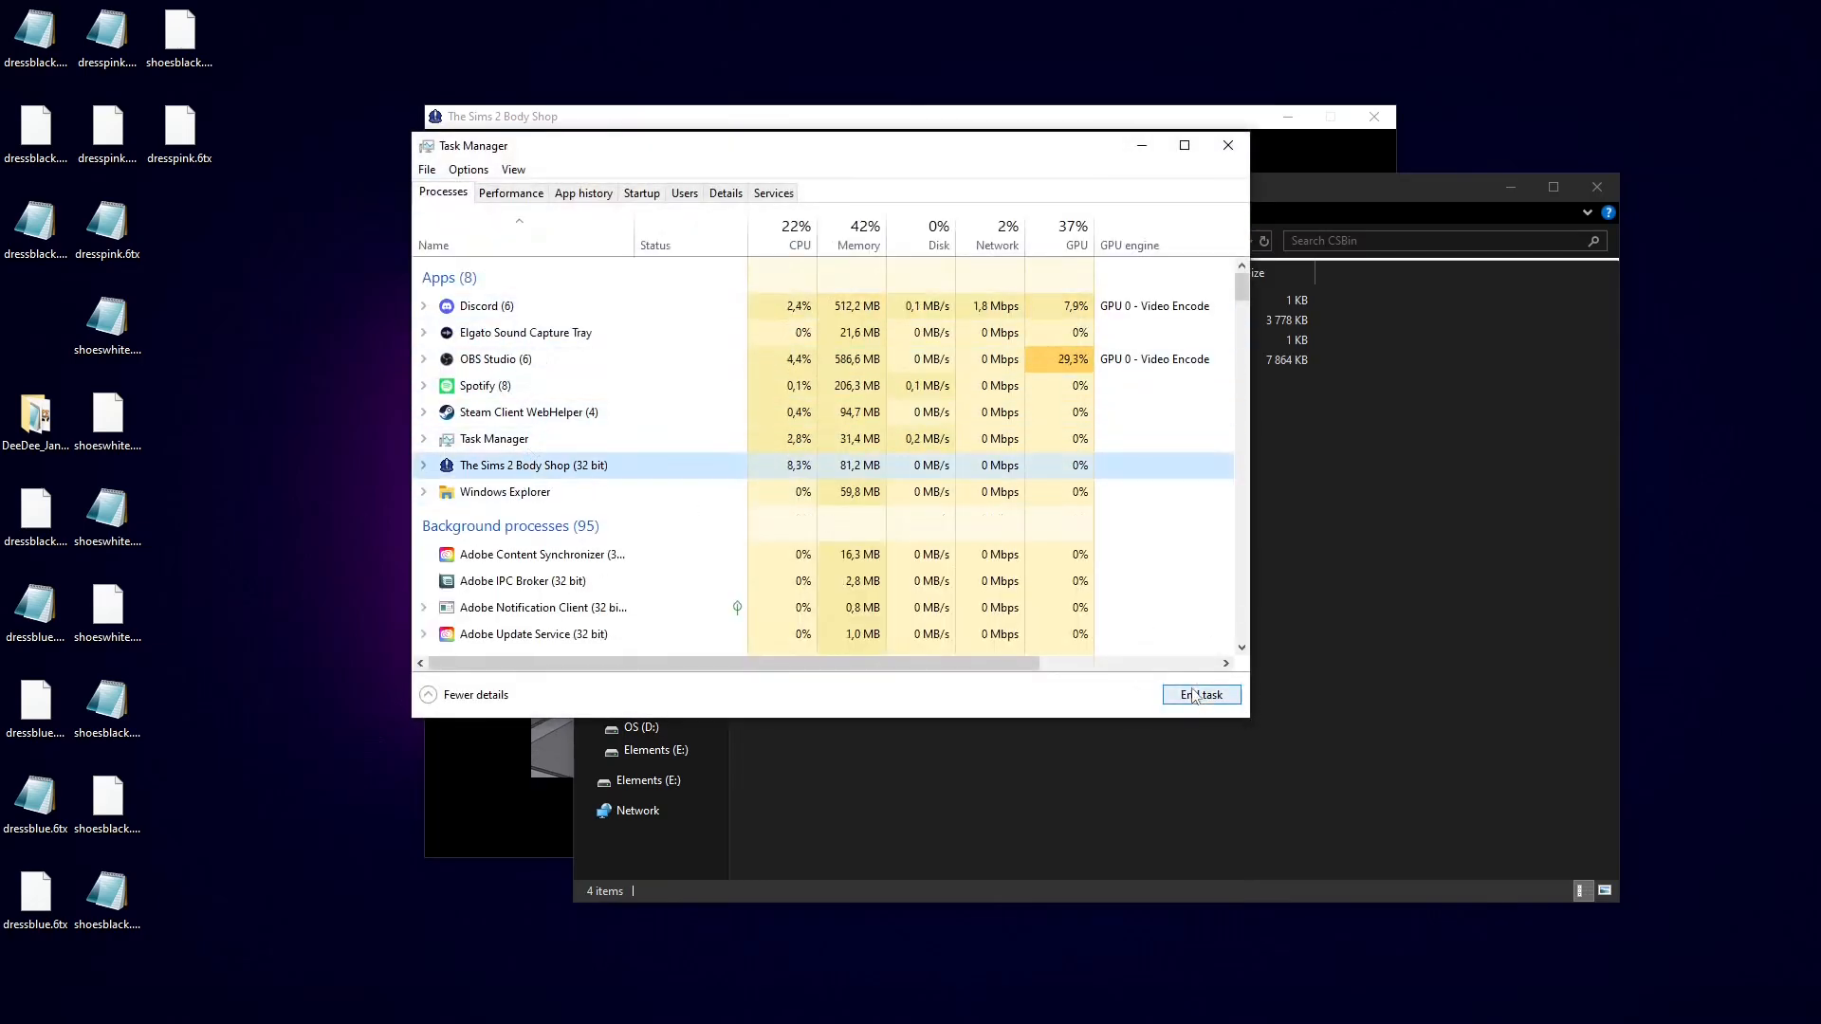
click(1201, 695)
click(1228, 145)
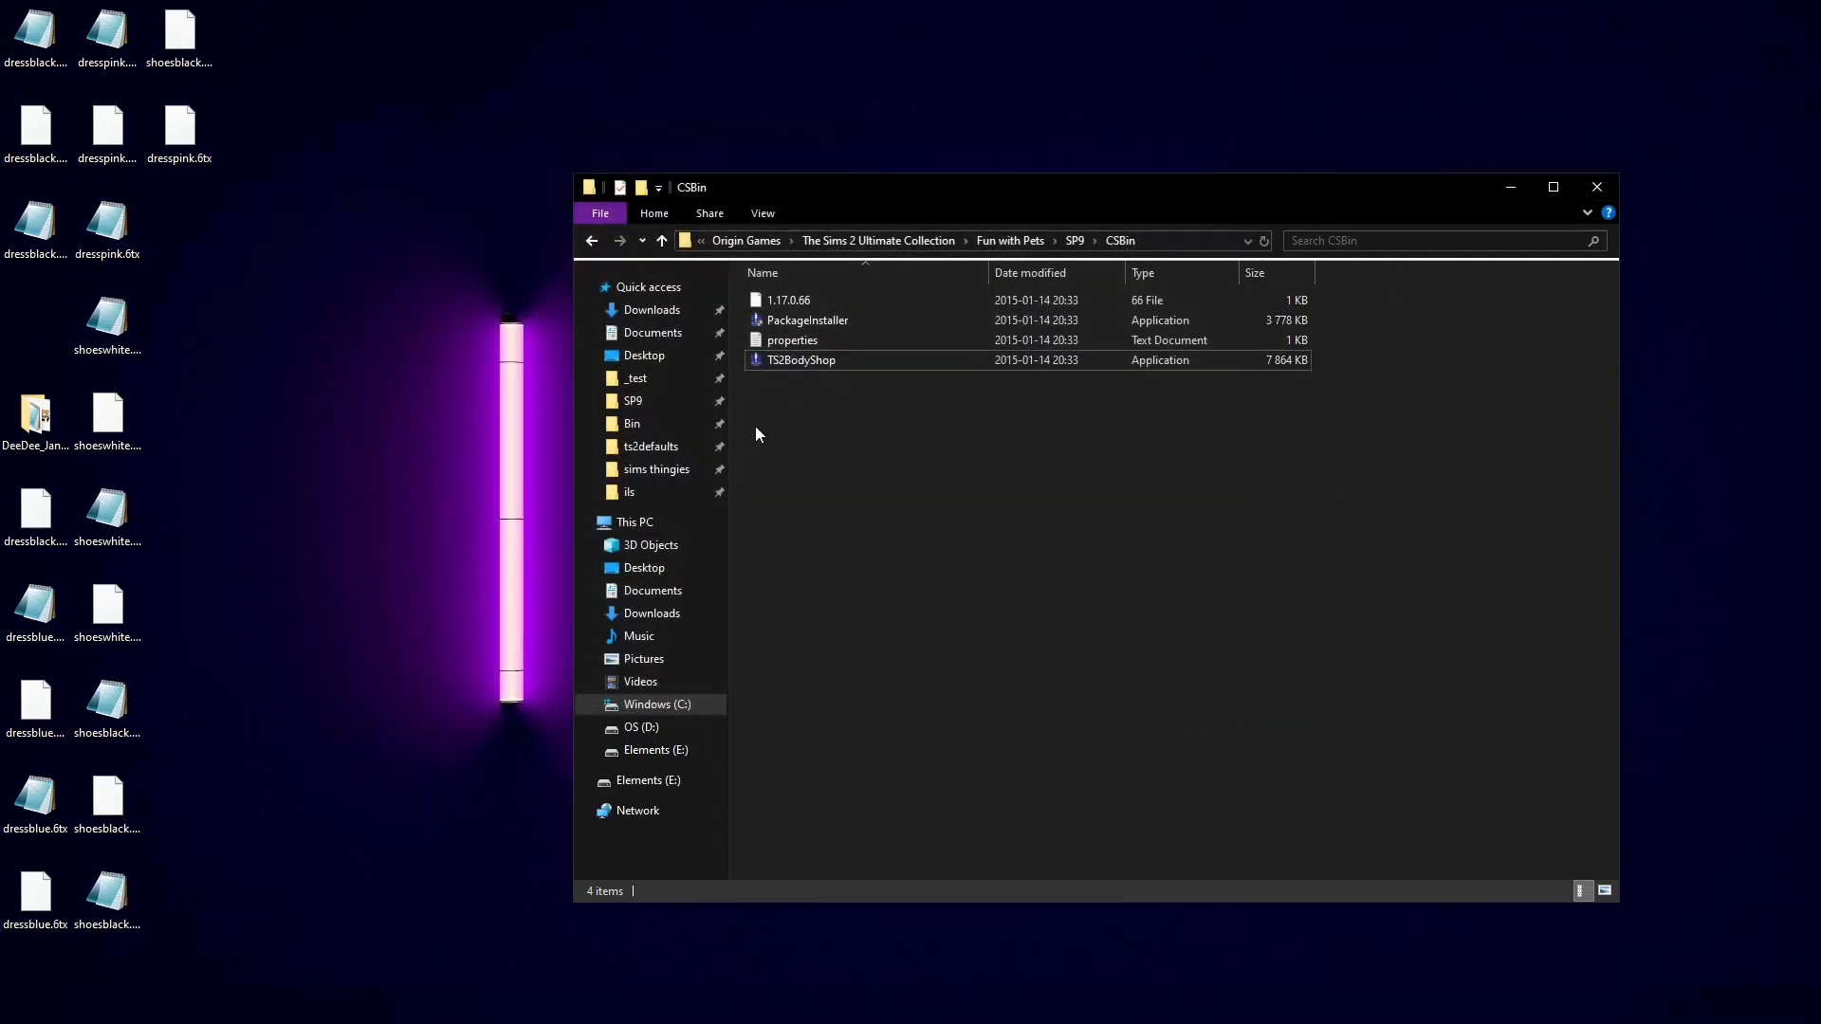
Step: Open The Sims 2 Ultimate Collection user folder inside EA Games in Documents
click(651, 333)
double_click(816, 399)
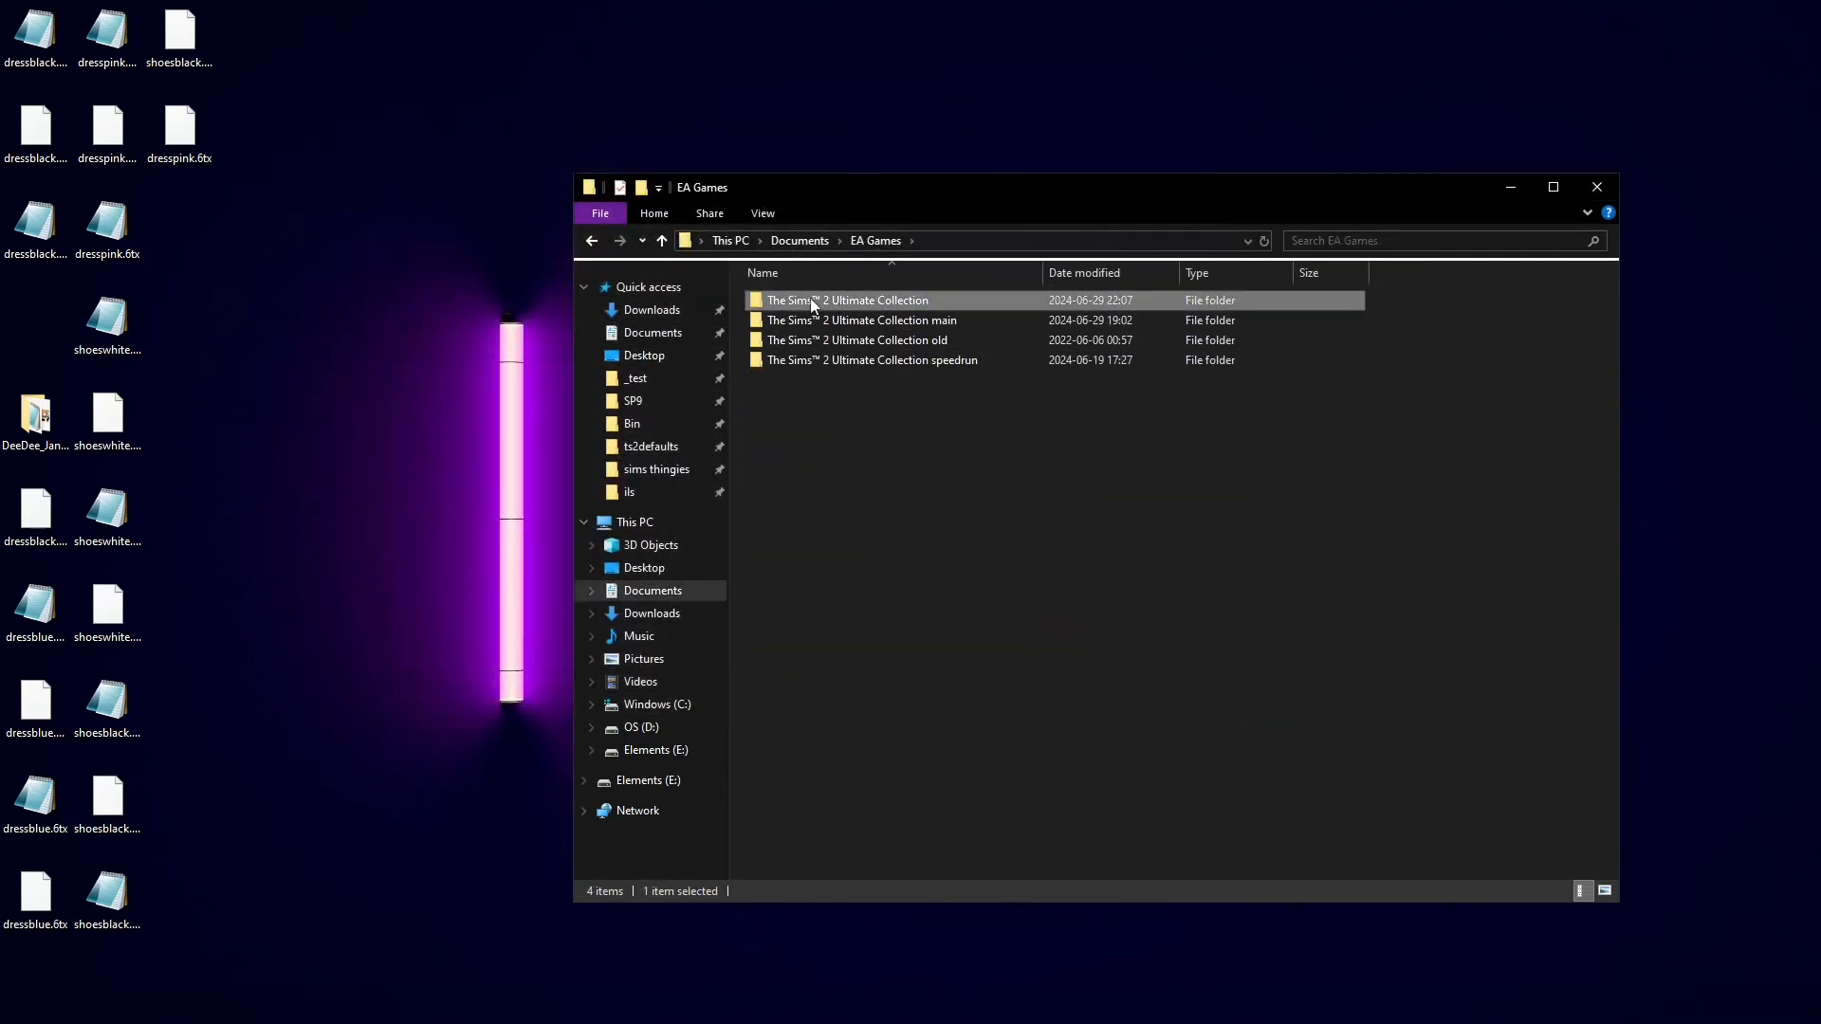
double_click(810, 298)
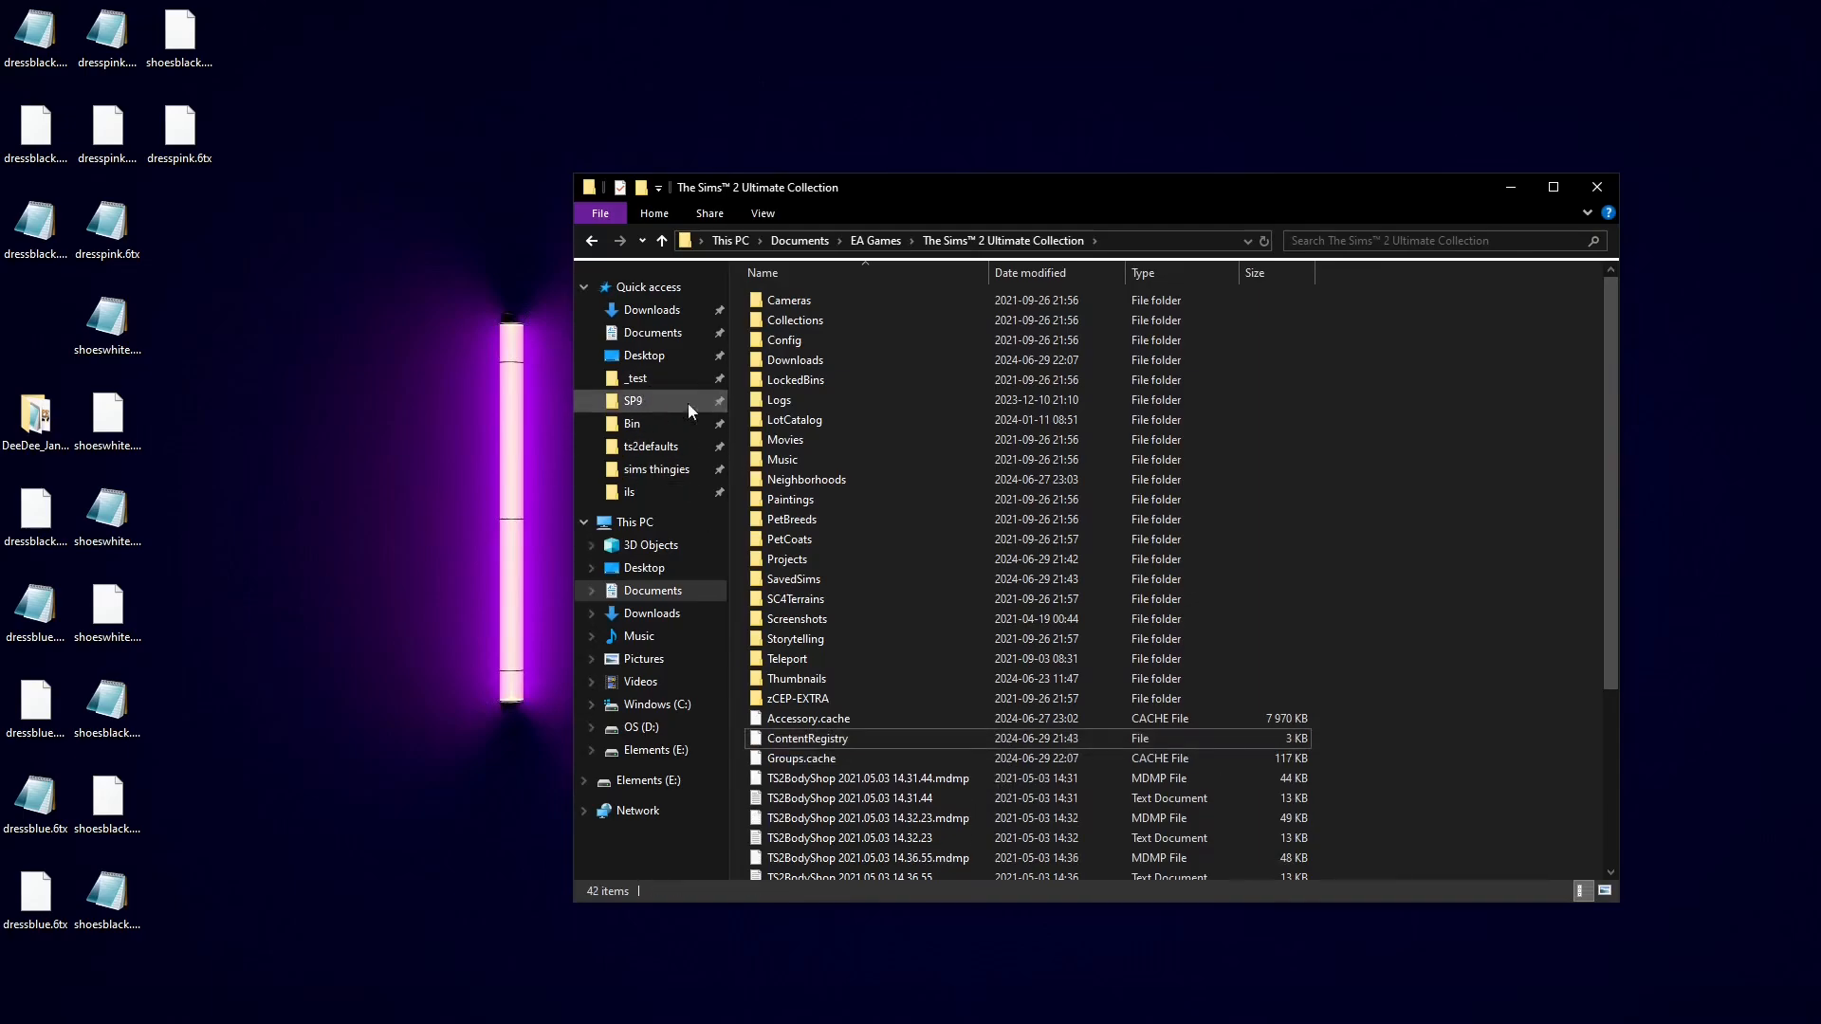
Step: Launch TS2BodyShop from the CSBin folder of the SP9 game directory
click(634, 401)
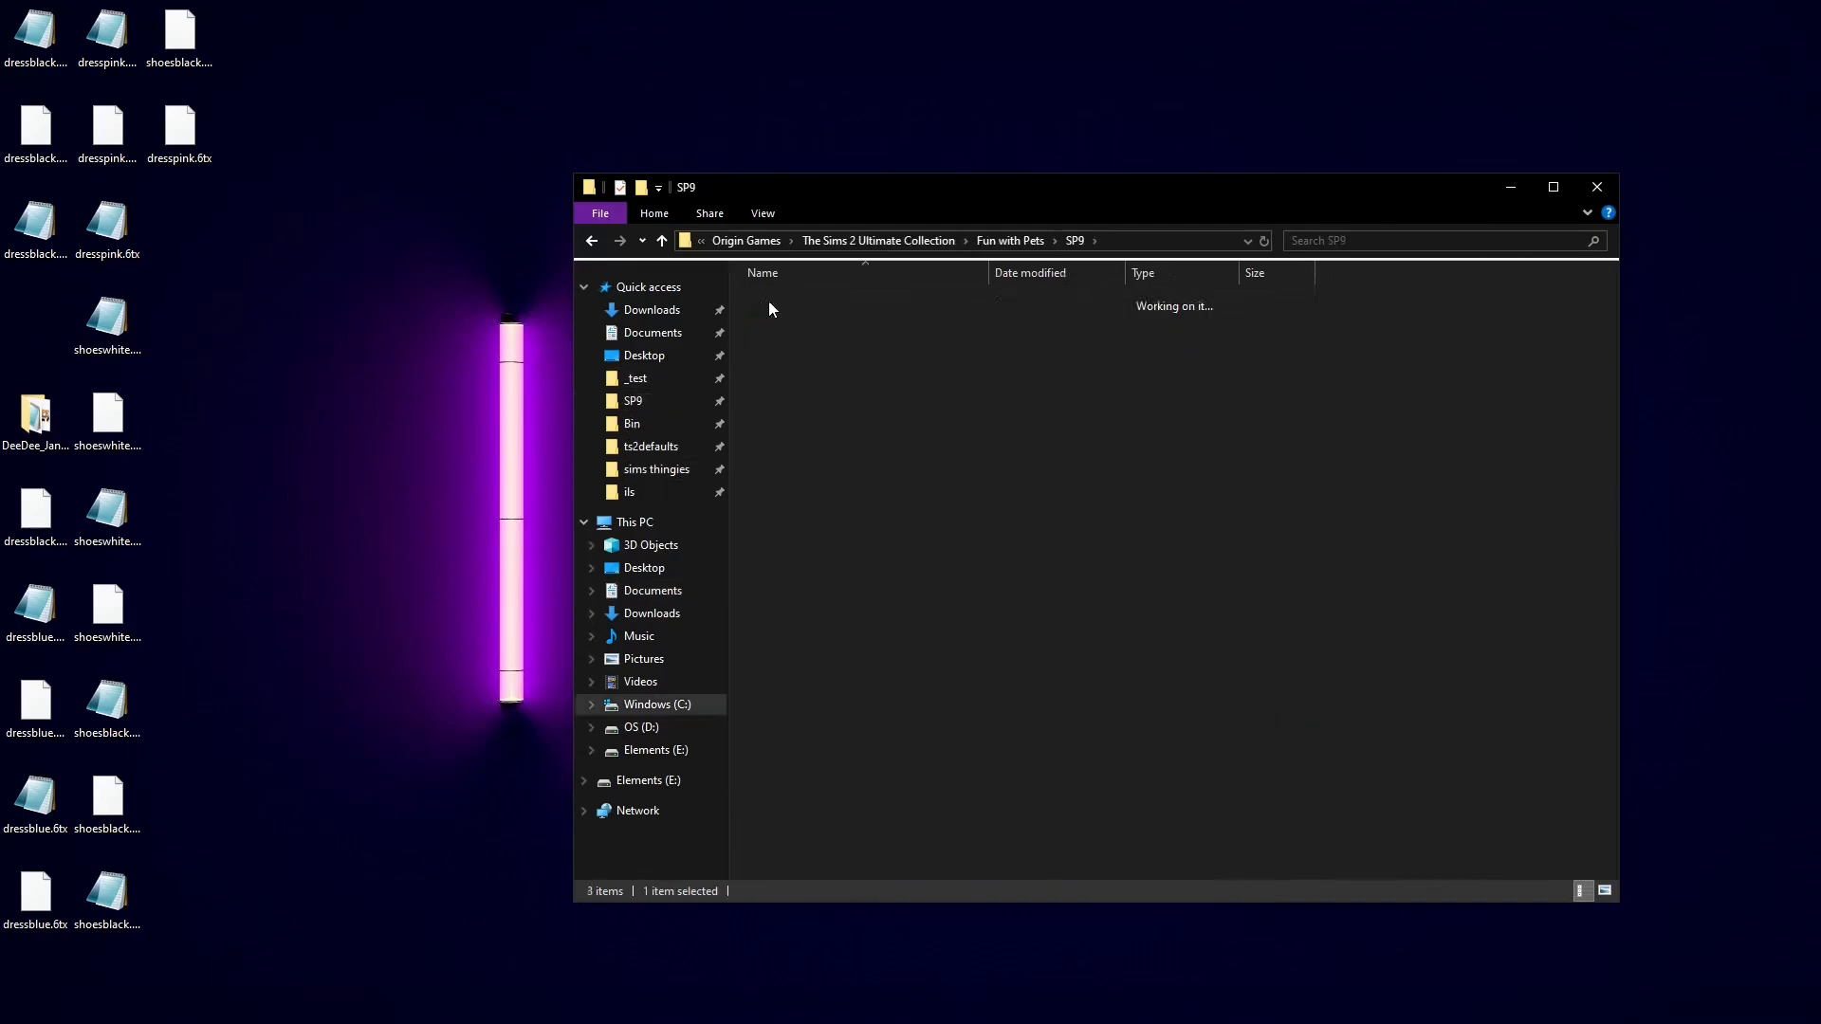
click(805, 361)
Step: Delete the loose dress and shoes texture and material files from the desktop, keeping the DeeDee_Janika31_4t2EP11DressRuffleEdit_Standalone folder
drag(287, 3, 19, 353)
drag(216, 387, 38, 506)
key(Delete)
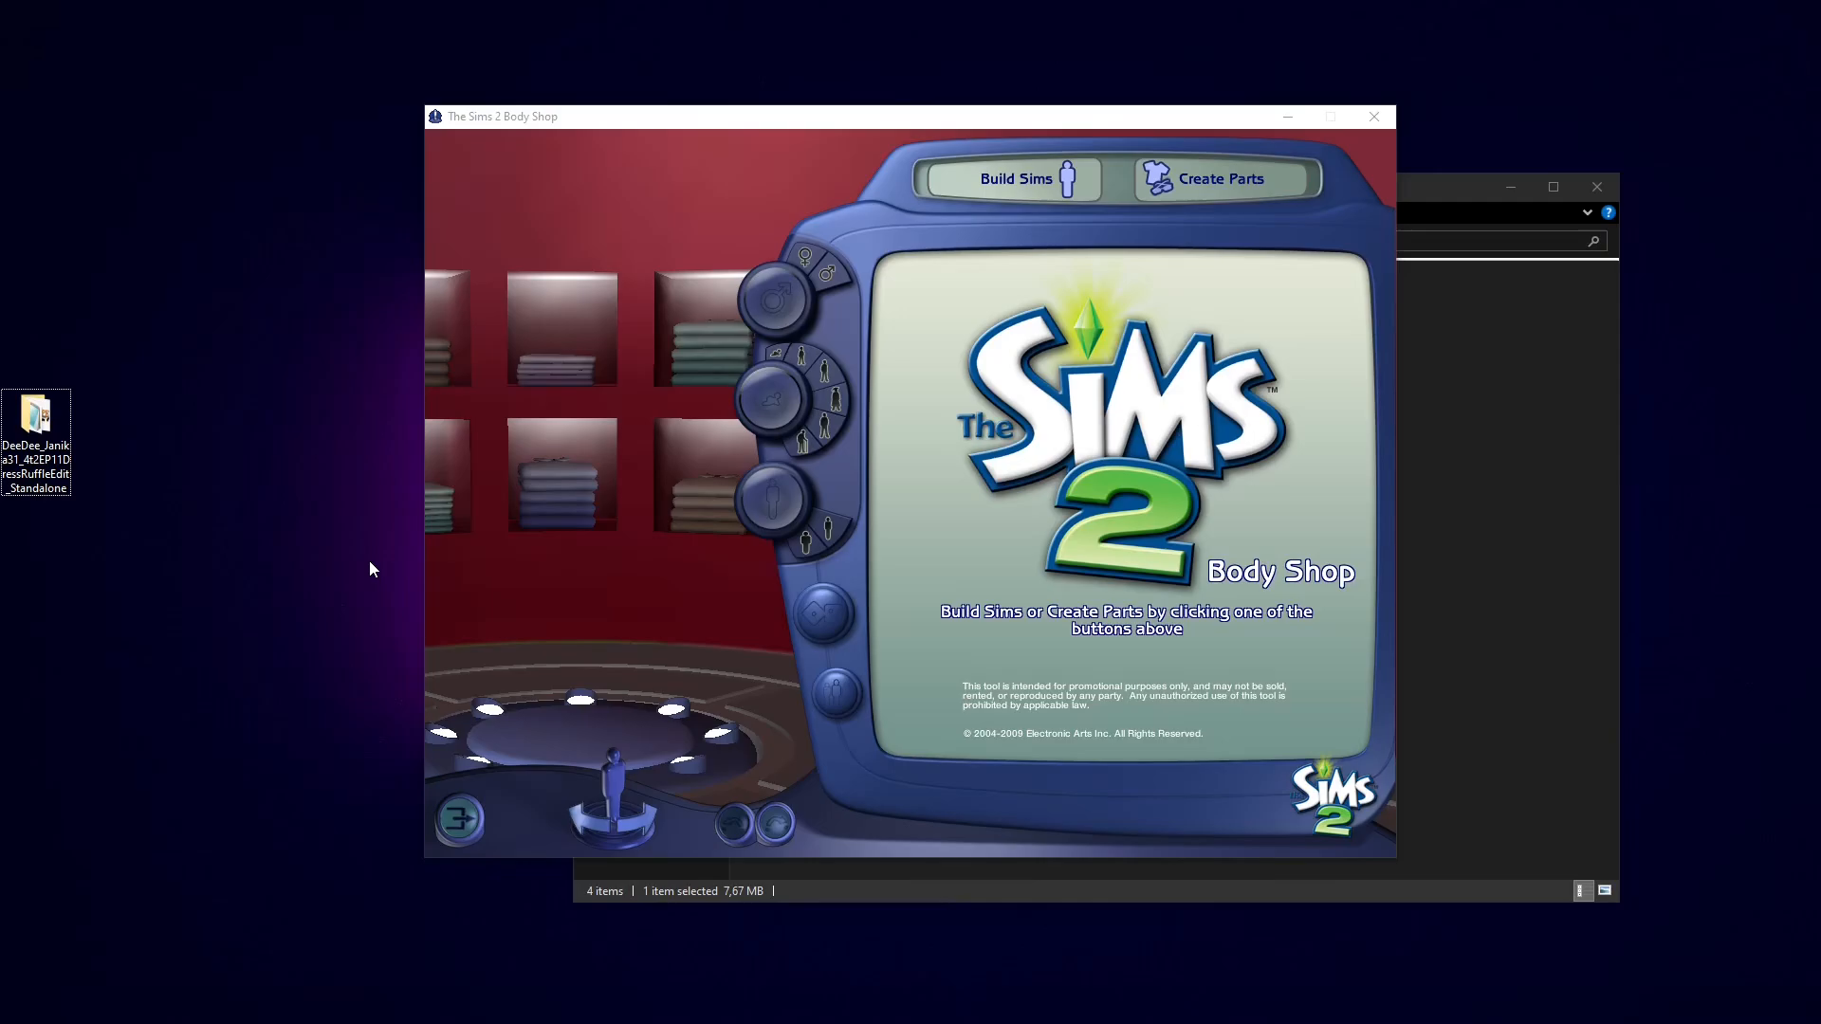
Step: Start building a Sim in Body Shop and show the adult female's full-body everyday outfits
click(1152, 176)
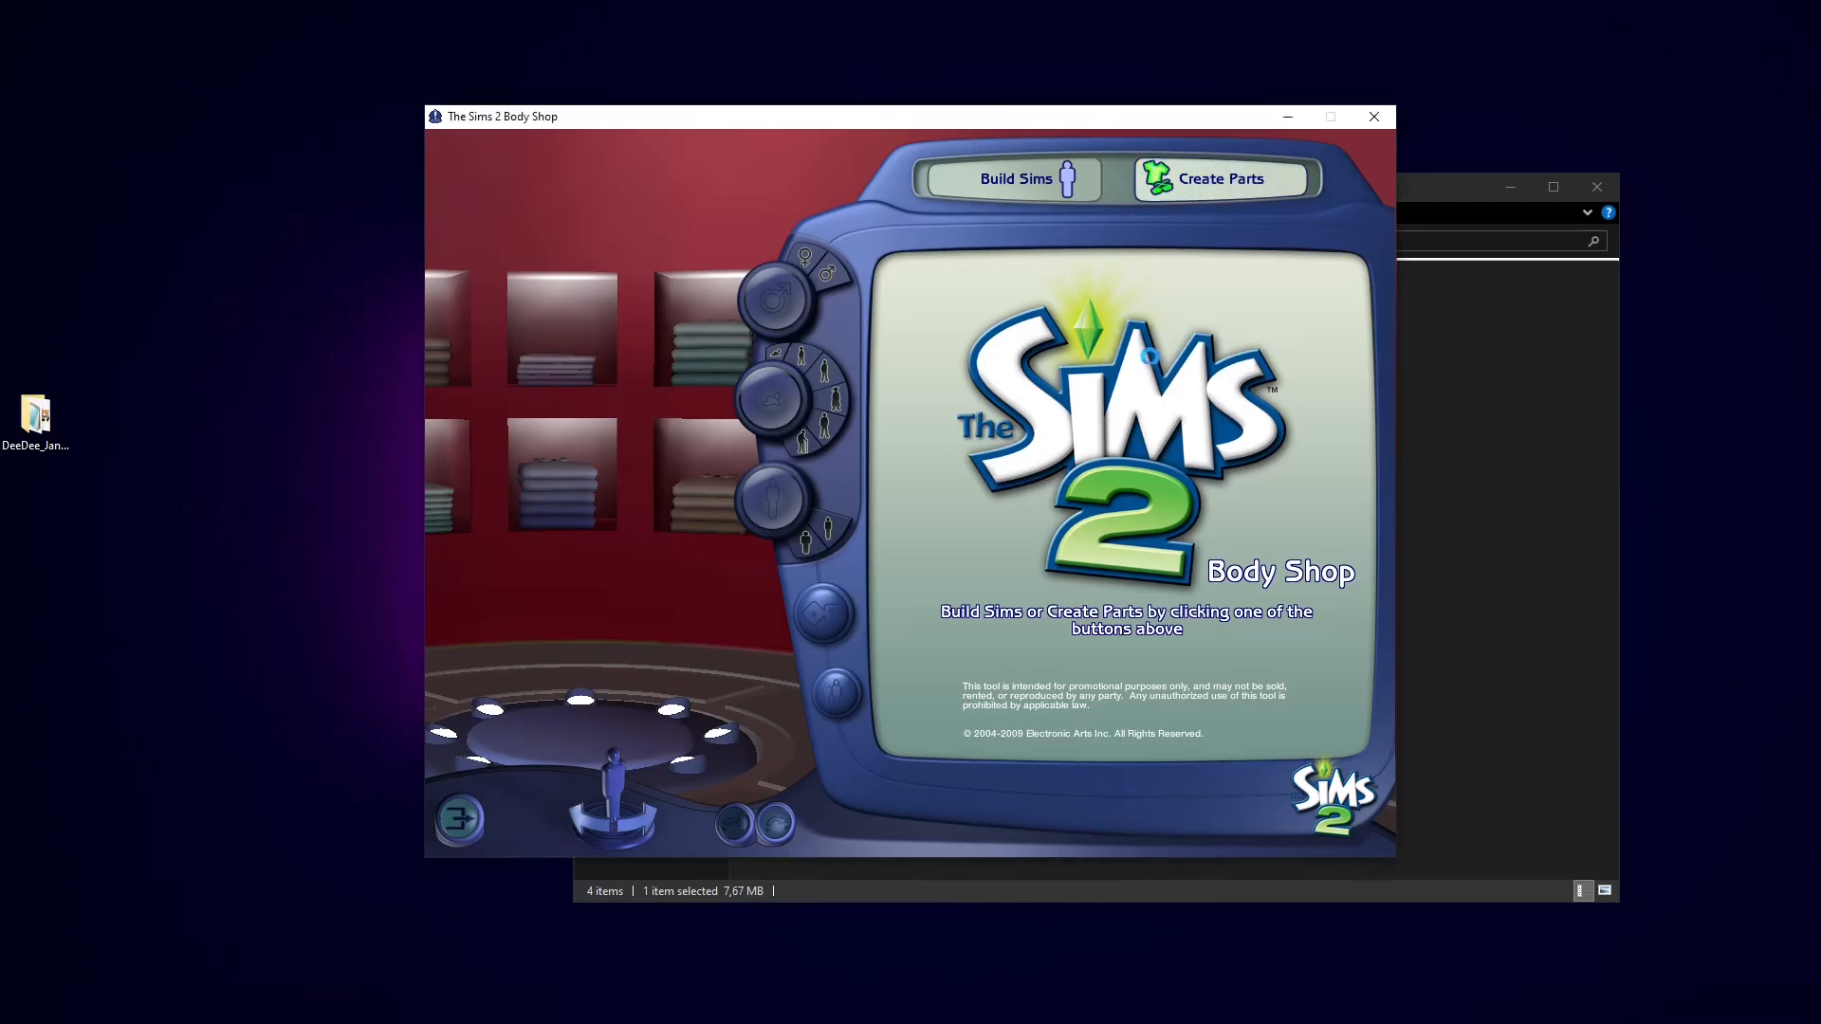
click(1067, 194)
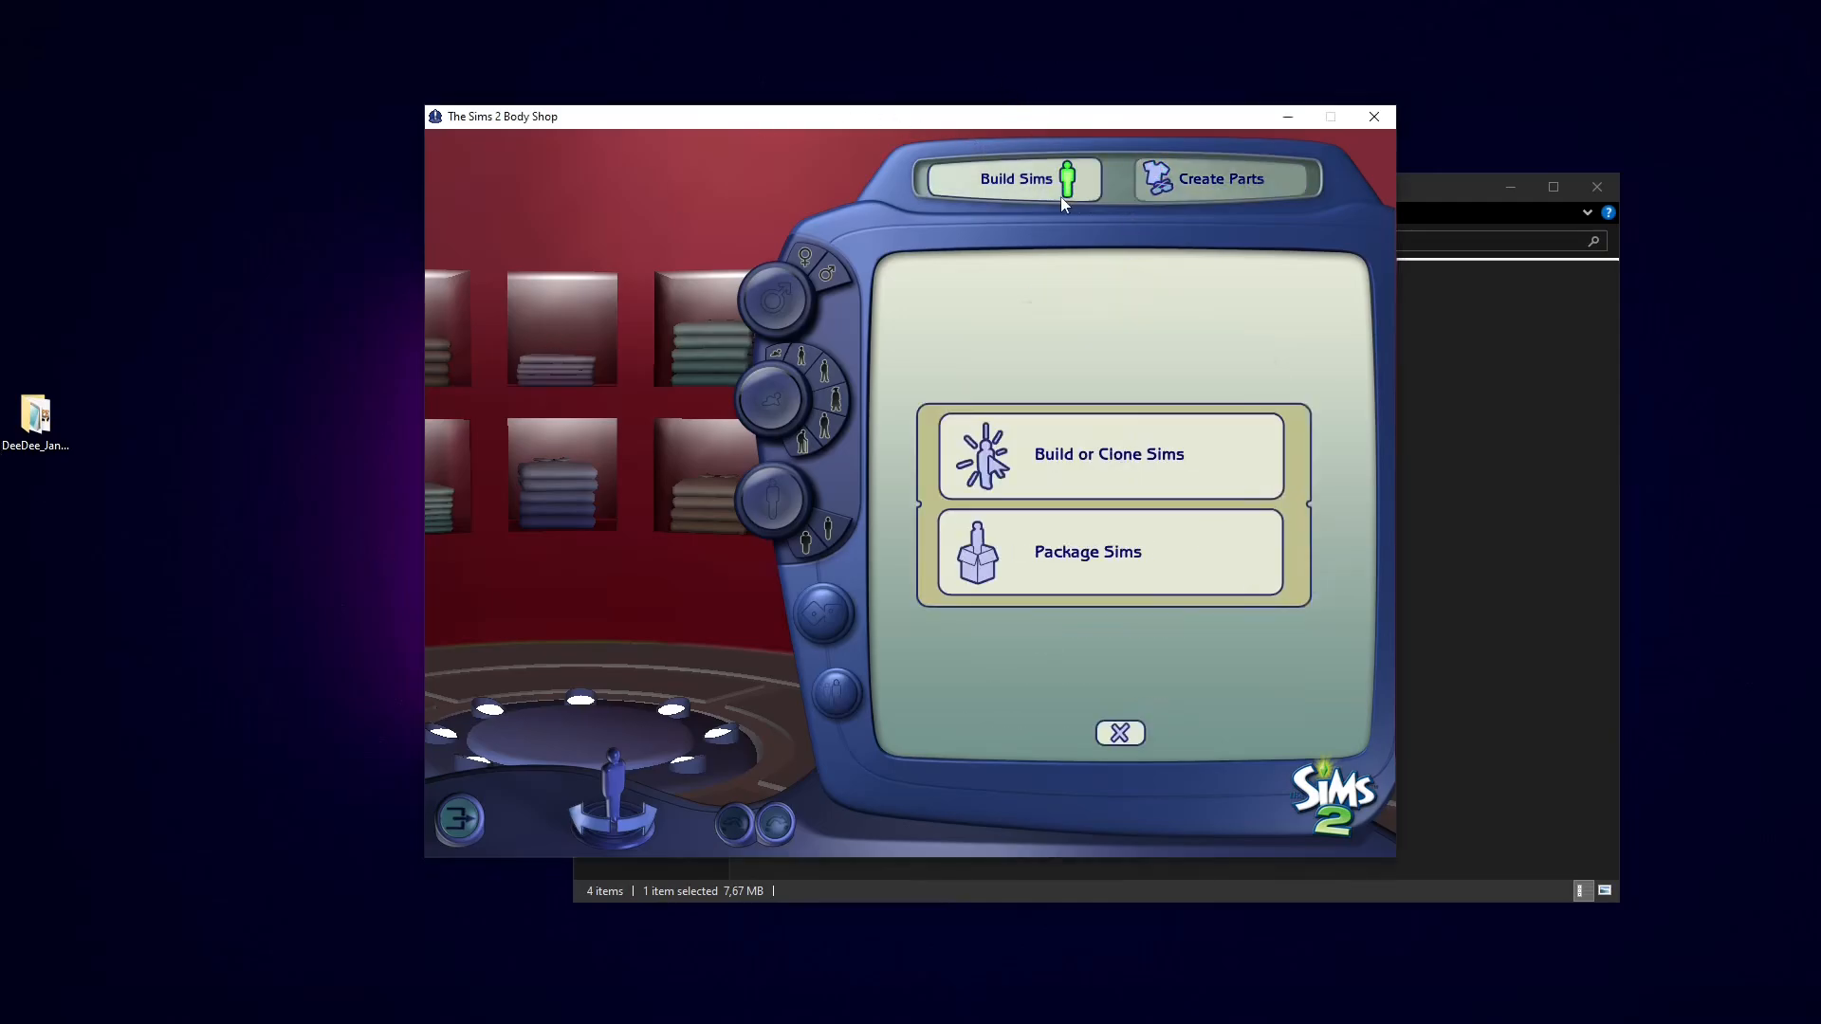
click(1032, 436)
click(943, 377)
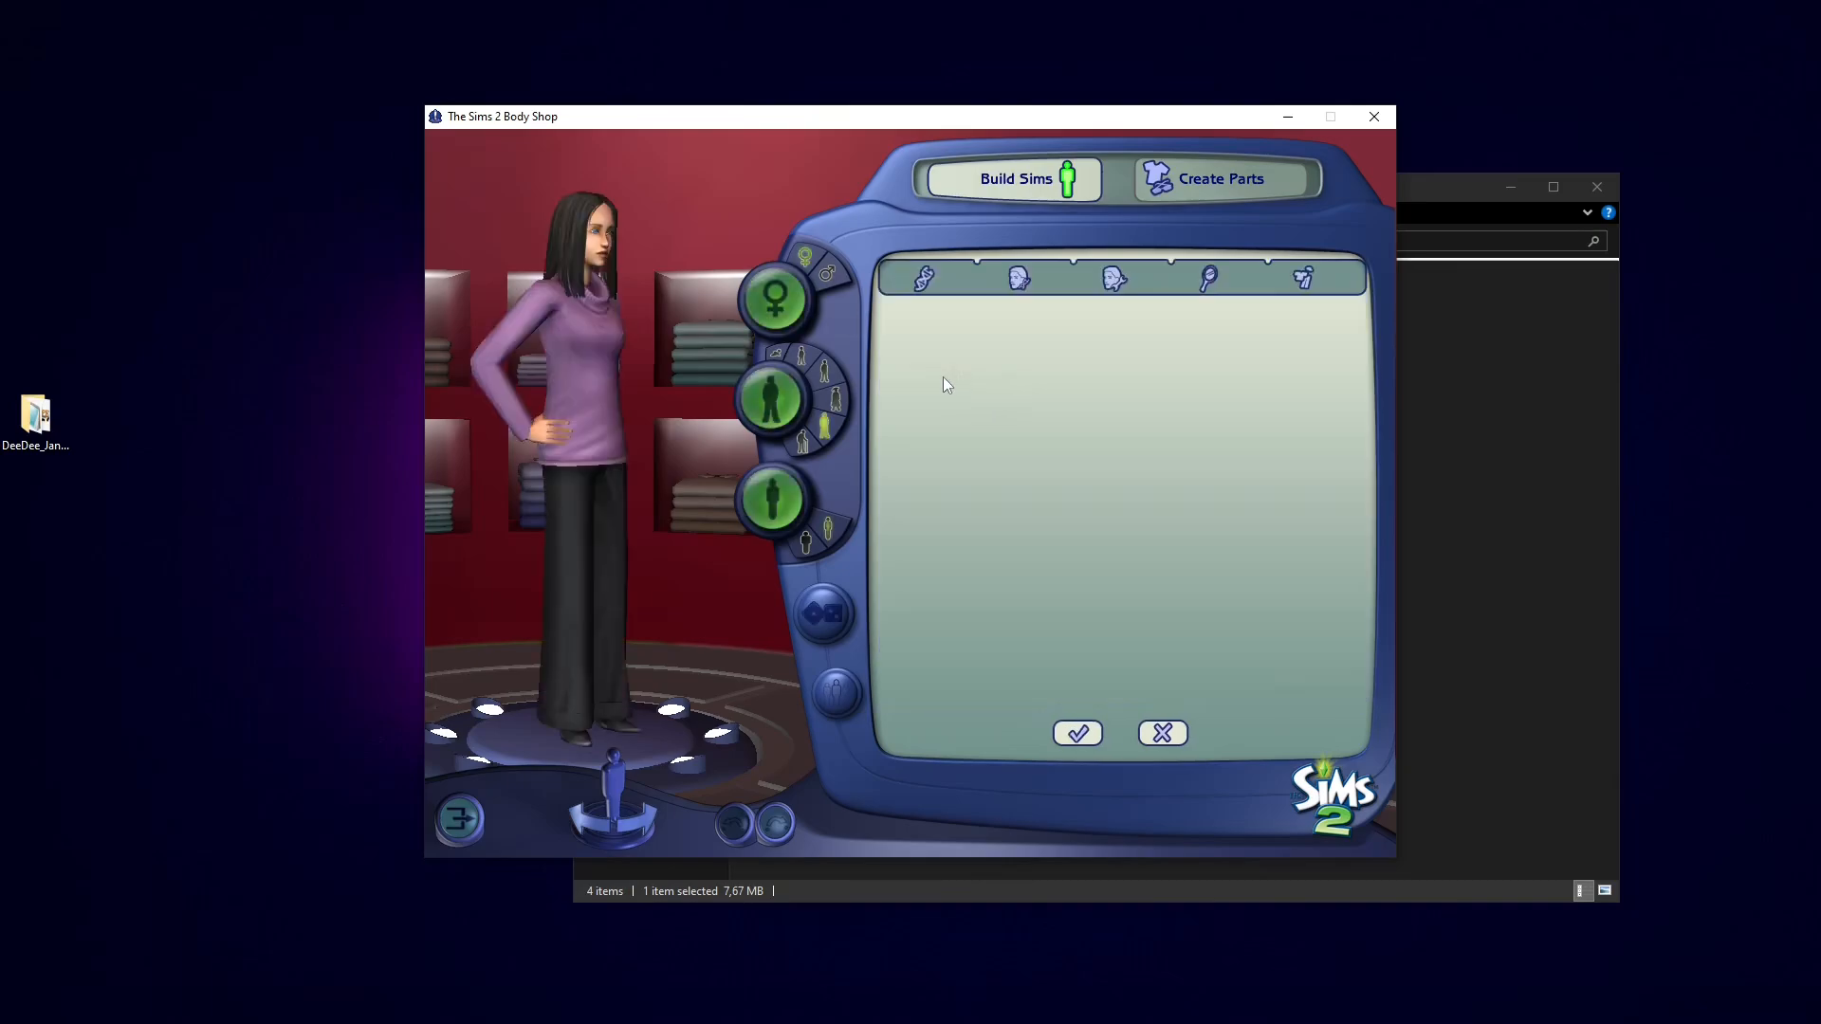
click(1303, 278)
click(1023, 317)
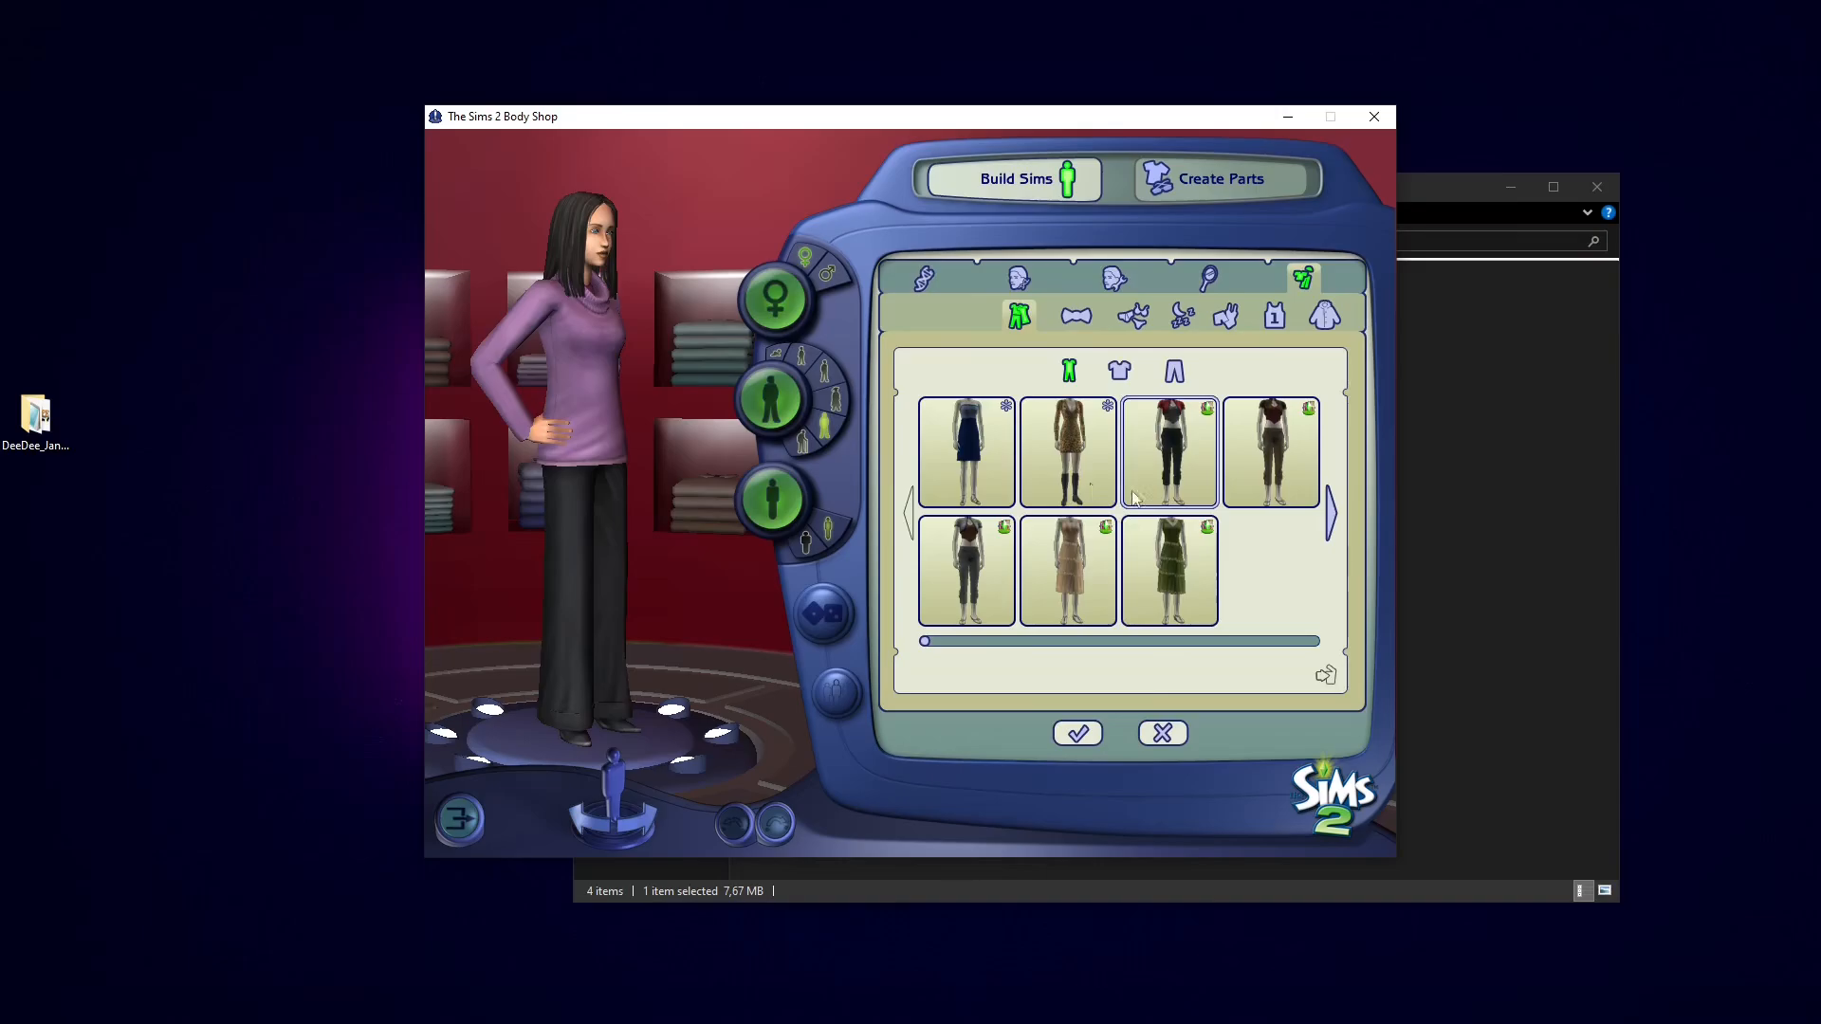
Step: Browse the full-body everyday outfits for the replaced tube top dress recolours
click(1331, 517)
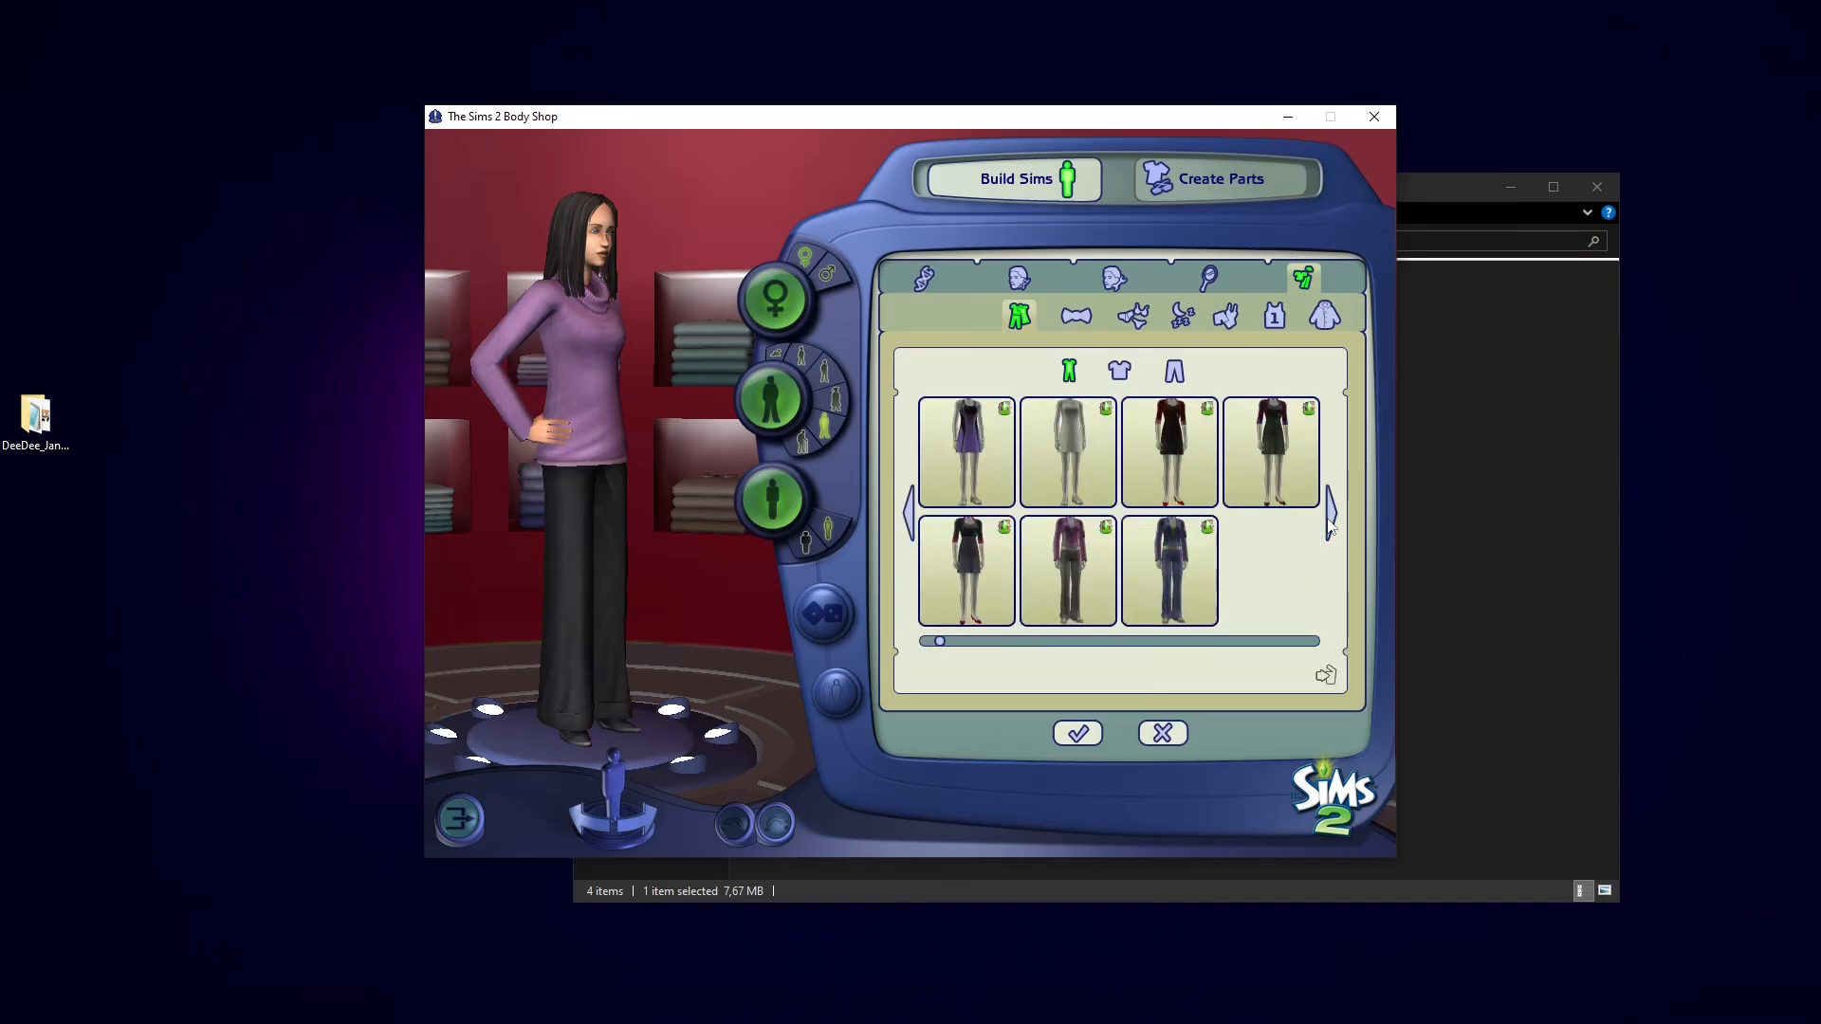
click(1330, 524)
click(1338, 520)
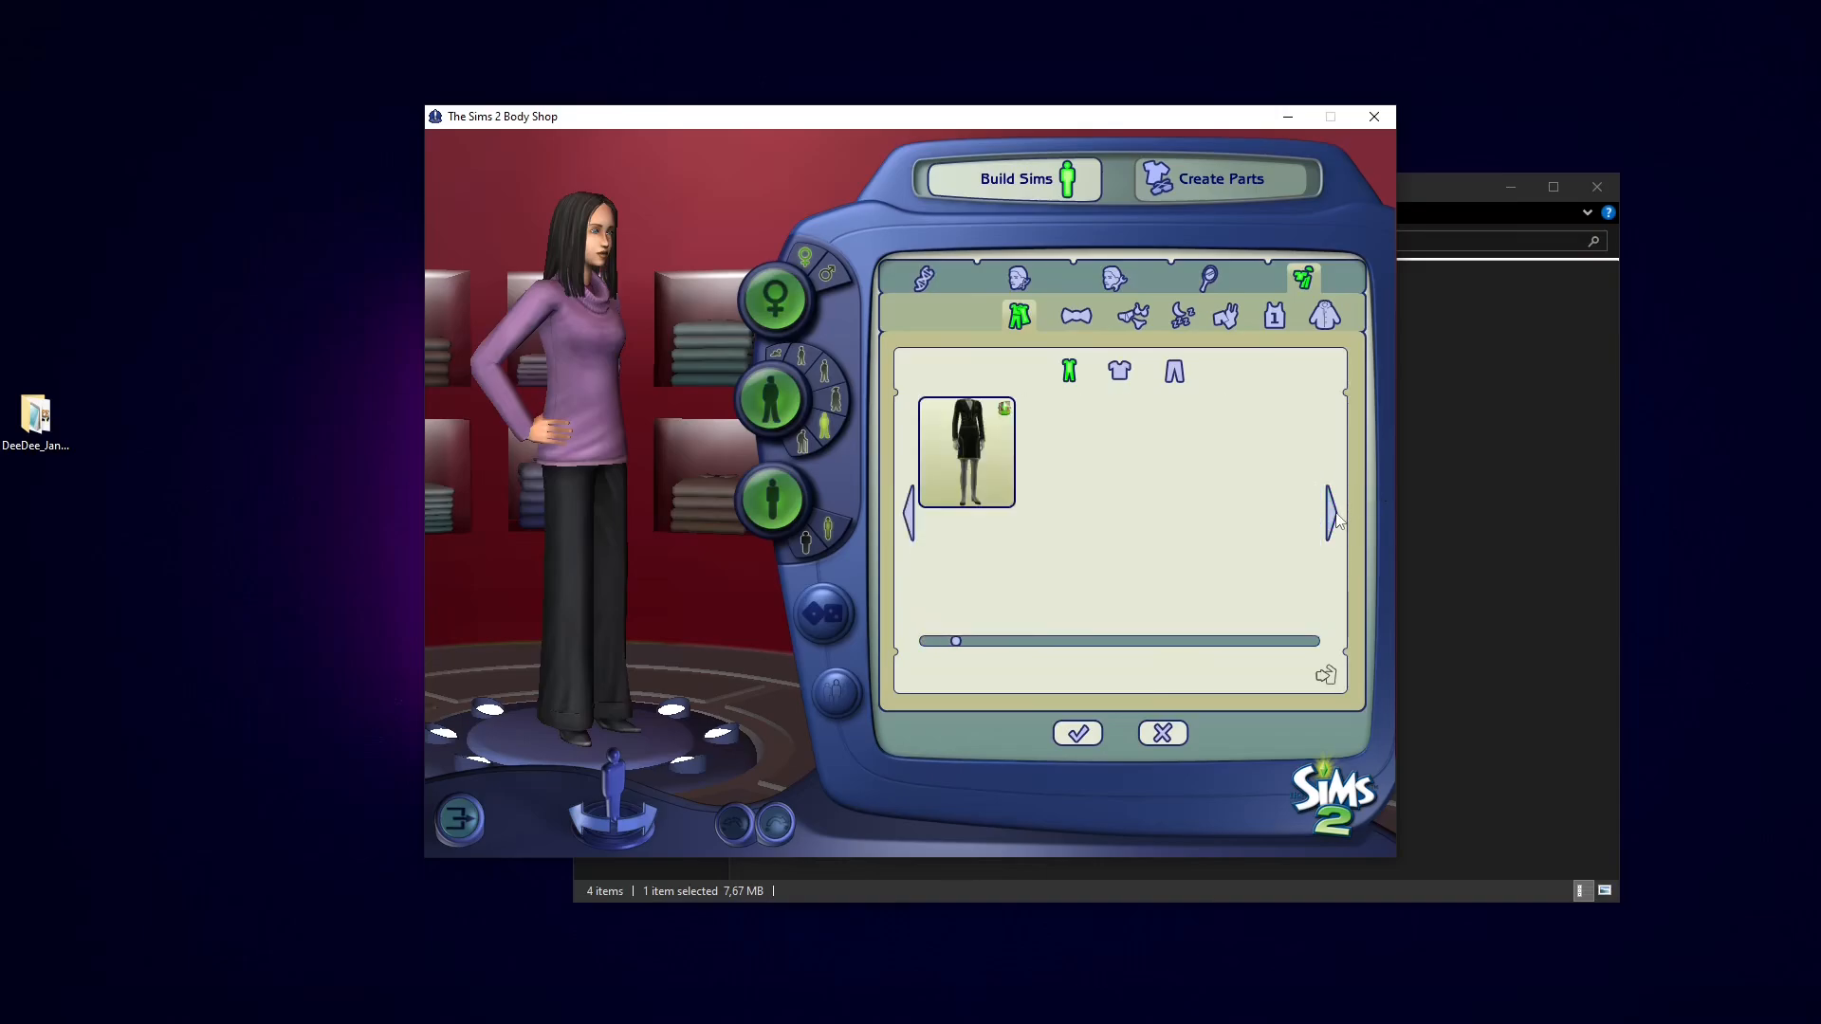
click(1338, 520)
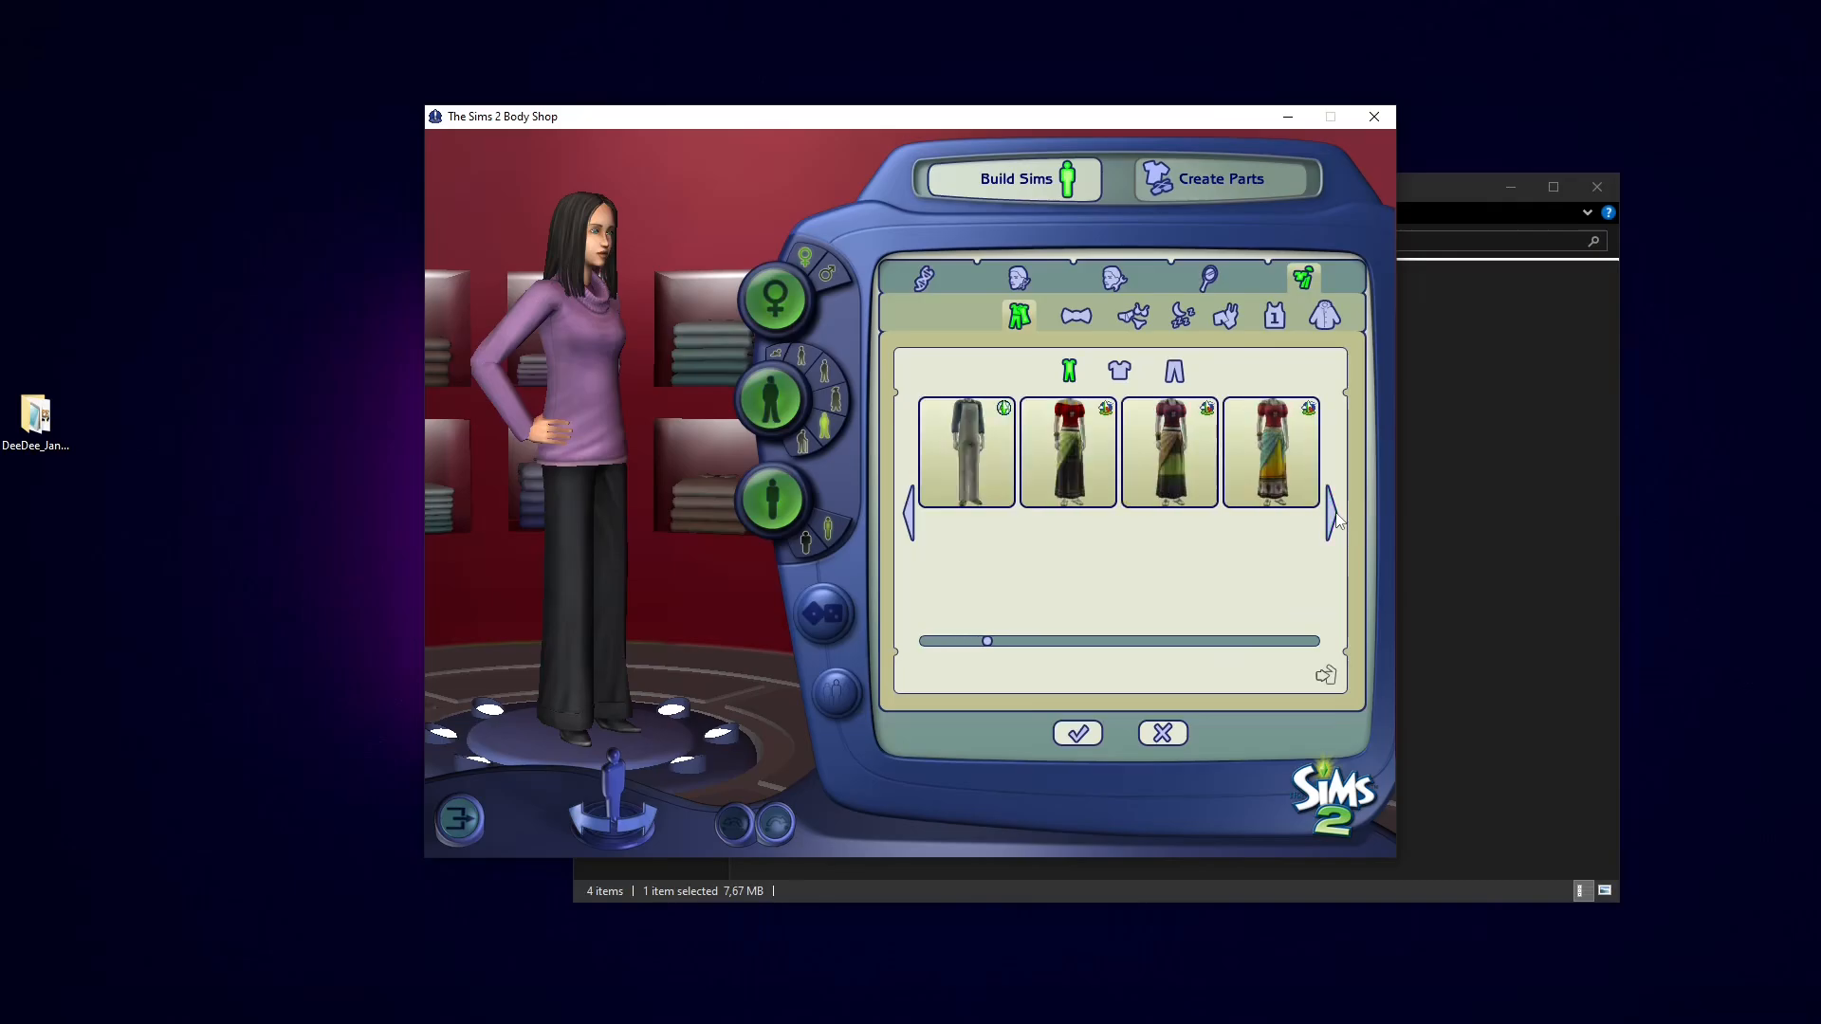
click(1337, 520)
click(1338, 520)
click(1337, 520)
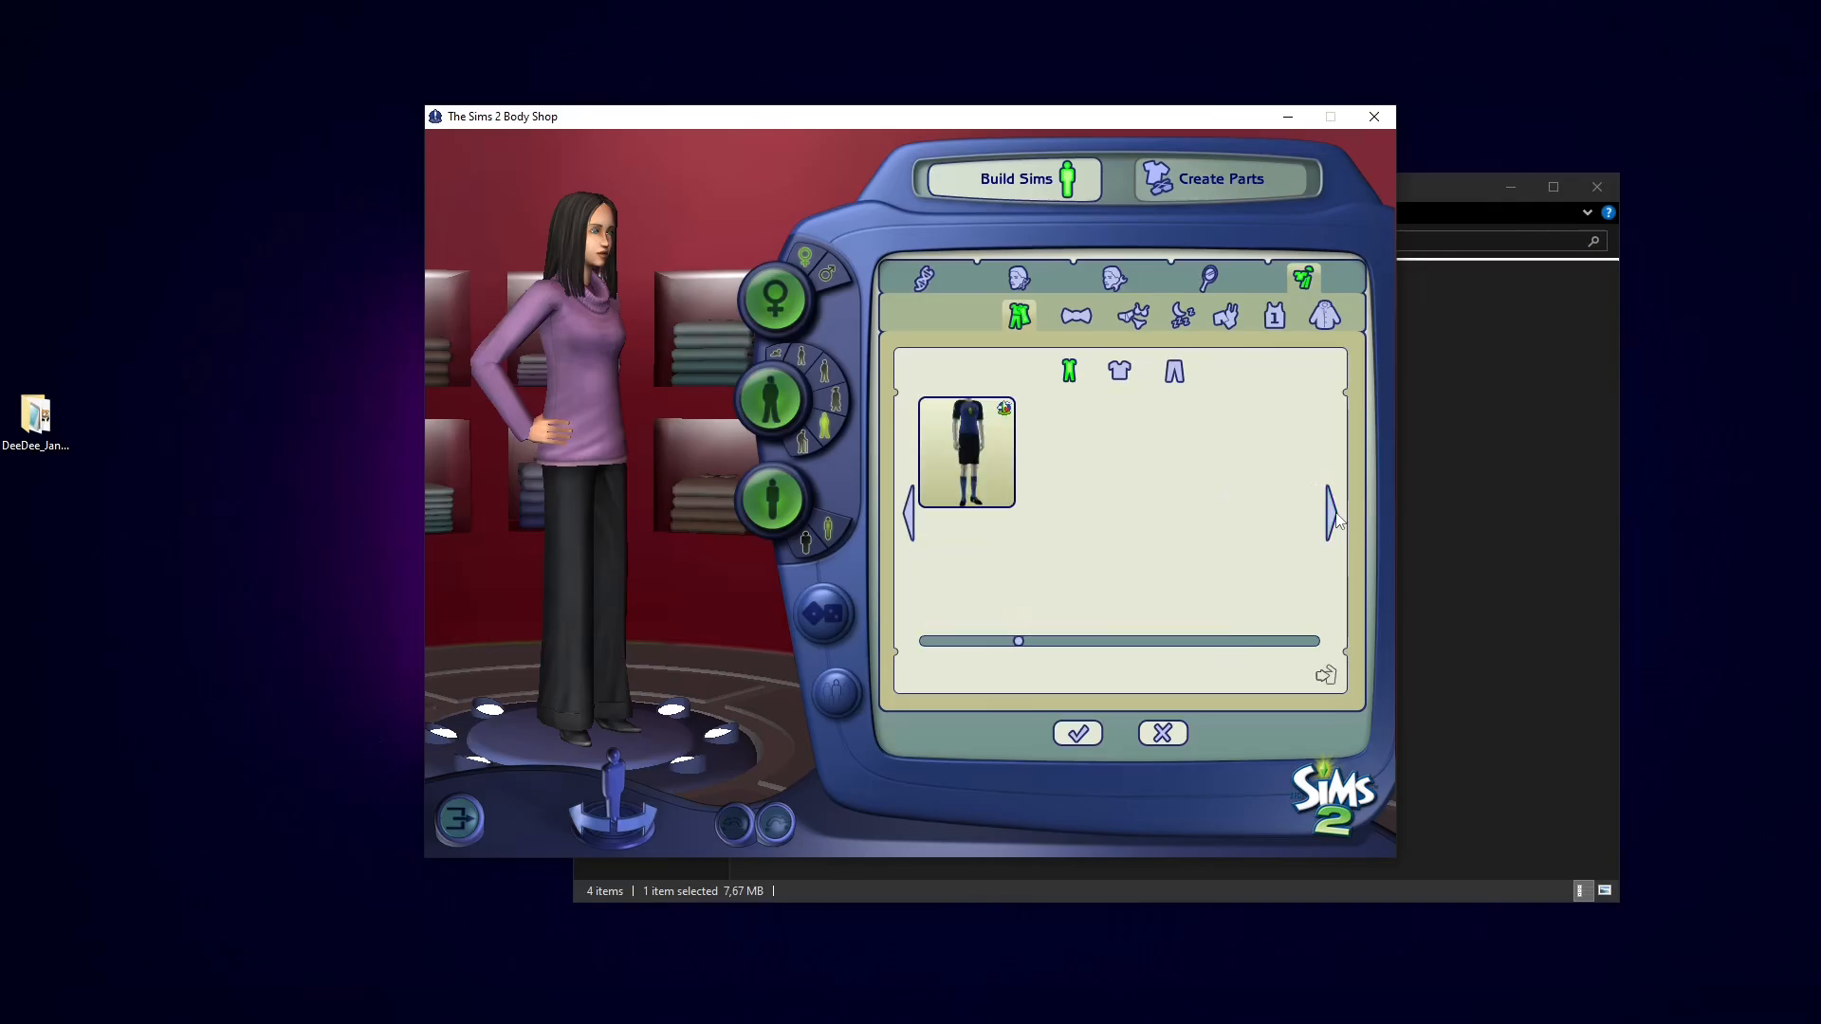
click(1337, 520)
click(1338, 519)
click(1337, 520)
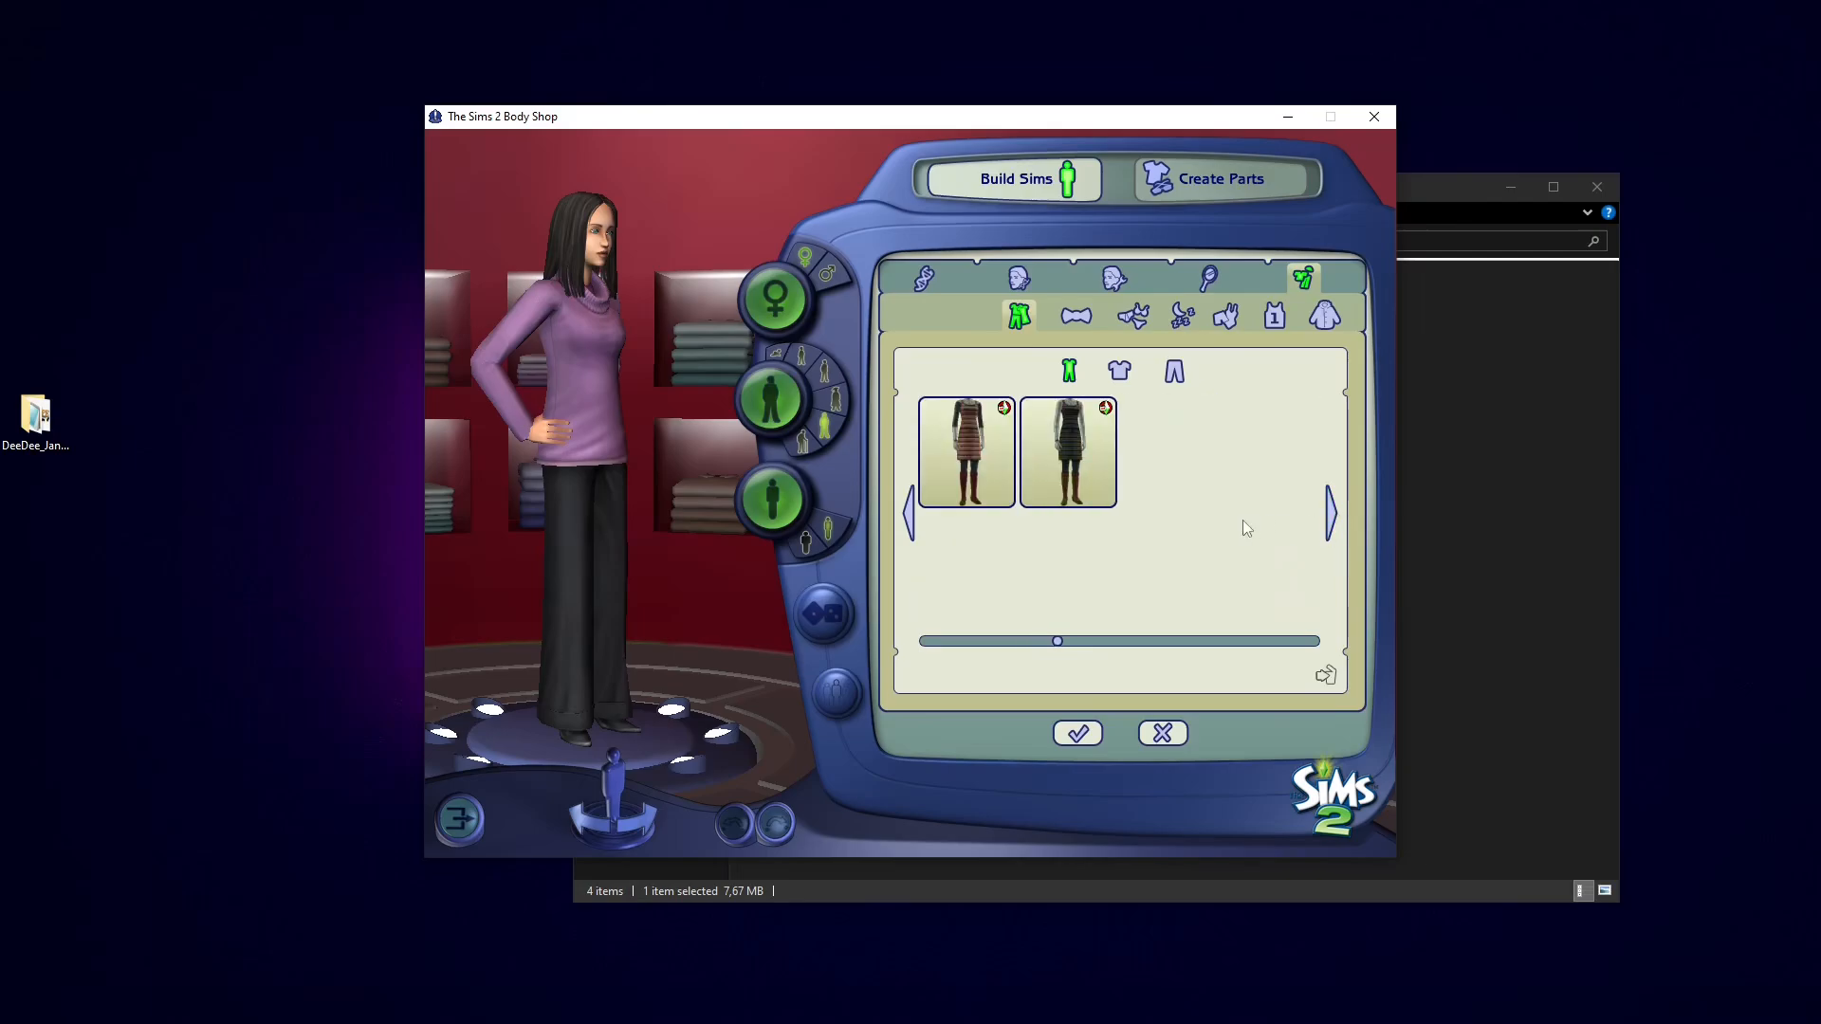
click(1337, 520)
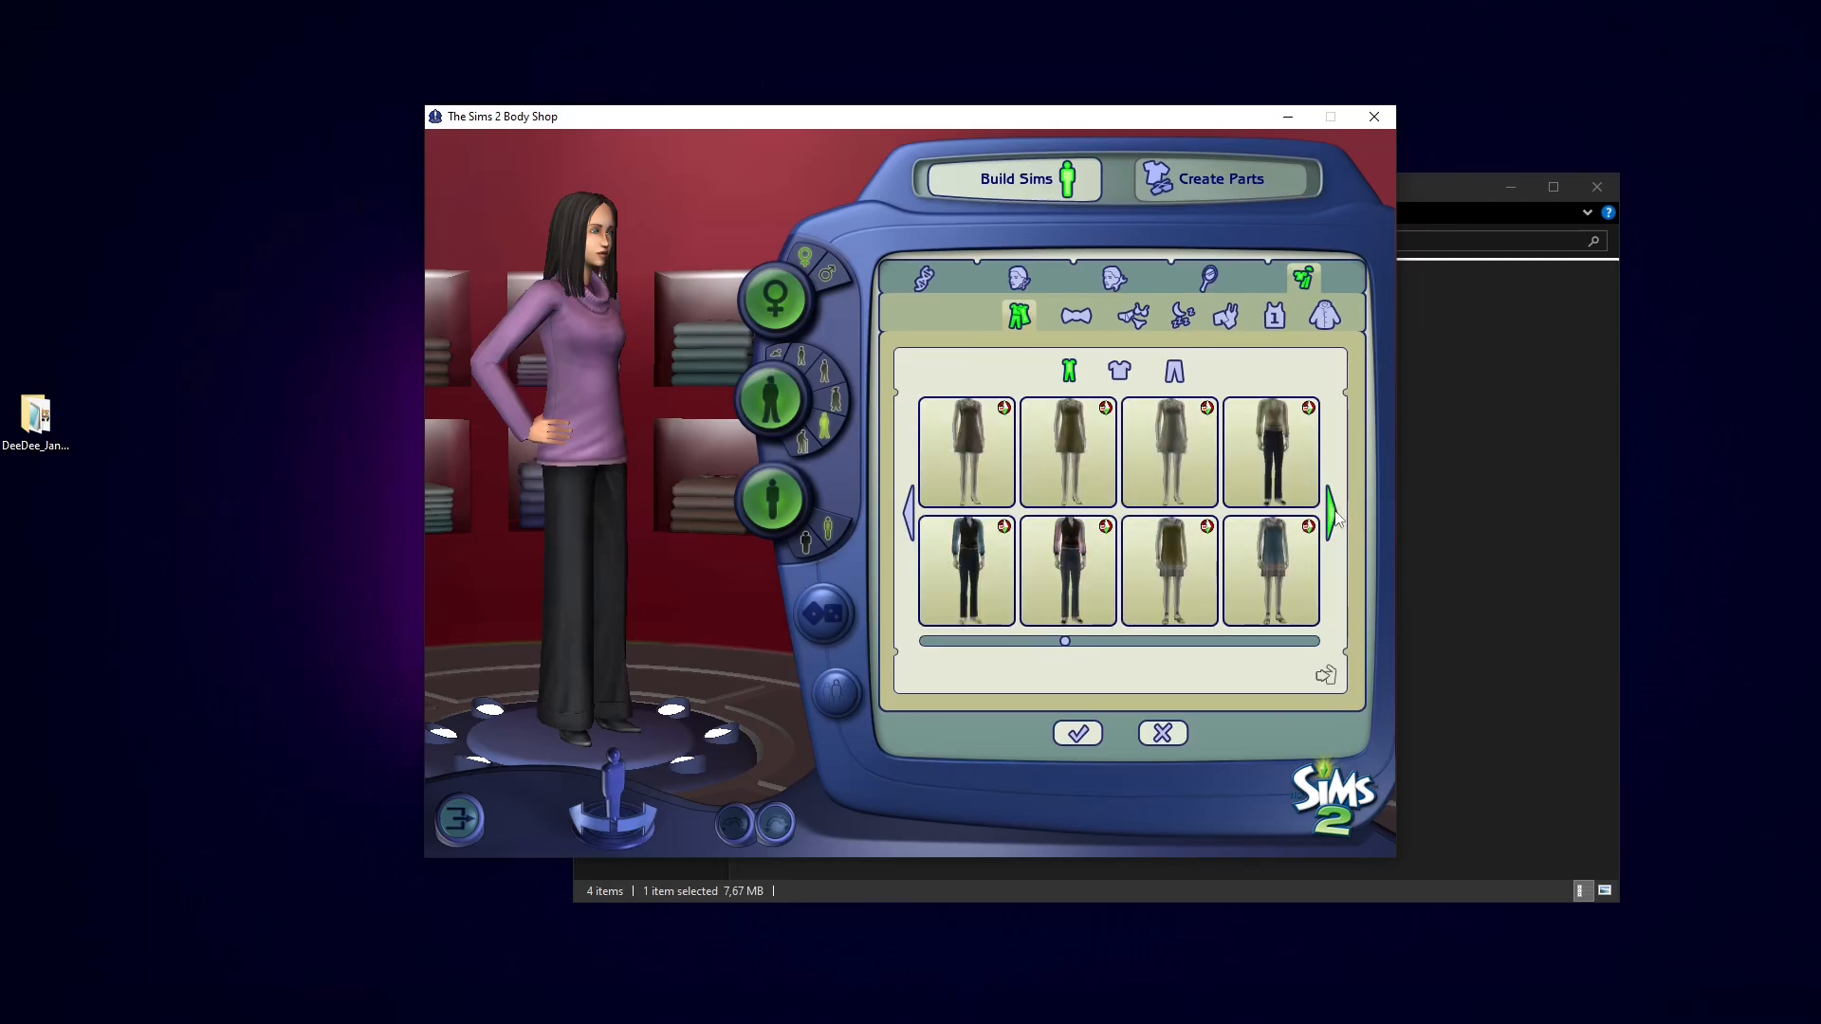
click(1337, 520)
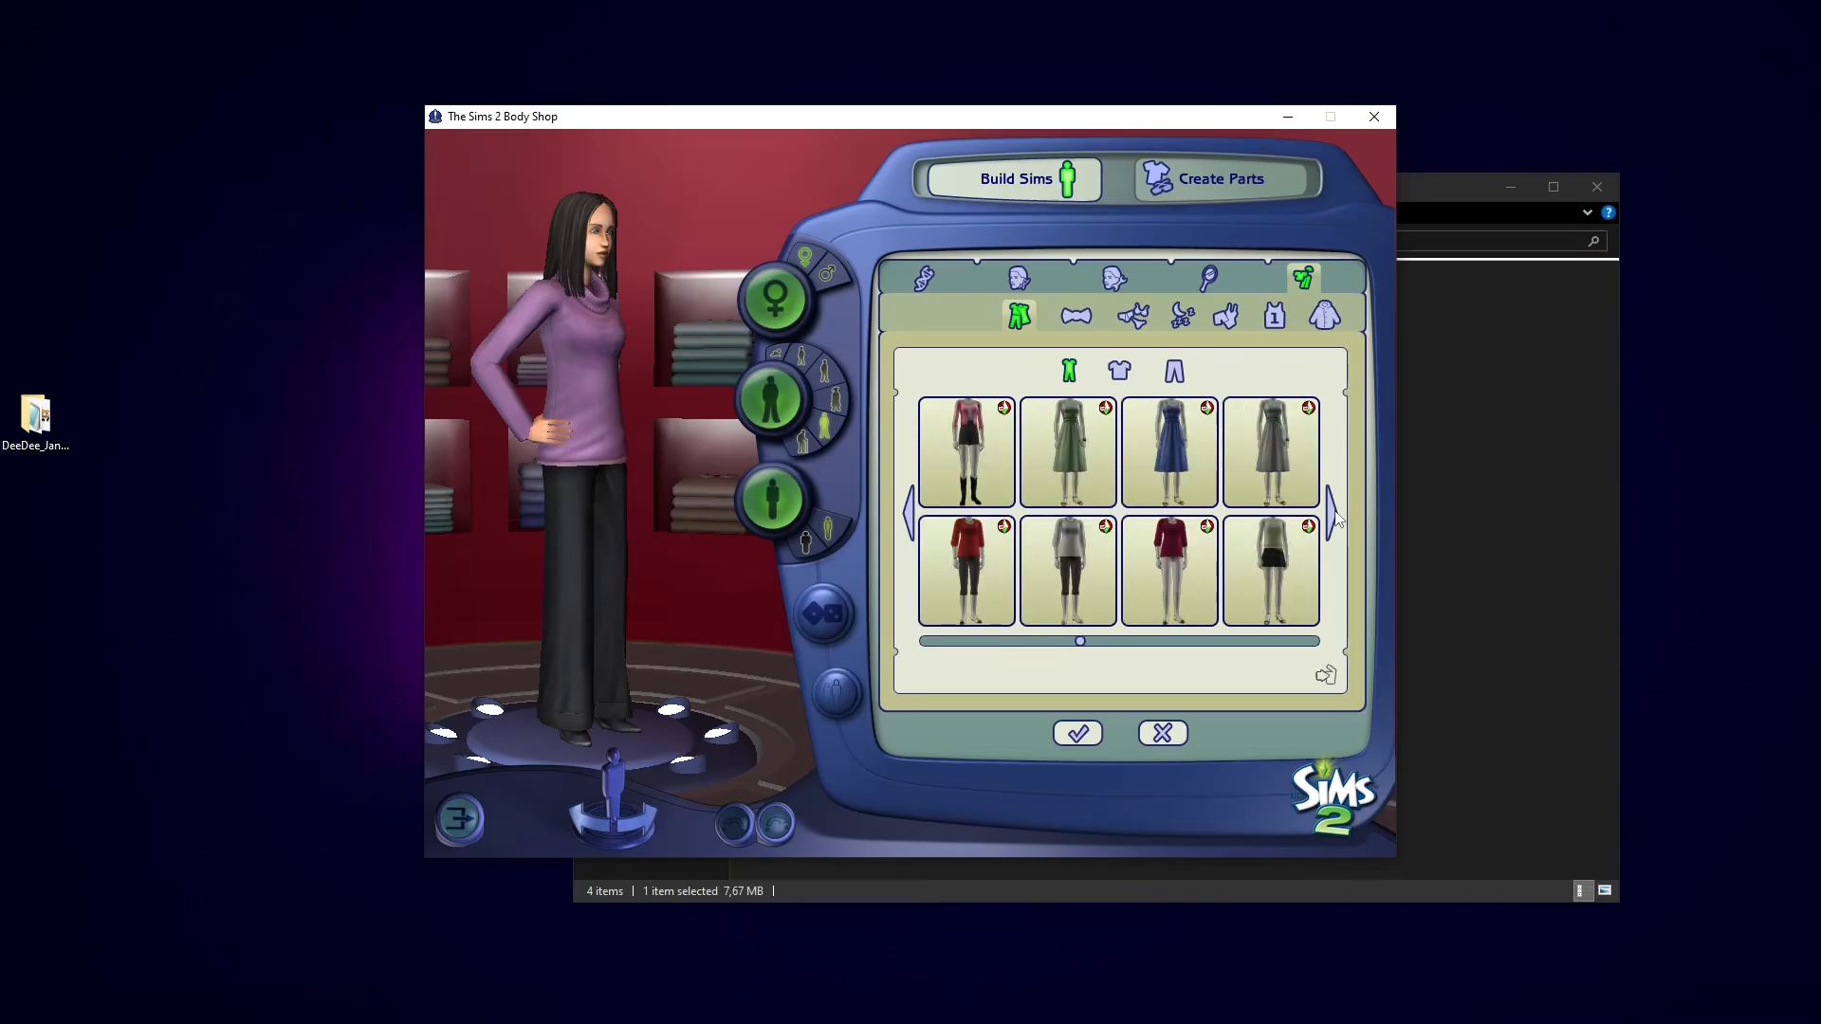
click(1336, 519)
click(1335, 519)
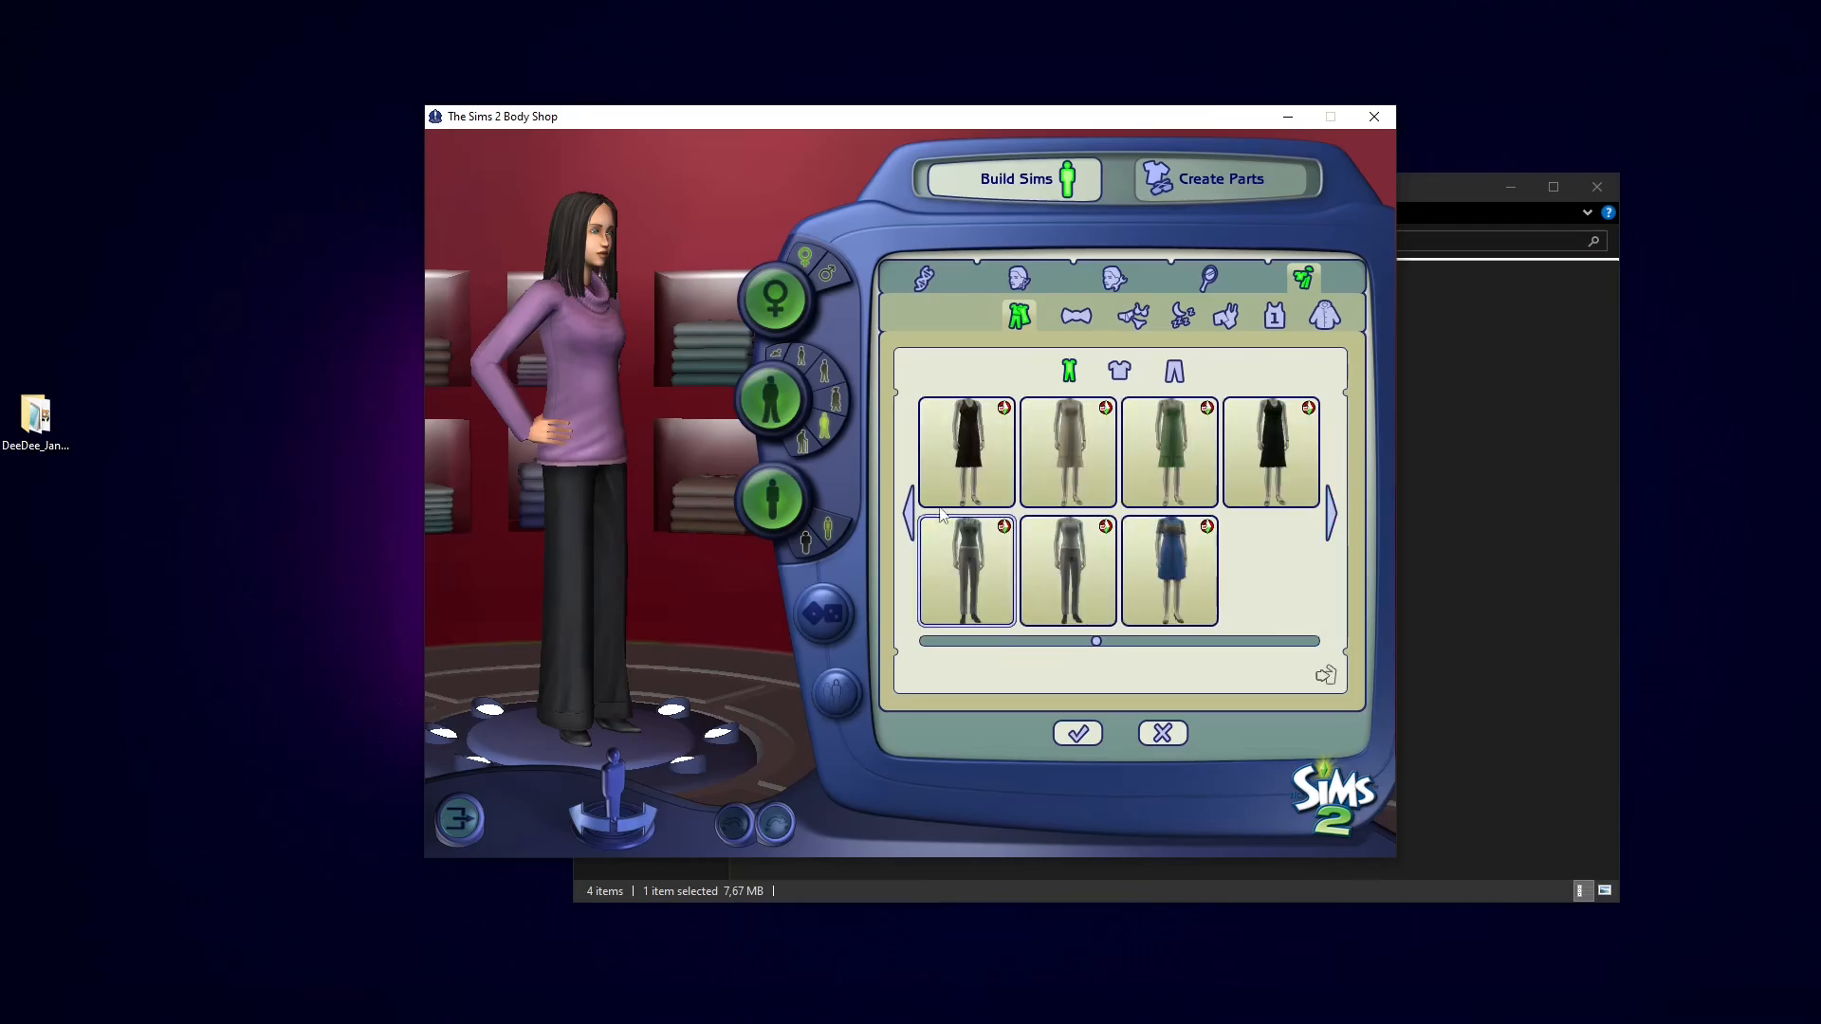
Step: Preview the blue, black and pink recolours of the replaced dress on the adult female Sim
click(1073, 559)
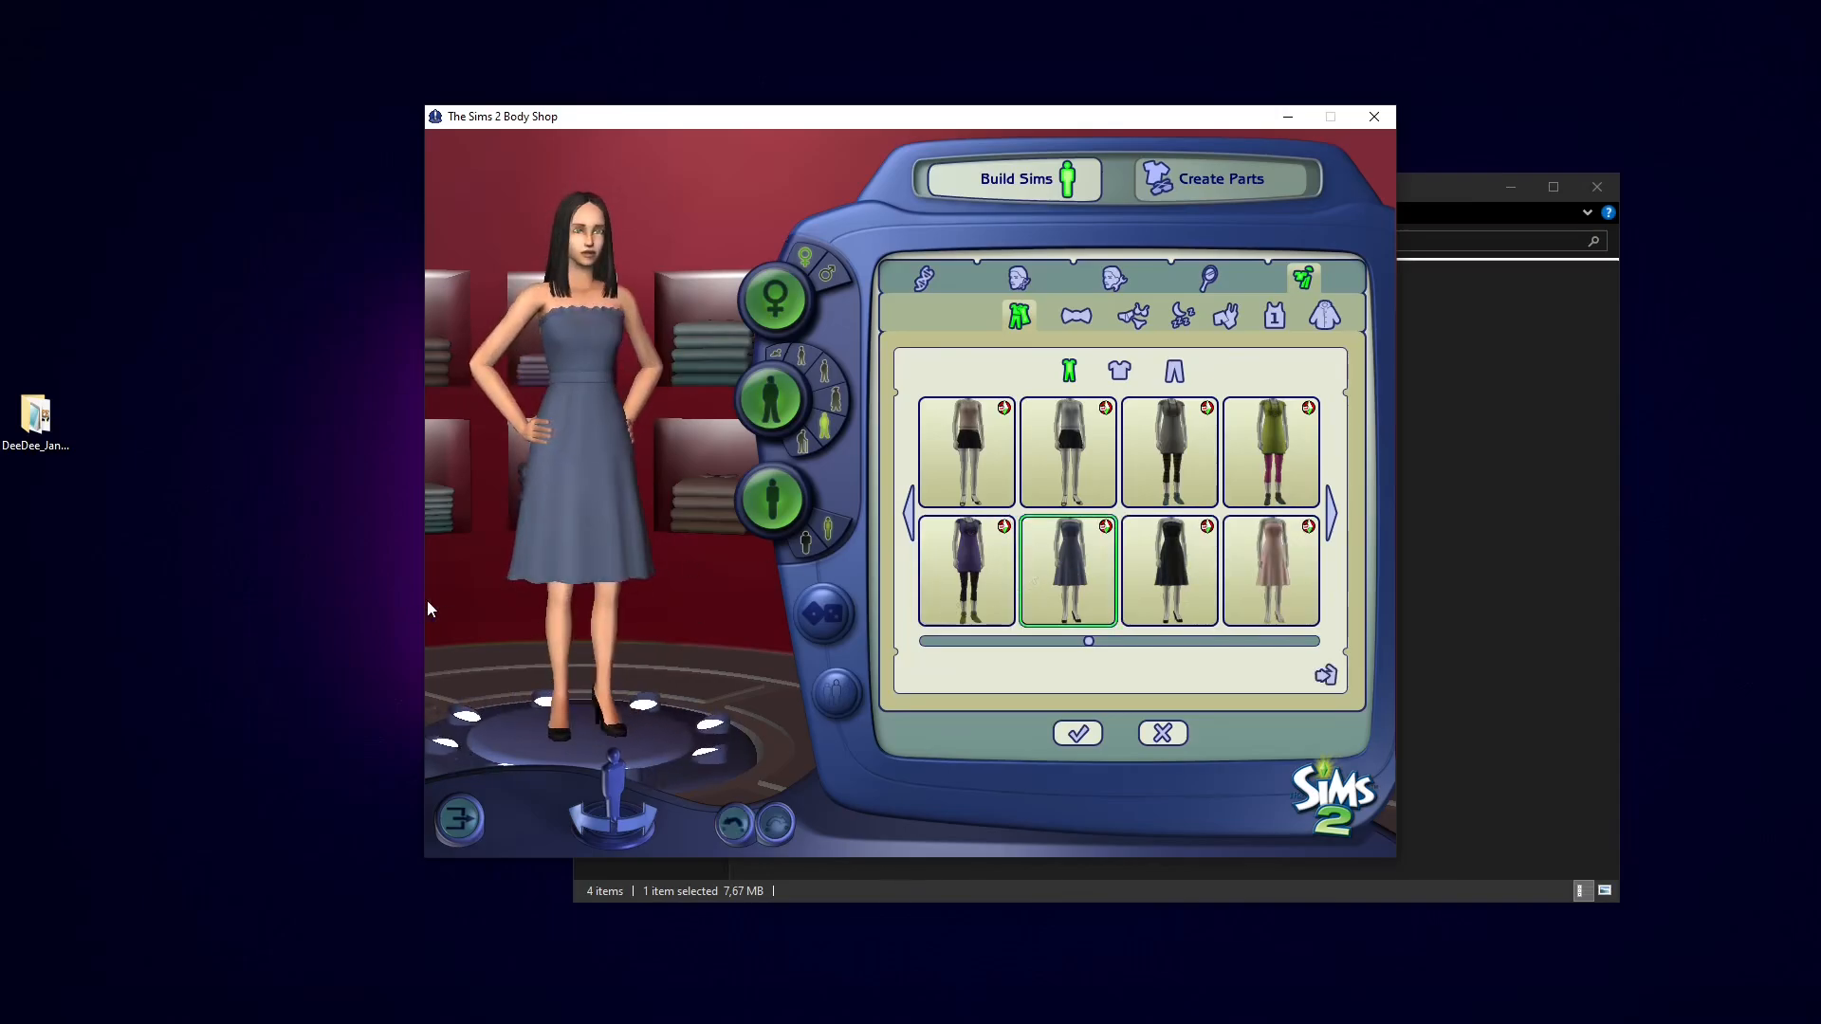
click(1162, 574)
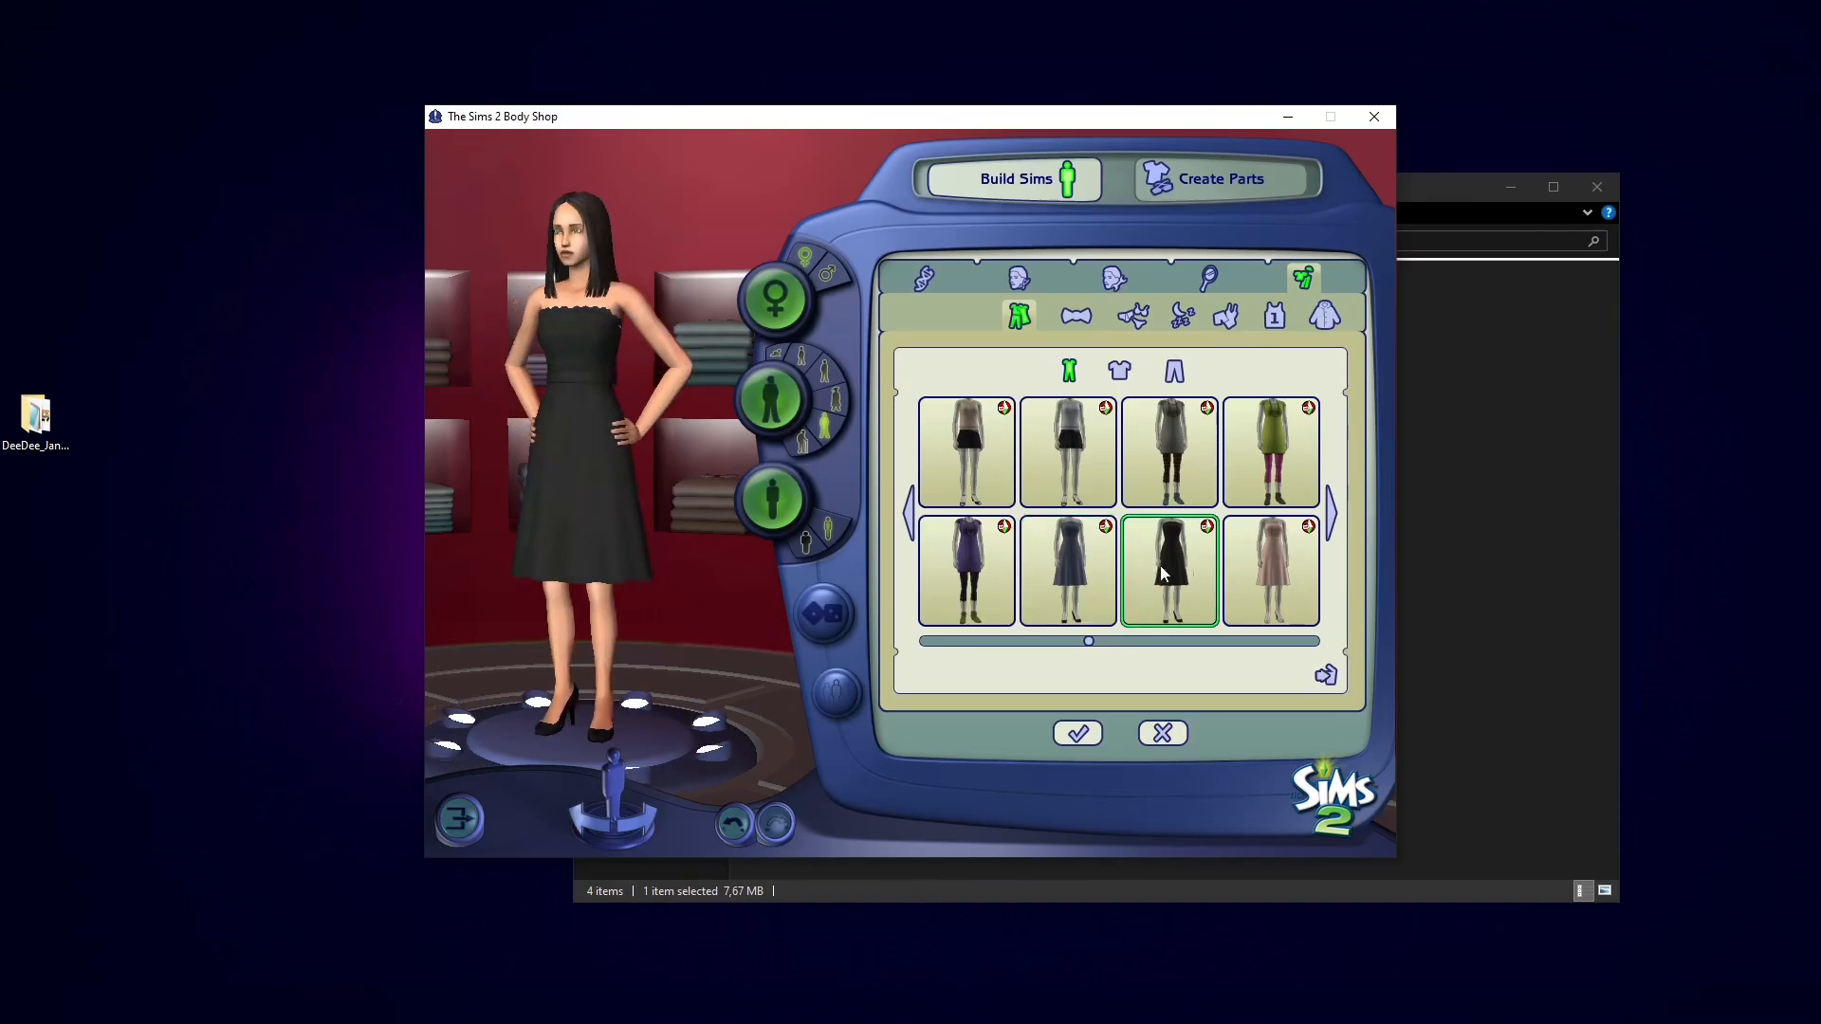
click(1249, 575)
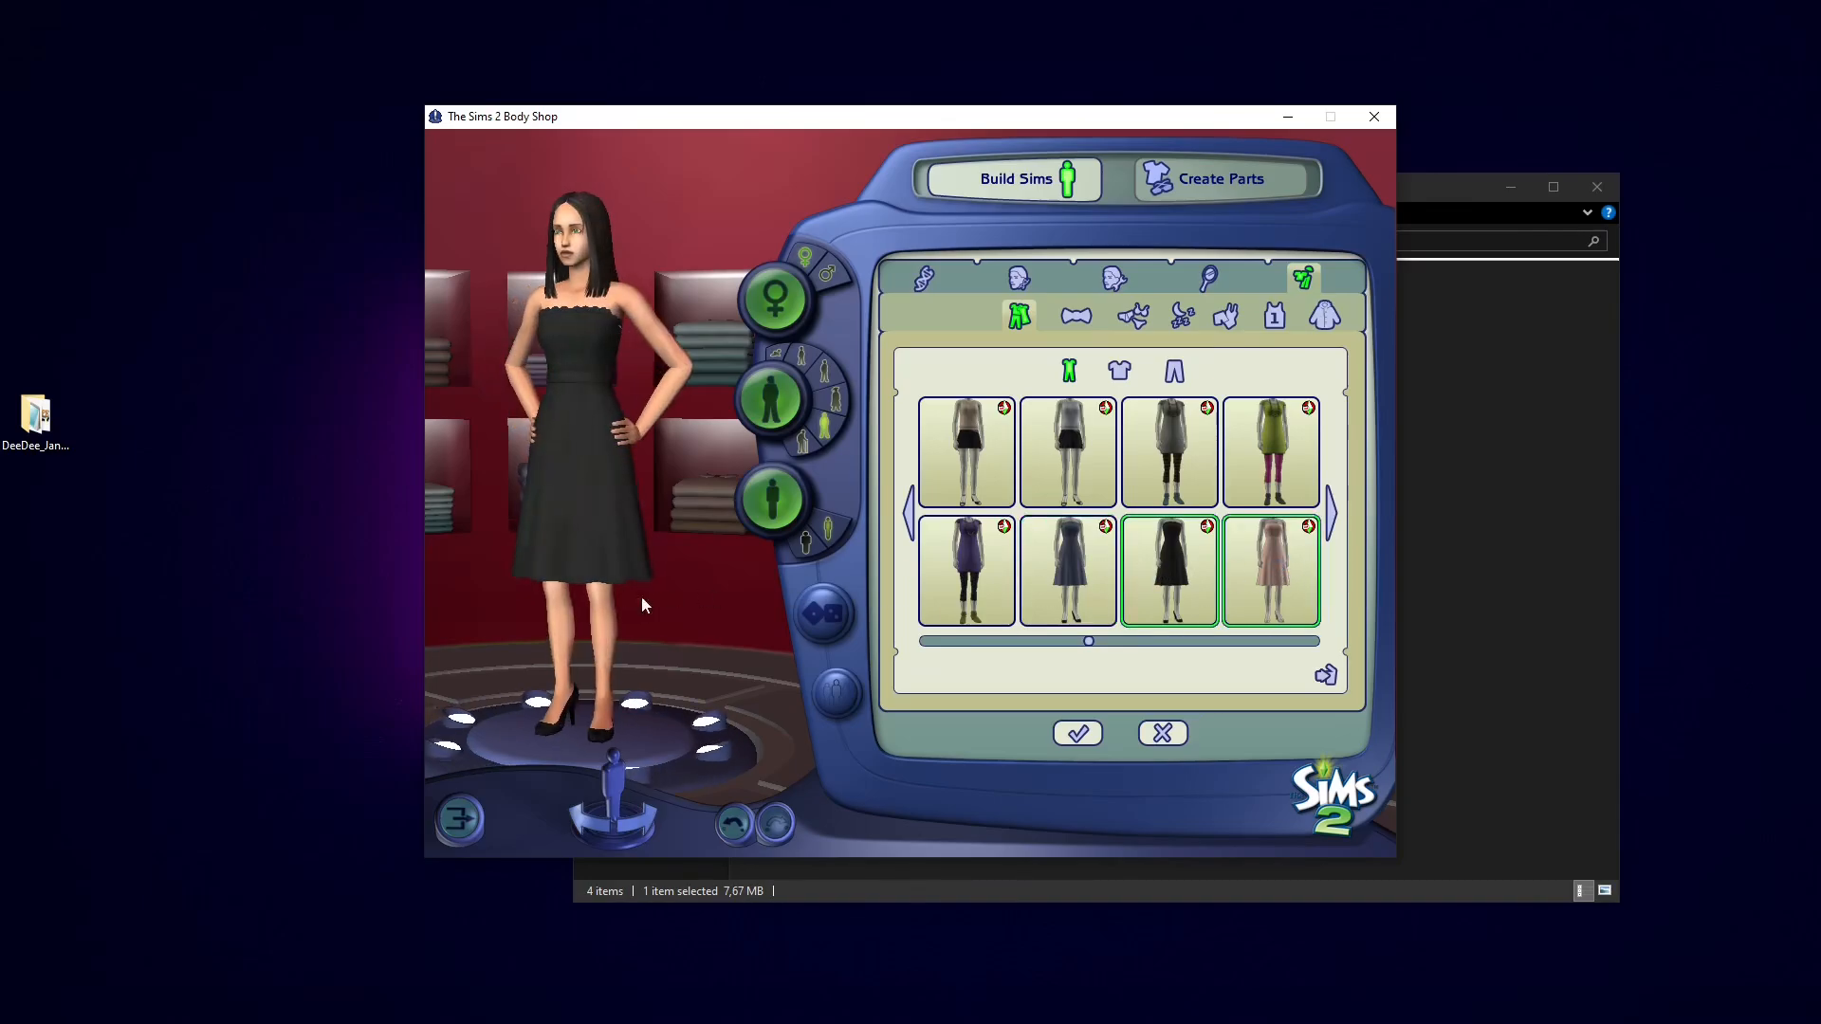
click(1157, 586)
click(1091, 584)
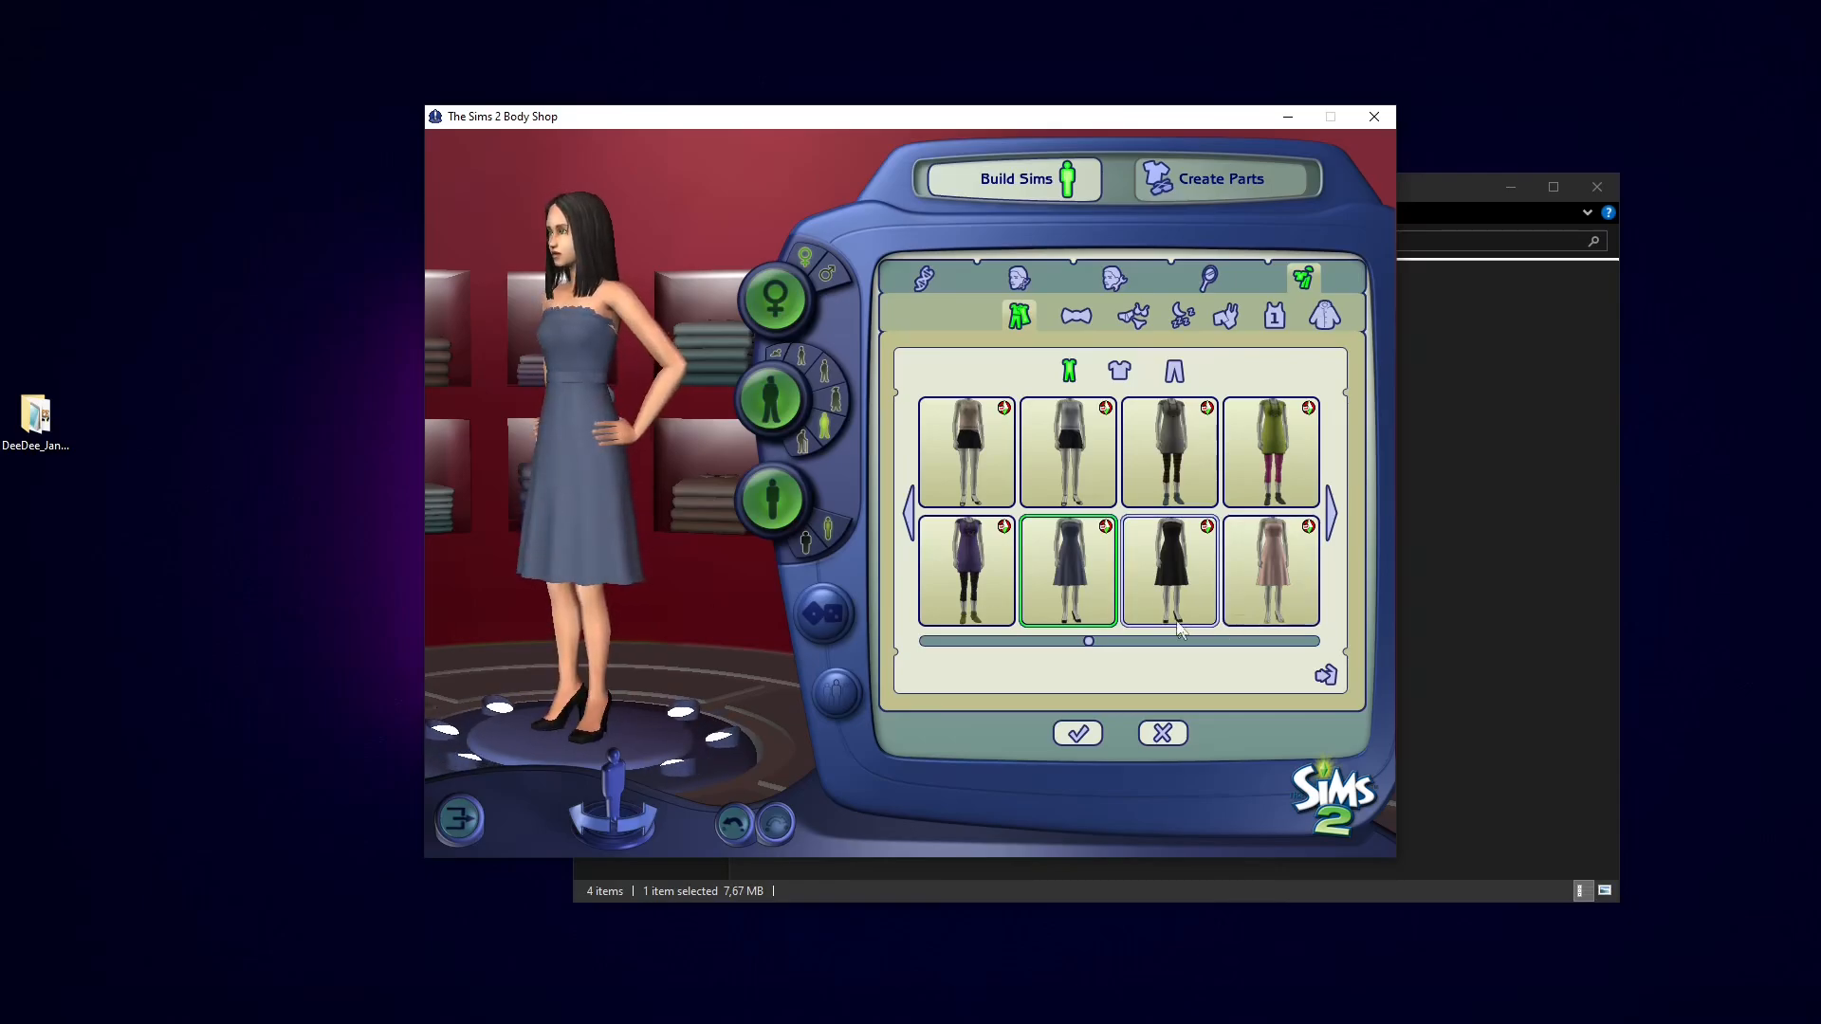
Step: Compare the black, blue and pink recolours of the replaced dress once more on the adult female Sim
click(1165, 583)
click(1094, 596)
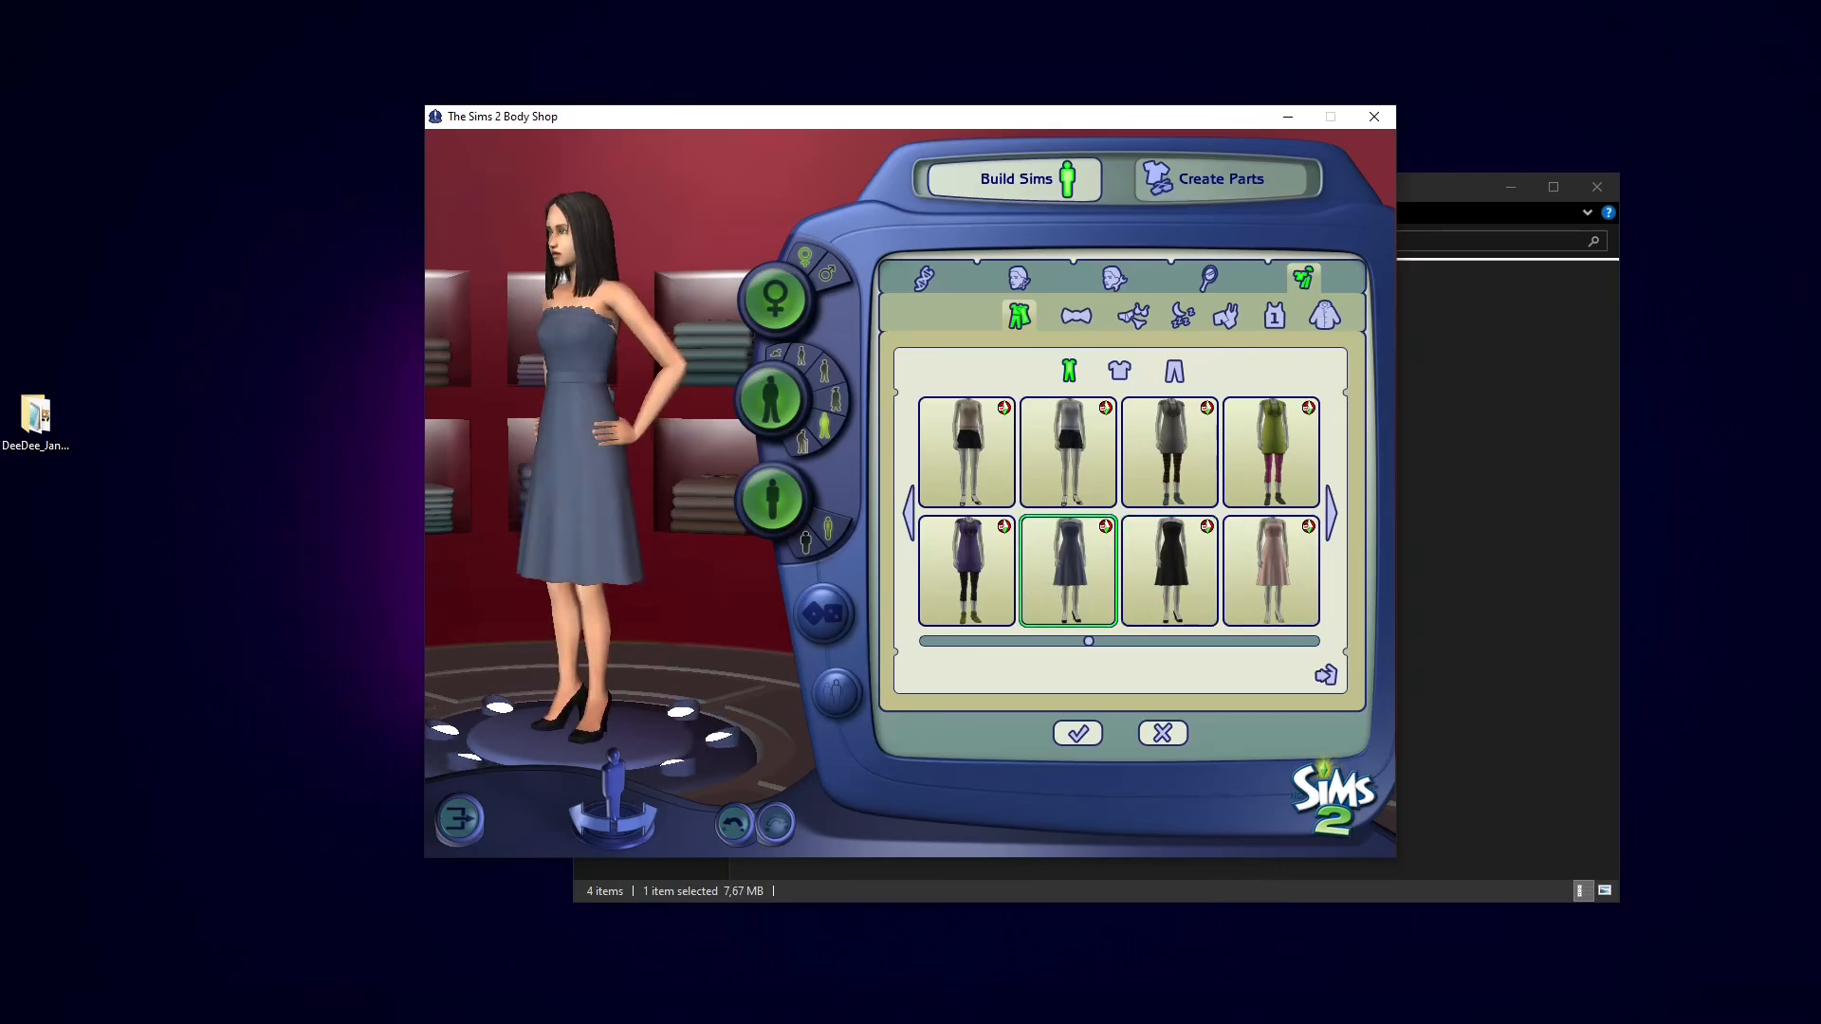
click(1252, 585)
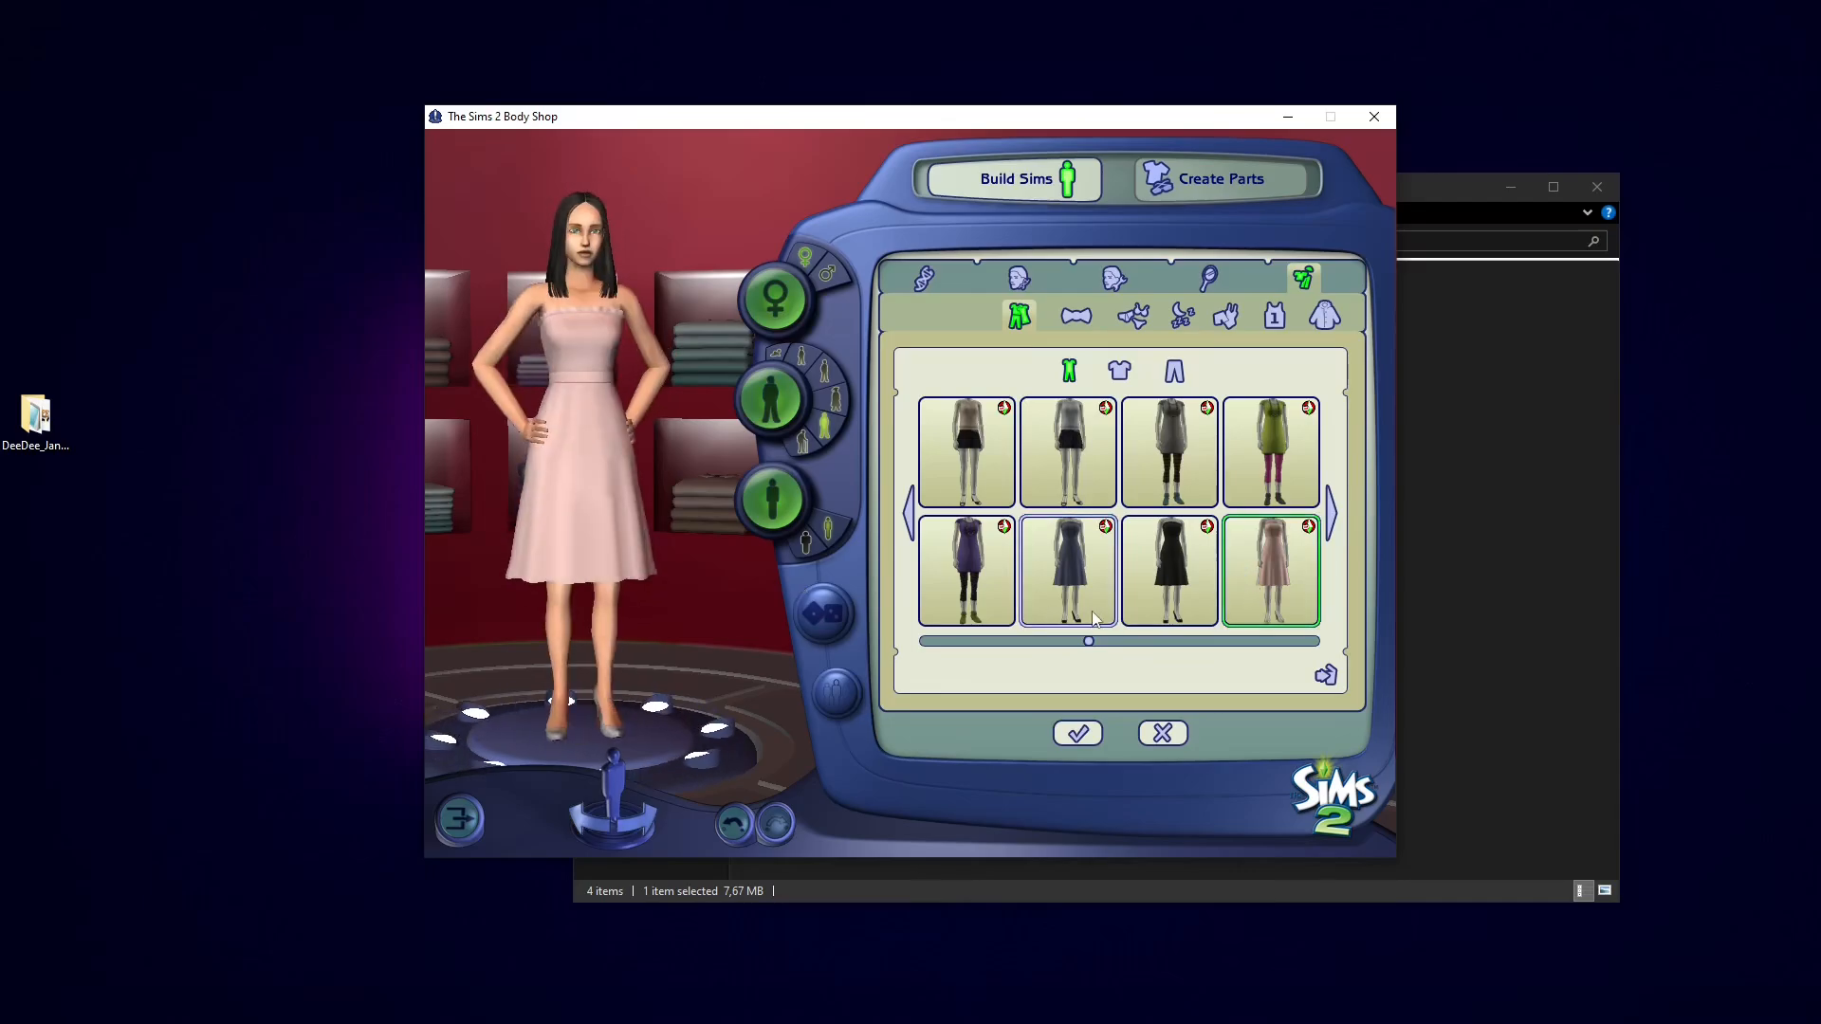
Step: Switch the Sim to the teen age and find the replaced tube top dress among her full-body everyday outfits
click(824, 370)
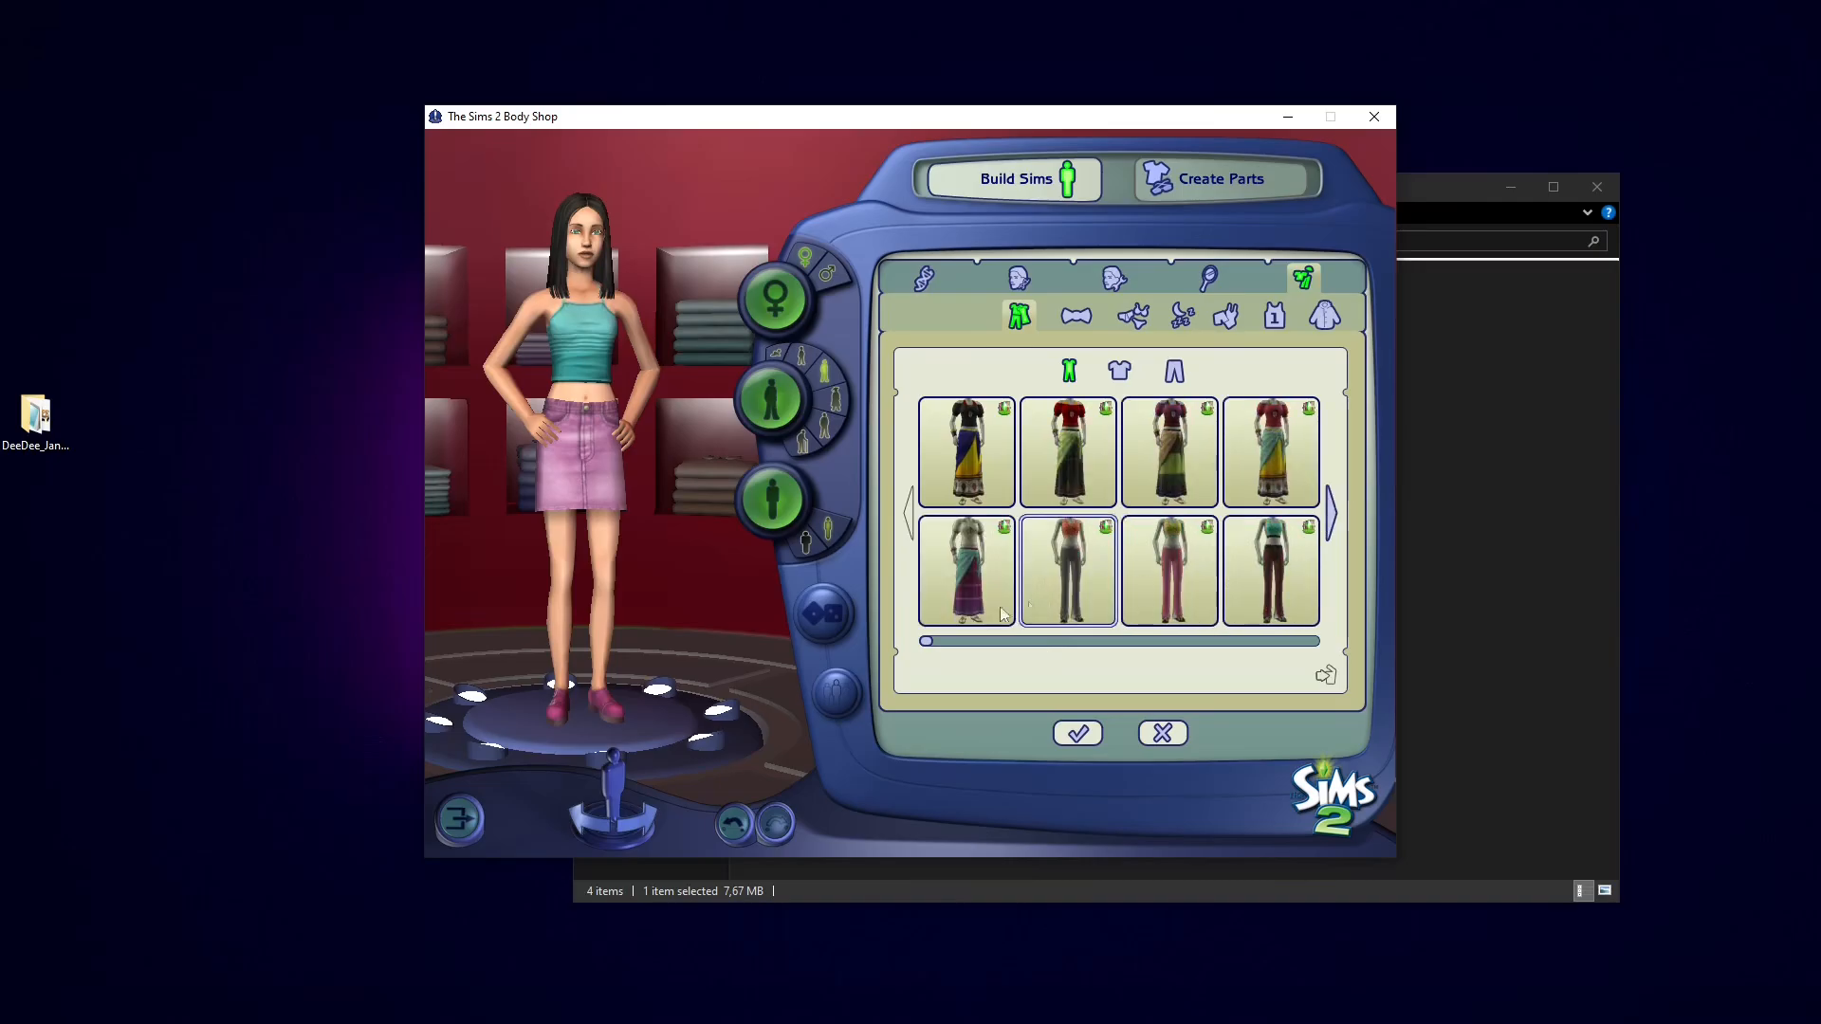
click(1332, 512)
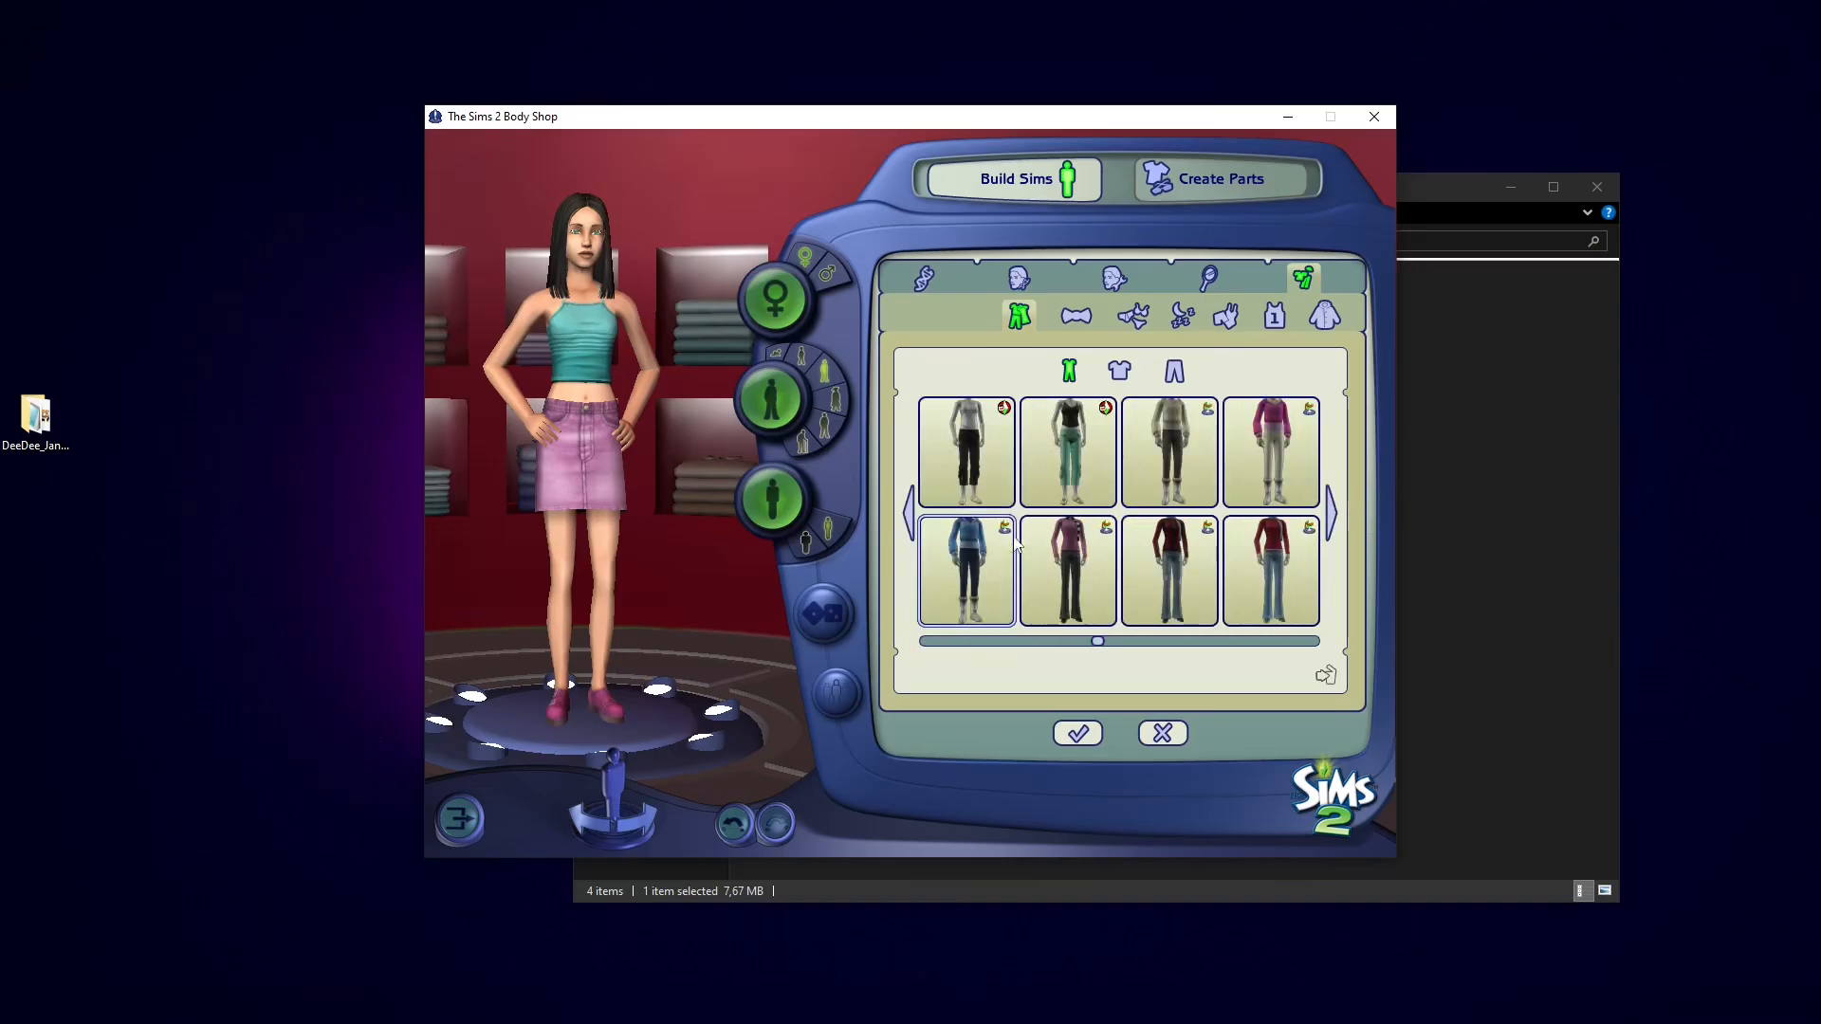
click(910, 518)
Step: Preview the pink, black and blue recolours of the replaced dress on the teen female Sim, ending on the black one
click(1173, 442)
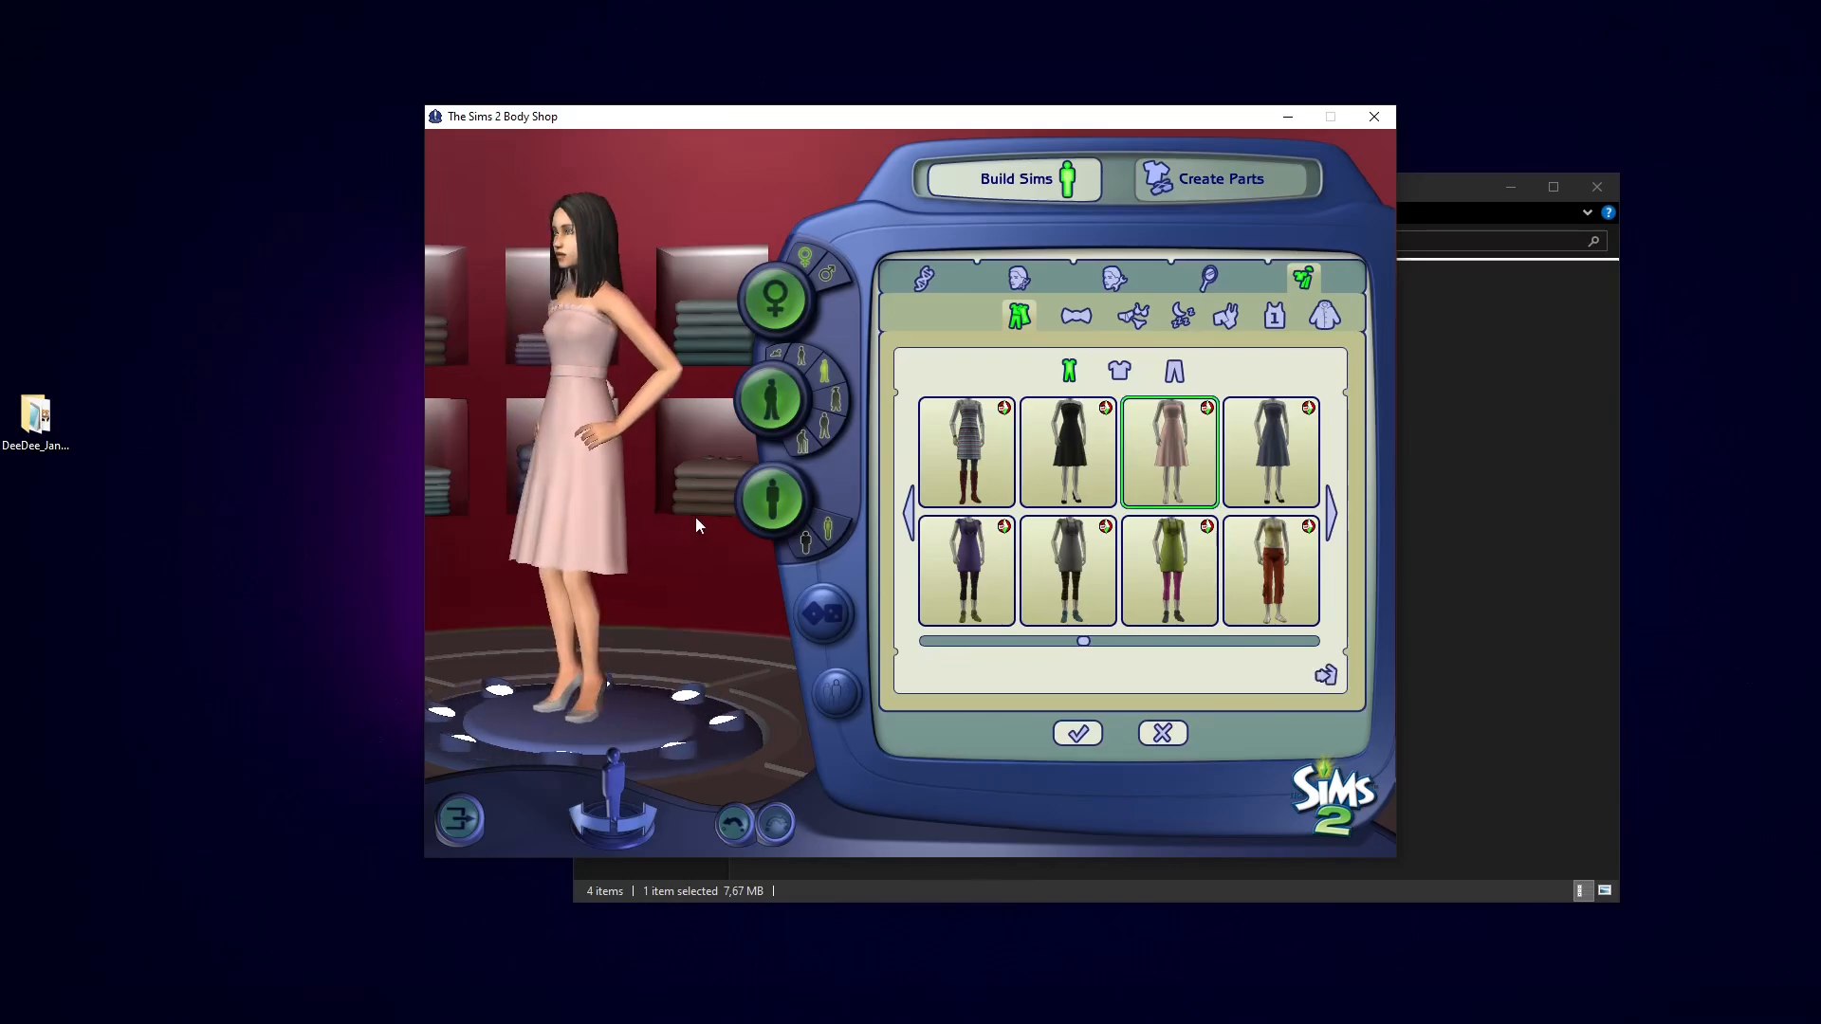
click(1068, 433)
click(1243, 461)
click(1170, 461)
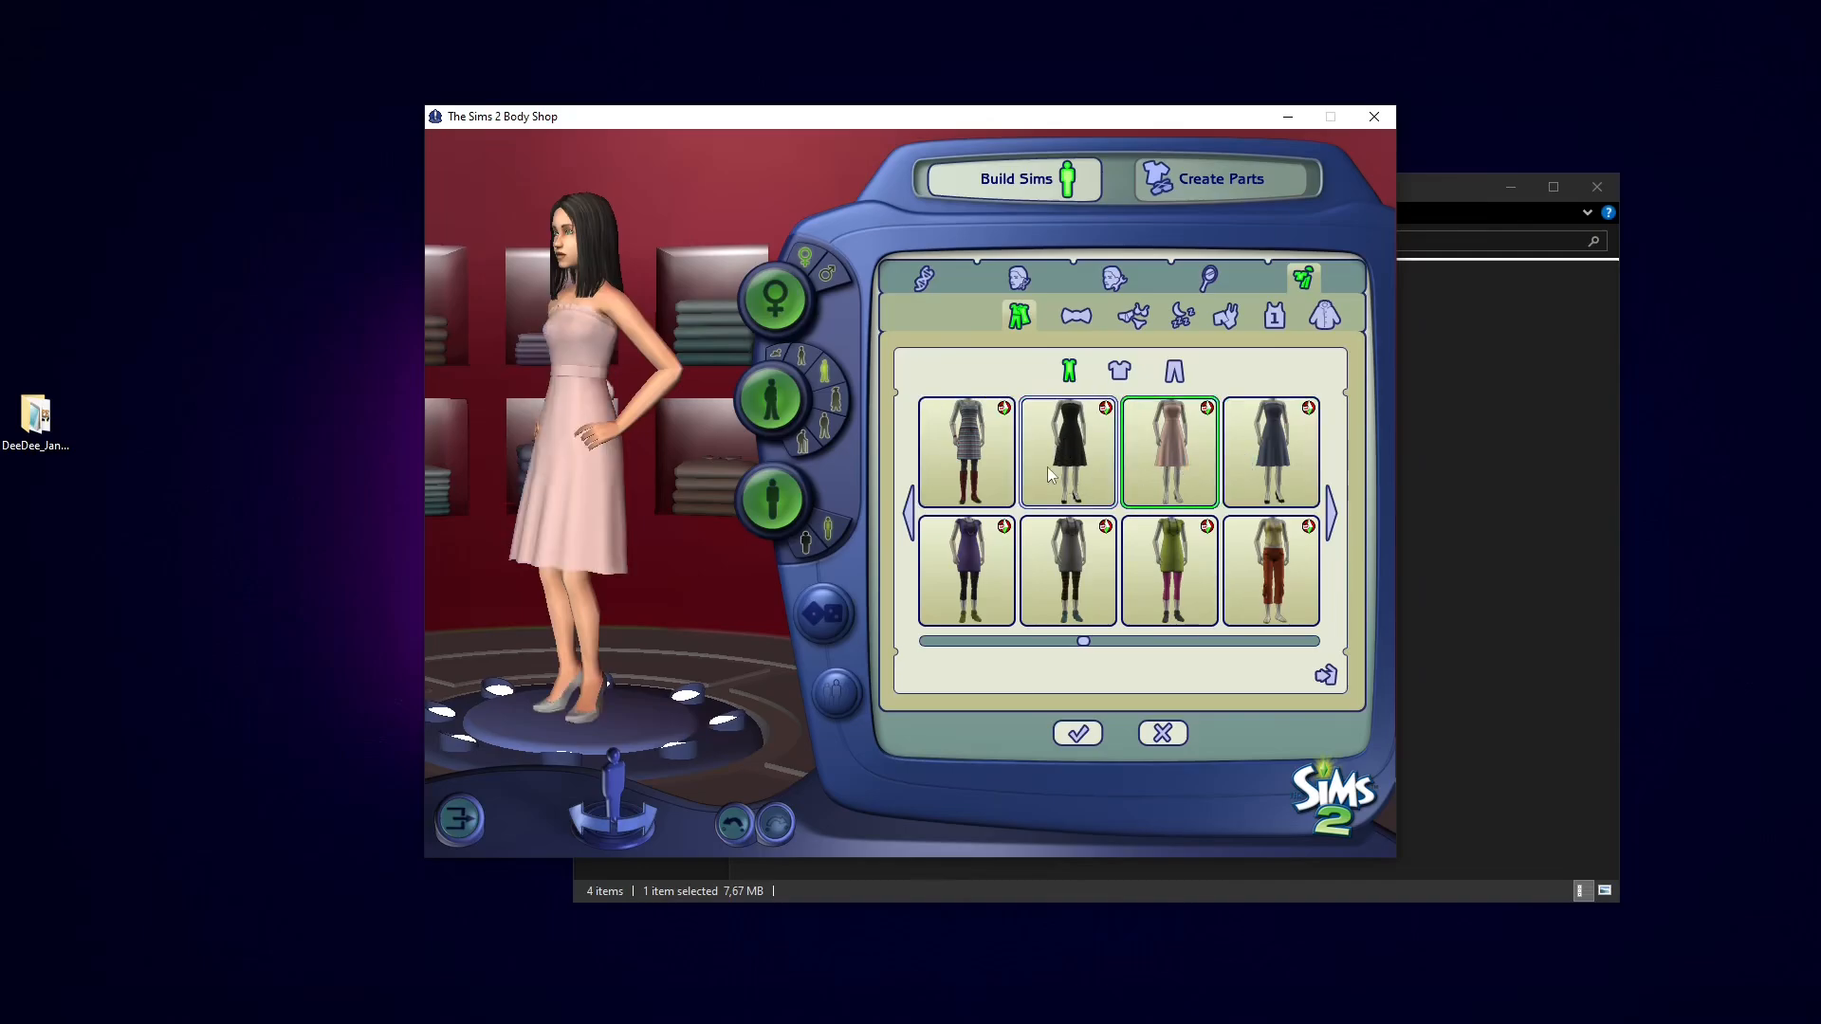
click(1048, 466)
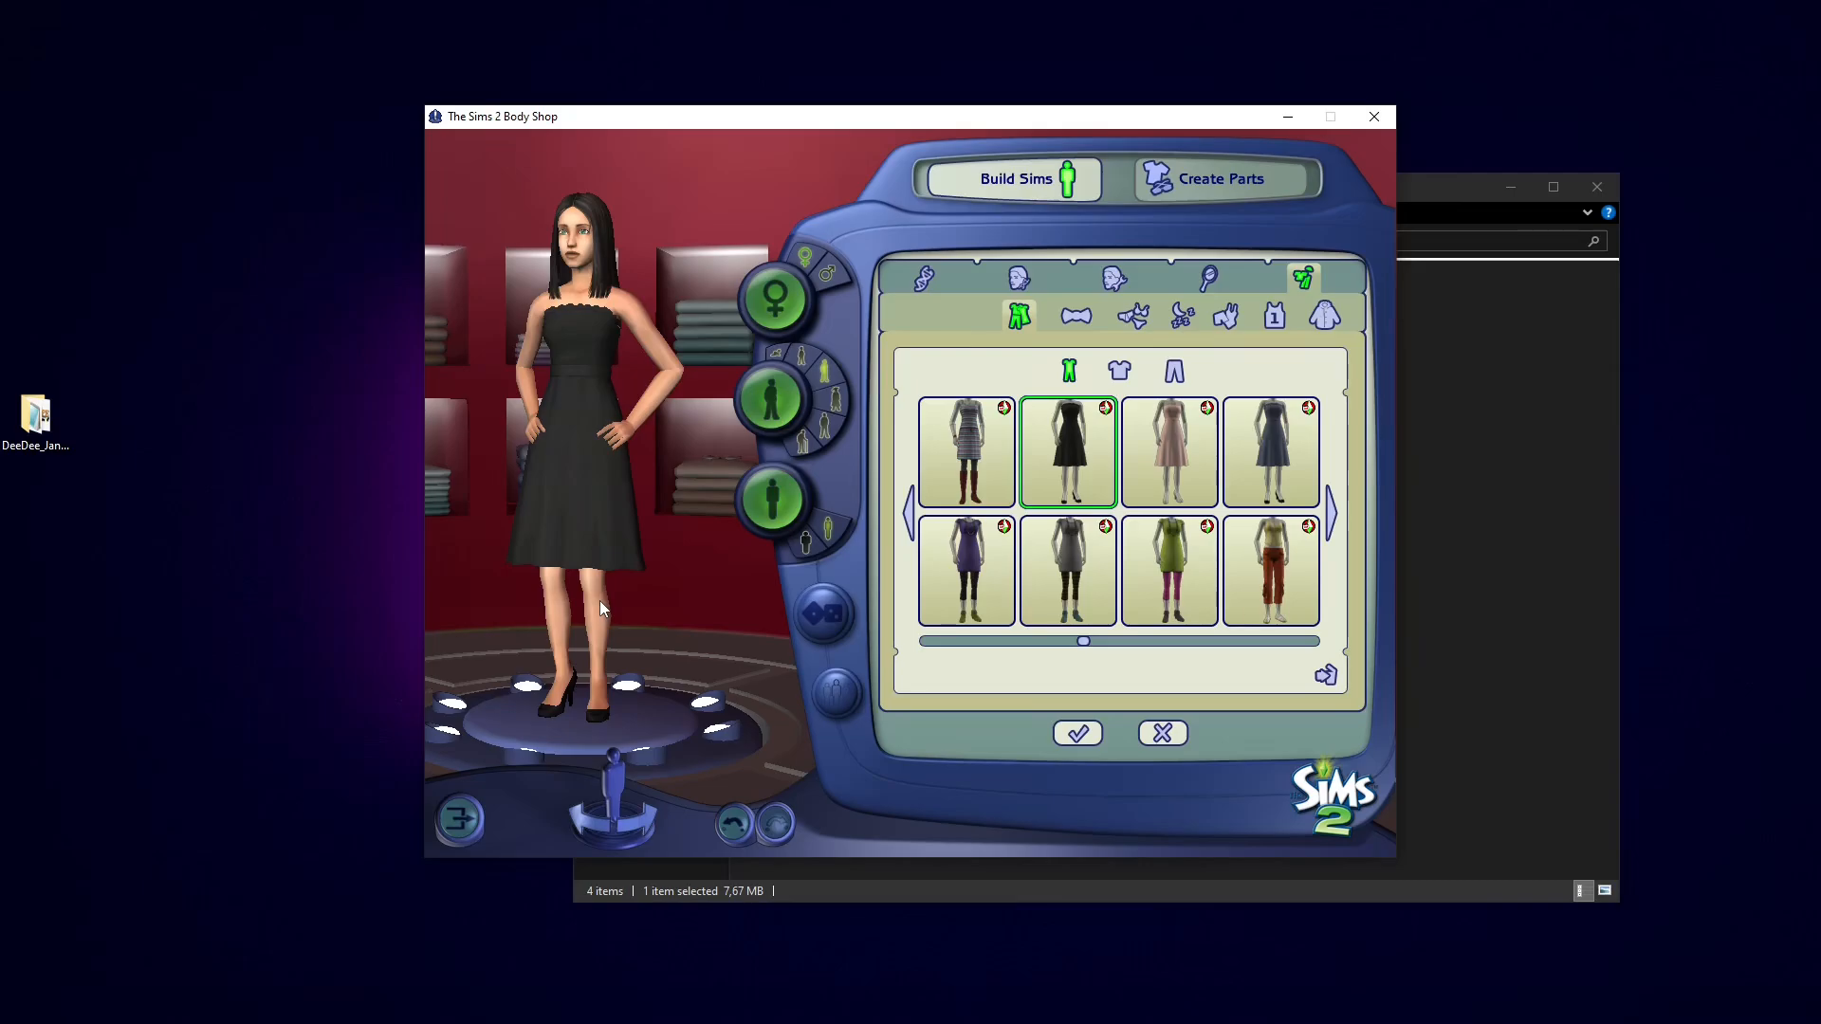
Step: Minimise the file folder window behind Body Shop and switch away from Body Shop
click(1510, 188)
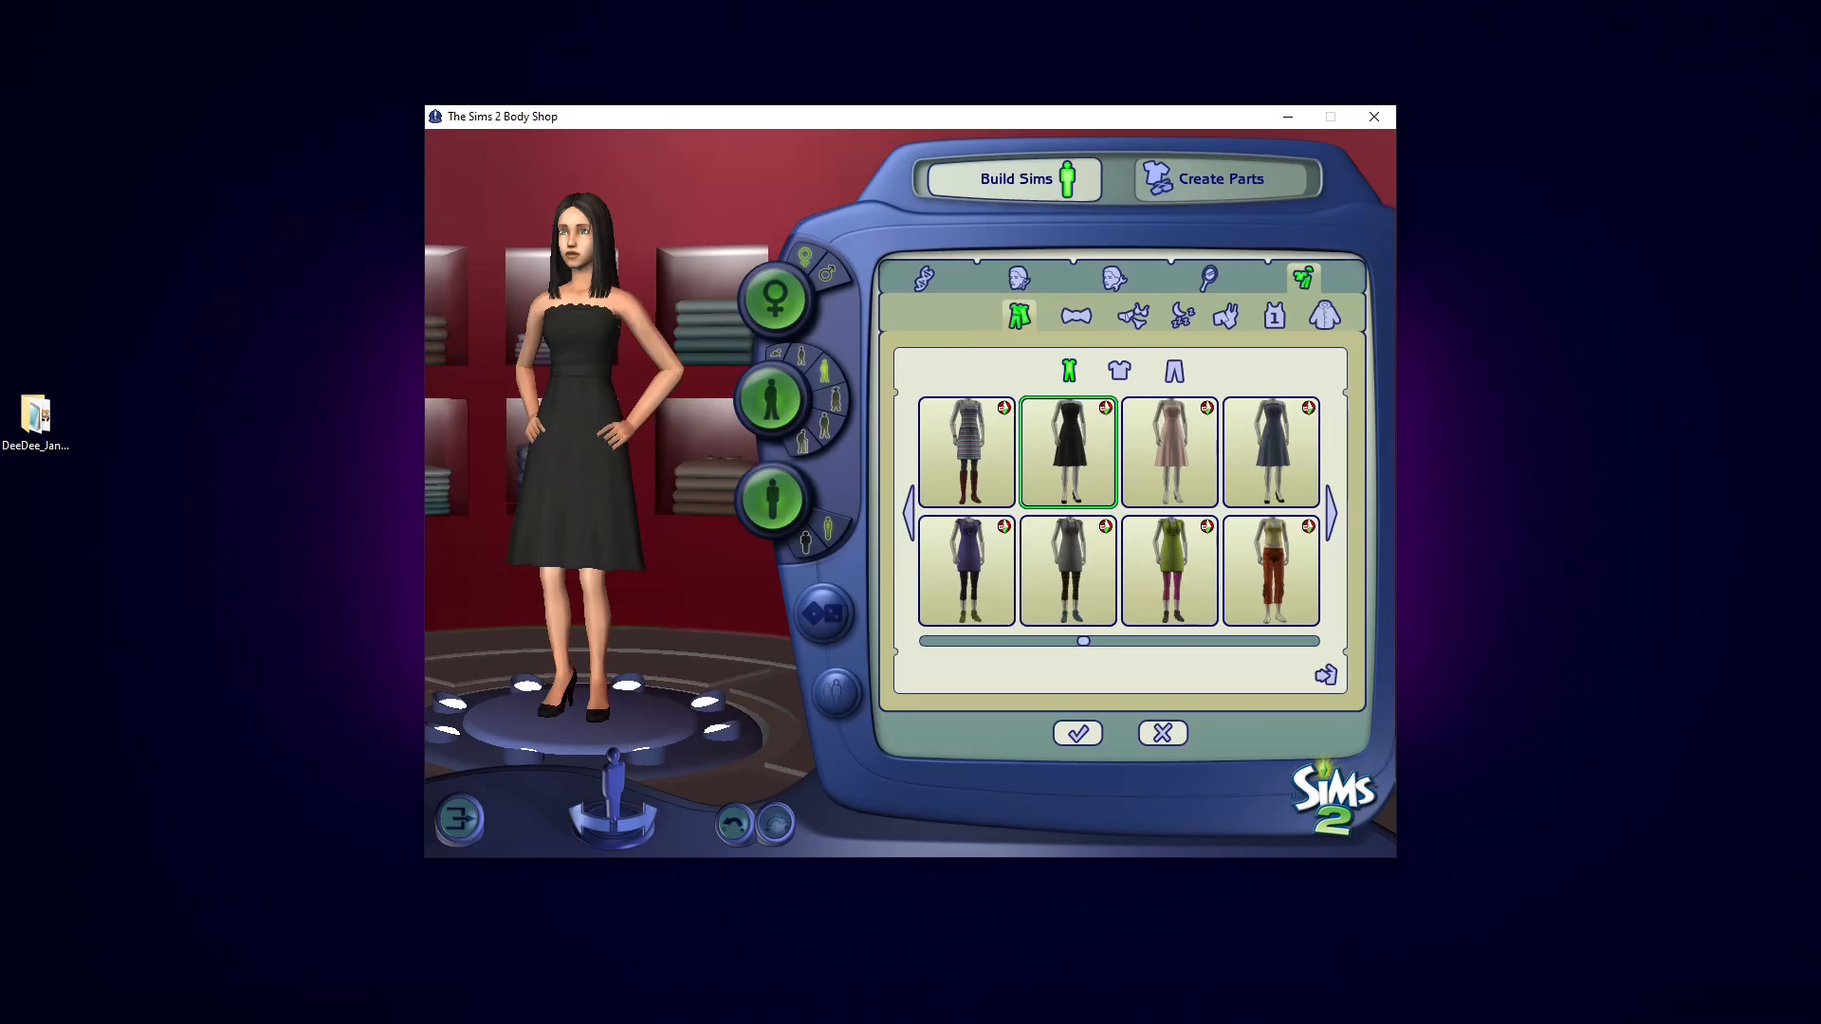
key(alt+Tab)
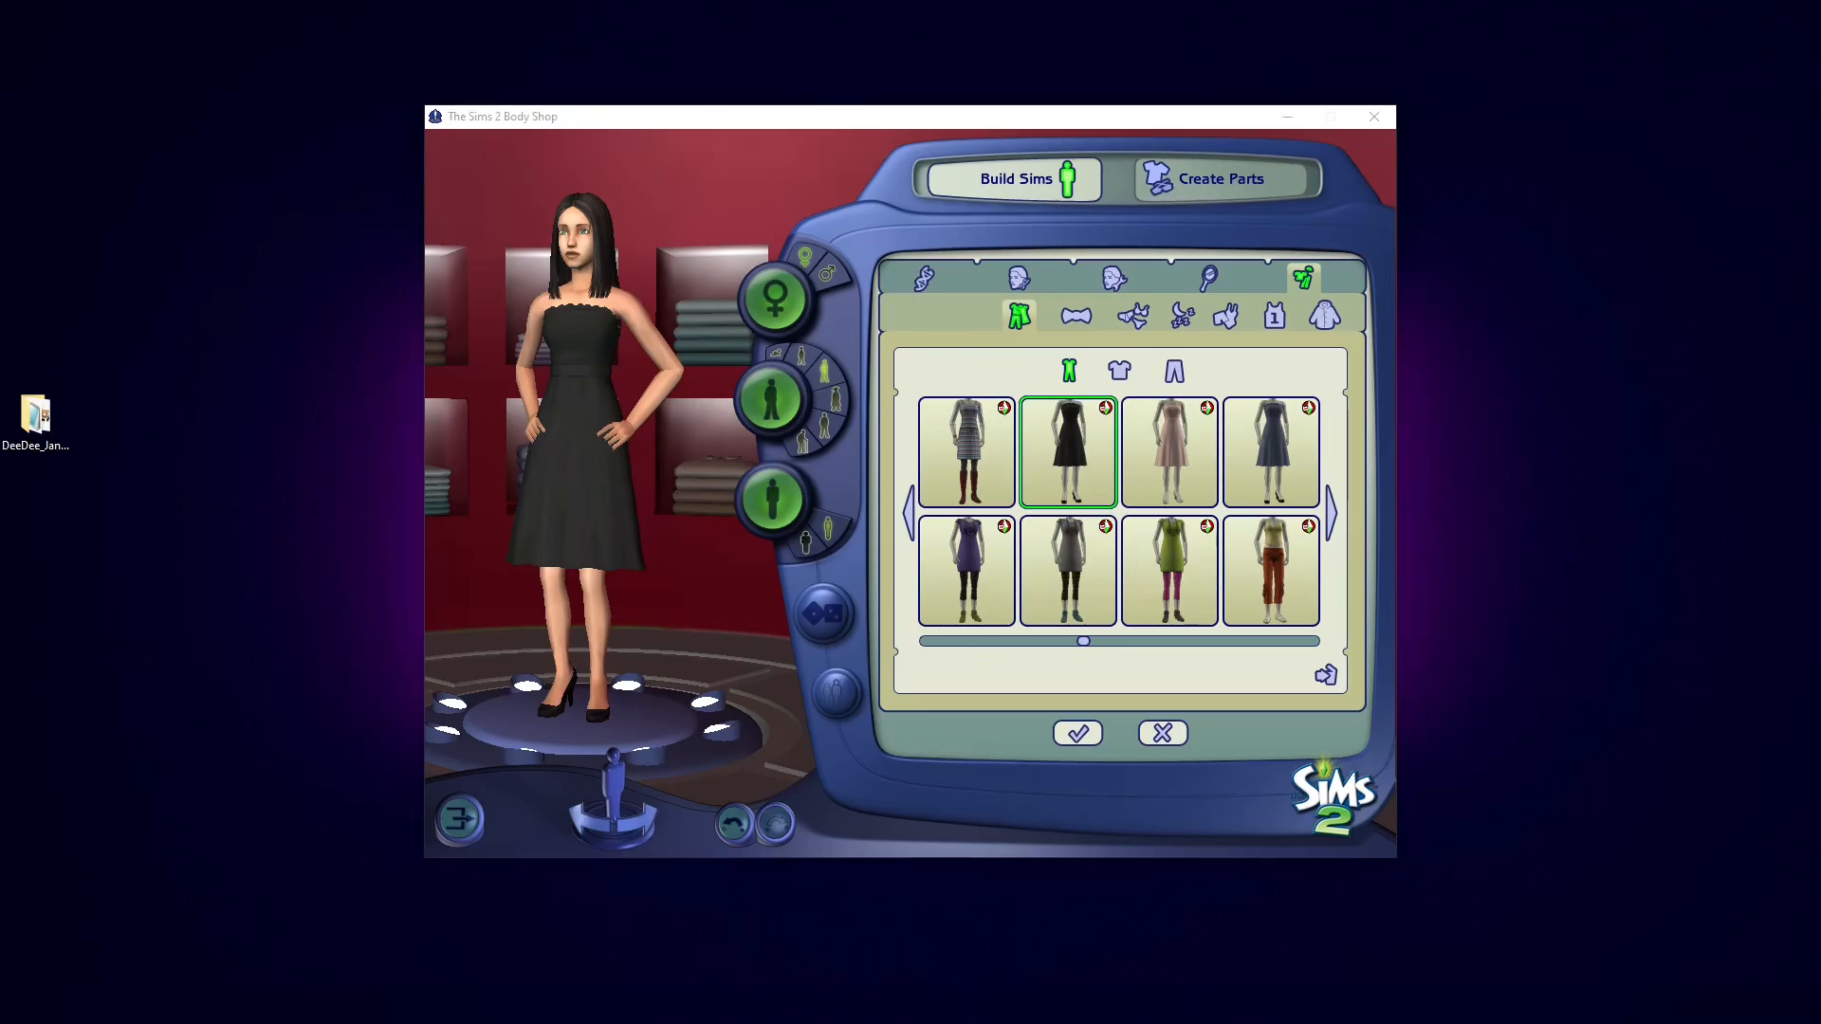